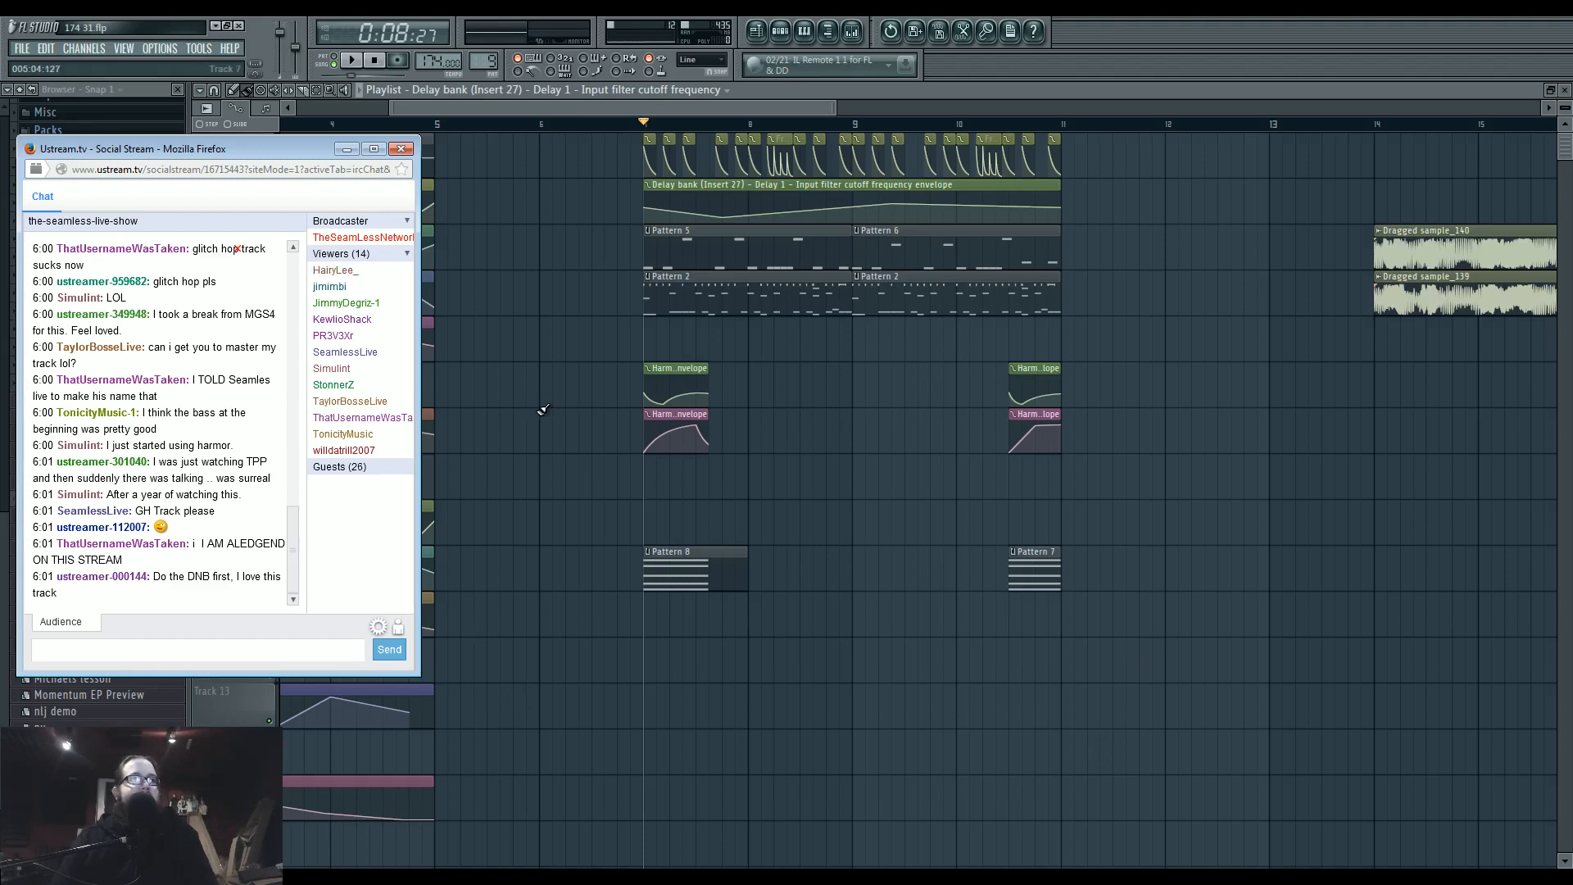
Move the stream chat window away from the corner and minimize it to uncover the playlist.
left_click_drag(242, 148, 331, 180)
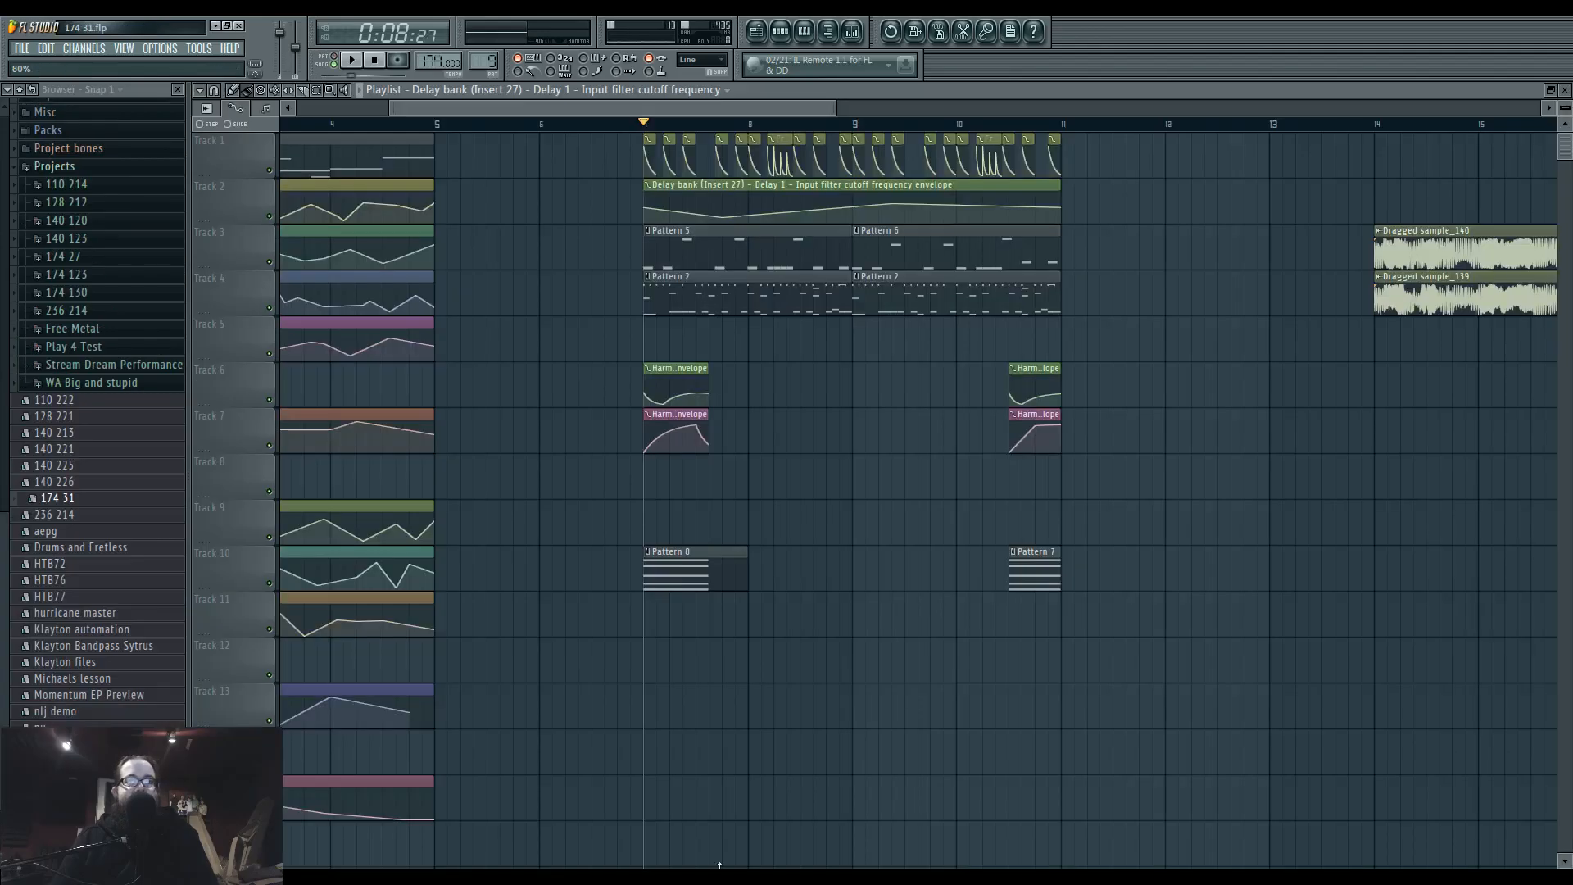
left_click(719, 878)
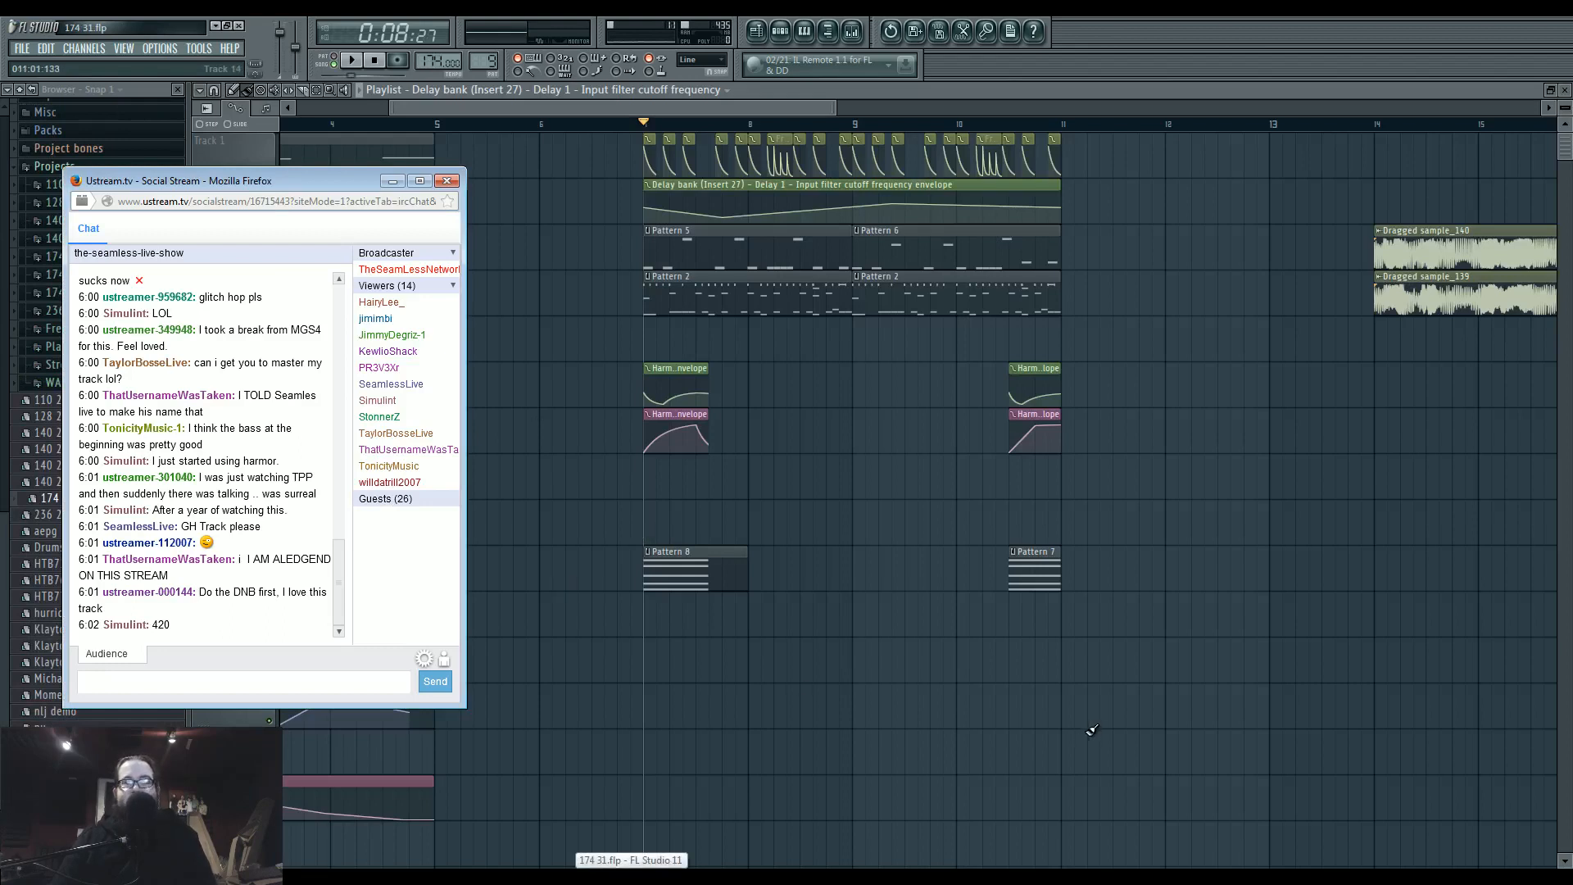
left_click(631, 879)
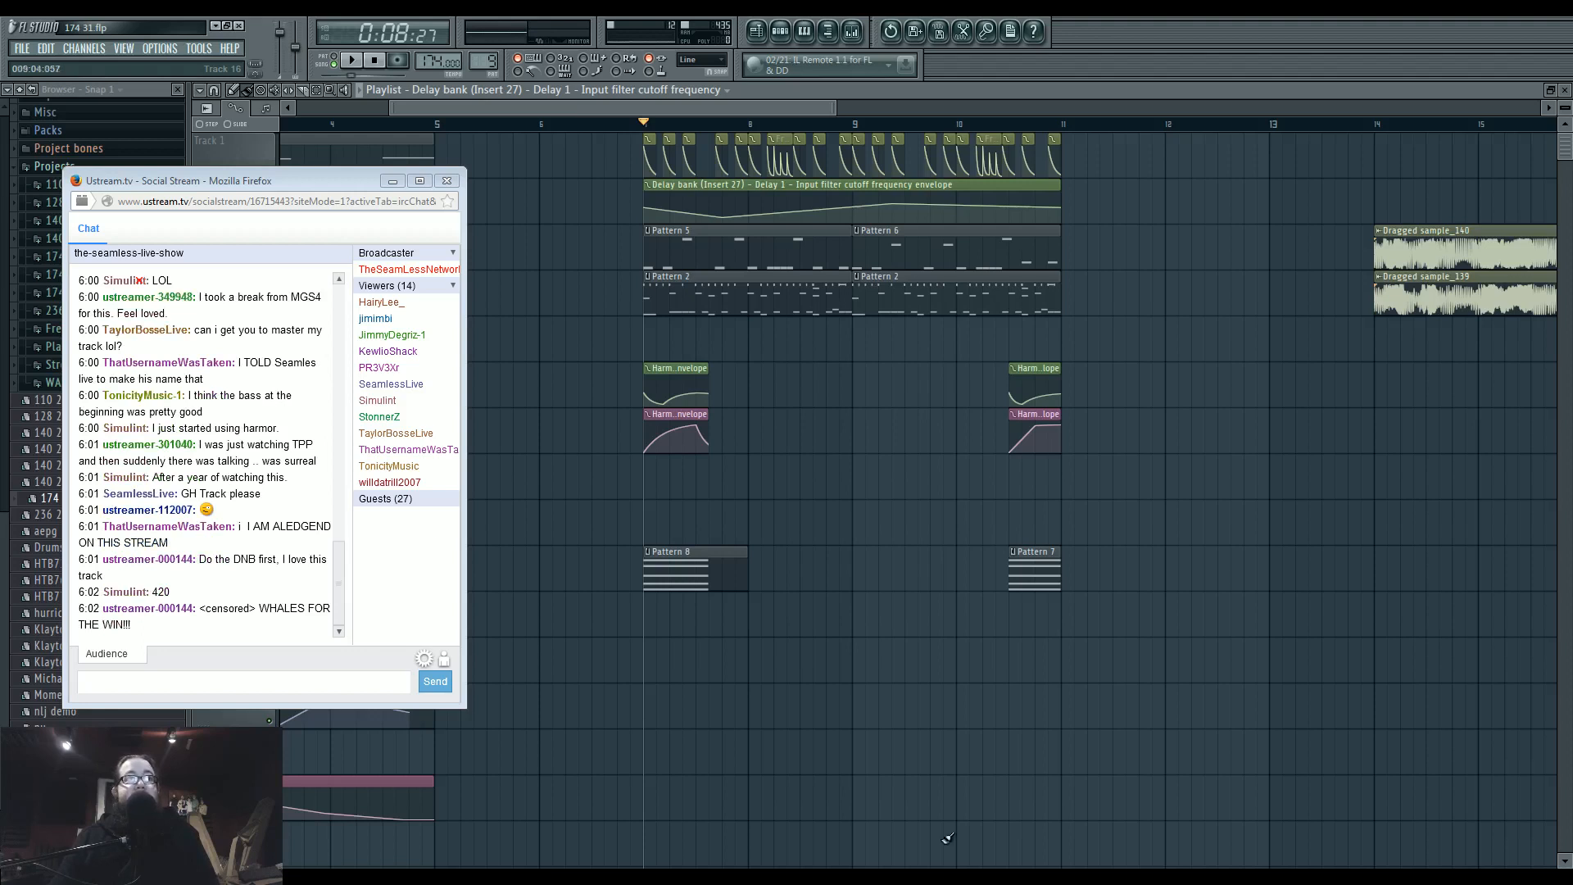
left_click(392, 181)
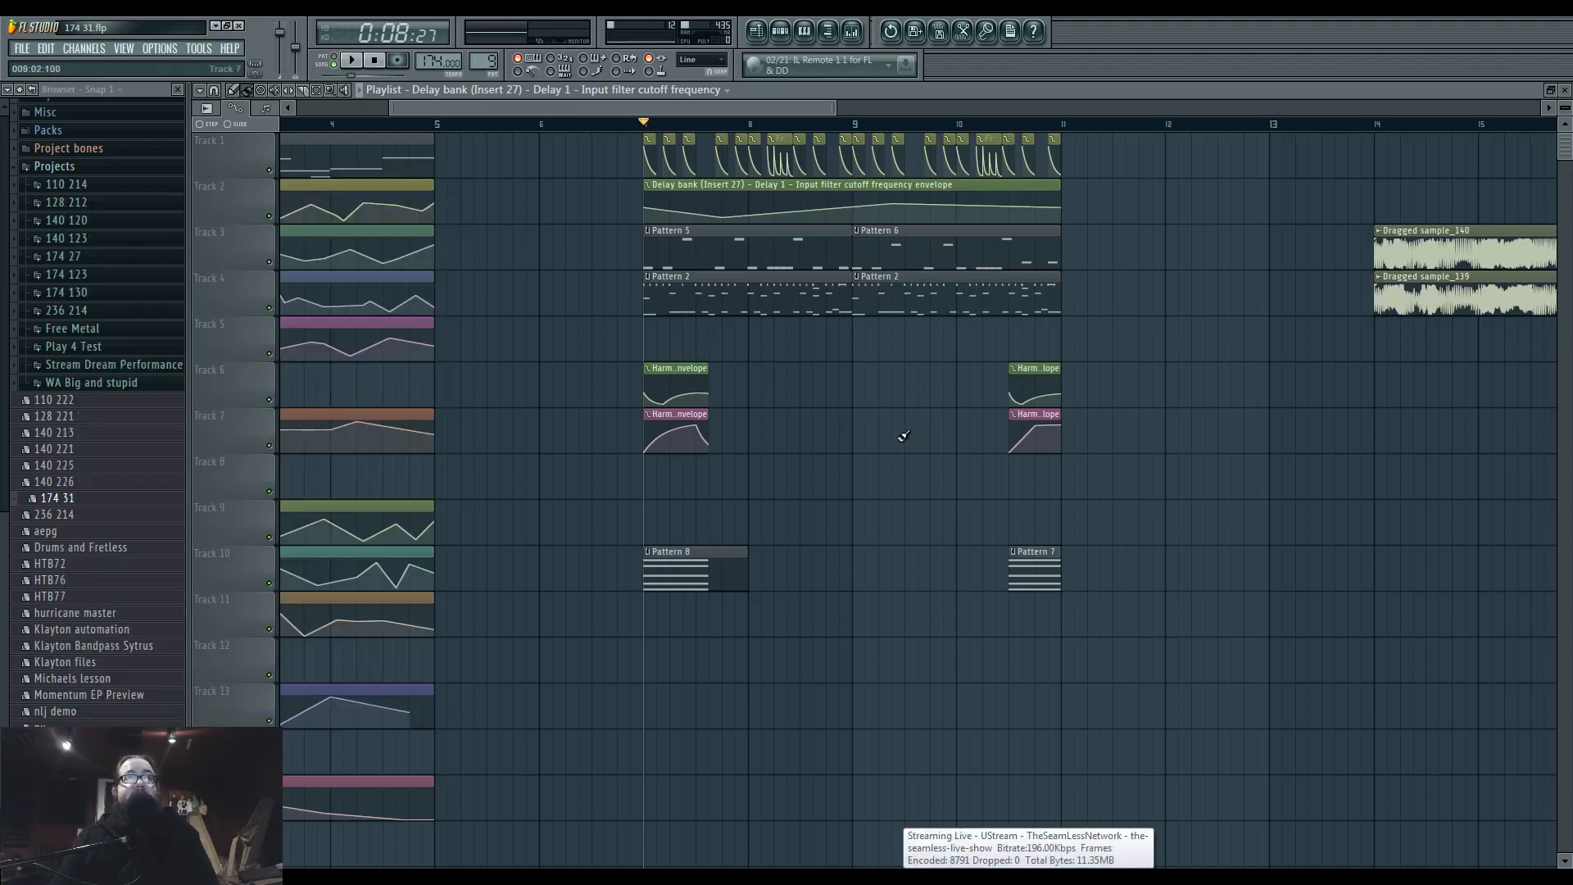
Play the arrangement from bar 7, stop it, and play the opening section from bar 1.
key("space")
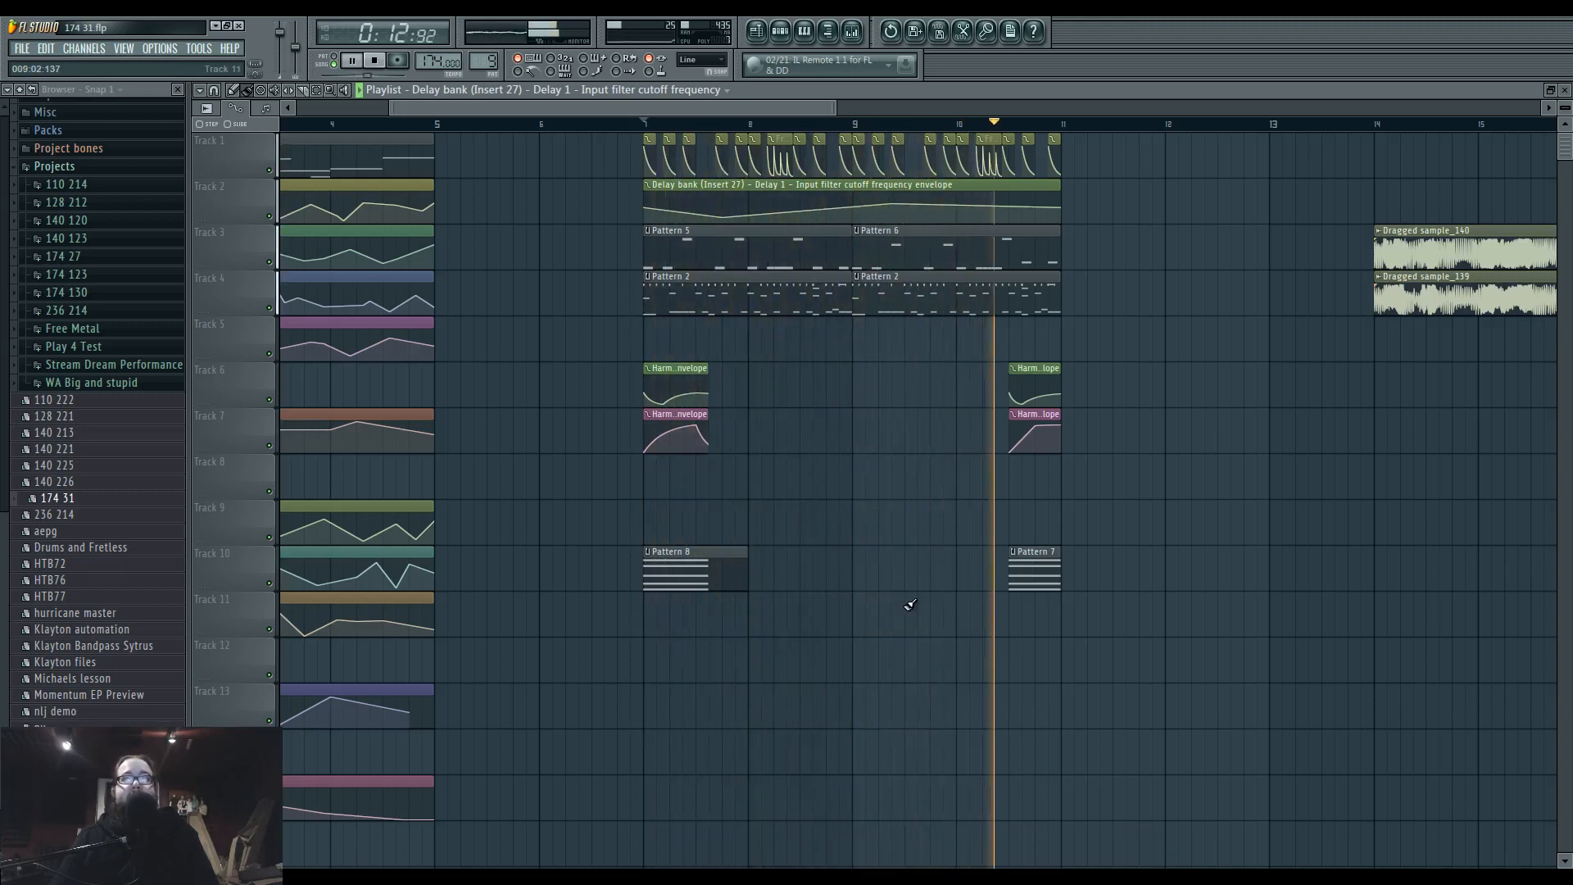
key("space")
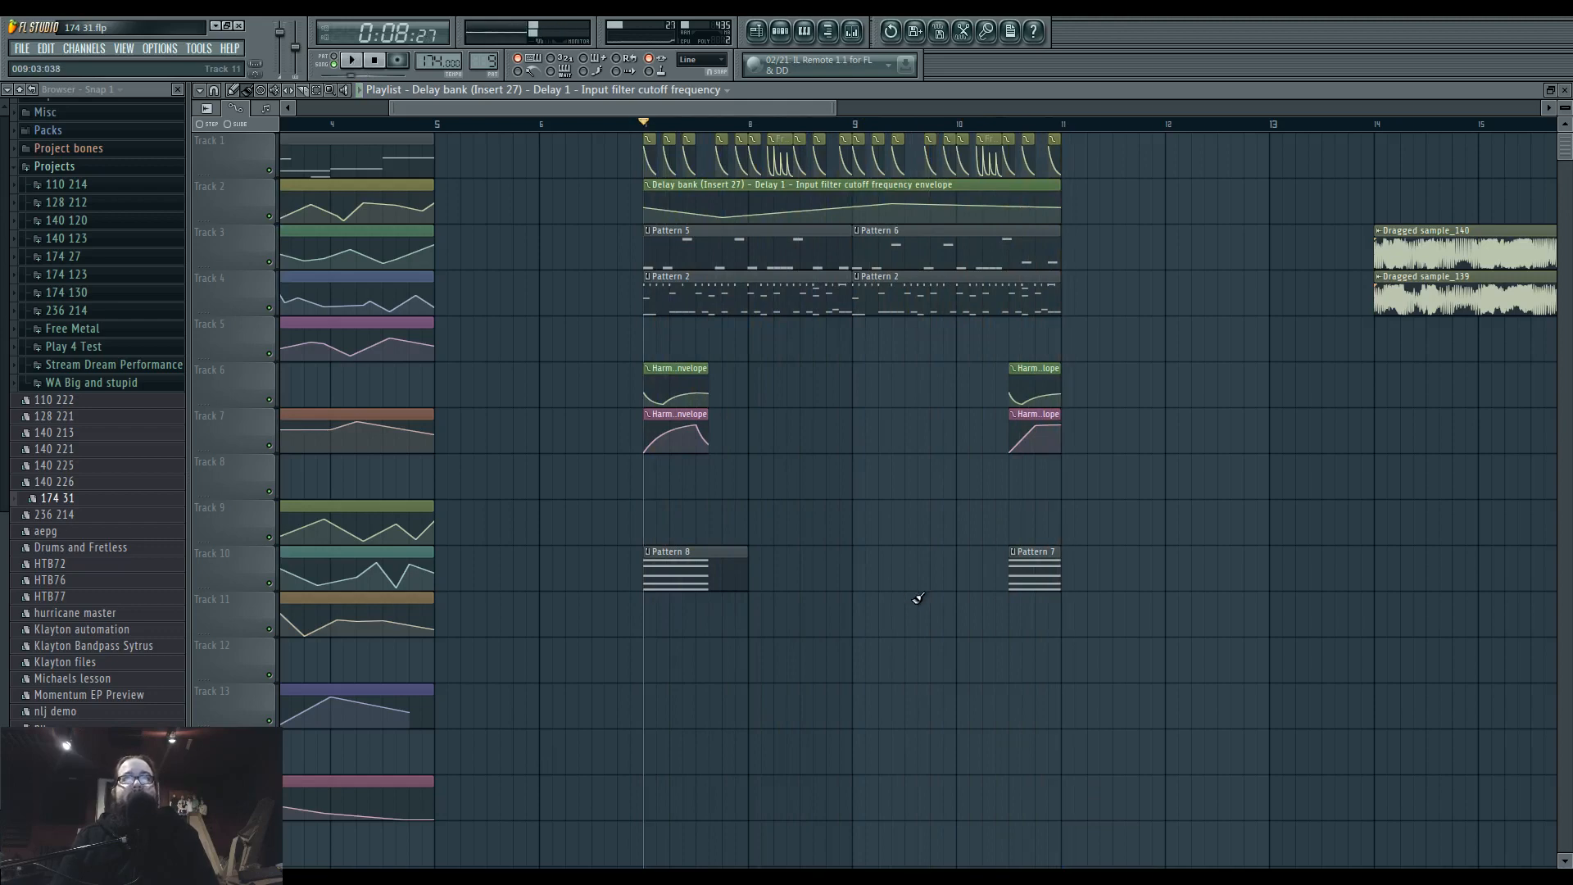
scroll(950, 611, "down", 3)
left_click(282, 124)
key("space")
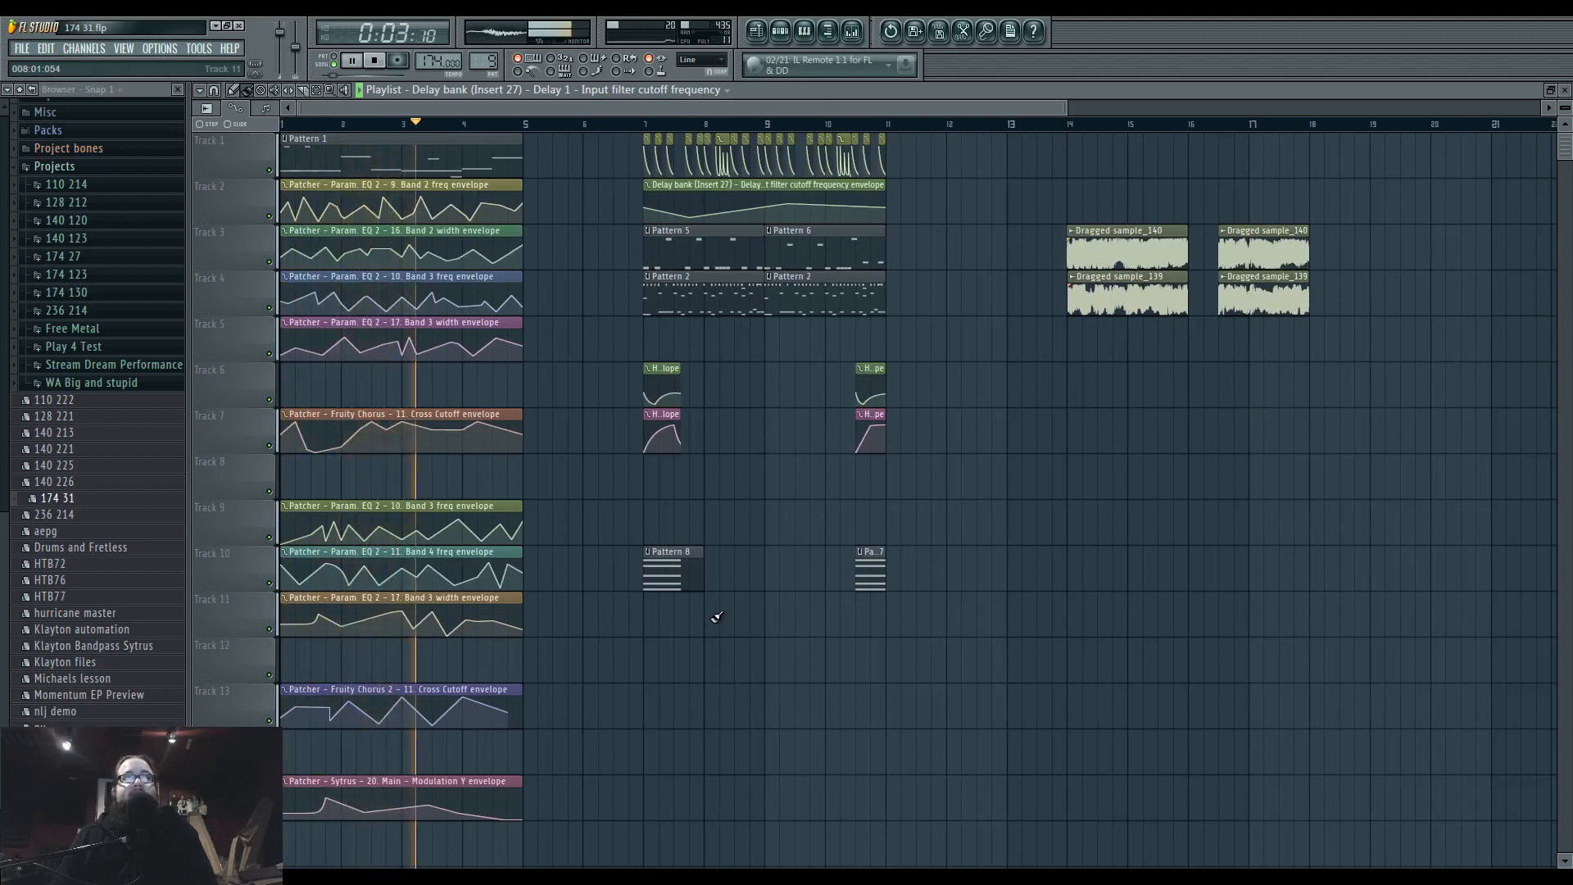
key("space")
Play the dragged sample clips from bar 14 and stop playback.
left_click(1068, 127)
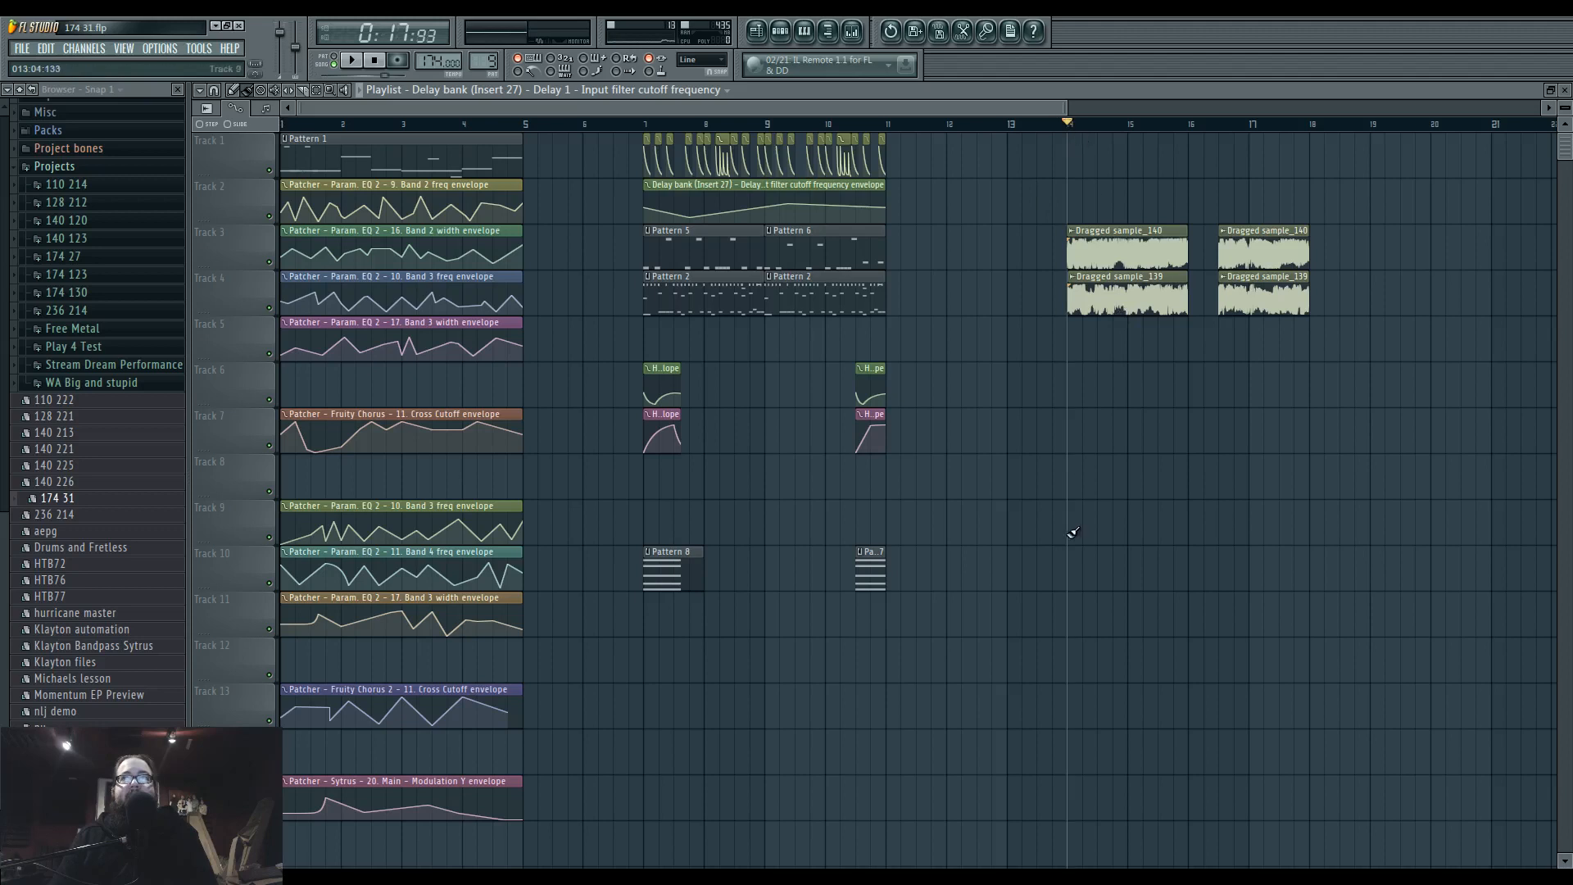
key("space")
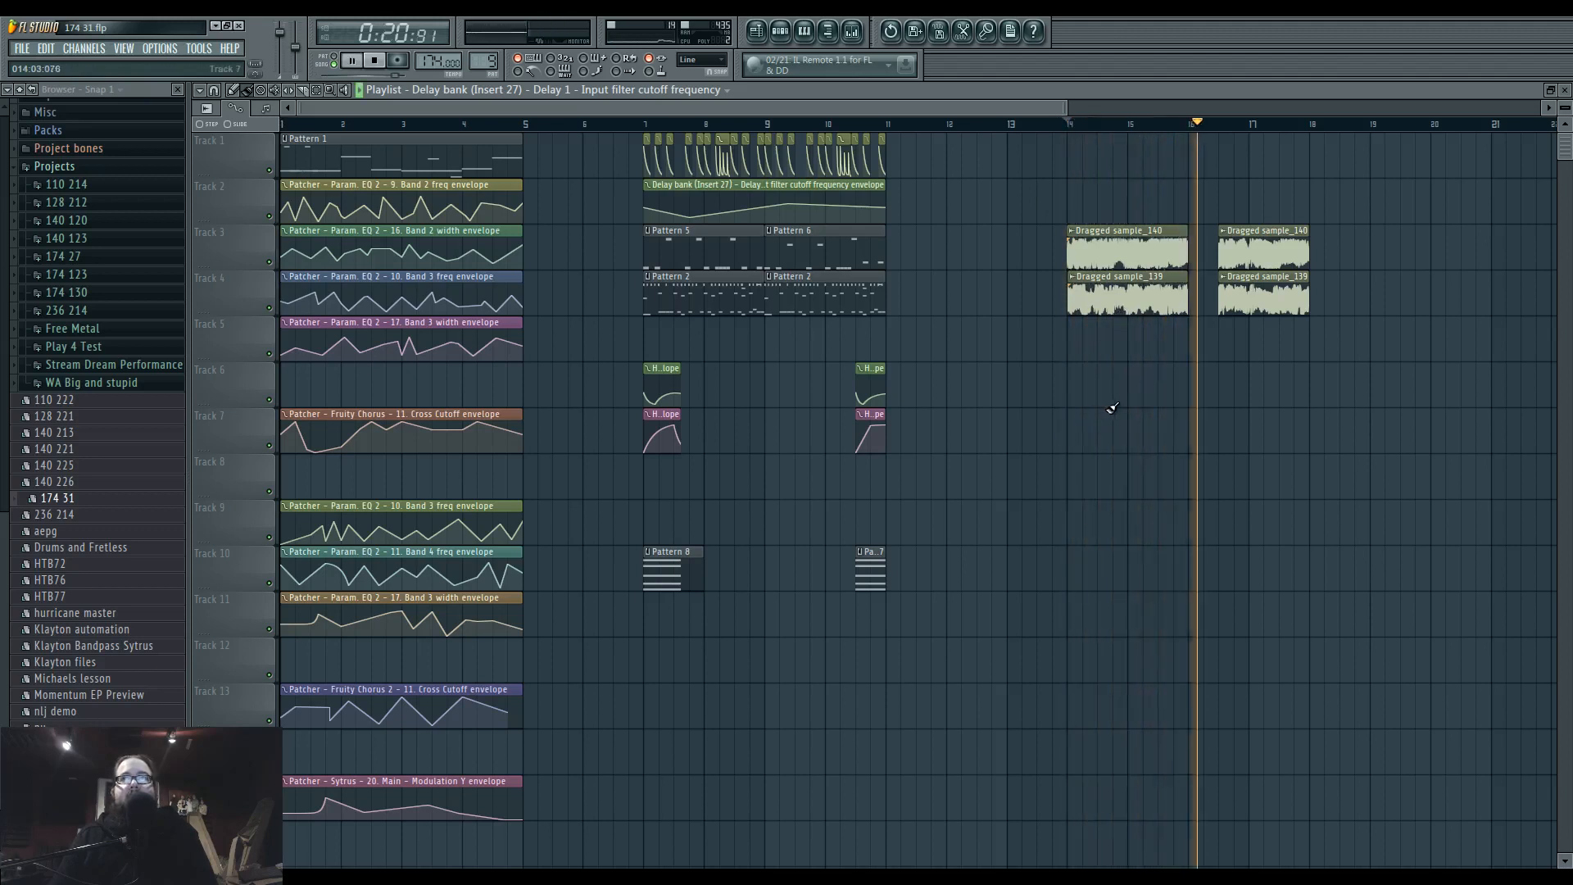
key("space")
mouse_move(1117, 405)
left_mouse_down()
mouse_move(552, 403)
mouse_move(1566, 445)
left_mouse_up()
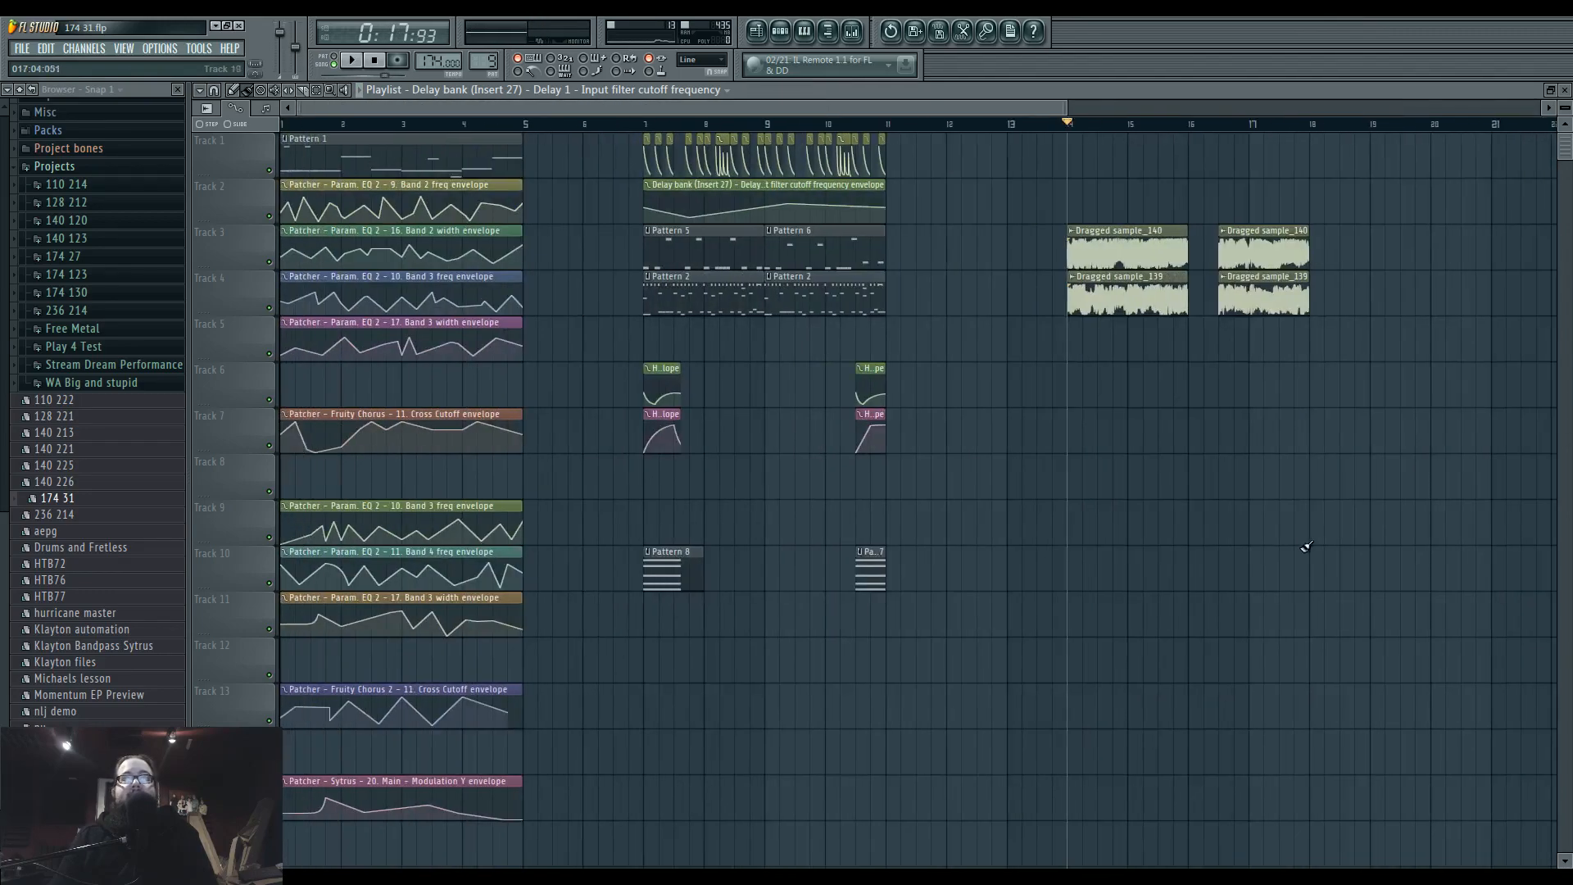
Zoom in on the section starting at bar 7, play it again and stop playback.
scroll(766, 548, "down", 1)
scroll(447, 566, "up", 4)
left_click(658, 125)
key("space")
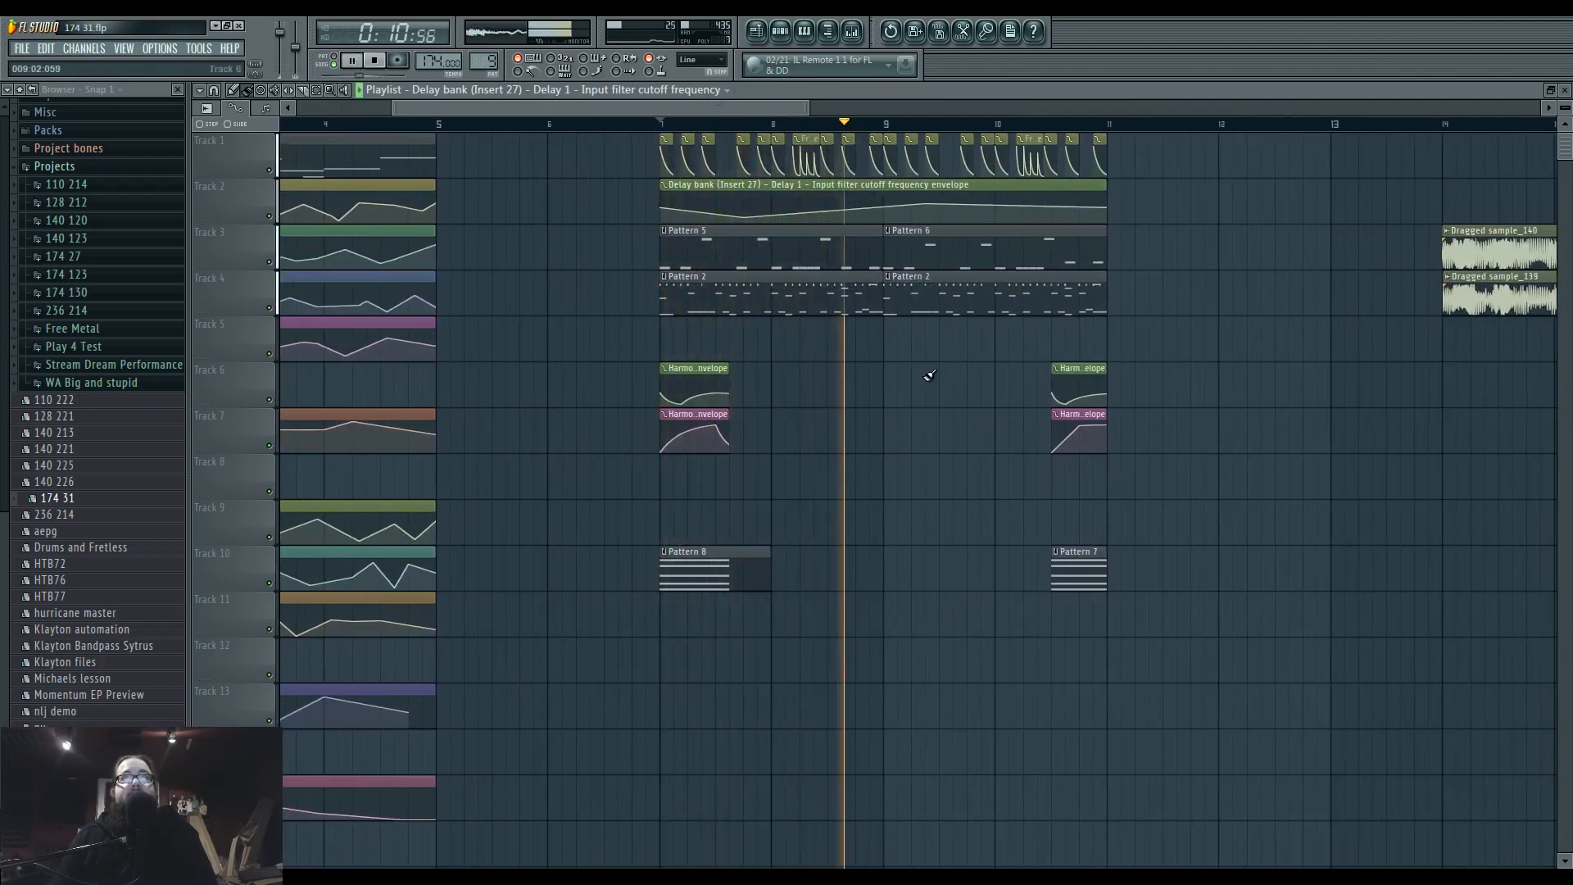
left_click_drag(960, 395, 870, 403)
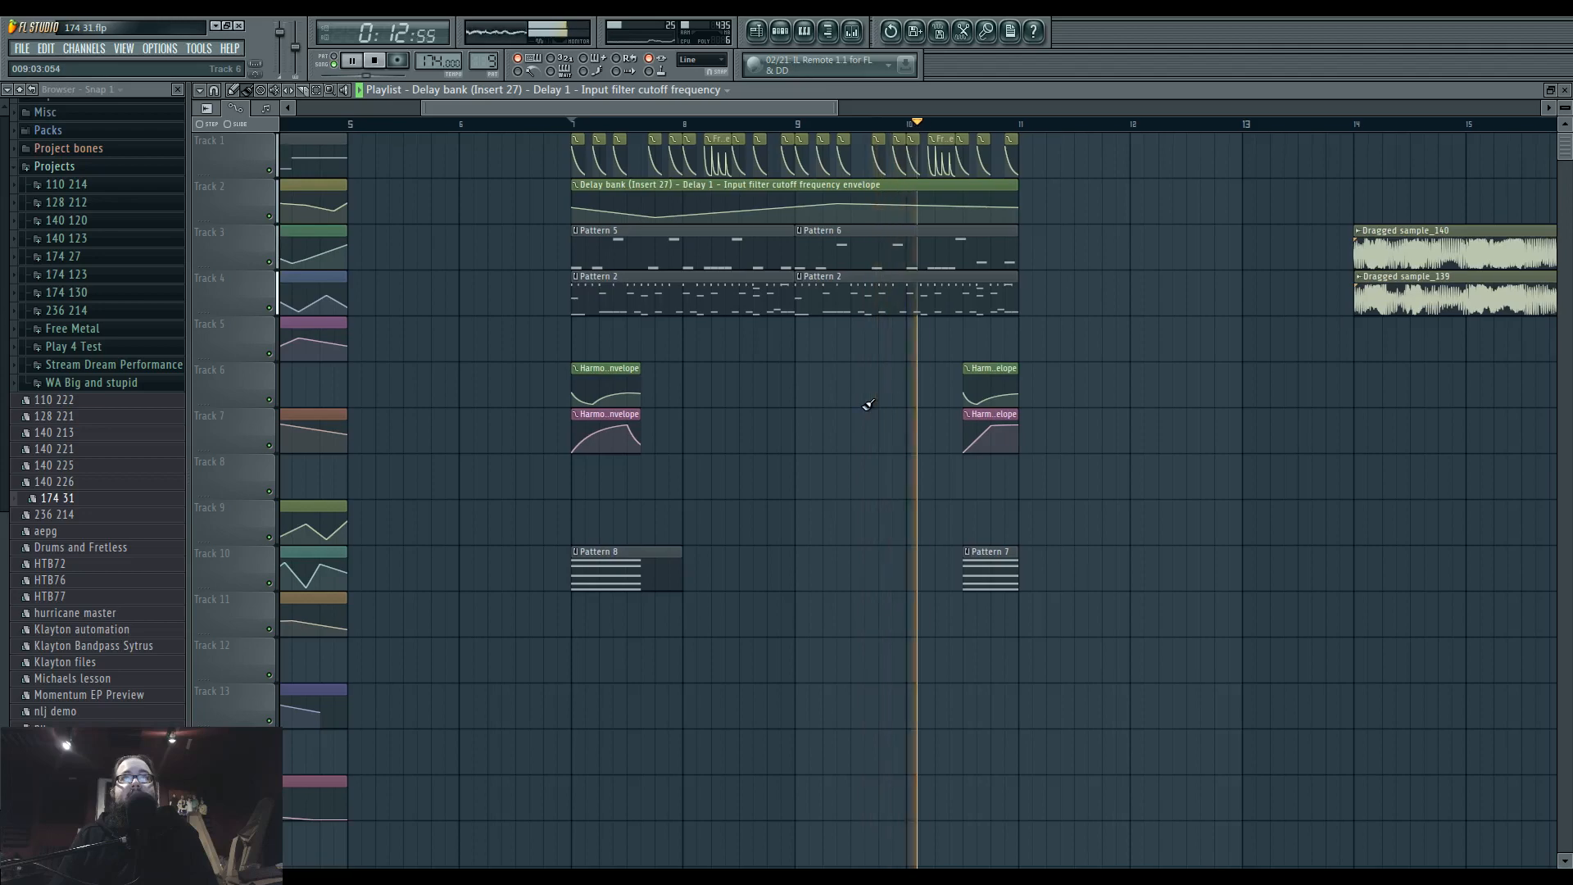
key("space")
Open the step sequencer and filter its channels to the Unsorted group.
left_click(780, 31)
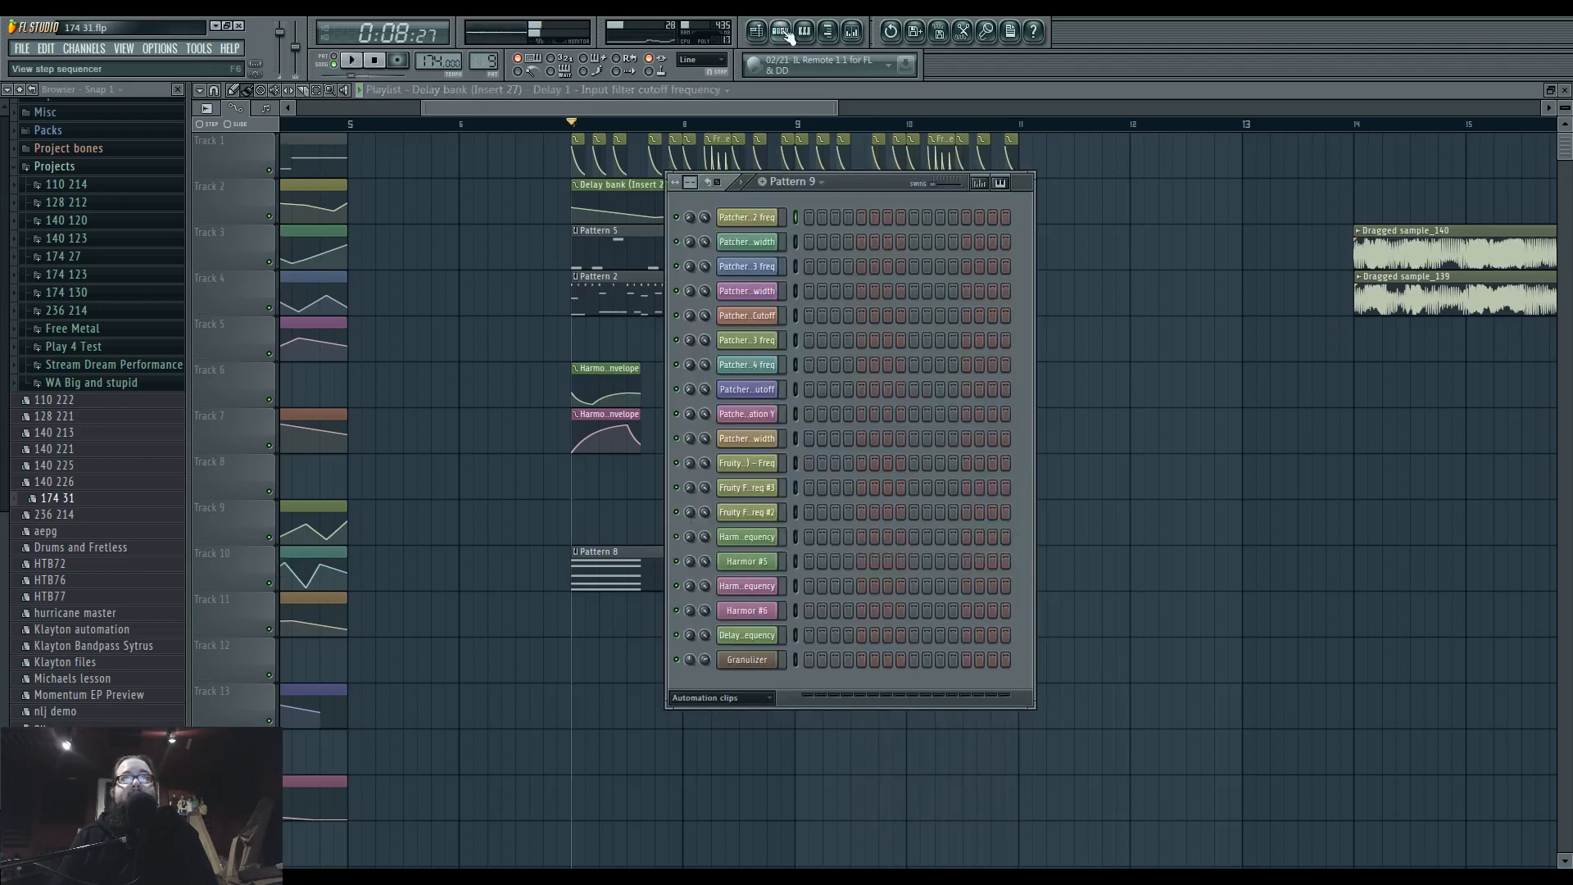
left_click(721, 698)
left_click(726, 763)
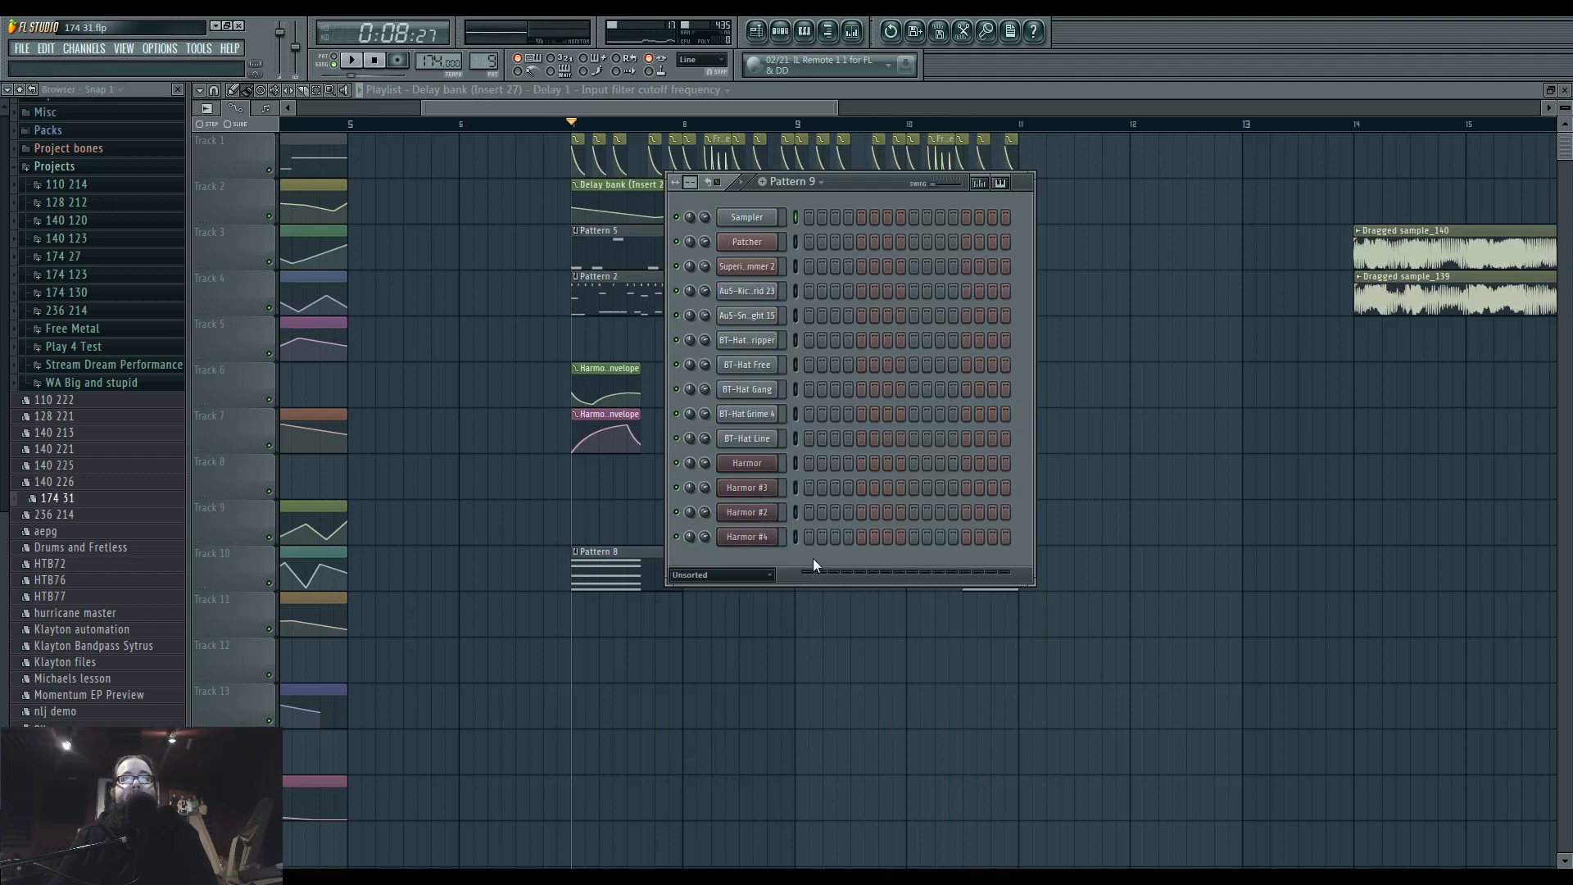
Inspect the Harmor #4 and Harmor #2 channels, including the image resynthesis page of Harmor #2.
left_click(740, 538)
left_click(896, 232)
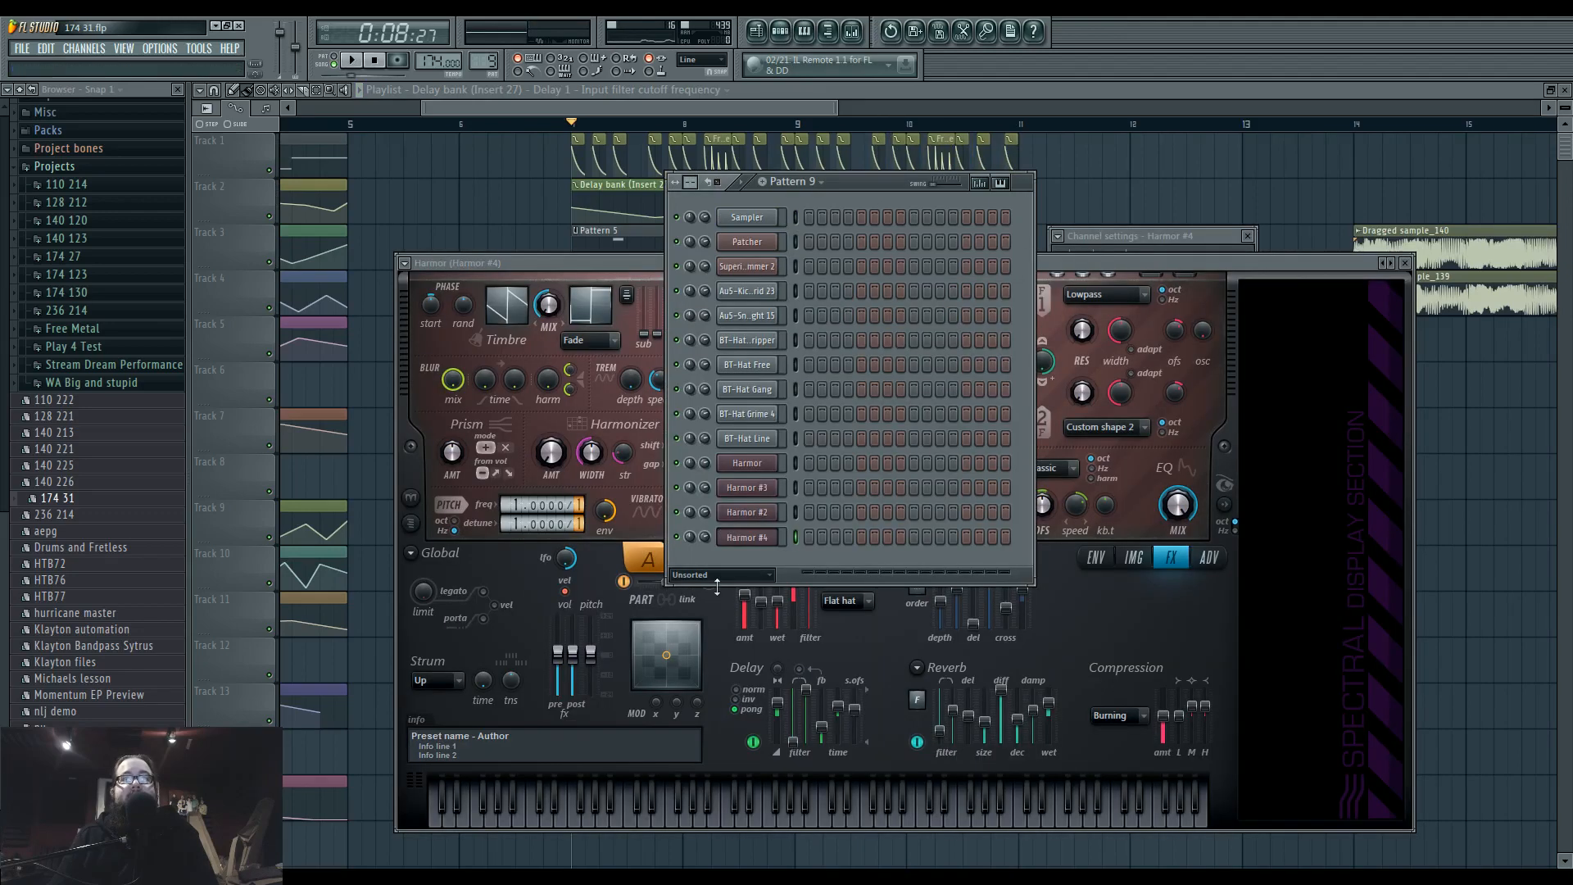
left_click(752, 520)
left_click(878, 190)
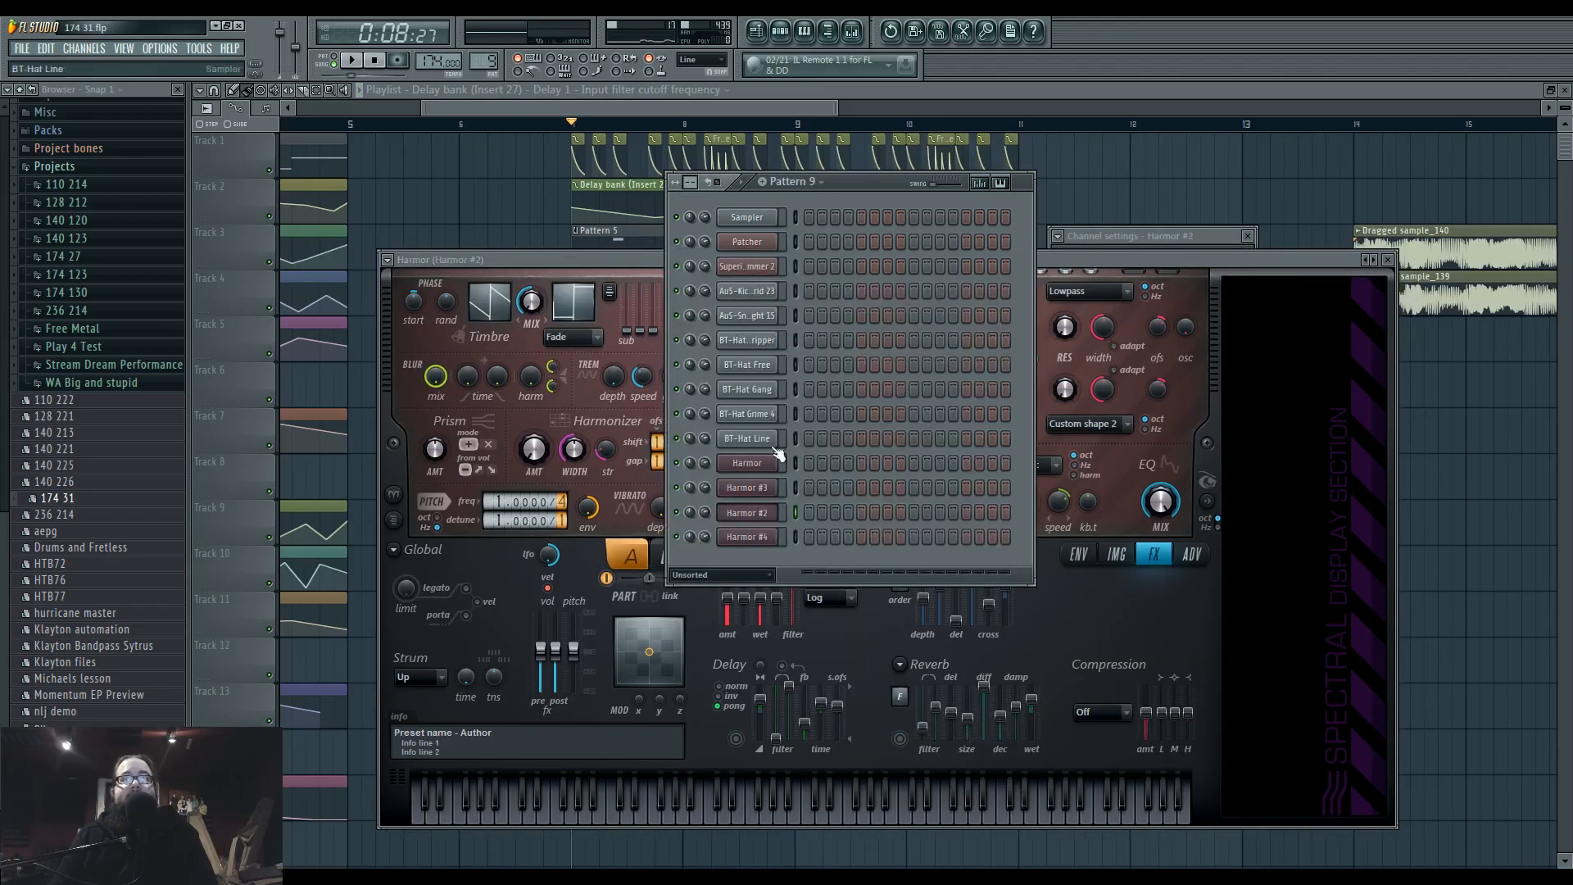
left_click(1117, 555)
left_click(902, 189)
Audition Harmor #4 from its image page and the original Harmor channel with test notes.
left_click(747, 536)
left_click(1135, 557)
key("z")
left_click(885, 193)
left_click(749, 465)
key("z")
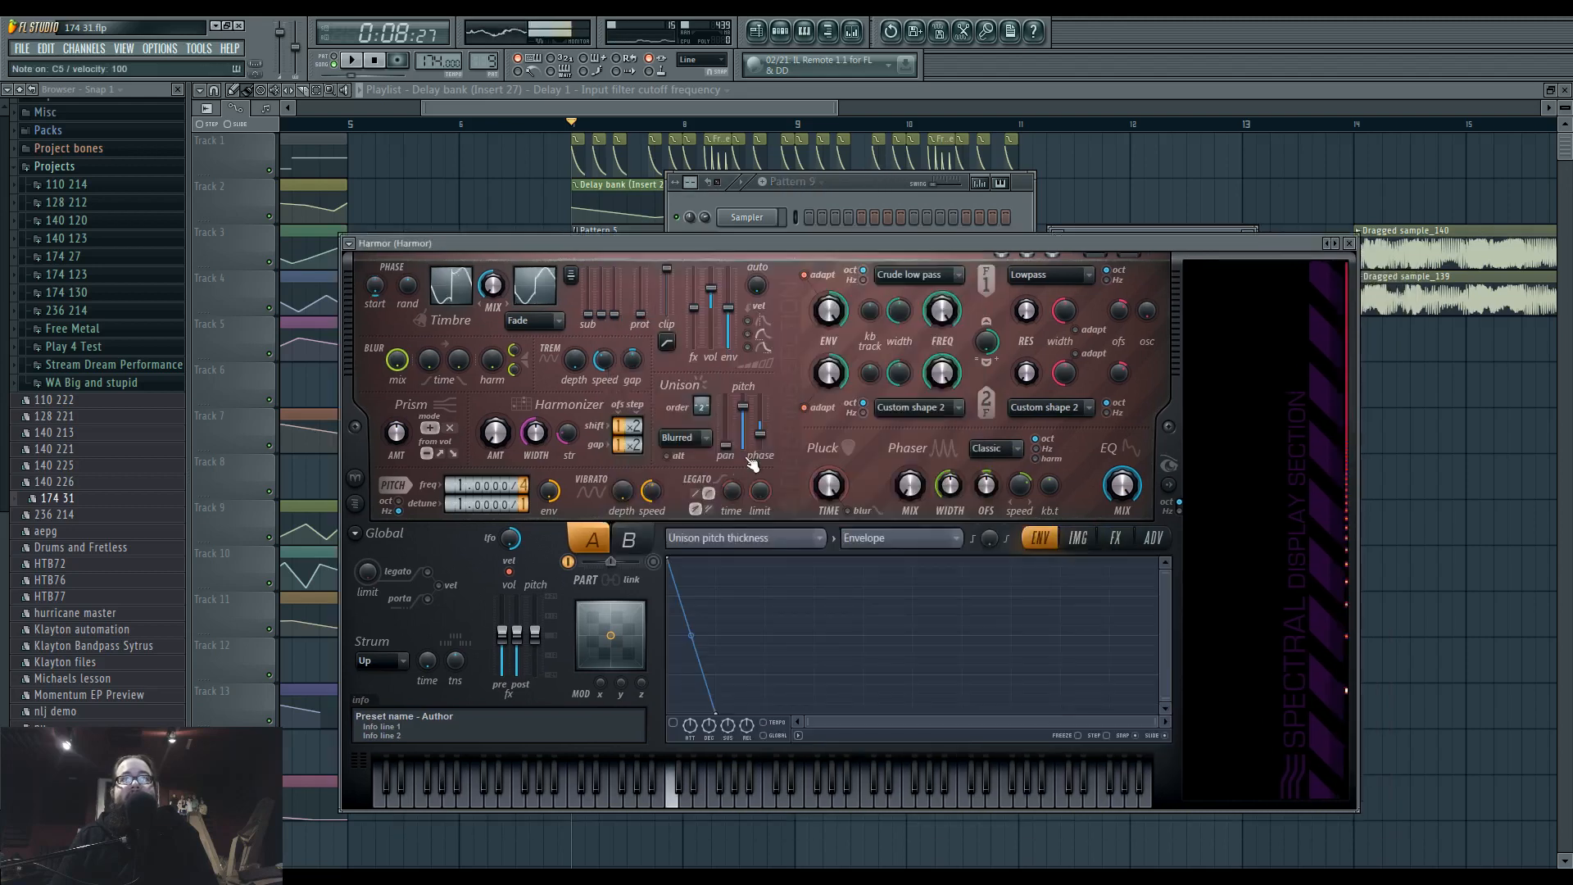
Open the Harmor #3 channel and play test notes of its resynthesized image sound.
left_click(870, 184)
left_click(747, 463)
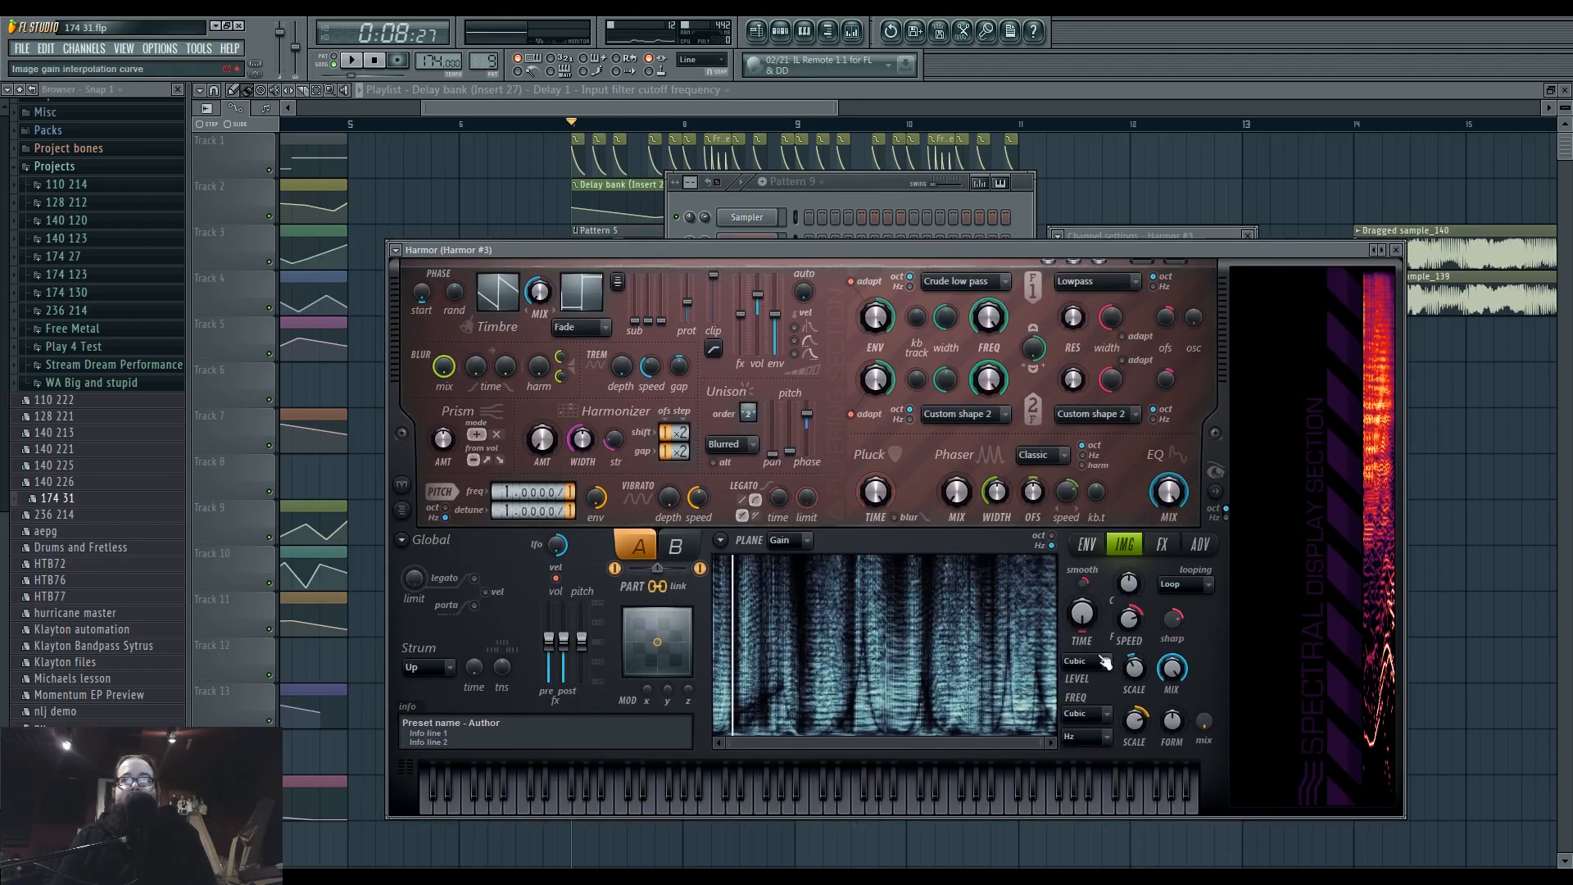
key("z")
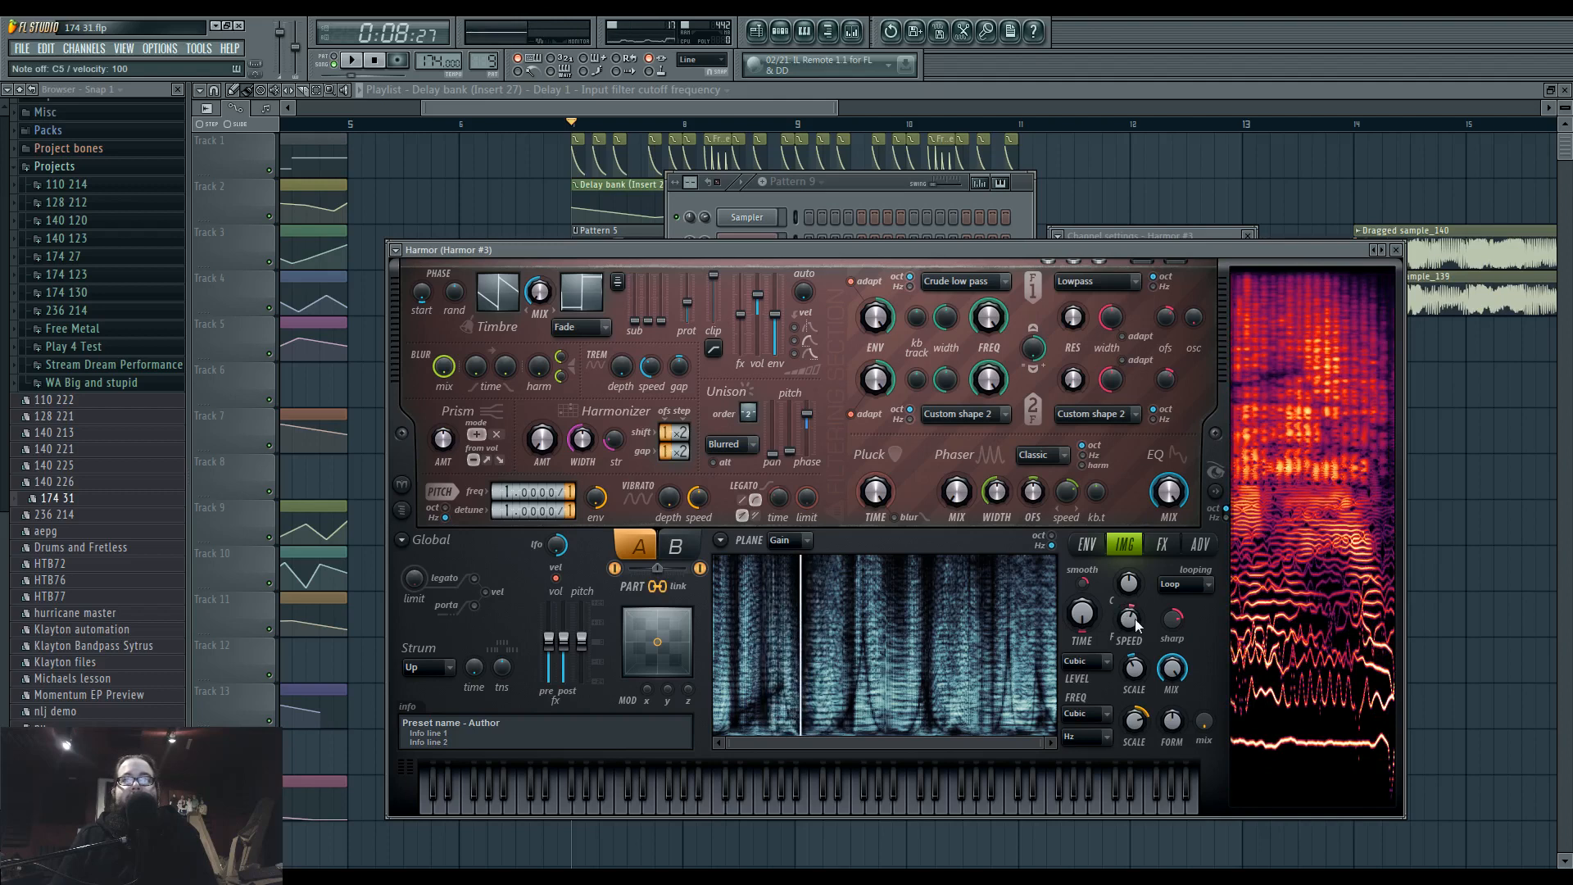
key("z")
Reduce the image speed, sharpness and frequency scale in Harmor #3 until a held note freezes on a flat pitch.
mouse_move(1134, 626)
left_mouse_down()
mouse_move(1135, 598)
mouse_move(1135, 637)
mouse_move(1134, 618)
left_mouse_up()
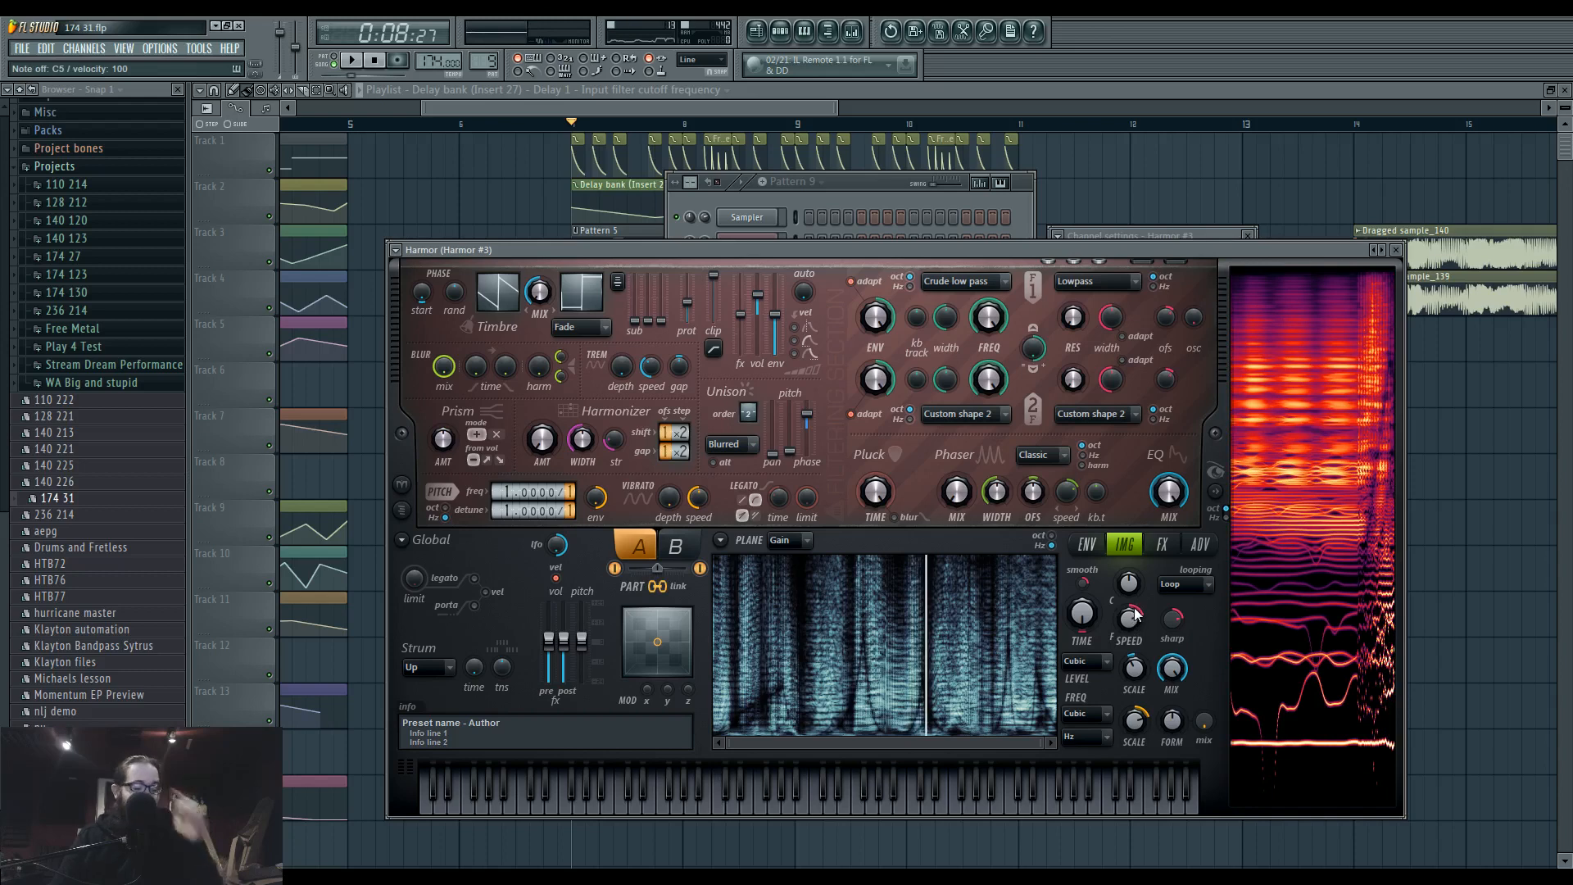
left_click_drag(1167, 616, 1126, 668)
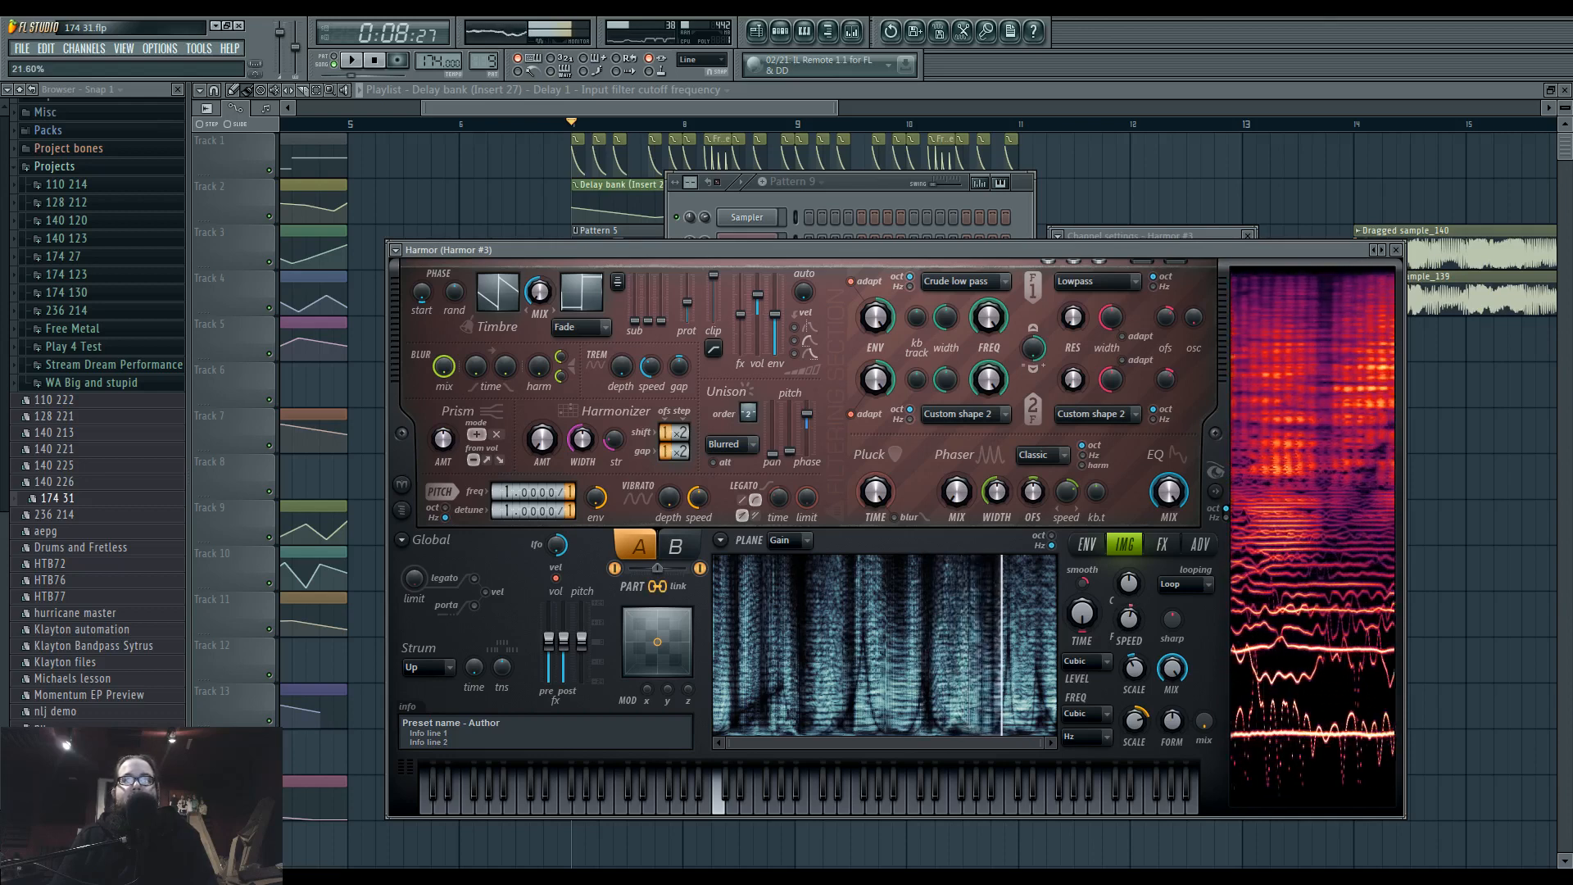
left_click_drag(1126, 667, 1127, 666)
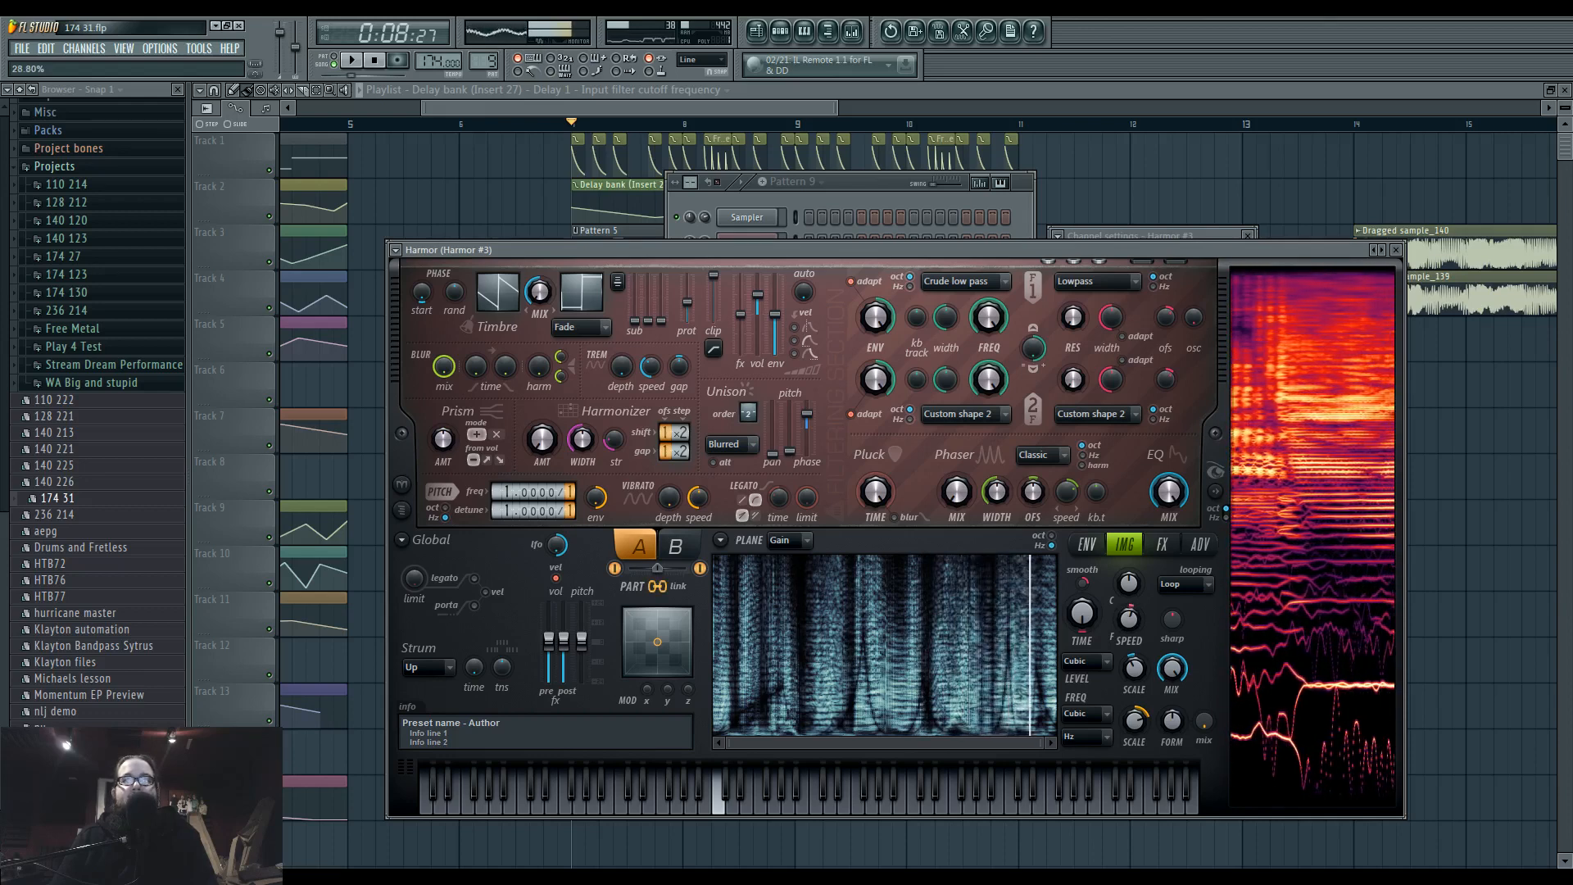
left_click_drag(1128, 619, 1128, 519)
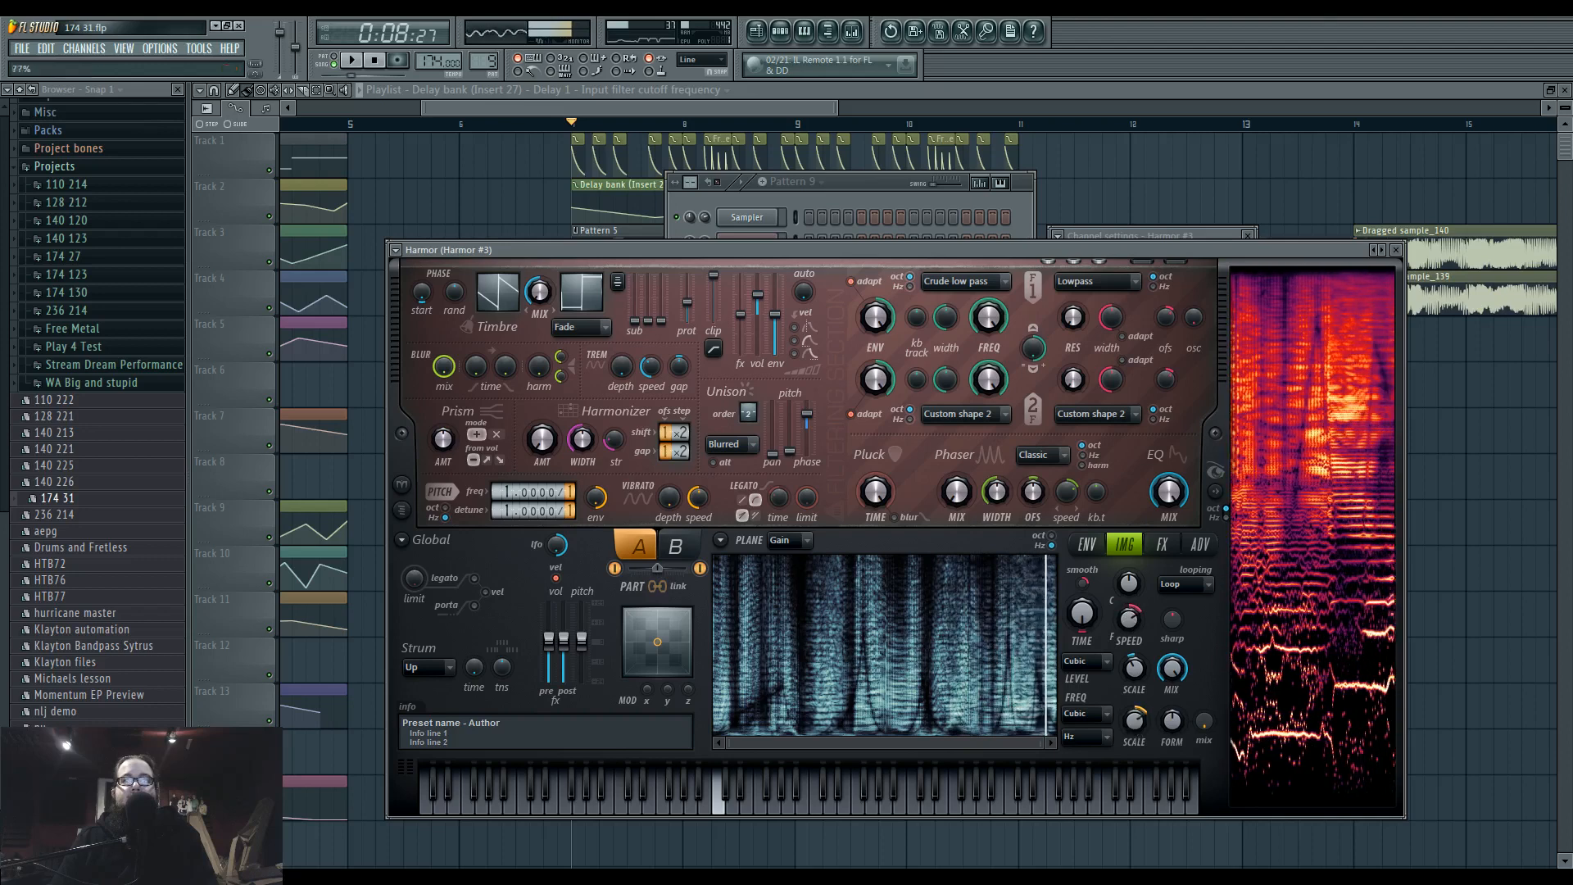
left_click_drag(1134, 719, 1134, 736)
left_click_drag(1131, 620, 1131, 642)
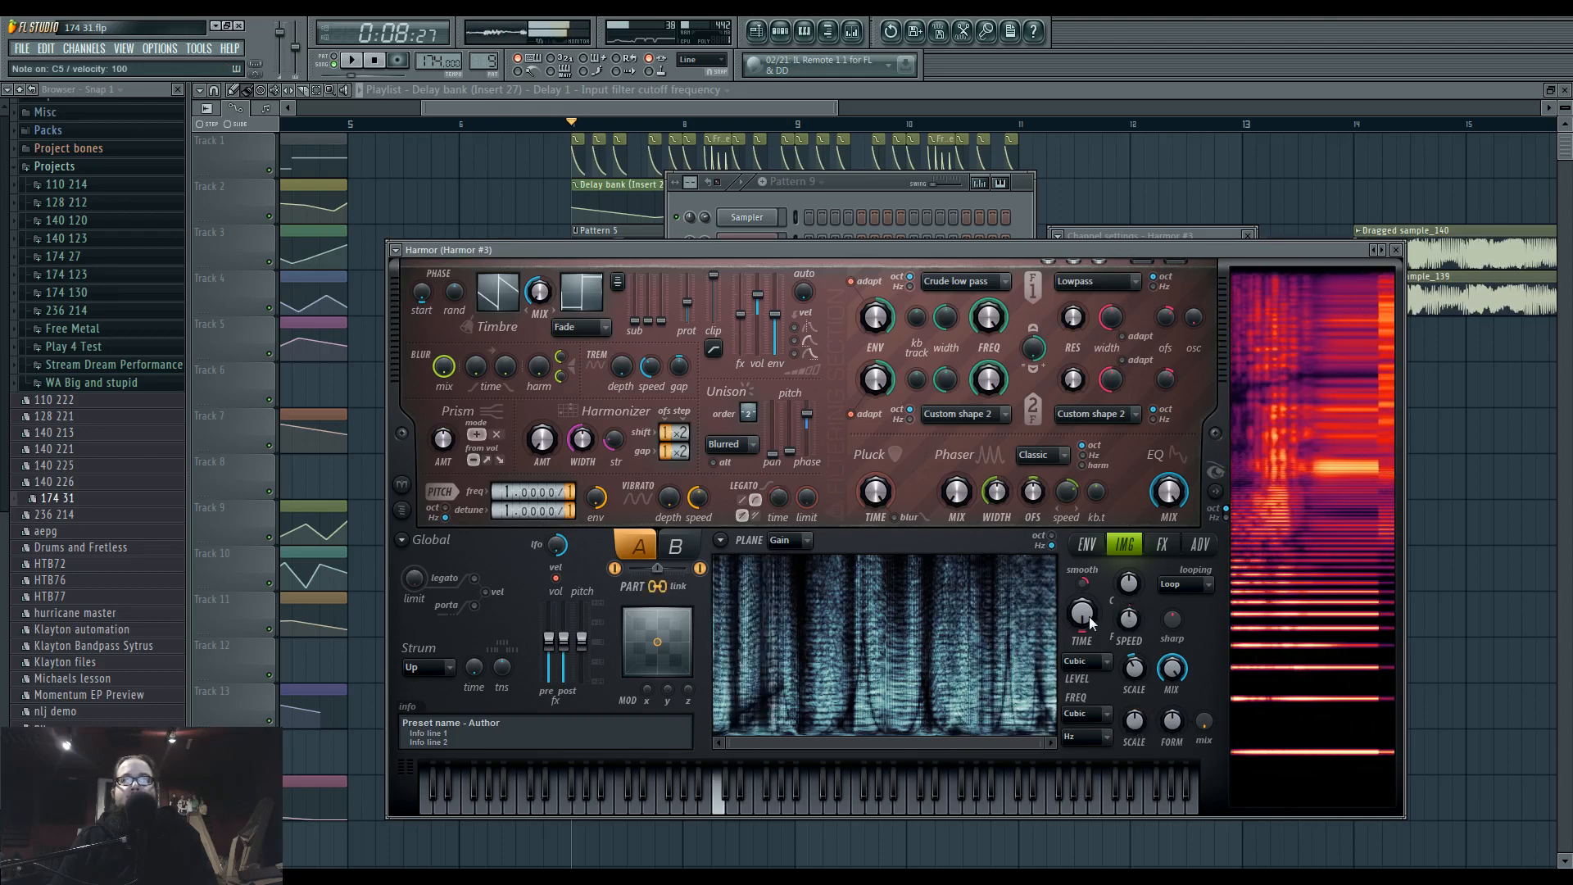
Sweep the image time offset in Harmor #3 to scan manually through the resynthesized sample.
left_click_drag(1083, 613, 1083, 528)
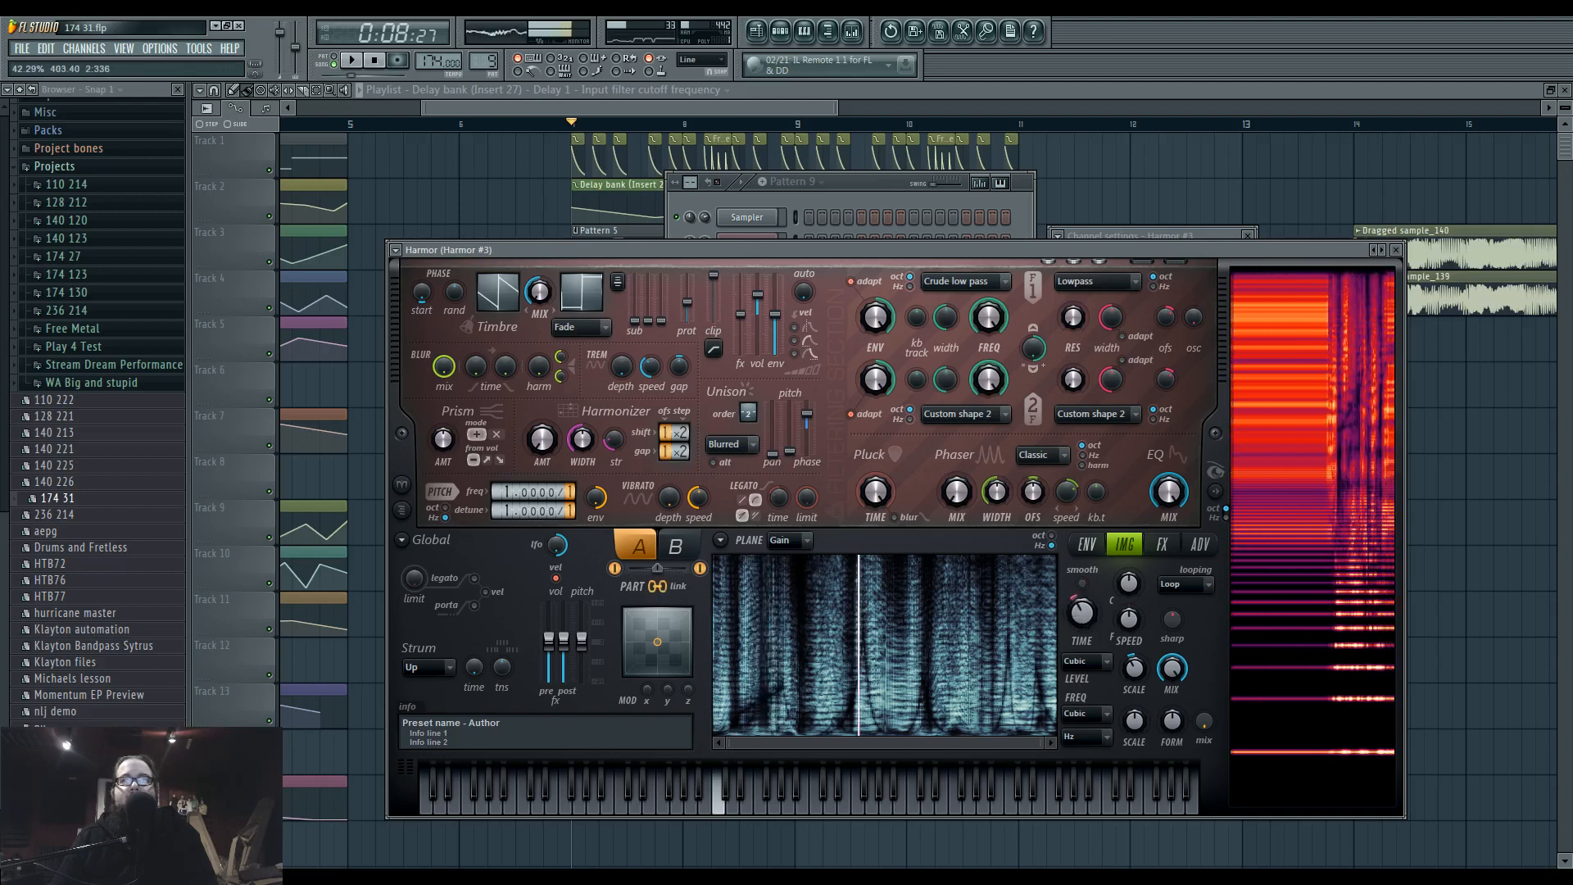
mouse_move(1082, 613)
left_mouse_down()
mouse_move(1083, 671)
mouse_move(1082, 581)
mouse_move(1082, 680)
mouse_move(1082, 610)
mouse_move(1074, 622)
left_mouse_up()
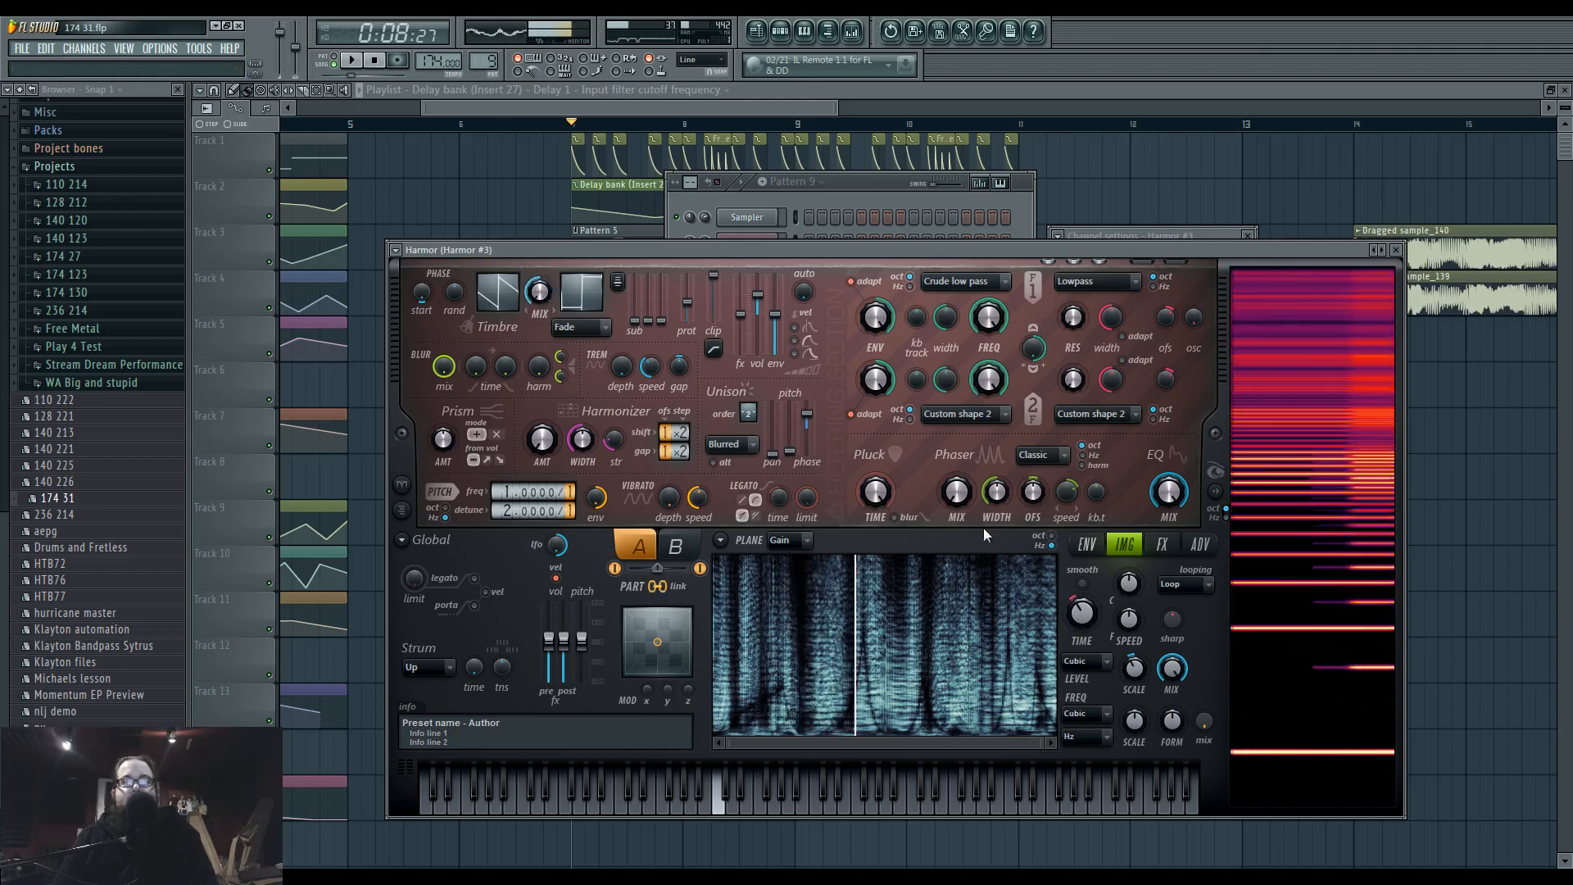
mouse_move(1083, 617)
left_mouse_down()
mouse_move(1082, 661)
mouse_move(1082, 590)
left_mouse_up()
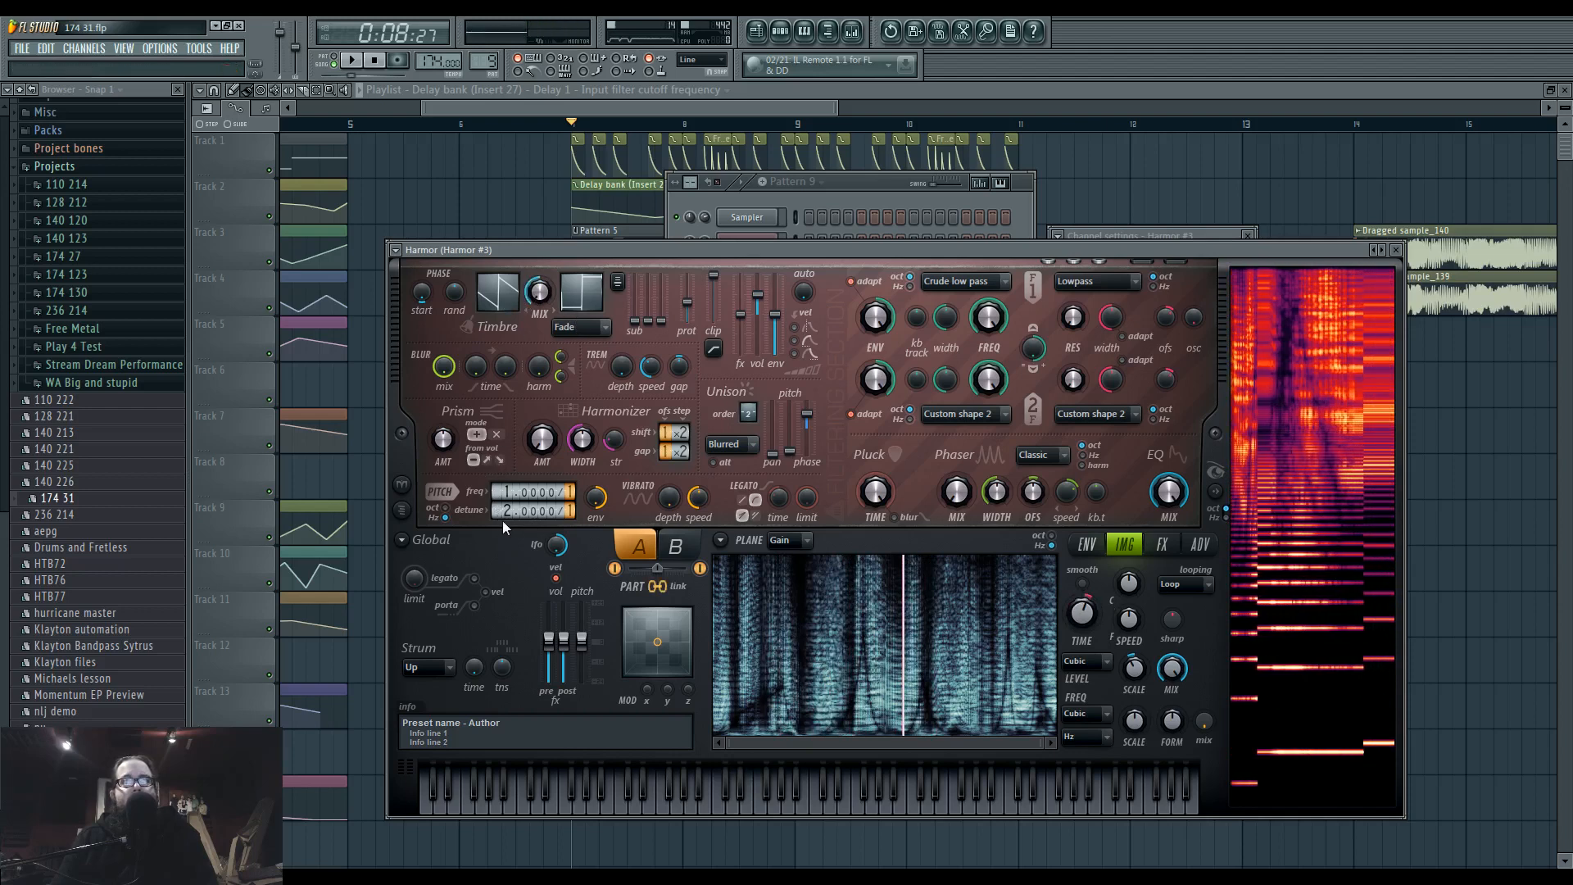
mouse_move(1083, 620)
left_mouse_down()
mouse_move(1082, 581)
mouse_move(1082, 627)
left_mouse_up()
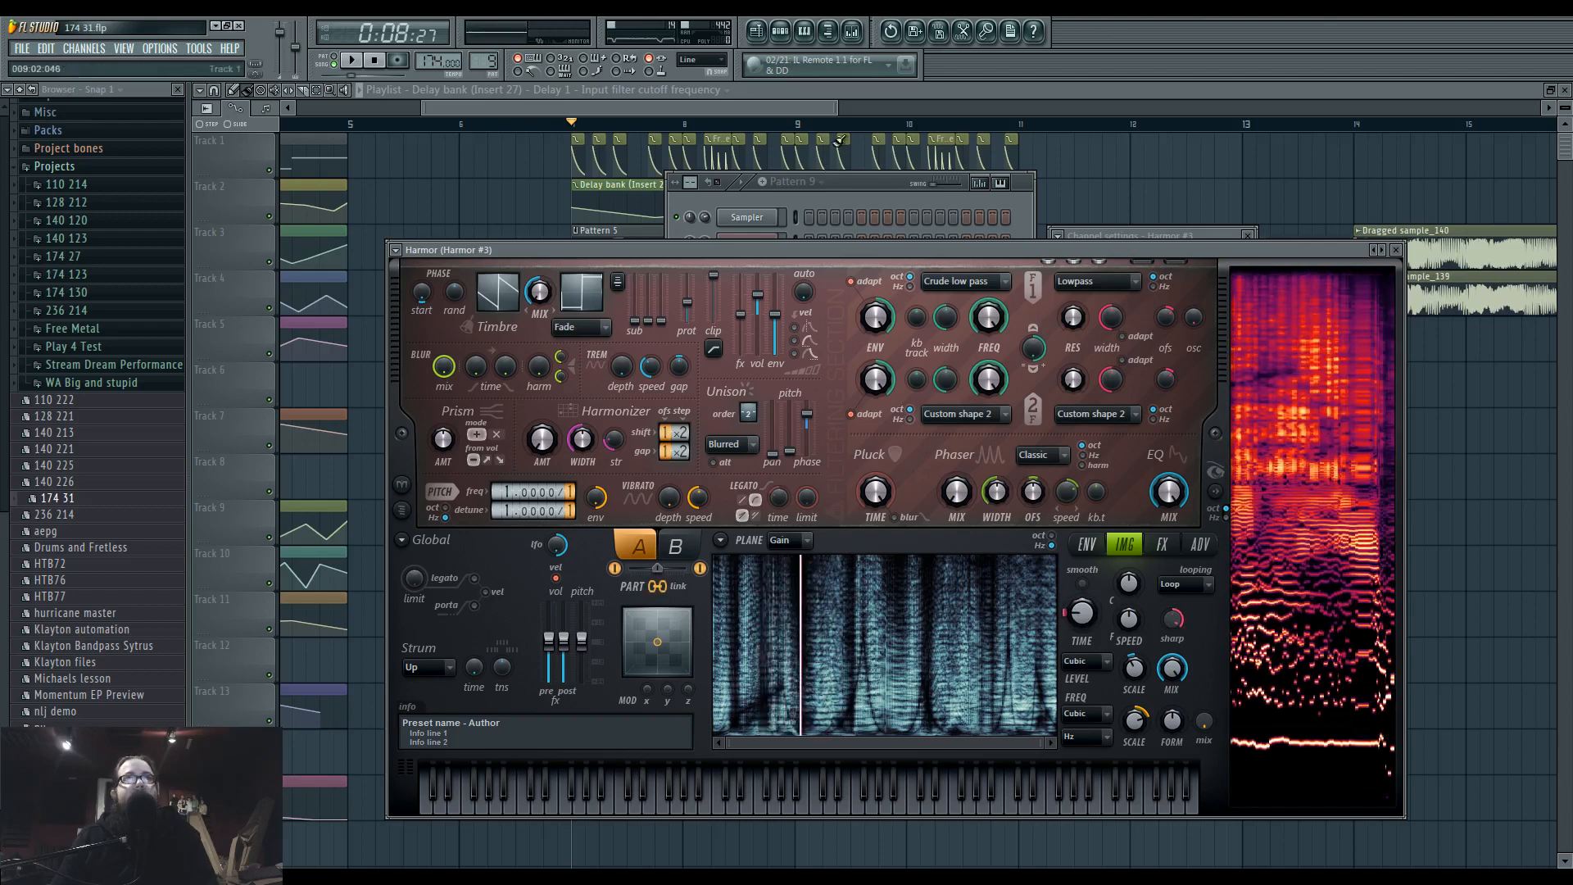
Add a new Harmor channel to the project and reposition its plugin window.
left_click(855, 182)
left_click(84, 49)
mouse_move(92, 64)
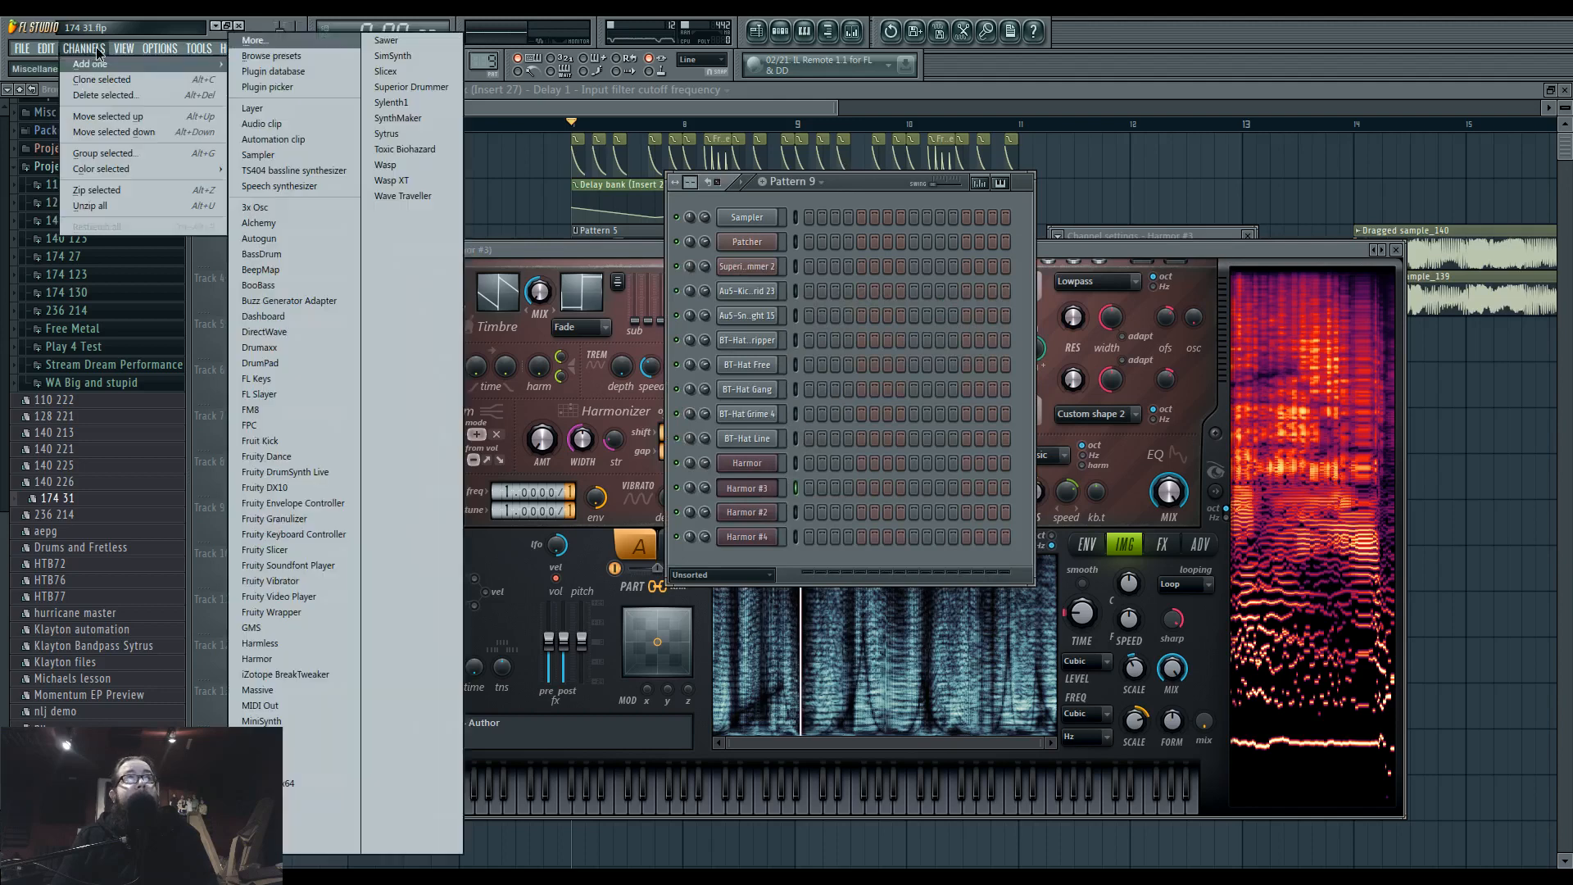
left_click_drag(686, 252, 831, 252)
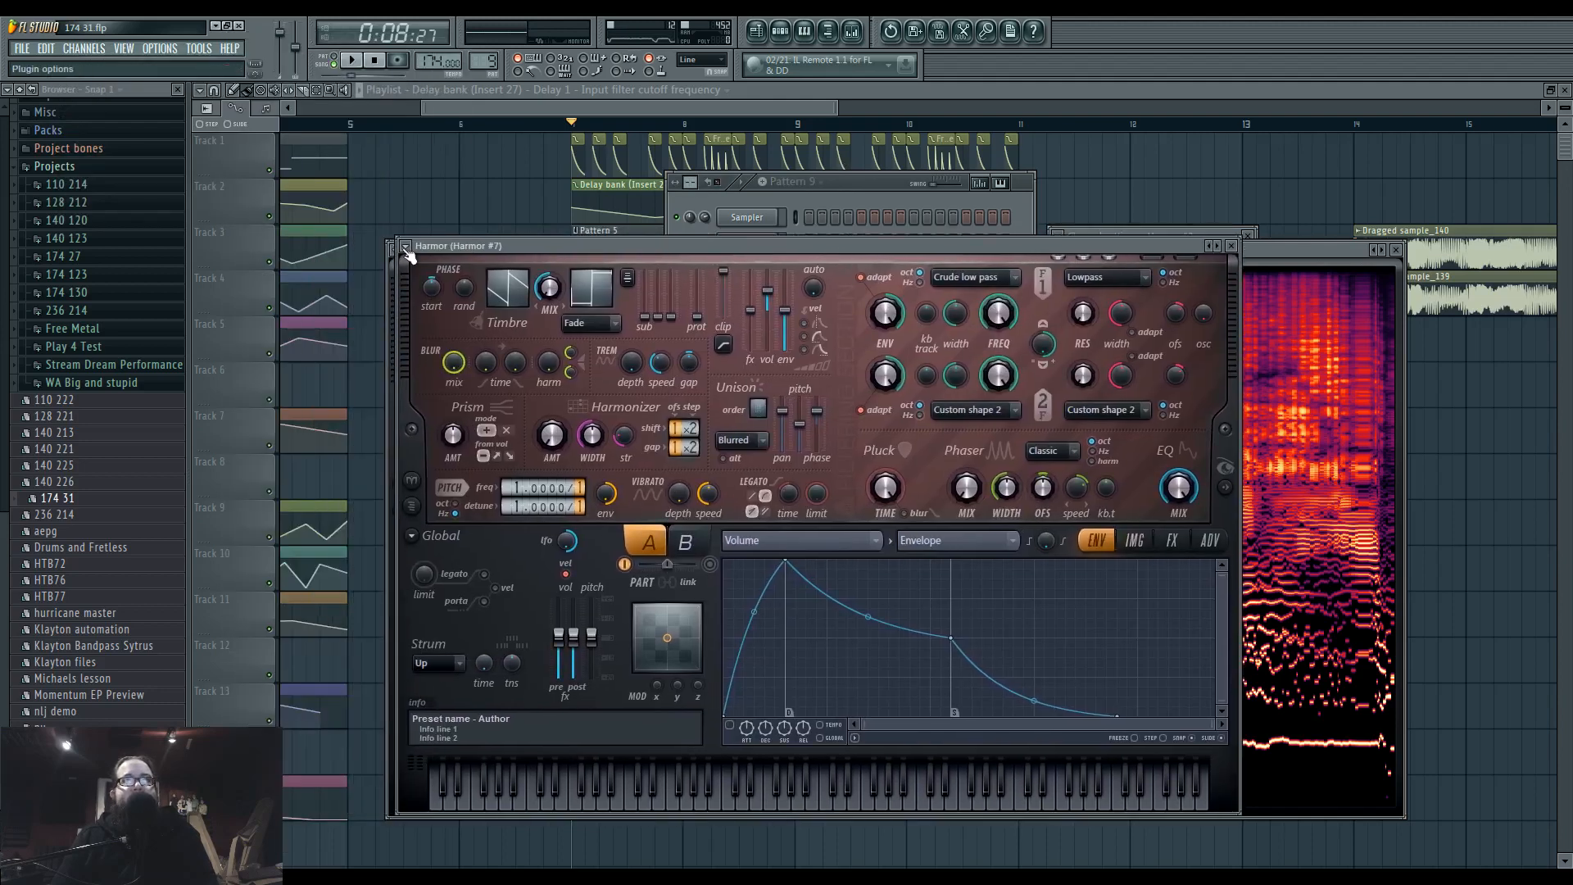
left_click(406, 247)
left_click(404, 247)
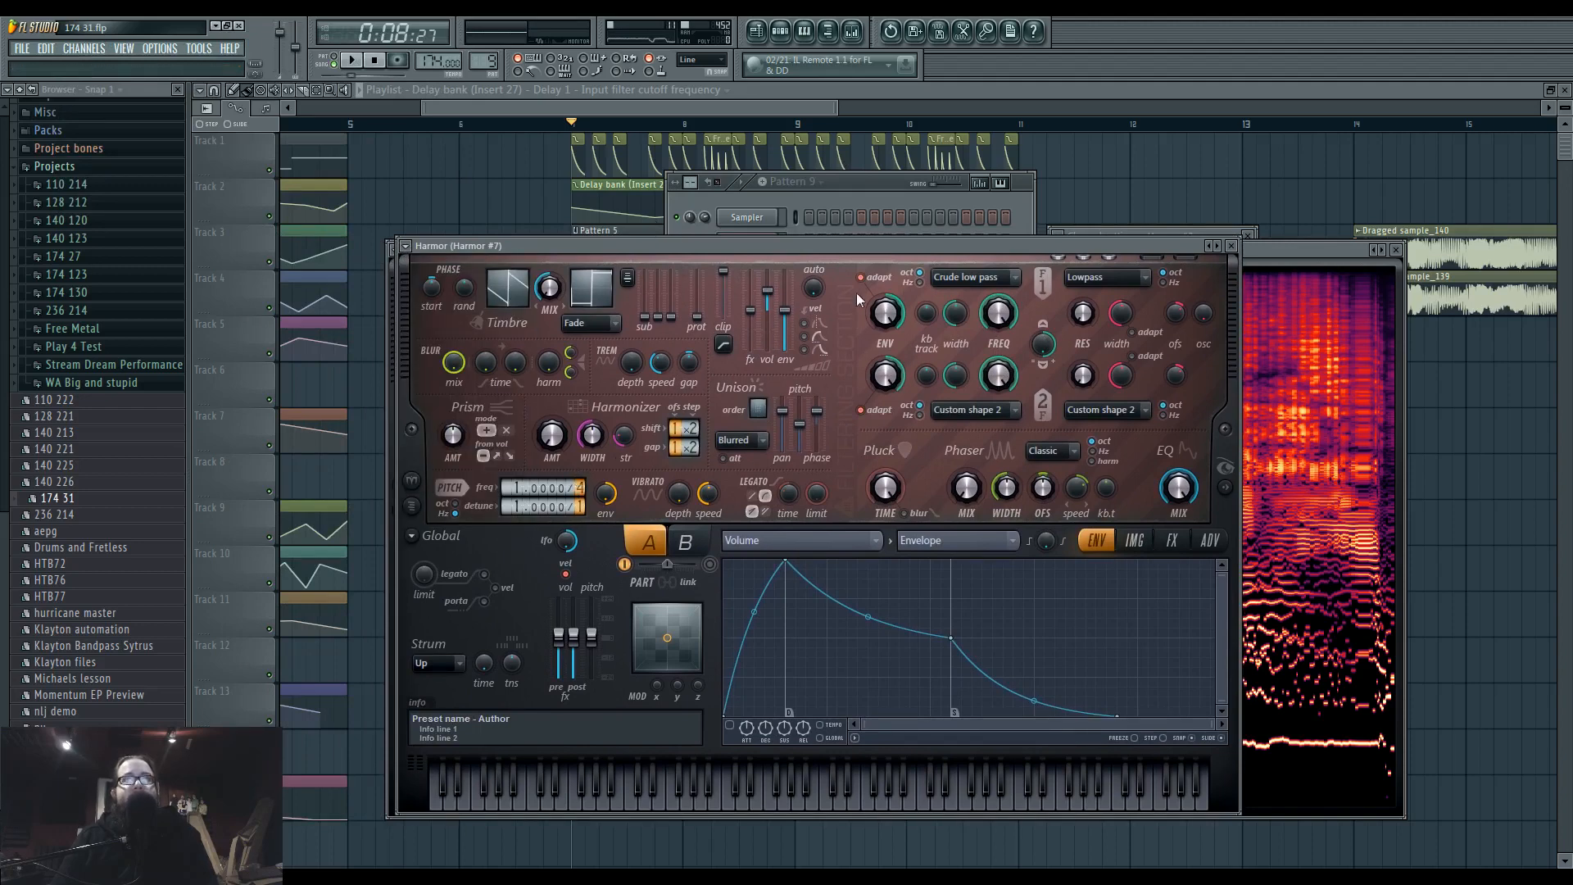
mouse_move(856, 240)
left_mouse_down()
mouse_move(842, 240)
mouse_move(861, 250)
mouse_move(862, 225)
mouse_move(863, 239)
left_mouse_up()
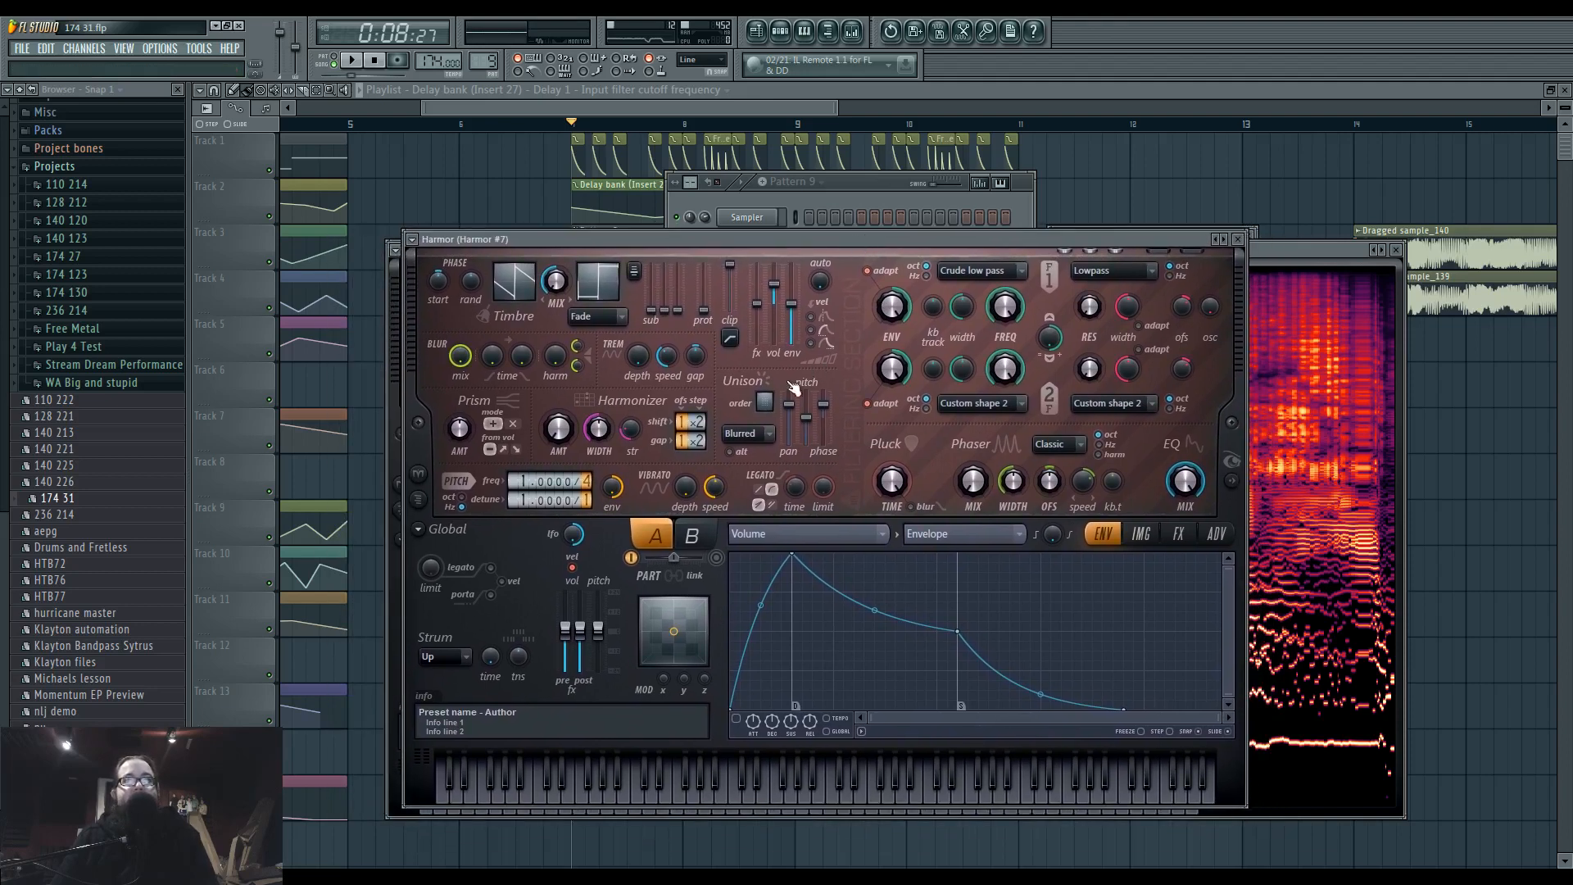
Set the new Harmor's unison type to Hz, raise its unison pitch thickness and play a test note.
left_click(747, 433)
left_click(754, 473)
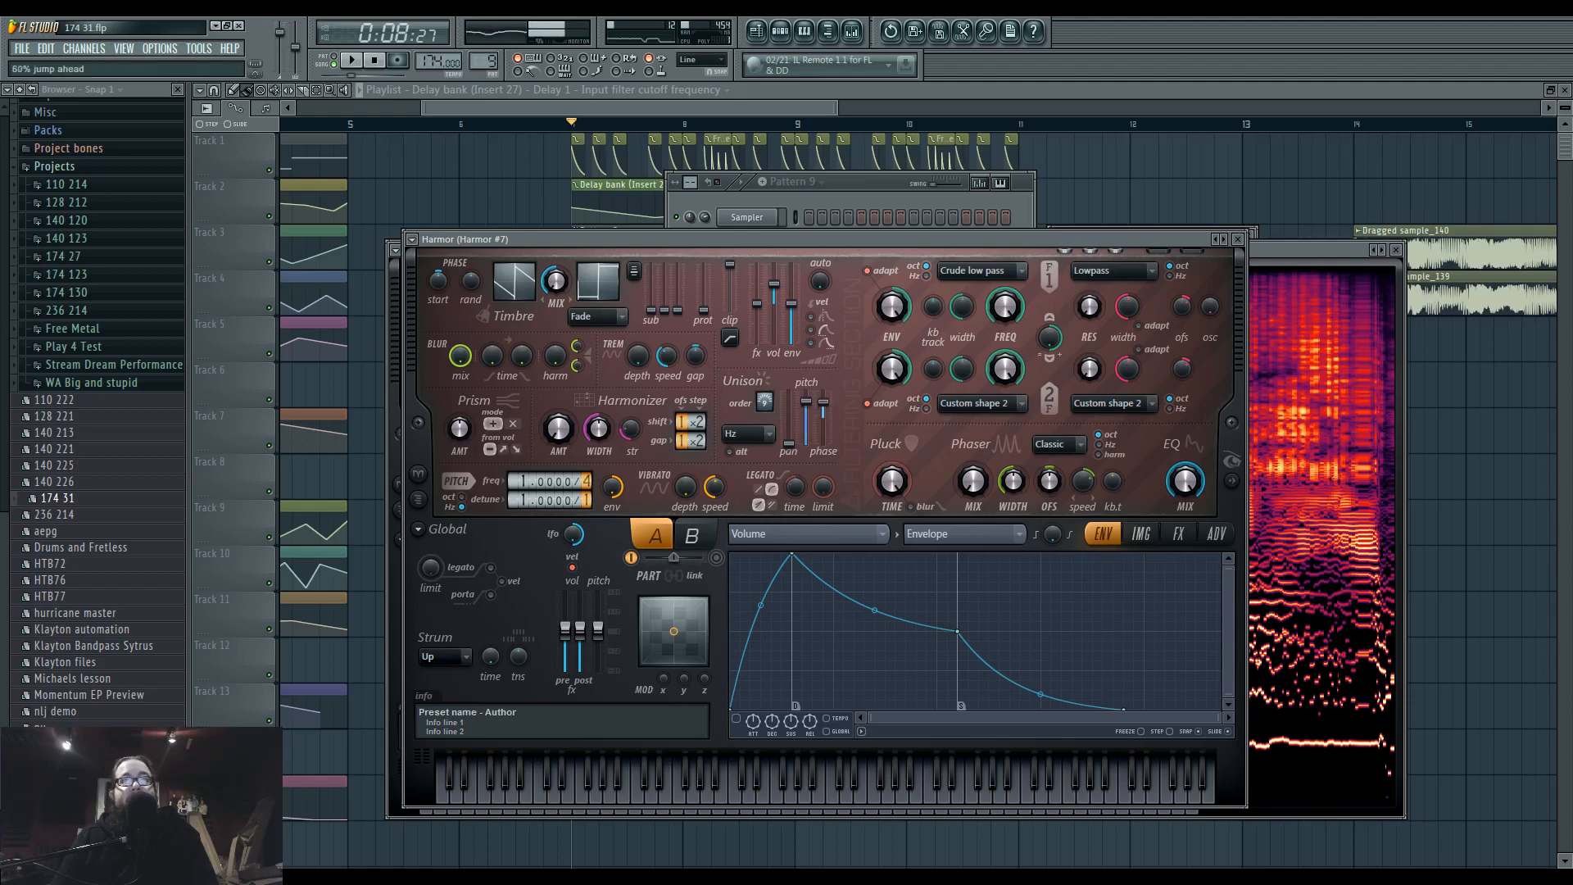
key("r")
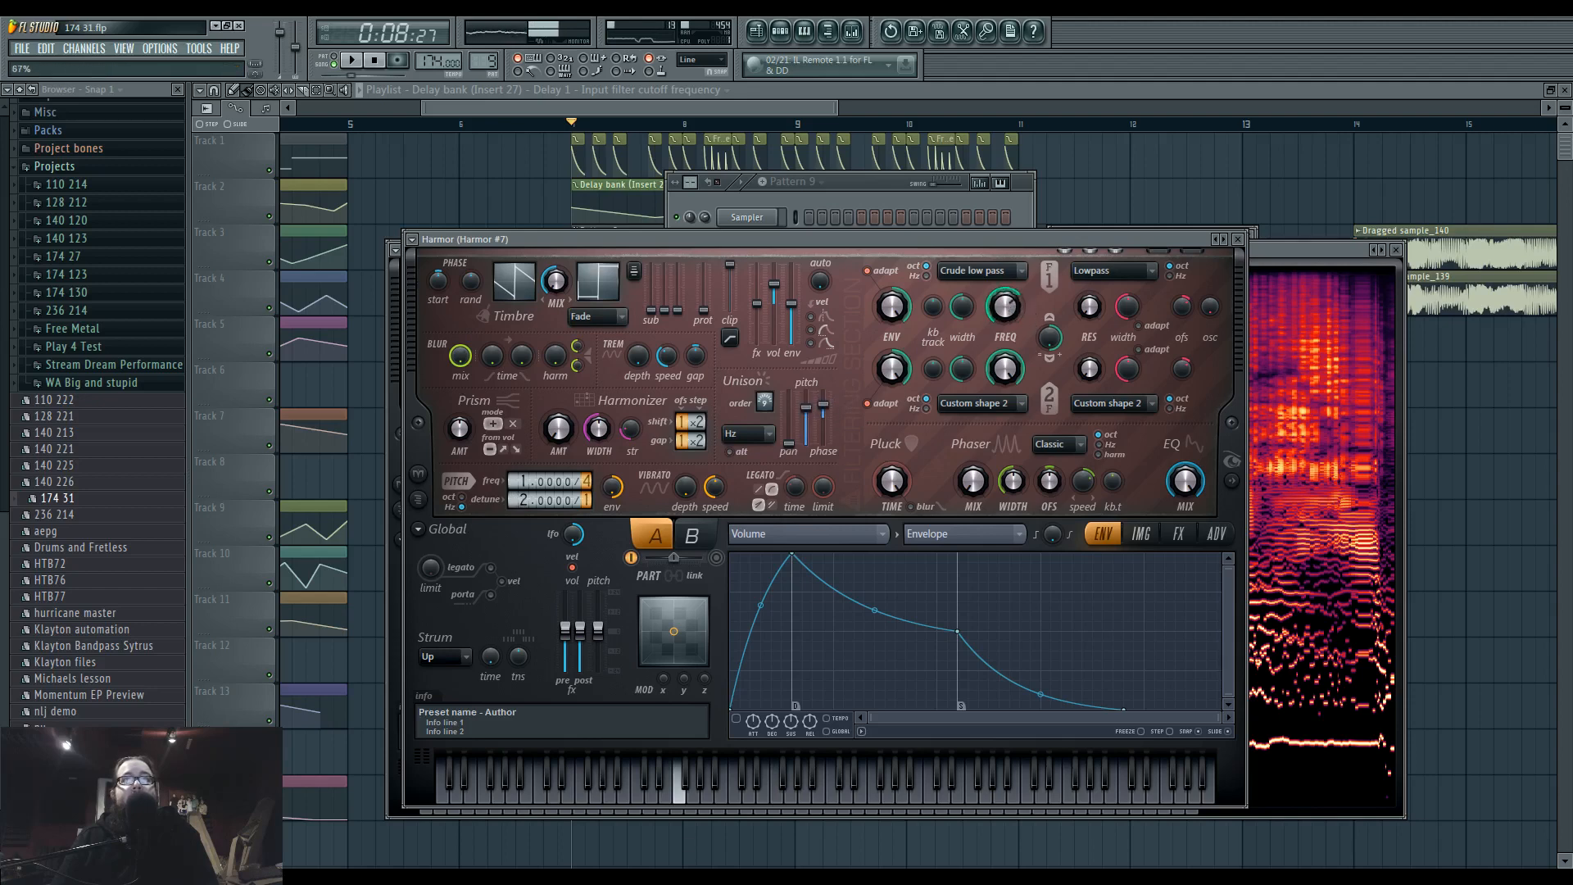
Set up Log distortion in Harmor #7's effects, adjust the distortion mix and audition a test note.
left_click(1178, 534)
left_click(875, 578)
left_click(807, 576)
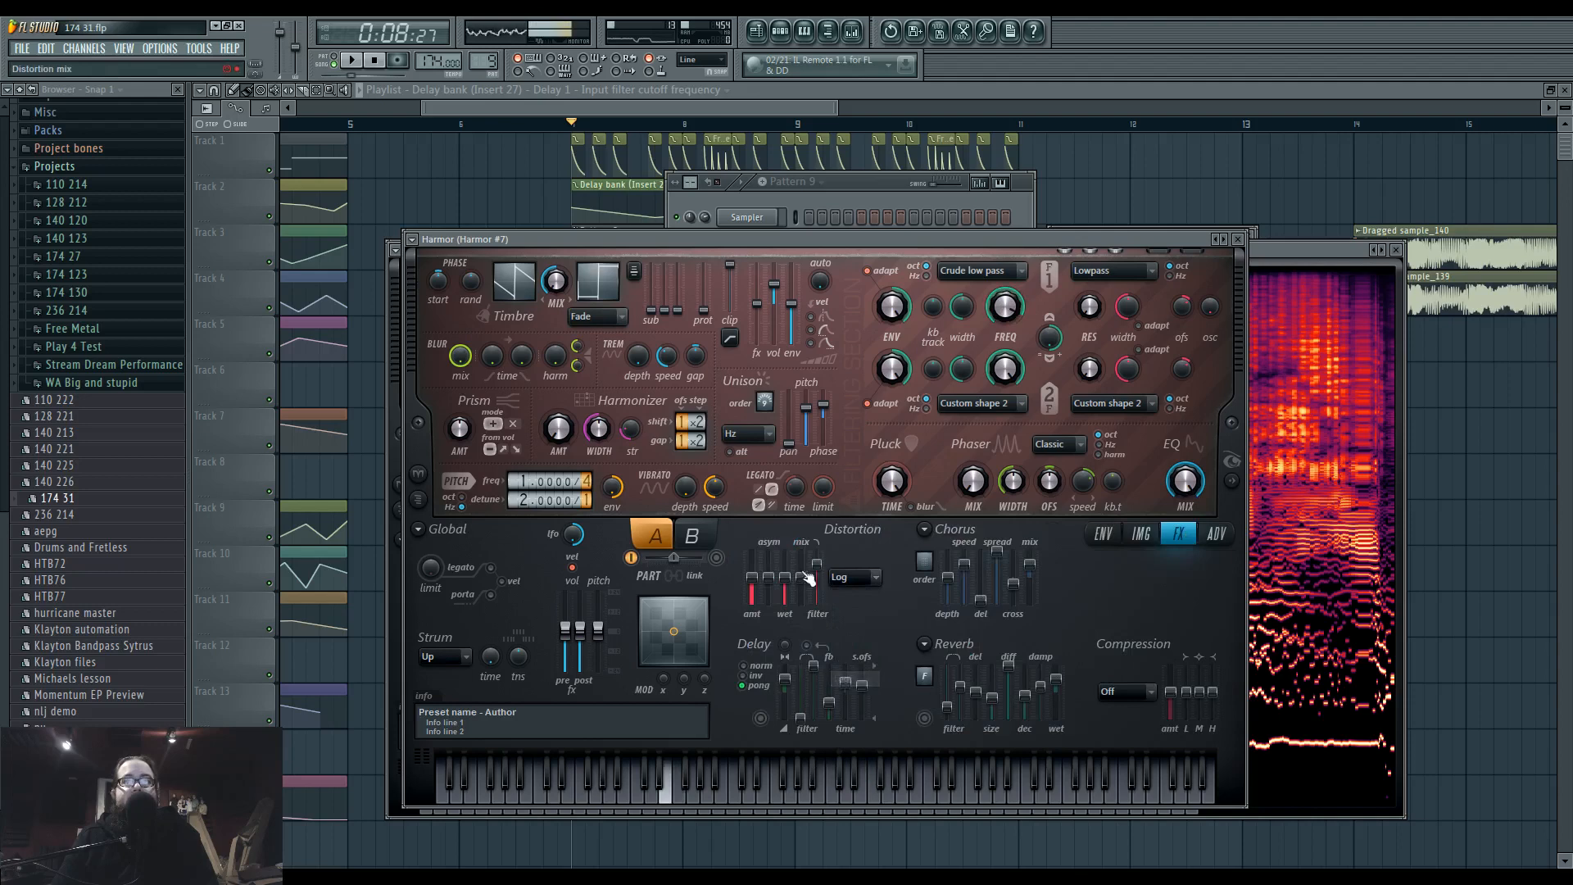
key("r")
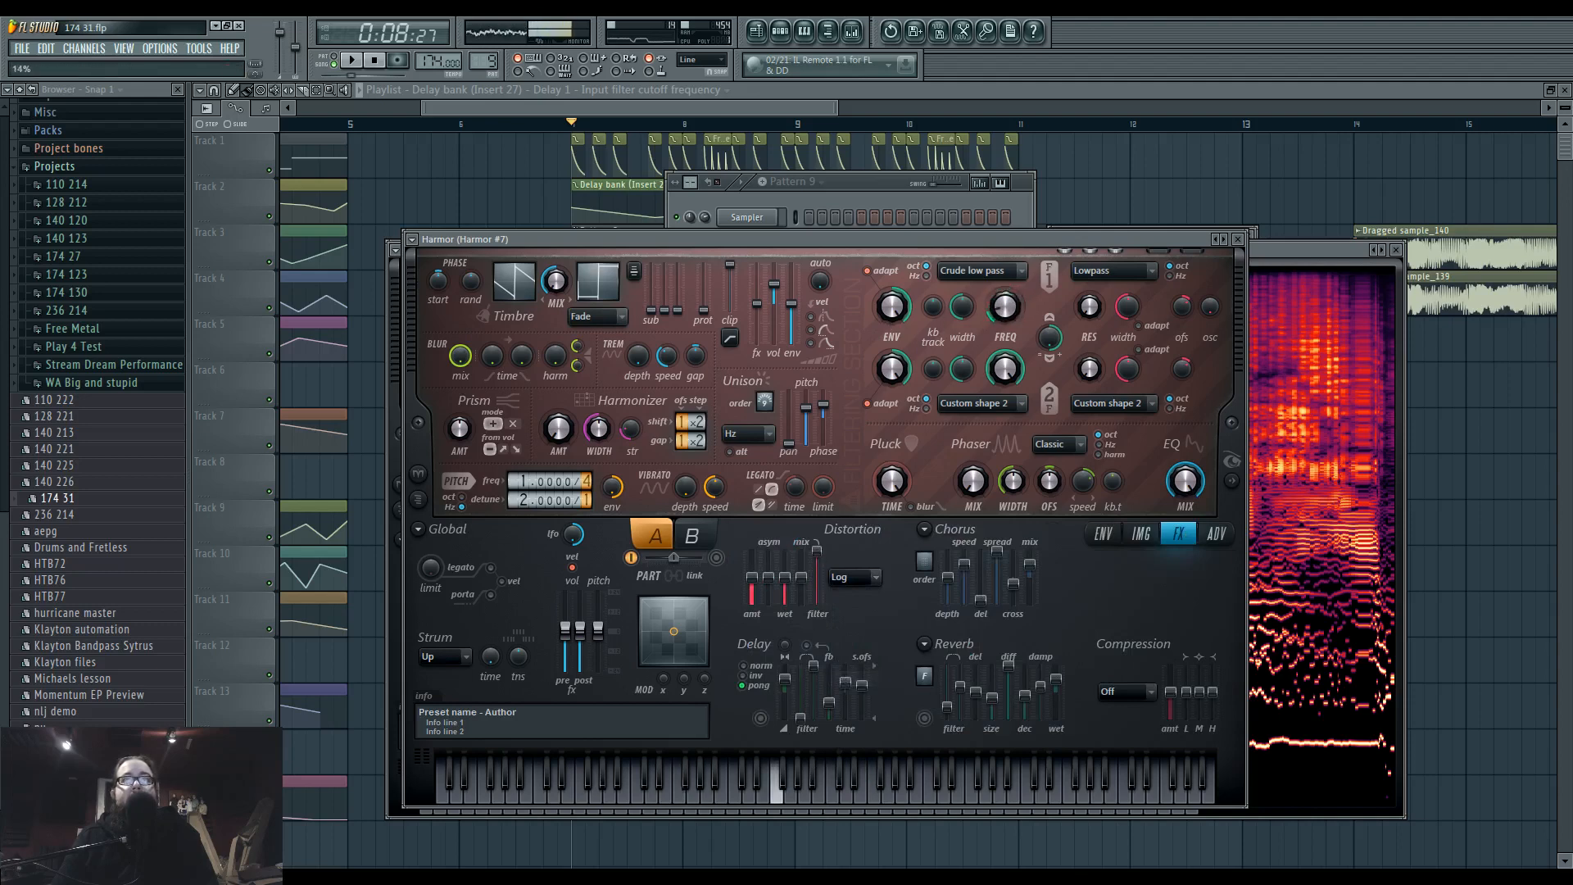
Show the articulator for Harmor #7's unison pitch thickness and enable its envelope.
right_click(807, 413)
left_click(843, 448)
left_click(740, 718)
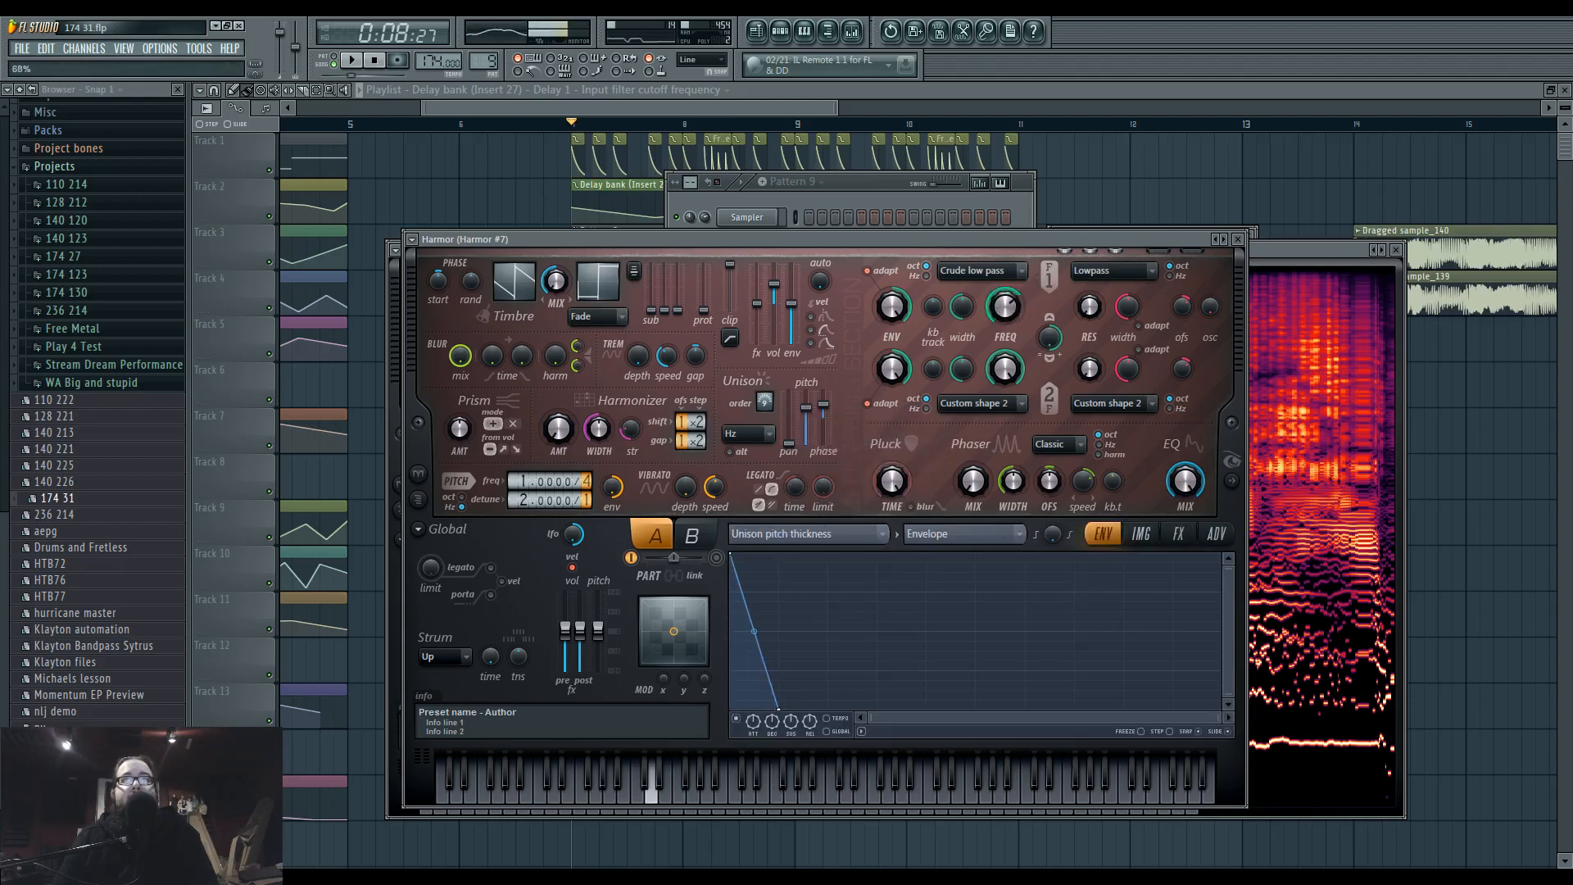
Stretch the unison pitch thickness envelope into a longer convex decay to zero, and fine-tune the frequency multiplier and unison phase.
left_click_drag(779, 709, 876, 712)
left_click_drag(803, 631, 803, 587)
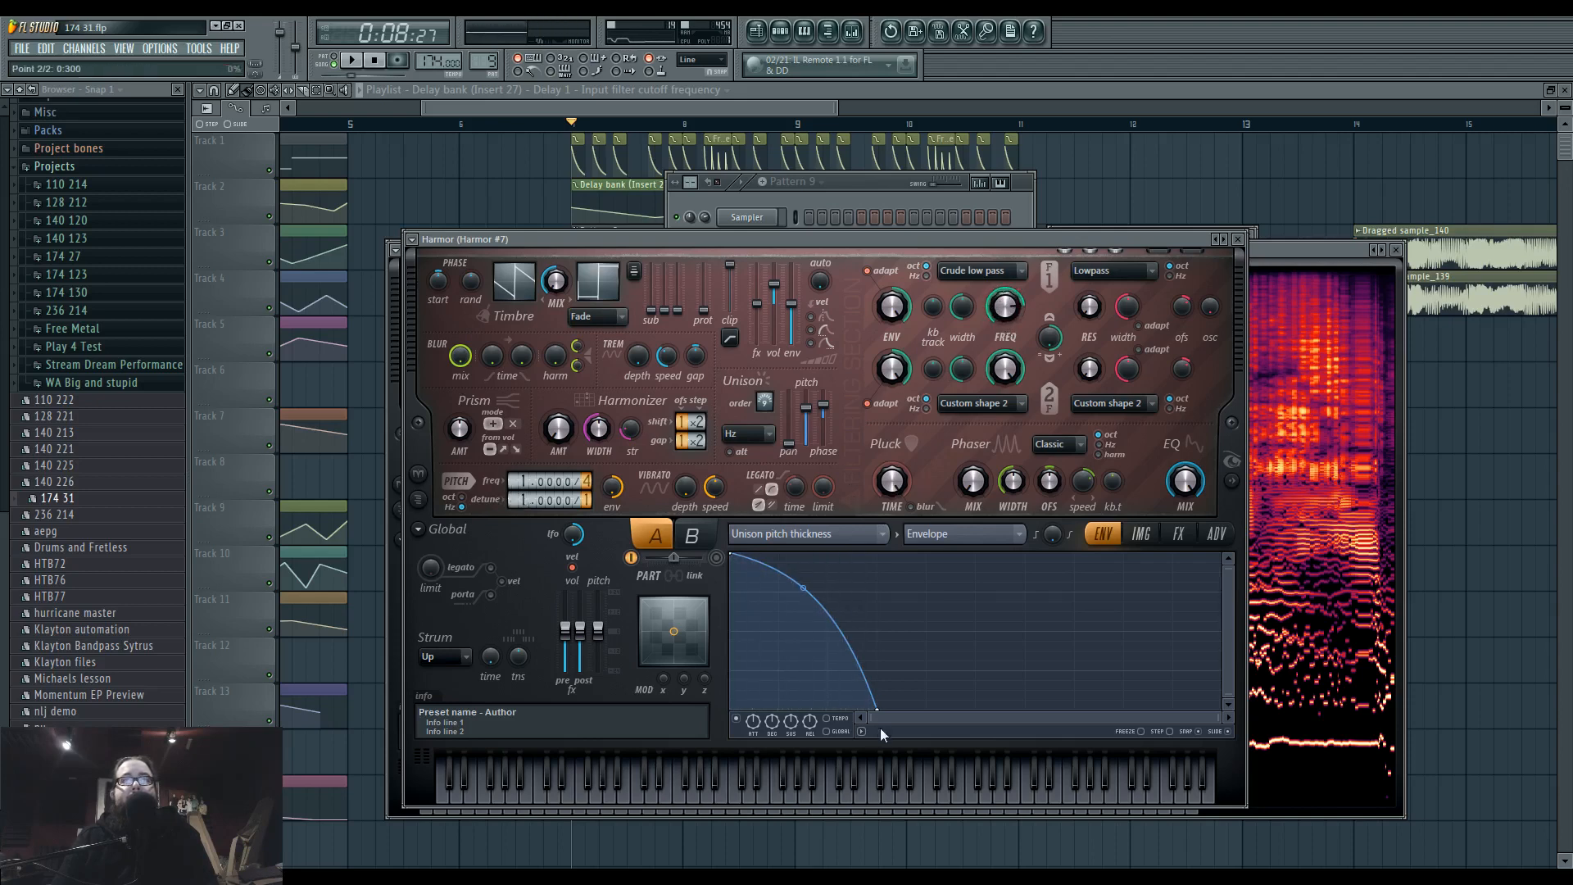
left_click_drag(877, 709, 975, 710)
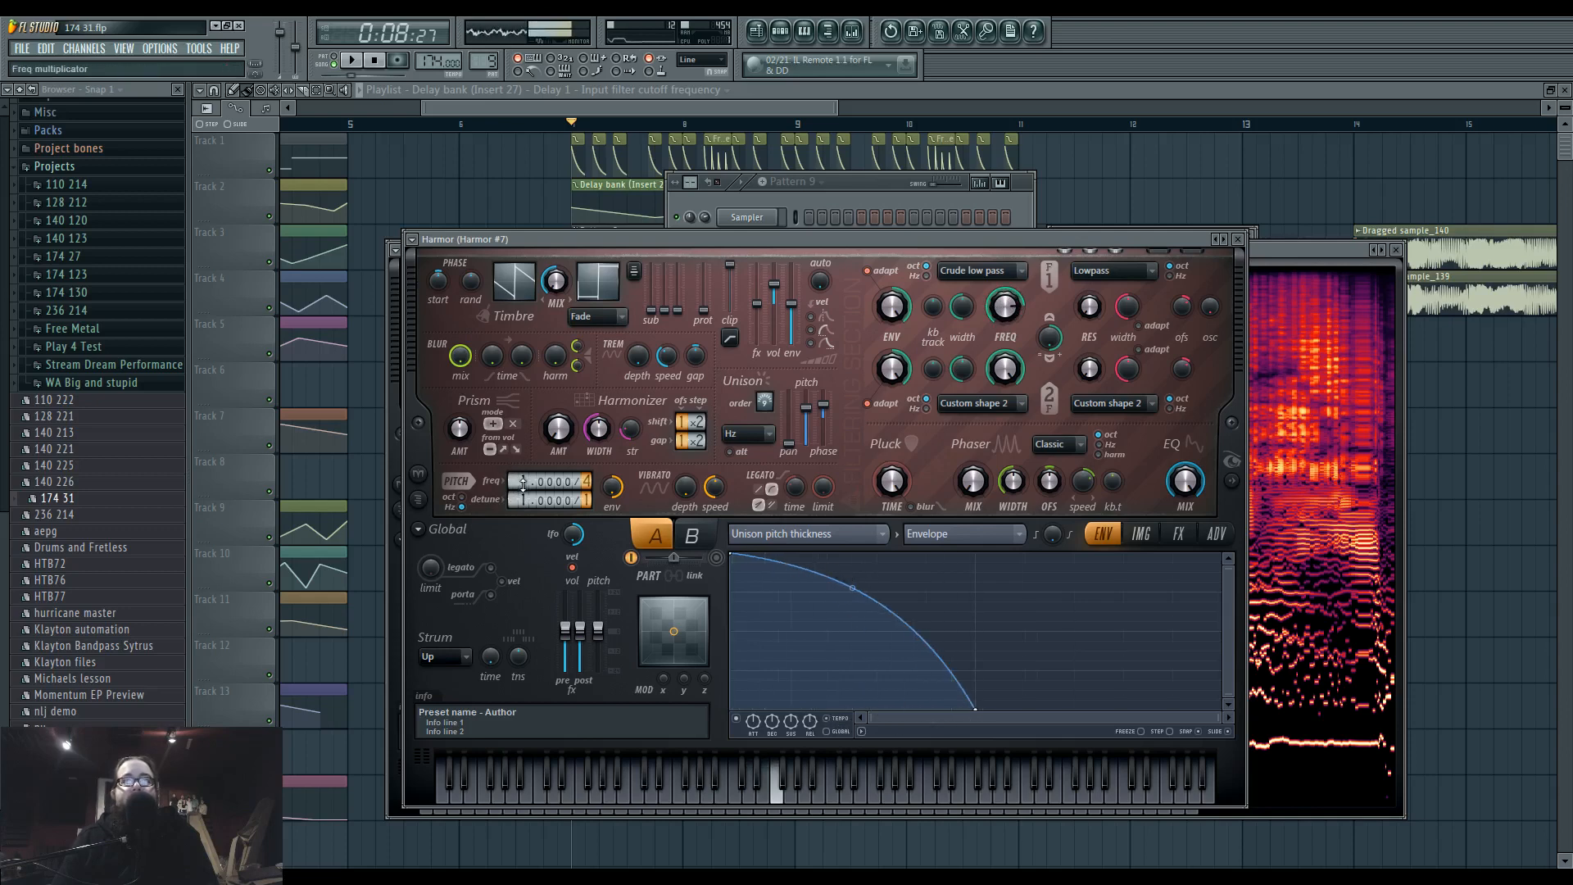
left_click_drag(521, 500, 521, 490)
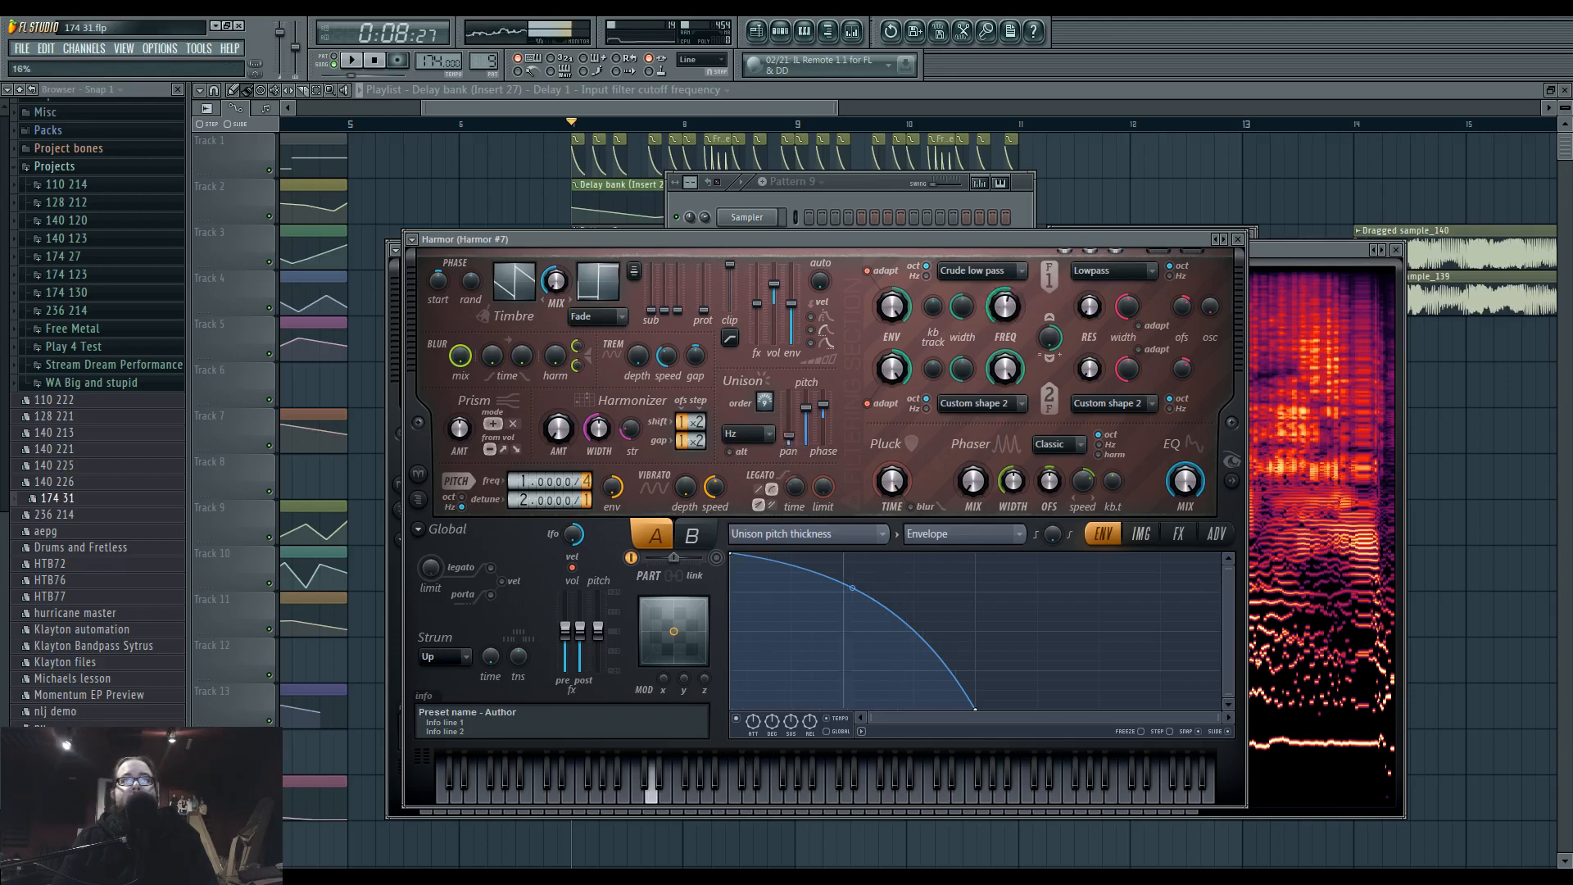
left_click_drag(829, 414, 829, 406)
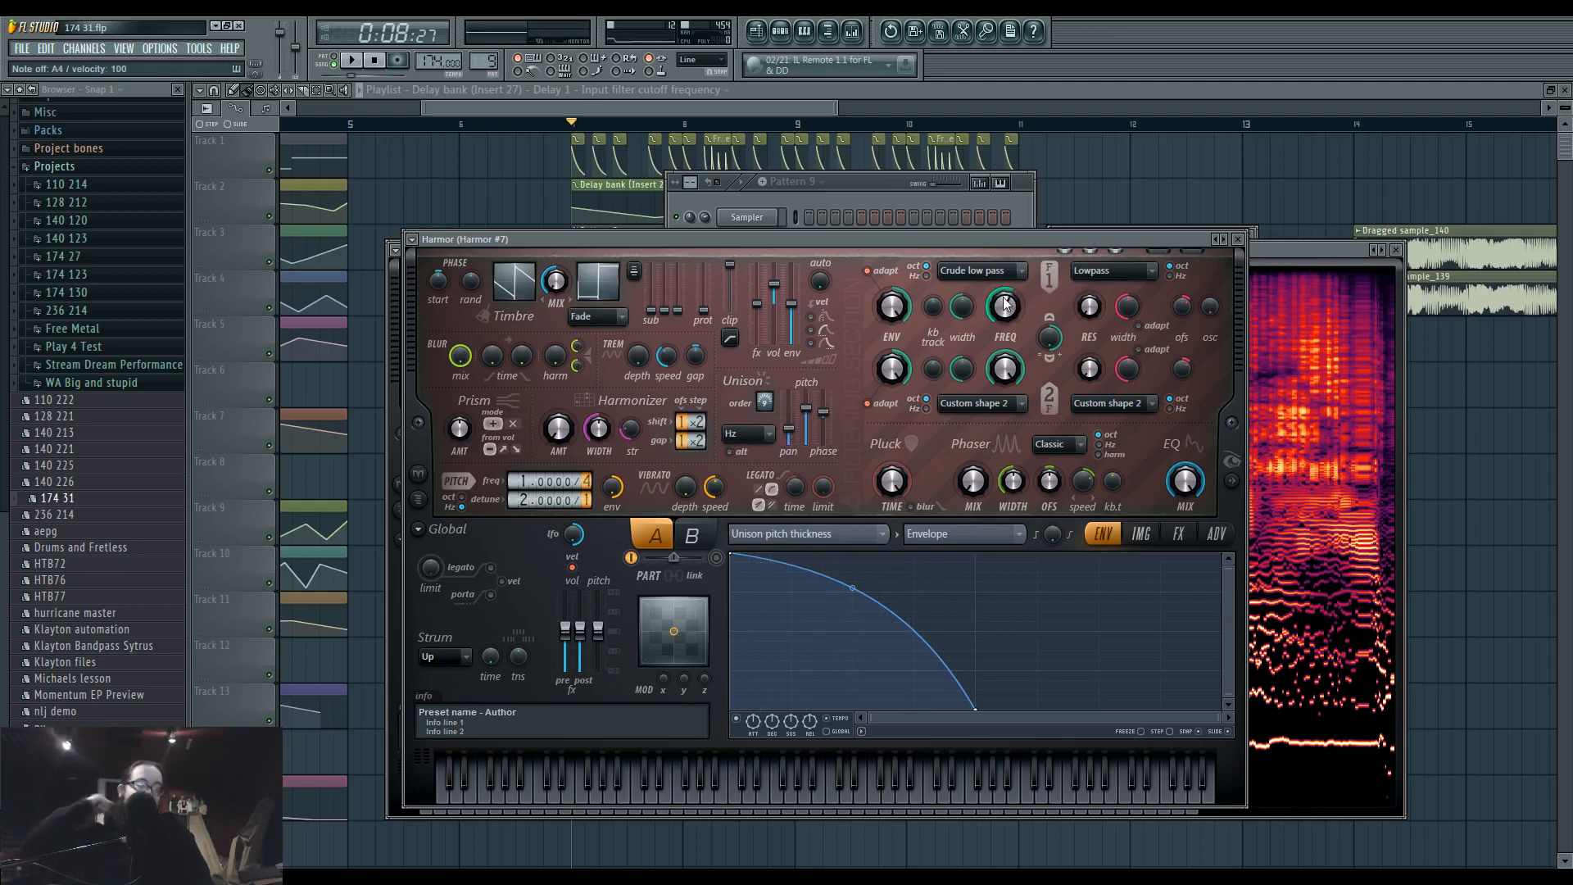
Bring up Harmor #7's piano roll and switch to a new, empty Pattern 10, keeping its default name.
left_click(780, 36)
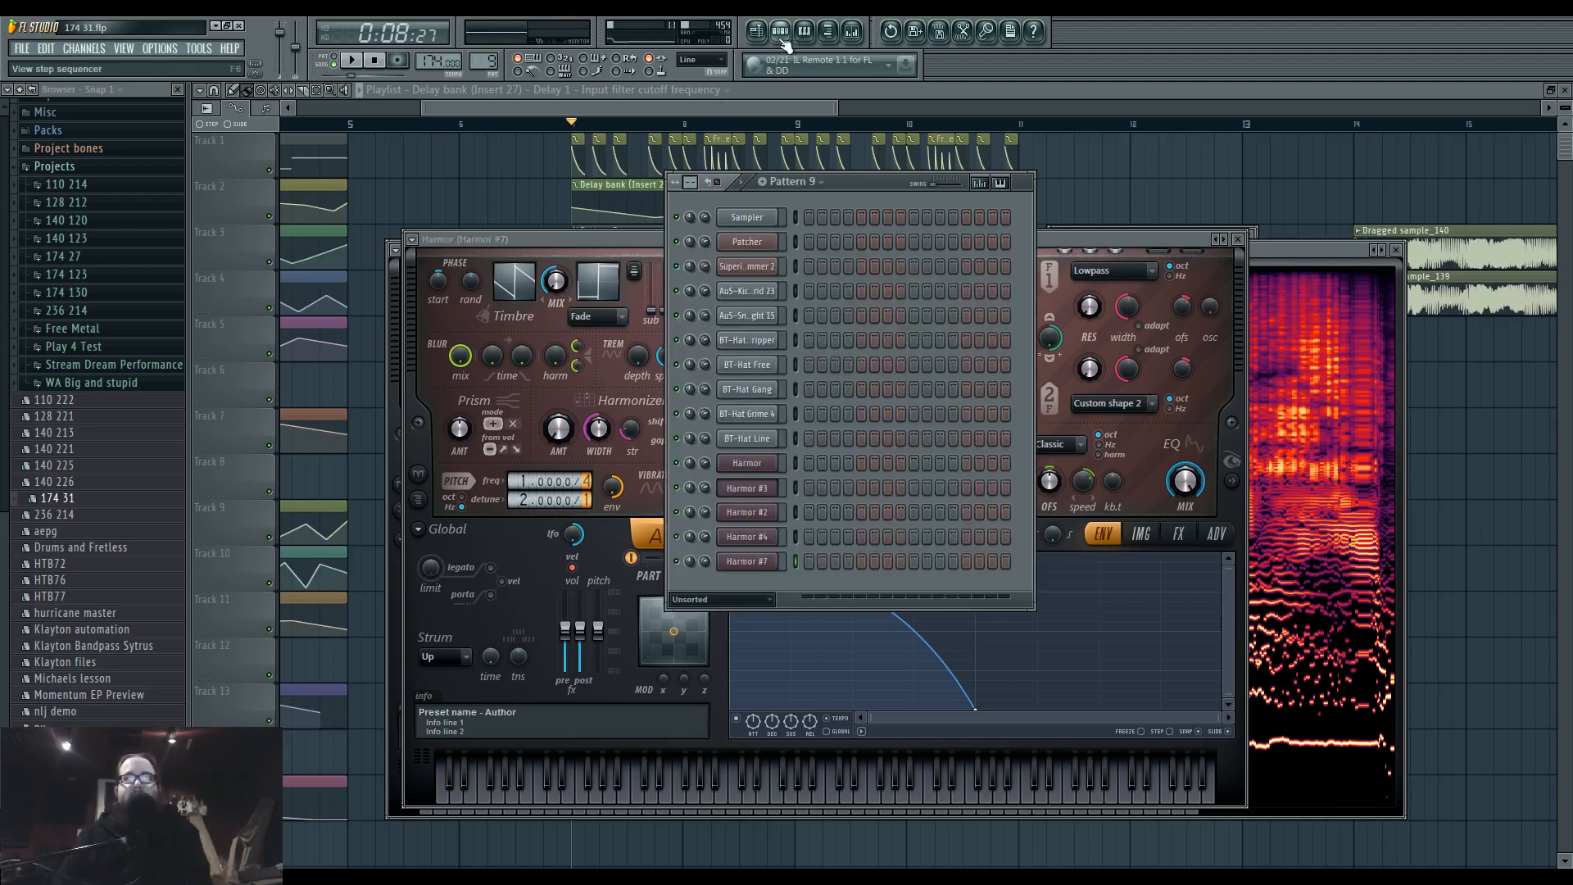
left_click(818, 562)
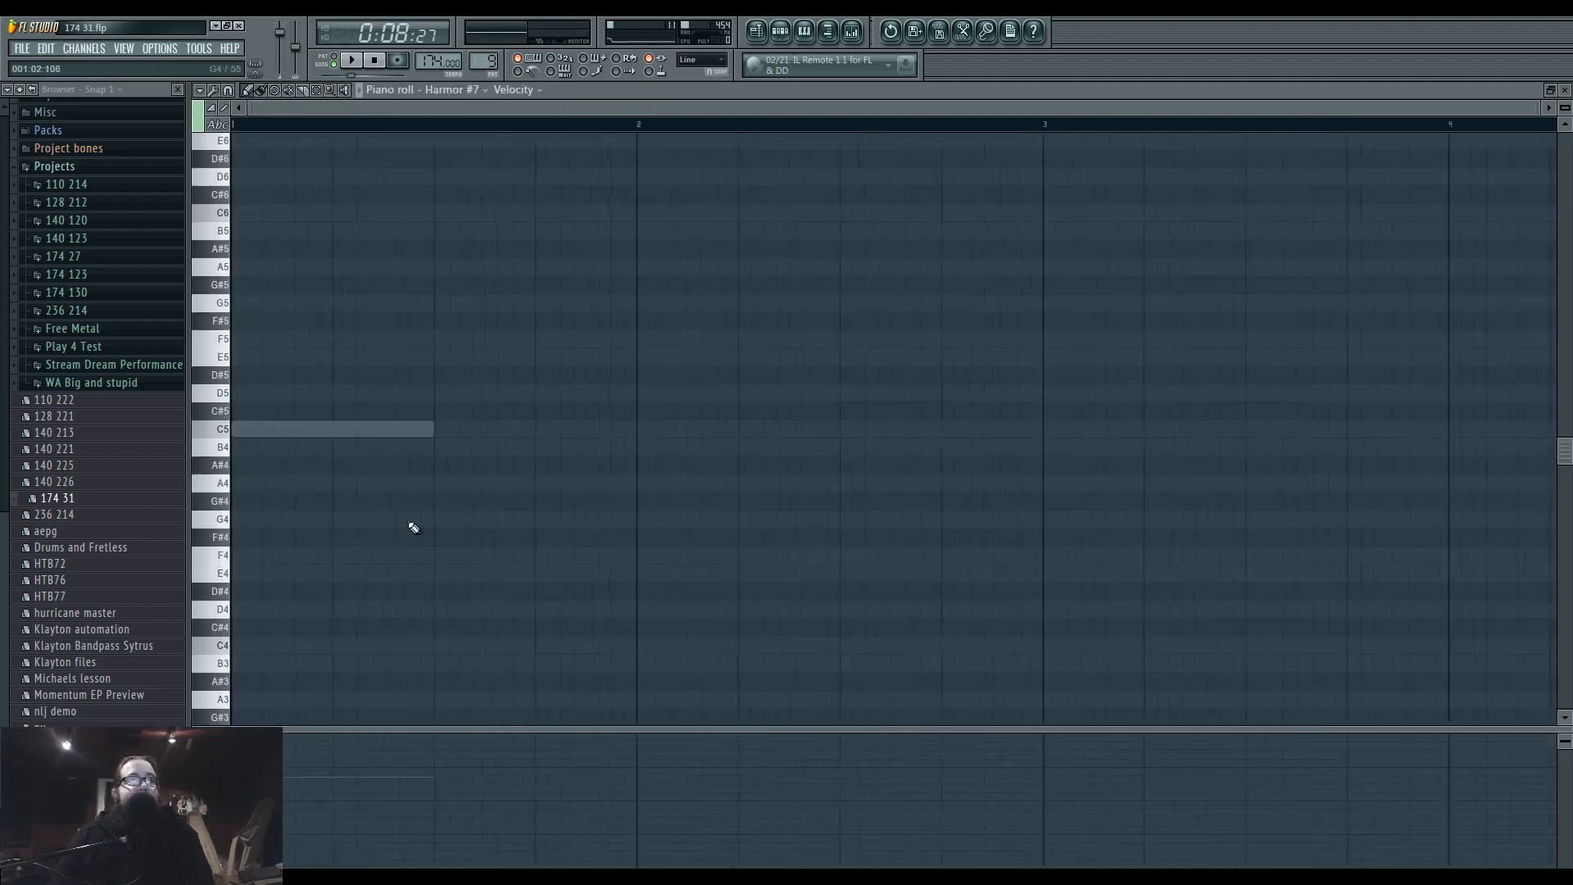
left_click(492, 63)
left_click(604, 89)
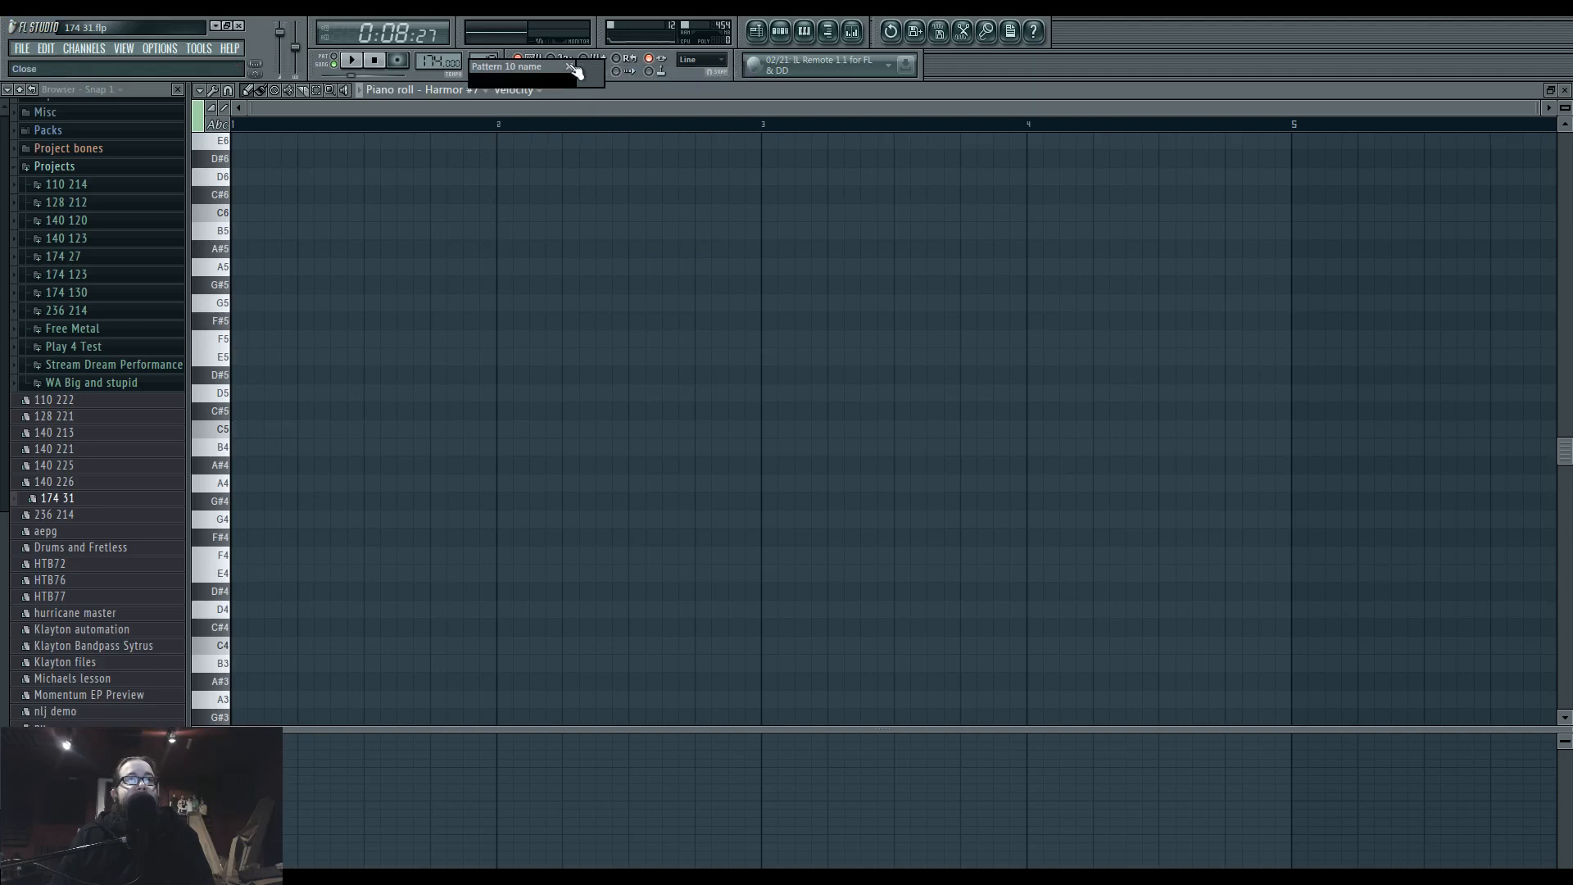
left_click(571, 67)
Place two D4 notes of about one beat each in the first bar, at beat 1 and midway through beat 2.
left_click(229, 628)
left_click(236, 609)
right_click(235, 609)
left_click_drag(239, 412, 233, 610)
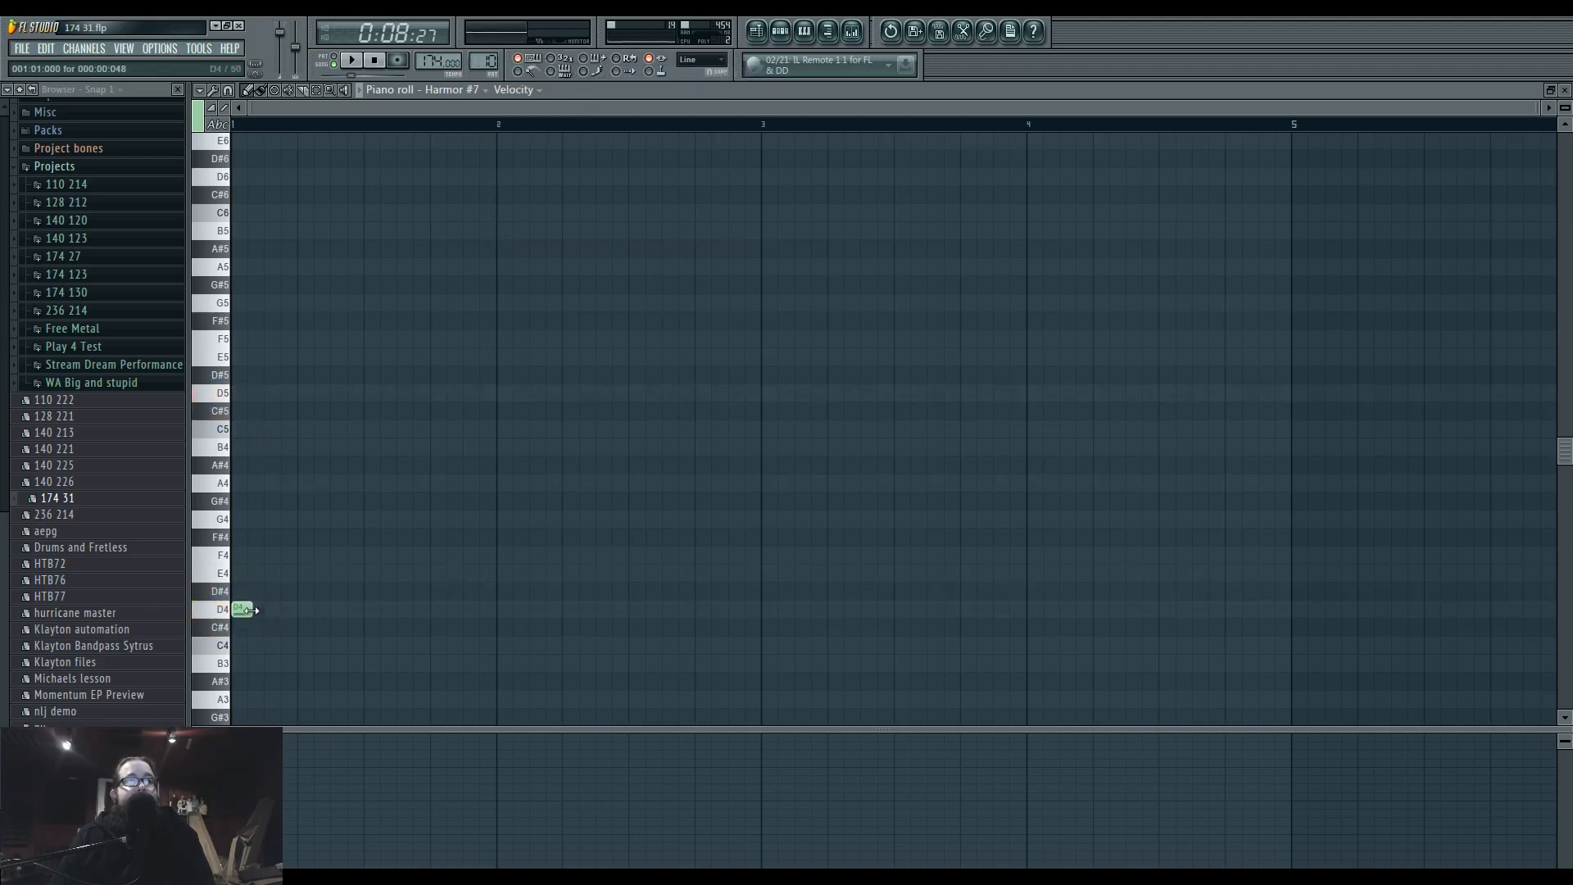
scroll(312, 607, "up", 3, "ctrl")
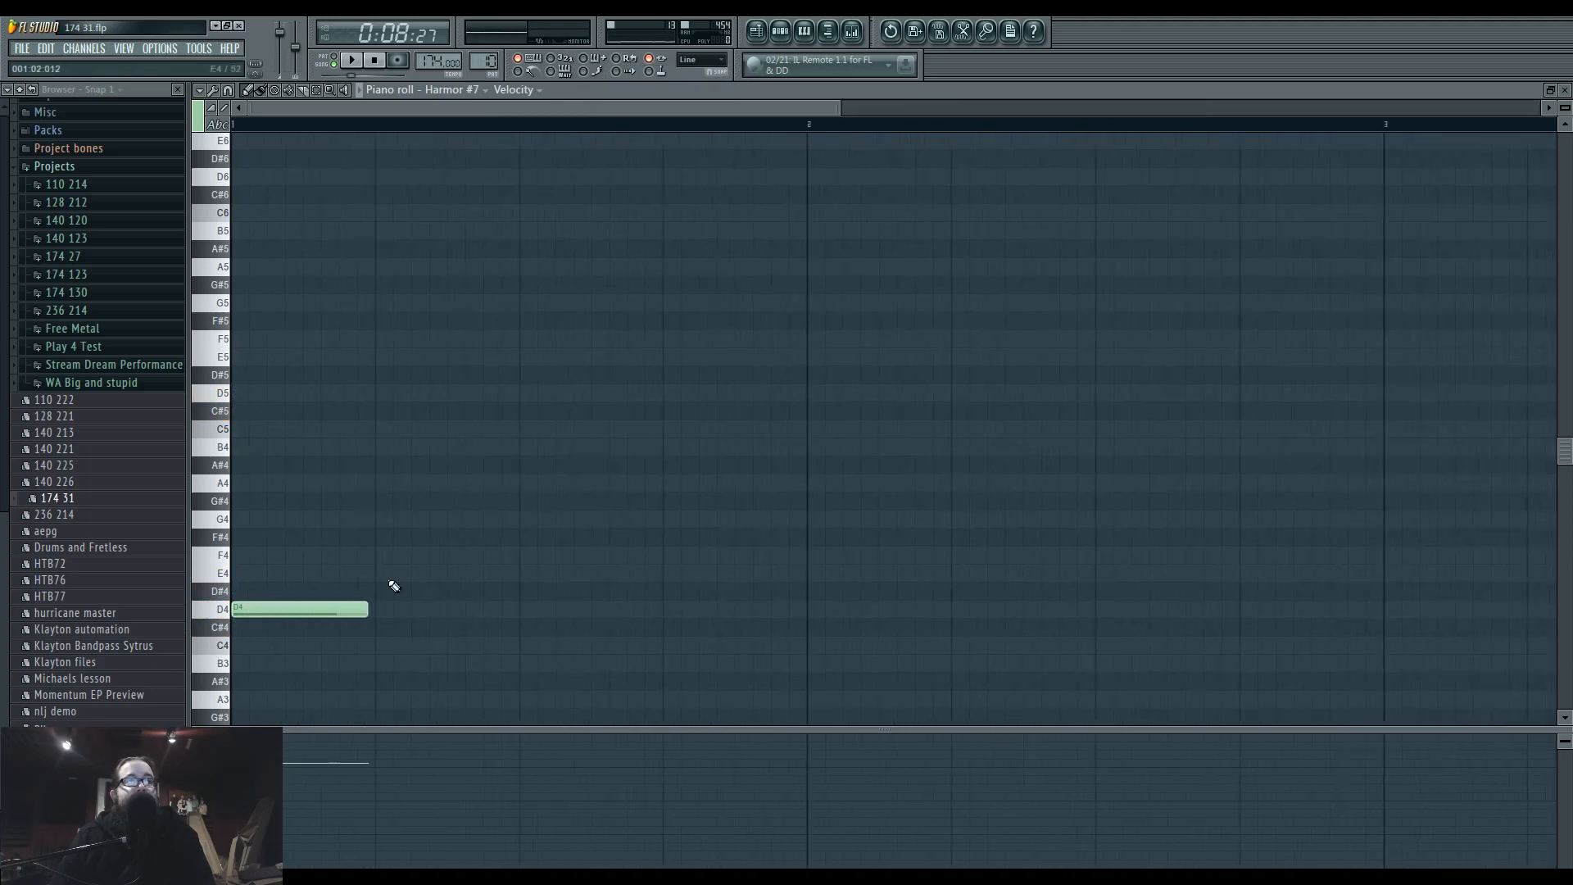
scroll(467, 561, "down", 3)
left_click(462, 548)
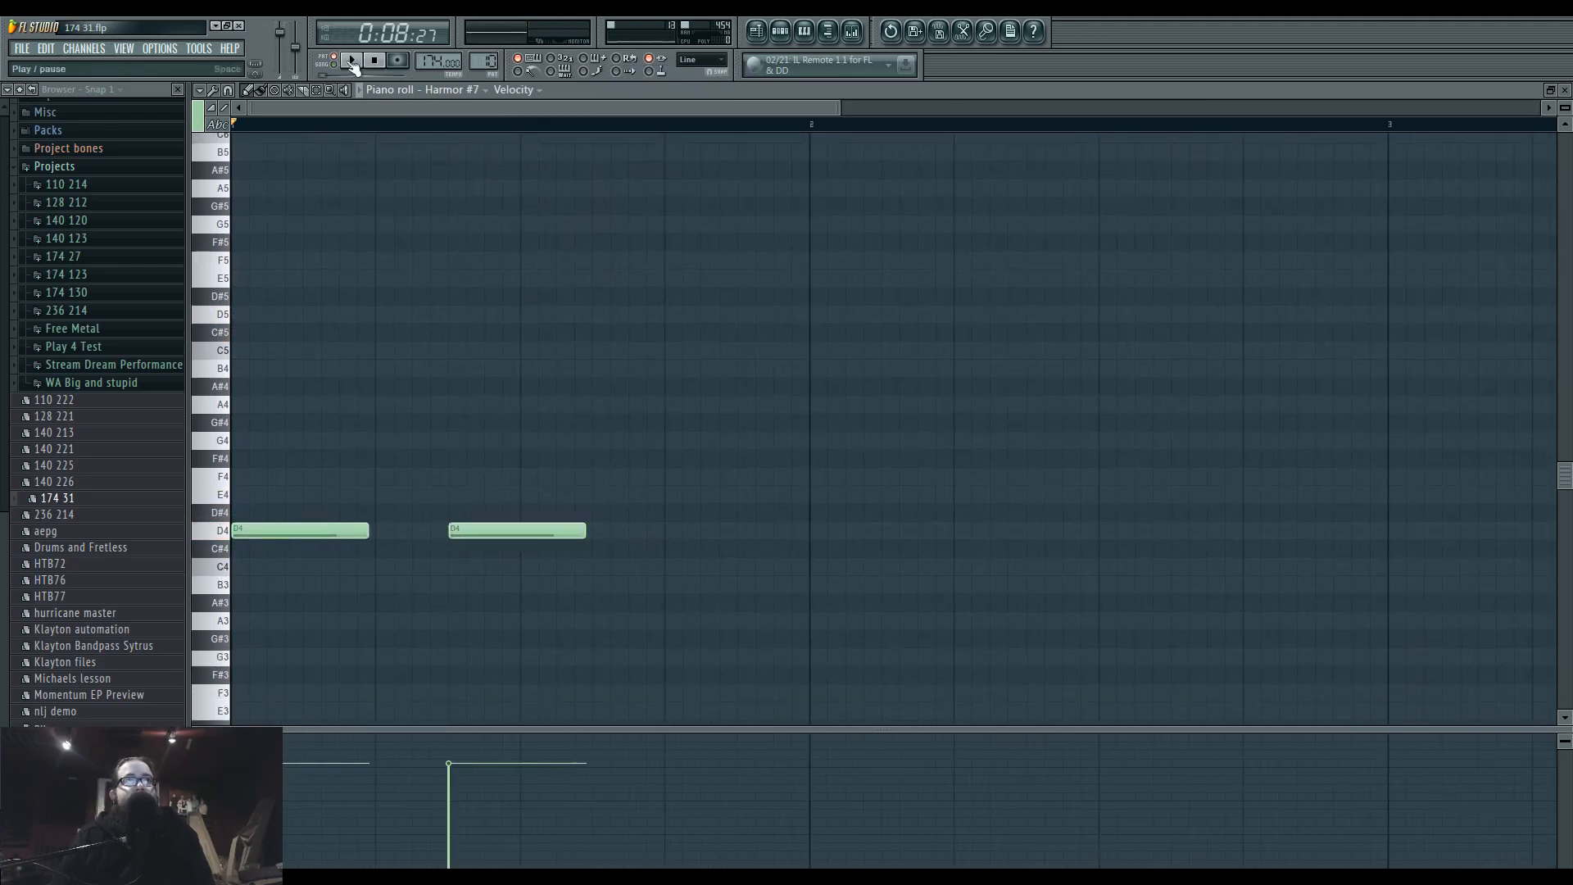
While the pattern plays, raise the second note to D5 and add F5 and E5 notes after it.
key("space")
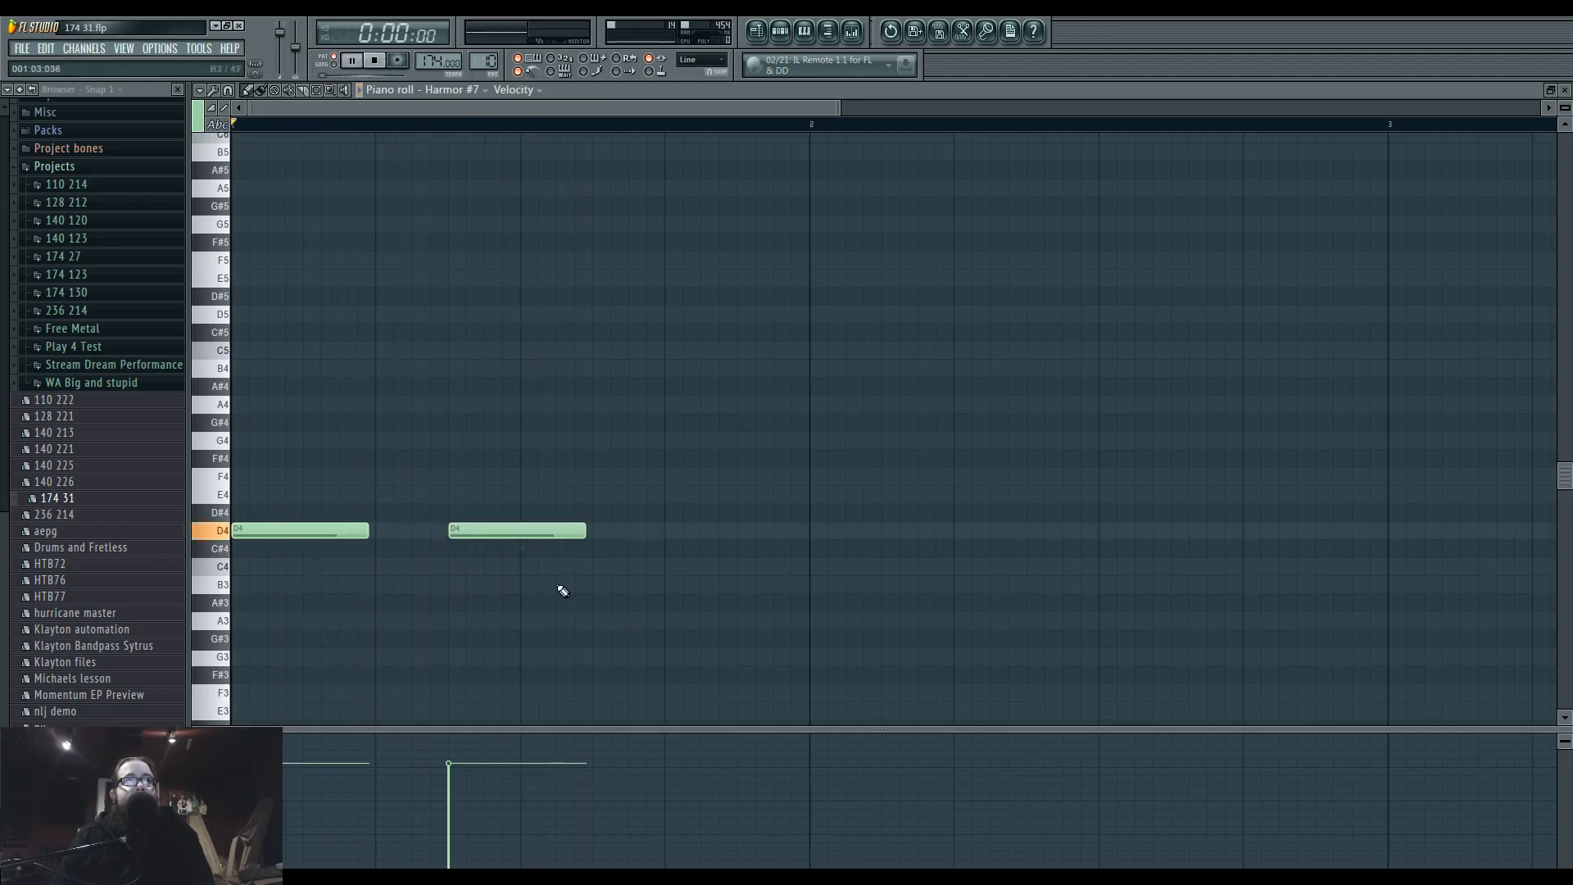
left_click_drag(516, 524, 524, 314)
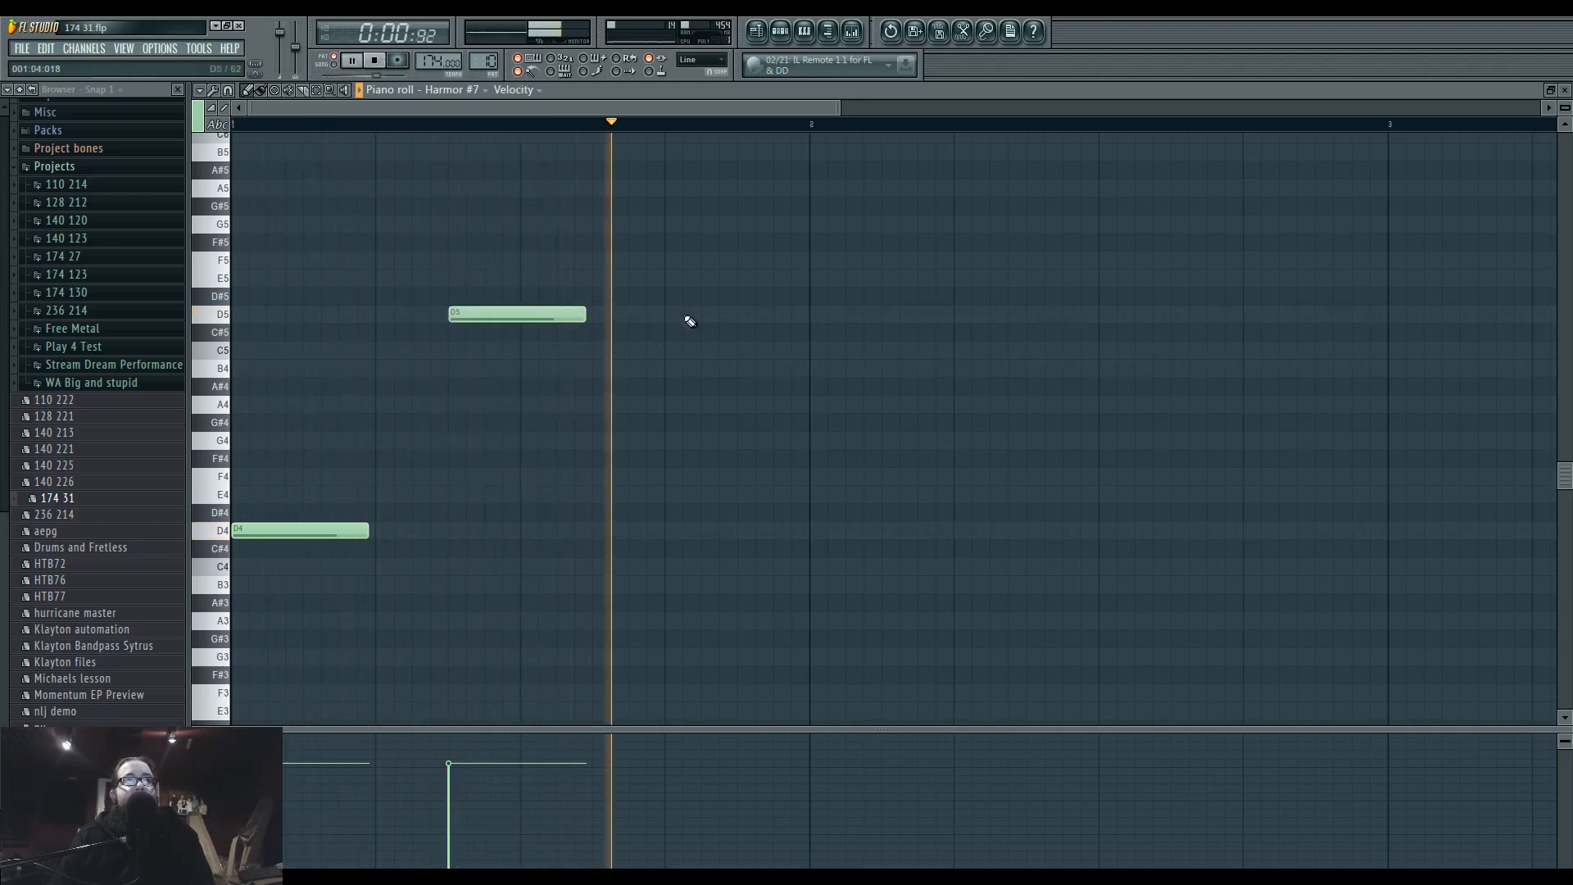
left_click(673, 260)
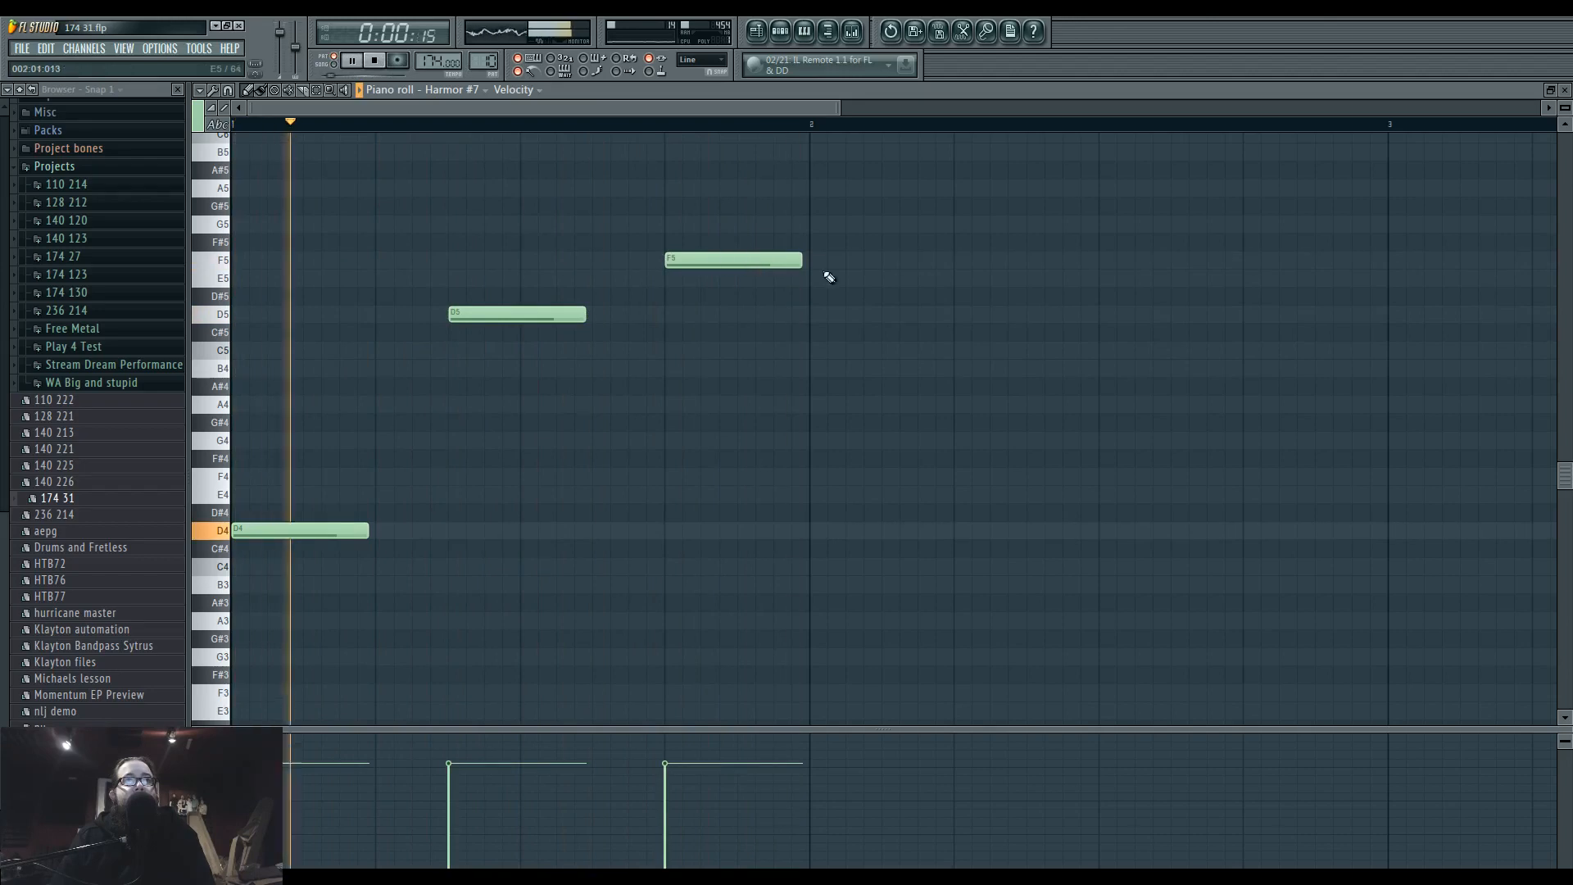
left_click(898, 279)
left_click_drag(893, 284, 874, 283)
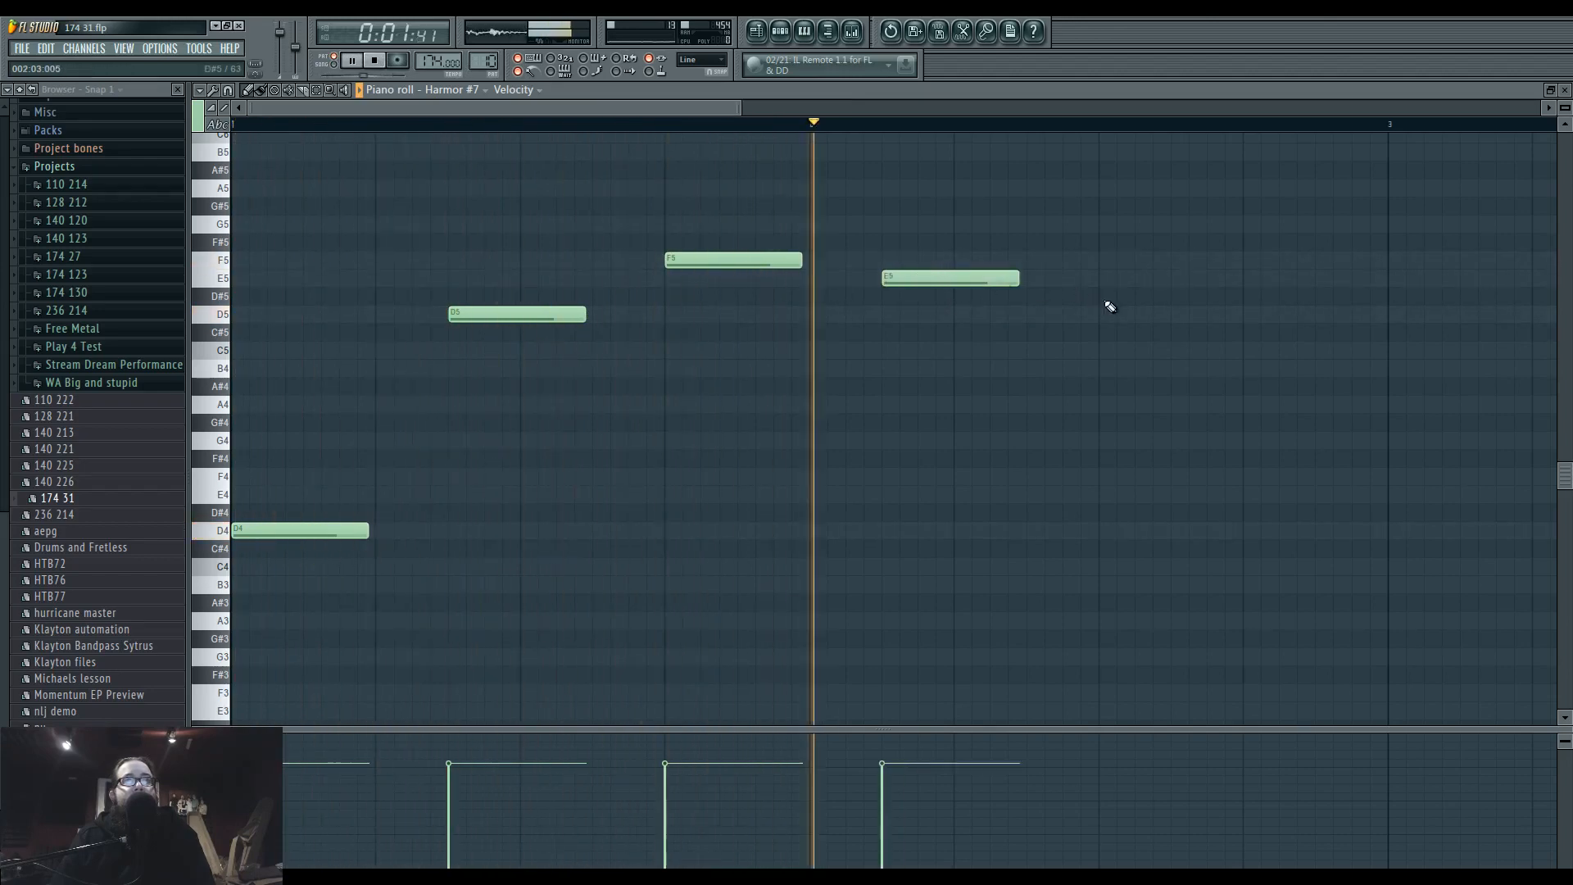
Move the E5 note to beat 2 of bar 2 and add a D#5 note on beat 4.
left_click(1212, 297)
right_click(1212, 297)
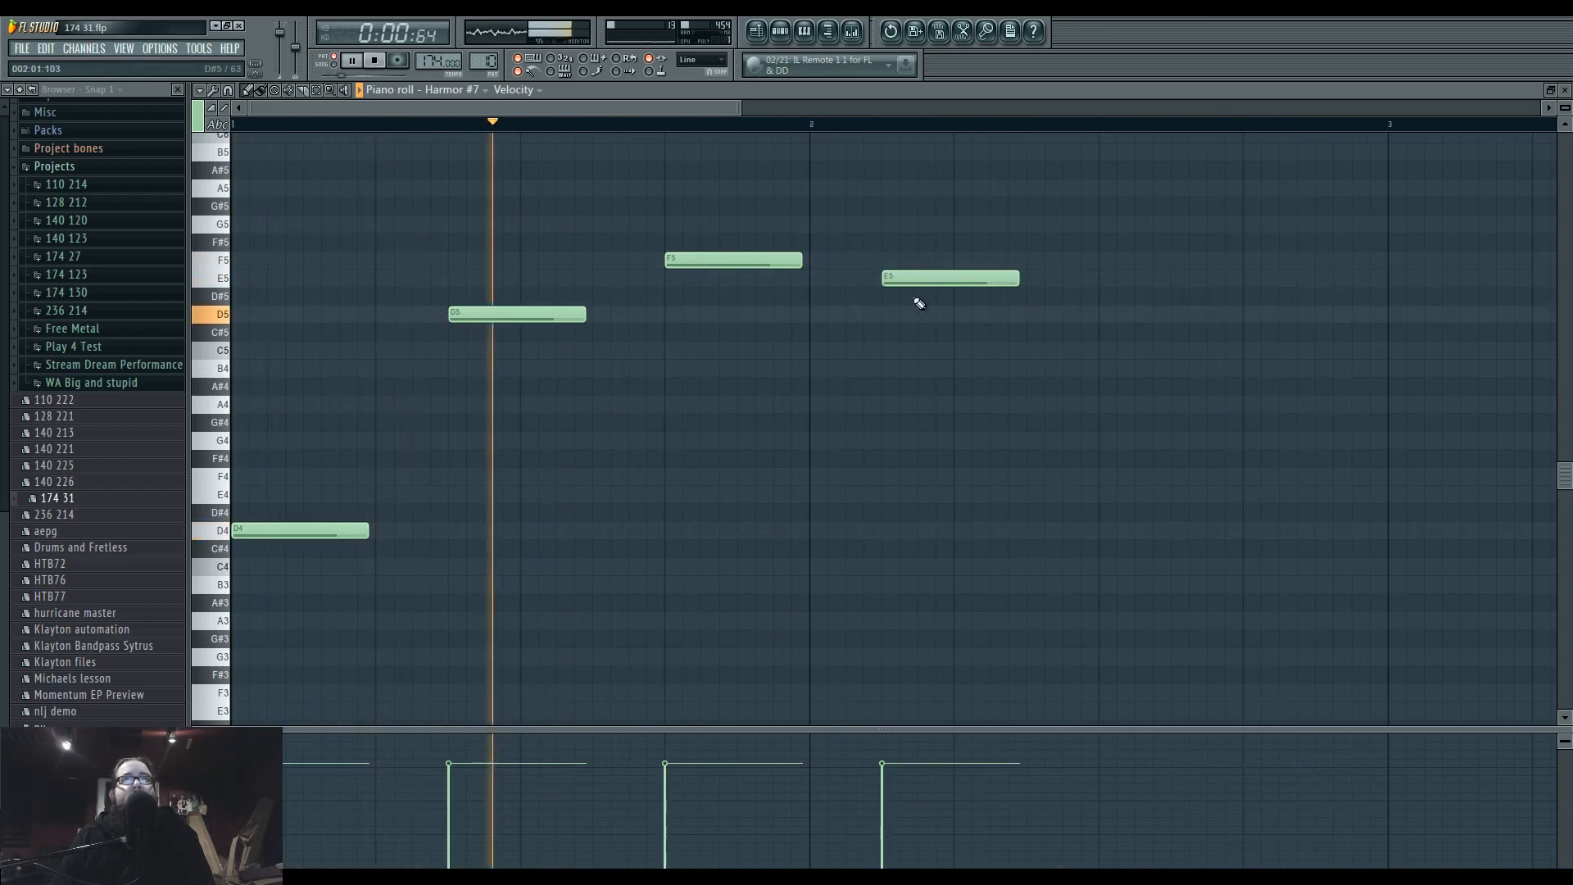
left_click_drag(929, 277, 1002, 274)
left_click(1254, 314)
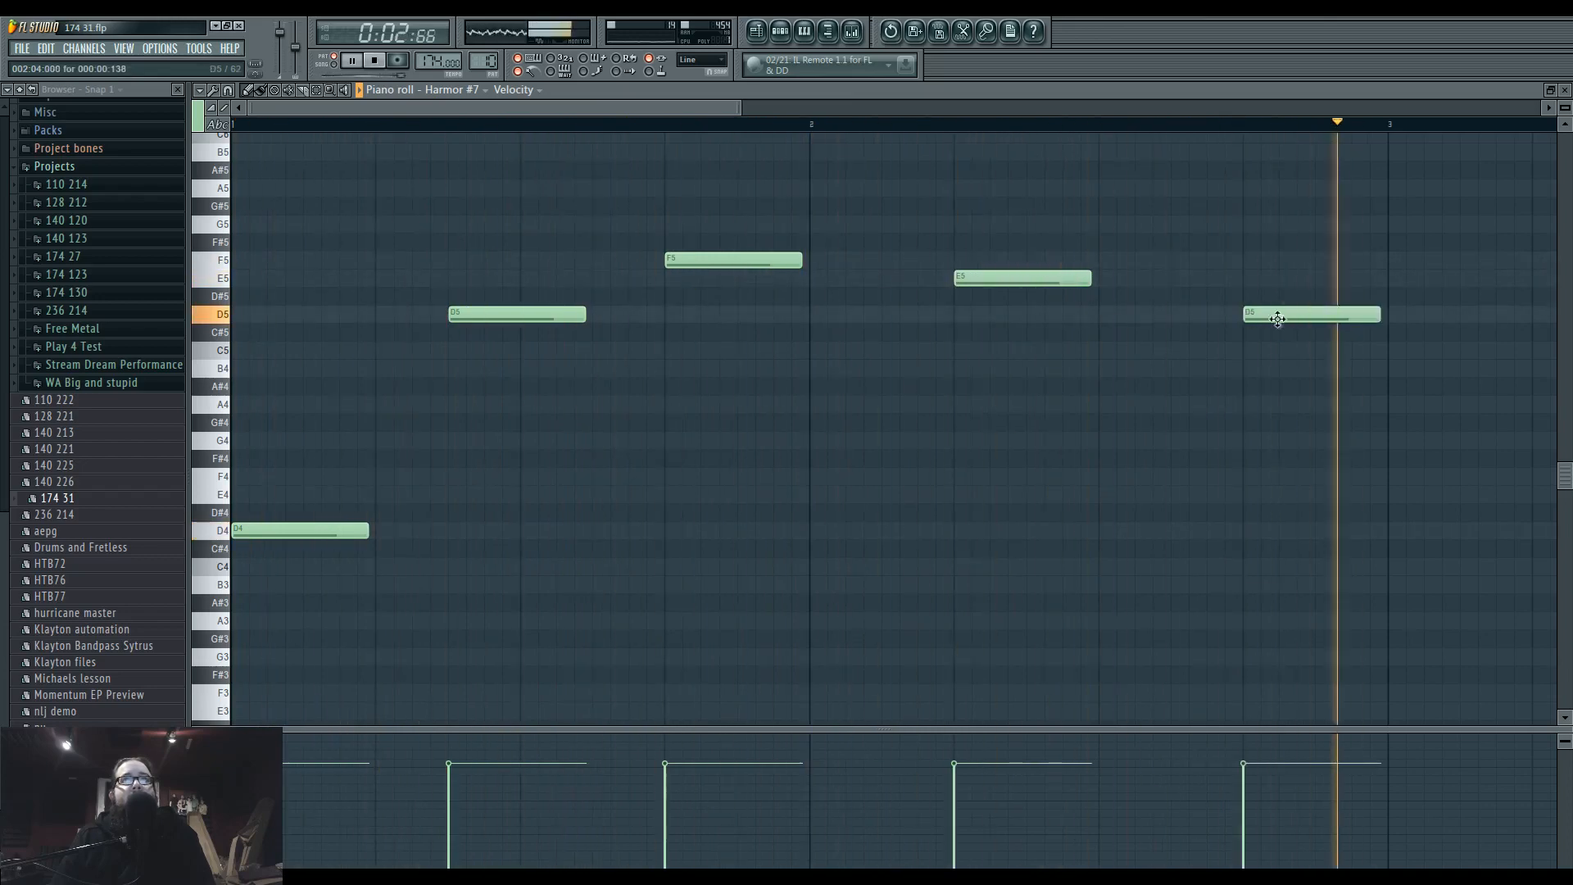
left_click_drag(1275, 319, 1275, 300)
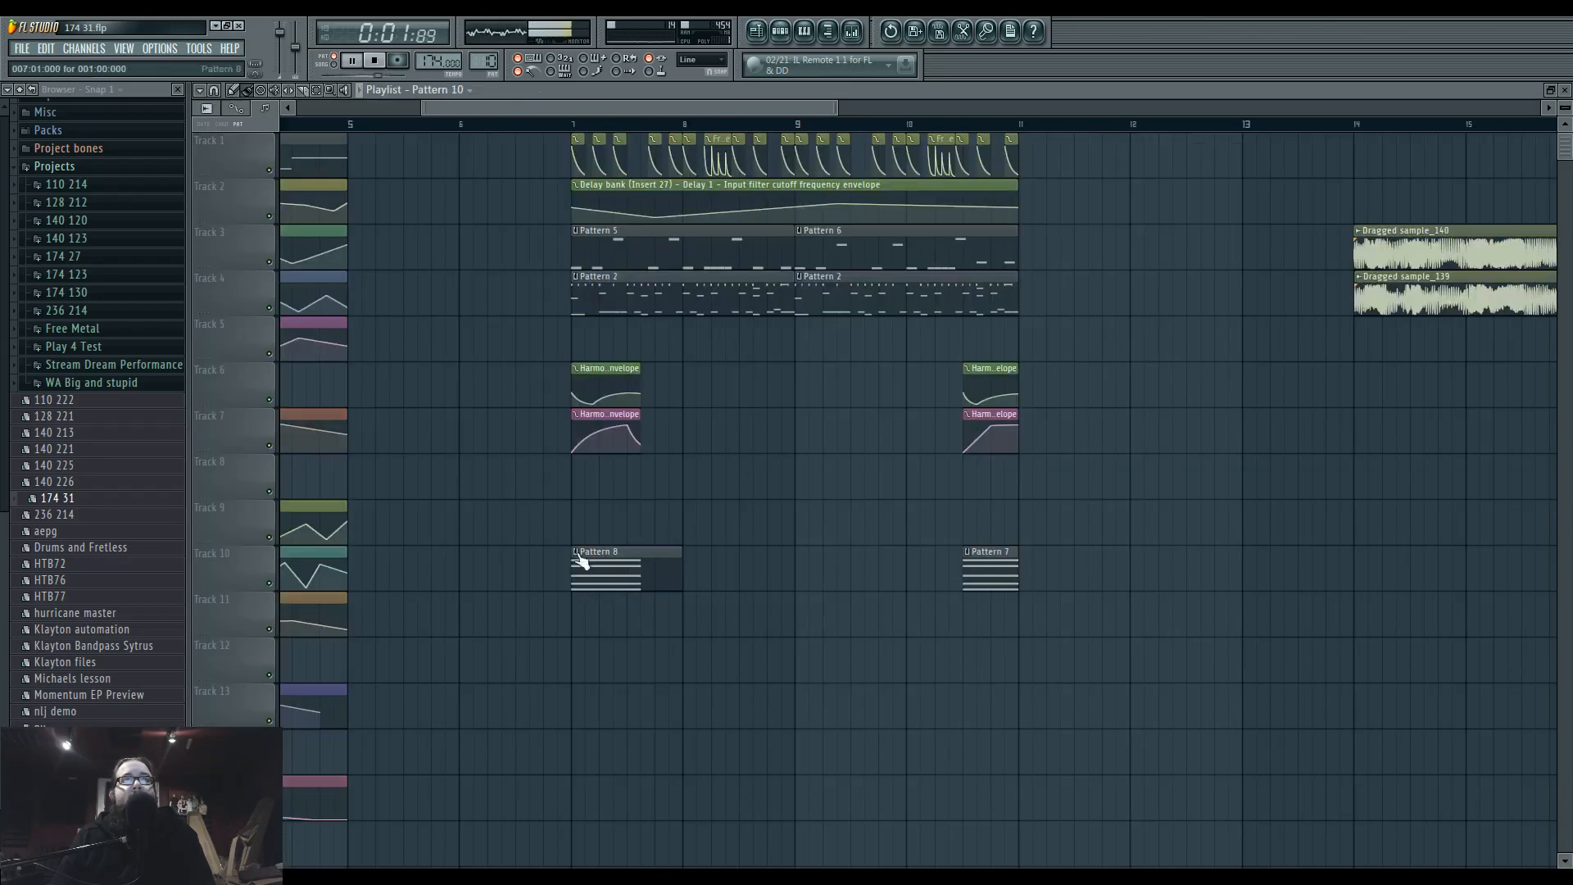
Place Pattern 10 on track 9 at bar 7, mute the Pattern 8 and Pattern 7 clips, and audition the arrangement.
left_click(578, 524)
scroll(553, 536, "up", 2)
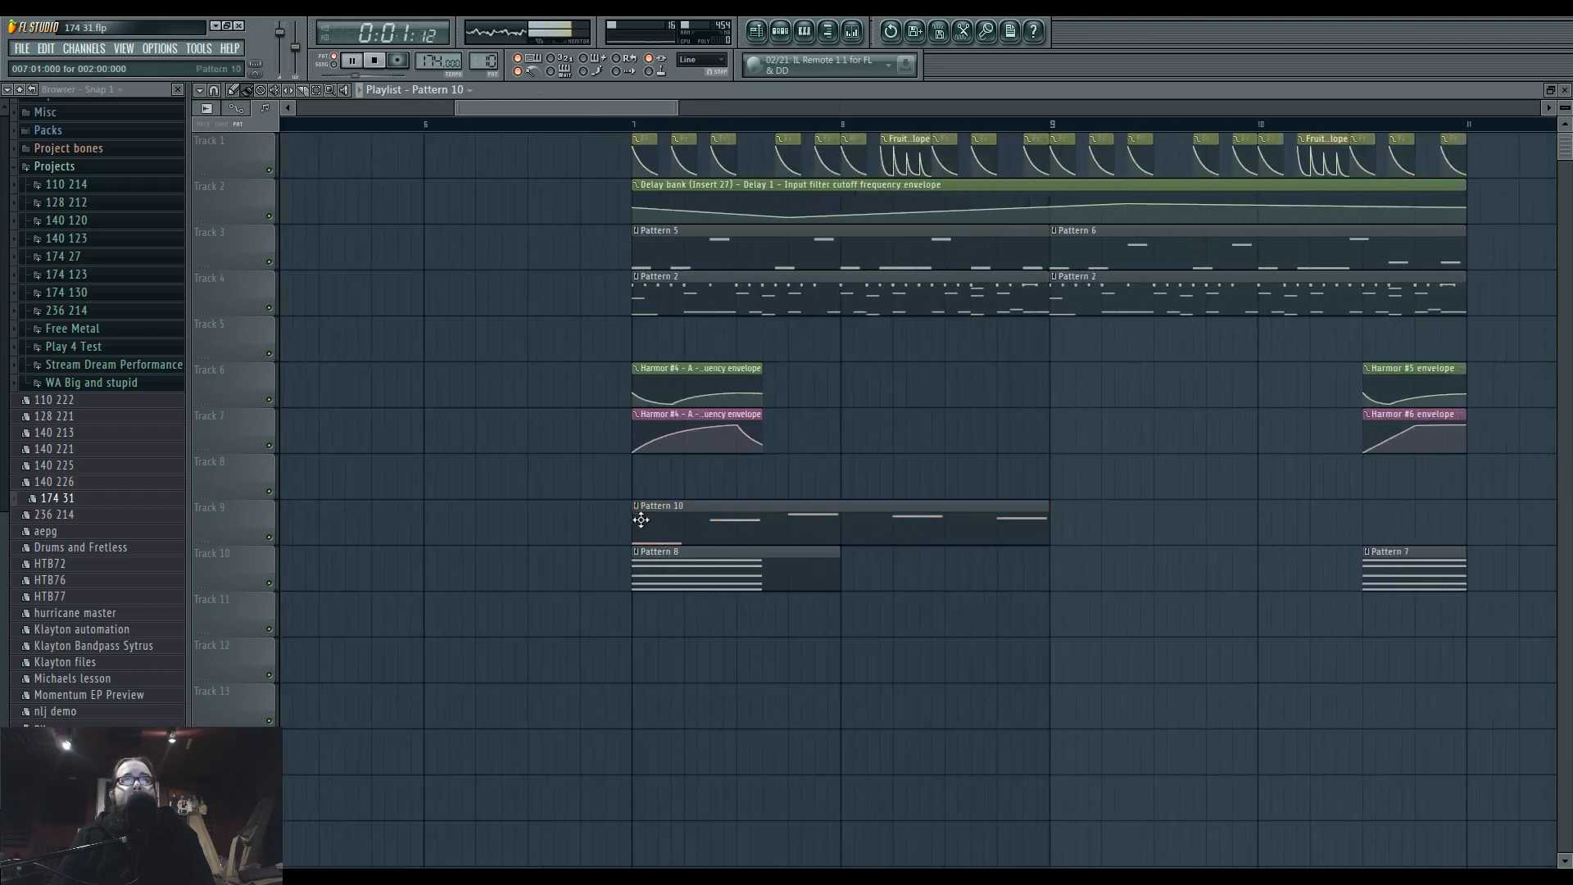
right_click(788, 555, "alt")
right_click(1439, 559, "alt")
key("space")
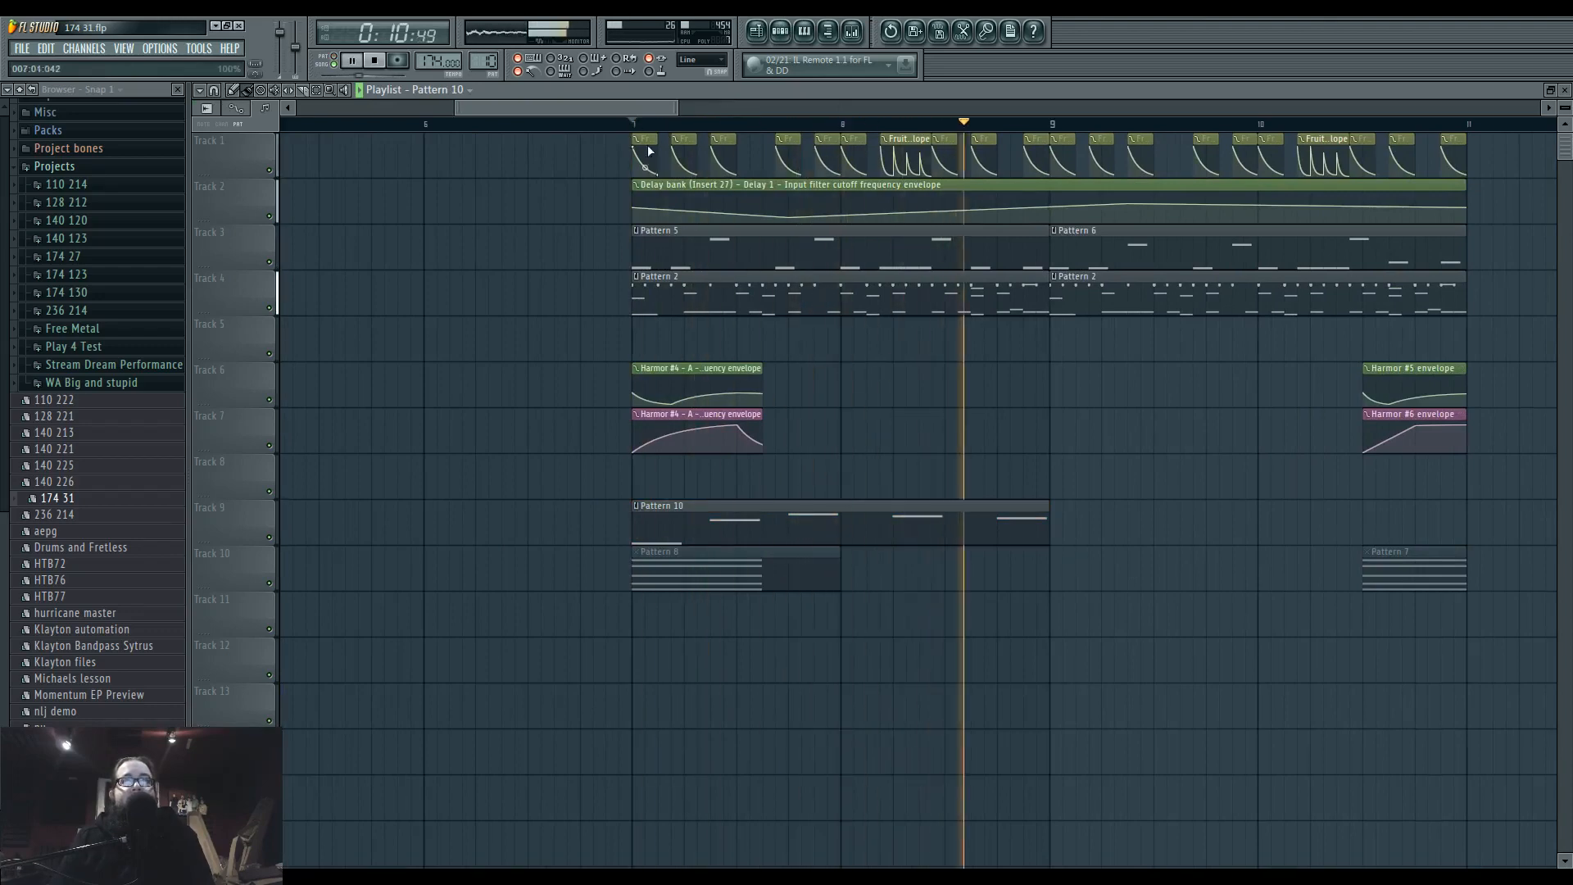
key("space")
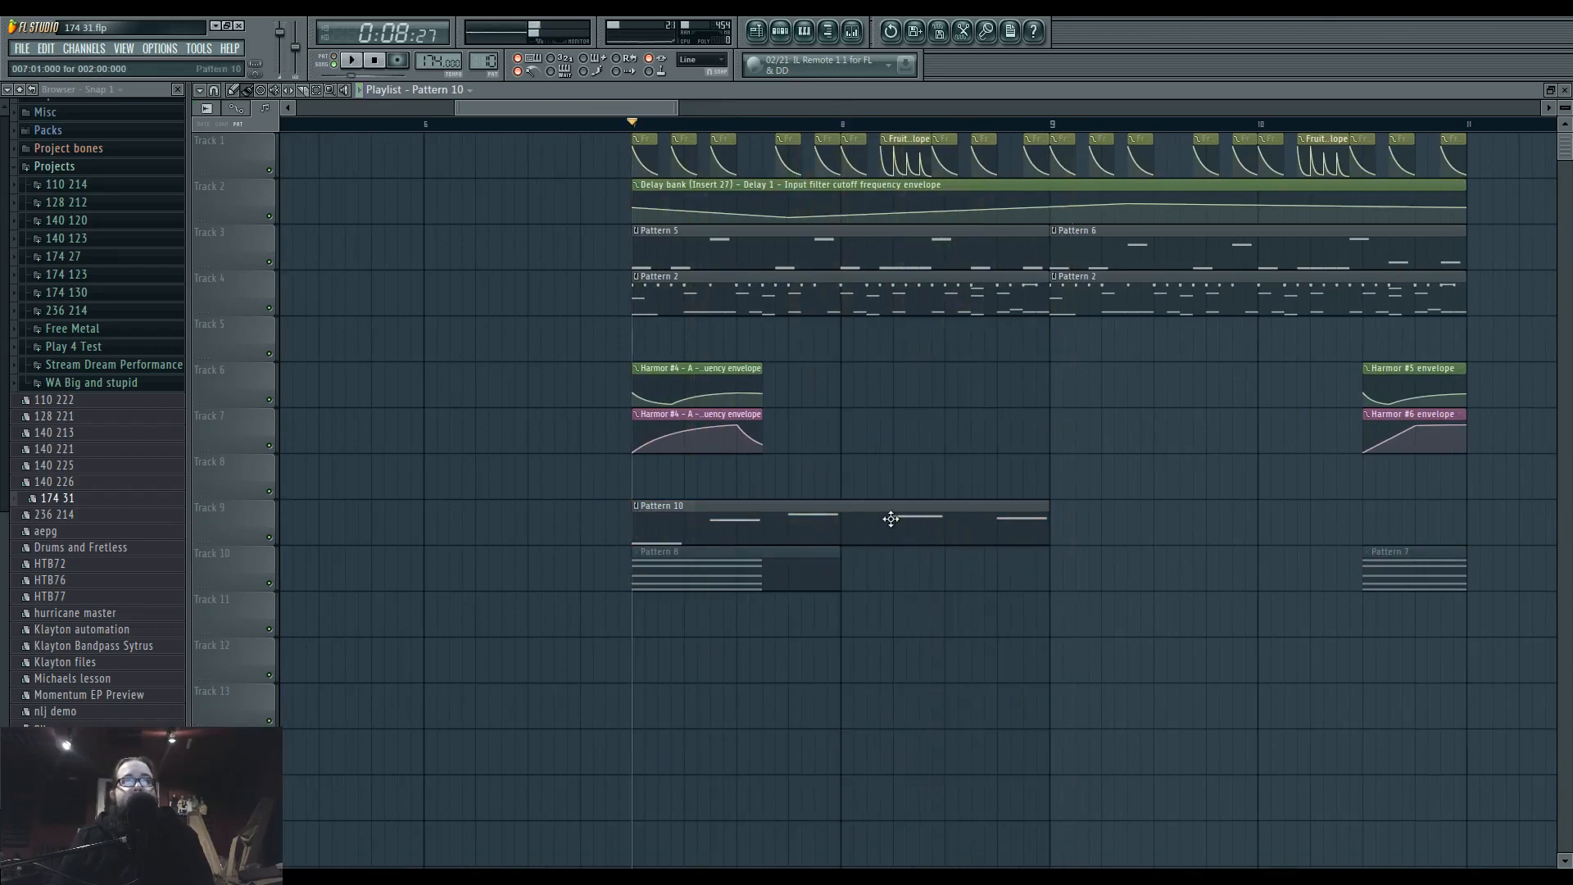
Lengthen the D4, D5, F5 and E5 notes of Pattern 10 by about half a beat.
double_click(890, 518)
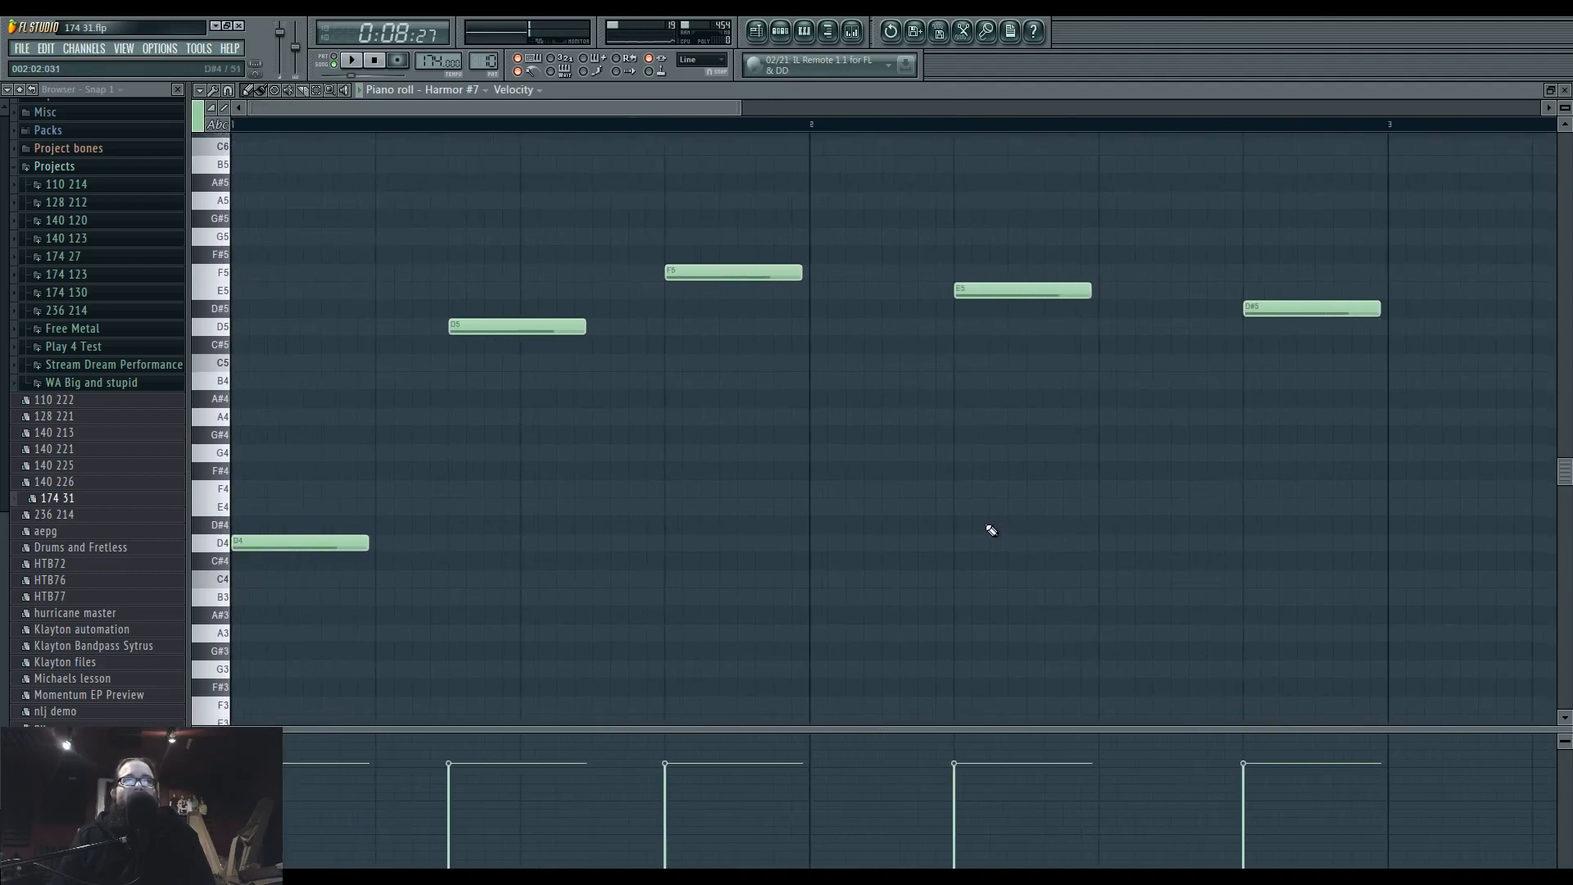
left_click_drag(296, 259, 730, 604)
left_click_drag(799, 306, 857, 319)
left_click(971, 398)
left_click_drag(1089, 321, 1156, 323)
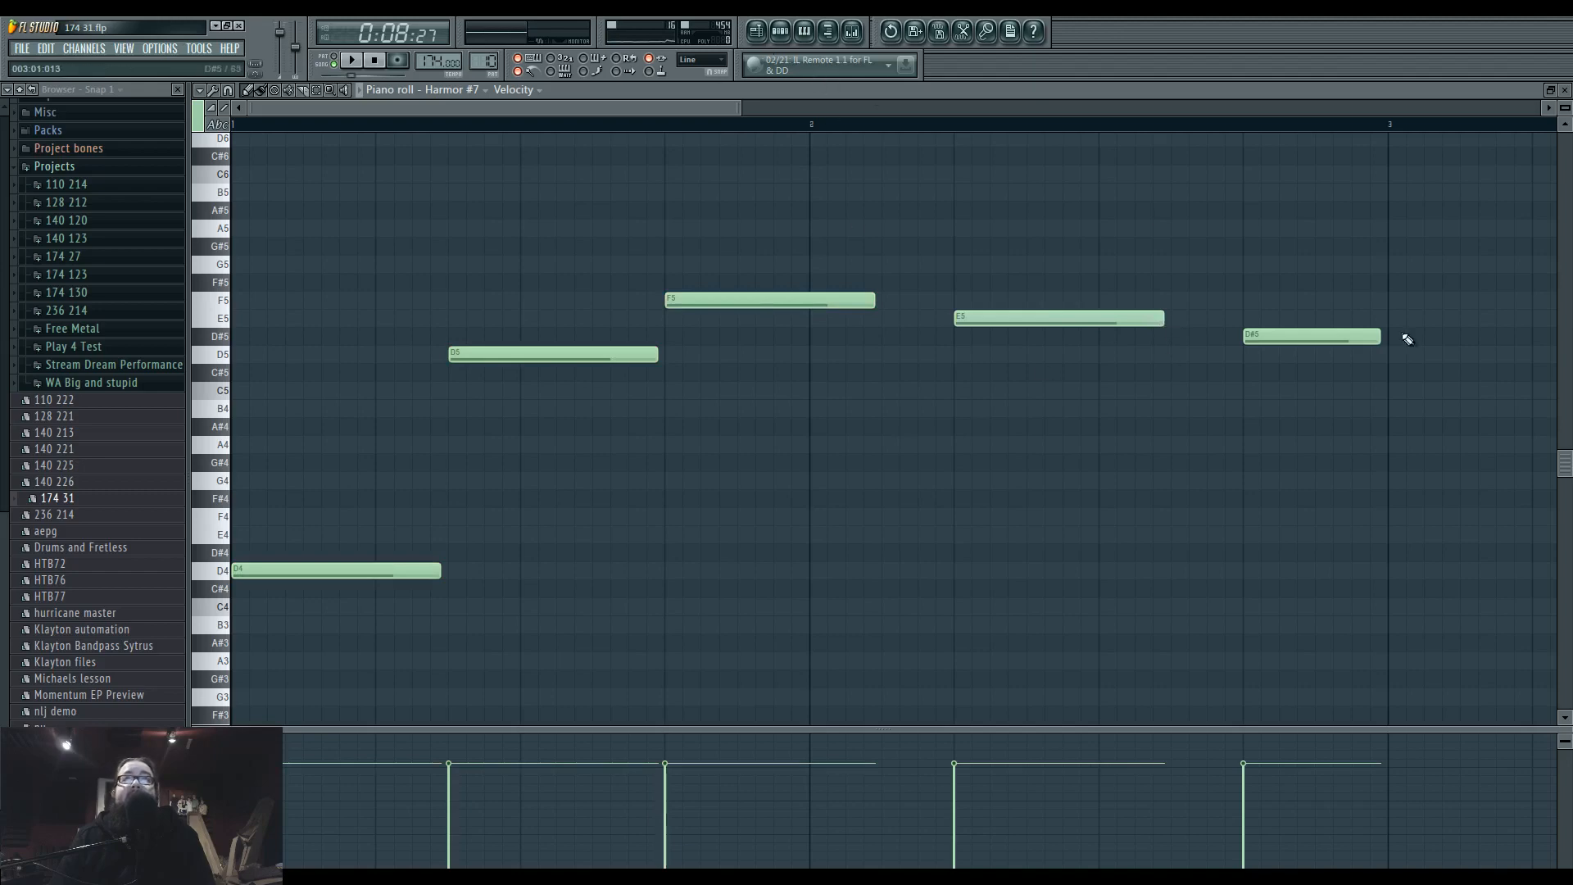
Select all notes in Pattern 10 and extend them slightly so D4 and D5 run up to the start of the following note.
left_click_drag(352, 221, 703, 476)
key("ctrl+a")
scroll(542, 468, "up", 5)
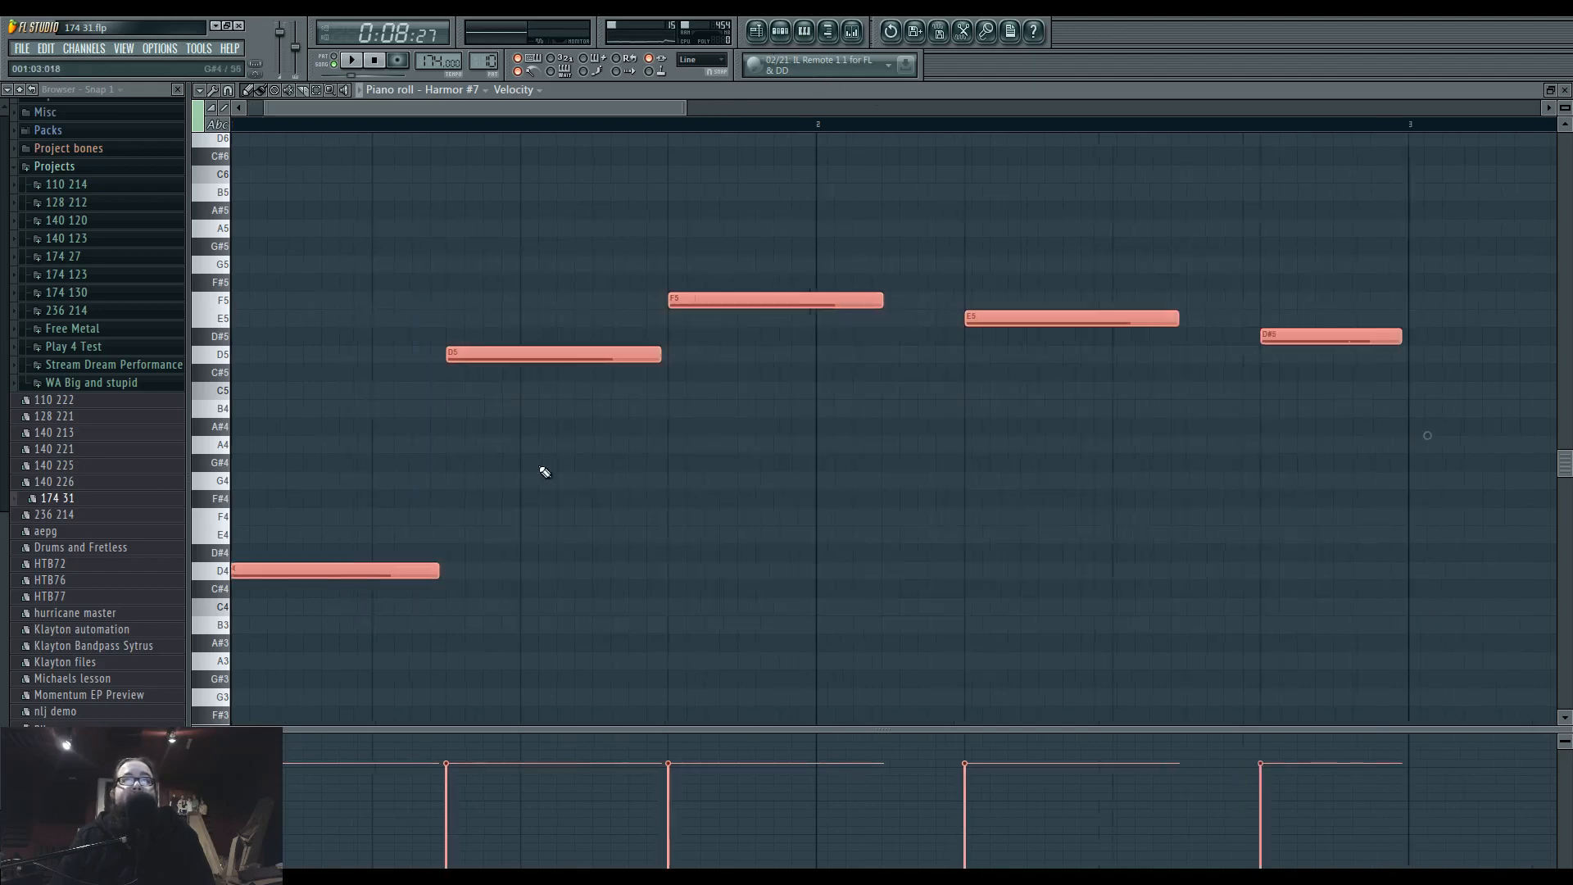
left_click_drag(631, 358, 657, 365)
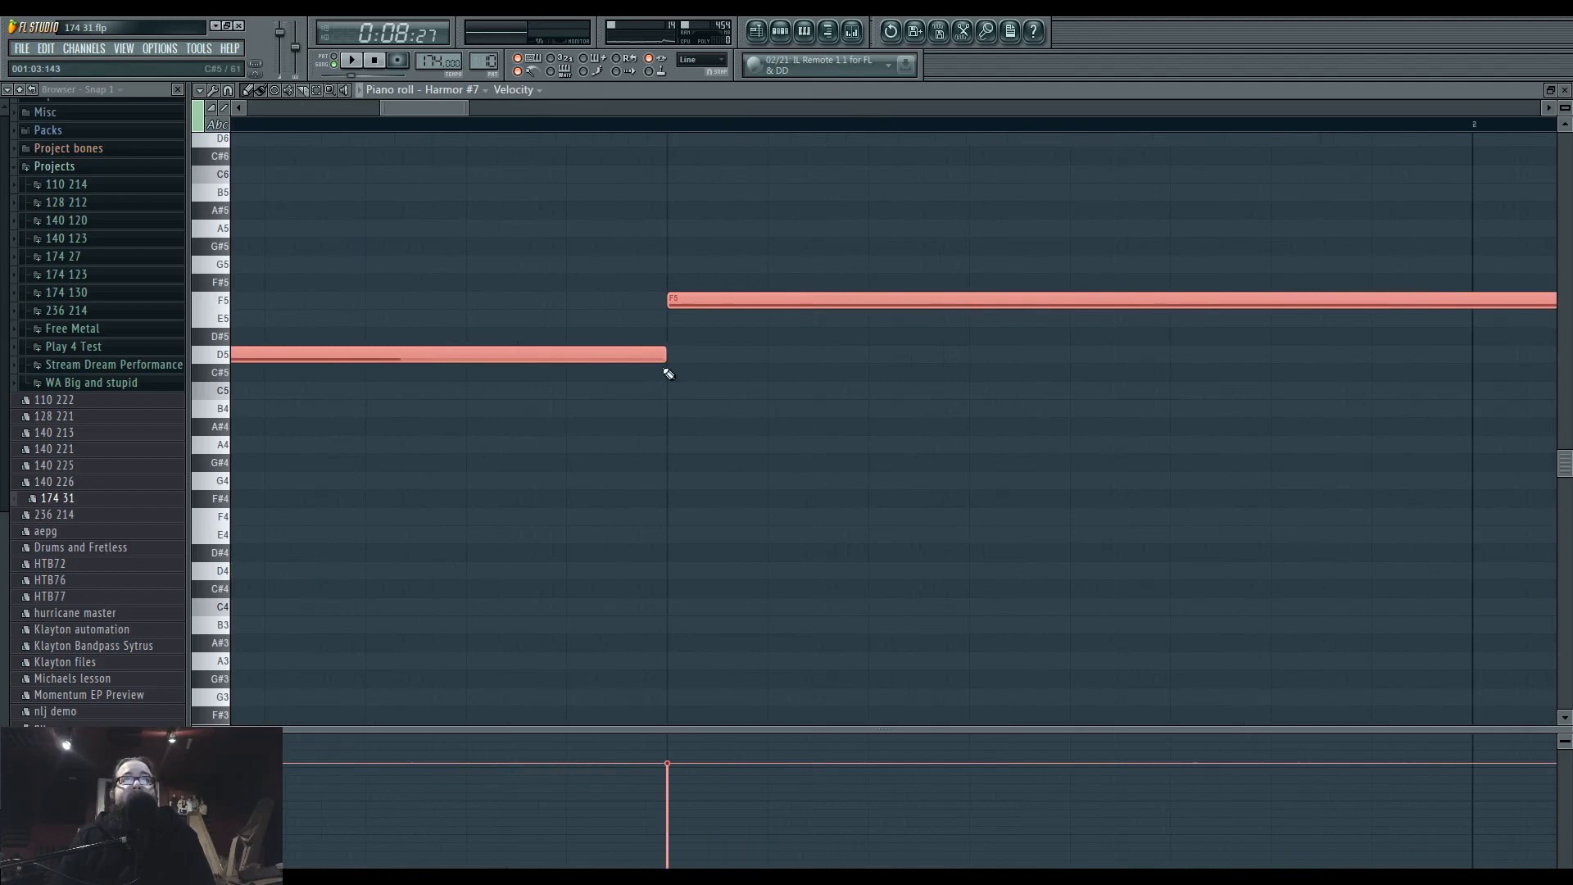
scroll(718, 491, "down", 5)
left_click(721, 507, "ctrl")
Play the song to audition the lengthened Harmor #7 melody and return to the playlist.
key("space")
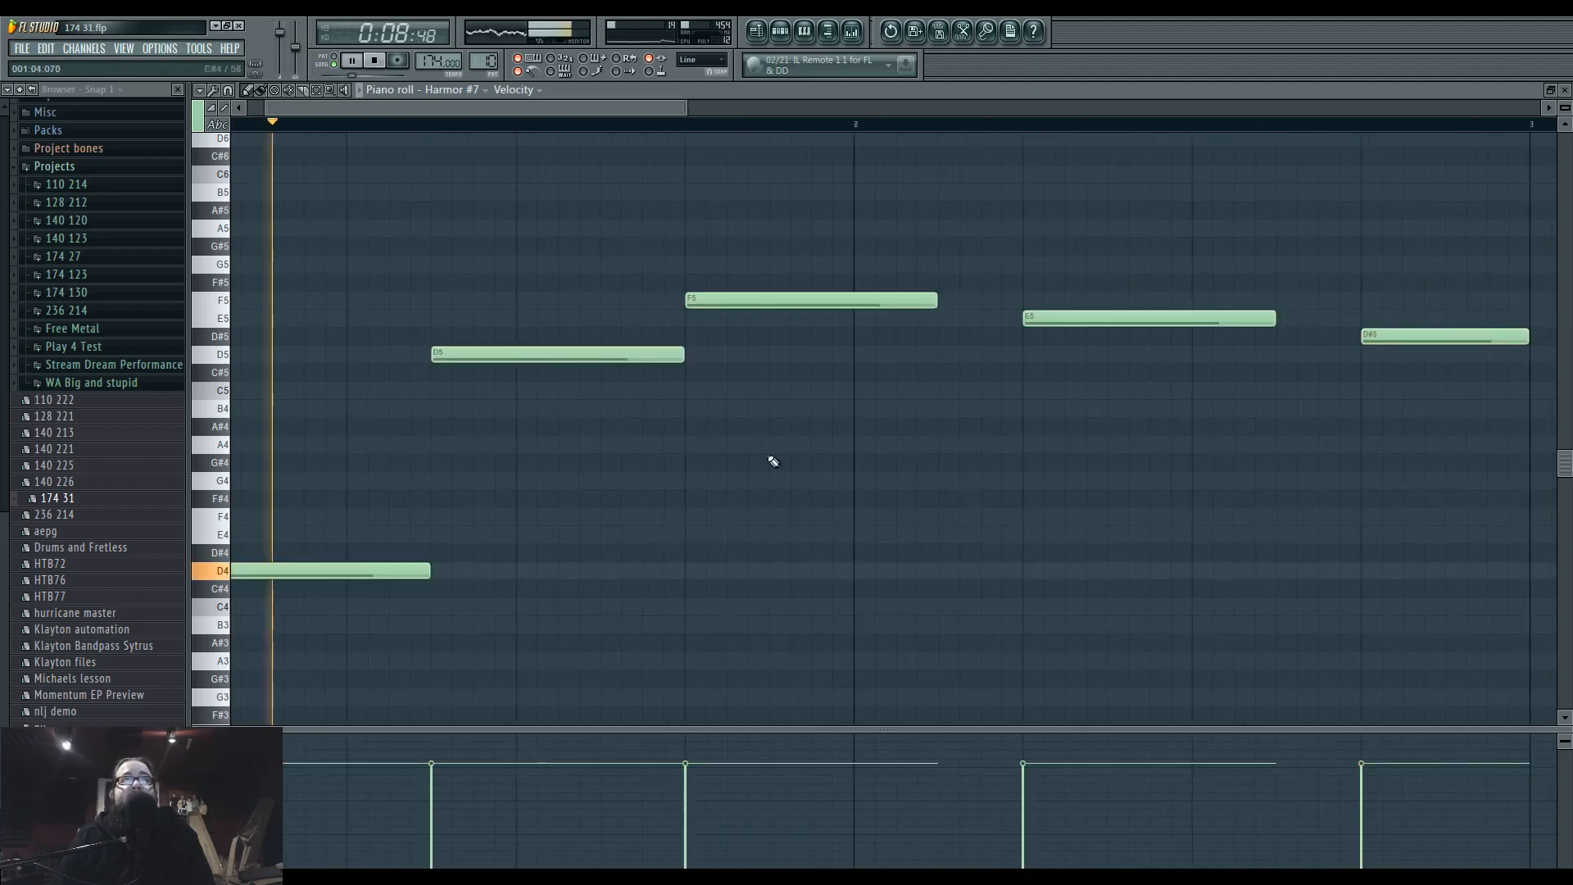
left_click(762, 33)
left_click(784, 37)
right_click(1120, 446)
key("space")
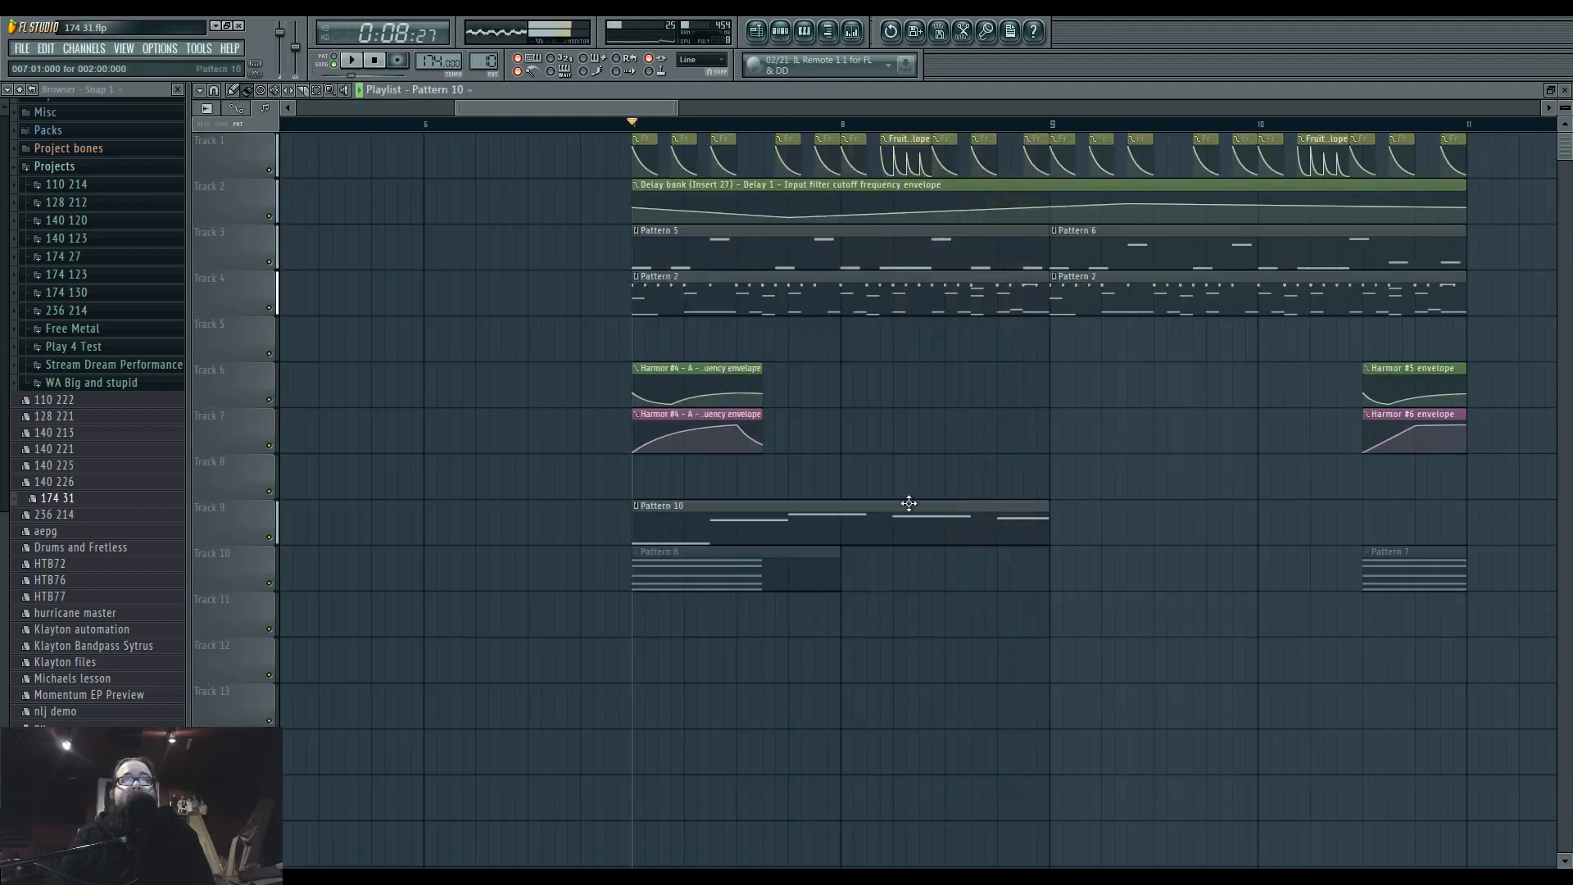
double_click(907, 503)
left_click(776, 30)
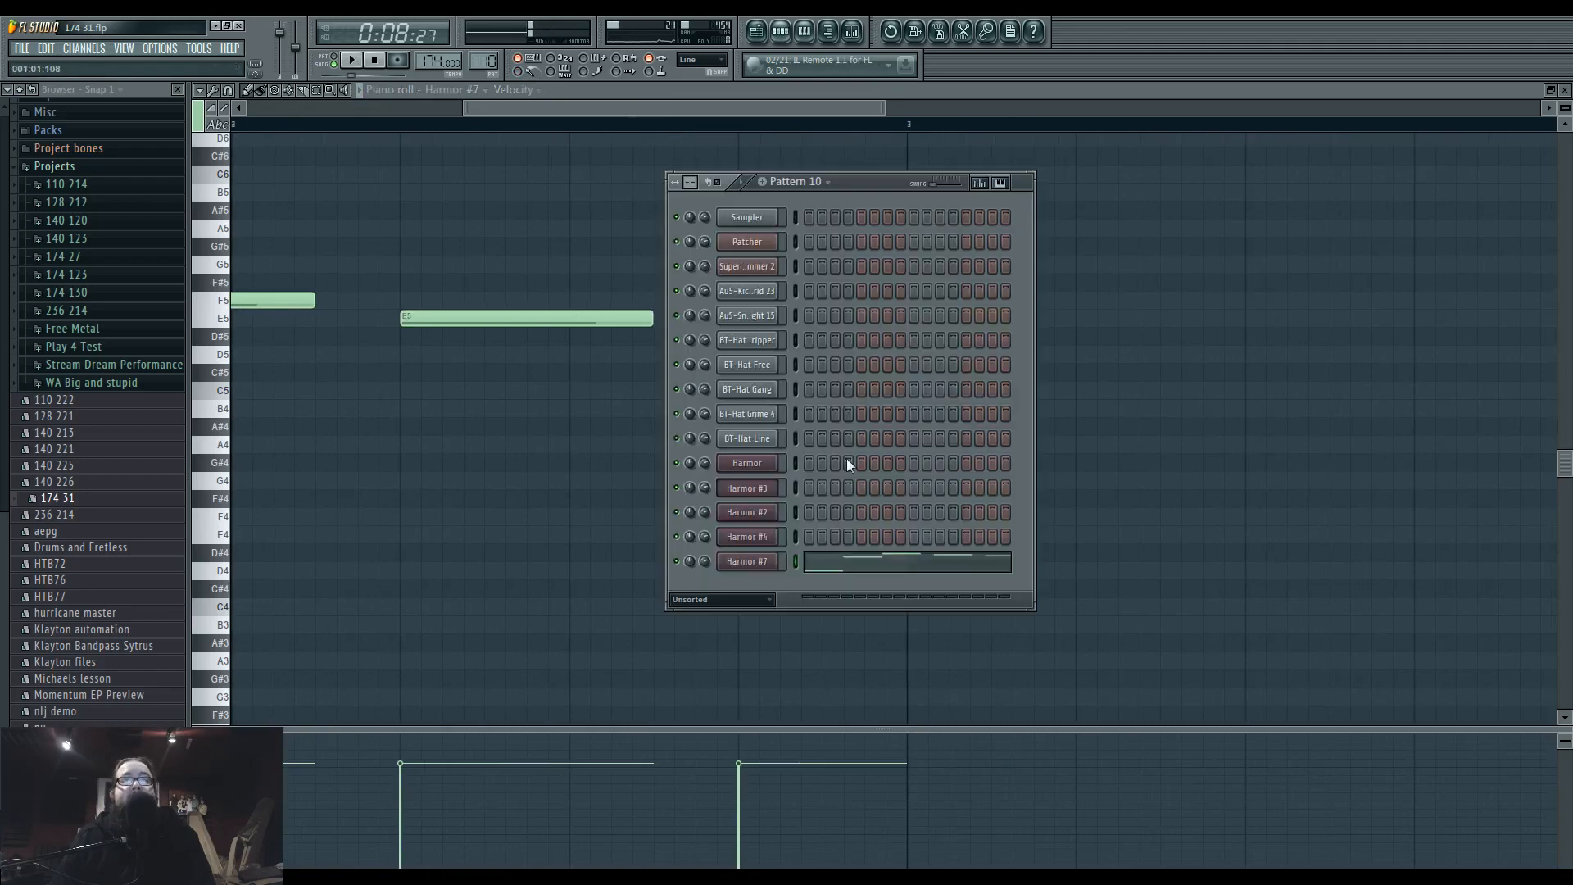
left_click(755, 561)
right_click(1012, 305)
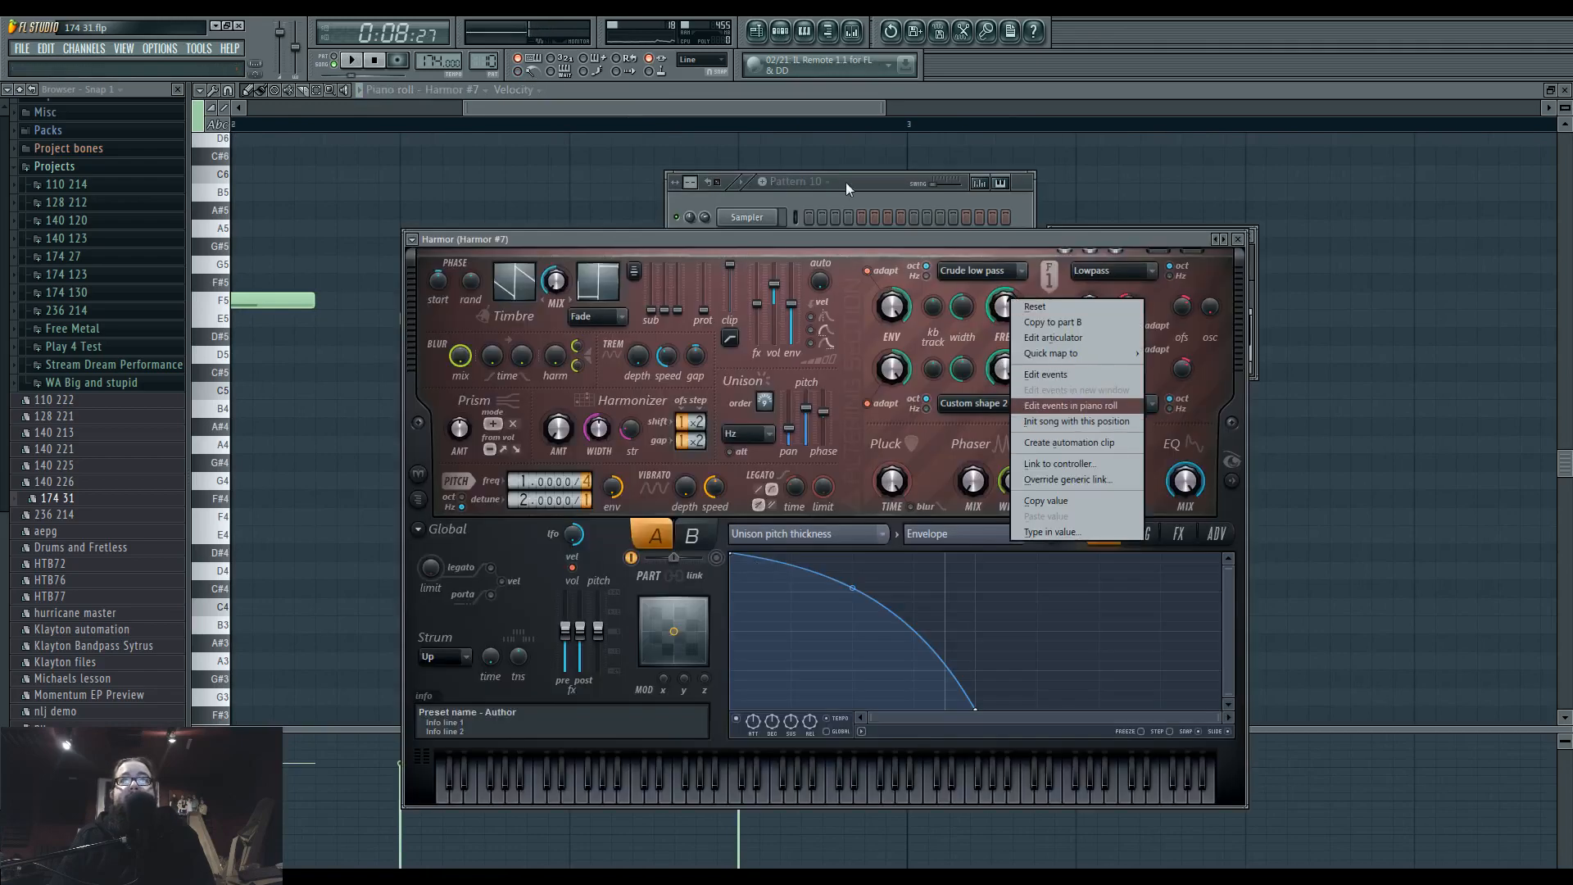
Create an automation clip for Harmor #7's filter 1 frequency over bars 7 and 8, and move it to track 12.
left_click(755, 31)
left_click_drag(635, 127, 1050, 126)
left_click(779, 31)
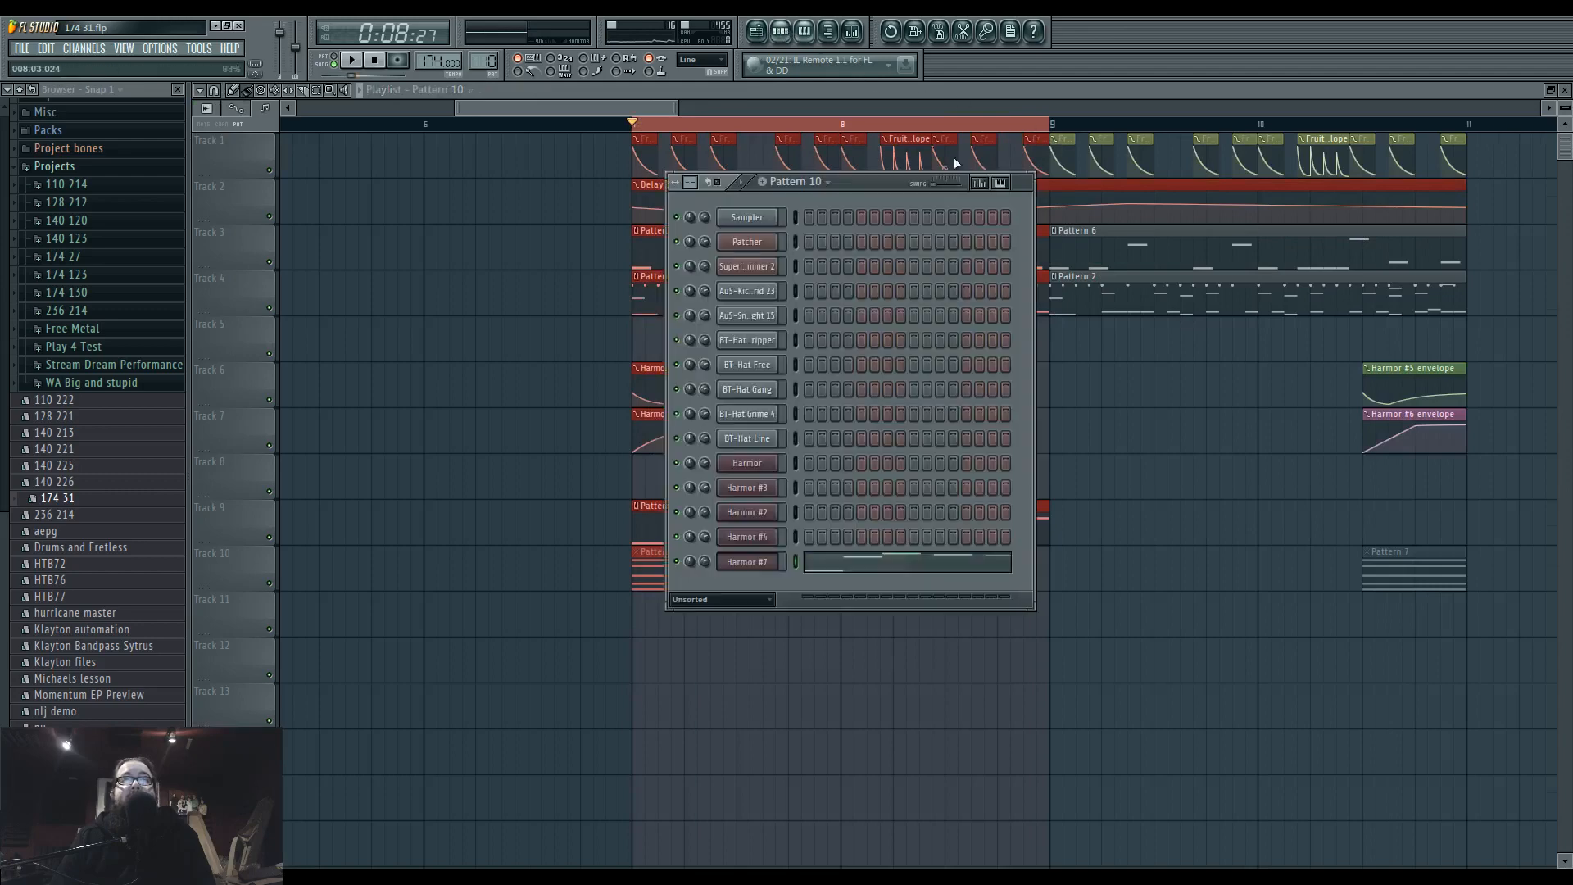
left_click(755, 561)
right_click(1005, 305)
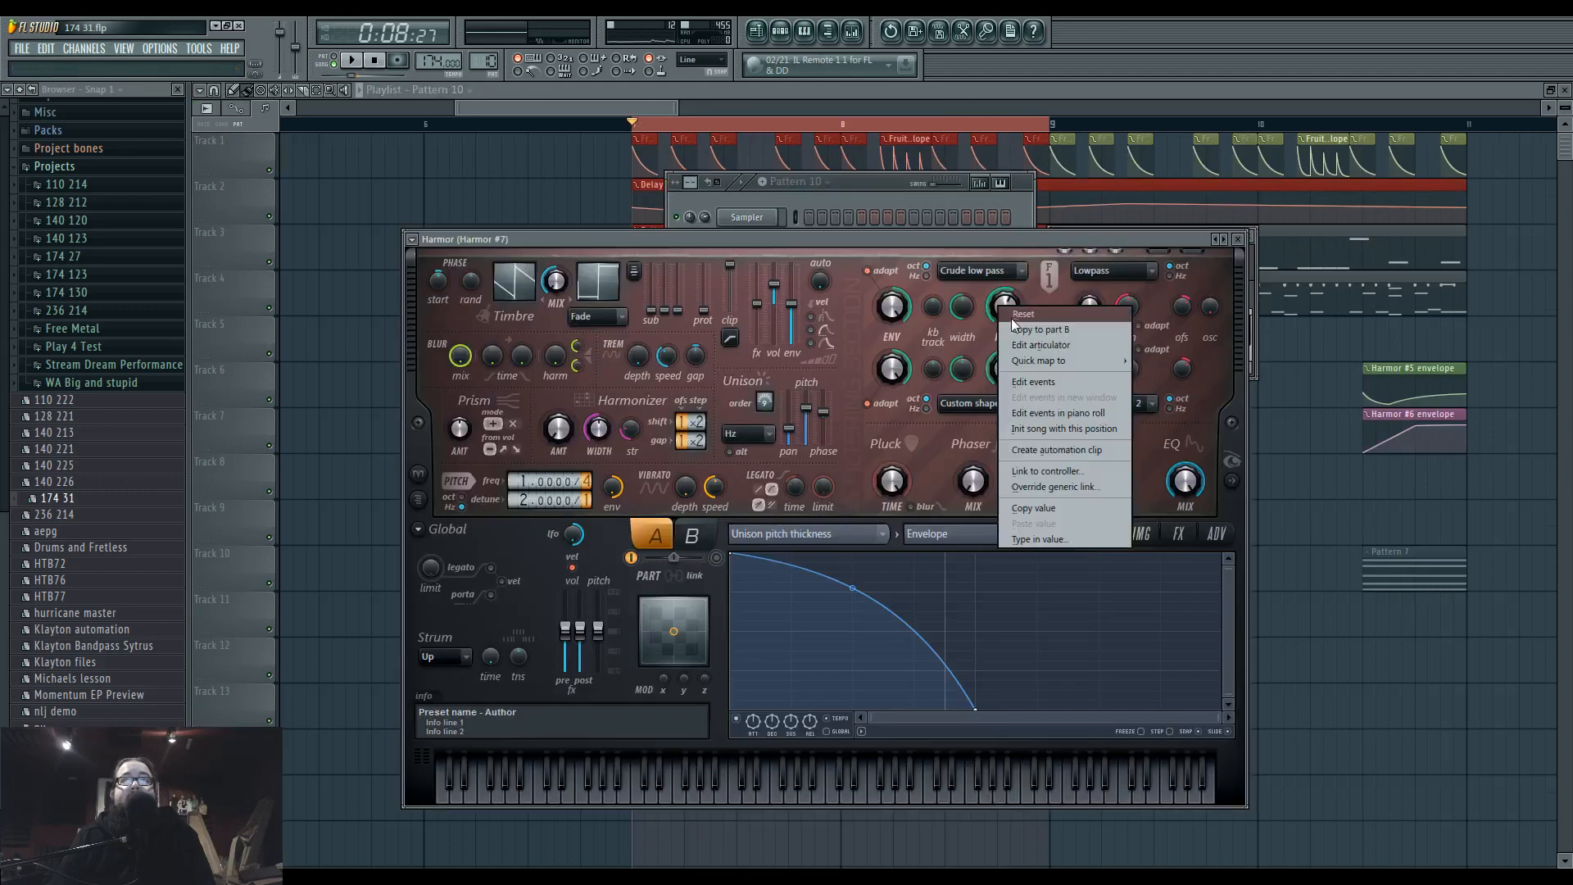
left_click(1065, 446)
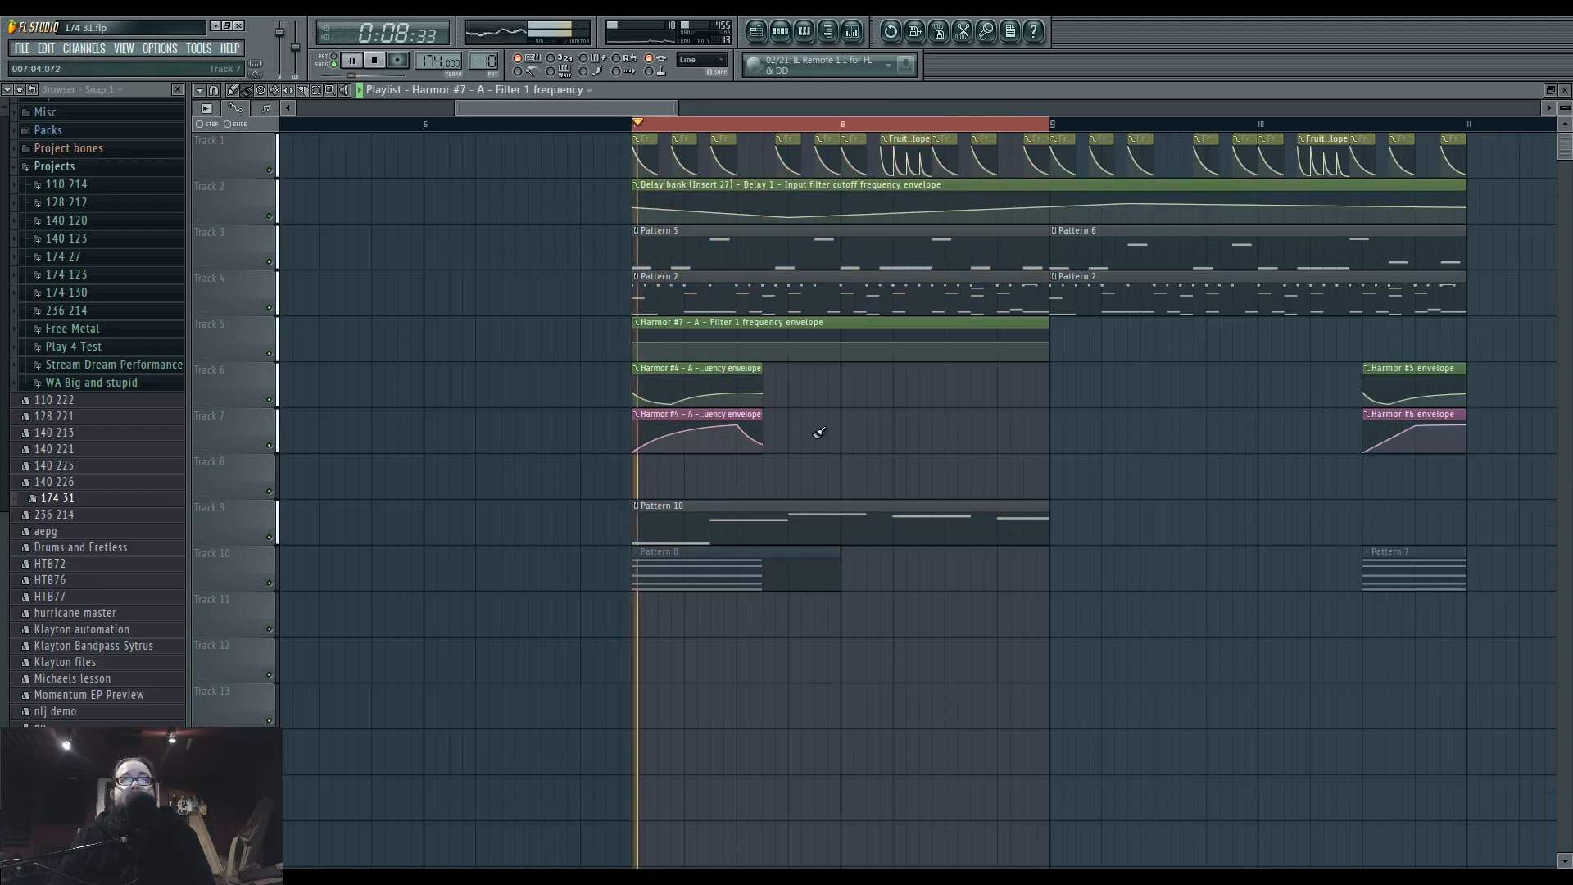
left_click_drag(774, 351, 773, 673)
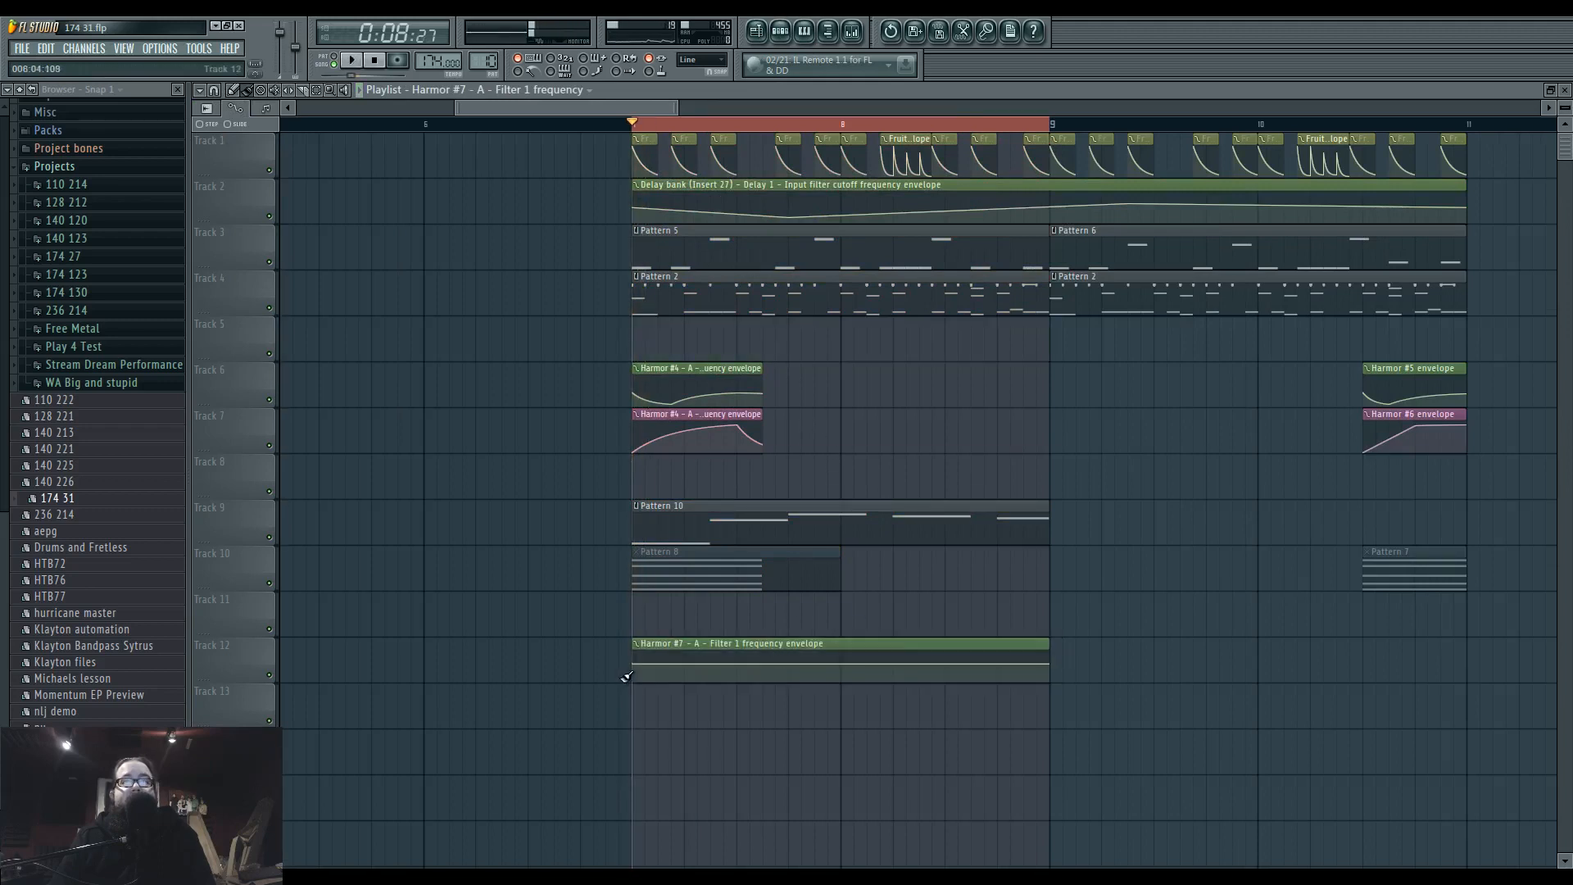
scroll(621, 675, "up", 3)
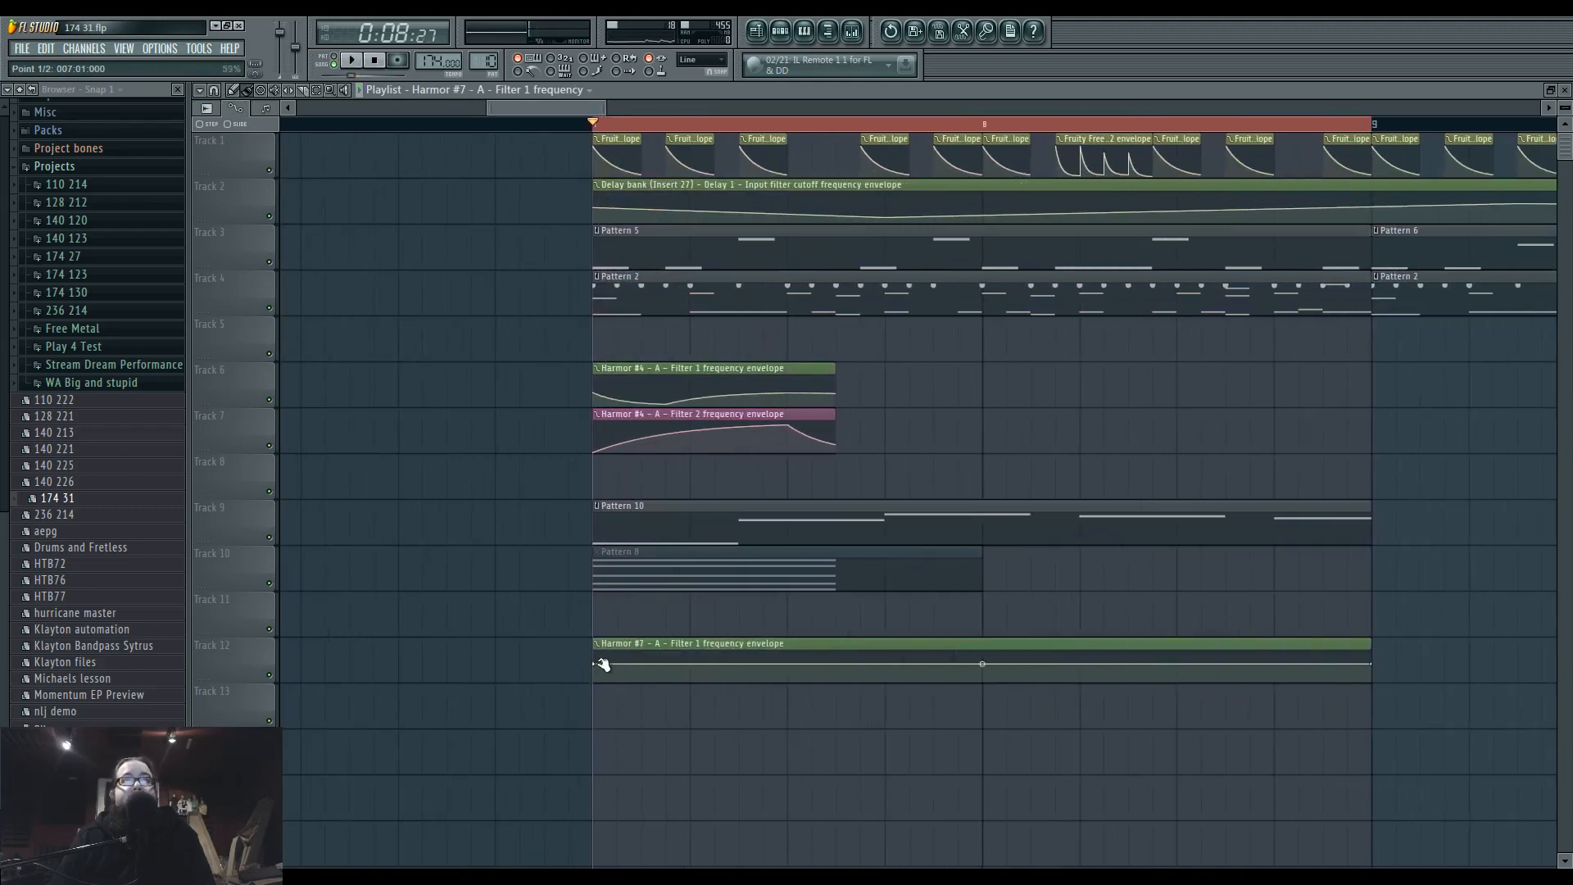
Draw a zigzag of alternating low and high points, half a beat apart, over the first beats of the Harmor #7 filter 1 frequency clip.
left_click_drag(602, 665, 603, 680)
right_click(642, 652)
right_click(691, 677)
right_click(739, 653)
right_click(788, 680)
right_click(837, 661)
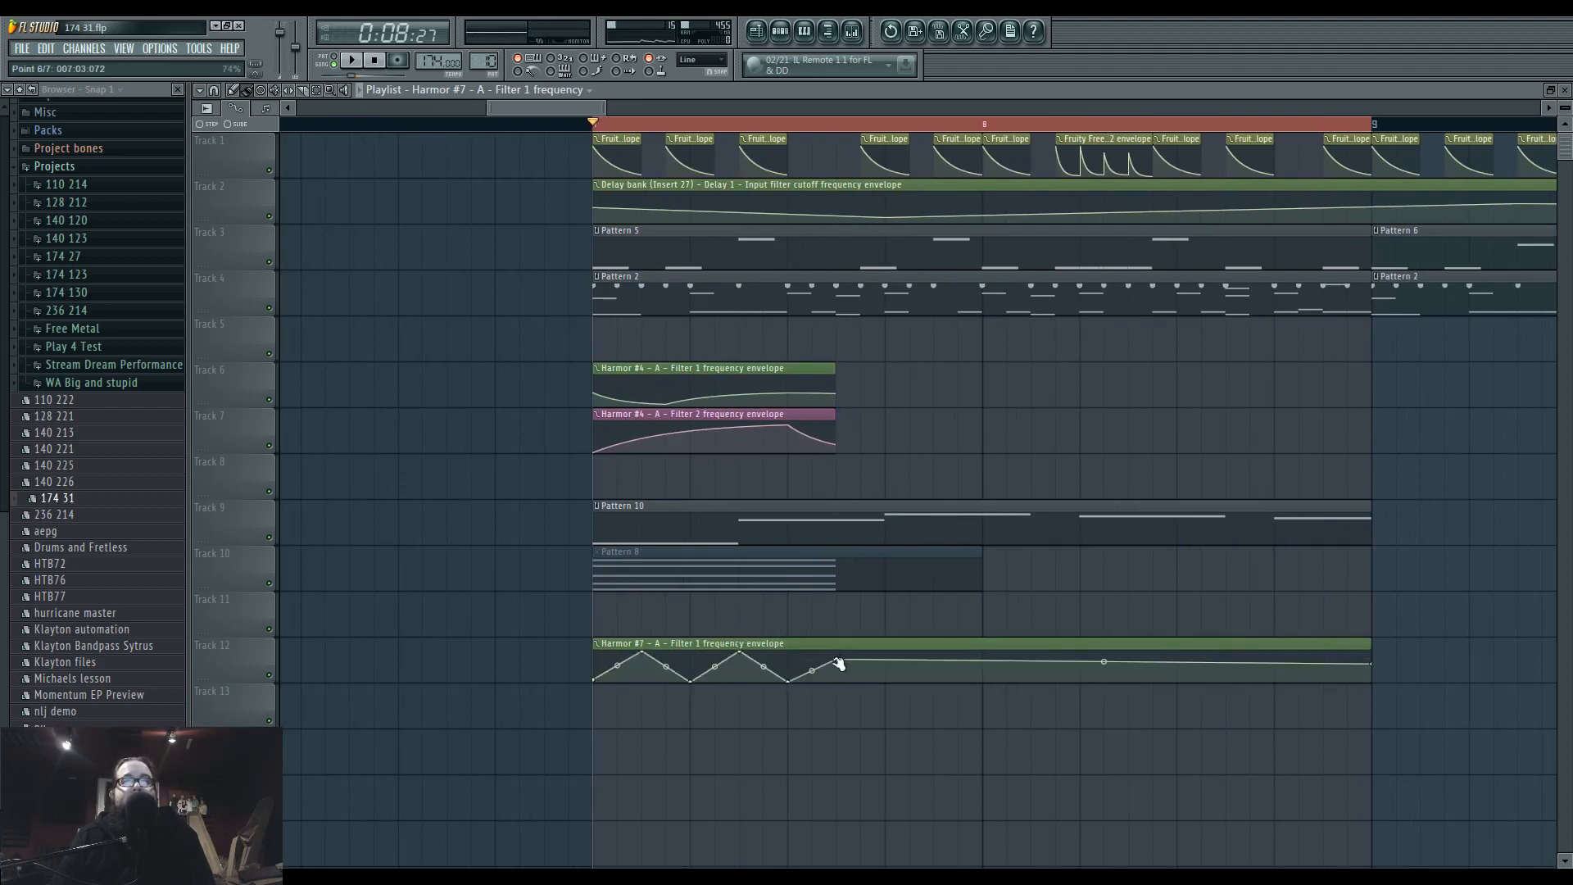
Continue the envelope zigzag through the second half of bar 7 with denser points and vertical jumps at beats 4 and 4.5.
mouse_move(837, 660)
left_mouse_down()
mouse_move(813, 651)
mouse_move(862, 650)
mouse_move(882, 687)
mouse_move(891, 643)
mouse_move(935, 688)
mouse_move(951, 651)
mouse_move(985, 686)
mouse_move(1036, 646)
mouse_move(1084, 687)
mouse_move(1132, 649)
mouse_move(1182, 686)
mouse_move(1229, 644)
mouse_move(1294, 688)
mouse_move(1358, 640)
left_mouse_up()
right_click(836, 681)
right_click(860, 662)
right_click(889, 656)
right_click(887, 658)
right_click(934, 677)
right_click(944, 665)
right_click(980, 670)
Extend the zigzag of peaks and dips across bar 8 down to the clip's end, undoing the accidental deletion of the clip.
right_click(1030, 664)
right_click(1079, 672)
right_click(1126, 666)
right_click(1178, 671)
right_click(1227, 656)
right_click(1276, 672)
right_click(1345, 668)
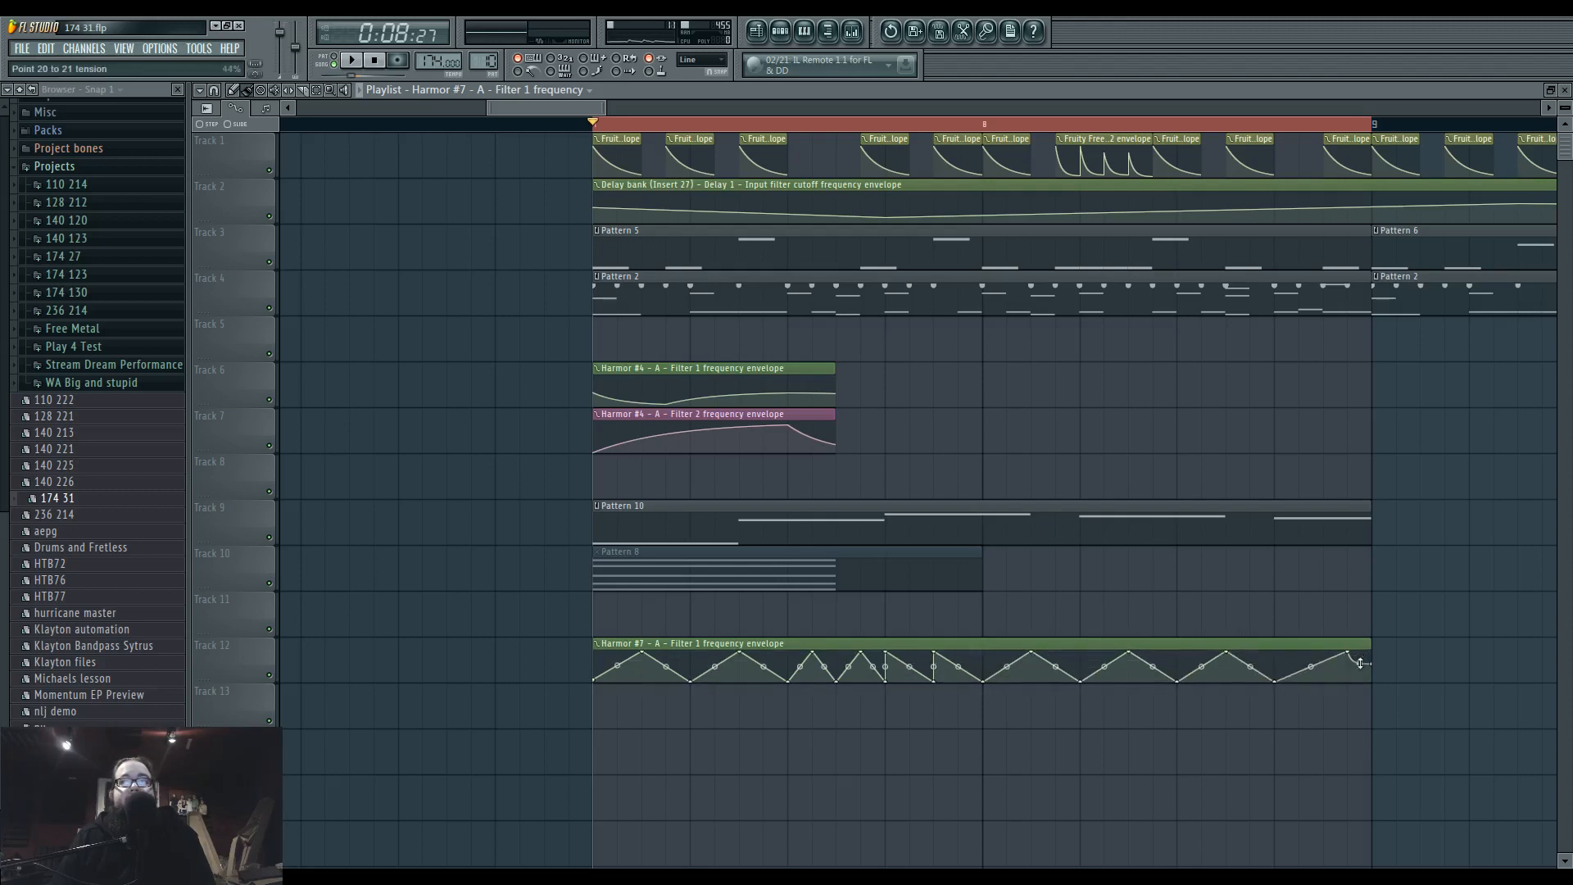
right_click(1363, 680)
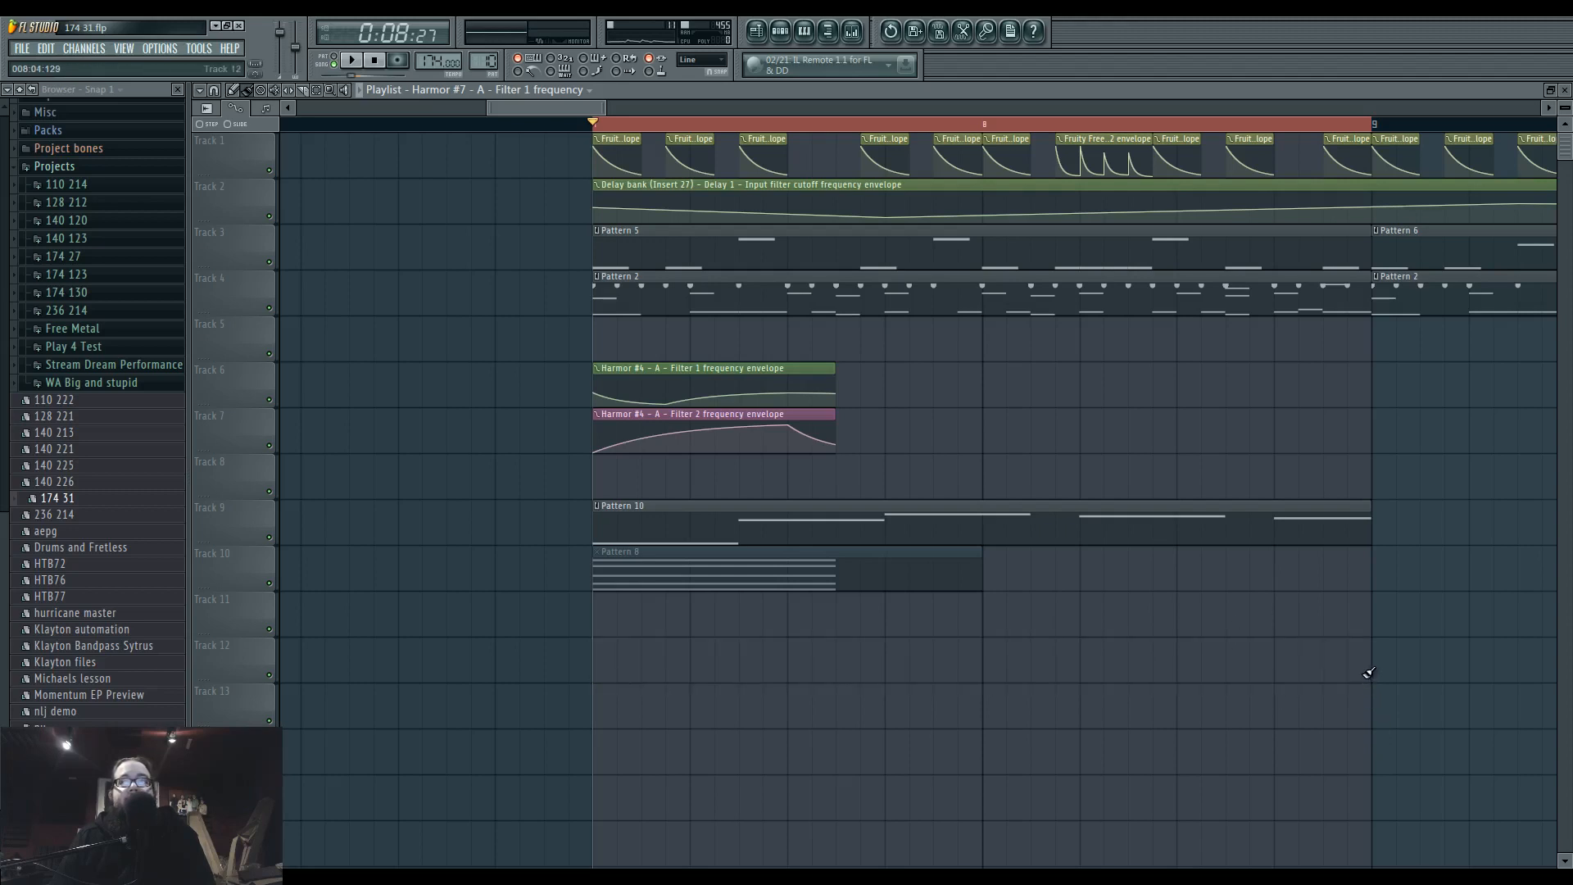
key("ctrl+z")
Play the song and delete the extra dip and peak after bar 7's third beat to leave one longer rising ramp.
key("space")
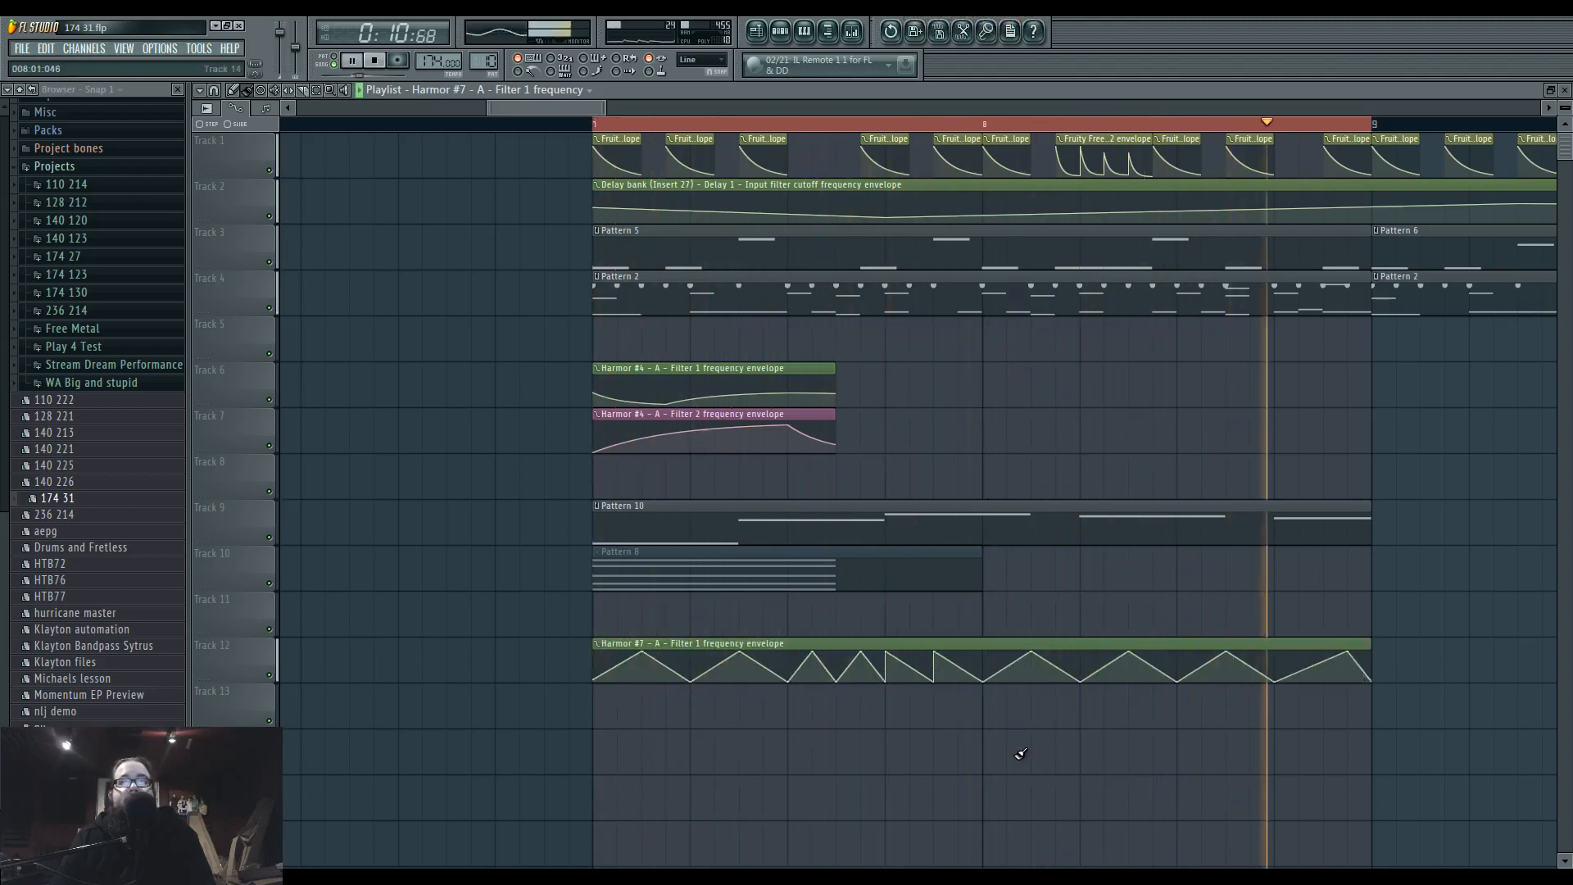
right_click(831, 682)
left_click(860, 628)
key("space")
right_click(812, 654)
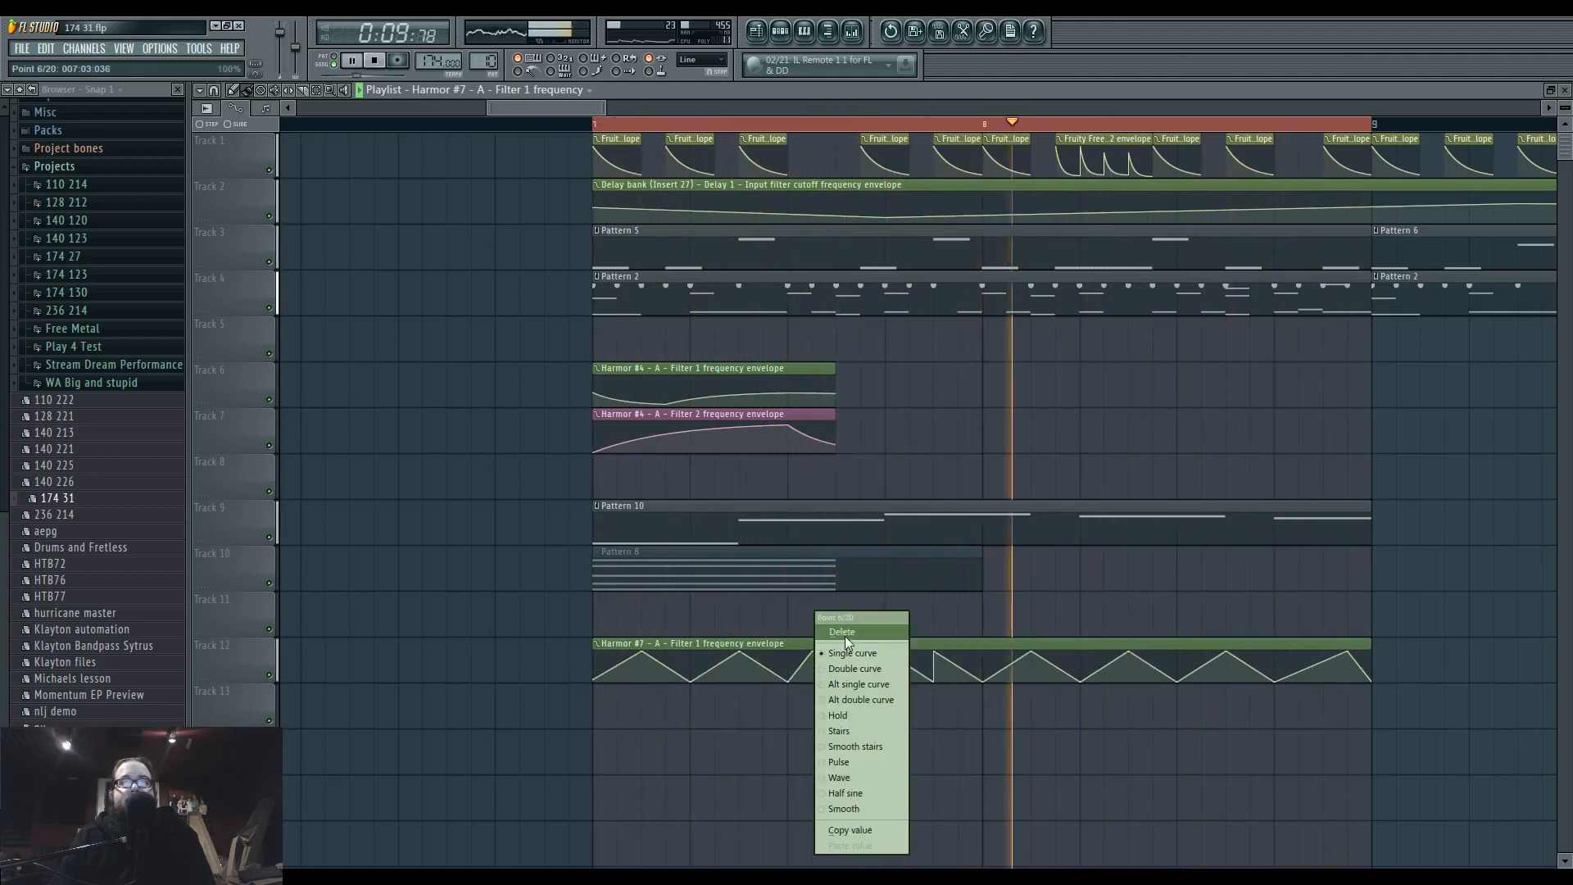
left_click(844, 636)
key("space")
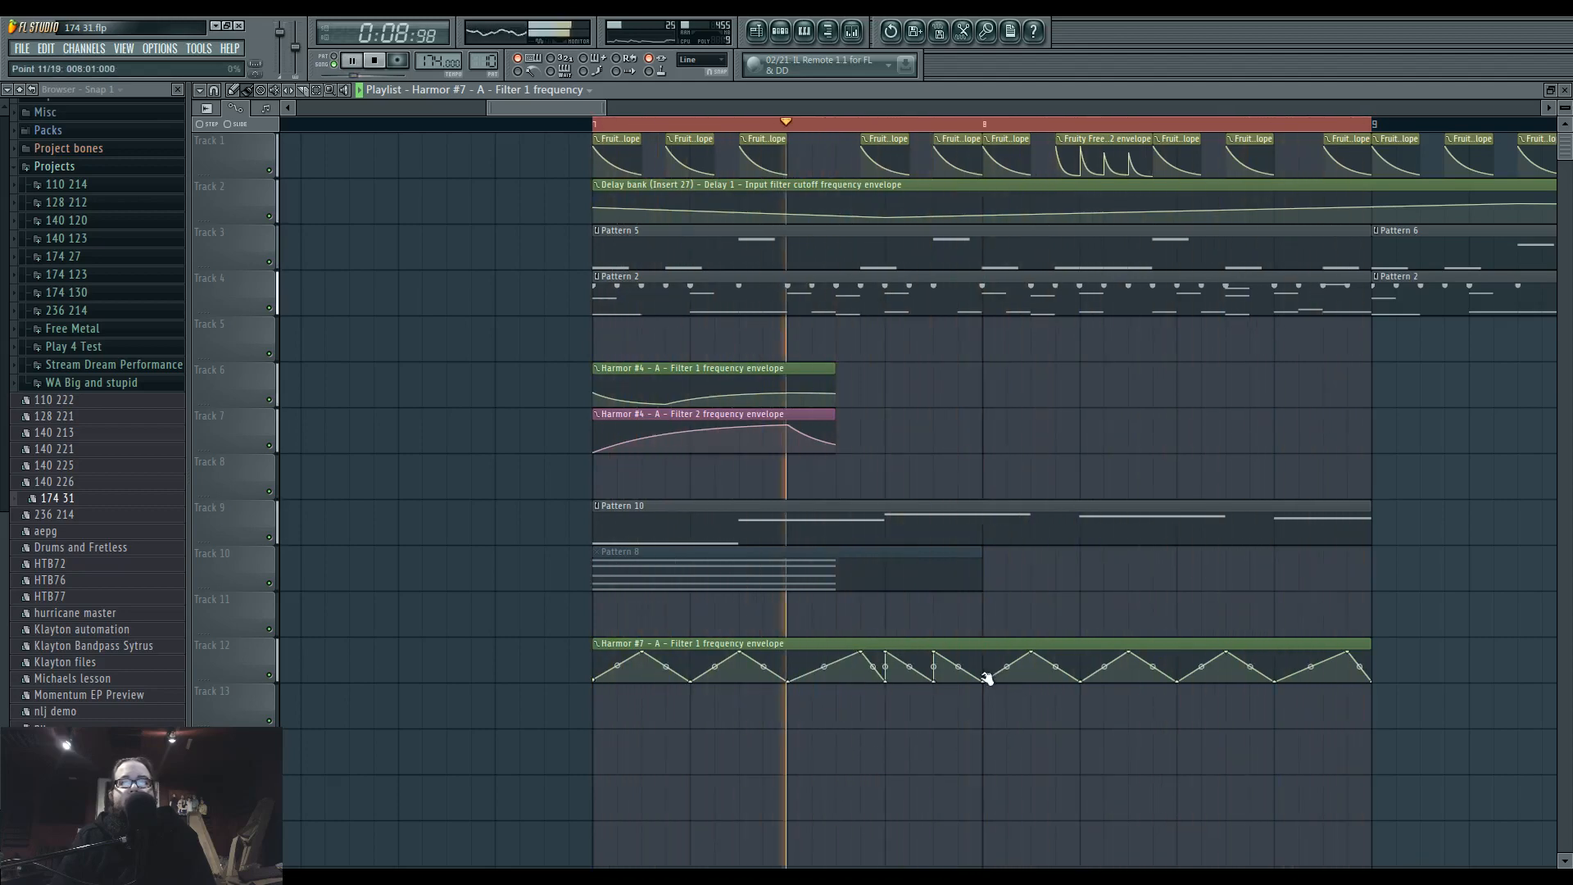
Reshape the envelope at the start of bar 8 into two short falling sawtooth ramps that end at the minimum.
scroll(986, 671, "up", 3)
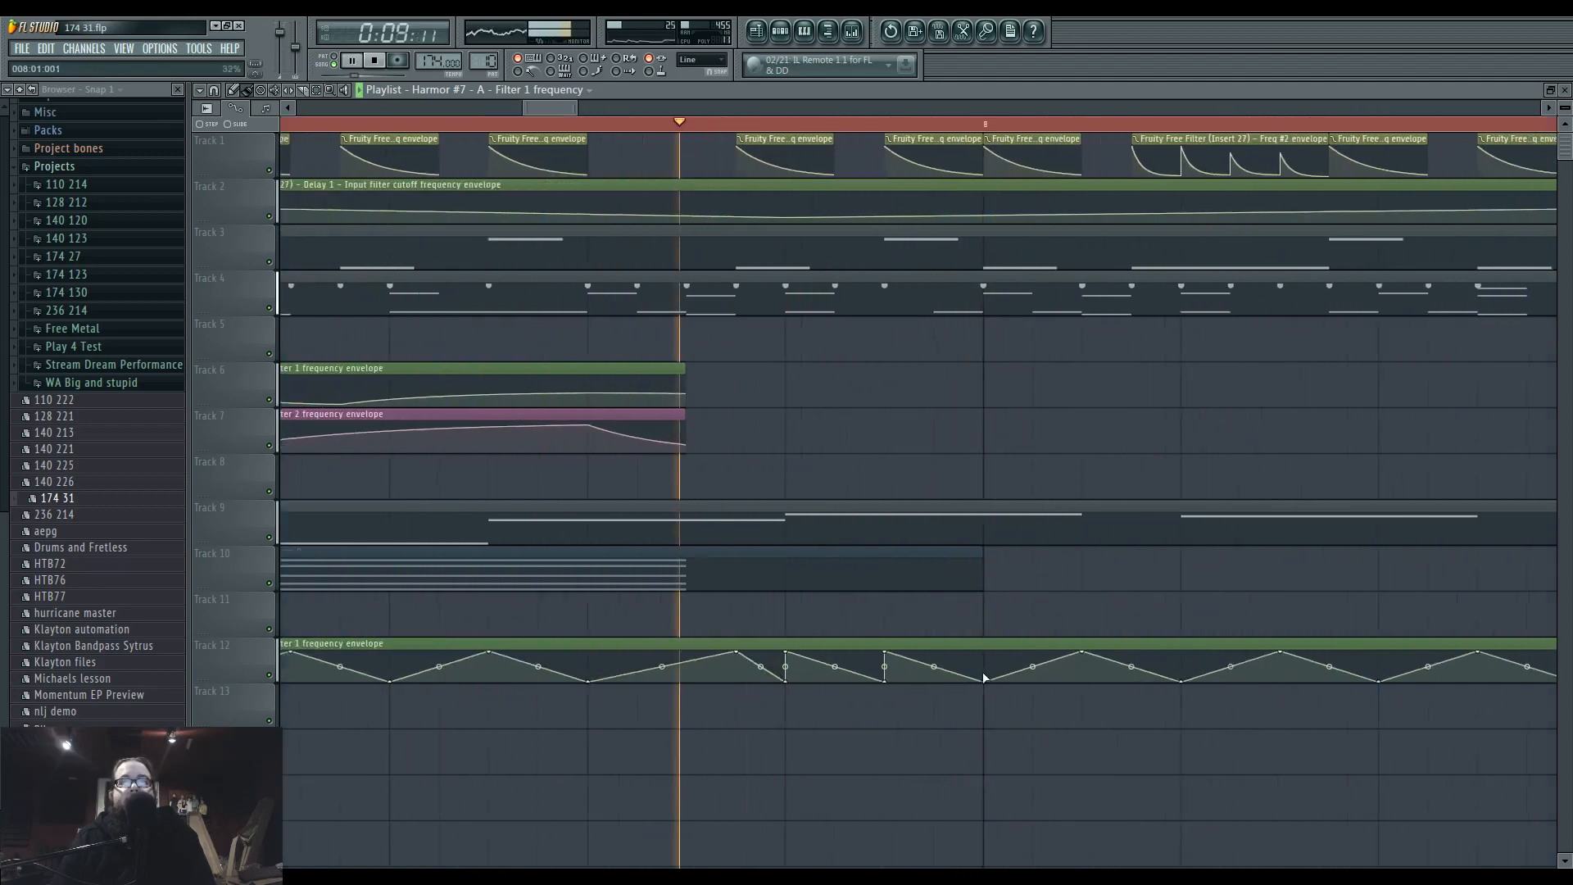
right_click(990, 665)
right_click(1036, 670)
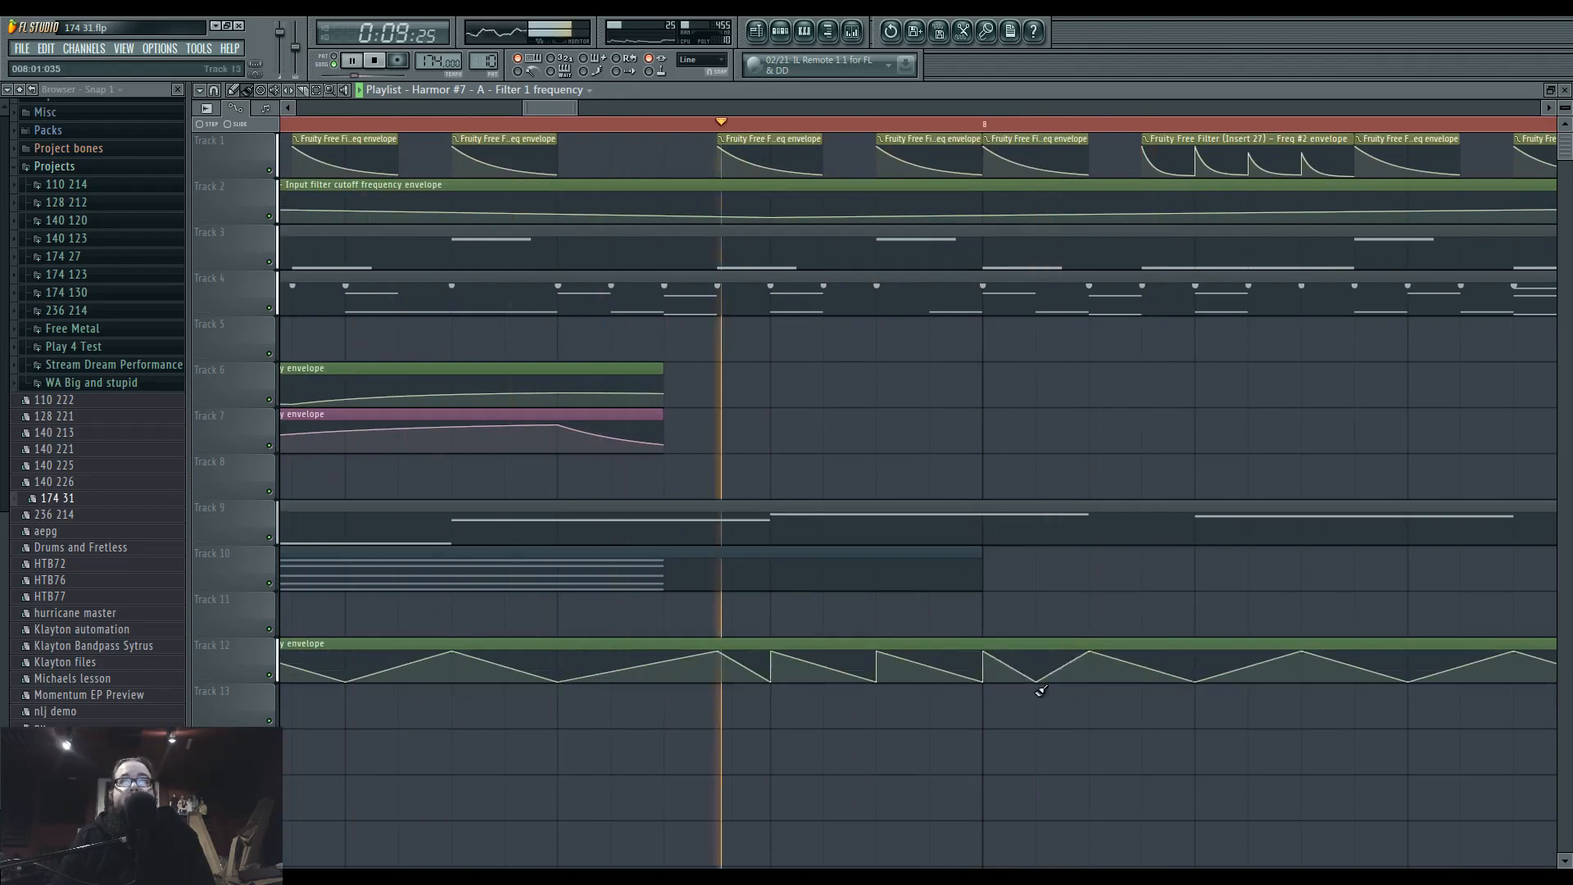
left_click_drag(1089, 651, 1088, 685)
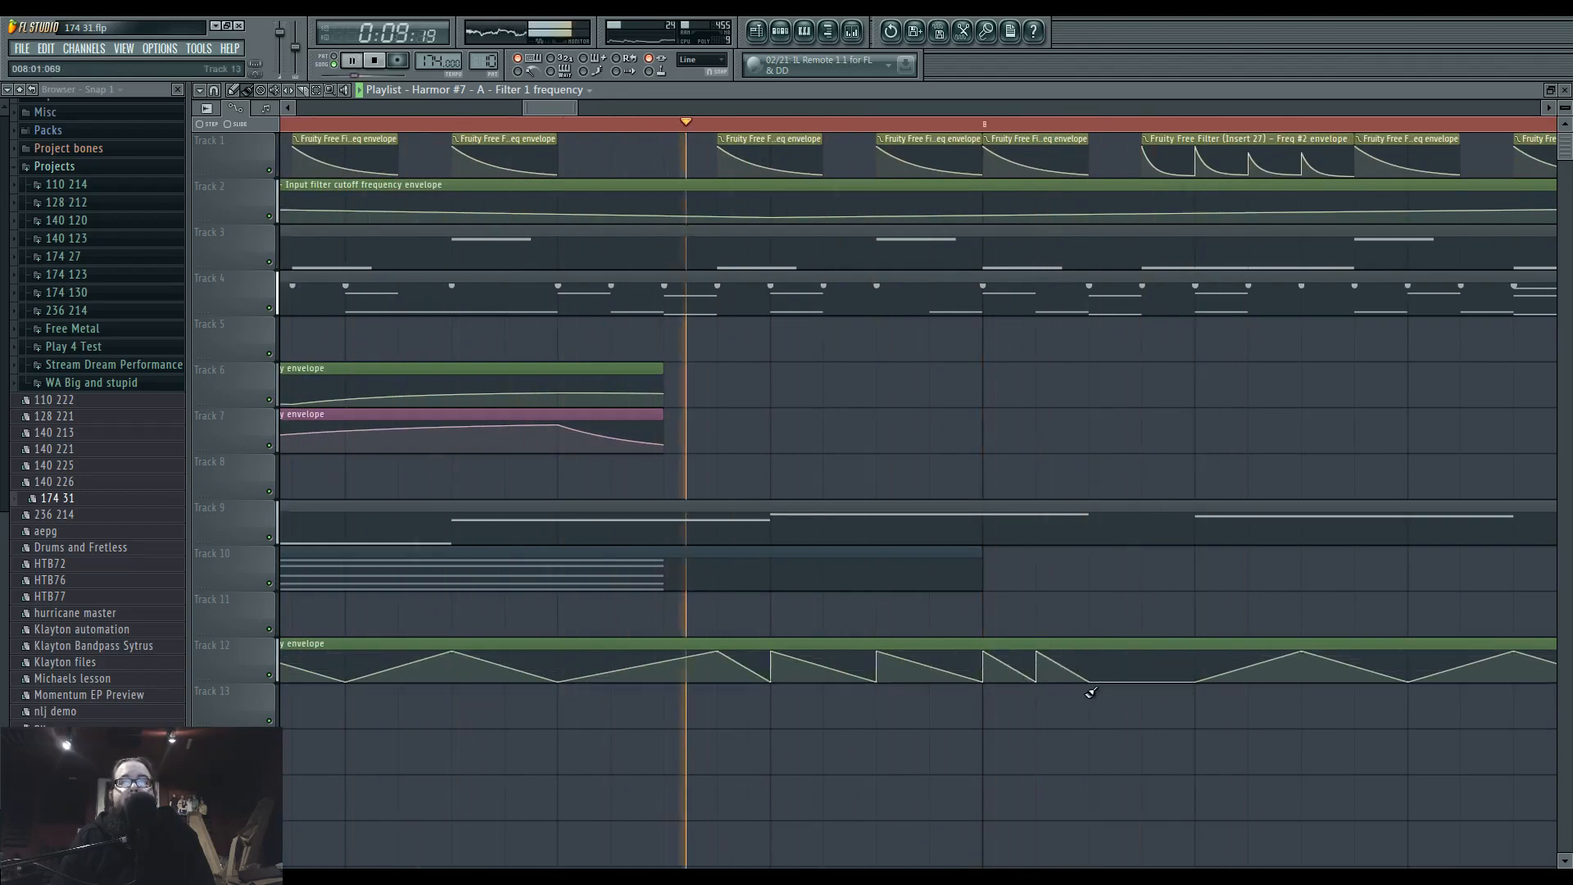
Turn off smooth mod in Harmor #7's advanced settings and play the song to hear the filter automation in the playlist.
left_click(780, 32)
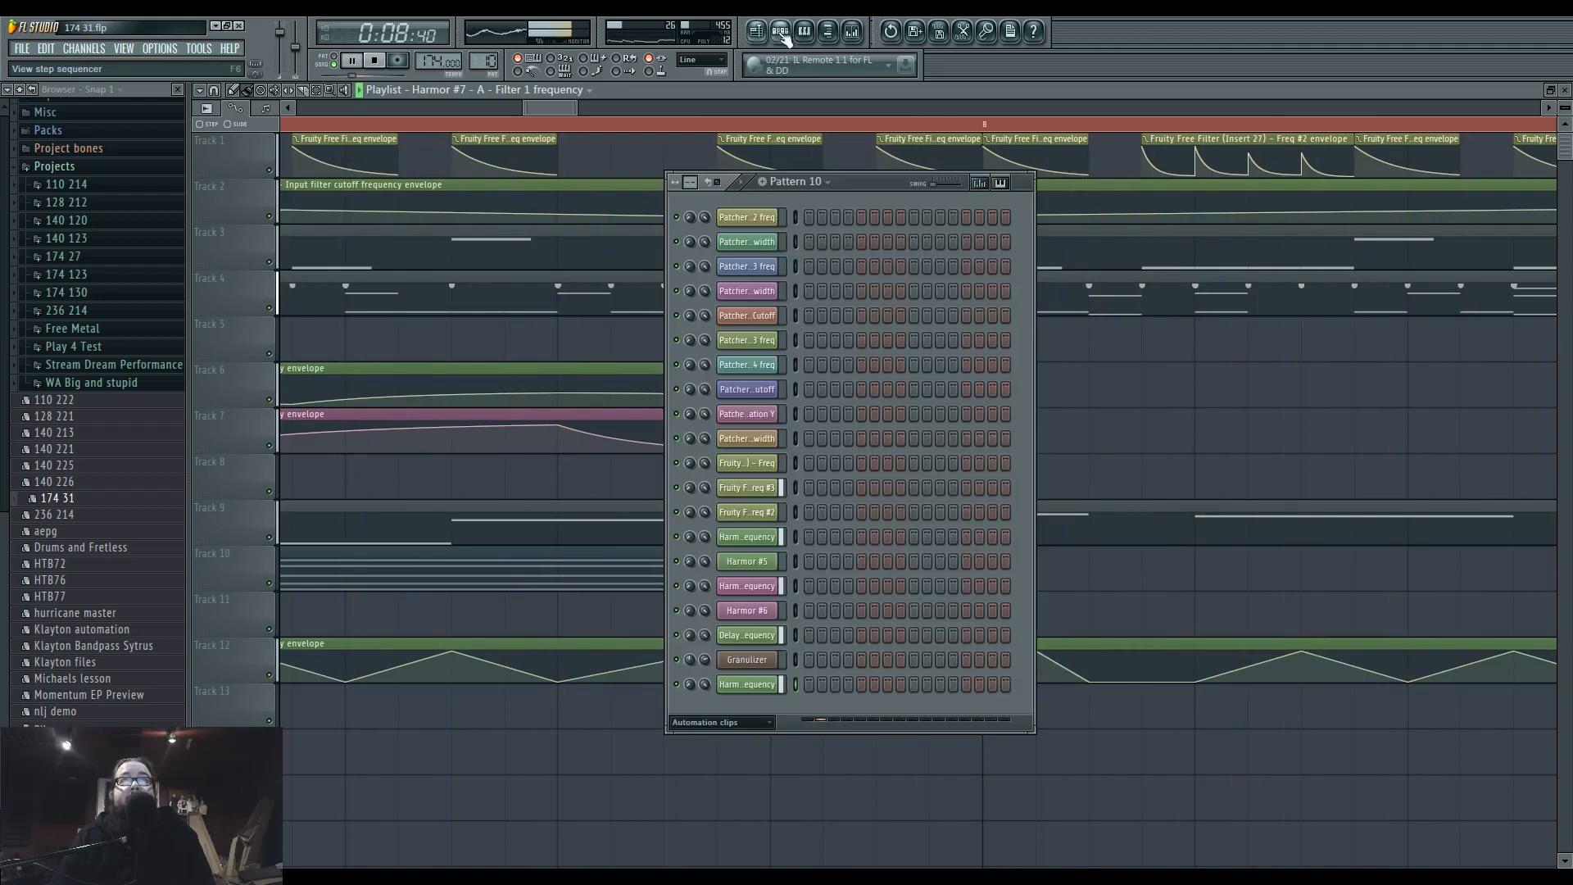
left_click(738, 722)
left_click(731, 792)
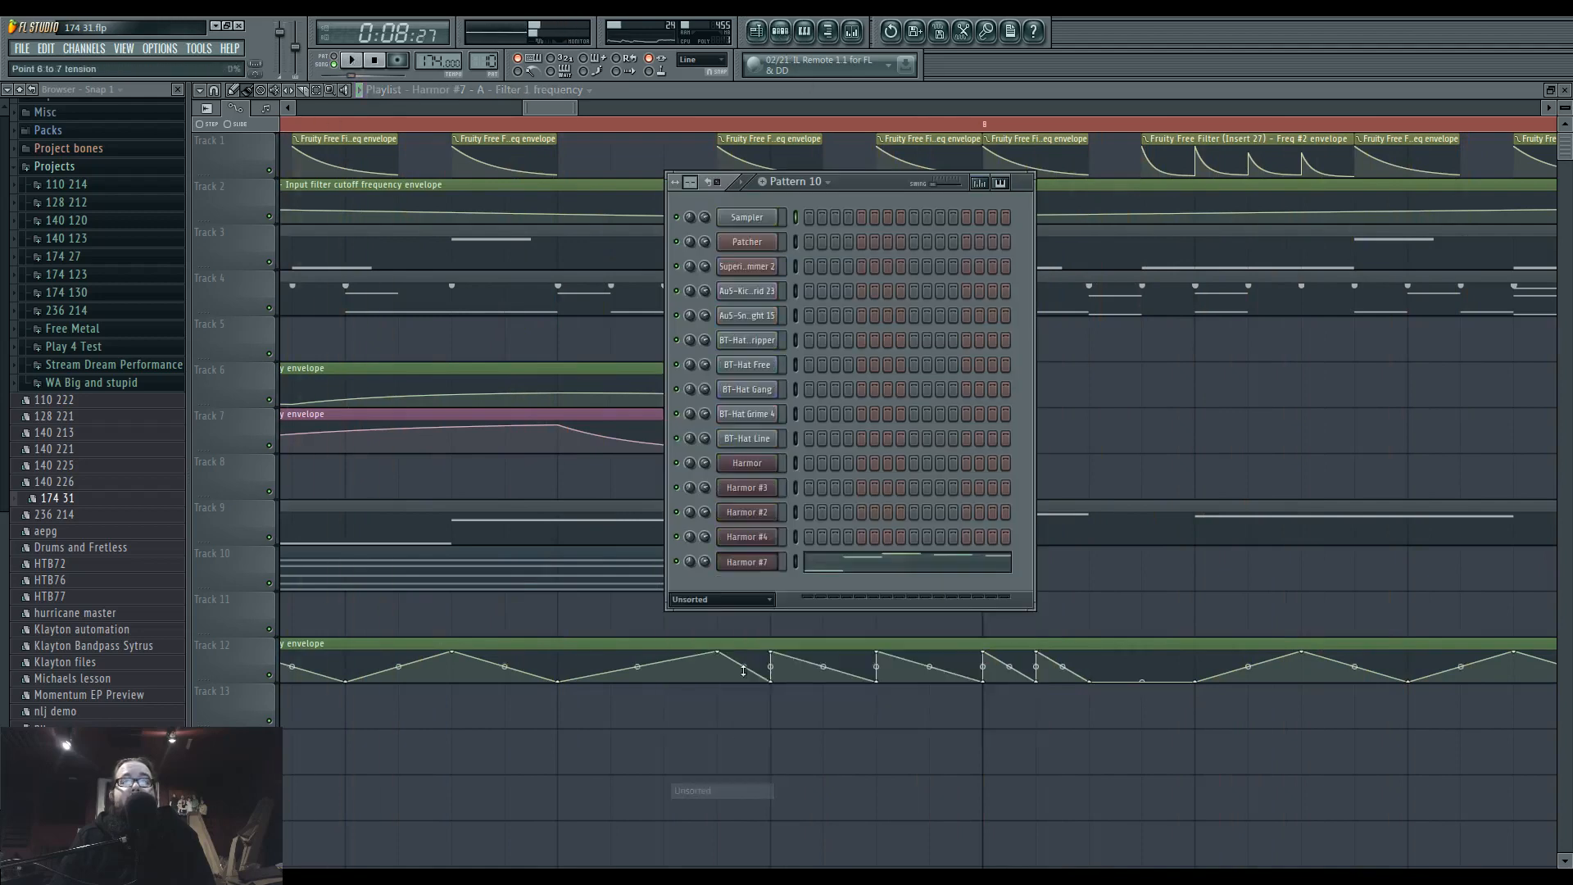
left_click(750, 563)
left_click(1215, 537)
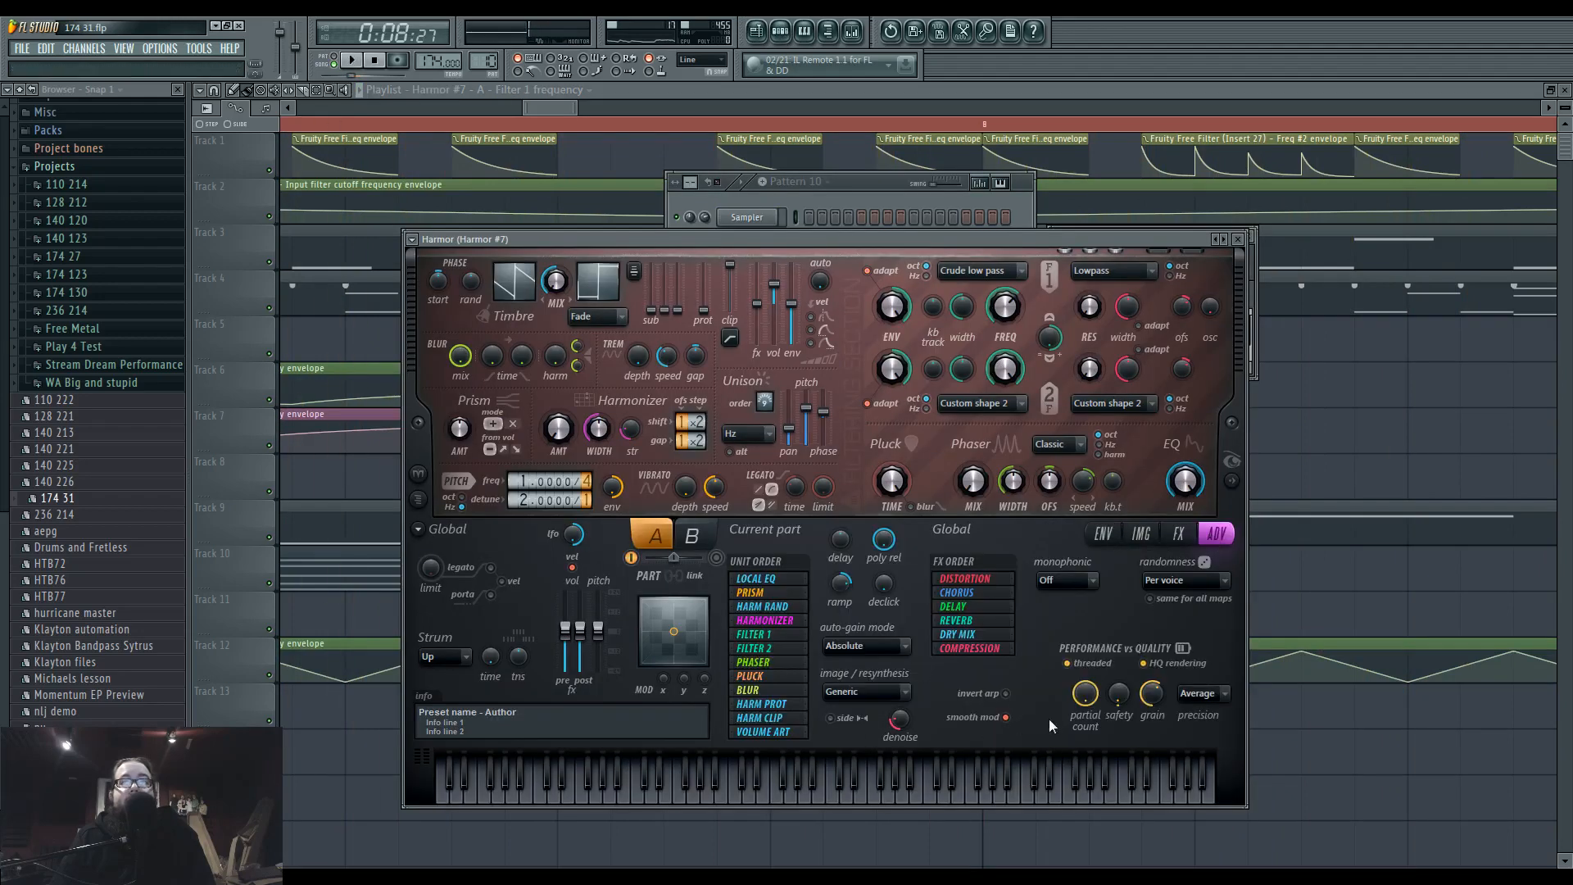
key("space")
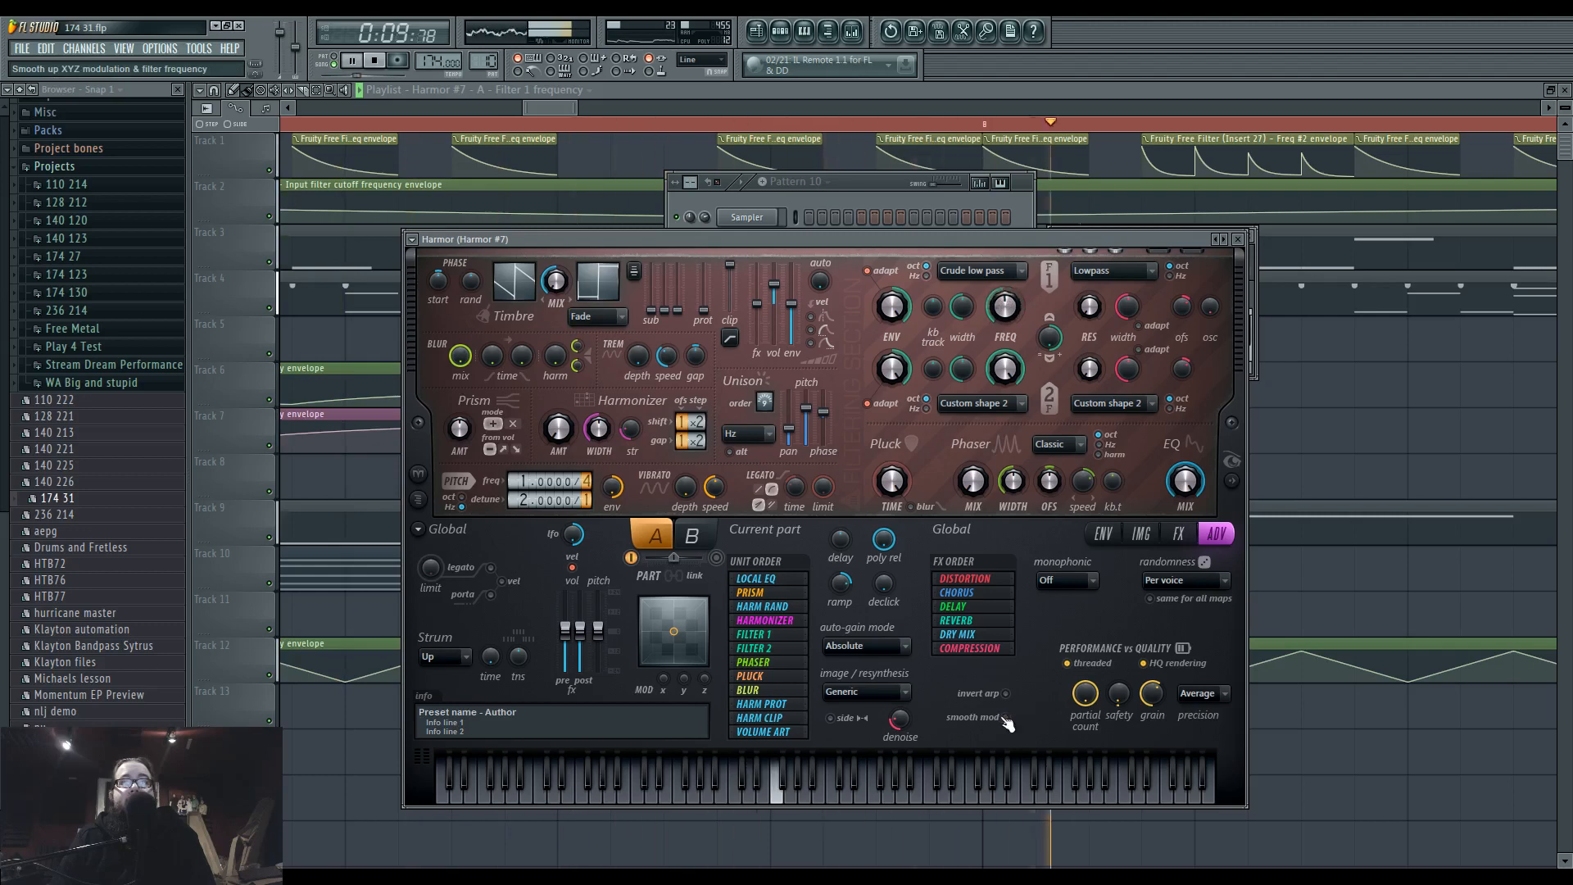
left_click(1310, 755)
scroll(1045, 728, "down", 2)
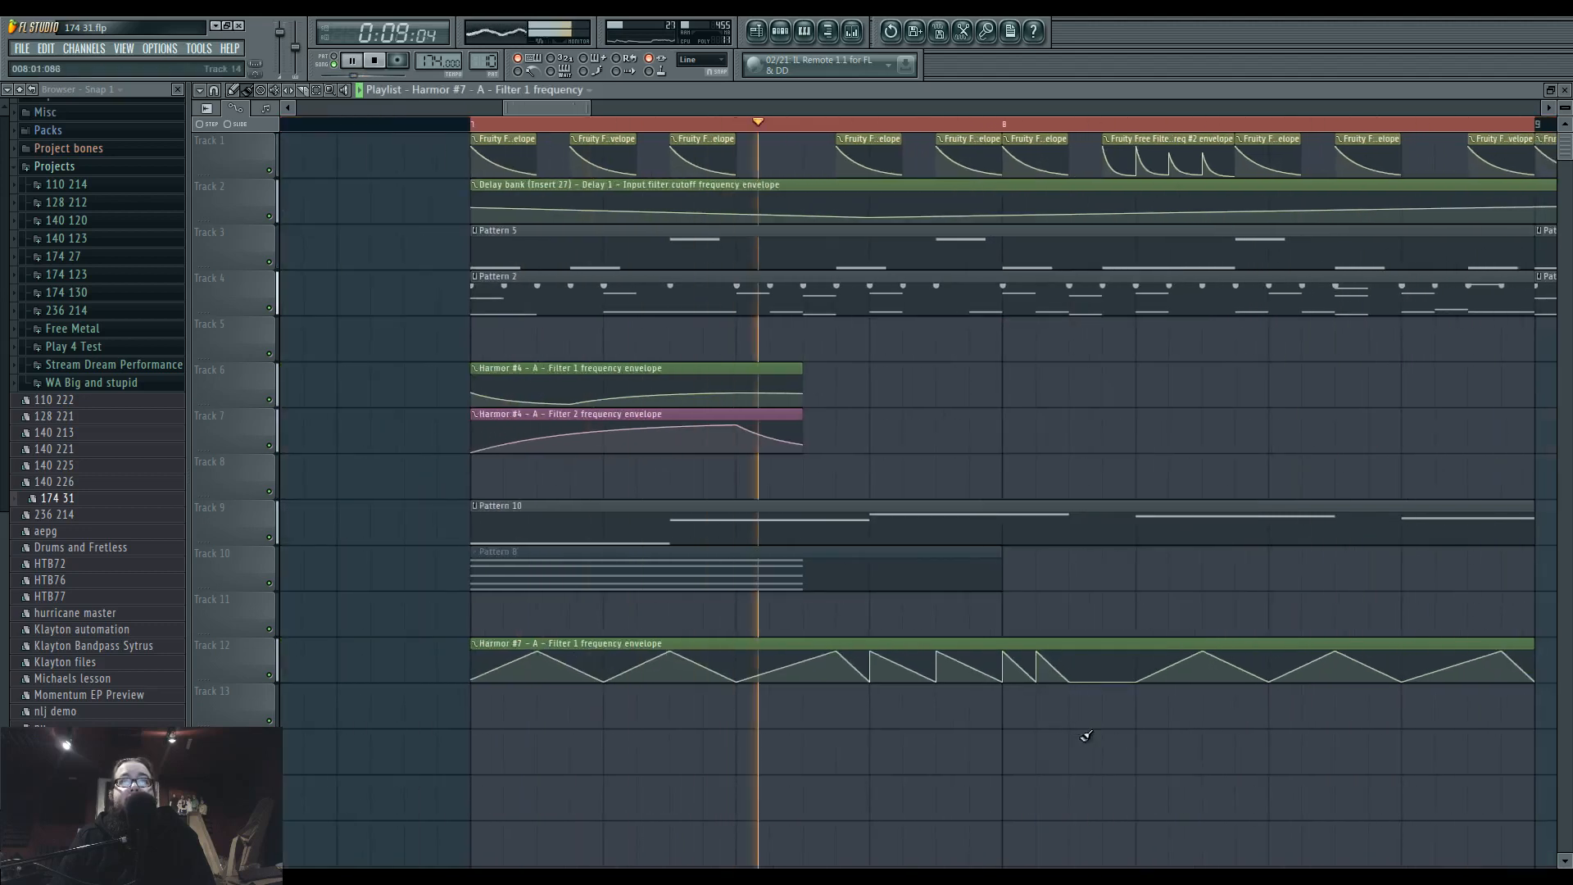
Open Pattern 10's notes, lower the F5 note to D#5, and move the E5 and final D#5 notes down to D4.
scroll(1085, 736, "down", 3)
key("space")
left_click(782, 33)
left_click(761, 564)
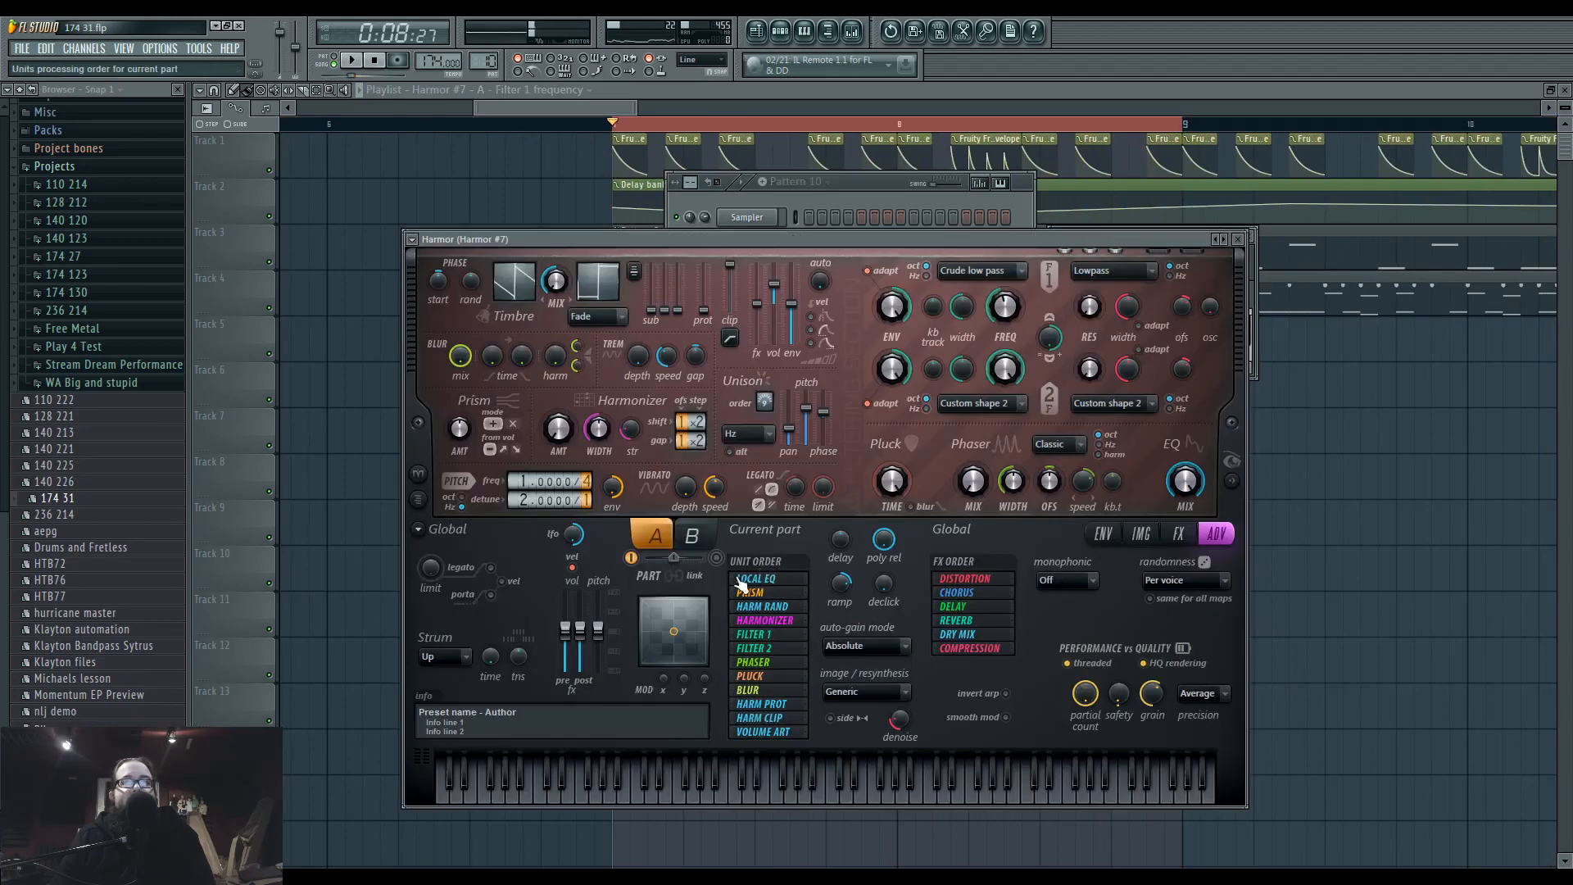
left_click(1291, 547)
double_click(927, 533)
scroll(931, 537, "down", 3)
scroll(578, 398, "up", 1)
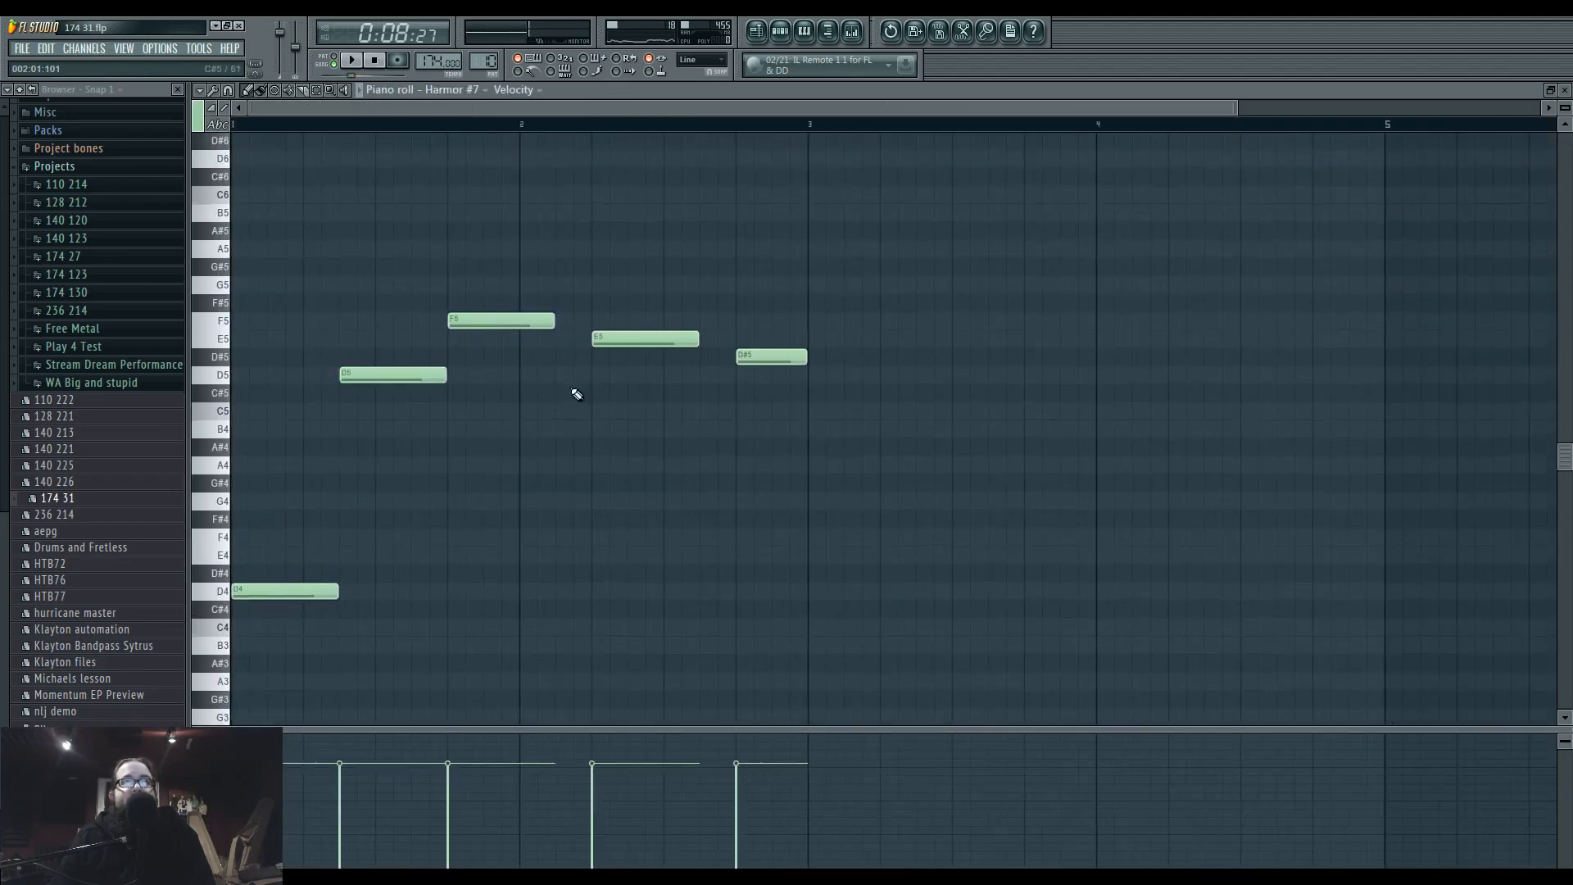
left_click_drag(477, 322, 478, 358)
left_click_drag(635, 342, 637, 598)
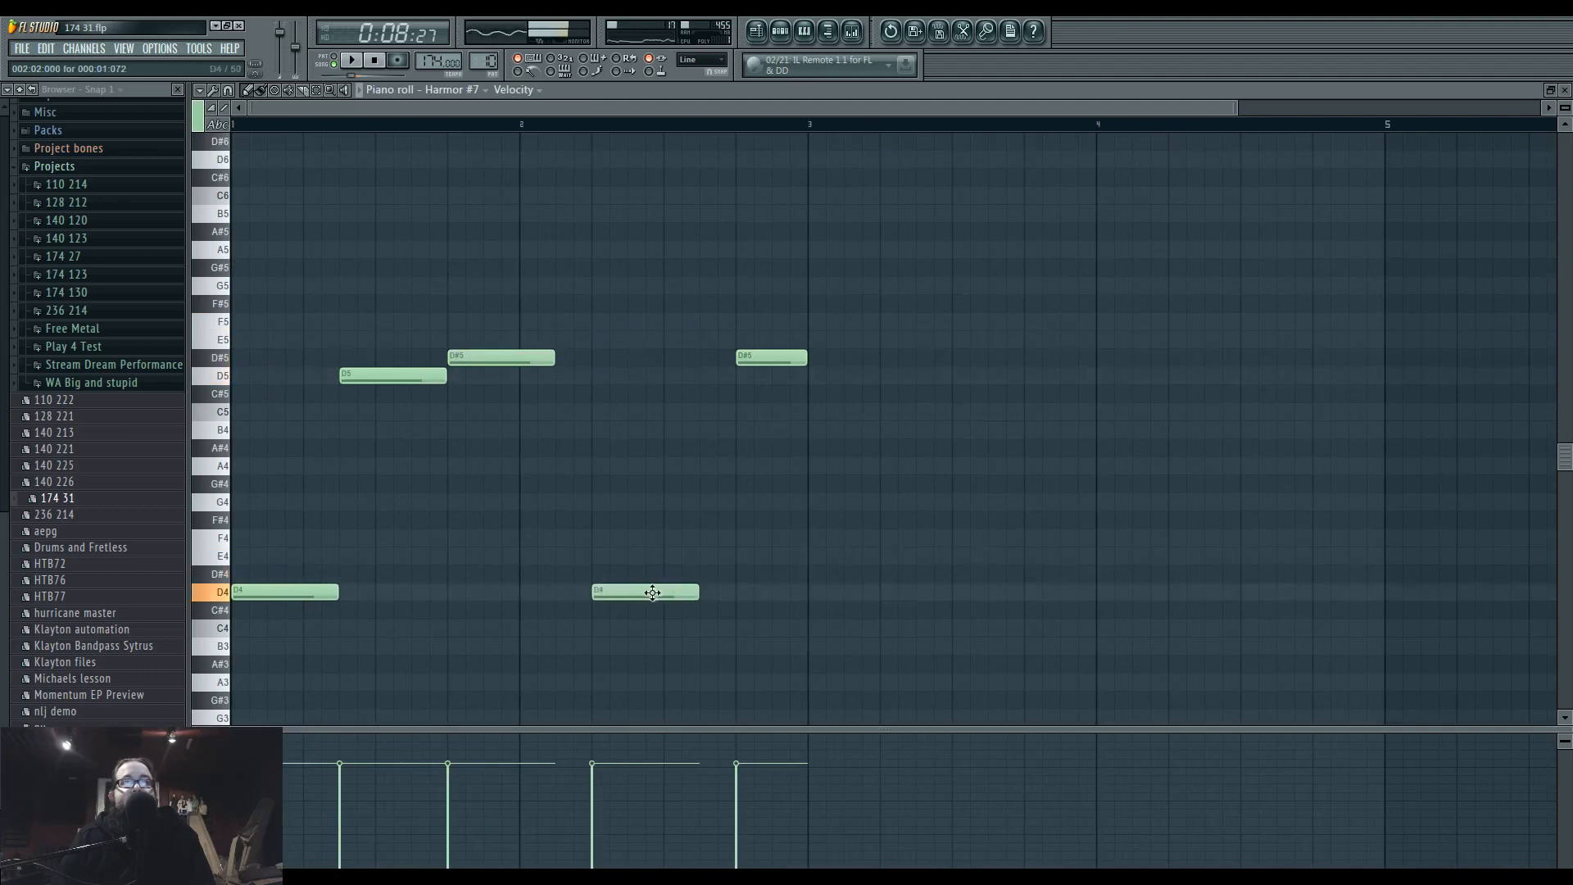
left_click_drag(752, 358, 758, 586)
Play the pattern, delete the remaining D#5 note, and shift the first D4 note of bar 2 slightly earlier.
key("space")
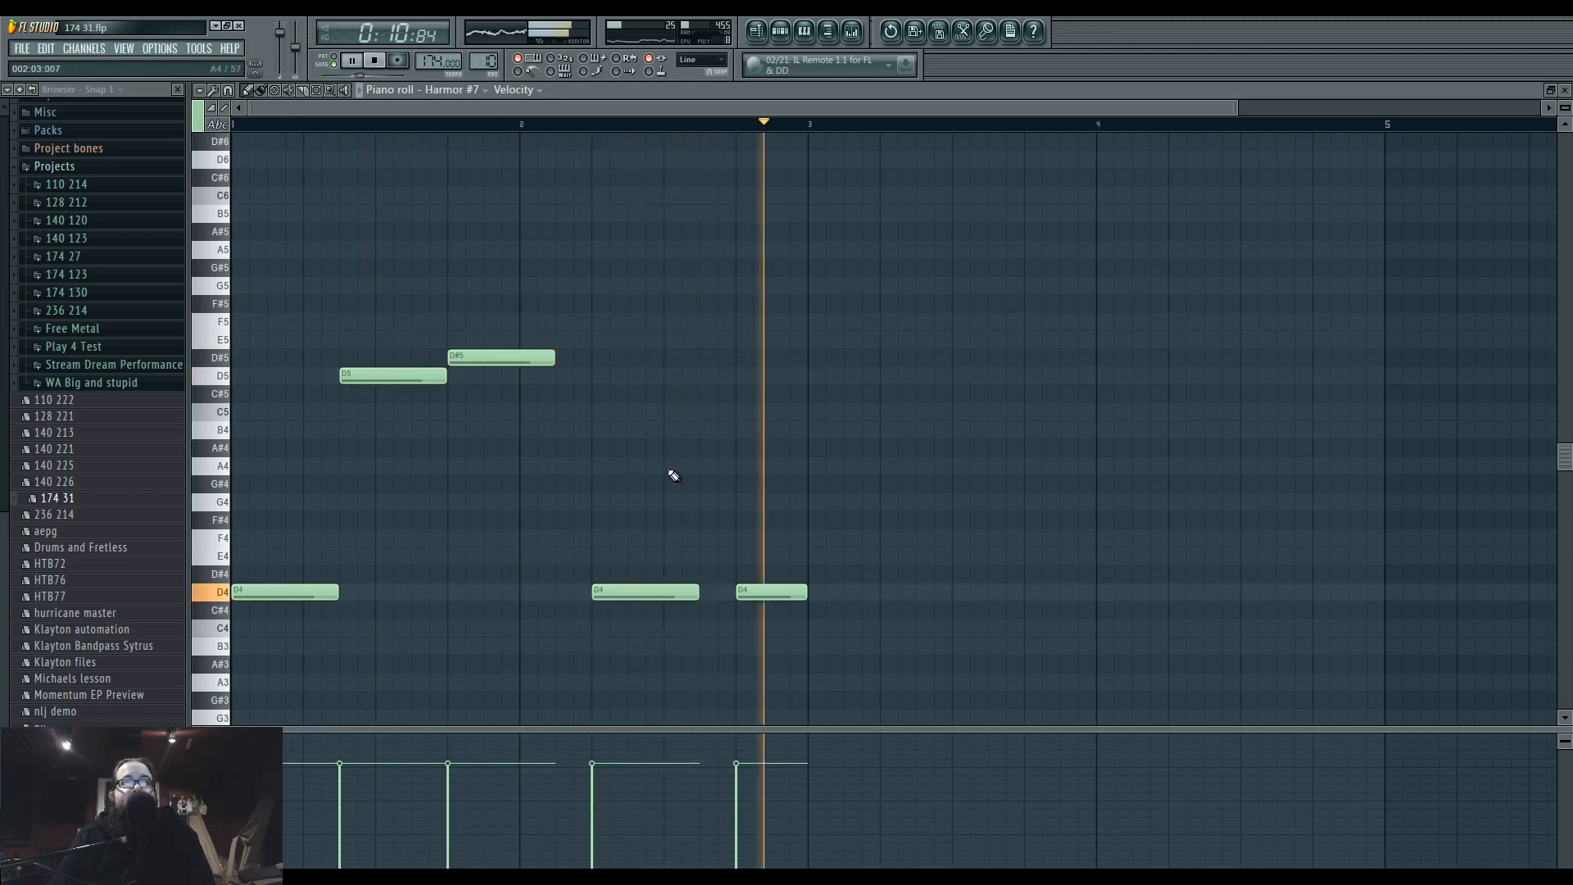
right_click(512, 361)
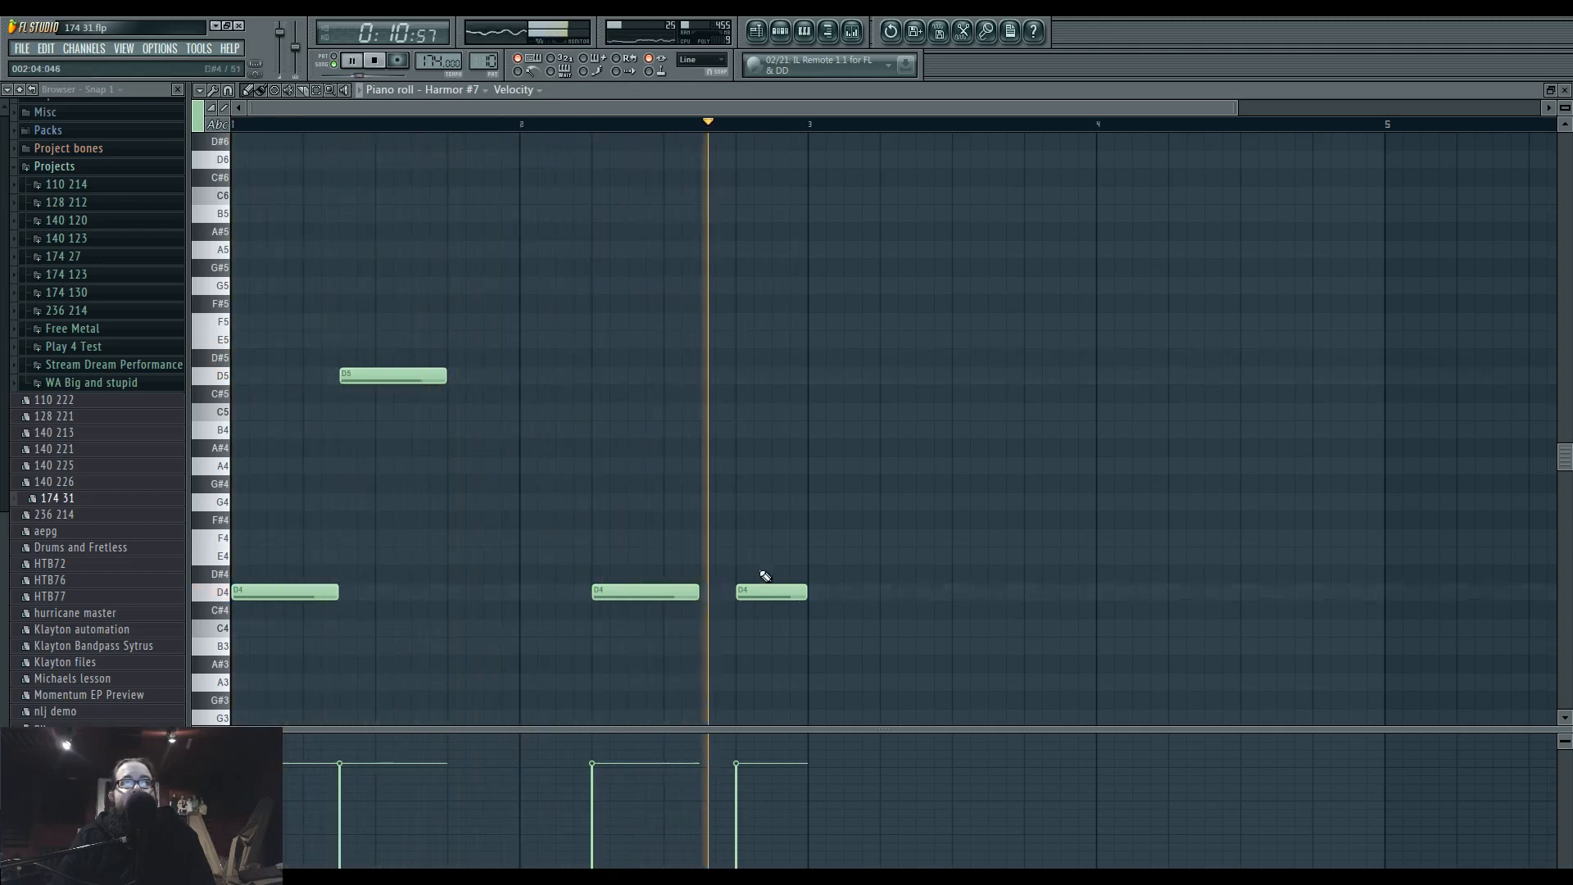
mouse_move(636, 592)
left_mouse_down()
mouse_move(580, 593)
mouse_move(660, 596)
left_mouse_up()
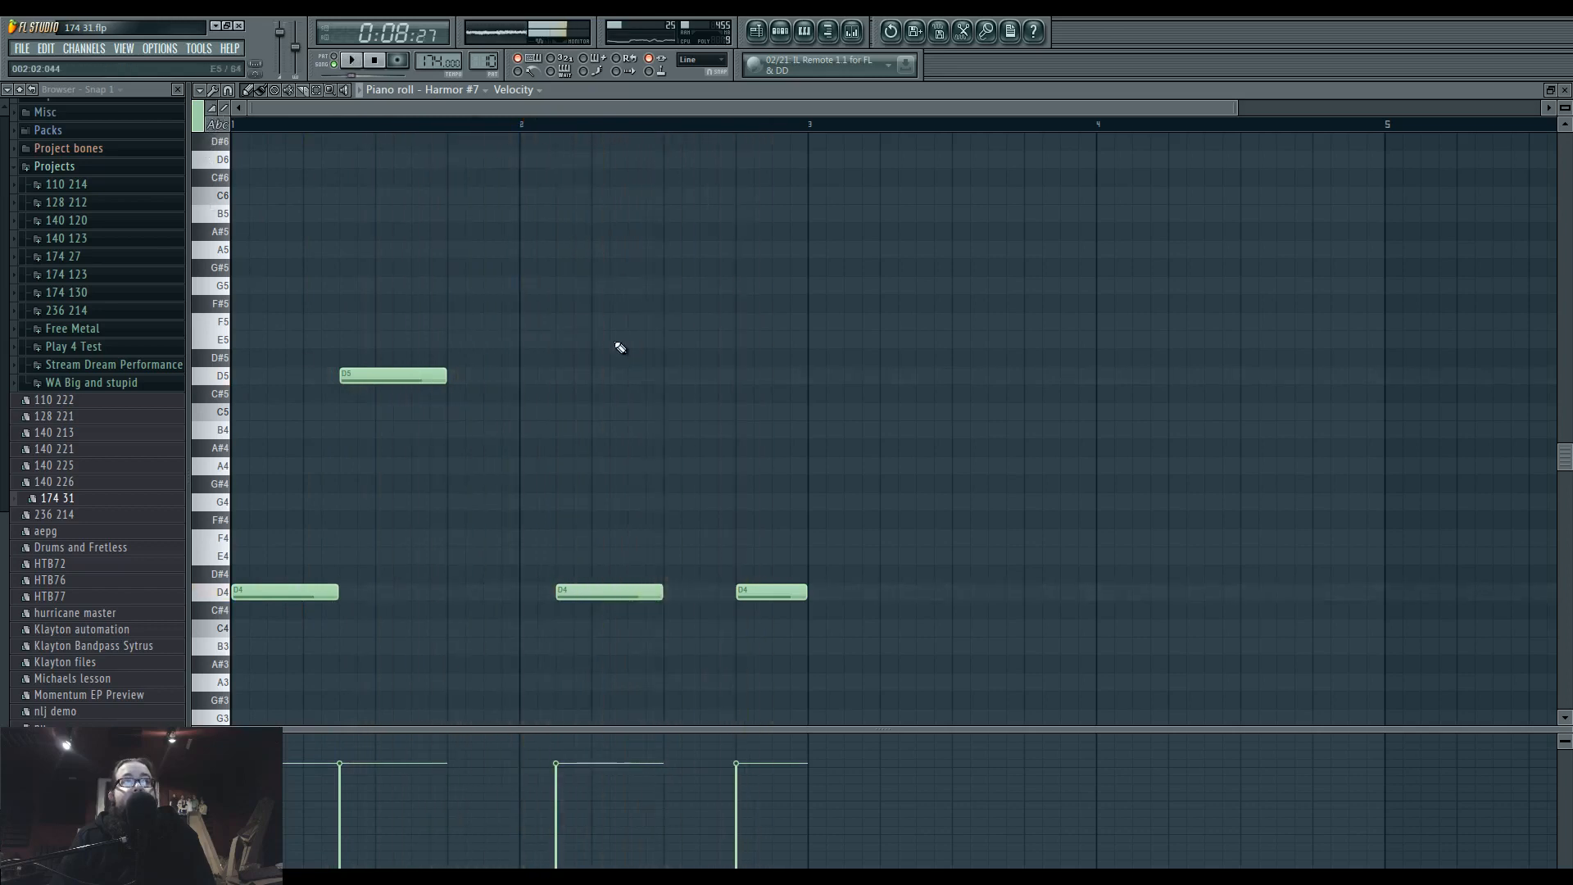
Add a short D5 note above the shifted D4 in bar 2 and a short D4 note over that note's end.
left_click(605, 378)
left_click_drag(700, 377, 599, 378)
left_click_drag(632, 576, 638, 591)
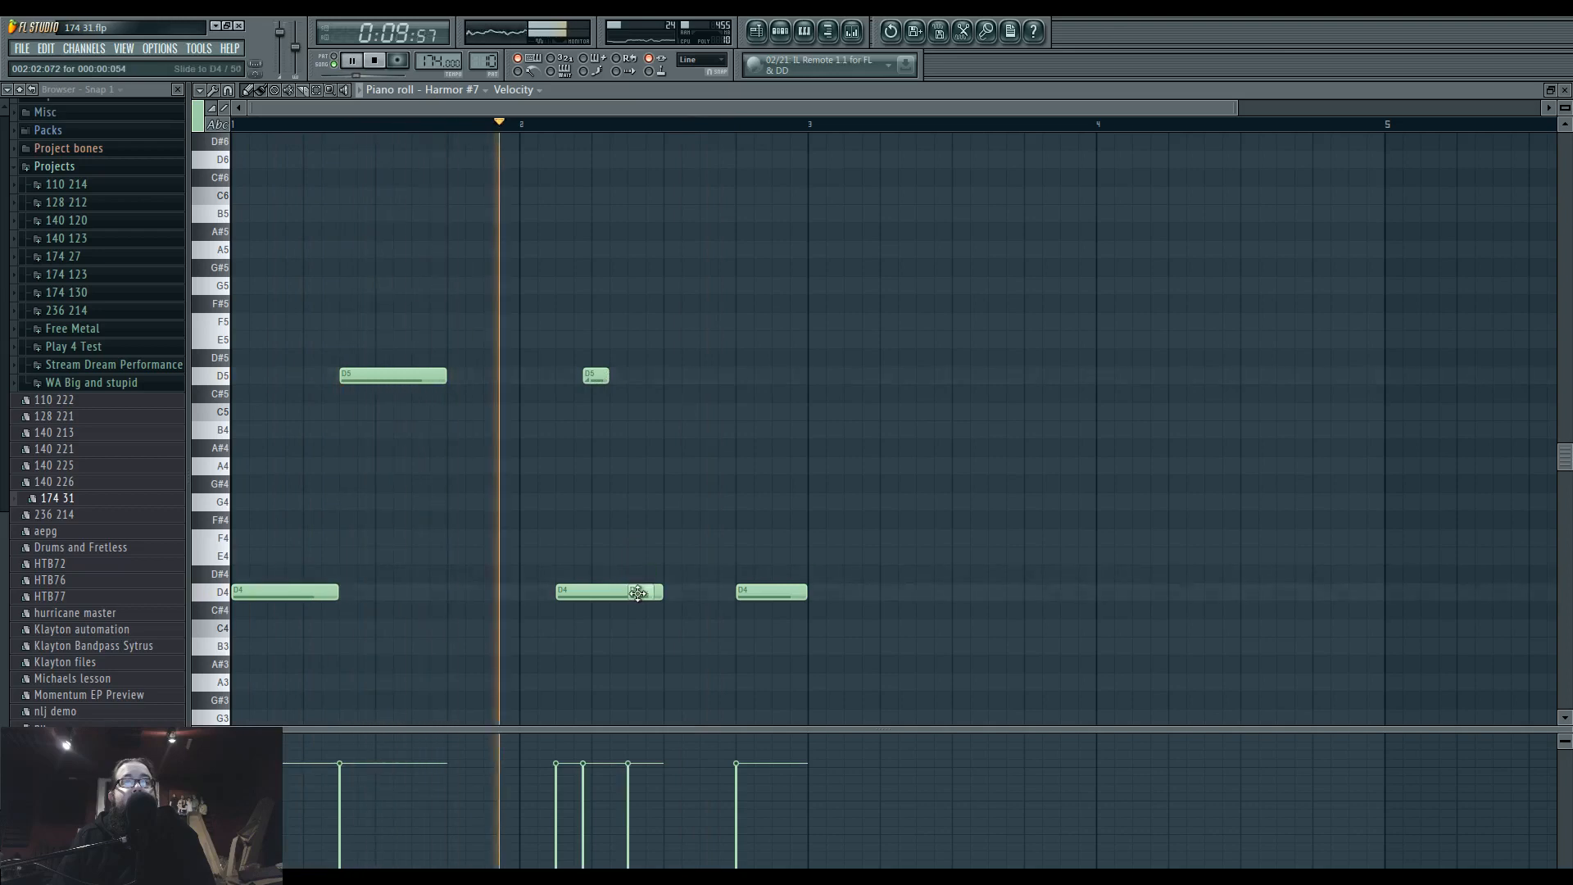
Reshape the Harmor #7 filter envelope in bar 8 with a jump and quick fall from beat 2, followed by a longer rise.
left_click(757, 32)
left_click(781, 34)
key("F6")
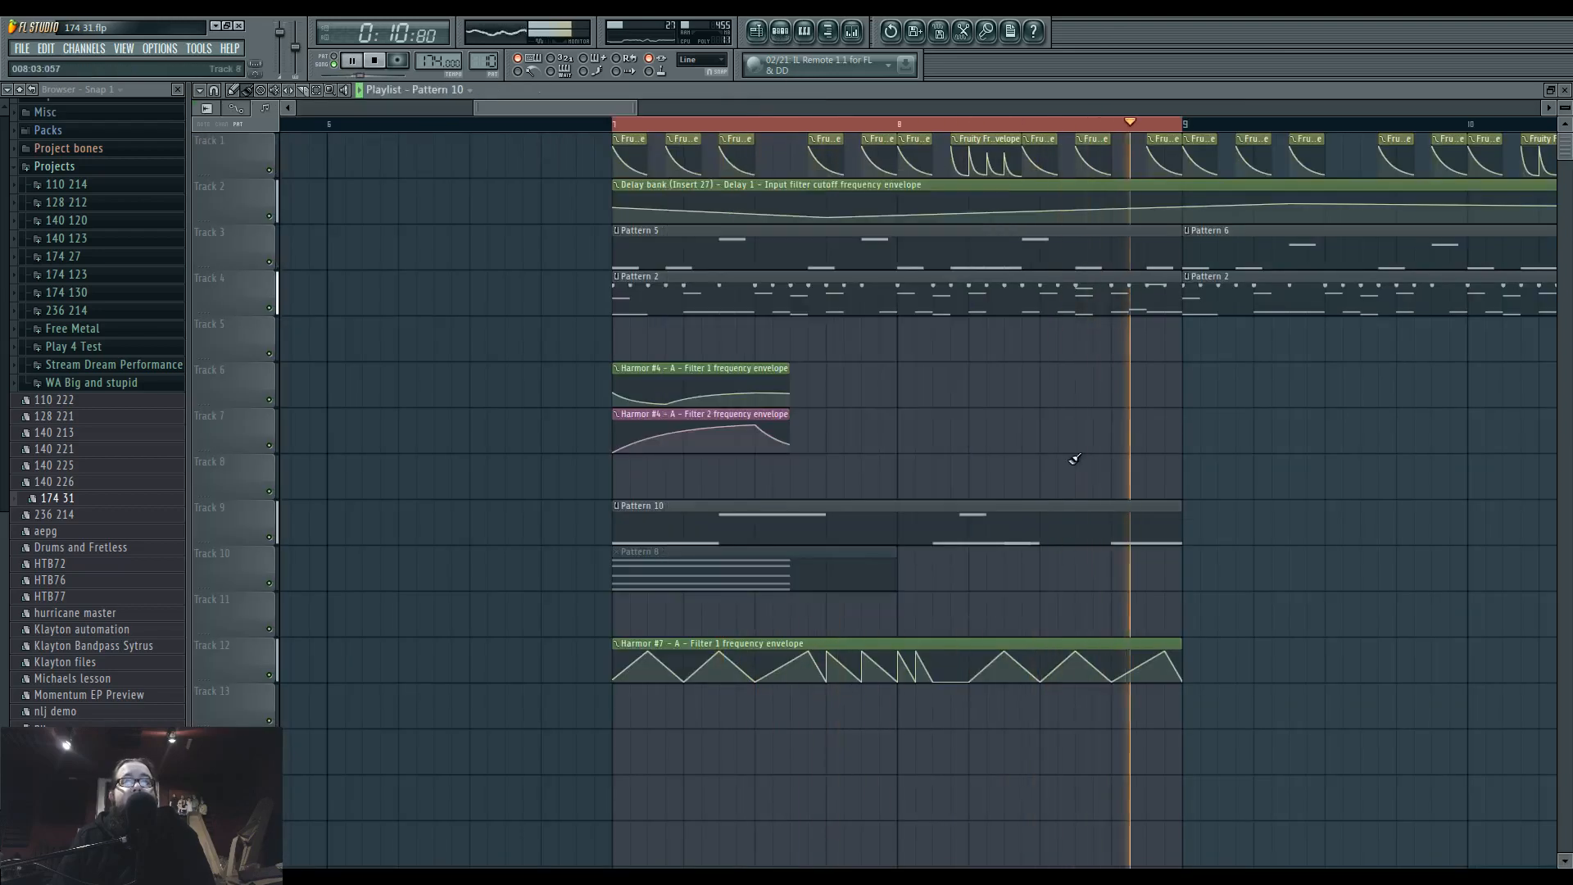
right_click(976, 662)
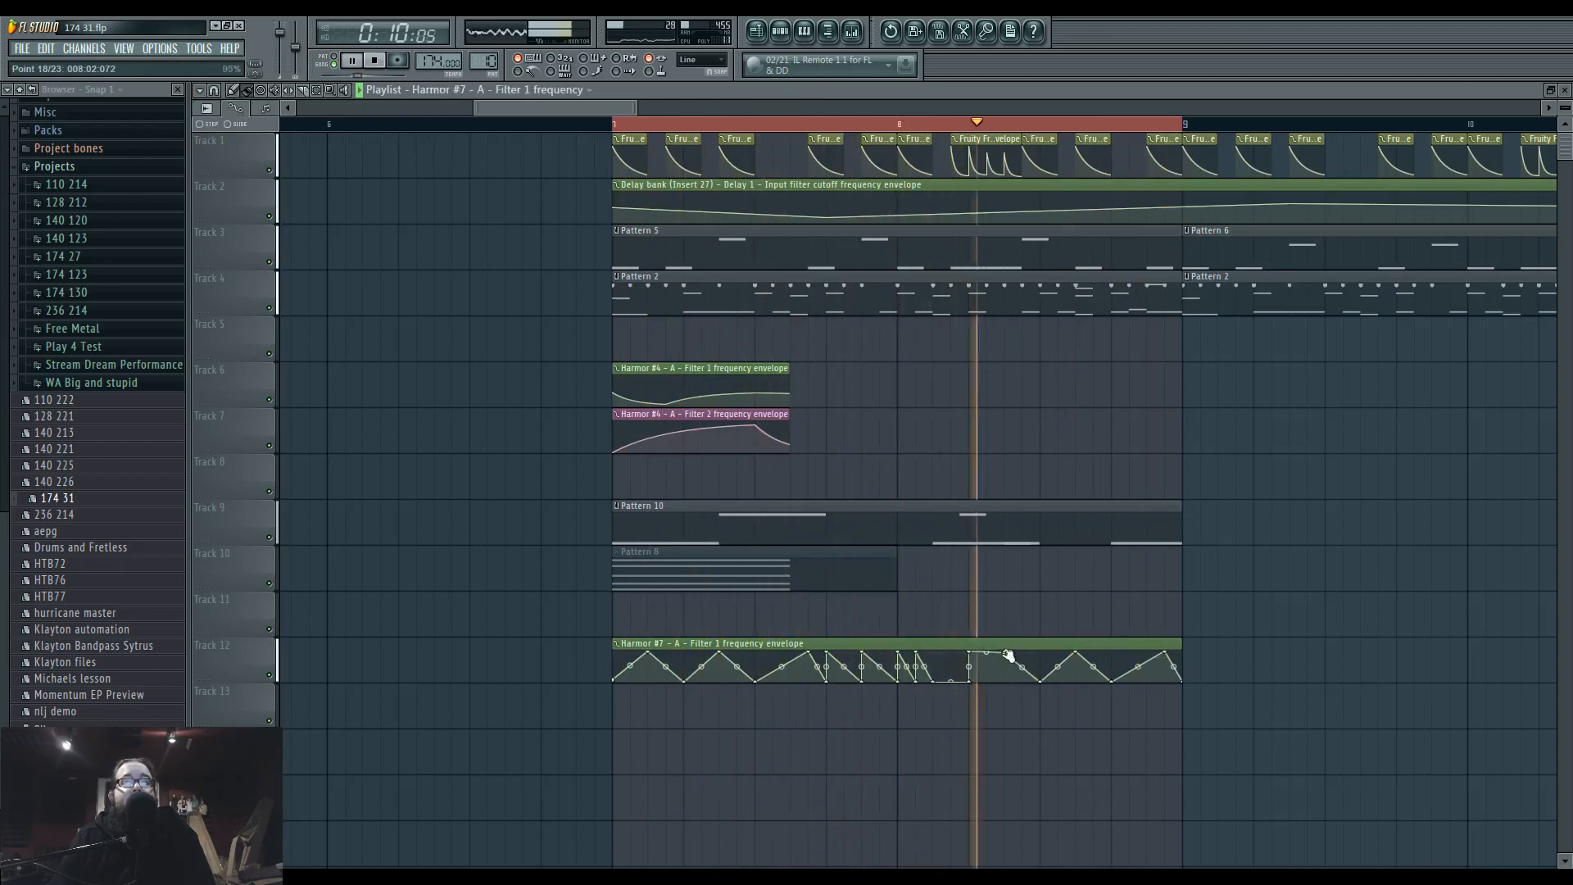
left_click_drag(1014, 653, 1009, 674)
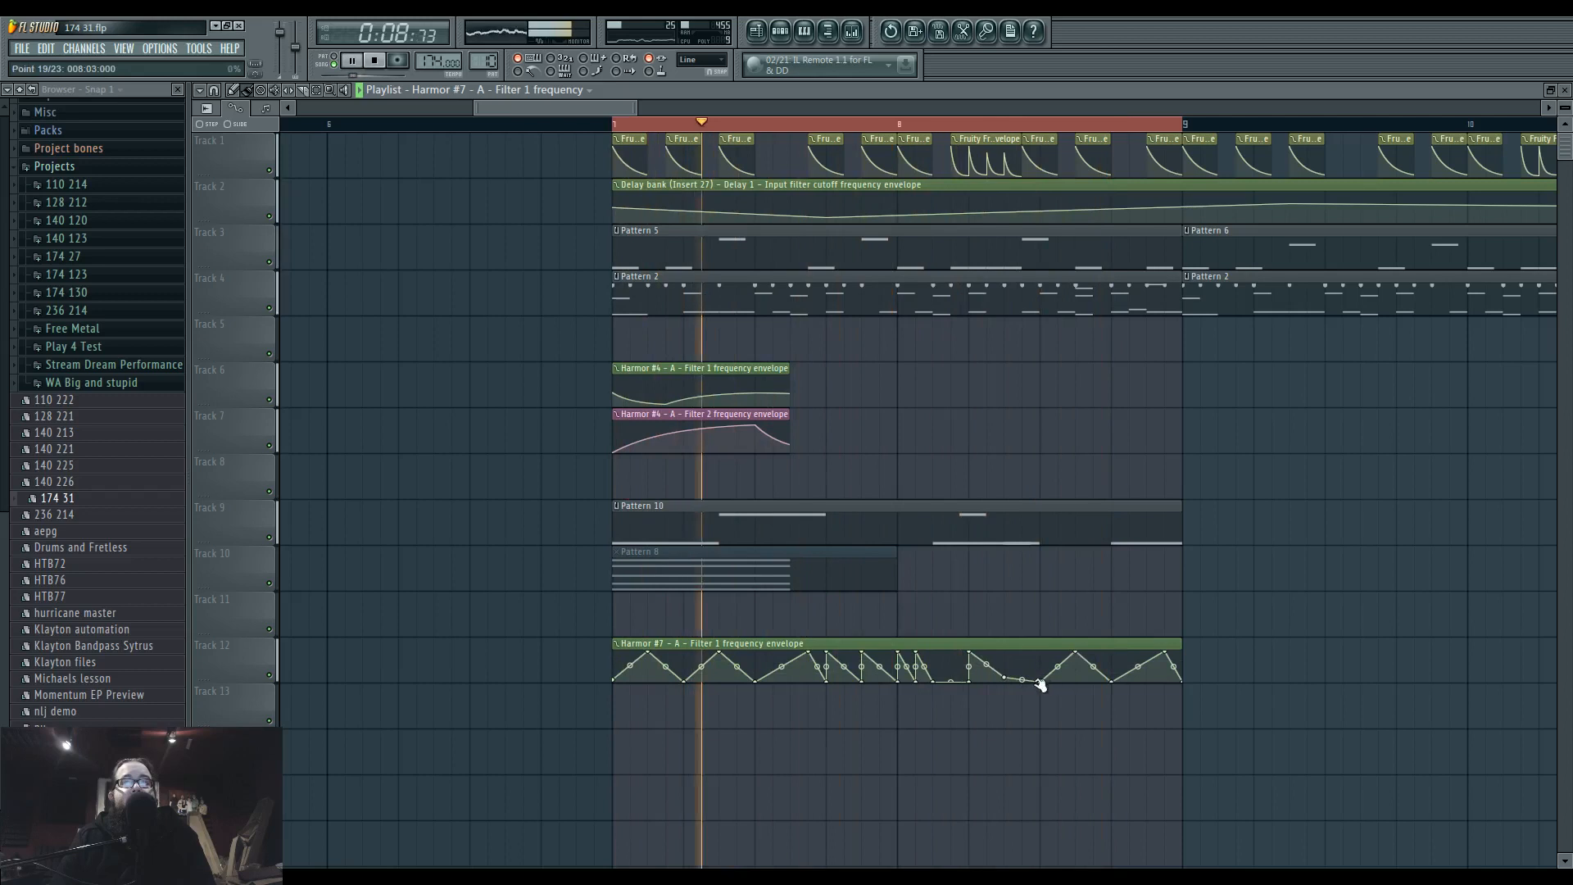
left_click_drag(1007, 677, 1041, 663)
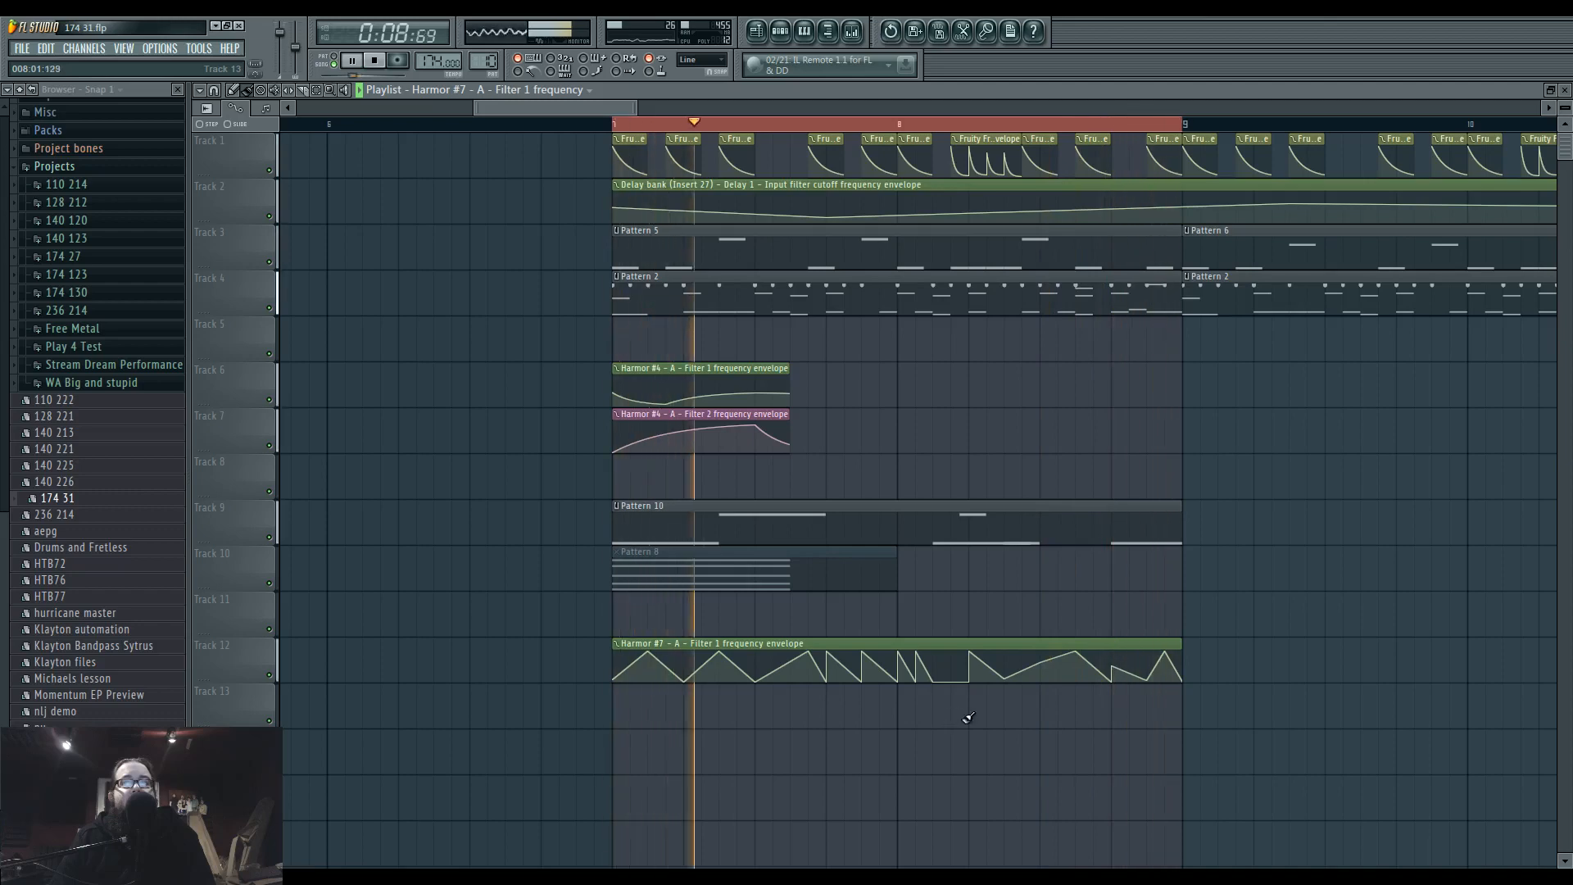
Assign Harmor #7 to mixer Insert 37 and route that insert to the side track.
left_click(852, 31)
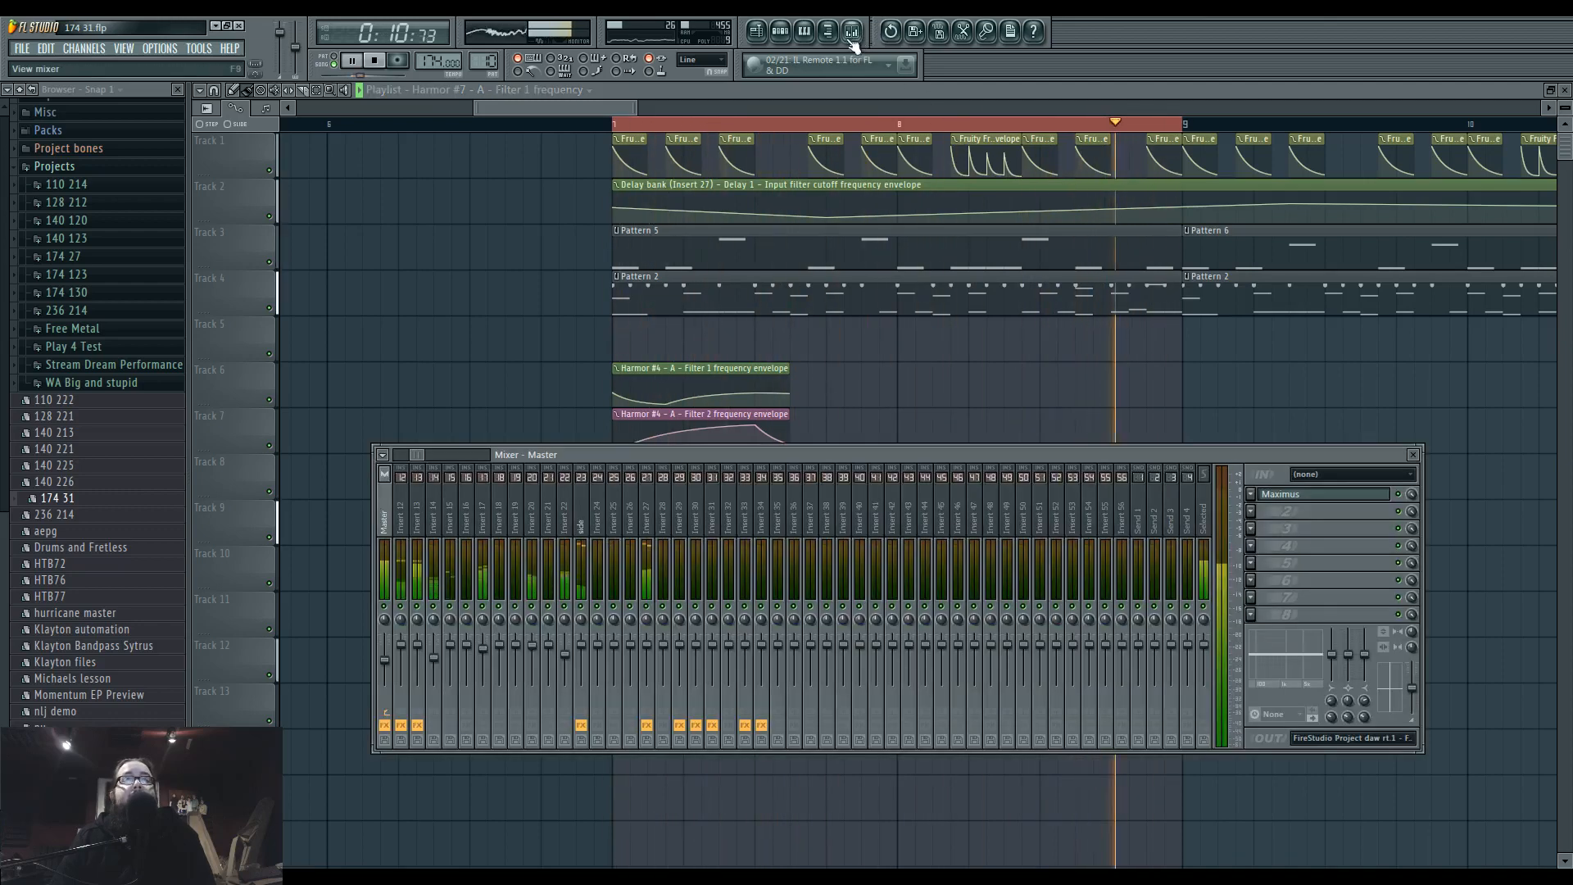
left_click(781, 32)
key("space")
left_click(759, 561)
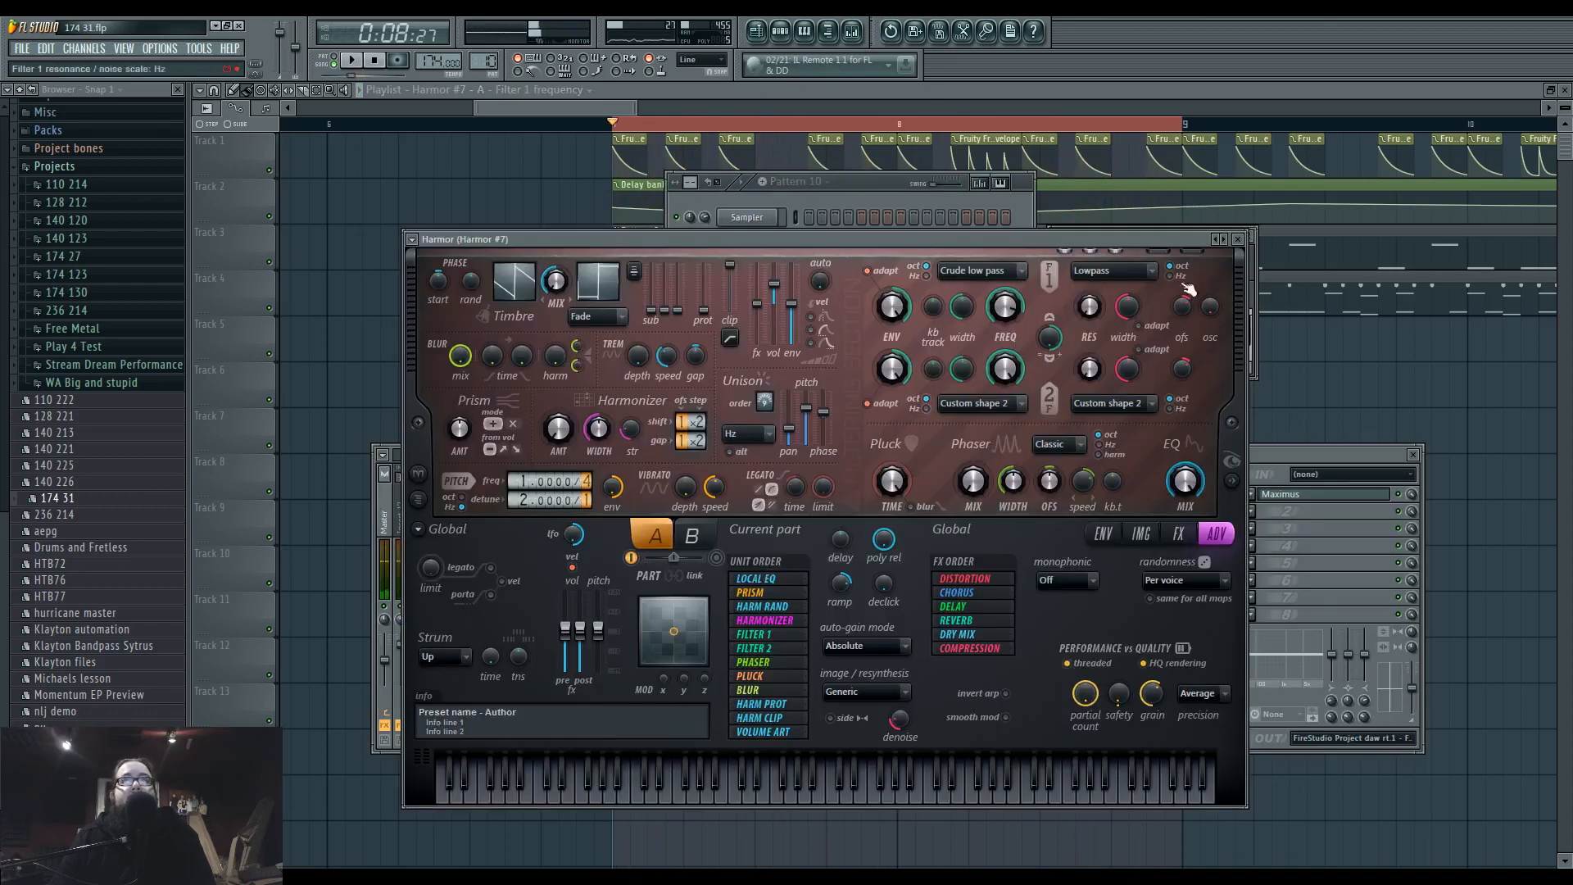
left_click_drag(1125, 238, 1151, 423)
left_click_drag(385, 507, 909, 507)
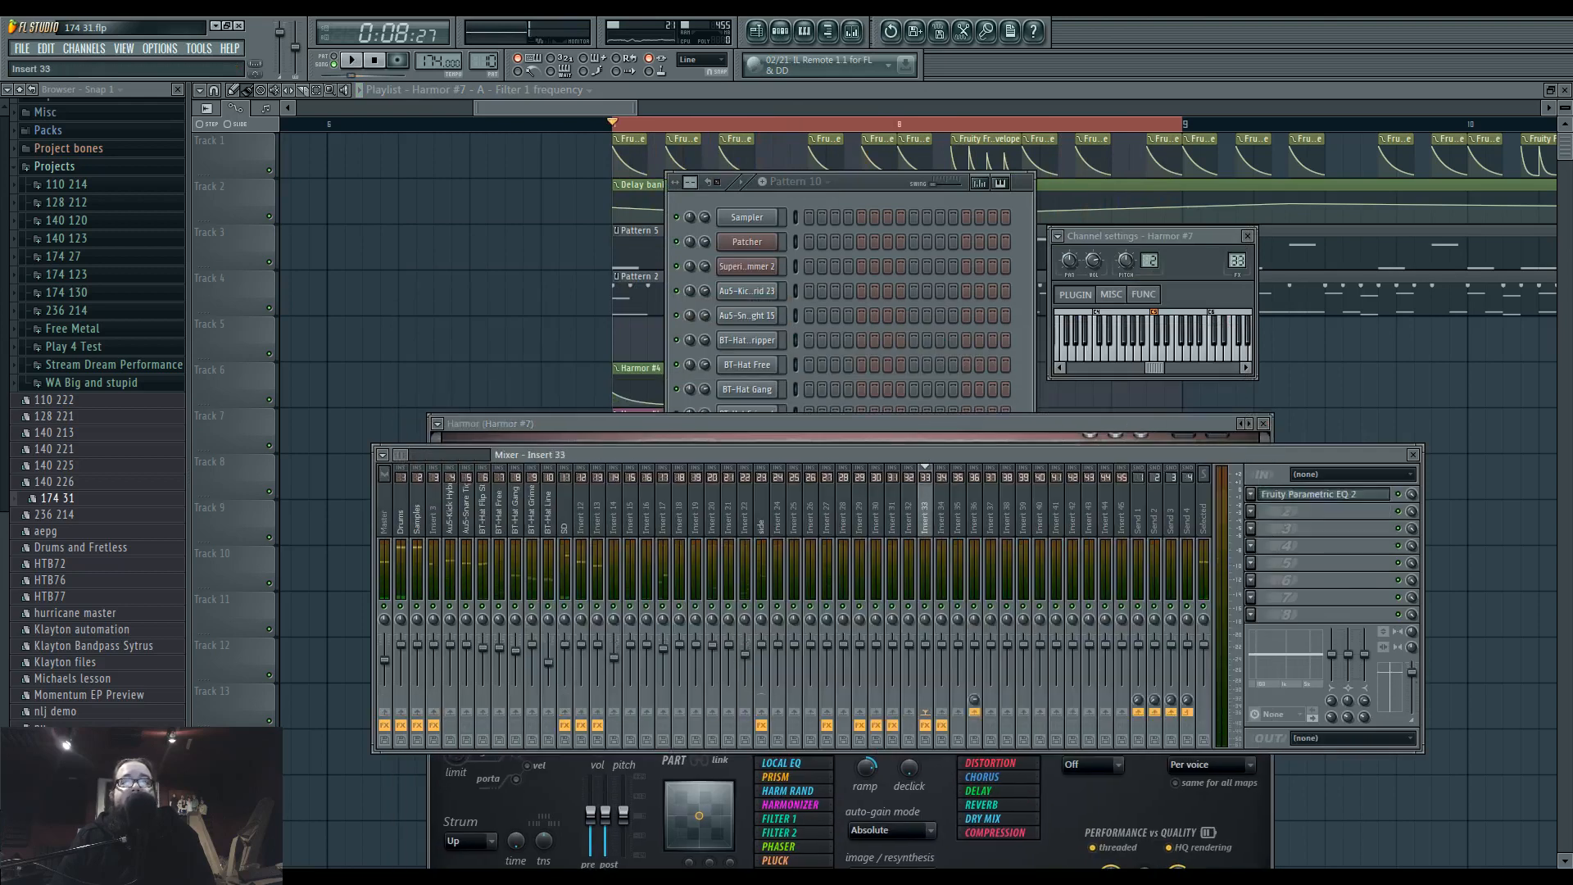
right_click(761, 712)
left_click(787, 719)
Play the song and check Insert 37 in the mixer, with the Harmor #7 window brought back into view.
key("space")
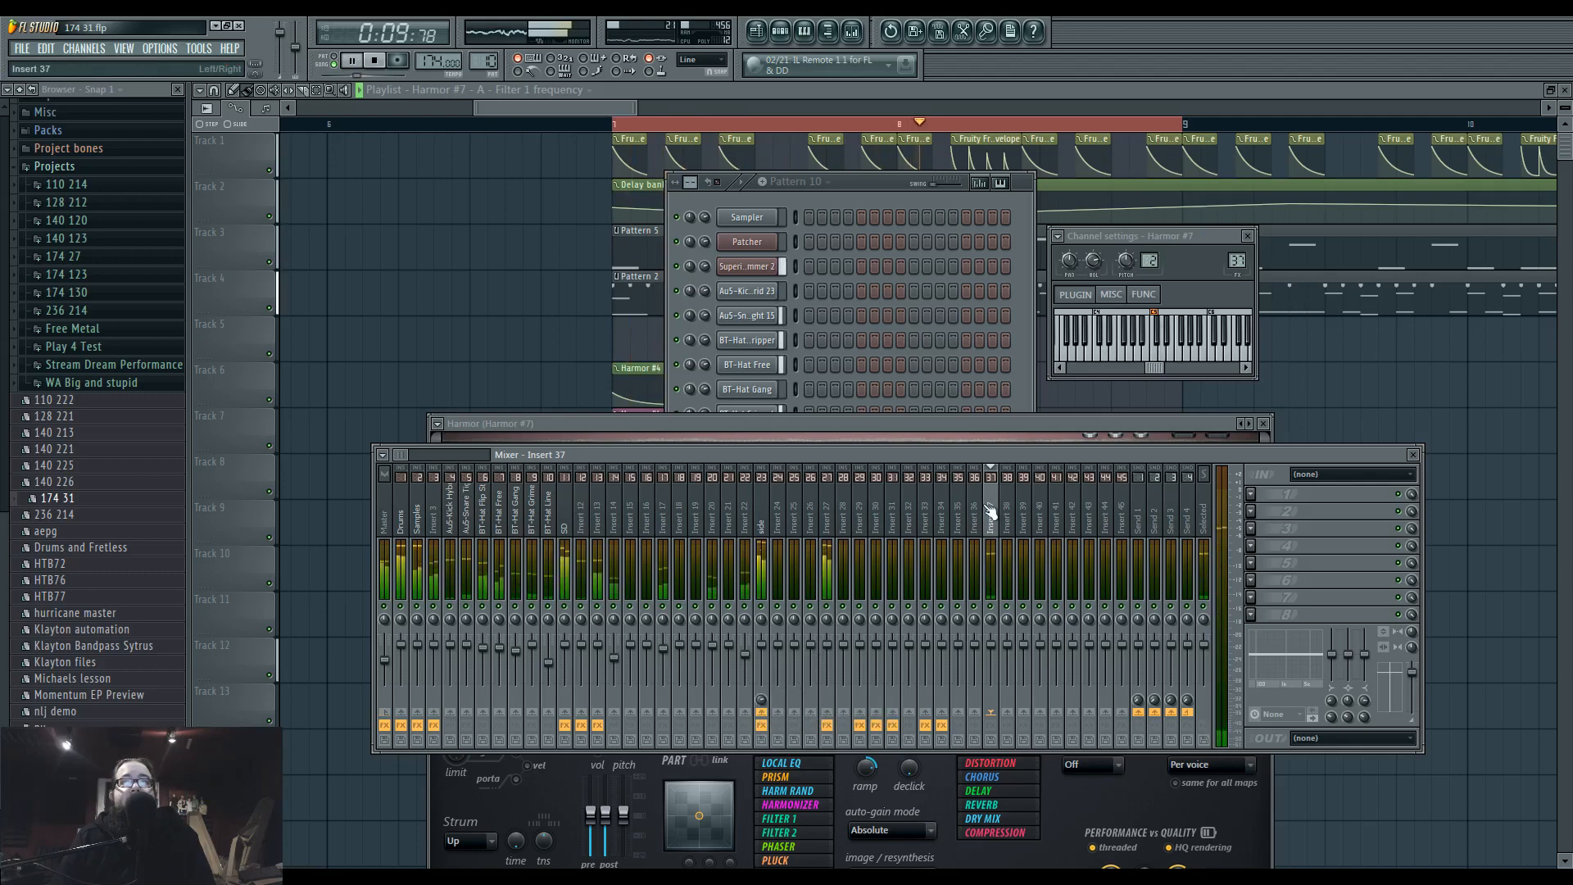
left_click(860, 188)
left_click(755, 563)
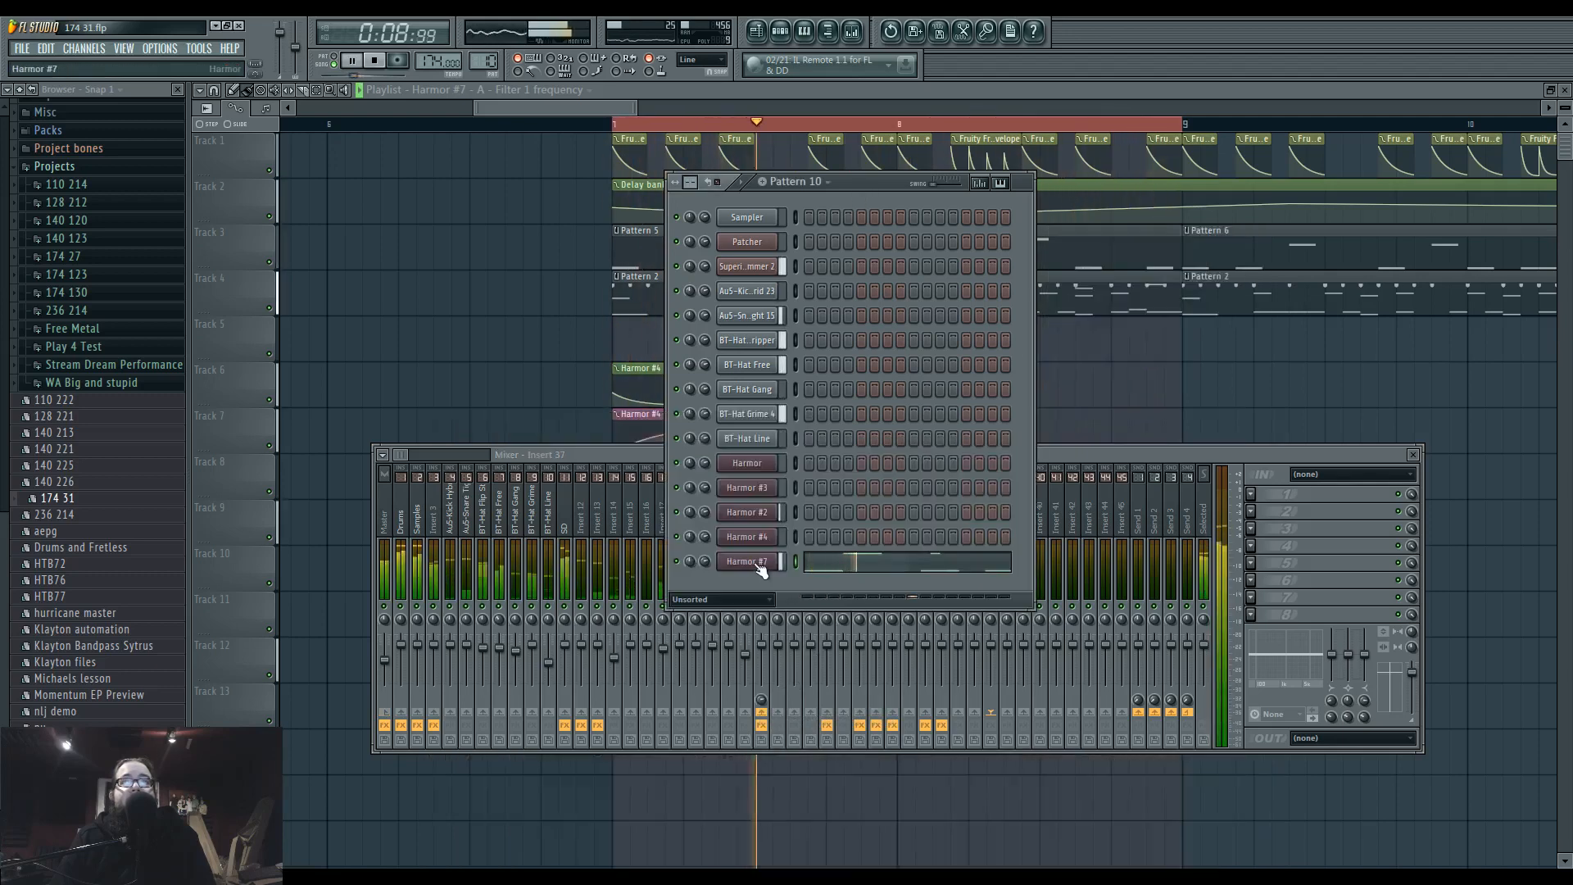
left_click(755, 562)
left_click_drag(678, 423, 679, 255)
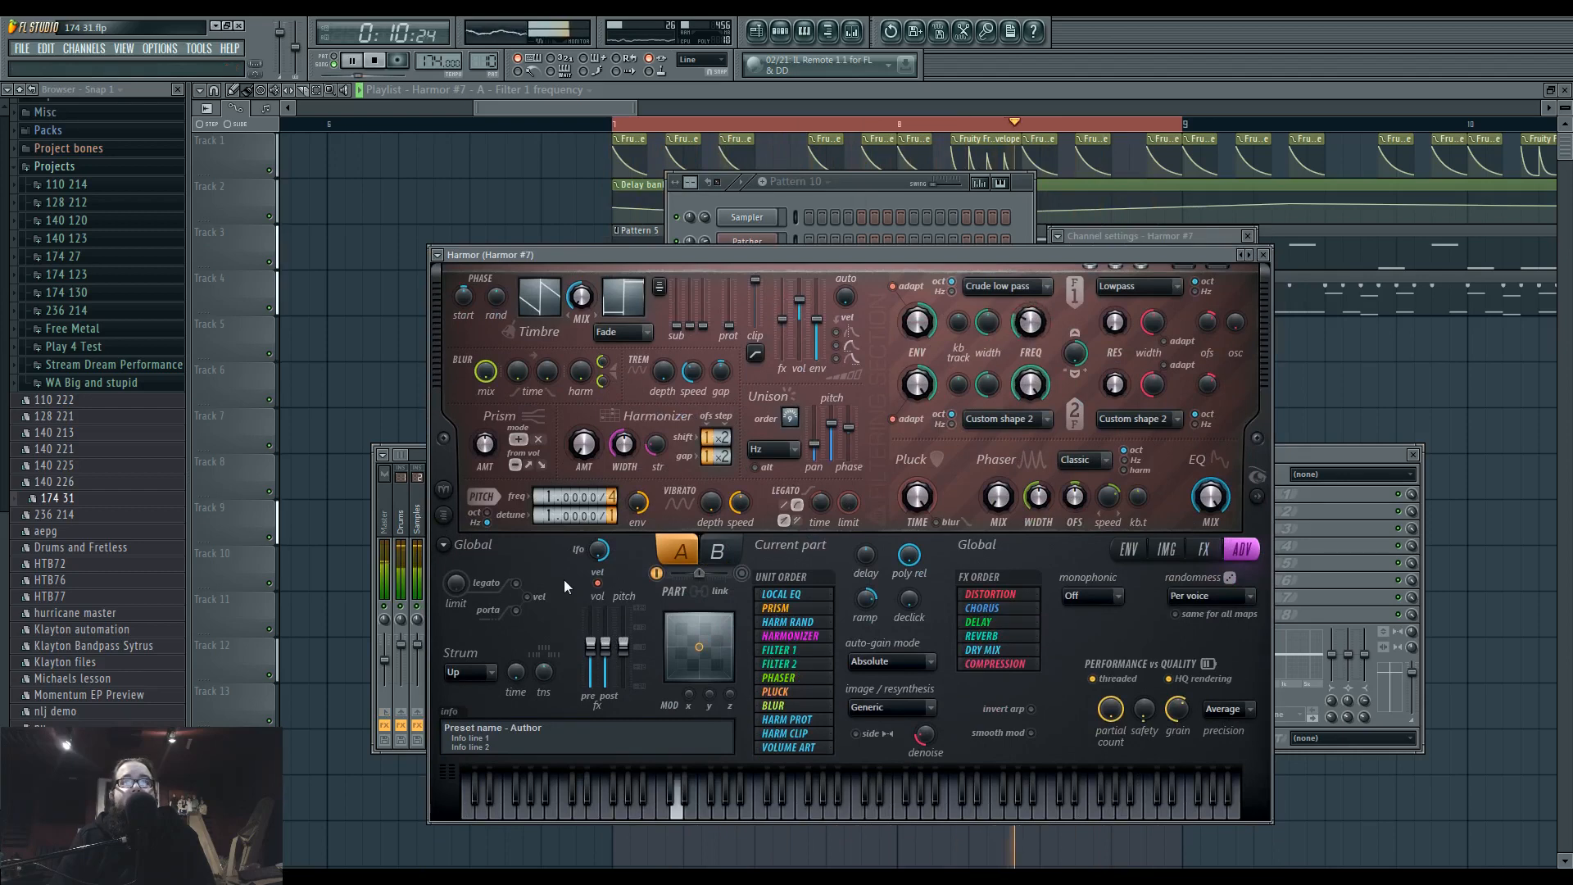
left_click(1306, 457)
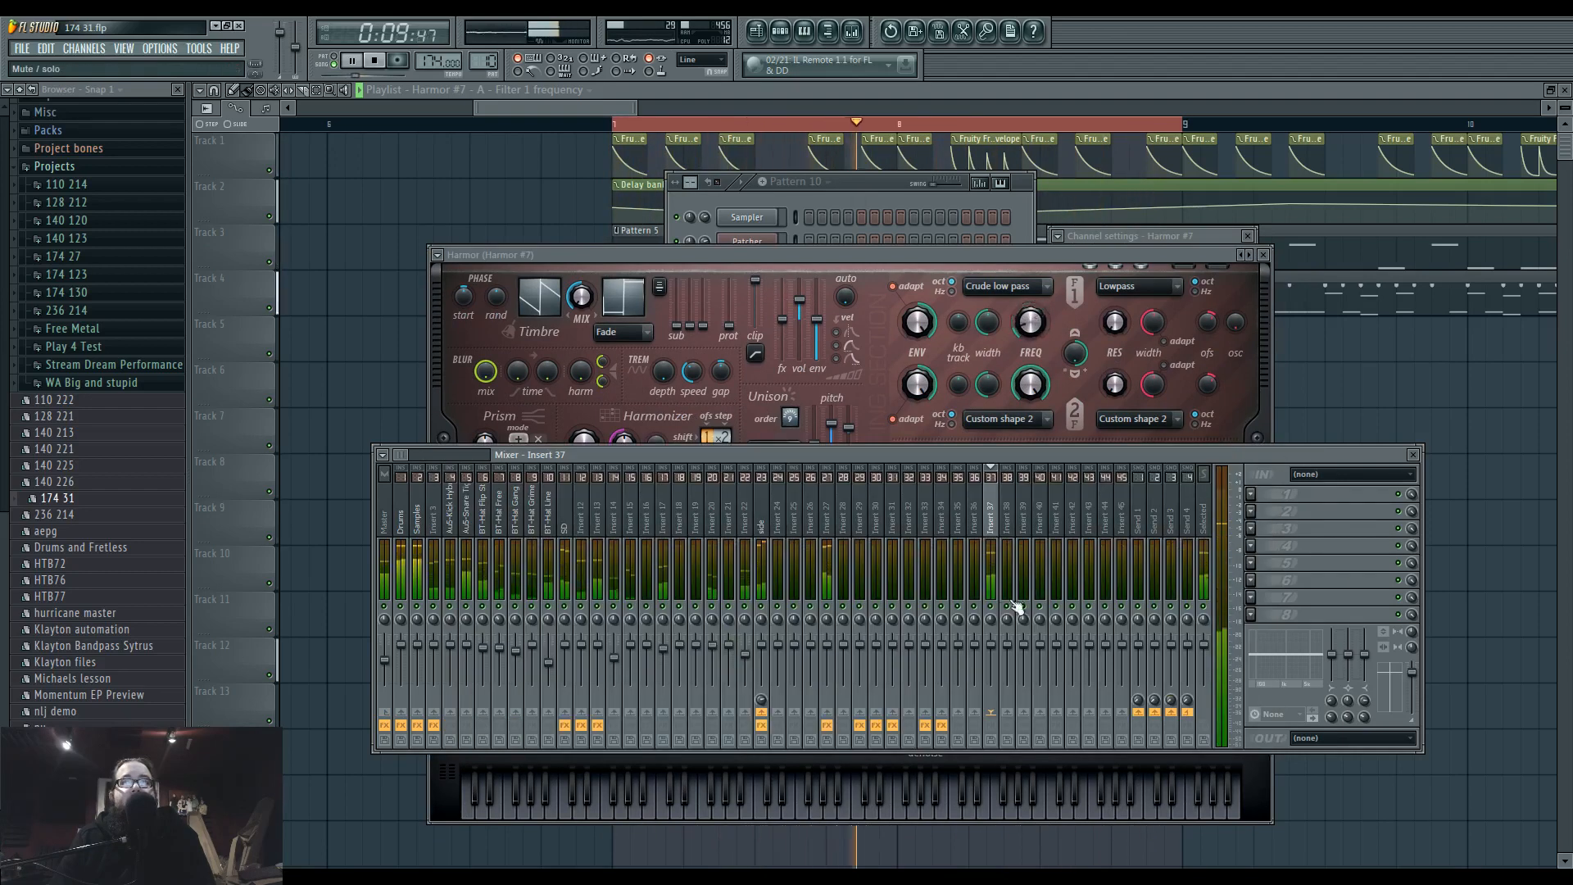
left_click_drag(834, 247, 815, 220)
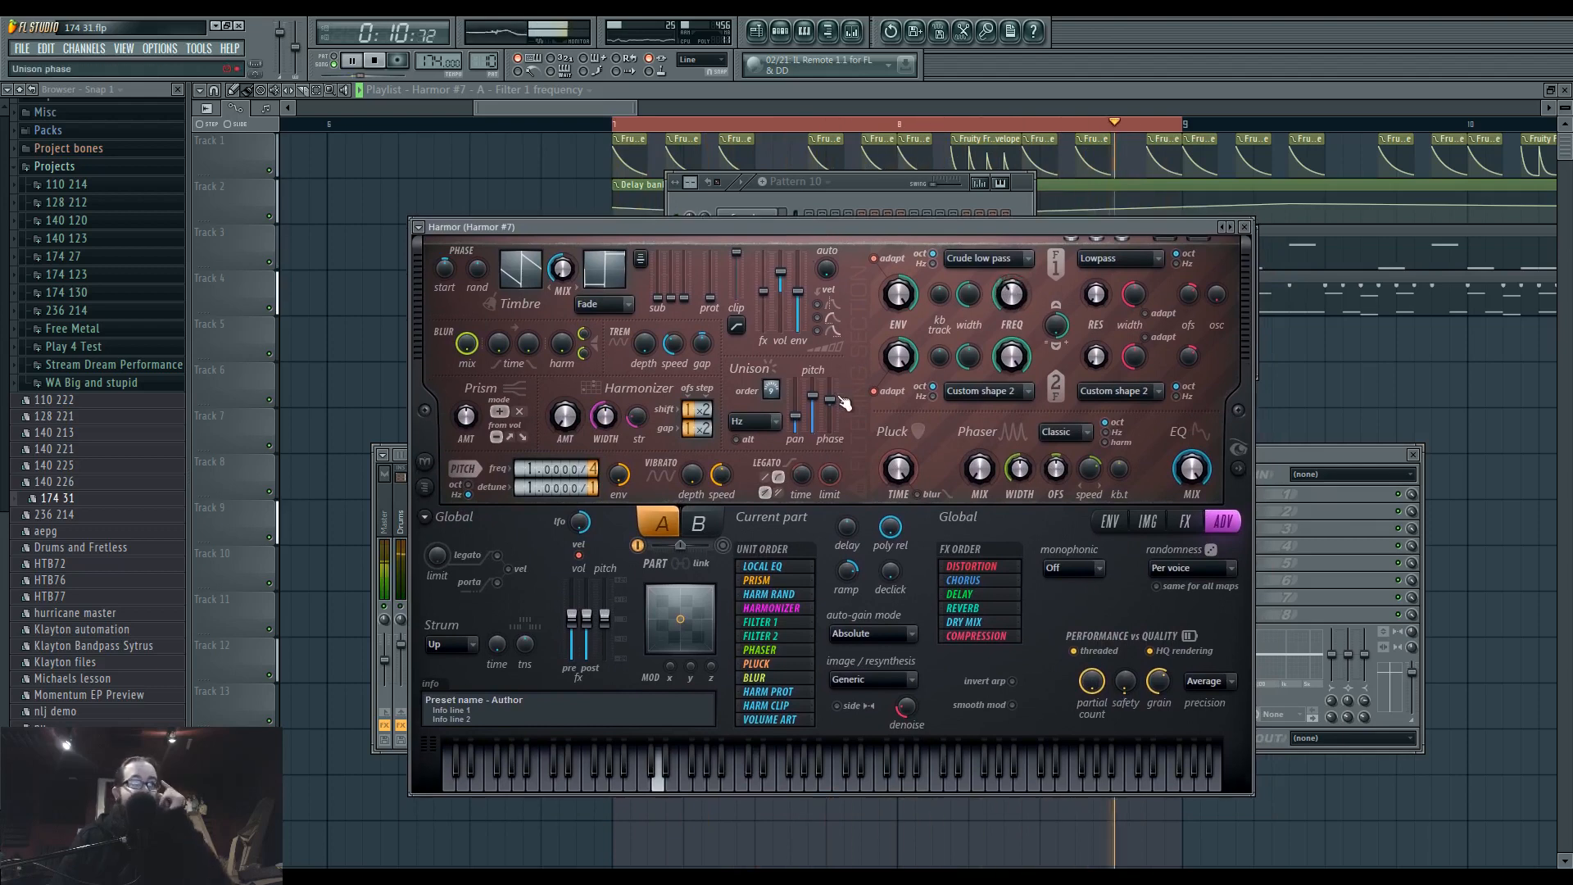
Show Harmor #7's effects, try the Softsat and Rubber distortion types, and set the distortion to Ribbon.
left_click(1185, 521)
left_click(1147, 521)
left_click(1185, 521)
left_click(859, 565)
left_click(859, 684)
left_click(869, 566)
left_click(878, 697)
left_click(872, 566)
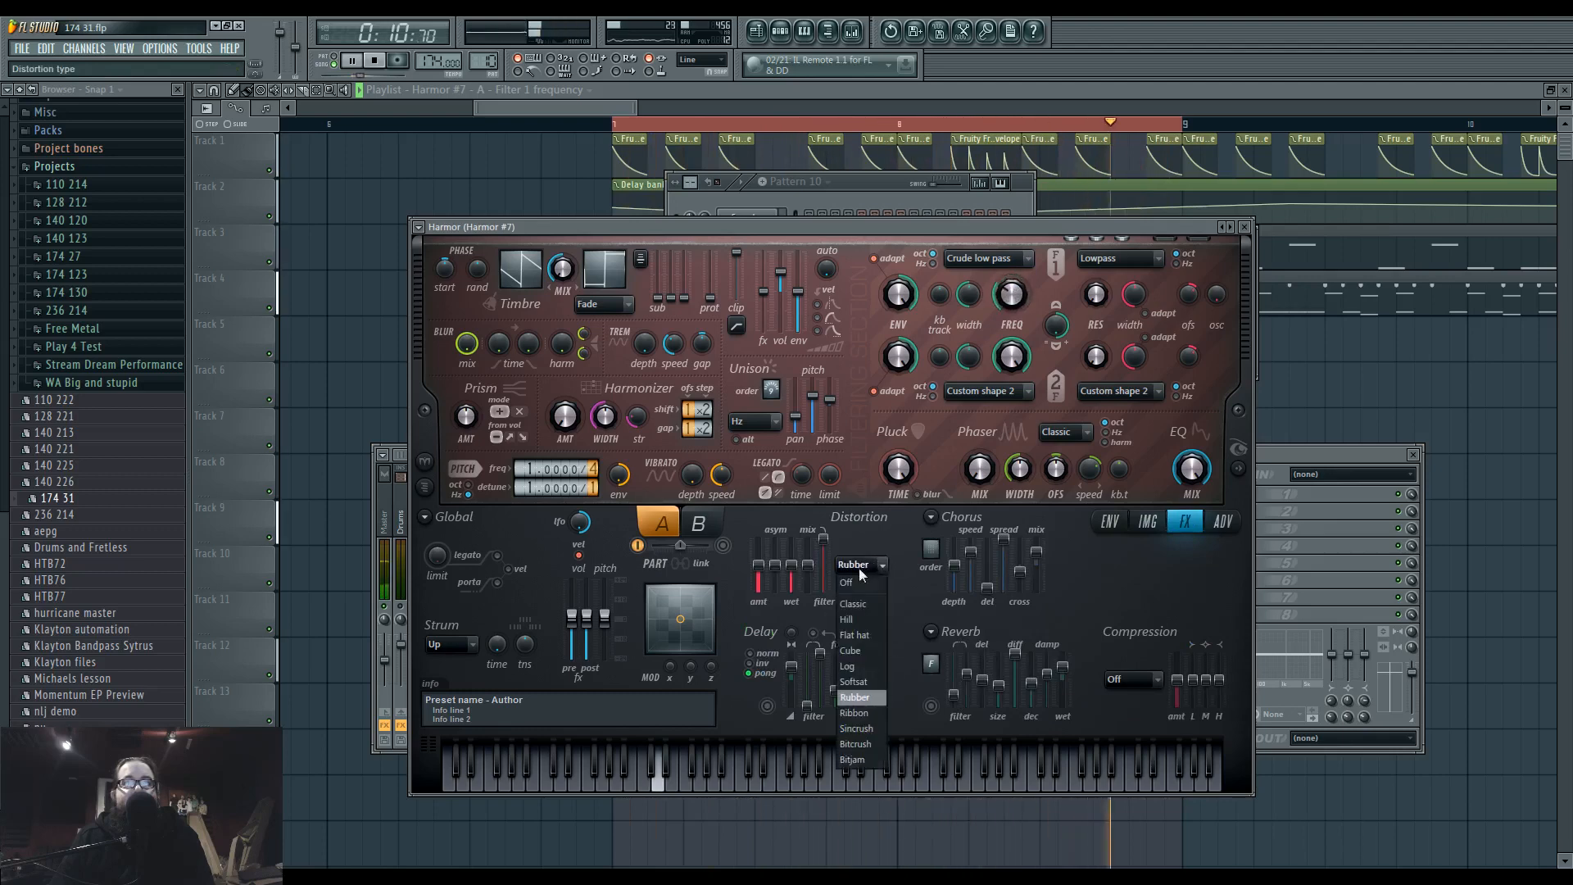
left_click(870, 713)
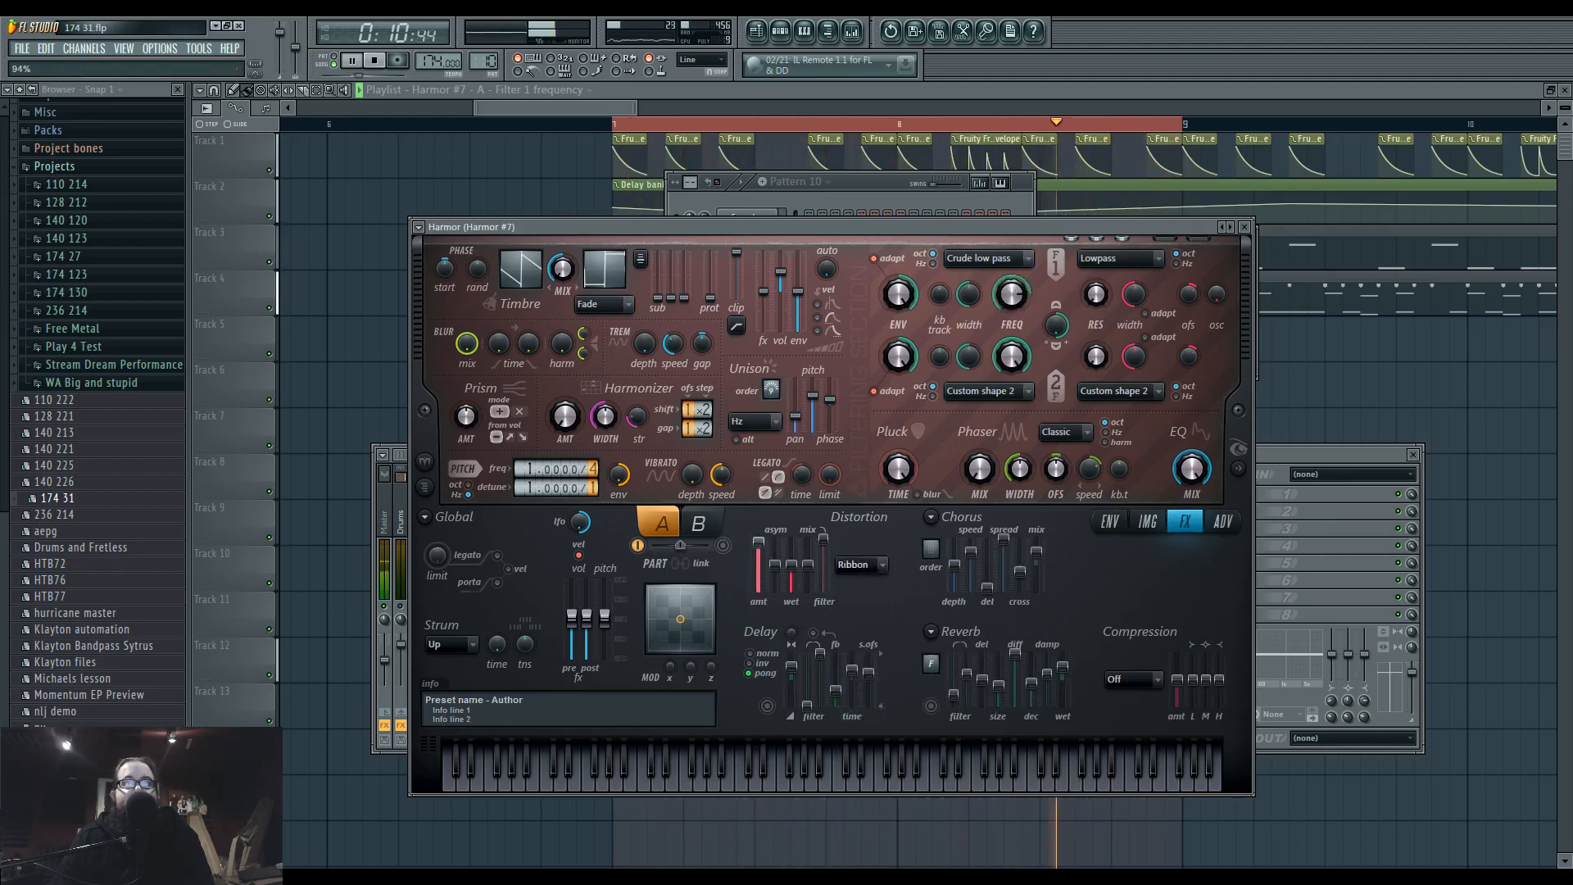
Change Harmor #7's distortion type to Rubber with a much lower amount, and adjust the pitch detune.
left_click(860, 565)
left_click(869, 697)
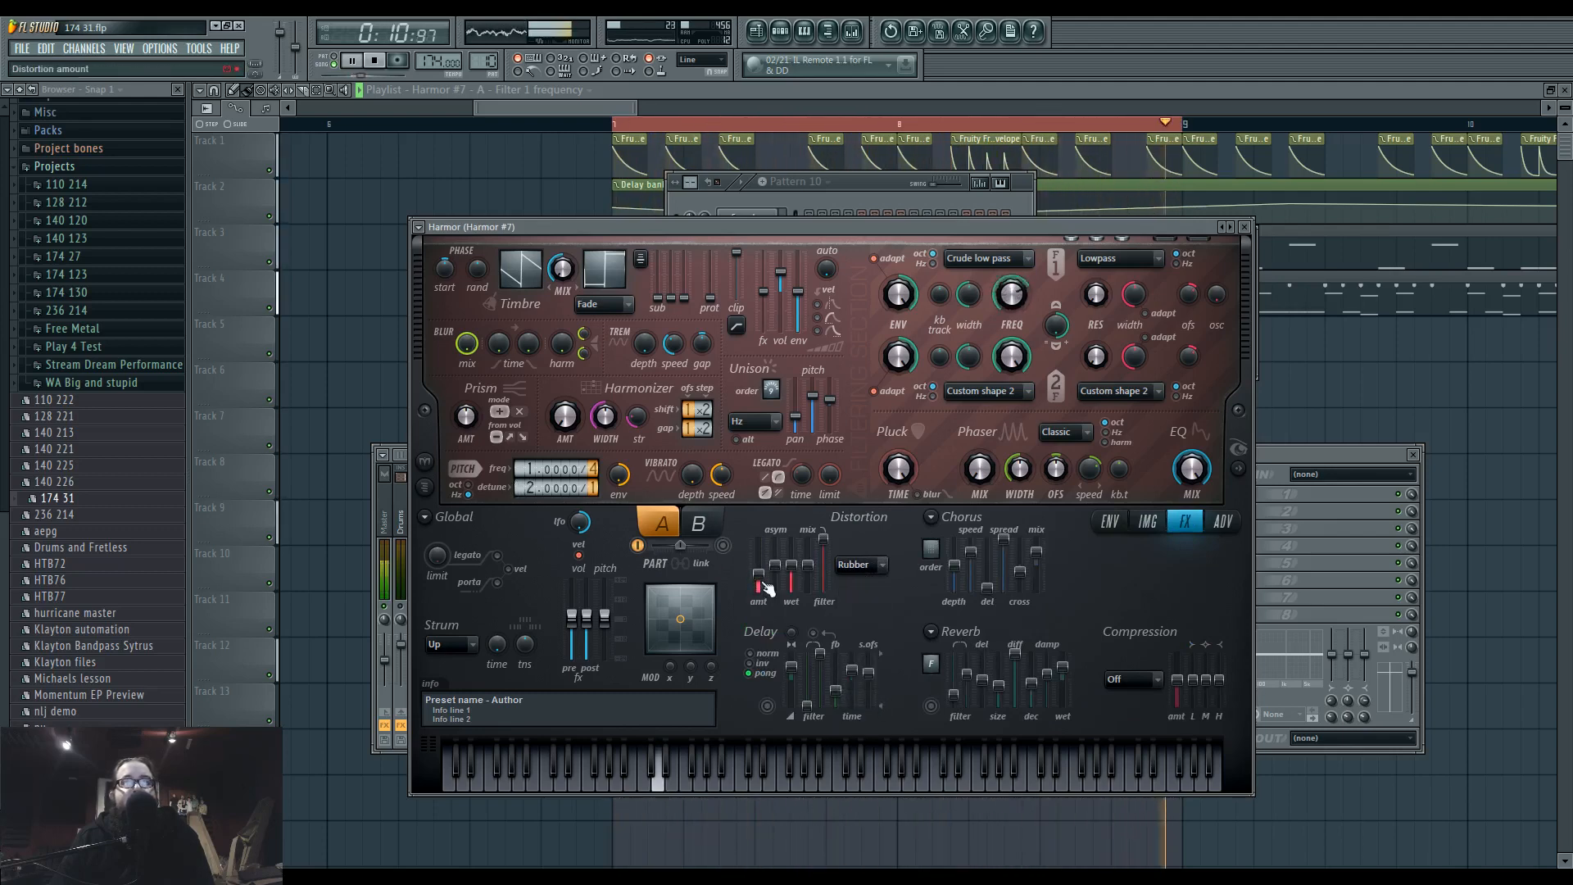
left_click_drag(520, 493, 520, 502)
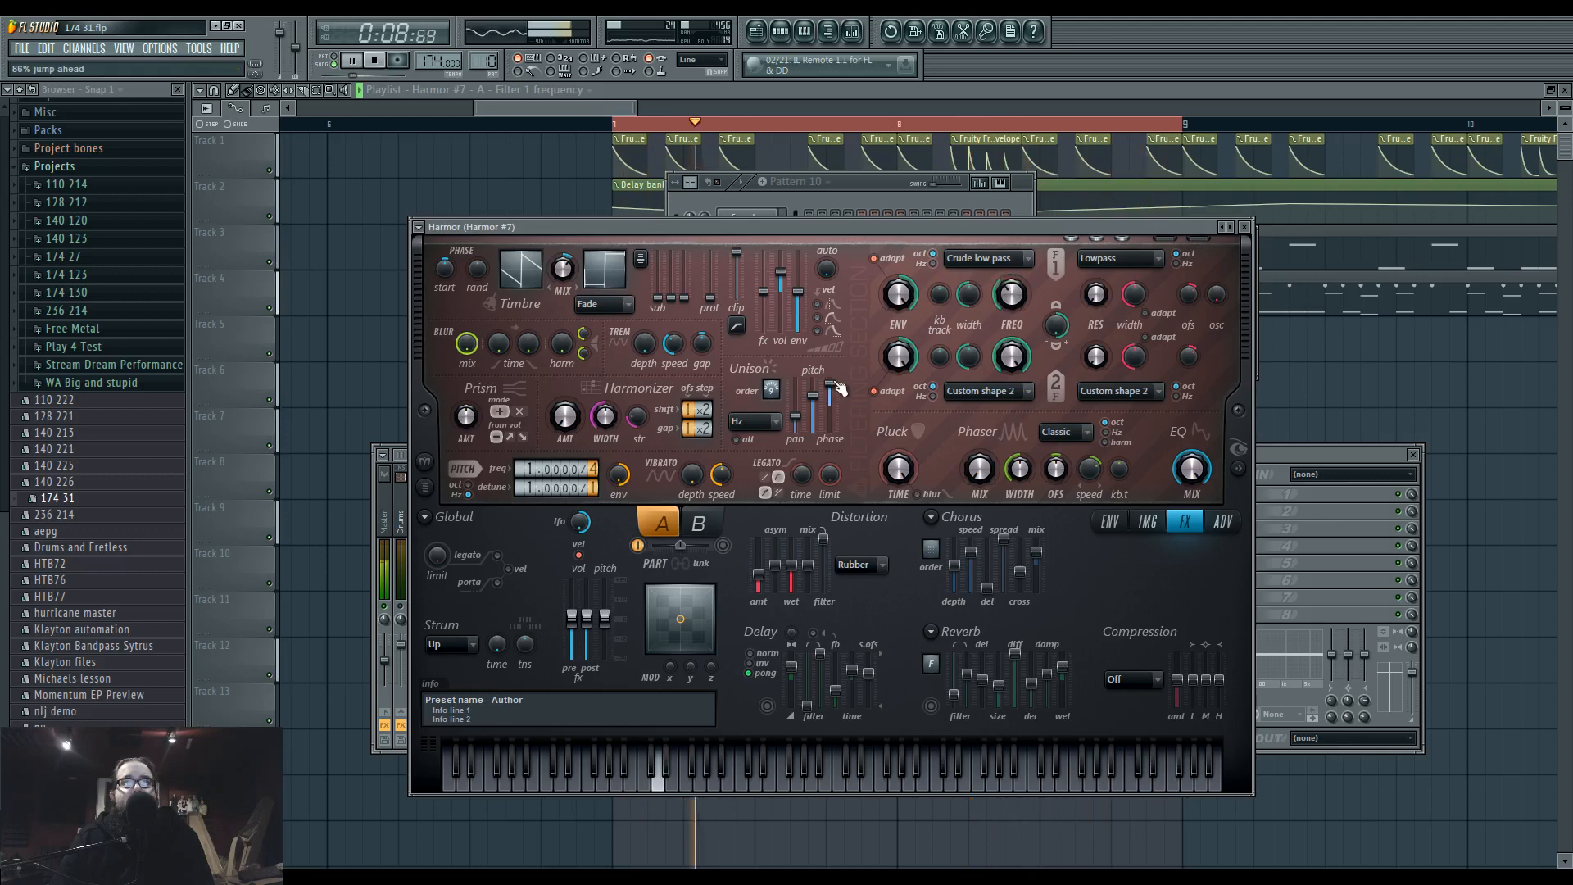
Show Harmor #7's envelopes, set the unison distribution to Uniform, and disable the unison pitch thickness envelope.
left_click(1110, 522)
left_click(754, 421)
left_click(769, 477)
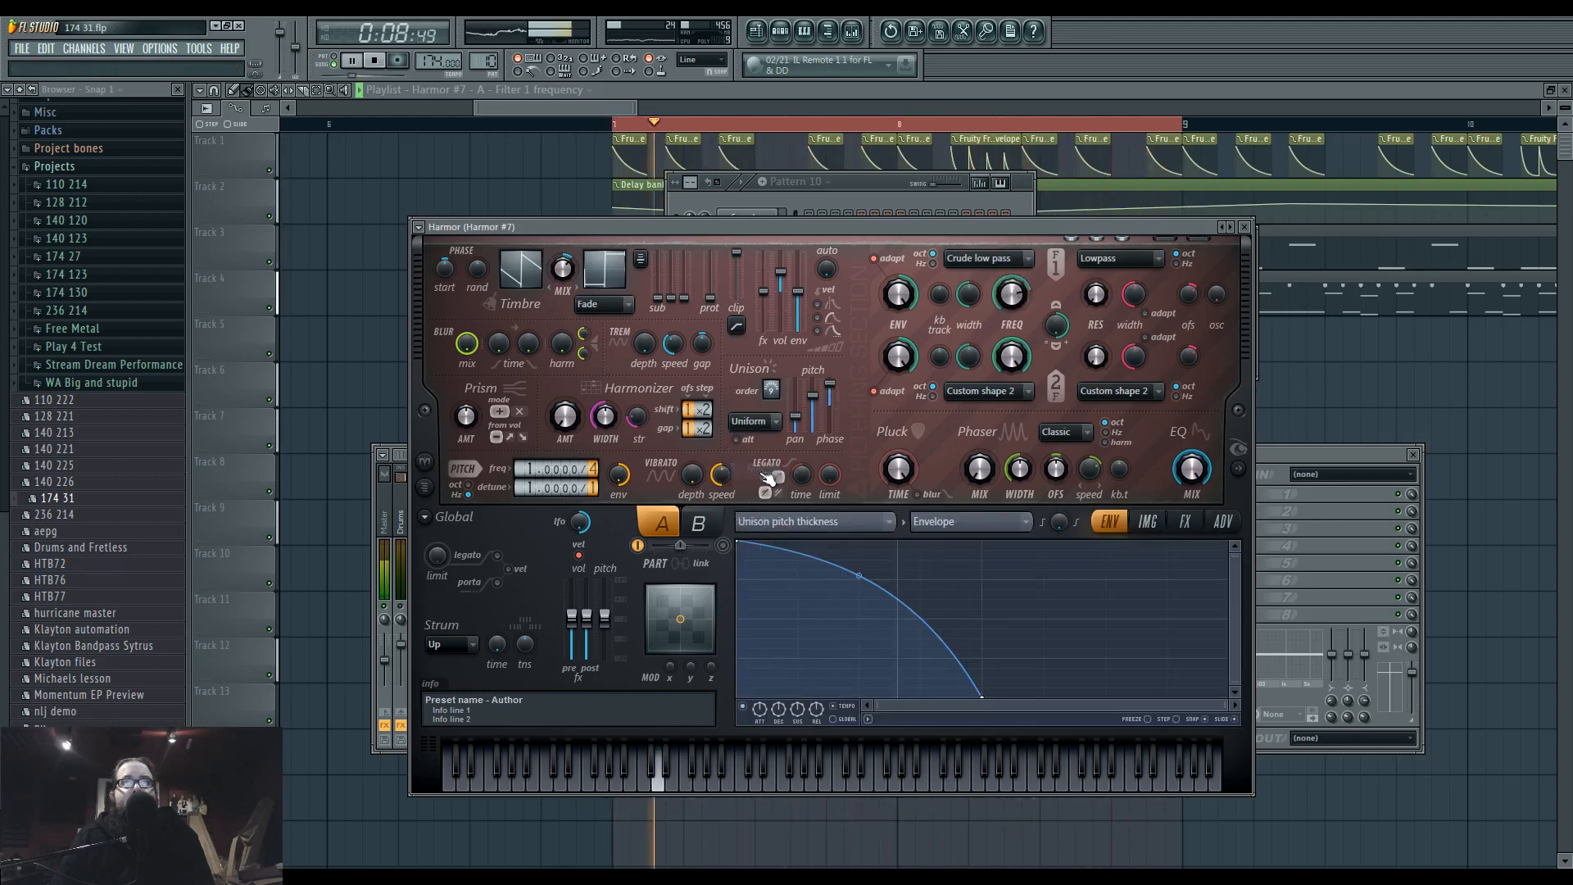
left_click(743, 707)
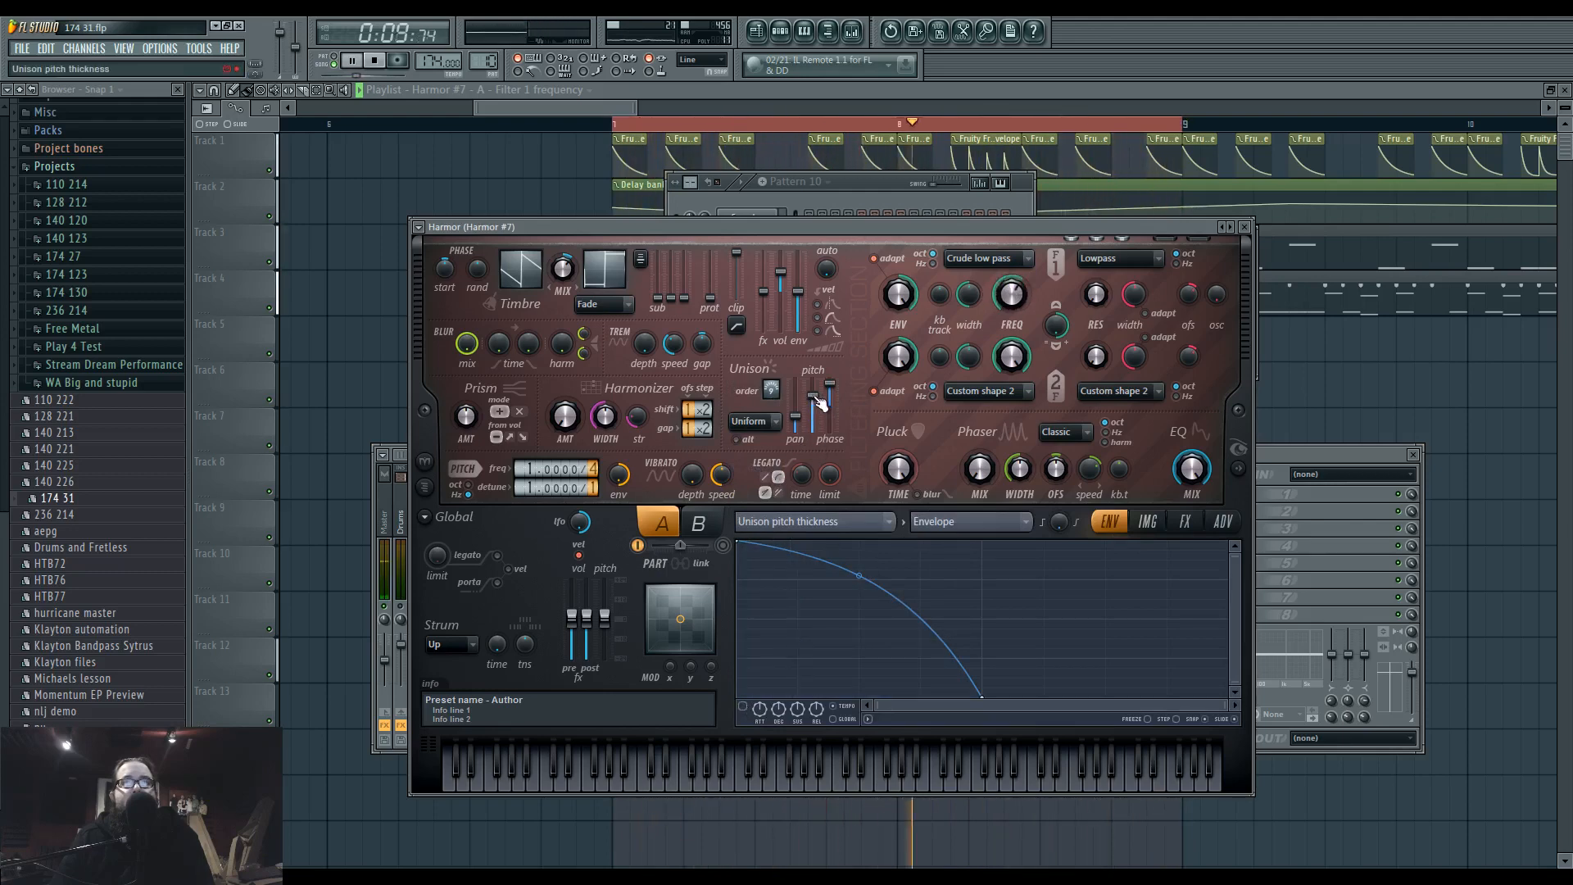
Shape the Harmonic unison pitch curve with a raised start, an early dip, a central peak and a steep fall to the minimum.
left_click(811, 521)
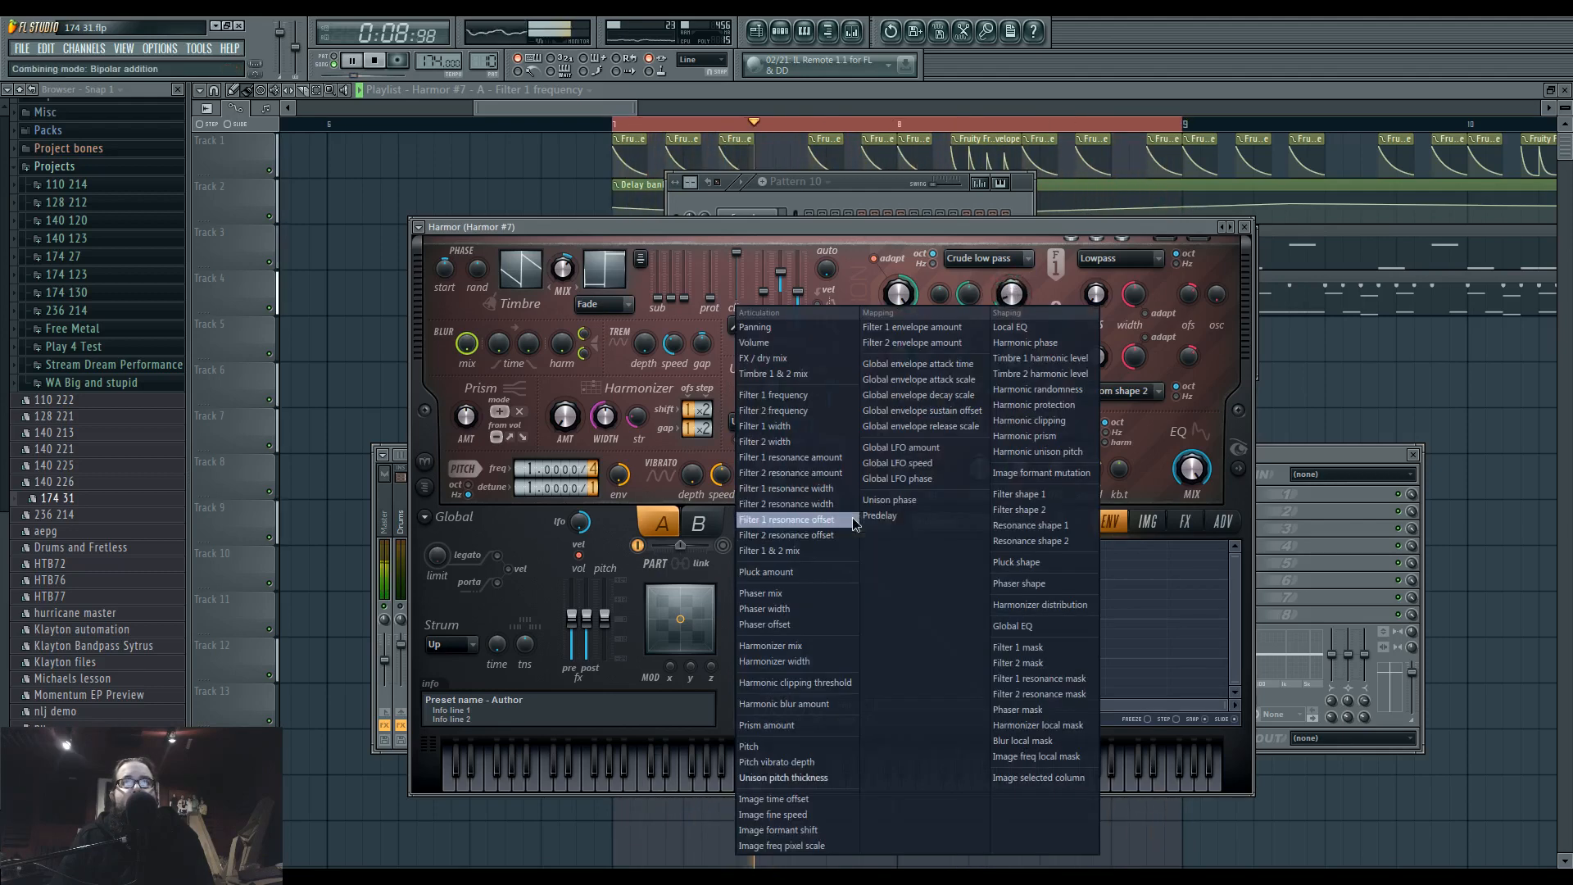
left_click(1069, 452)
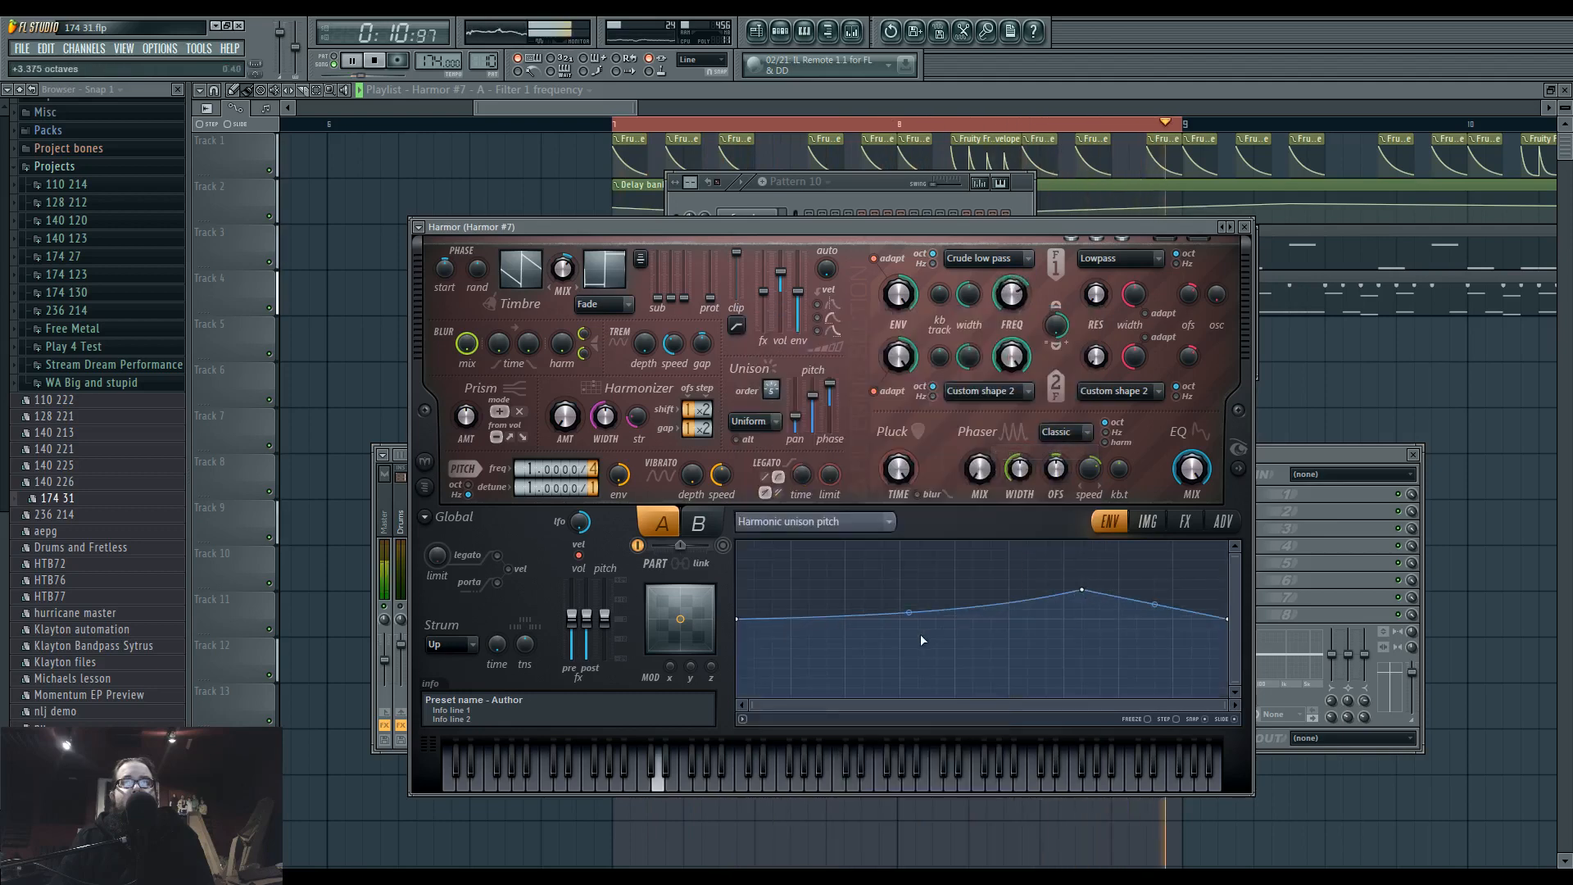
right_click(956, 589)
right_click(848, 688)
left_click_drag(845, 687, 846, 639)
right_click(1156, 695)
left_click_drag(1226, 620, 1238, 707)
left_click_drag(1082, 589, 981, 591)
left_click_drag(737, 622, 743, 581)
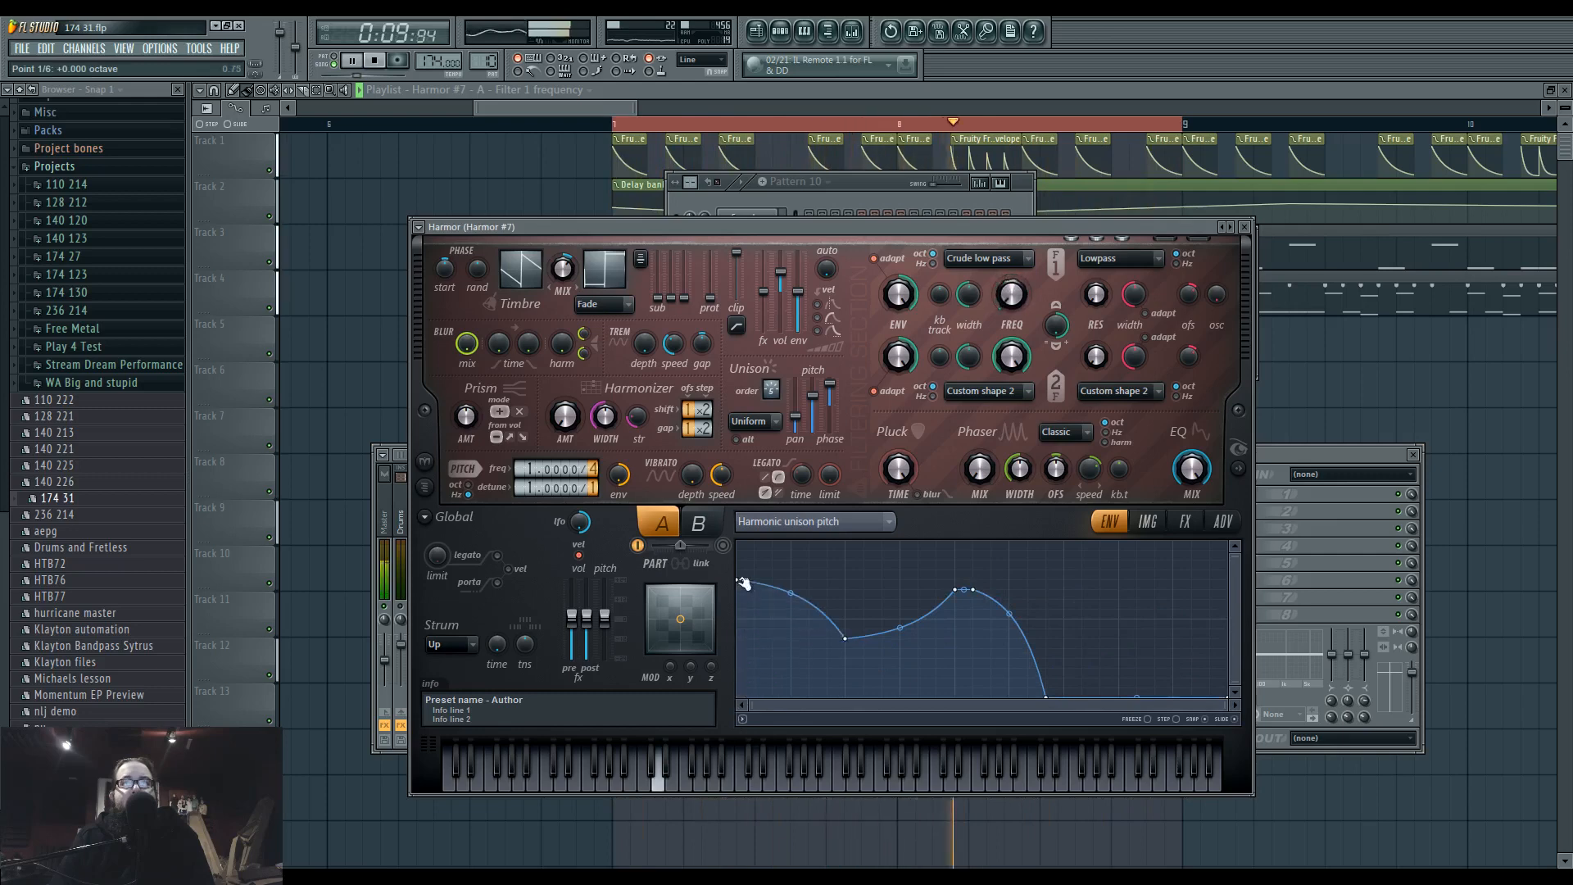
right_click(792, 594)
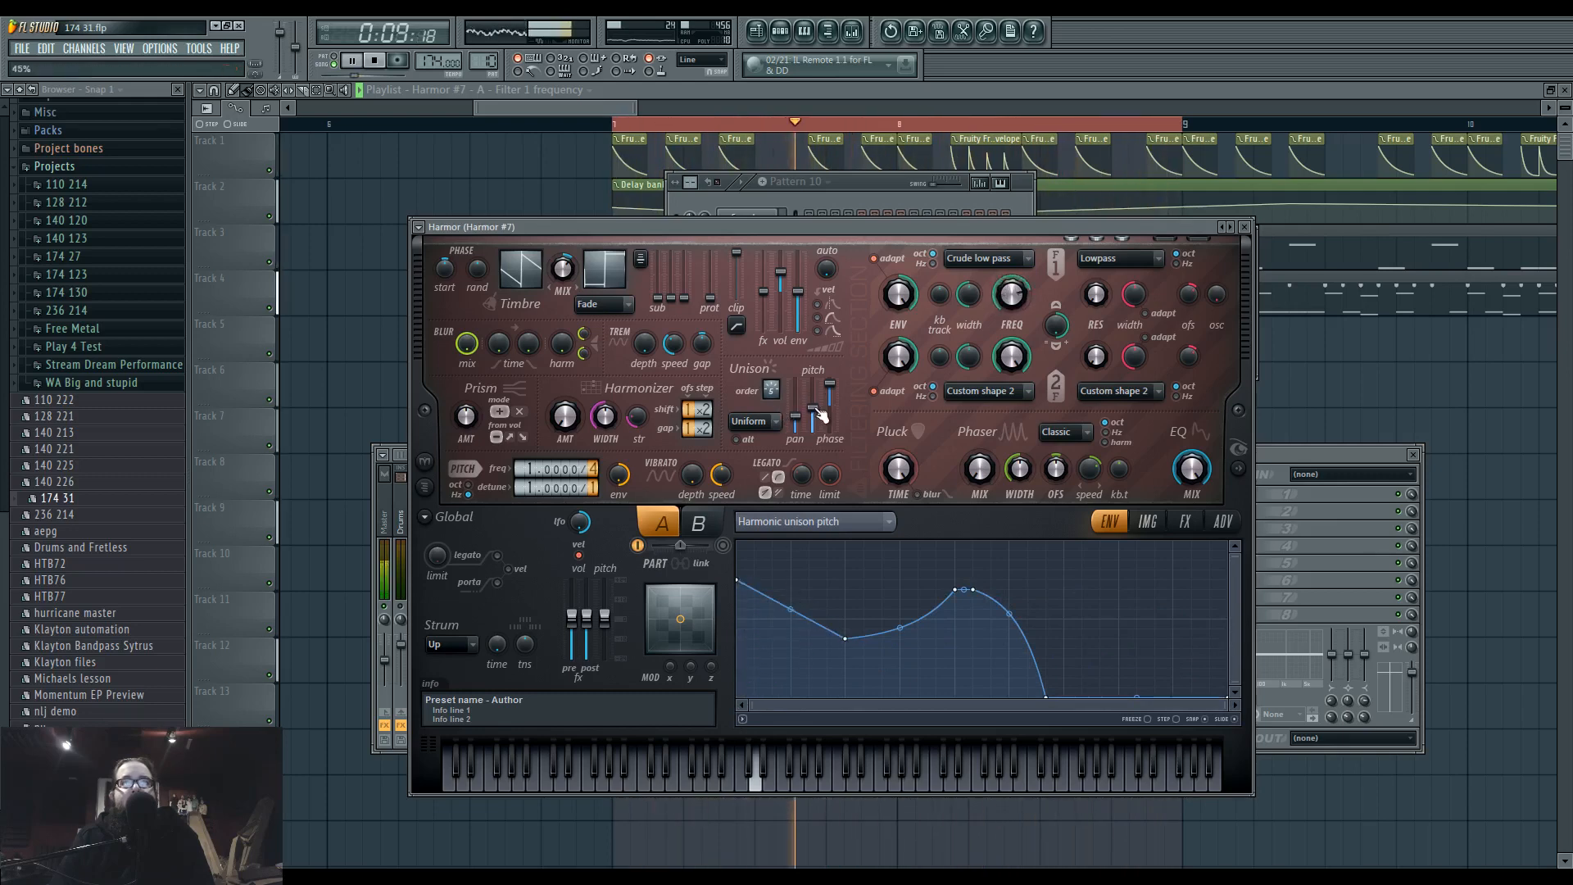
Set the unison distribution back to Hz and adjust the unison phase and pitch thickness.
left_click(753, 421)
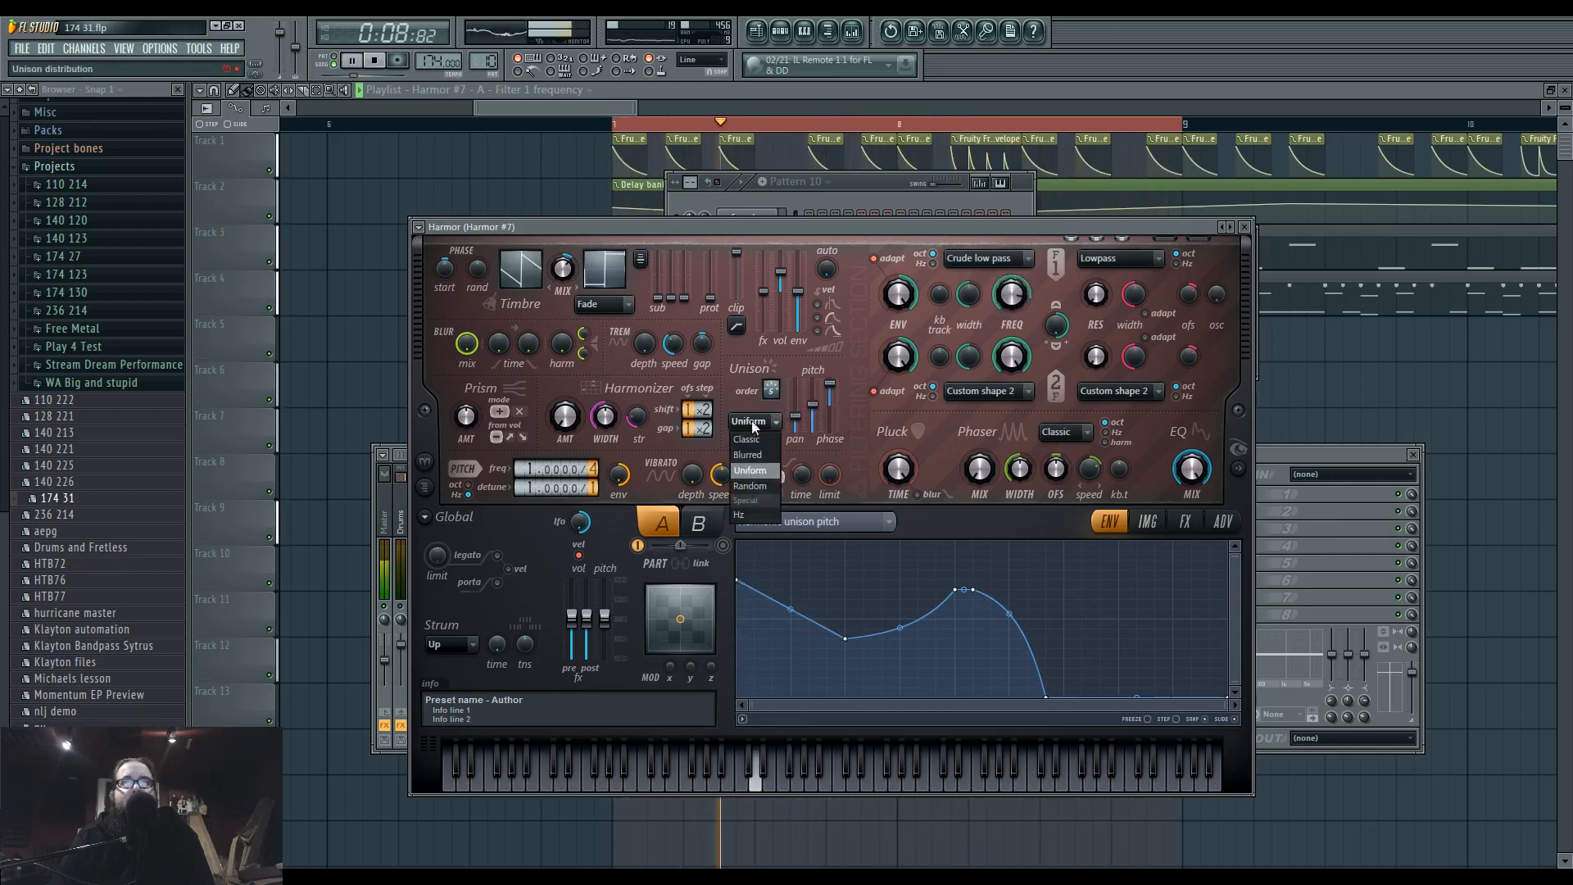
left_click(749, 449)
left_click_drag(830, 384, 818, 424)
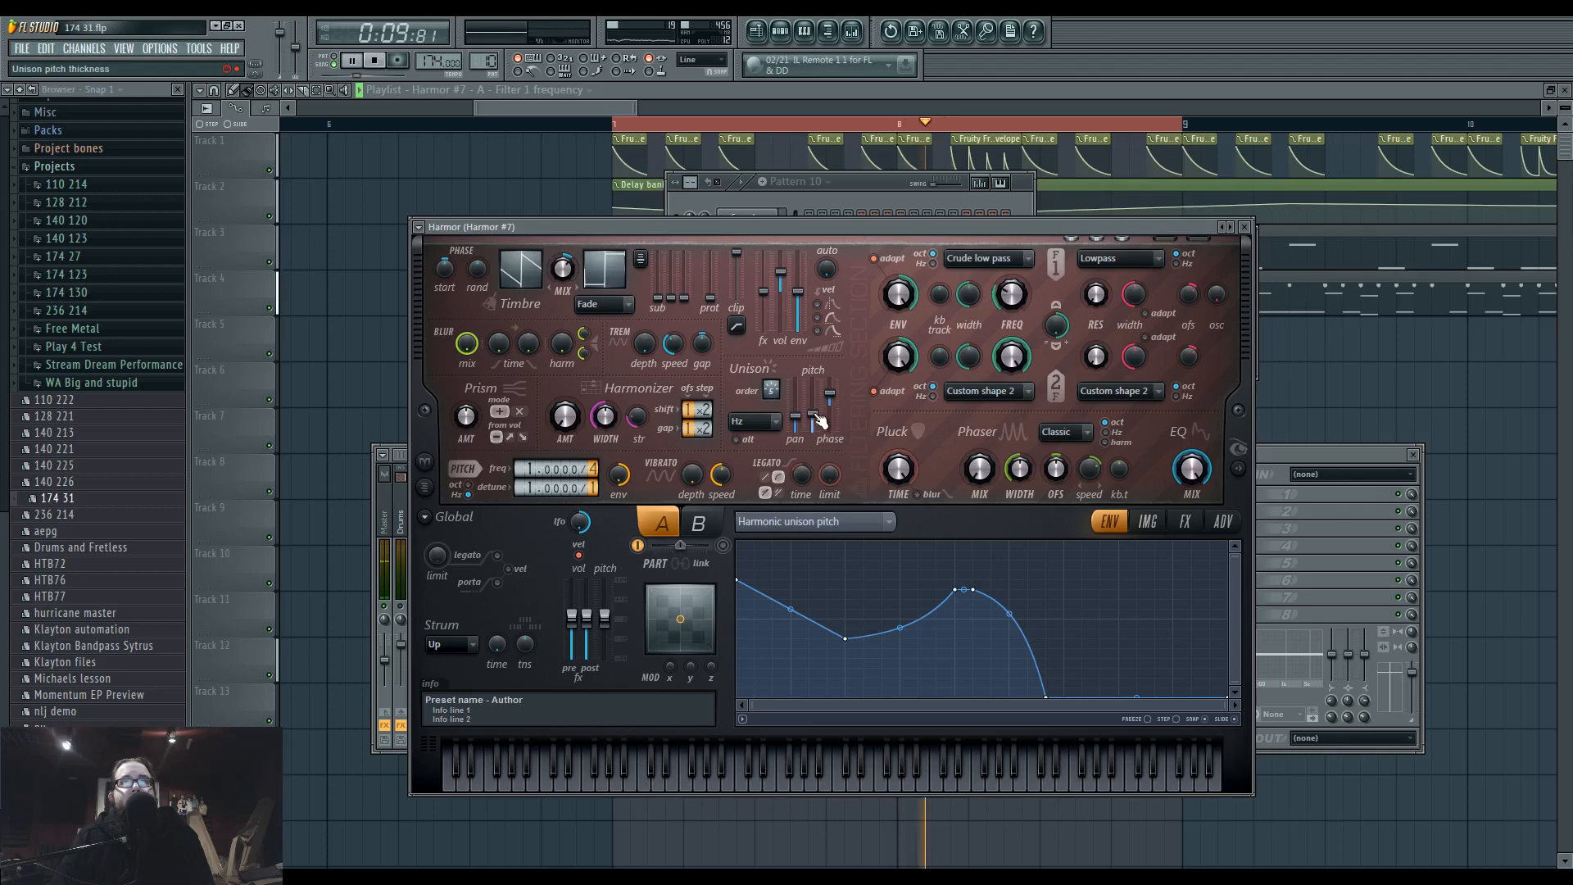
scroll(526, 488, "up", 1)
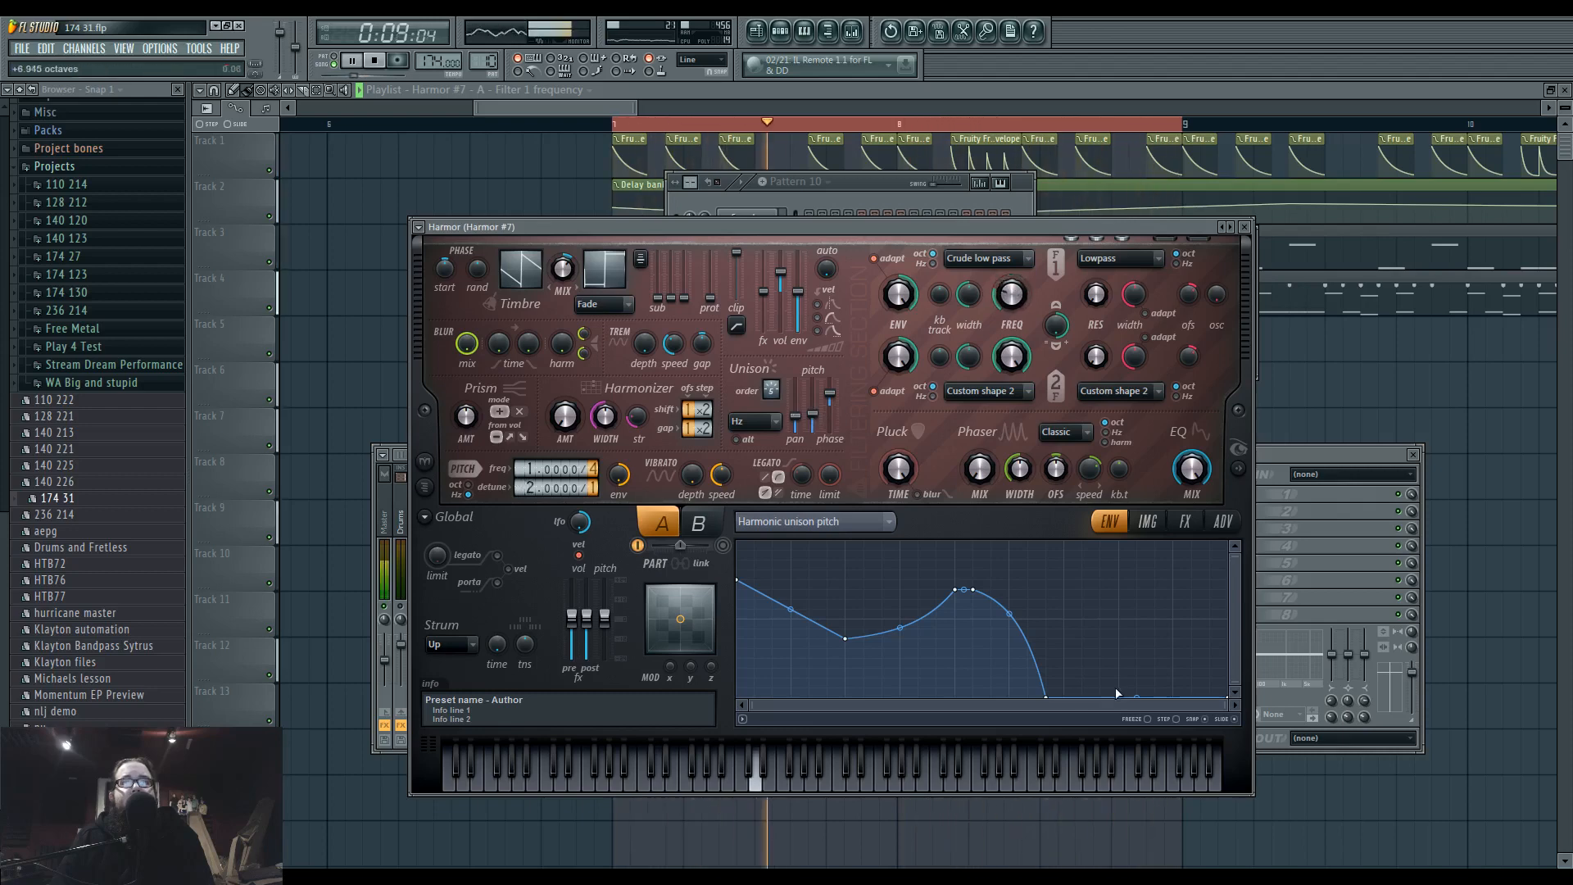
Raise the harmonic unison pitch curve's last point to the maximum with an upward-bowed segment, and show Harmor's visual feedback display.
left_click_drag(1227, 698, 1227, 541)
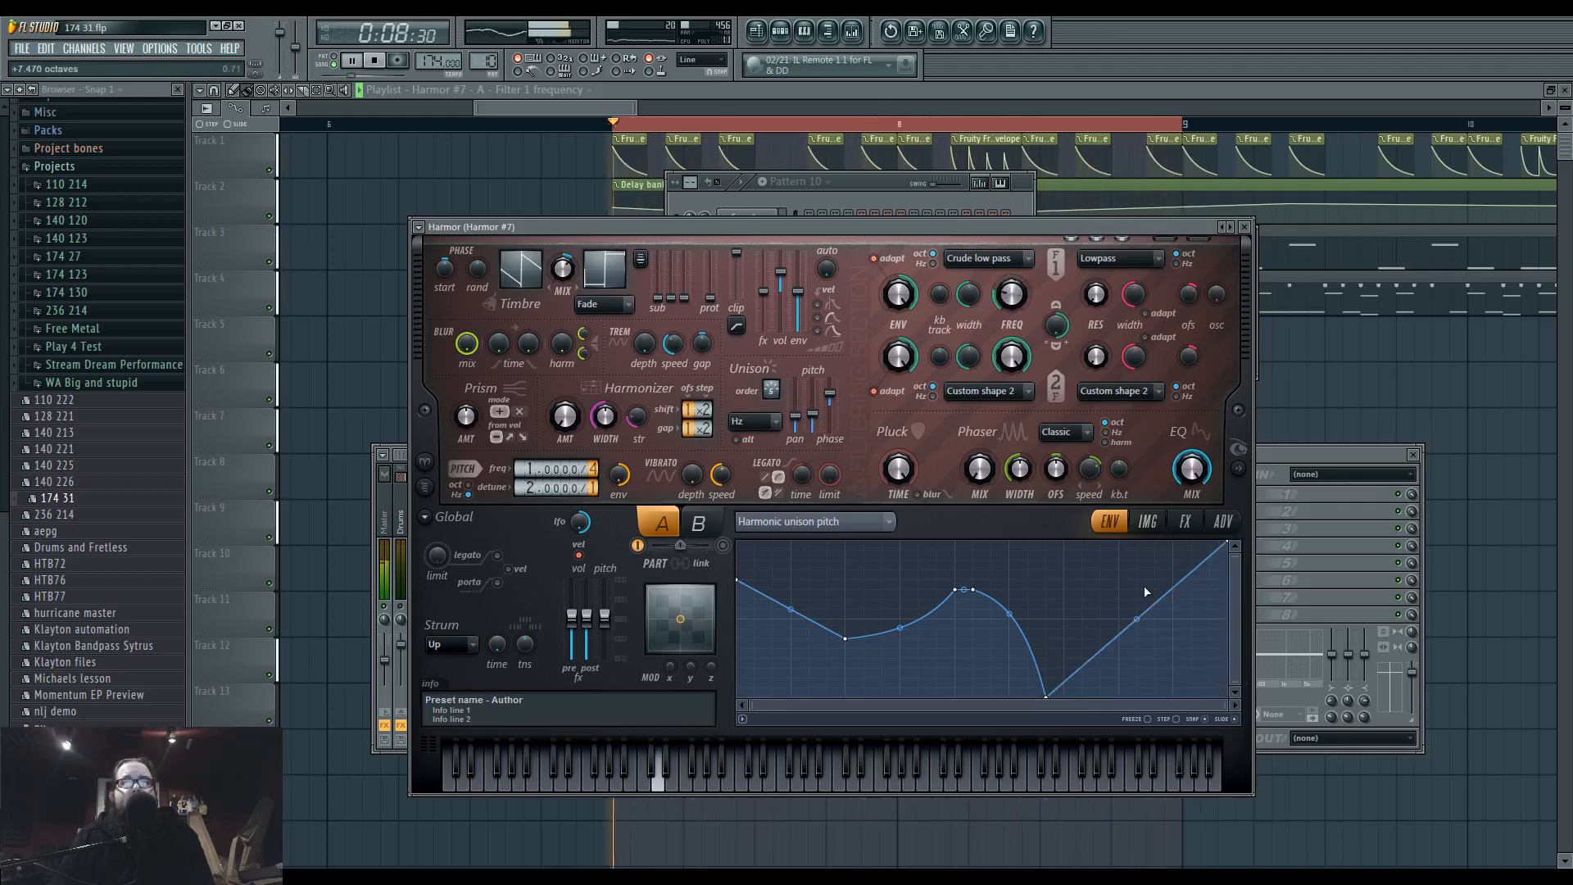
left_click_drag(1137, 618, 1136, 569)
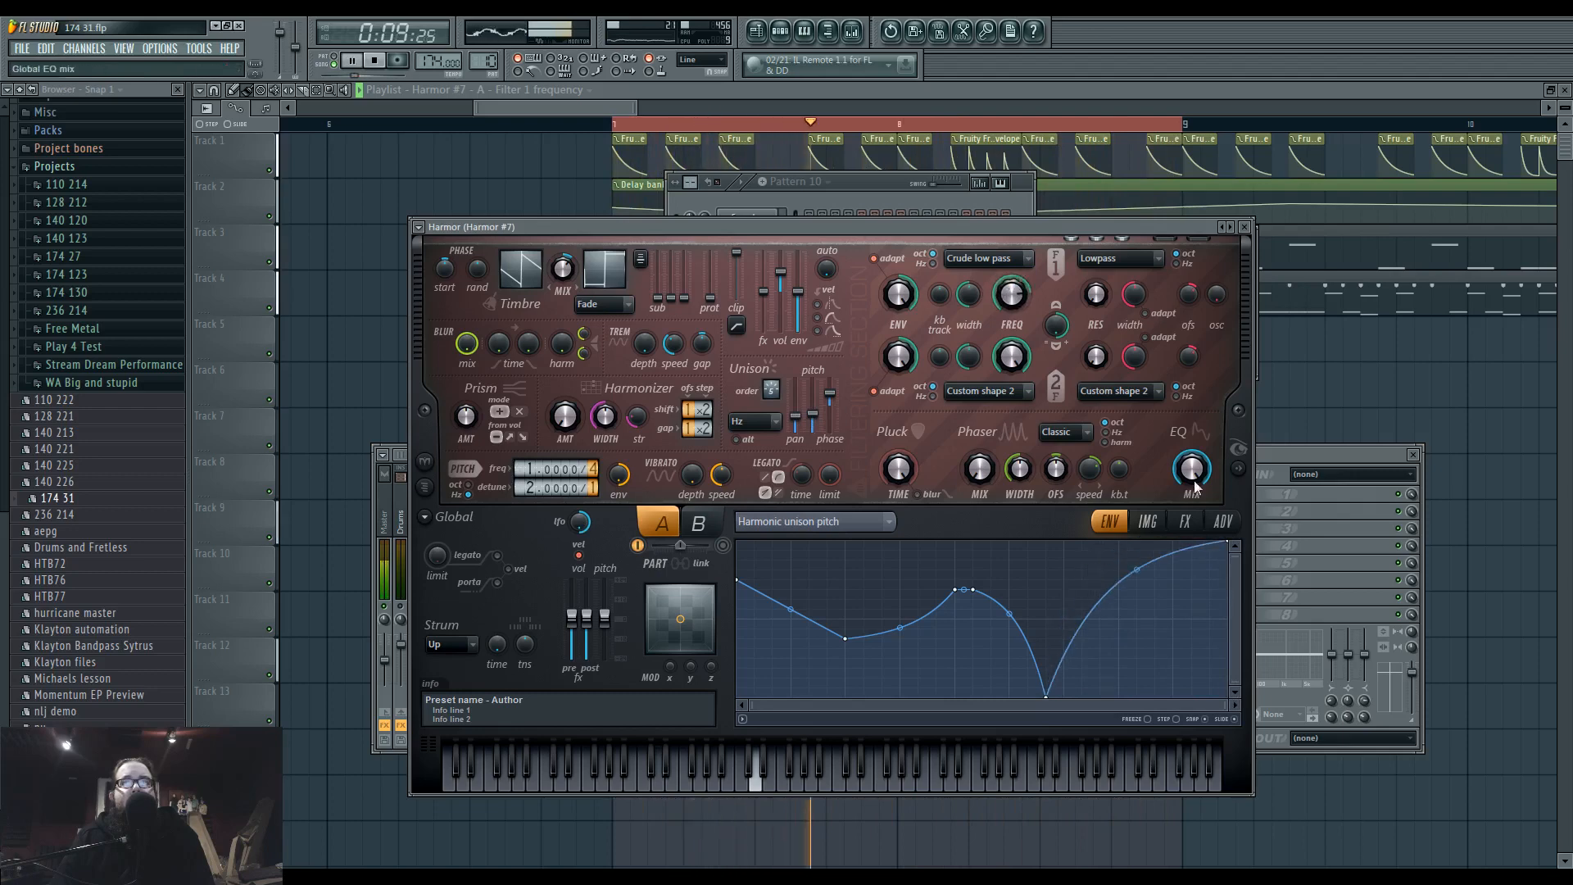
left_click(1240, 469)
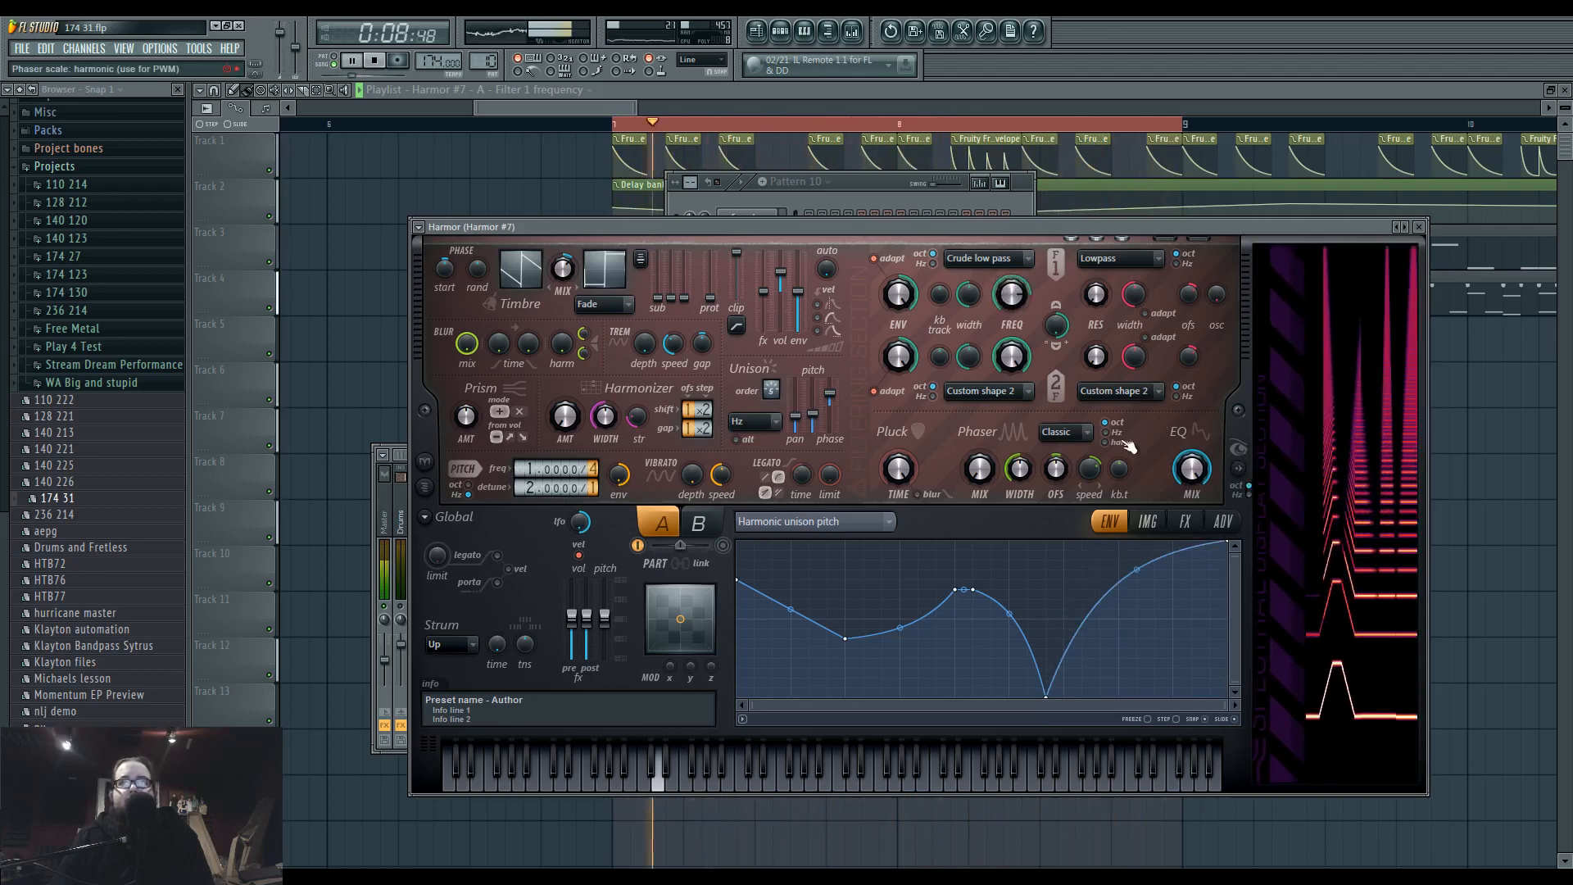
Raise the phaser mix, set the phaser scale to harmonic, adjust its speed, and restart playback.
left_click_drag(979, 468, 979, 393)
left_click_drag(1089, 468, 1089, 460)
key("space")
key("space")
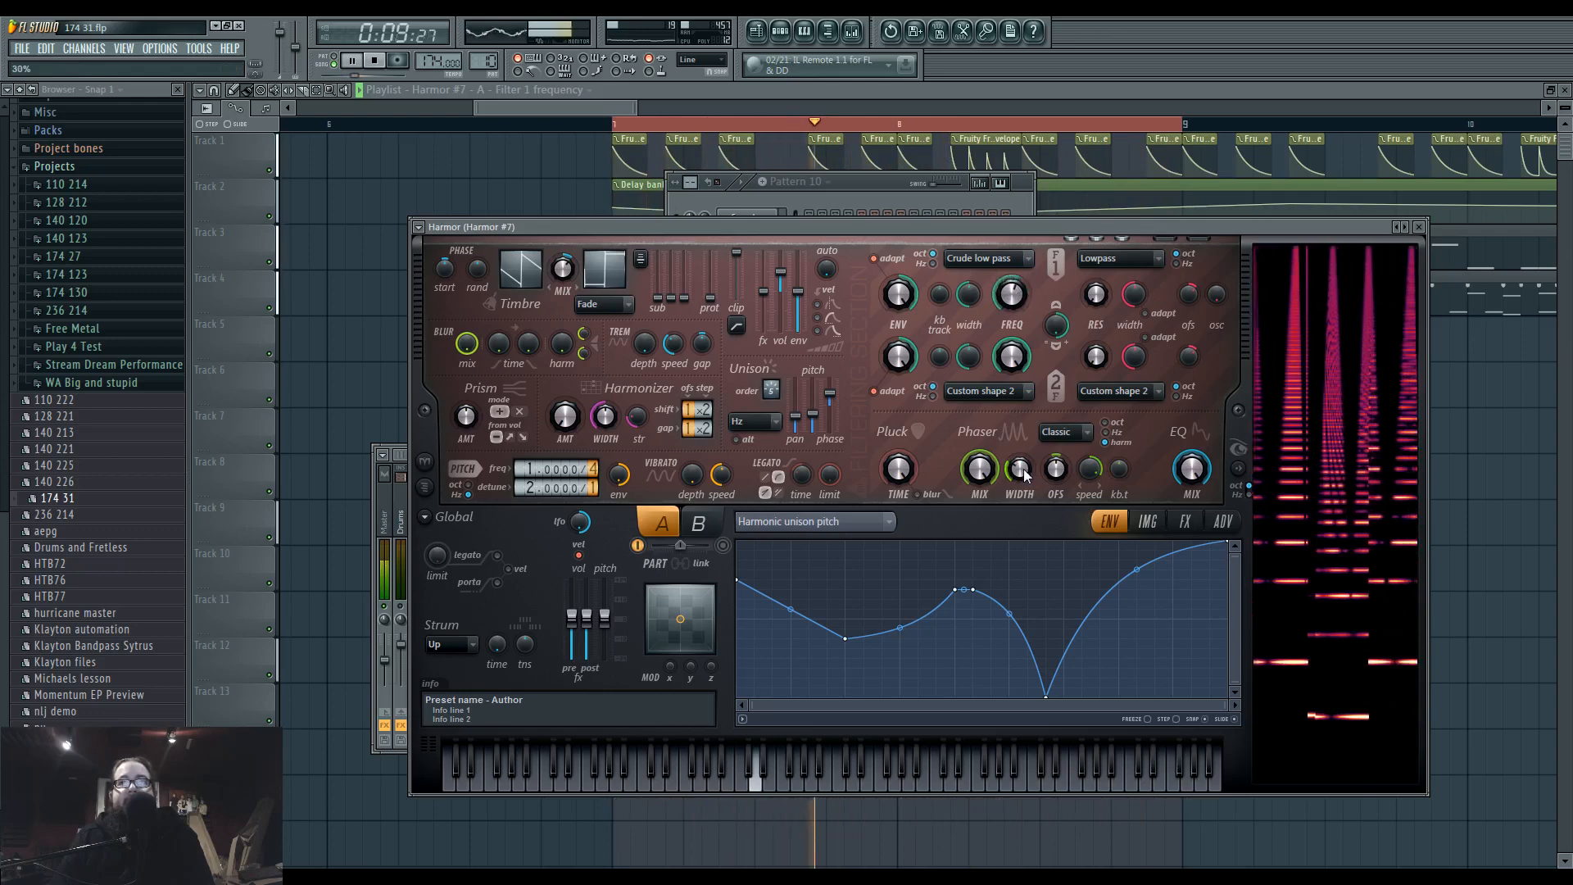
Set the phaser type to Custom and draw its shape with an early dip, a sharp rise to the maximum and a rounded fall.
scroll(1065, 444, "down", 1)
right_click(924, 676)
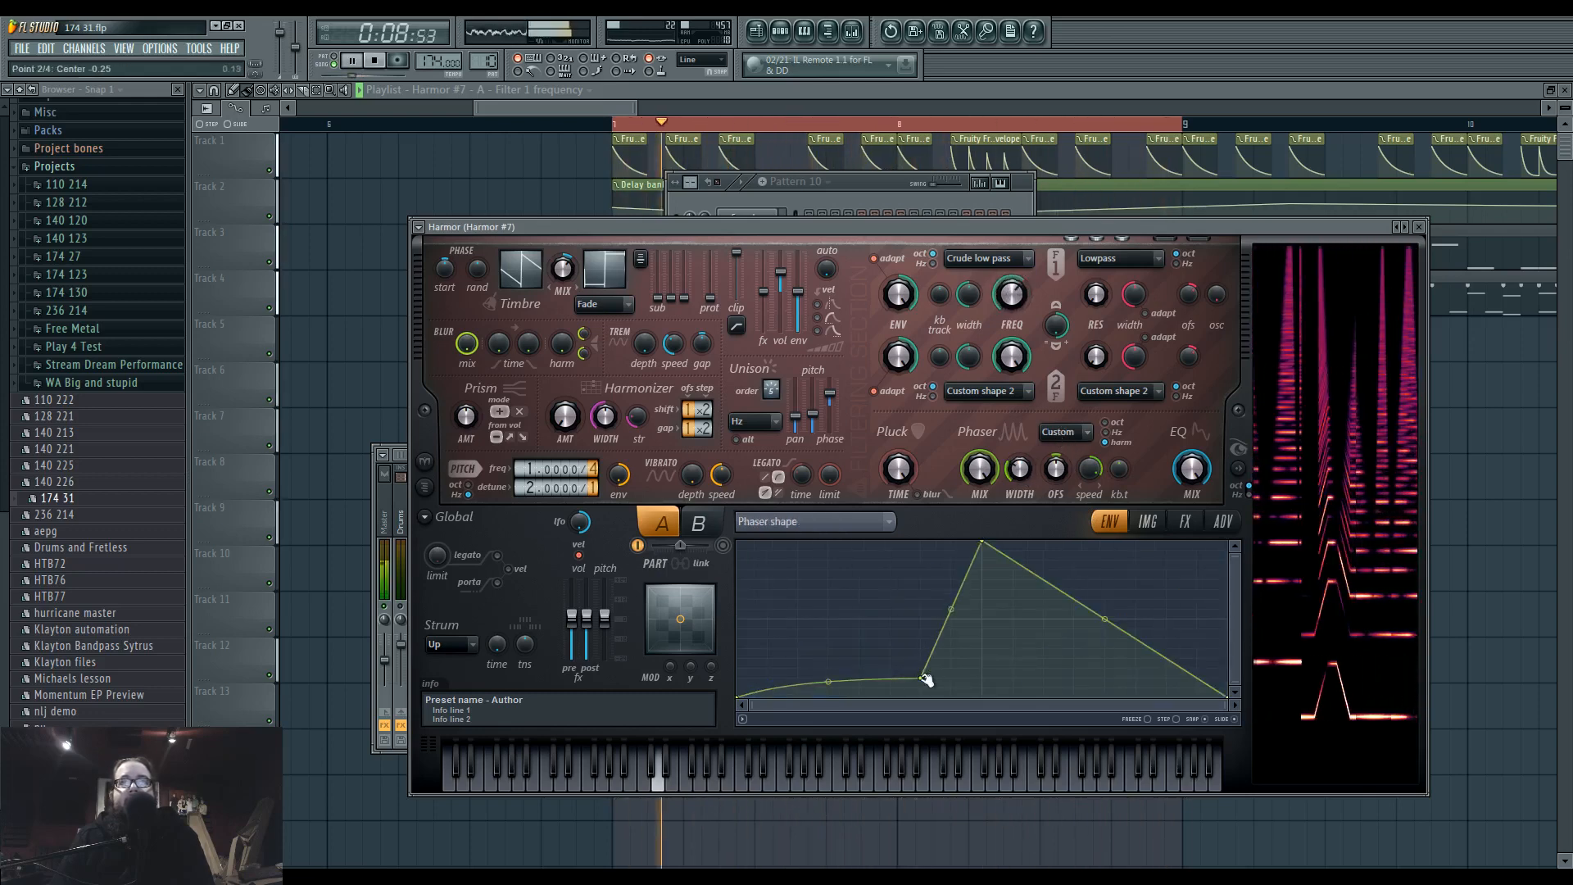
right_click(787, 621)
right_click(795, 621)
right_click(1120, 677)
left_click_drag(1012, 663, 1012, 558)
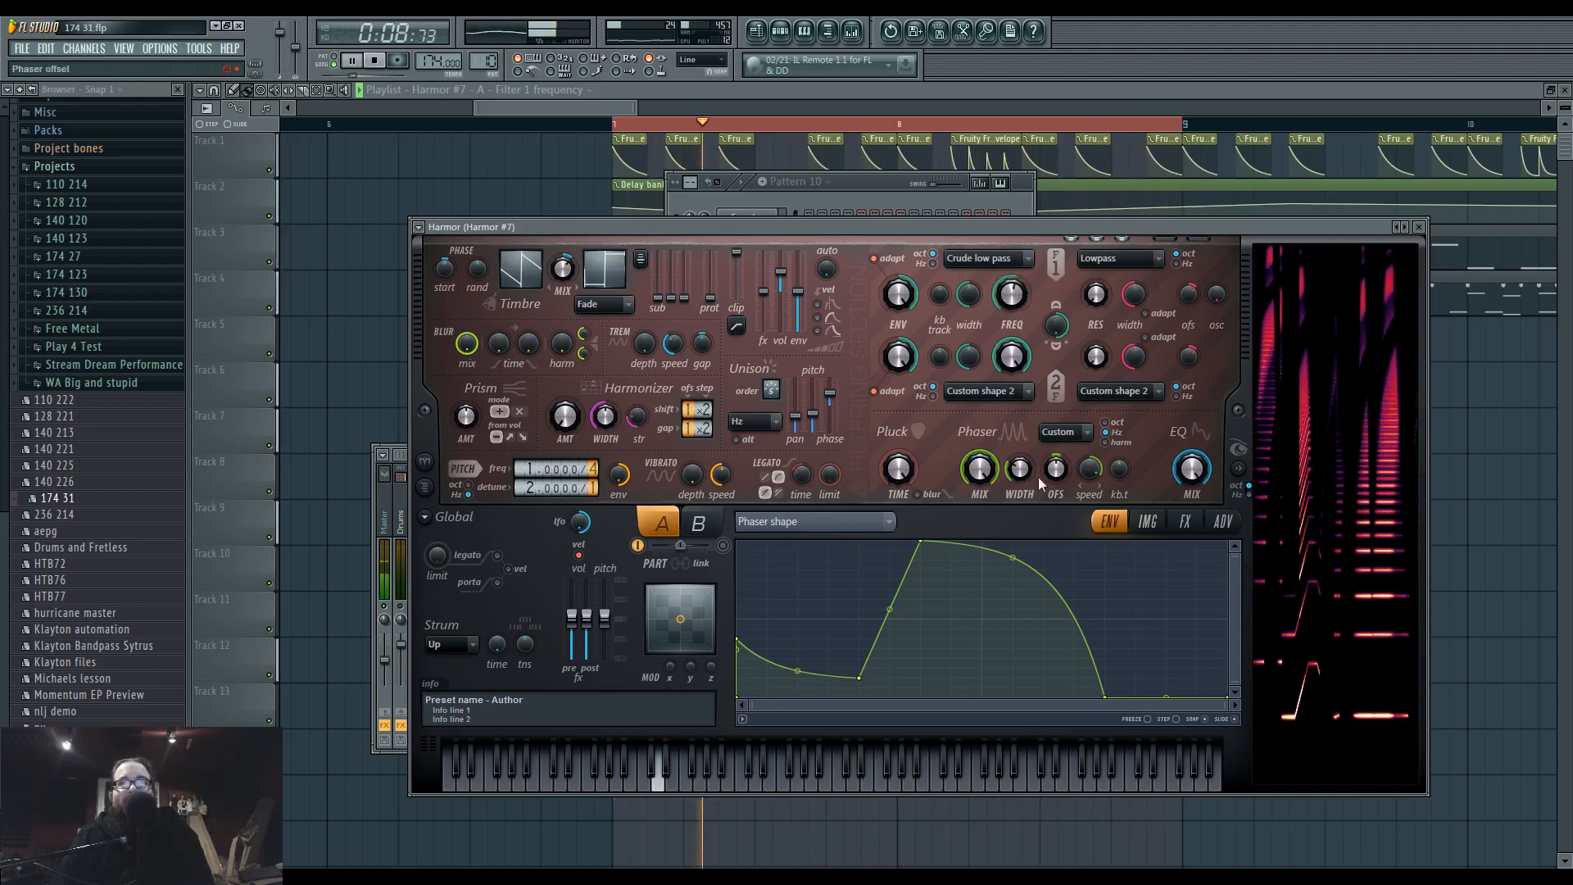
Fine-tune Harmor #7's phaser width and pitch detune.
left_click_drag(1020, 471, 1022, 473)
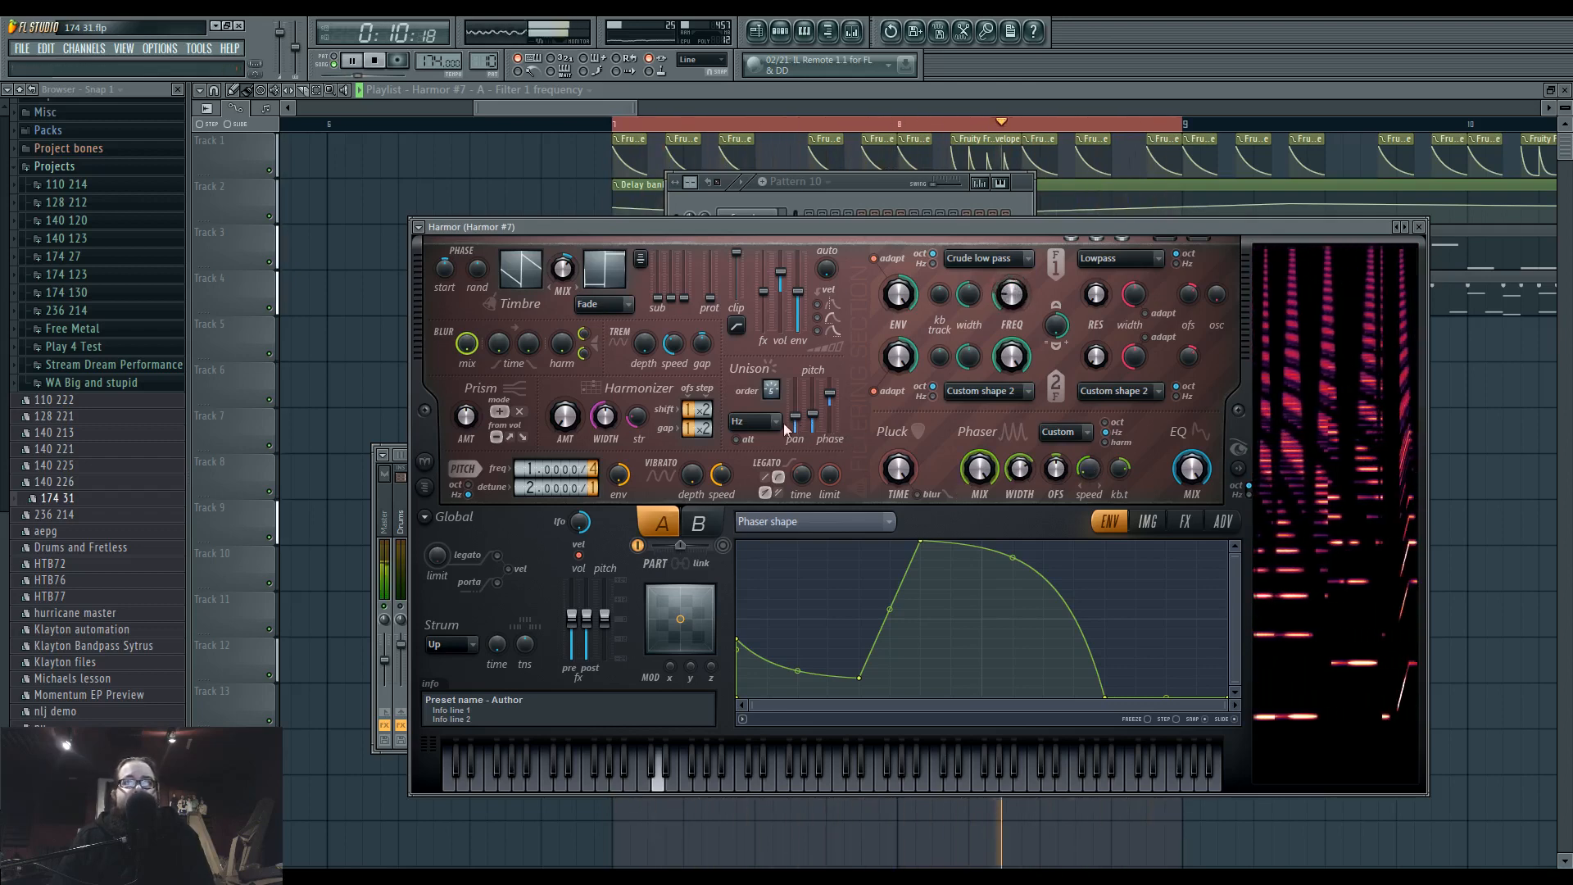
left_click_drag(527, 487, 525, 492)
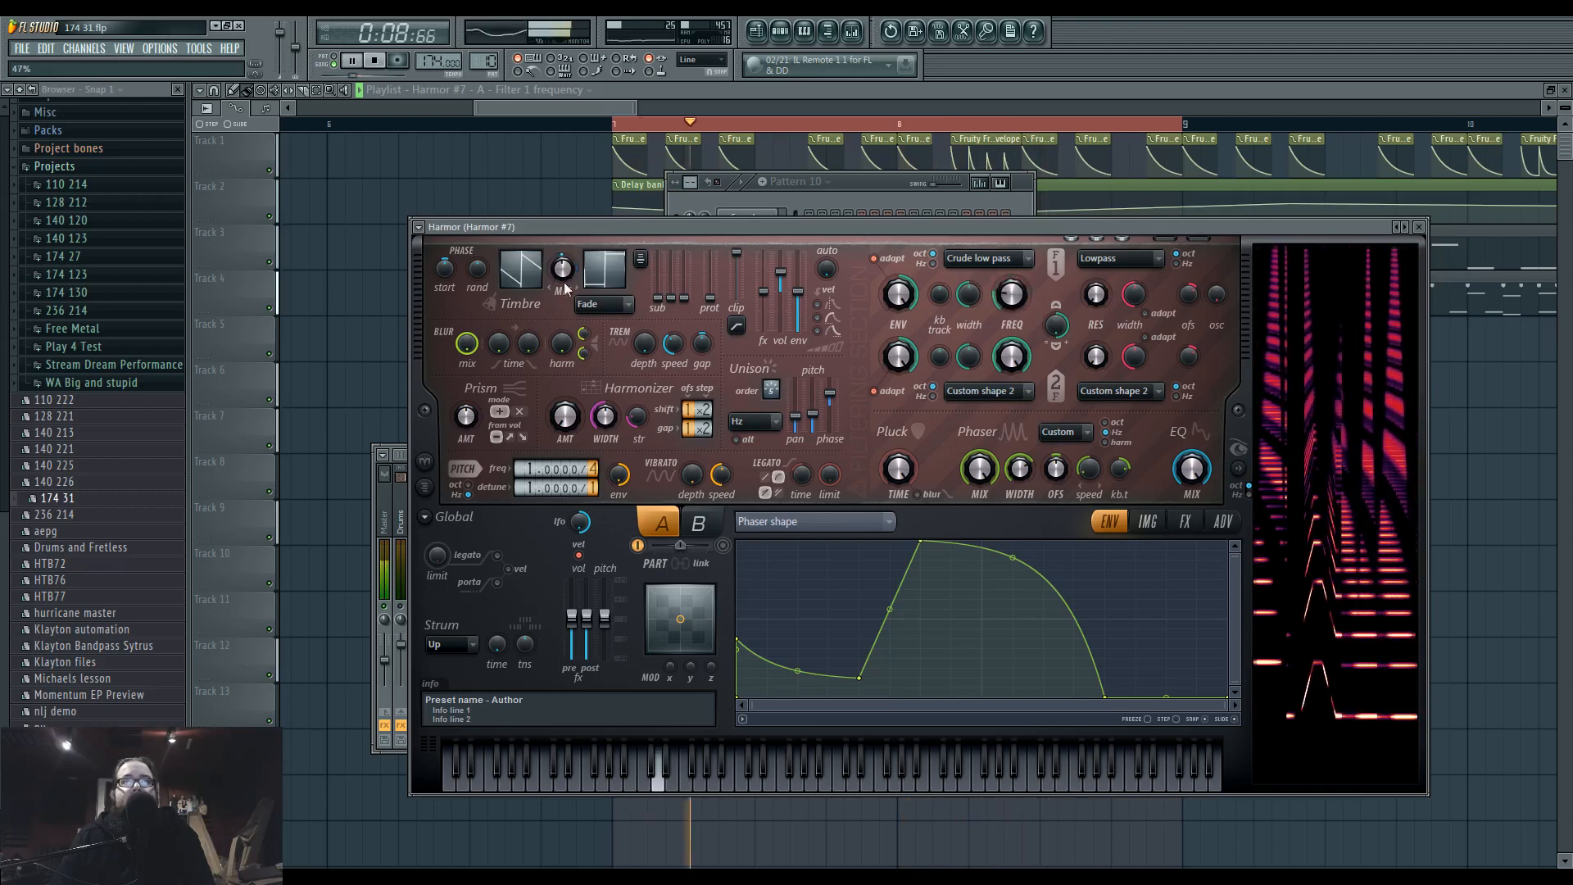
Try the Hill distortion with a higher amount, set Harmor #7's distortion type to Log, and adjust the distortion mix.
left_click(1185, 522)
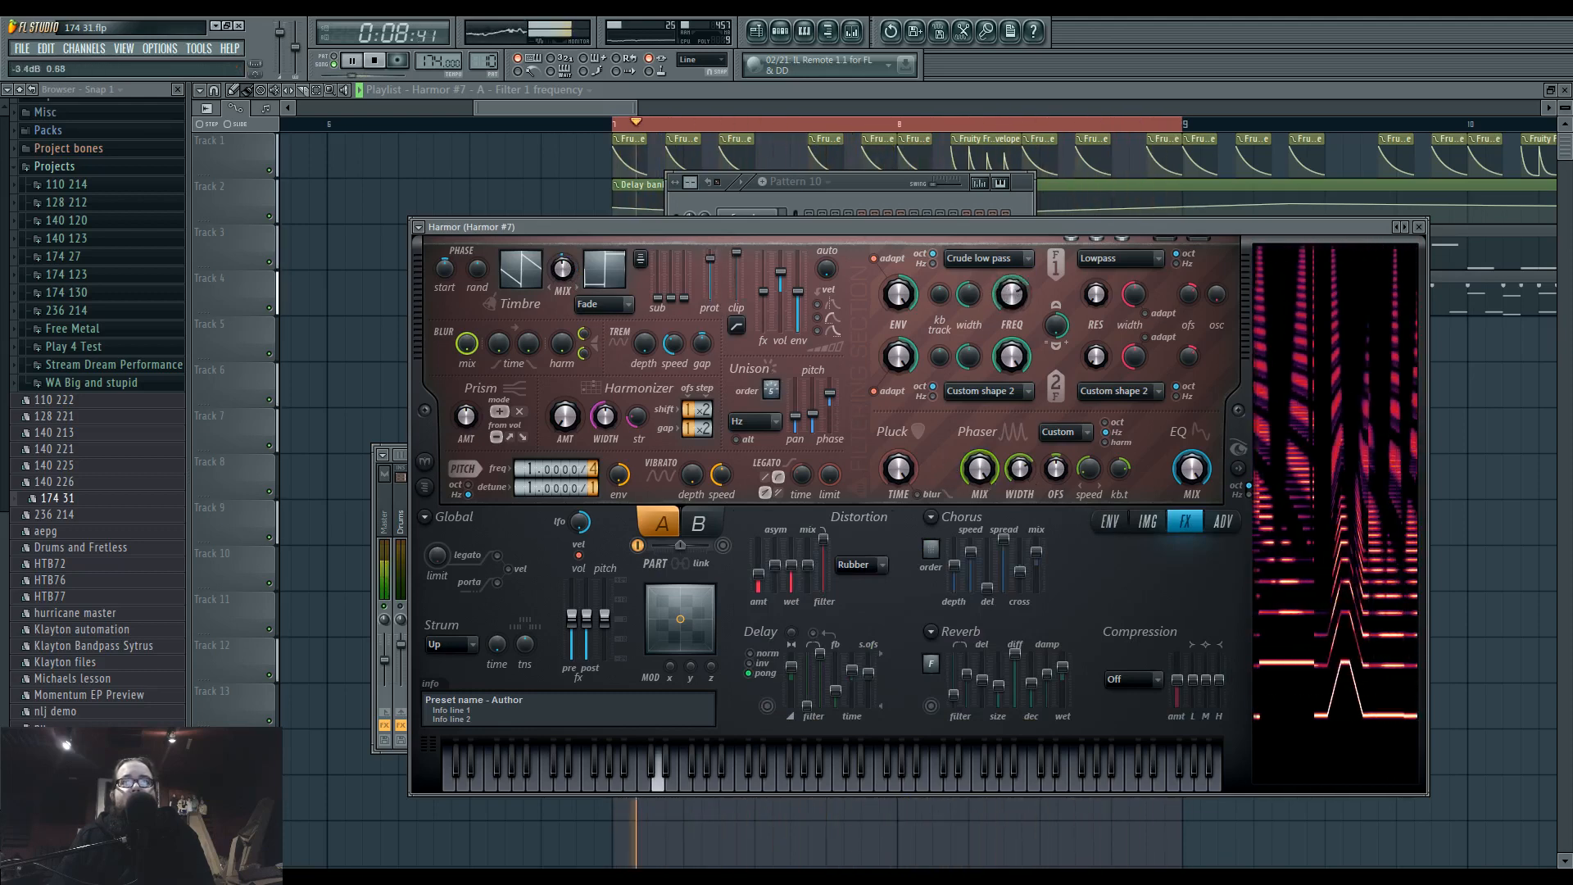
left_click(858, 564)
left_click(852, 627)
left_click_drag(760, 573, 759, 559)
left_click(858, 564)
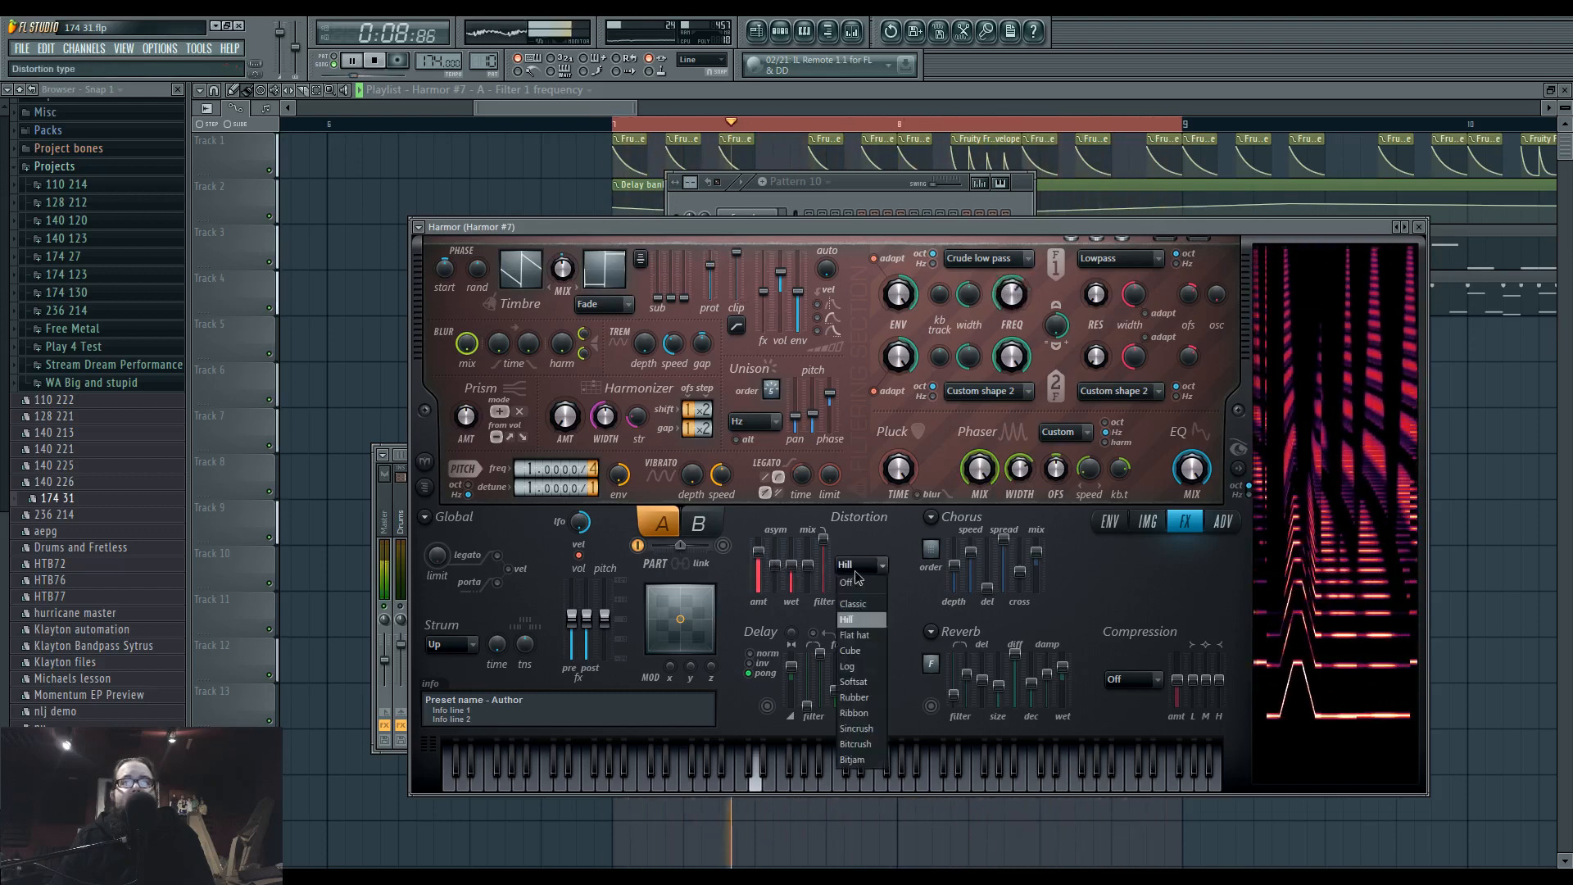
left_click(860, 661)
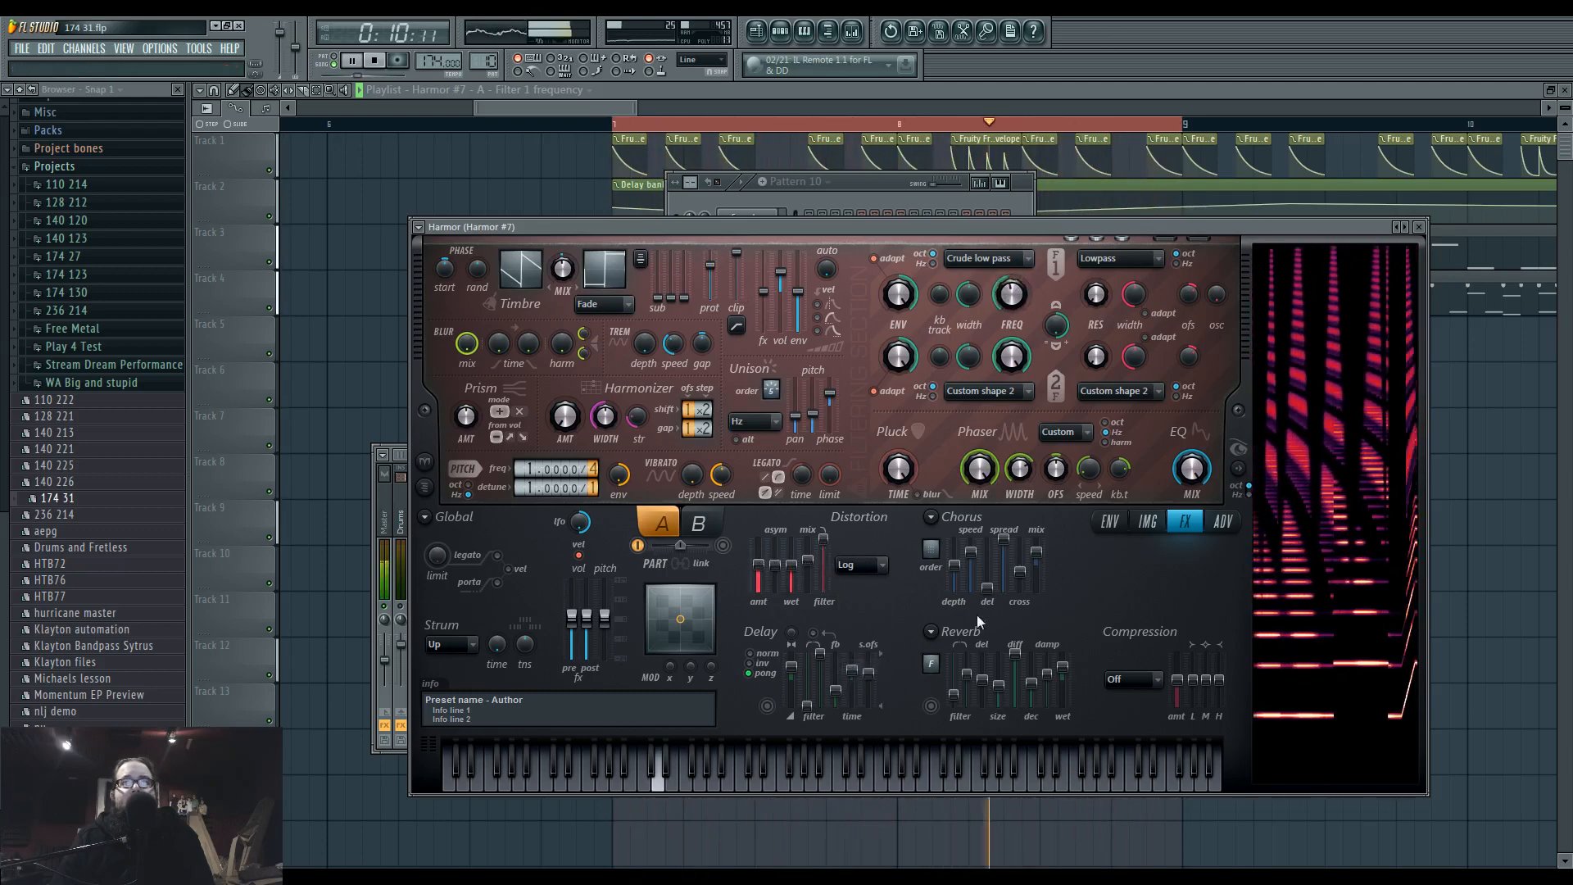
left_click_drag(807, 568, 807, 564)
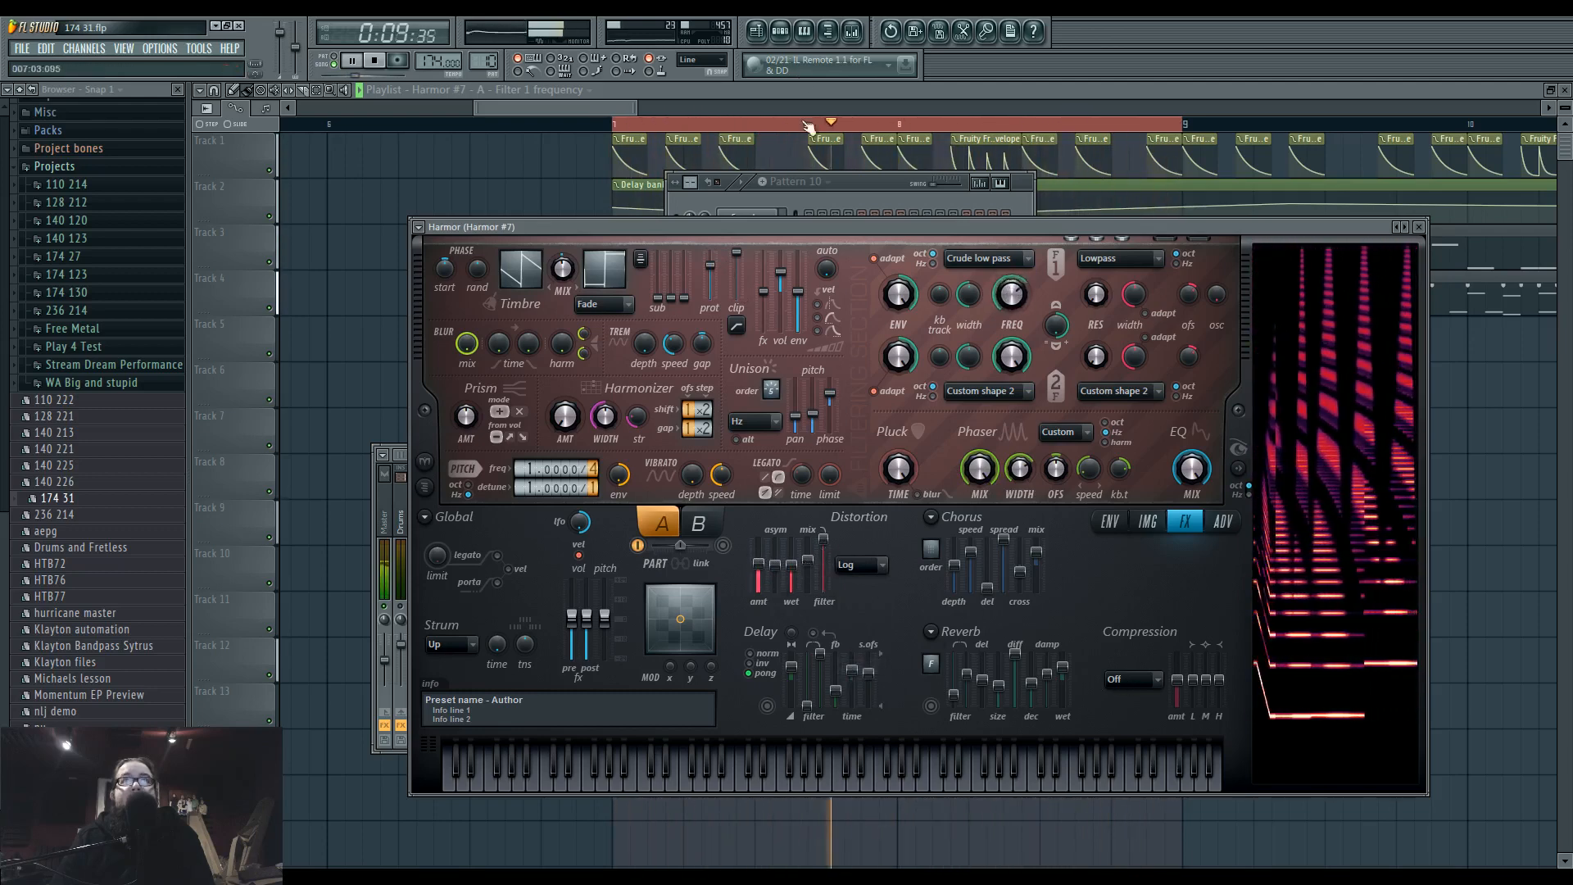
Load Hardcore in the first effect slot of mixer Insert 37 and replace it with Maximus.
key("F9")
left_click(1251, 494)
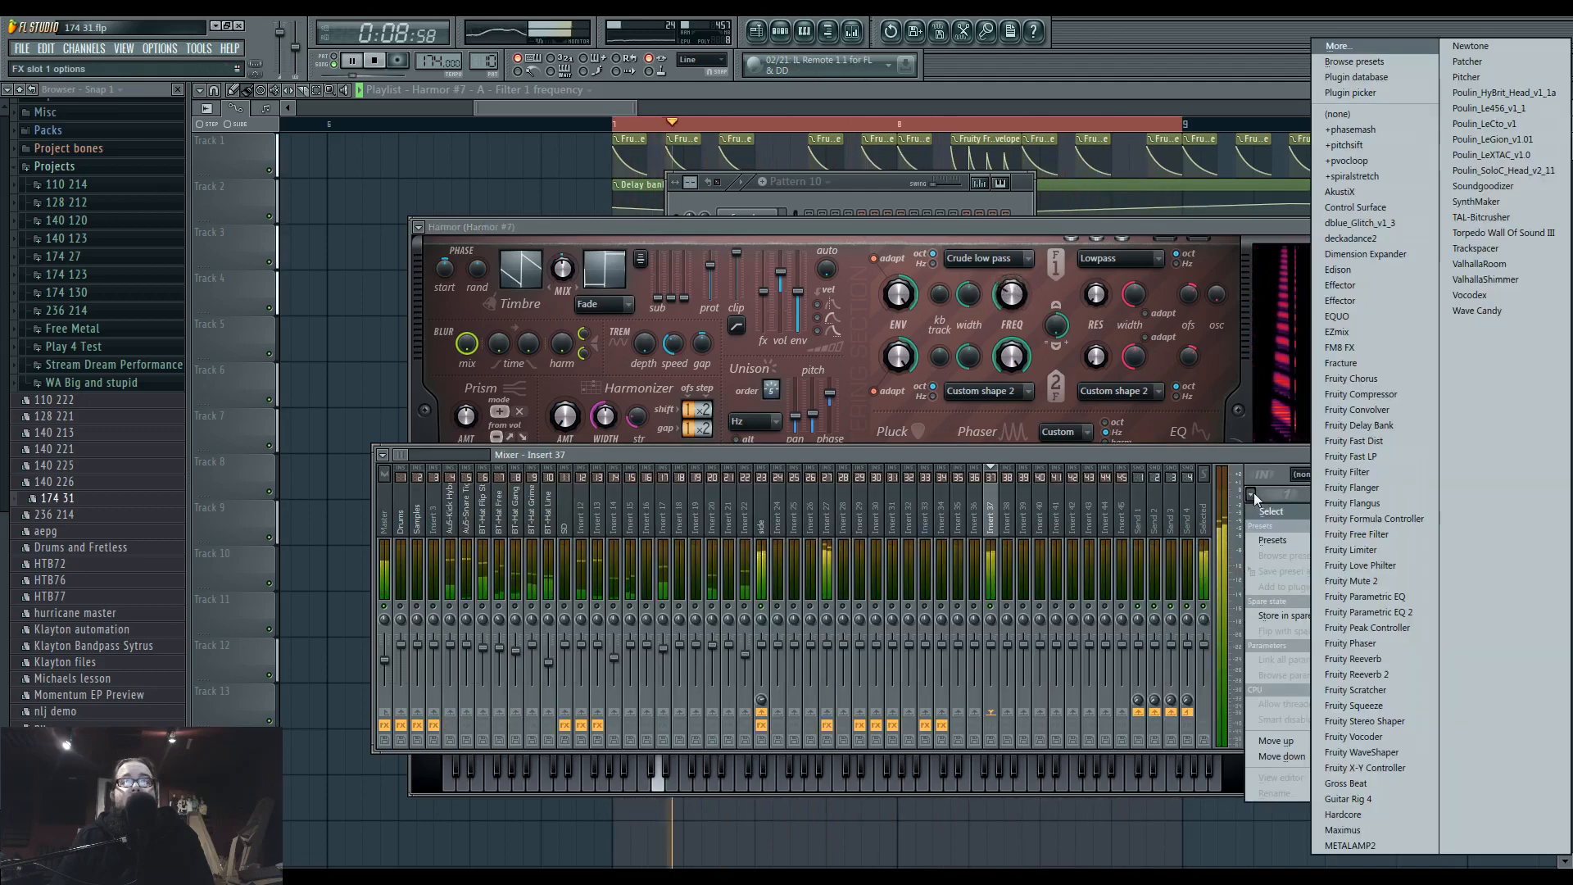
left_click(1403, 817)
left_click(1251, 494)
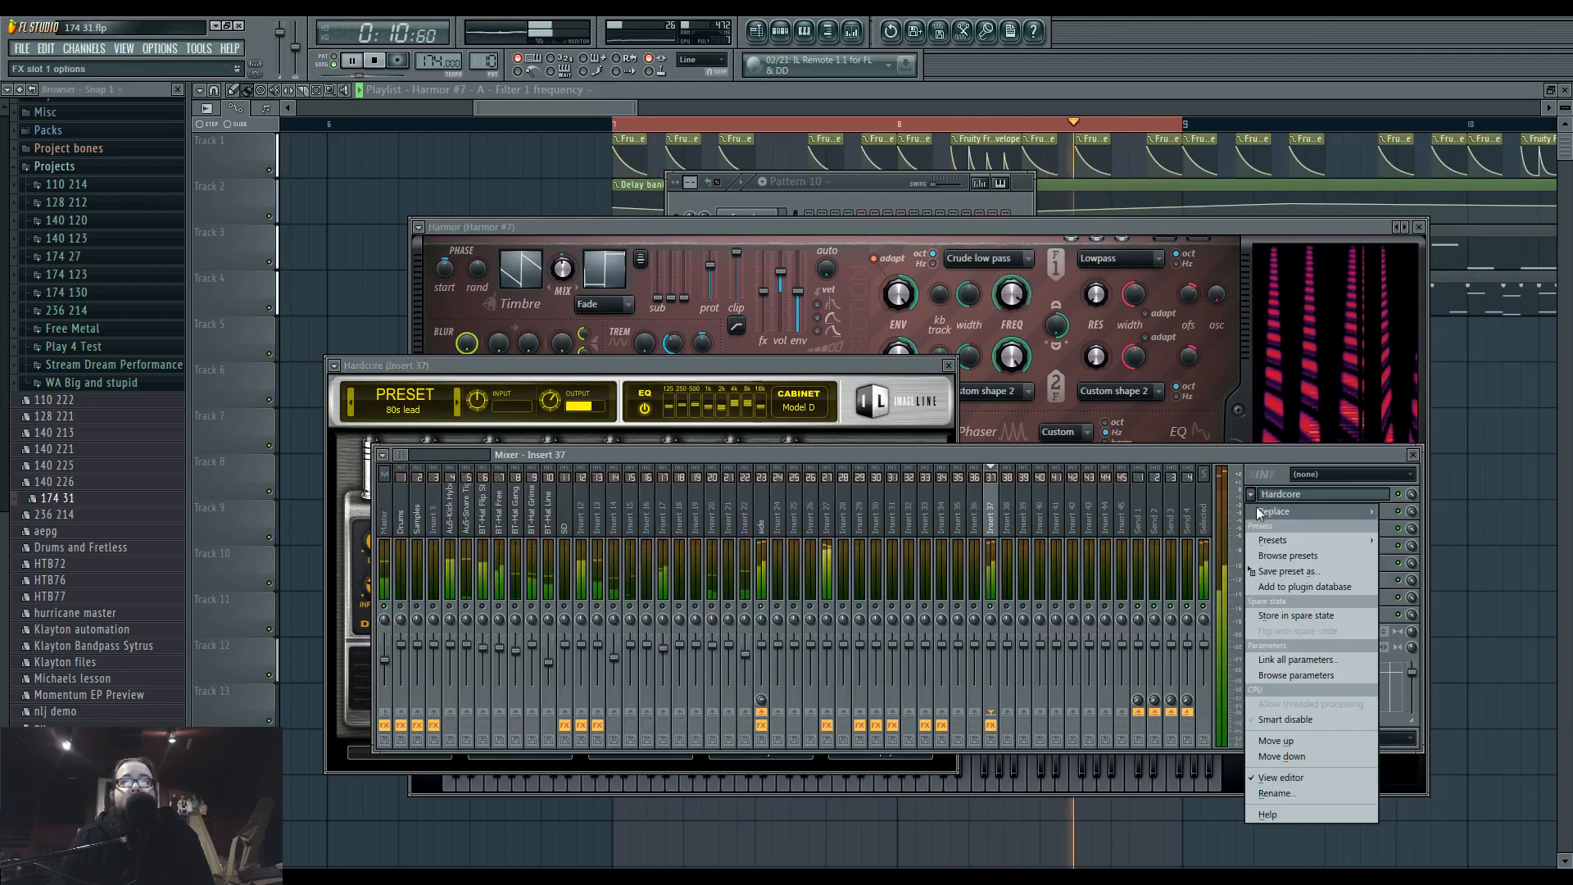
mouse_move(1275, 511)
left_click(1362, 830)
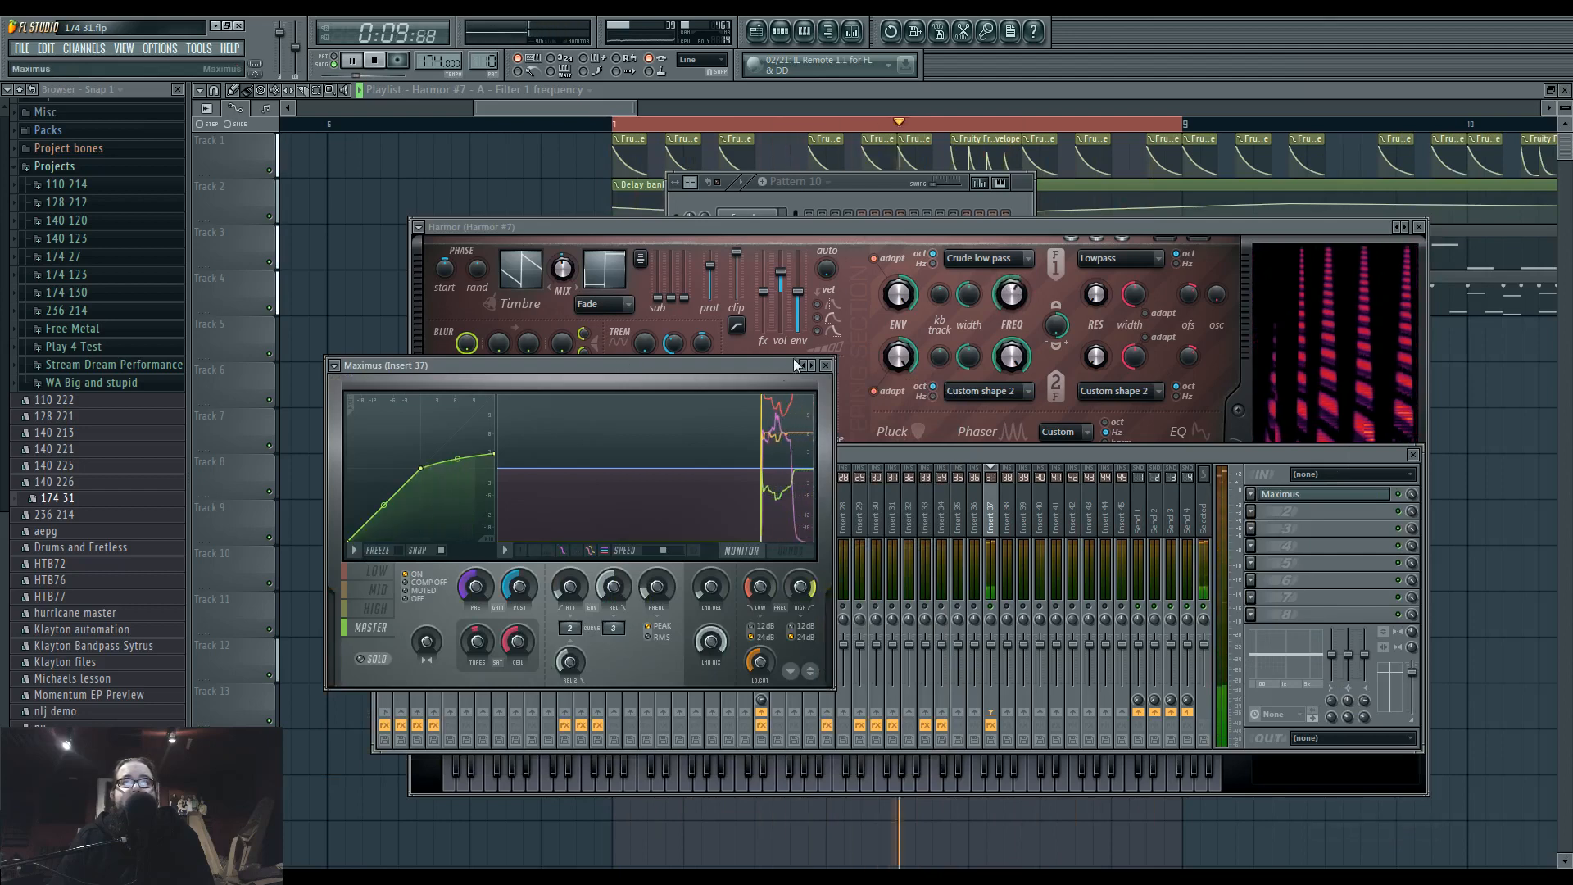
Reposition the Maximus window and bend the compression curves of its separate bands steeply upward at low input levels.
right_click(813, 366)
left_click_drag(752, 376, 820, 384)
left_click(456, 578)
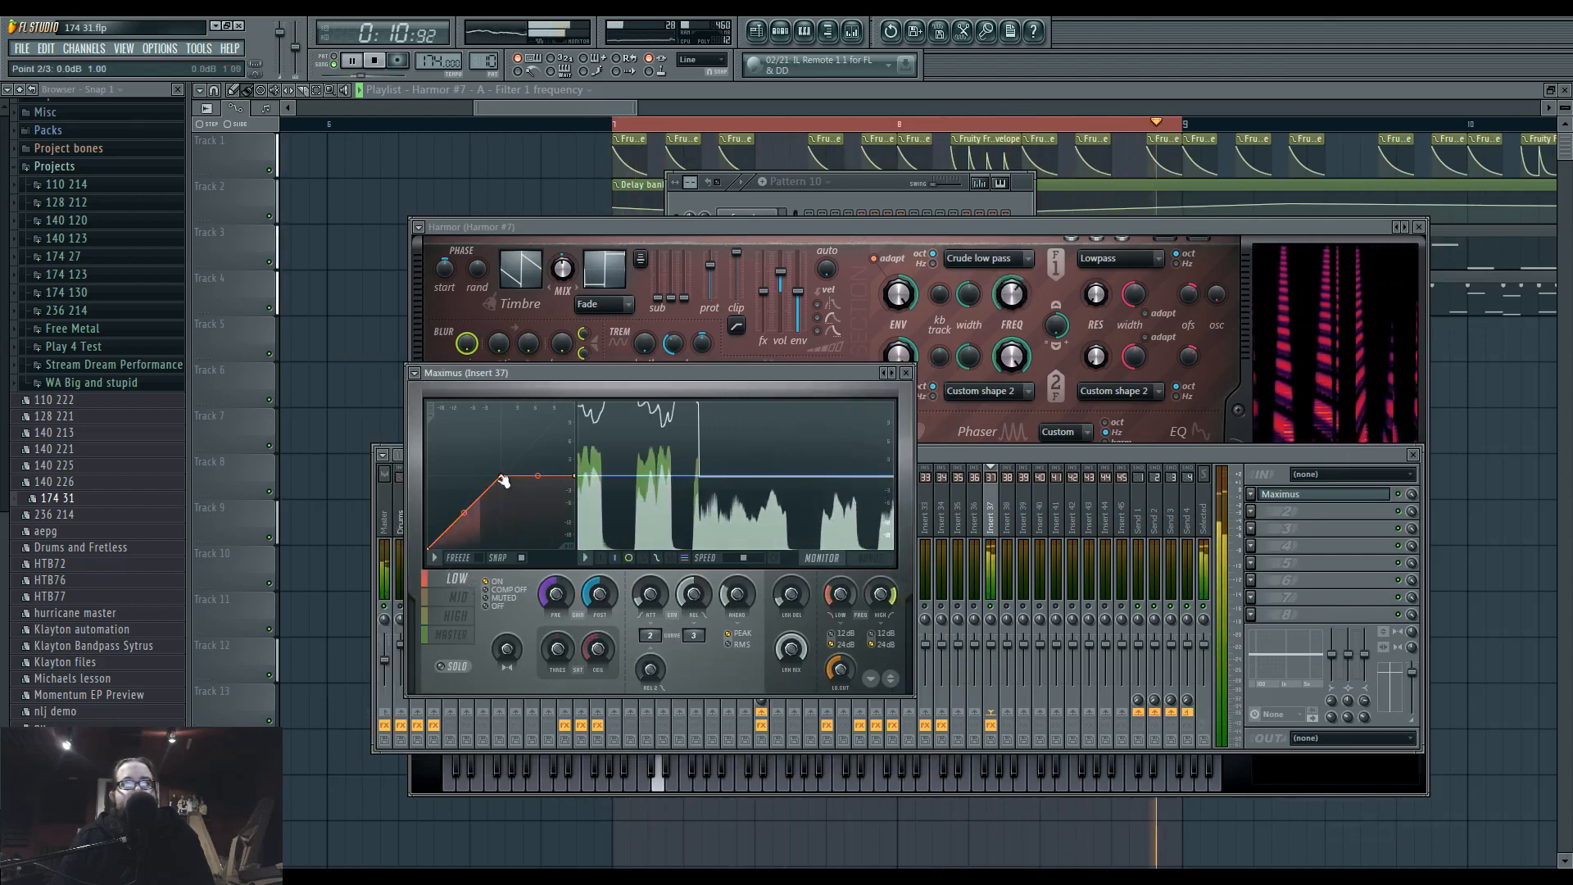
left_click(459, 598)
left_click(457, 615)
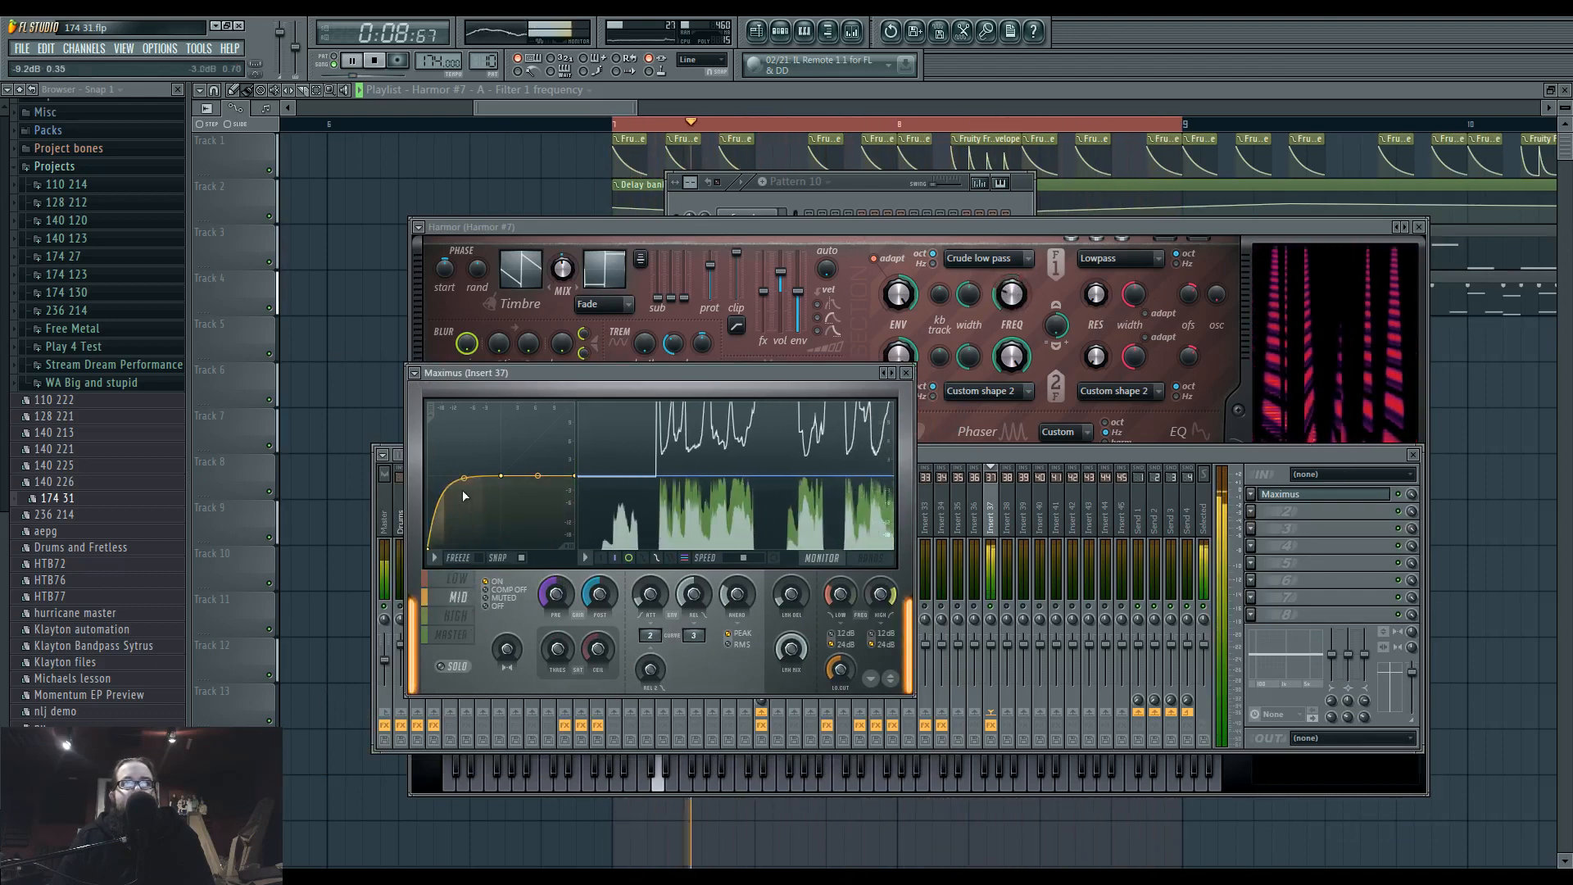
left_click(468, 602)
left_click(469, 581)
left_click(512, 648)
left_click(469, 619)
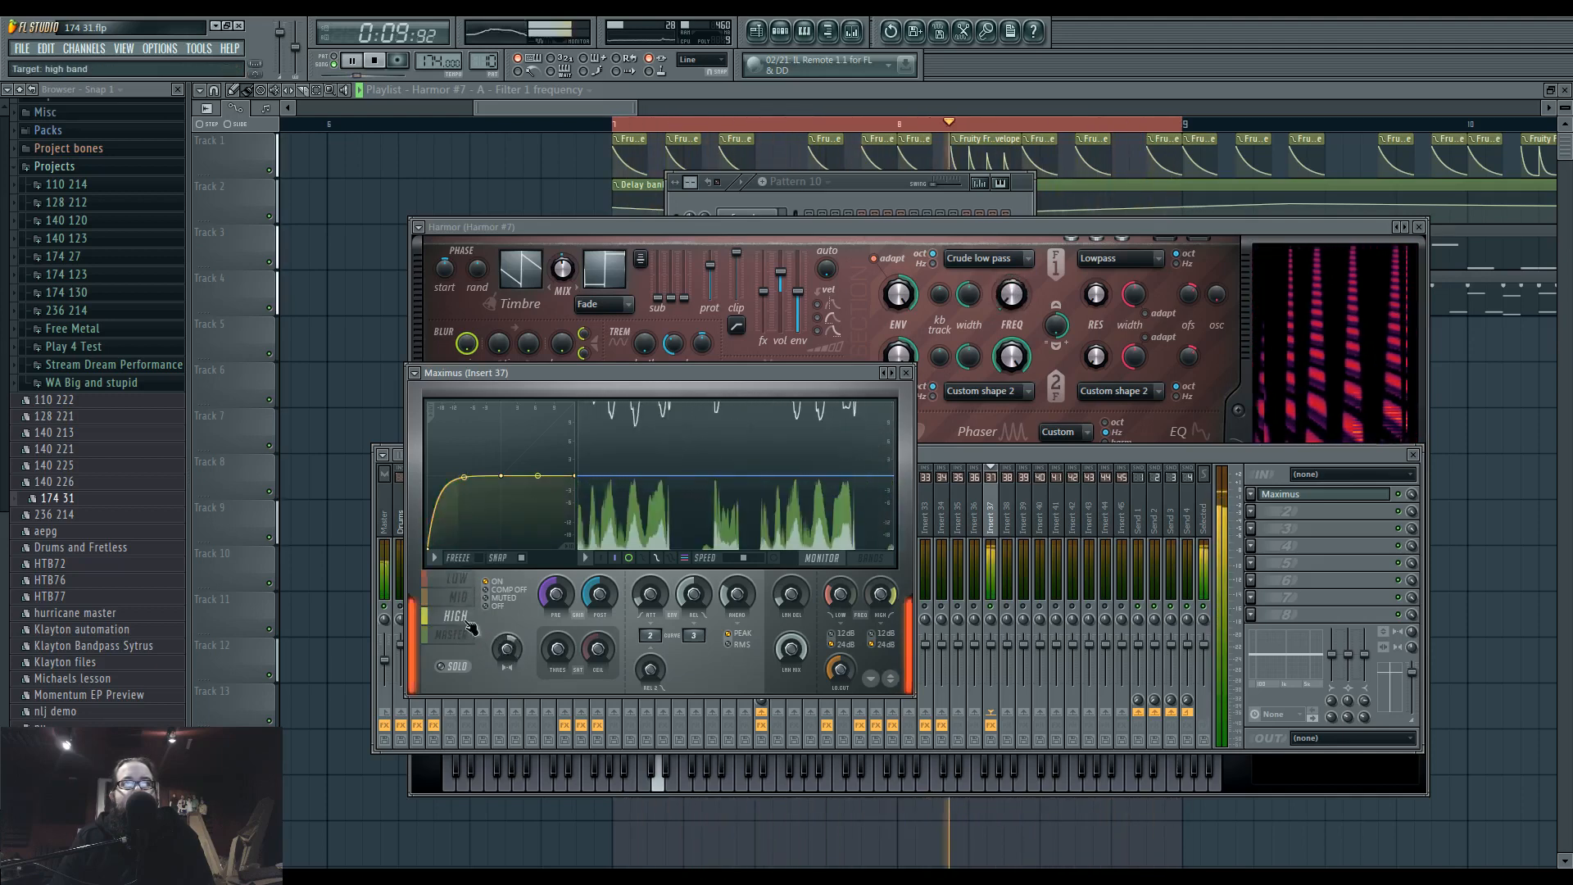
Turn compression off for the Maximus master band.
left_click(469, 635)
left_click(548, 652)
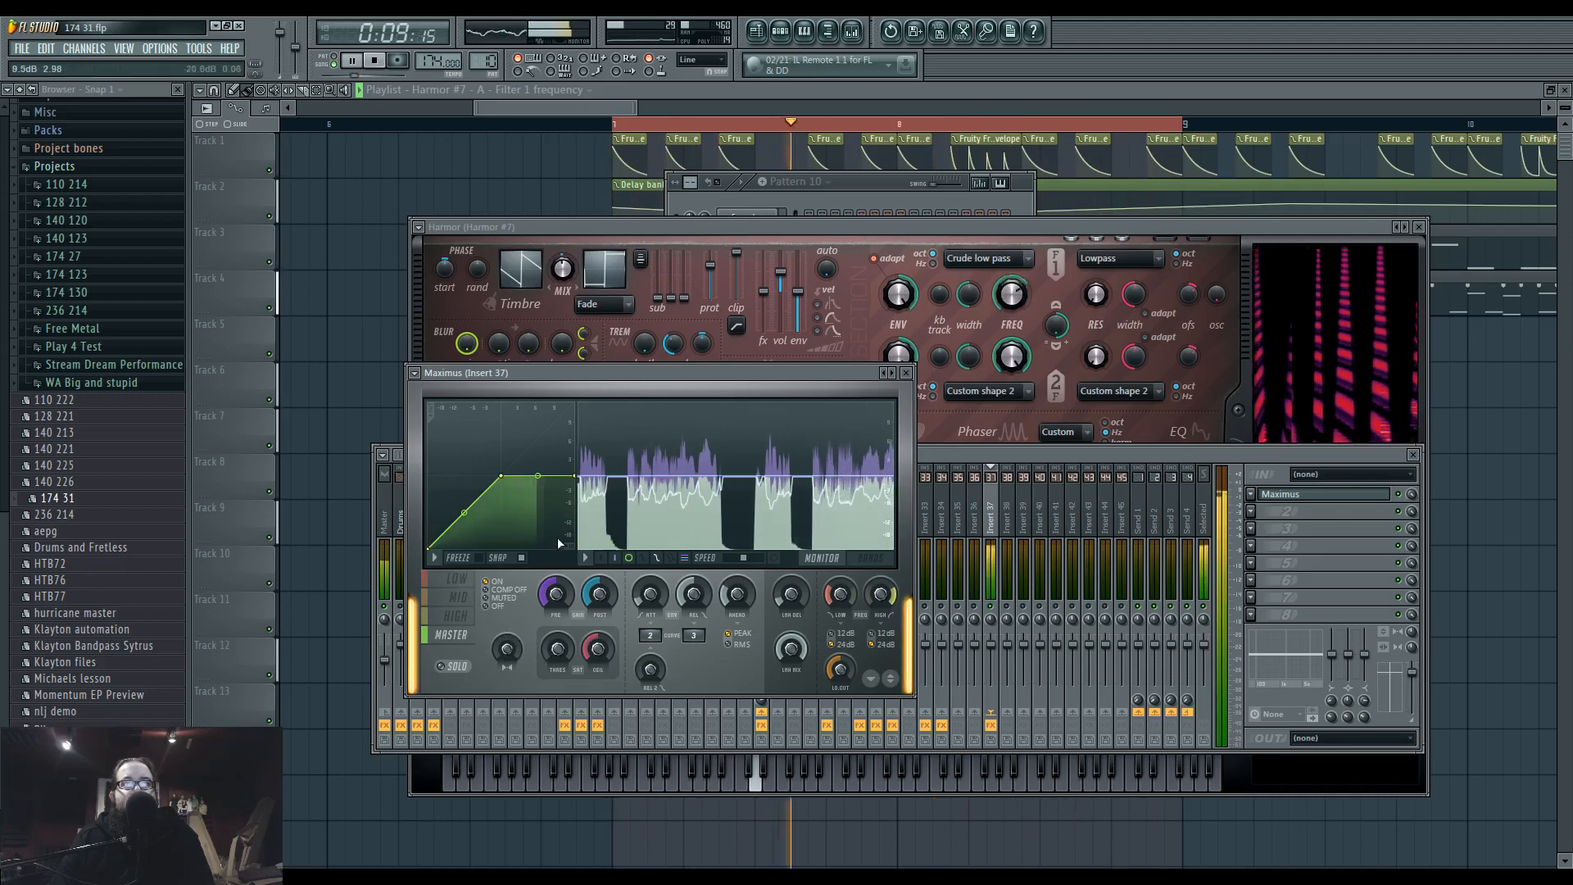
left_click(510, 589)
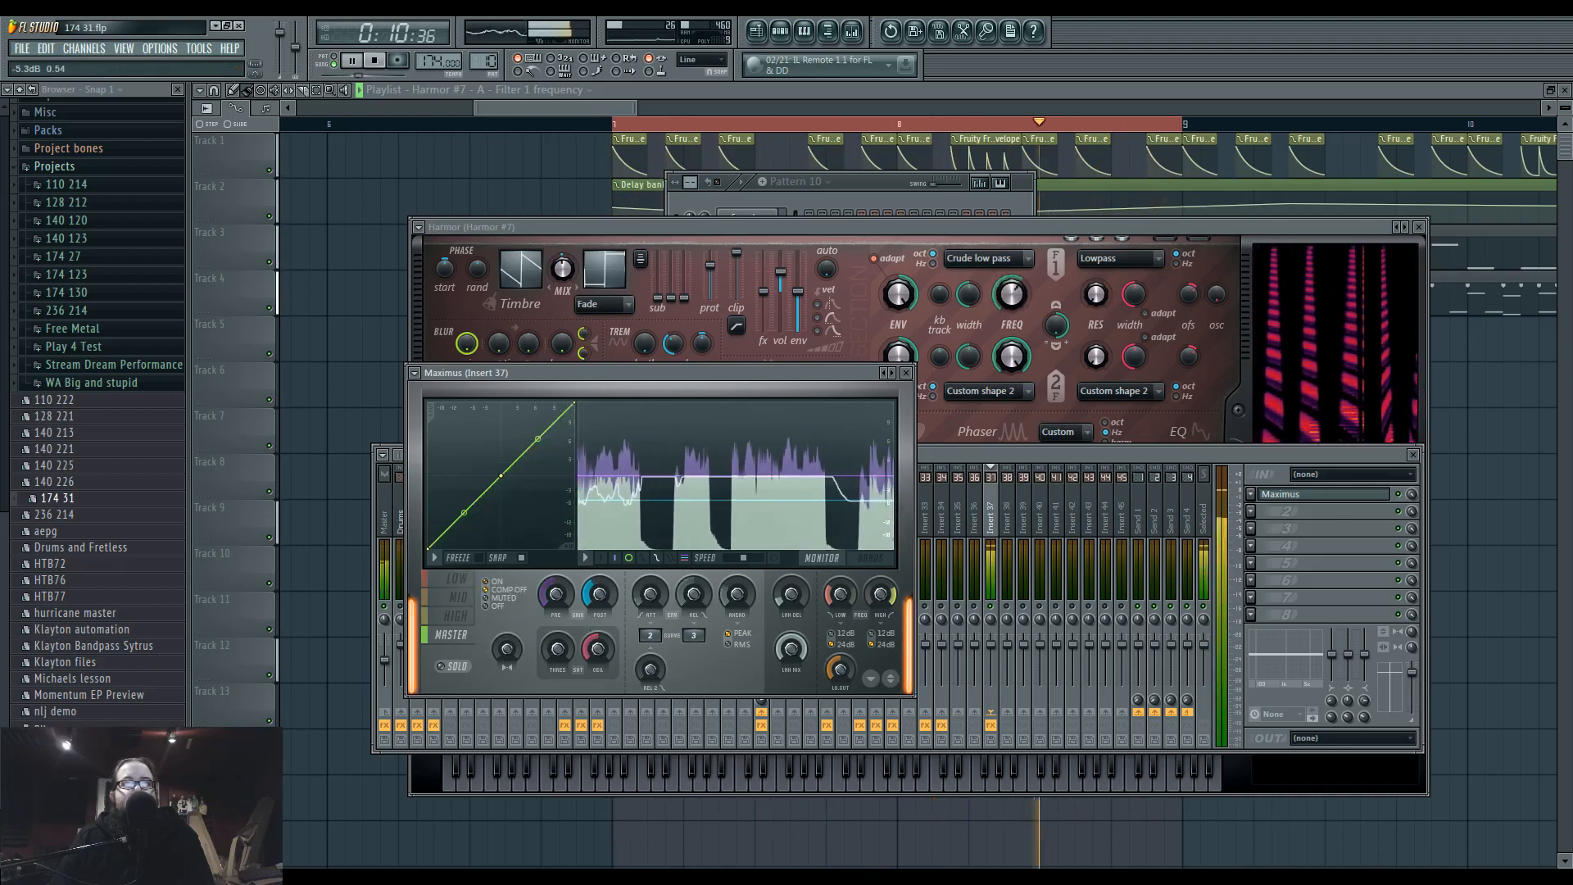
Move Maximus down to Insert 37's second effect slot and load Fruity Chorus in the first slot.
left_click(1295, 515)
scroll(1286, 495, "down", 1)
left_click(1289, 494)
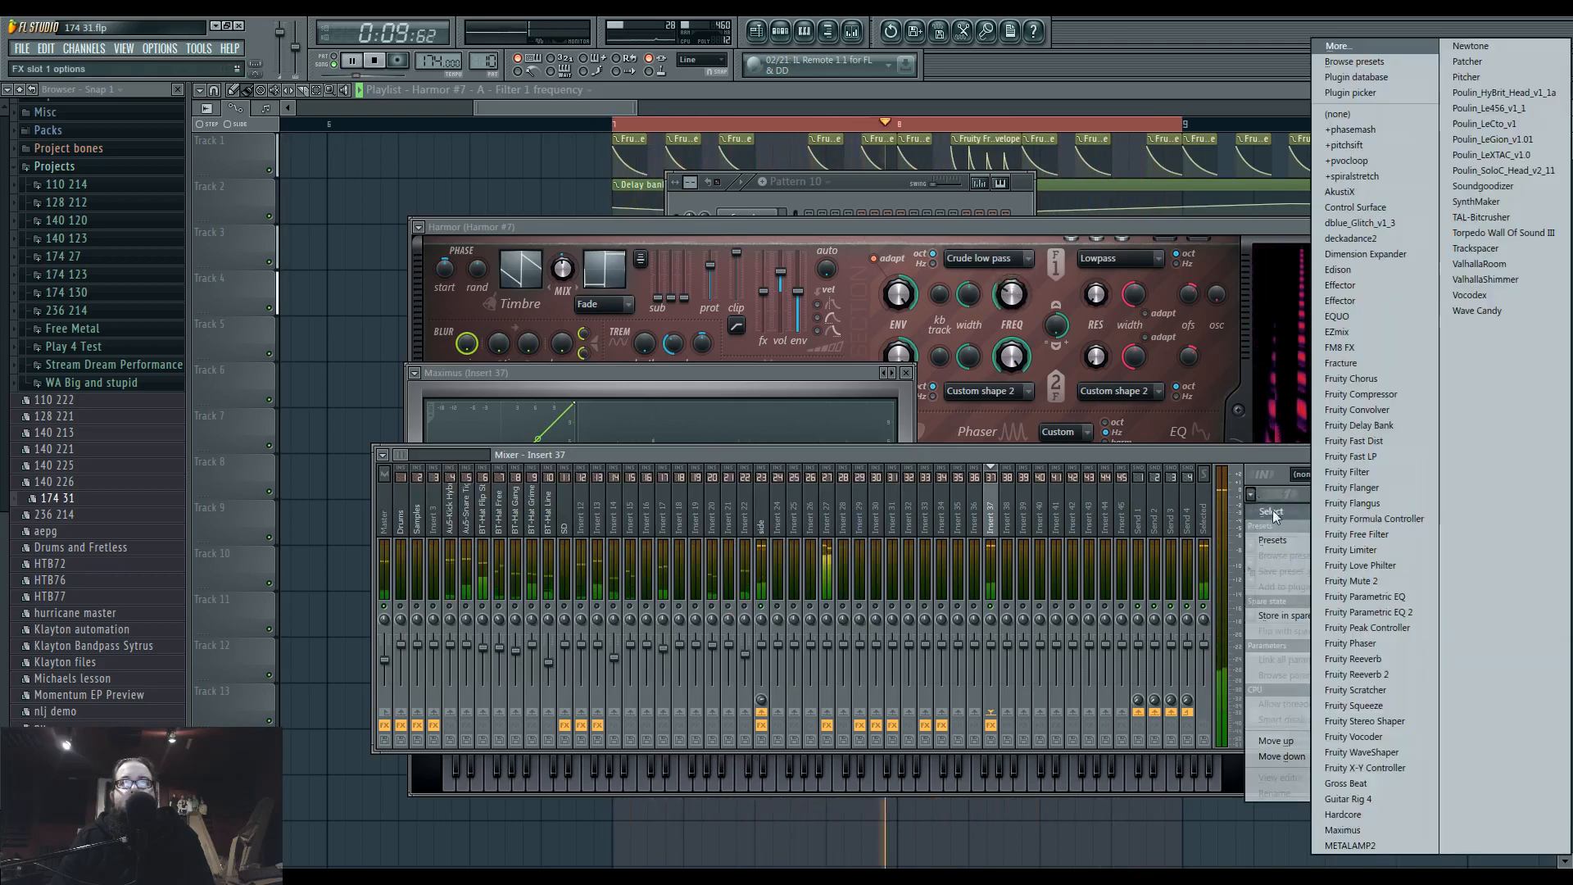
left_click(1383, 376)
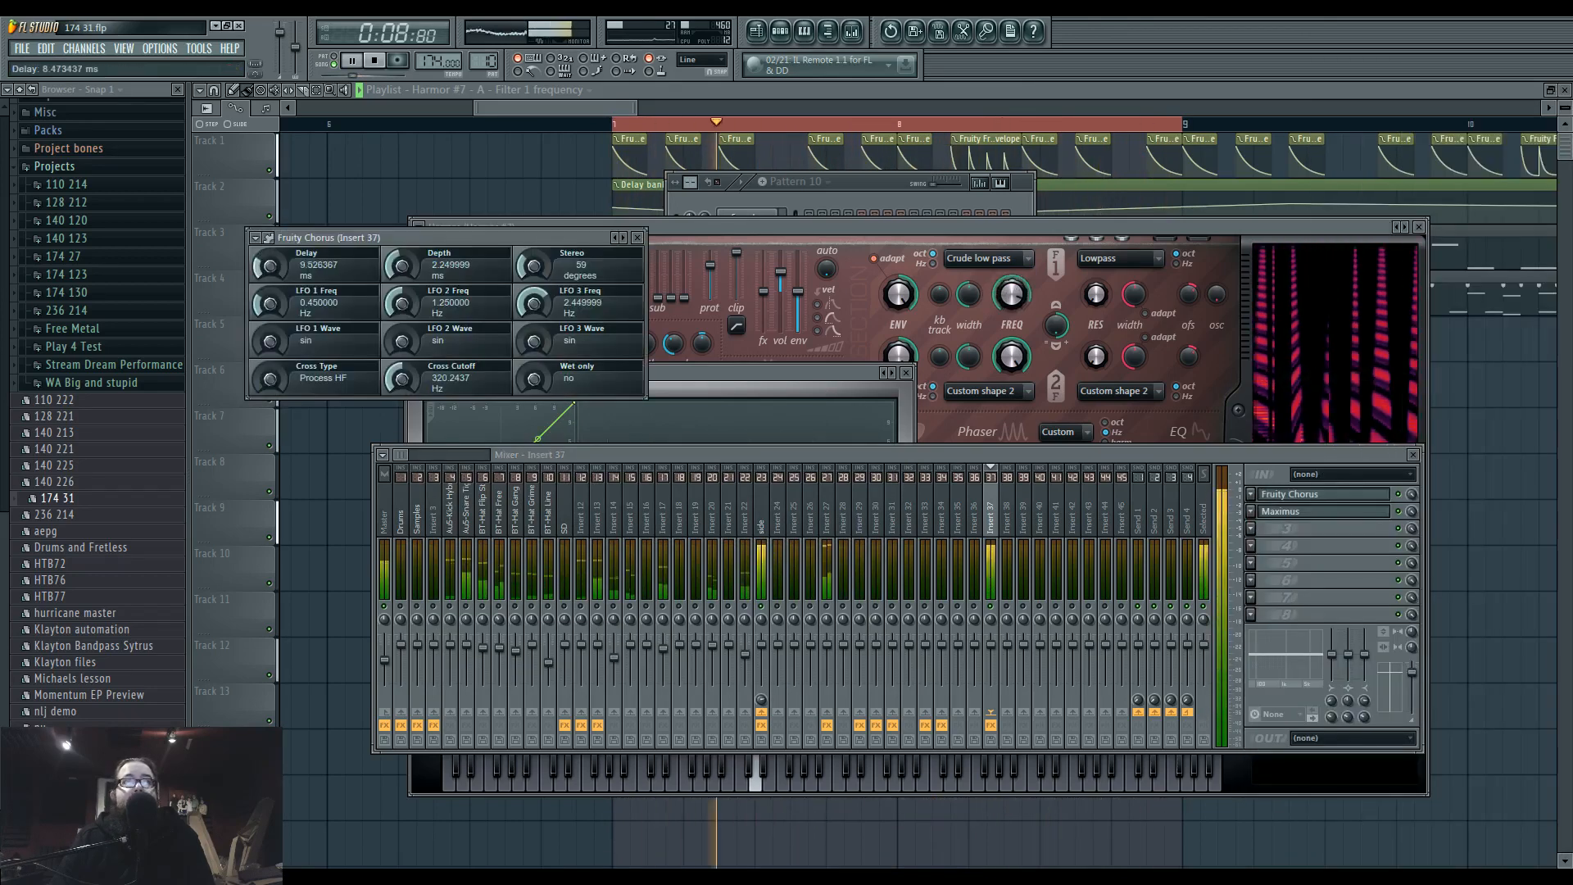
Lower the Fruity Chorus delay to about 1.8 ms and its depth to about 0.92 ms.
left_click_drag(271, 267, 270, 320)
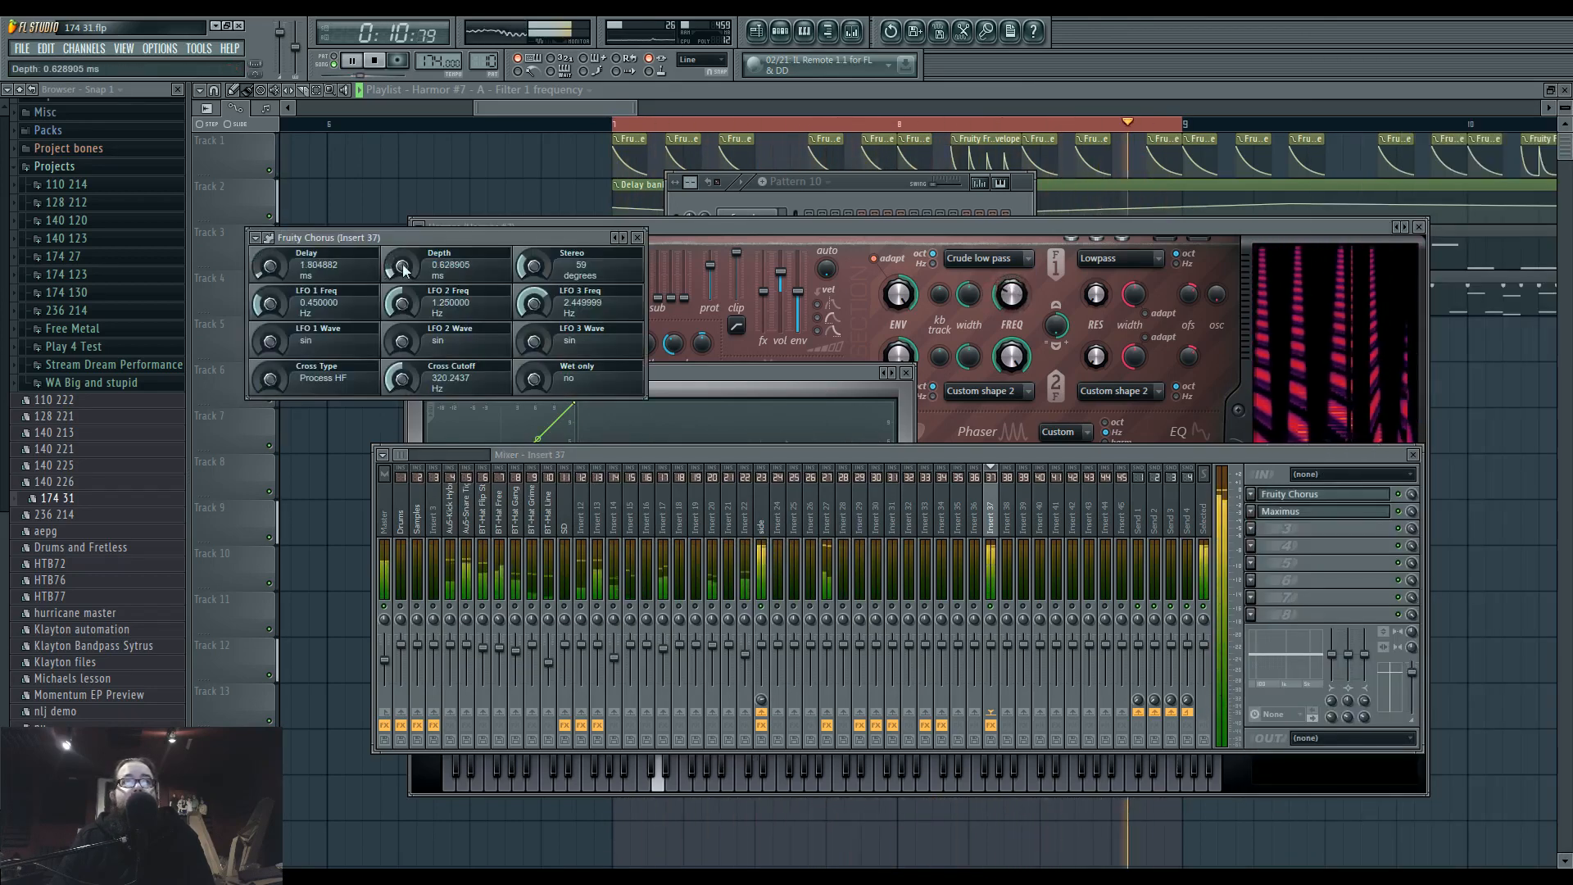
left_click_drag(402, 271, 420, 356)
left_click_drag(406, 262, 408, 398)
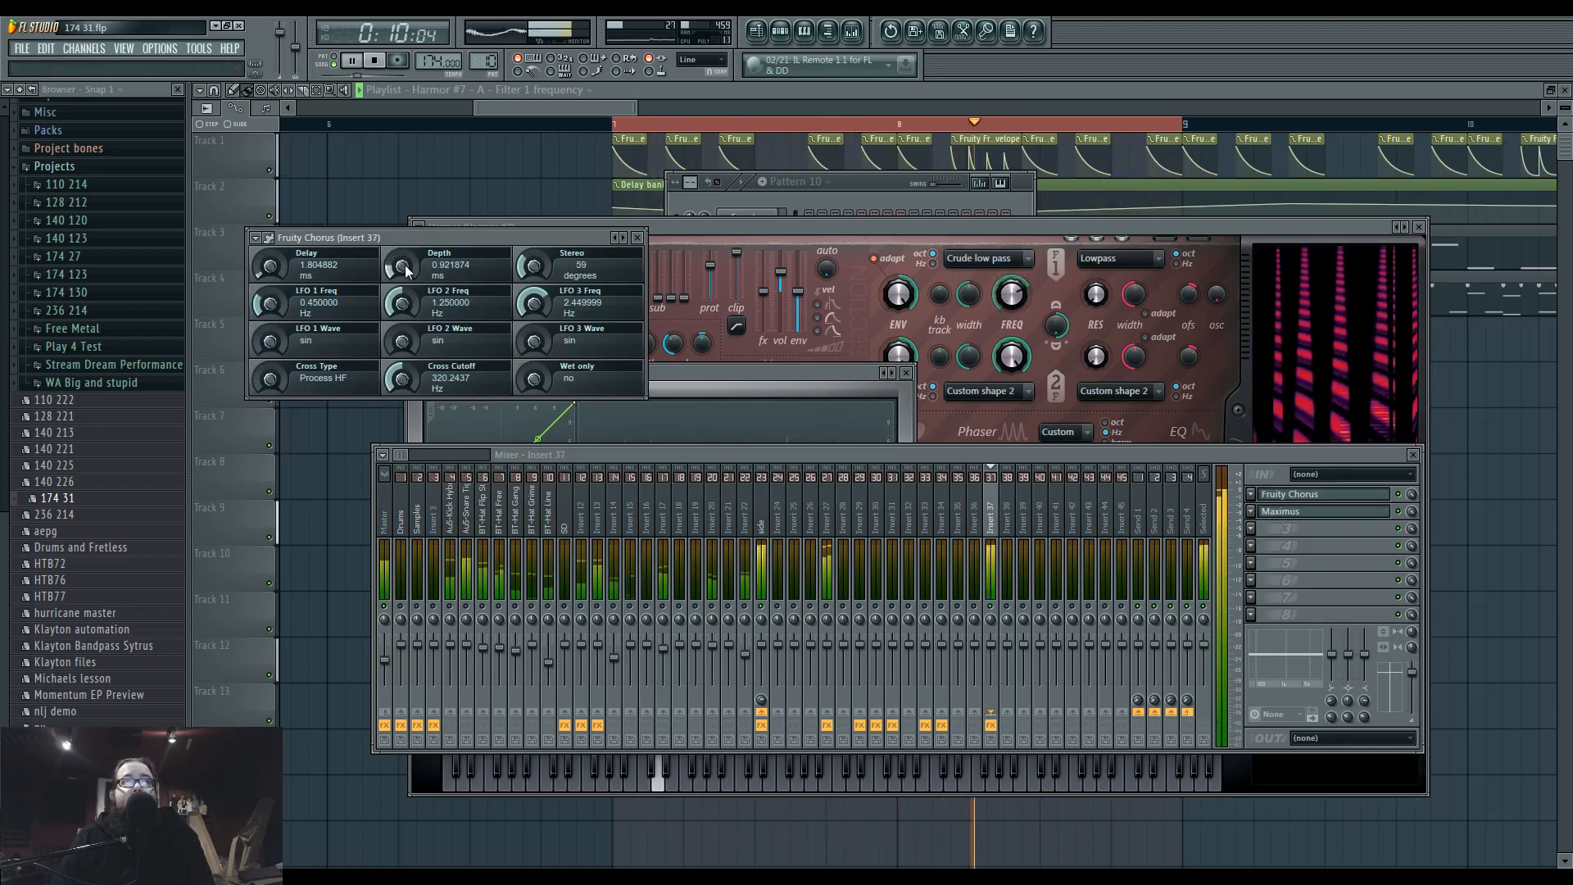
Set Fruity Chorus to about 0.49 ms depth, 0 degrees stereo, 0.09 Hz LFO 1, near-zero LFO 2 and about 4103 Hz cross cutoff.
mouse_move(408, 378)
left_mouse_down()
mouse_move(408, 315)
mouse_move(404, 361)
left_mouse_up()
left_click_drag(279, 304, 279, 332)
left_click_drag(406, 304, 402, 379)
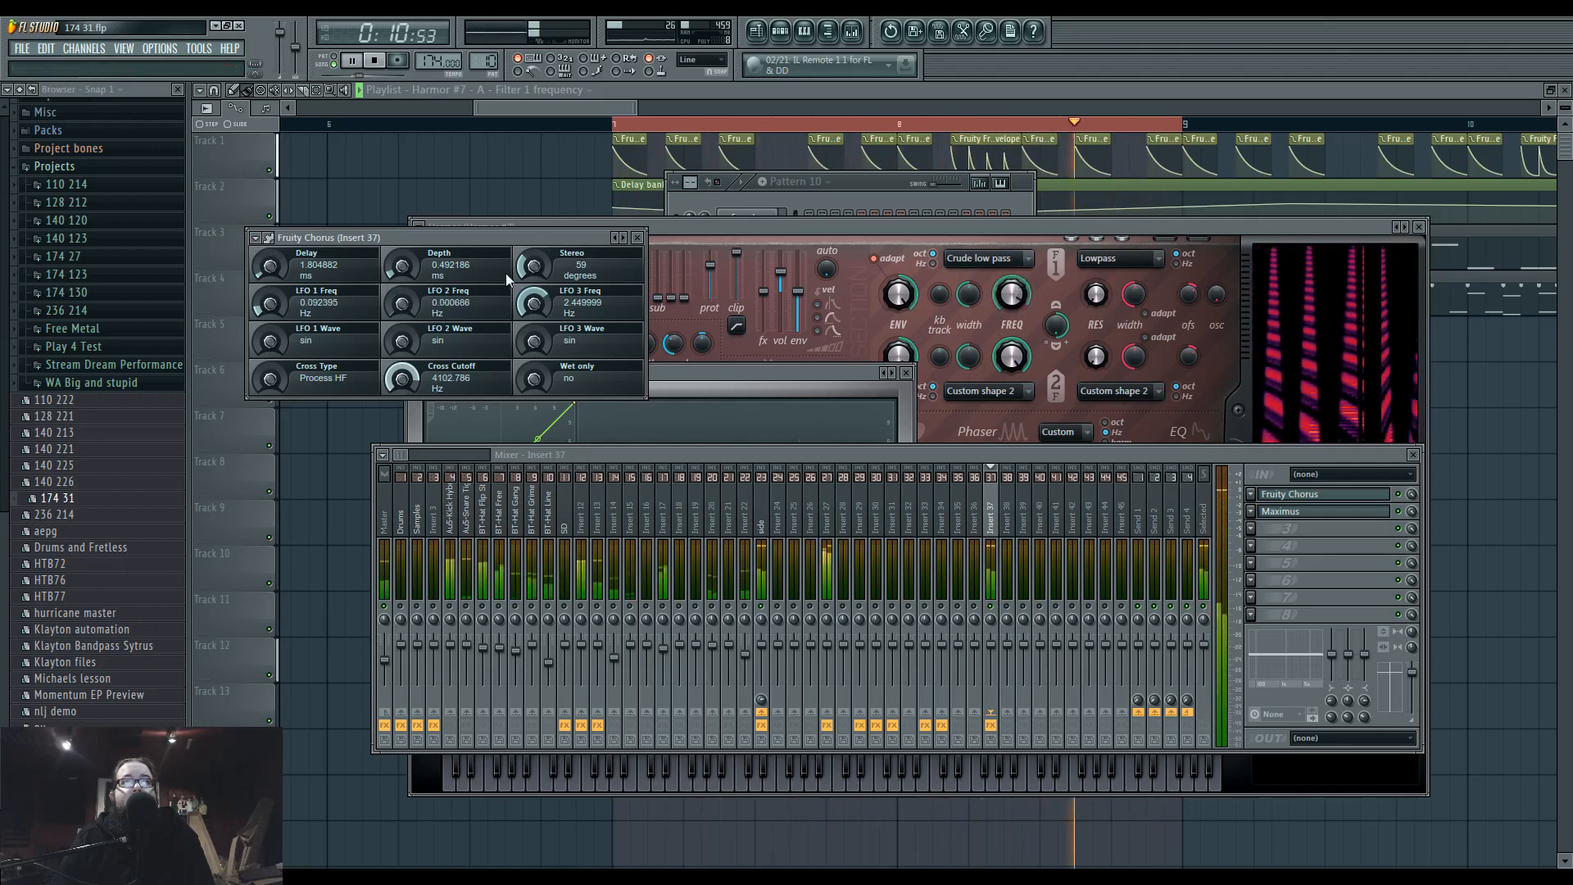
left_click_drag(537, 264, 539, 315)
left_click(1304, 575)
key("space")
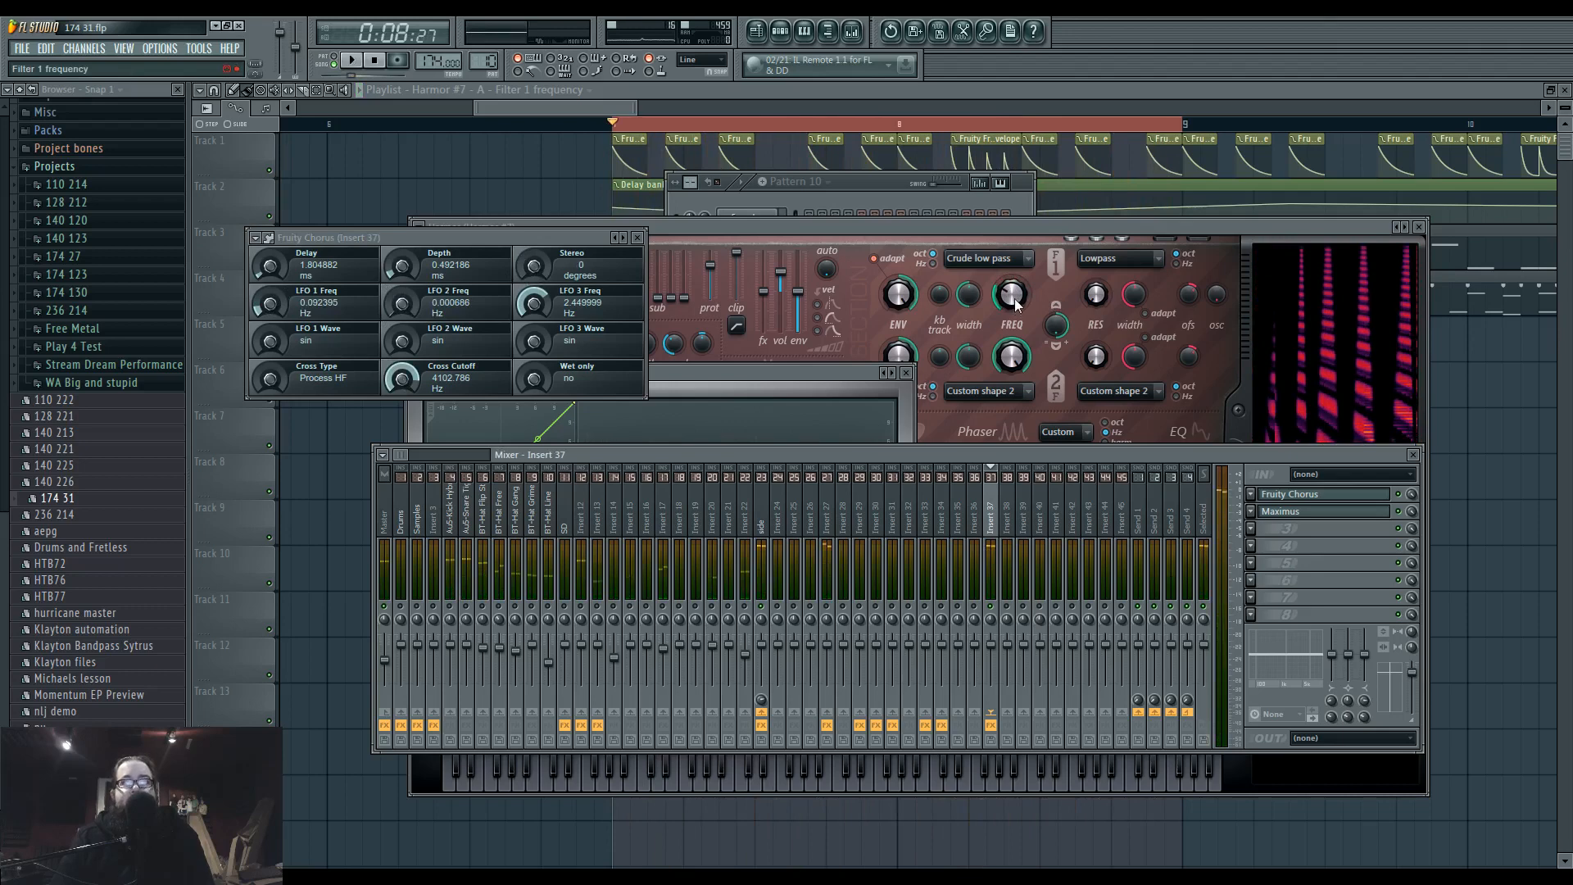
Audition the Classic band stop and Classic band pass shapes on Harmor's first filter.
left_click(1003, 261)
left_click(1016, 310)
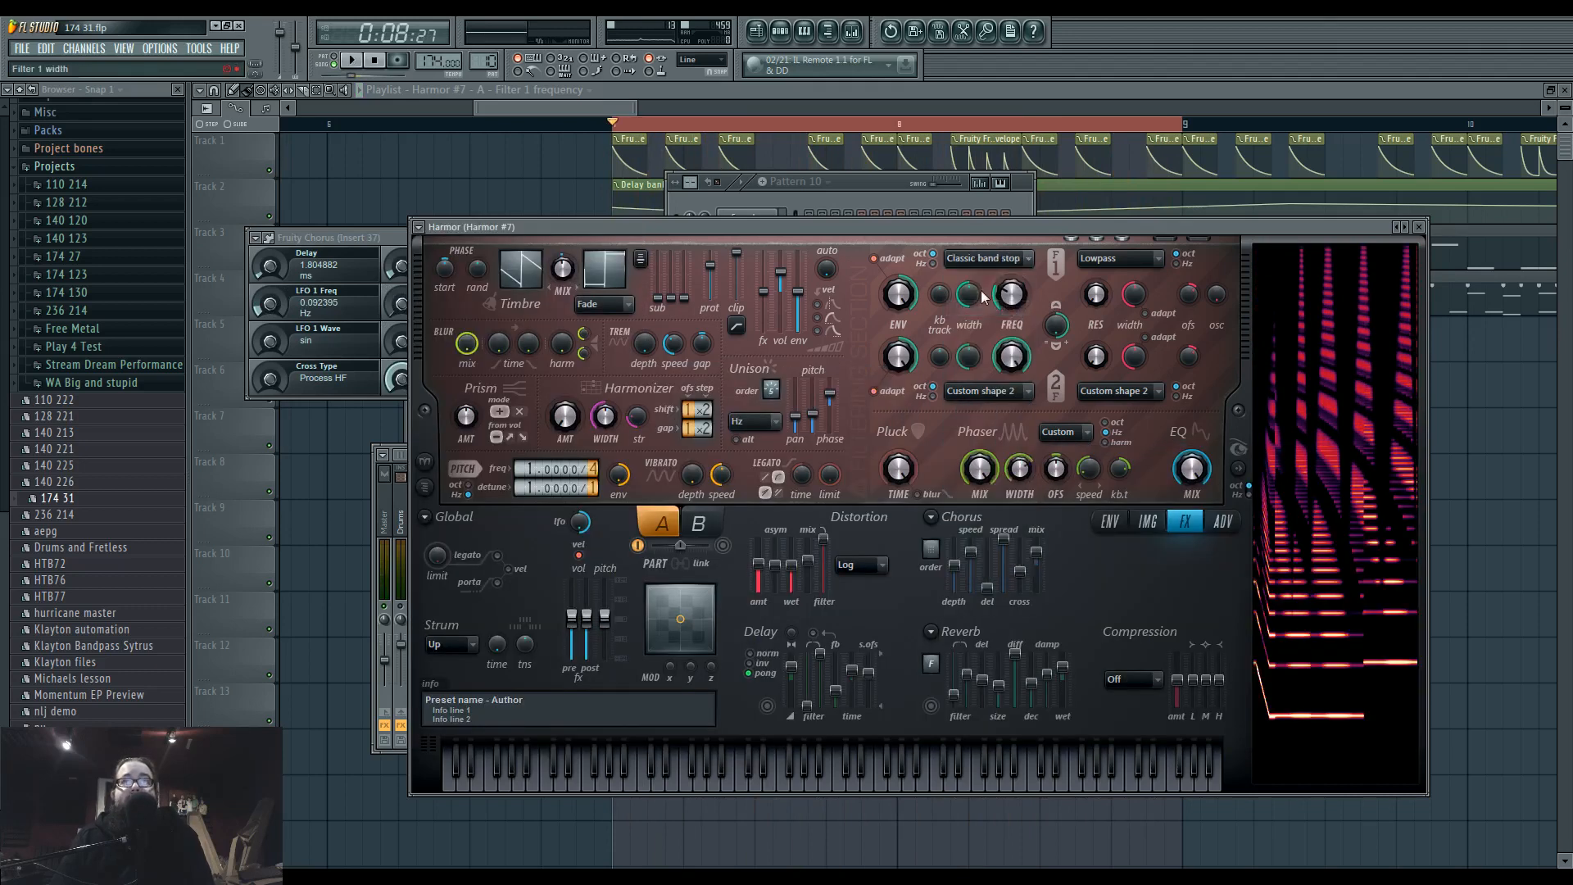
key("space")
key("space")
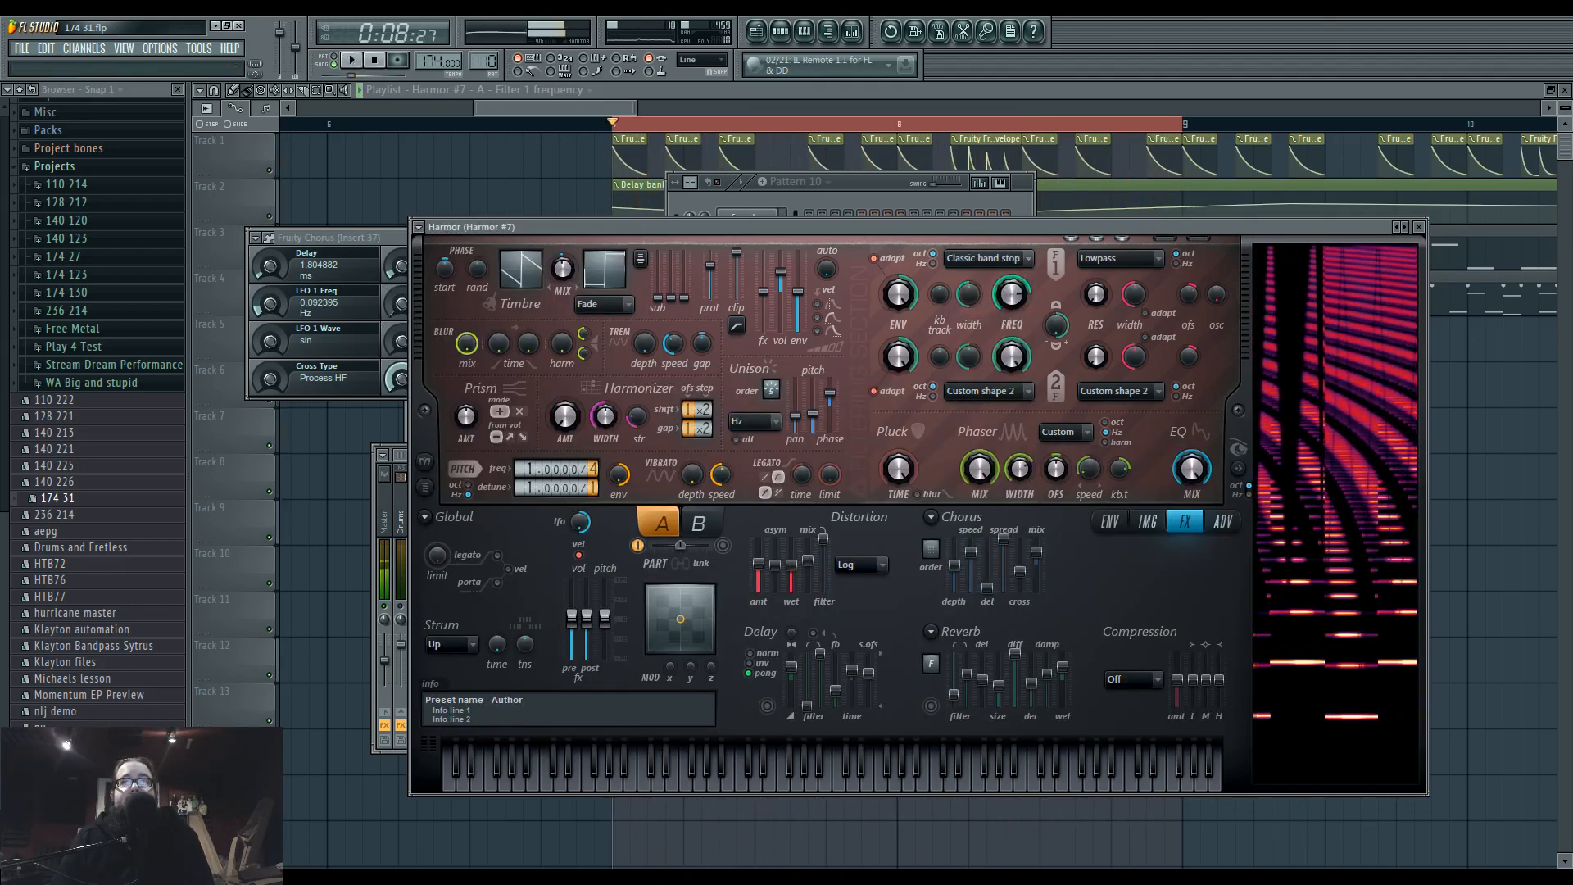
left_click(1006, 259)
left_click(1016, 295)
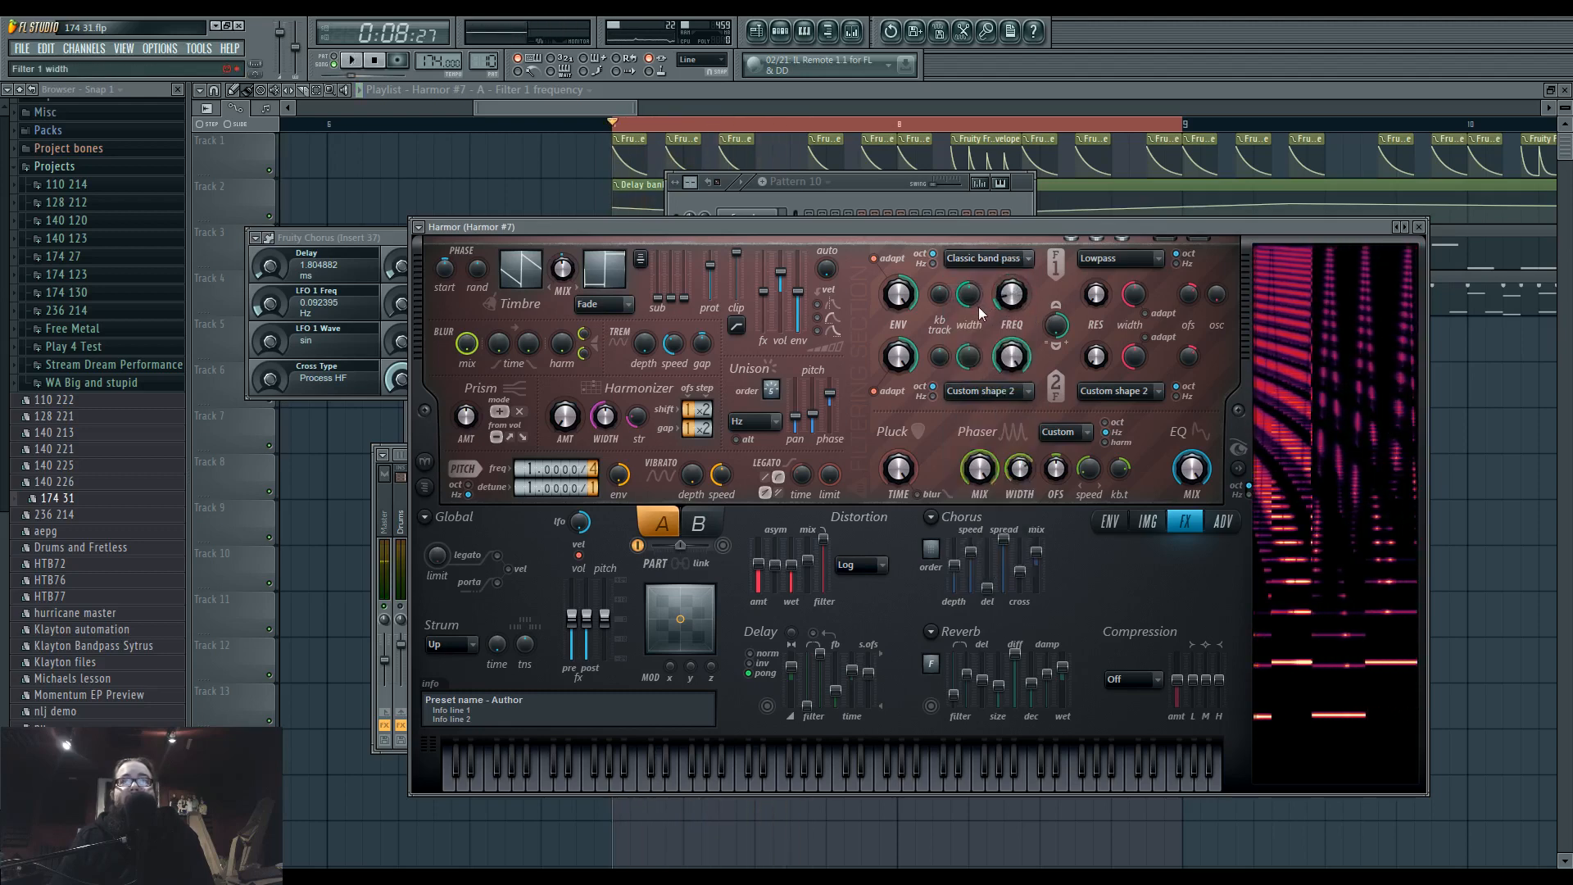
Switch Harmor's first filter to Custom shape 1 and play the loop.
right_click(1014, 305)
left_click(1005, 297)
right_click(1012, 263)
key("space")
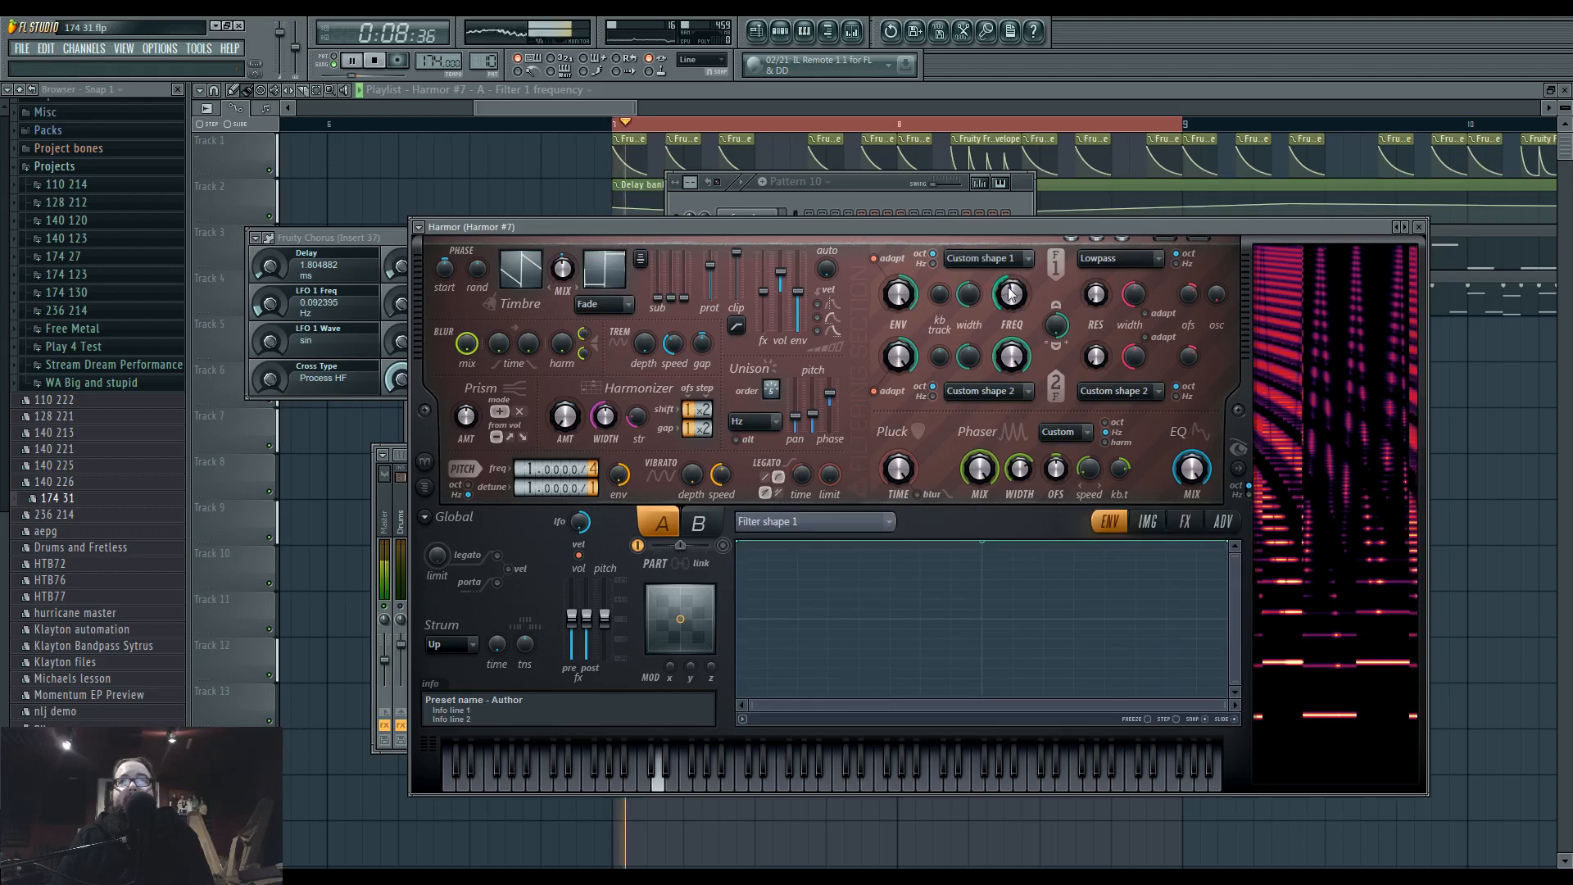
Move Maximus down to Insert 37's third effect slot and load Fruity Free Filter in the second slot.
left_click(852, 33)
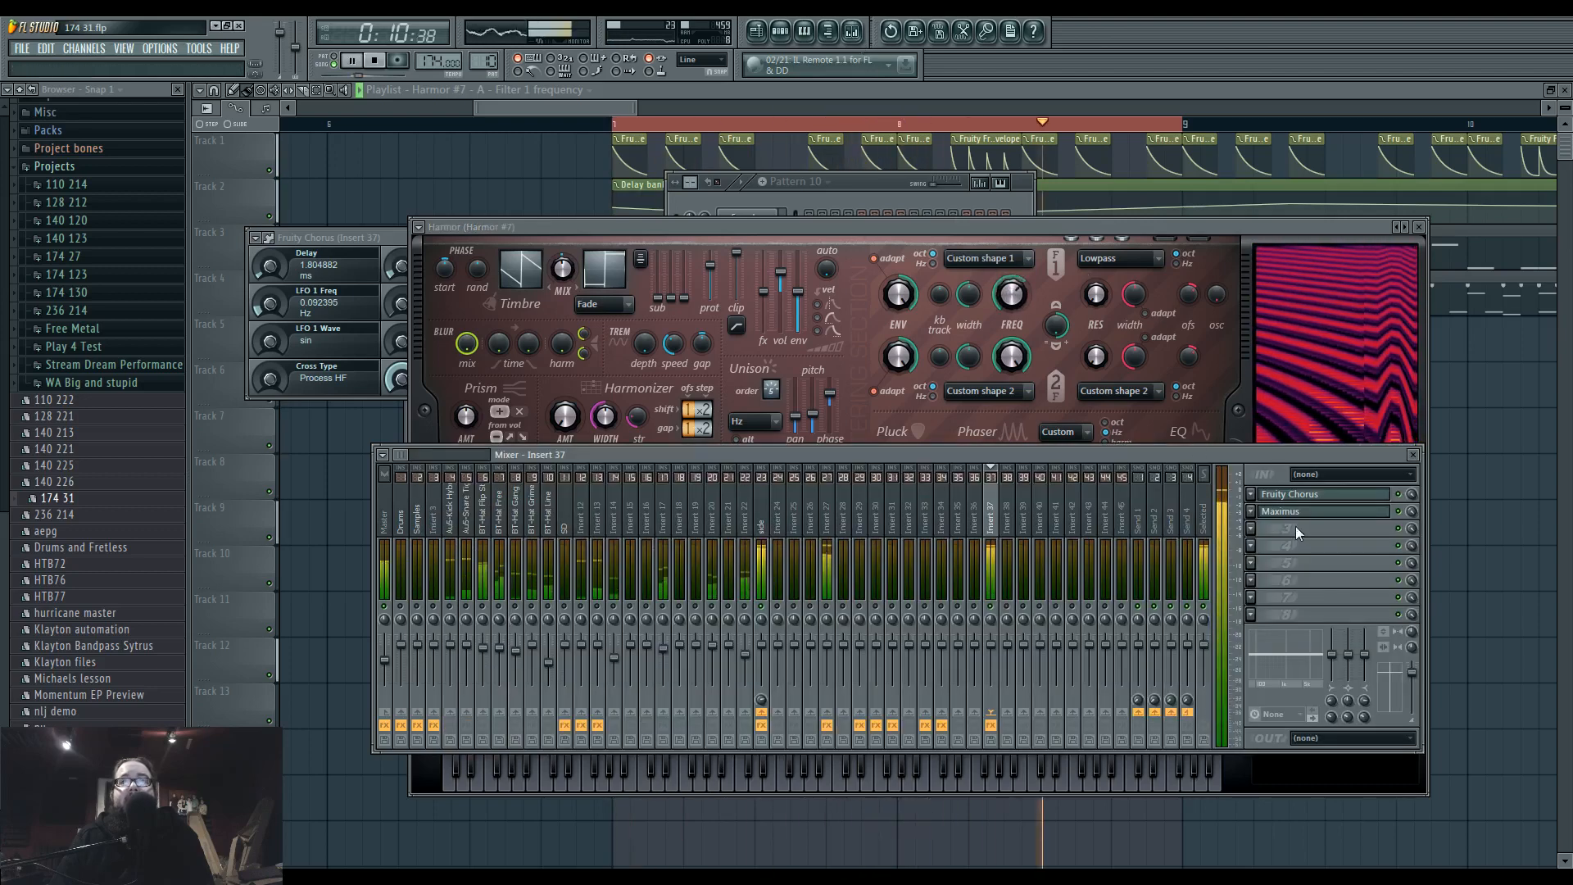
left_click(1286, 511)
left_click(1385, 534)
Link the Fruity Free Filter frequency to the Harmor #7 - A - Filter 1 frequency automation clip.
right_click(362, 223)
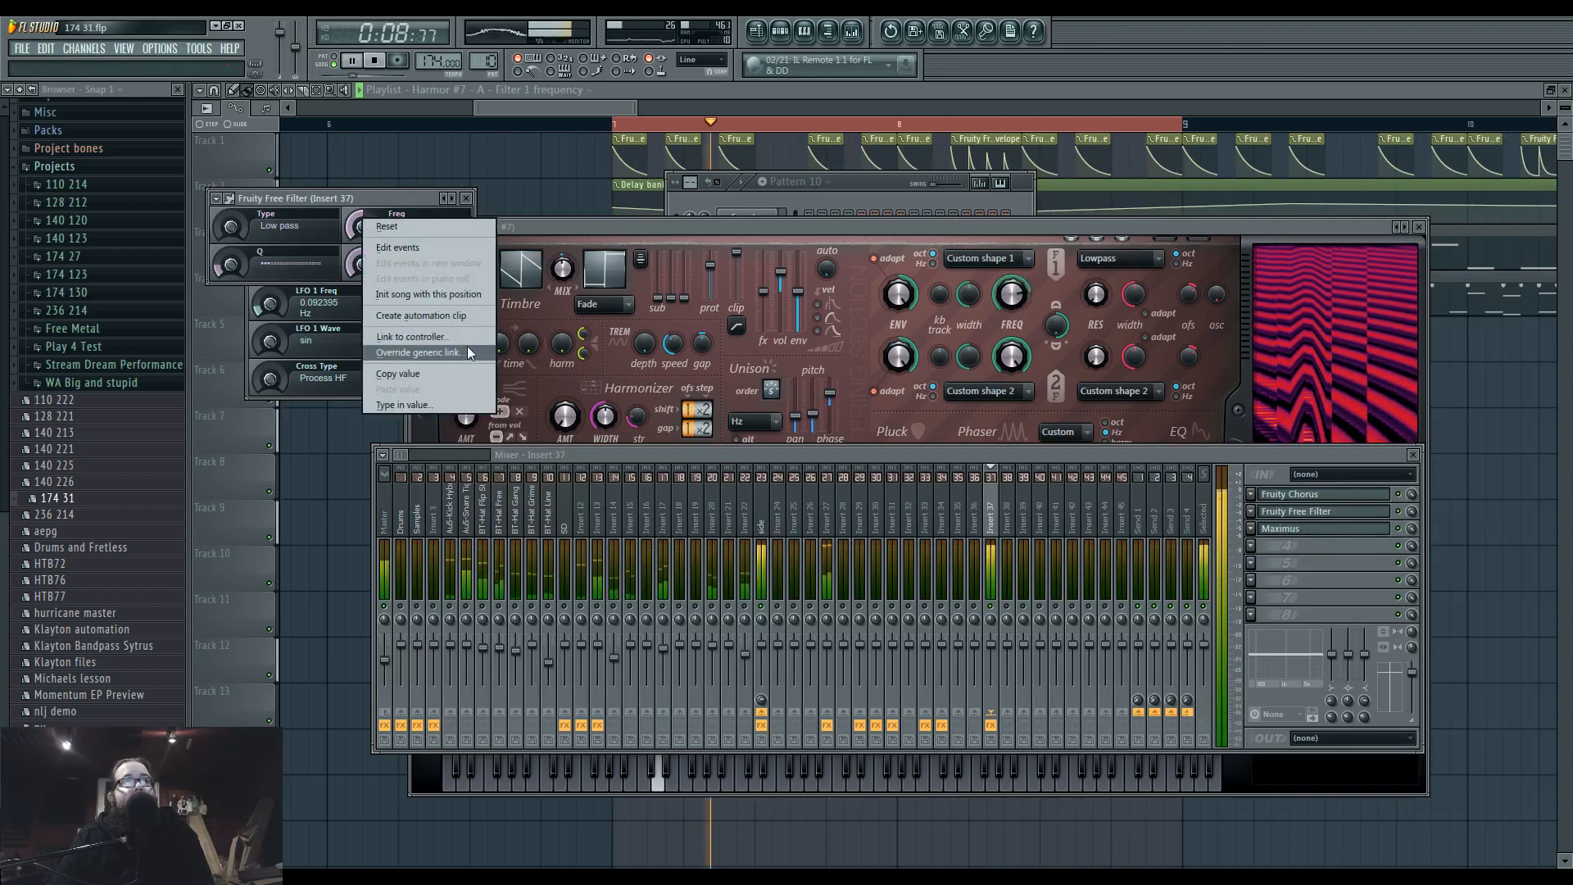
left_click(467, 346)
left_click(793, 443)
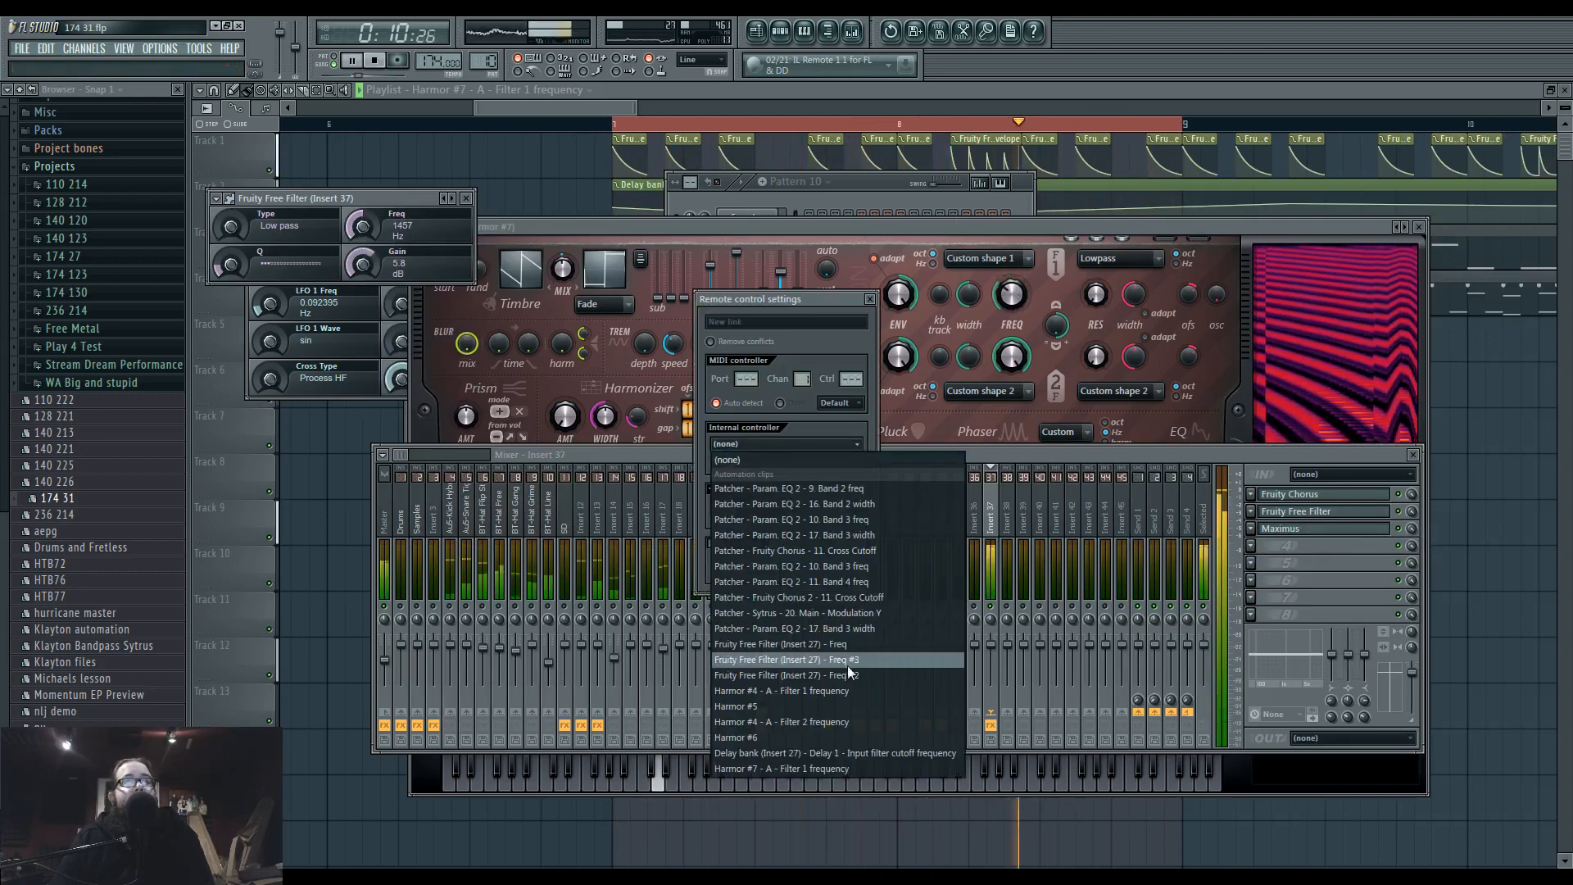
left_click(839, 762)
left_click(845, 571)
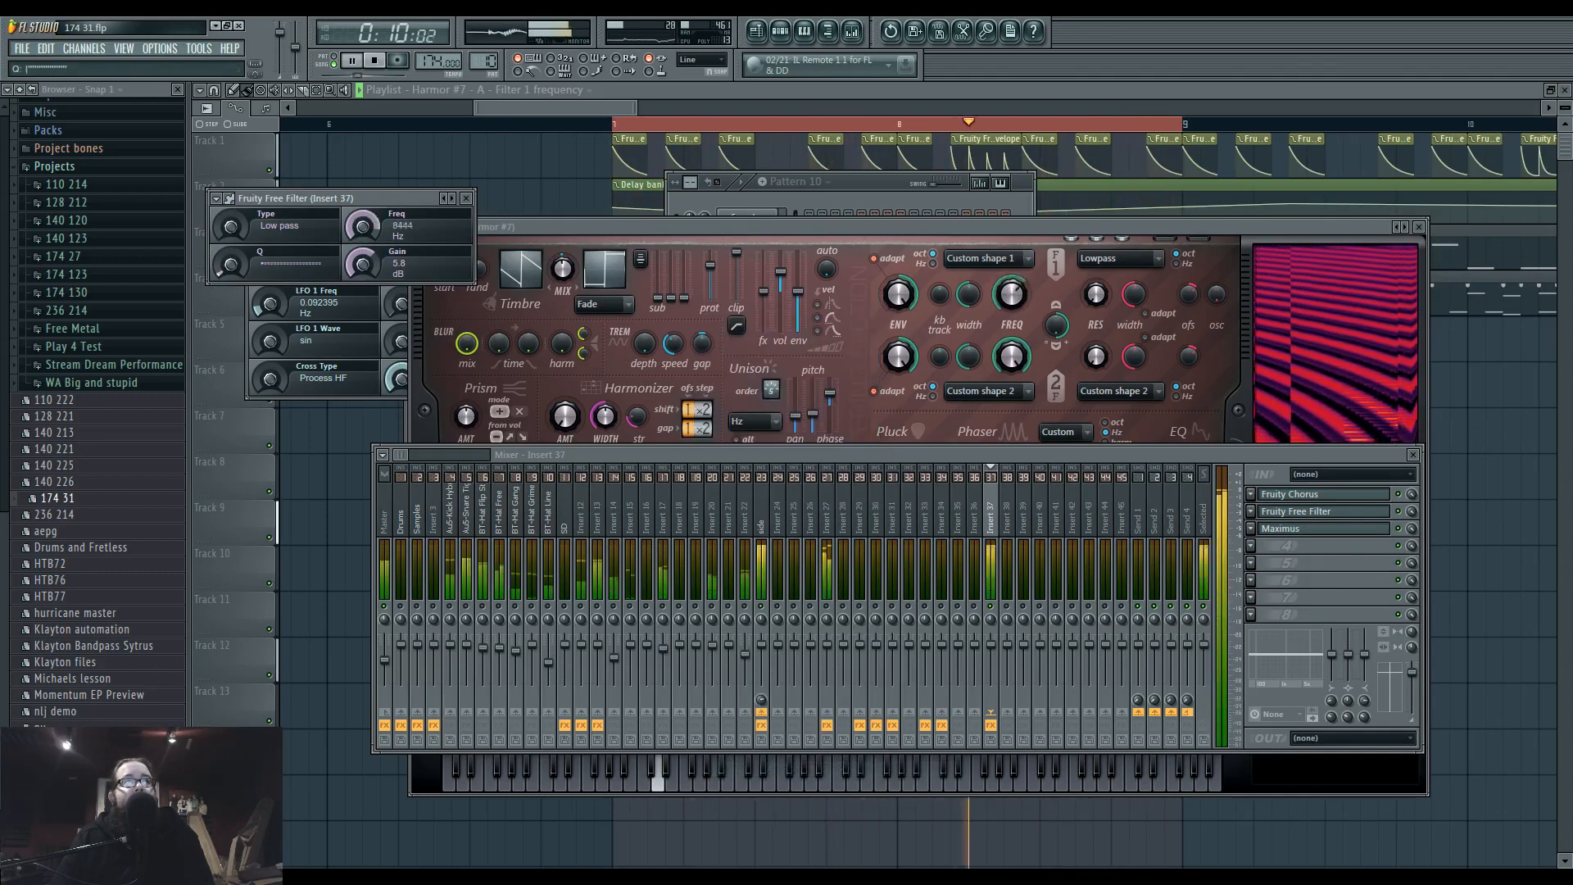
Reposition the Fruity Free Filter window and try the filter ahead of Fruity Chorus in Insert 37's effect chain.
left_click_drag(239, 262, 336, 384)
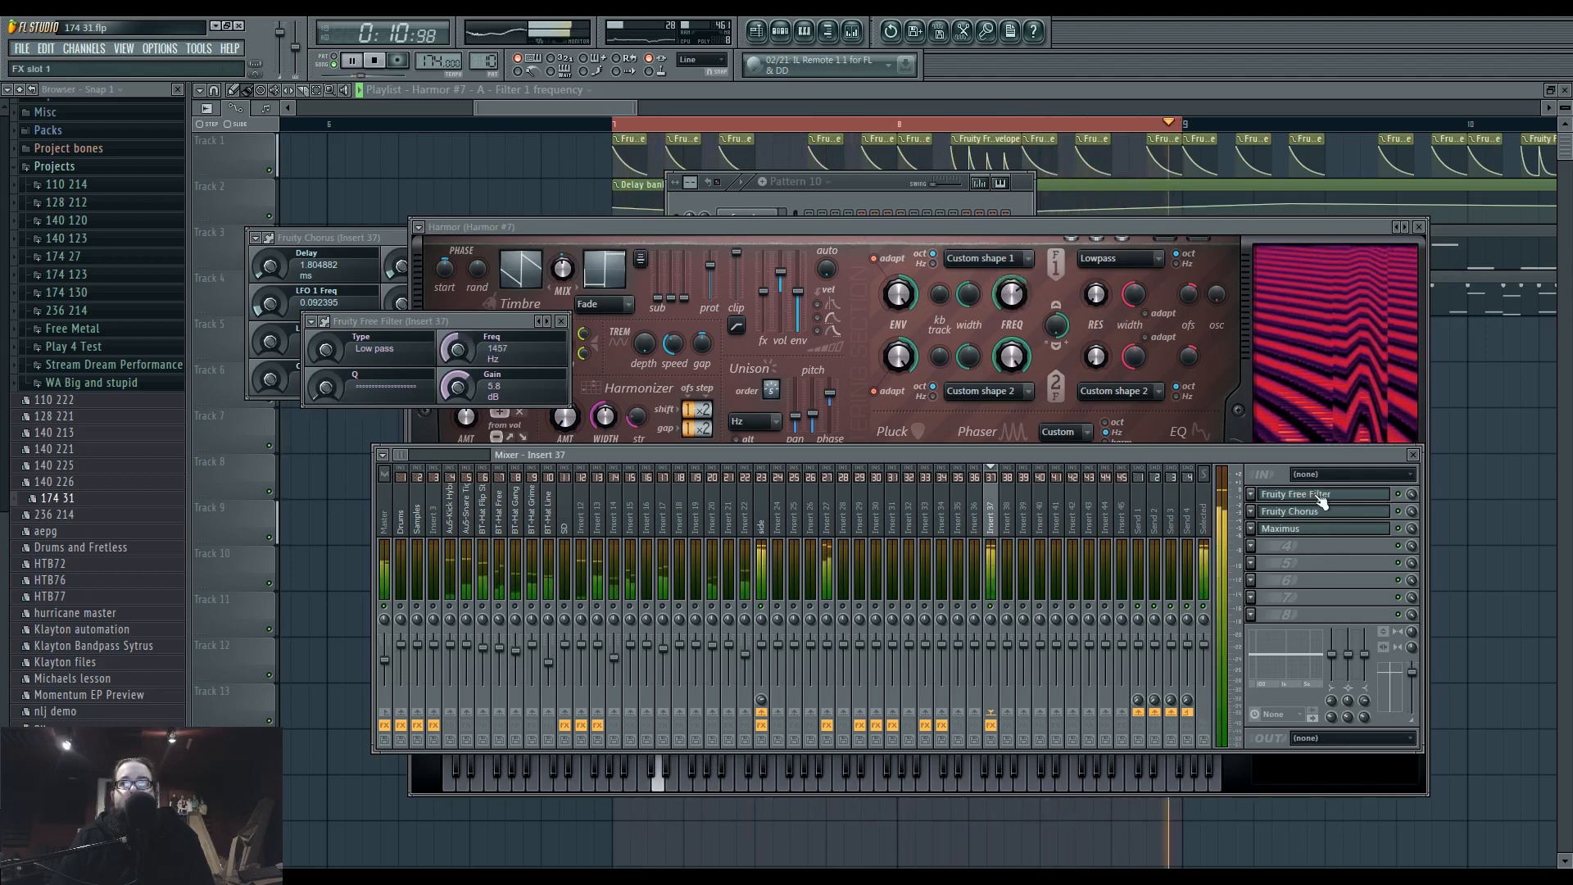
mouse_move(1320, 511)
left_mouse_down()
mouse_move(1322, 532)
mouse_move(1319, 511)
left_mouse_up()
left_click(1325, 498)
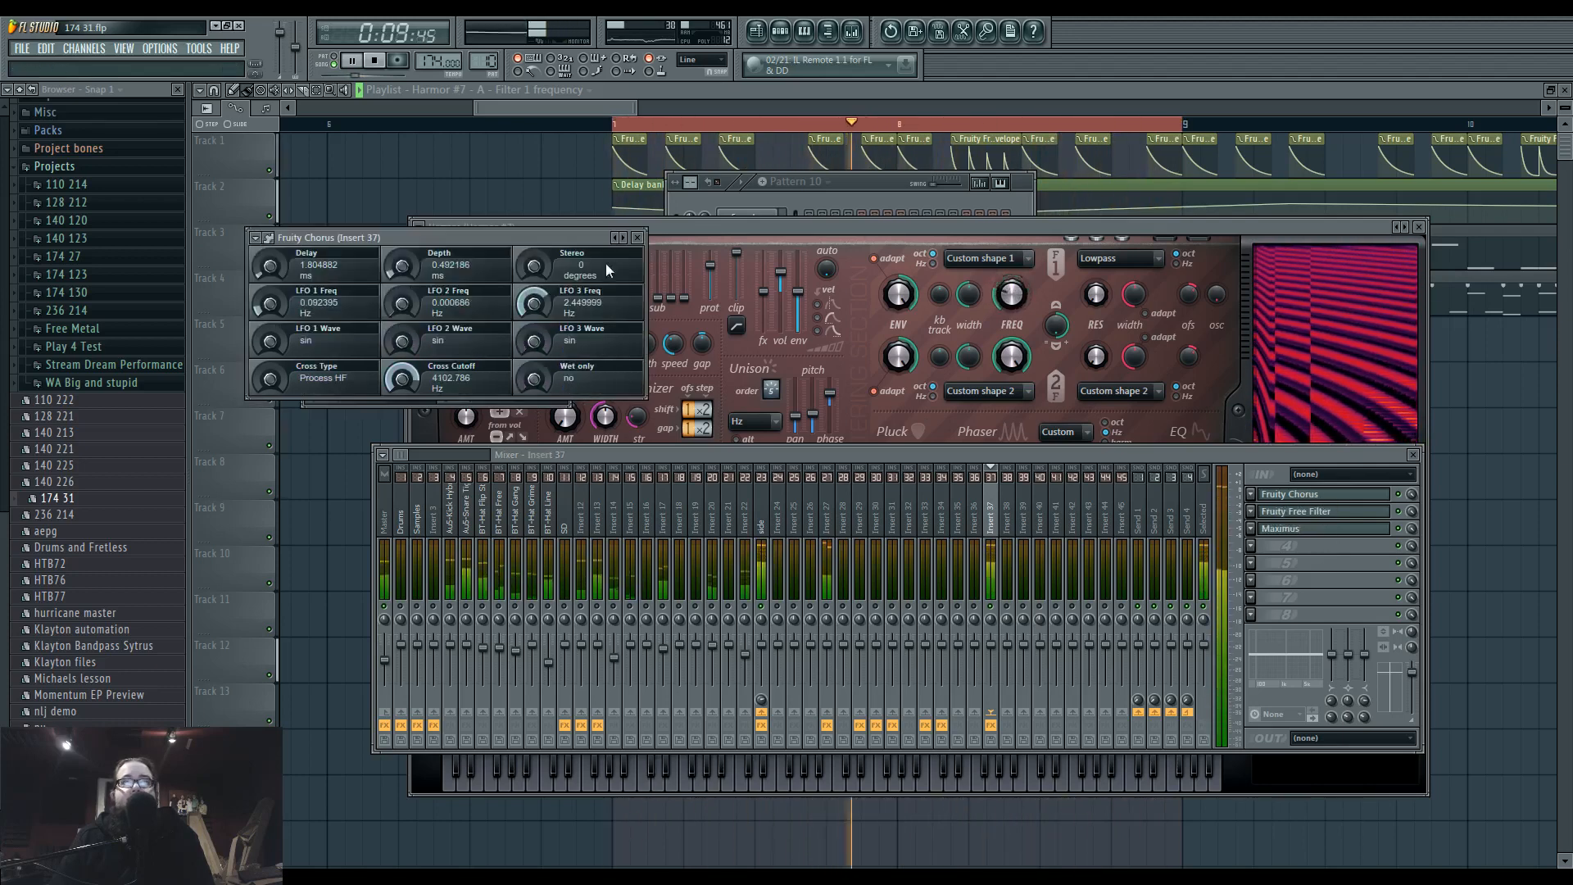
Shift Fruity Free Filter and Maximus down one slot and load Fruity Convolver in Insert 37's second slot.
left_click(1294, 496)
left_click(1294, 495)
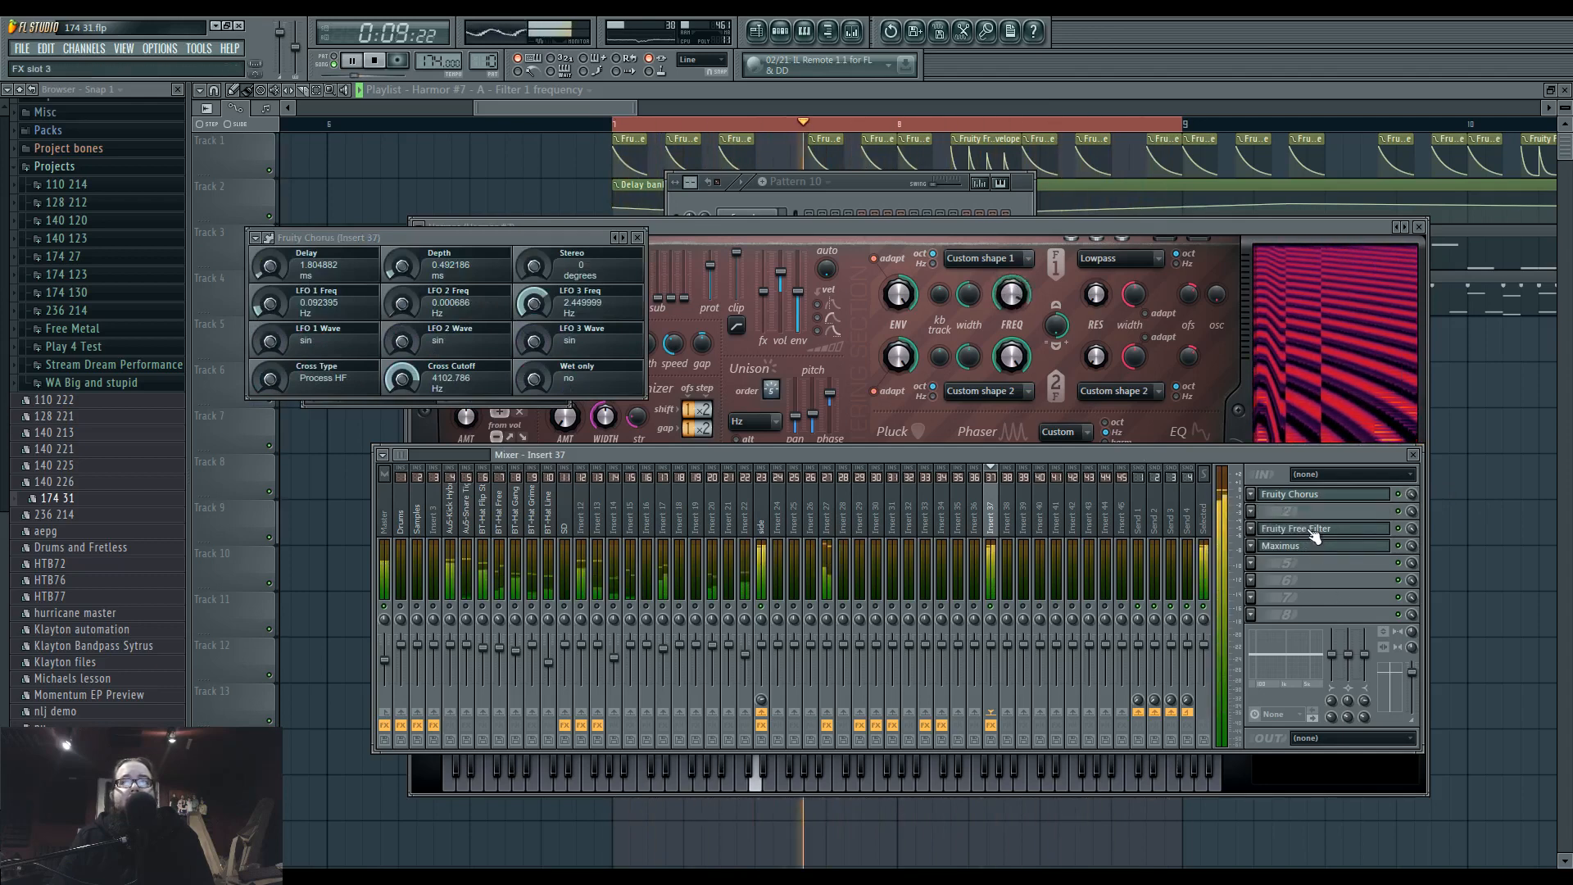
left_click(1251, 510)
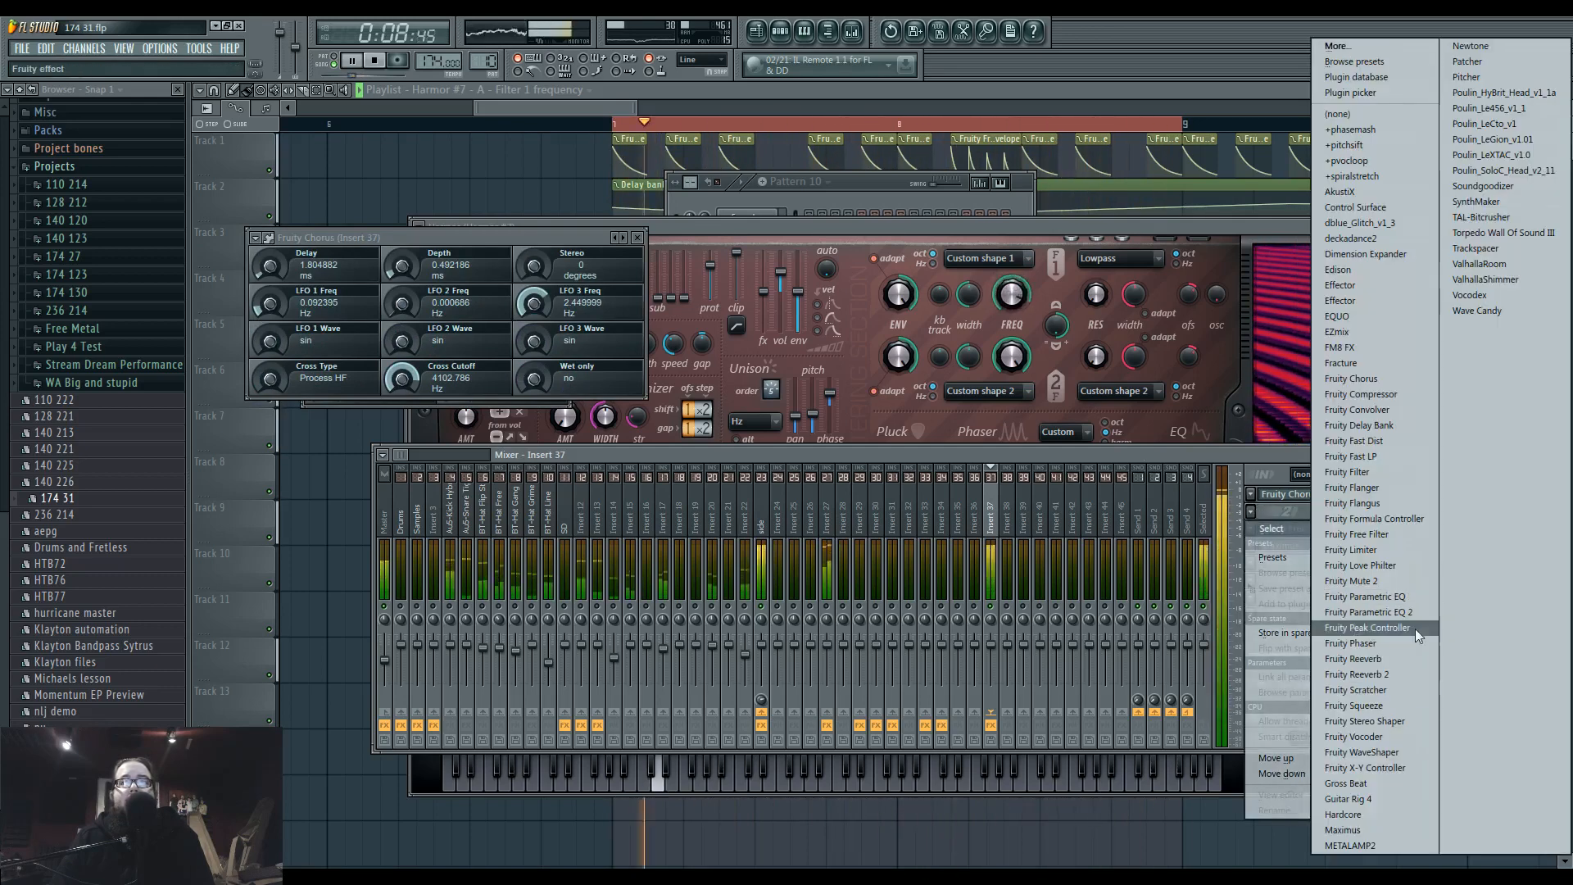
left_click(1396, 409)
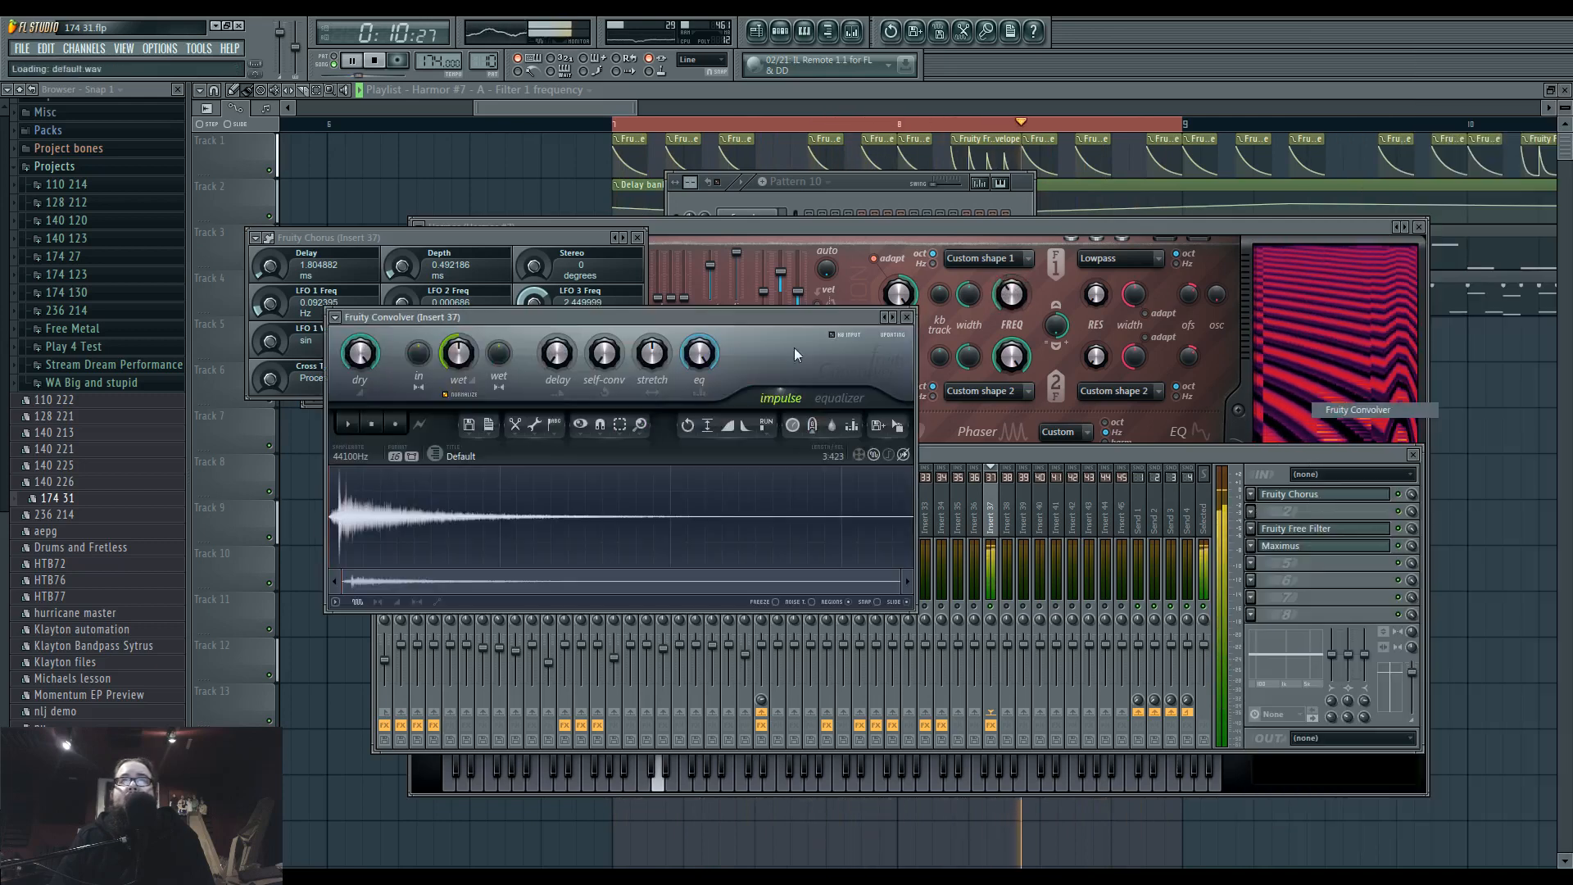
Browse to the Real Spaces impulses and load IMP 250 Seat Hall - Rear Stage into Fruity Convolver.
left_click(436, 455)
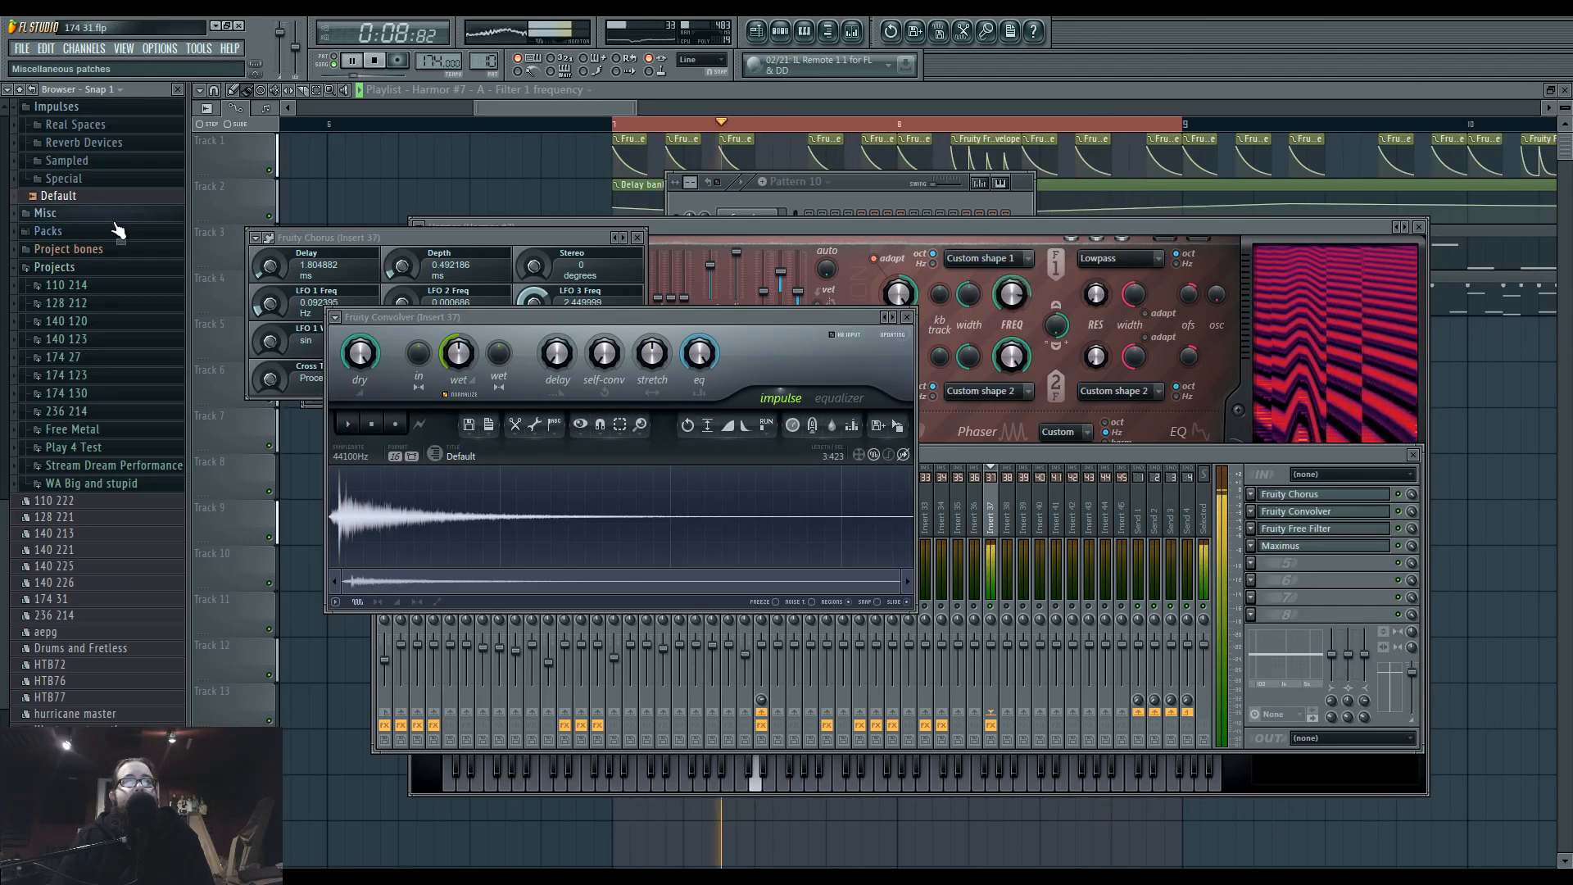
key("space")
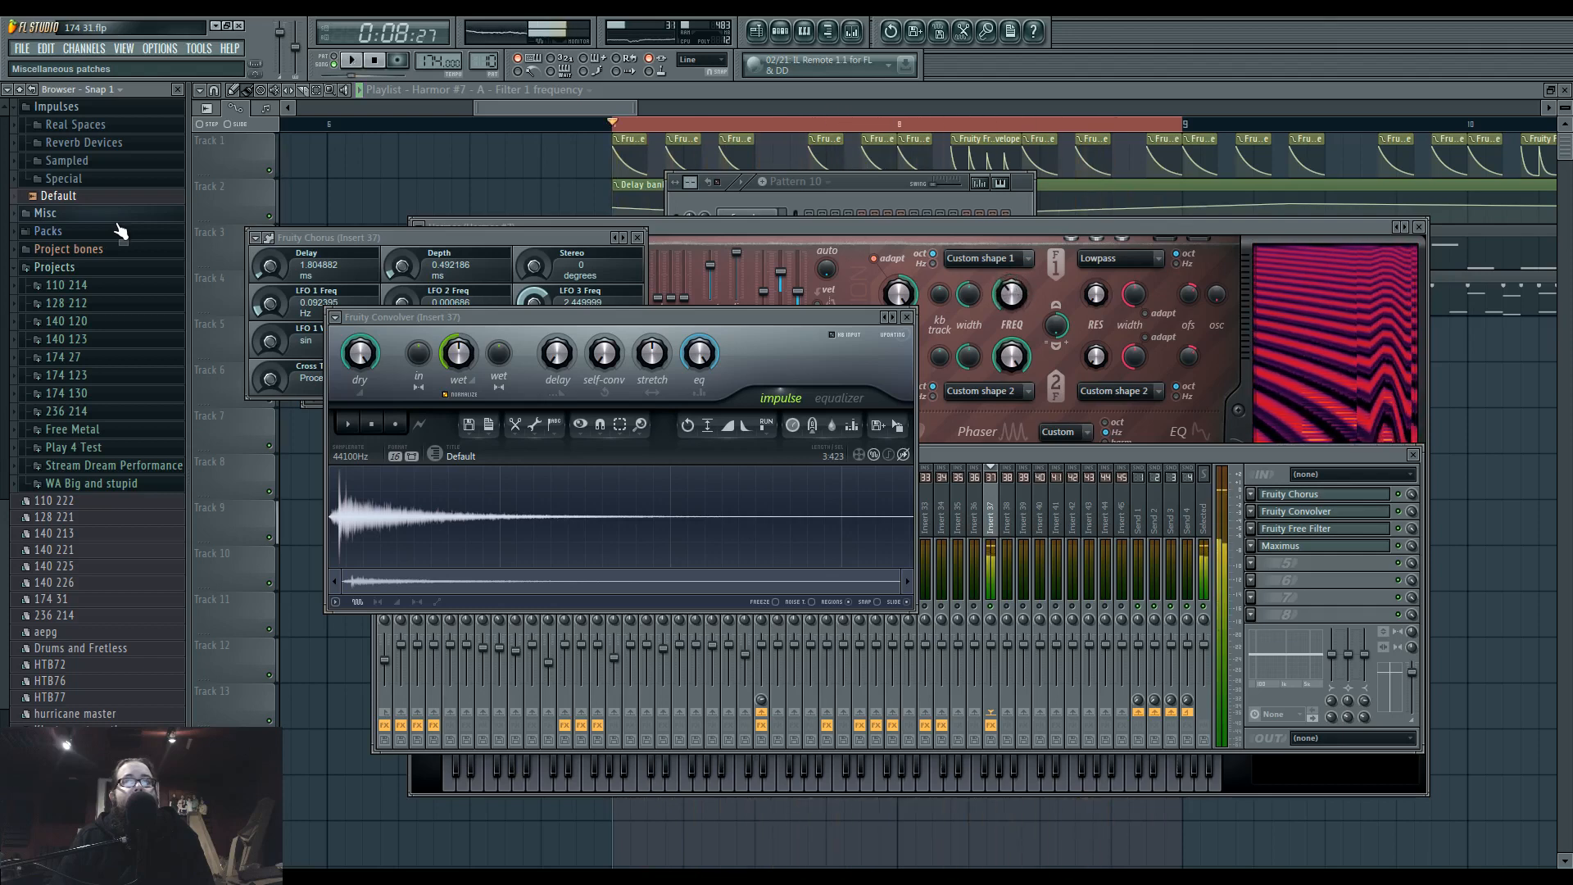
key("space")
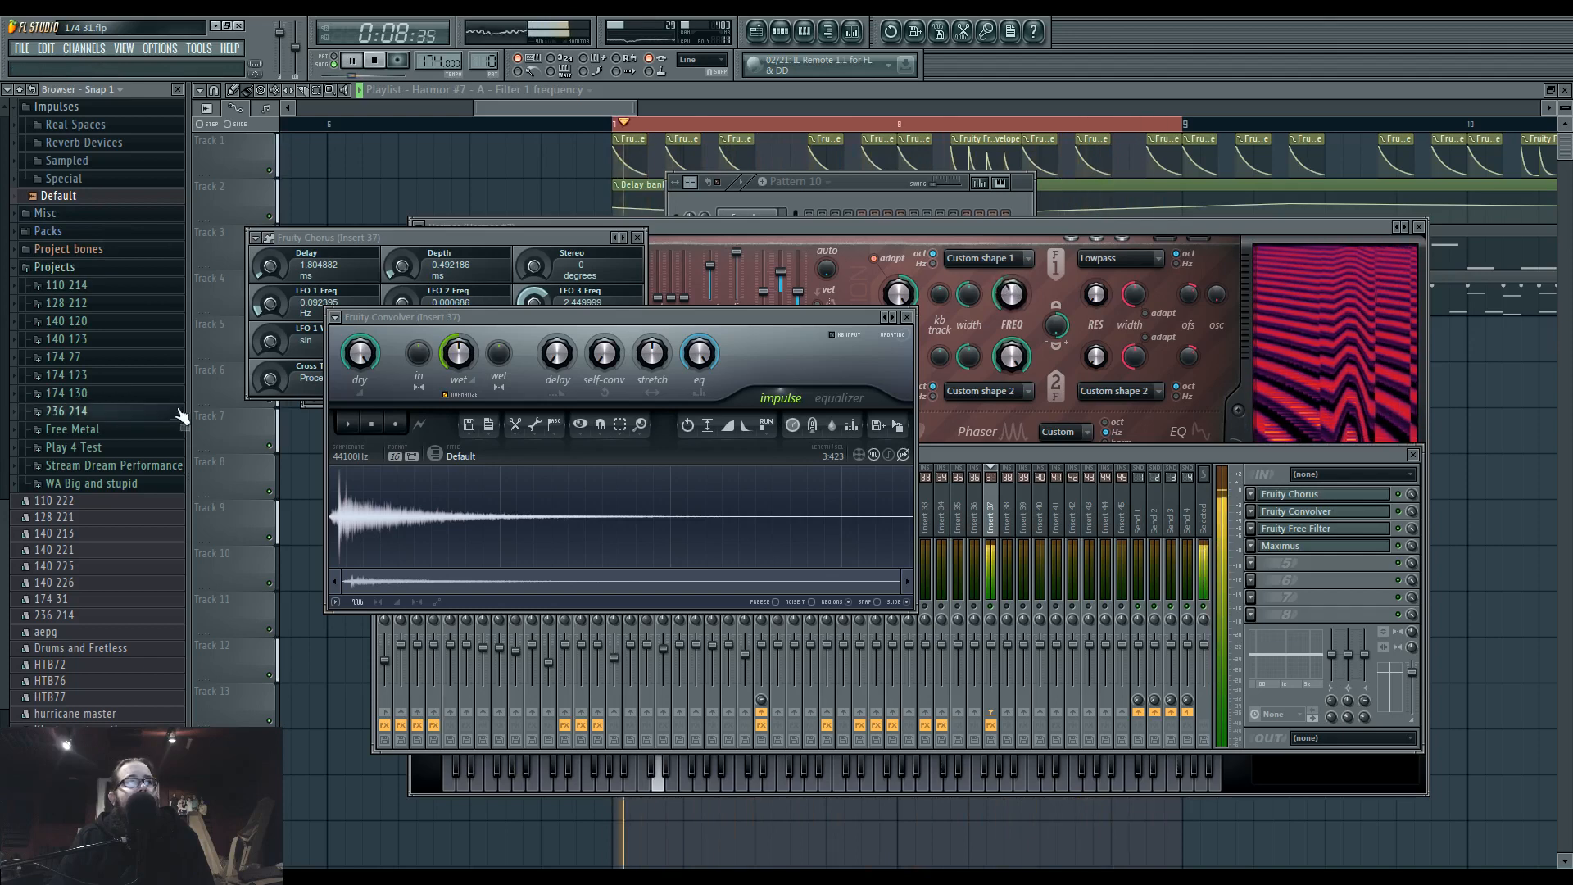
left_click(79, 271)
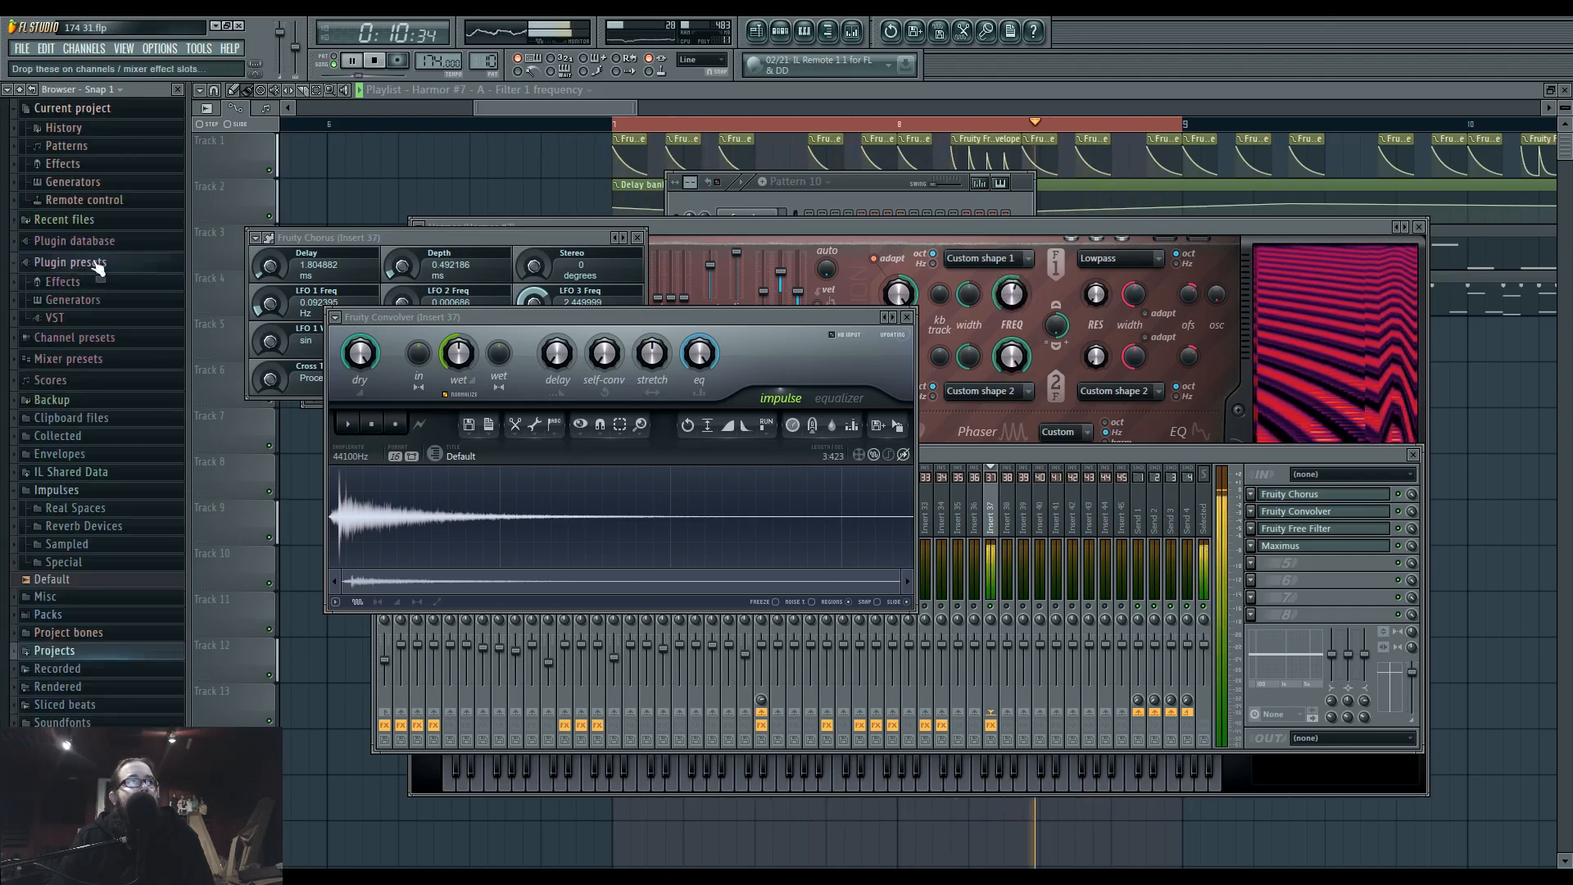
key("space")
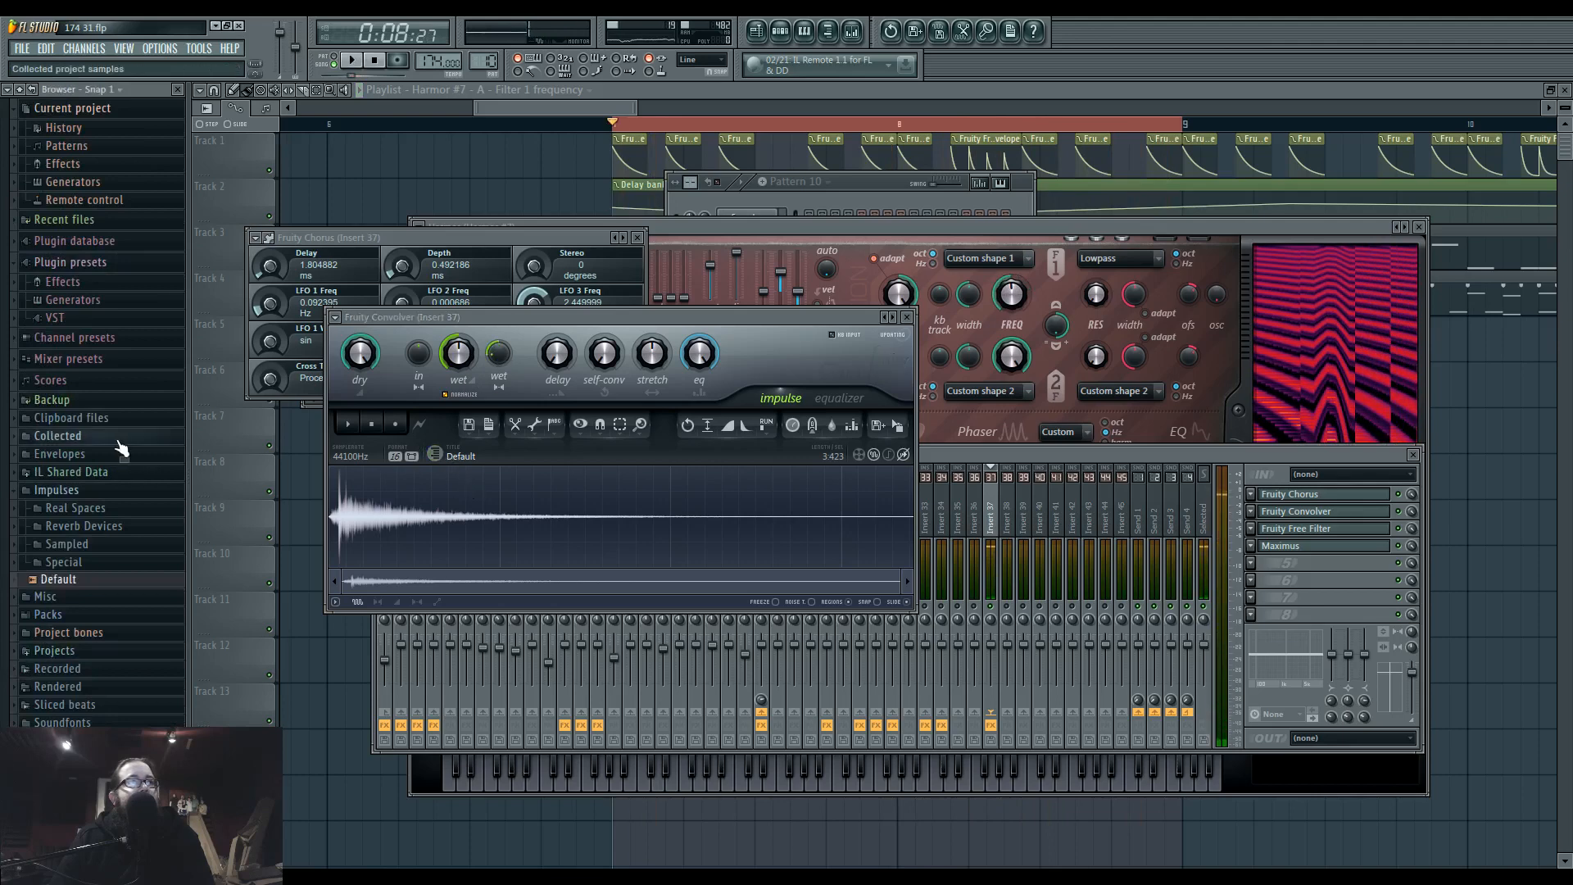
key("space")
left_click(82, 508)
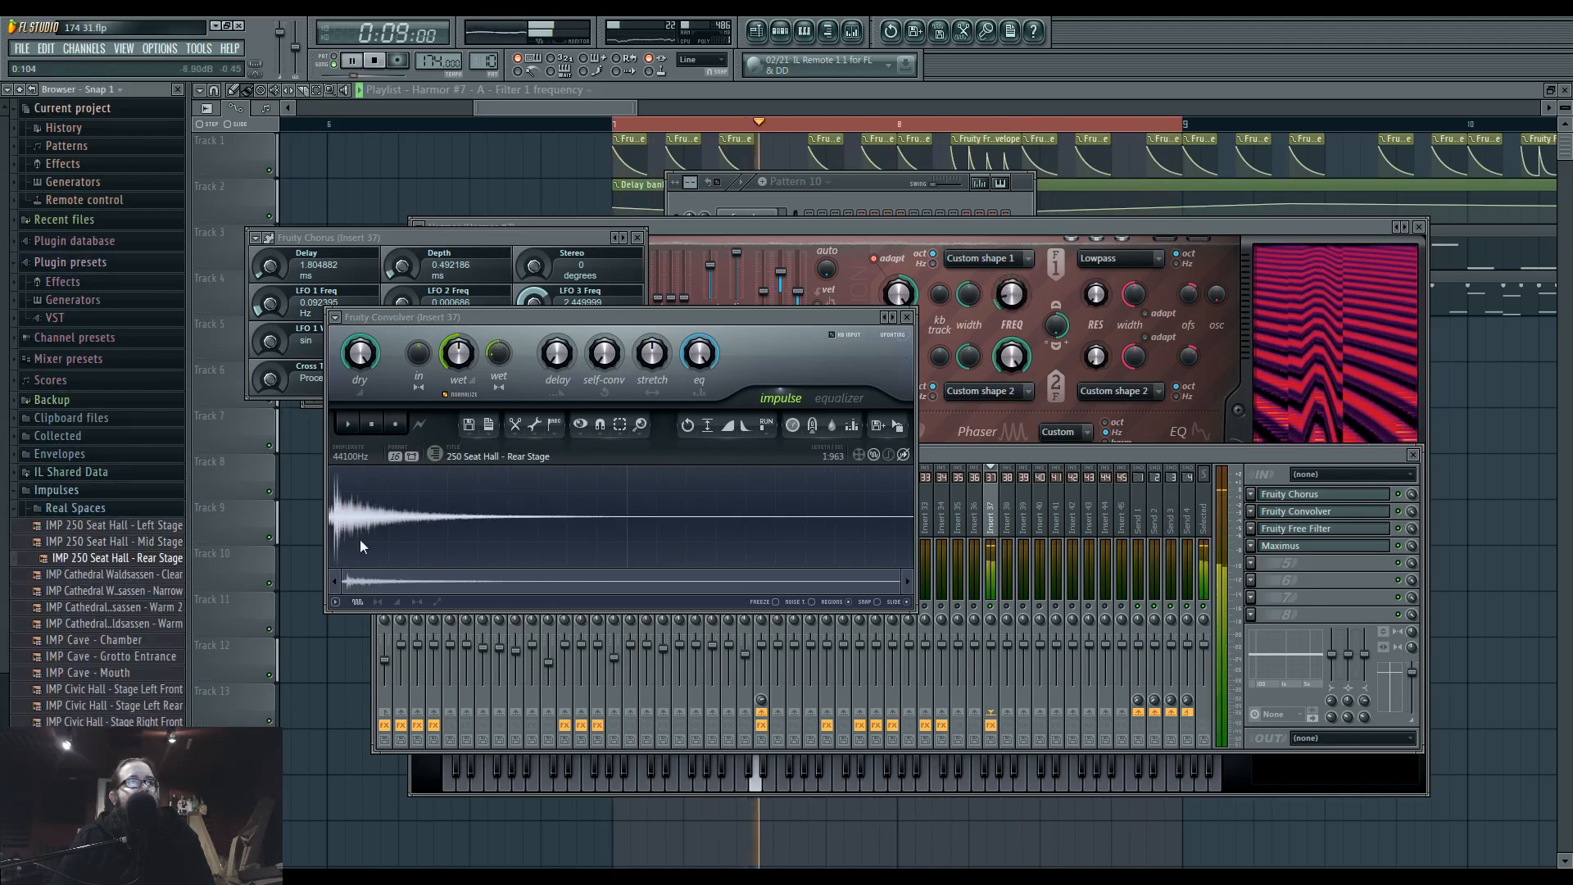
Draw a Fruity Convolver equalizer curve that cuts the low end below roughly C3 and stays nearly level above it.
left_click(851, 403)
left_click_drag(525, 587, 326, 616)
left_click_drag(668, 514, 878, 525)
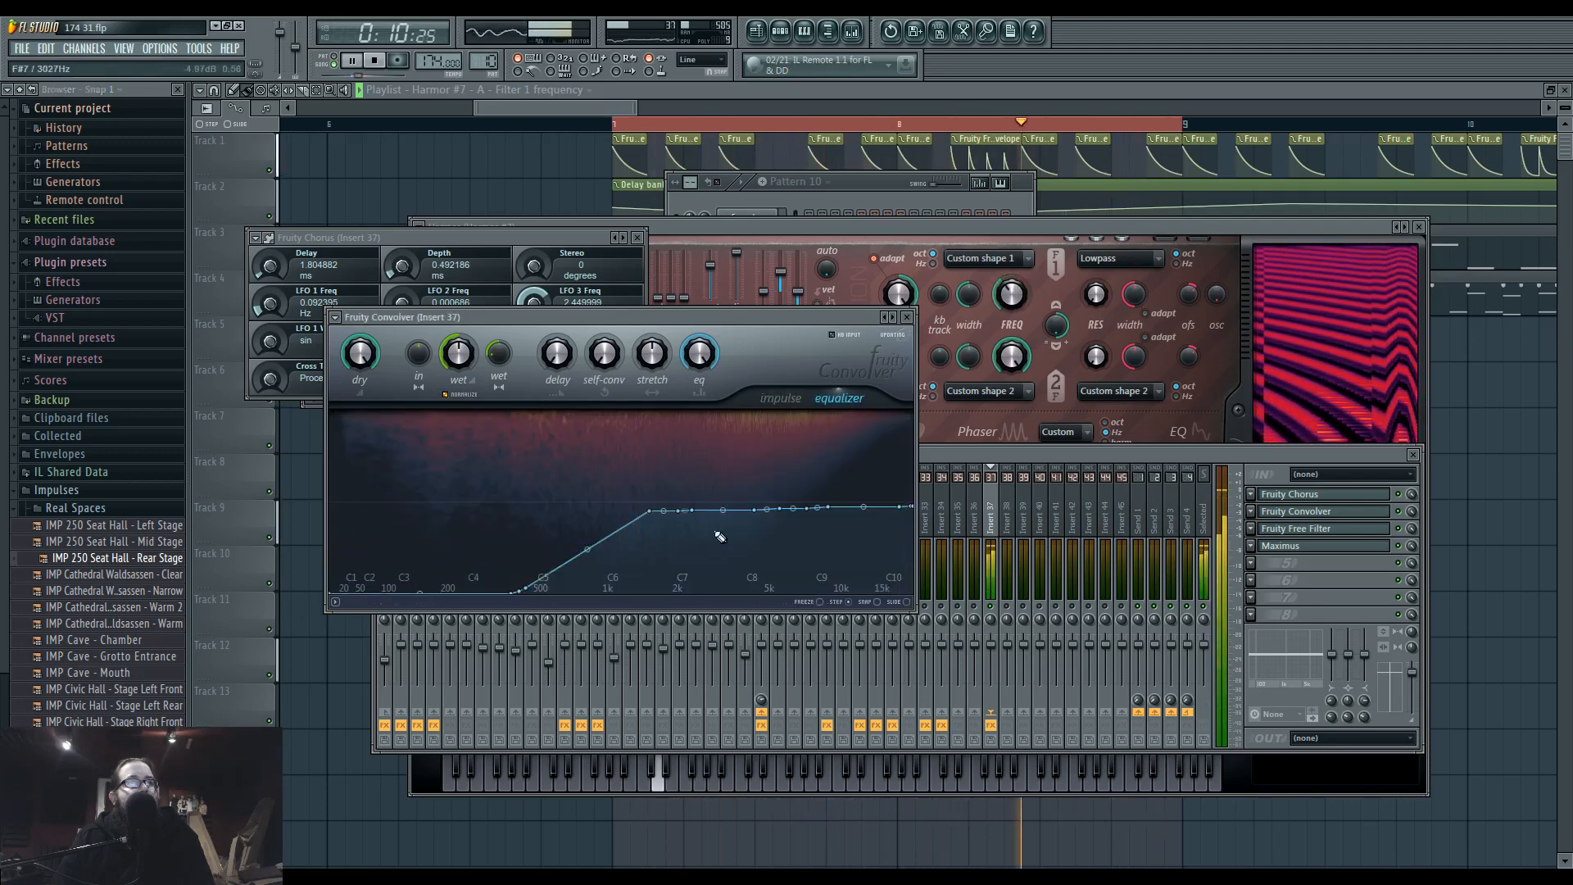
left_click_drag(514, 576, 232, 487)
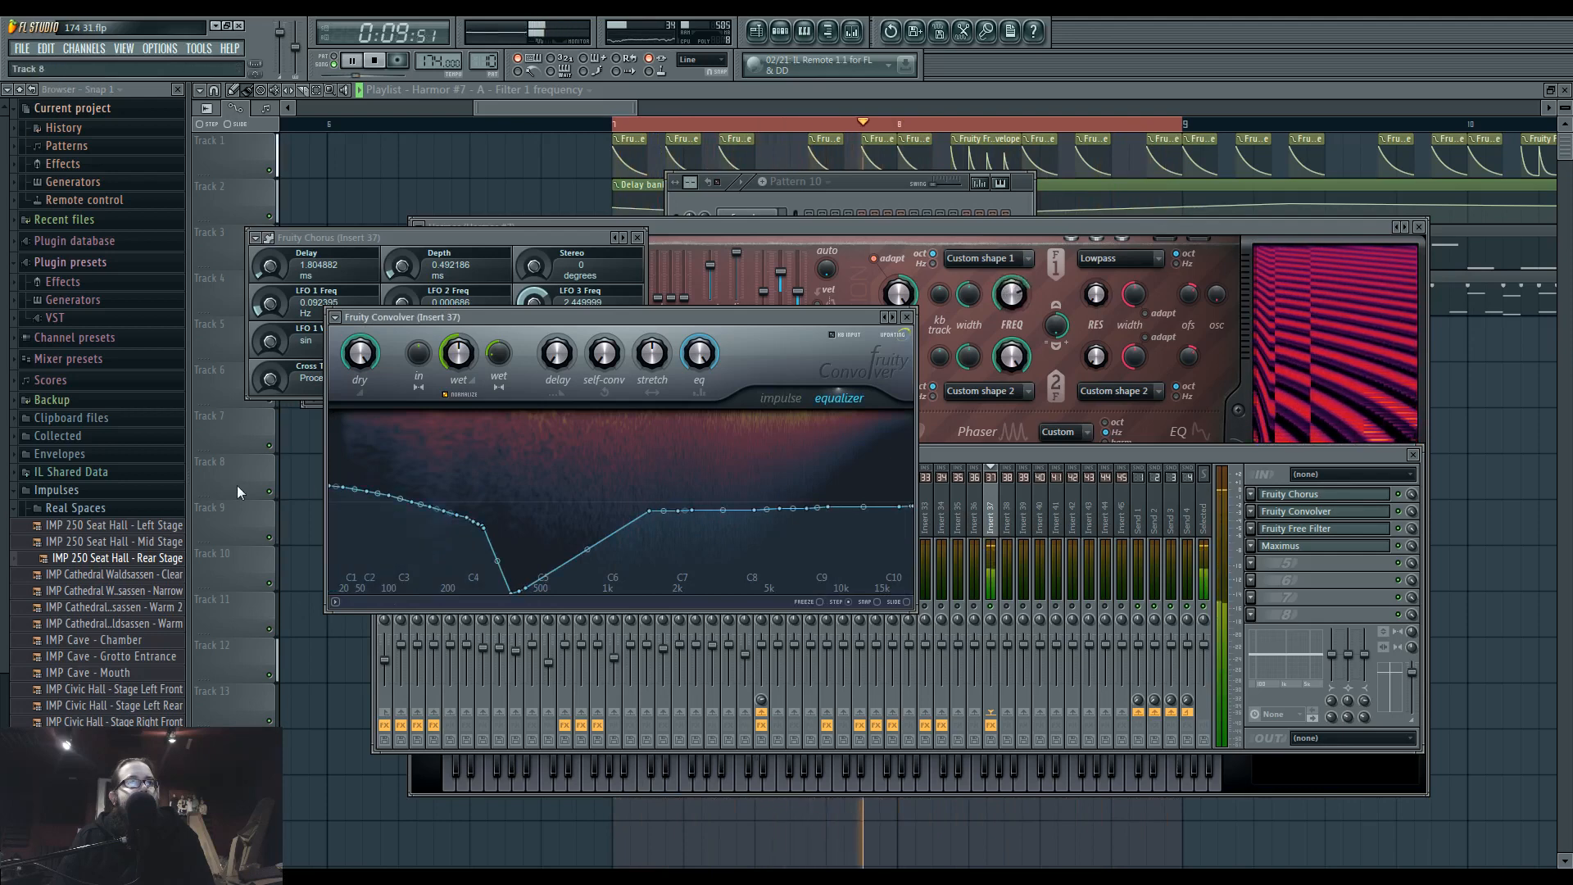
mouse_move(566, 528)
left_mouse_down()
mouse_move(527, 481)
mouse_move(298, 595)
left_mouse_up()
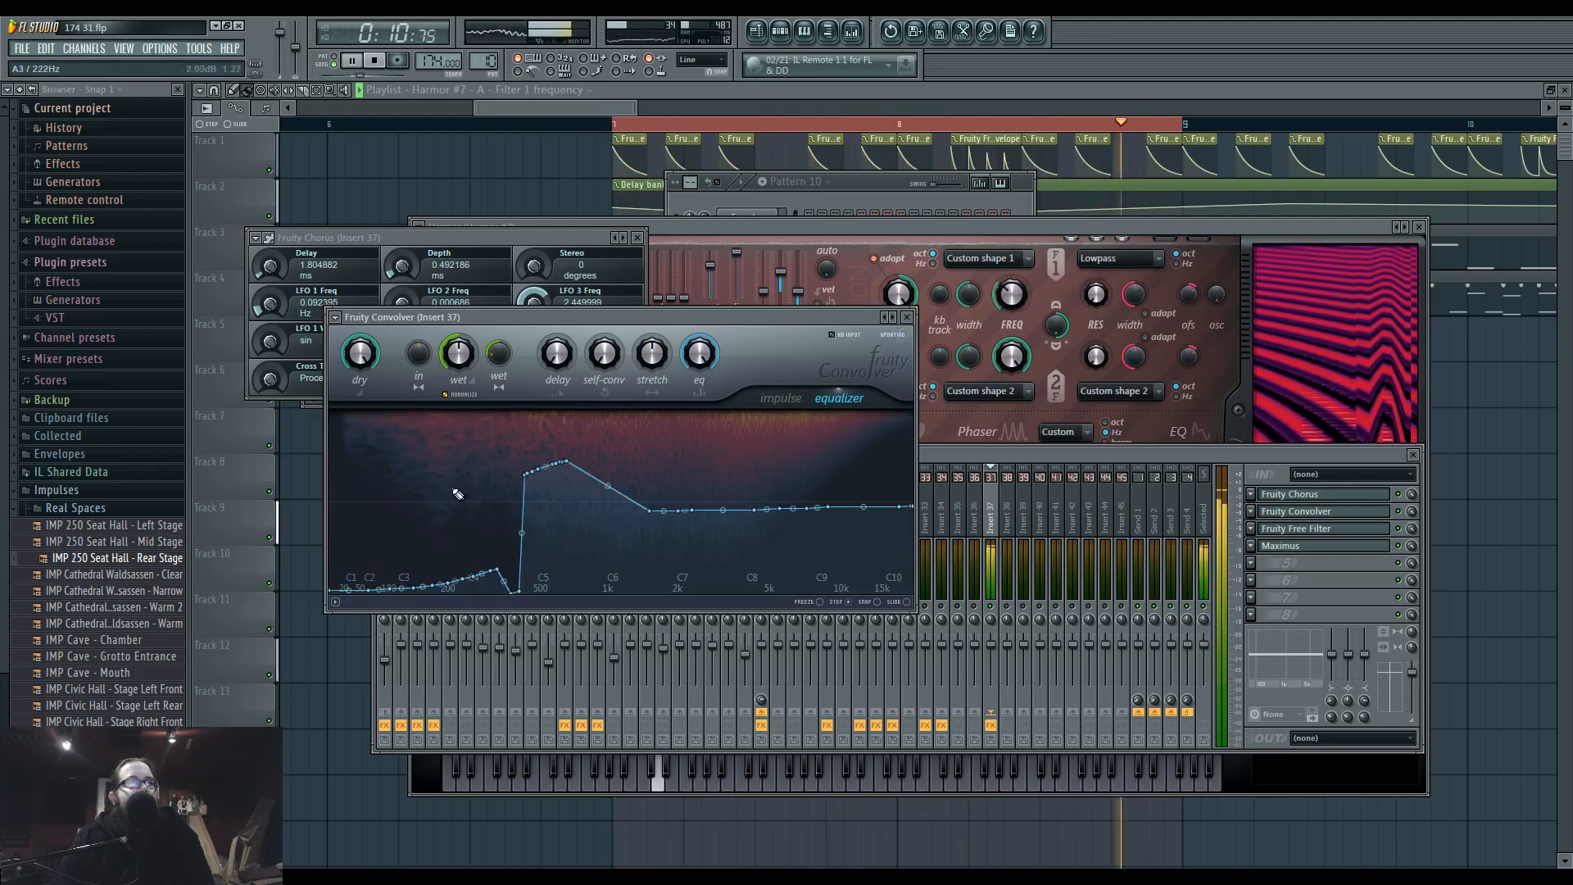
left_click_drag(455, 489, 513, 490)
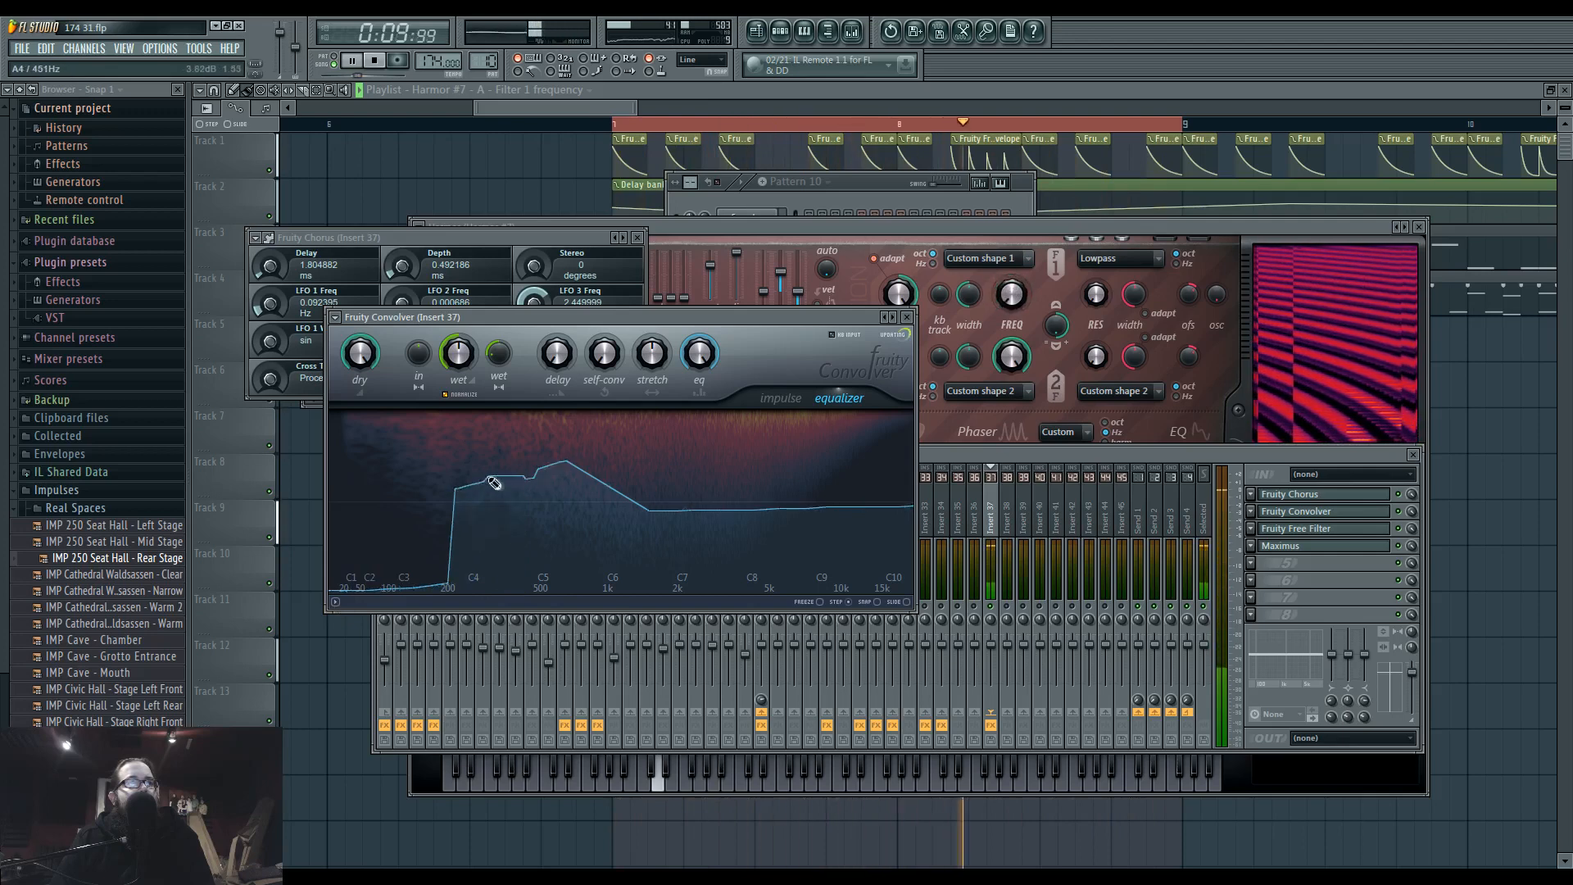
left_click_drag(348, 557, 297, 514)
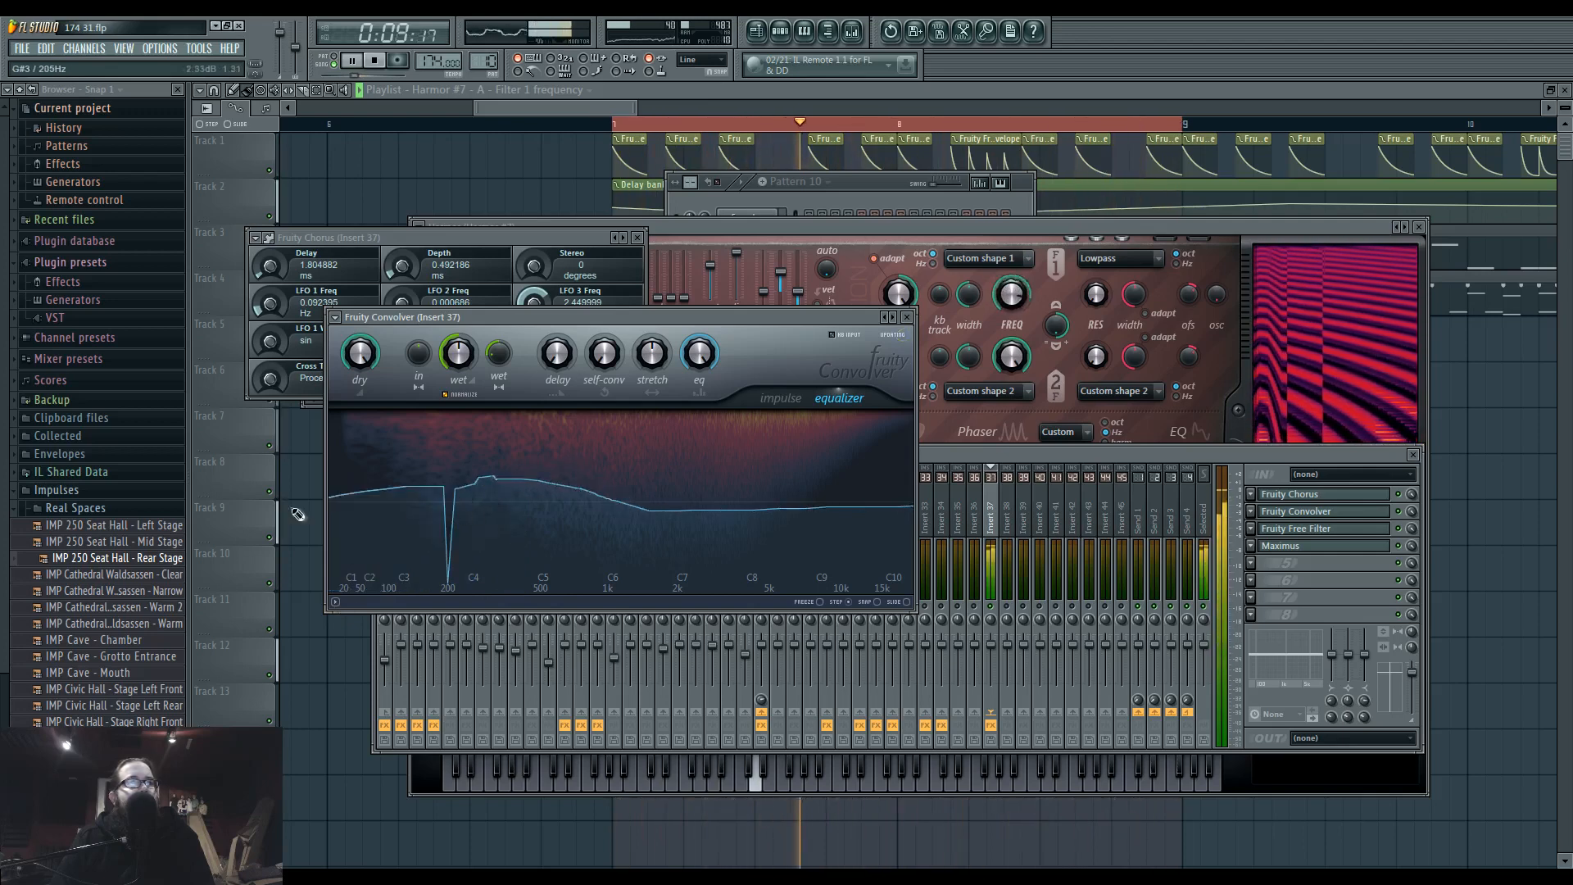
left_click_drag(427, 525, 288, 603)
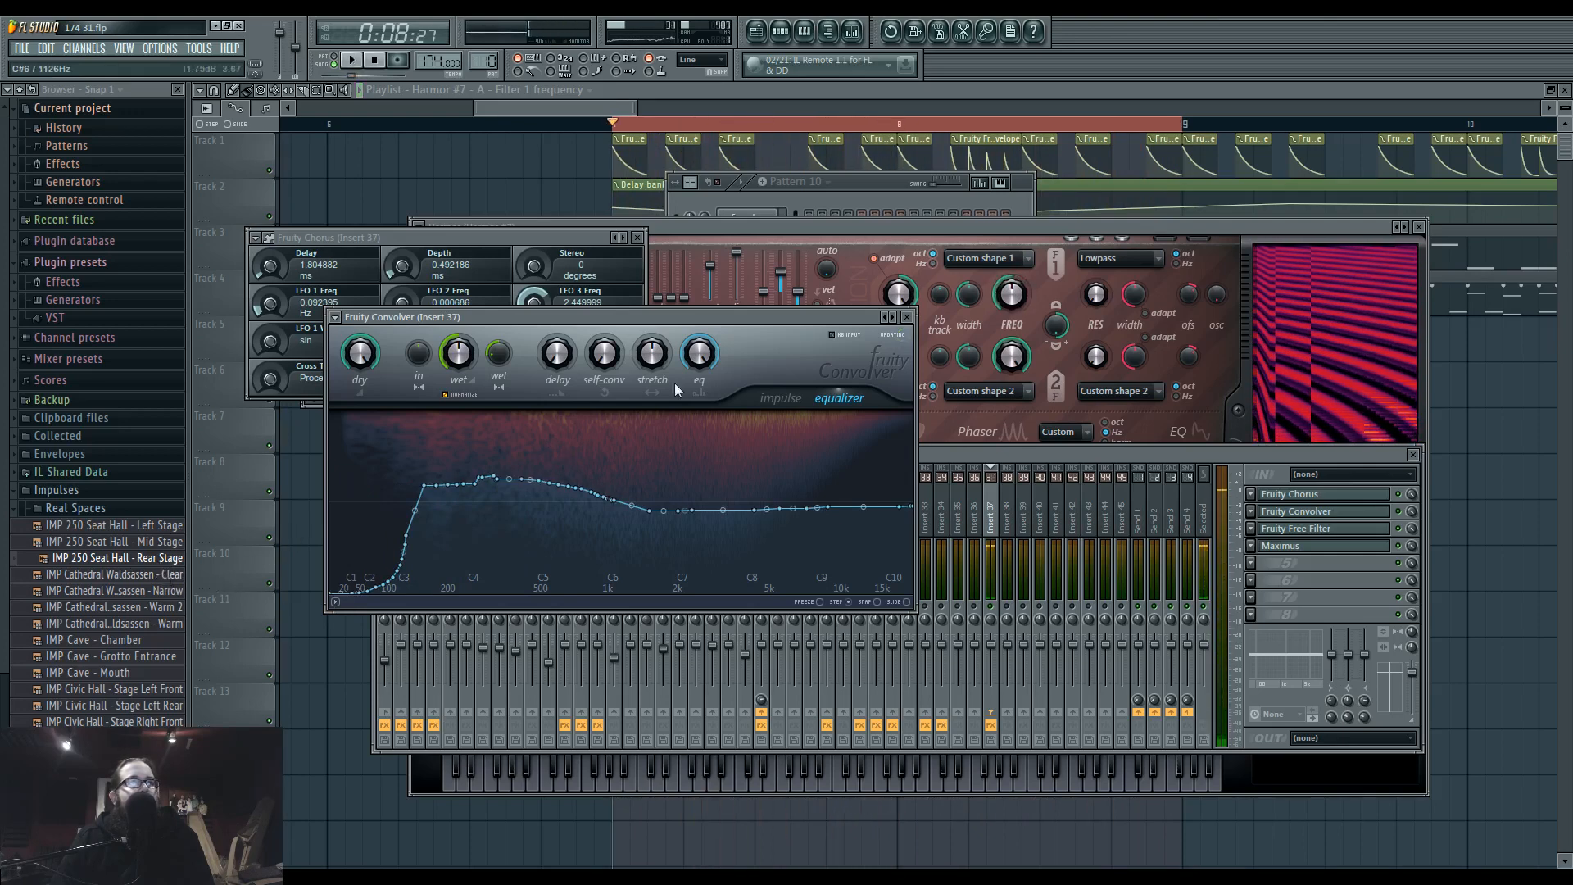
Replace the Fruity Convolver impulse with Public Swimming Pool 1 and play the loop.
left_click(782, 399)
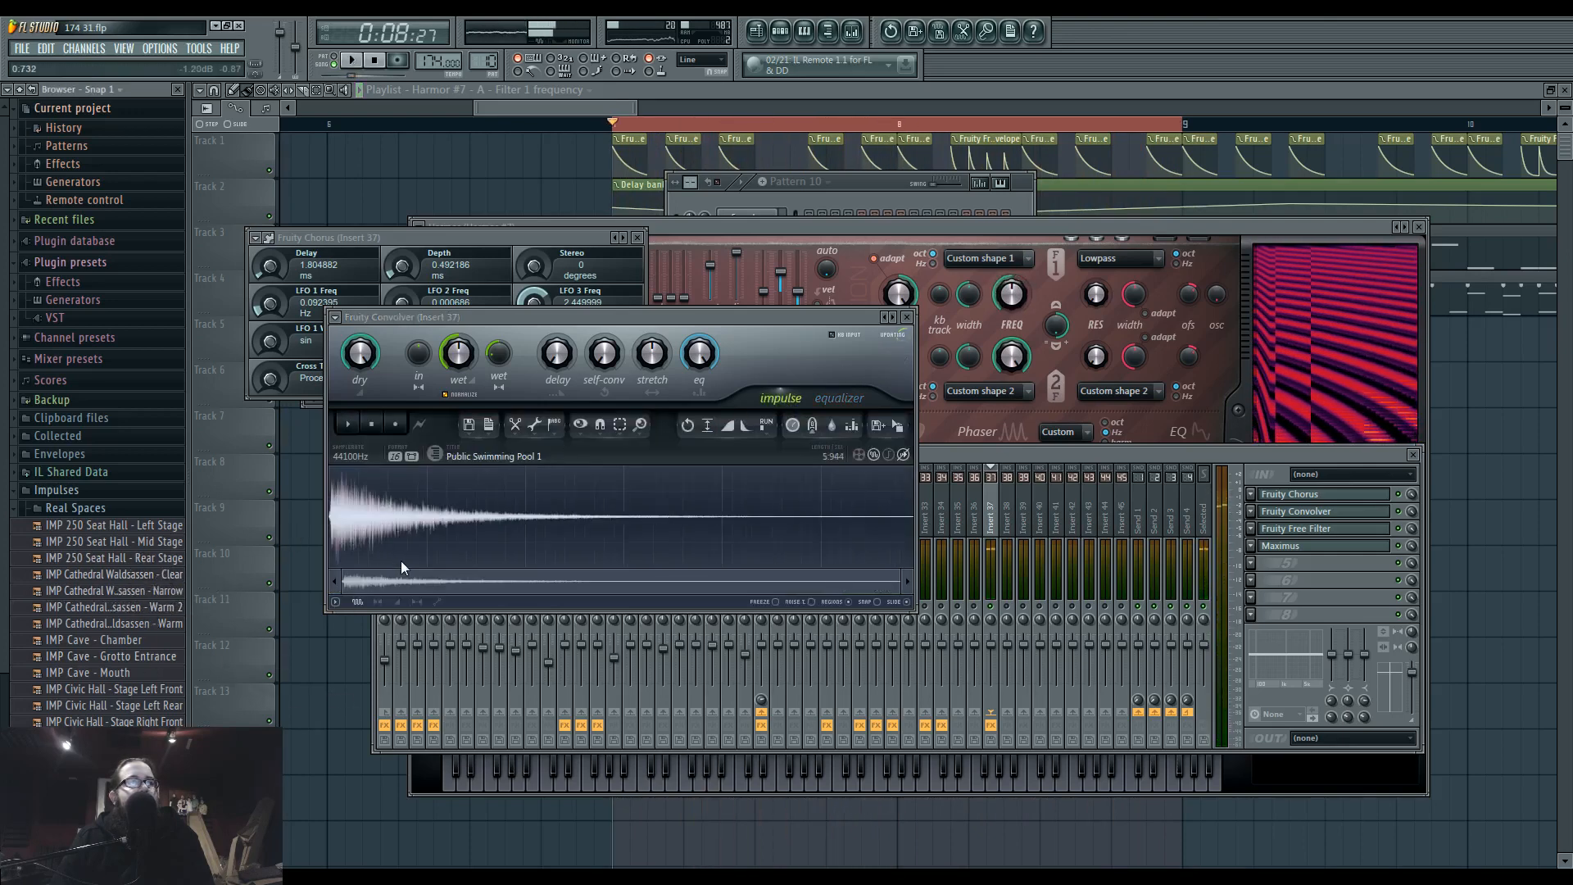
key("space")
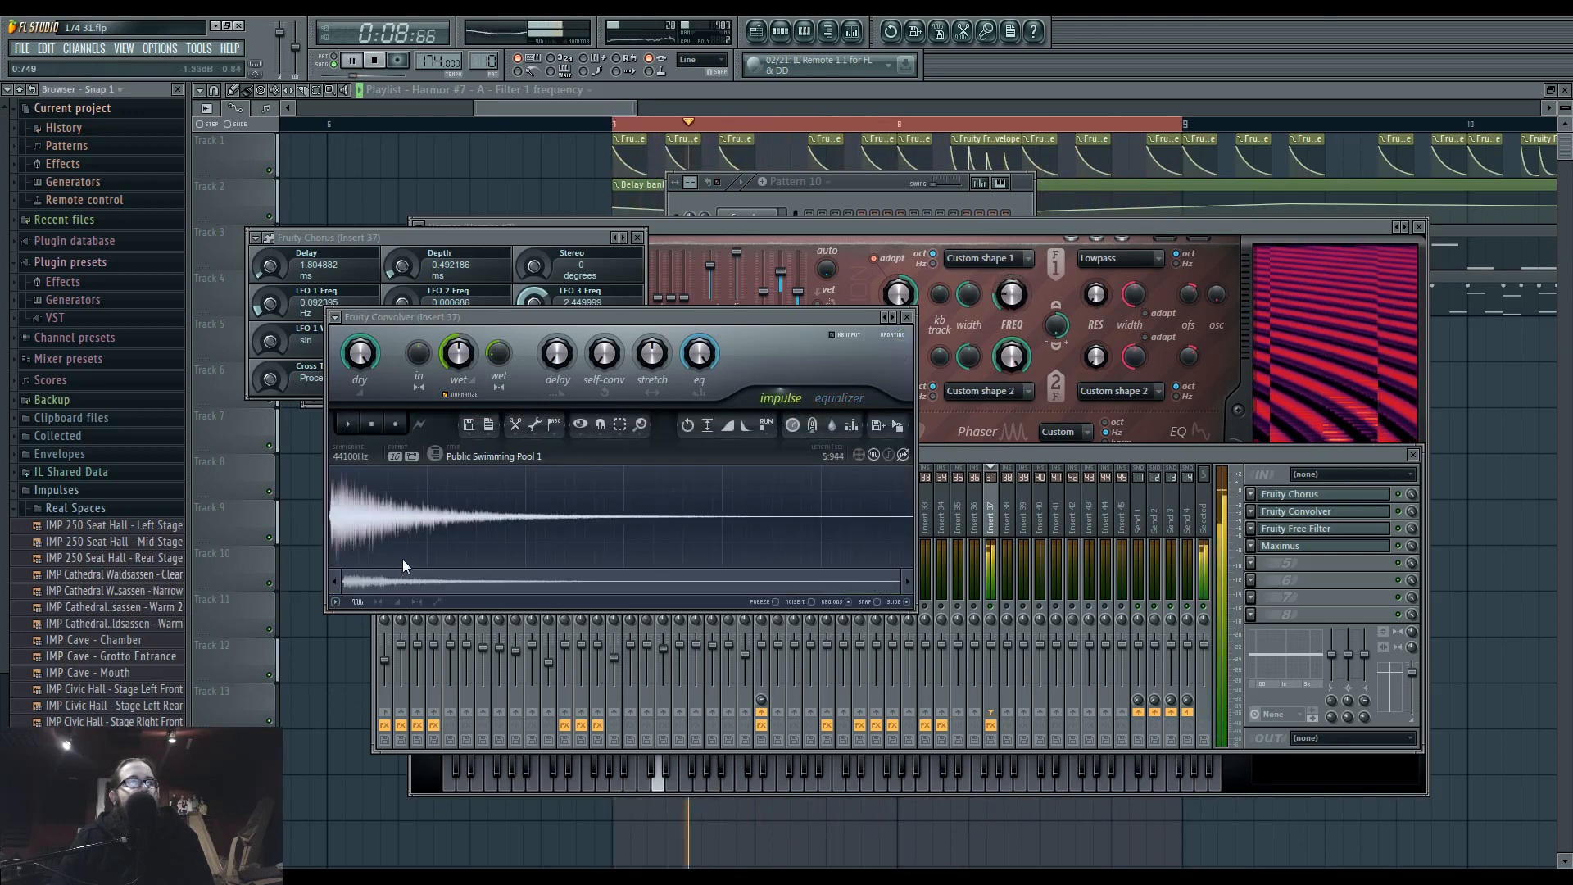
Redraw the convolver's equalizer curve to cut the lows and boost the highs above about 2 kHz, and close all open windows.
left_click(837, 399)
mouse_move(521, 525)
left_mouse_down()
mouse_move(424, 588)
mouse_move(330, 588)
mouse_move(538, 510)
mouse_move(664, 520)
mouse_move(855, 495)
left_mouse_up()
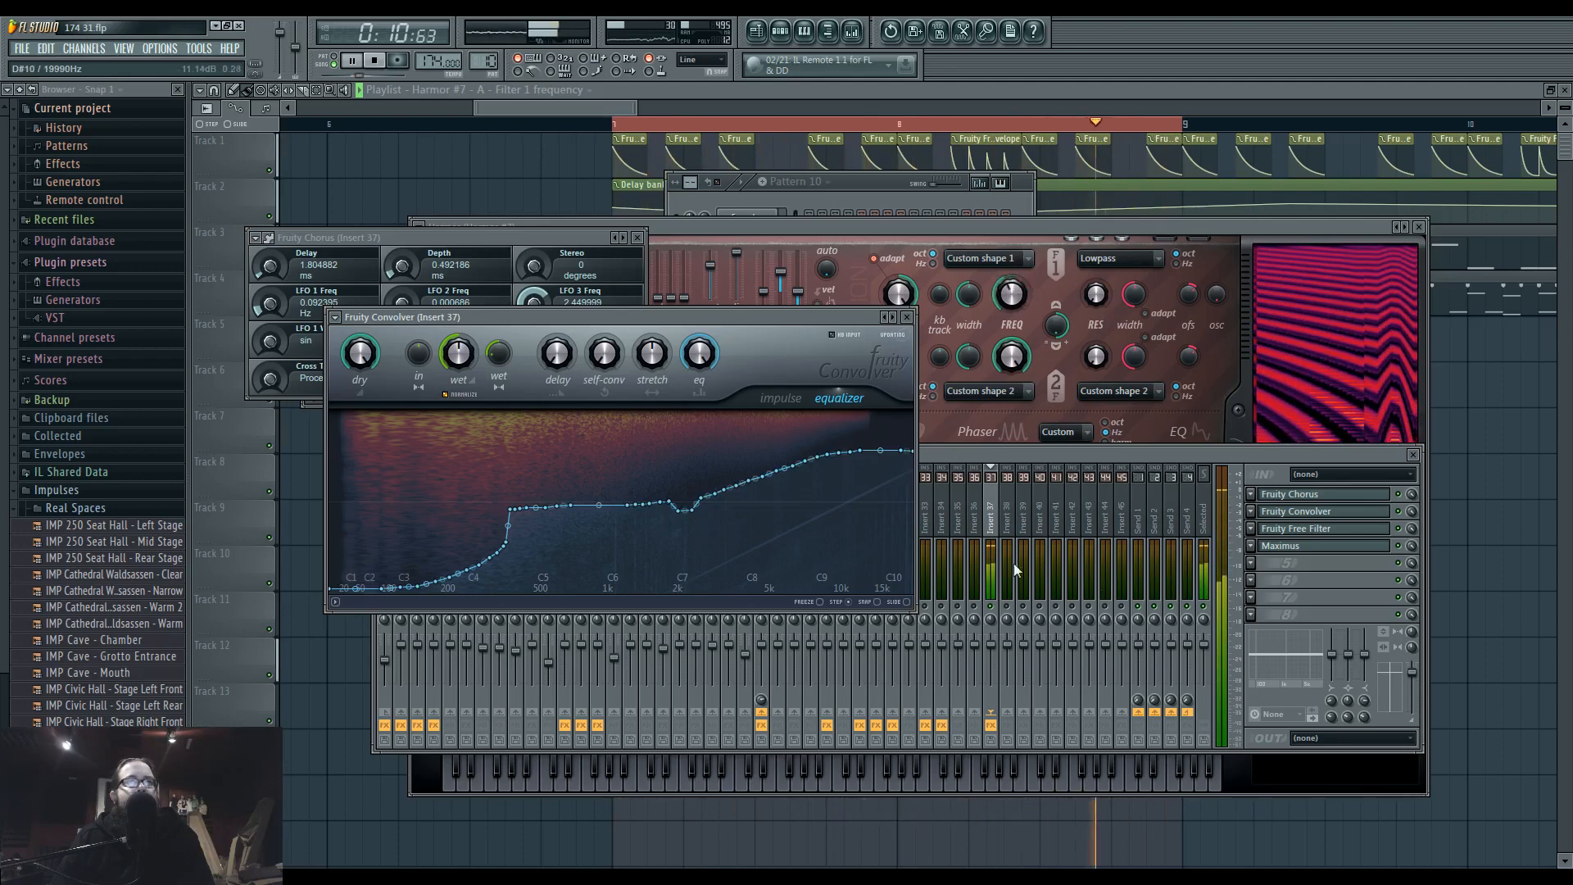
left_click_drag(622, 317, 706, 364)
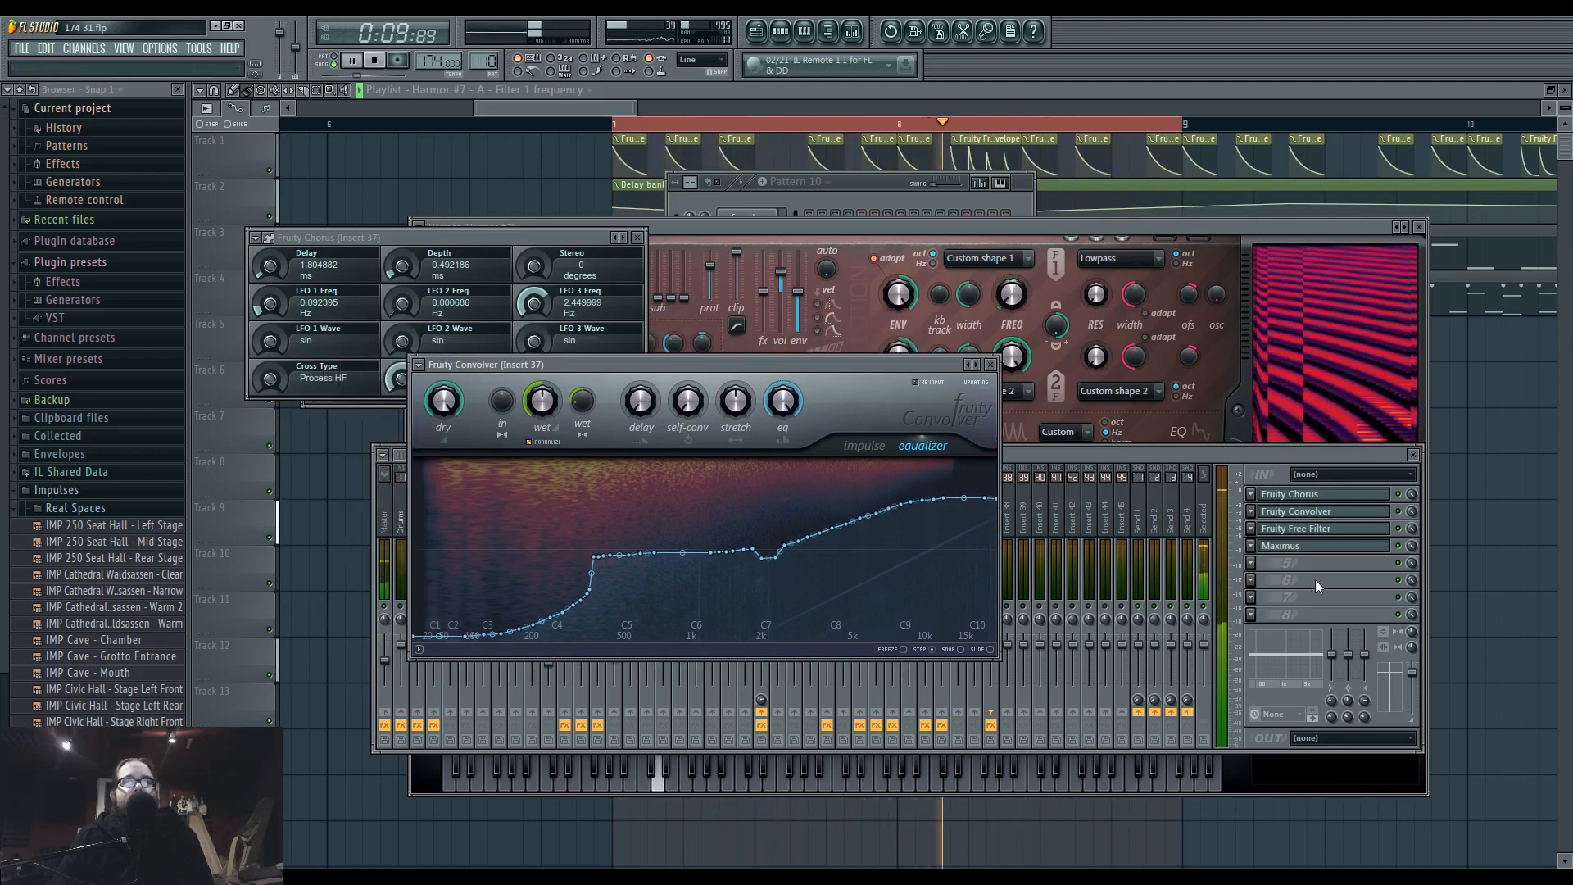
left_click(1309, 578)
key("F12")
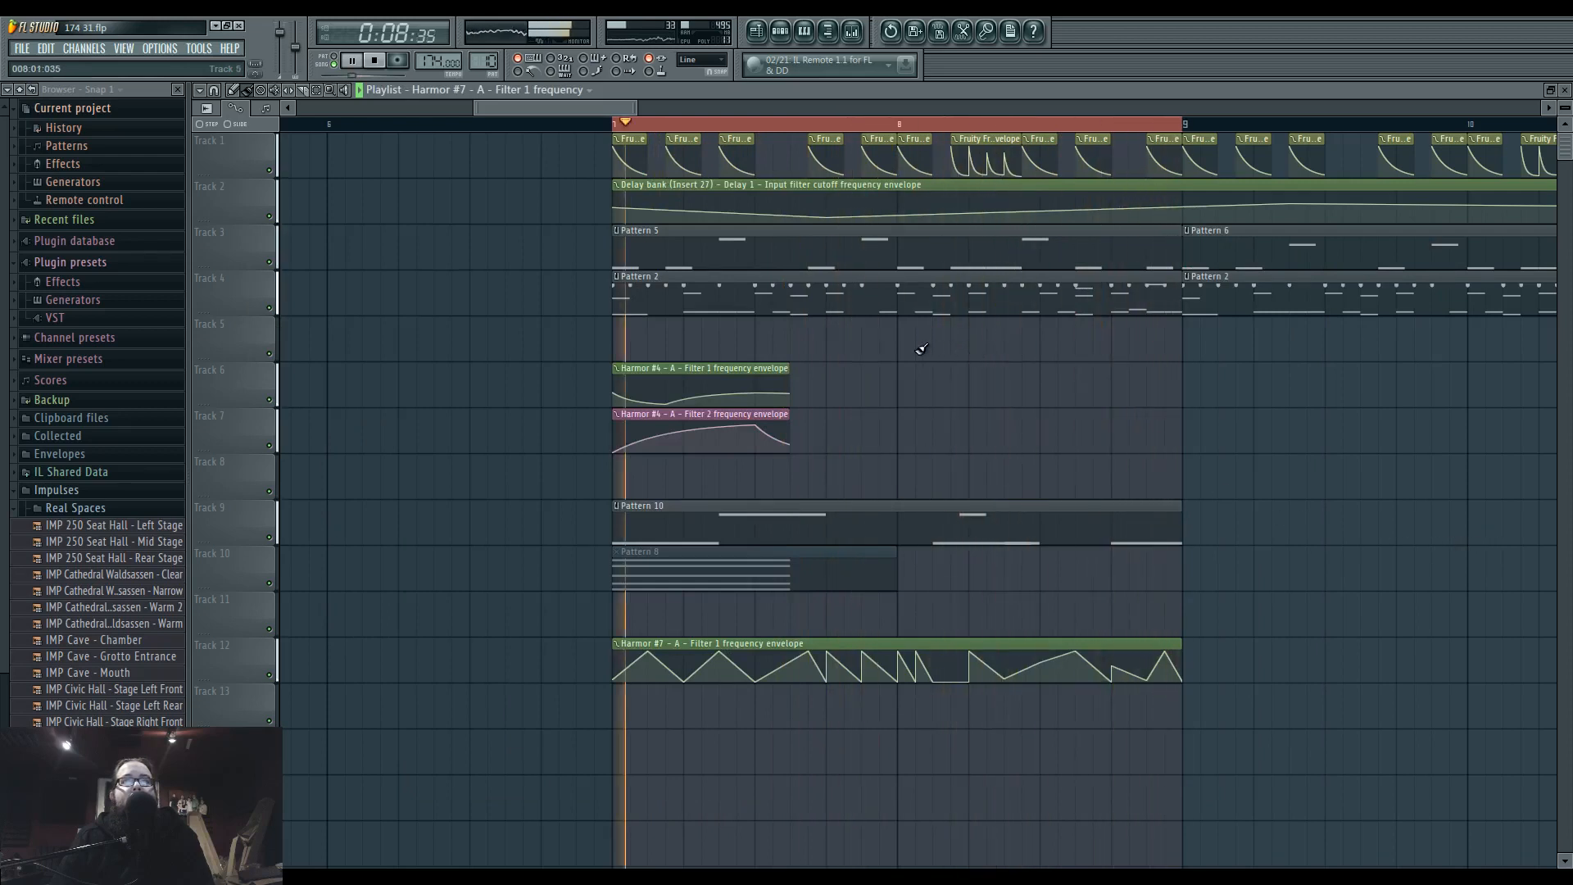
Compare mixer Insert 27 in solo with the full mix, and collapse the Impulses folder in the browser.
key("F9")
right_click(833, 613)
right_click(830, 609)
right_click(829, 609)
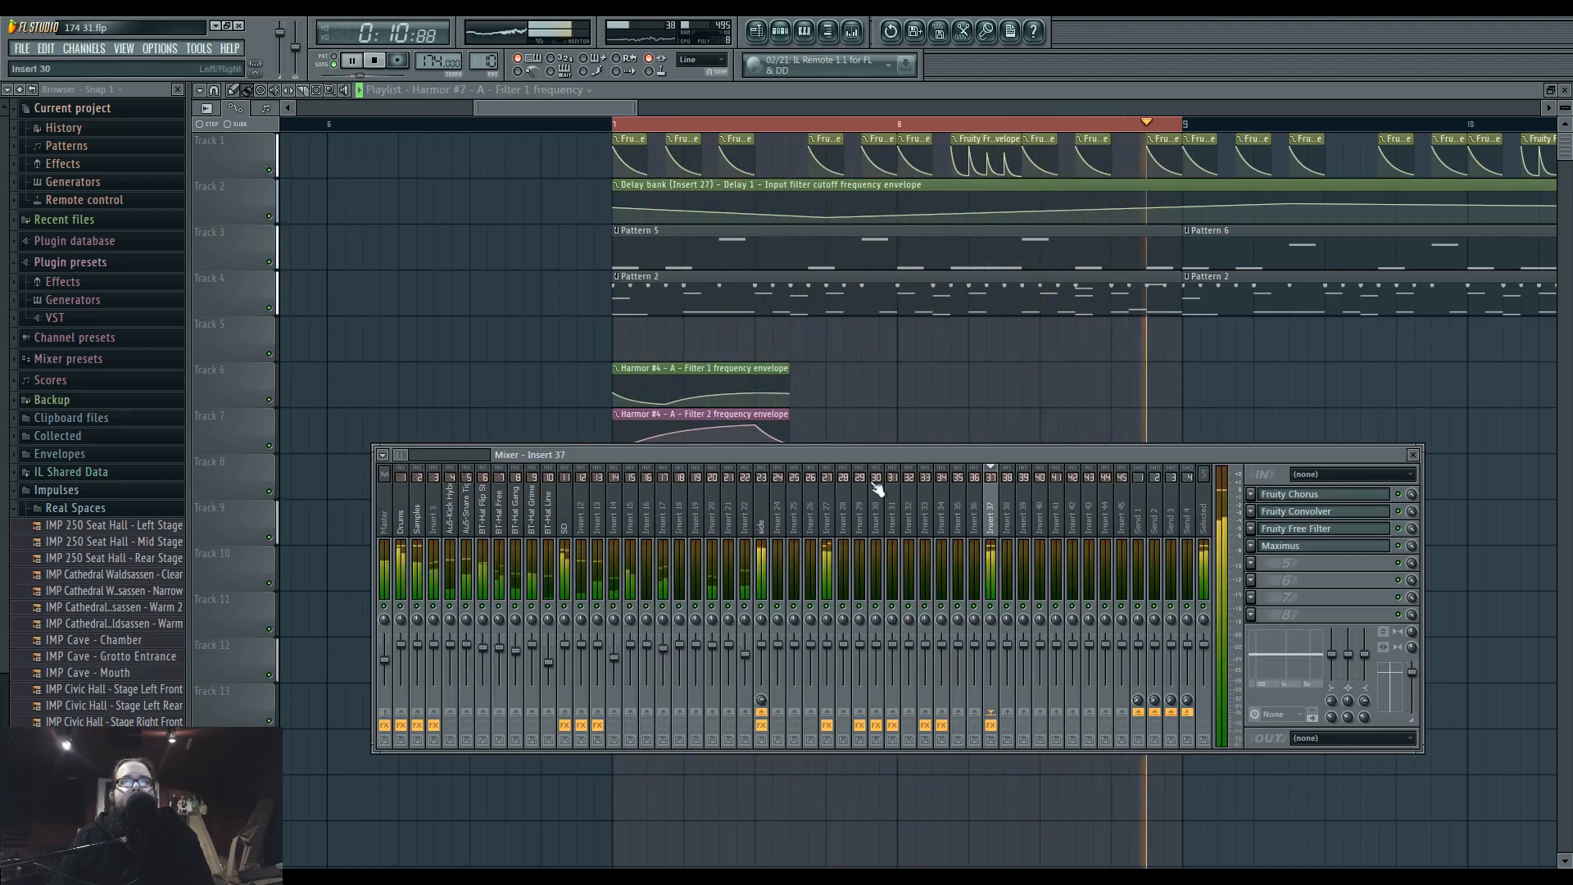
key("F9")
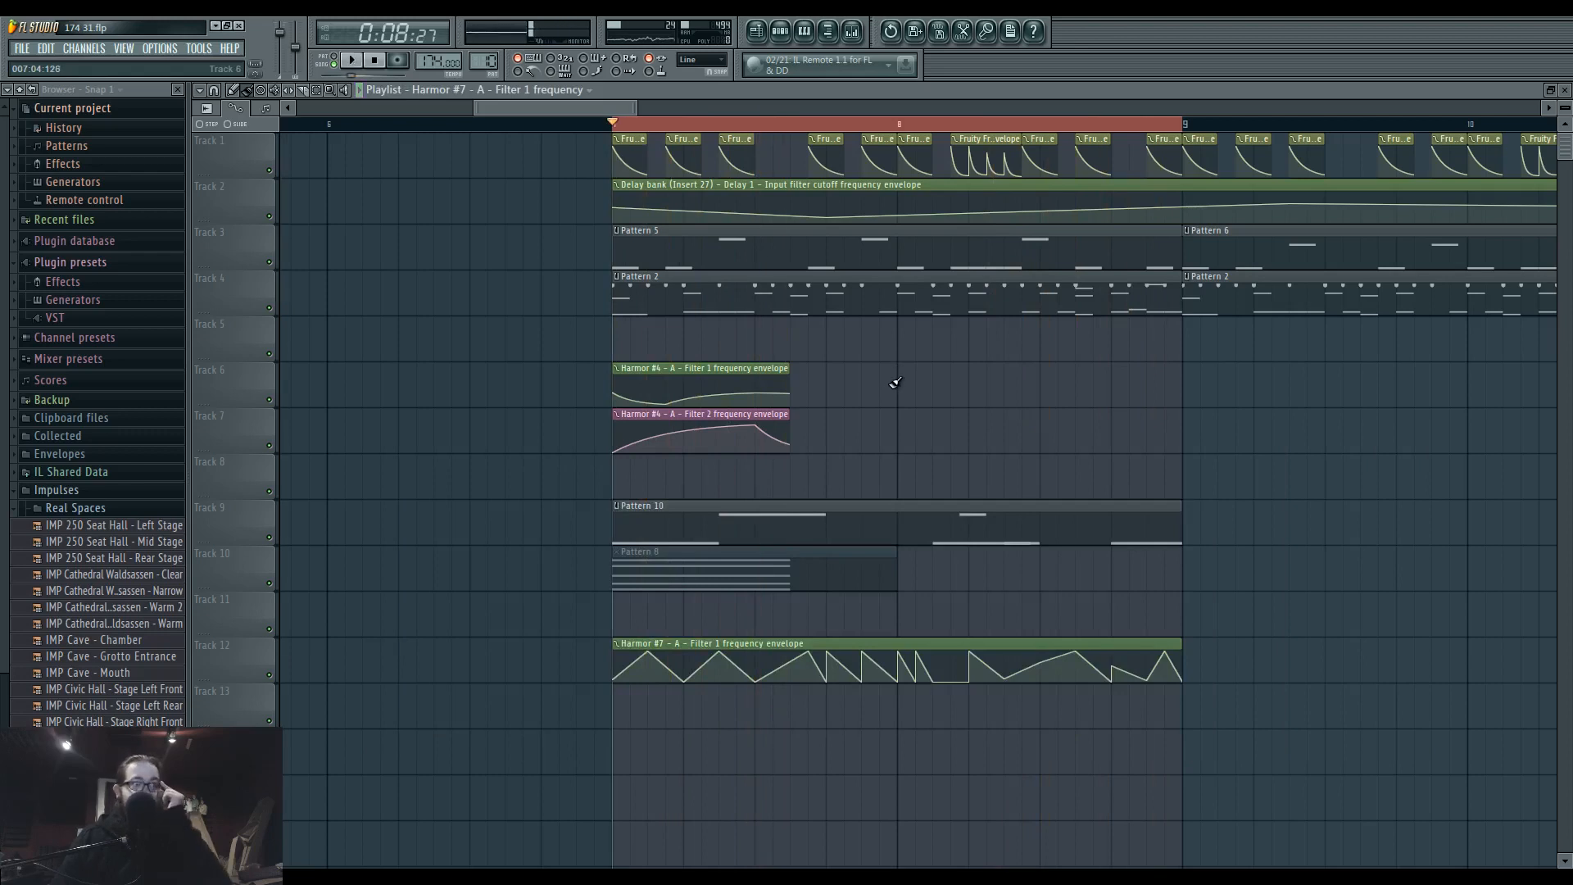
left_click(146, 493)
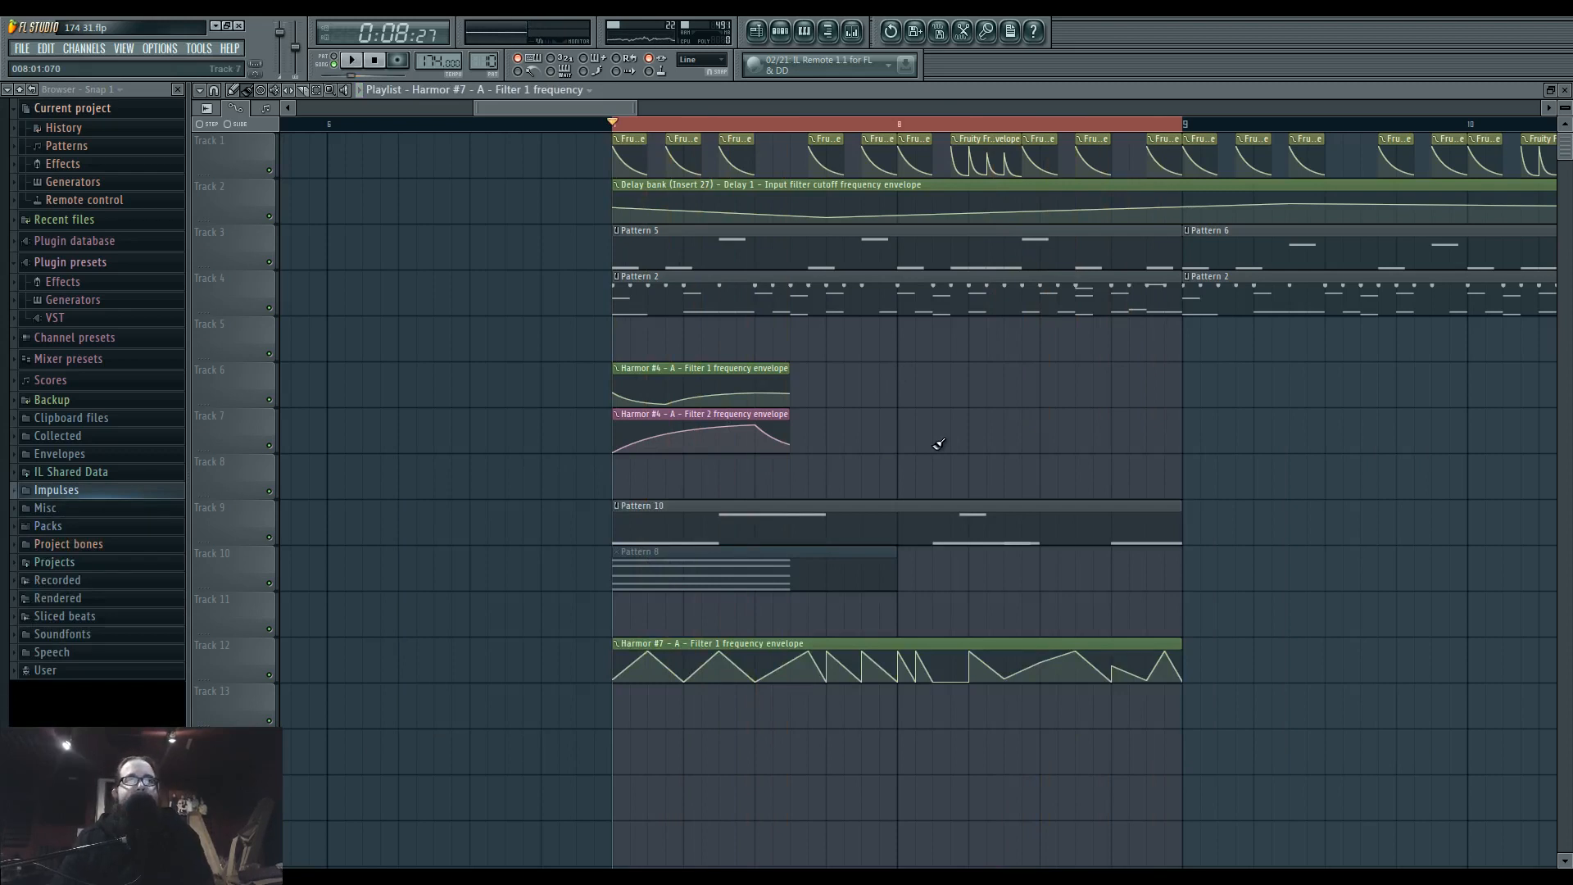
Check the recording software's status, and bring up the Ustream chat to read the viewers' messages.
left_click_drag(1053, 443, 967, 490)
left_click(1068, 876)
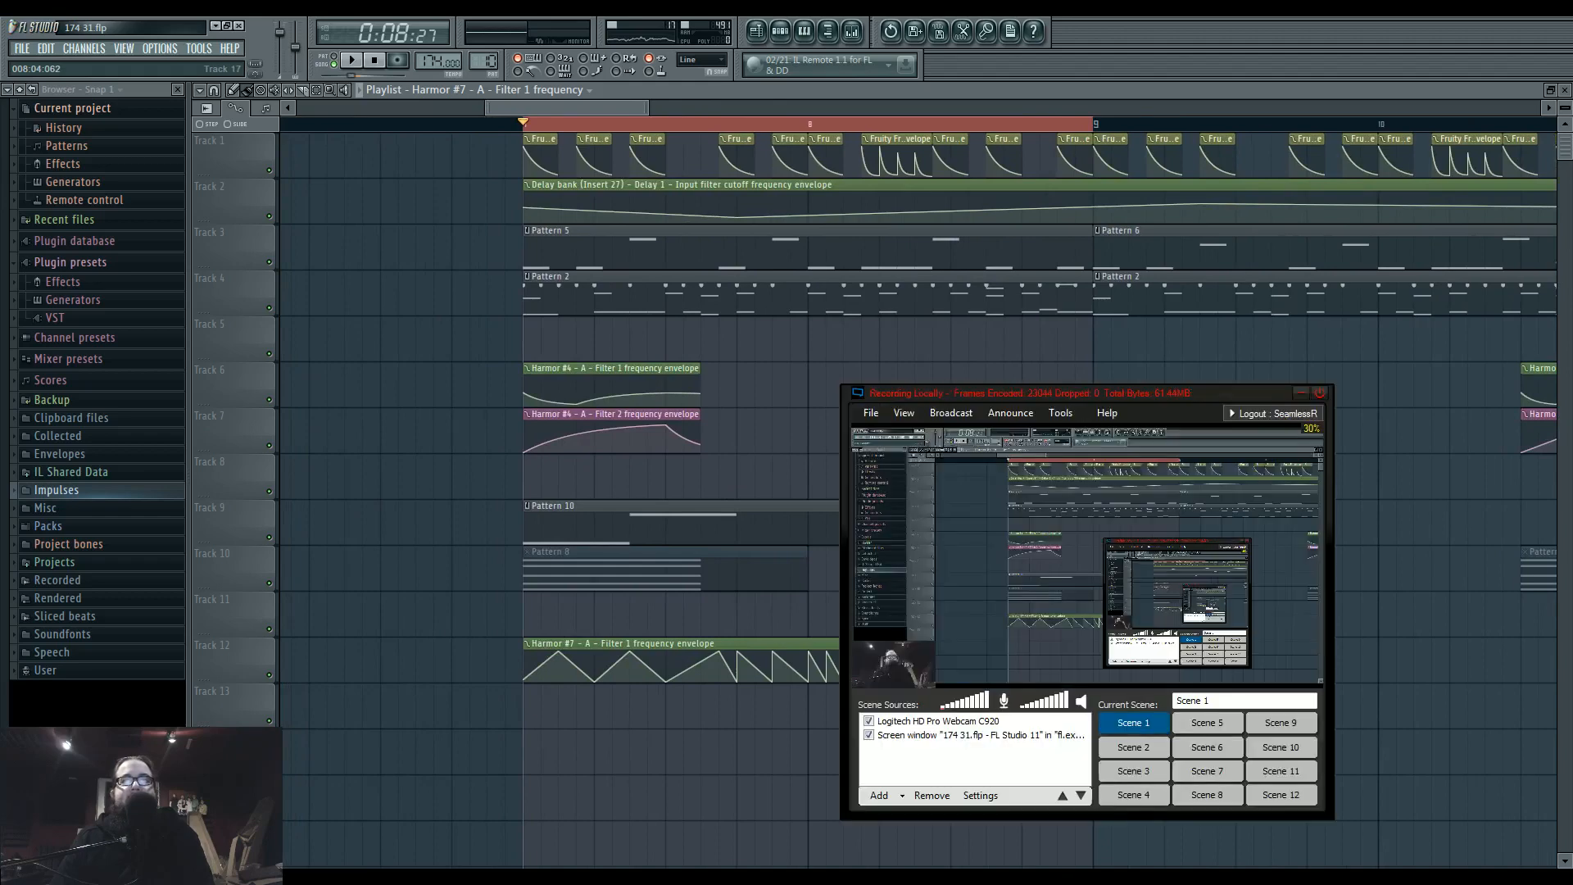
left_click(1069, 876)
left_click(433, 876)
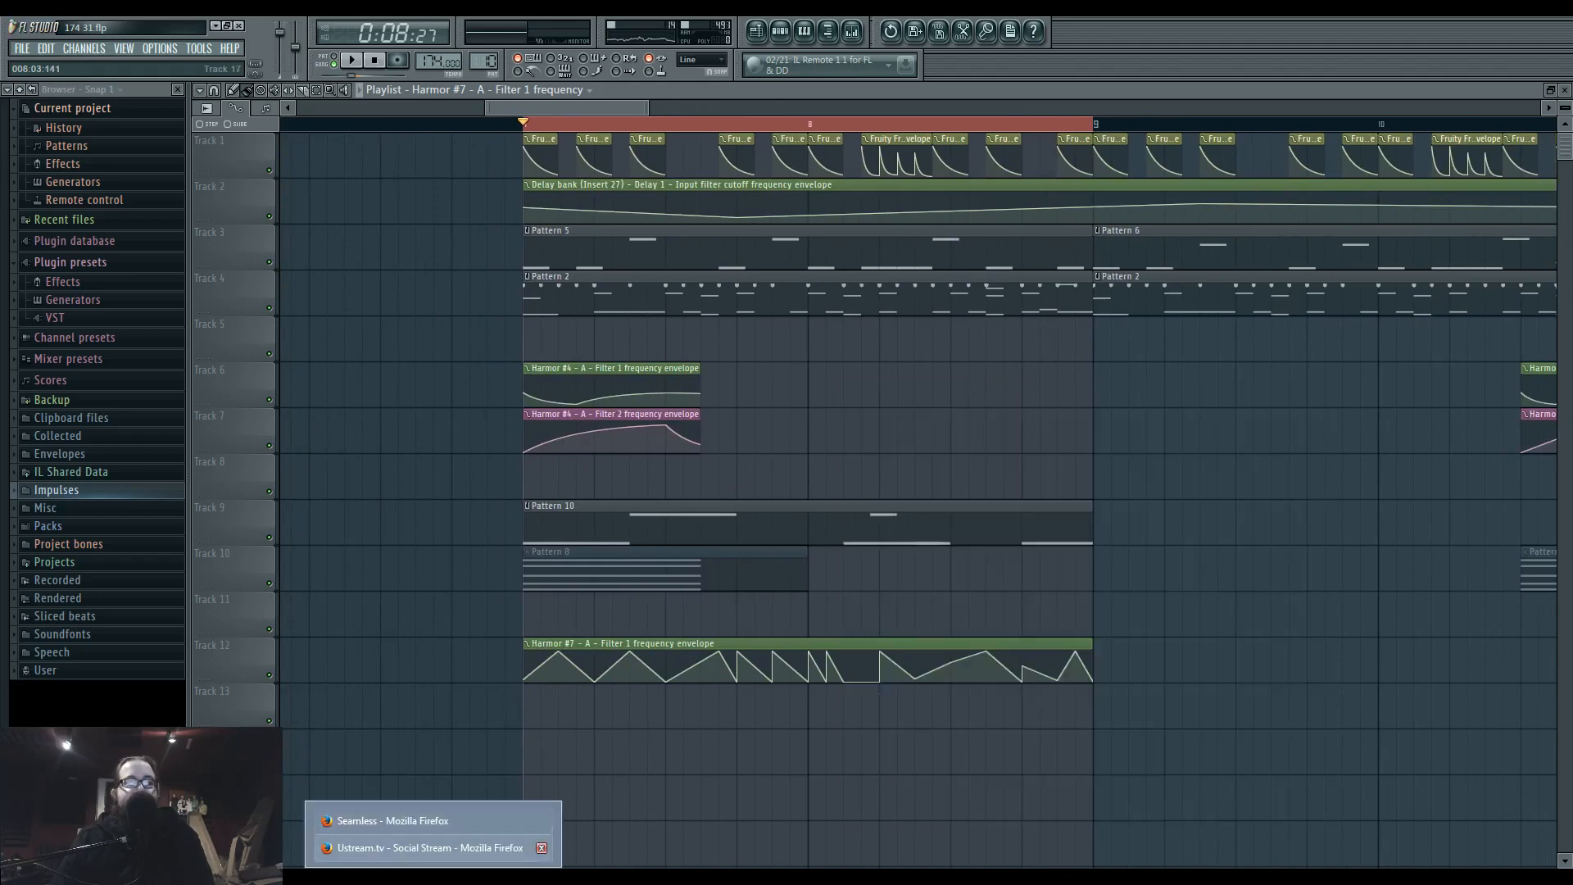
left_click(434, 849)
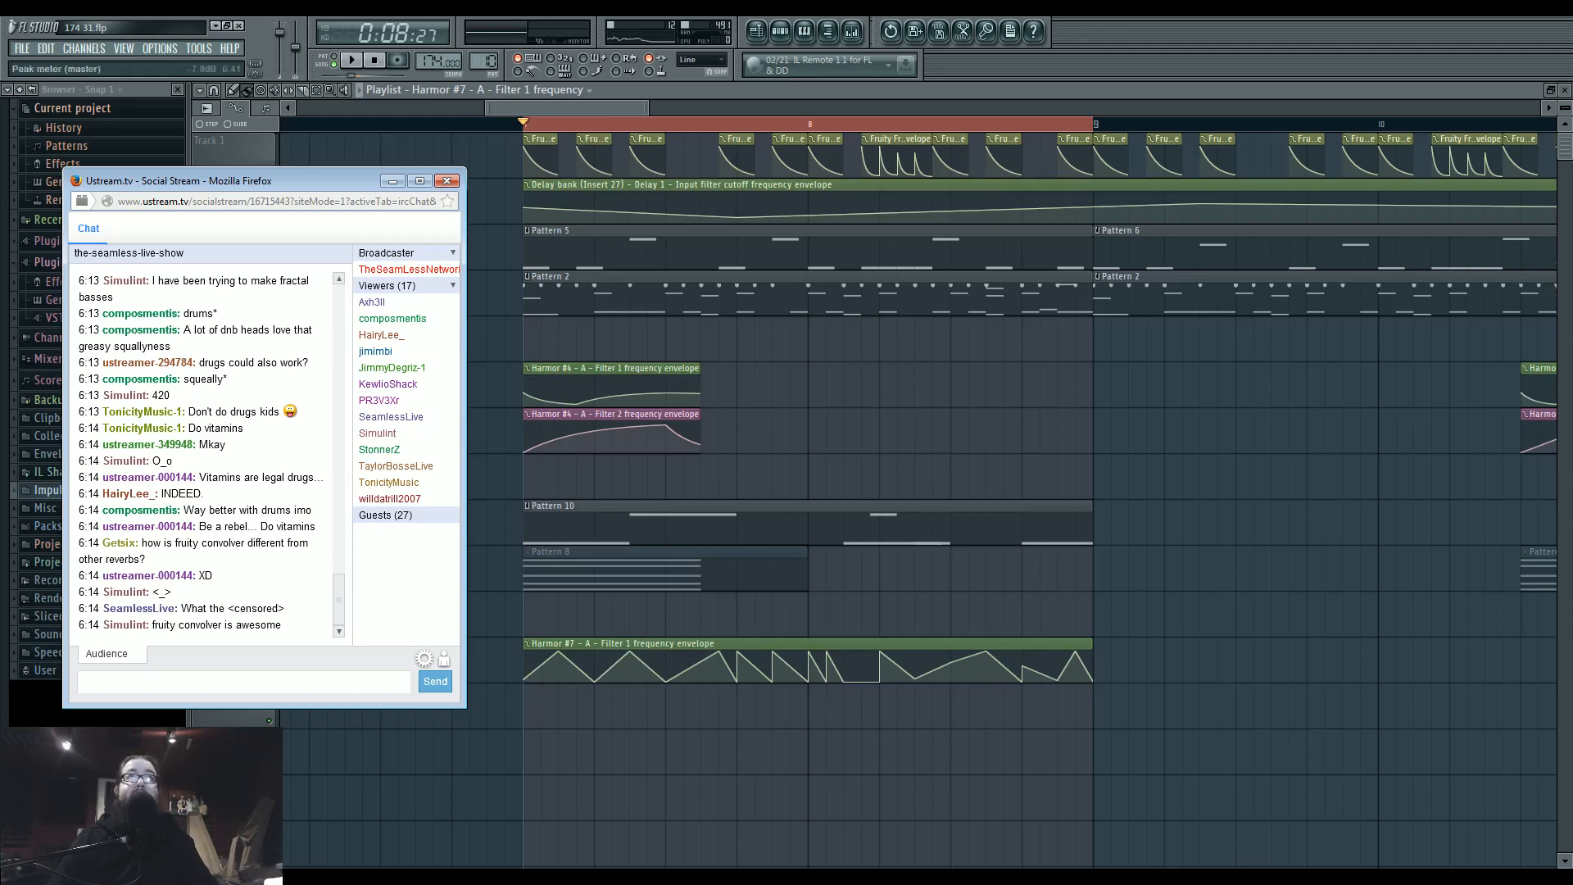
Open Insert 37's Fruity Convolver from the mixer and browse the Real Spaces impulses available for it.
left_click(851, 32)
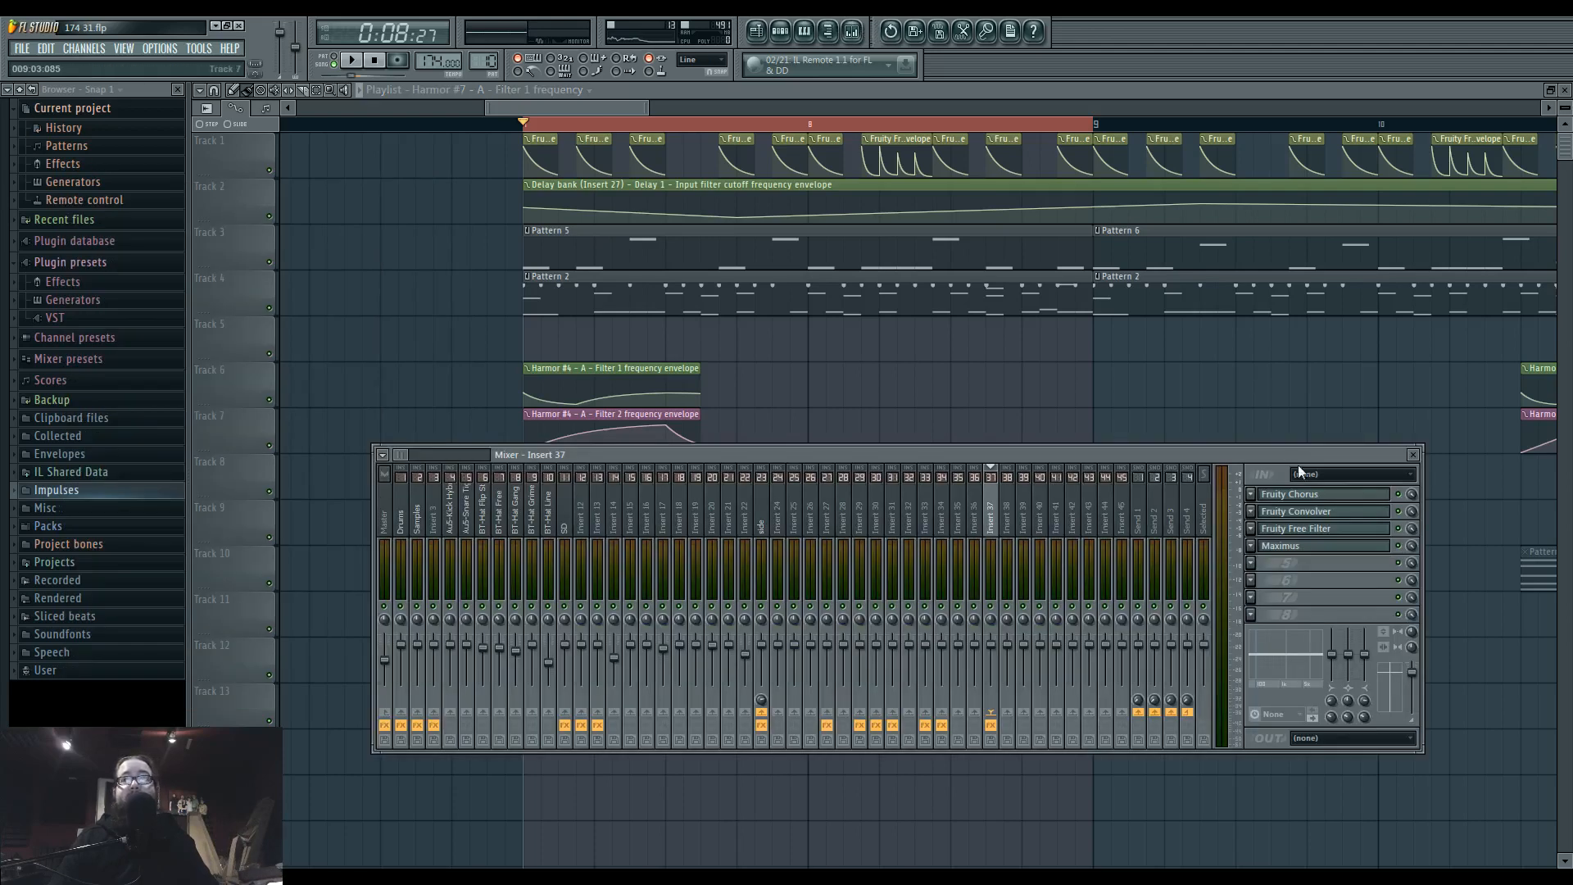
left_click(1342, 516)
left_click(861, 446)
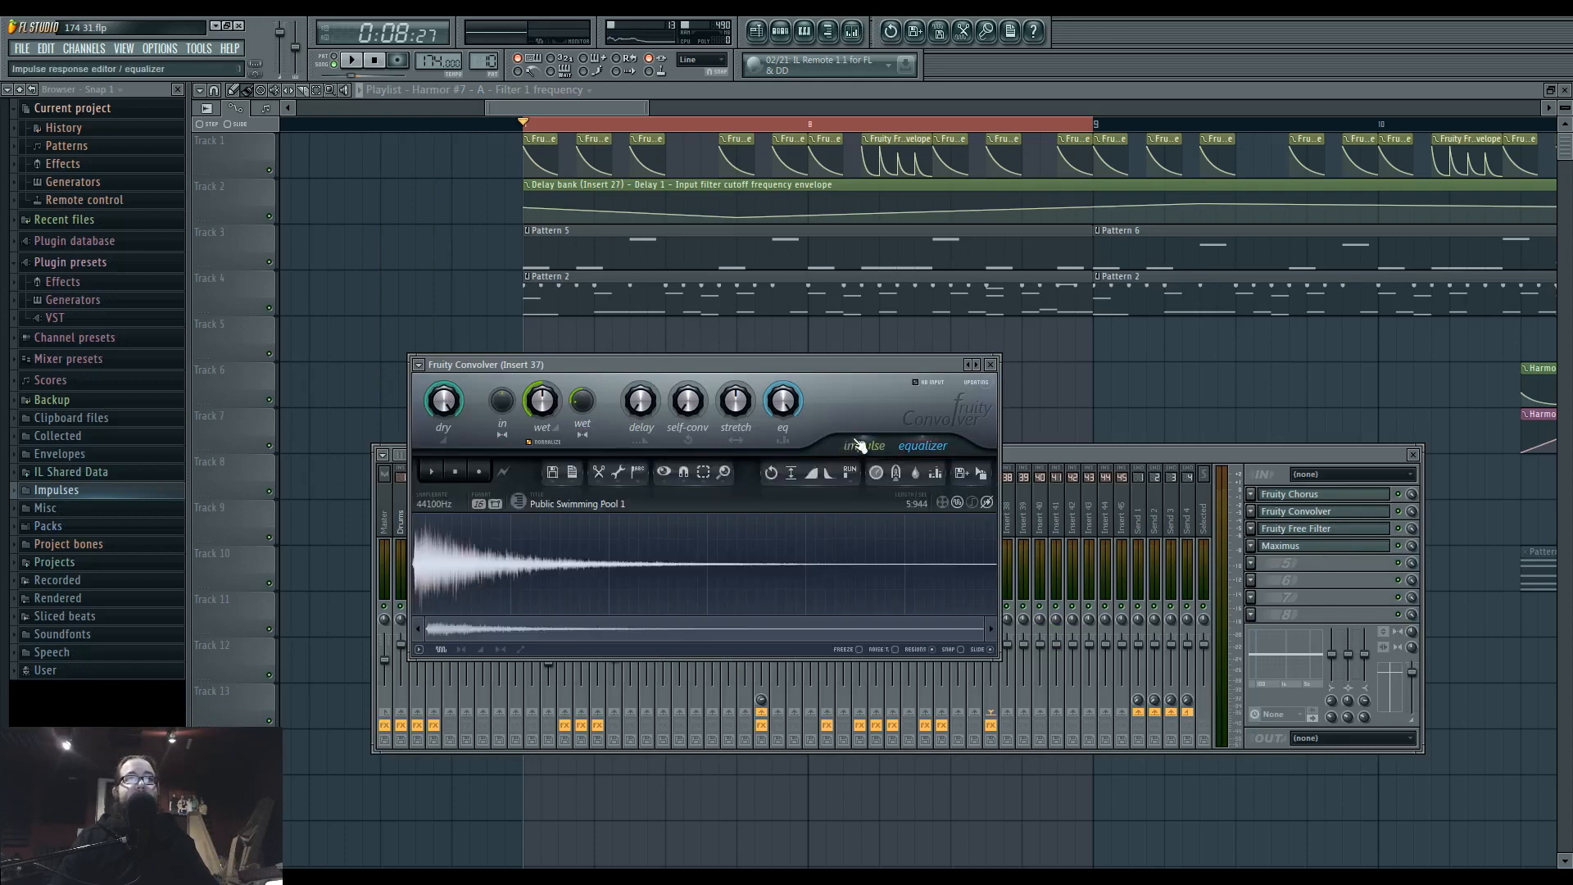
left_click(528, 504)
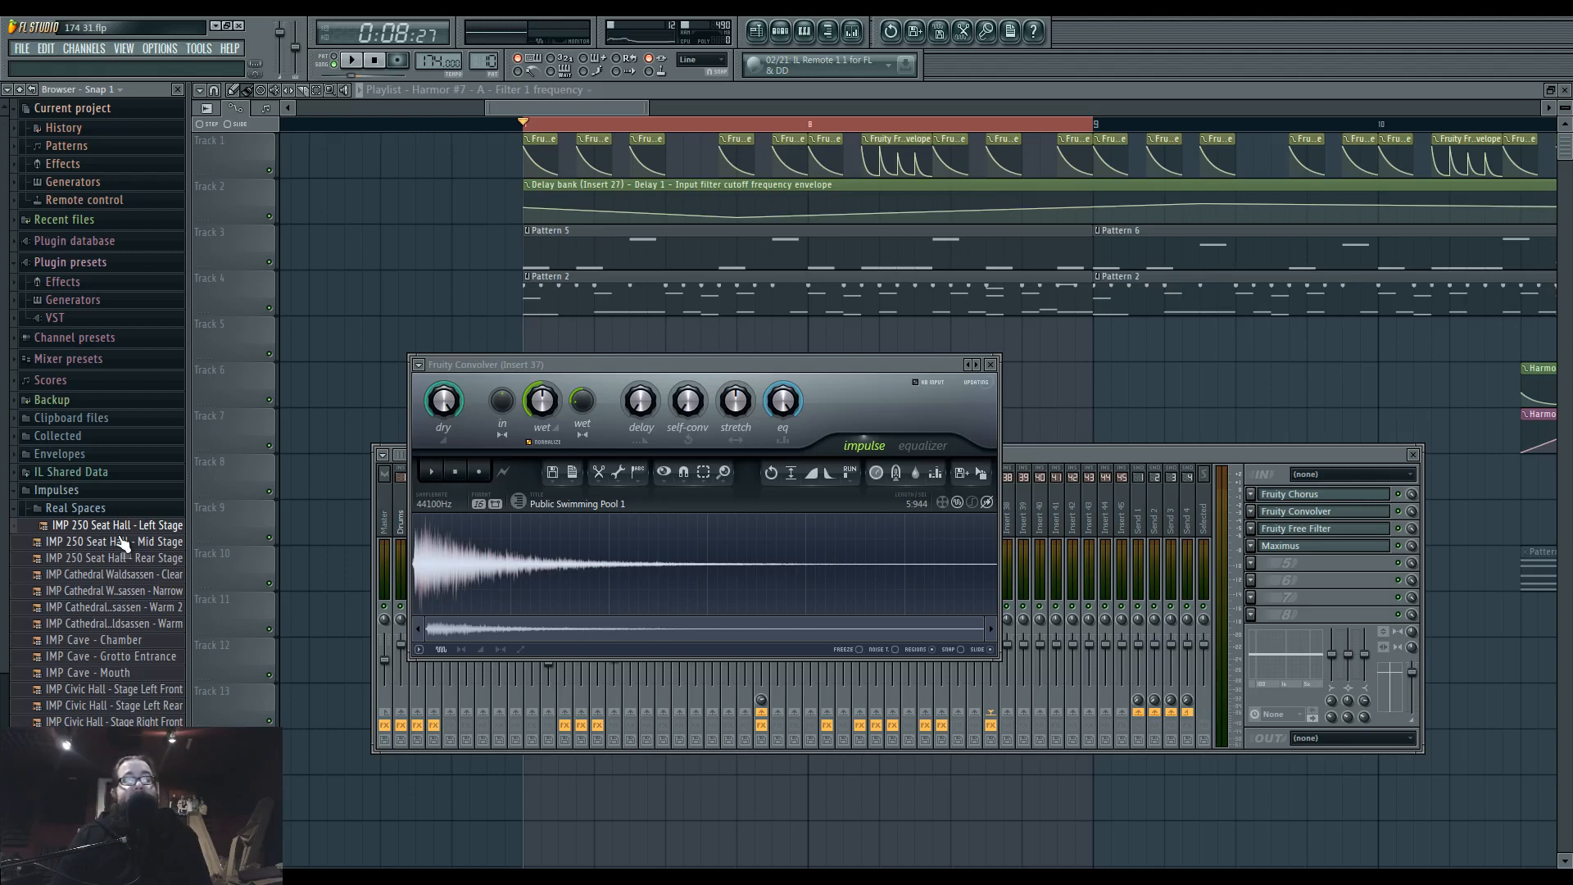
left_click(127, 803)
left_click(127, 819)
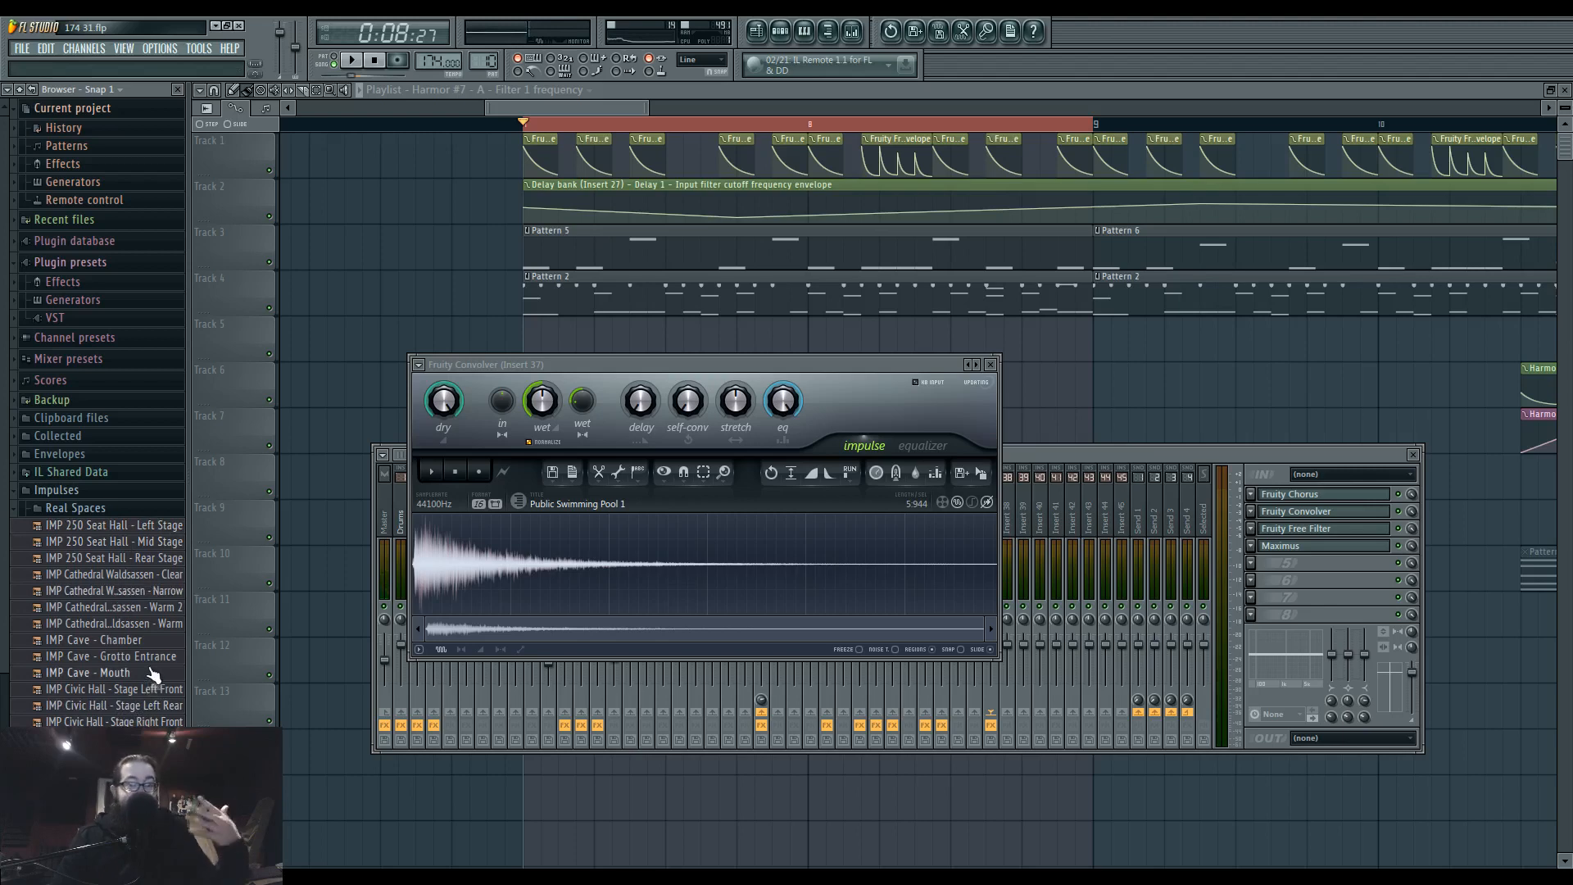
mouse_move(558, 364)
left_mouse_down()
mouse_move(494, 435)
mouse_move(561, 385)
left_mouse_up()
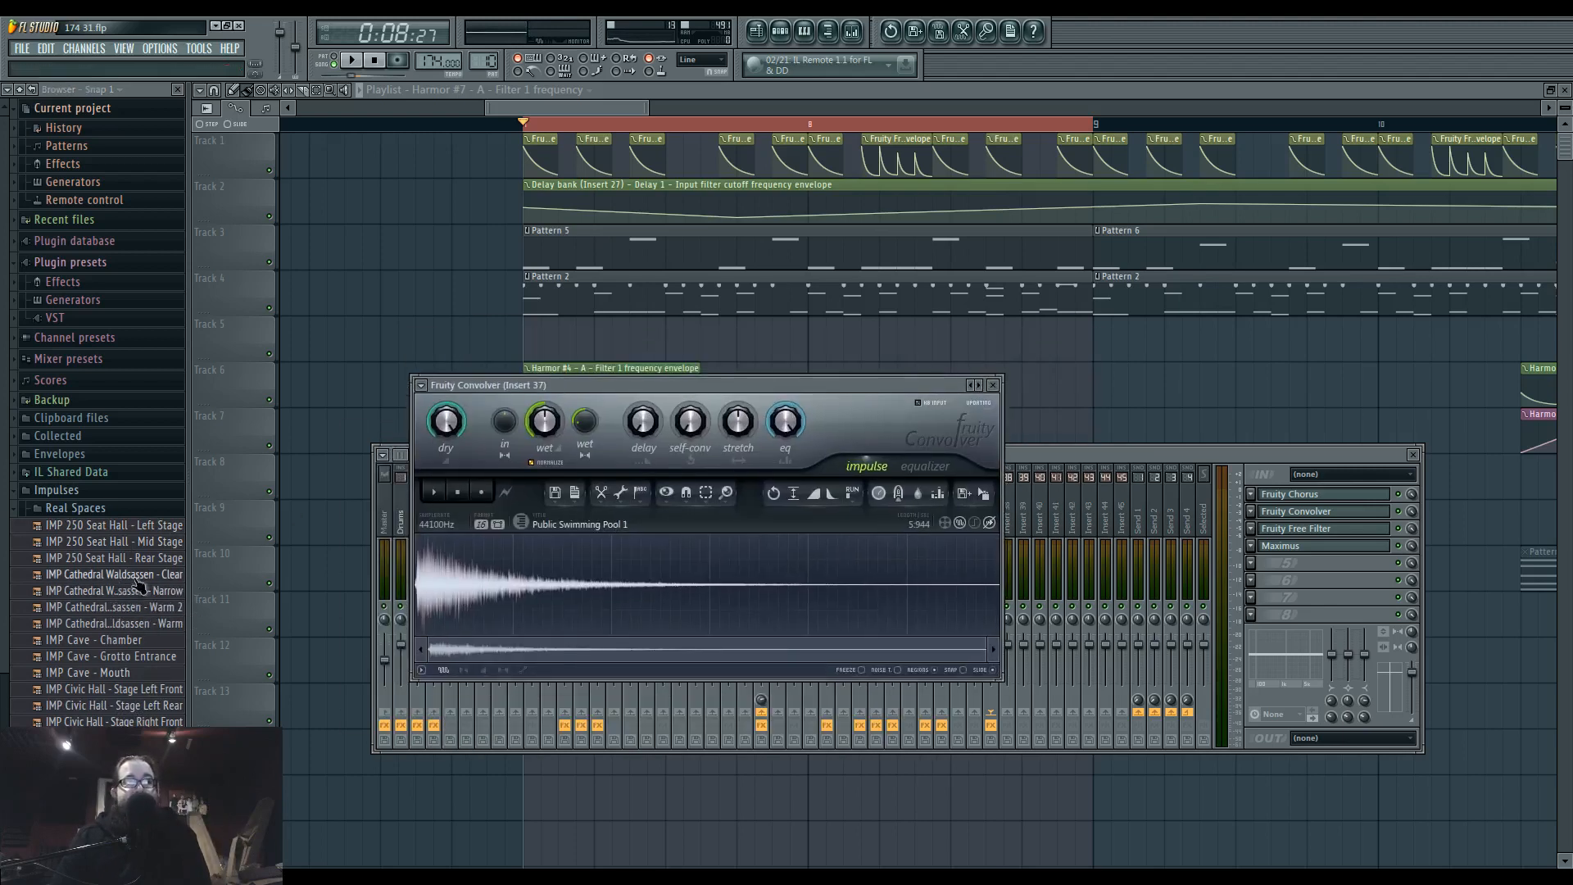
left_click_drag(123, 624, 472, 602)
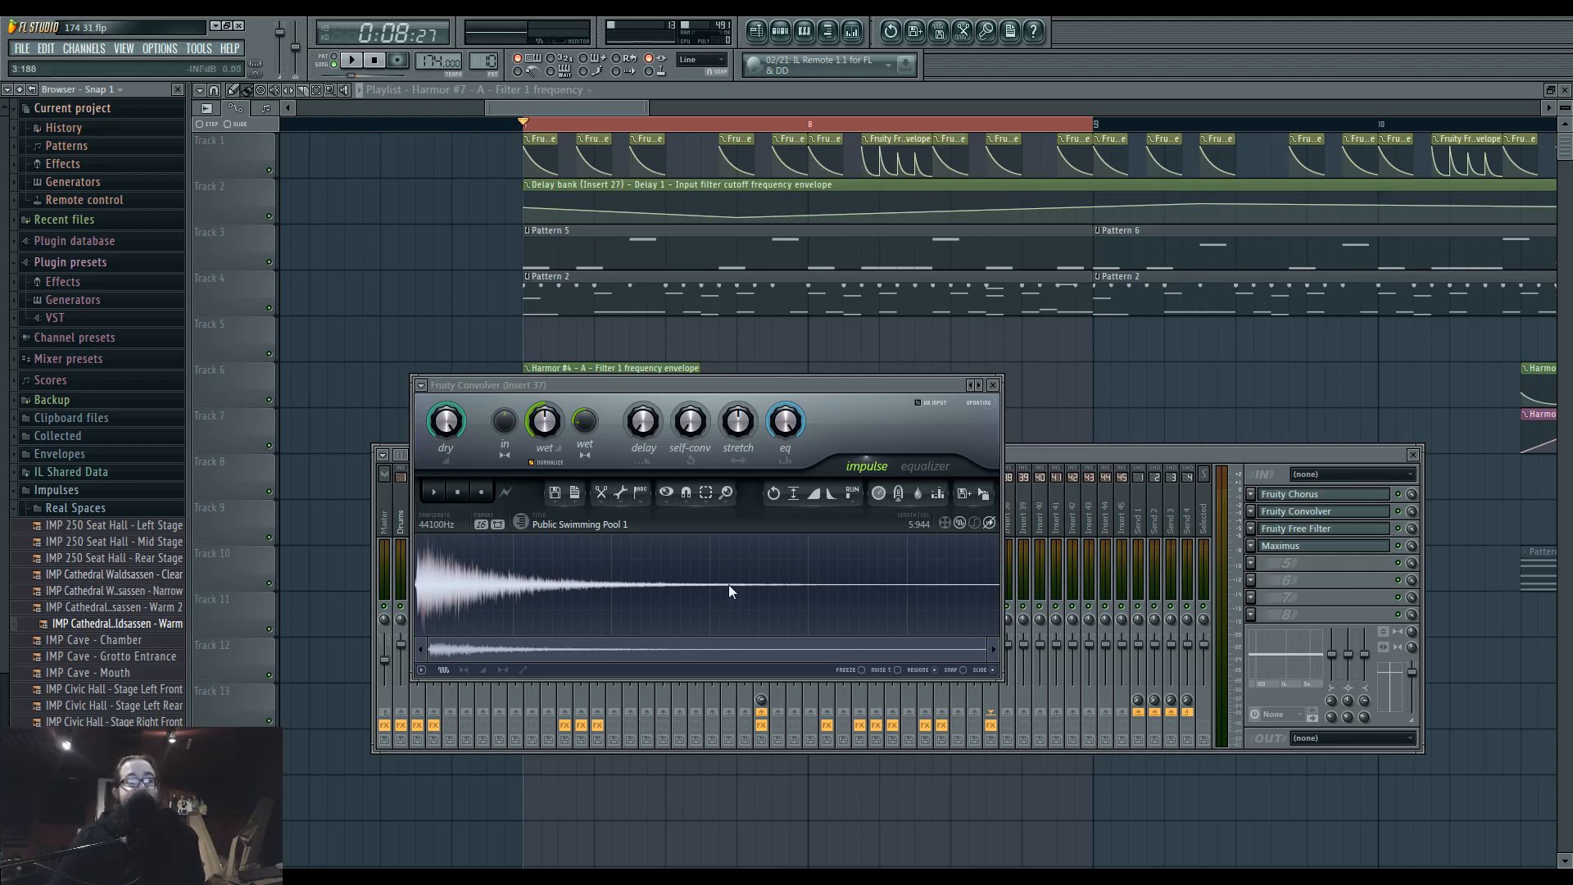
Read the latest Ustream chat messages, check the recording window, and minimize both.
left_click(518, 877)
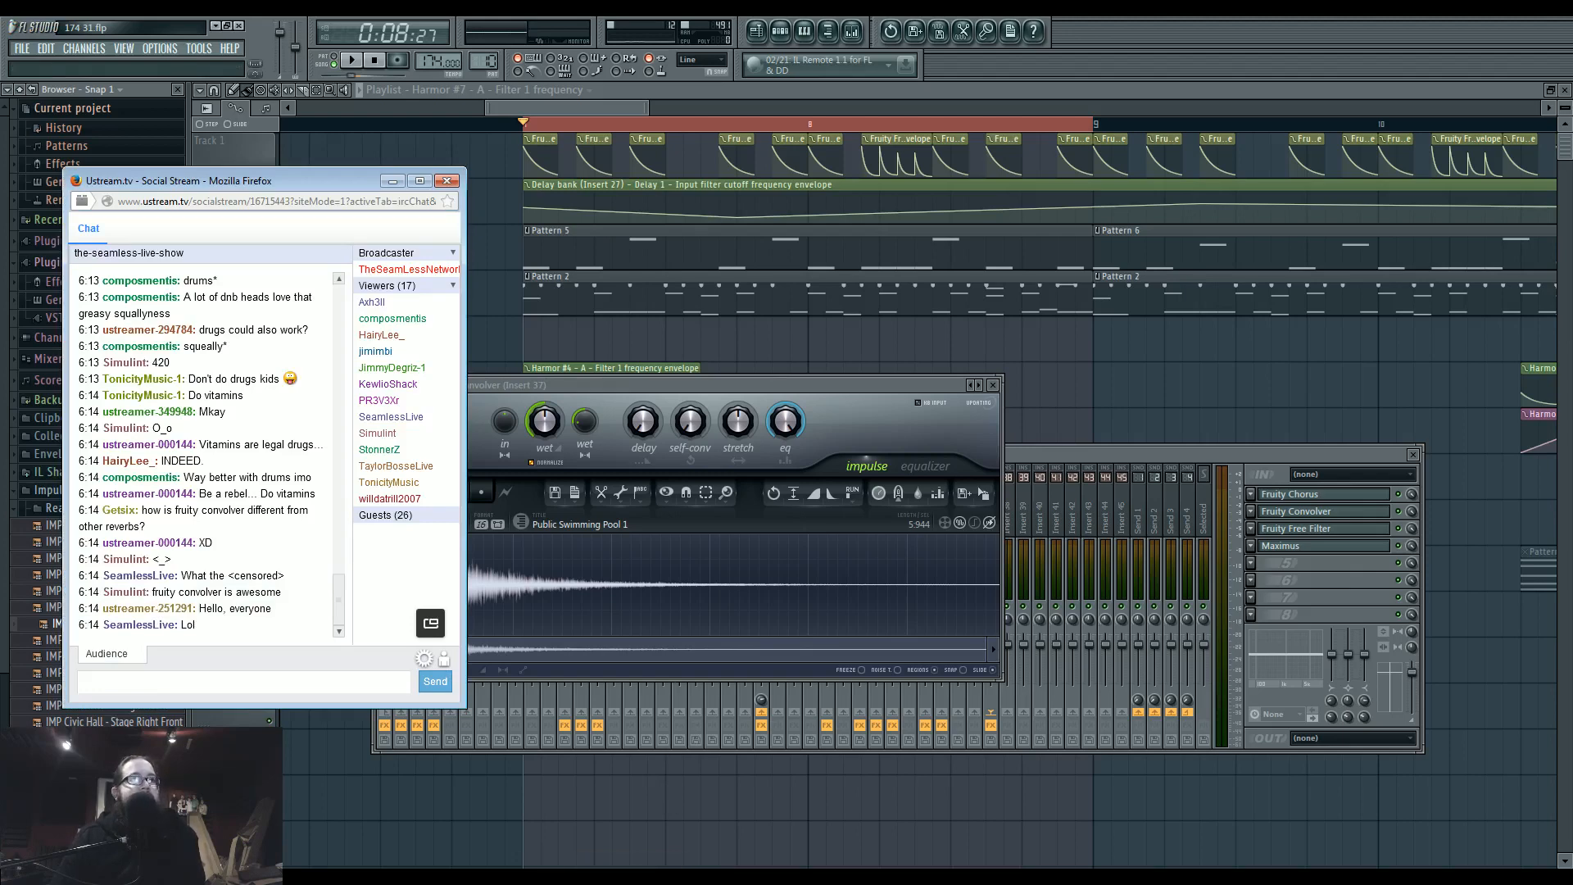
left_click(1084, 861)
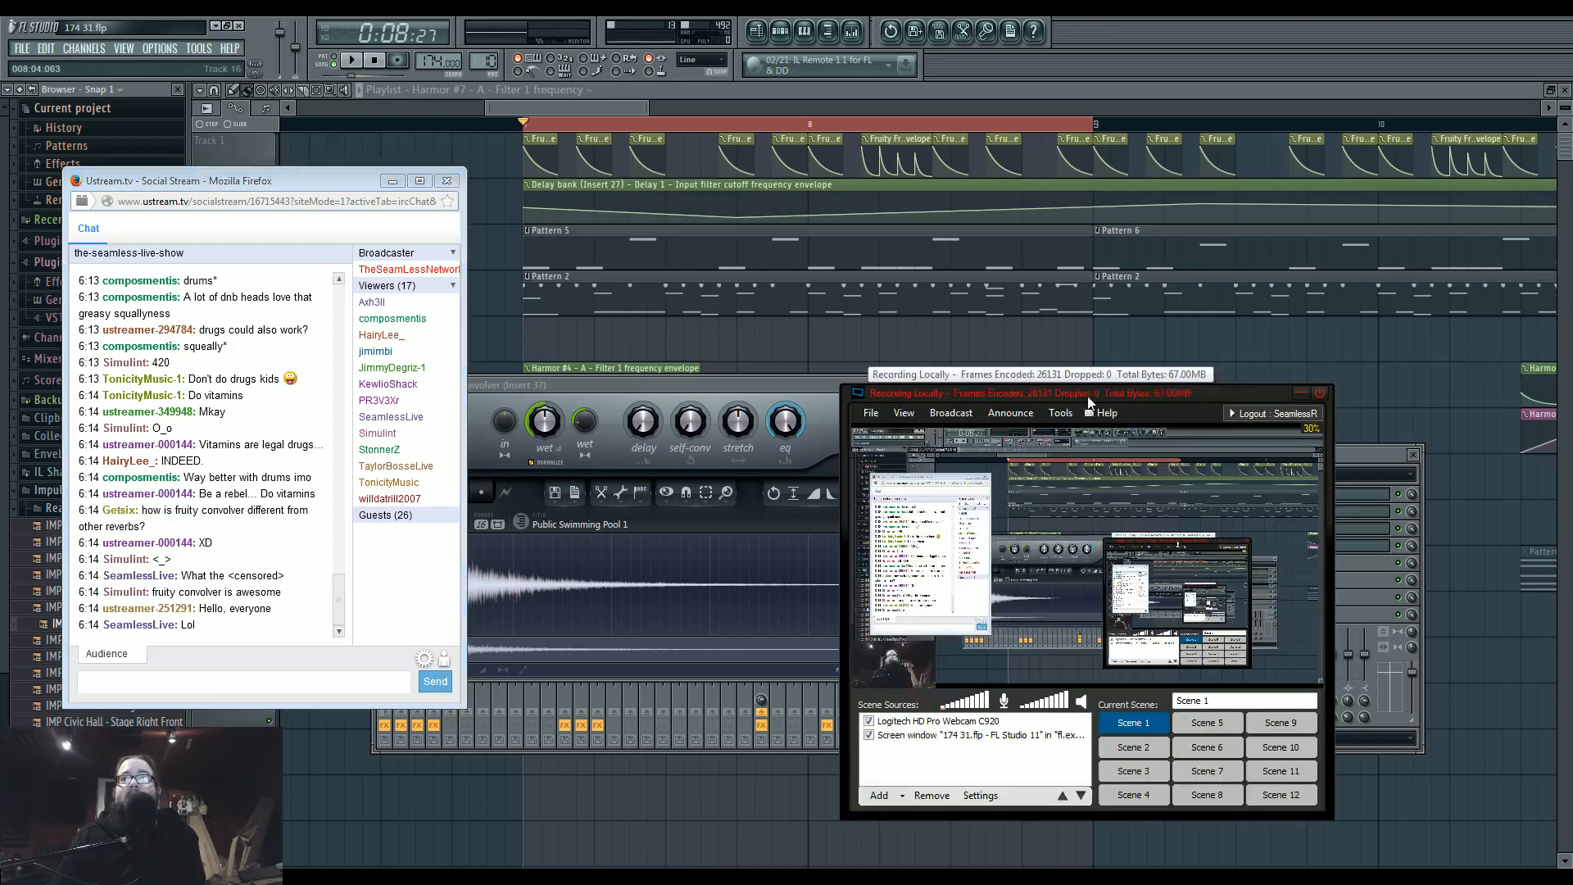
left_click(1303, 394)
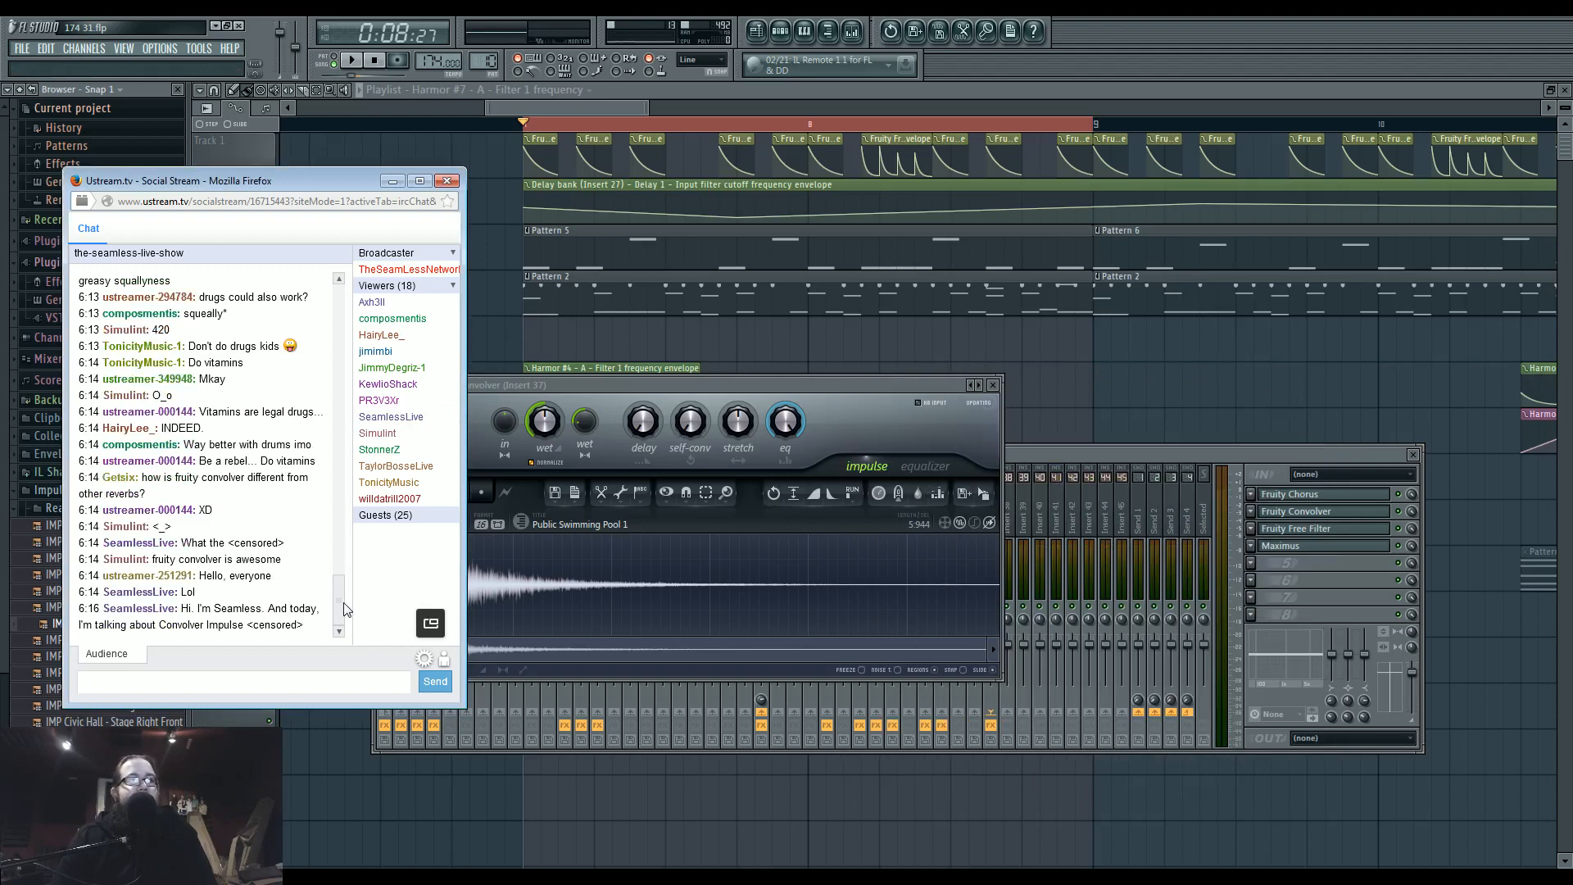
left_click(394, 182)
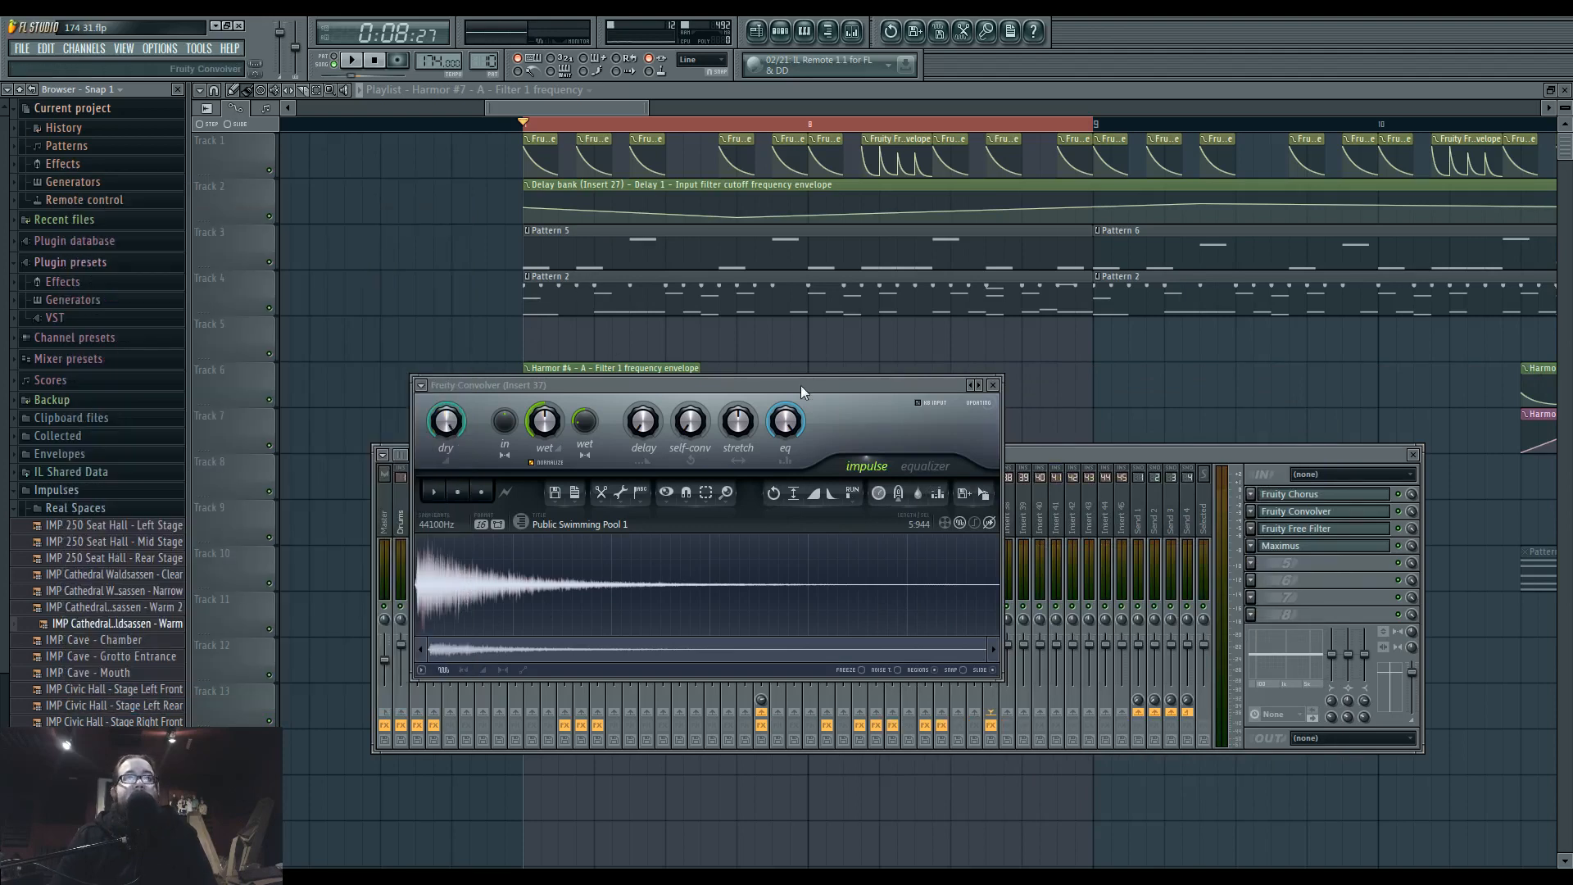
Play the loop briefly with the mixer in front to hear Insert 37 in the full mix.
key("space")
mouse_move(1020, 456)
left_mouse_down()
mouse_move(1034, 446)
mouse_move(1011, 454)
left_mouse_up()
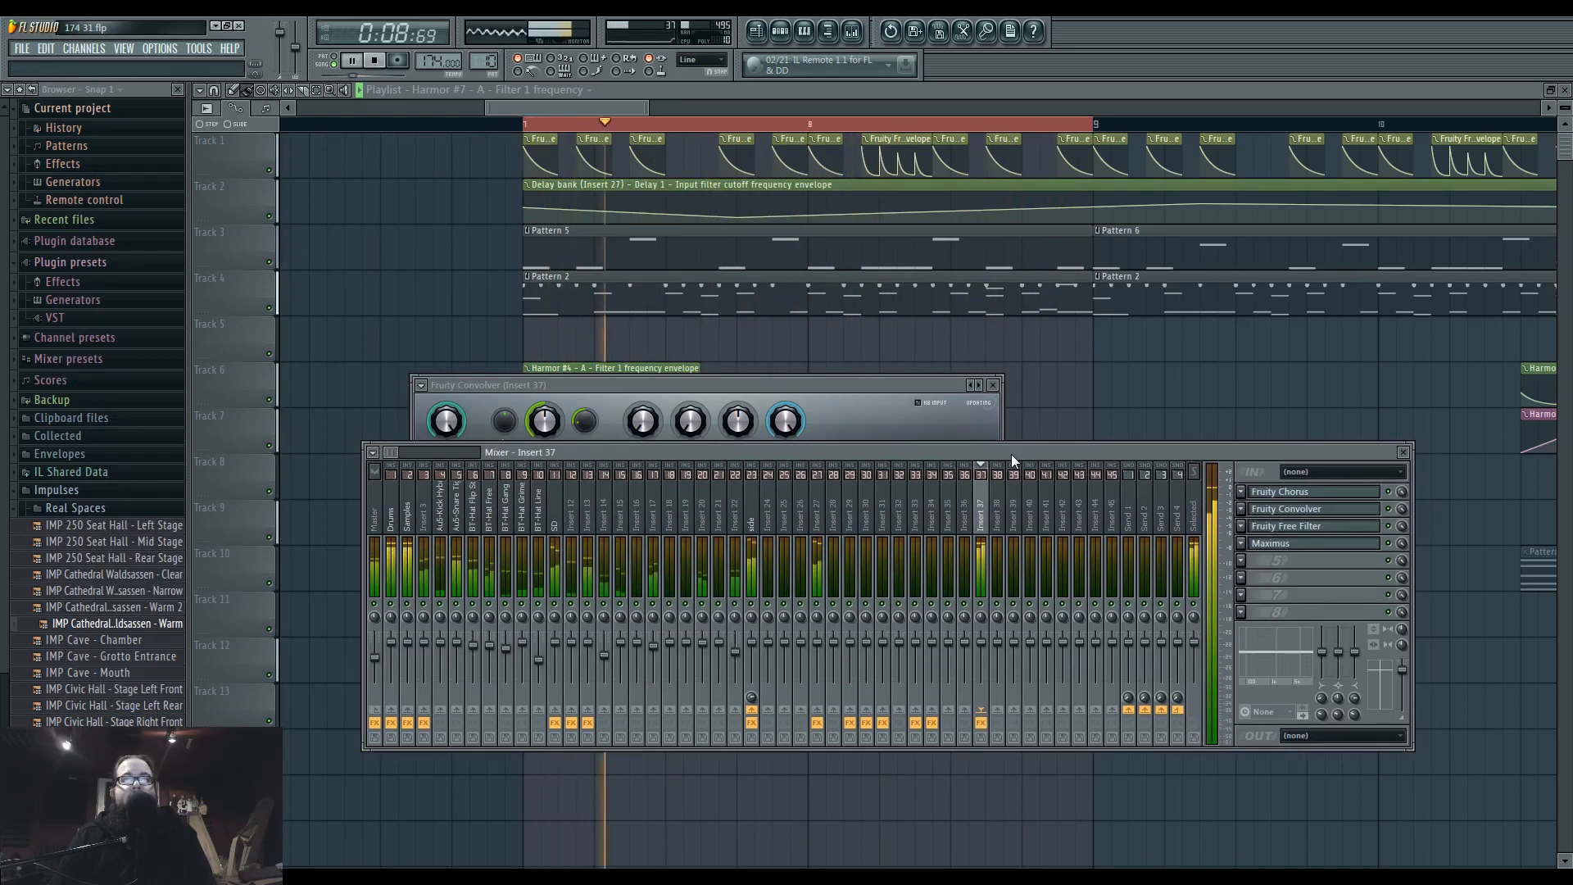
key("space")
Reshape Harmor #7's phaser shape into a narrow mid peak that drops sharply, followed by a curved rise to maximum at the end.
left_click(780, 31)
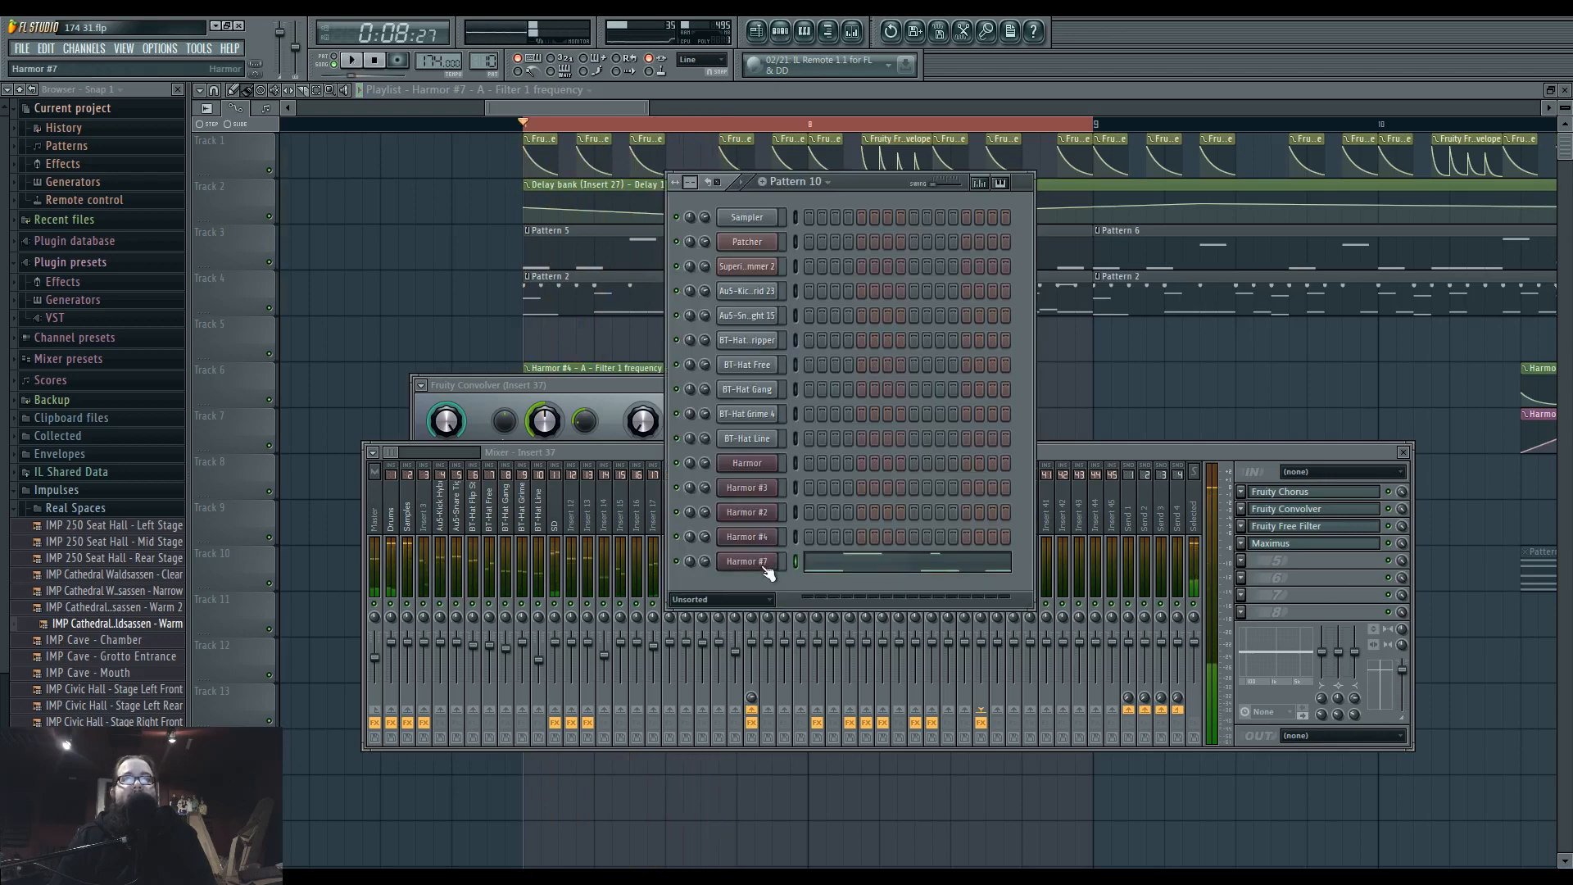
left_click(764, 563)
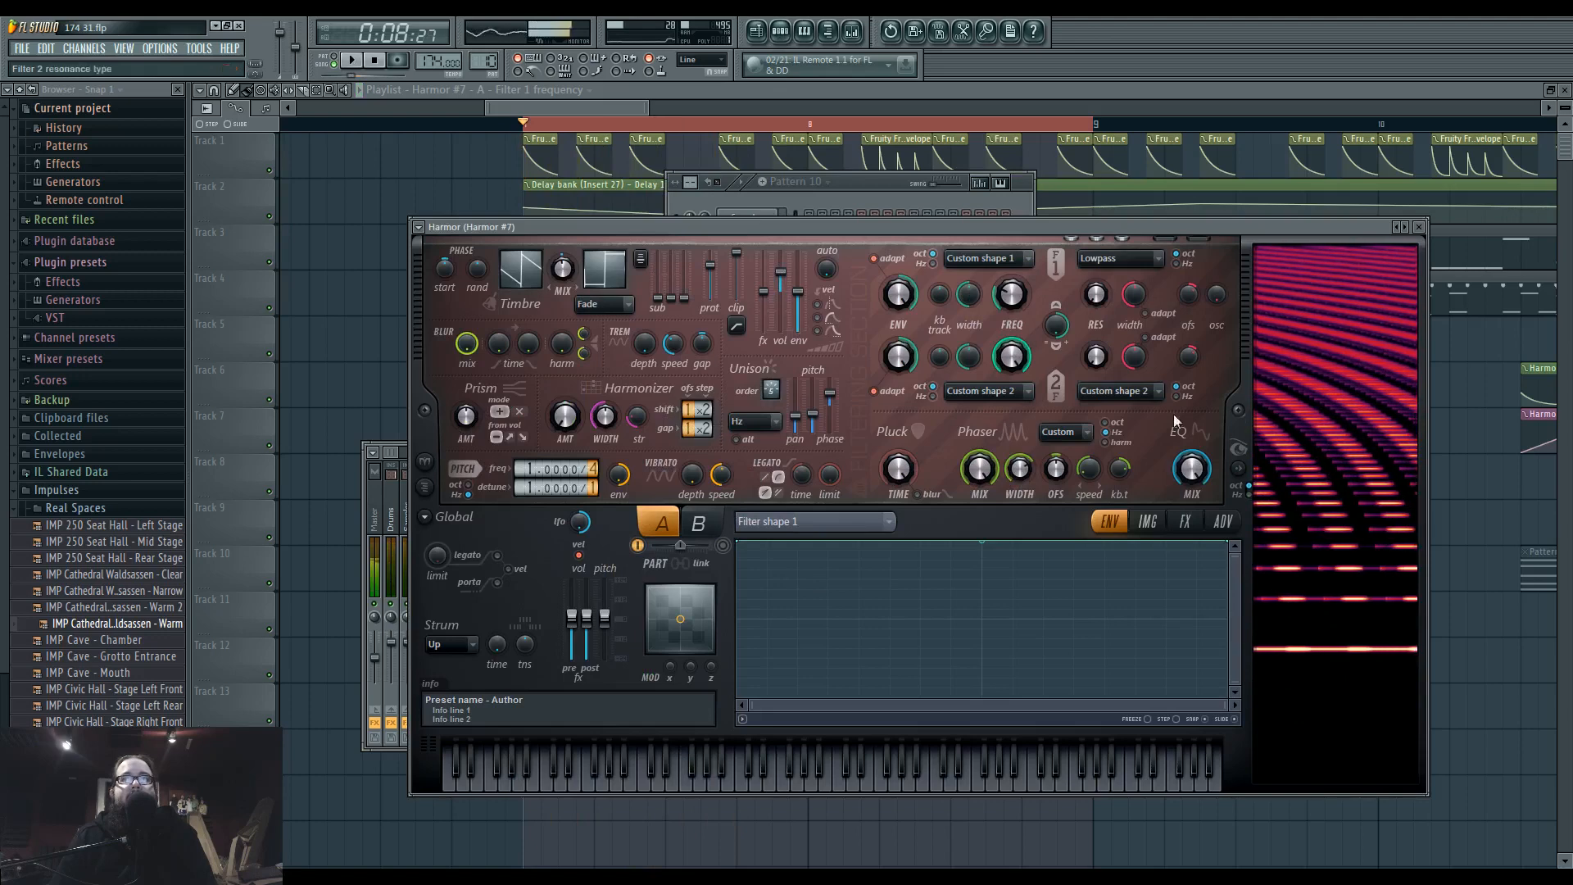
left_click(1063, 434)
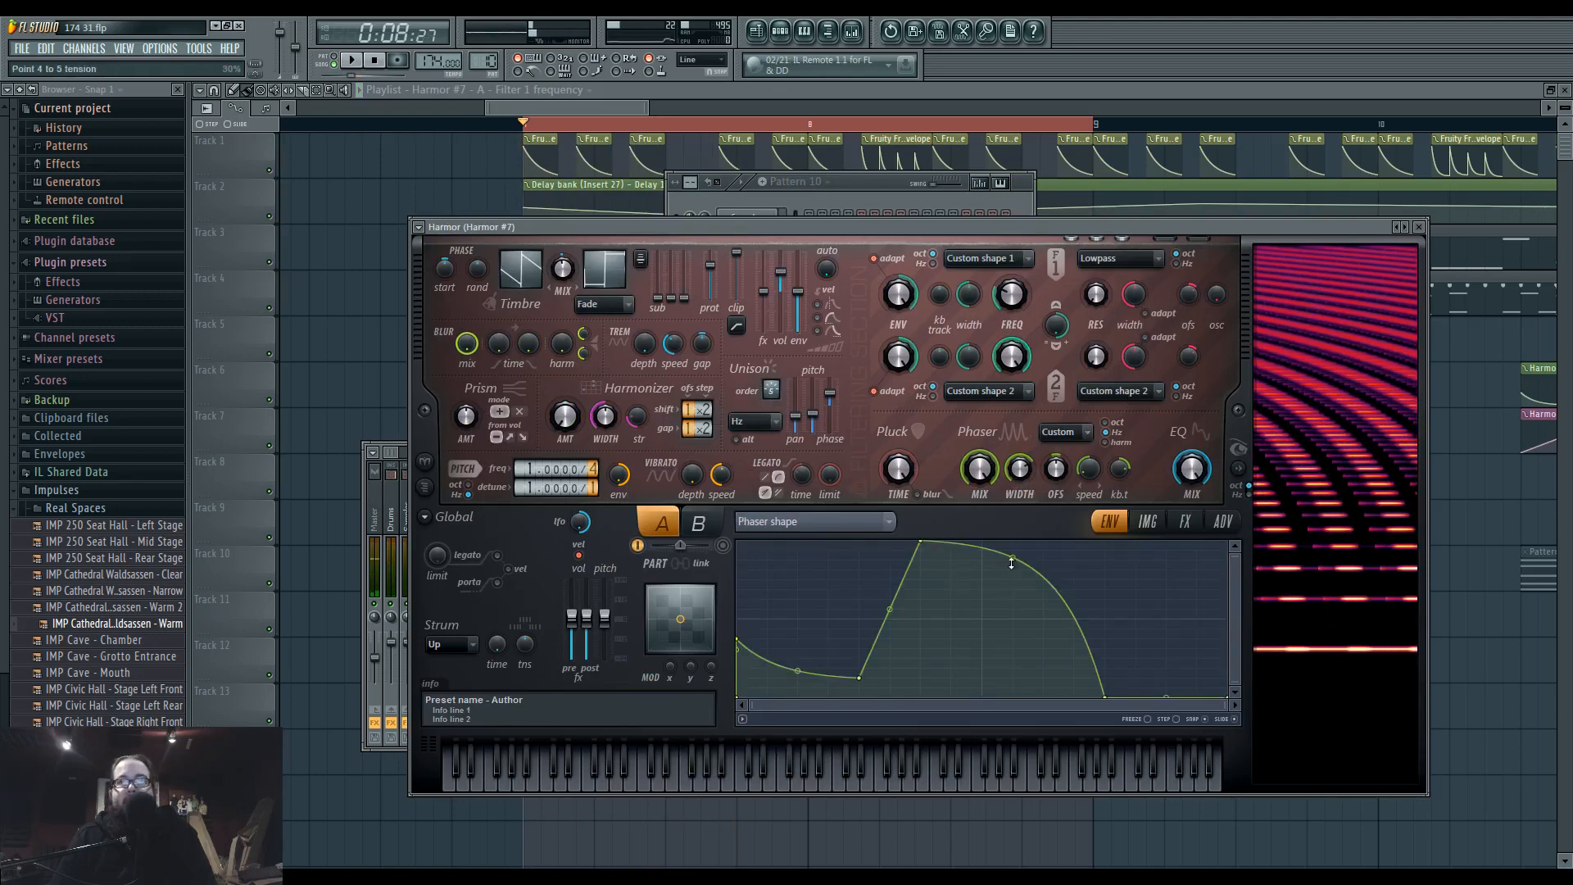
left_click_drag(1104, 698, 965, 699)
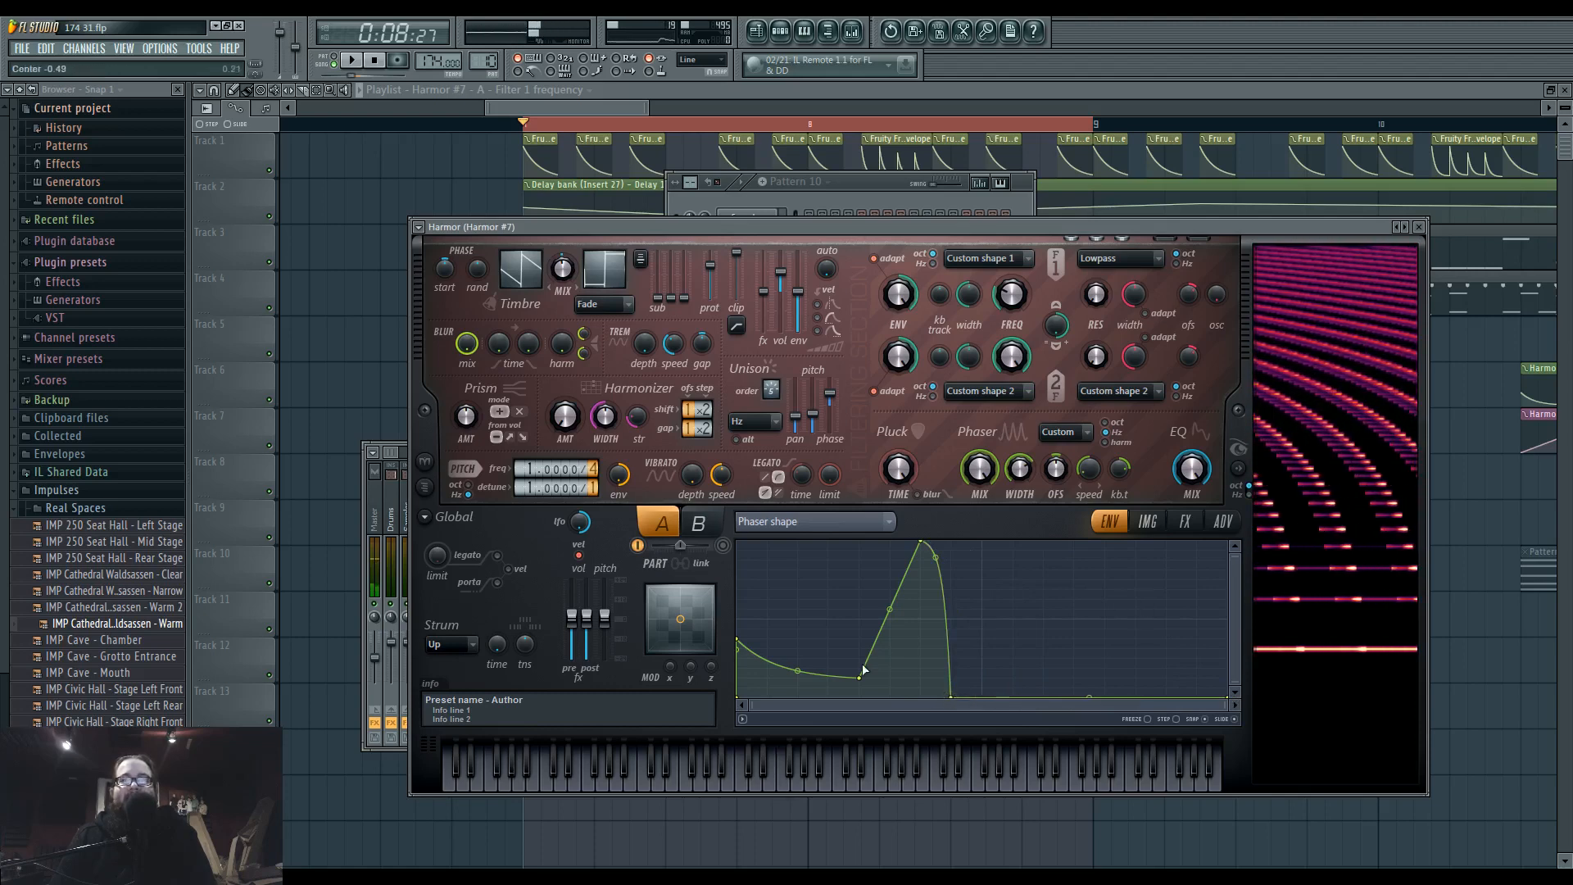
mouse_move(859, 677)
left_mouse_down()
mouse_move(825, 590)
mouse_move(828, 524)
mouse_move(868, 689)
mouse_move(861, 679)
left_mouse_up()
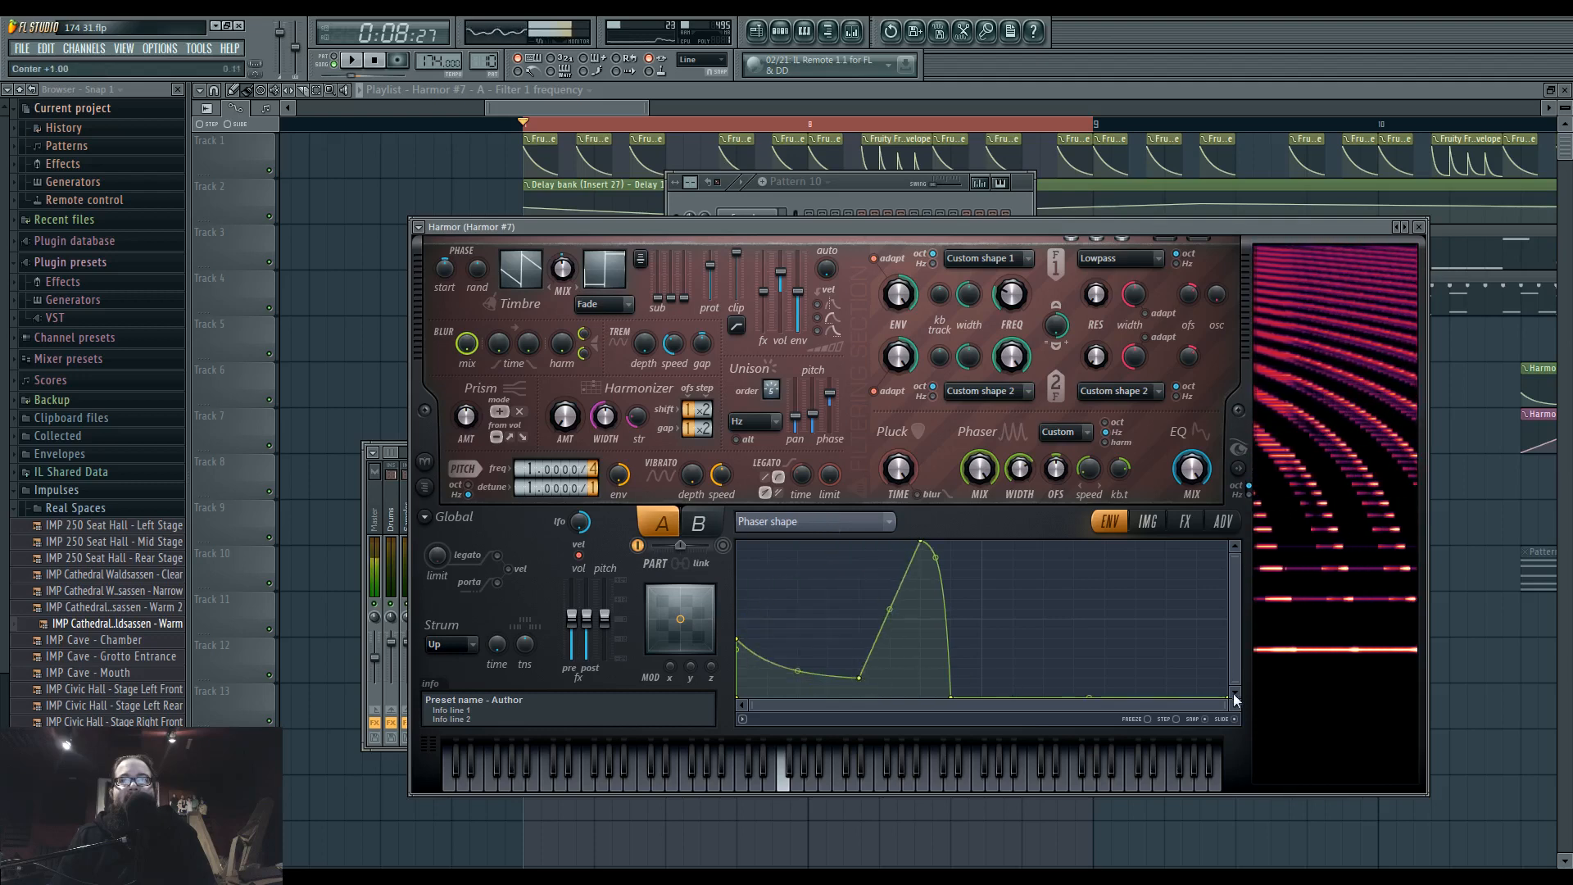
left_click_drag(1232, 694, 1227, 542)
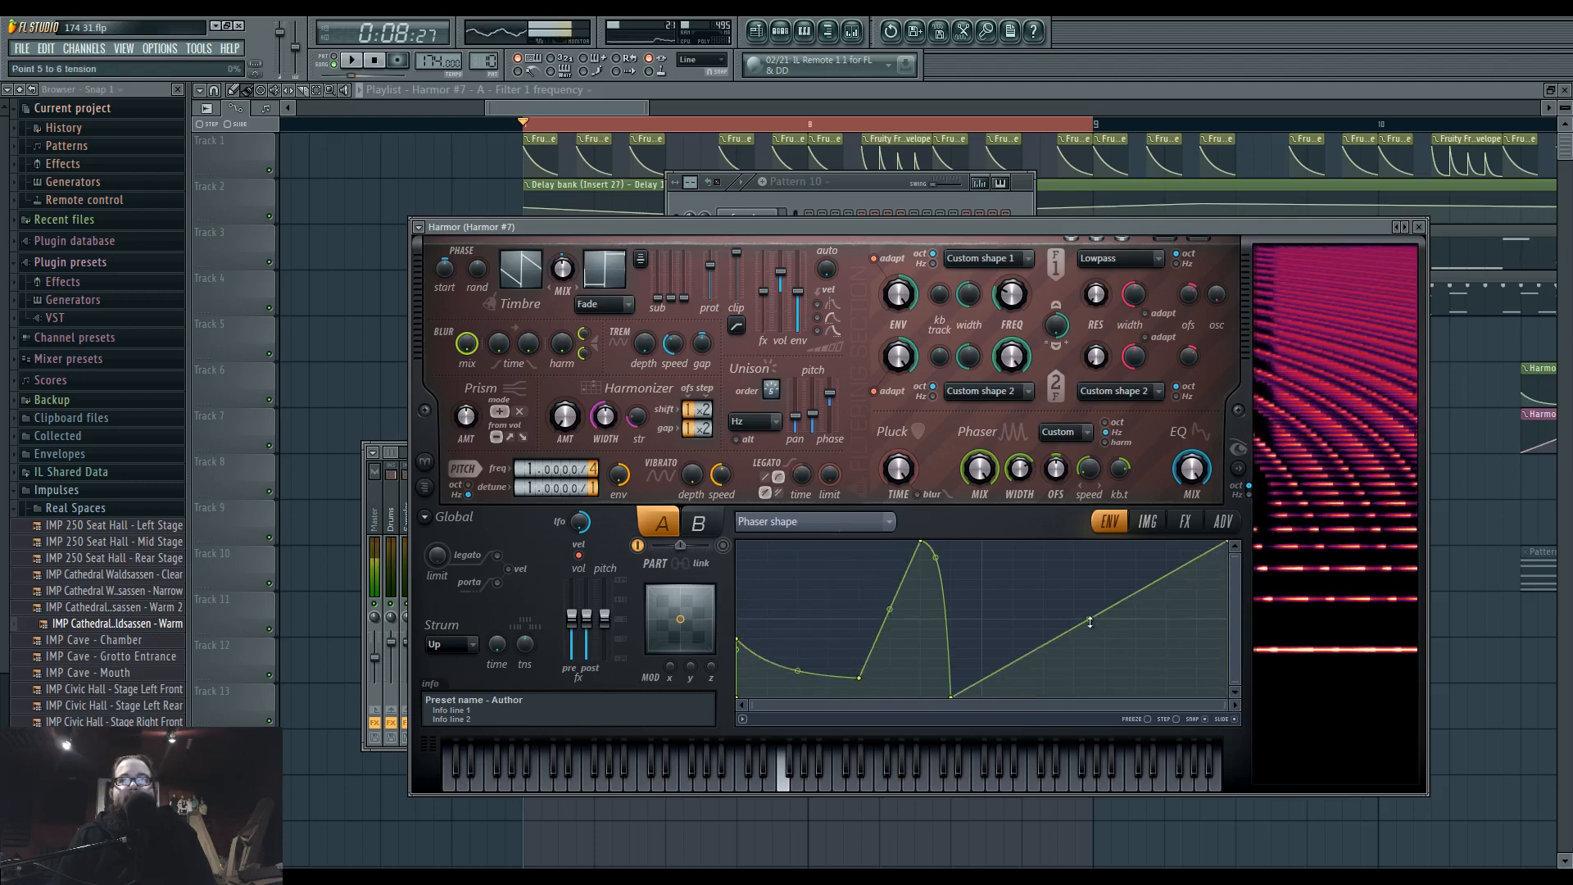
left_click_drag(1089, 619, 1089, 662)
Play the loop to audition the reshaped Harmor #7 phaser, checking the Insert 37 levels in the mixer.
key("space")
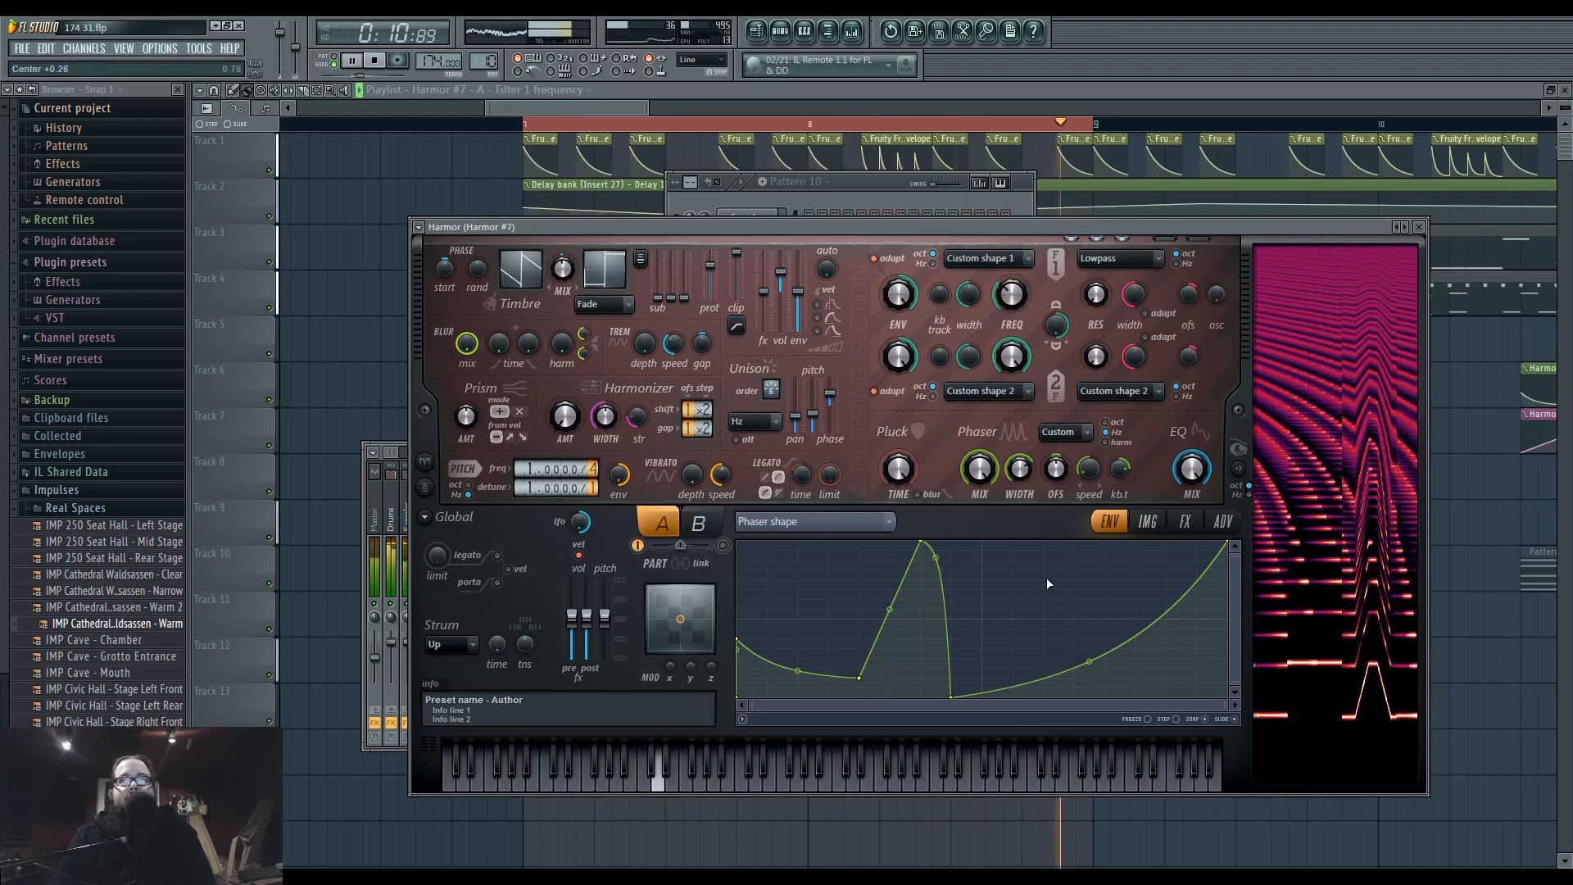
key("F9")
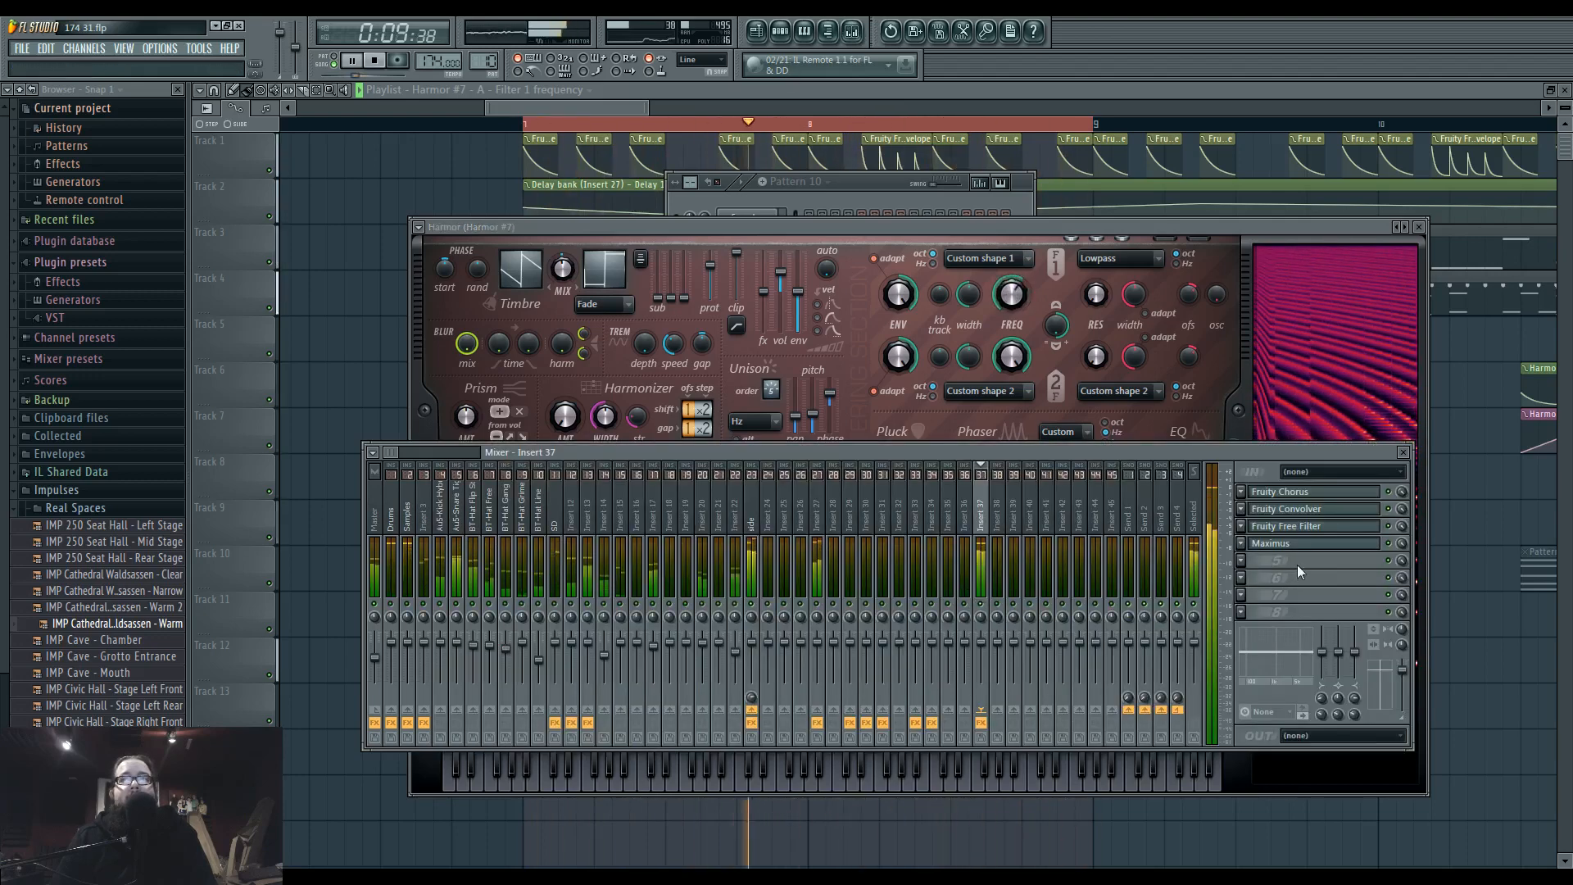
left_click(1034, 226)
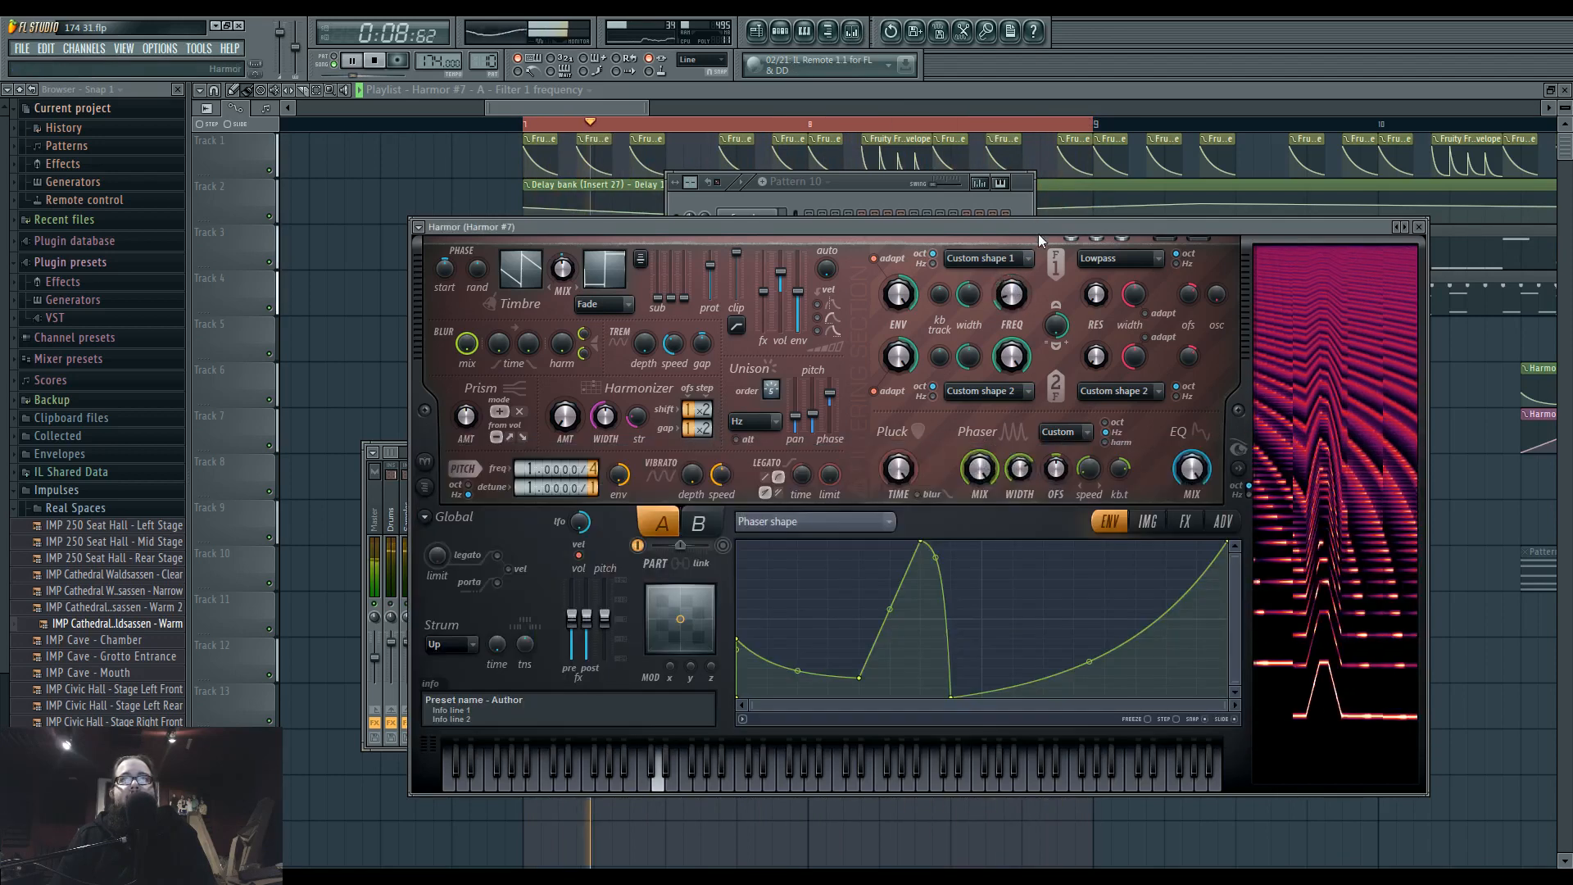
key("space")
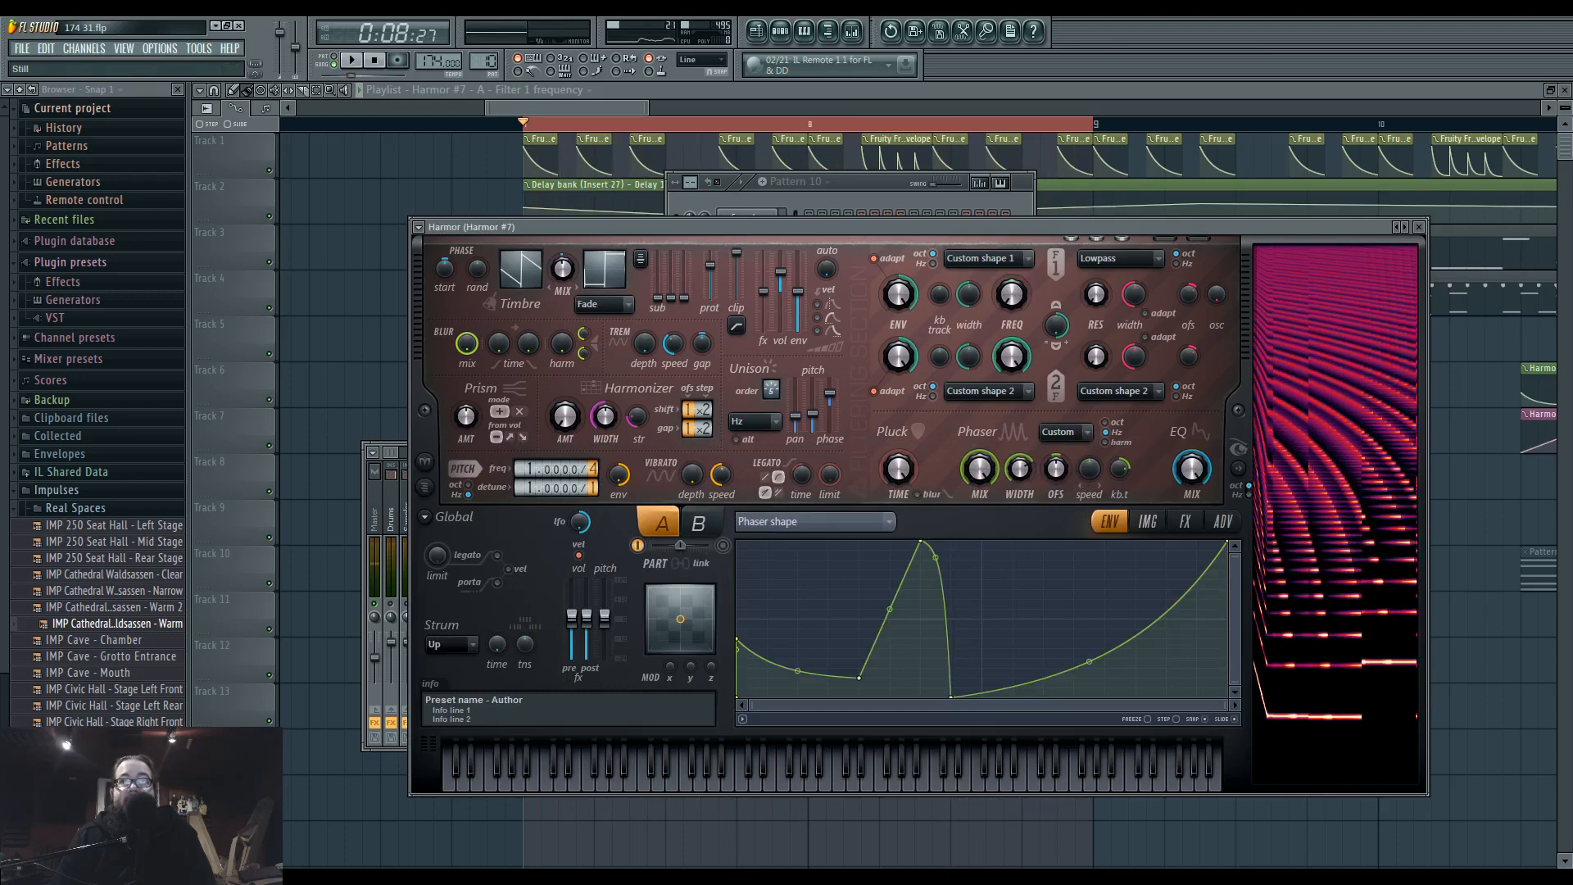
key("space")
key("space")
key("space")
Compare Harmor #7's phaser scale modes and adjust the phaser width while the loop plays.
mouse_move(1018, 473)
left_mouse_down()
mouse_move(1018, 450)
mouse_move(1019, 528)
mouse_move(1023, 448)
mouse_move(1022, 479)
left_mouse_up()
left_click(1105, 443)
left_click(1106, 423)
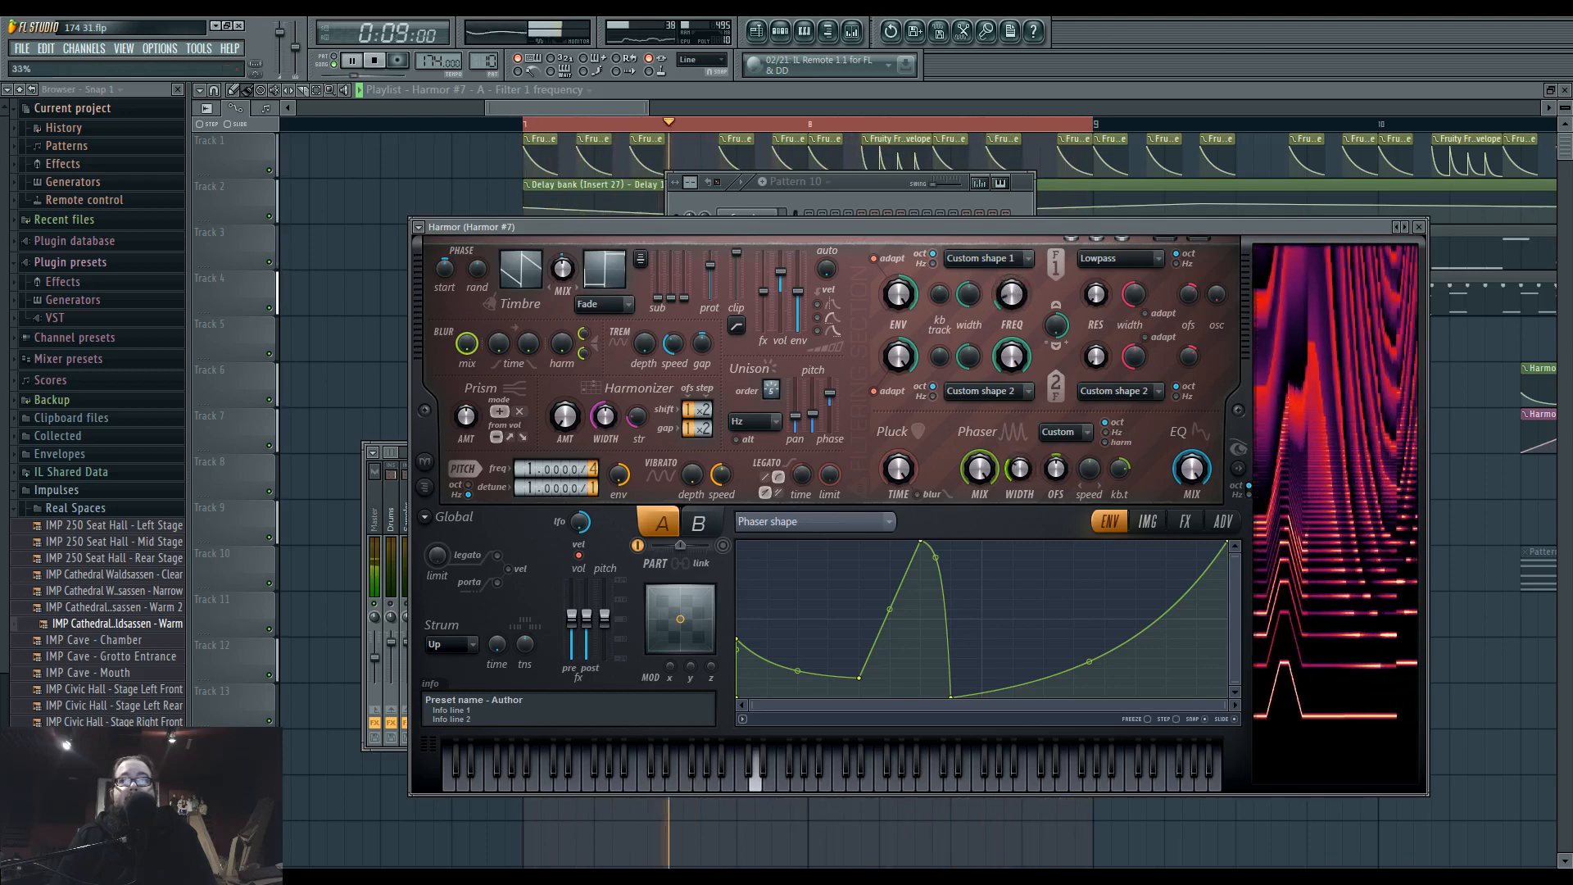
left_click_drag(1020, 472, 1094, 479)
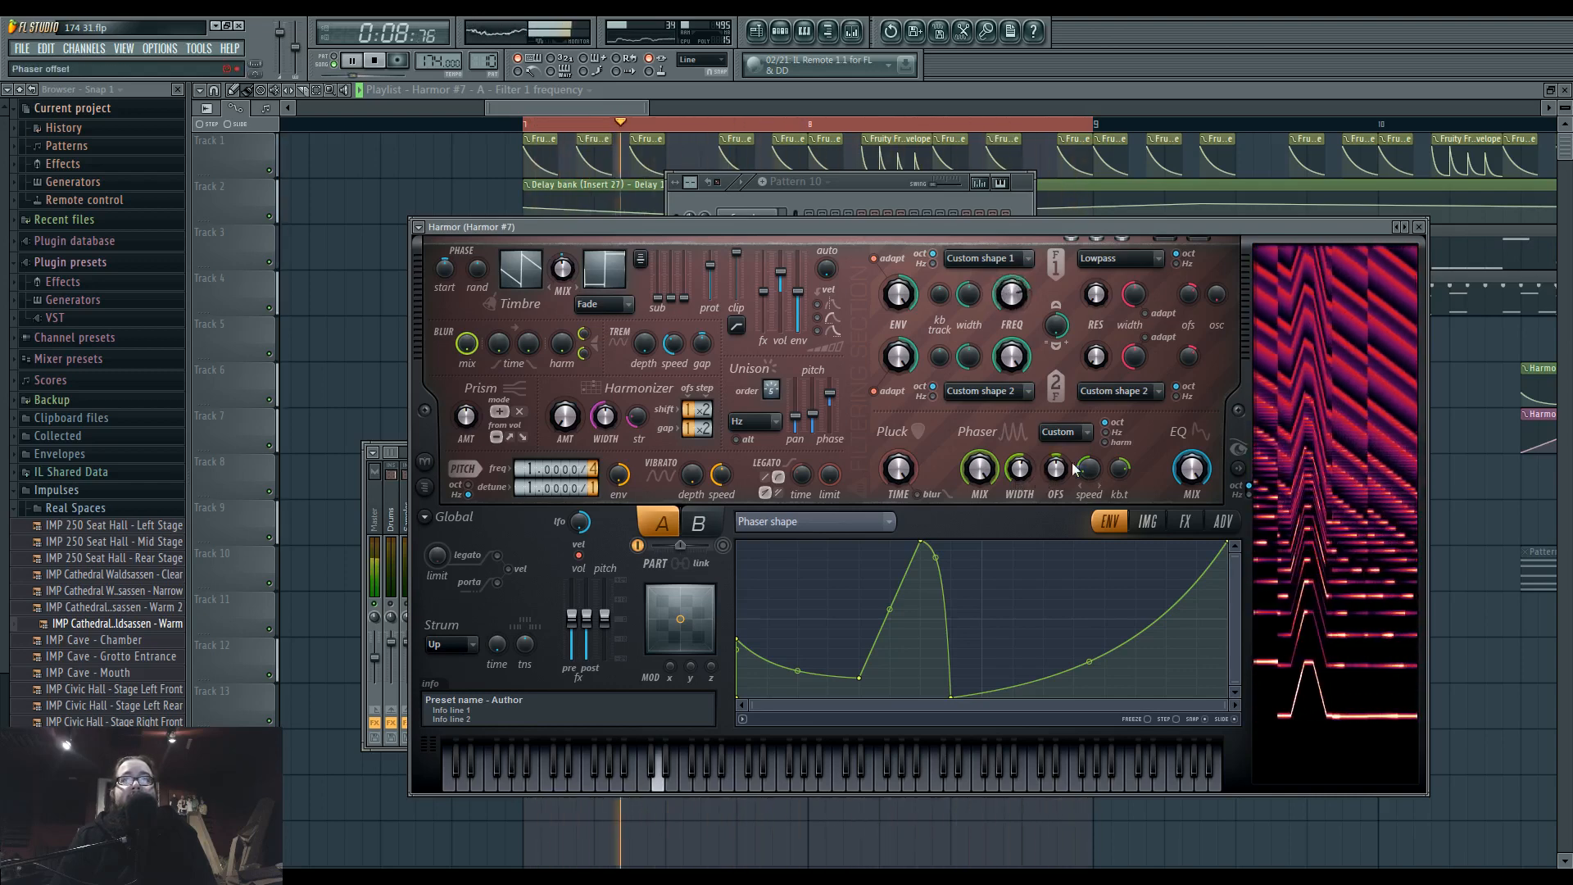
left_click(1127, 444)
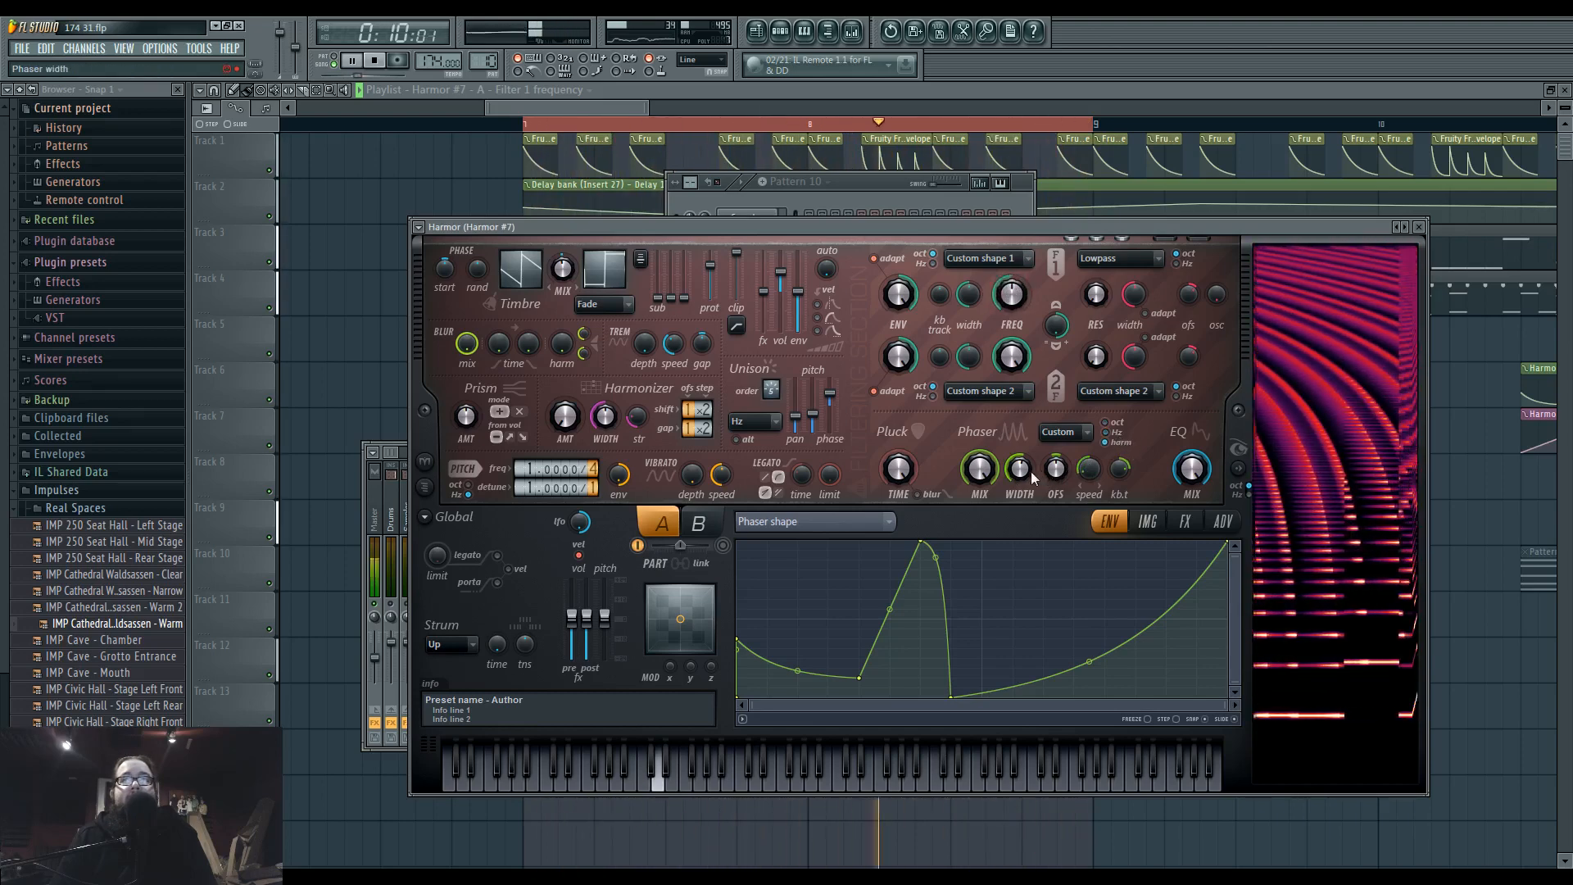
mouse_move(1020, 466)
left_mouse_down()
mouse_move(1027, 401)
mouse_move(1026, 439)
left_mouse_up()
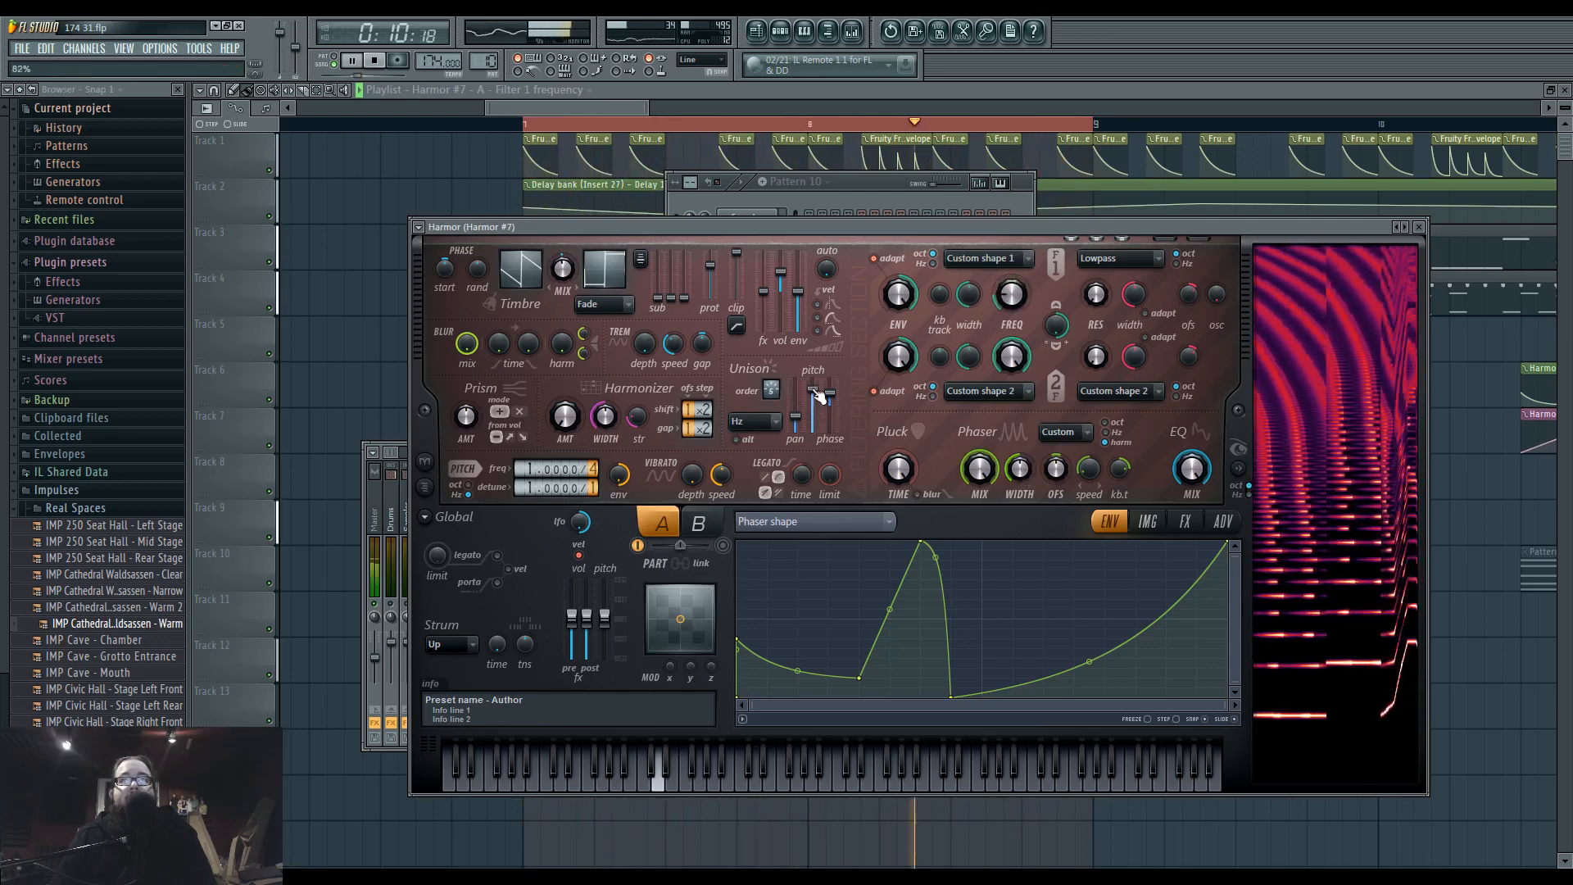
Set Harmor #7's unison pitch thickness to 72% and give it an envelope that falls steeply at first and flattens out.
left_click_drag(818, 420, 818, 401)
key("space")
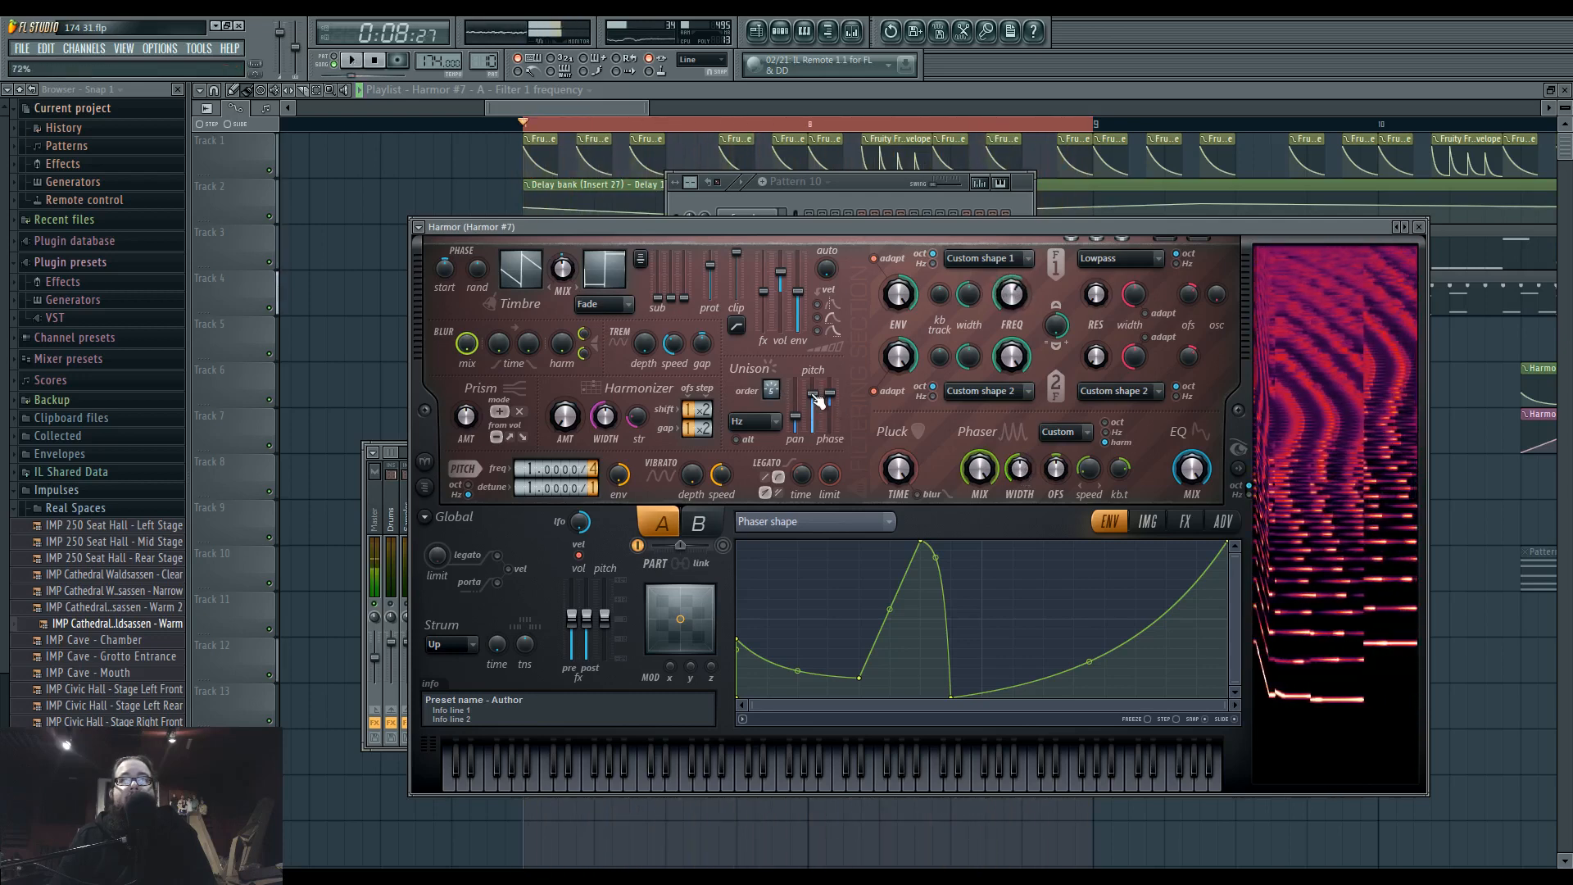
right_click(813, 393)
left_click(885, 435)
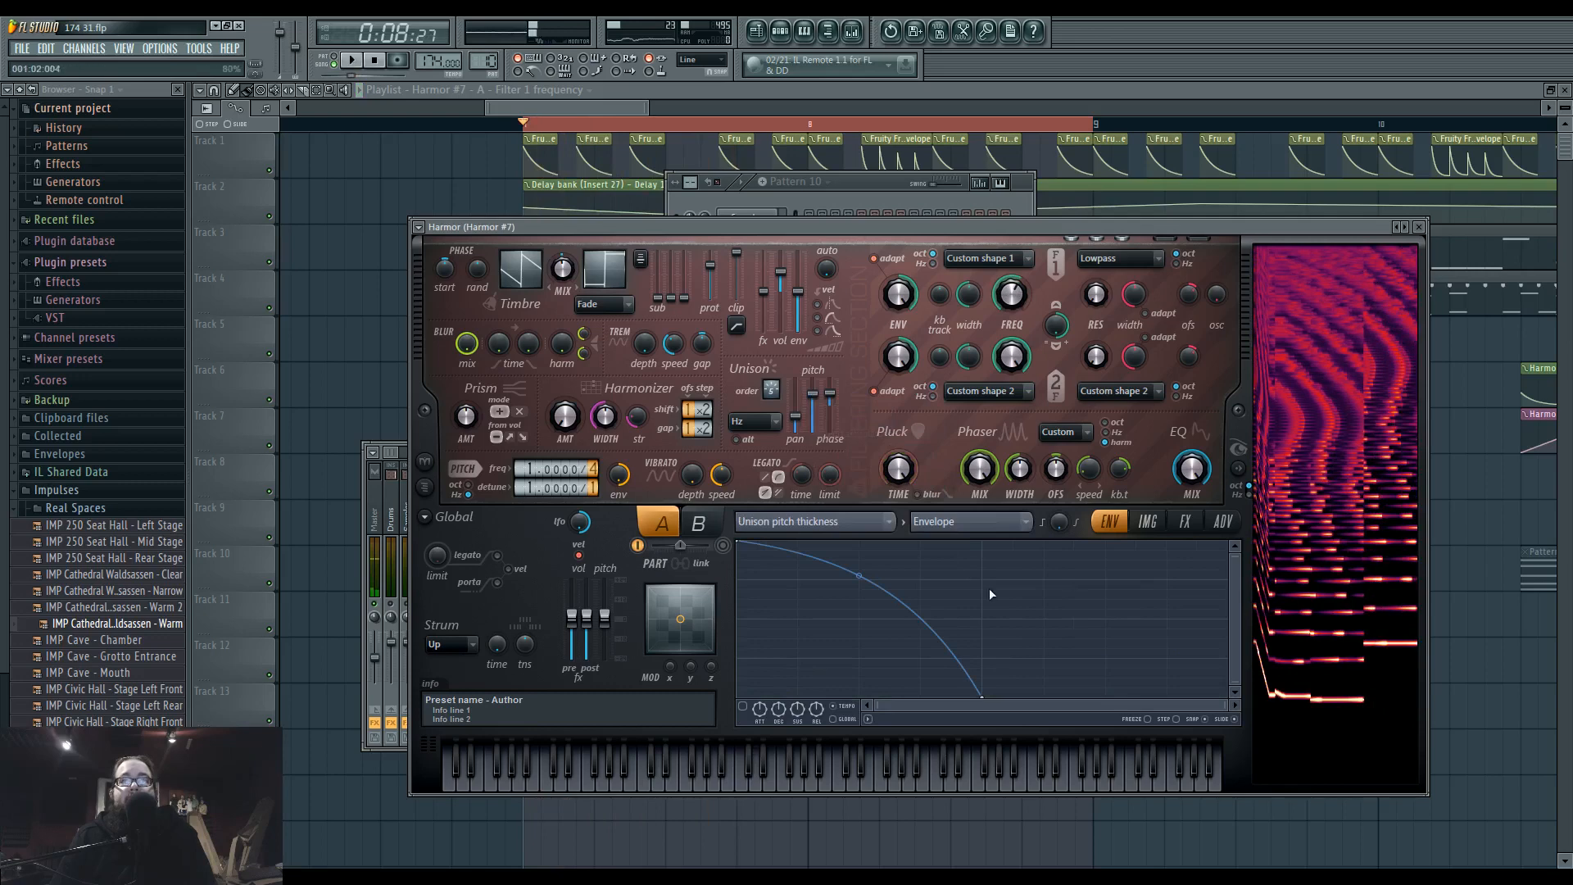
key("space")
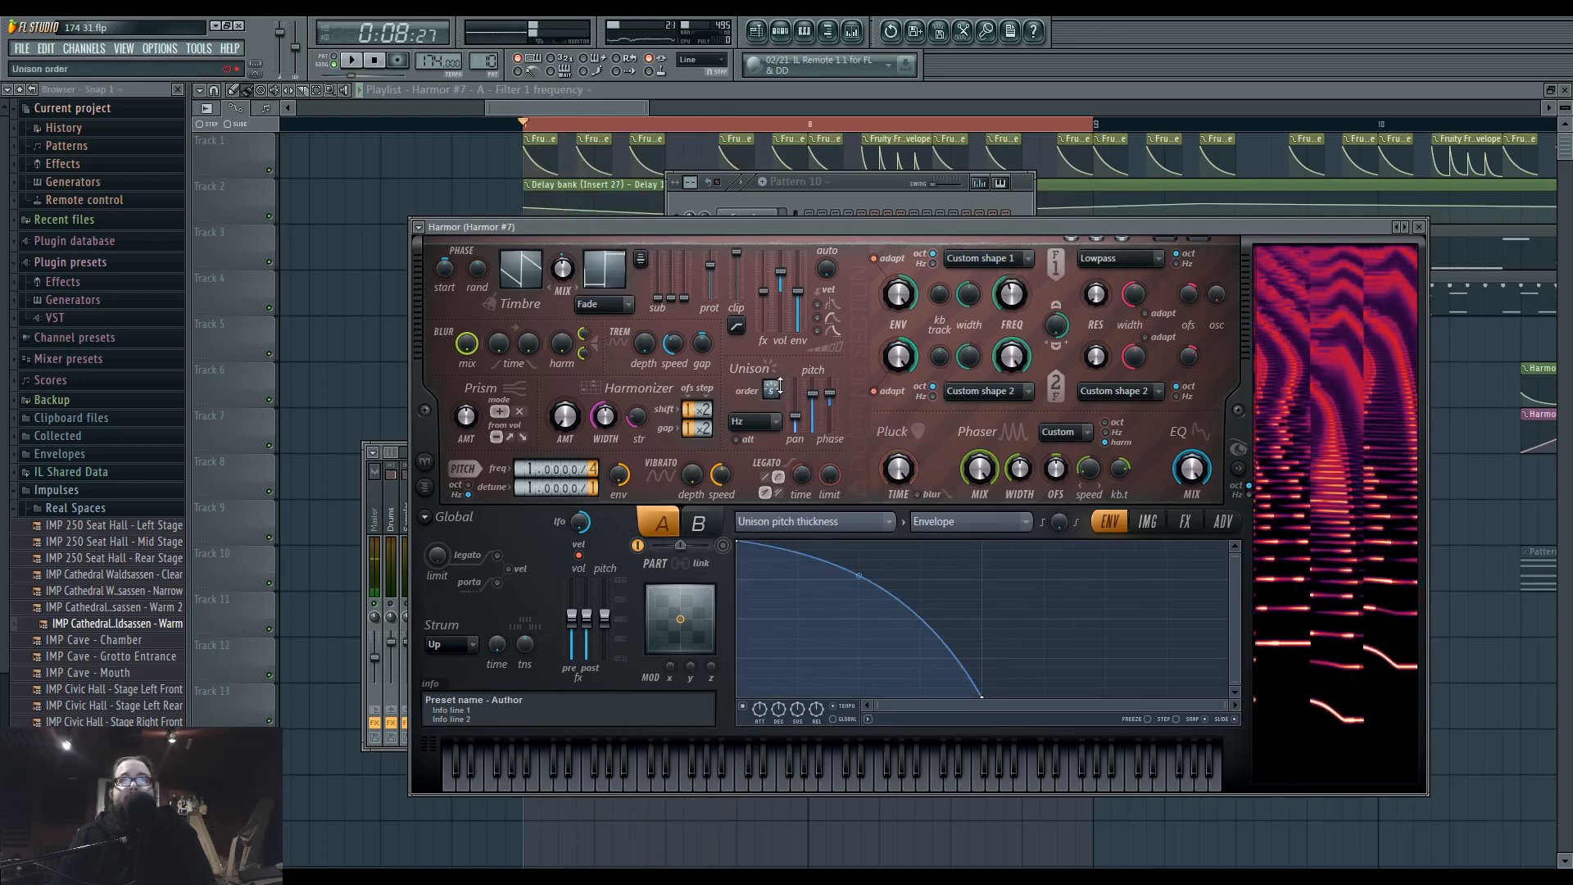
left_click_drag(858, 602, 859, 660)
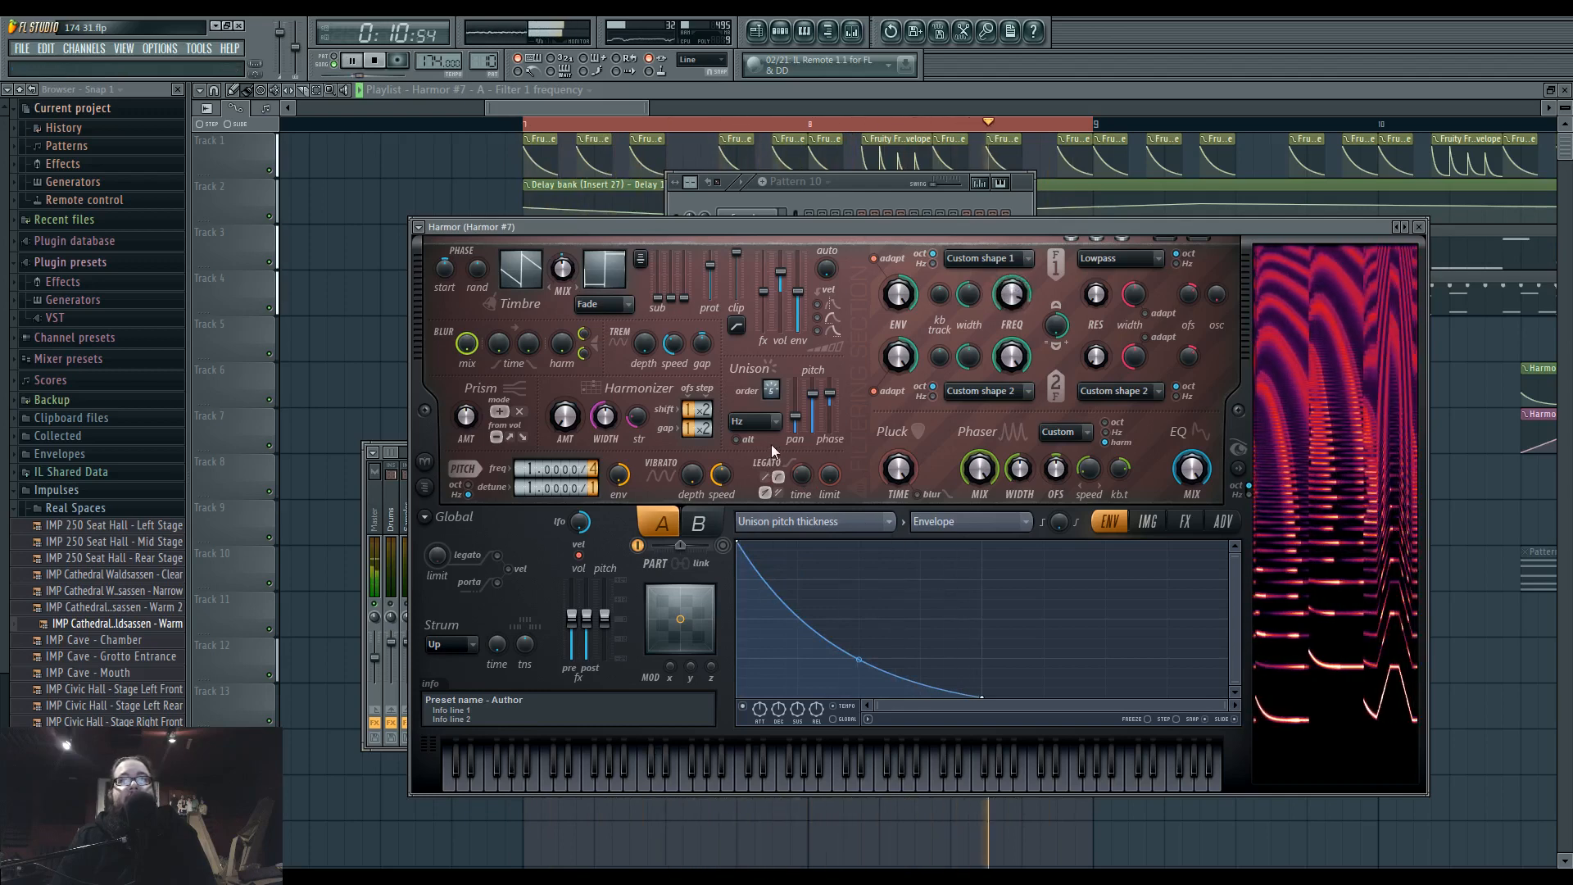
Set Harmor #7's unison distribution to Uniform and reshape its harmonic unison pitch into alternating deep dips and peaks.
left_click(764, 421)
left_click(770, 484)
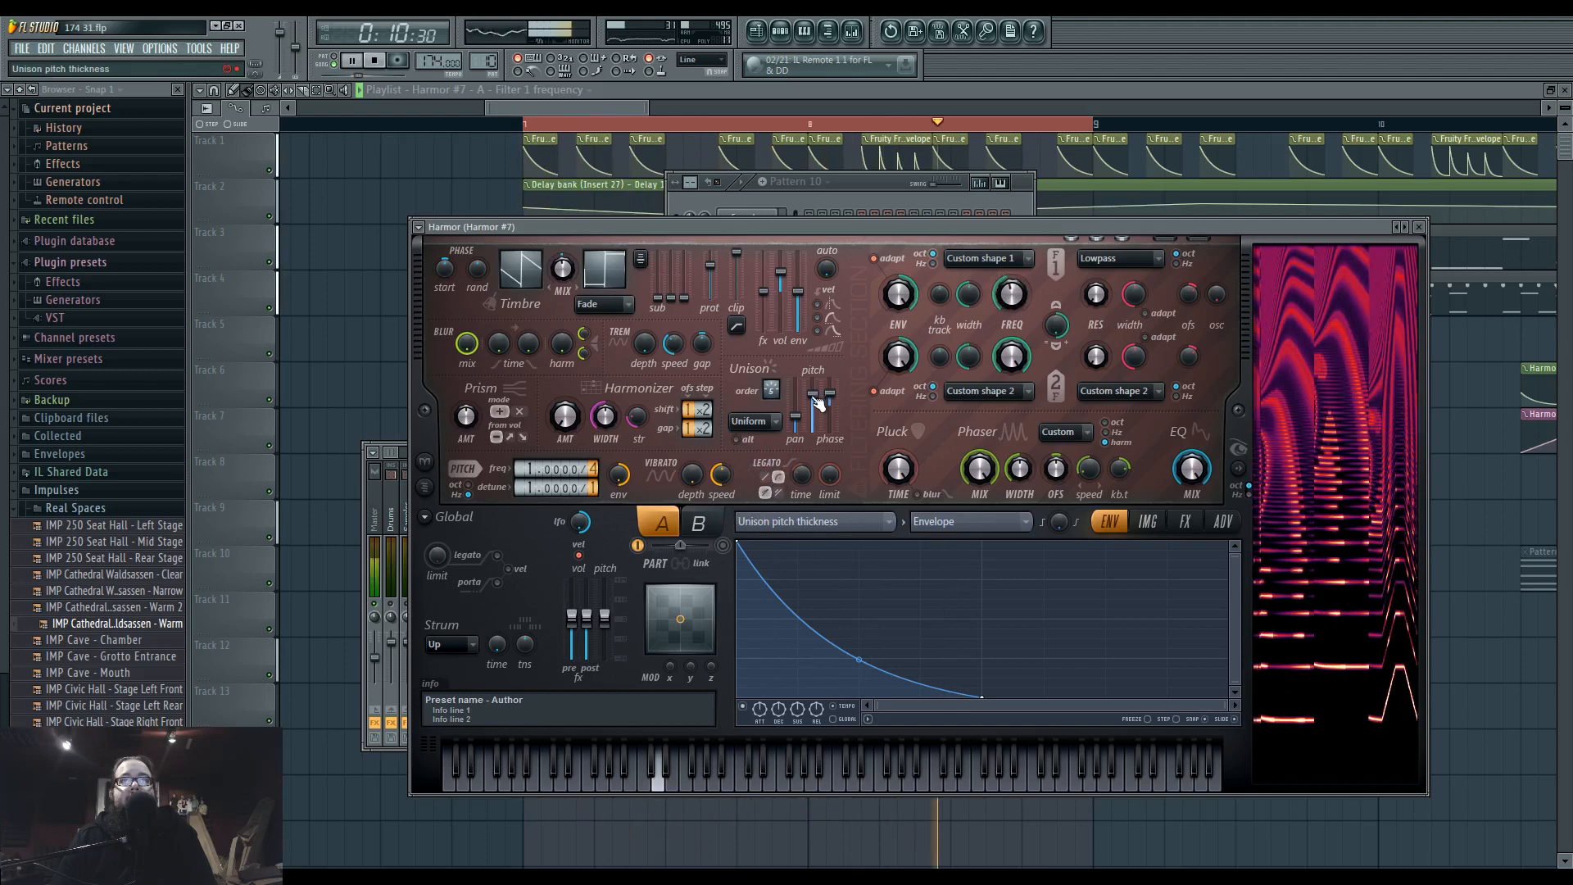
left_click(811, 522)
left_click(1065, 451)
left_click_drag(1034, 681, 1057, 570)
left_click_drag(957, 590, 974, 686)
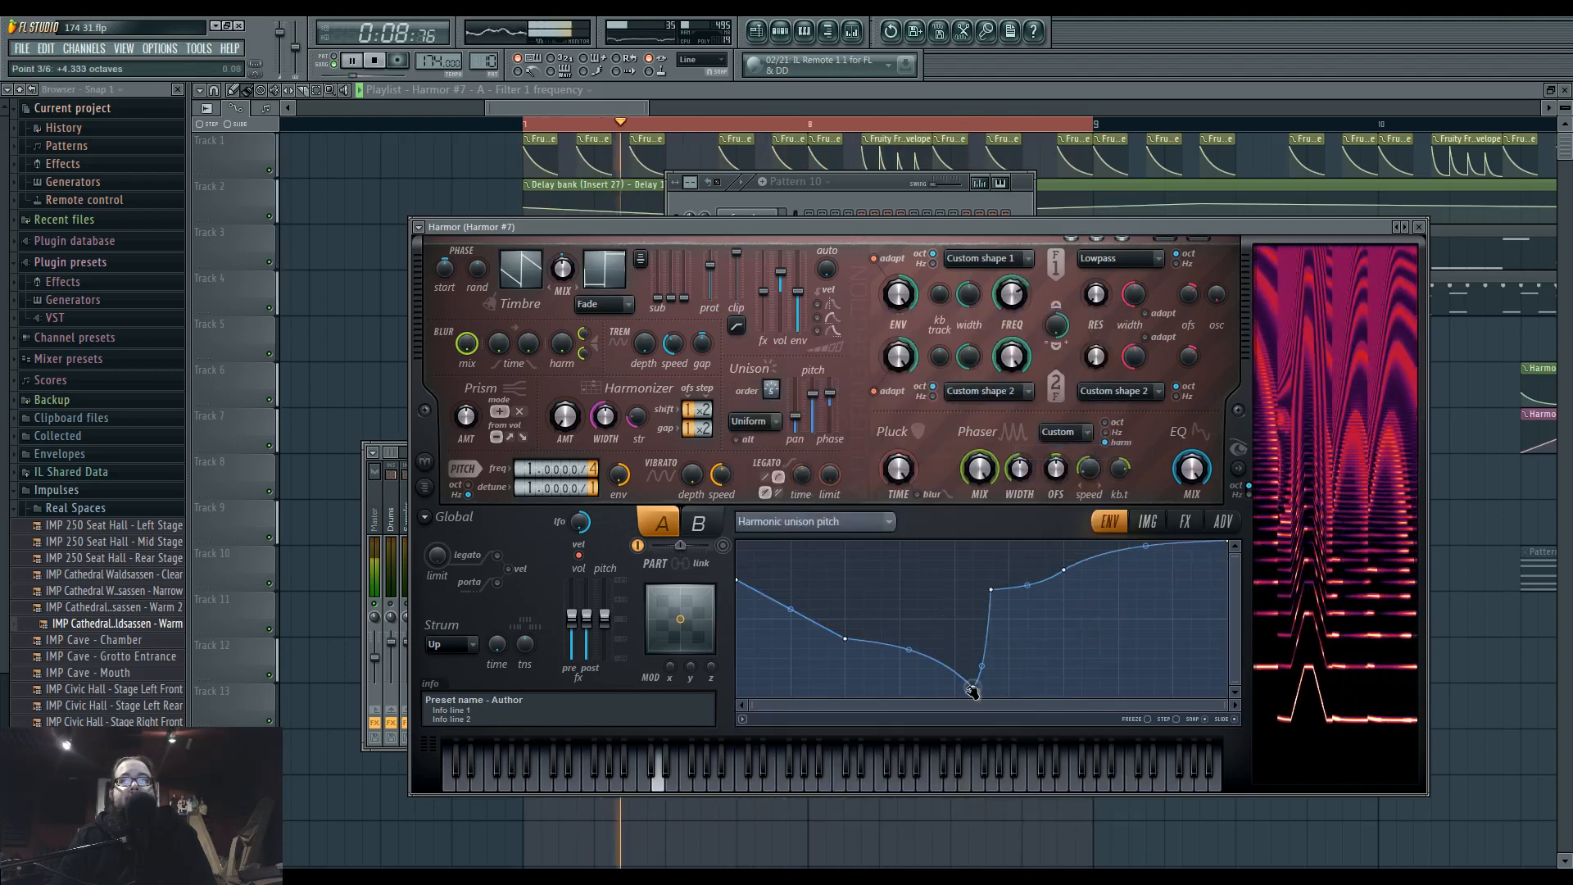
right_click(822, 688)
right_click(918, 561)
right_click(883, 679)
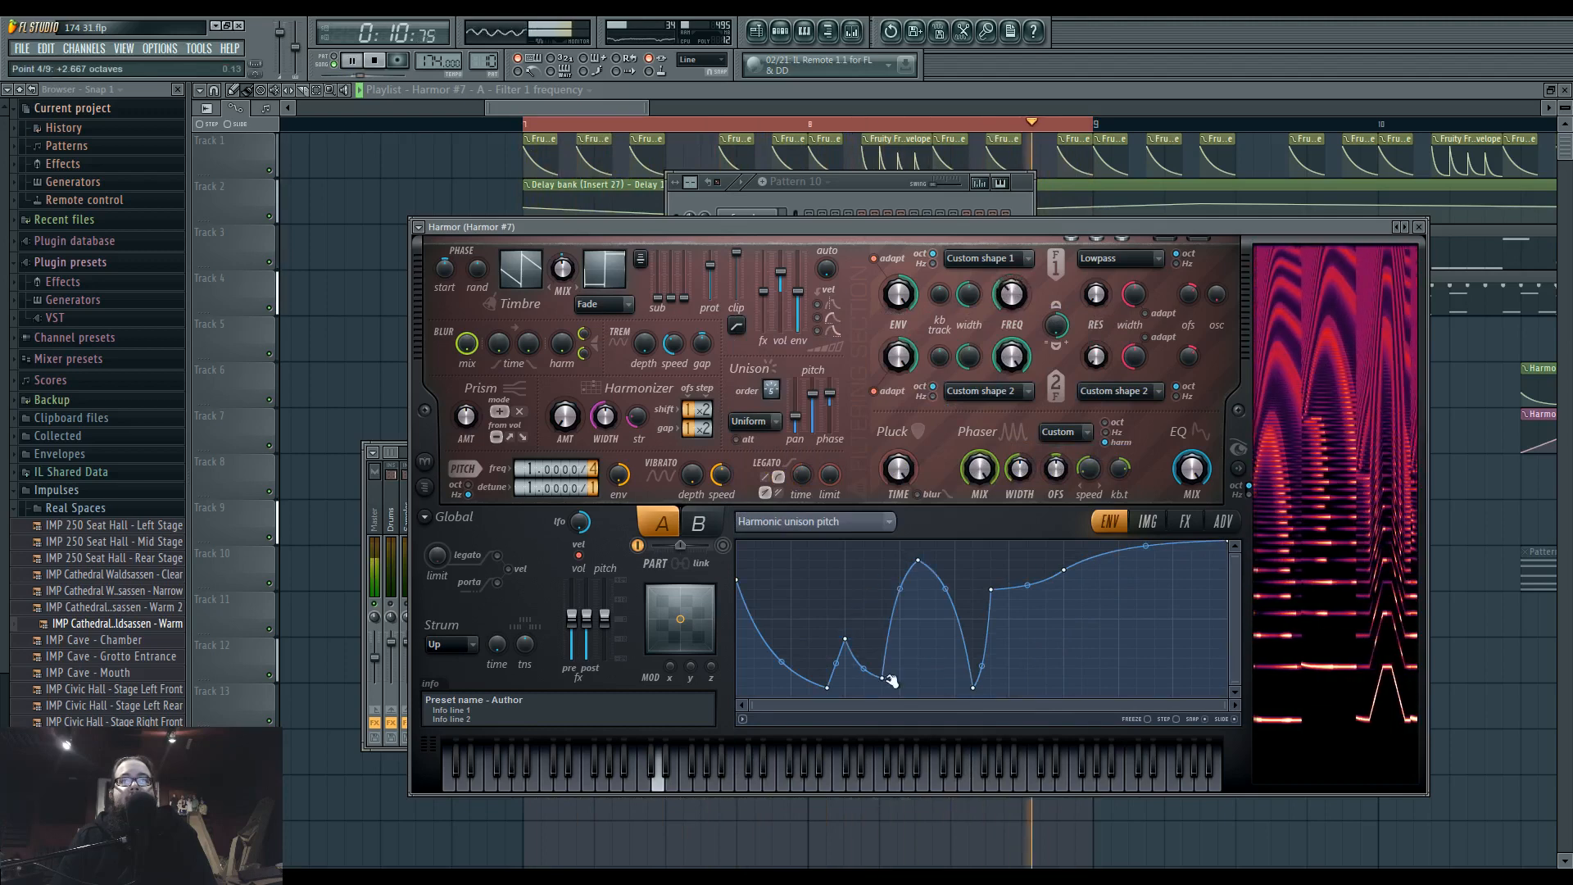
right_click(1155, 686)
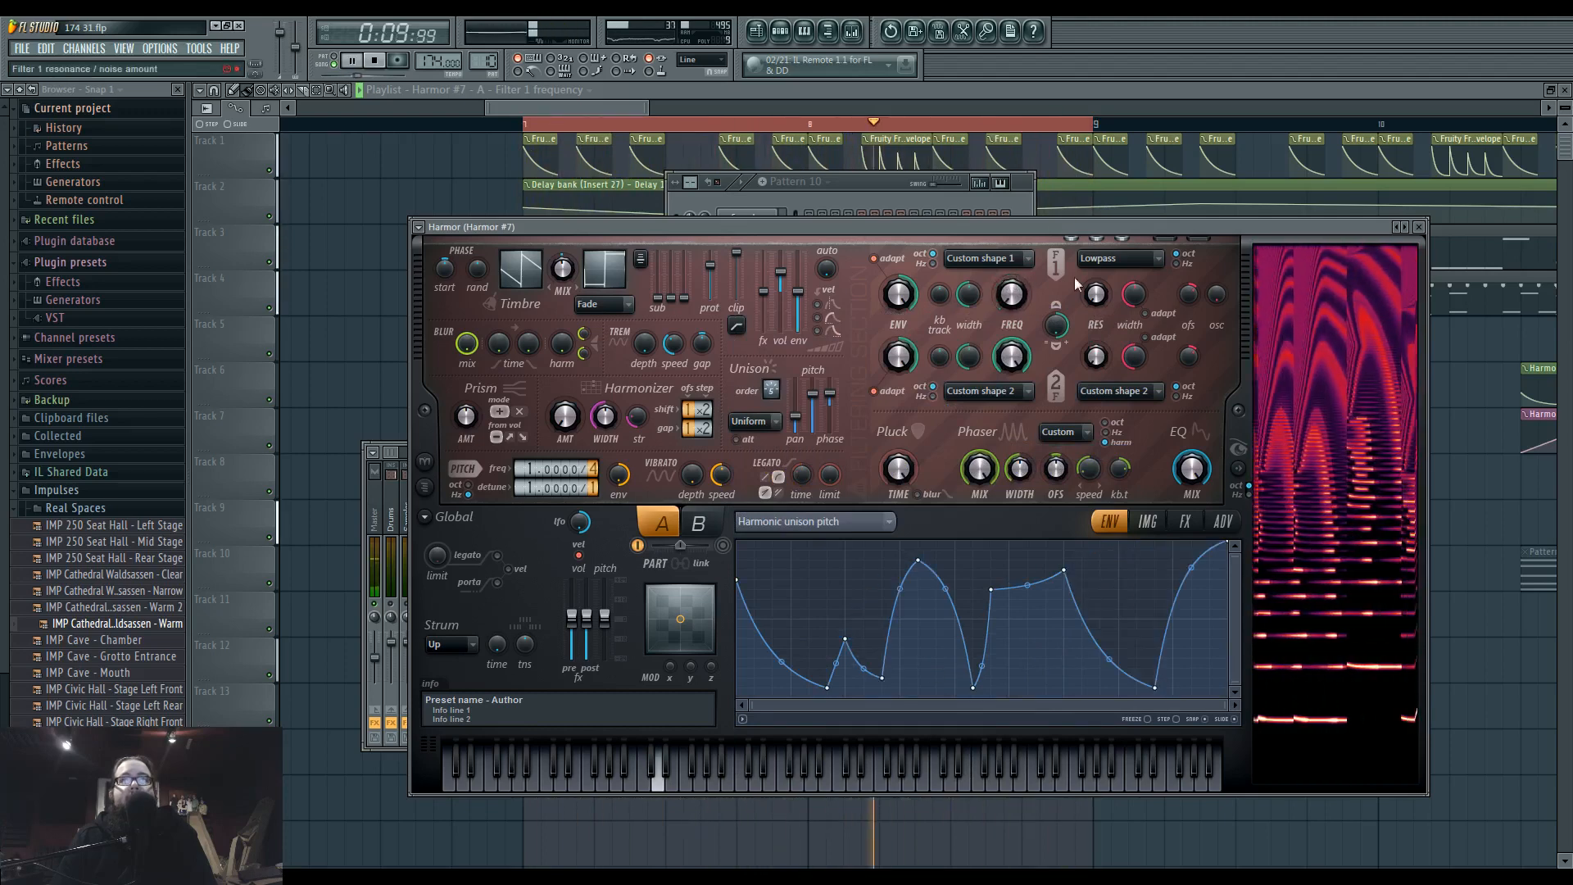
Extend the phaser shape's plateau at maximum to the middle, followed by a straight fall to minimum at the end.
left_click(853, 31)
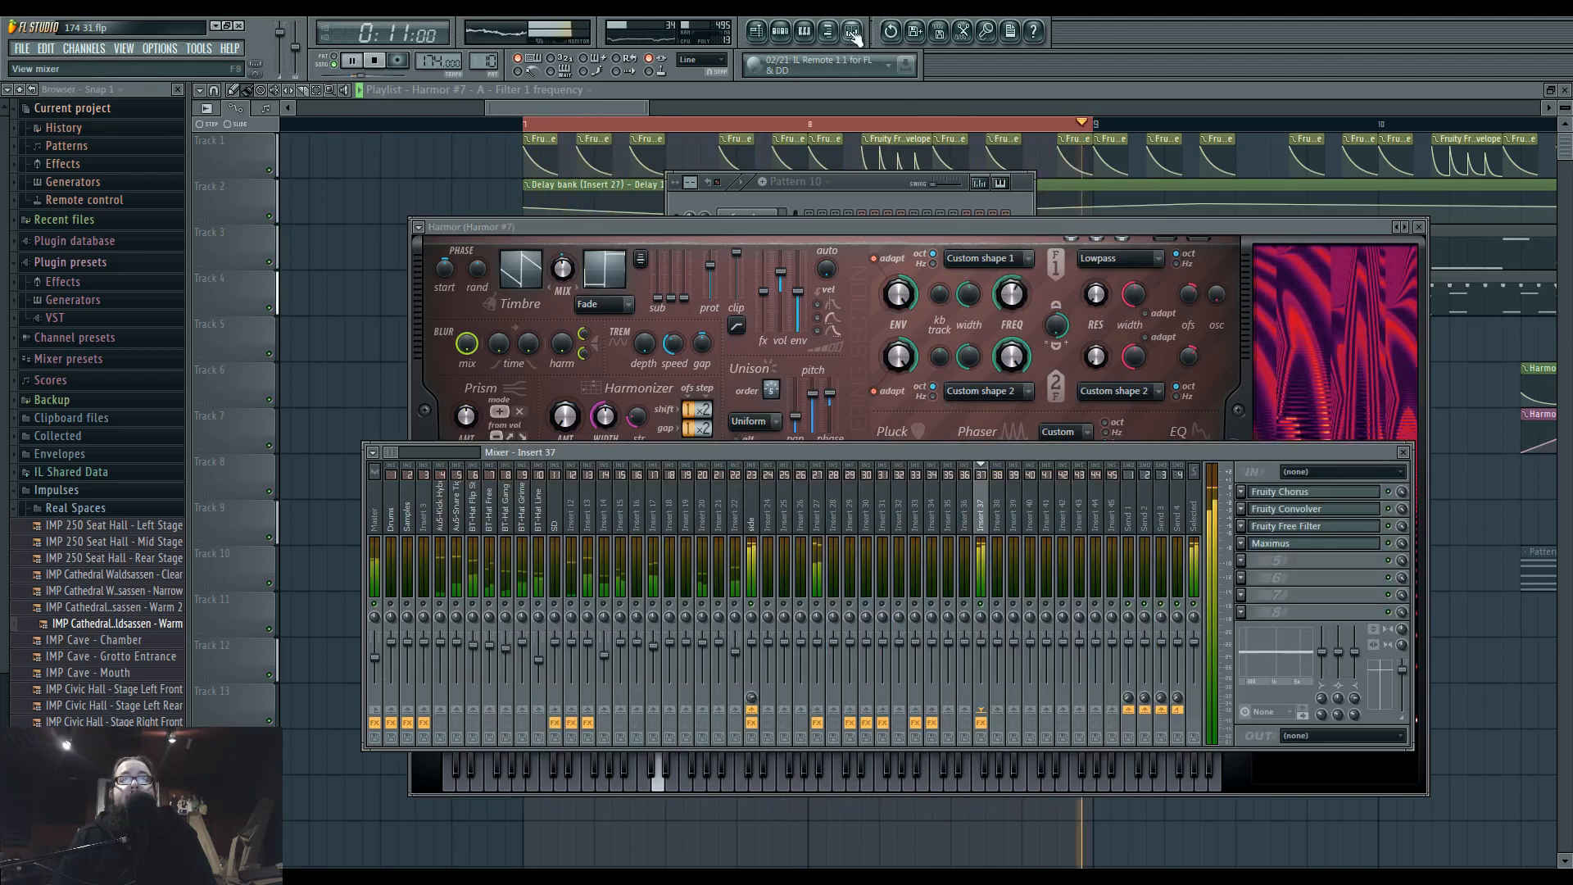
left_click(1108, 228)
left_click_drag(950, 697, 981, 540)
left_click_drag(1233, 545, 1237, 749)
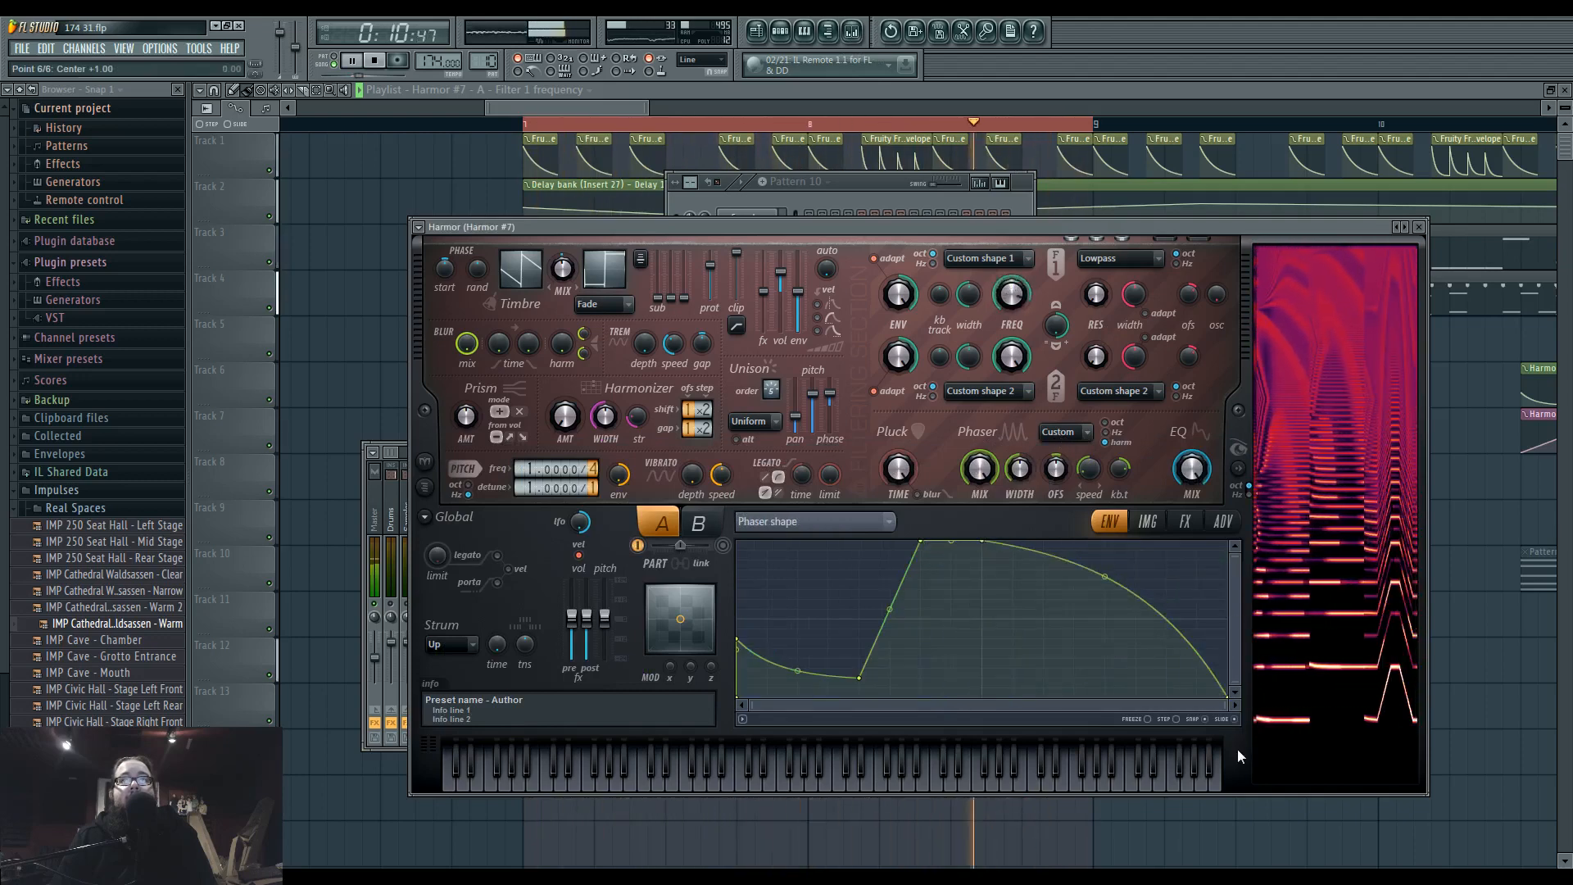
left_click_drag(1106, 571, 1105, 617)
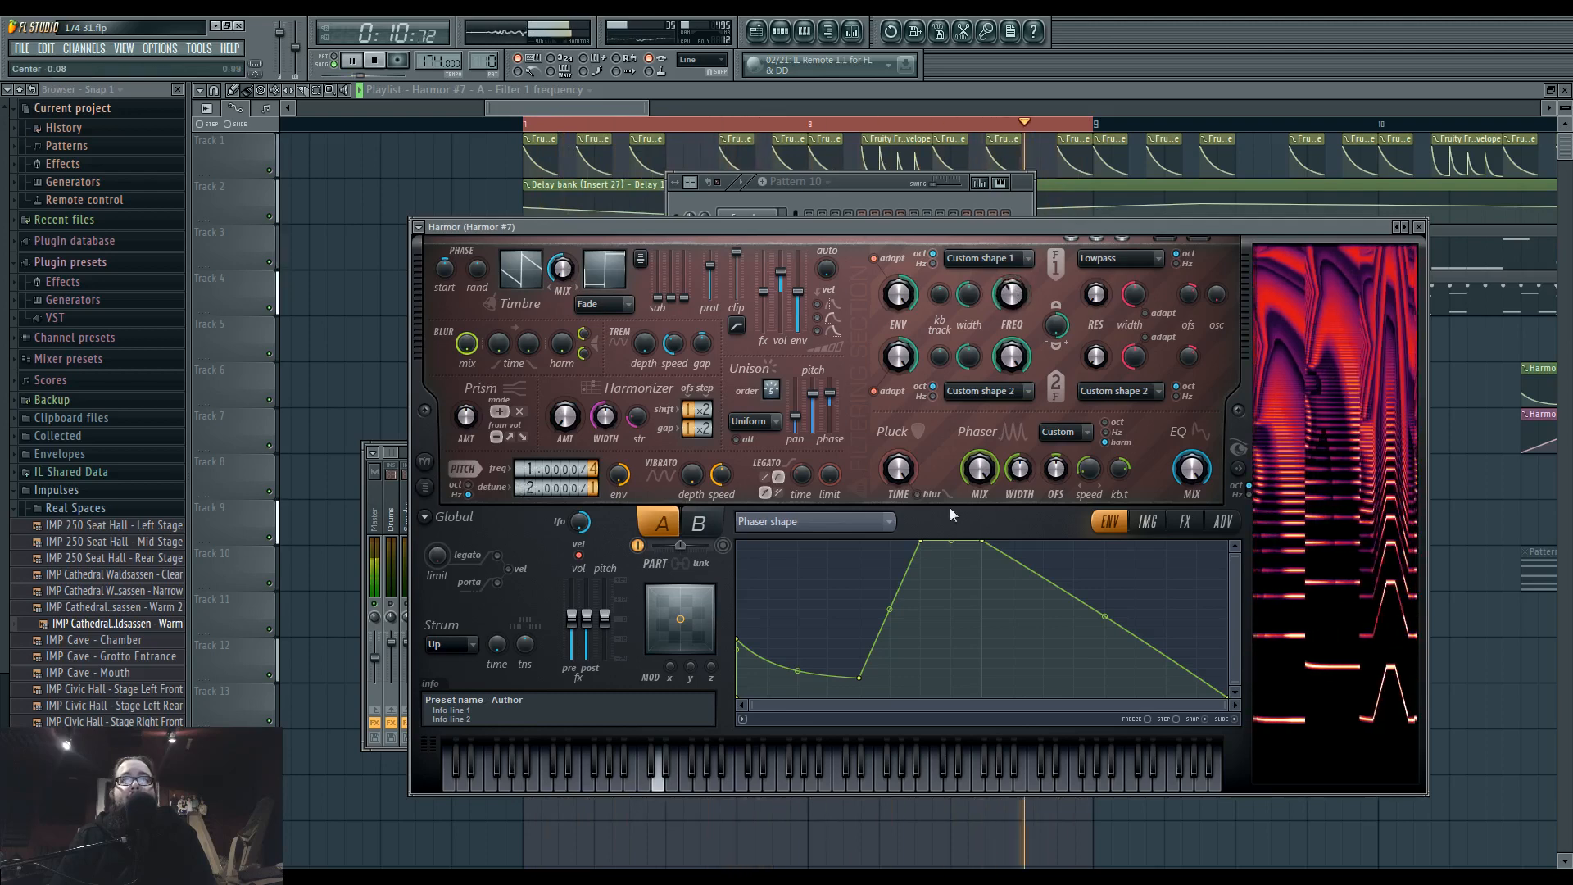
Shift the harmonic unison pitch dips toward lower harmonics, raise the first peak, and try another pitch detune ratio.
left_click(883, 520)
left_click(1069, 452)
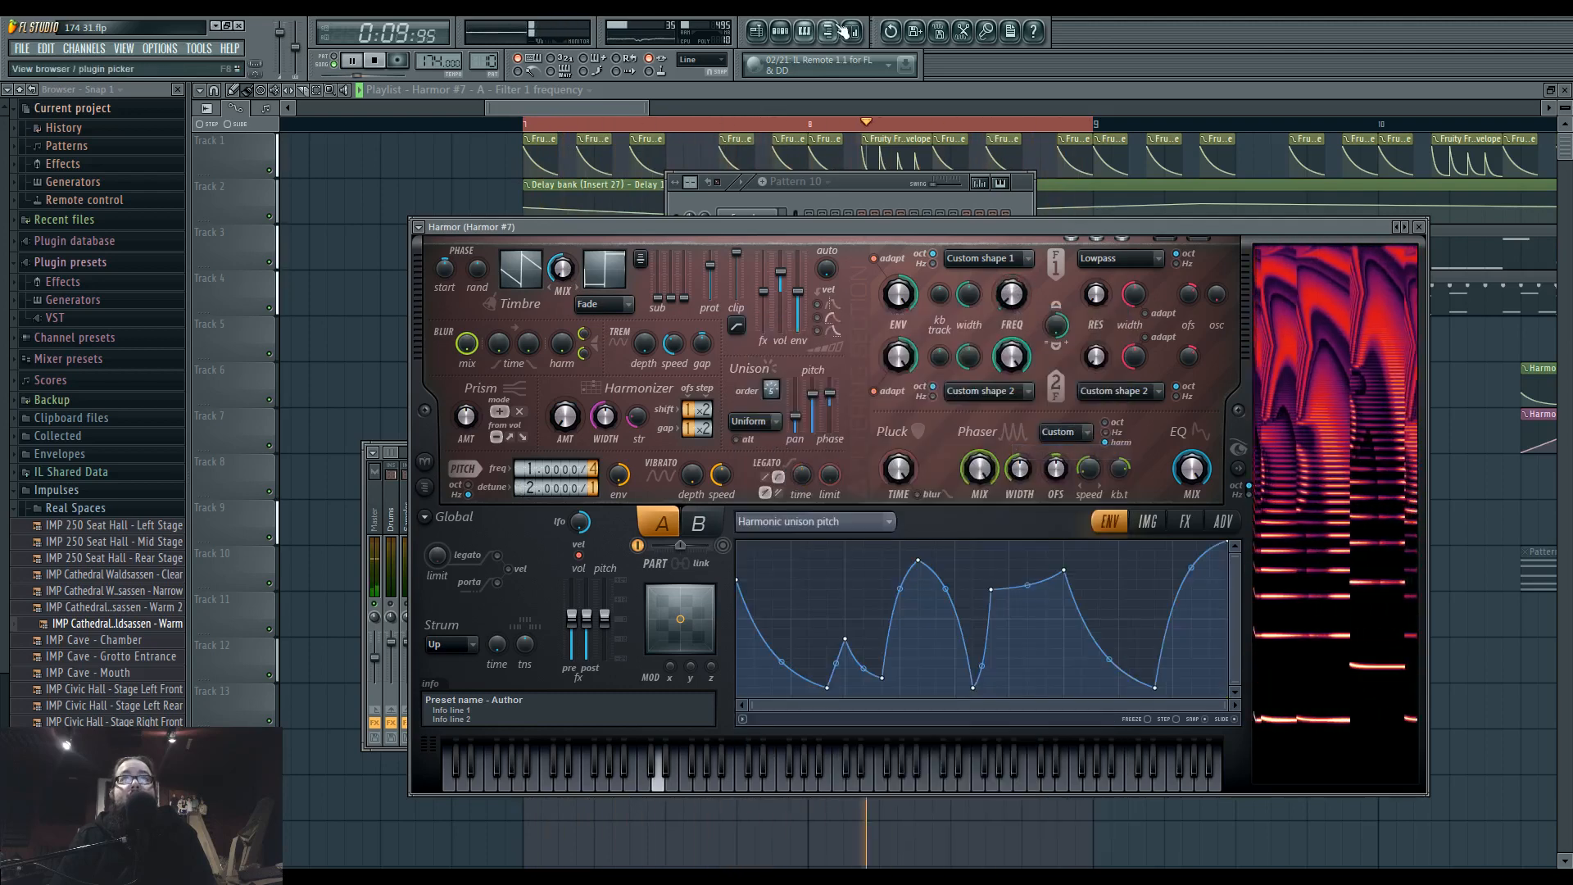
key("F9")
left_click(1031, 229)
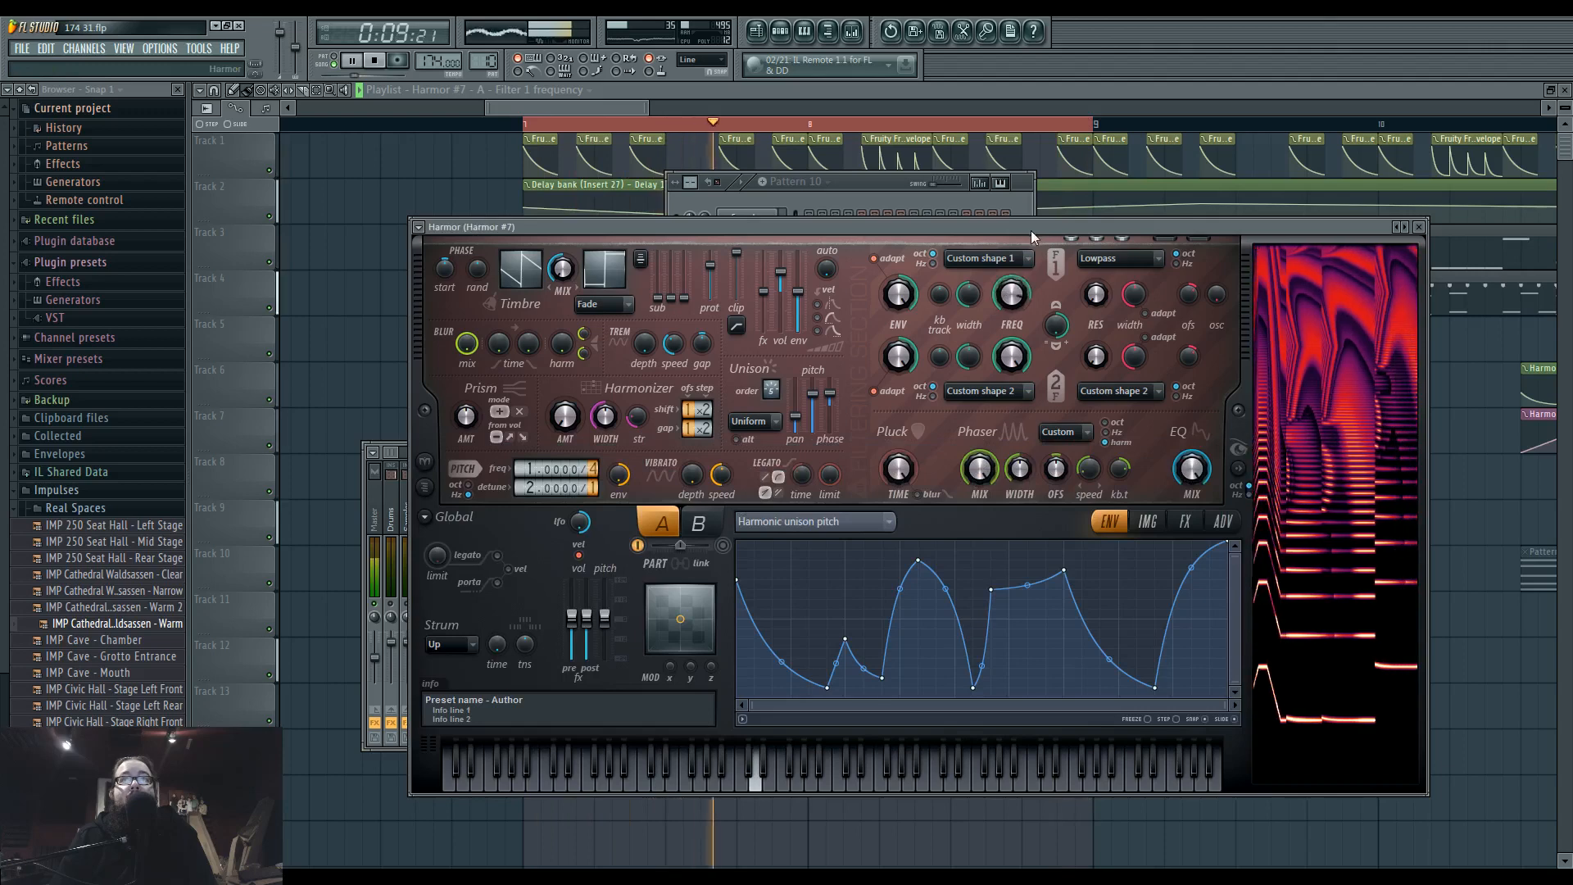
left_click_drag(827, 687, 779, 690)
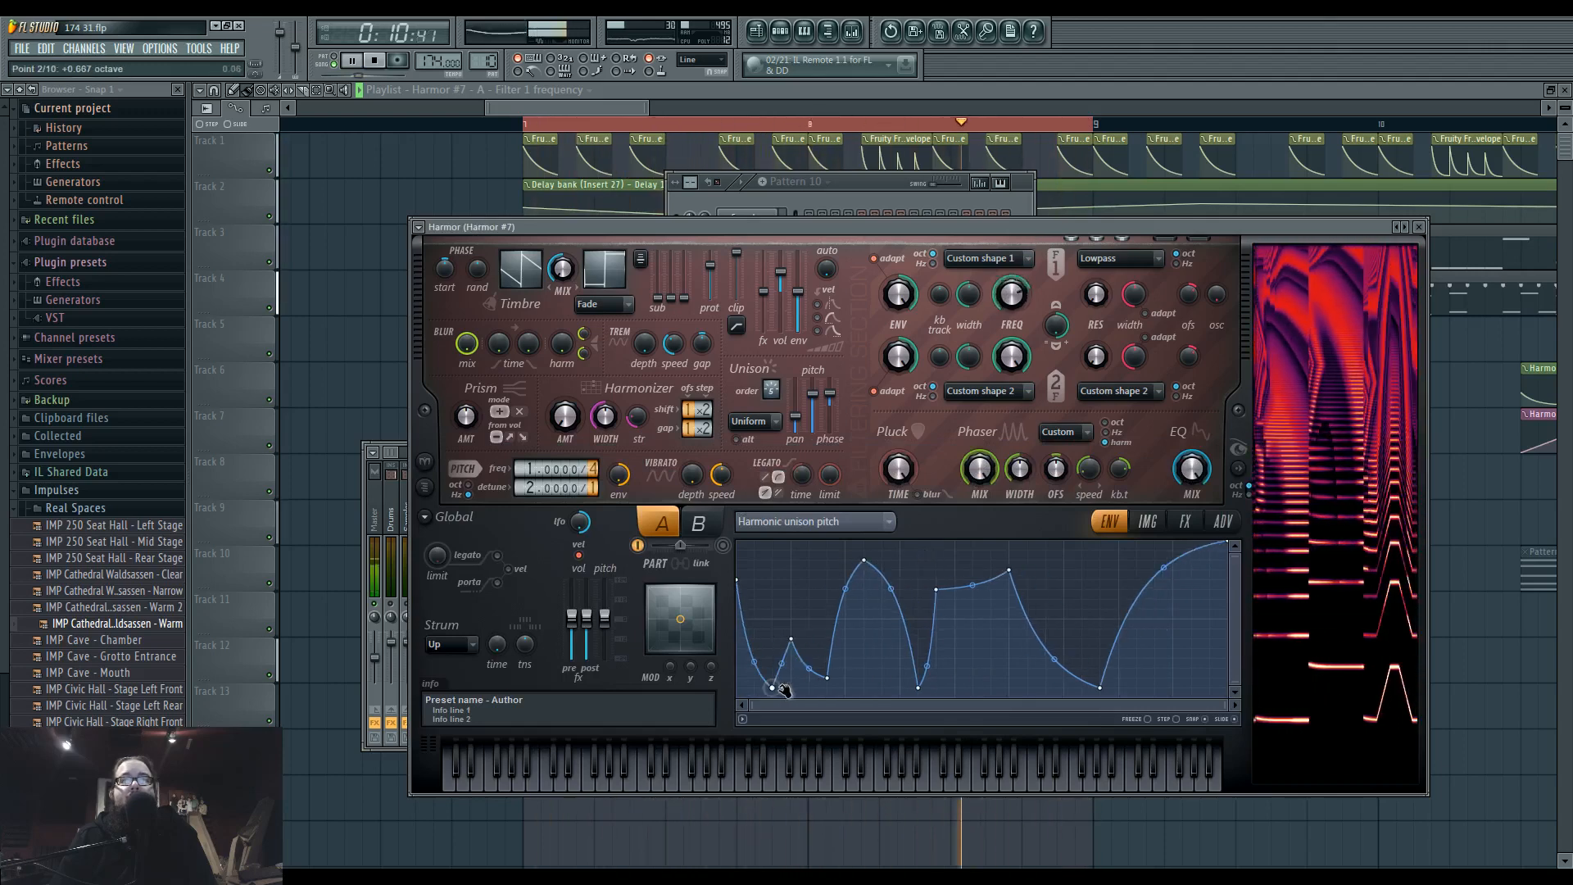
left_click_drag(1103, 685, 973, 688)
left_click_drag(1009, 589, 1028, 560)
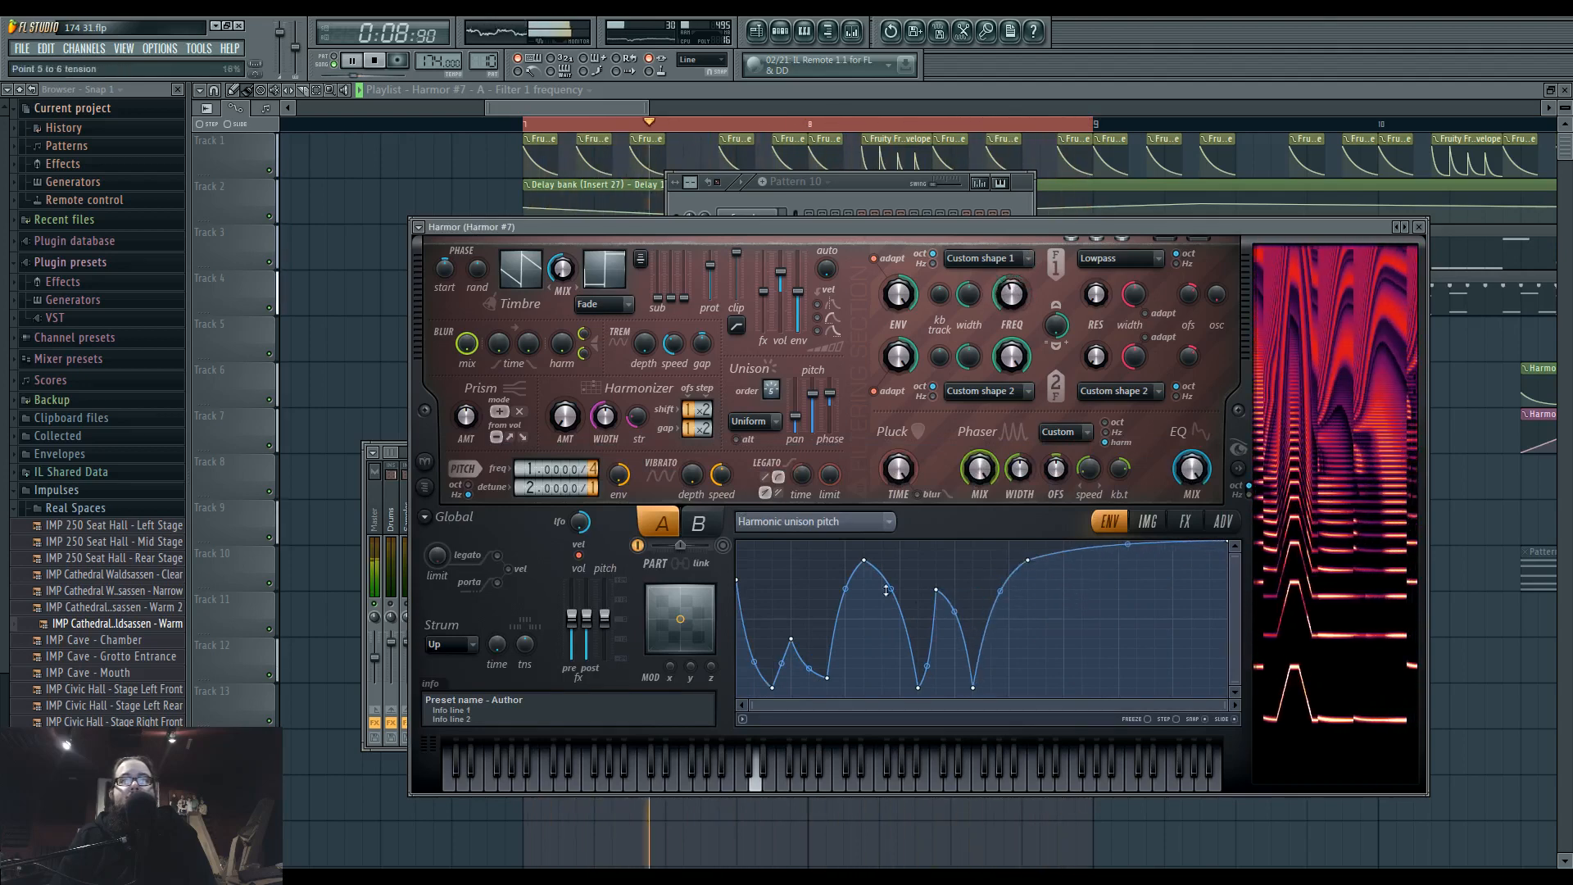
left_click_drag(792, 639, 796, 560)
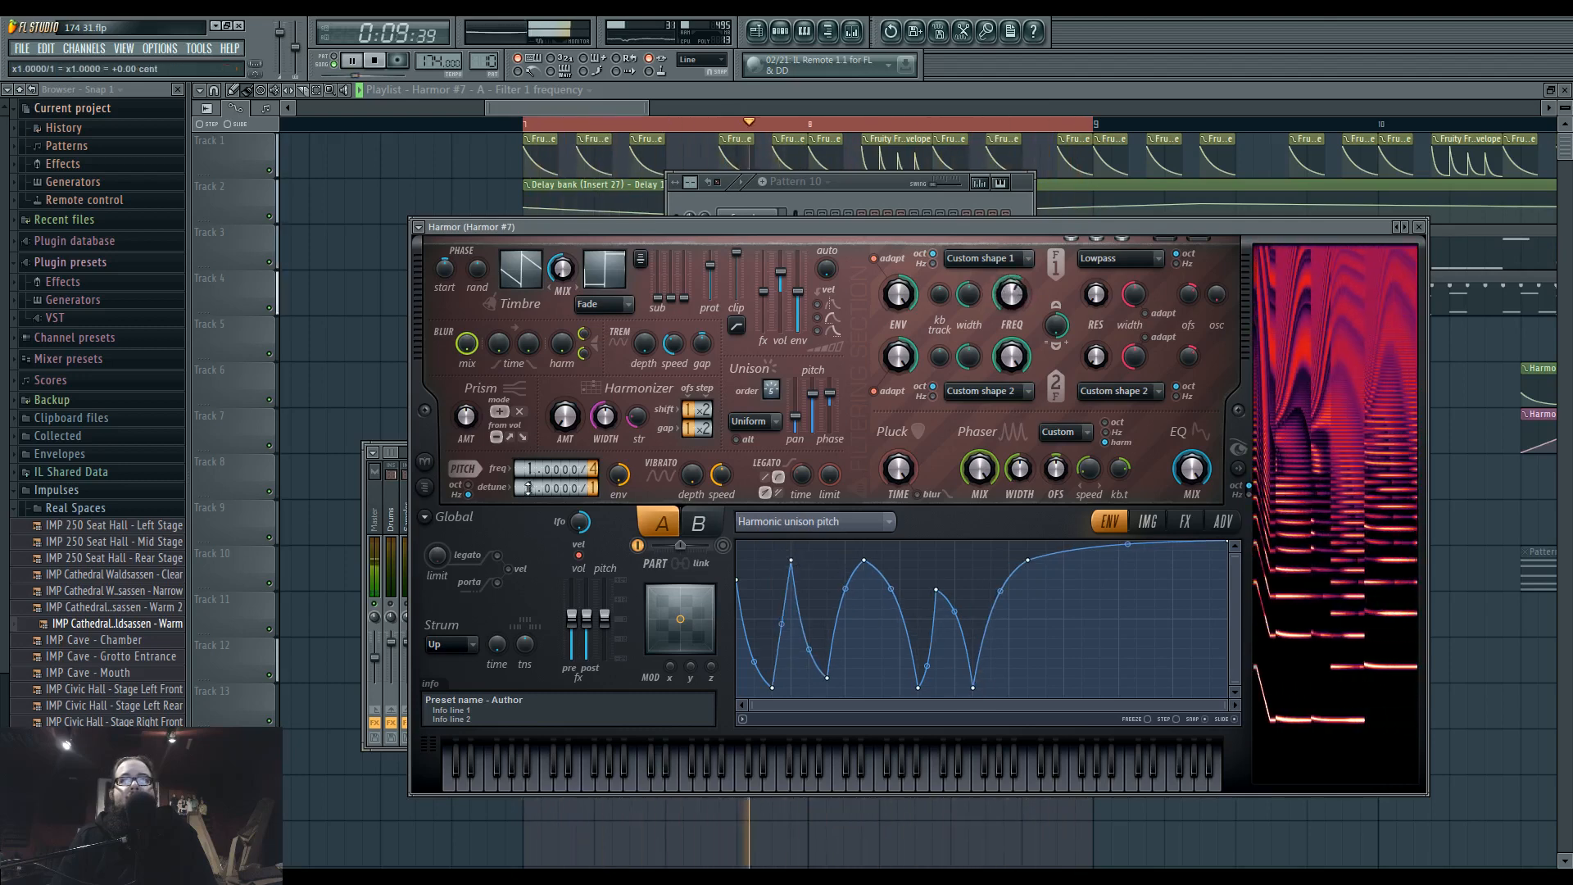
left_click_drag(529, 490, 529, 481)
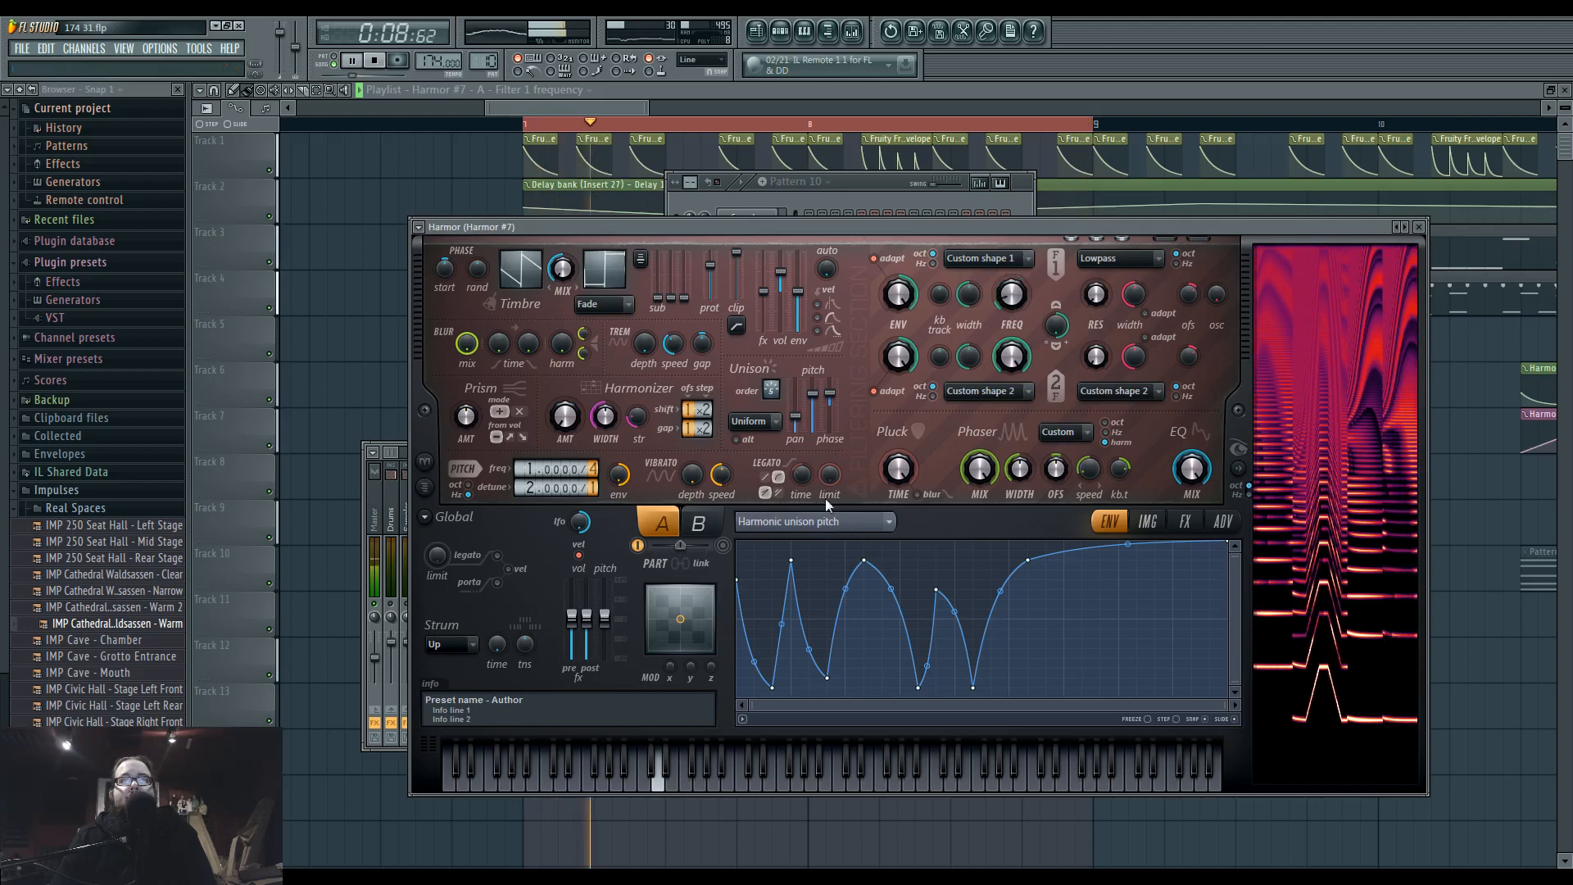
Bend the unison pitch thickness envelope so it stays high at first and falls steeply at its end.
right_click(811, 396)
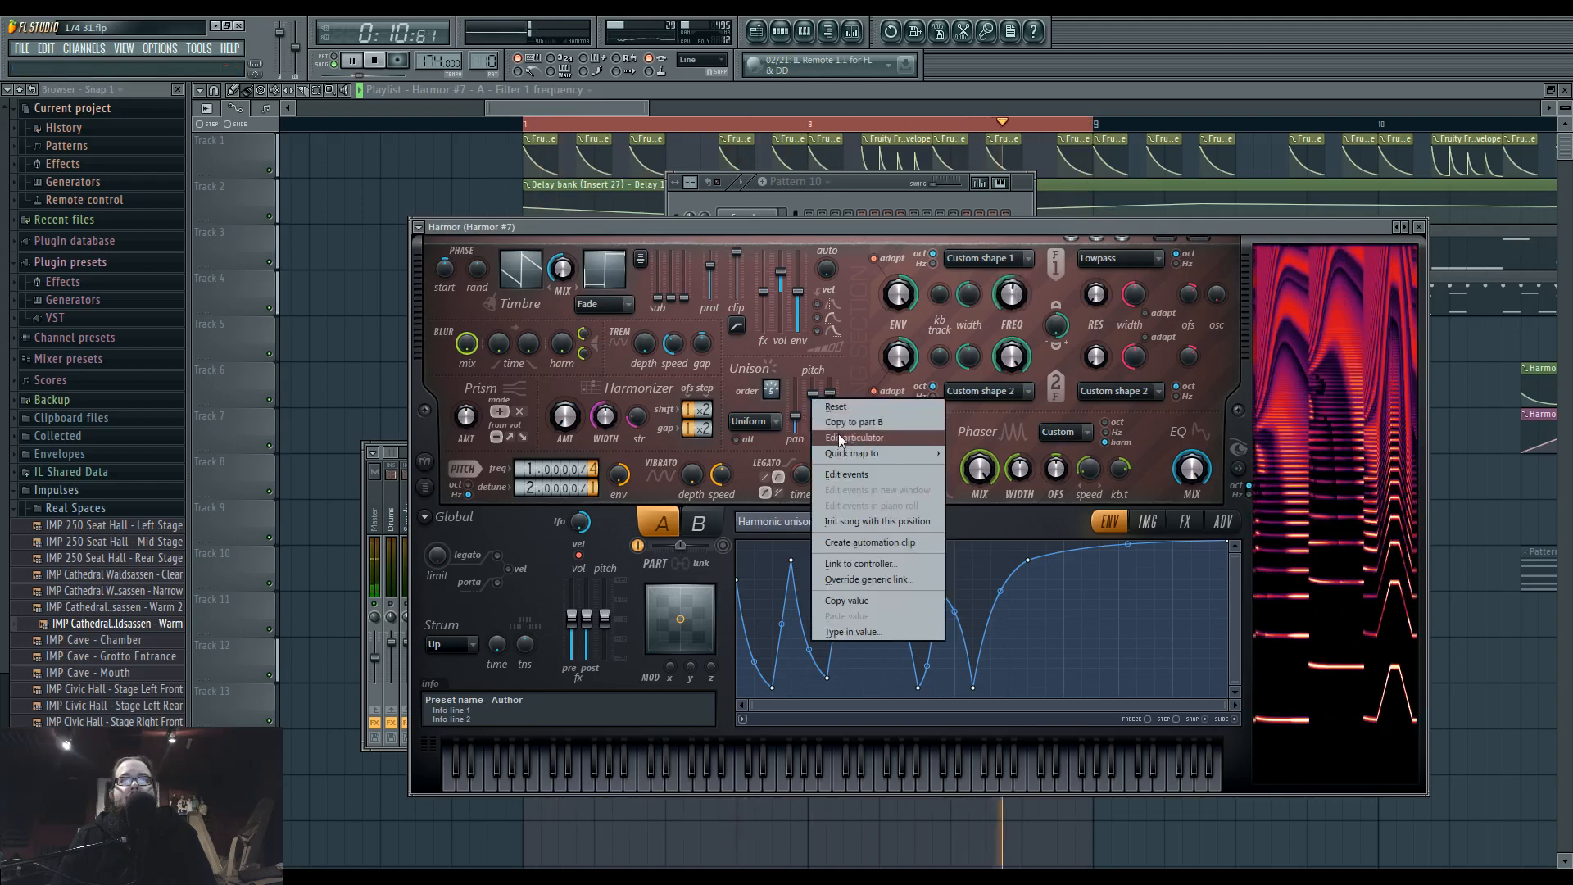
left_click(838, 438)
left_click_drag(860, 664, 859, 551)
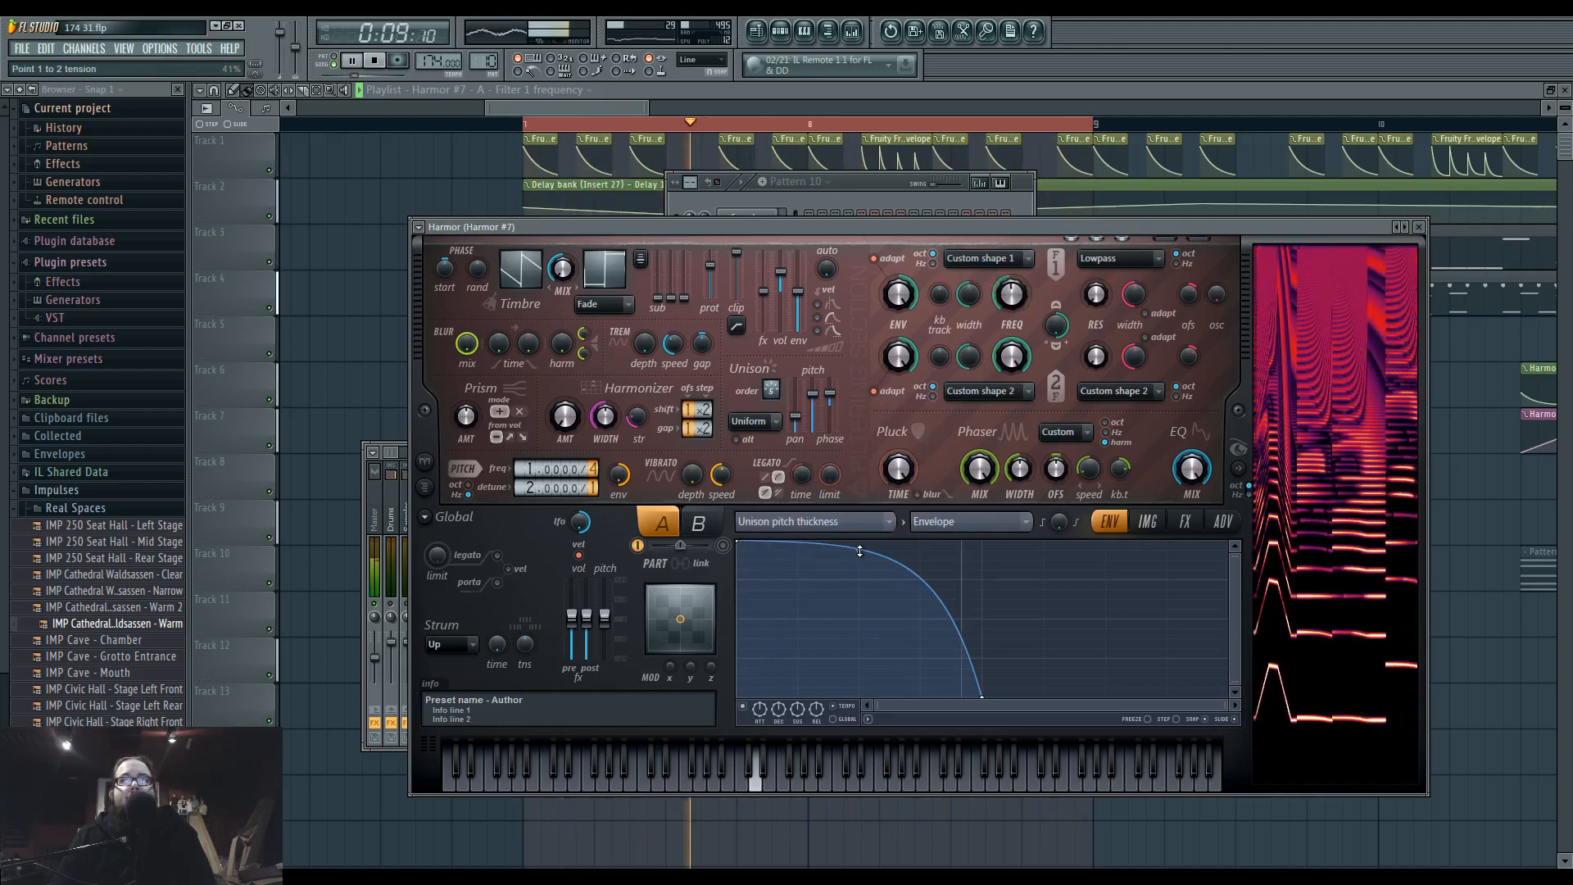
left_click_drag(861, 549, 857, 561)
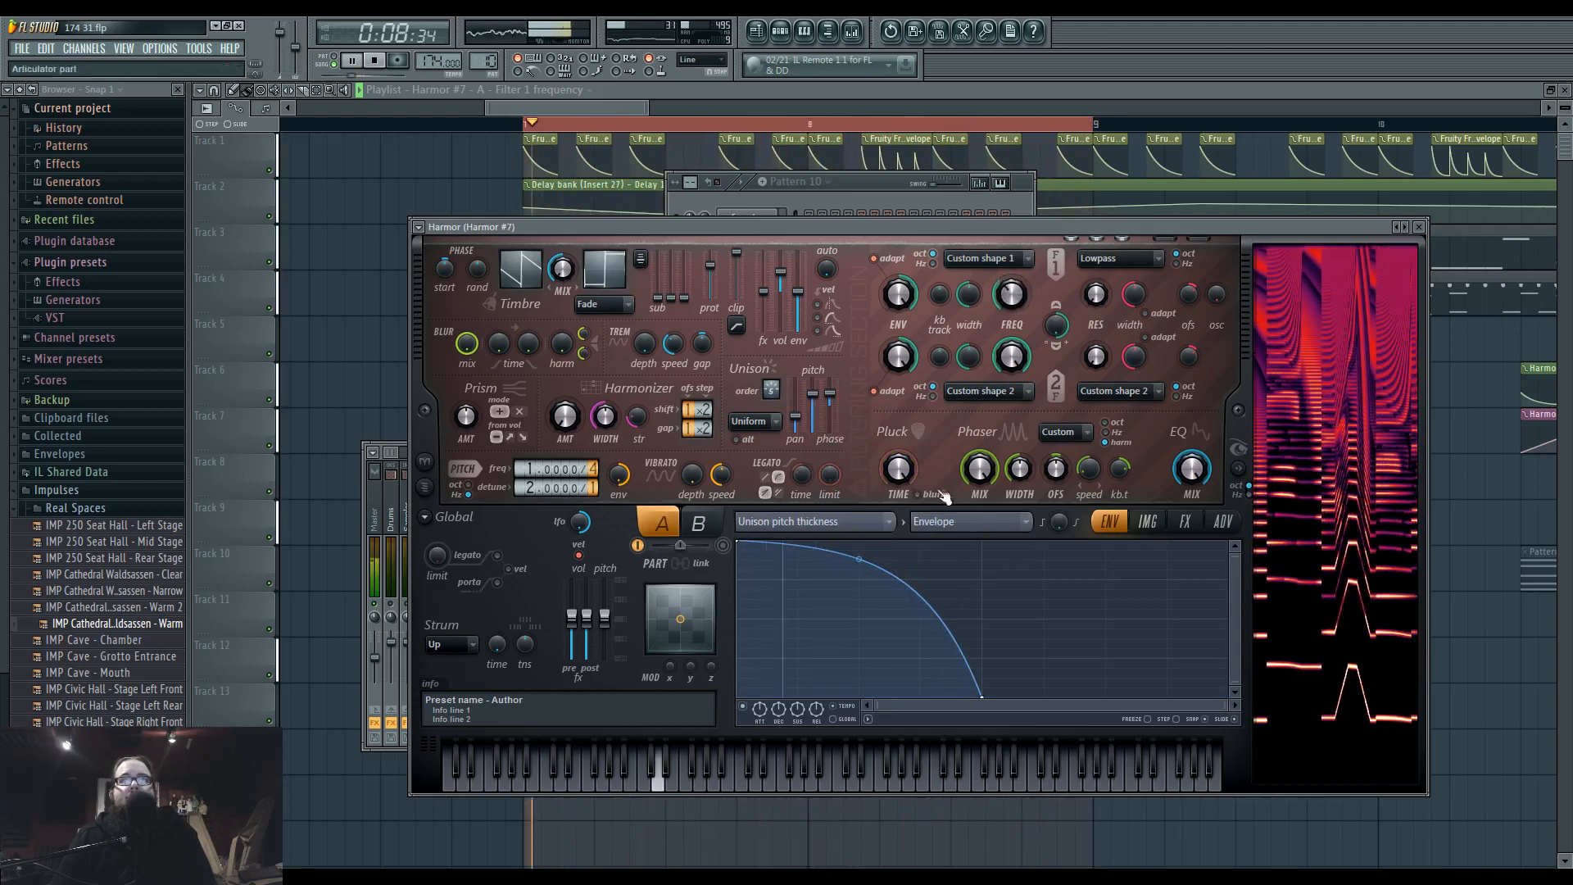
Adjust the phaser width while auditioning the loop.
left_click_drag(1019, 470, 1020, 468)
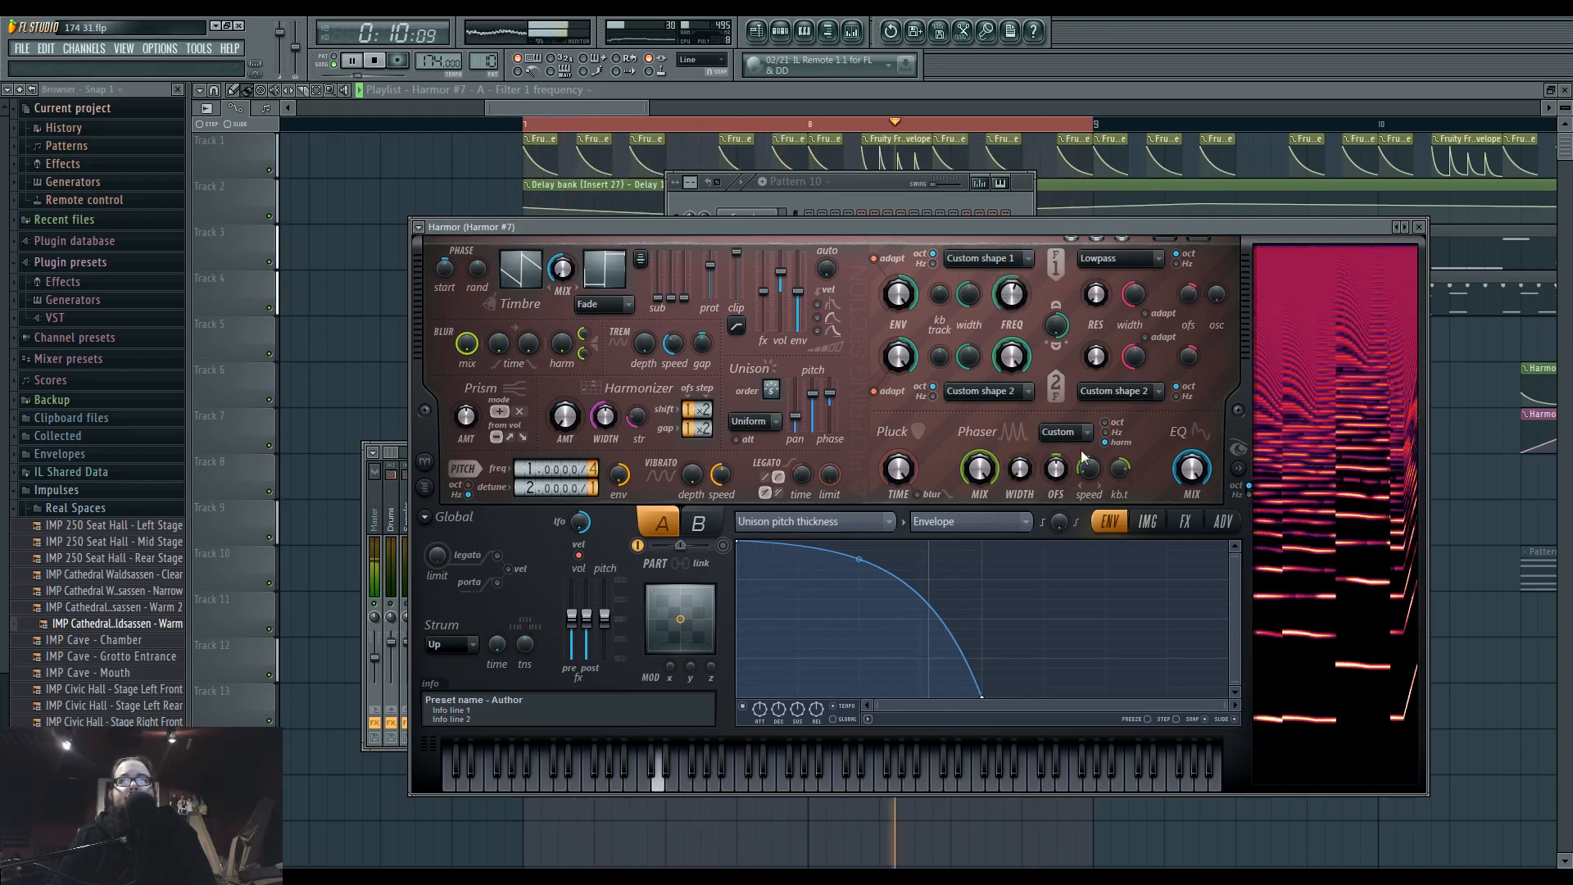
key("space")
key("space")
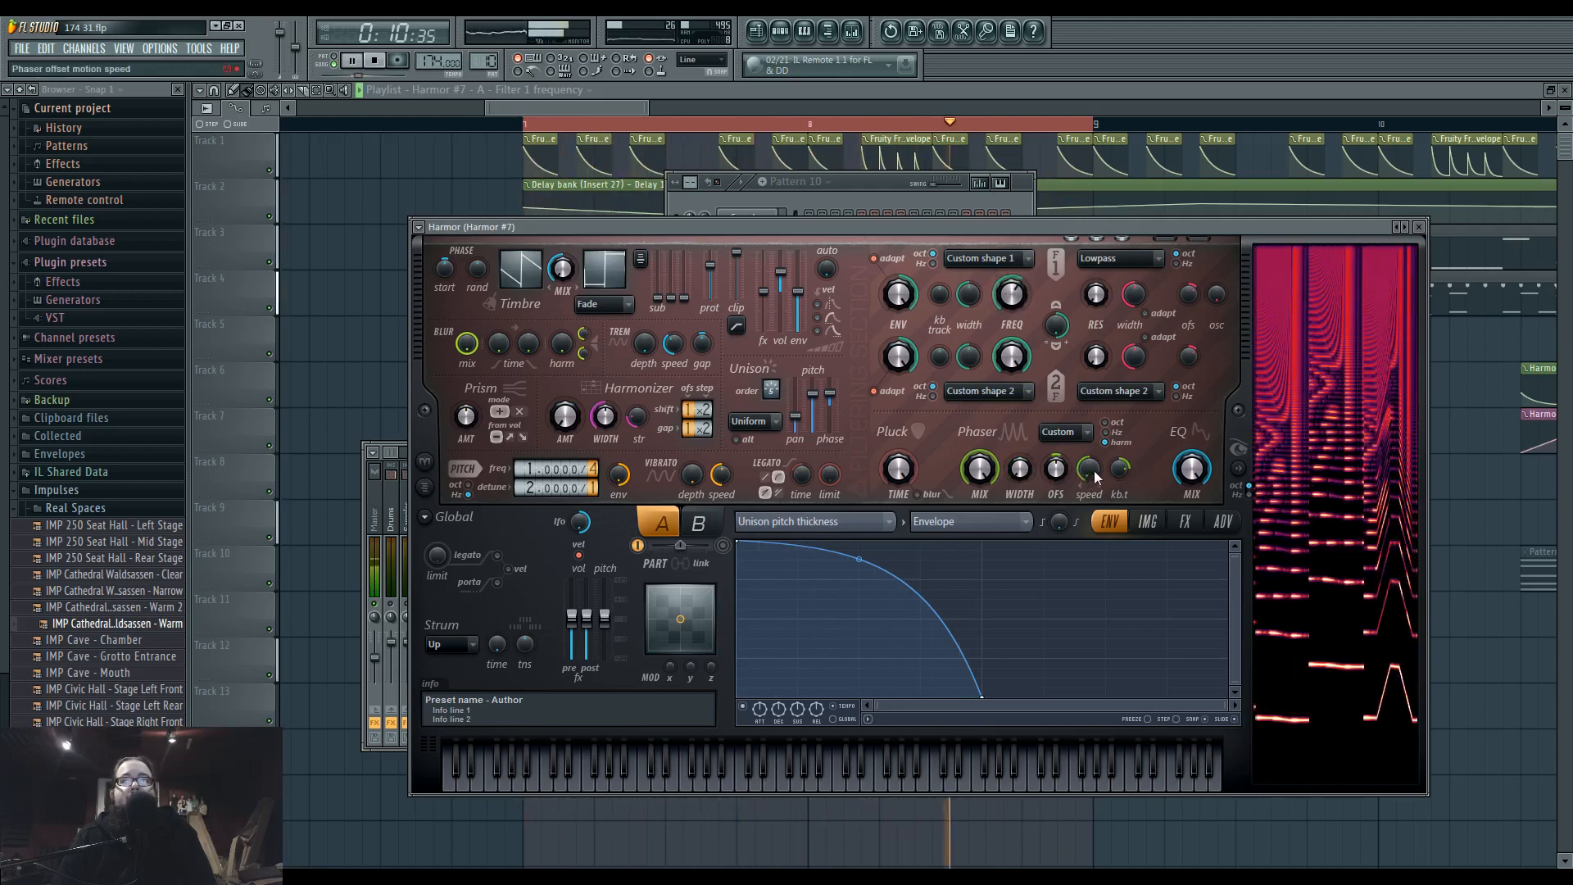
mouse_move(1025, 472)
left_mouse_down()
mouse_move(1024, 434)
mouse_move(1022, 488)
left_mouse_up()
Reshape the phaser shape as a curved rise from minimum to a plateau, a steep drop past the middle, and a gradual rise to centre.
middle_click(1059, 434)
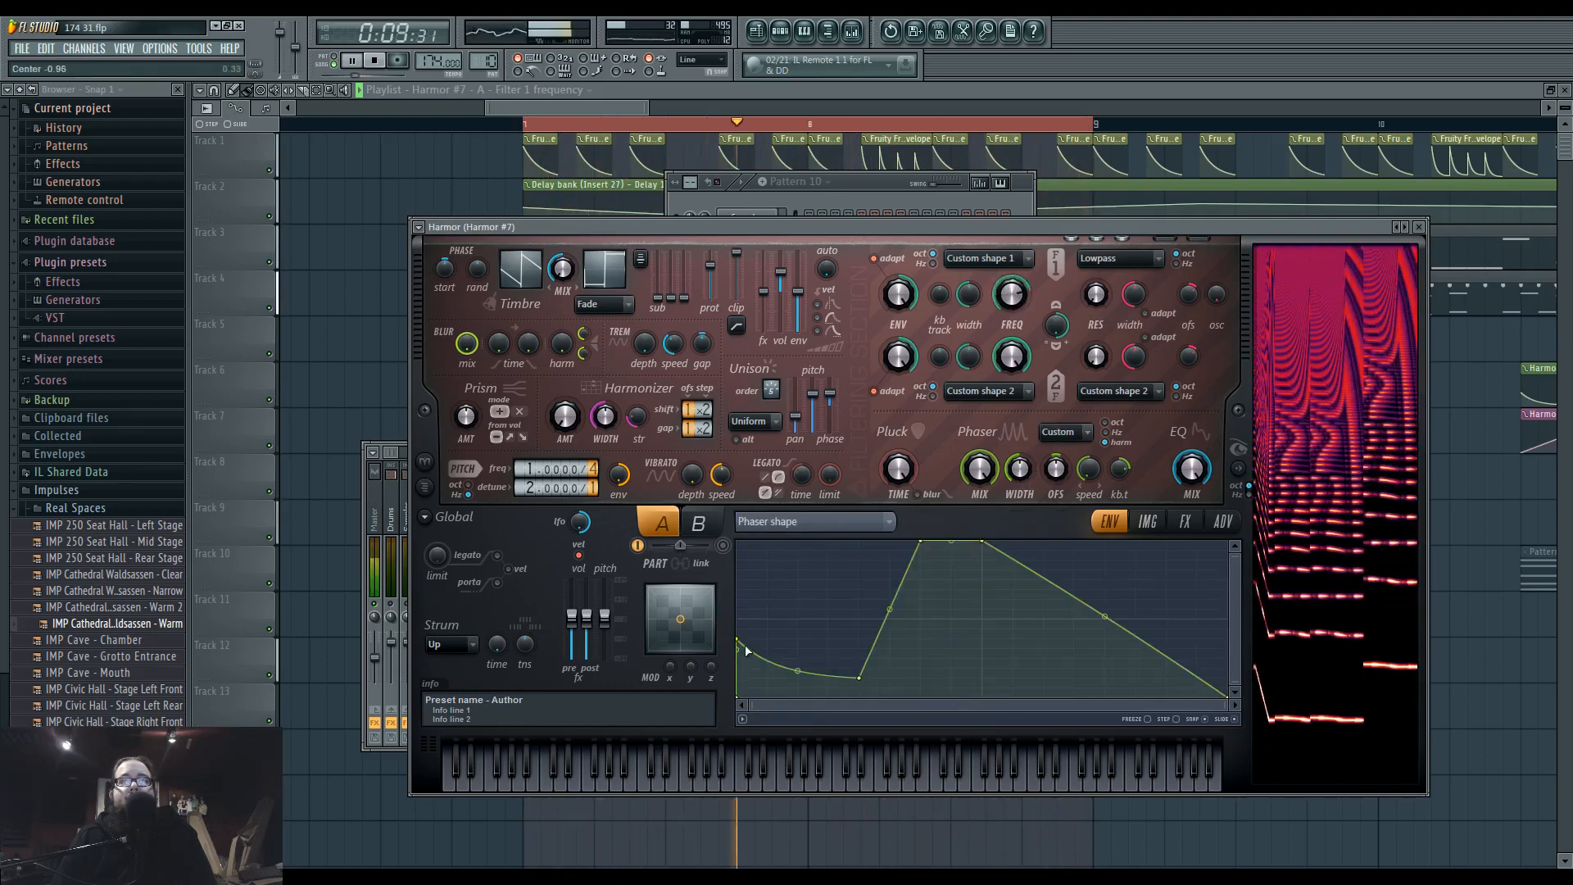
left_click_drag(738, 642, 738, 696)
left_click_drag(858, 676, 791, 604)
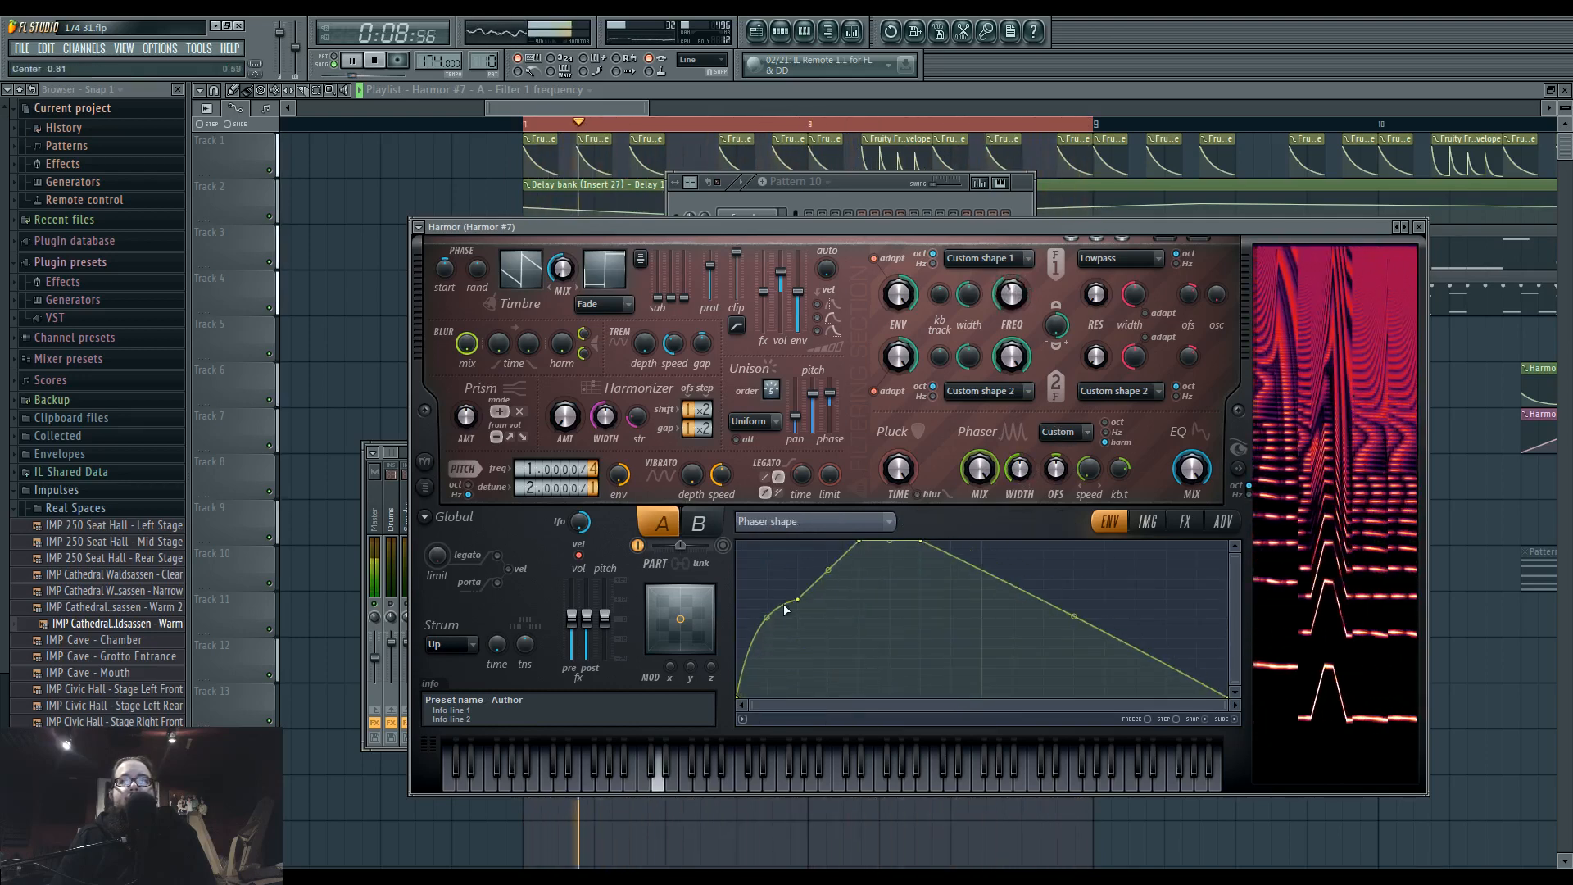
right_click(1073, 688)
right_click(1200, 564)
left_click_drag(1201, 564, 1227, 551)
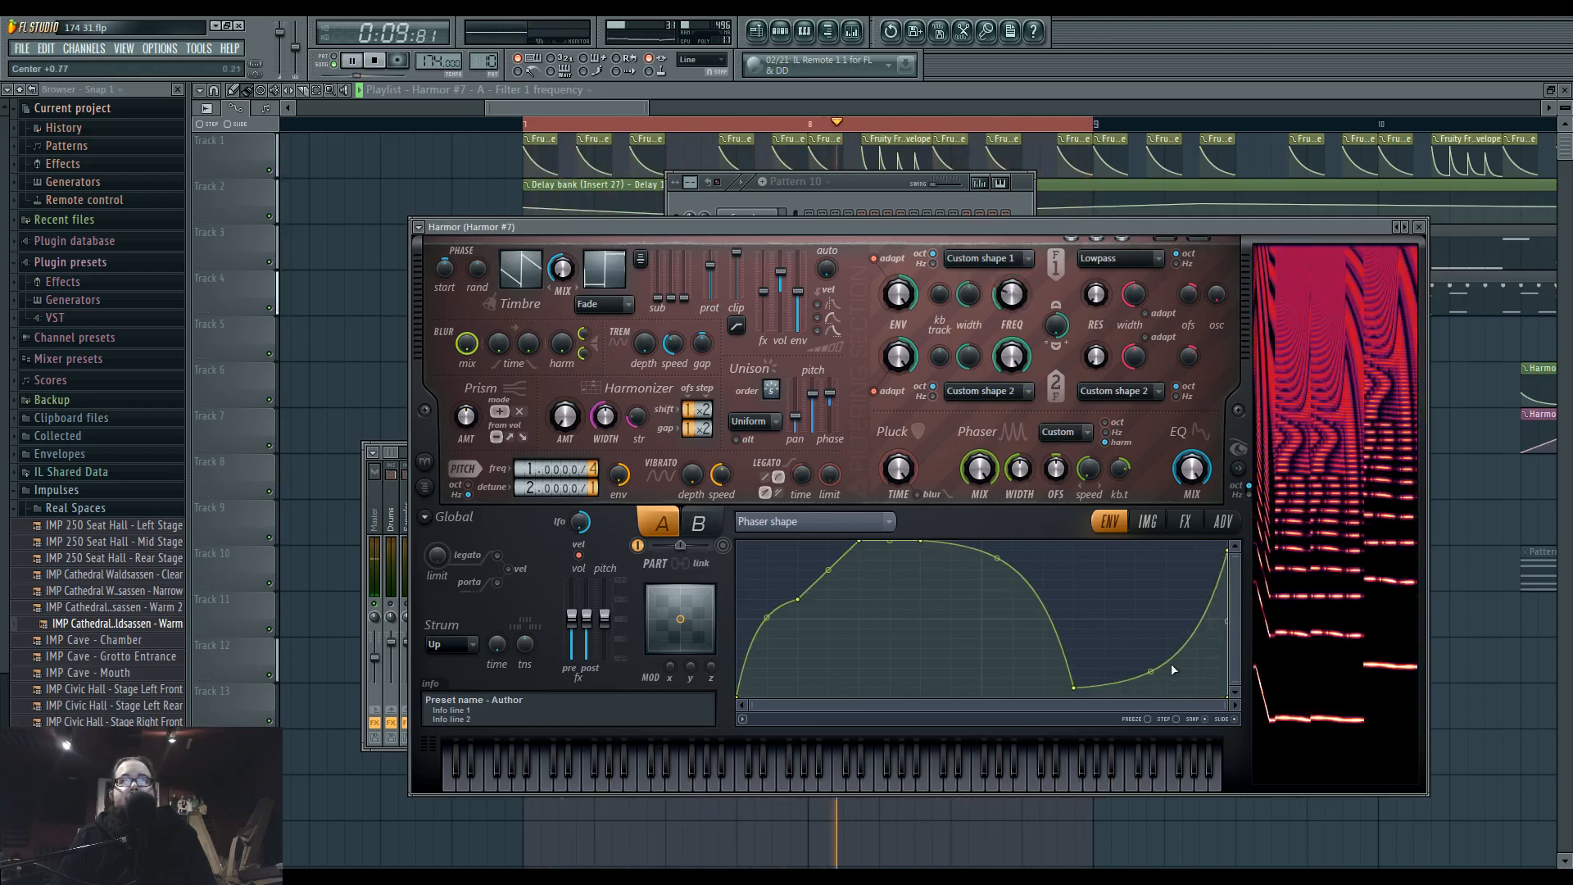
left_click_drag(1073, 687, 1025, 686)
left_click_drag(1225, 695, 1237, 618)
left_click_drag(1165, 551, 1088, 662)
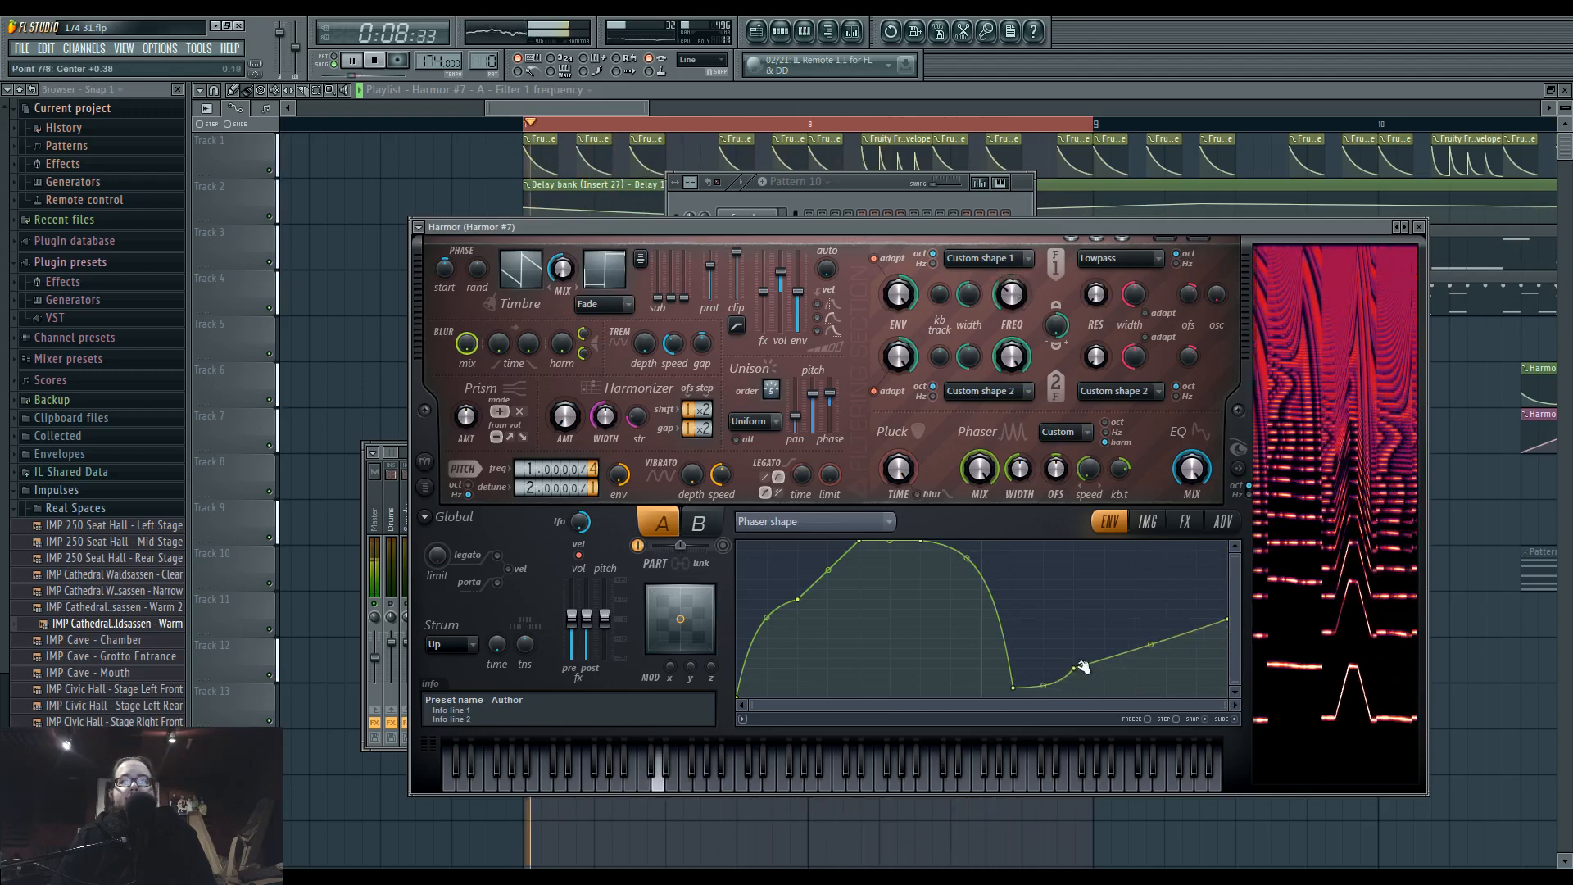
Audition the patch with single notes and the loop while adjusting the phaser's offset motion speed.
key("space")
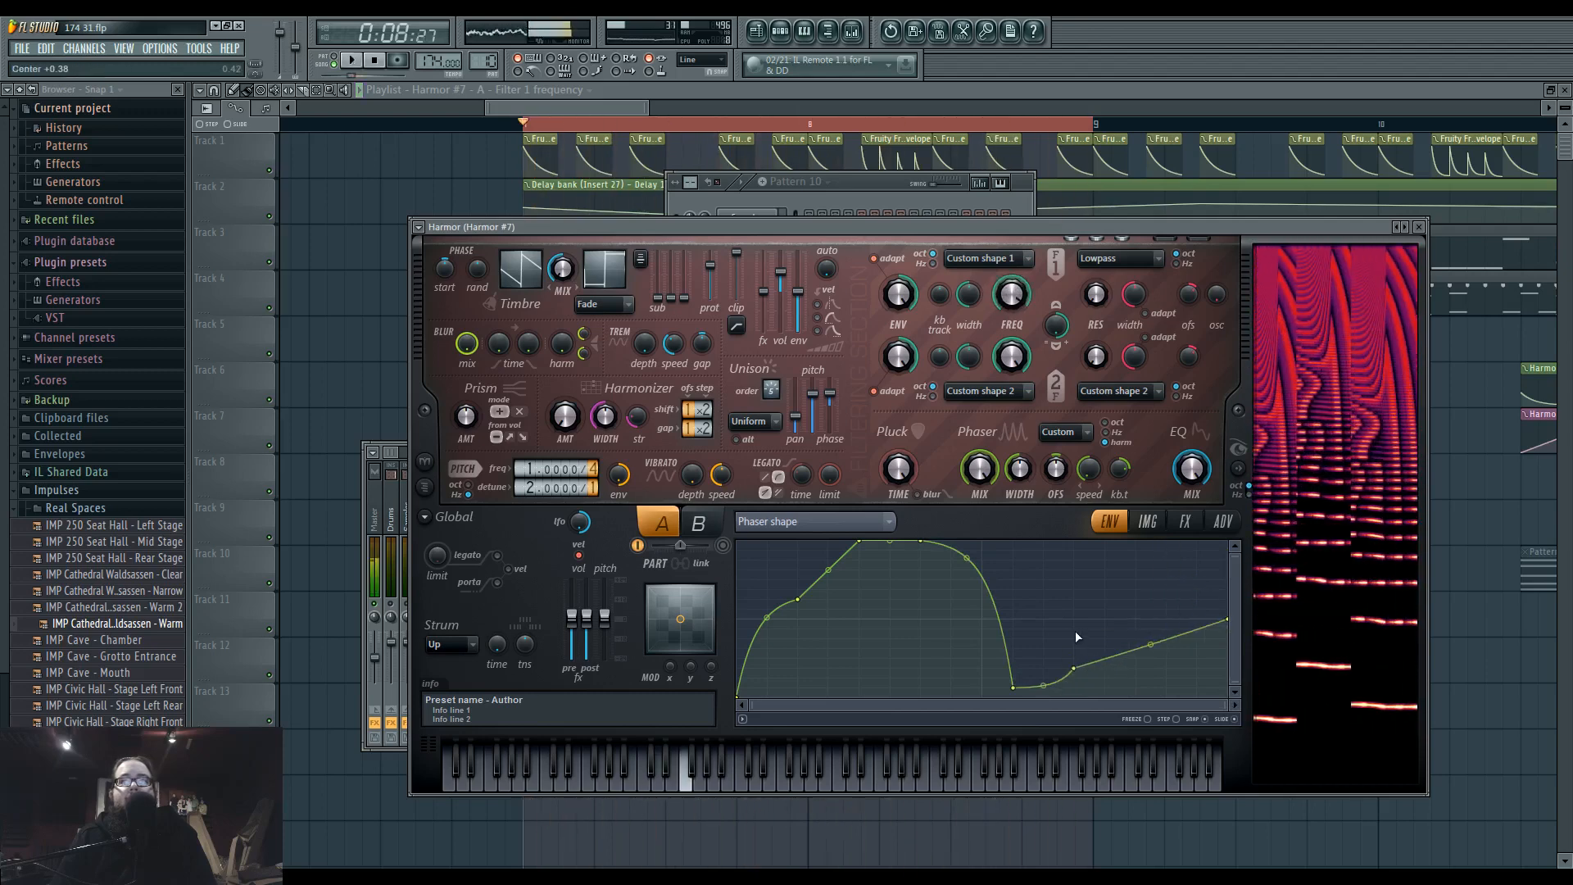
key("r")
key("n")
key("x")
left_click_drag(1088, 470, 1088, 483)
key("space")
key("space")
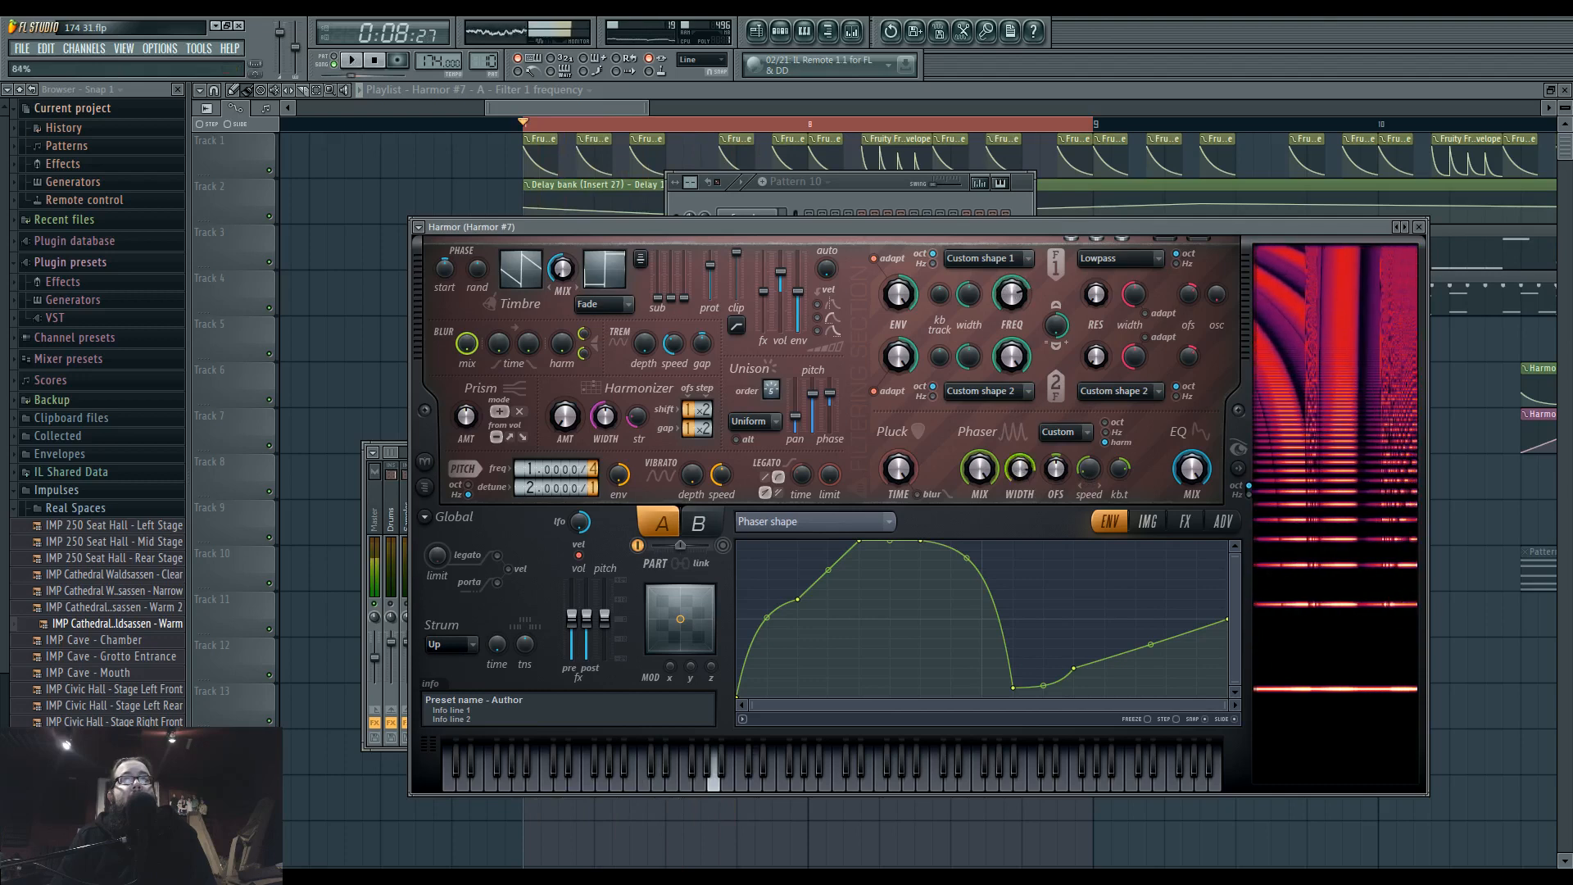
key("space")
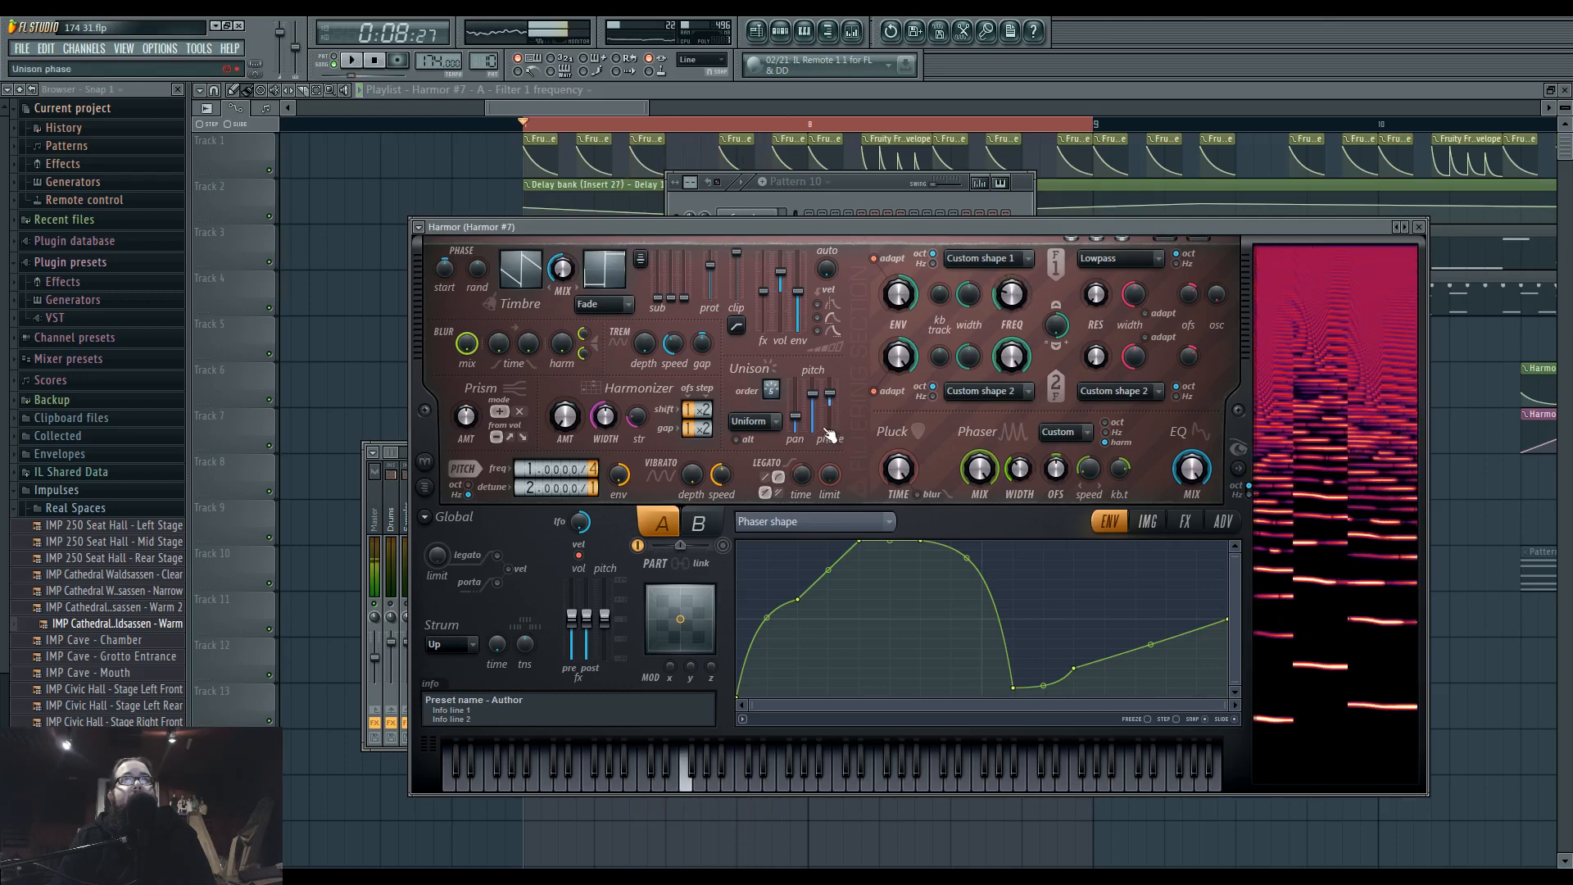
Set the unison distribution to Hz with a lower pitch thickness and a unison phase of 80% jump ahead.
left_click_drag(774, 389, 774, 387)
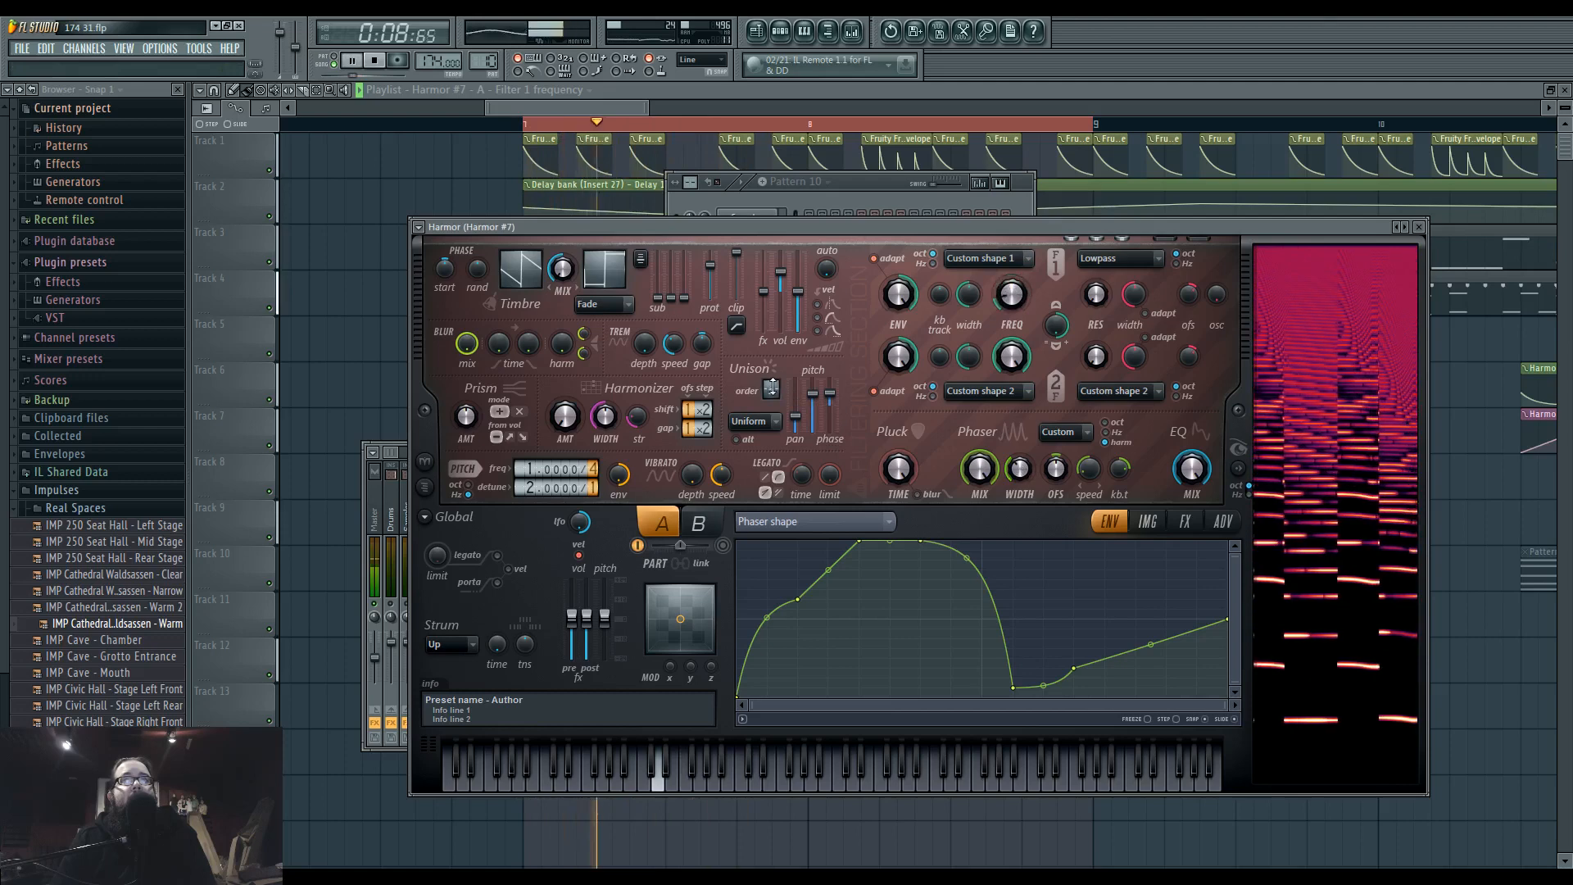
left_click_drag(822, 405, 819, 414)
left_click(762, 421)
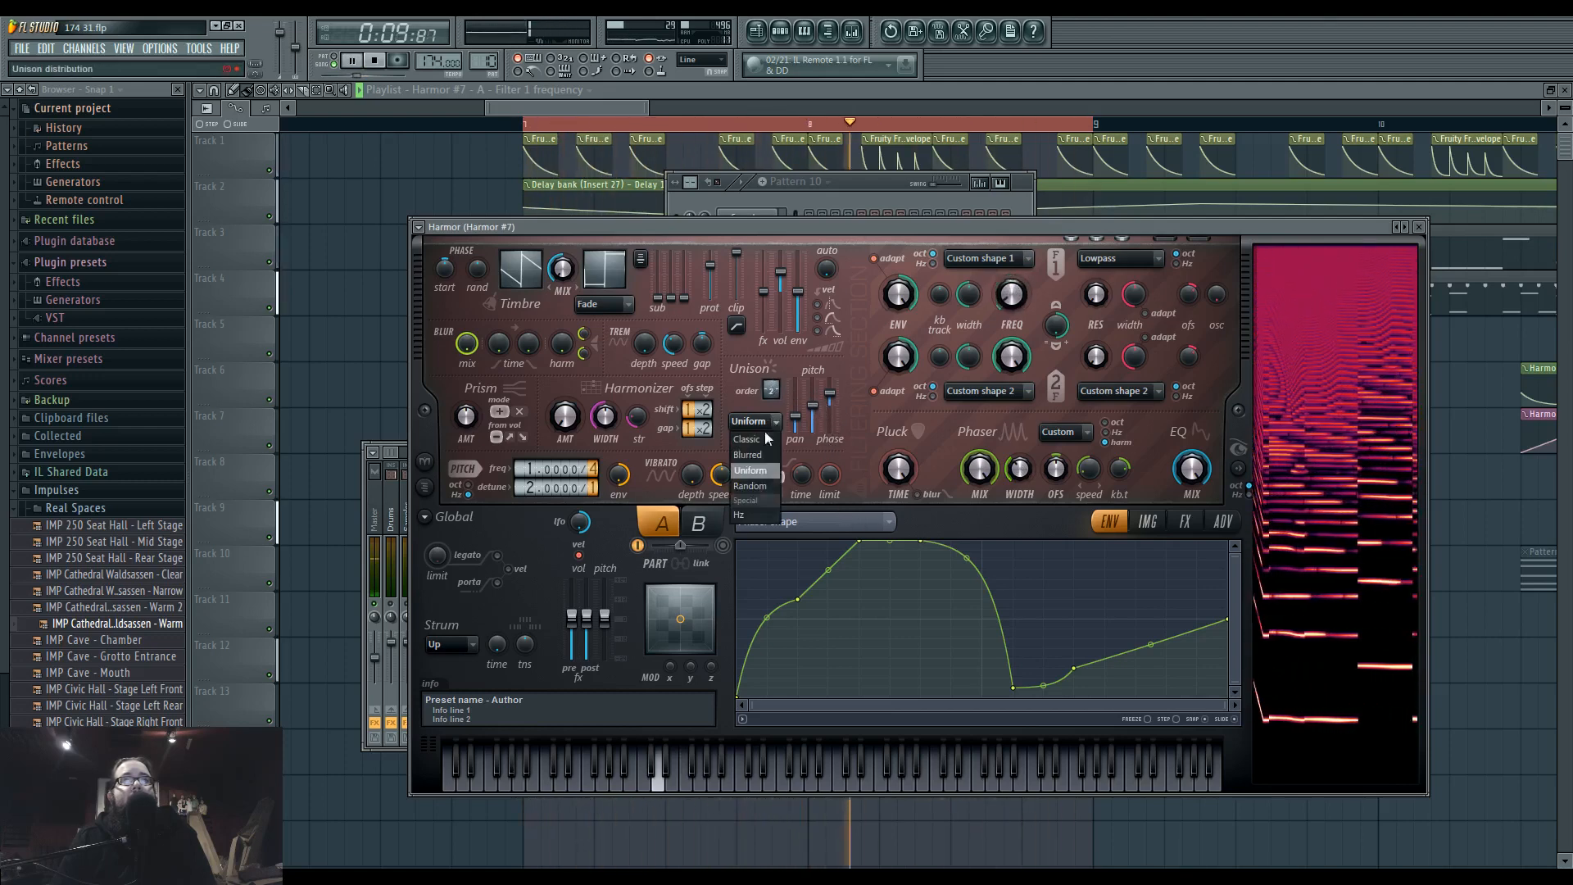
left_click(755, 516)
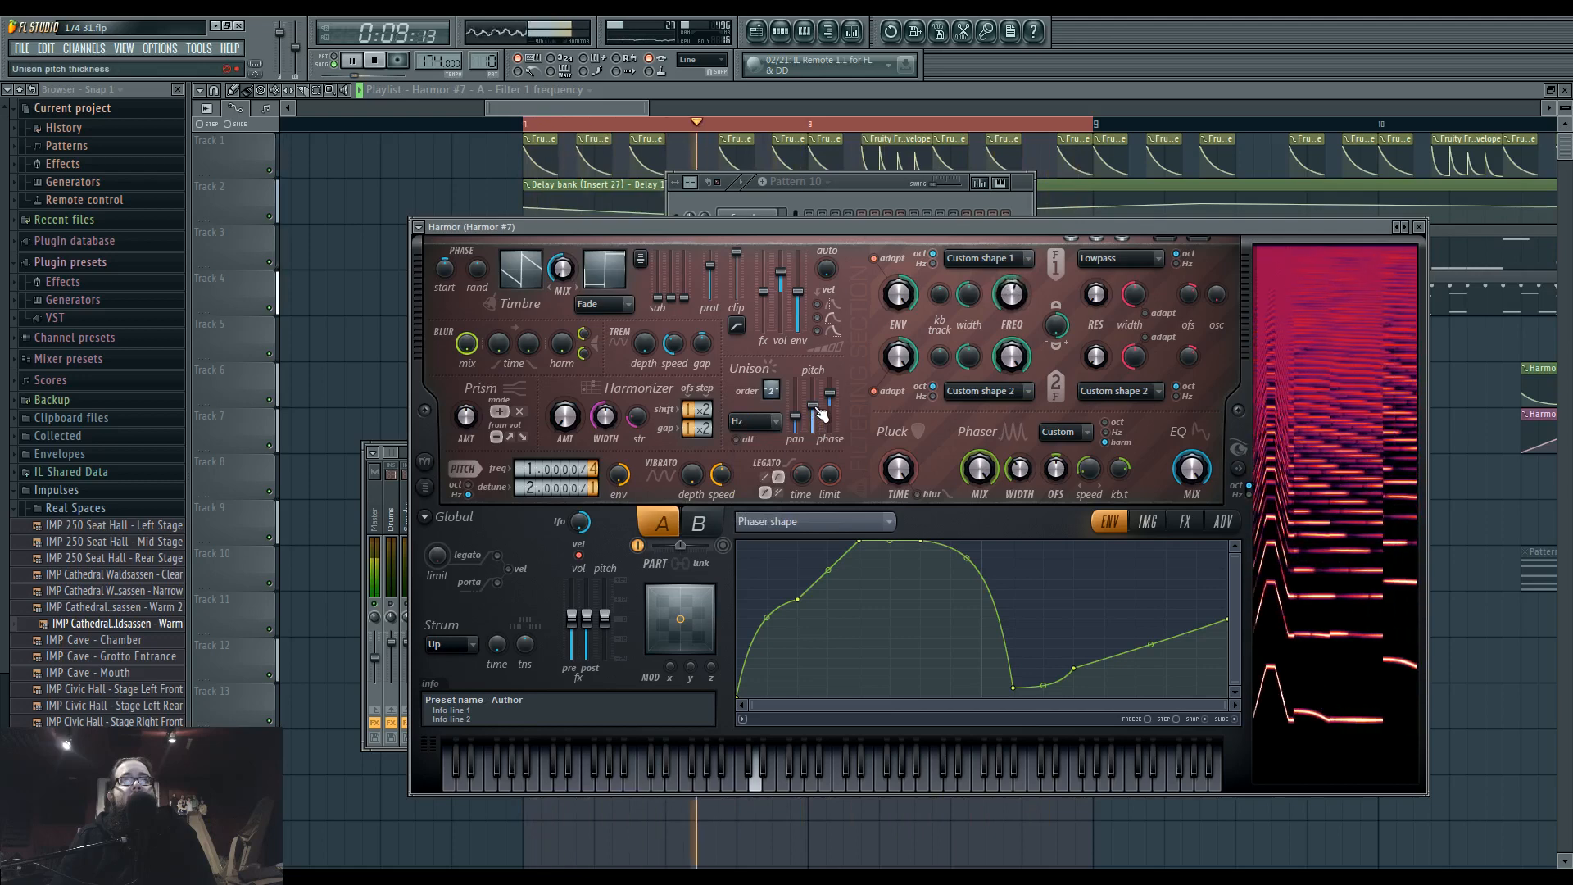
left_click_drag(817, 408, 833, 389)
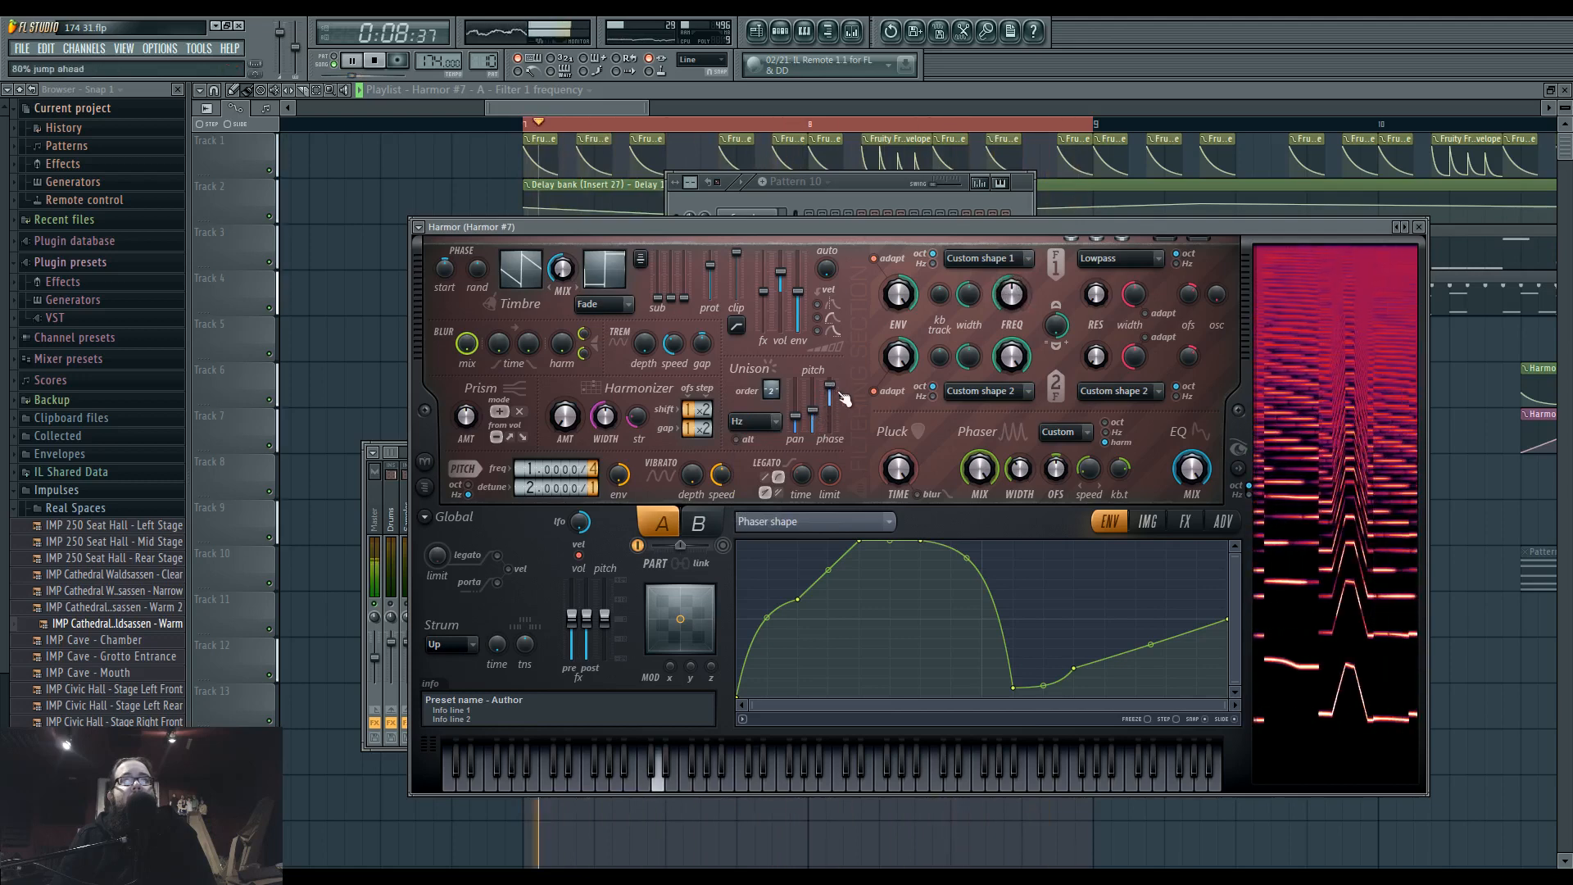
Move the last harmonic unison pitch dip toward higher harmonics and readjust the phaser width.
left_click(857, 520)
left_click(1093, 451)
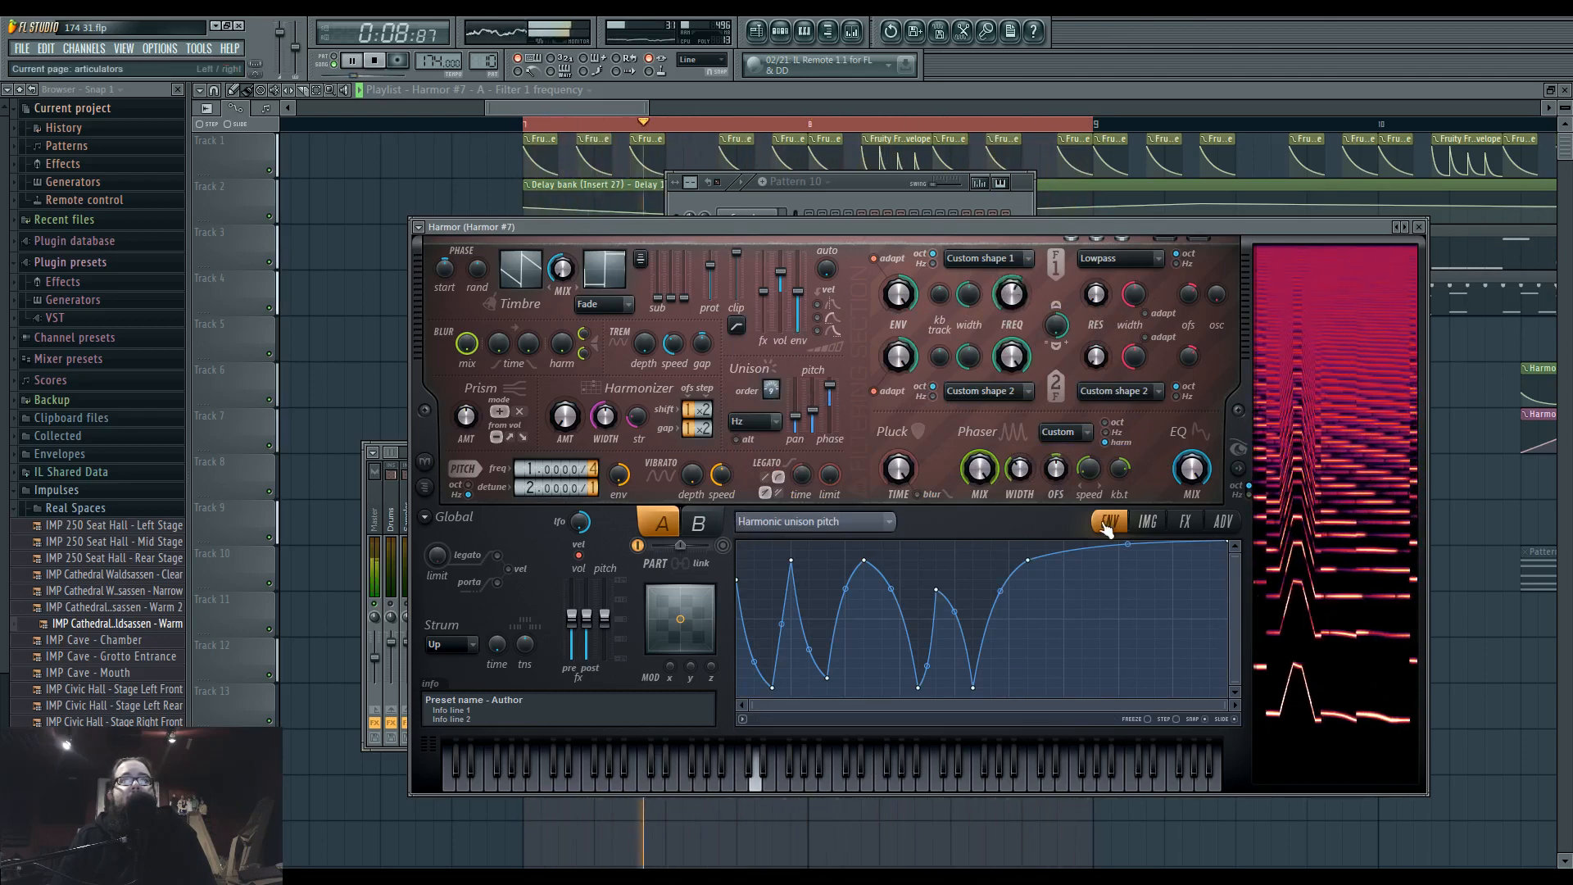
left_click_drag(973, 685, 1085, 688)
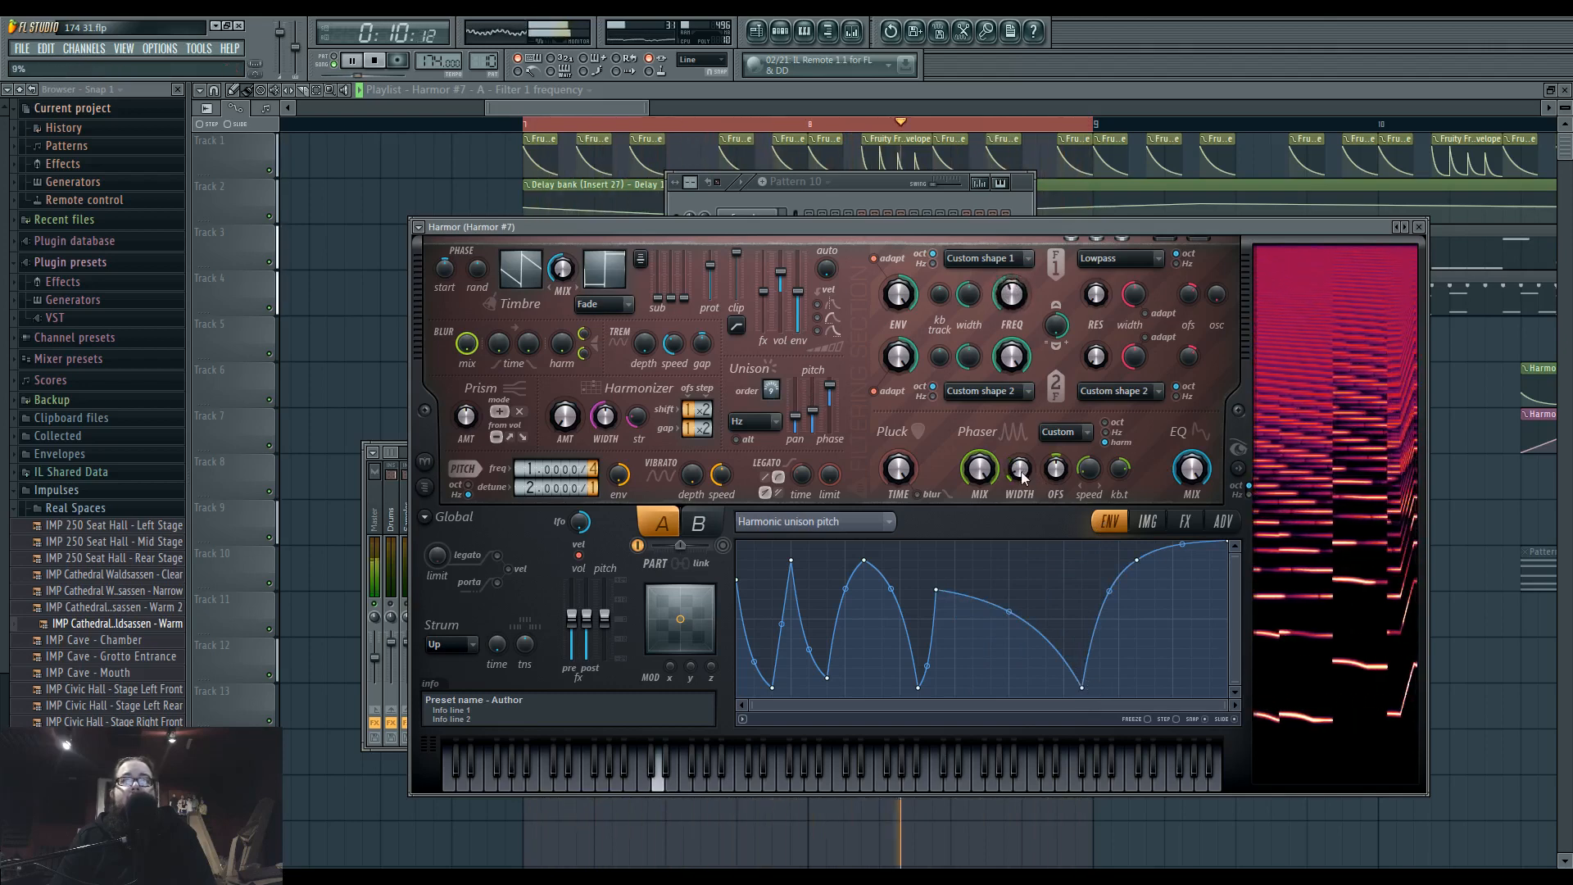
left_click_drag(1022, 471, 1024, 487)
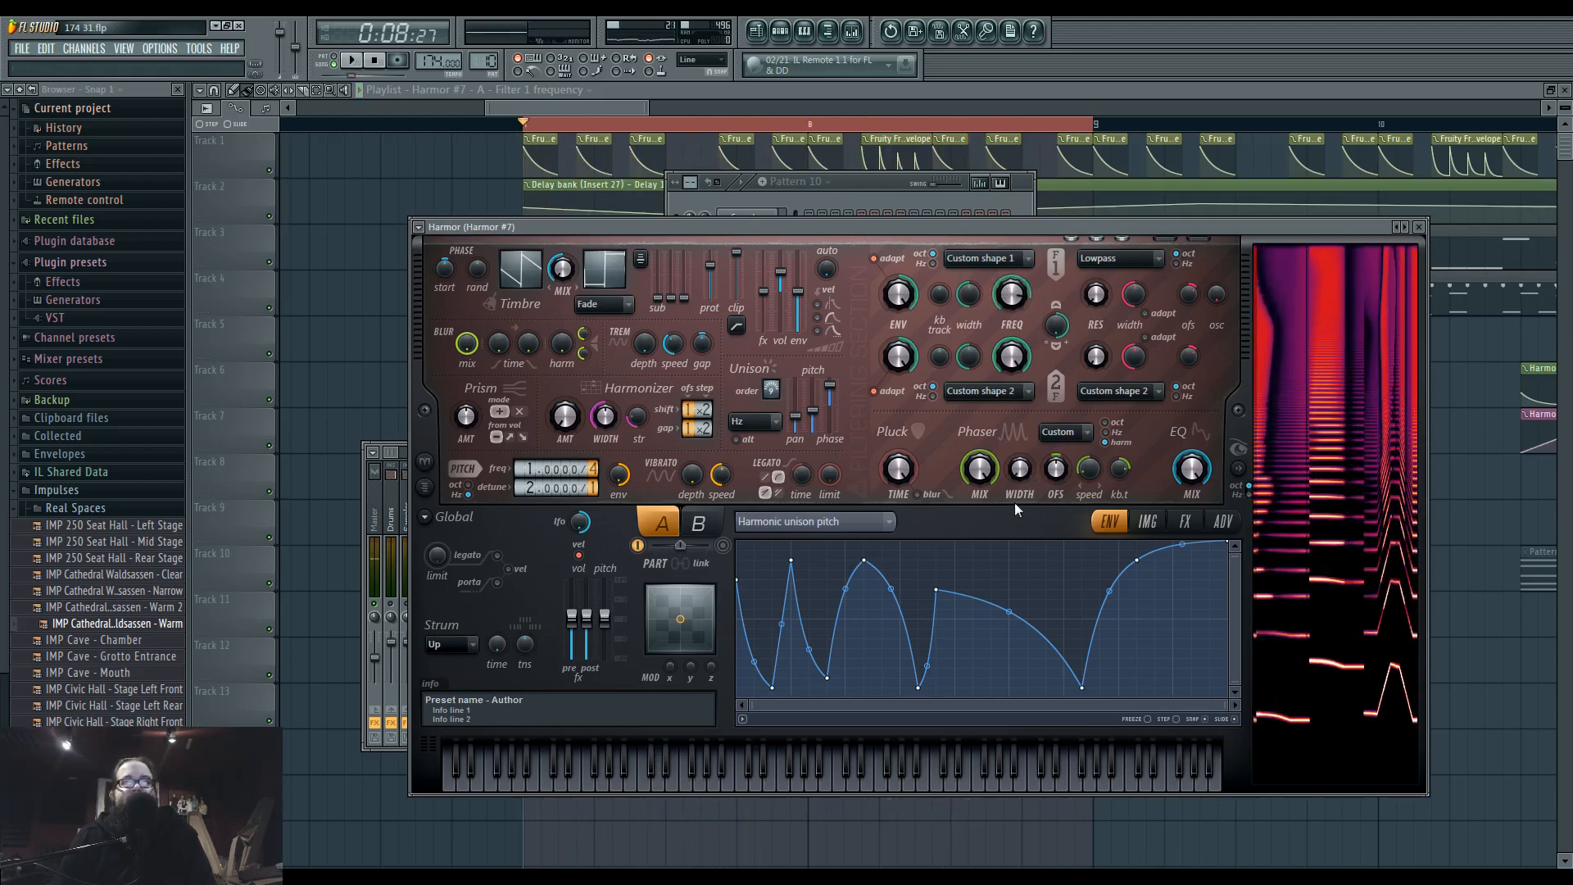
Load the phase werb 21 preset into Harmor and audition it with the loop.
left_click(419, 227)
mouse_move(443, 270)
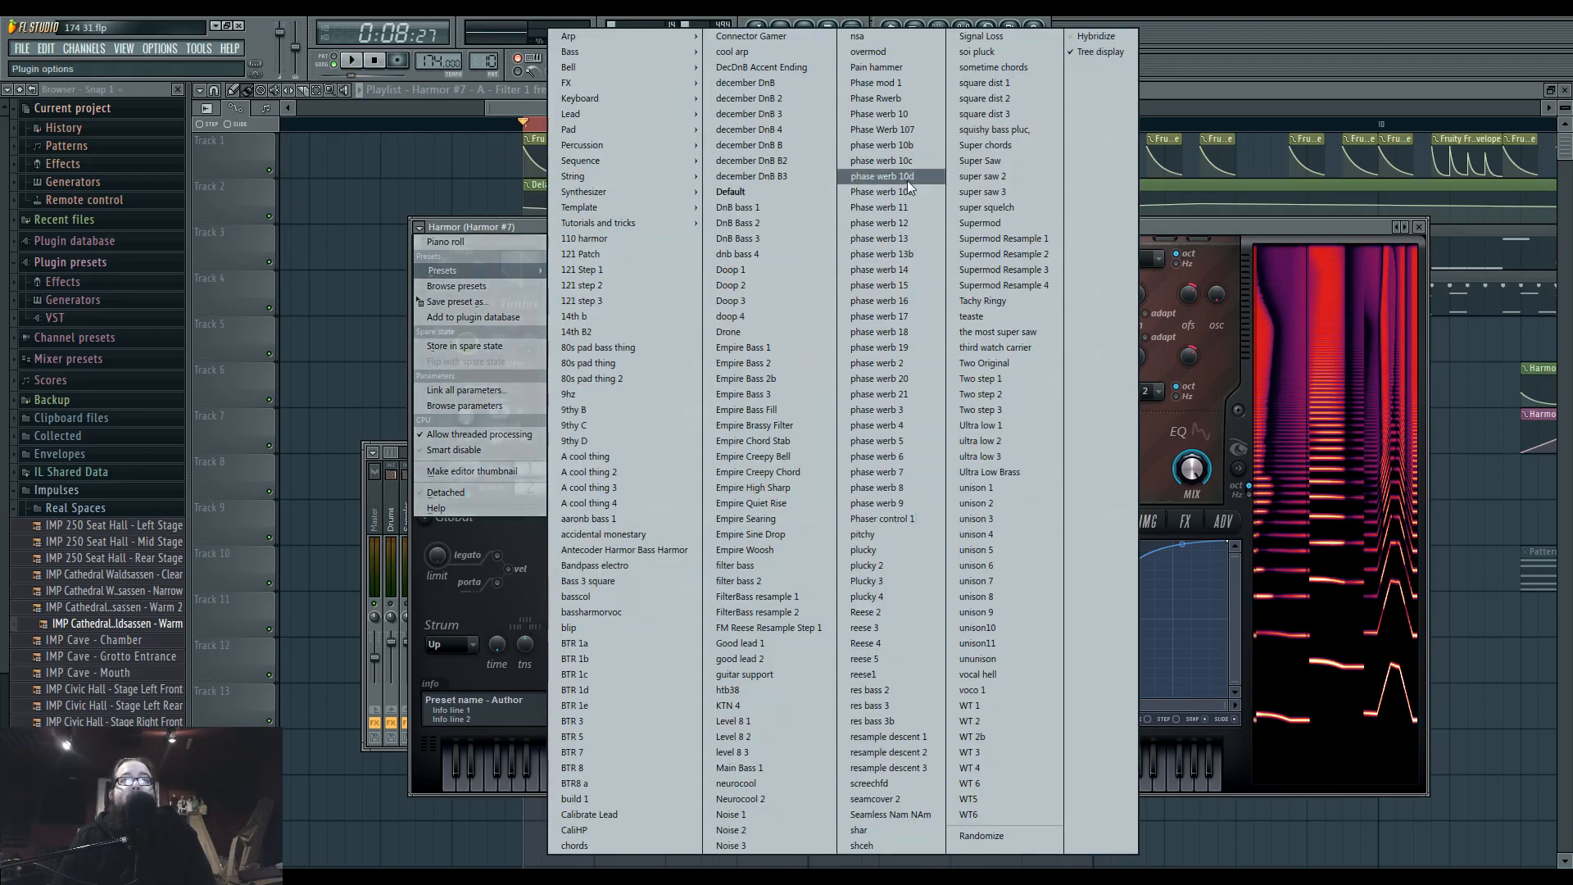
left_click(921, 394)
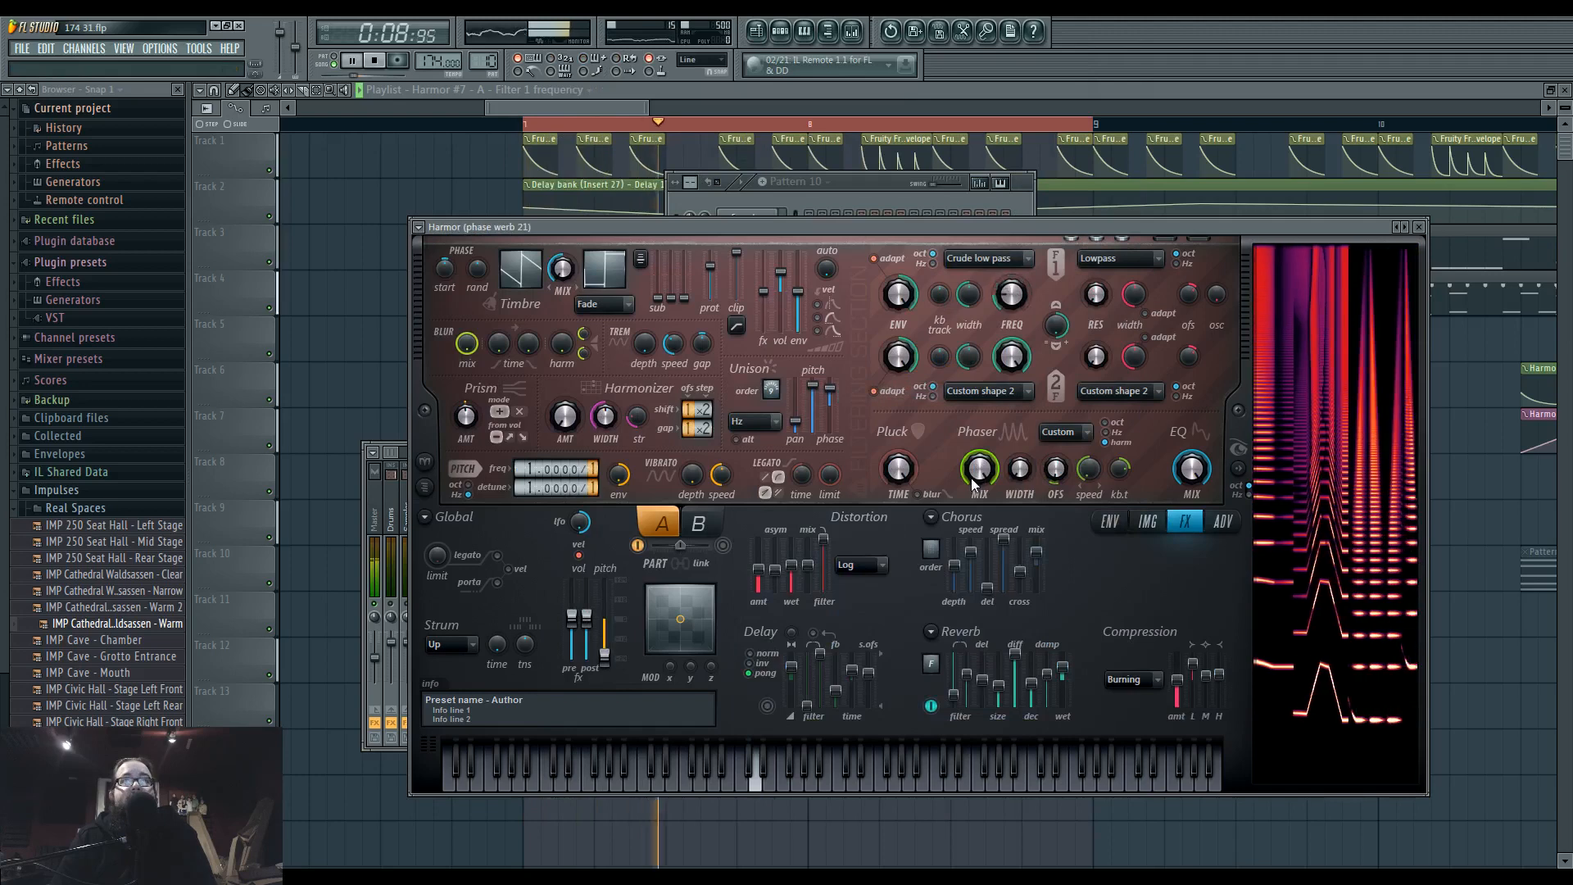
key("space")
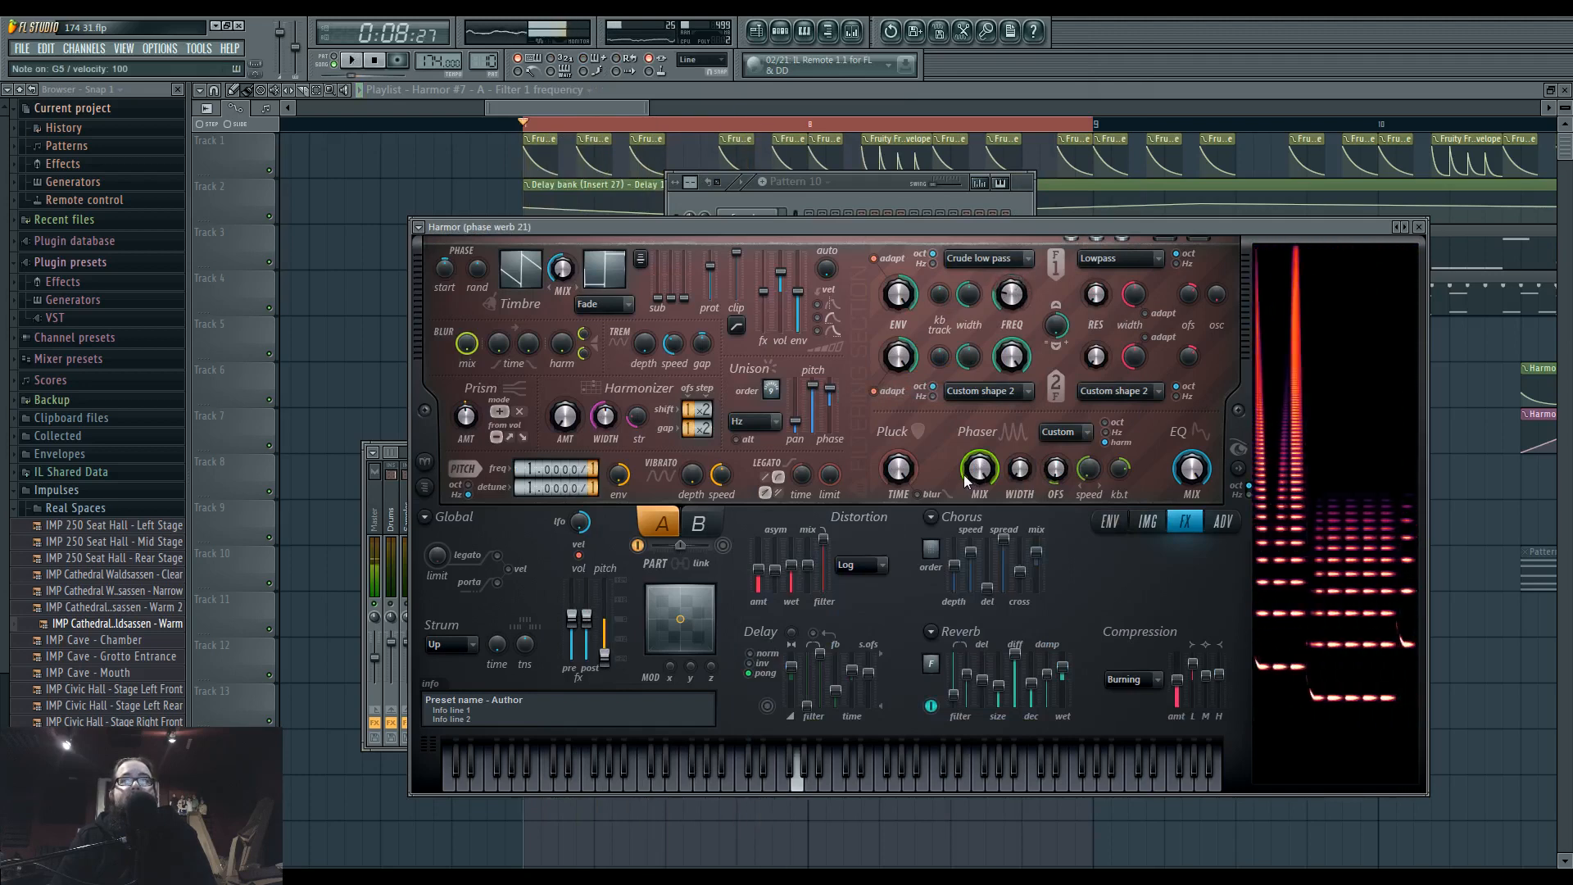
Reset the remote control link of part A's filter 1 frequency, clearing its internal controller assignment.
right_click(1013, 302)
left_click(1104, 467)
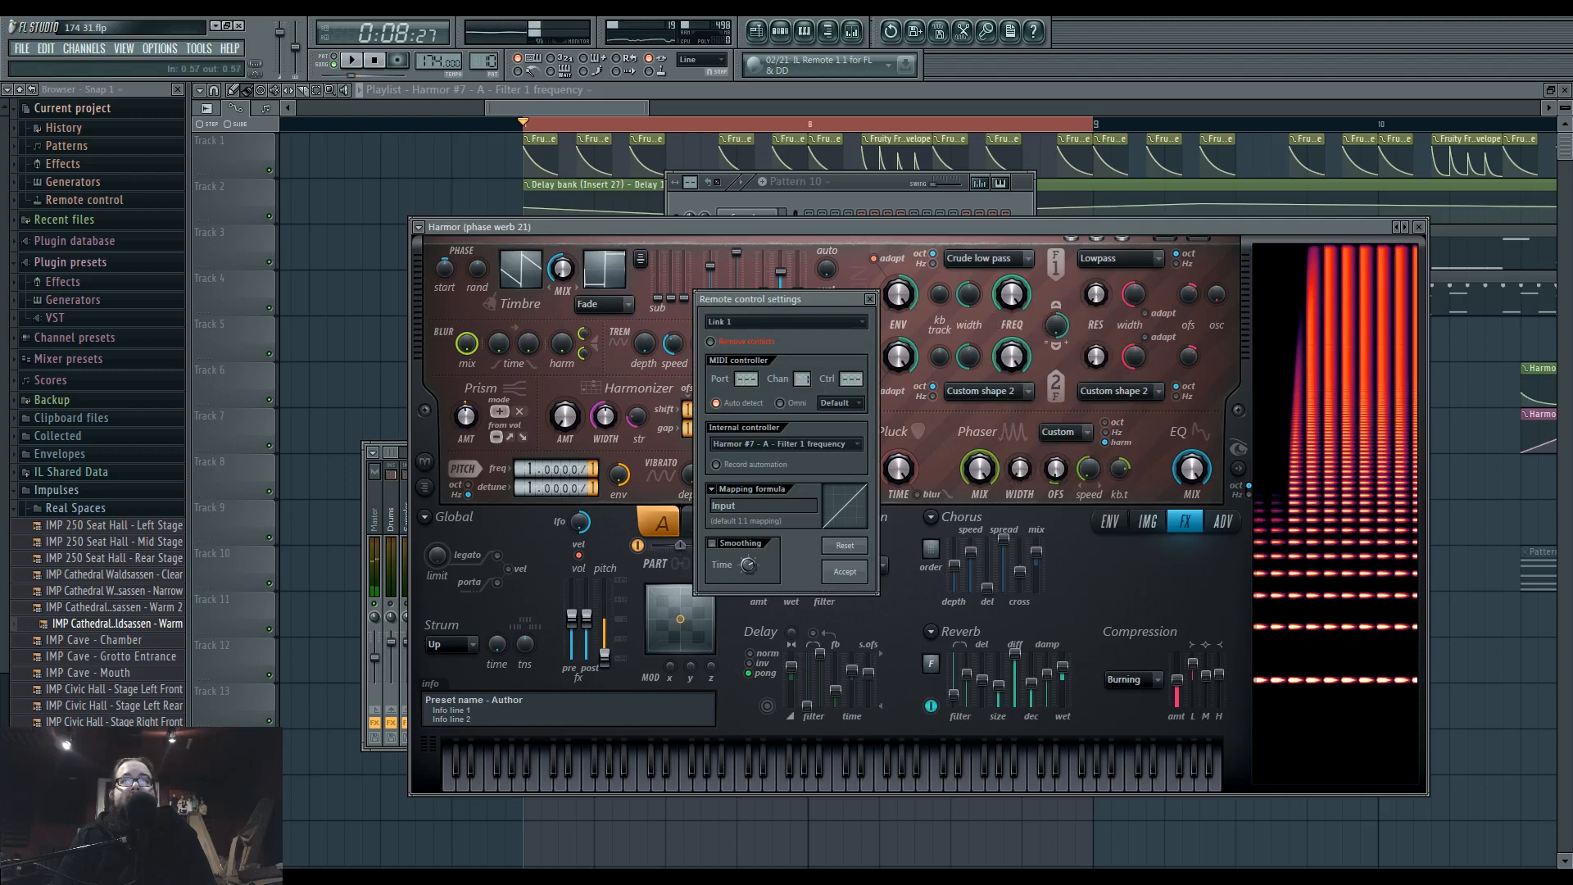
left_click(846, 547)
right_click(1016, 297)
left_click(1114, 462)
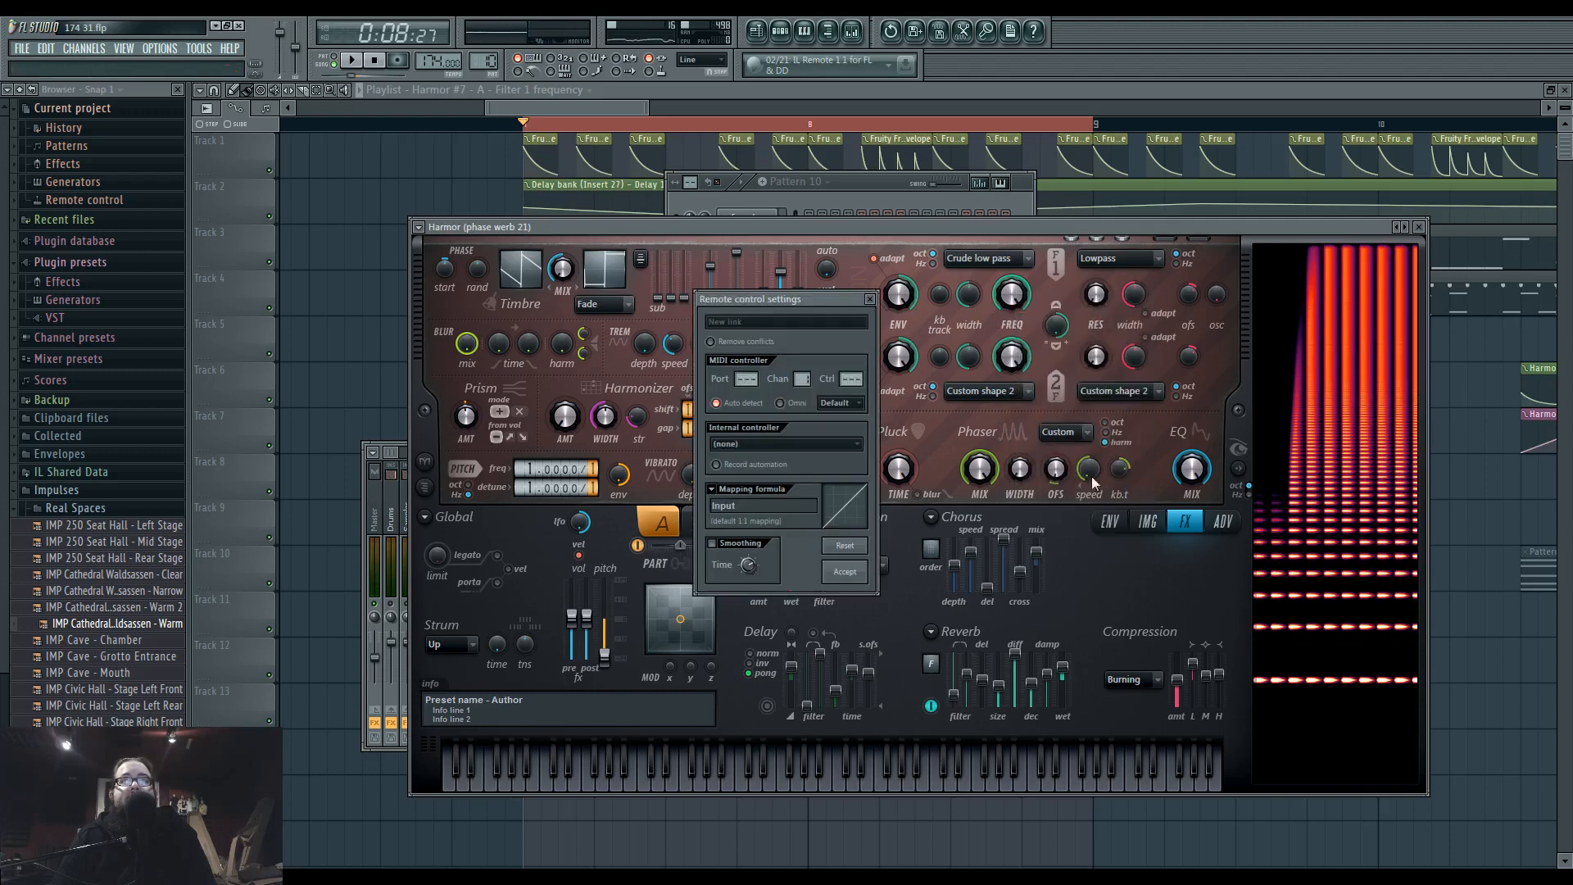
key("Escape")
right_click(1024, 301)
left_click(1098, 424)
Audition the phase werb 21 patch with the loop and single notes, and switch off its reverb.
key("space")
key("space")
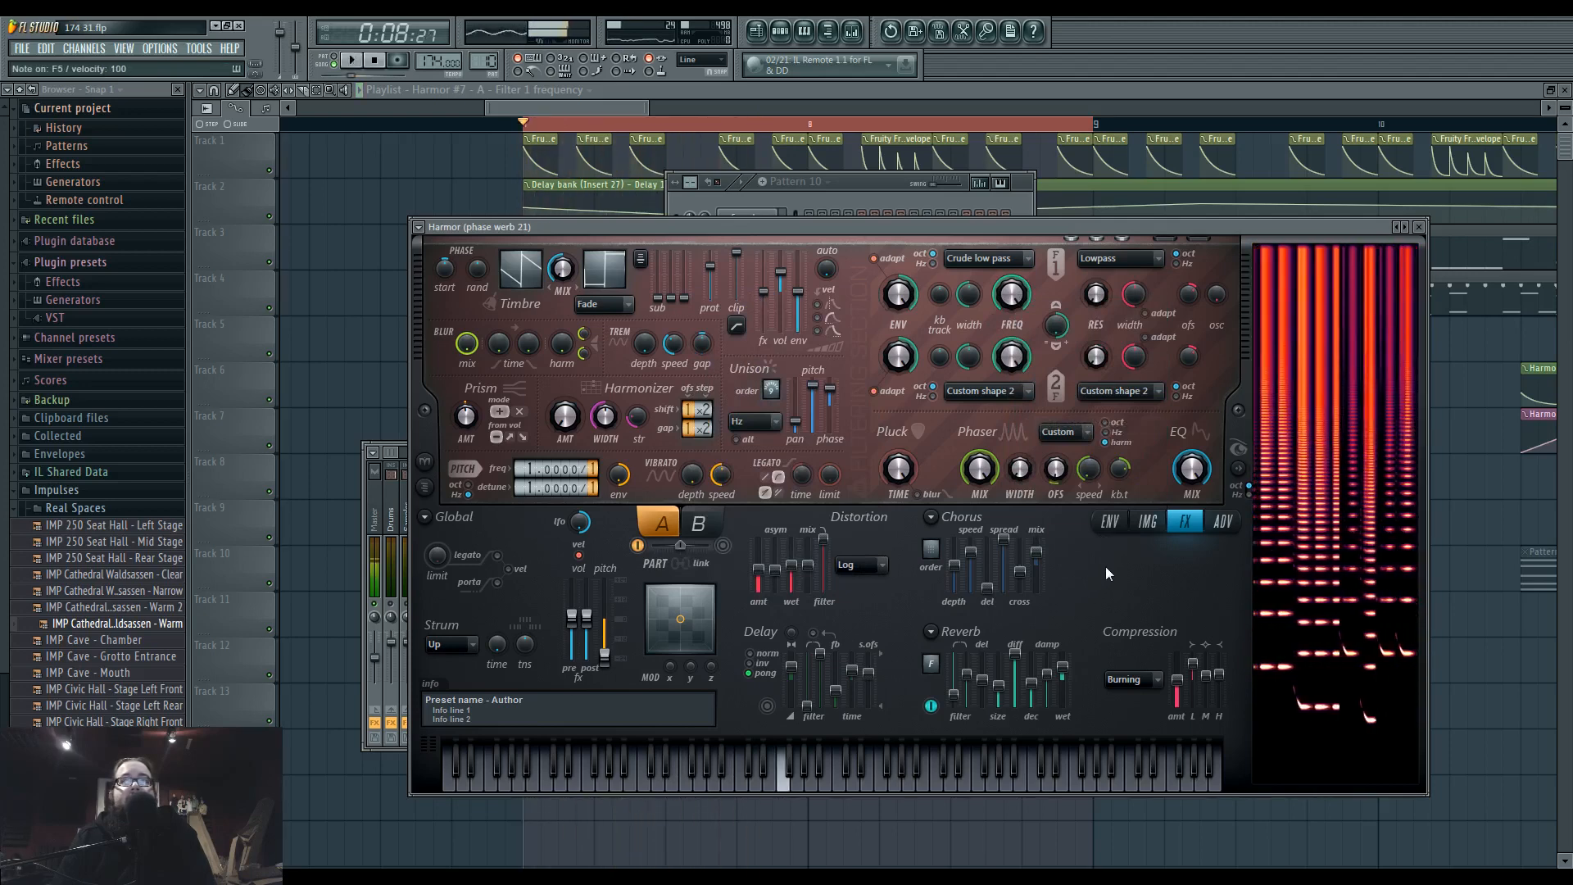
left_click(930, 704)
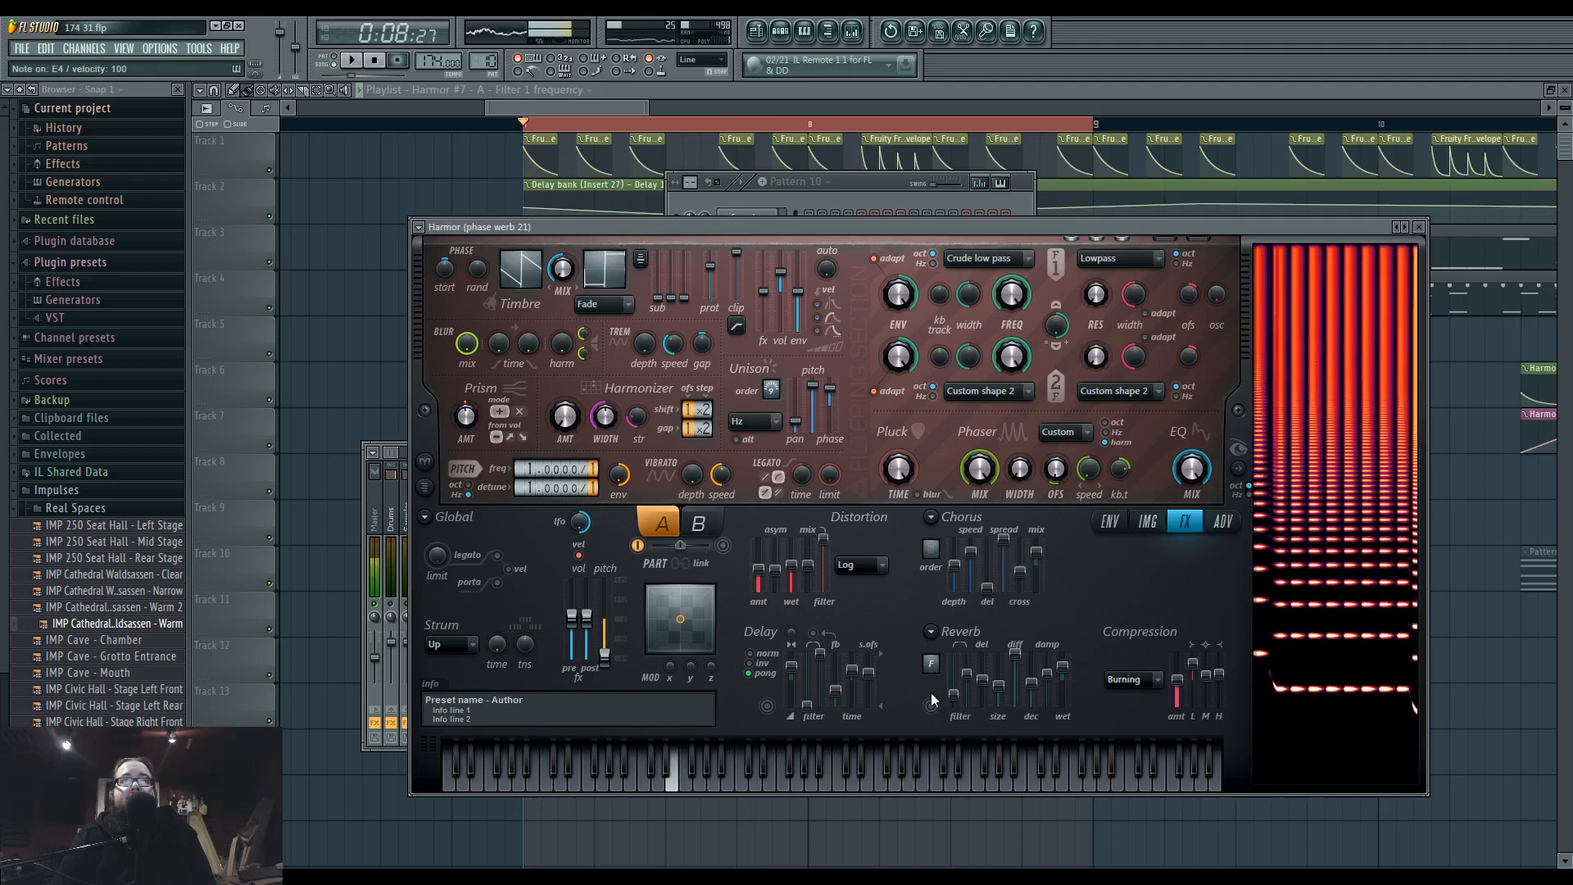
Load the phase werb 20 preset into Harmor and check its effects settings and the effects chain on Insert 37.
left_click(1402, 231)
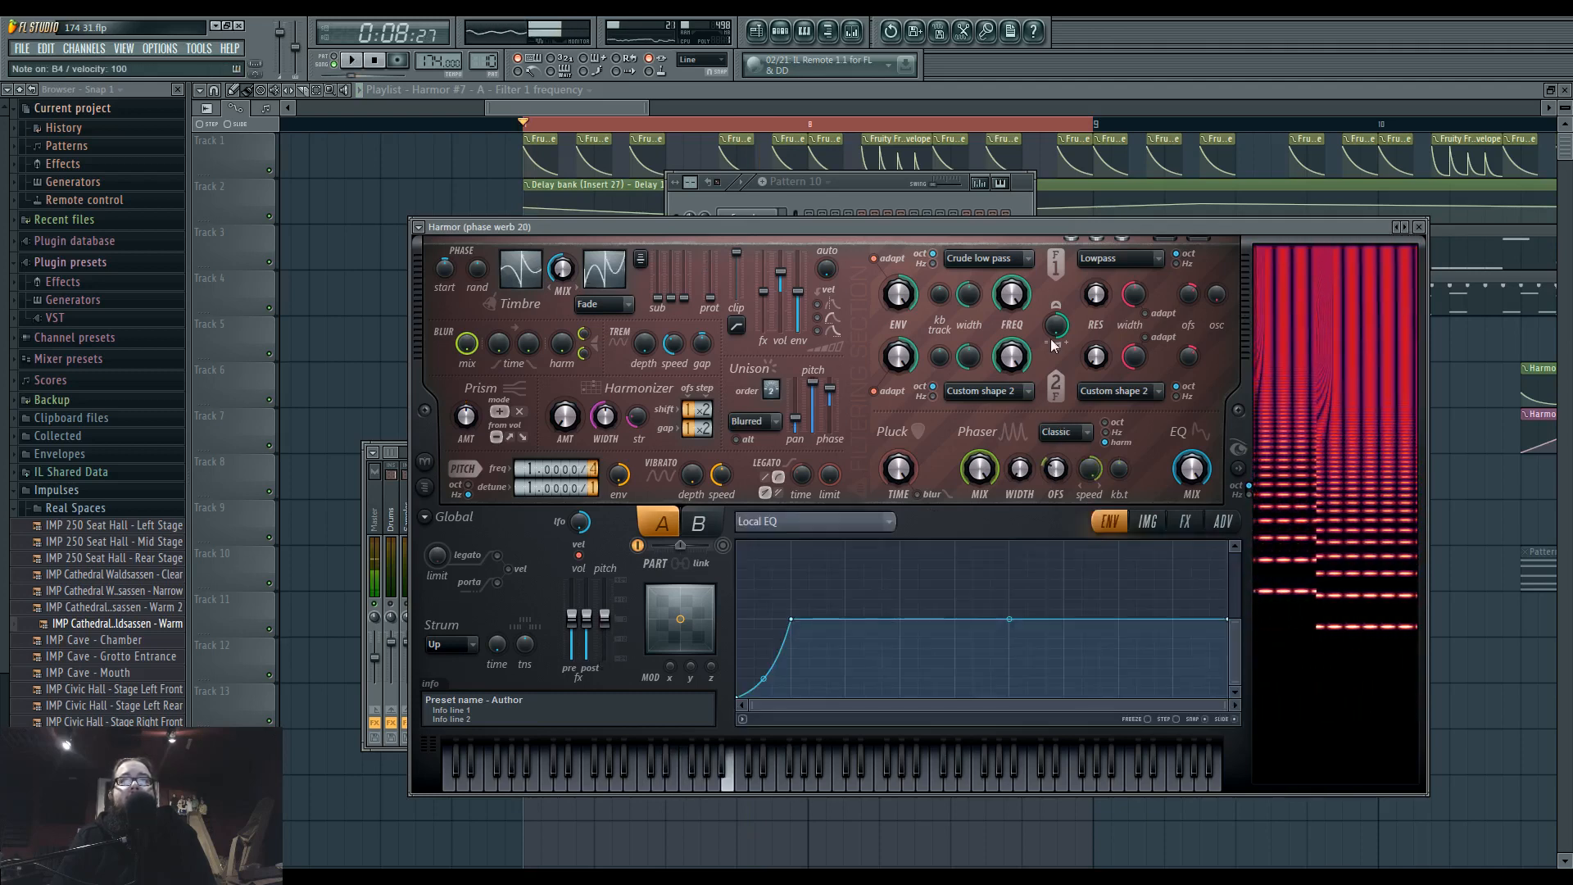
left_click(1180, 522)
key("F9")
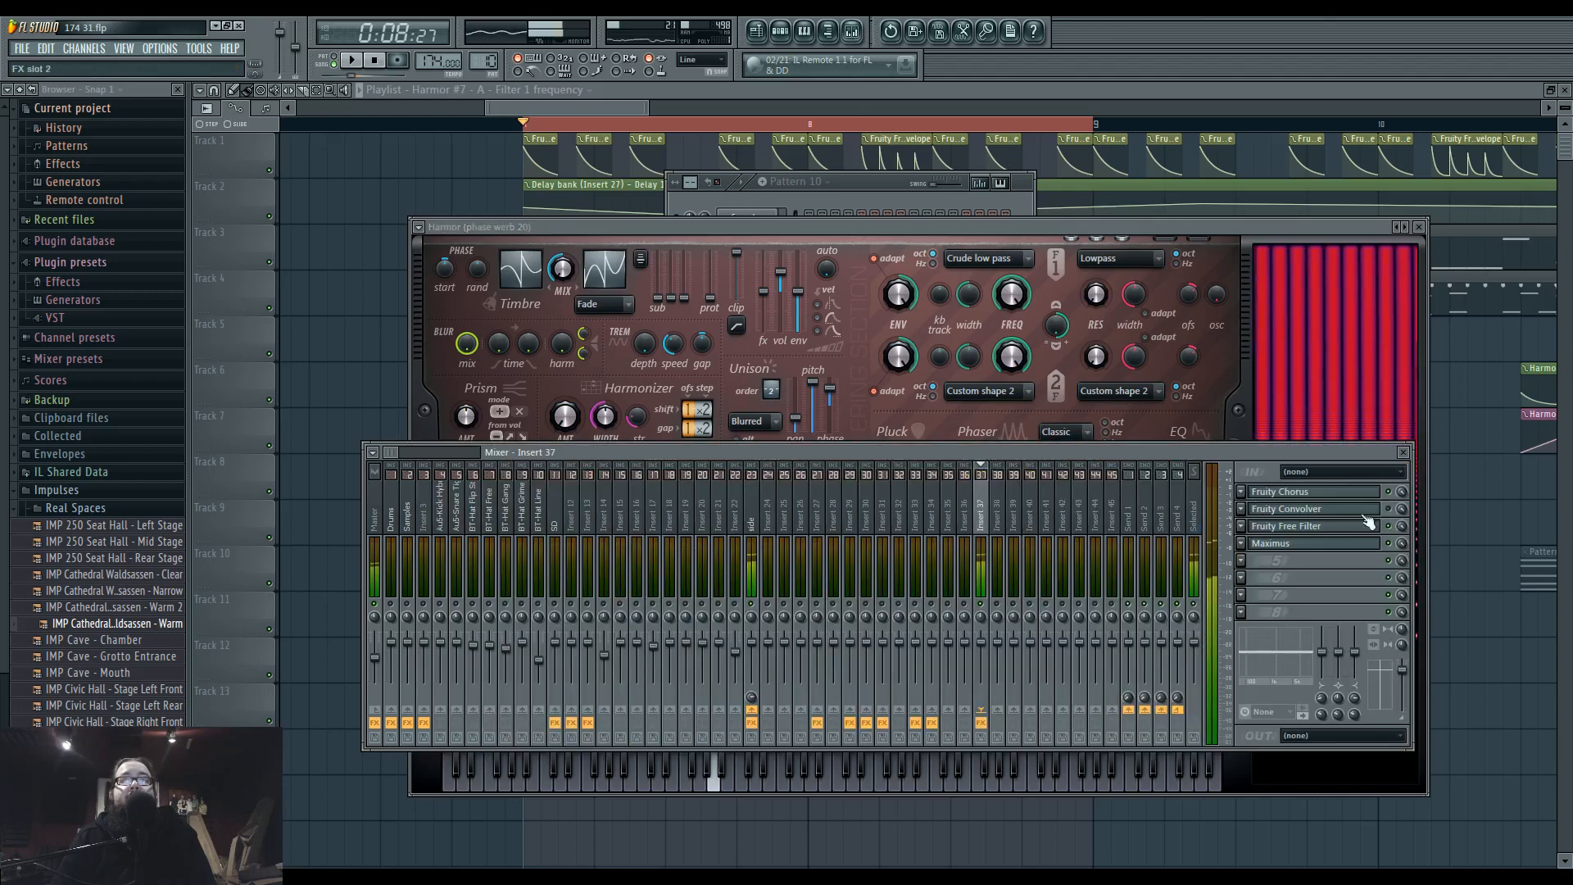
left_click(996, 228)
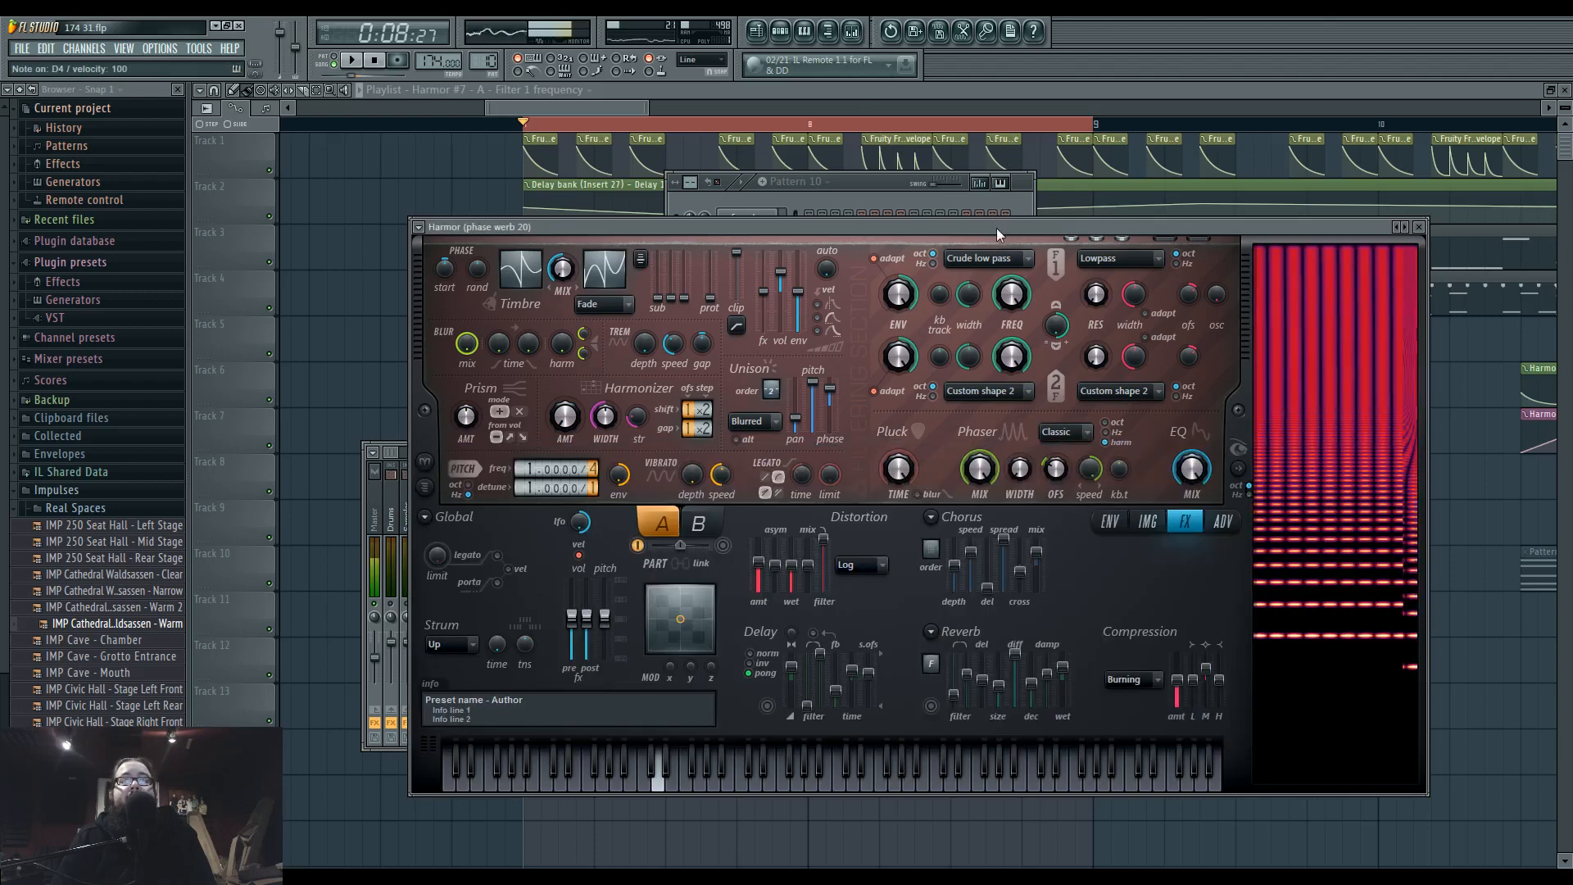
Load the phase werb 19 preset into Harmor and audition it with the loop.
left_click(1400, 234)
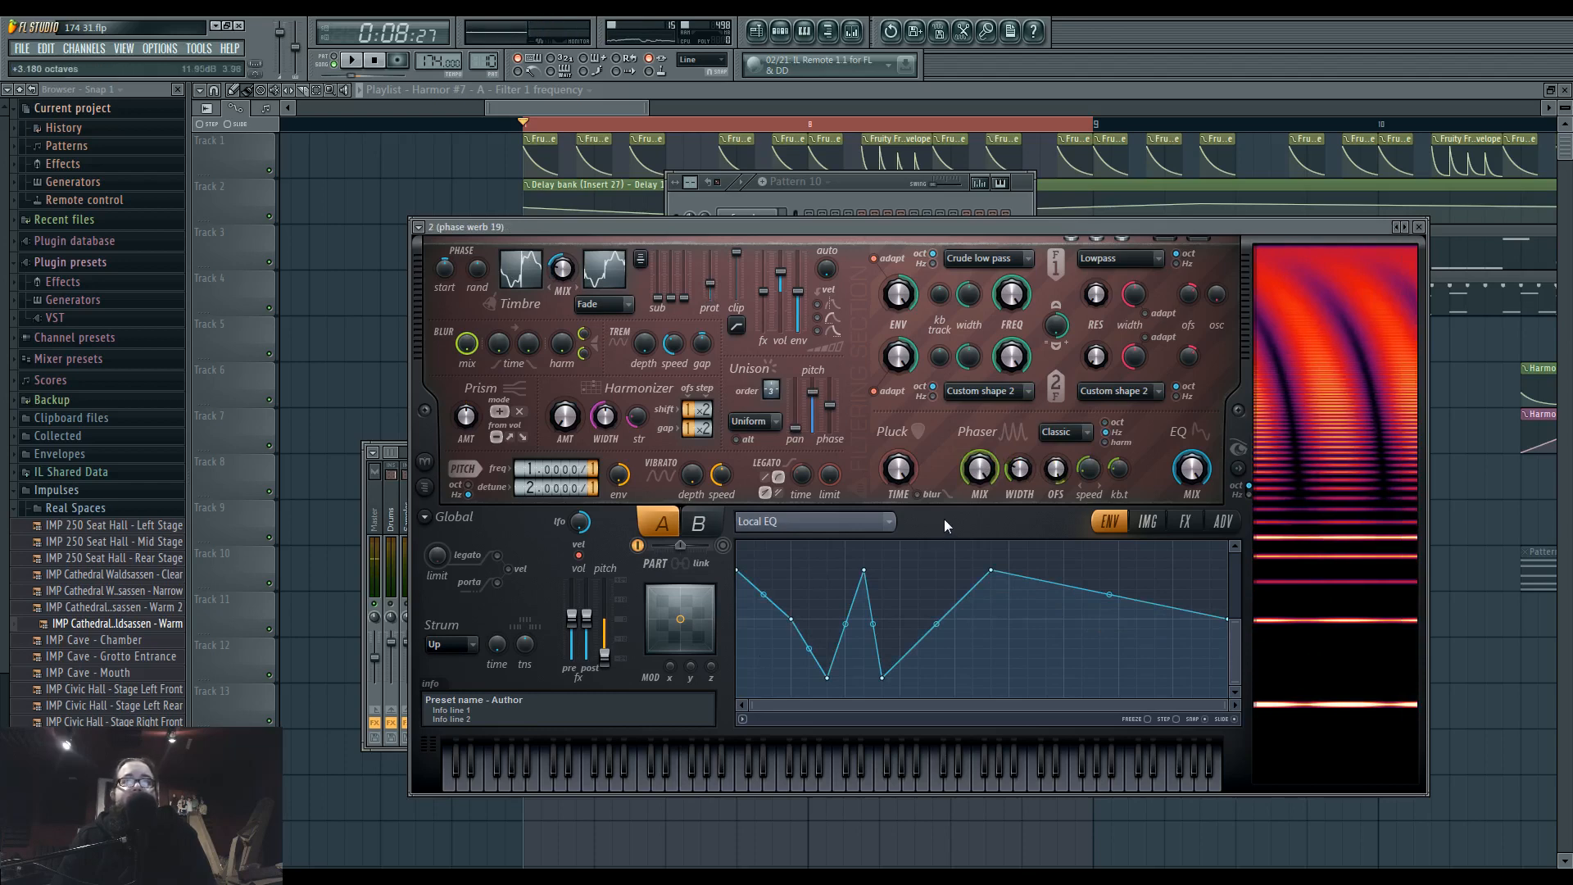
key("space")
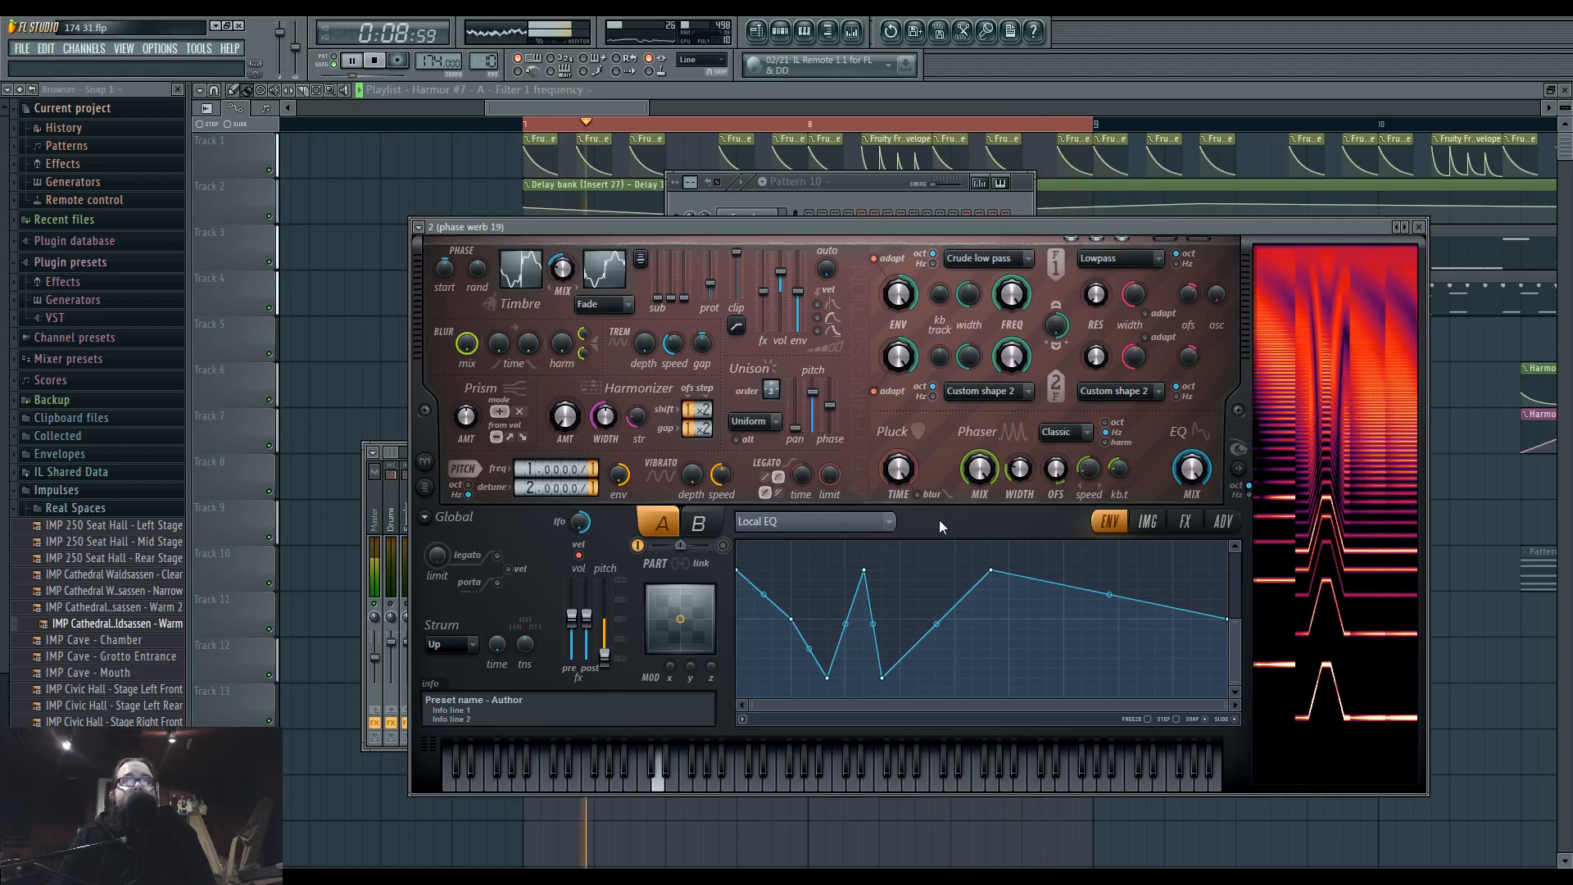
key("space")
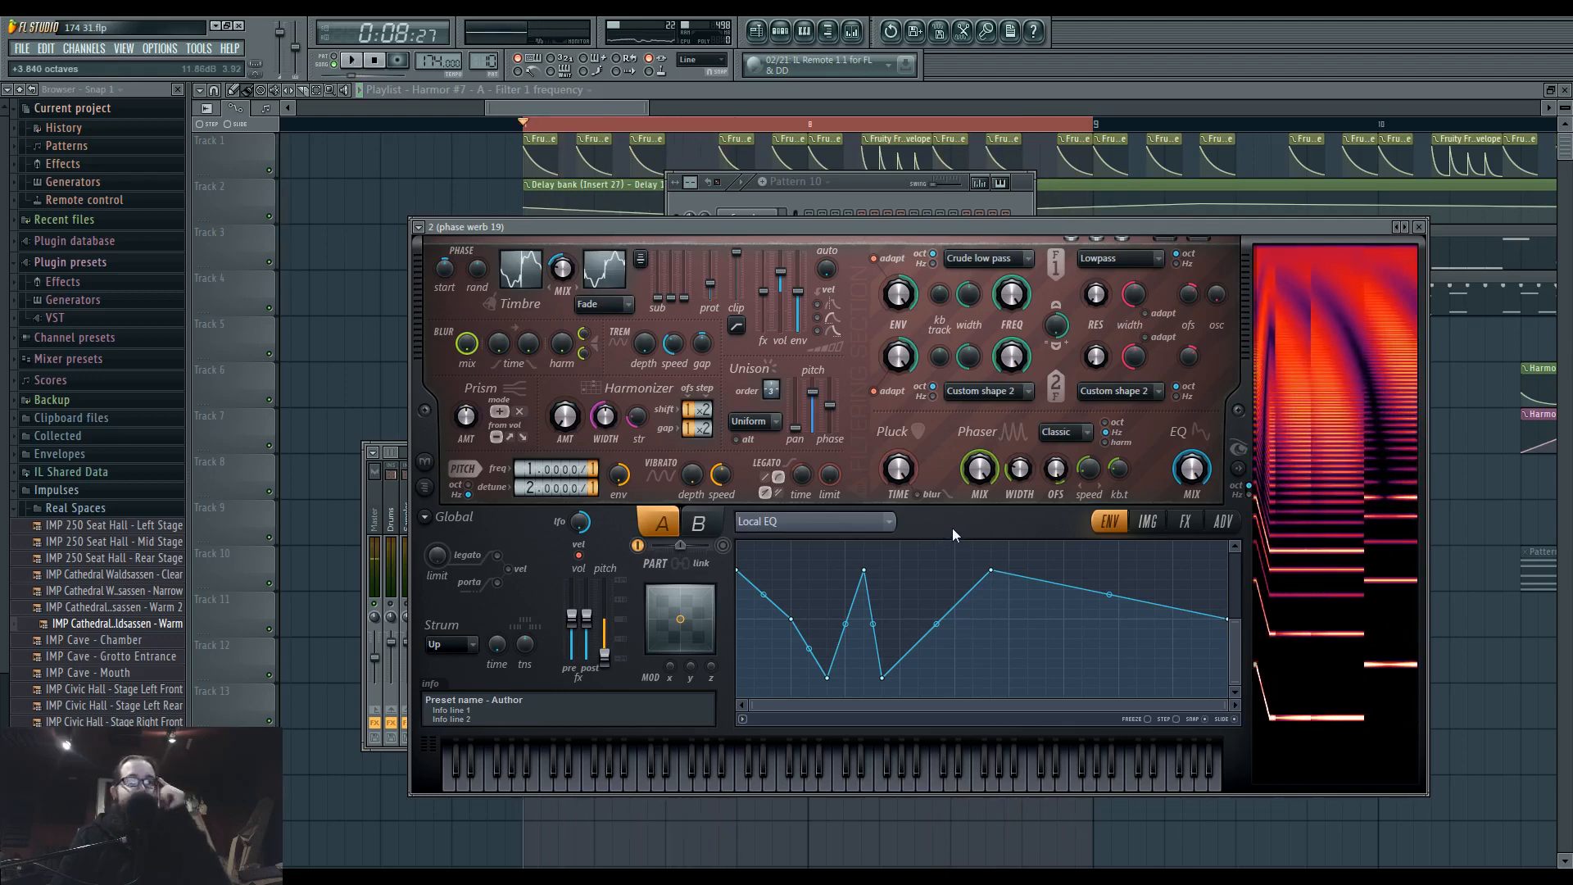
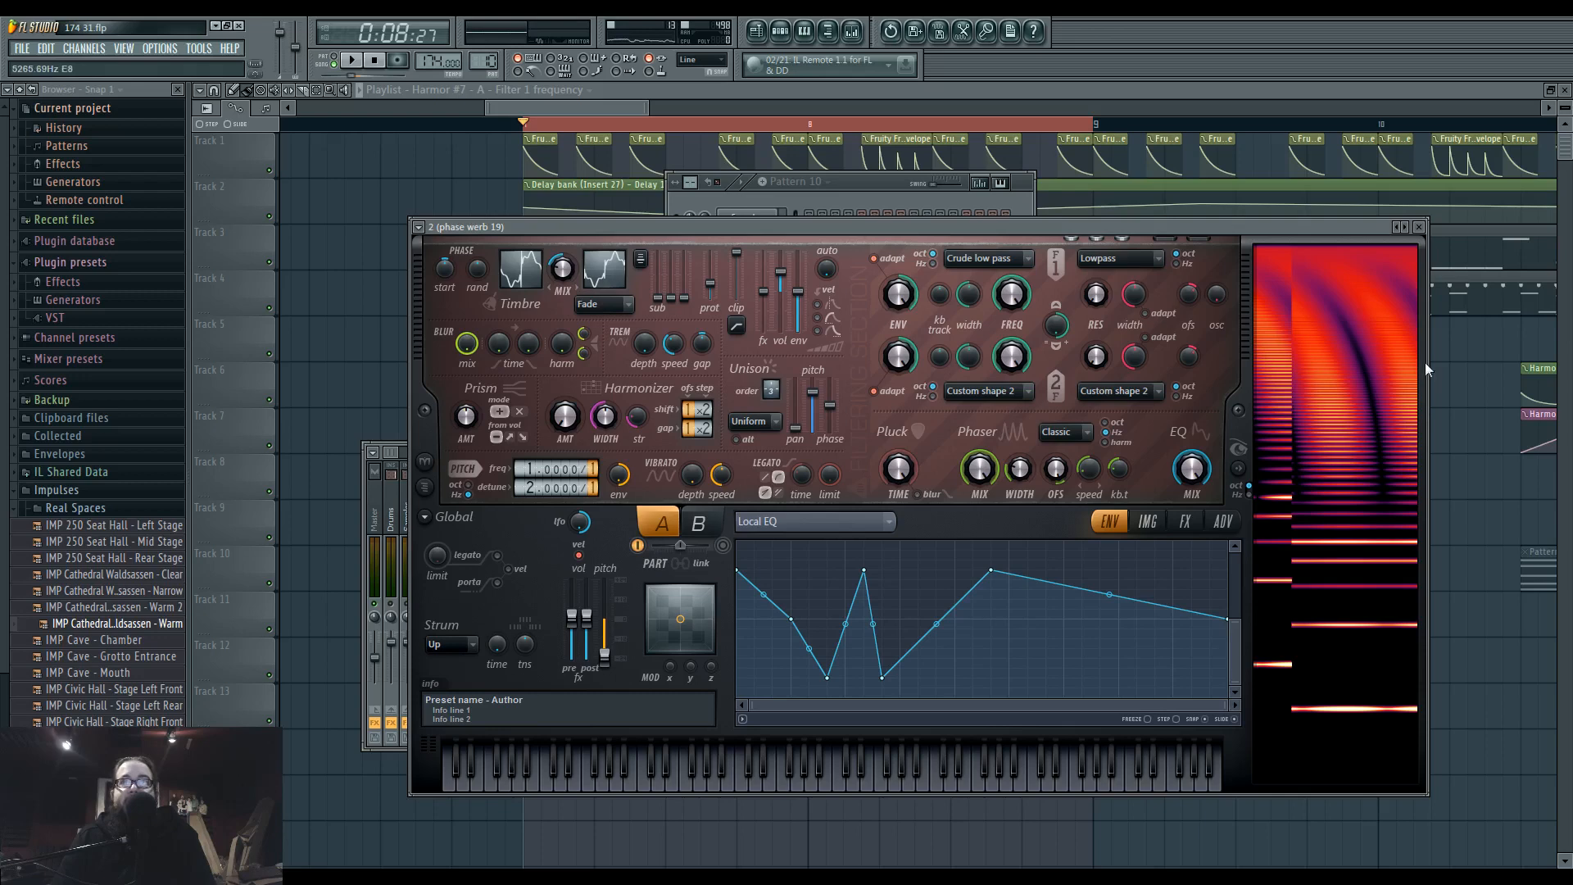
Display part A's phaser mask curve in place of the local EQ and look over the articulation targets.
left_click(877, 528)
left_click(1052, 709)
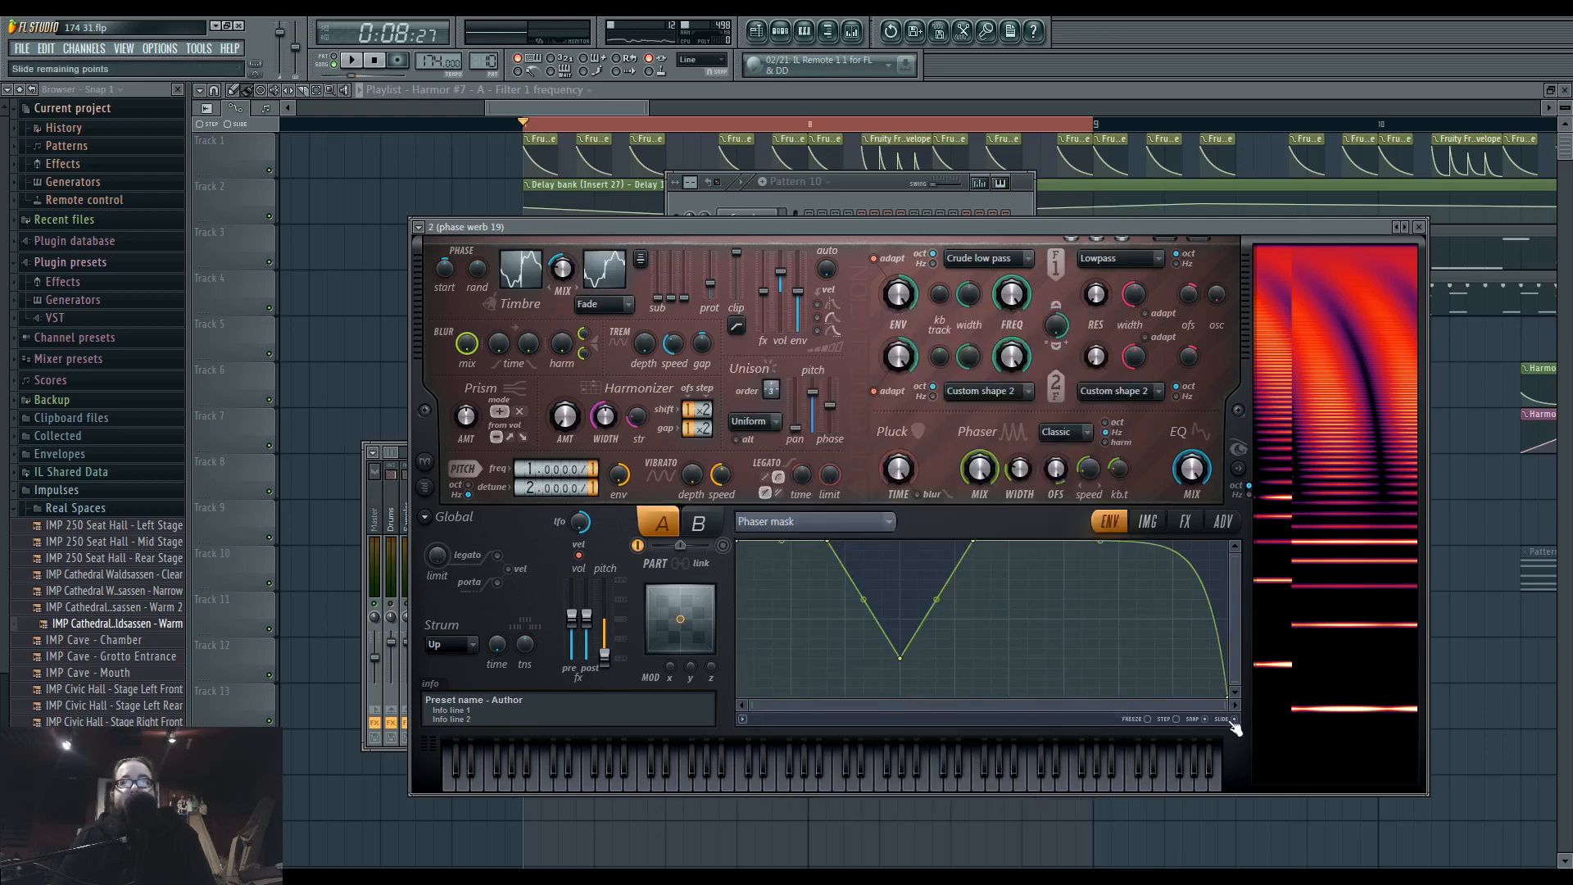
left_click(821, 522)
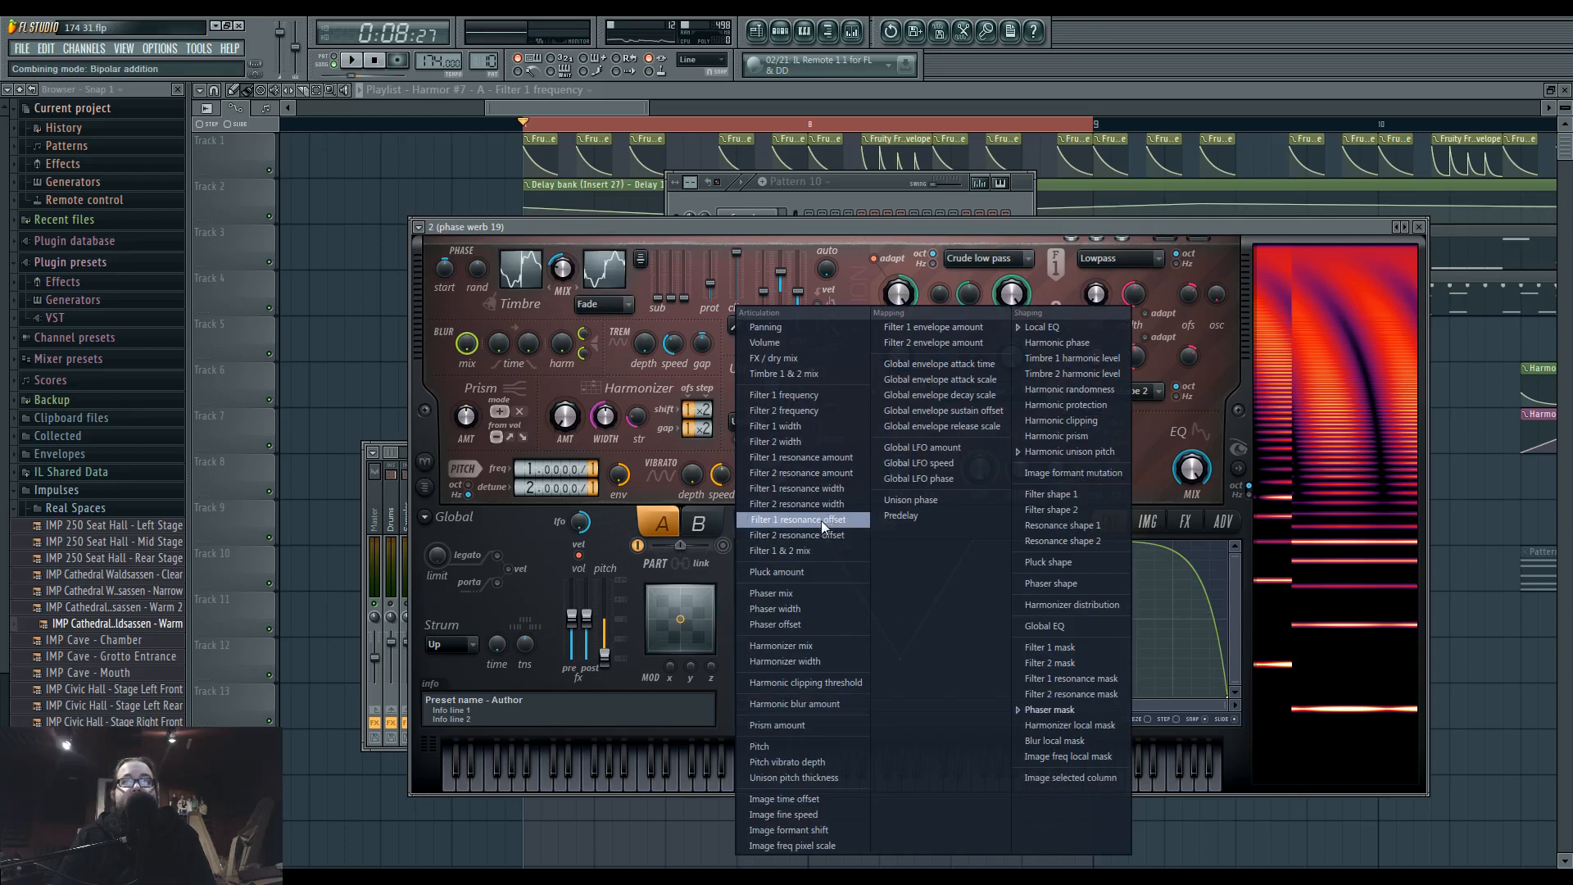
left_click(864, 239)
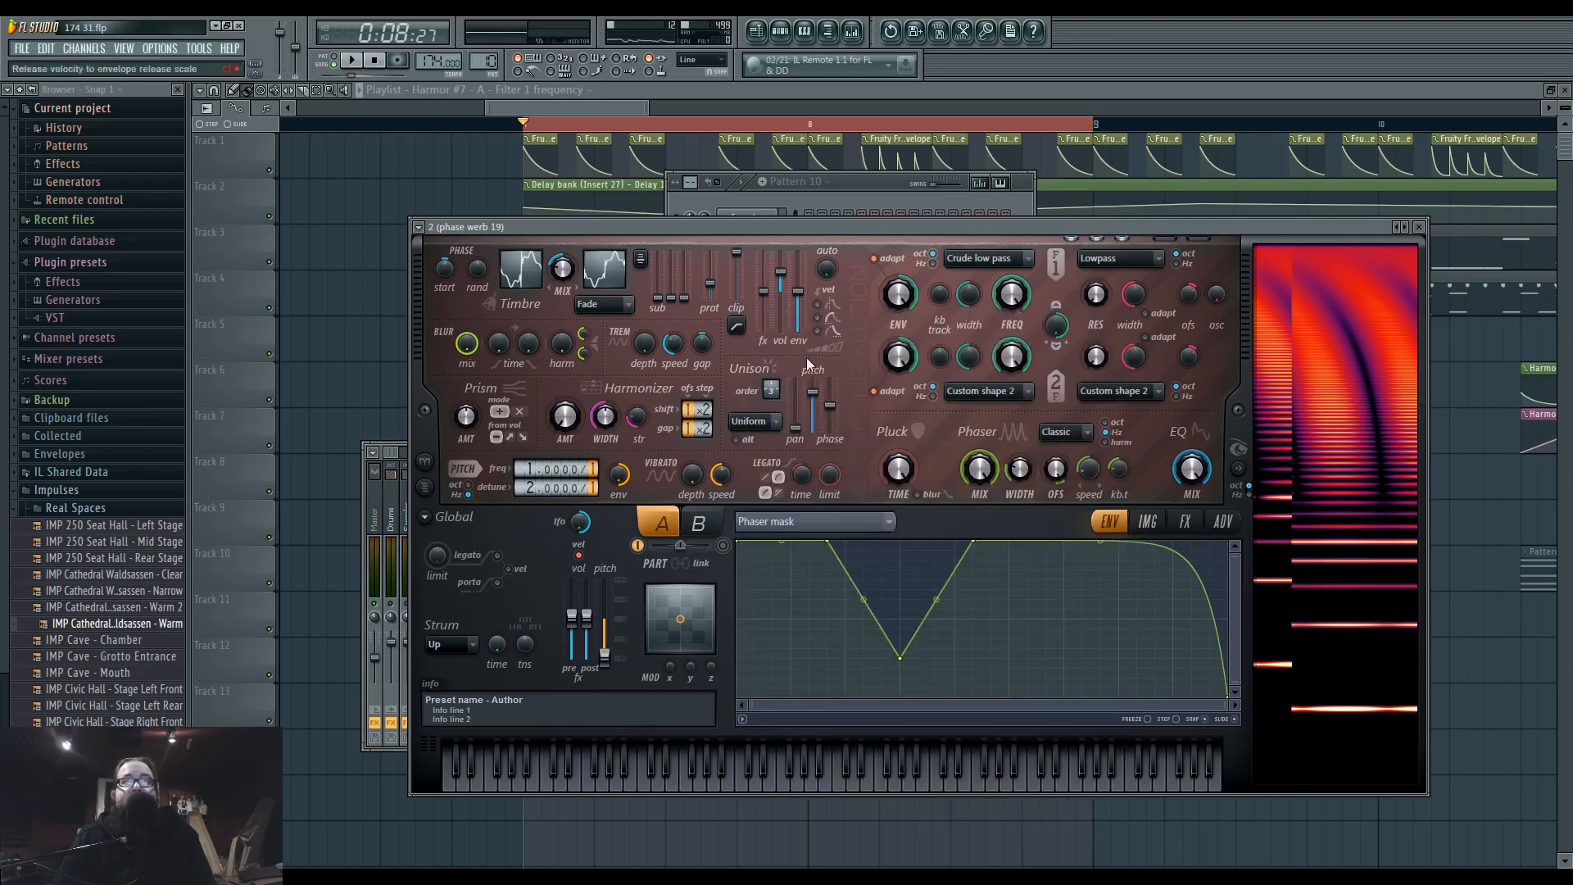
Change the unison distribution to Hz, lower the unison pitch and raise the unison phase.
left_click(768, 425)
left_click(761, 497)
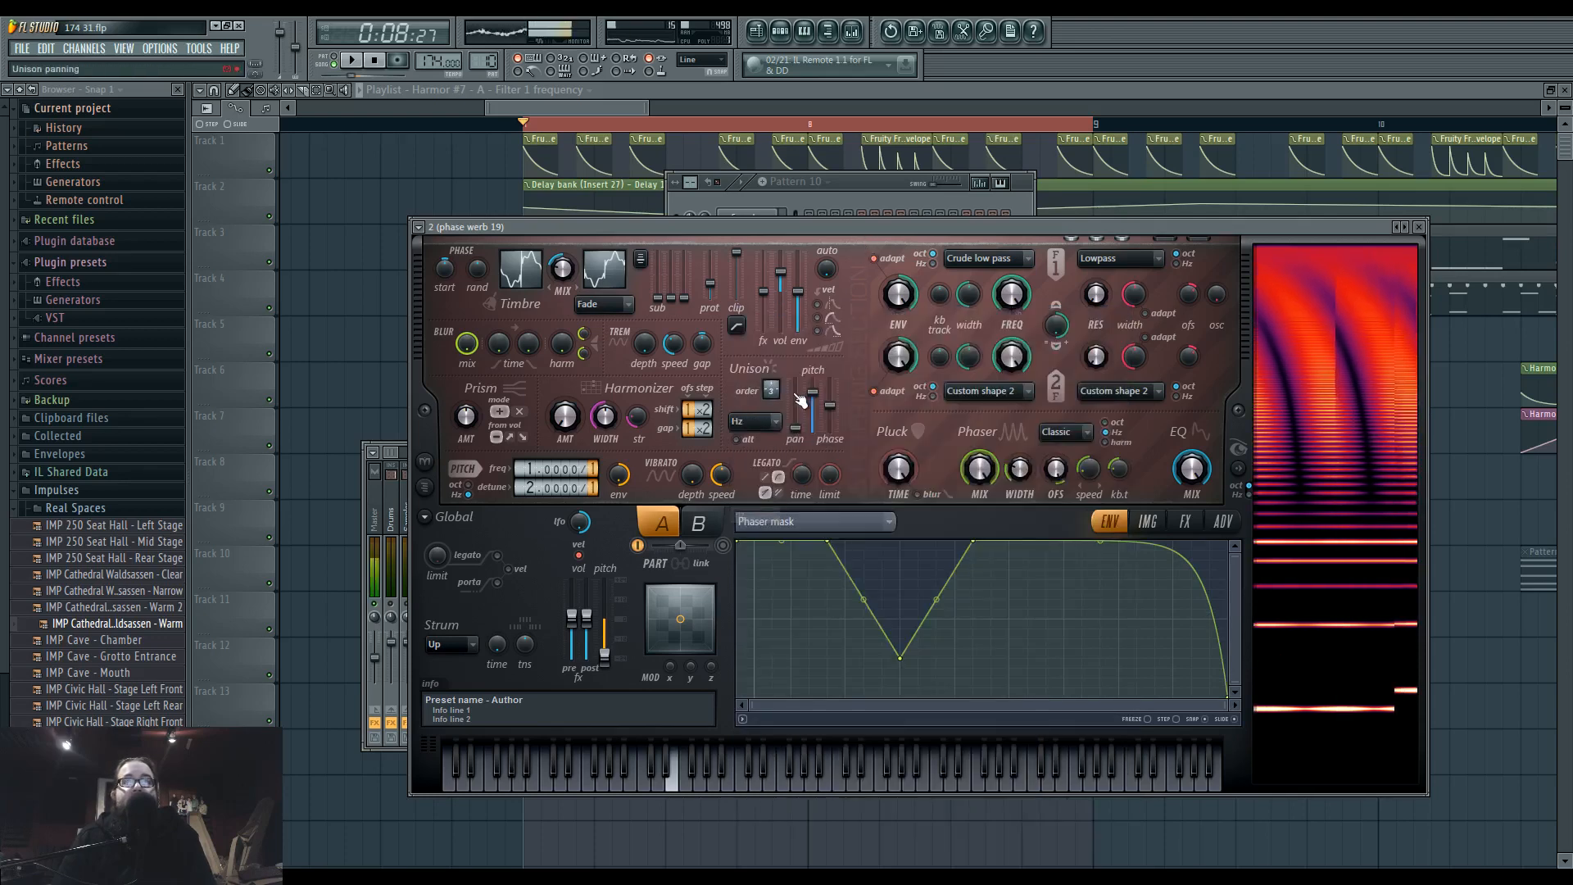
left_click_drag(814, 401, 819, 422)
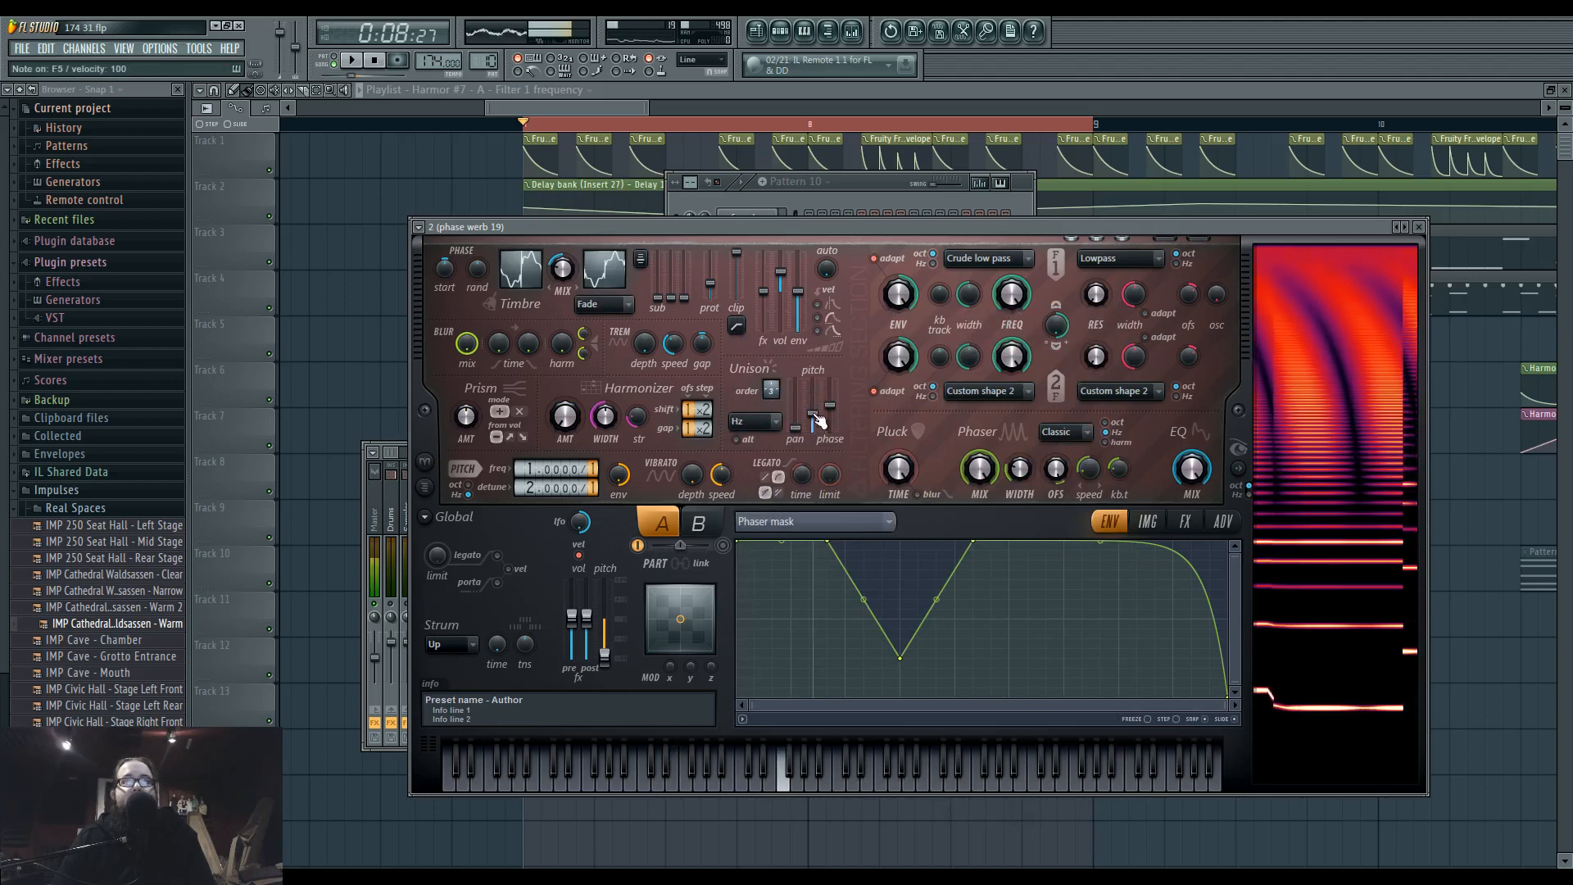
left_click_drag(840, 418, 838, 399)
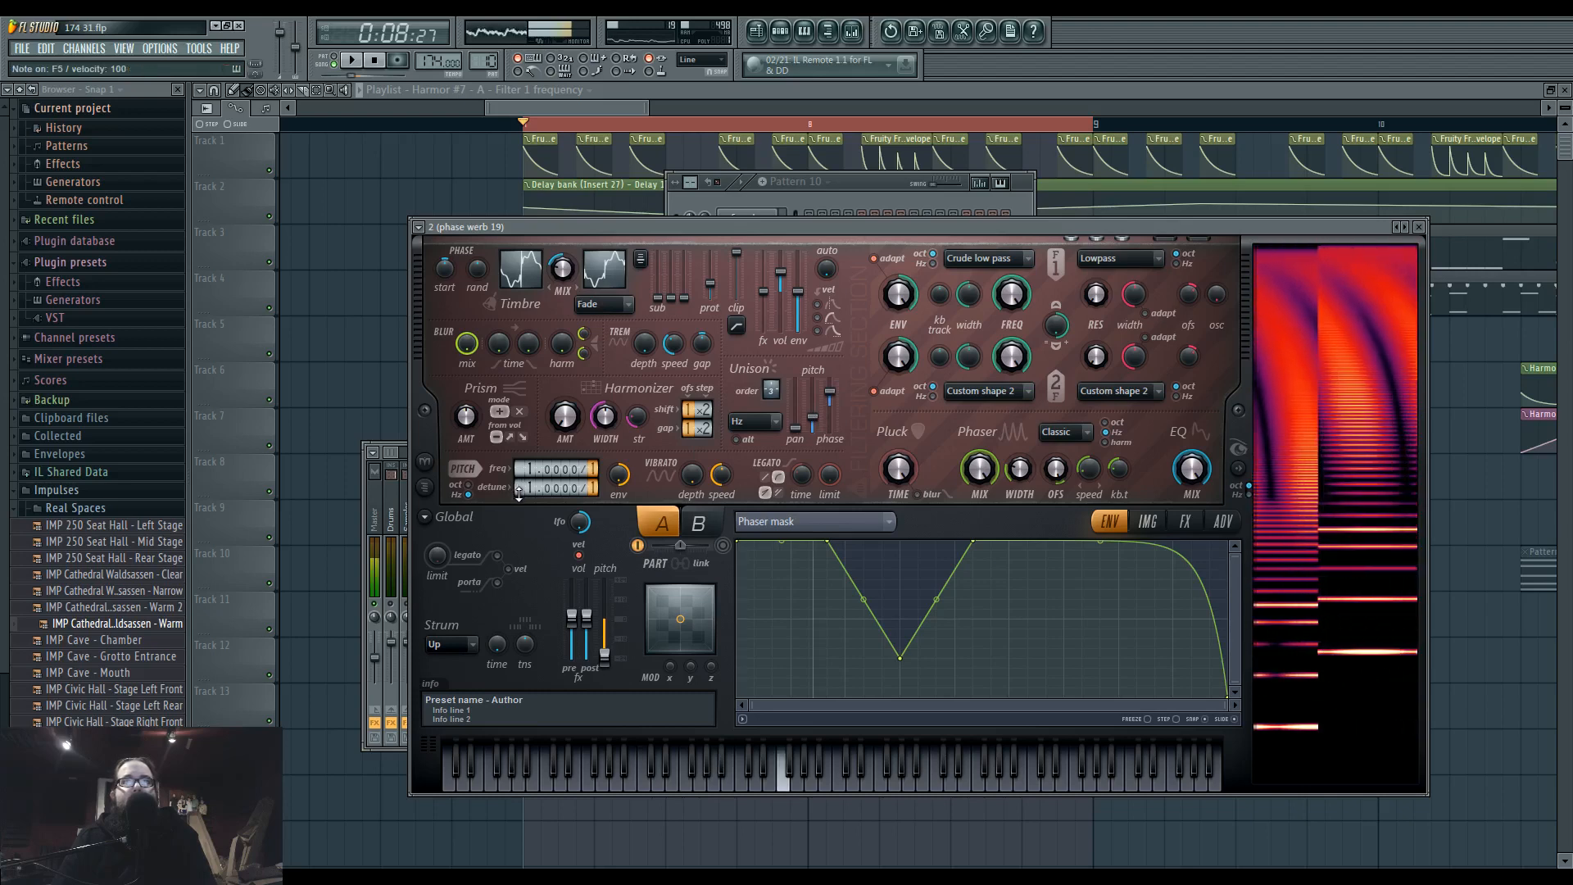
Check Harmor's effects settings and the effects chain on Insert 37 while the loop plays.
left_click(1183, 522)
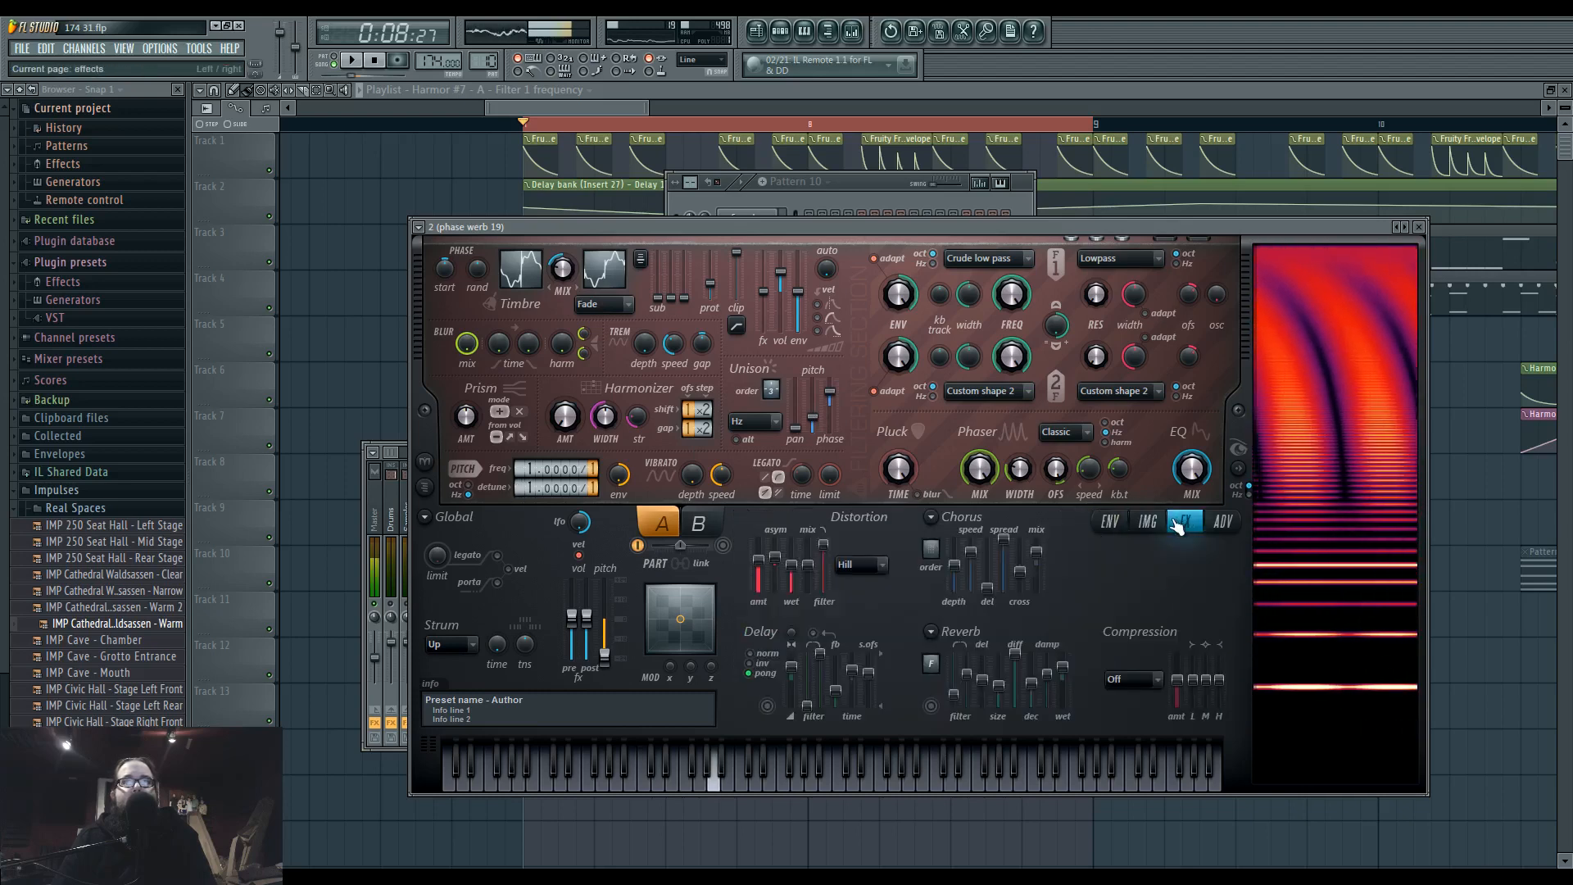
key("F9")
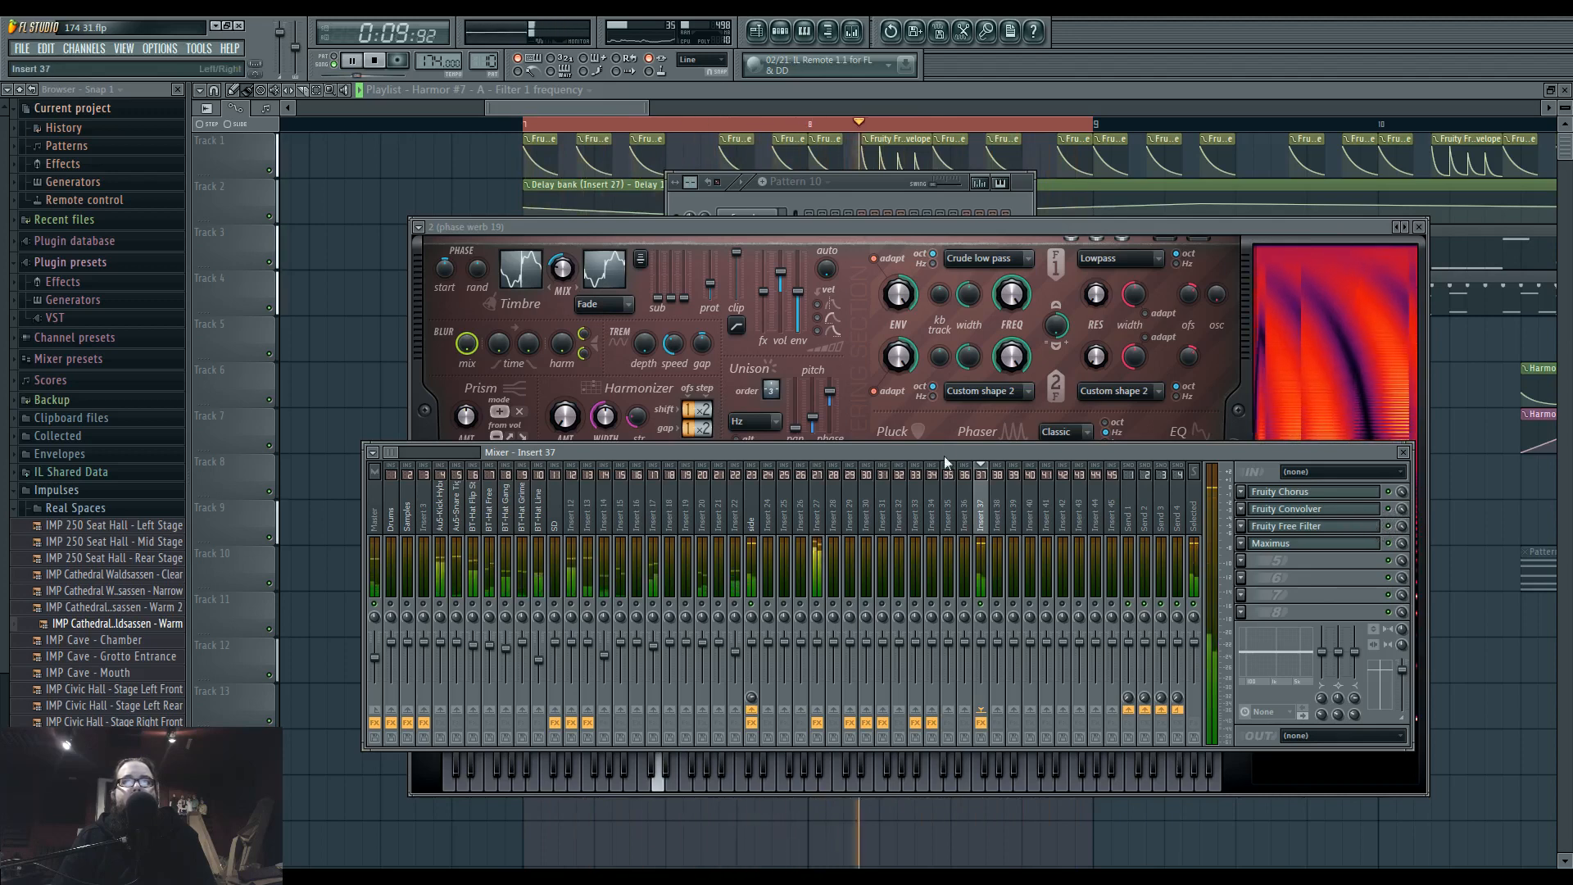
right_click(1471, 607)
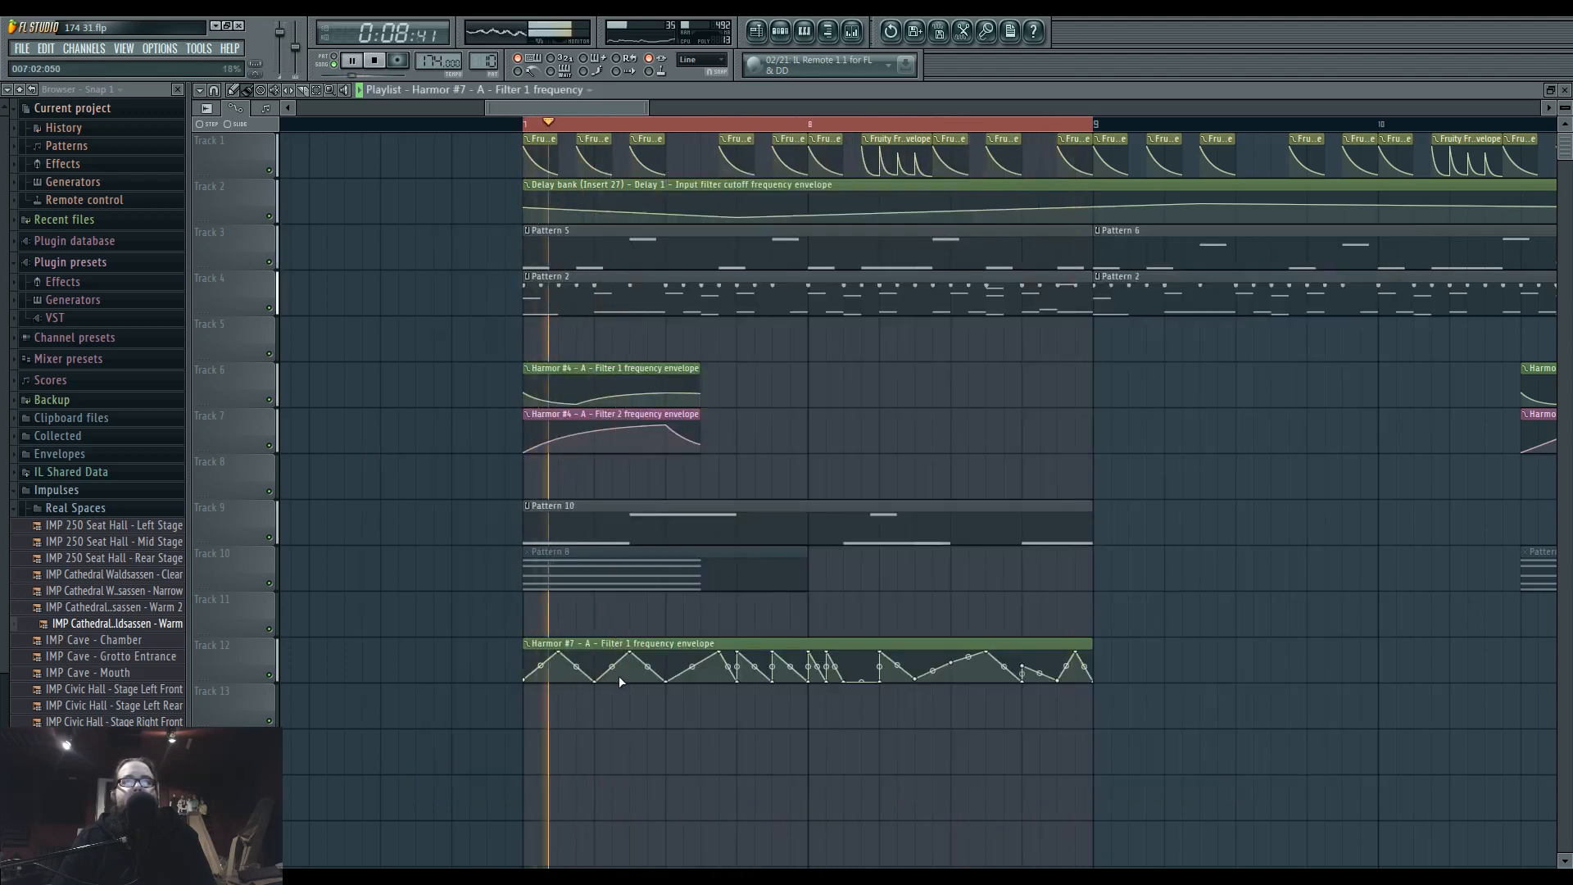
Delete several low points from the Harmor #7 filter 1 frequency automation clip and raise a point near its end to maximum.
right_click(595, 680)
right_click(736, 681)
right_click(818, 680)
right_click(918, 680)
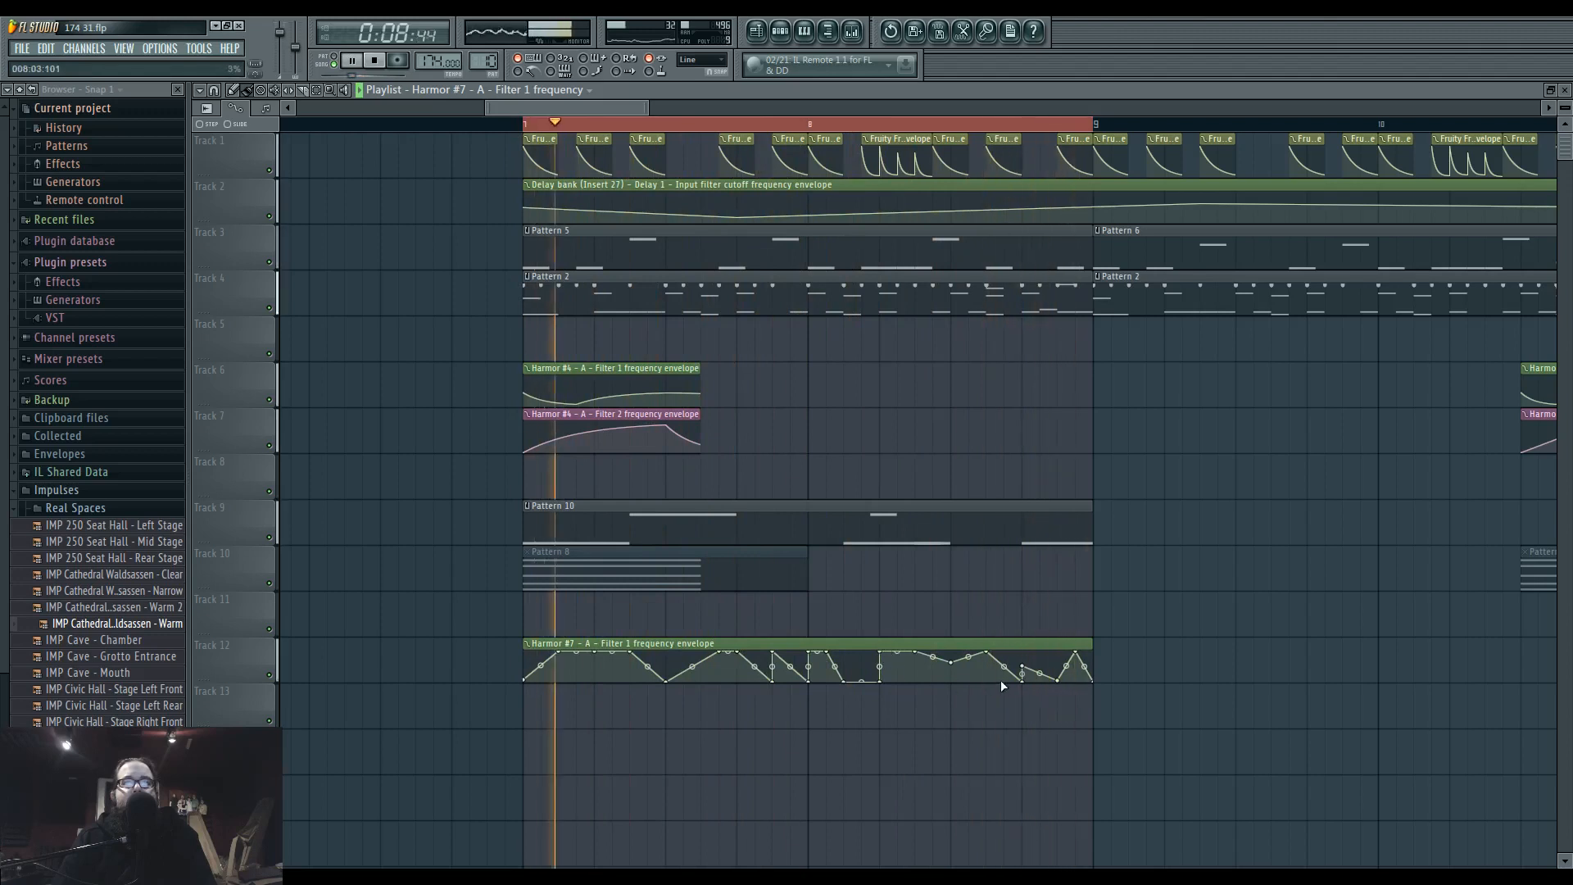
right_click(880, 679)
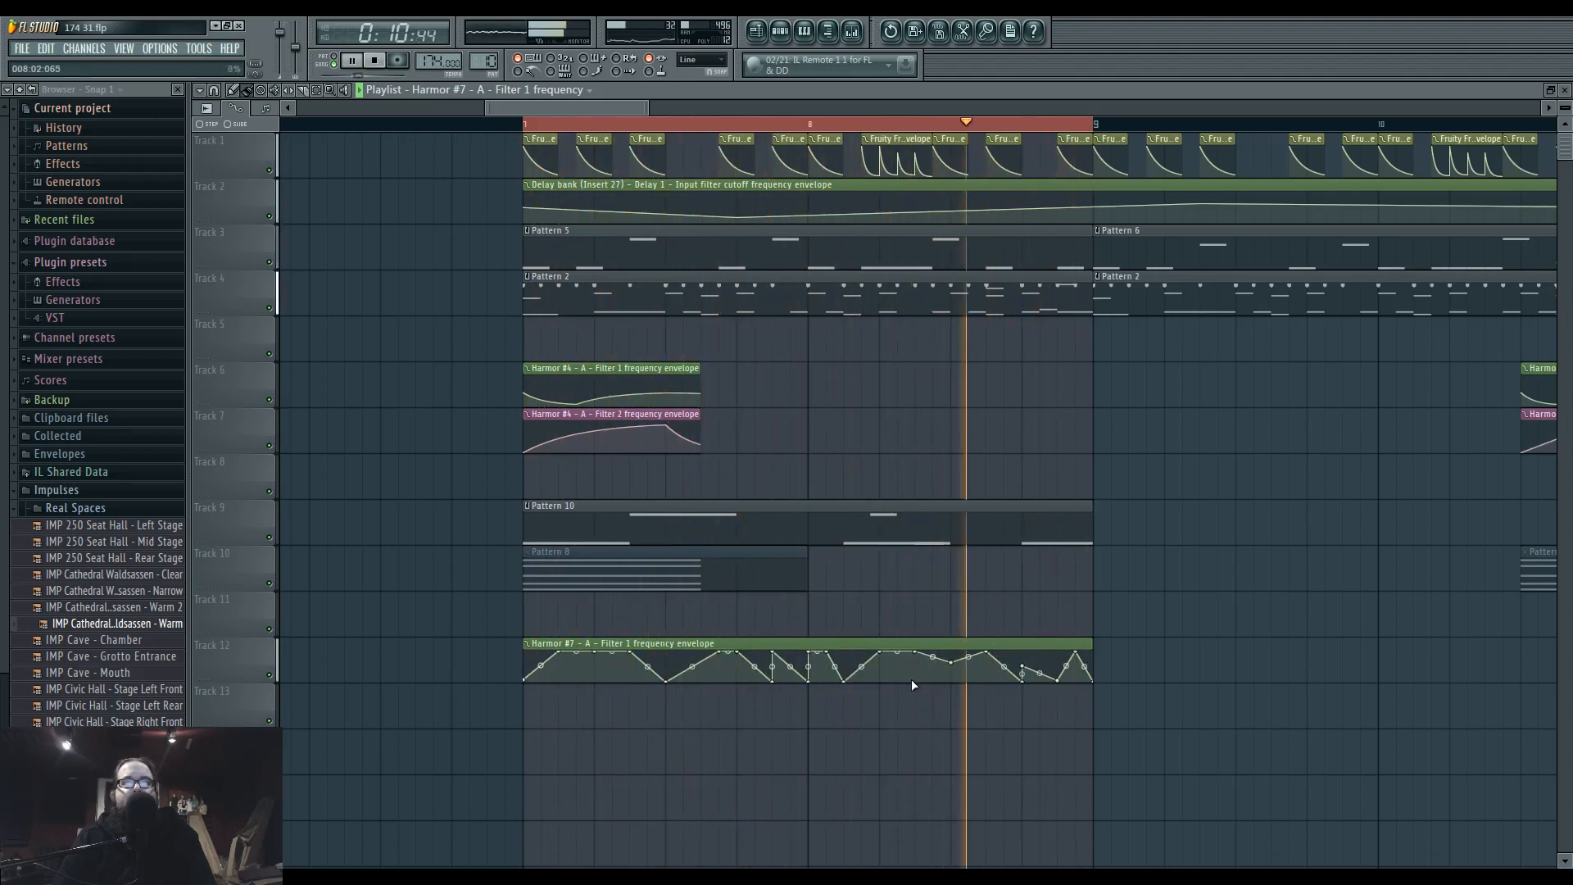
left_click_drag(1023, 666, 1024, 646)
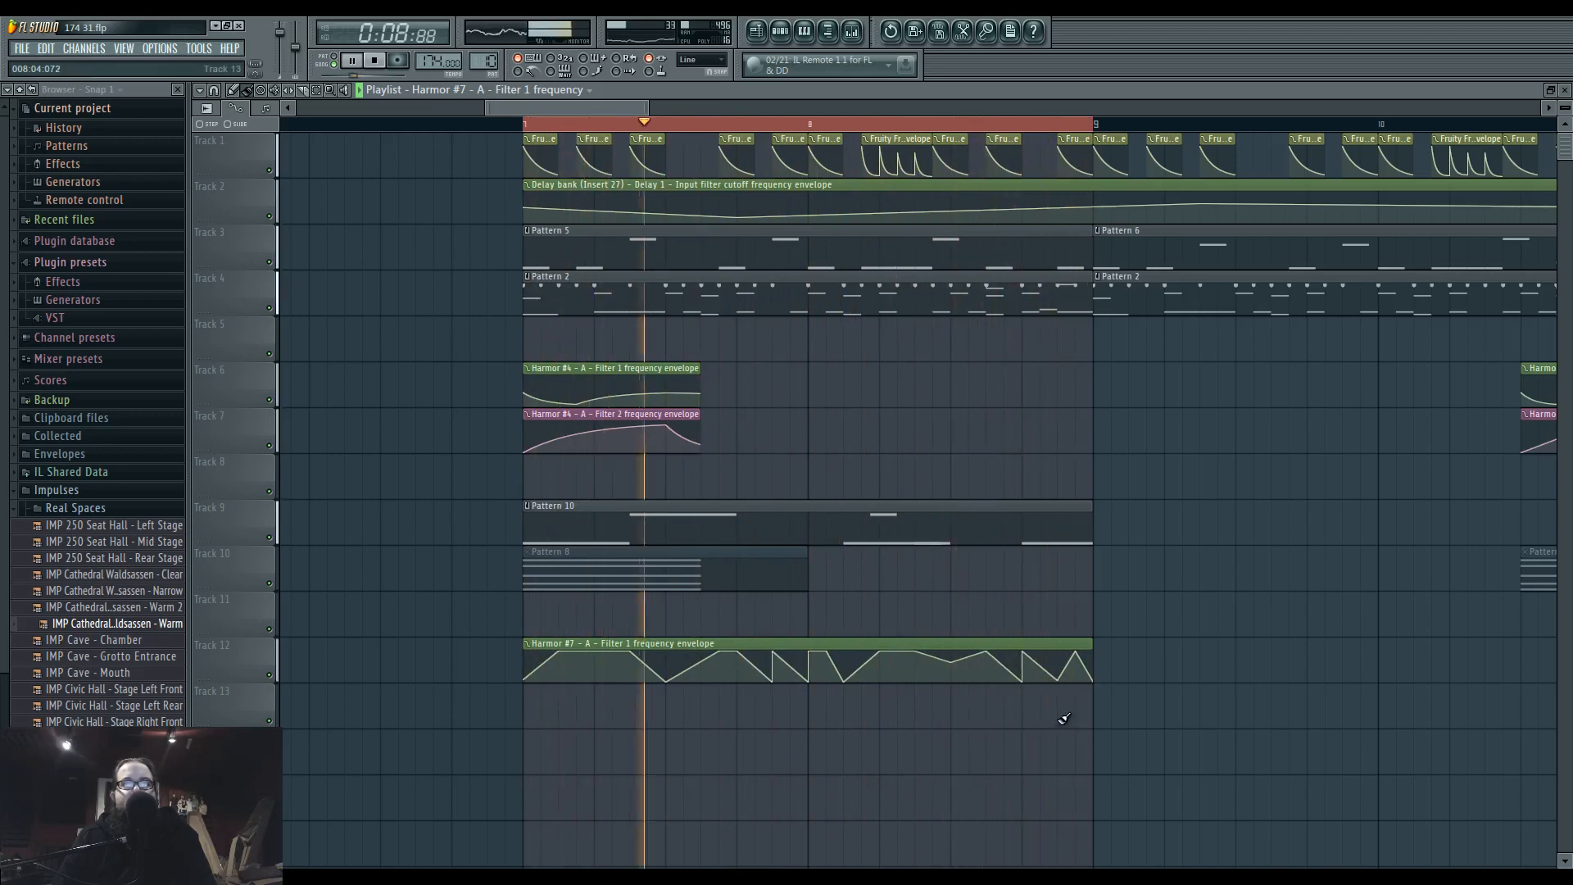
Inspect the Fruity Convolver on Insert 37 and the mixer levels during playback.
key("F9")
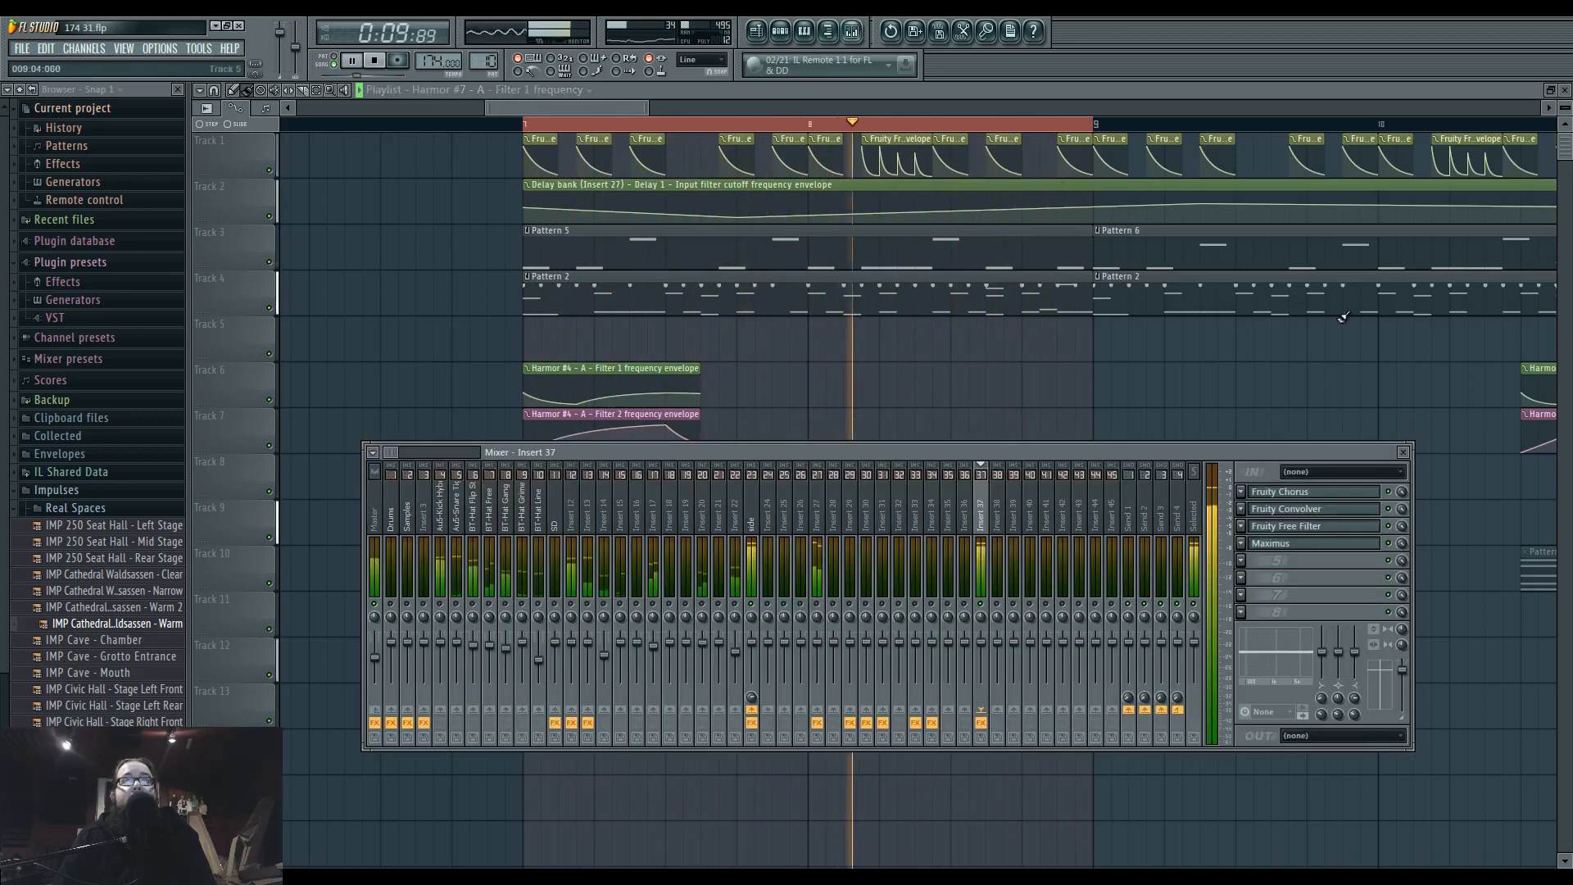
left_click(1315, 511)
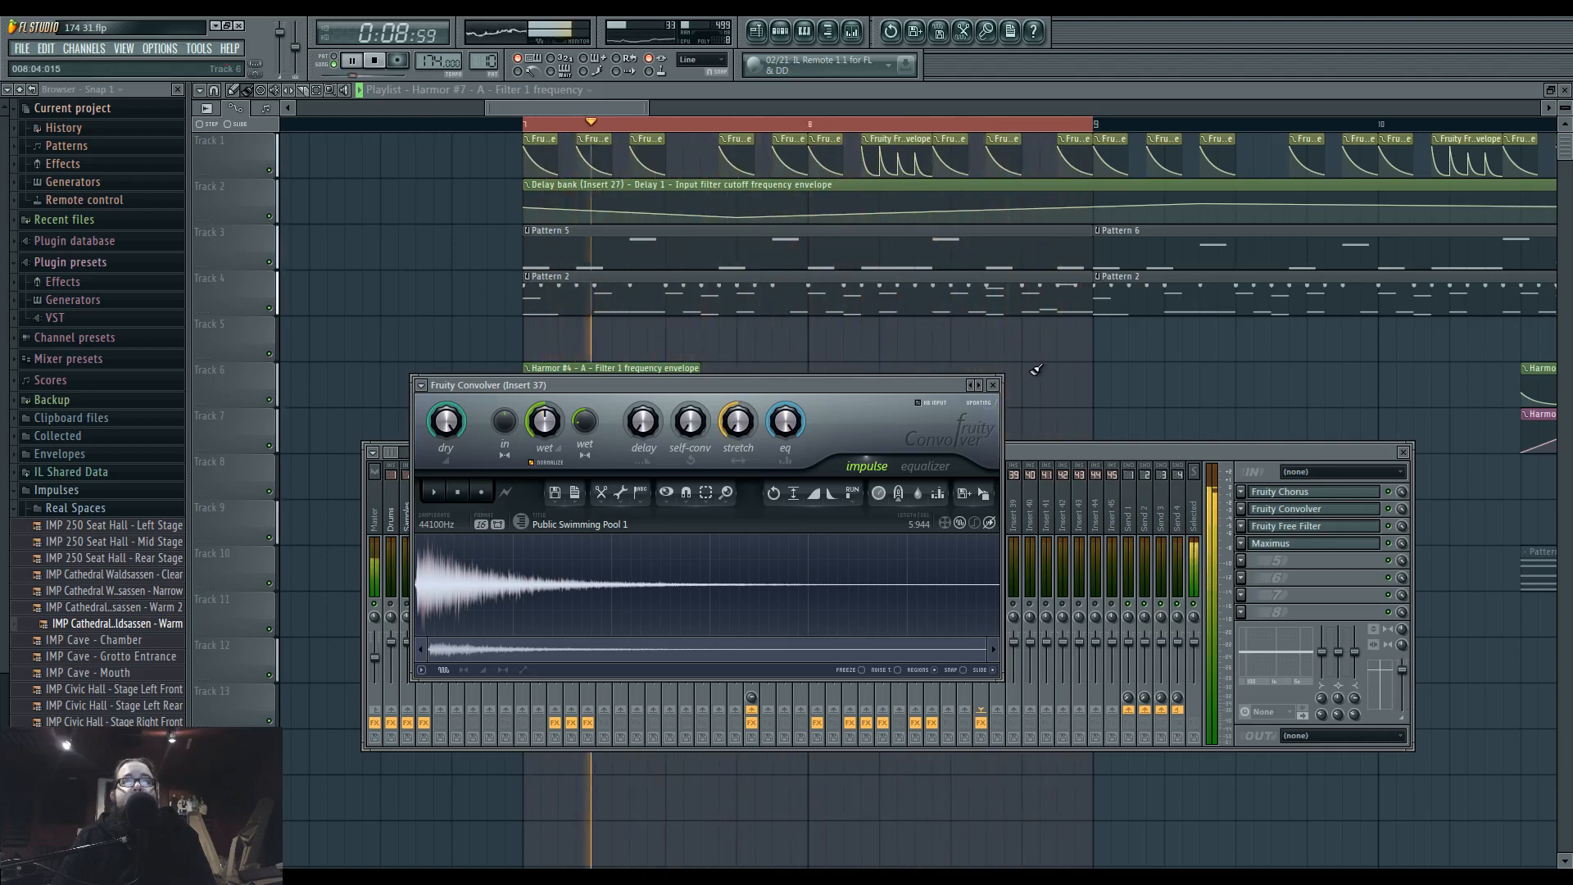
key("F12")
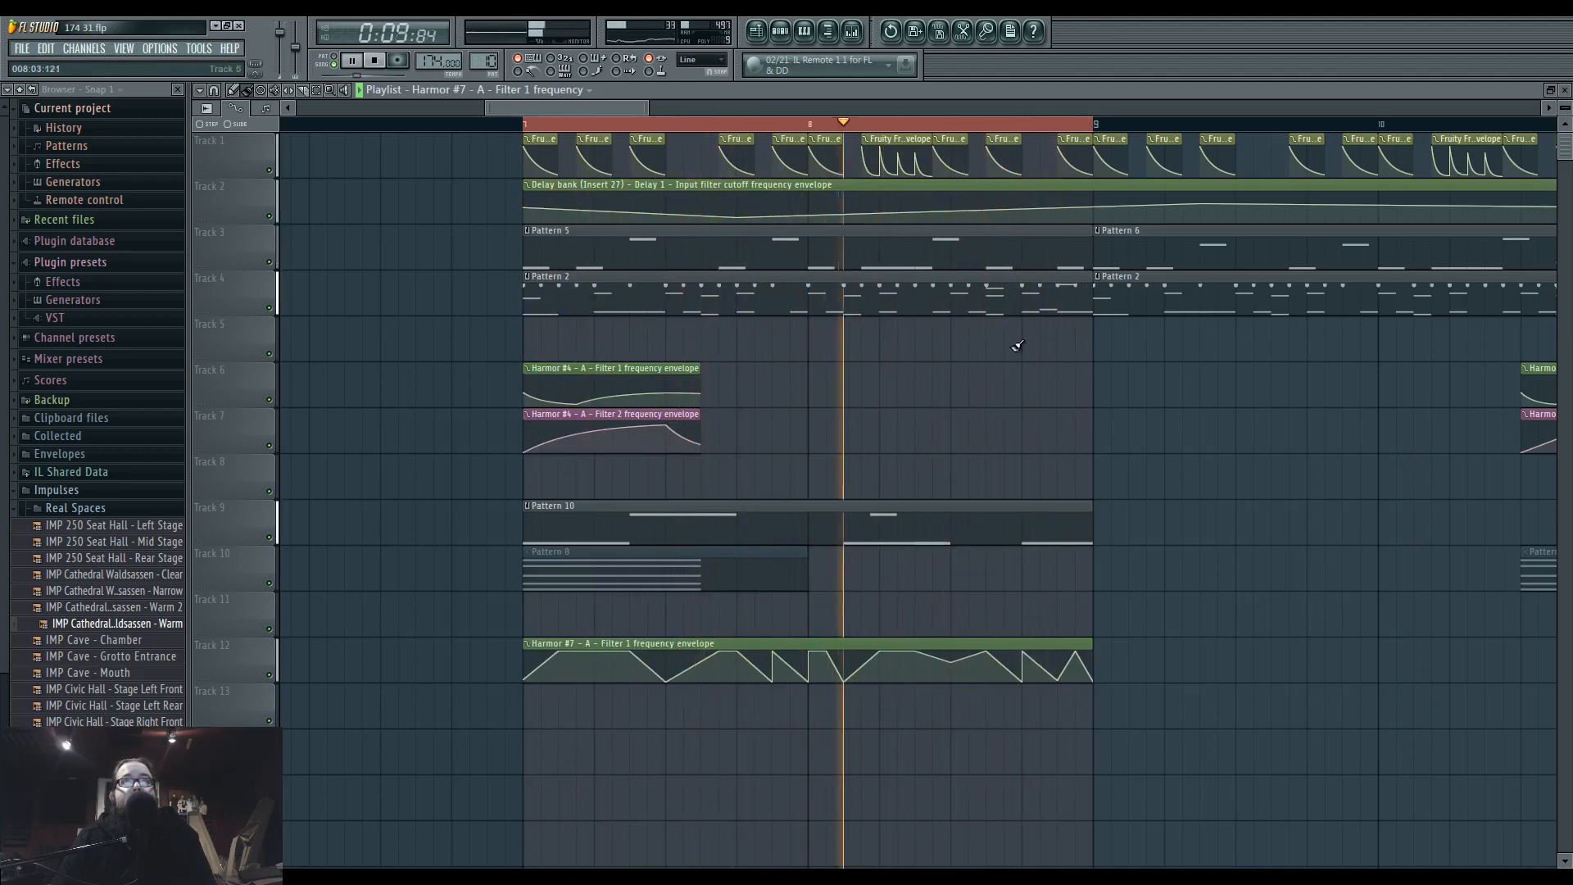
left_click(852, 31)
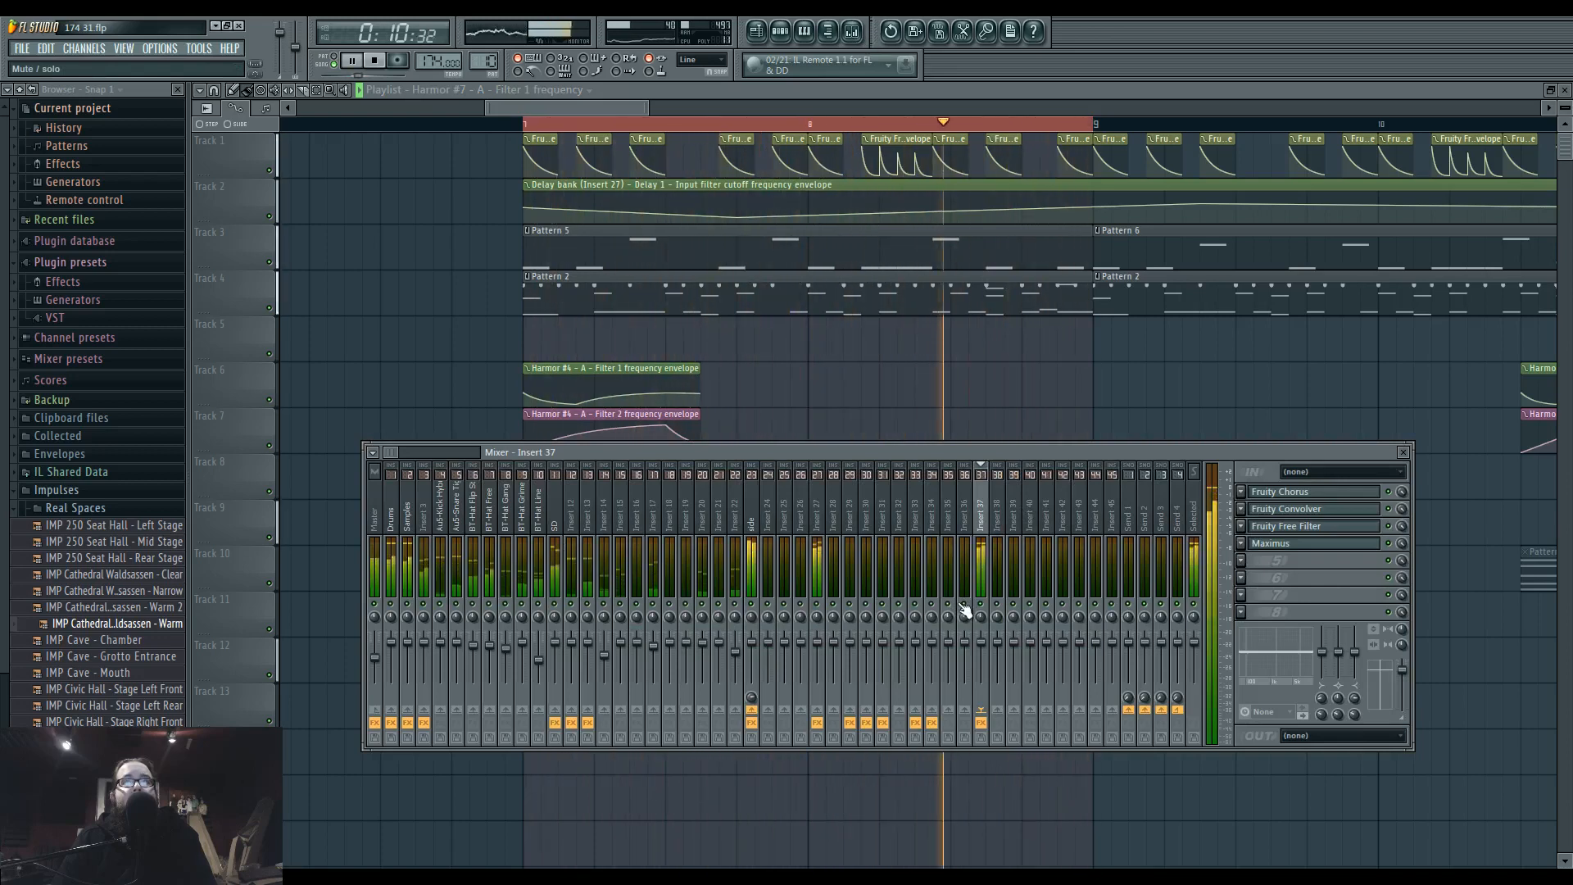
key("F9")
Slice the Pattern 10 and Harmor #7 filter 1 frequency clips on tracks 9 and 12, and delete the last pieces.
scroll(905, 536, "up", 2)
left_click_drag(904, 425, 884, 467)
key("space")
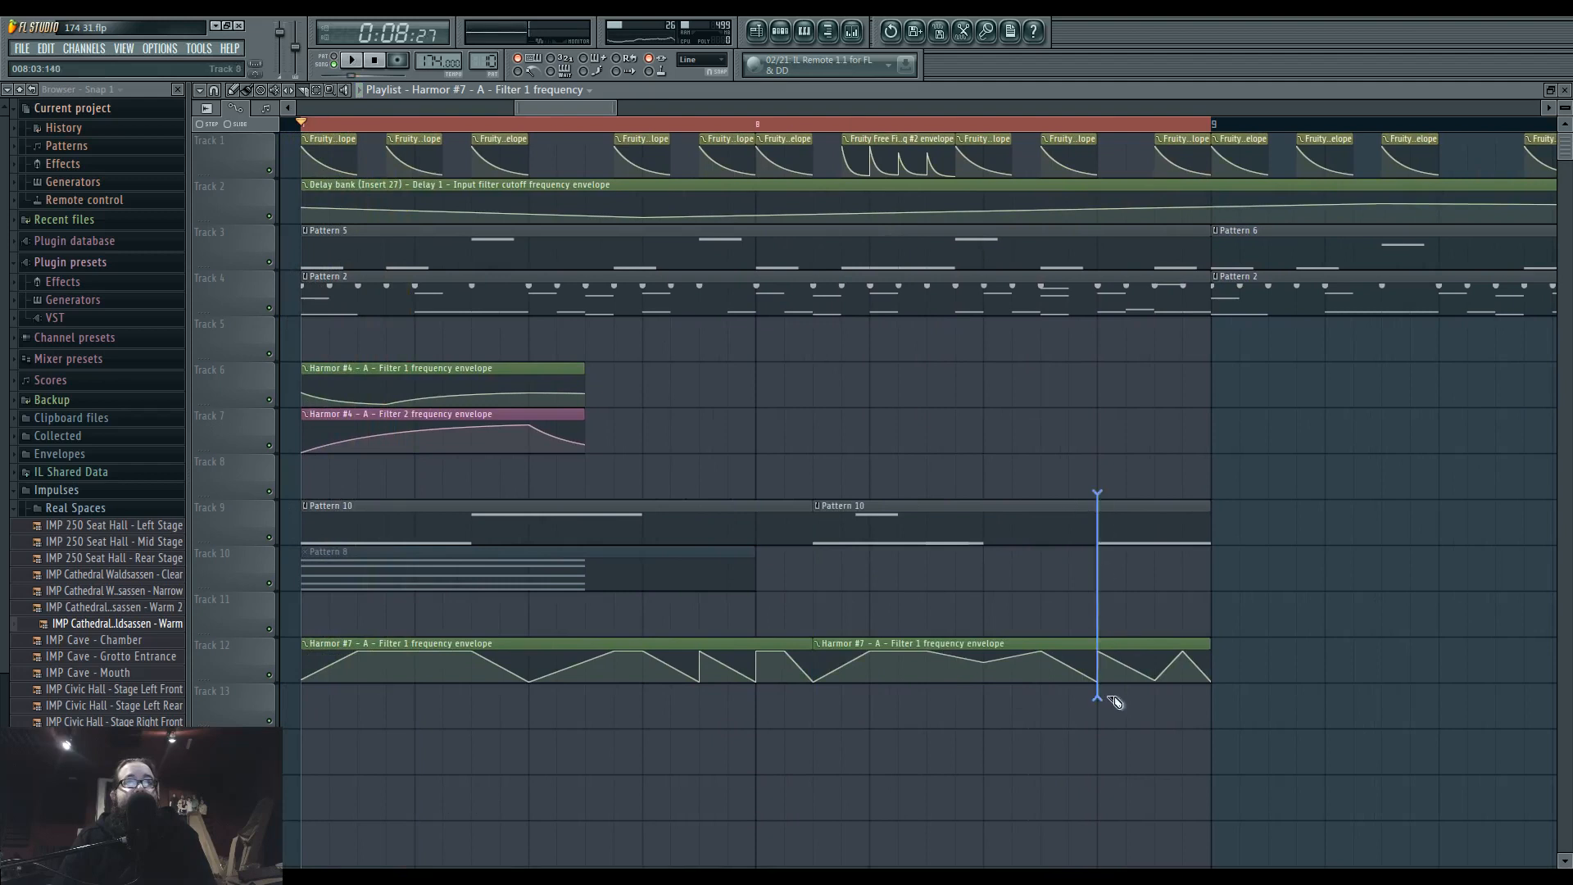
right_click(1115, 528)
Move the remaining second pieces of Pattern 10 and its filter automation together to beat 3 of bar 8.
left_click(958, 536, "ctrl")
left_click_drag(888, 534, 1071, 540)
key("space")
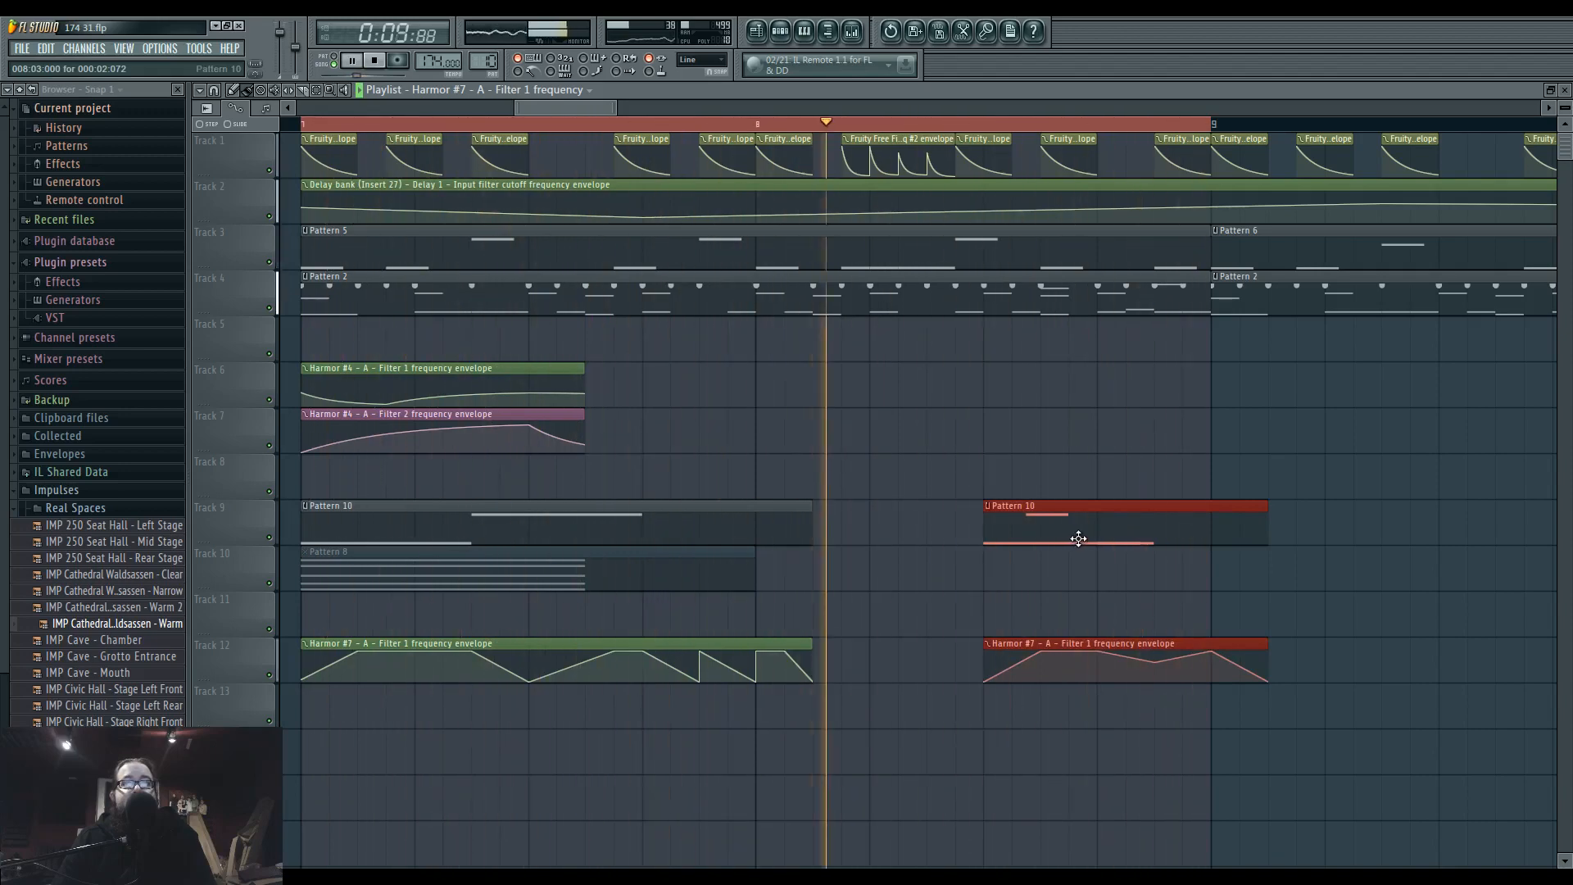
left_click(882, 592, "ctrl")
scroll(921, 610, "down", 4)
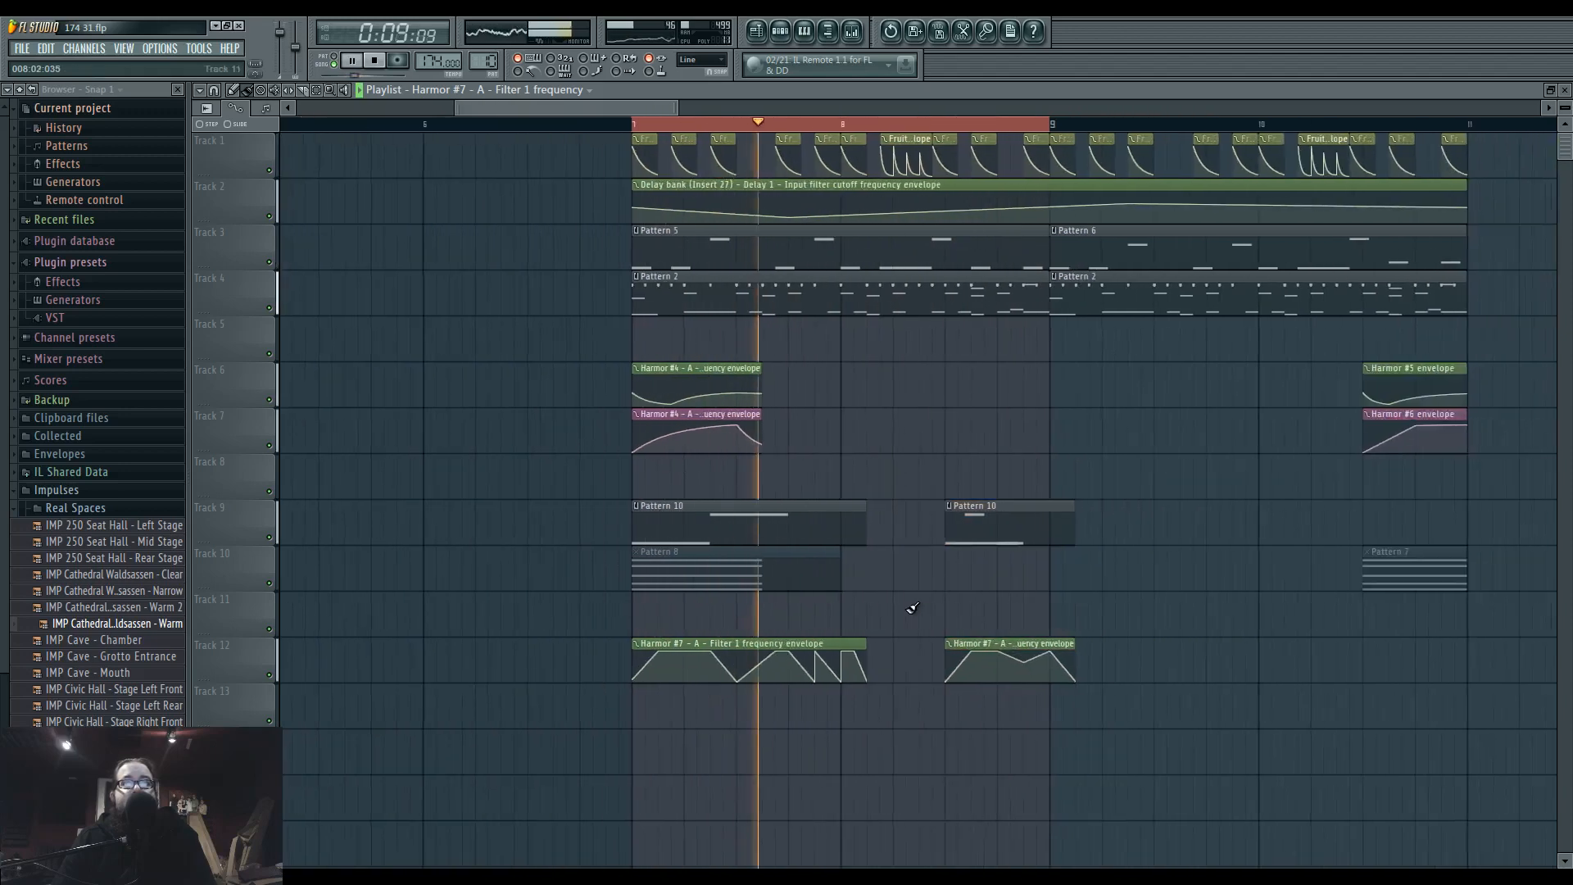
Trim the second Pattern 10 and filter automation clips to end by bar 9, and place copies of the first clips around bar 9.
left_click_drag(950, 528, 912, 532)
left_click(939, 535)
left_click_drag(950, 662, 927, 662)
left_click(999, 665)
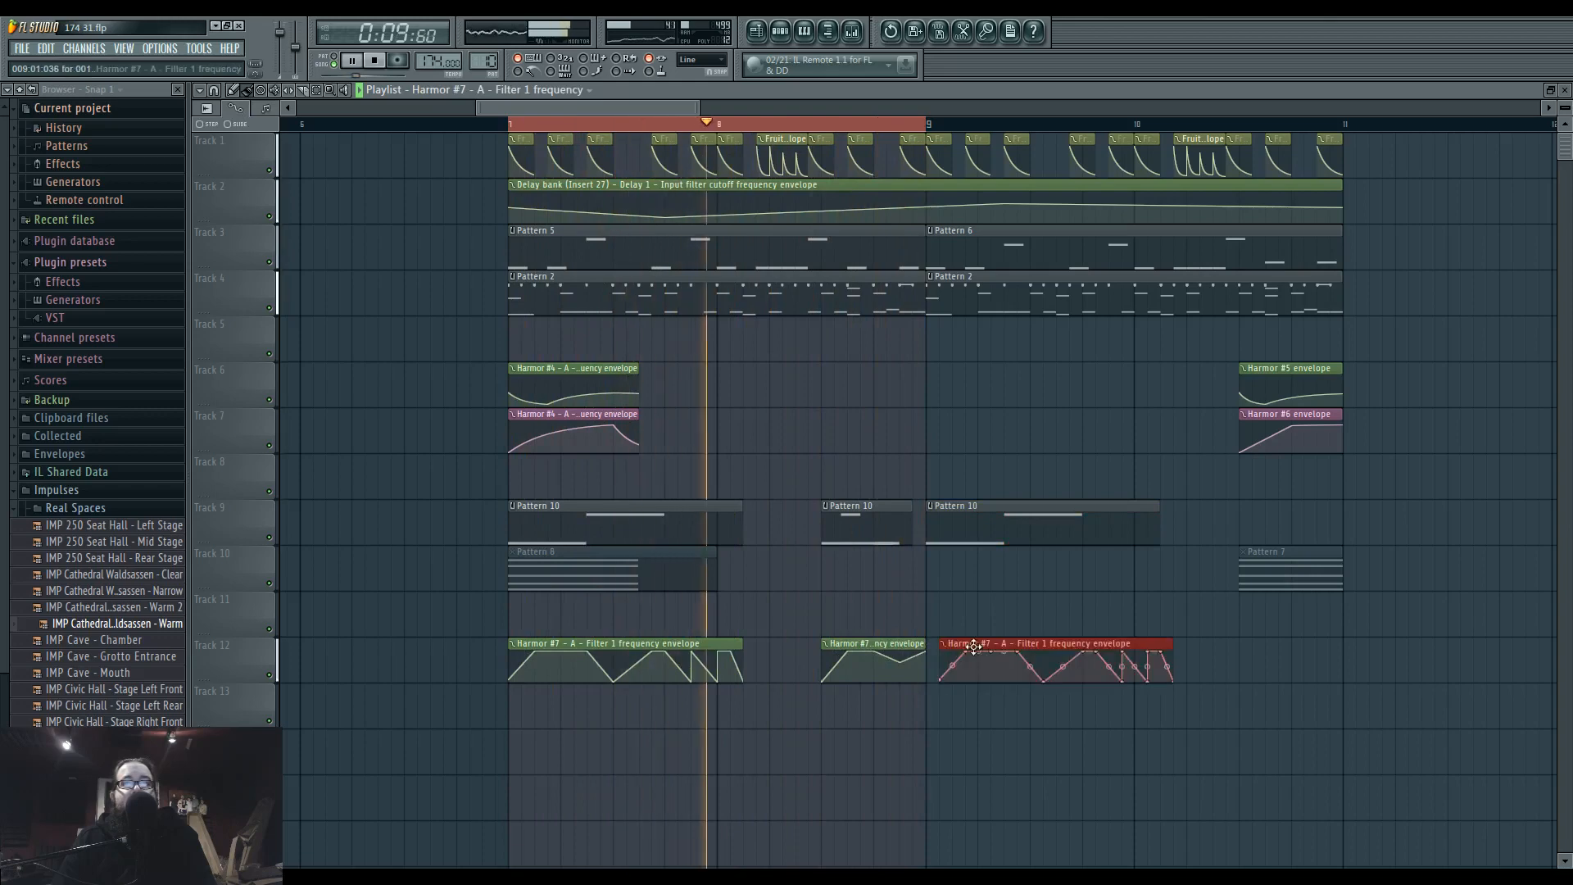
Shorten the copied automation and Pattern 10 clips starting at bar 9, and clear the playlist's loop selection.
left_click_drag(1162, 642, 1030, 643)
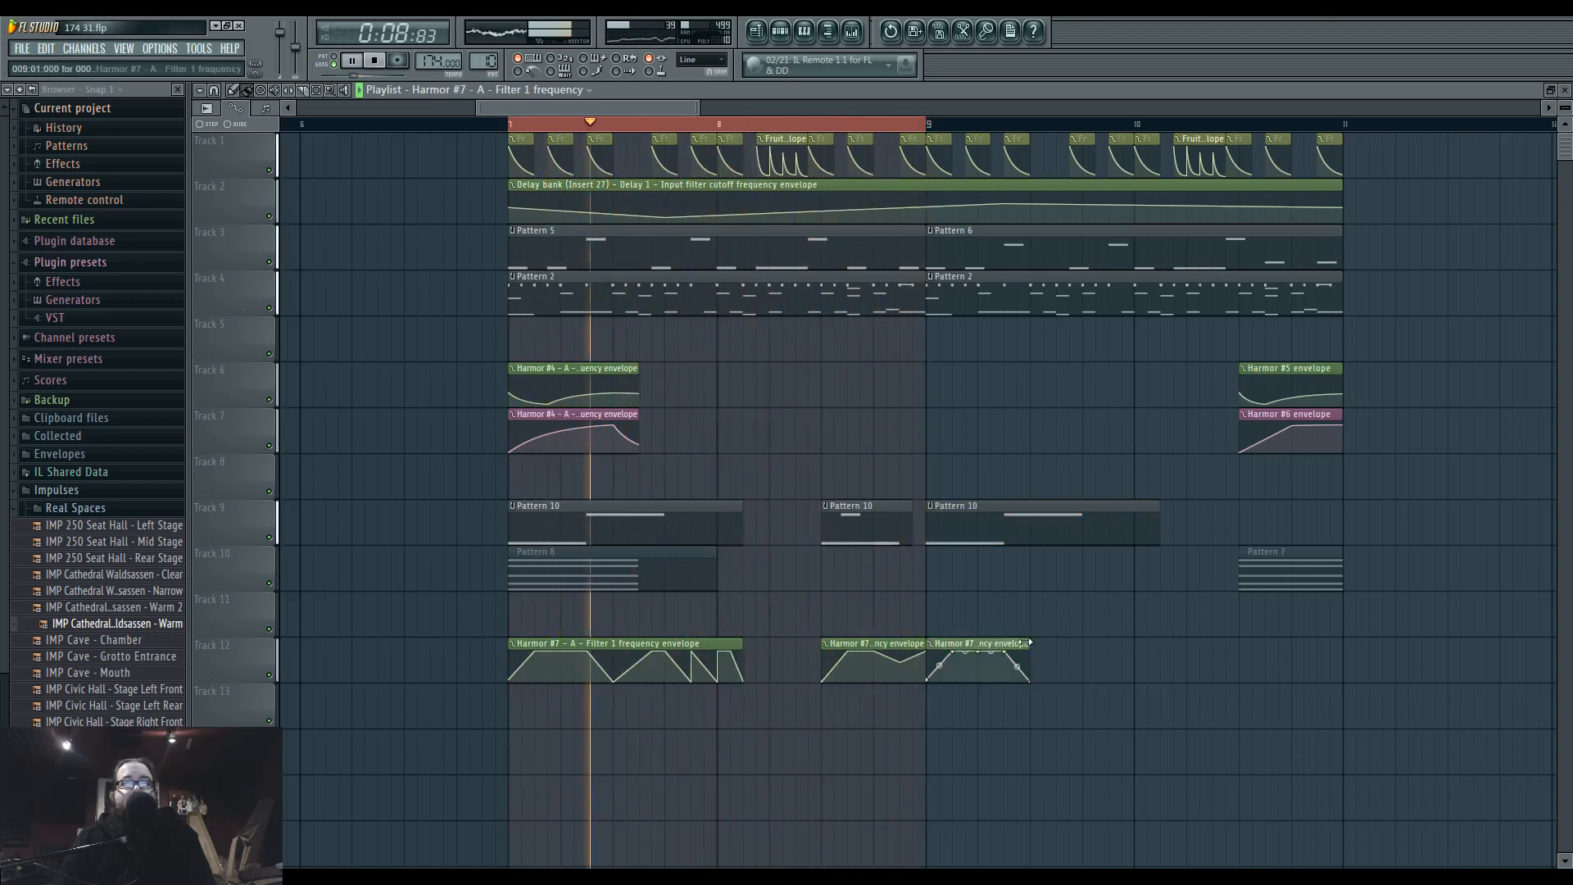
left_click_drag(1159, 523, 1007, 523)
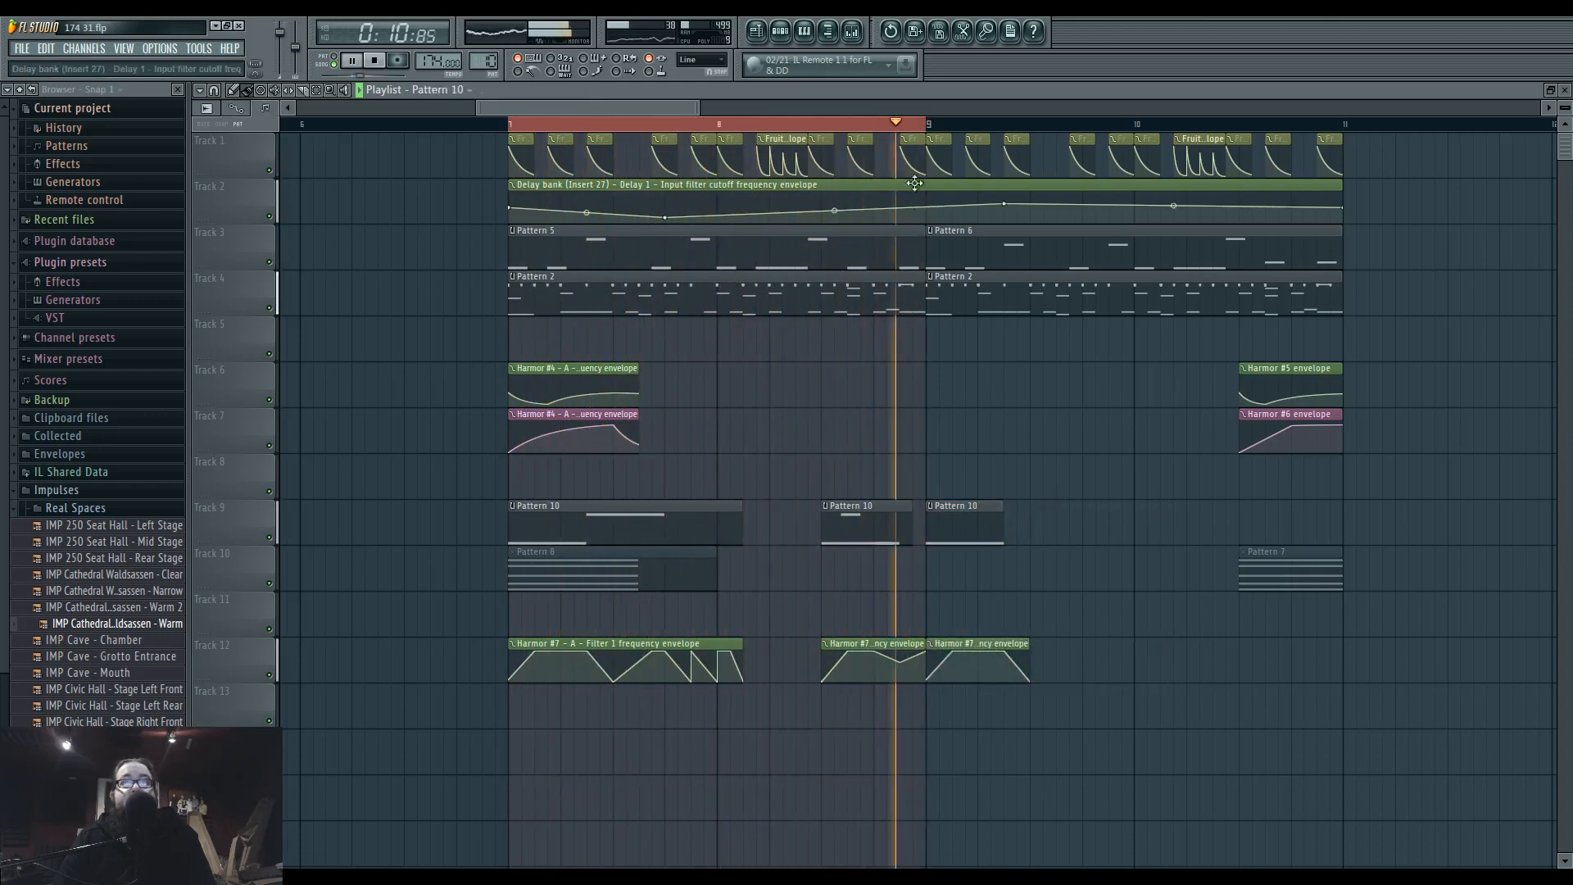
right_click(902, 125)
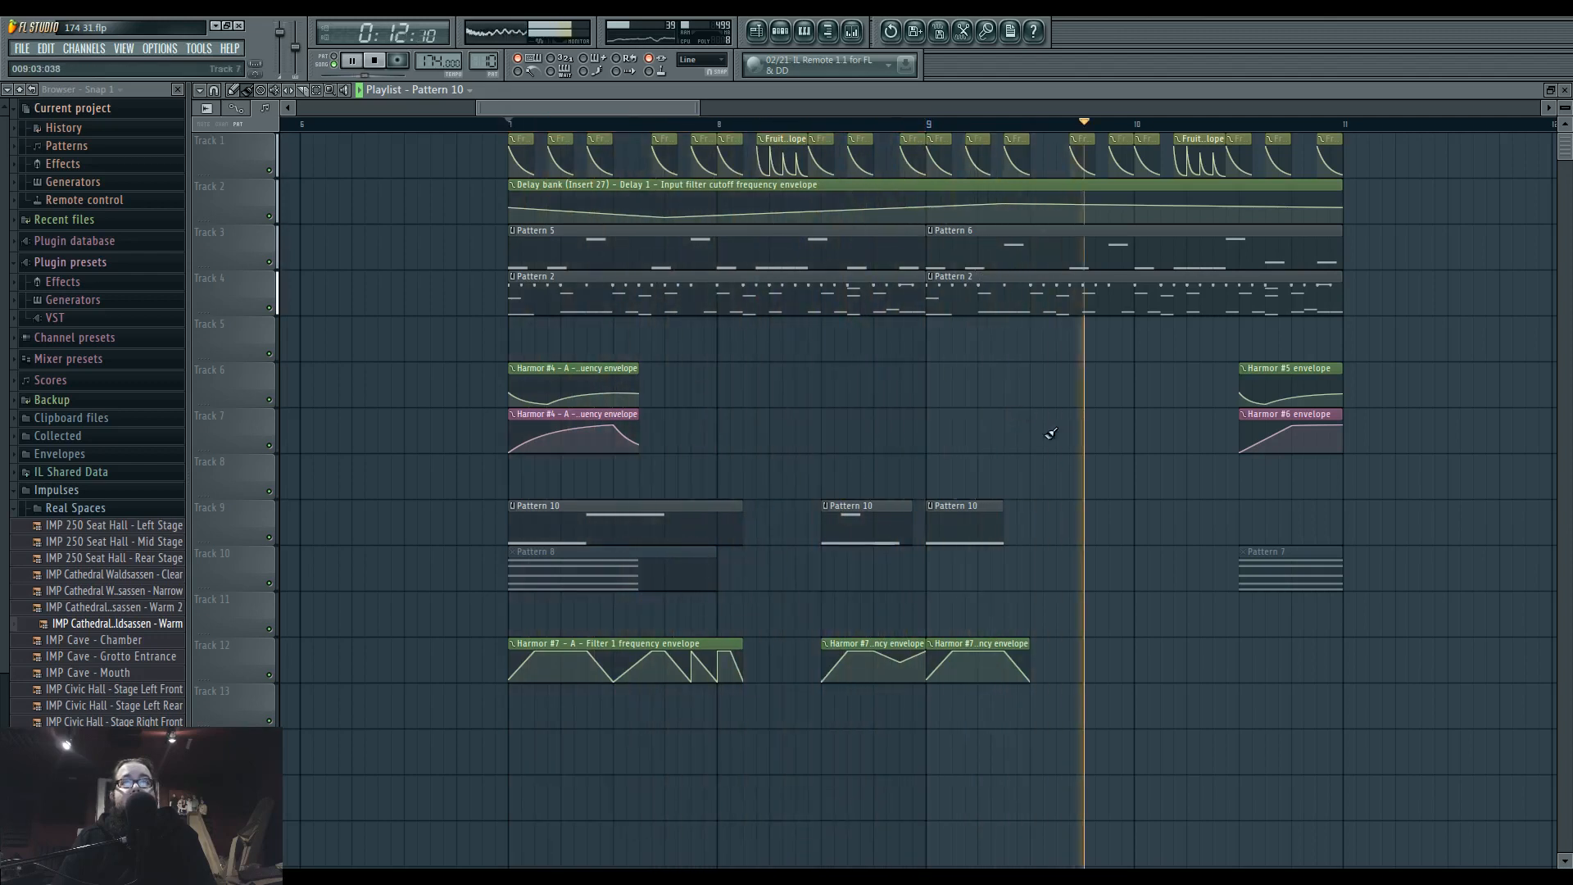
Extend the Pattern 10 clip at bar 9 to three beats, and make its automation clip unique with the same length.
left_click_drag(1004, 524, 1082, 531)
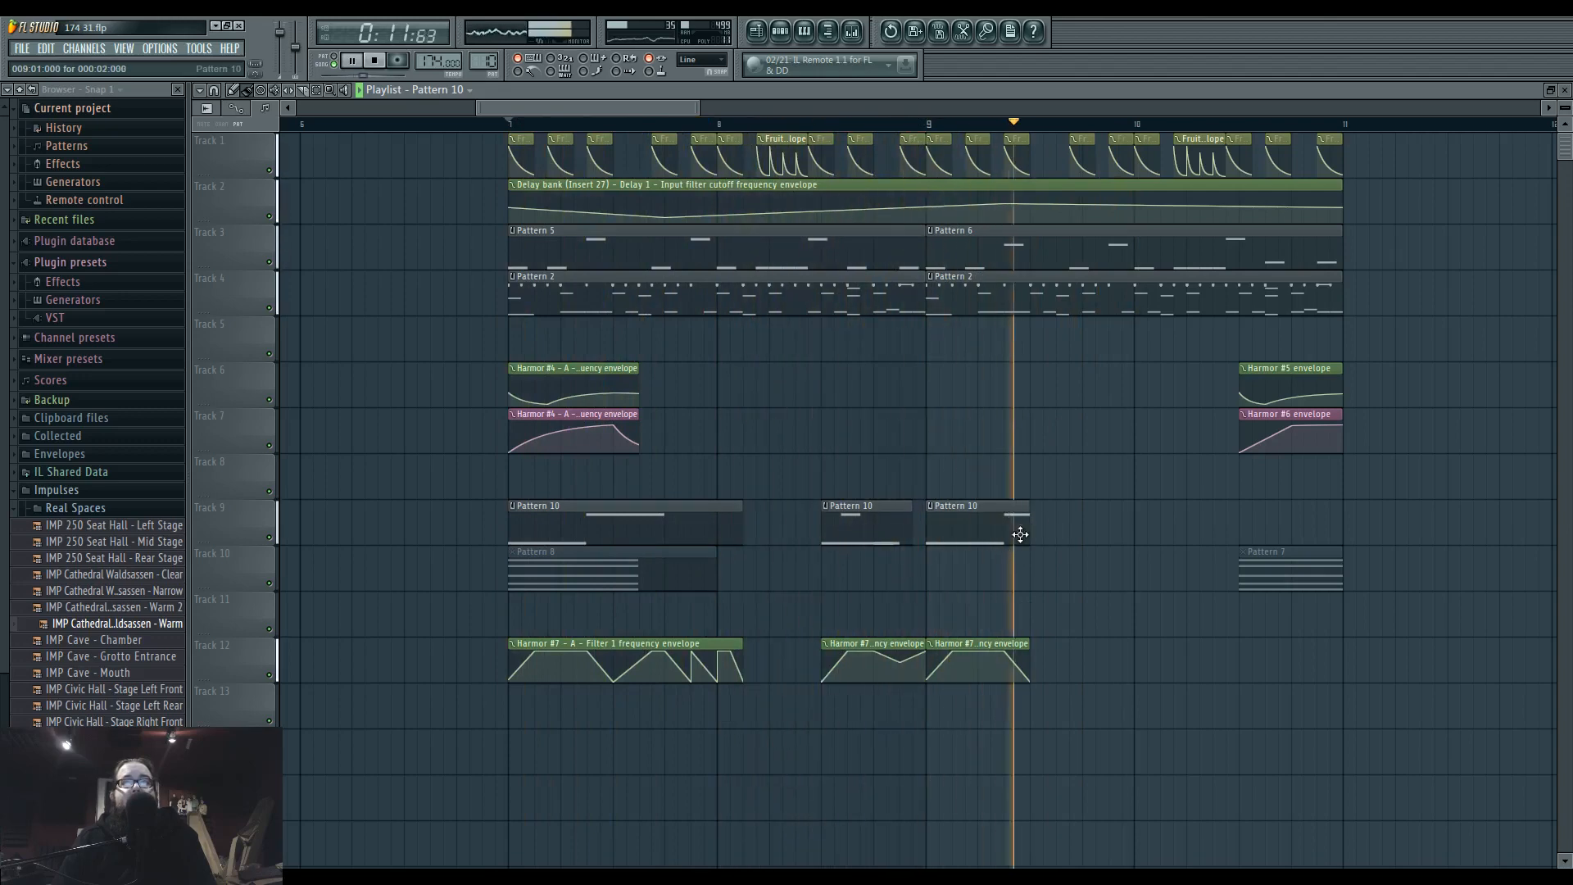
key("space")
key("space")
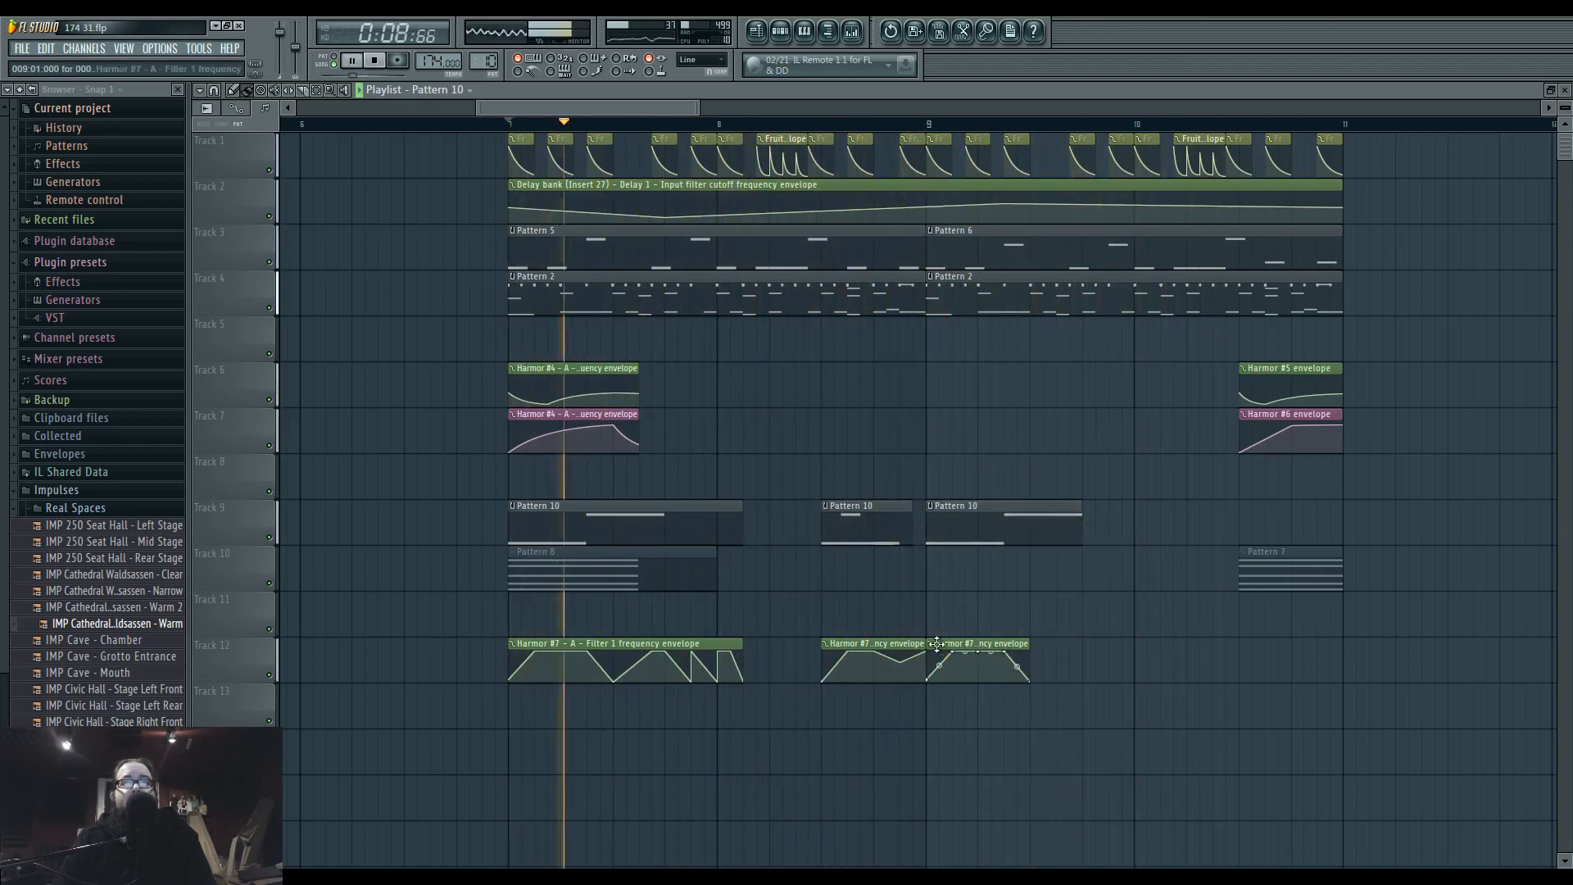
left_click(930, 643)
left_click(983, 734)
left_click_drag(1024, 658, 1081, 662)
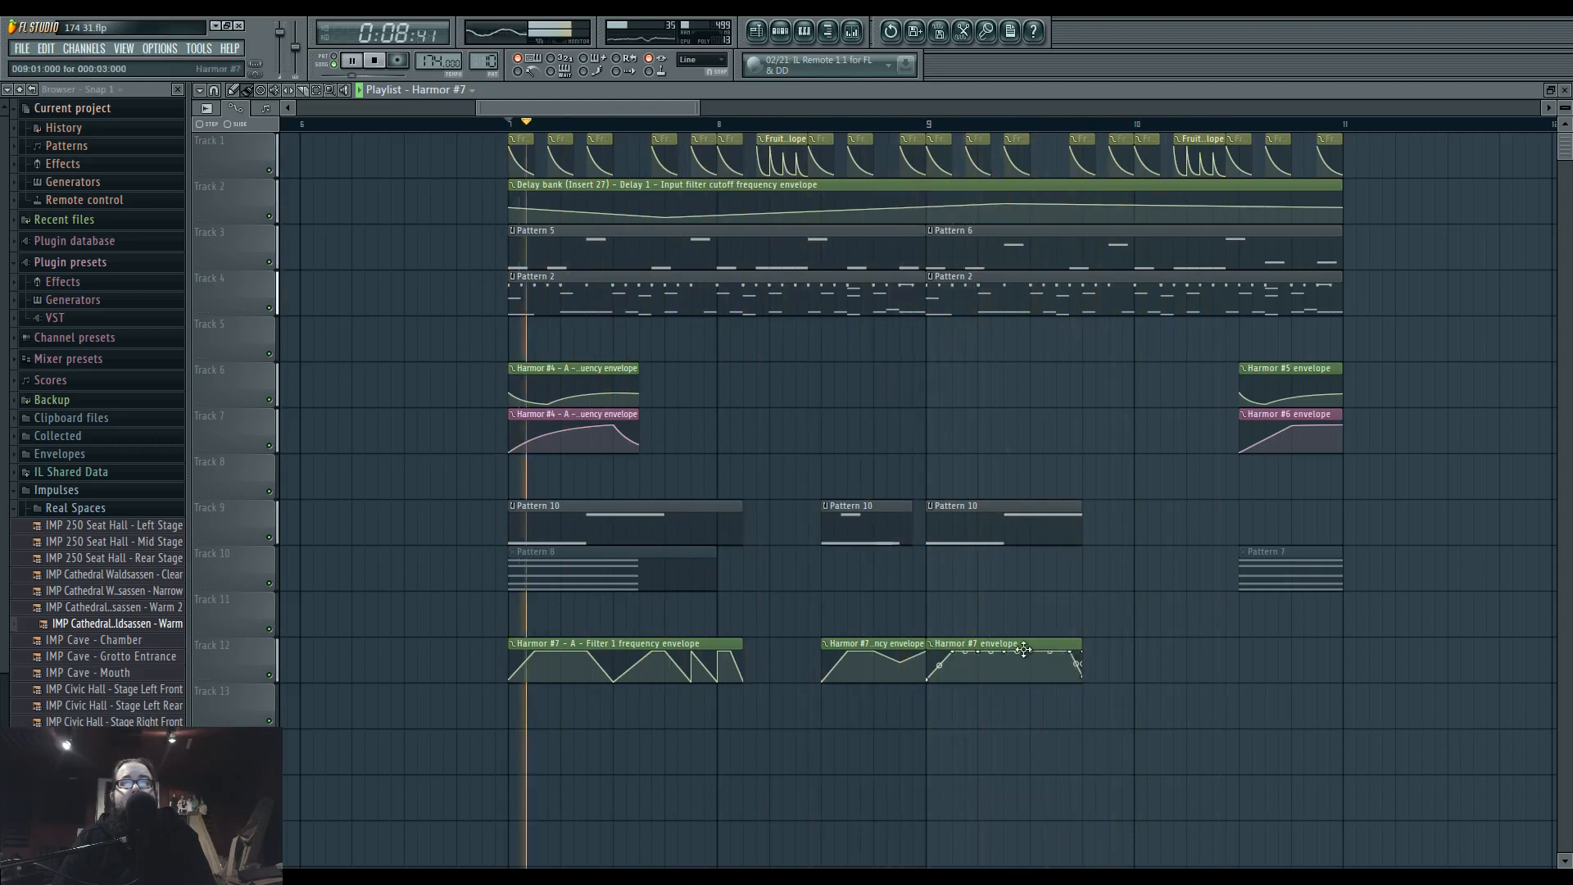
Reshape the unique Harmor #7 automation clip at bar 9 into alternating peaks and dips that end at maximum.
scroll(950, 656, "up", 3)
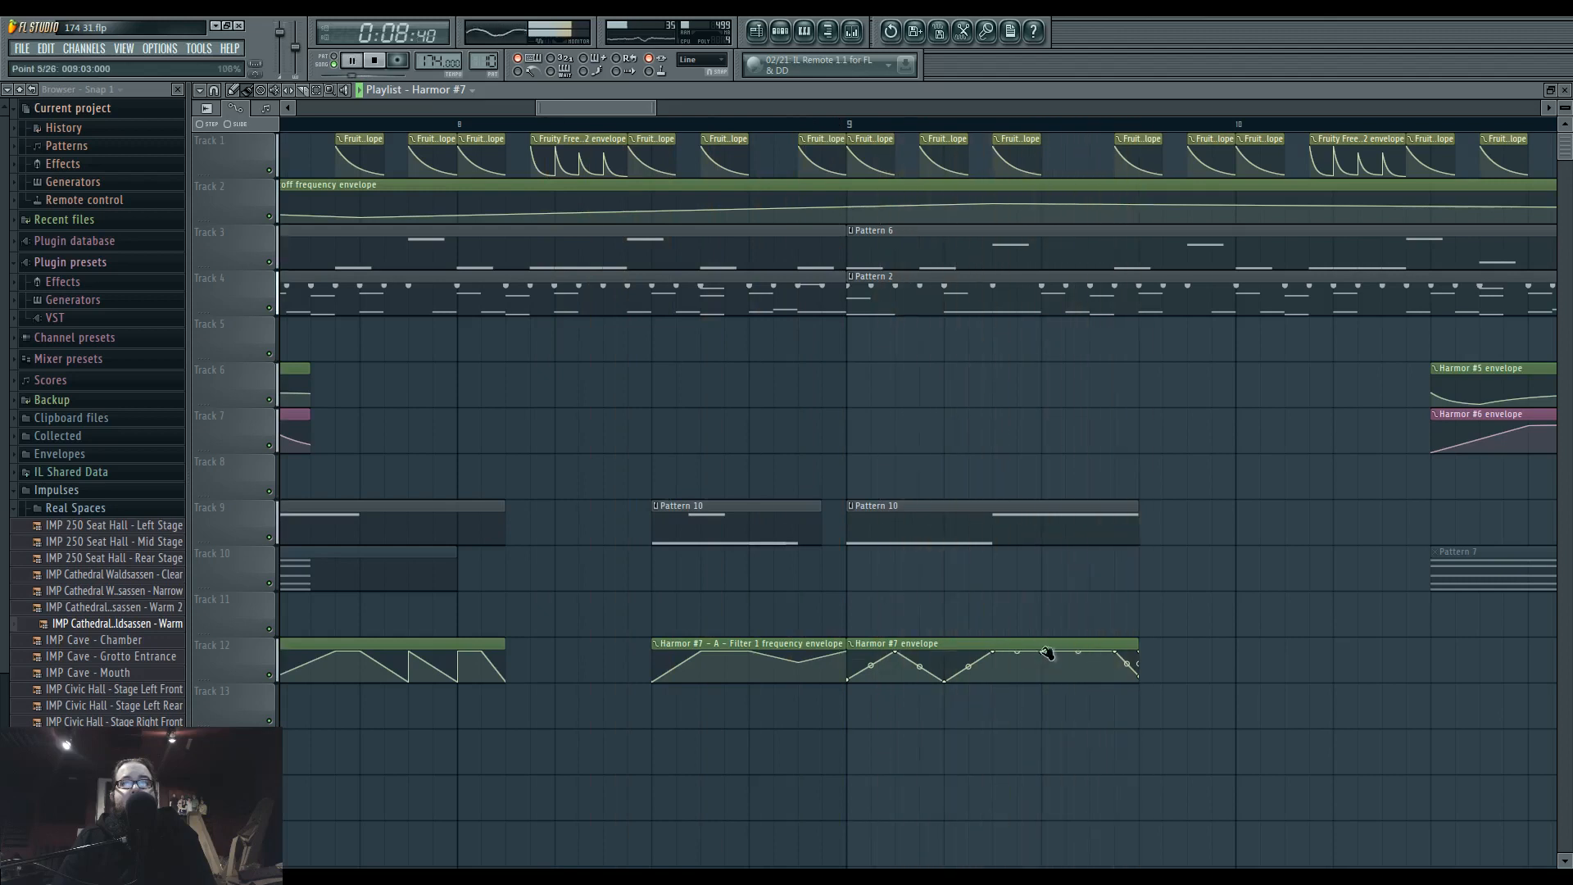
left_click_drag(1135, 674, 1147, 641)
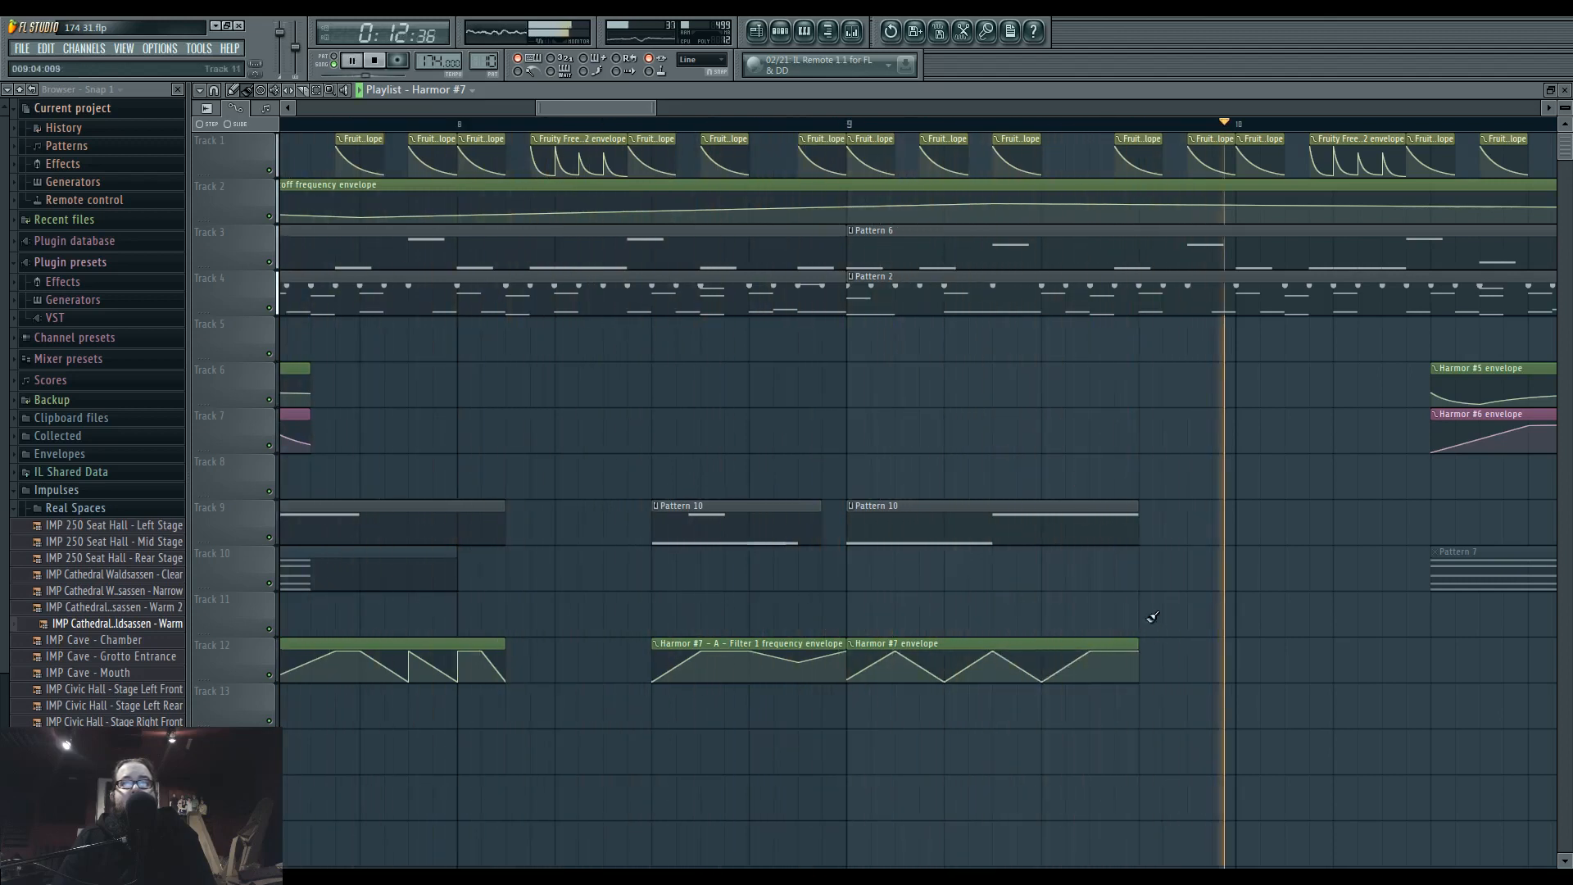
scroll(873, 558, "down", 3)
left_click_drag(871, 562, 1060, 583)
key("space")
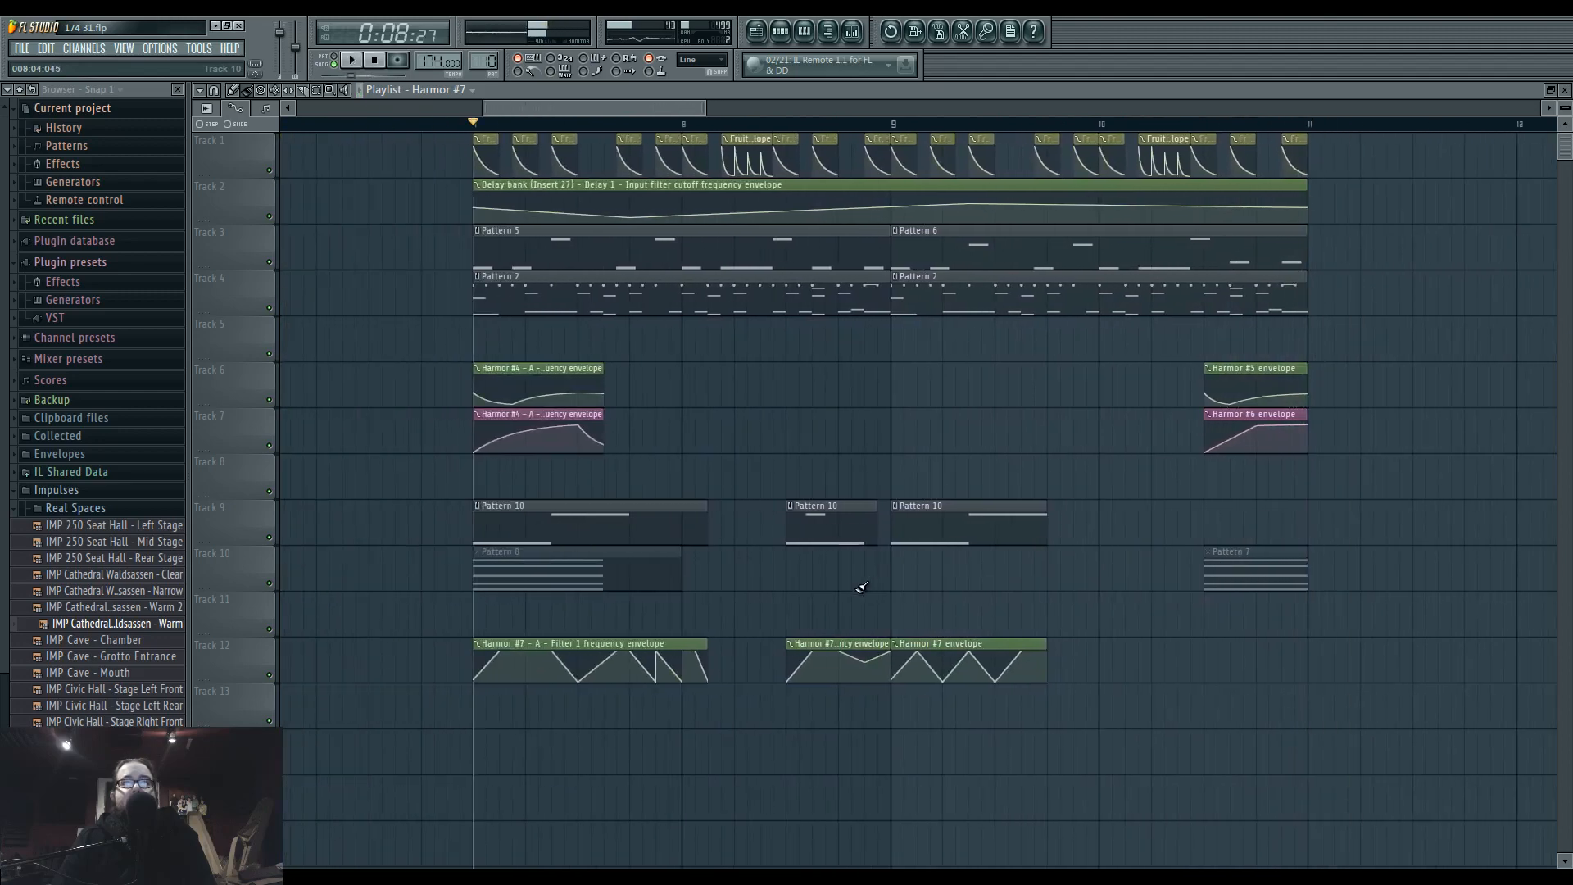
Unmute the Pattern 8 and Pattern 7 clips on track 10 and play through the arrangement.
left_click(587, 574)
left_click(1239, 587)
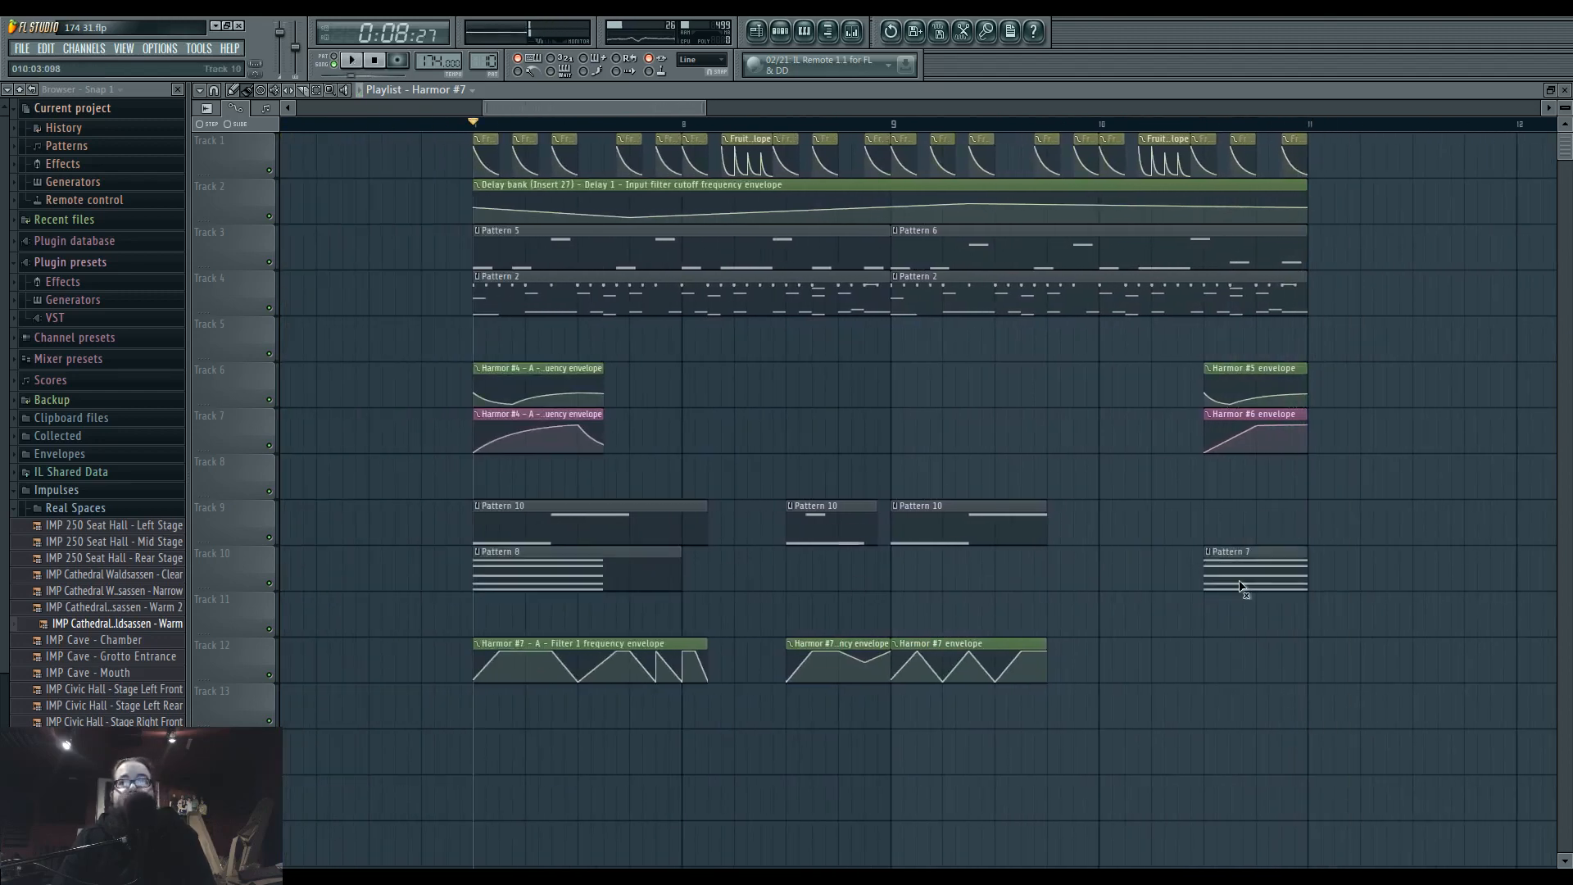
key("space")
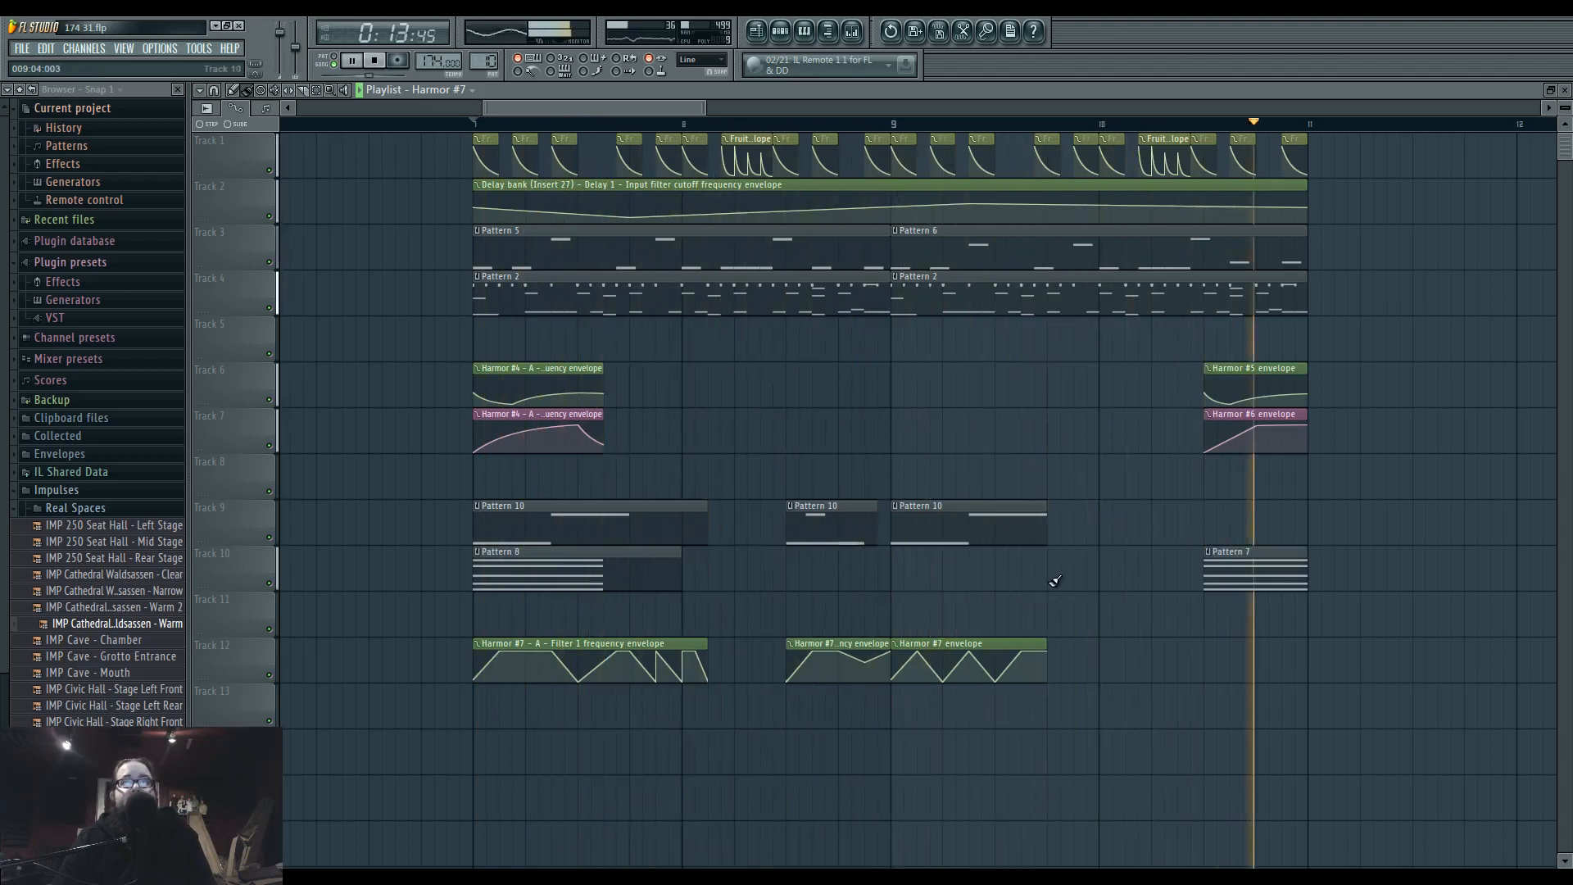
key("space")
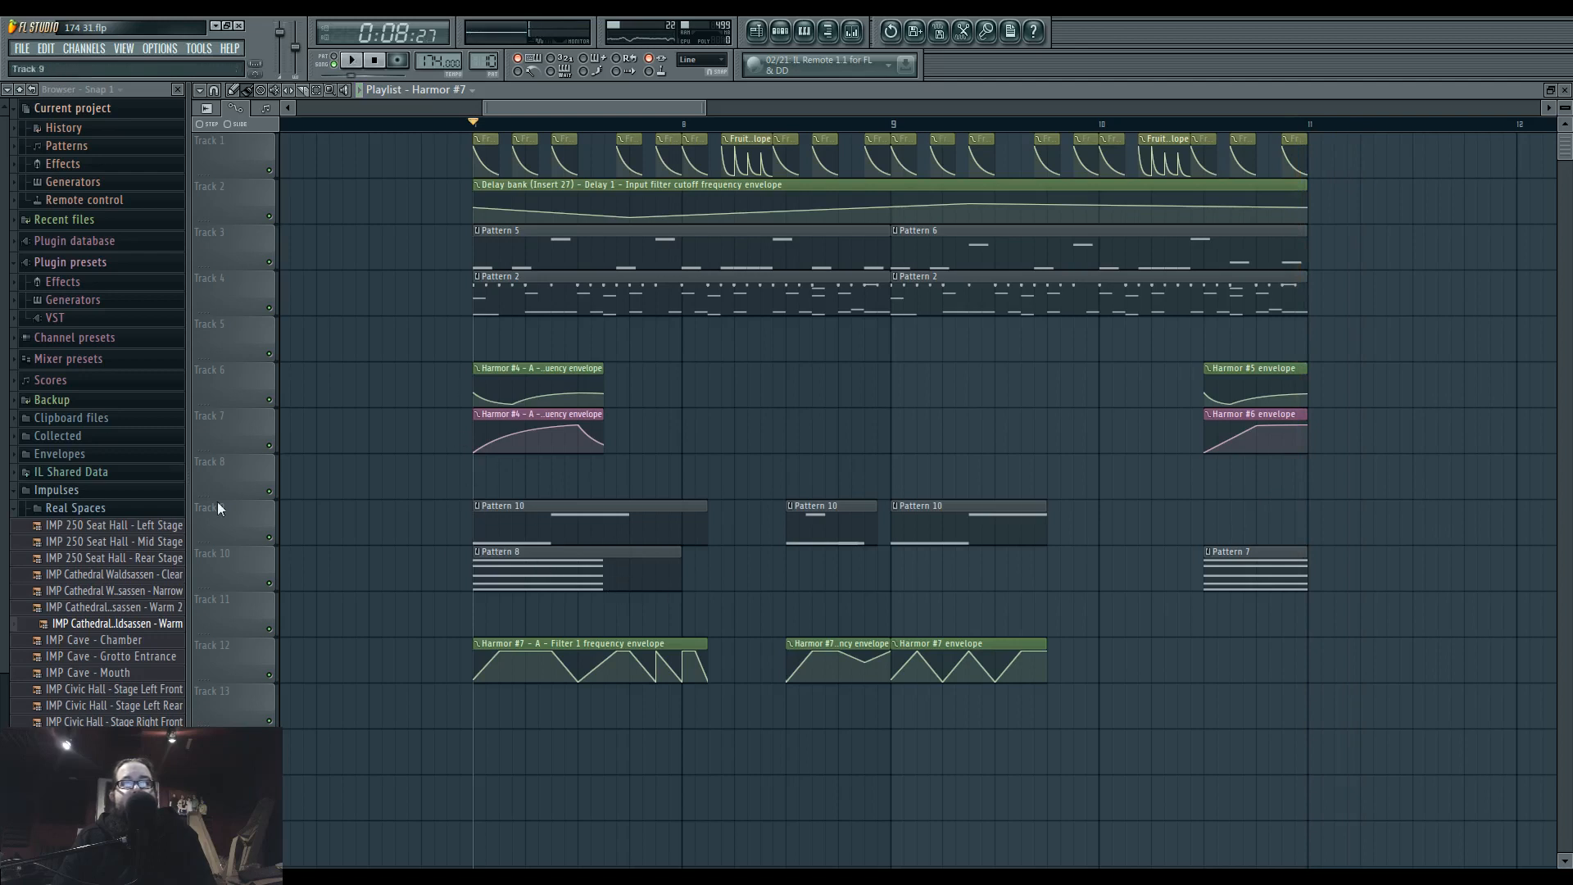
Collapse the Impulses folder and reopen the Harmor #7 instrument from the channel list to audition single notes.
left_click(56, 489)
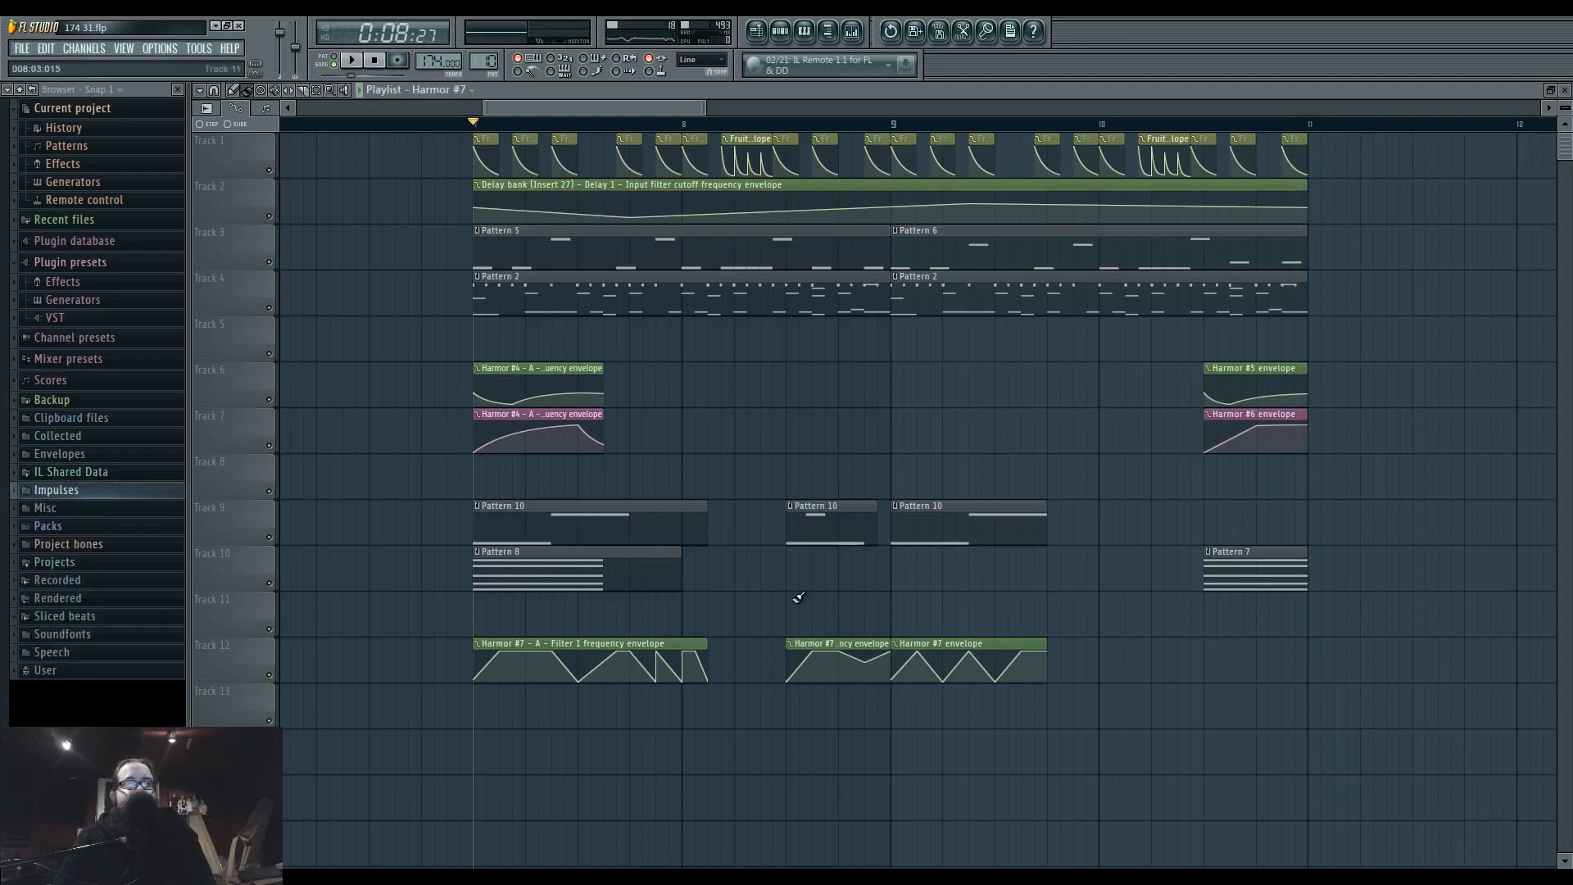
left_click(783, 31)
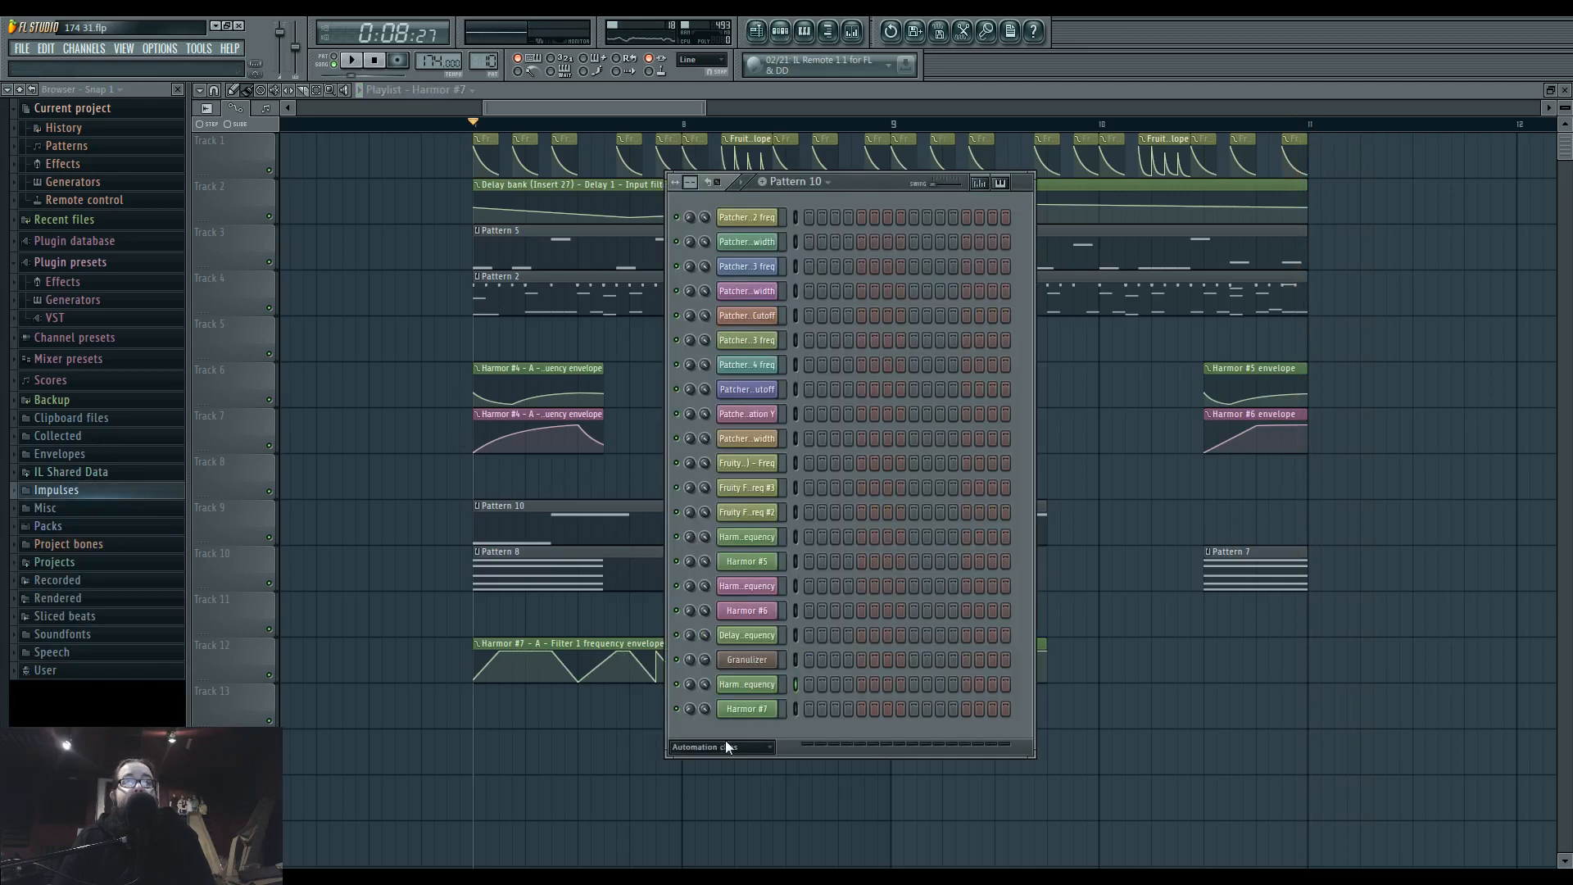
left_click(713, 815)
left_click(760, 569)
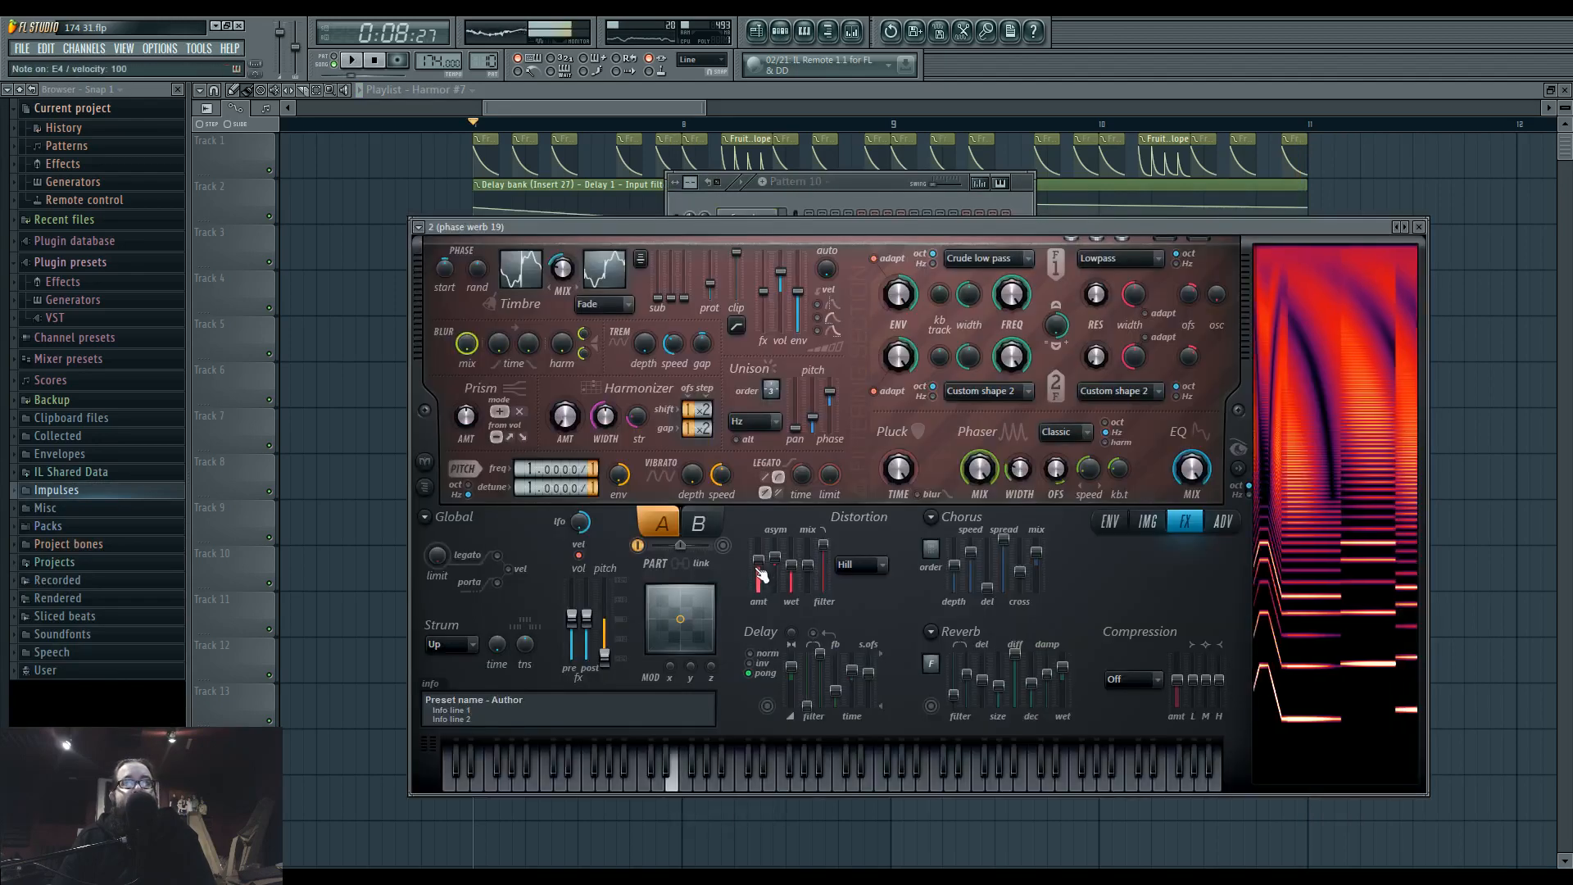
Add a new Harmor channel and load its unison11 preset.
left_click(876, 184)
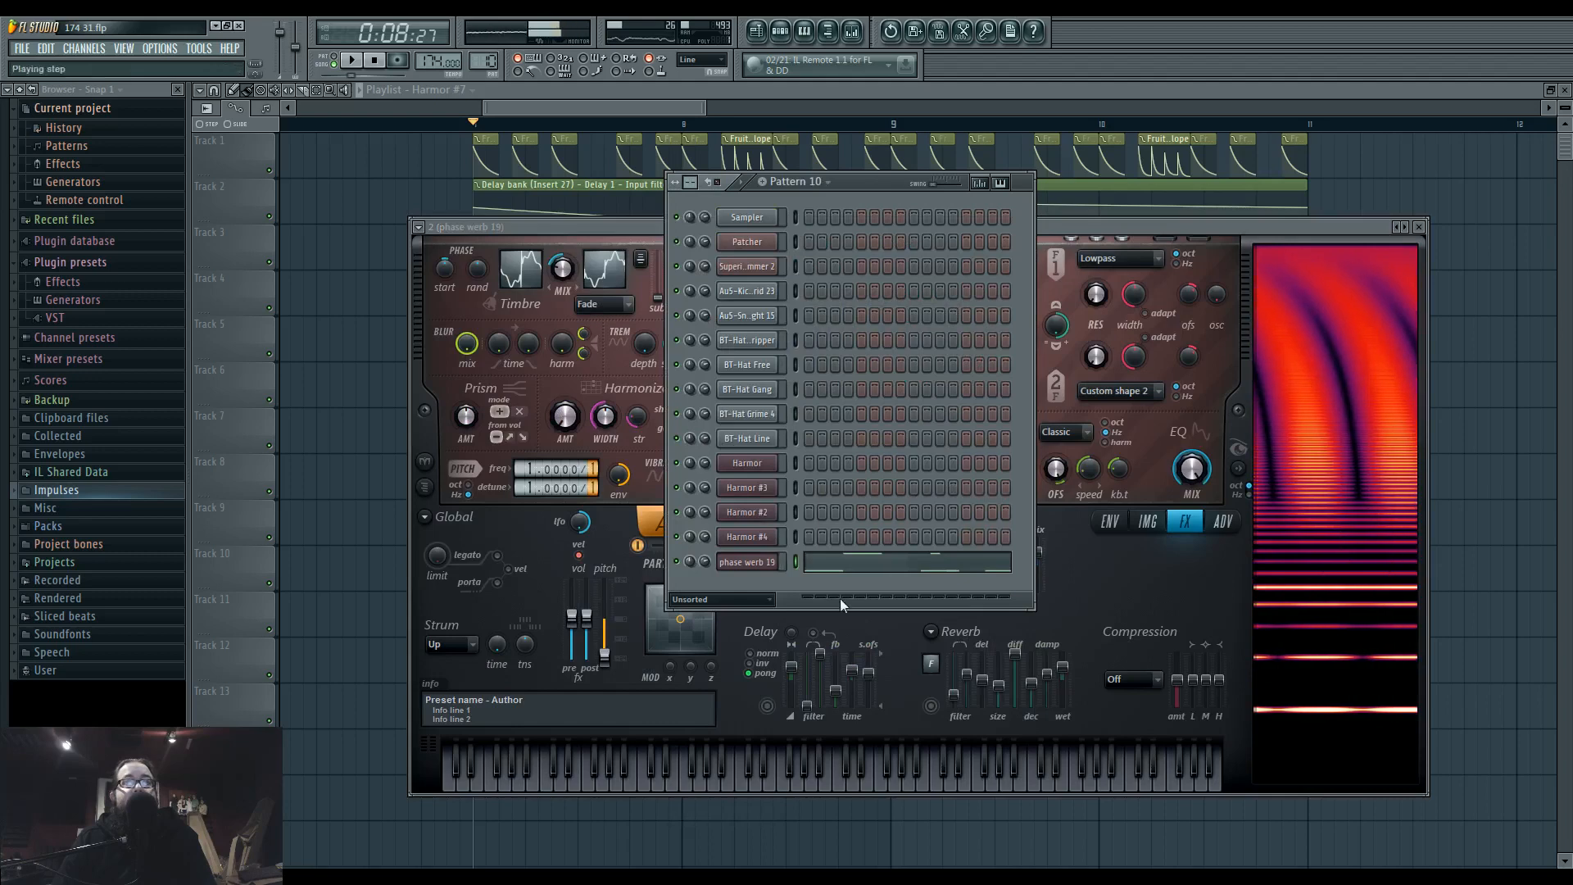
left_click(90, 49)
left_click(131, 50)
left_click(91, 50)
mouse_move(95, 67)
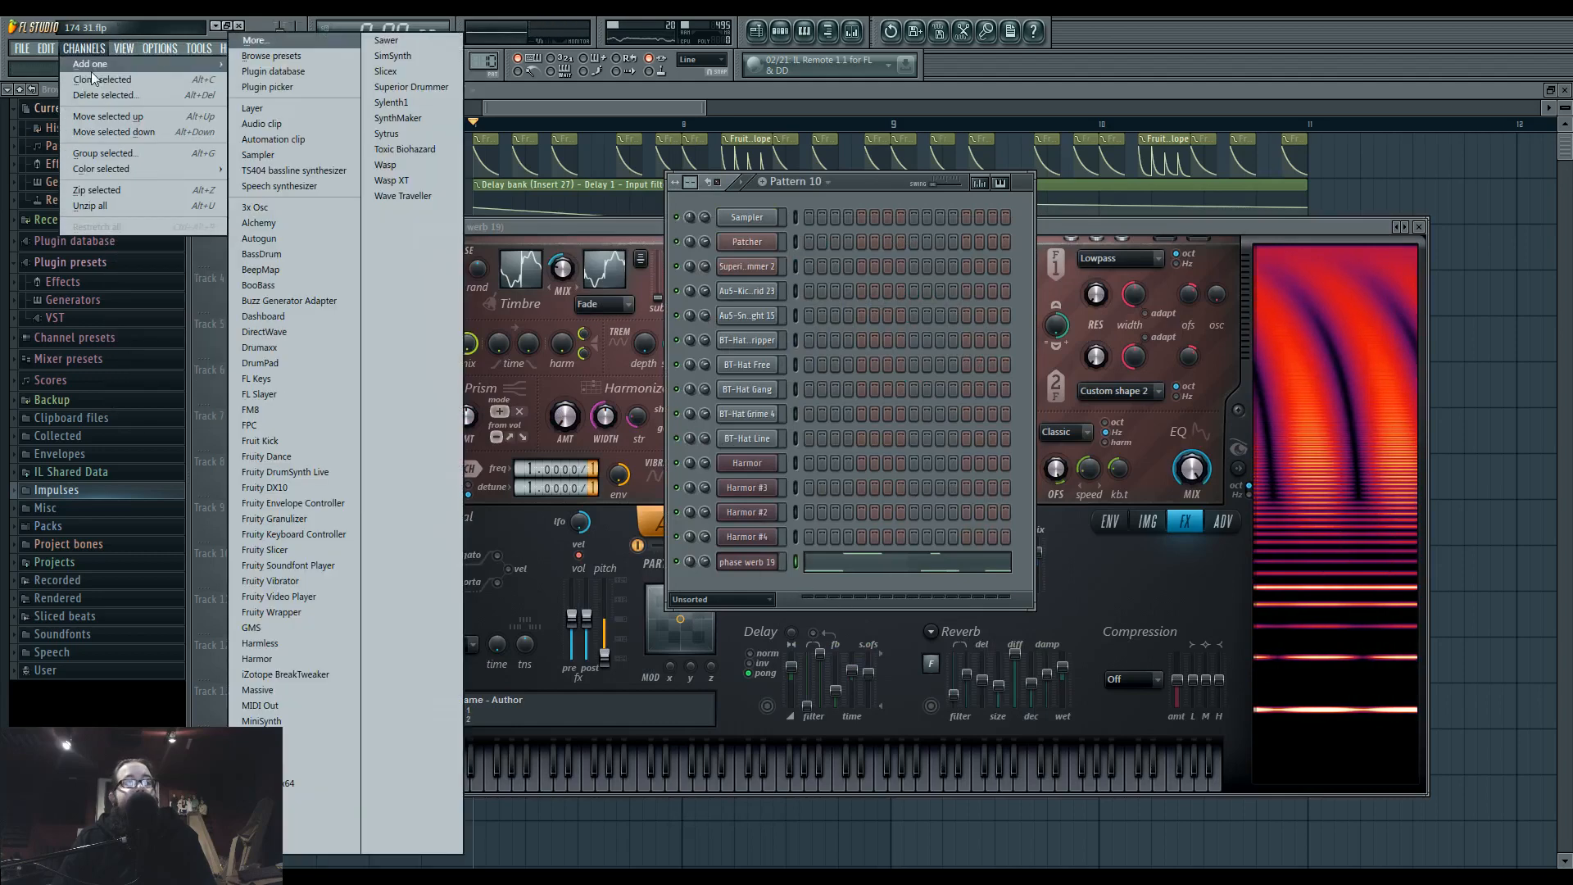
left_click(303, 658)
left_click(294, 277)
mouse_move(328, 321)
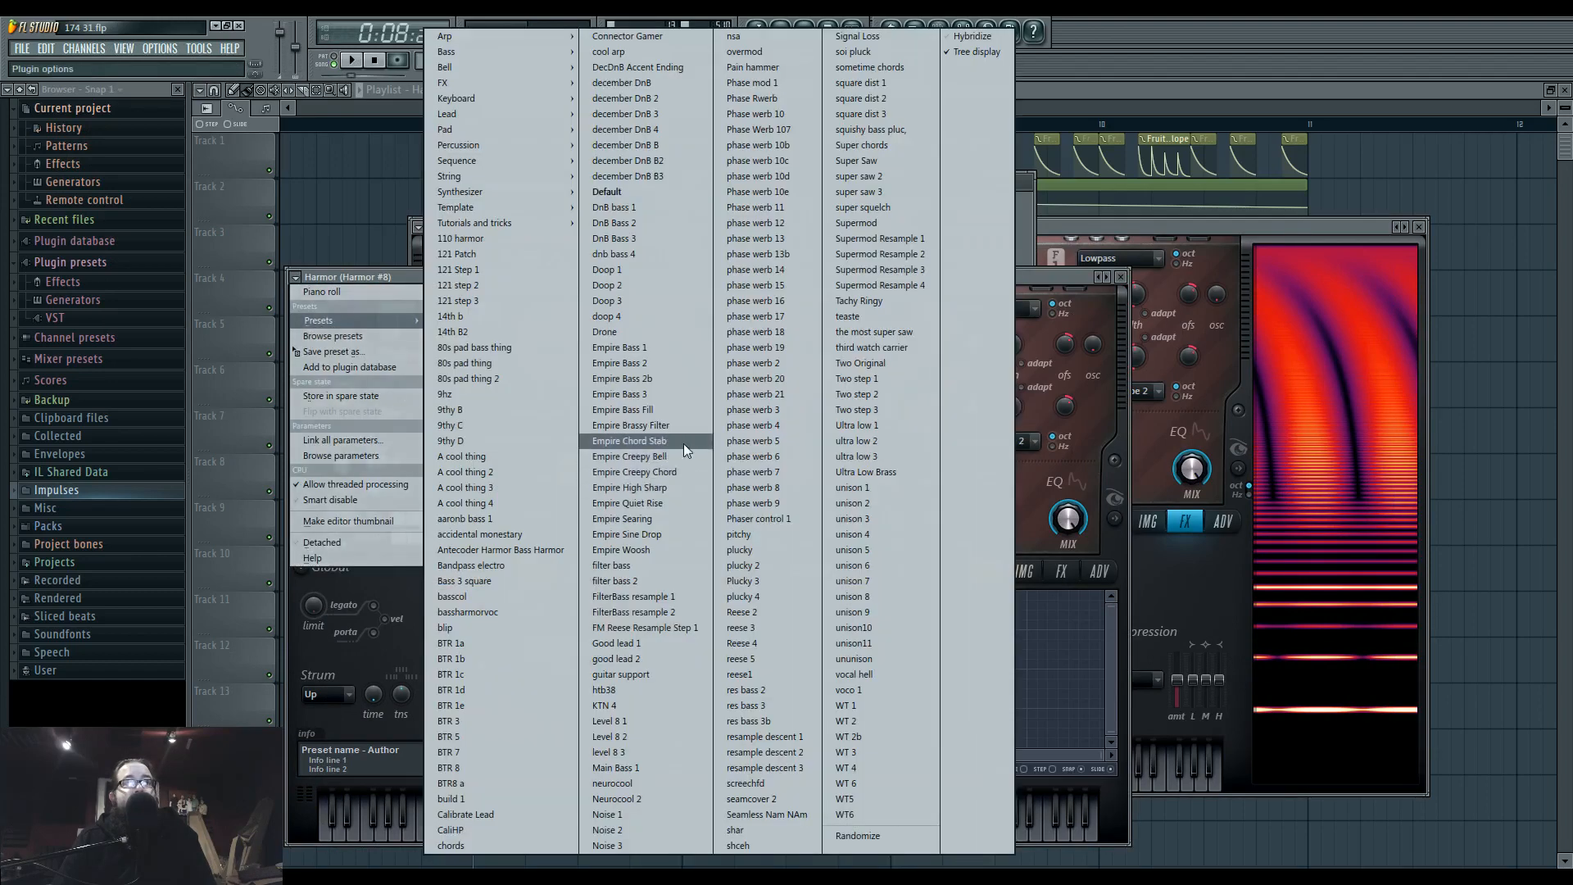
left_click(901, 642)
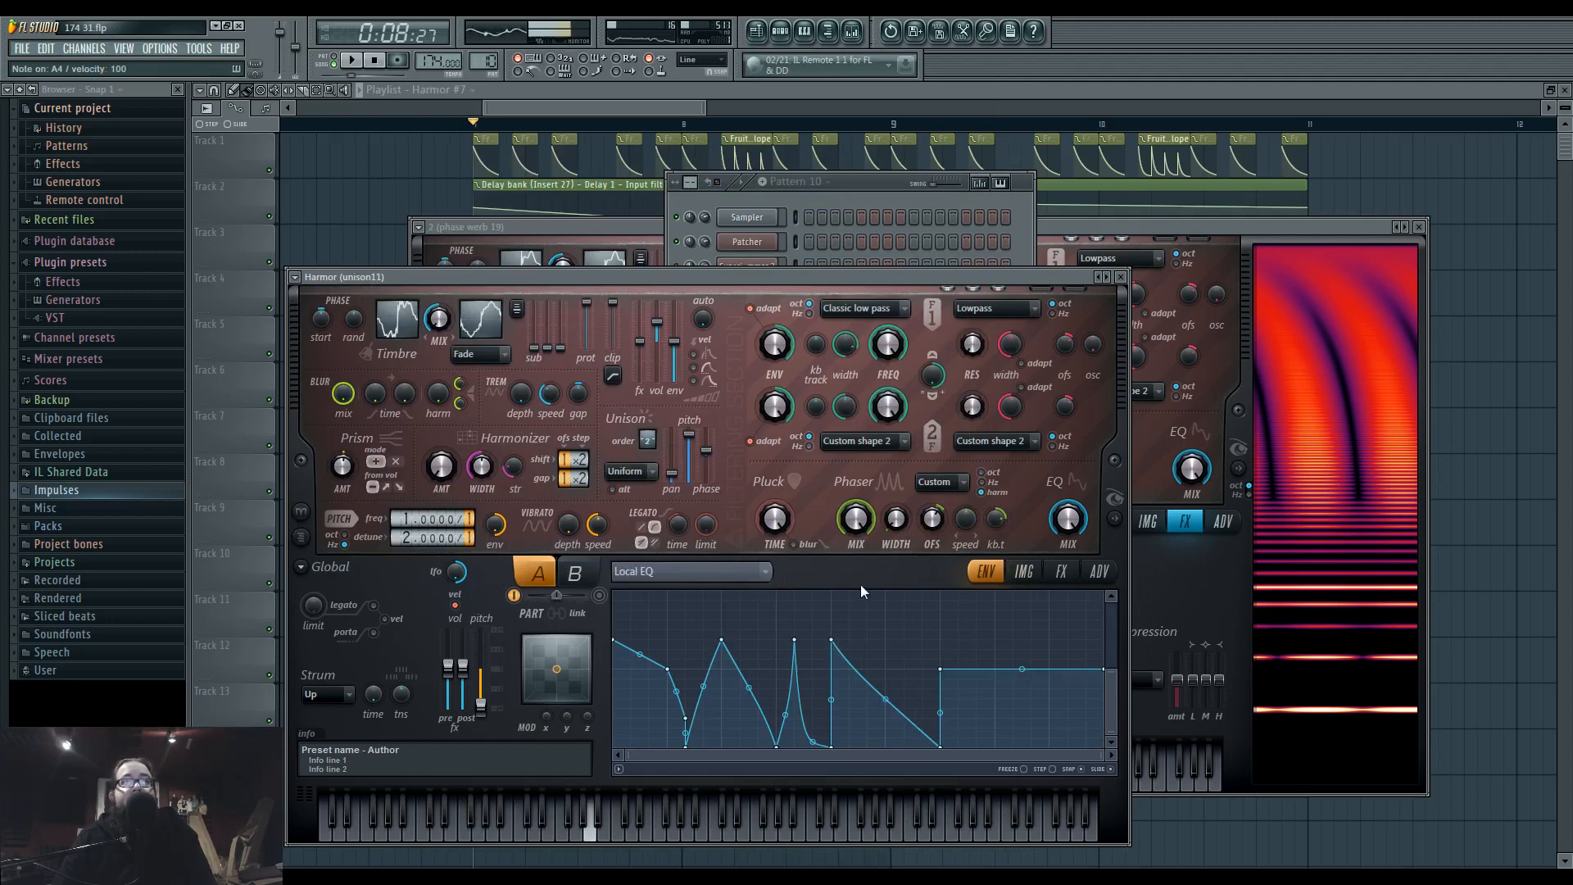
Step back through the Harmor presets to unison 5 and audition it with single notes.
left_click(1102, 281)
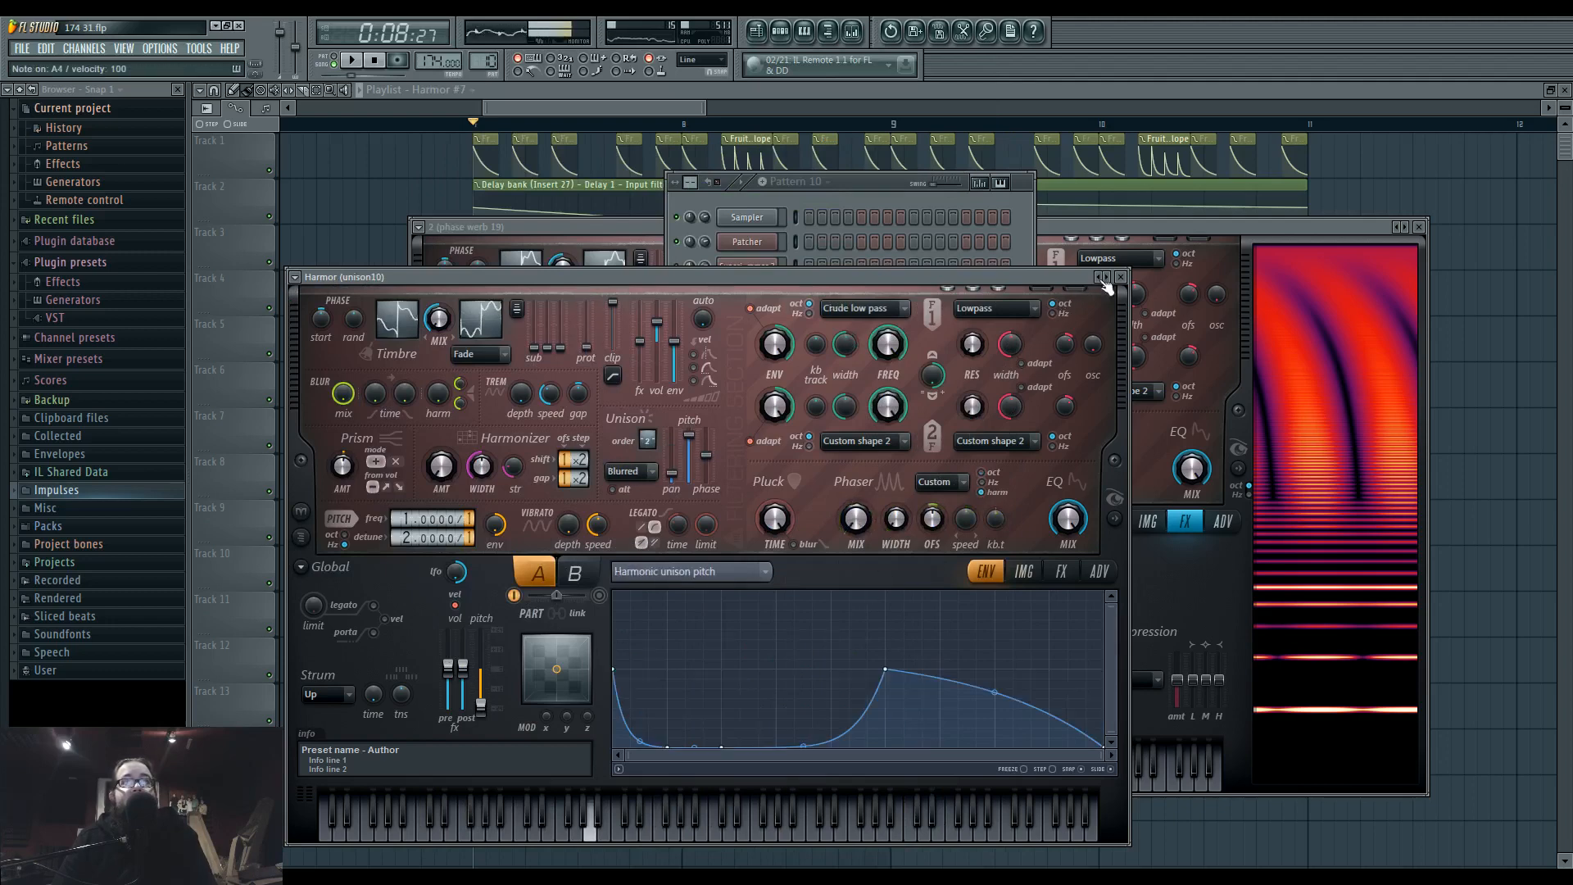
left_click(1102, 281)
left_click(1102, 281)
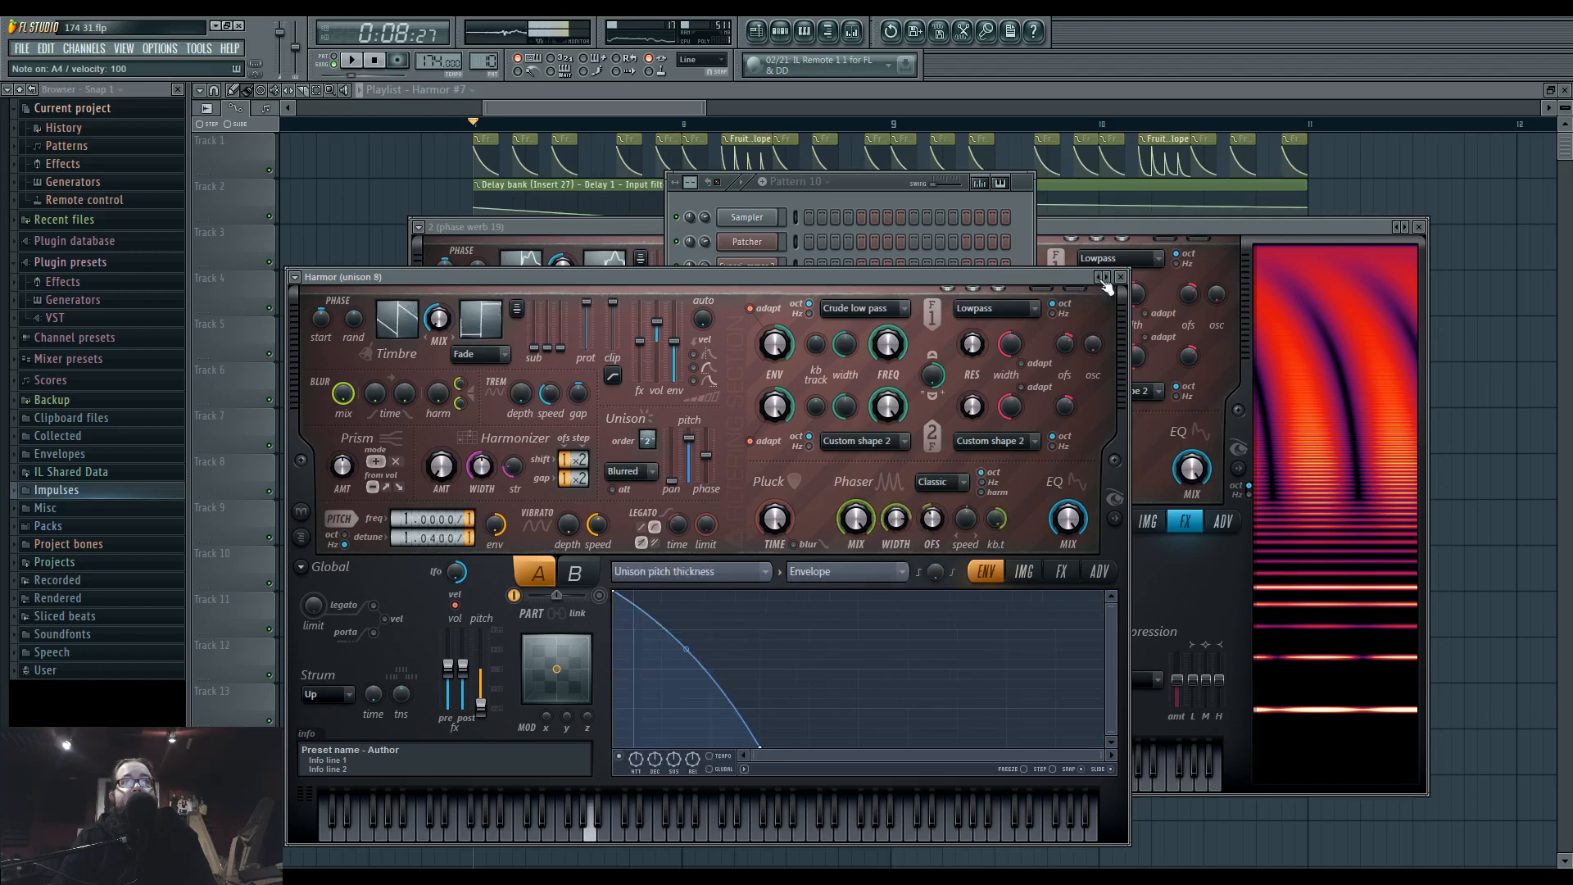
left_click(1102, 281)
left_click(1102, 281)
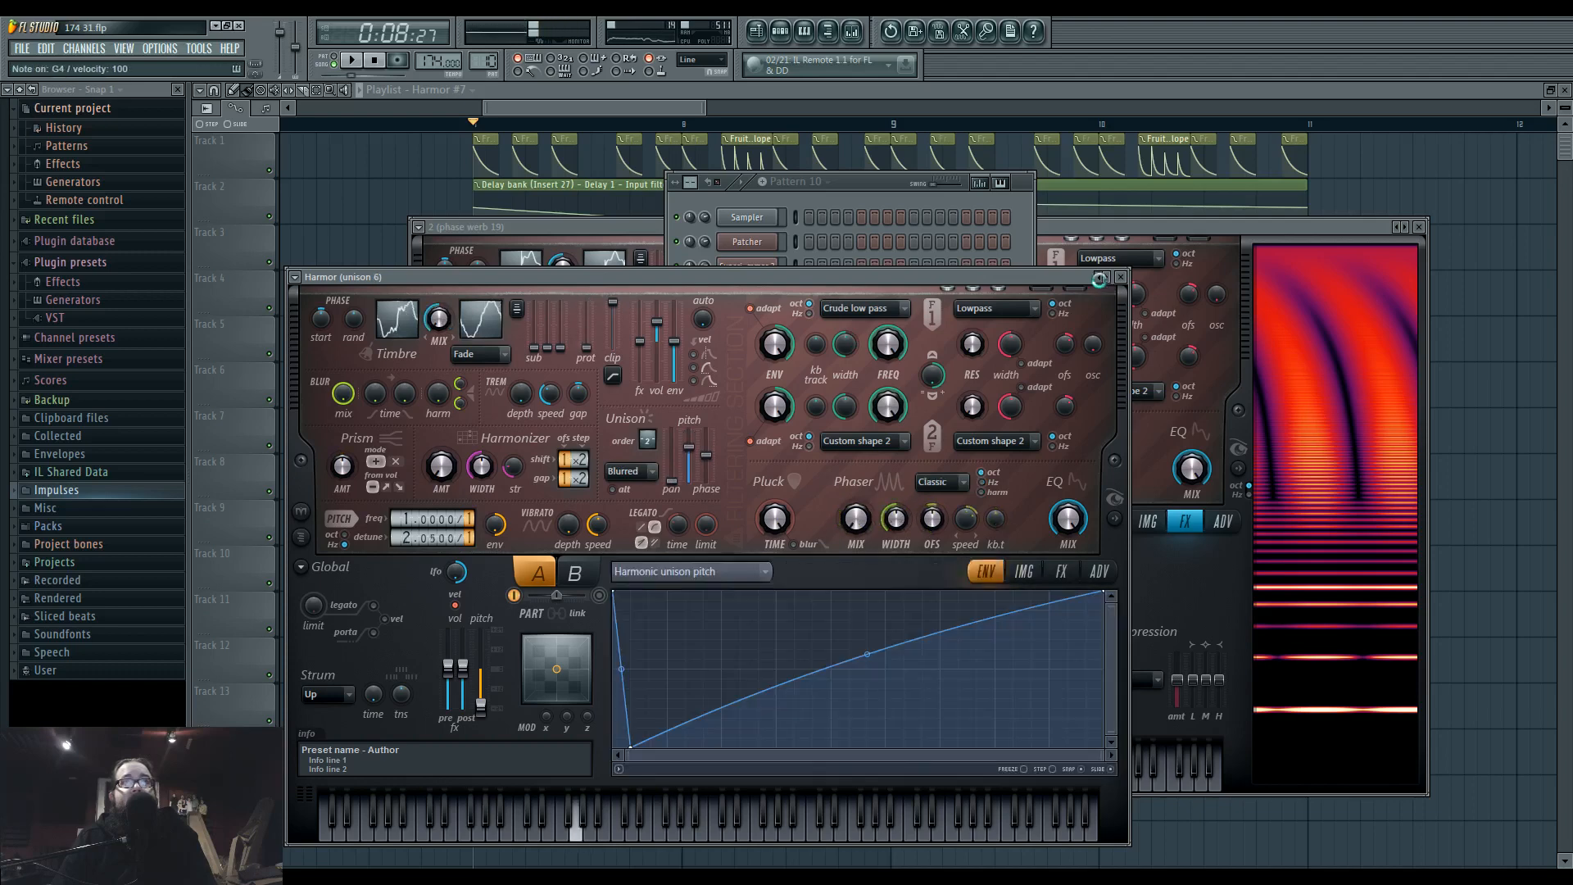
left_click(1102, 279)
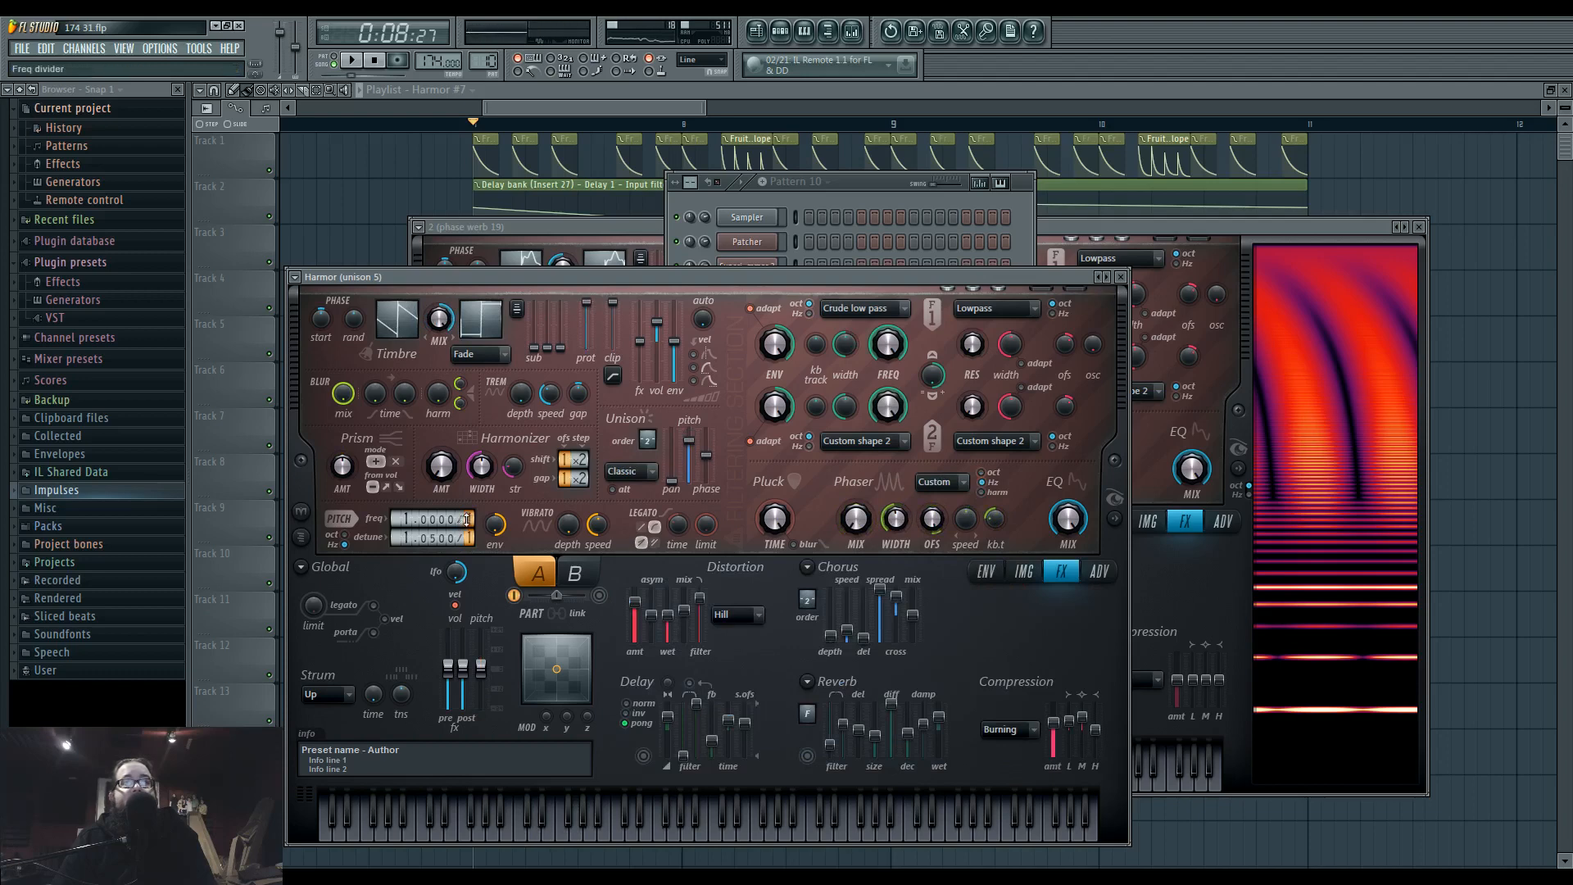
key("t")
key("m")
key("x")
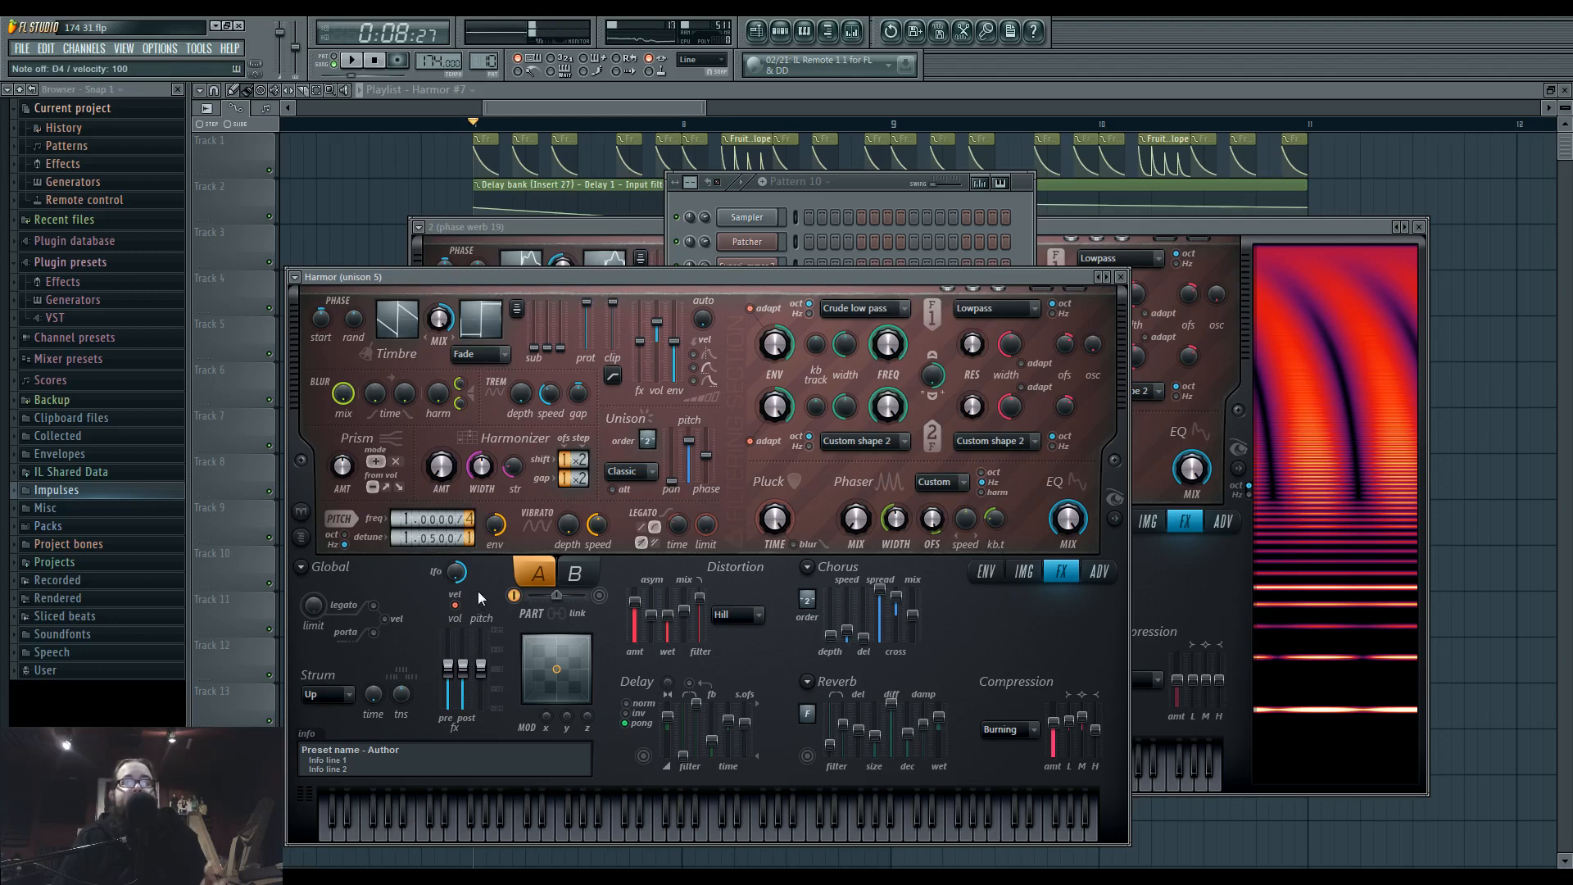
Reveal the spectral display of the unison 5 Harmor and open the Unison pitch thickness articulator.
left_click_drag(644, 281, 785, 258)
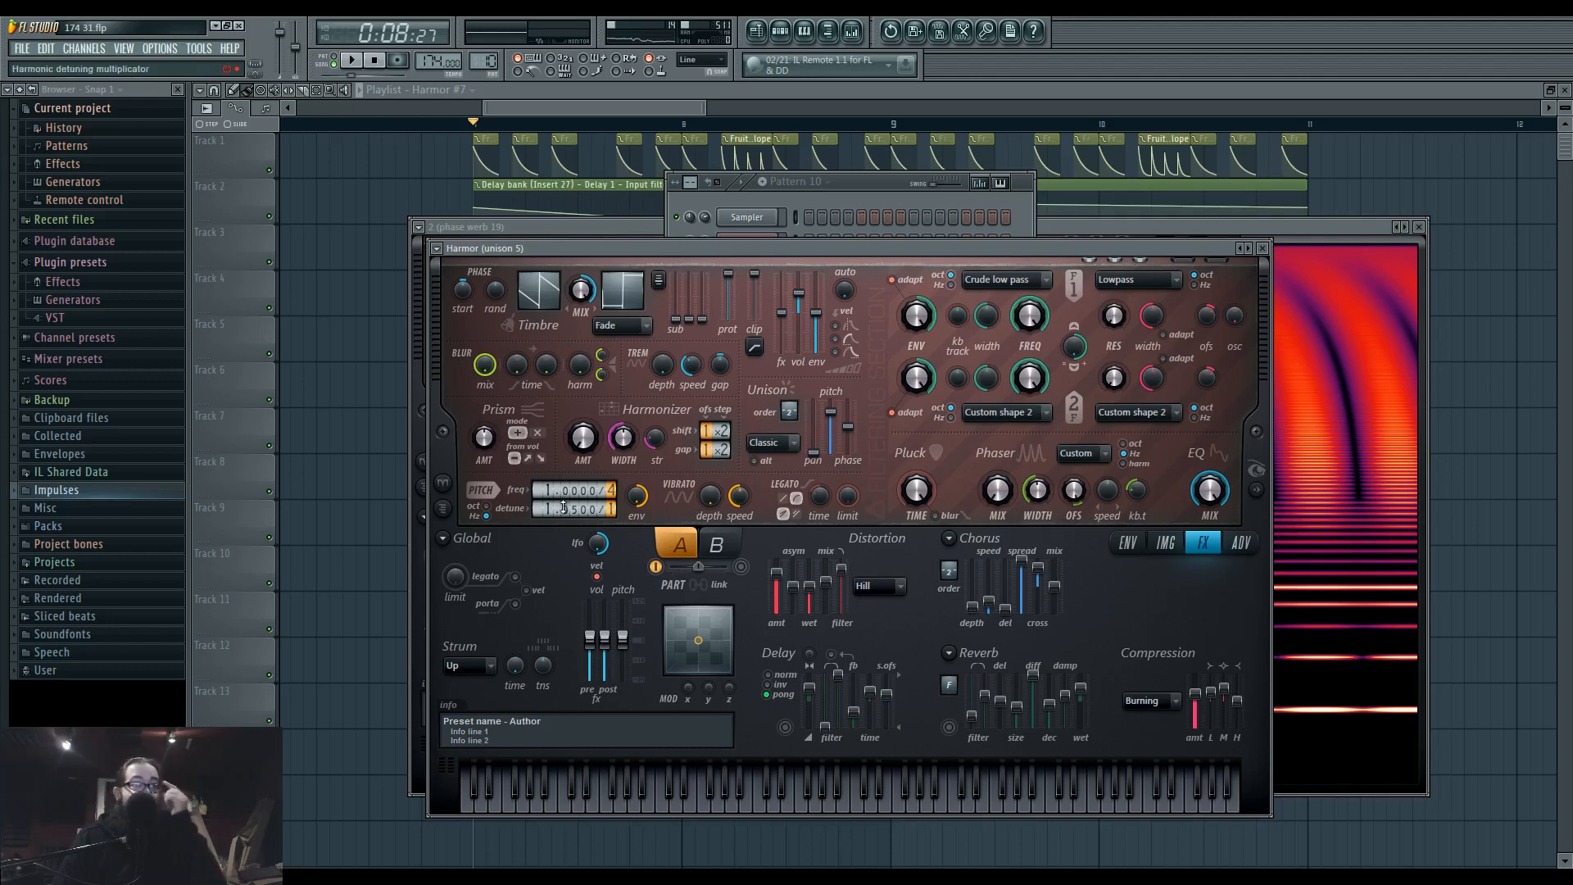
left_click(1256, 490)
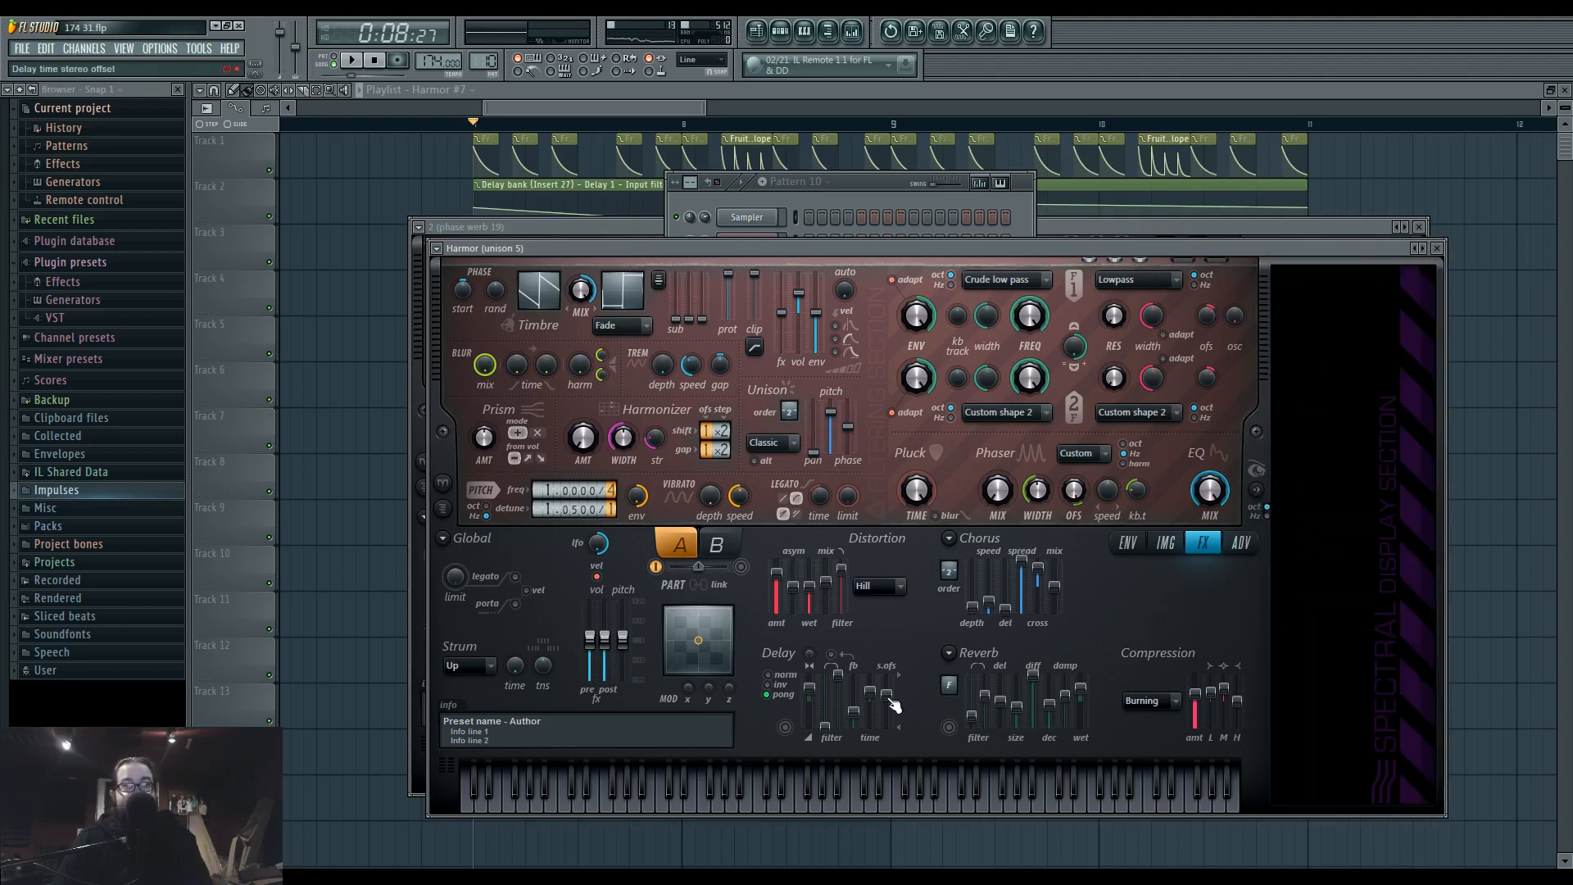
right_click(834, 416)
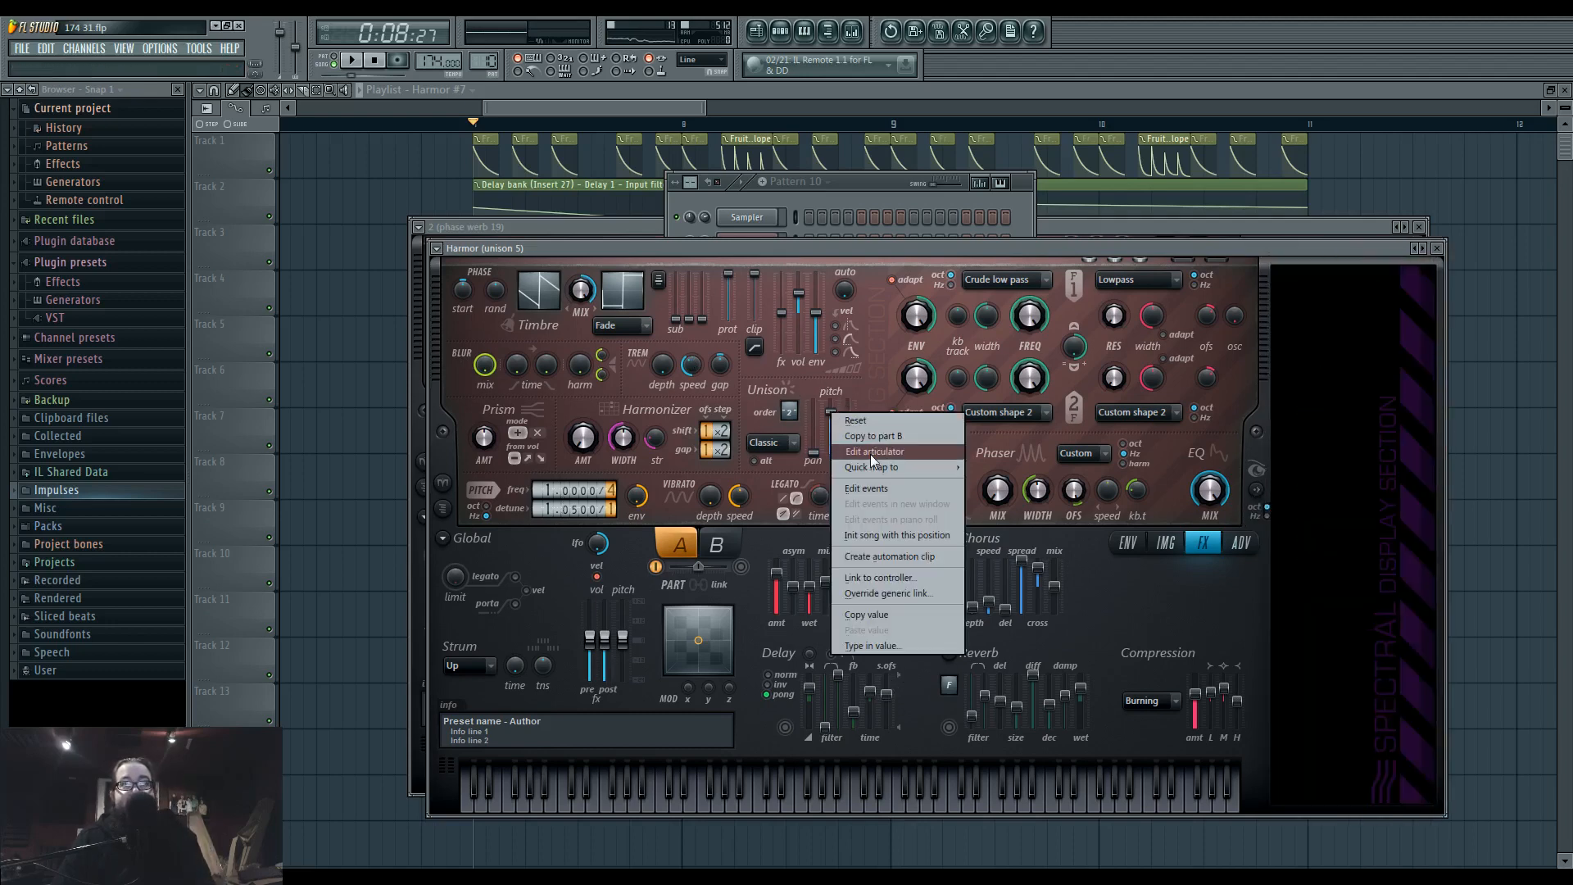
left_click(869, 607)
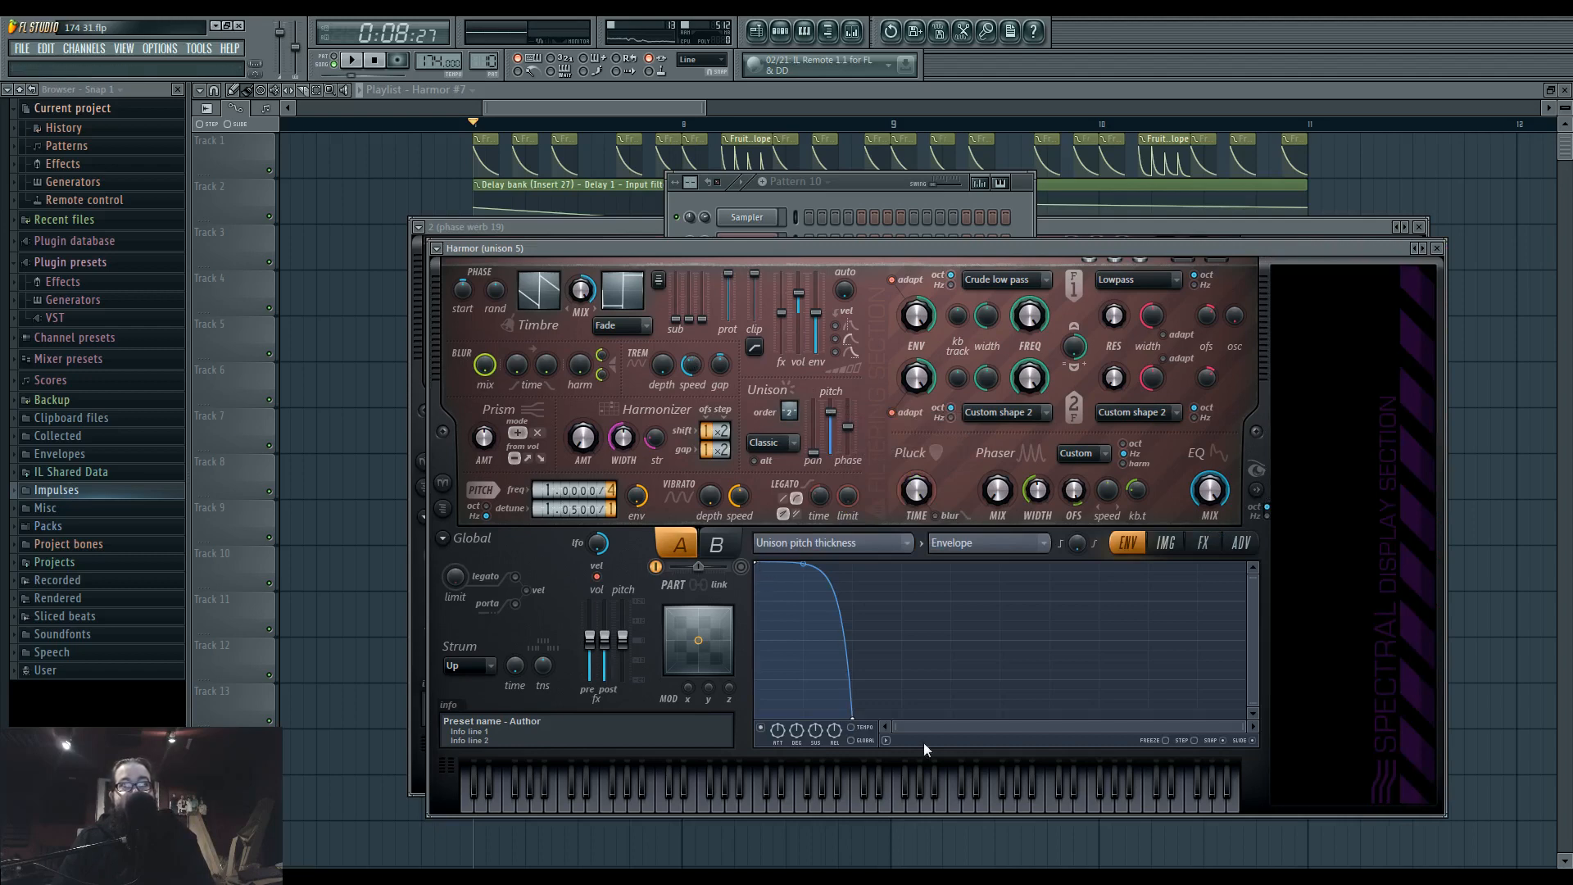
Audition the unison 5 patch with single notes across the keyboard, comparing it with harmonic detuning at zero.
key("c")
key("c")
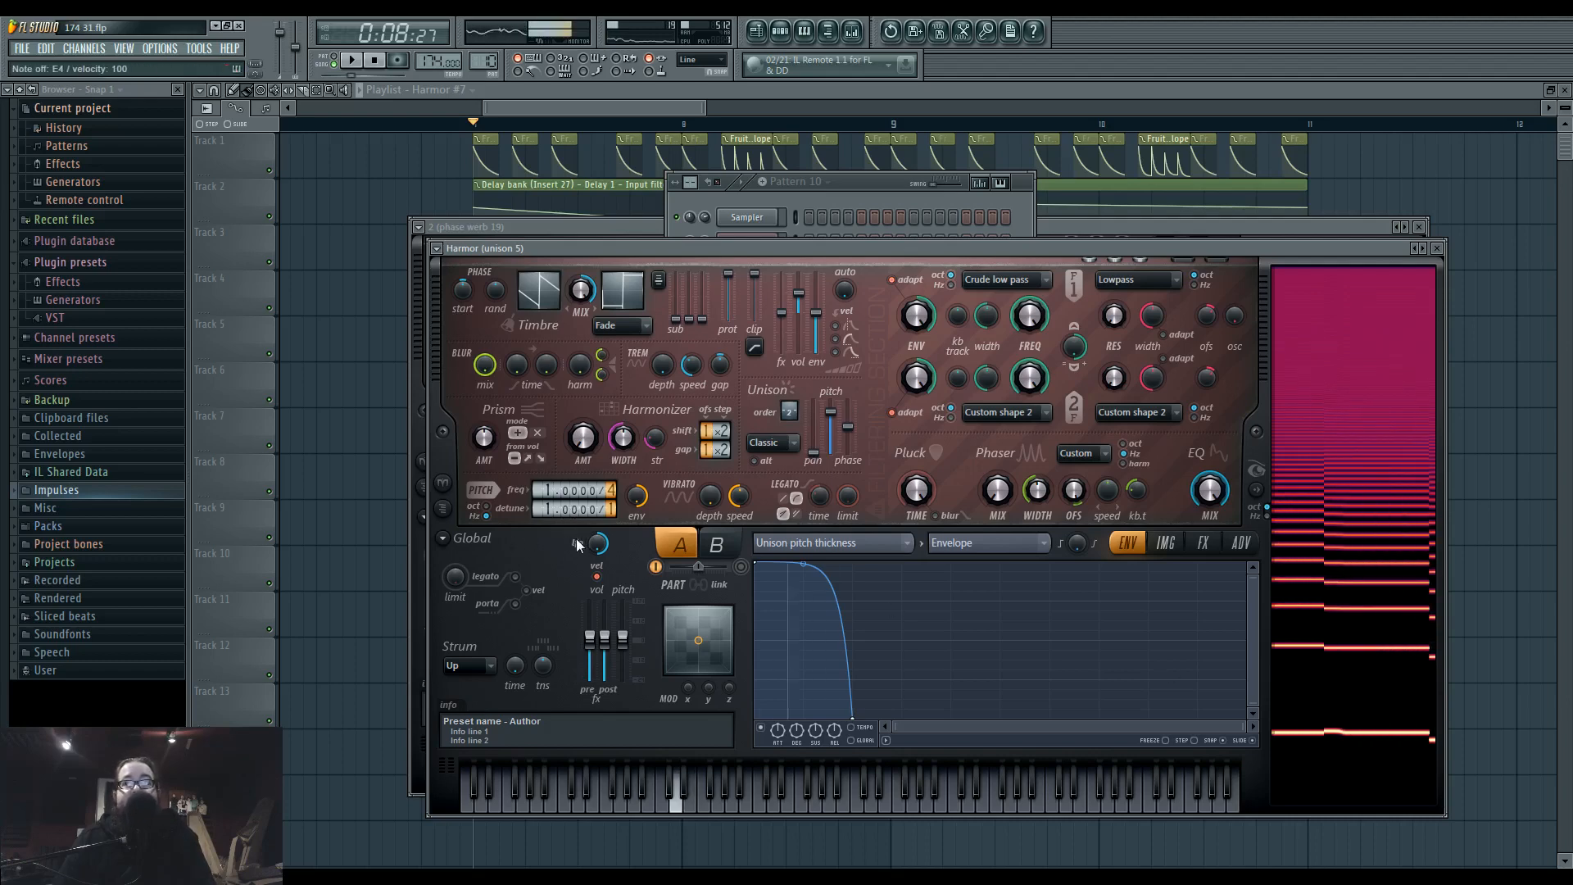
scroll(563, 509, "up", 5)
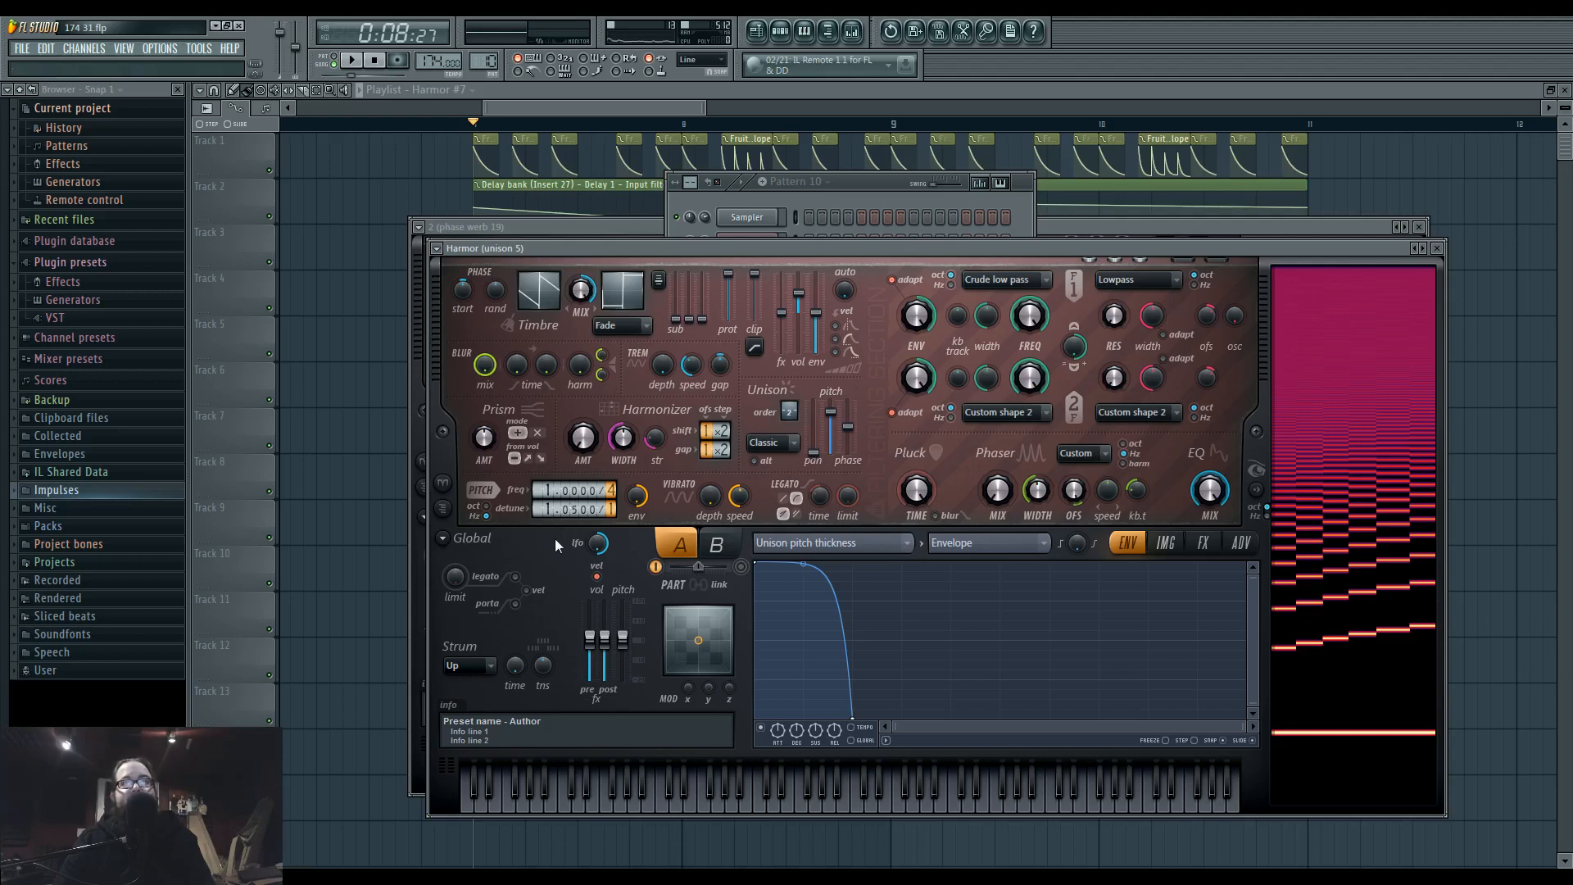
left_click(979, 783)
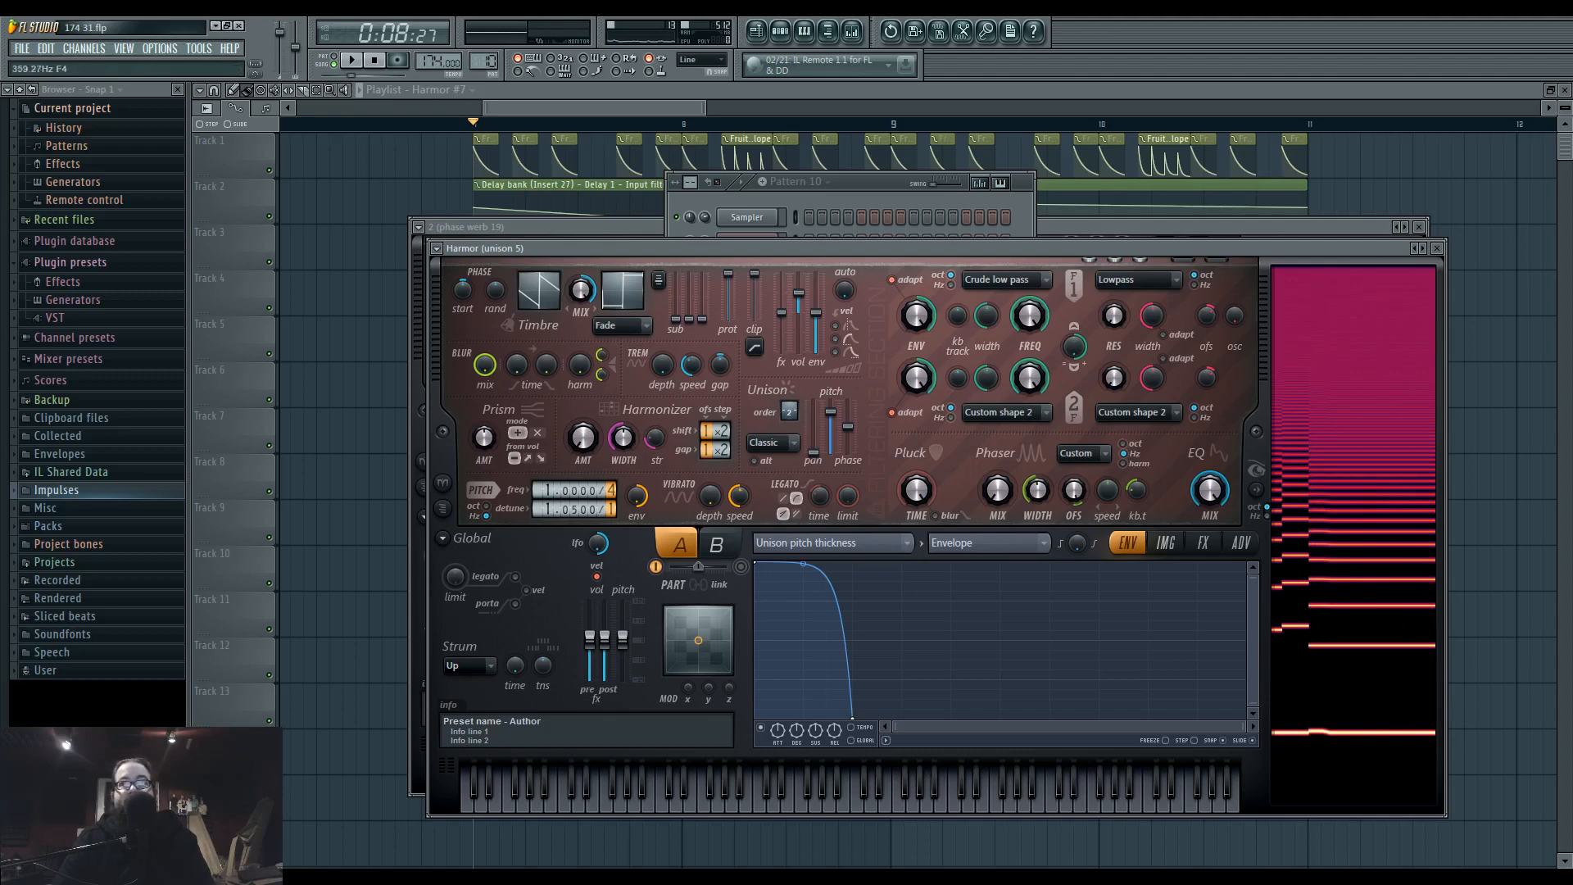
key("r")
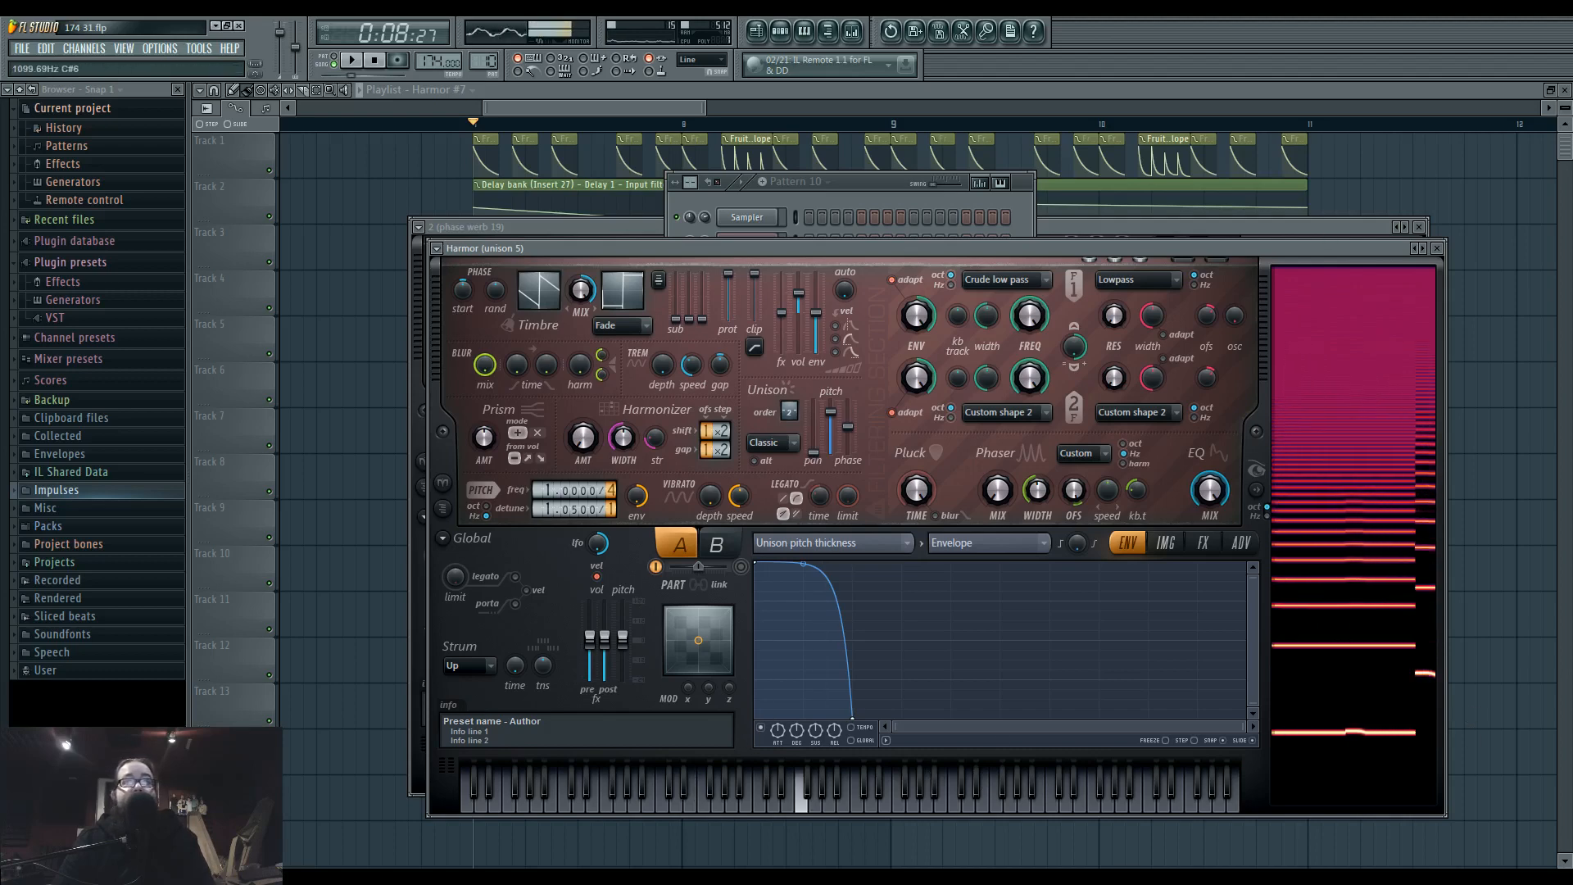
key("n")
key("z")
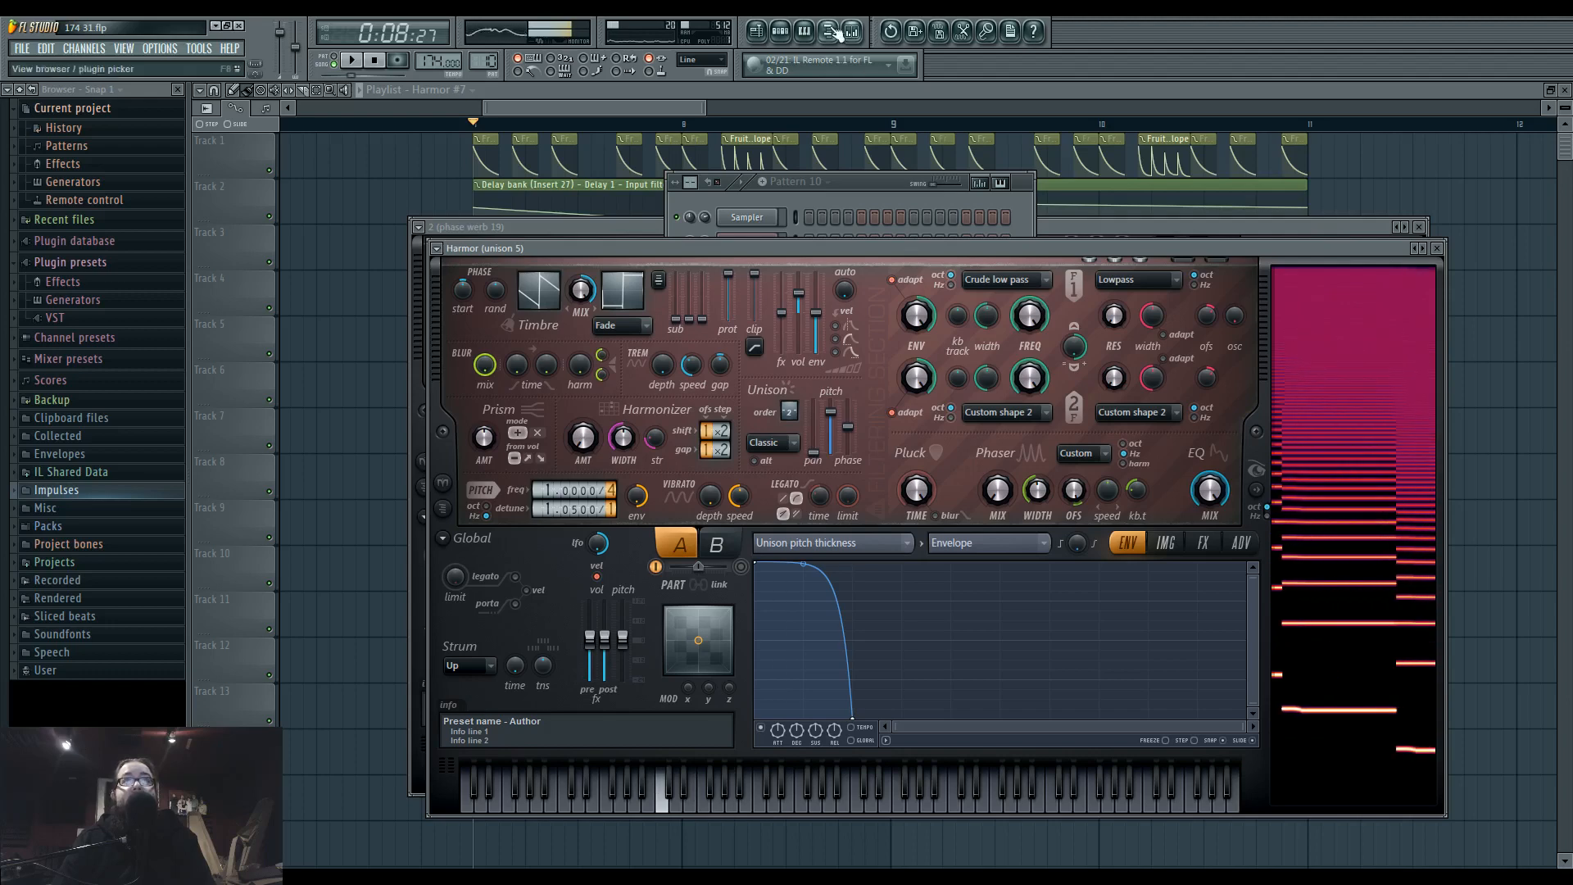
In the new Pattern 11, draw a two-beat D4 note for unison 5 with a short D5 slide note near its start.
left_click(782, 32)
left_click(1202, 544)
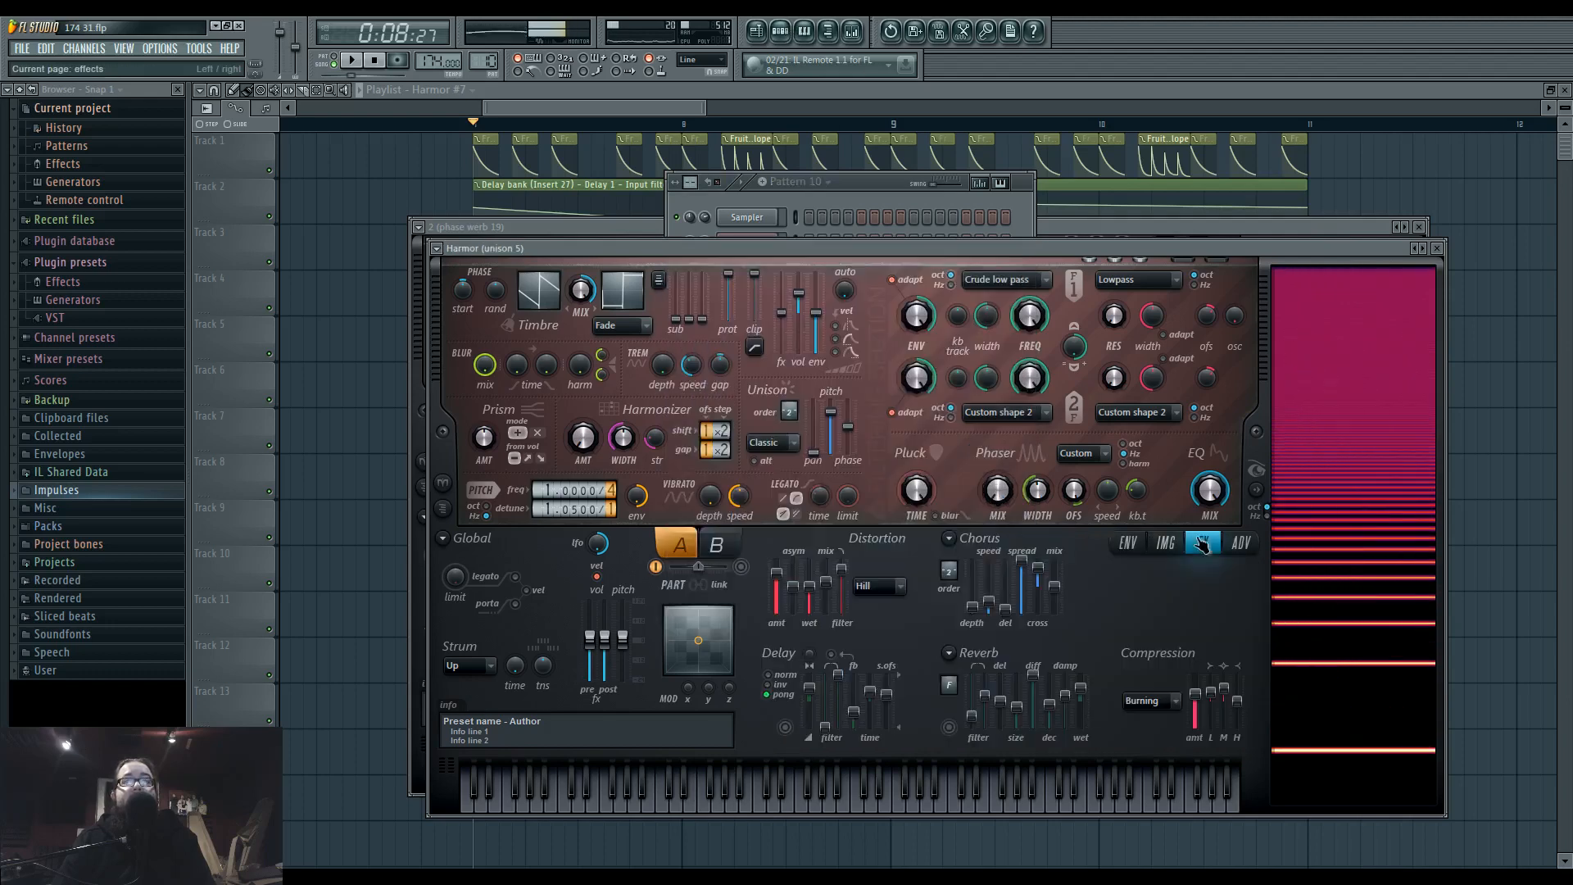
left_click(920, 220)
left_click(482, 61)
left_click(623, 72)
right_click(784, 581)
left_click(790, 587)
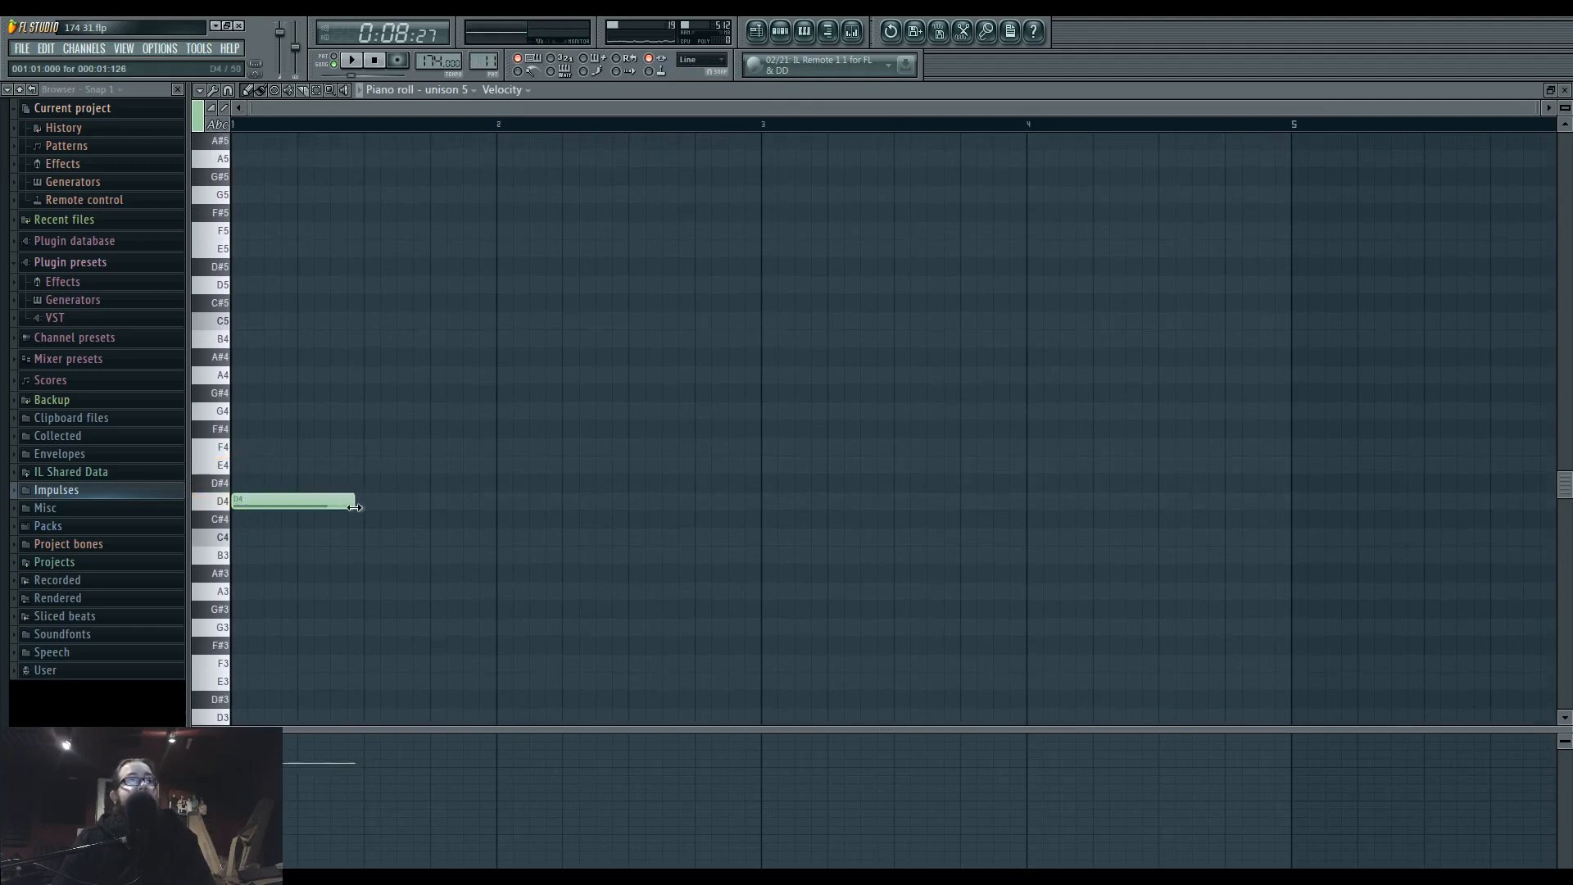
mouse_move(283, 506)
left_mouse_down()
mouse_move(283, 264)
mouse_move(283, 513)
left_mouse_up()
left_click(352, 60)
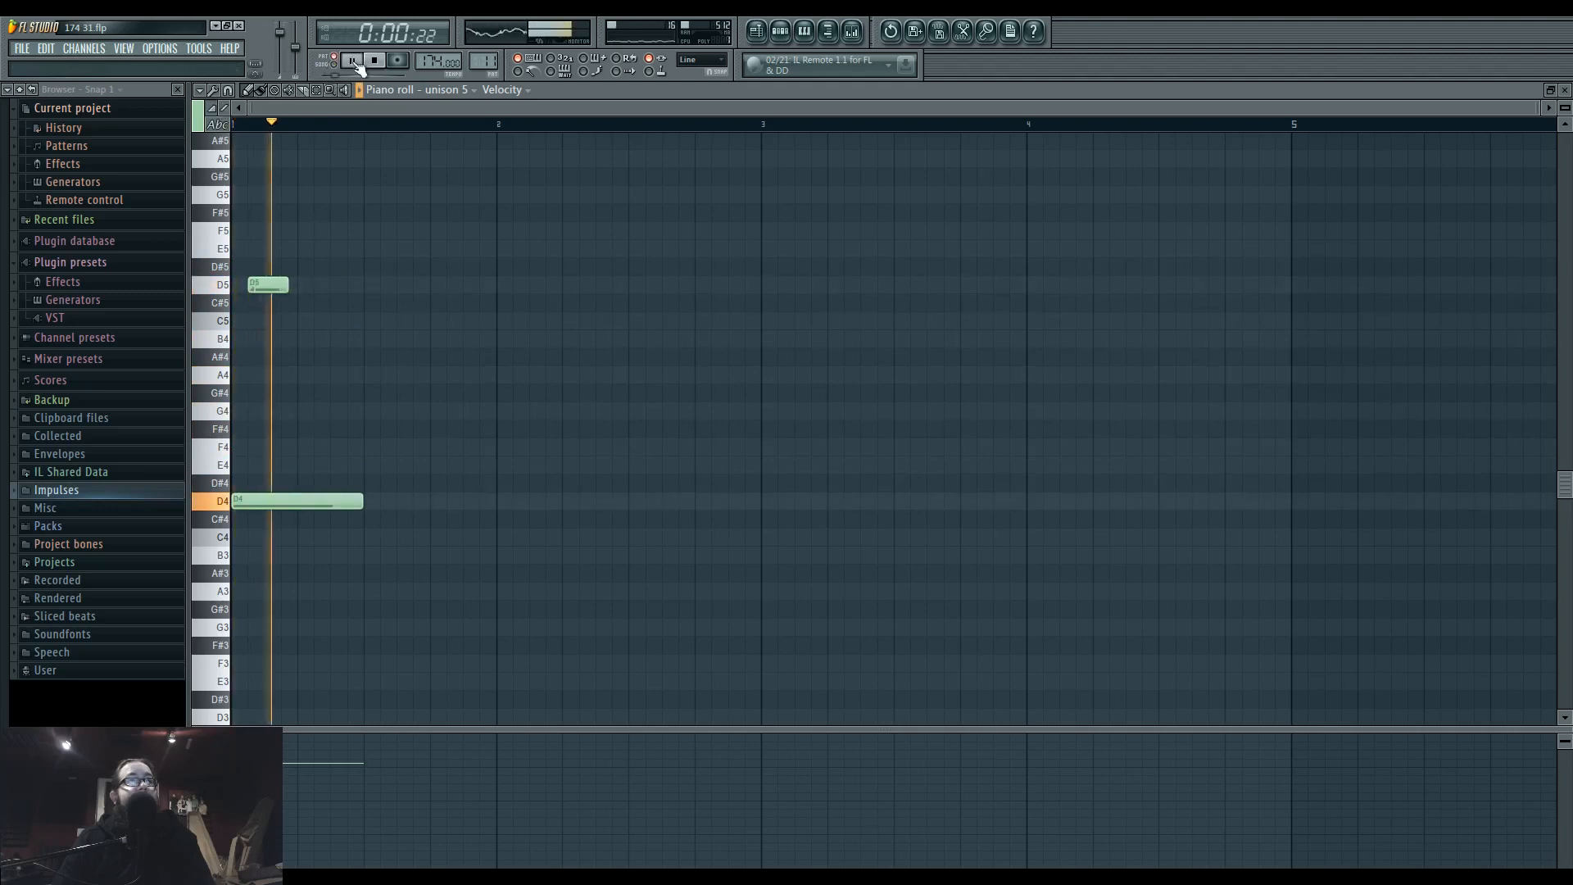
Place Pattern 11 on track 12 at bar 10, beat 3, and trim the clip to end at bar 11.
left_click(762, 32)
key("space")
scroll(1200, 635, "up", 2)
left_click_drag(1198, 641, 1267, 667)
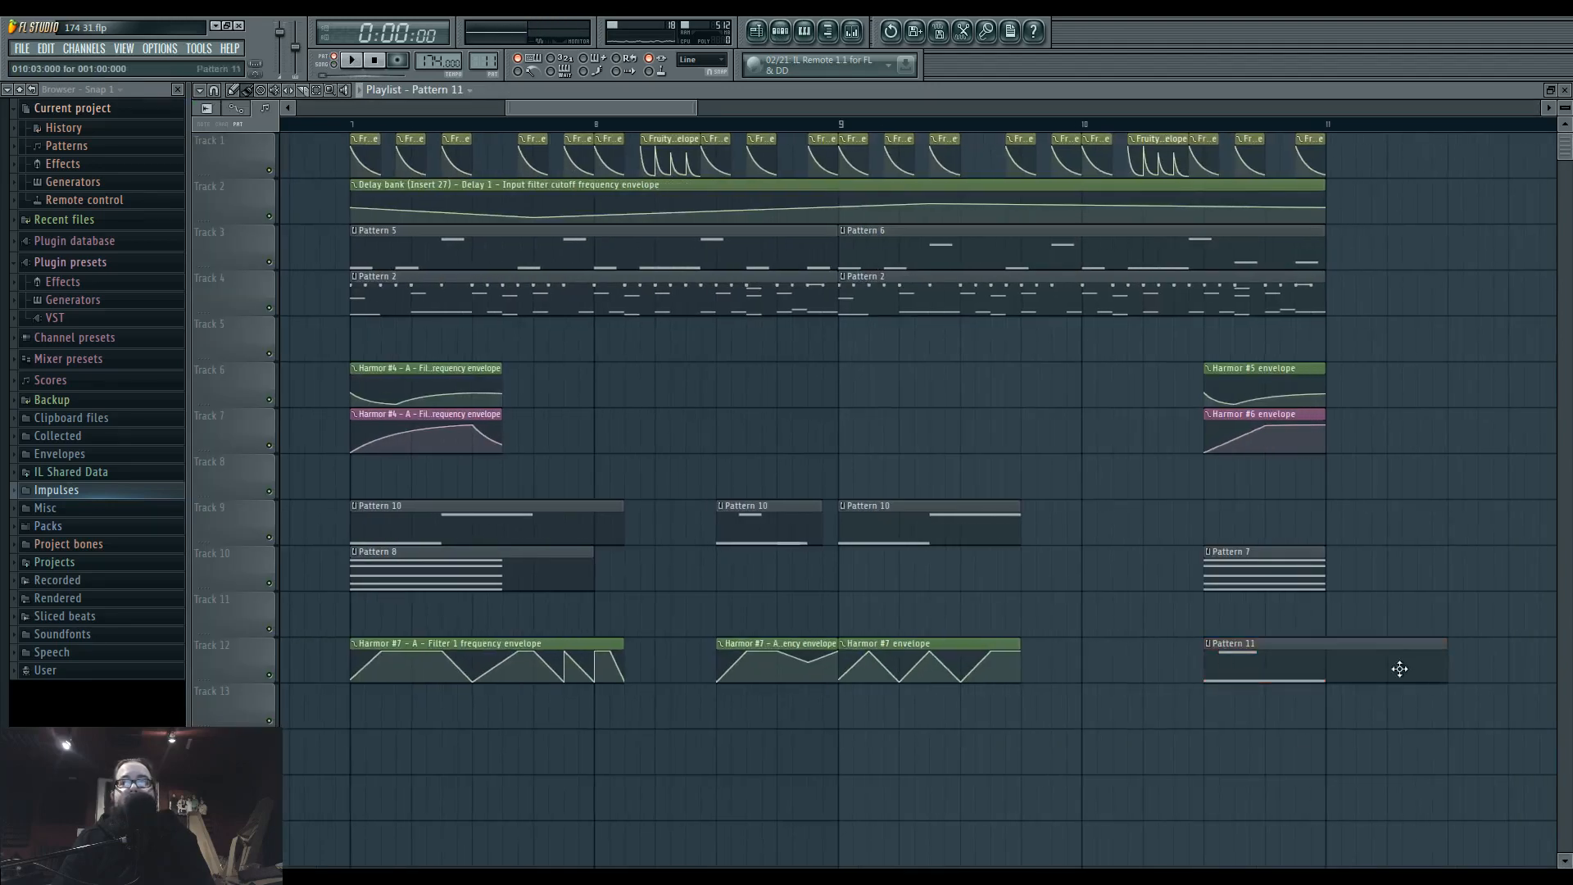
Transpose both Pattern 11 notes up three semitones to F4 and F5.
double_click(1269, 665)
left_click_drag(236, 239, 287, 442)
key("space")
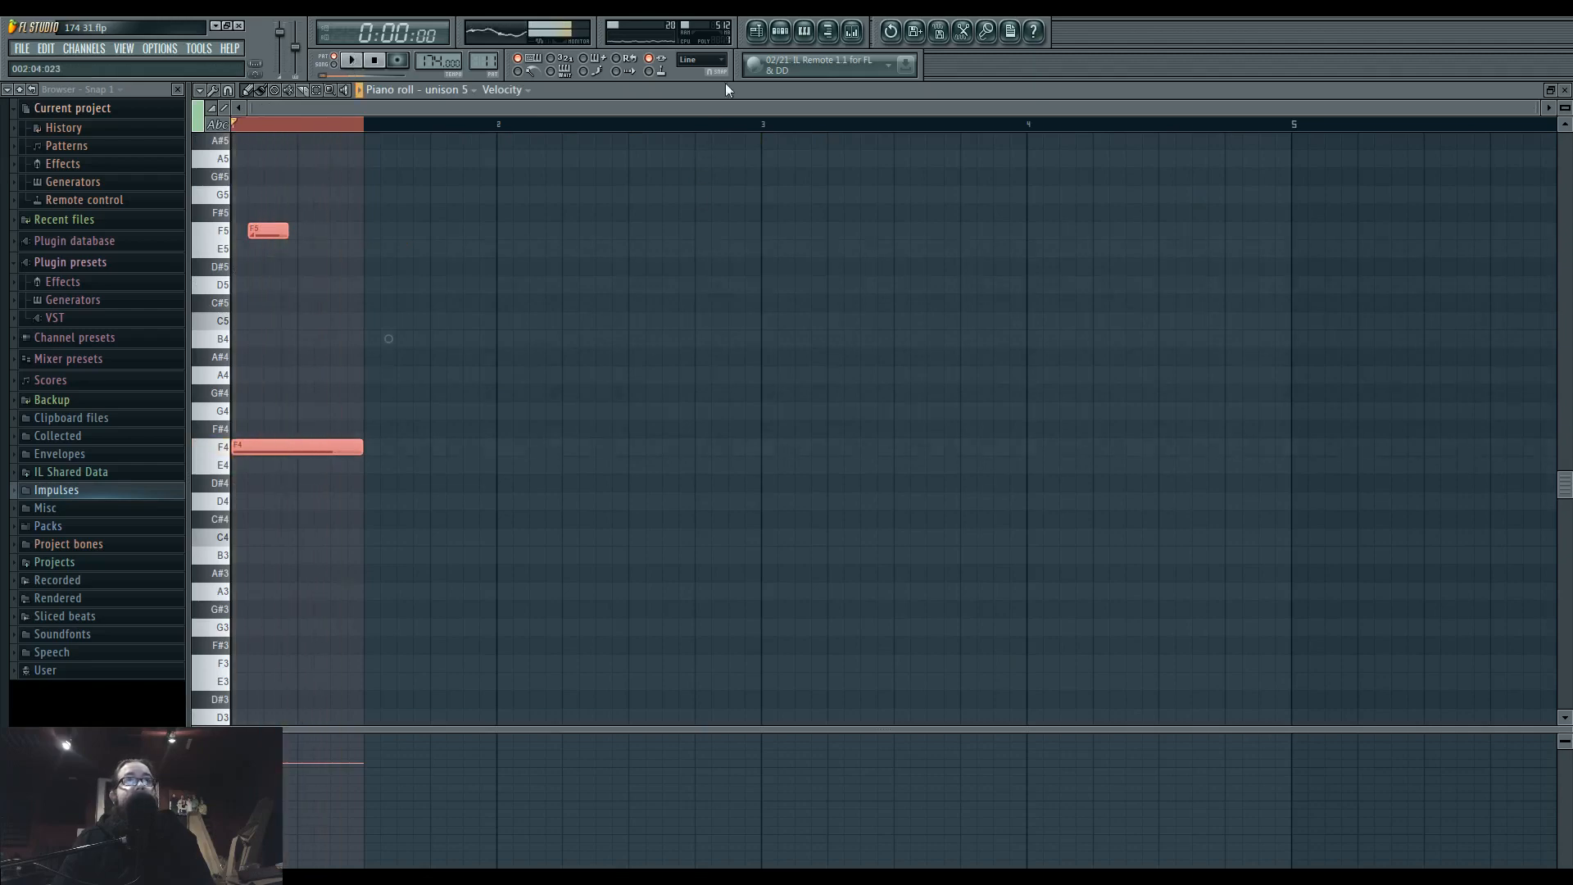
Play the arrangement from bar 10, beat 3, to check the Pattern 11 clip in context.
left_click(757, 33)
left_click(1206, 125)
key("space")
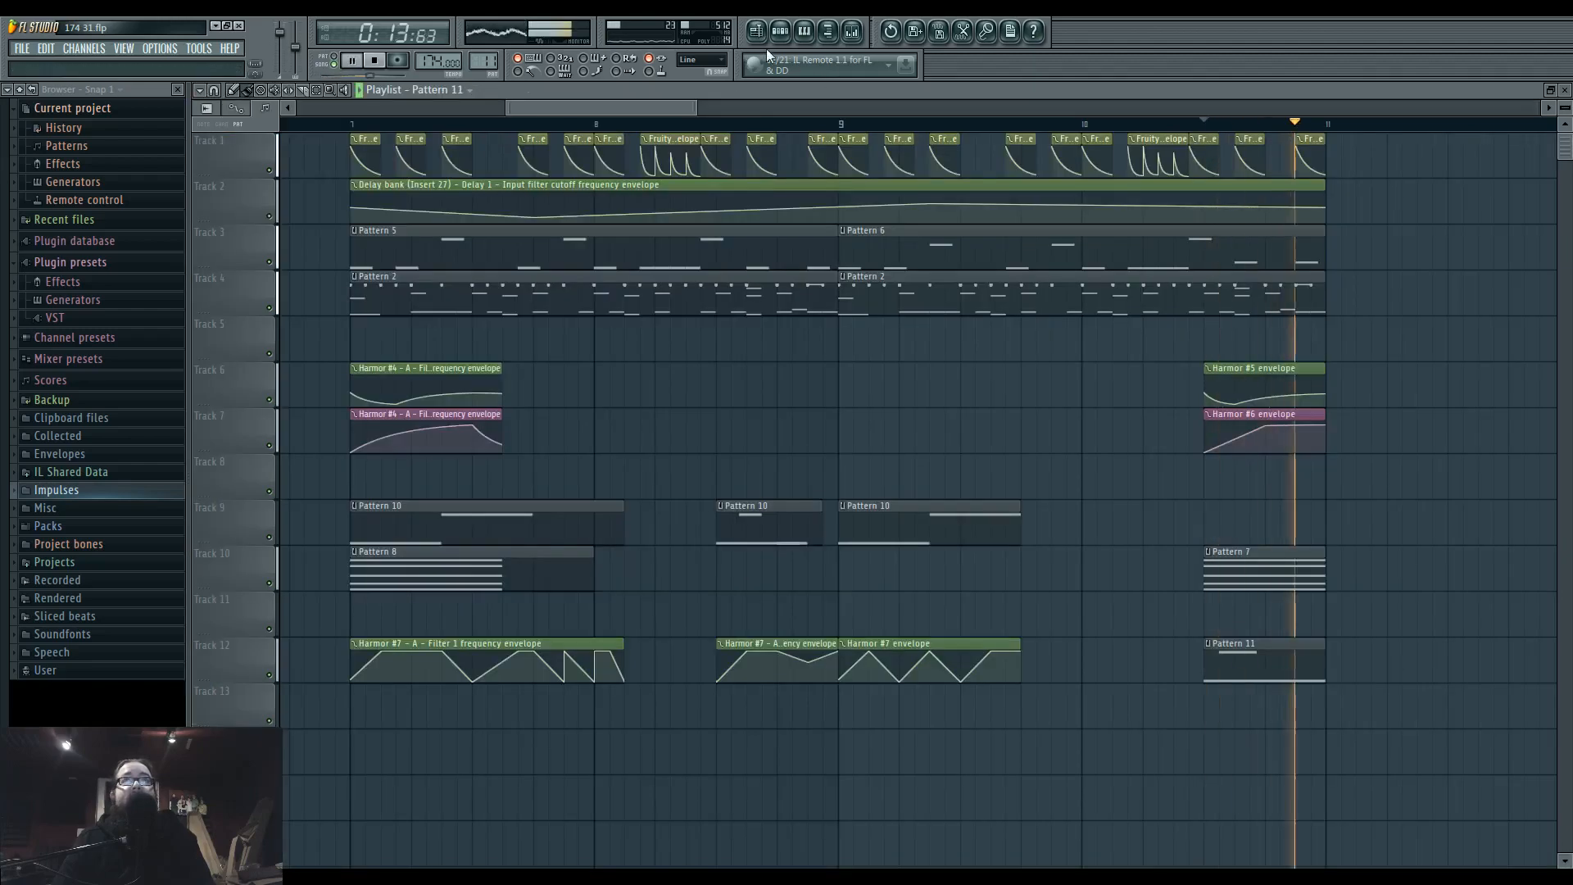
key("space")
Route the unison 5 channel to mixer insert 38 and send that insert to the side track.
left_click(779, 33)
left_click(736, 588)
left_click_drag(1124, 246, 1094, 456)
left_click_drag(1236, 260, 1236, 194)
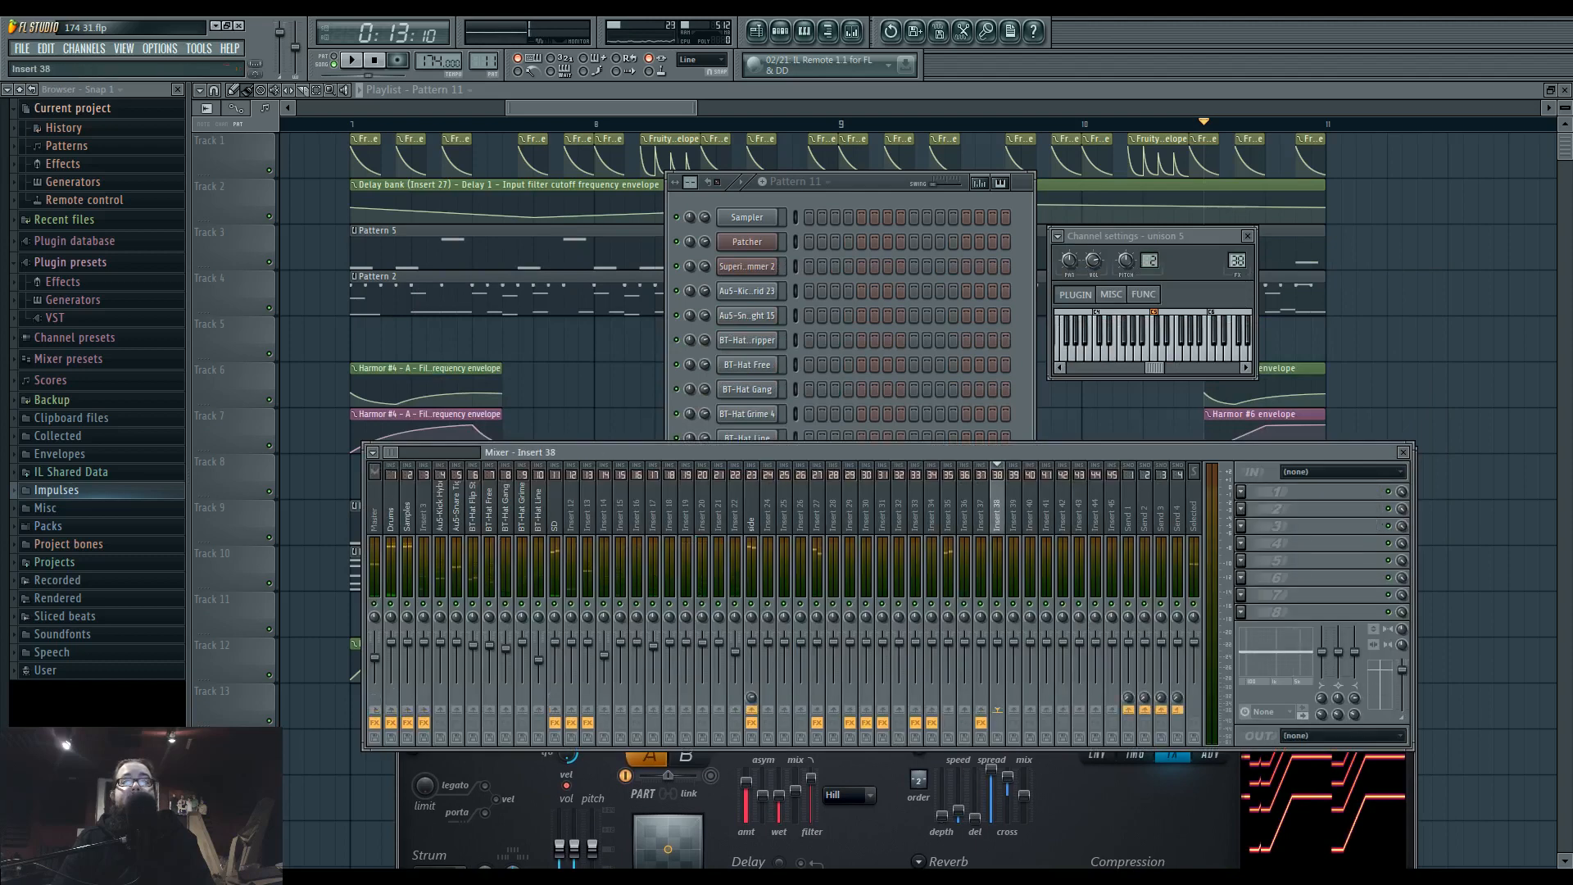
left_click(755, 710)
Play the arrangement with the new mixer routing and reopen Pattern 11 for note editing.
key("space")
key("F12")
key("space")
double_click(1270, 654)
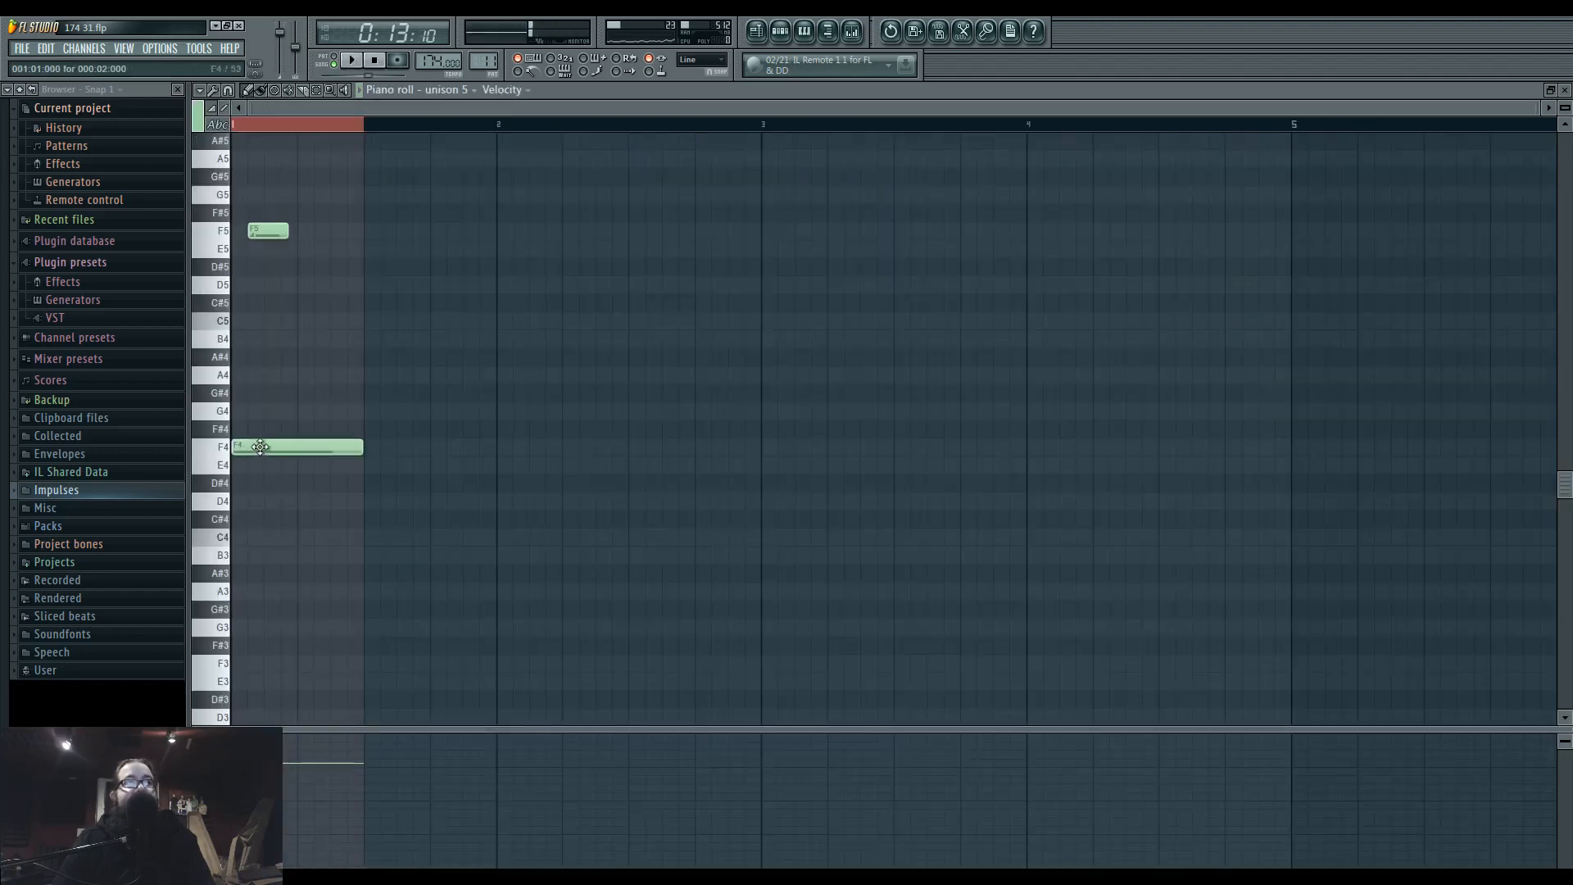
Try a slightly later start for the F5 slide note during playback and move it back to its original position.
key("space")
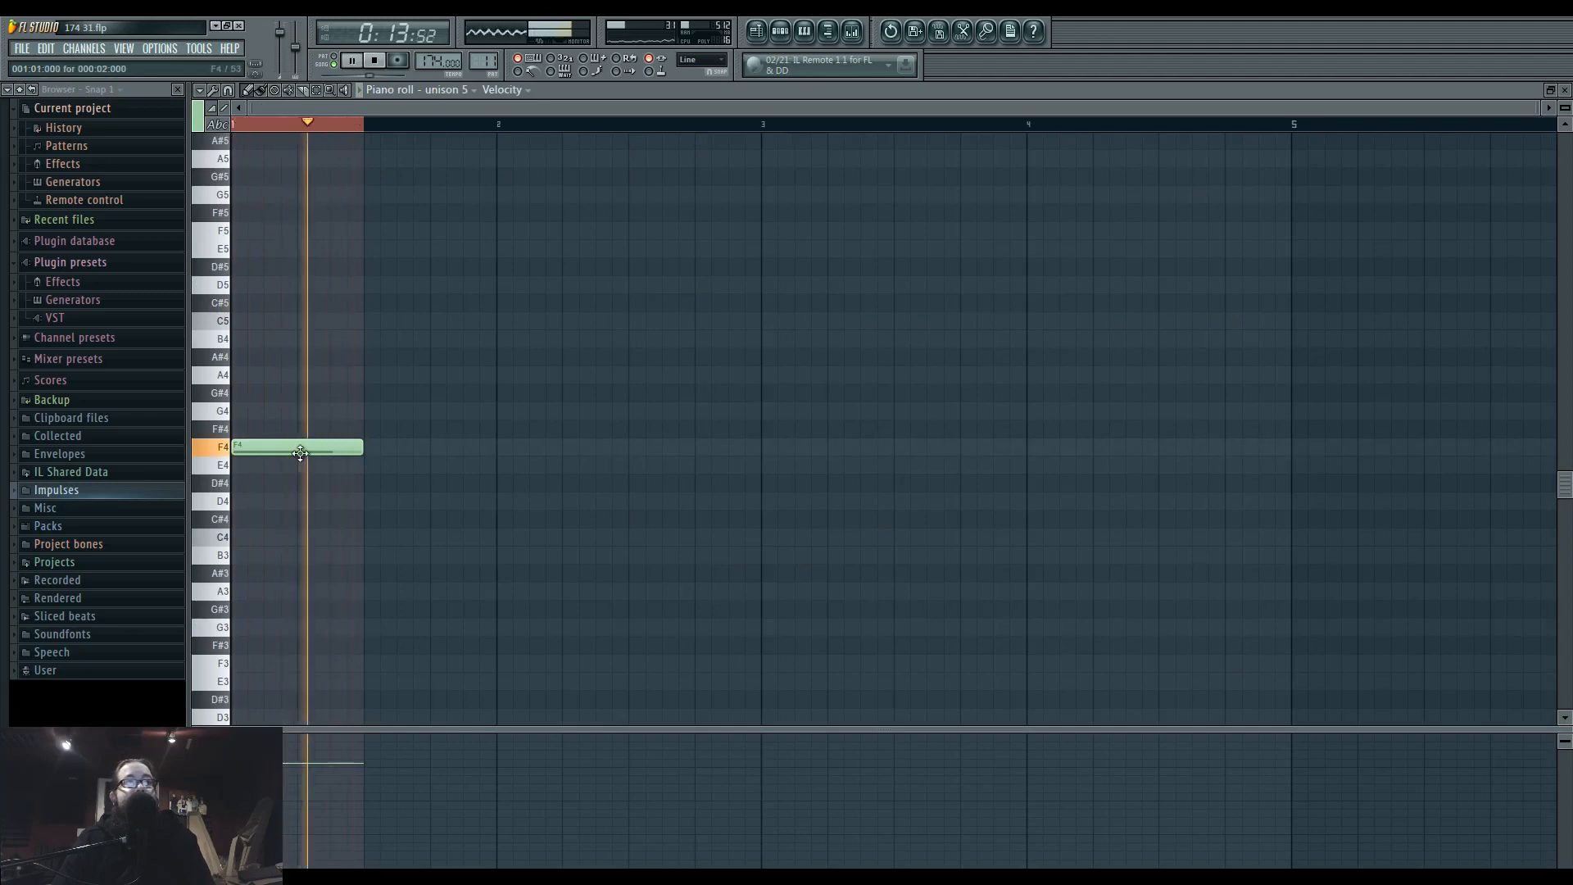
left_click(274, 232)
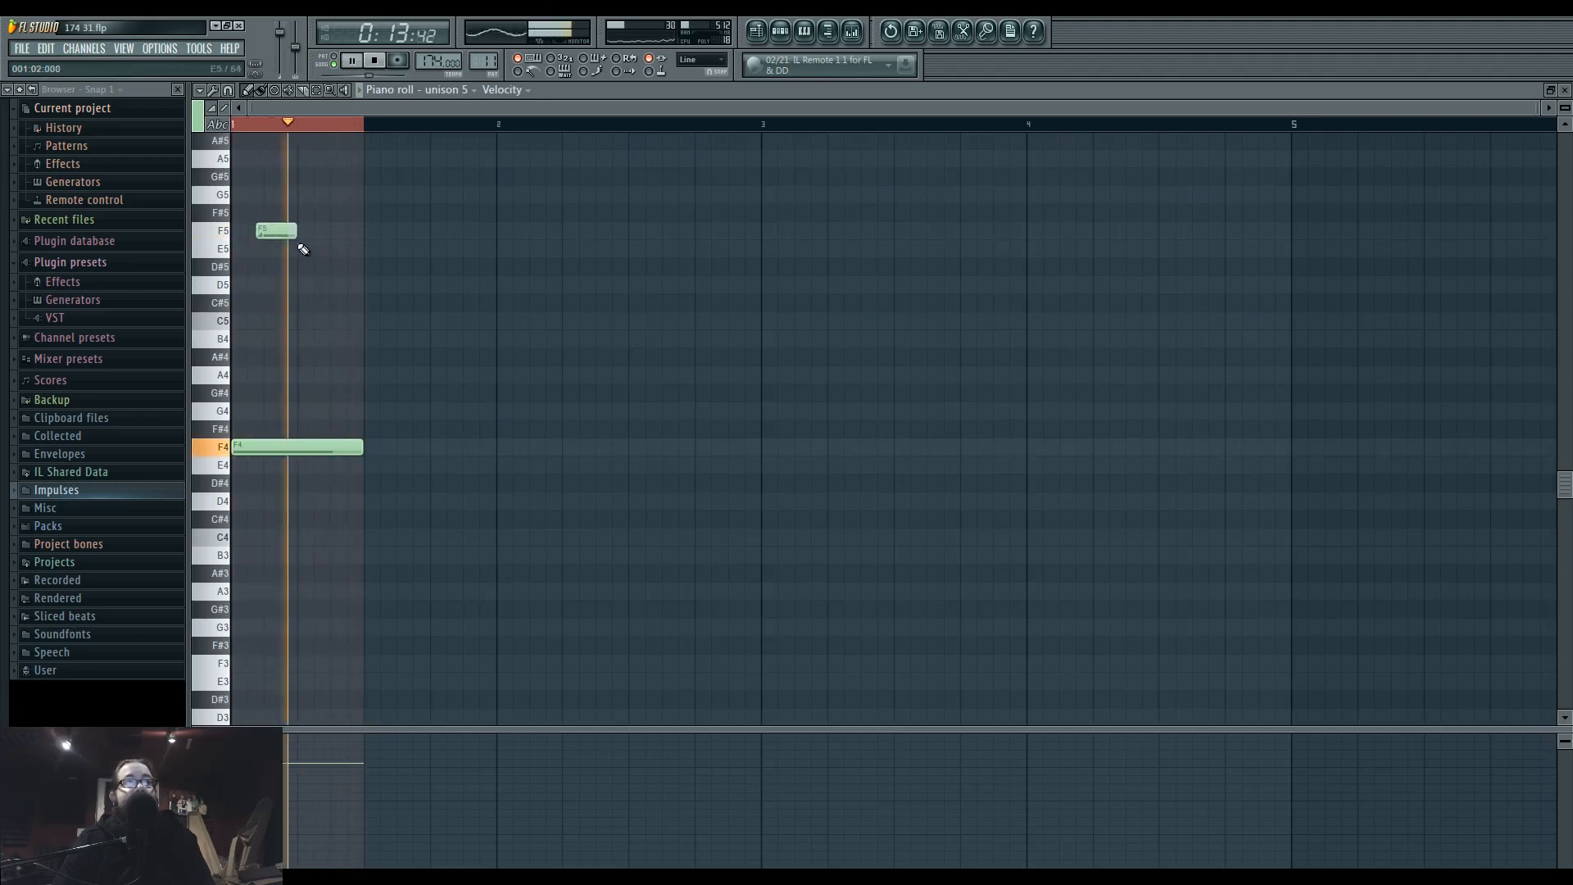
mouse_move(274, 235)
left_mouse_down()
mouse_move(280, 340)
mouse_move(277, 212)
mouse_move(278, 509)
mouse_move(327, 674)
mouse_move(298, 607)
mouse_move(271, 230)
mouse_move(246, 234)
mouse_move(262, 233)
left_mouse_up()
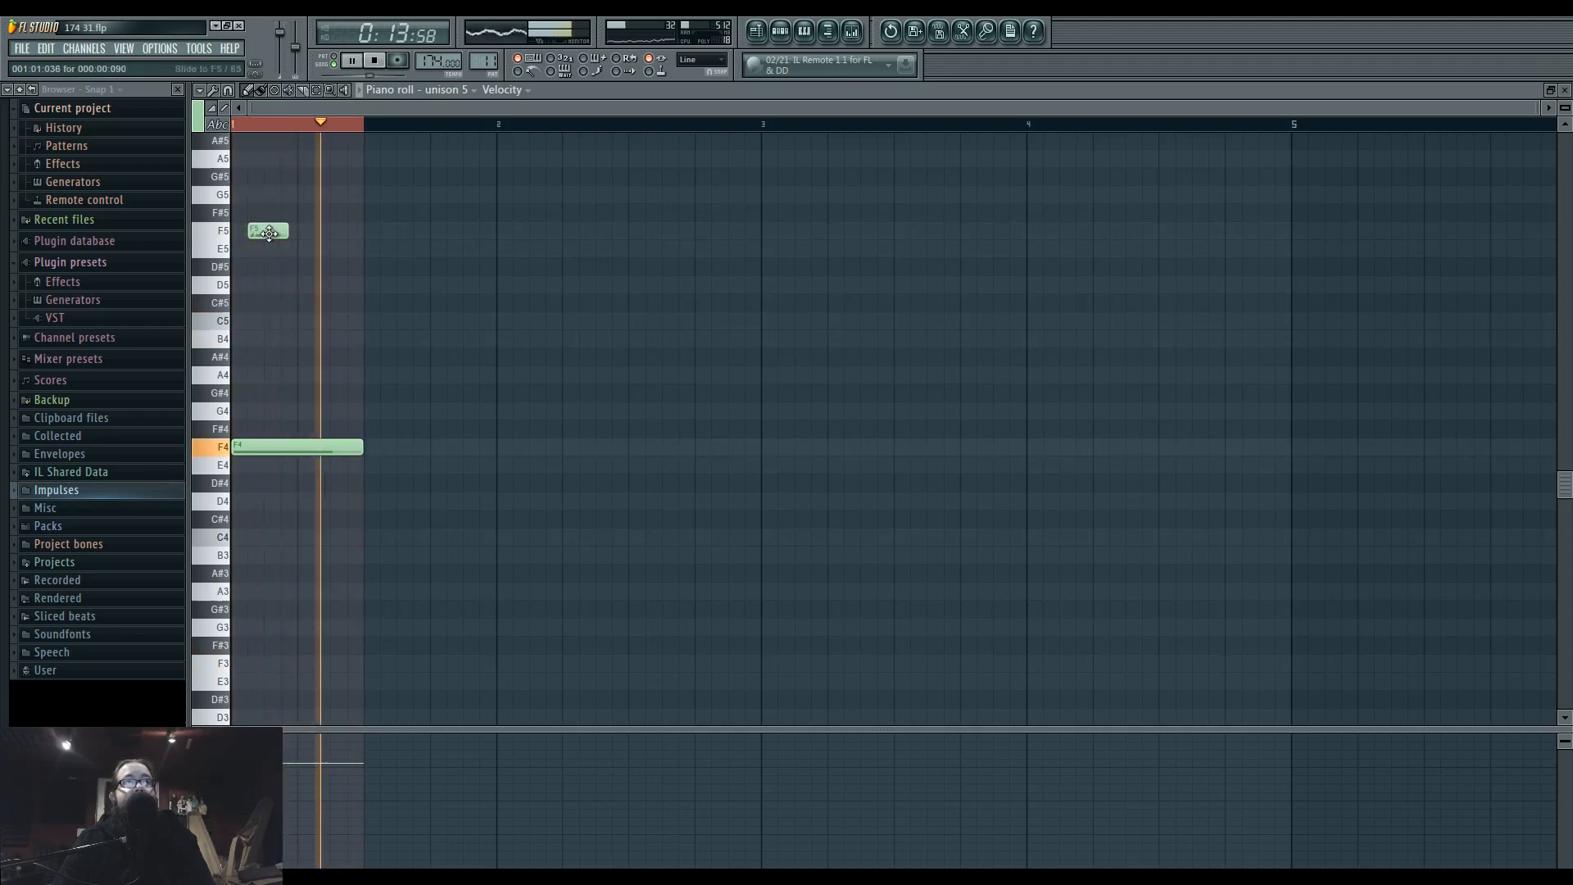
key("space")
Try the two-beat bass note an octave lower at F3 and return it to F4.
scroll(257, 567, "down", 1)
scroll(309, 573, "down", 6)
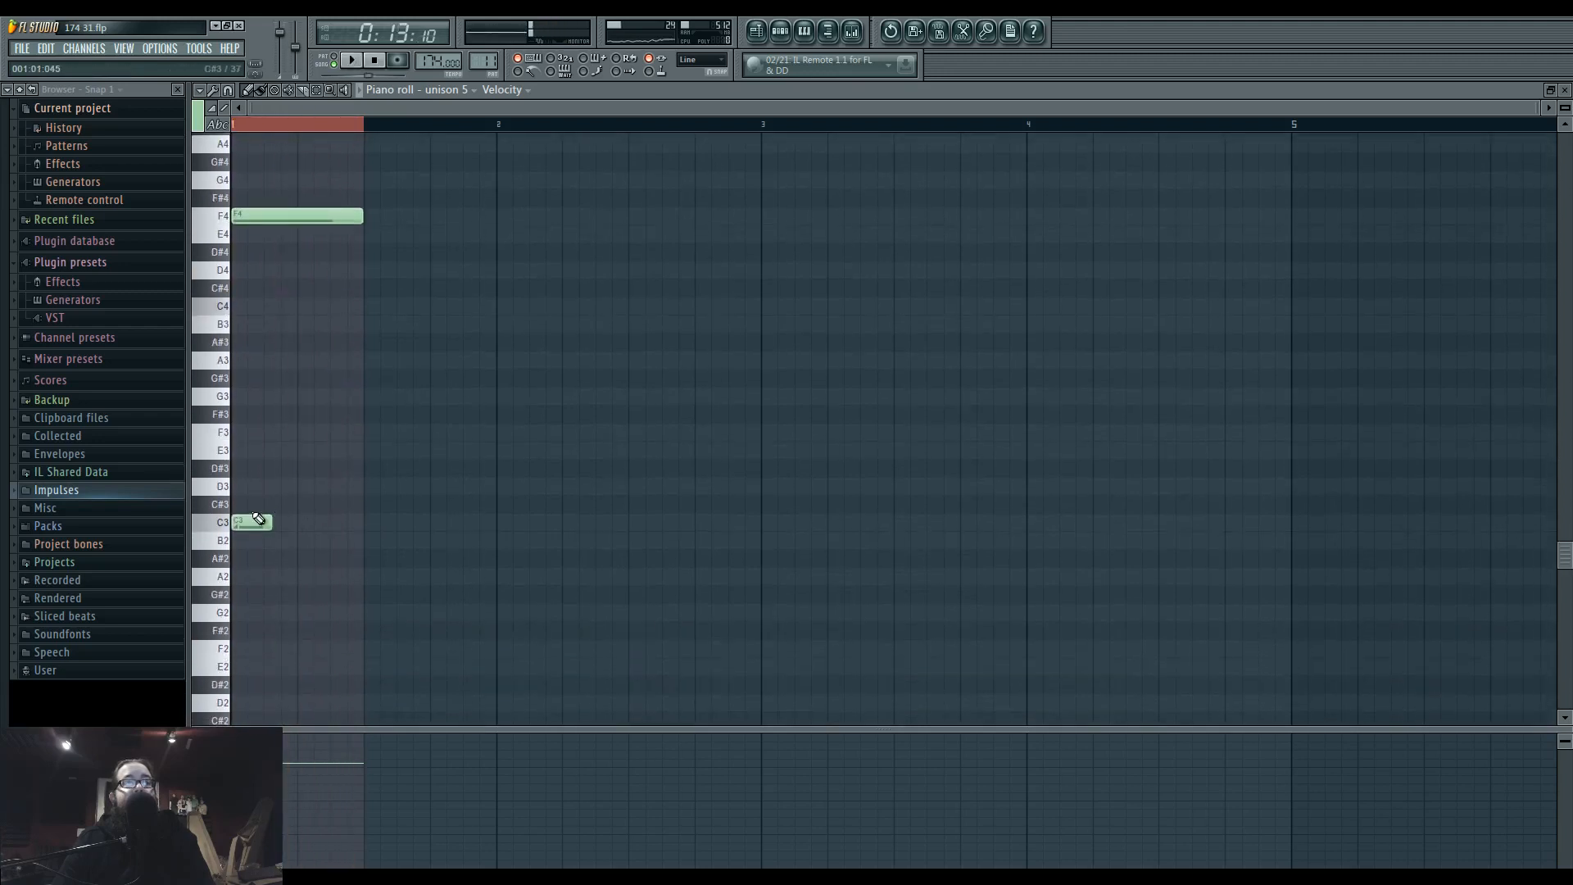
left_click_drag(262, 215, 263, 432)
key("space")
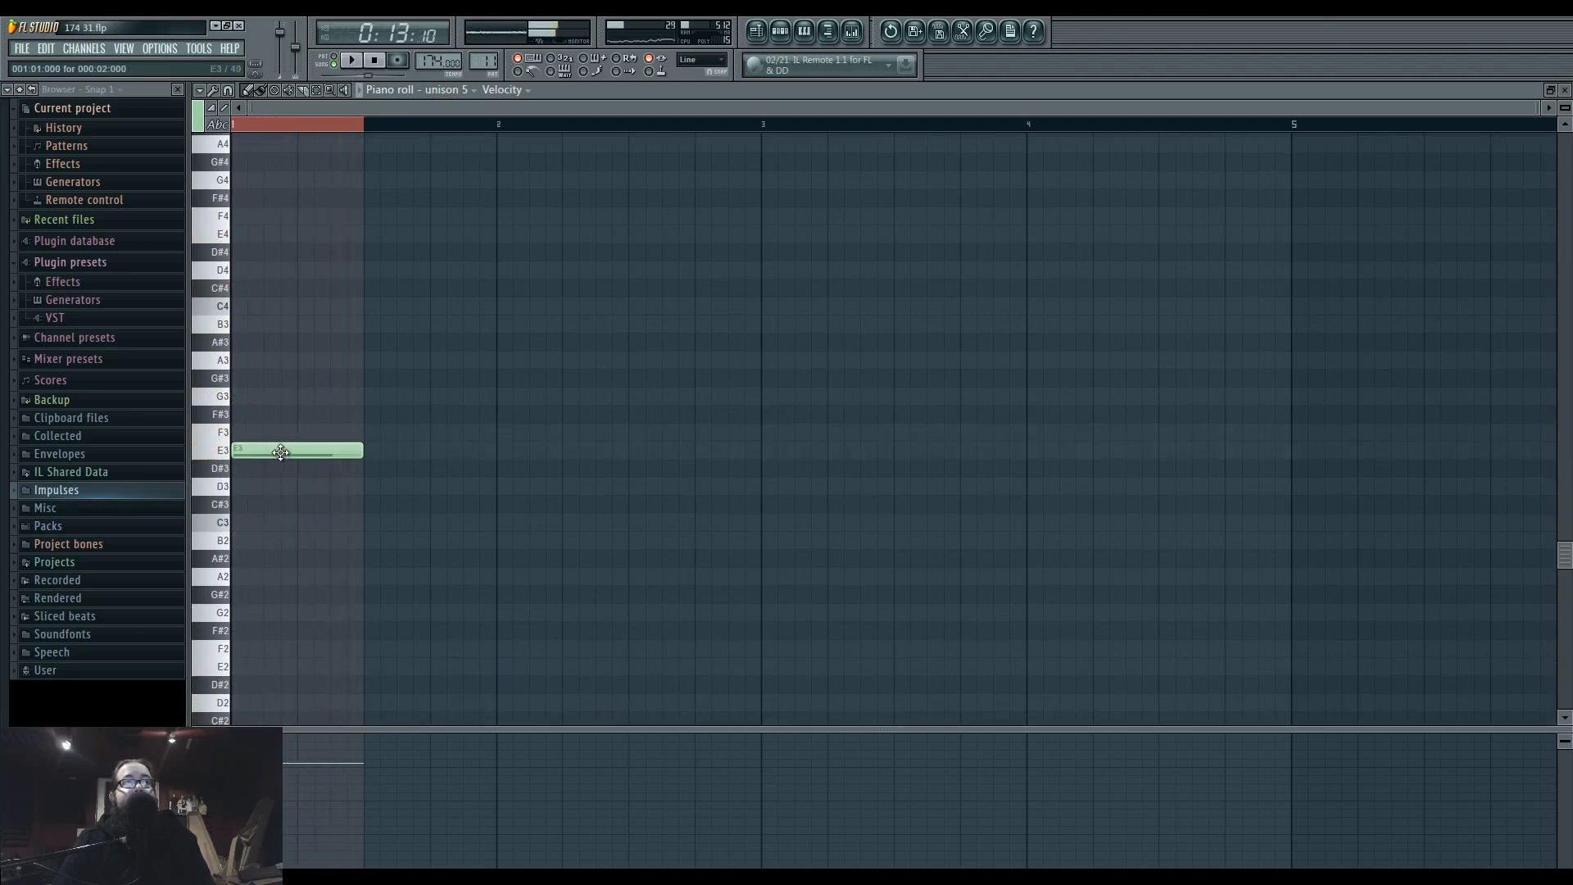
scroll(282, 453, "up", 7)
key("space")
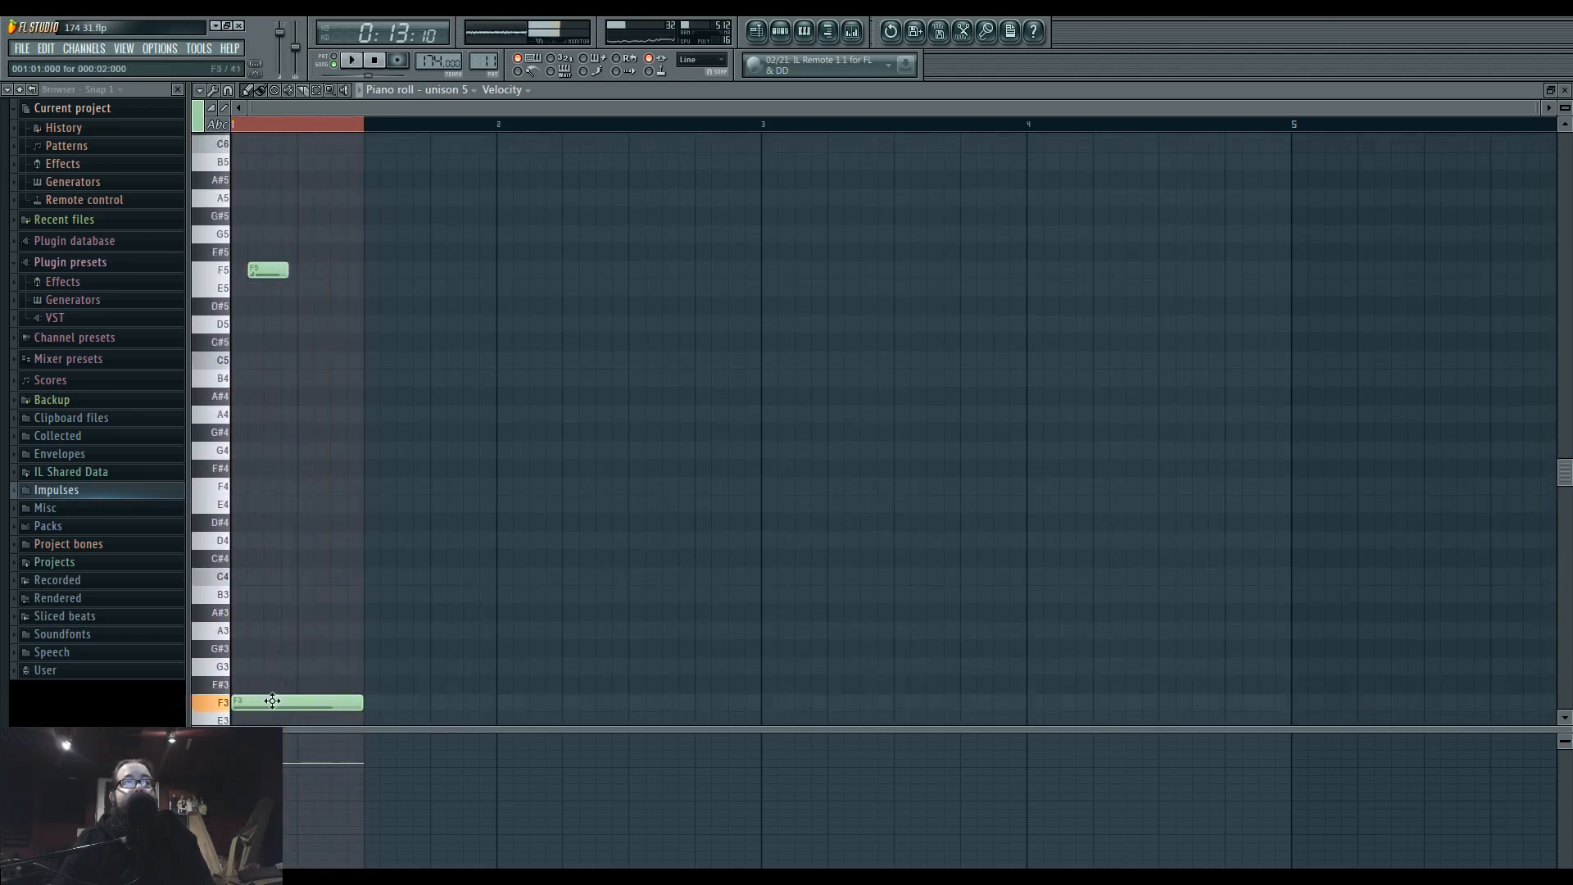
left_click_drag(254, 702, 243, 479)
Add an E5 slide note at beat 2 following the F5 slide and play the phrase back.
left_click(311, 296)
key("space")
right_click(306, 295)
key("space")
key("space")
key("space")
scroll(238, 341, "up", 3)
scroll(291, 367, "up", 2)
scroll(293, 367, "up", 3)
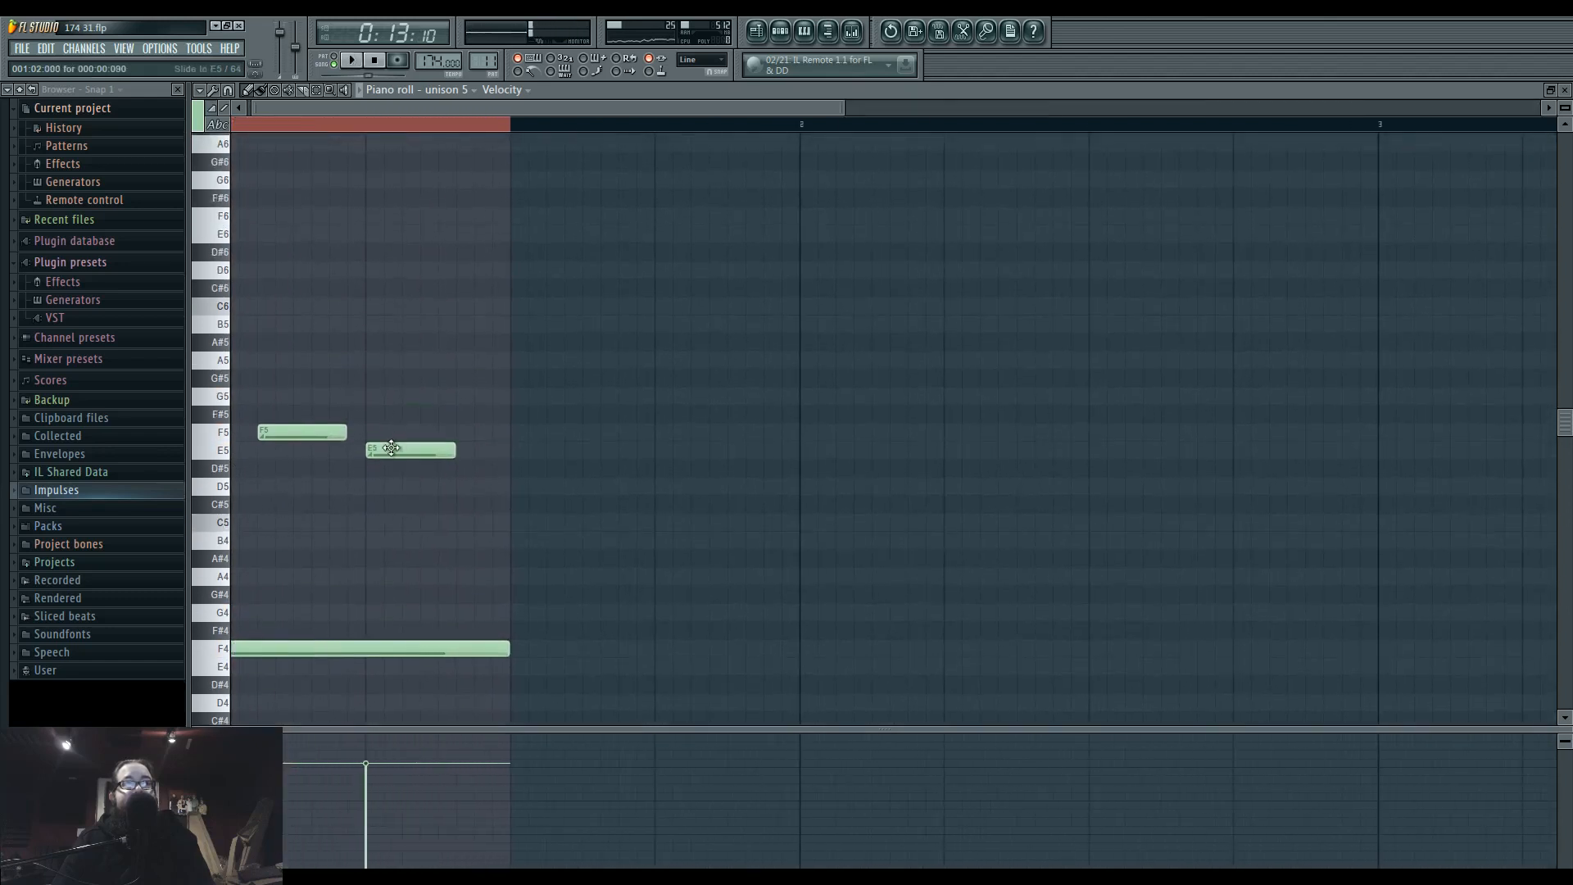
Shorten the F5 slide to a quarter beat, start the E5 slide at 001:01:090 and extend it to the end of the F4 note.
left_click_drag(384, 444, 311, 440)
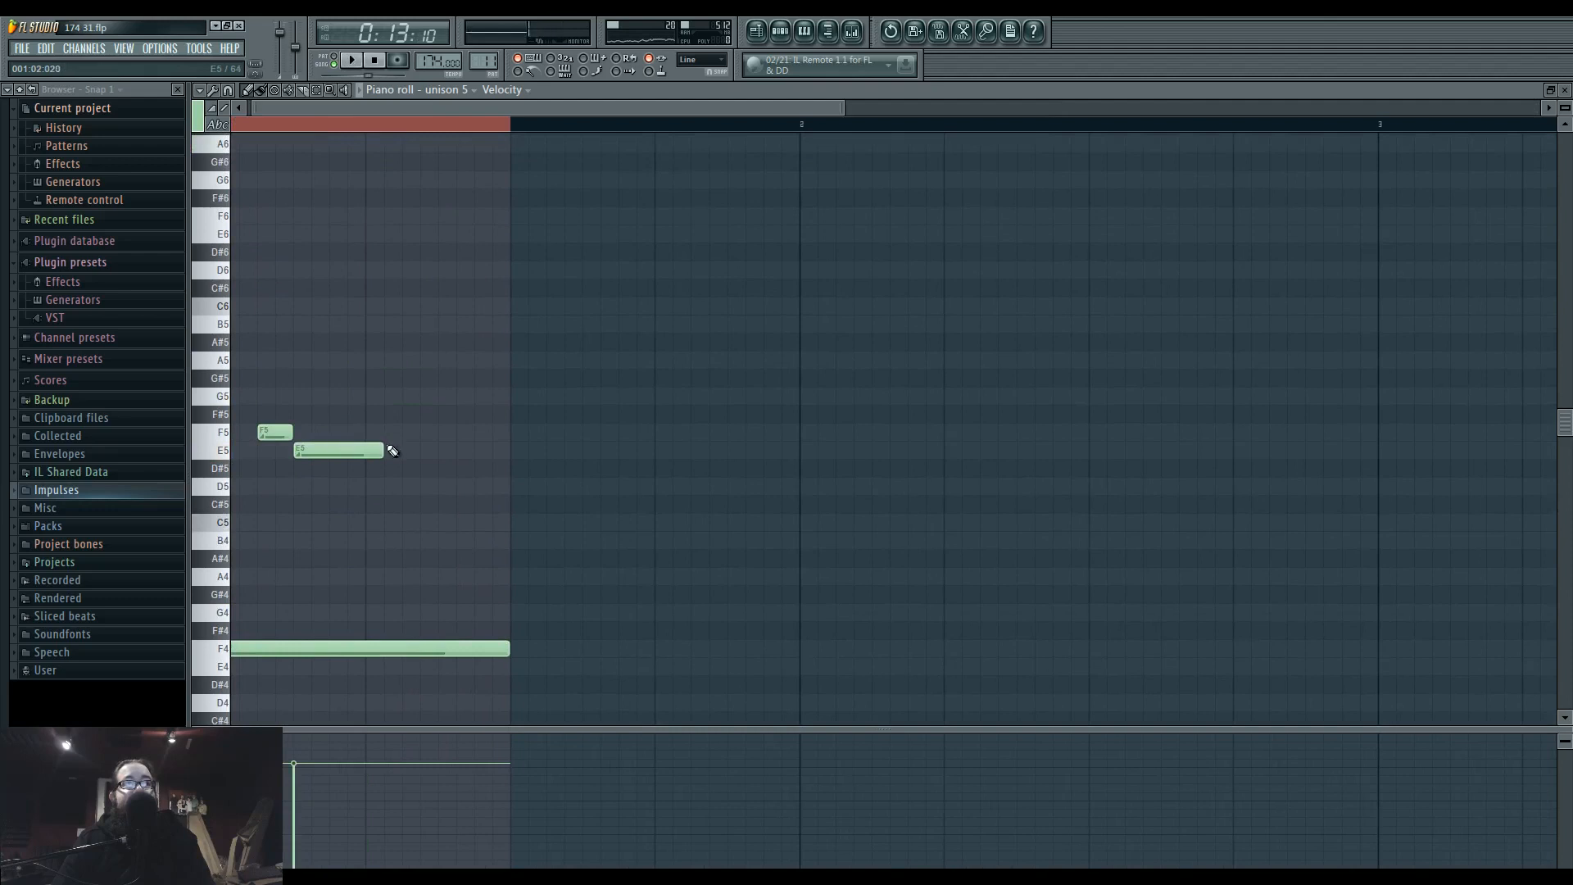
key("space")
left_click_drag(486, 451, 506, 451)
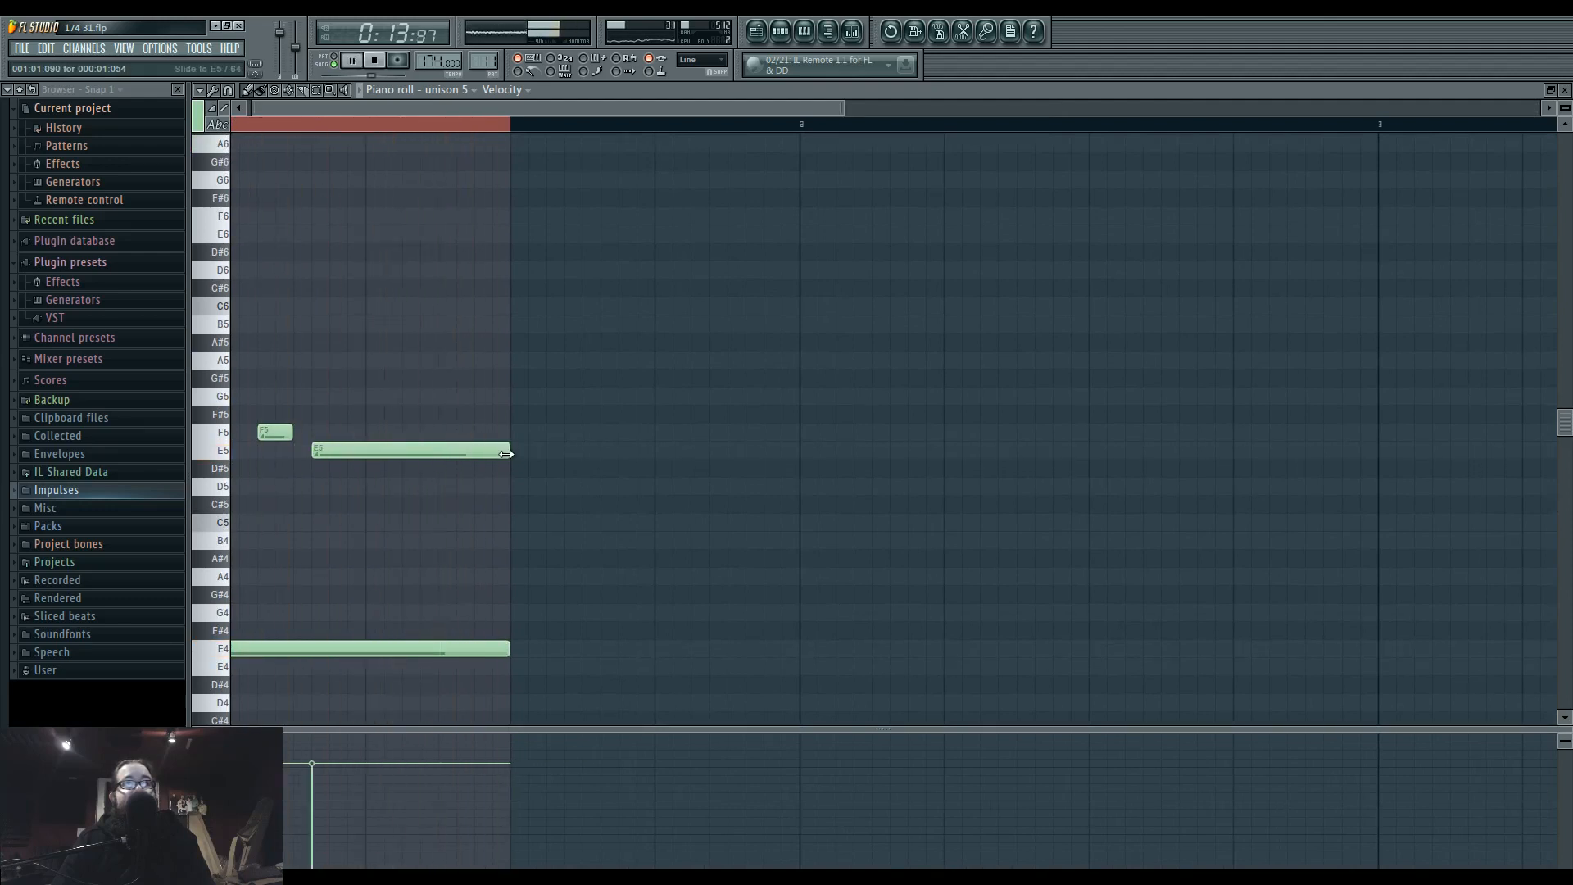
Play the arrangement in the playlist from the start of bar 7 to hear the new bass phrase in context.
key("space")
left_click(757, 33)
left_click(853, 32)
left_click(352, 125)
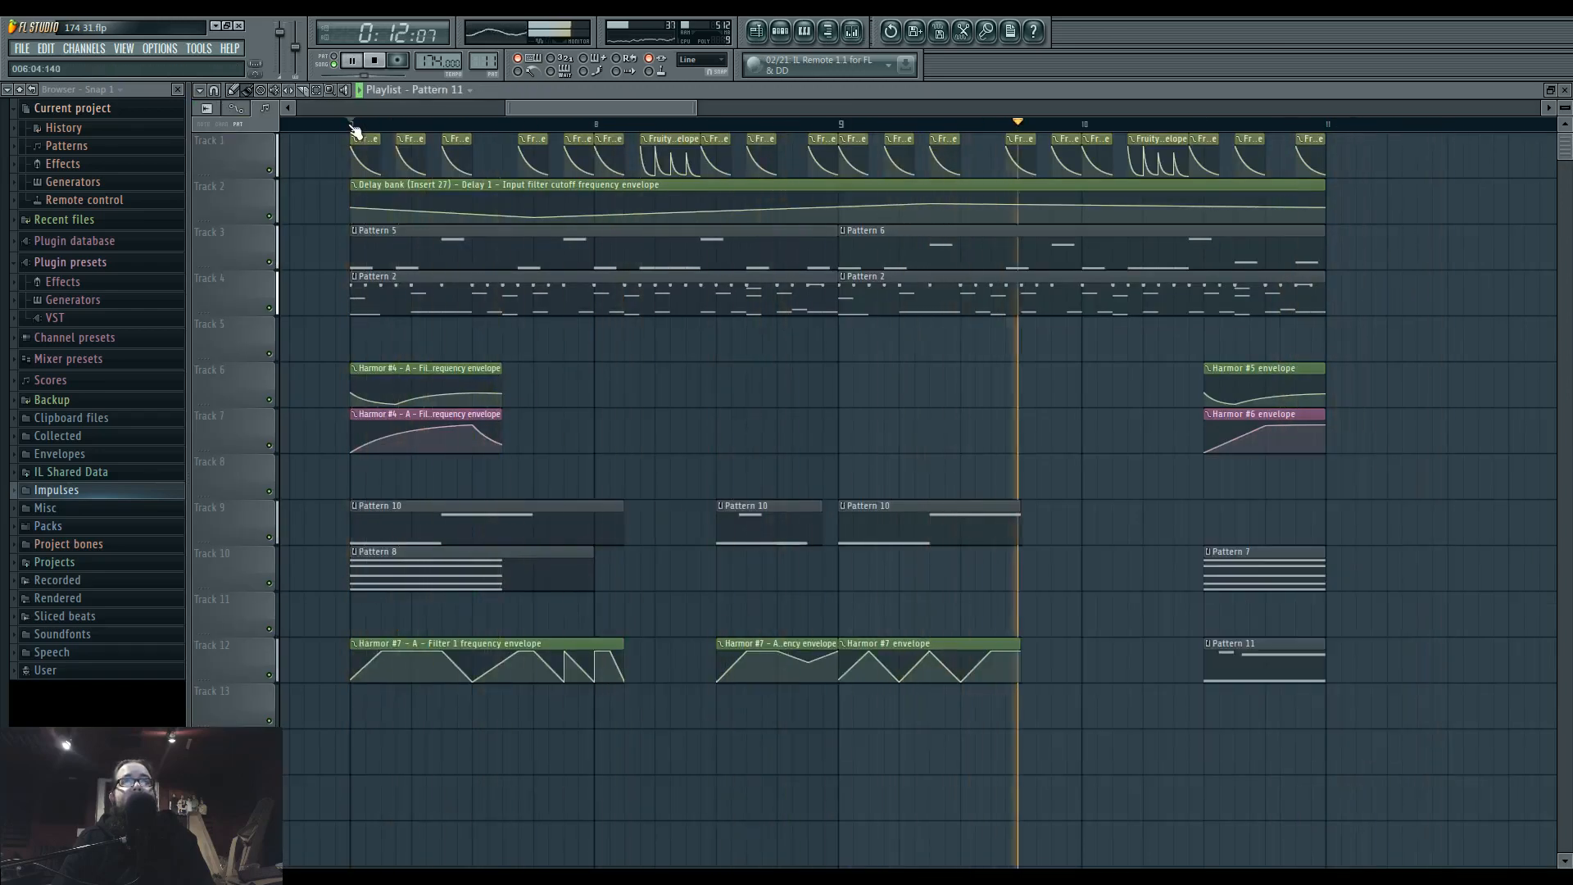
key("space")
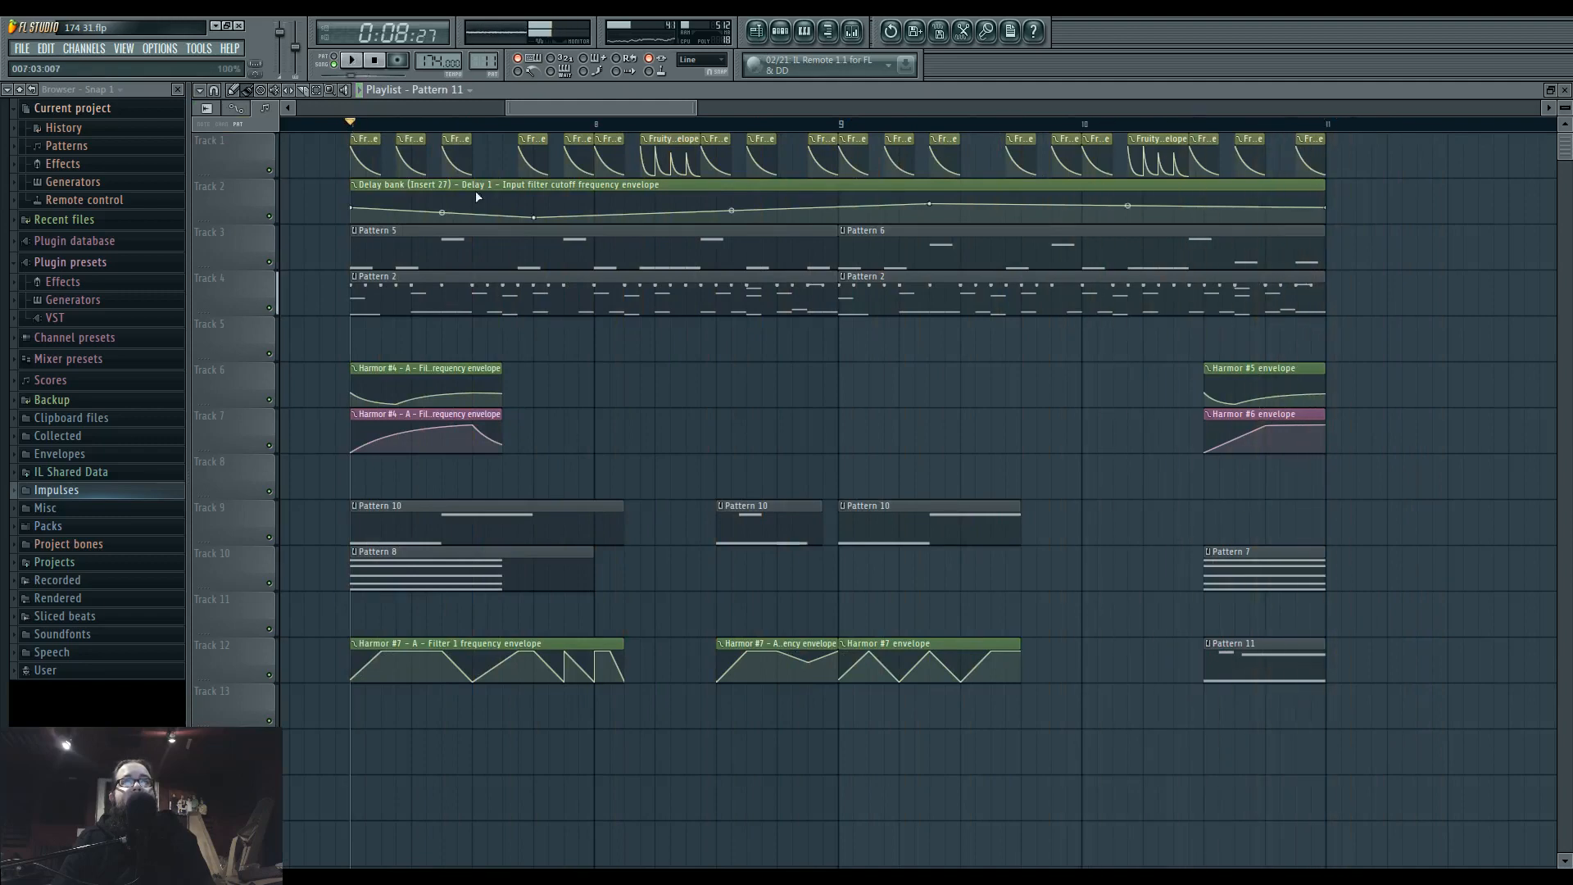
Open the unison 5 Harmor from Pattern 11 and slightly adjust its distortion asym level.
double_click(1251, 664)
left_click(793, 33)
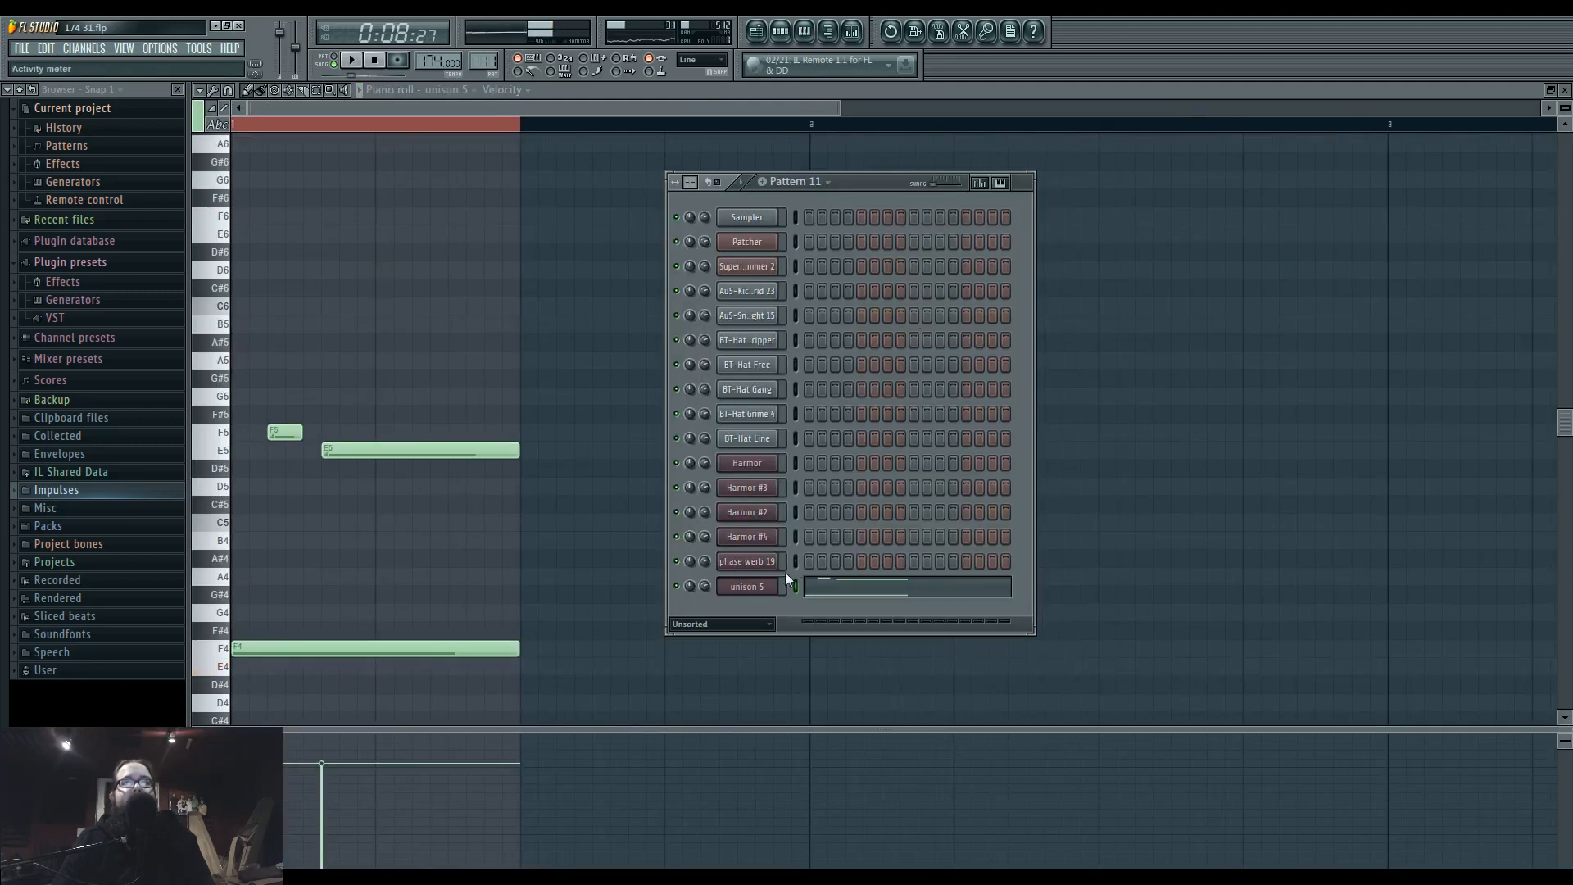
left_click(774, 574)
left_click_drag(775, 468, 740, 273)
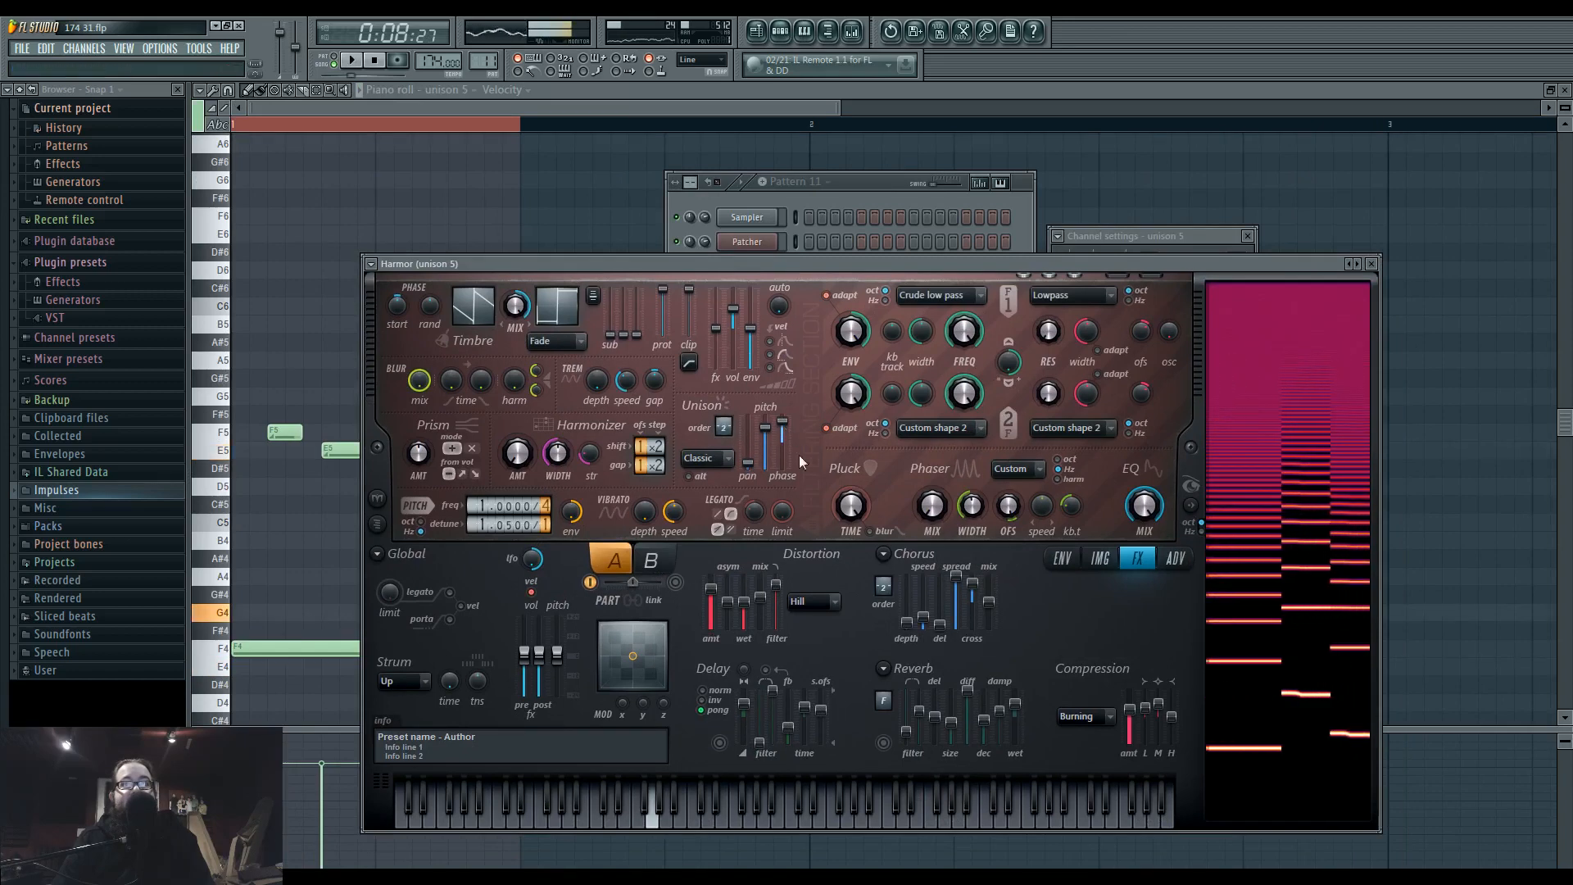
left_click_drag(729, 604, 734, 615)
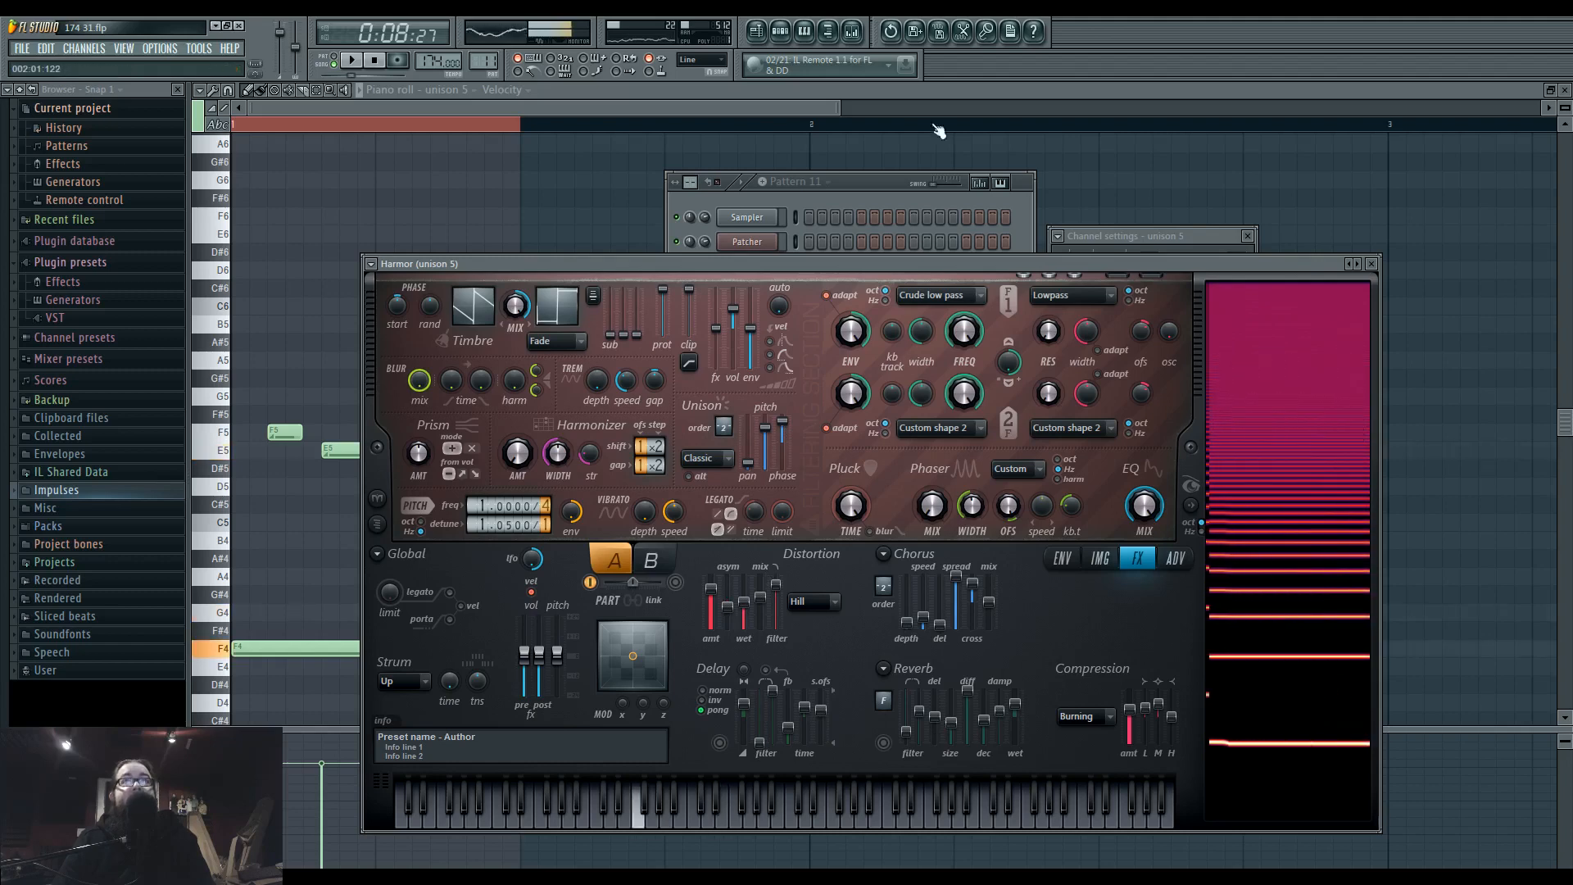
Select mixer track Insert 37 and set a playlist loop selection from bar 7 to bar 11.
left_click(853, 33)
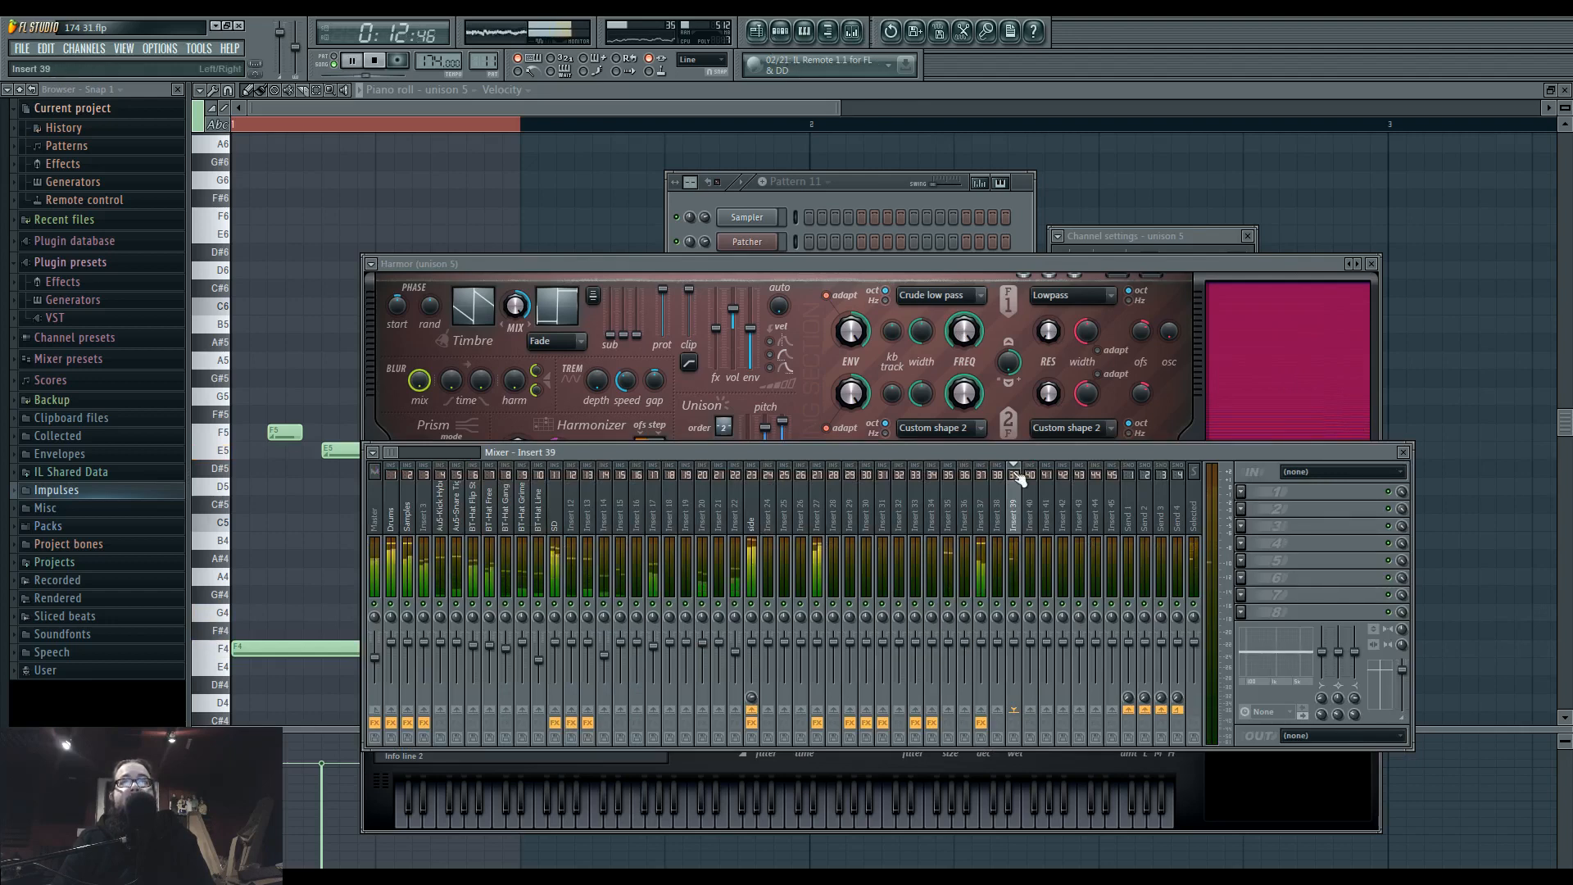
left_click(983, 516)
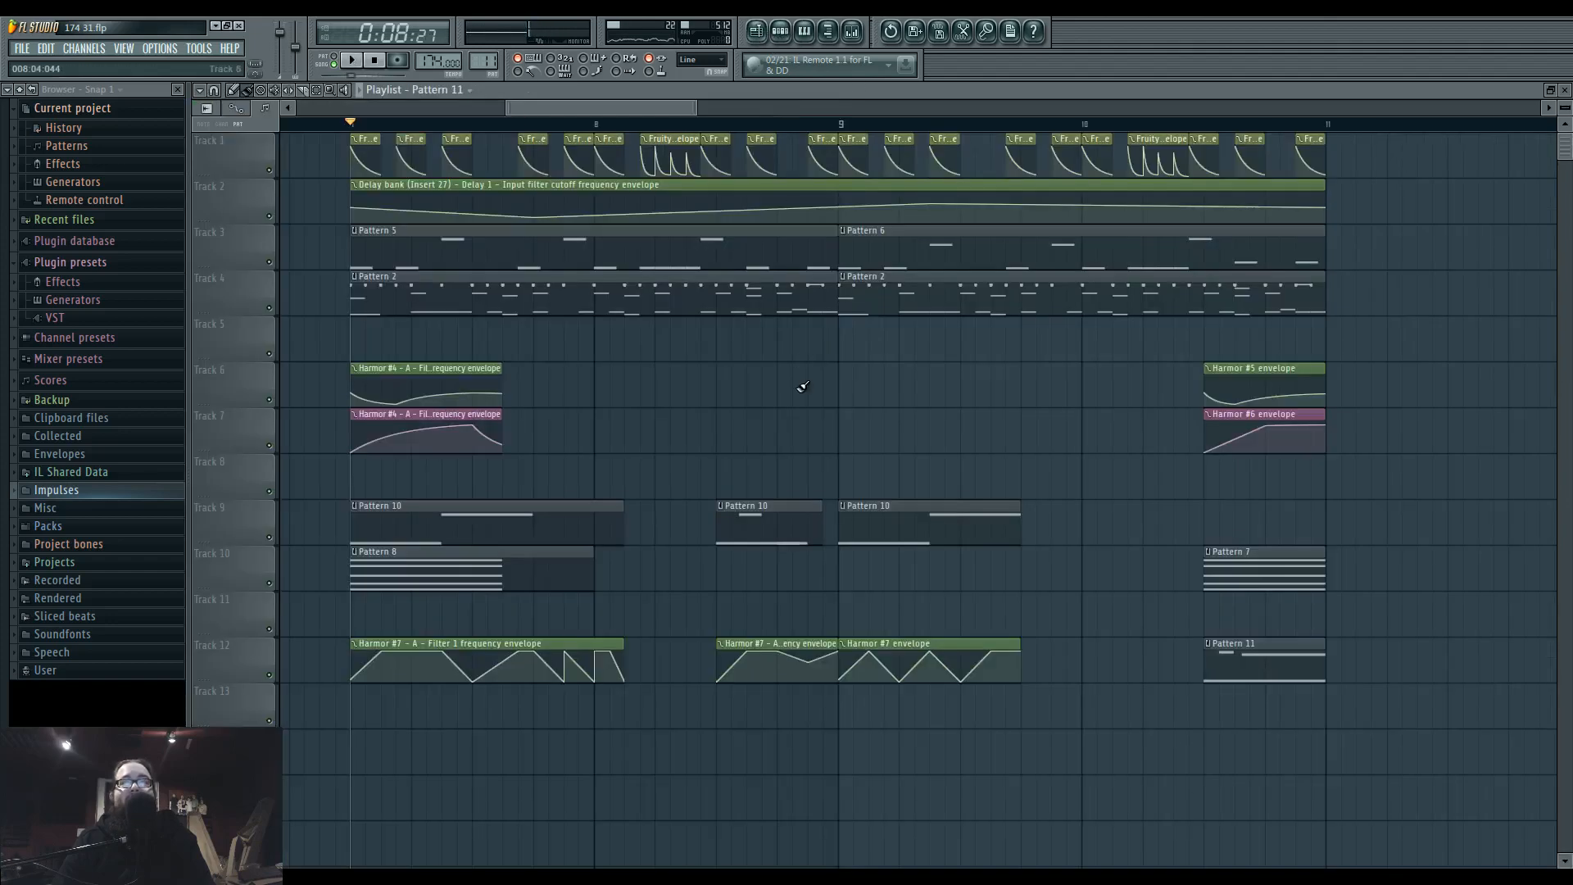
scroll(803, 387, "down", 1)
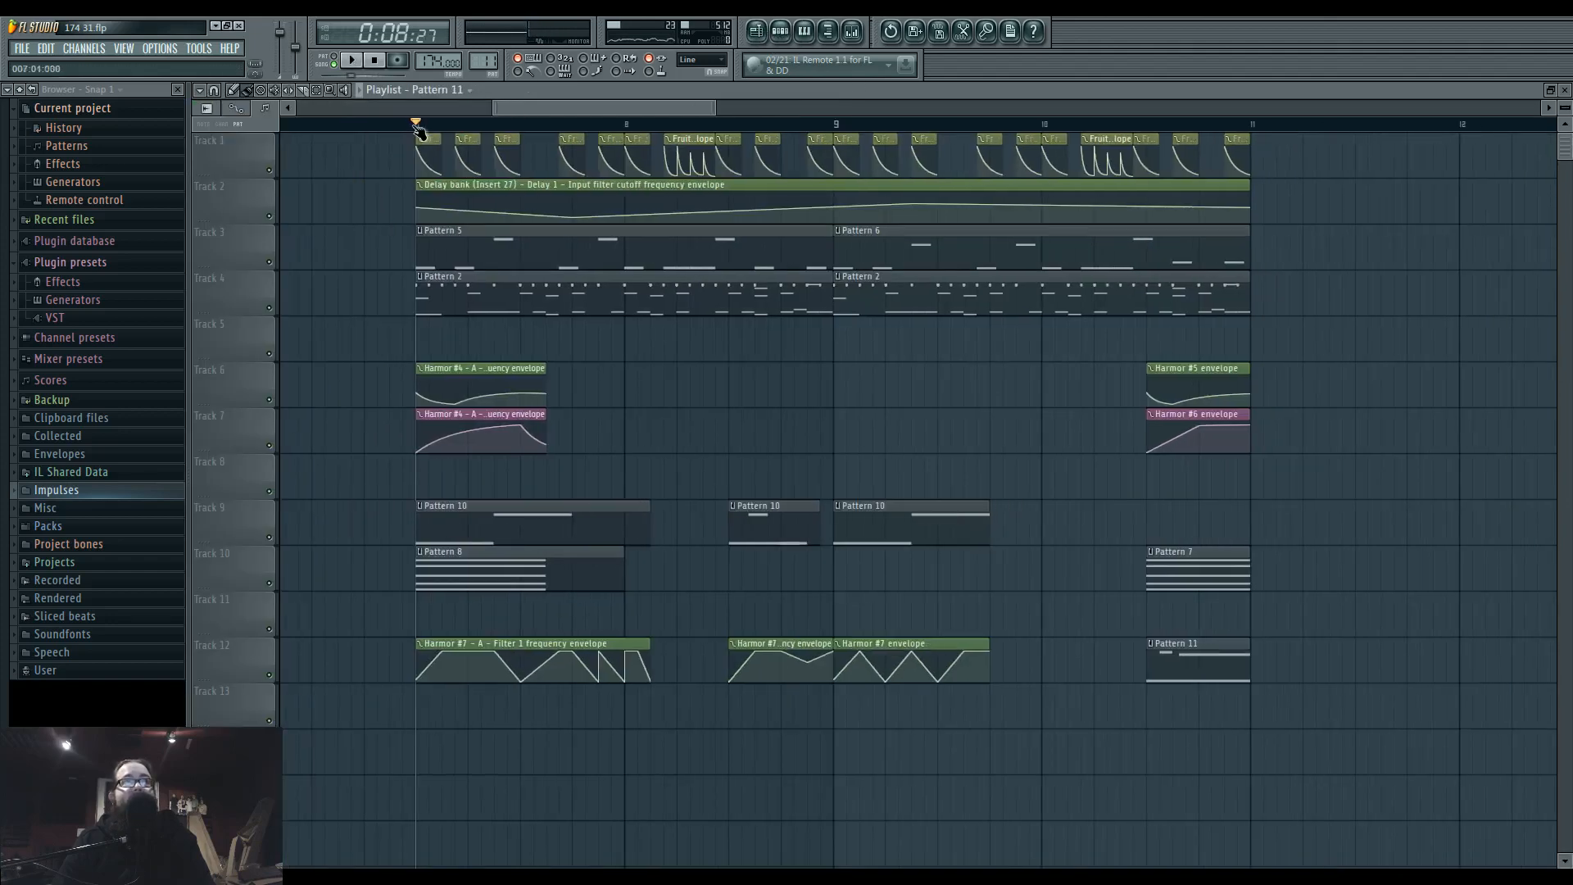
left_click_drag(418, 124, 1269, 162)
Open the Fruity Convolver on Insert 37 and adjust its wet level to about -30.3 dB while the loop plays.
key("F9")
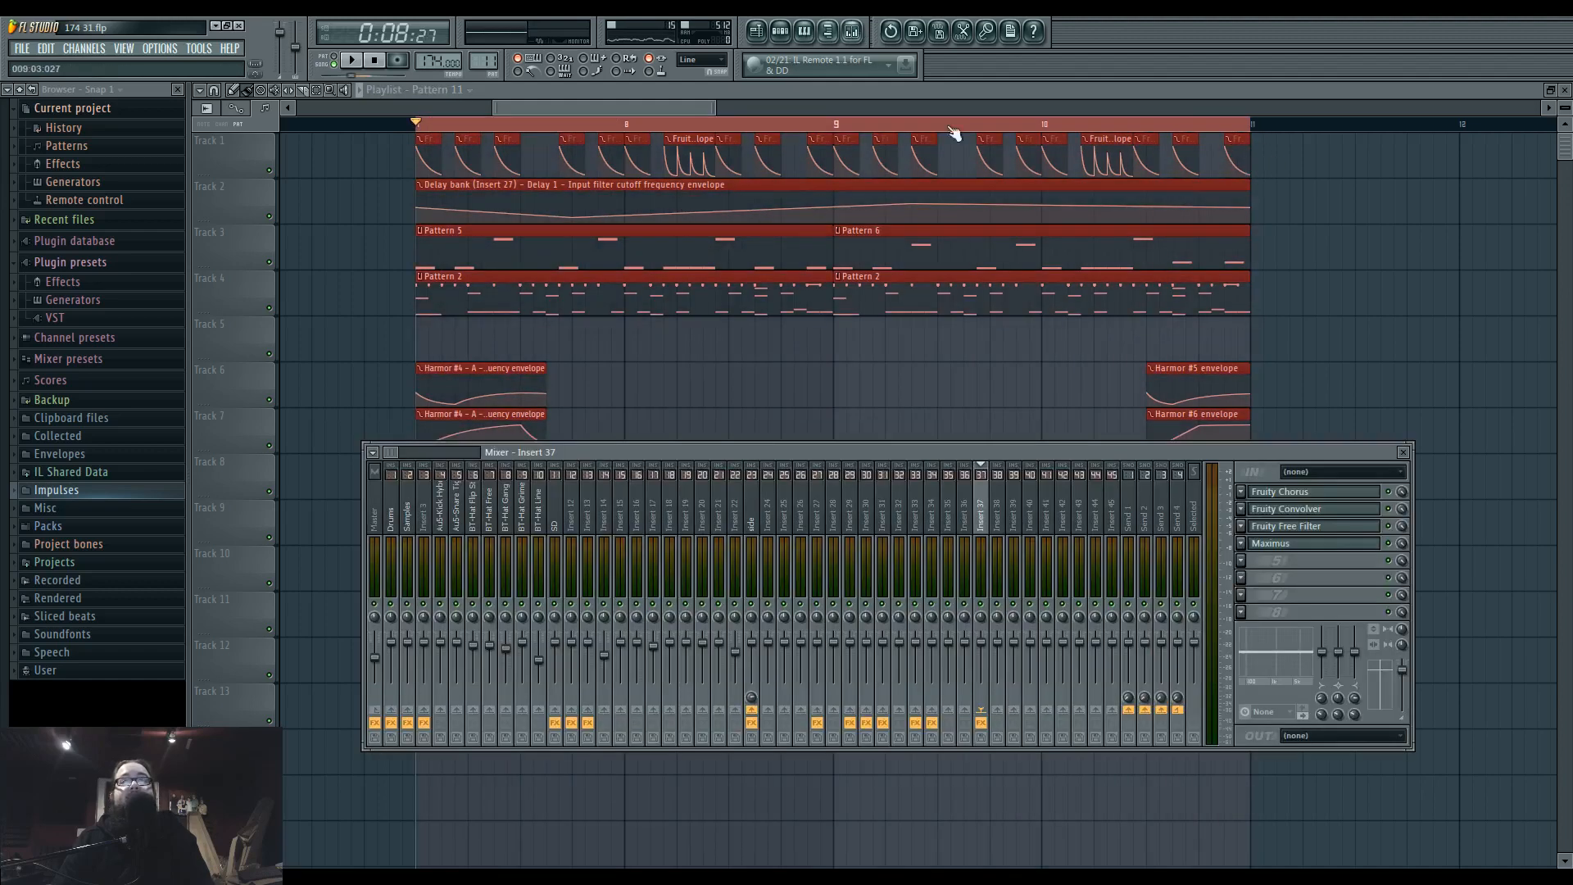
left_click(1311, 509)
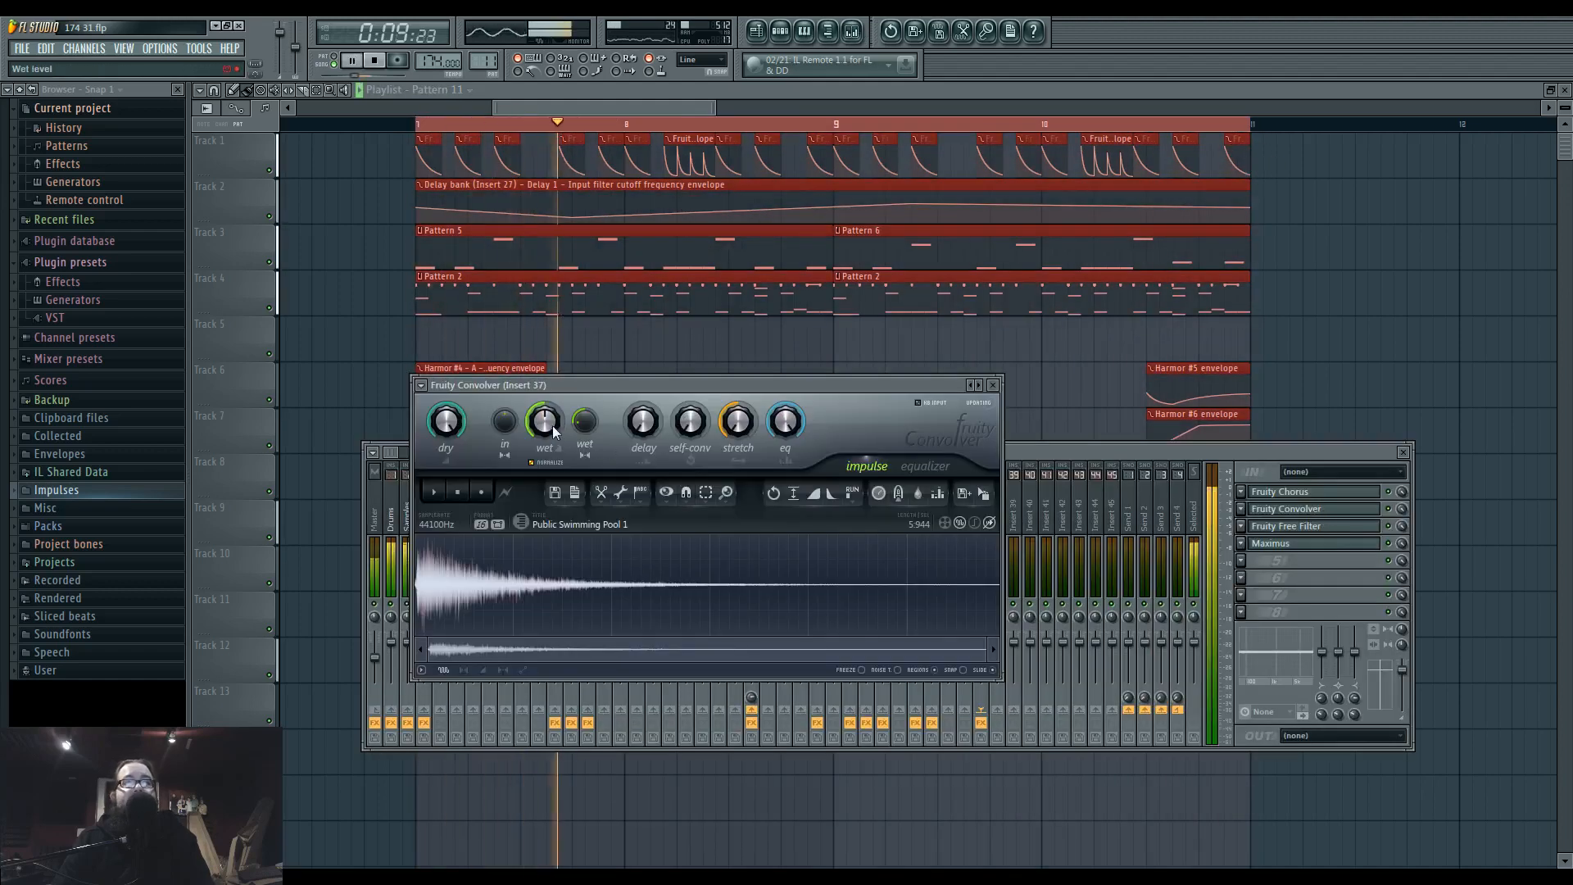
key("space")
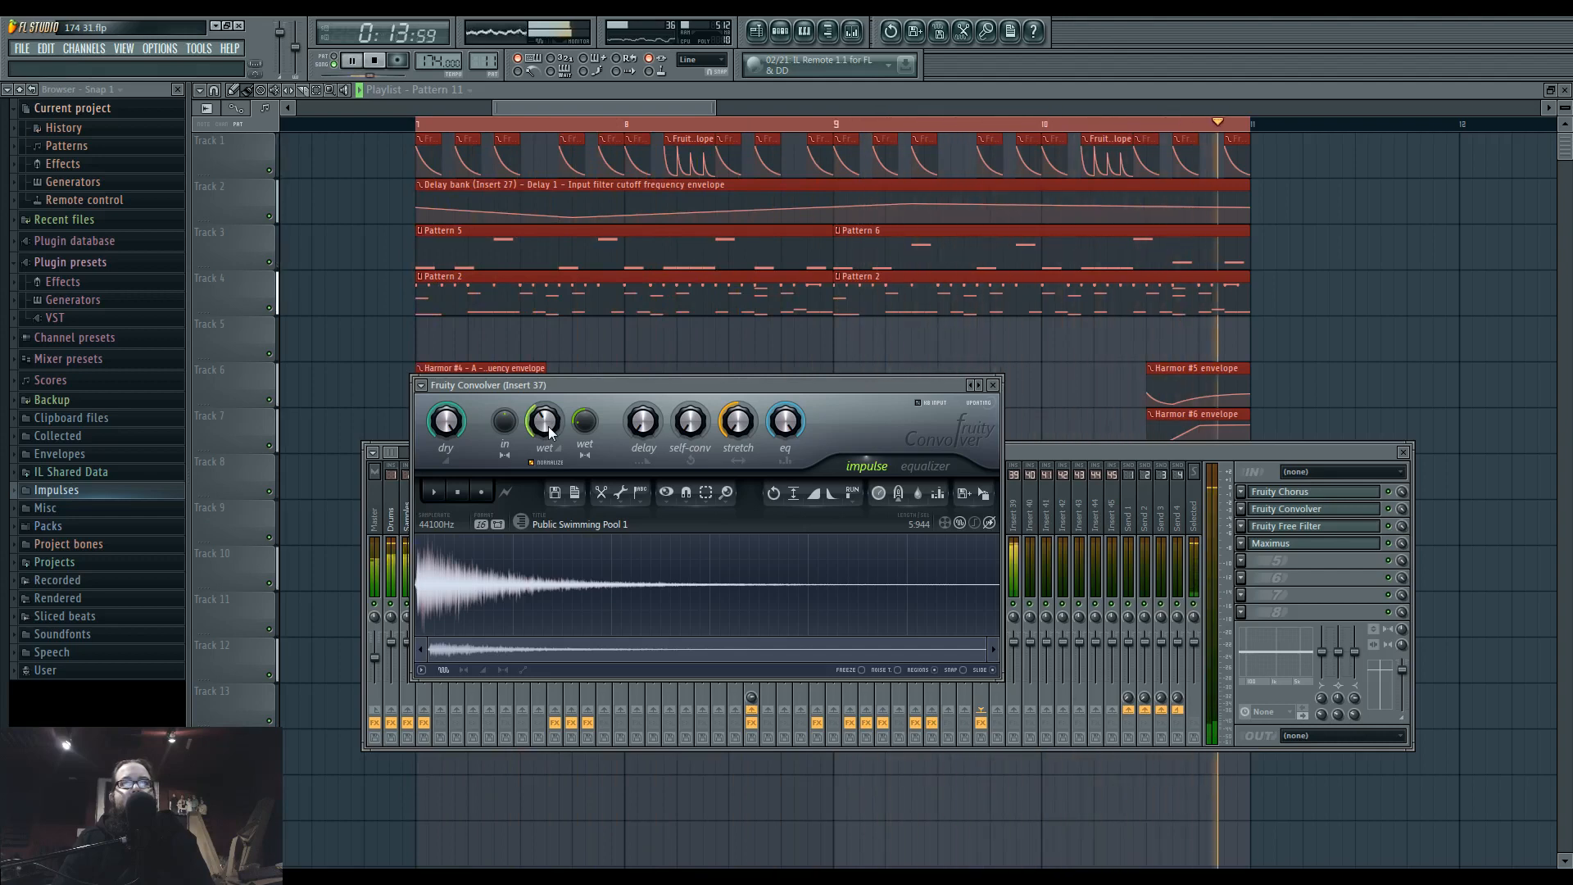
key("space")
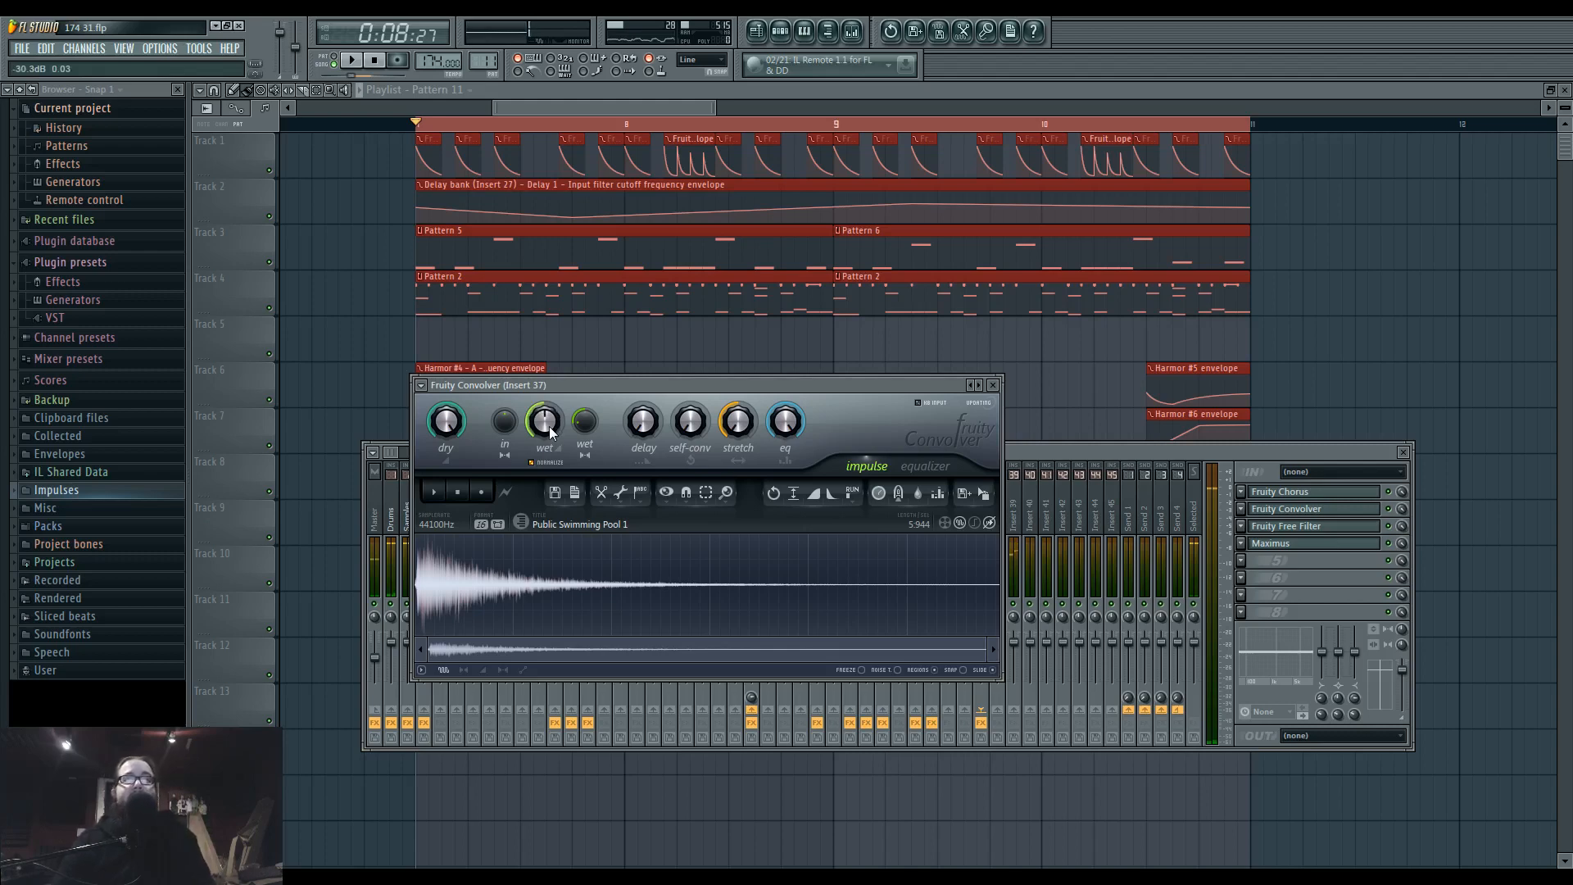
Add a Fruity Peak Controller in Insert 37's first effect slot and place its window beside the Convolver.
left_click(1363, 577)
scroll(1270, 546, "down", 1)
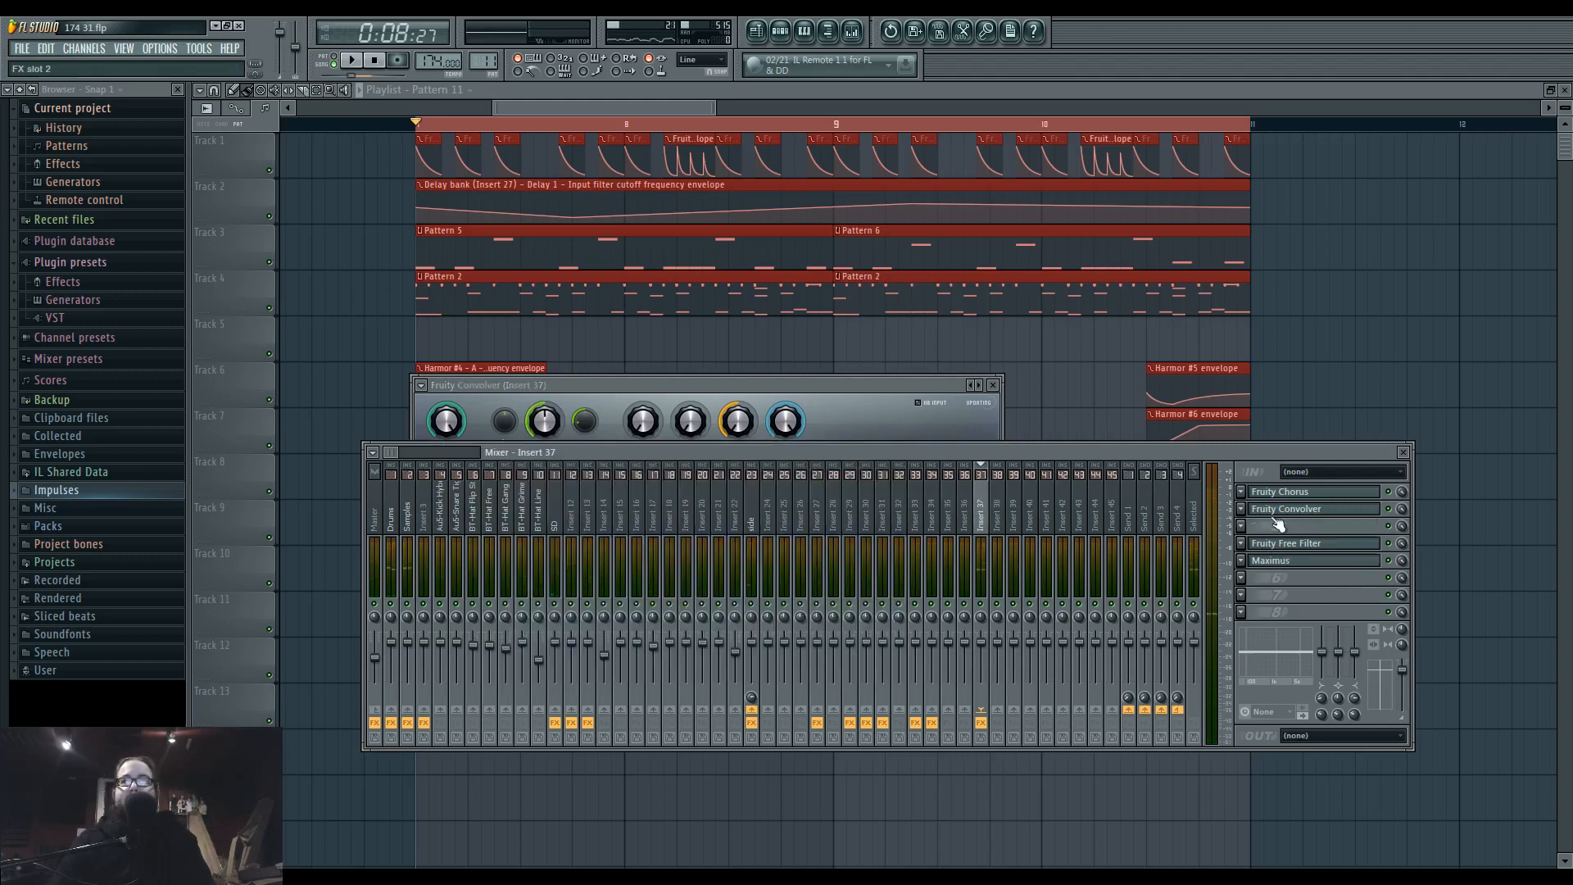
left_click(1258, 499)
mouse_move(1266, 509)
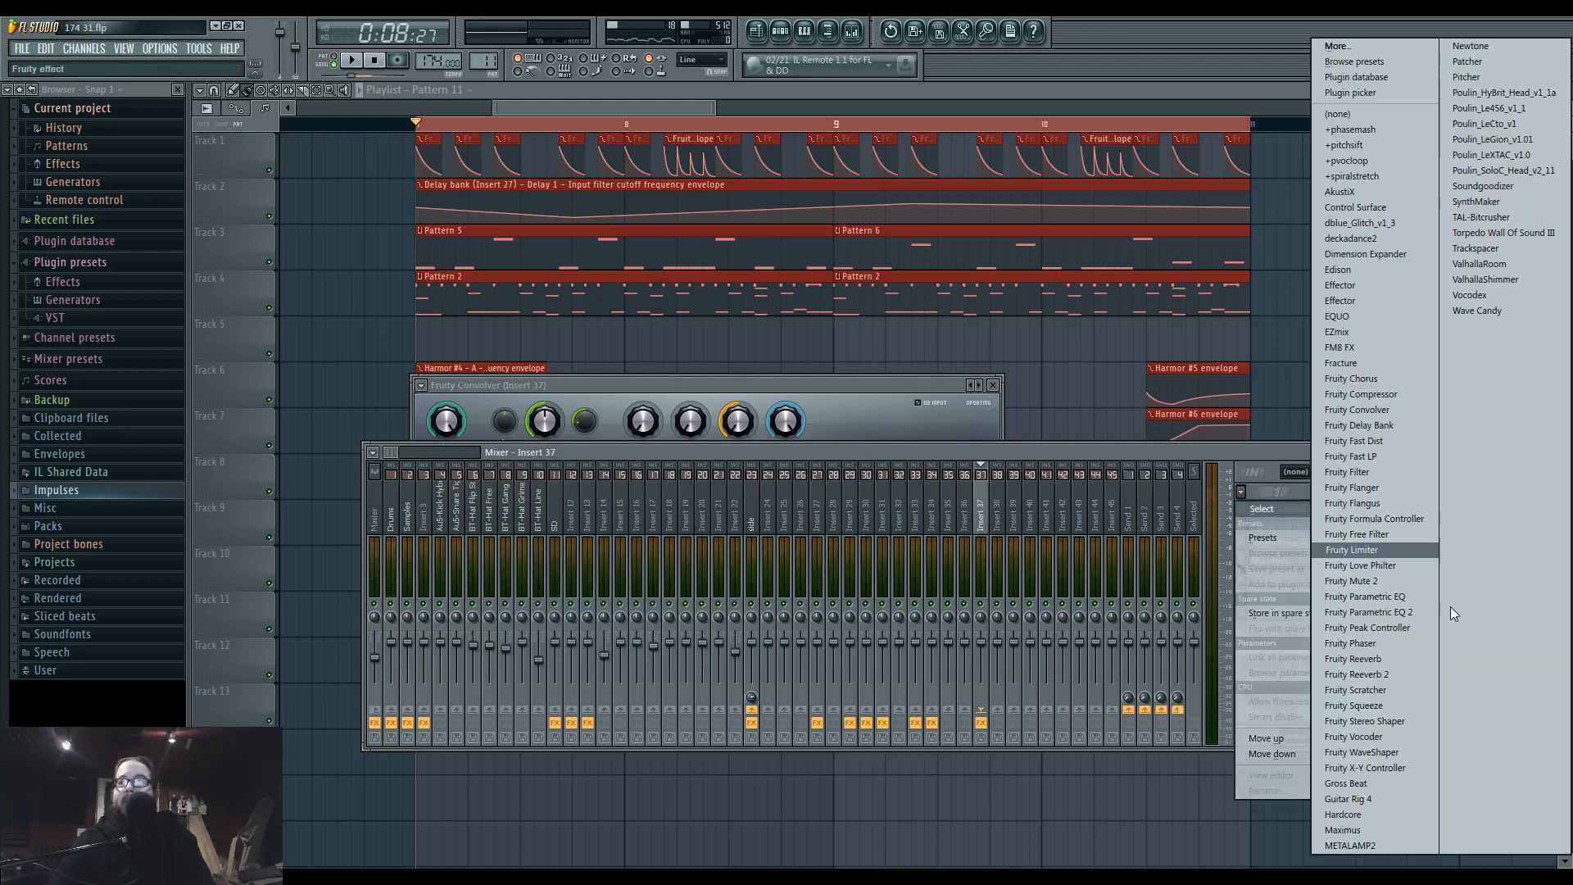
left_click(1403, 628)
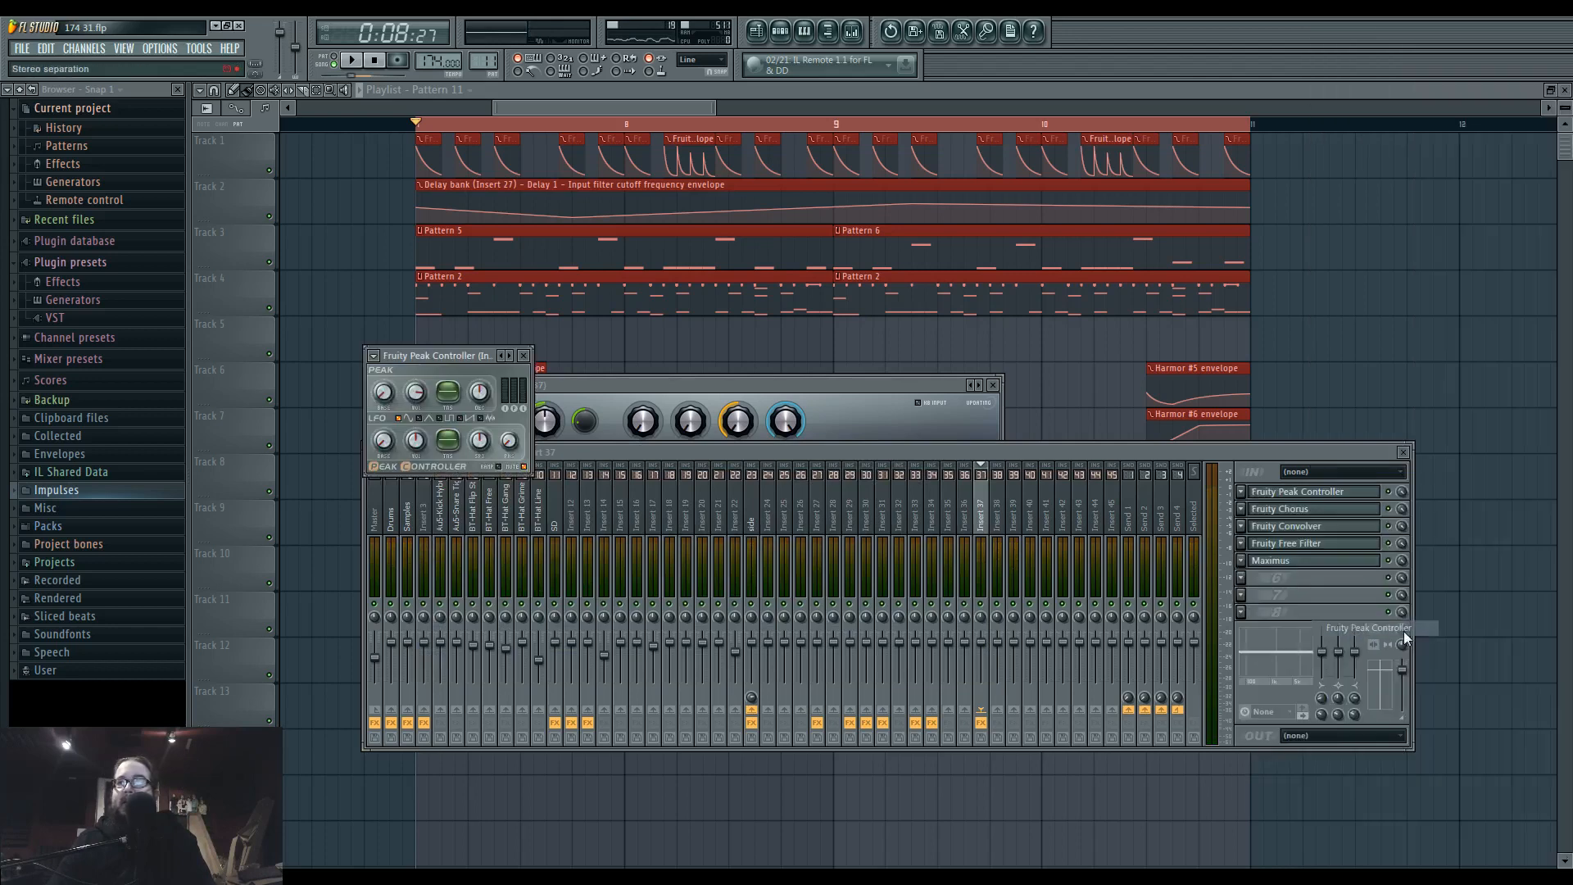
left_click_drag(480, 357, 1135, 389)
left_click_drag(881, 385, 888, 361)
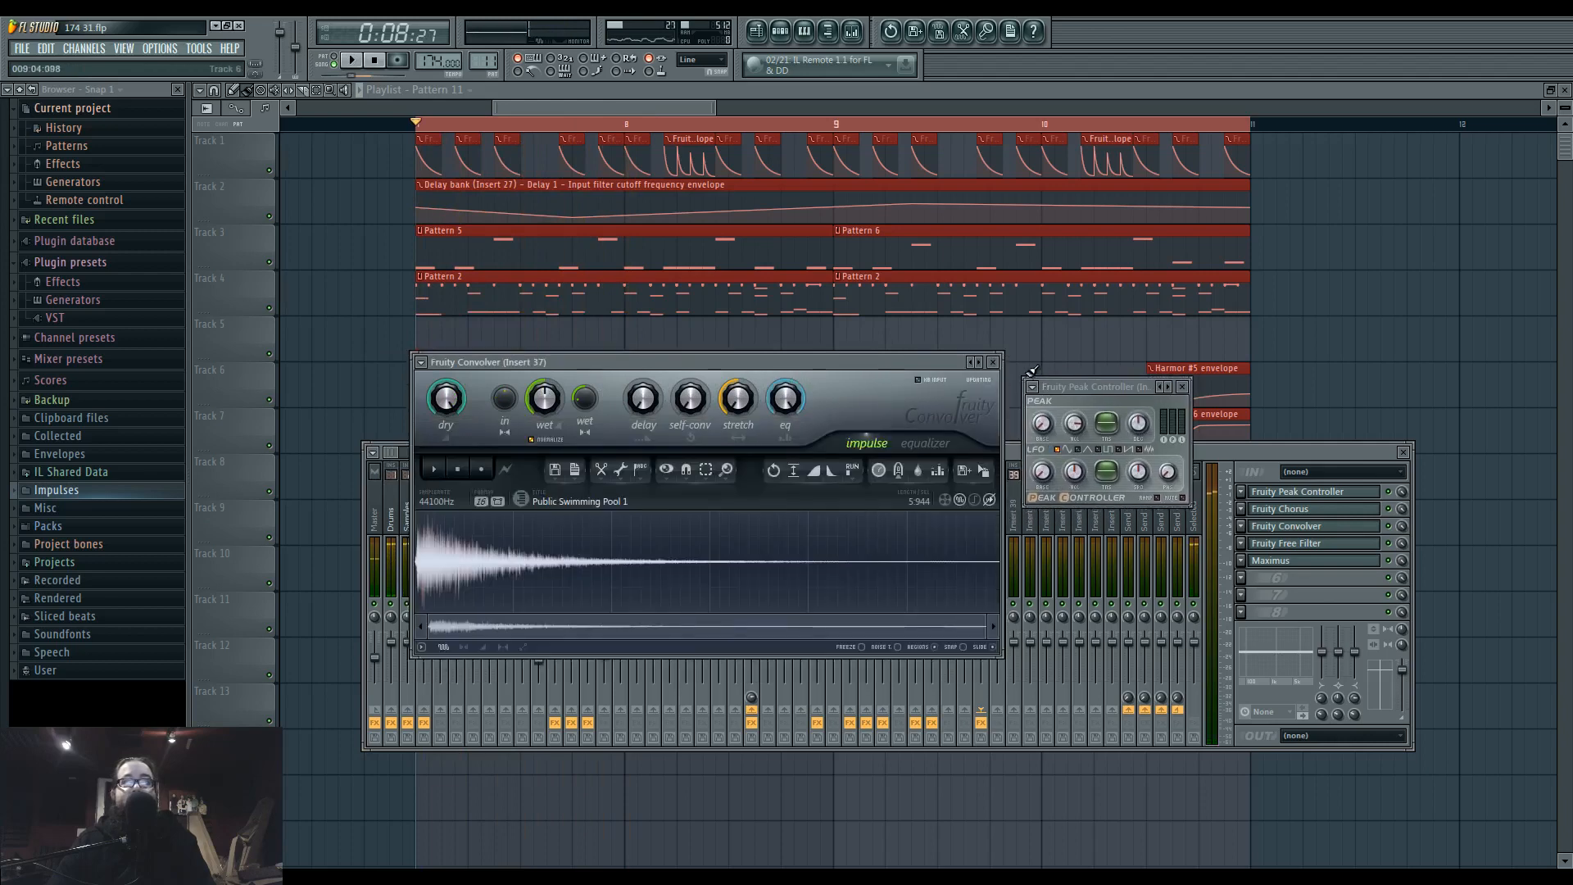
Link the Convolver's wet level to Peak ctrl (Insert 37) - Peak and play the loop to test it.
right_click(550, 401)
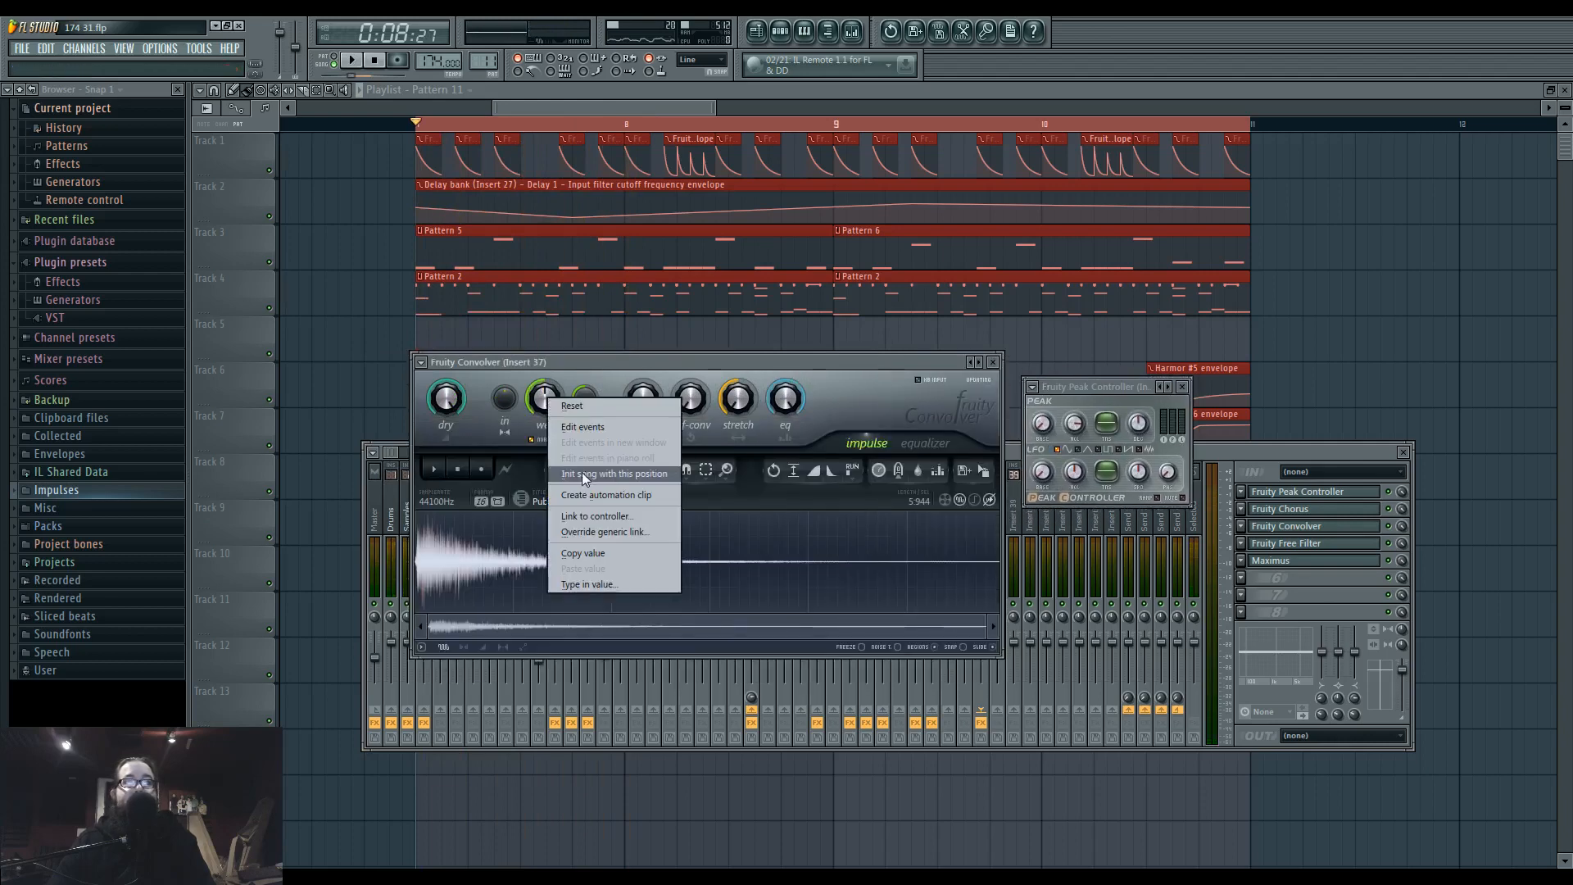
left_click(628, 514)
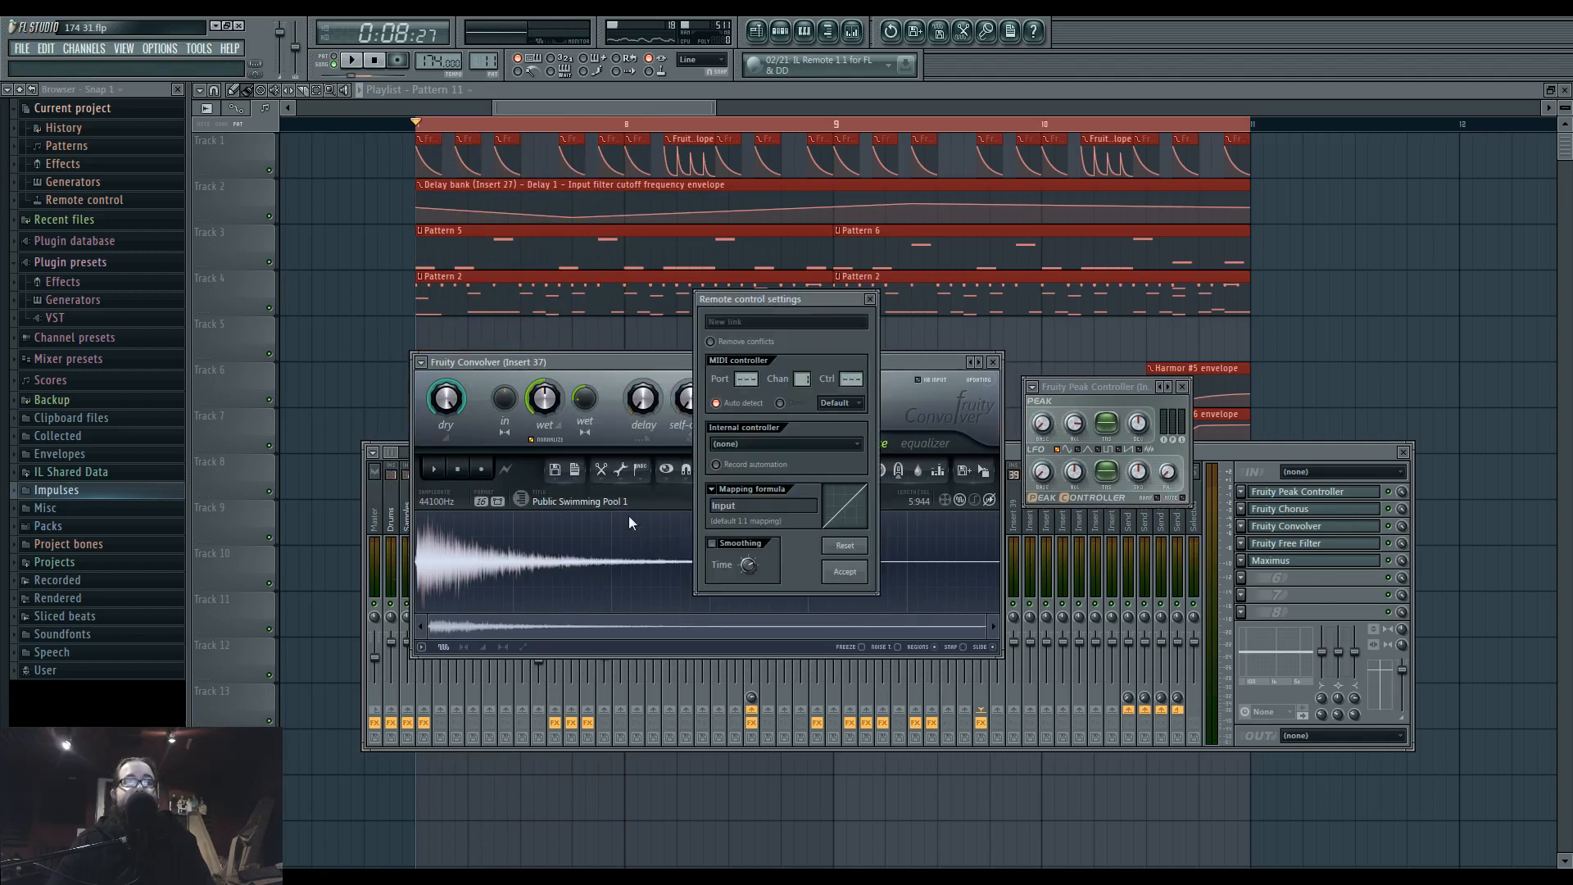
left_click(799, 444)
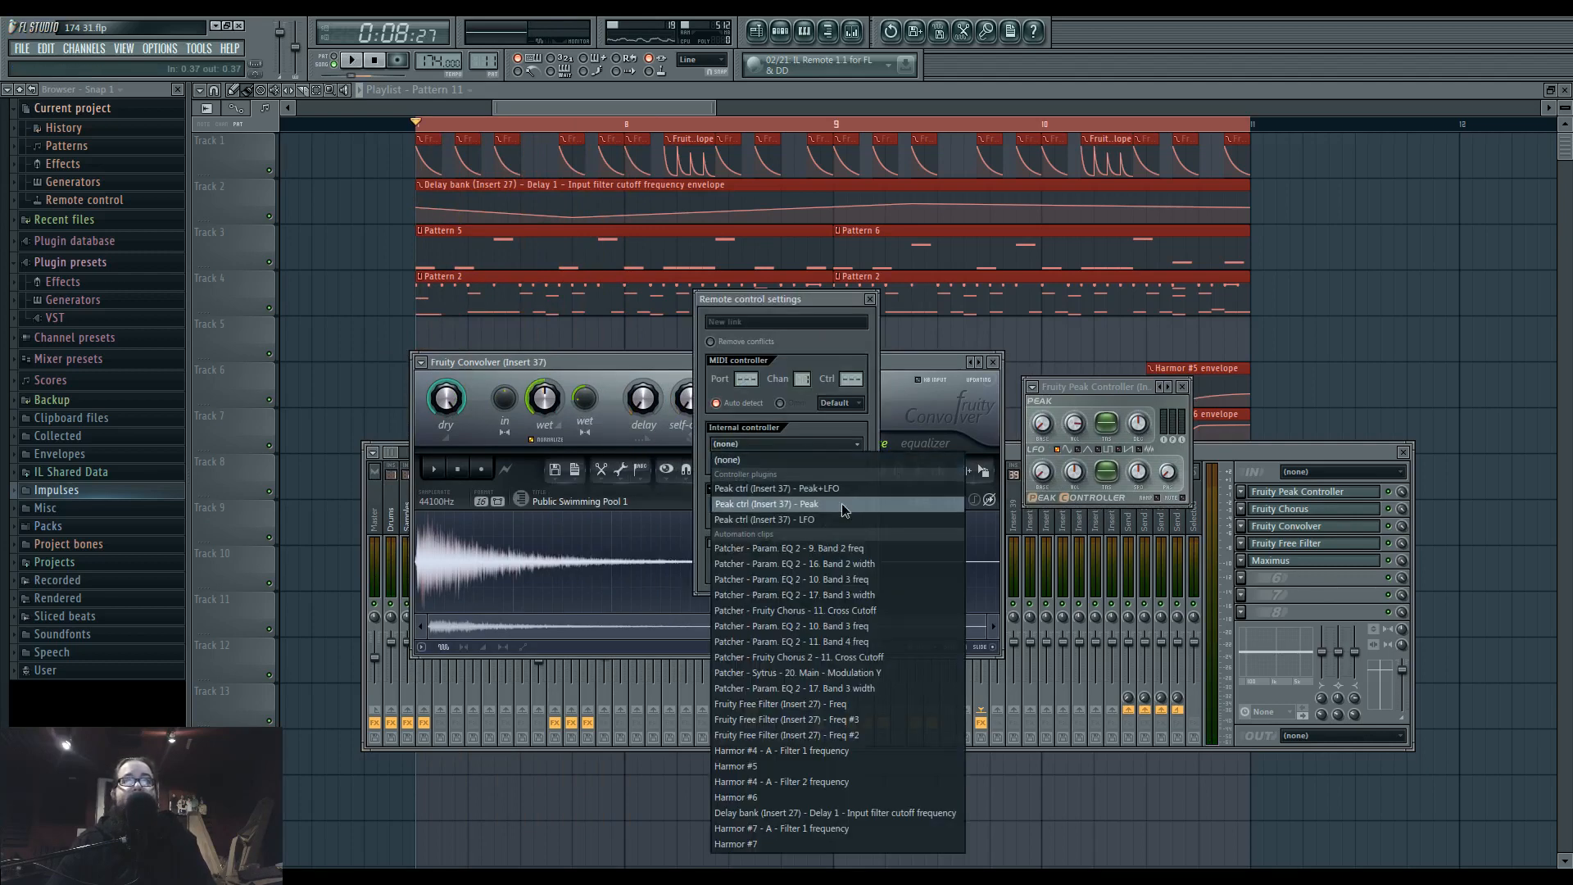
left_click(872, 503)
left_click(842, 571)
key("space")
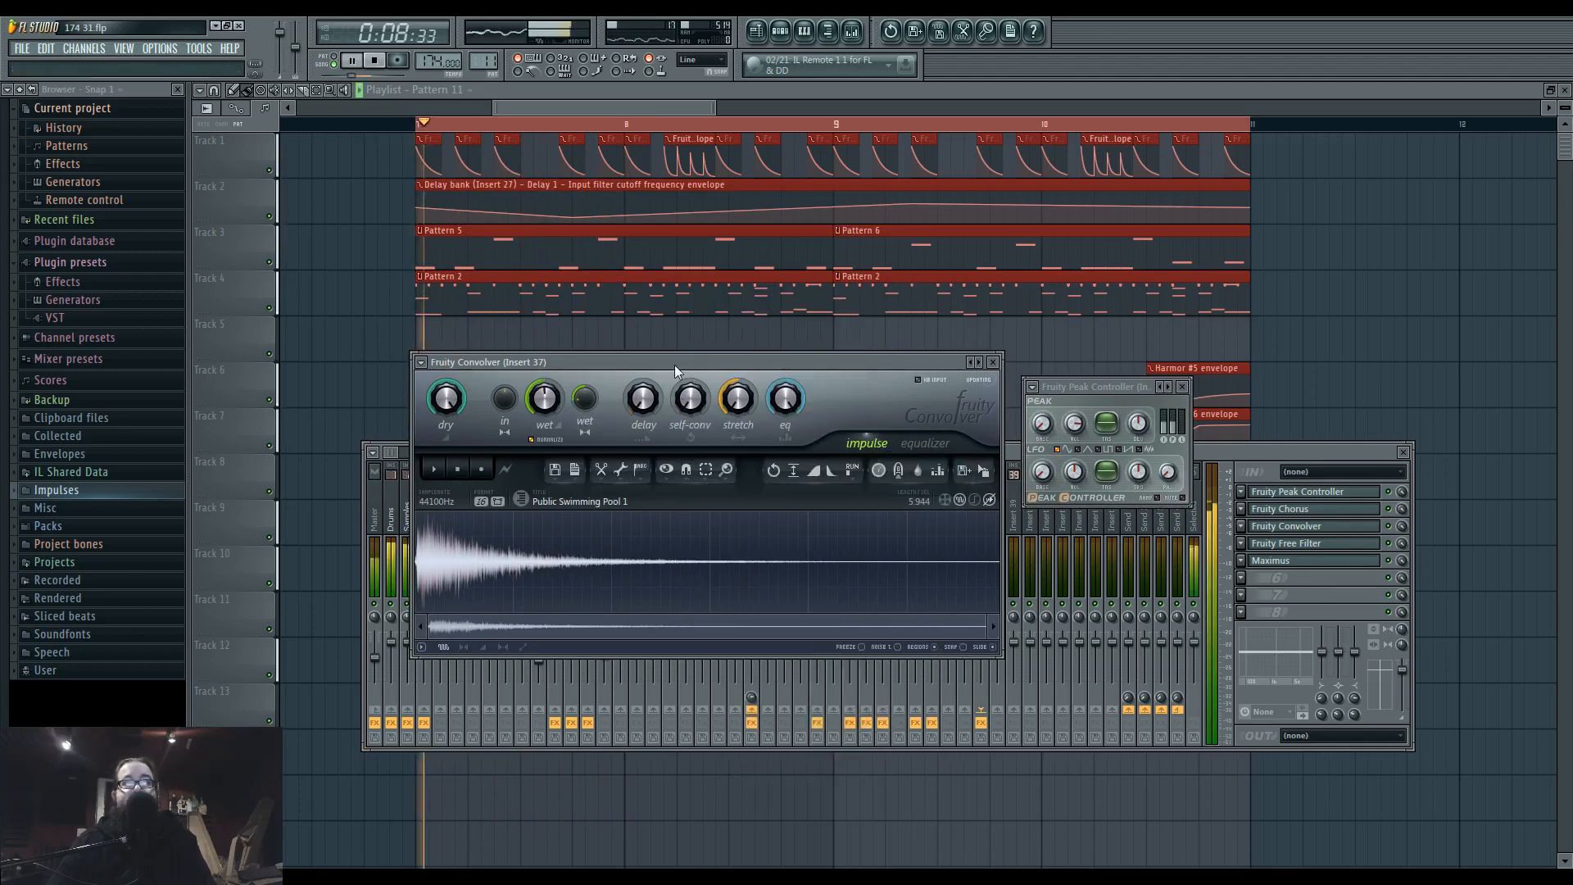
key("space")
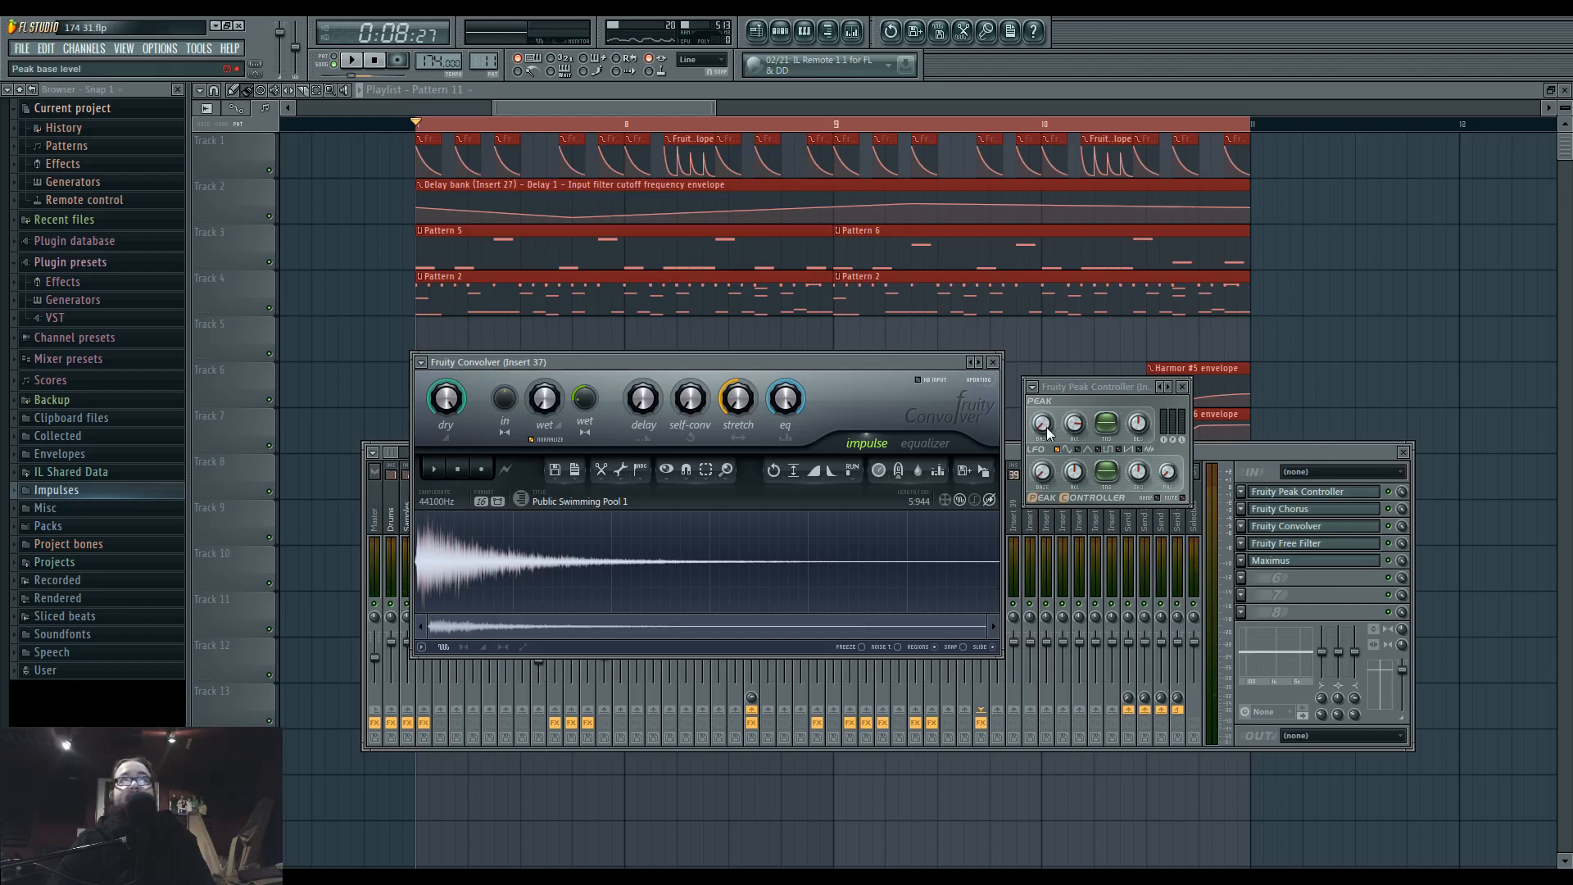
Raise the Peak Controller's base level and set its peak volume to about -110%, checking the reverb ducking in the loop.
key("space")
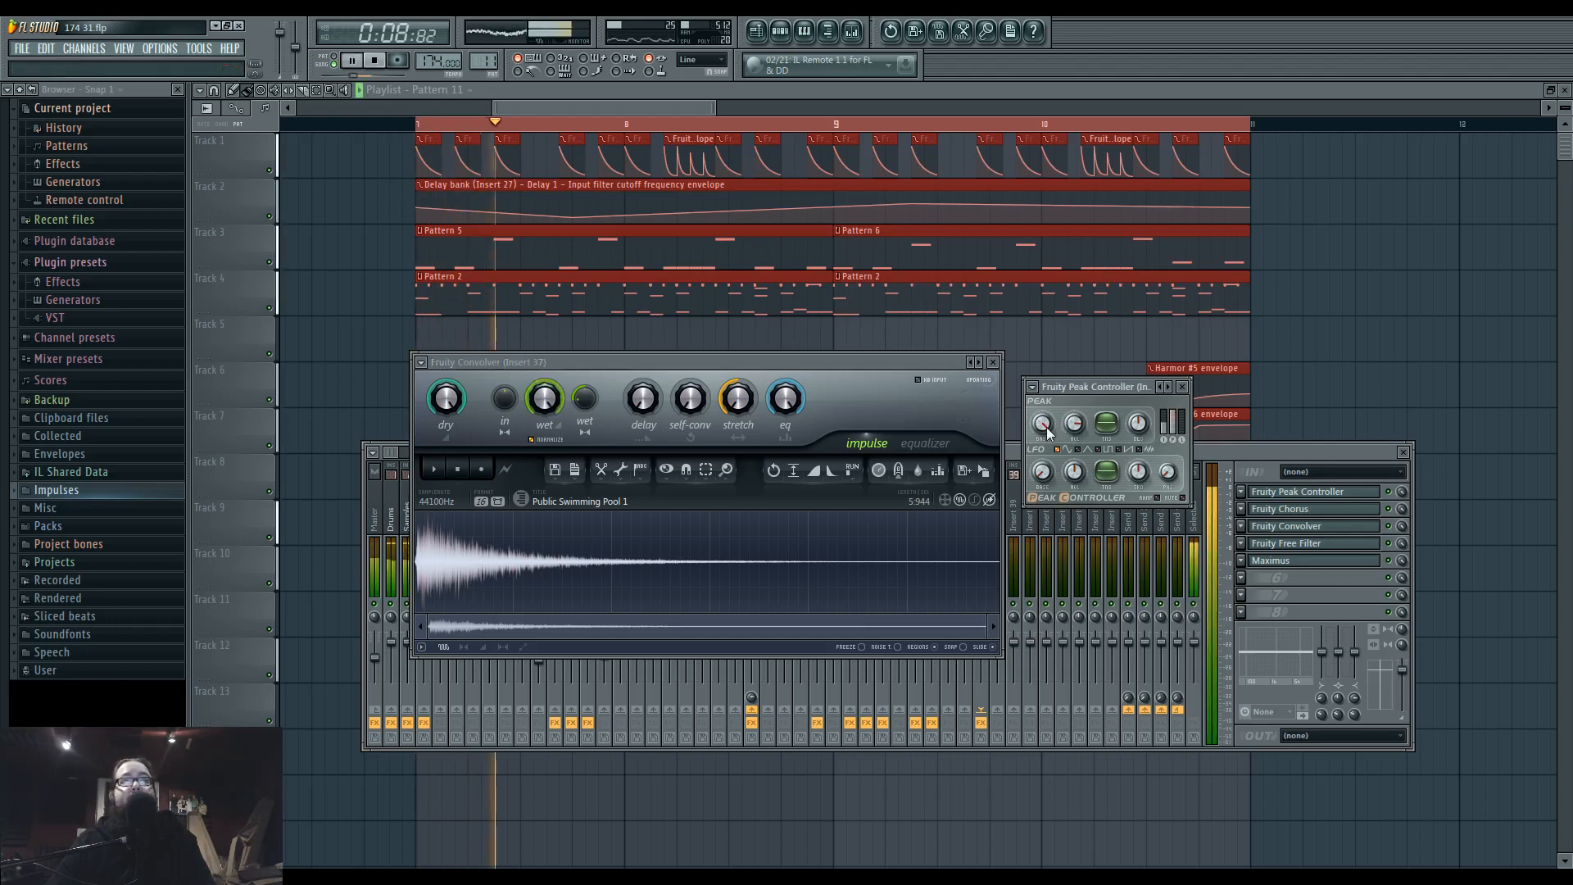
key("space")
left_click_drag(1047, 429, 1047, 328)
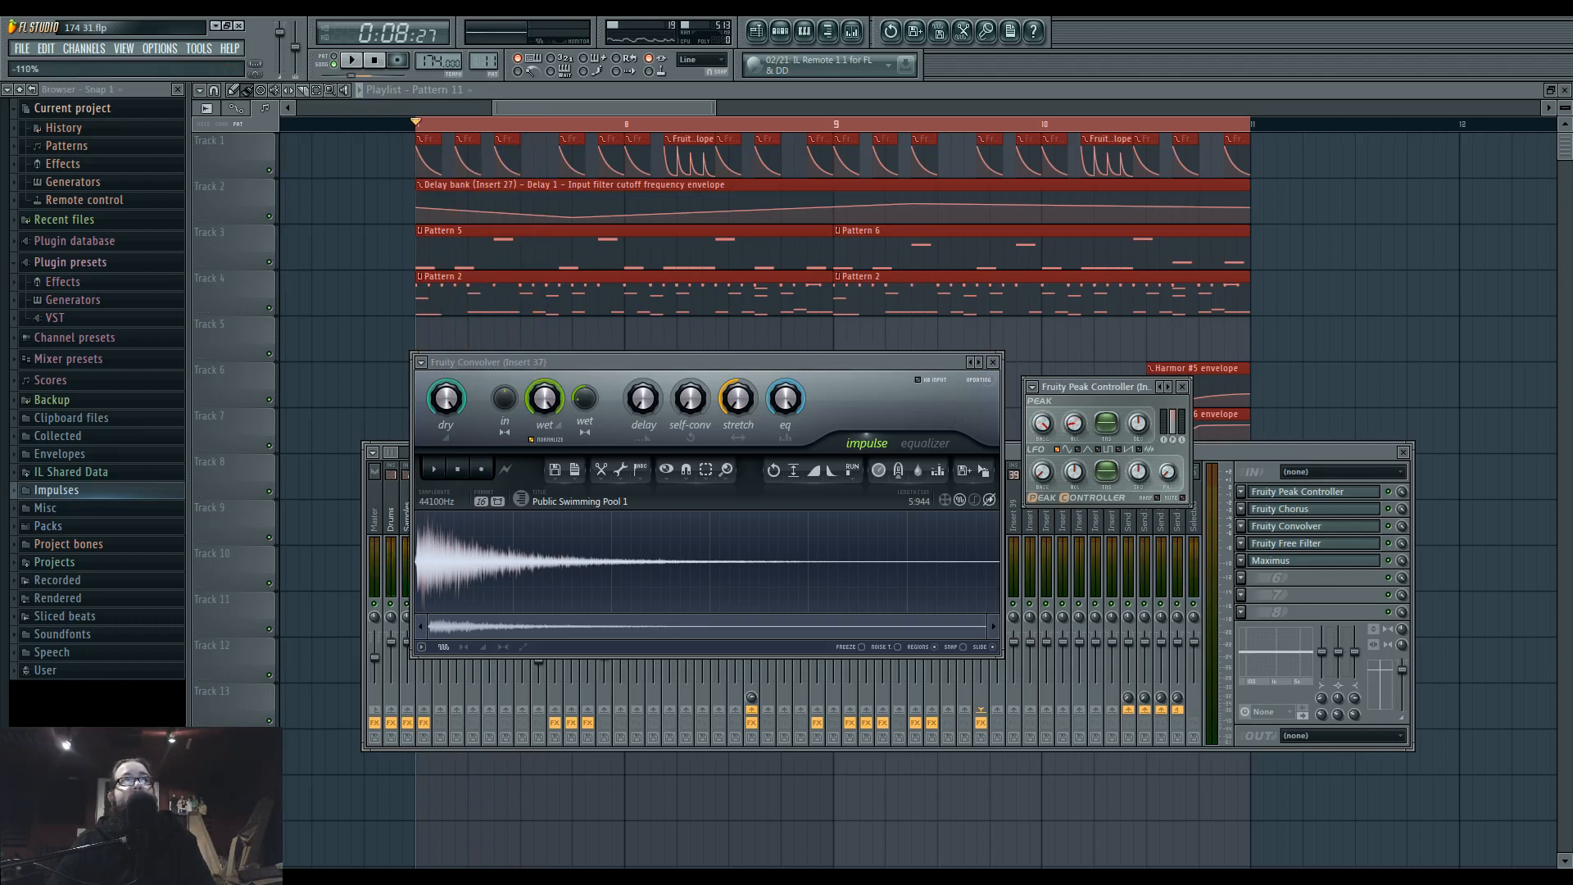
key("space")
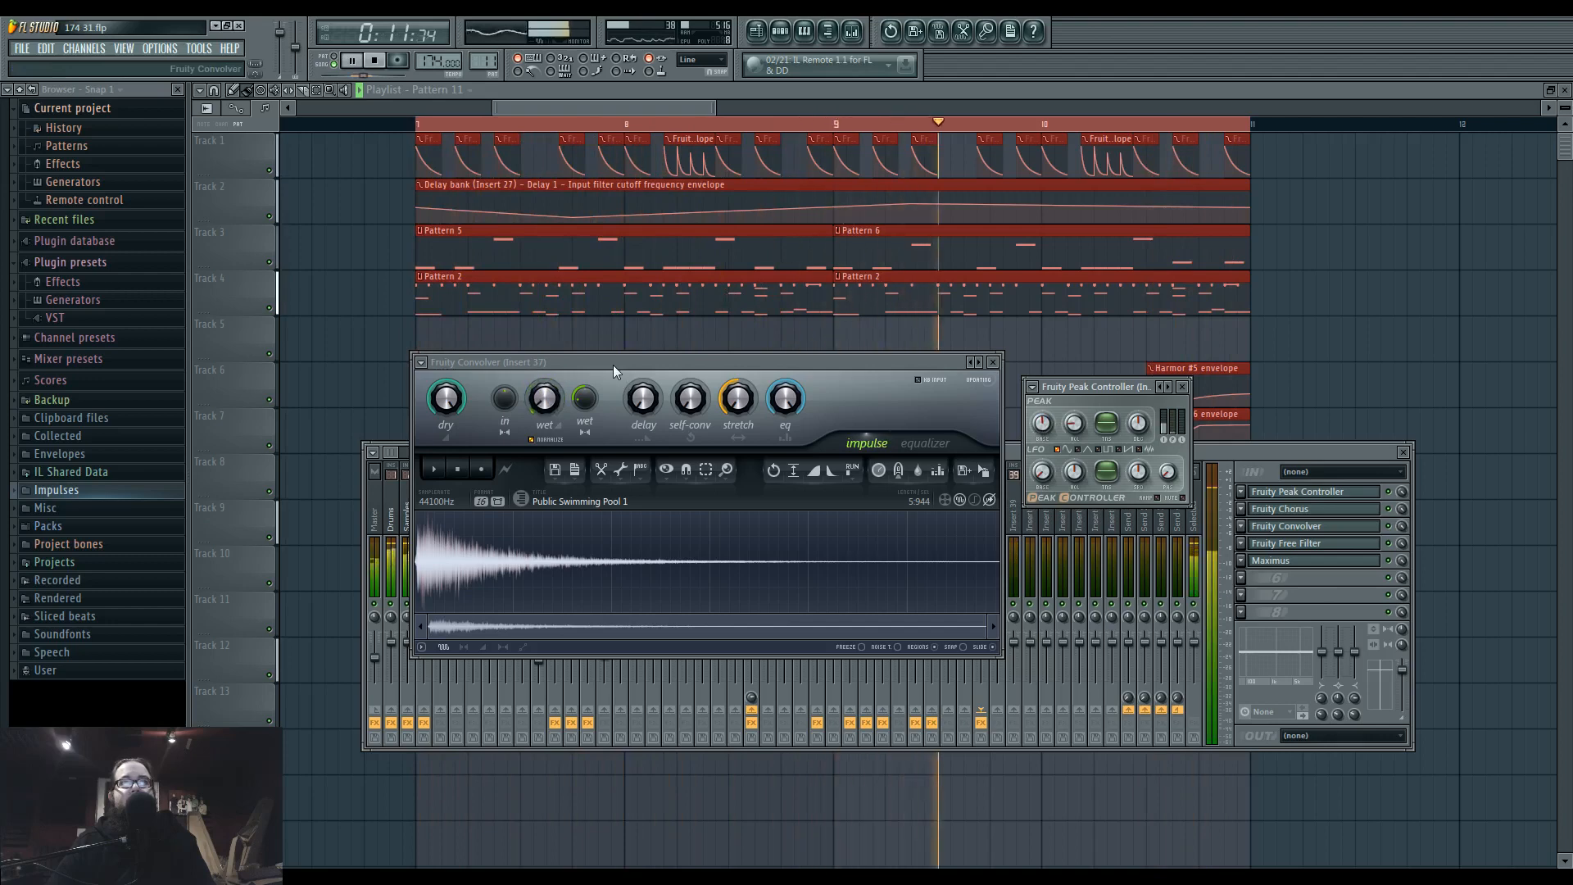
key("space")
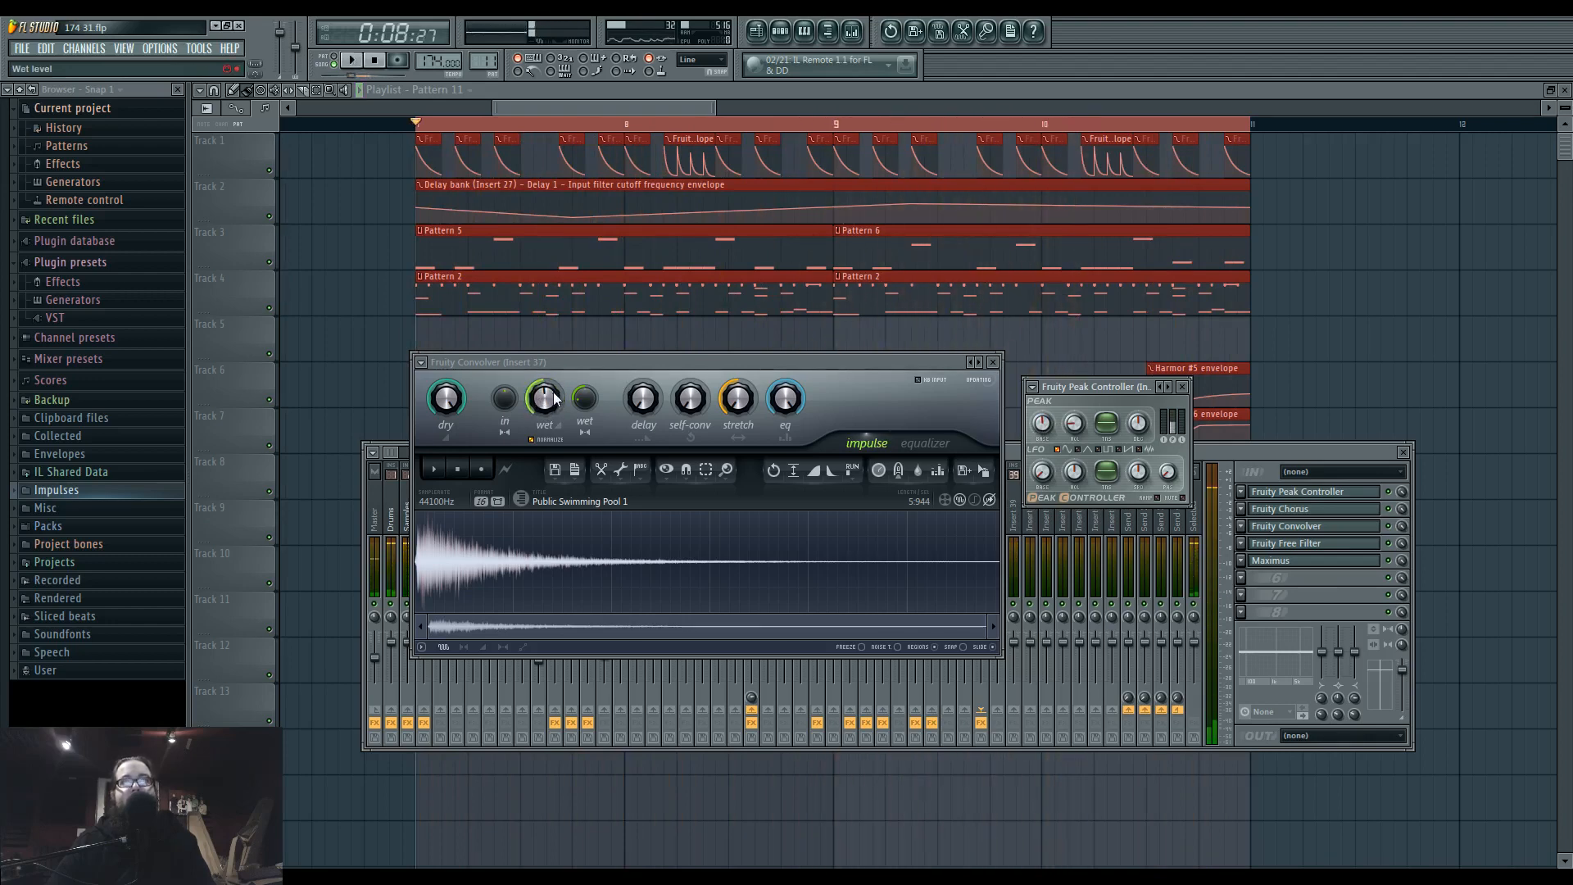
key("space")
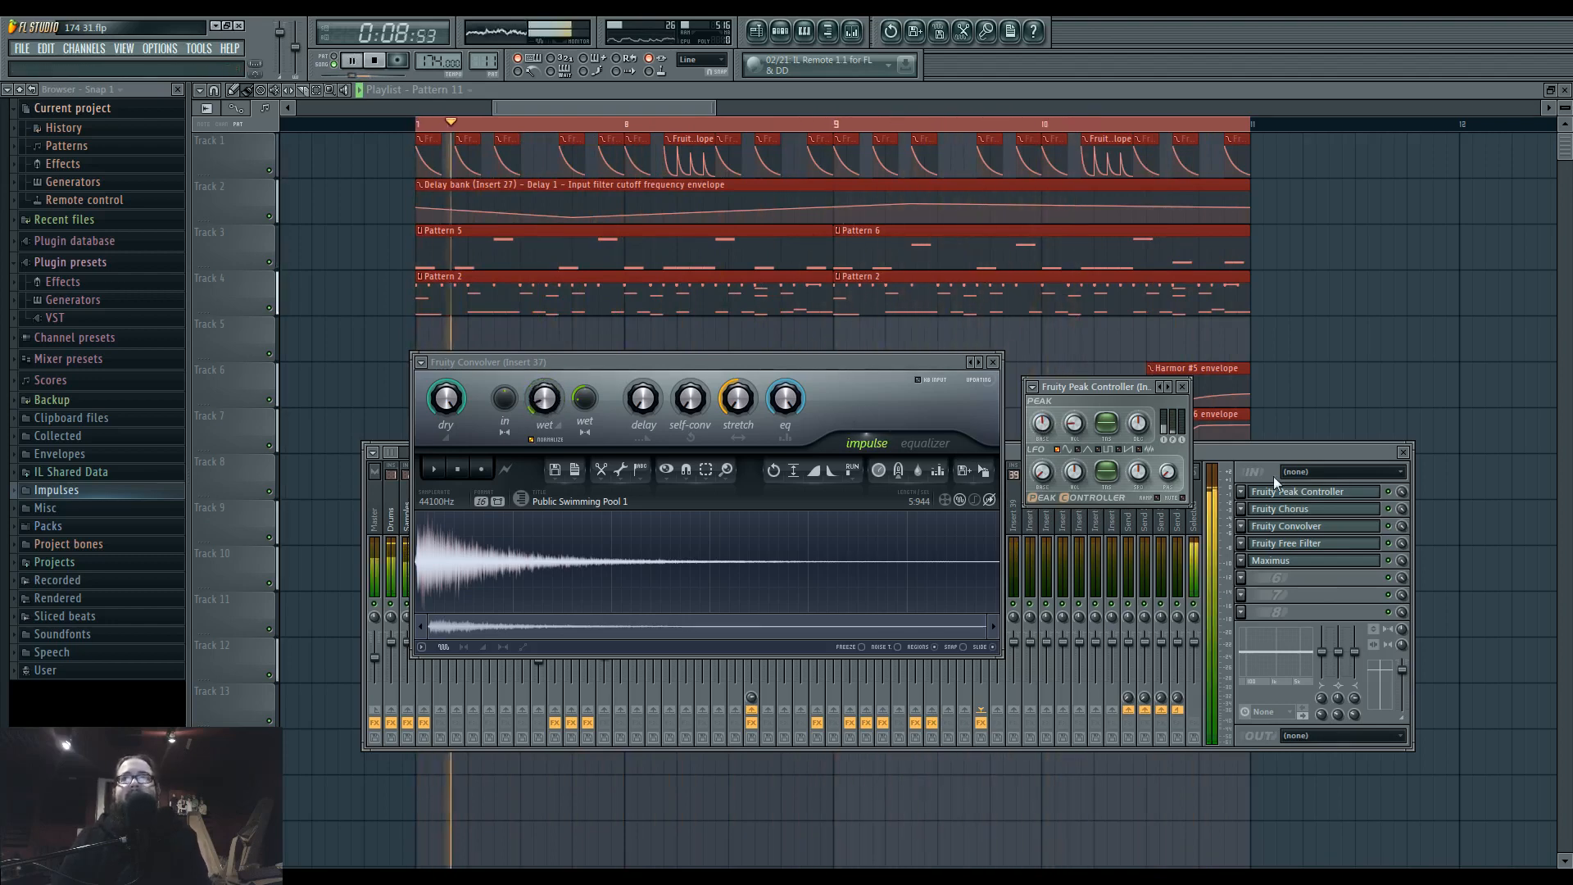
Adjust the Peak Controller's decay speed and the Convolver's stretch while the loop plays.
left_click(1235, 451)
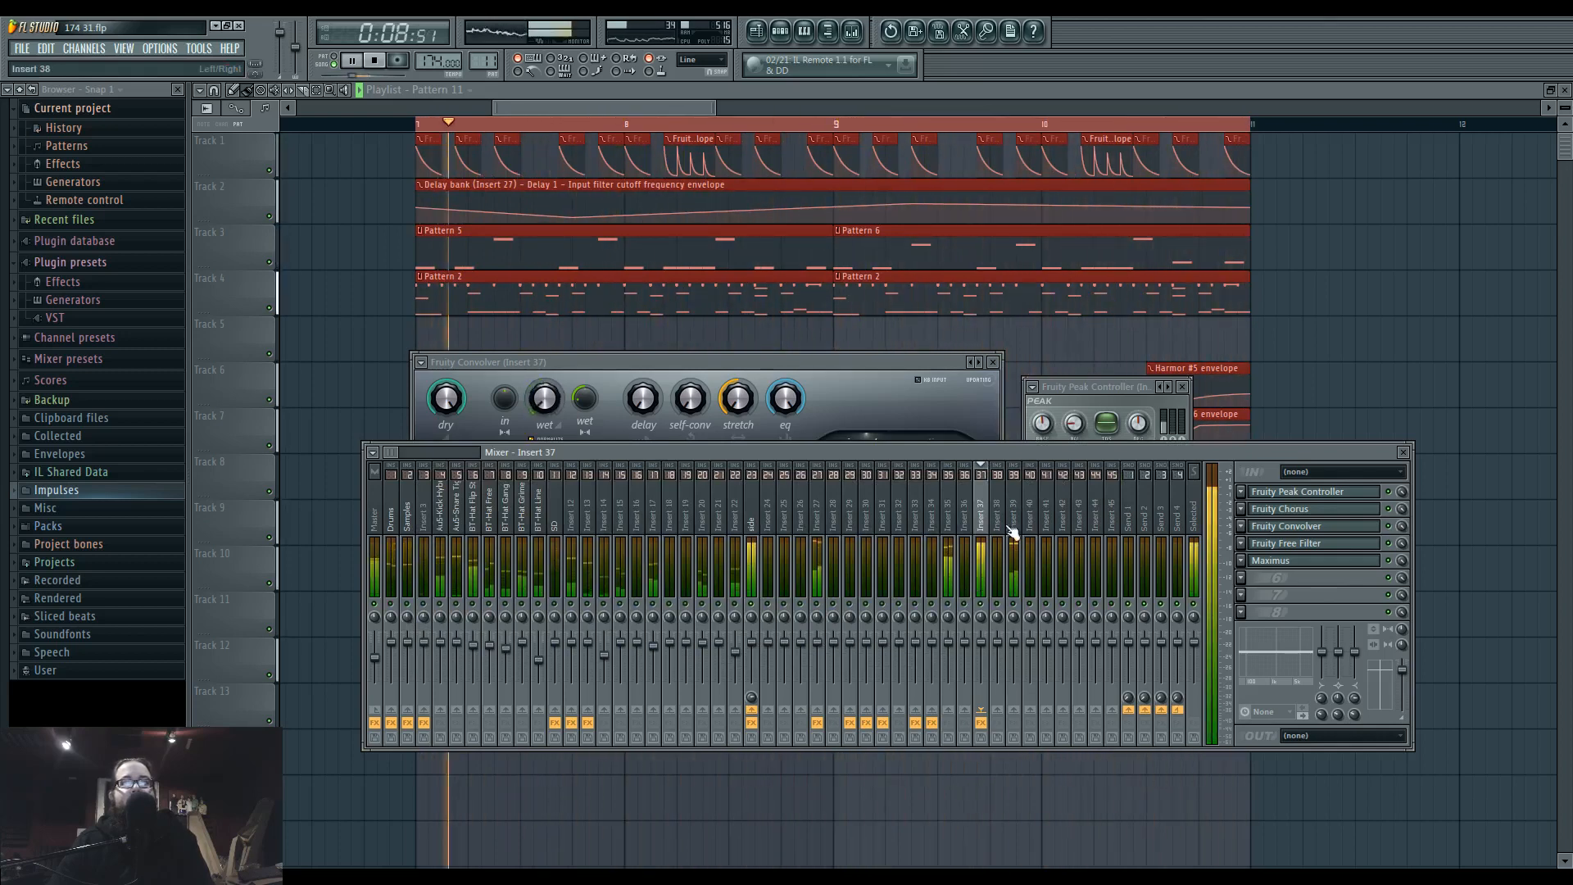
left_click(1118, 389)
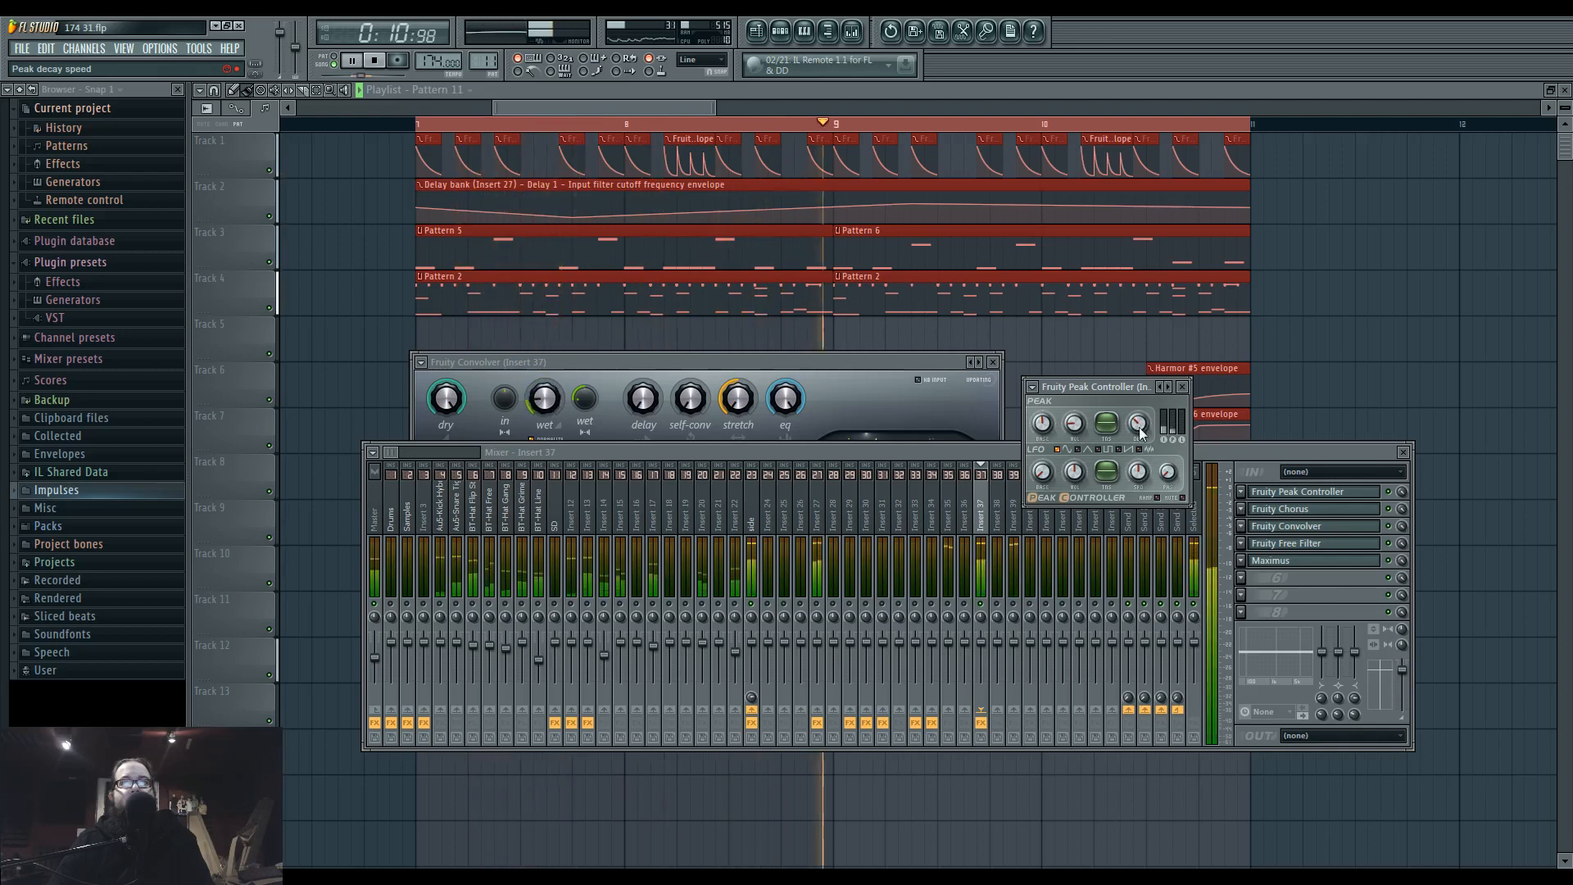
left_click(884, 394)
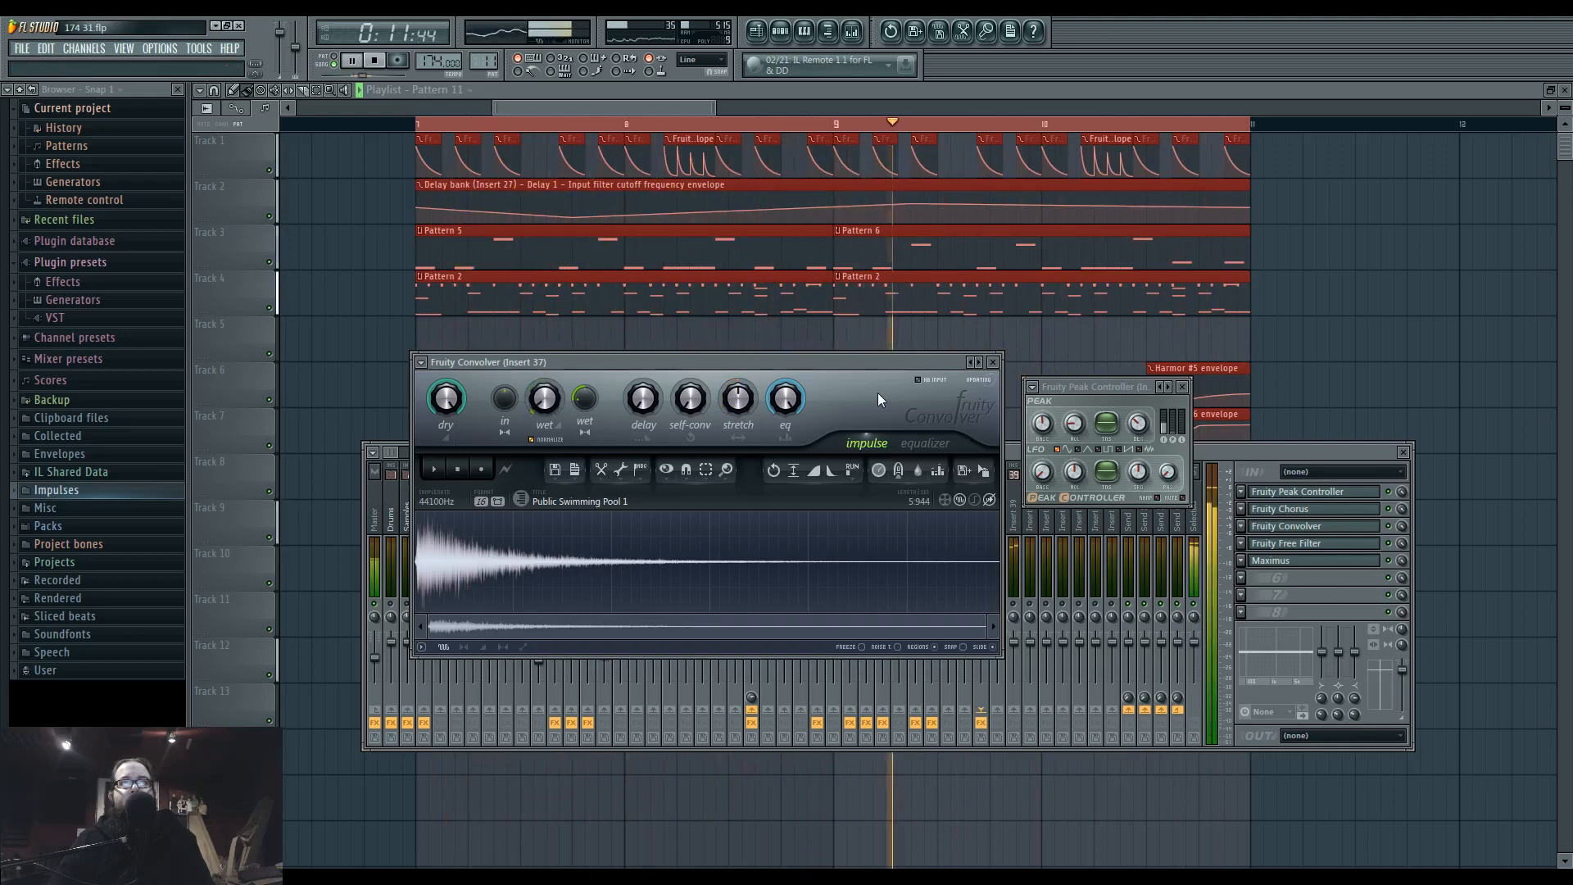
key("space")
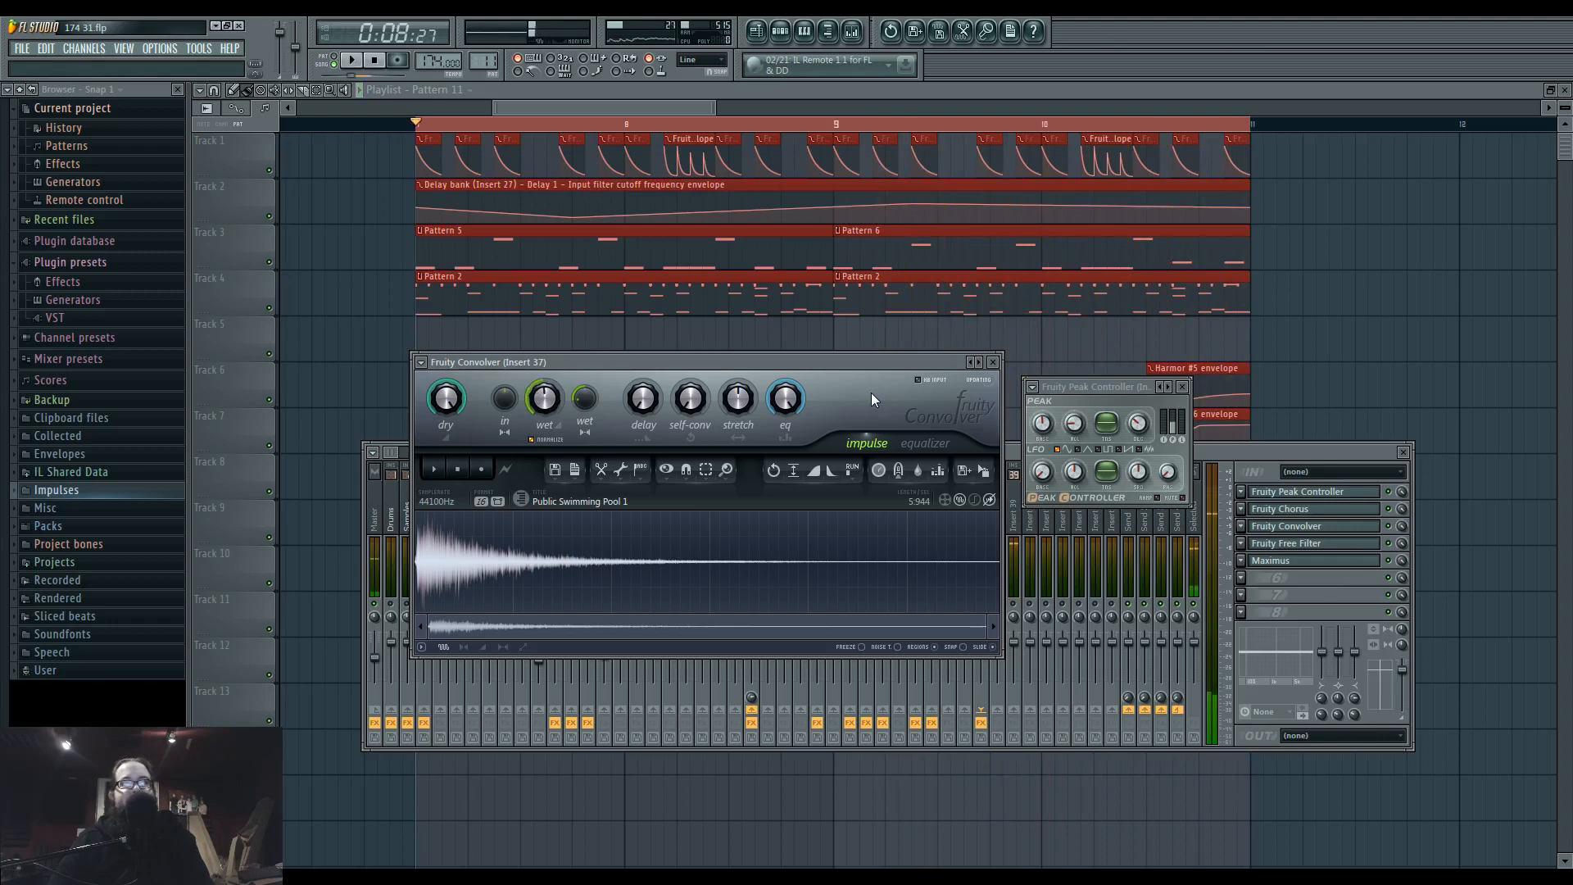
Select the Master track in the mixer and play the loop to check the overall mix levels.
left_click(1285, 456)
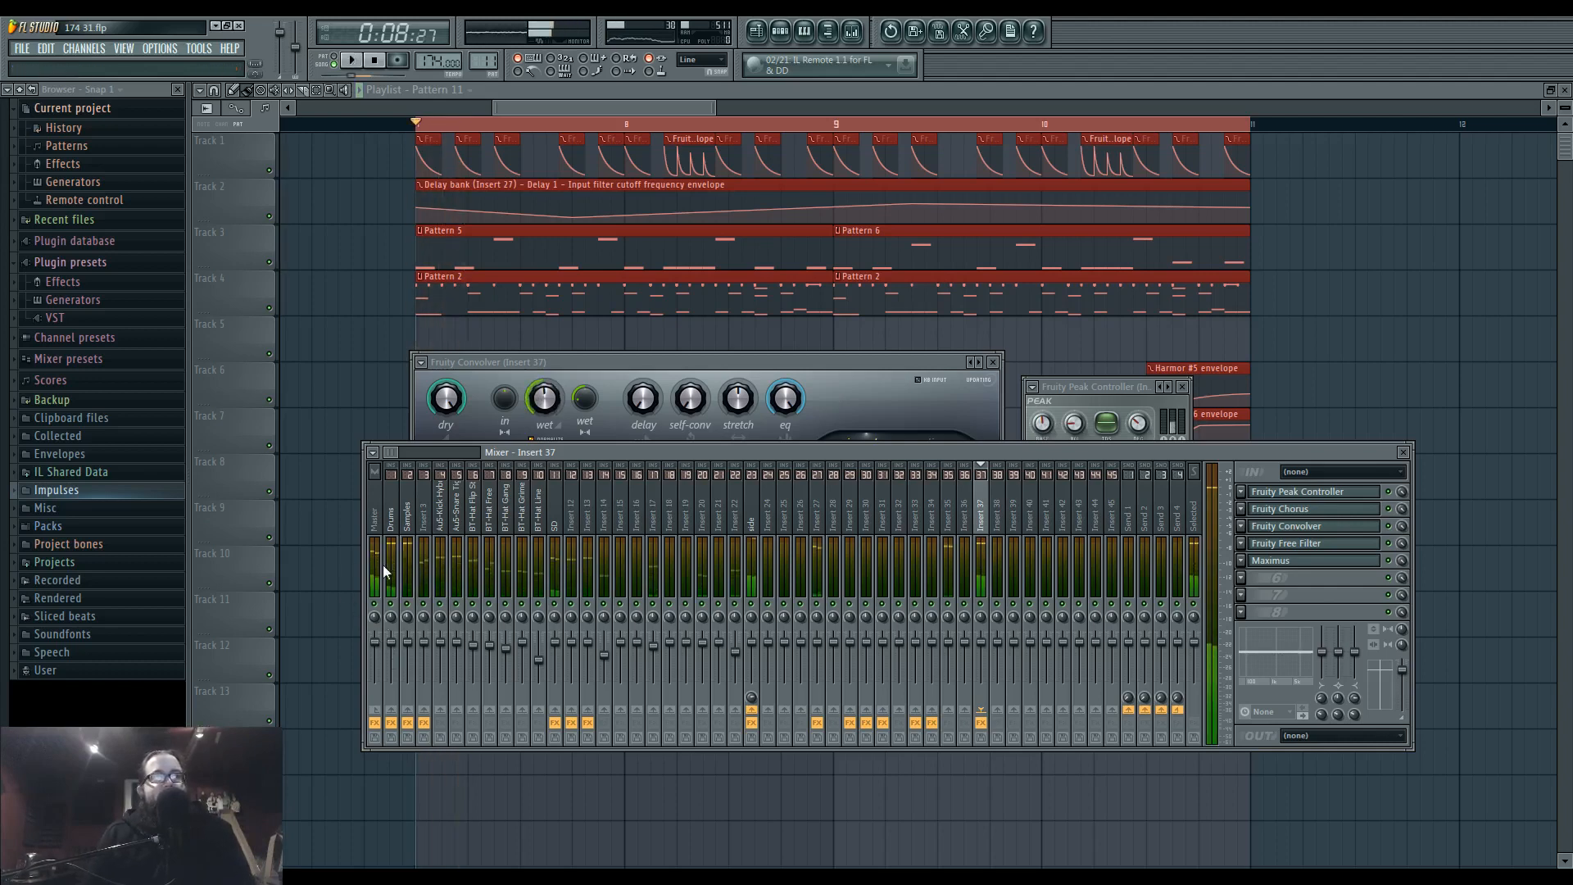
left_click(379, 657)
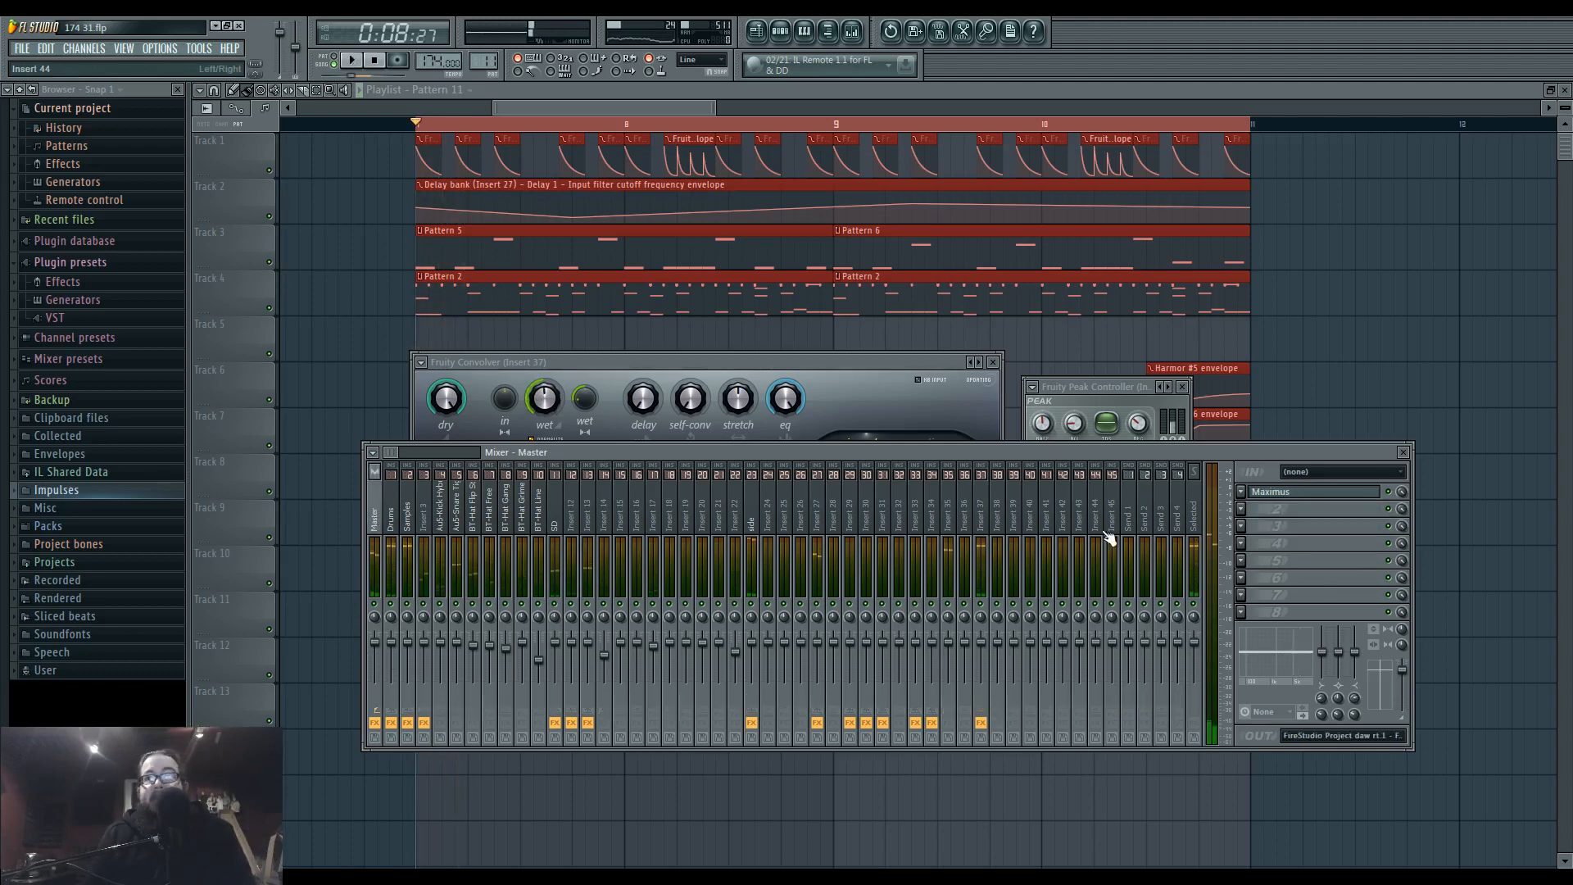
key("space")
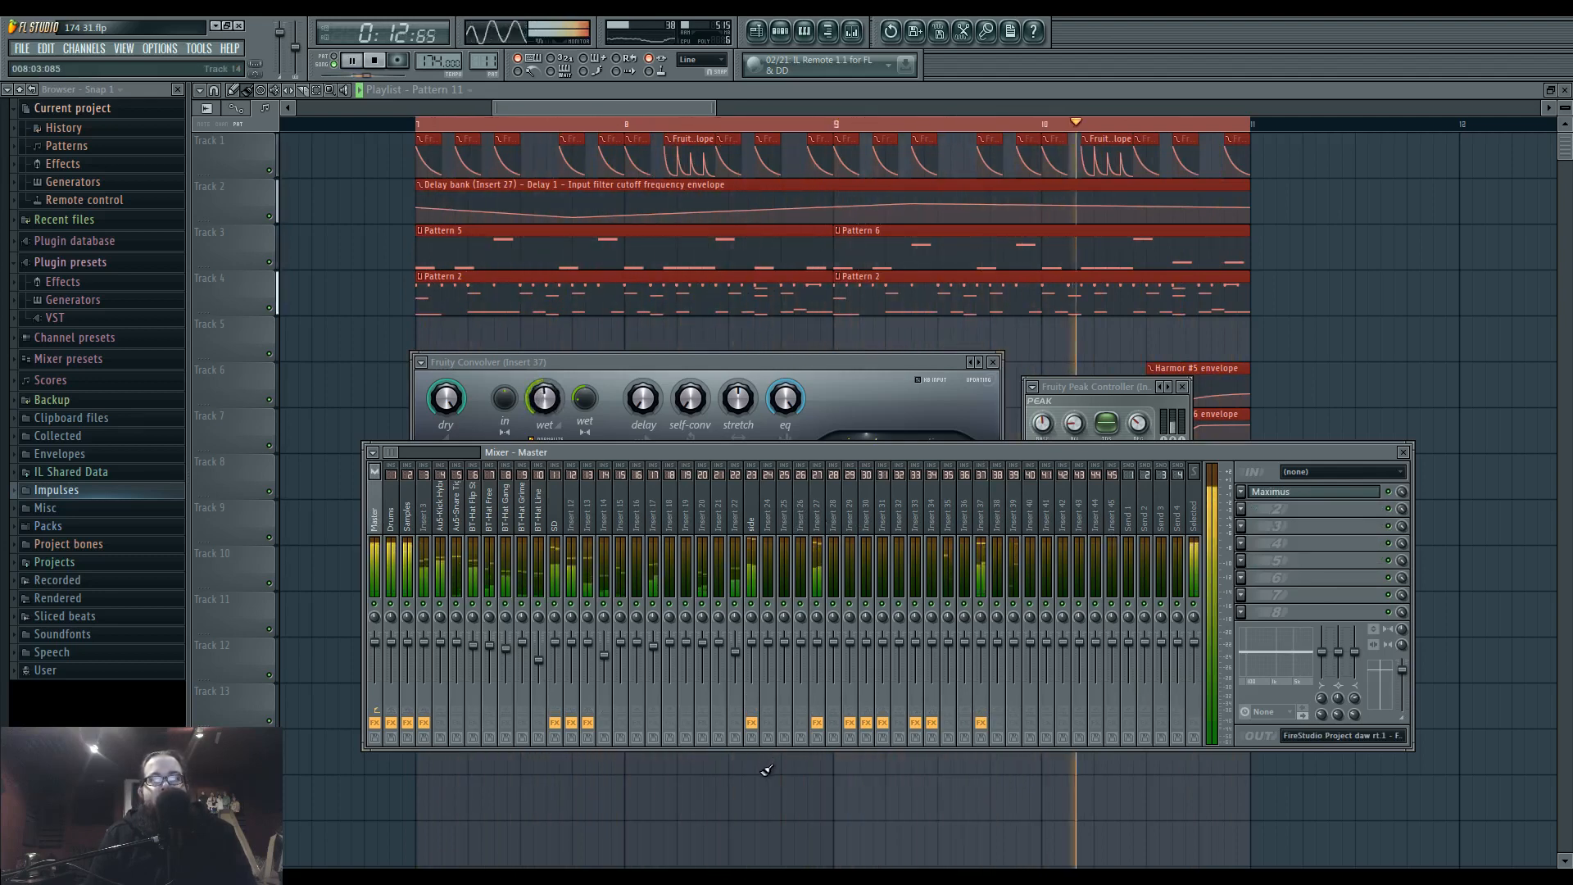
key("space")
Close the mixer and effect windows, and open the first Harmor channel from the channel rack to audition its sound.
key("F12")
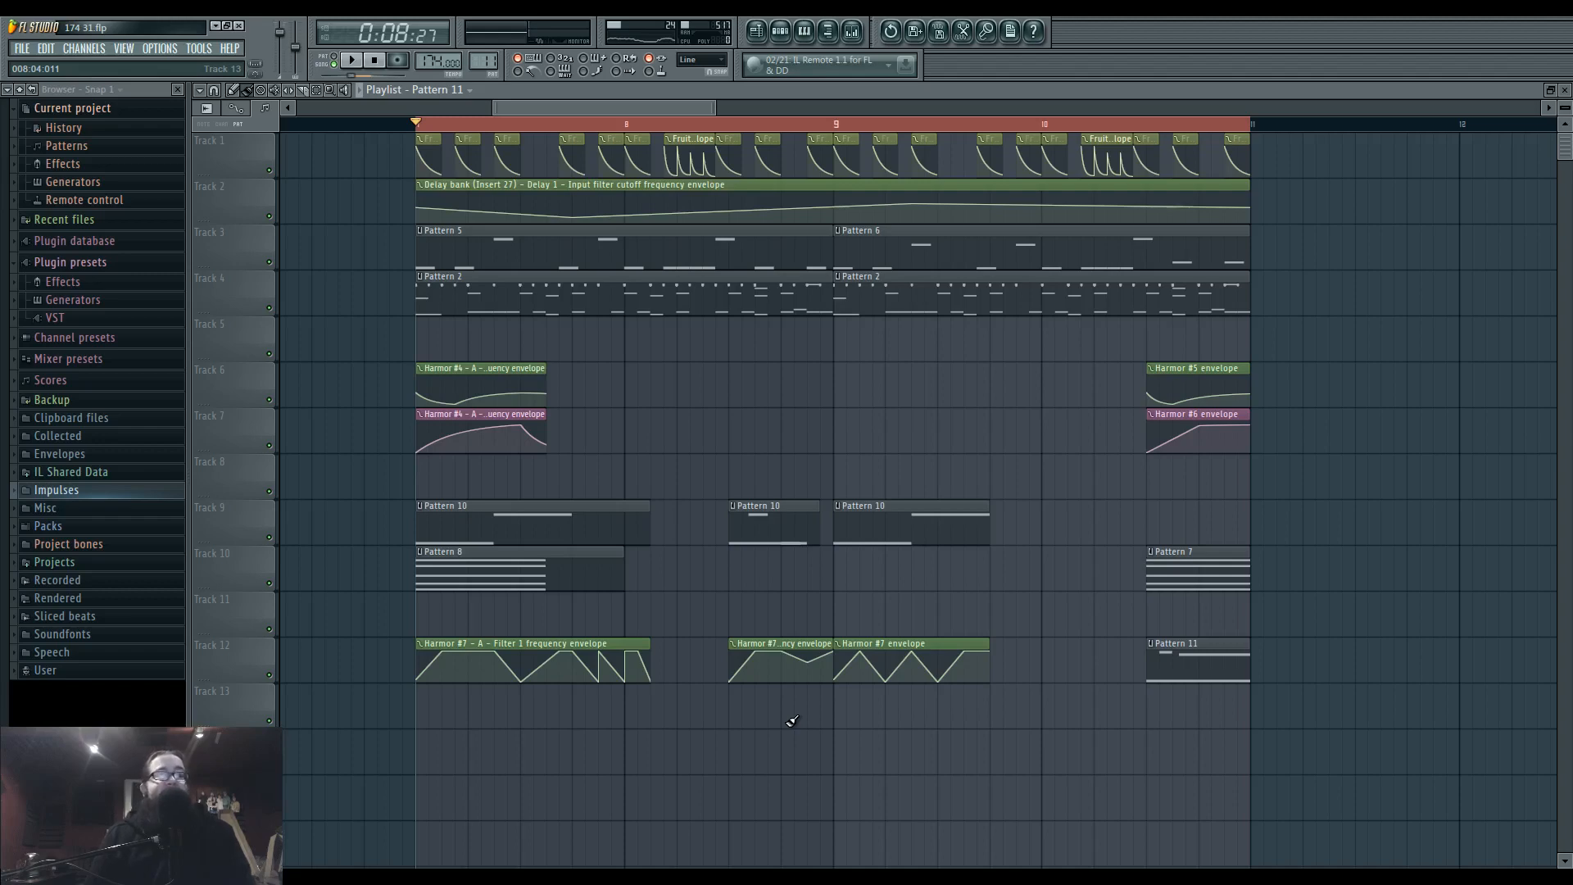
scroll(792, 721, "down", 5)
scroll(800, 730, "down", 1)
left_click(780, 30)
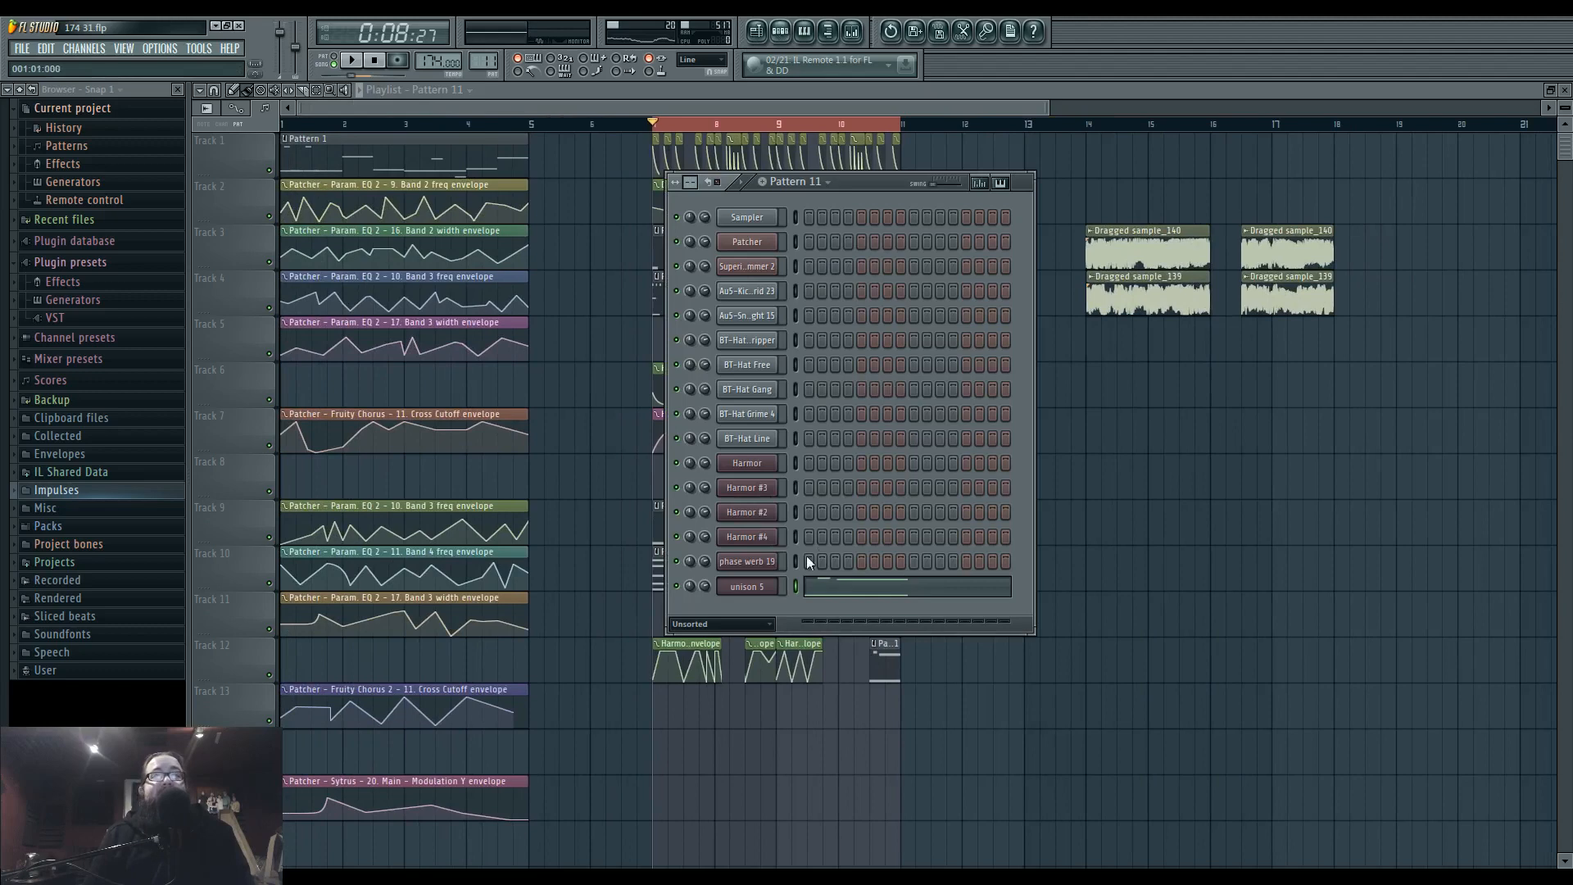
left_click(747, 463)
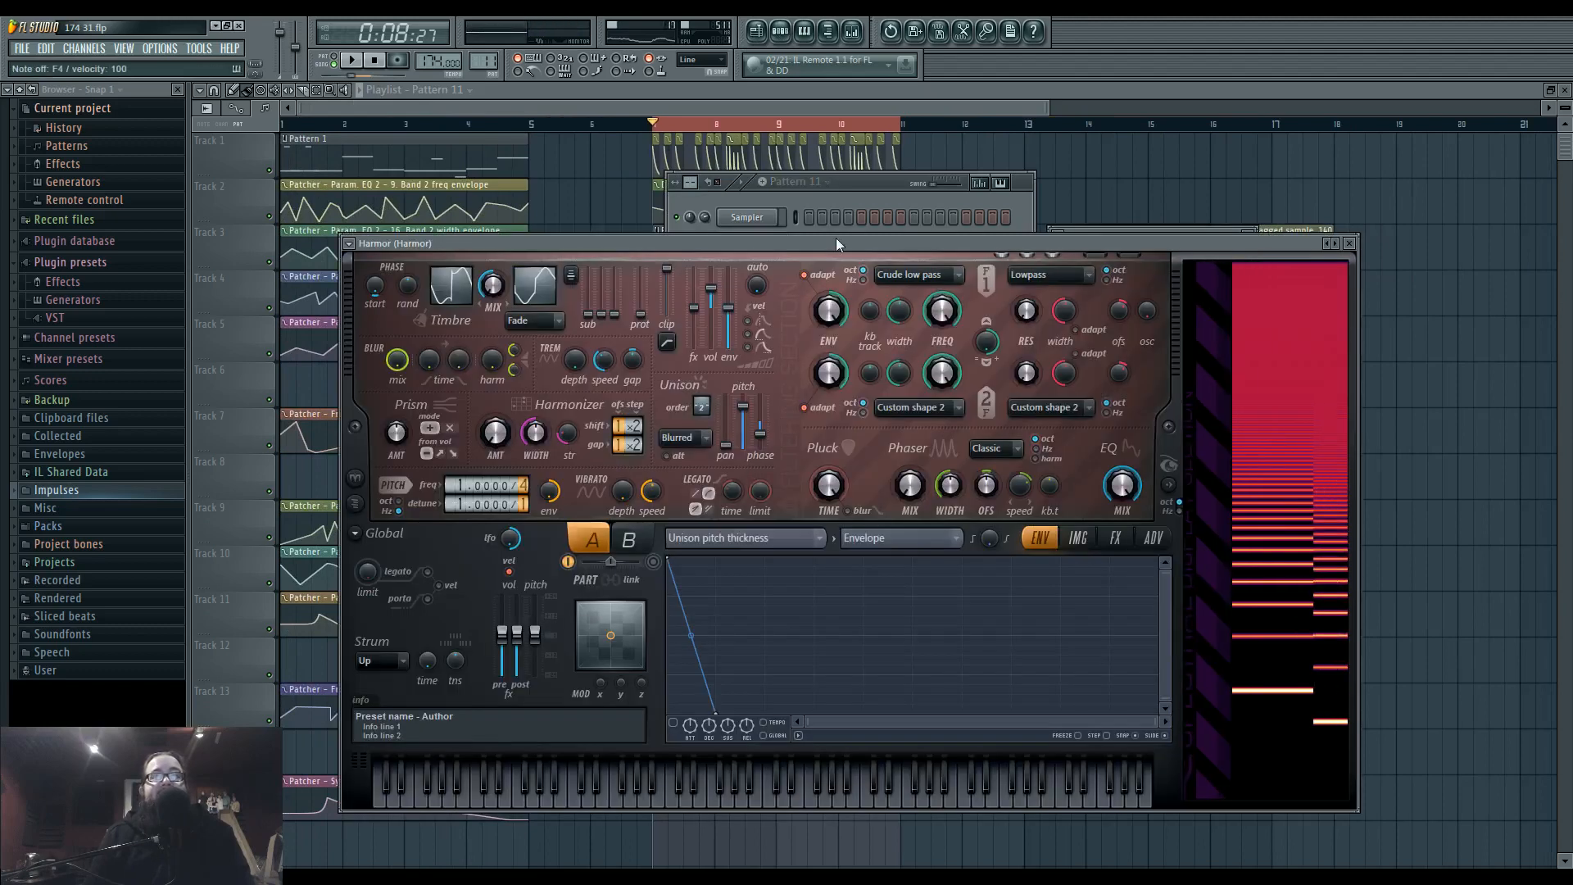
right_click(1450, 481)
Play the earlier Pattern 1 section with its Patcher automation from around bar 2 and stop playback.
scroll(779, 700, "up", 7)
left_click_drag(768, 739, 818, 756)
scroll(818, 756, "down", 4)
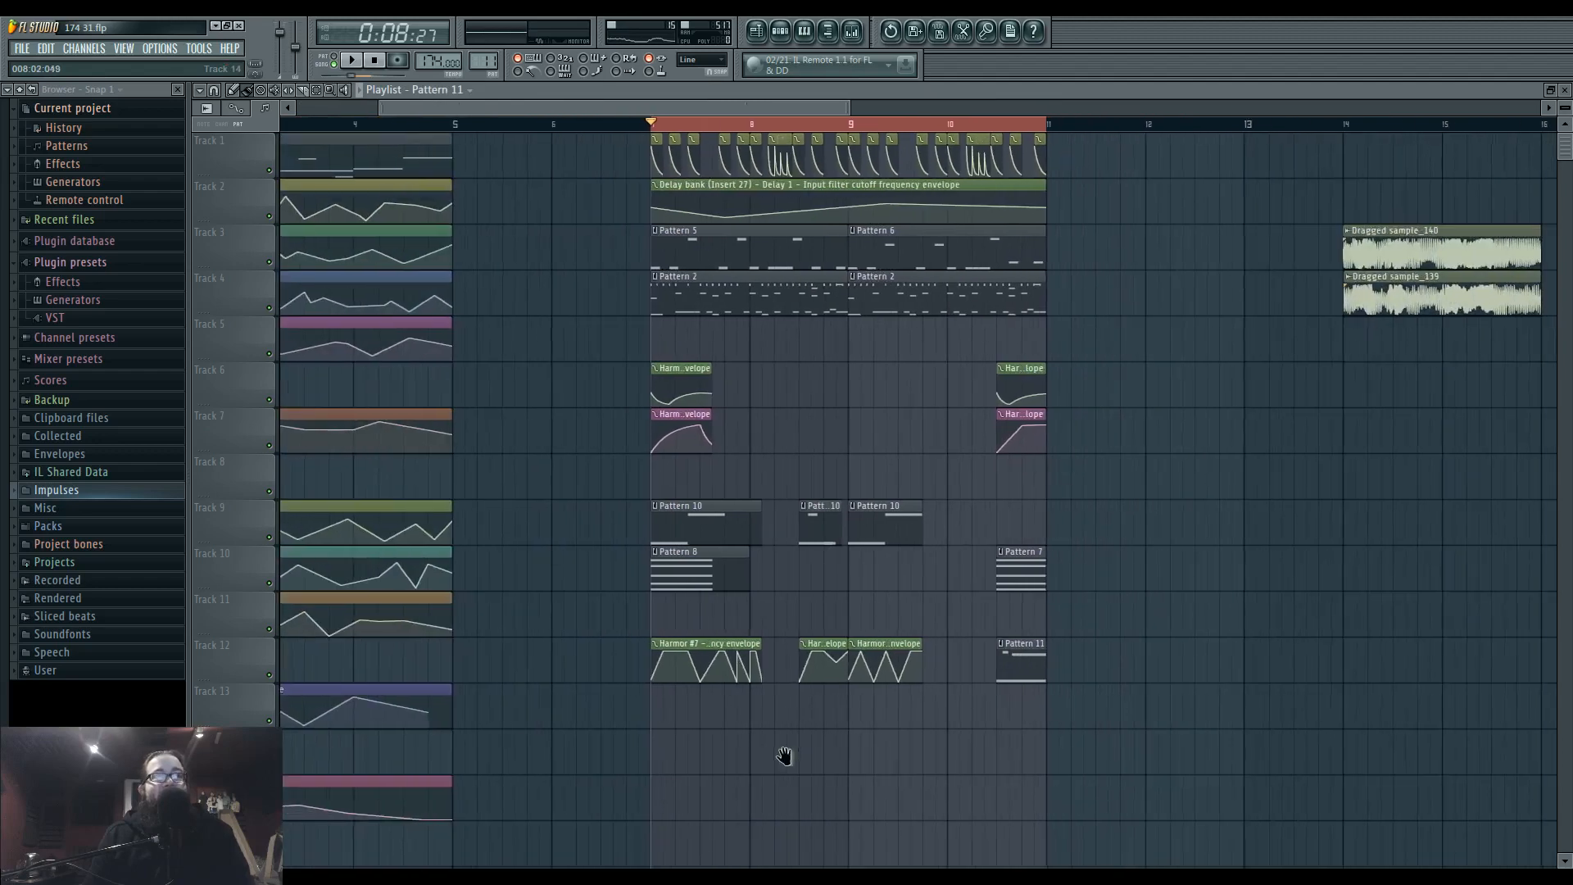
key("space")
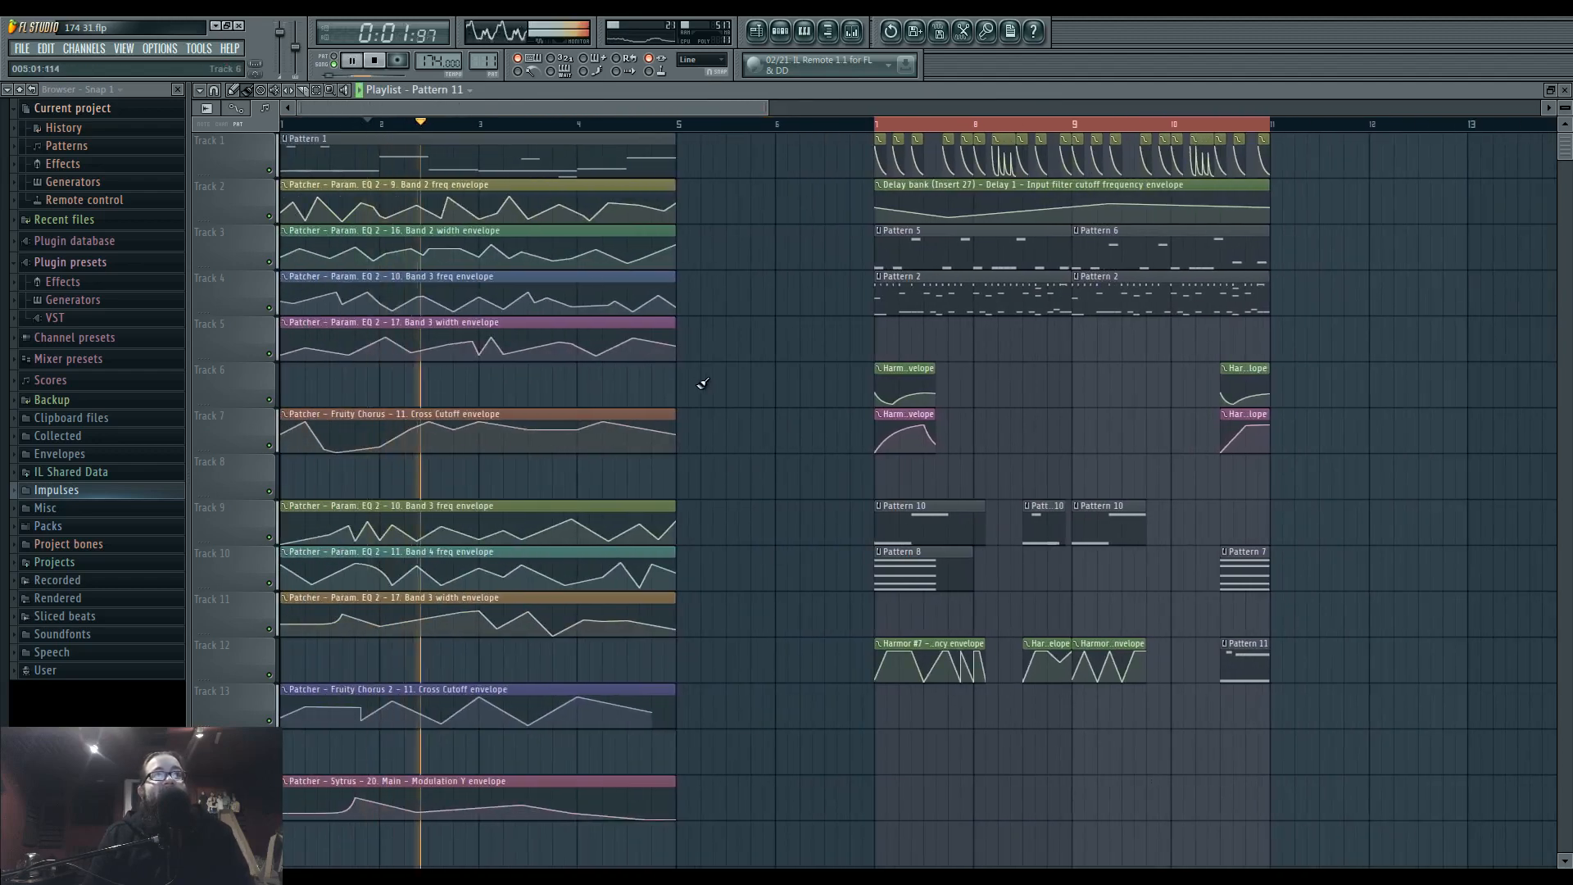
key("space")
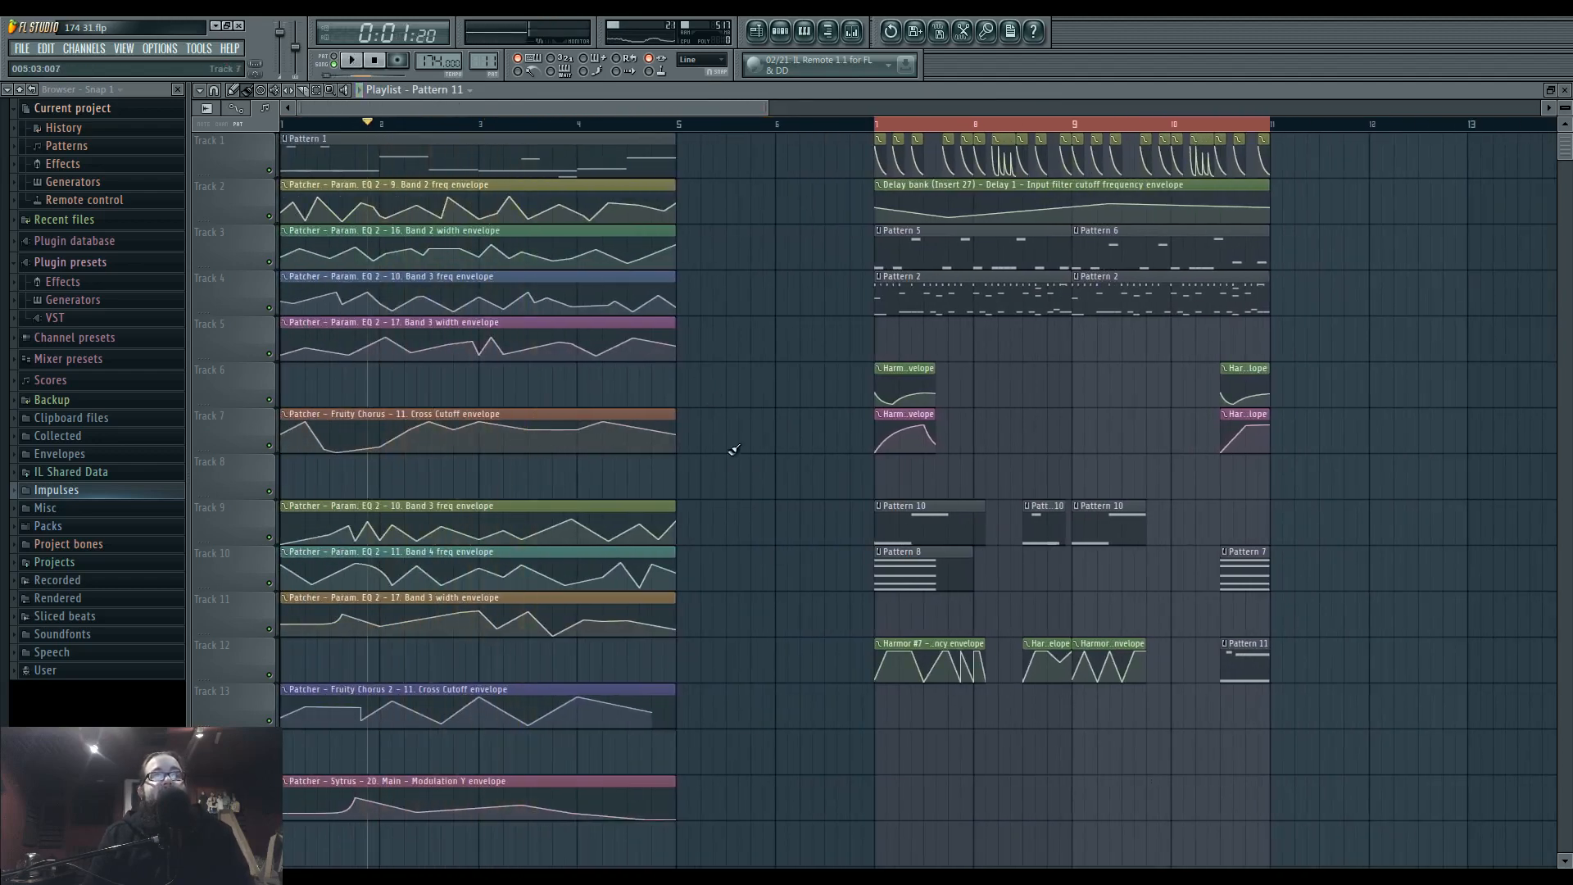
left_click_drag(734, 453, 449, 597)
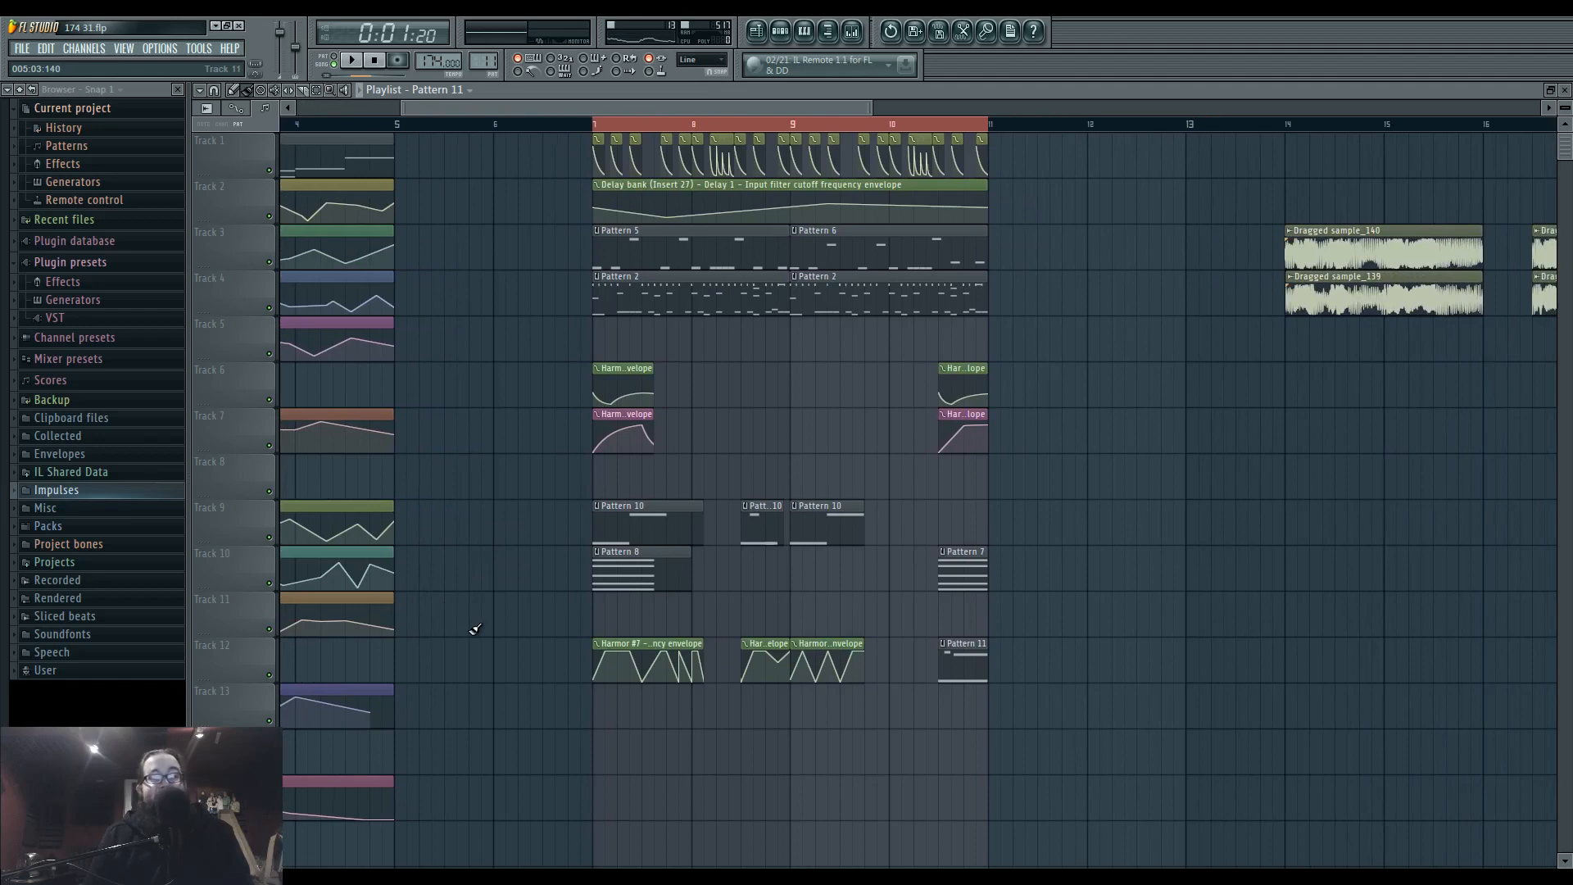
left_click(500, 877)
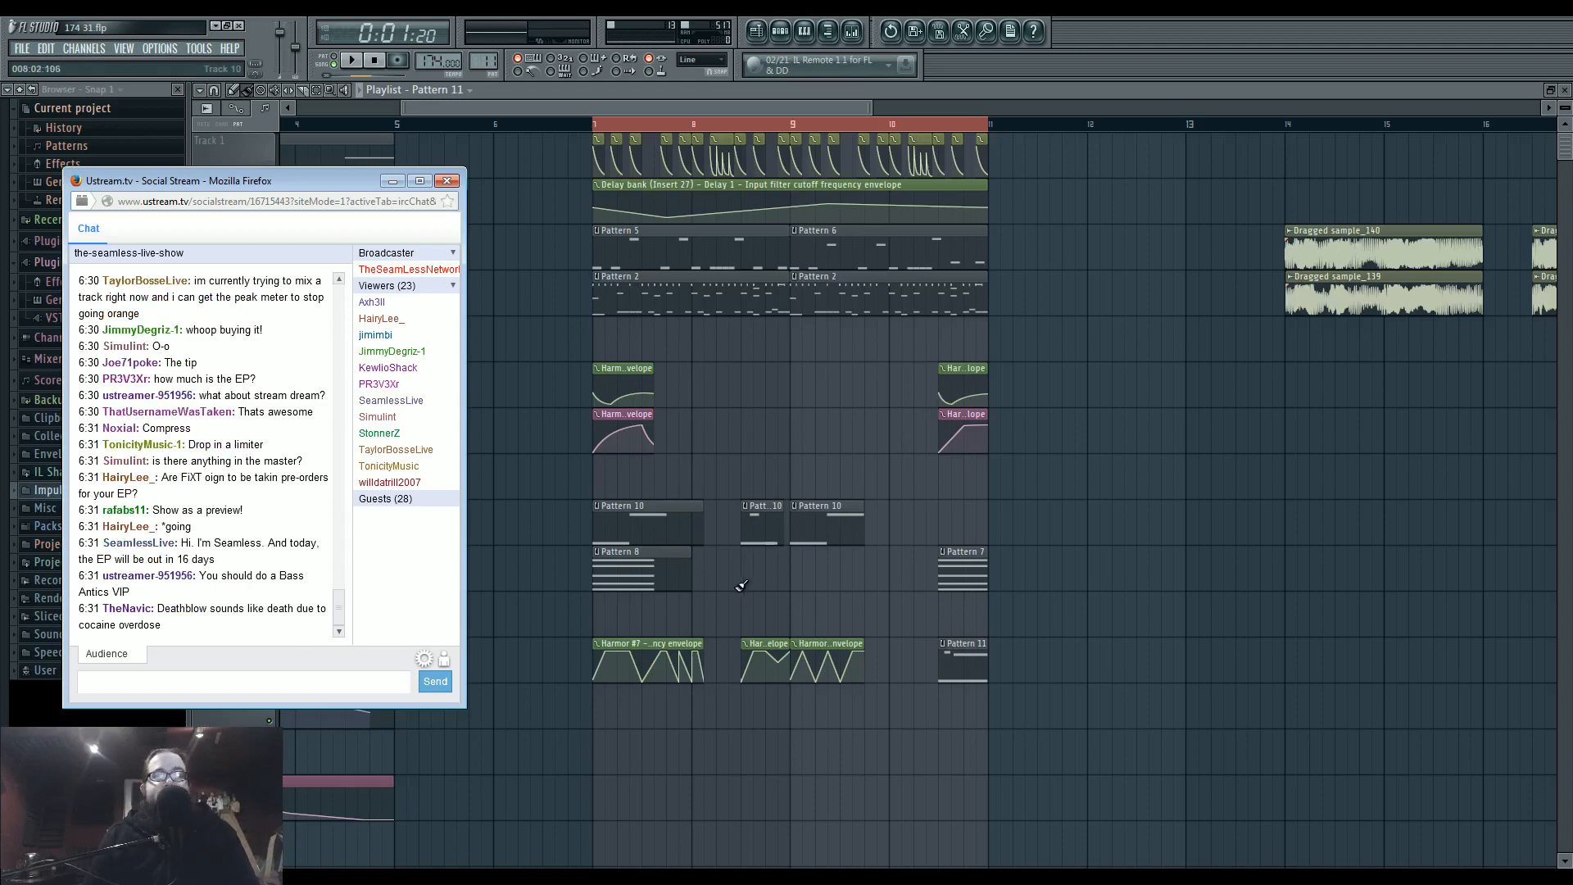
left_click(1028, 880)
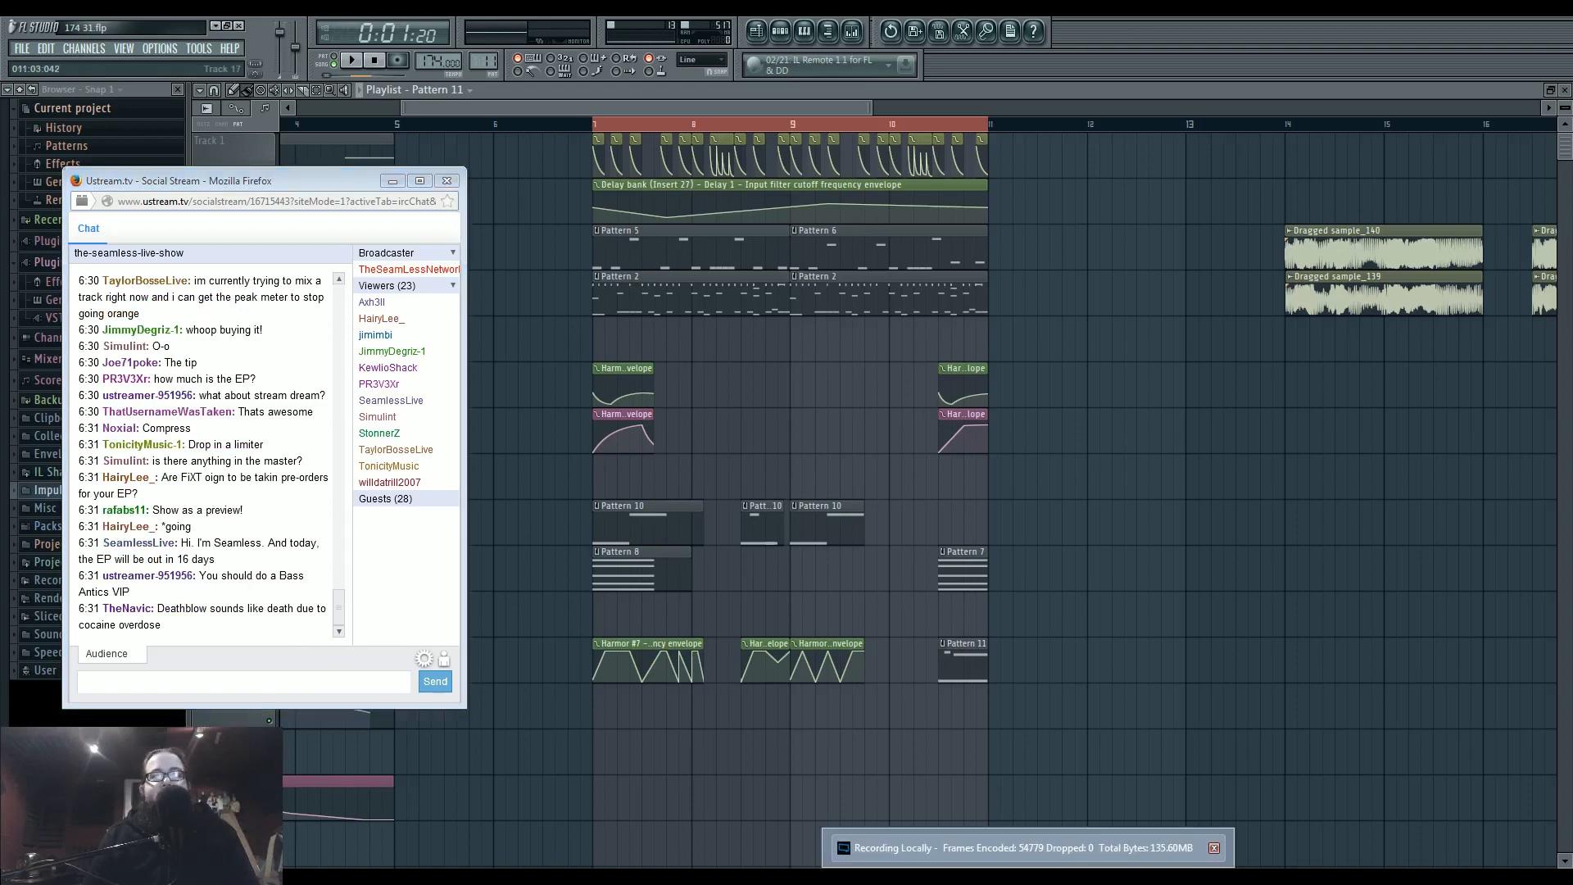
left_click(1114, 742)
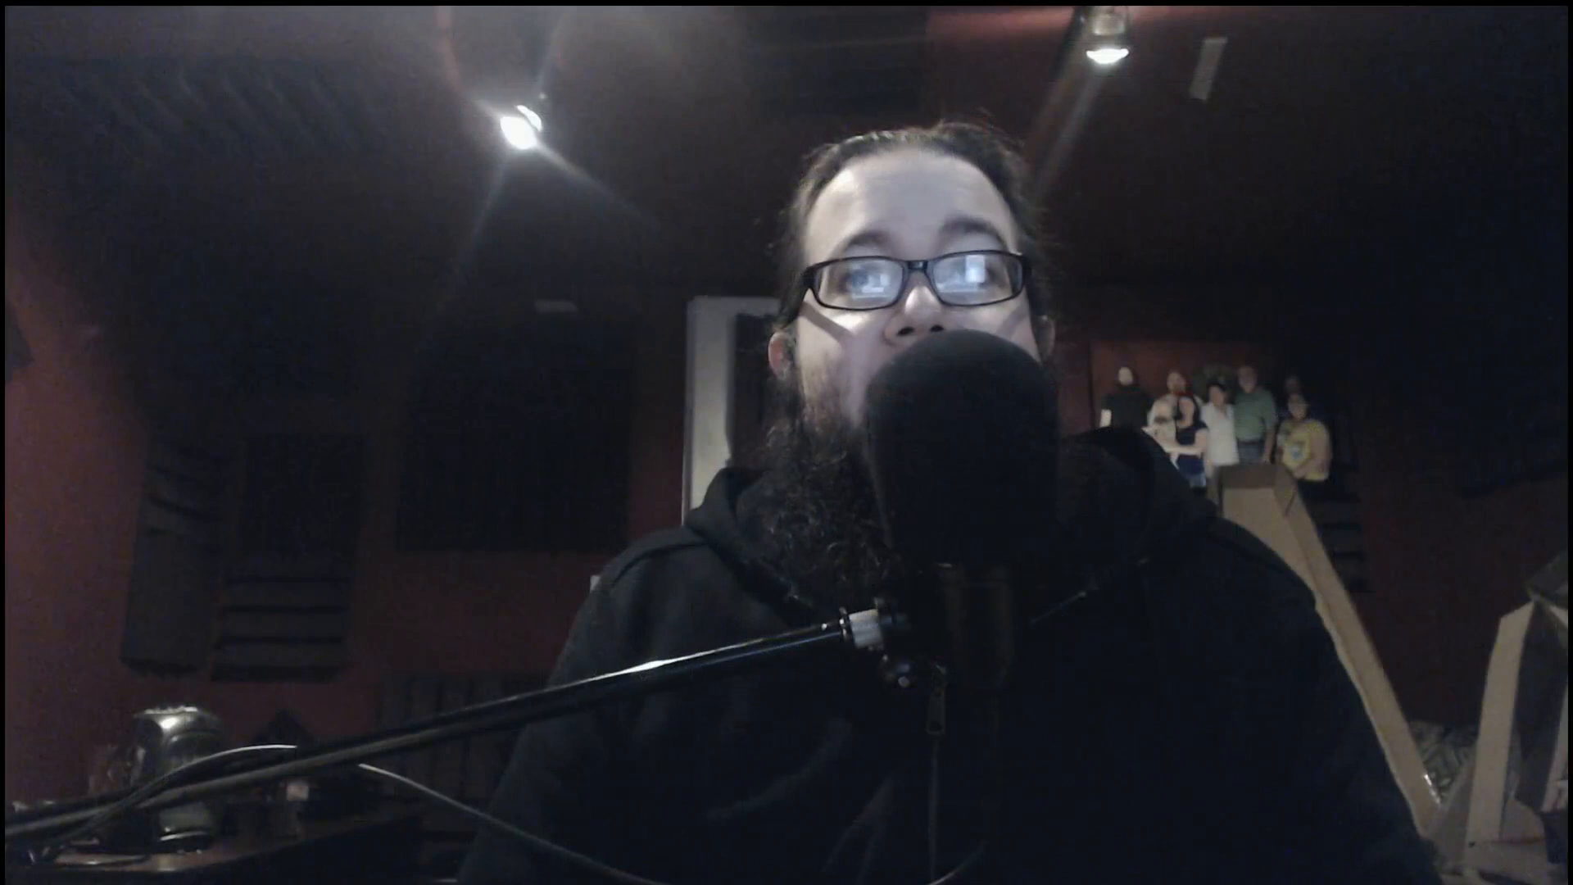
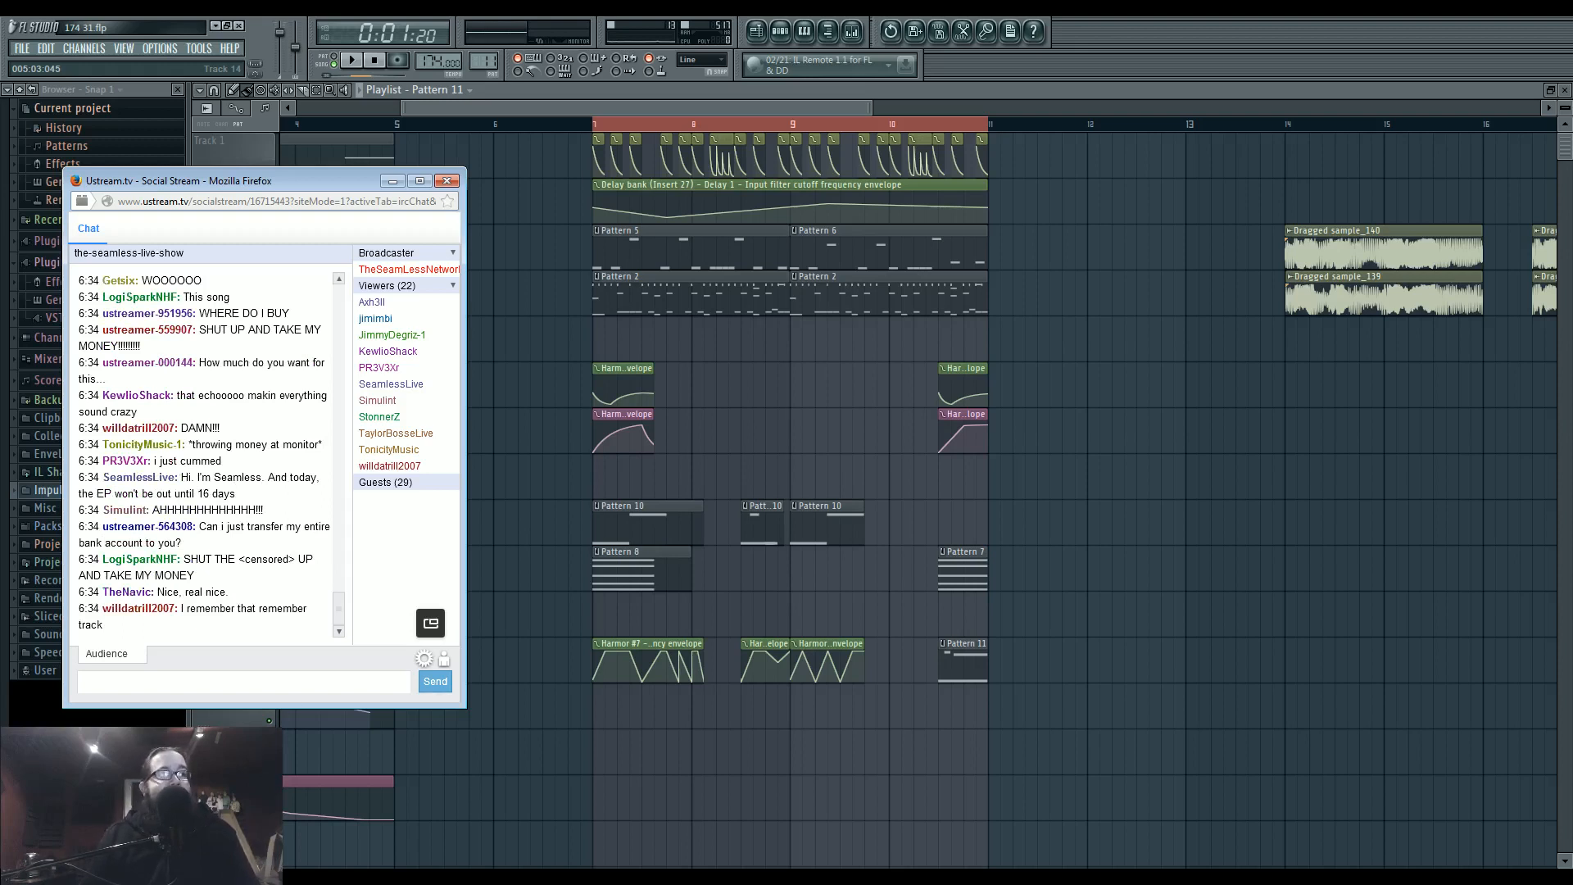
Minimize the chat window and play the looped section from bar 7 to bar 10.
left_click(394, 182)
scroll(450, 478, "left", 3)
left_click_drag(868, 615, 335, 623)
key("space")
left_click_drag(471, 485, 650, 446)
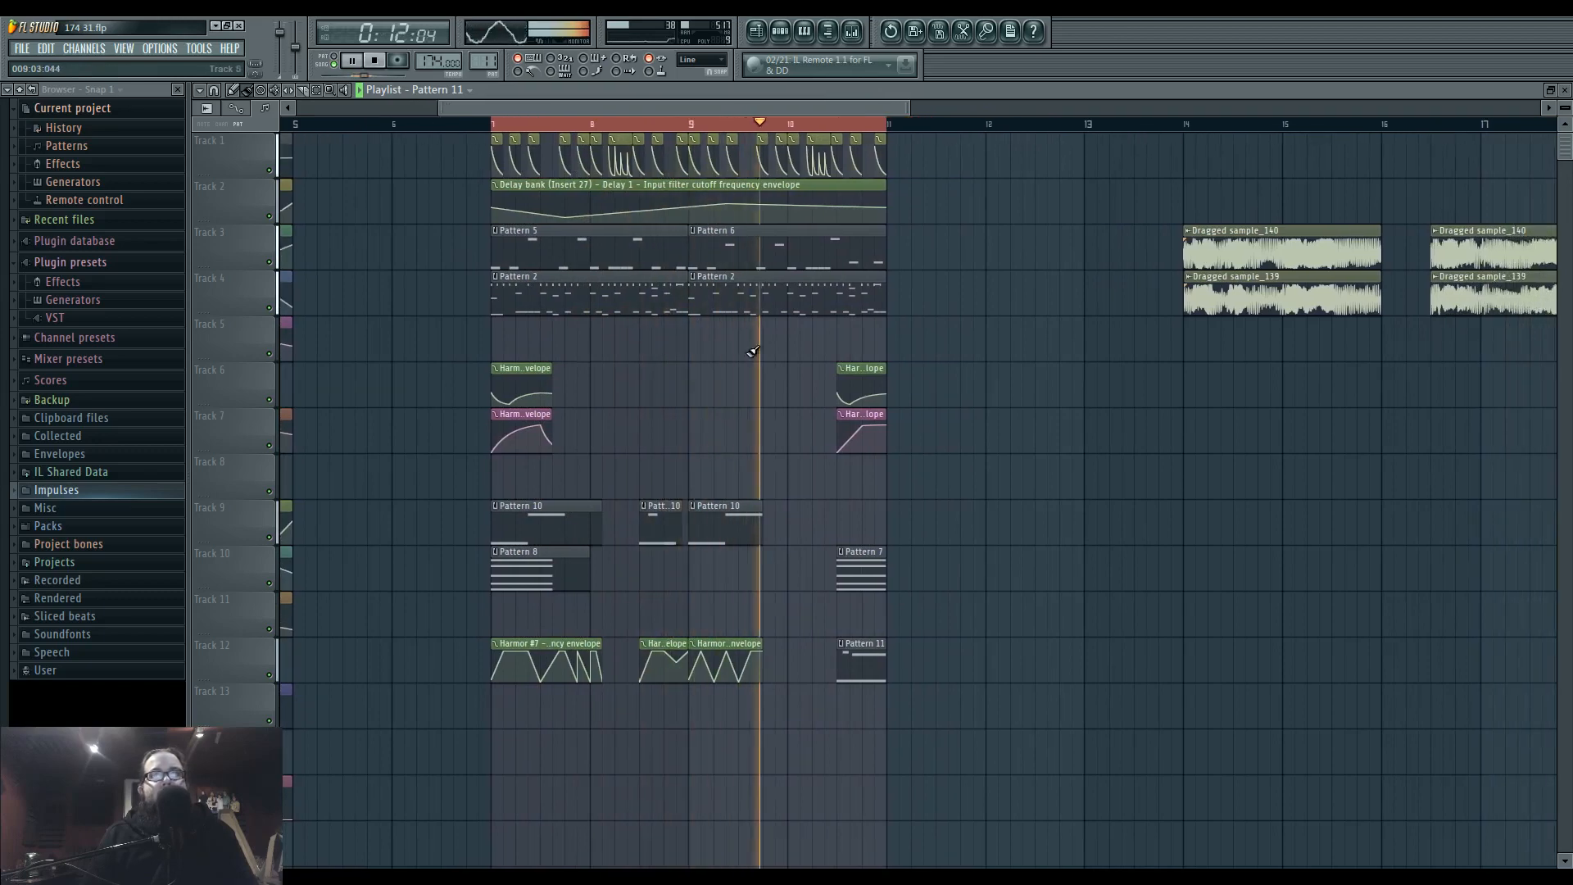
Stop playback, open the mixer, and select the side track after checking the Master track's effect chain.
key("F9")
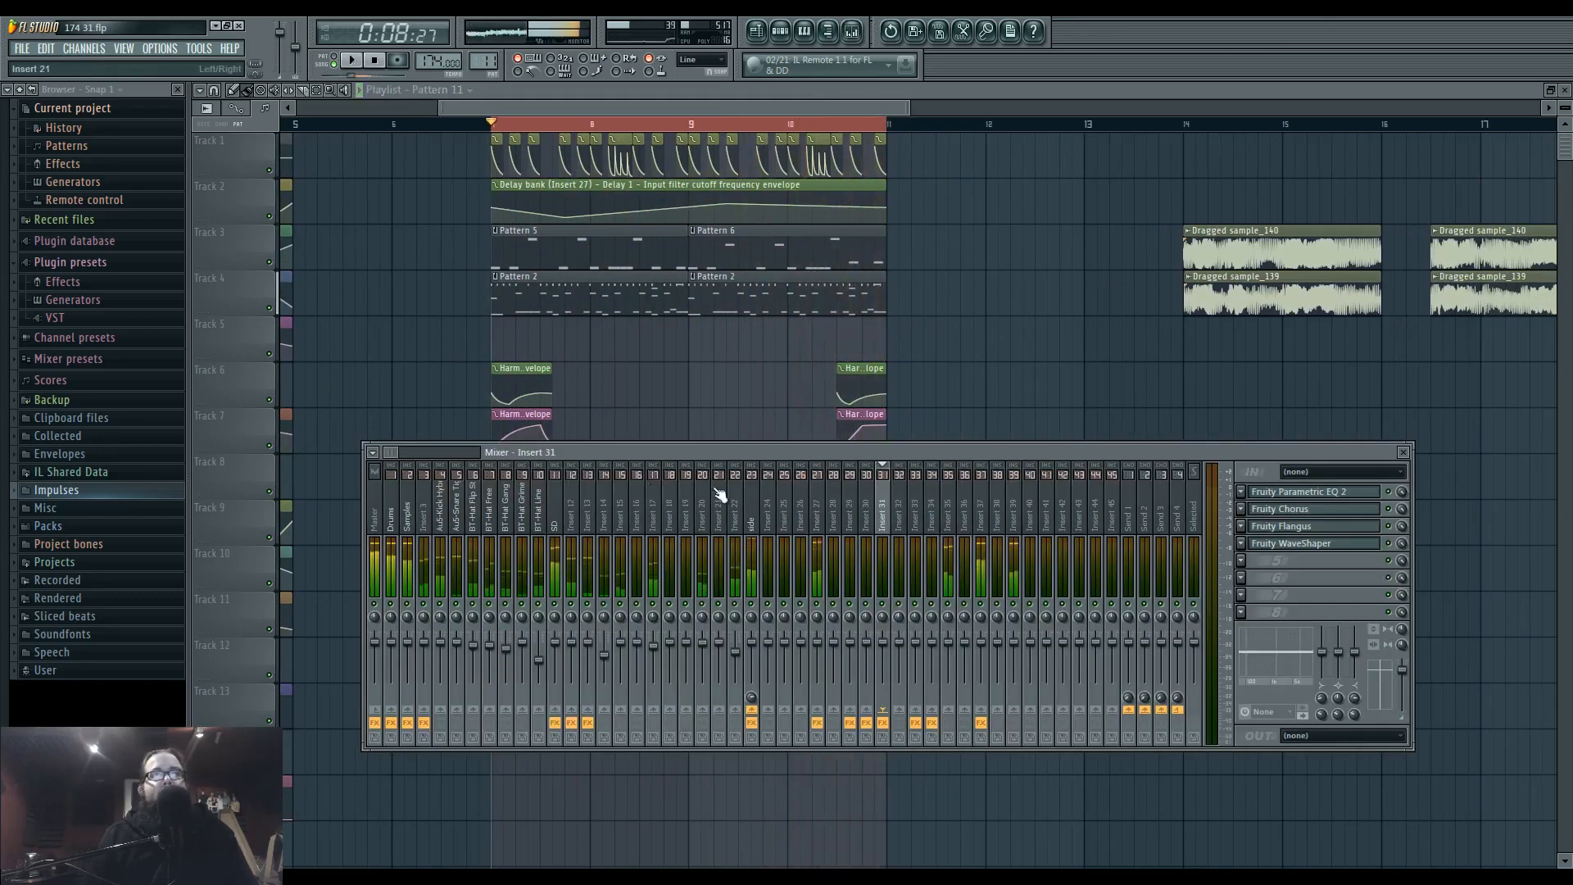
left_click(754, 511)
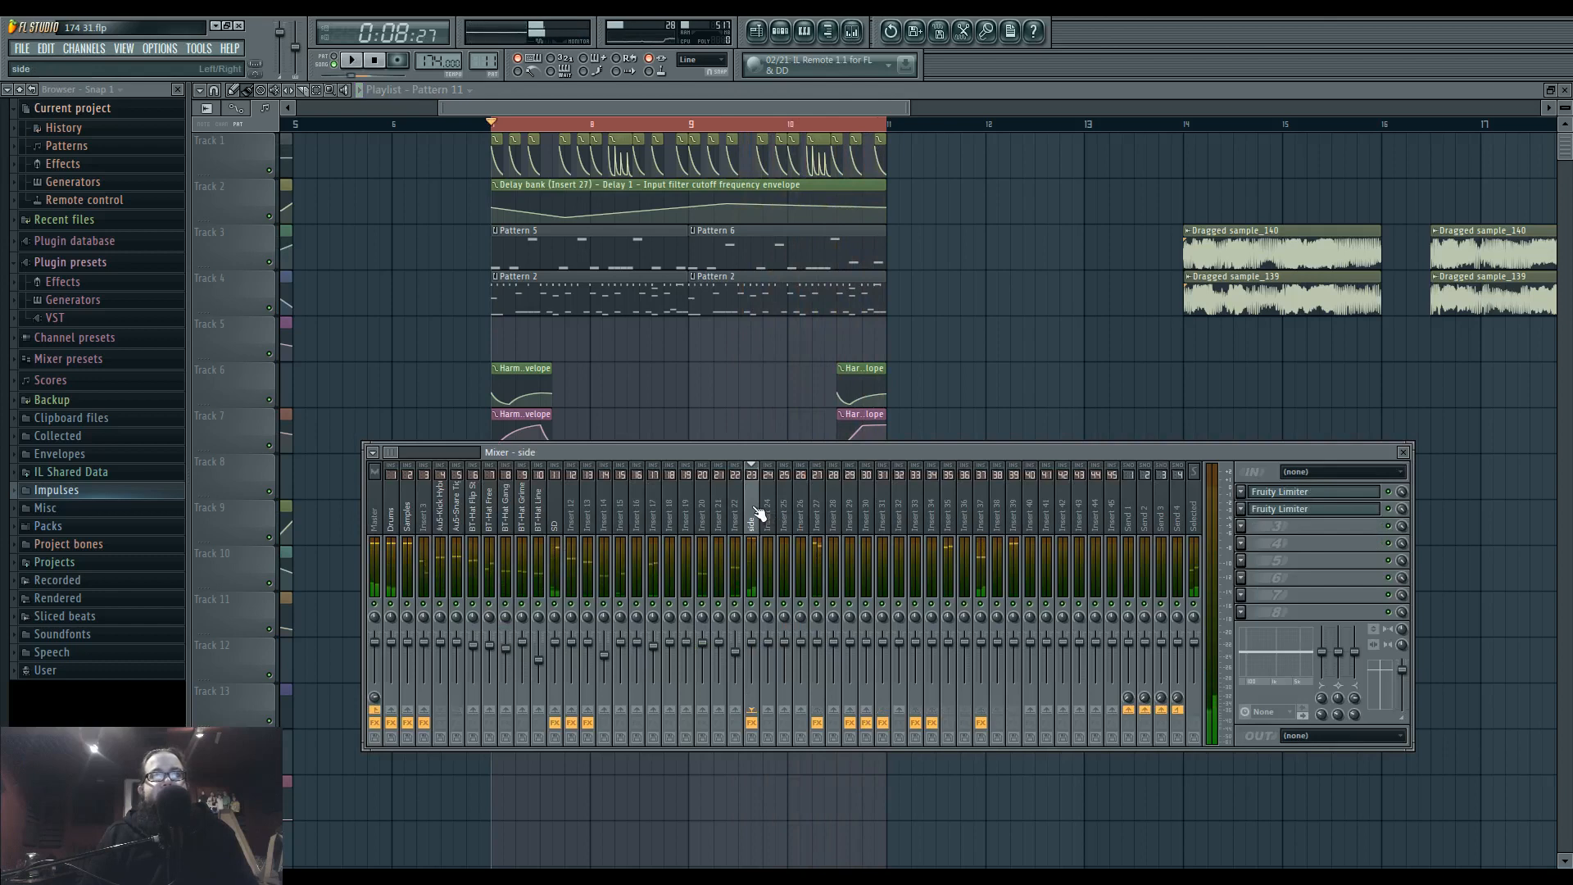
left_click(376, 512)
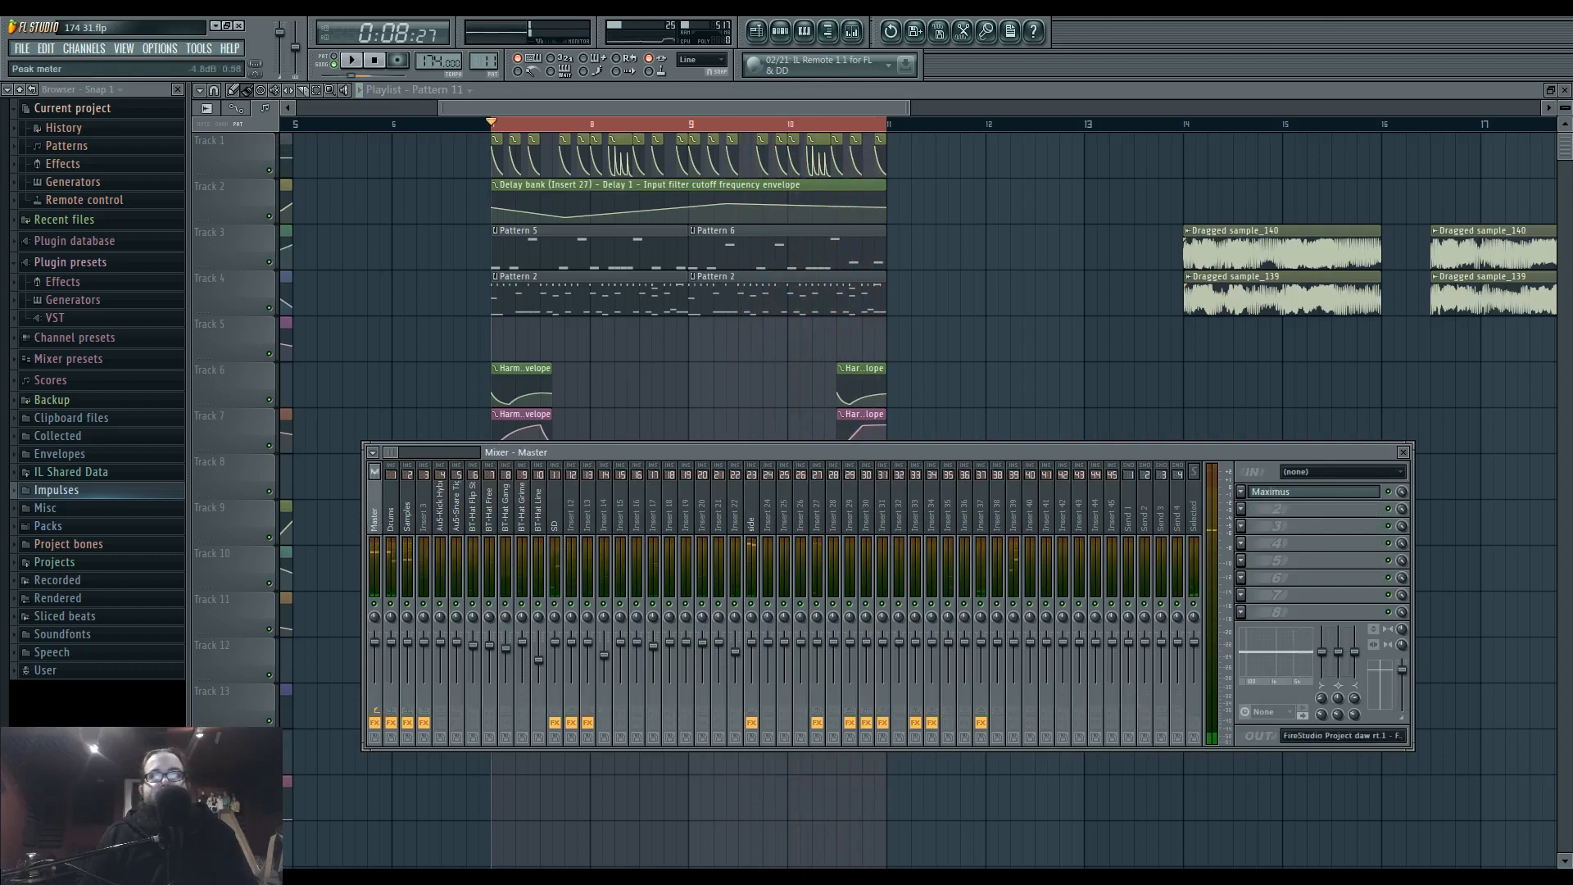
left_click(769, 516)
left_click(754, 516)
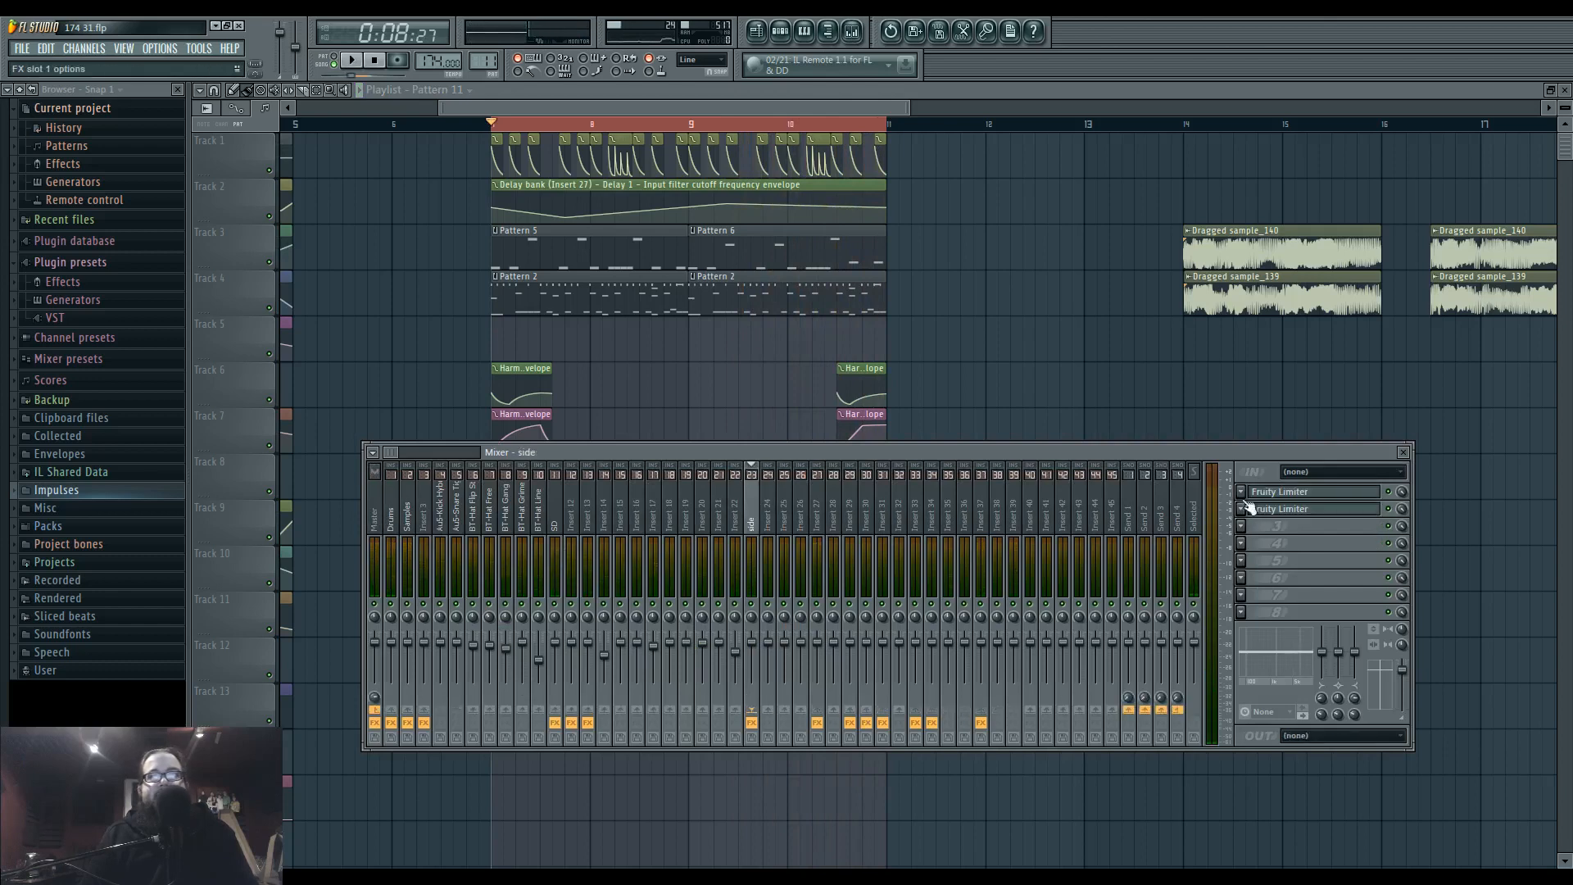
Insert Maximus in the side track's first effect slot, ahead of the two Fruity Limiters, and load its Default preset.
left_click(1240, 492)
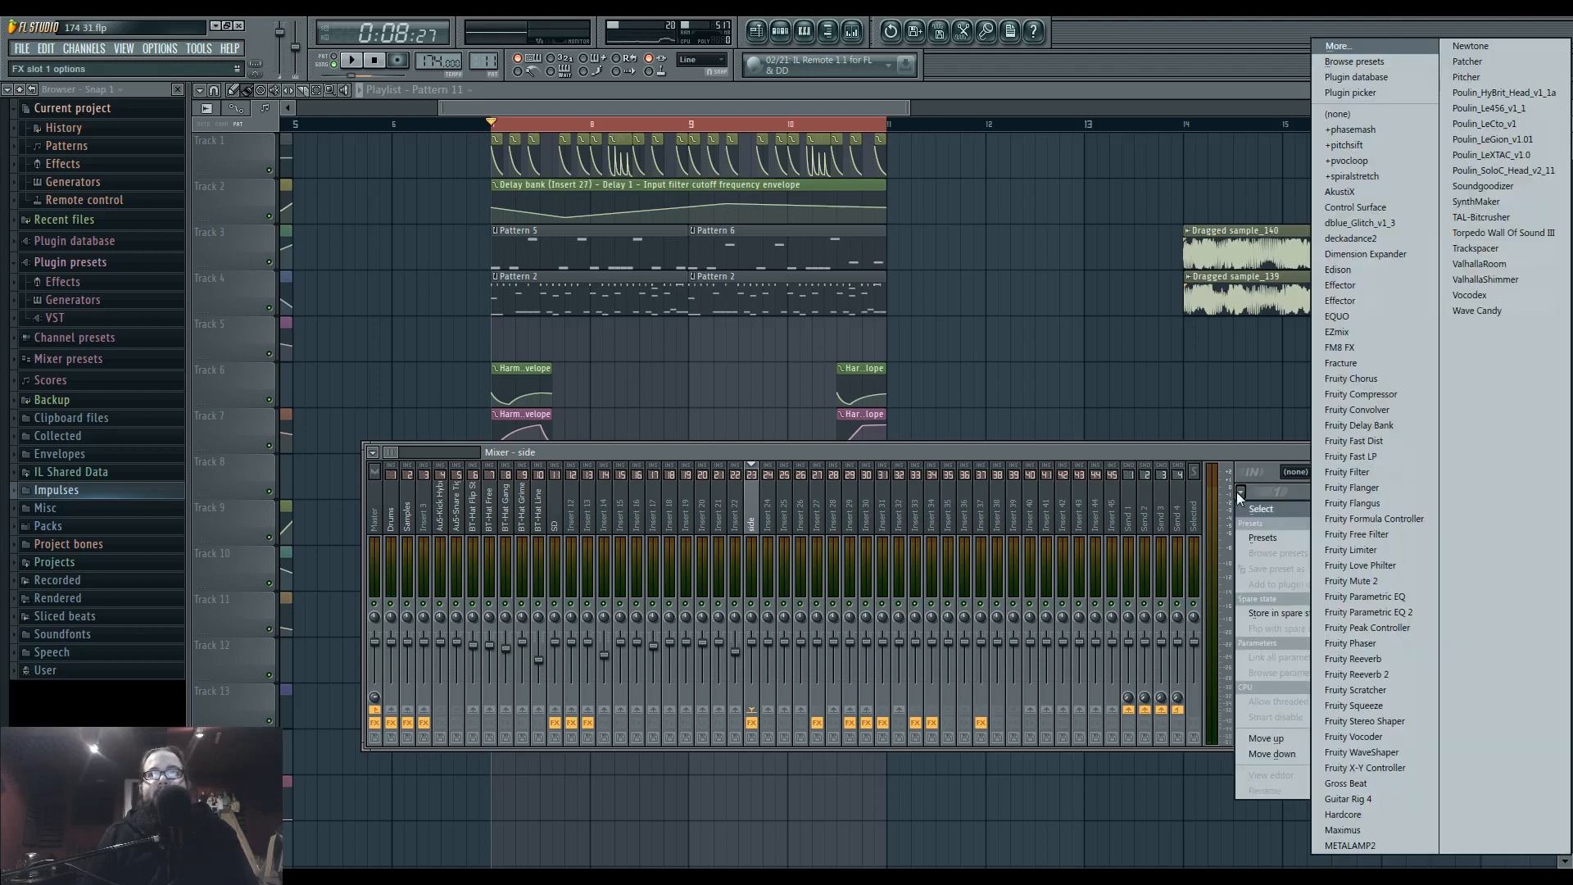
left_click(1385, 829)
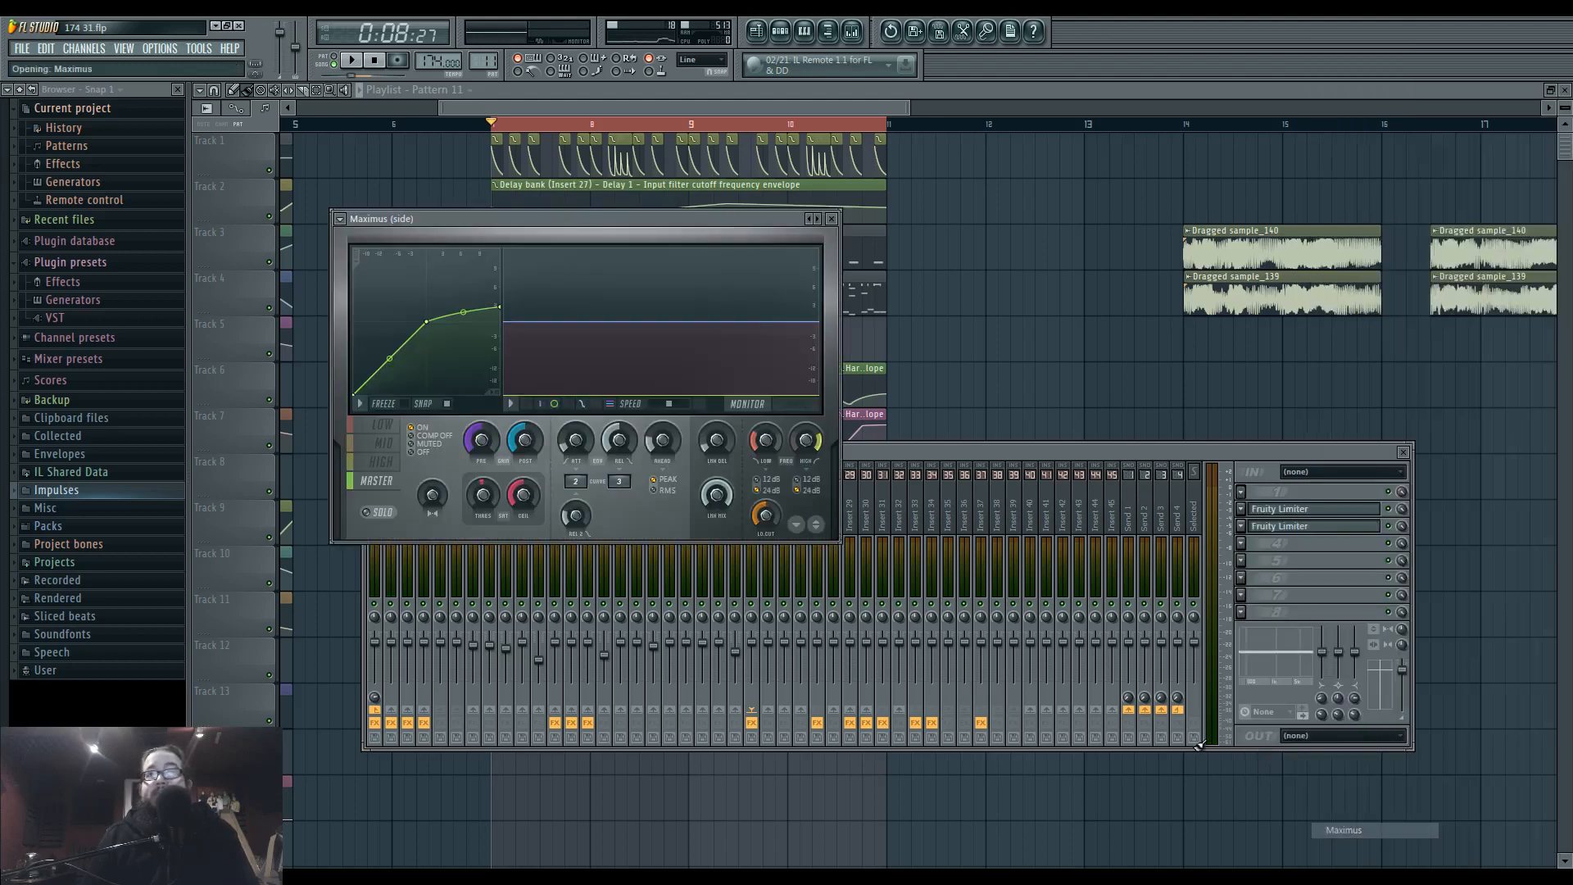
left_click(812, 219)
left_click(868, 354)
left_click_drag(729, 223, 926, 218)
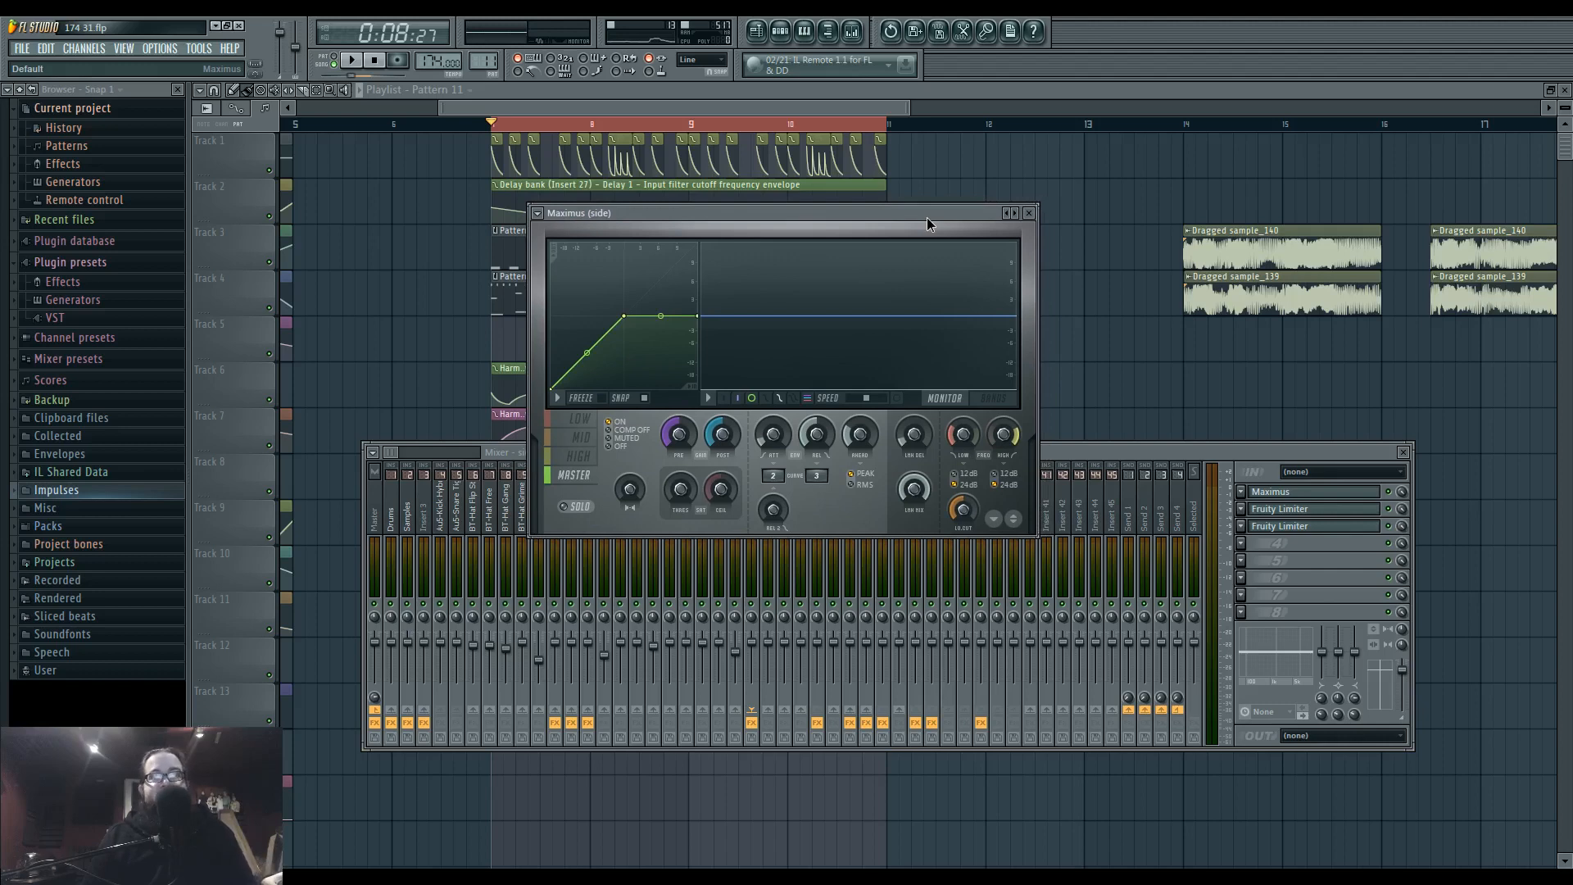
left_click_drag(926, 218, 926, 225)
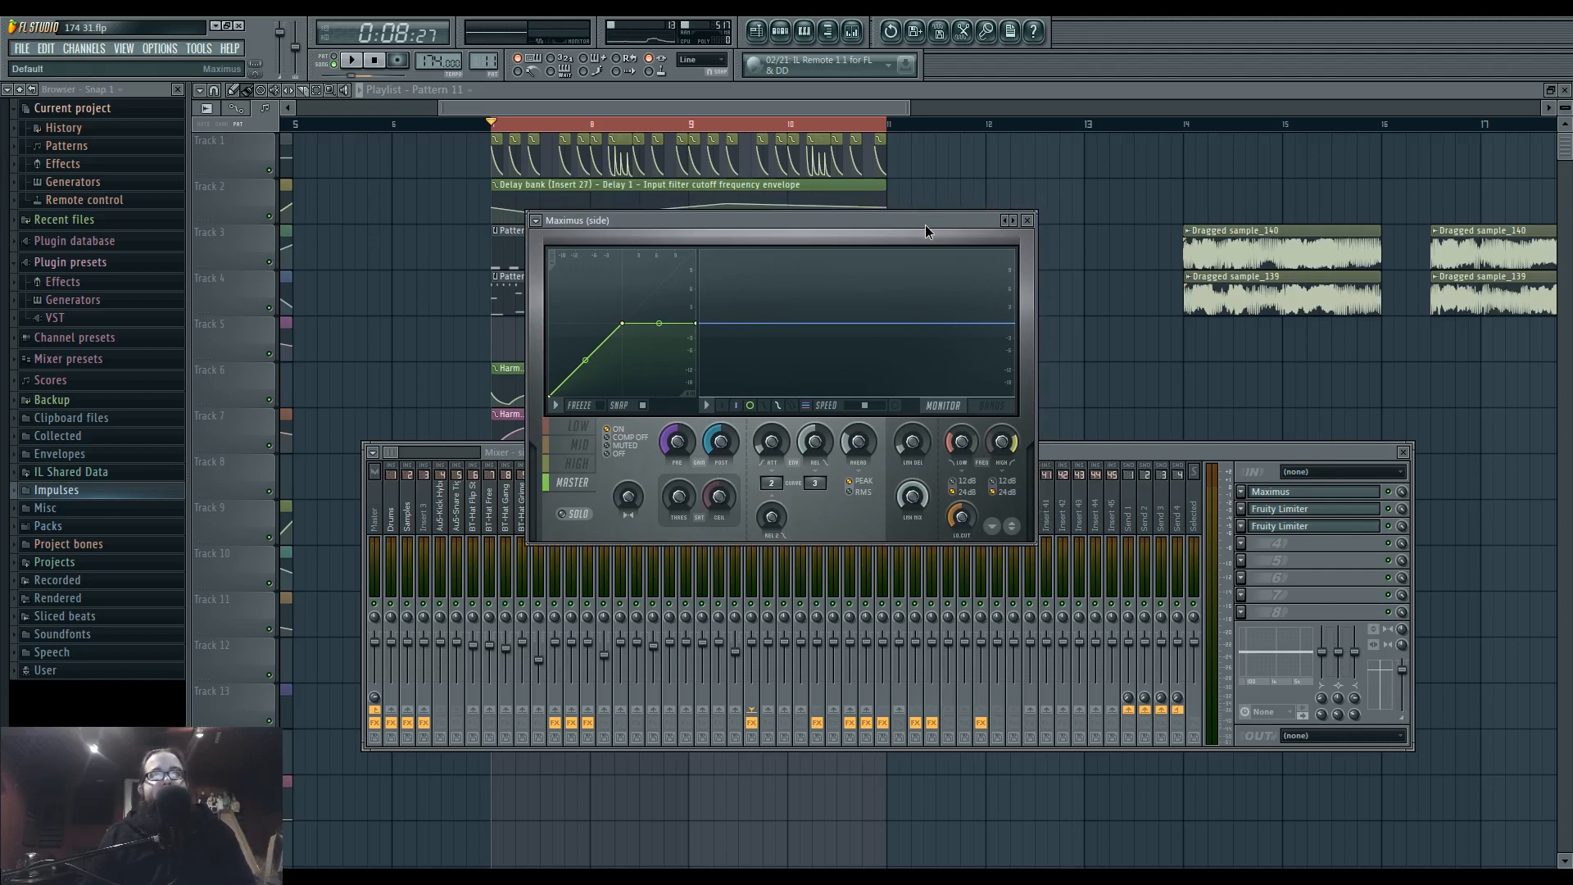
left_click_drag(926, 226, 1009, 226)
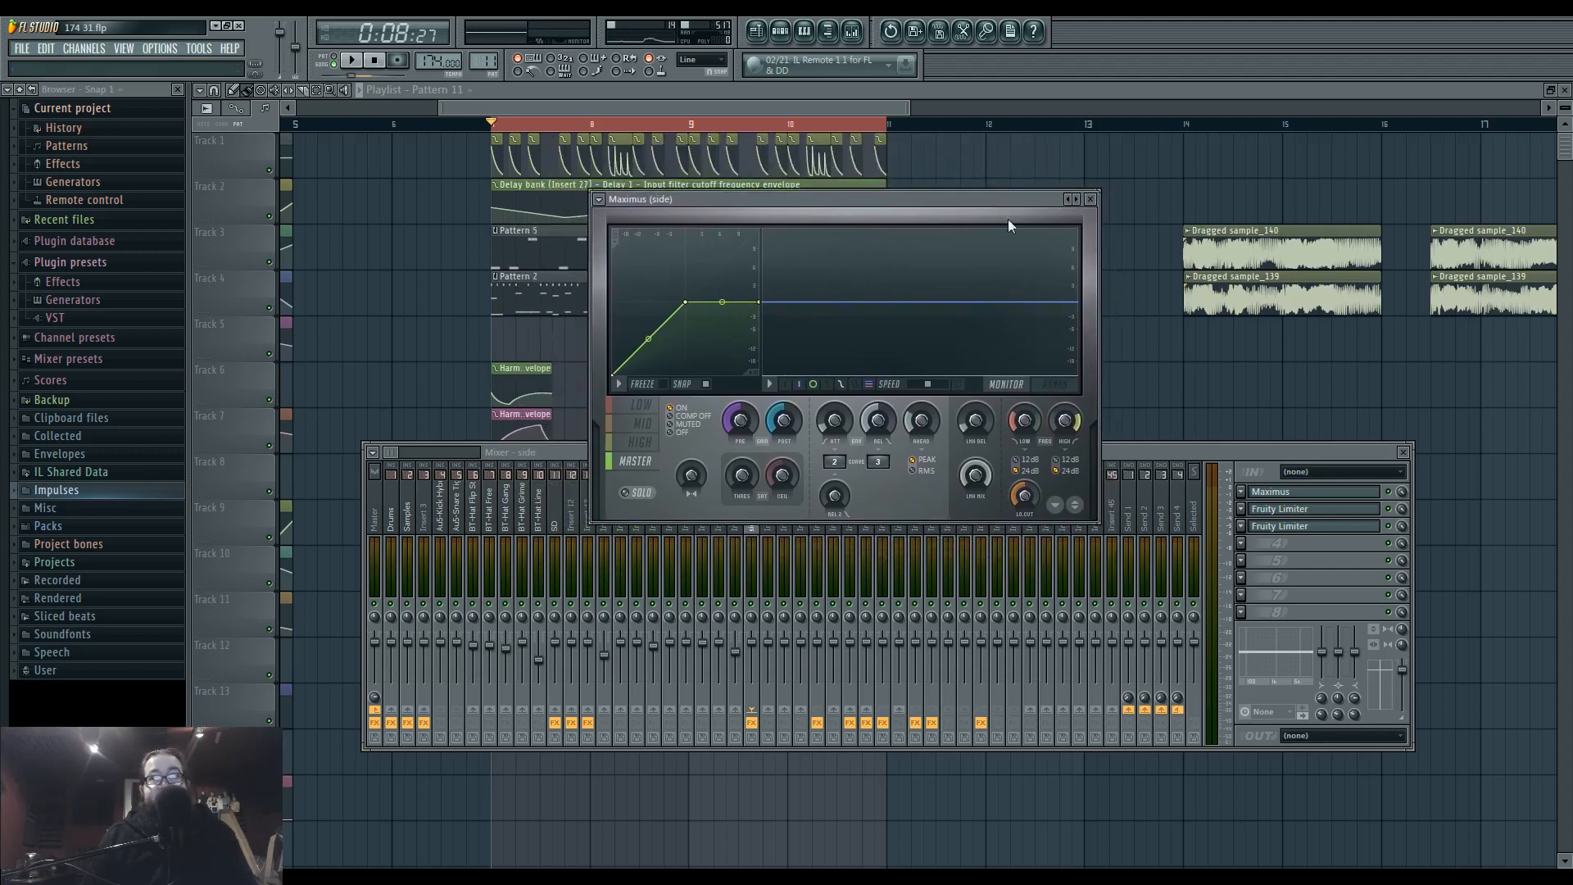
Open the side track's first Fruity Limiter alongside Maximus, keeping the side track selected.
left_click(1327, 509)
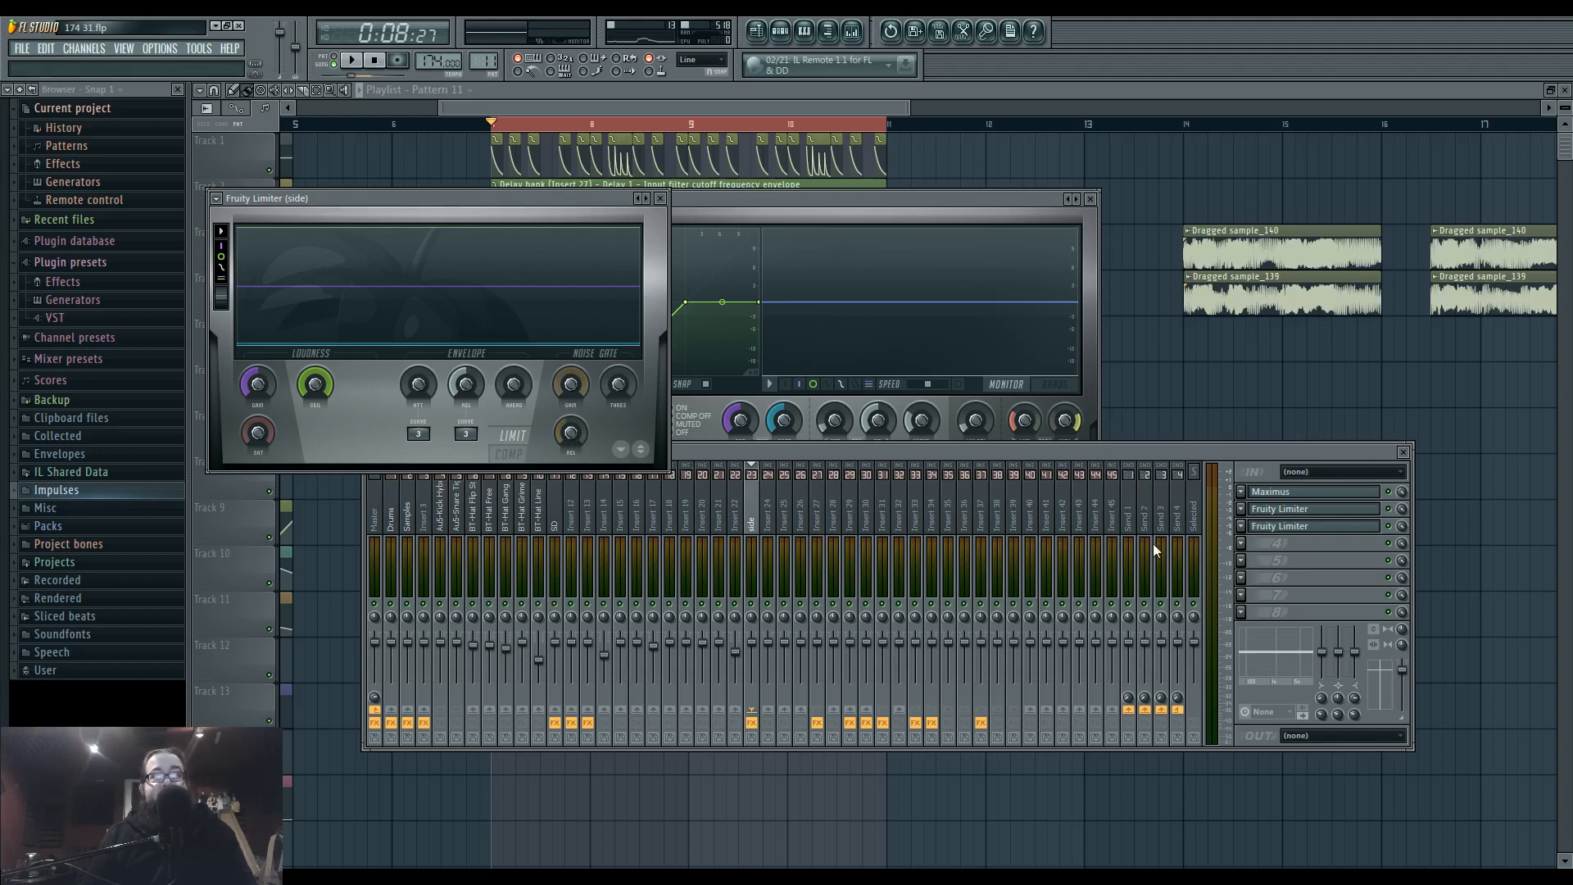
left_click(850, 516)
left_click(752, 517)
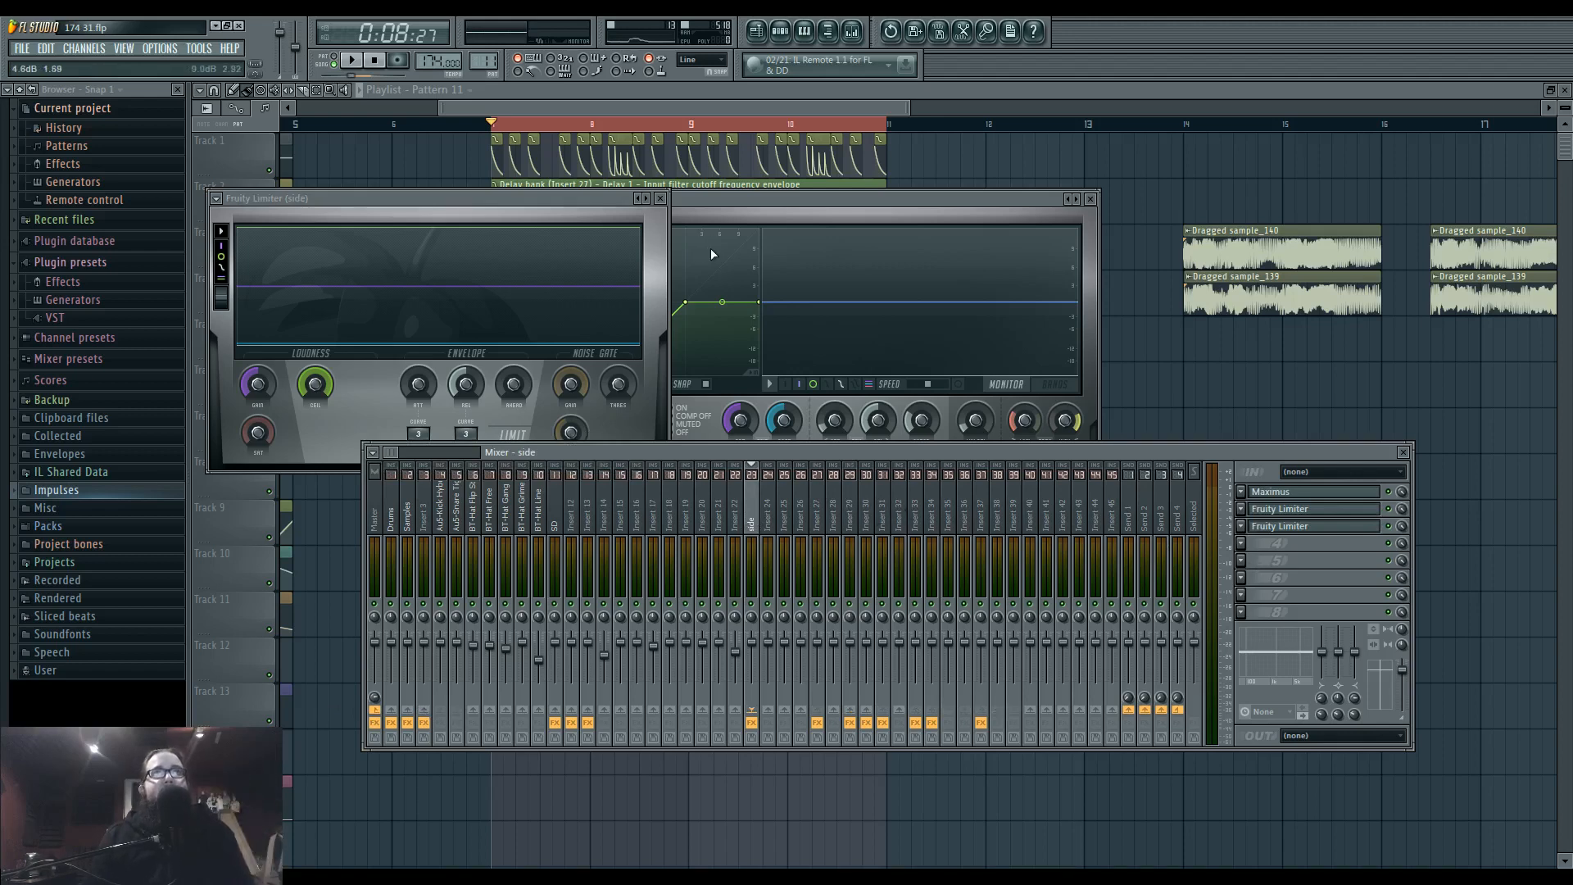
With the loop playing, shift the low band's curve knee in the side track's Maximus to a lower input level, checking the bands and monitor displays.
left_click(1271, 492)
left_click_drag(833, 198, 799, 268)
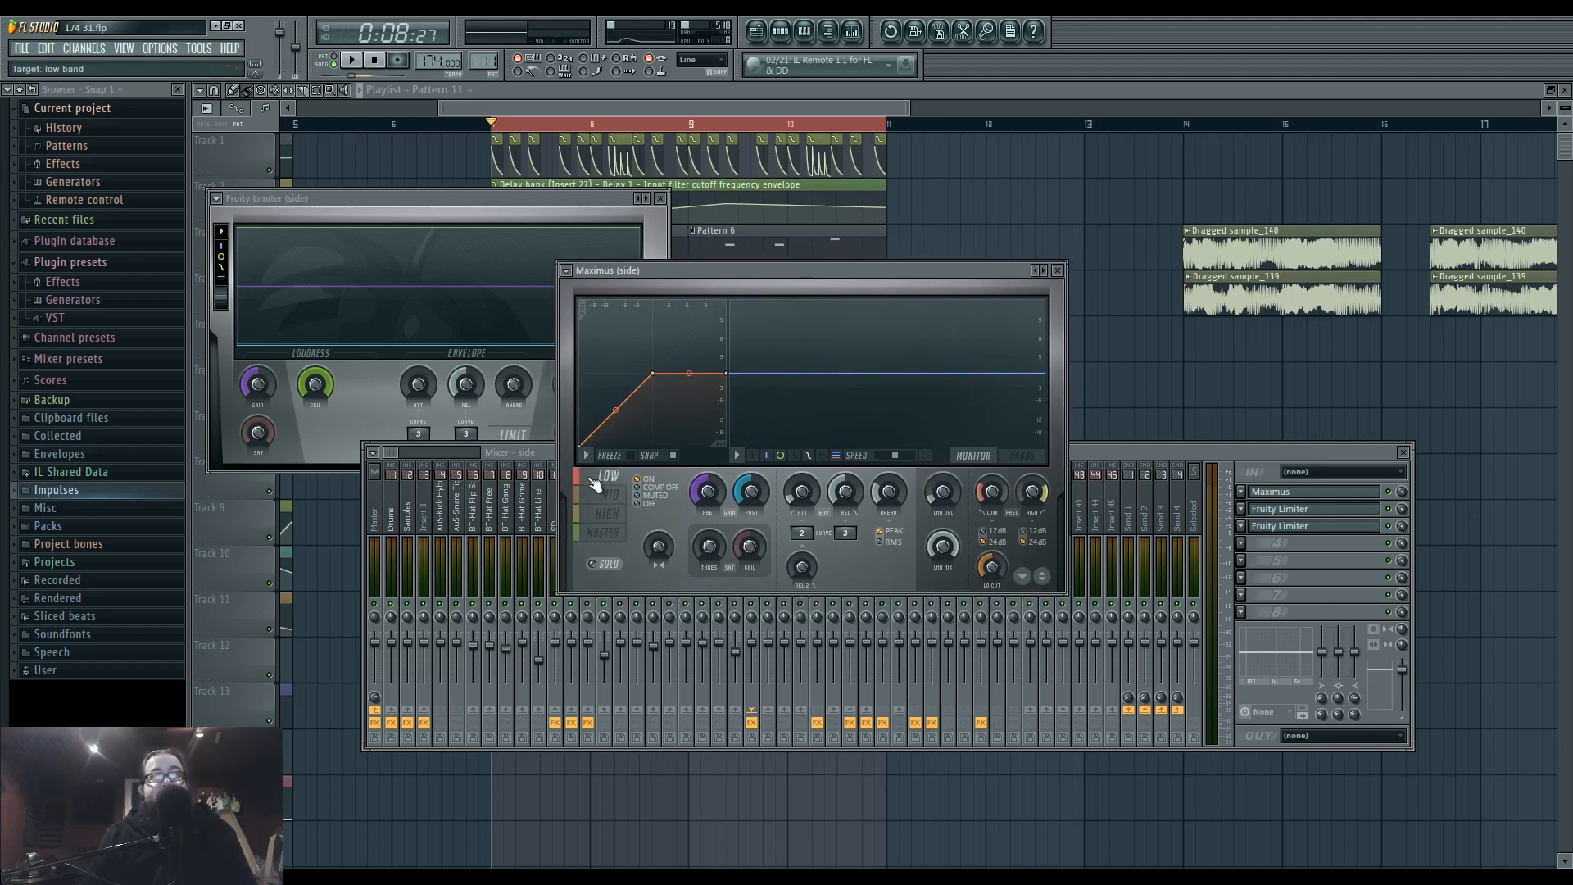
left_click_drag(742, 274, 789, 271)
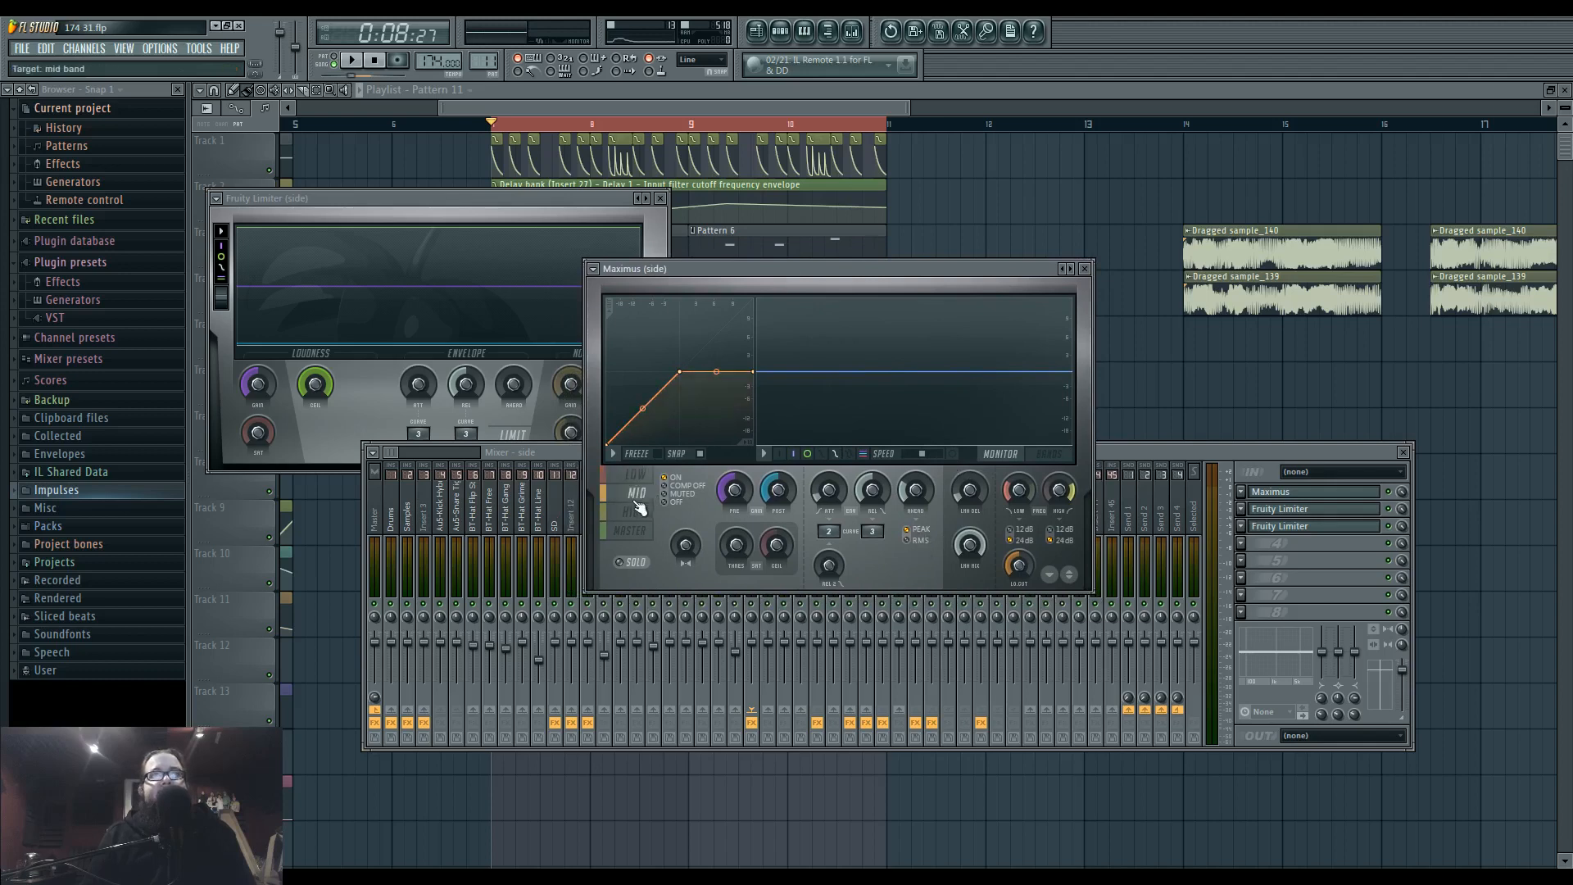
left_click(1050, 454)
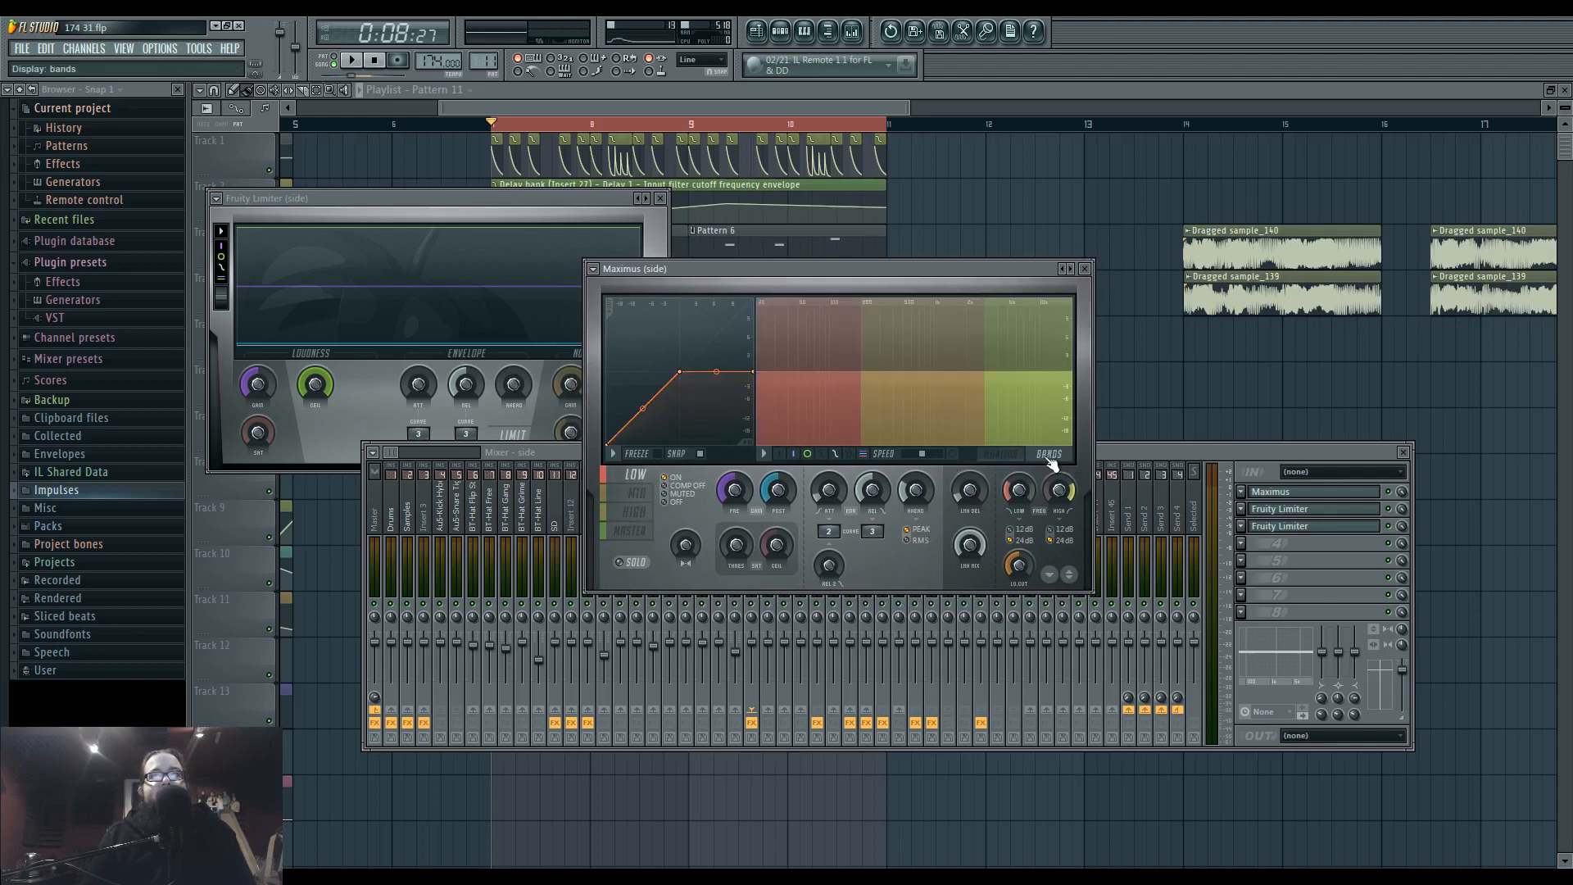
key("space")
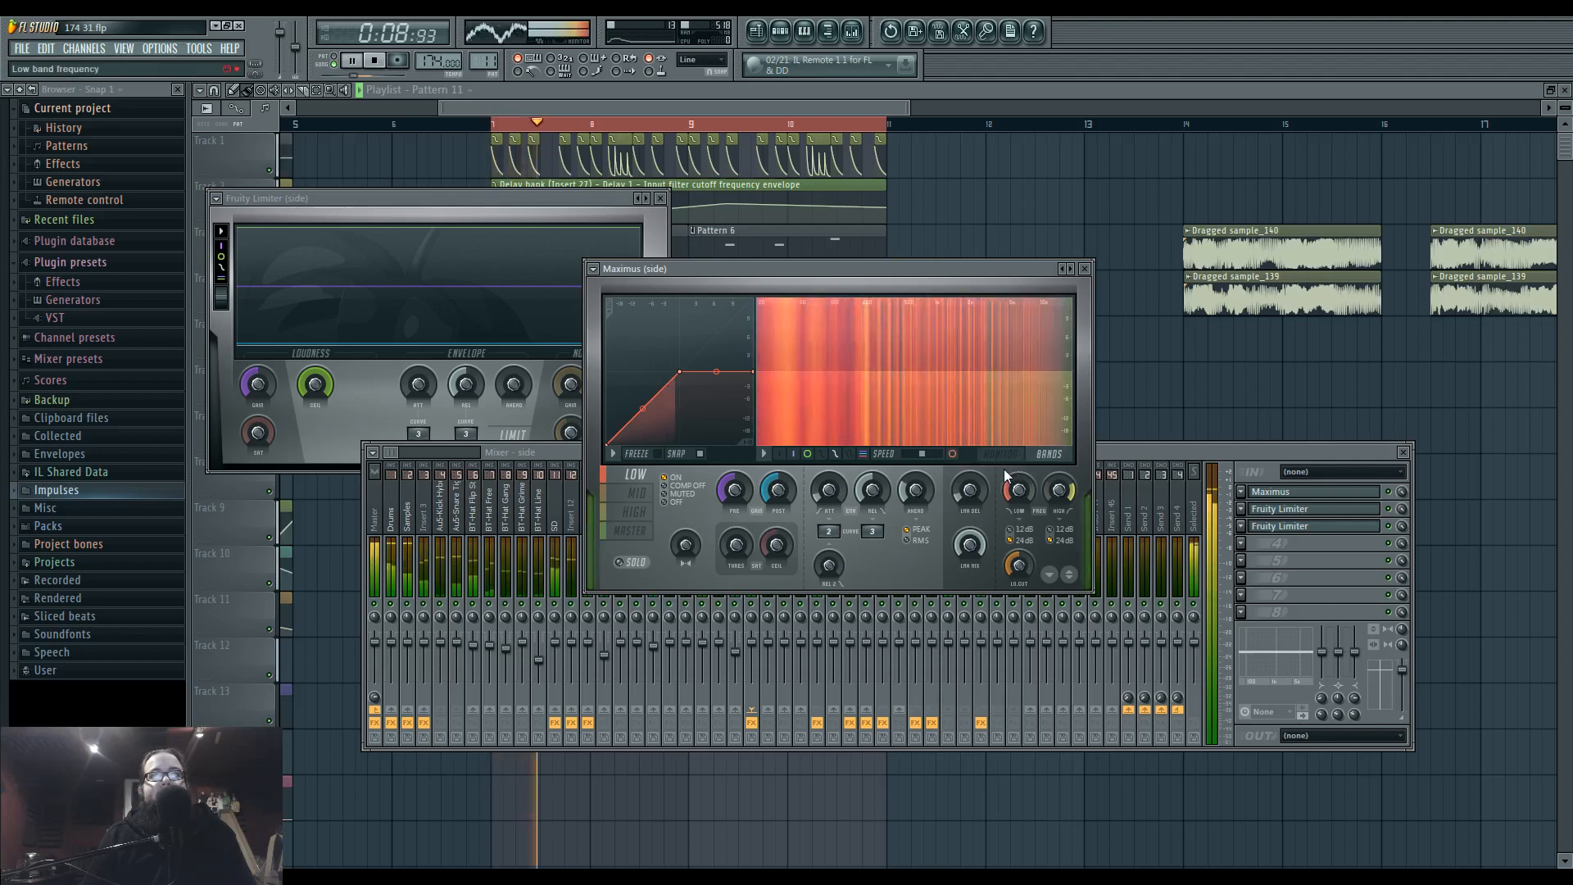
left_click_drag(685, 374, 649, 372)
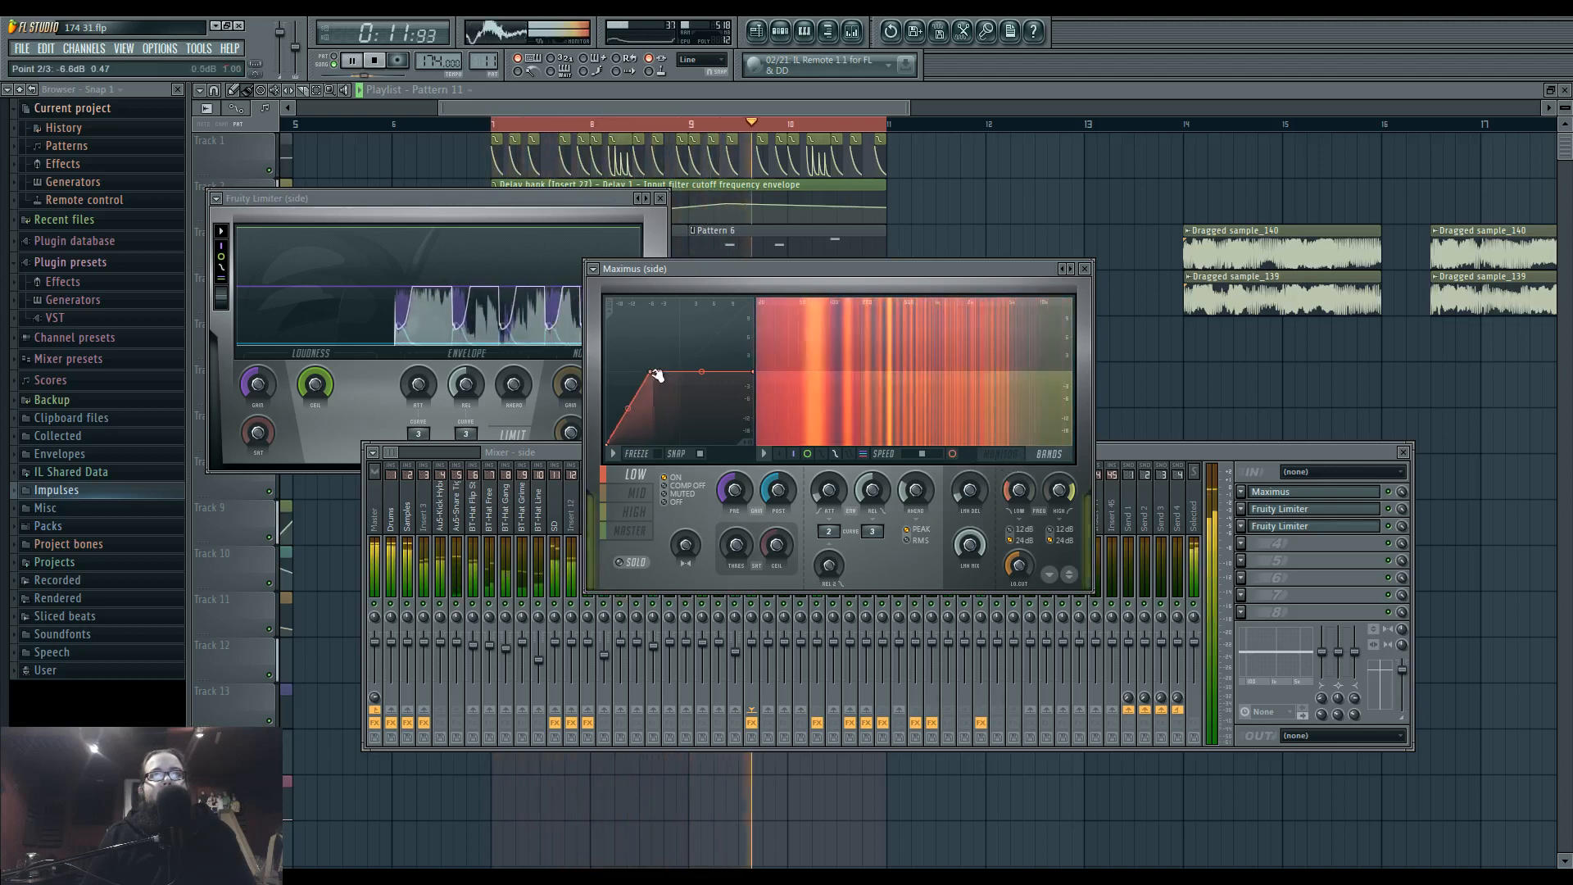
left_click(984, 460)
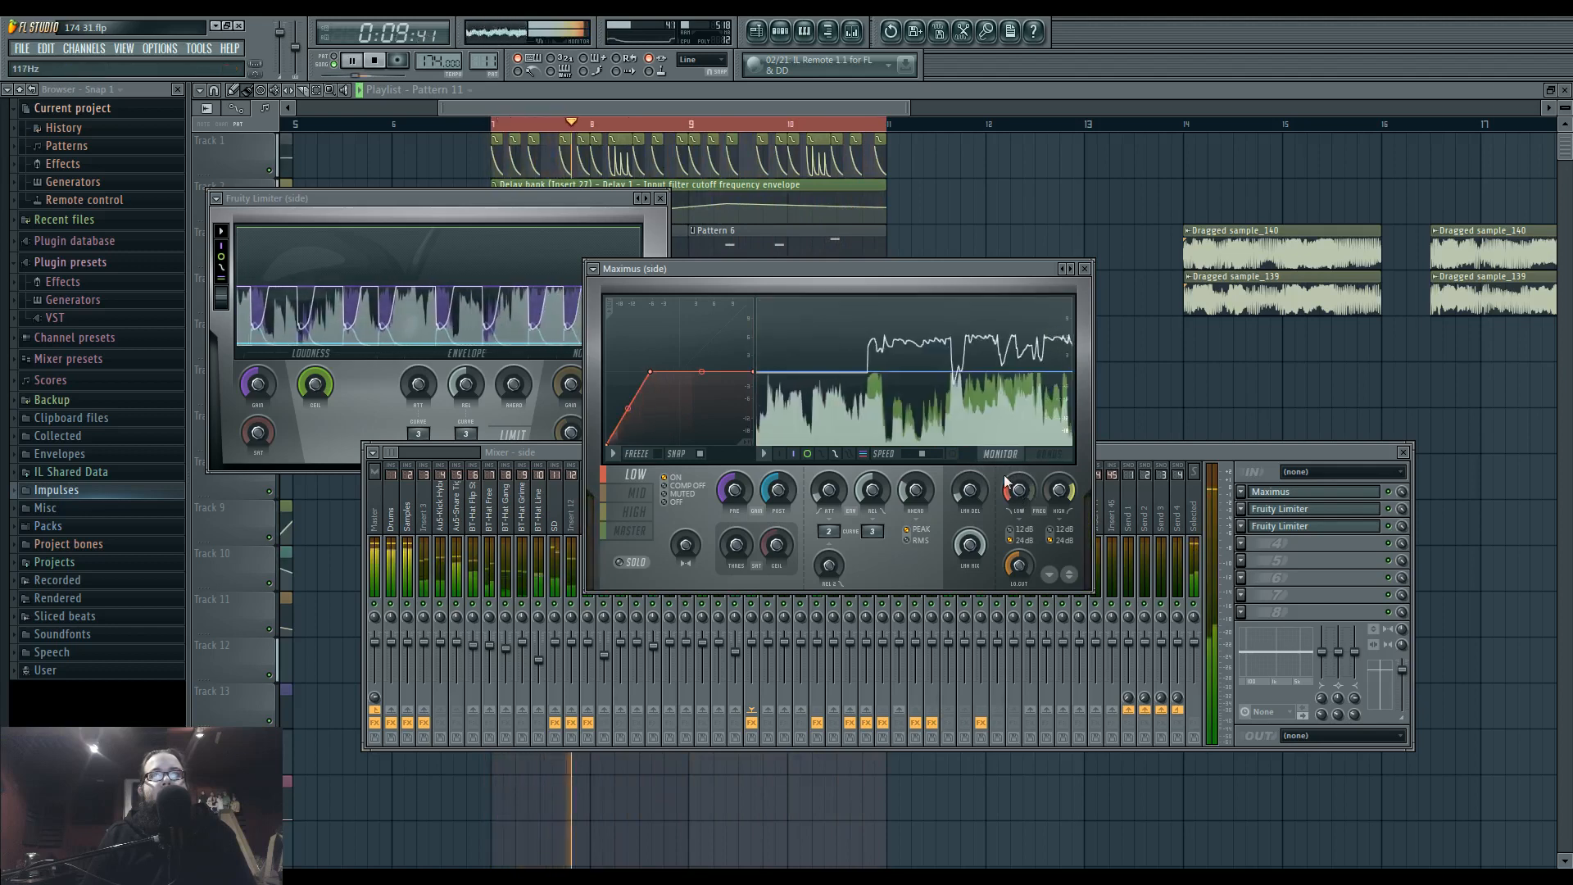
left_click(1020, 490)
Reshape the mid band's compression curve in the side track's Maximus into an S-shaped rise with its knee at a lower input level.
left_click(637, 493)
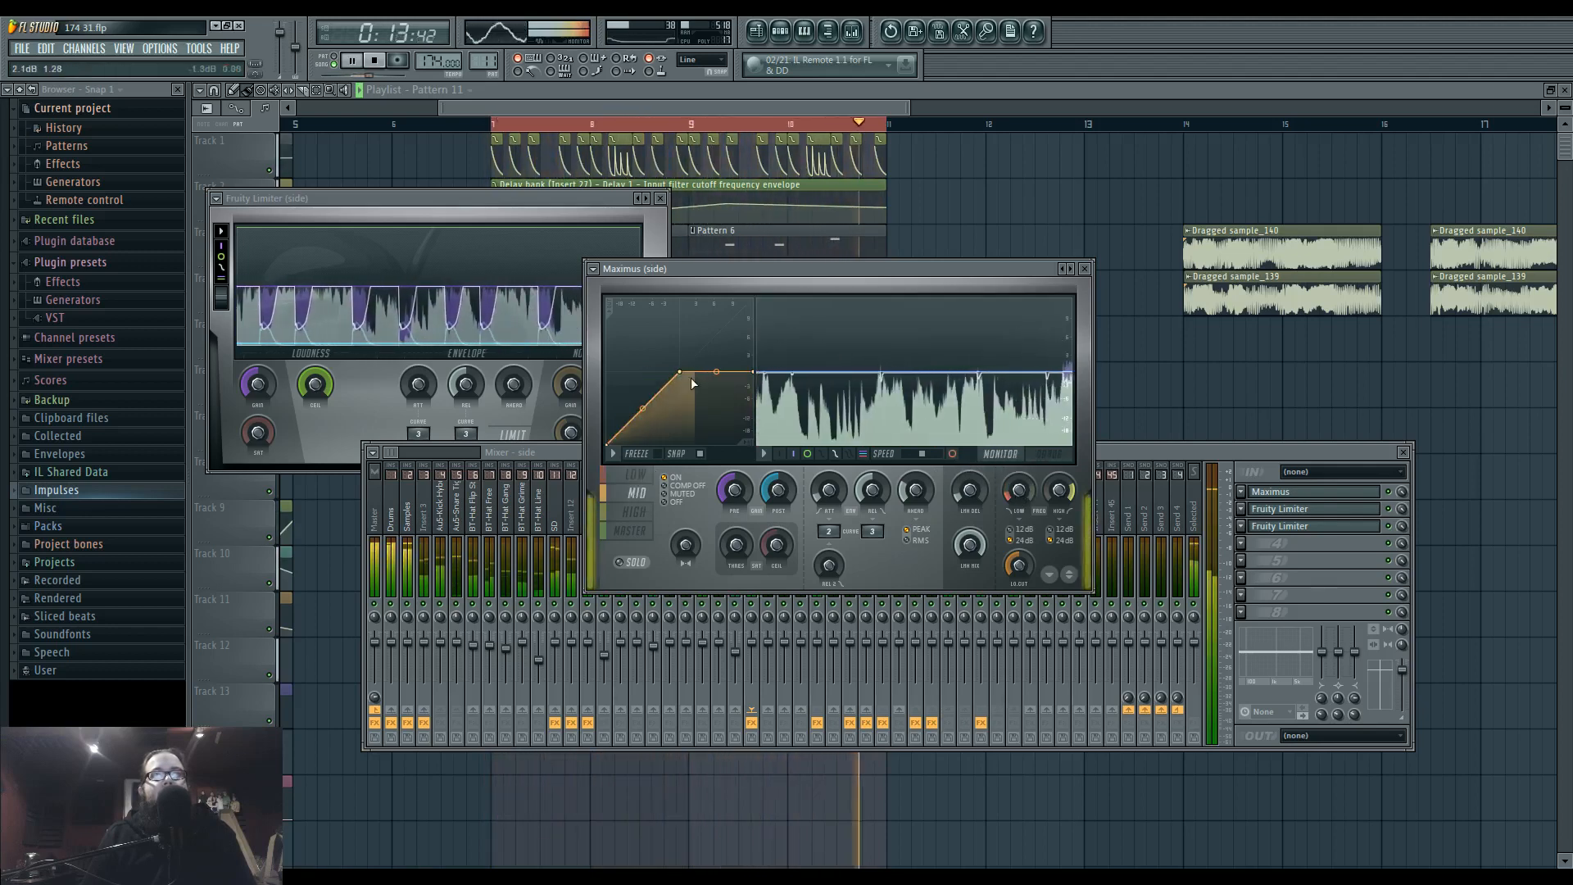
mouse_move(680, 373)
left_mouse_down()
mouse_move(651, 378)
mouse_move(666, 374)
left_mouse_up()
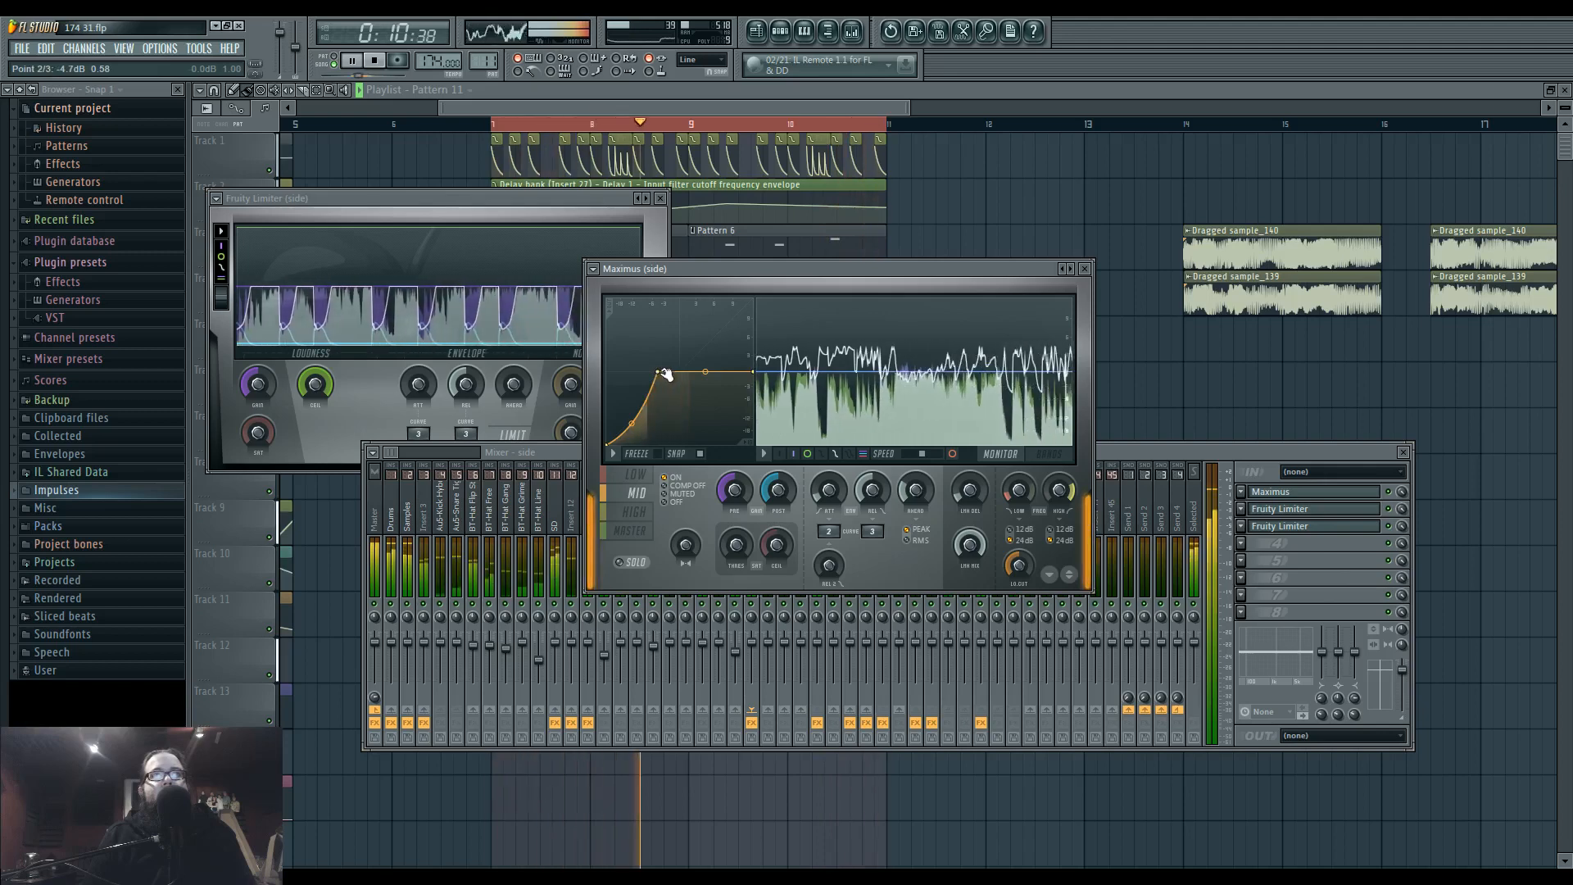
right_click(659, 373)
left_click(697, 432)
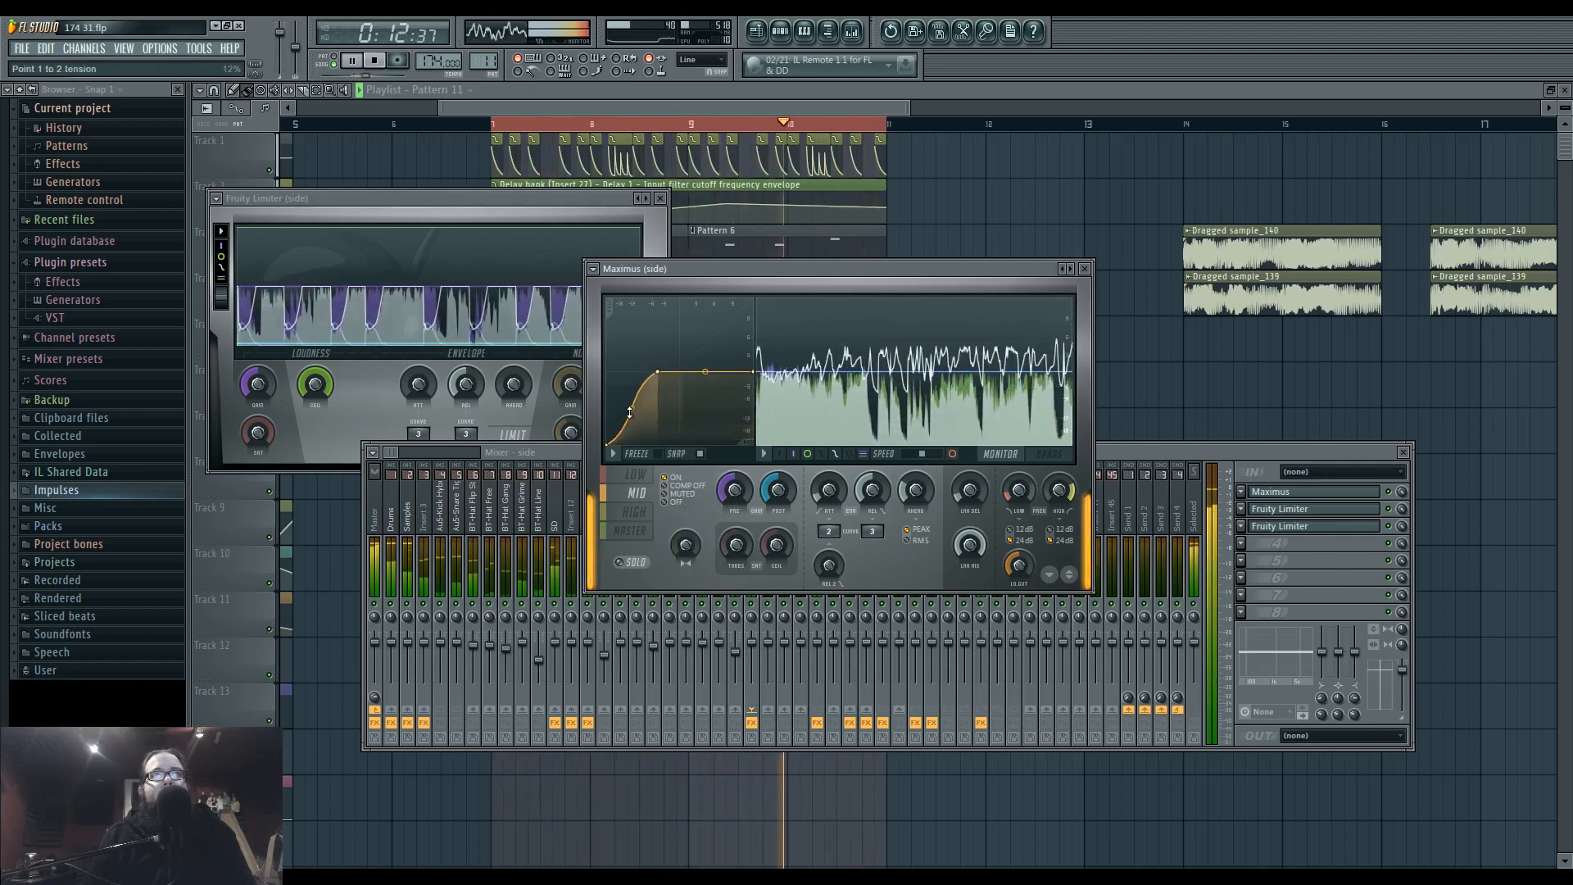
left_click_drag(658, 372, 672, 372)
right_click(635, 445)
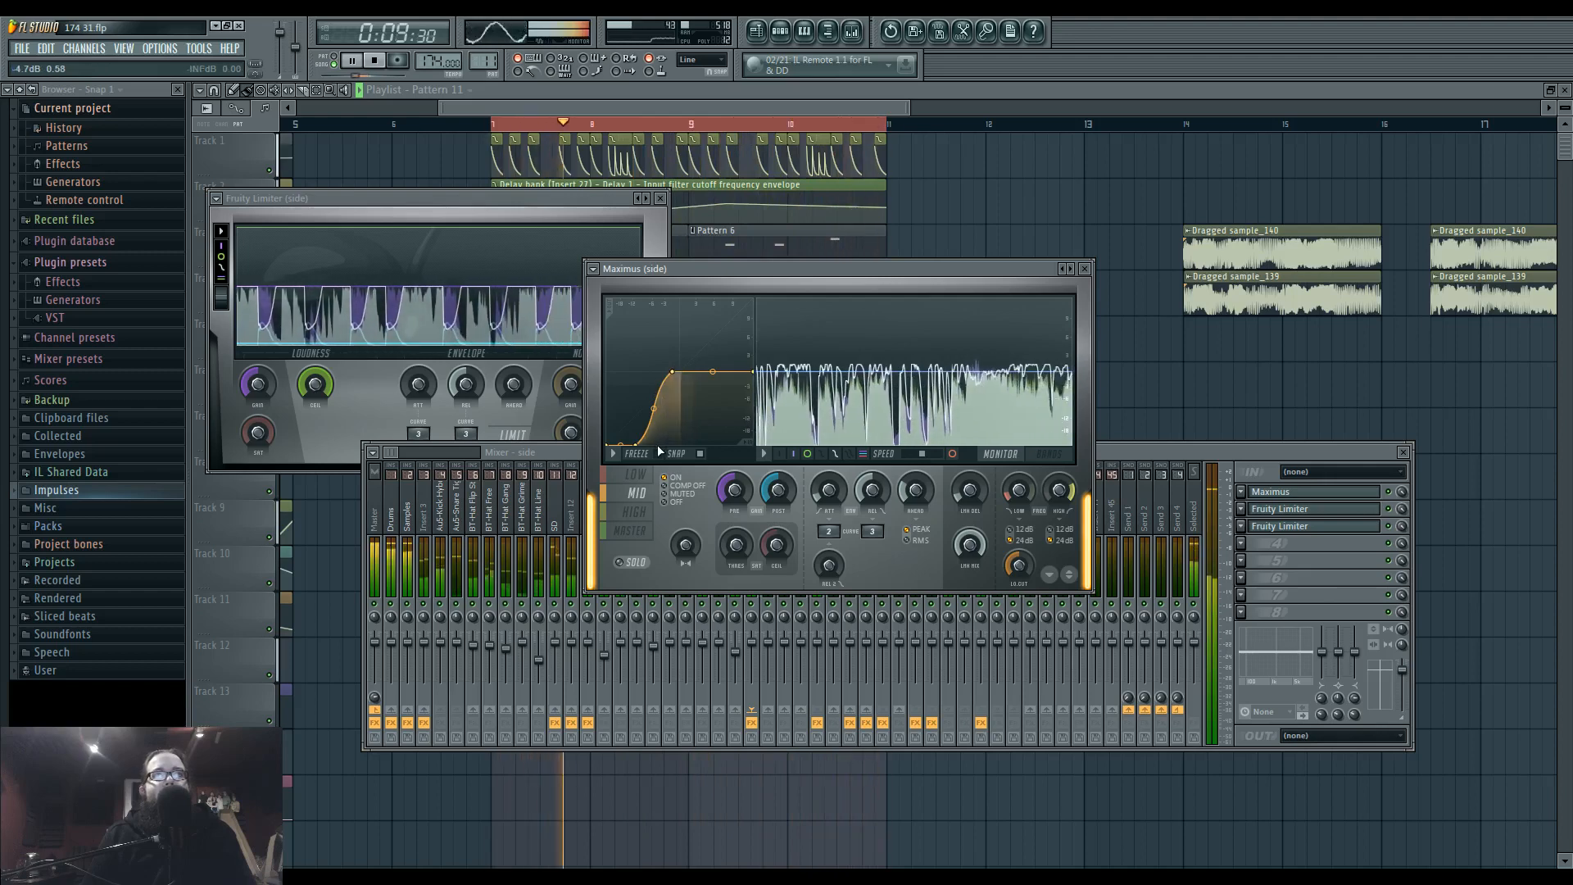
Shift the high band's curve knee to a lower input level, then raise the master curve's end point and adjust its saturation.
left_click(650, 511)
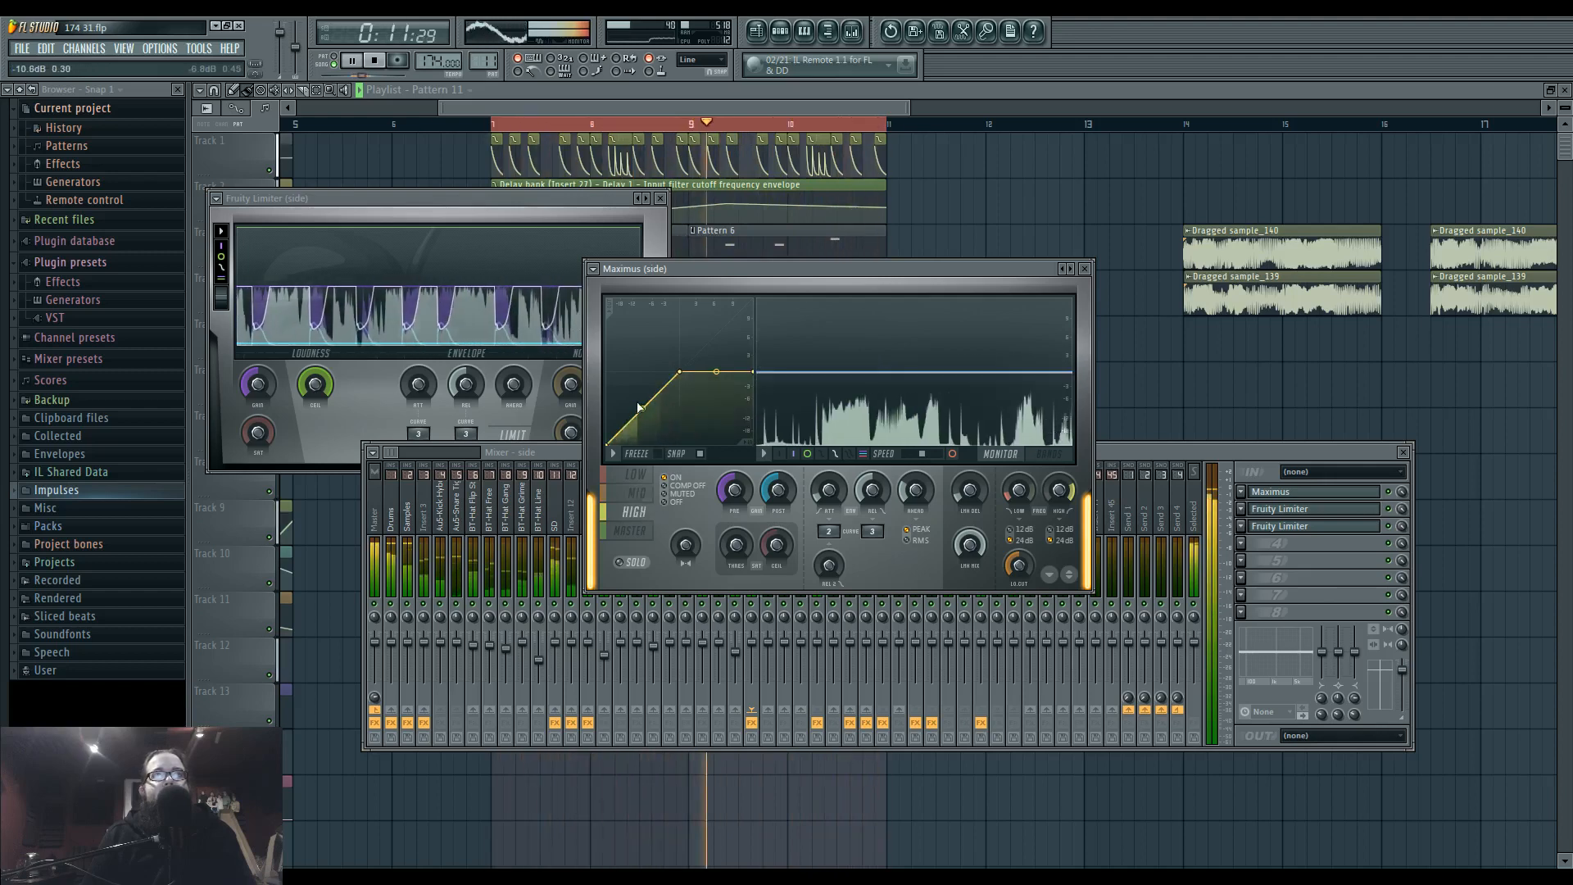
left_click_drag(639, 408, 664, 372)
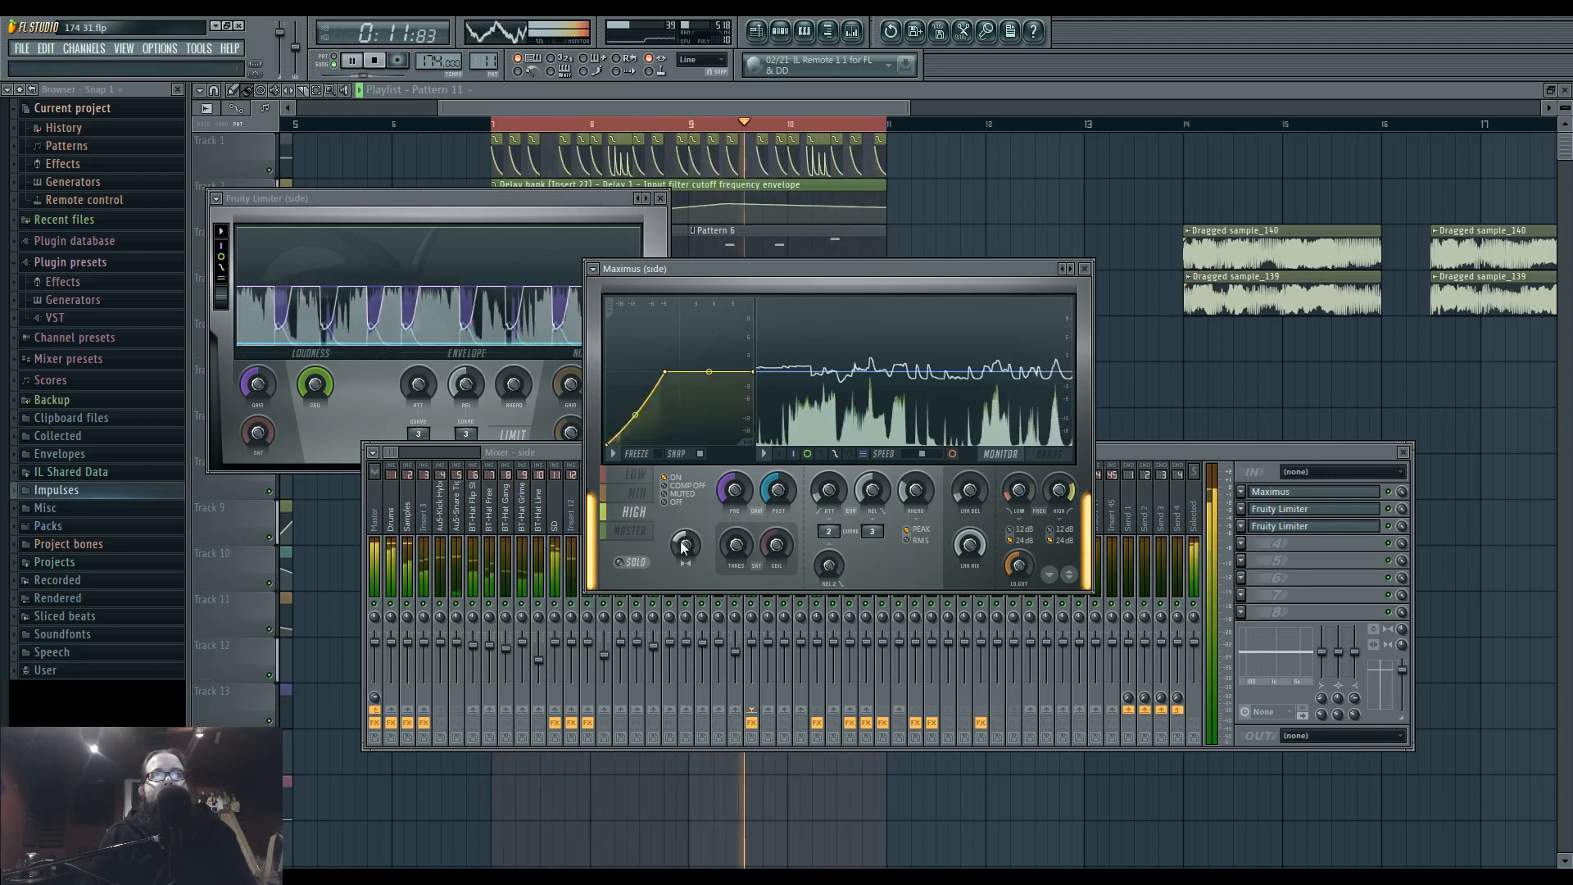
left_click(640, 533)
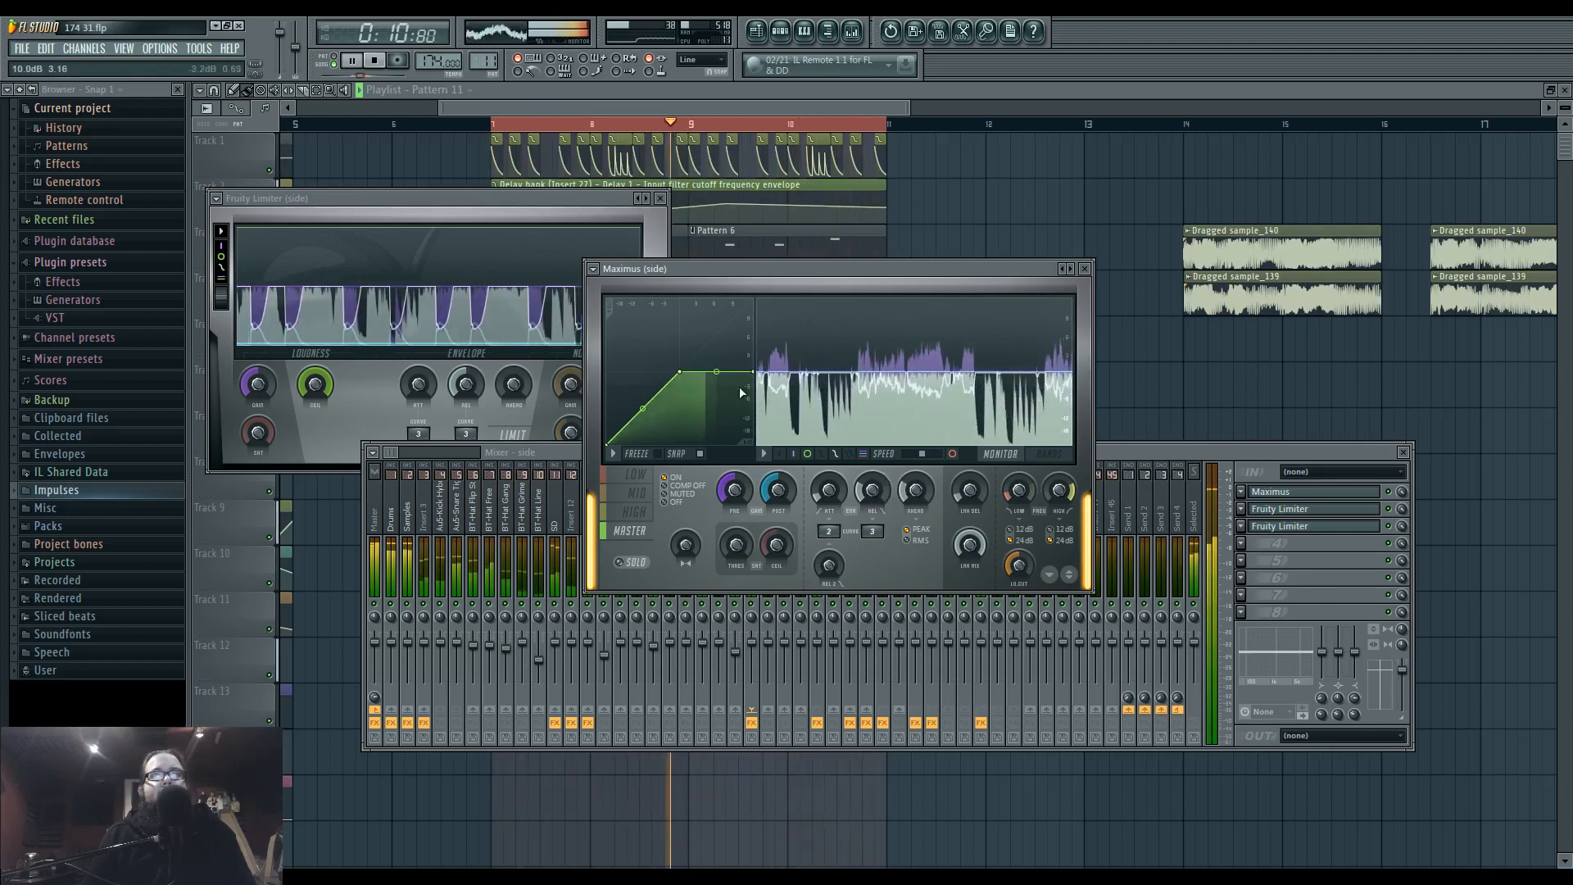
left_click_drag(753, 371, 753, 335)
left_click_drag(735, 548, 737, 545)
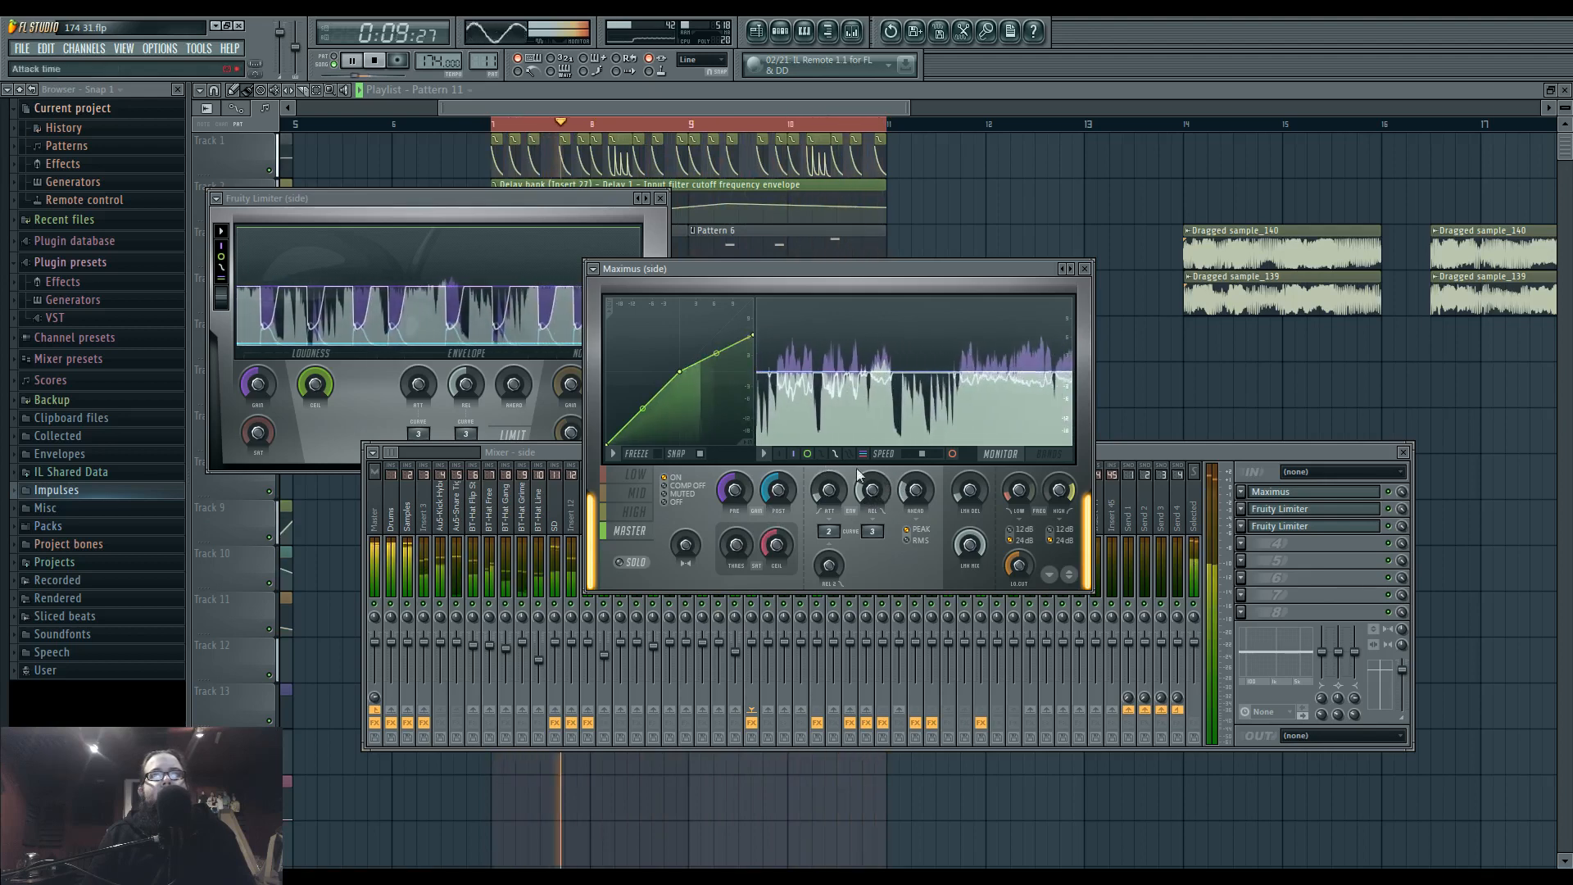
Reposition the mixer and compare the Drums, side and Master track levels while the loop plays.
left_click(1108, 449)
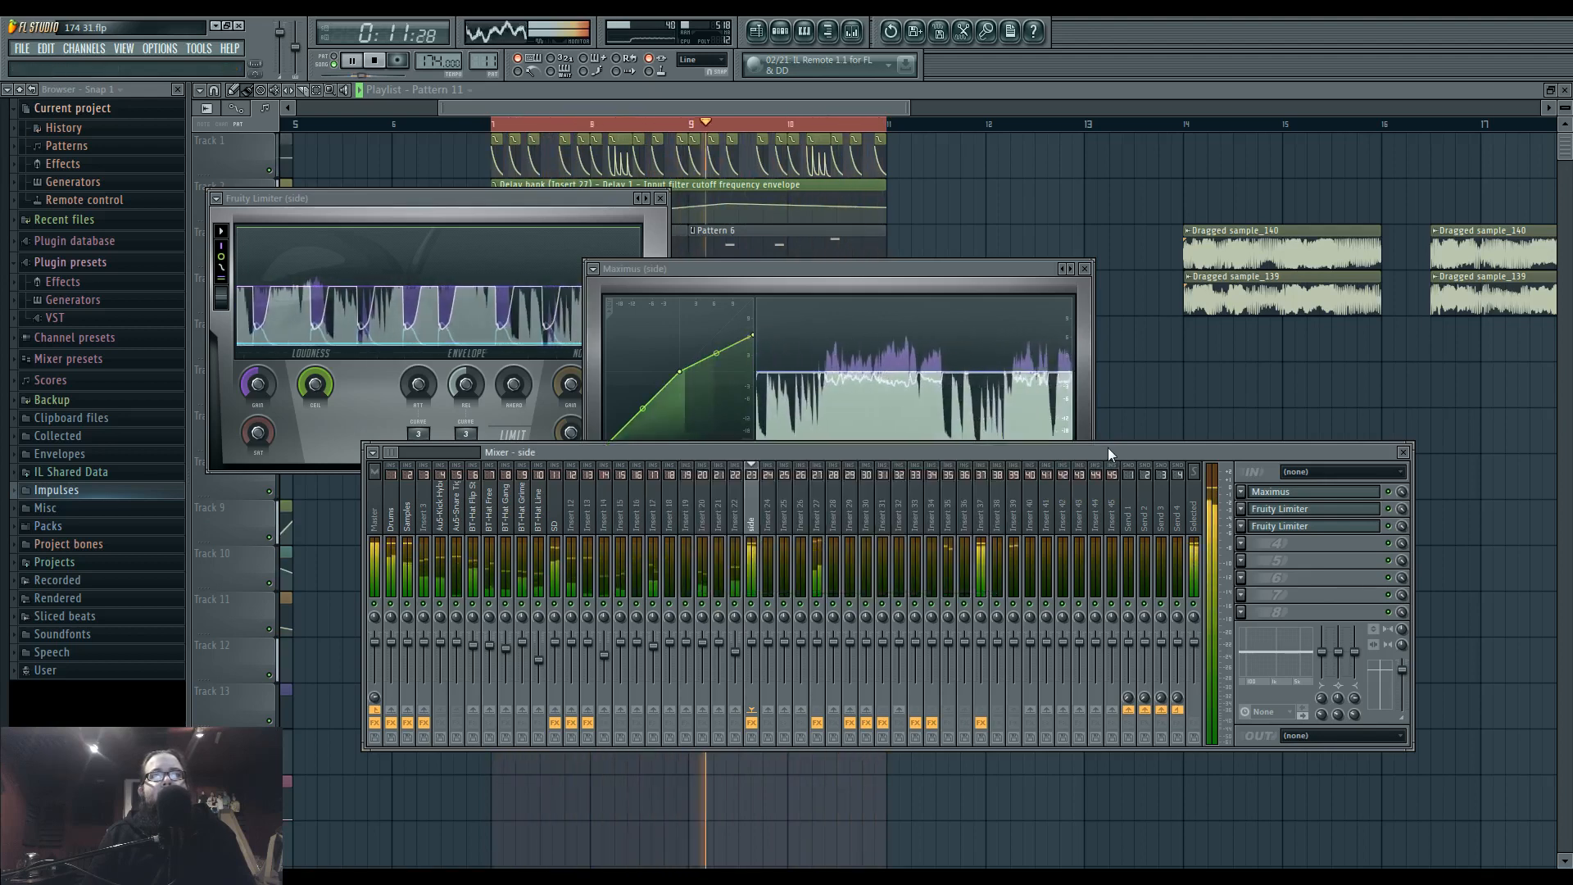
left_click_drag(776, 450, 768, 475)
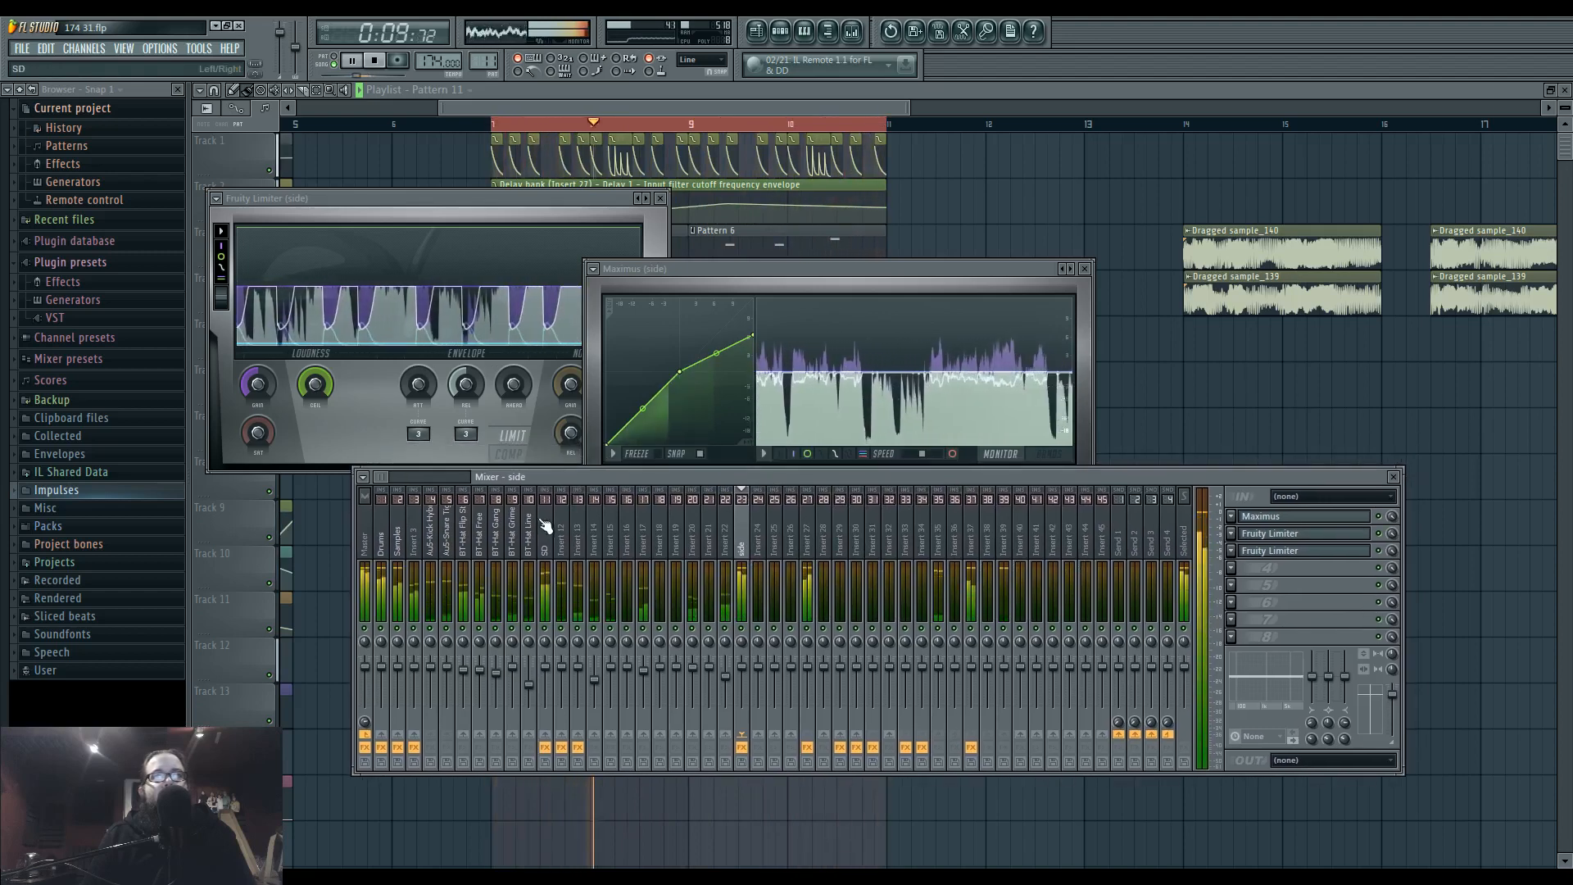
left_click(382, 528)
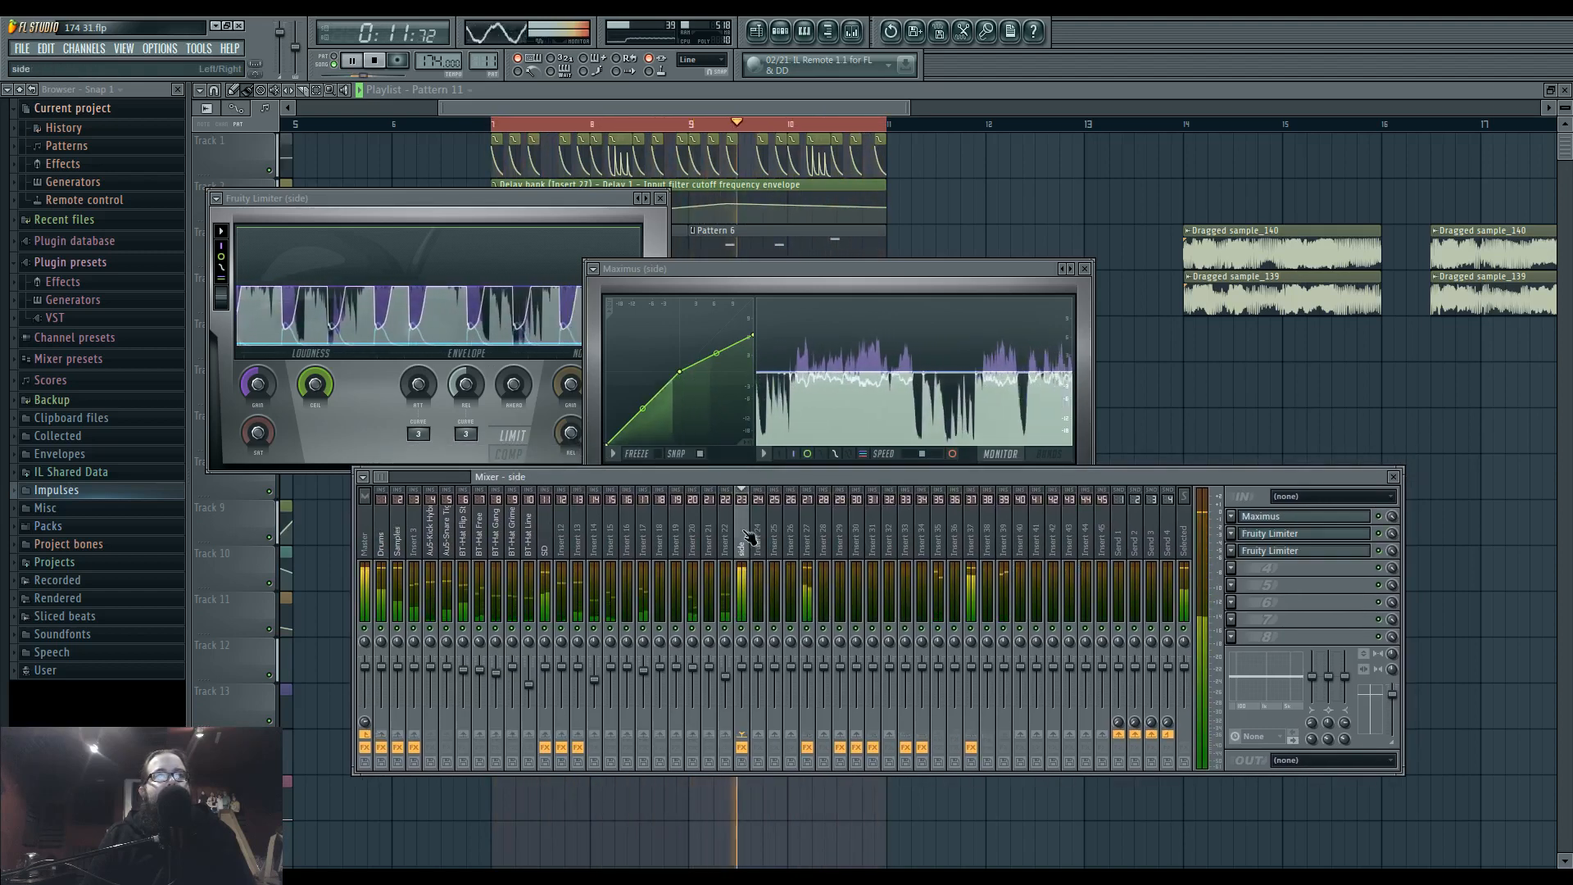
left_click(743, 670)
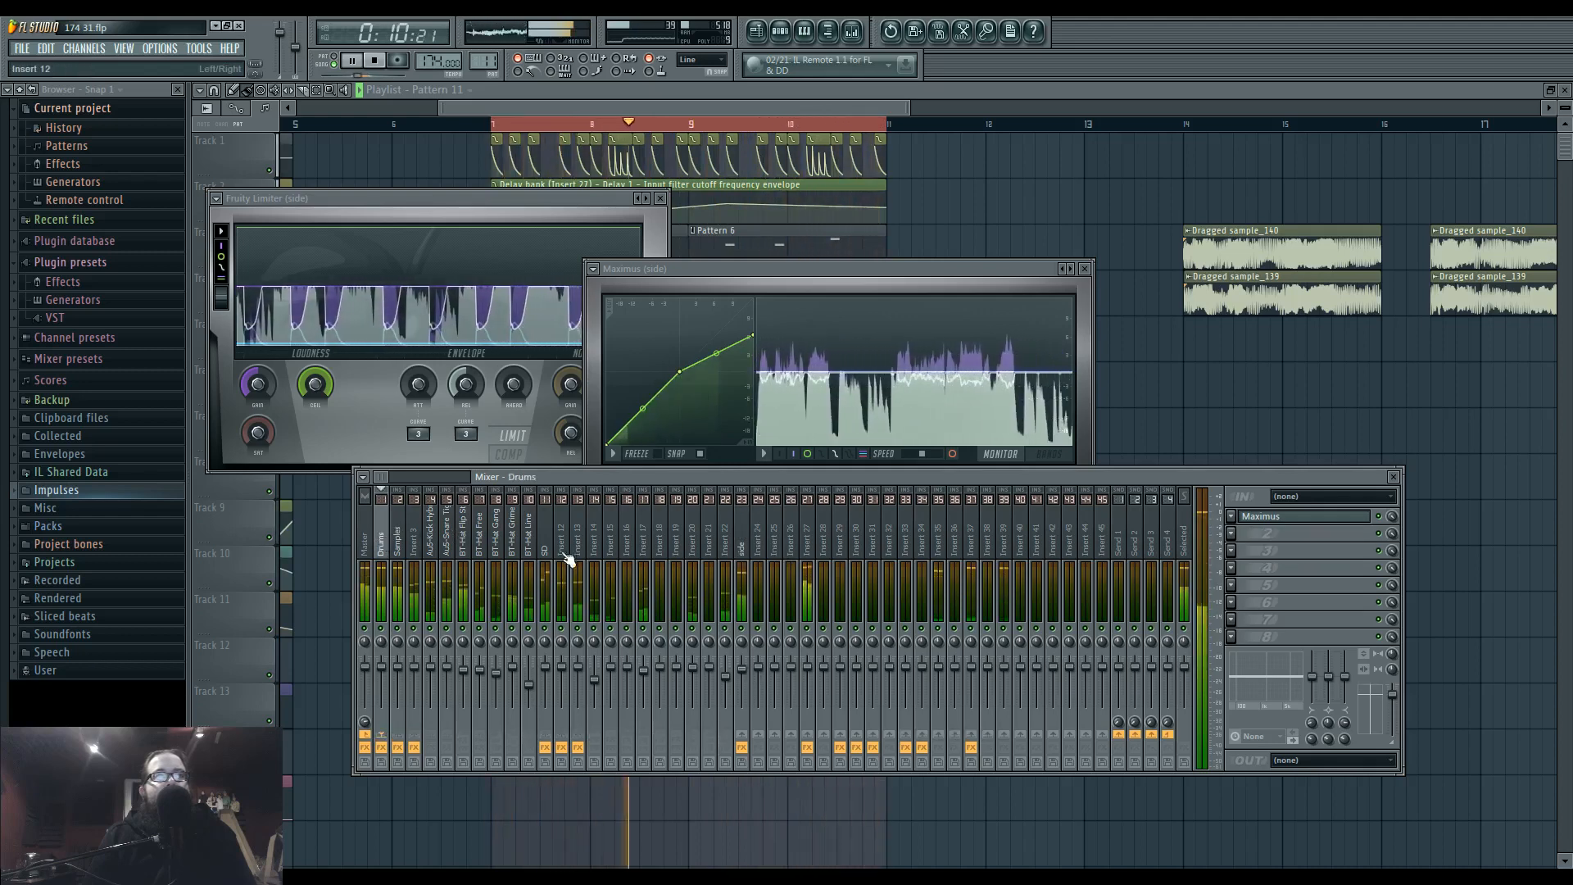
left_click(389, 512)
left_click(367, 515)
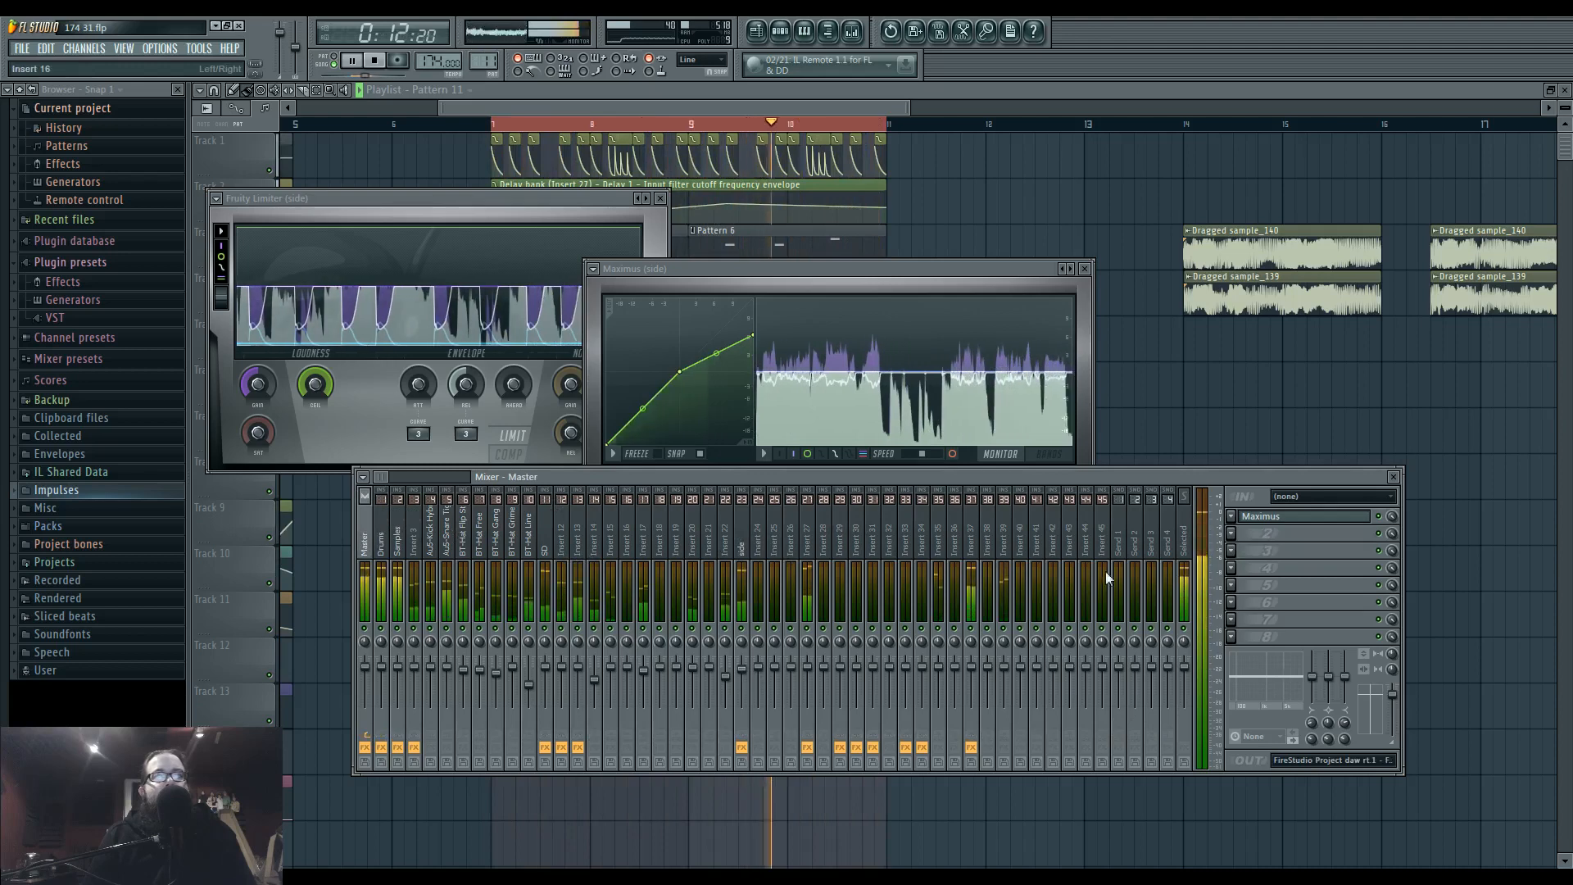
Open the Master track's Maximus, examine its low band on the monitor display during playback, and stop the loop.
left_click(1264, 517)
left_click(1026, 461)
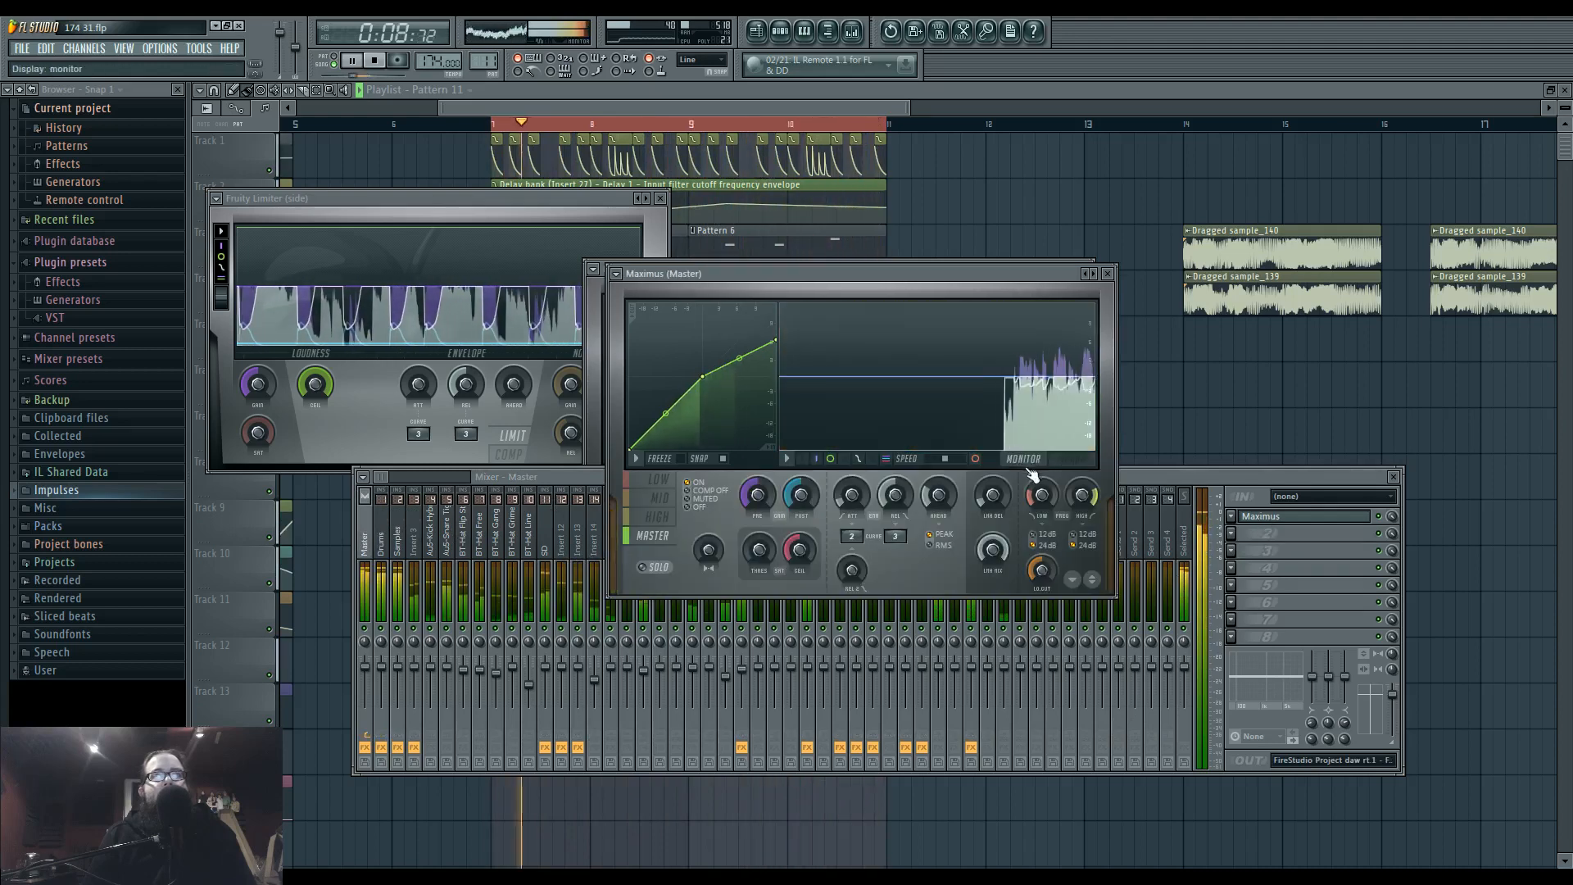
left_click(669, 483)
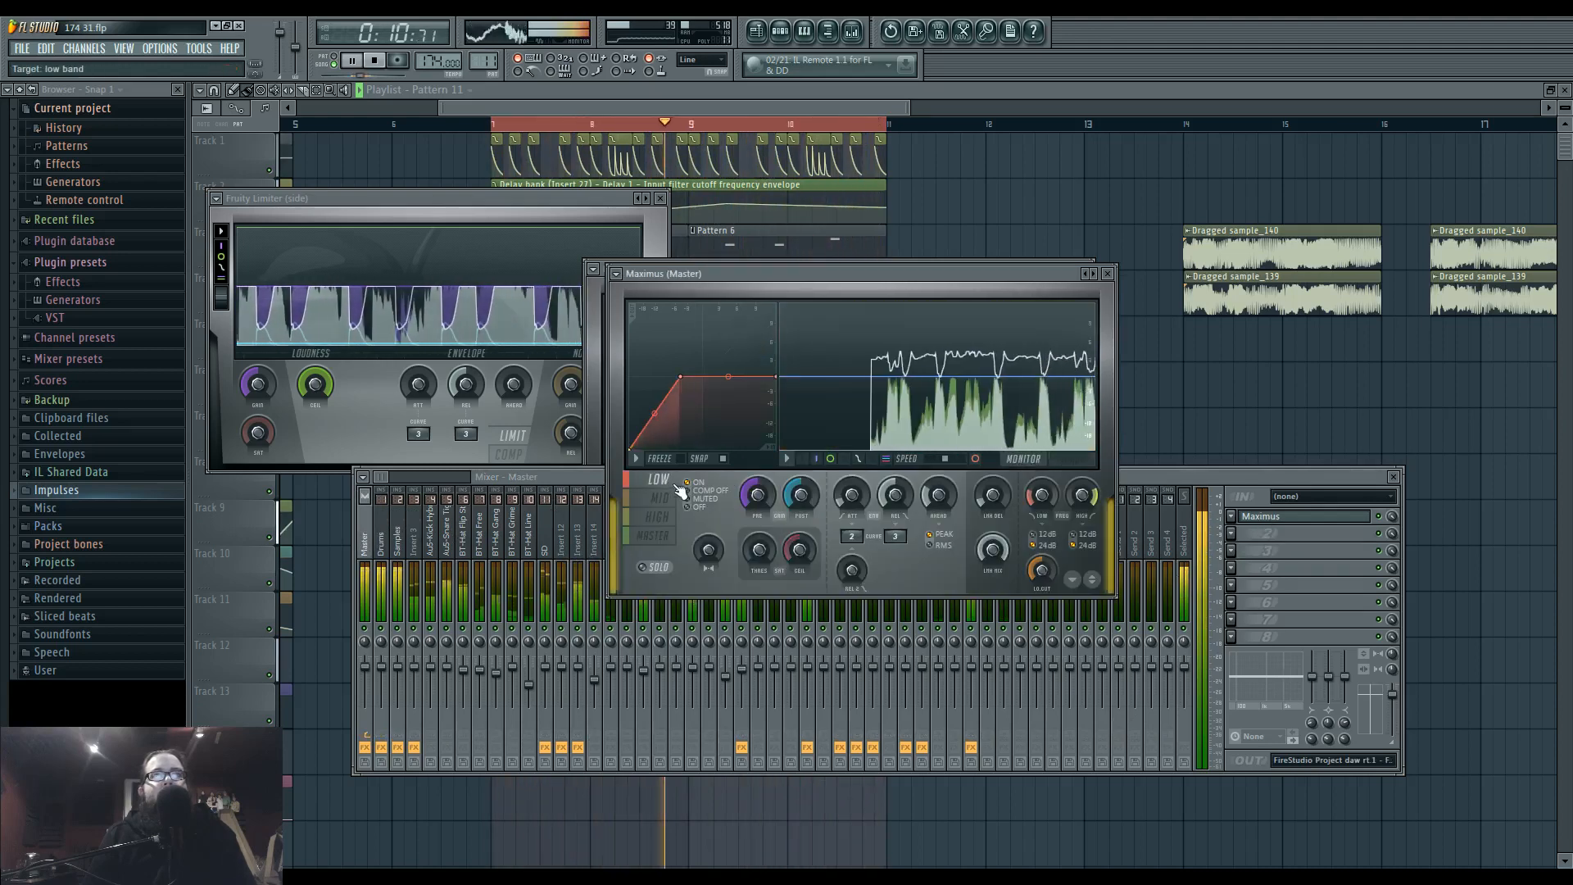
left_click(663, 498)
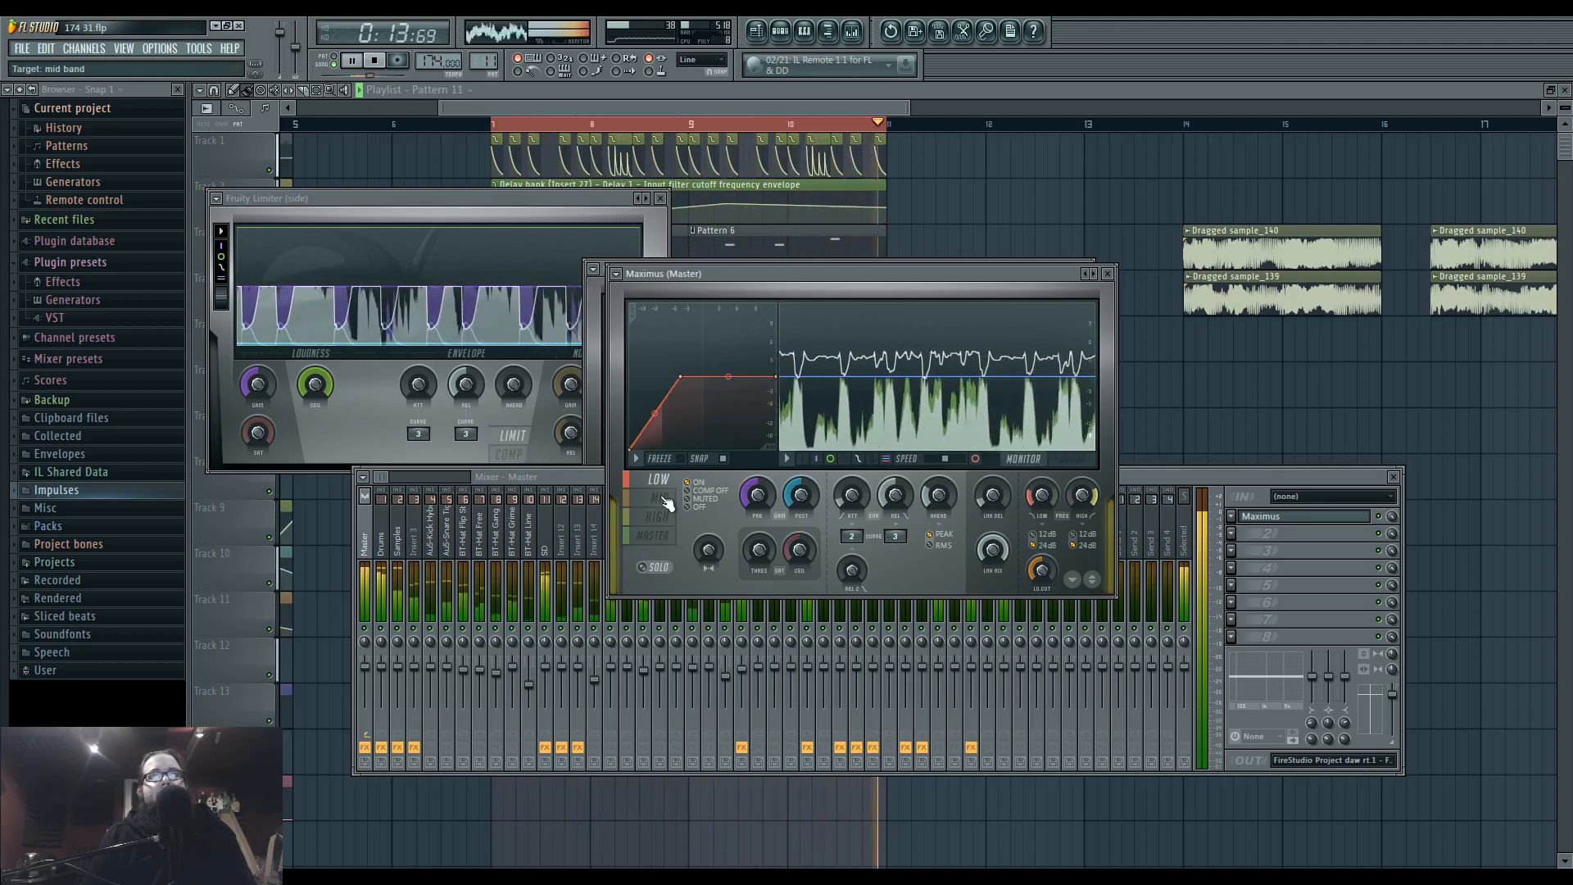
key("space")
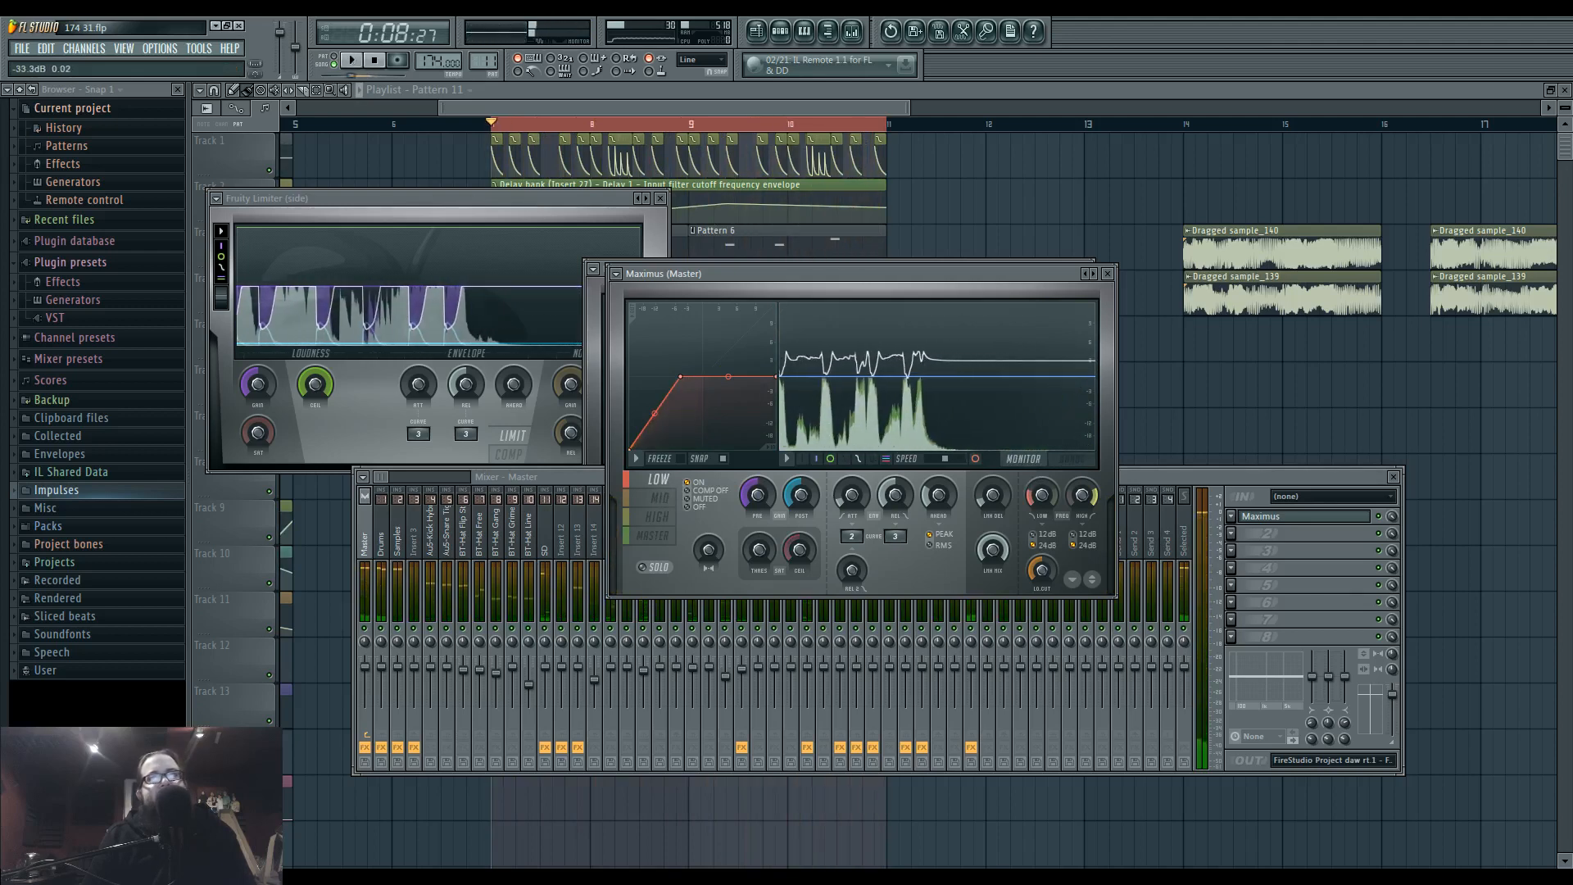
During playback, reshape the low band's compression curve in the side track's Maximus into a steep rounded rise with its knee at a lower input level.
key("space")
left_click(1211, 480)
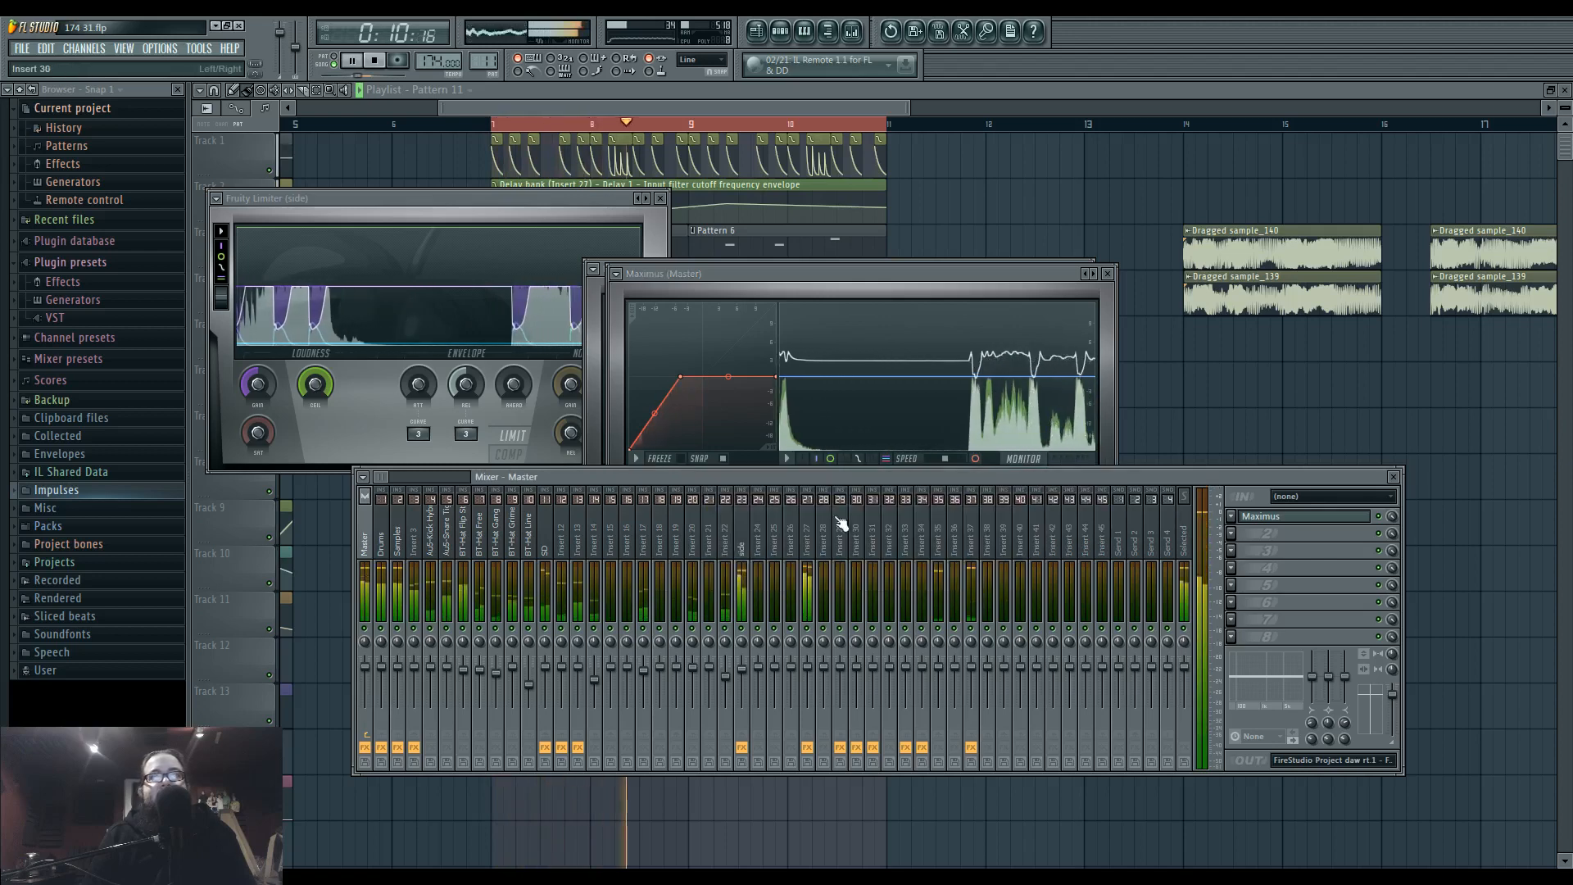
left_click(740, 547)
left_click(1255, 517)
left_click(651, 475)
key("space")
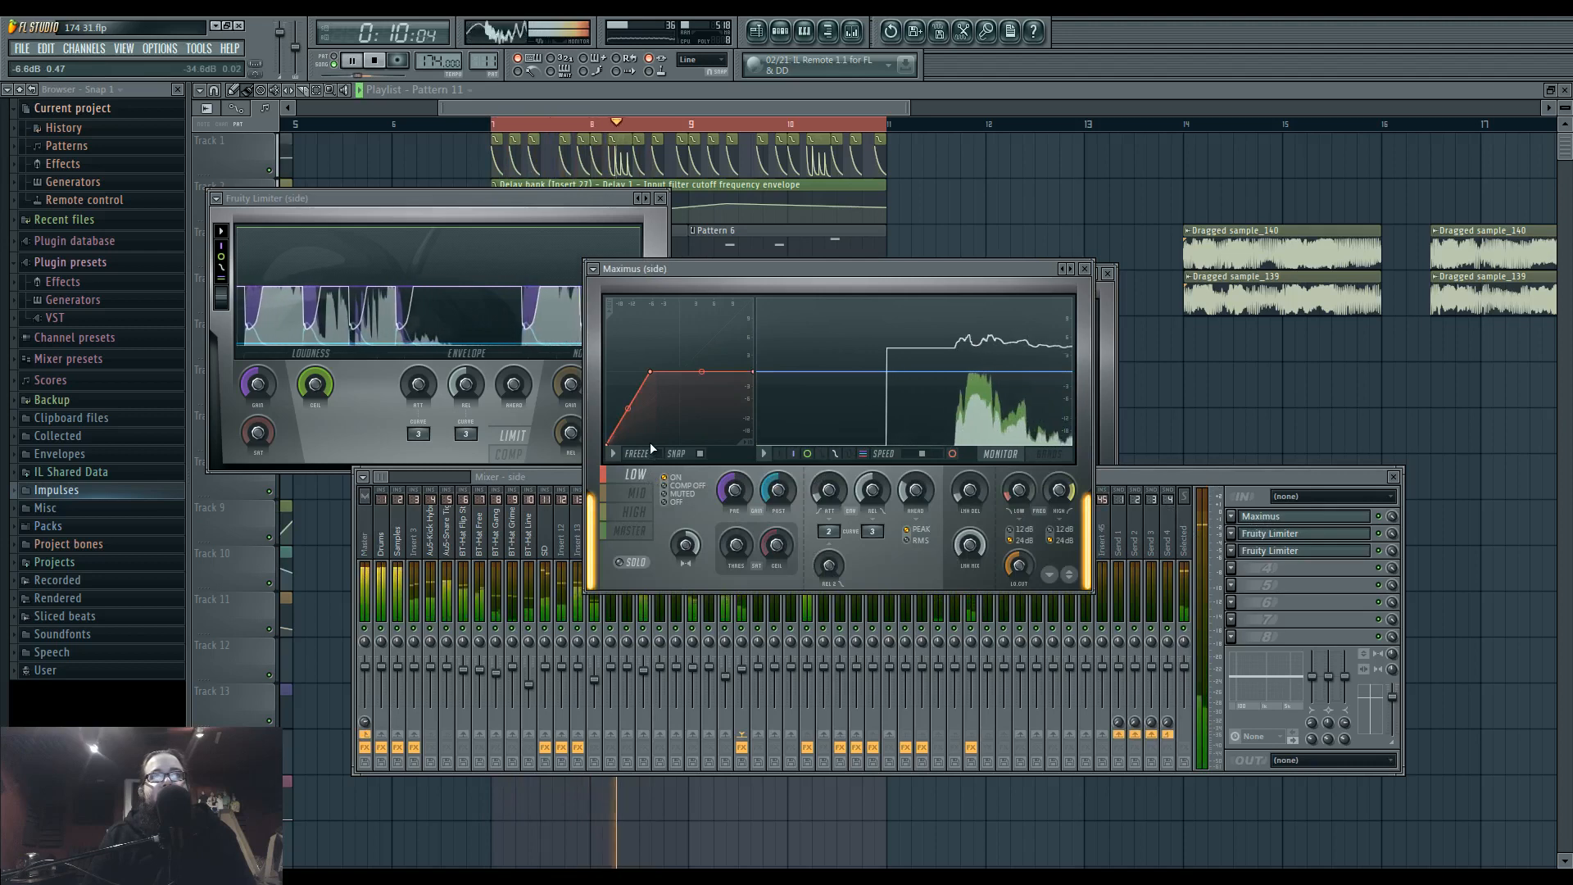
key("space")
key("space")
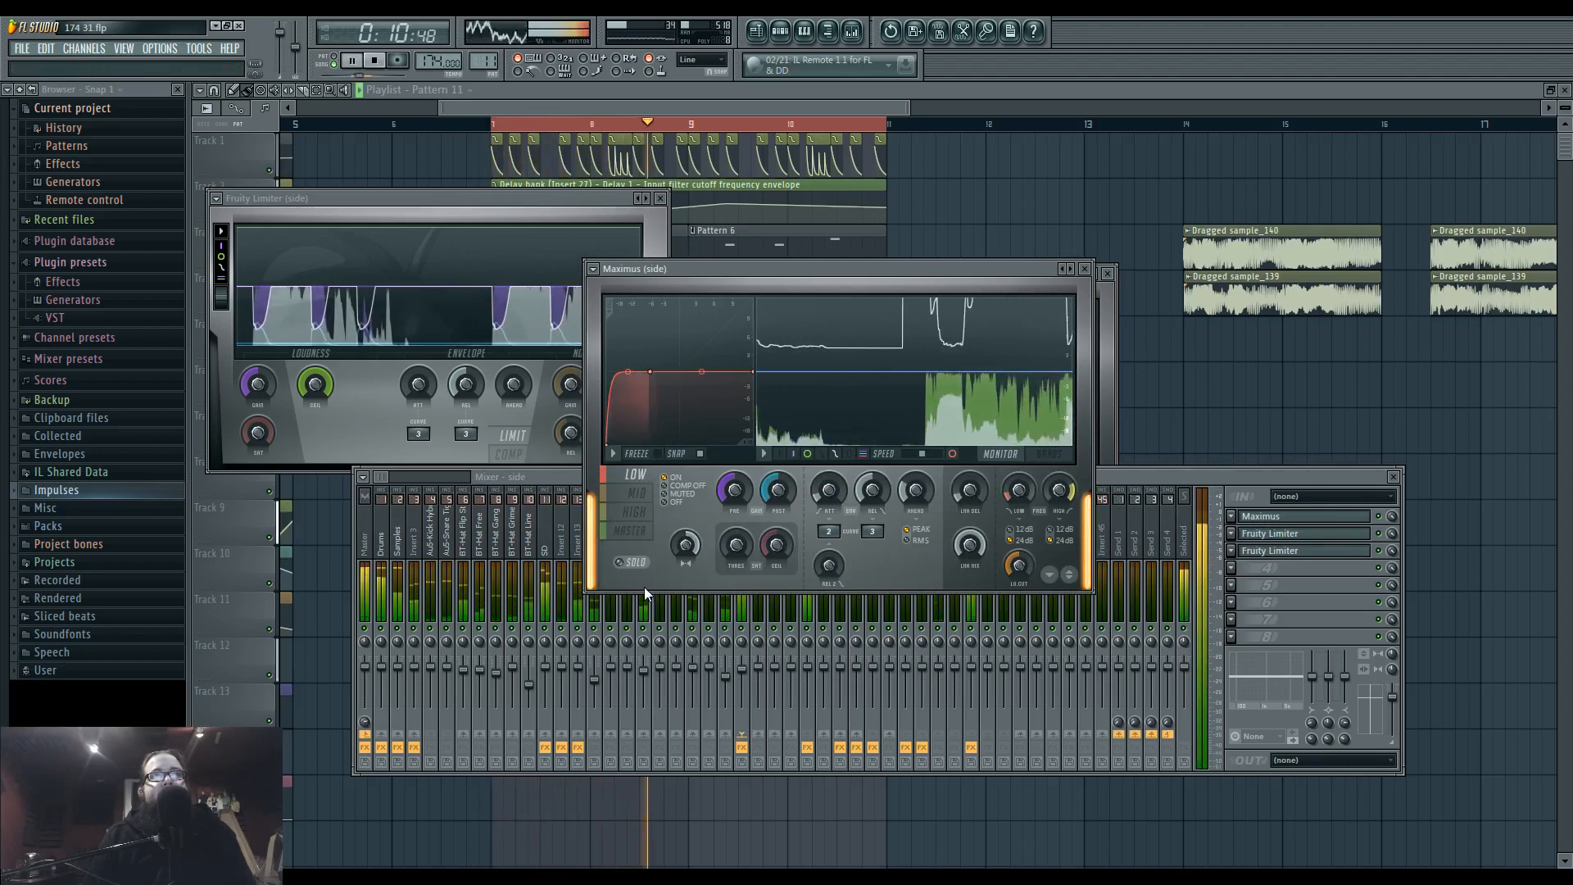
key("space")
key("space")
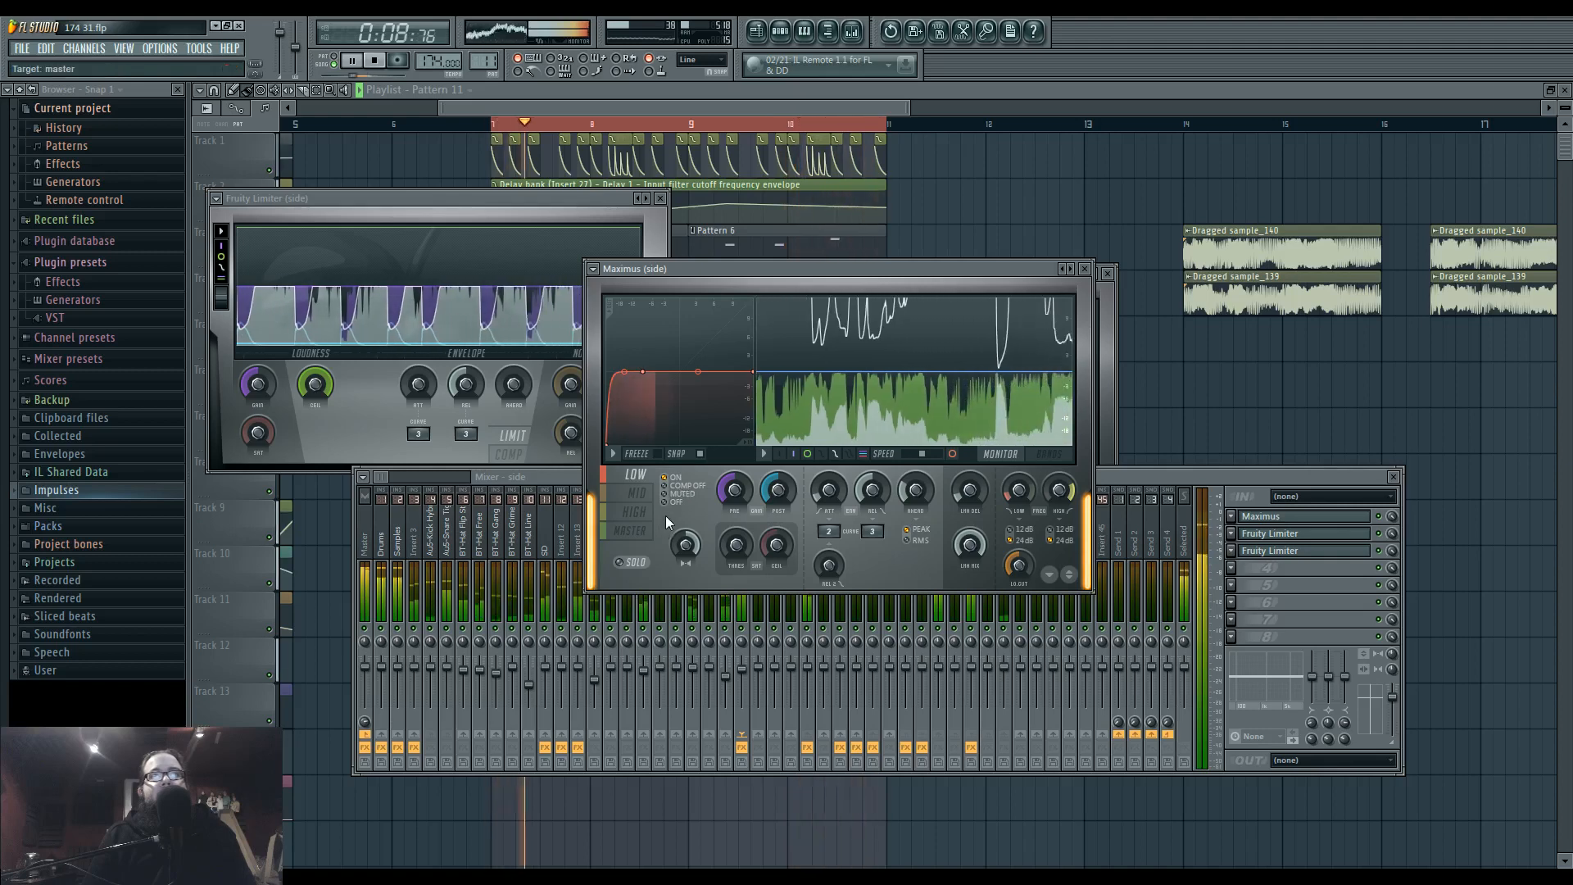
In the Master track's Maximus, set the stereo separation to 58% for the mid band and 32% for the high band.
left_click(370, 553)
key("space")
left_click(1295, 521)
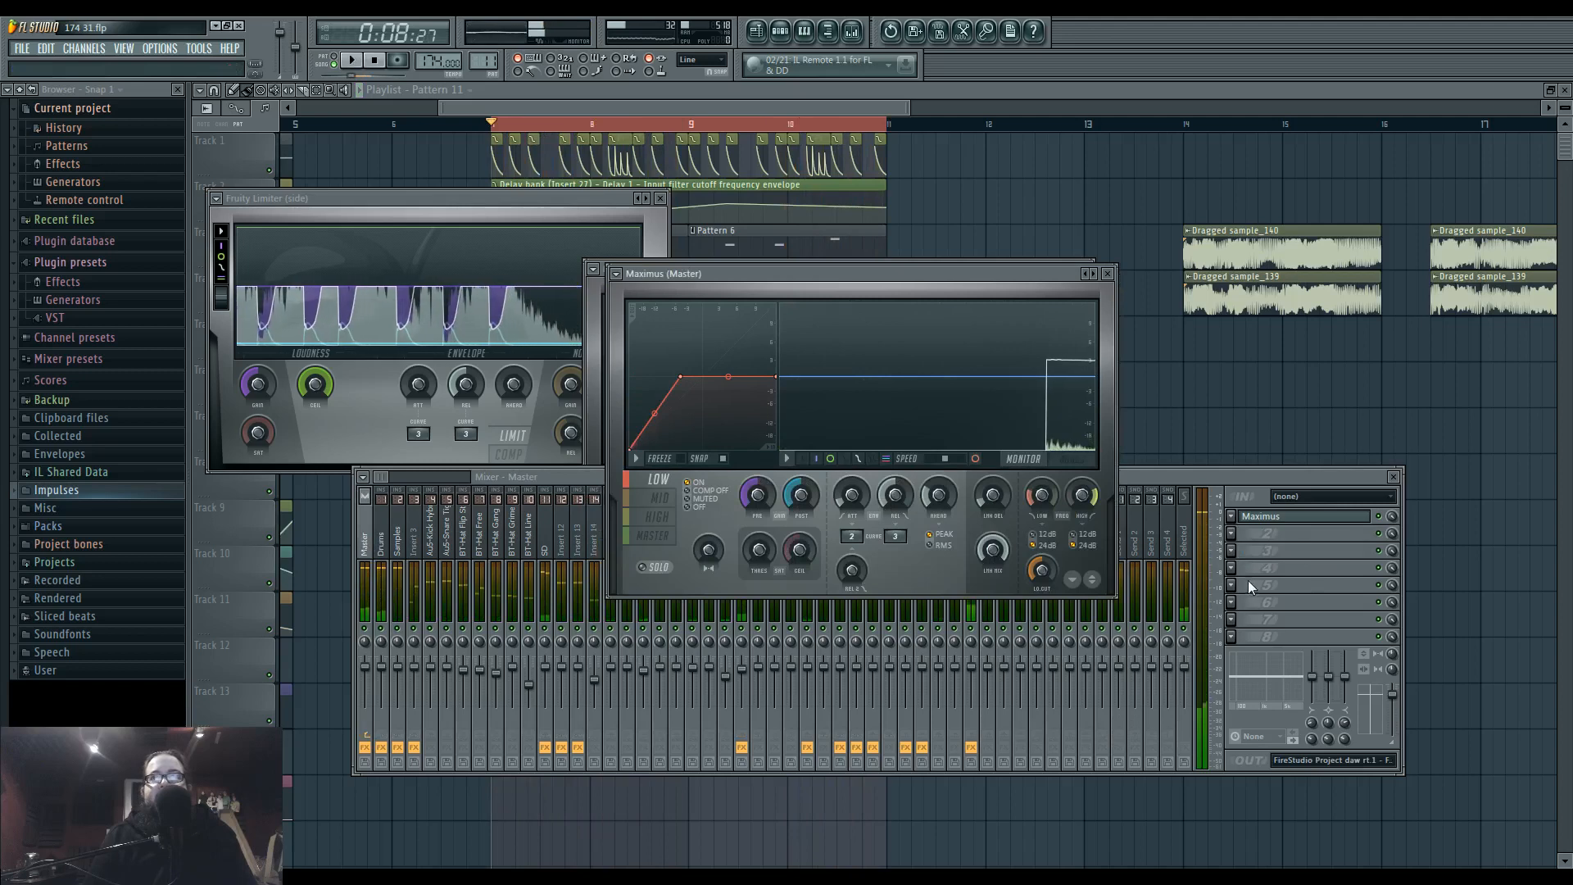
key("space")
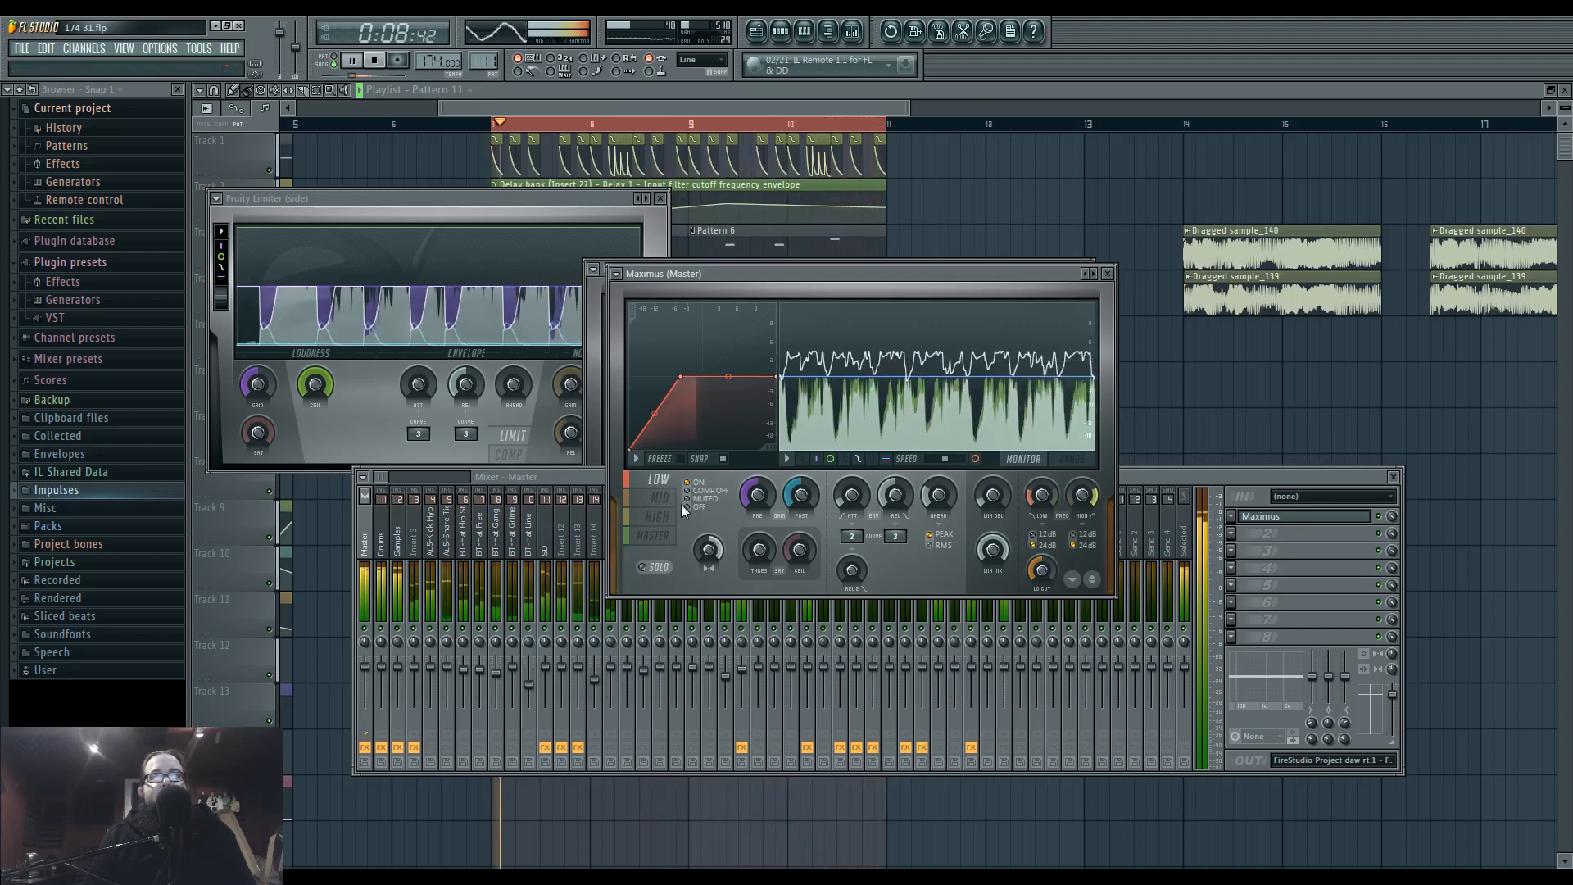
left_click(679, 501)
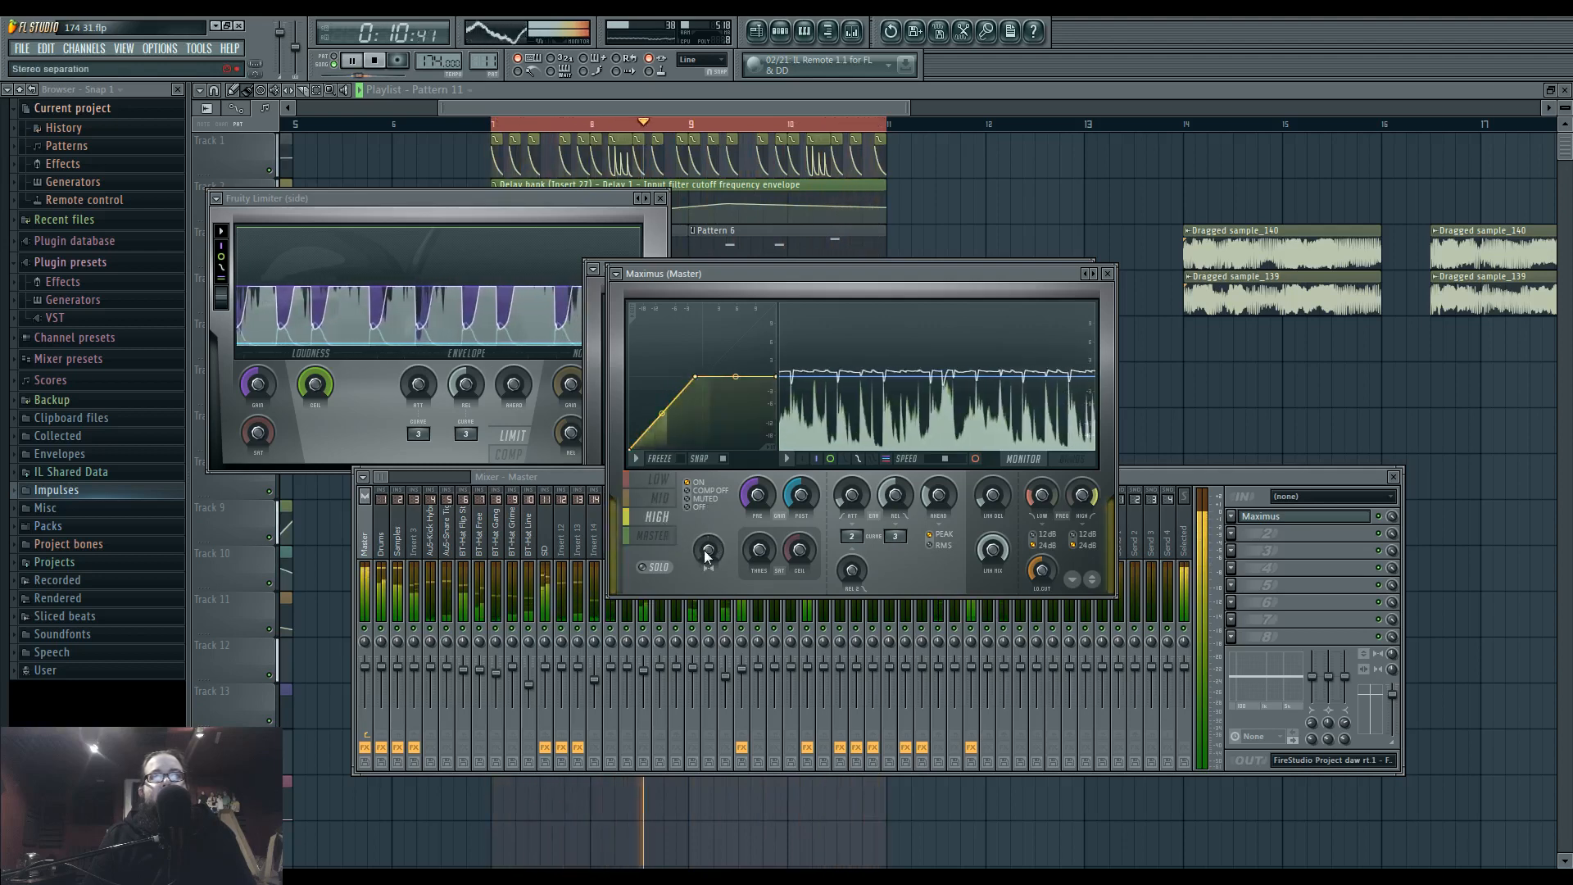
left_click(657, 517)
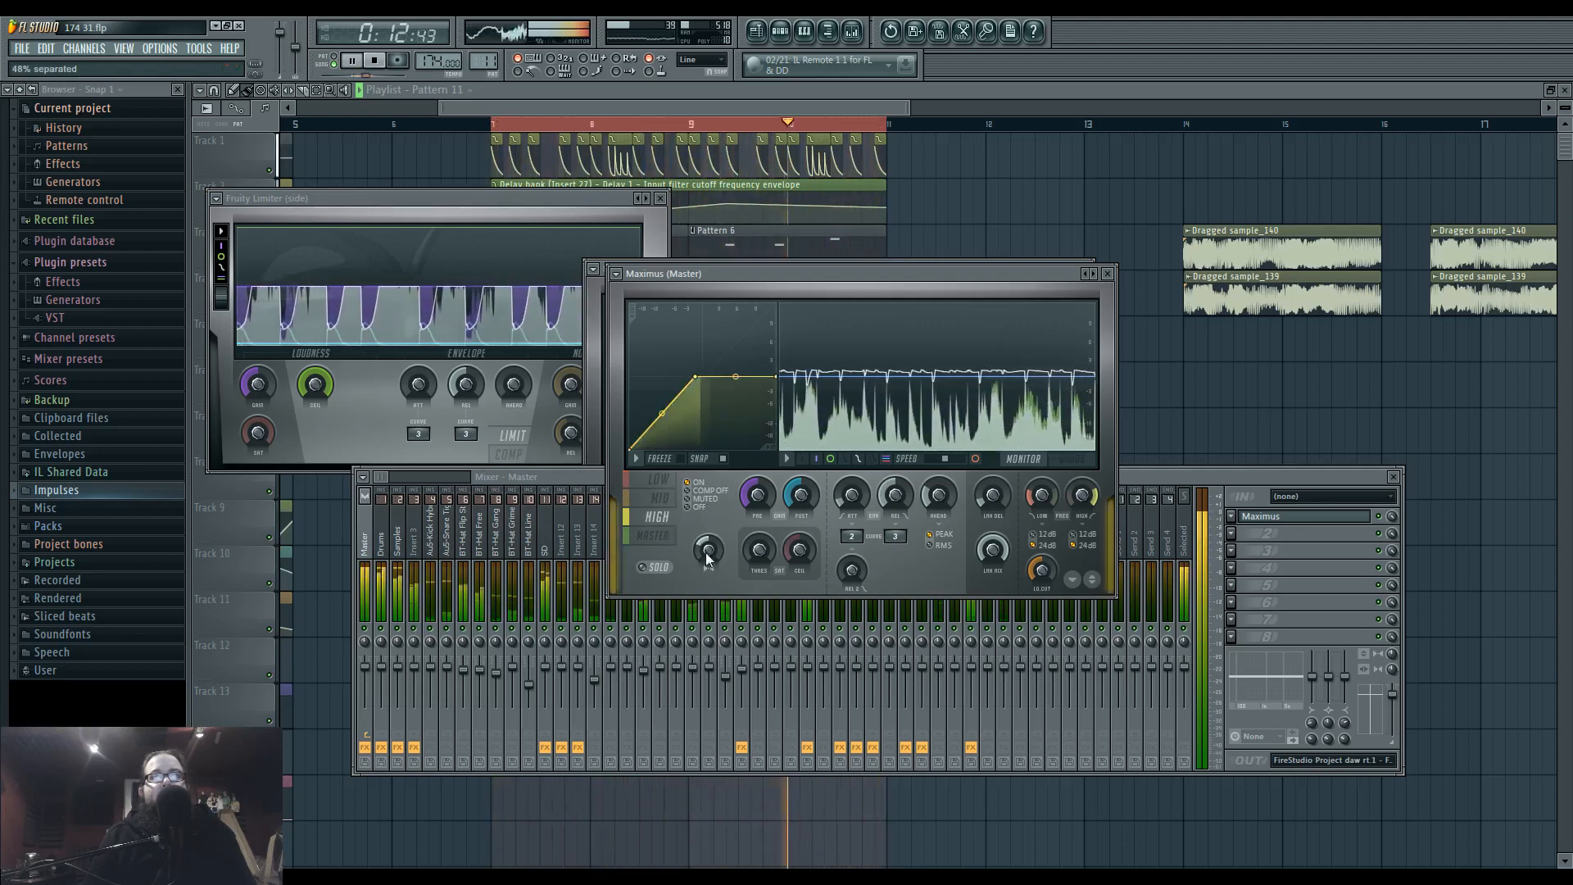
left_click(659, 499)
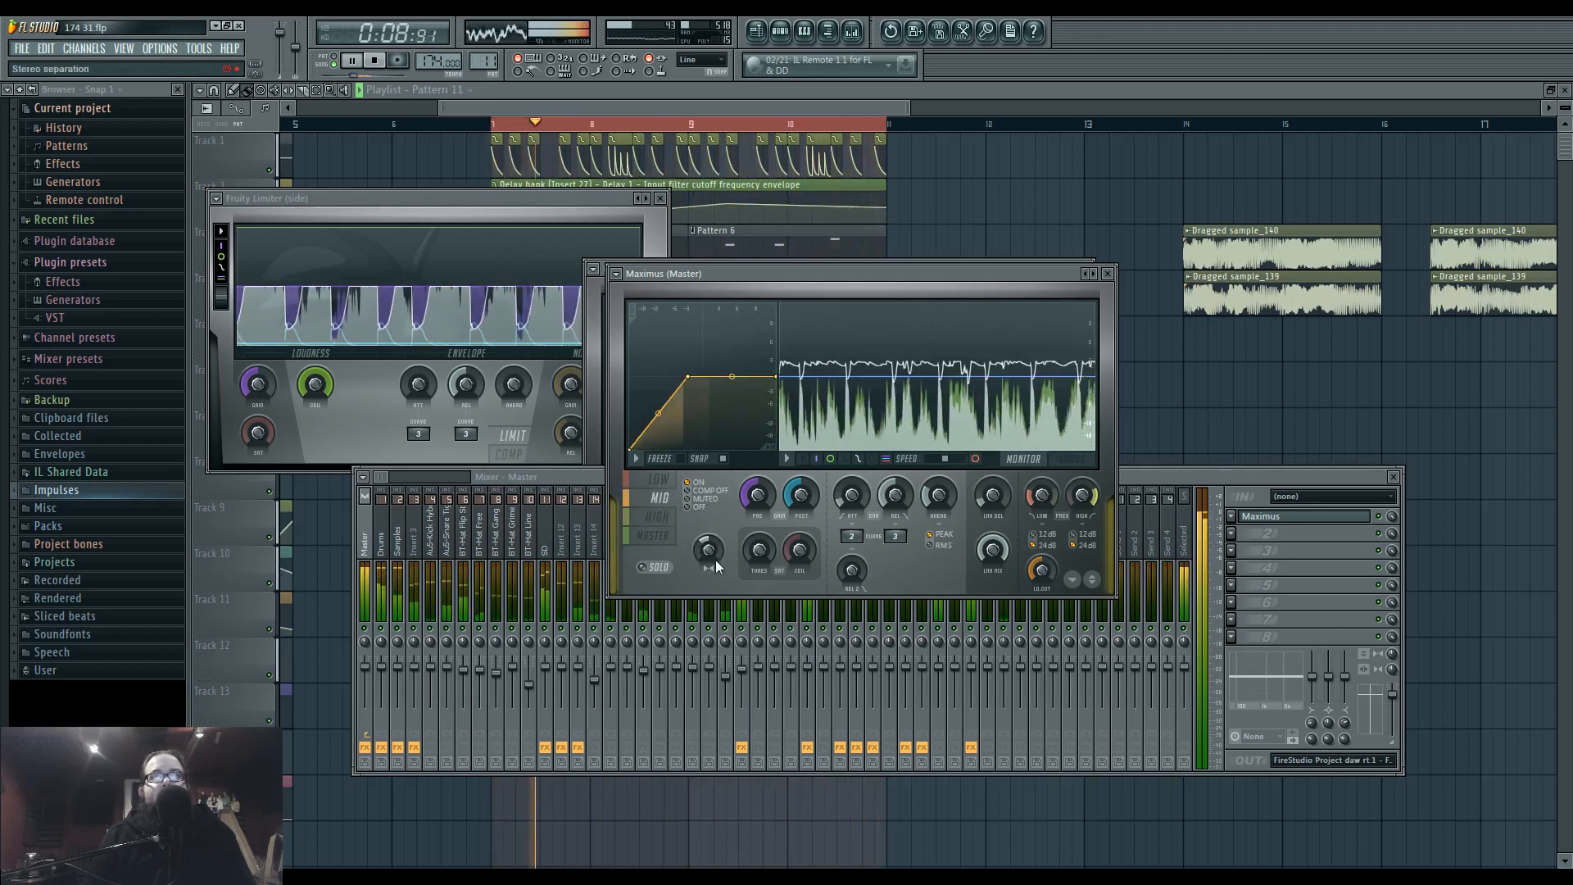
left_click_drag(708, 540, 709, 546)
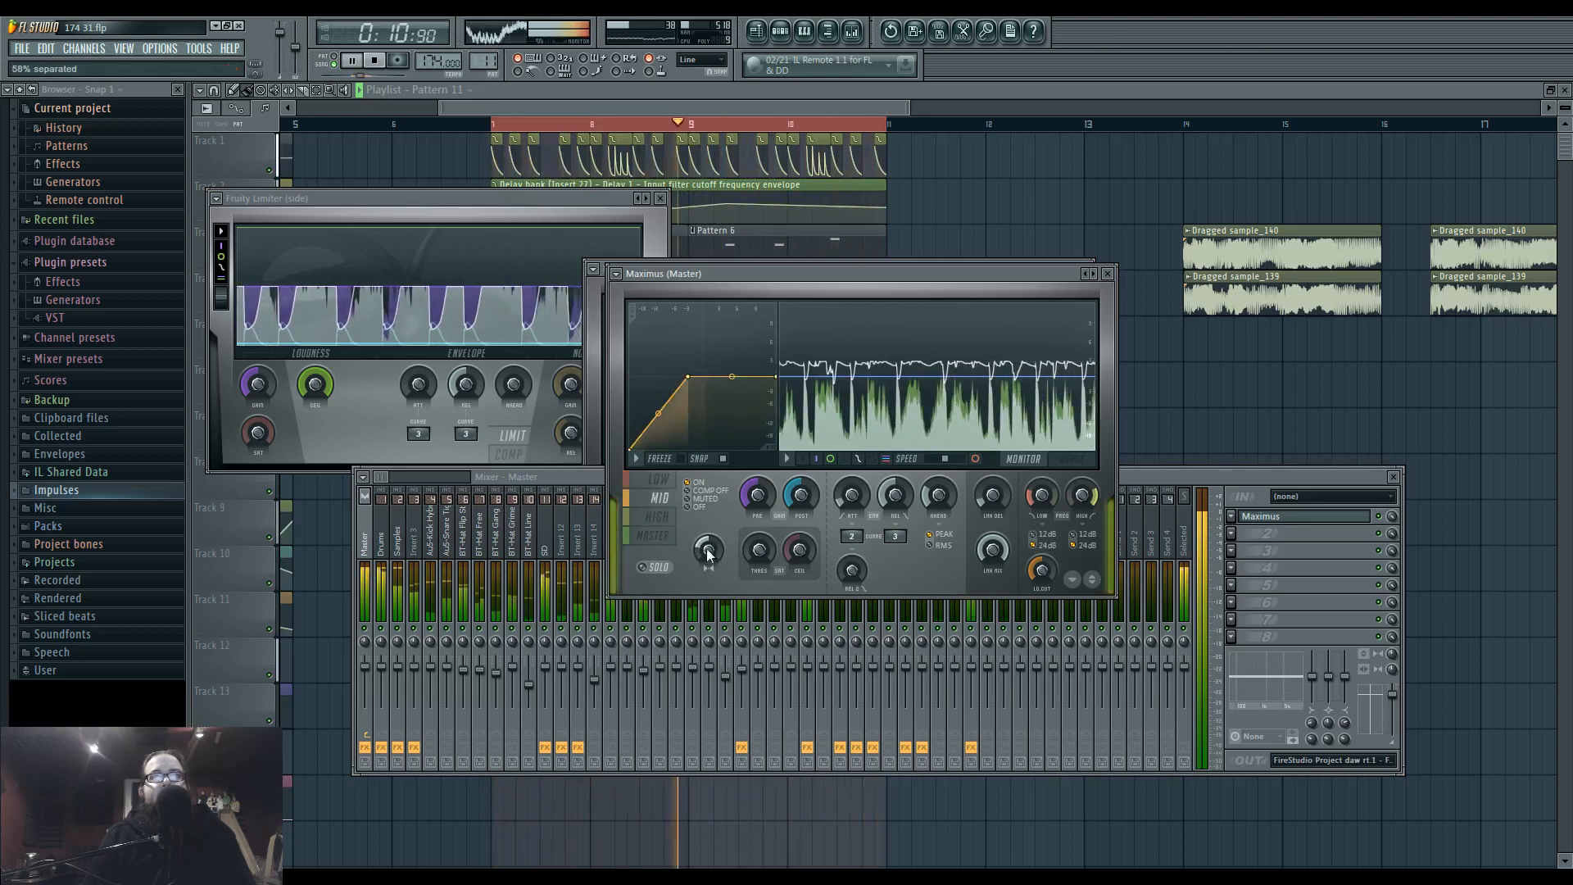
left_click(662, 519)
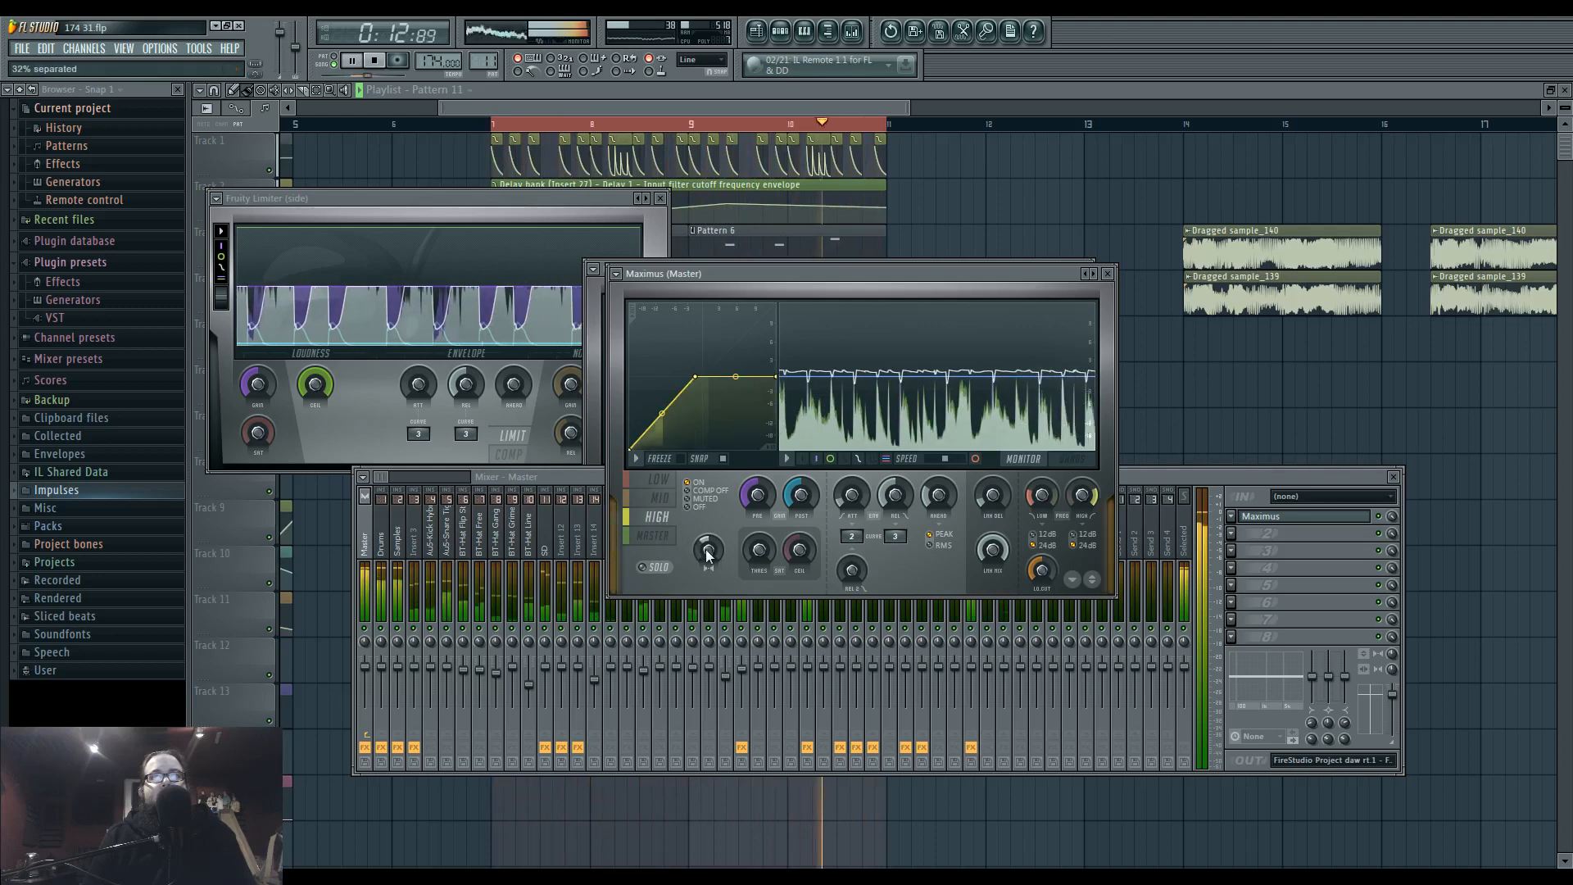
Compare the master band of the side track's Maximus with the high band of the Master track's Maximus while the loop plays.
left_click(924, 499)
left_click(744, 544)
left_click(1302, 517)
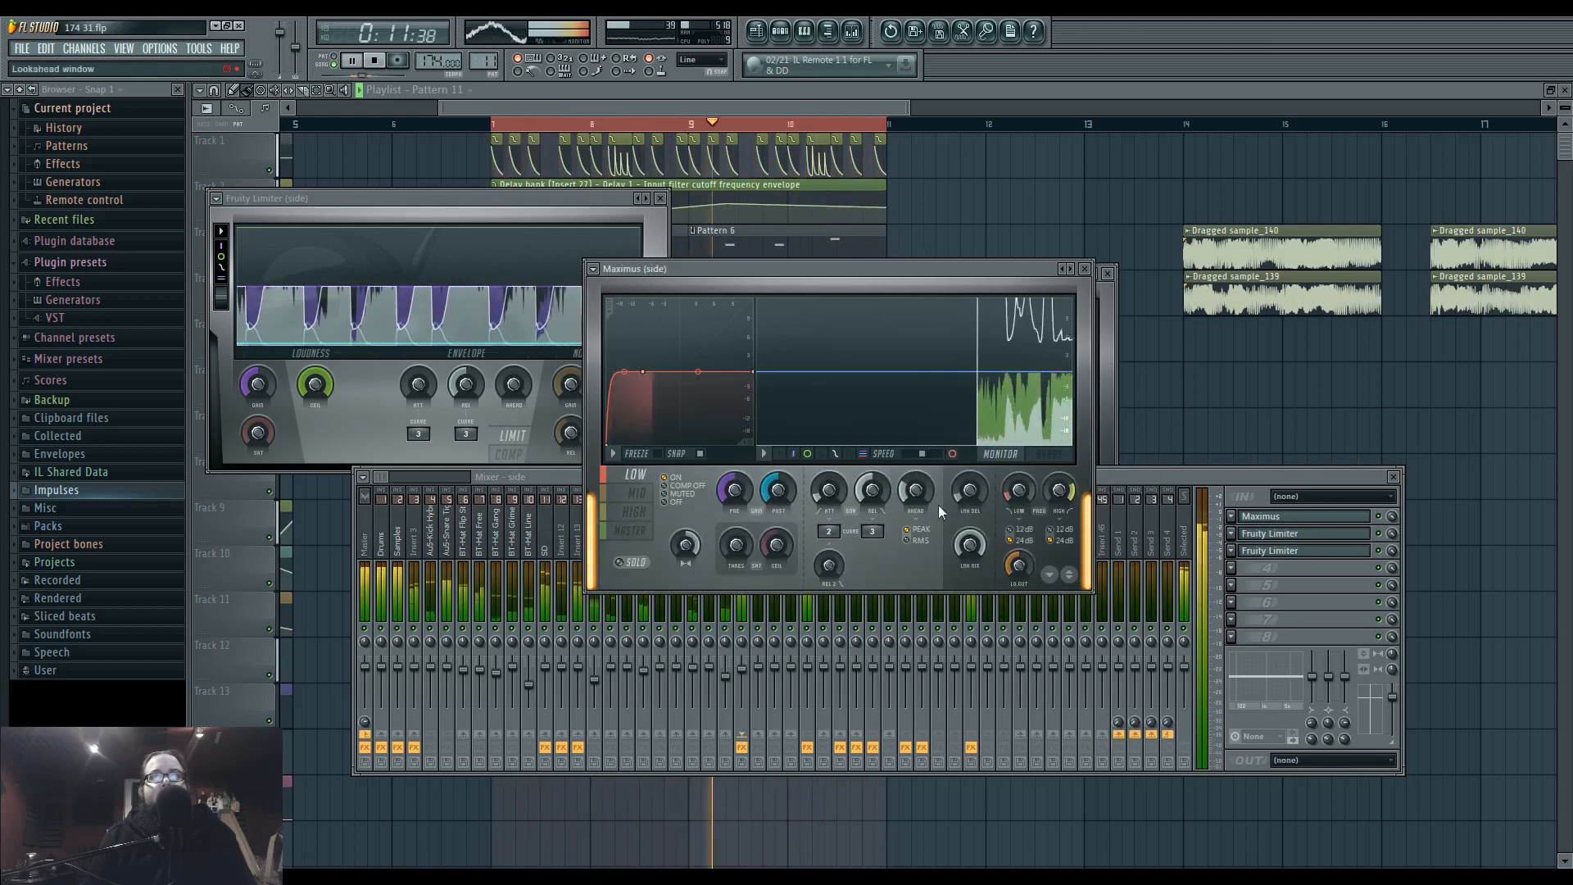
left_click(627, 531)
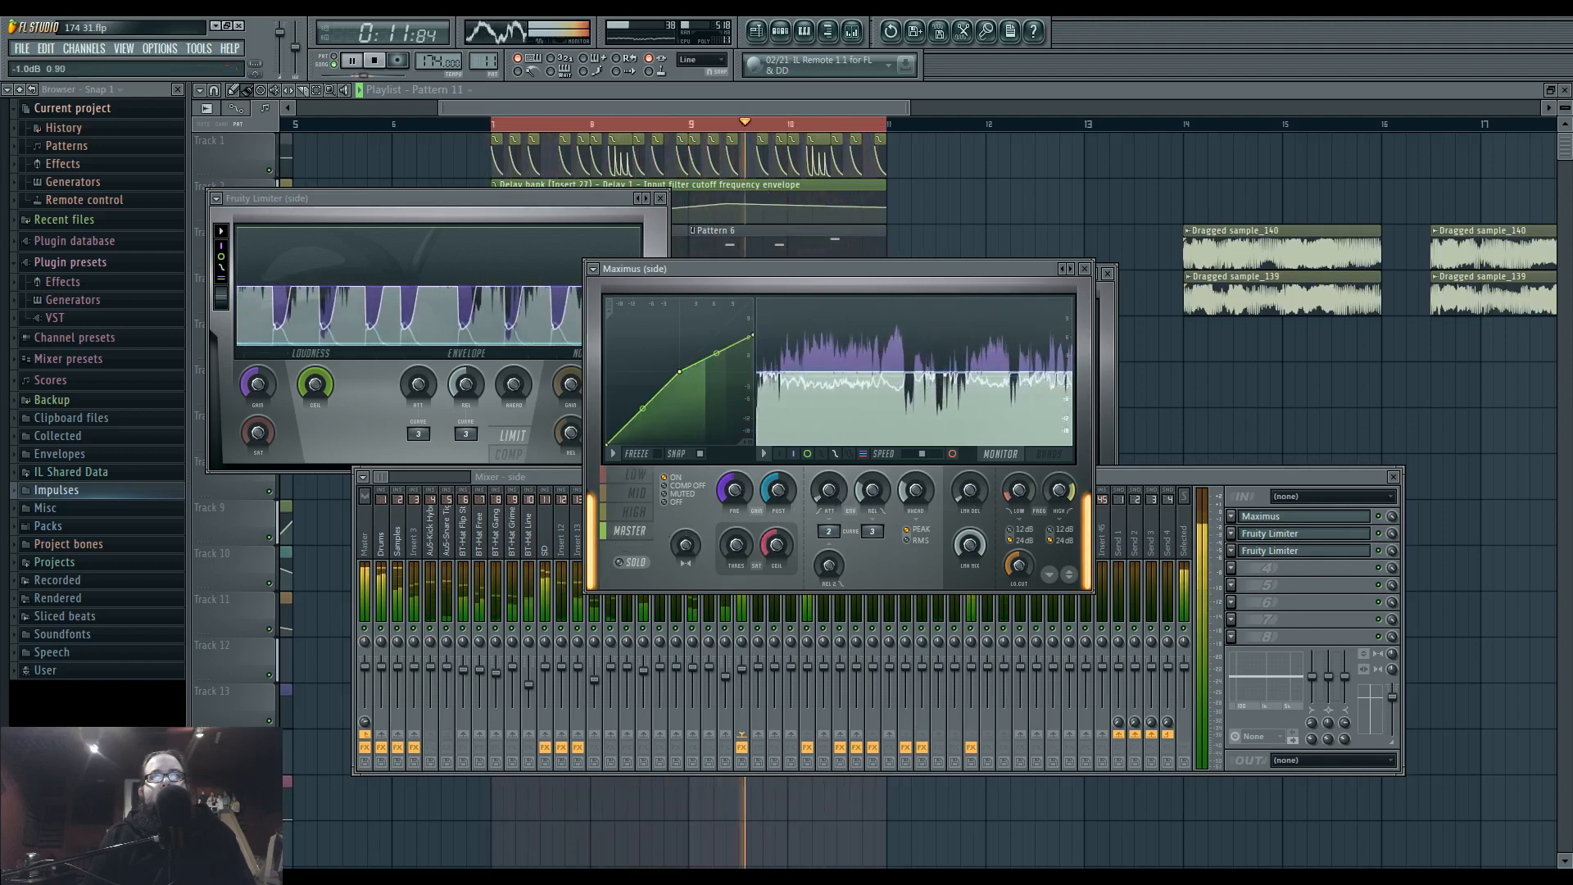
left_click(1130, 478)
left_click(367, 506)
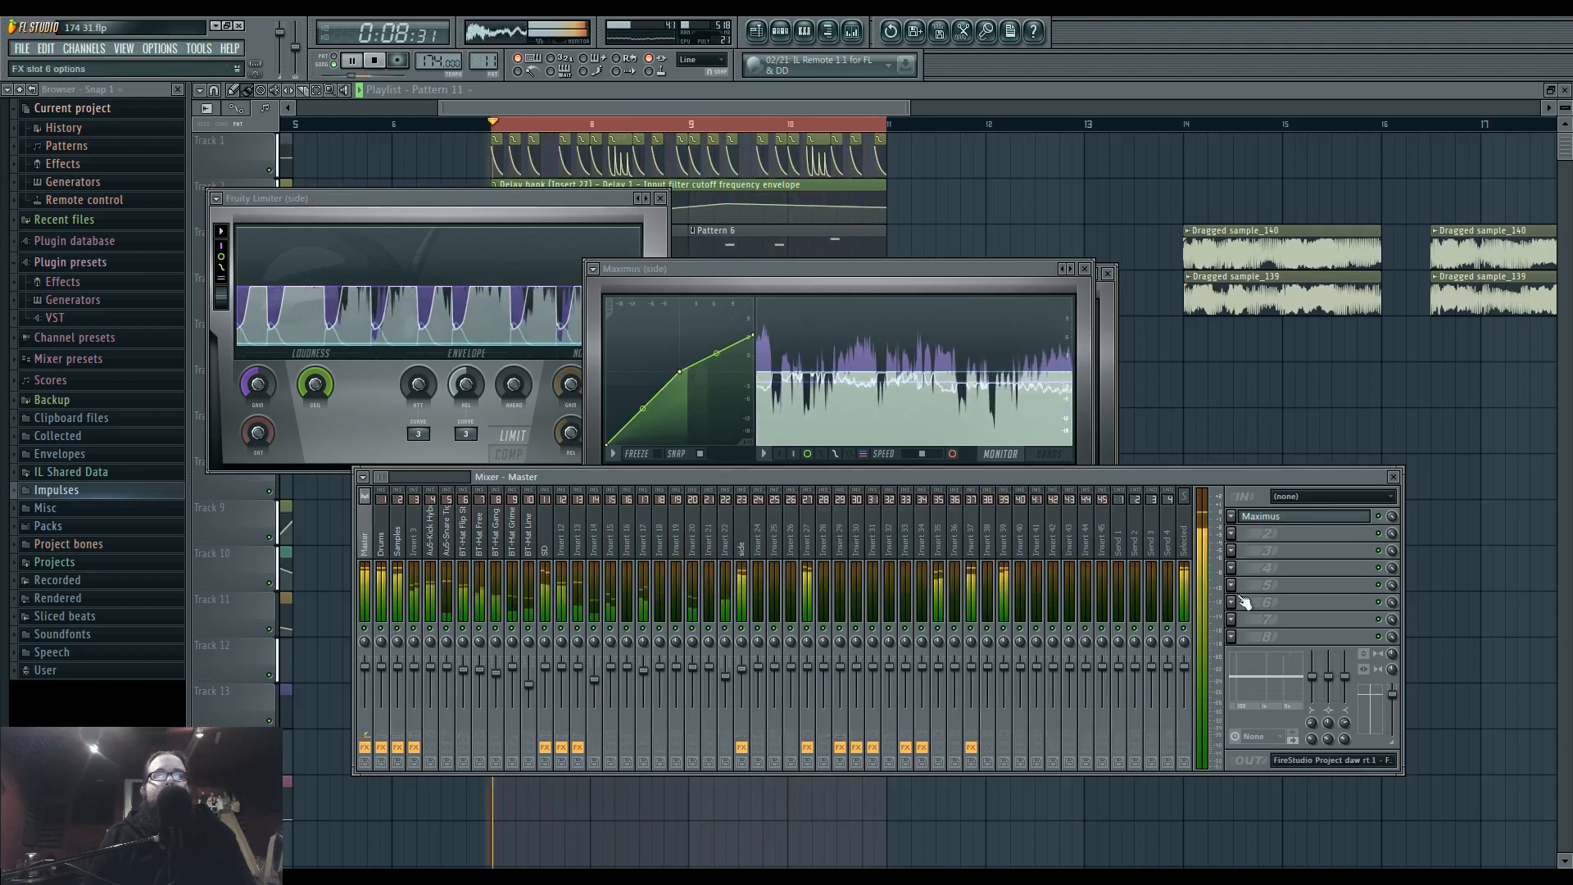
left_click(1304, 517)
left_click(1157, 480)
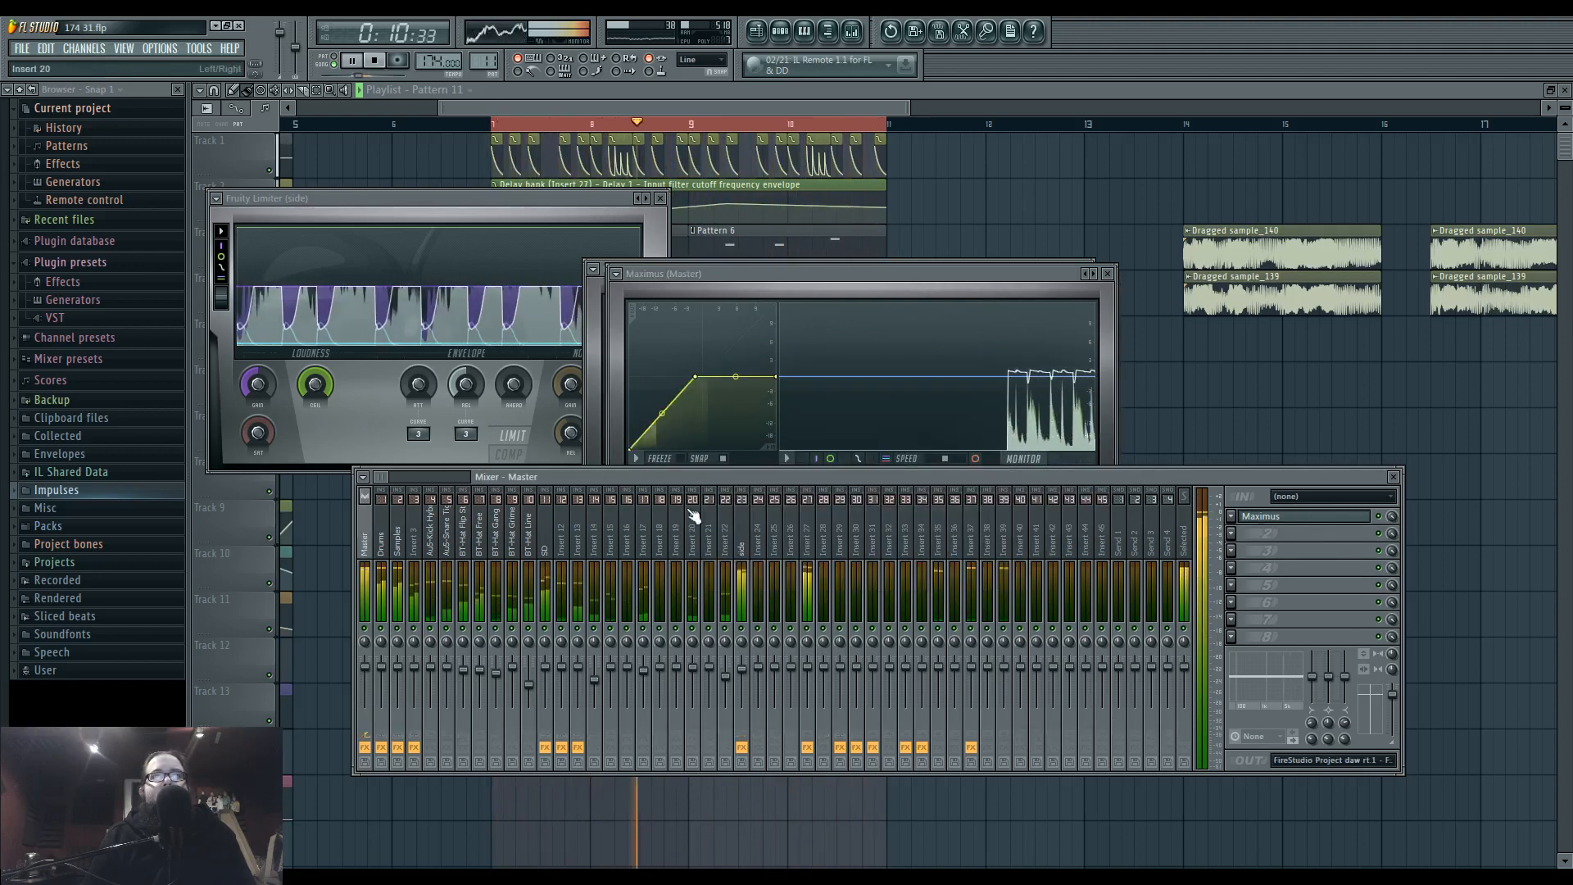
Open both Fruity Limiters on the side track and place their windows next to each other.
left_click(742, 522)
left_click(1345, 540)
left_click(1345, 539)
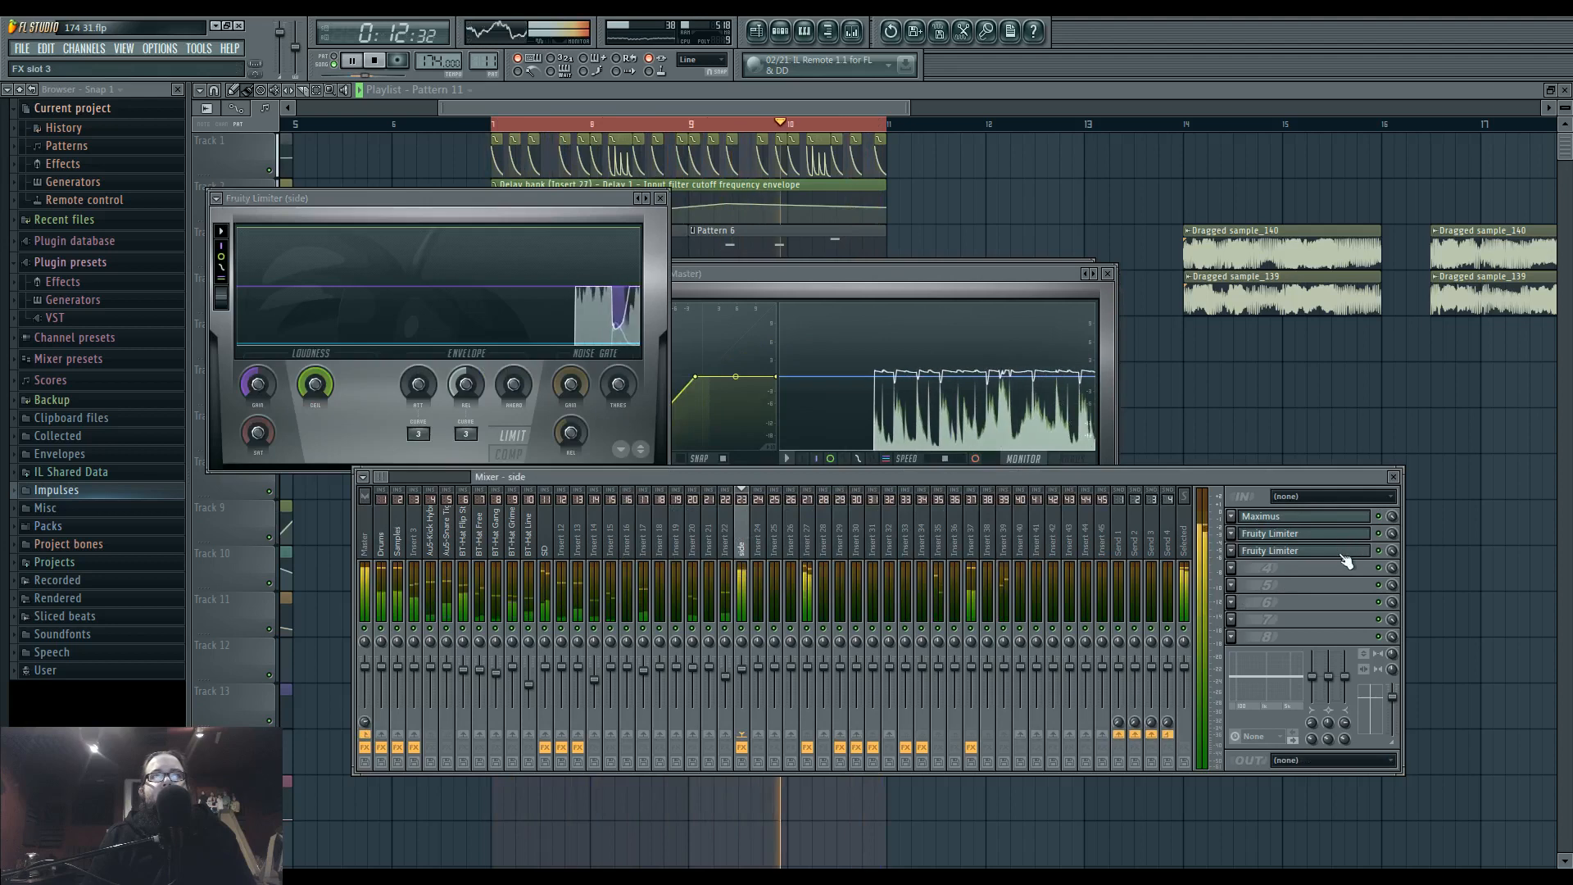
left_click(1344, 550)
left_click_drag(610, 244, 1055, 208)
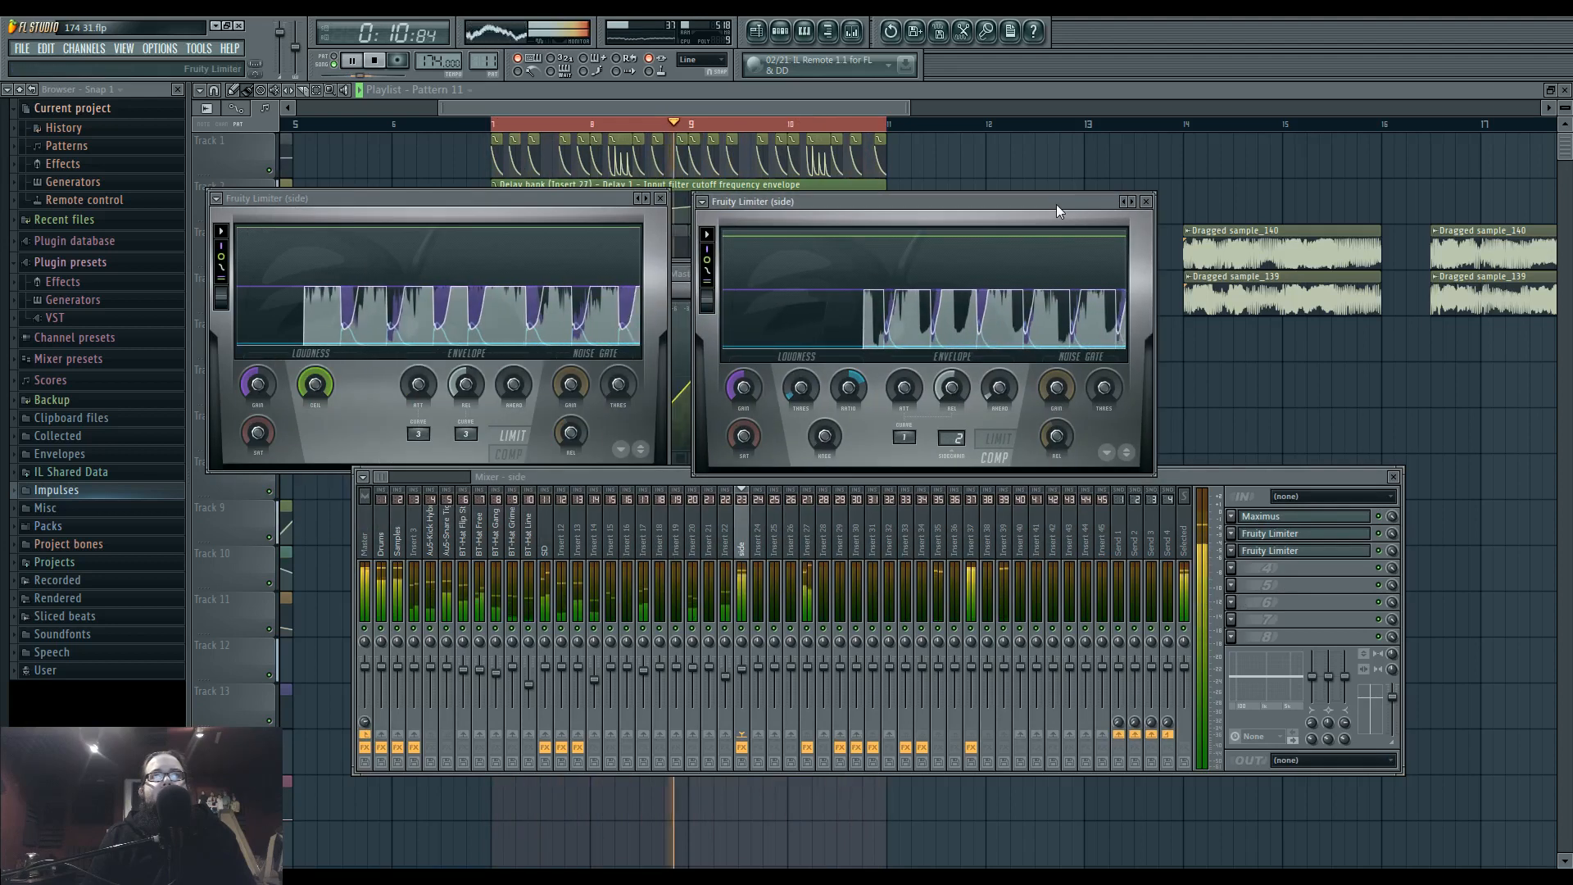
Set the master band of the side track's Maximus to no saturation and lower the side track's volume to 88% (-2.9 dB).
left_click(1278, 516)
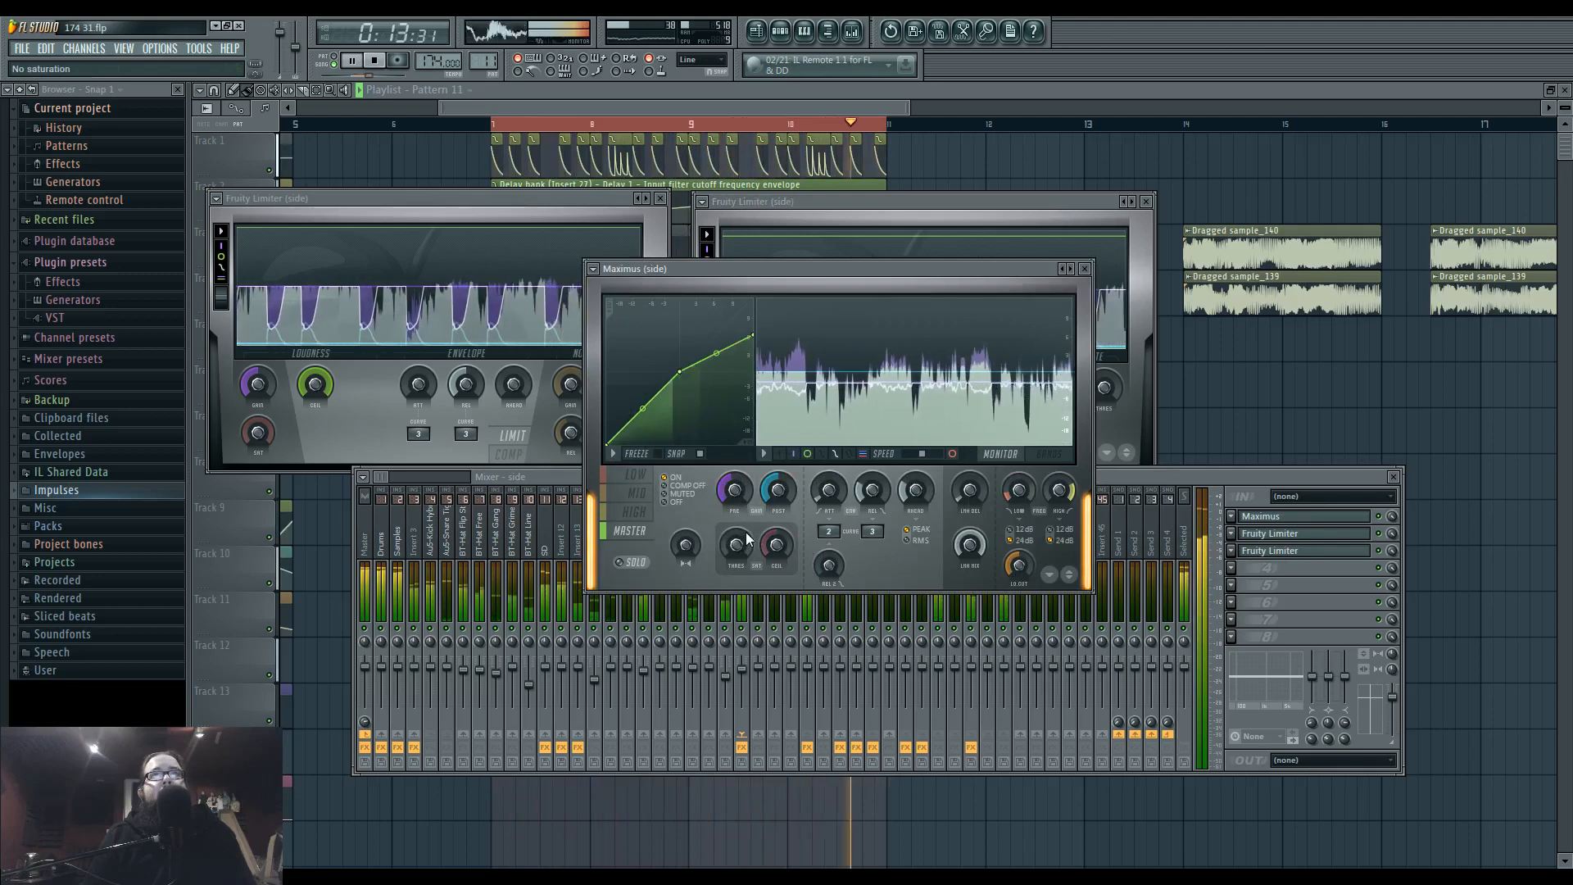
left_click(567, 528)
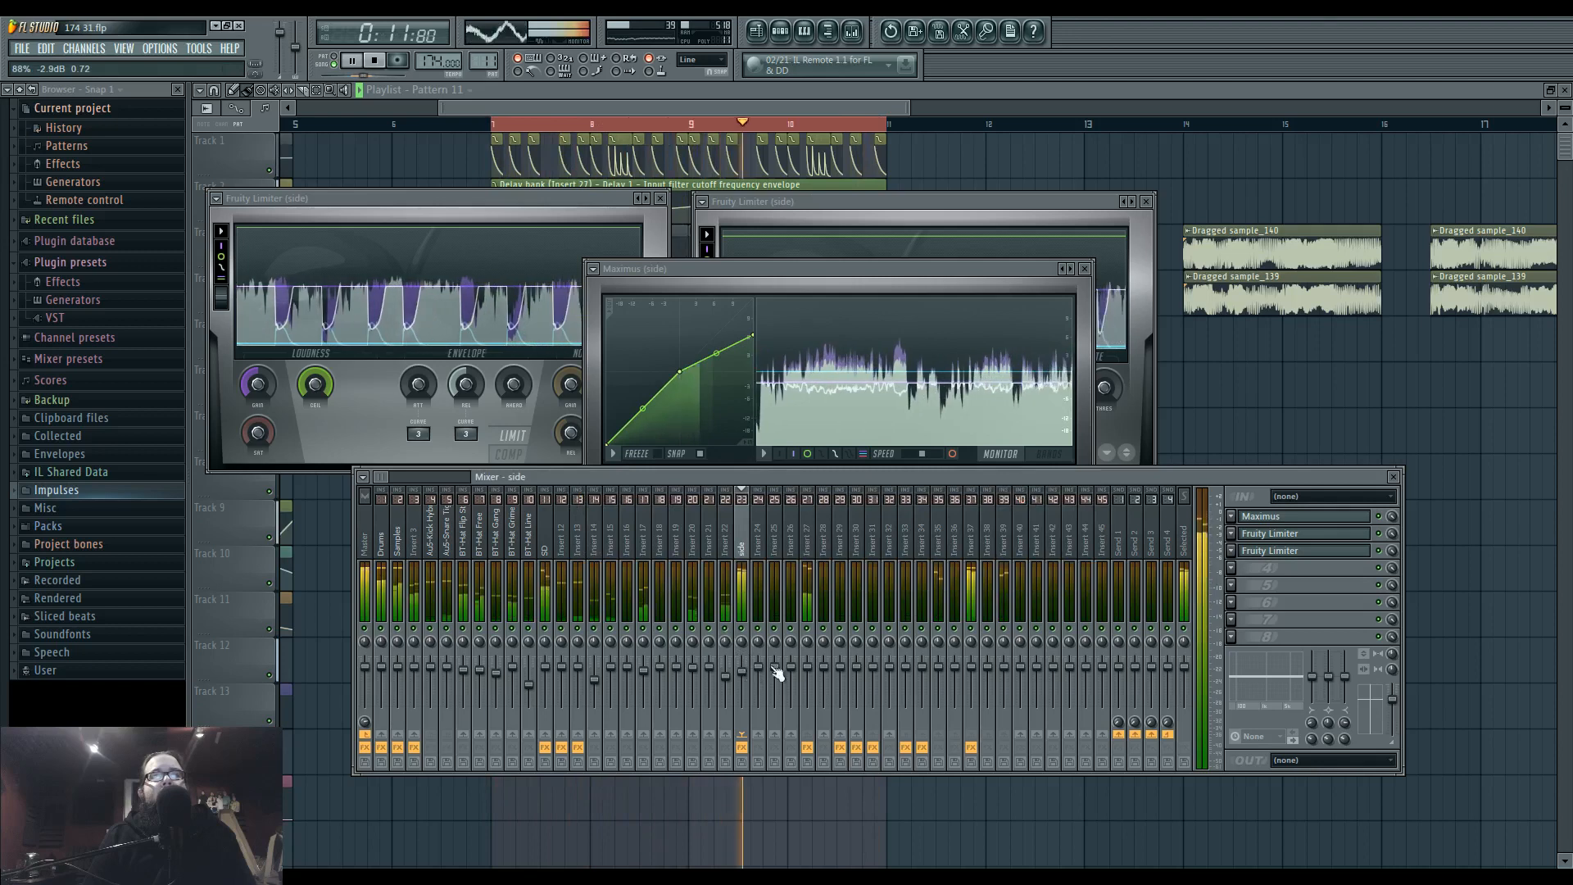
Open the Maximus on Insert 37 and examine its mid and high band curves during playback.
left_click(973, 545)
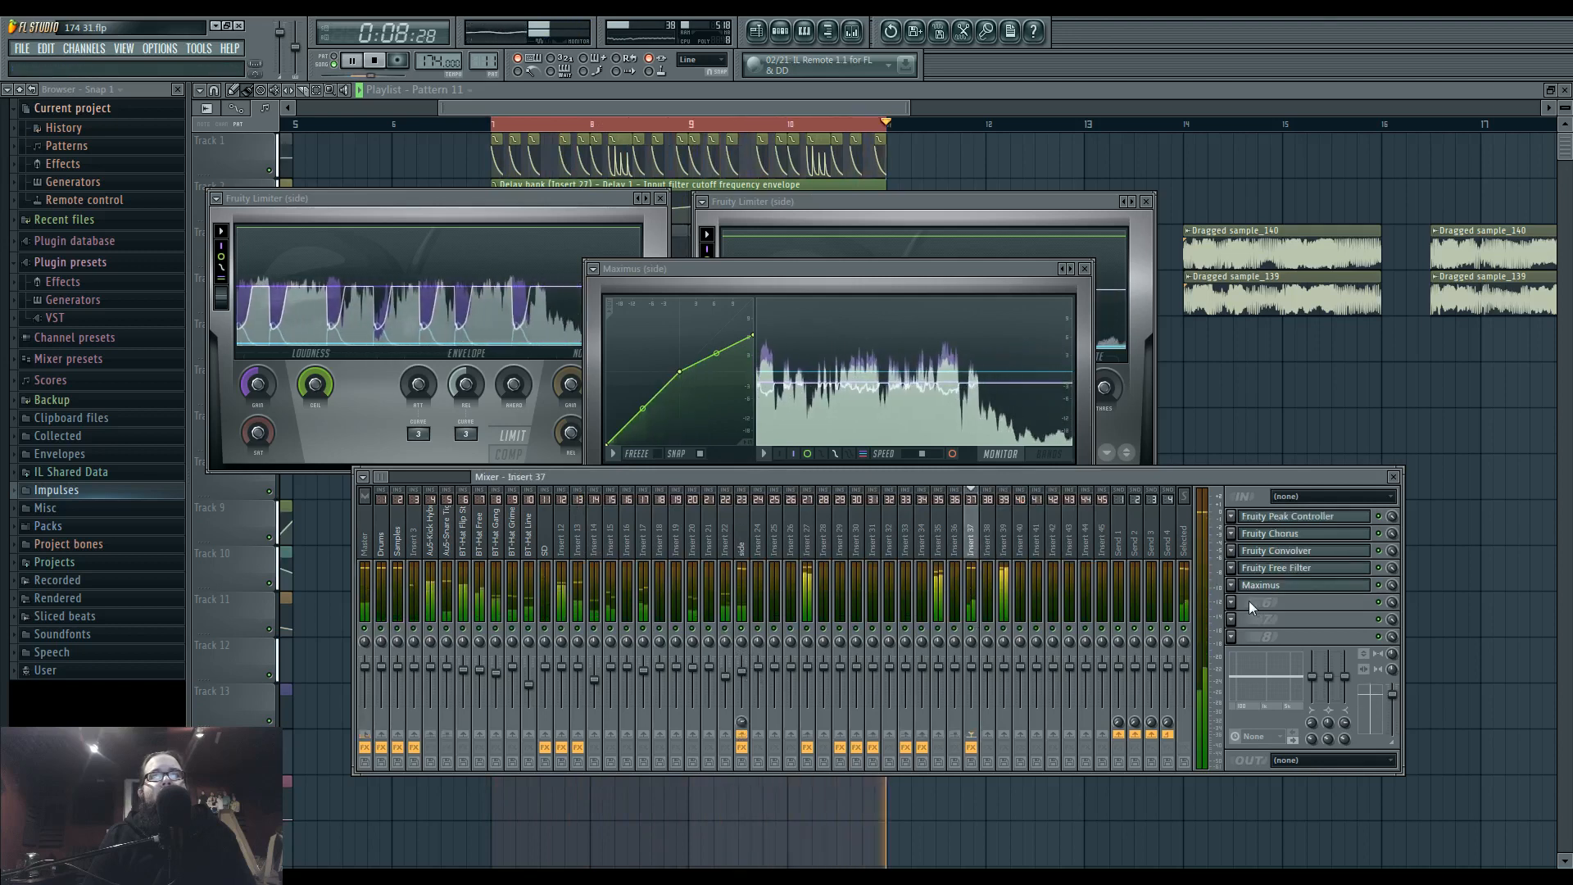
left_click(1262, 585)
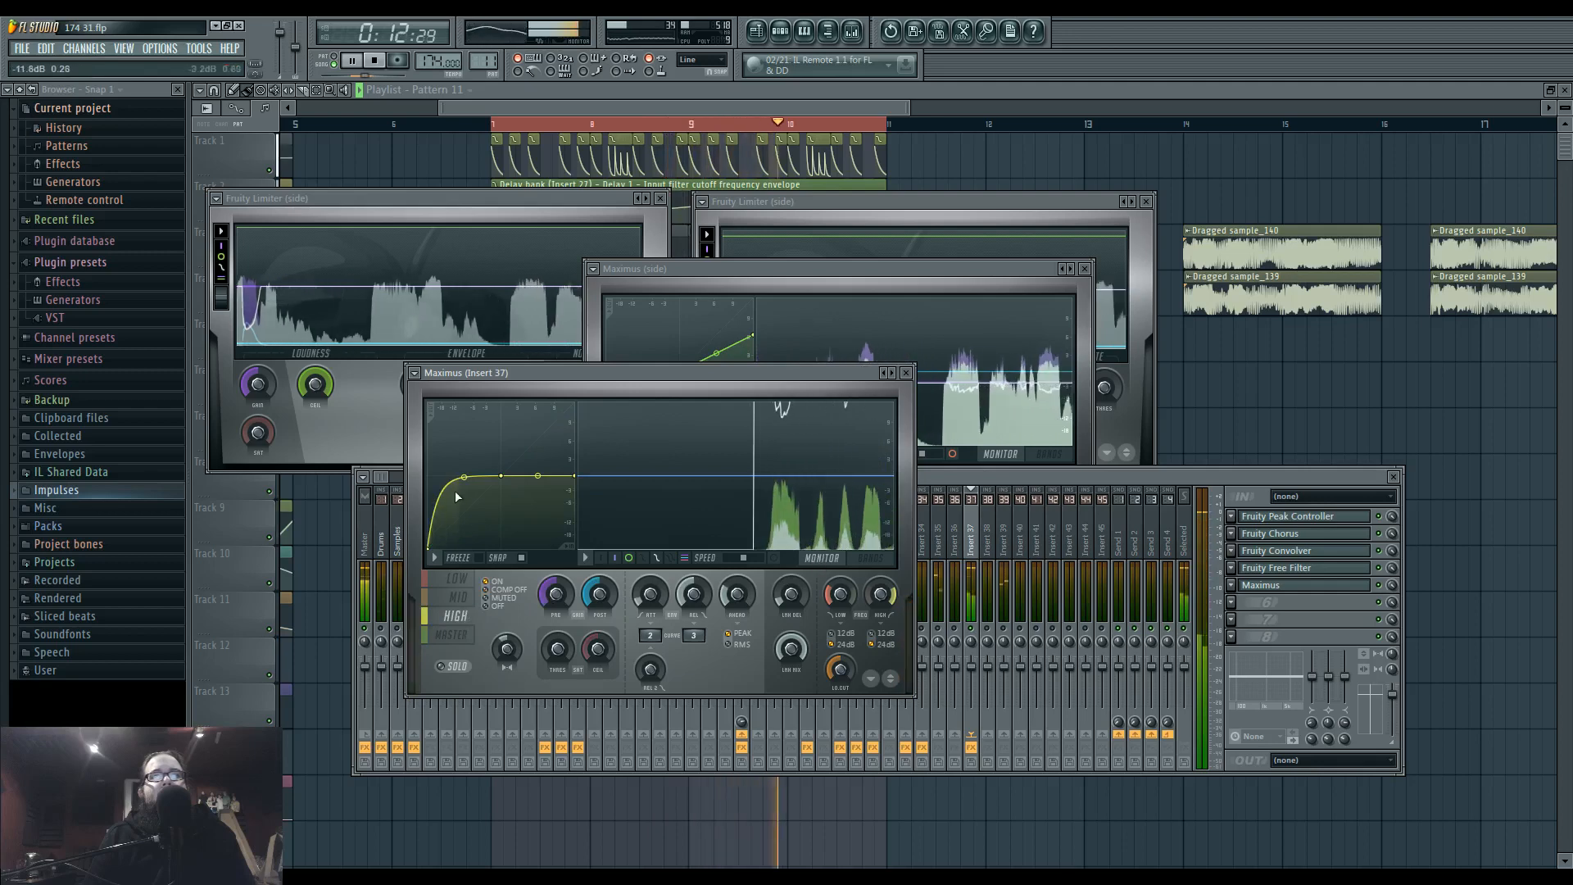
left_click(457, 597)
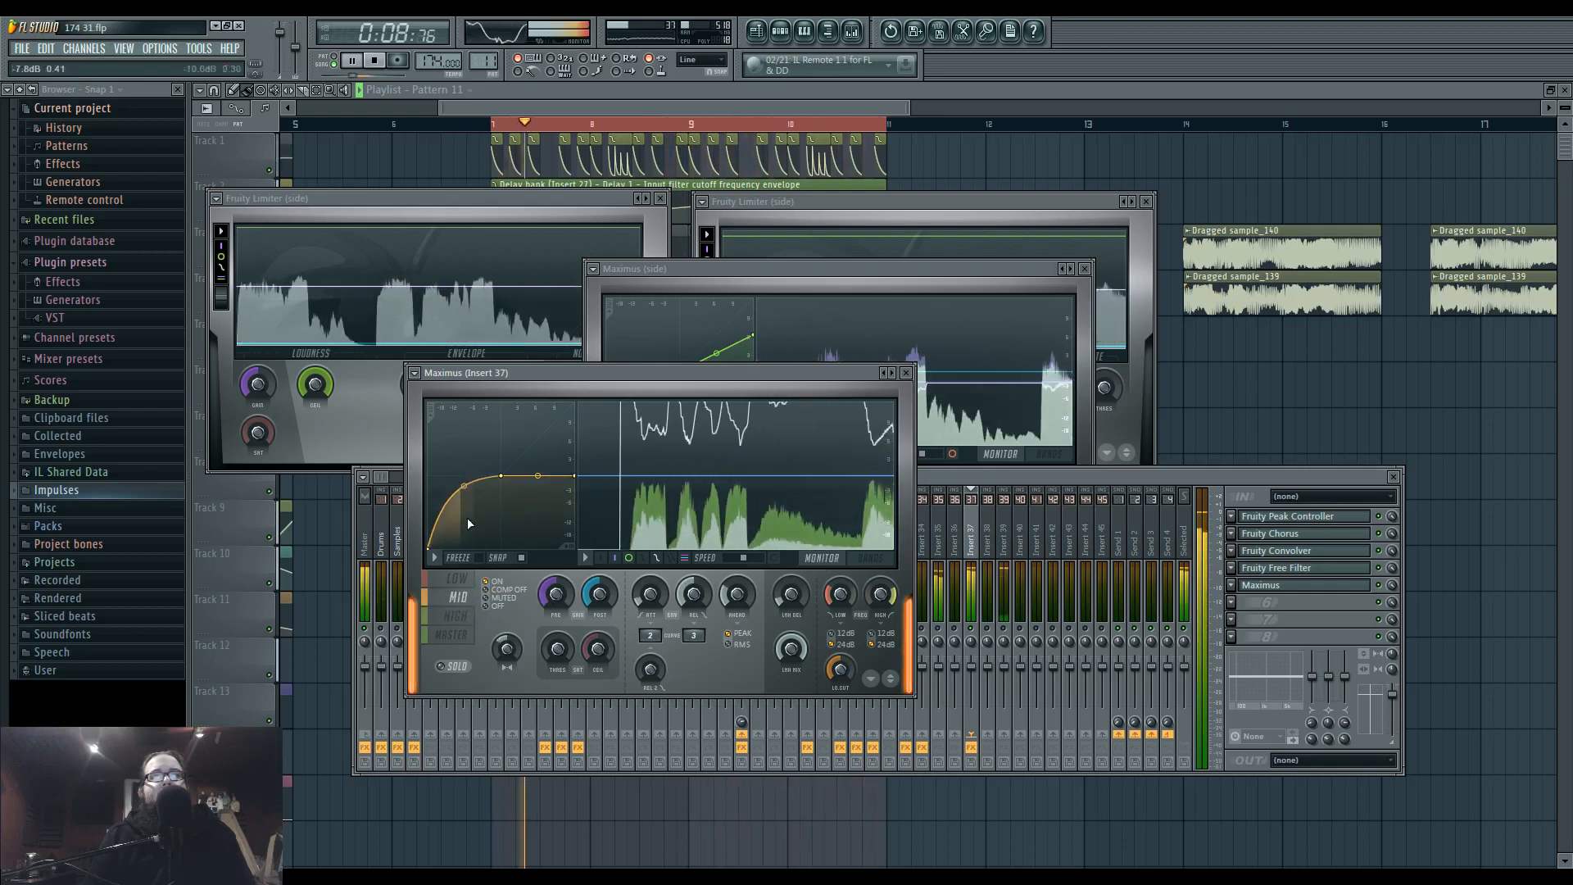
left_click(456, 615)
Add Fruity Parametric EQ 2 to Insert 37's sixth effect slot, then gently boost band 4 around 1541 Hz and raise band 5 higher up.
left_click(1231, 606)
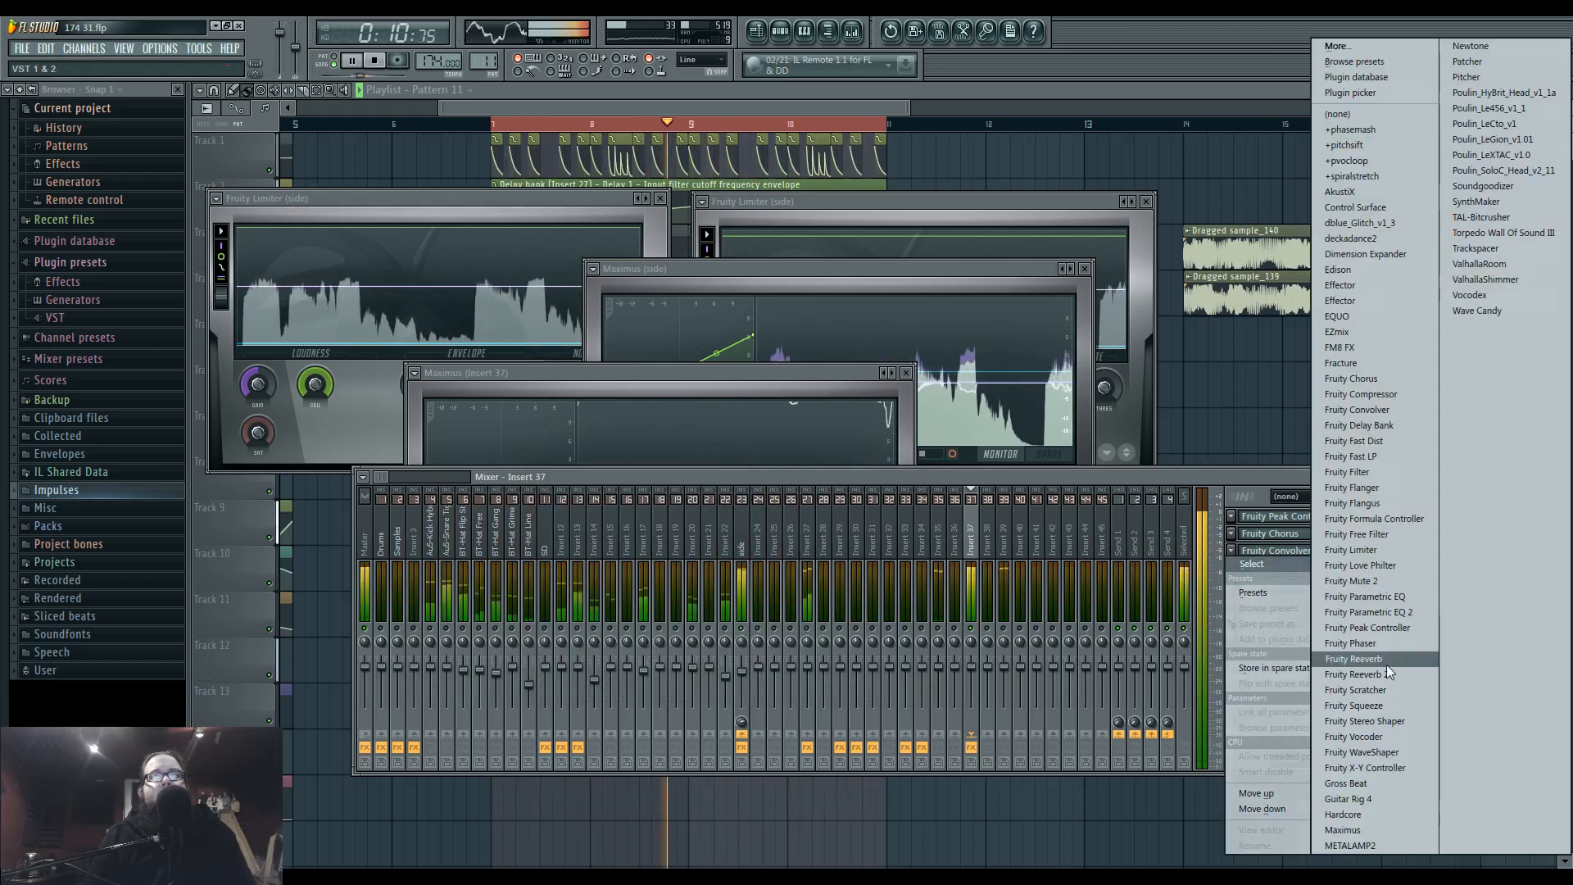
left_click(1387, 665)
mouse_move(643, 518)
left_mouse_down()
mouse_move(699, 492)
mouse_move(537, 555)
mouse_move(621, 554)
mouse_move(625, 520)
mouse_move(642, 523)
left_mouse_up()
key("space")
key("space")
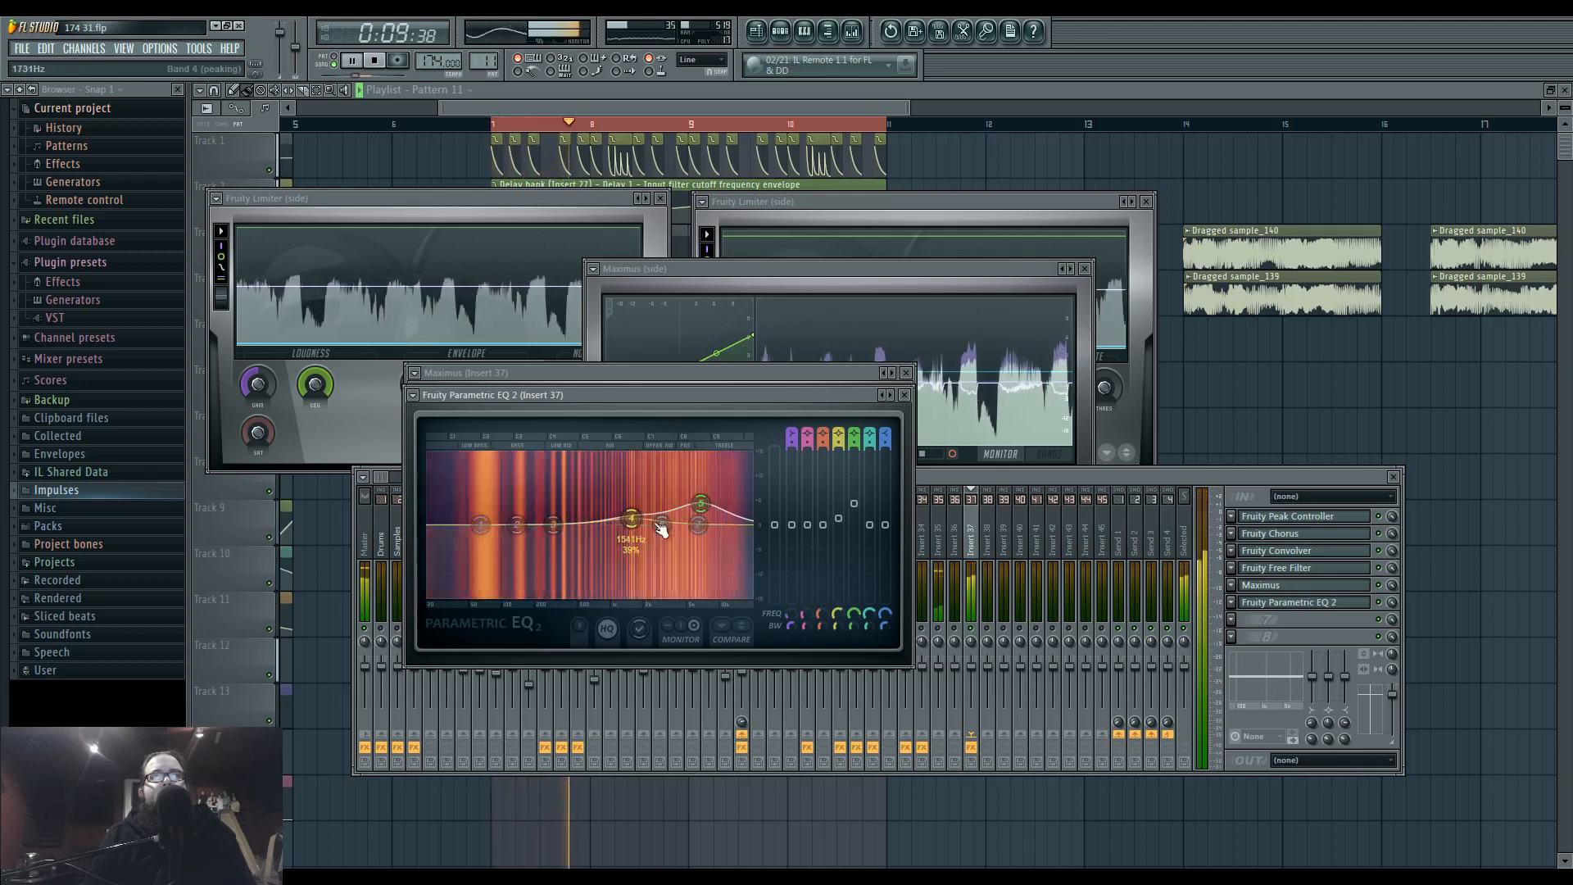
Reopen the Master track's Maximus, examine its mid, low and master bands while the loop plays, and check the mixer levels.
left_click(941, 487)
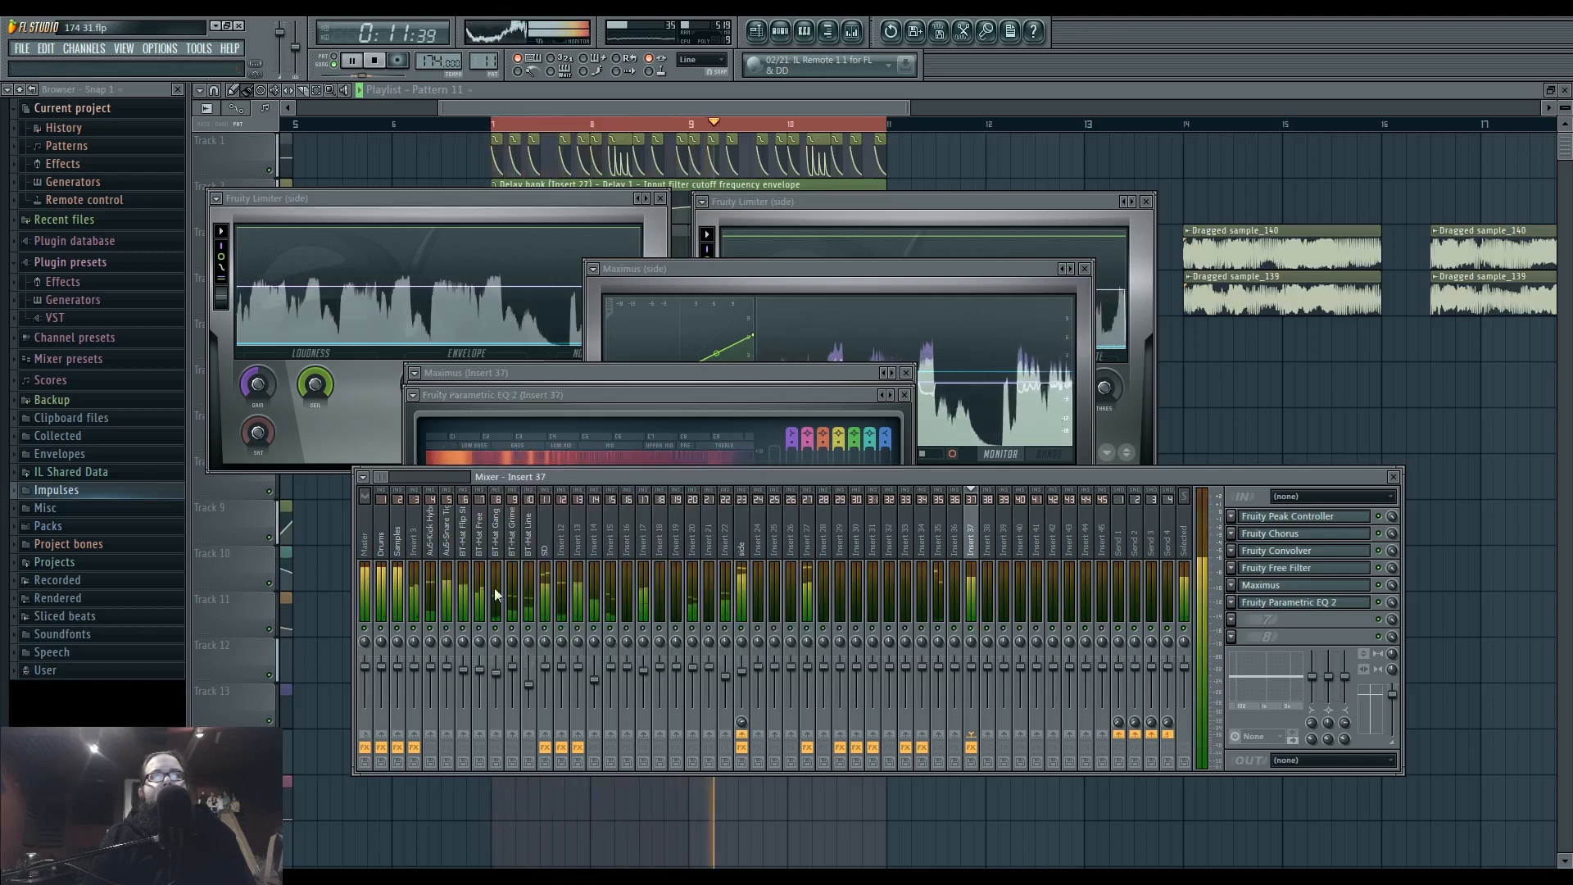
left_click(740, 544)
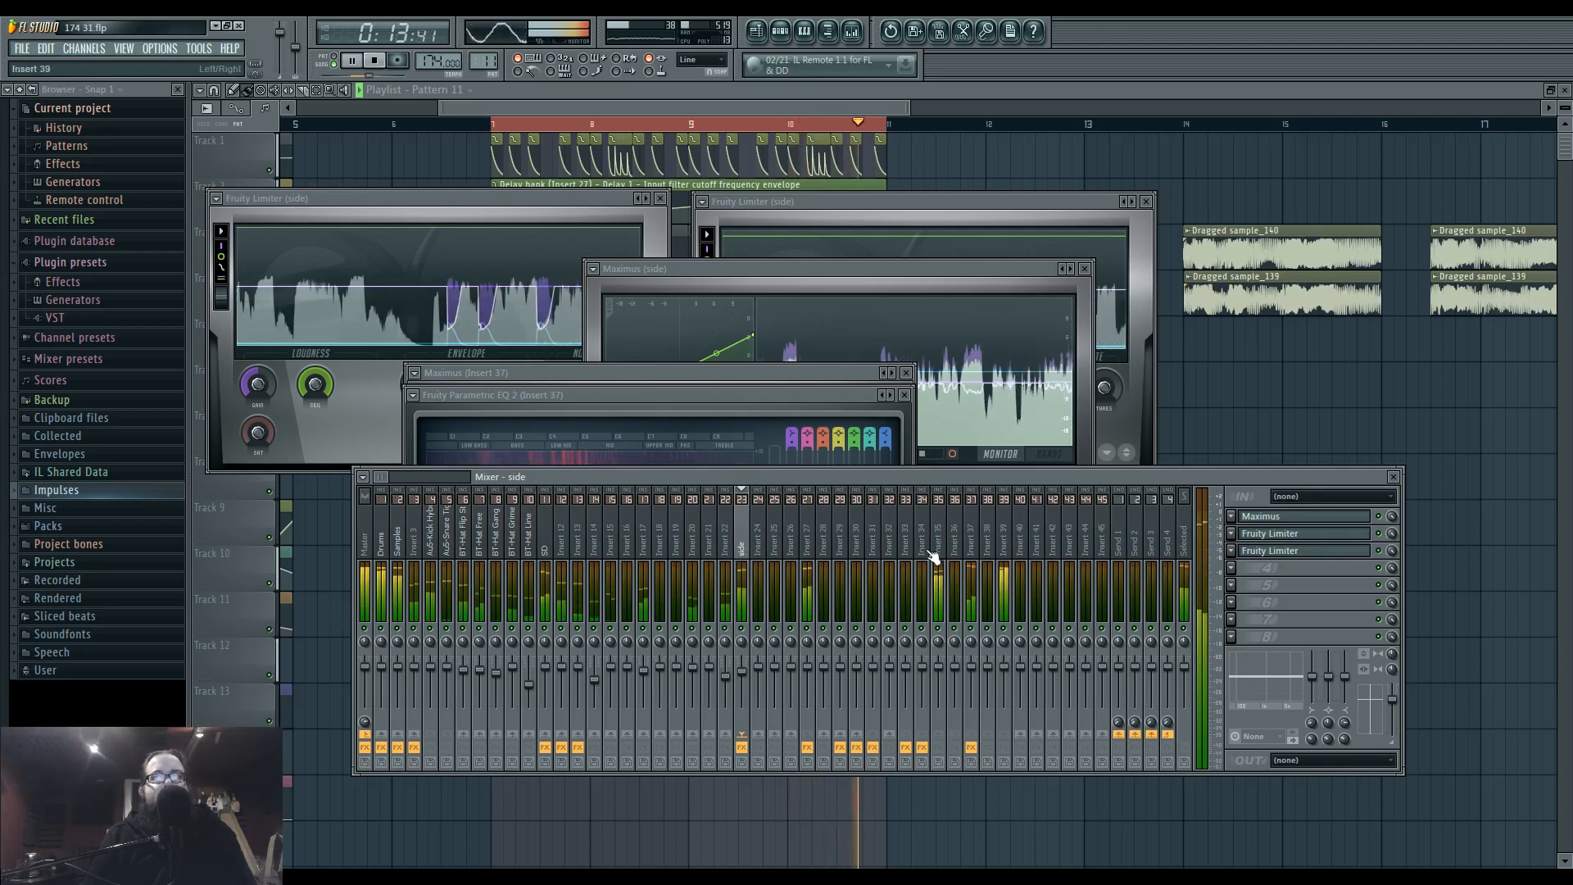
left_click(365, 545)
left_click(1316, 517)
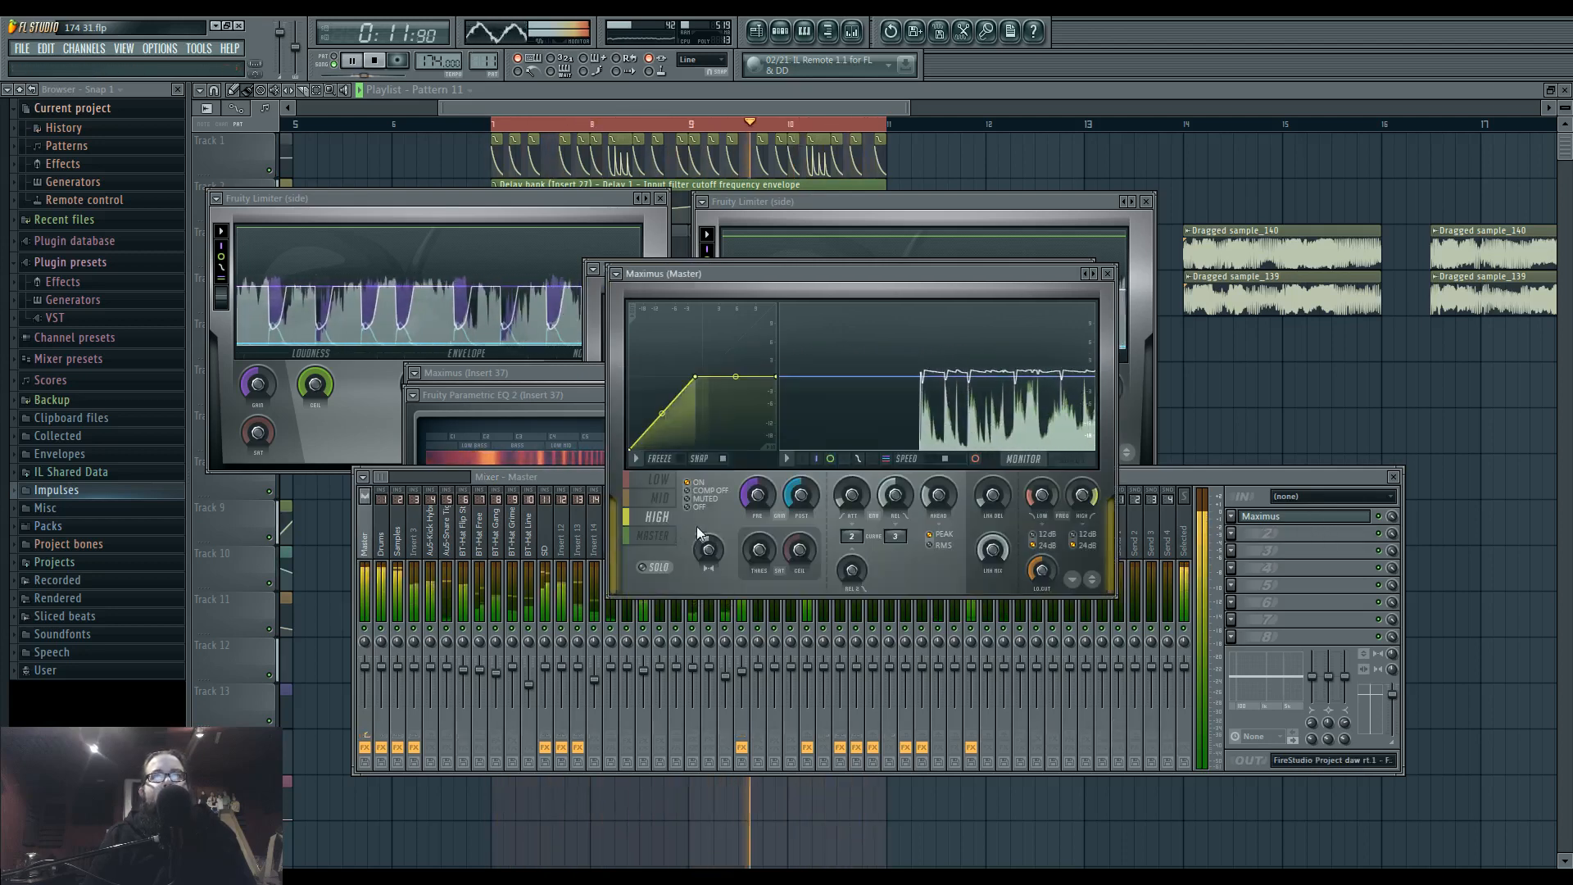
left_click(660, 497)
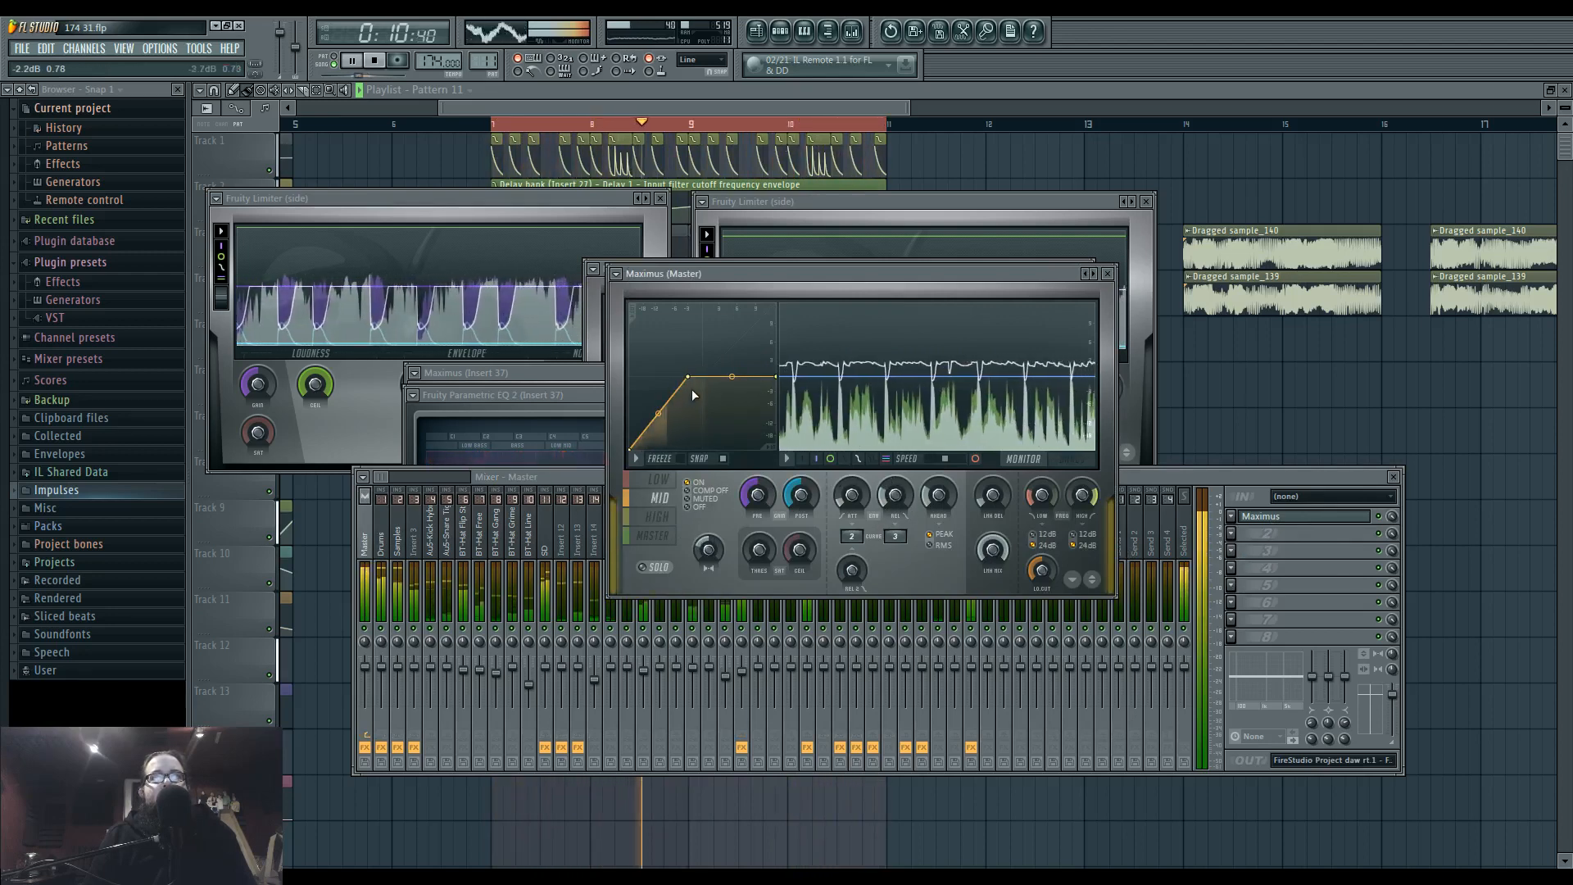
left_click(657, 479)
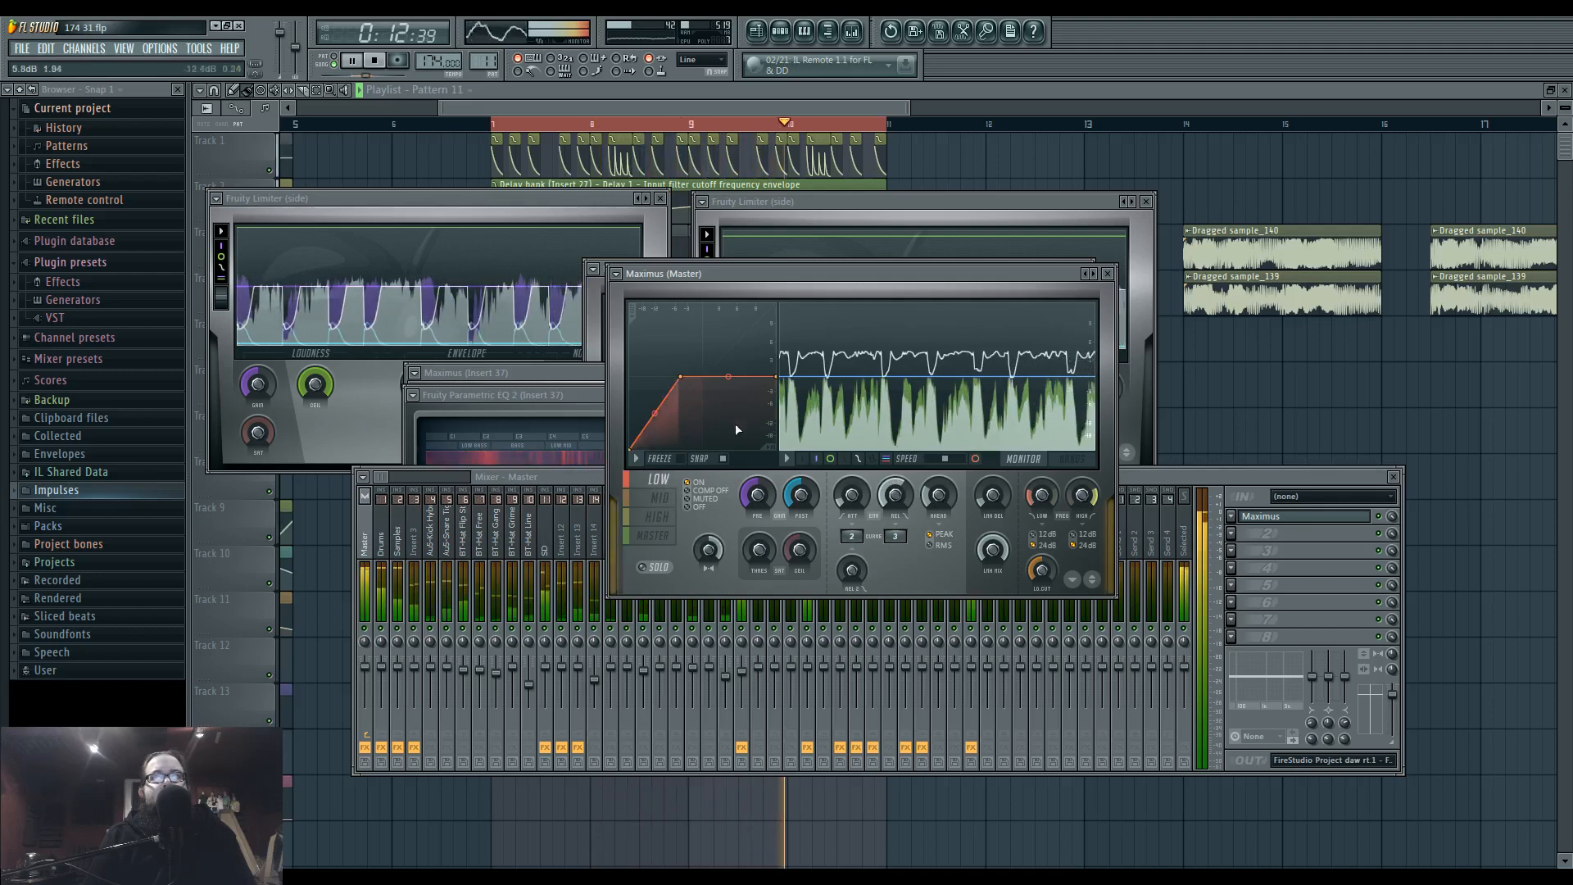
left_click(654, 535)
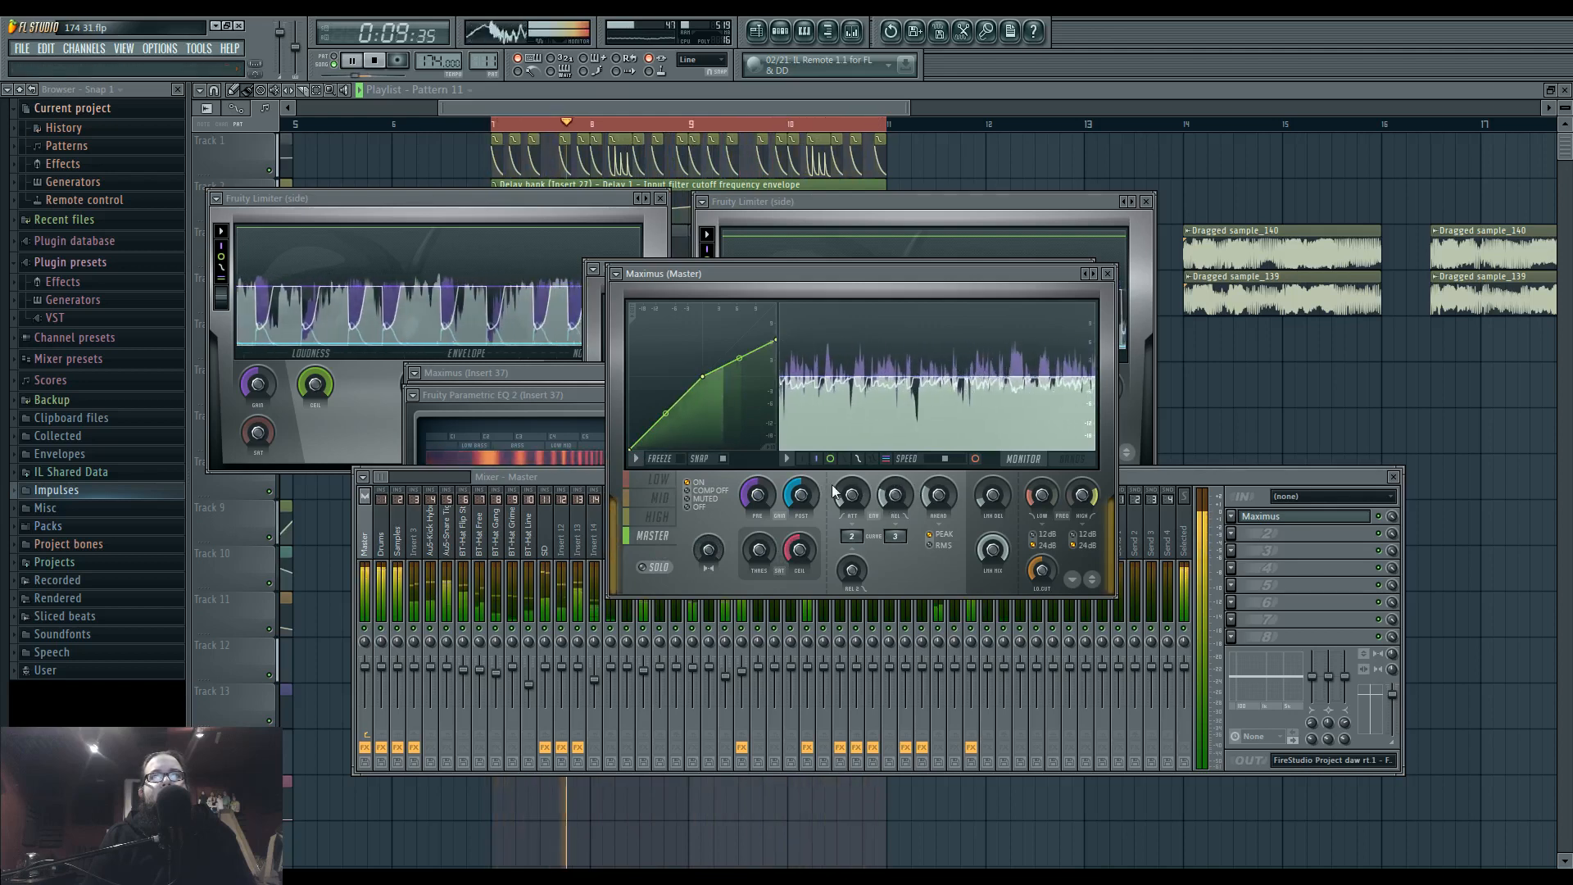
left_click(1153, 476)
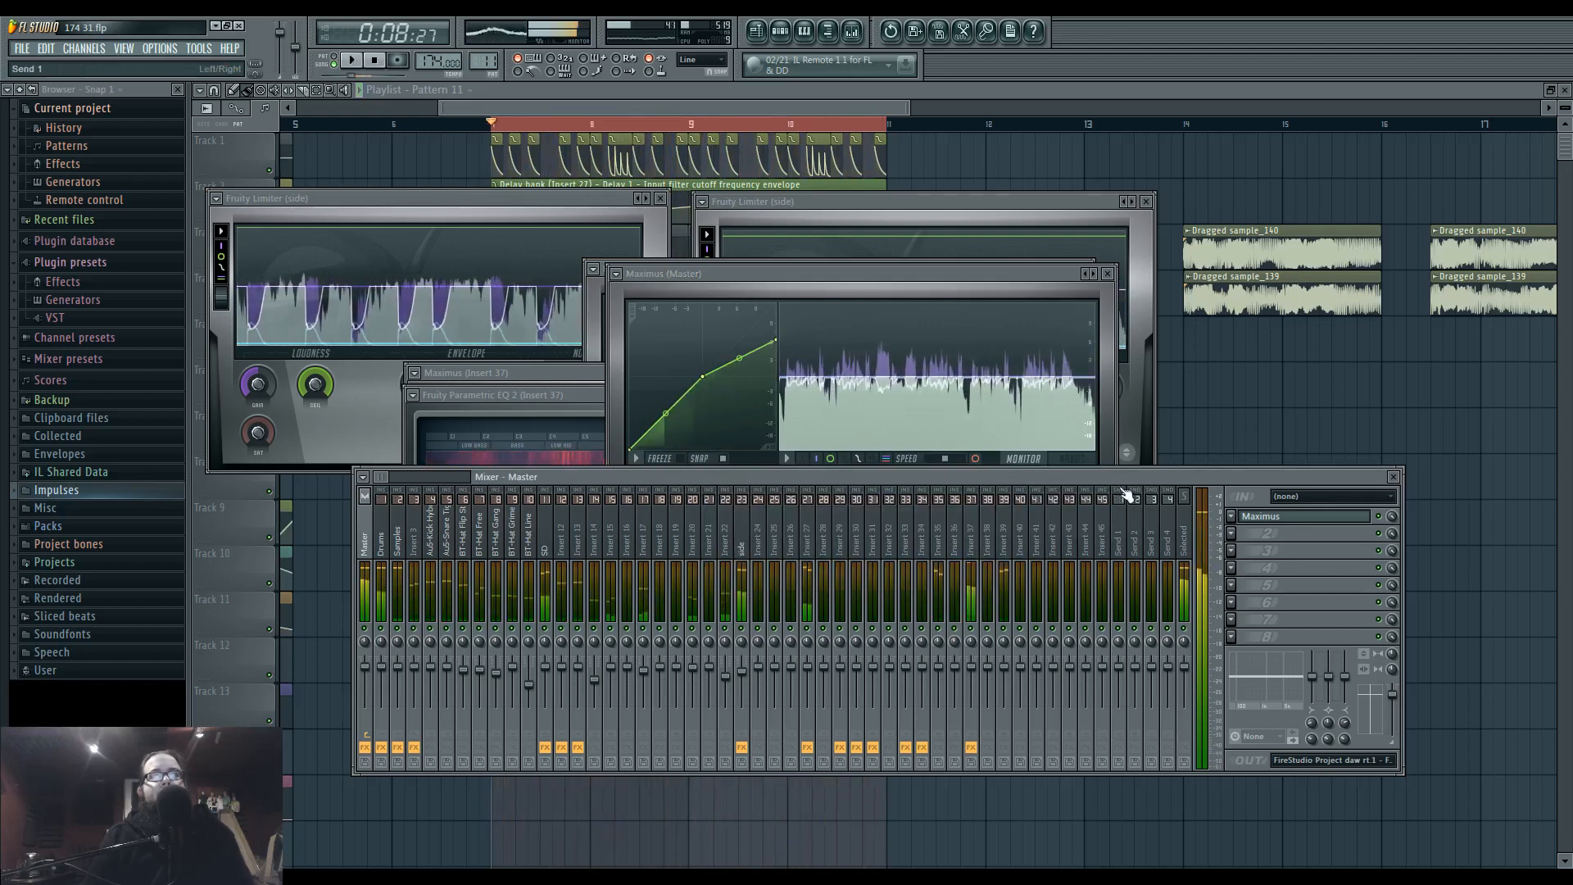
key("space")
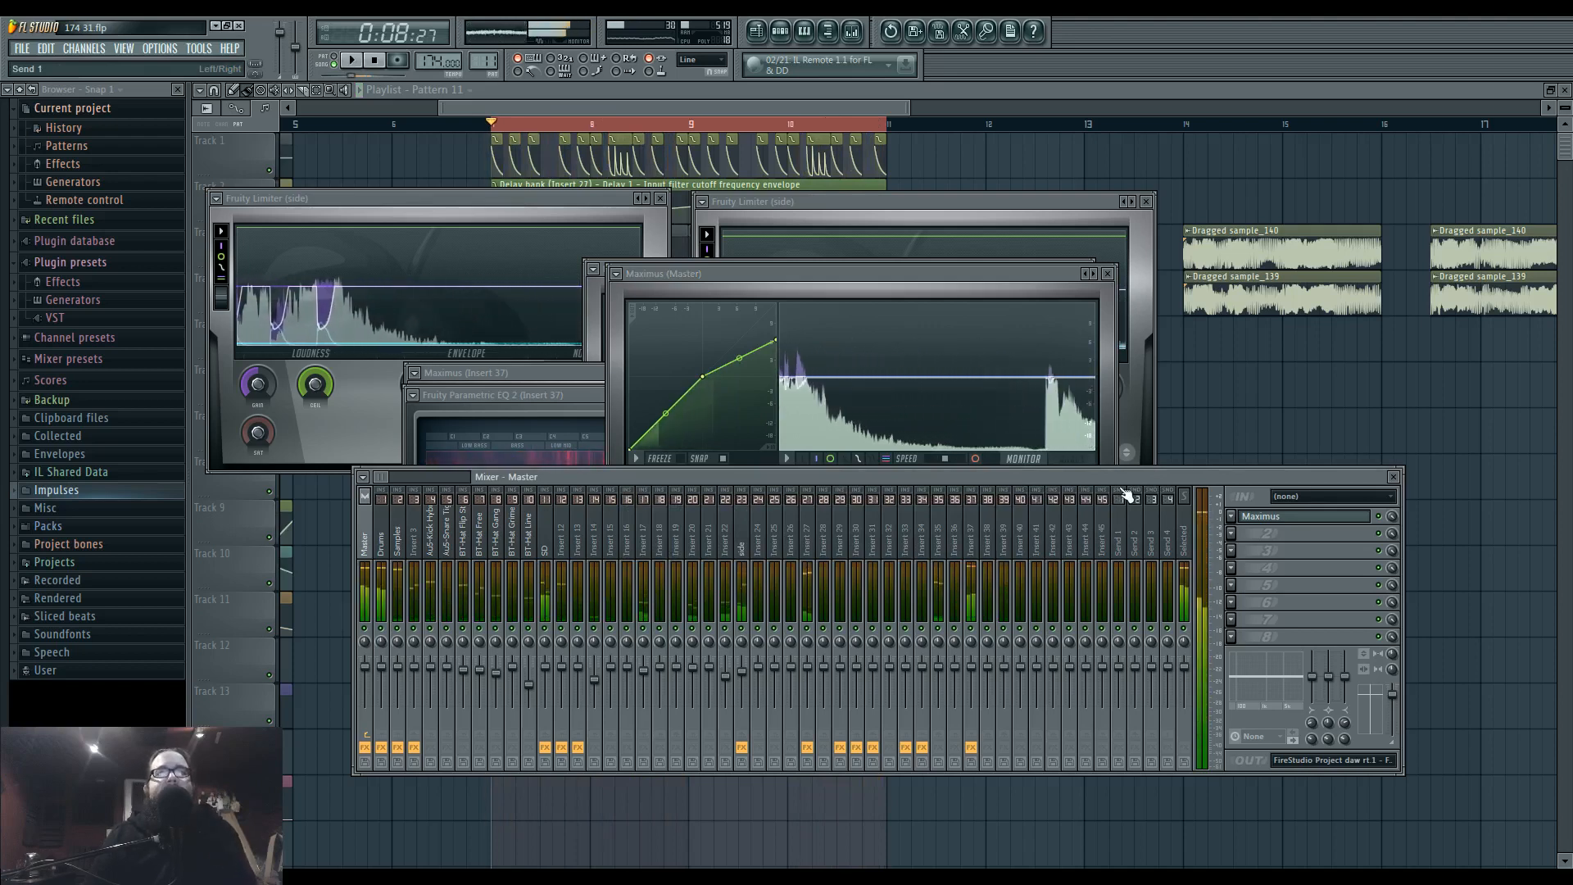
Bring up the side track's Maximus and Fruity Limiter for review, shifting the mixer window lower to uncover them.
left_click(744, 537)
left_click(1253, 516)
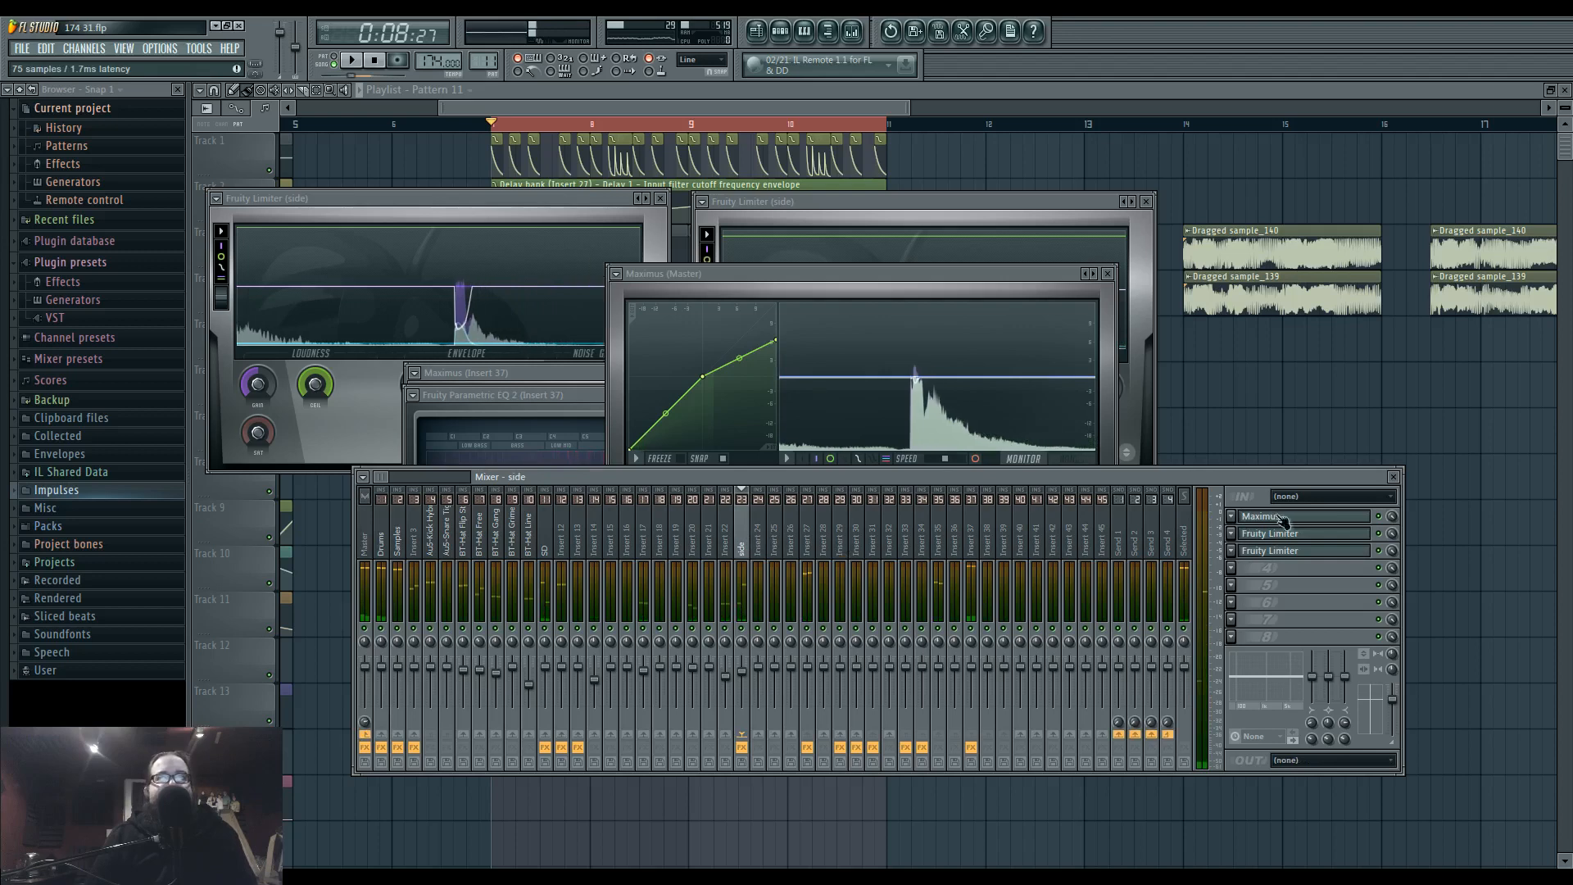
left_click_drag(1150, 478, 1139, 503)
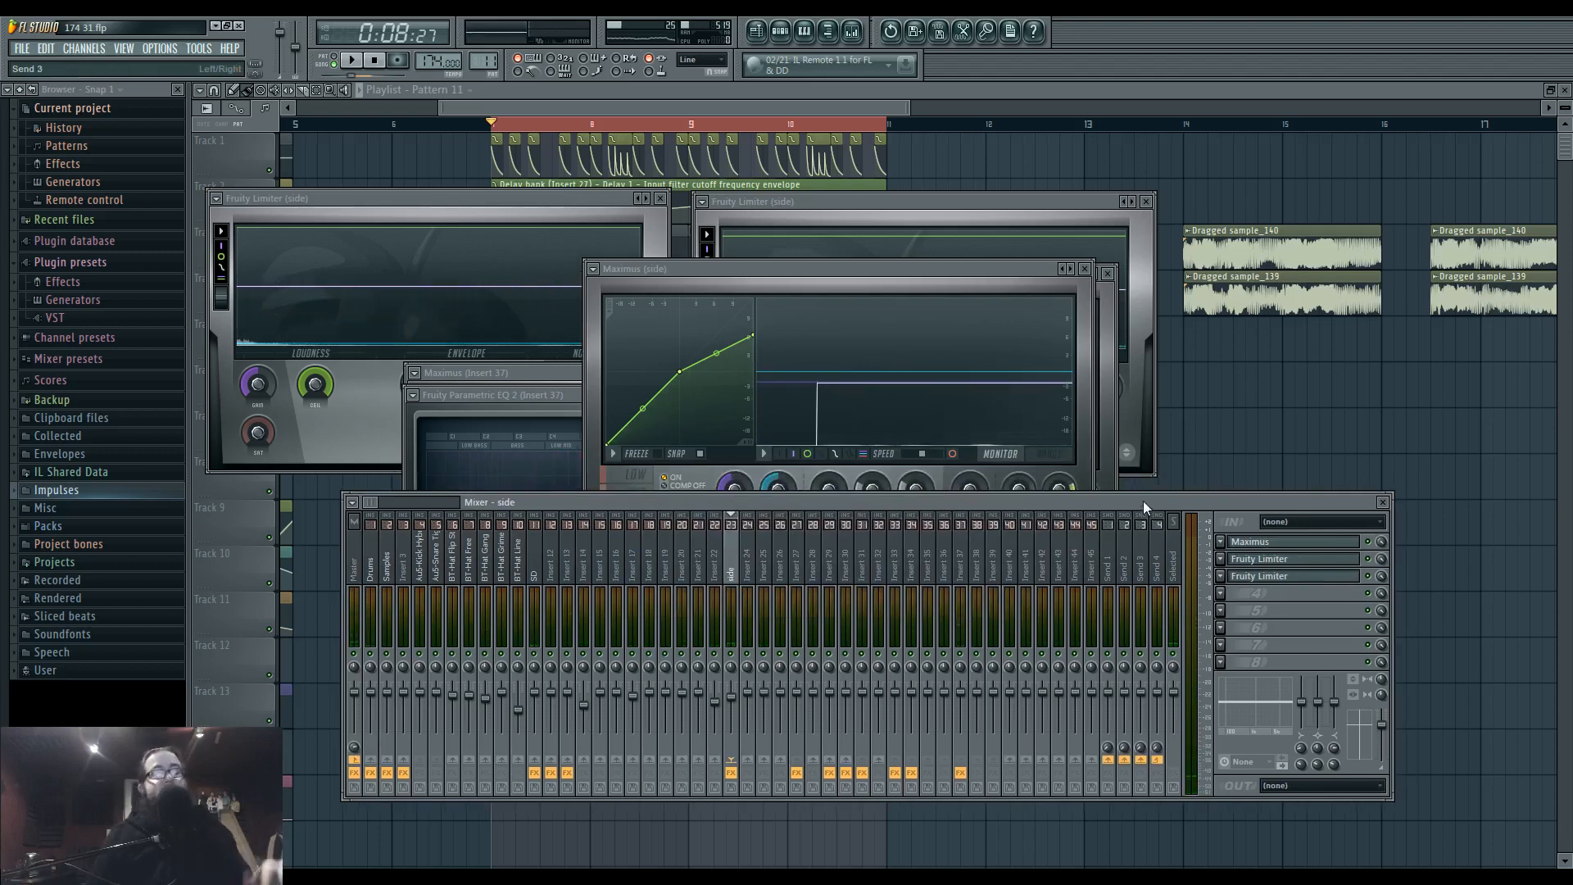
left_click(1320, 563)
left_click(1320, 562)
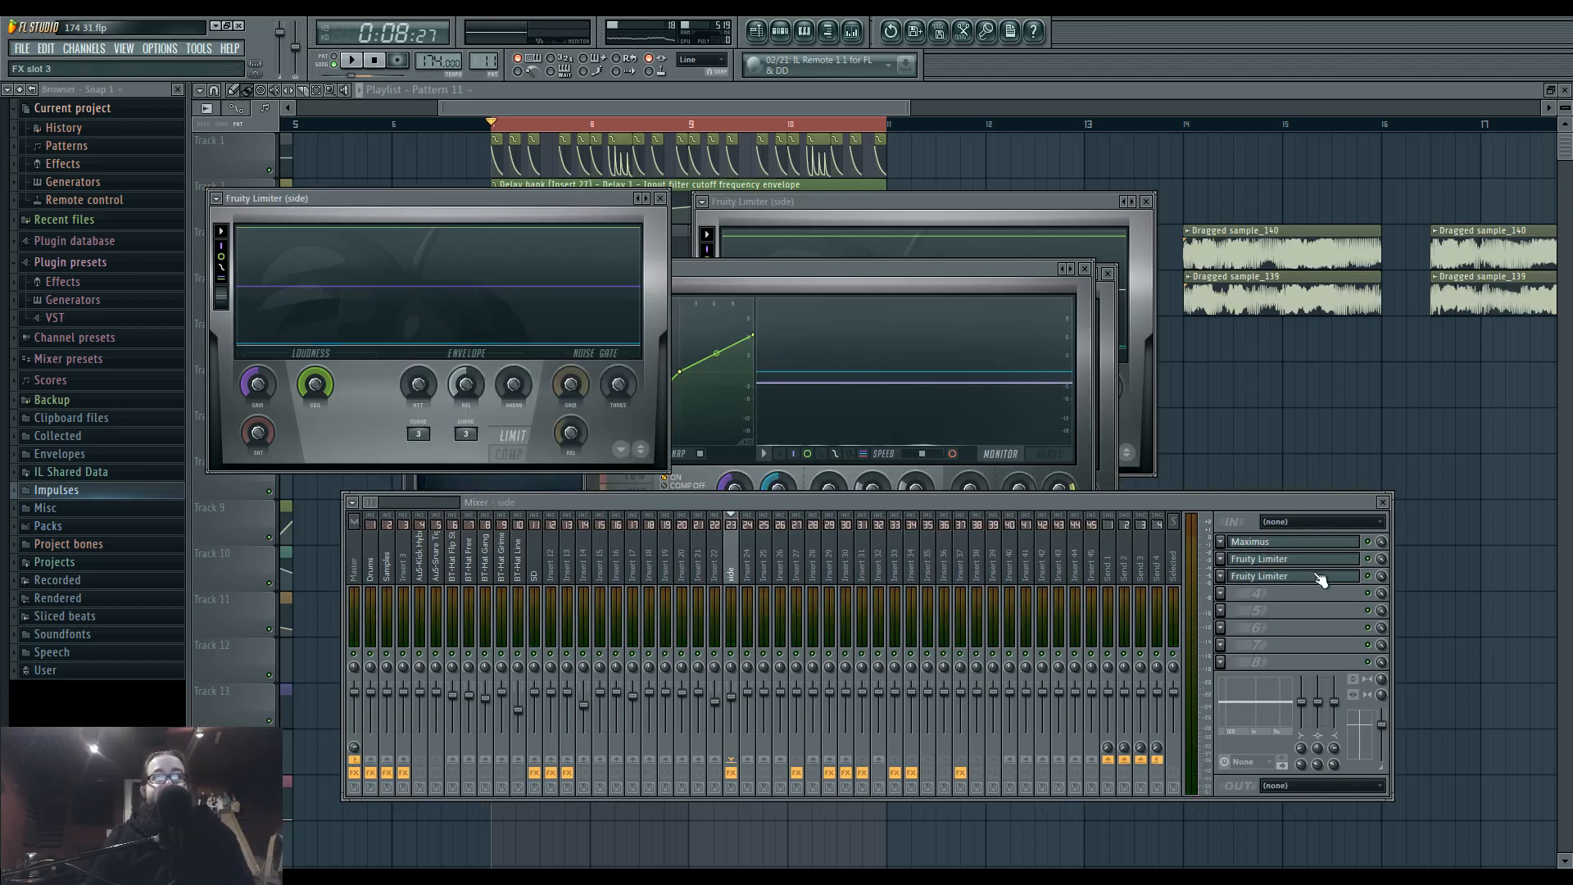
Open the side track's second Fruity Limiter, play the loop briefly, and examine both limiters' level displays, pausing them for inspection.
left_click(1317, 576)
key("space")
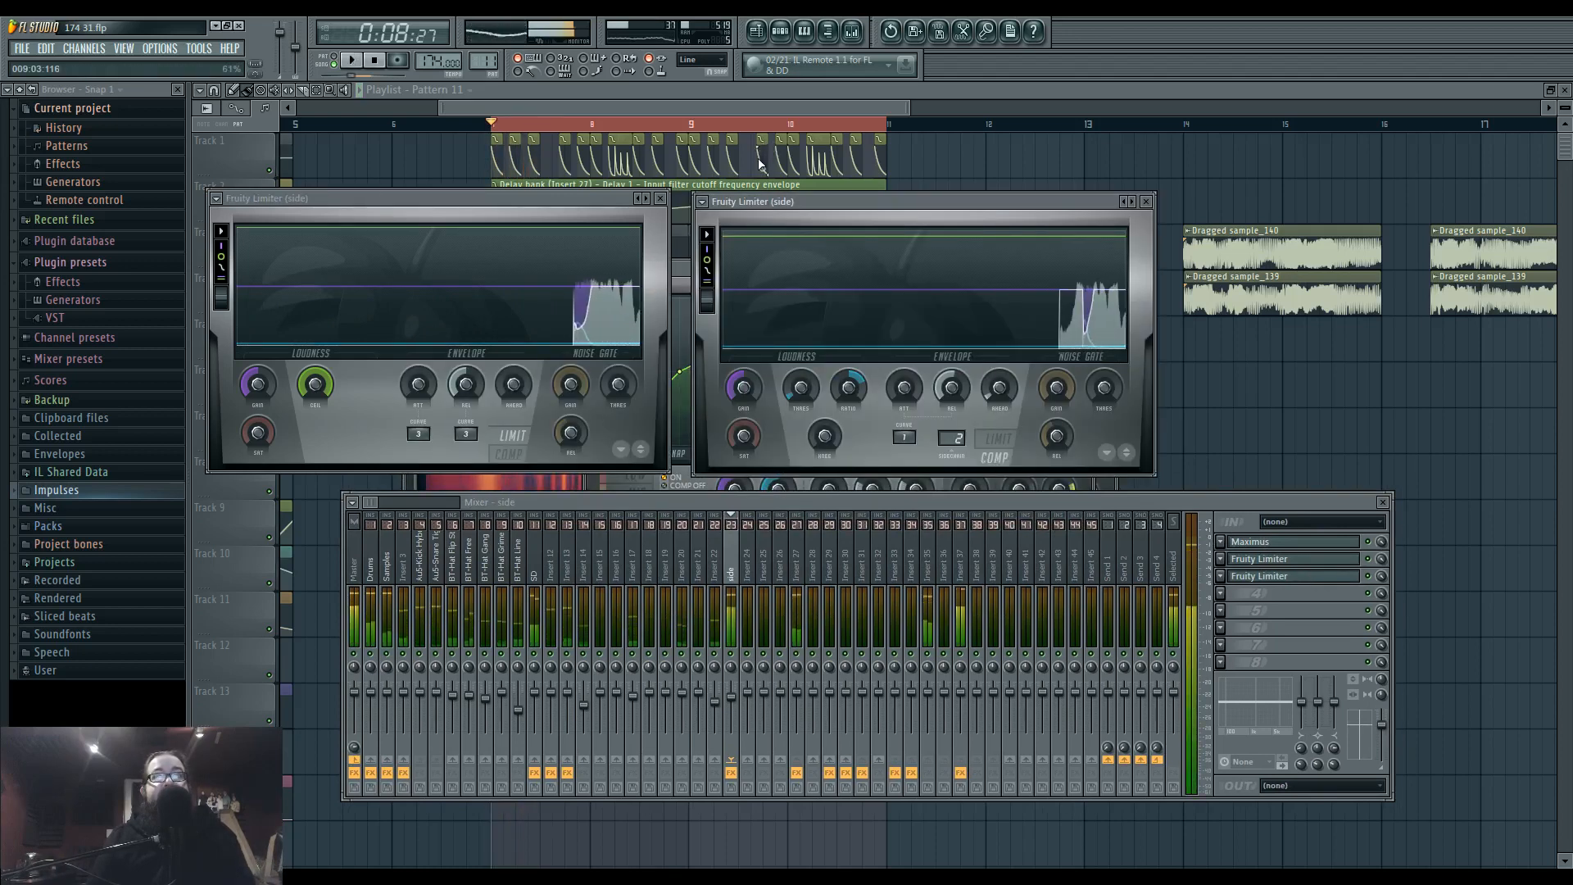
key("space")
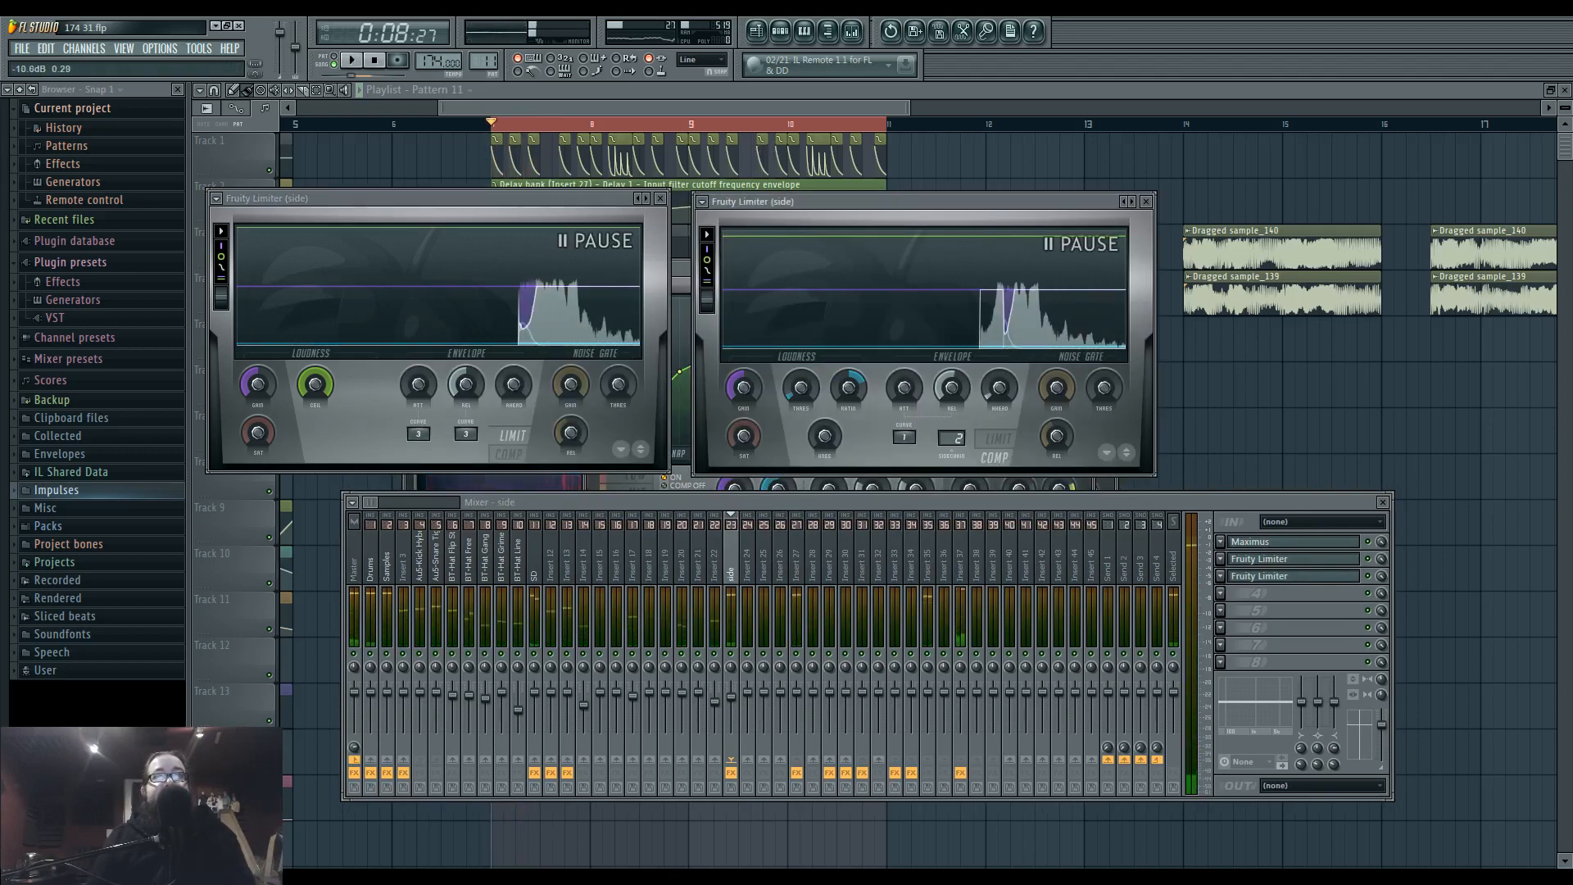
left_click(737, 302)
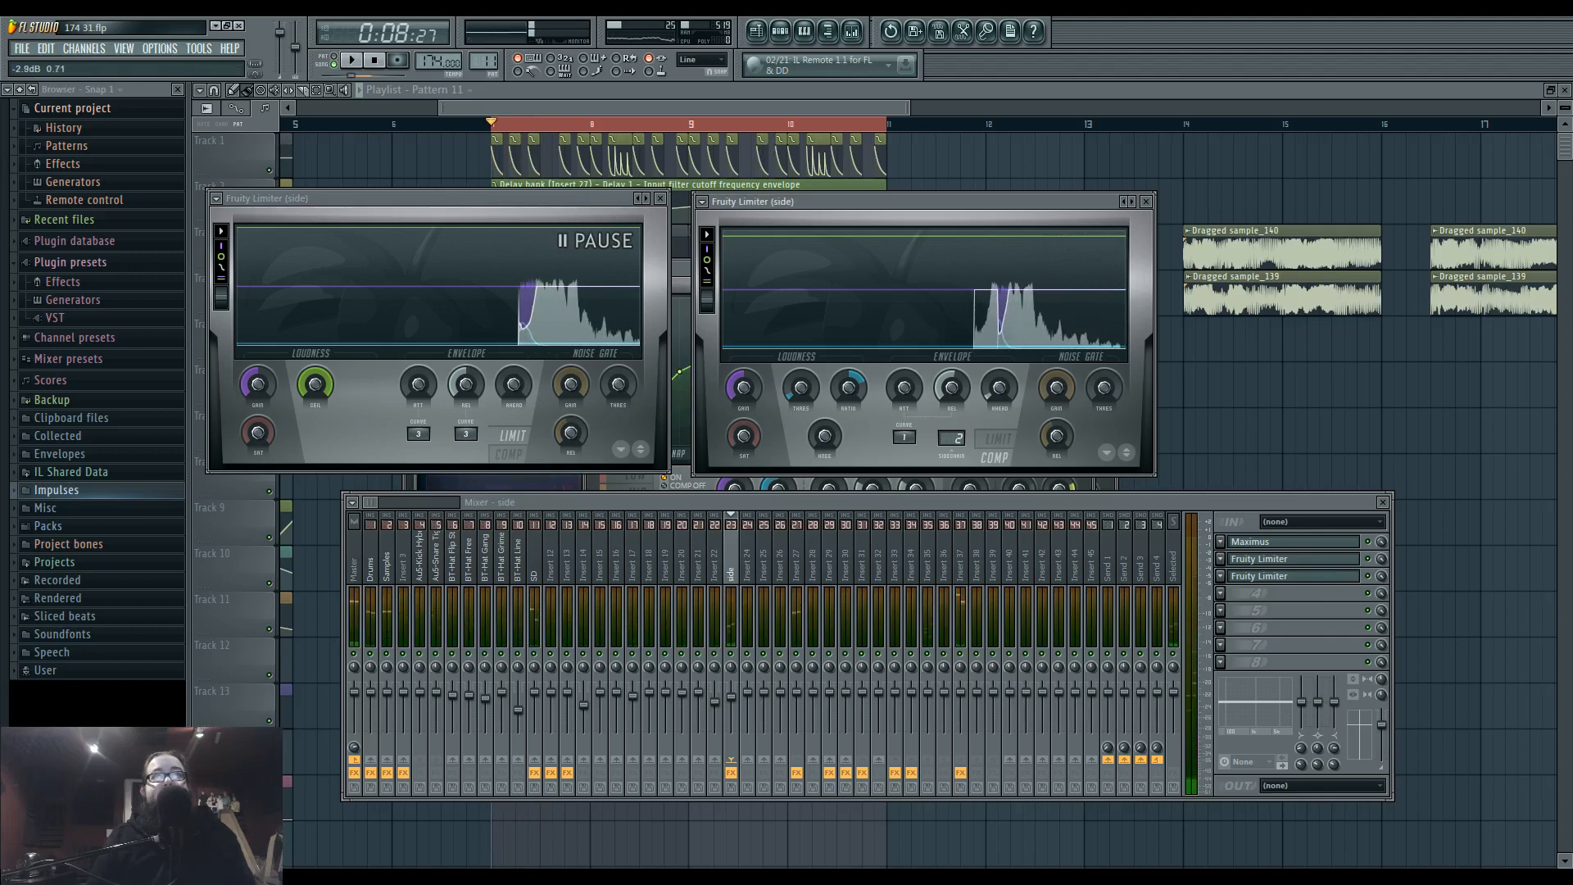
left_click(625, 307)
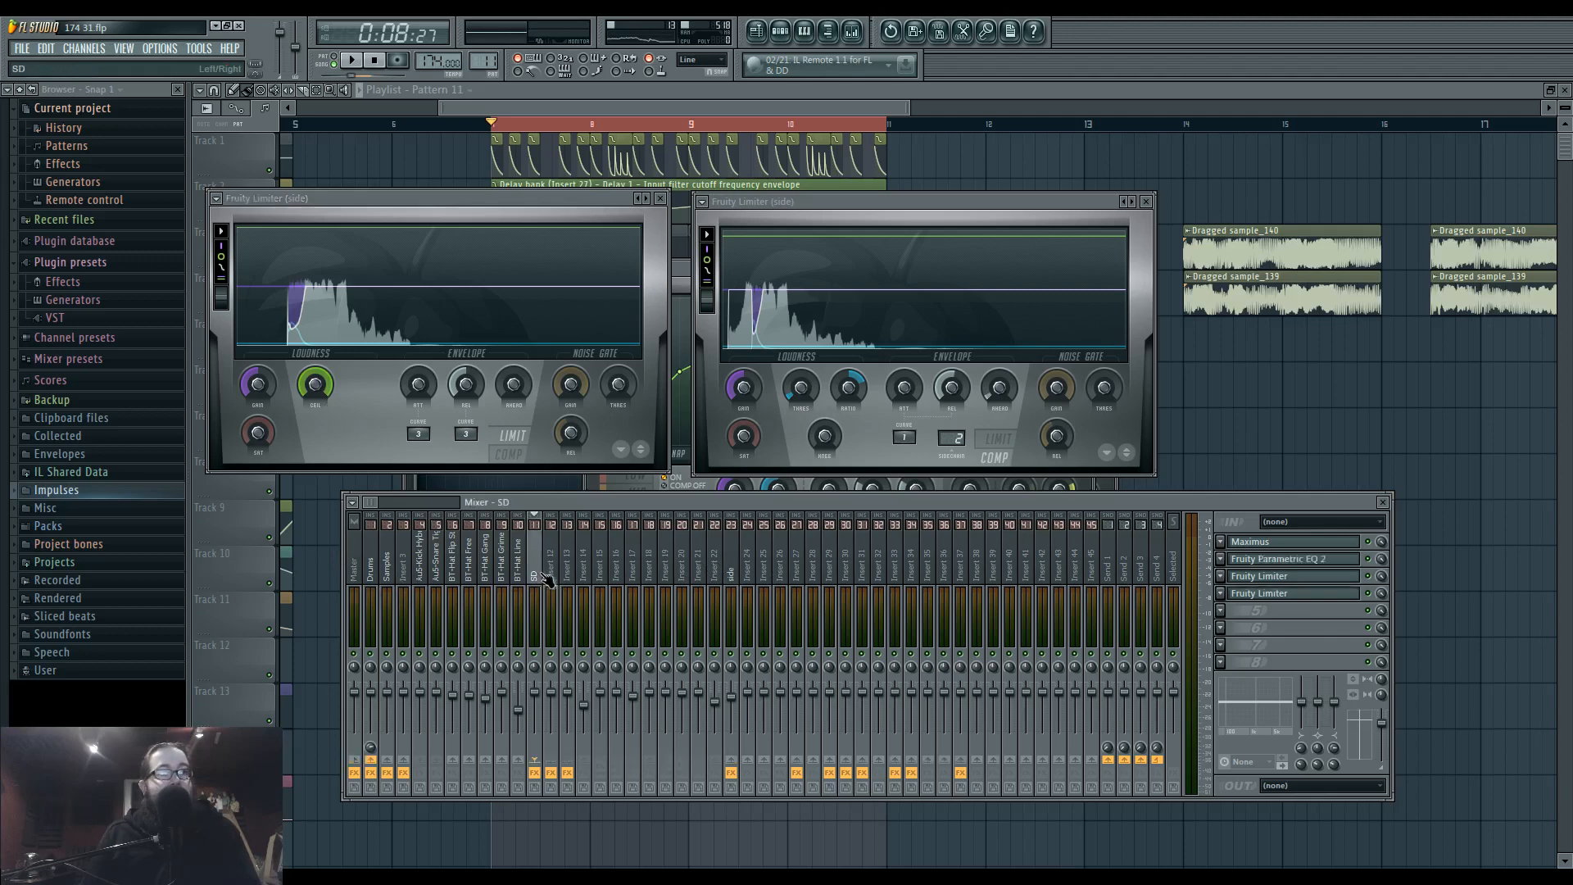
Bring up the side track's Maximus to examine its master curve, then return to the mixer.
left_click(360, 566)
left_click(732, 569)
left_click(1275, 543)
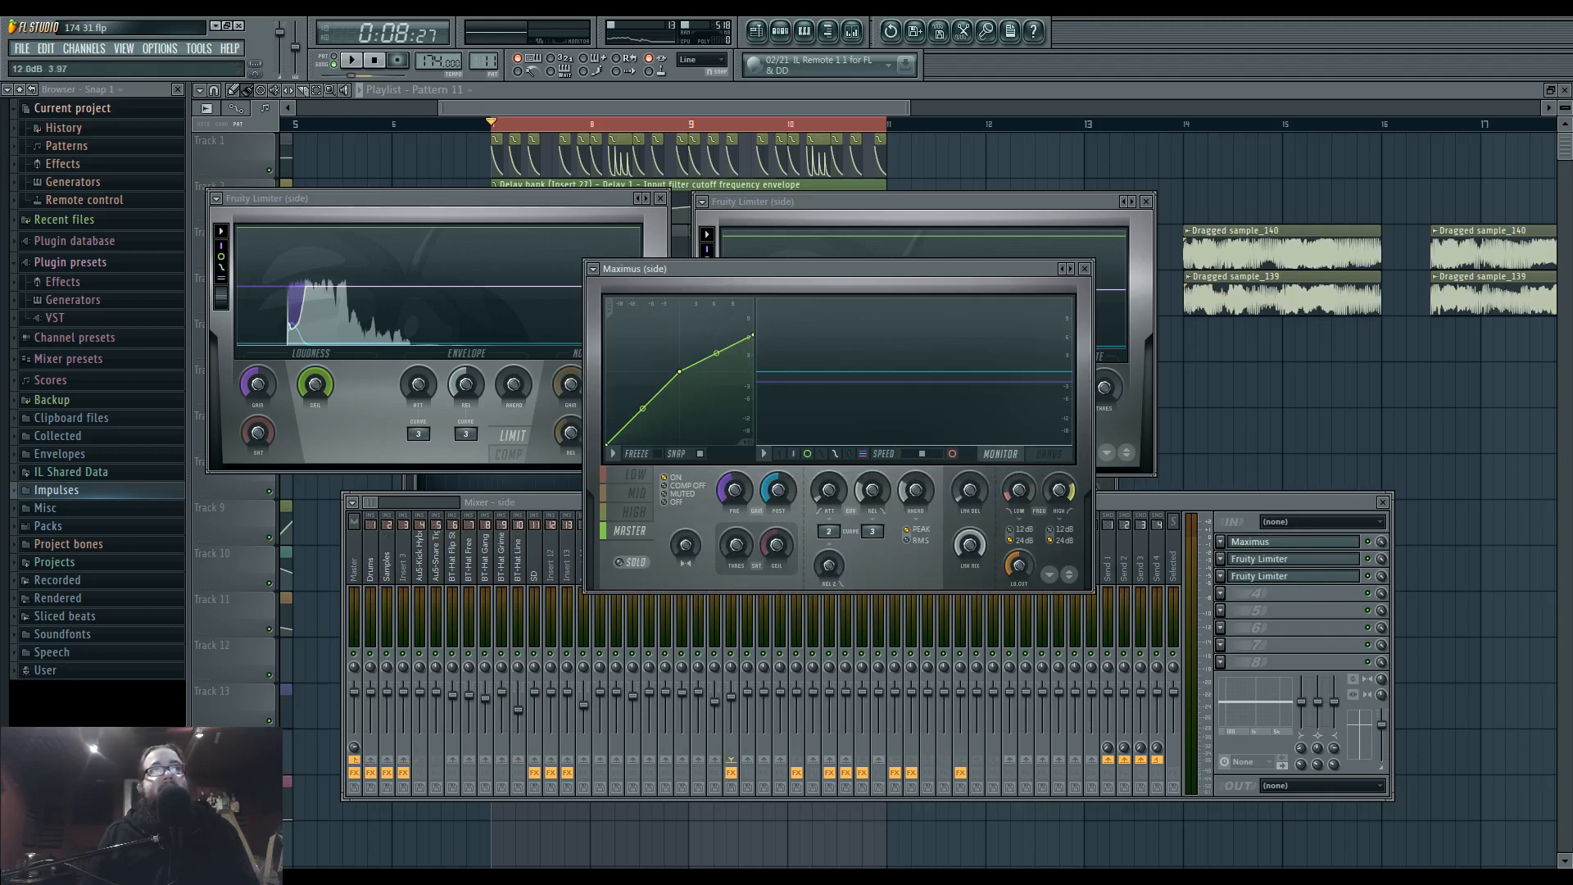
left_click(562, 503)
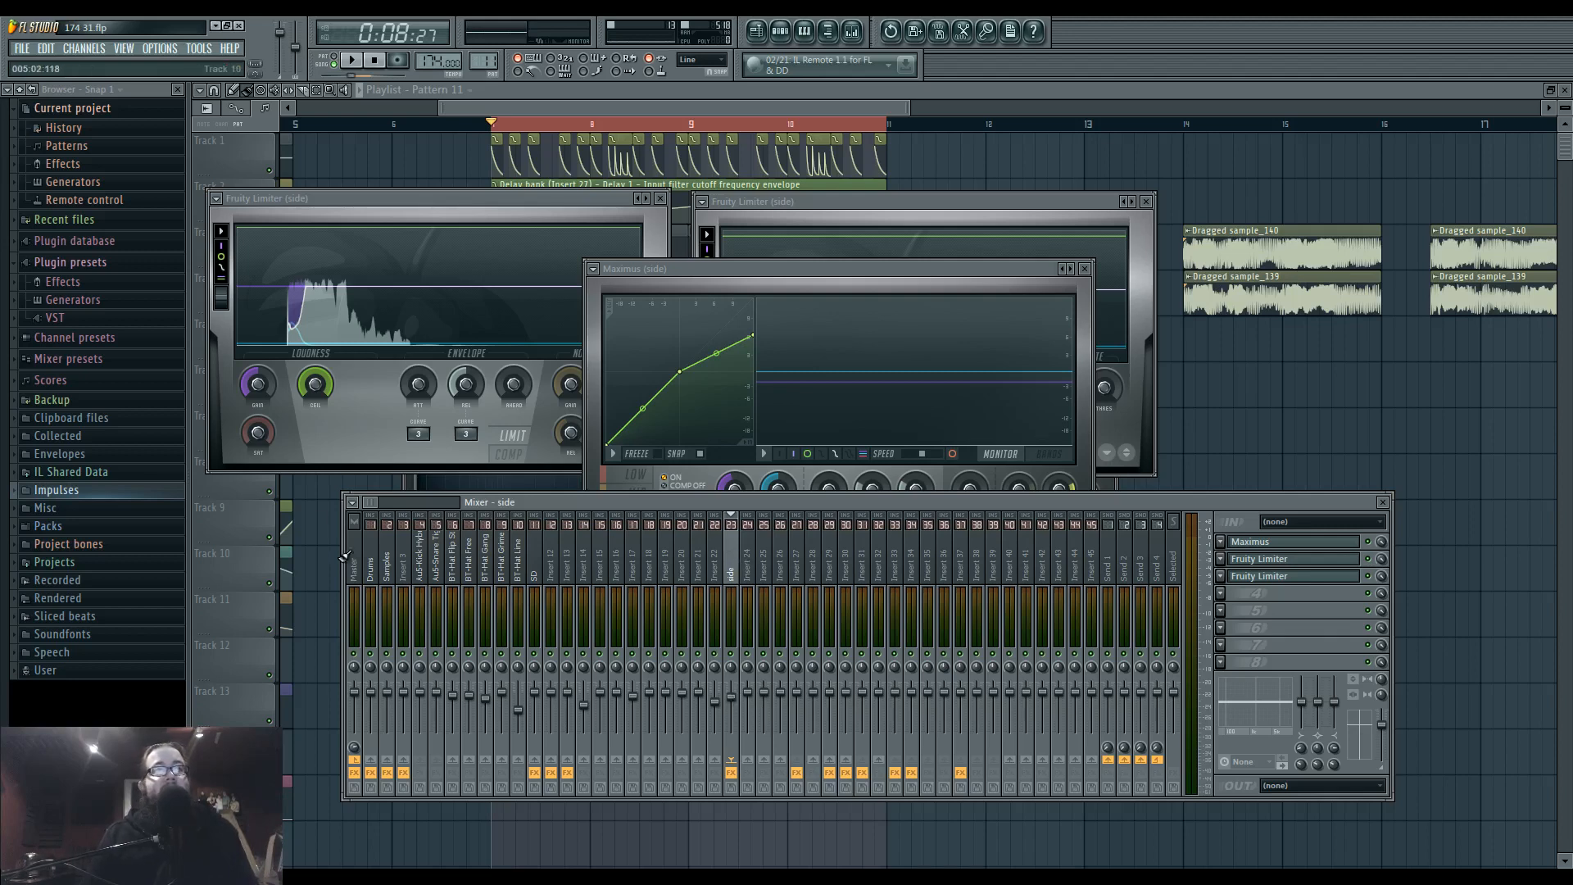
Open the Maximus on the Drums track and show its master band for review.
left_click(370, 573)
left_click(1324, 544)
left_click_drag(701, 308, 738, 350)
left_click(859, 520)
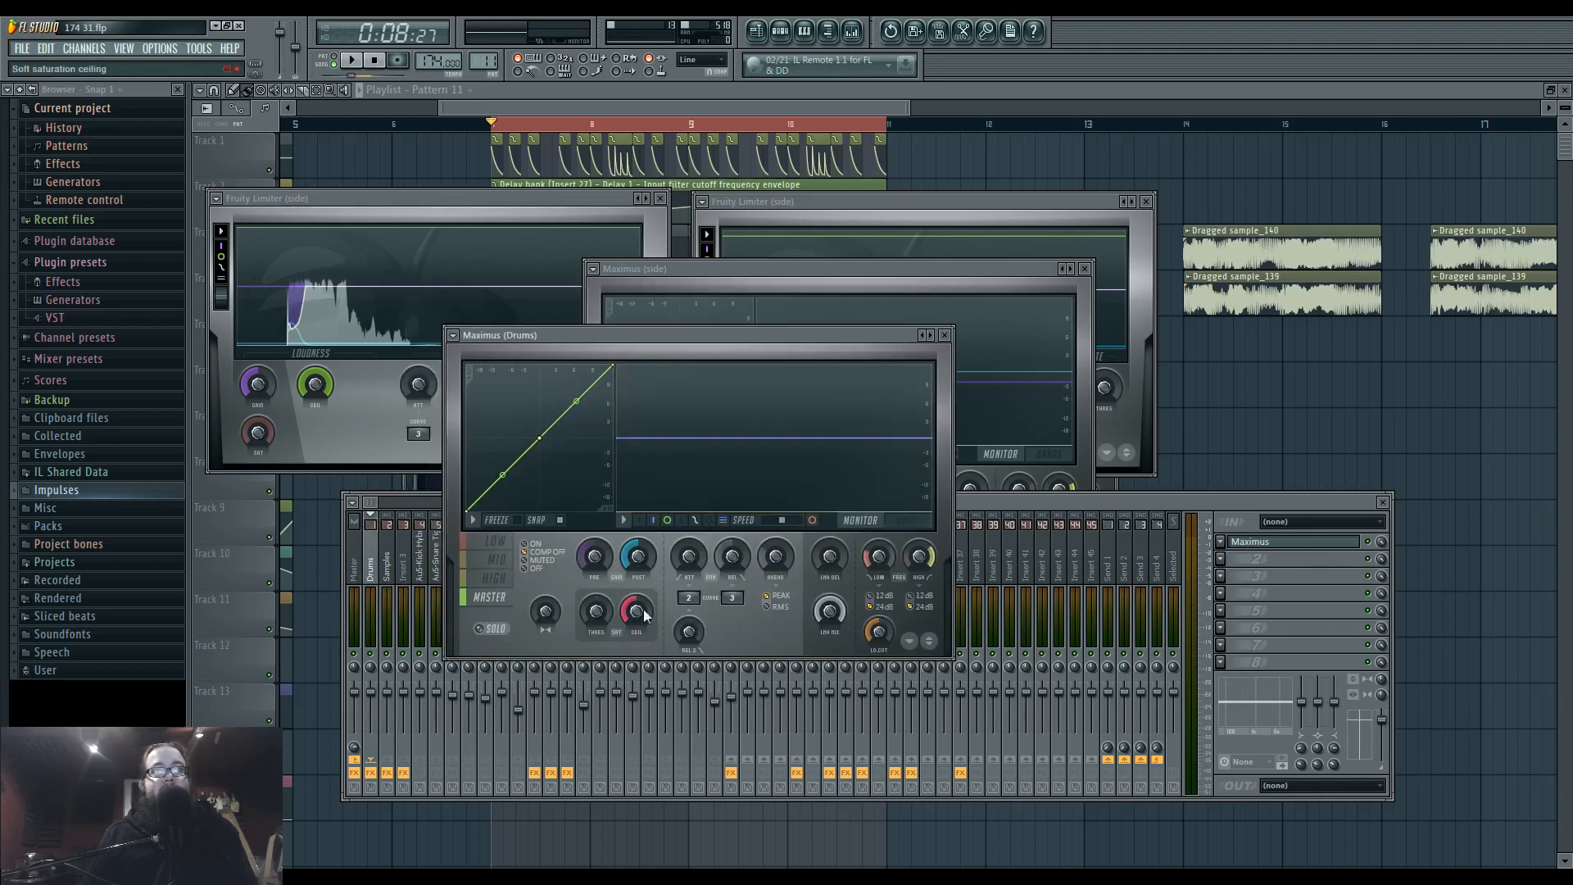
Play the loop several times and examine the Drums Maximus master band's ceiling and threshold behaviour.
key("space")
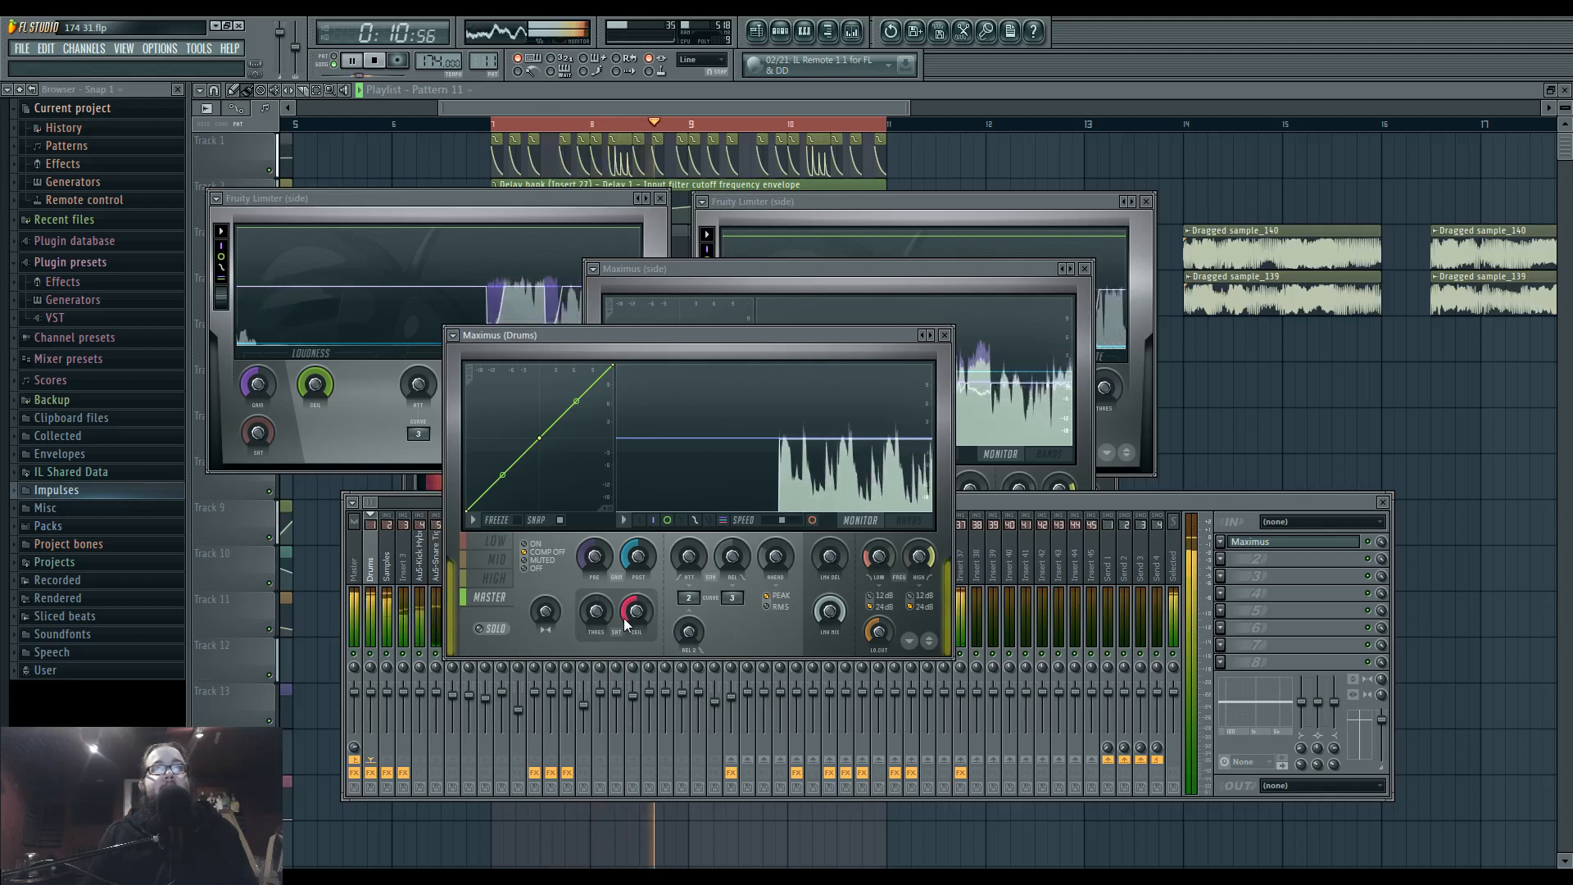
key("space")
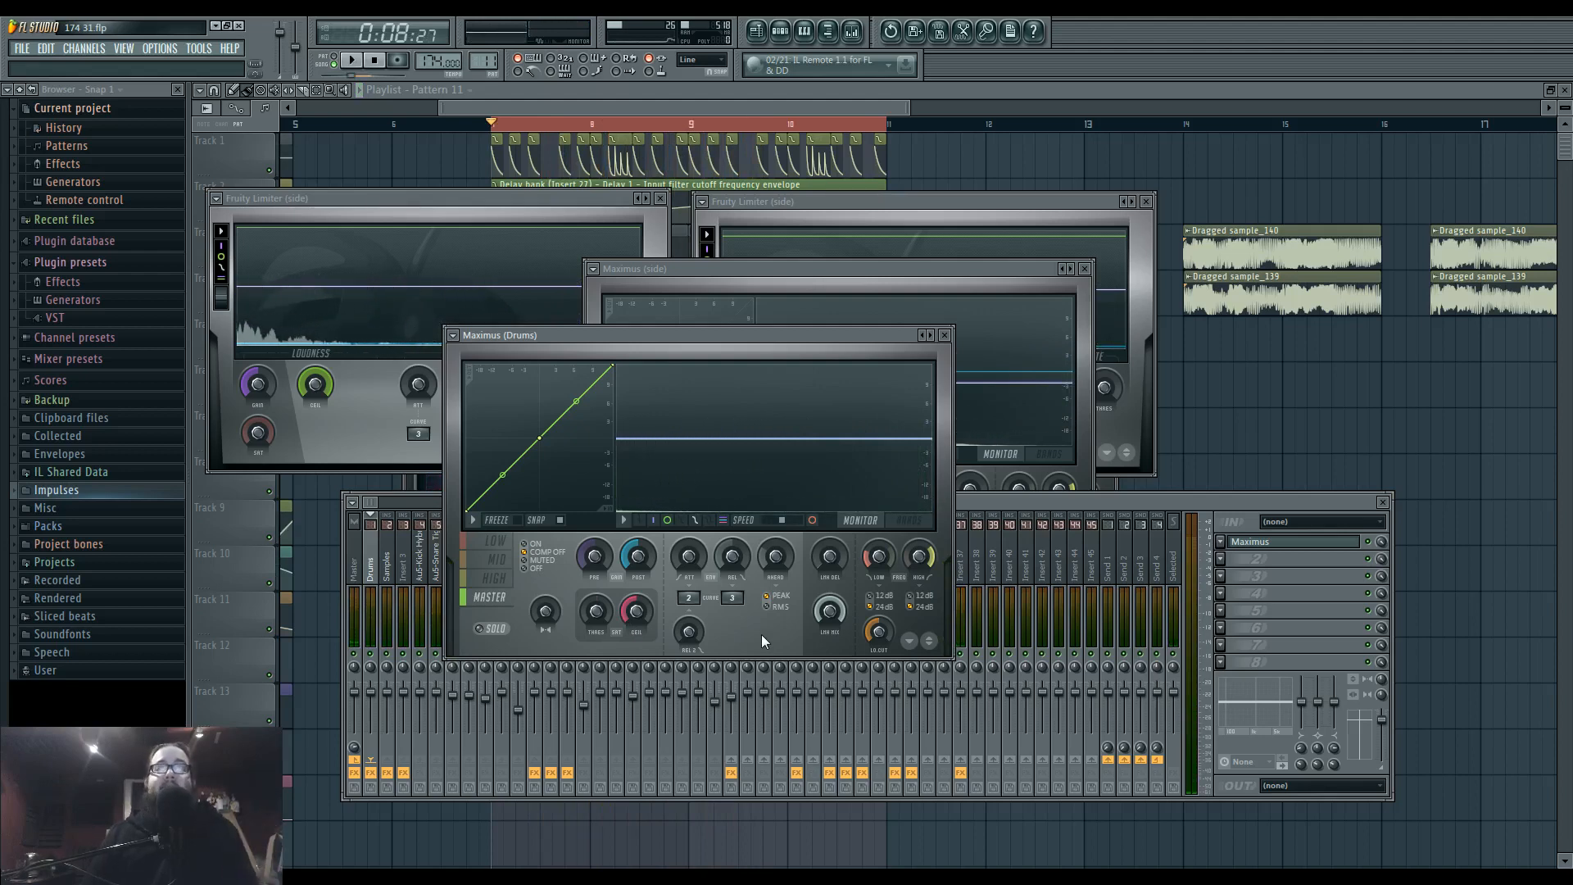
key("space")
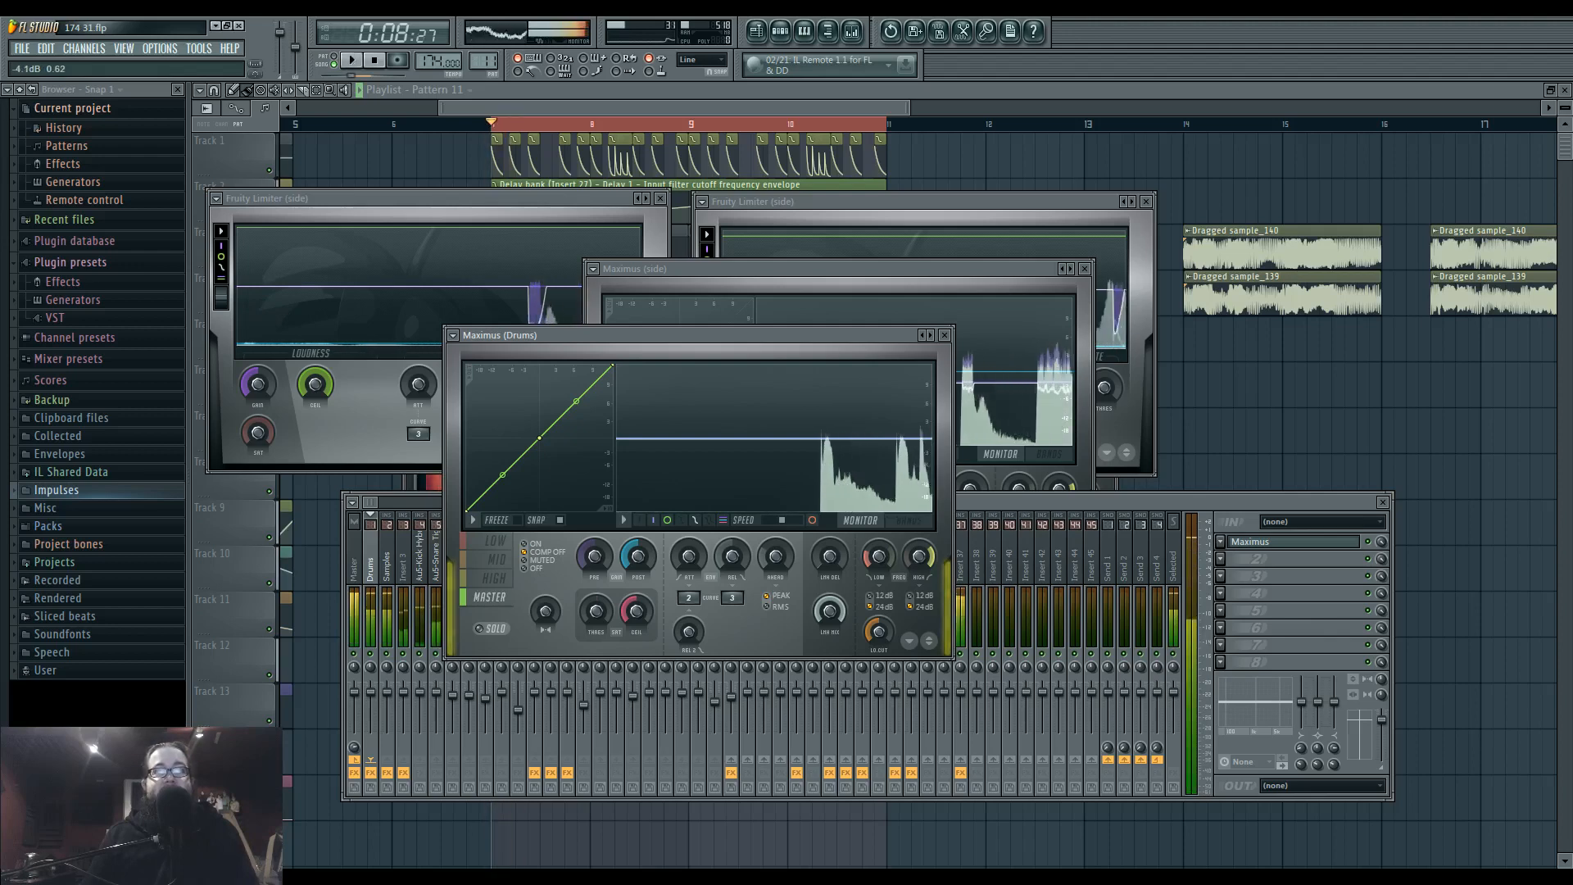
key("space")
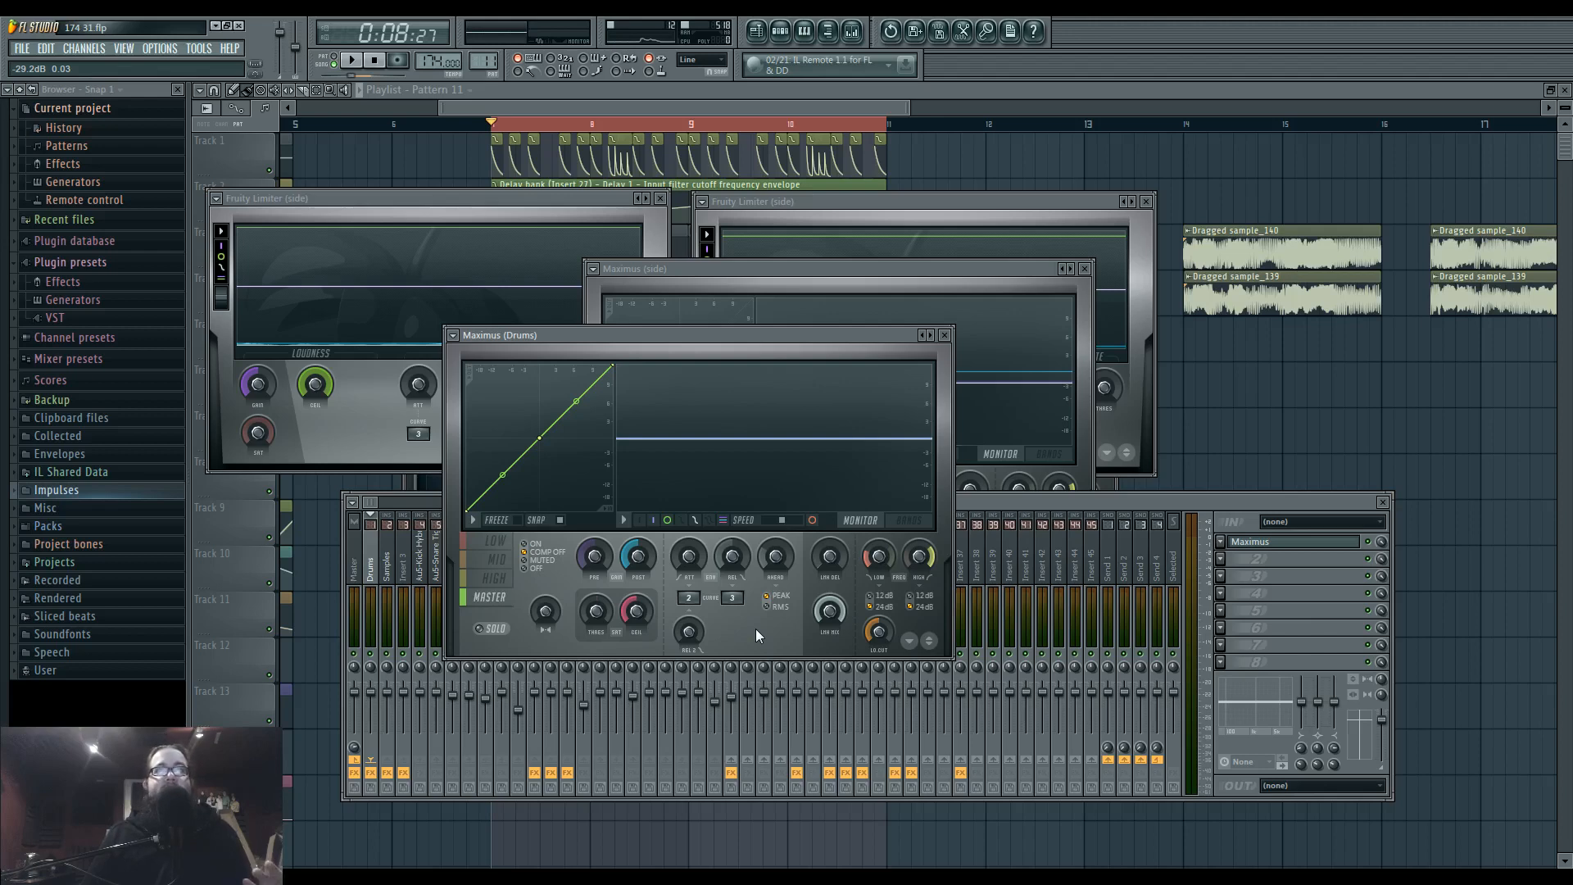
left_click_drag(596, 611, 595, 603)
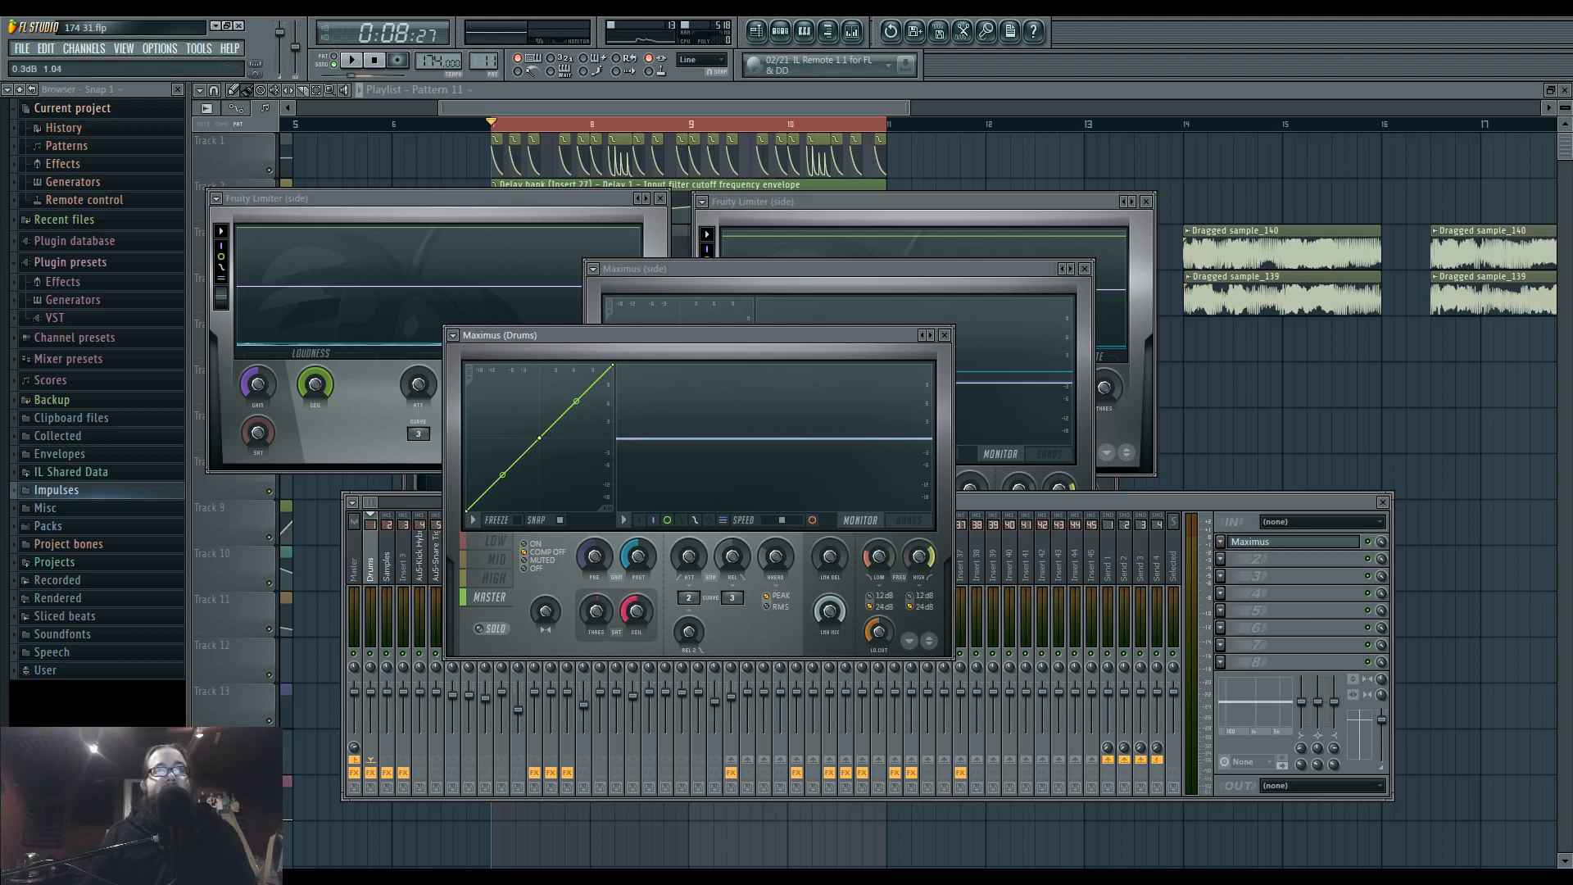
key("space")
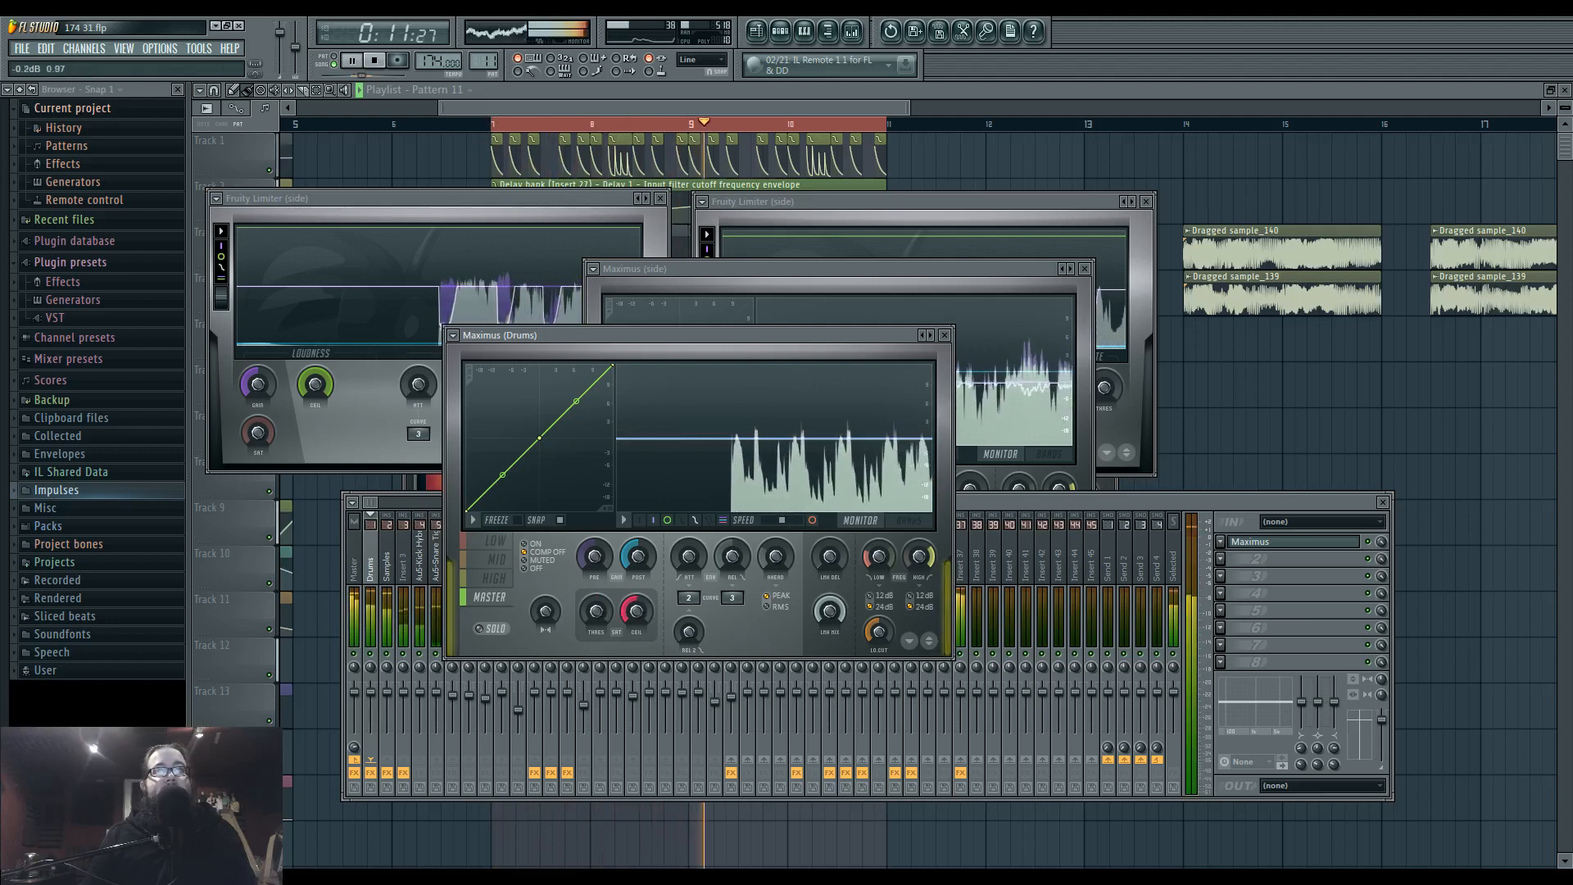
key("space")
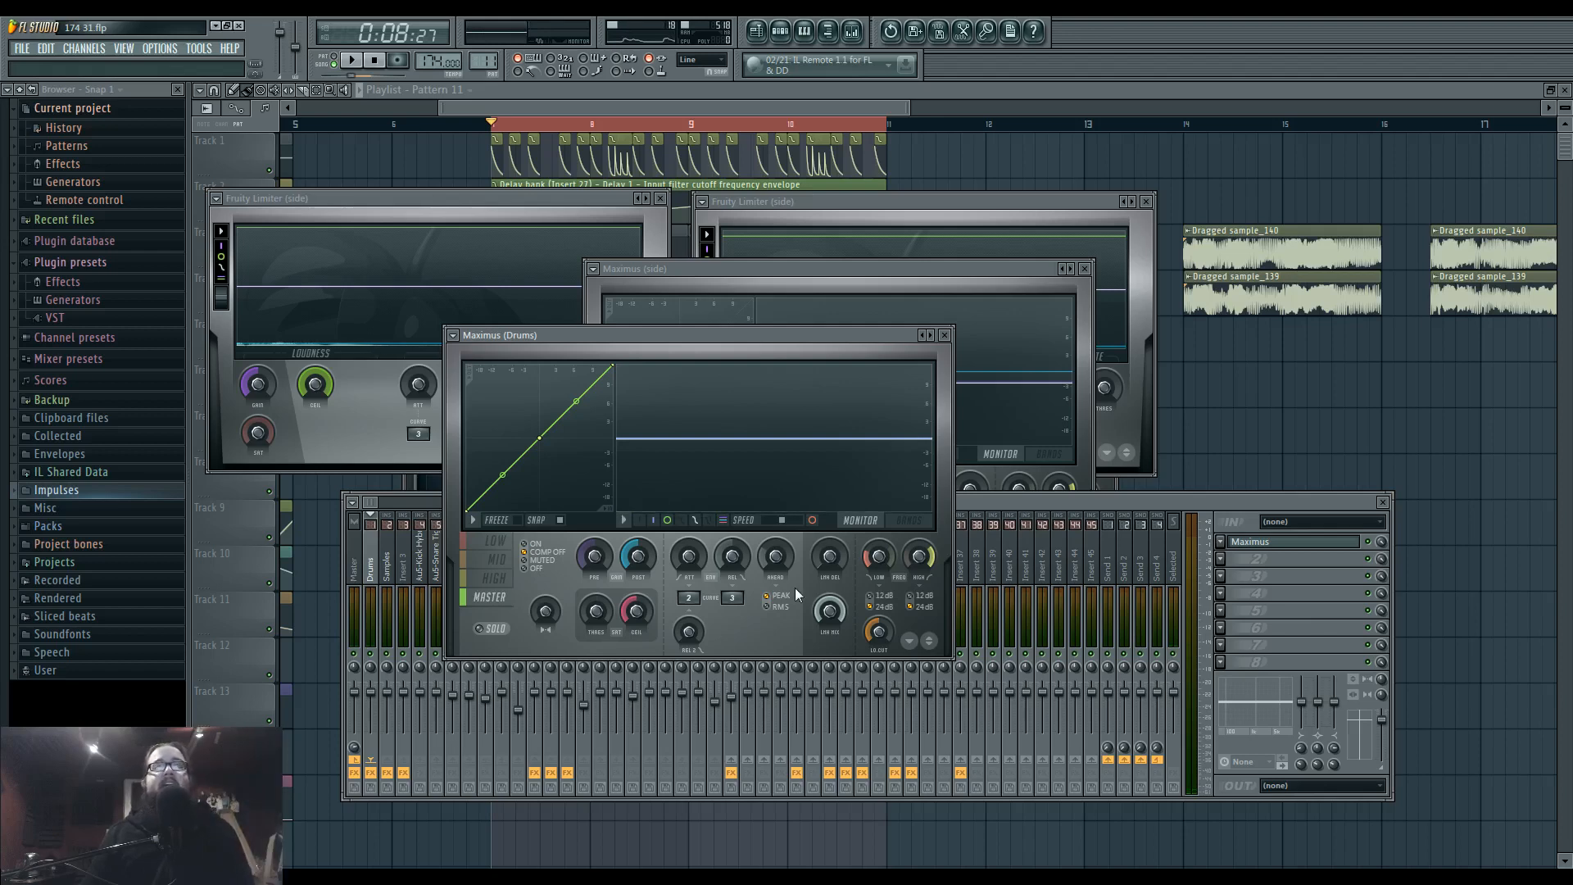
Compare the effect chains and routing of the side, Drums and Master tracks in the mixer.
left_click(962, 504)
left_click(732, 571)
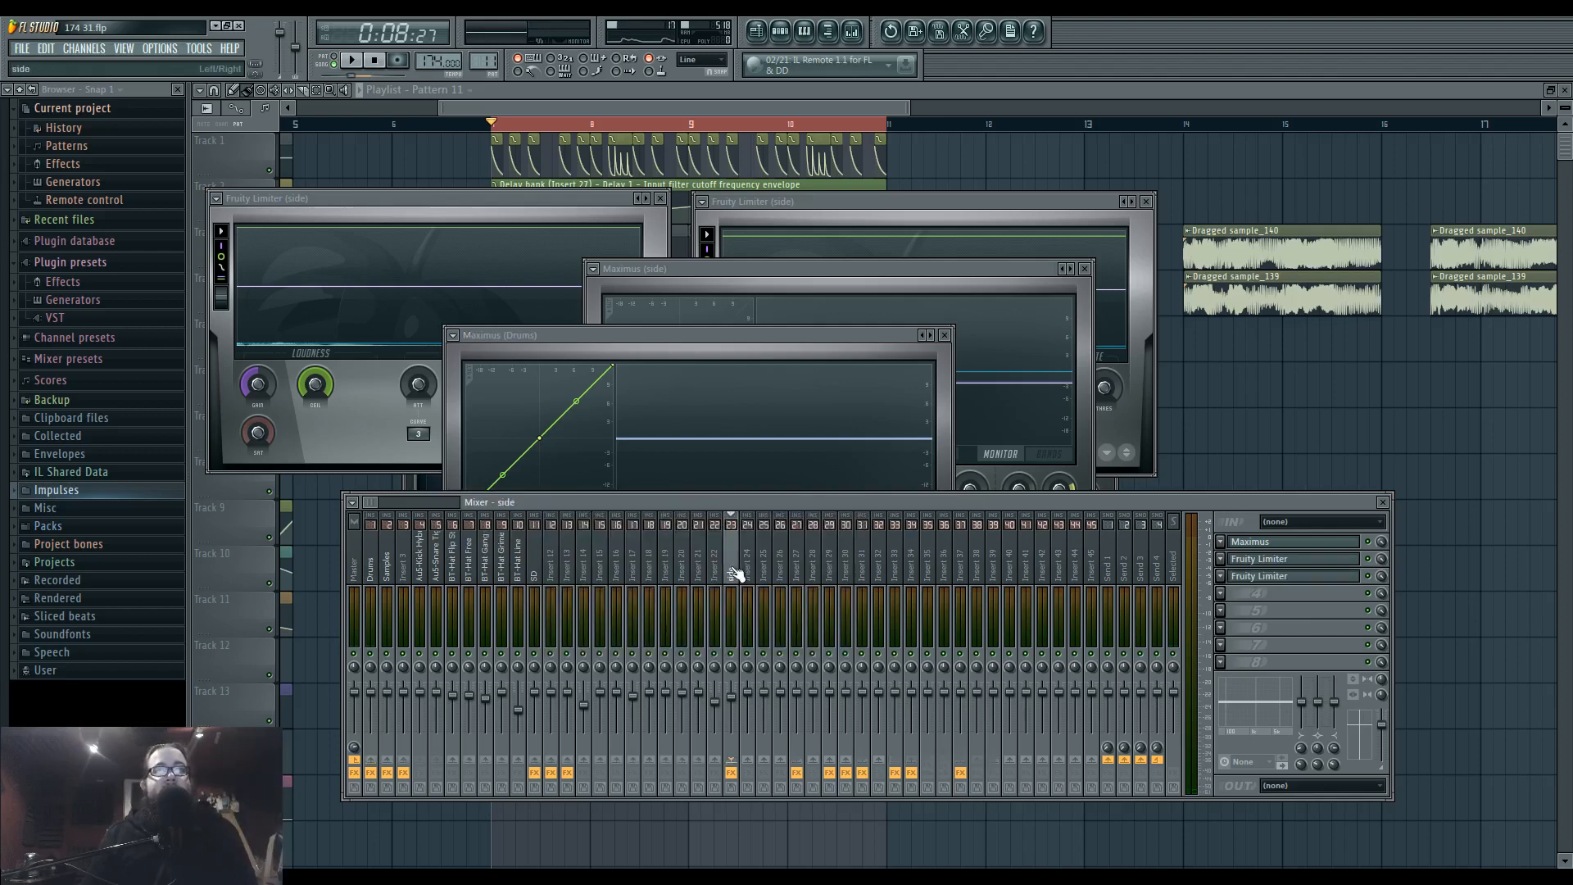
left_click(375, 571)
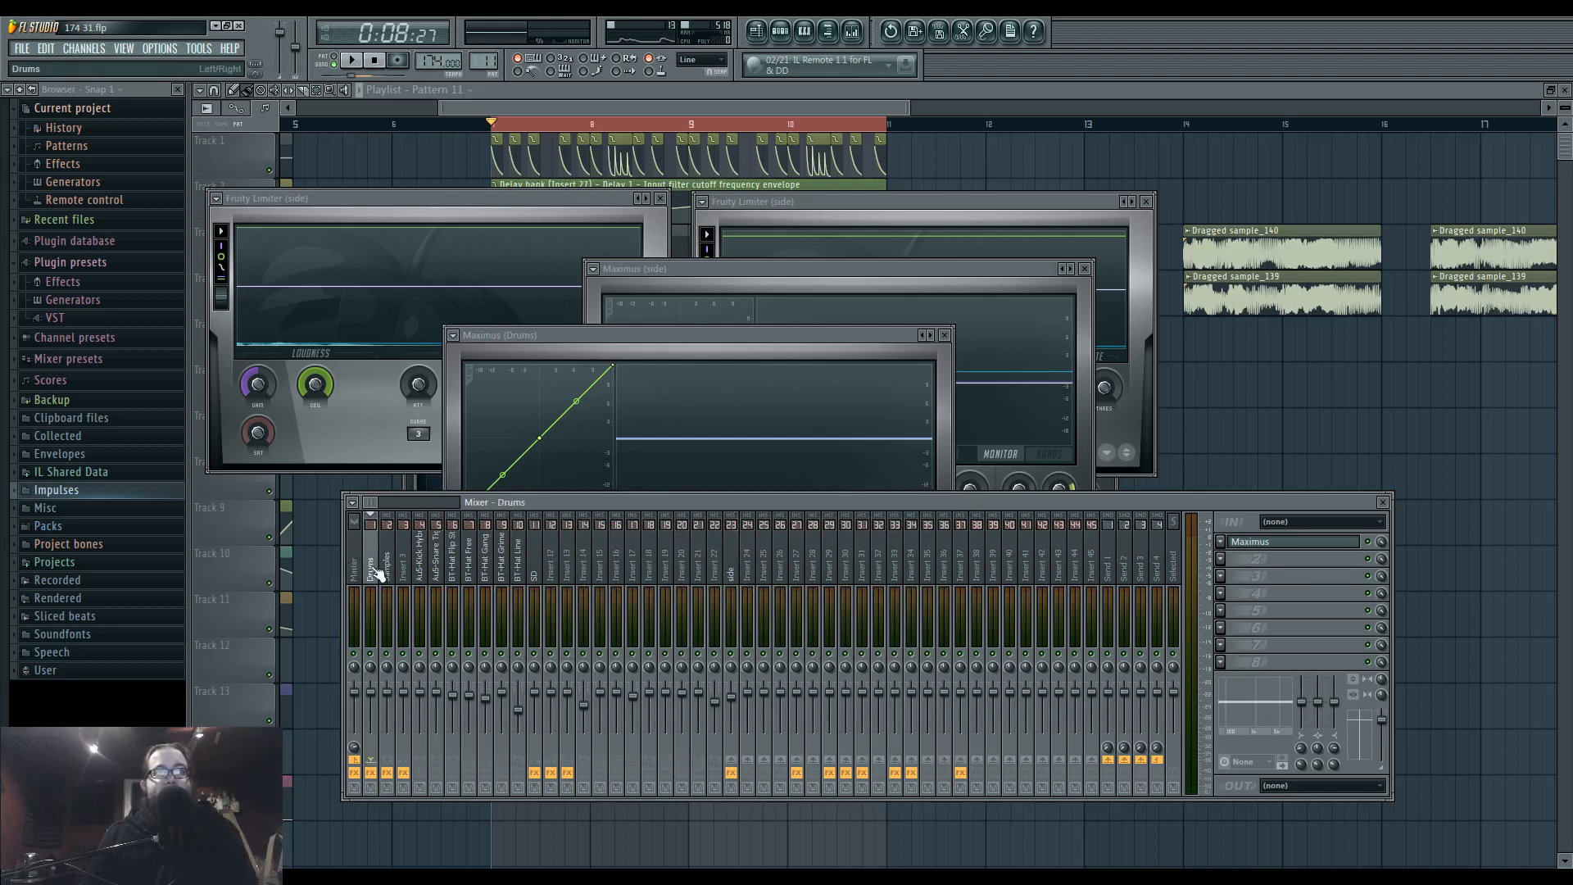
left_click(733, 574)
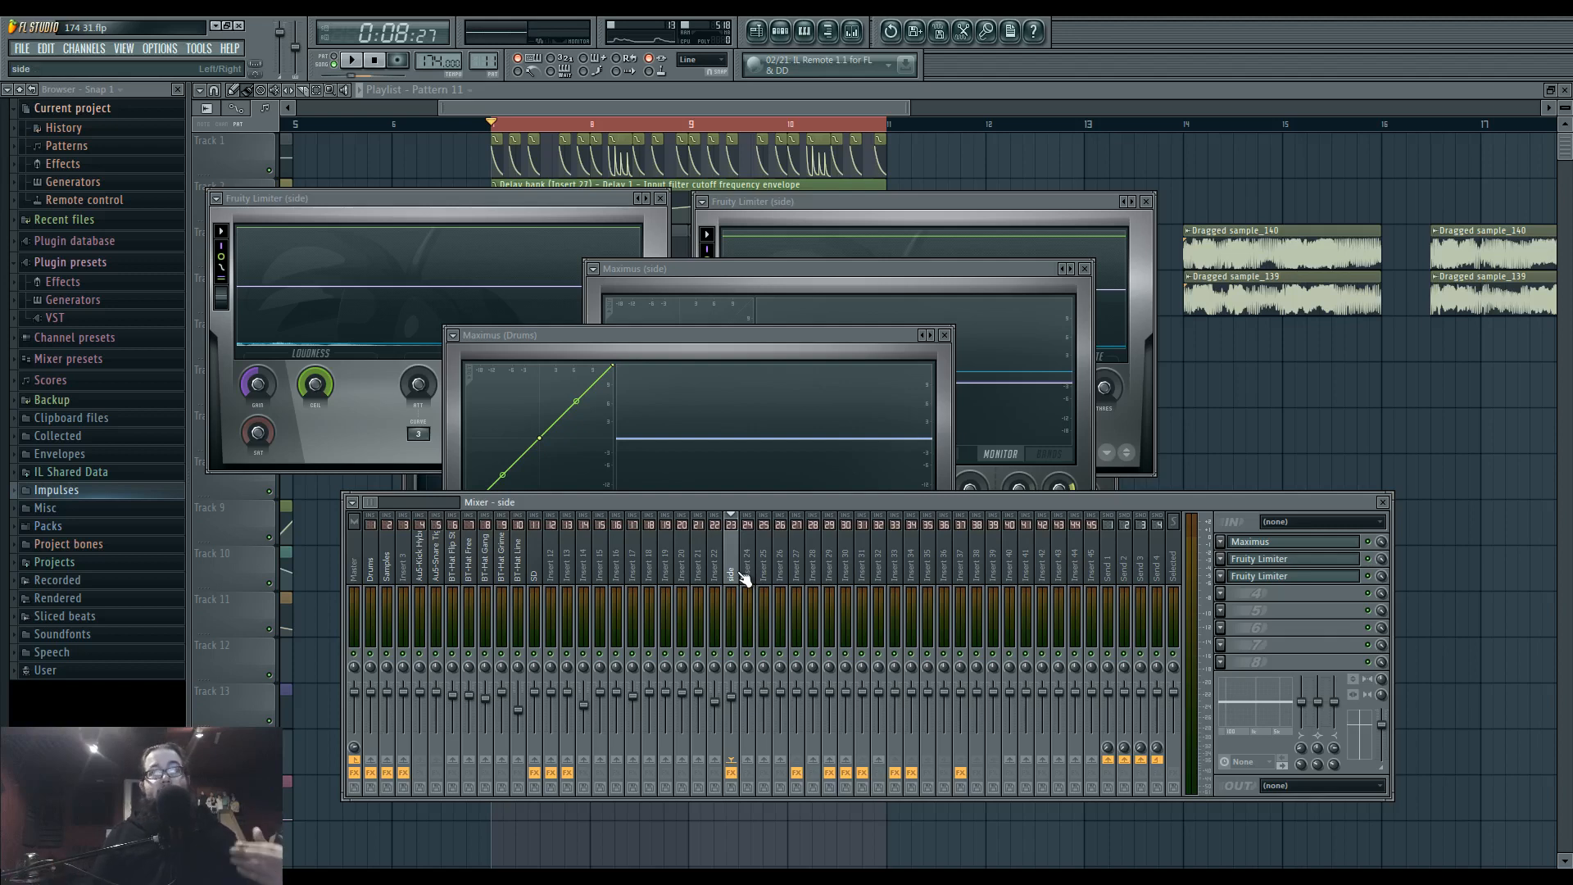
left_click(361, 564)
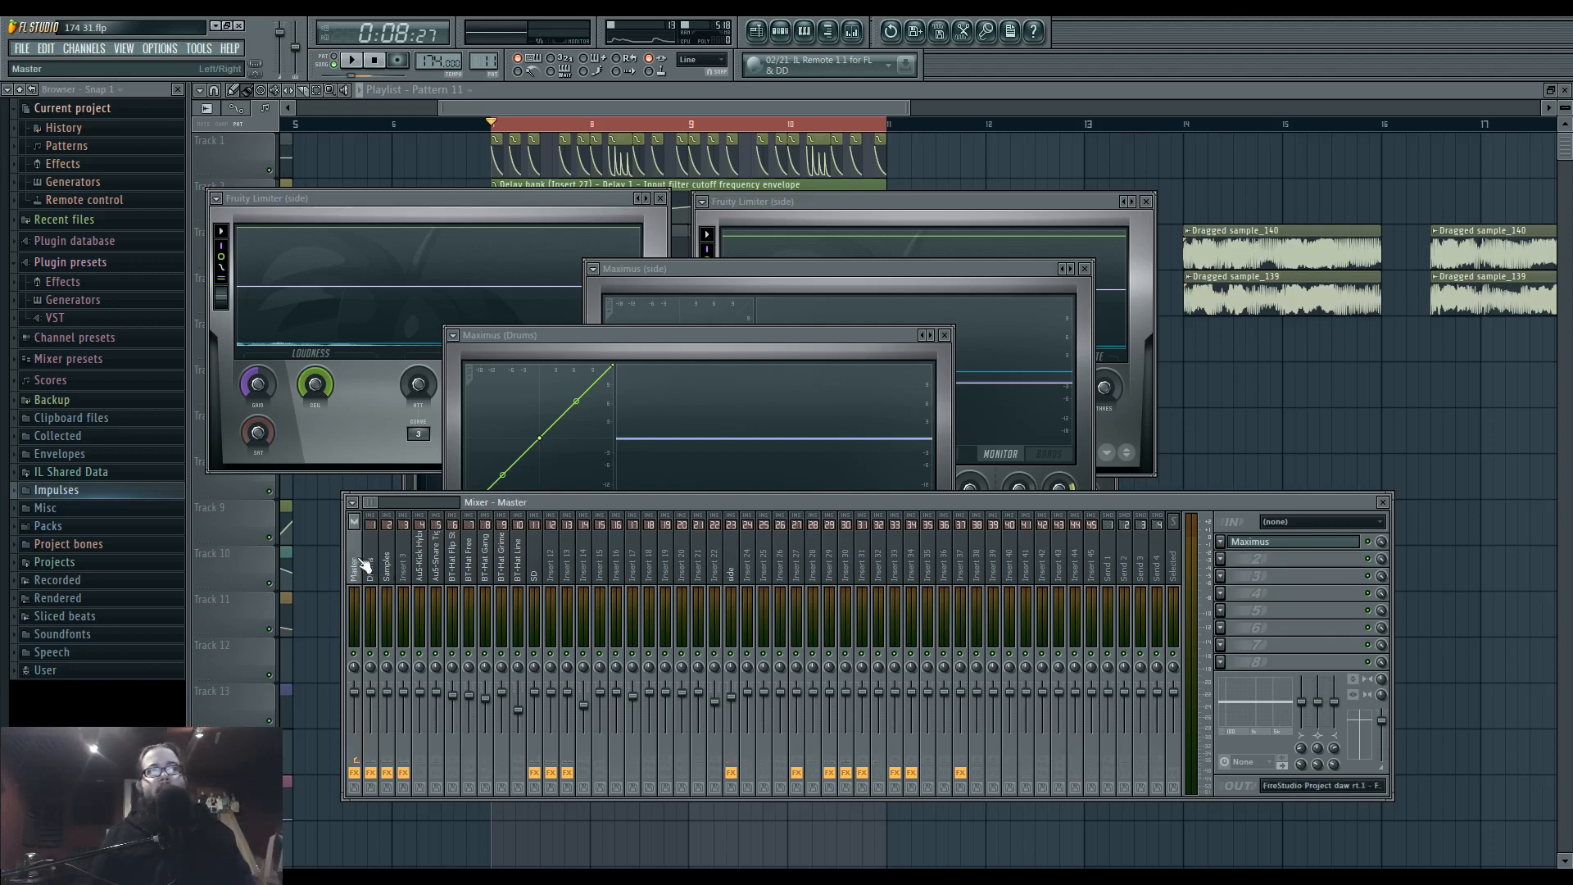
Open the Master track's Maximus and step through its low, mid, high and master band curves, returning to the low band.
left_click(1293, 542)
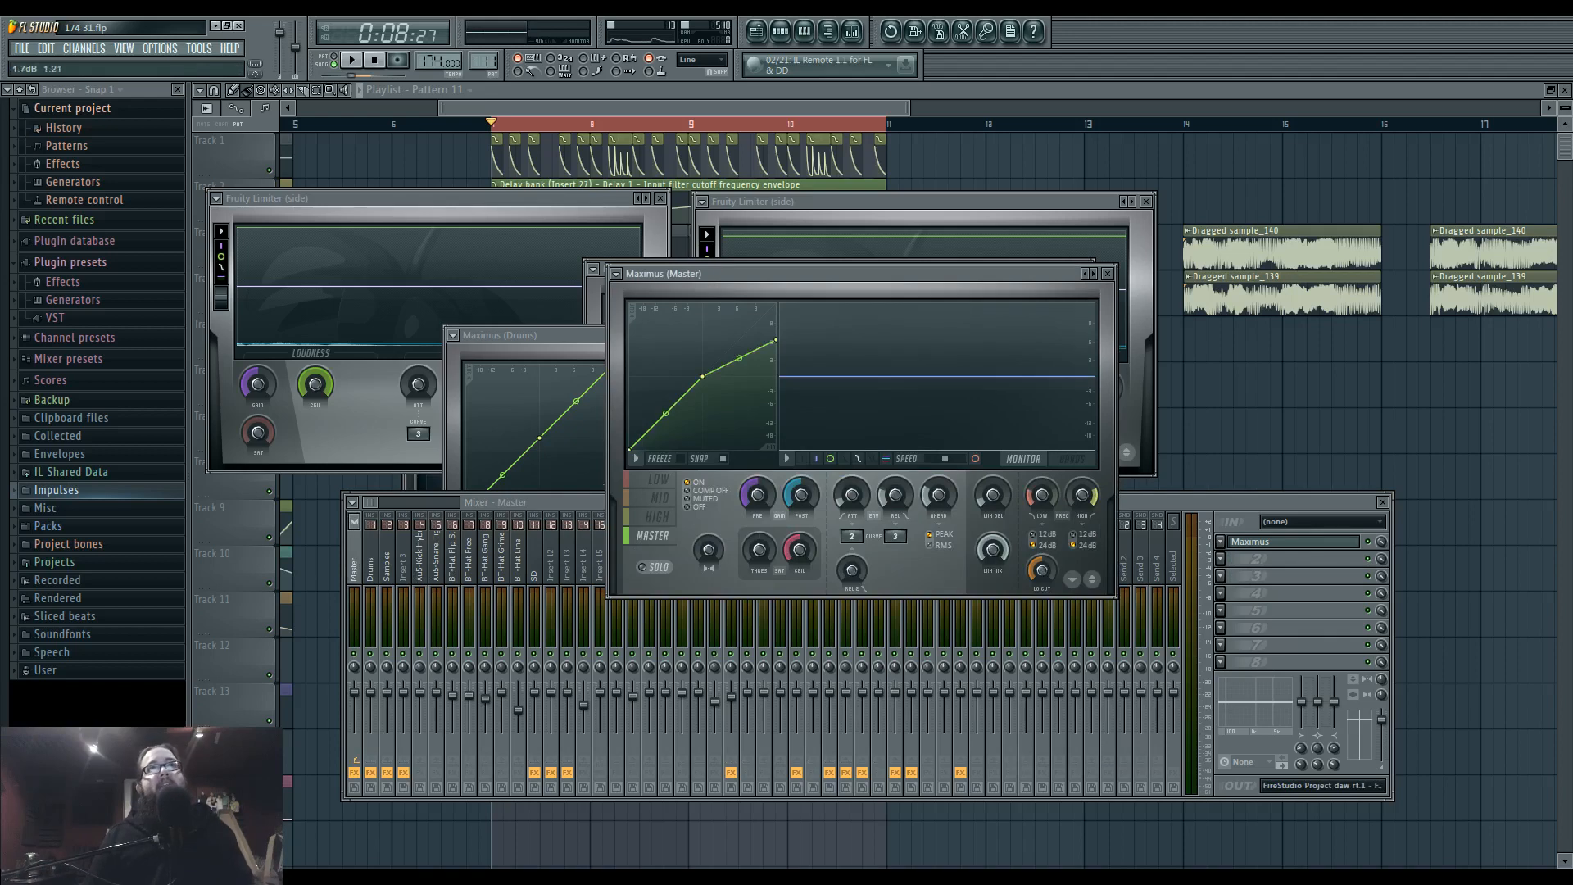
left_click_drag(833, 277, 844, 288)
left_click(679, 489)
left_click(678, 508)
left_click(678, 526)
left_click(679, 544)
left_click(680, 525)
left_click(671, 491)
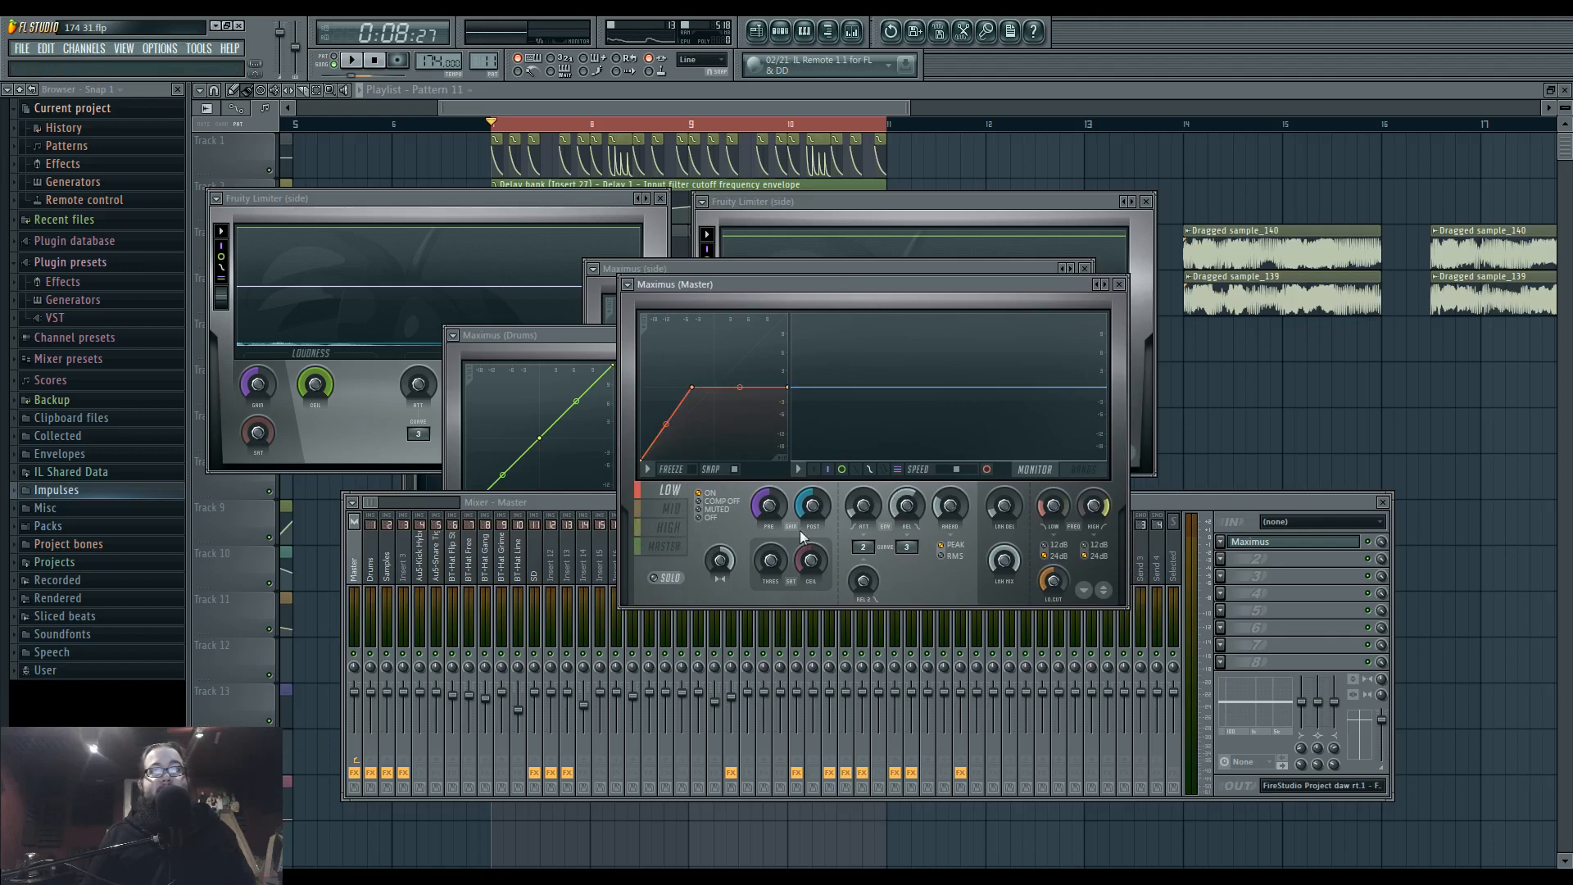
Compare the playing loop with the Master track's effect slots disabled and enabled.
key("space")
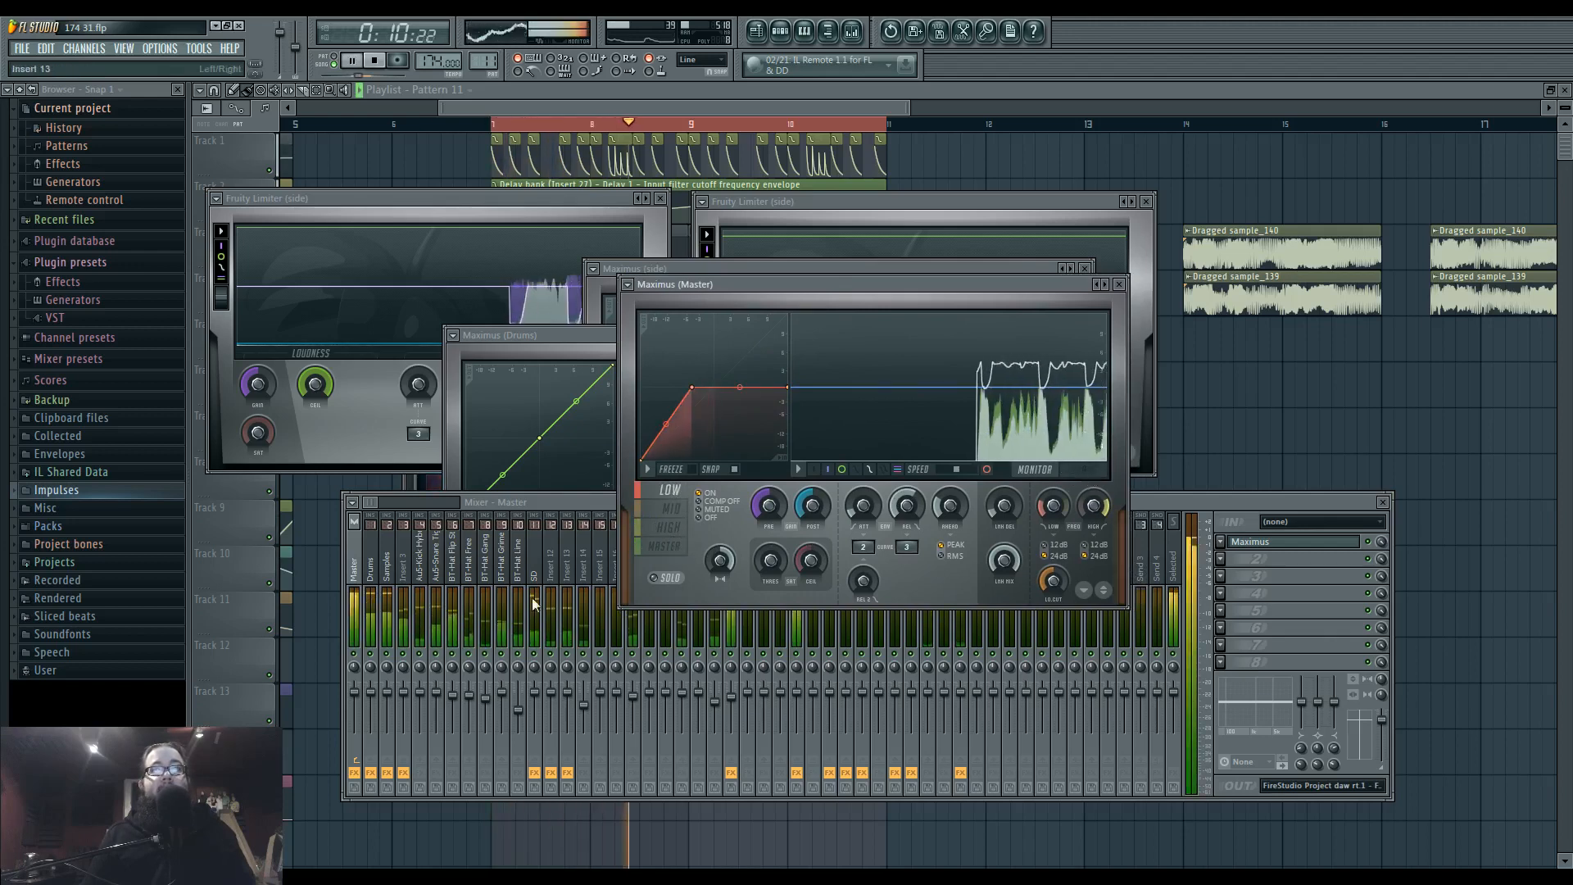
left_click(357, 776)
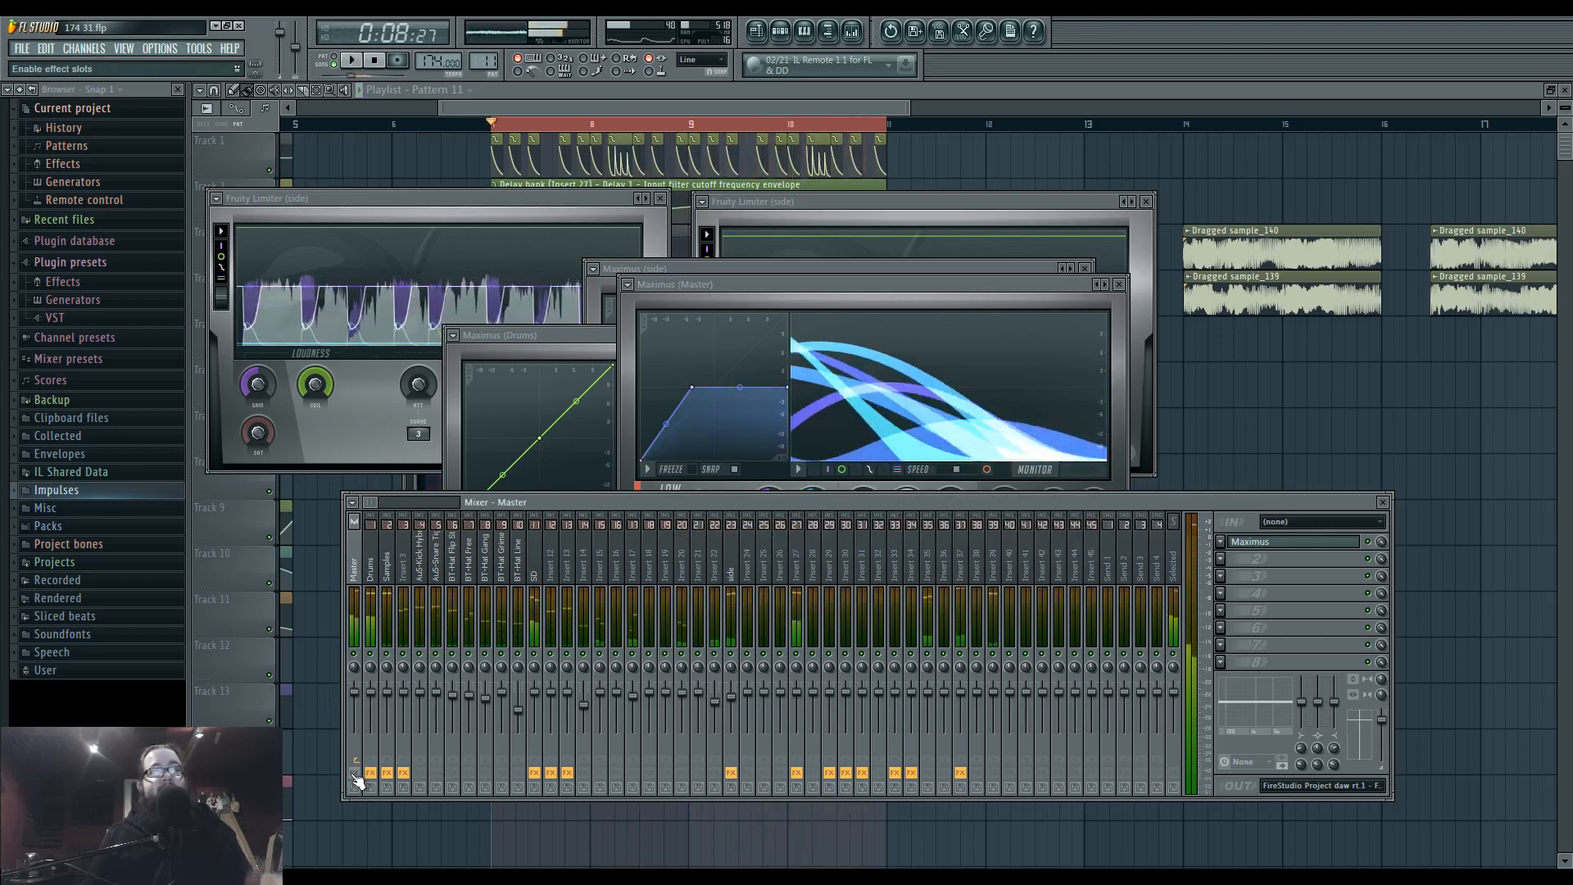
key("space")
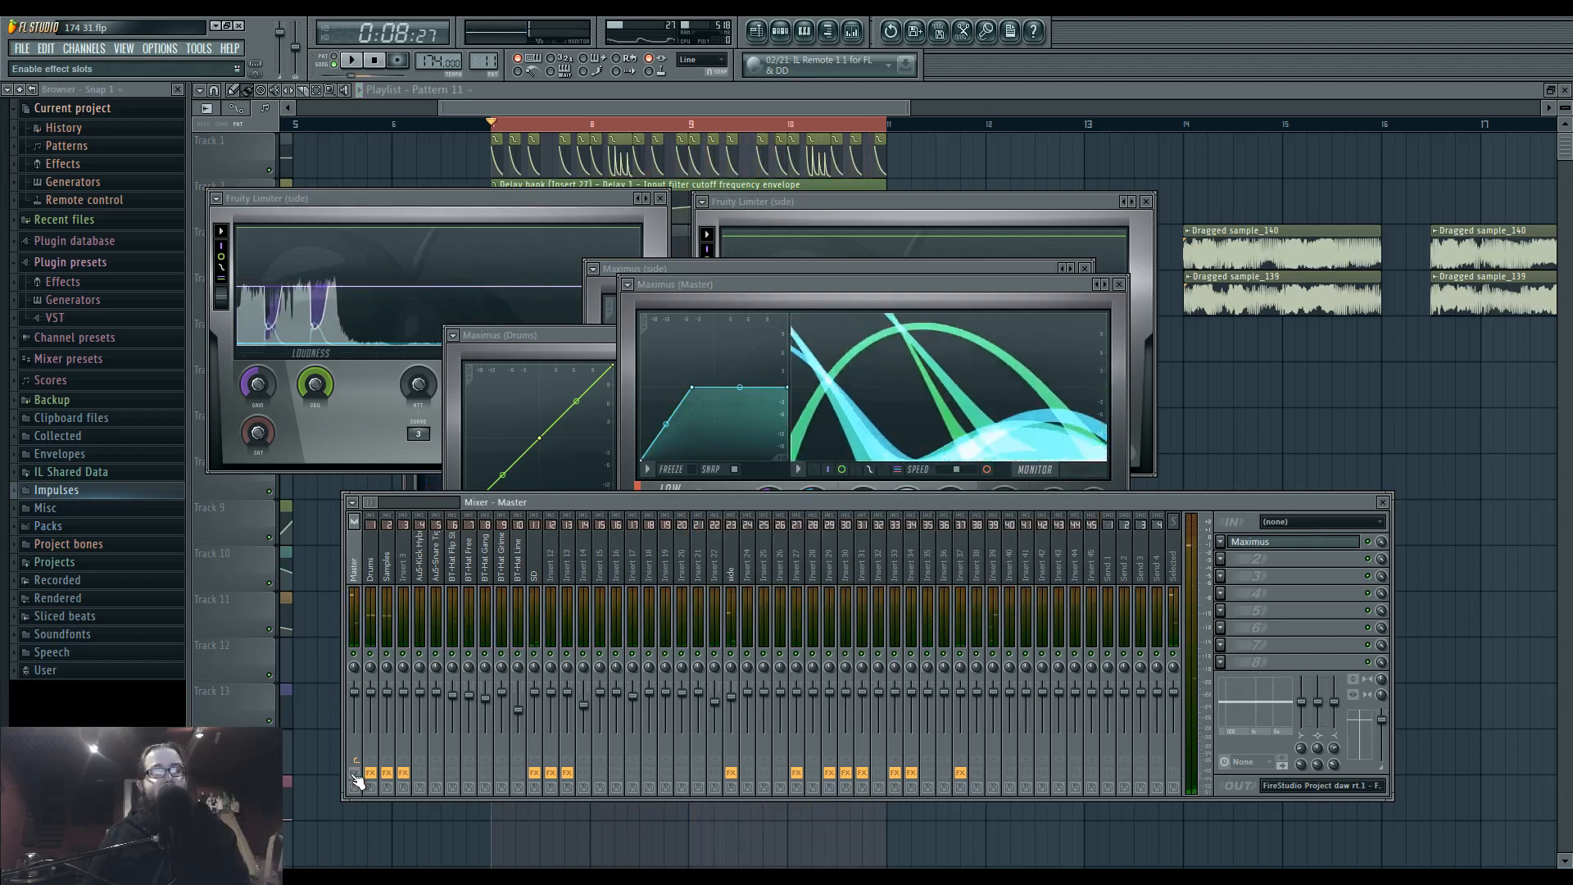
key("space")
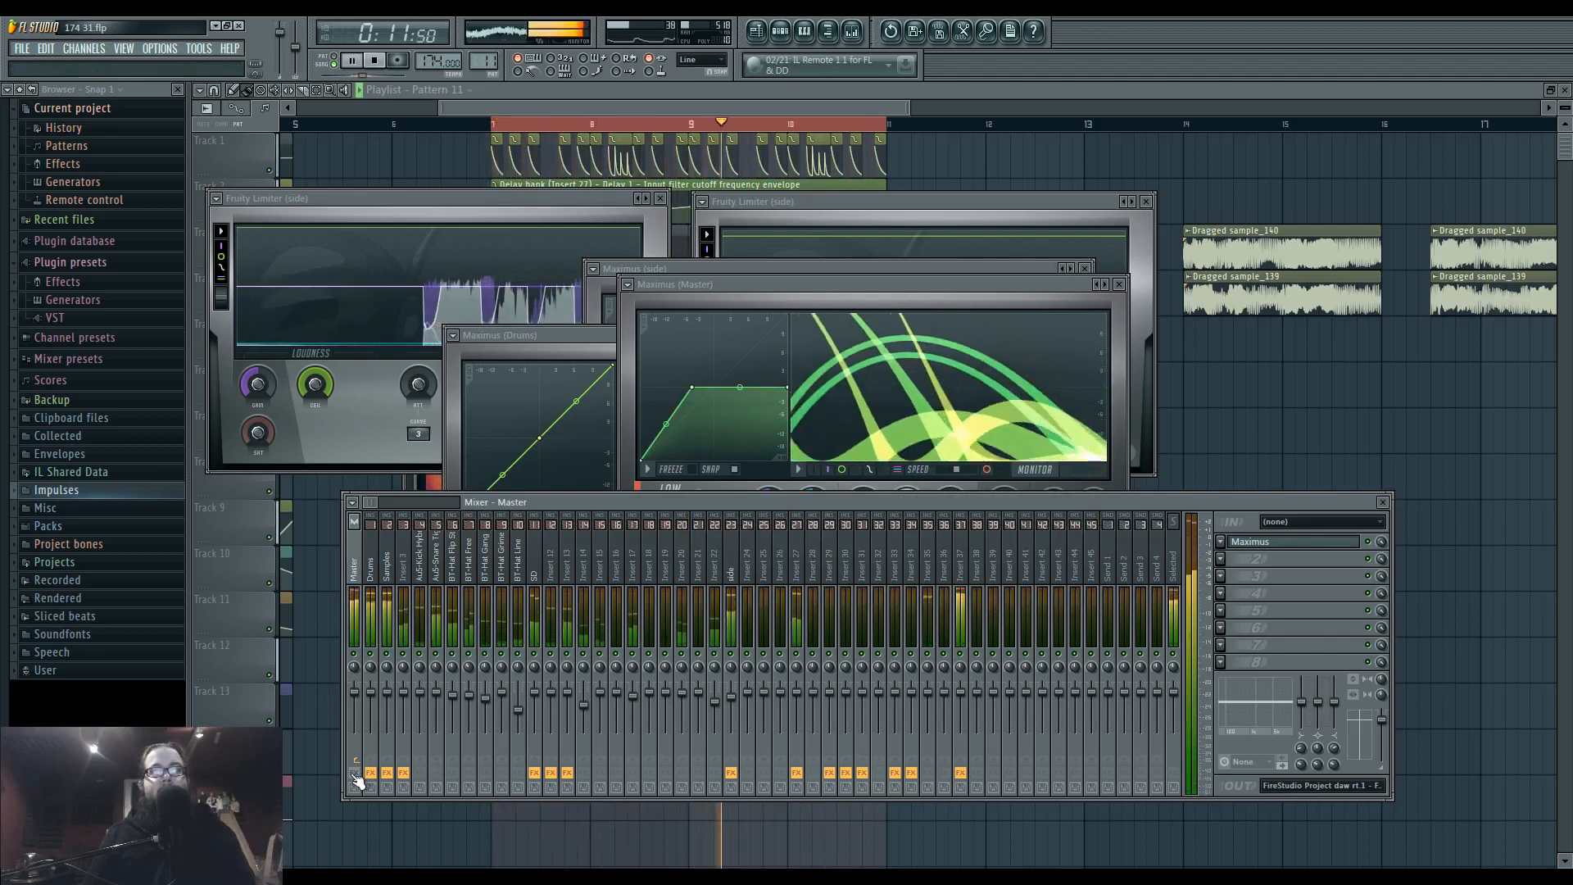
left_click(355, 774)
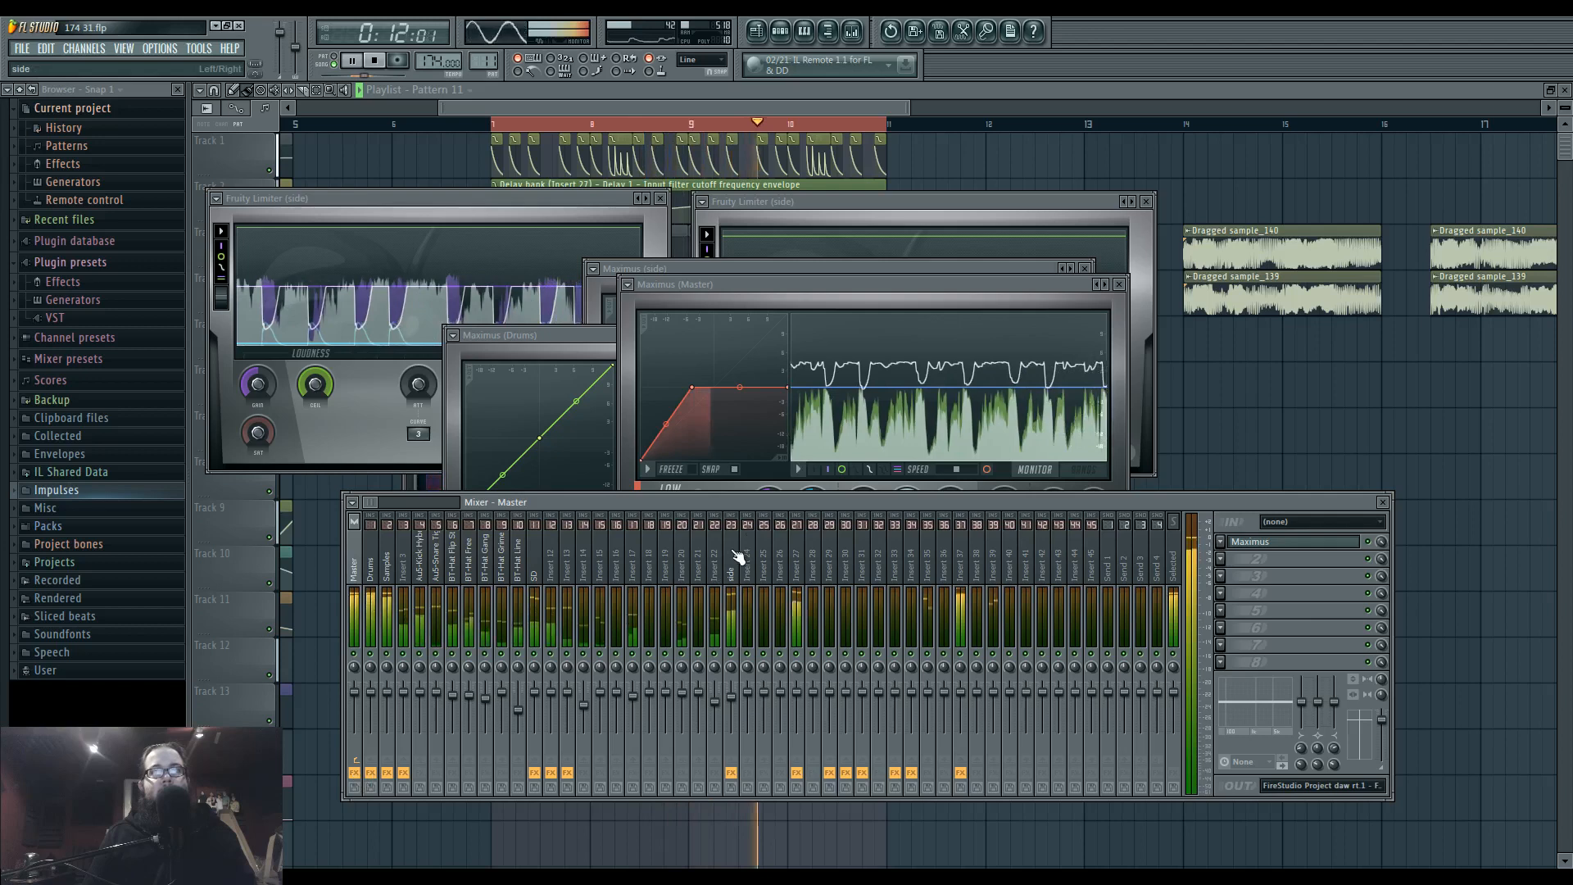
Show Insert 37's effect chain in the mixer, stop playback, and shift the mixer window slightly lower.
left_click(961, 574)
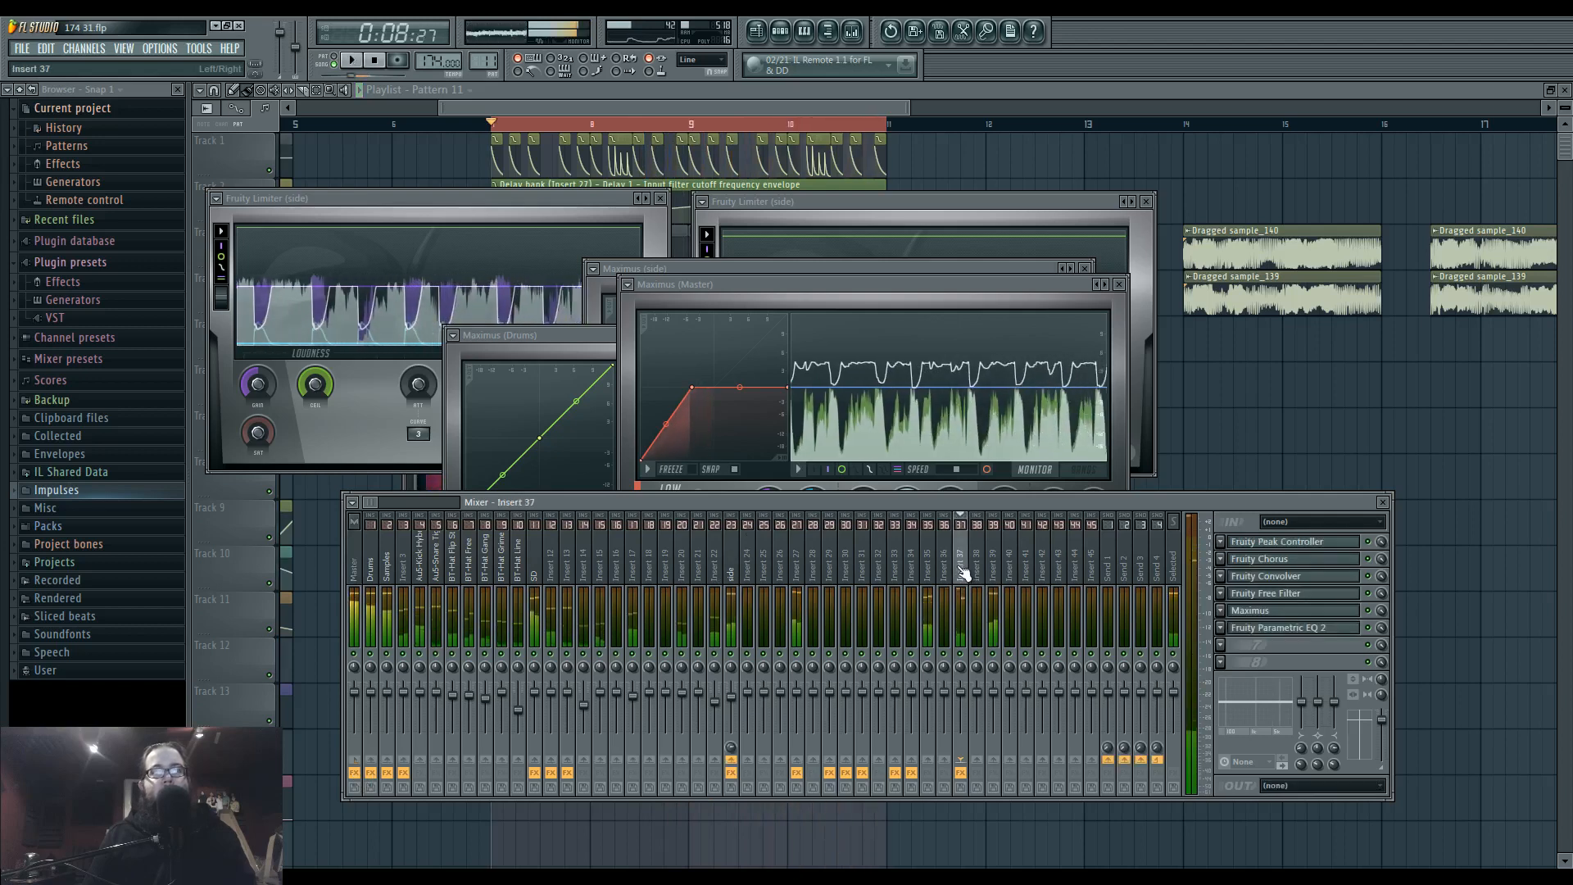
key("space")
left_click_drag(913, 501, 908, 509)
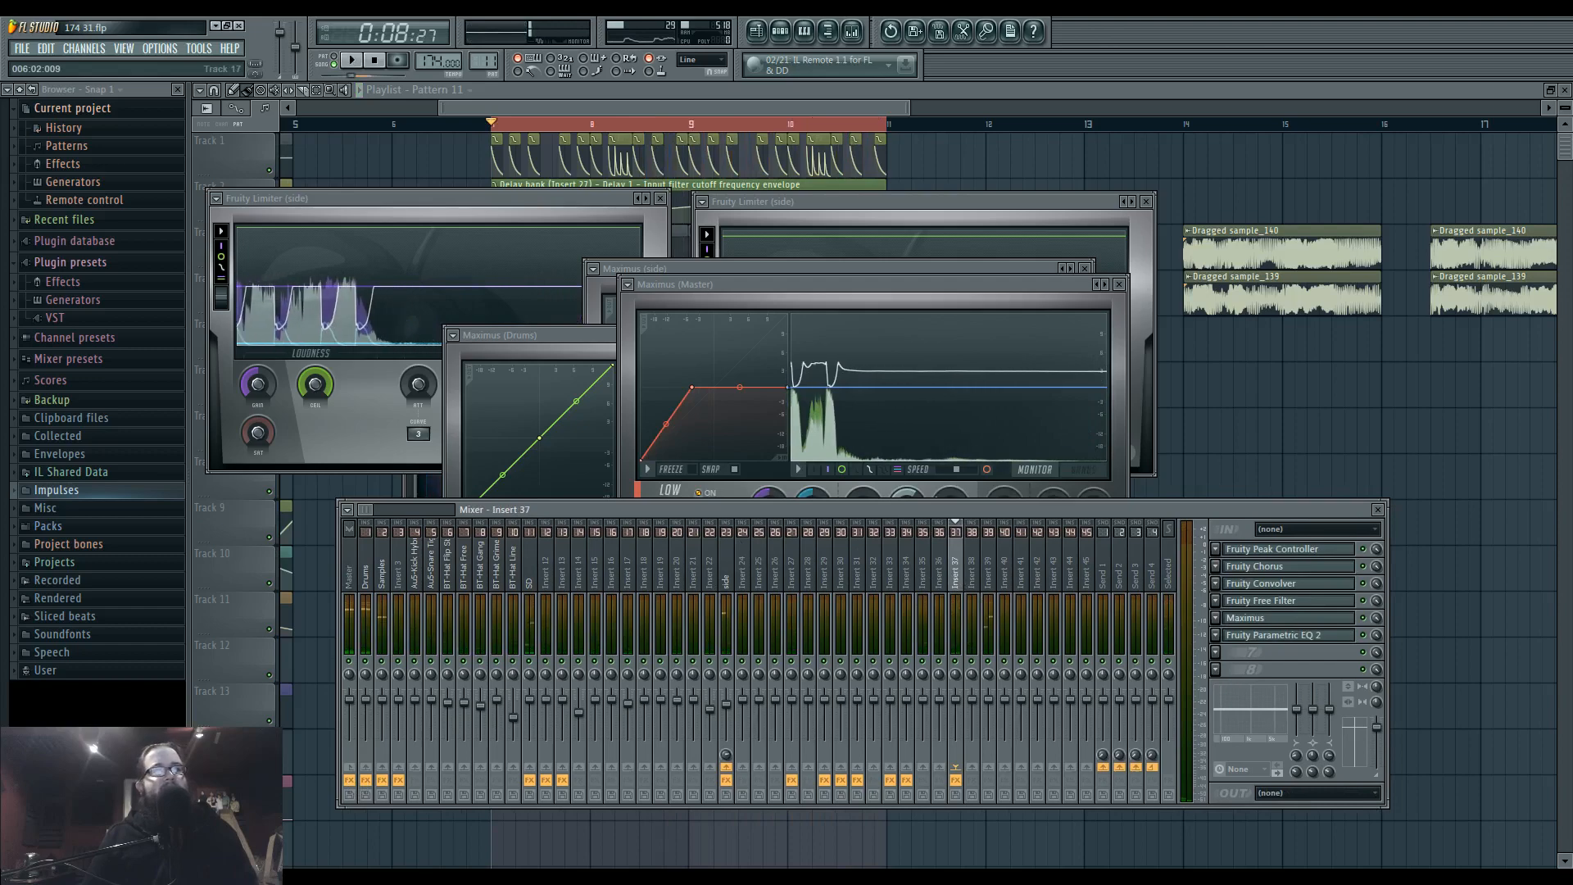
Switch to the Ustream chat in Firefox and read the viewers' messages, checking back on FL Studio in between.
left_click(403, 877)
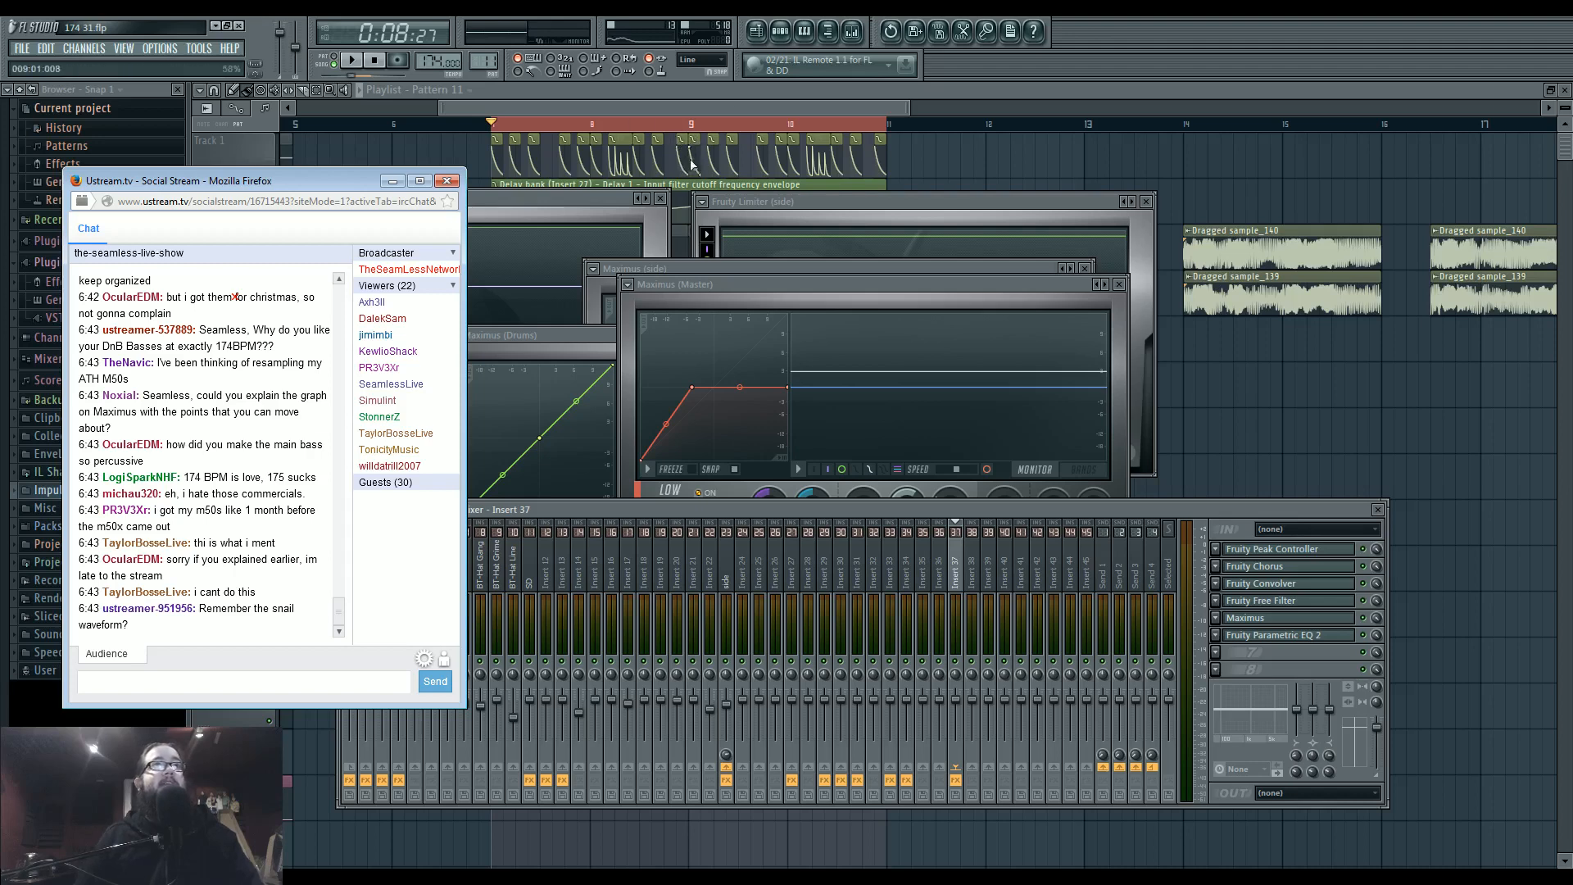
left_click(1271, 602)
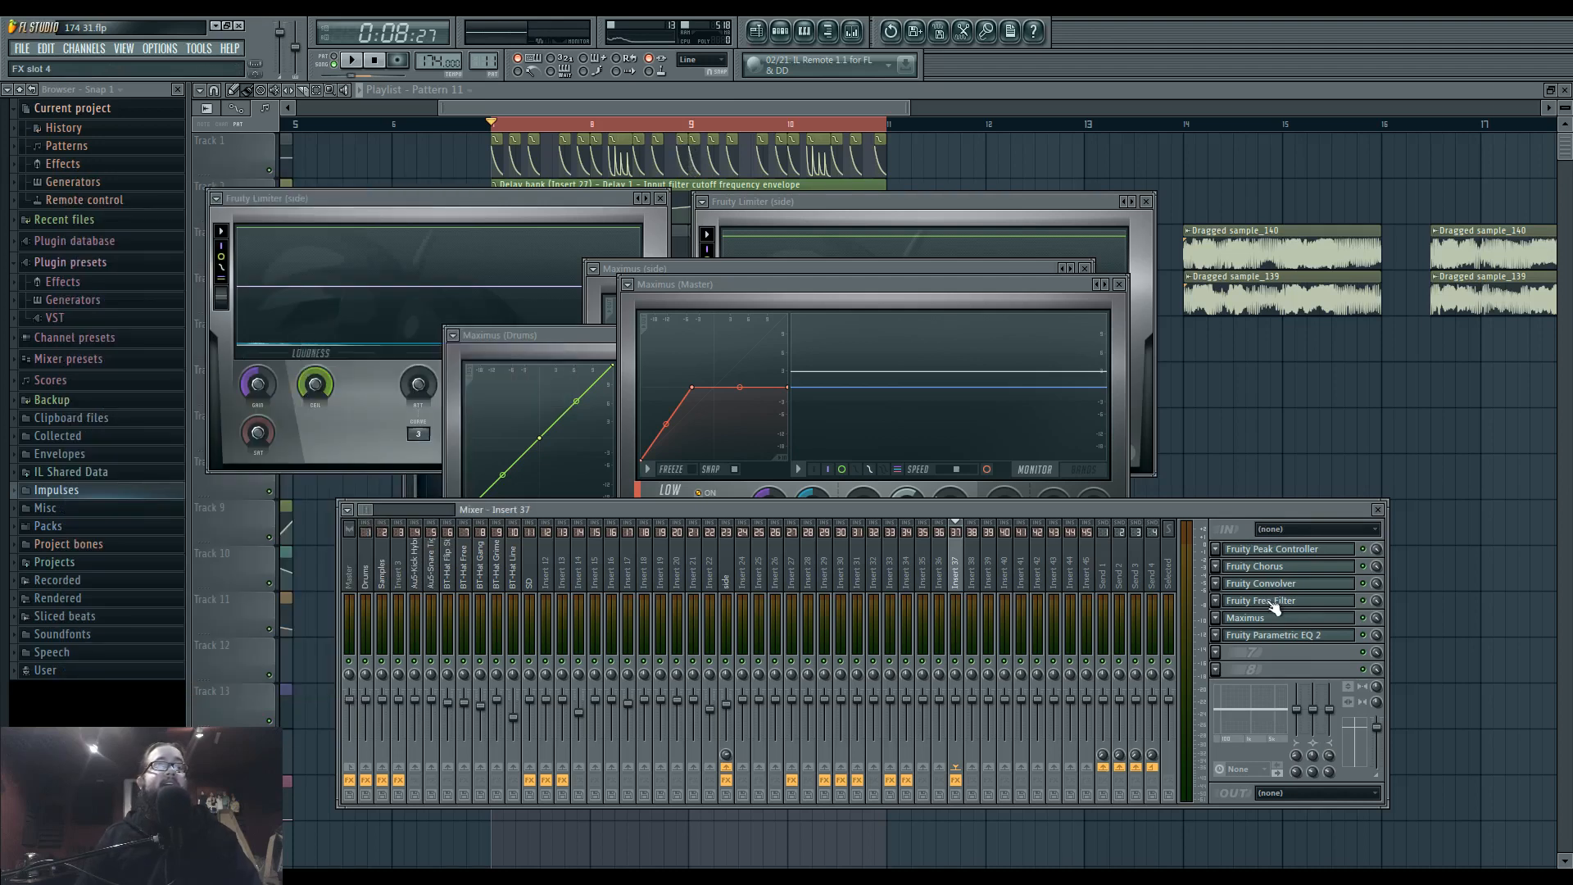
key("alt+Tab")
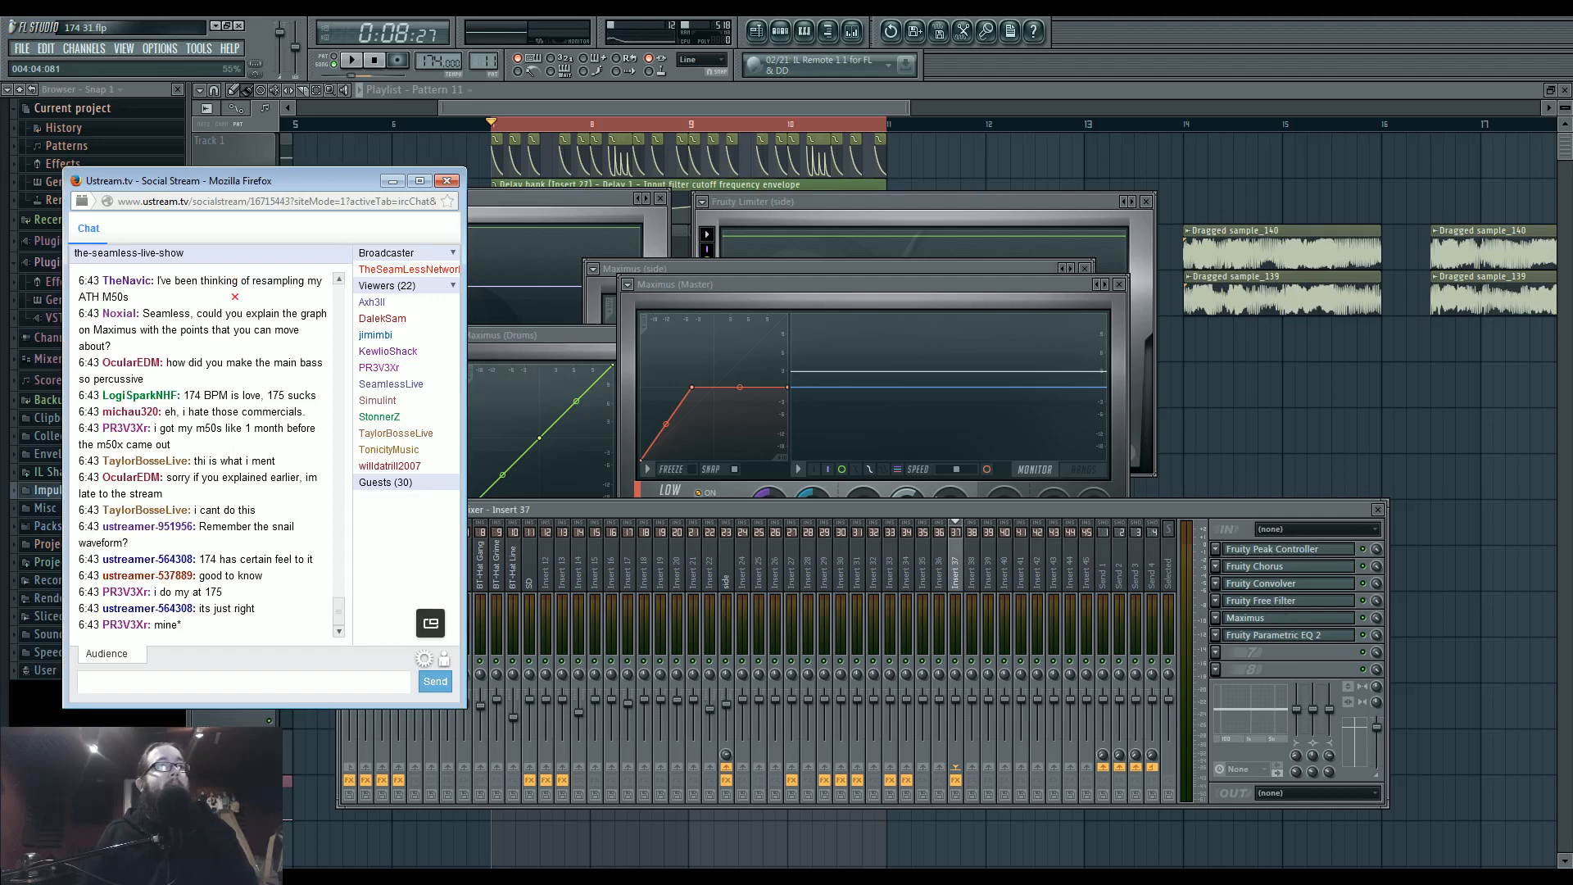
Return to FL Studio, move the Master's Maximus window lower, reopen it from the Master track, and show its master band.
left_click_drag(717, 287, 769, 342)
left_click(357, 565)
left_click(1324, 550)
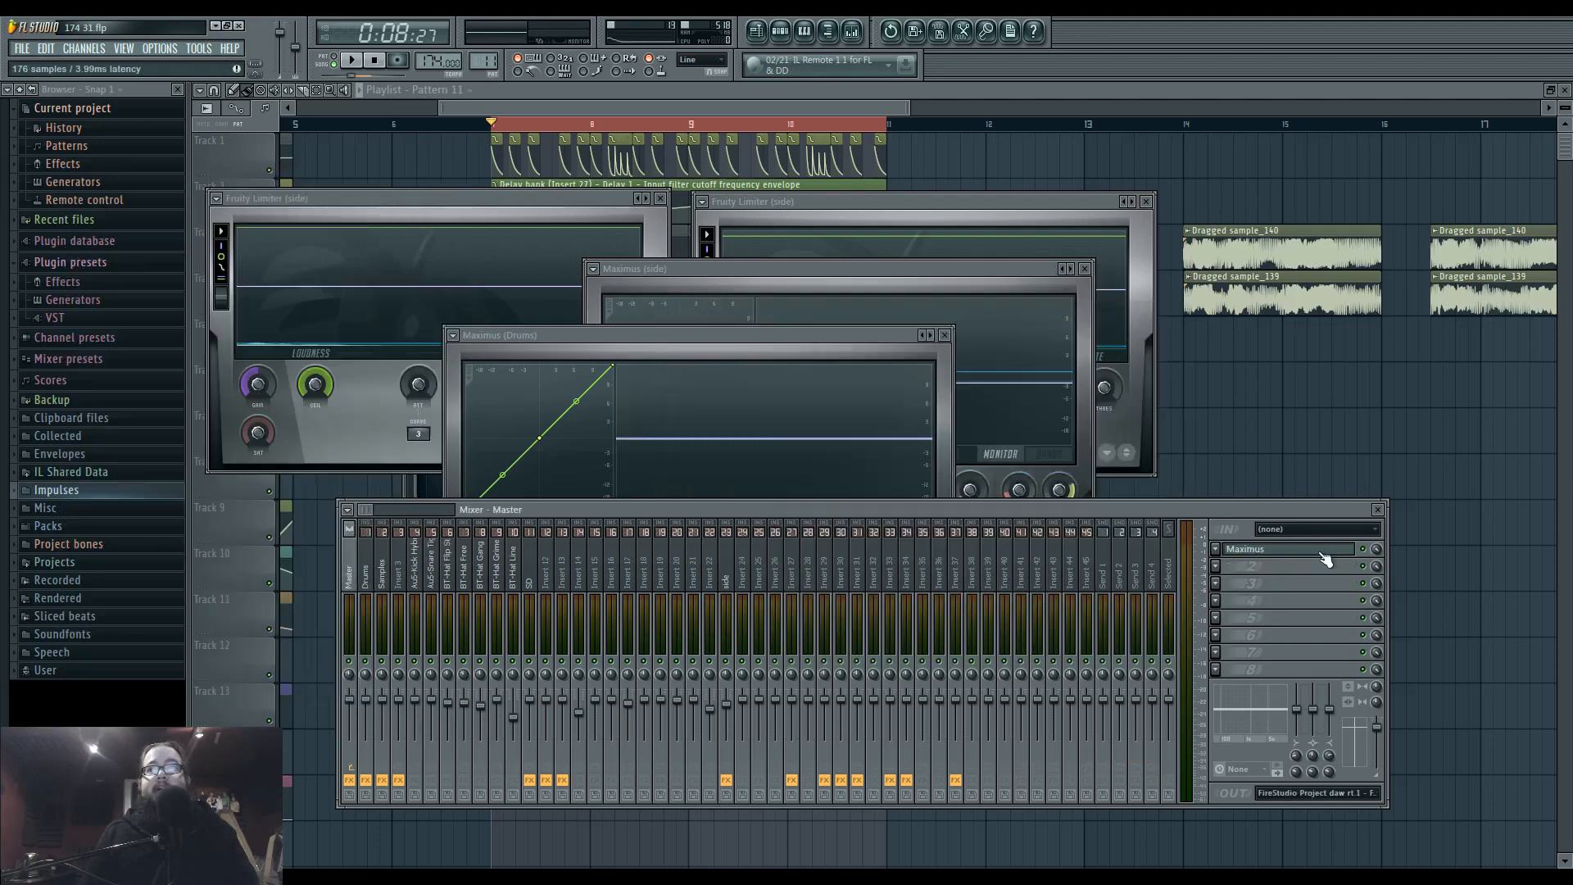
left_click(1324, 551)
left_click(725, 585)
left_click(735, 606)
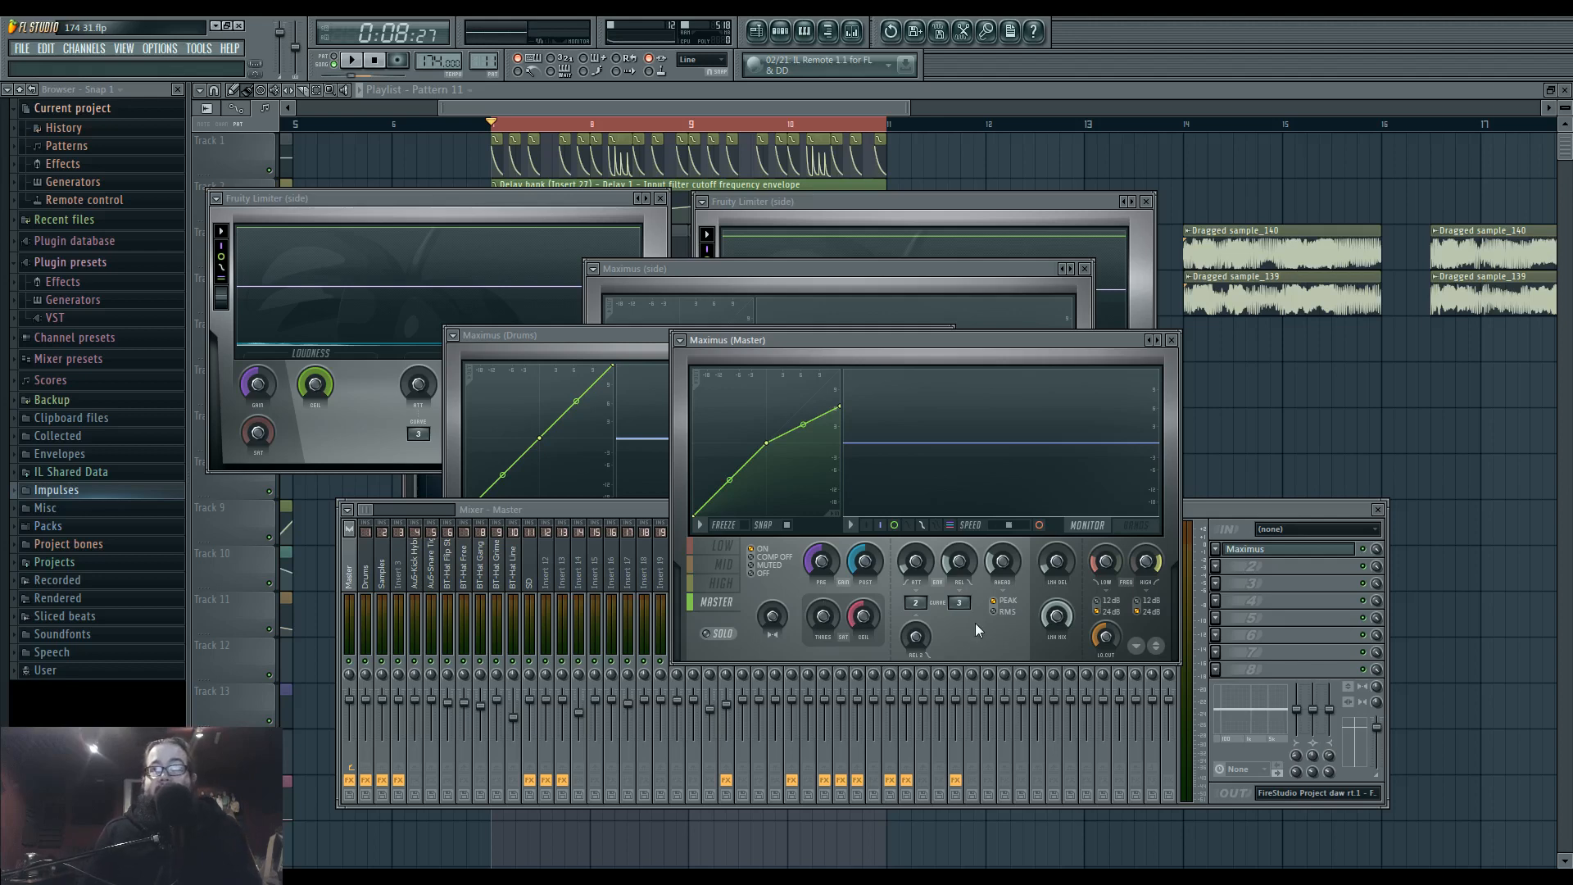
Move the Master's Maximus clear of the other plugin windows and play the loop to examine its master compression curve.
left_click_drag(986, 336, 1045, 344)
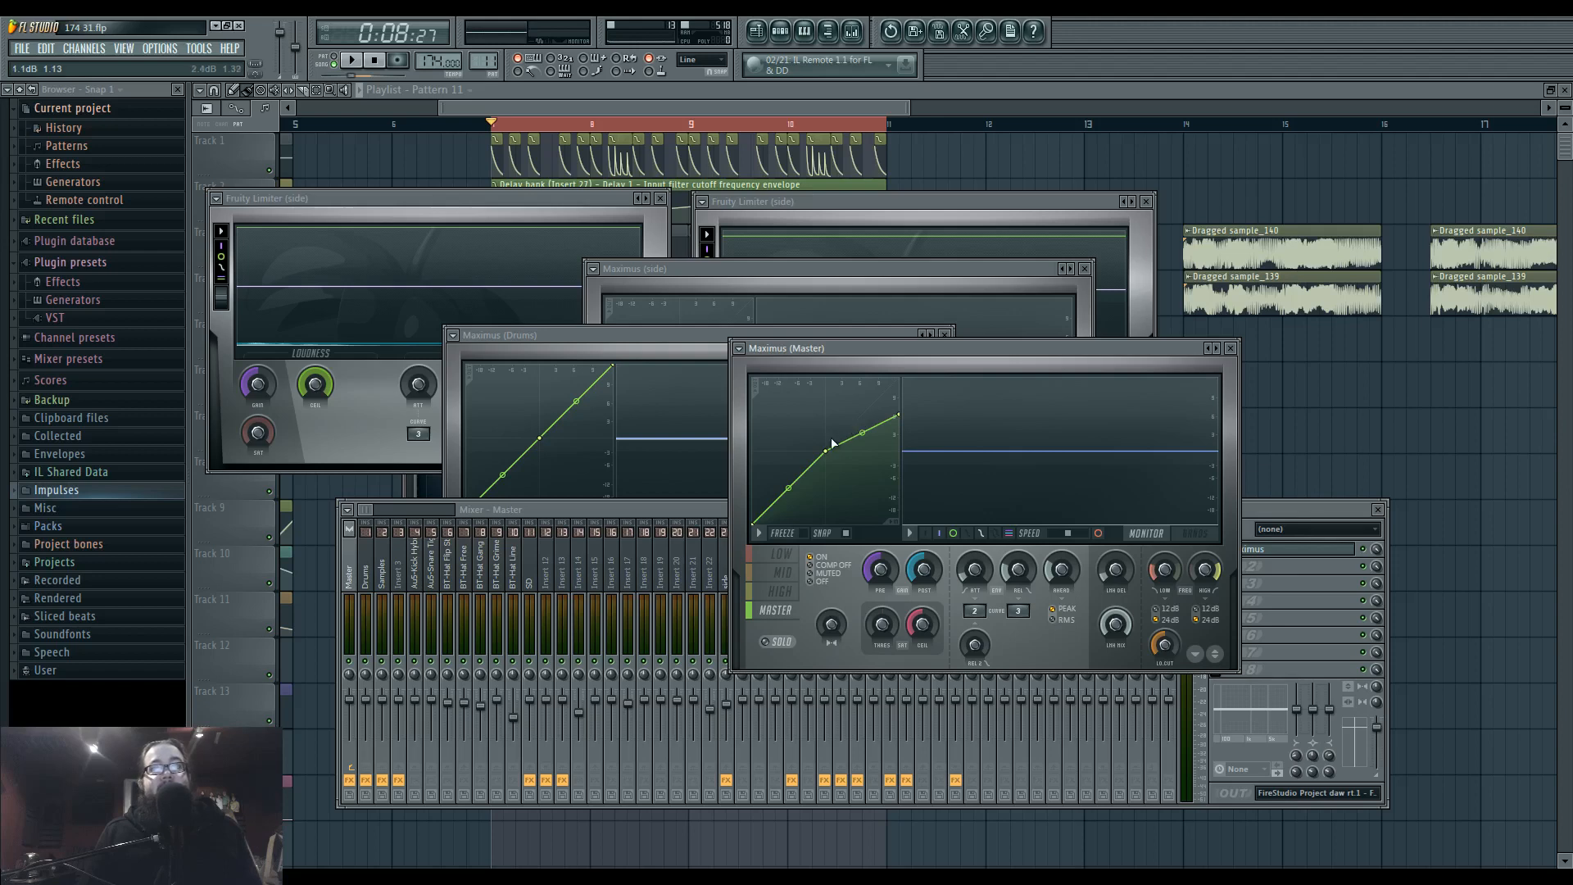
key("space")
key("space")
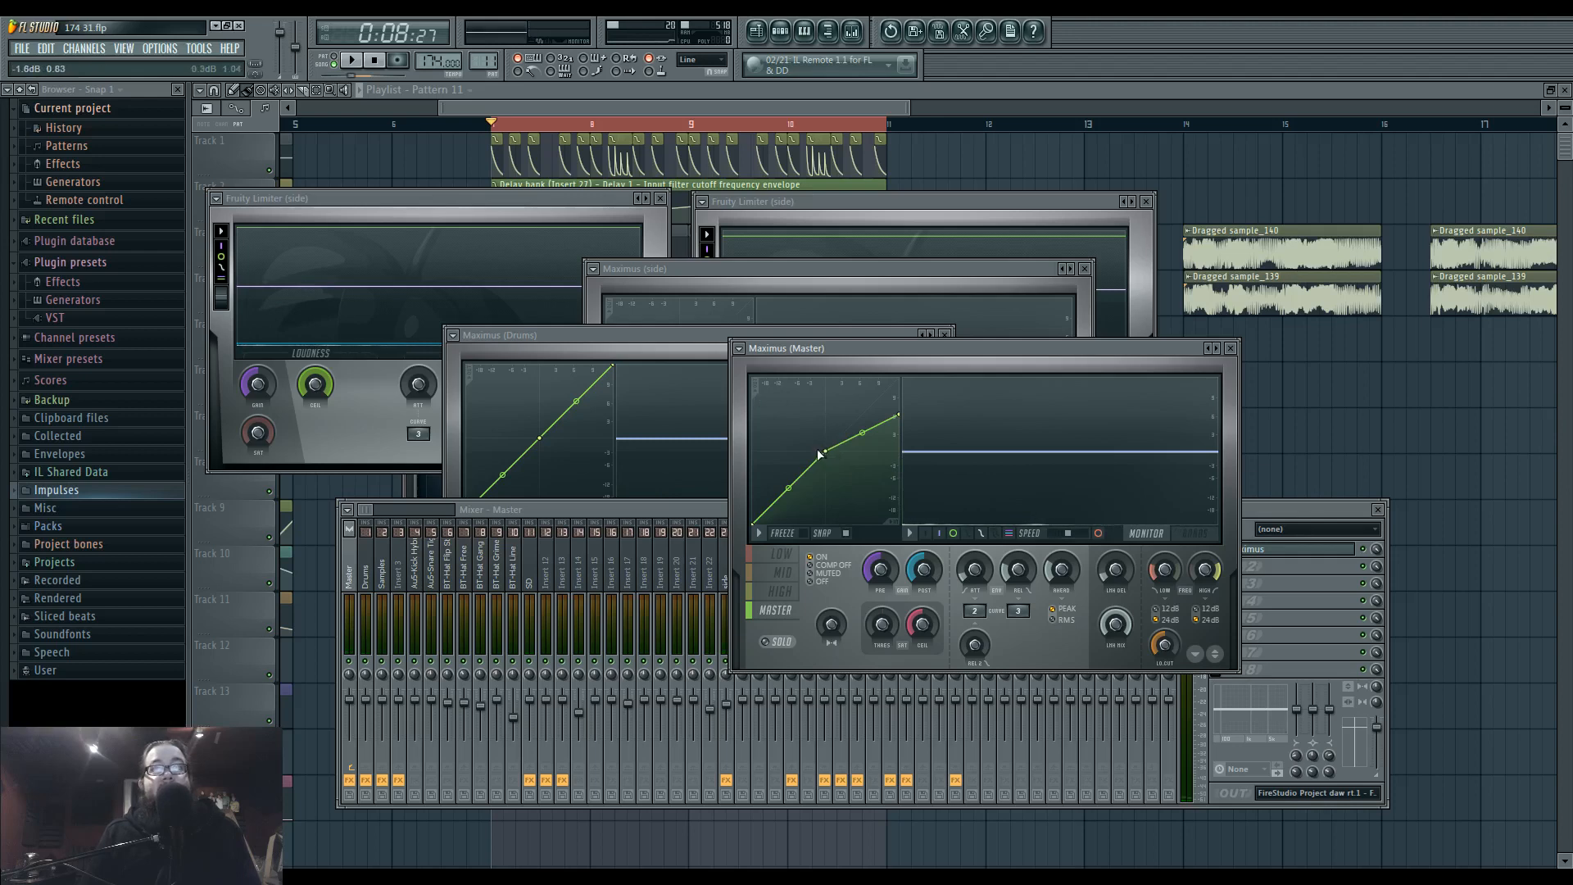
key("space")
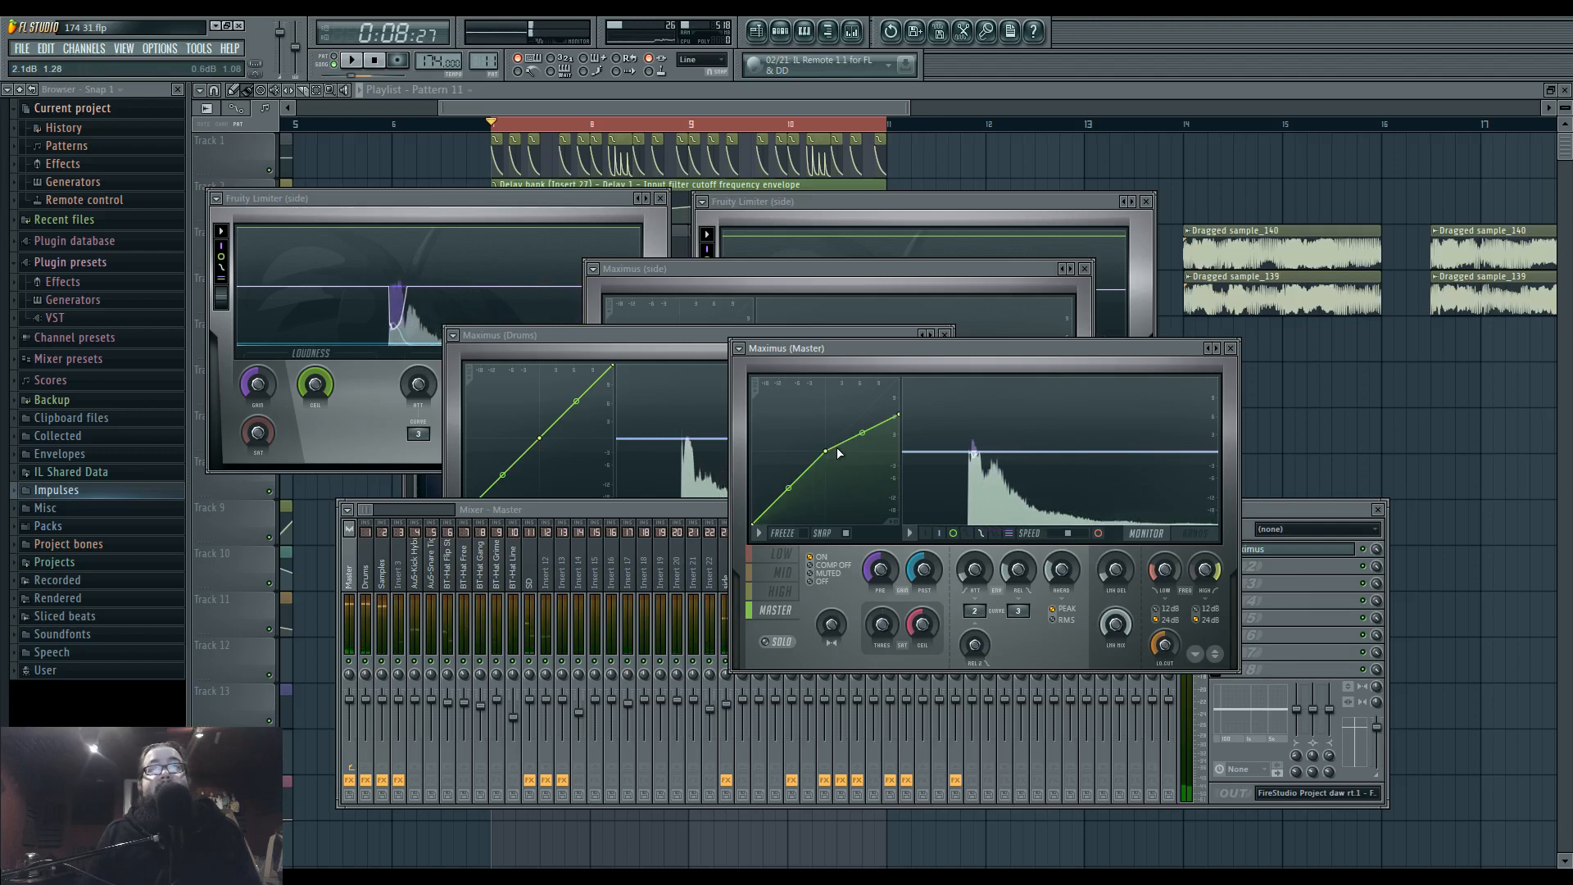
Try bending the upper segment of the Master Maximus curve, reset its tension, and raise the curve's end point.
left_click_drag(858, 431, 835, 441)
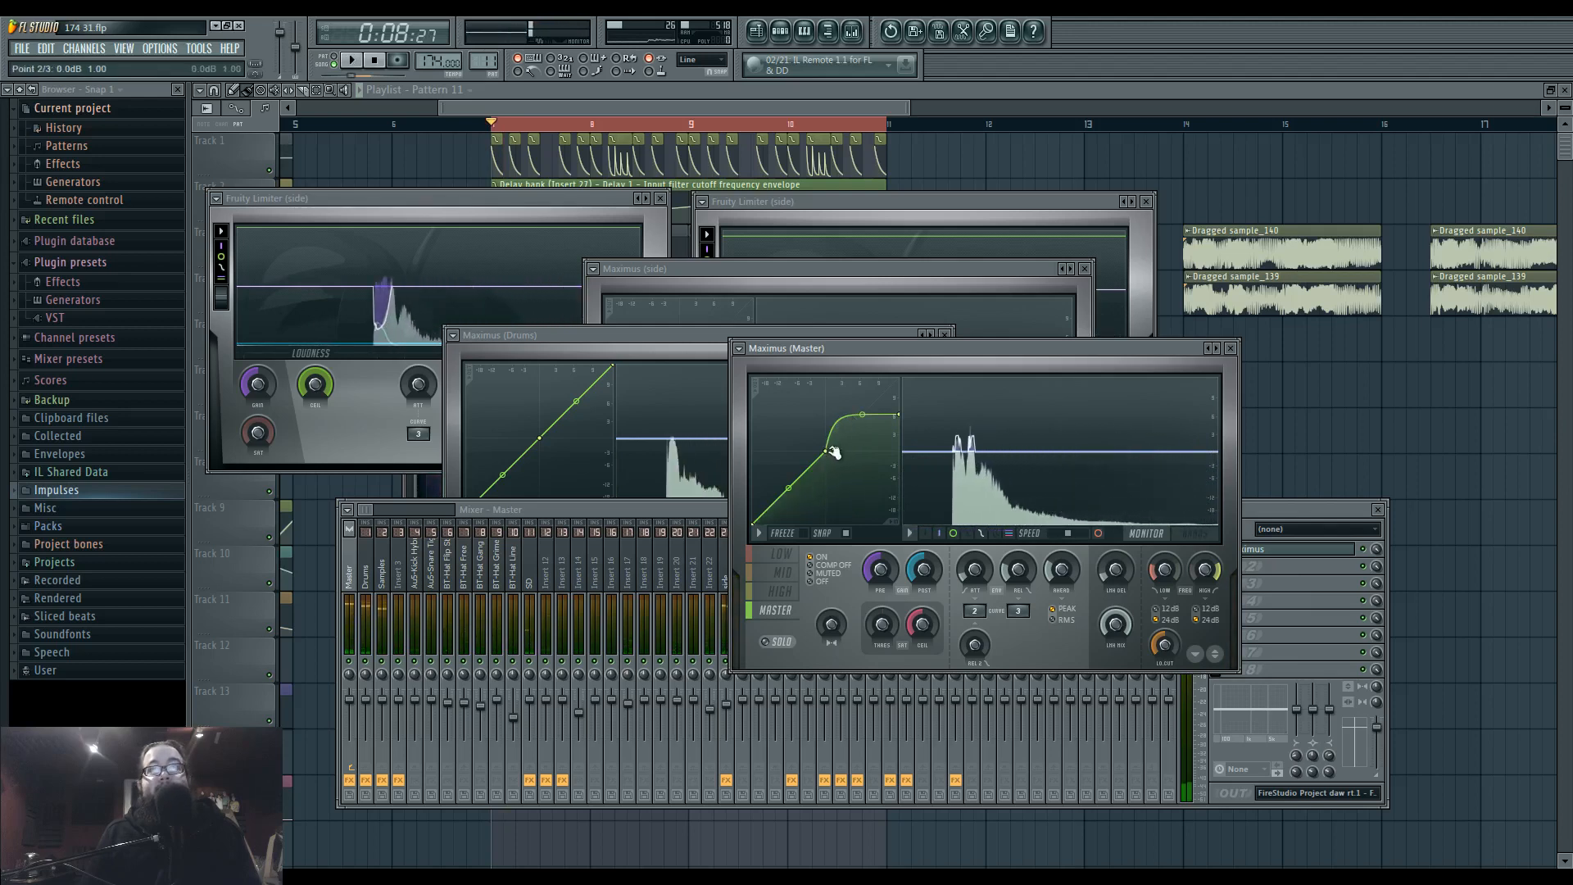
right_click(862, 416)
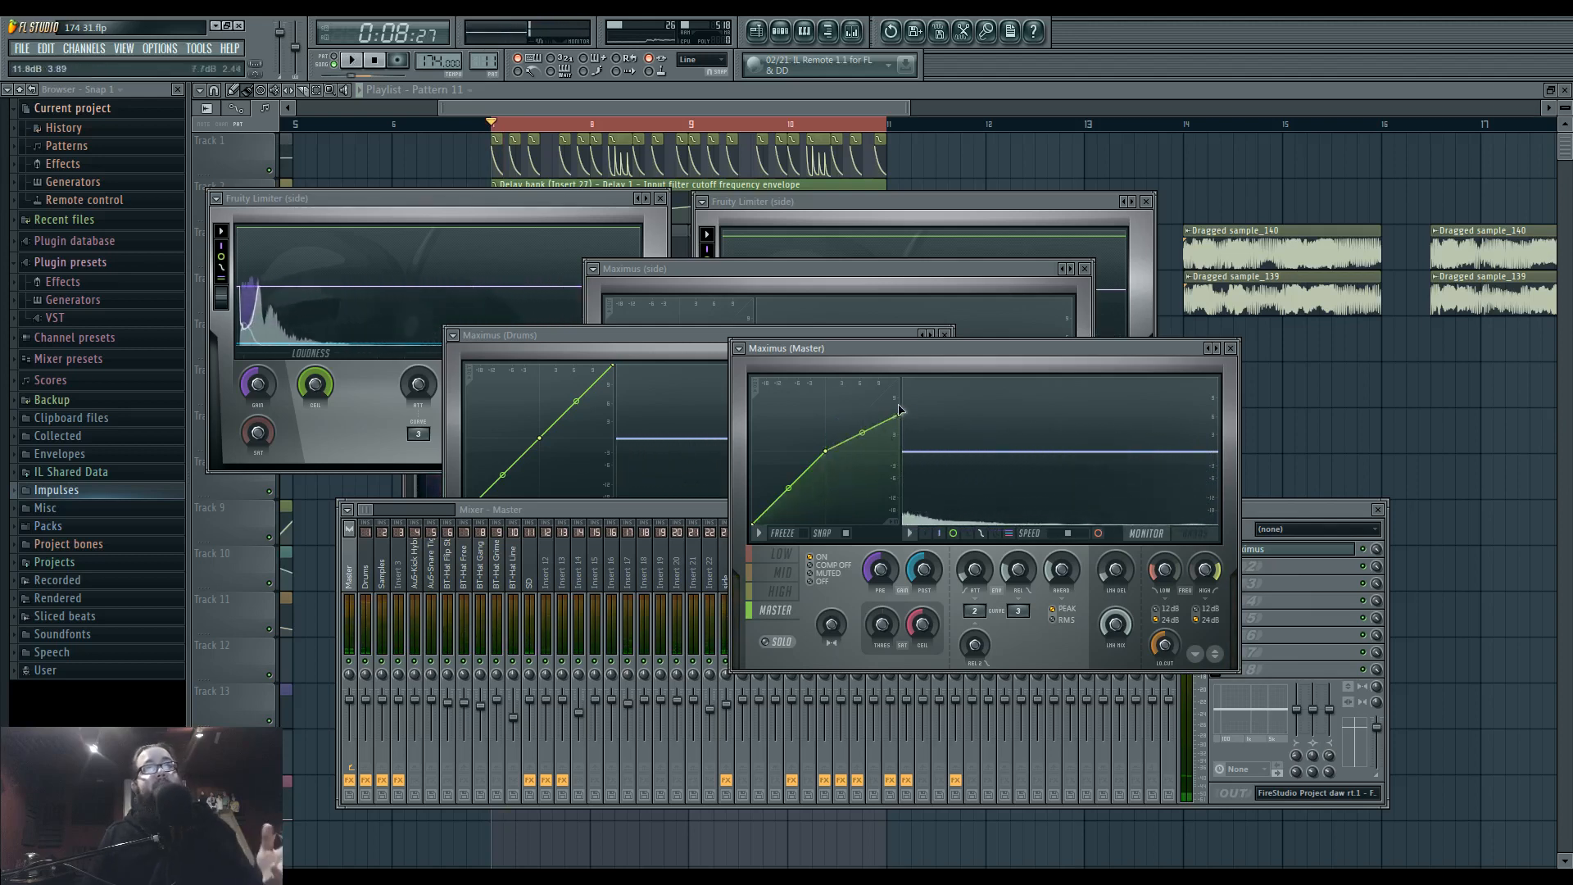
left_click_drag(902, 409, 899, 399)
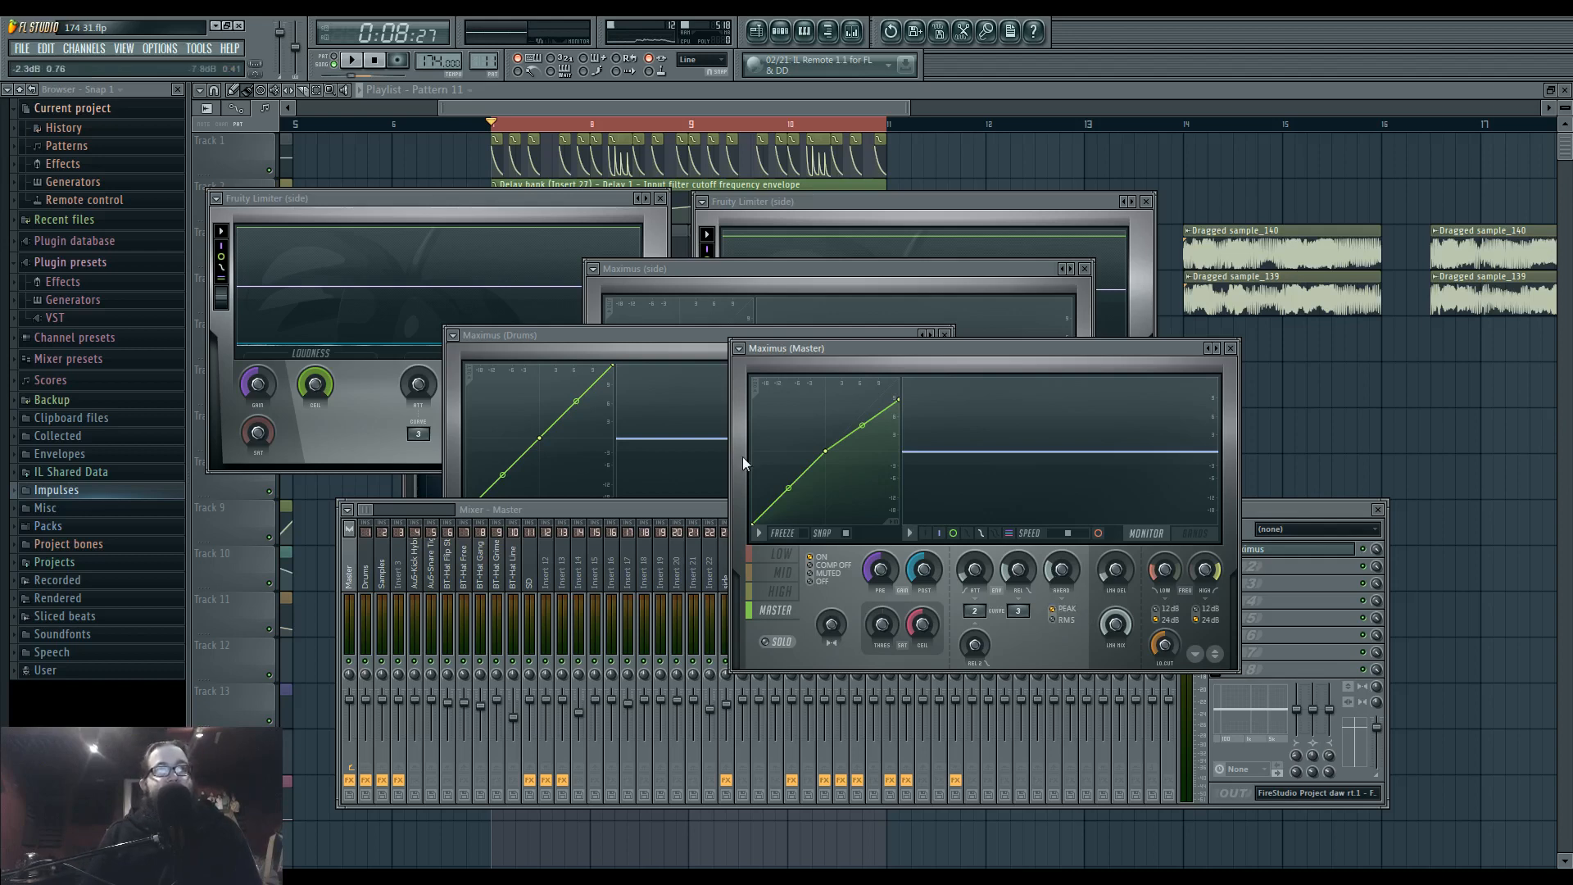
Switch the side track's front Fruity Limiter to its compressor settings and adjust the threshold.
left_click(344, 424)
left_click(516, 452)
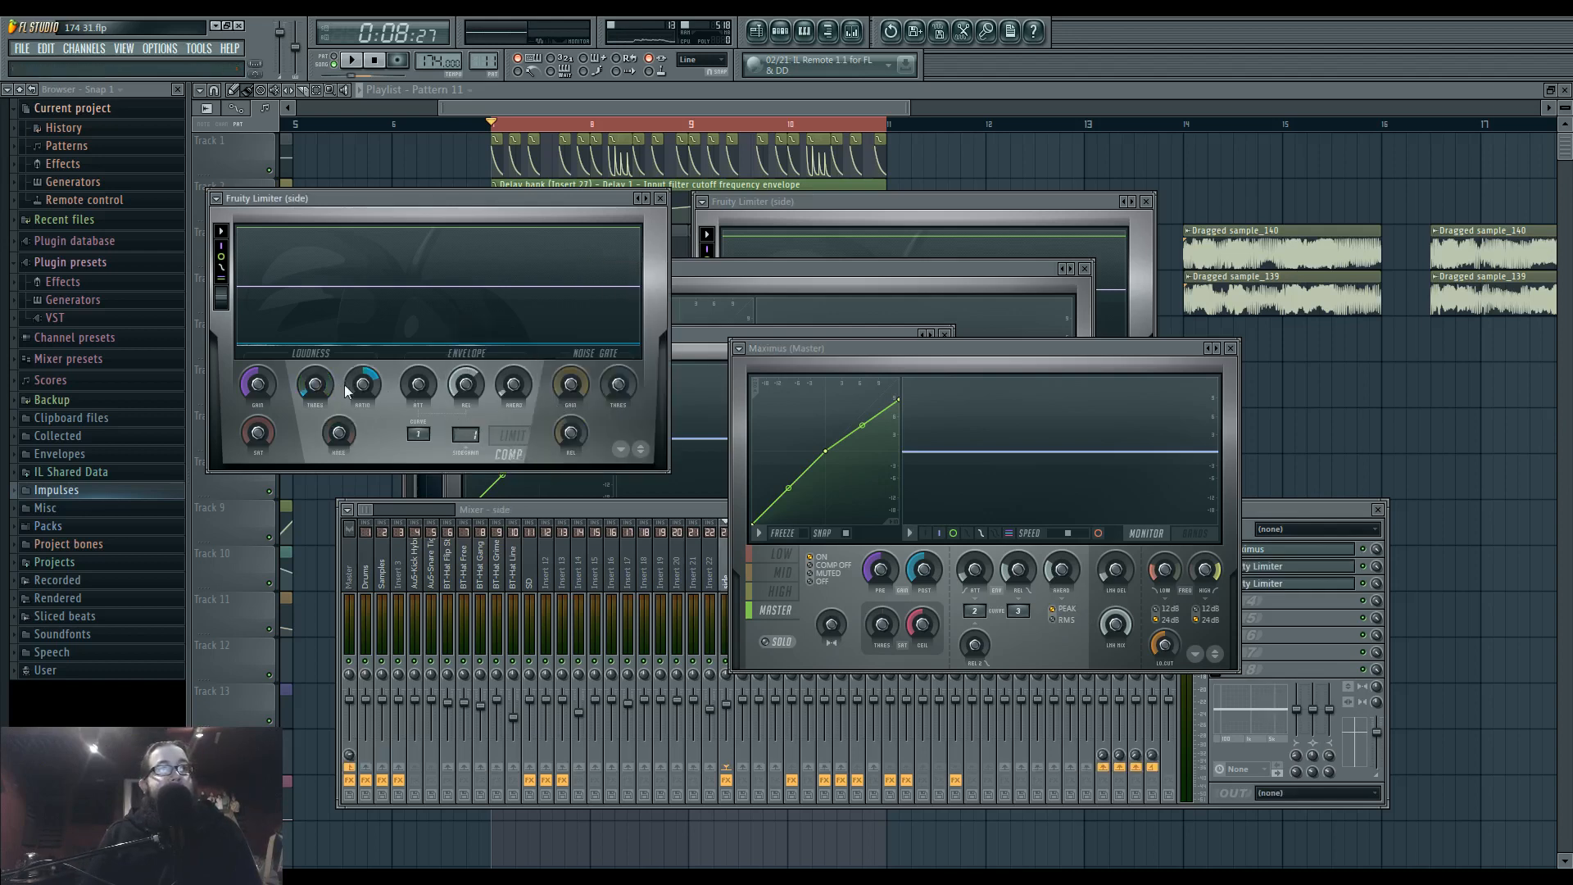
left_click_drag(317, 386, 310, 422)
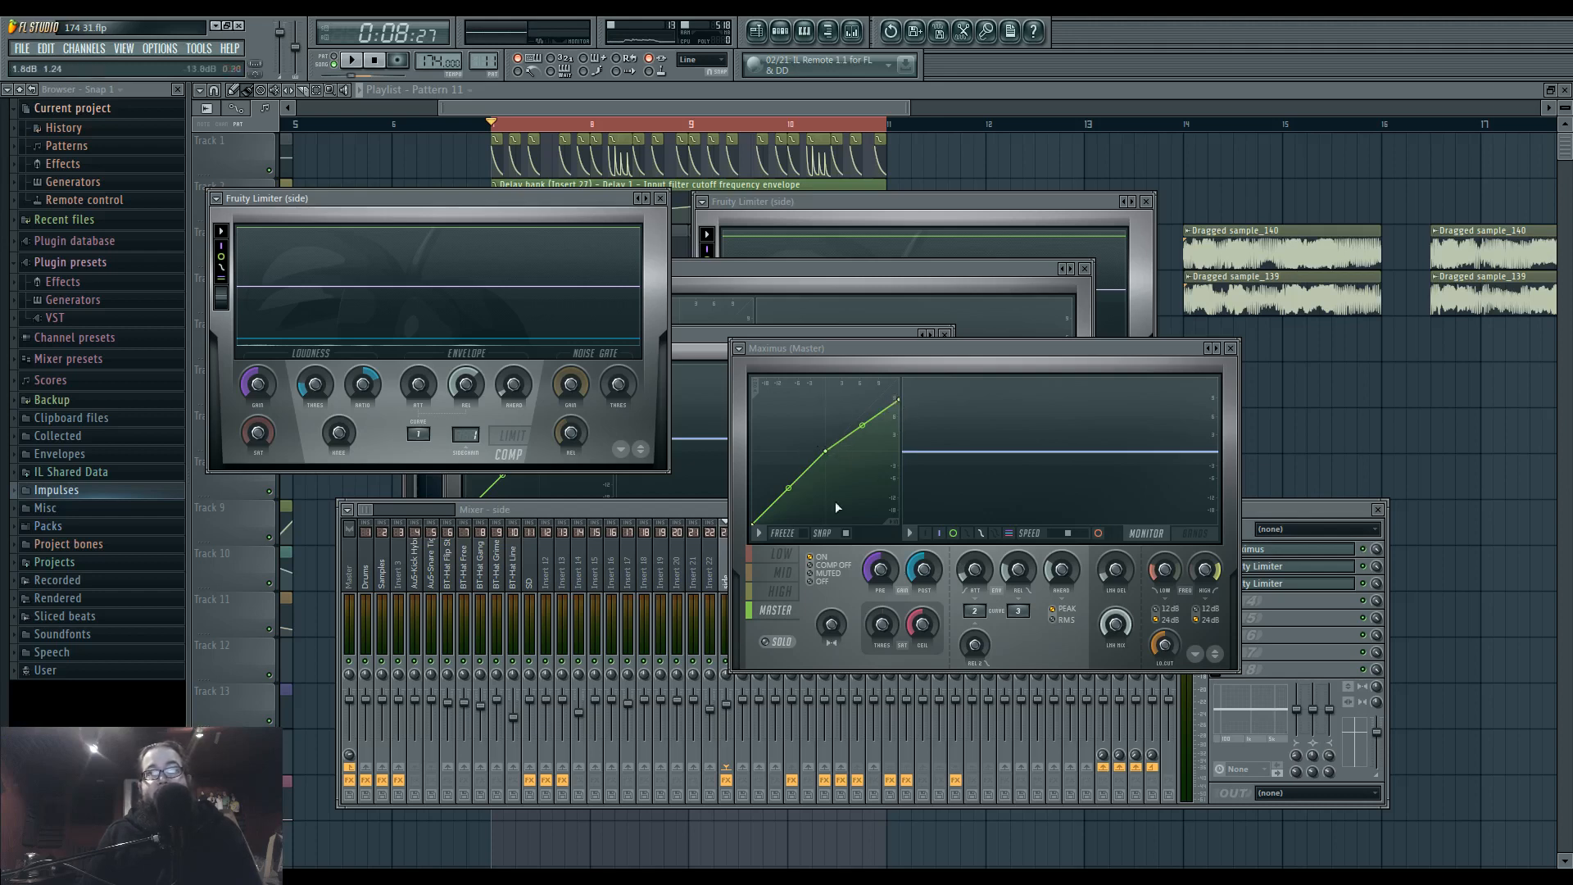
Load Fruity WaveShaper in Insert 39's first effect slot and shape its curve with a midpoint and a lowered end point.
left_click_drag(822, 460, 836, 447)
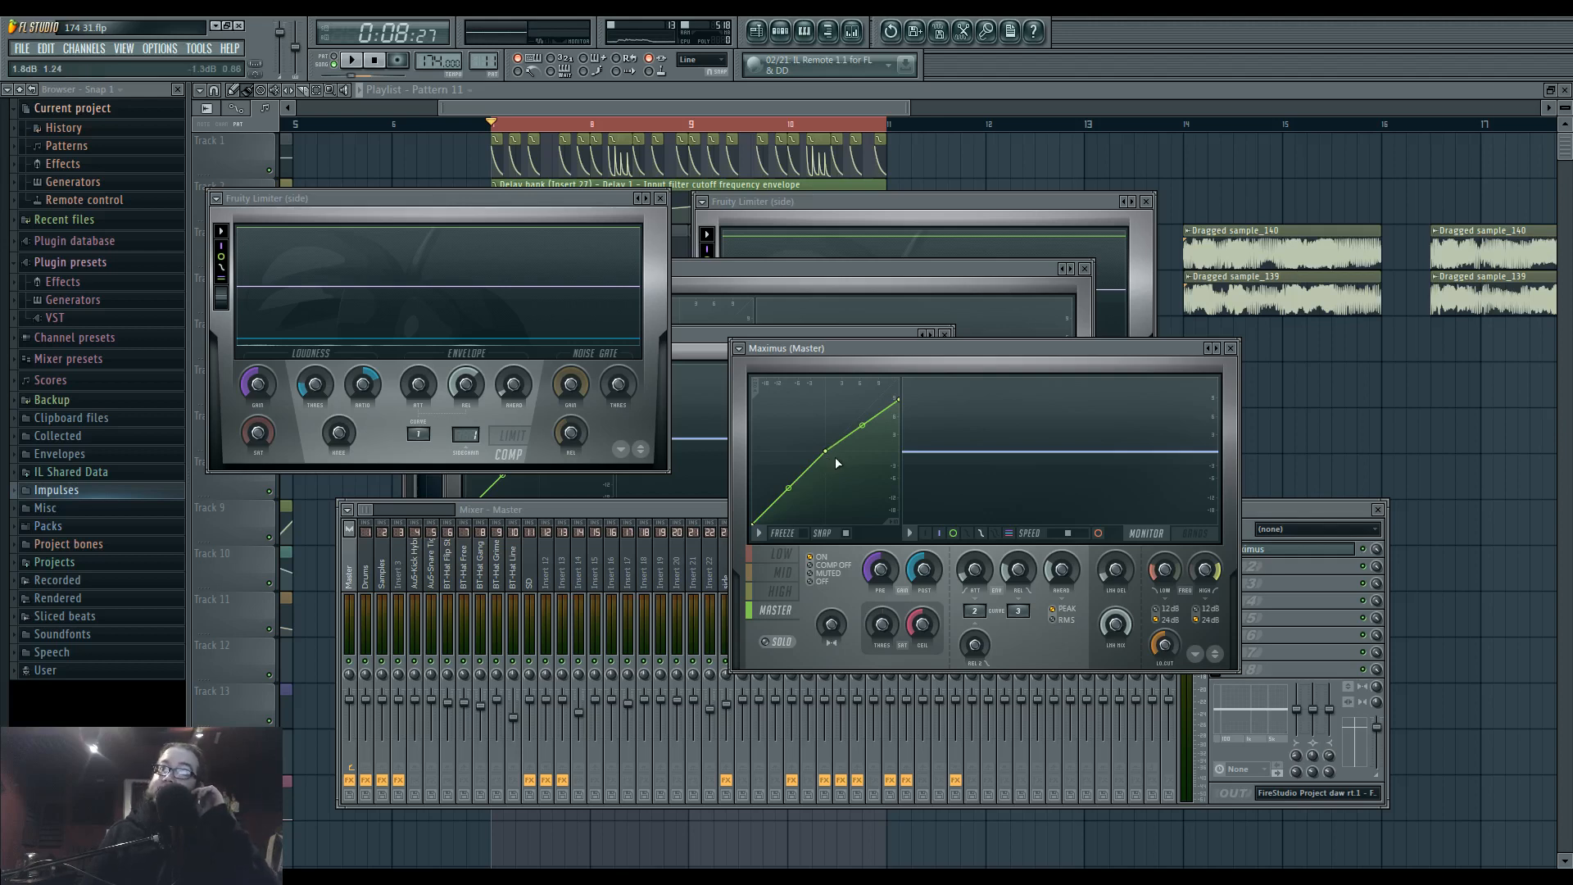
left_click(628, 561)
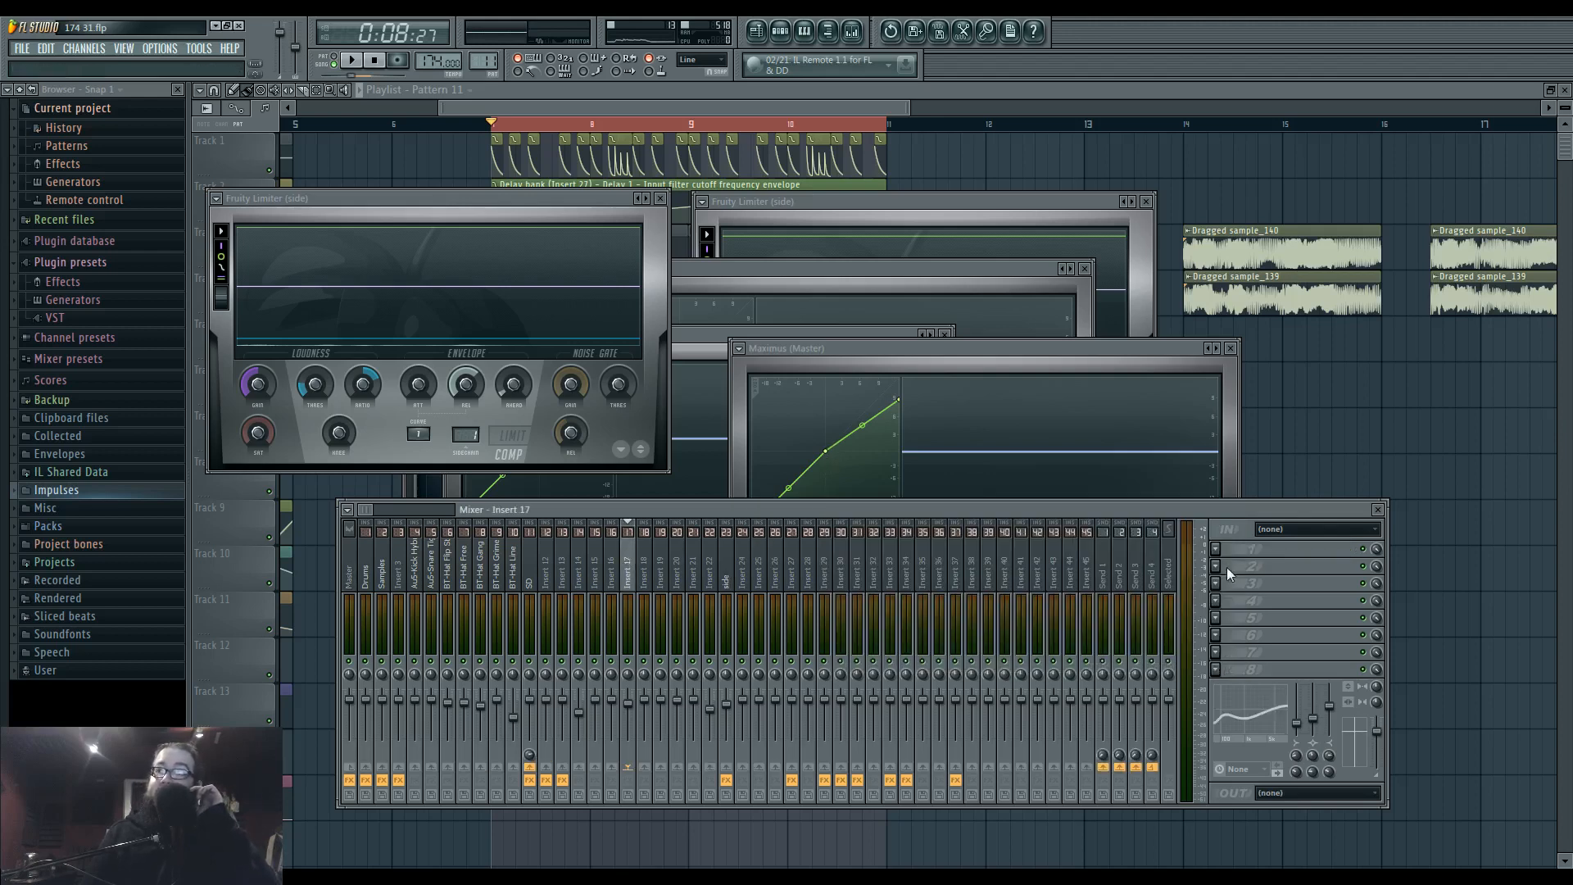
left_click(955, 575)
left_click(989, 574)
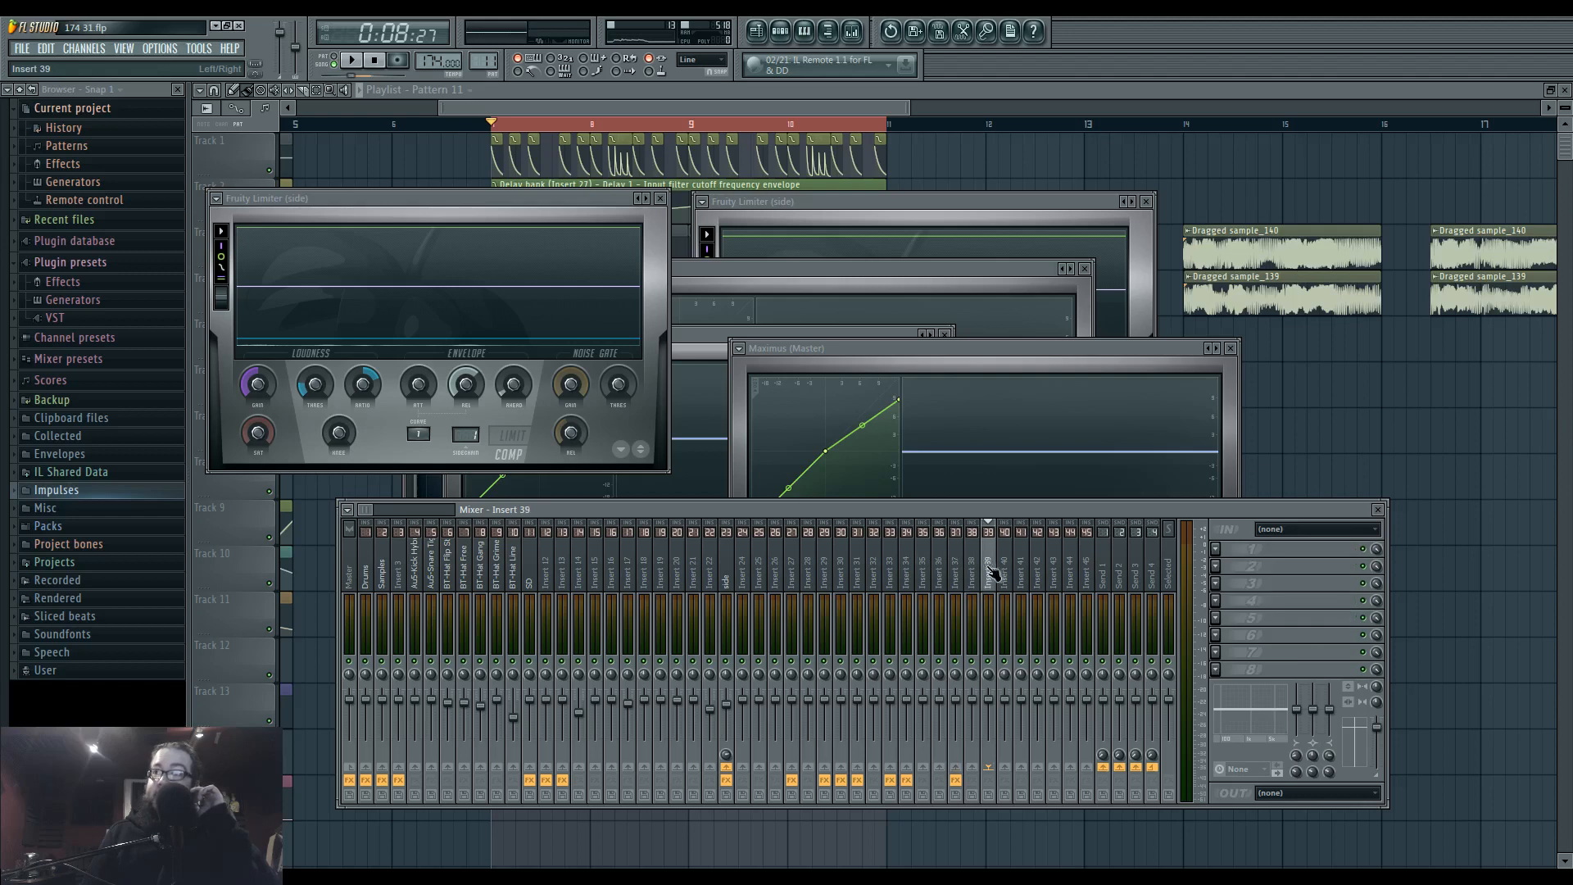
left_click(1215, 549)
left_click(1373, 751)
left_click_drag(272, 201, 1147, 377)
right_click(1134, 485)
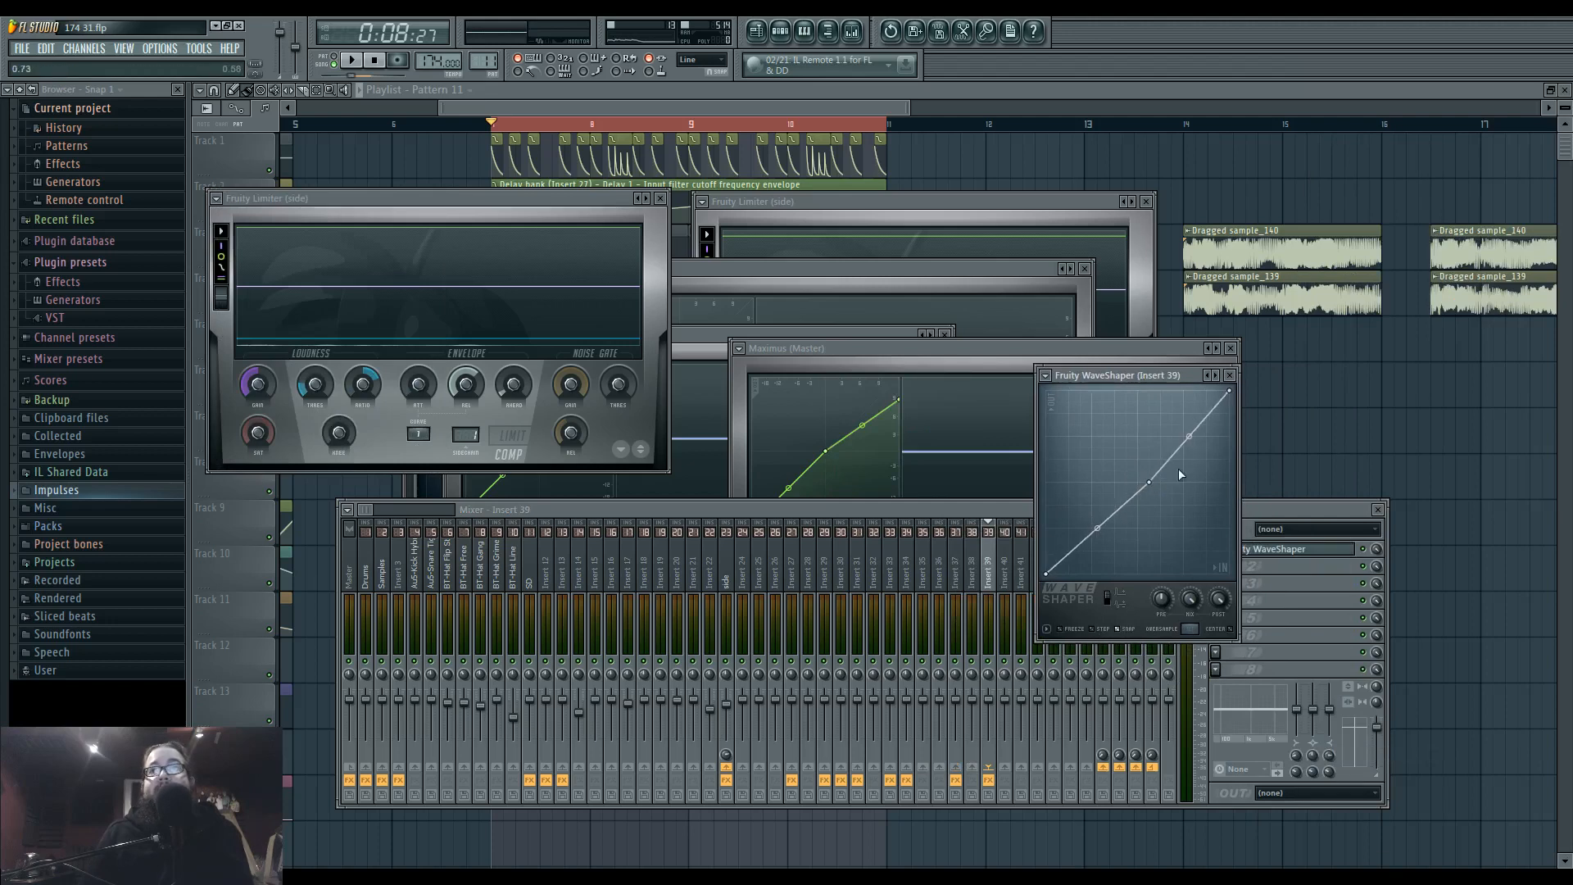
left_click_drag(1233, 394, 1231, 413)
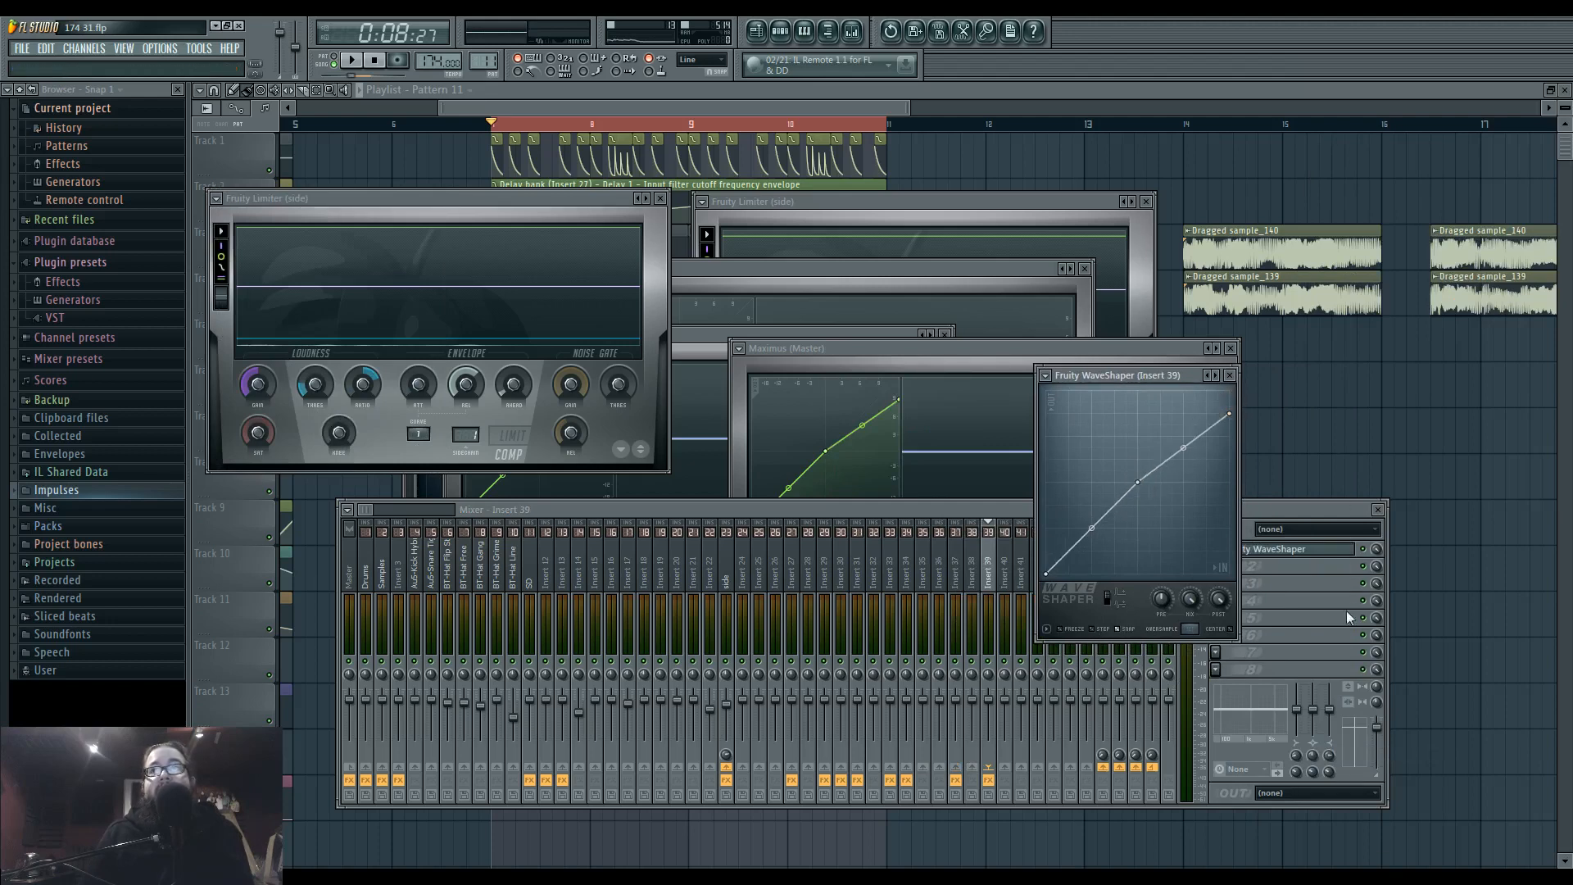
Place the WaveShaper and the Master's Maximus side by side to compare their curves.
left_click_drag(1147, 374, 1267, 362)
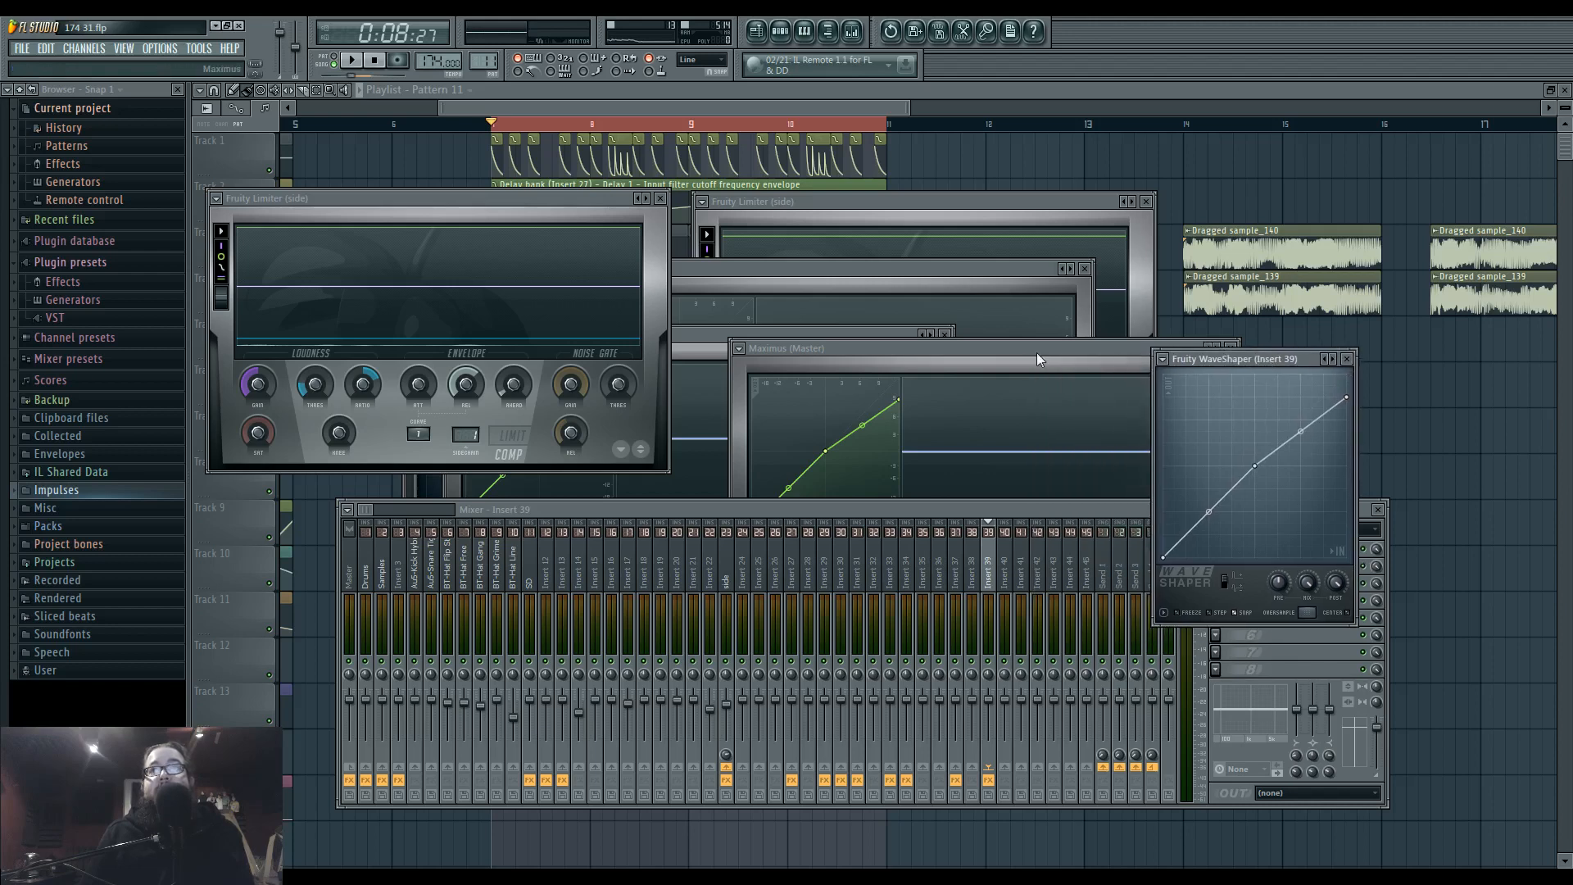
left_click_drag(1035, 351, 924, 355)
left_click_drag(1221, 368, 1213, 365)
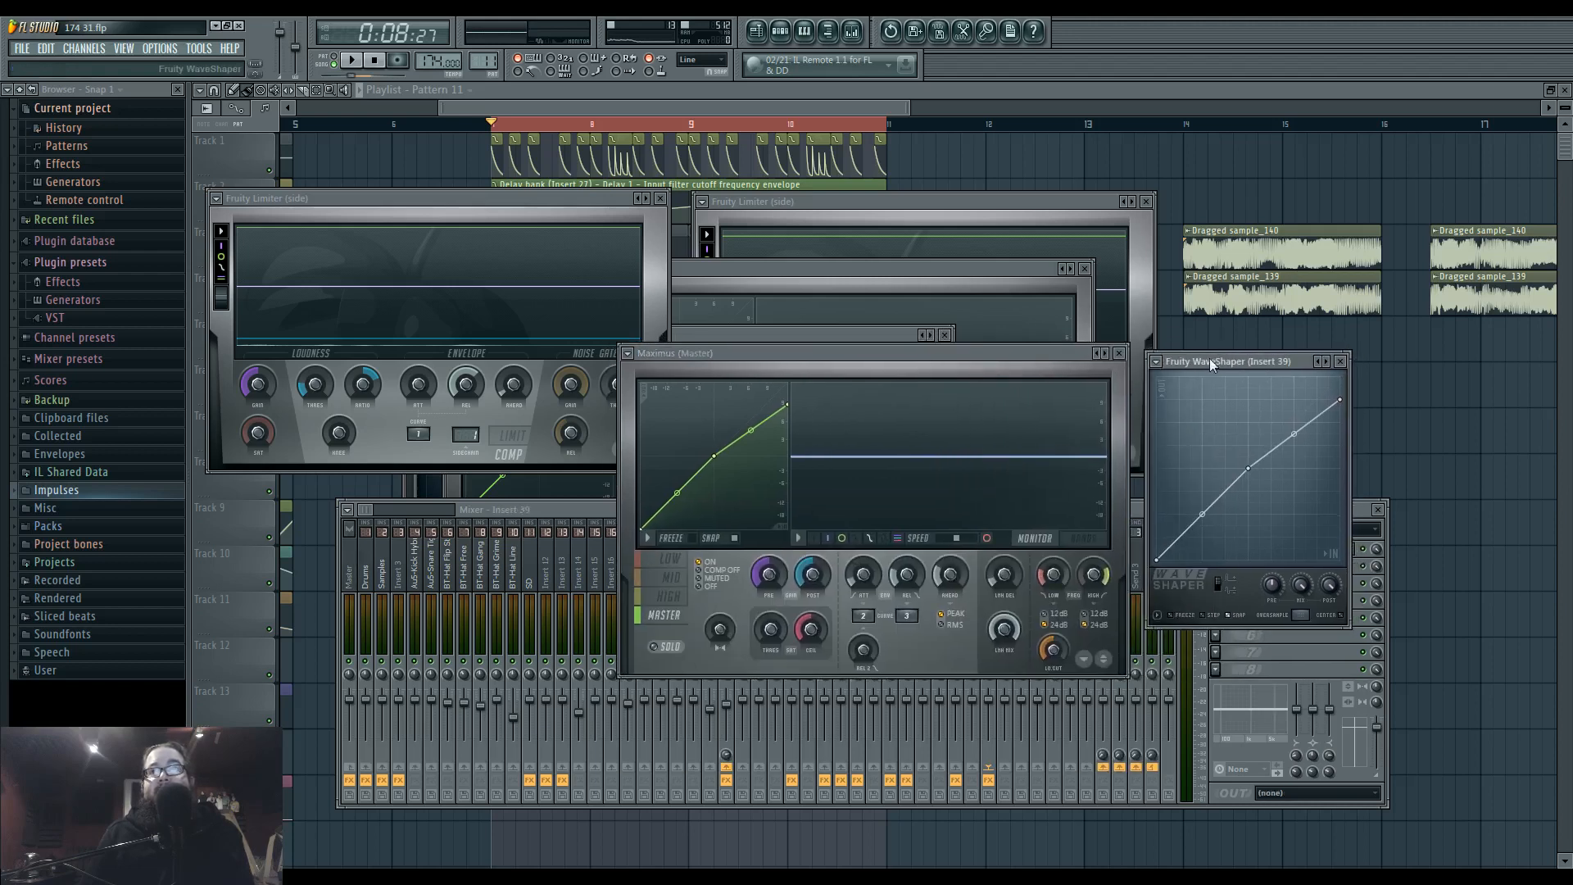
left_click(994, 362)
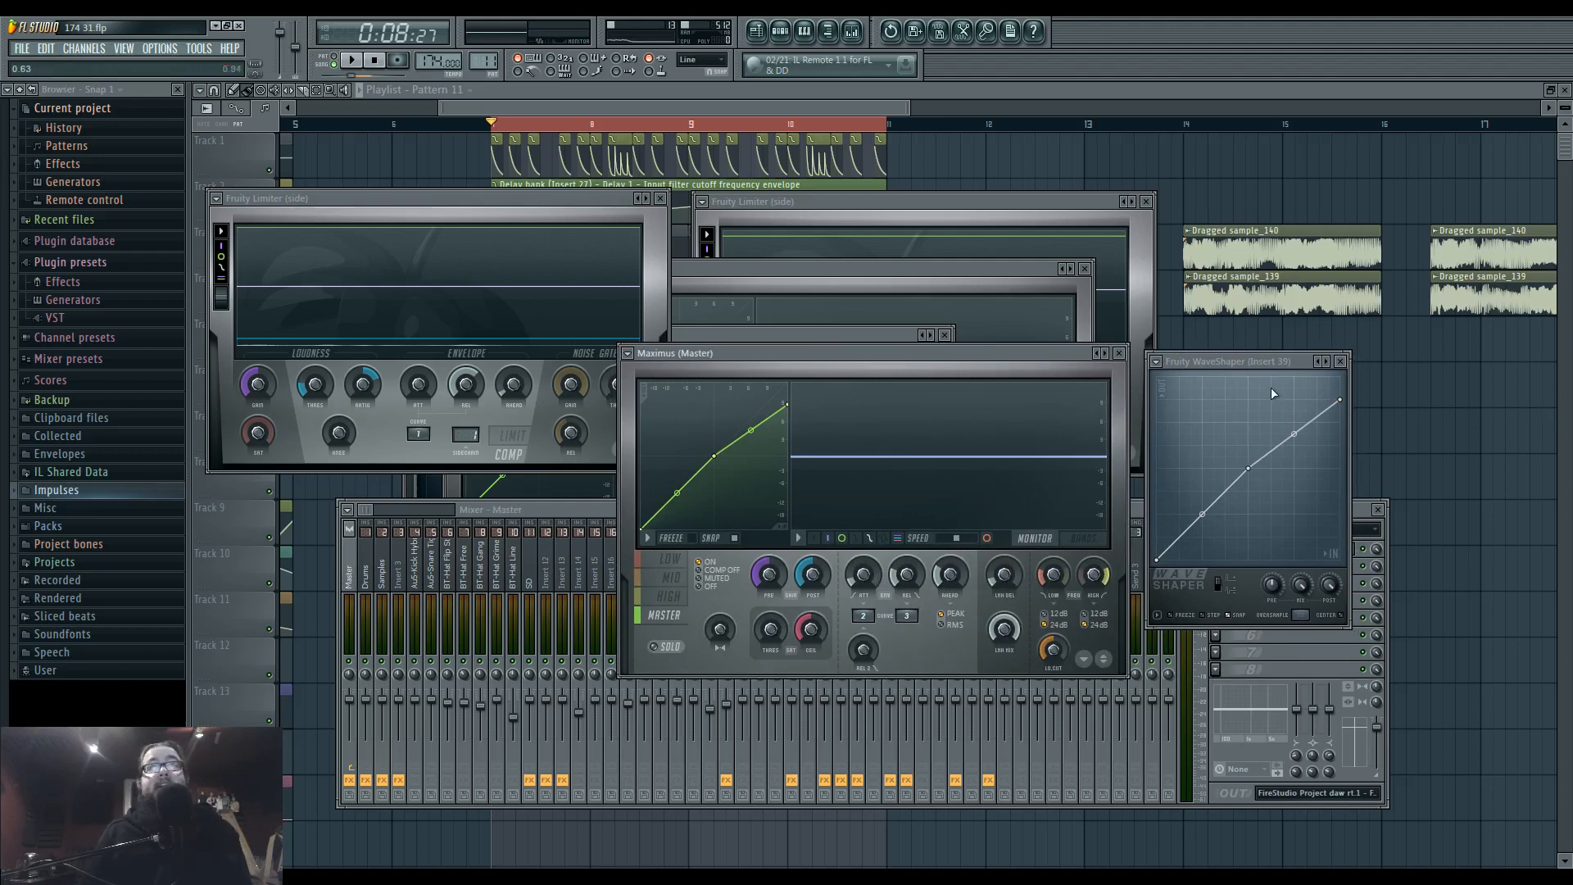
left_click_drag(1247, 367, 1260, 363)
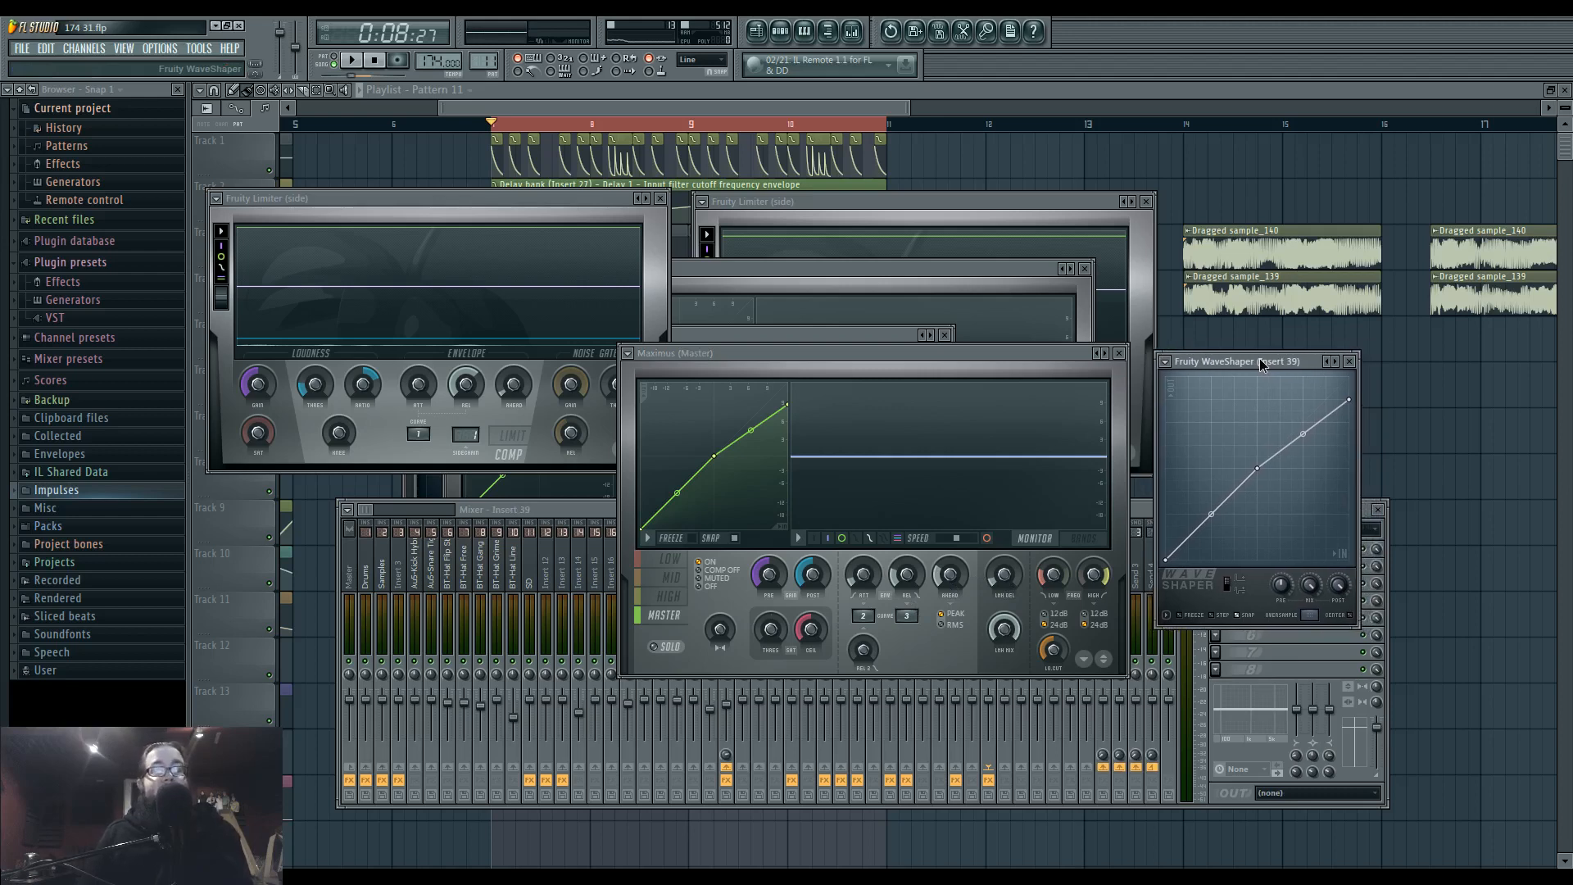
left_click_drag(1259, 360, 1259, 361)
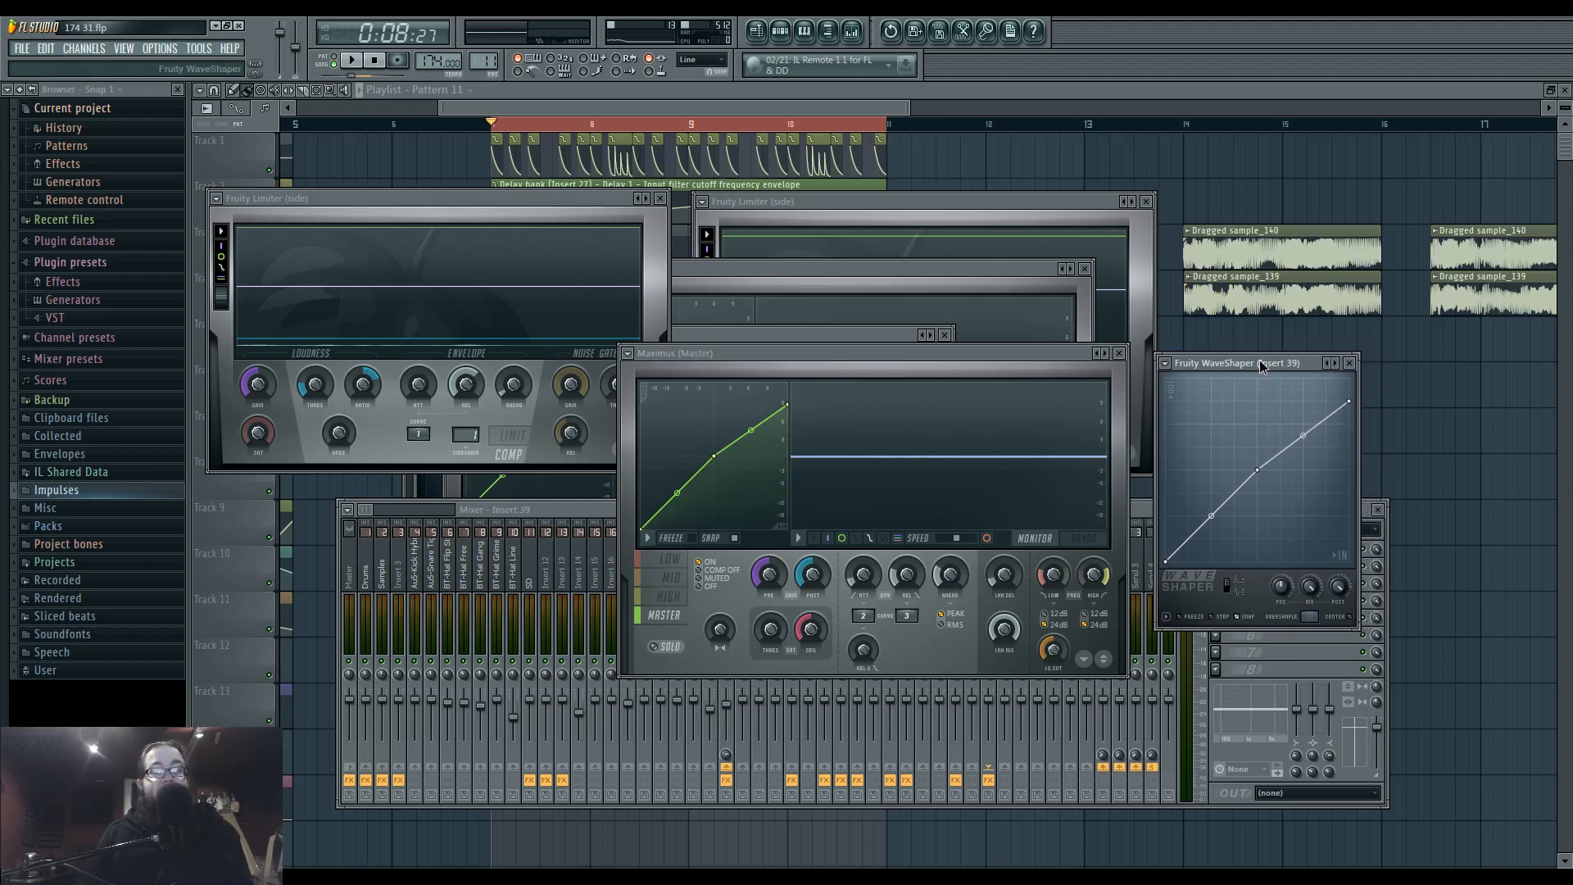
Try lower and higher end points and a different lower-segment tension on the WaveShaper curve, closing its window when done.
left_click_drag(1348, 402, 1349, 458)
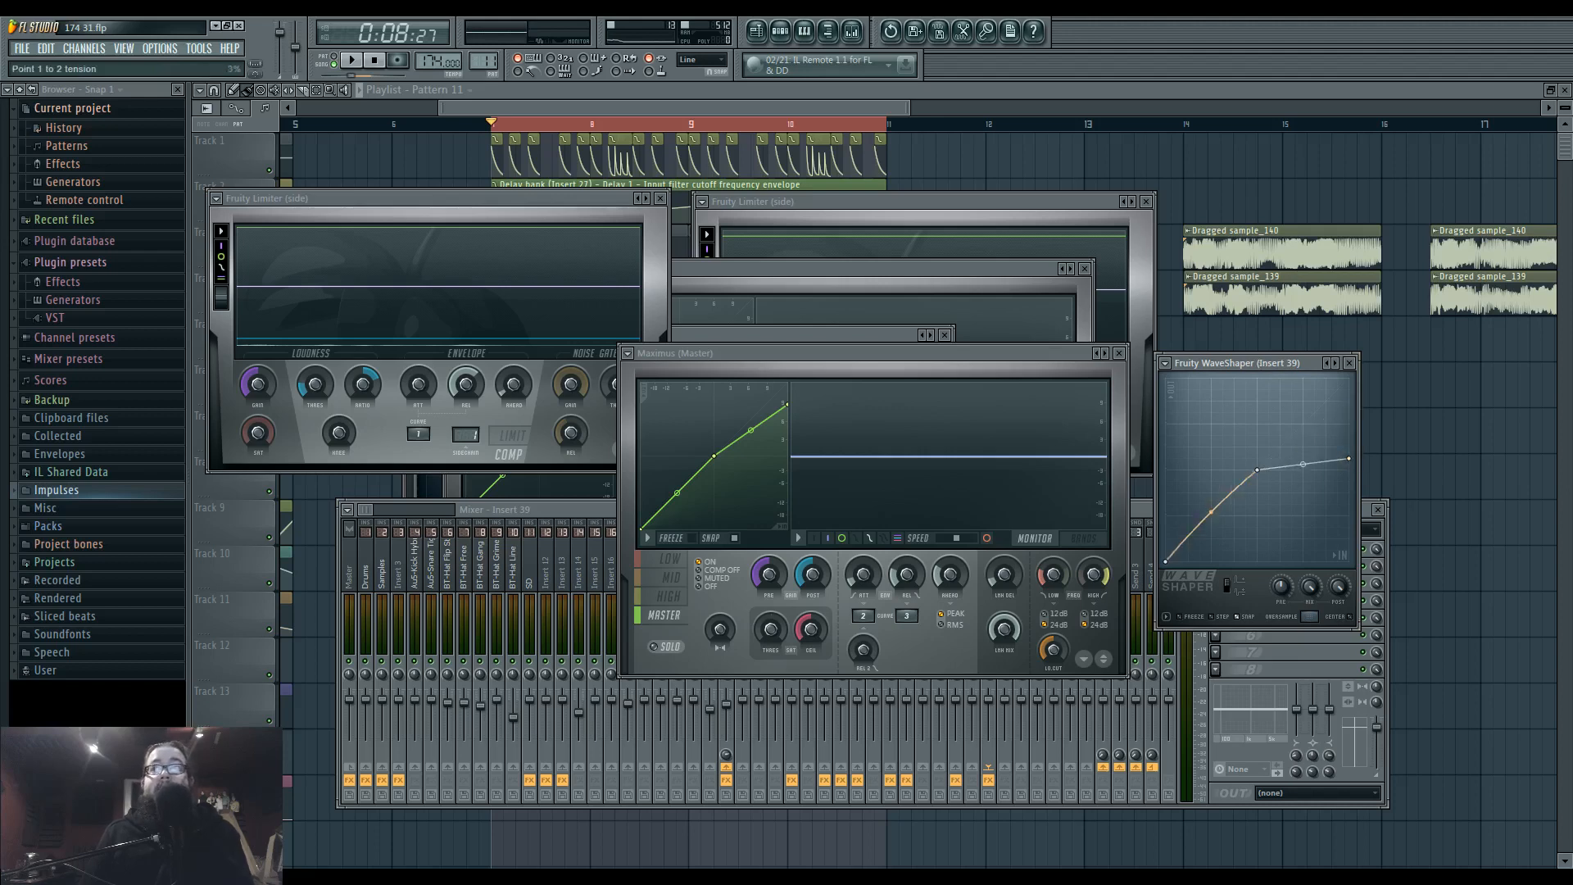
left_click_drag(1211, 474, 1211, 543)
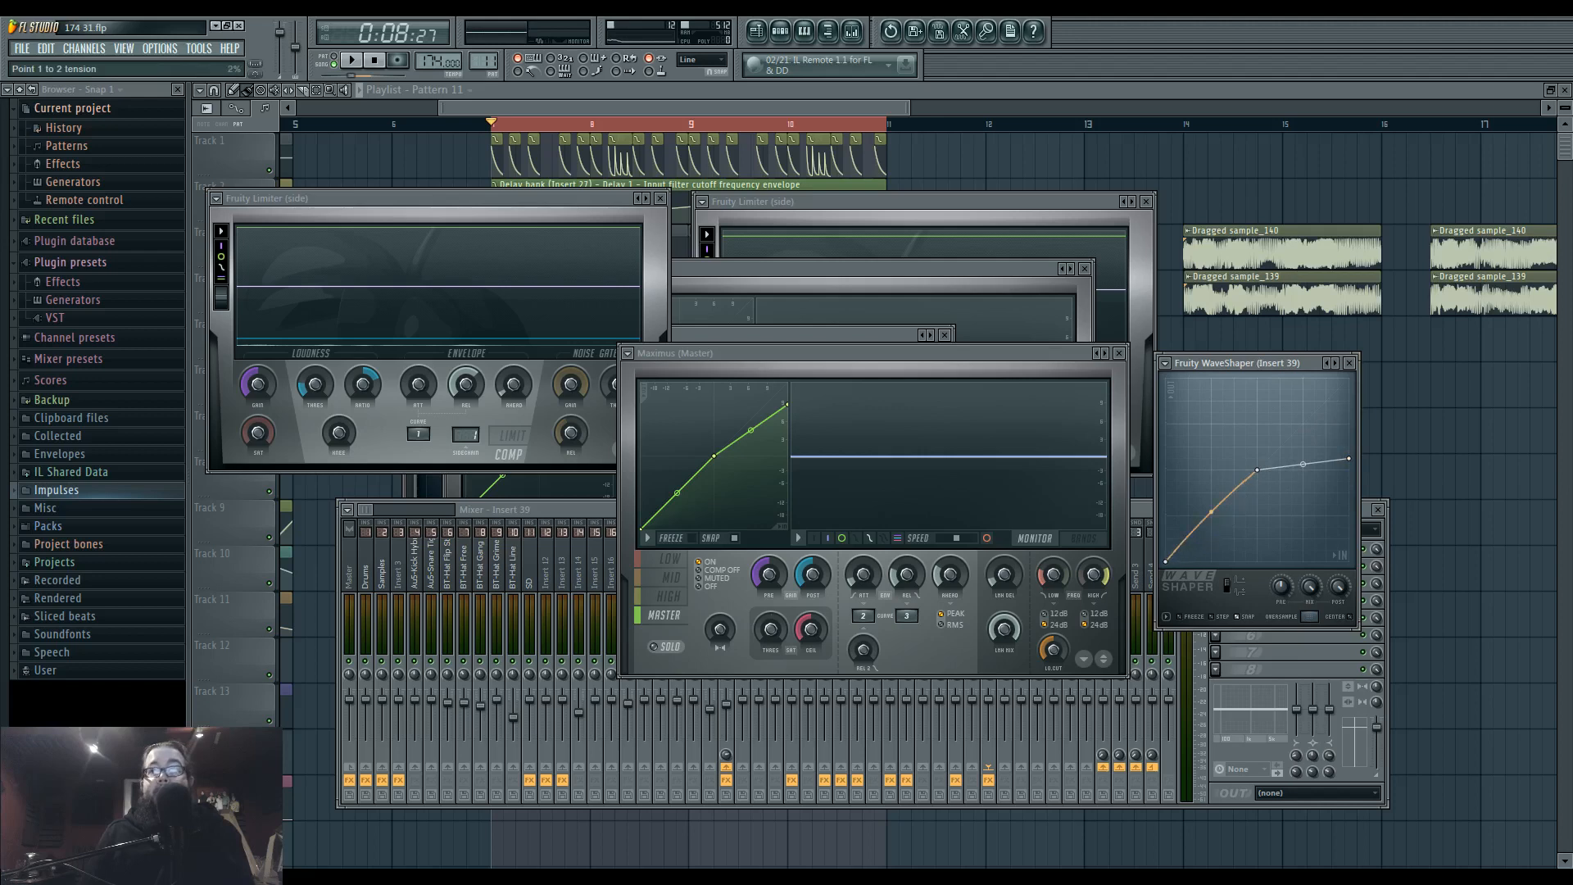
left_click(942, 623)
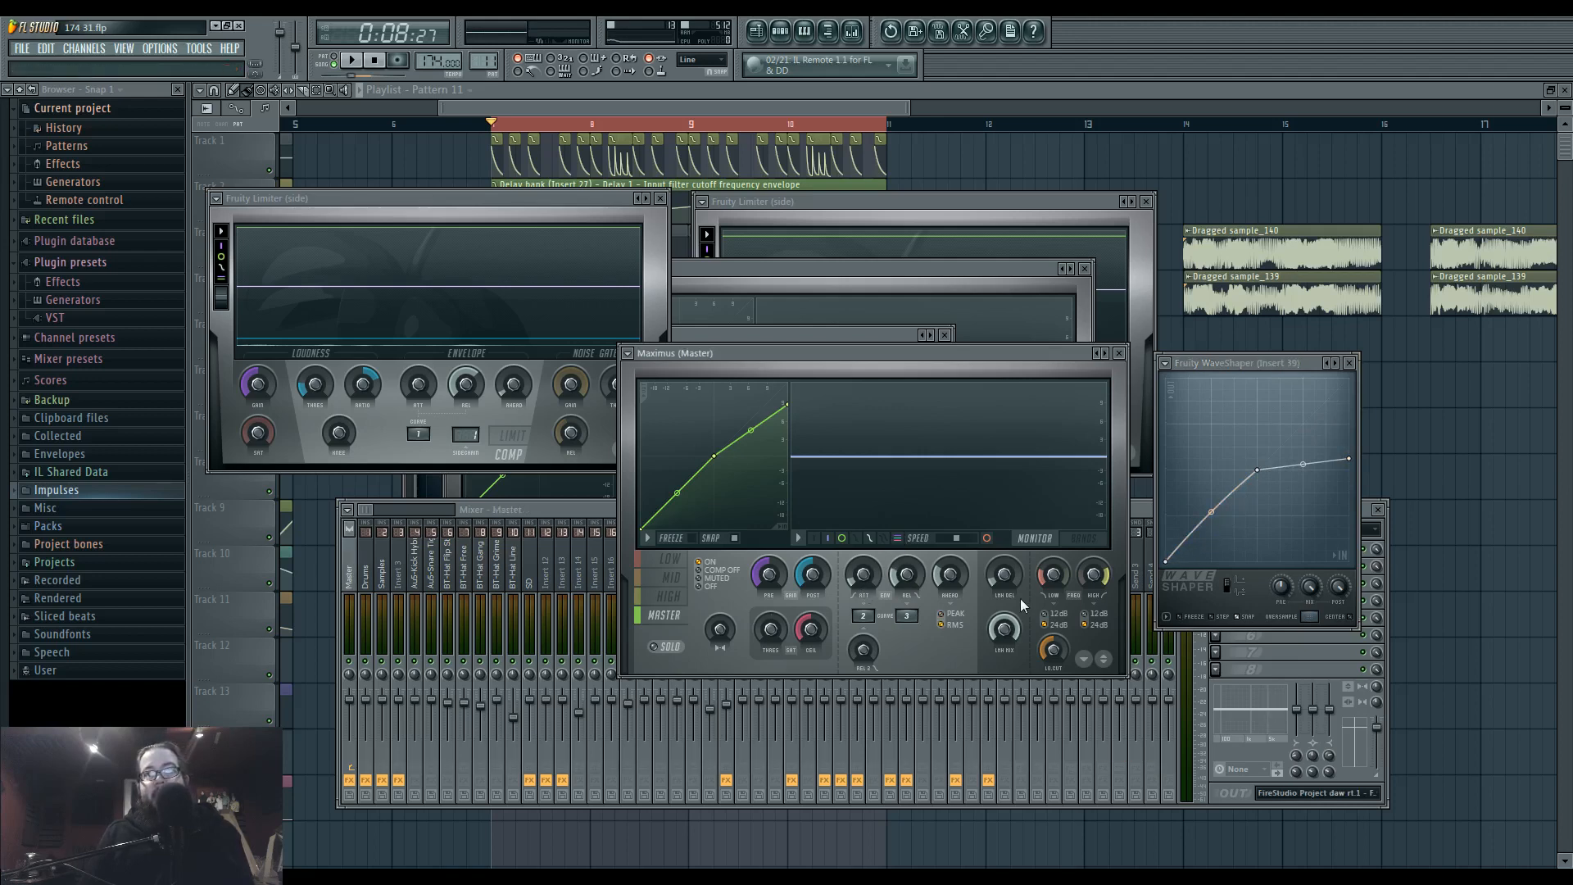
left_click(1247, 498)
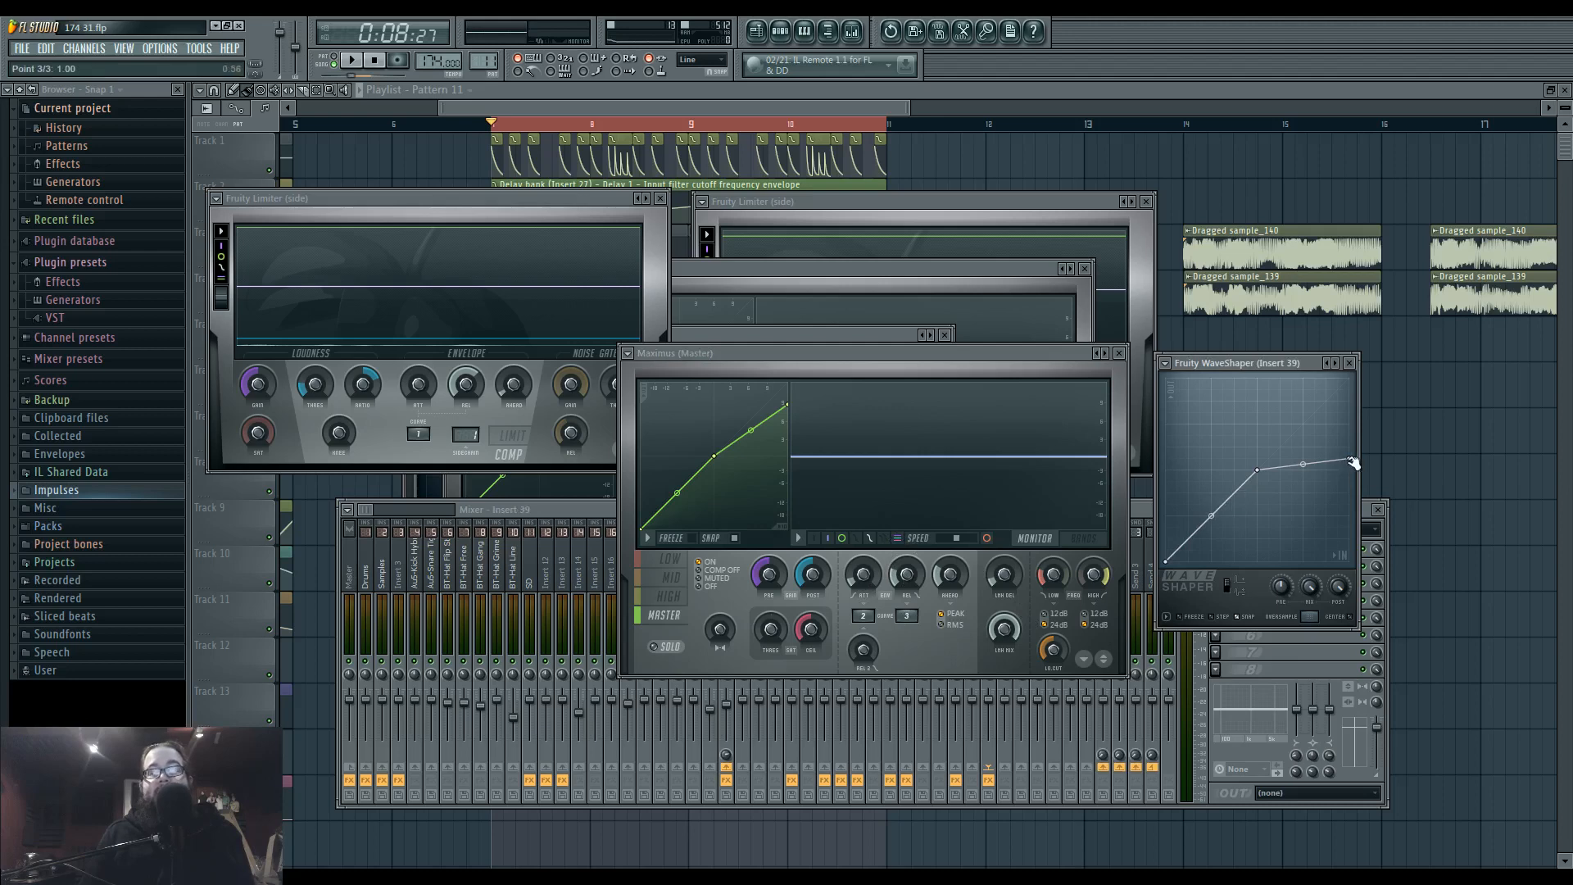
left_click_drag(1353, 464, 1358, 424)
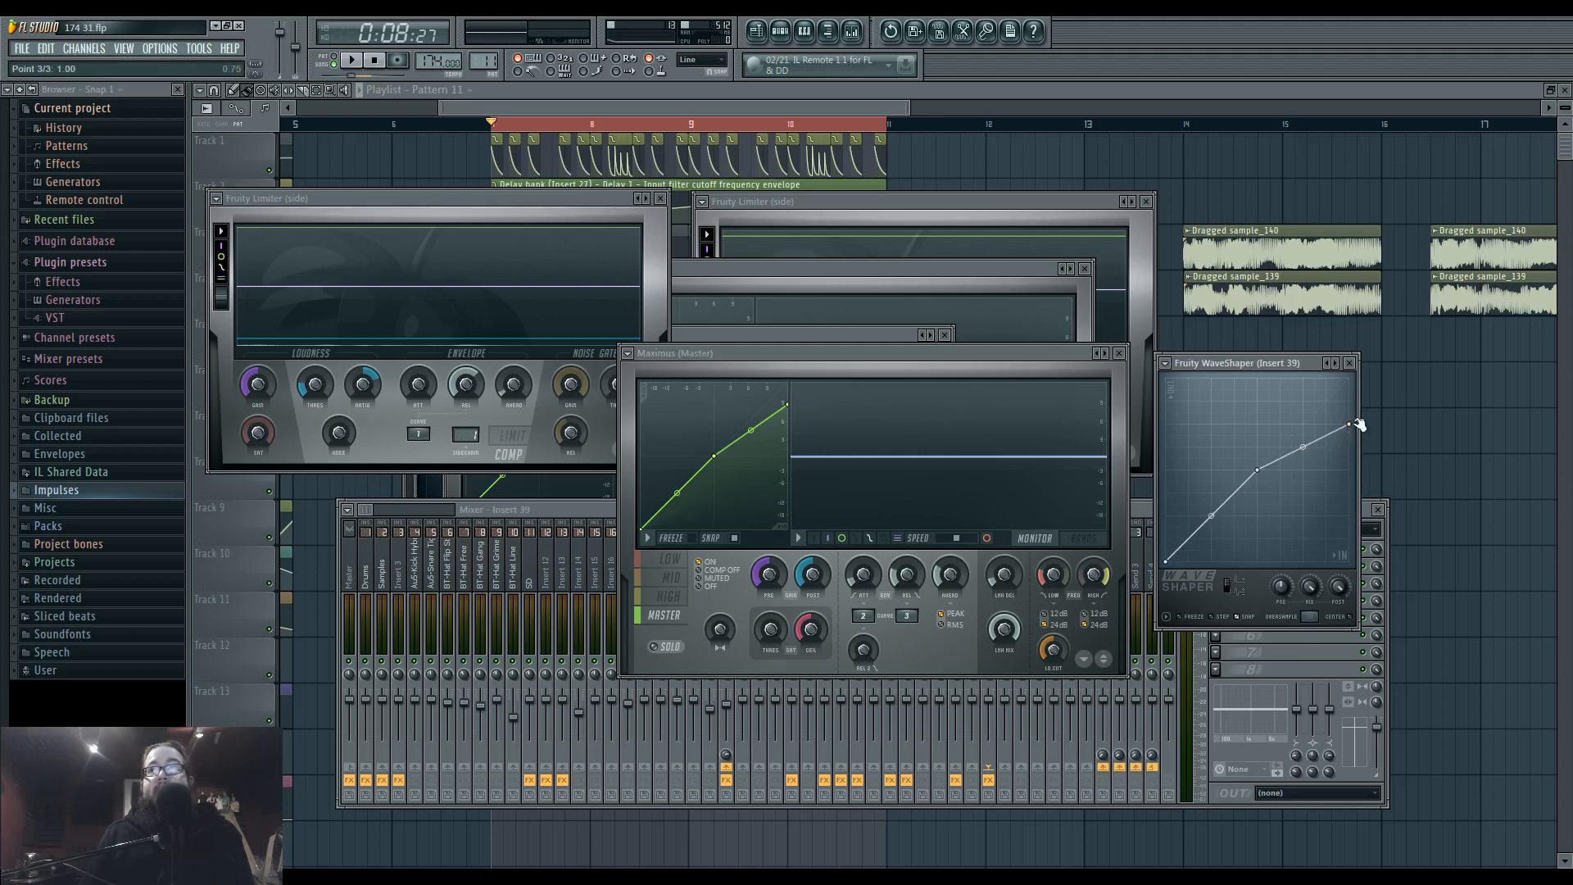
left_click(1350, 363)
Remove Maximus from the Master's first effect slot and move the Drums Maximus window clear above the mixer.
left_click(1215, 549)
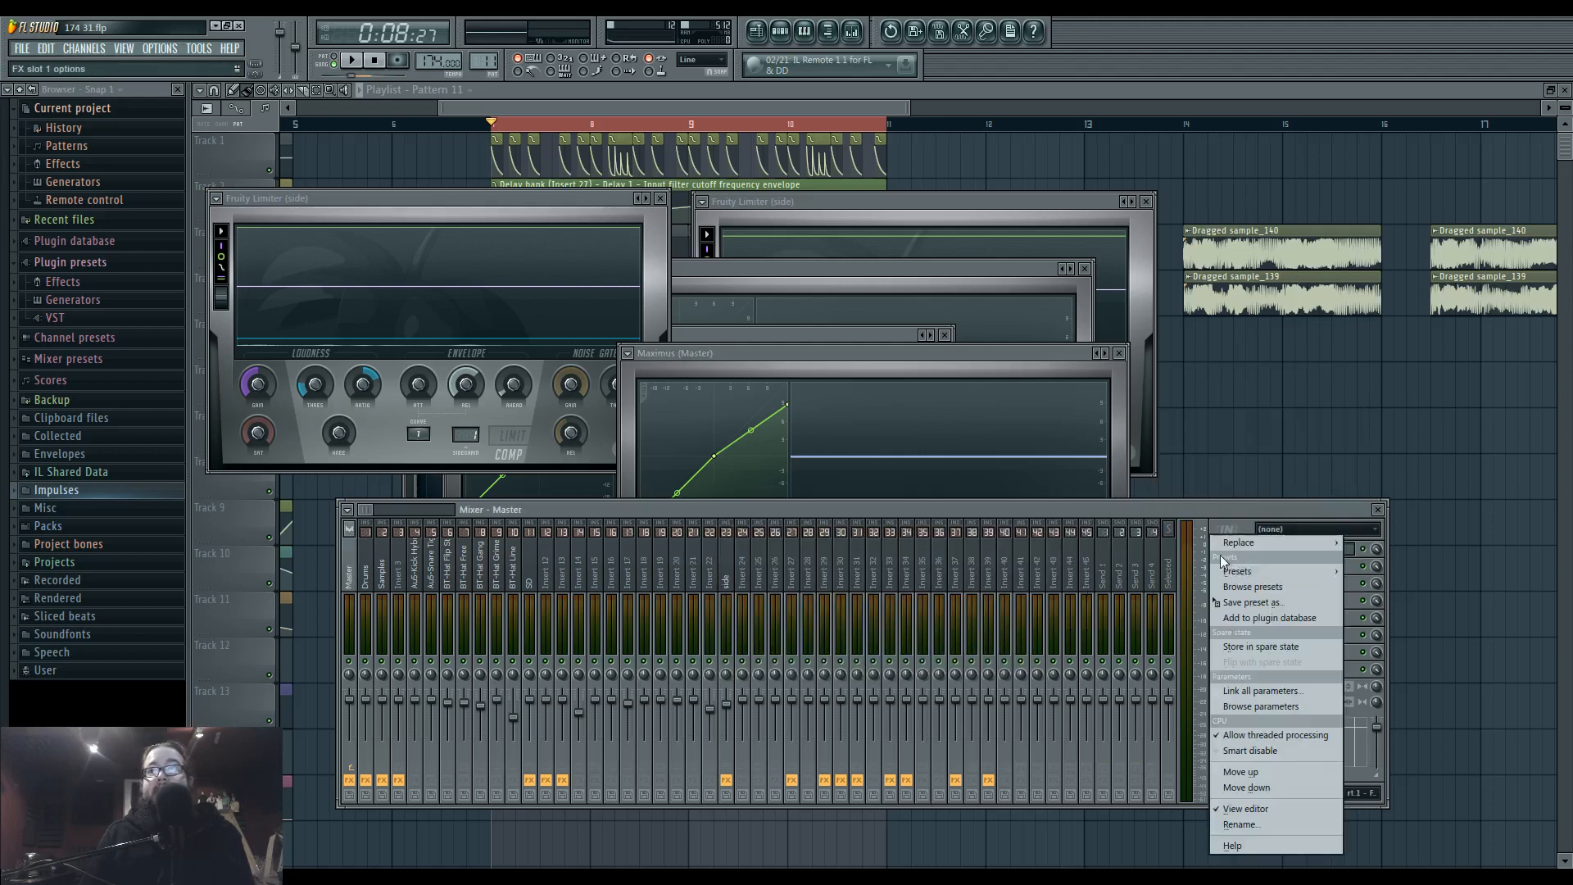
mouse_move(1254, 543)
left_click(1337, 114)
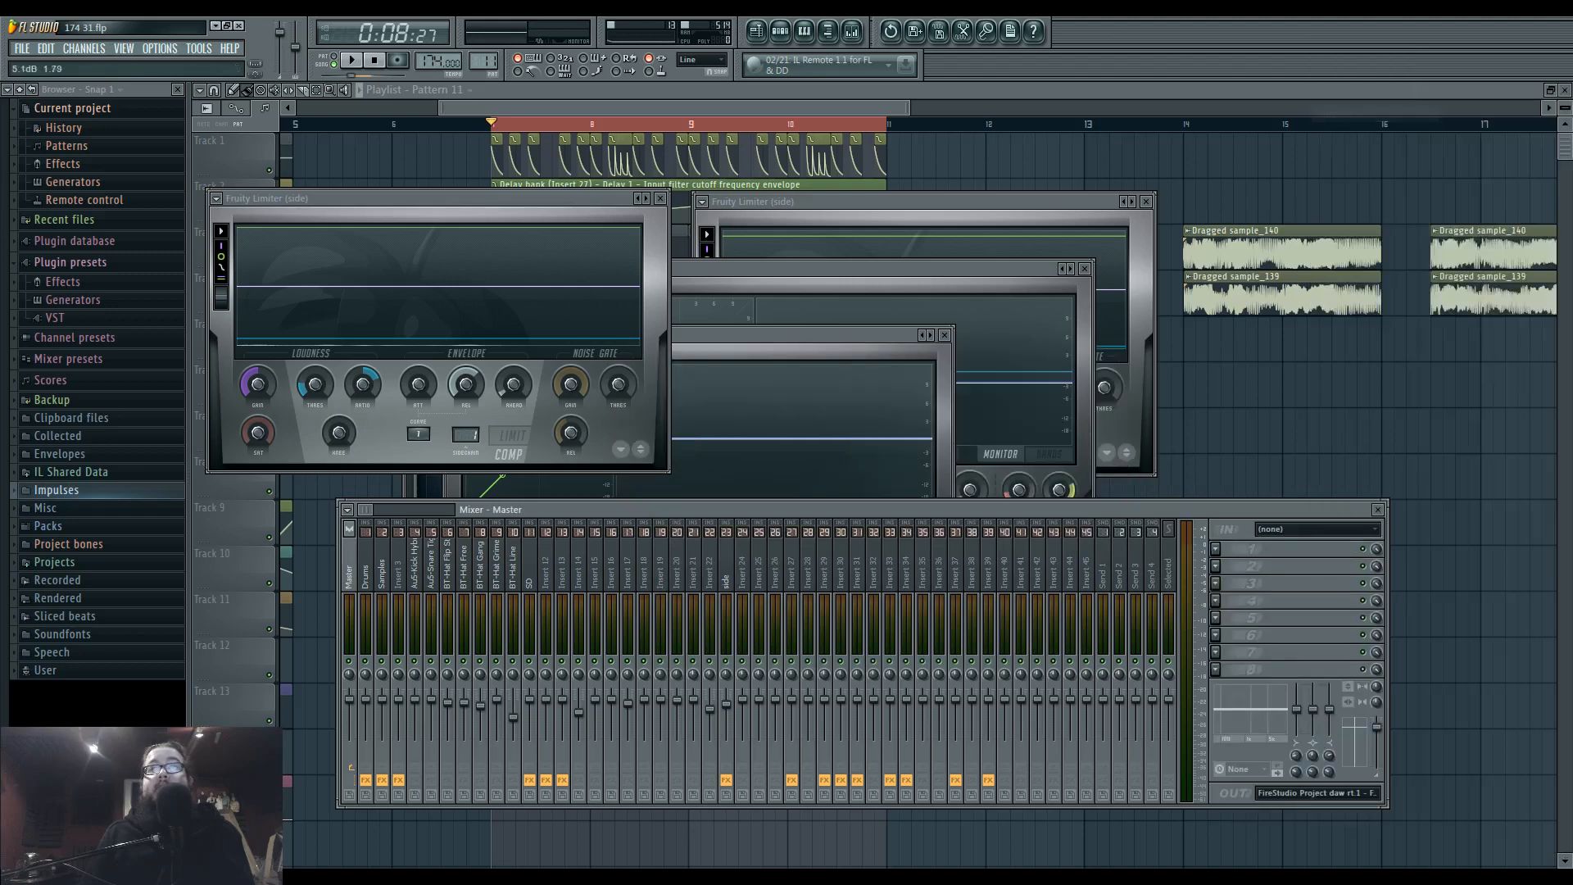
left_click_drag(774, 336, 962, 140)
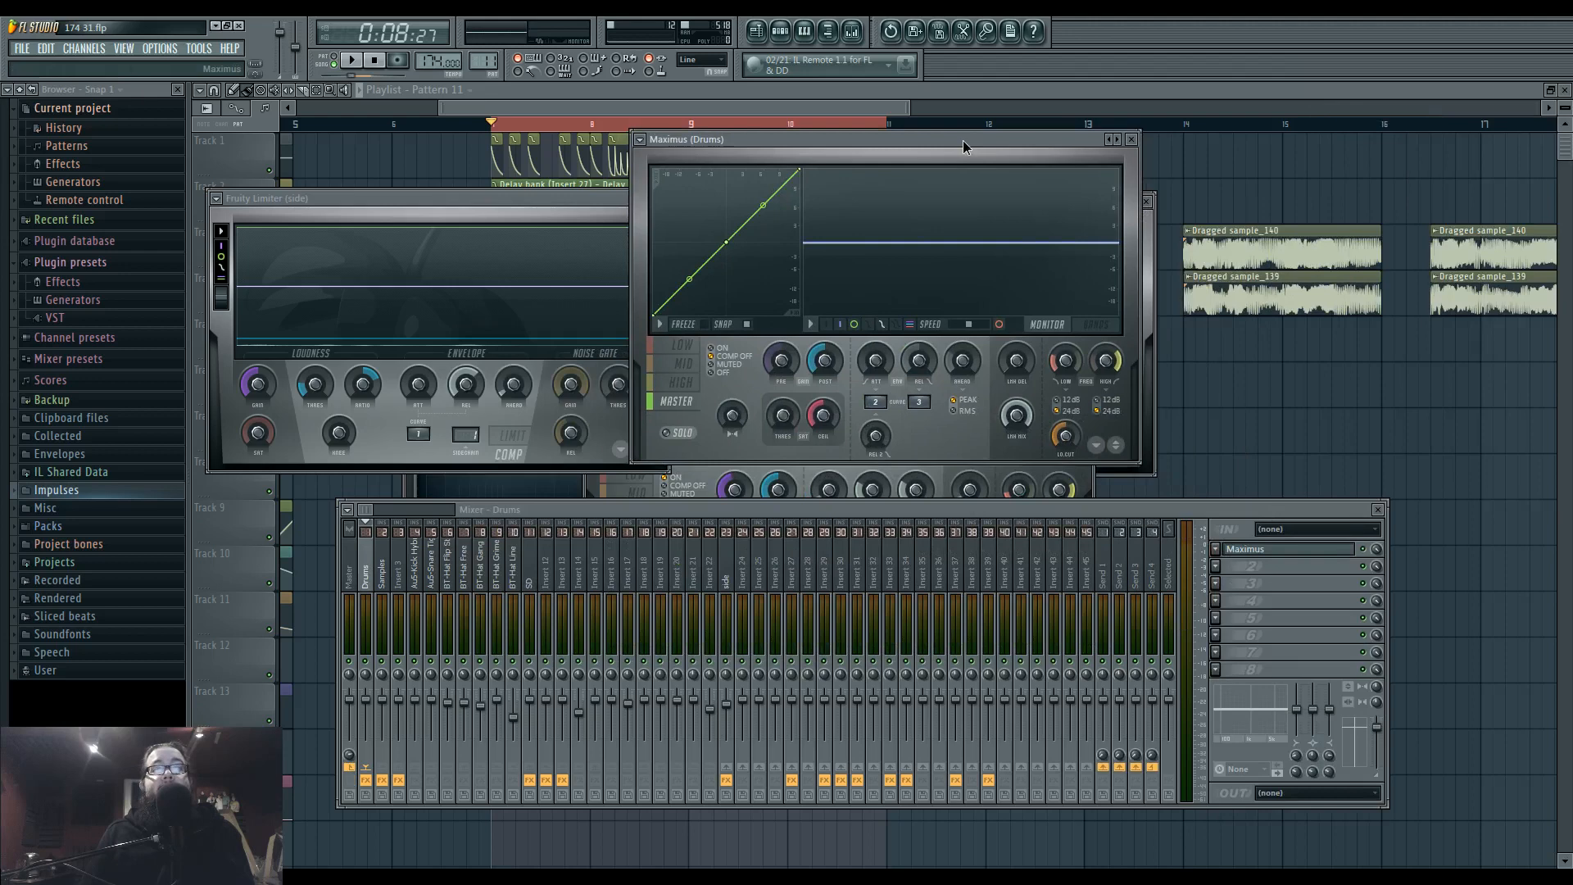
Remove Fruity WaveShaper from the first effect slot of Insert 39.
left_click(990, 562)
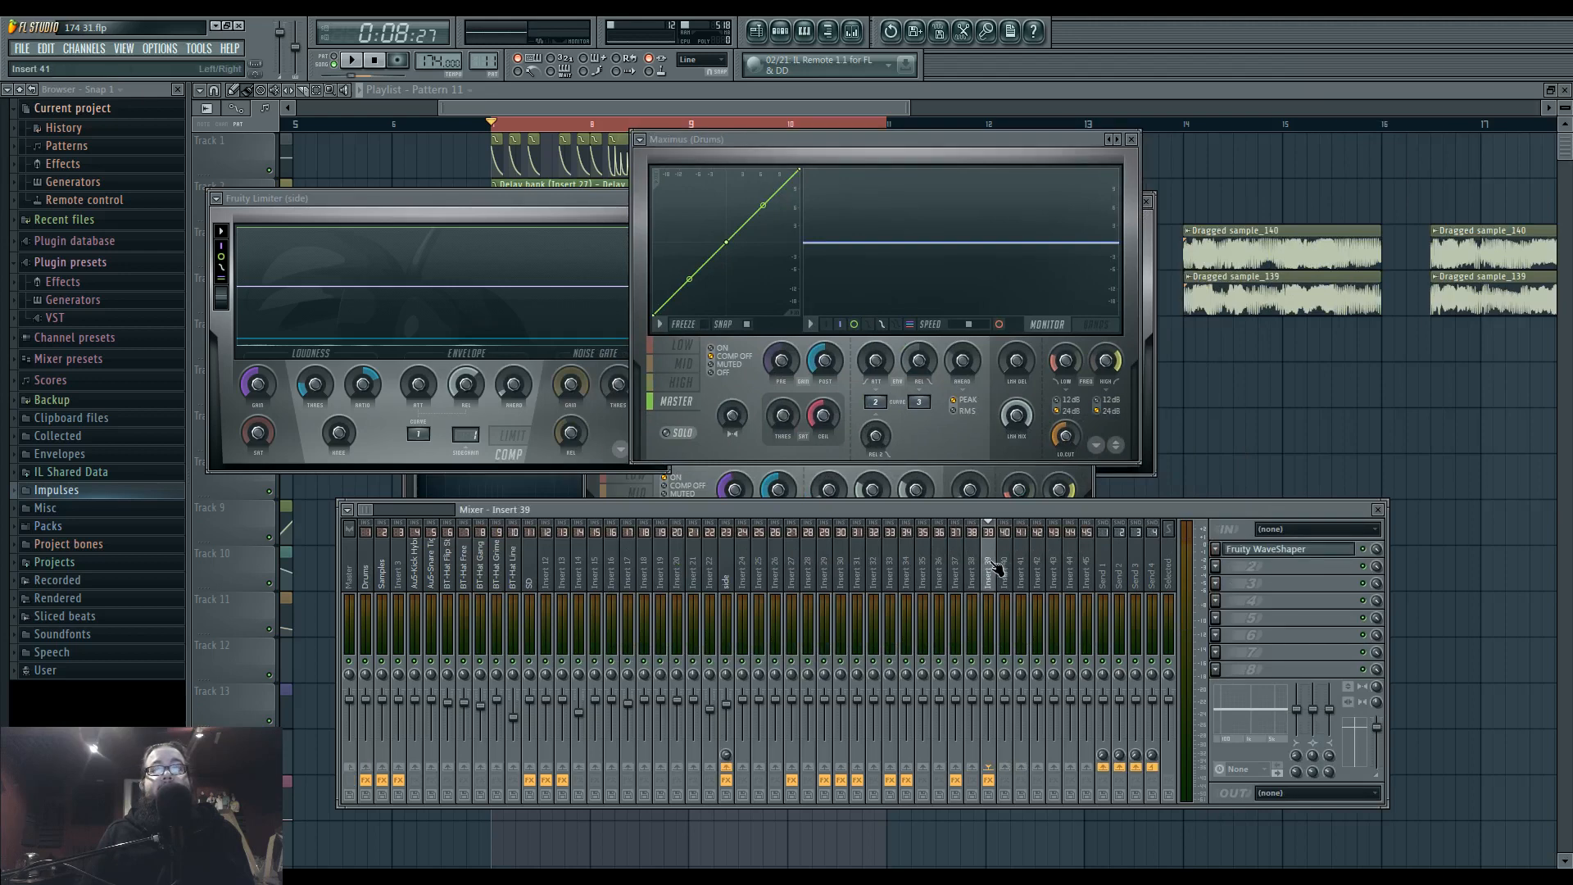
left_click(354, 569)
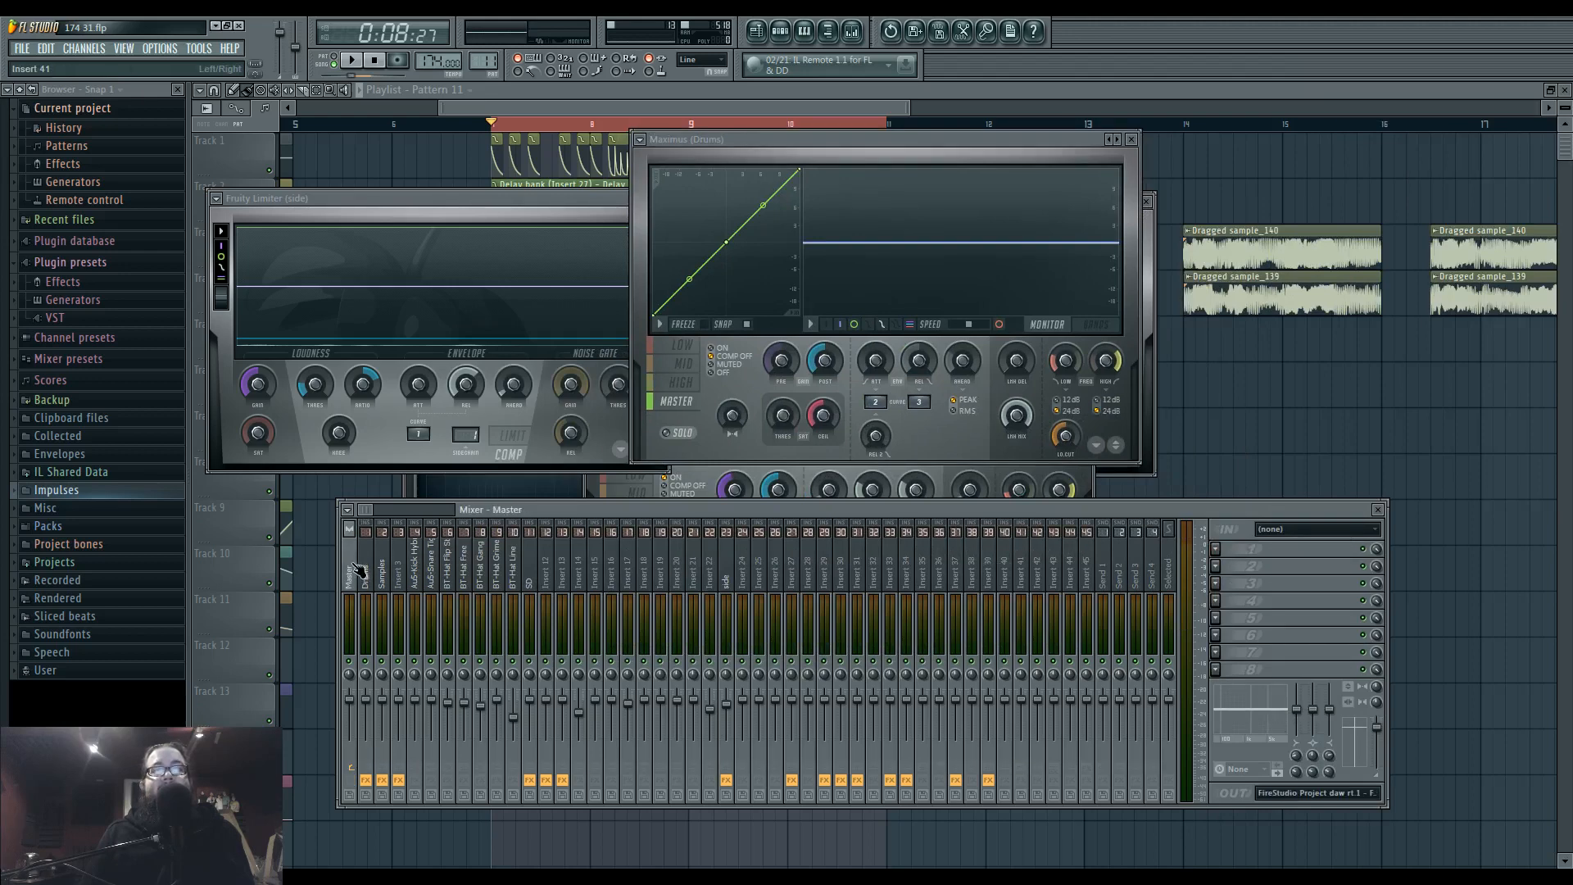
left_click(990, 572)
left_click(1215, 549)
mouse_move(1239, 542)
left_click(1343, 115)
Load a fresh Maximus in the Master's first effect slot and choose a preset for it.
left_click(354, 569)
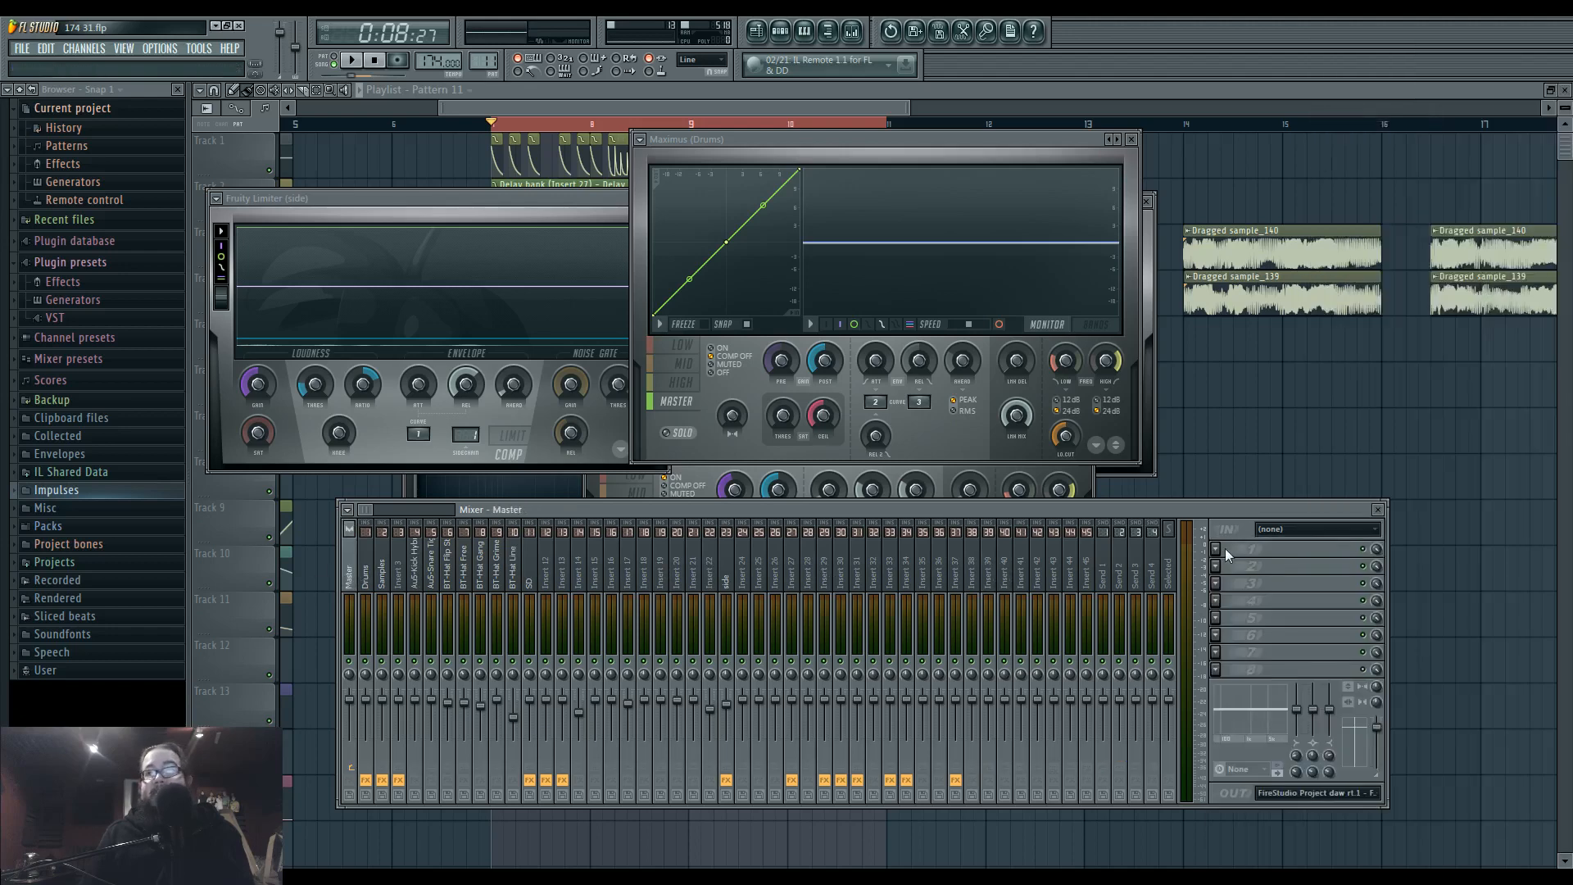
left_click(1218, 549)
mouse_move(1242, 564)
left_click(1227, 509)
left_click(1216, 549)
left_click(1234, 506)
left_click(1216, 549)
mouse_move(1241, 563)
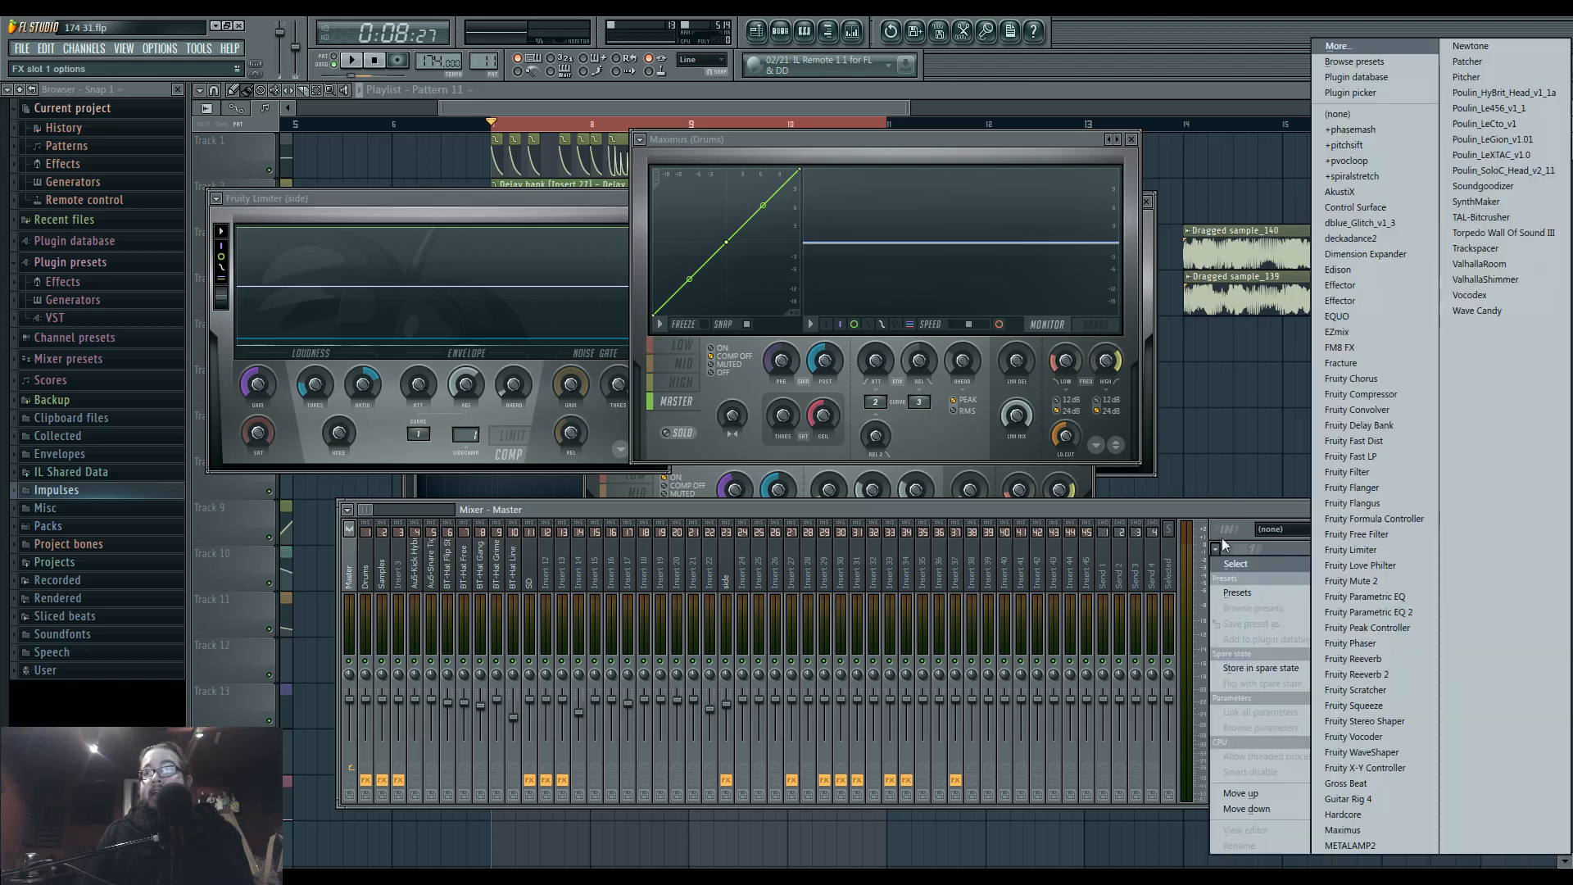
left_click(1348, 829)
left_click_drag(814, 358, 760, 436)
right_click(1043, 435)
left_click(1073, 569)
Compare the low, mid and high band curves of the Master's Maximus, ending on the mid band.
left_click(620, 645)
left_click(620, 661)
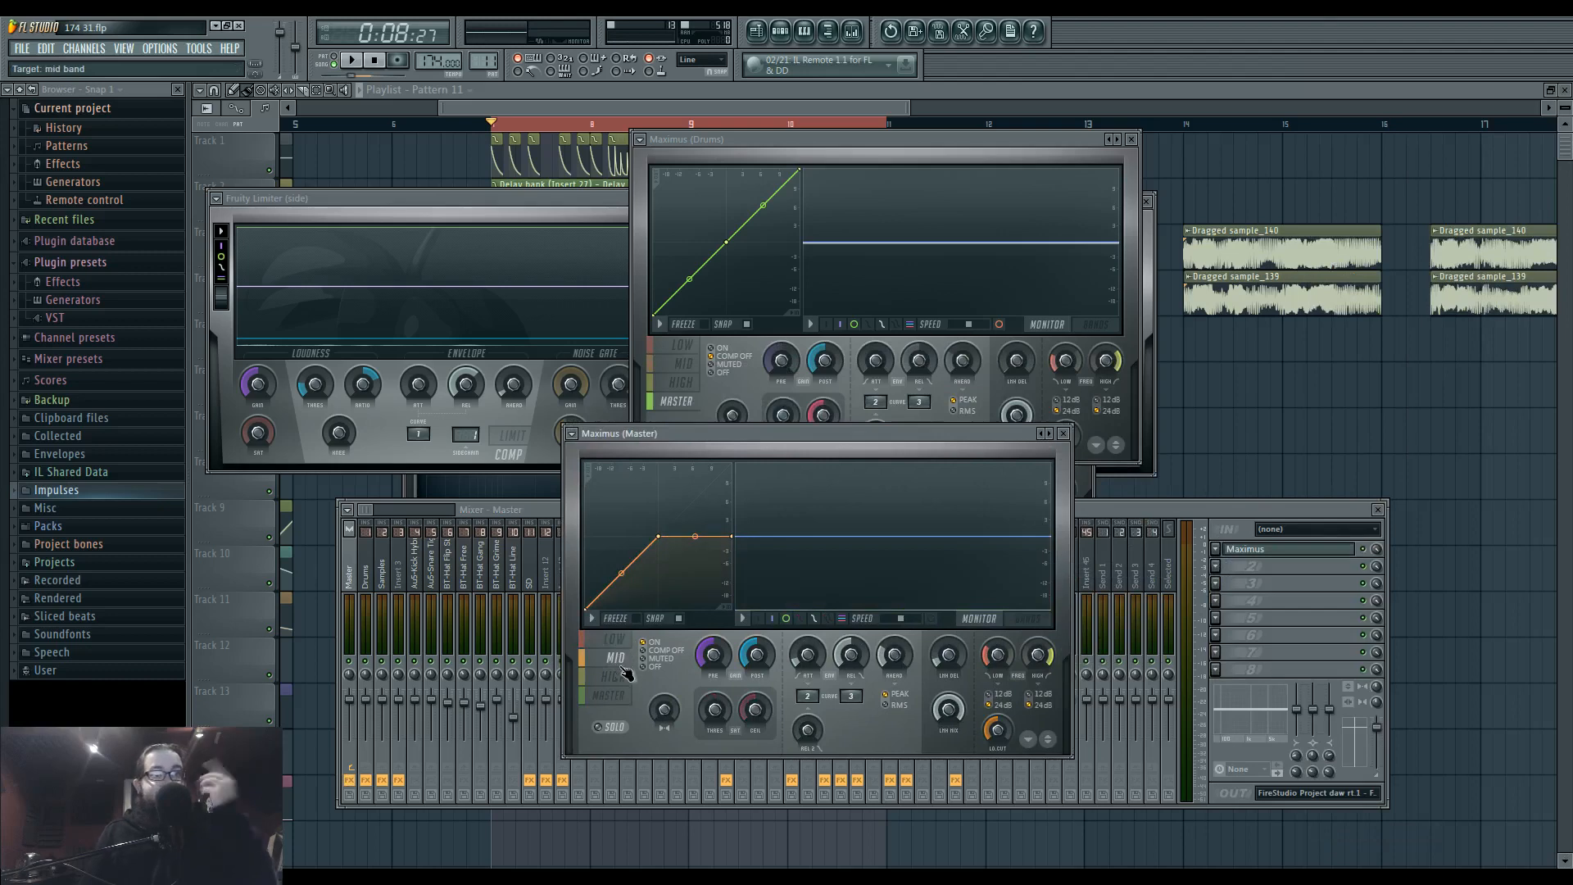
left_click(620, 677)
left_click(619, 643)
left_click(621, 662)
left_click(620, 643)
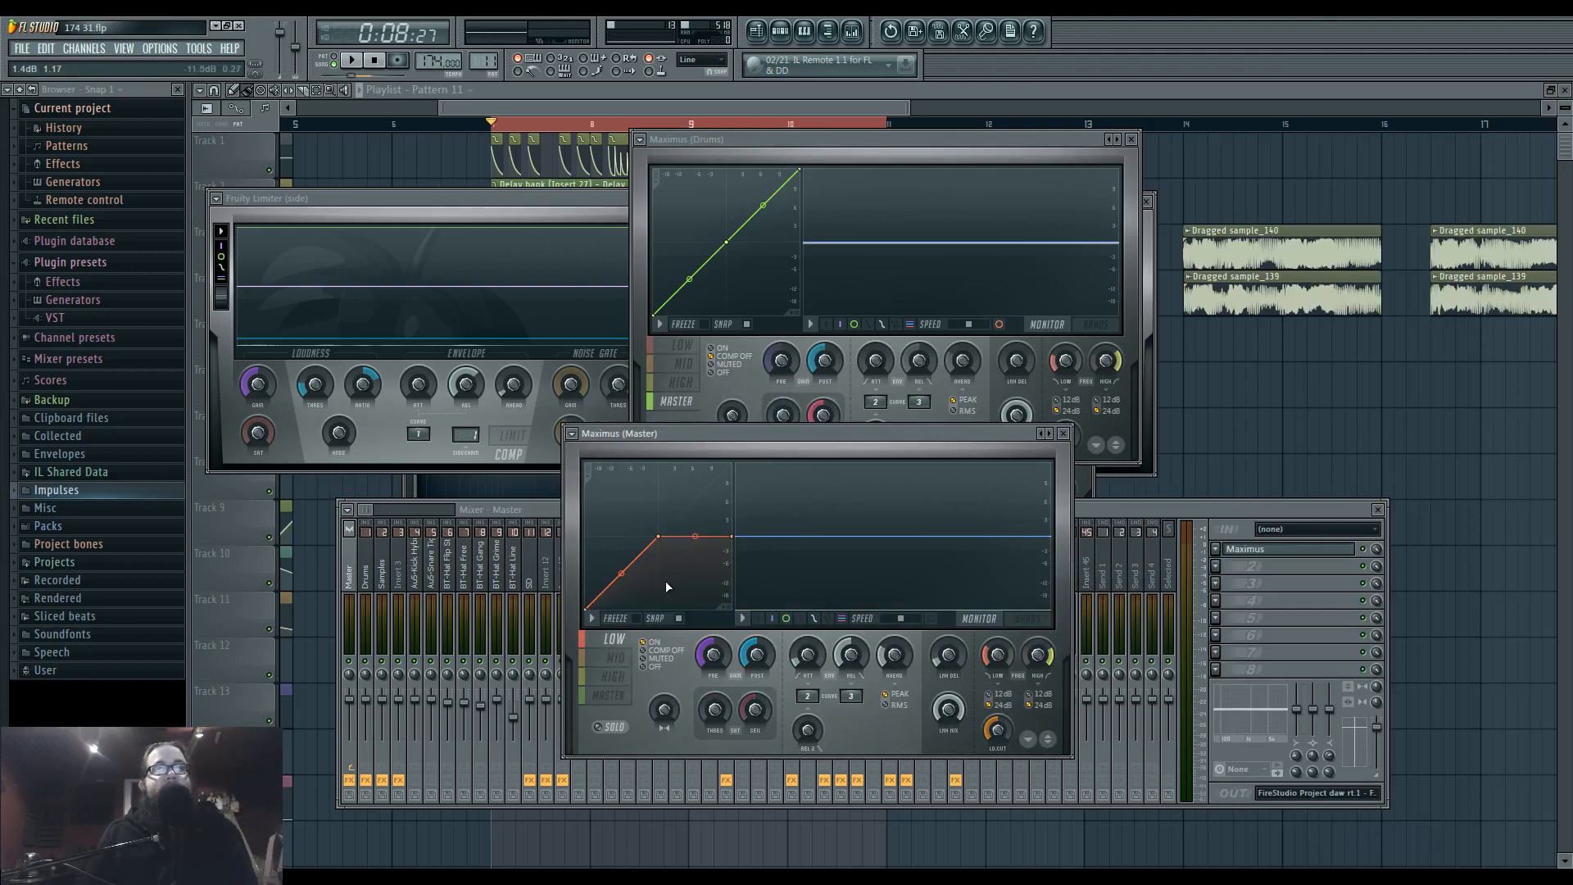
left_click(613, 658)
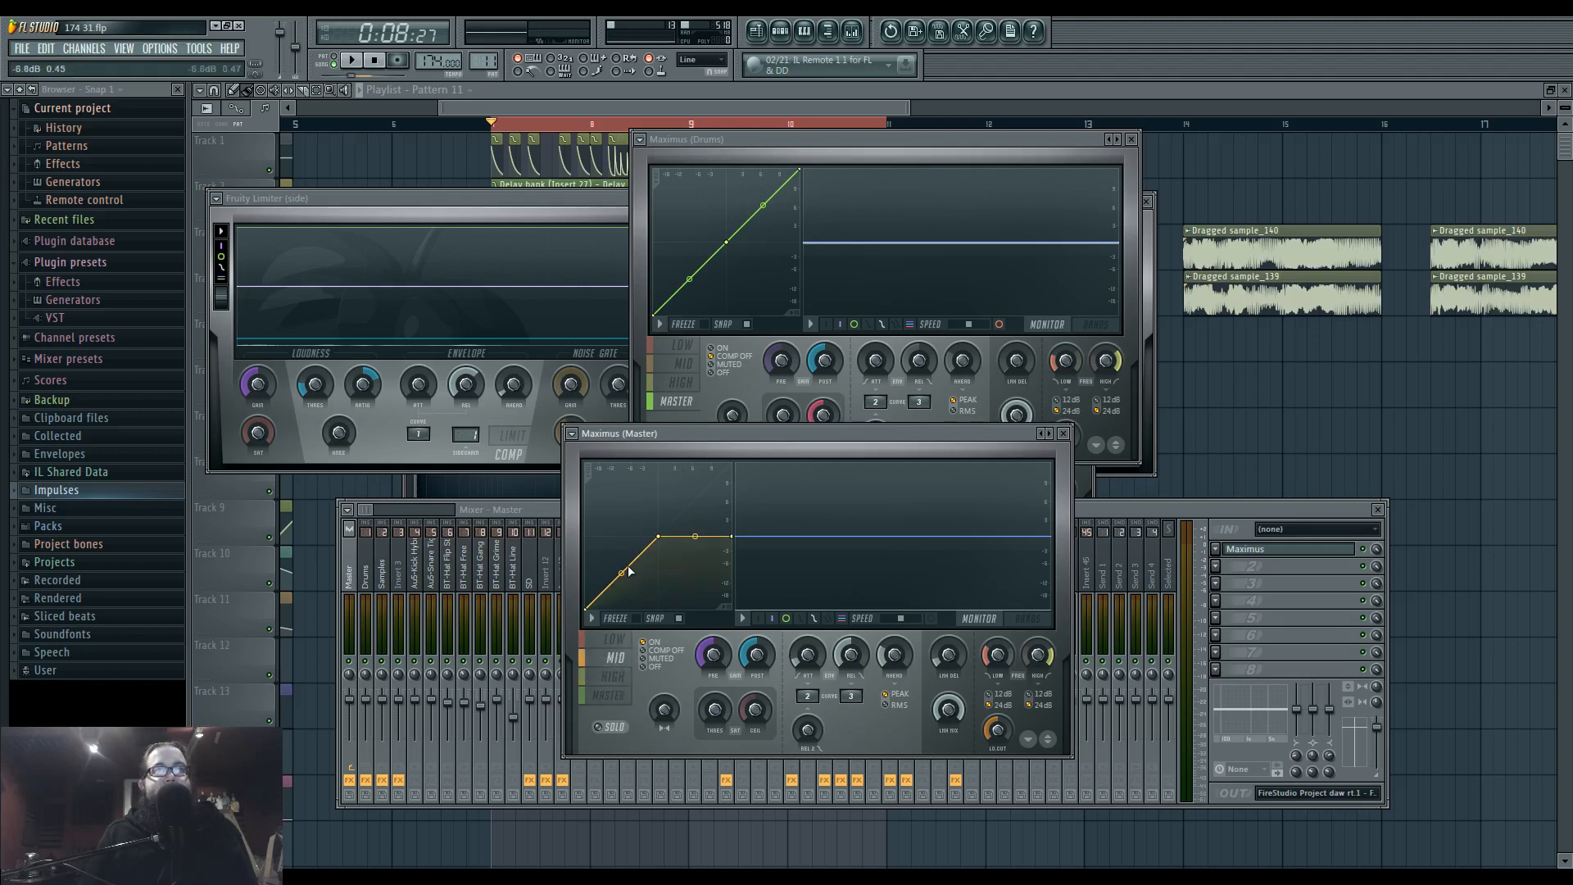
Set the mid band's central curve point to Double curve and shape a steep gate with an added low point.
right_click(658, 538)
left_click(690, 596)
left_click_drag(620, 592, 649, 609)
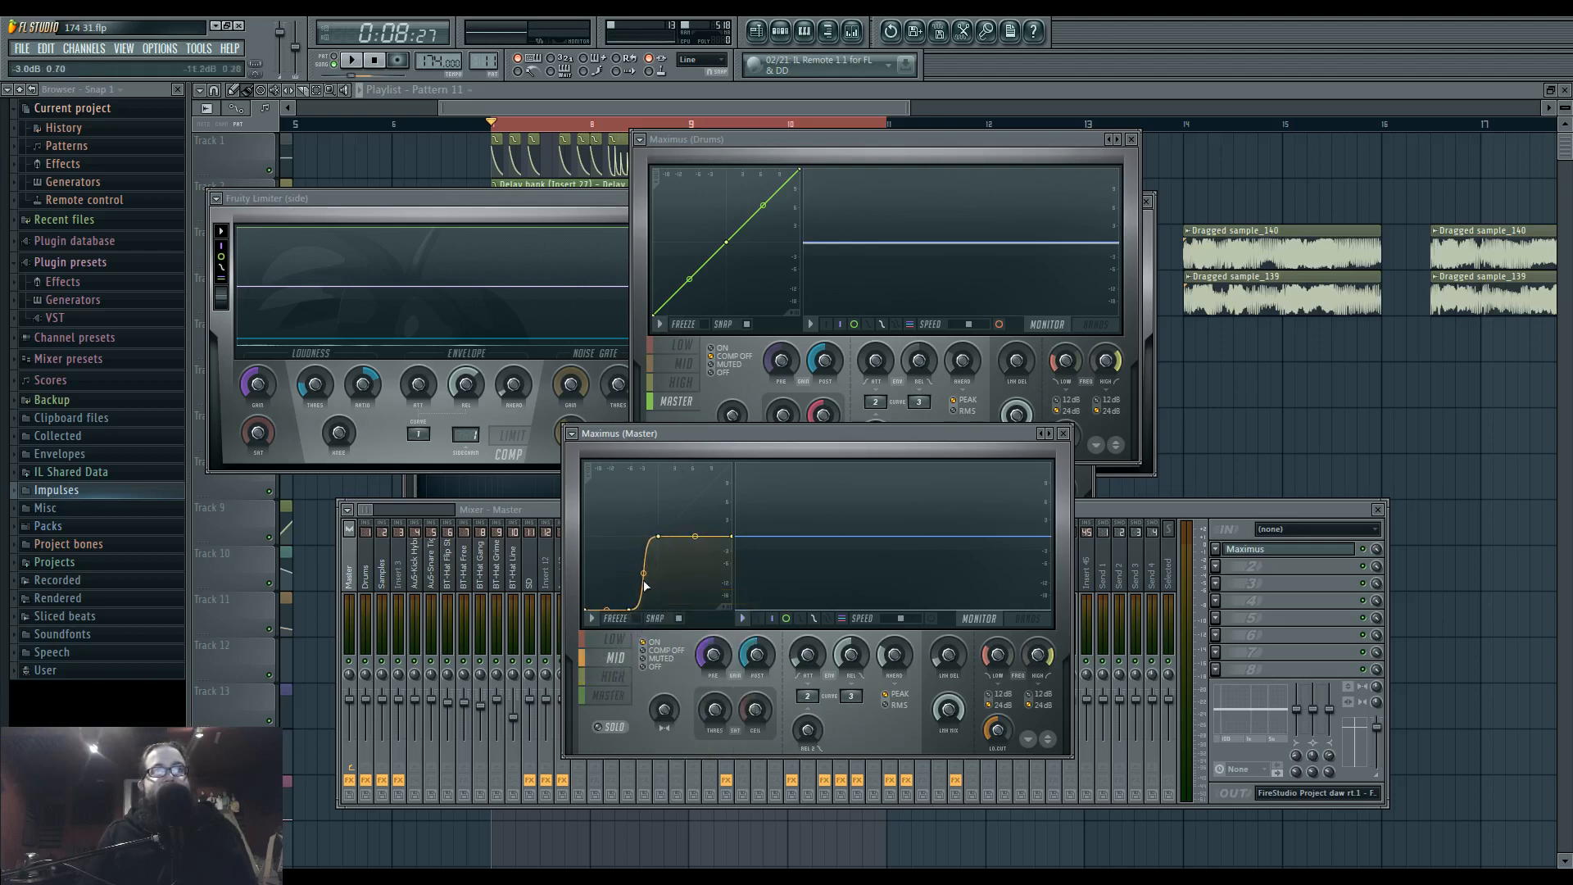
left_click_drag(625, 612, 633, 613)
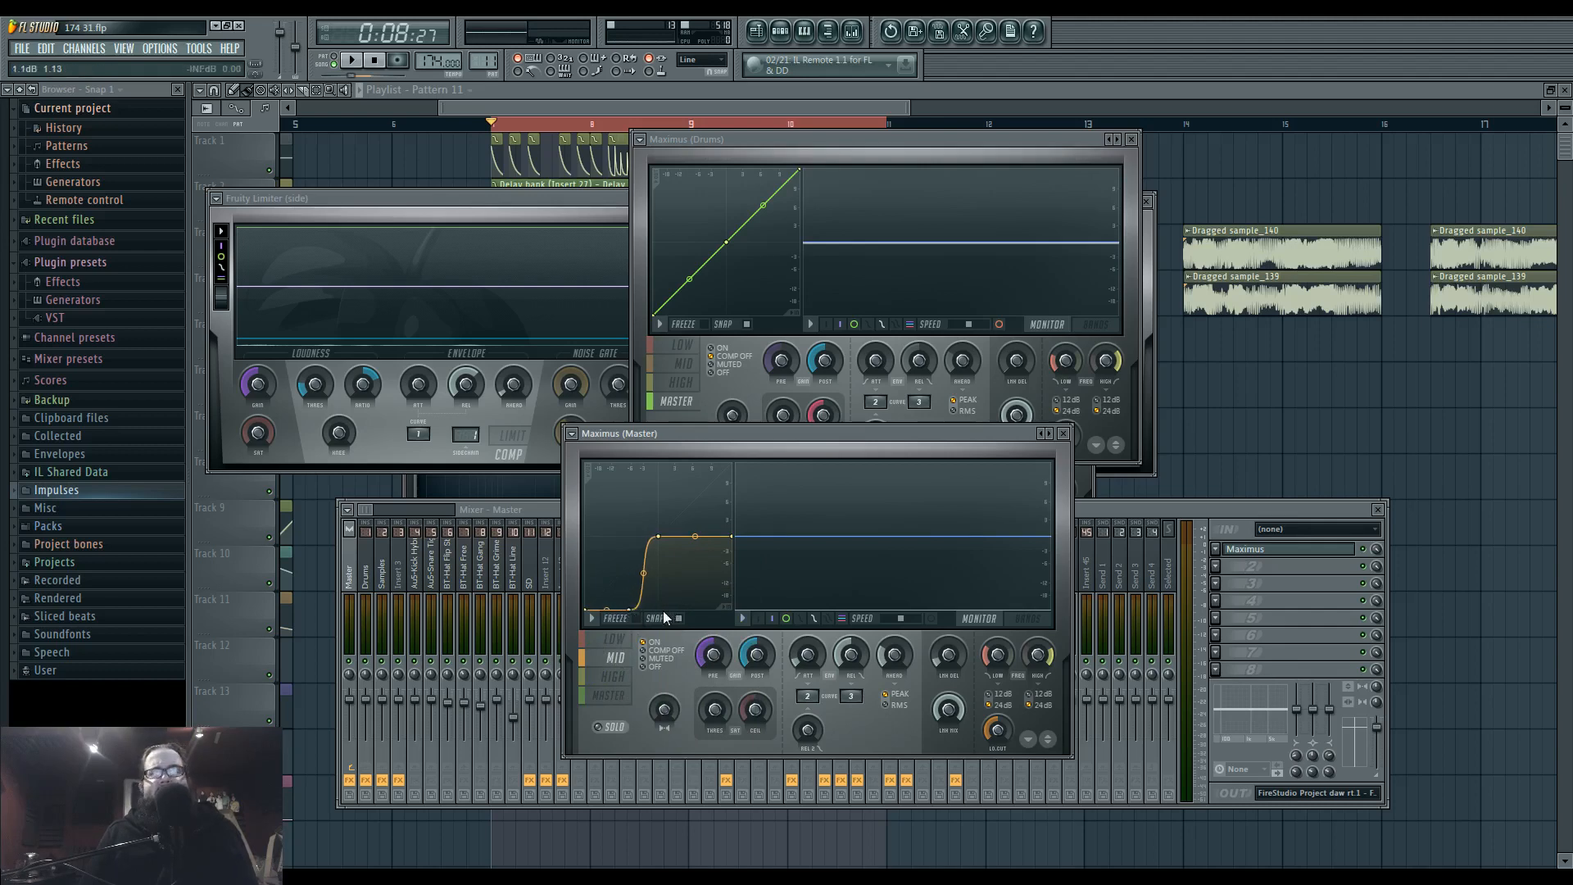
Delete the mid band's added low point and bend the lower segment into a stepped double curve.
right_click(633, 607)
left_click(656, 636)
left_click_drag(621, 573, 621, 541)
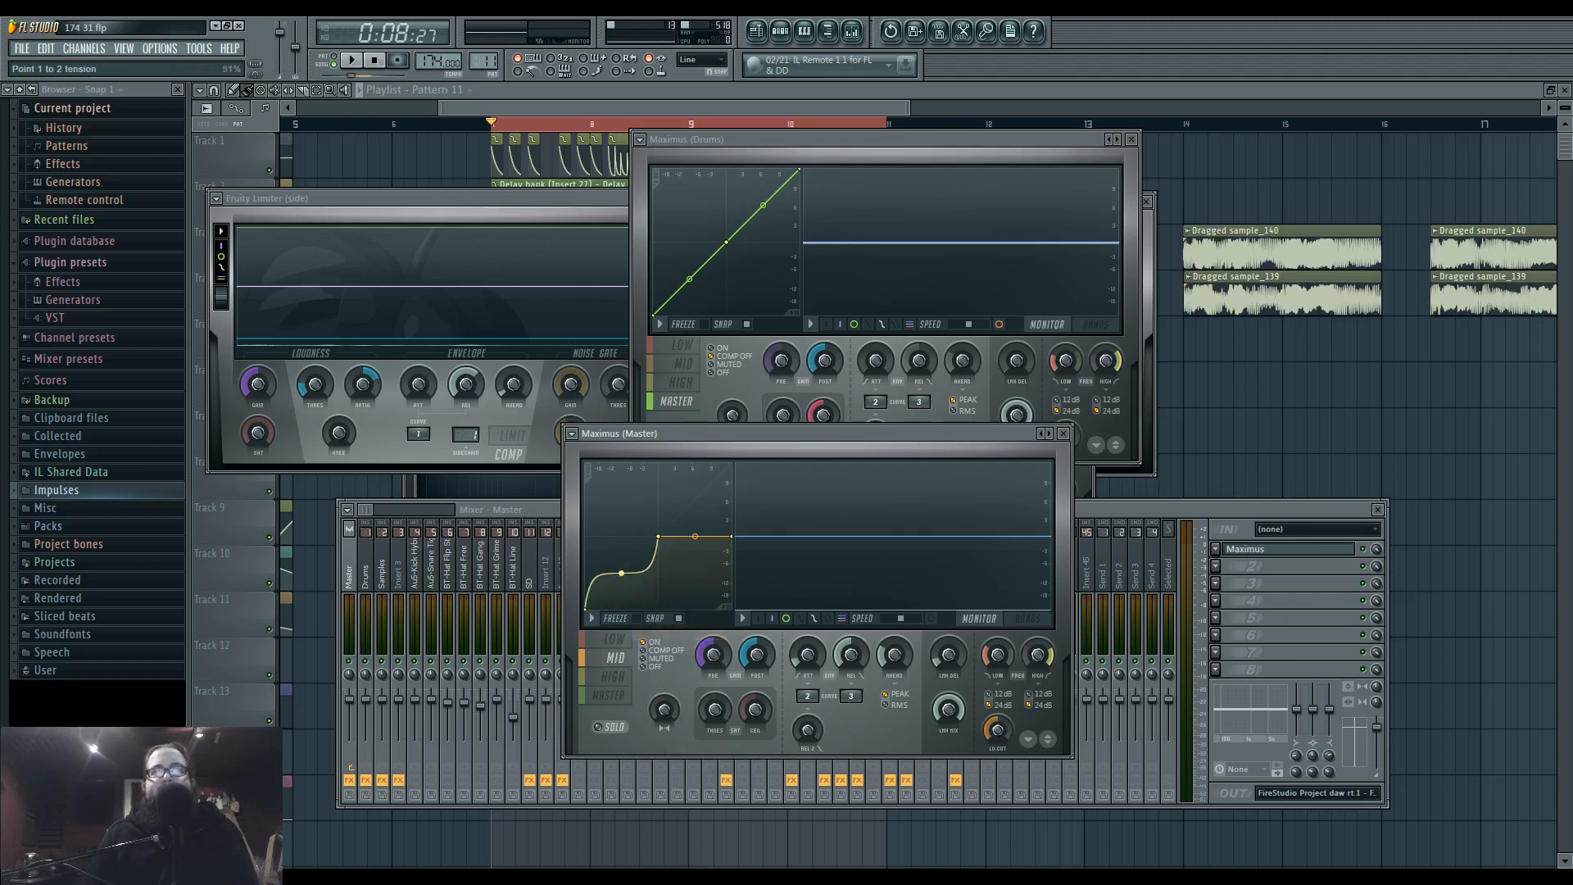
mouse_move(663, 536)
left_mouse_down()
mouse_move(656, 502)
mouse_move(658, 537)
left_mouse_up()
Try extra points on the lower part of the mid band's curve and delete them.
right_click(615, 580)
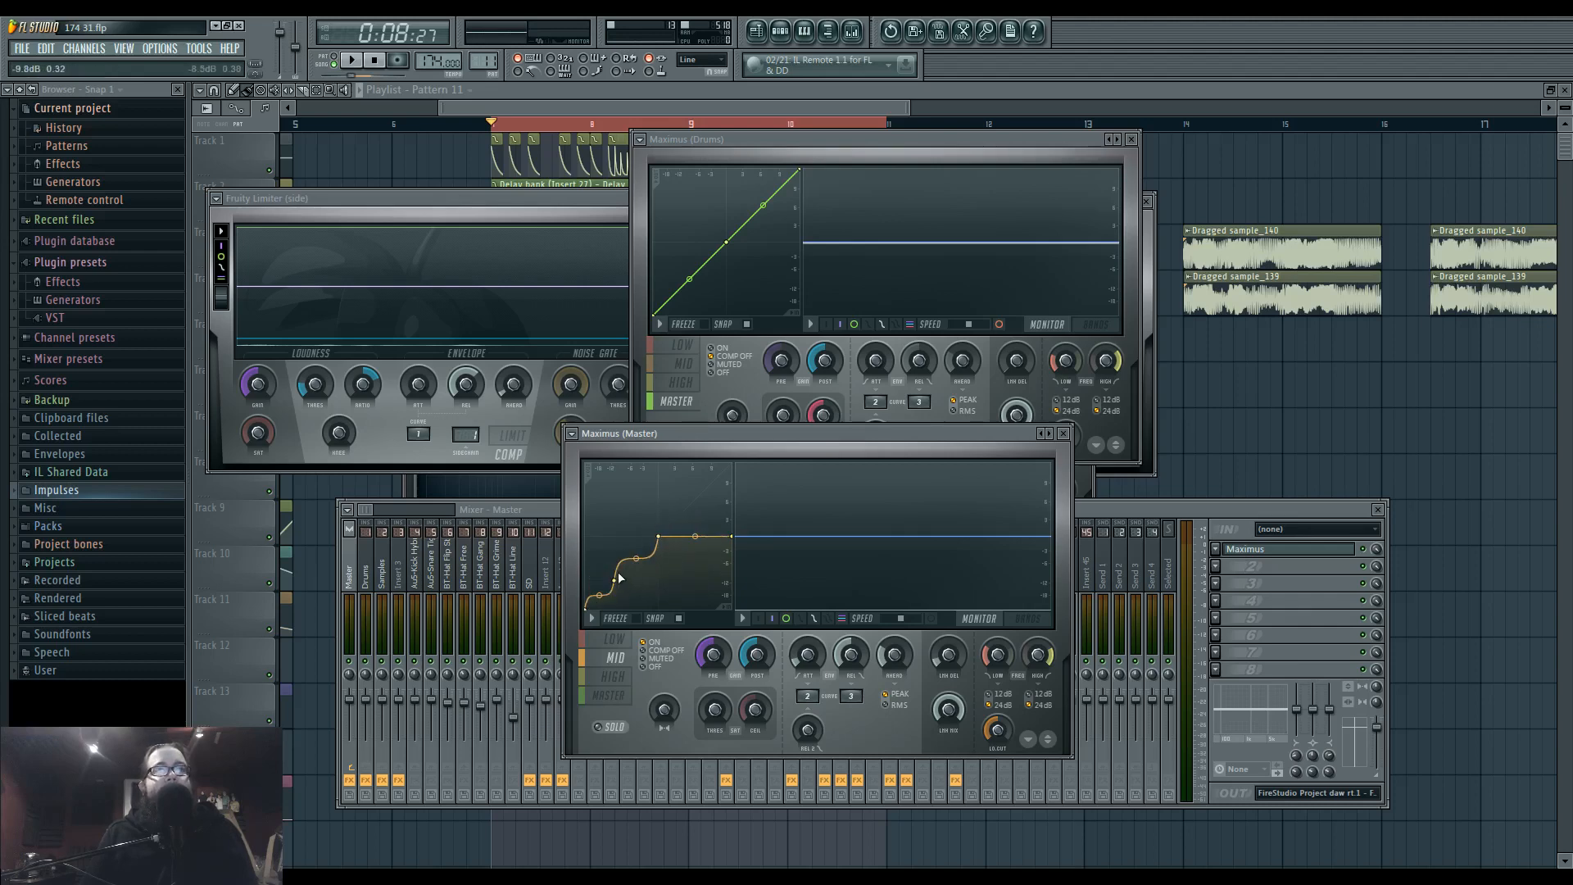
right_click(629, 512)
right_click(629, 514)
left_click(649, 538)
right_click(615, 580)
left_click(638, 604)
Straighten the lower segment of the Master Maximus mid band curve and set its central point to Single curve.
right_click(619, 574)
right_click(657, 540)
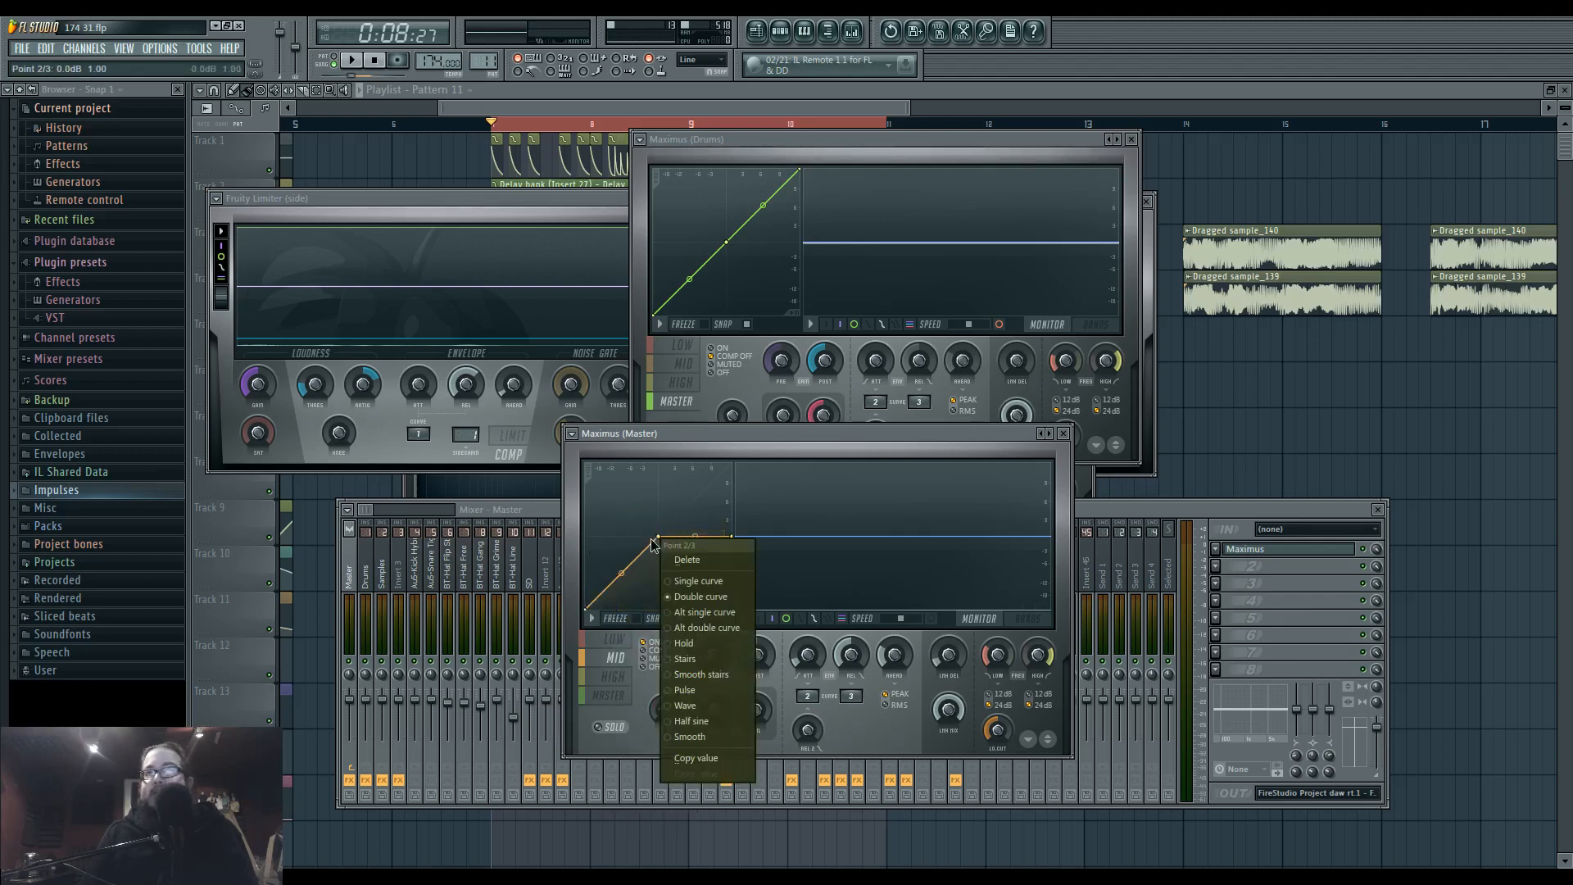
left_click(697, 584)
While the loop plays, shift the central curve points of the low, mid and high bands to lower input levels.
key("space")
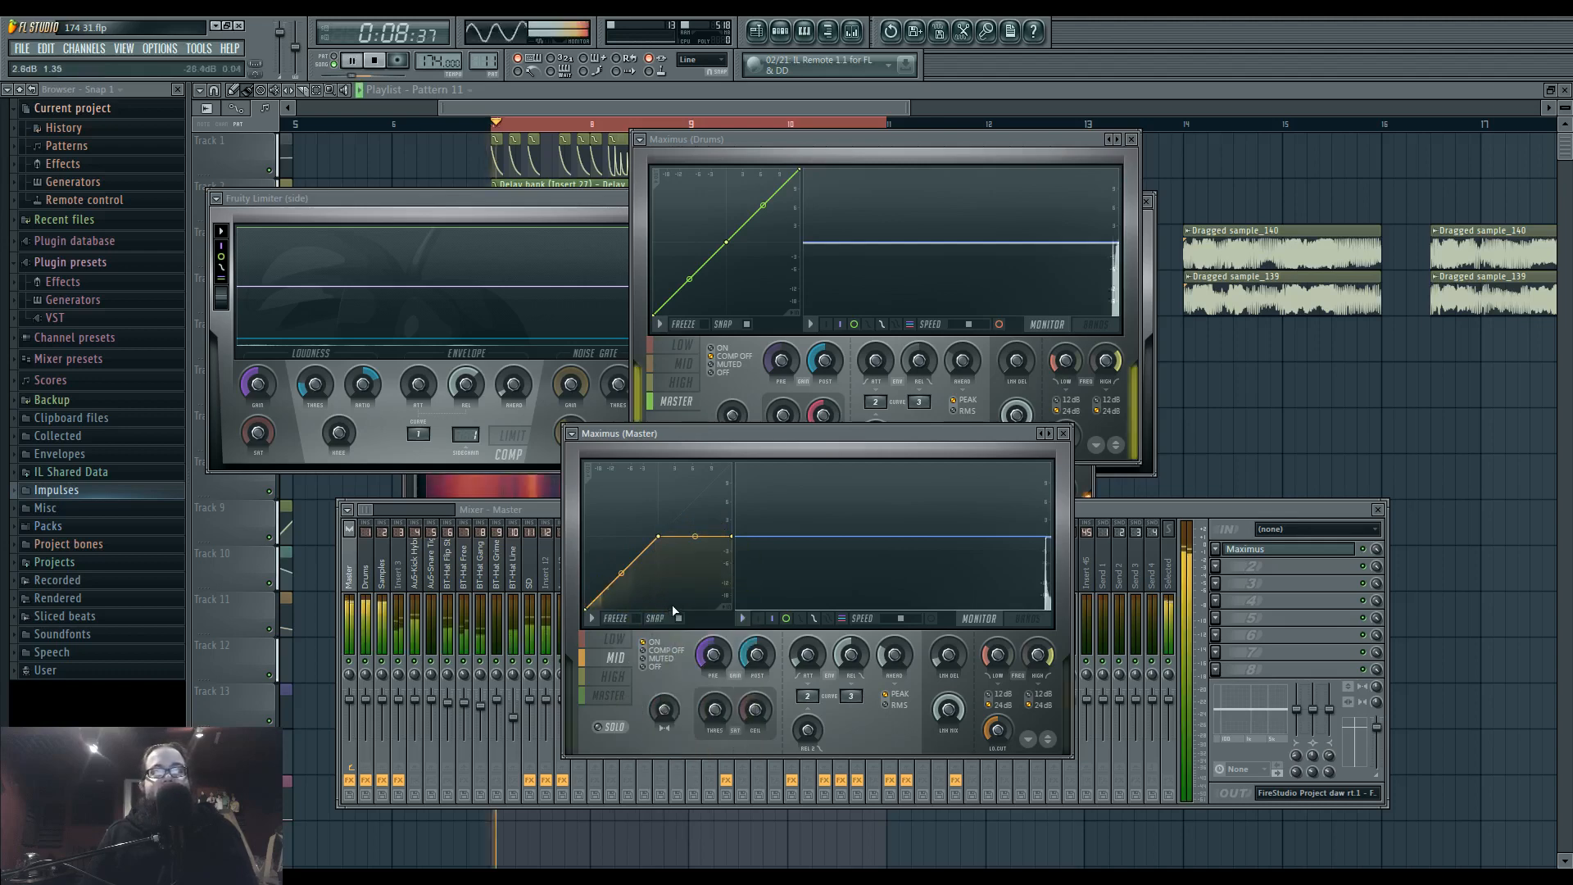
left_click(614, 639)
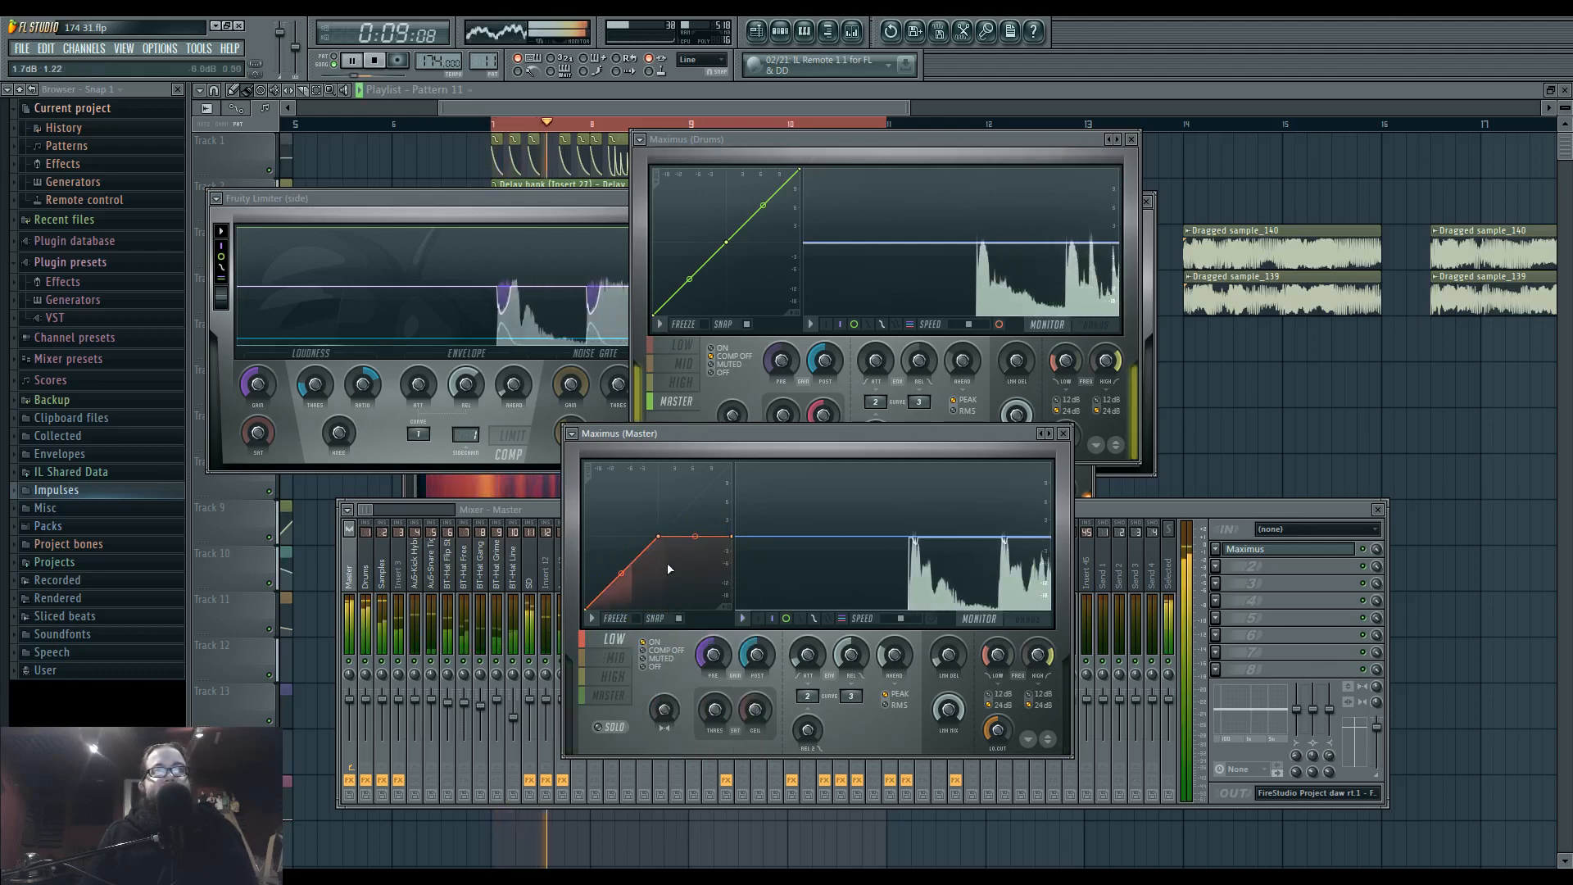
left_click_drag(664, 541, 629, 608)
left_click(615, 658)
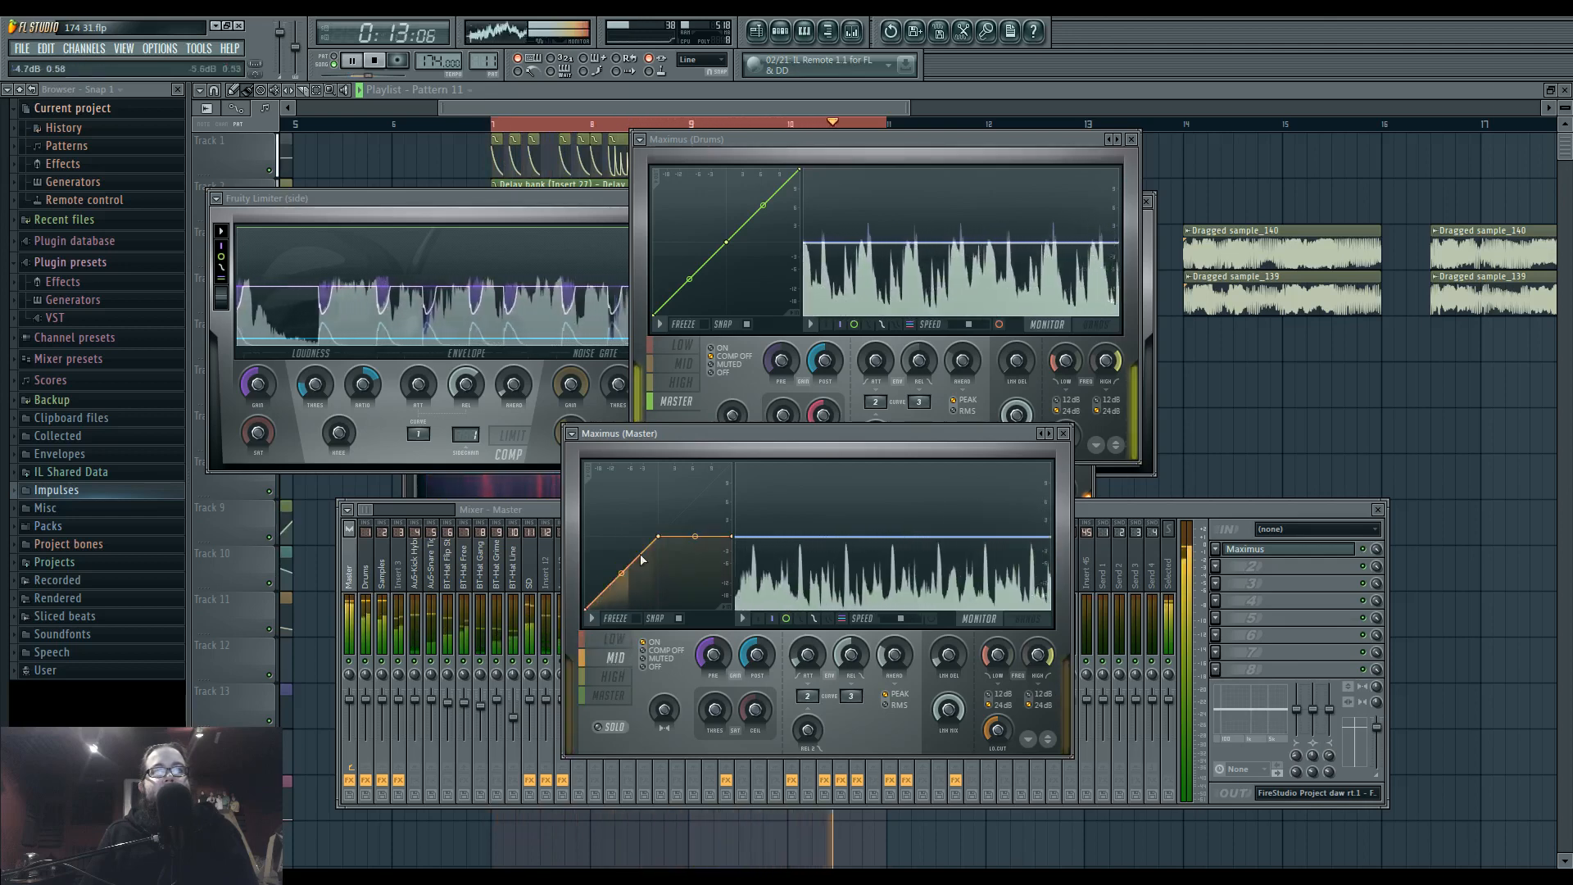
left_click_drag(654, 537, 636, 537)
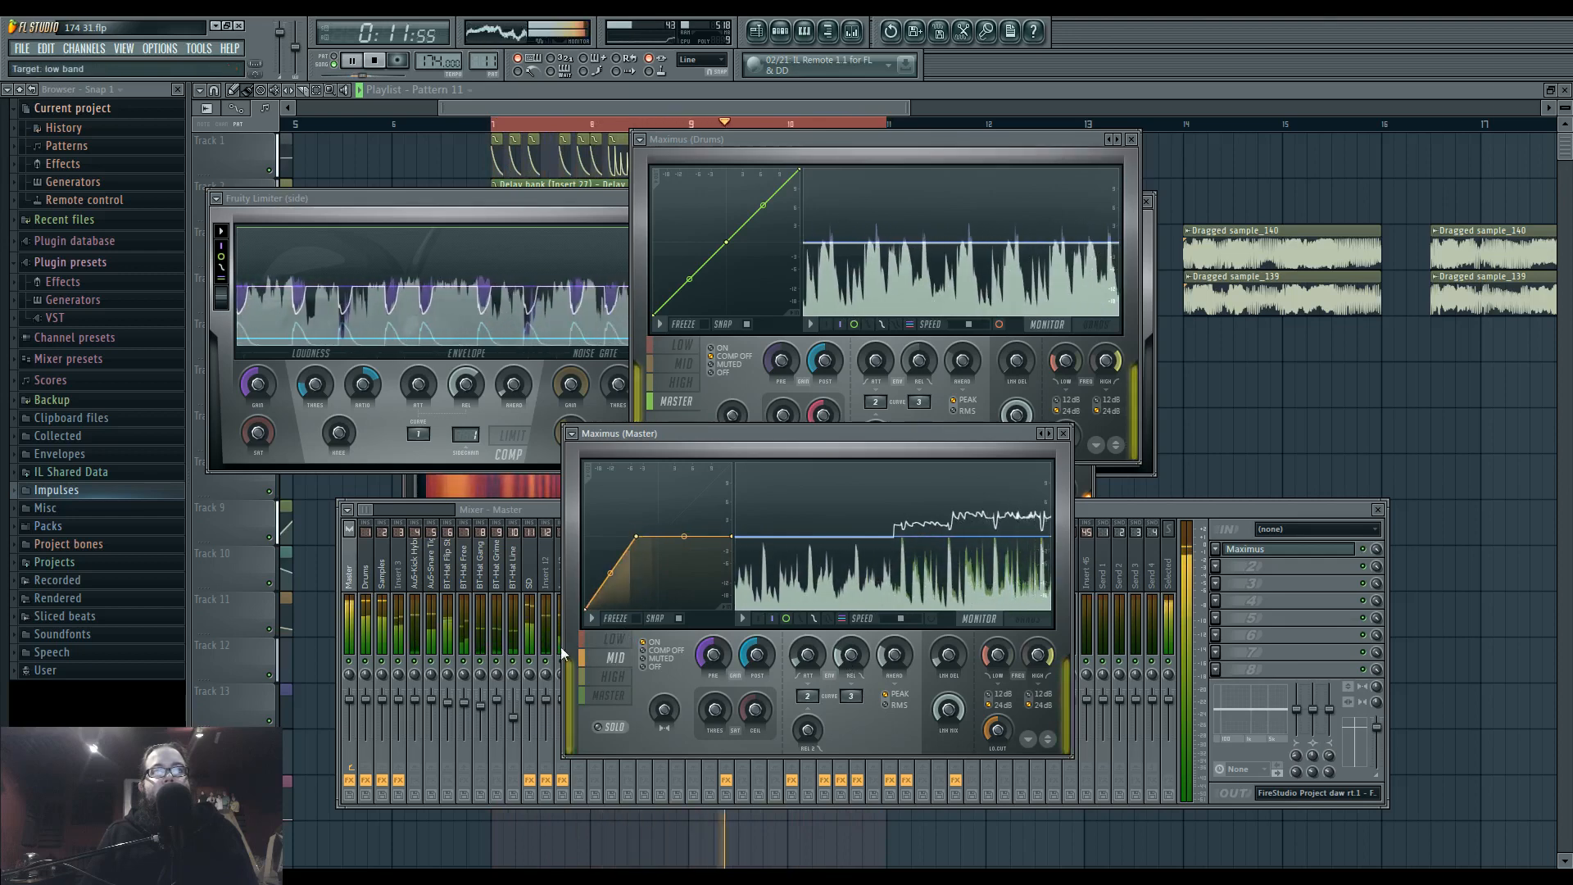
left_click(612, 677)
left_click_drag(660, 539, 654, 538)
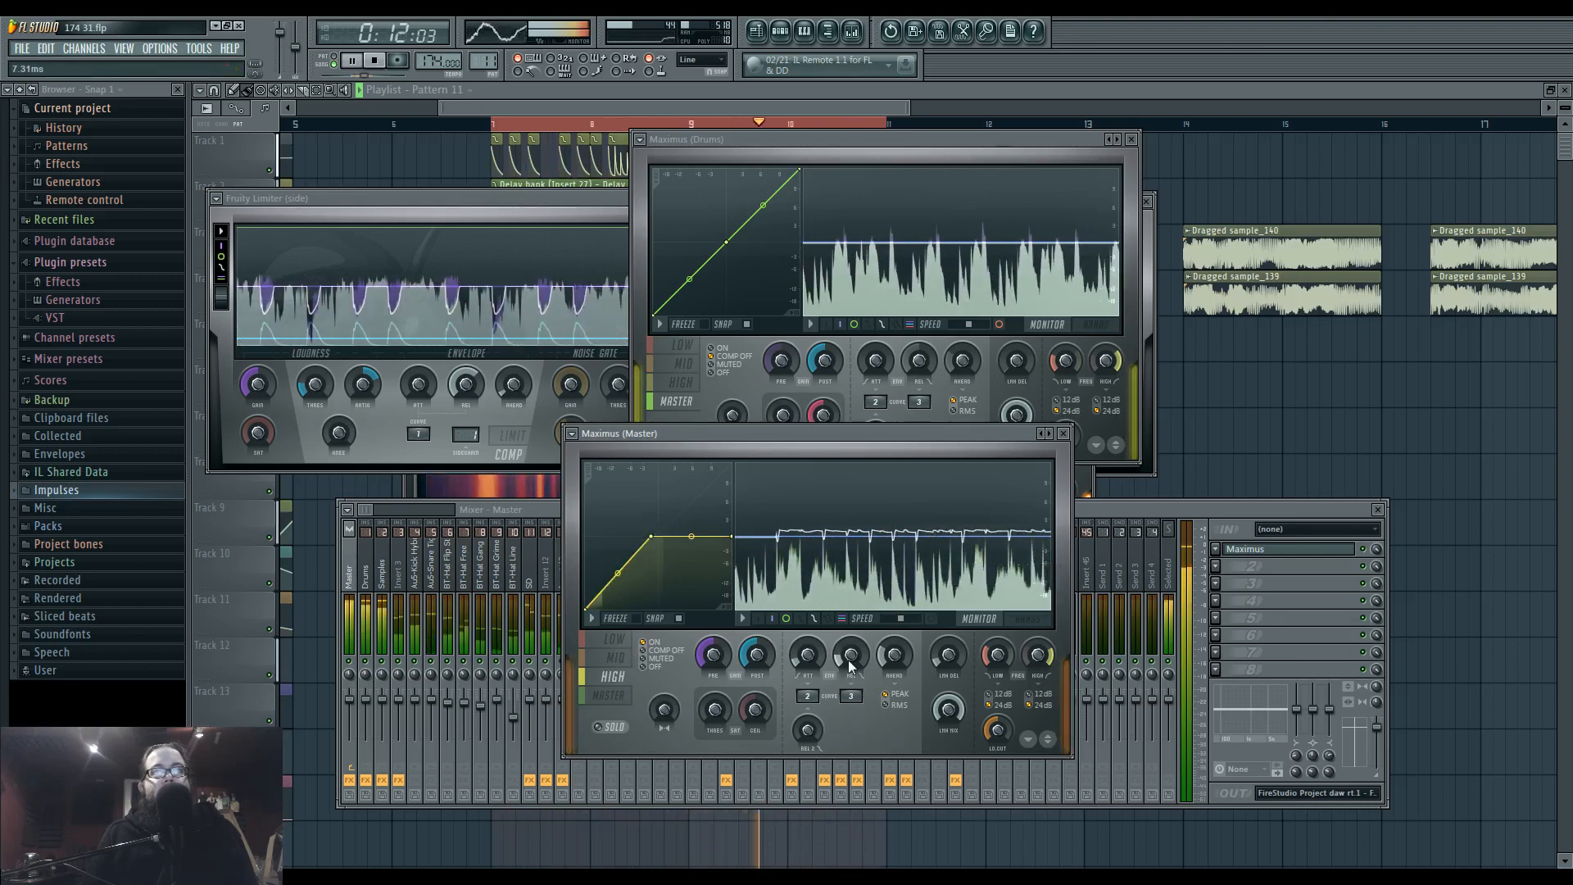
Set stereo separation to about 47% separated for the mid band and 54% for the high, and raise the end of the master band's curve.
left_click(617, 662)
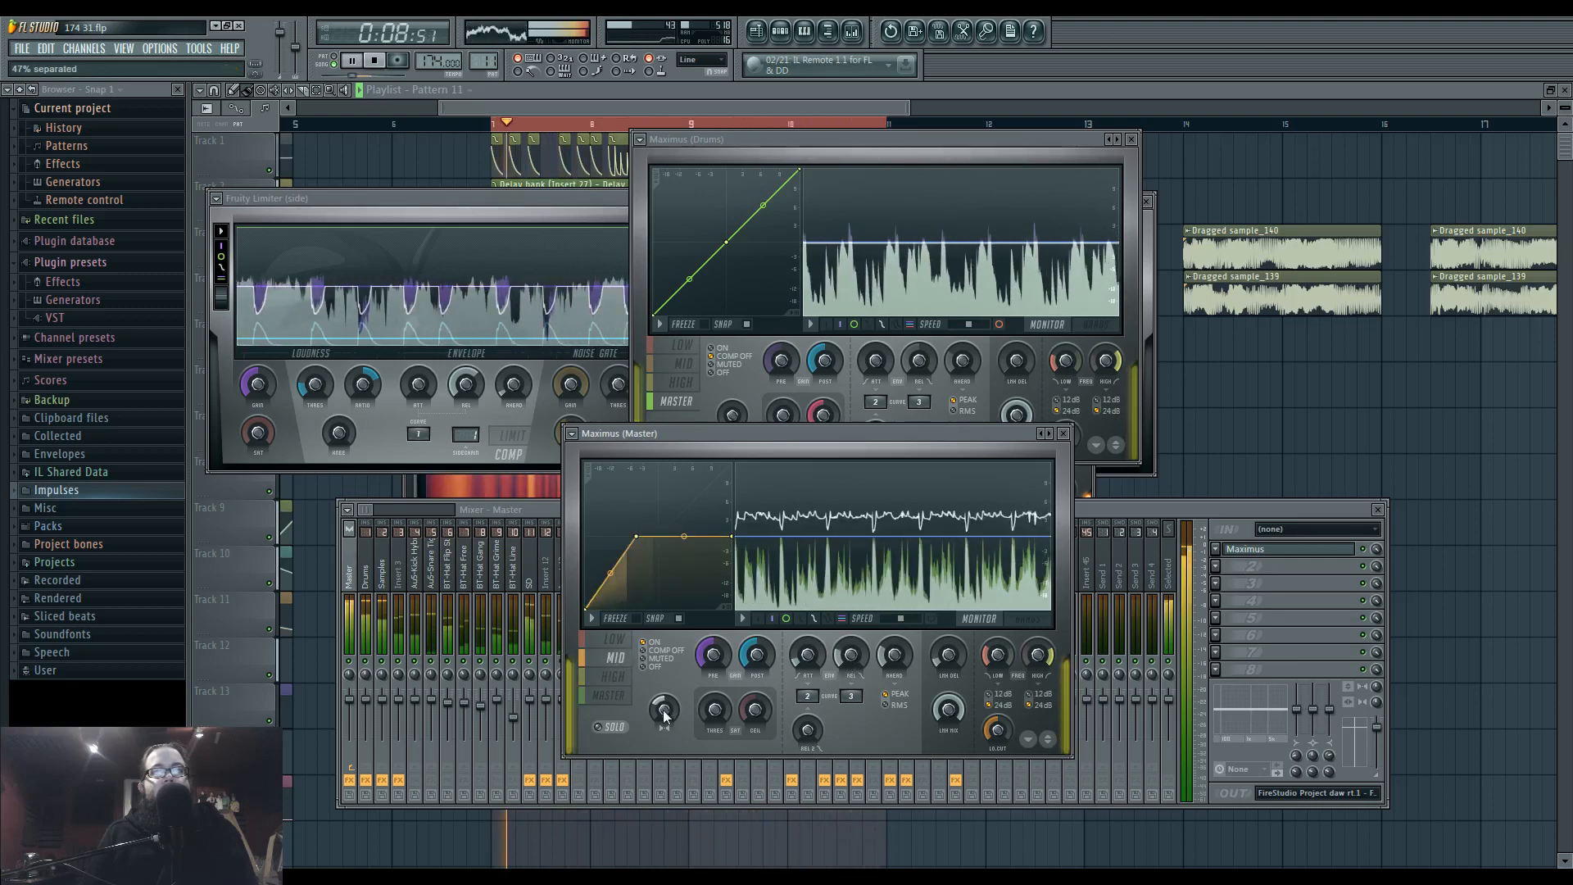
left_click(620, 644)
left_click(614, 676)
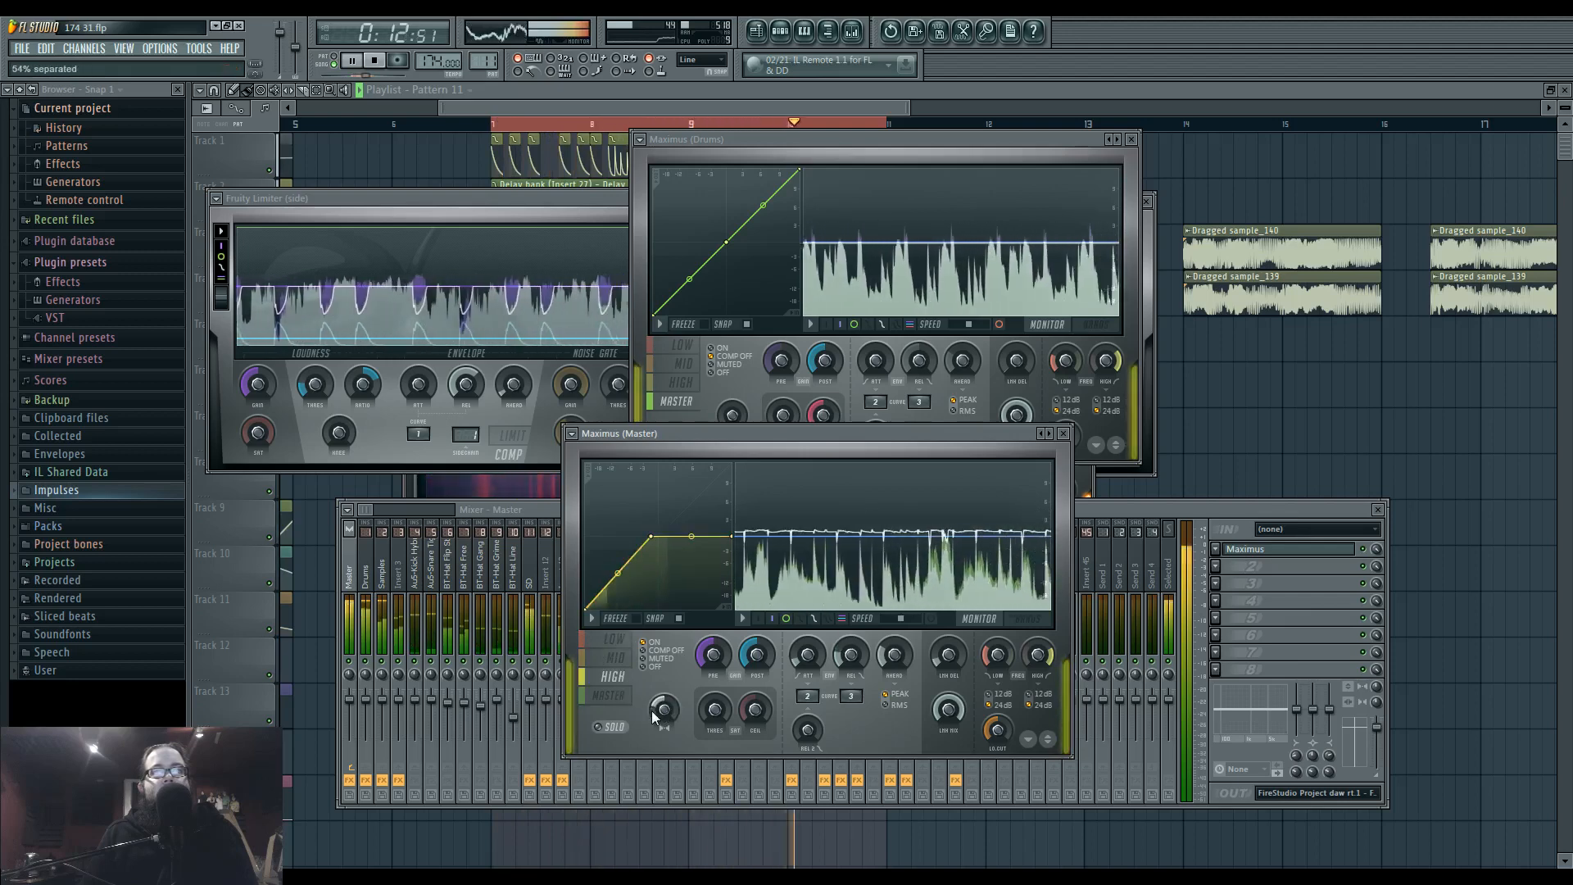
left_click(622, 694)
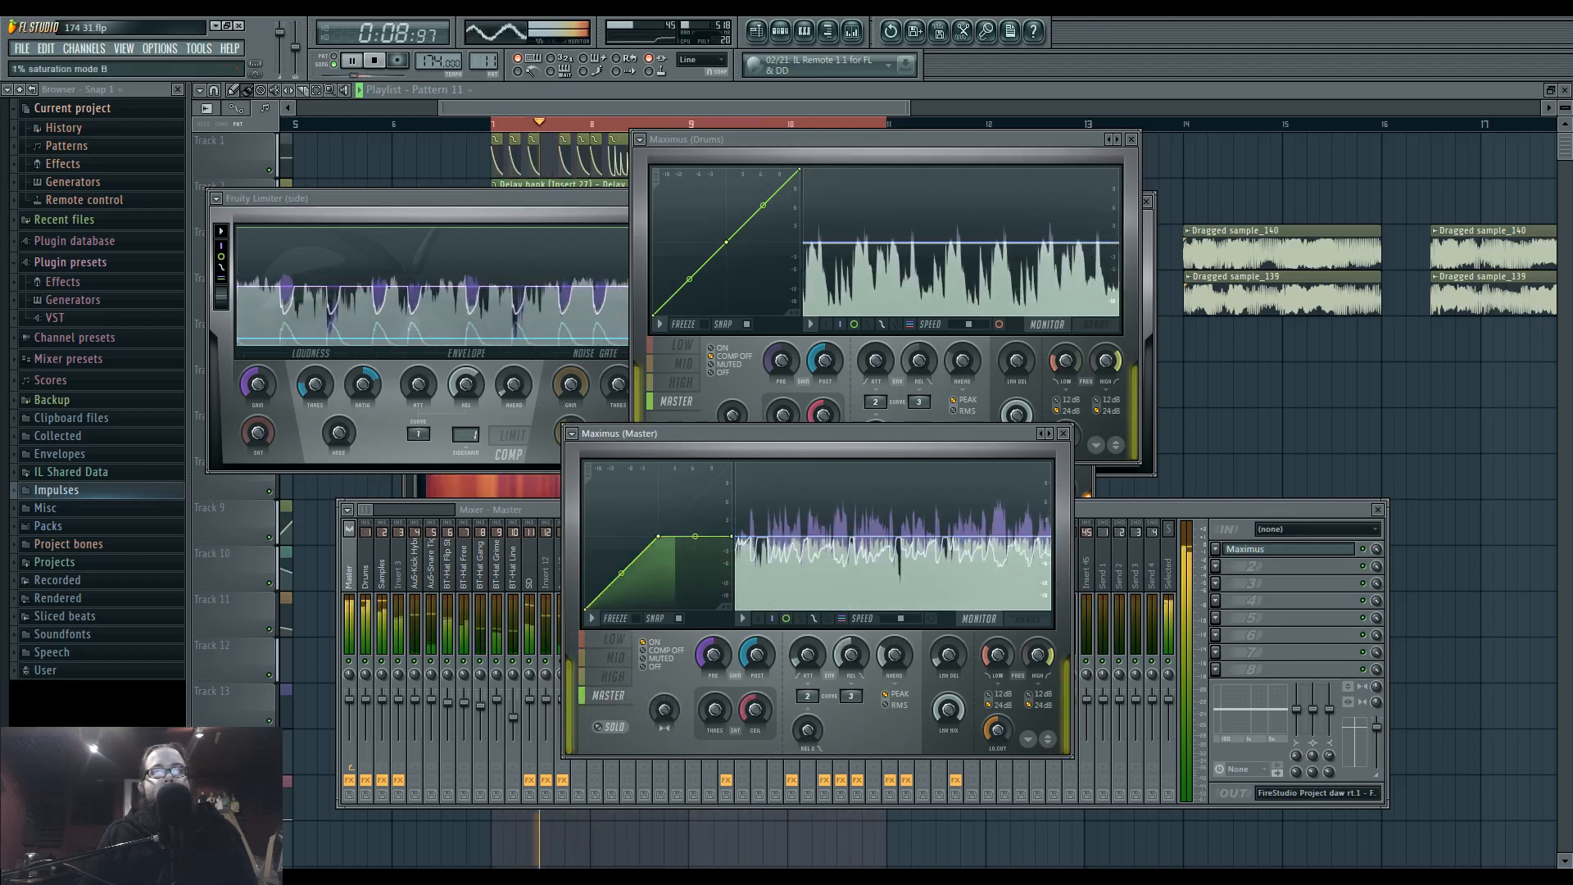
left_click_drag(731, 537, 735, 502)
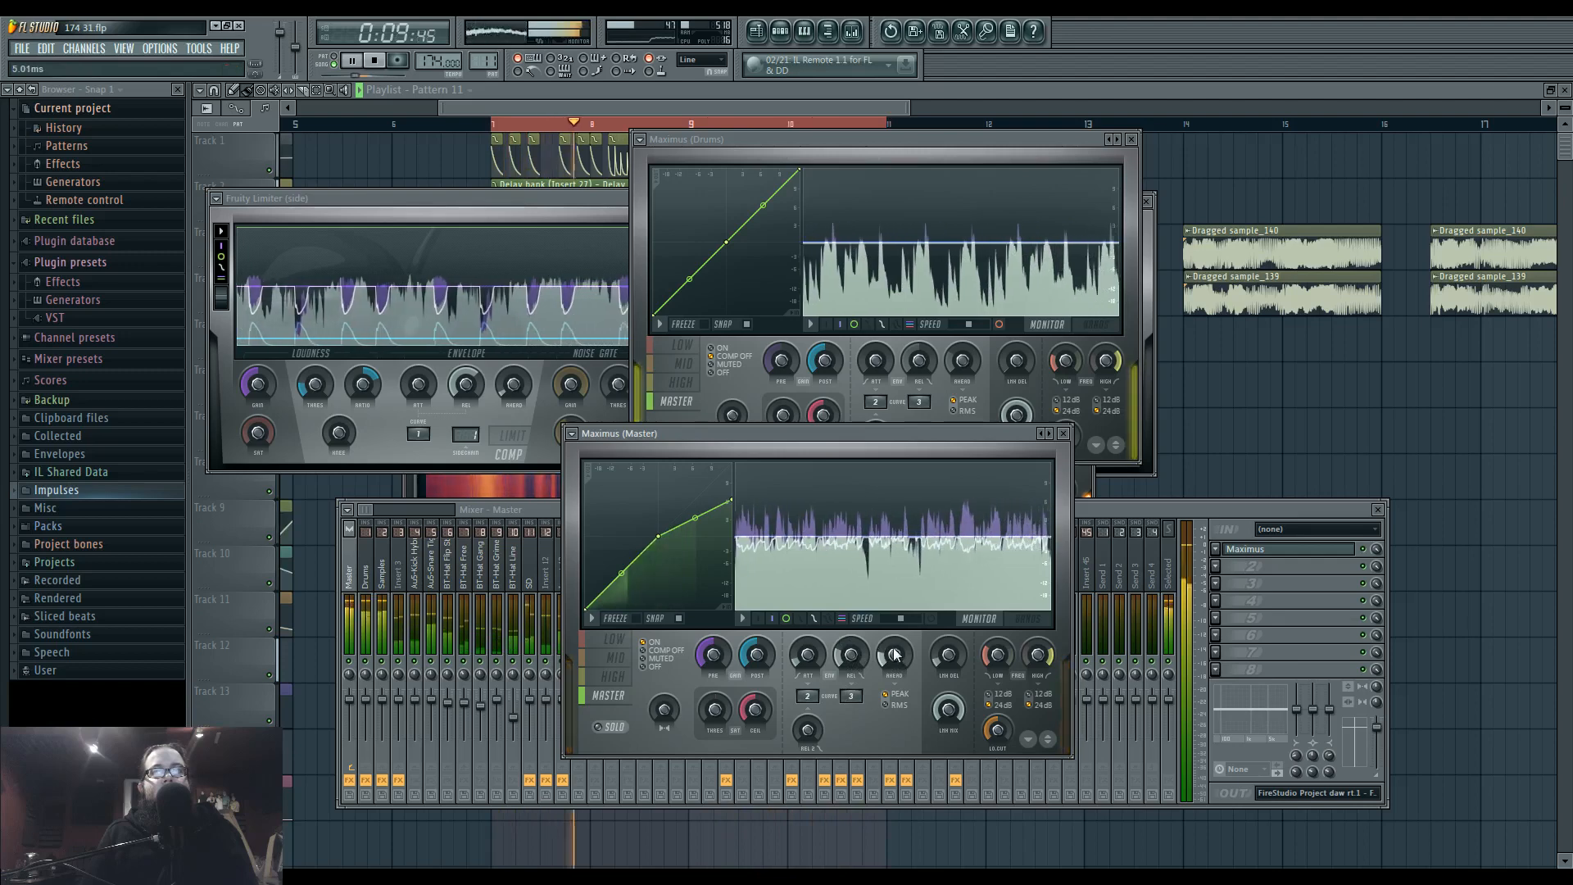
Review the stereo separation settings of the low, high and mid bands in the Master's Maximus.
left_click(613, 640)
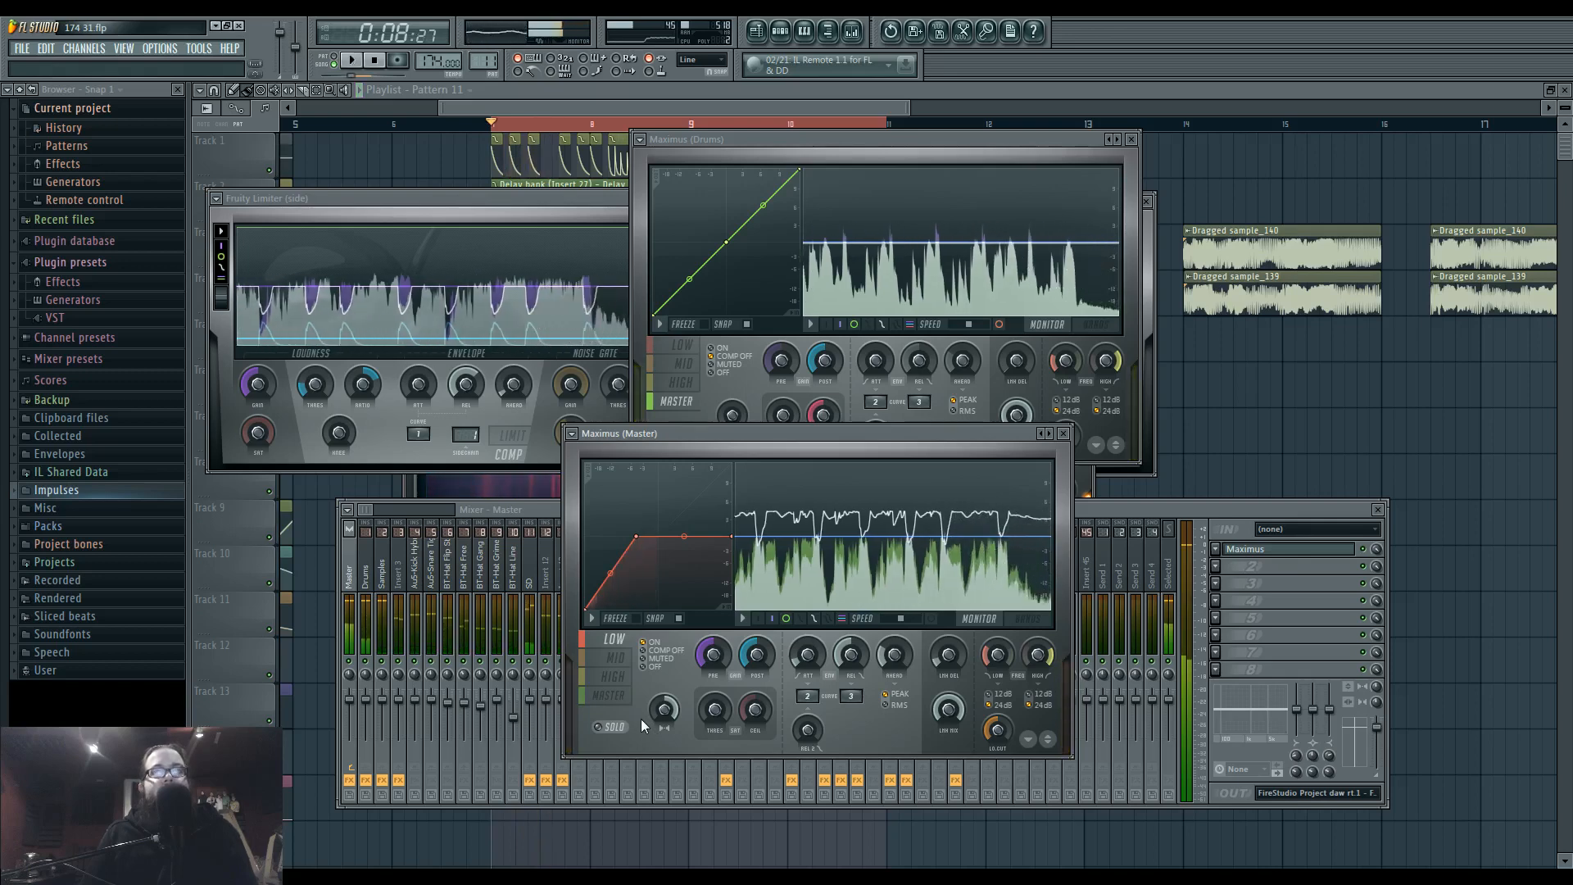
left_click_drag(673, 714, 674, 725)
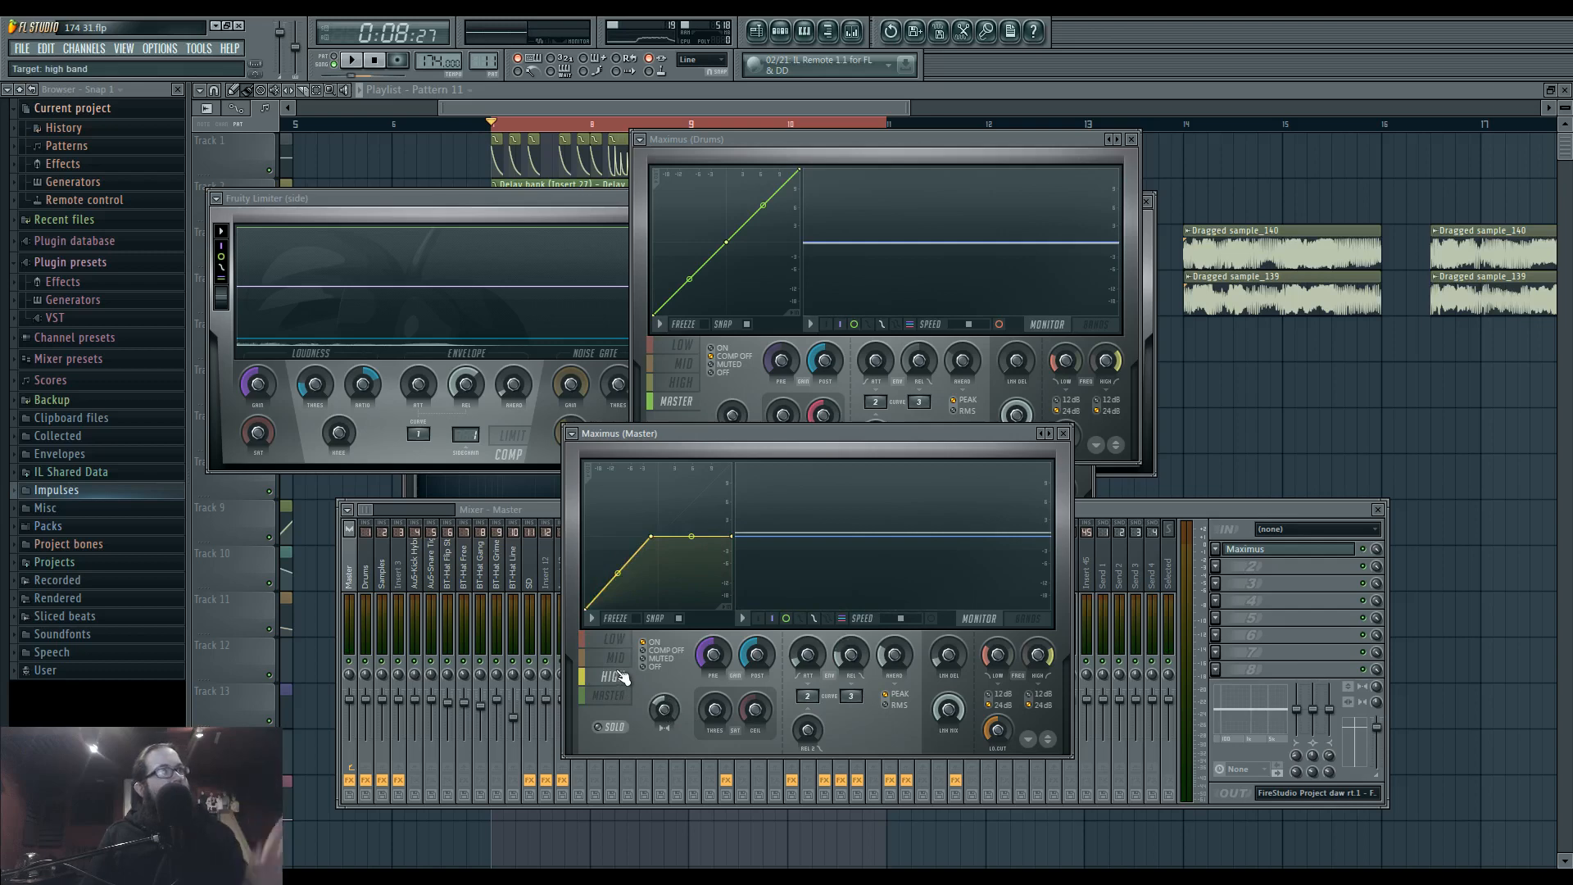
left_click(613, 677)
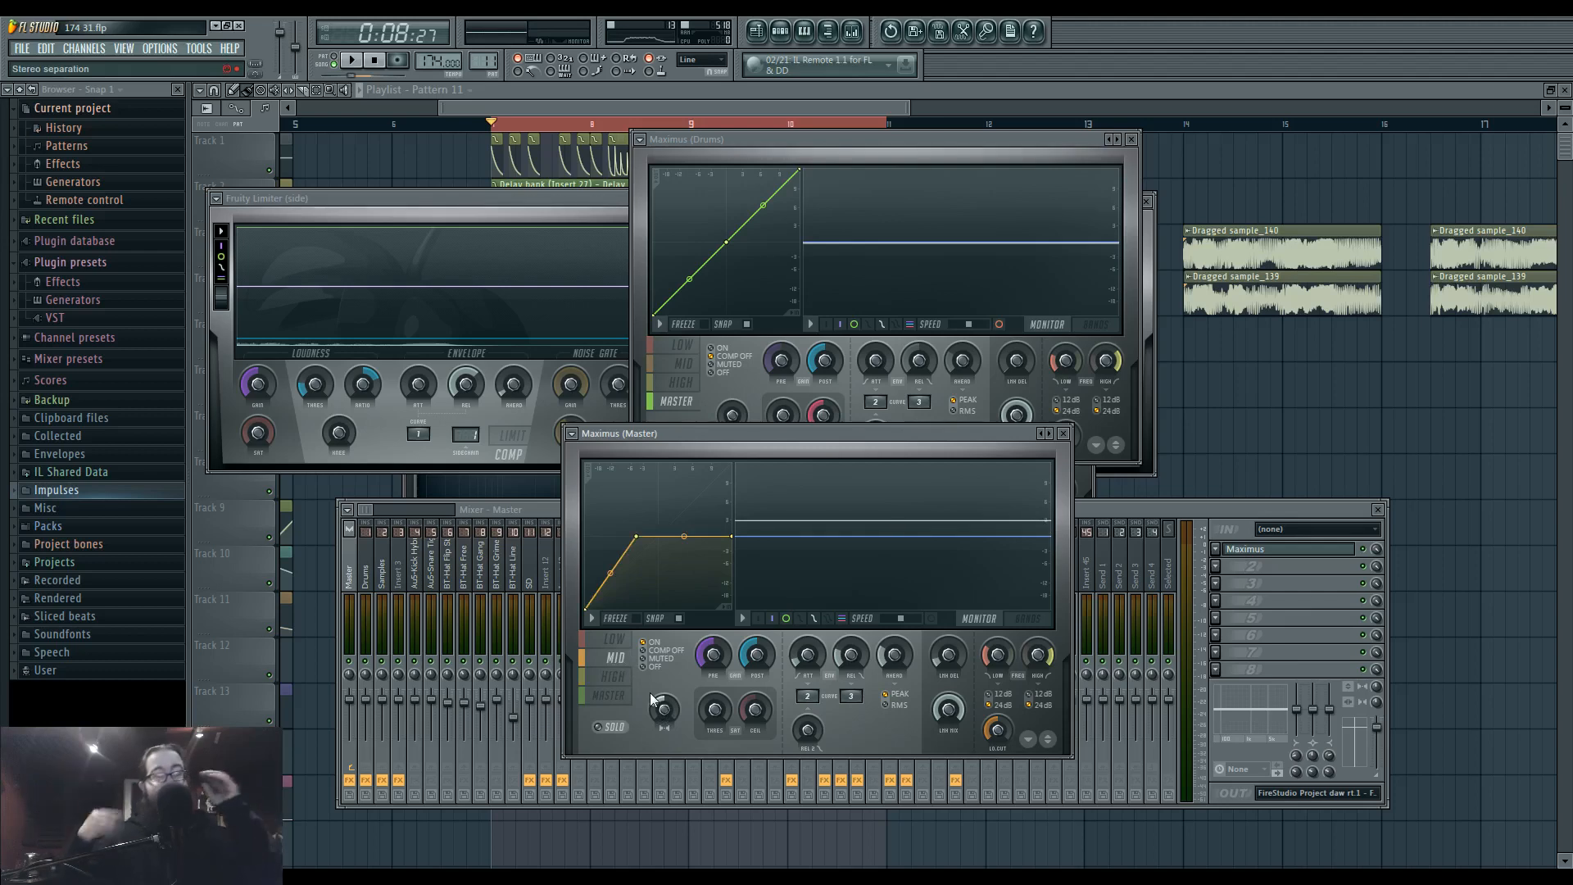
left_click_drag(713, 655, 713, 653)
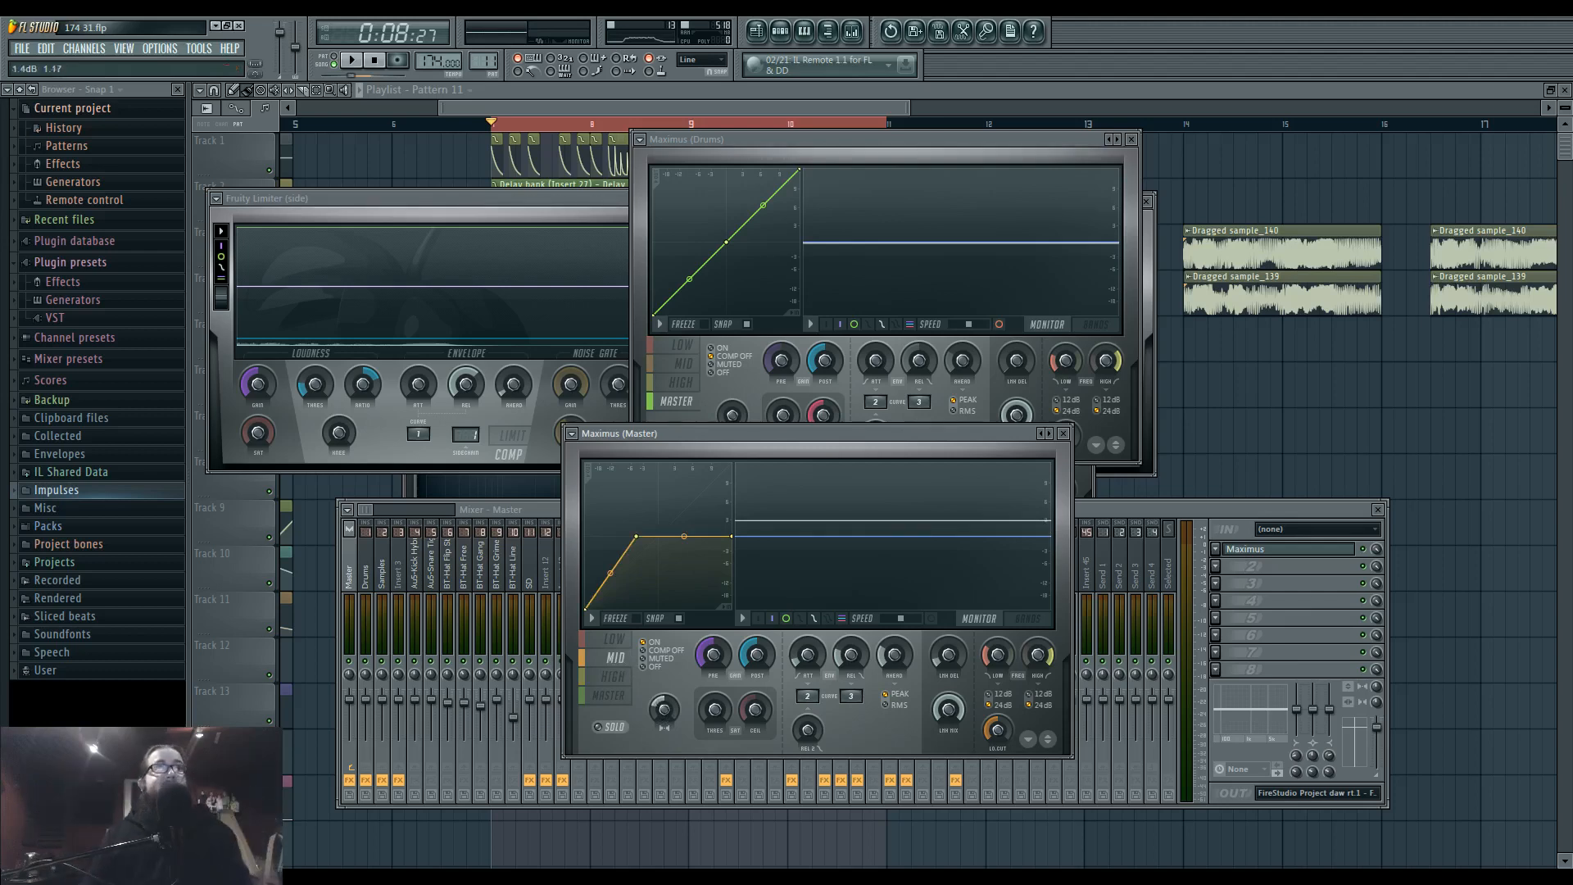
Leave only playlist tracks 1 and 3 active, play the loop and reopen the Master's Maximus.
left_click(274, 167)
right_click(277, 269)
key("space")
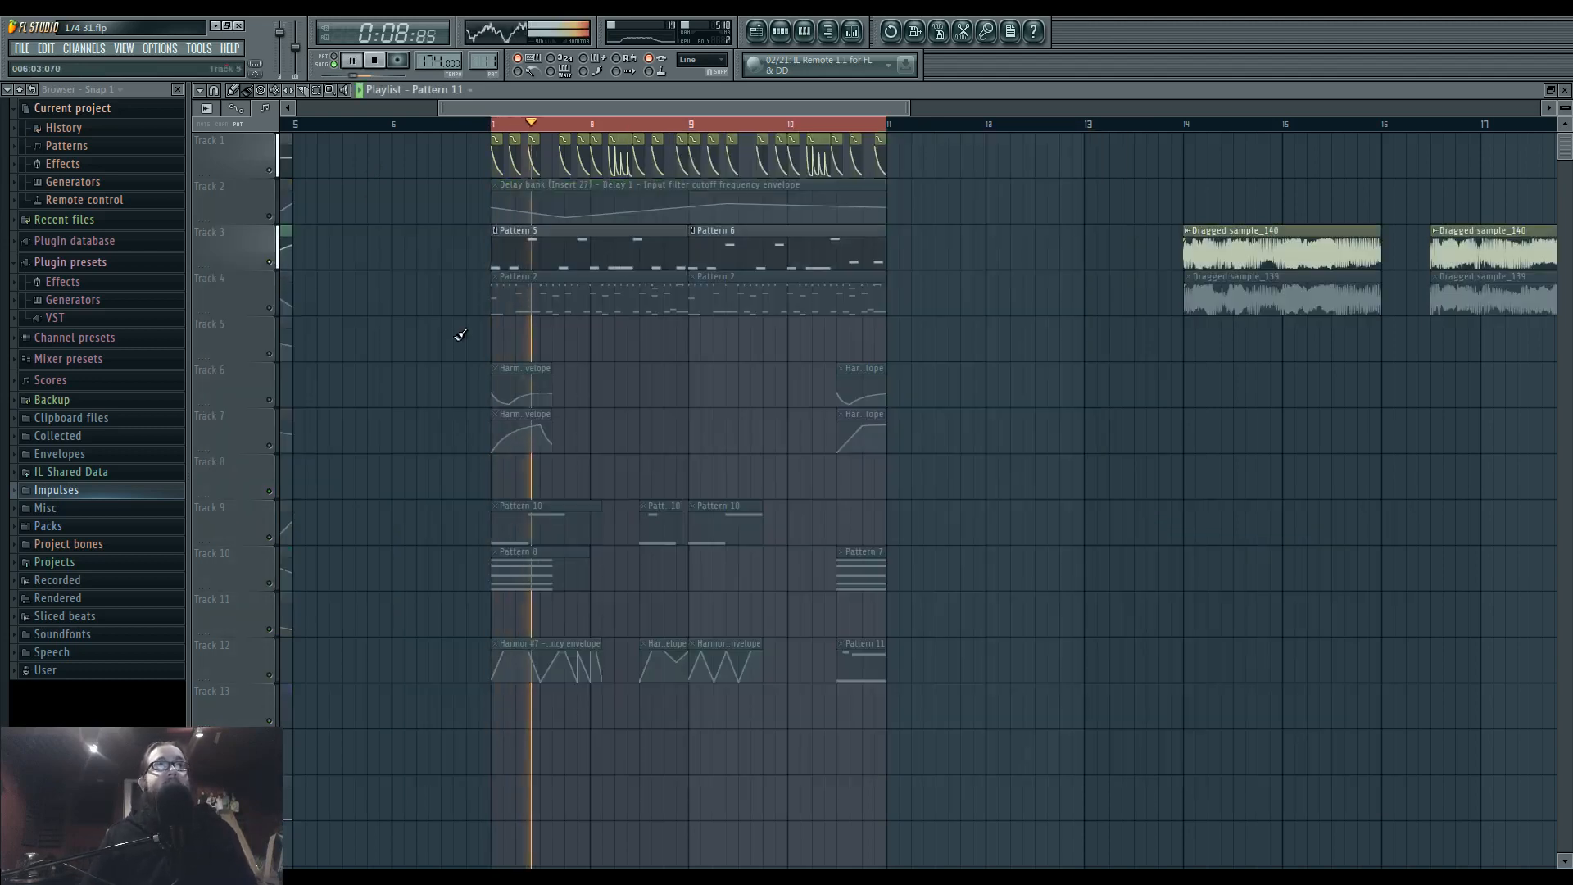
left_click(853, 31)
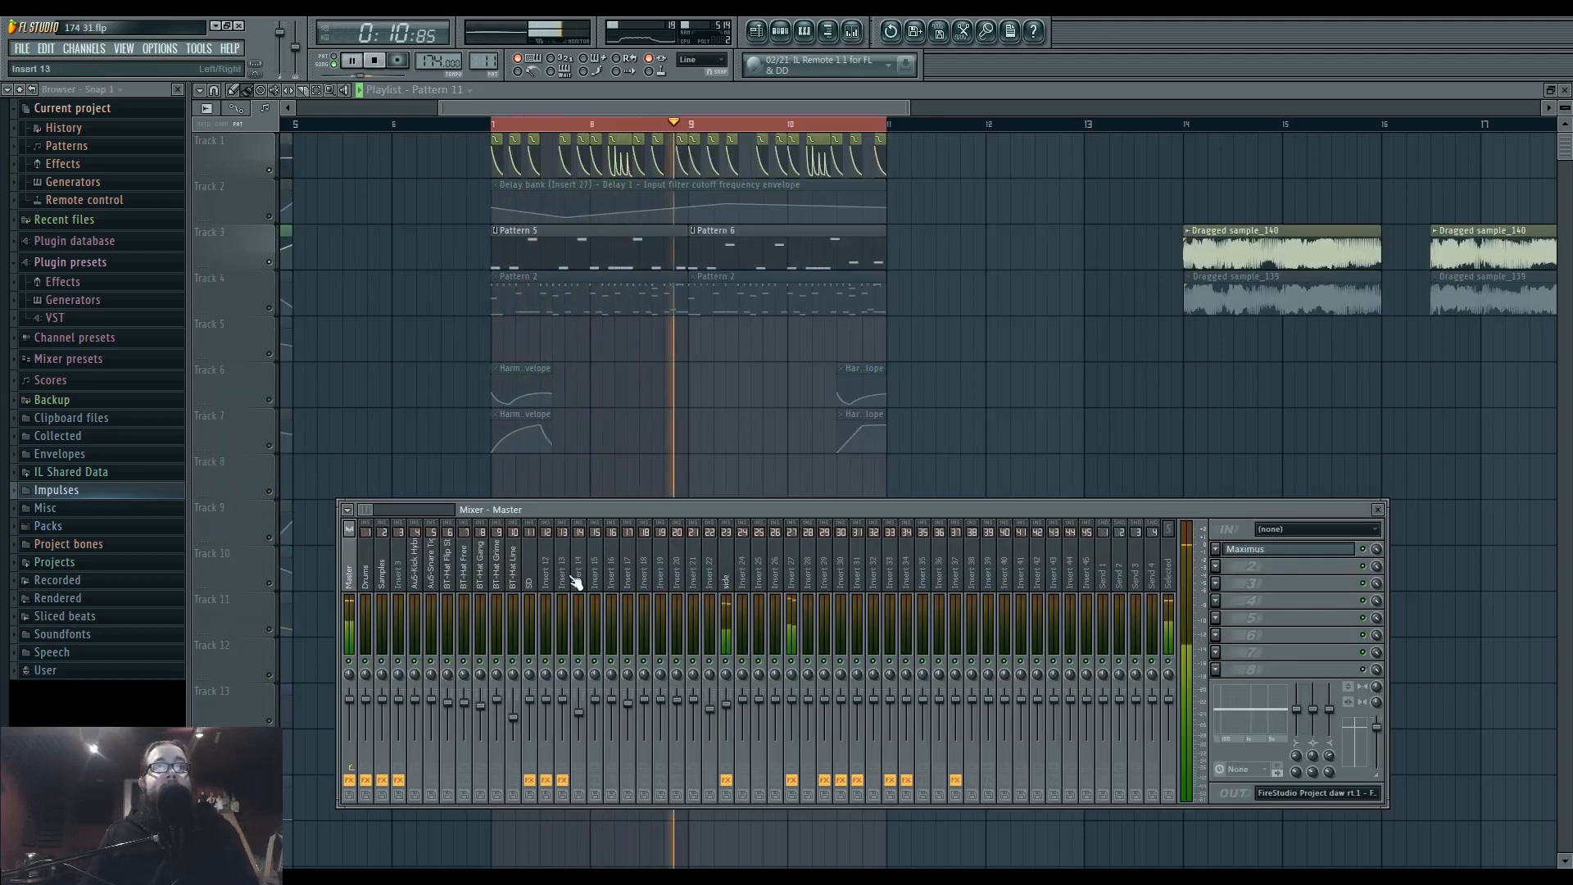
left_click(1294, 551)
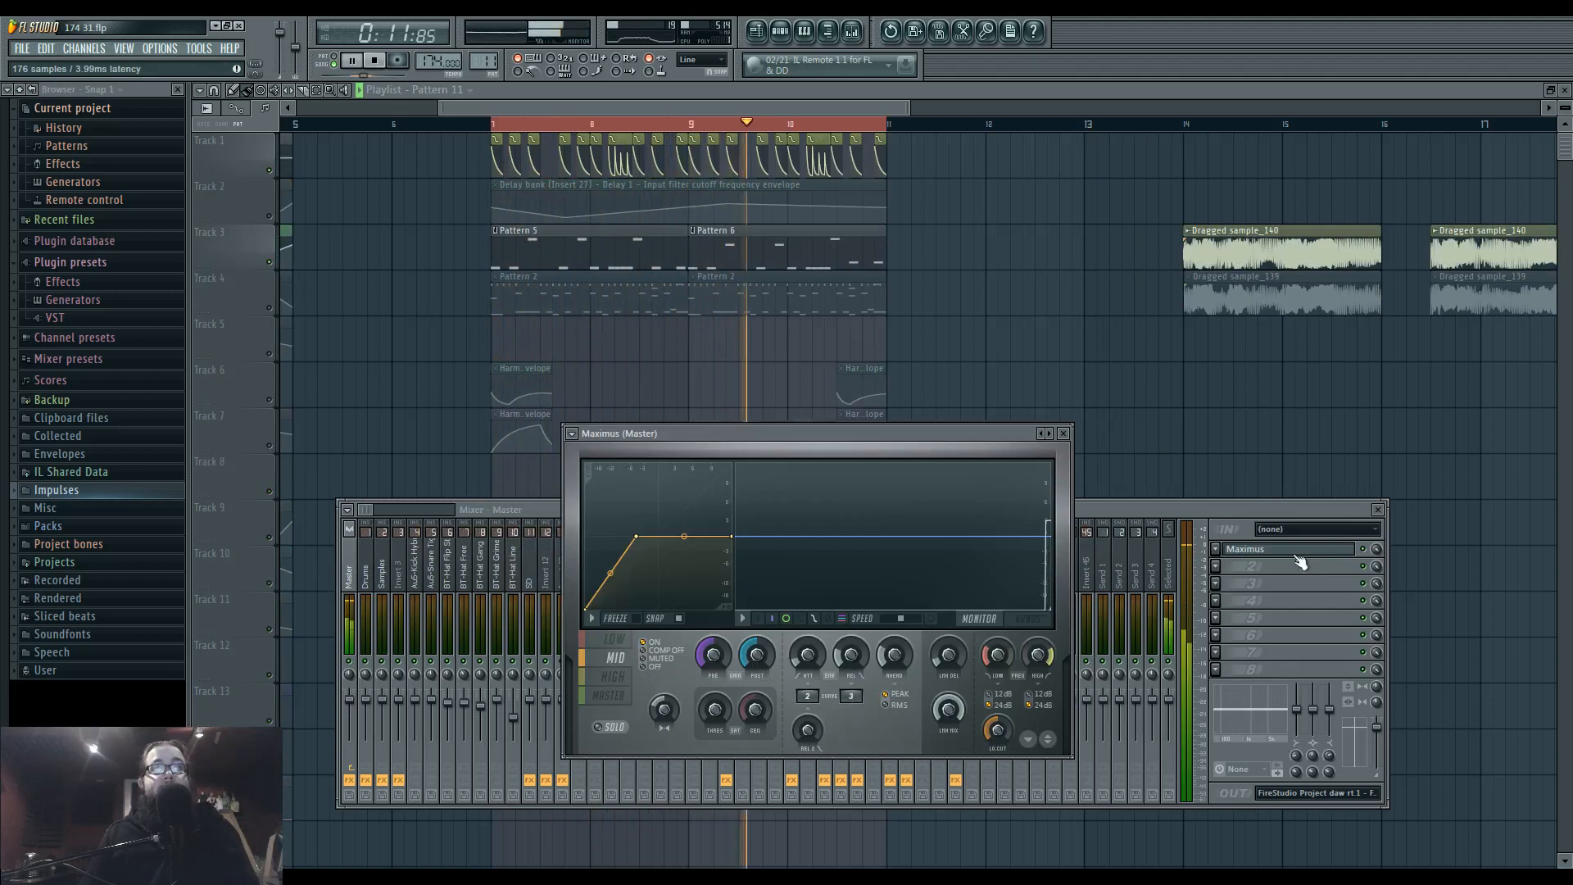
Try the mid band's stereo separation up to 100% separated on the isolated tracks and stop playback.
left_click_drag(665, 708, 660, 710)
key("space")
left_click(660, 710, "alt")
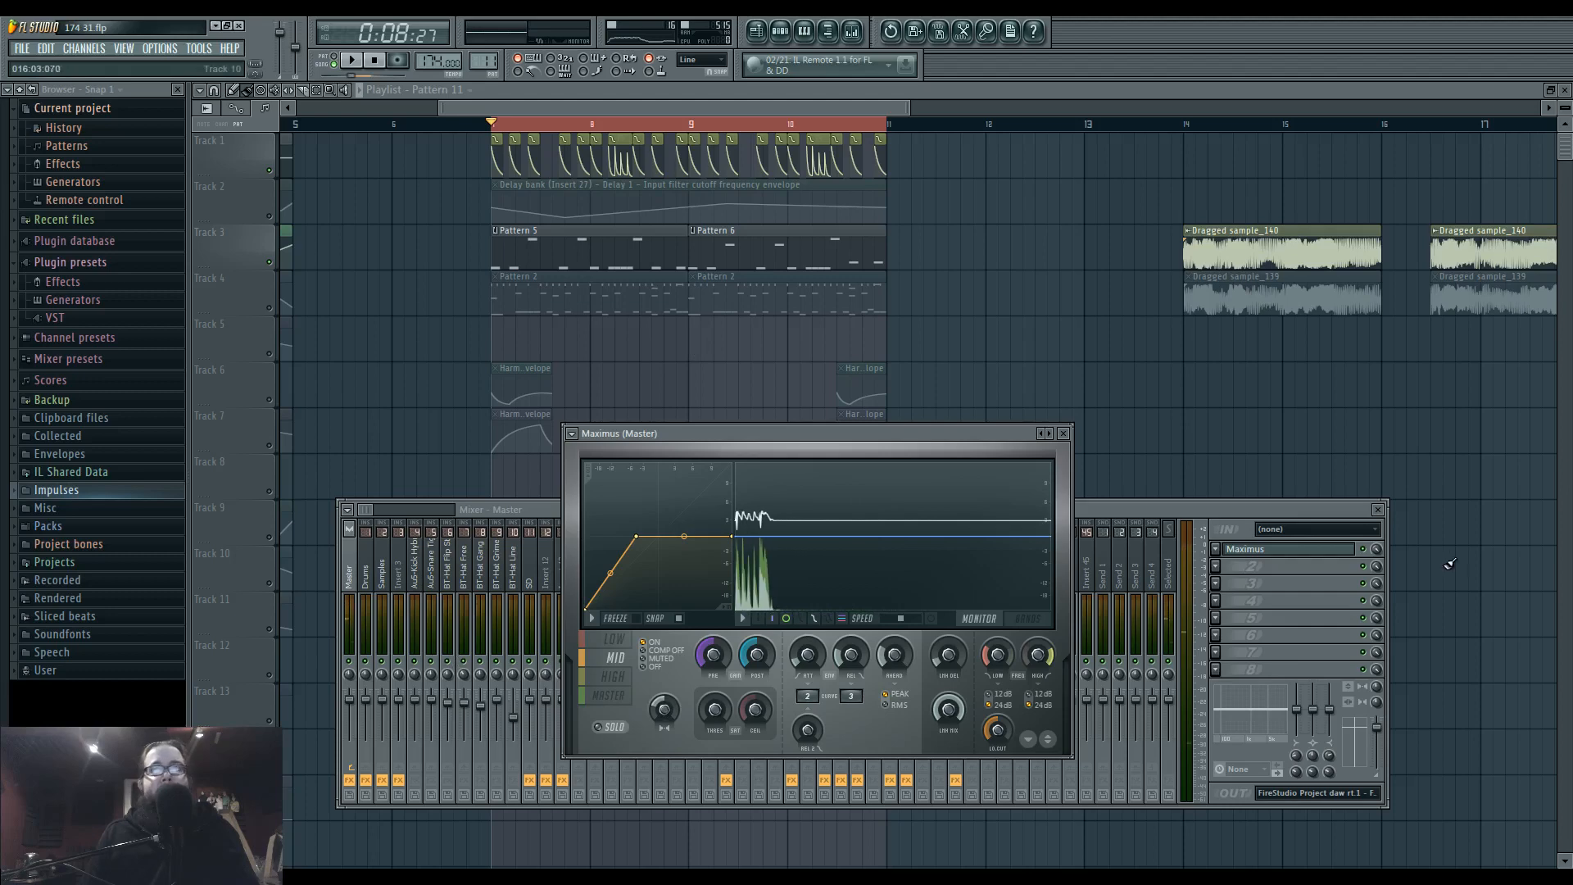
Reactivate all playlist tracks, play the full mix and examine the low band in the Master's Maximus.
left_click(1231, 511)
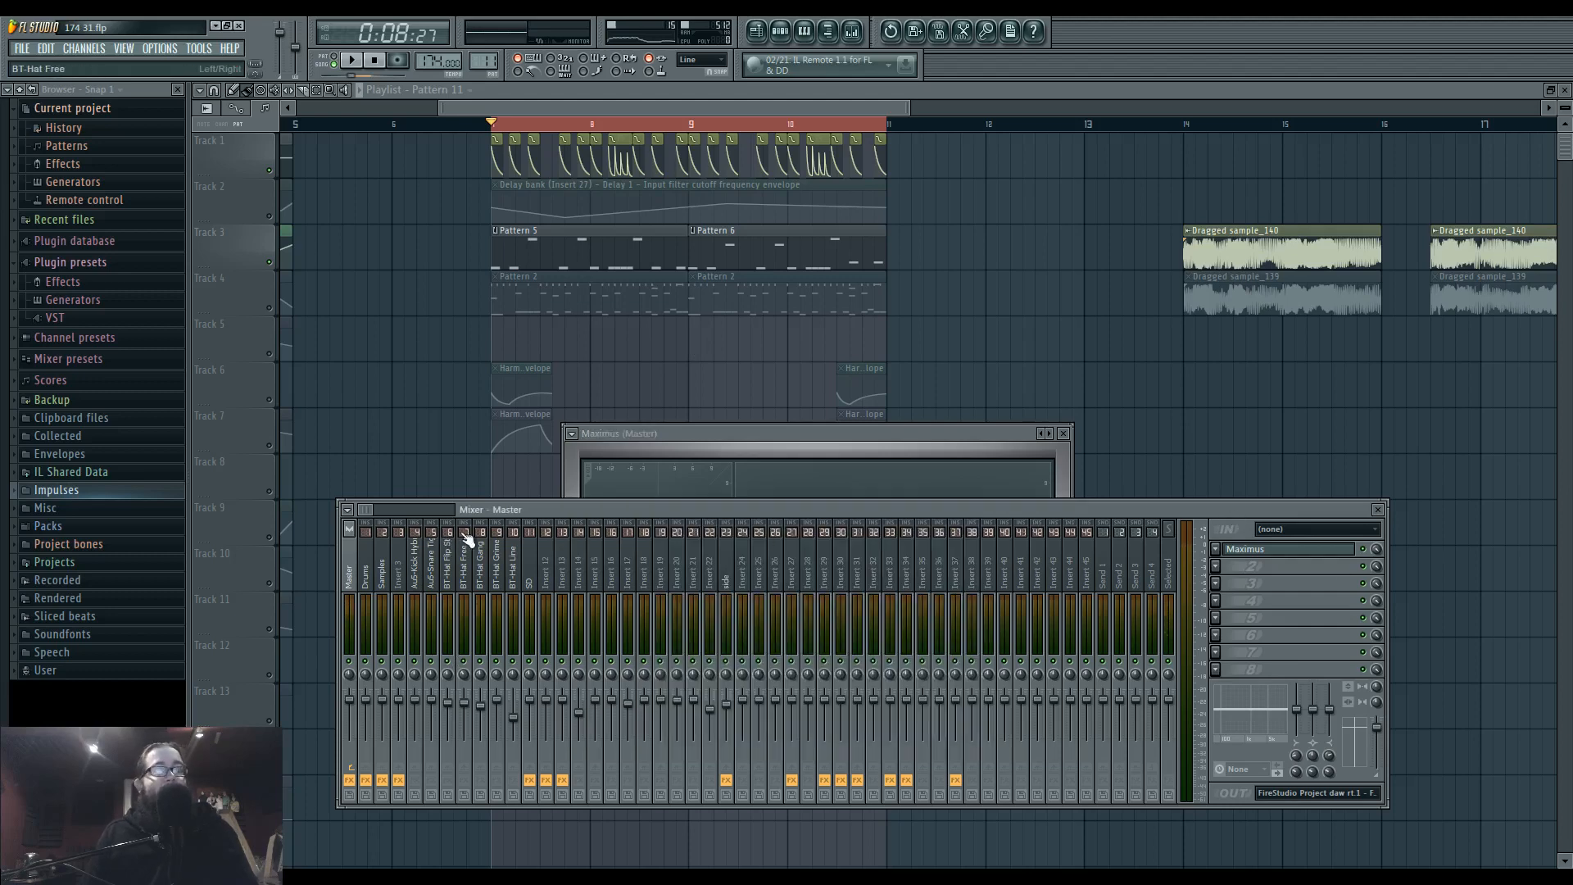
left_click(273, 263)
key("space")
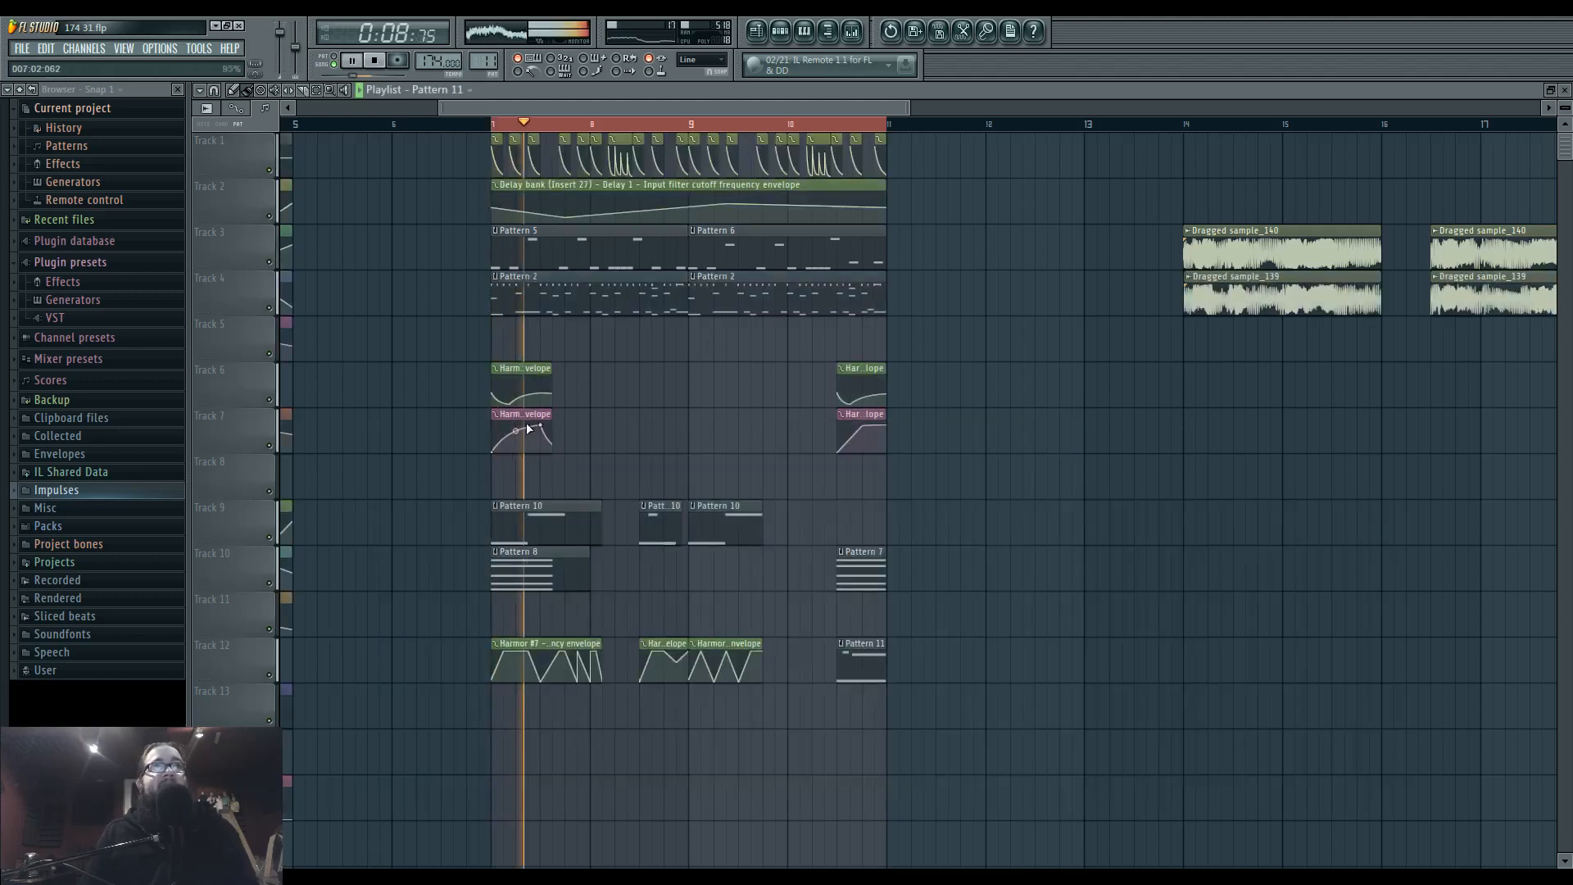
left_click(853, 33)
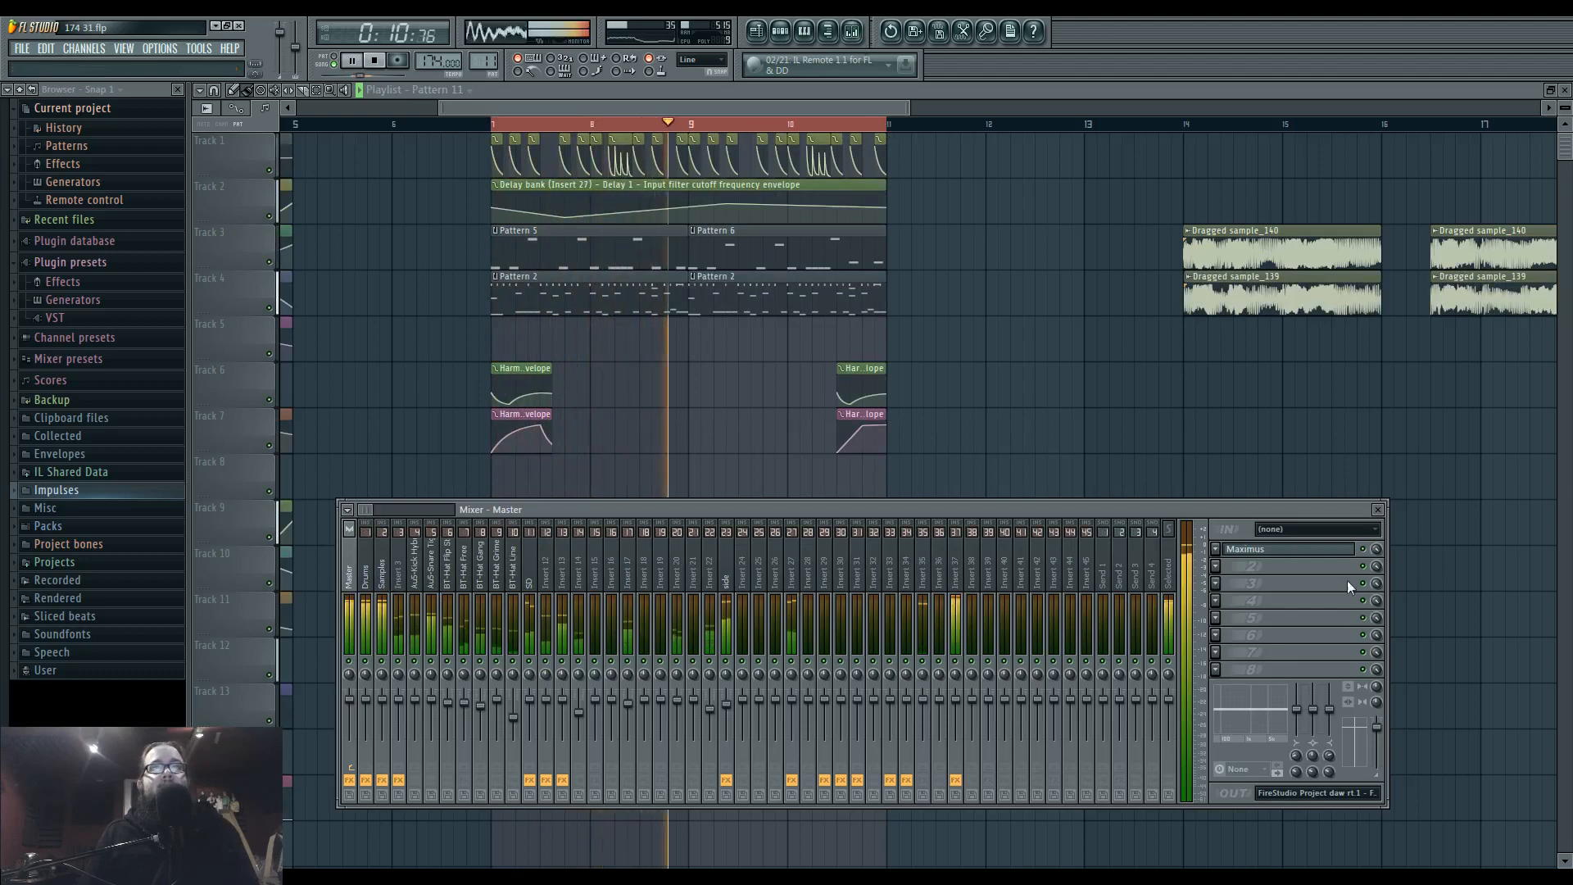
left_click(1303, 549)
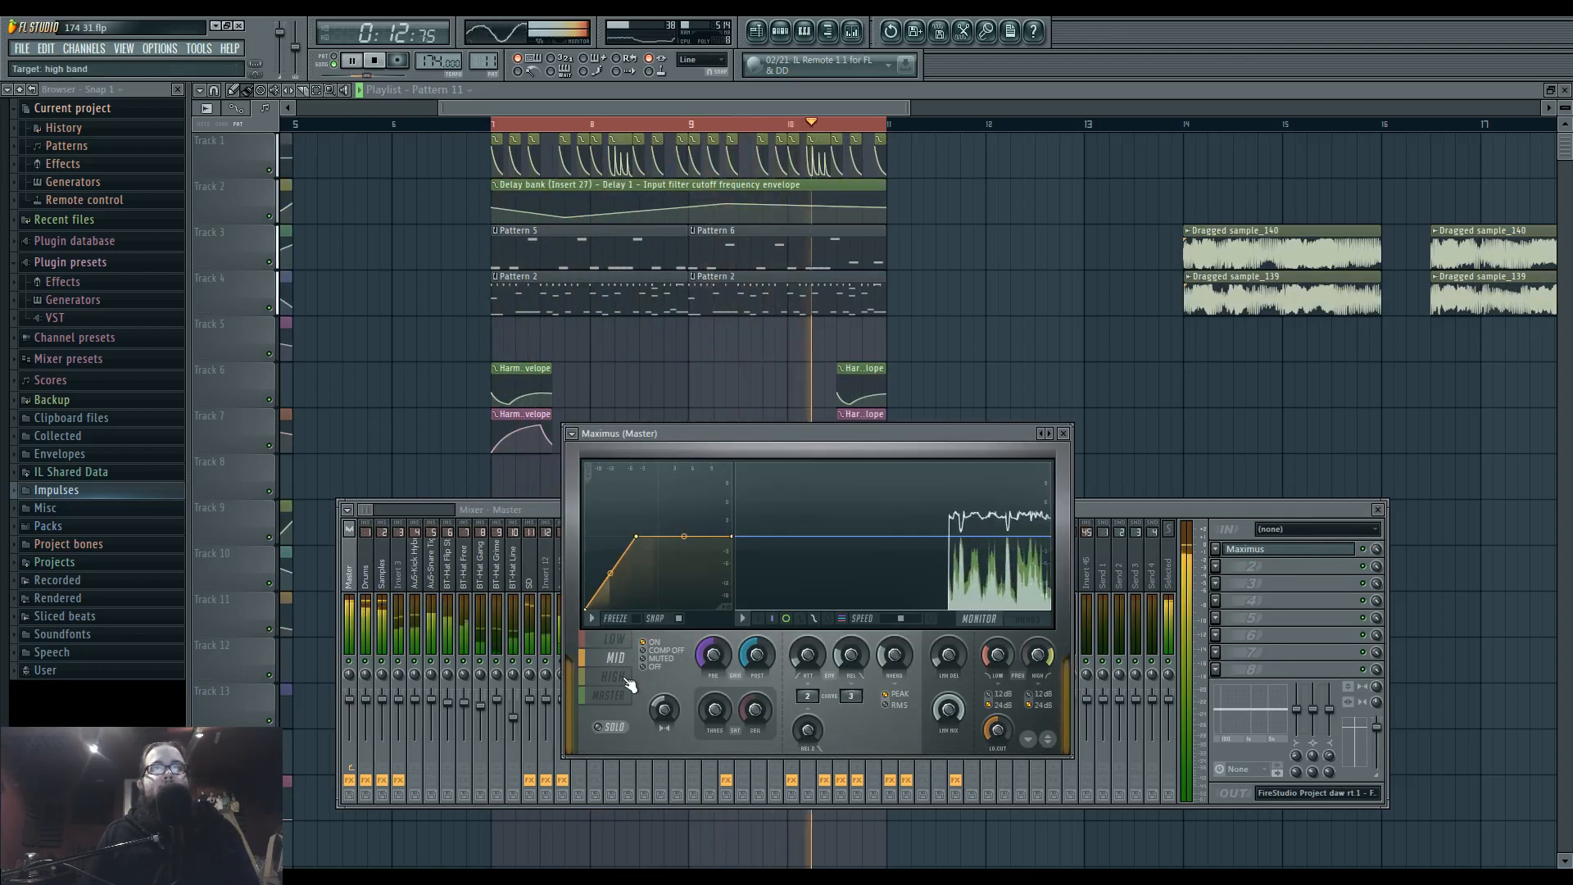
left_click(616, 641)
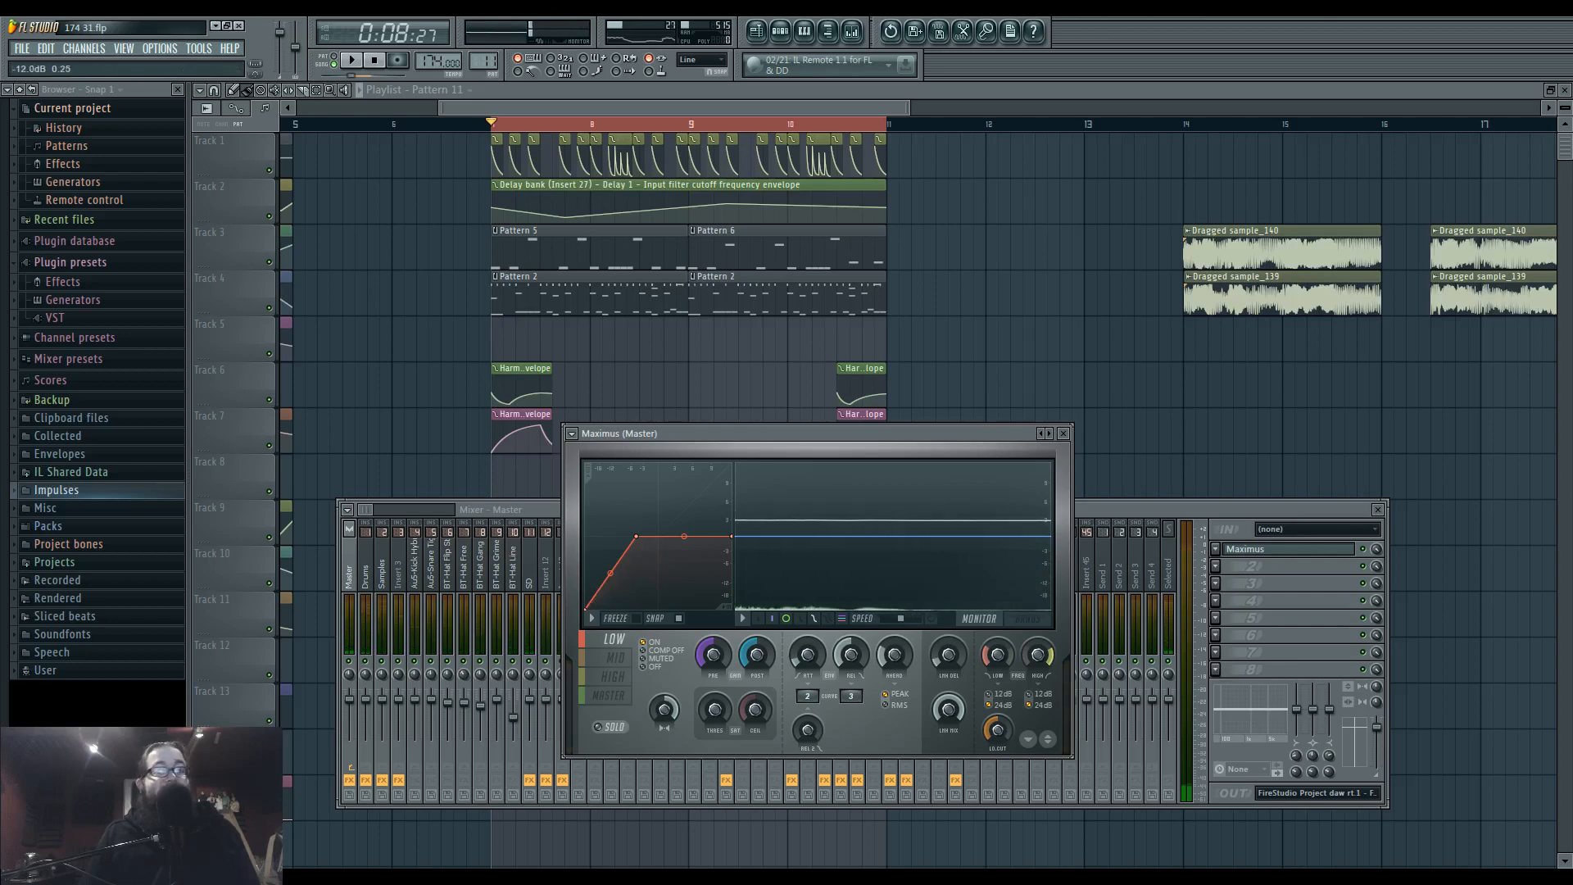
Open the second Fruity Limiter on the side mixer track and adjust its compressor release during playback.
left_click(1169, 517)
left_click(725, 577)
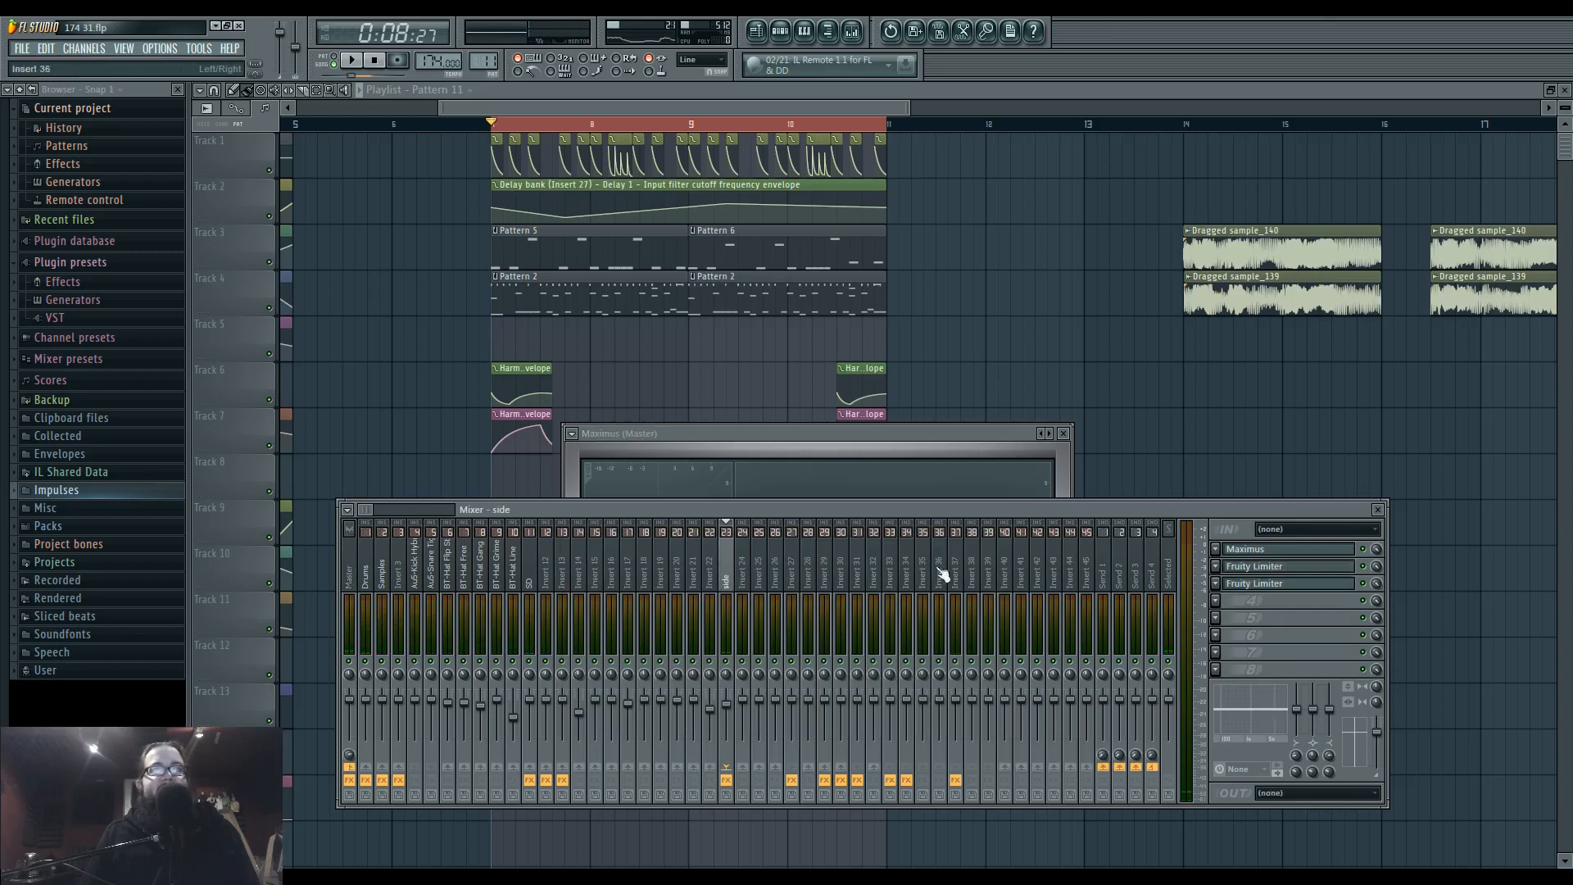
left_click(1272, 586)
key("space")
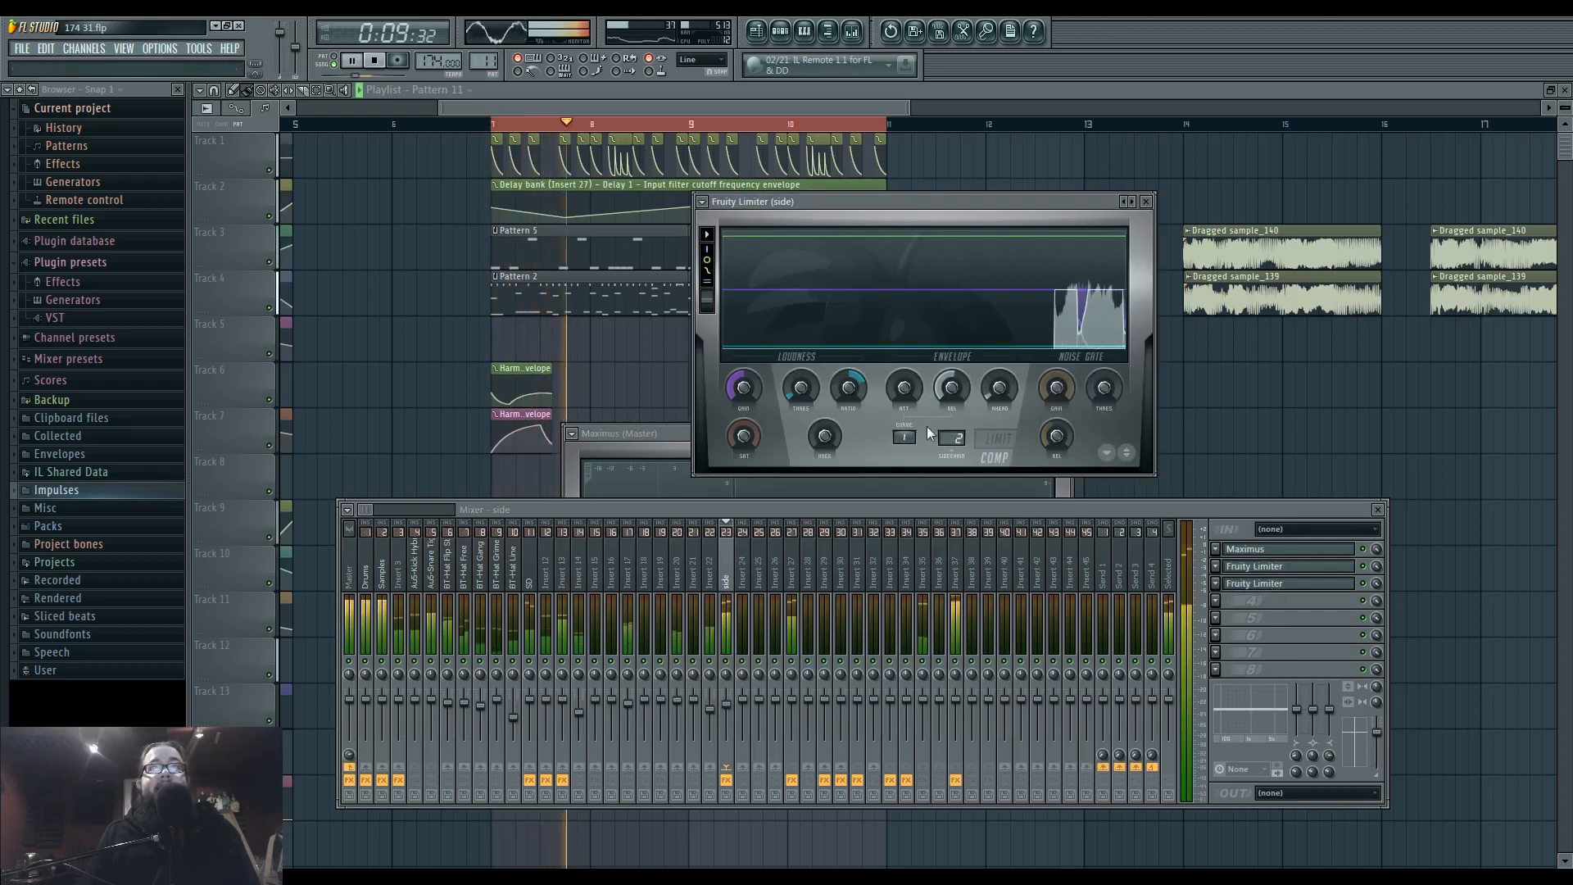
left_click_drag(952, 392, 954, 396)
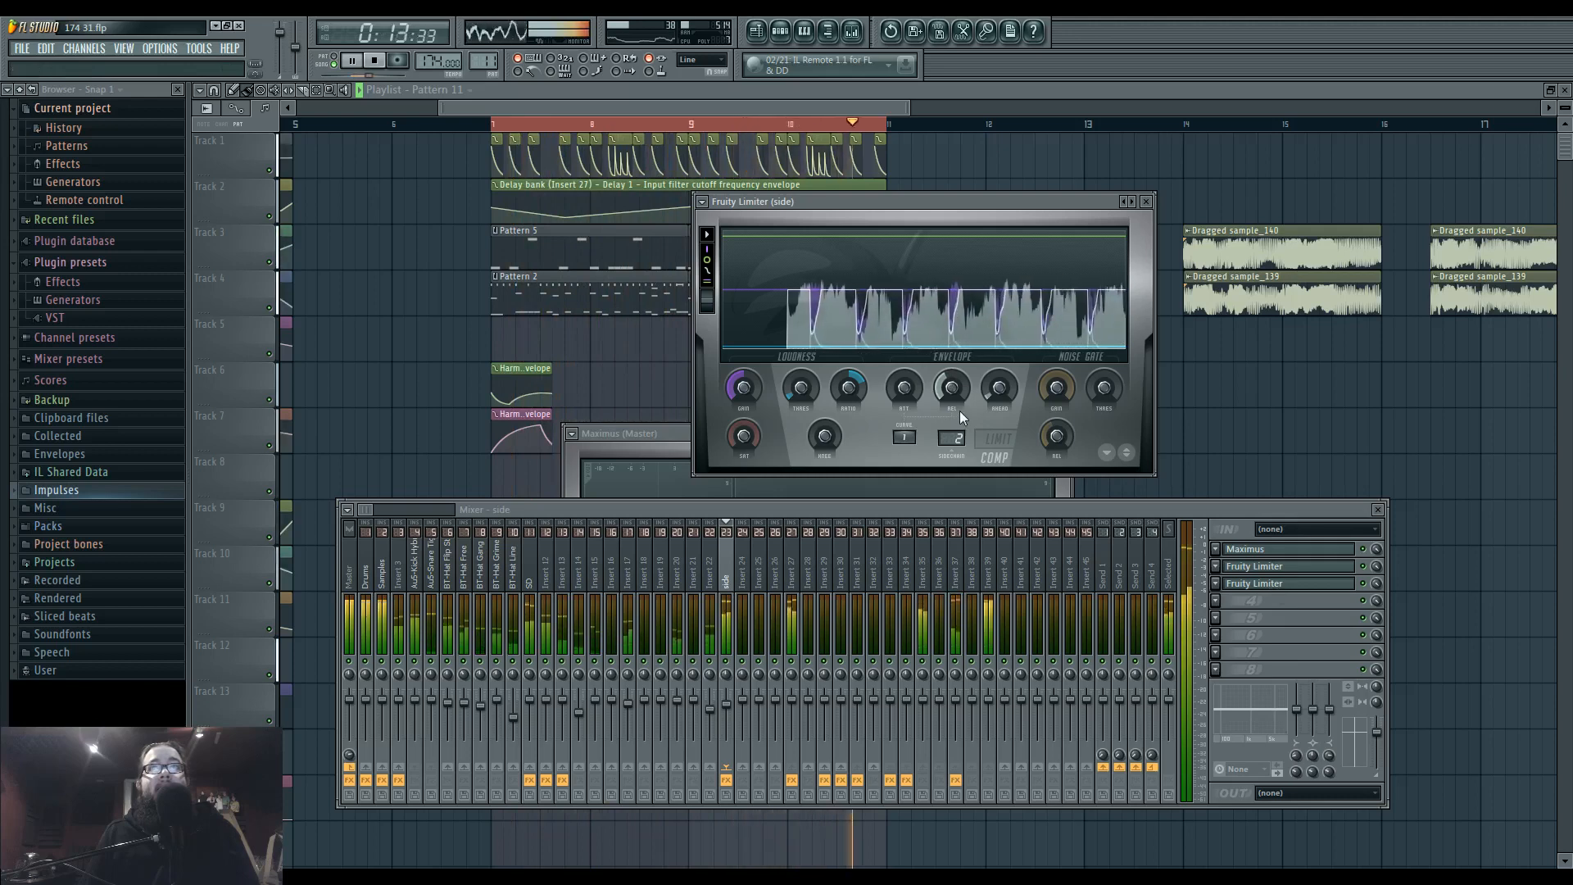
left_click(790, 509)
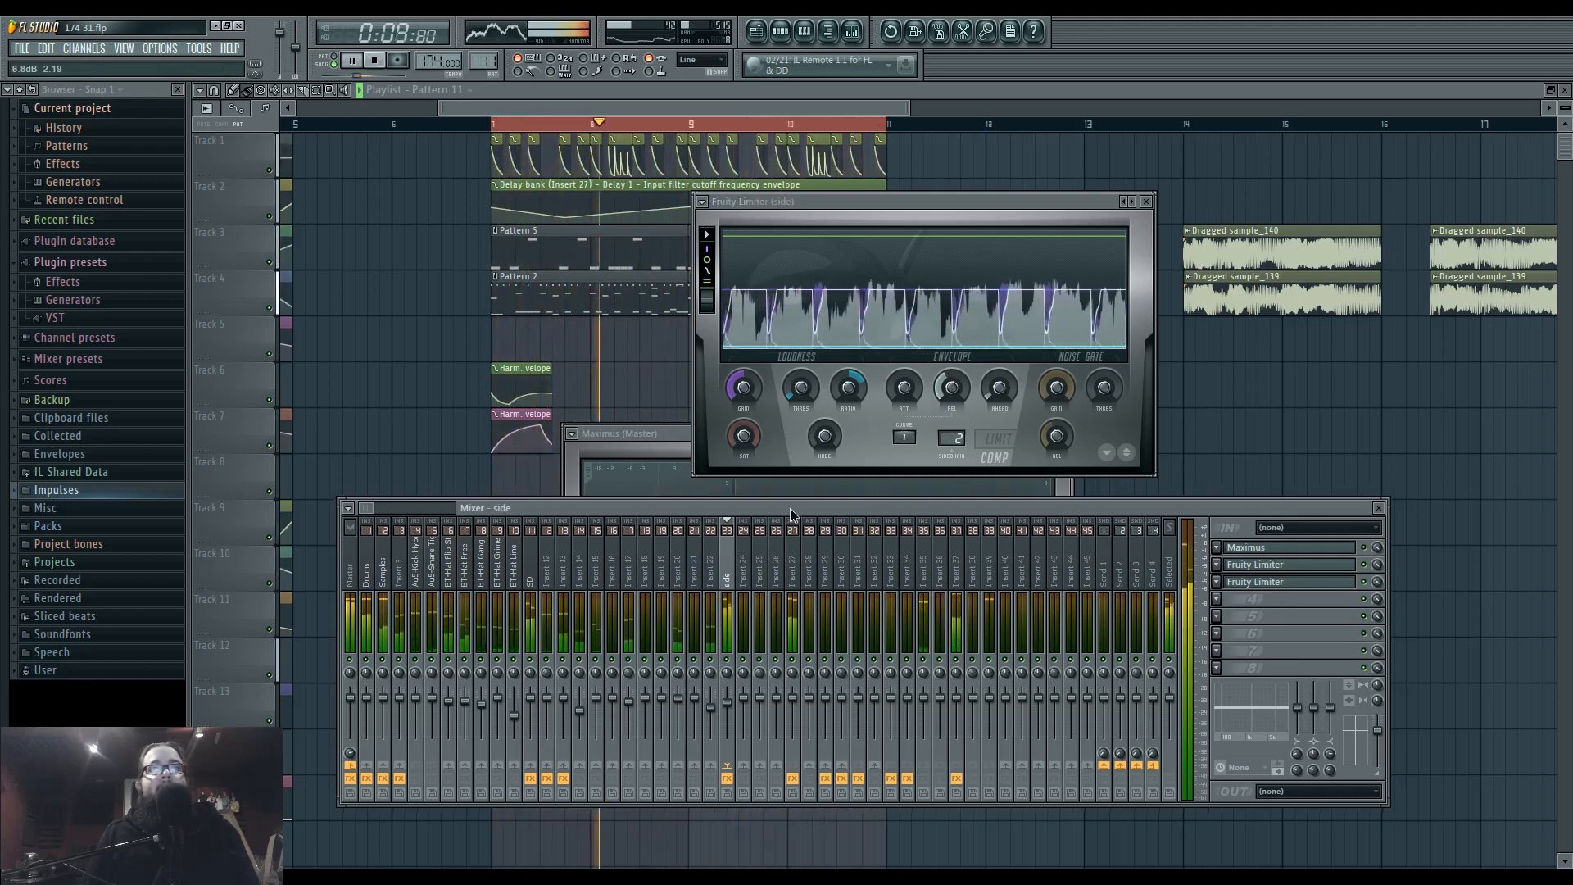
key("space")
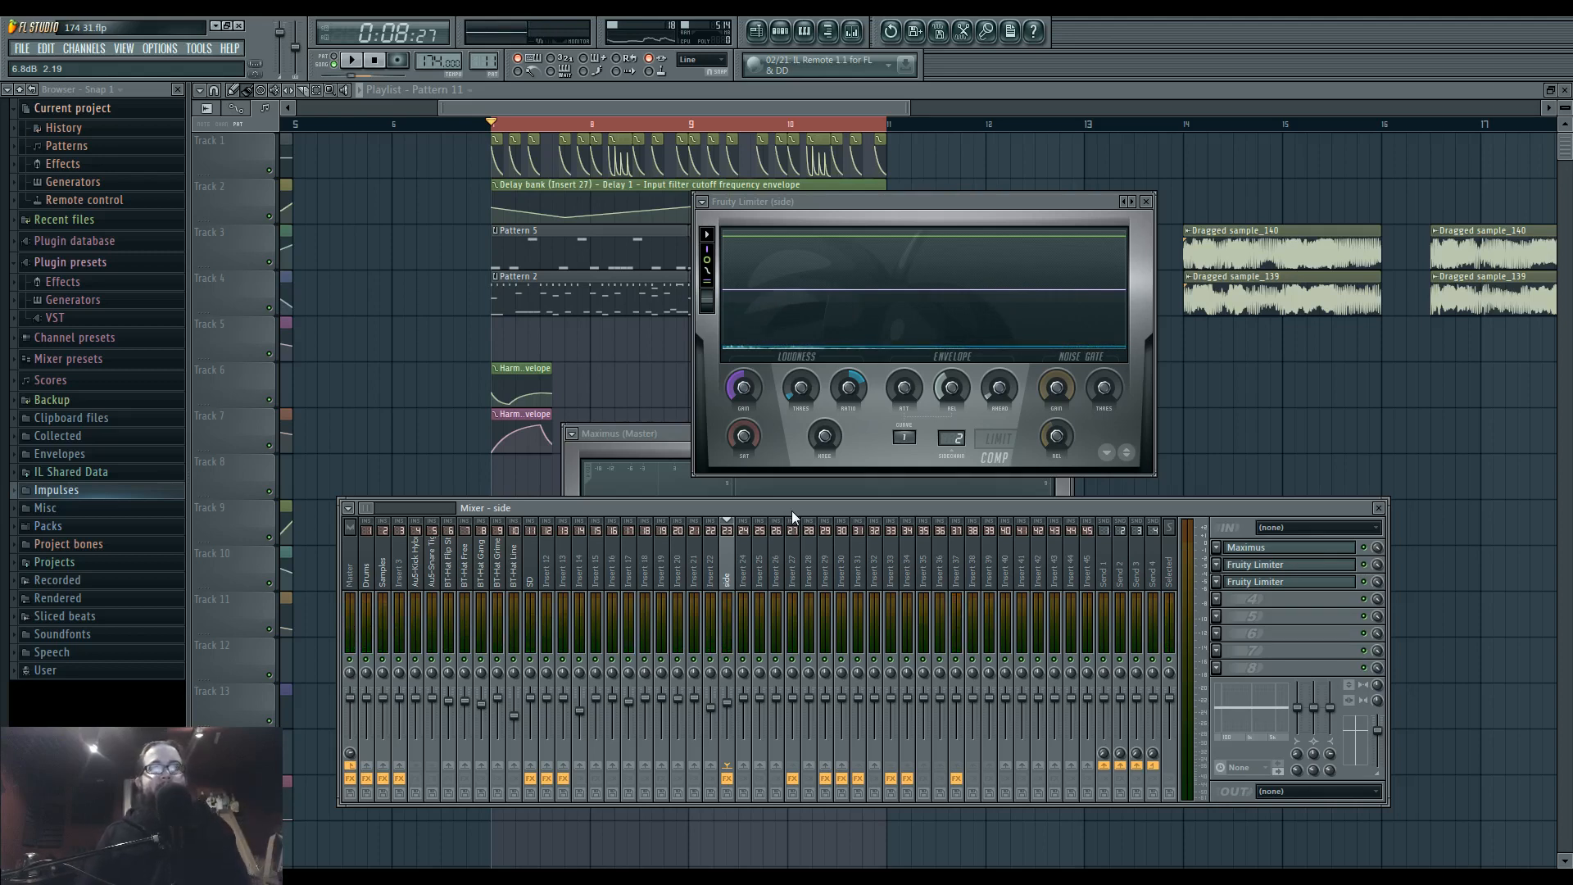
Select the Master mixer track, check the Ustream chat in Firefox and return to the FL Studio mixer.
left_click(357, 573)
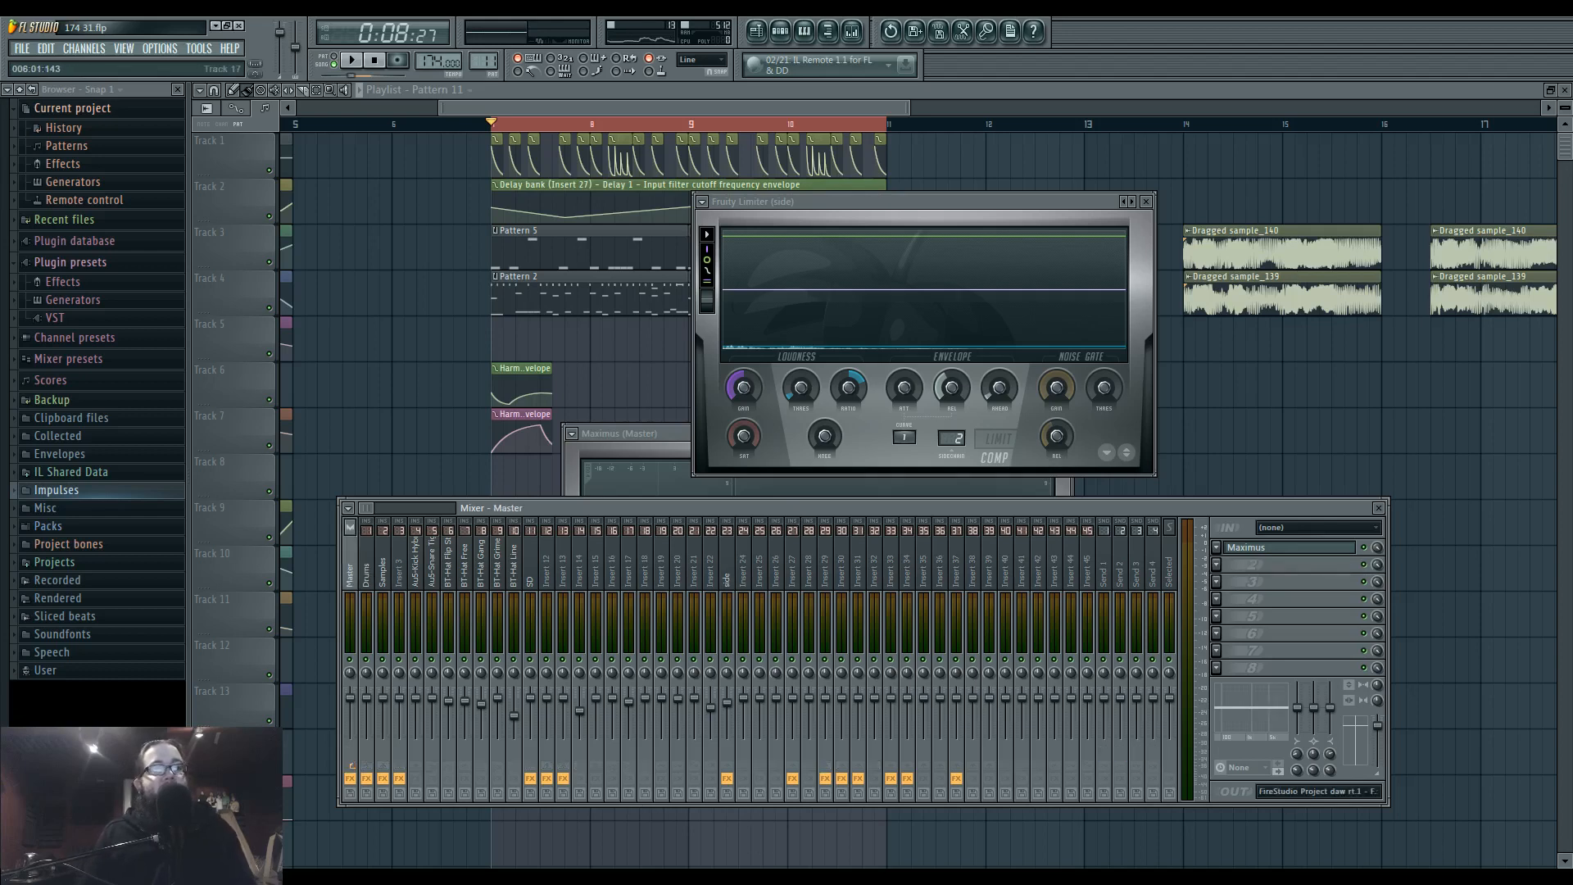
key("alt+Tab")
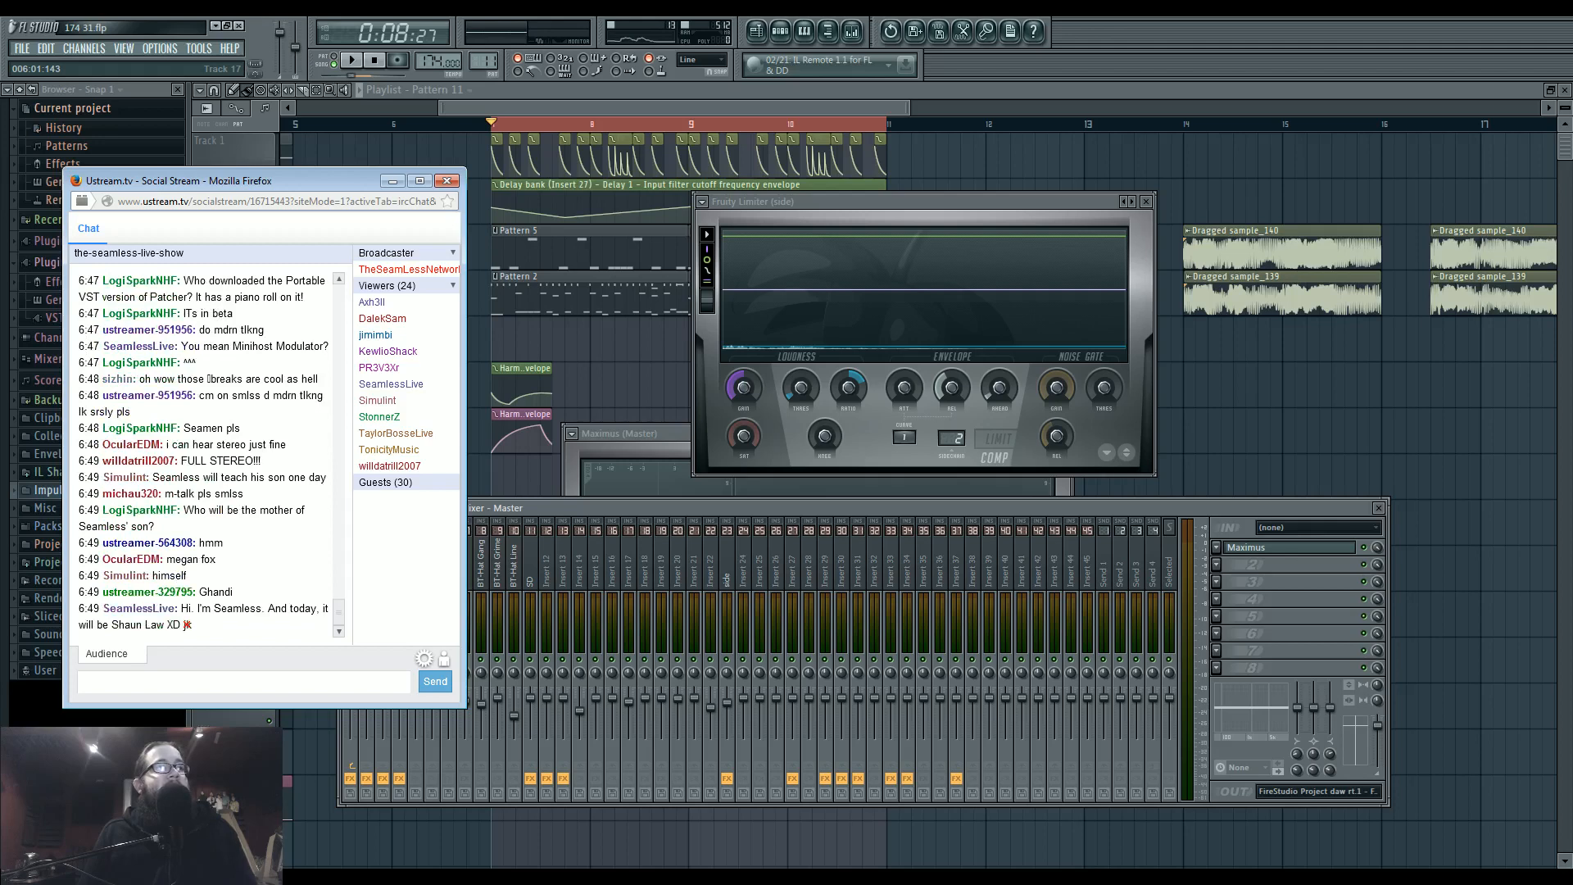
key("alt+Tab")
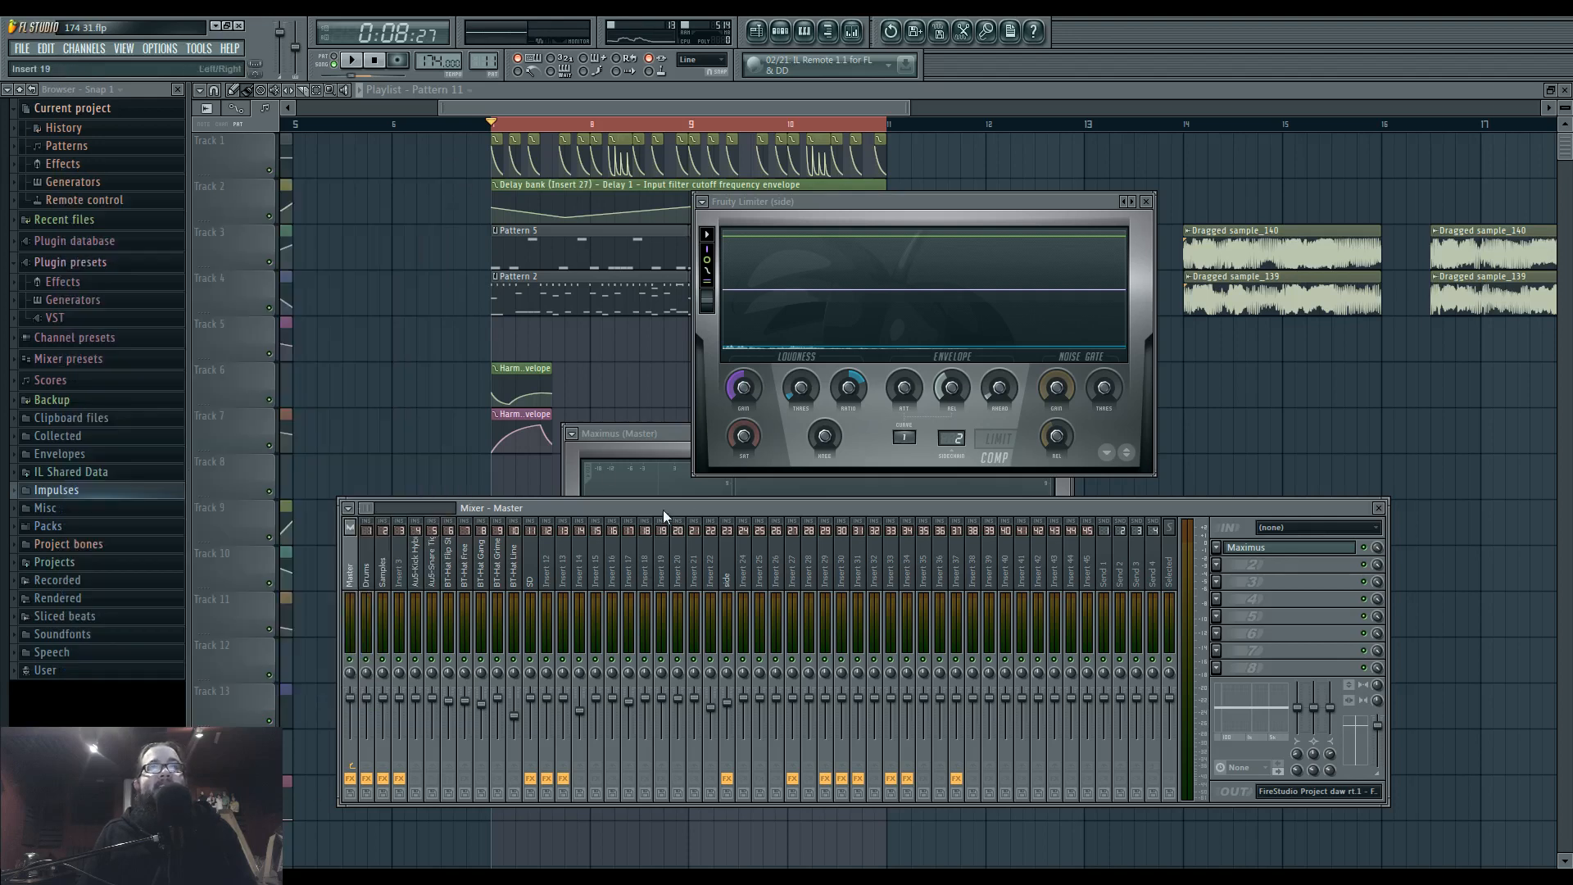
left_click_drag(663, 512, 658, 511)
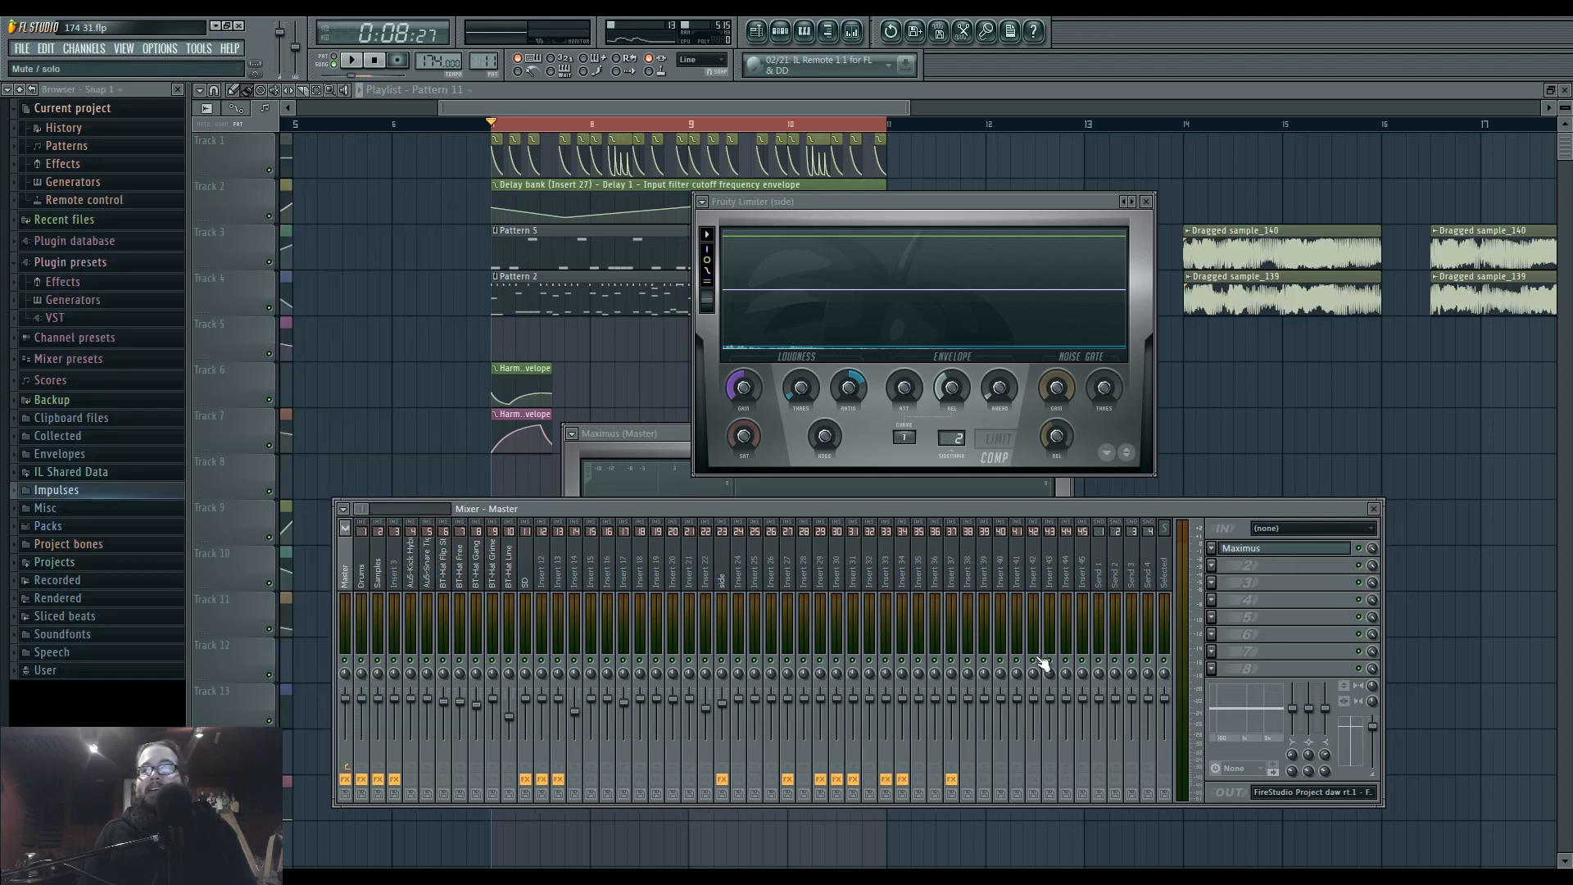
left_click_drag(533, 507, 529, 508)
Play the full loop and reopen the Master's Maximus to examine the mid band.
right_click(467, 434)
key("space")
scroll(489, 435, "up", 2)
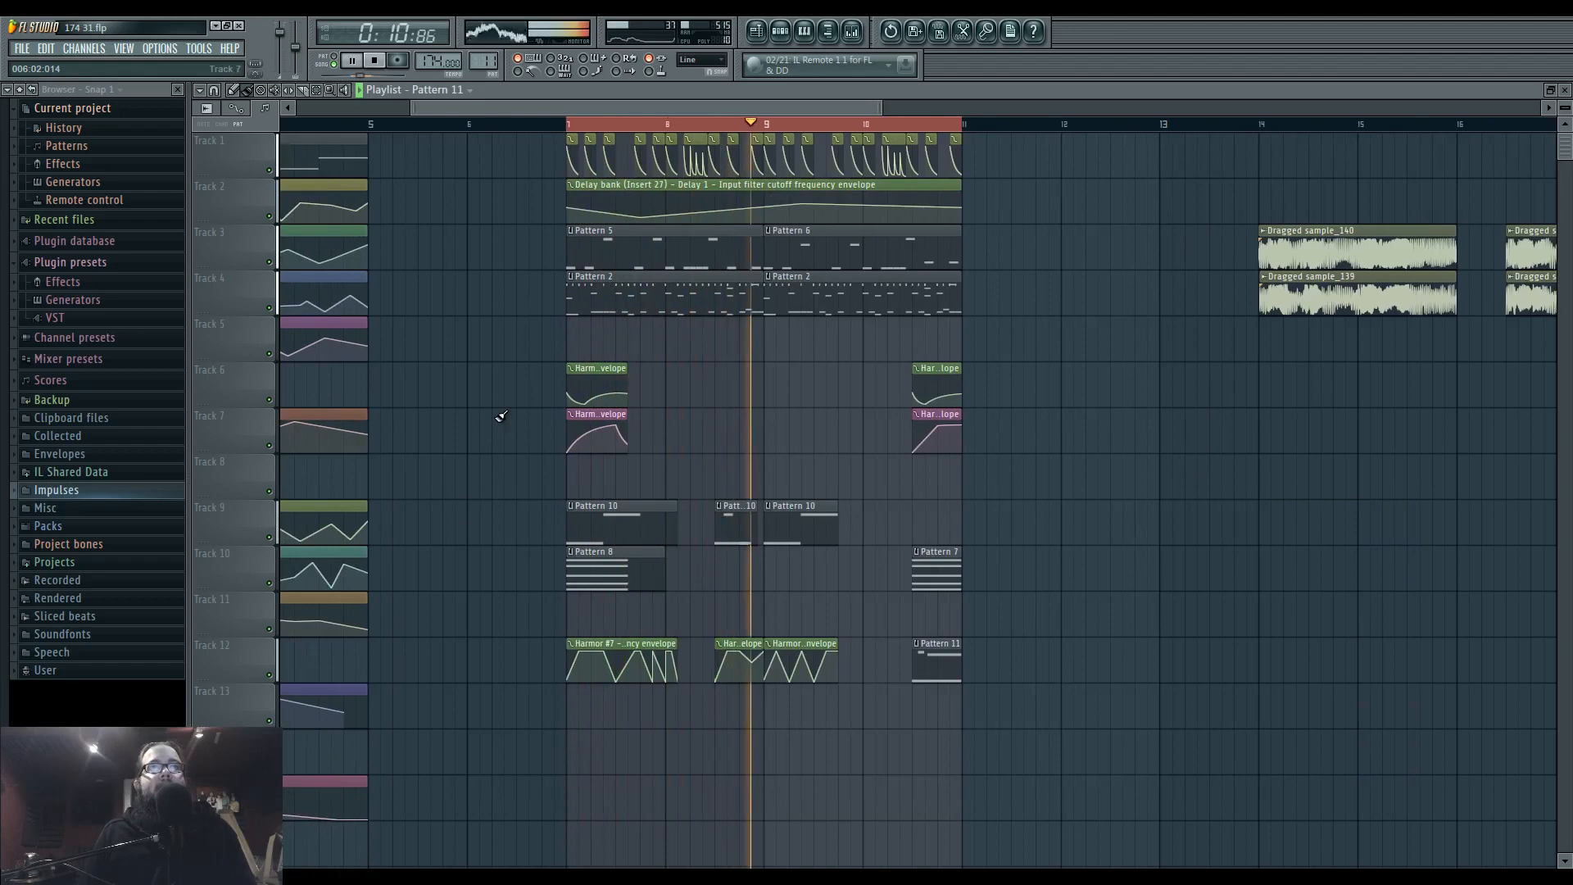
left_click(854, 33)
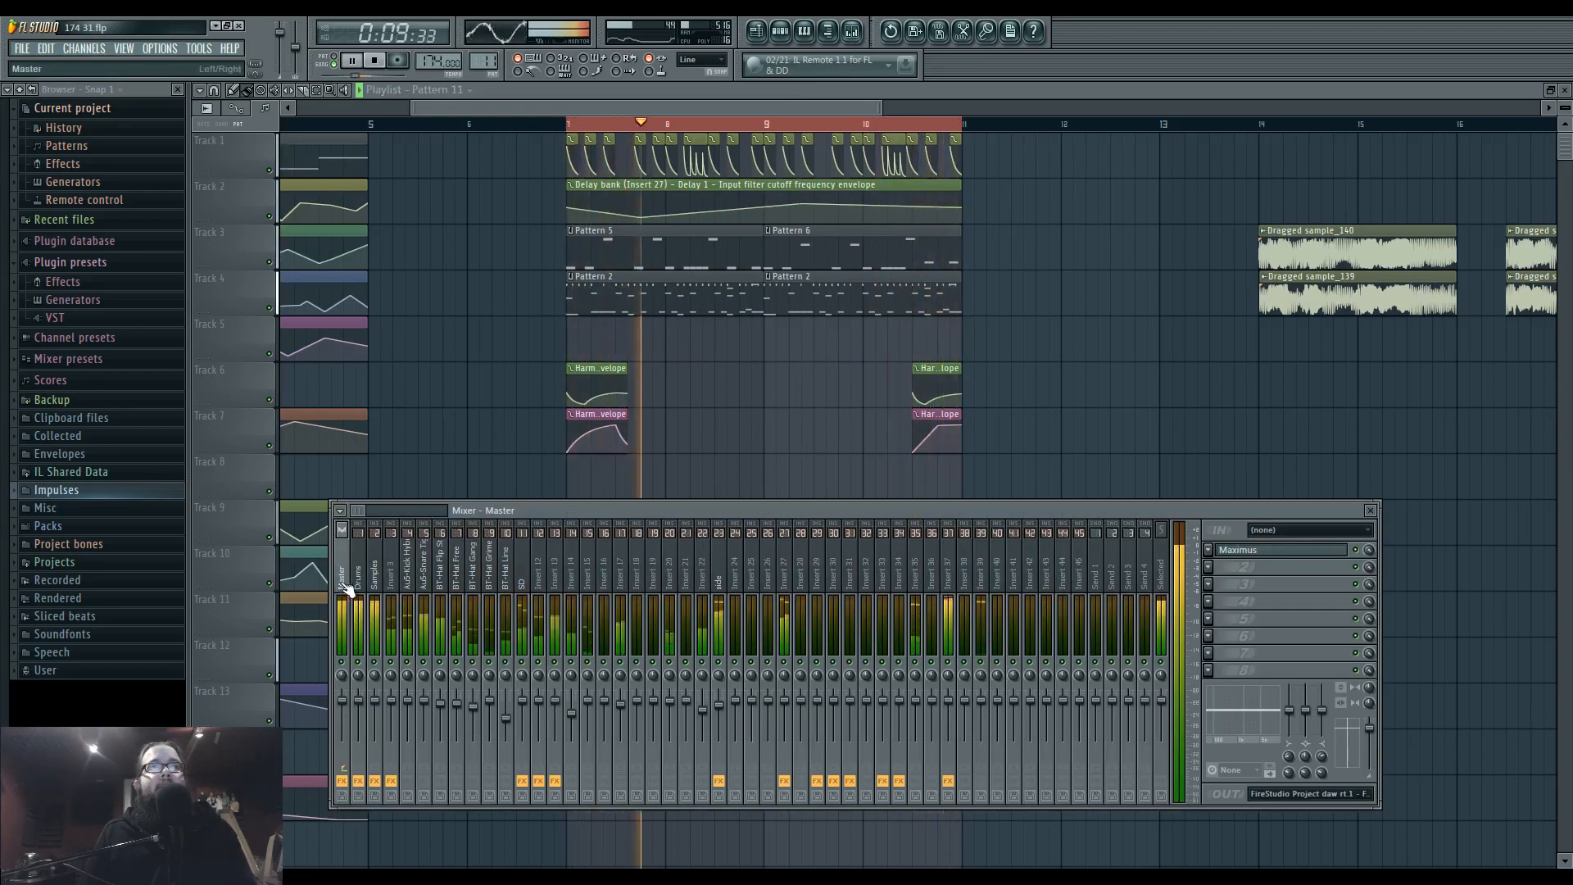
left_click(1293, 555)
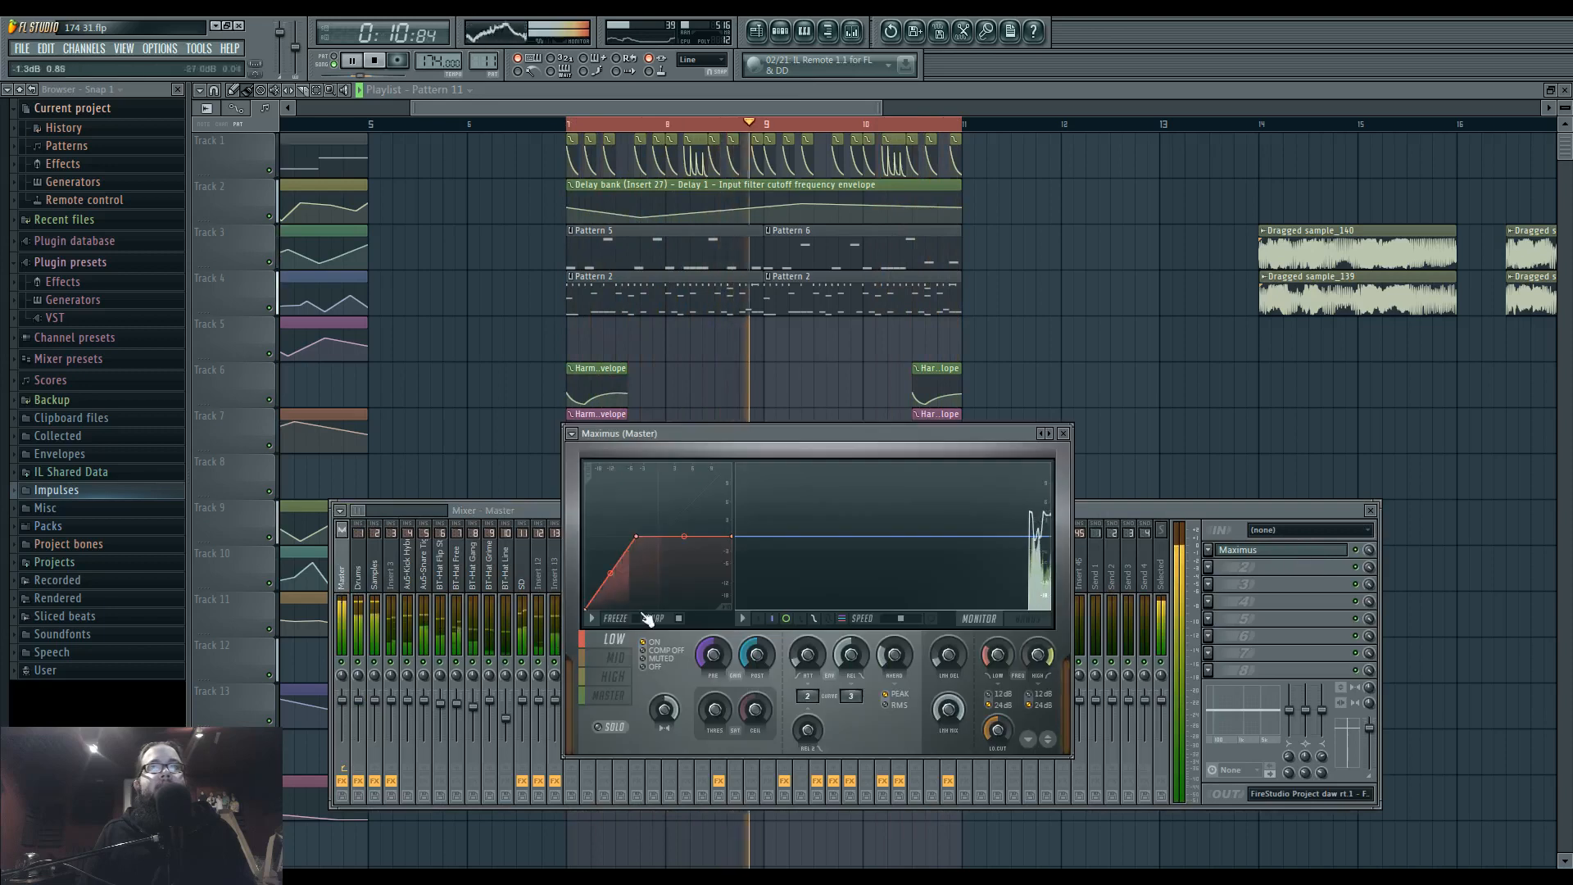
Shift the compression knee of the mid band in the Master's Maximus and adjust the high band's curve likewise.
mouse_move(635, 537)
left_mouse_down()
mouse_move(656, 536)
mouse_move(616, 571)
mouse_move(643, 537)
left_mouse_up()
left_click(613, 676)
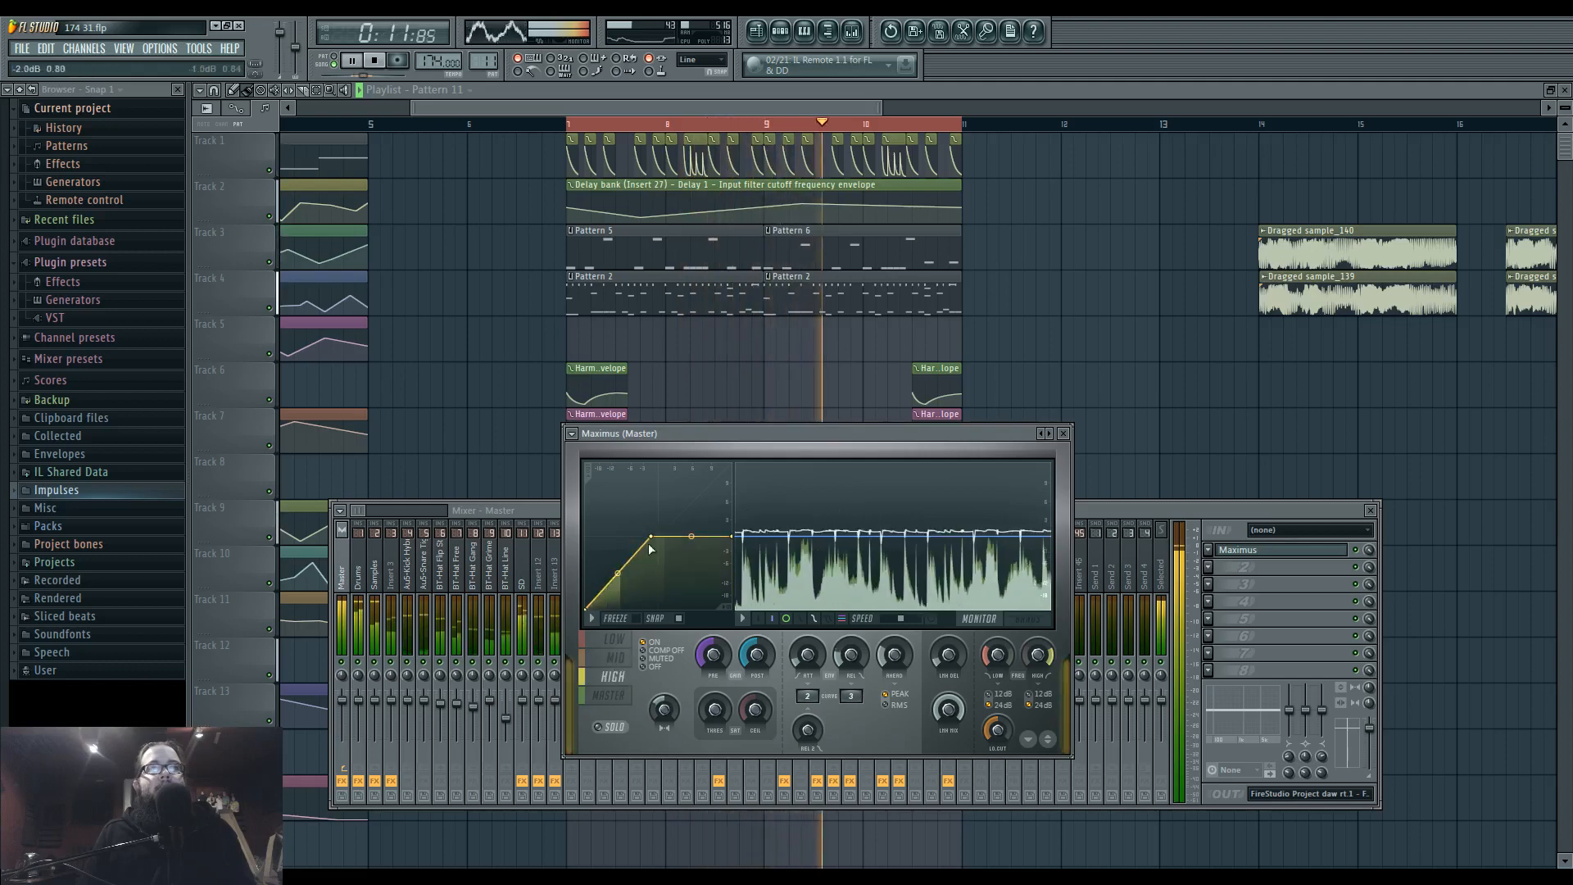
left_click_drag(622, 572, 622, 578)
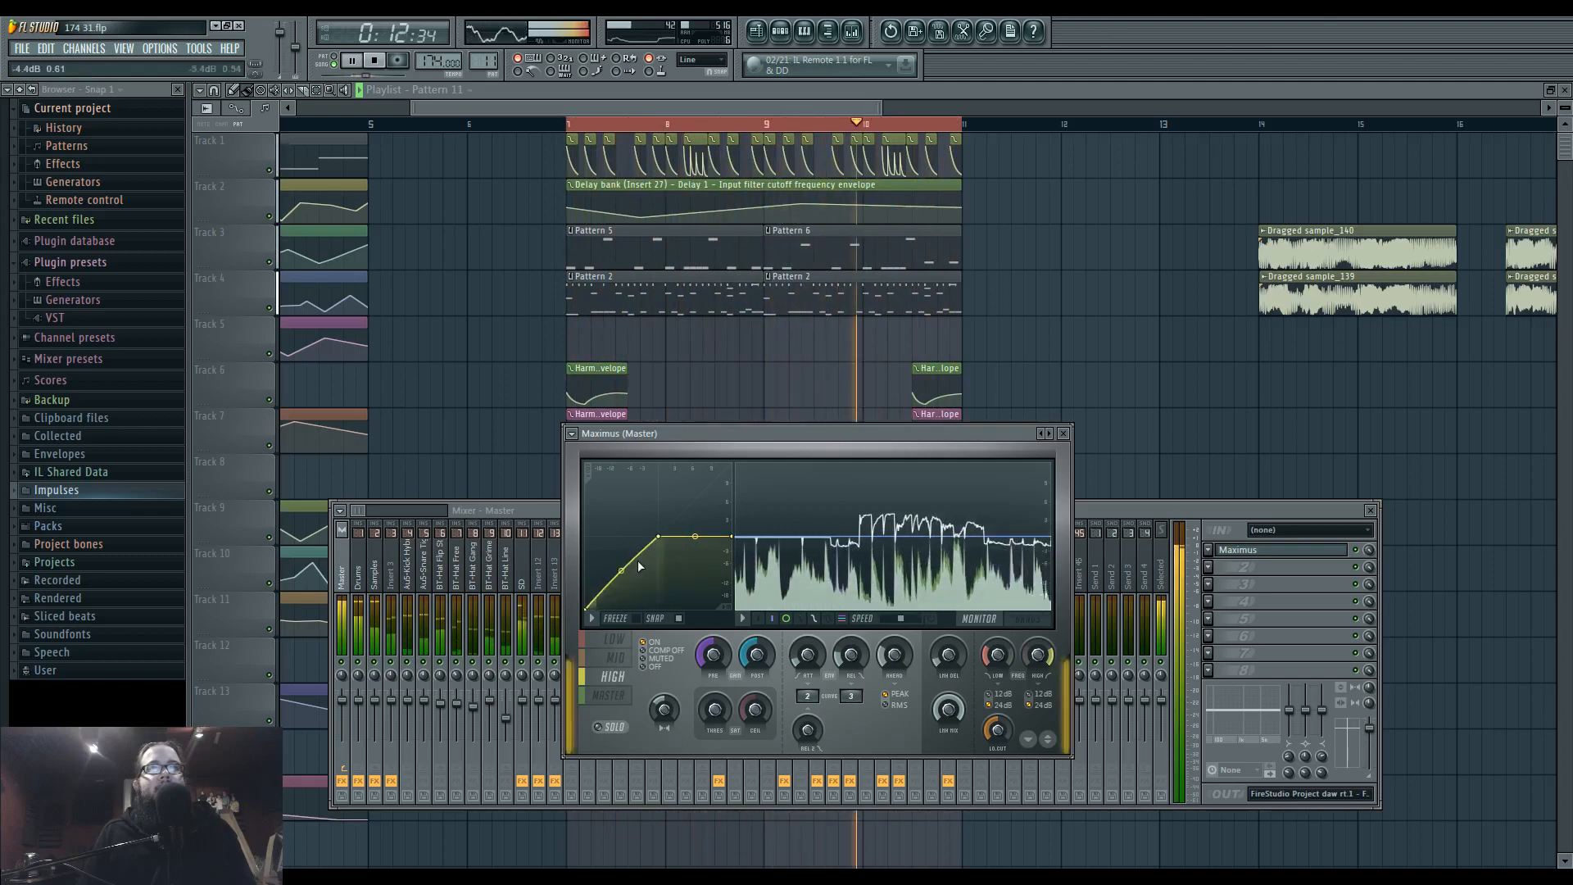
Open Fruity Parametric EQ 2 on Insert 37, set its band 5 peak to about 7.4 kHz and return to the mixer.
left_click(1083, 513)
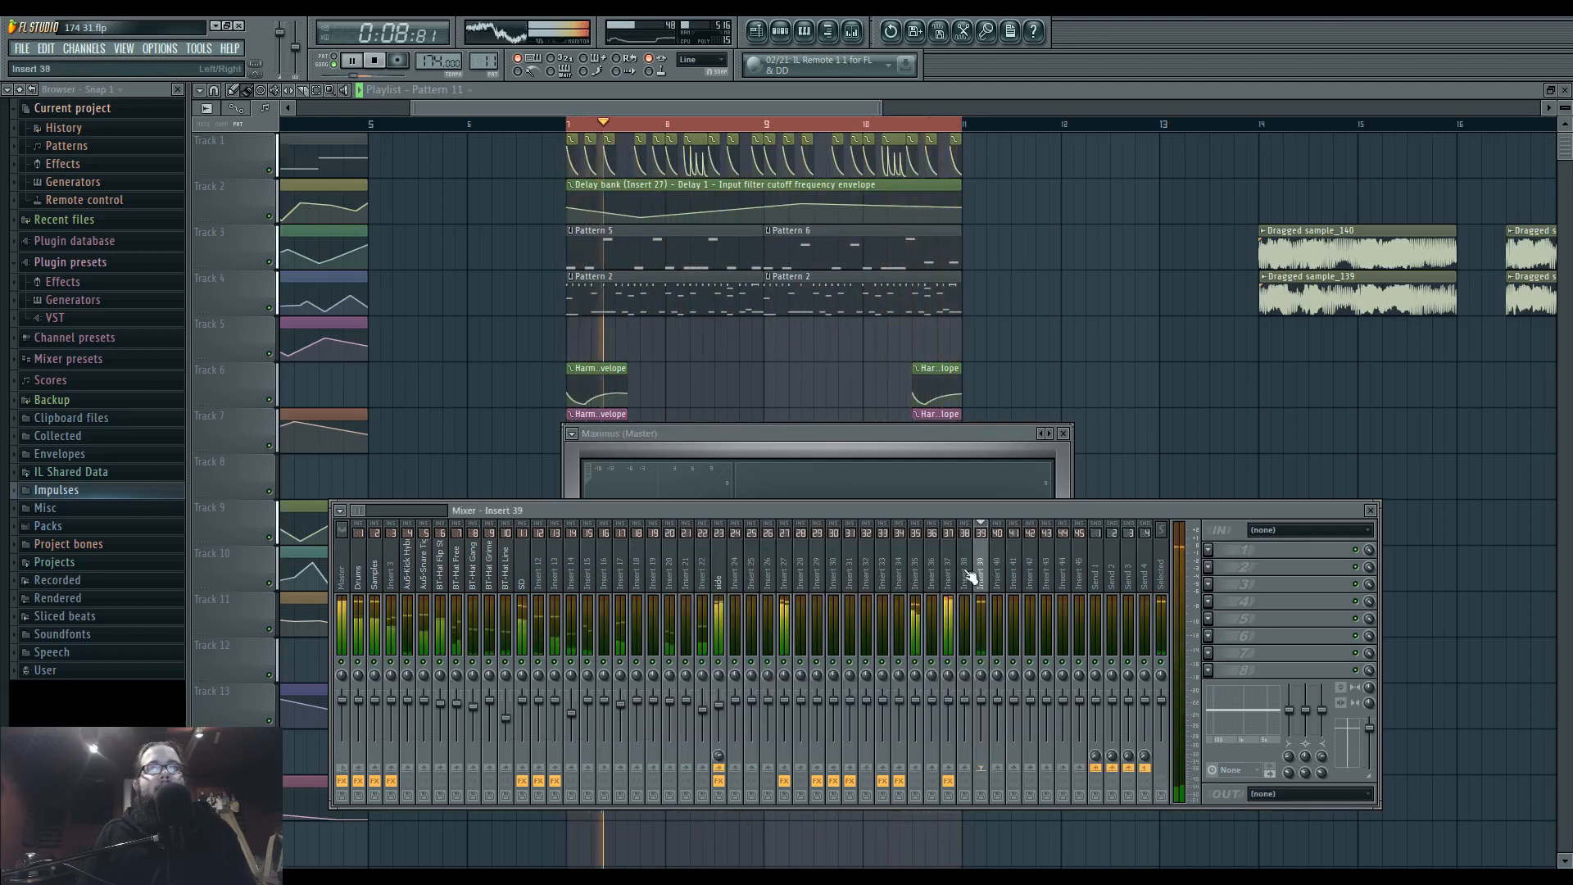
left_click(948, 565)
left_click(1227, 638)
left_click_drag(702, 506, 640, 534)
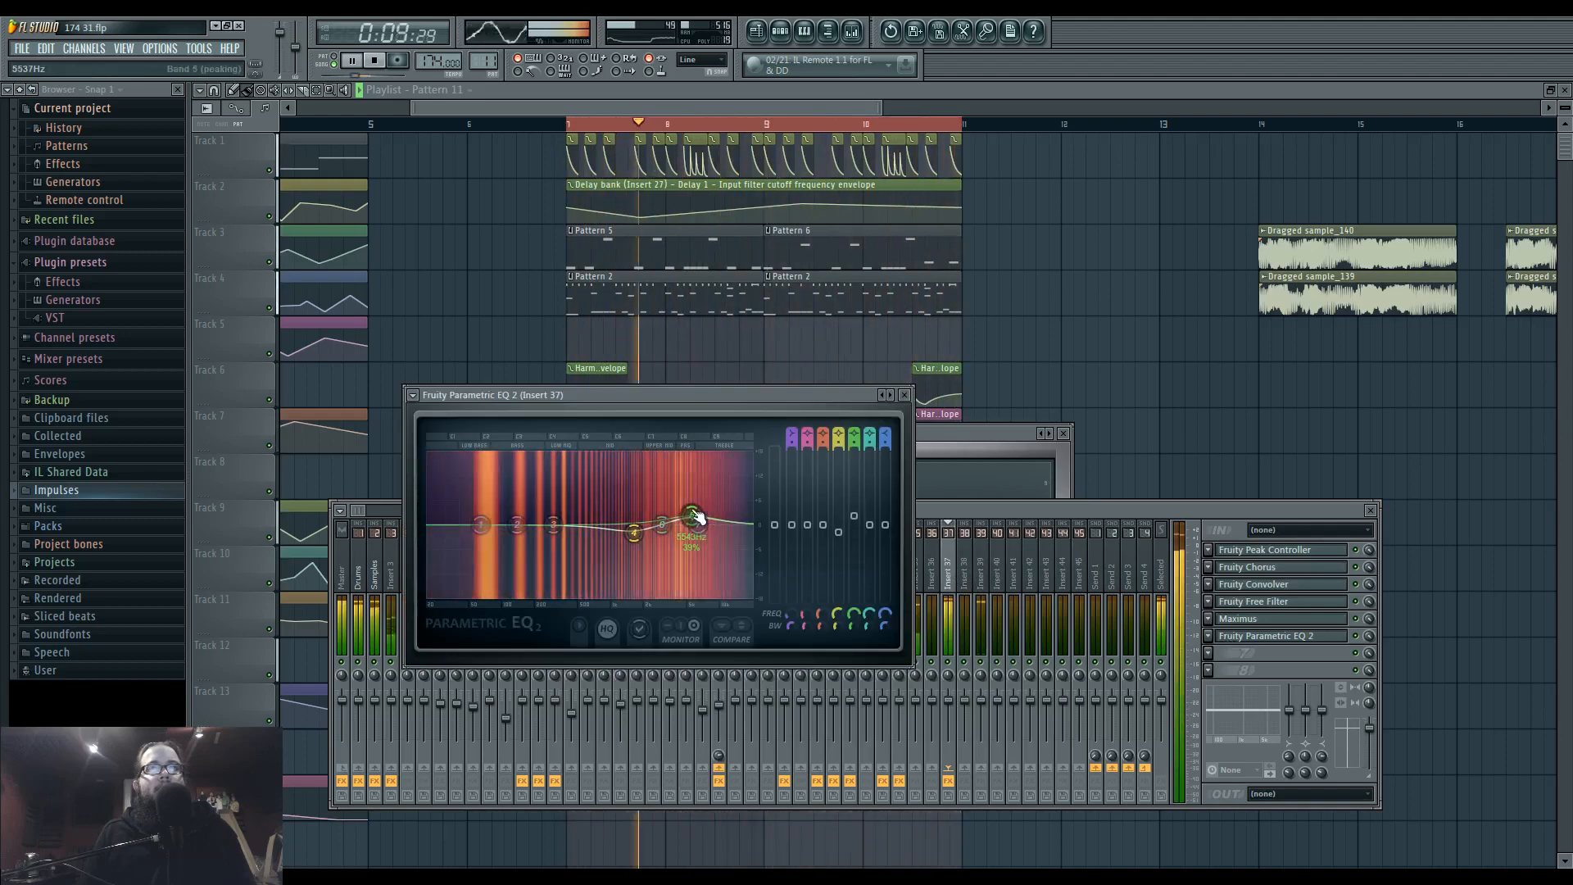
left_click_drag(693, 516, 721, 514)
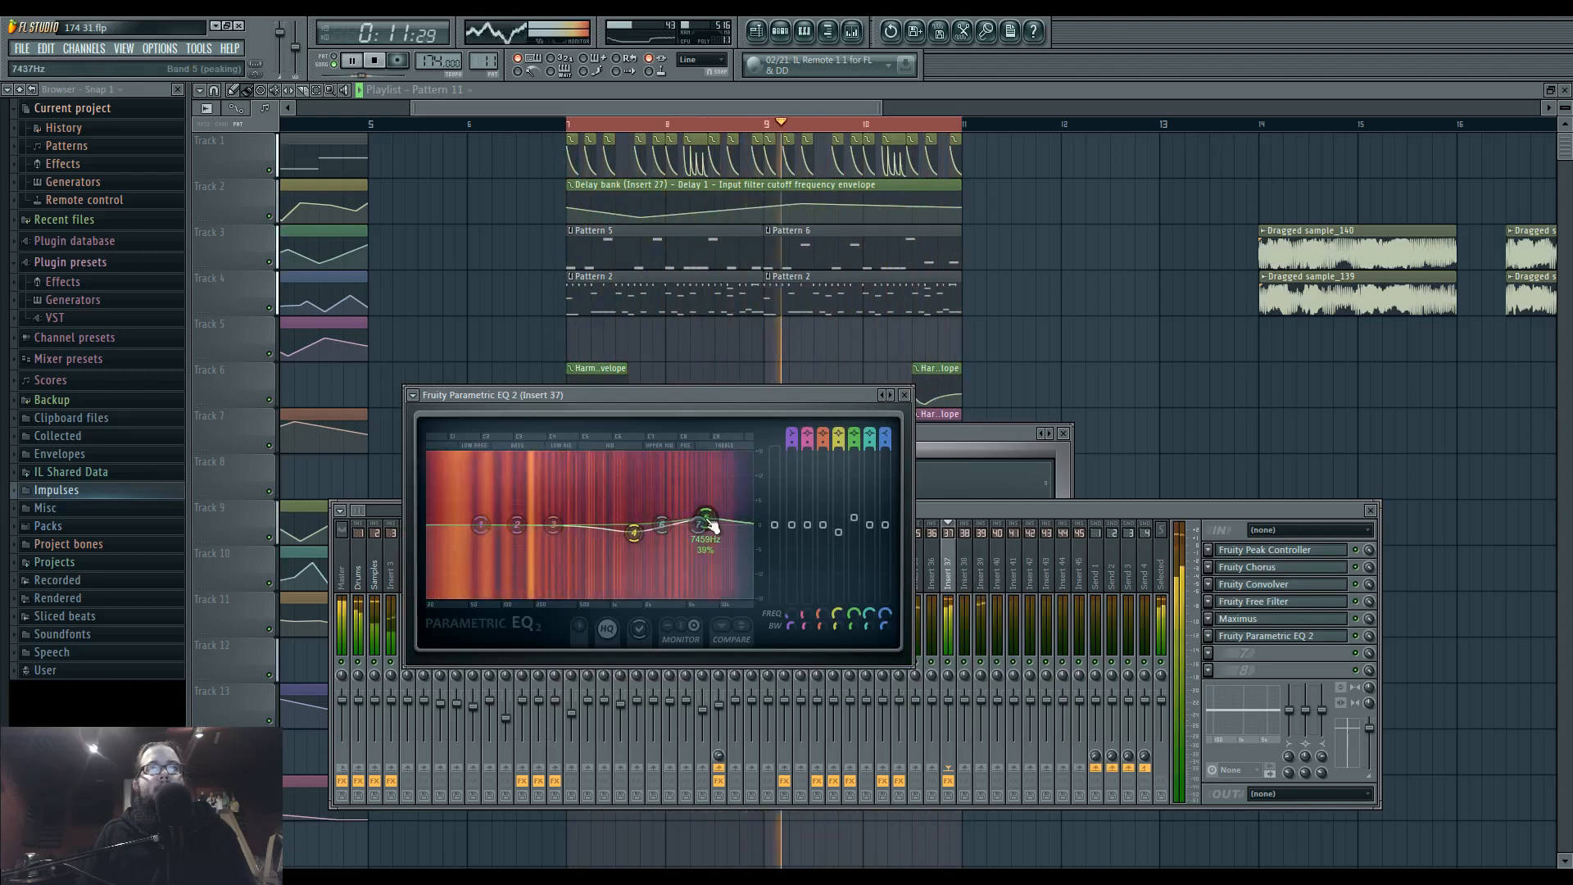
left_click(963, 510)
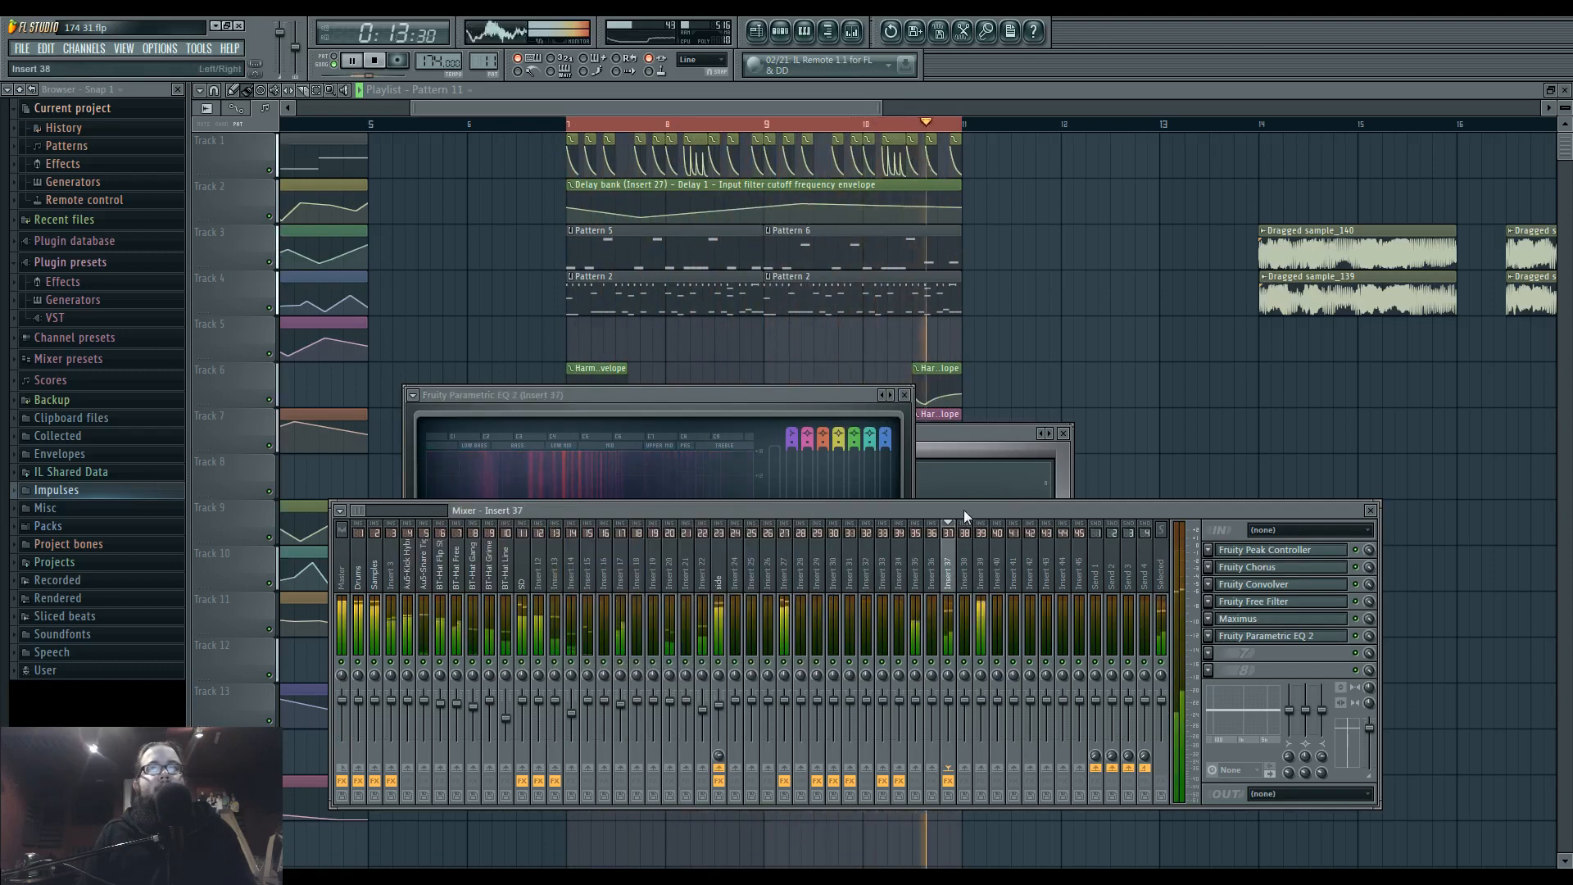
Close the open windows, place playback on the last bass clip and solo playlist track 12.
key("F12")
key("space")
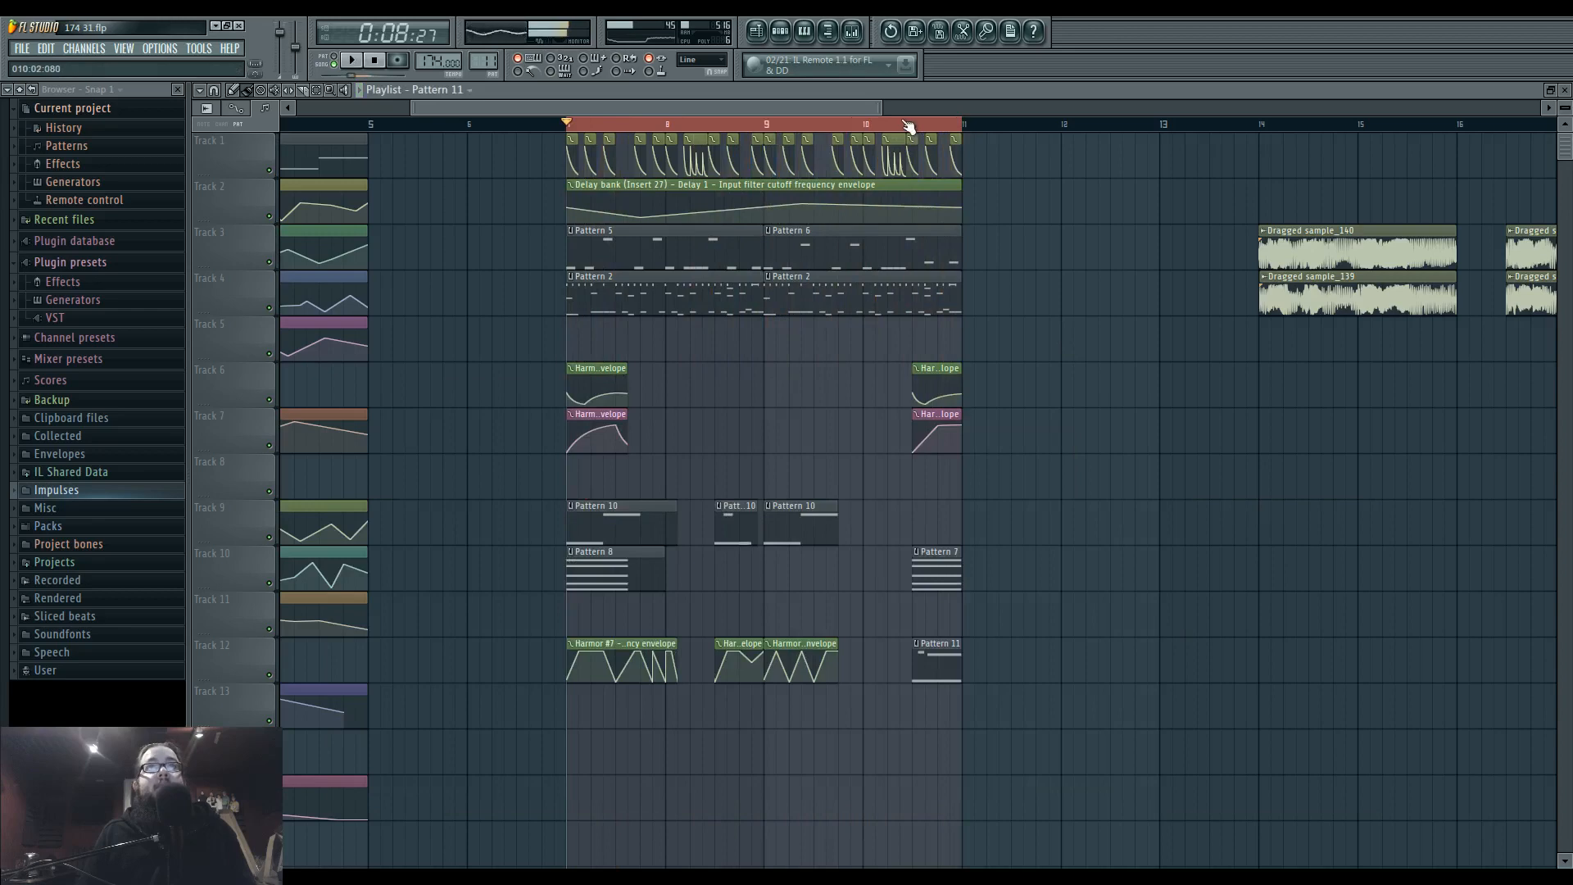
key("space")
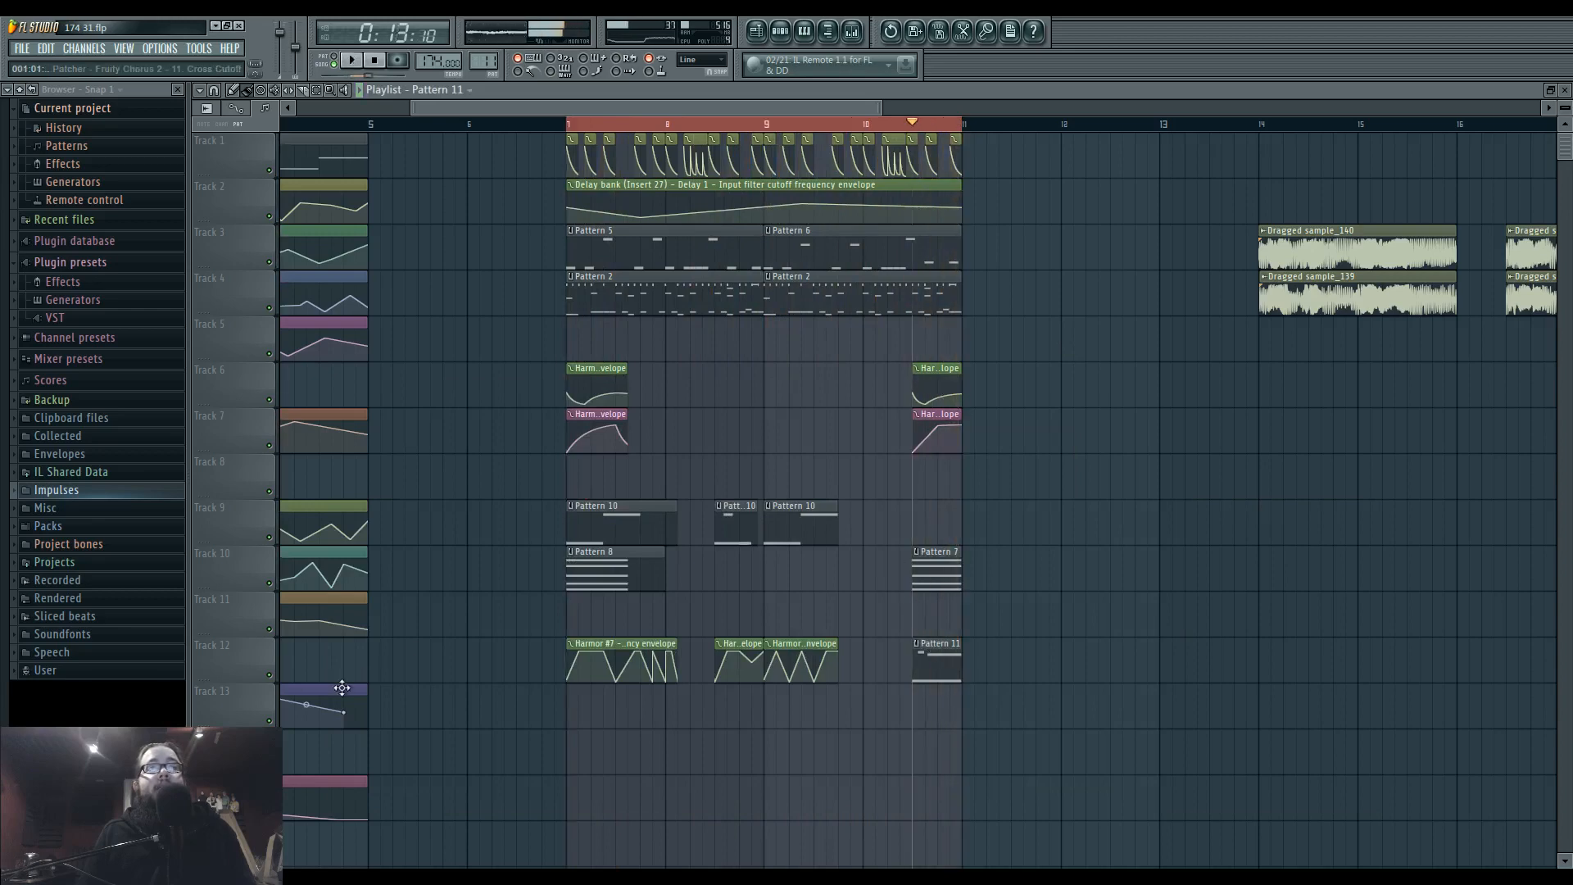
right_click(270, 676)
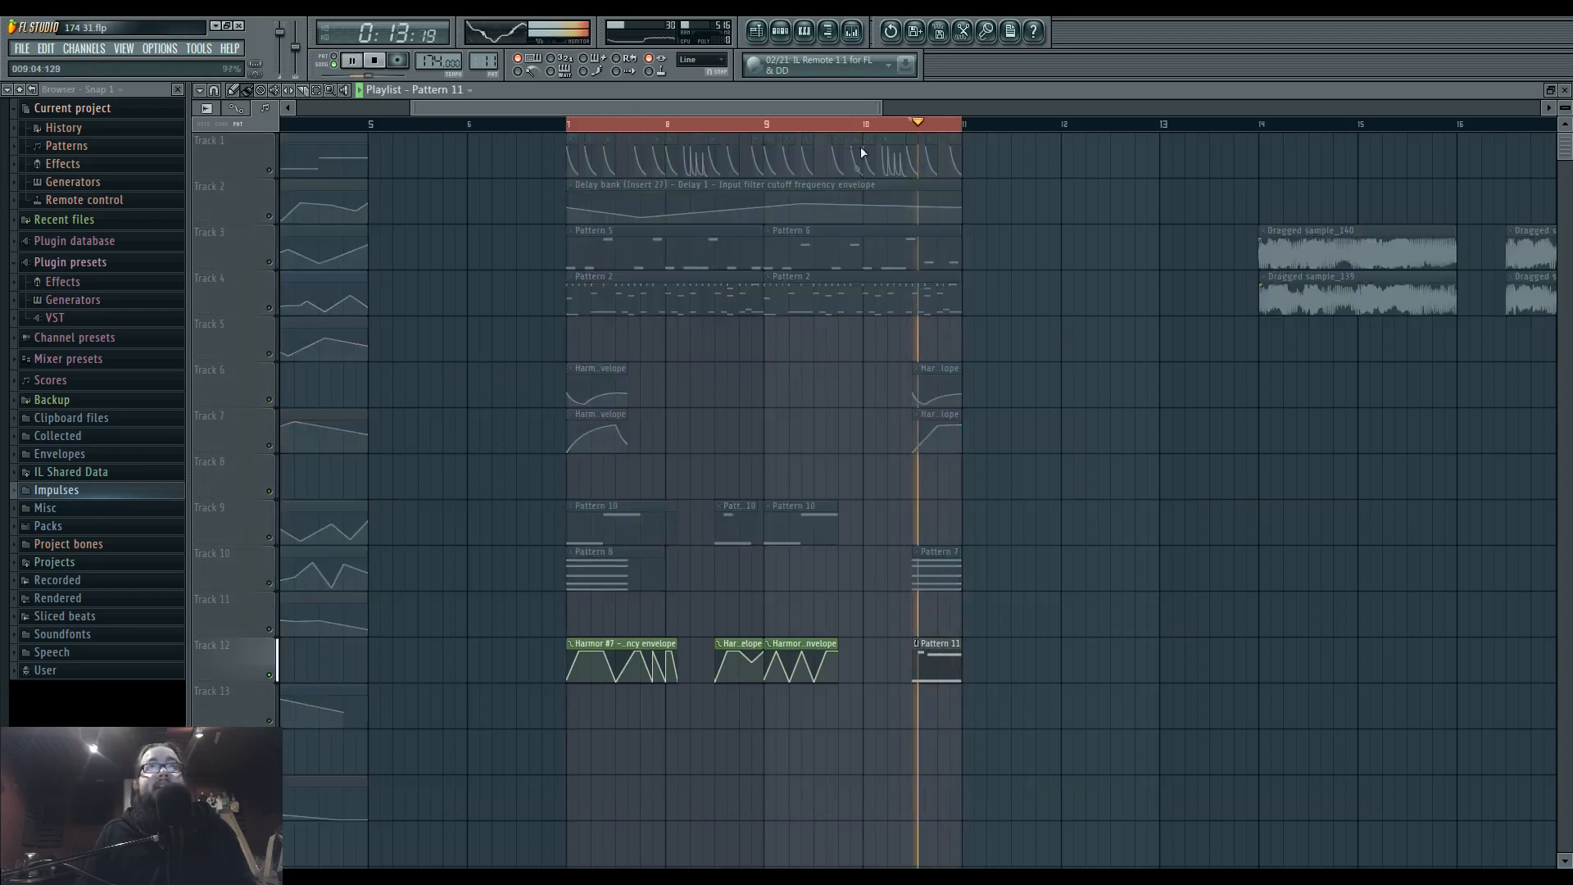
Open the Harmor channel unison 5, examine its settings during playback and return to the playlist.
left_click(784, 34)
key("space")
left_click(760, 585)
key("space")
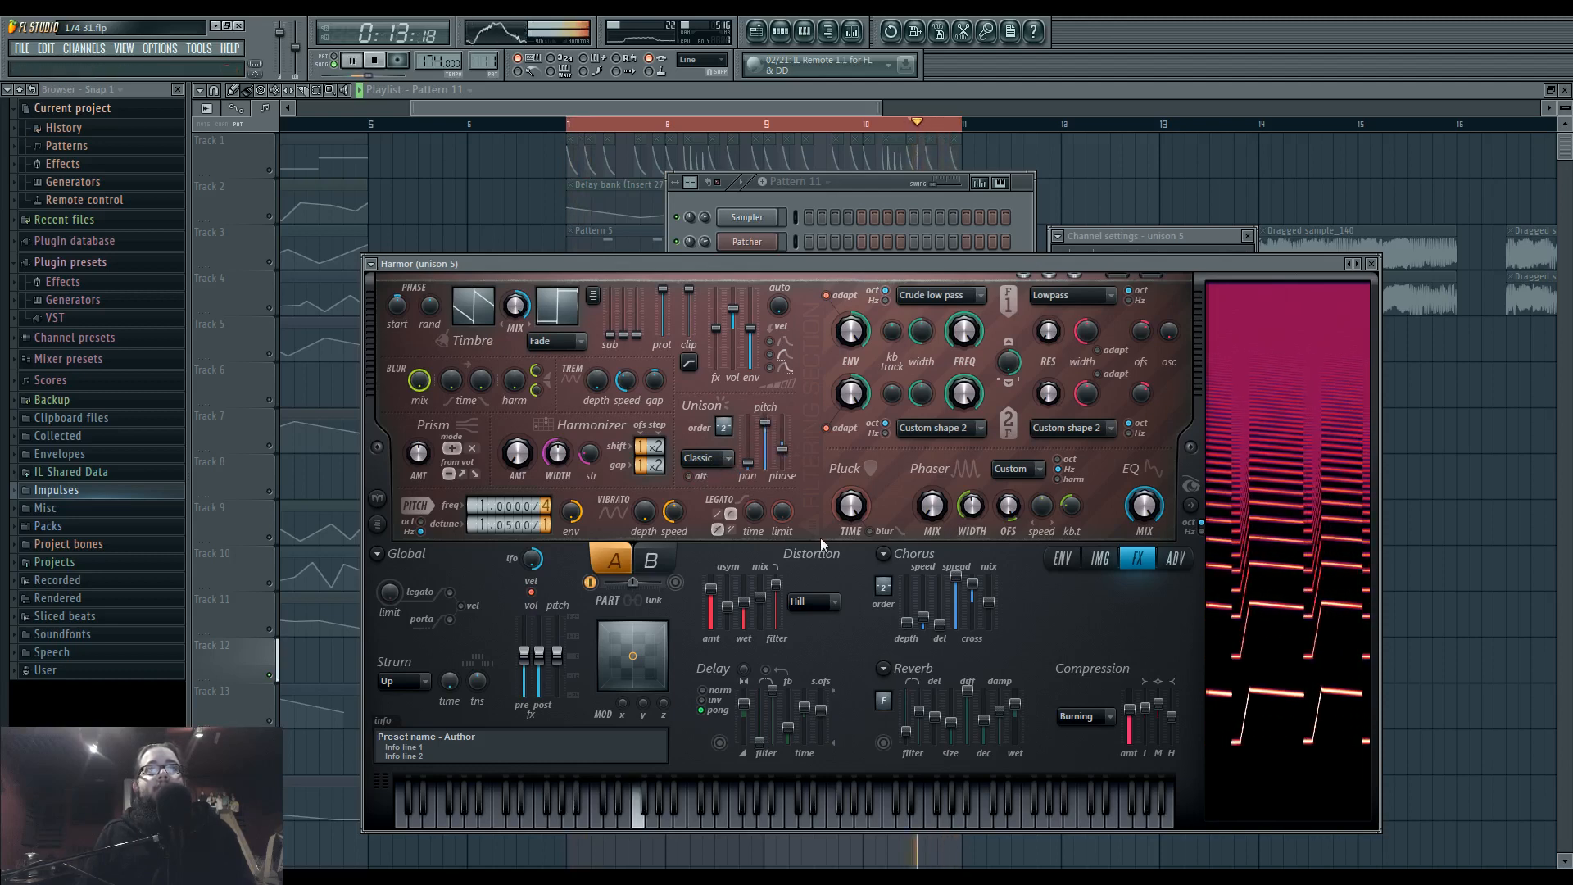
key("F5")
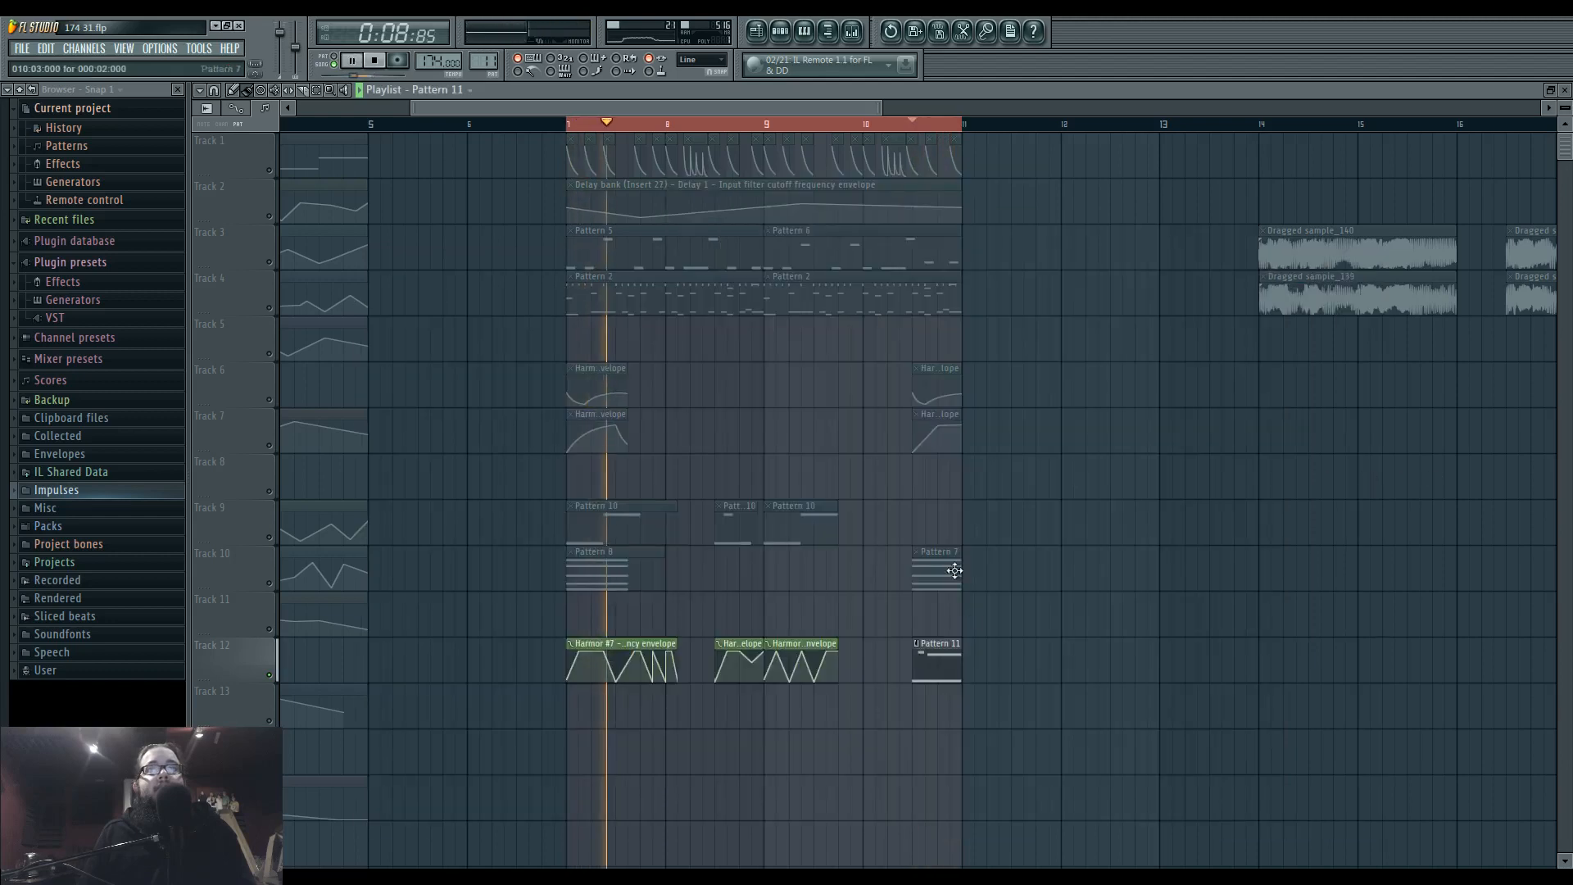
Open Pattern 11's unison 5 notes and try the full-length note at different pitches down to F#4 during playback.
double_click(950, 661)
key("space")
left_click_drag(326, 539, 324, 748)
key("space")
key("space")
left_click_drag(296, 671, 249, 435)
key("space")
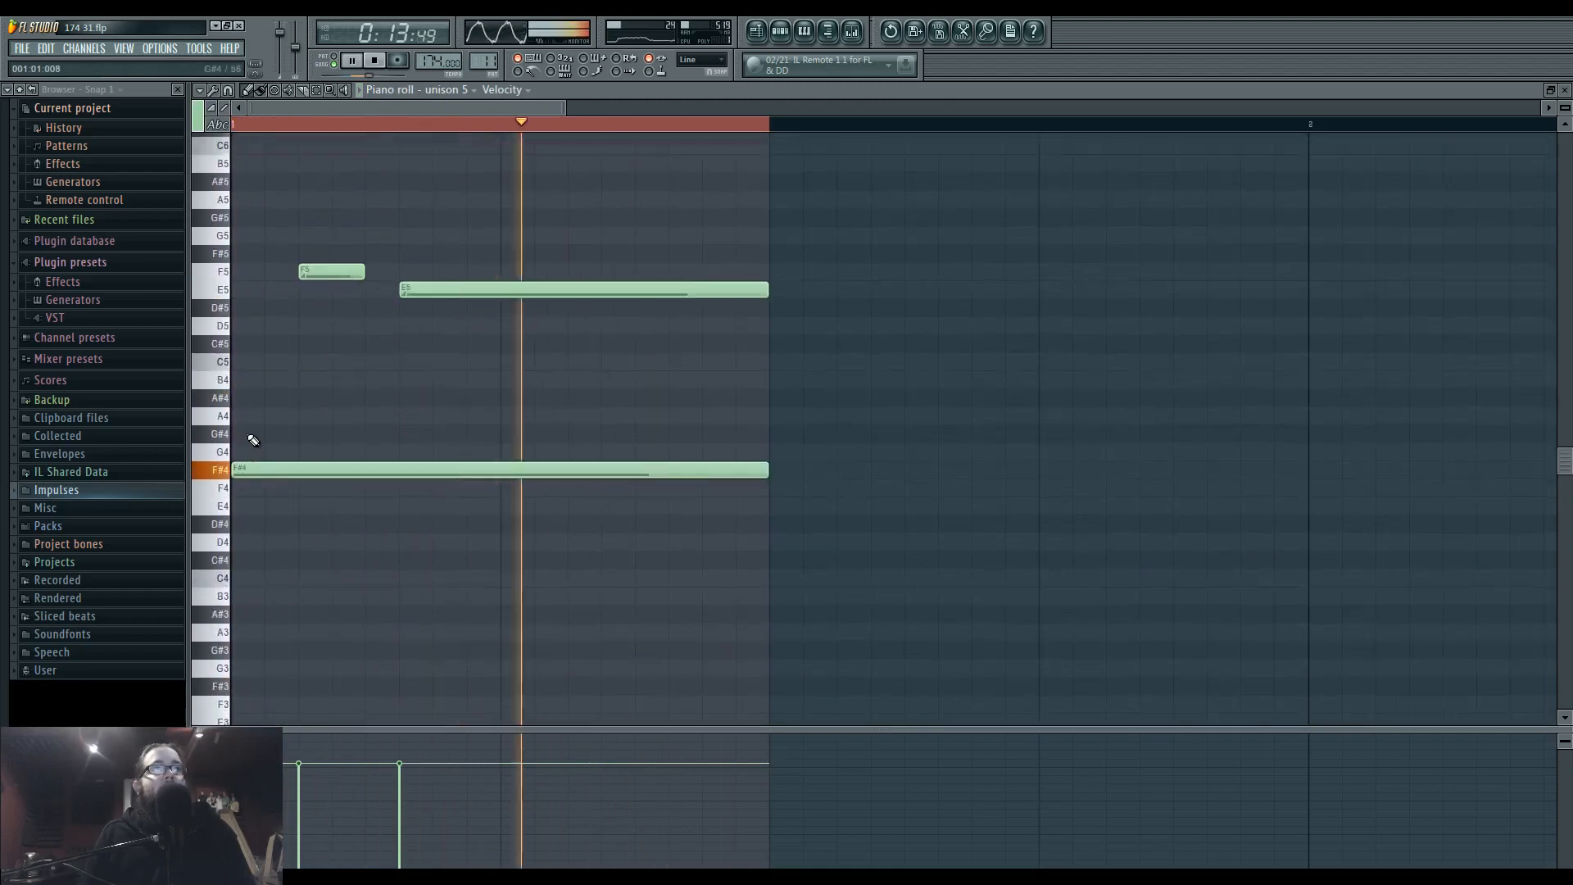
Raise the full-length note to F#6 and extend the short F5 note back to the pattern's start.
left_click_drag(292, 555, 293, 206)
key("space")
key("space")
mouse_move(357, 603)
left_mouse_down()
mouse_move(292, 605)
mouse_move(365, 604)
left_mouse_up()
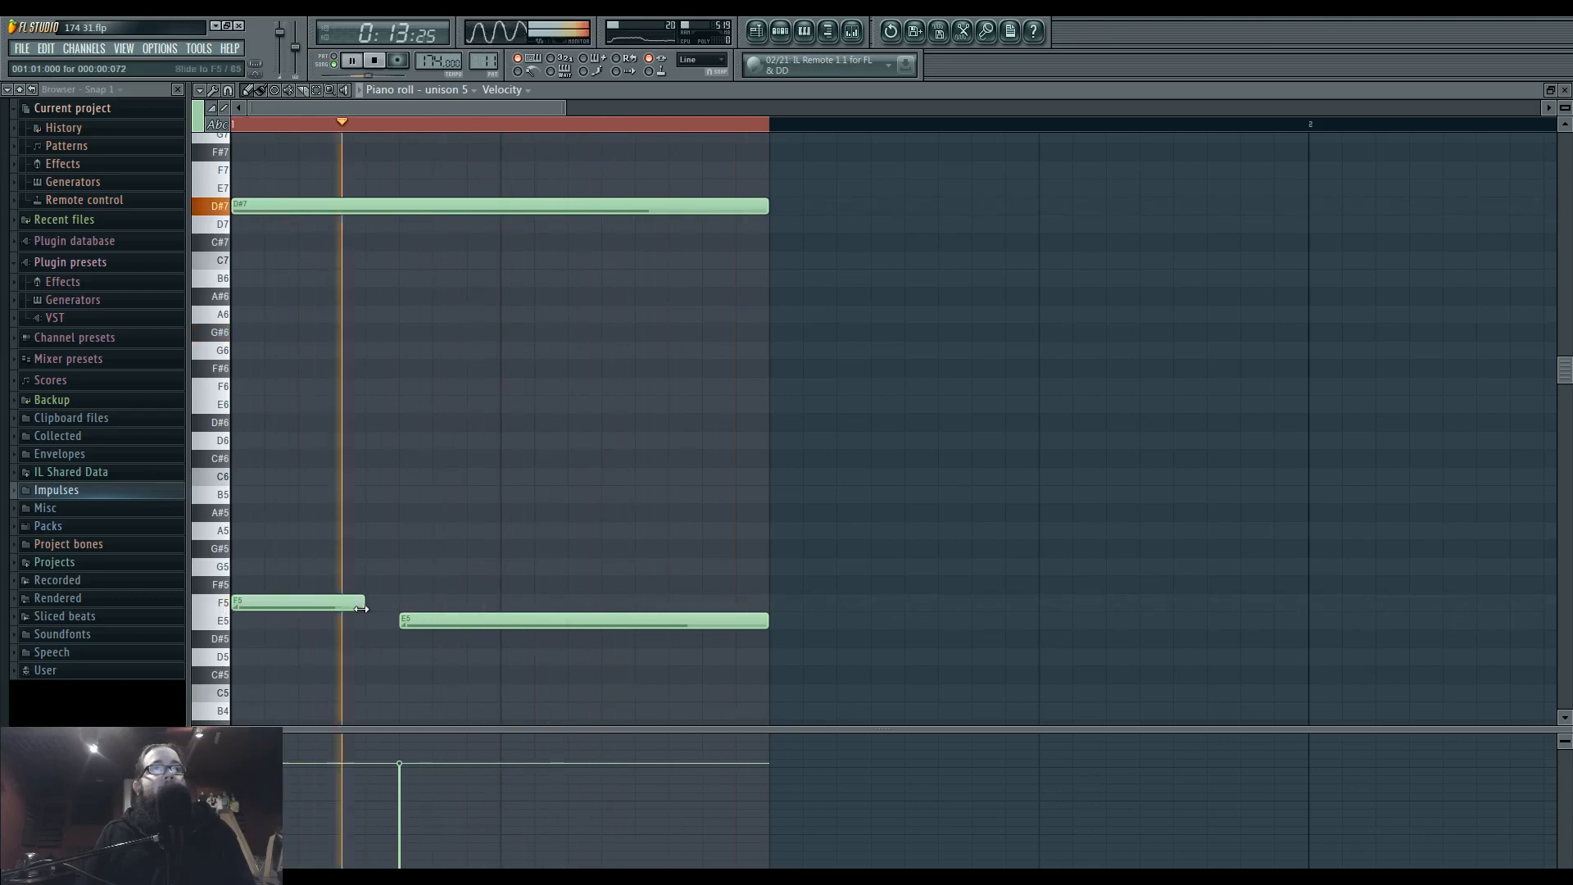
left_click_drag(276, 207, 292, 368)
key("space")
key("space")
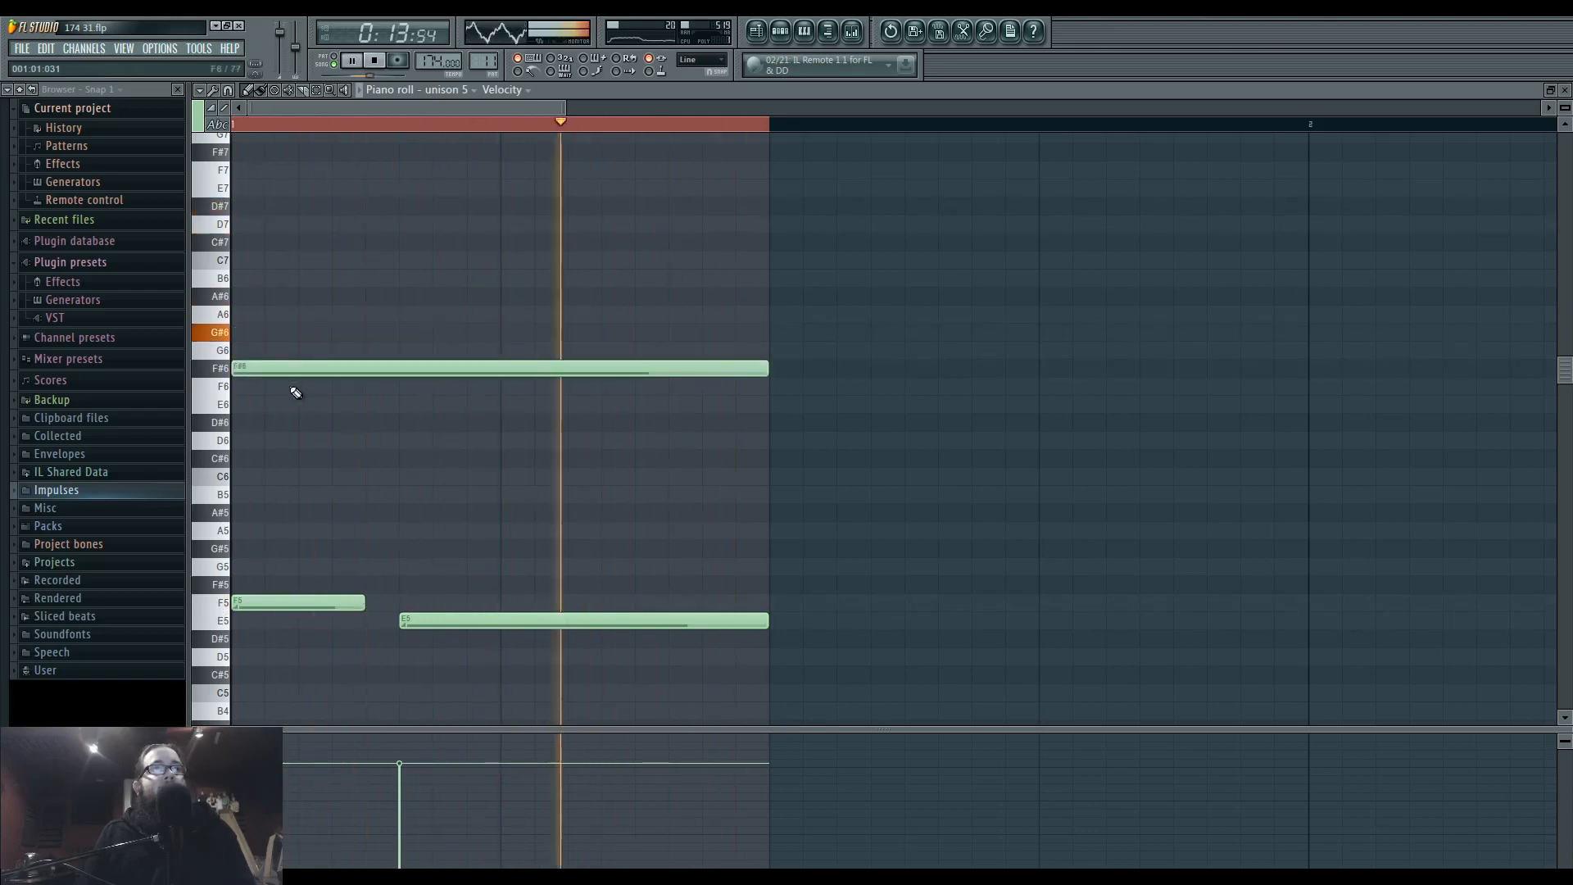
Check the levels in the mixer, return to the playlist and play the soloed track 12.
left_click(853, 33)
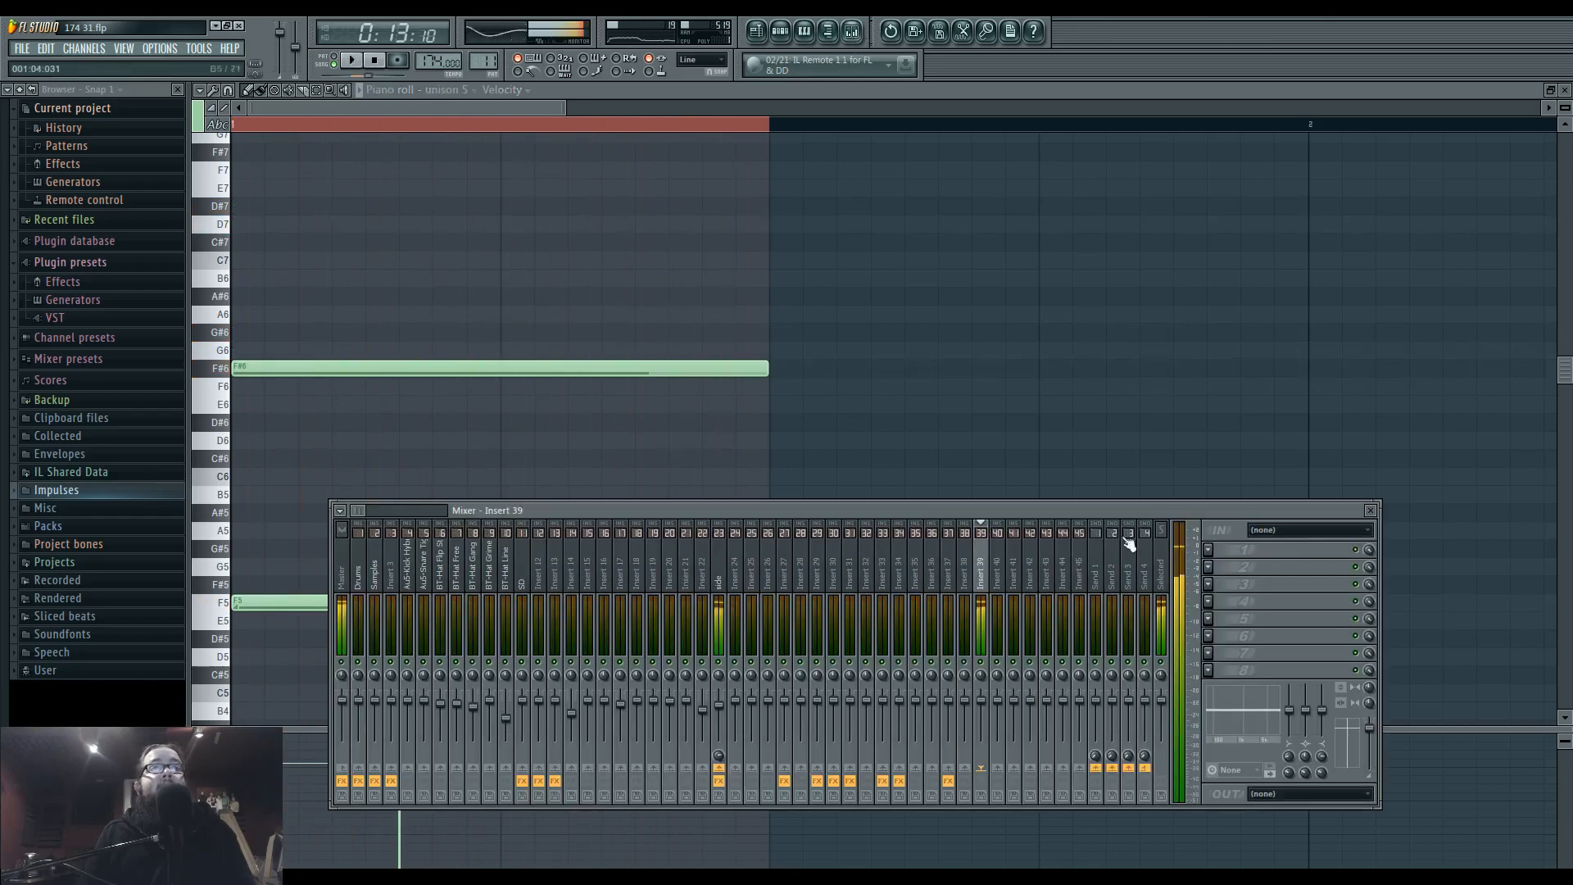
key("space")
left_click(757, 33)
key("space")
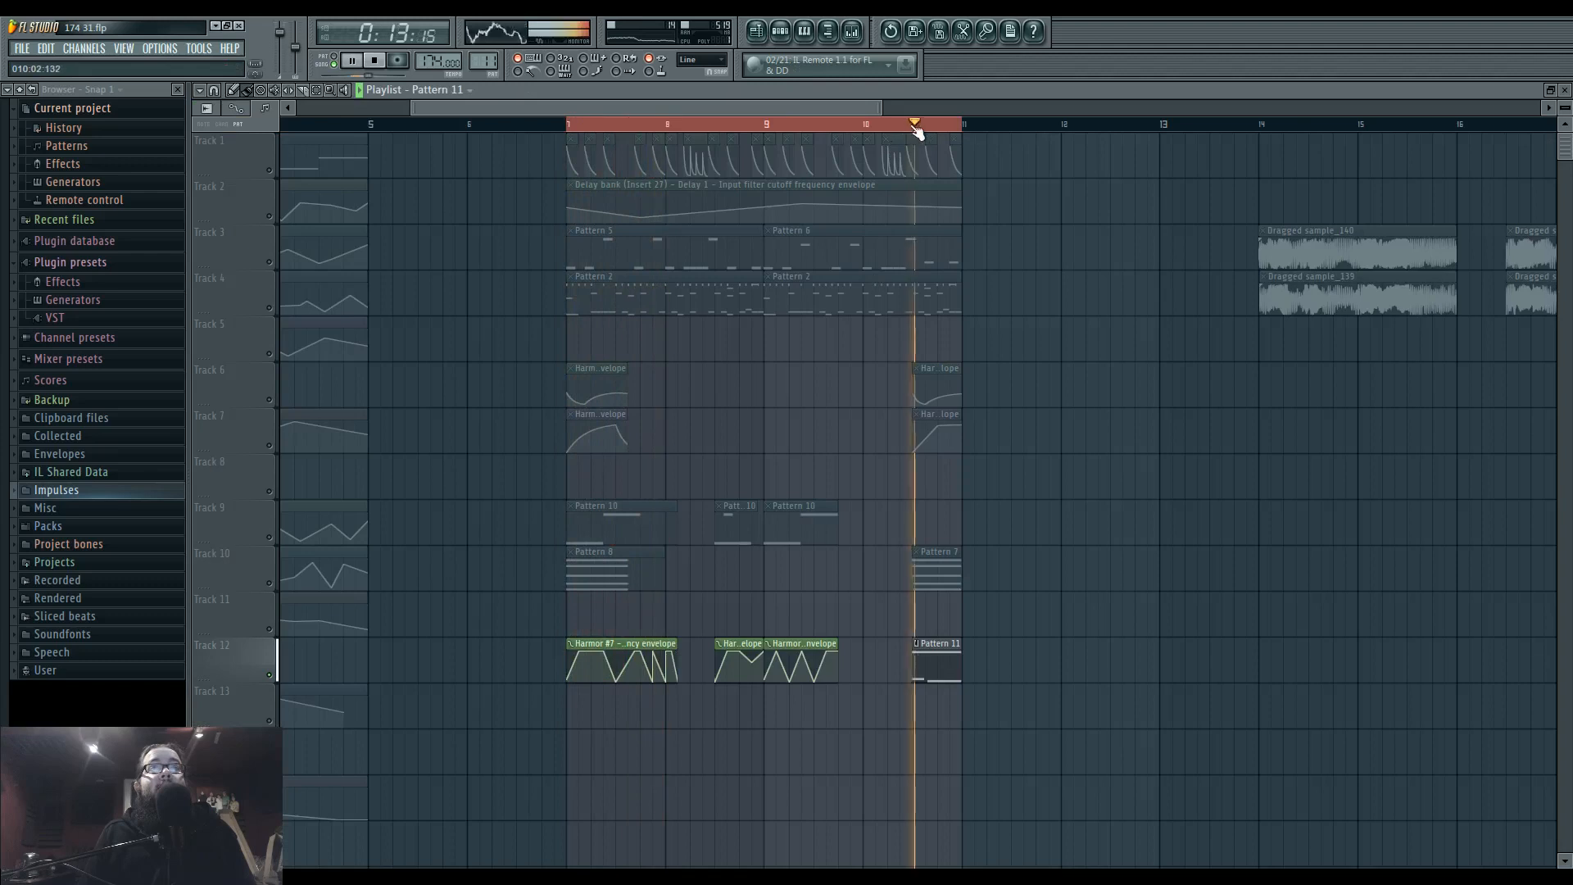
Reactivate playlist tracks 9, 3, 1, 10, 6, 7, 2 and 4 one after another during playback.
left_click(274, 539)
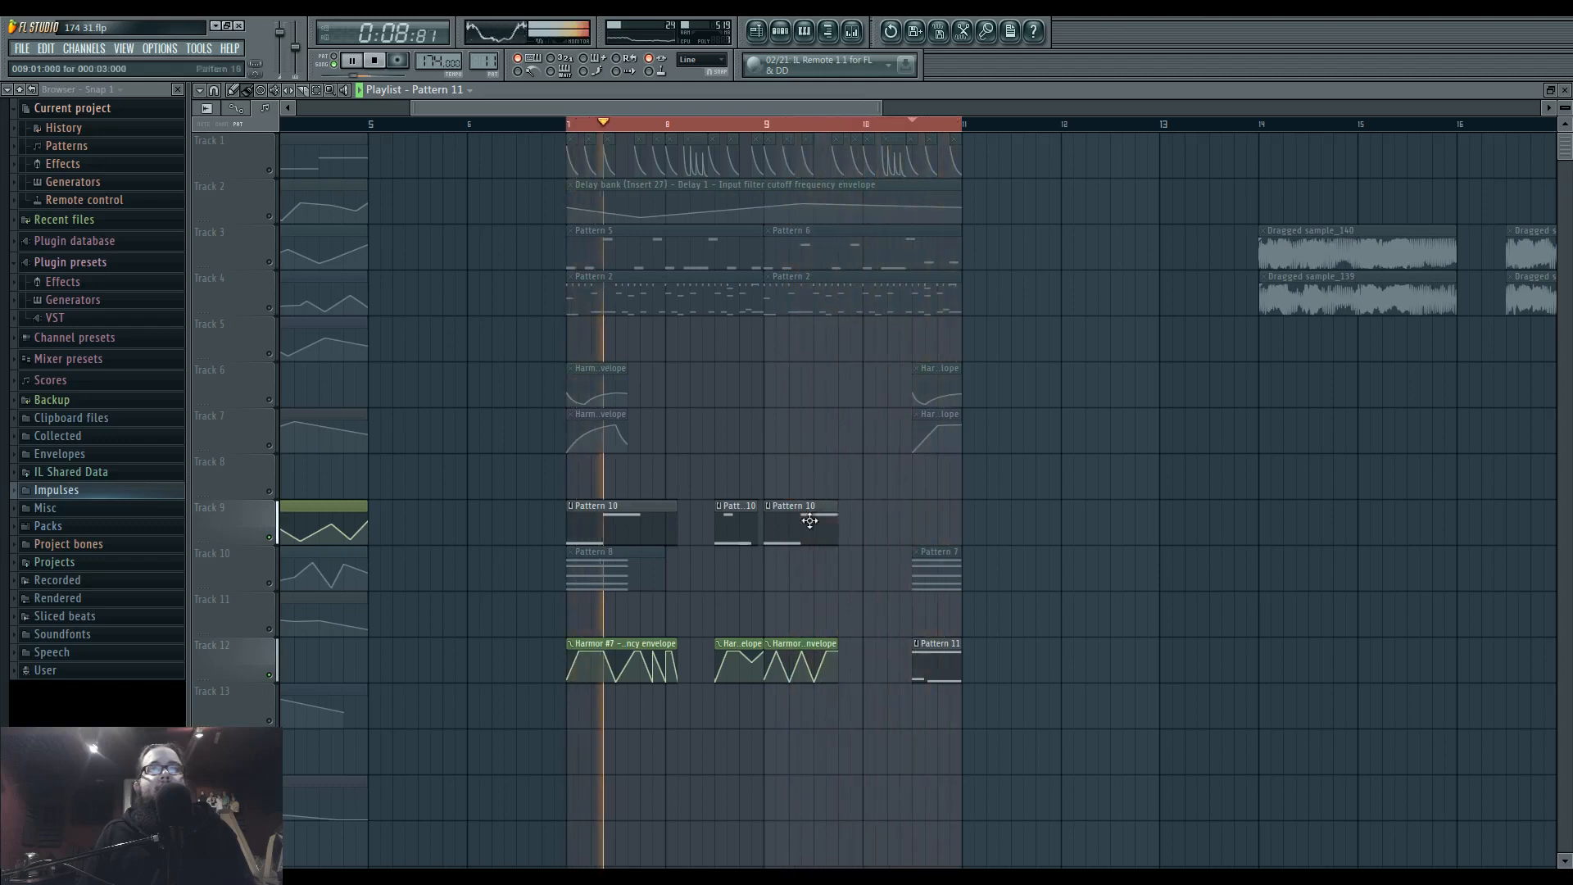
left_click(270, 262)
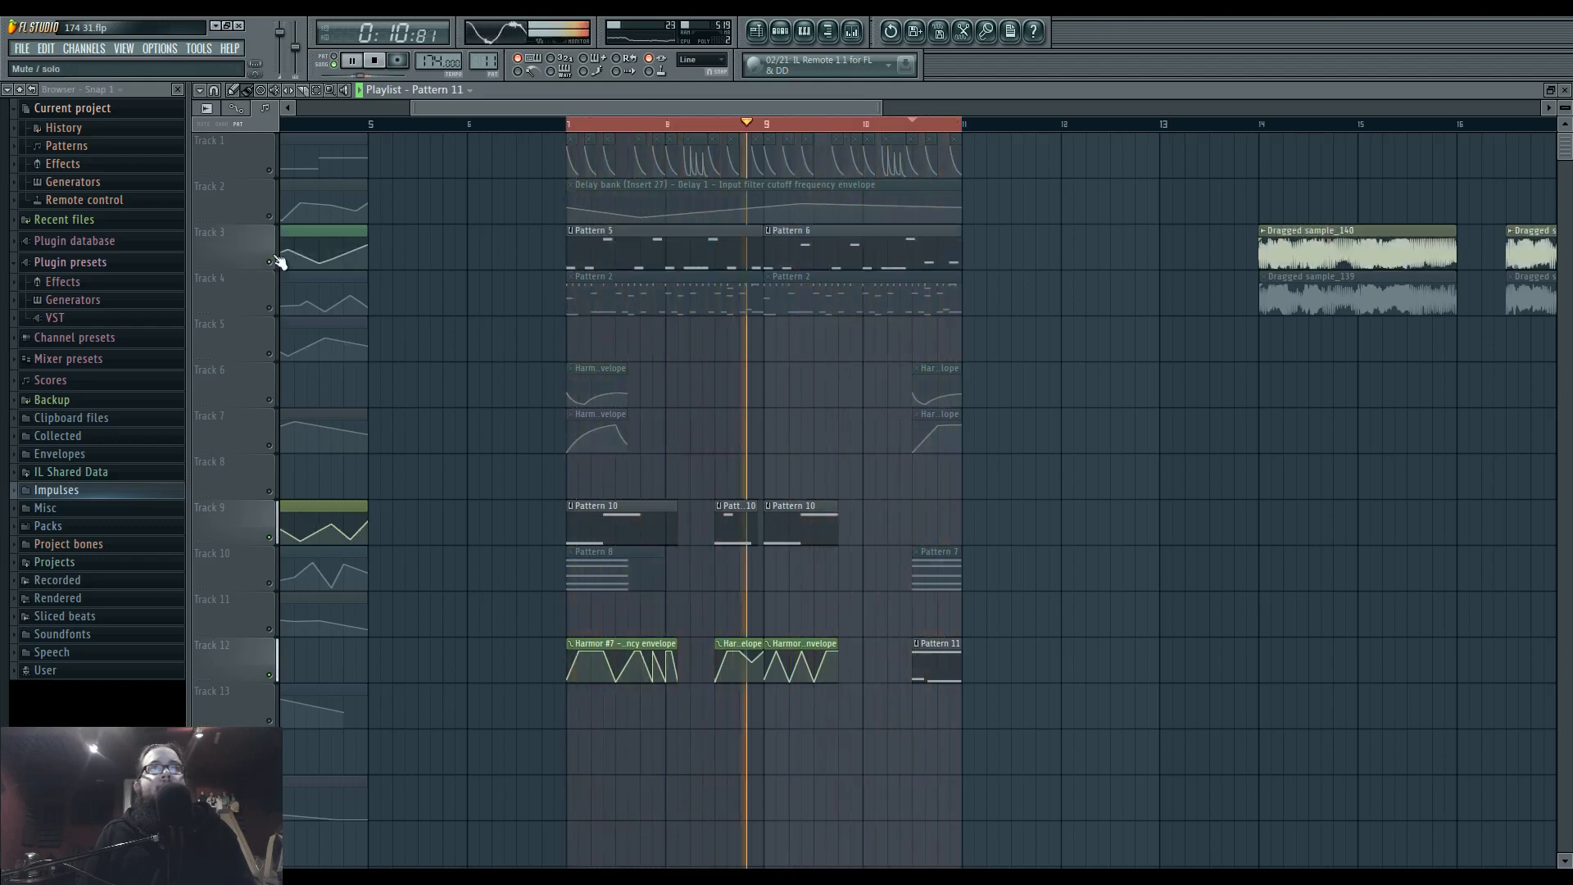
left_click(269, 170)
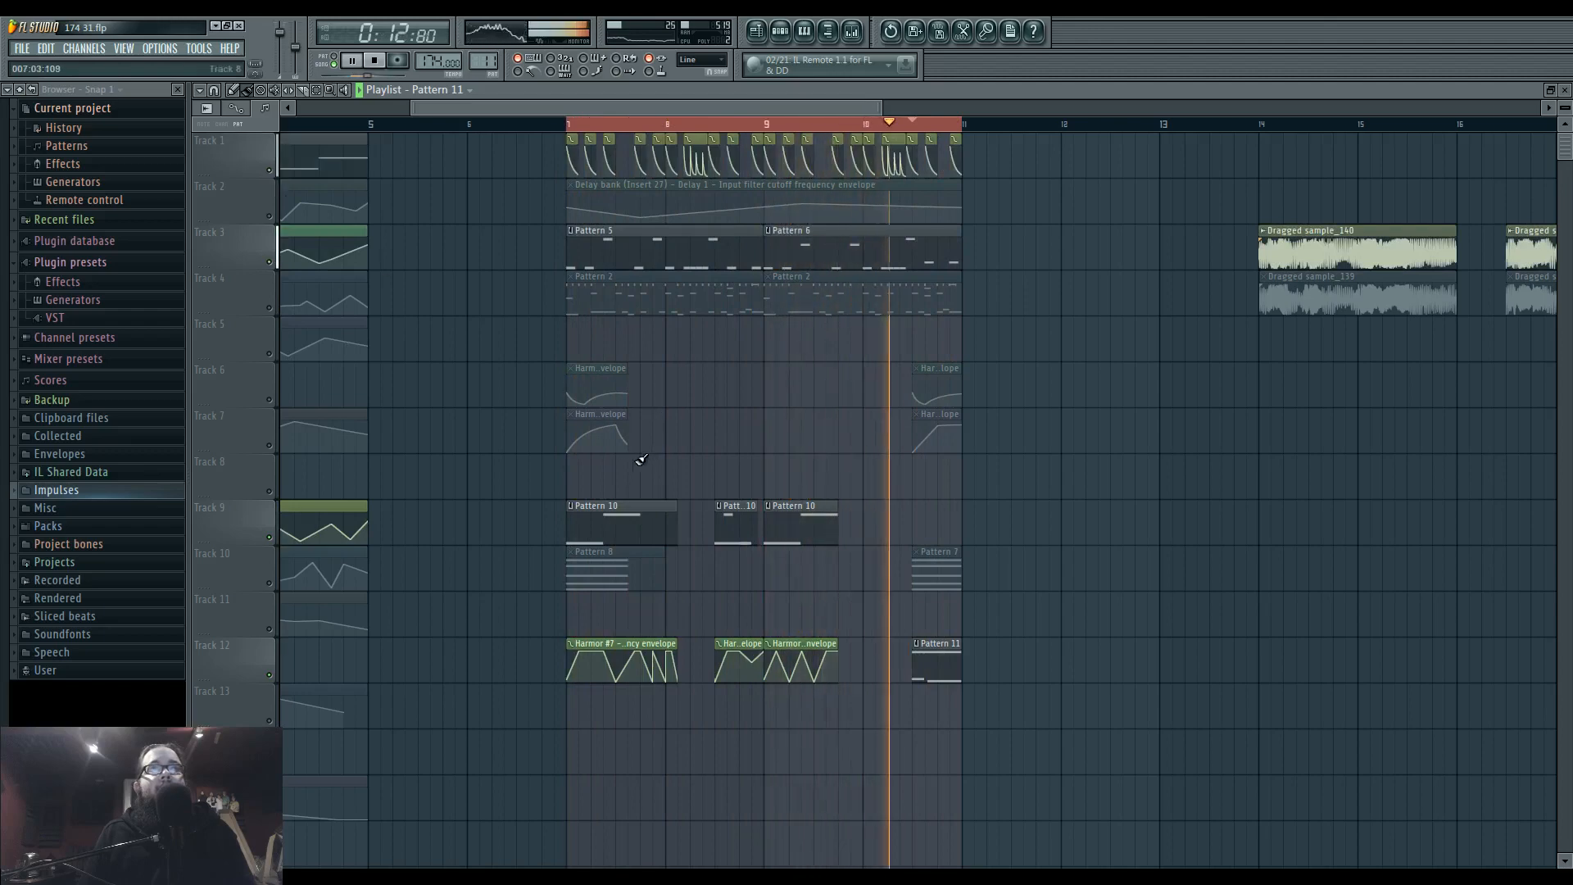
left_click(268, 584)
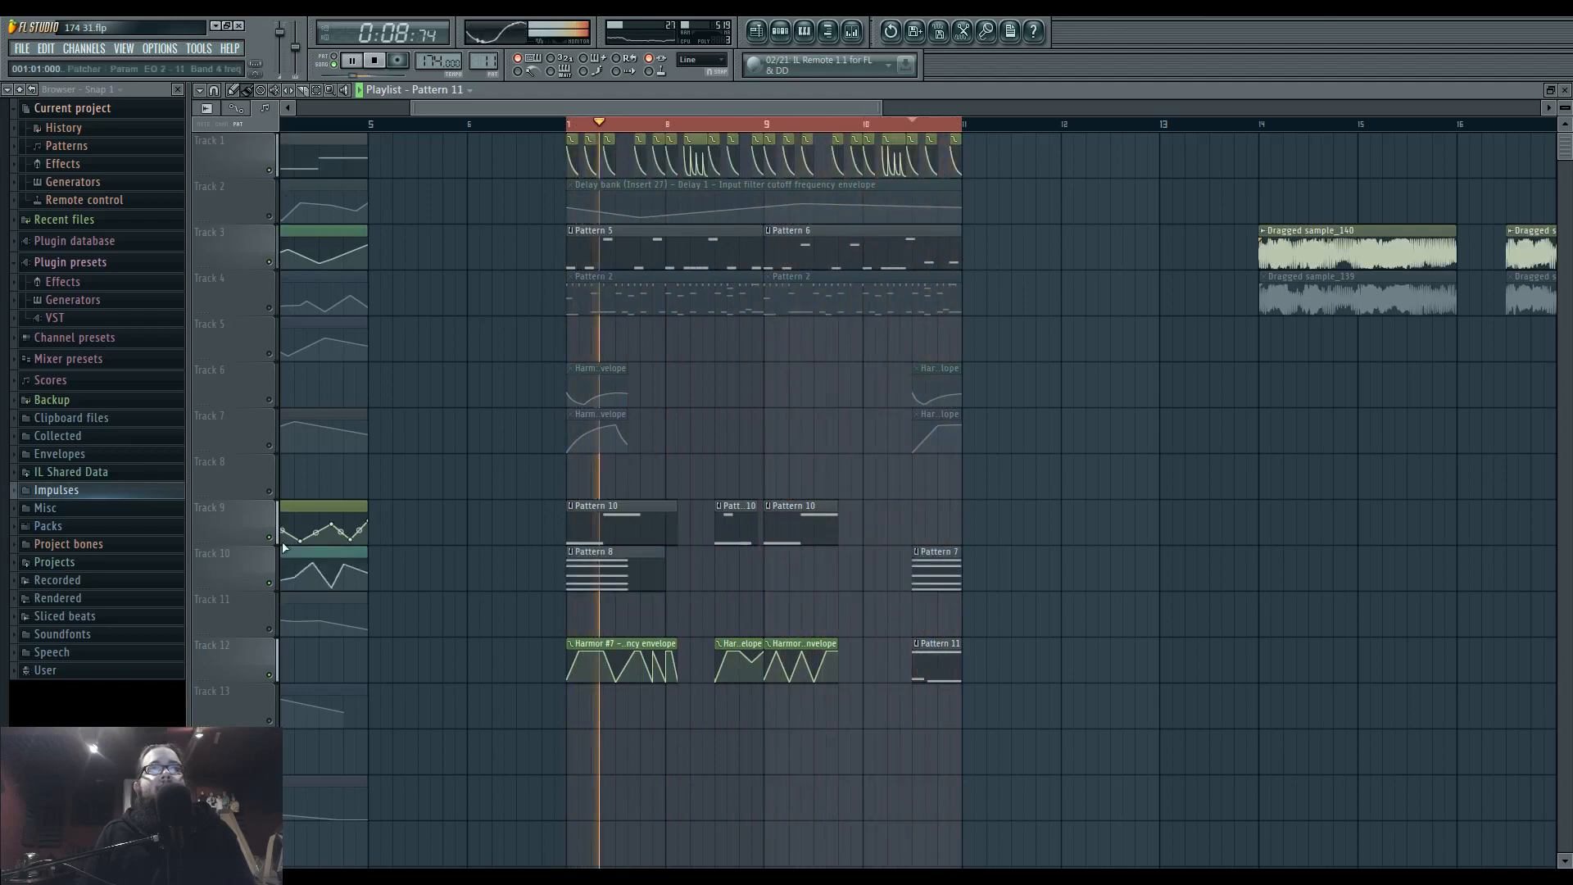
left_click(270, 400)
left_click(270, 446)
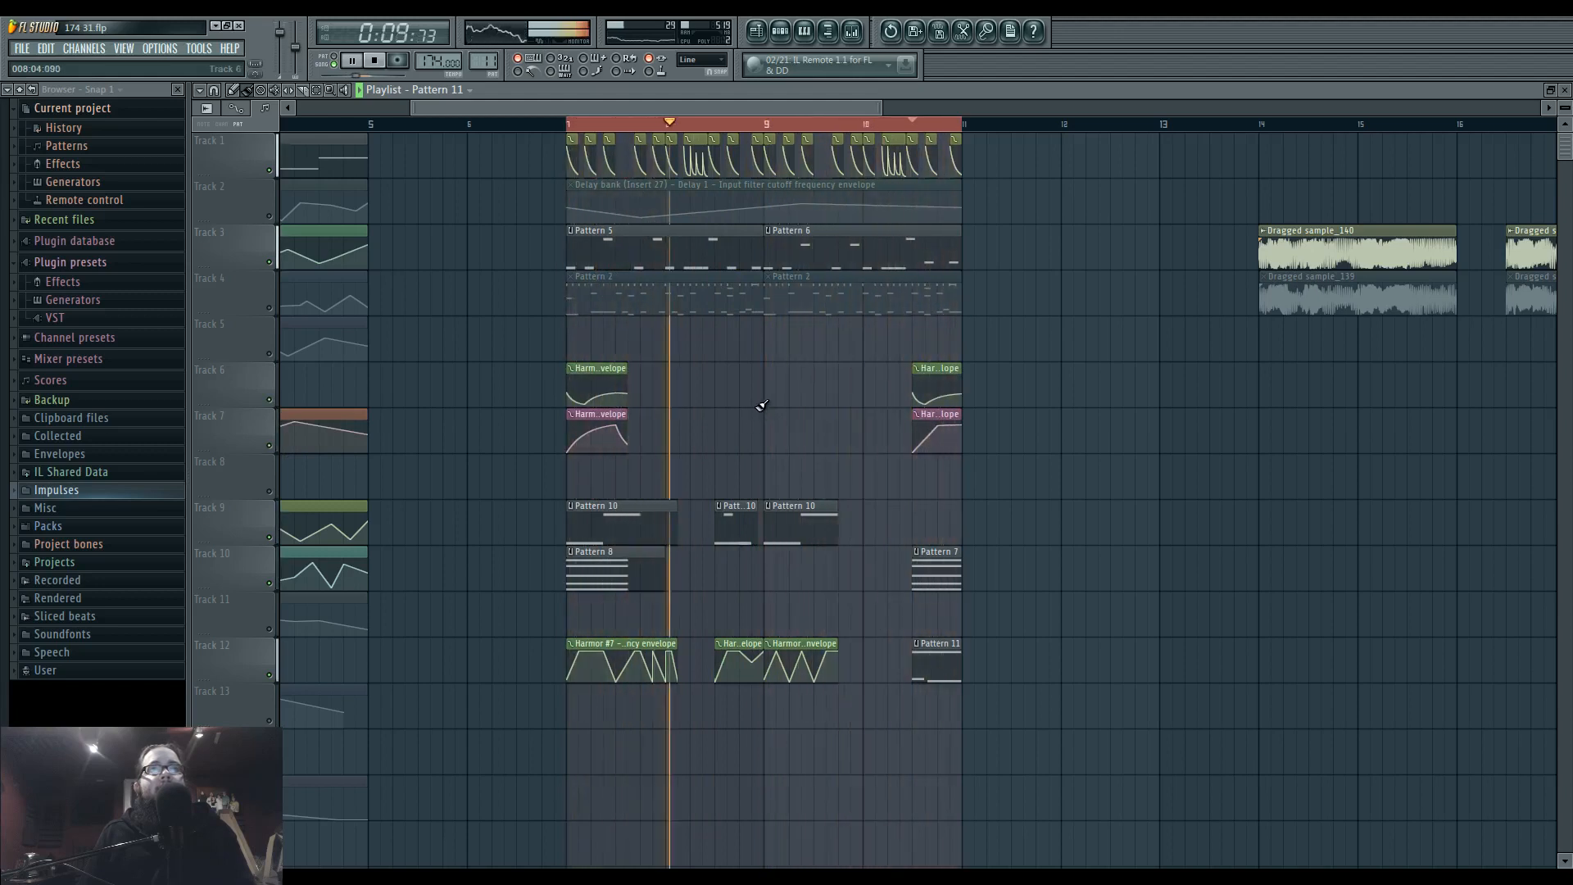
scroll(718, 454, "left", 1)
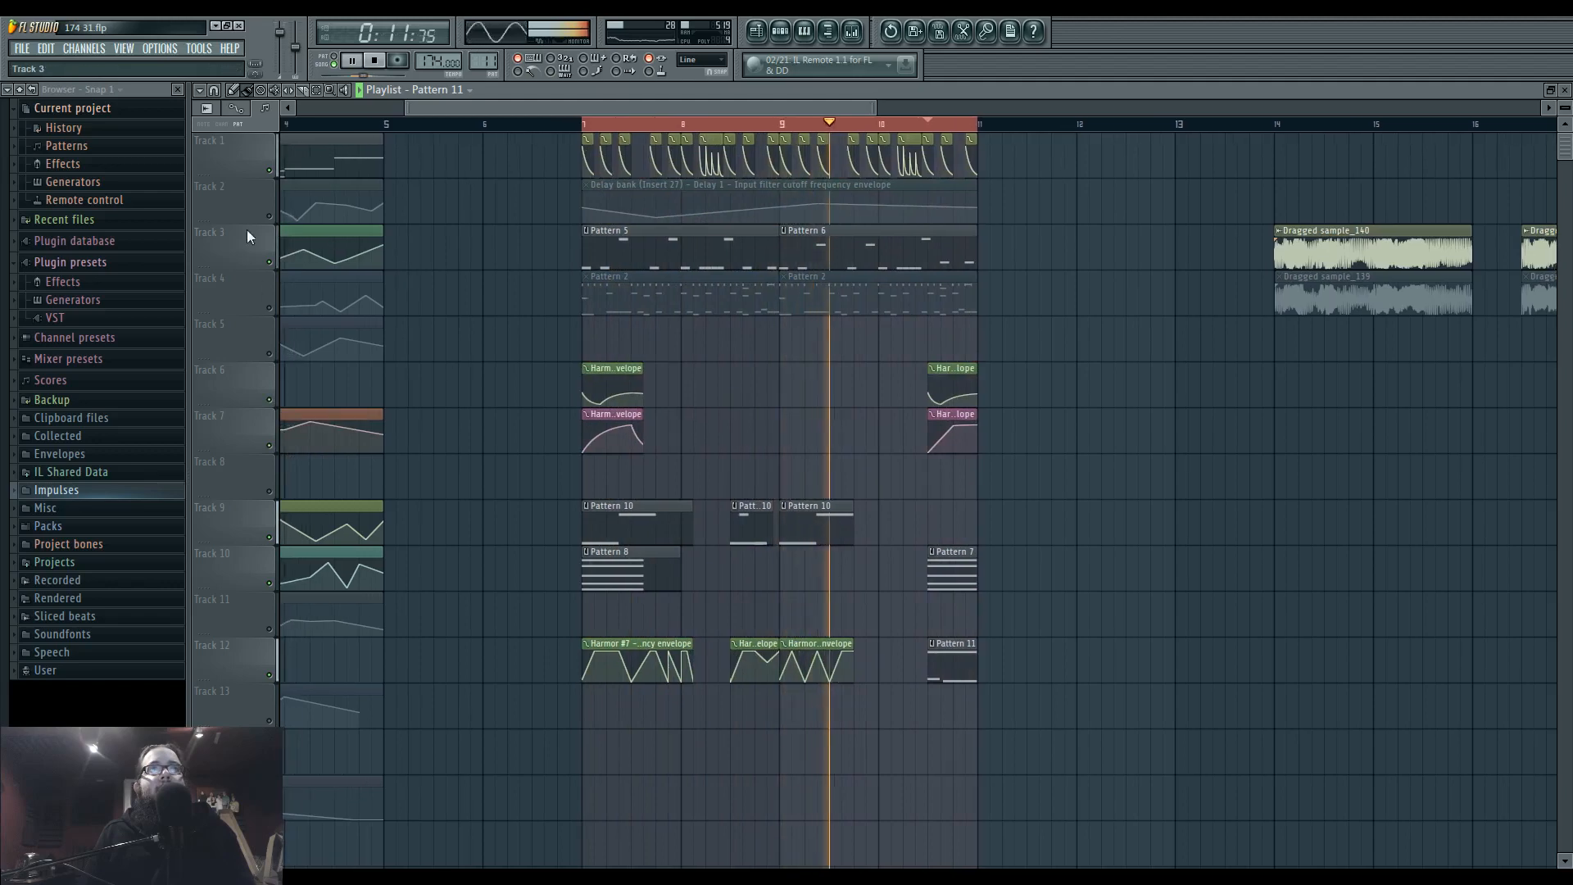
left_click(268, 217)
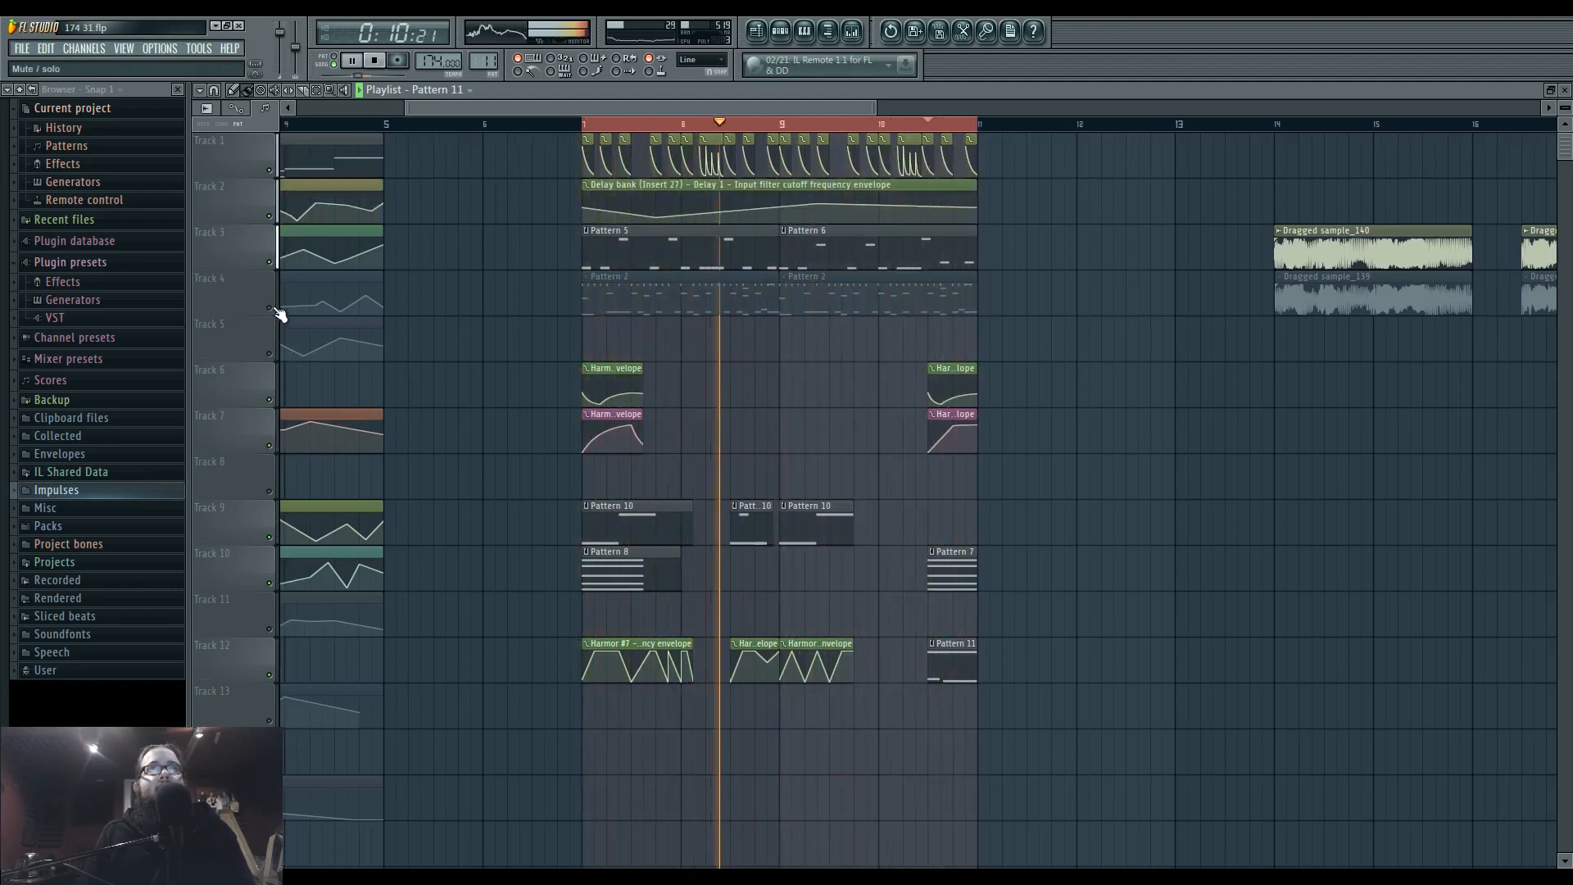
left_click(272, 309)
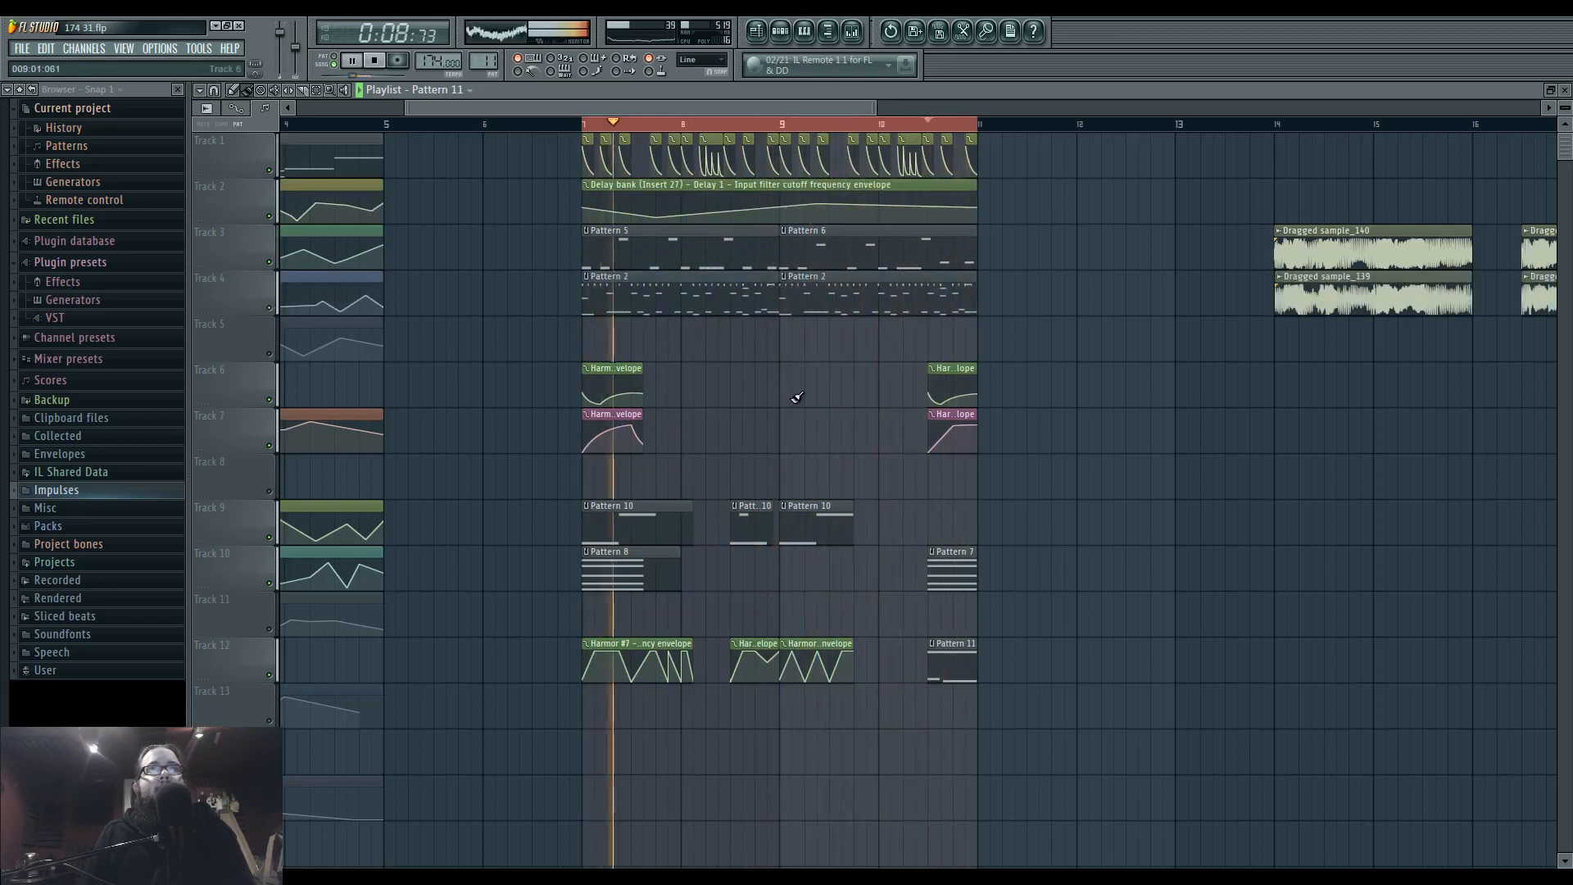
Reopen the Master's Maximus during playback, fine-tune the low band's compression curve and view the mid band.
key("F9")
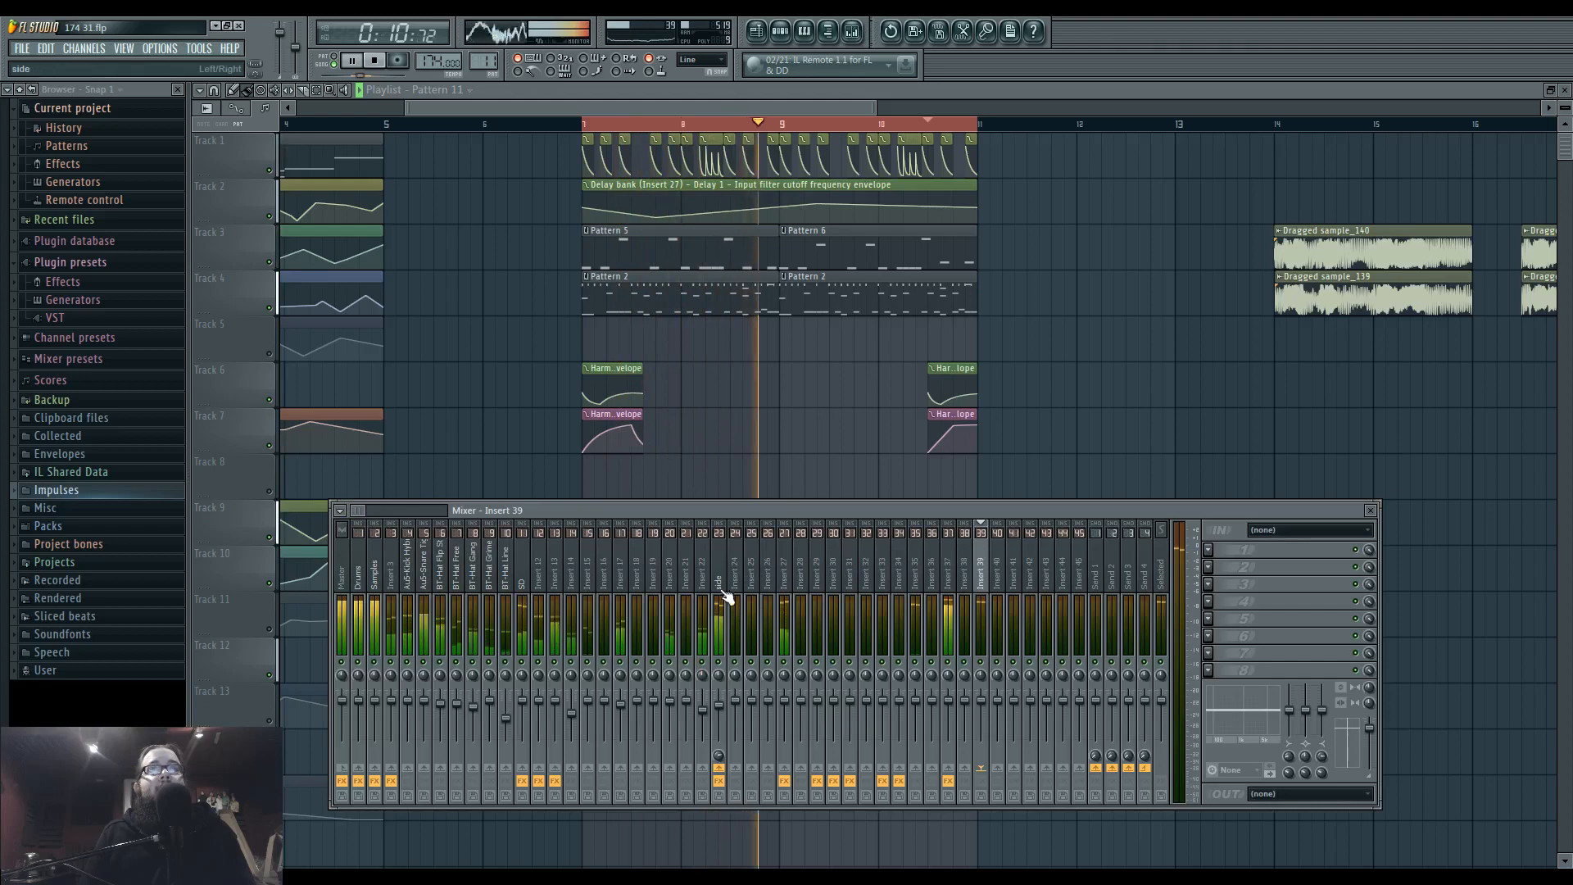
left_click(353, 557)
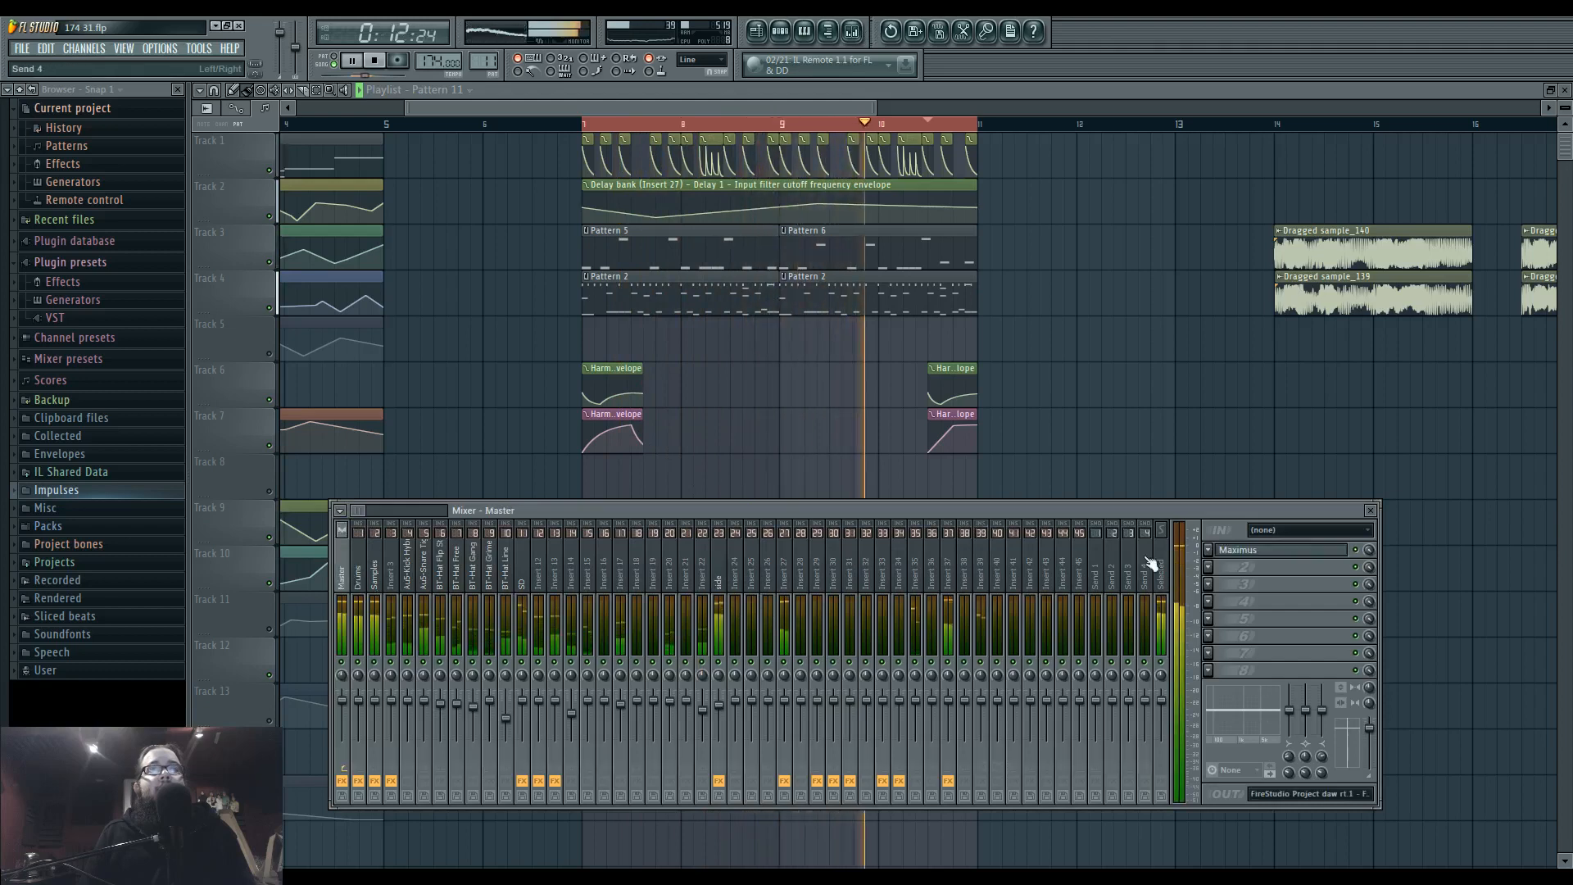
left_click(1302, 553)
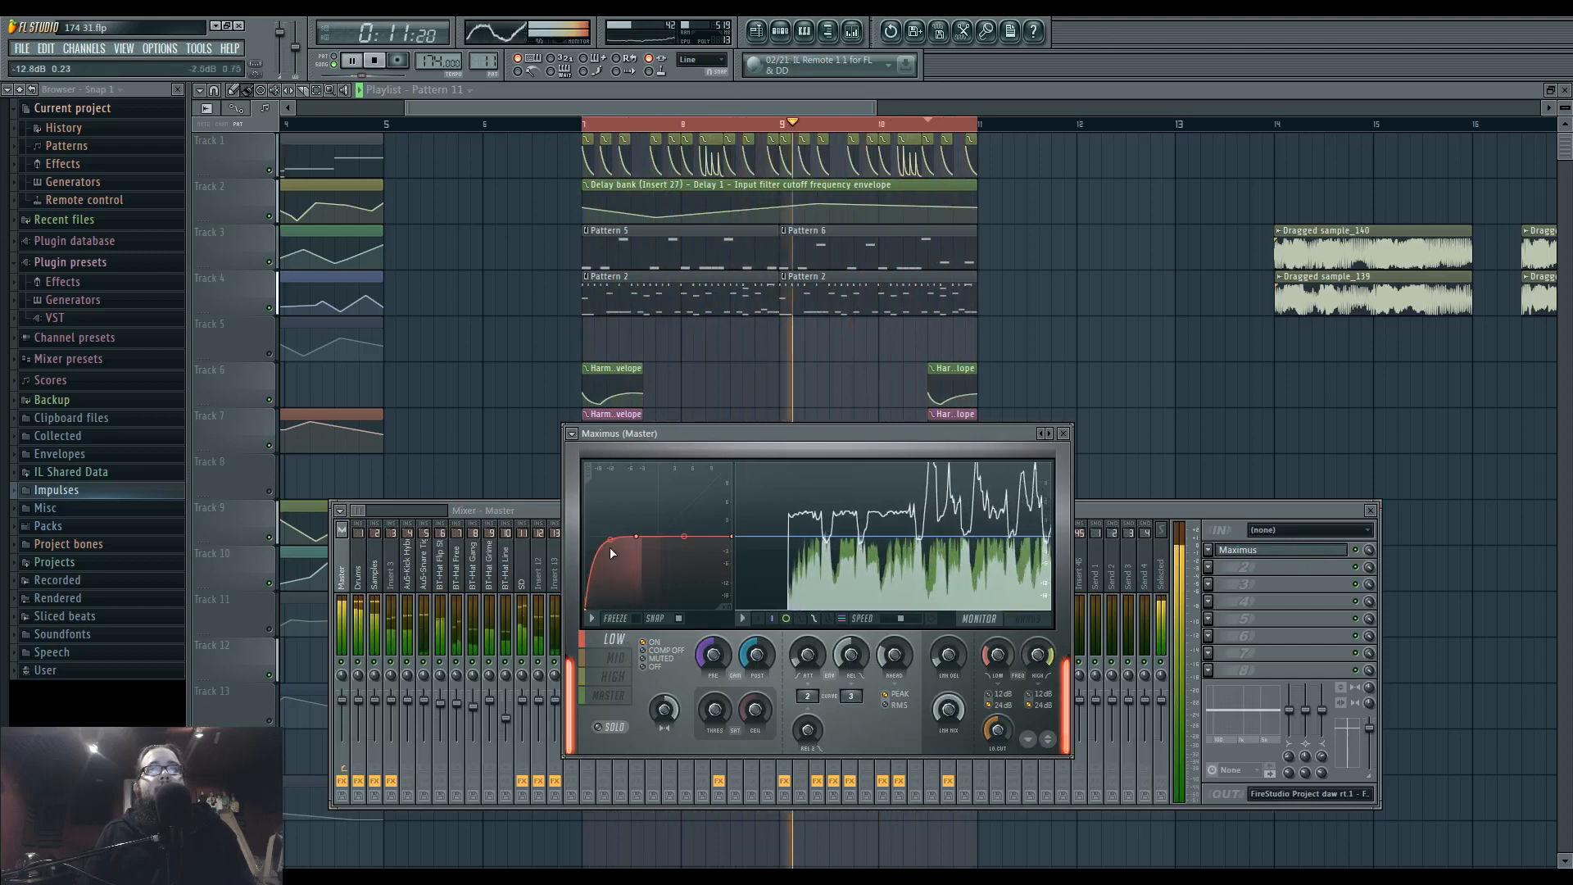
left_click_drag(610, 549, 610, 550)
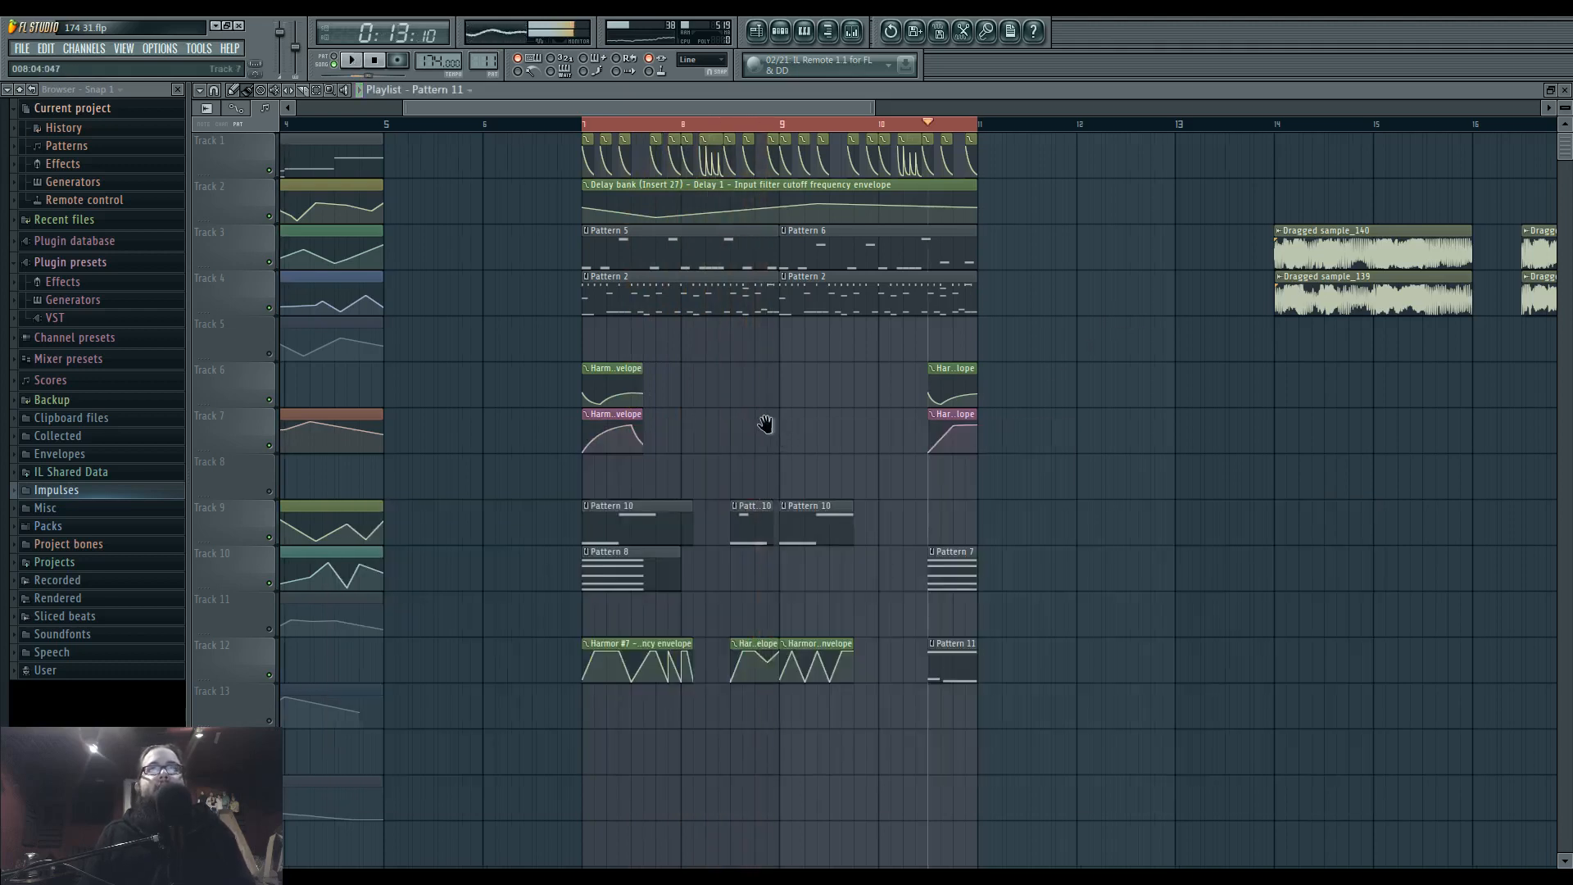
left_click_drag(764, 424, 1014, 546)
Select all clips in bars 7 to 10 across the tracks and move the block to bar 29.
scroll(674, 438, "down", 3)
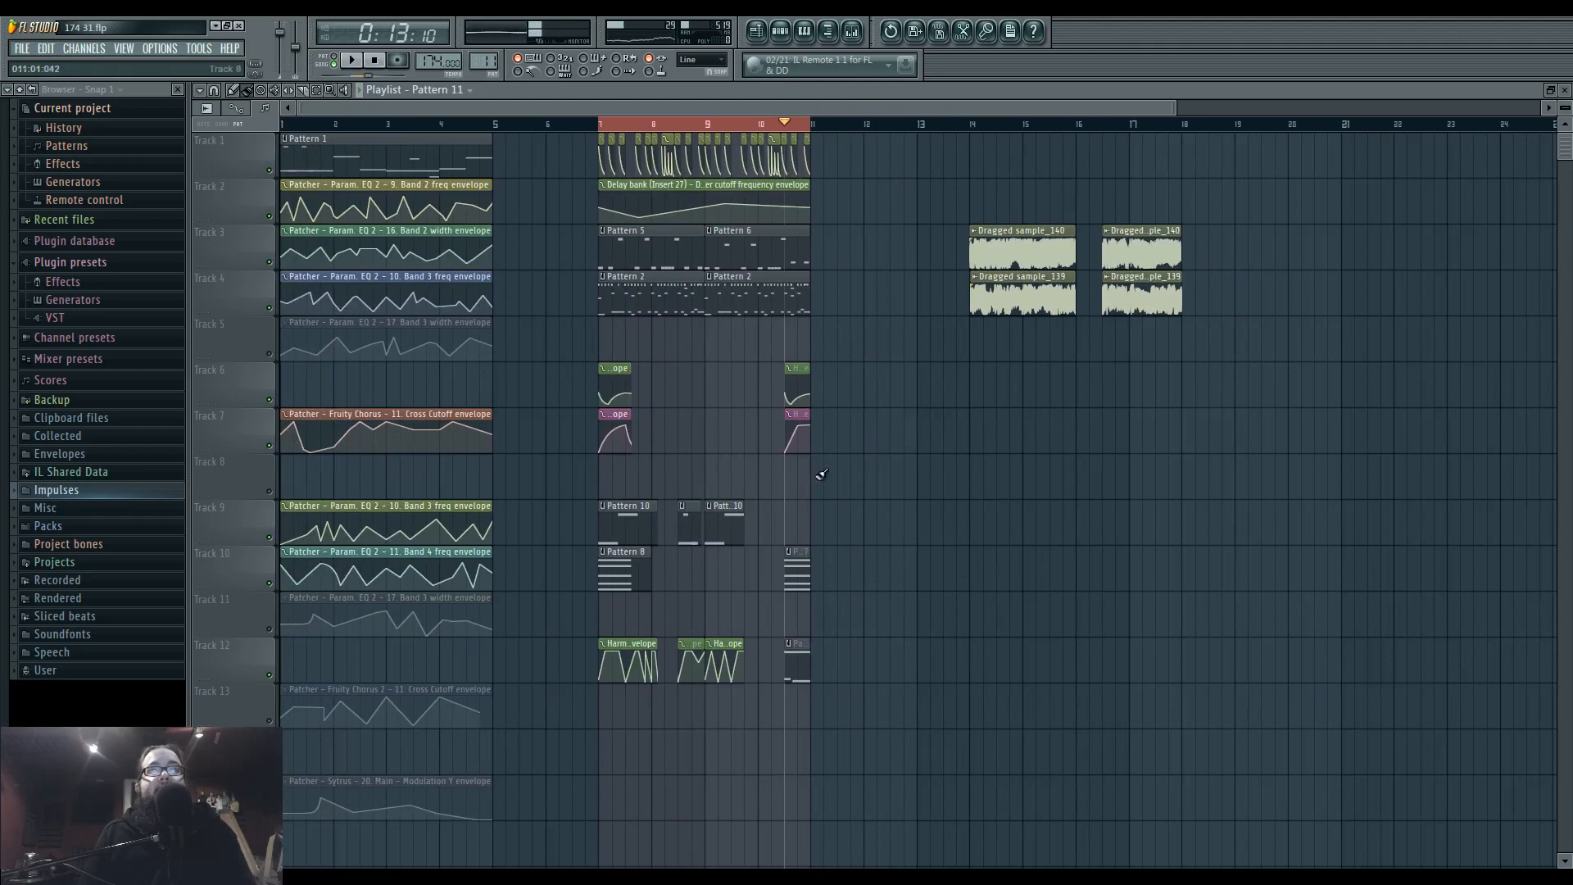
left_click_drag(820, 477, 763, 471)
left_click(602, 125, "ctrl")
left_click_drag(523, 152, 789, 733)
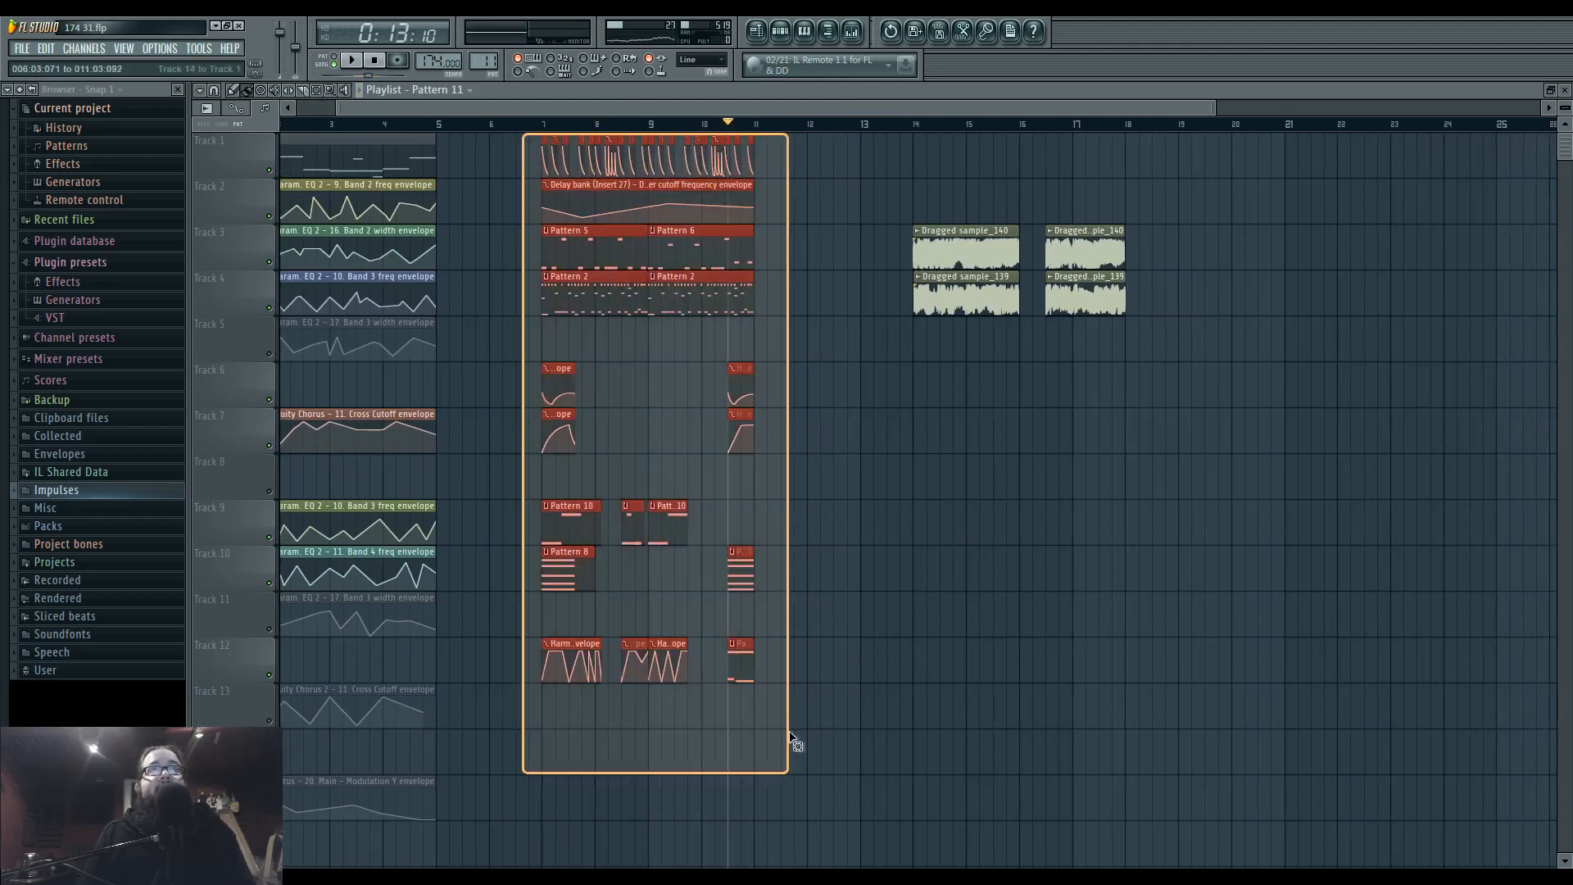
left_click_drag(573, 246, 916, 246)
left_click_drag(756, 393, 491, 456)
left_click(588, 451, "ctrl")
Duplicate the block at bar 29 so the copy starts at bar 33, and play the start of the section.
mouse_move(467, 134)
left_mouse_down()
mouse_move(906, 685)
mouse_move(911, 668)
left_mouse_up()
key("ctrl+b")
left_click(855, 457, "ctrl")
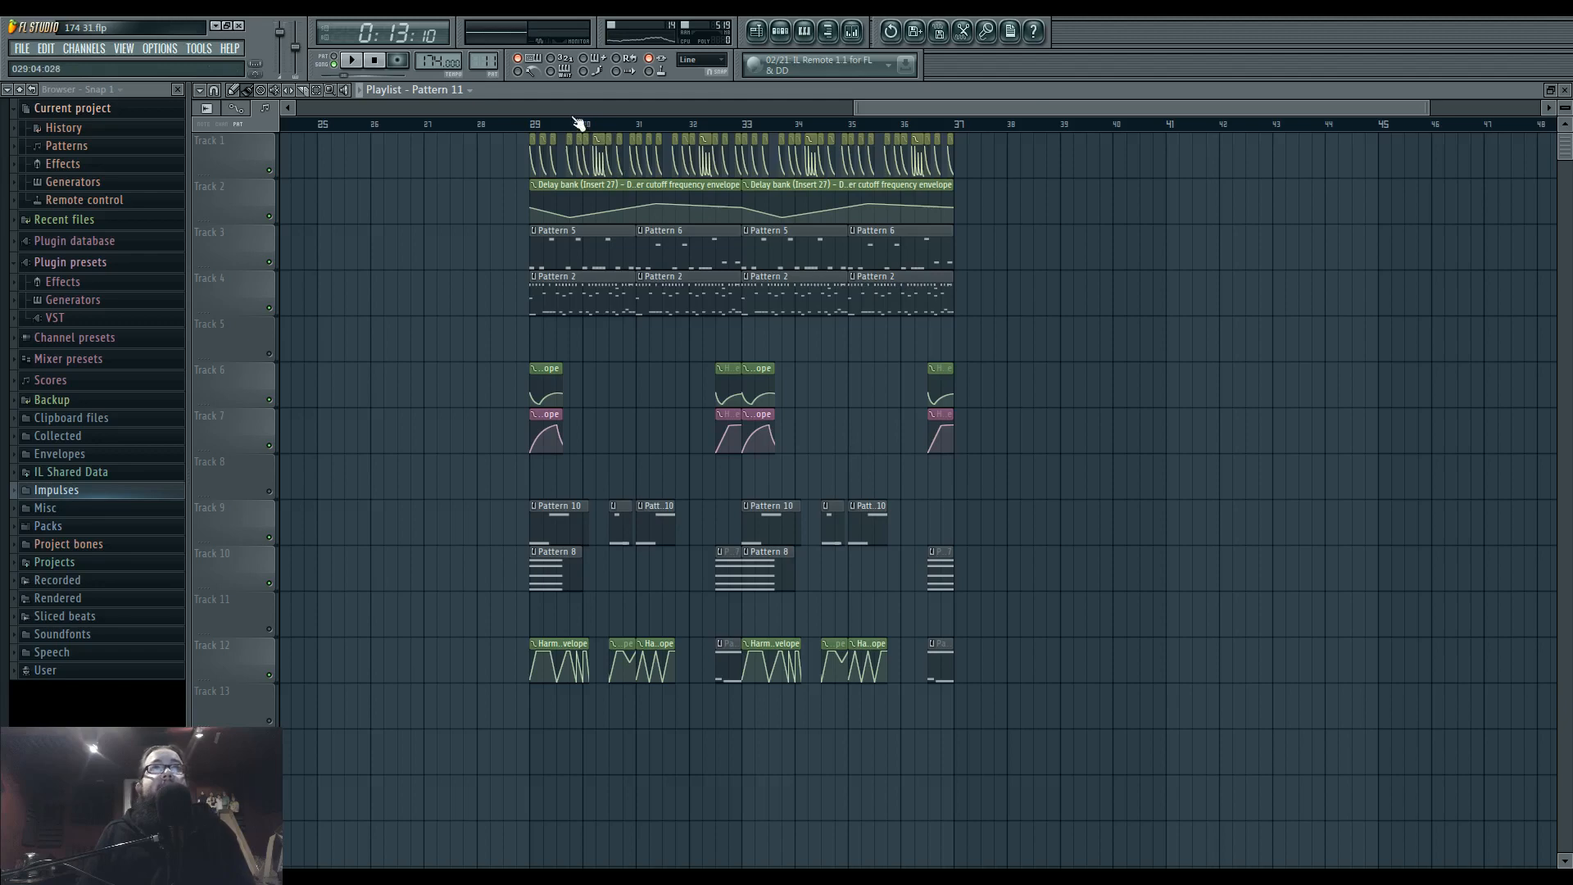
scroll(697, 401, "up", 2)
key("space")
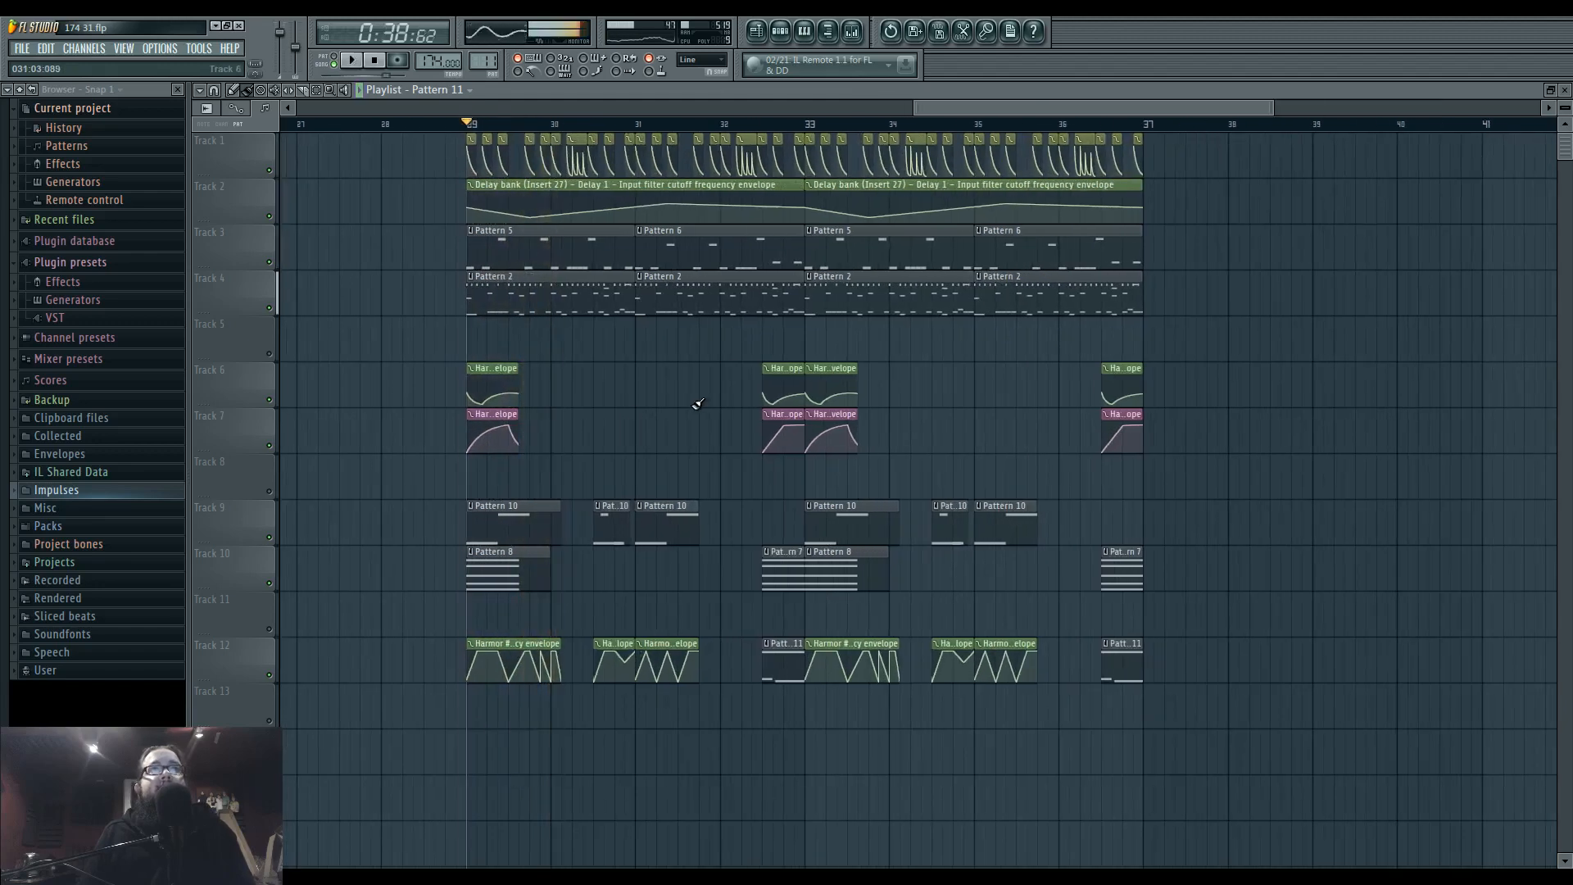
key("space")
Mute playlist track 9 with the Pattern 10 clips in the section starting at bar 29.
left_click_drag(704, 392, 1147, 407)
scroll(808, 414, "down", 4)
left_click_drag(950, 420, 822, 423)
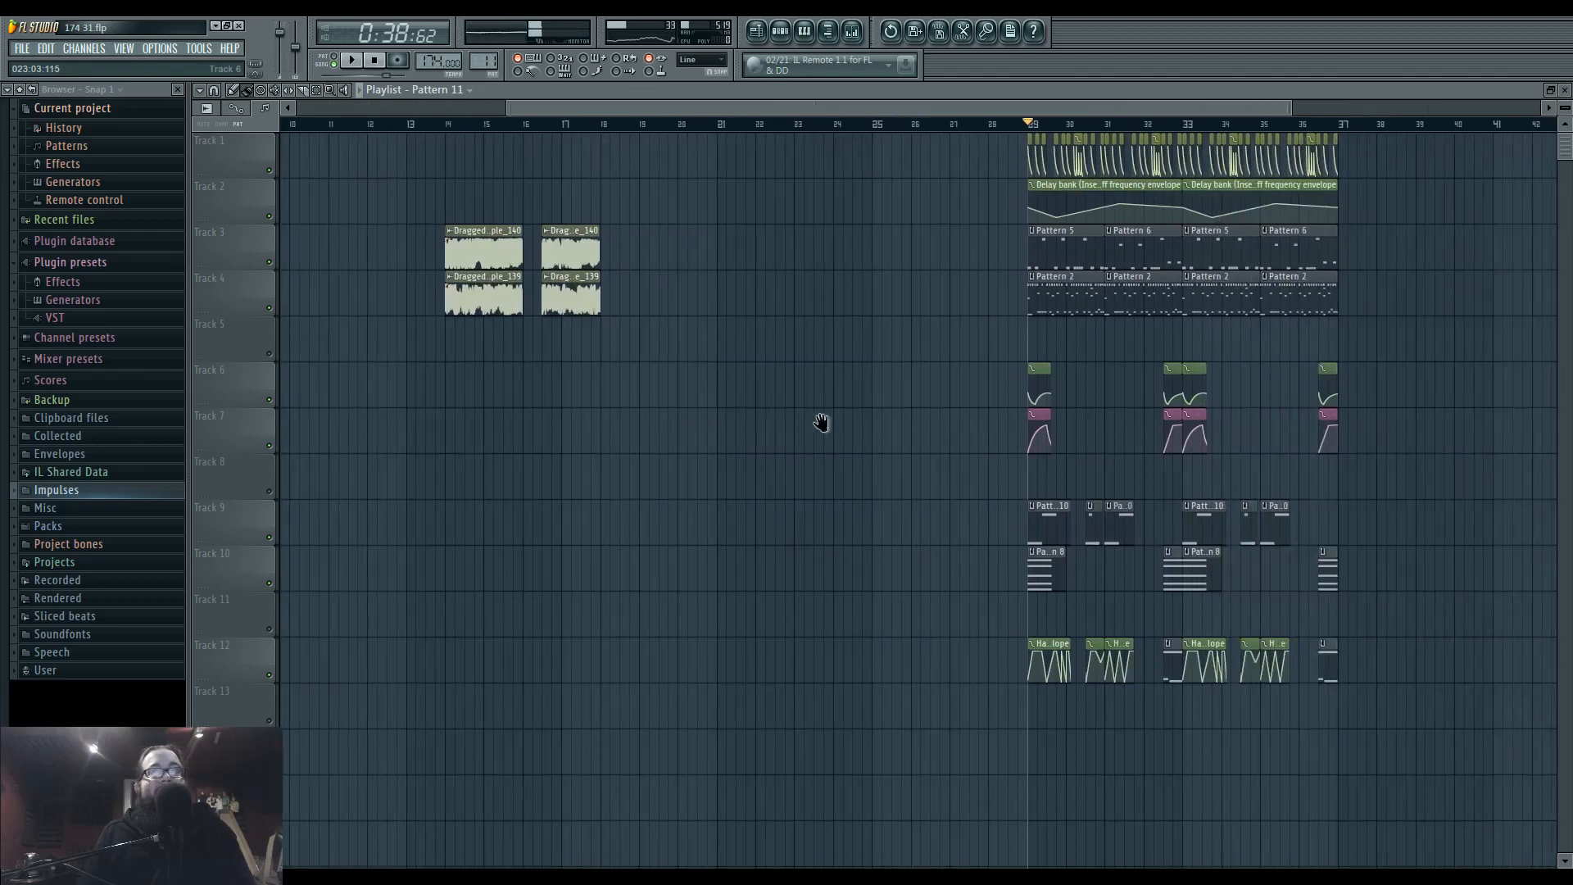
scroll(934, 451, "up", 4)
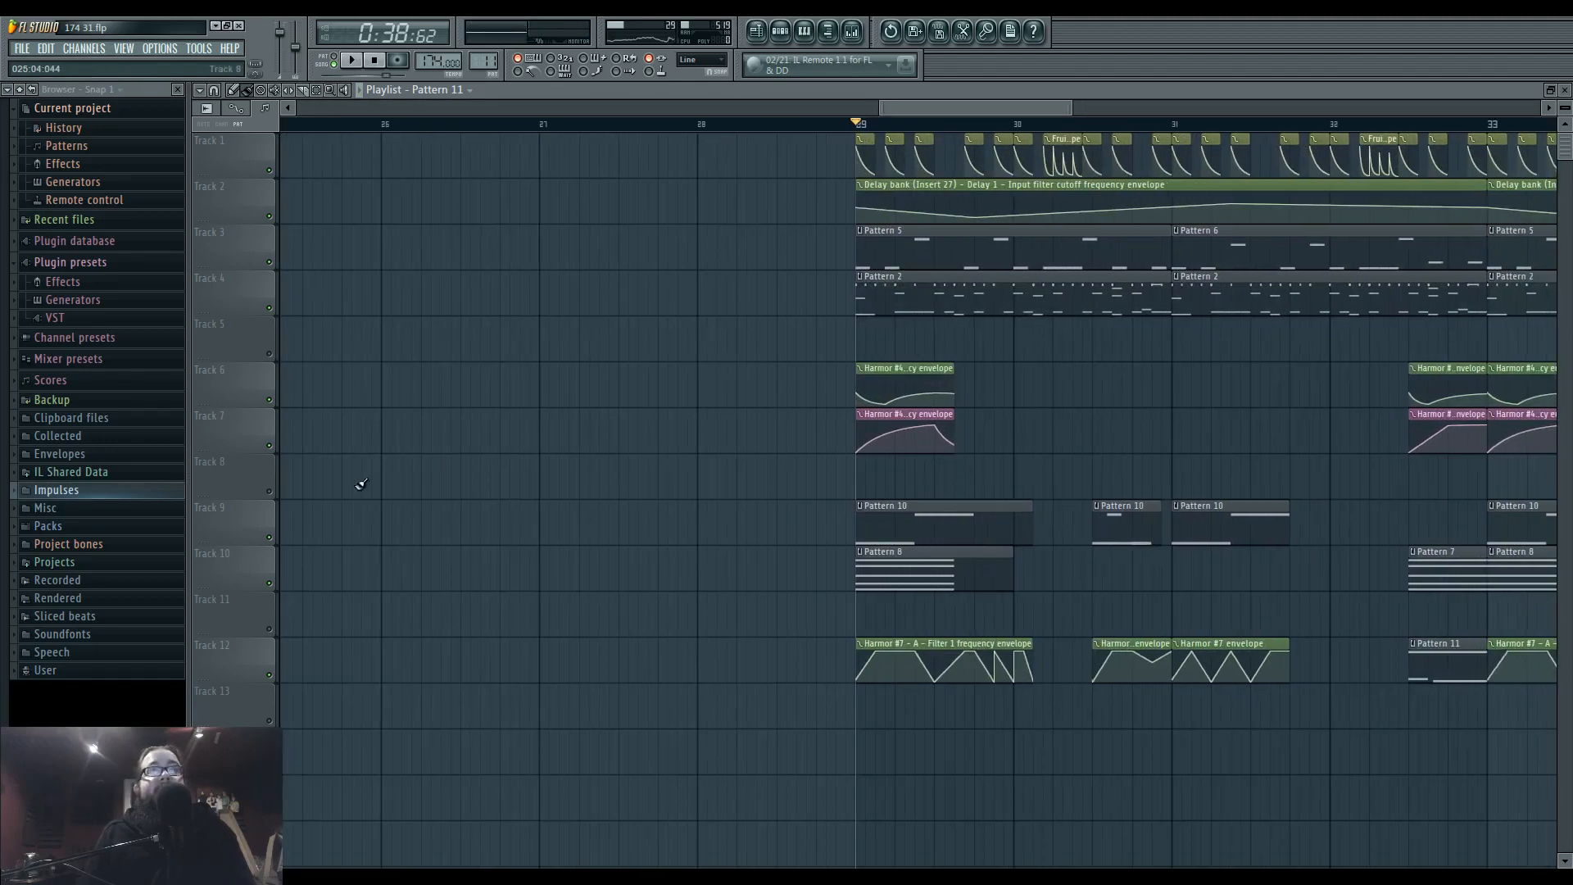
left_click(271, 538)
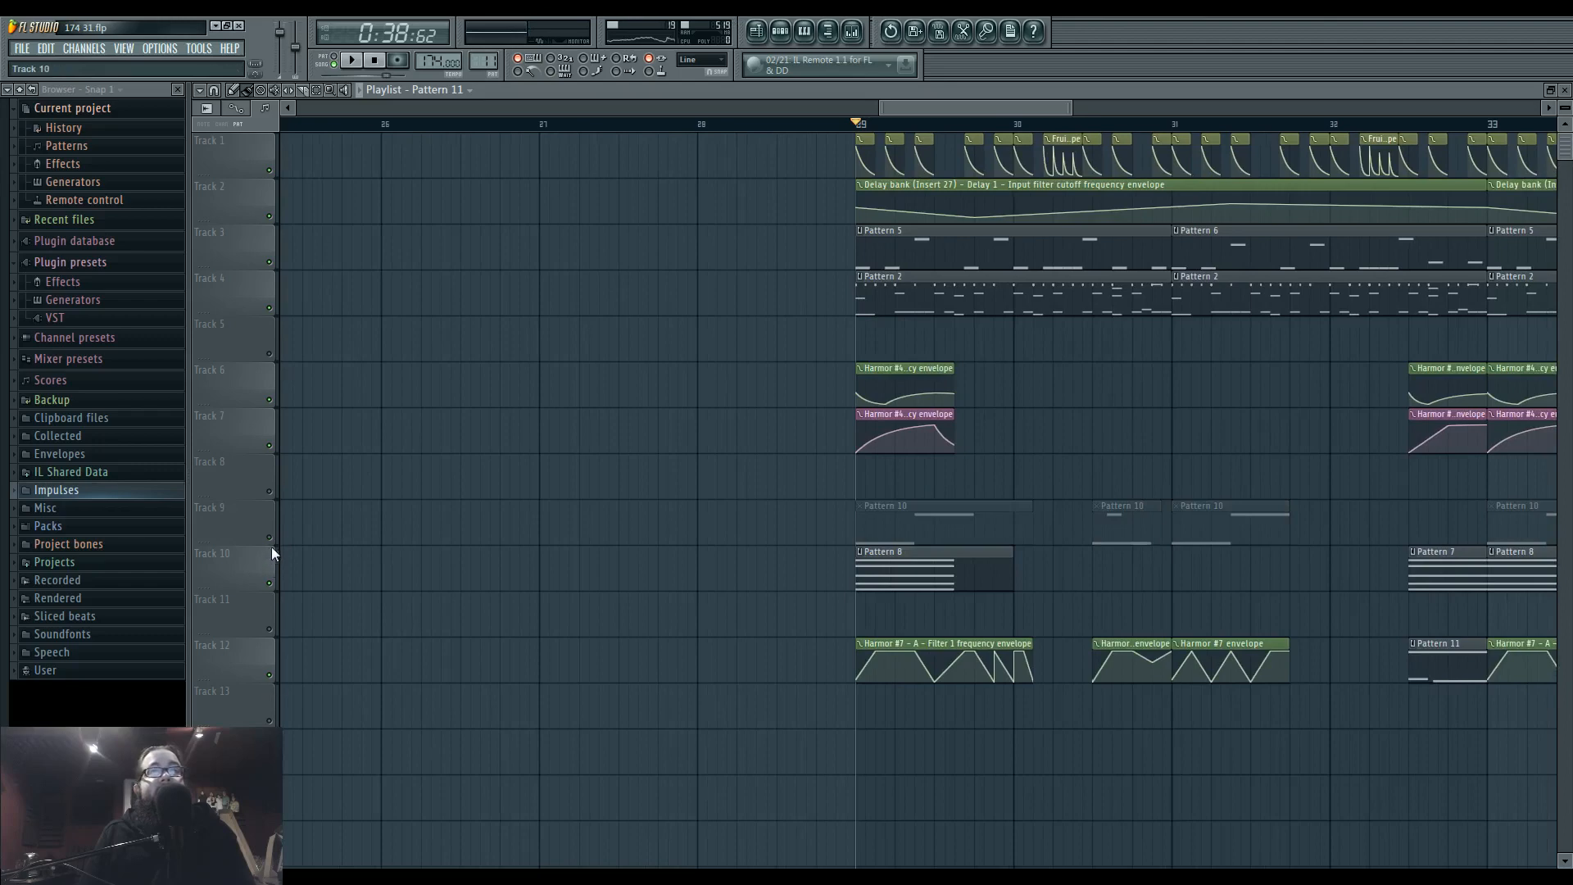
Leave only playlist tracks 9 and 12 audible and play the section from bar 29.
right_click(270, 538)
left_click(270, 675)
key("space")
Open the phase werb 19 Harmor instrument and adjust its phaser offset during playback.
left_click(788, 33)
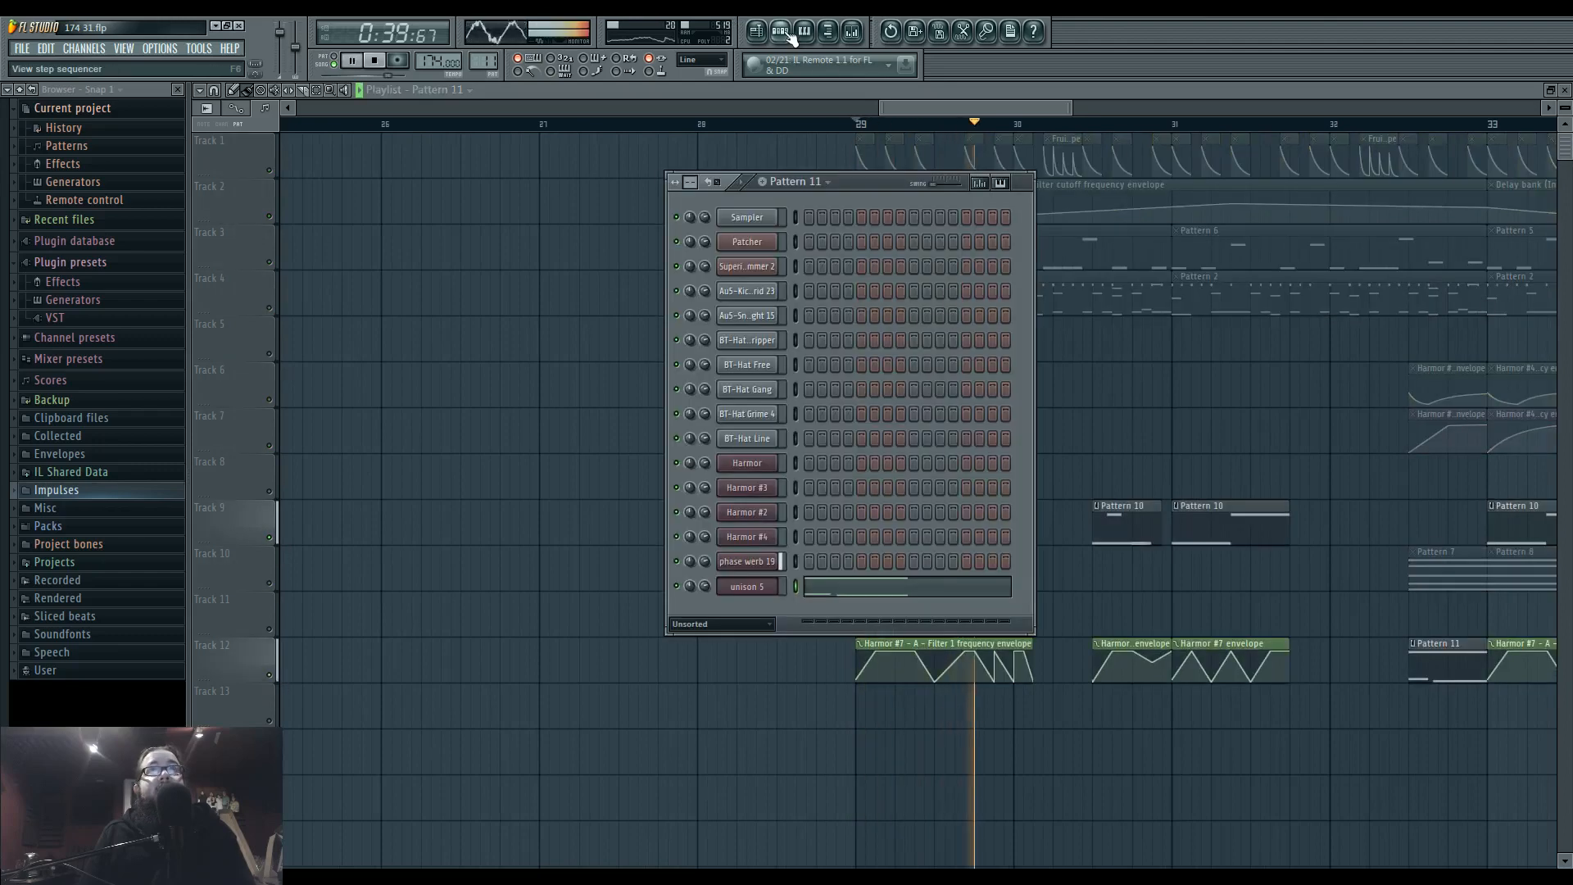
left_click(747, 562)
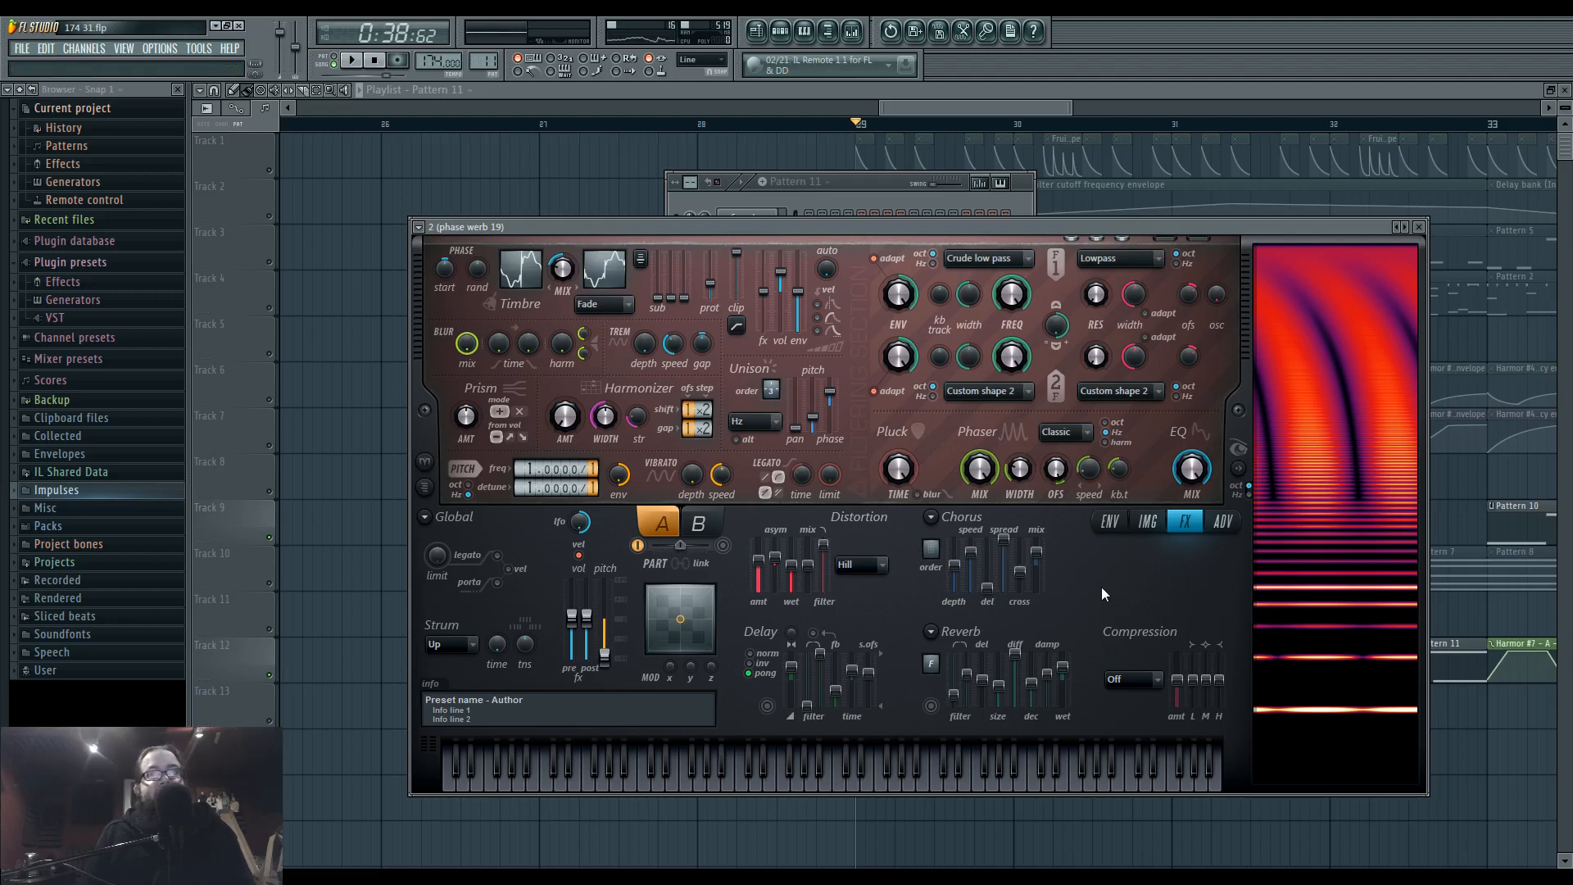
key("space")
left_click_drag(1061, 474, 1062, 510)
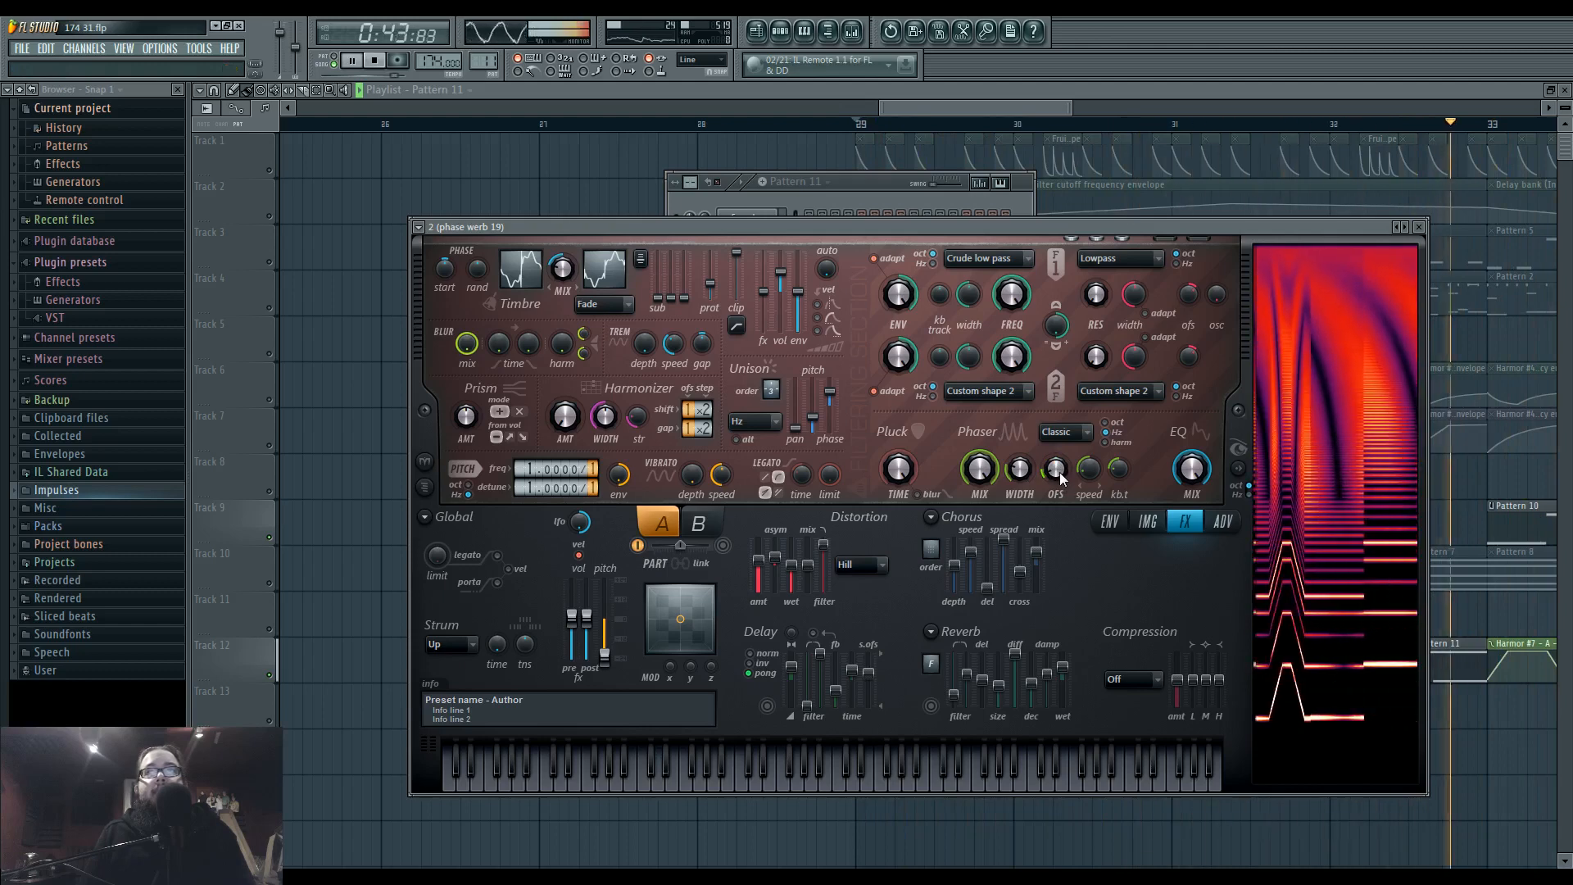
Unmute all playlist tracks again and play the arrangement on from bar 33.
left_click_drag(1323, 847, 841, 744)
scroll(586, 749, "down", 3)
key("space")
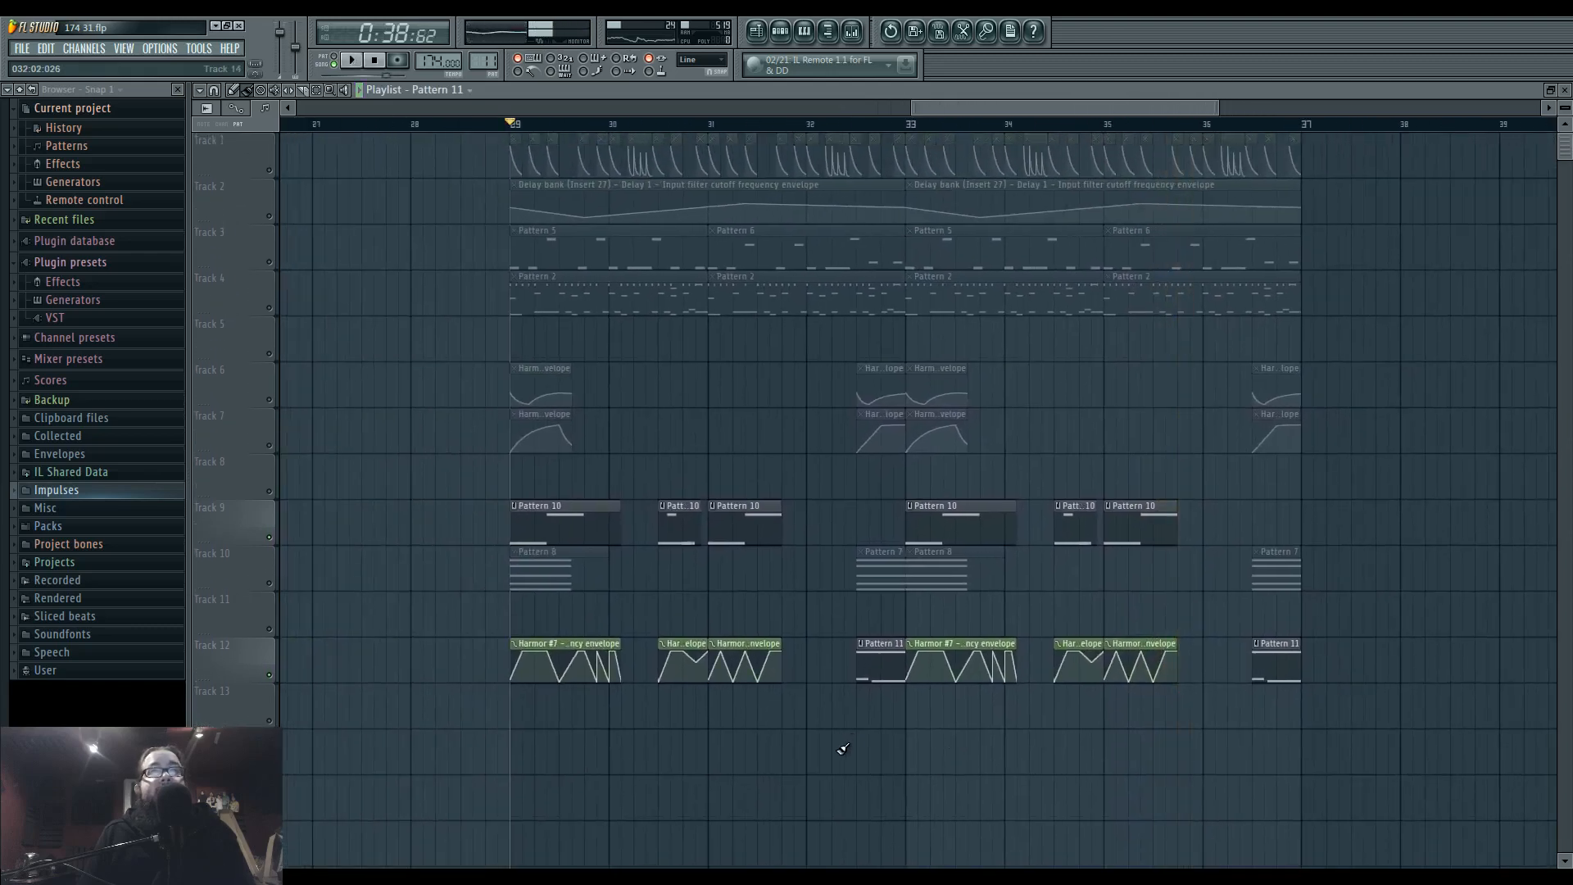
key("space")
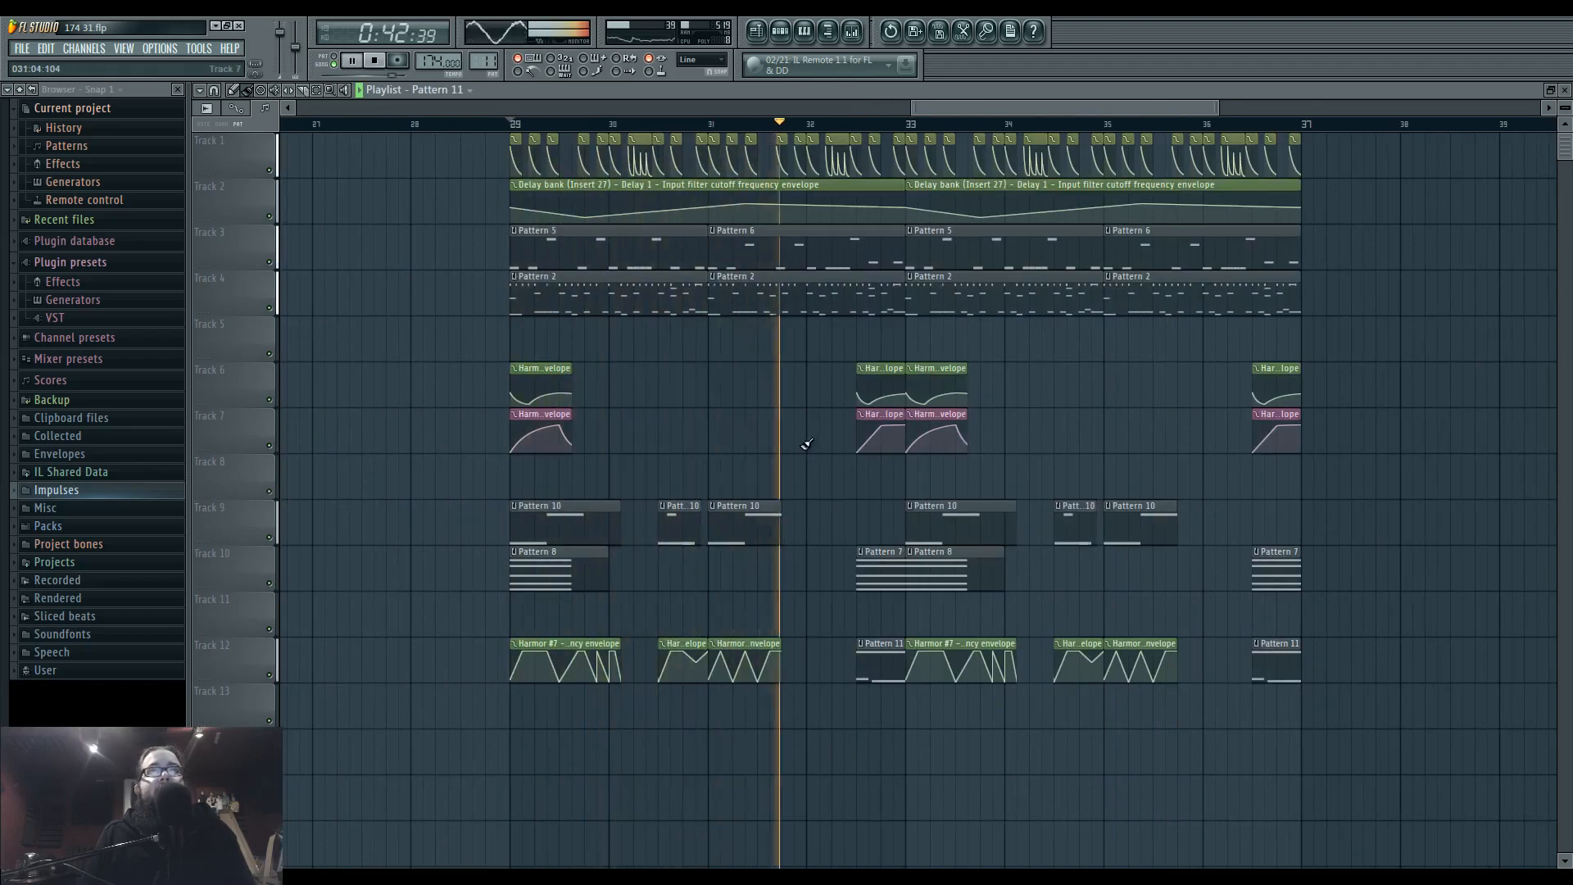
left_click_drag(924, 455, 895, 414)
scroll(898, 414, "up", 3)
left_click(668, 124)
scroll(762, 234, "up", 3)
key("space")
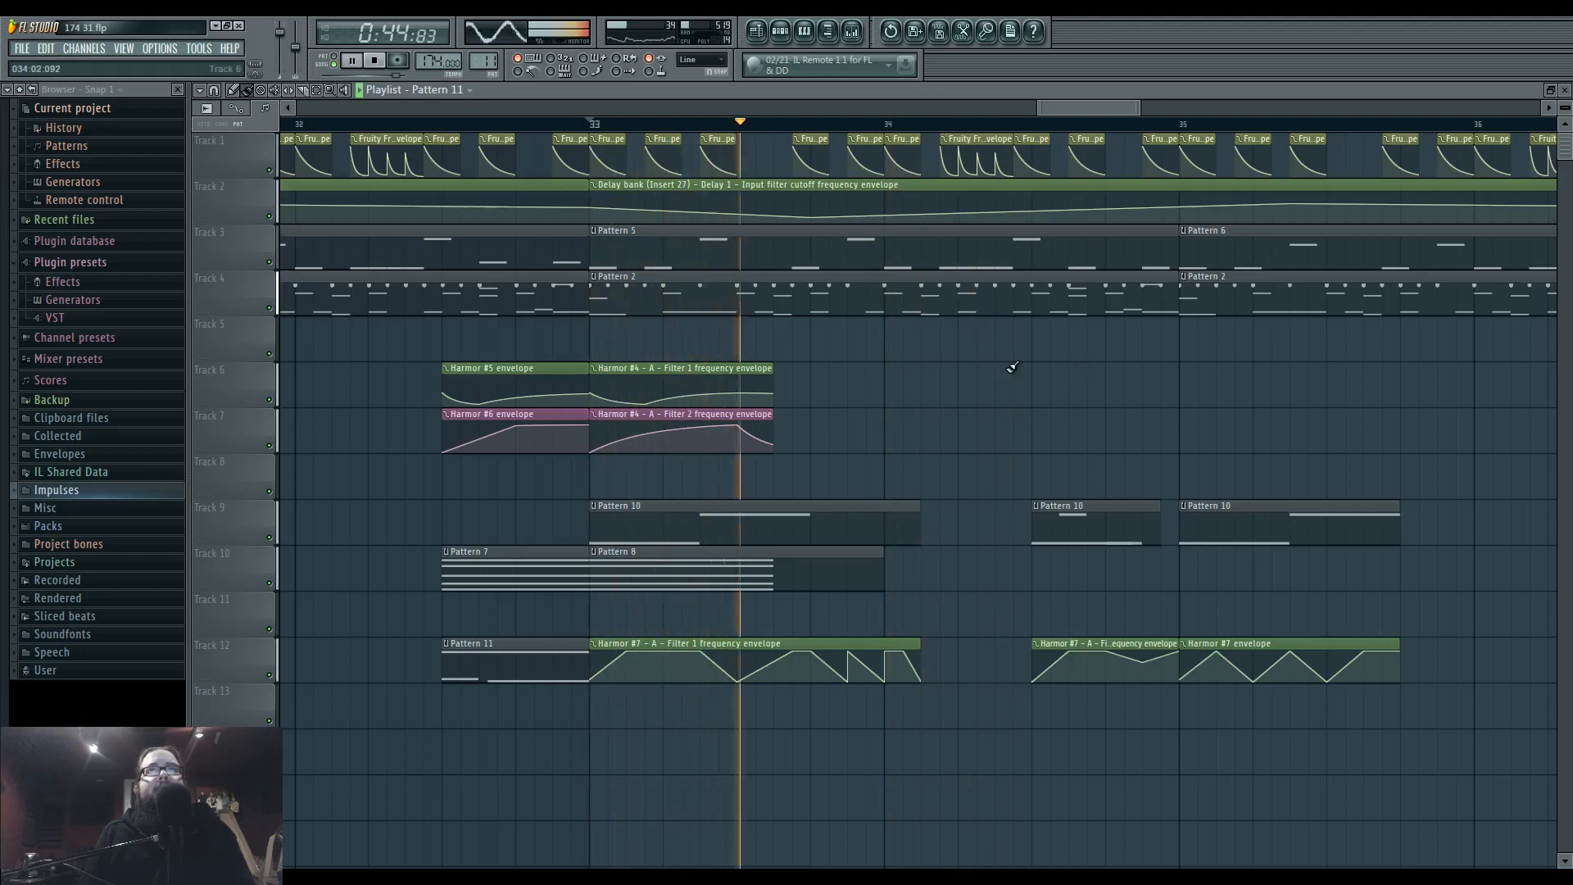
Make the Pattern 5 clip at bar 33 unique and add short alternating D4 and D5 notes to its Harmor #2 part.
scroll(940, 376, "up", 2)
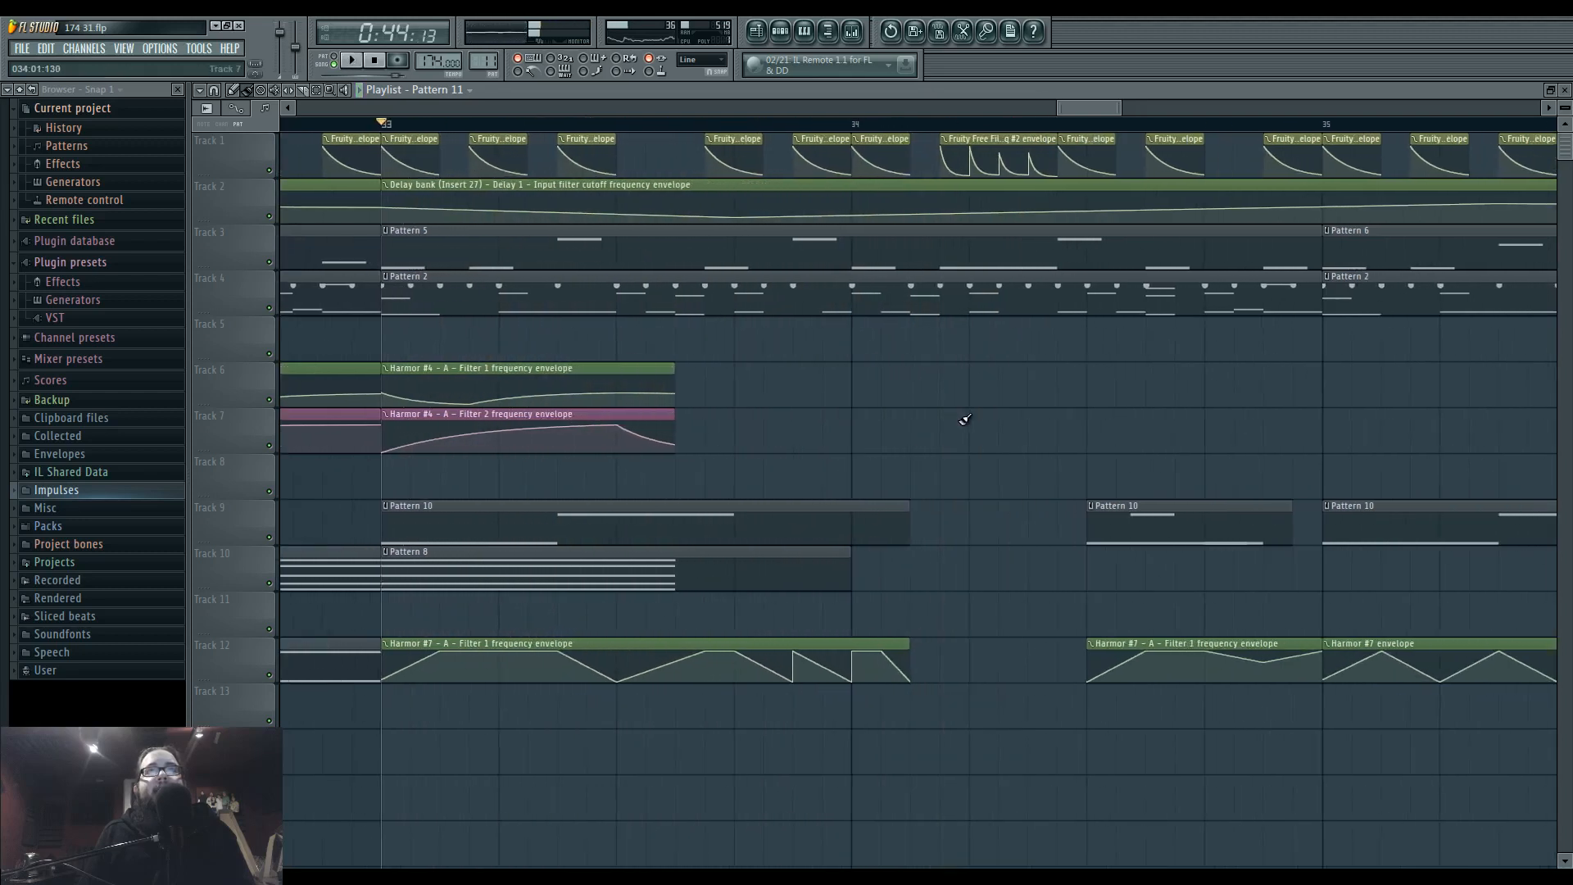
left_click(389, 234)
left_click(410, 347)
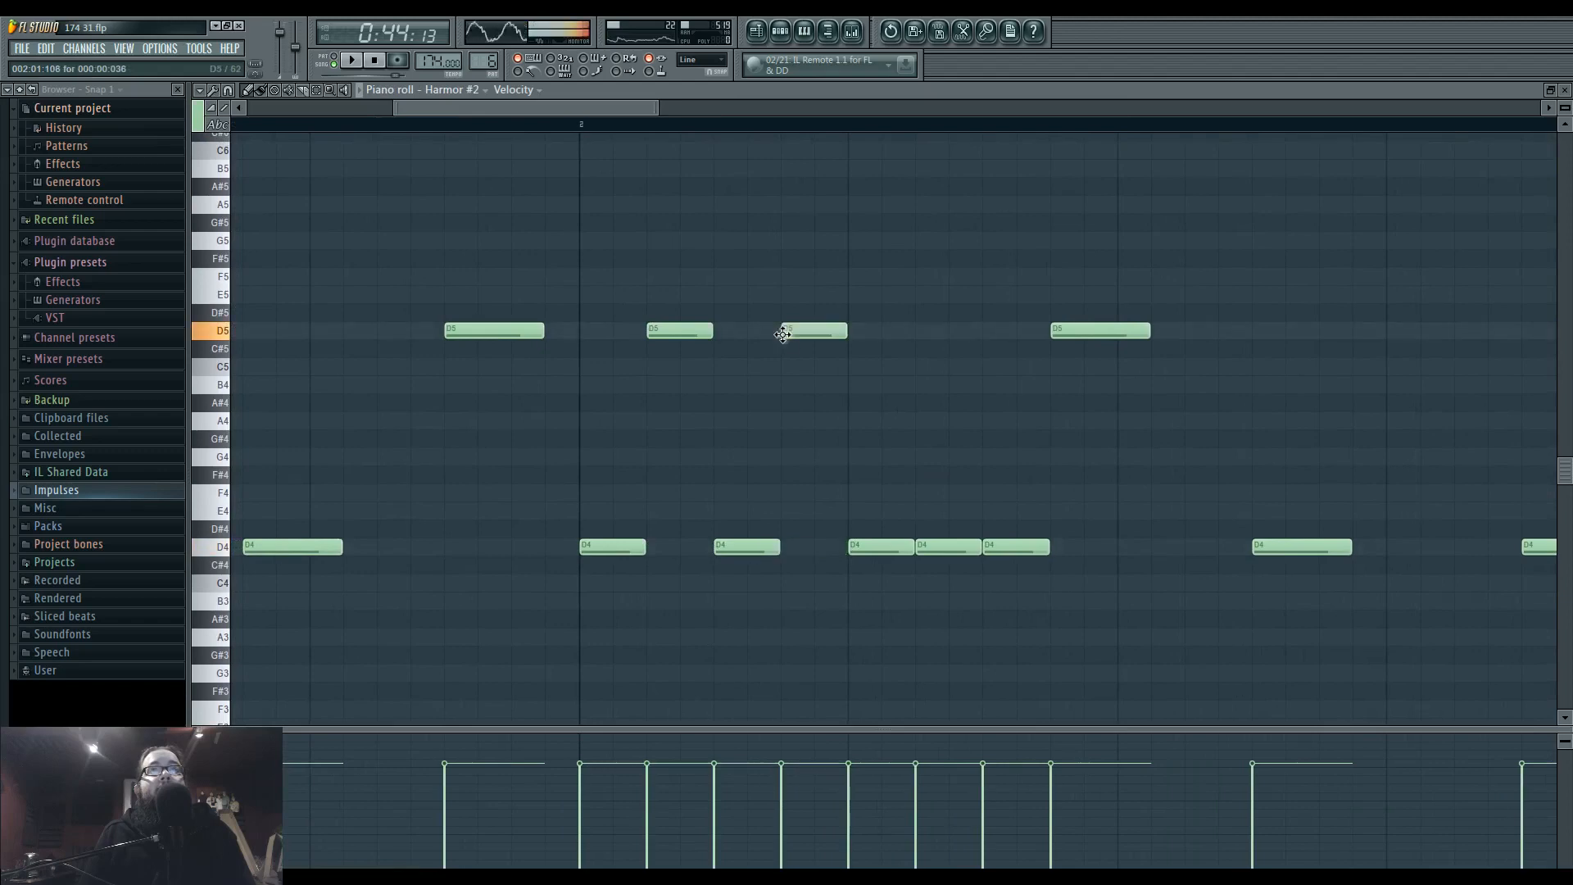
Move the short Fruity Free Filter envelope clip at bar 34 from playlist track 5 up to track 1 and check it in playback.
key("F5")
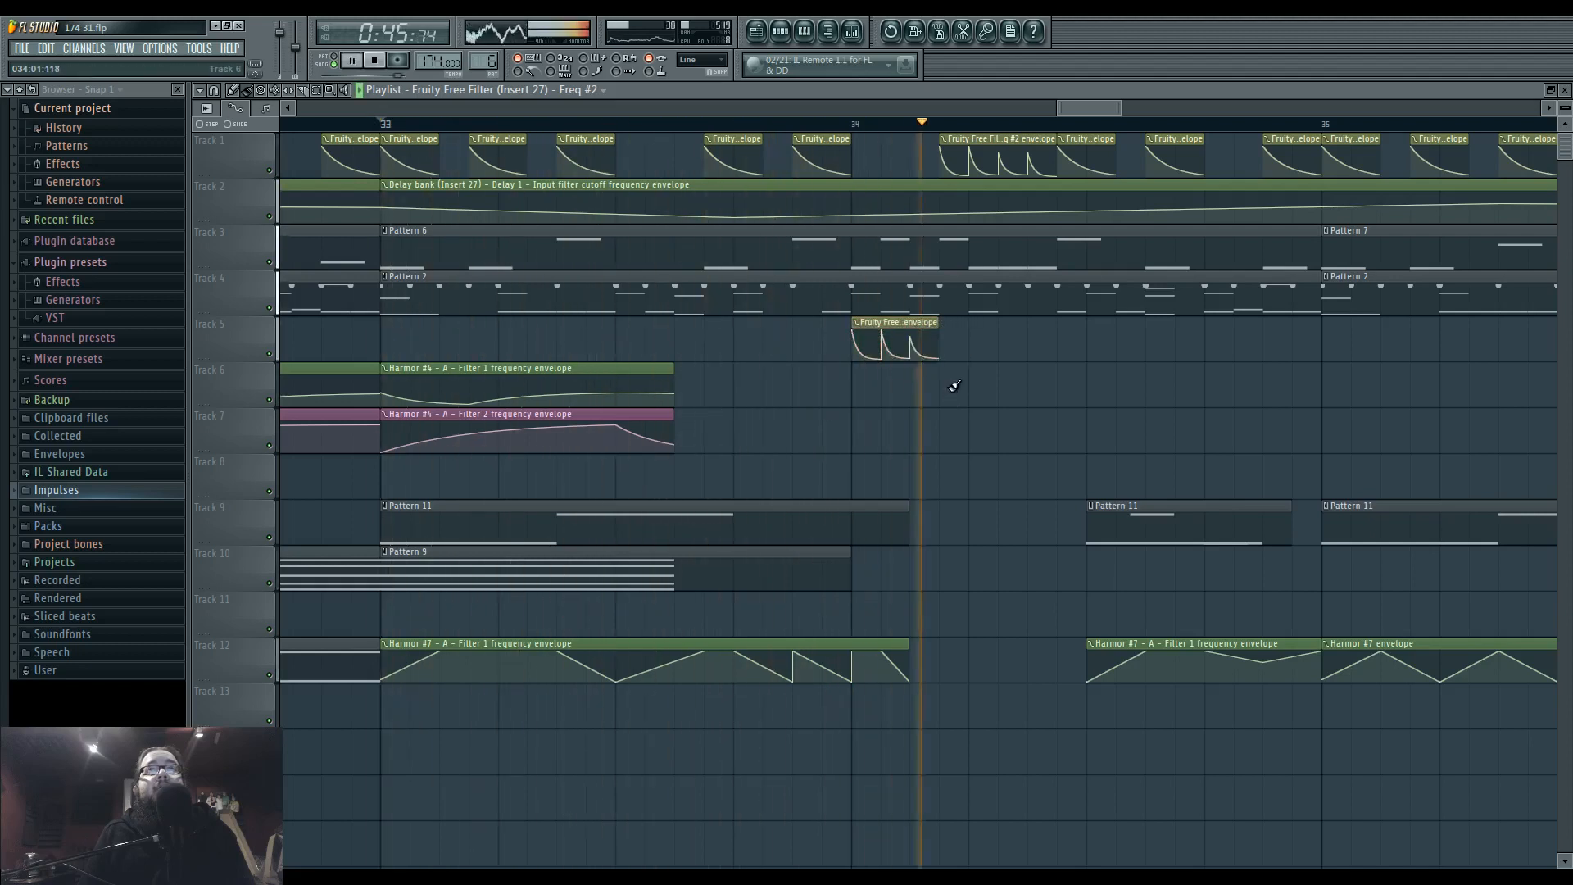
left_click_drag(893, 325, 893, 141)
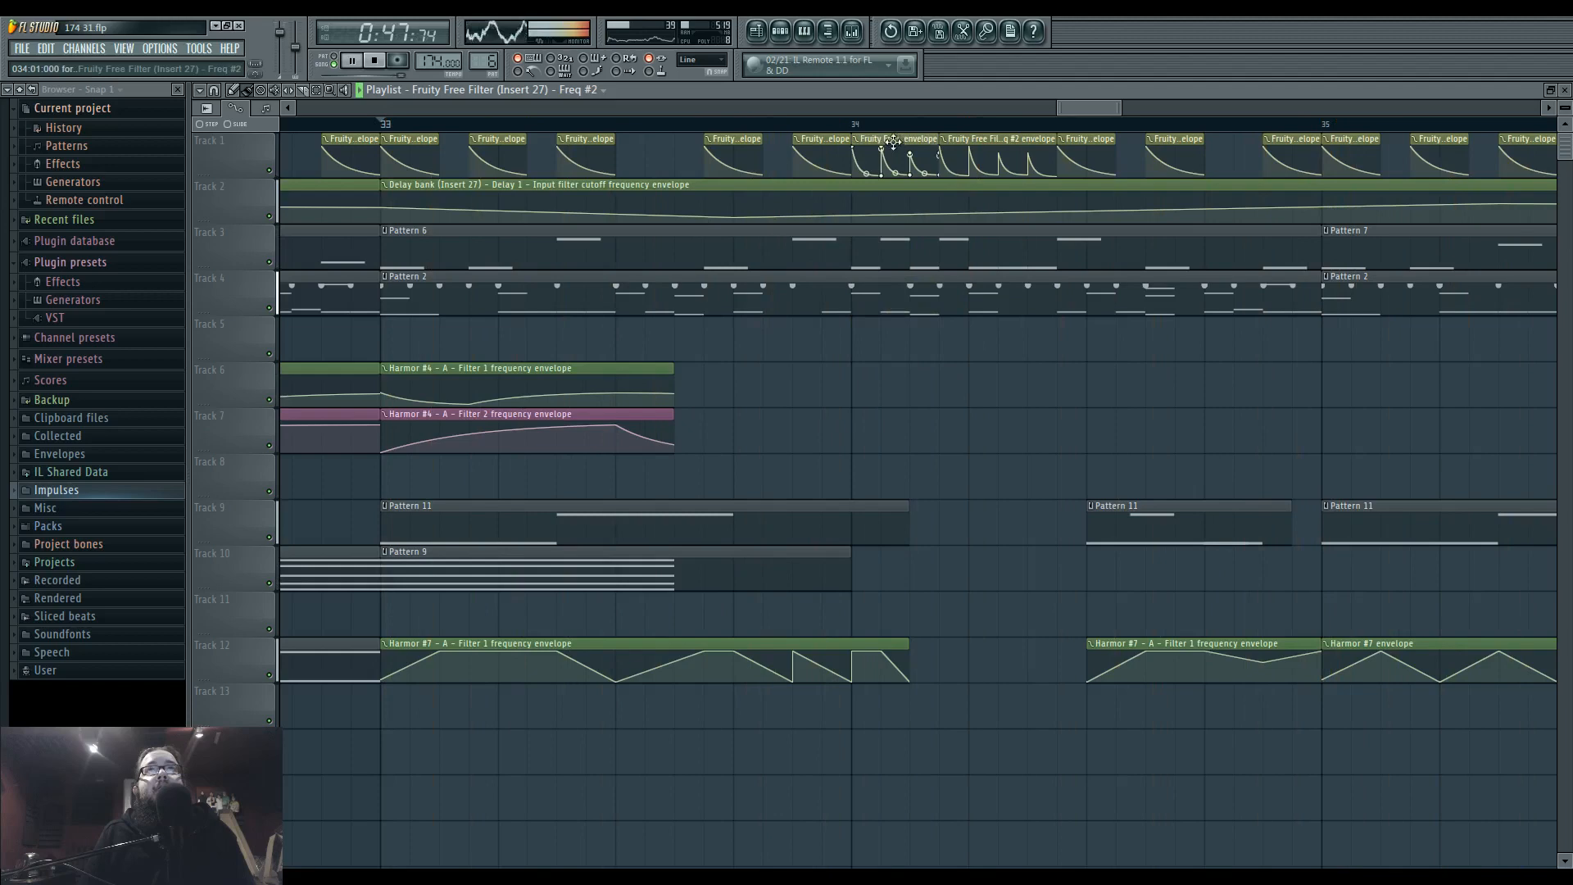
scroll(875, 451, "down", 3)
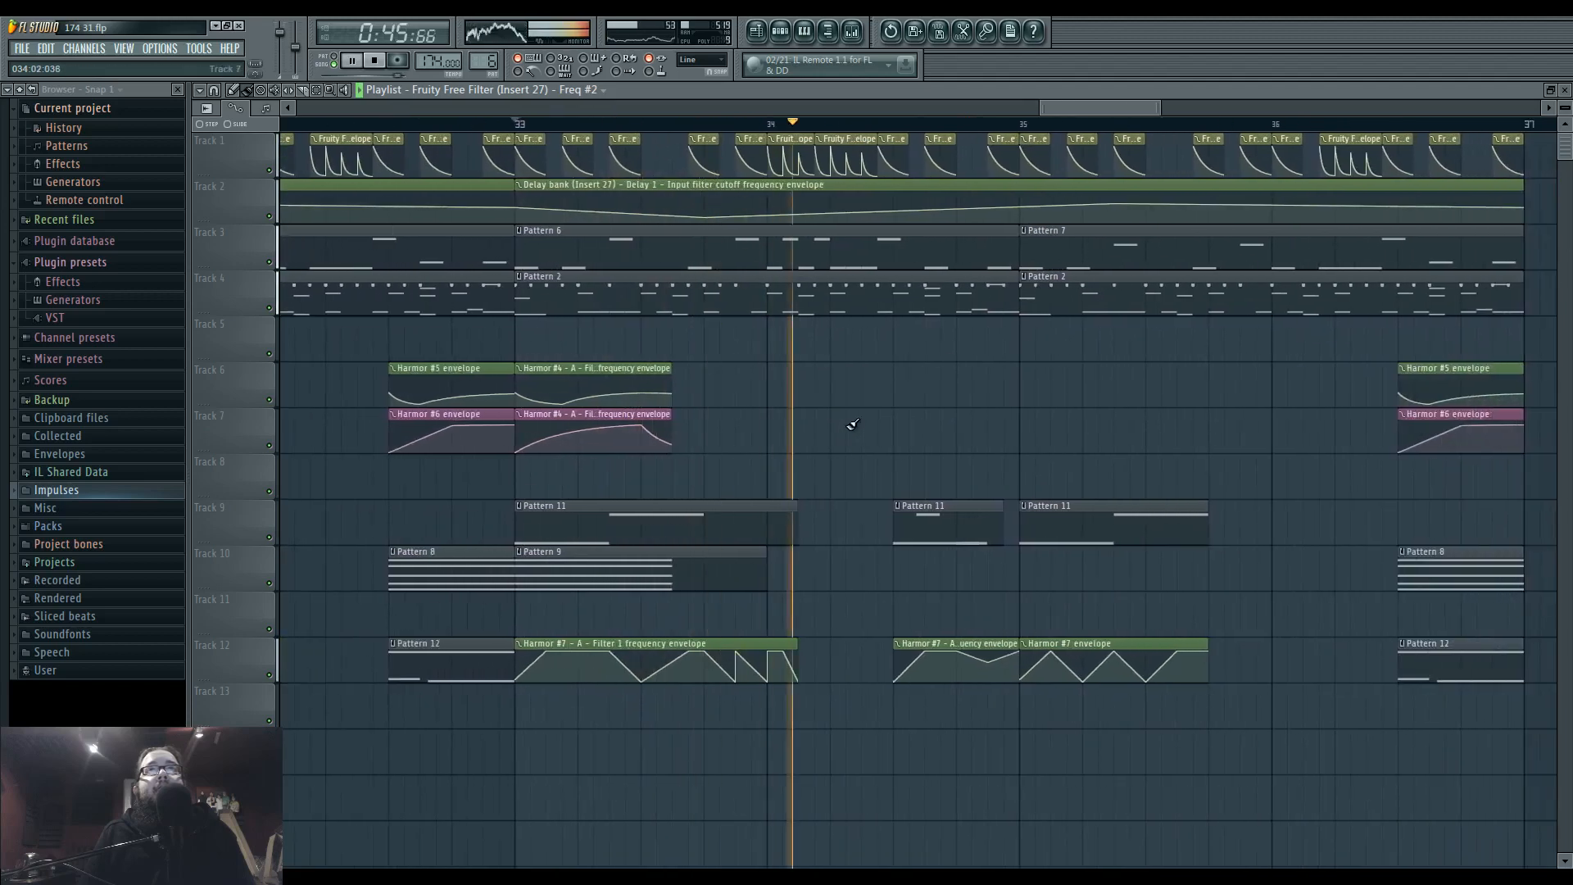
key("space")
Make the short middle Pattern 11 clip on track 9 after bar 34 unique and open its phase werb 19 notes.
left_click(897, 506)
left_click(916, 589)
double_click(917, 516)
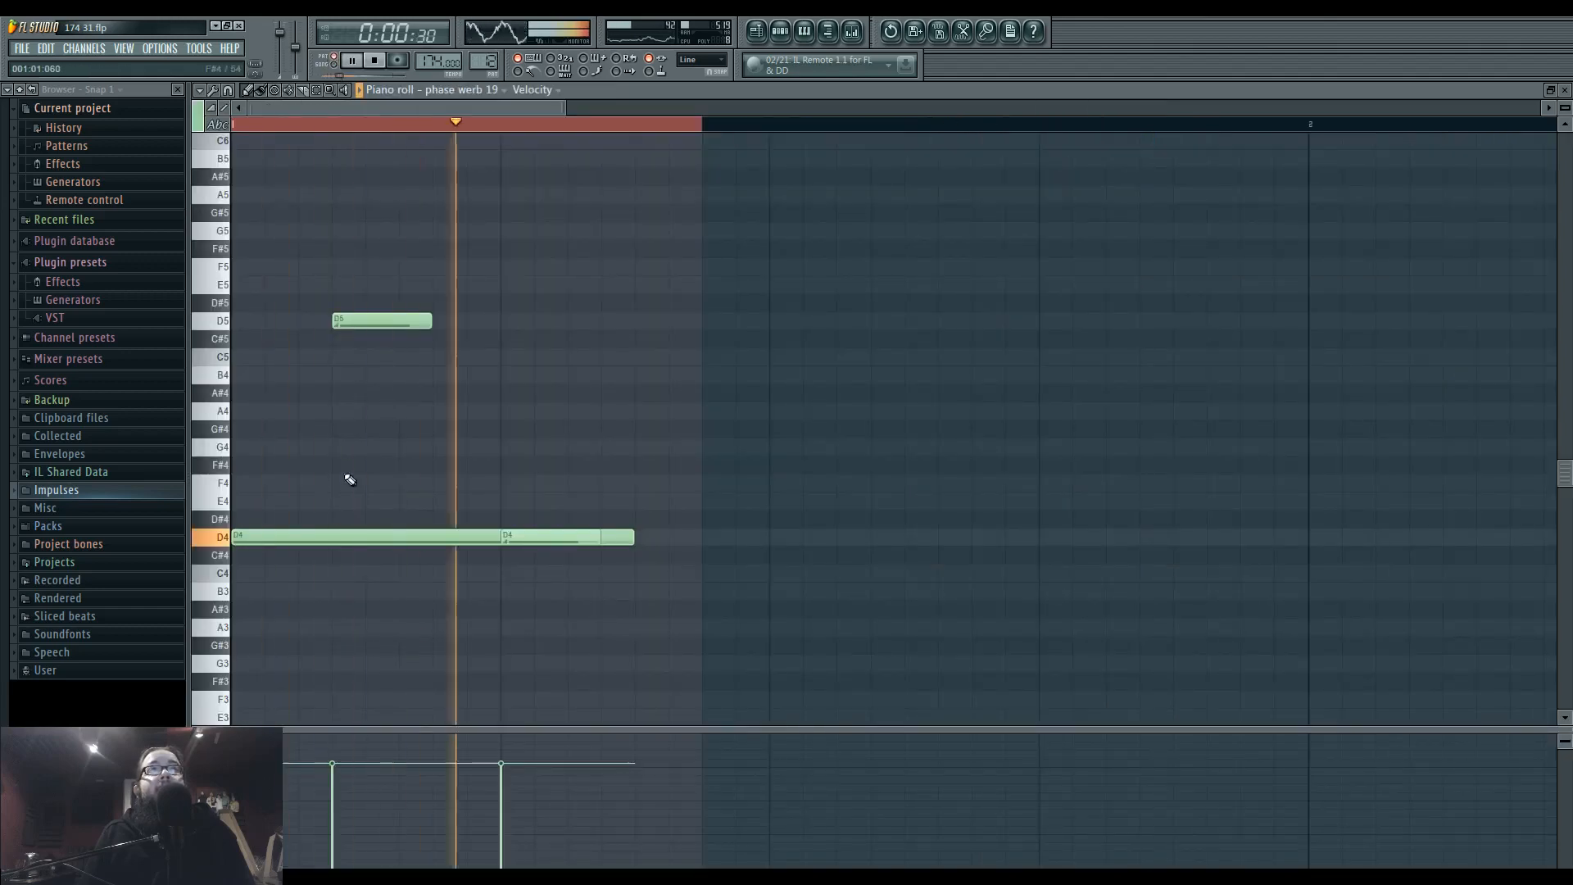
Delete the short second D4 note, raise the long D4 note to D6 and lengthen the D5 note.
right_click(525, 540)
left_click_drag(489, 537, 395, 170)
scroll(395, 171, "up", 1)
left_click_drag(380, 232, 361, 151)
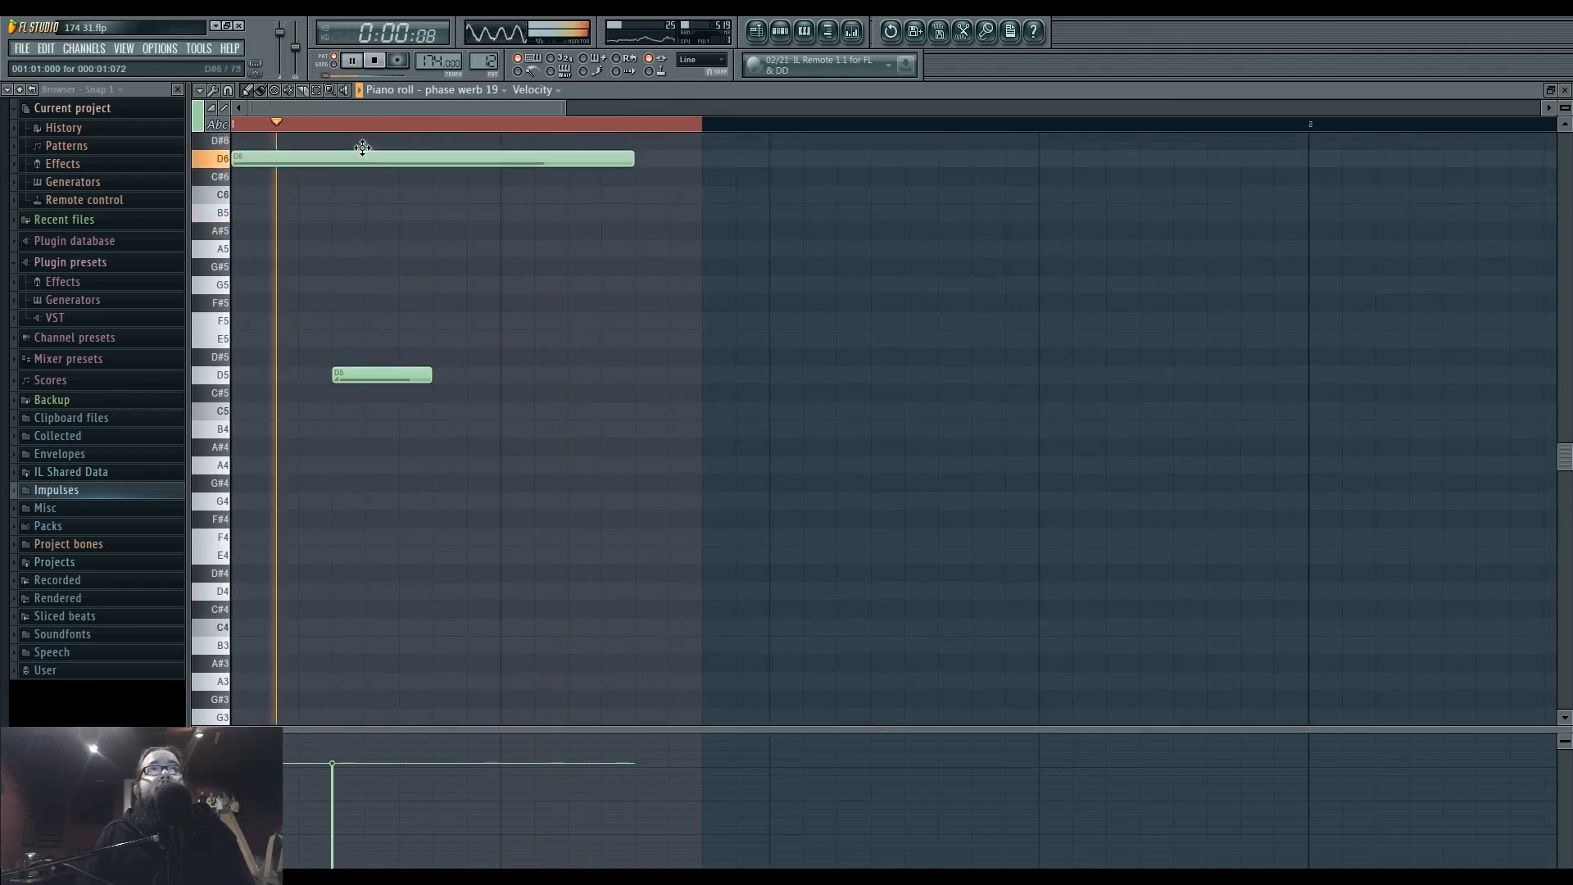
left_click_drag(430, 375, 563, 375)
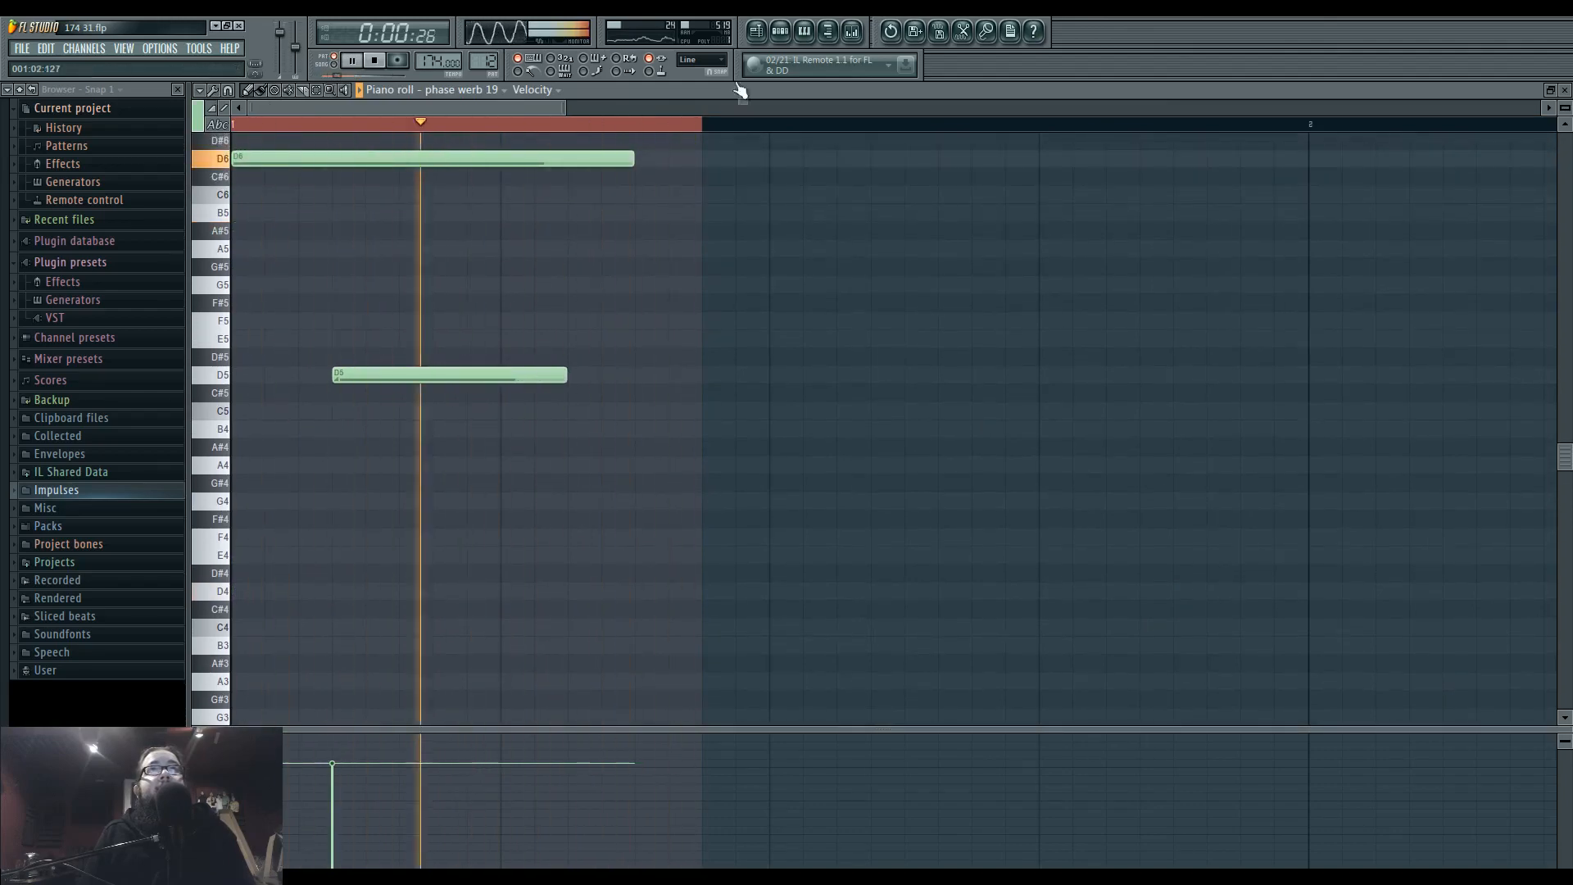
Play the arrangement around bars 33 and 34 to hear the edited bass clip in context.
key("F5")
left_click(885, 125)
left_click(772, 125)
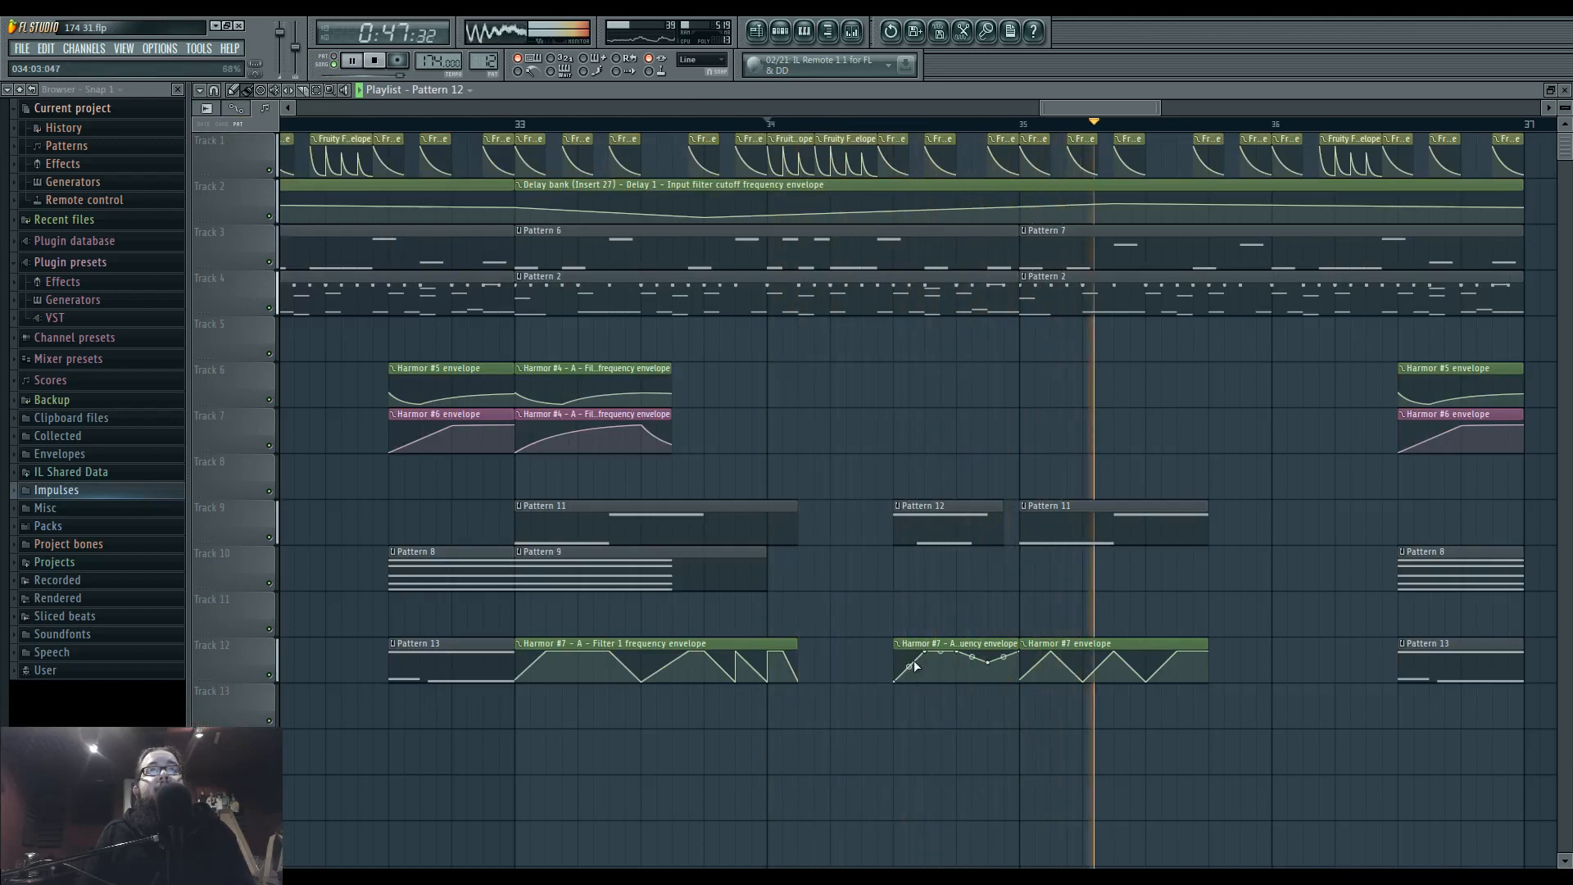
scroll(844, 416, "left", 1)
left_click(629, 127)
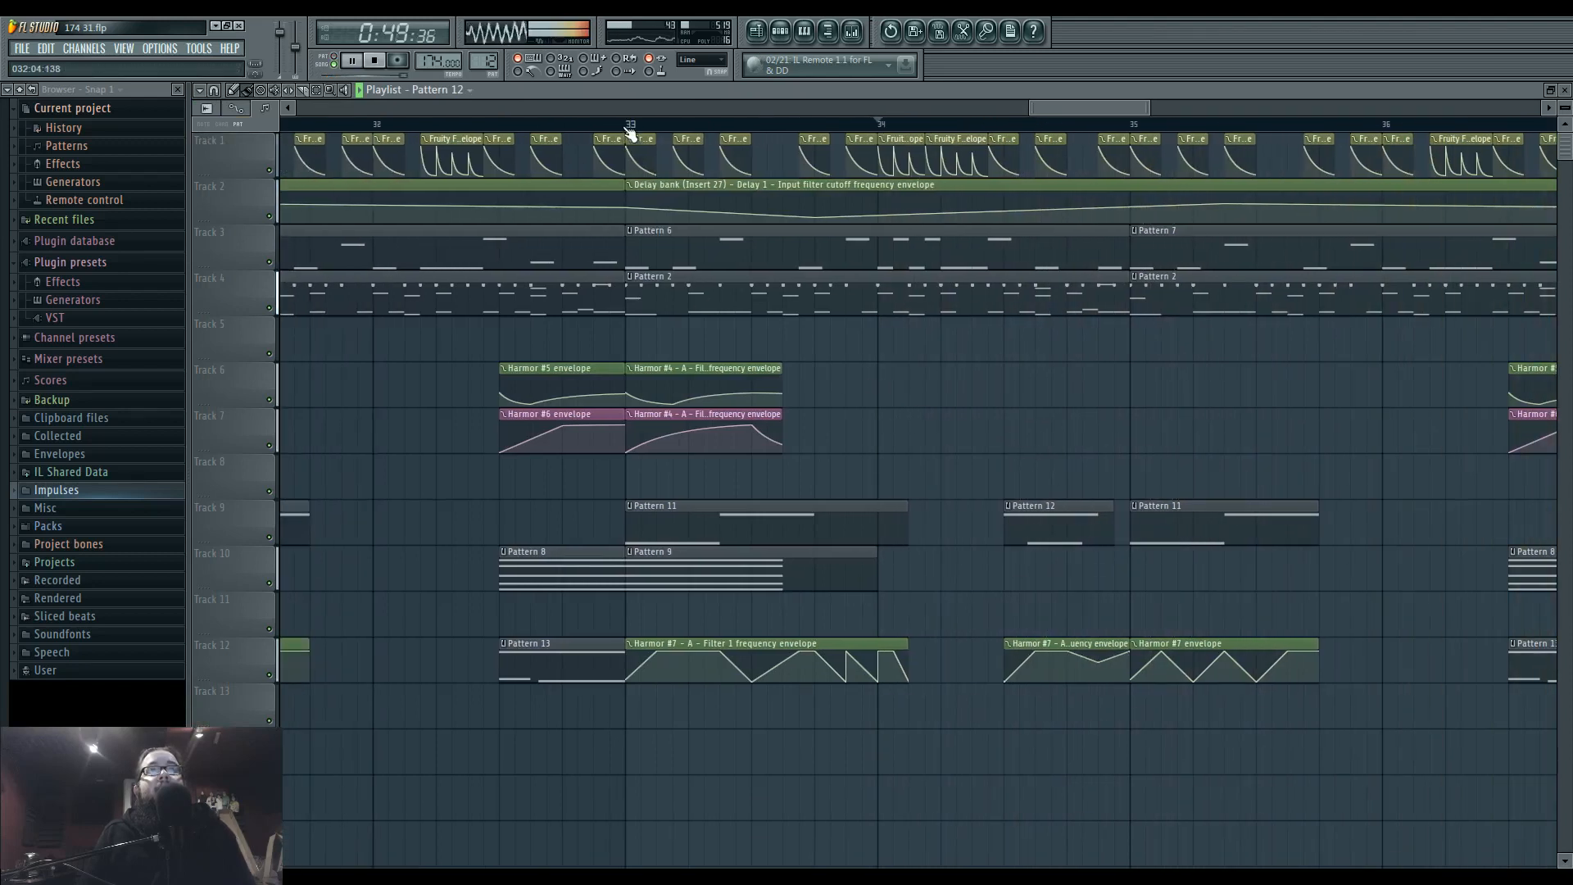
left_click_drag(1044, 408, 999, 403)
scroll(897, 404, "down", 1)
left_click(625, 127)
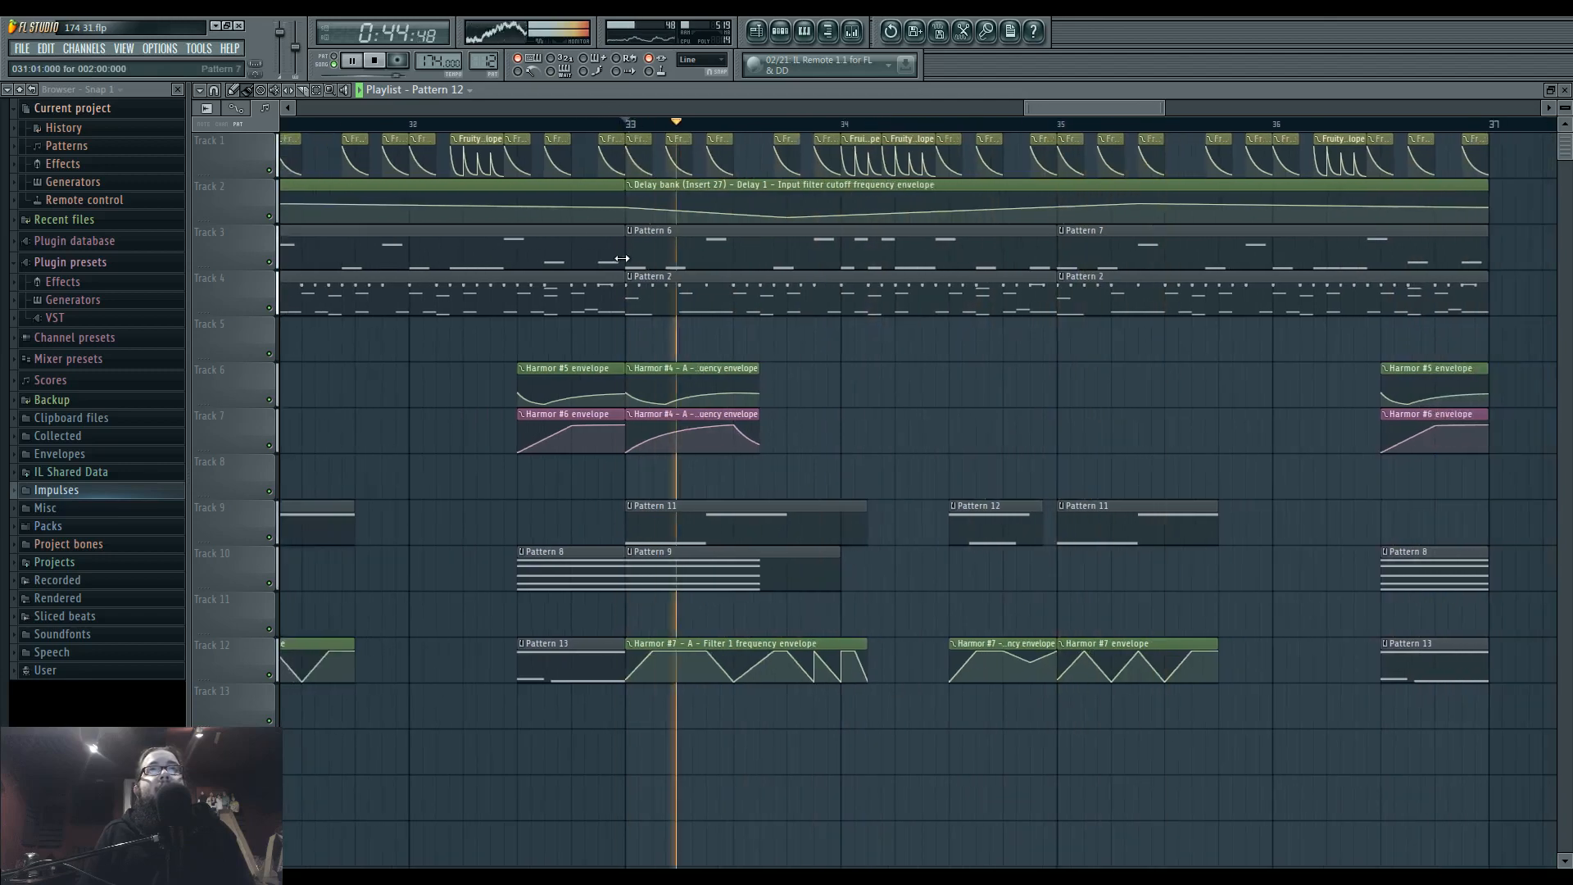
Make the Pattern 2 drum clip at bar 33 unique and open its Superior Drummer 2 notes for looped pattern playback.
left_click(631, 277)
left_click(661, 368)
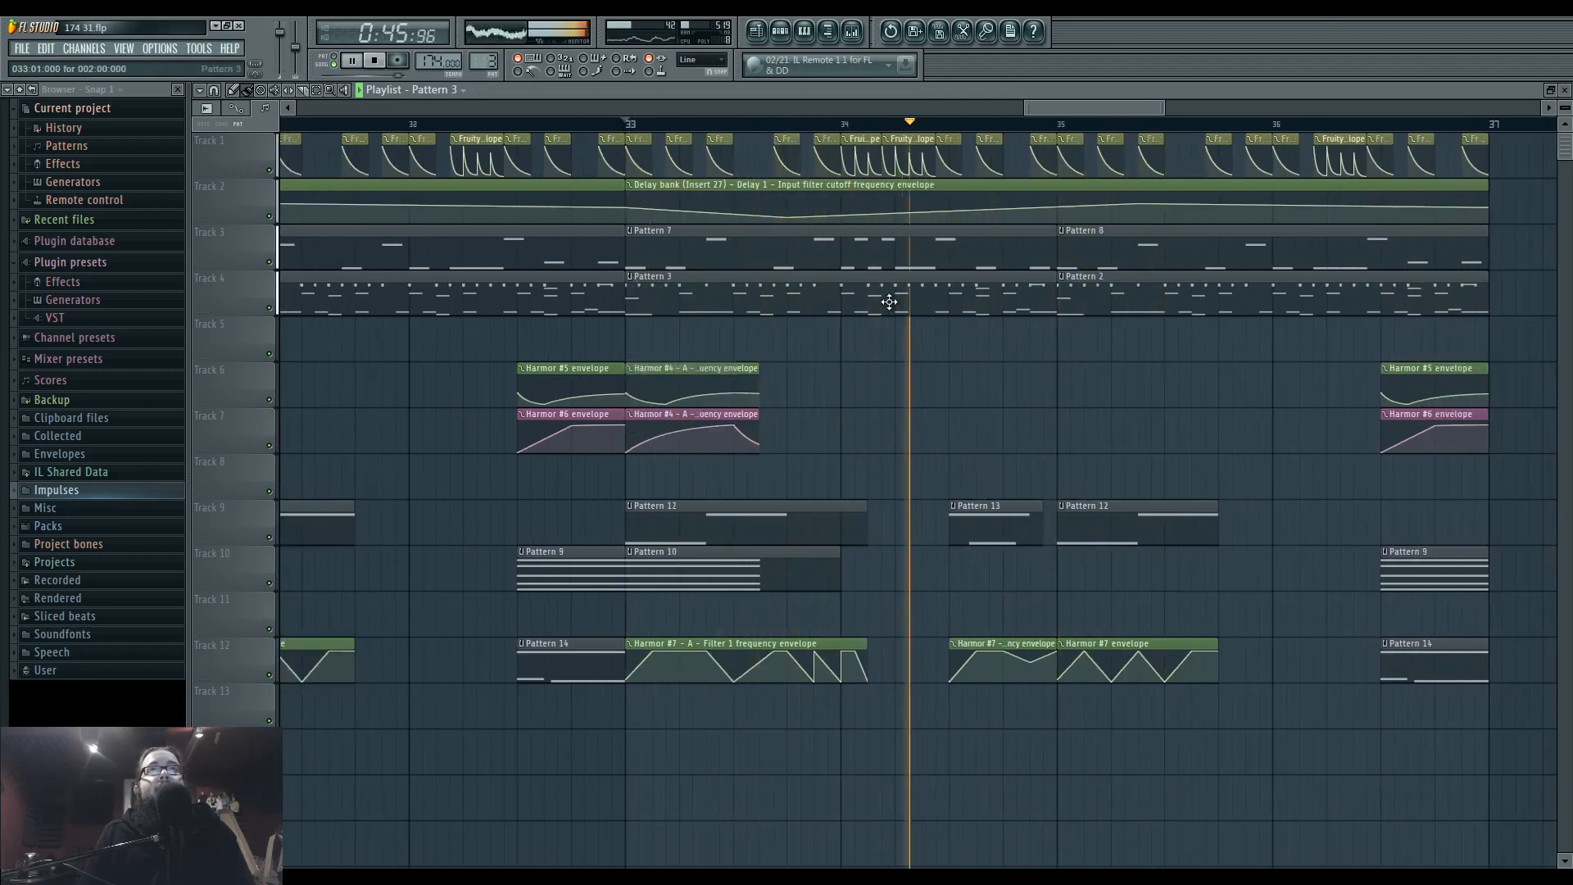
double_click(804, 296)
left_click(327, 56)
scroll(520, 397, "down", 5)
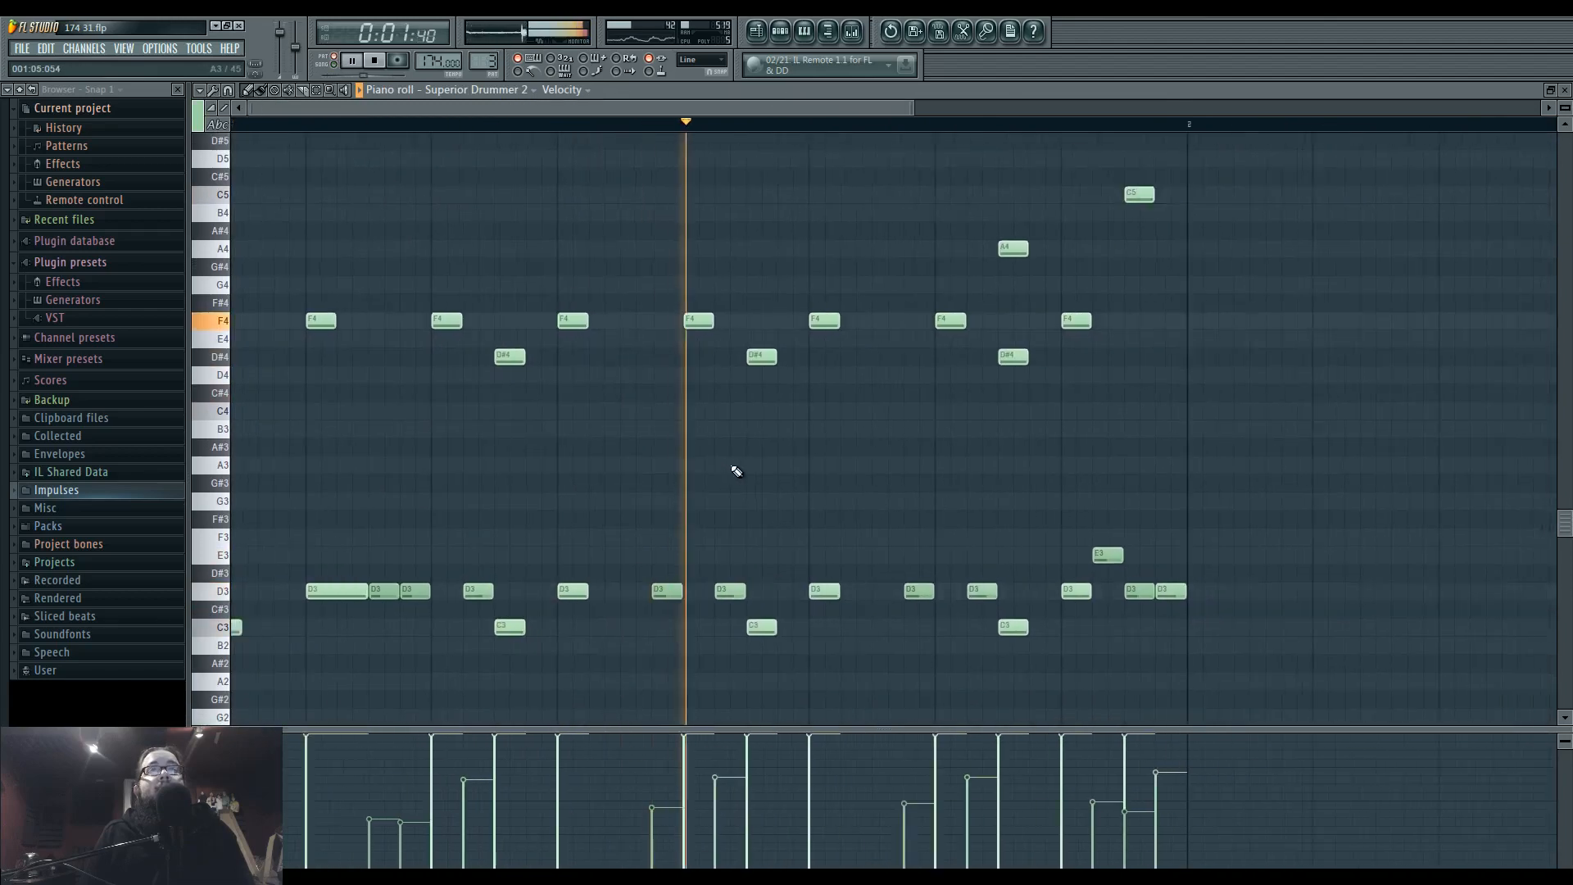
key("F6")
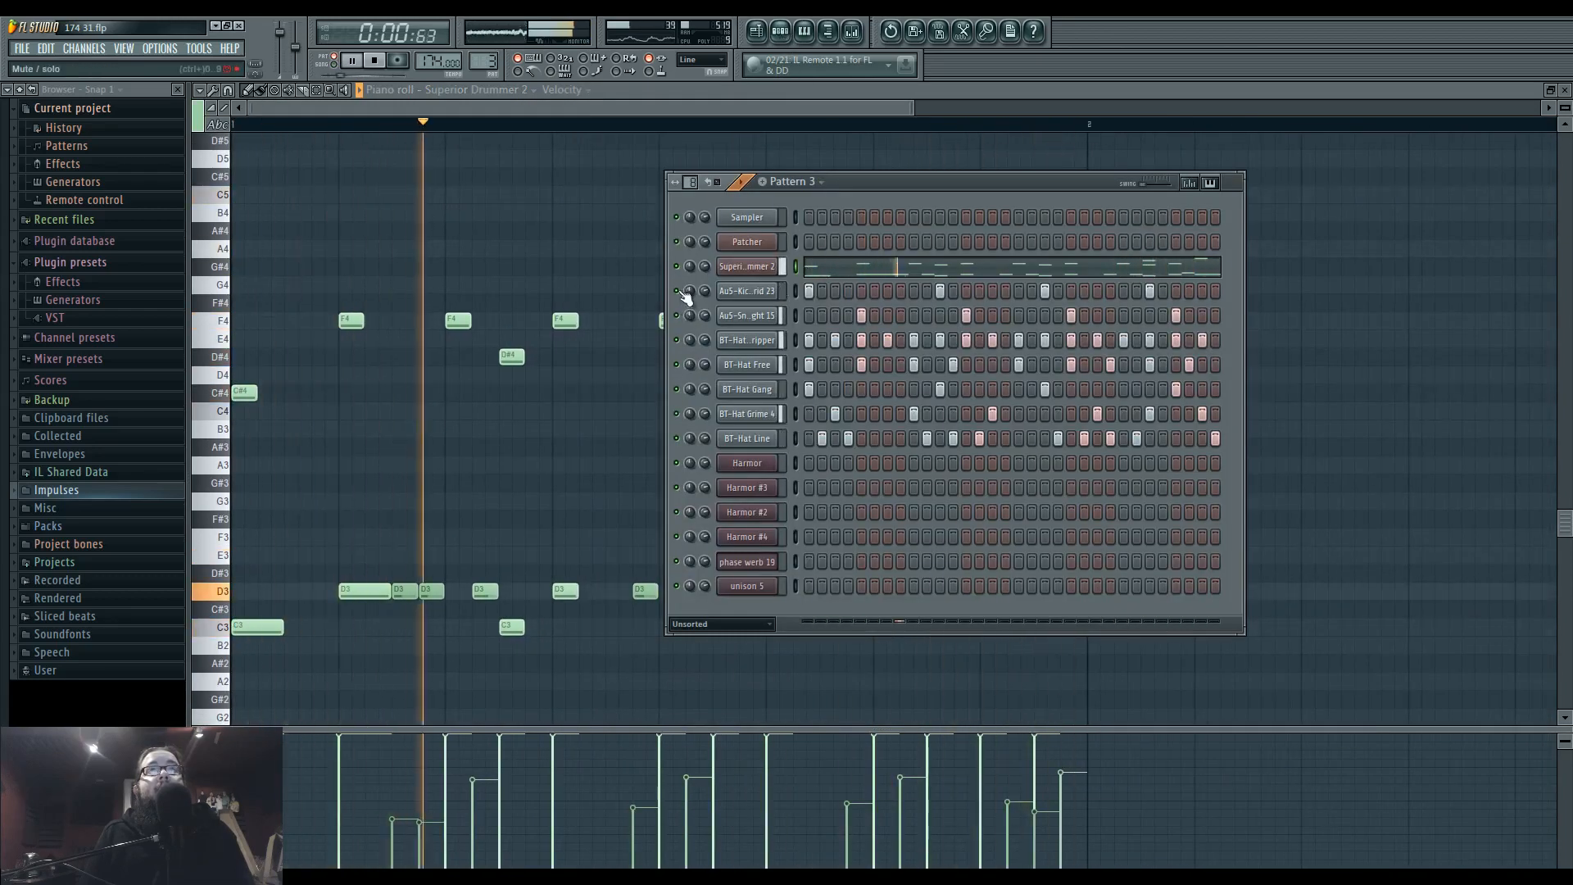
key("F6")
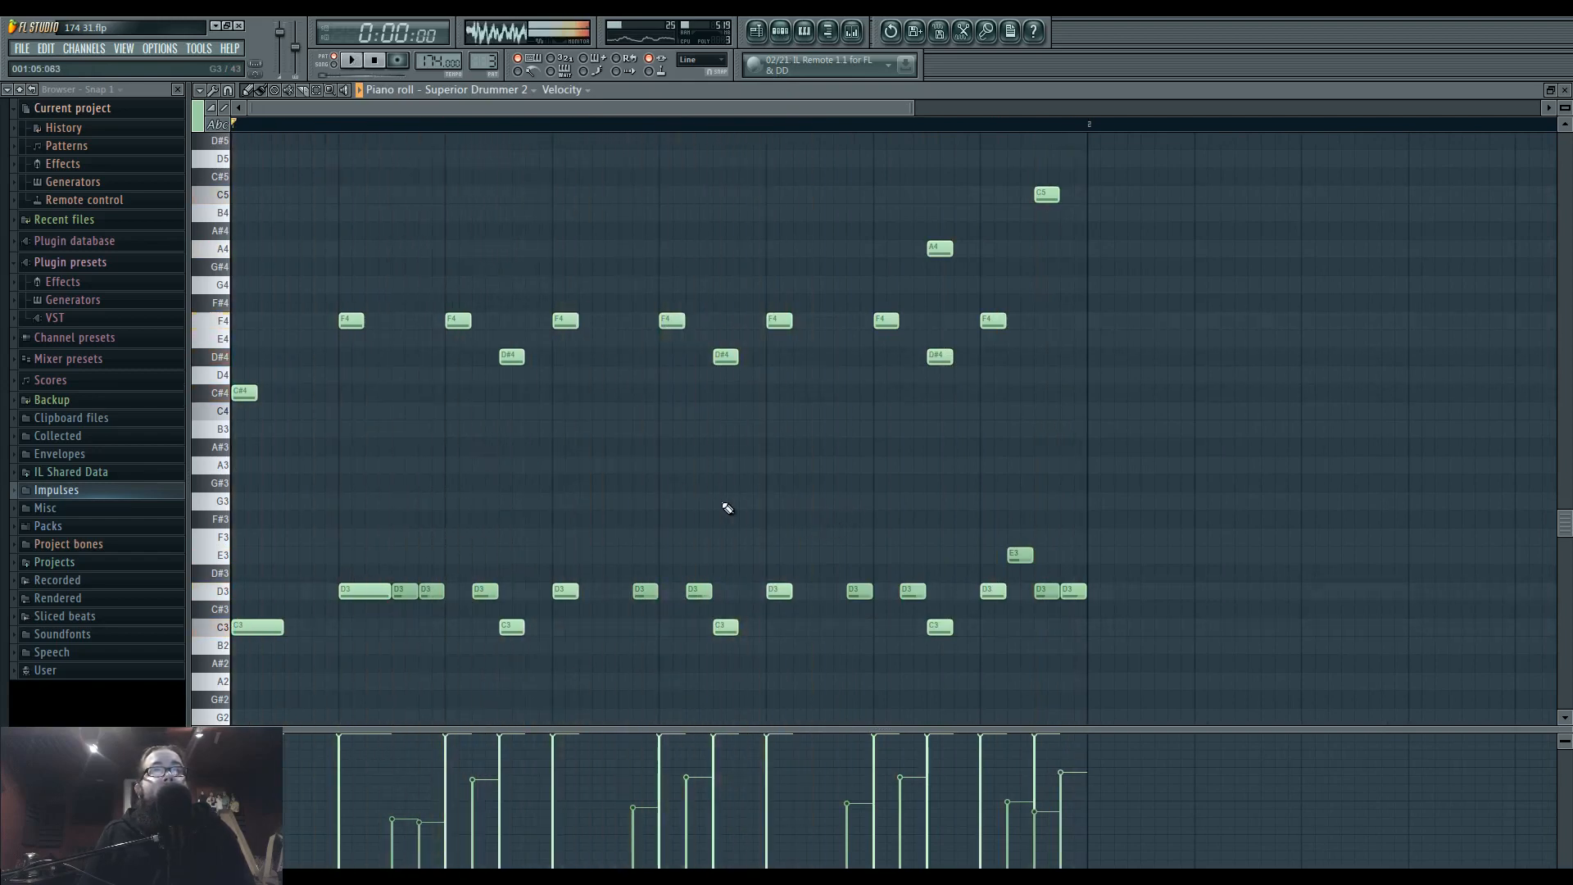
Rework the Superior Drummer 2 hits in the pattern's second half, with C3 on steps 16, 18 and 22 and D3 on steps 19 and 23.
left_click(643, 628)
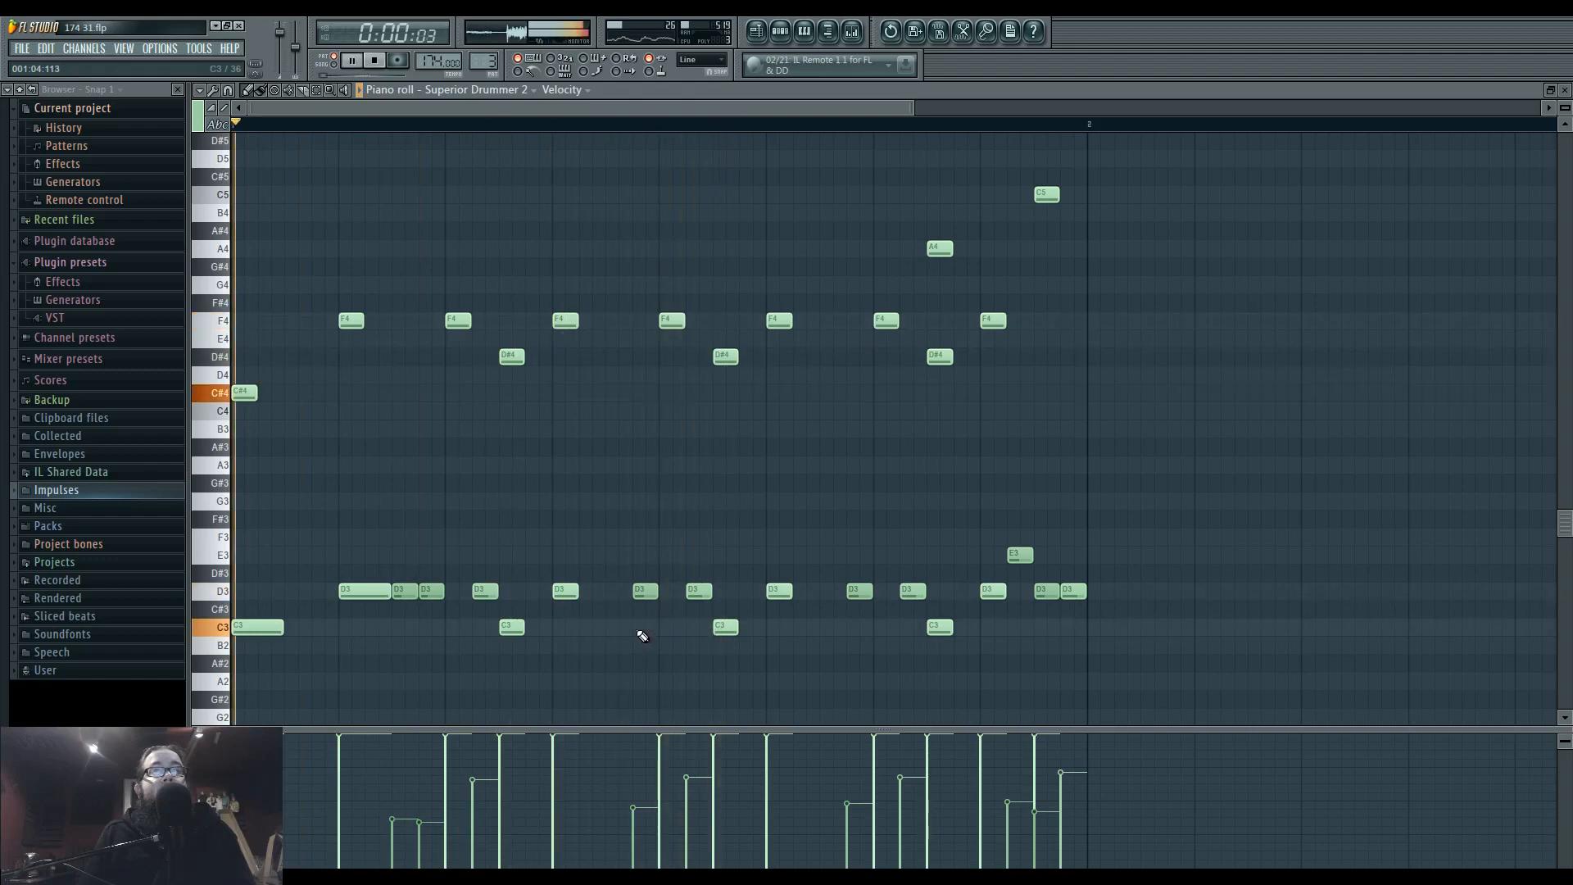
right_click(645, 595)
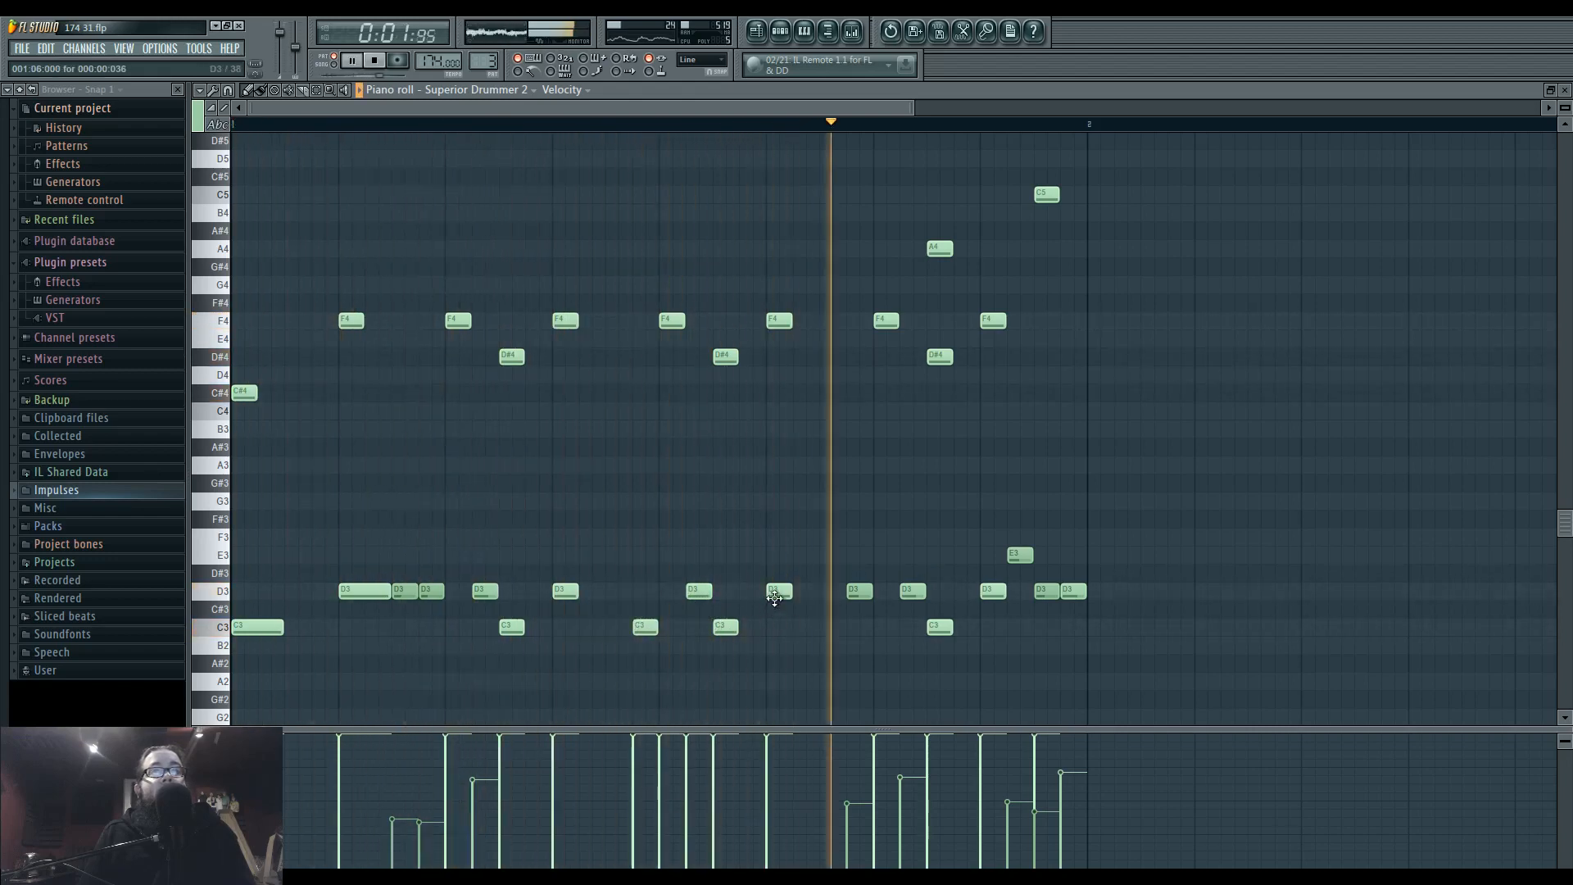
left_click_drag(776, 596, 693, 629)
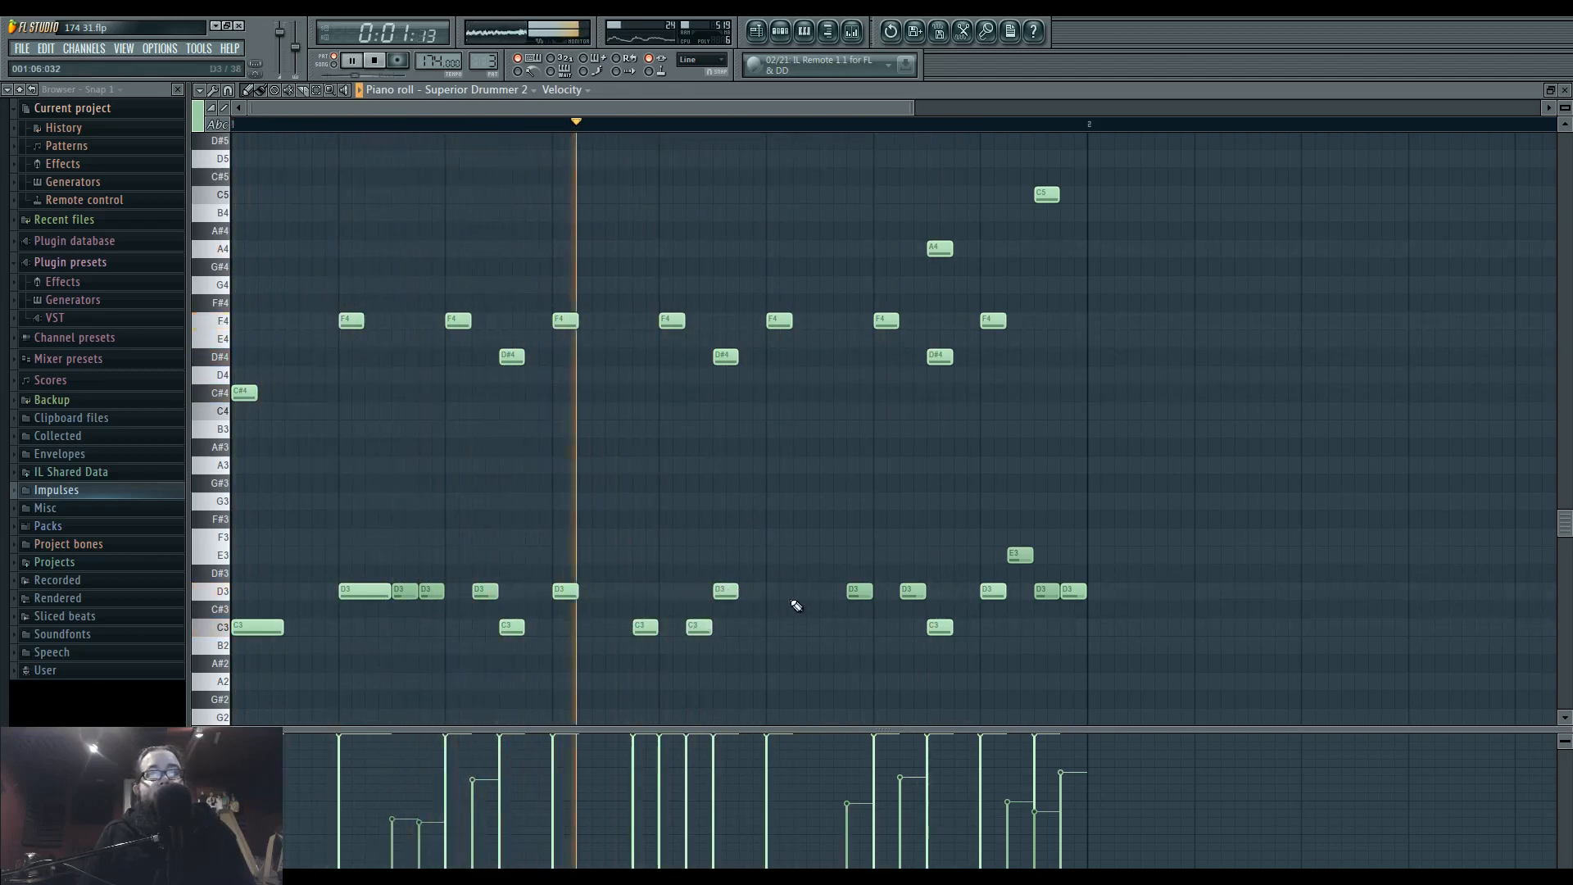
left_click(834, 597)
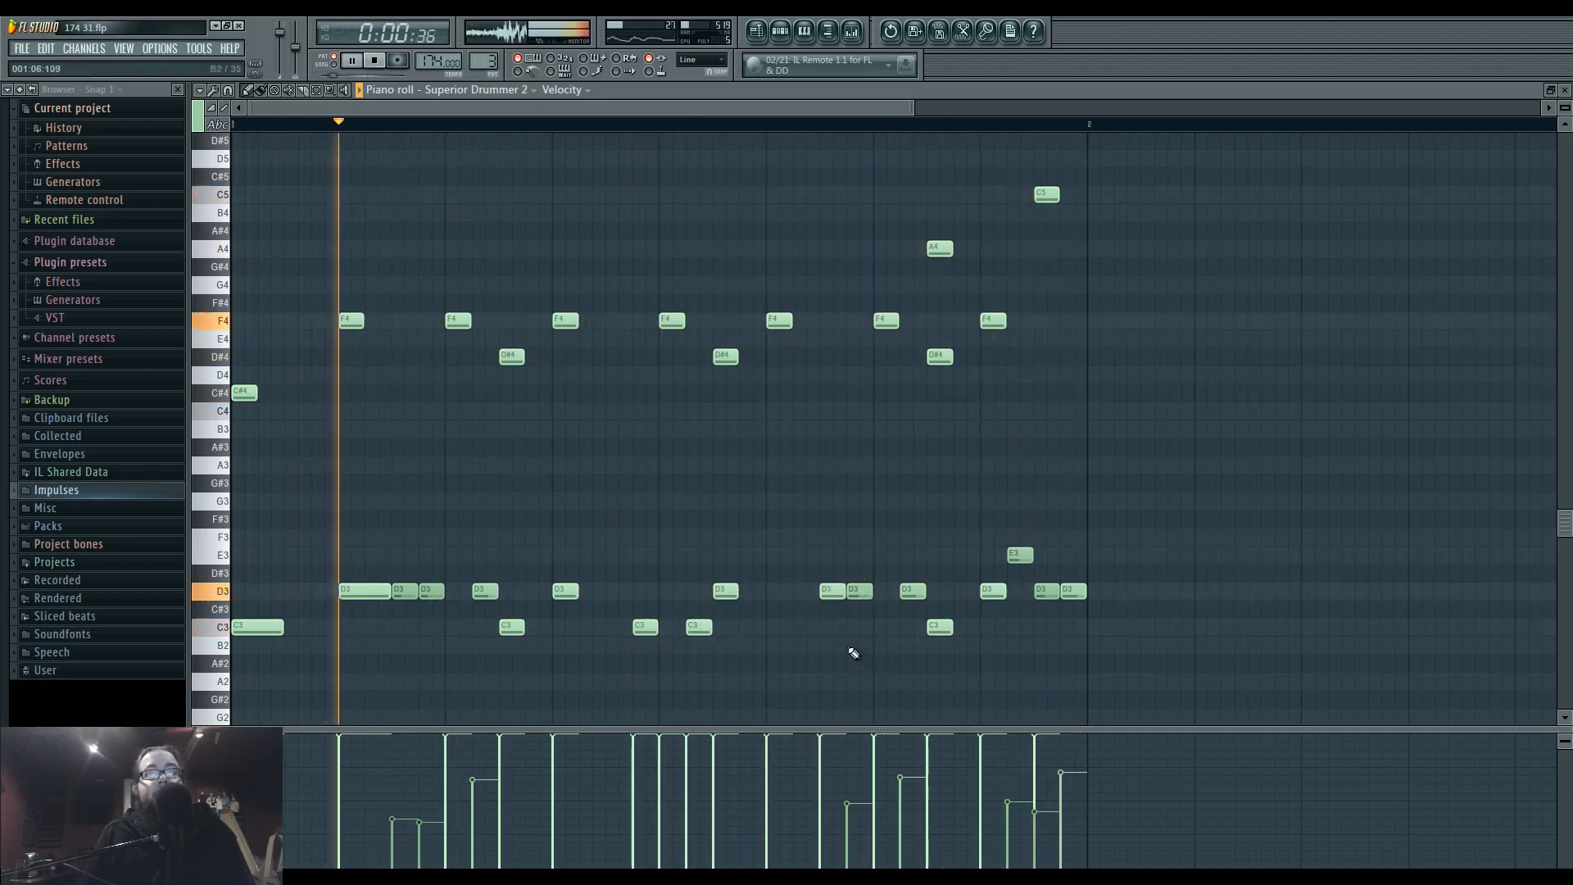
left_click(803, 629)
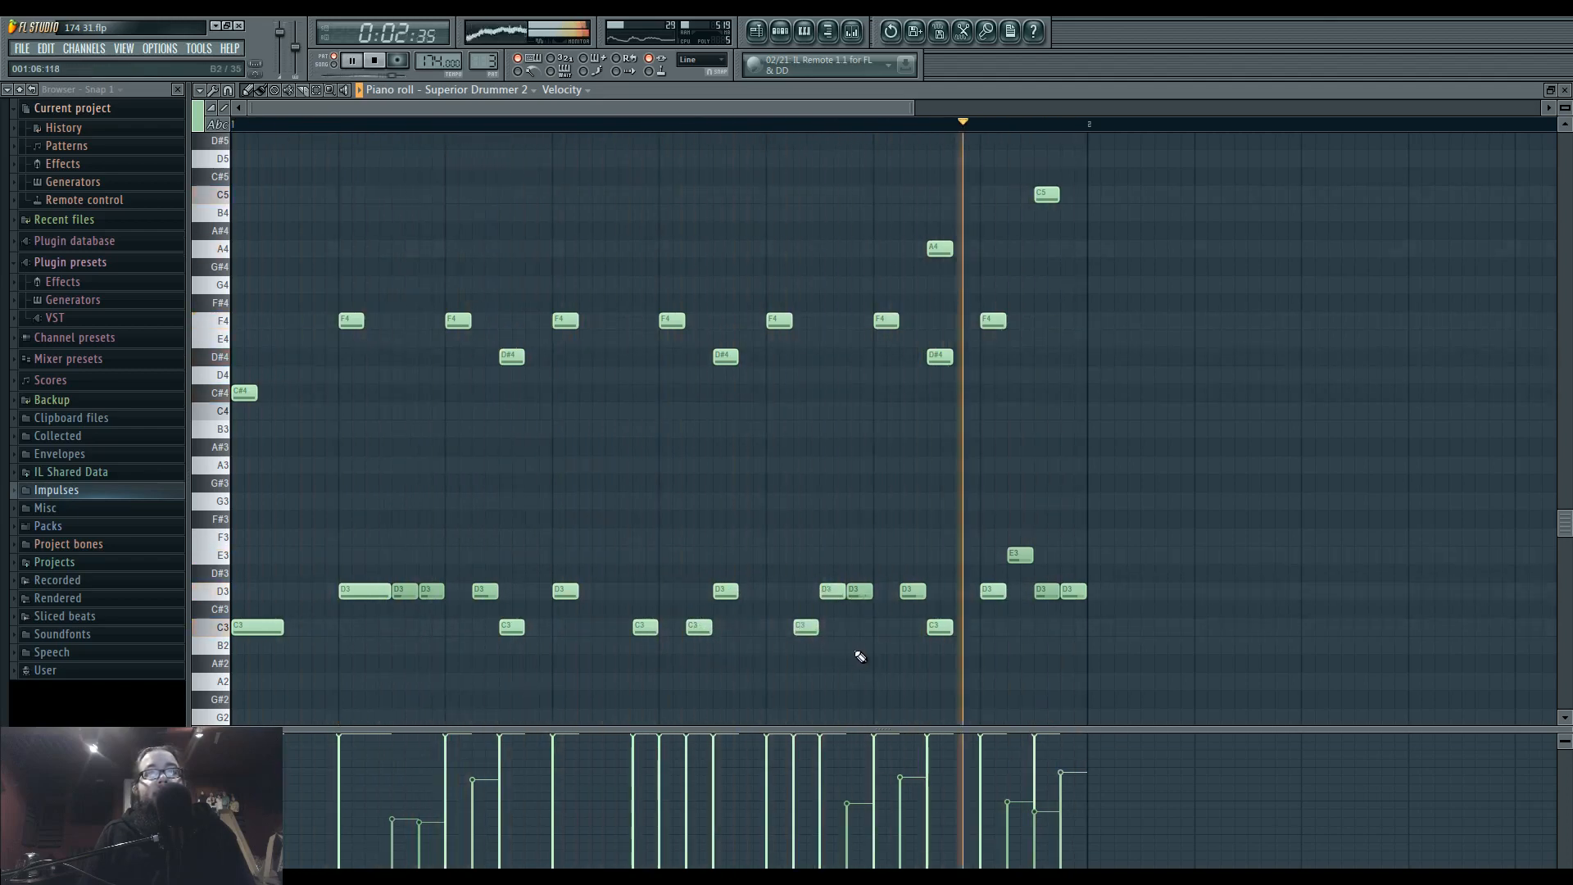
Match the sequencer's drums to the new rhythm, with kicks on steps 16, 18 and 22 and snares on steps 19 and 23.
left_click(787, 34)
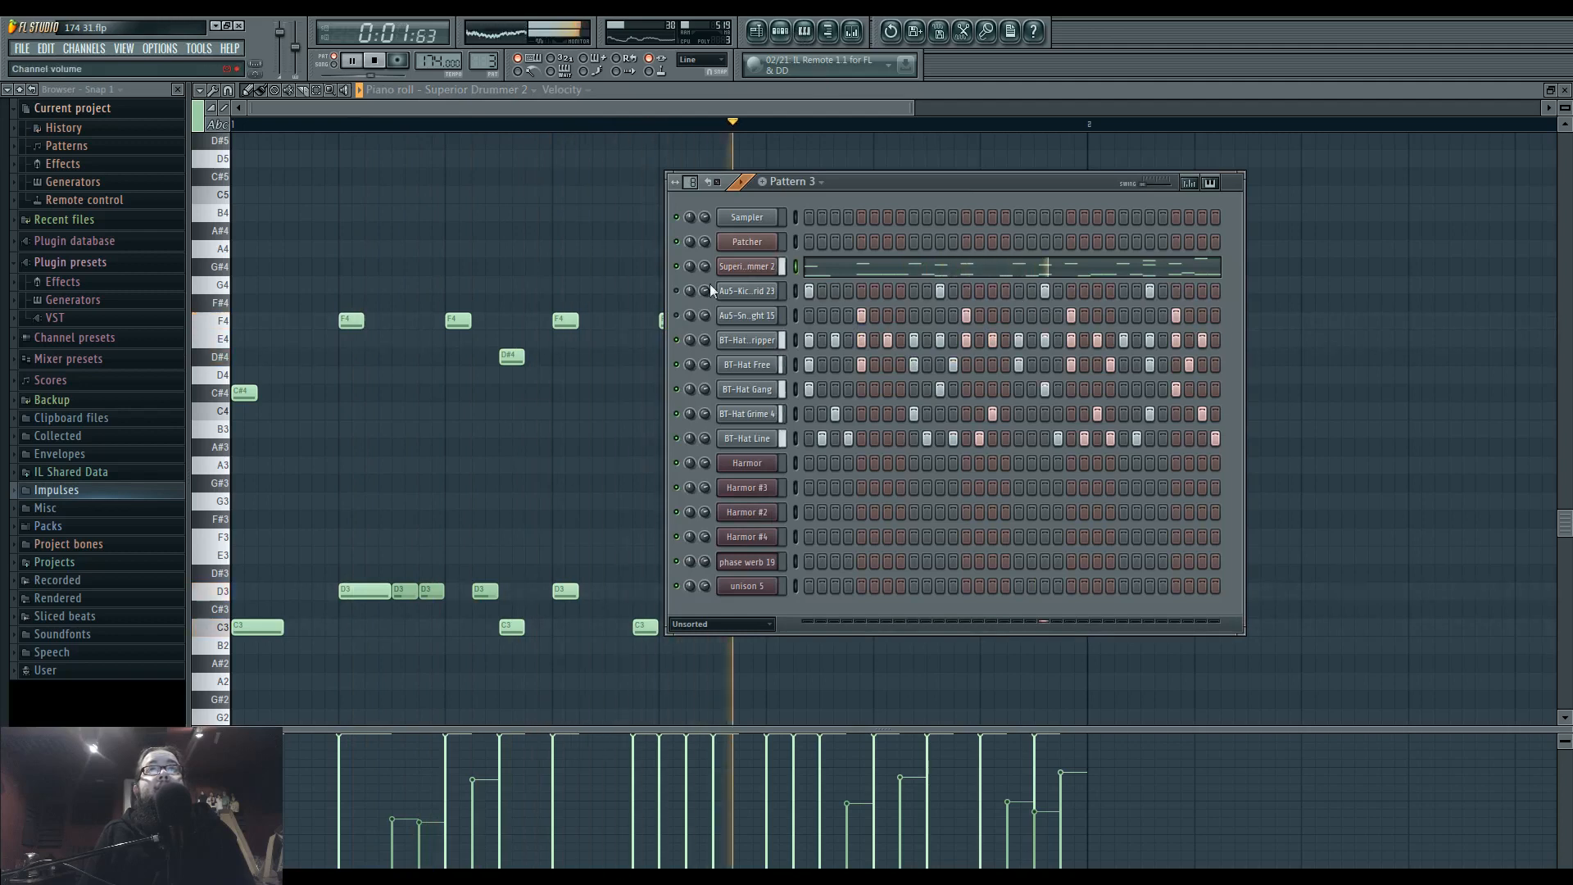
left_click(1045, 293)
left_click(1005, 291)
left_click(1031, 291)
left_click(1044, 316)
left_click(1097, 316)
left_click(1085, 292)
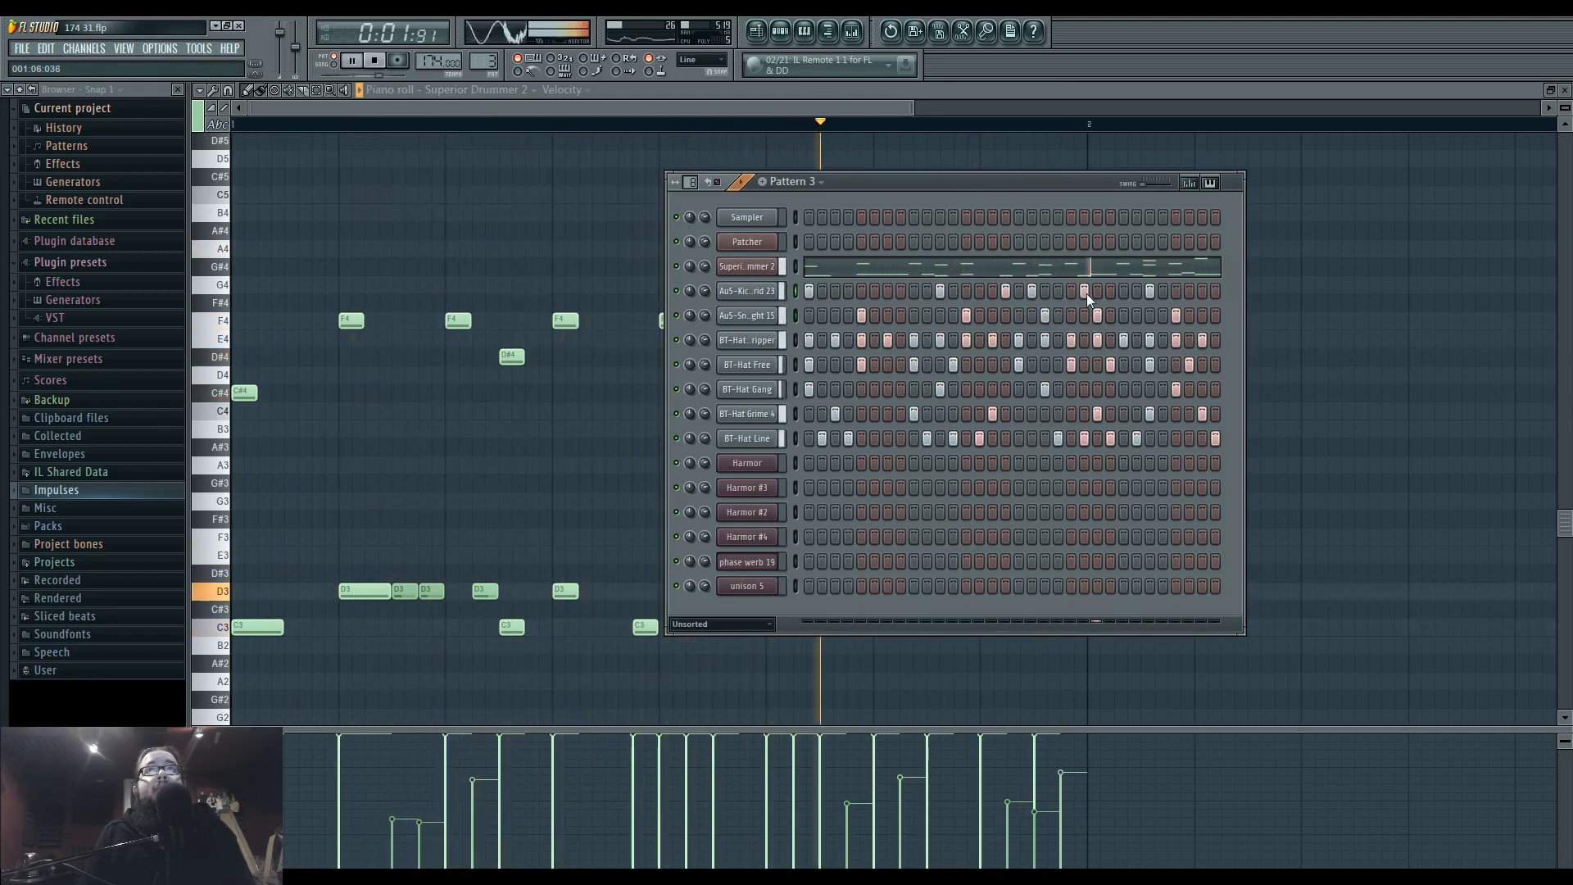
left_click(1097, 316)
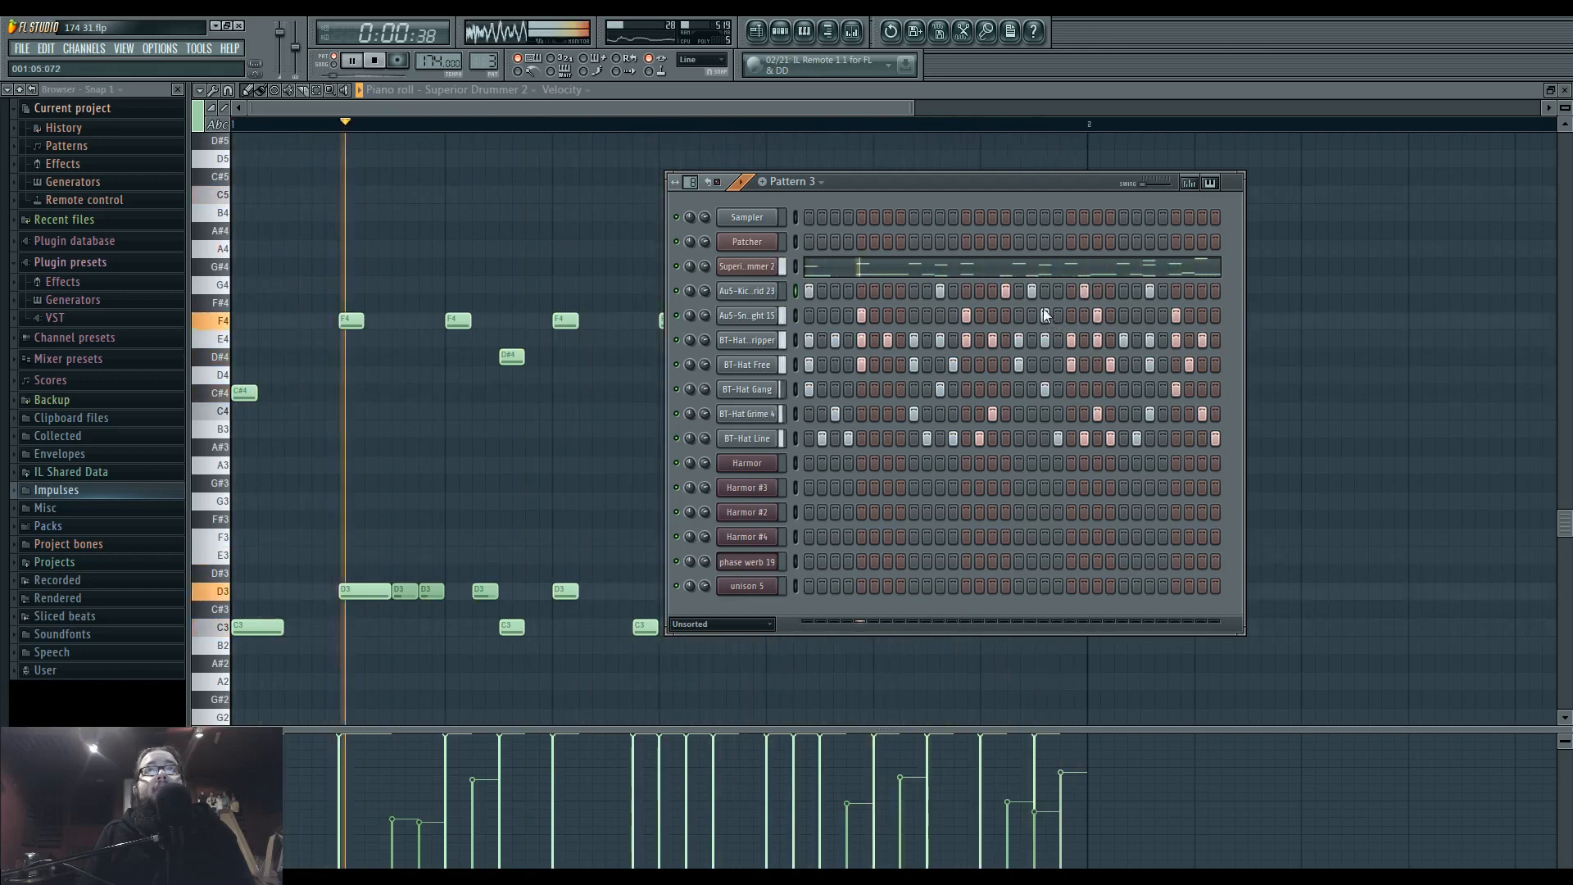
Try the loop without the snare hits on steps 19 and 23, and put both hits back.
left_click(1031, 291)
left_click(1031, 294)
right_click(1045, 316)
right_click(1098, 317)
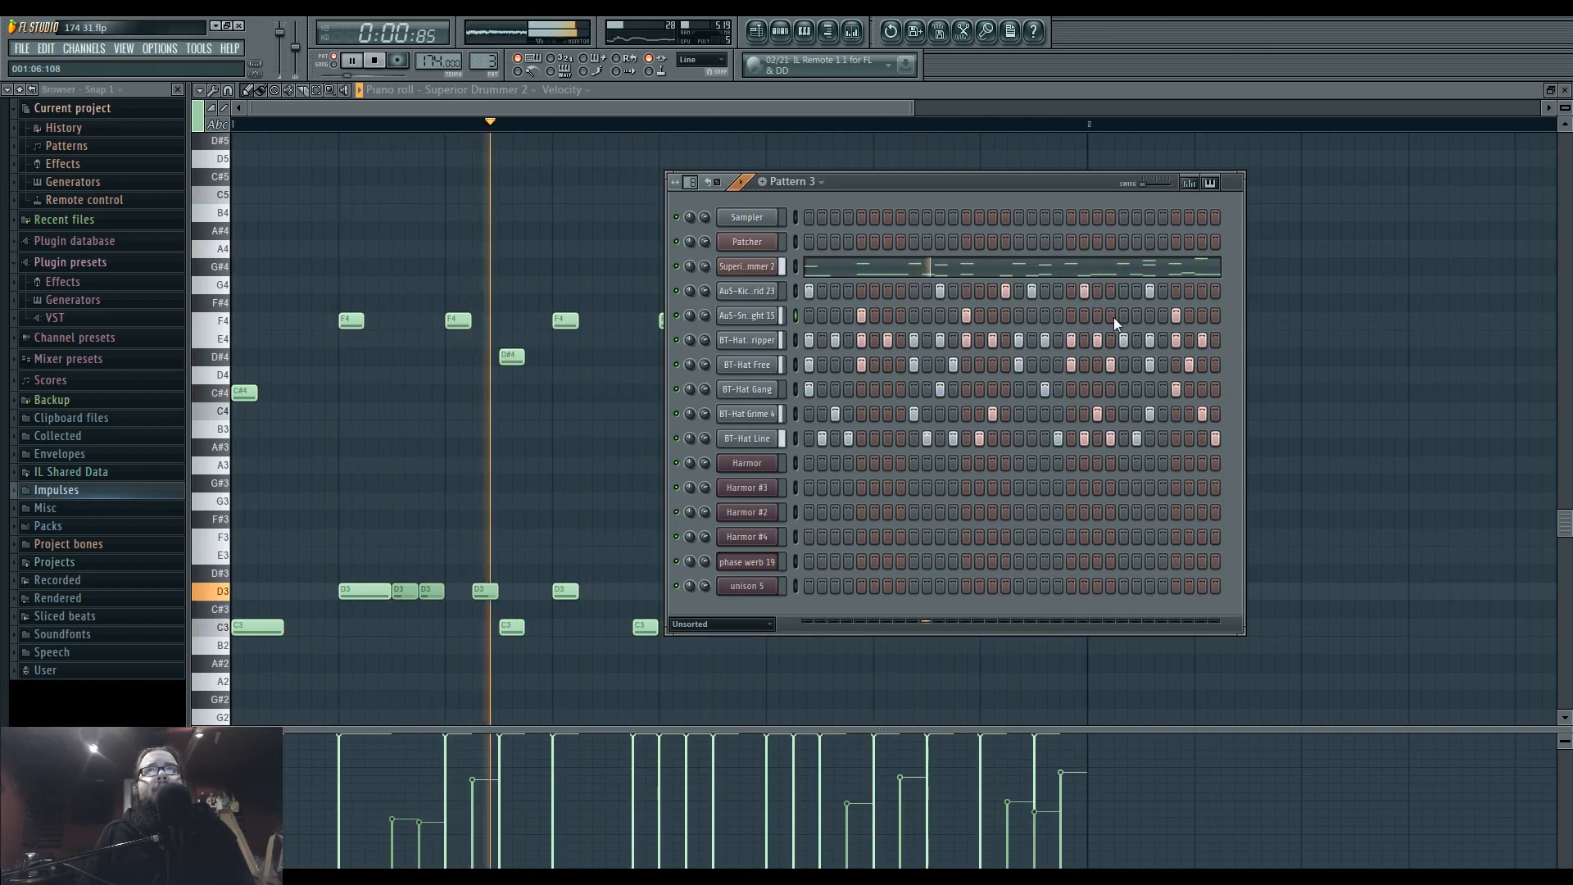
left_click(1044, 315)
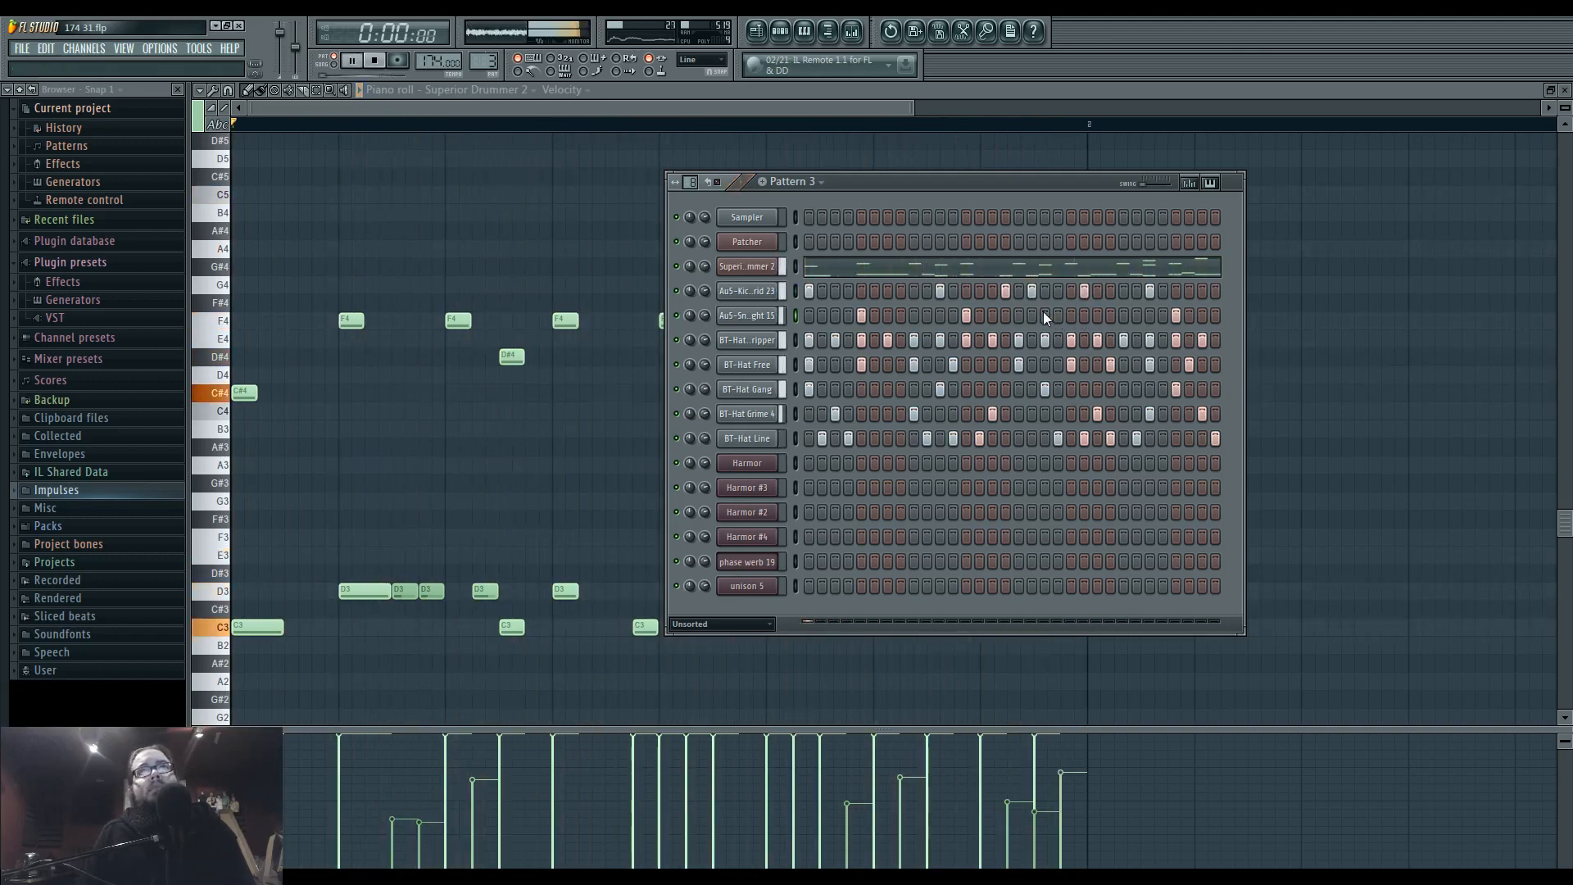
left_click(1097, 316)
Move the kick hit from step 22 to step 21, listen to the loop and stop playback.
right_click(1084, 290)
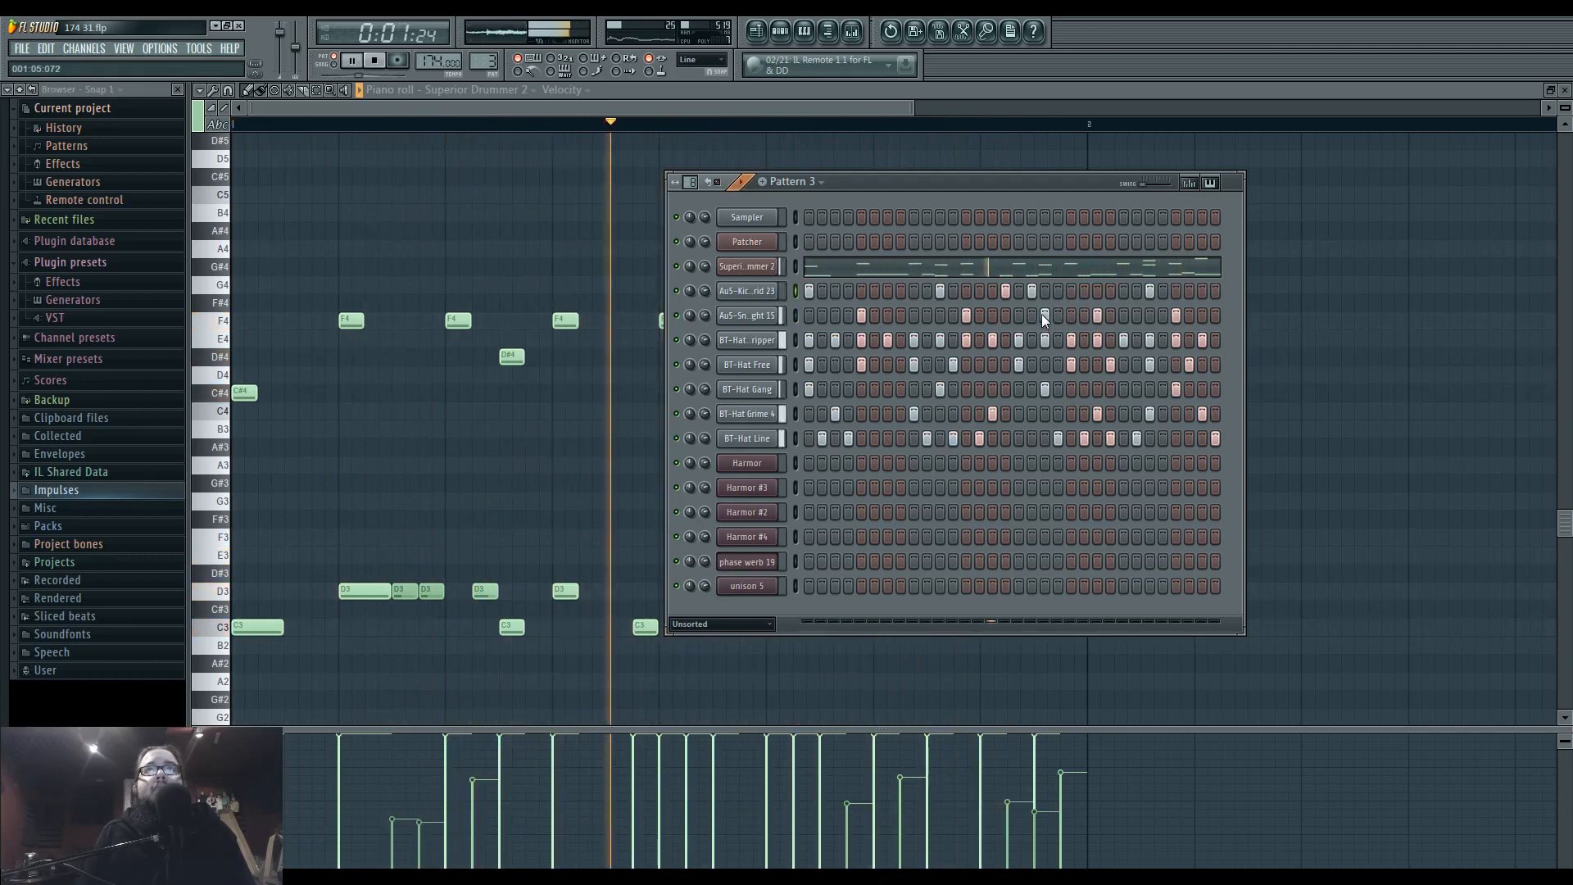
left_click(1070, 291)
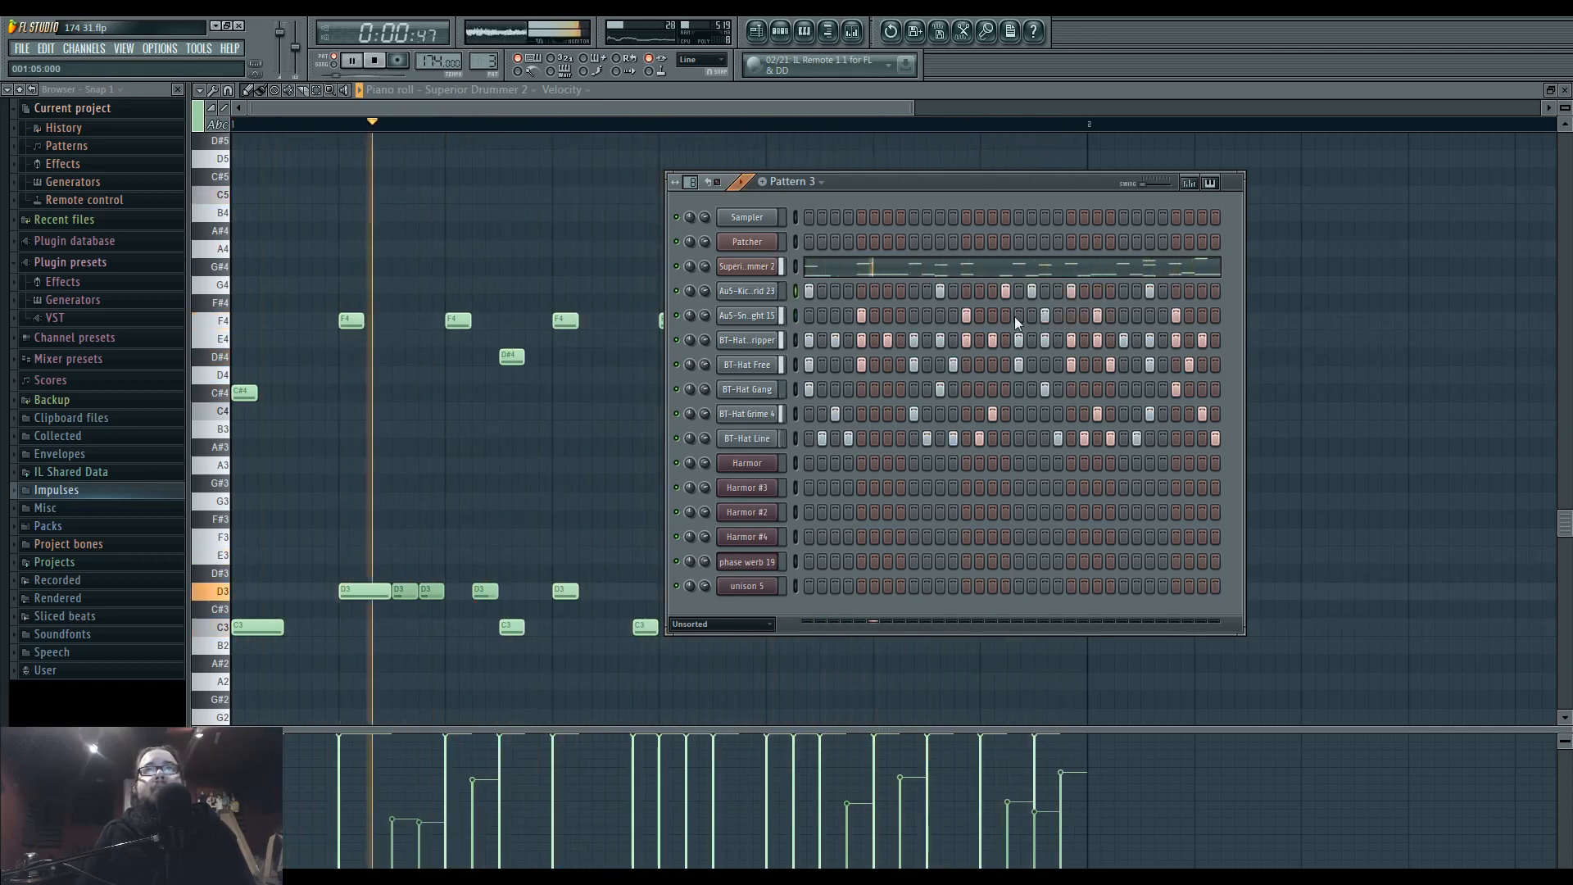
key("space")
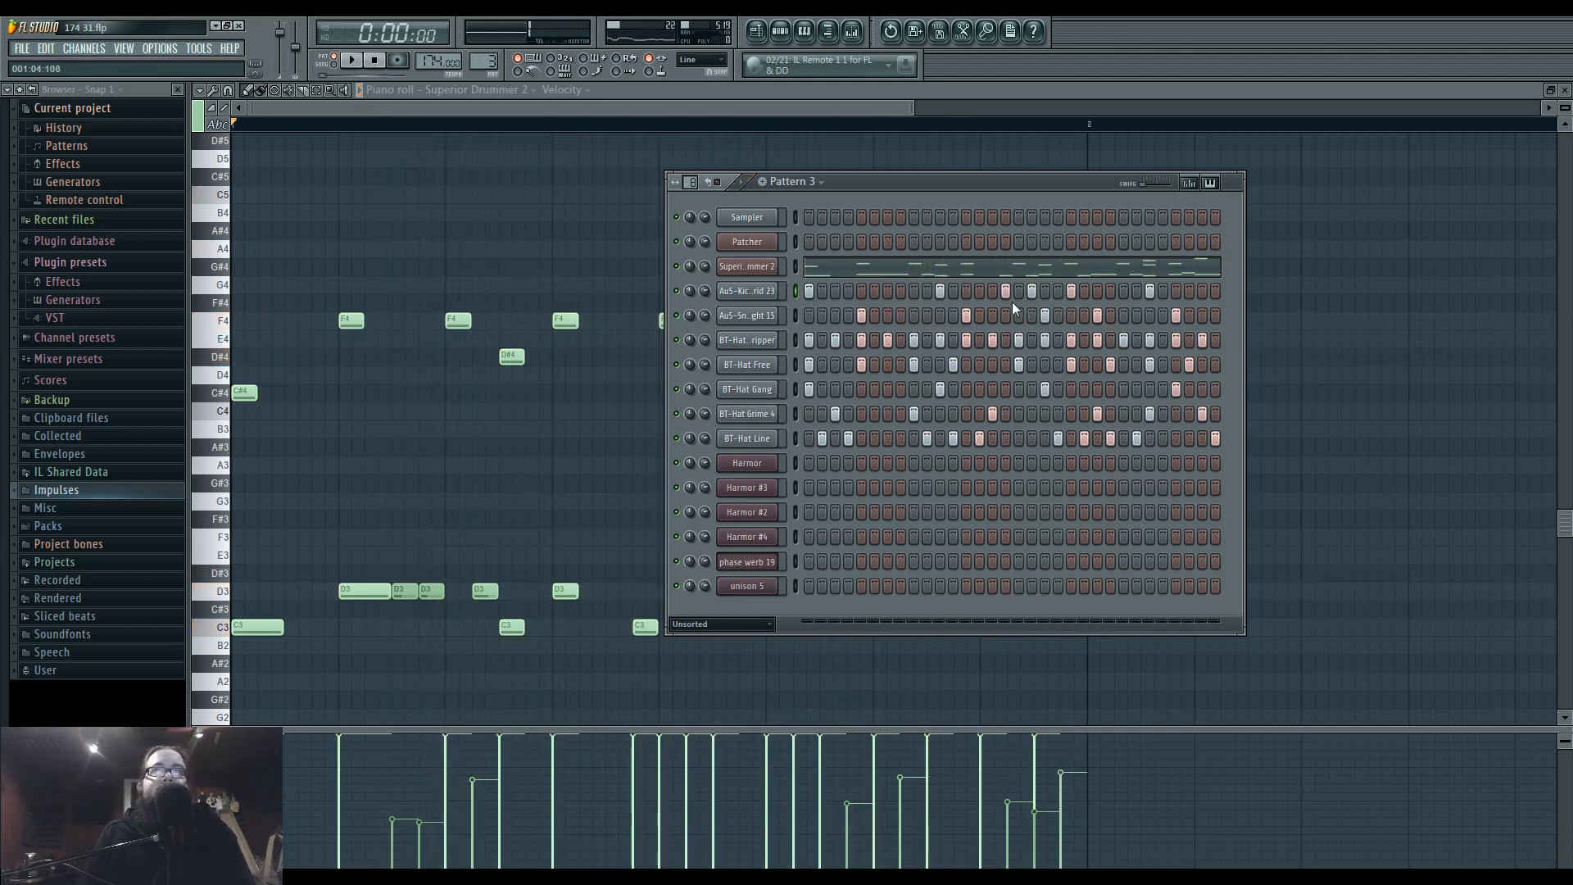
Open the kick sample's channel settings and return to Pattern 3's step sequencer.
left_click(769, 293)
left_click(980, 182)
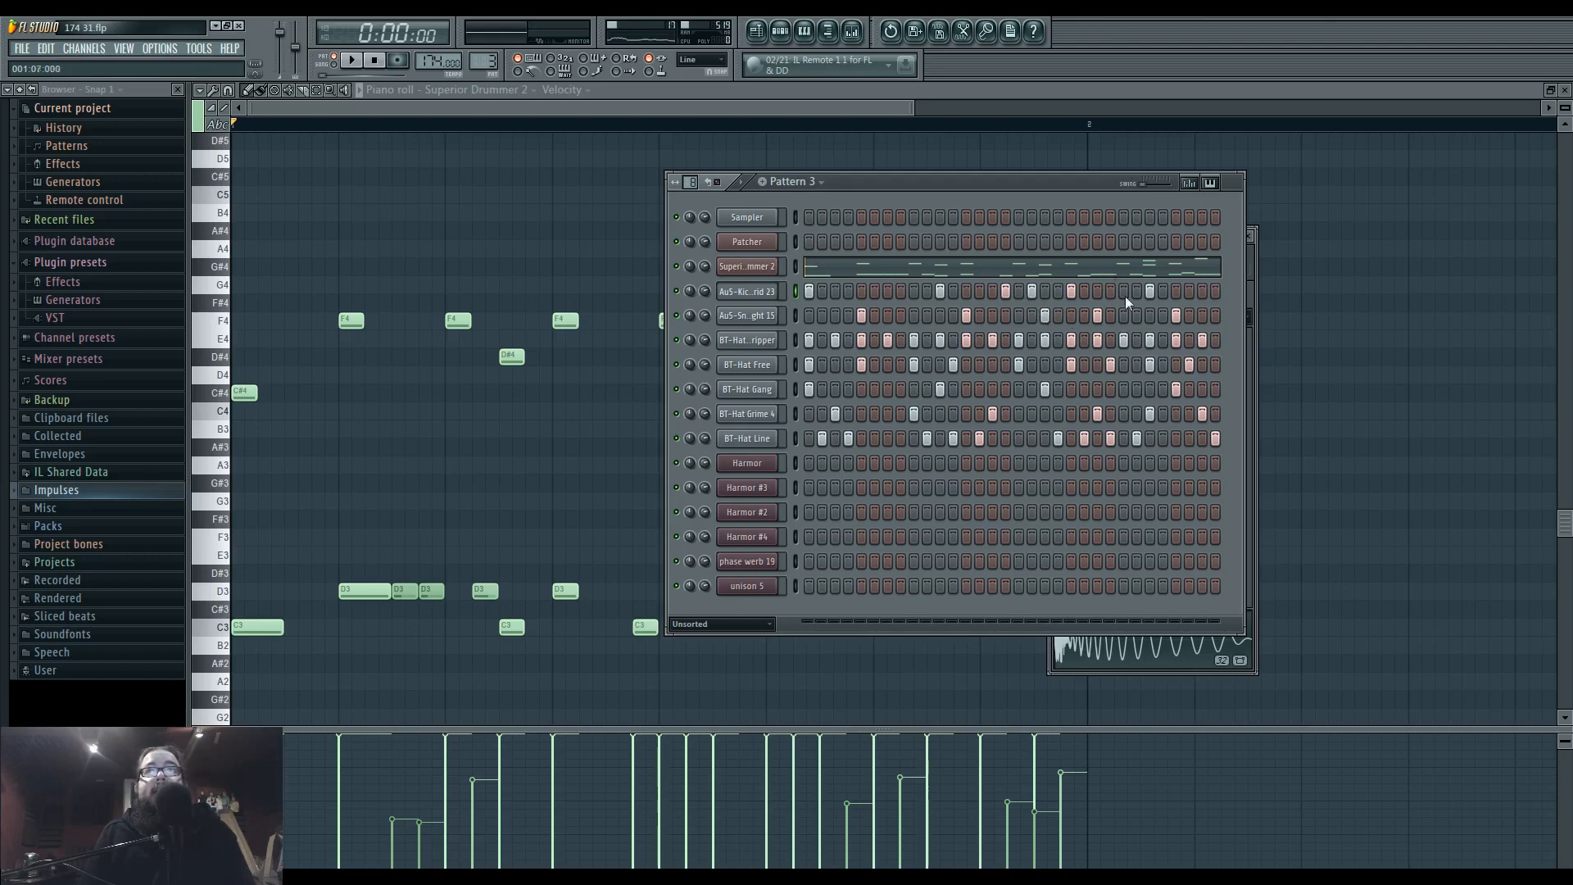
Open Maximus on the Drums mixer track and play the start of the loop several times to examine the drum peaks in its monitor.
left_click(853, 31)
left_click(522, 574)
left_click(376, 578)
left_click(1280, 550)
key("space")
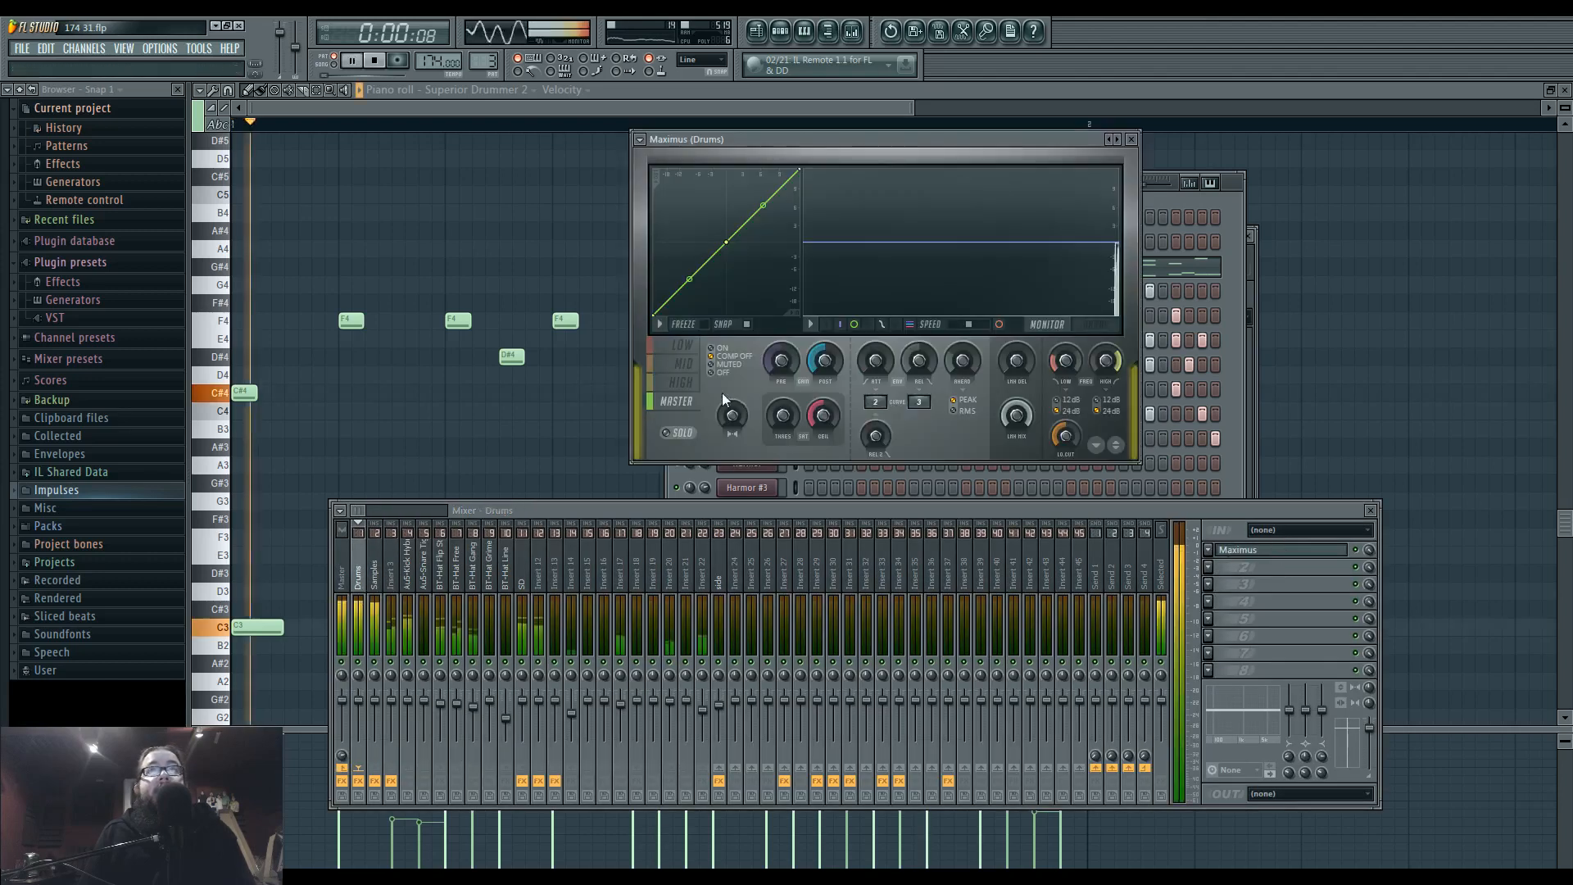
key("space")
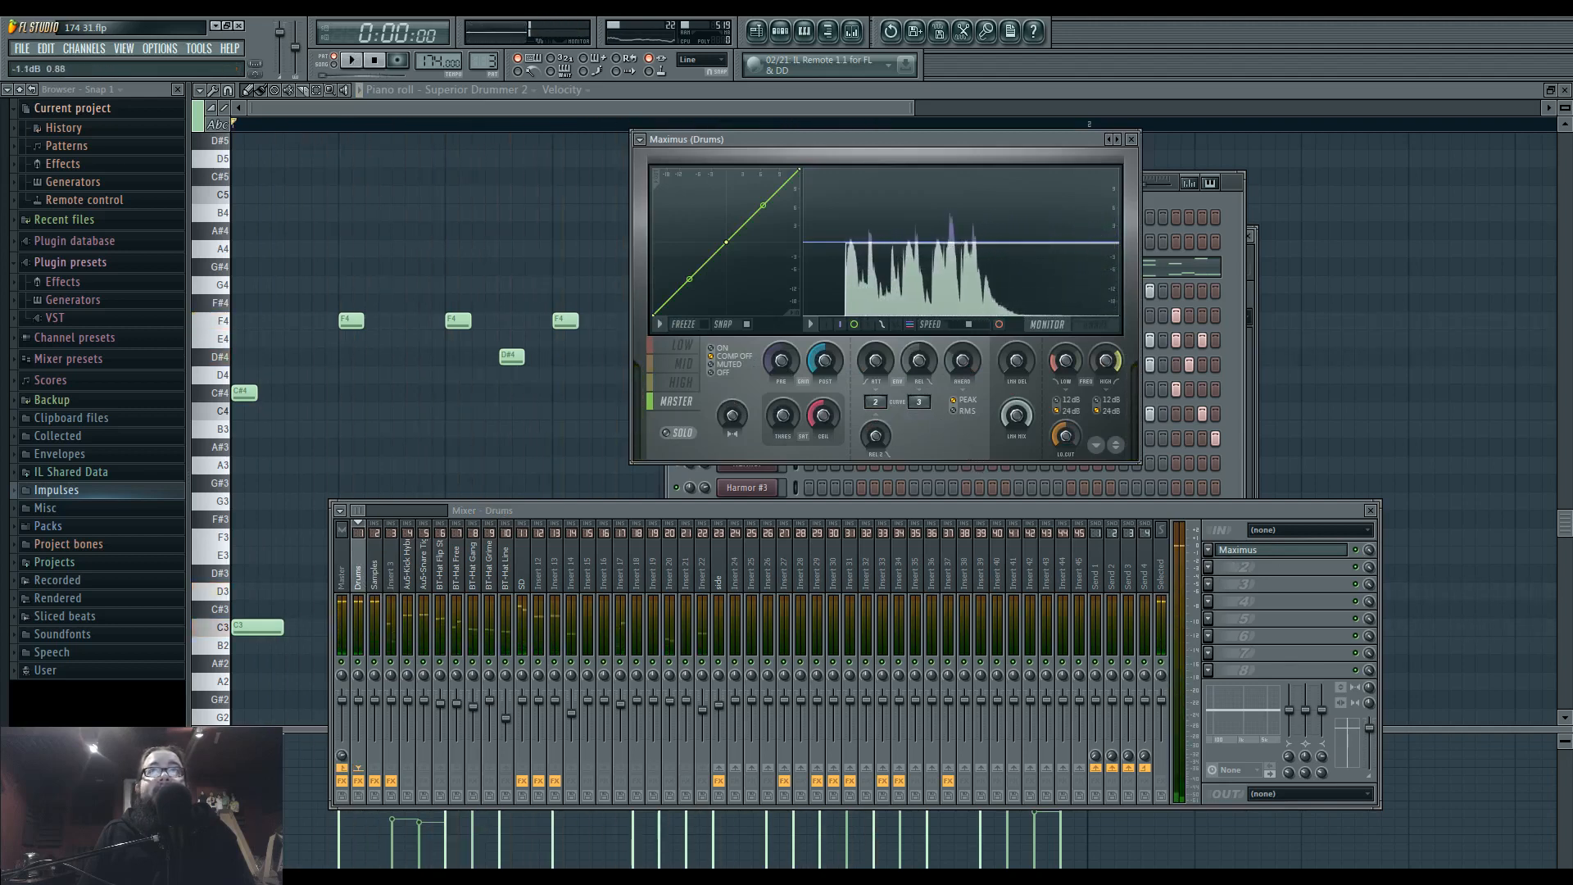
key("space")
key("space")
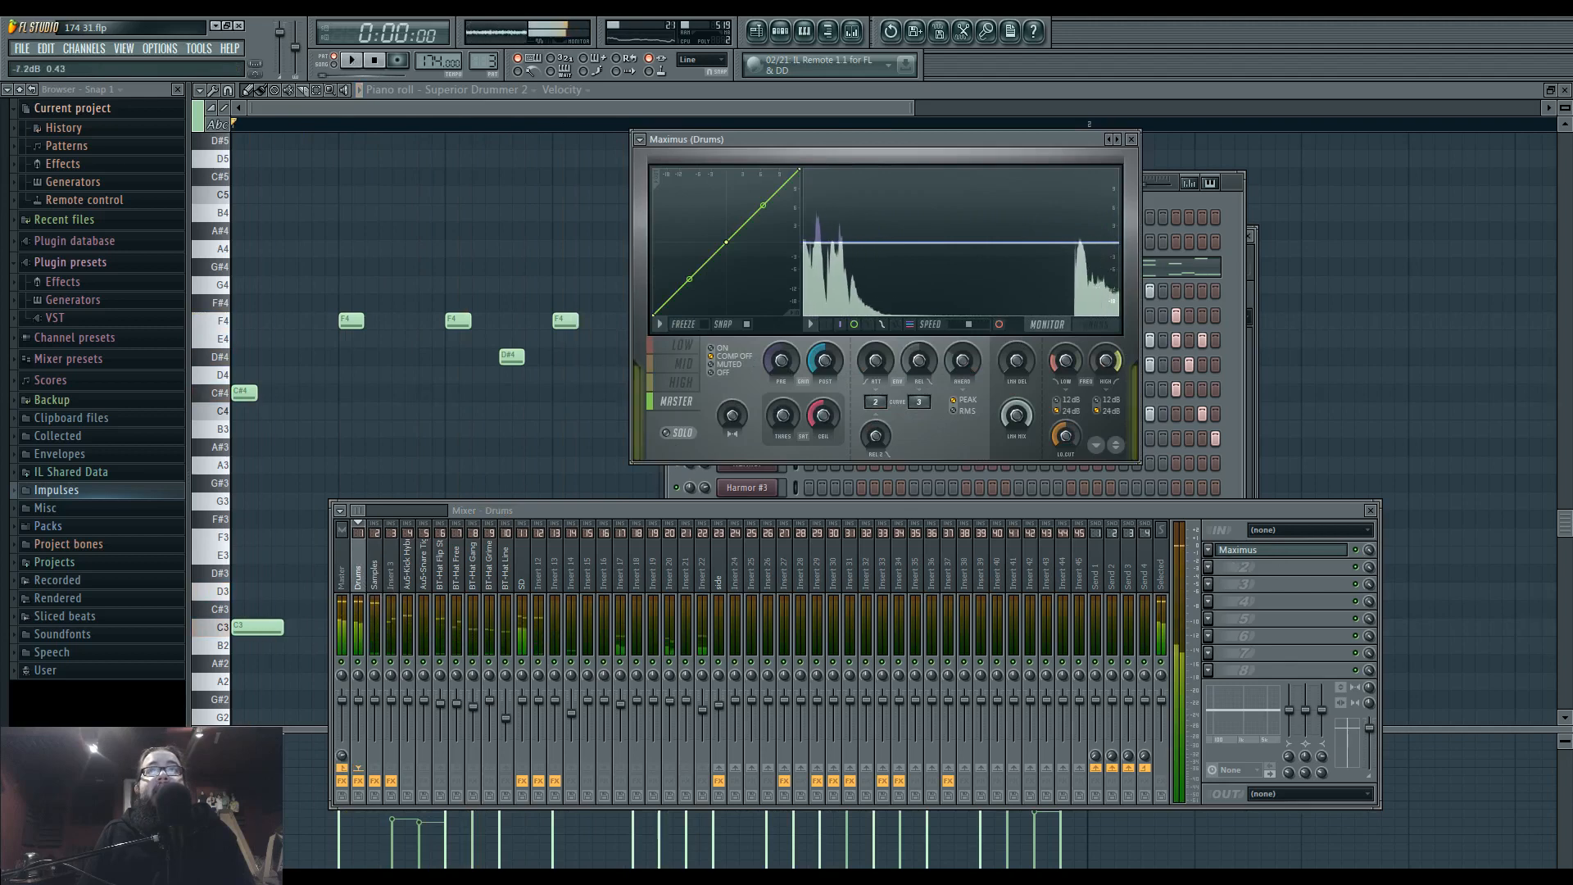
key("space")
key("space")
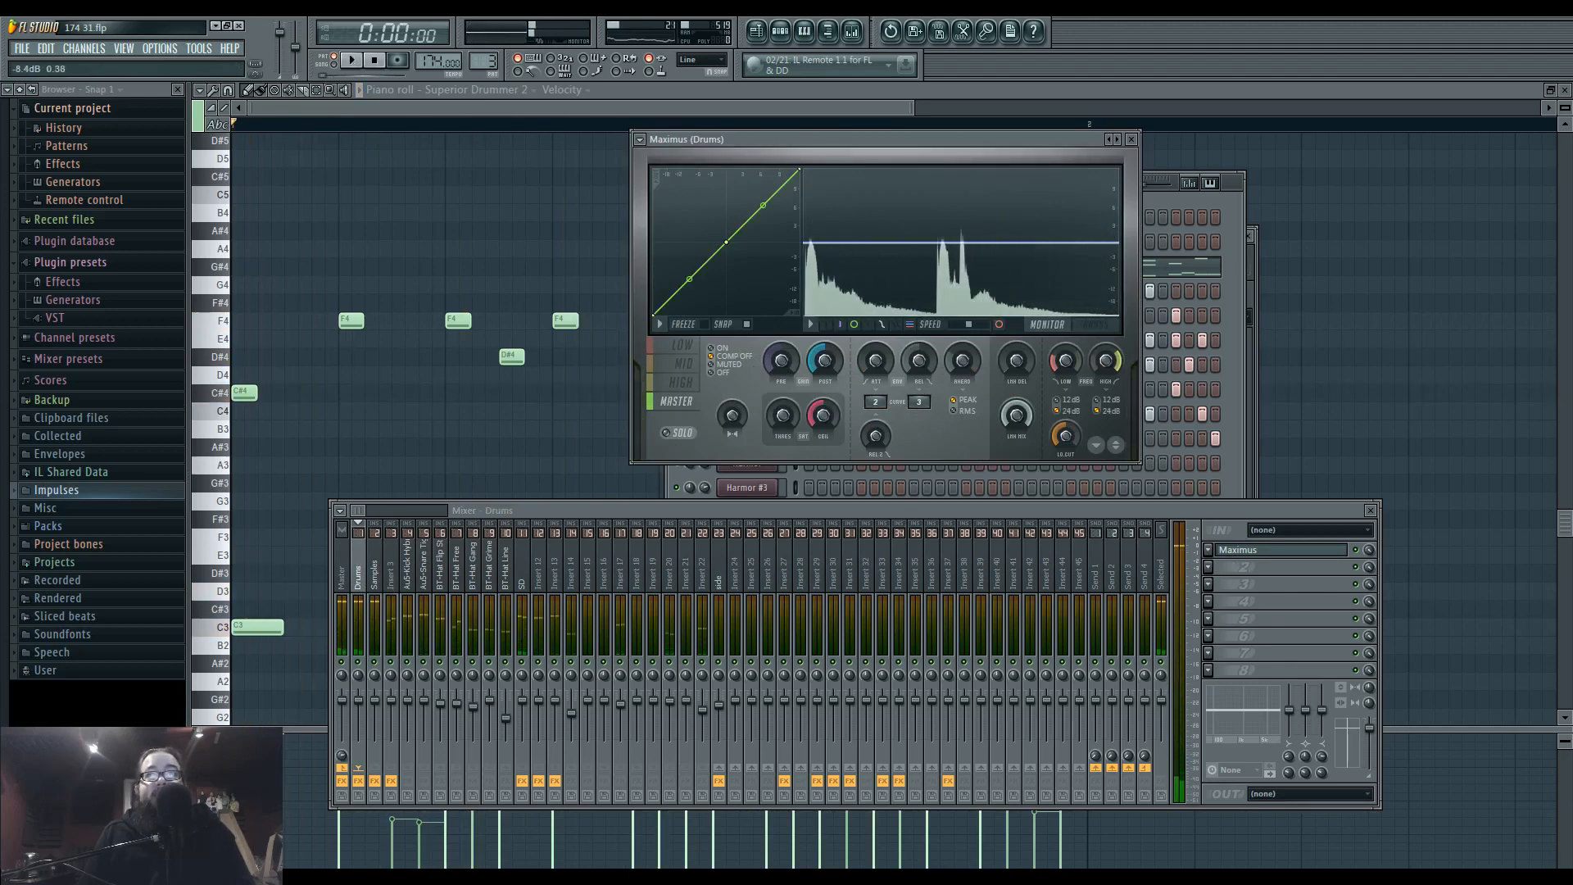
key("space")
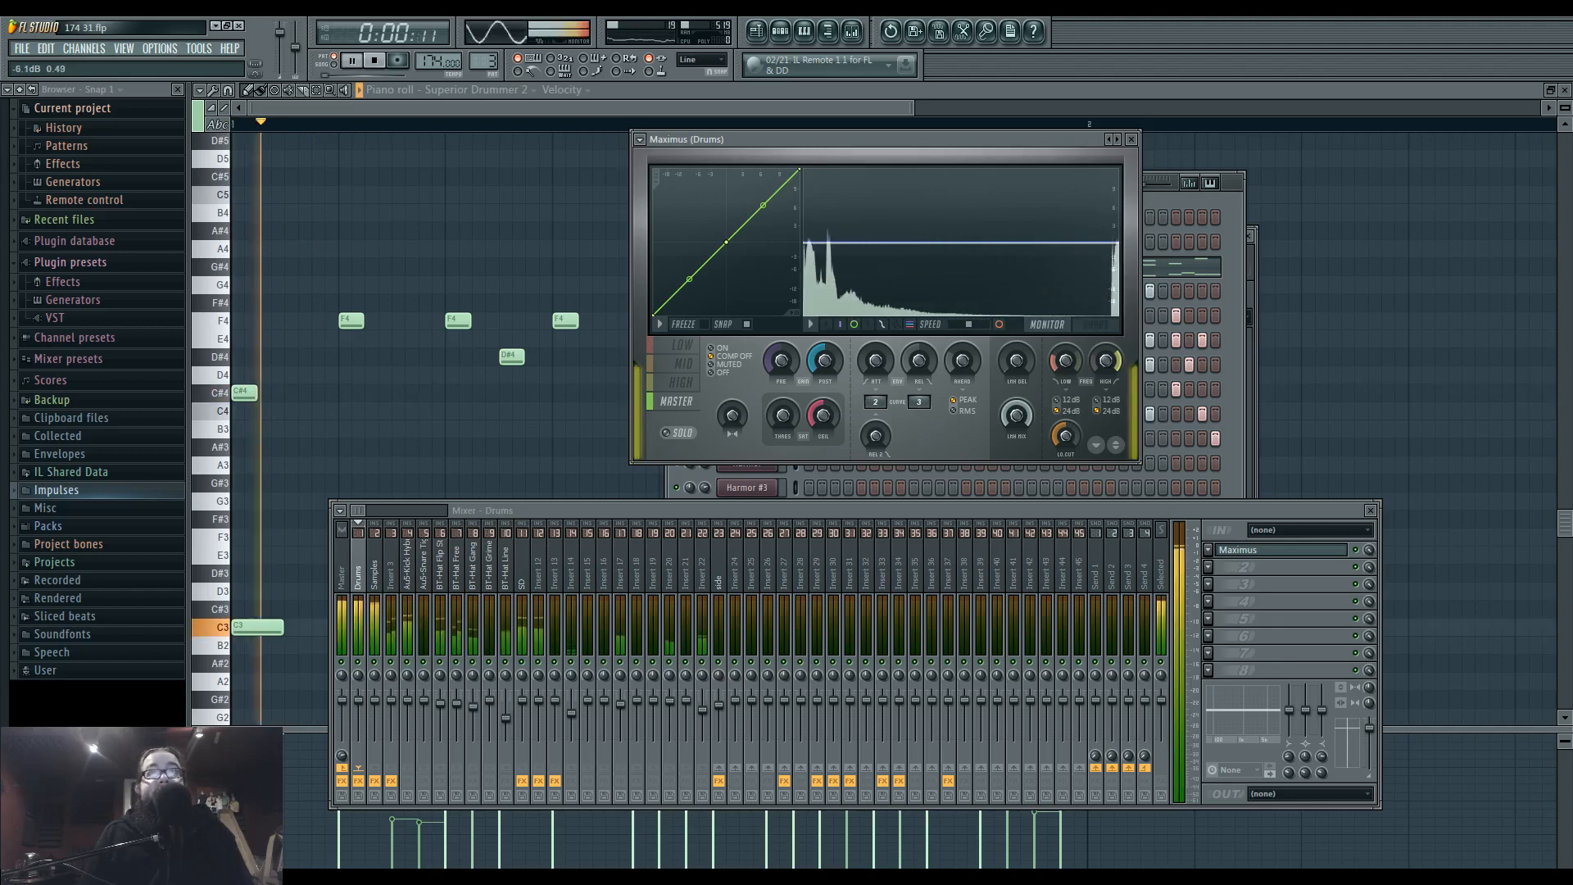
key("space")
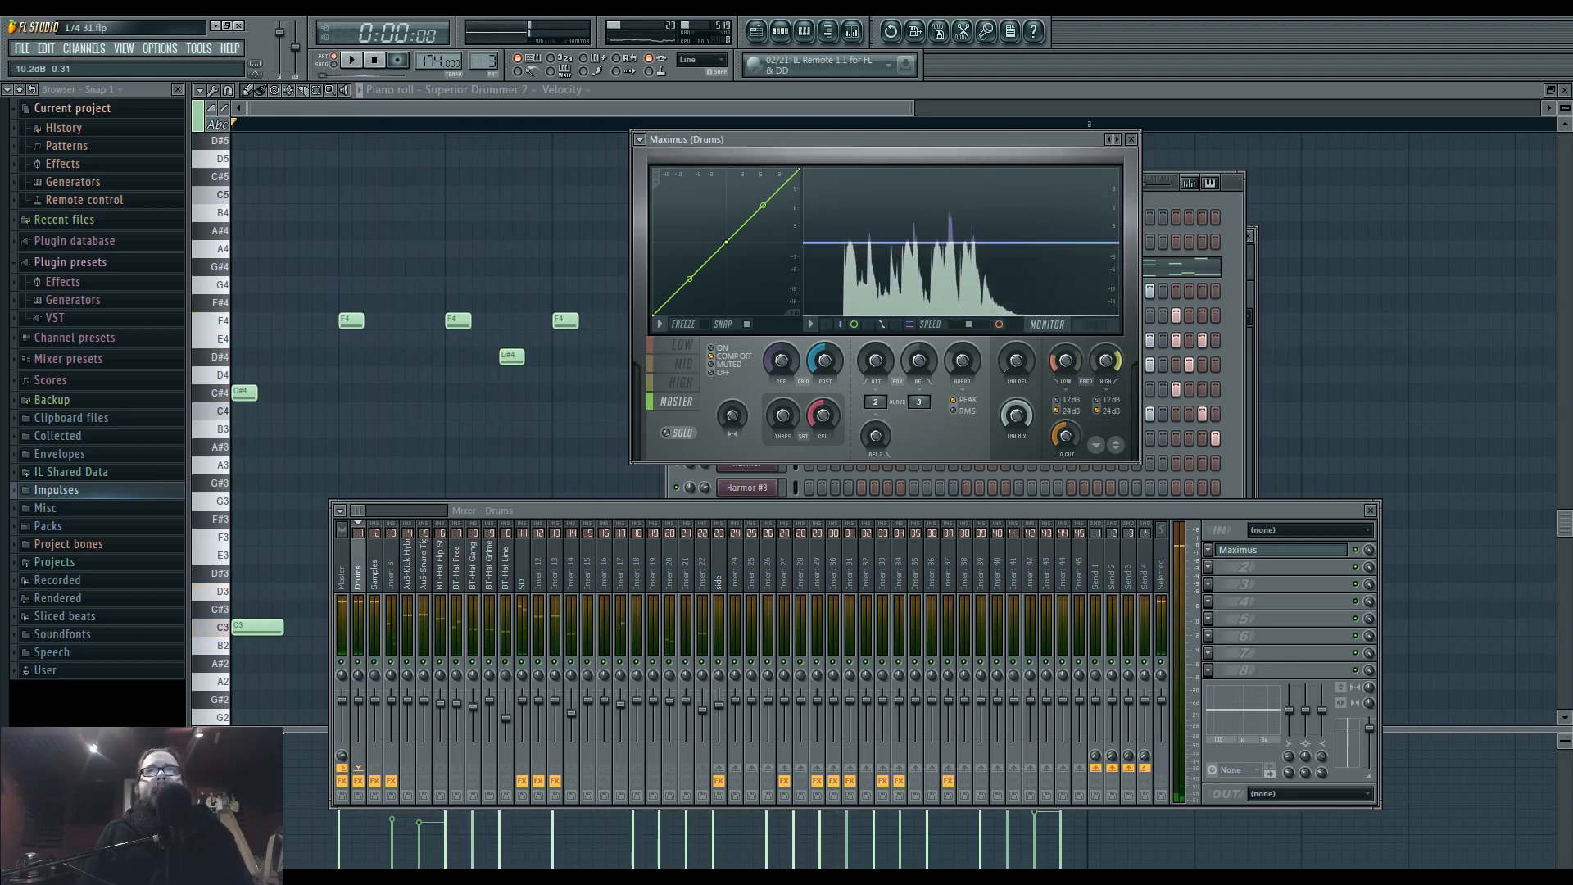
Open the miscellaneous properties of the AuS-Kick Hybrid 23 channel and place its settings window beside Pattern 3's step sequencer.
left_click(1235, 287)
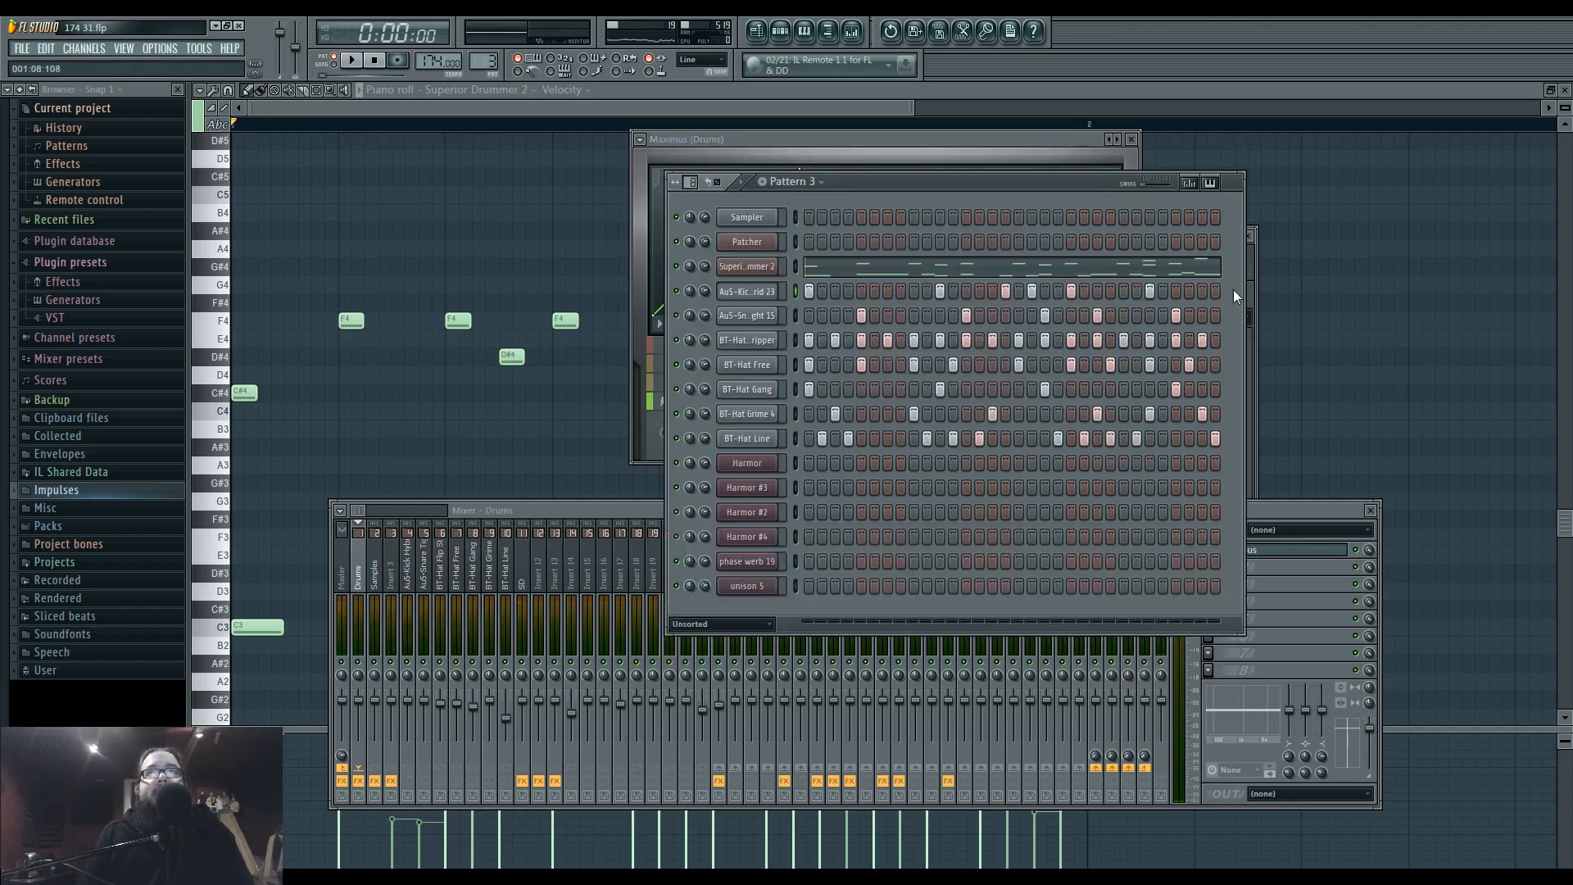
left_click(746, 292)
left_click_drag(1181, 242, 1357, 288)
left_click(1303, 342)
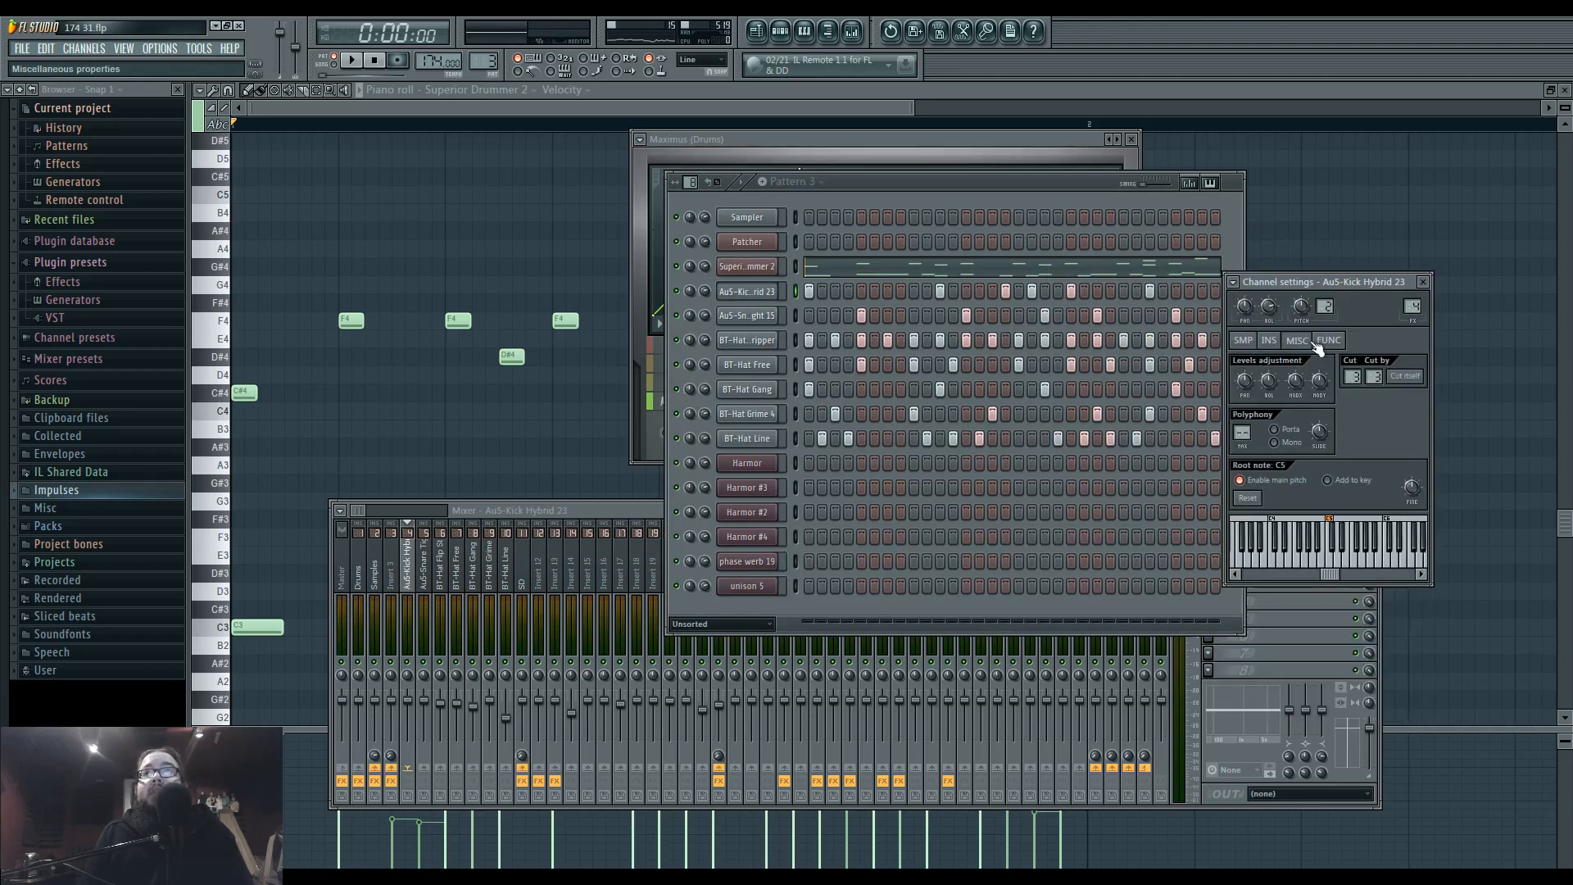
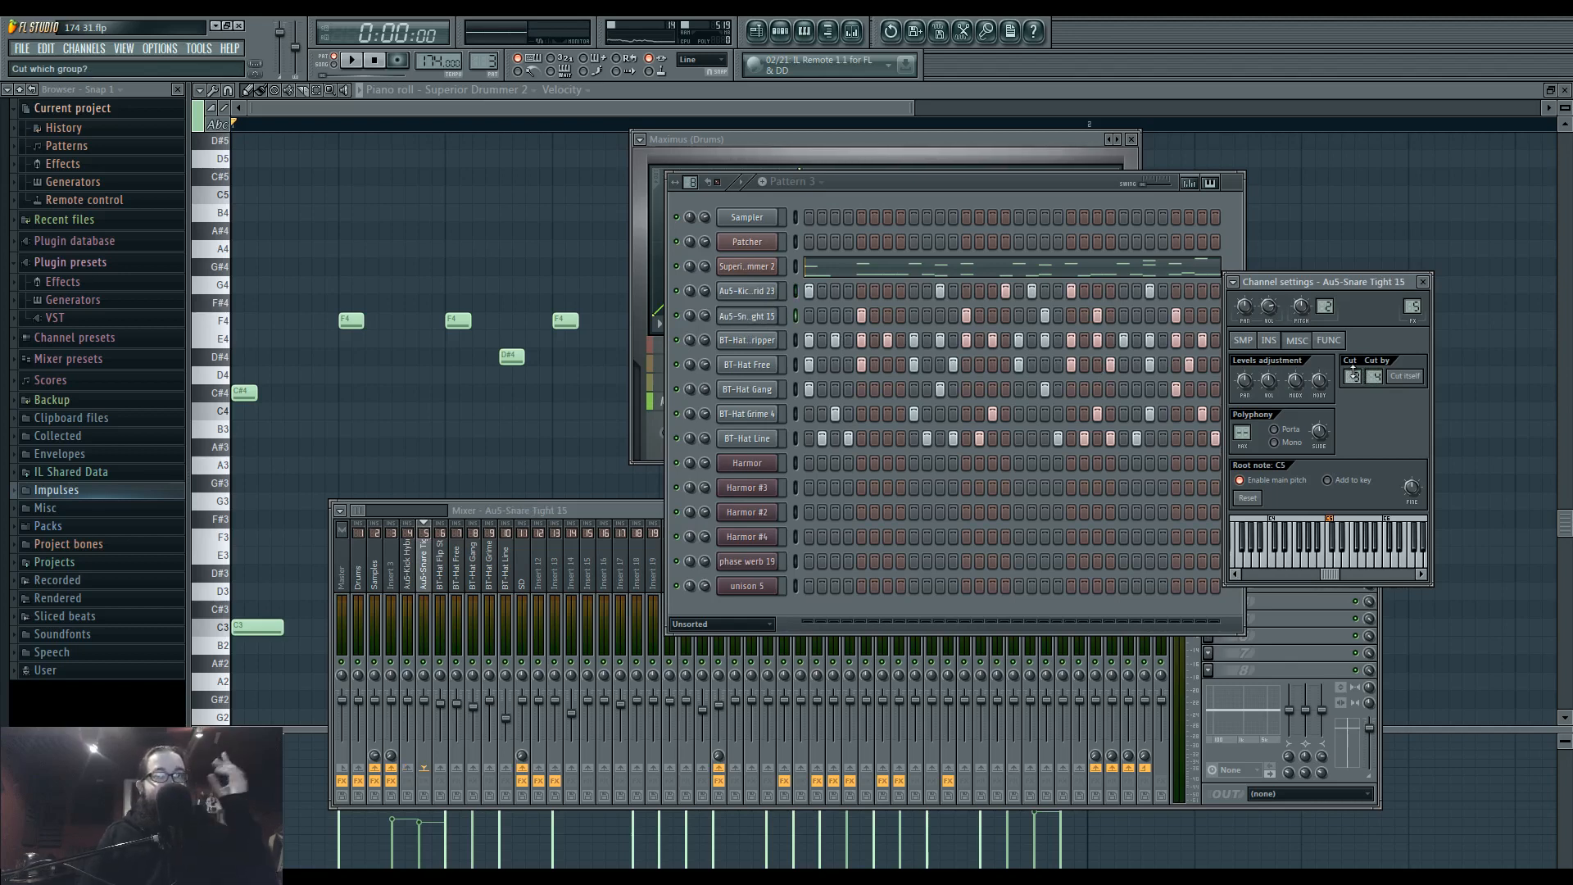
Play Pattern 3's loop and examine the drum peaks in the monitor of Maximus on the Drums mixer track.
key("space")
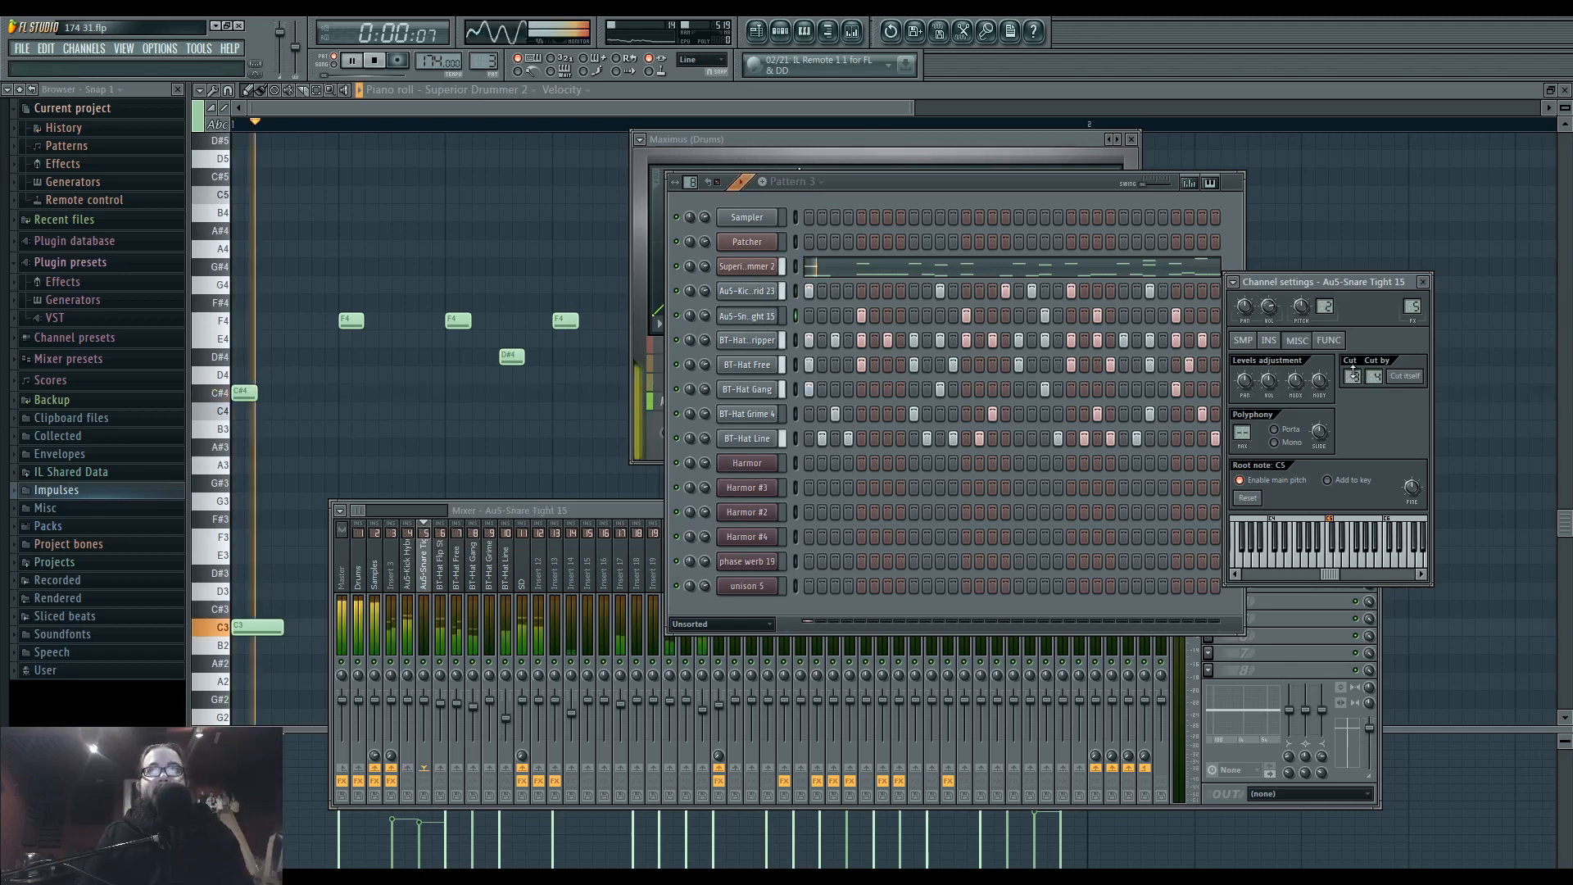
key("space")
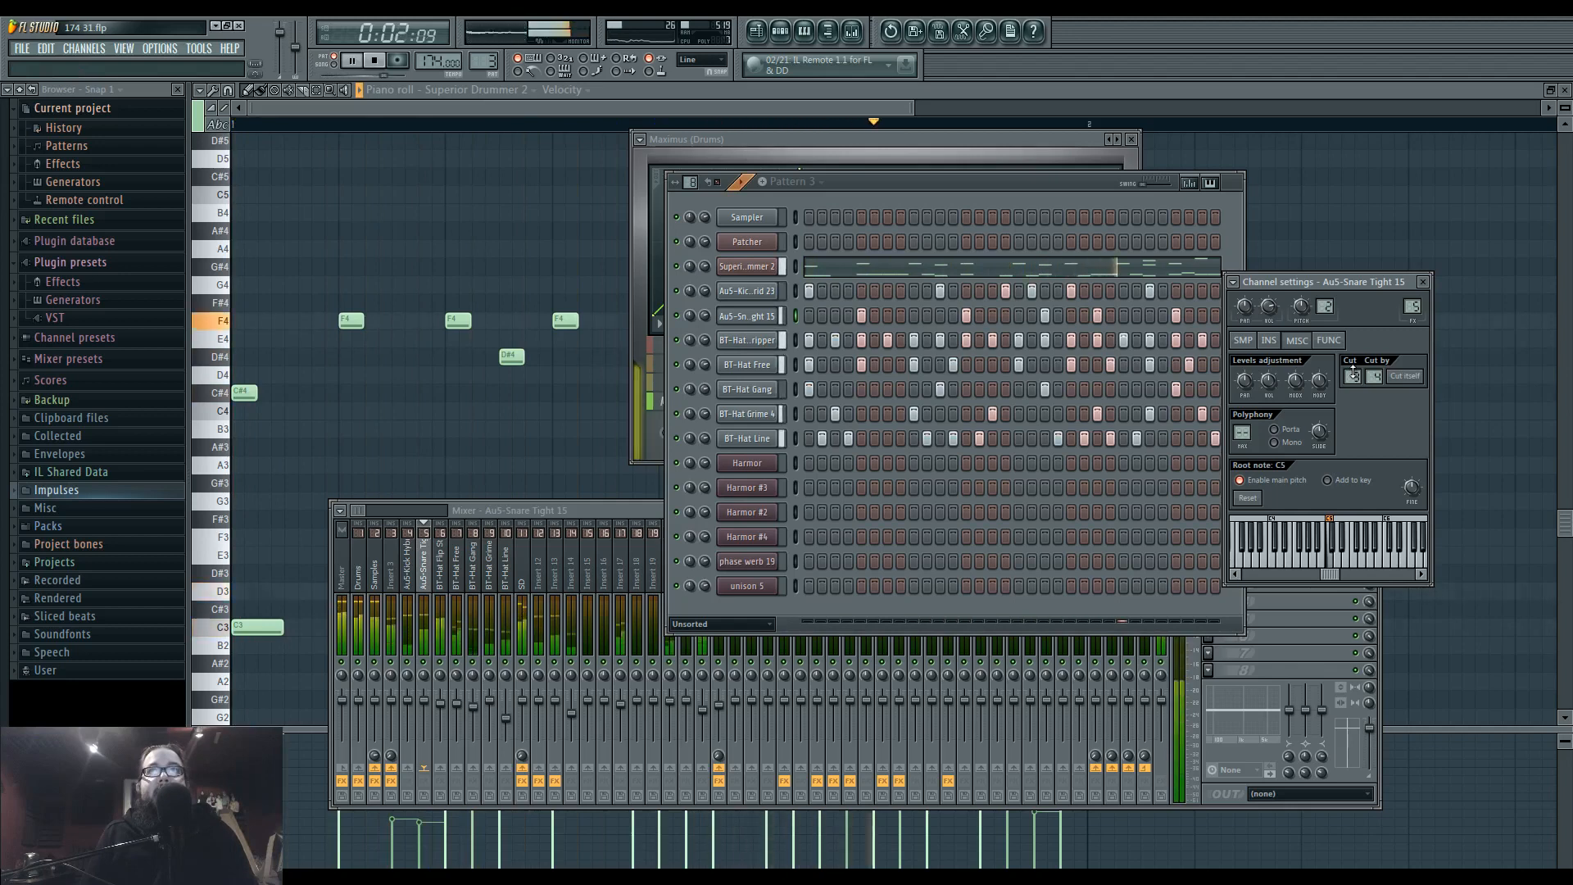
left_click(1309, 594)
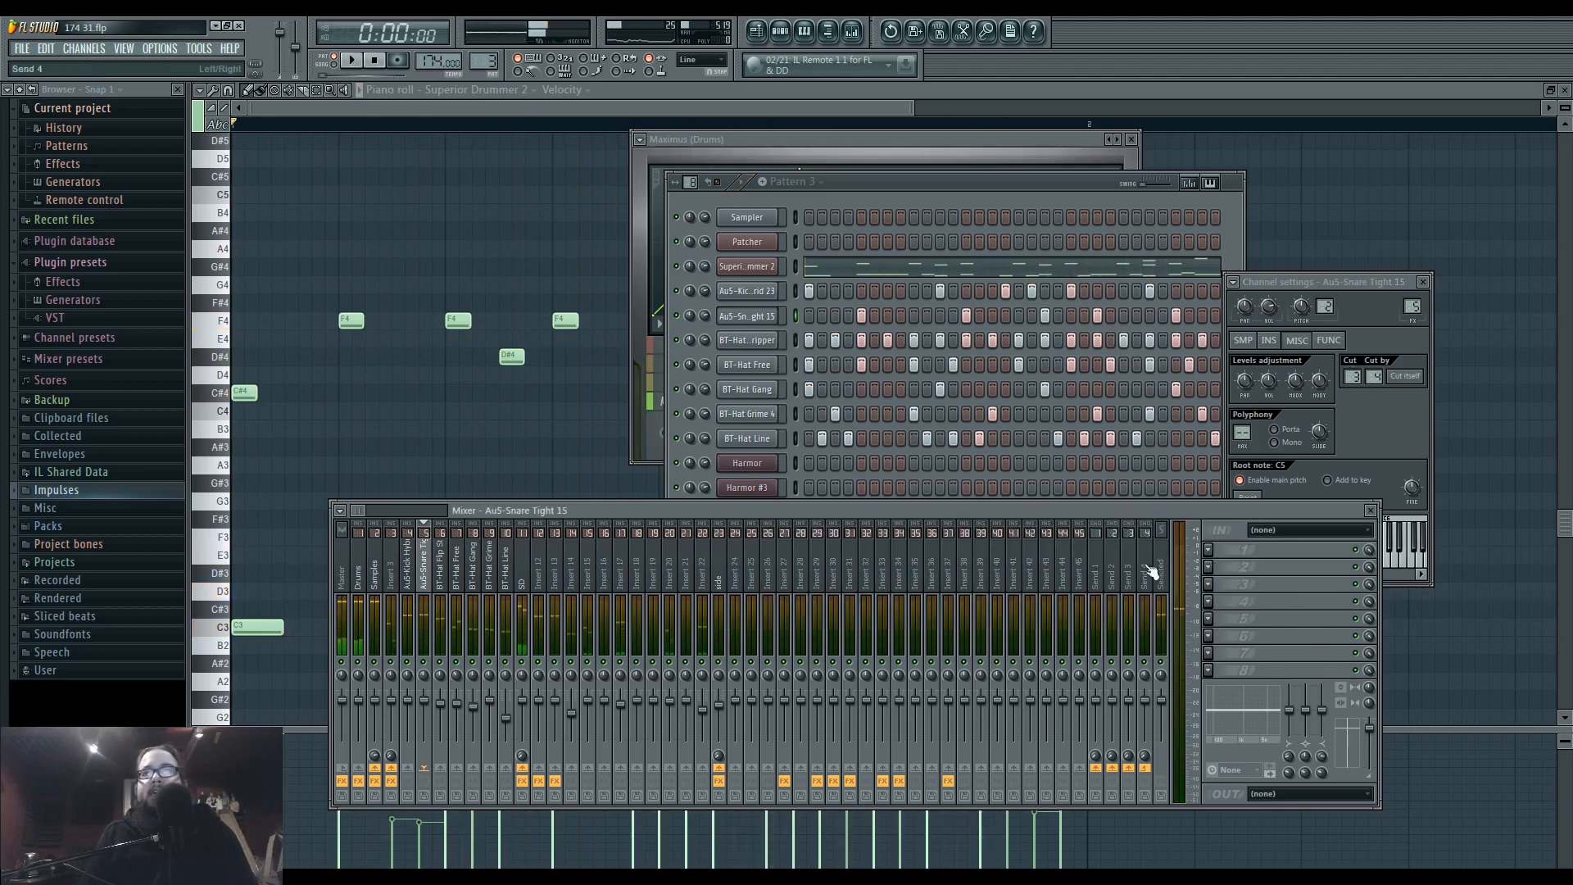
left_click(375, 577)
left_click(1264, 551)
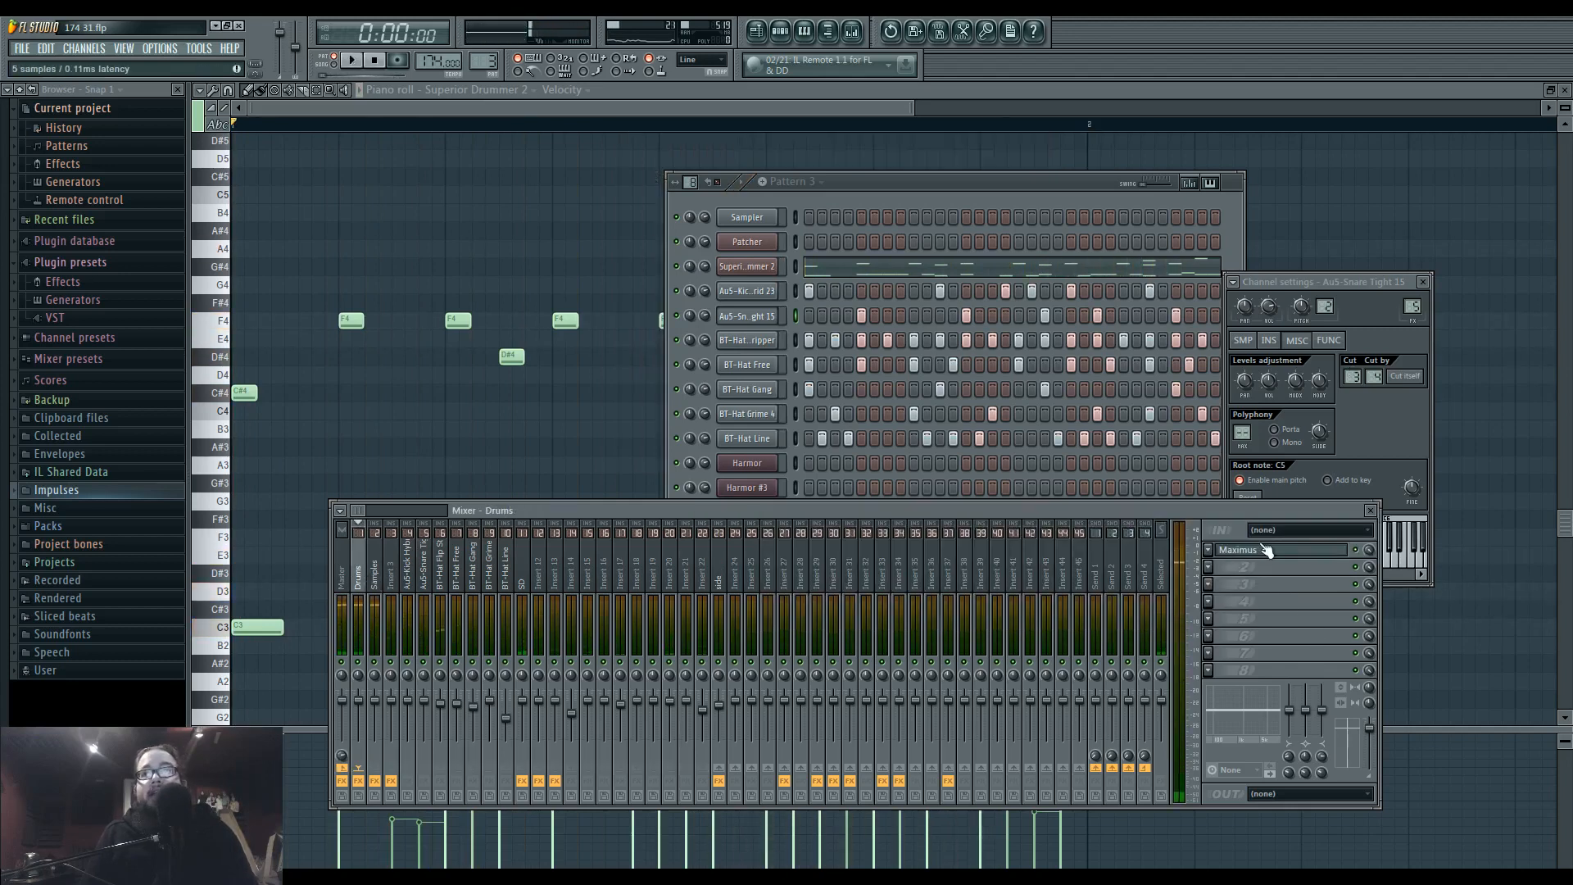
left_click(1264, 551)
key("space")
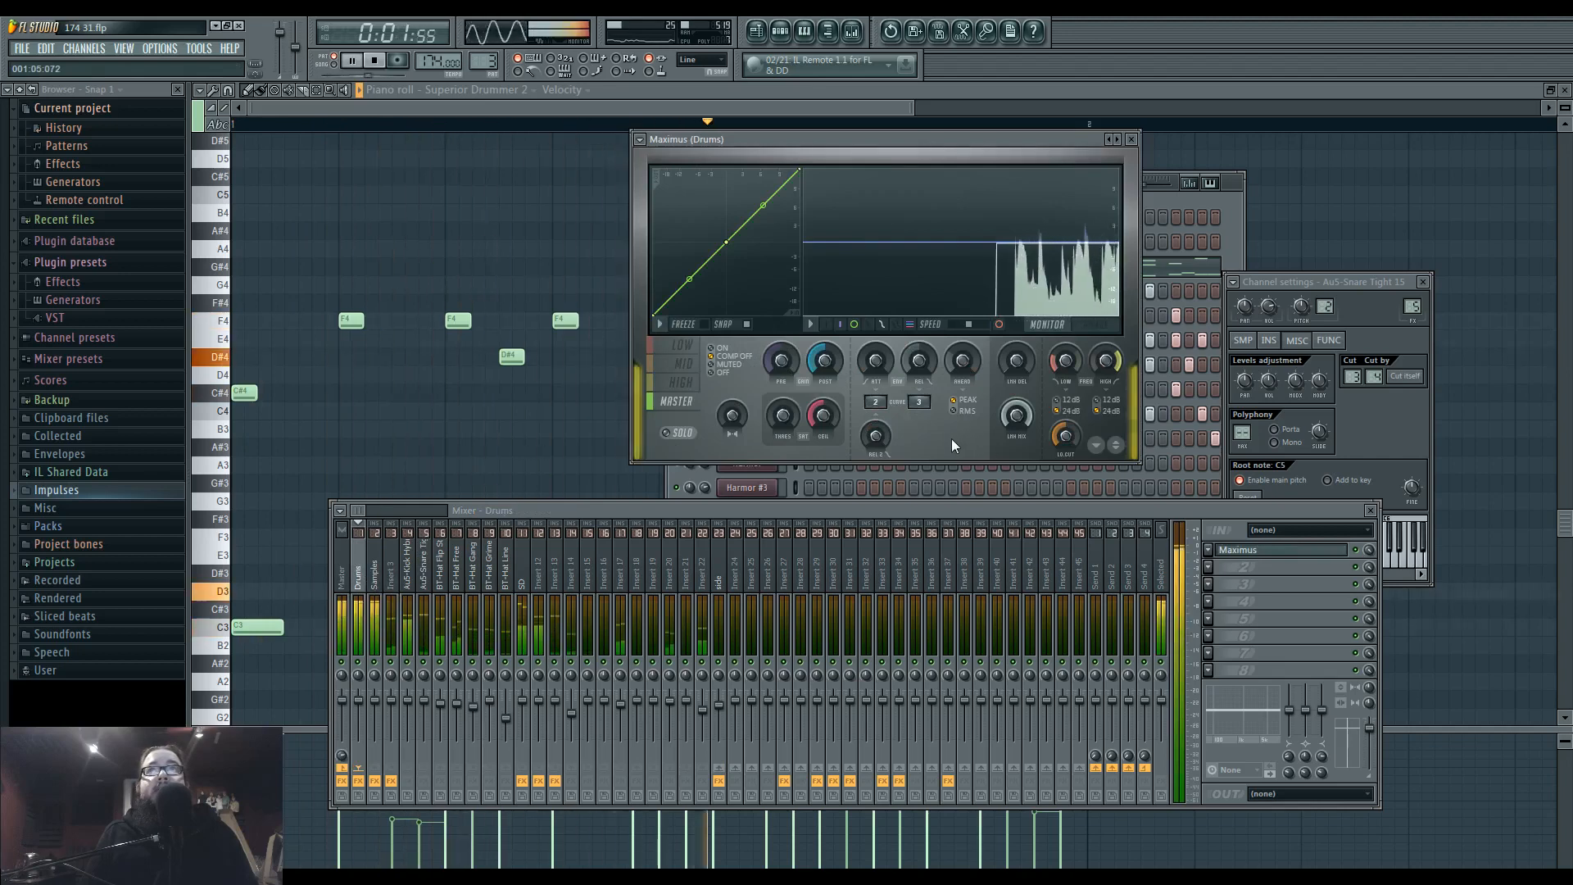
key("space")
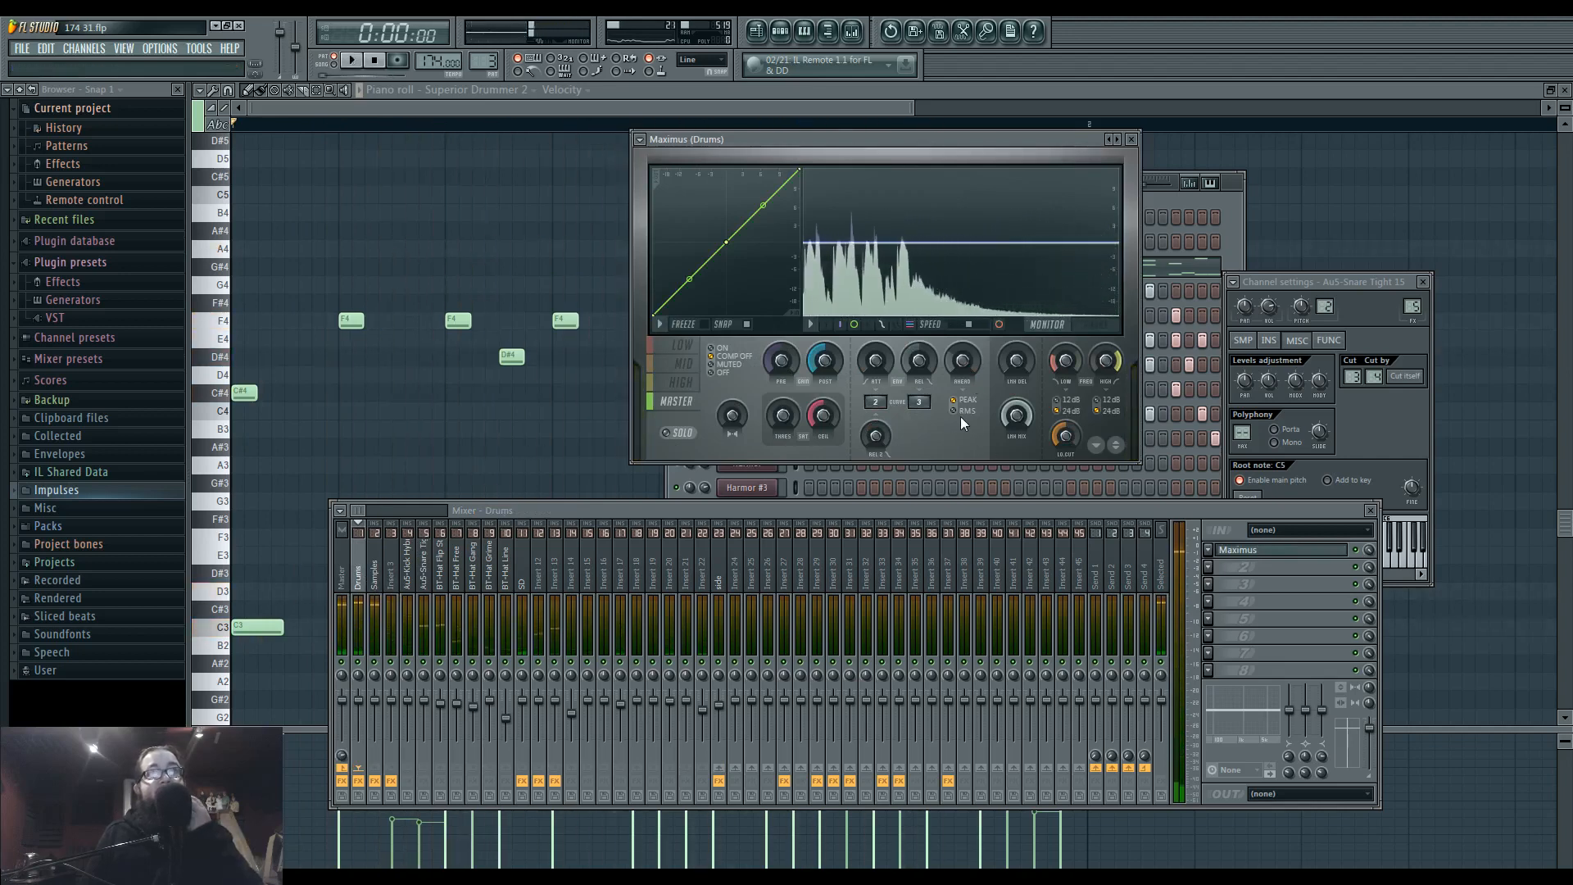
Return to the playlist and play the arrangement from bar 33 to review the drums and bass together.
left_click(1229, 230)
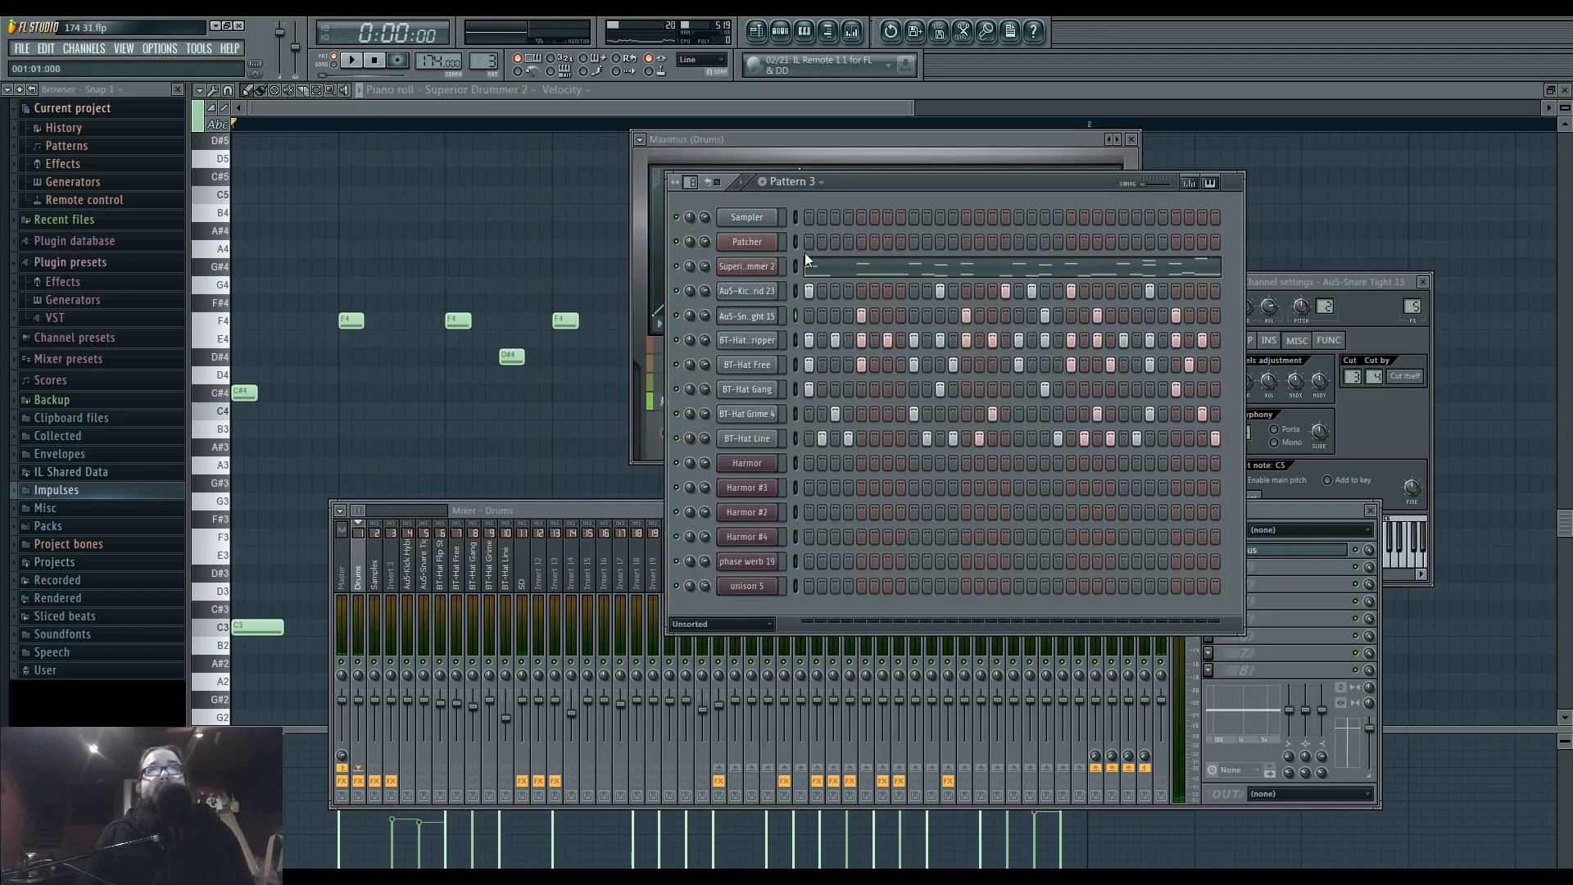
key("F12")
left_click(852, 31)
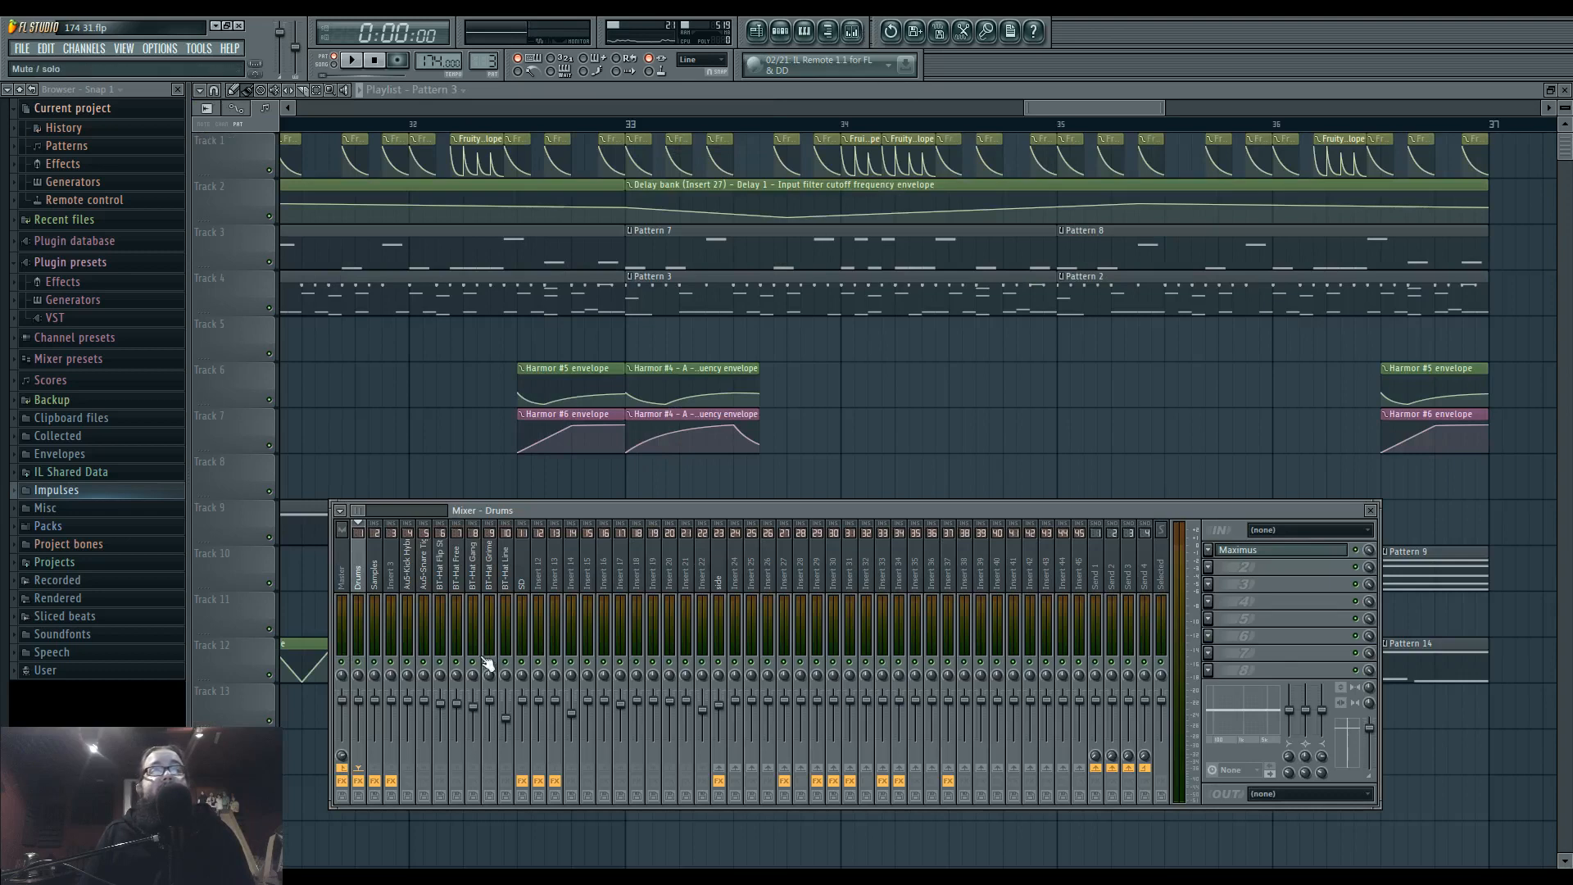
left_click(631, 125)
key("space")
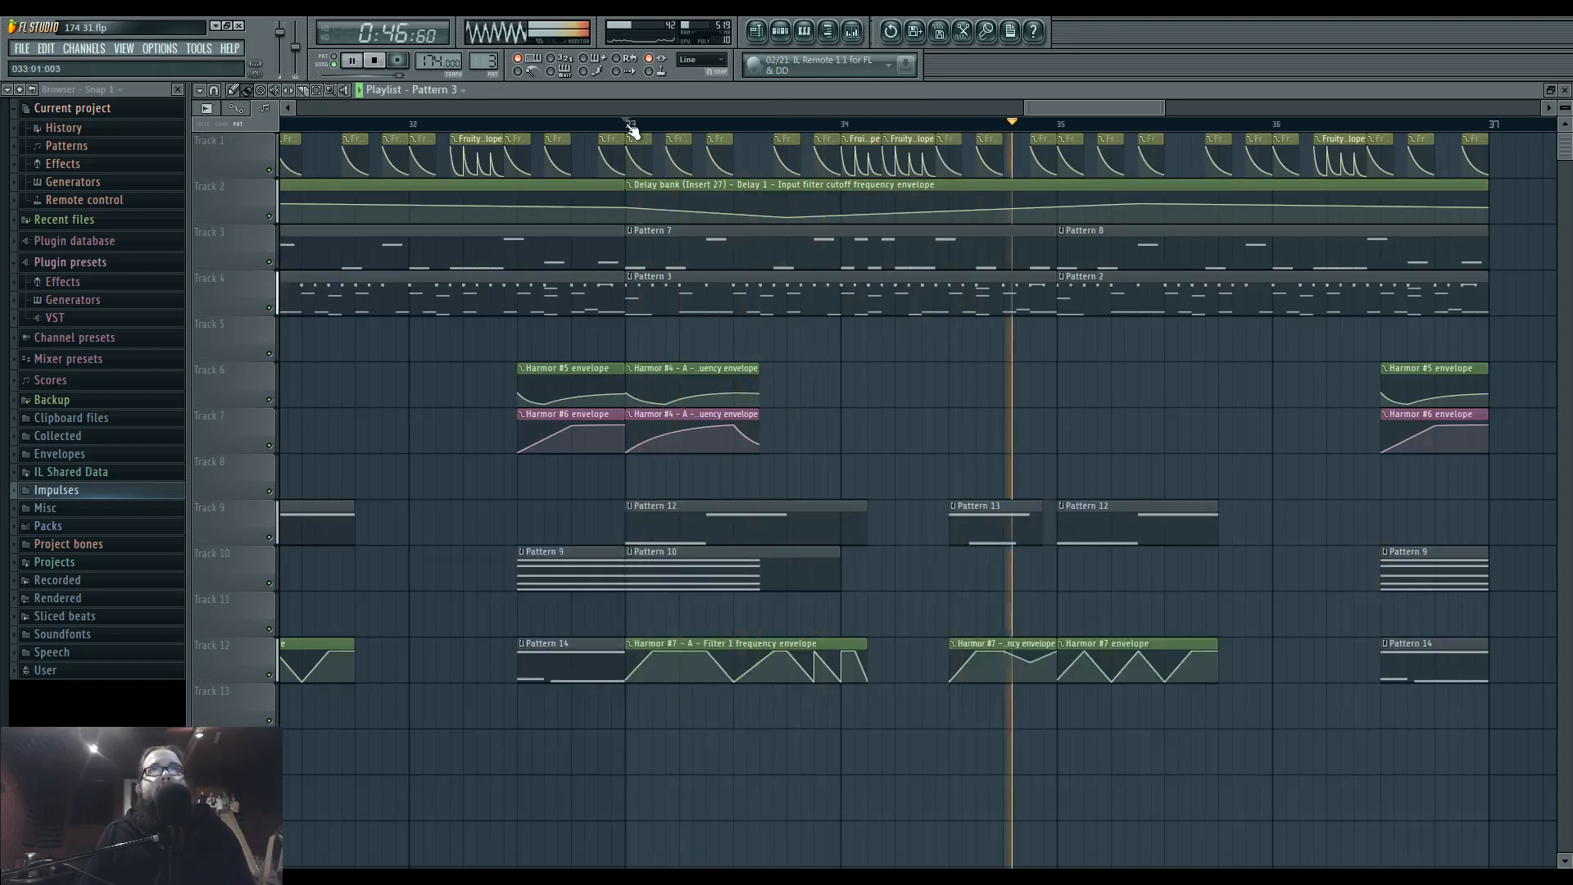
left_click(631, 124)
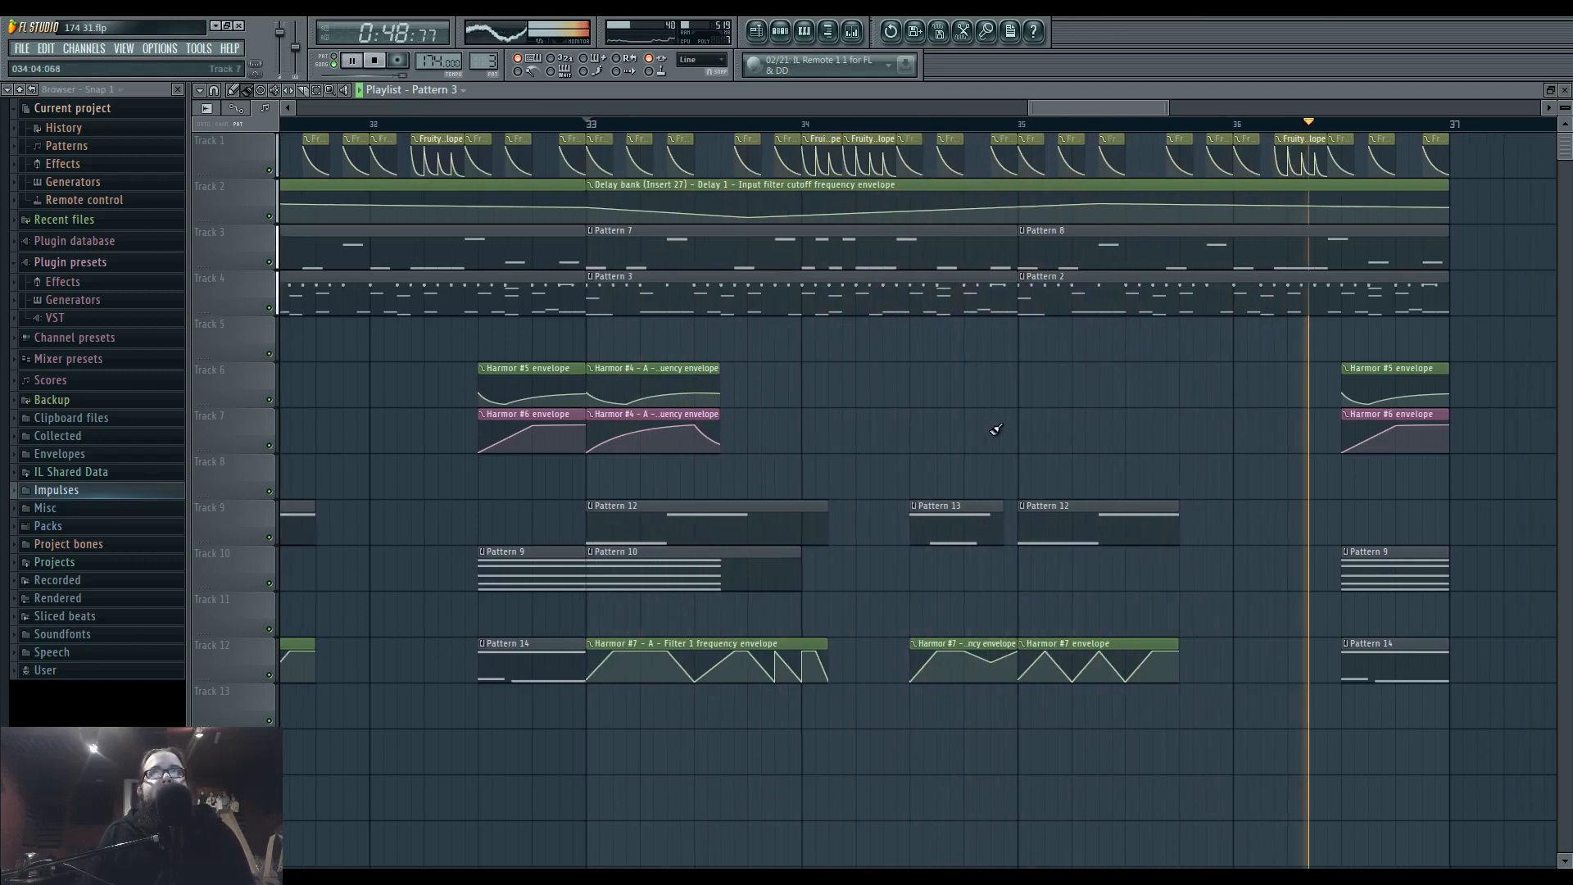
left_click_drag(1008, 424, 993, 425)
key("space")
mouse_move(867, 418)
left_mouse_down()
mouse_move(1138, 426)
mouse_move(1040, 427)
left_mouse_up()
scroll(1180, 420, "down", 1)
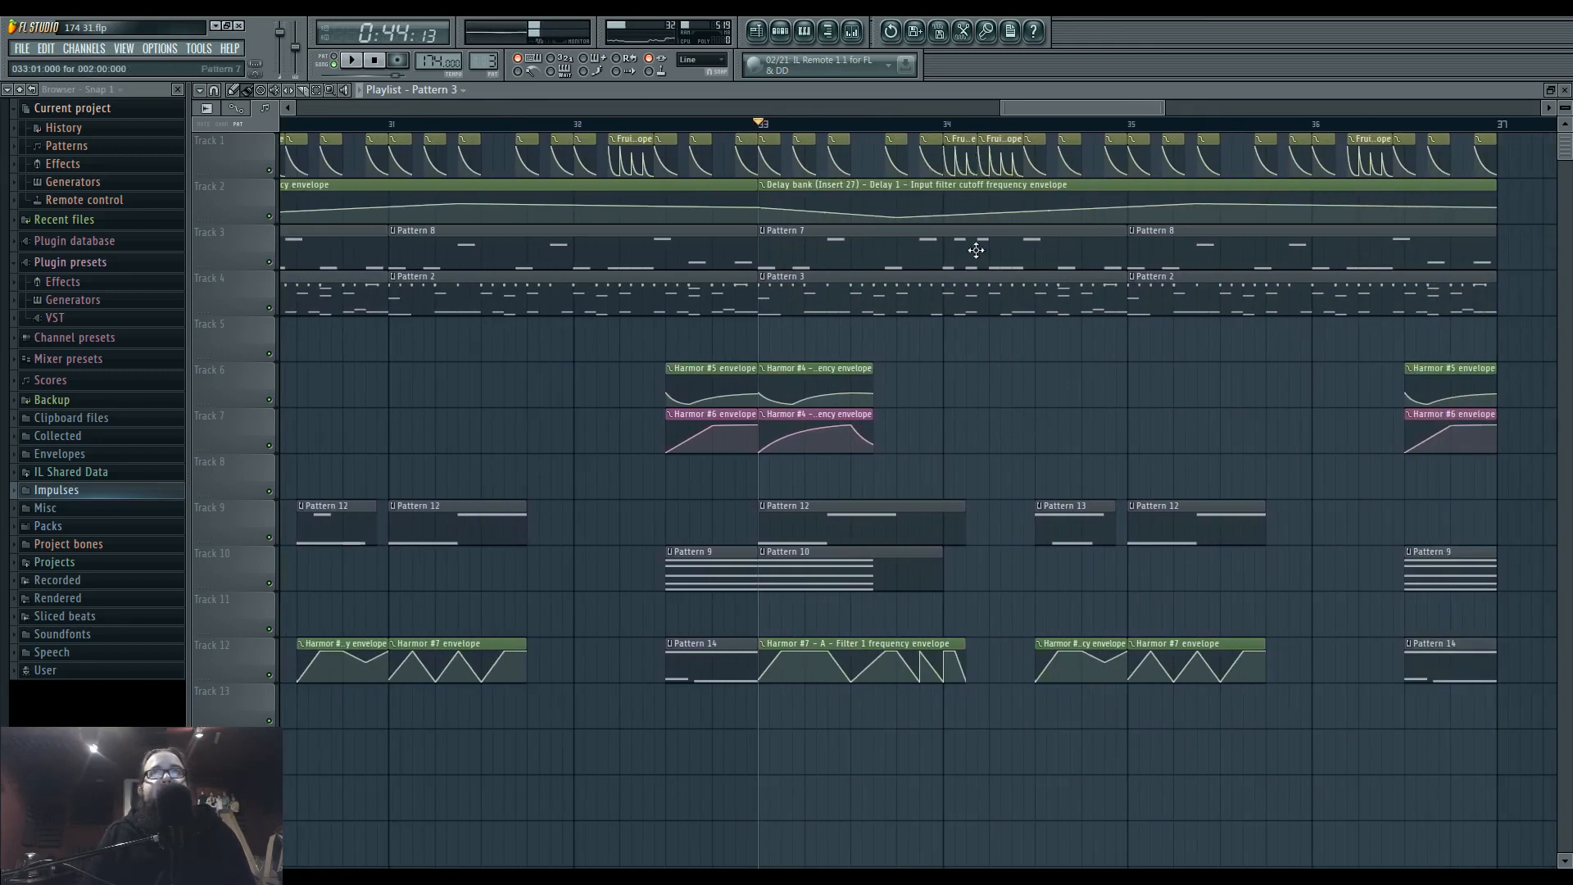
key("space")
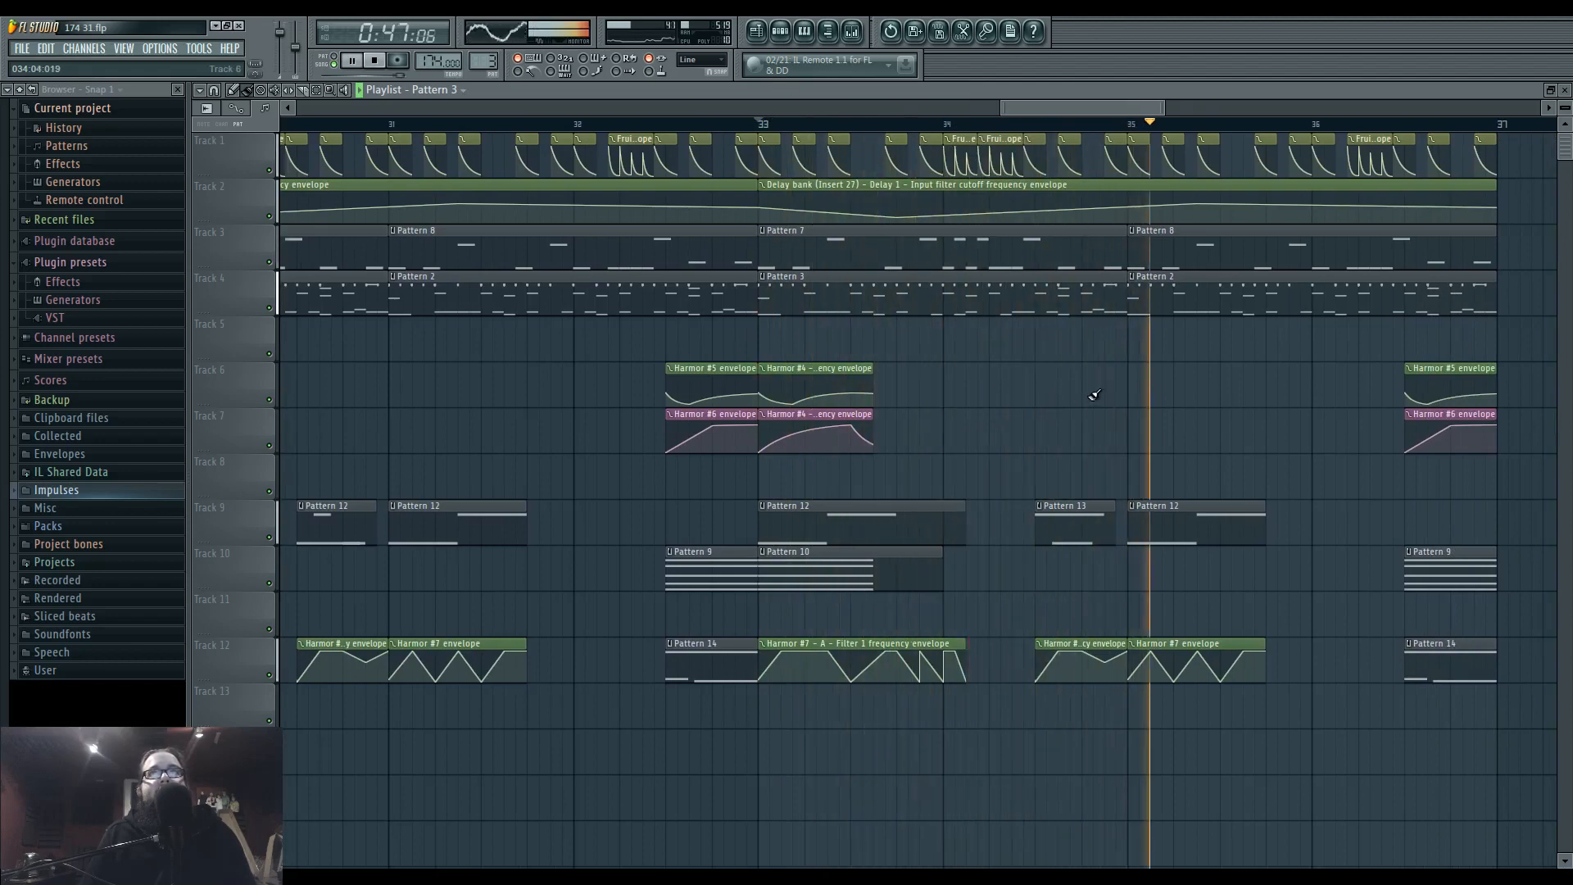
left_click_drag(1239, 399, 1012, 408)
key("space")
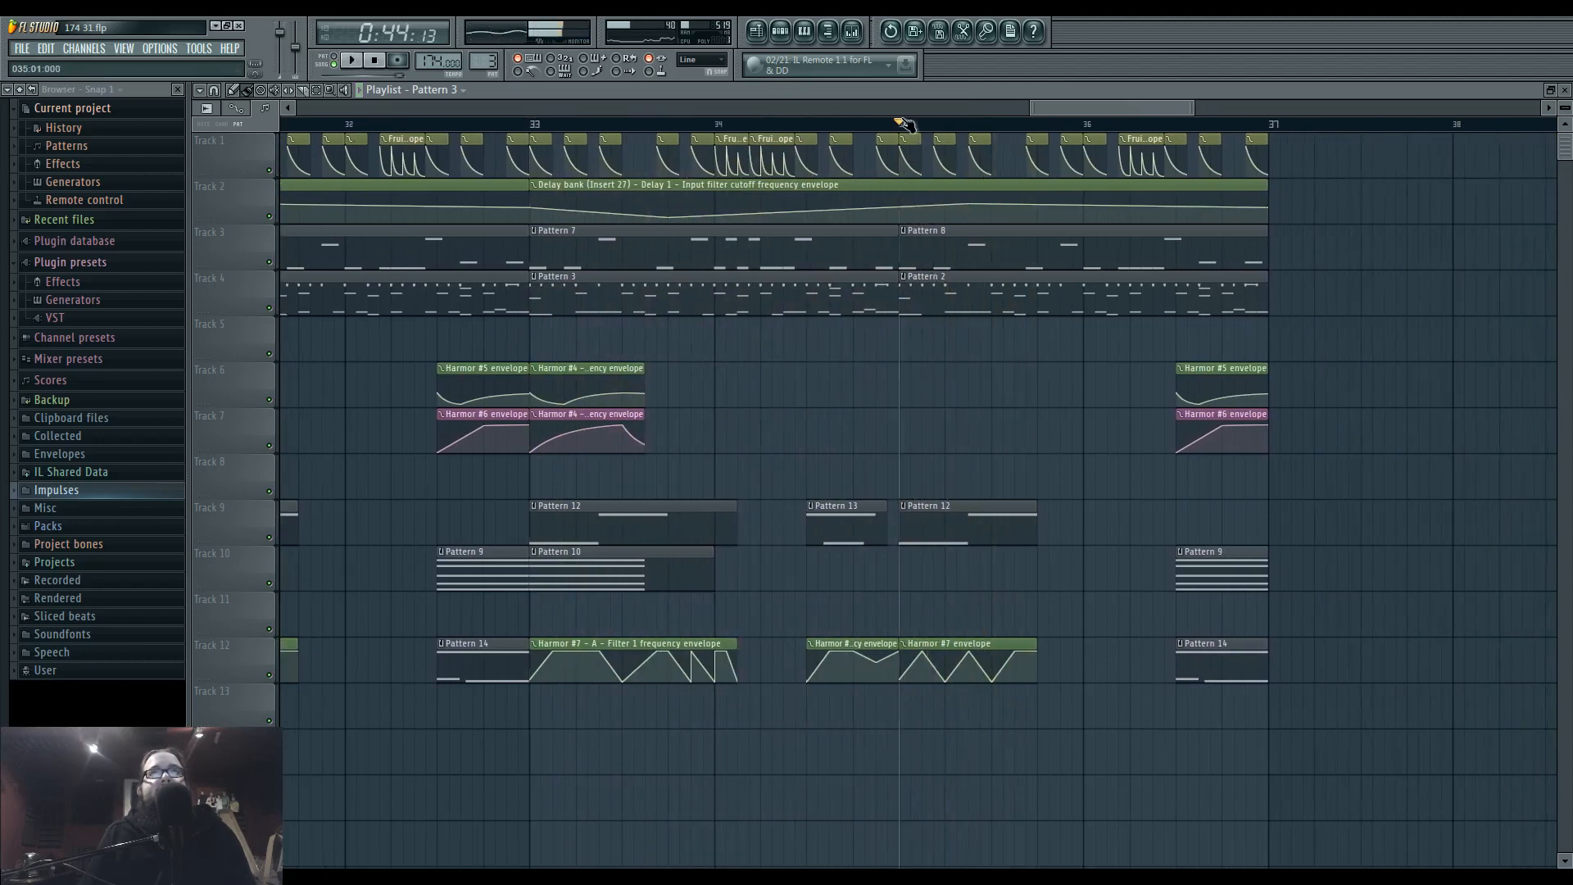
Make the Pattern 12 clip at bar 35 on Track 9 unique and open its phase werb 19 notes.
left_click(904, 505)
left_click(930, 598)
key("space")
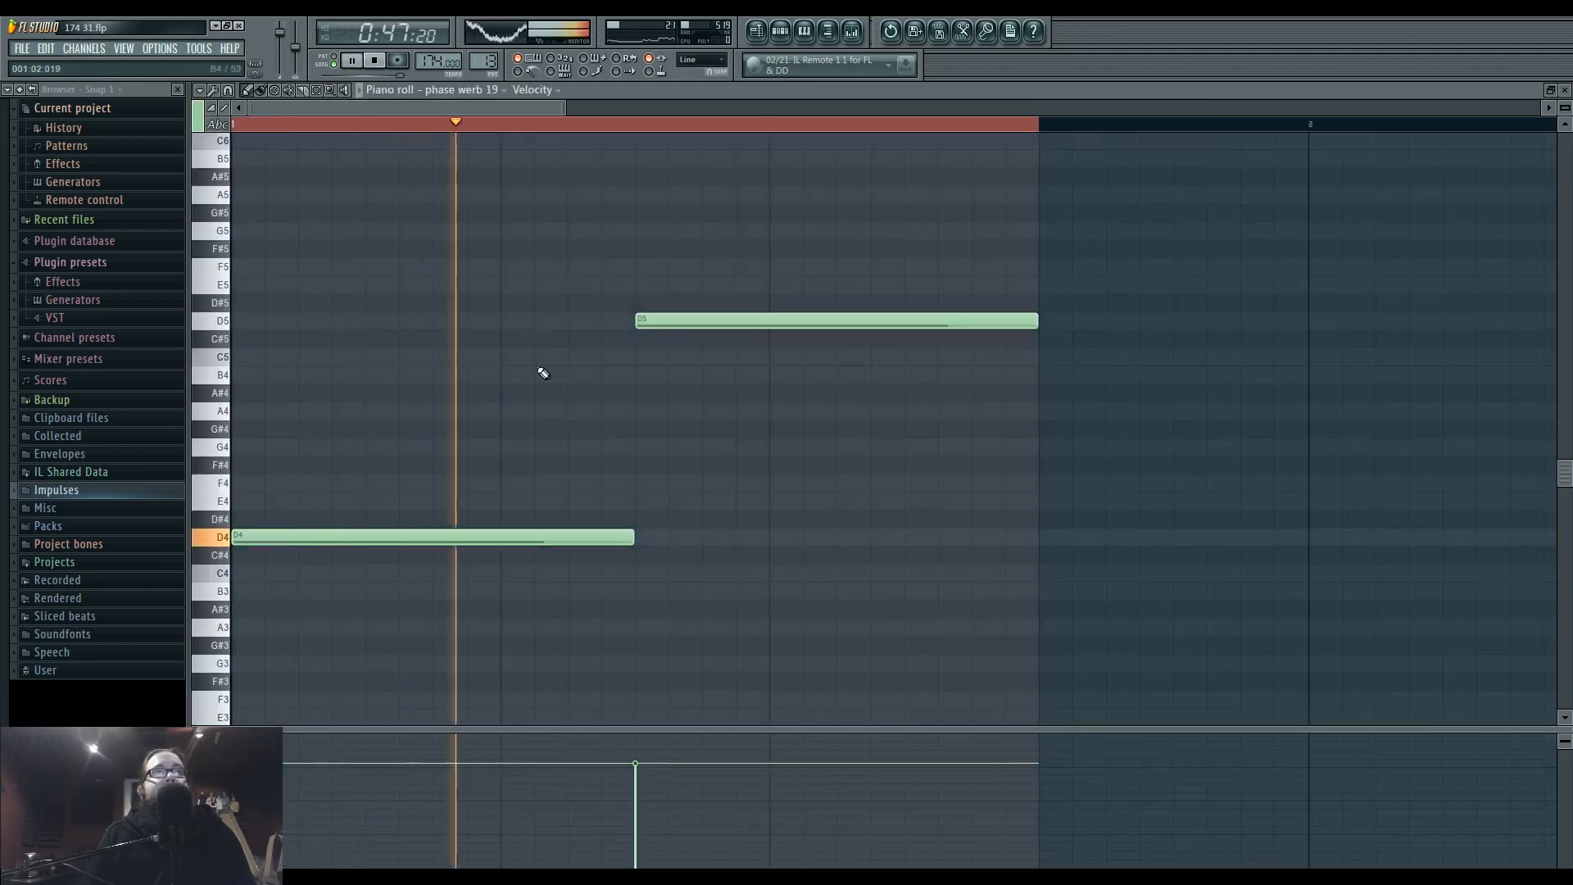
Shorten the D5 note of phase werb 19 and add a short D4 note after it, filling the rest of the pattern.
mouse_move(667, 319)
left_mouse_down()
mouse_move(664, 300)
mouse_move(689, 321)
left_mouse_up()
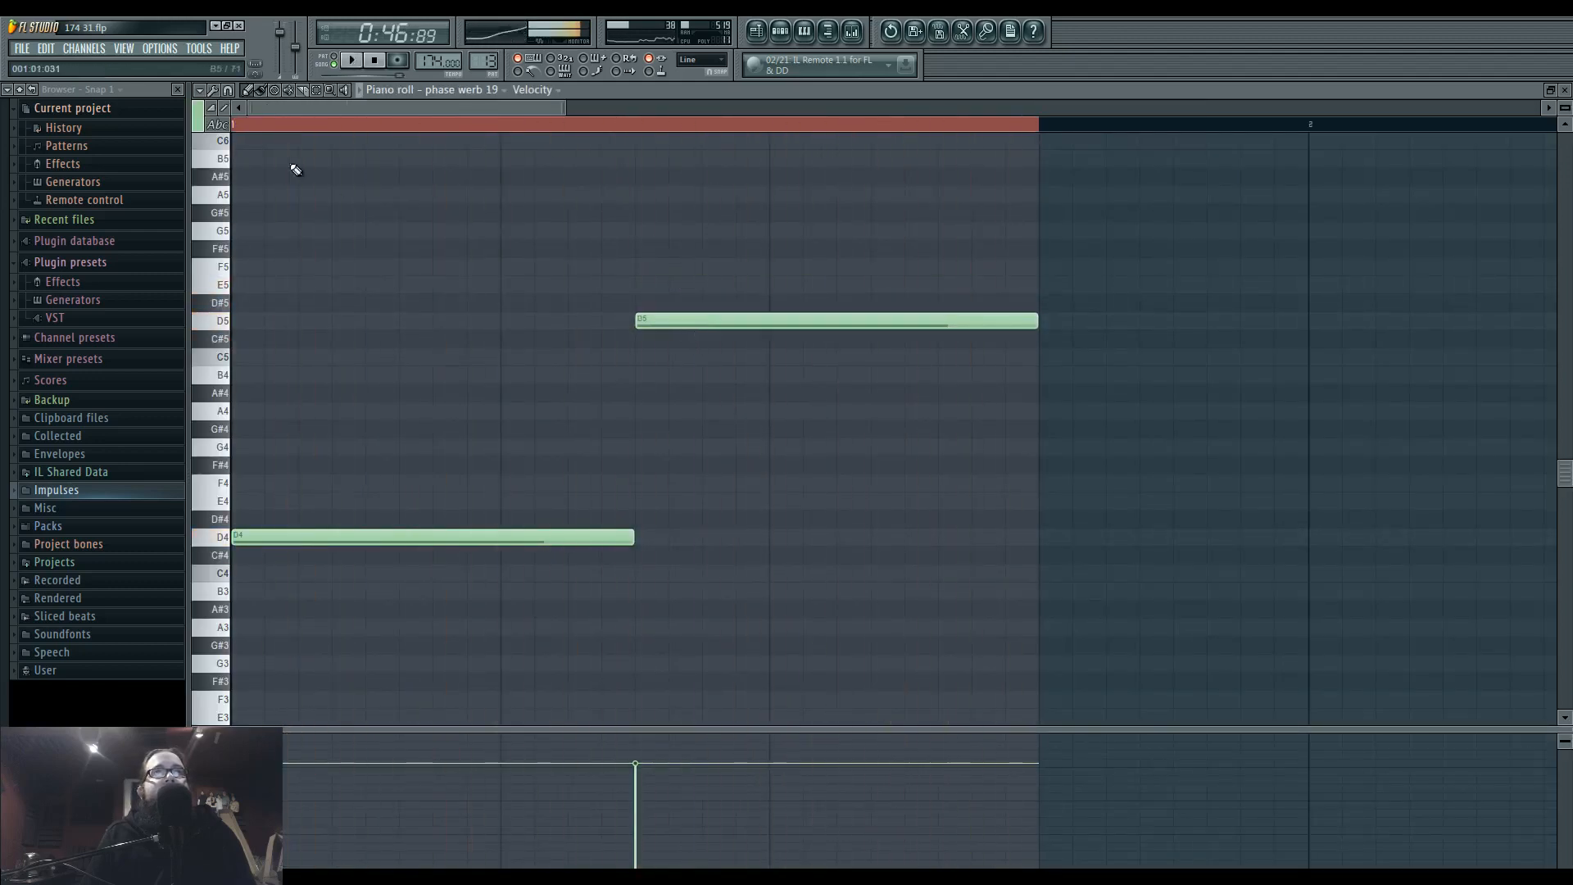
key("space")
key("space")
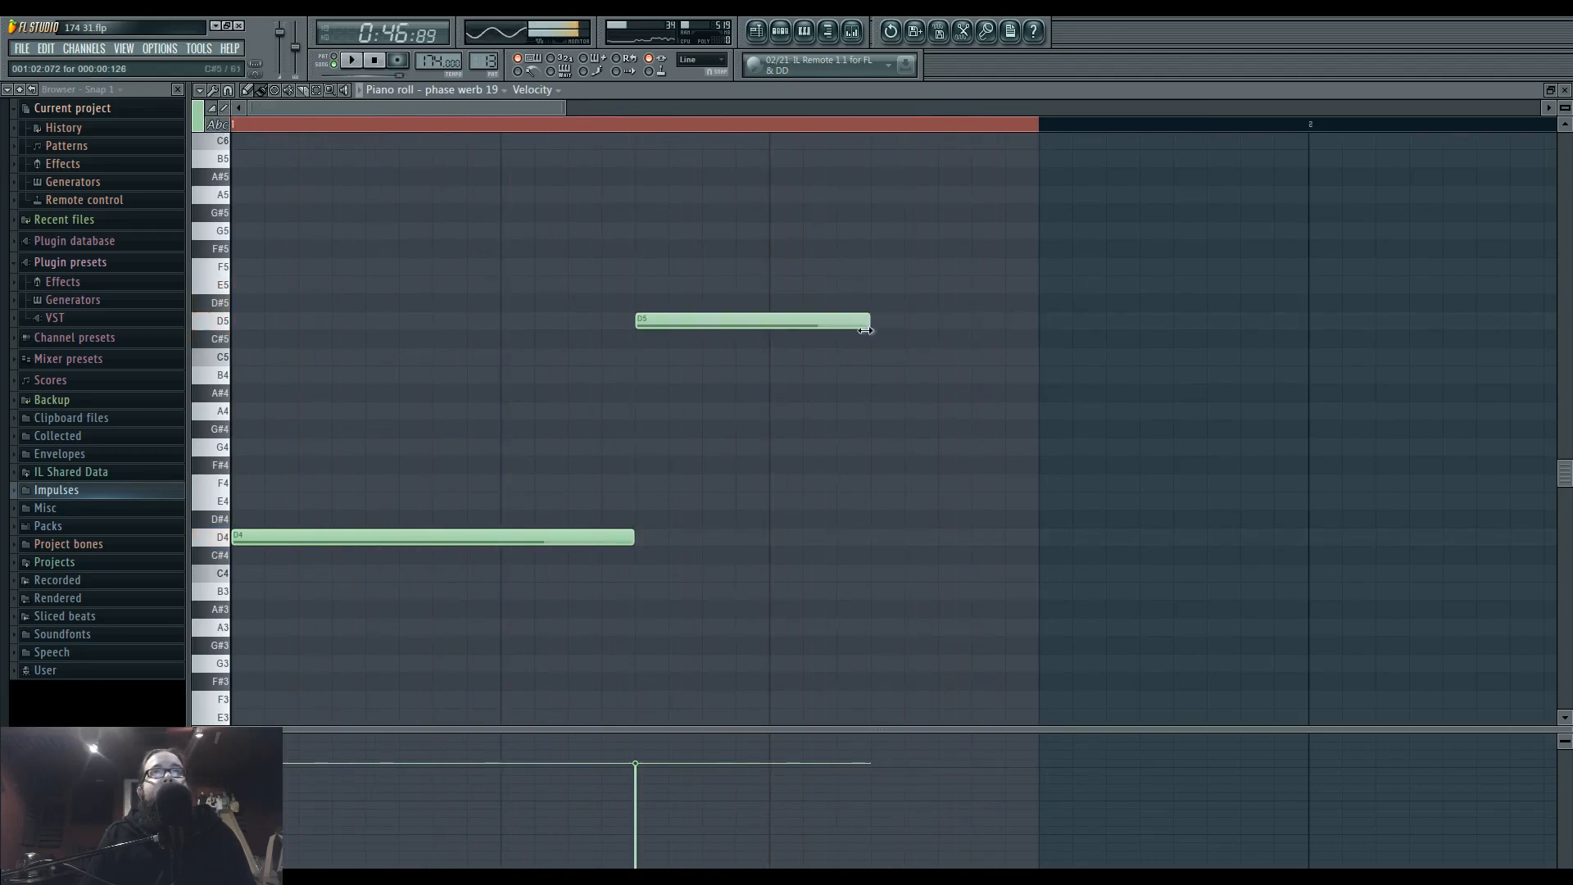
left_click_drag(865, 329, 902, 329)
left_click(909, 537)
left_click_drag(1171, 537, 1037, 538)
Move the last peak of the Harmor #7 envelope clip at bar 35 slightly earlier and undo the extra point edits after it.
left_click(756, 33)
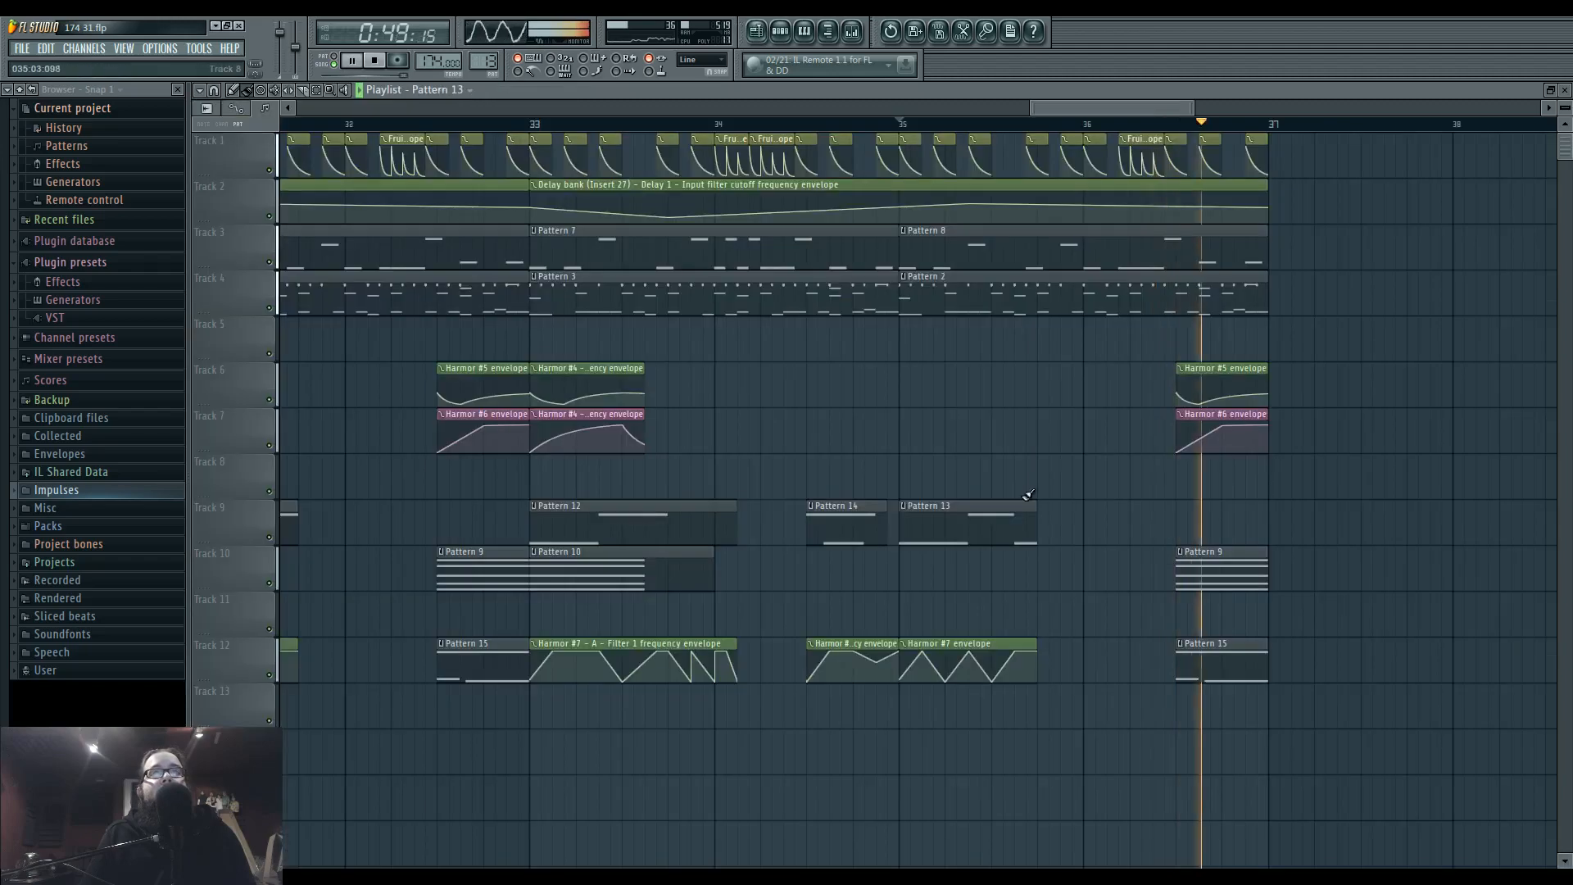
left_click_drag(1014, 653, 1004, 652)
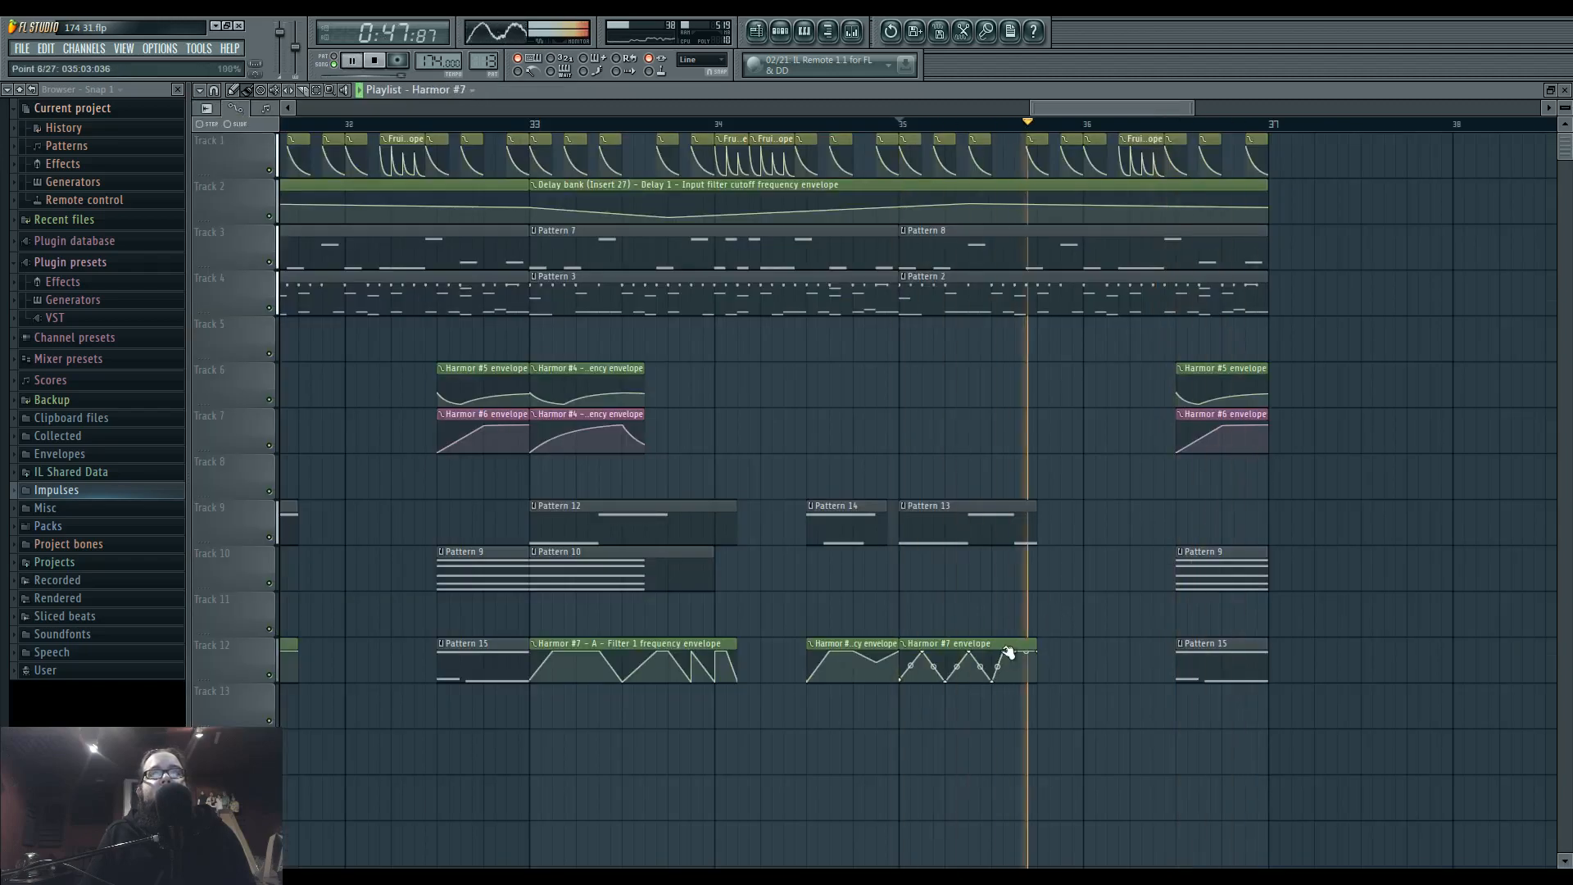
right_click(1015, 677)
right_click(1016, 655)
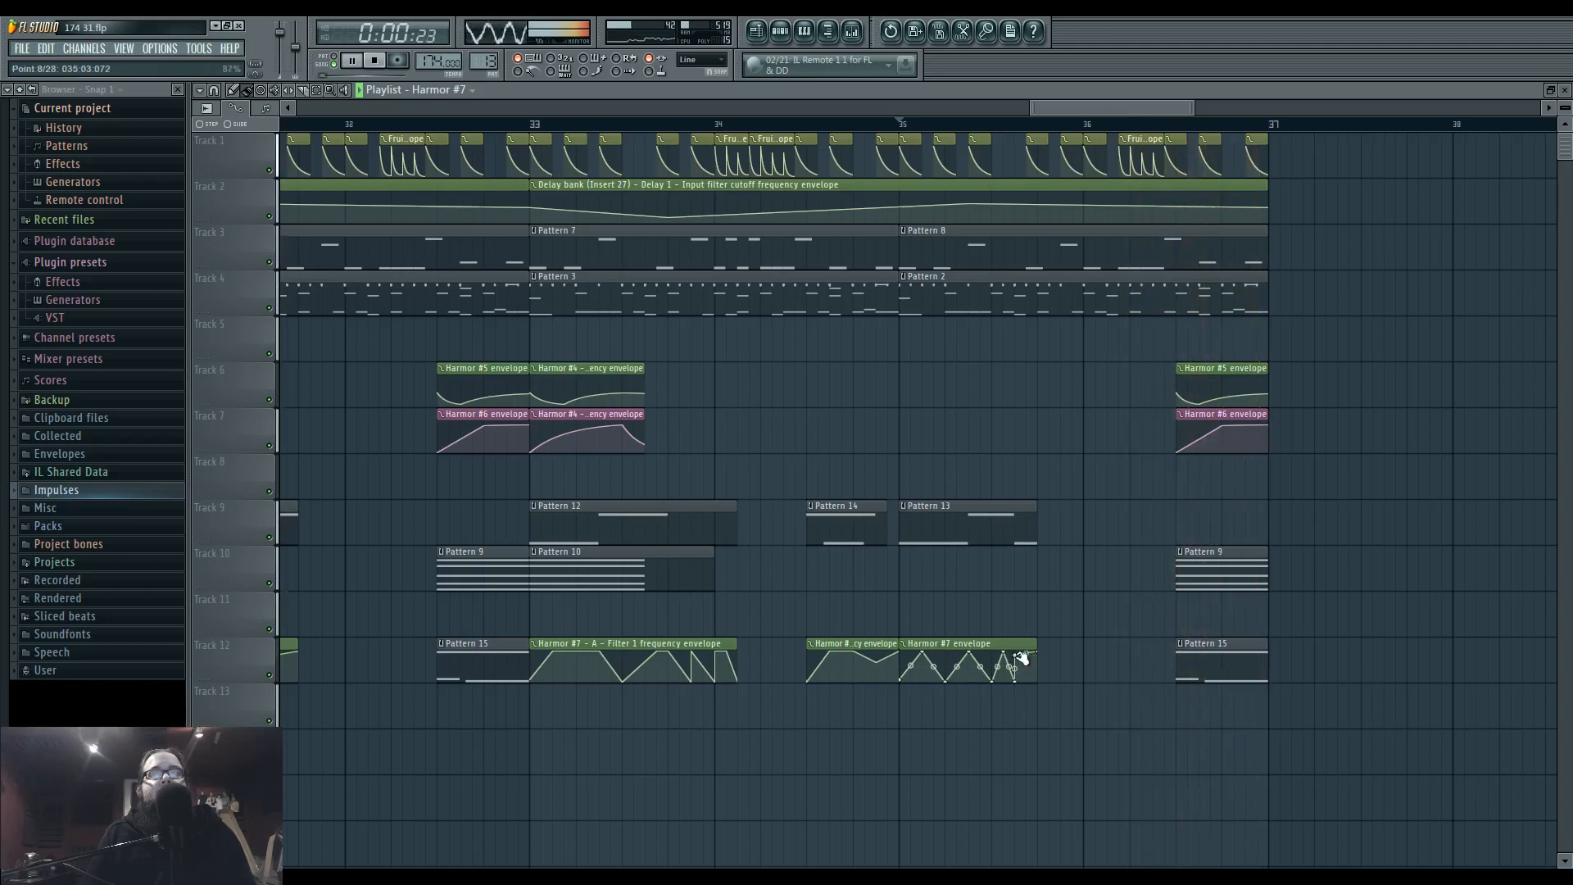
key("ctrl+z")
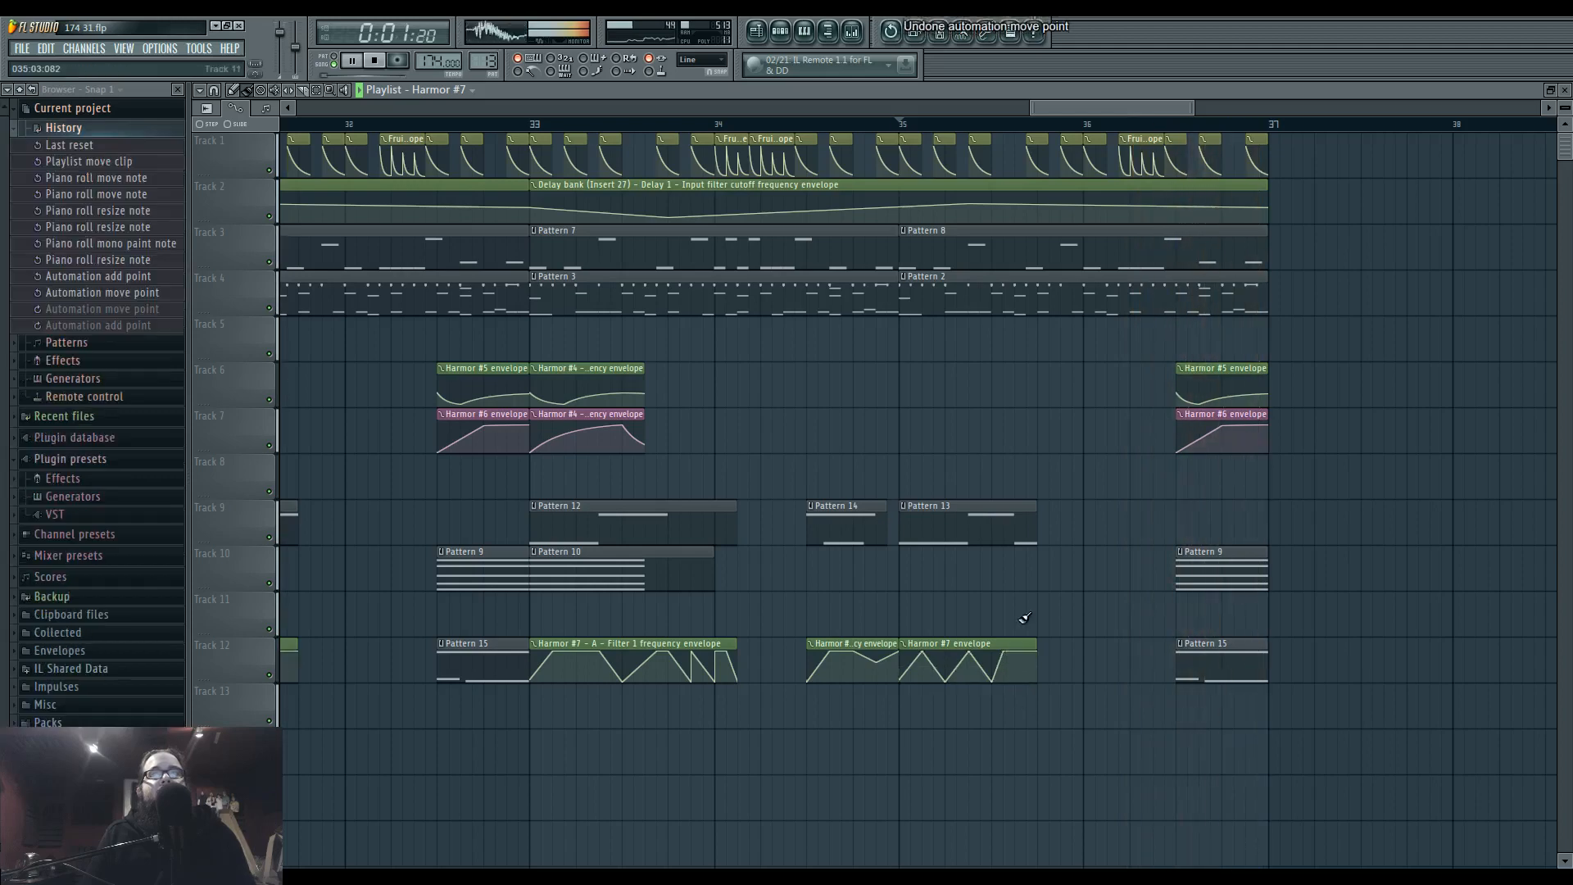
Make the Harmor #7 envelope clip at bar 35 unique and shape its end into a dip, a sharp rise and a falling ramp.
right_click(905, 652)
left_click(951, 736)
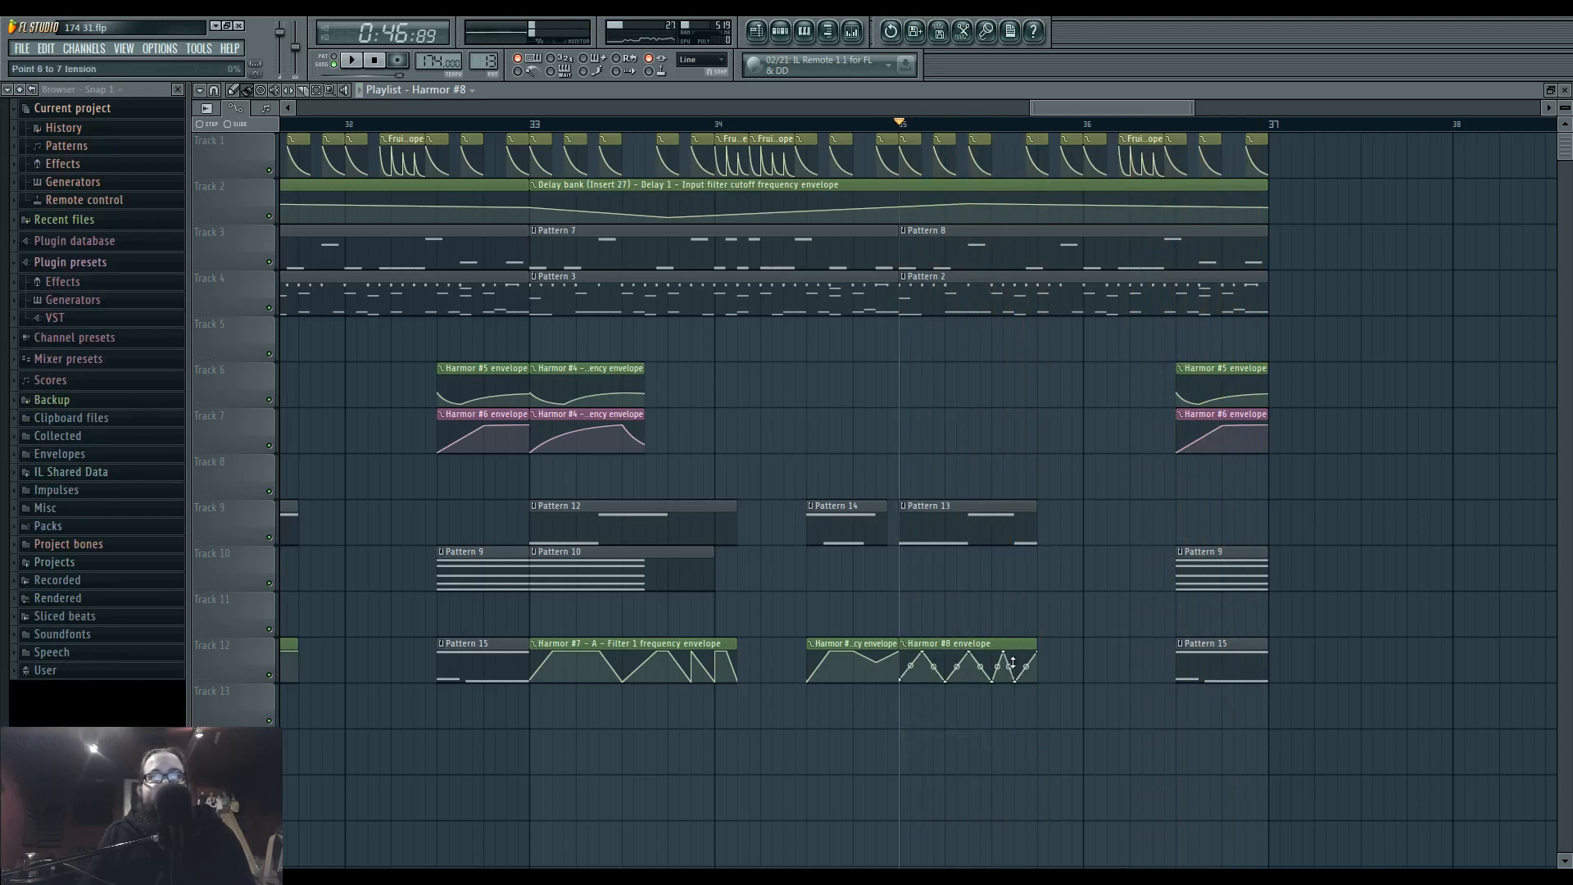
right_click(1019, 664)
left_click(1024, 670)
right_click(1016, 670)
left_click(1027, 633)
Play the section from bar 35 several times to judge the revised bass notes and filter automation.
key("space")
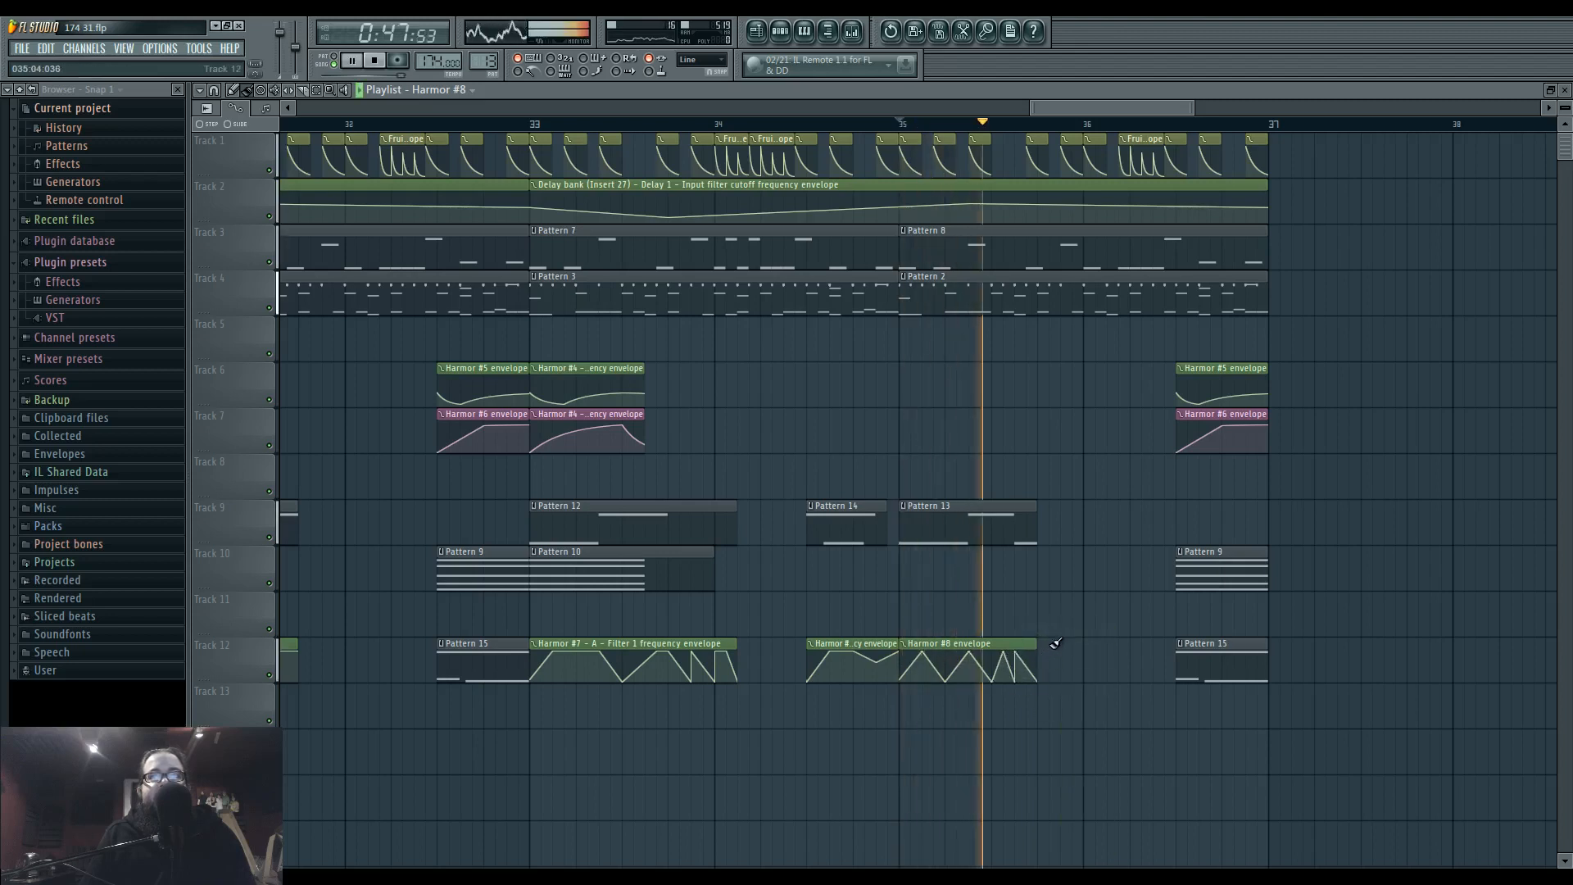
left_click(898, 123)
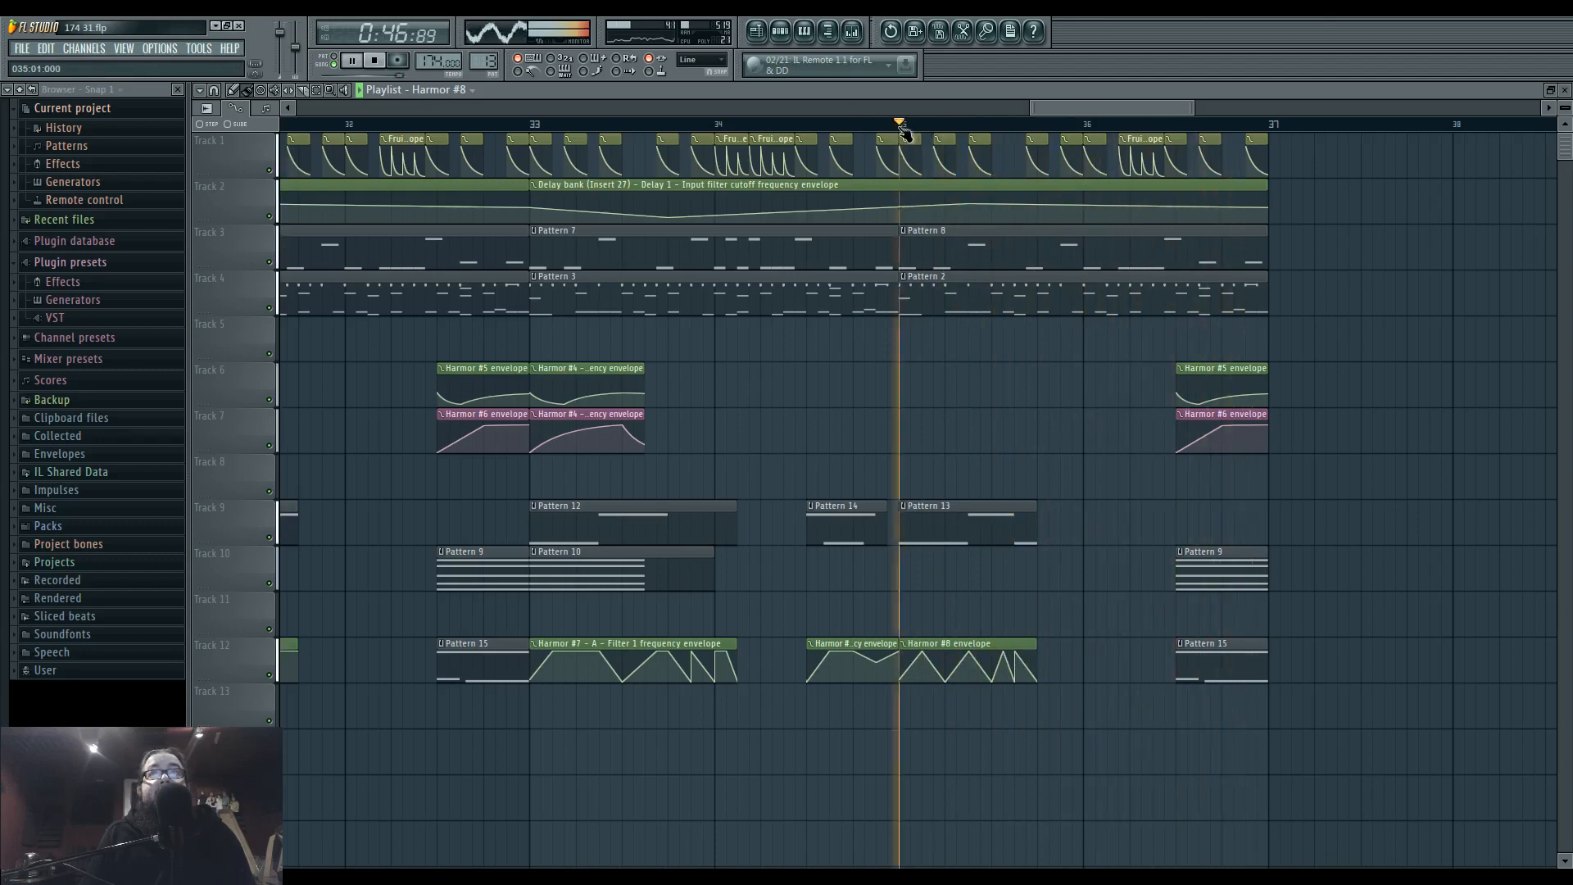
left_click_drag(944, 447, 911, 462)
key("space")
key("space")
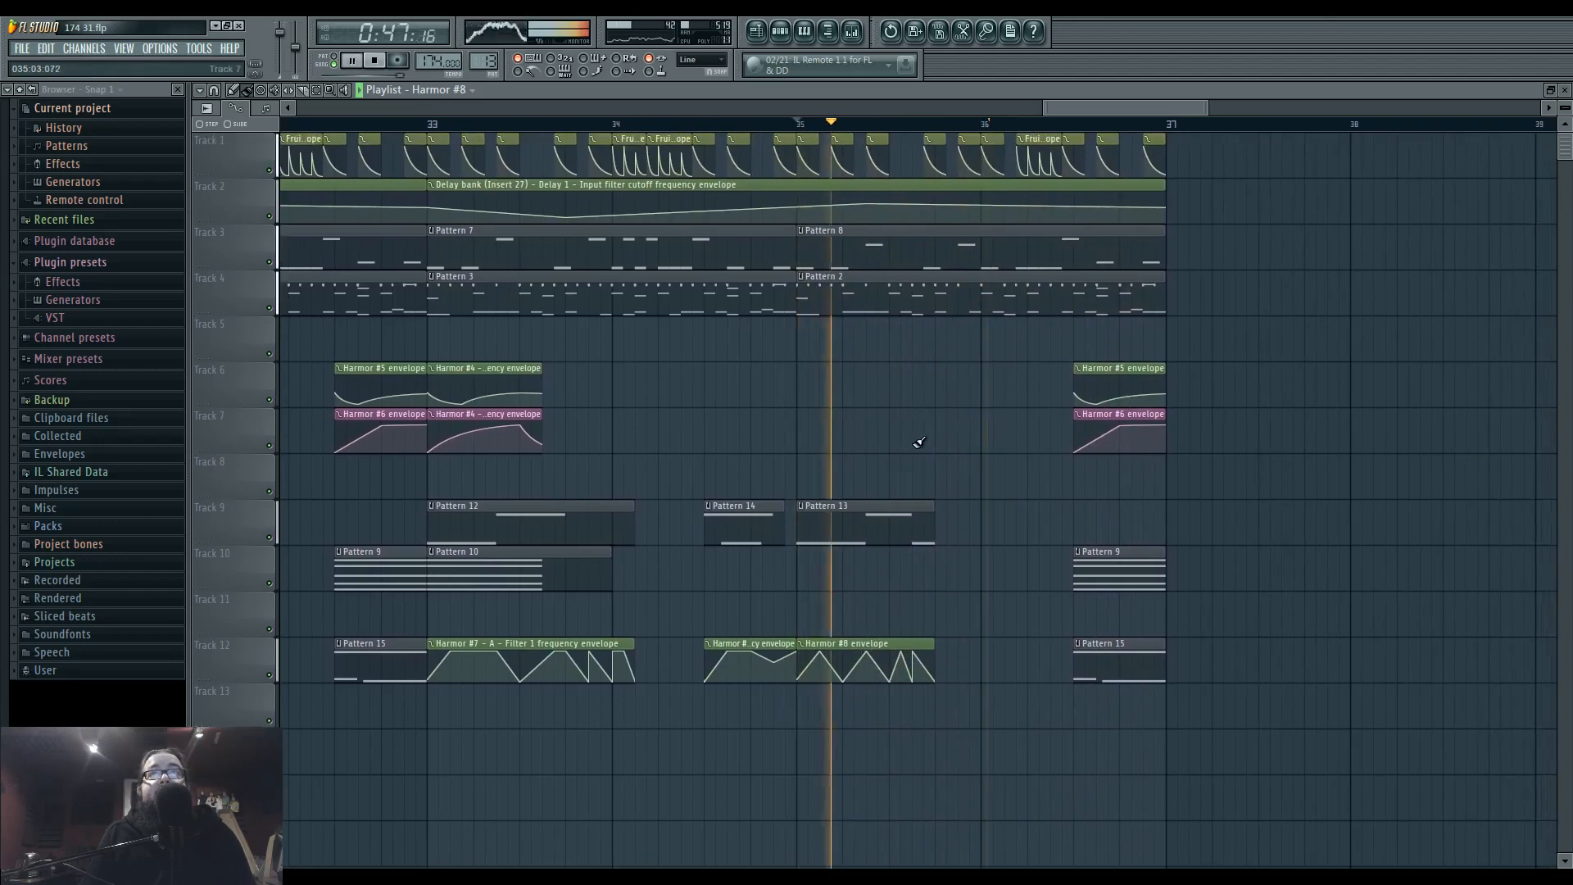
key("space")
key("space")
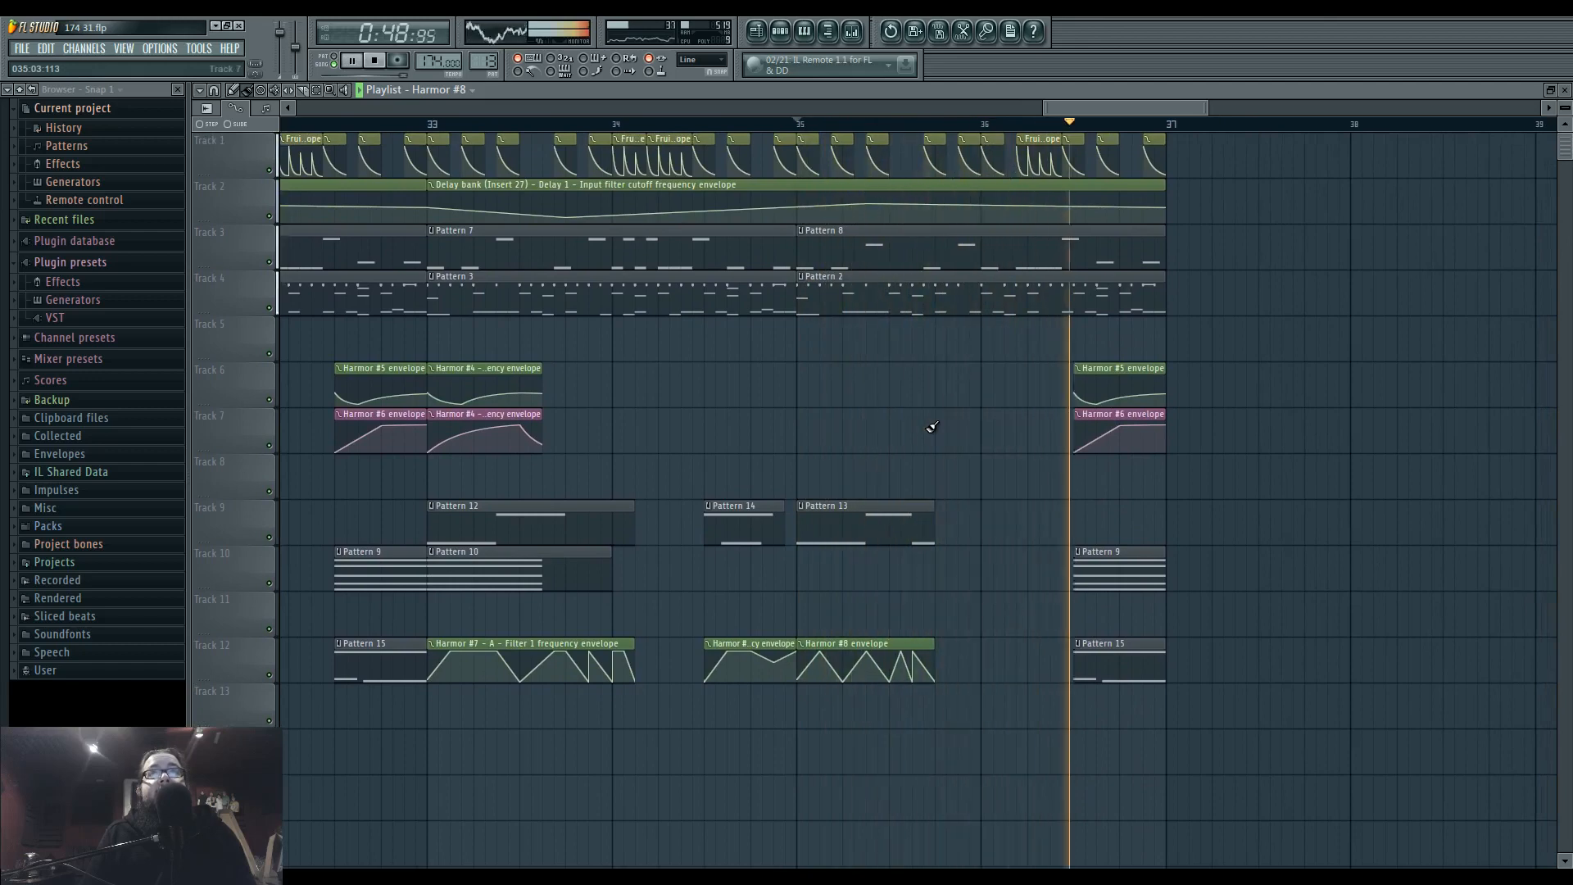
key("space")
key("space")
left_click_drag(859, 417, 1026, 420)
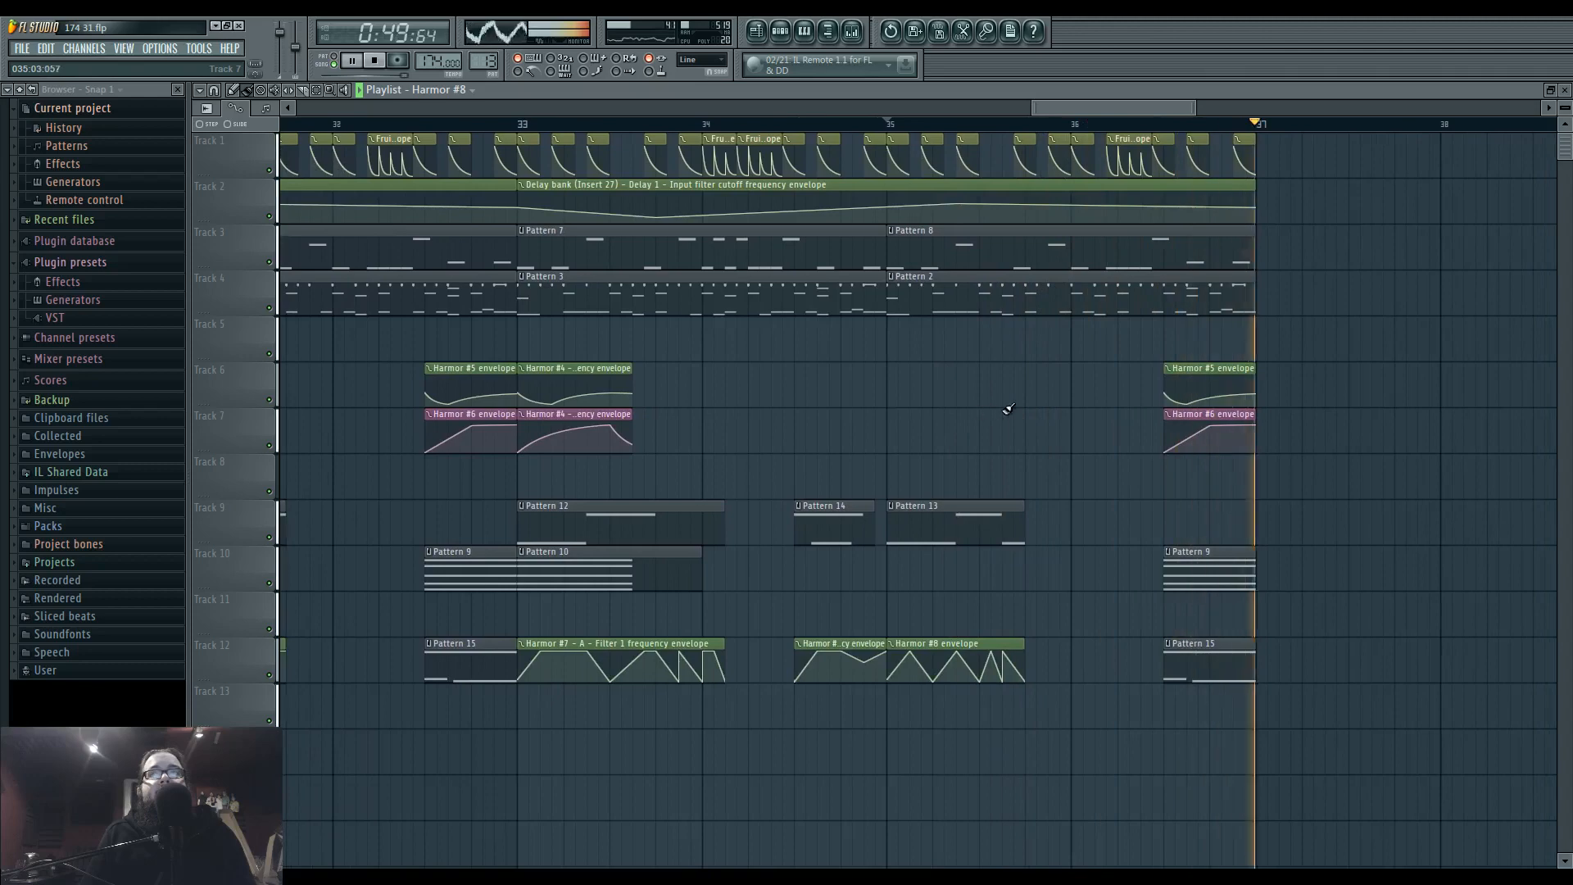
key("space")
left_click_drag(1079, 559, 944, 560)
scroll(945, 560, "up", 2)
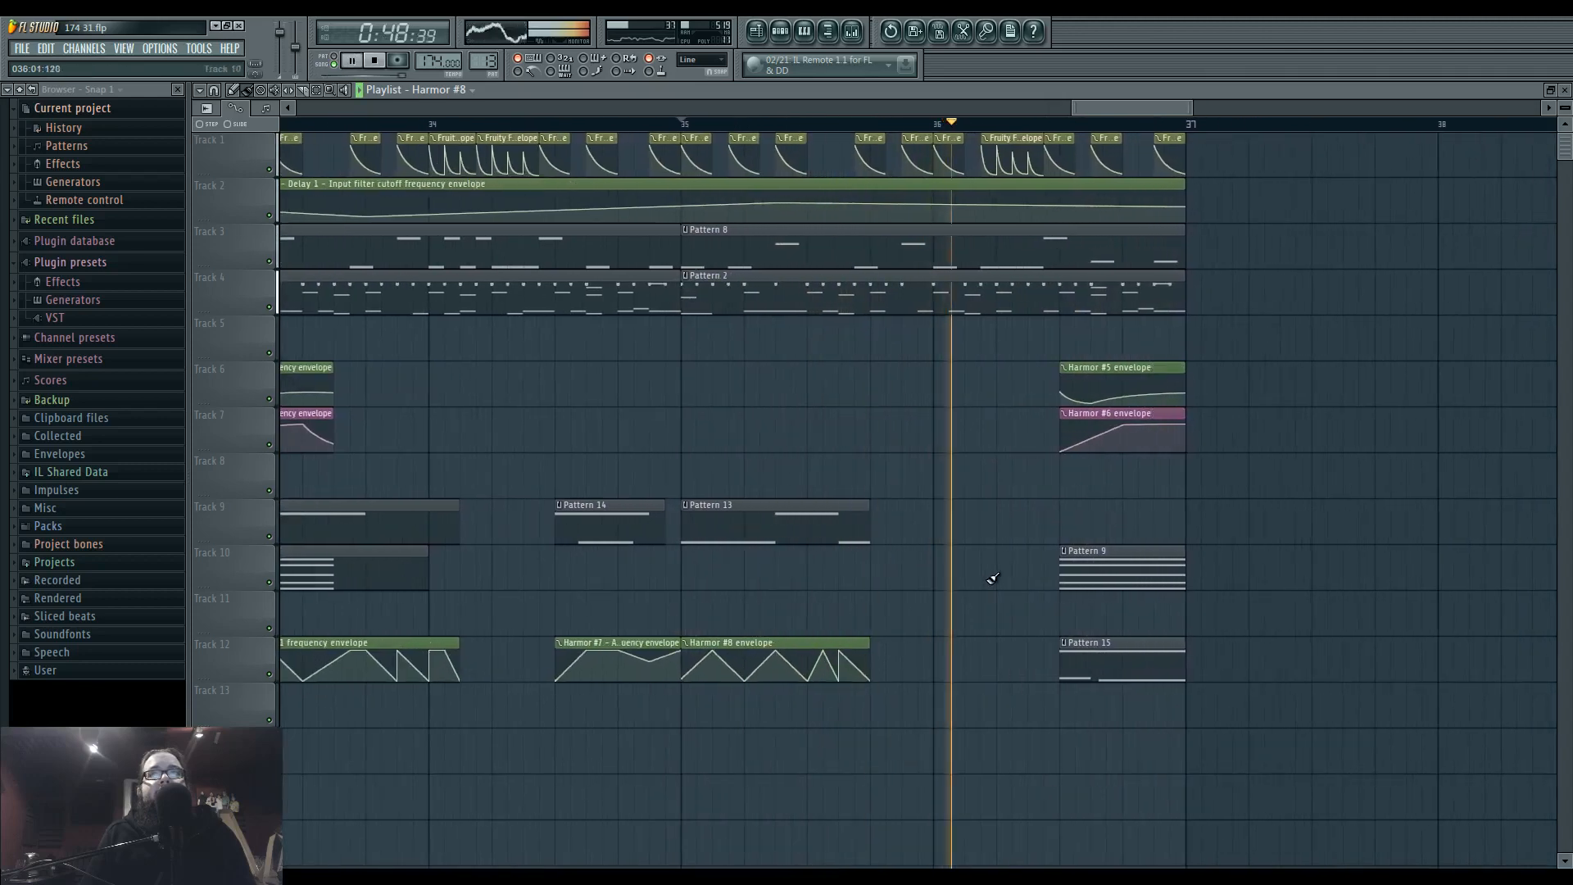
left_click(858, 123)
left_click(858, 124)
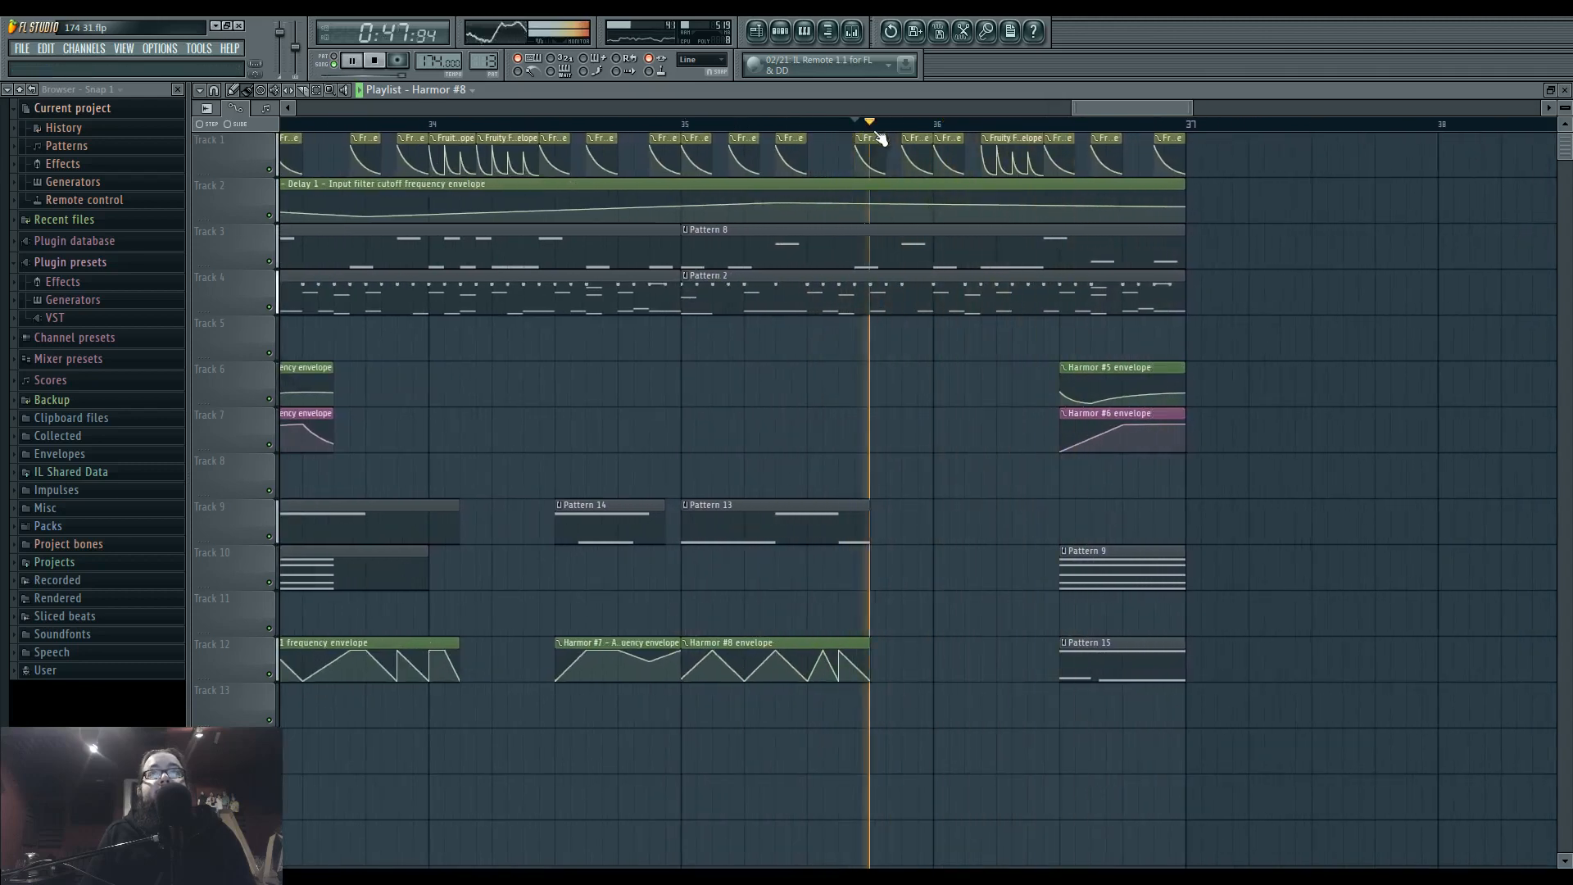
left_click(680, 125)
key("space")
Make the Pattern 15 clip before bar 37 unique, copy it to Track 11 right after Pattern 13 and make the copy unique.
right_click(1065, 645)
left_click(1112, 733)
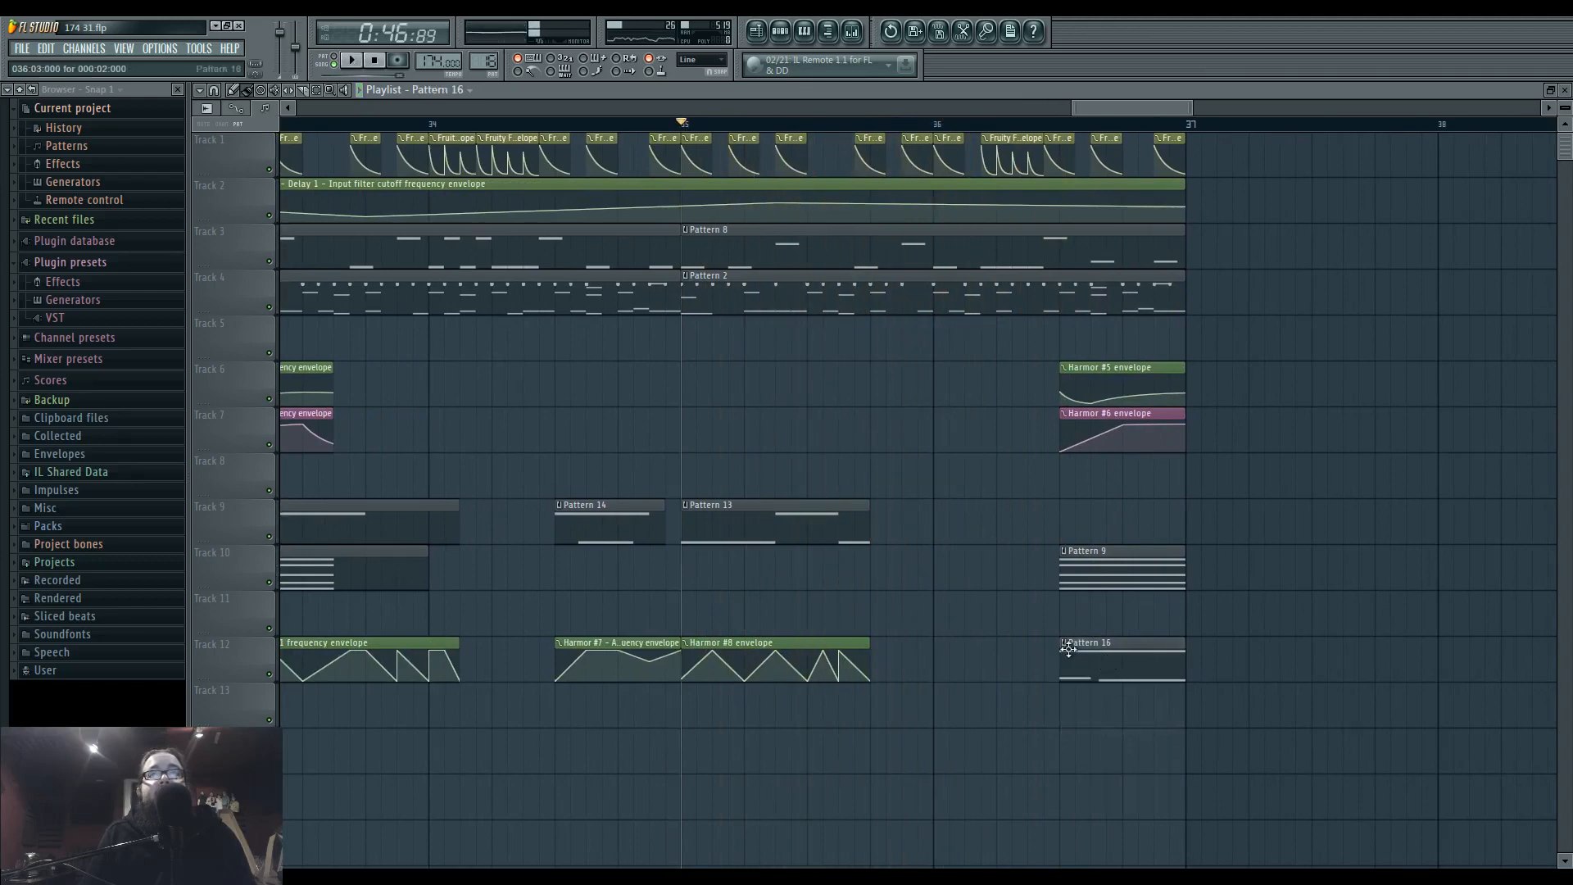
left_click_drag(1097, 651, 820, 608)
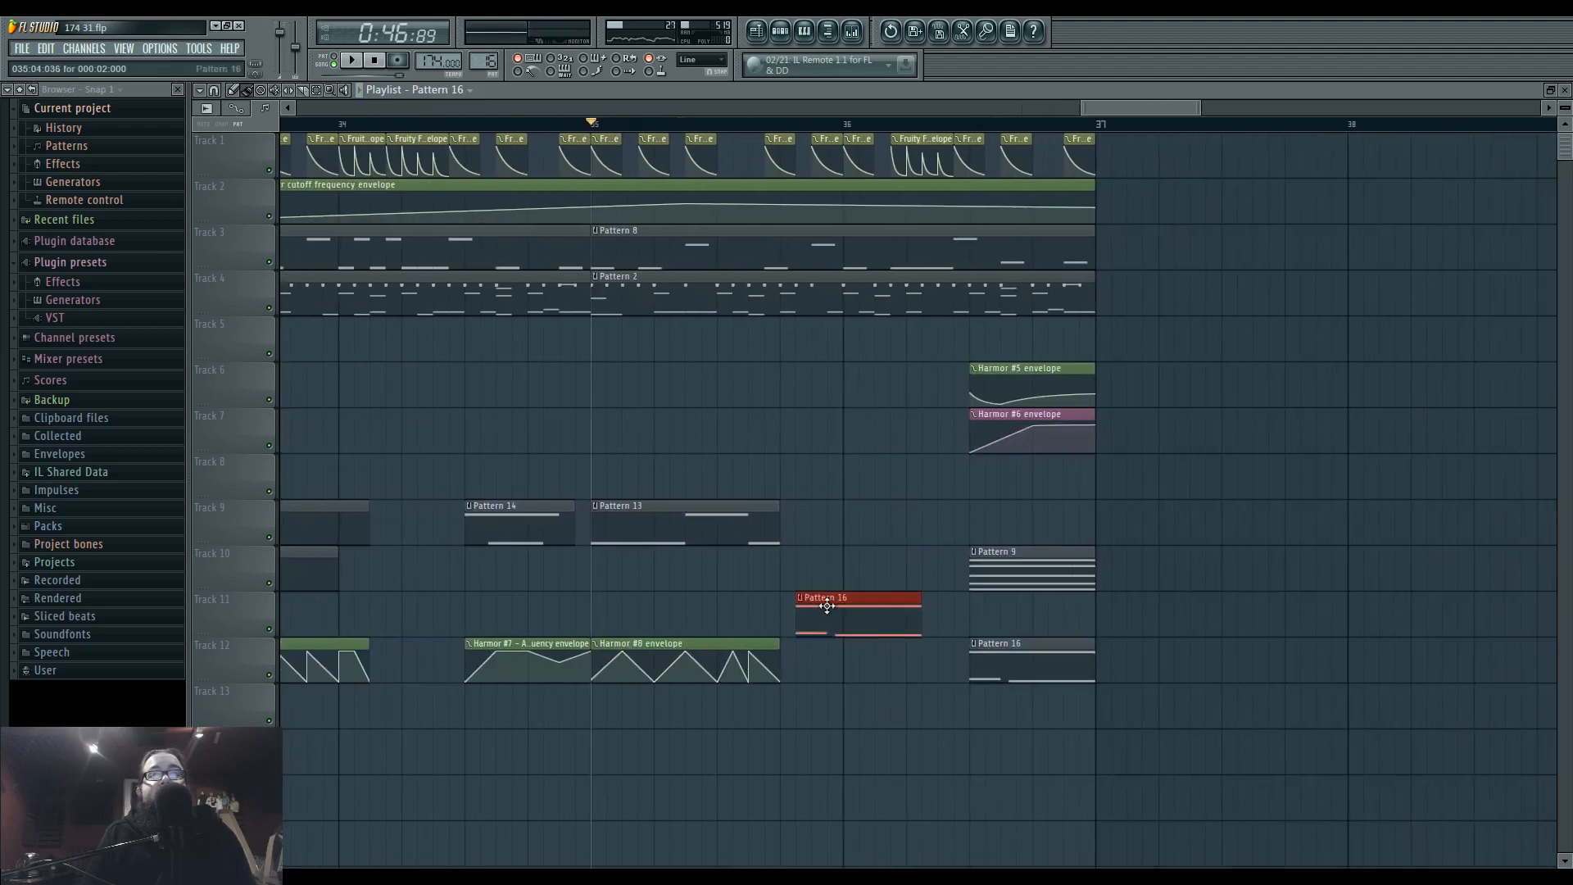
right_click(789, 598)
left_click(844, 689)
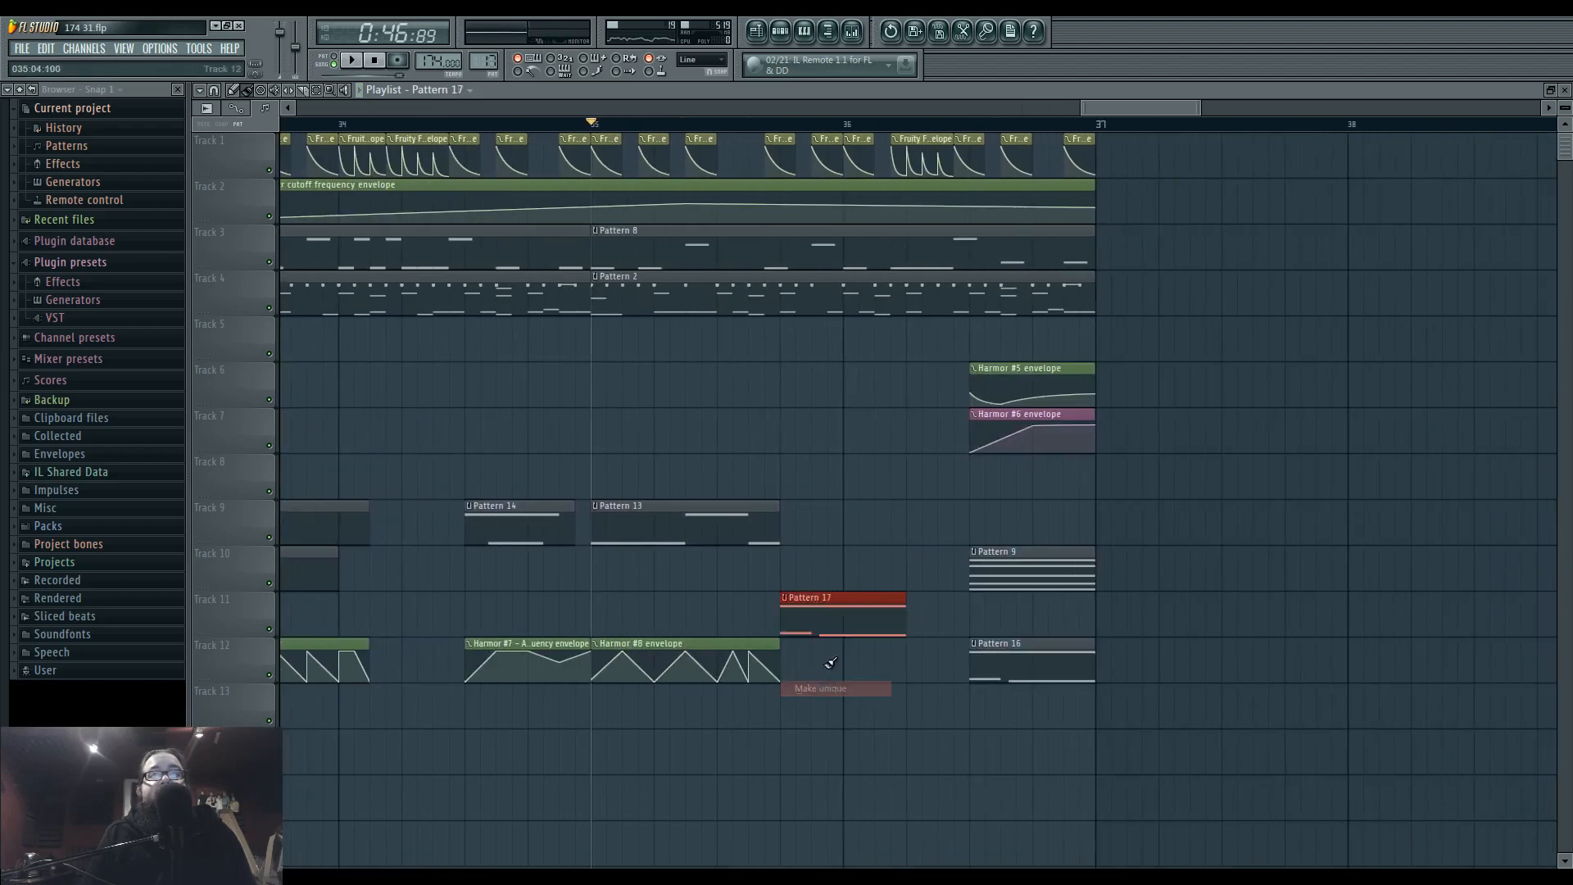
In Pattern 17's unison 5 part, lower the long F#6 note to D5, add a short D6 note at the start and play it.
right_click(561, 556)
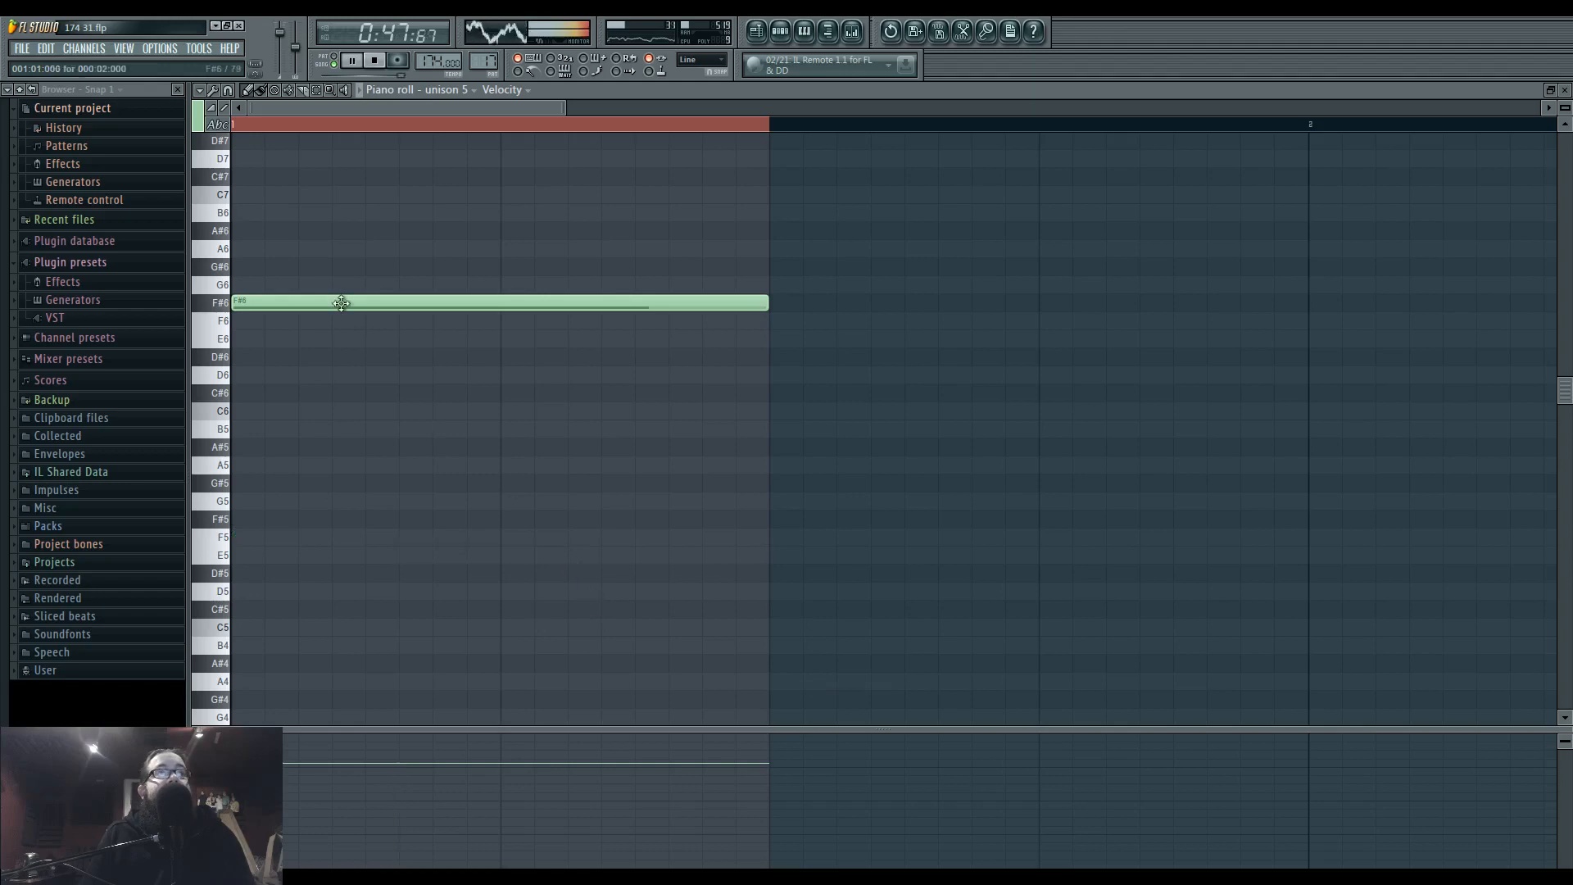
left_click_drag(309, 303, 220, 373)
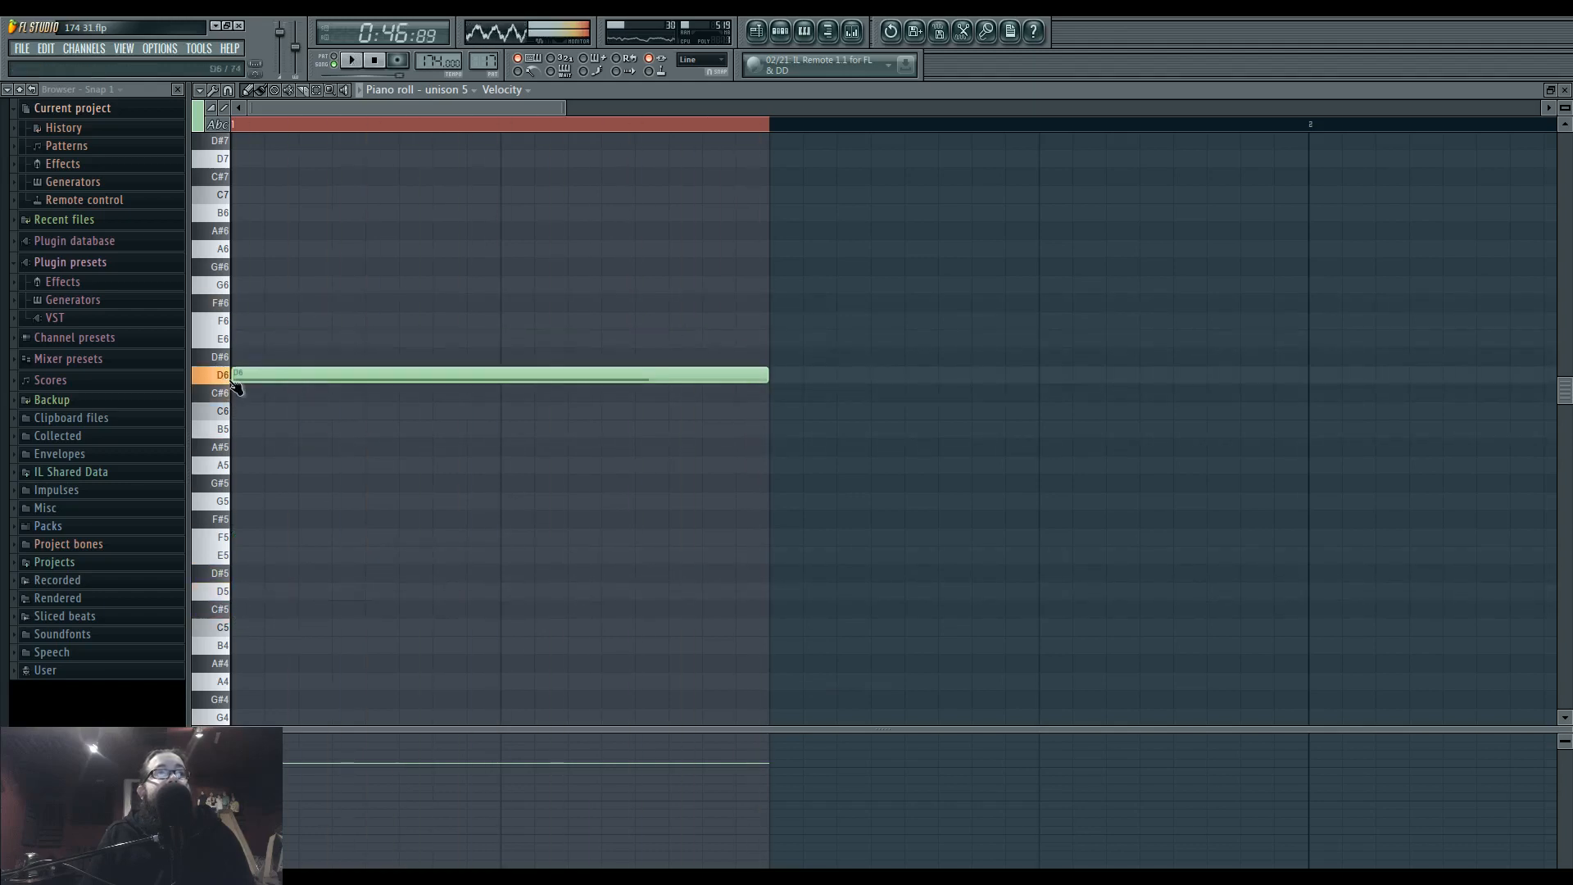
left_click_drag(243, 375, 238, 592)
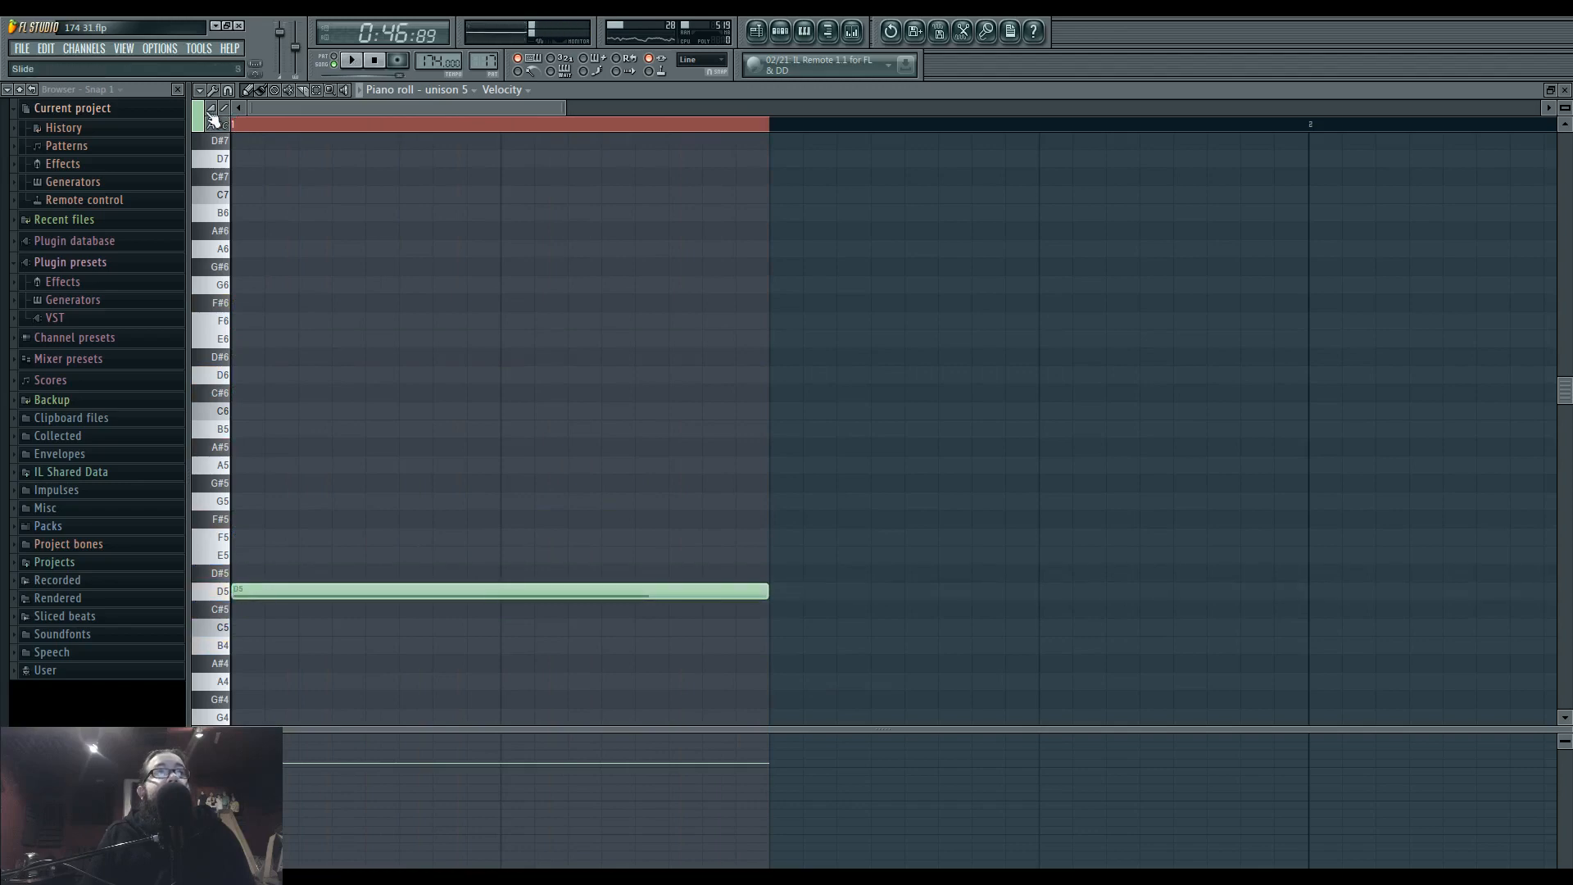
left_click(210, 111)
left_click_drag(244, 354, 220, 396)
left_click_drag(484, 403, 270, 358)
right_click(787, 390)
key("space")
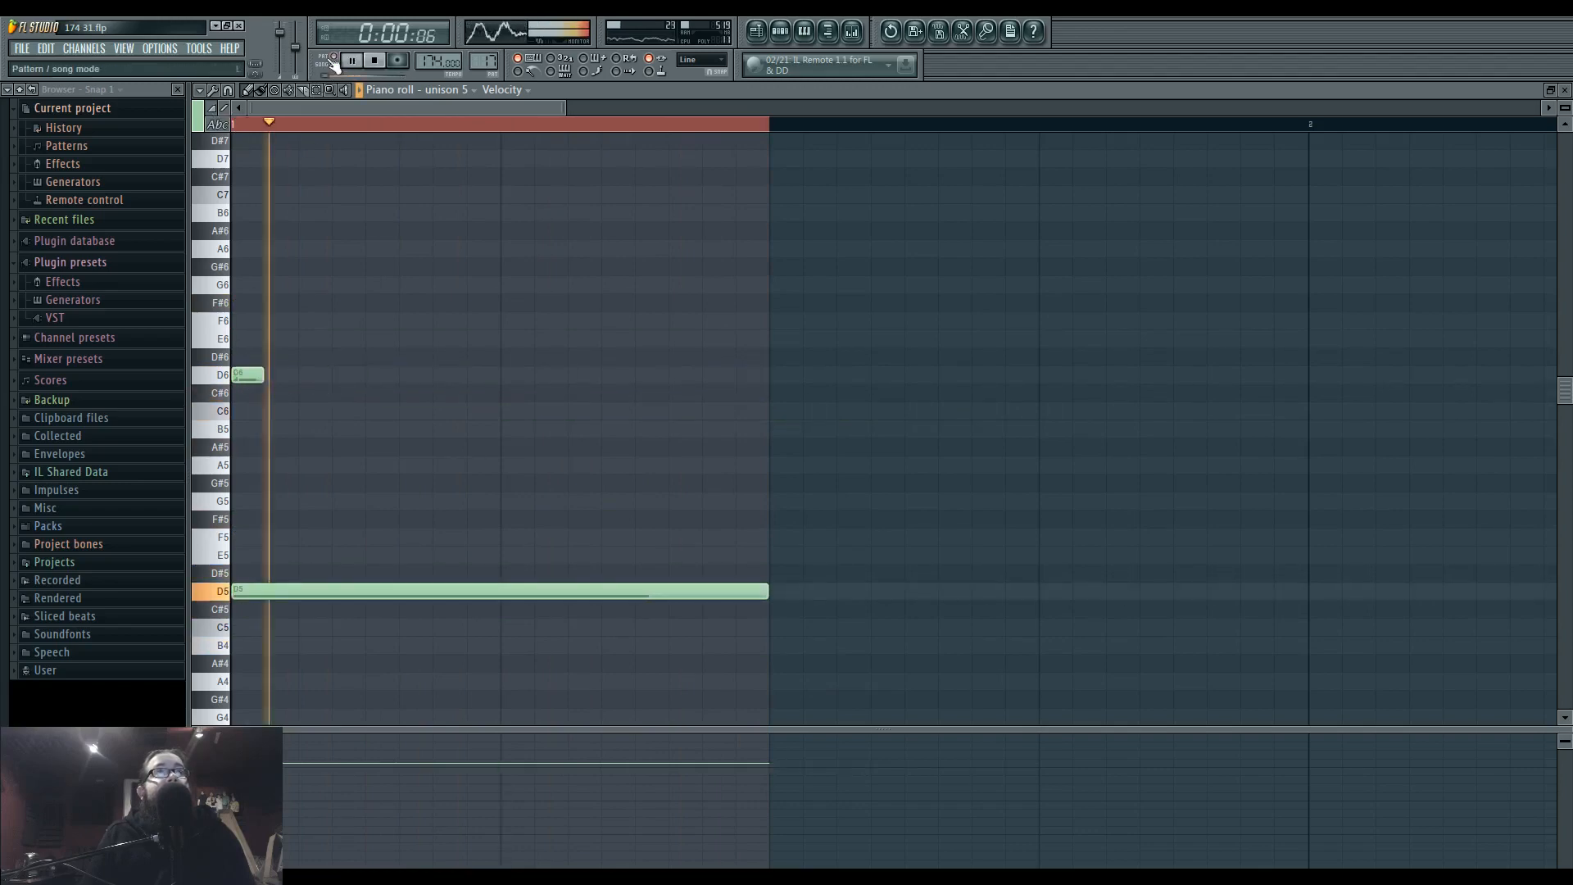
In Pattern 17's unison 5 part, try the long note at D4 and D6 and the short note at D5, lengthened to half a beat.
scroll(272, 548, "down", 3)
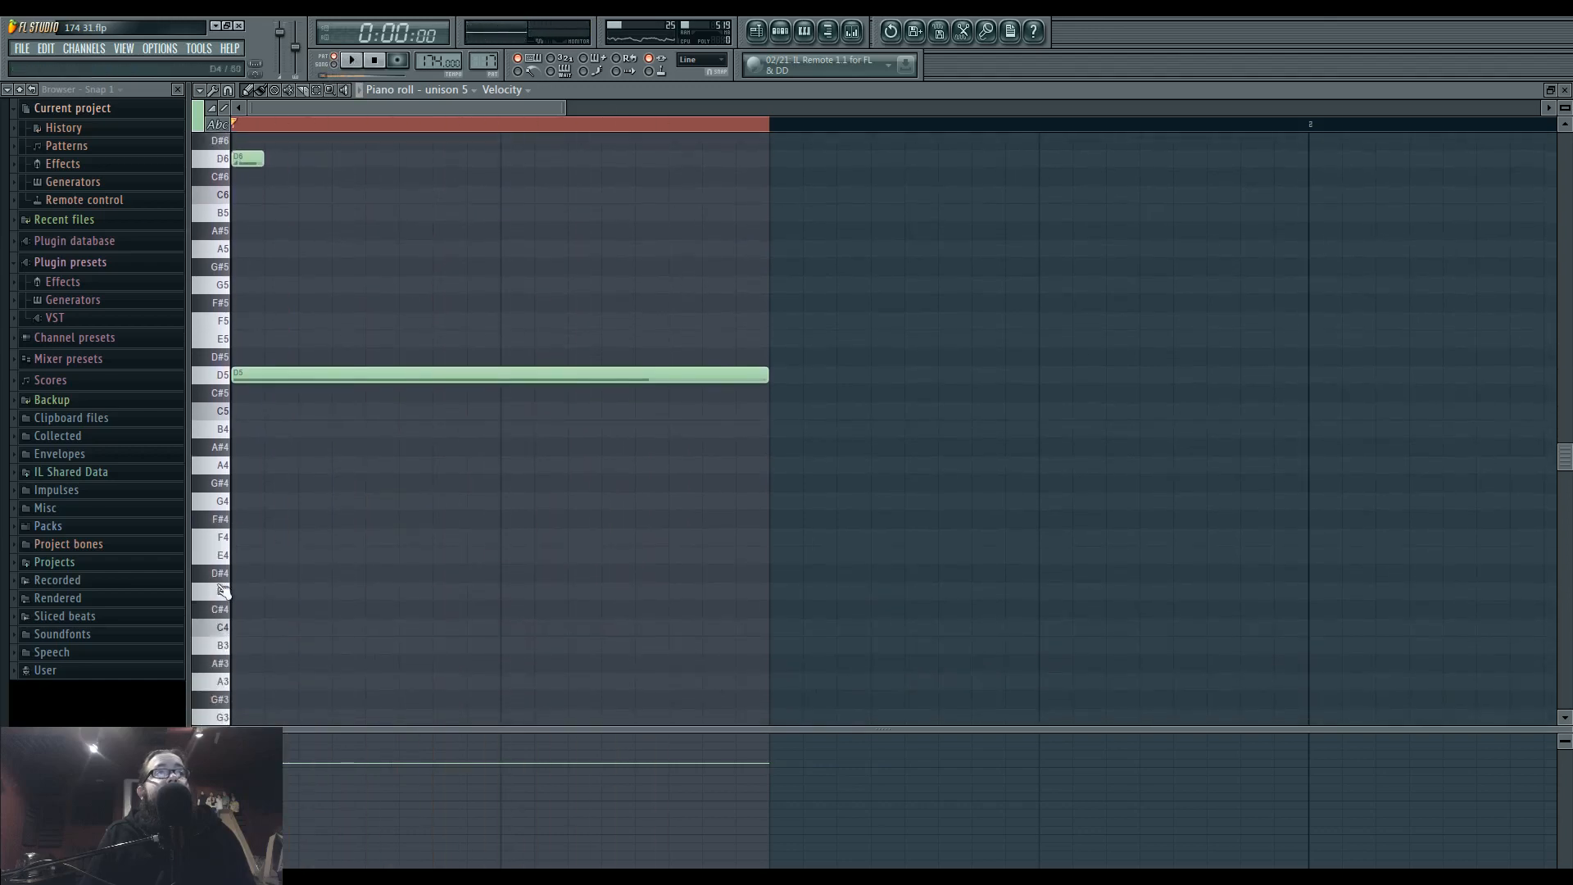
left_click_drag(270, 371, 238, 580)
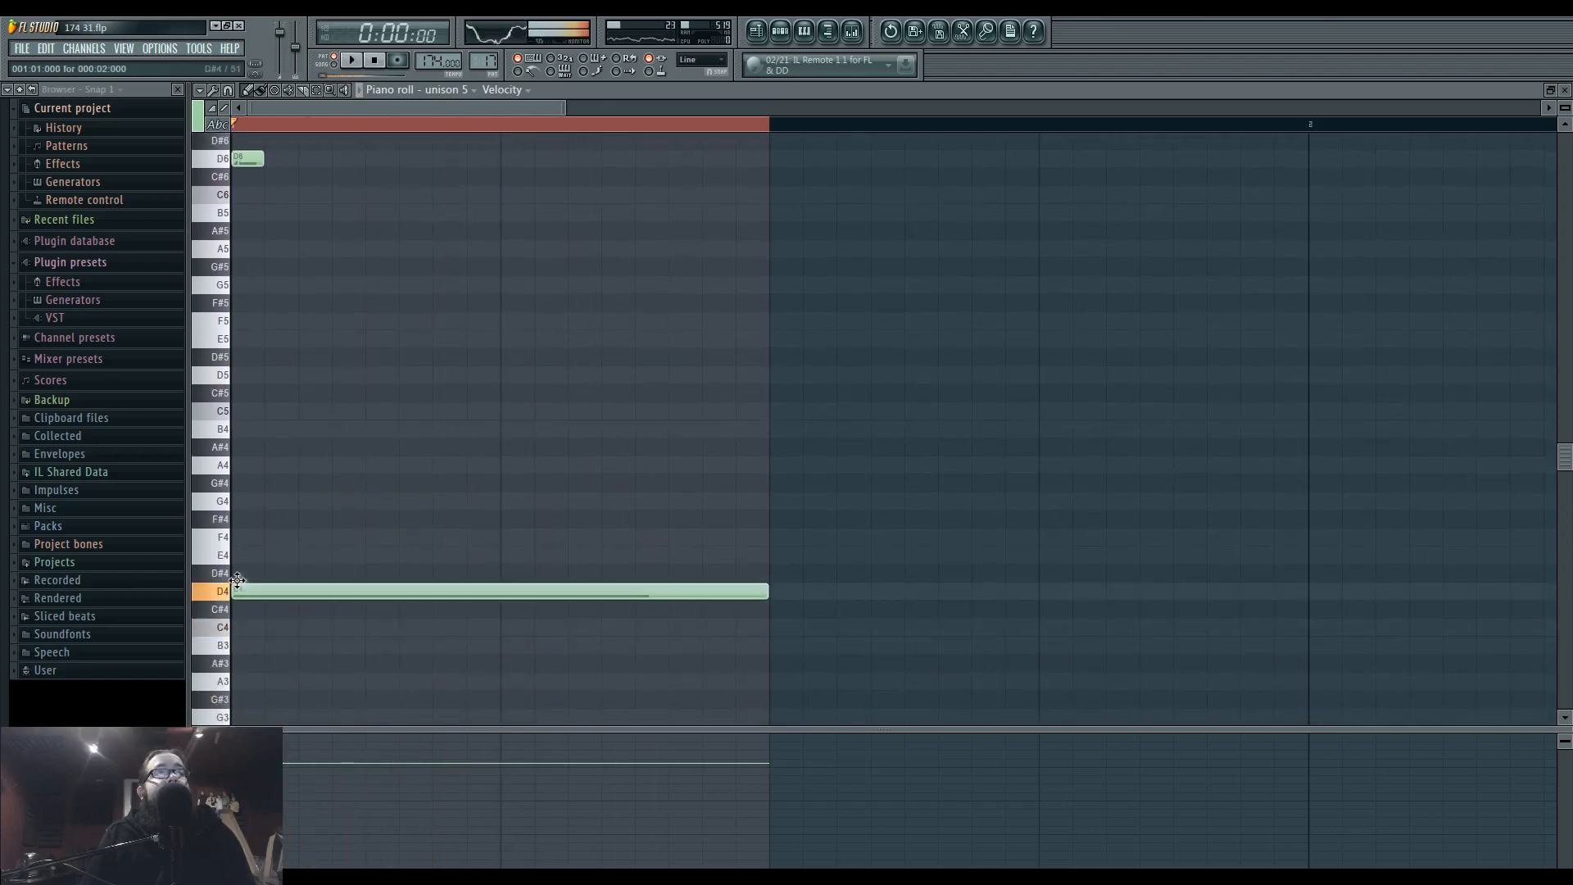
key("space")
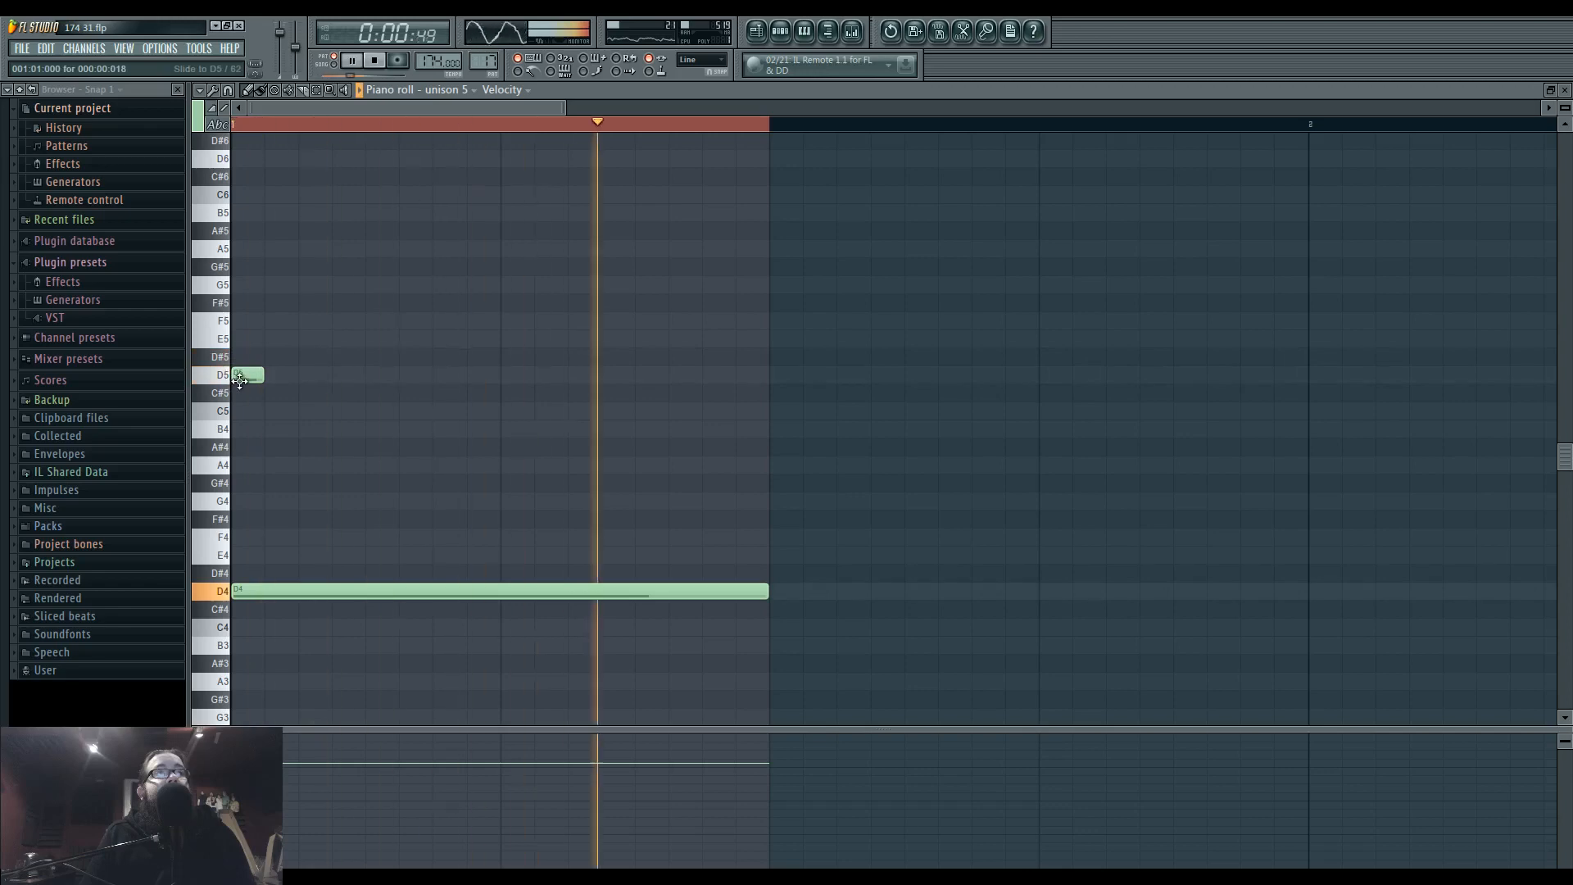
left_click_drag(255, 378, 365, 380)
key("space")
key("space")
left_click_drag(269, 593, 256, 158)
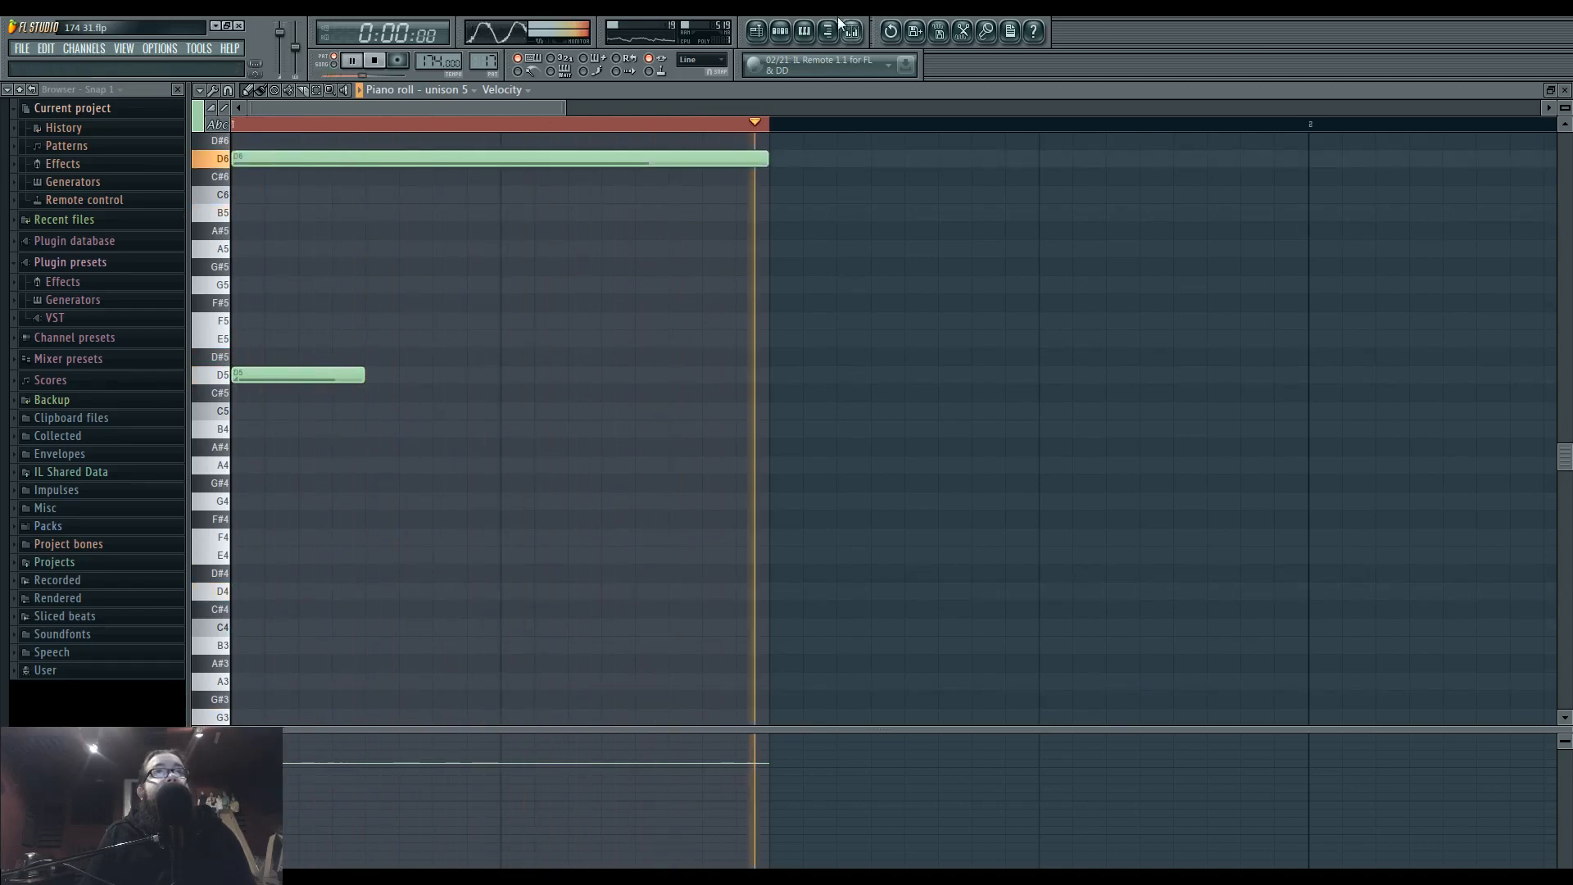
Play the arrangement from bar 35 and delete the Pattern 17 clip from Track 11.
left_click(756, 31)
key("space")
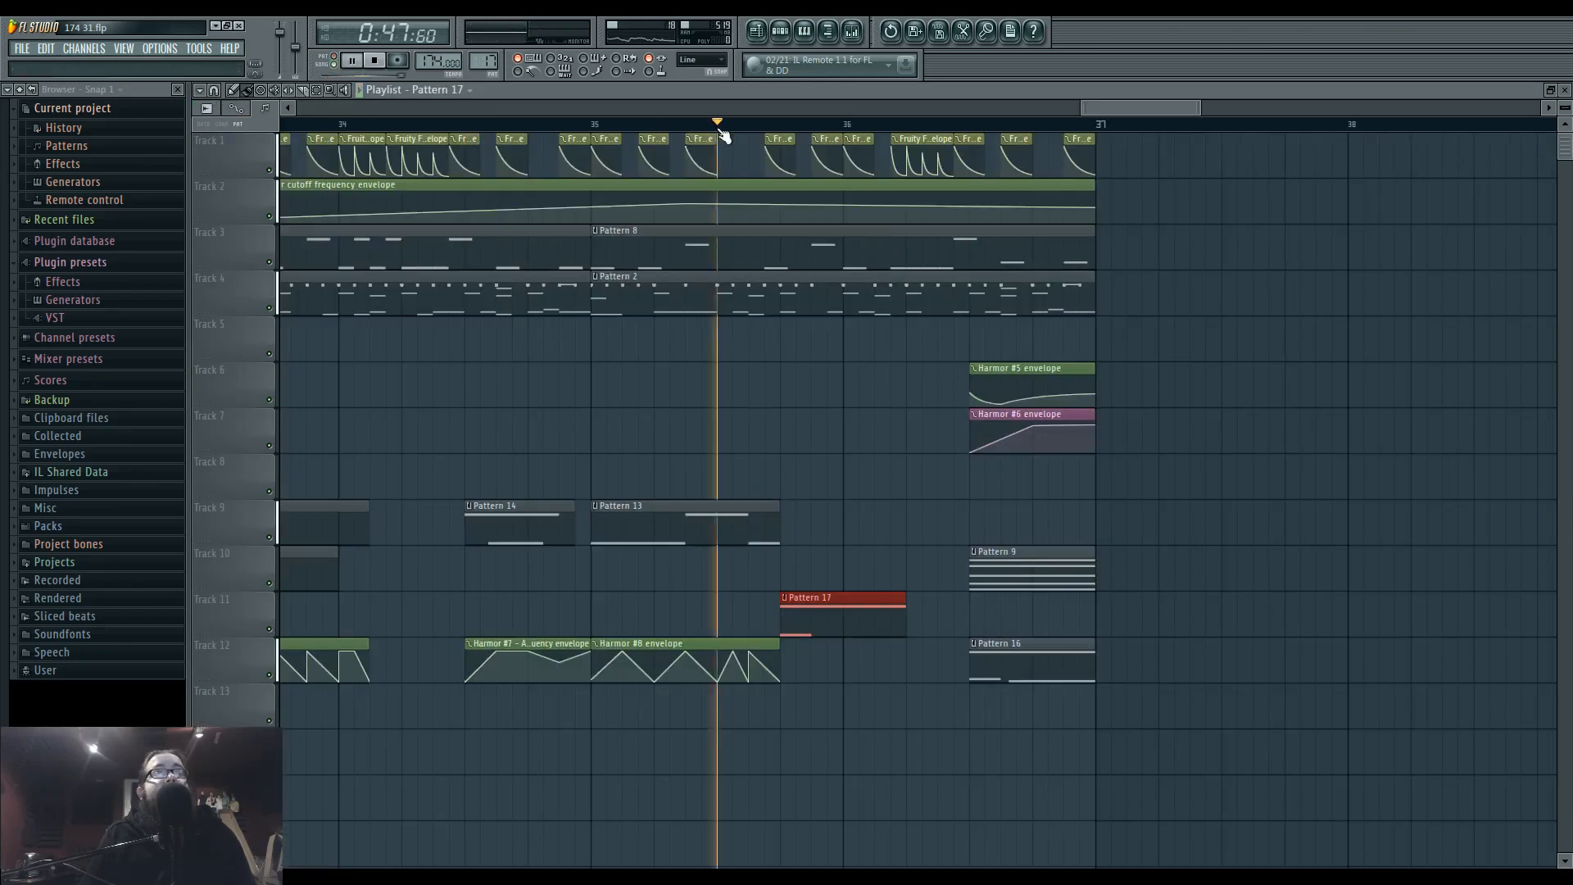
key("space")
left_click(601, 123)
left_click(856, 429, "ctrl")
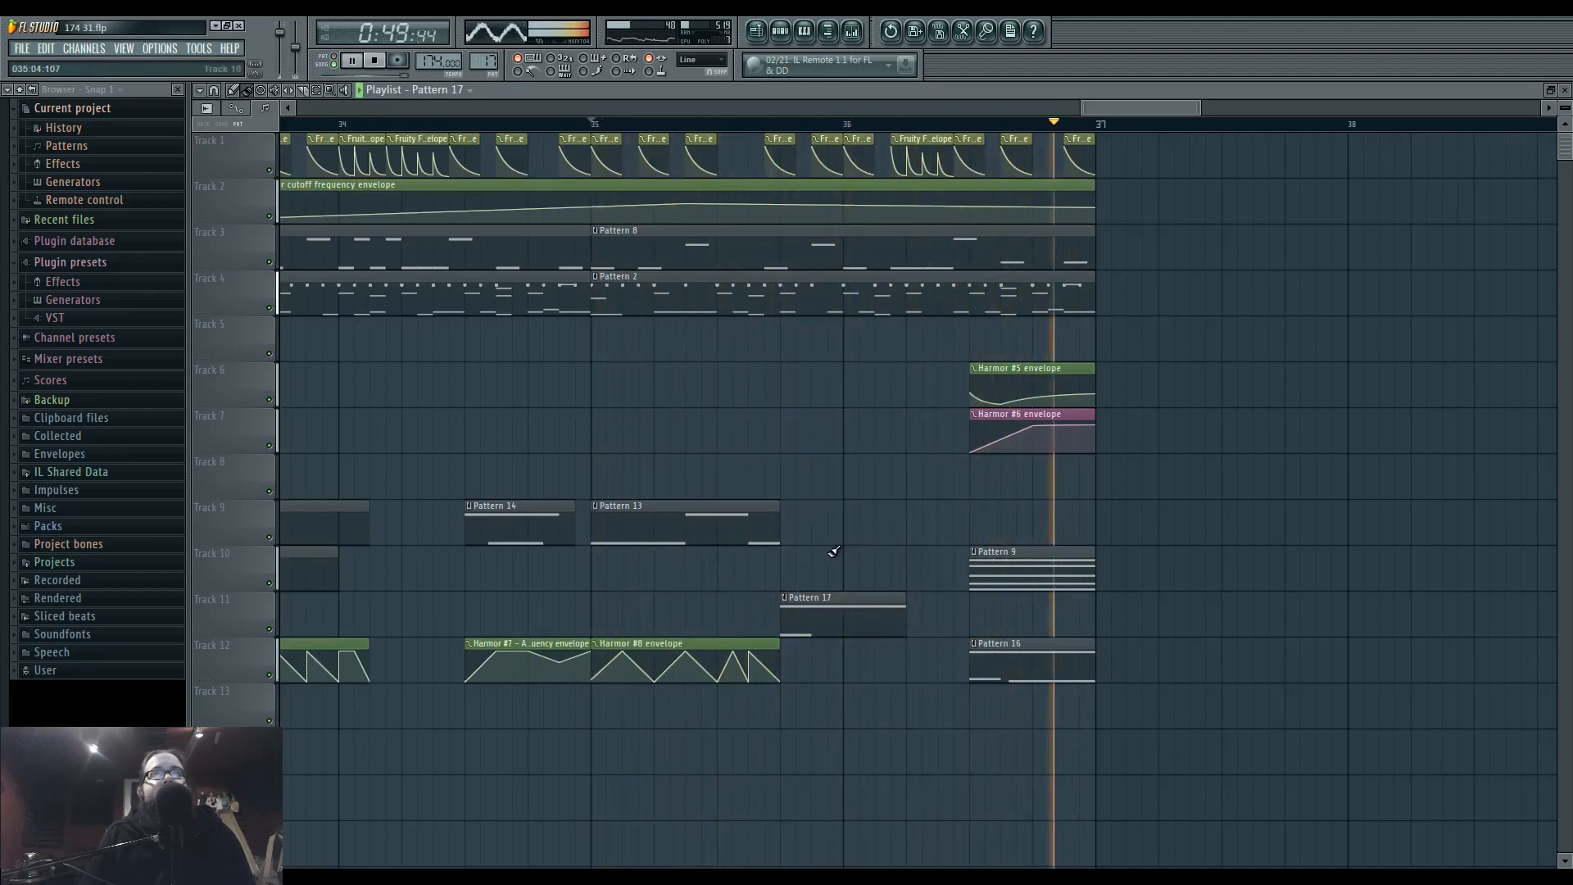
right_click(848, 607)
Play the Dragged sample_139 and Dragged sample_140 audio clips from bar 14 to judge them as bass material.
scroll(864, 643, "up", 2)
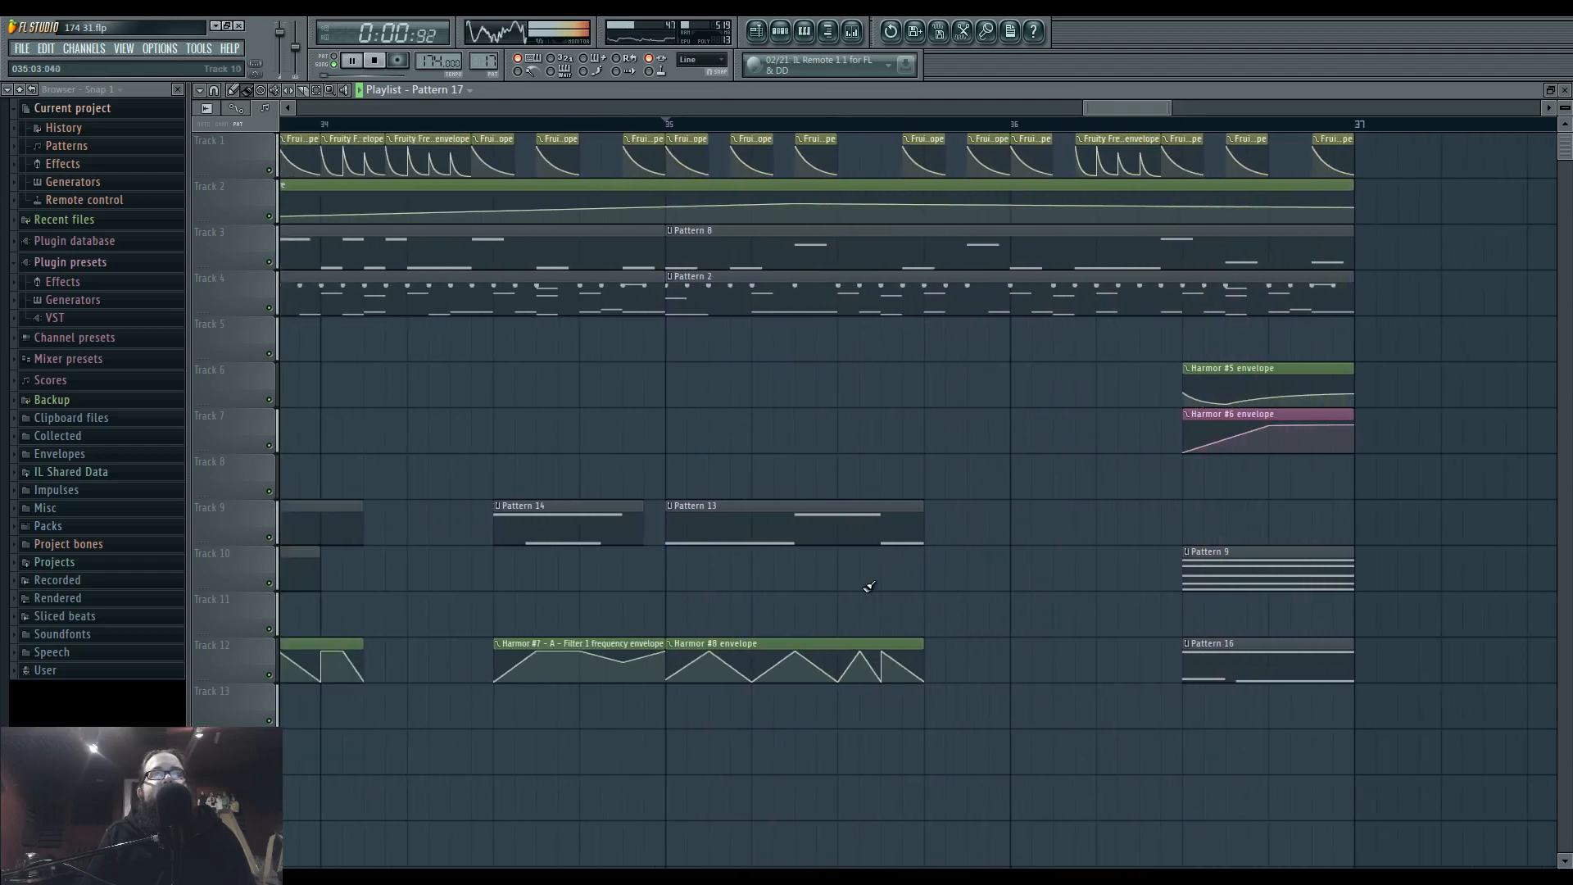
scroll(1192, 610, "down", 4)
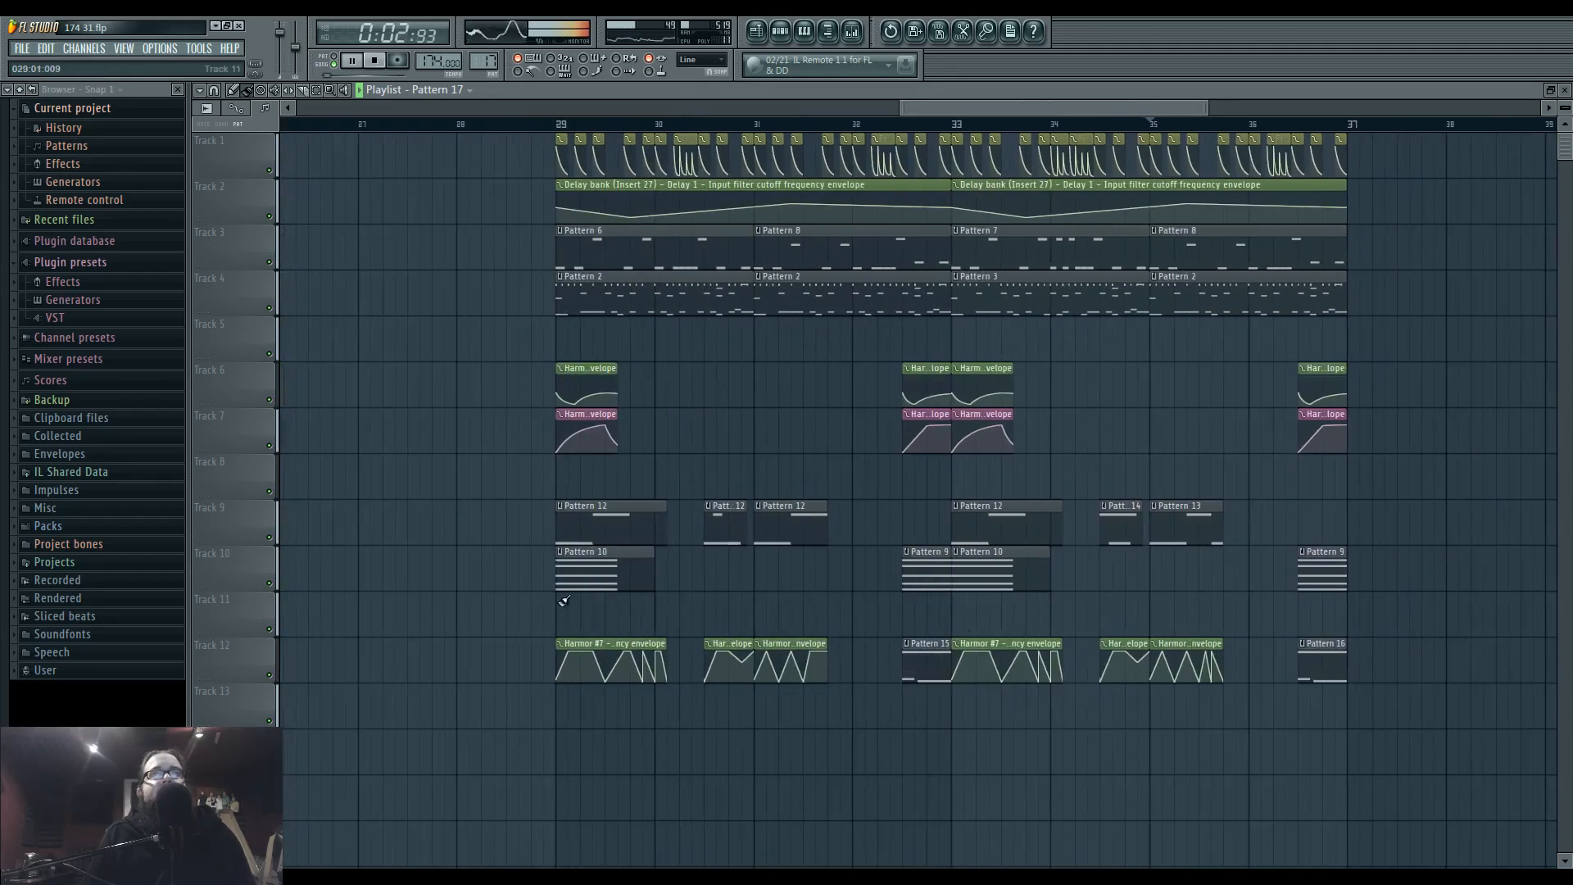
scroll(564, 600, "down", 5)
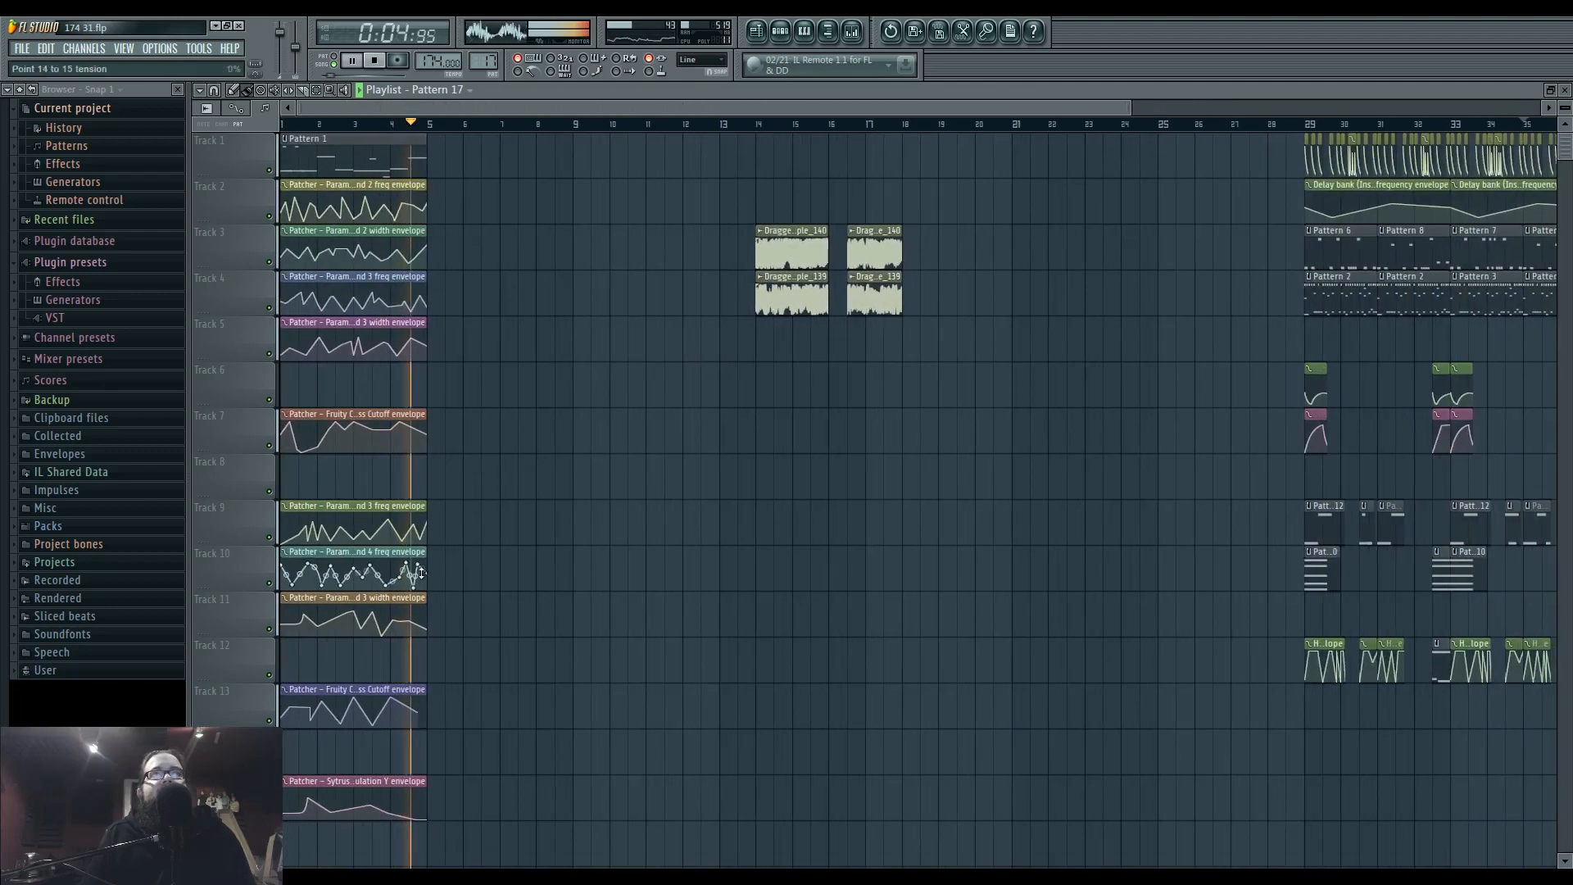
key("space")
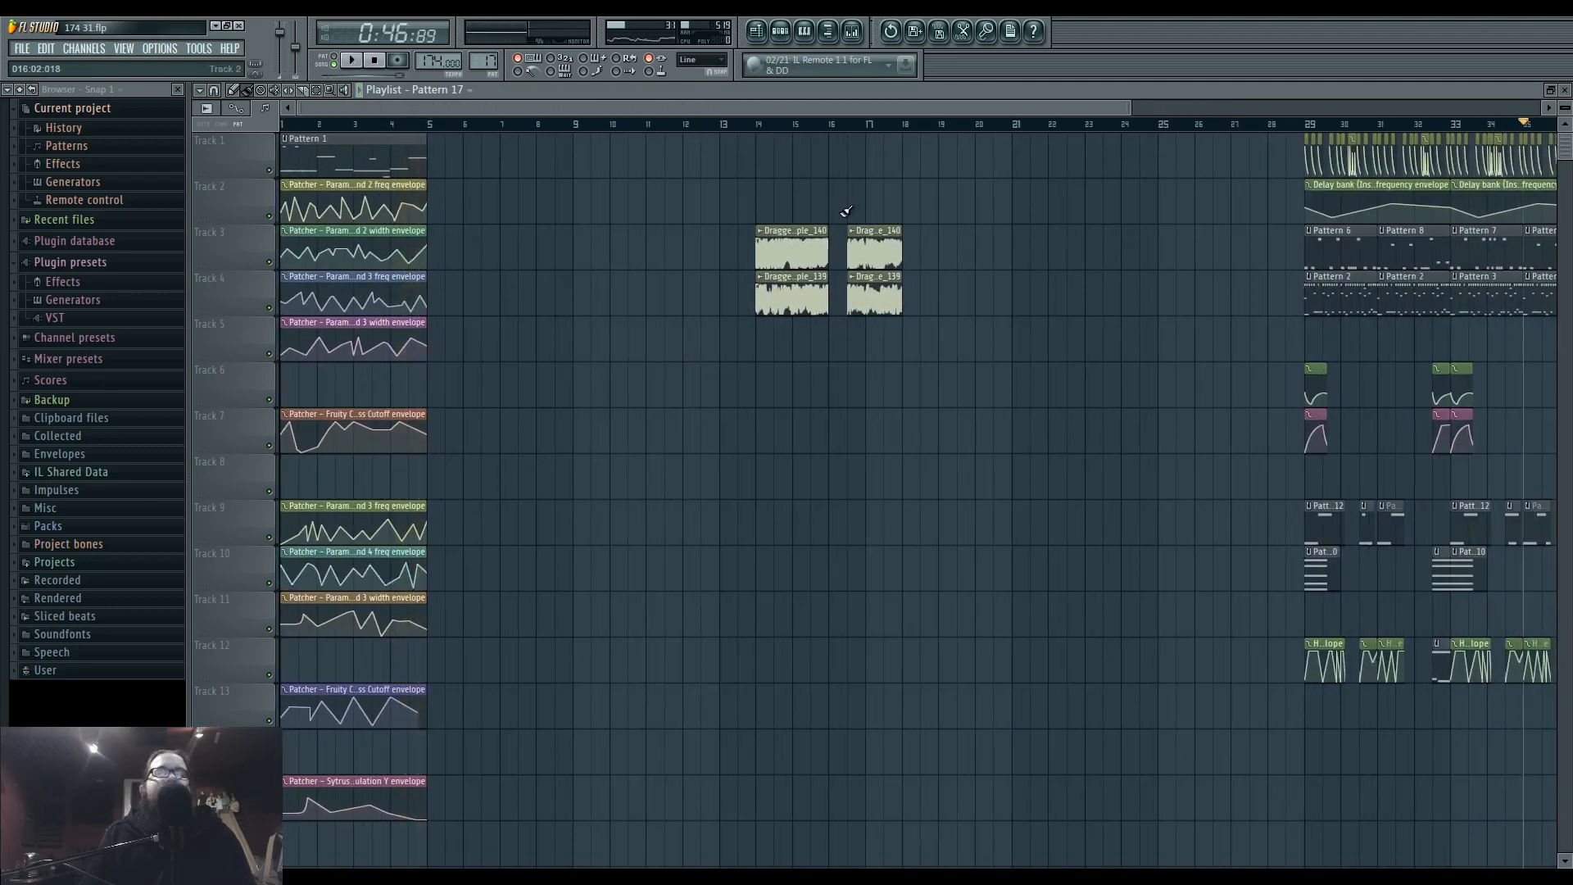
key("space")
scroll(828, 397, "up", 5)
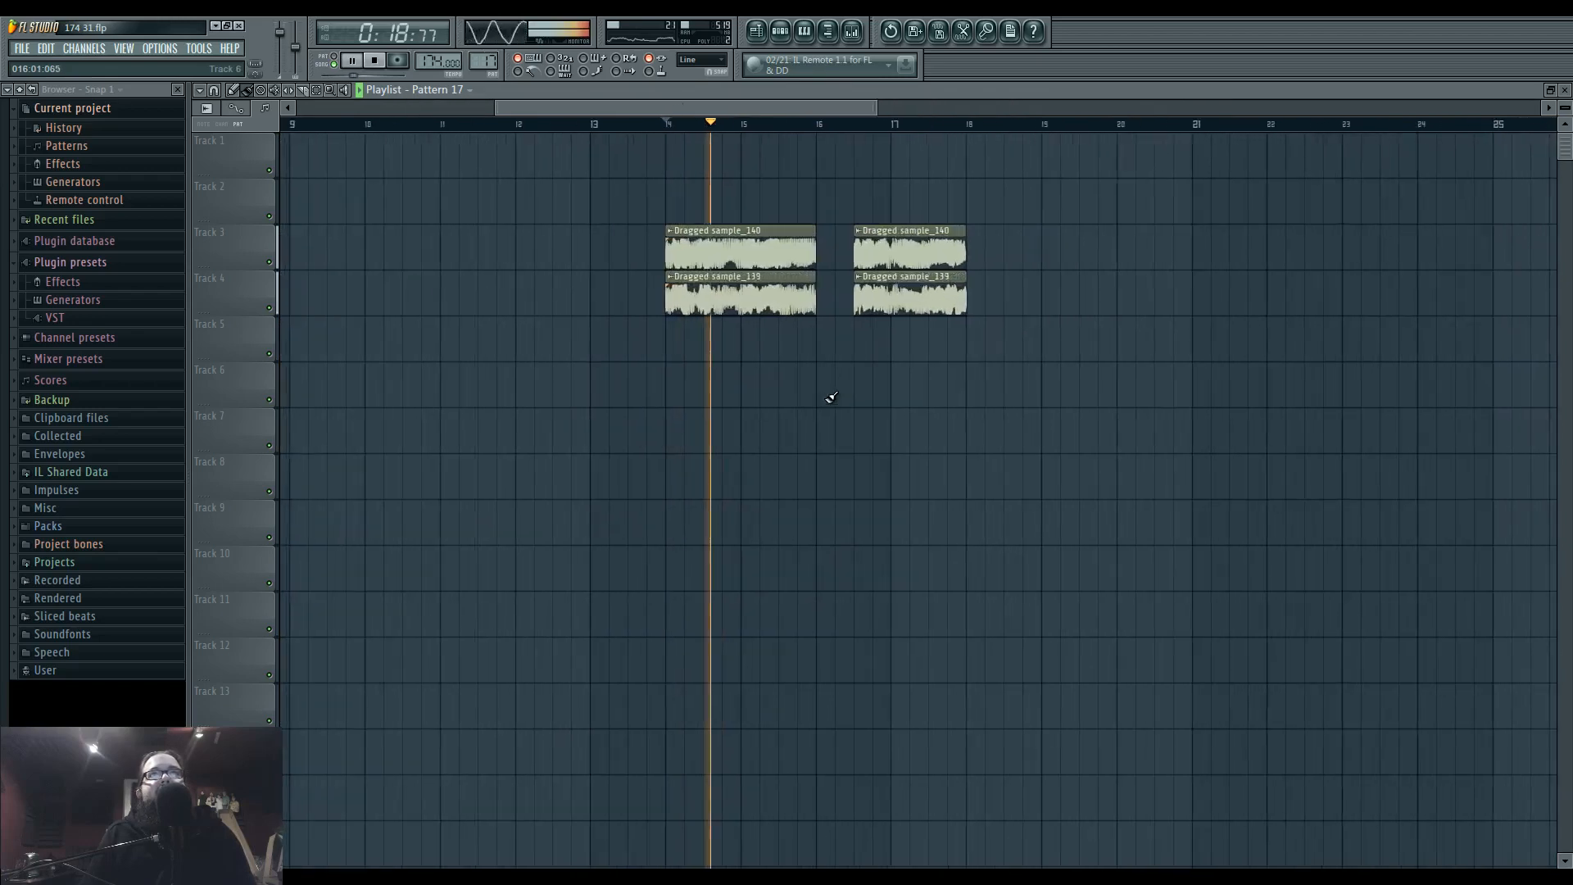
scroll(710, 426, "down", 4)
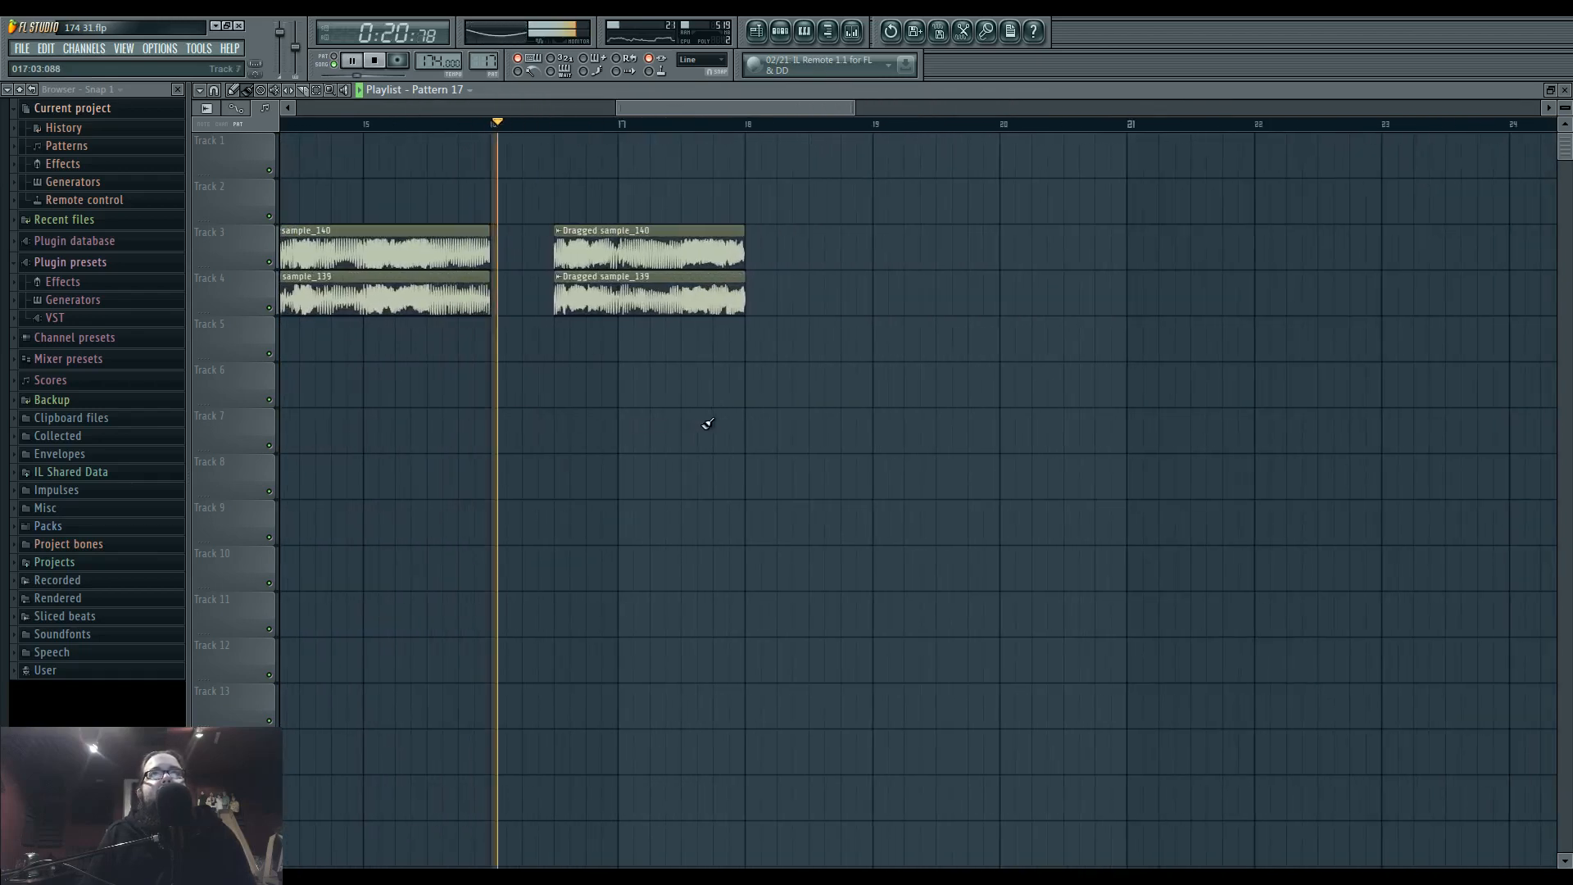
key("space")
Show only the audio clip channels and open the Fruity Granulizer settings of Dragged sample_140 #2.
key("F6")
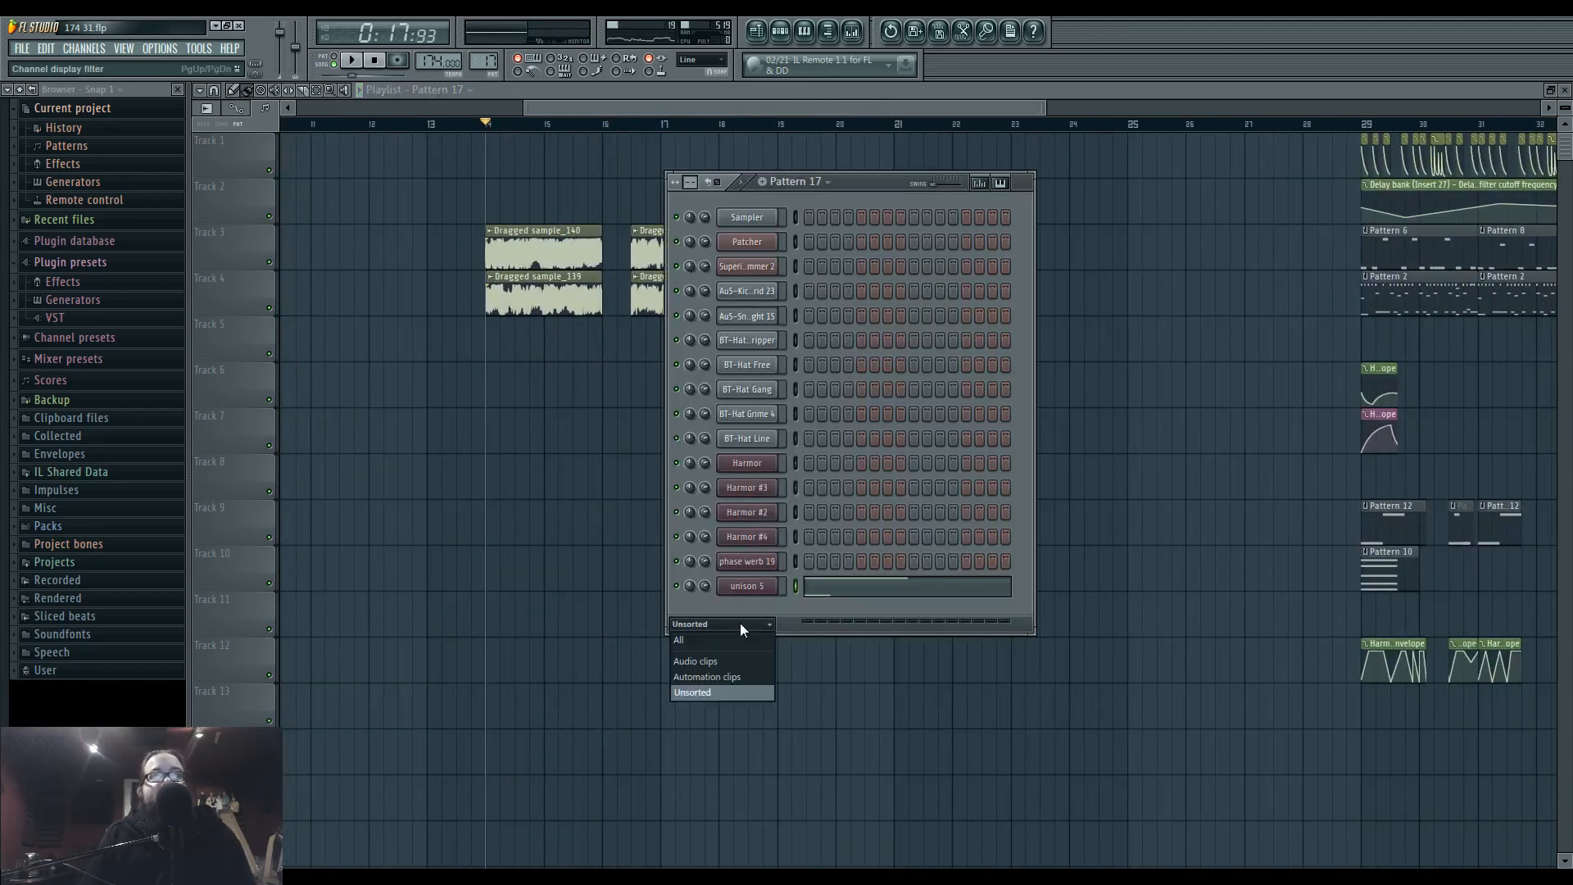
left_click(754, 677)
left_click(755, 662)
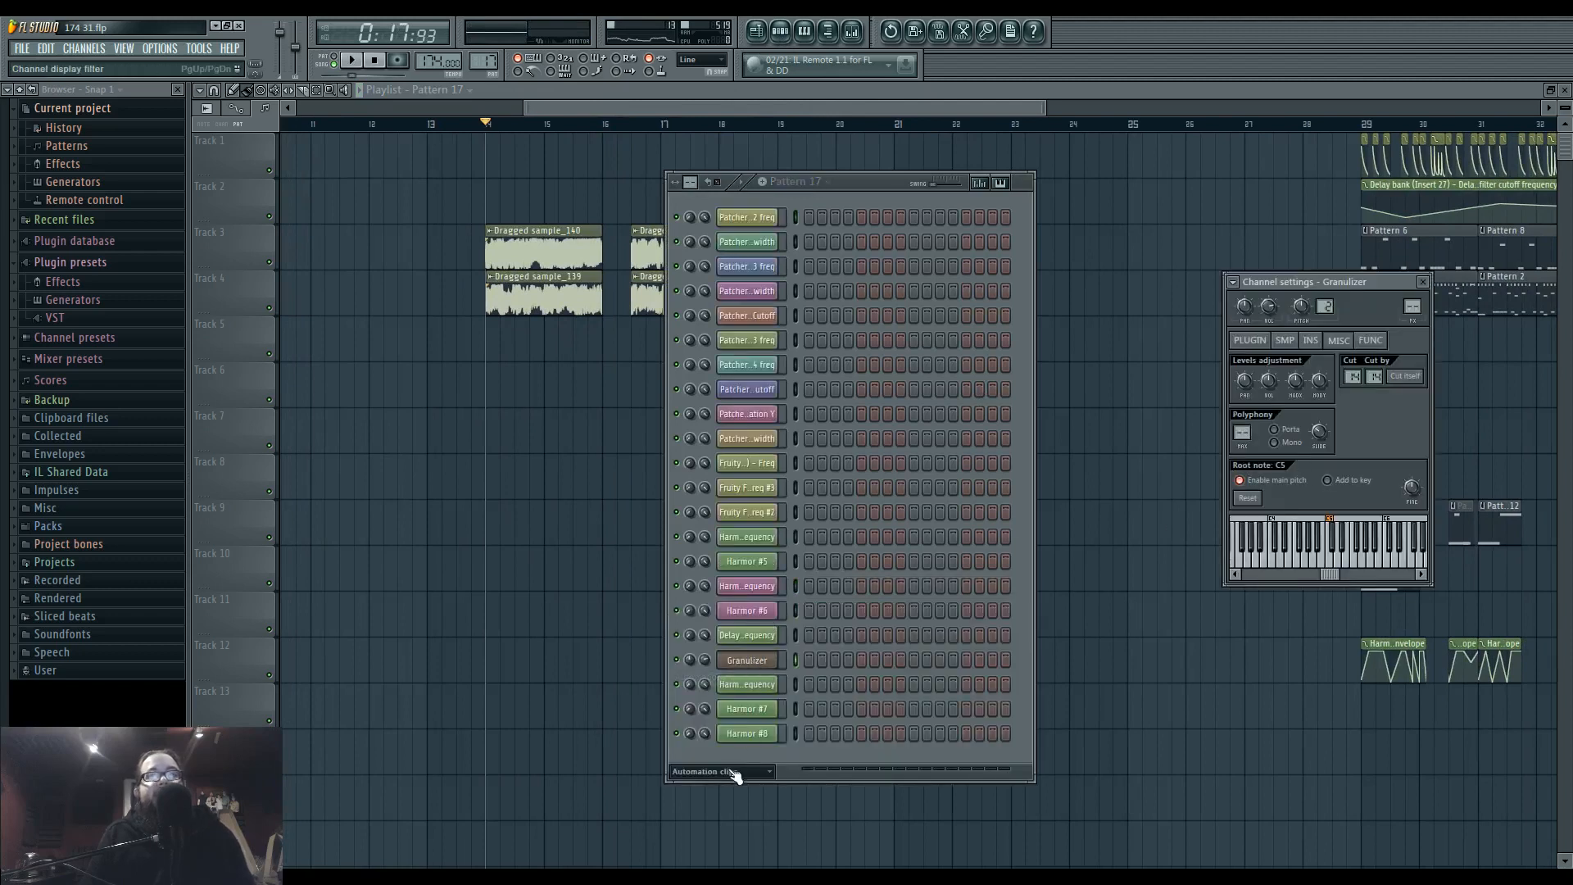
left_click(721, 809)
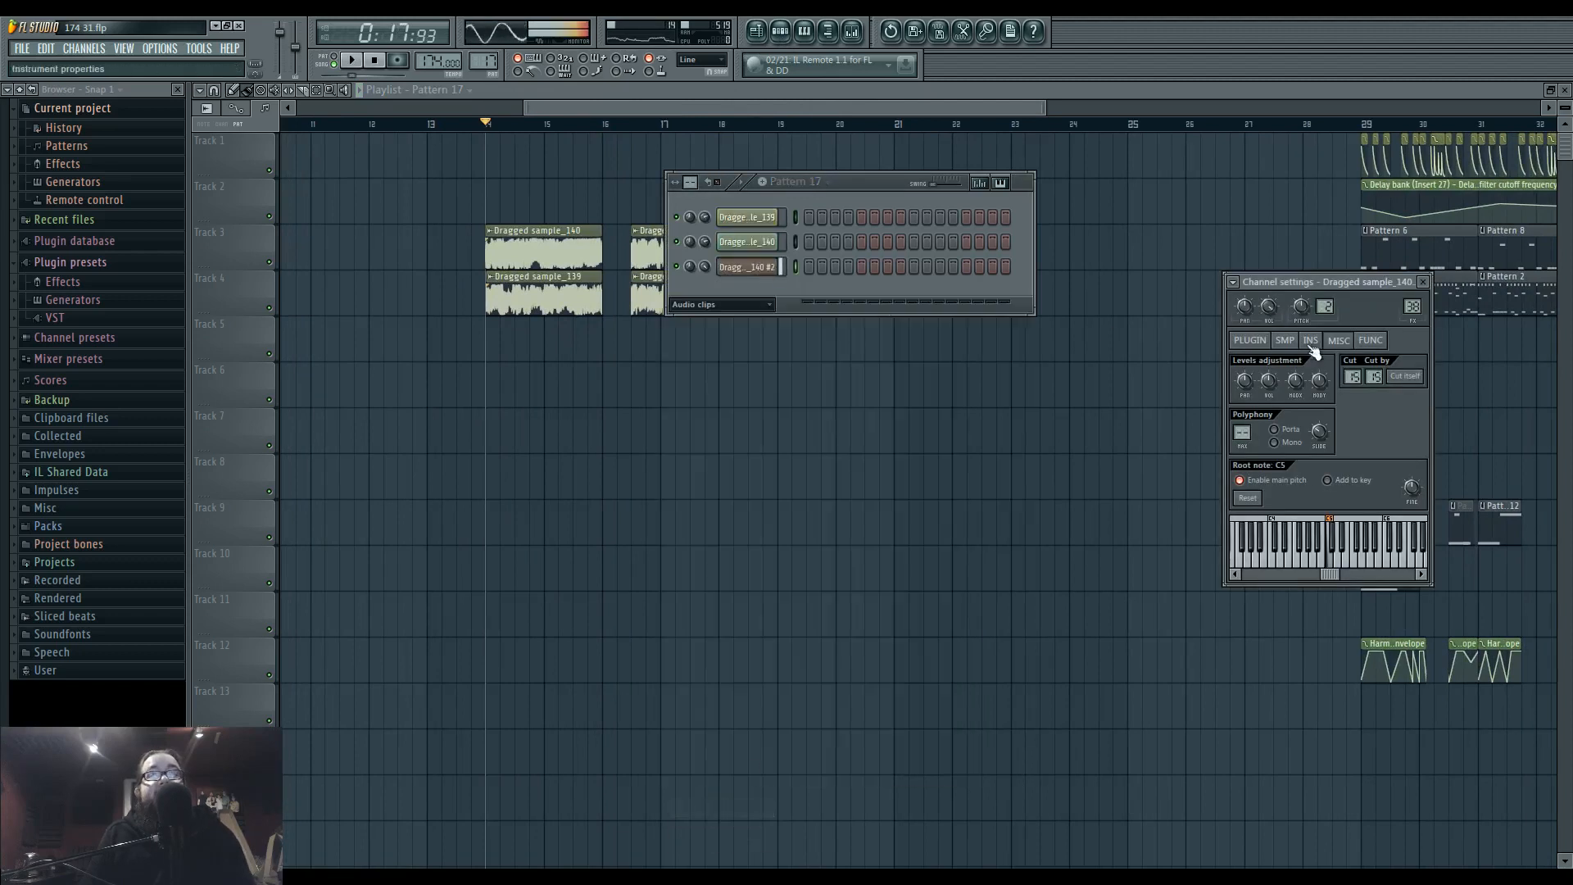
left_click(1250, 340)
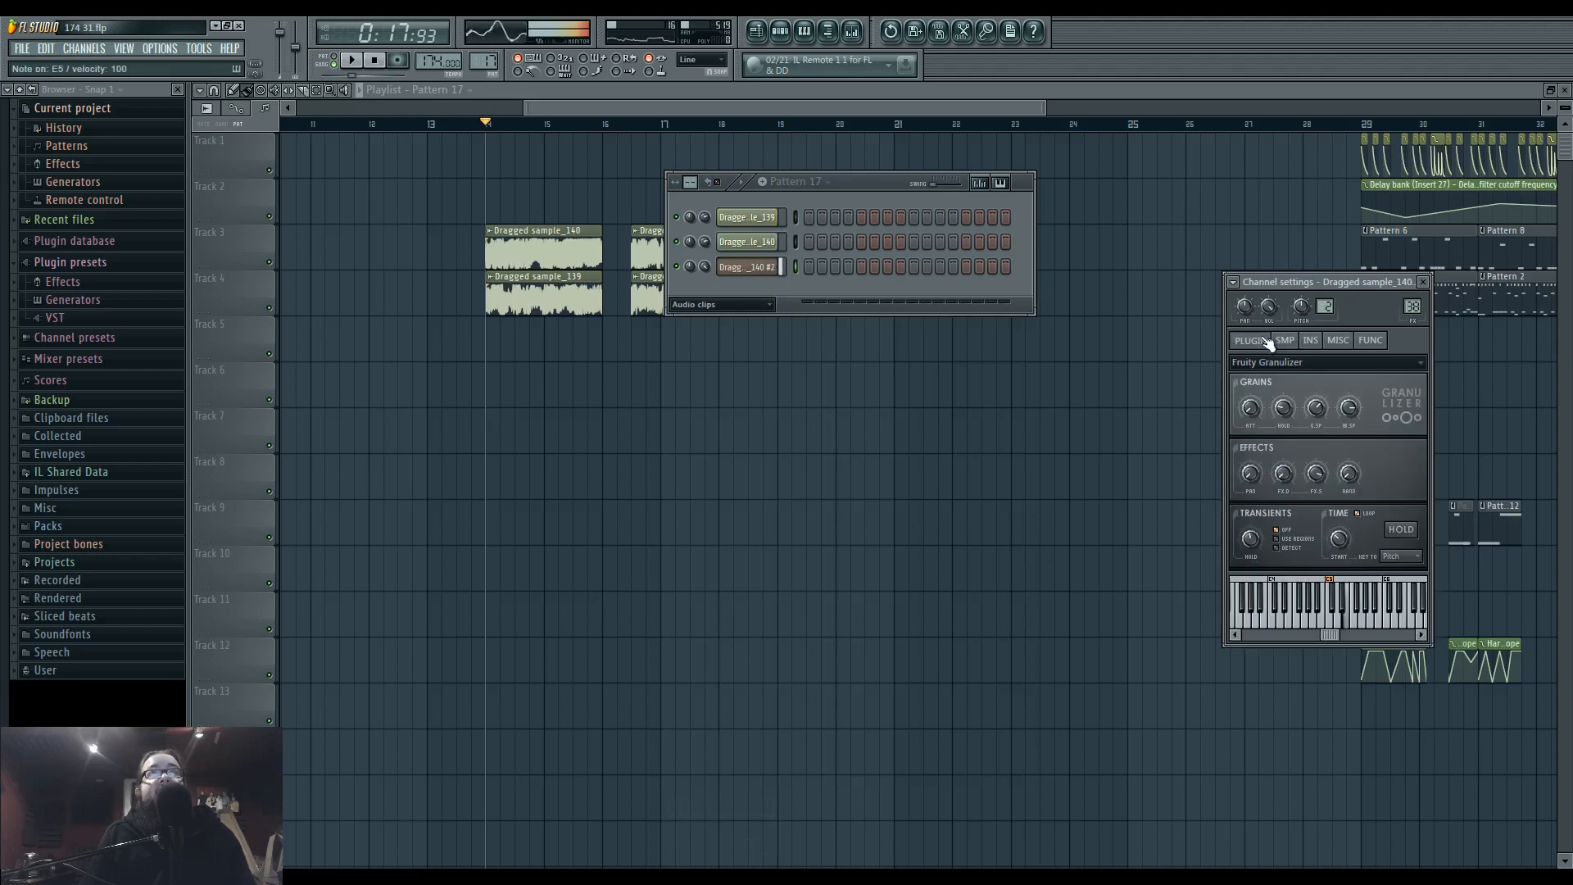
Create Pattern 18 and add a half-bar C5 note at its start for the Dragged sample_140 #2 channel.
right_click(747, 267)
left_click(807, 261)
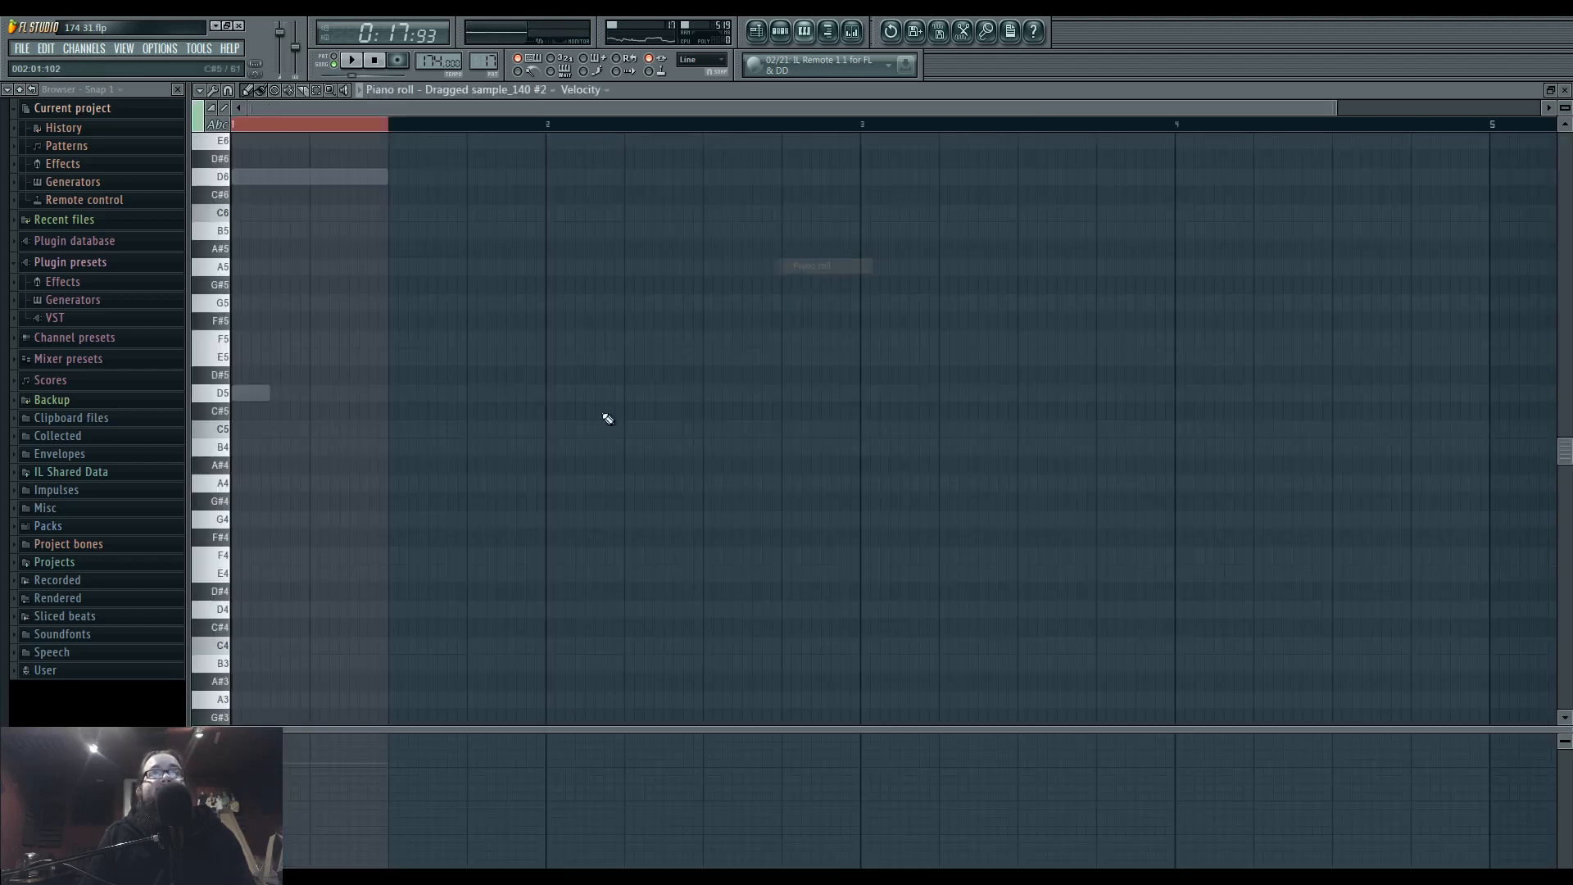
right_click(483, 65)
left_click(567, 75)
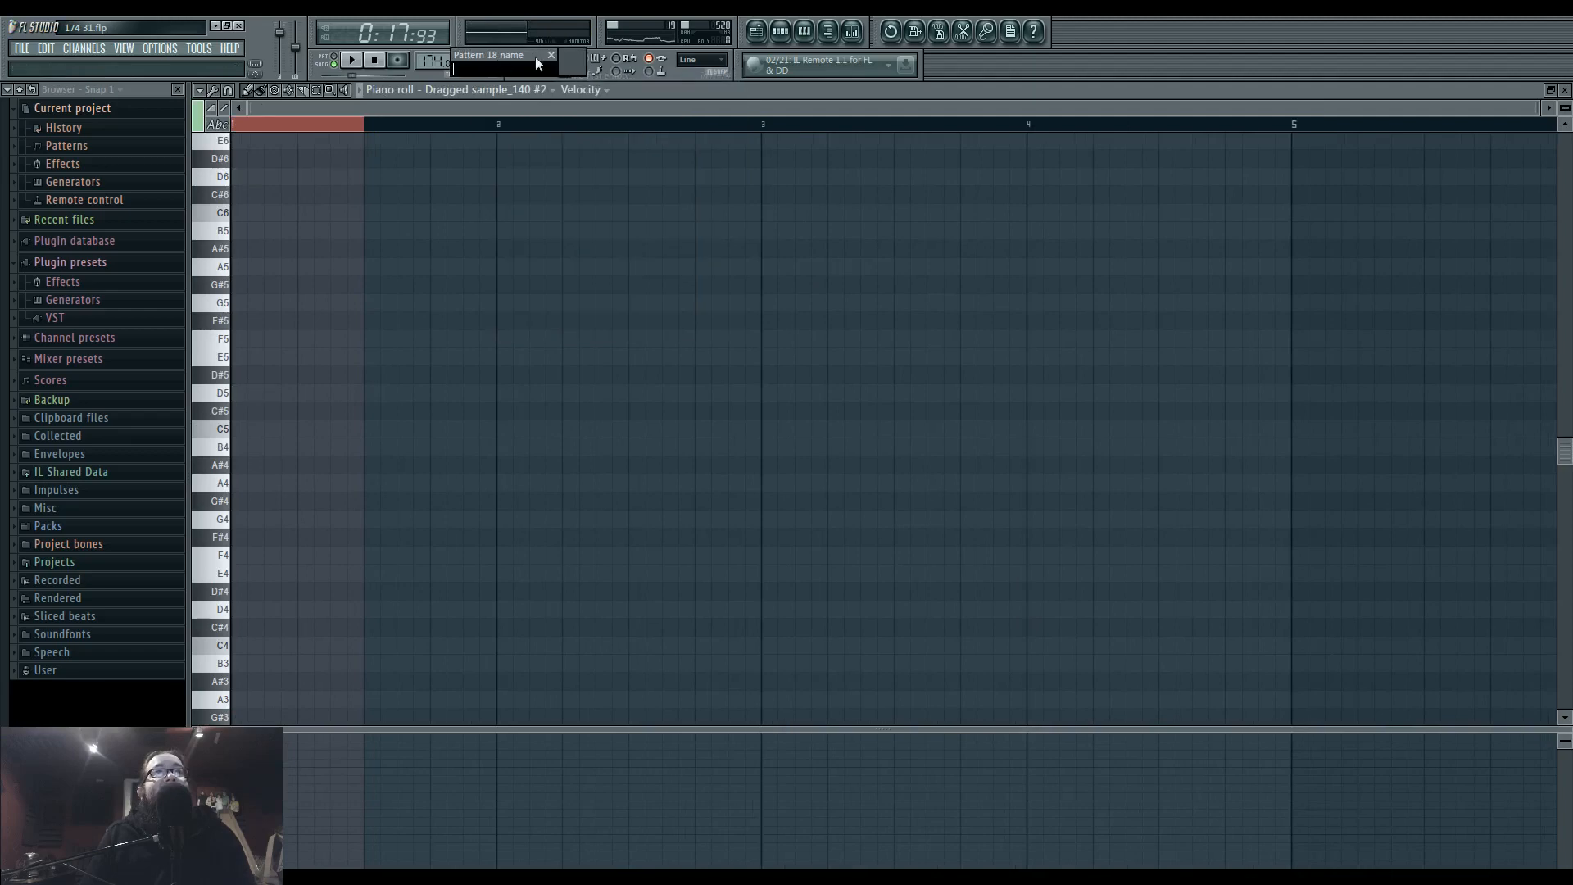
left_click(270, 430)
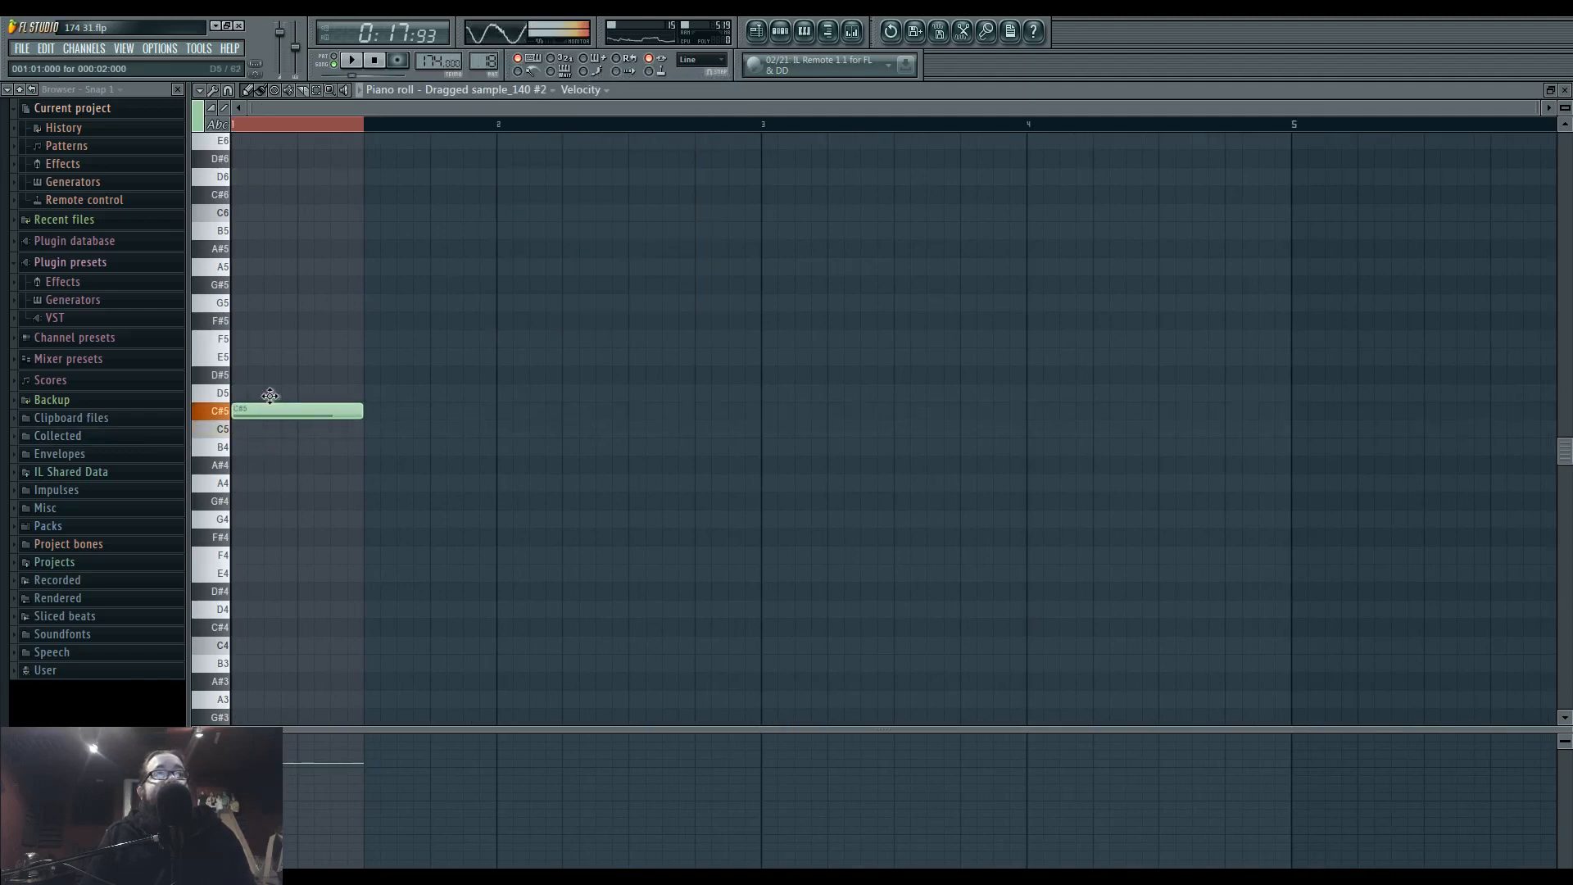
Place a Pattern 18 clip on Track 13 at bar 36 in the playlist.
left_click(756, 32)
left_click_drag(1434, 758, 813, 713)
scroll(963, 717, "up", 6)
left_click(831, 631)
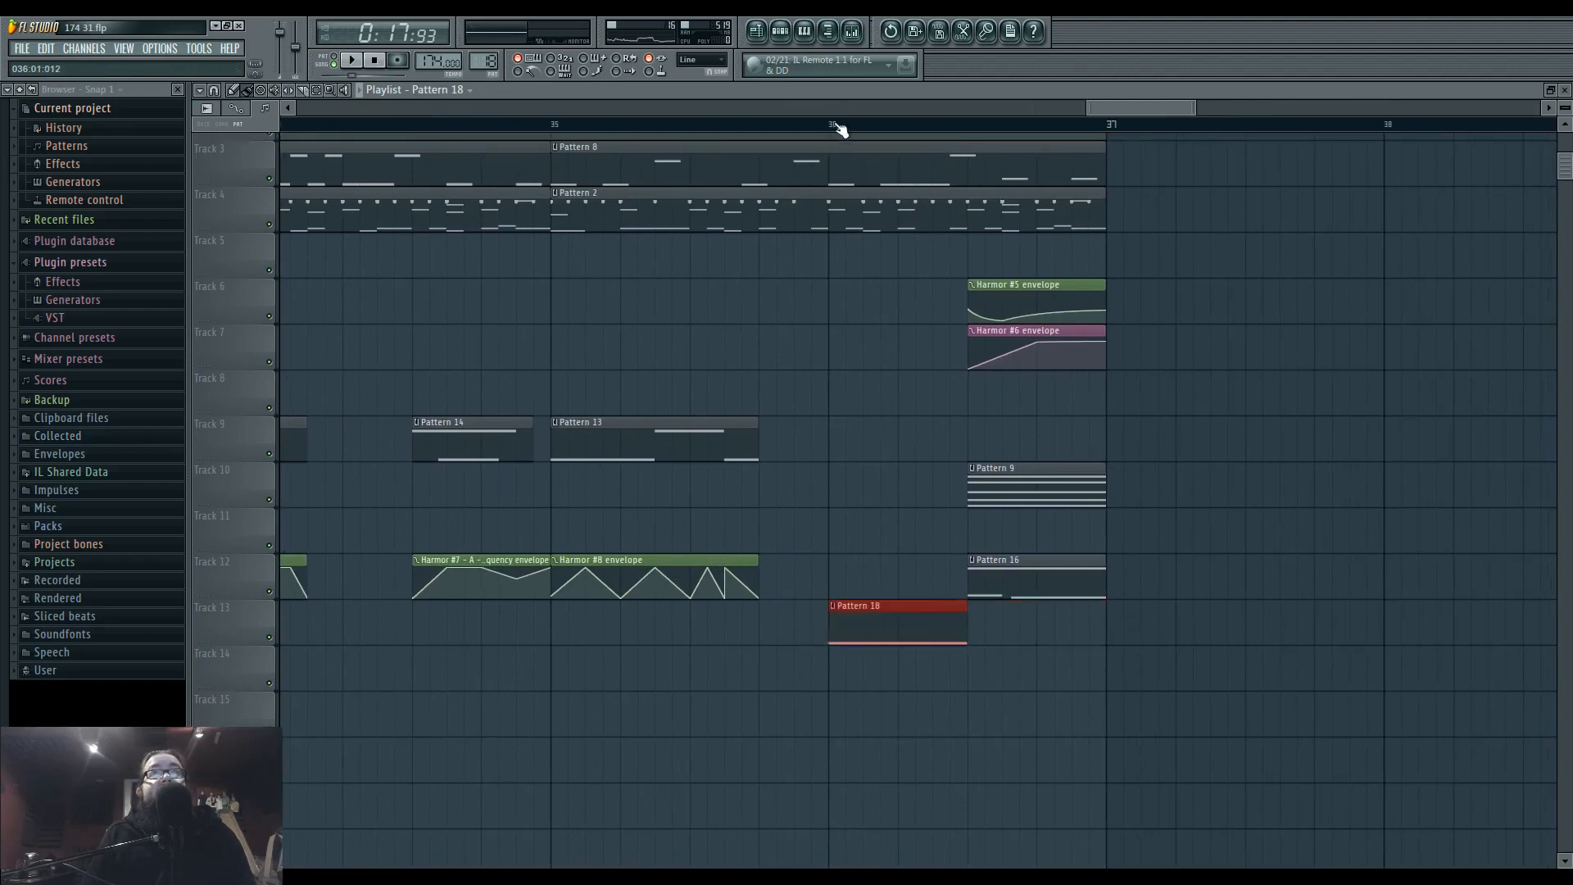
Loop the first half of bar 36 and adjust the grain hold and wave spacing of Dragged sample_140 #2 in Fruity Granulizer.
left_click_drag(831, 127, 964, 131)
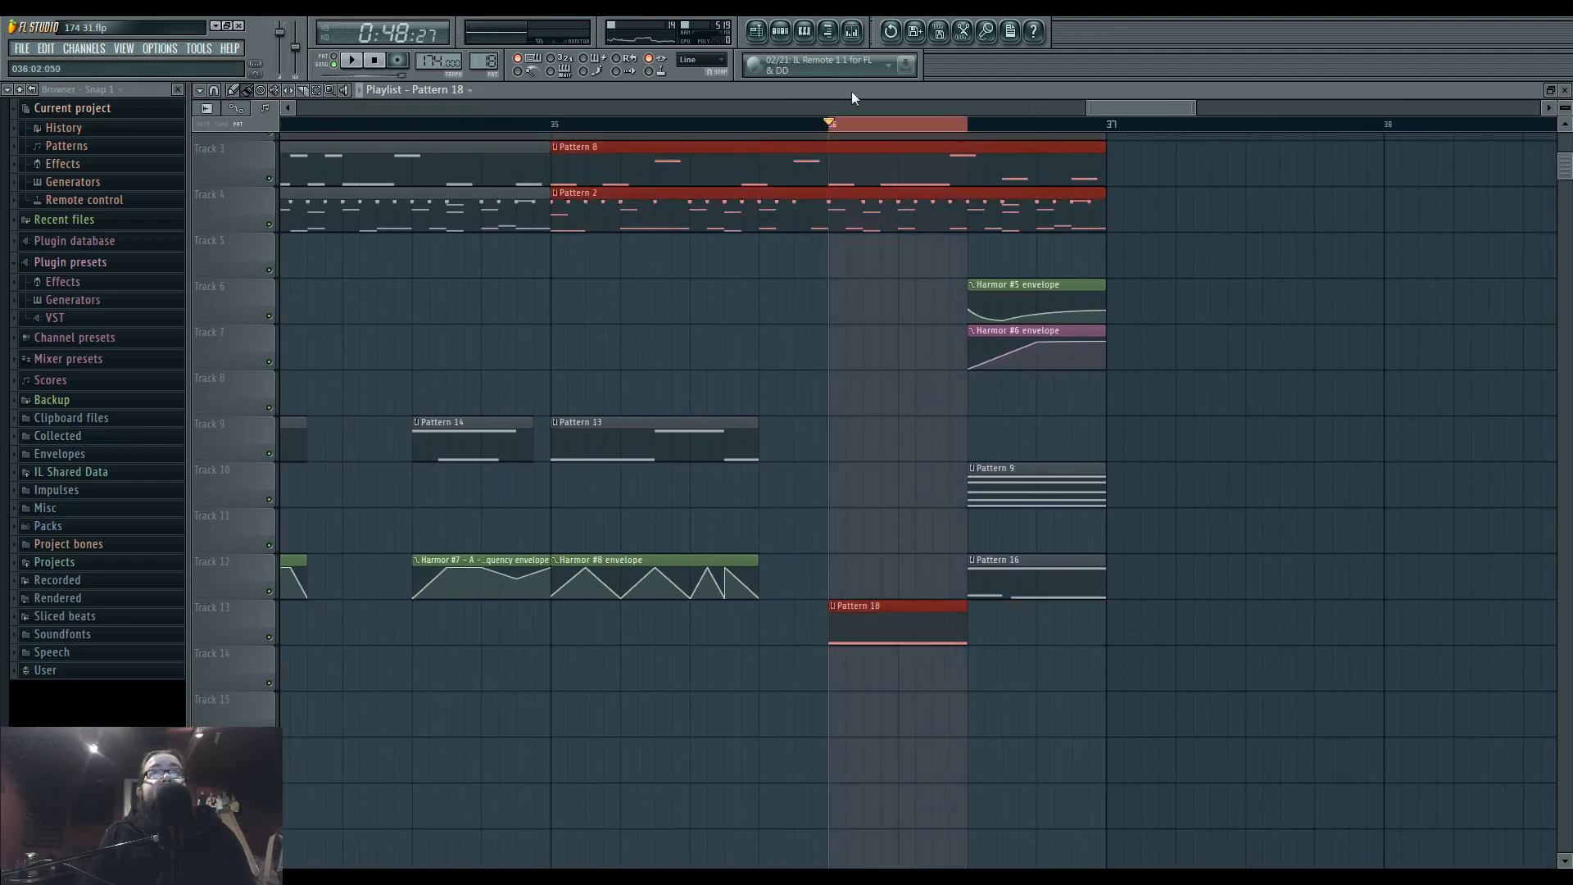
left_click(782, 35)
key("space")
left_click(748, 266)
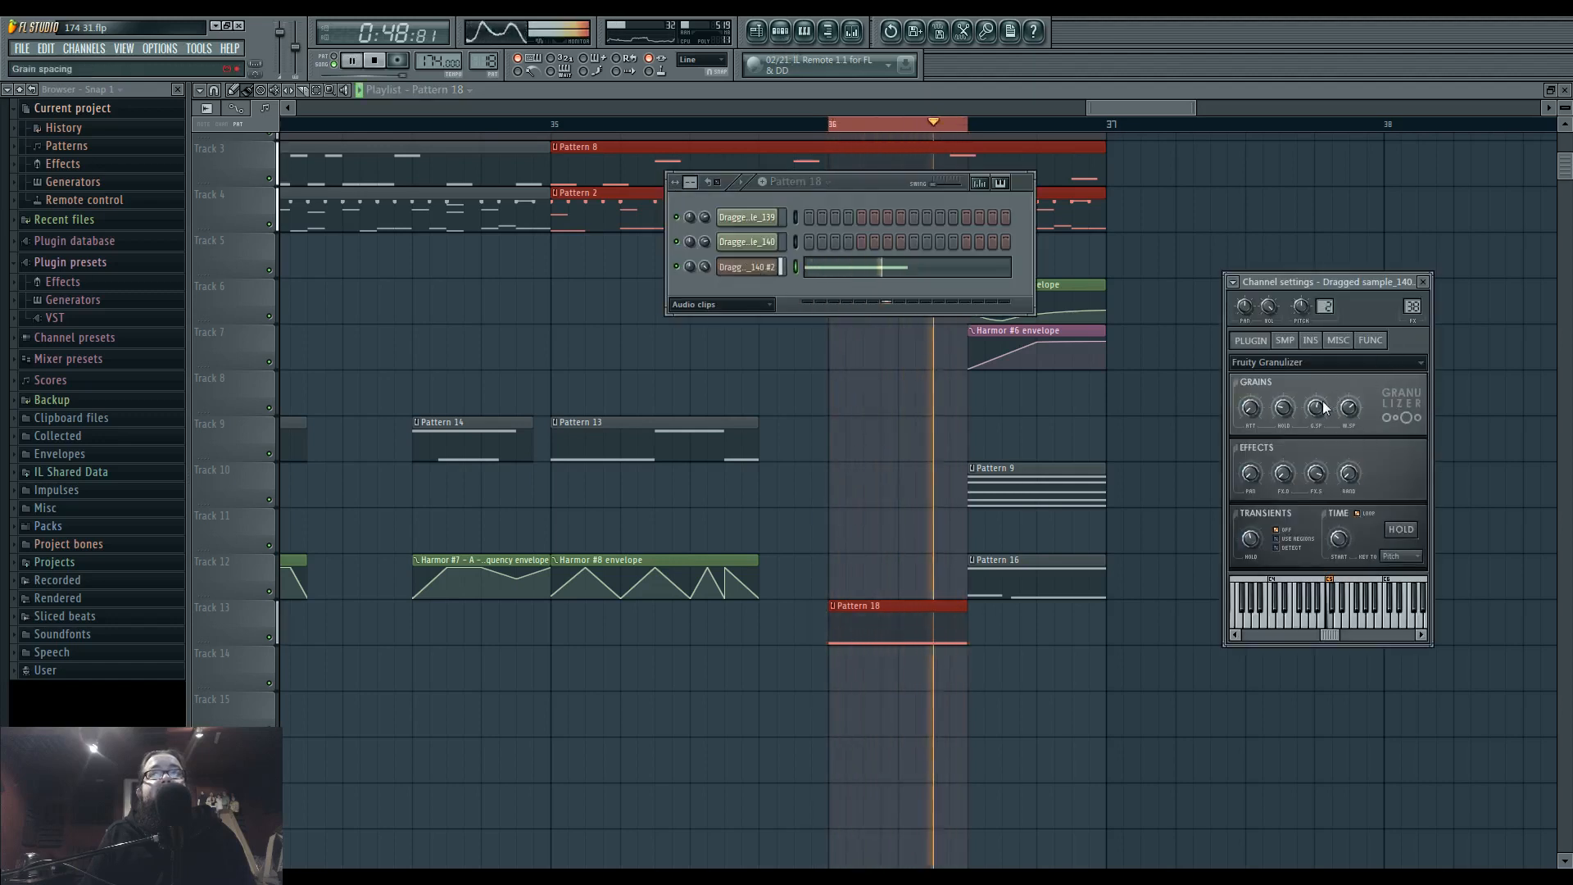
left_click_drag(1285, 408, 1284, 413)
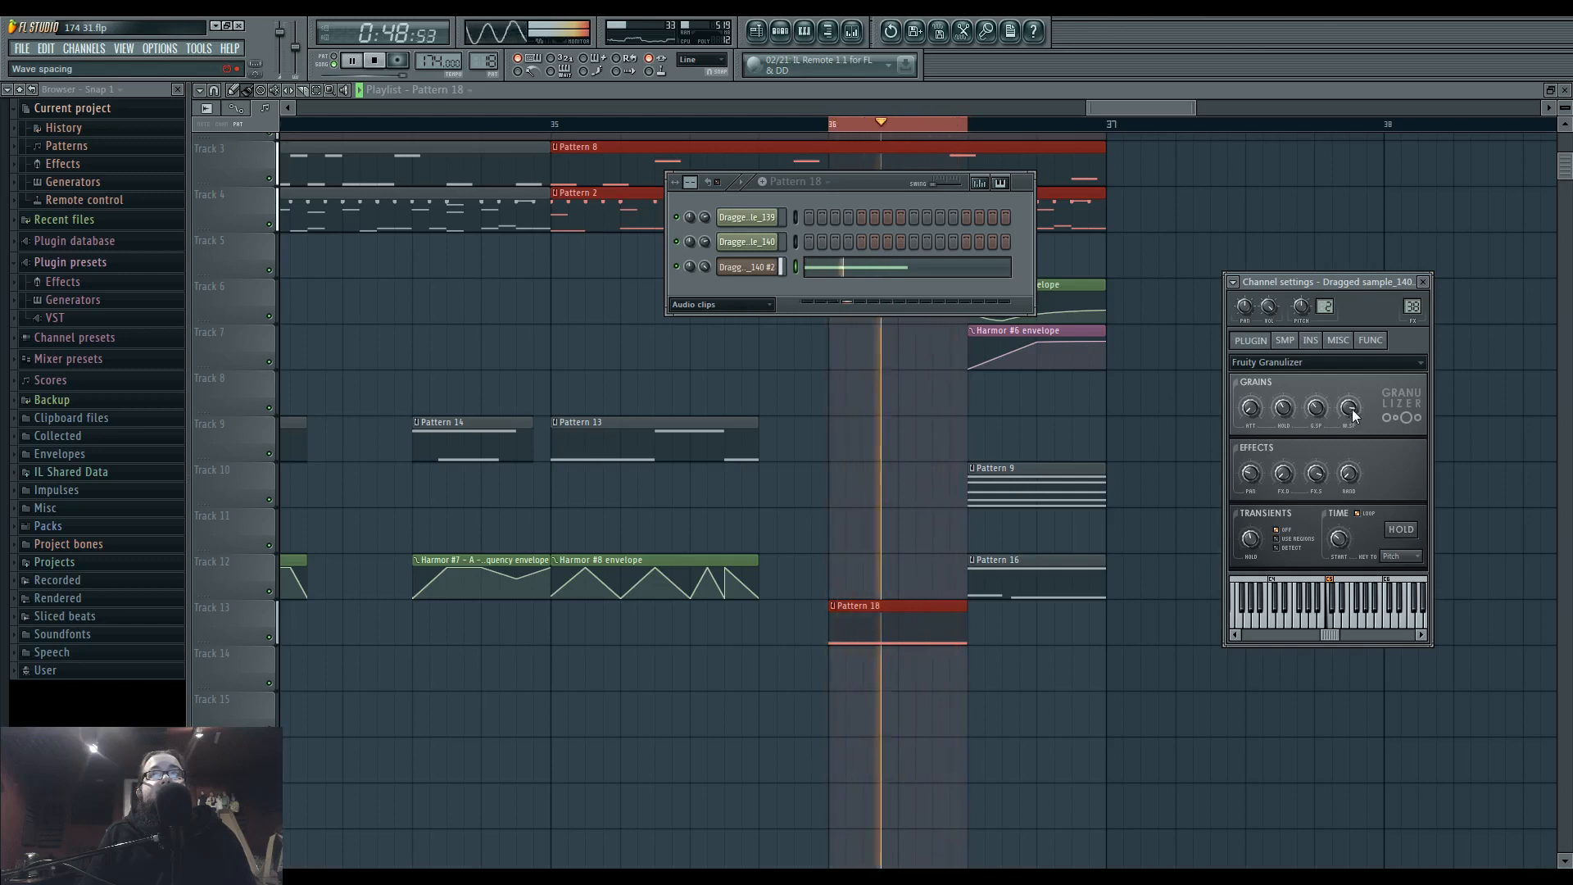
left_click_drag(1348, 413, 1353, 422)
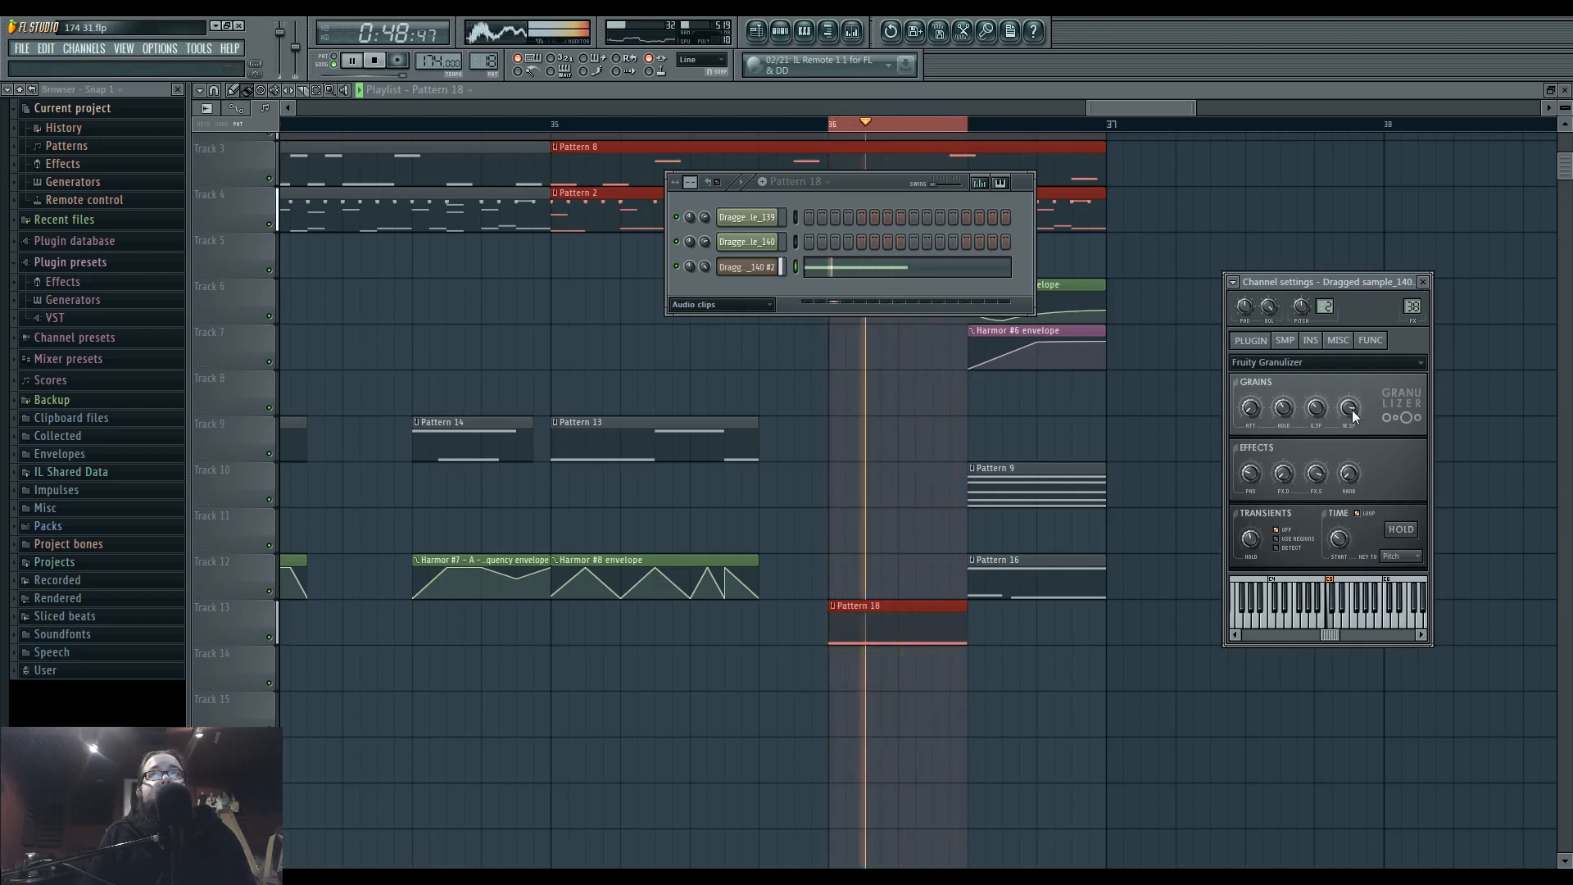
key("space")
Move the Pattern 18 clip to start right after Pattern 13 and lengthen its C5 note to three beats.
right_click(871, 475)
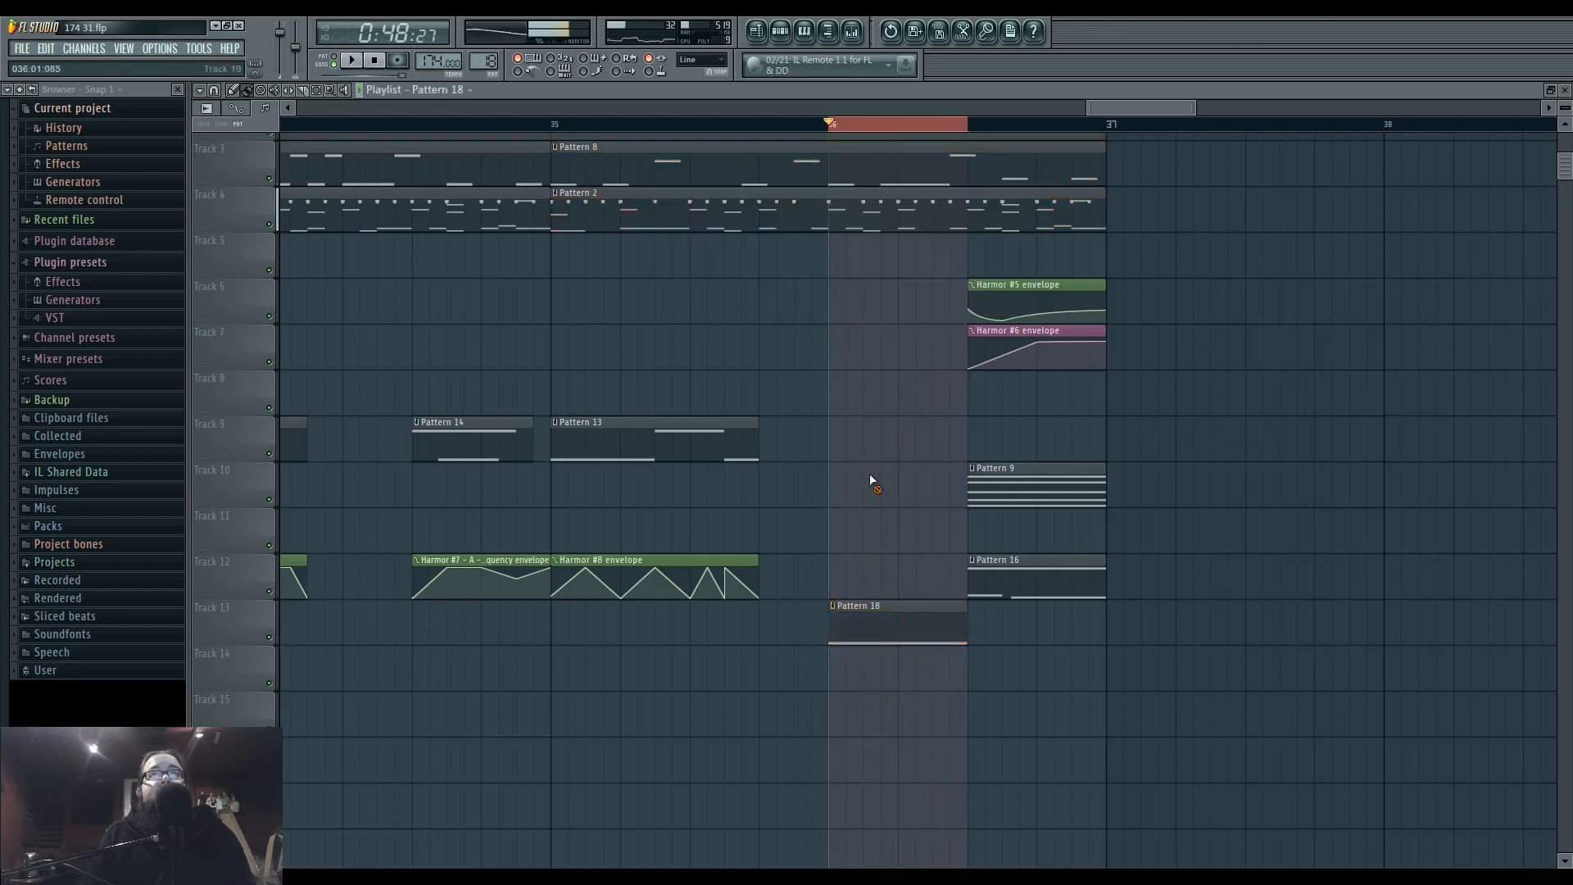
left_click_drag(887, 613, 826, 625)
left_click(552, 123)
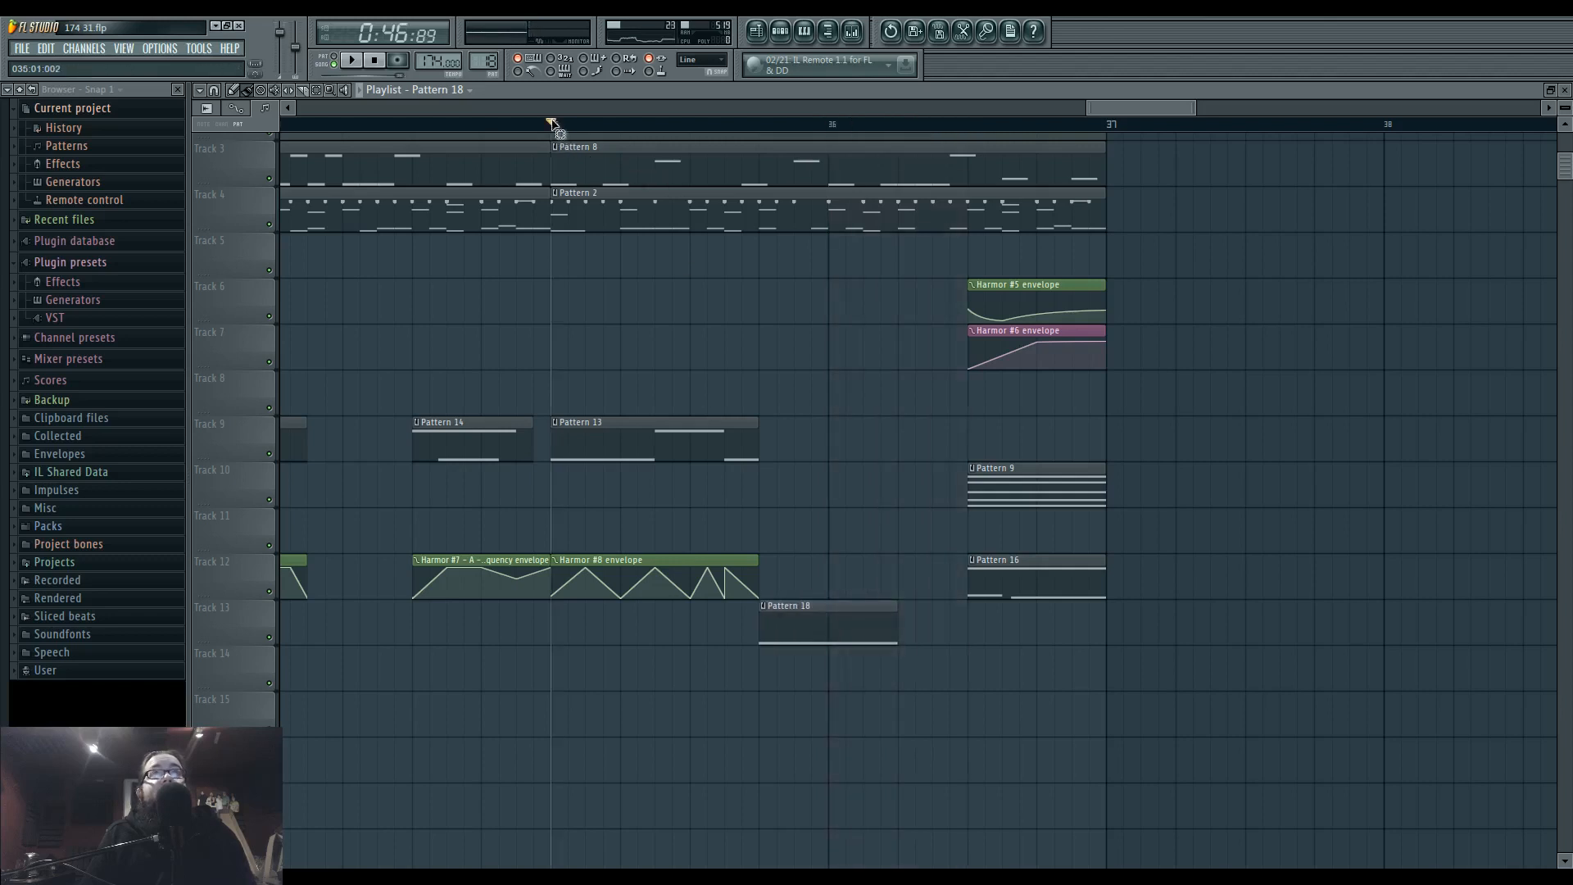
key("space")
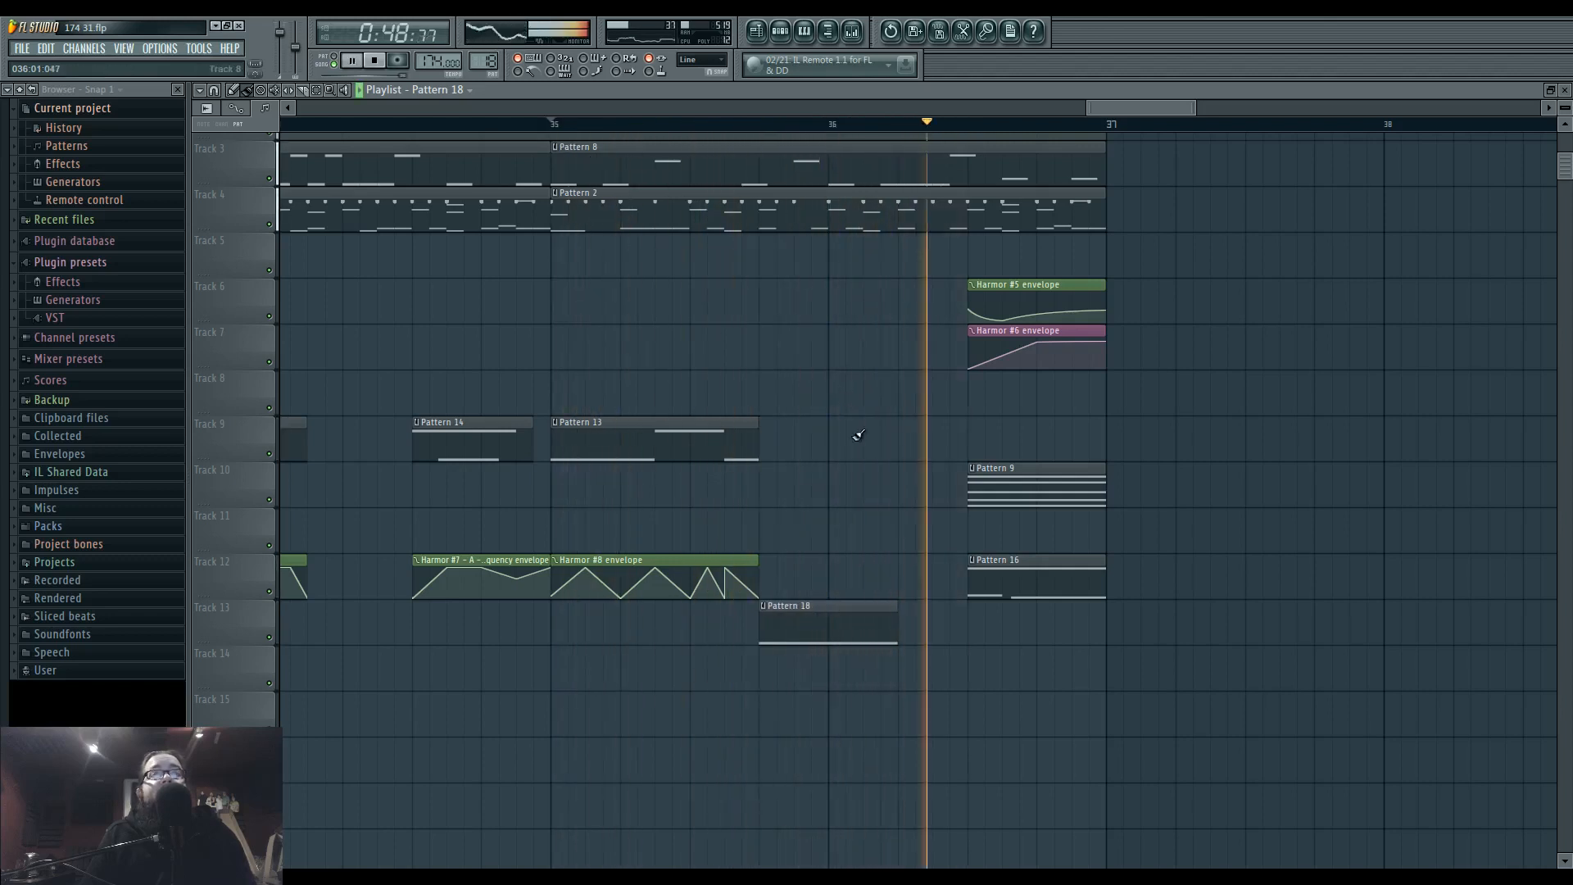
key("space")
double_click(922, 627)
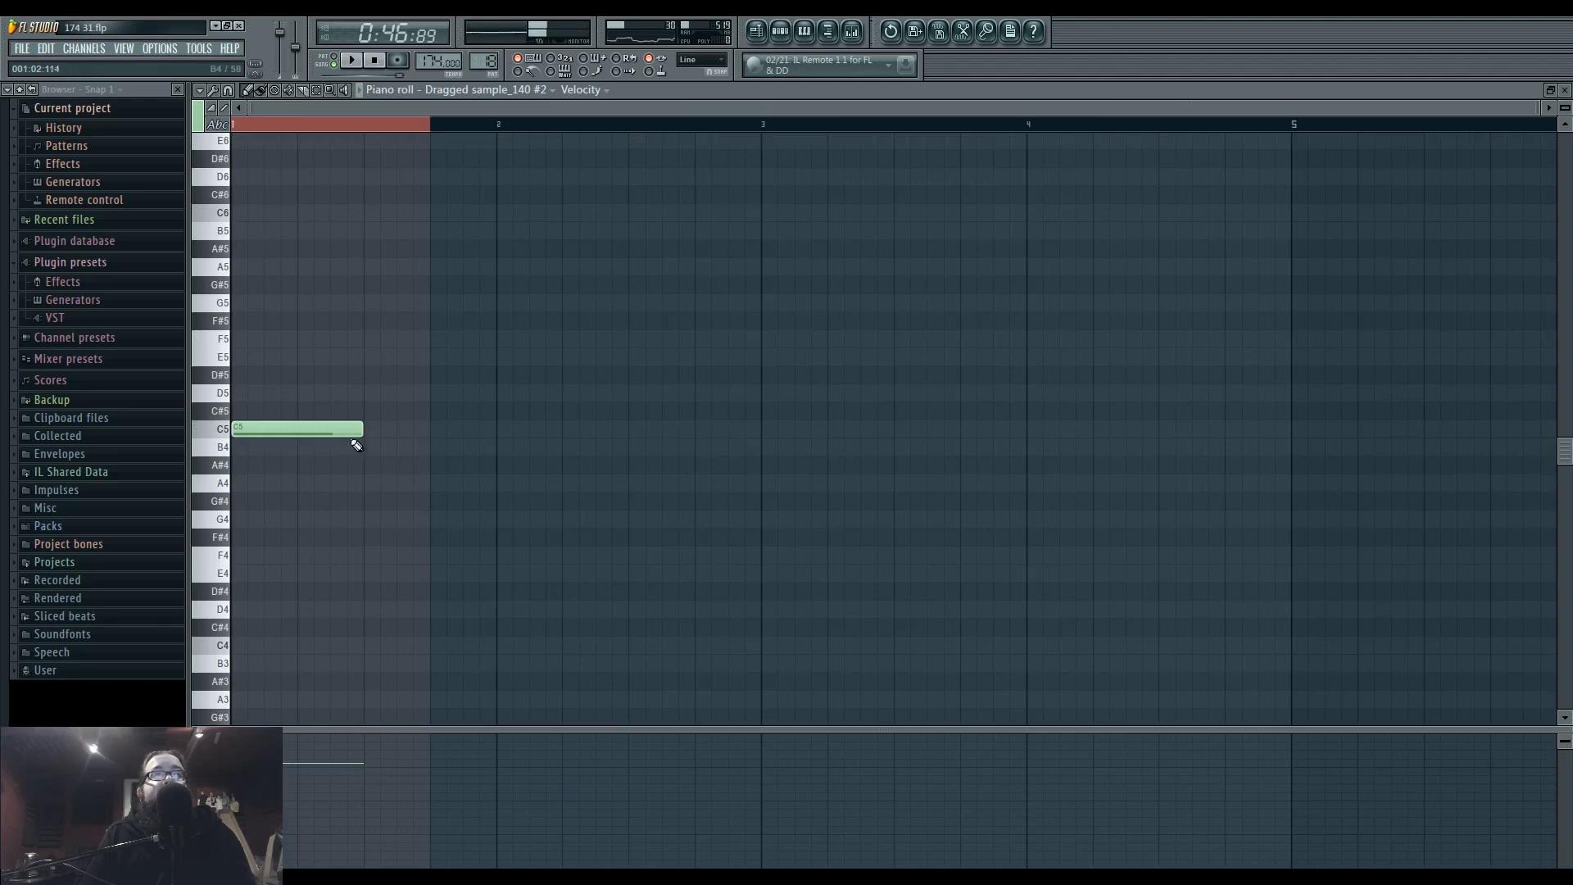
Add Fruity Parametric EQ 2 to Insert 38, boosting band 4 at about 553 Hz and raising band 7 in the highs.
left_click(780, 31)
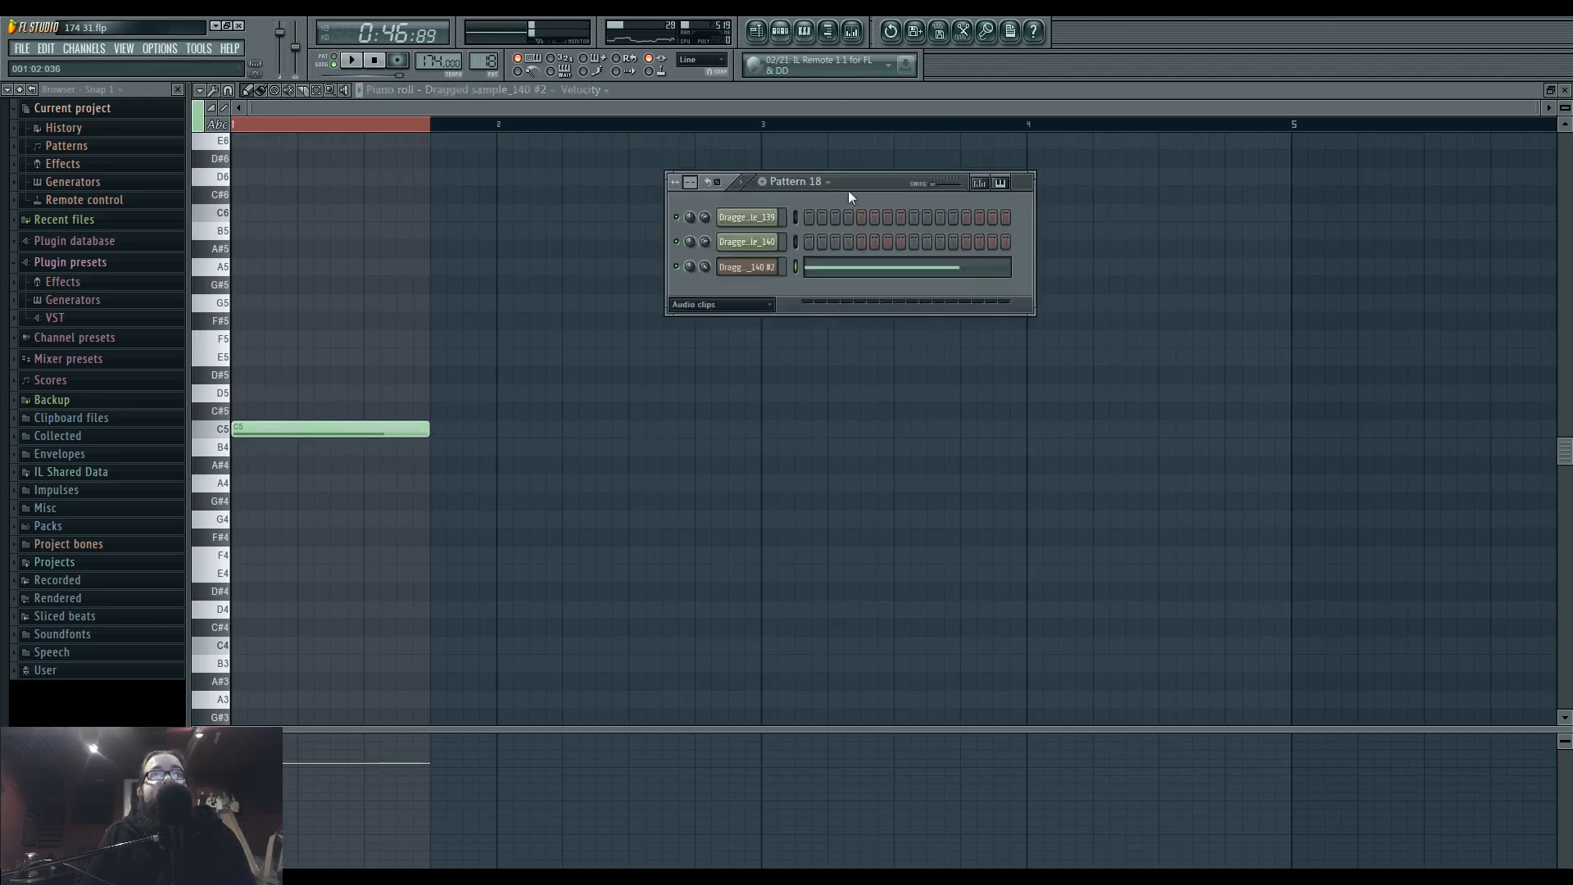
left_click(769, 268)
double_click(1411, 306)
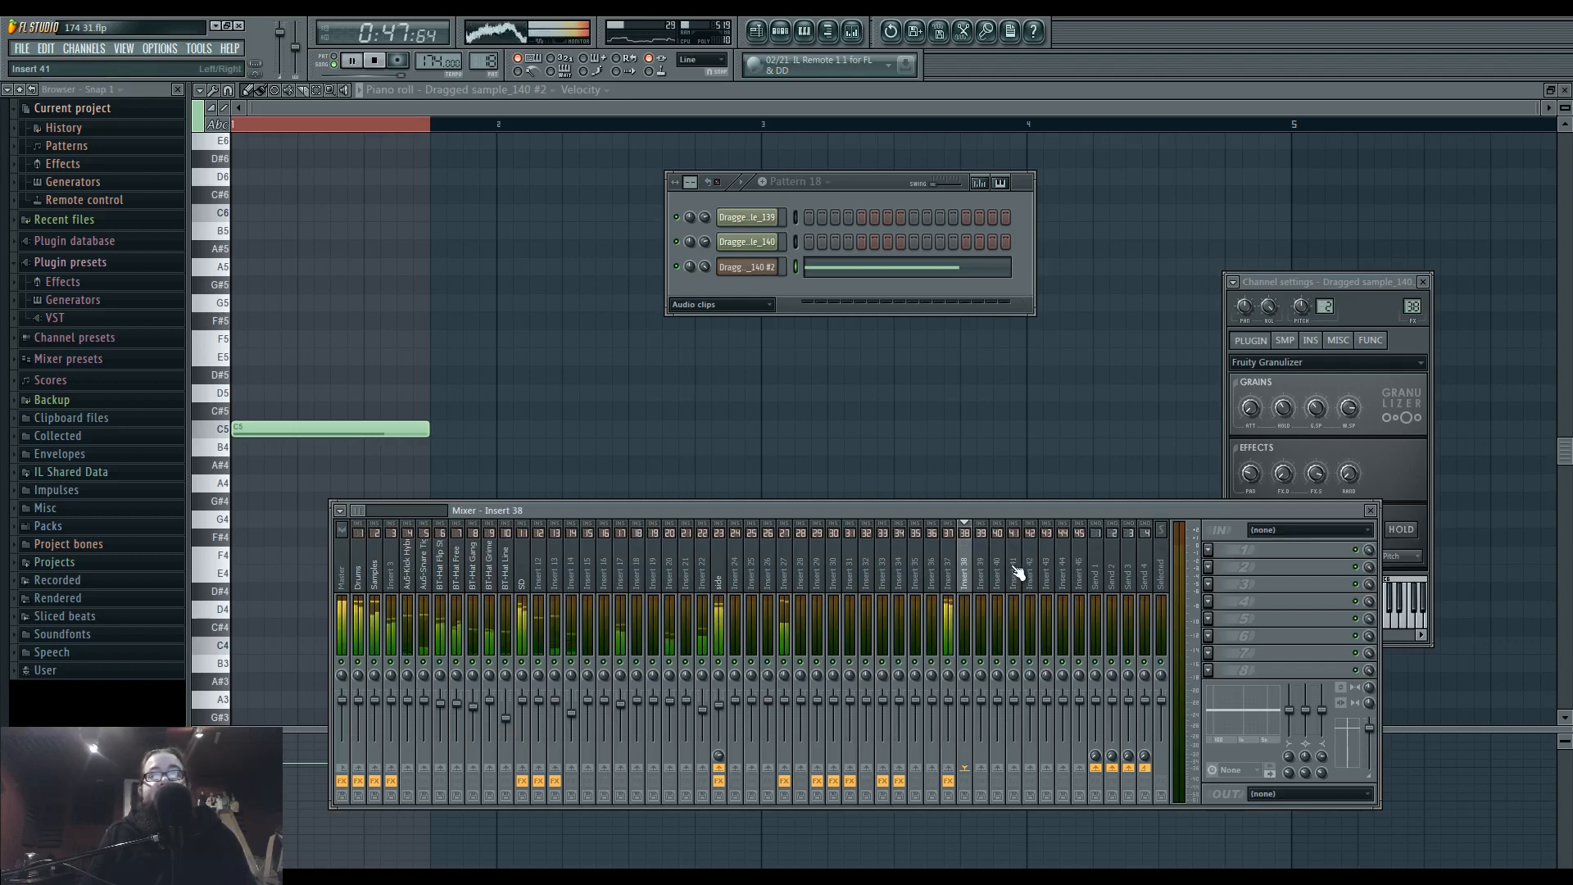
key("space")
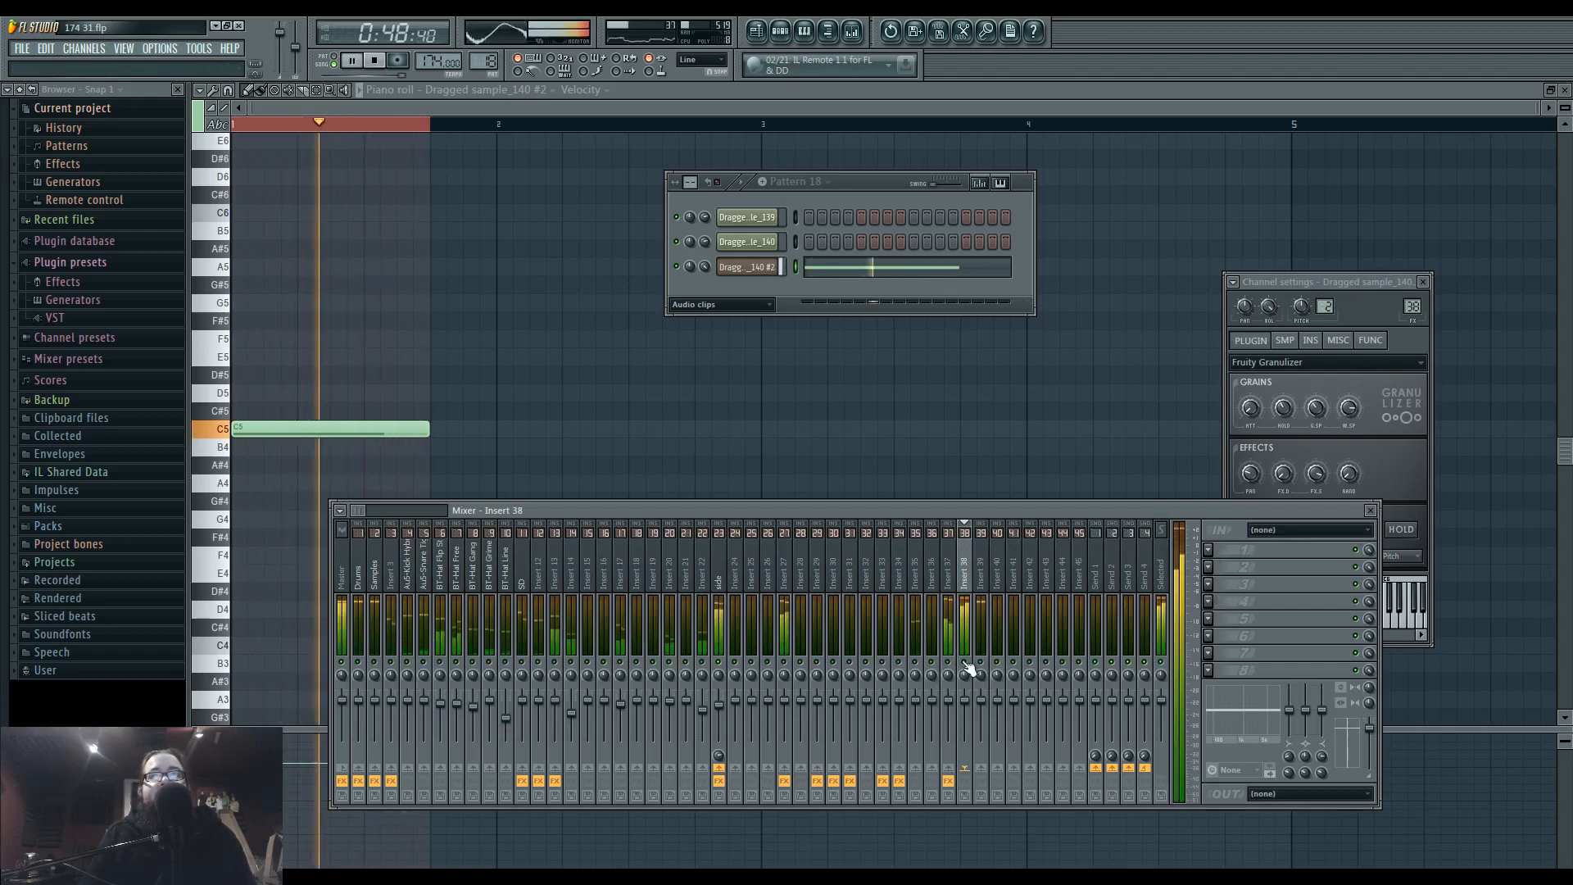
left_click(1209, 548)
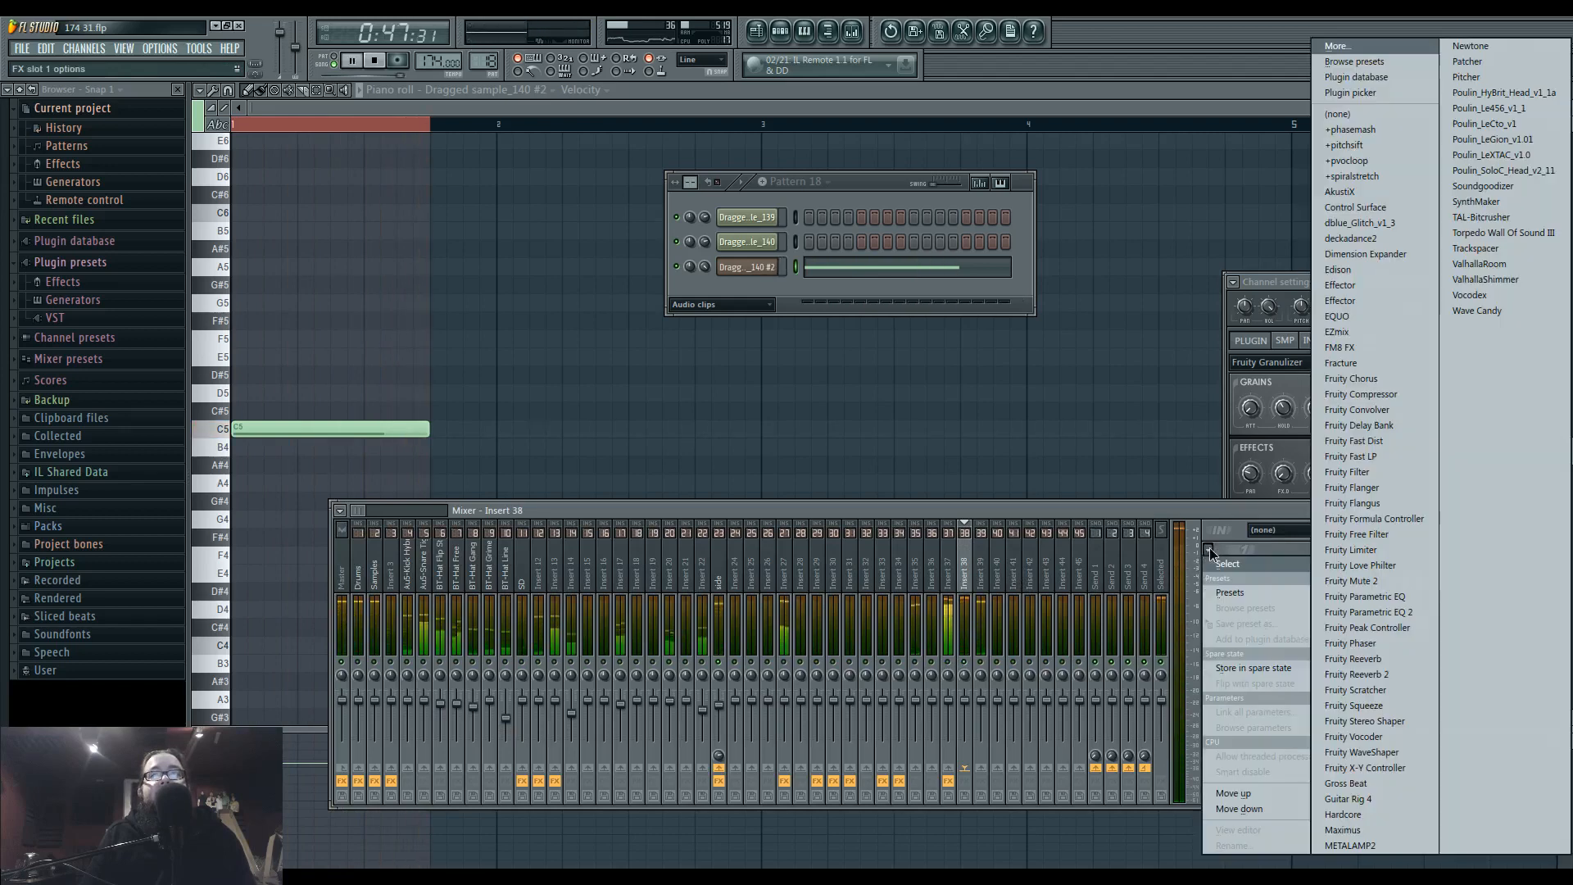
left_click(1373, 612)
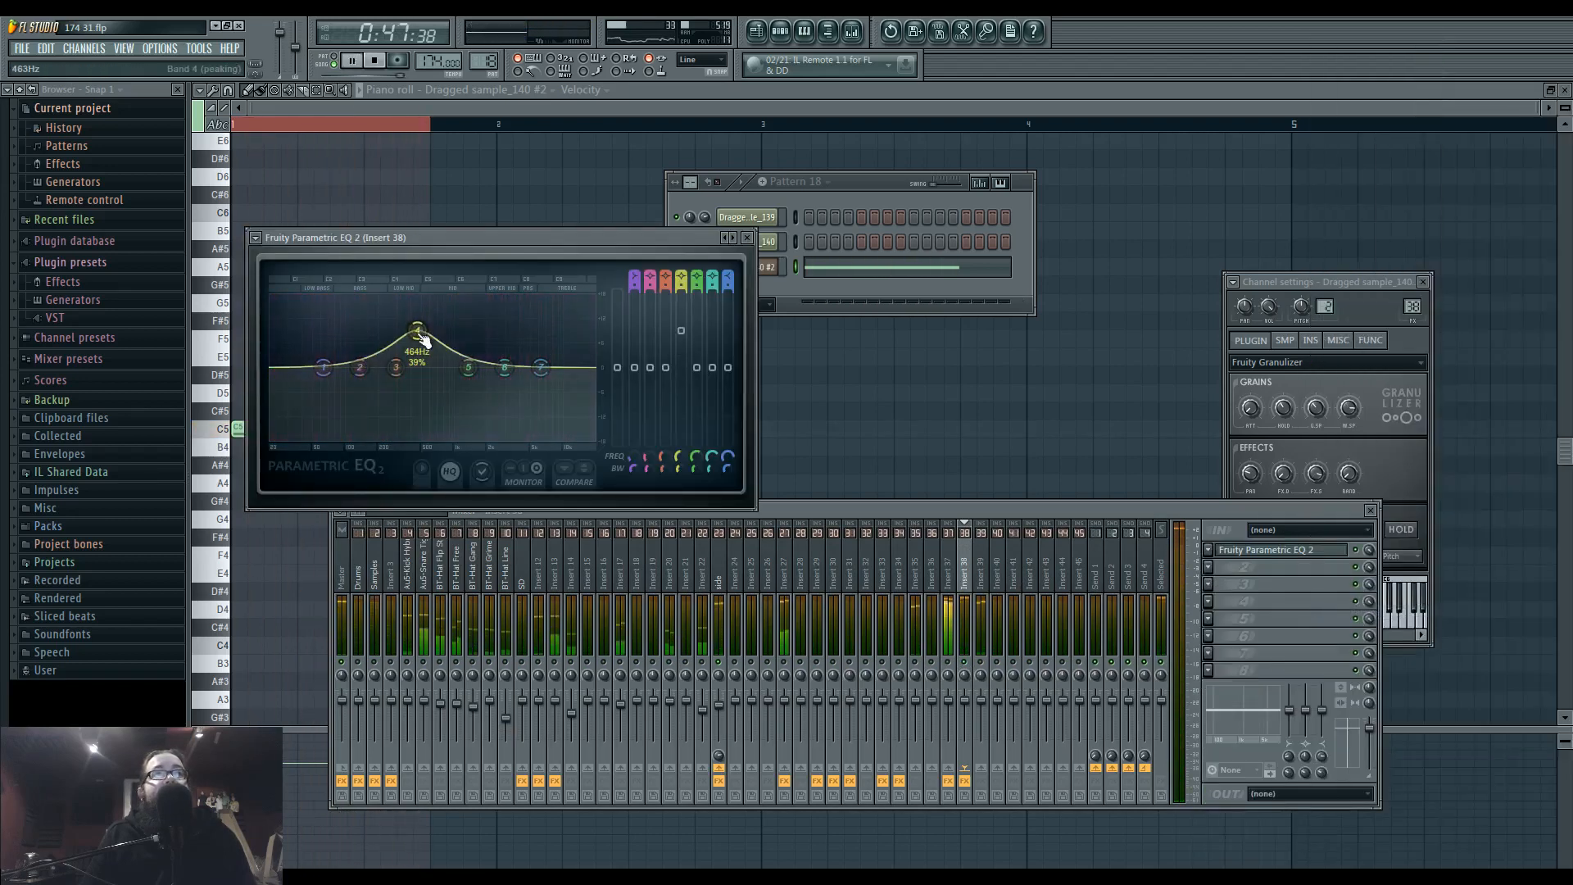
left_click_drag(501, 364, 555, 355)
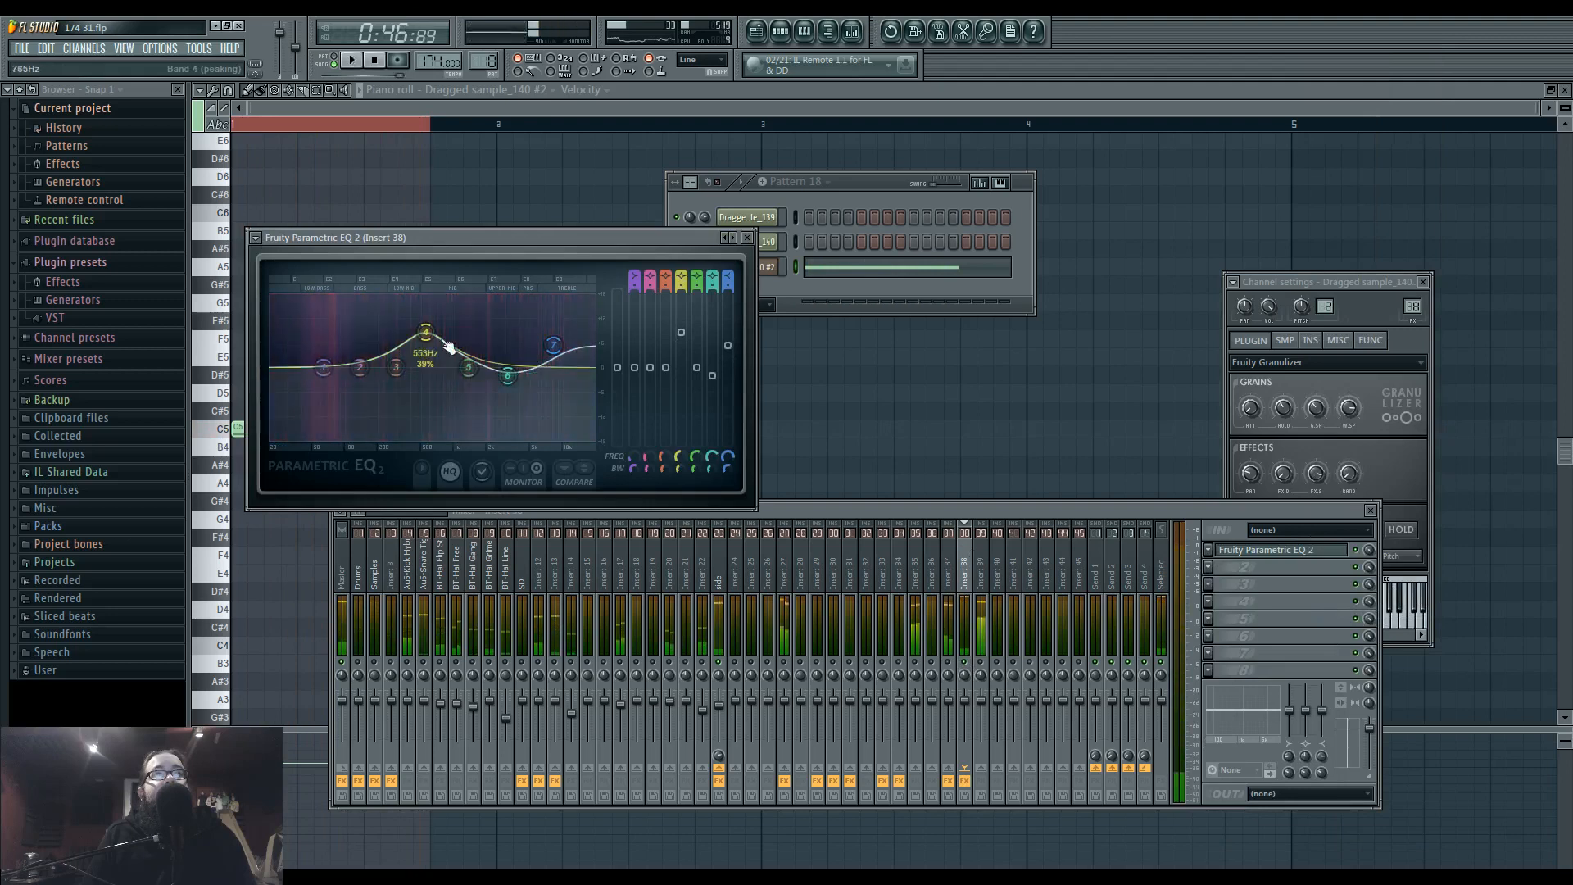
left_click(1309, 425)
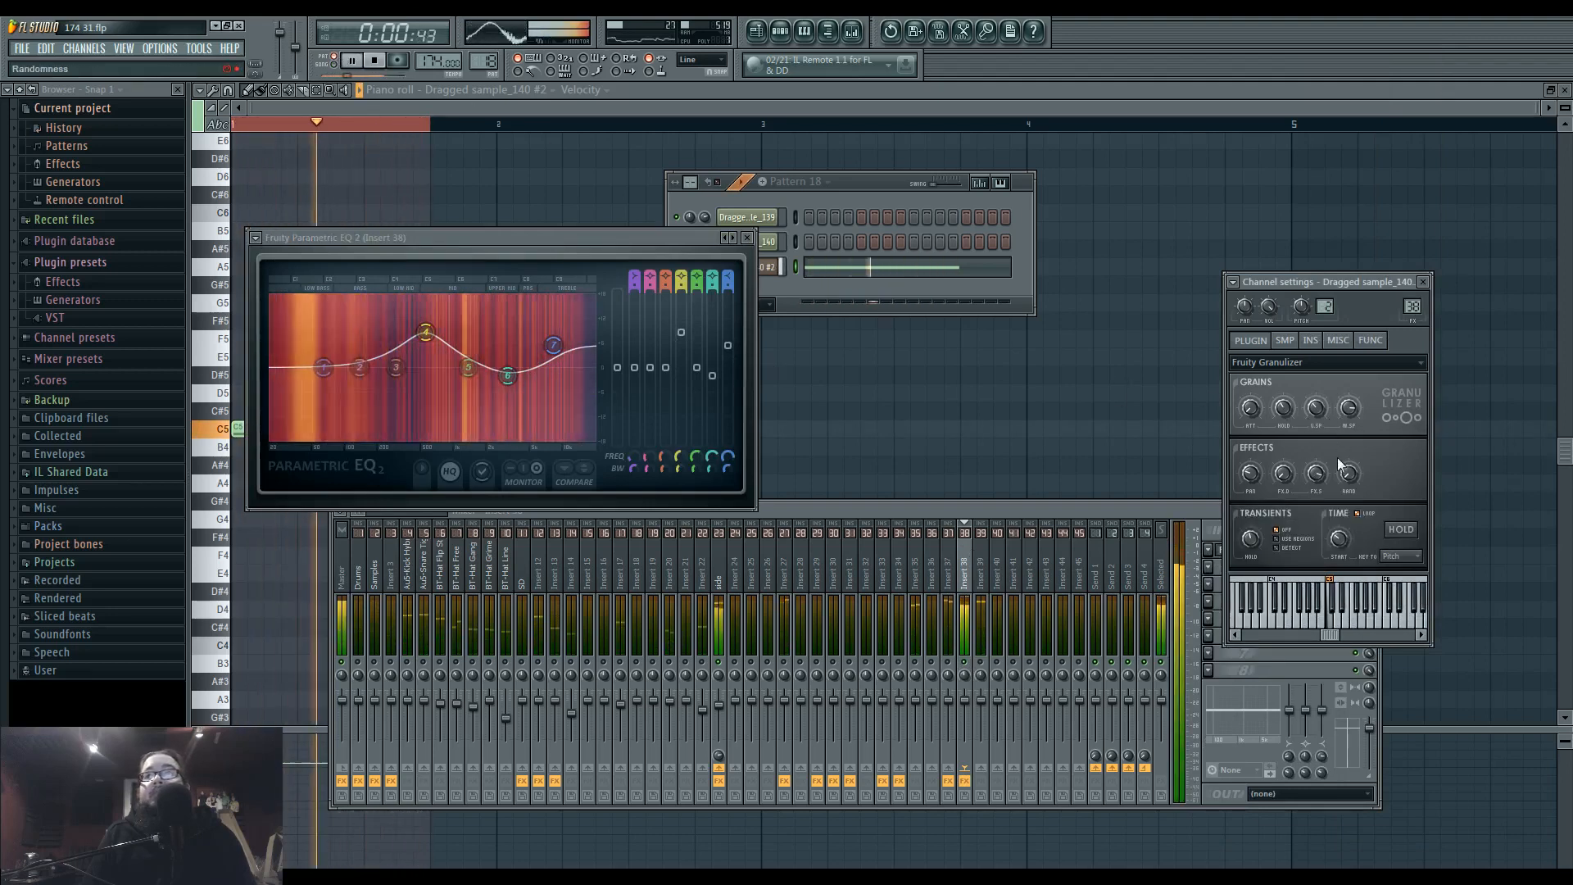
Adjust the start time and grain attack of Dragged sample_140 #2 in Fruity Granulizer and audition the arrangement from bar 29.
left_click_drag(1342, 545, 1341, 547)
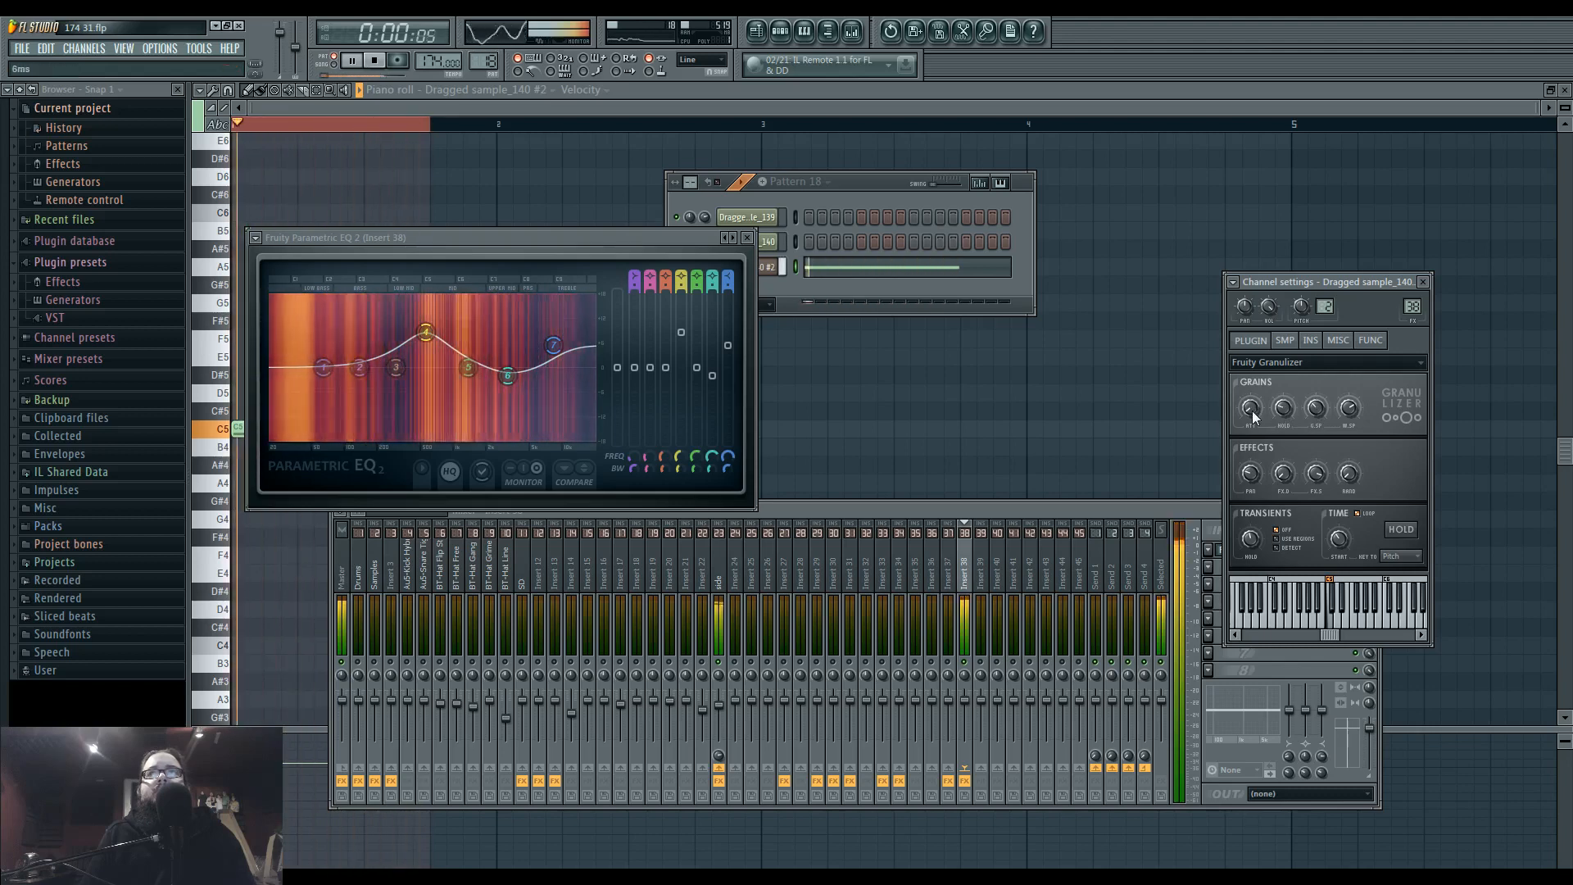
left_click_drag(1253, 410, 1253, 418)
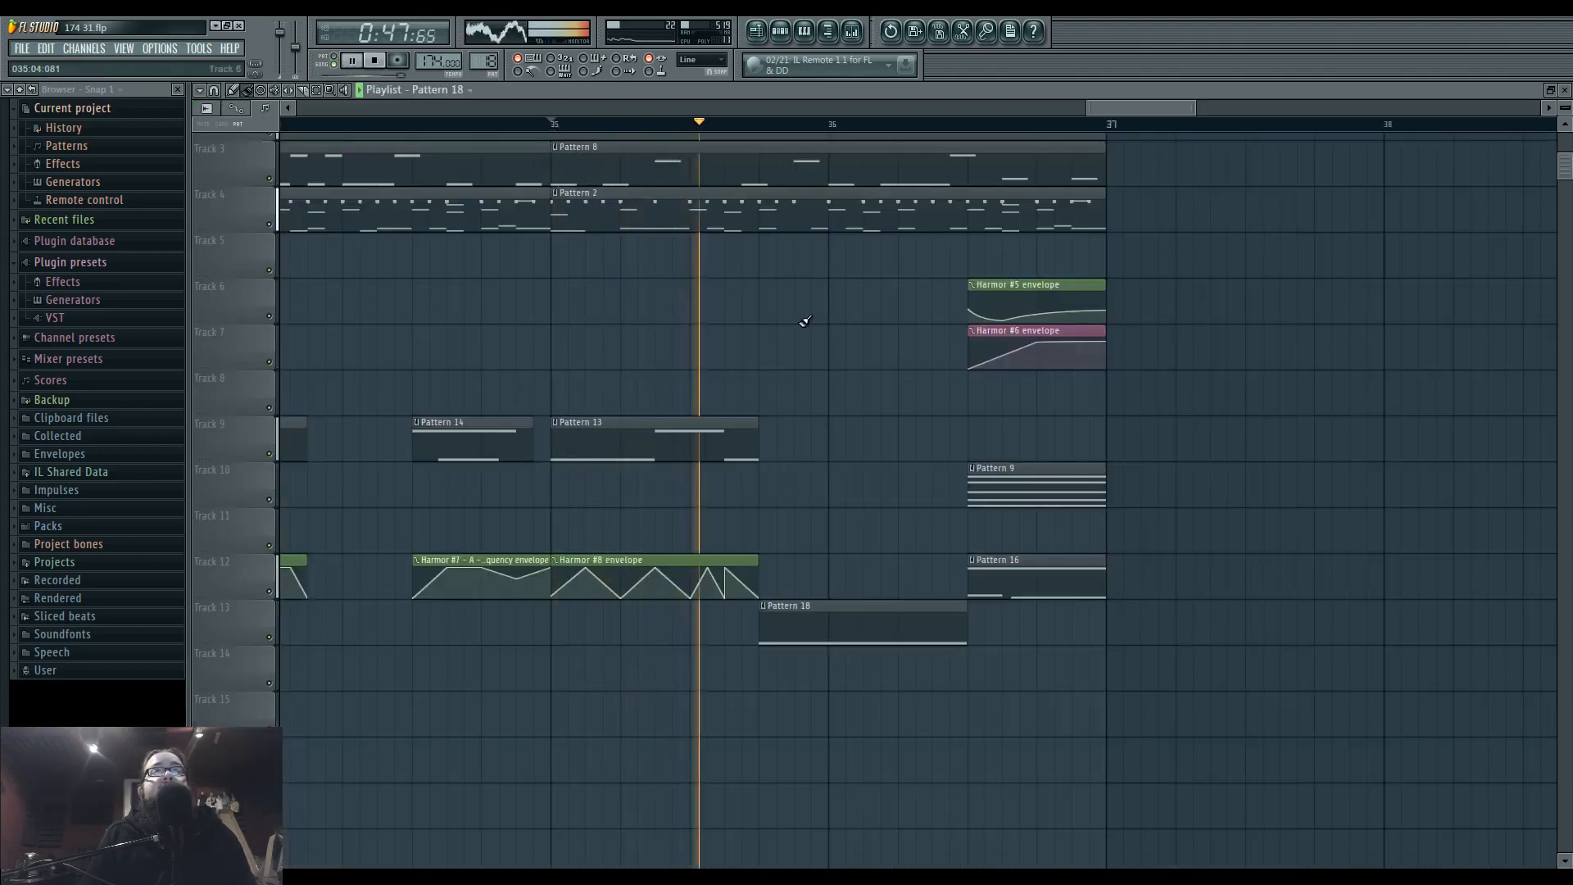
left_click_drag(1043, 368, 1385, 398)
scroll(1385, 399, "down", 3)
left_click(396, 124)
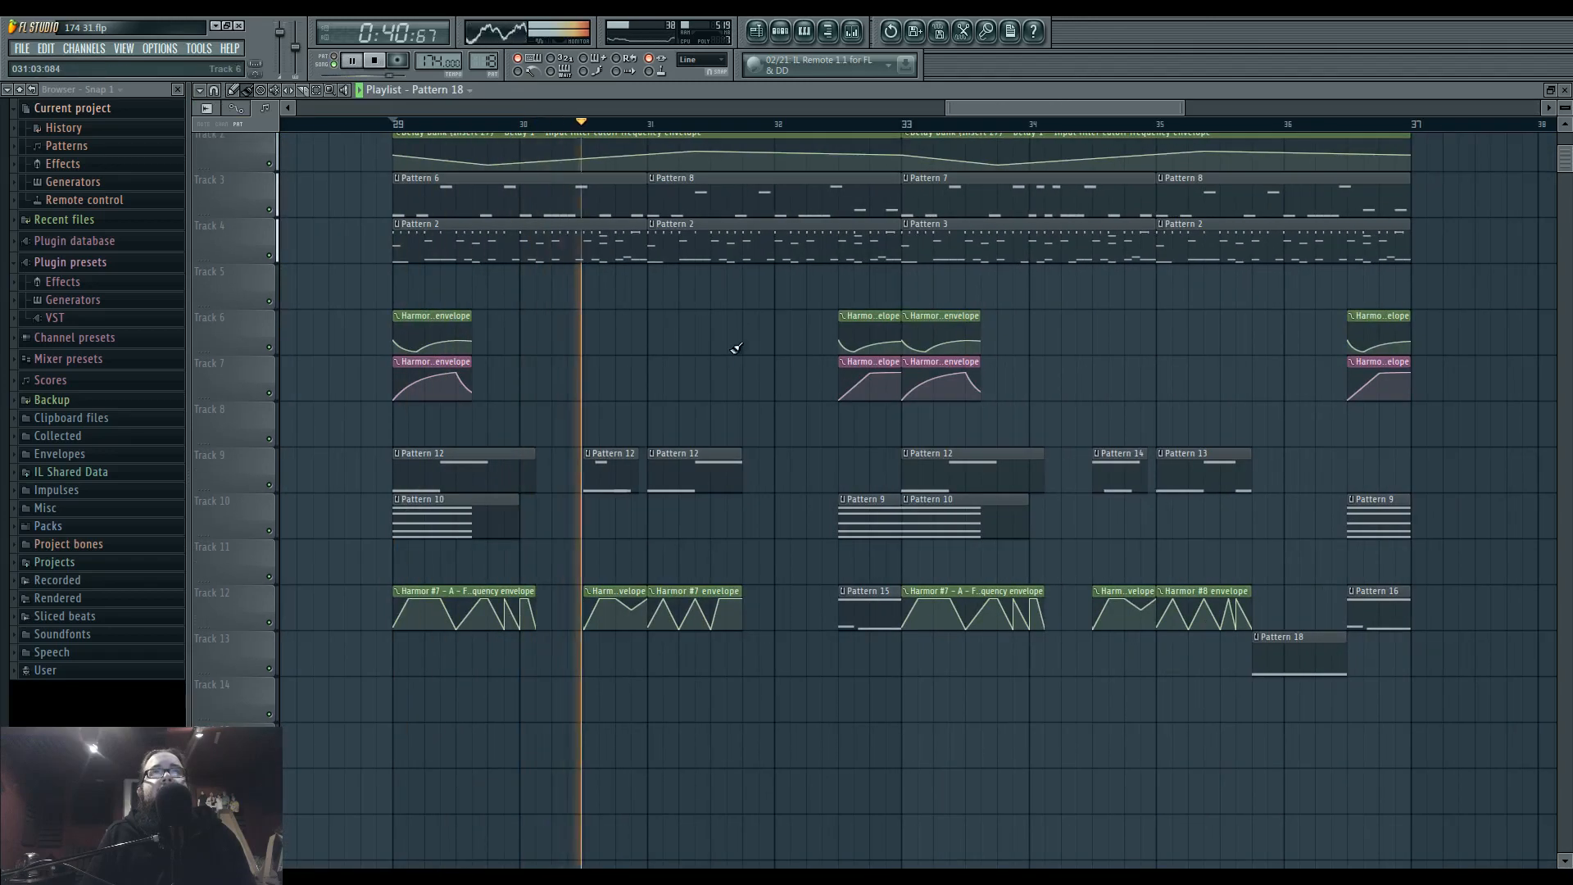
left_click_drag(771, 379, 643, 456)
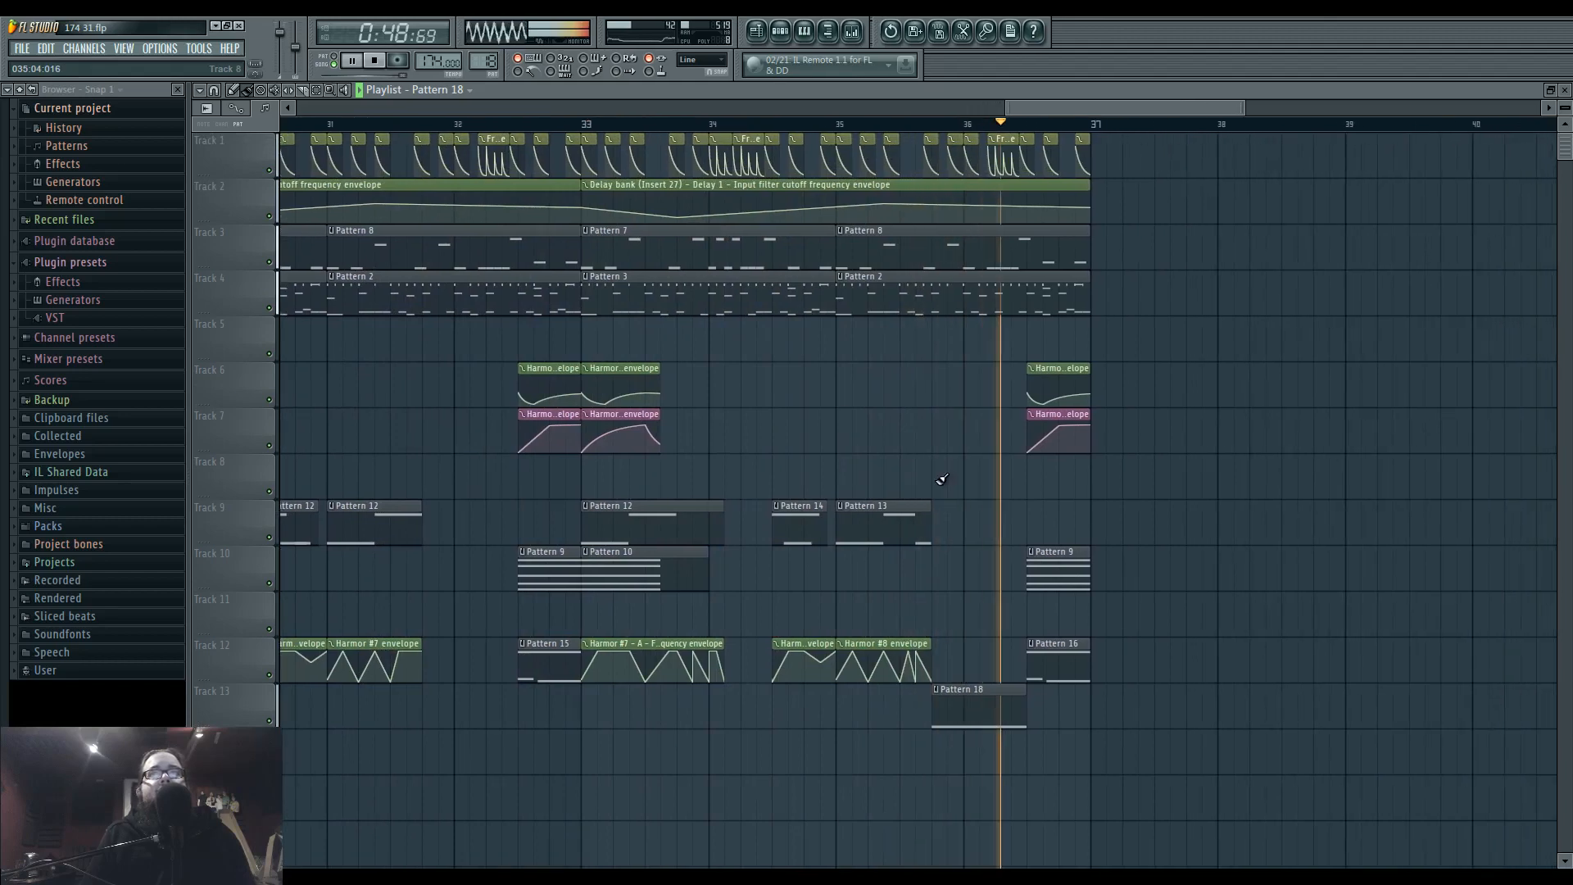
scroll(914, 543, "up", 2)
key("space")
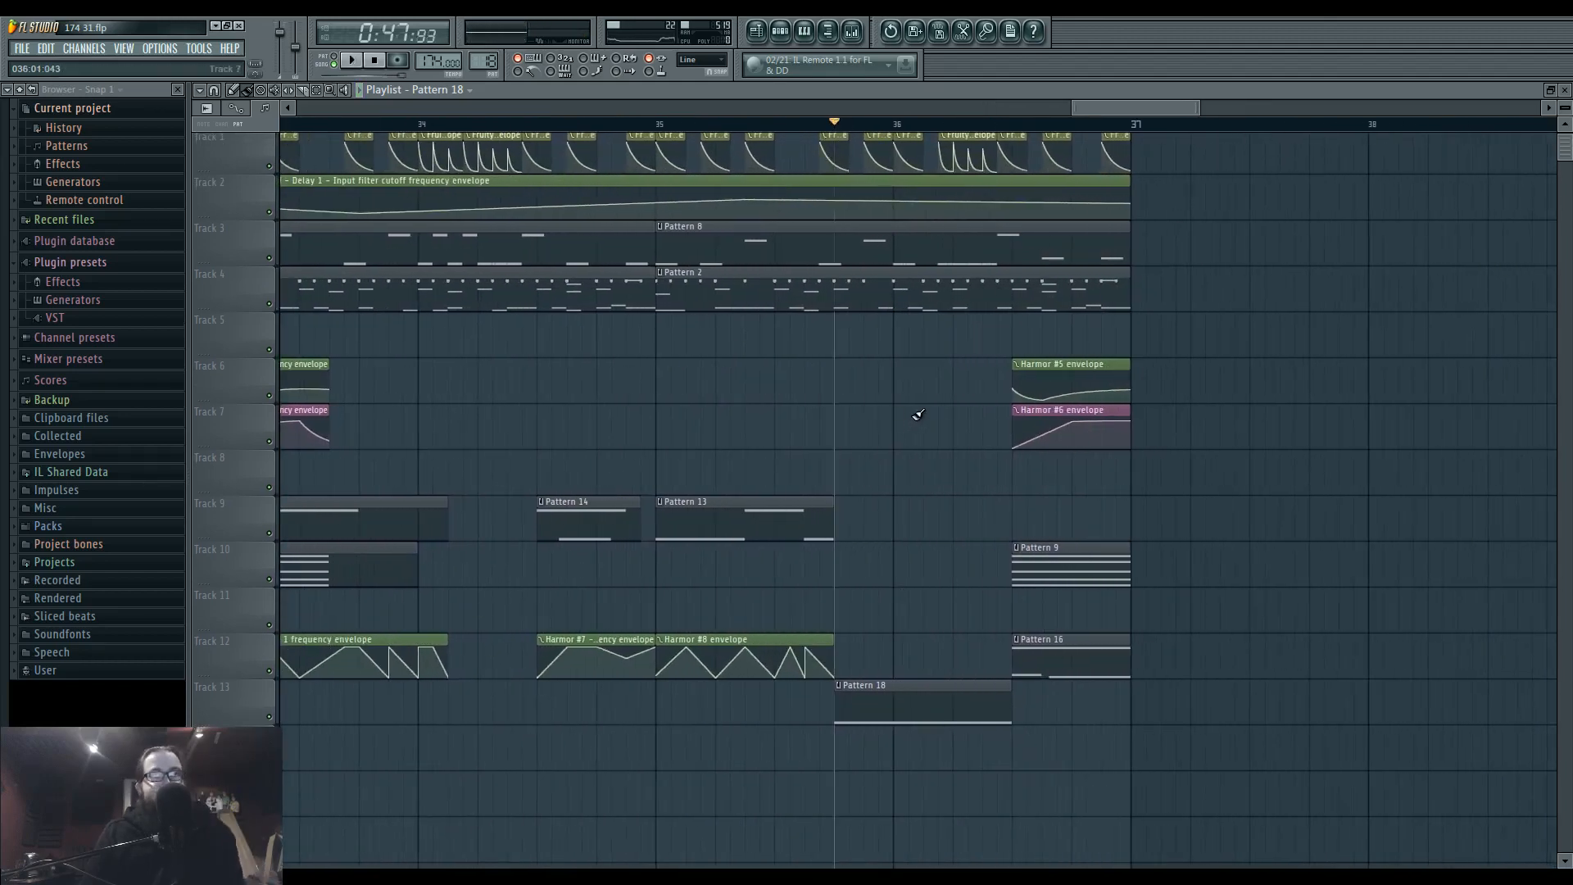
key("space")
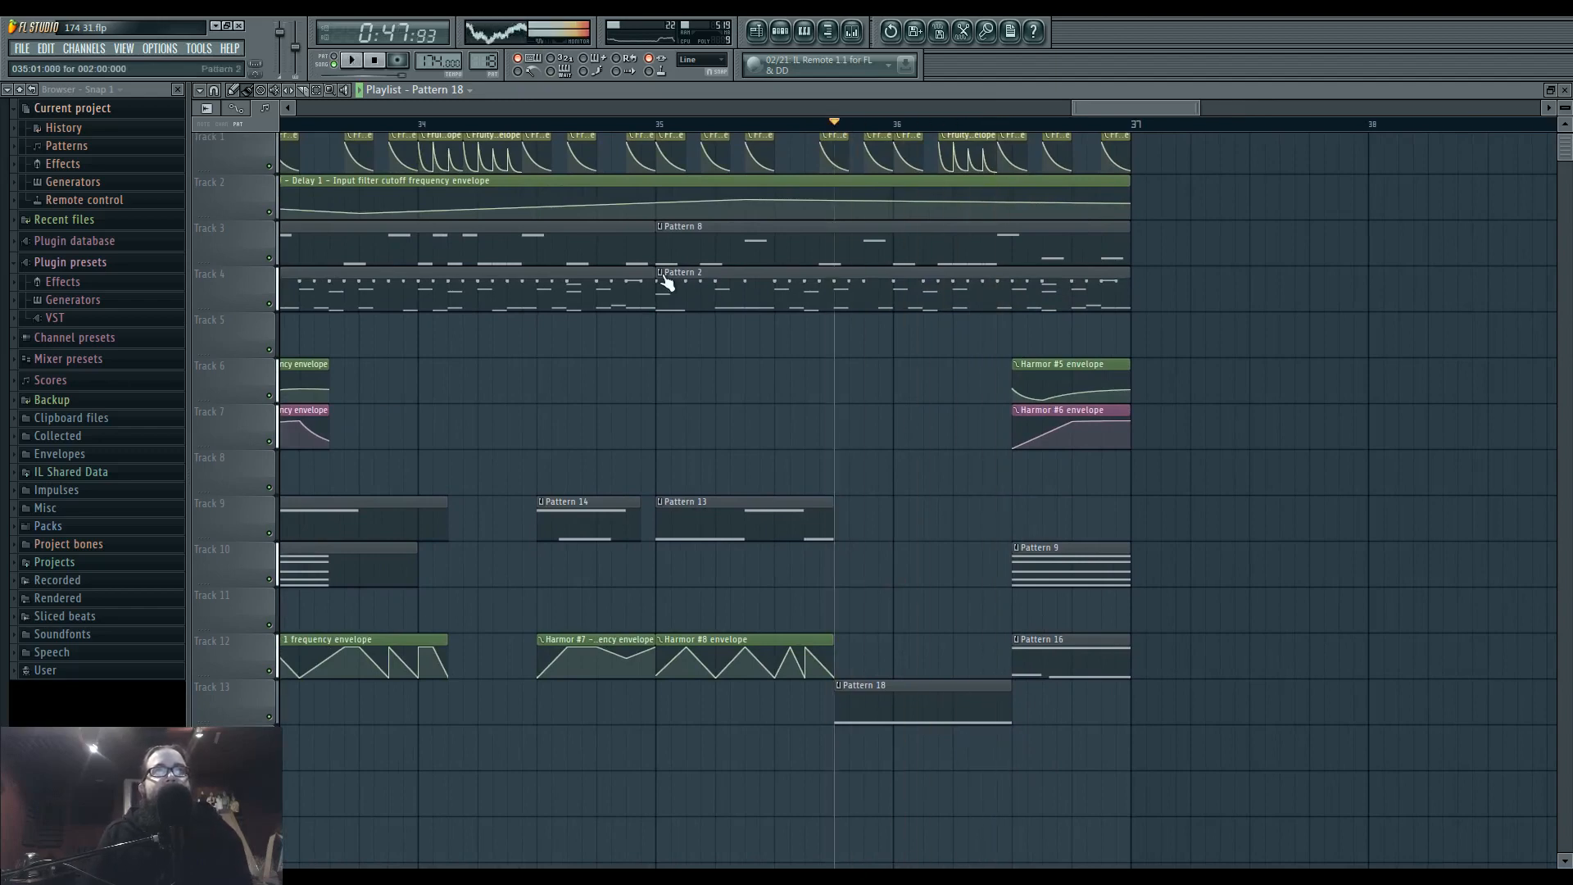
Make the Pattern 2 clip at bar 35 on Track 4 unique and open its Superior Drummer 2 notes.
left_click(666, 284)
left_click(695, 363)
key("space")
double_click(779, 298)
key("space")
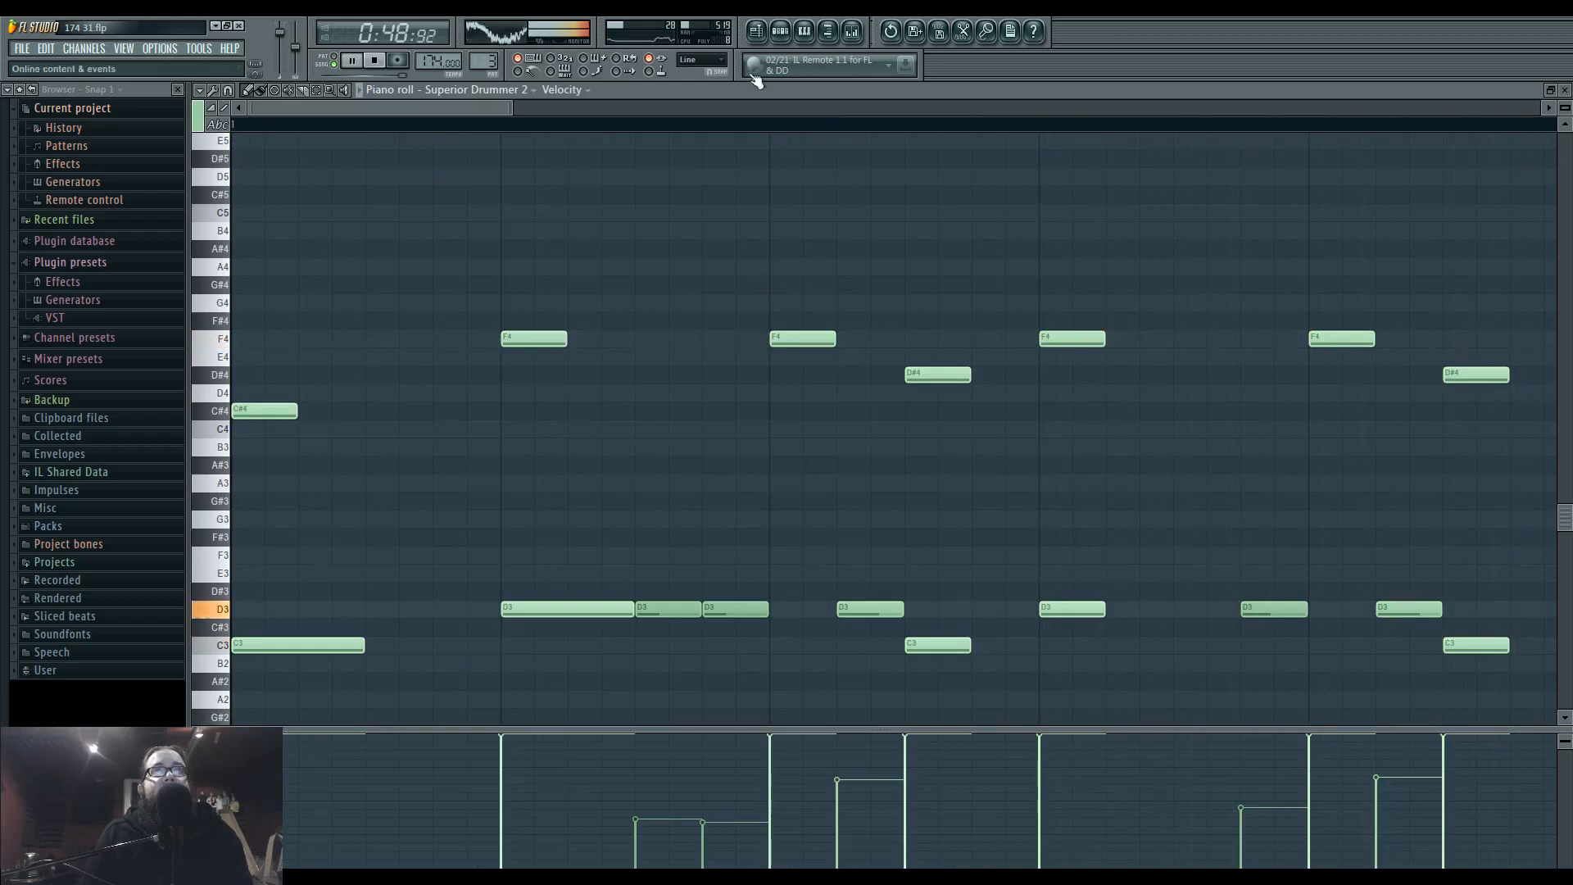
scroll(923, 424, "down", 4)
scroll(691, 445, "down", 5)
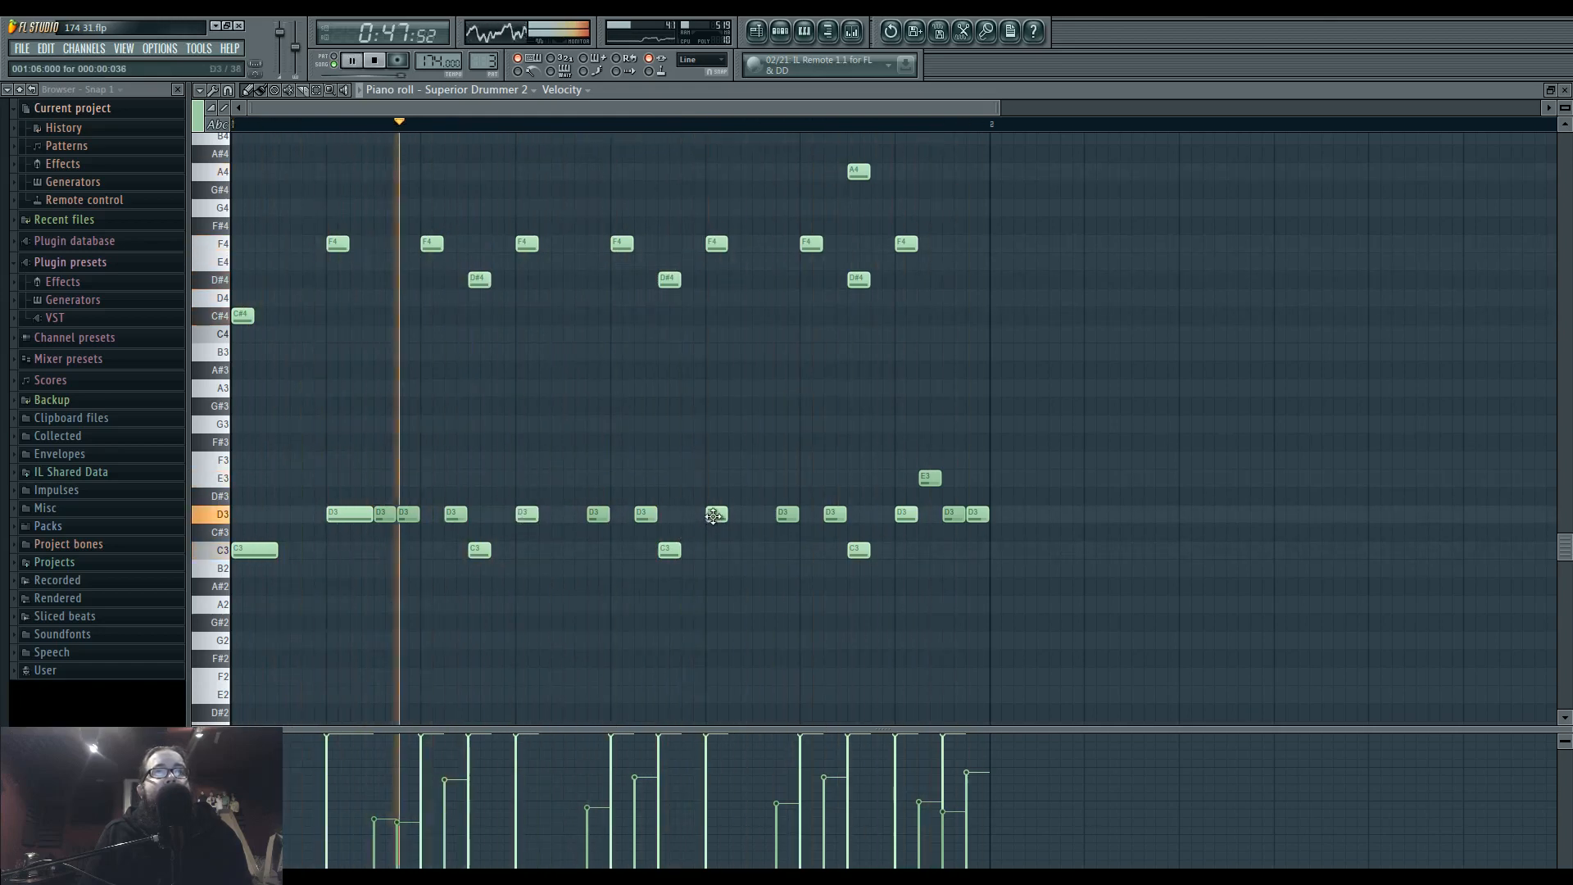
Shift the third snare hit two steps later, to step 23, for both the Superior Drummer 2 D3 note and the AuS snare channel.
left_click_drag(715, 514, 764, 517)
key("F6")
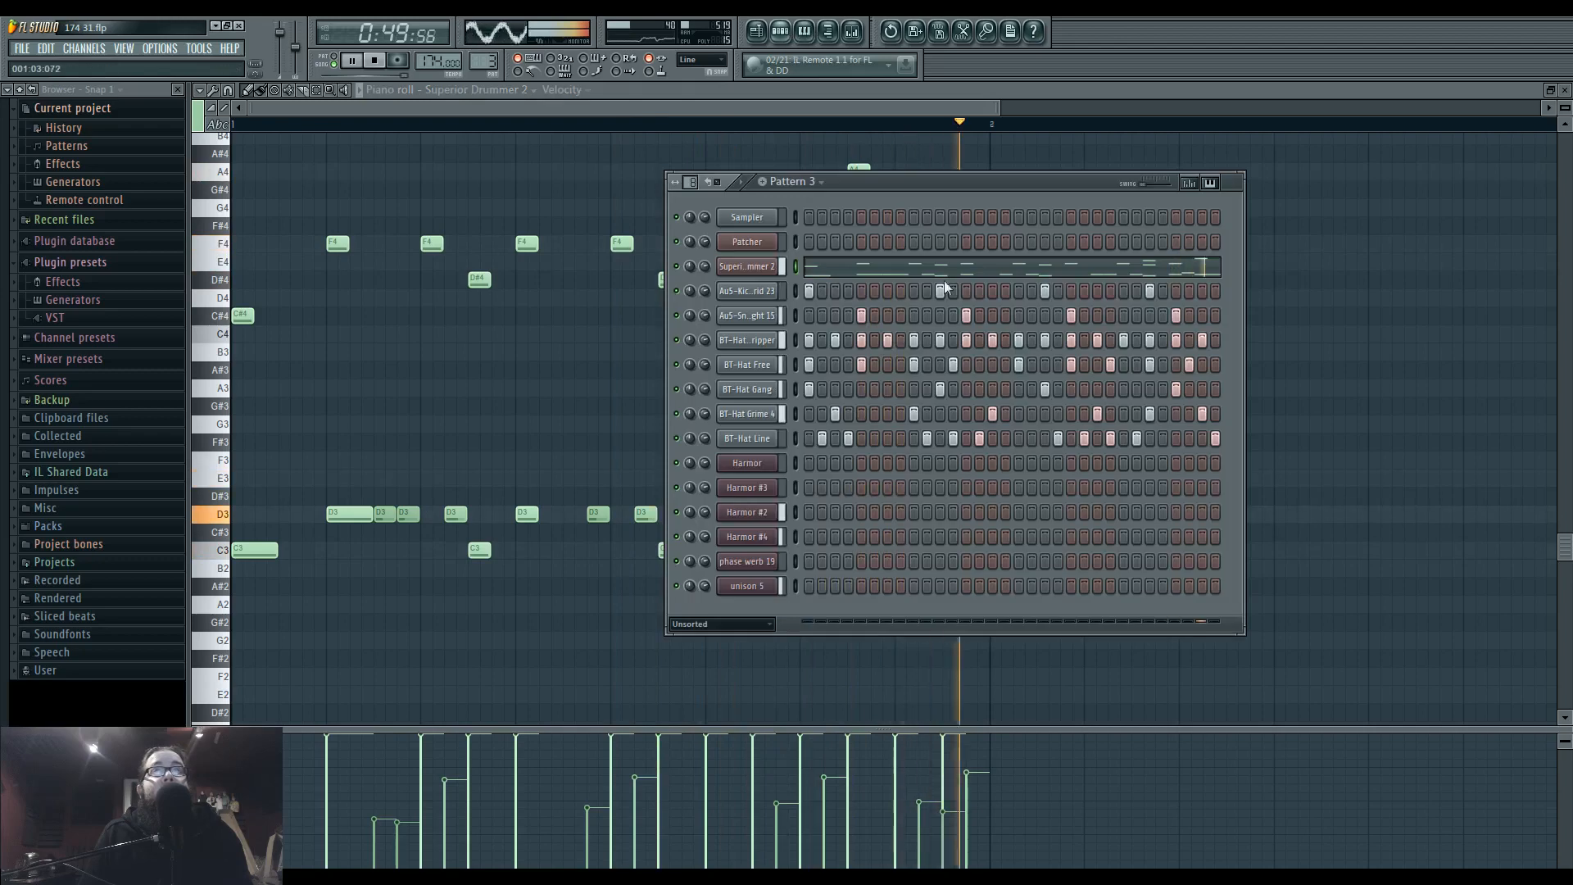
left_click(1097, 316)
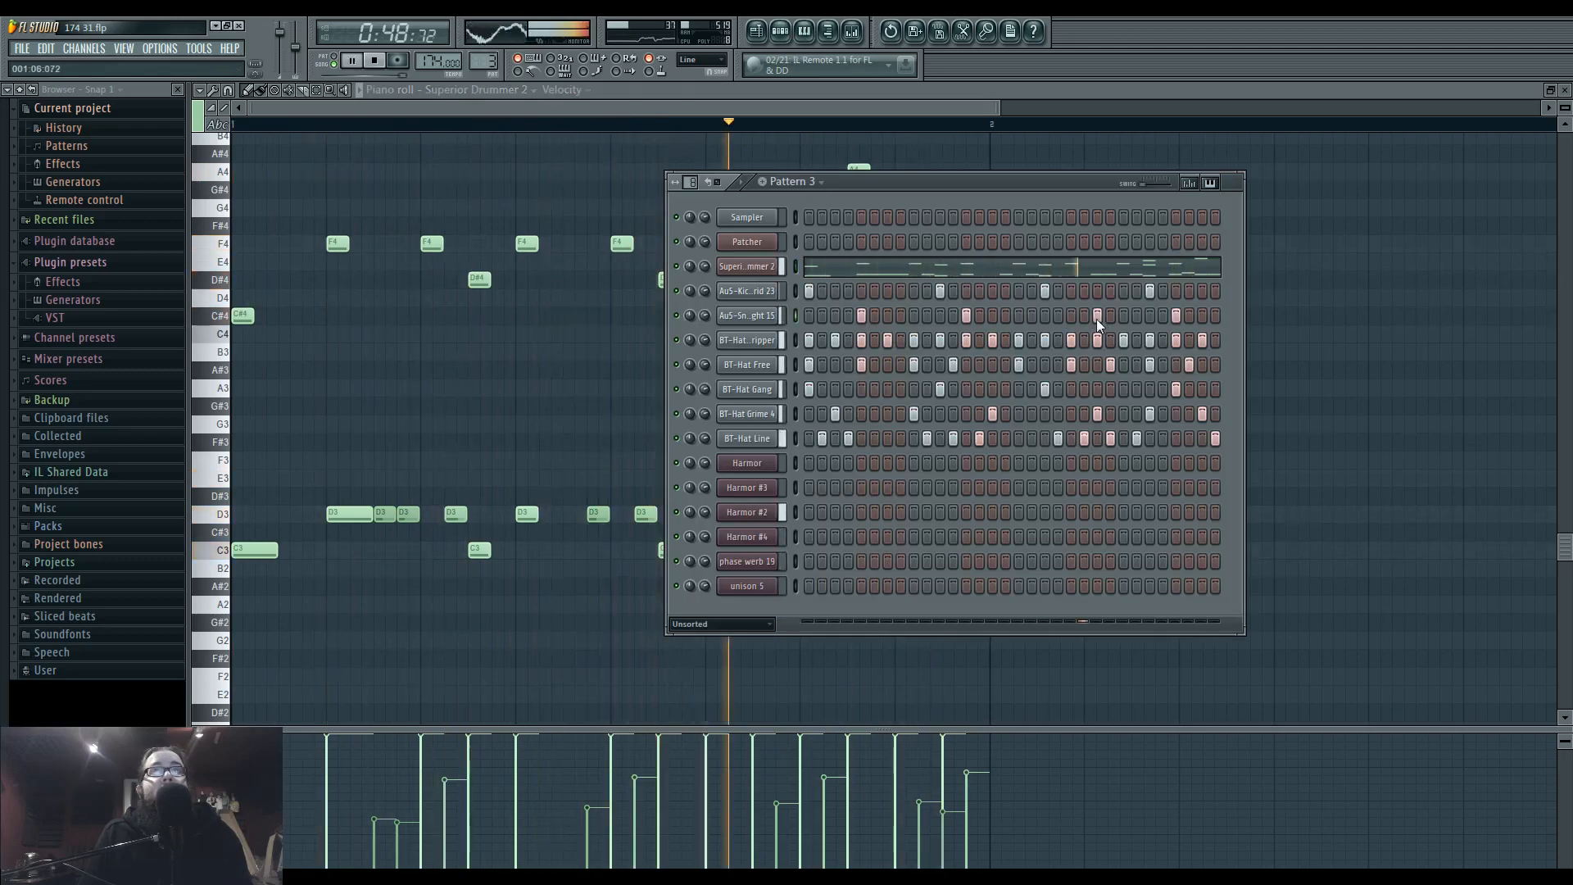
Try moving the AuS kick hit on step 19 to steps 17, 16 and 20 in Pattern 3.
left_click(1045, 291)
left_click(1019, 291)
left_click(1019, 291)
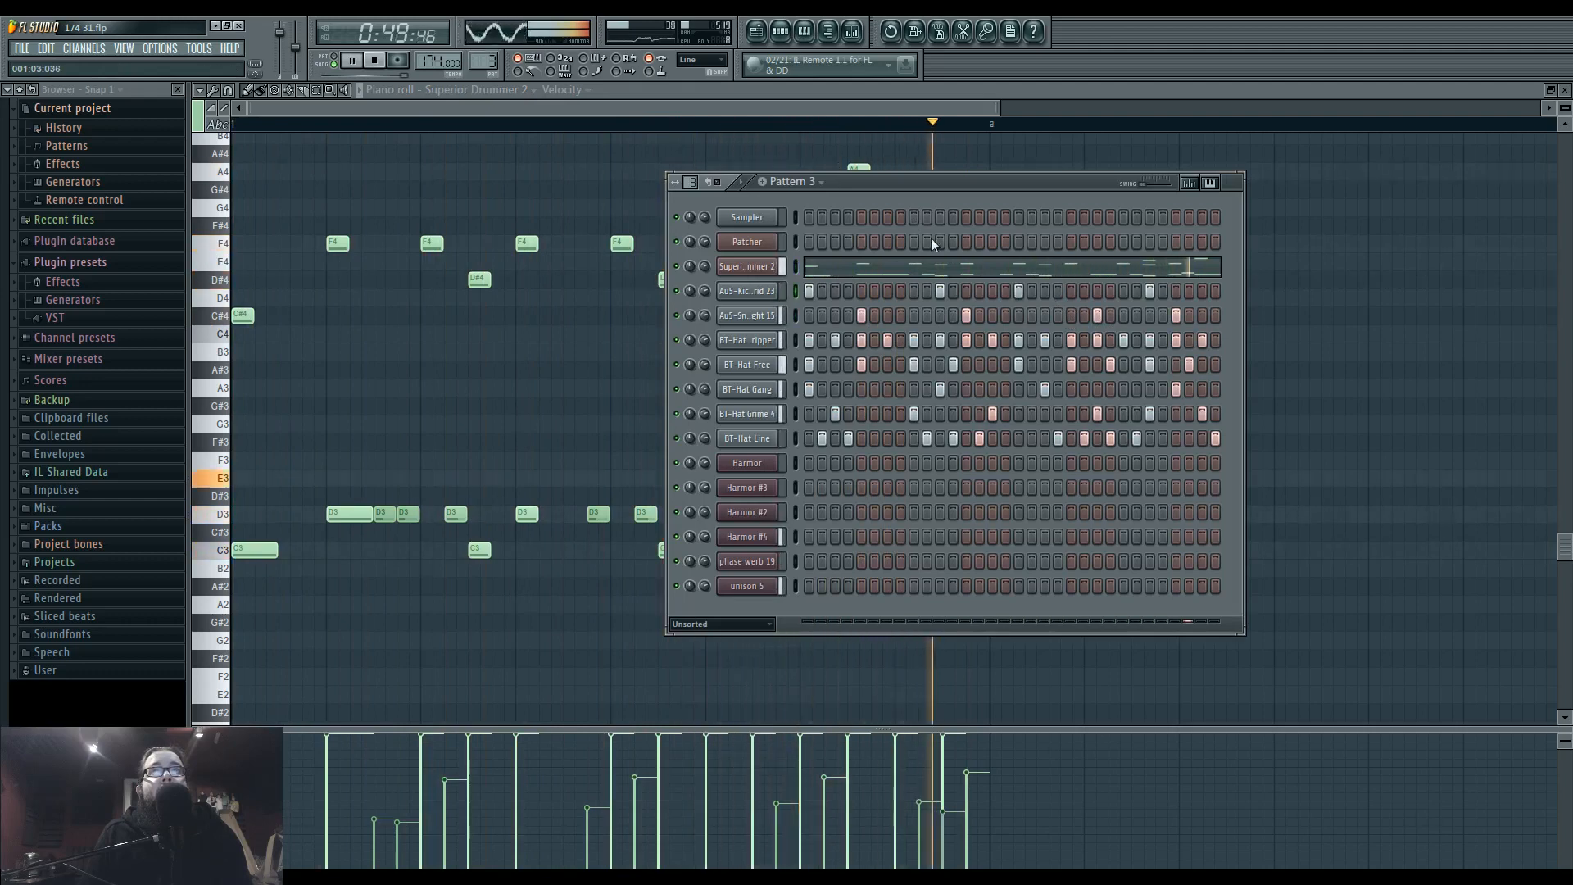
left_click(1006, 290)
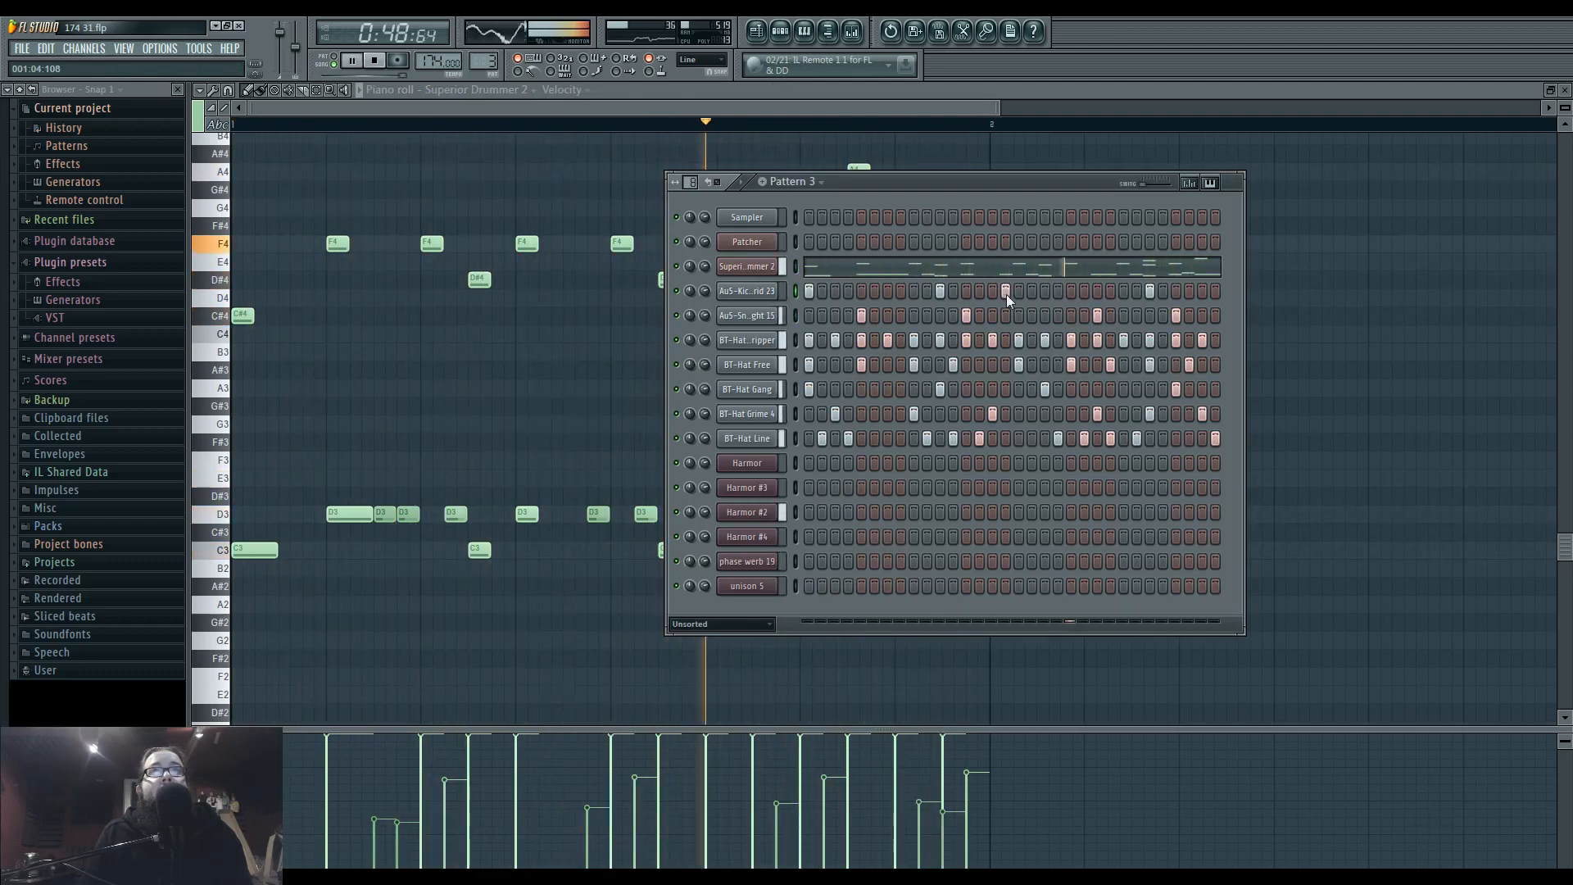
left_click(1057, 291)
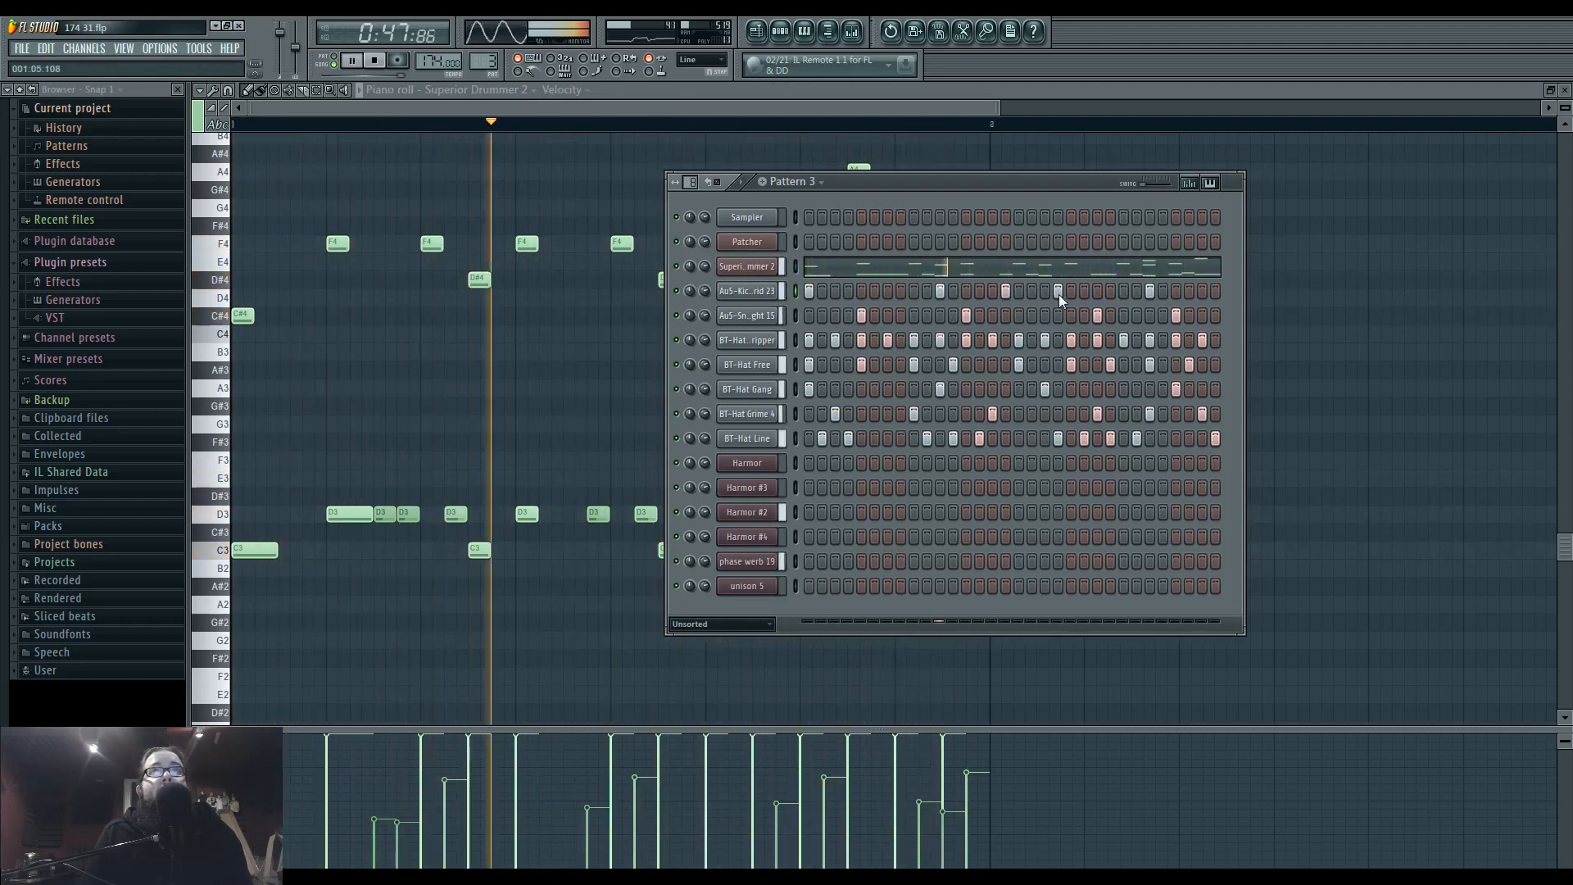
left_click(1058, 291)
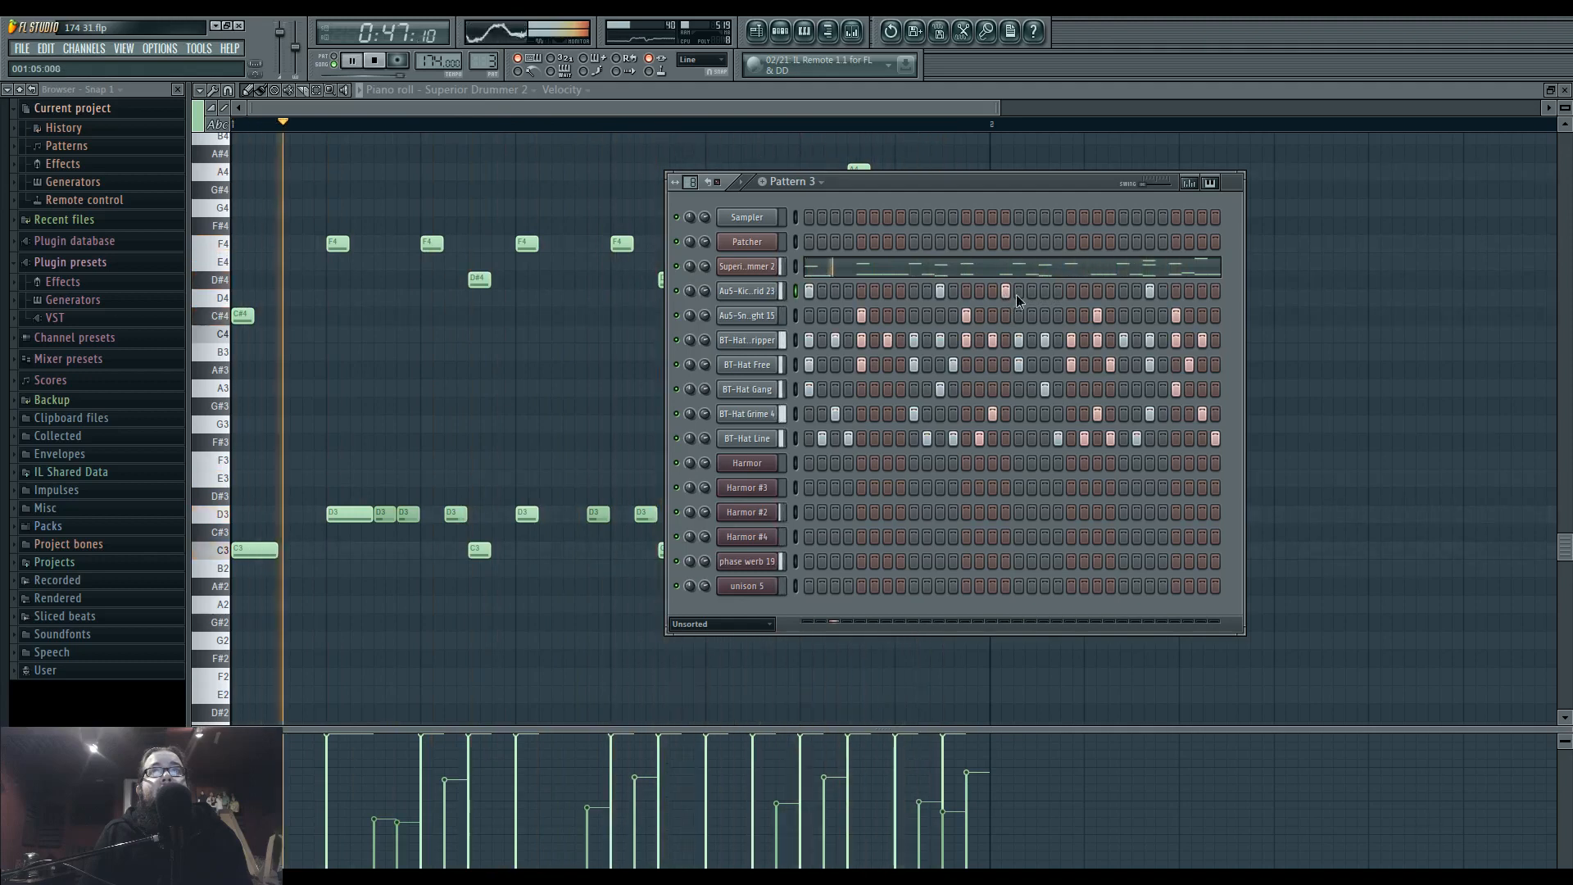
left_click(1006, 291)
left_click(1044, 291)
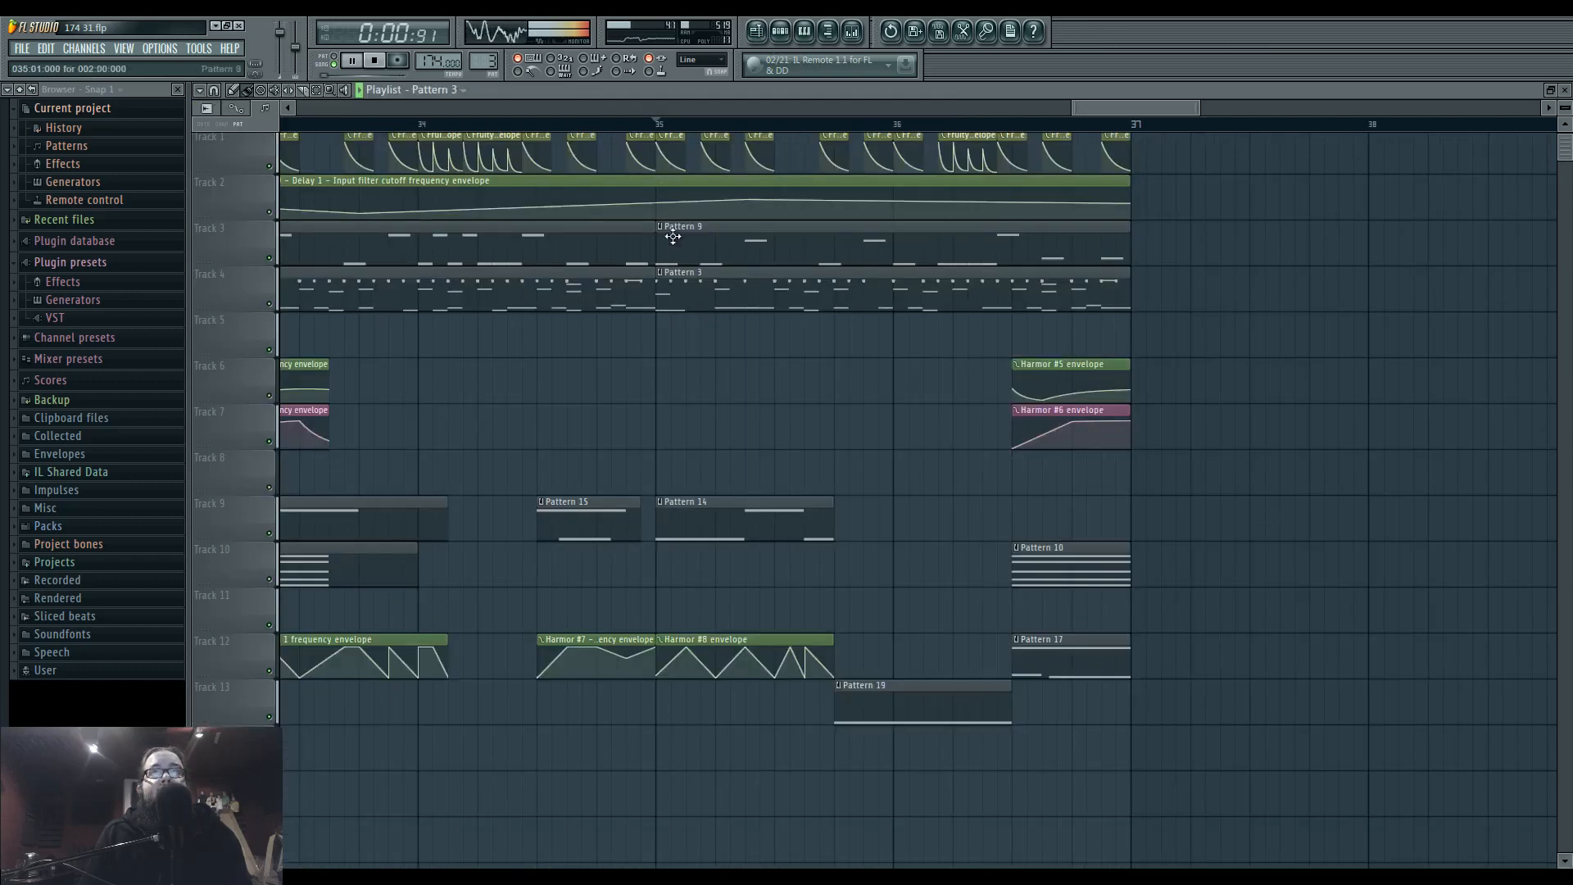
Play from bar 35, make the Track 3 Pattern 9 clip there unique, and open its Harmor #2 notes.
left_click(658, 125)
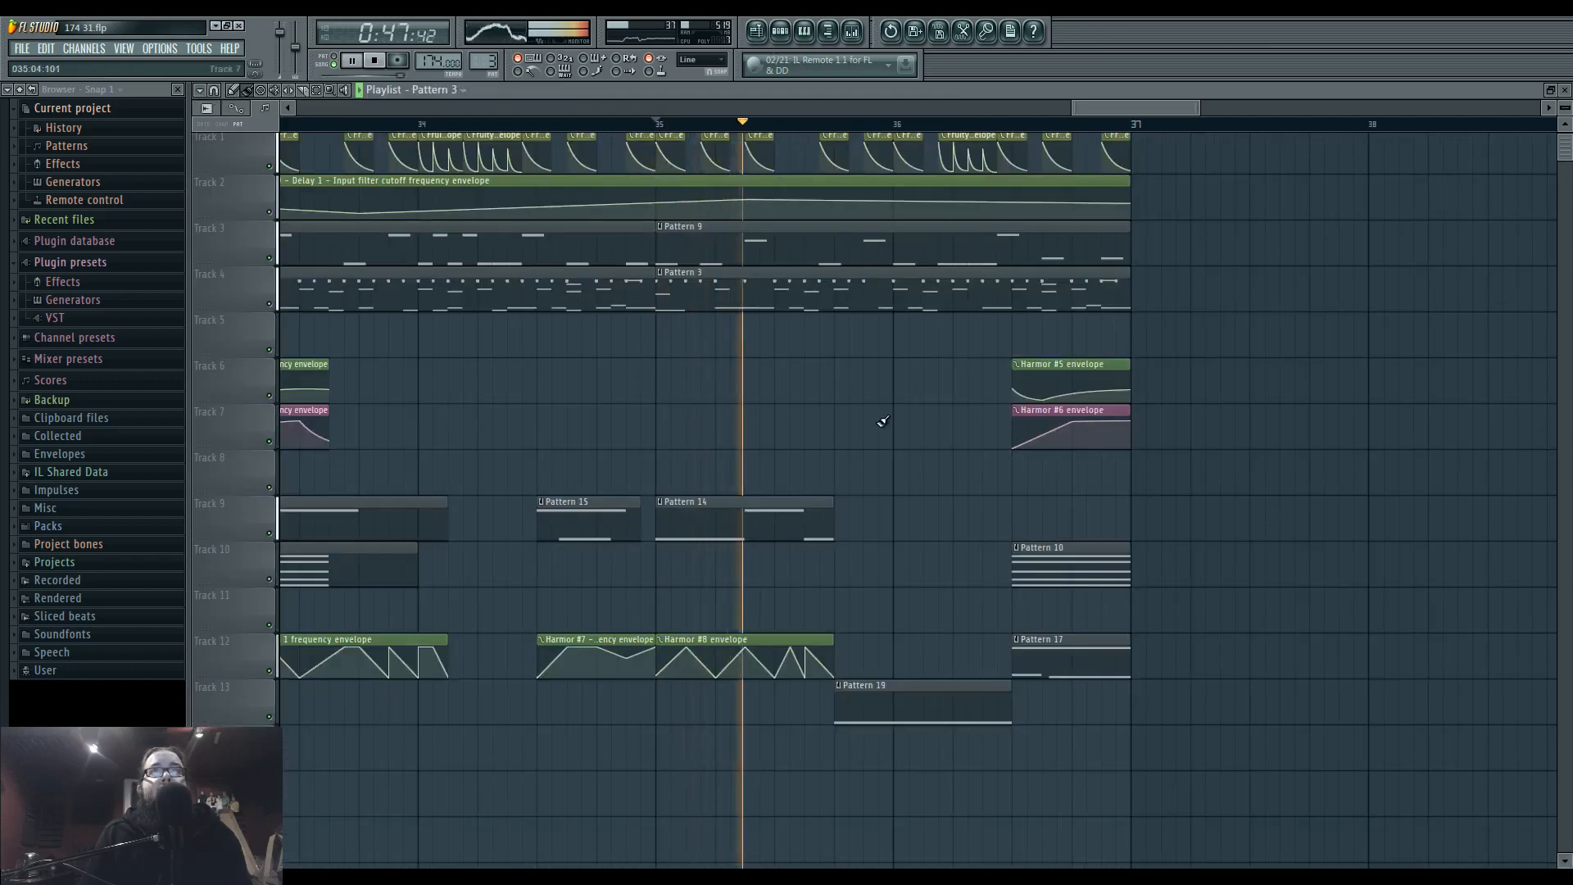
key("space")
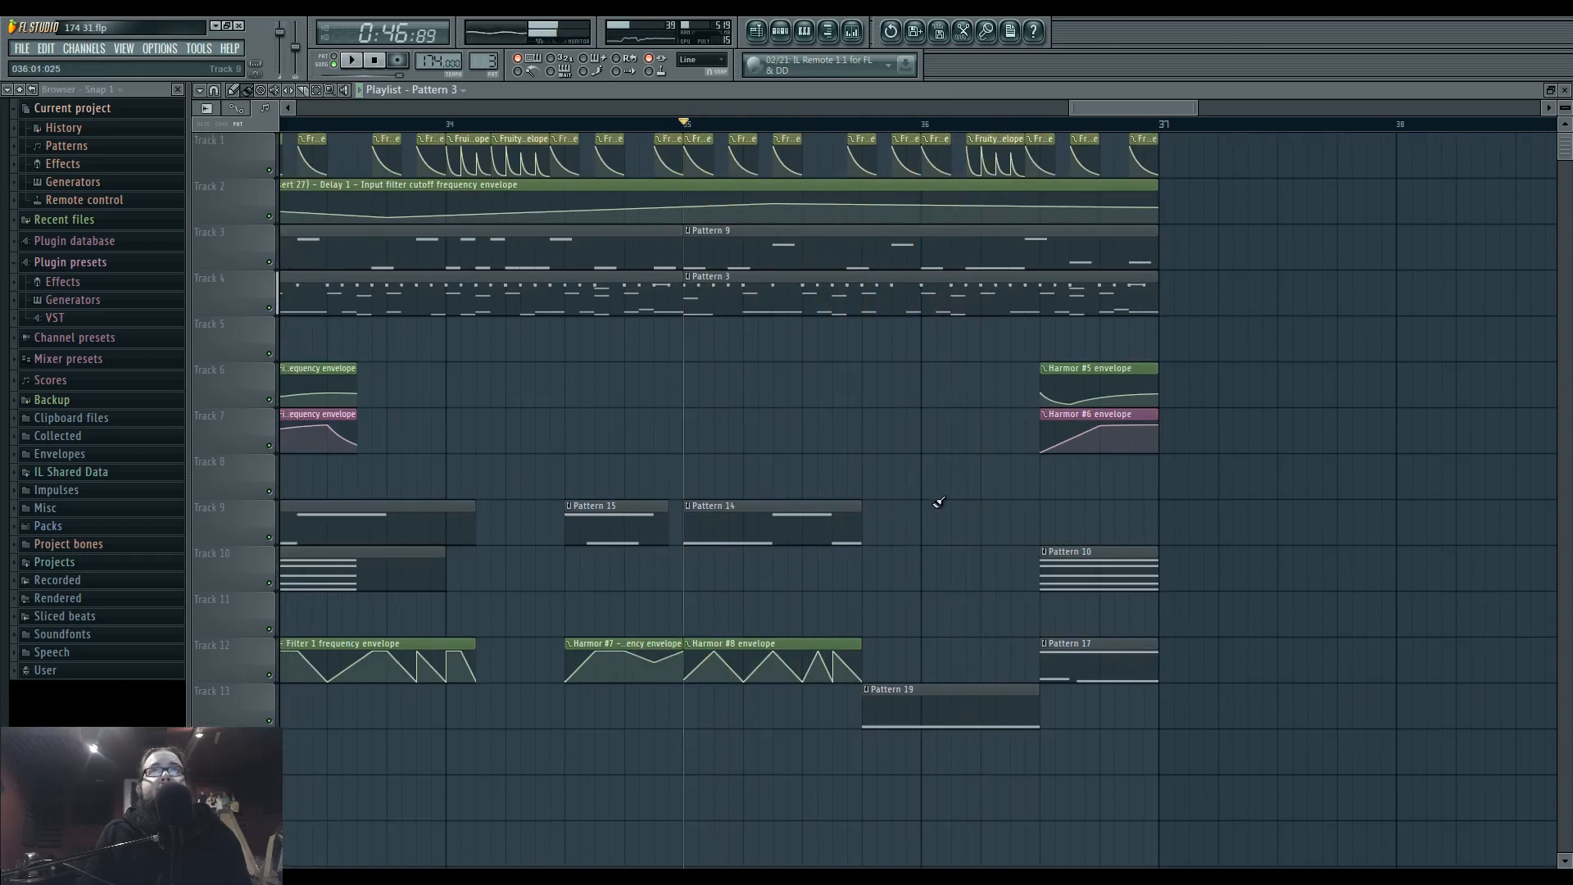
left_click(687, 232)
left_click(734, 320)
double_click(830, 261)
scroll(778, 418, "down", 4)
key("space")
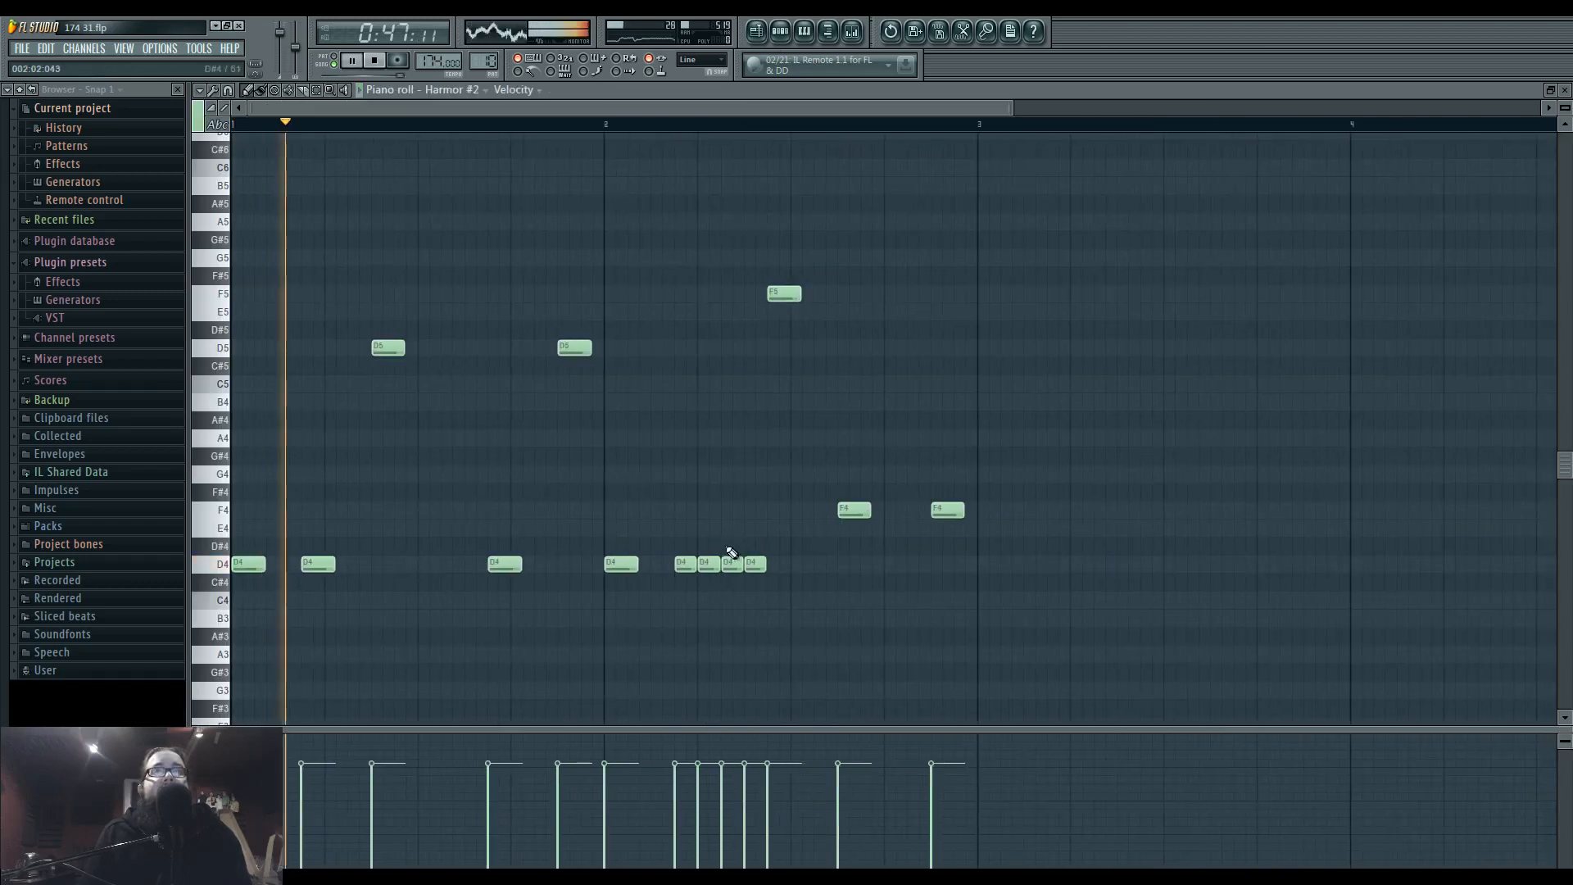
Delete the last three of the four rapid D4 notes in the second bar and audition the playlist from bar 35.
right_click(710, 563)
right_click(732, 564)
right_click(755, 564)
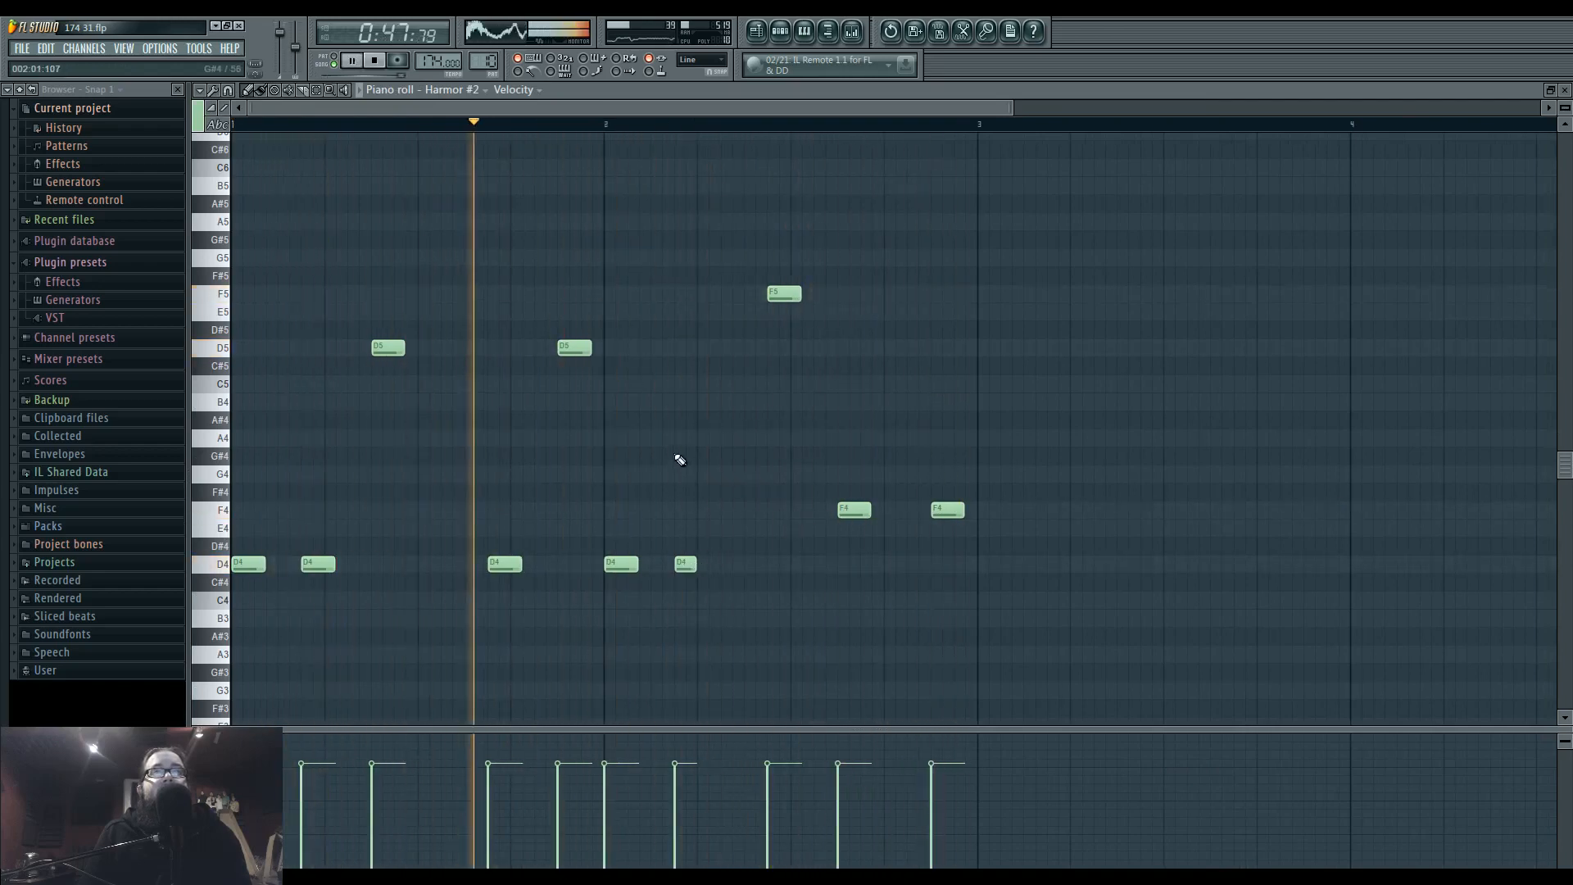
left_click(757, 32)
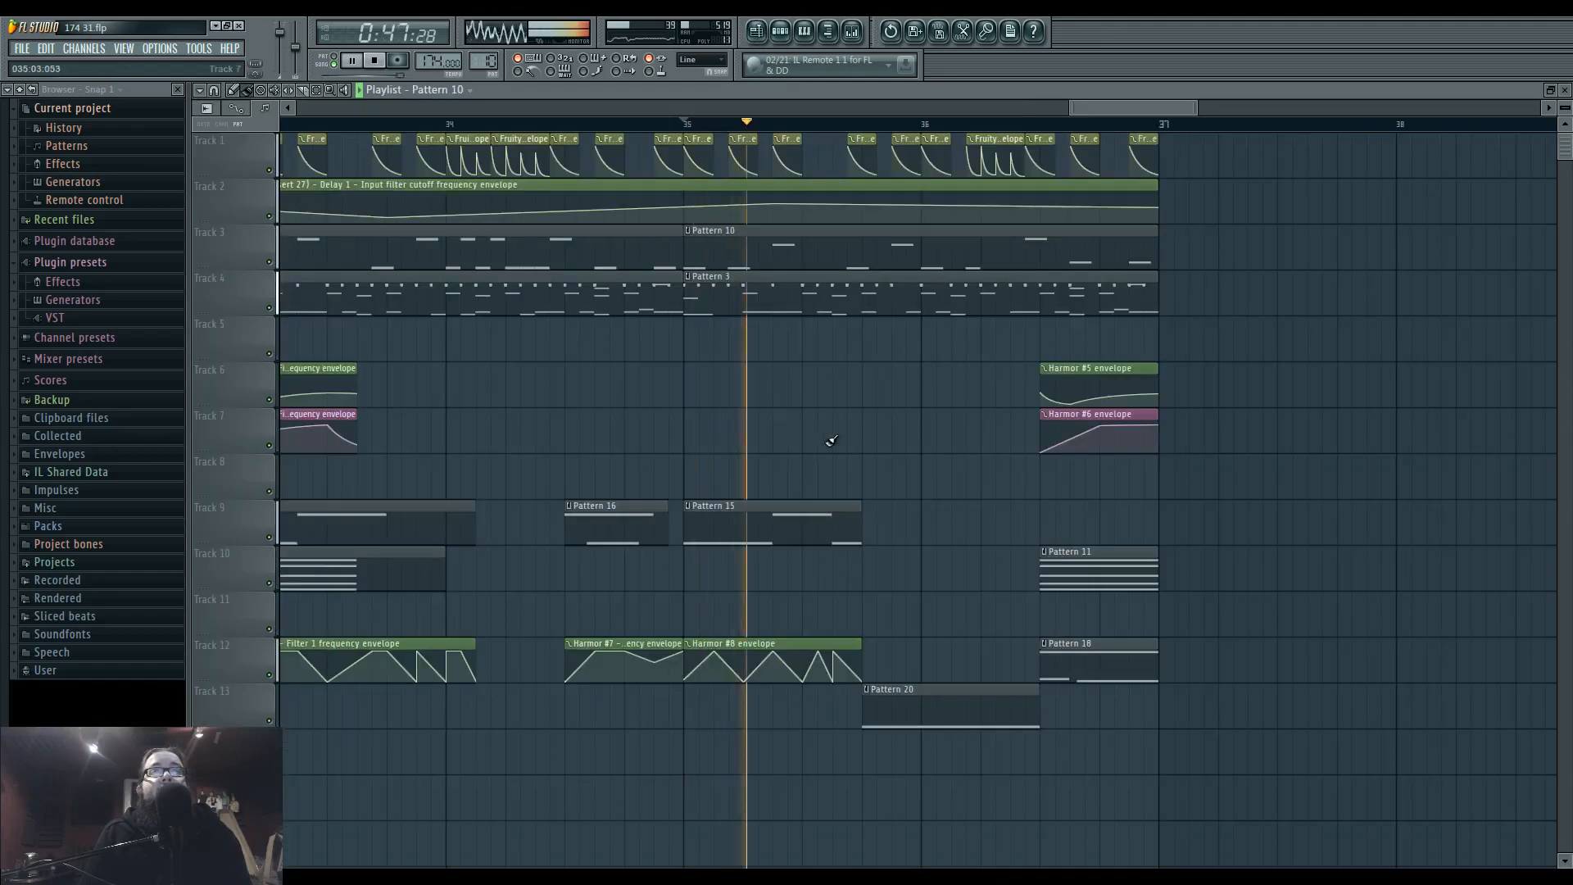
key("space")
left_click_drag(841, 411, 916, 410)
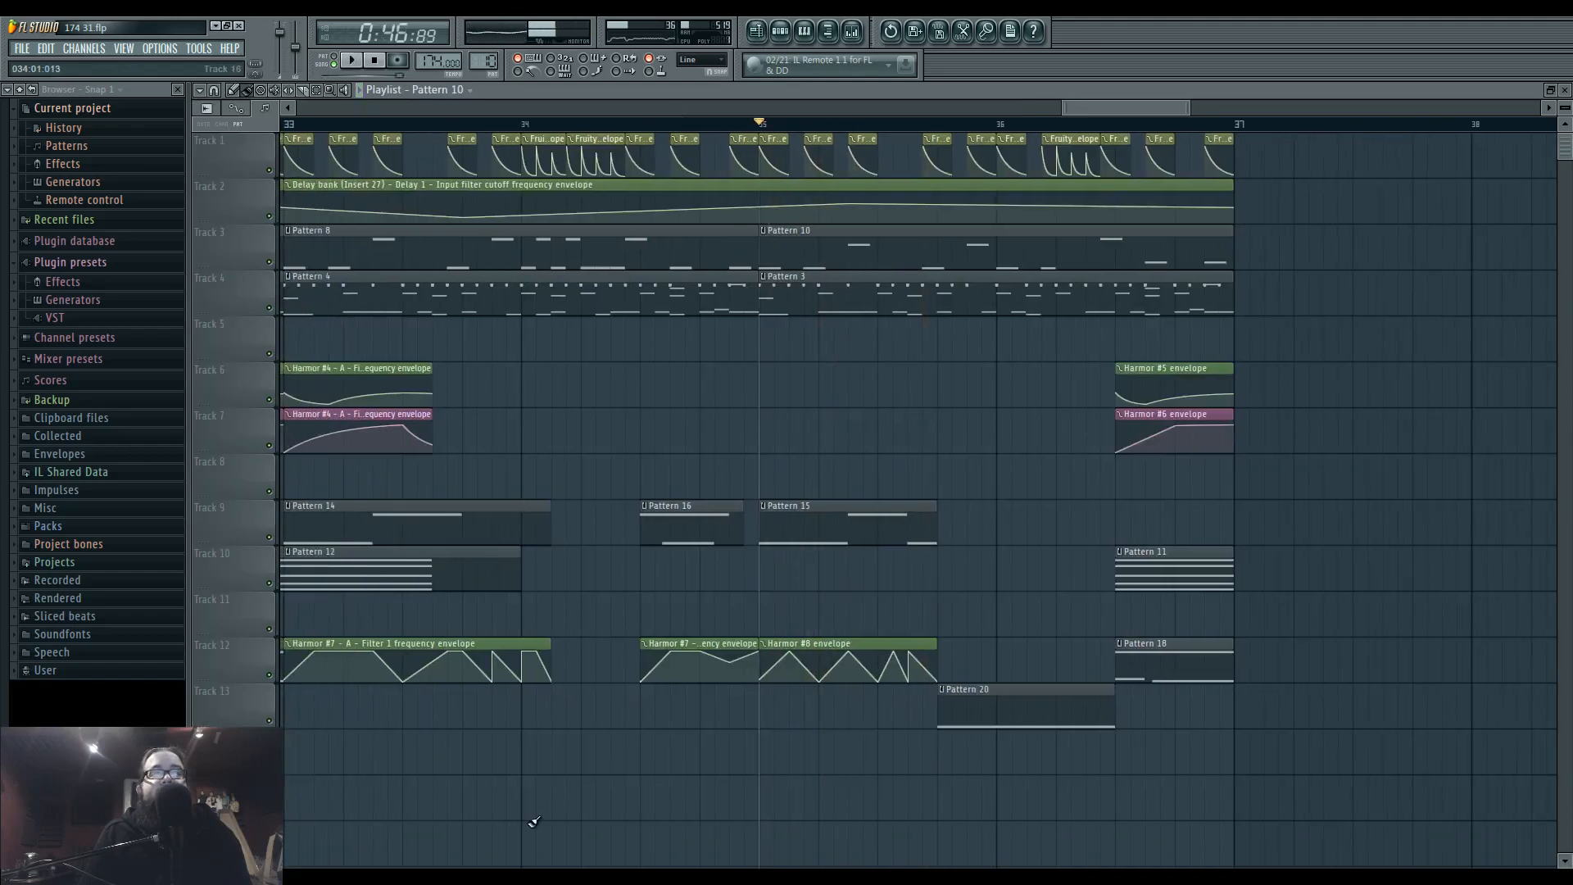
key("alt+Tab")
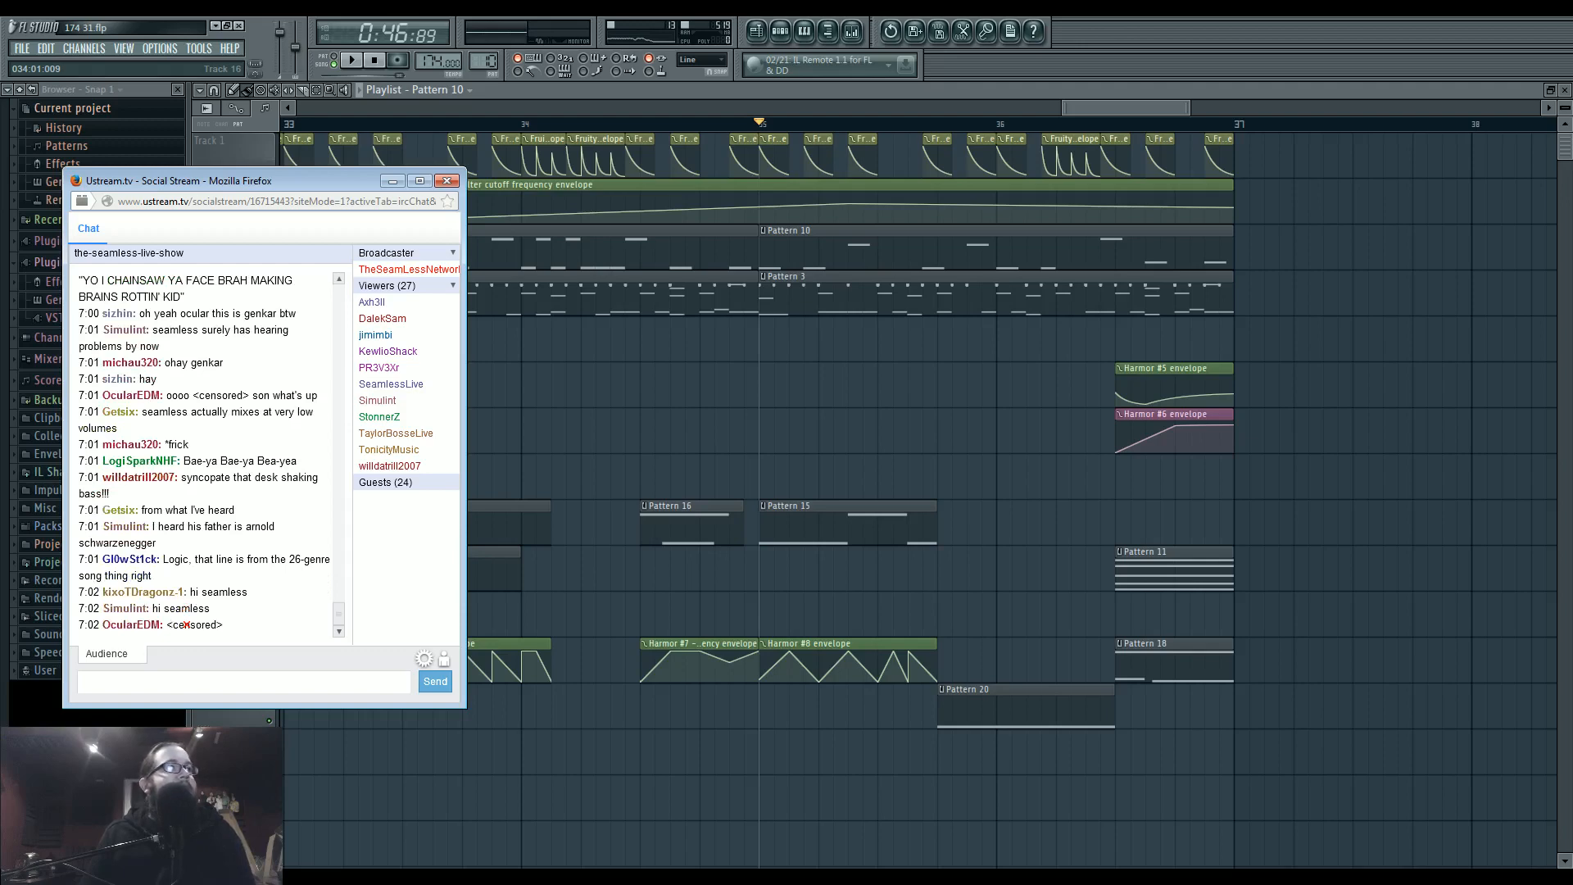
key("alt+Tab")
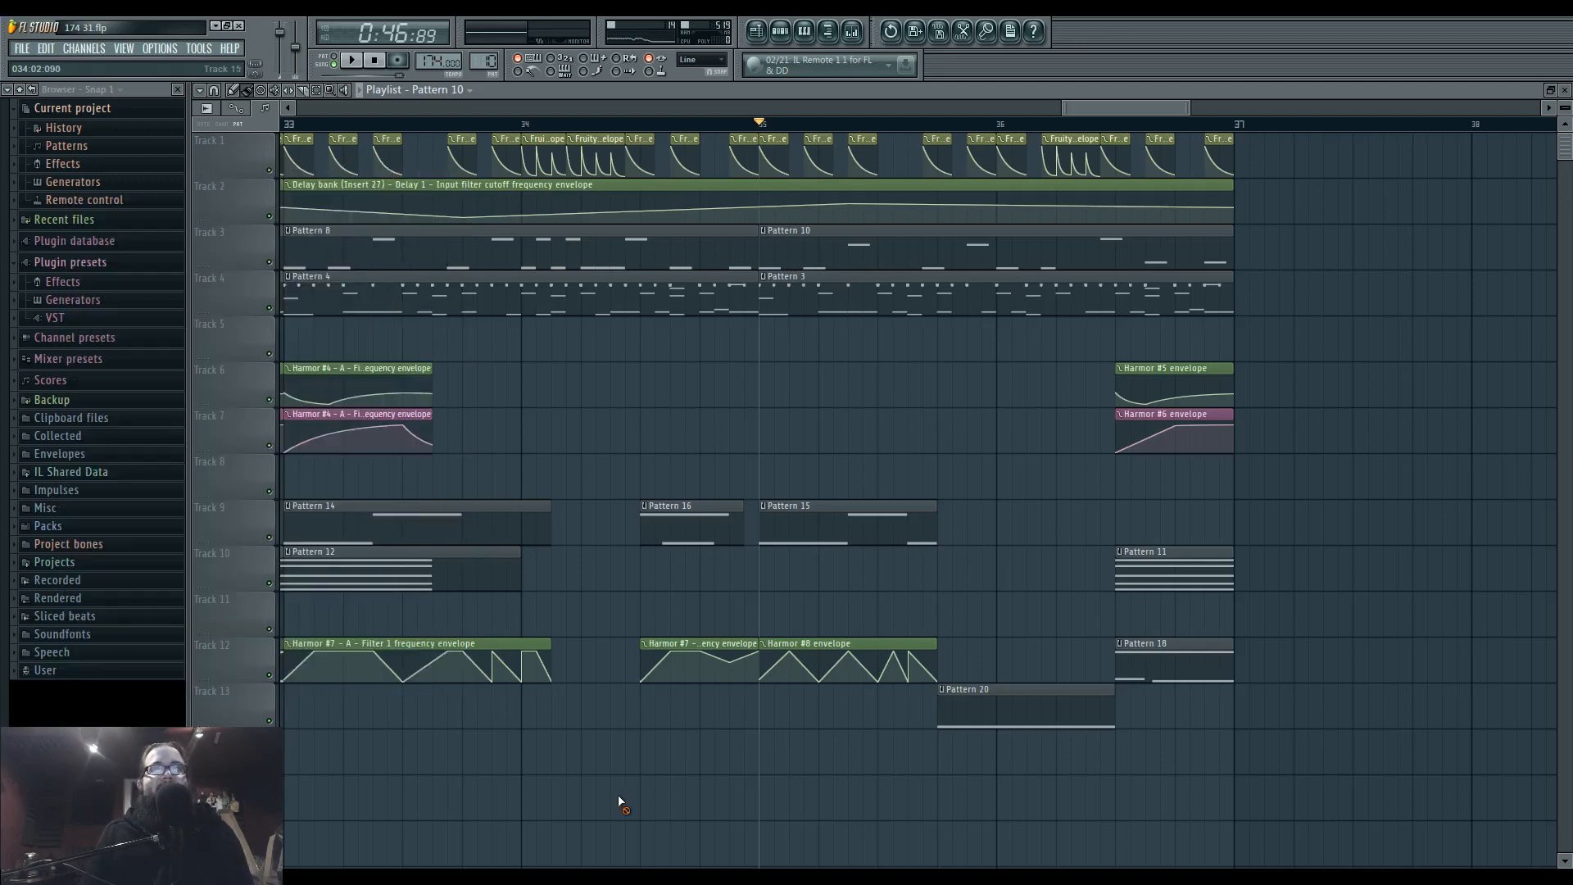
Play the arrangement back from bar 29 and again from bar 35.
scroll(611, 776, "down", 3)
scroll(693, 598, "left", 5)
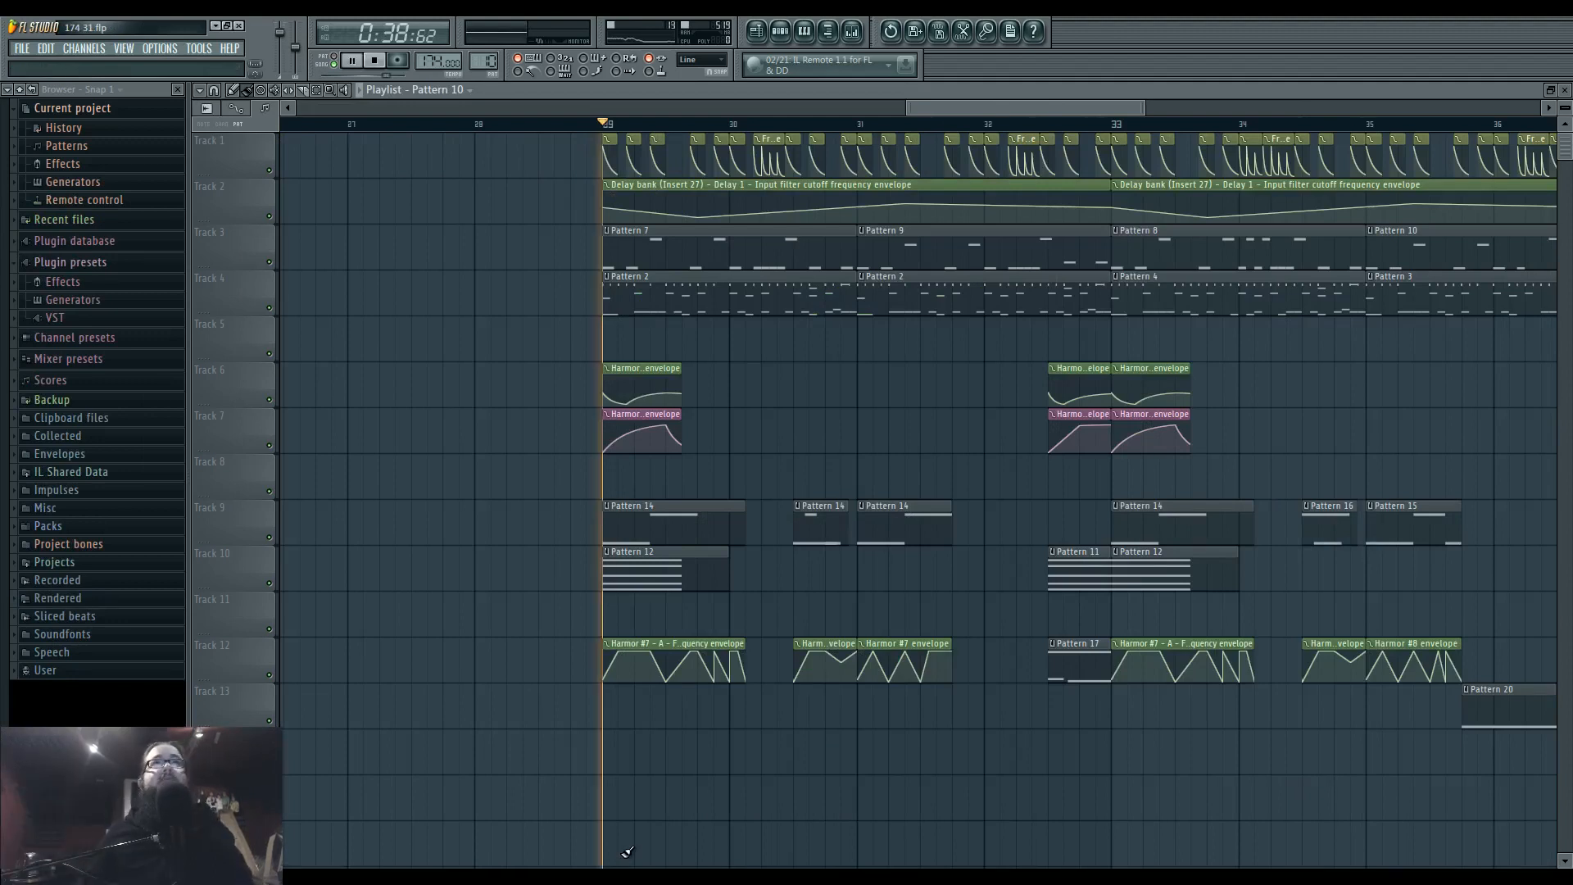
key("space")
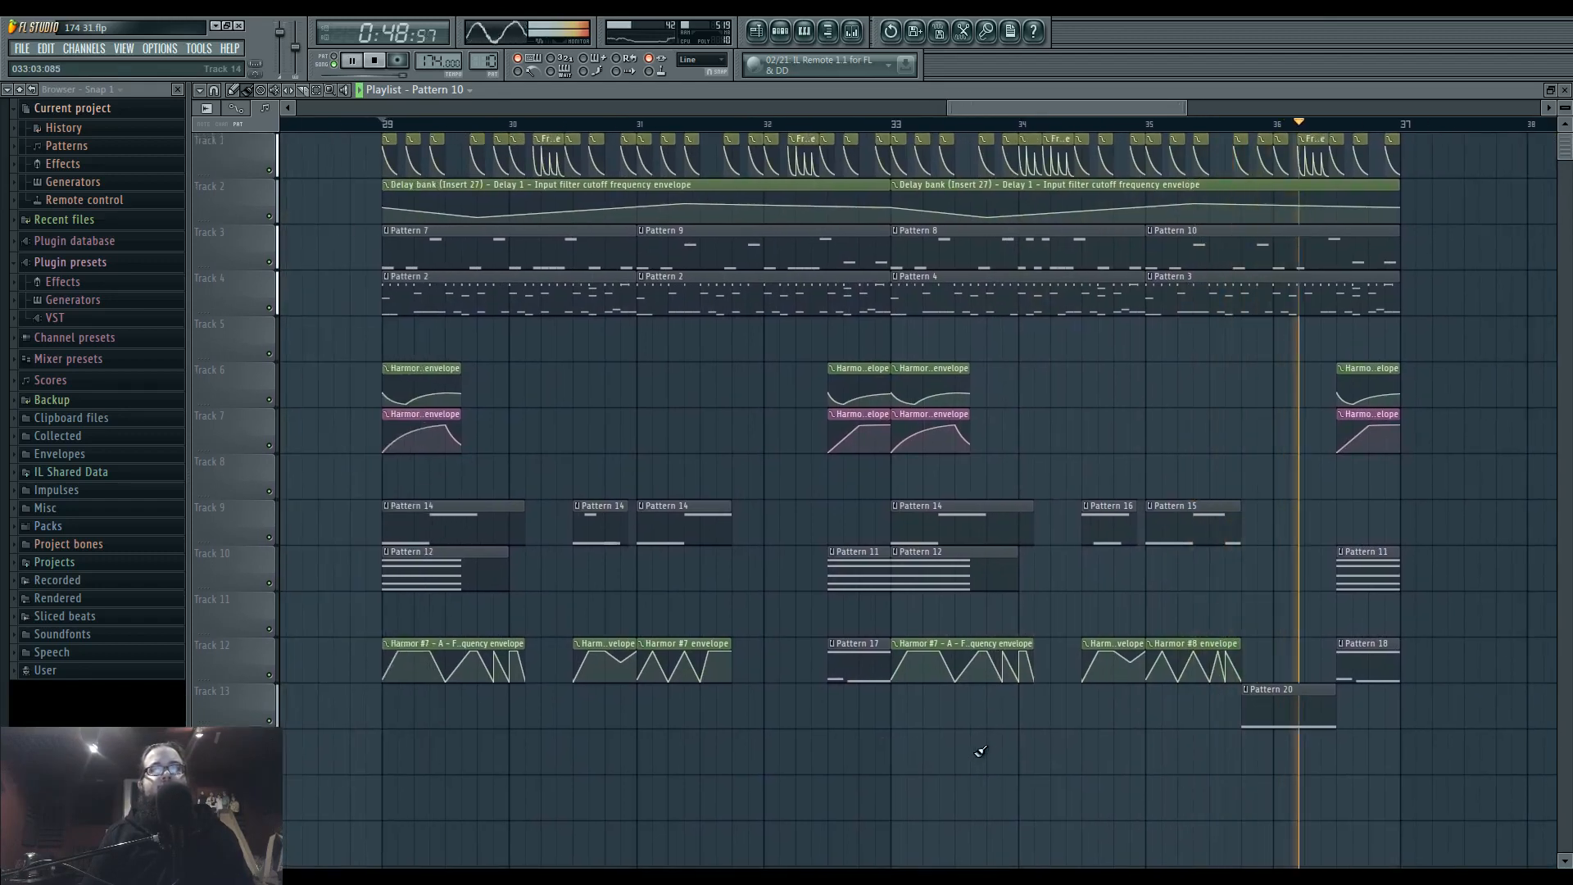
left_click_drag(1032, 735, 888, 725)
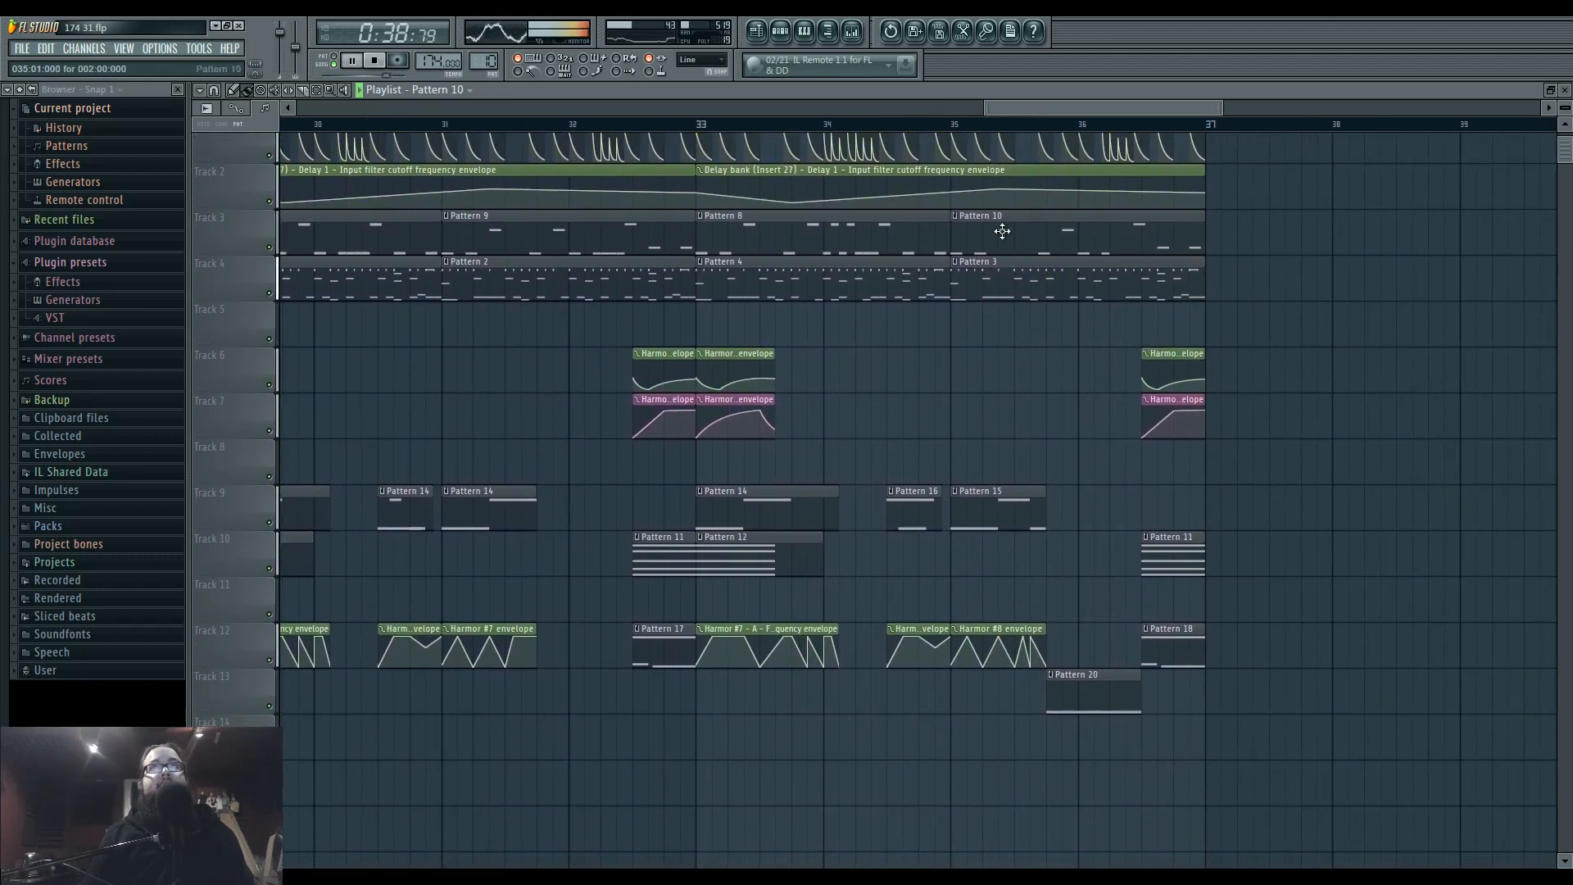
left_click(966, 127)
scroll(1032, 643, "up", 3)
left_click_drag(951, 646, 818, 650)
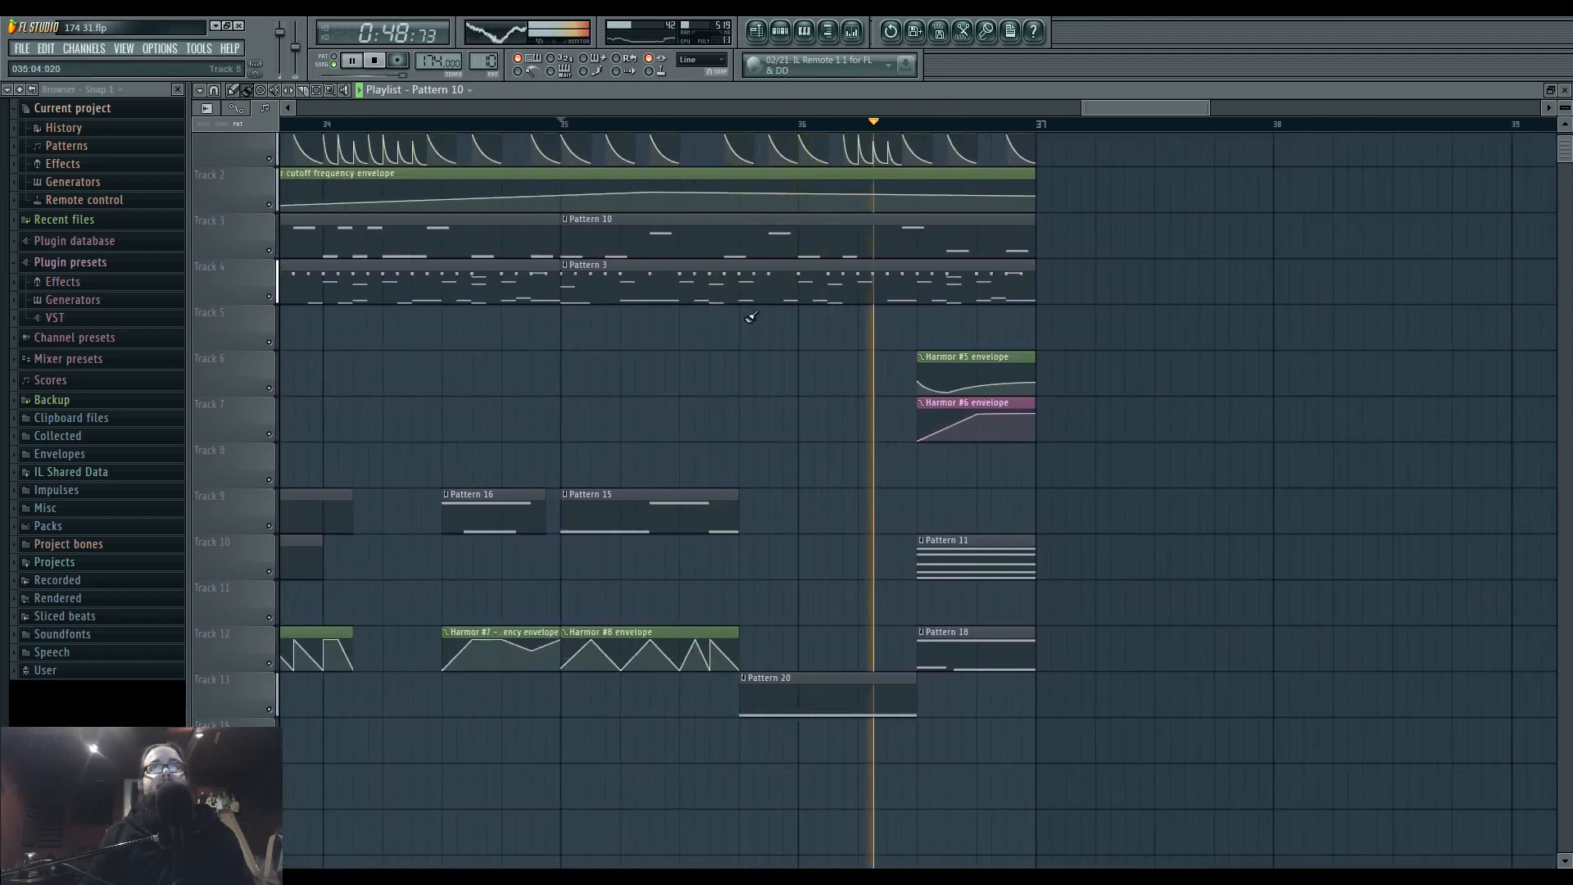
Select the time range of the Pattern 20 clip and create a channel volume automation clip for Dragged sample_140 #2.
left_click_drag(740, 125, 915, 145)
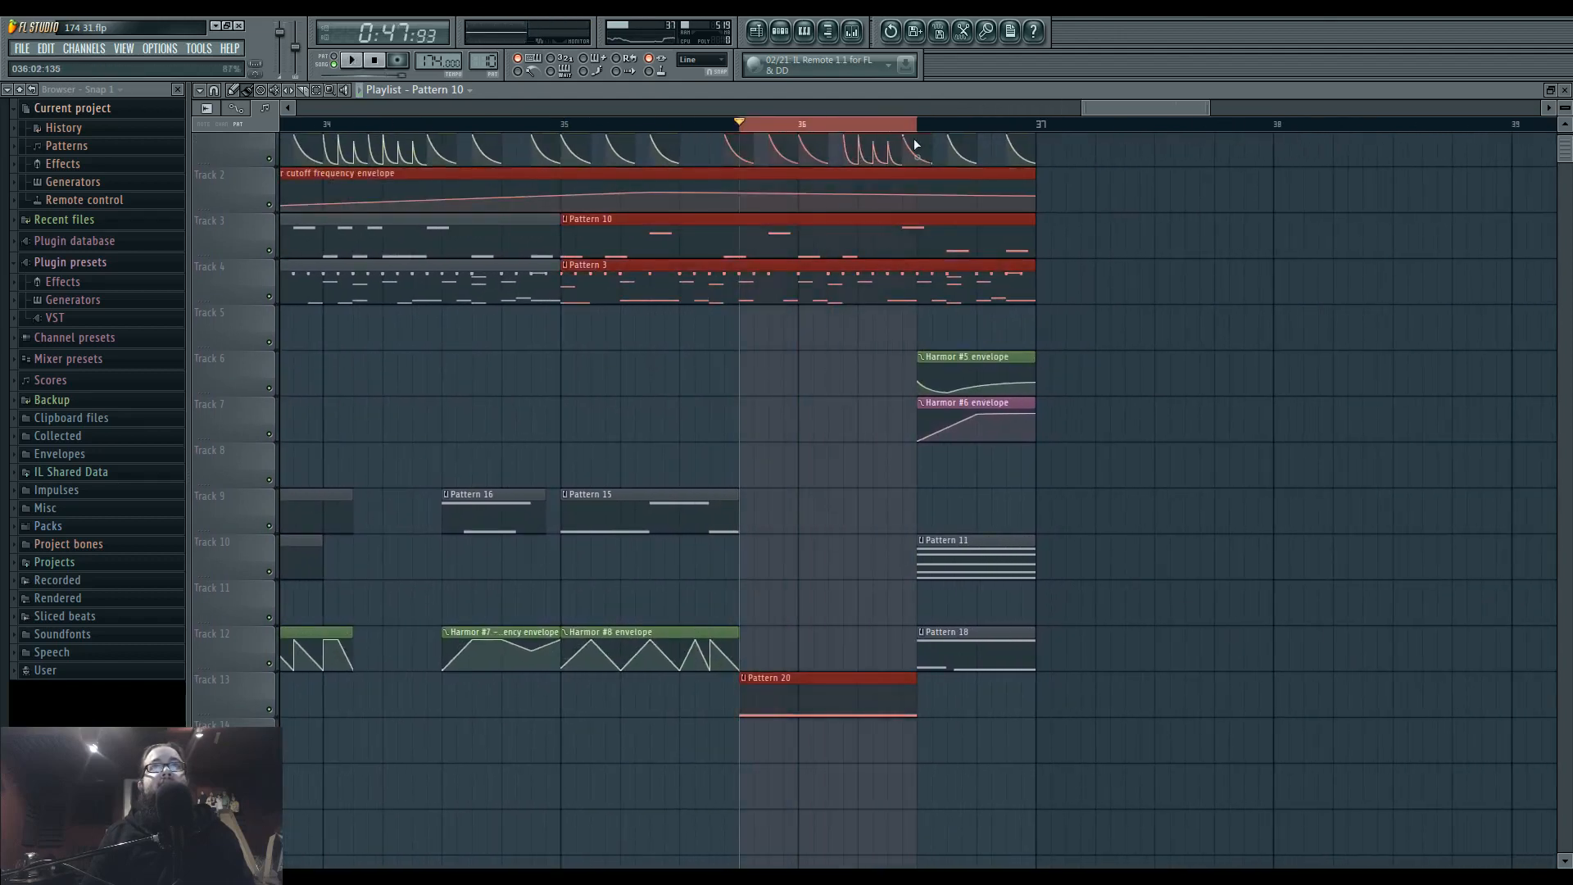
double_click(812, 689)
left_click(786, 31)
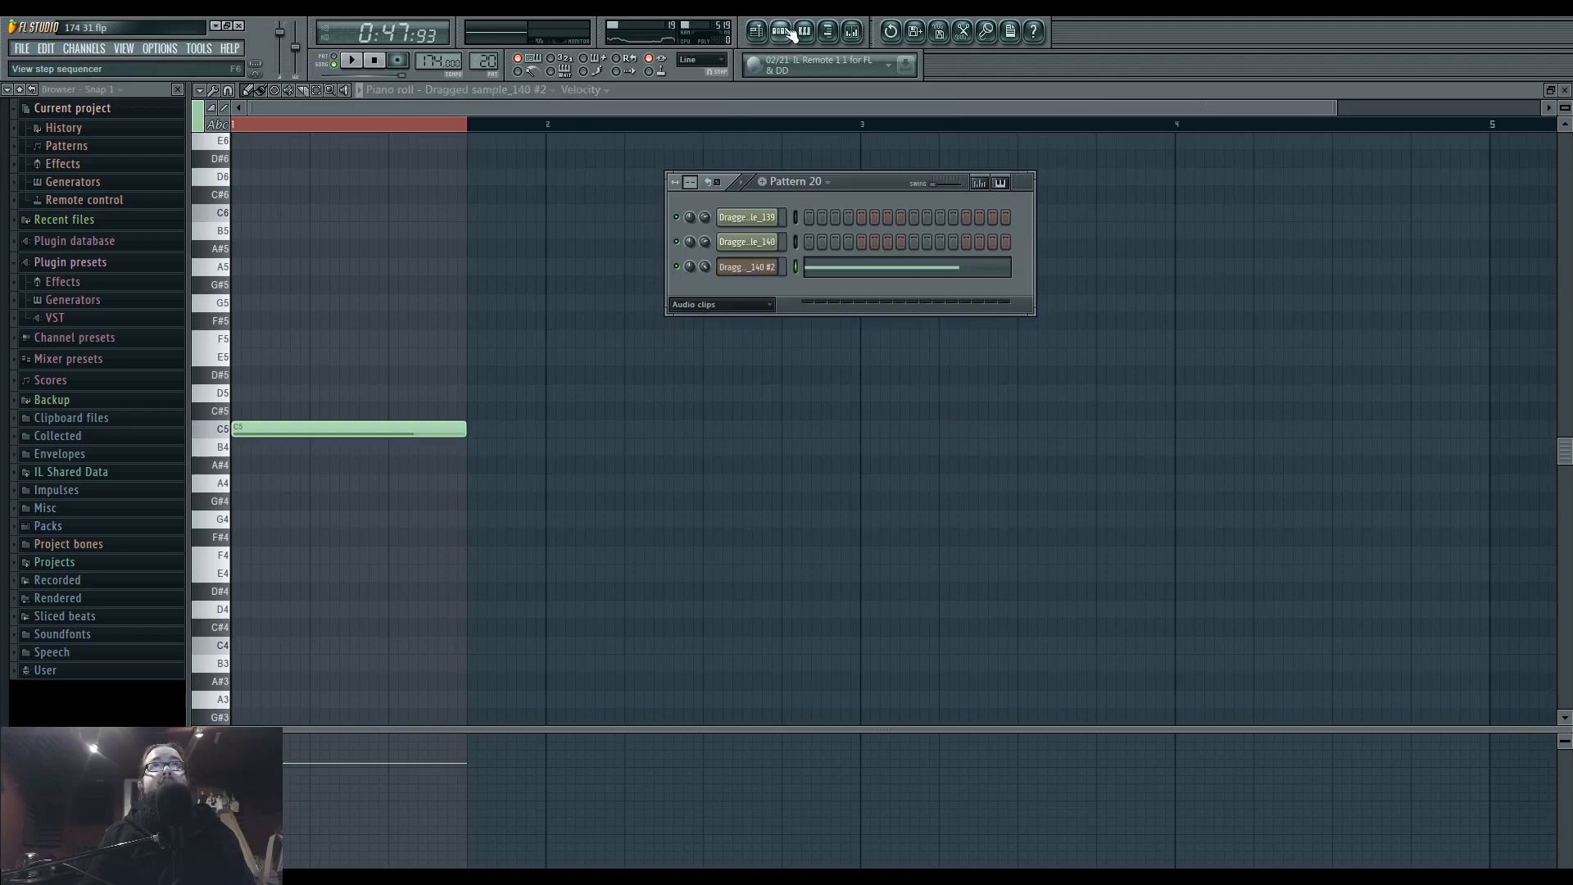
right_click(725, 267)
left_click(762, 357)
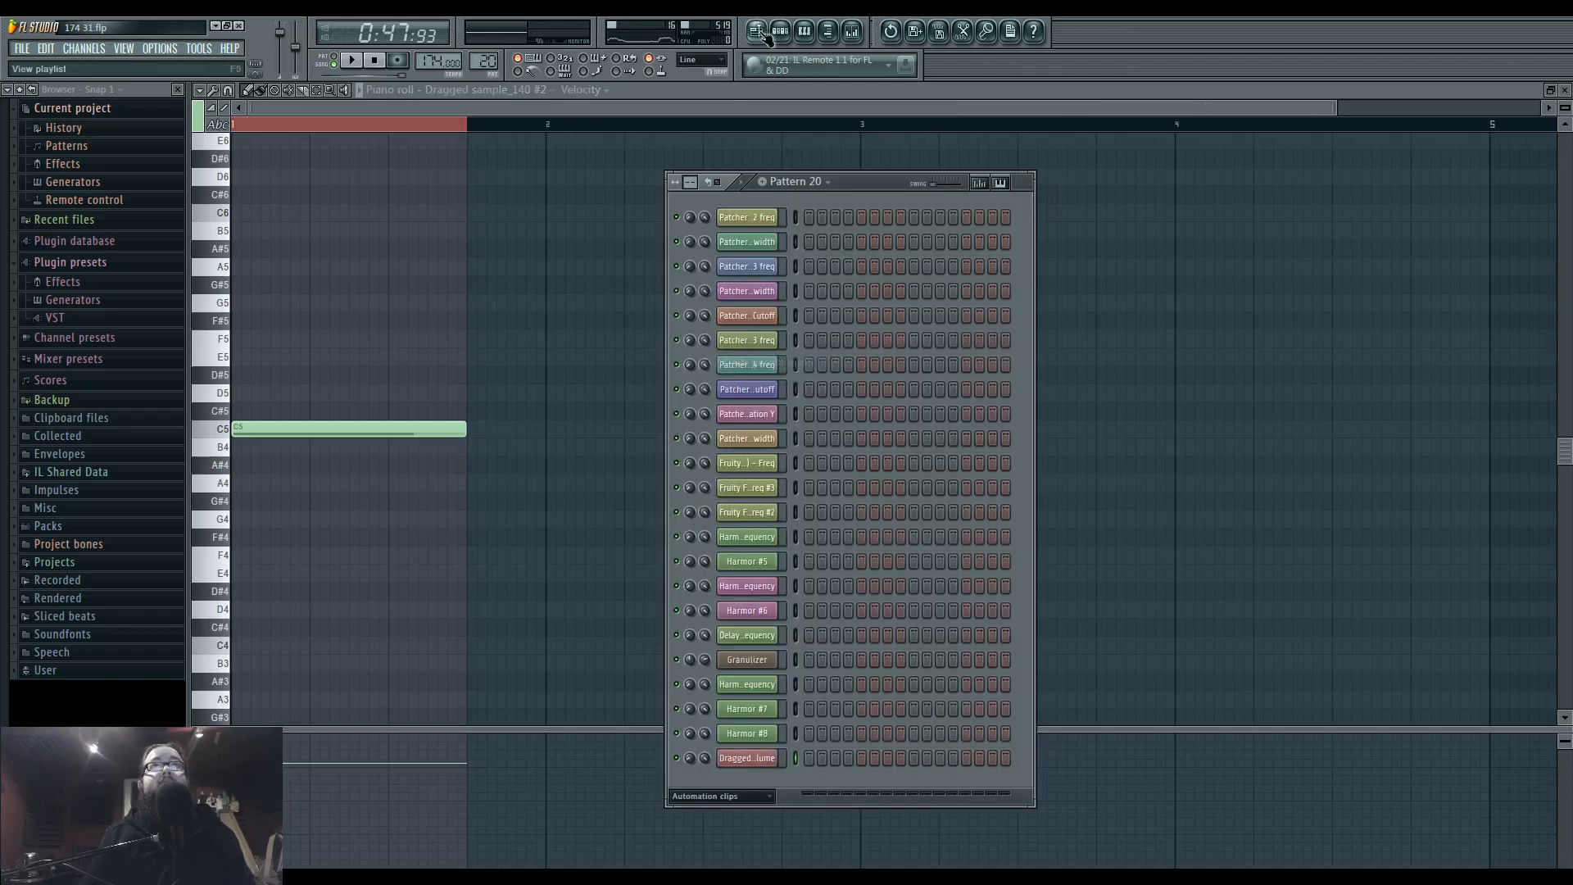
left_click(757, 33)
Set the playlist snap to 1/2 step, shape a one-step triangle at the start of the volume envelope, and trim the clip to it.
scroll(724, 348, "up", 3)
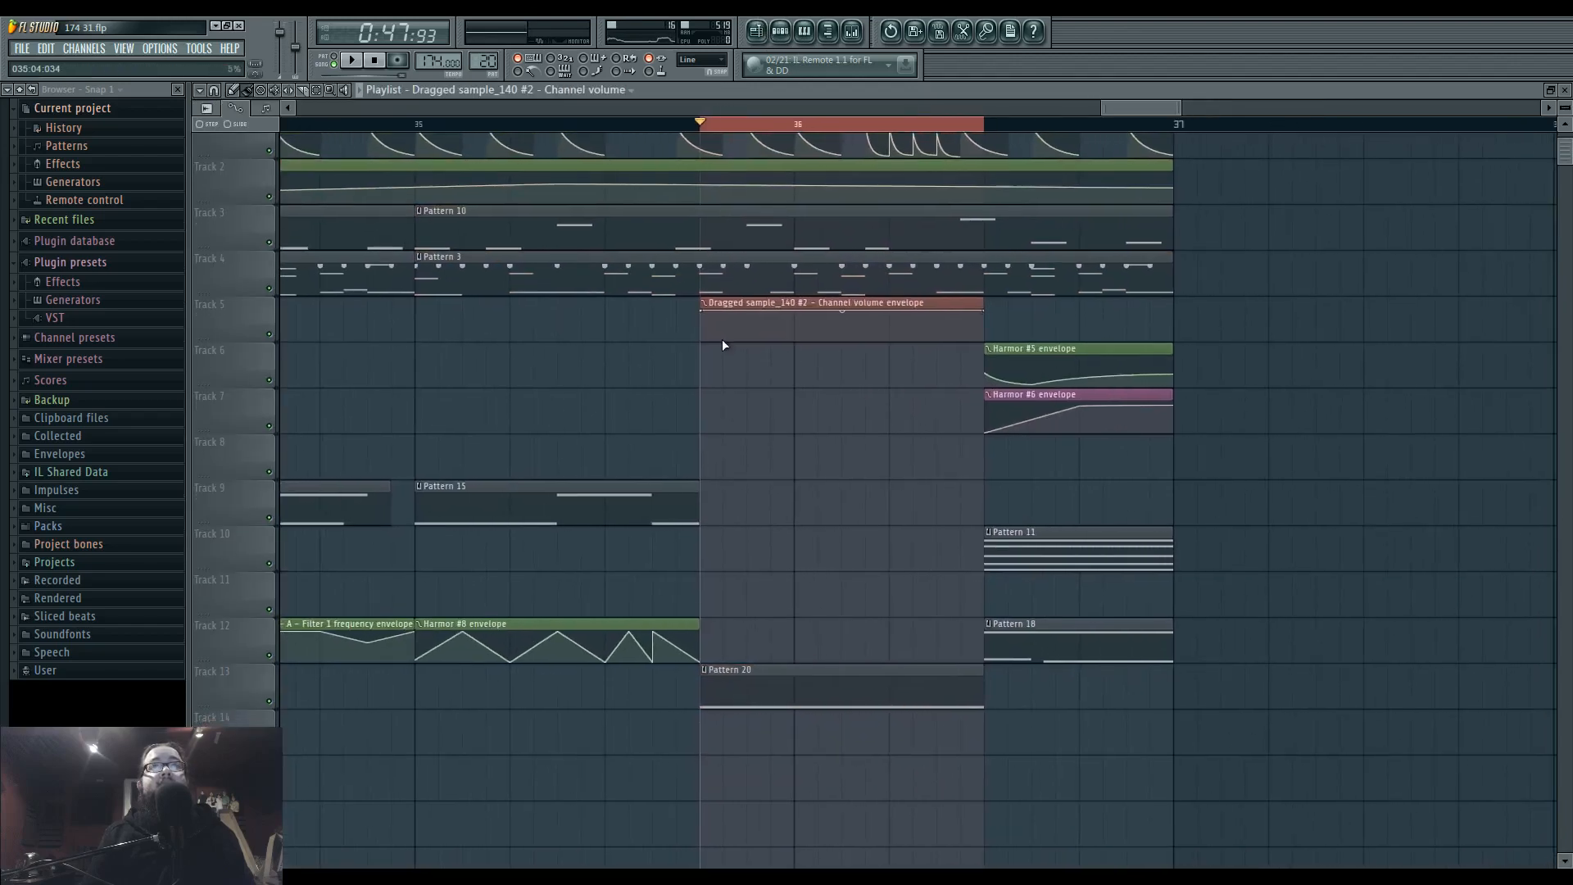
left_click(700, 59)
left_click(702, 174)
scroll(732, 423, "up", 3)
left_click_drag(673, 331, 669, 371)
right_click(695, 332)
right_click(715, 356)
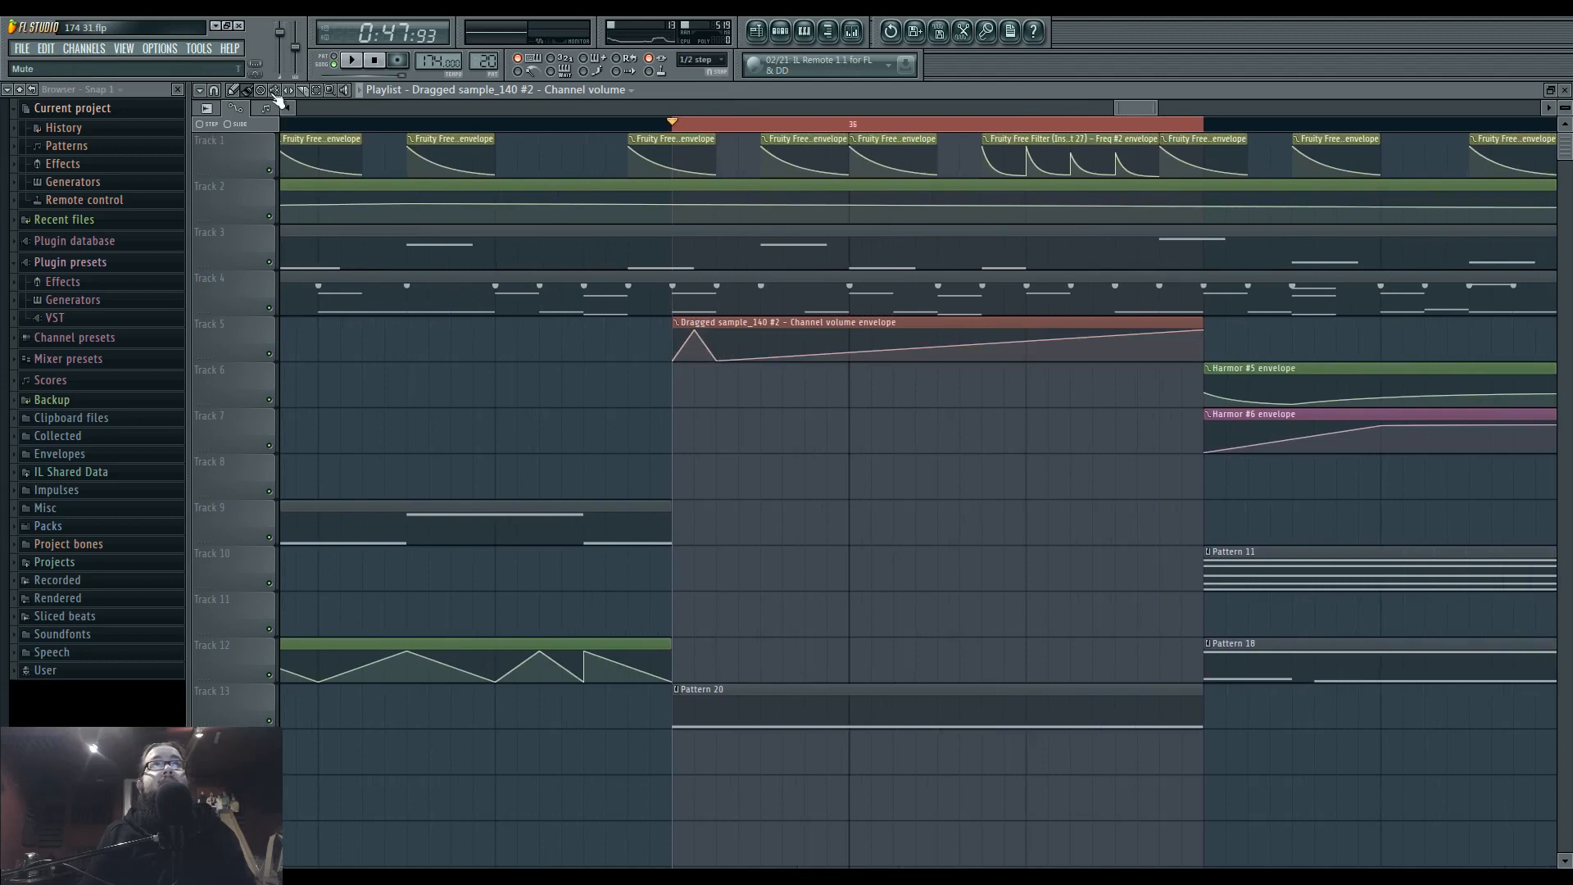
left_click_drag(1200, 318, 721, 328)
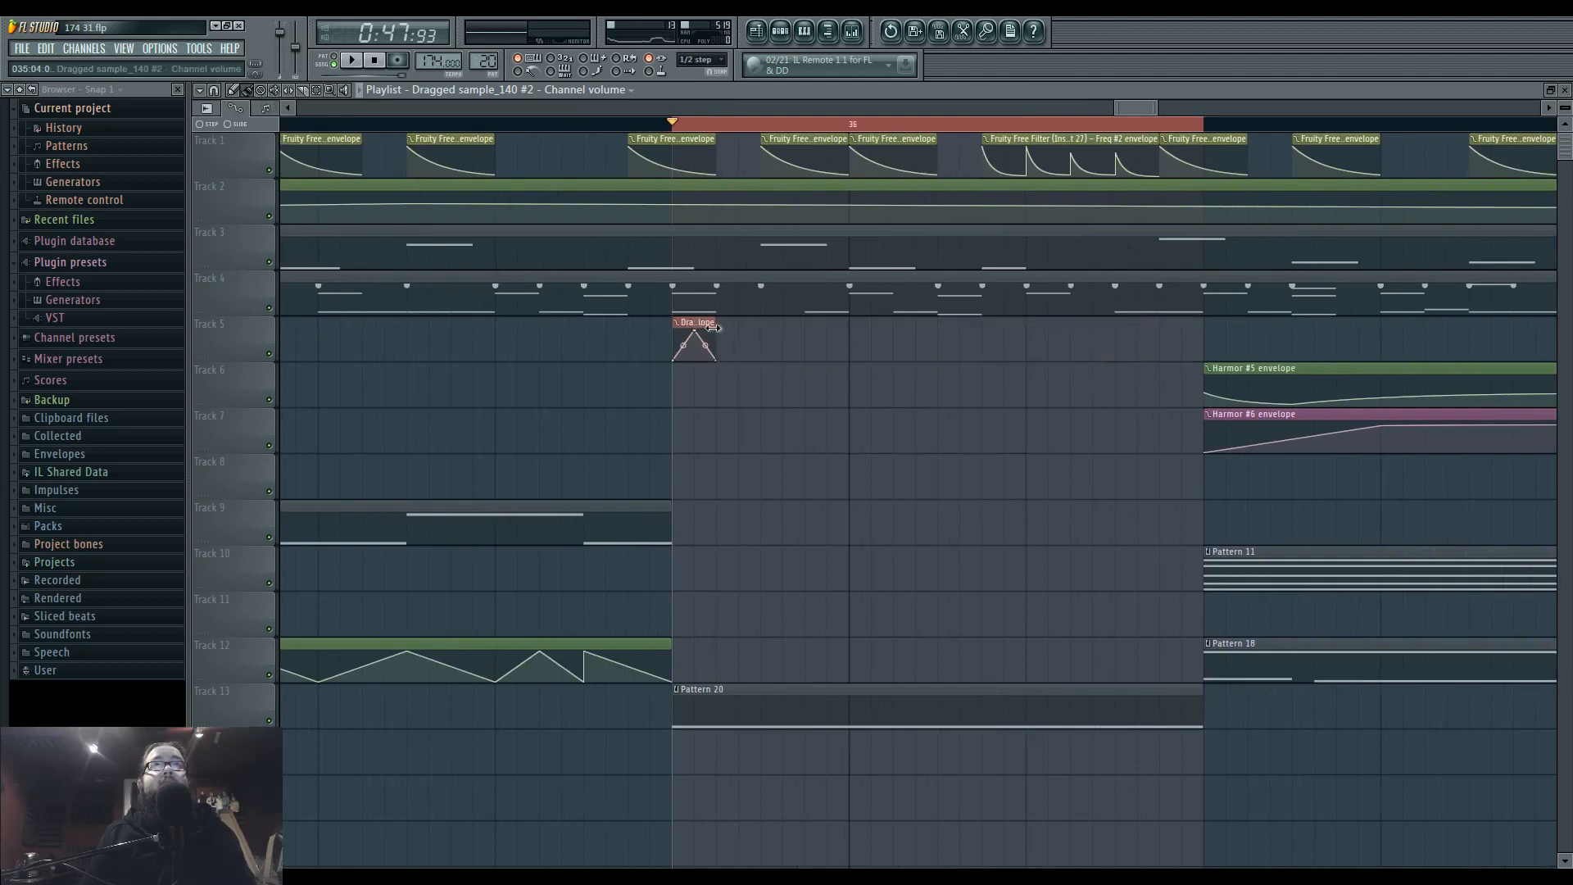
Repeat the one-step volume clip along Track 5 to cover the whole Pattern 20 clip and audition the loop.
left_click_drag(771, 322, 1159, 323)
key("space")
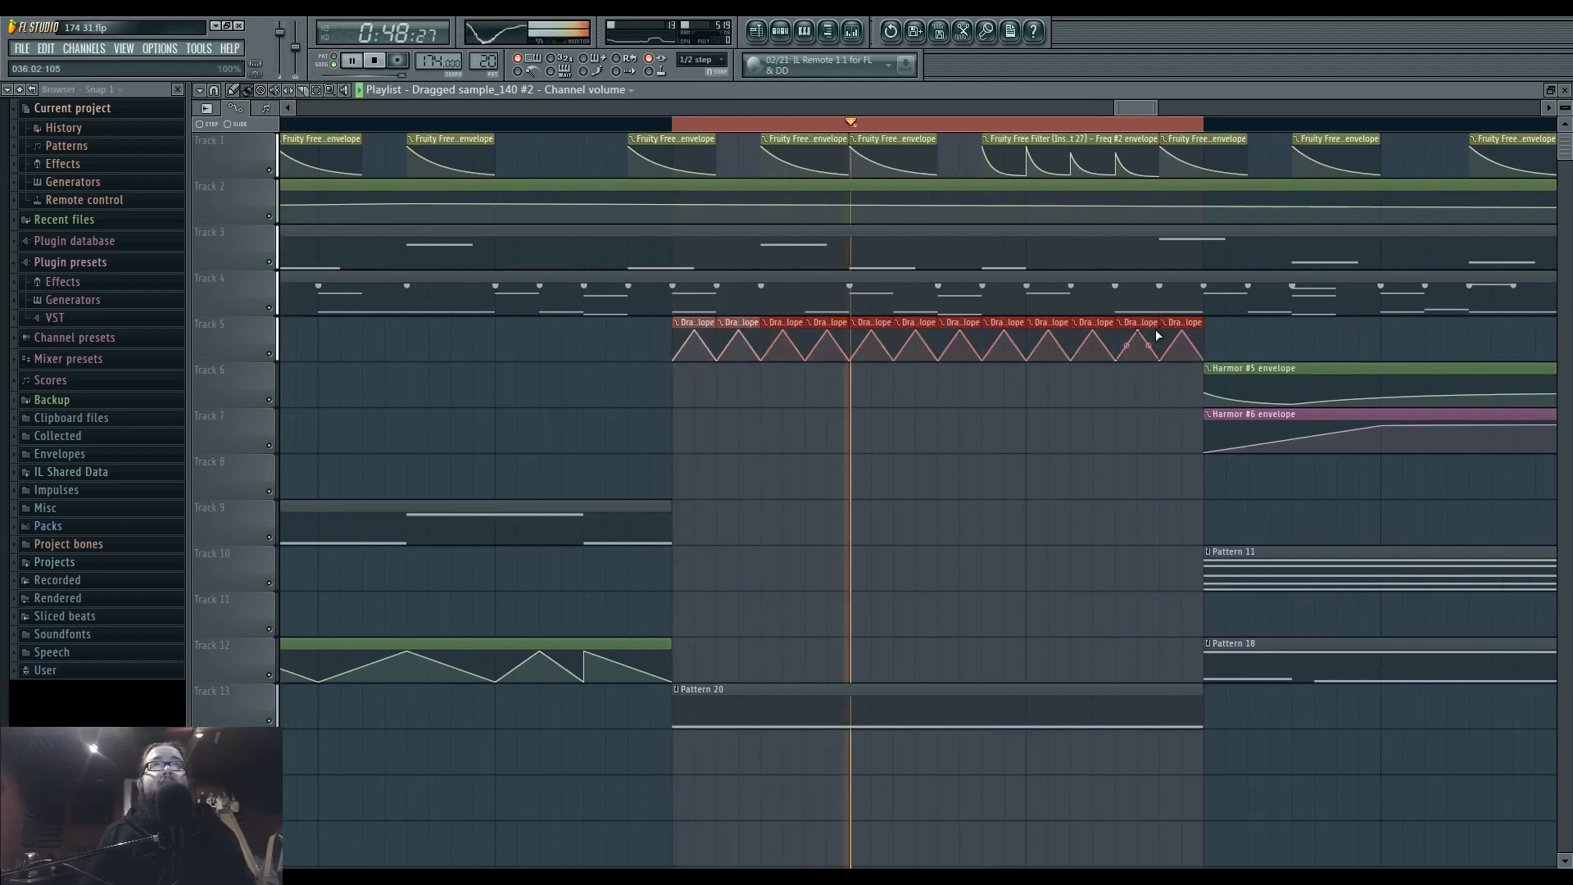
left_click(853, 31)
key("F9")
left_click(808, 451, "ctrl")
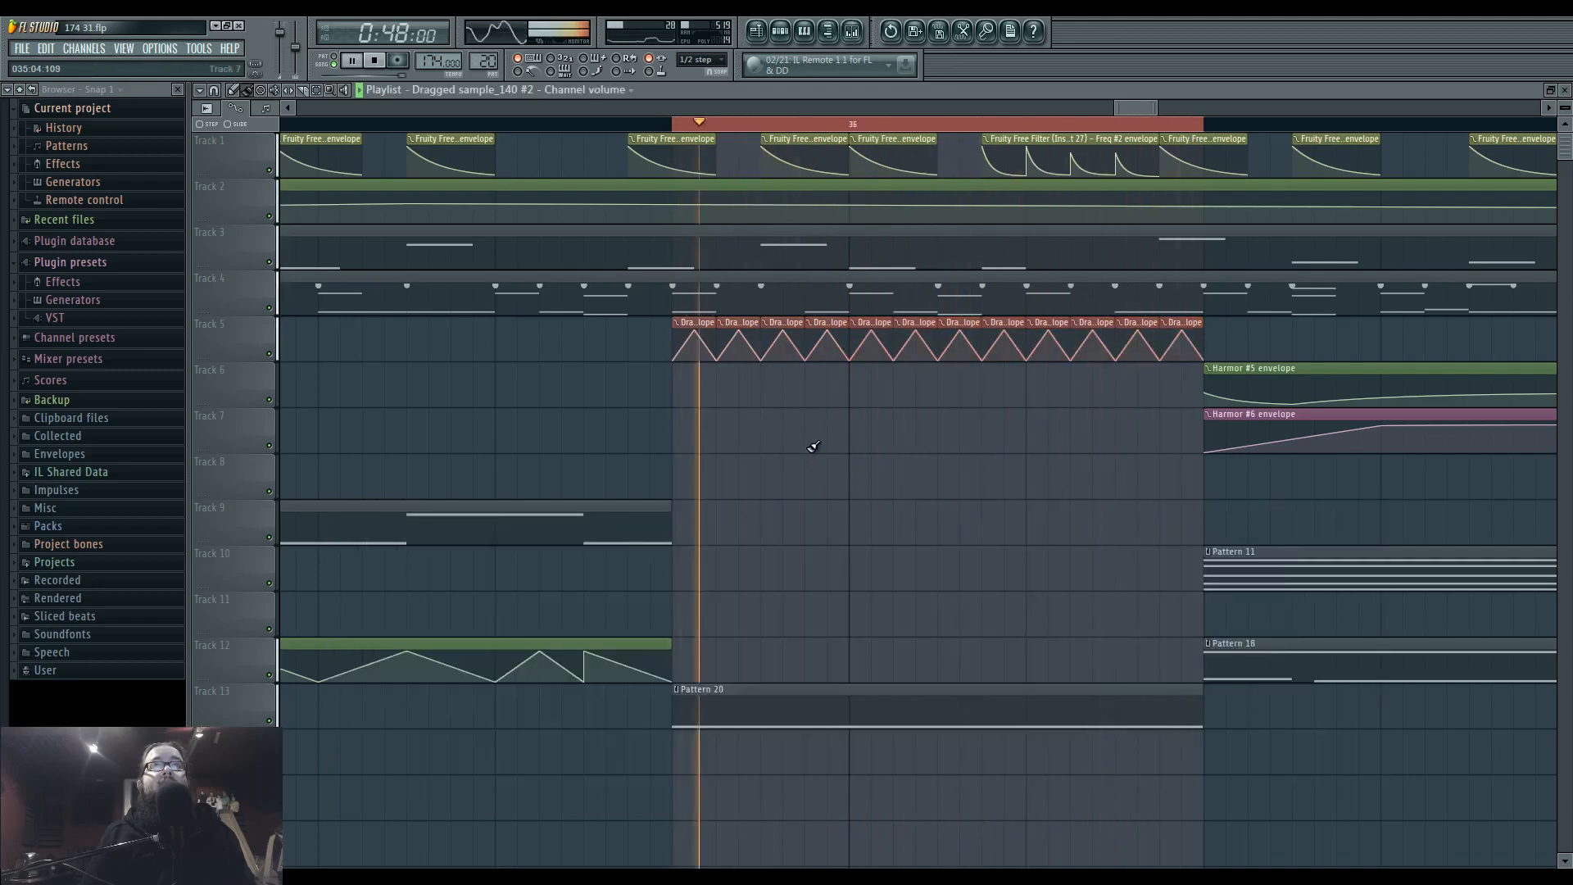
Bow the slopes of the volume envelope on Track 5 and adjust the Fruity Granulizer grain spacing of Dragged sample_140 #2.
left_click_drag(706, 345, 705, 332)
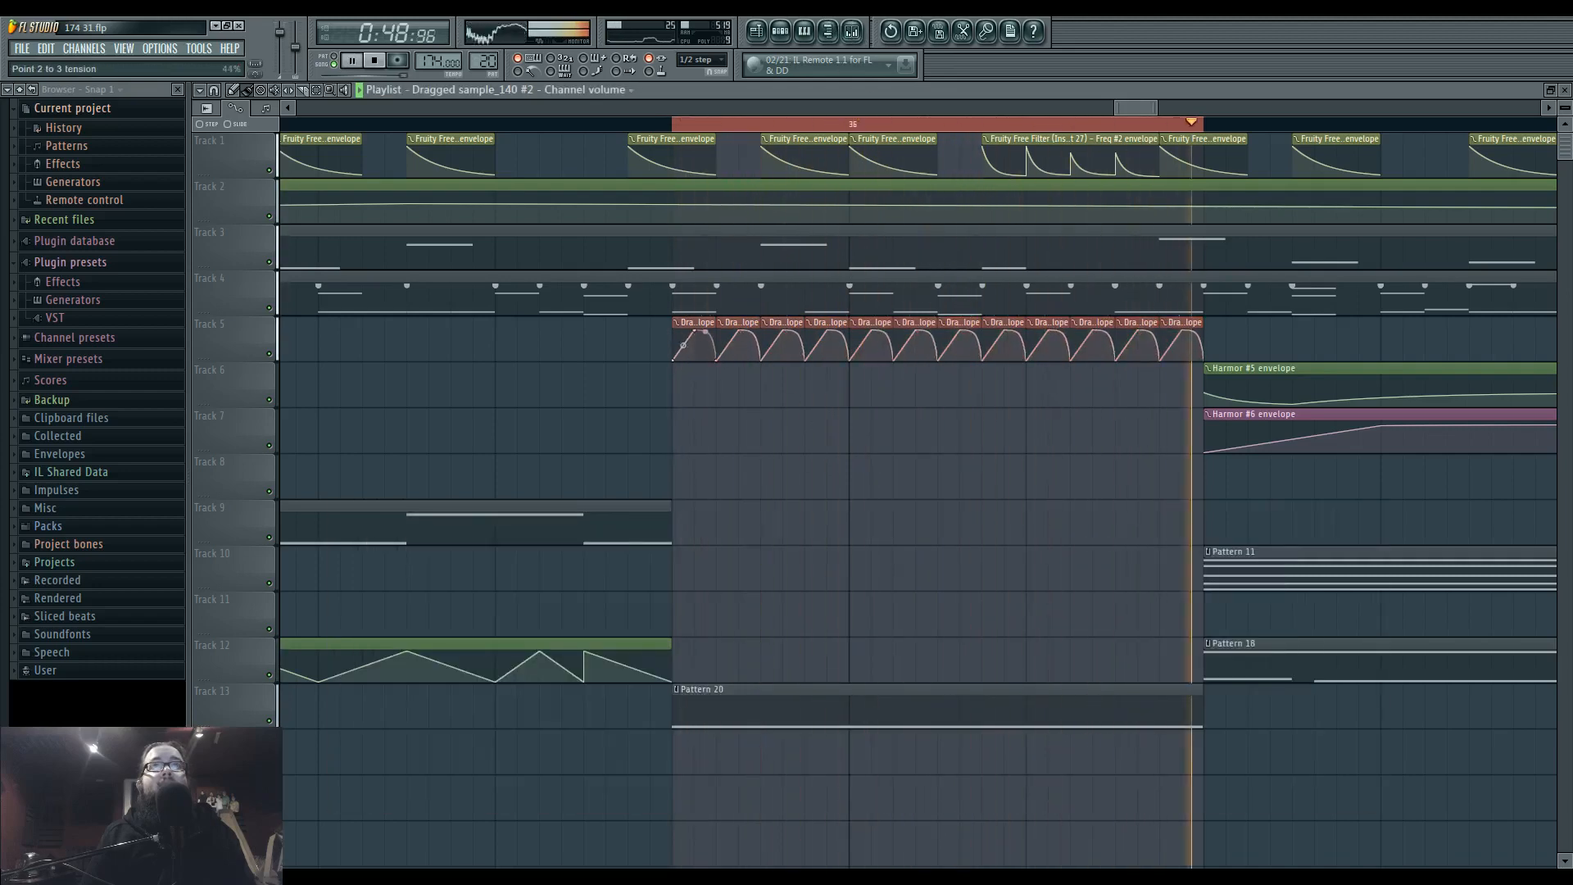
double_click(790, 694)
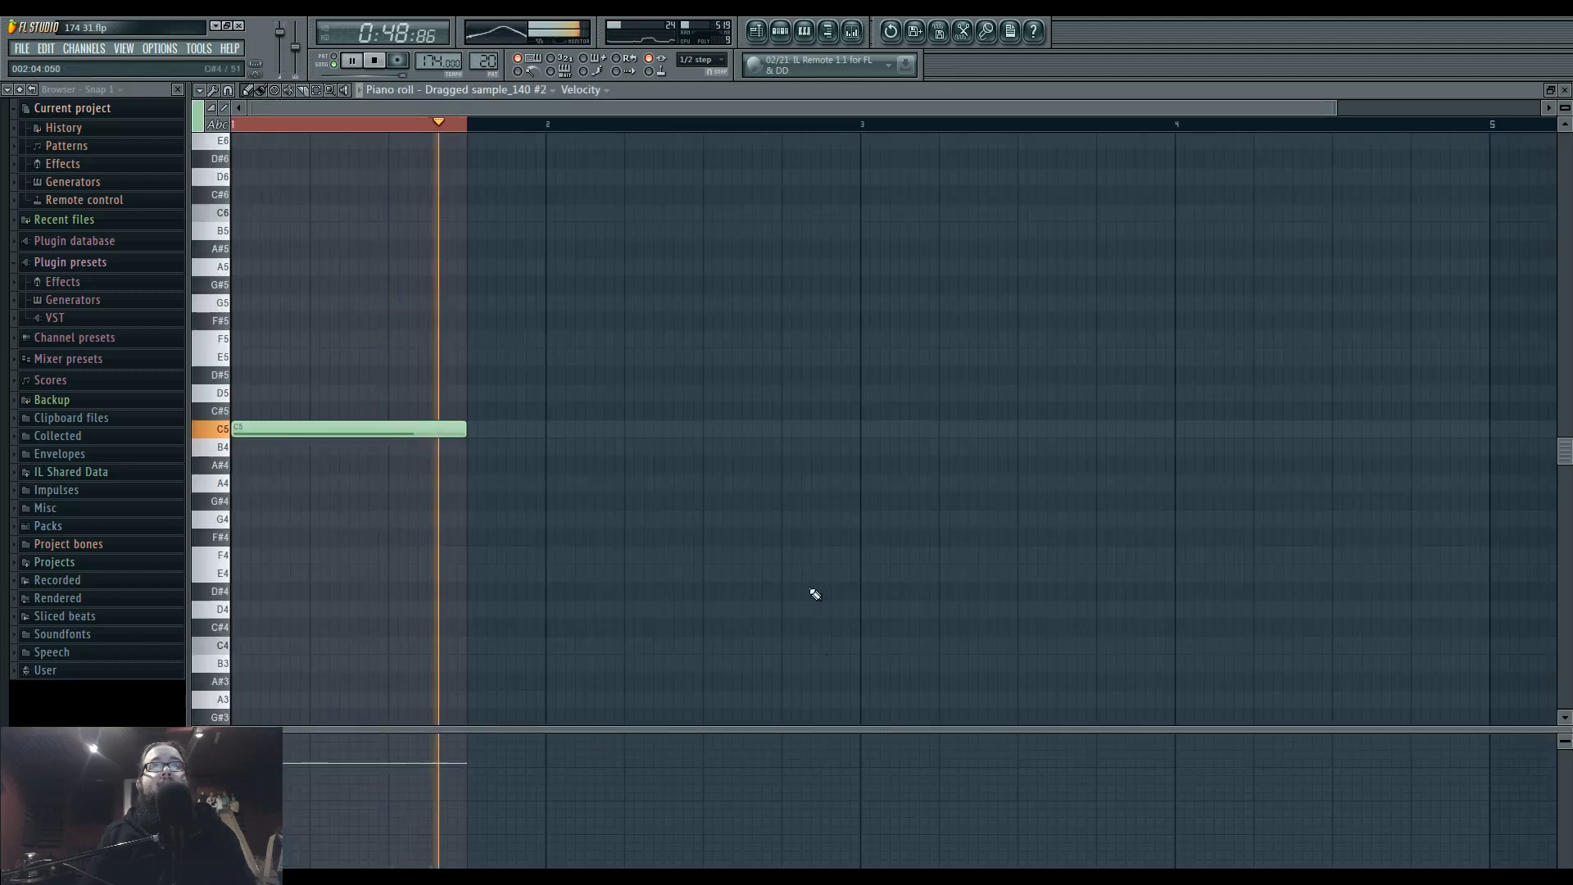
key("F6")
left_click(747, 267)
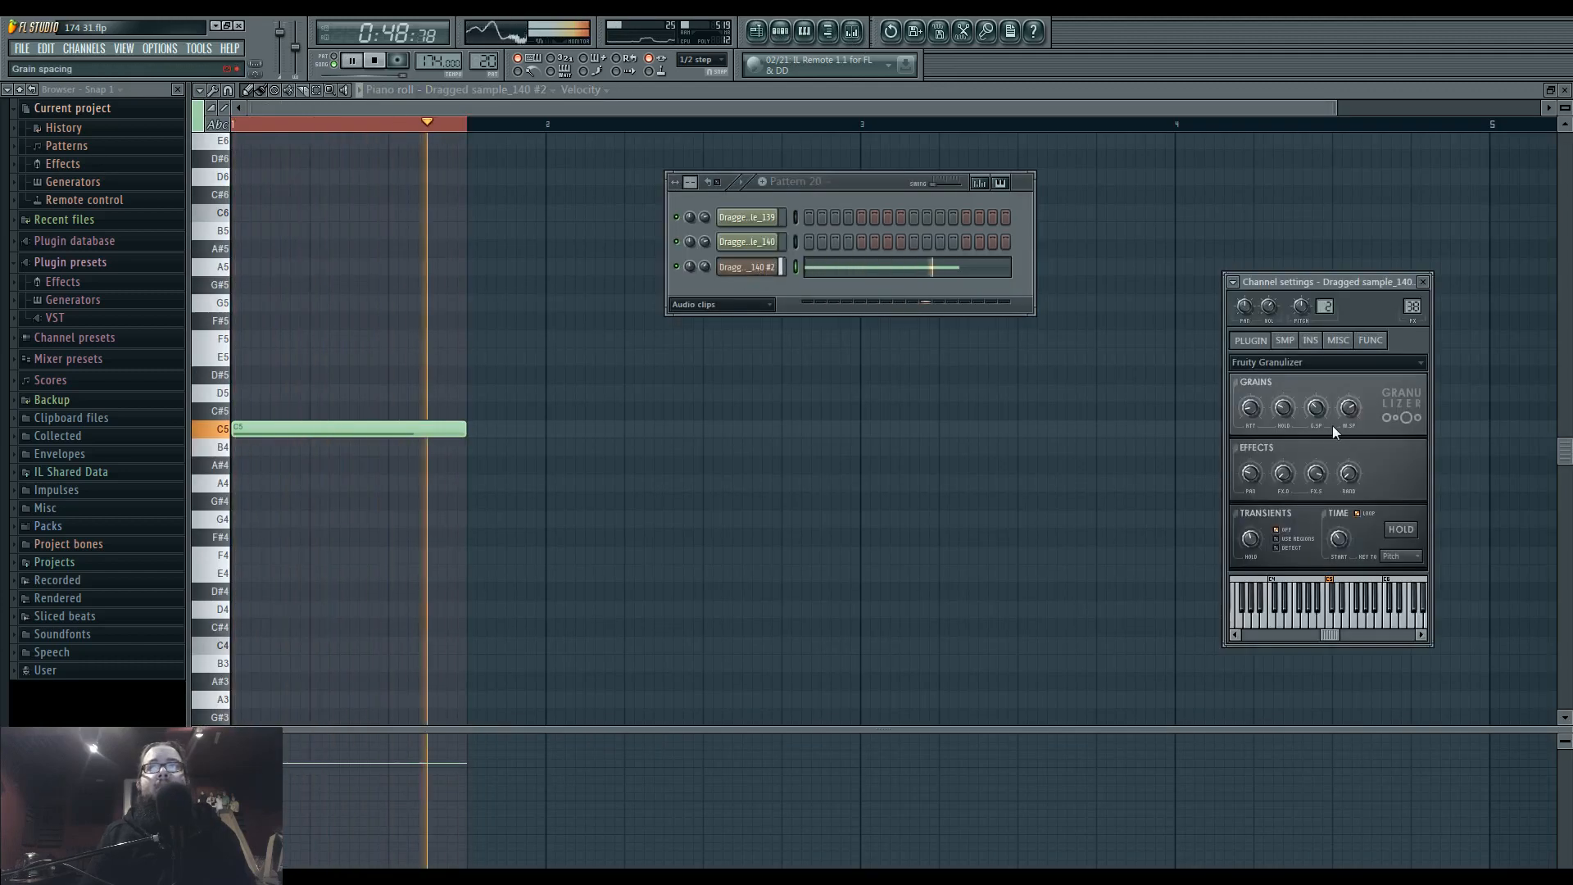
left_click_drag(1351, 412, 1319, 407)
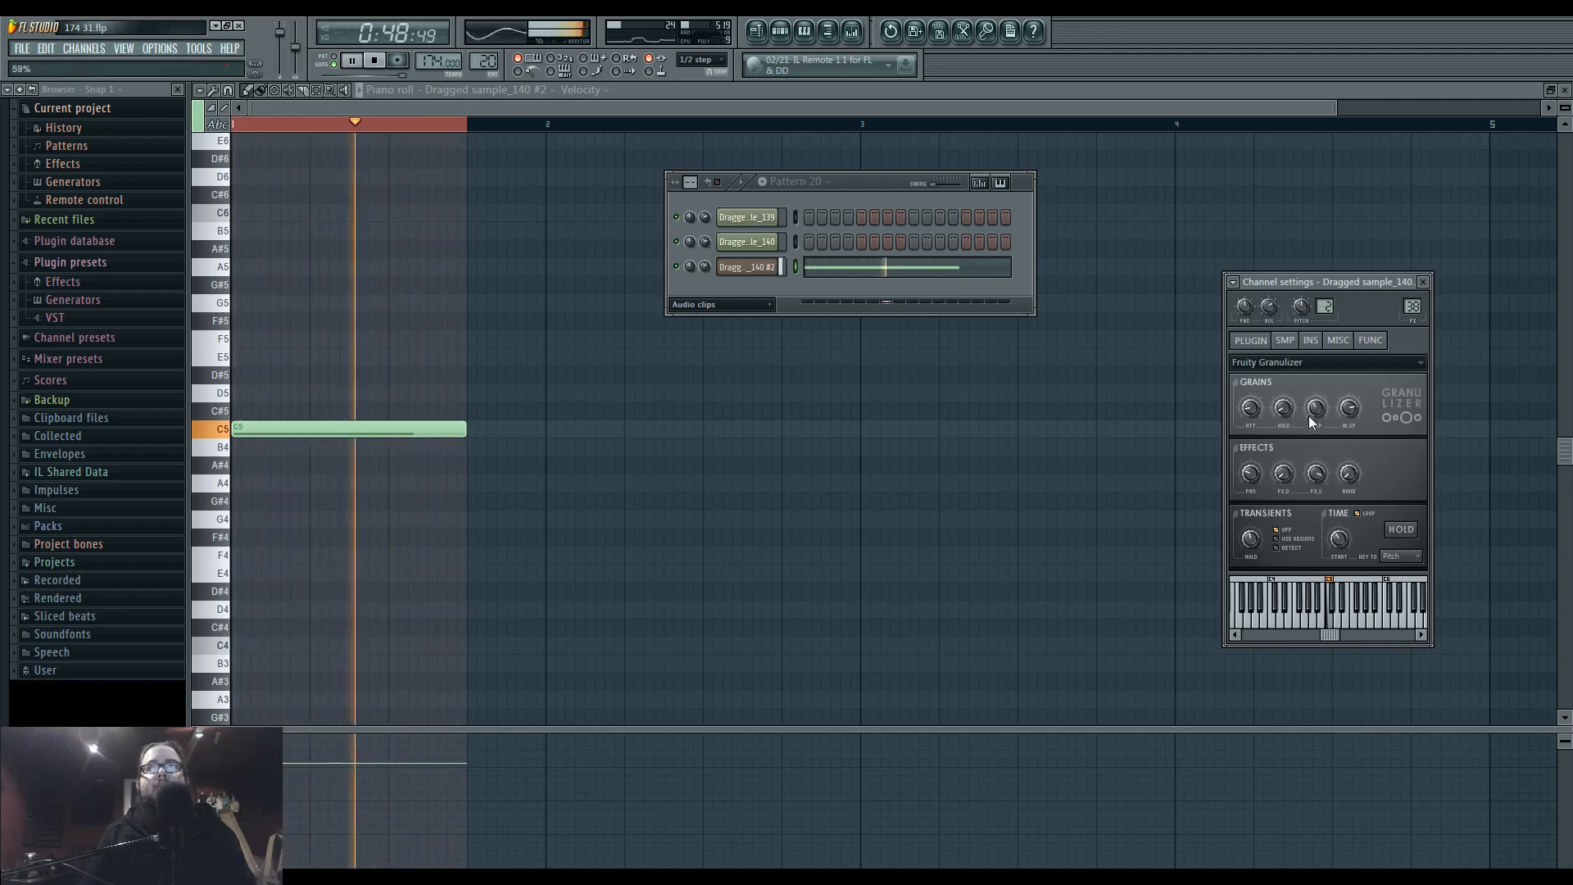
Create a stereo separation automation clip for Dragged sample_140 #2, curving from zero to a peak after bar 36 and back to zero.
right_click(1254, 477)
left_click(1309, 574)
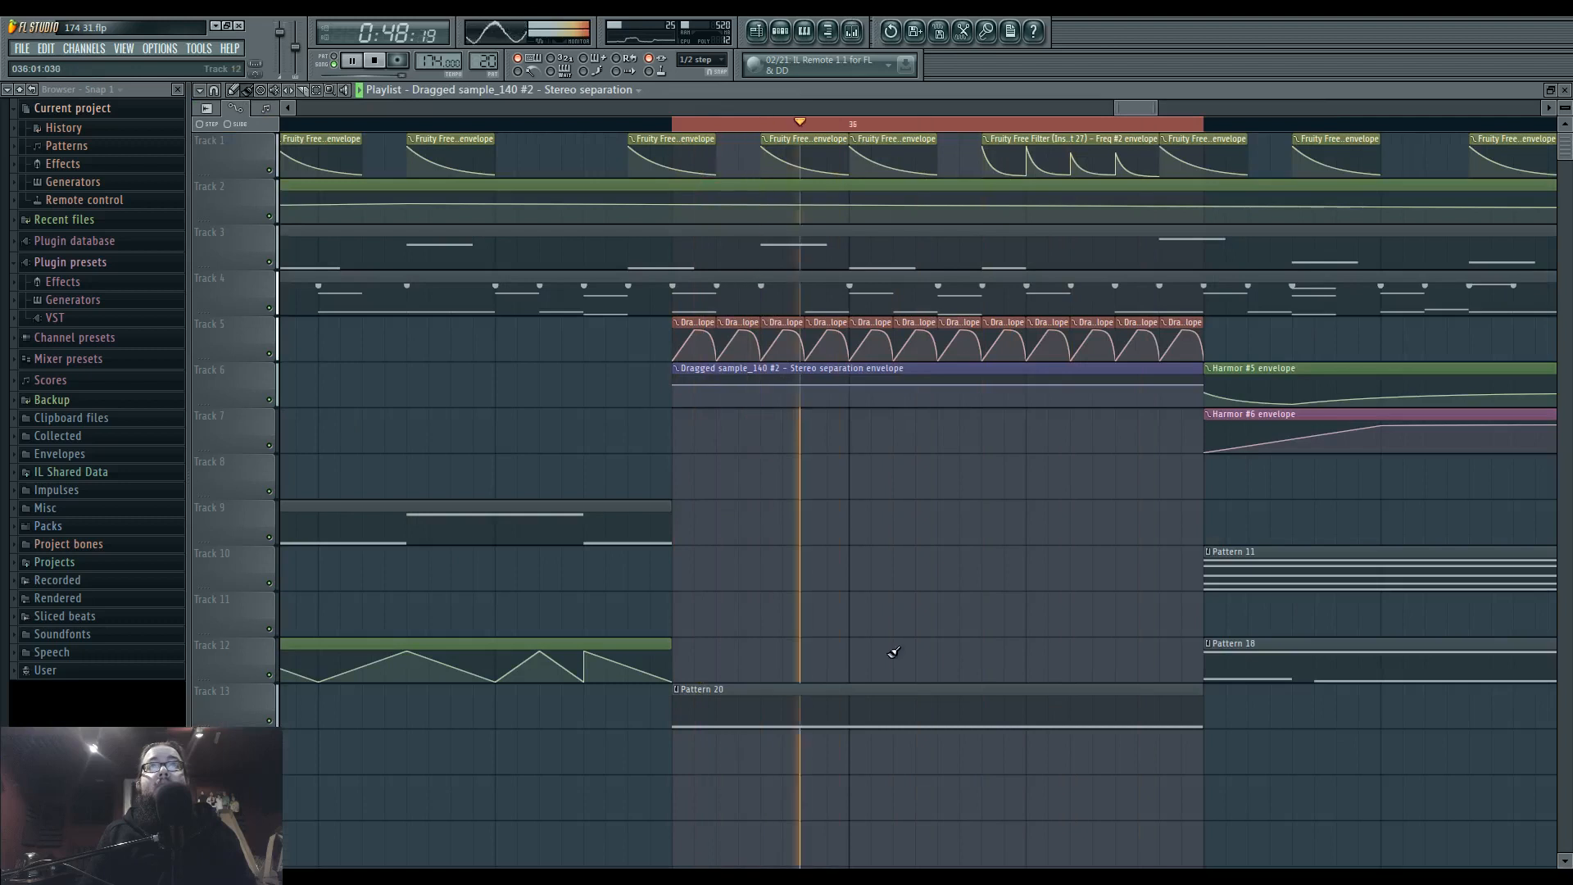
left_click_drag(673, 386, 674, 411)
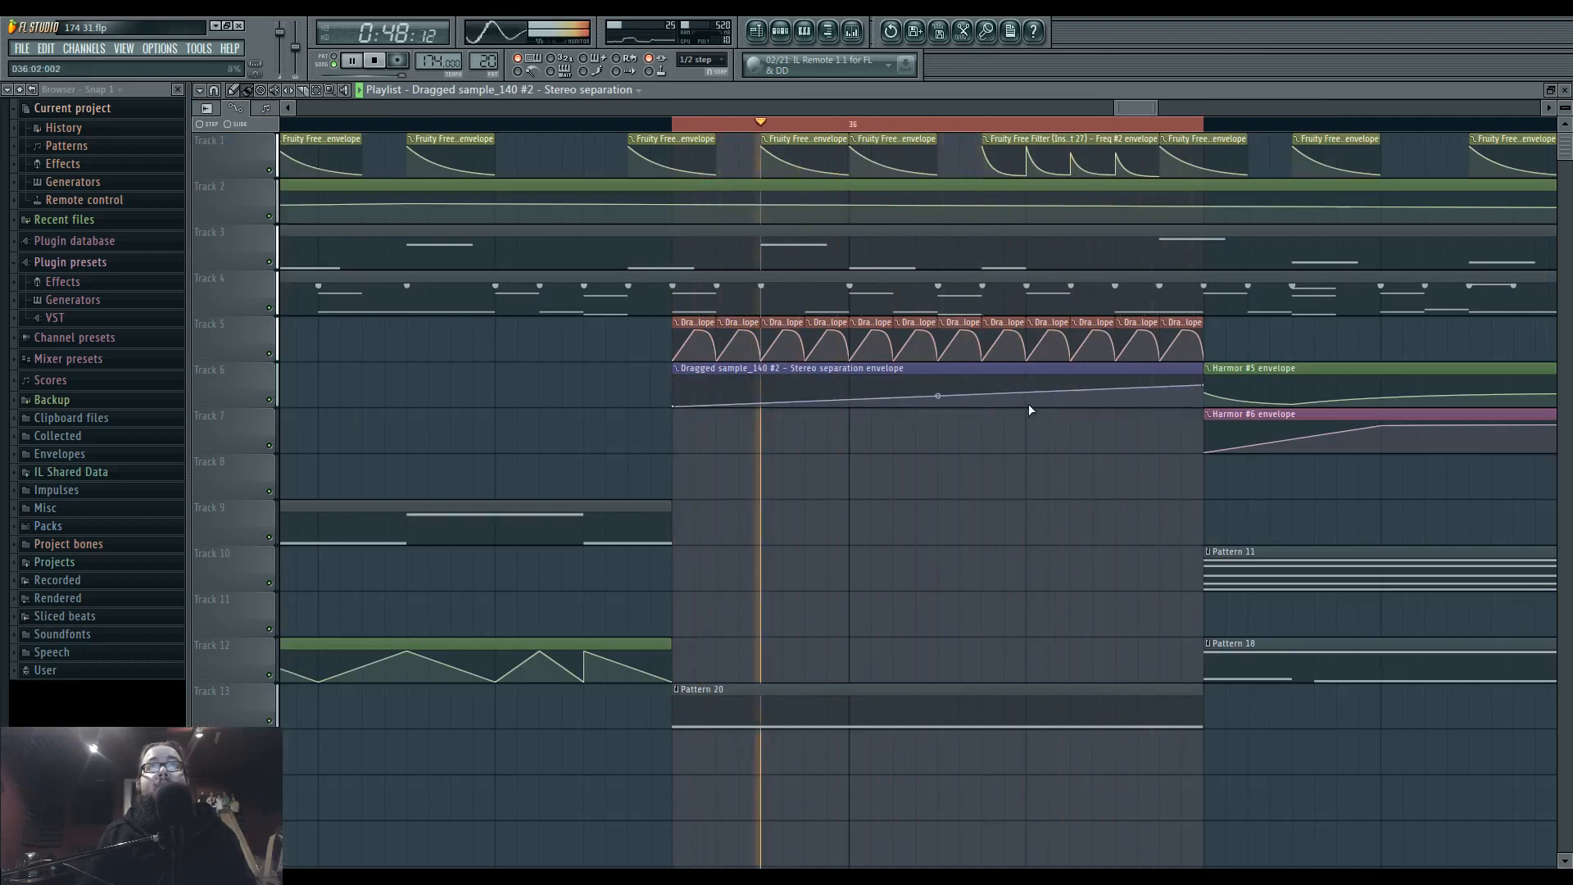
right_click(983, 378)
left_click_drag(1204, 386, 1204, 424)
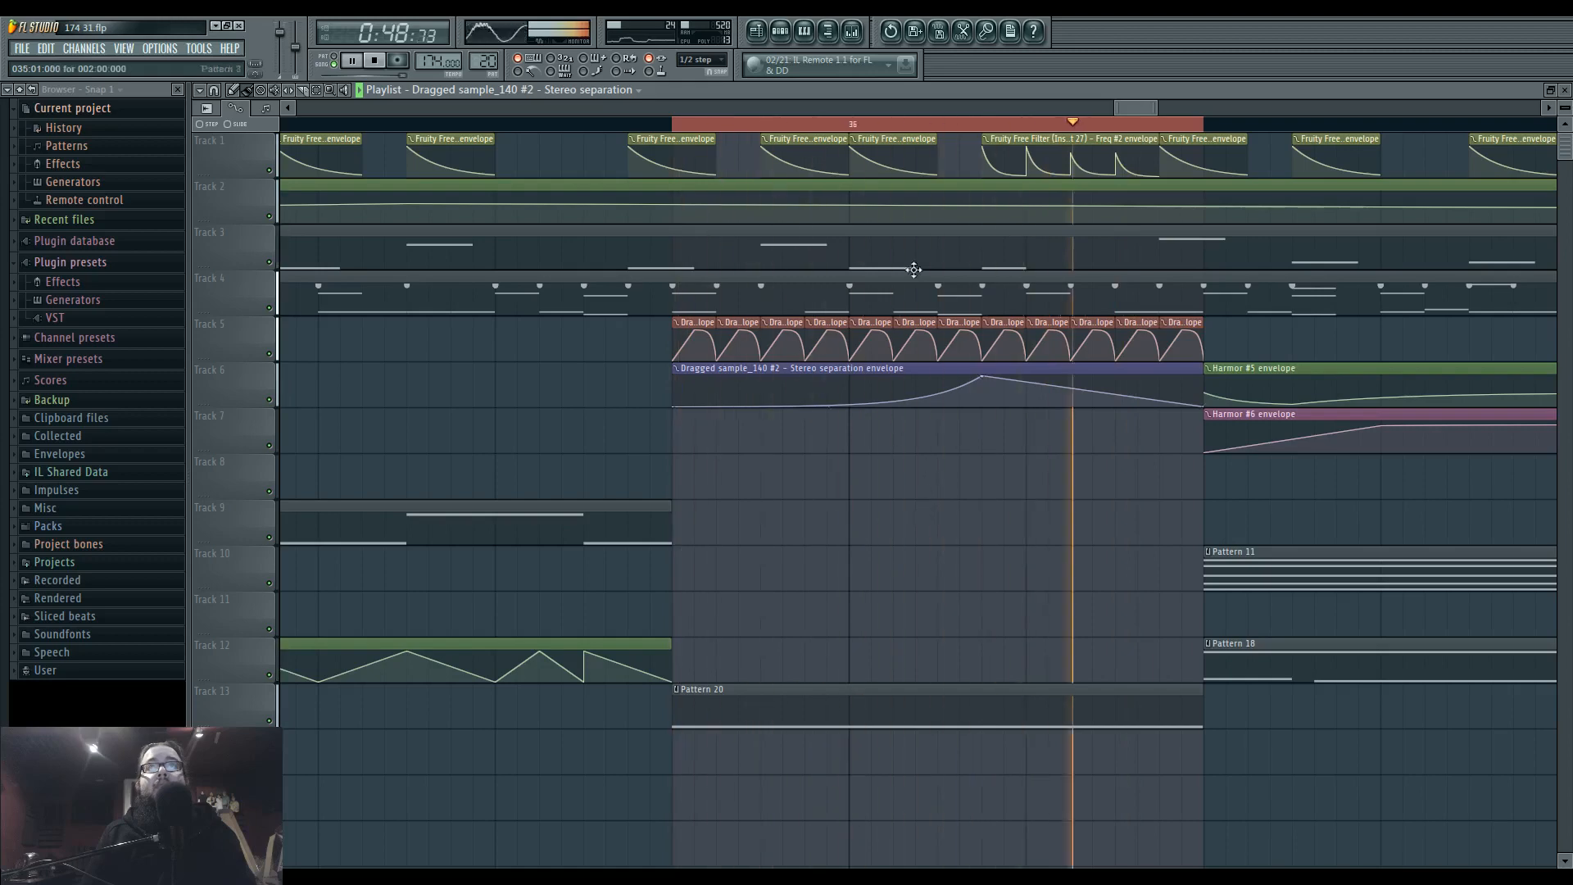
Show only the audio clips in the channel rack and open the Dragged sample_140 #2 channel settings alongside the mixer.
left_click(852, 31)
left_click(781, 33)
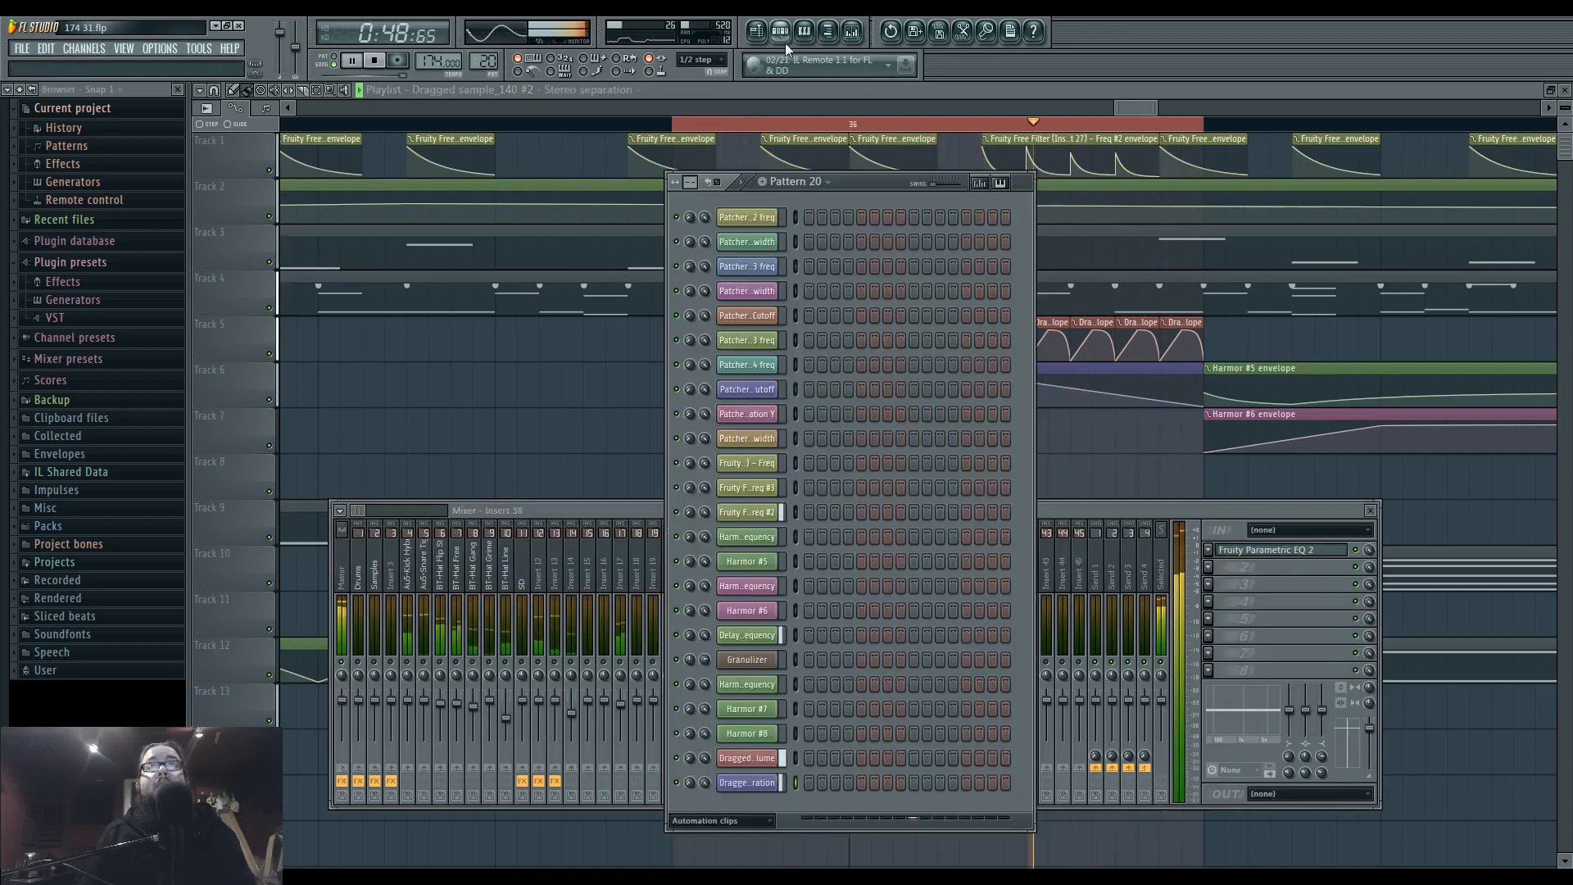
left_click(721, 820)
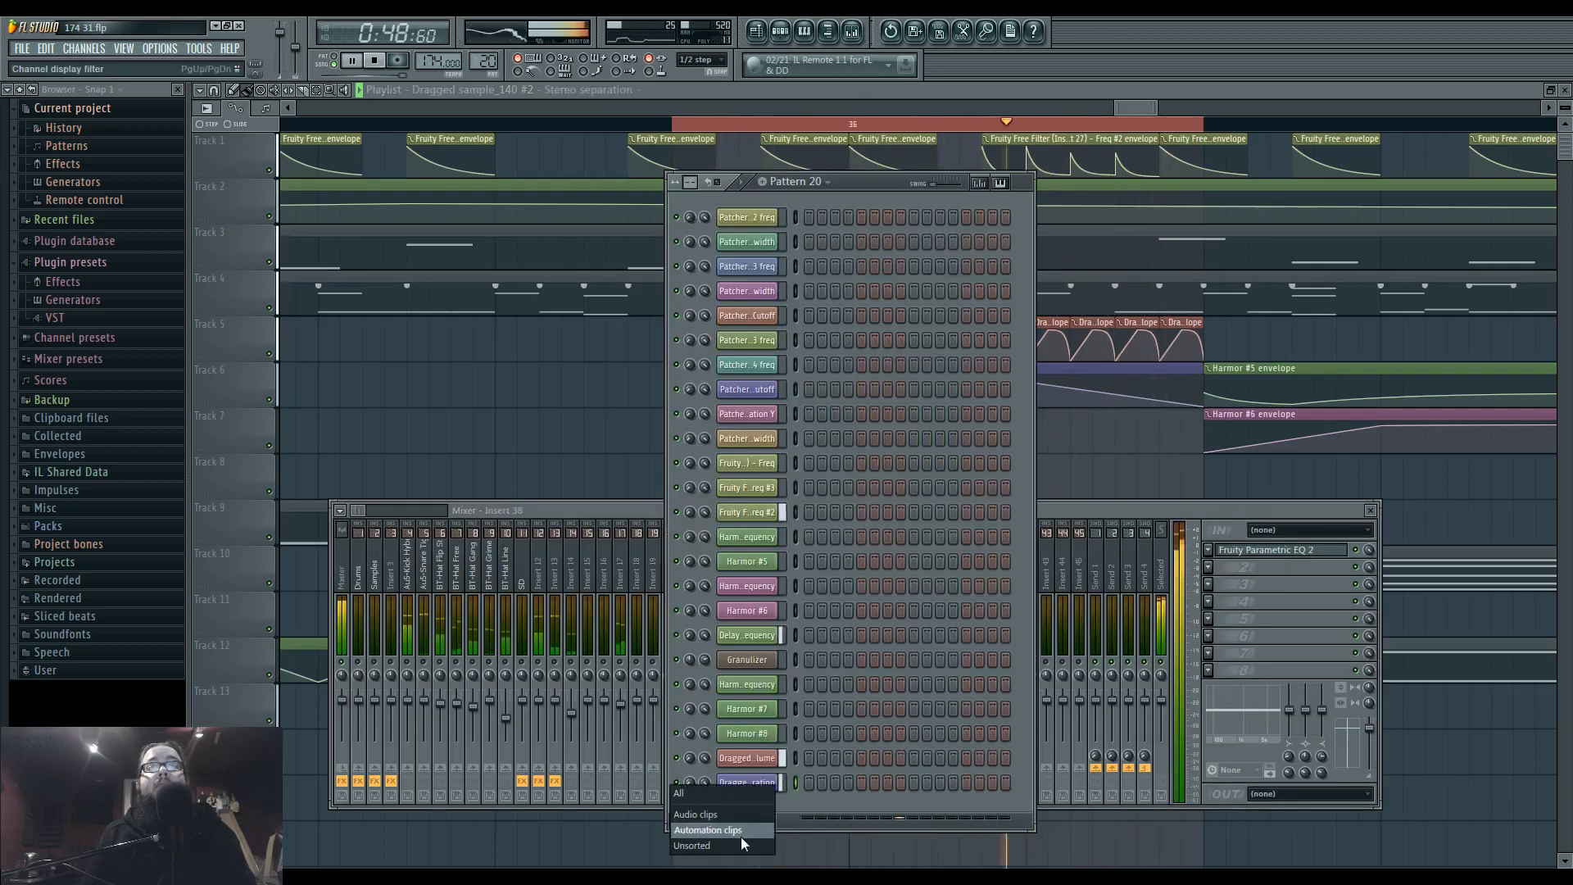
left_click(737, 836)
left_click(760, 267)
key("space")
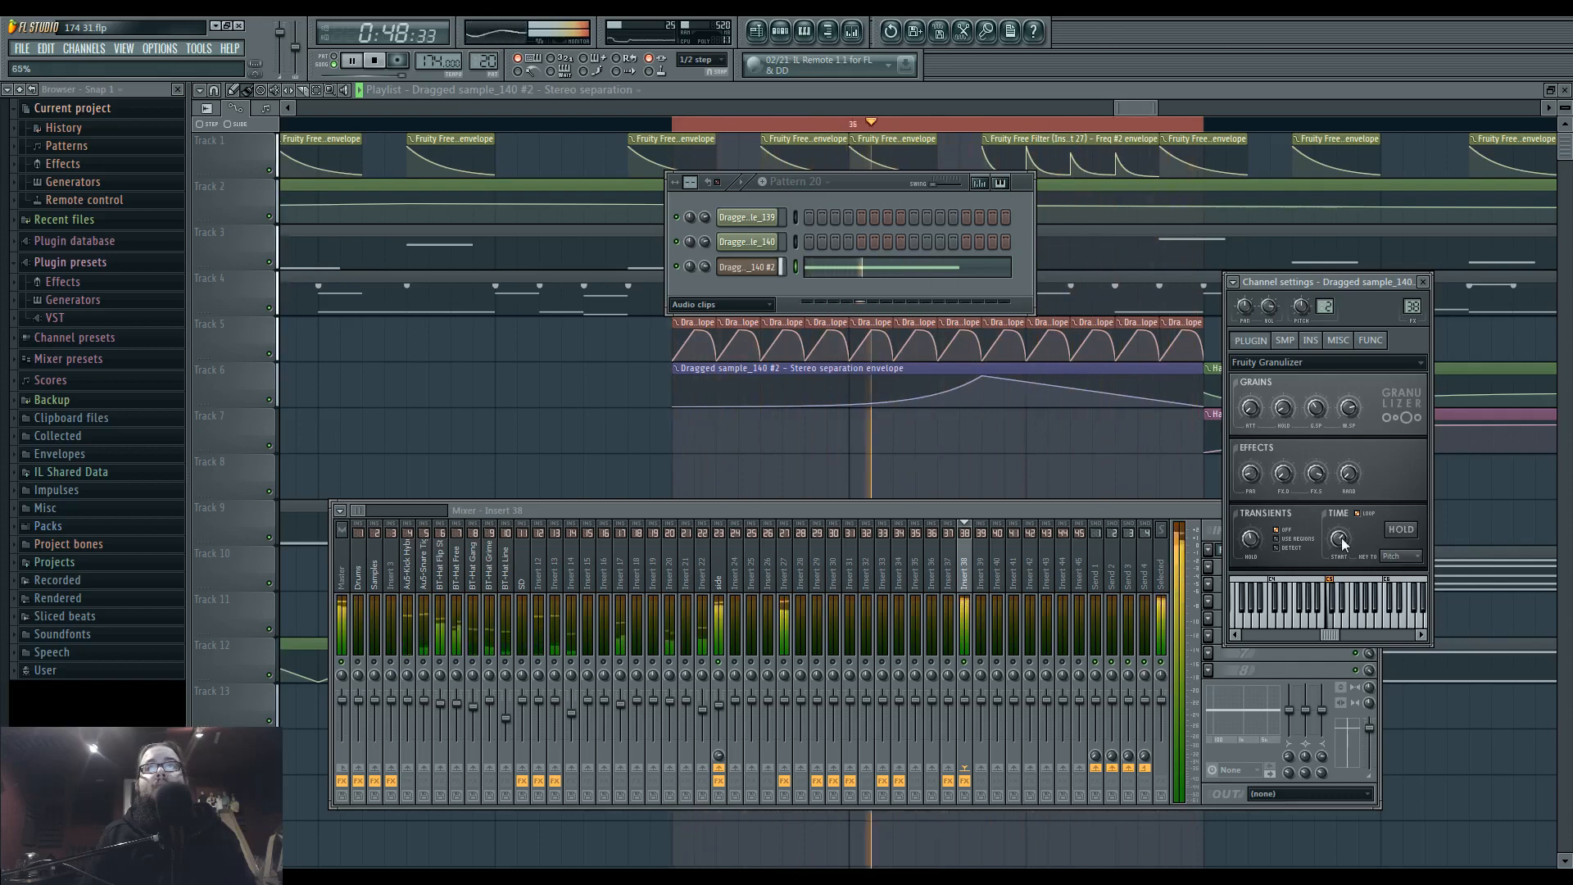
Clear the loop range and play the arrangement back from around bar 35.
right_click(1026, 458)
scroll(1021, 491, "down", 4)
left_click(852, 31)
key("space")
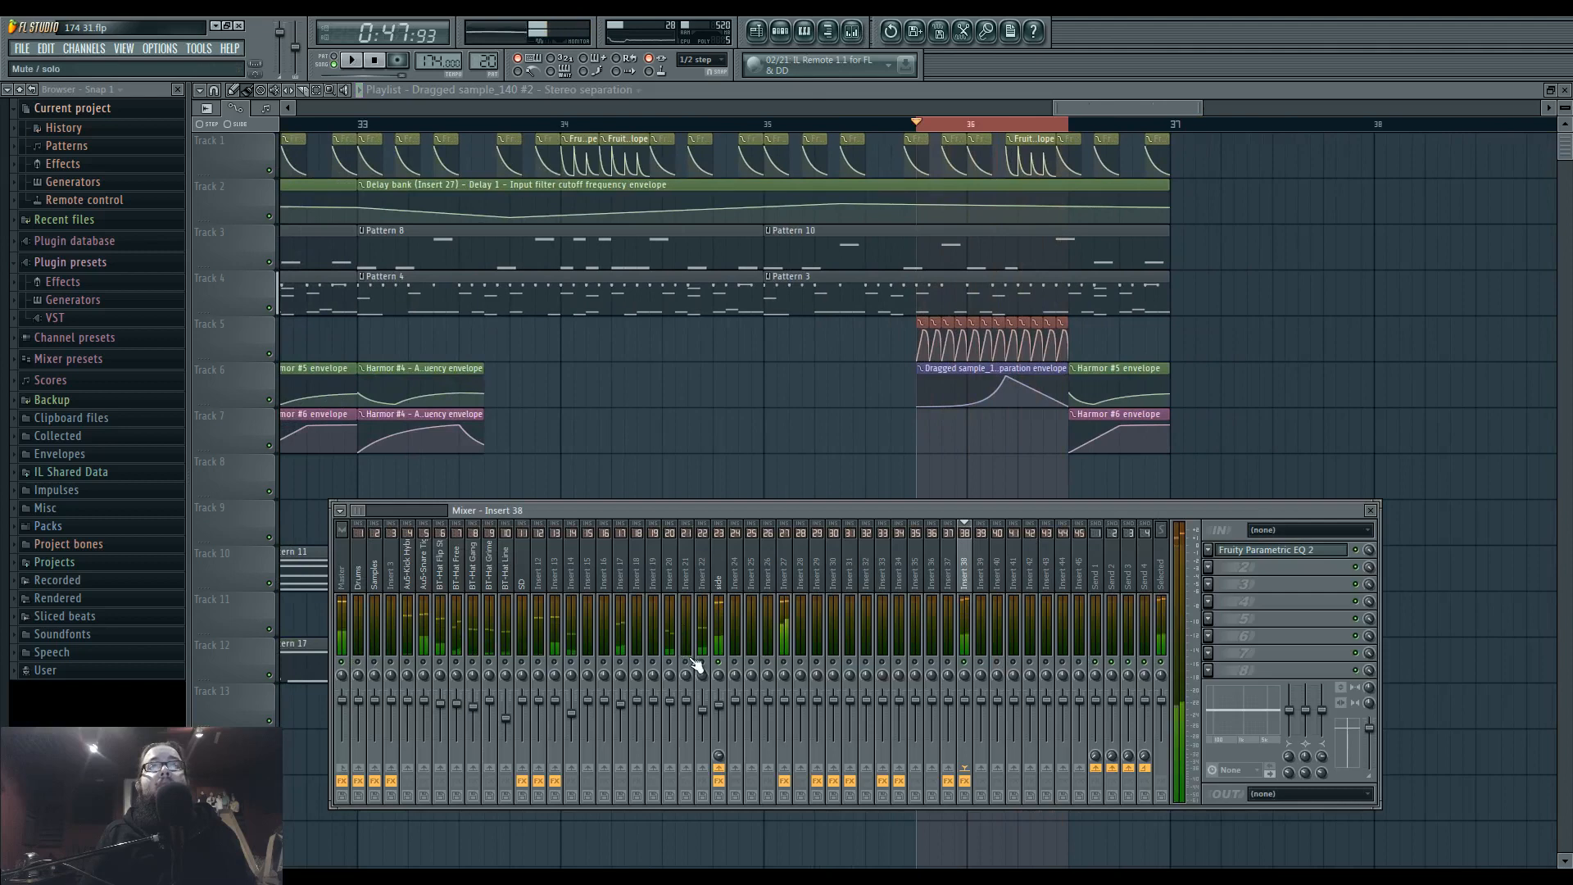
left_click(789, 131)
key("space")
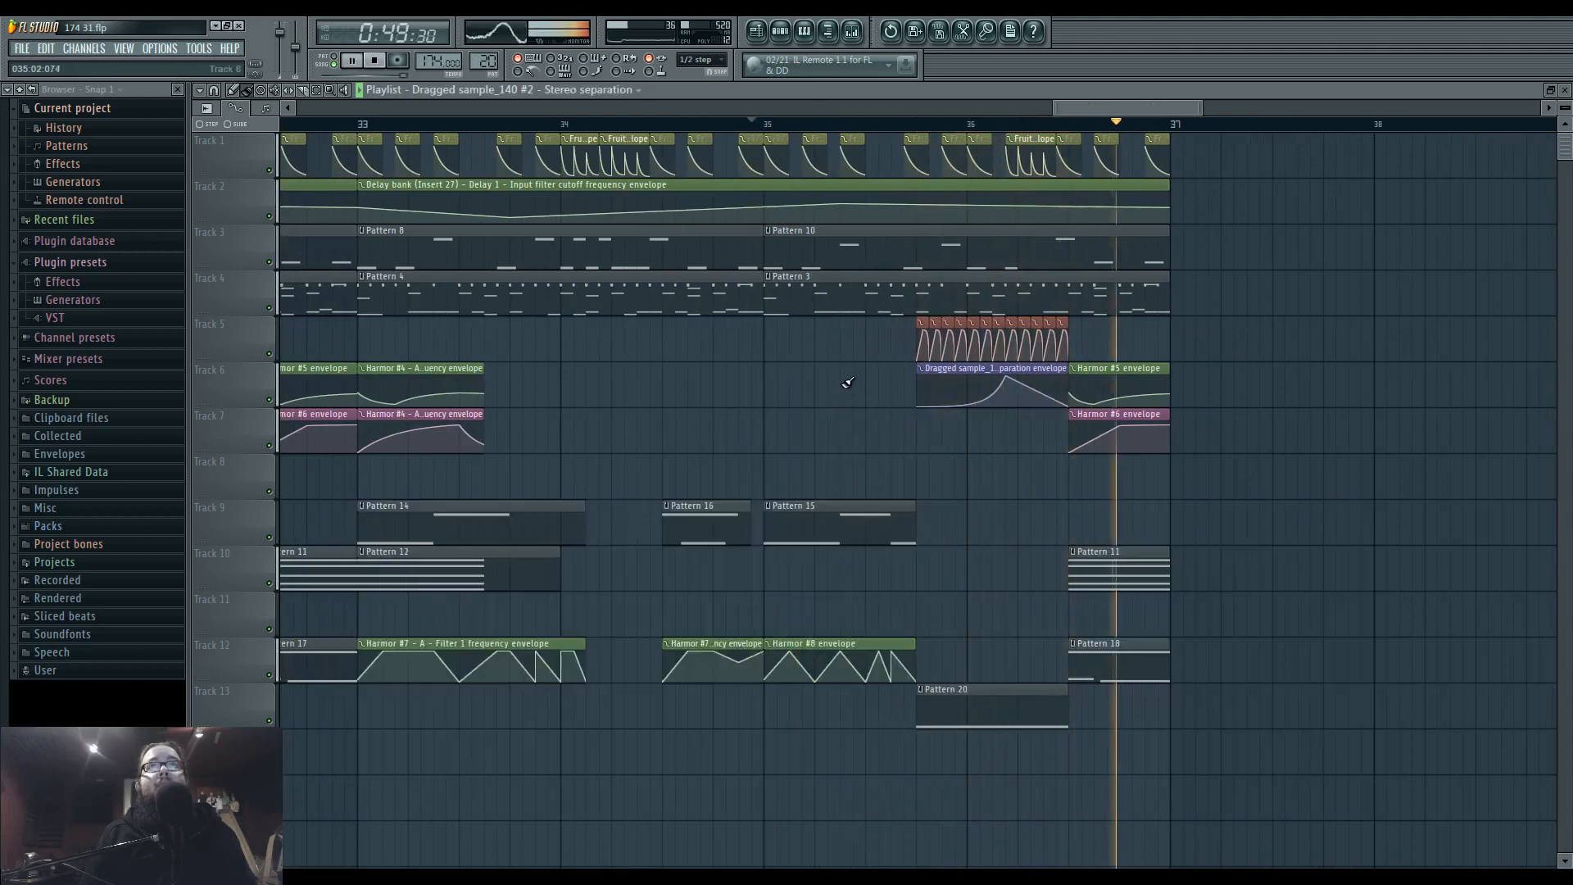
key("space")
Select the time range from bar 35 to the end of Pattern 20 and create a mix level automation clip for Insert 37's Fruity Convolver.
left_click_drag(754, 122, 1065, 138)
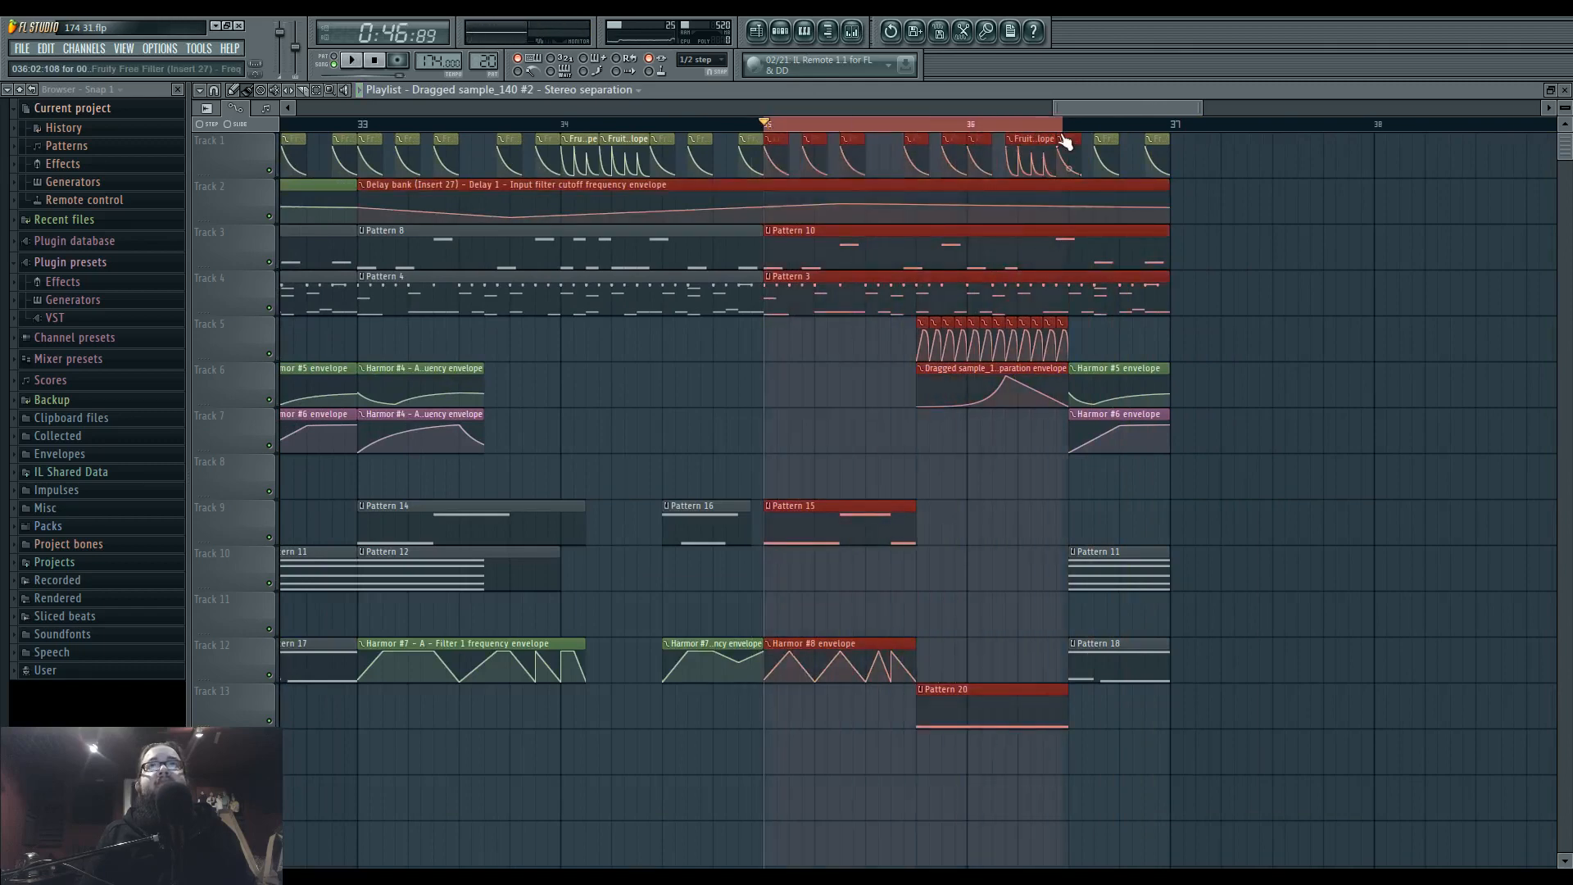
left_click(853, 32)
left_click(951, 590)
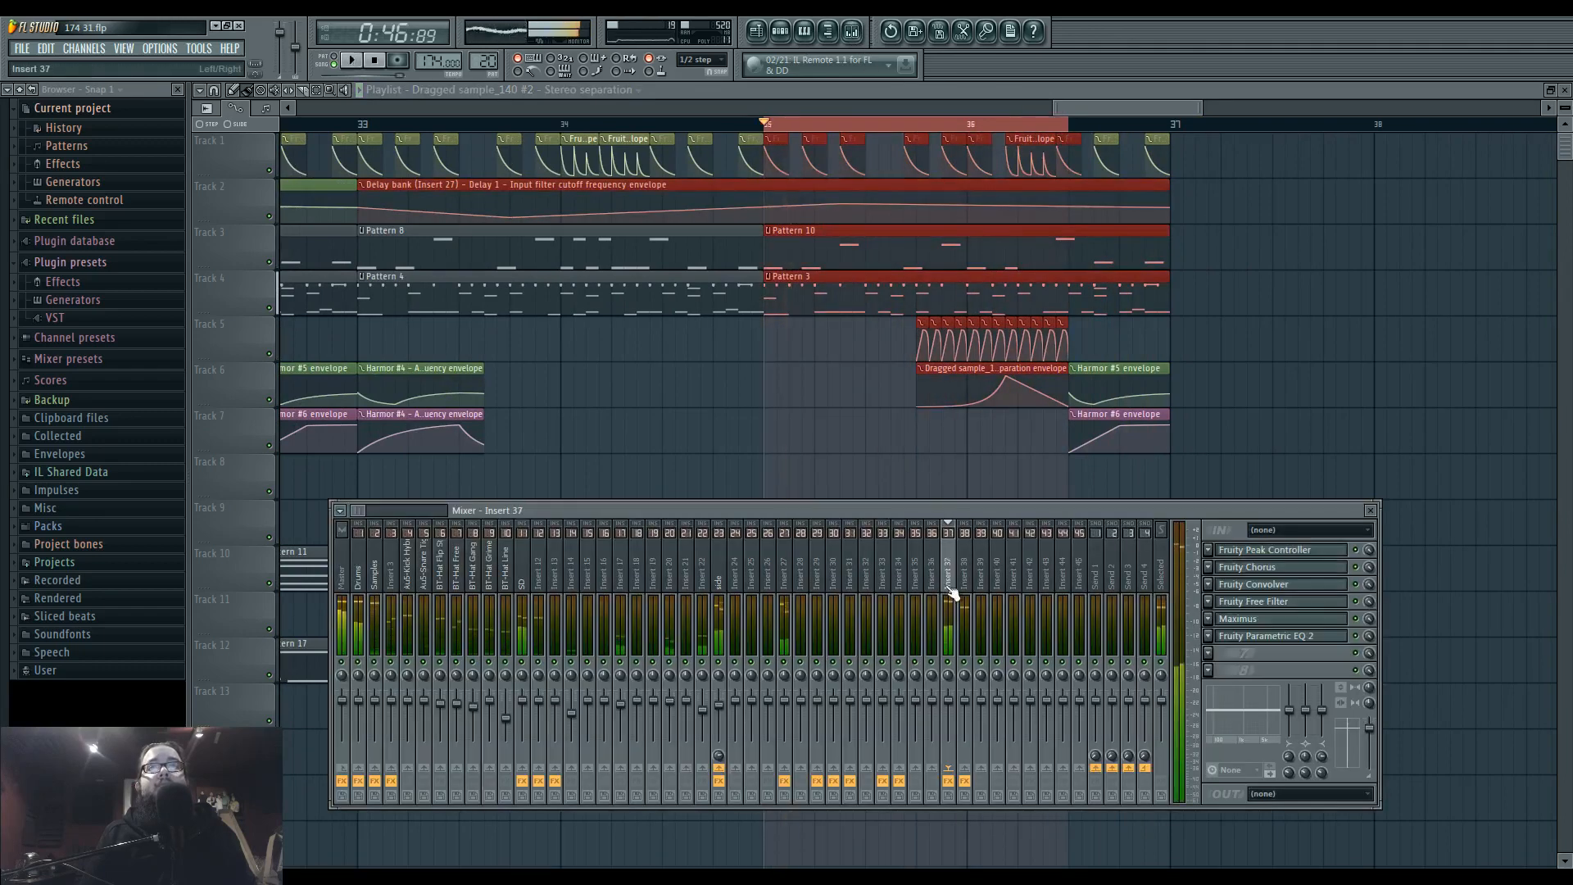
right_click(1367, 585)
left_click(1434, 647)
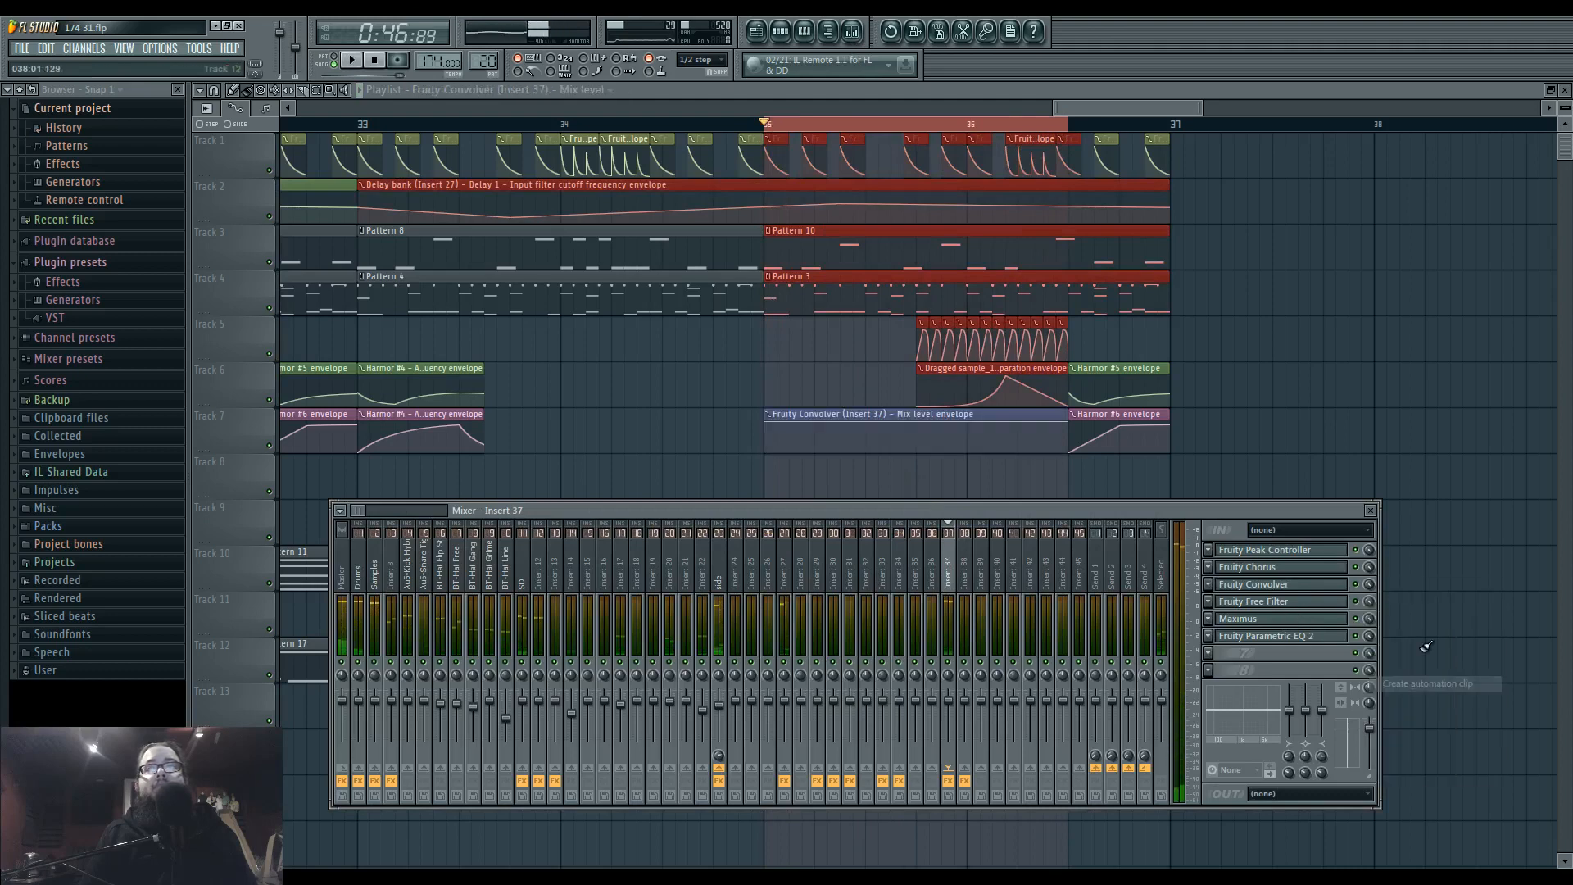
Shape the Fruity Convolver mix level envelope to drop to zero at Pattern 20's start and ramp up at its end, and audition it.
key("F9")
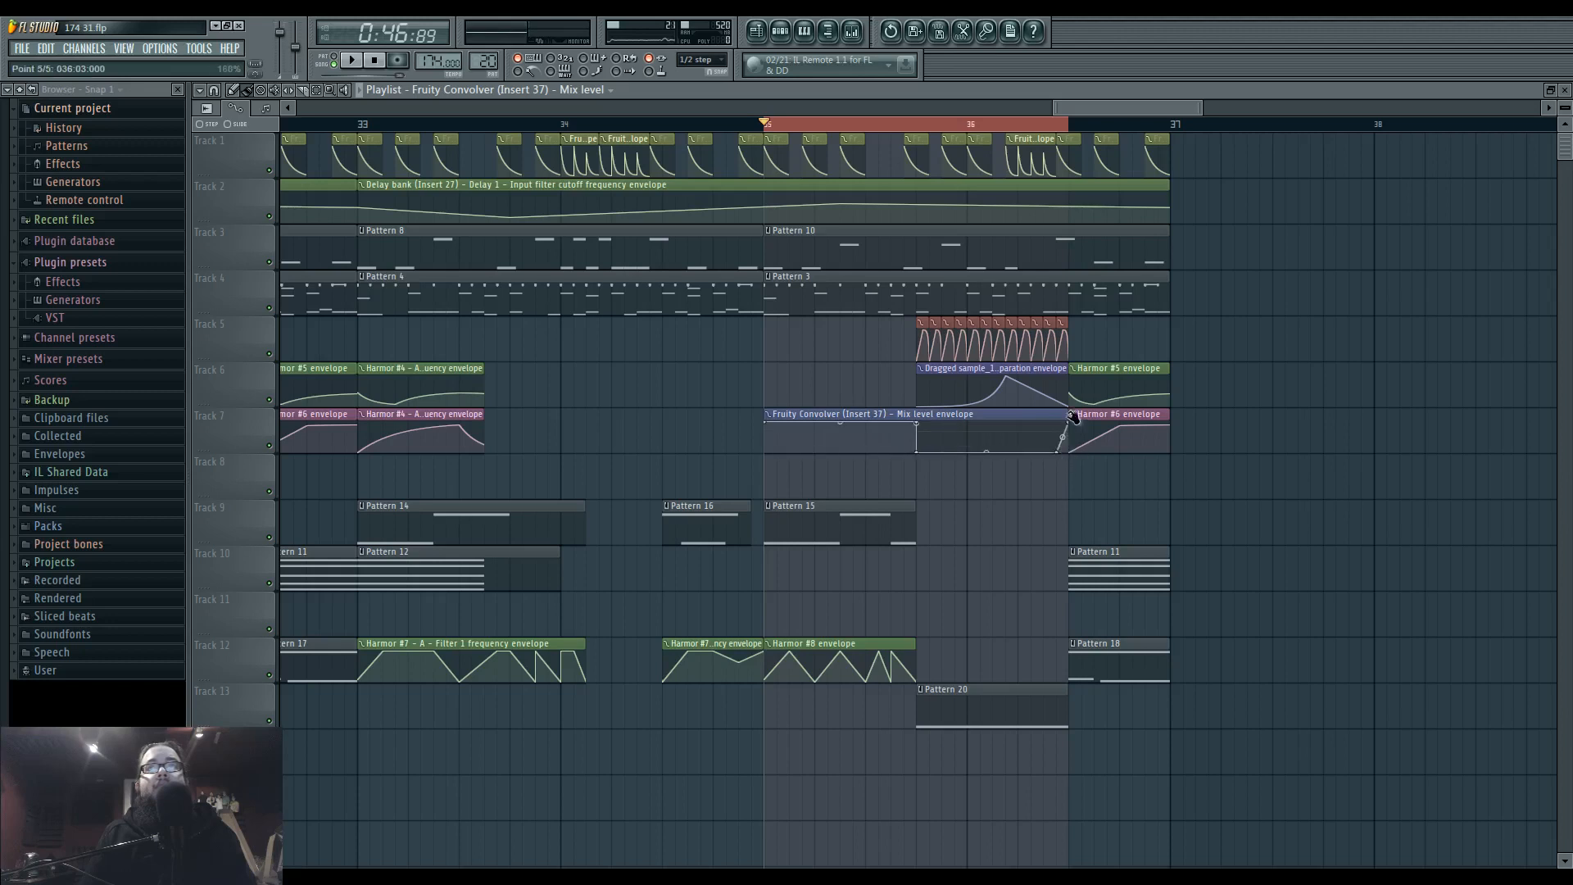
key("space")
left_click(878, 129)
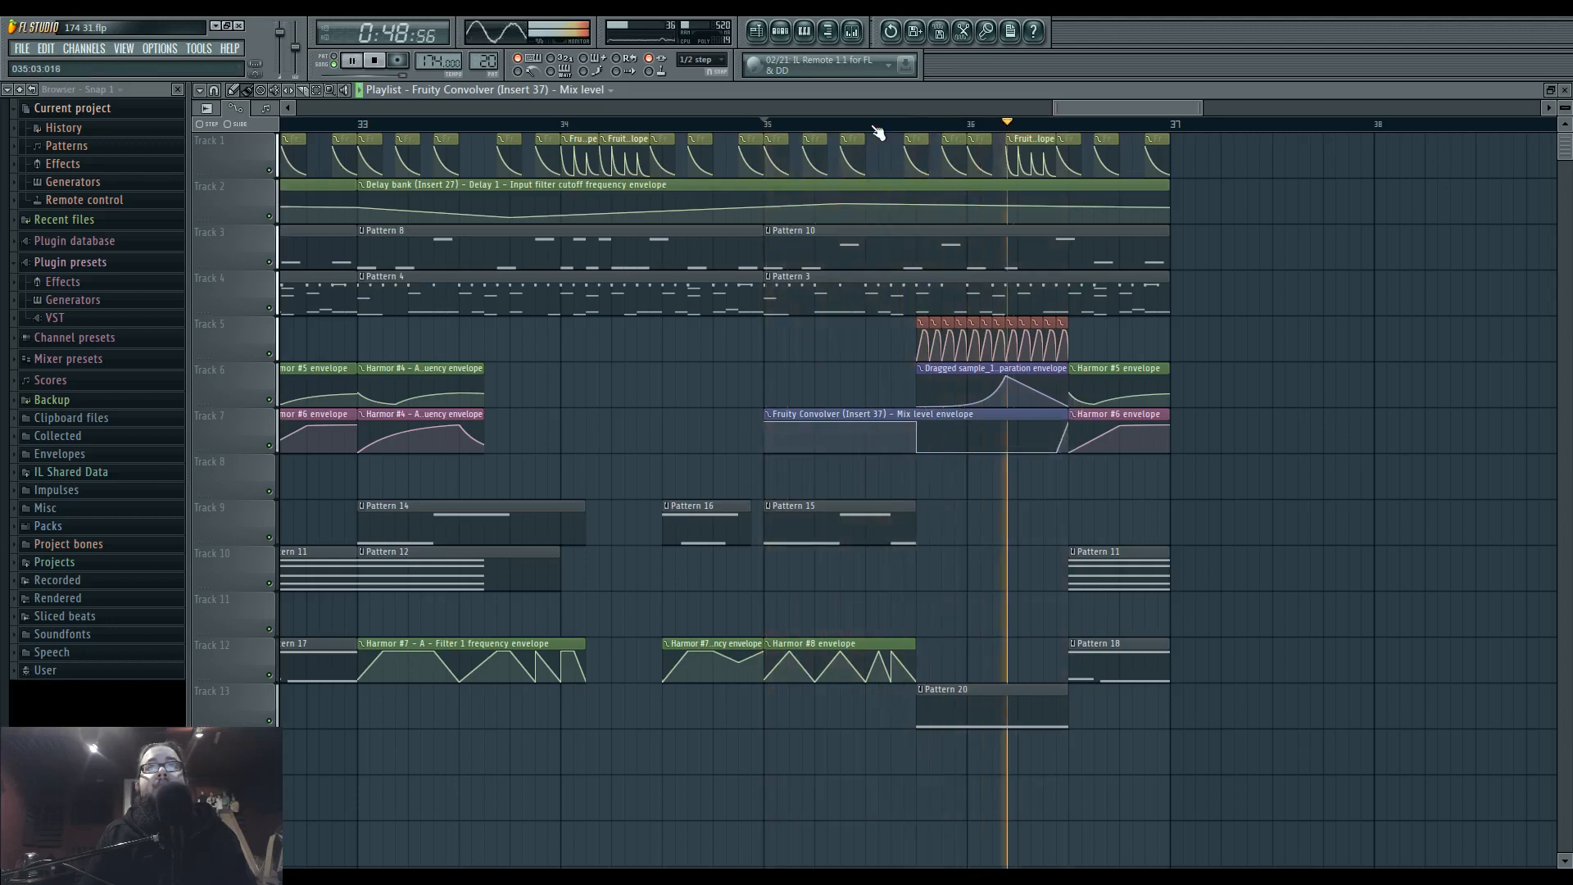
Move Pattern 20's long note up an octave to C6, add a shorter C5 note beneath it, and play back from bar 35.
double_click(935, 706)
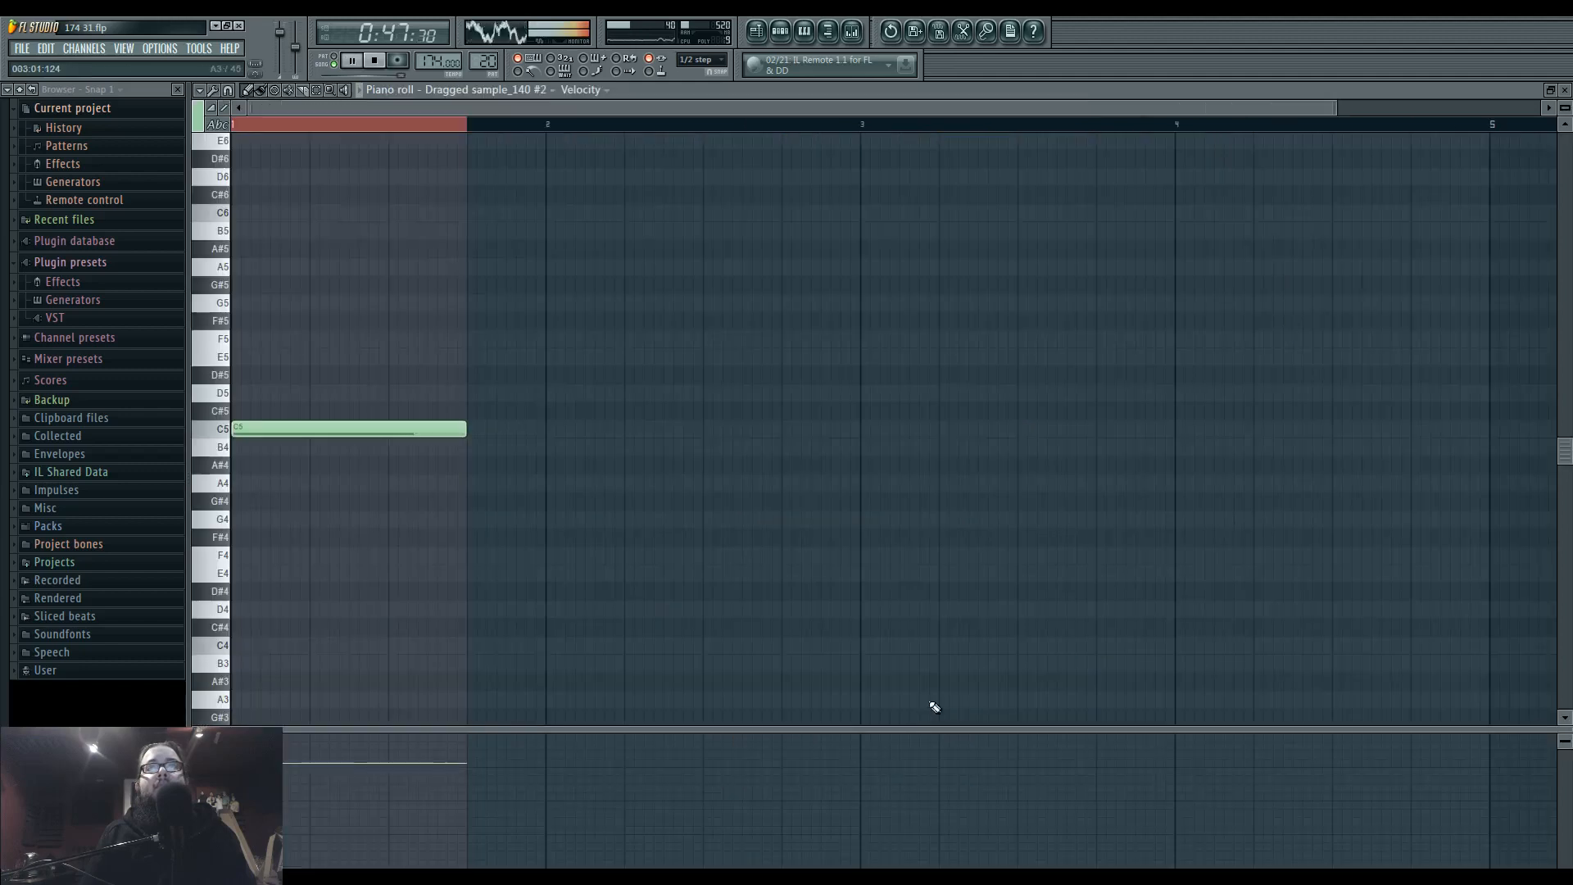
key("space")
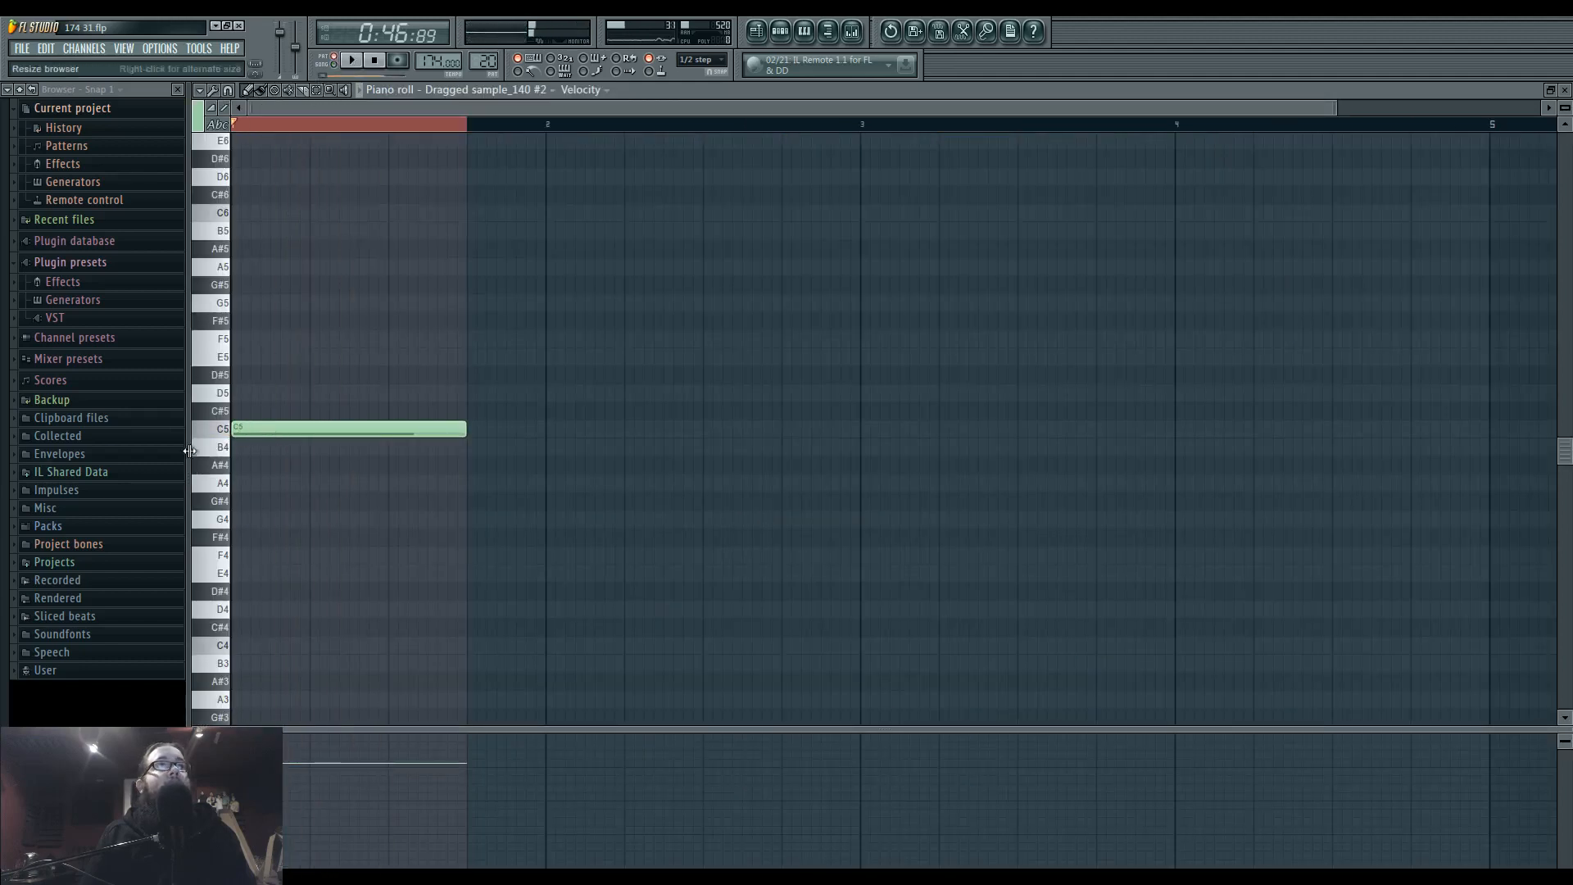
scroll(227, 217, "up", 1)
left_click_drag(248, 467, 236, 253)
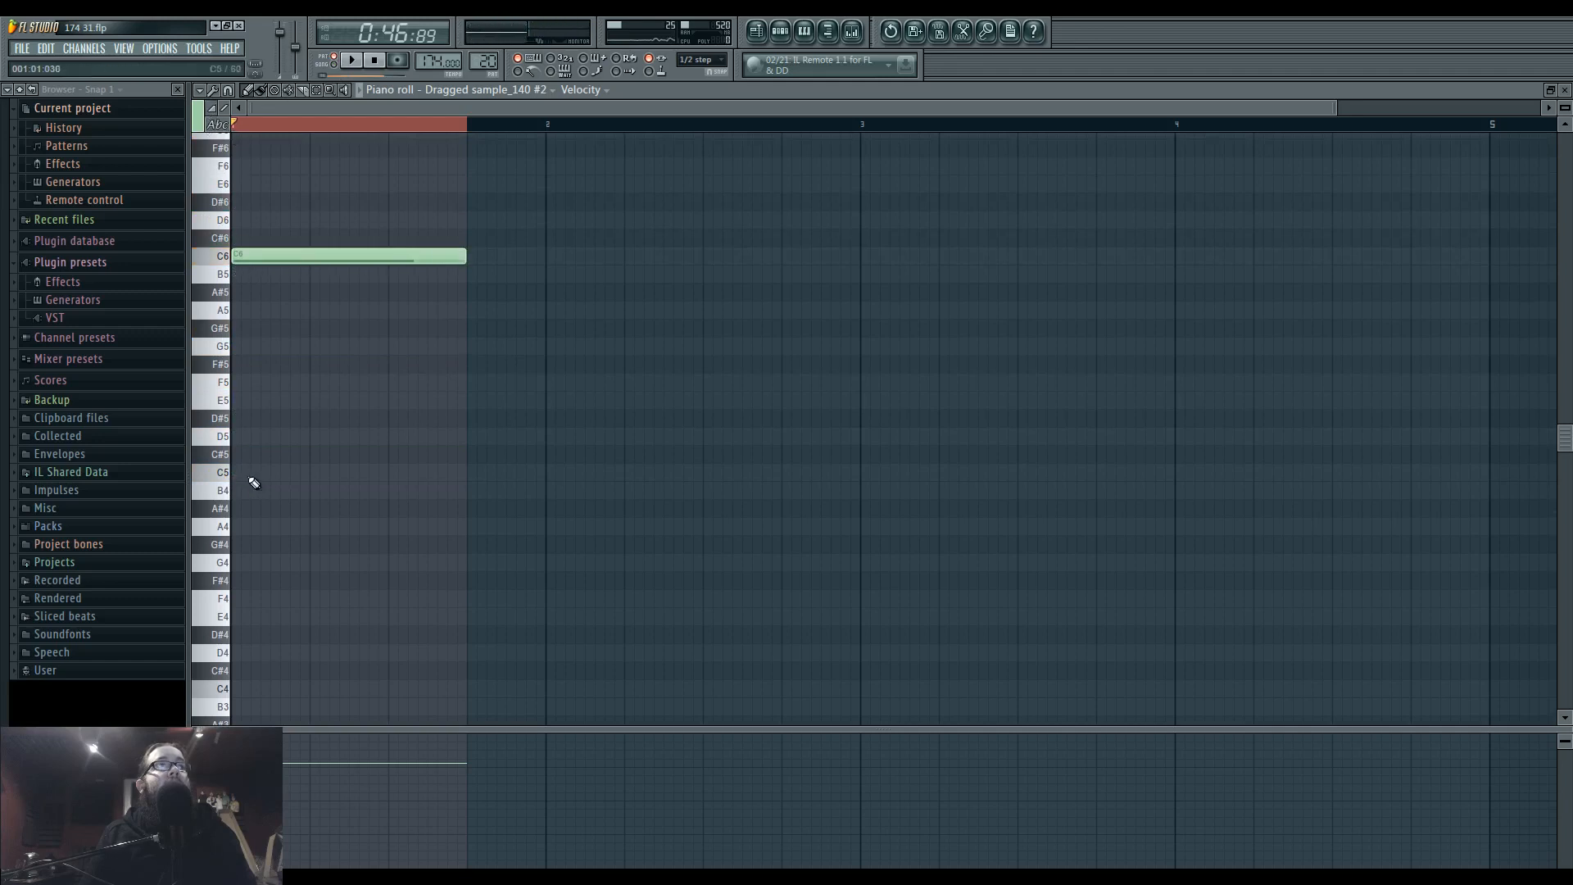
right_click(464, 474)
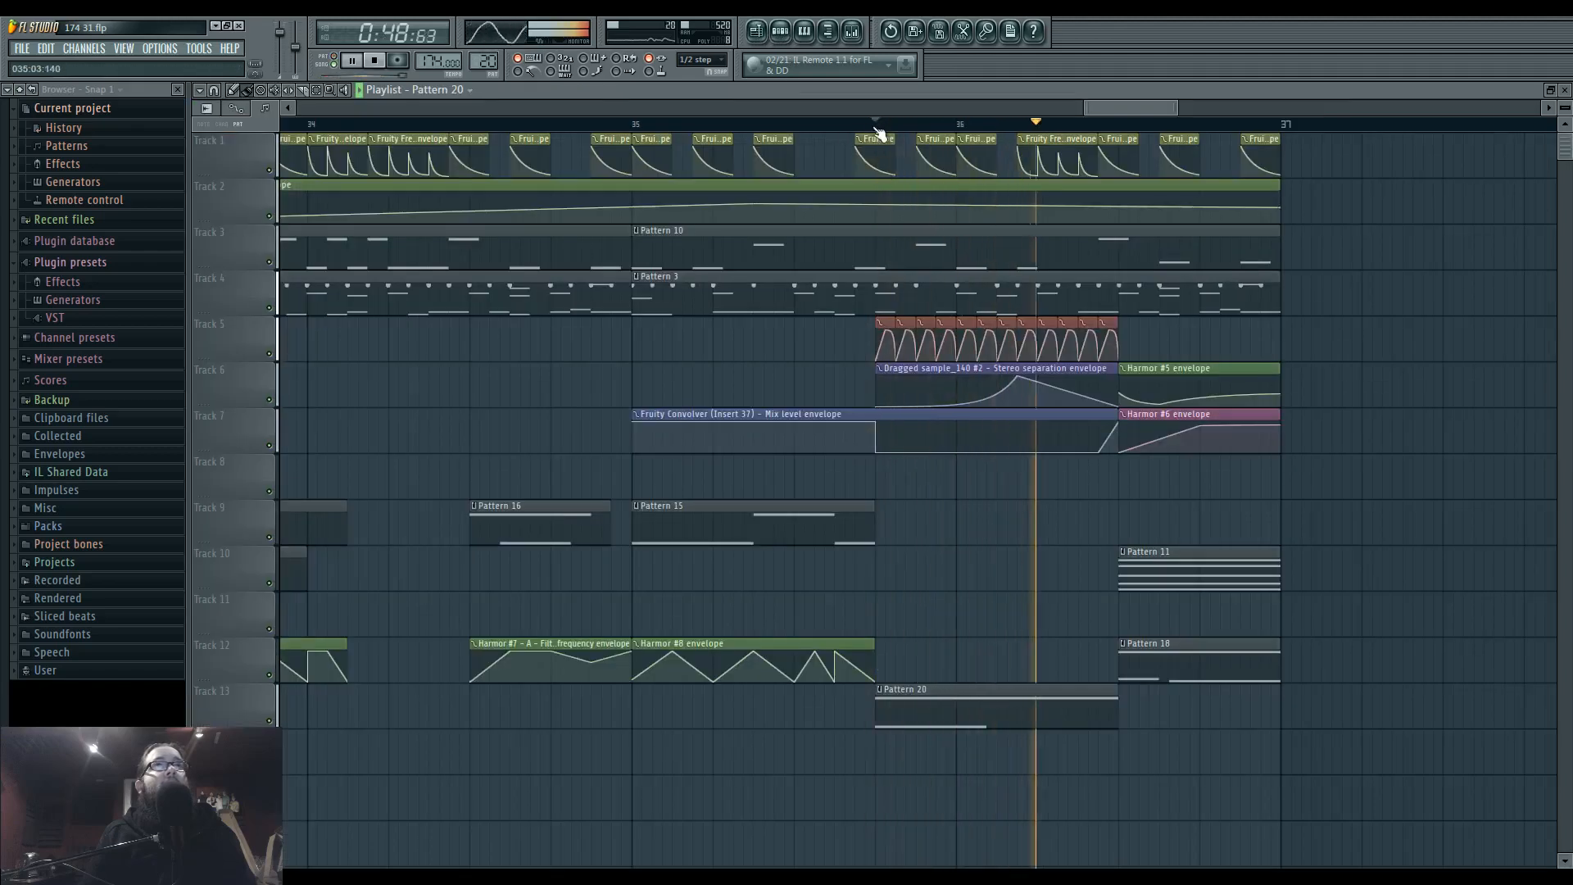
left_click(641, 125)
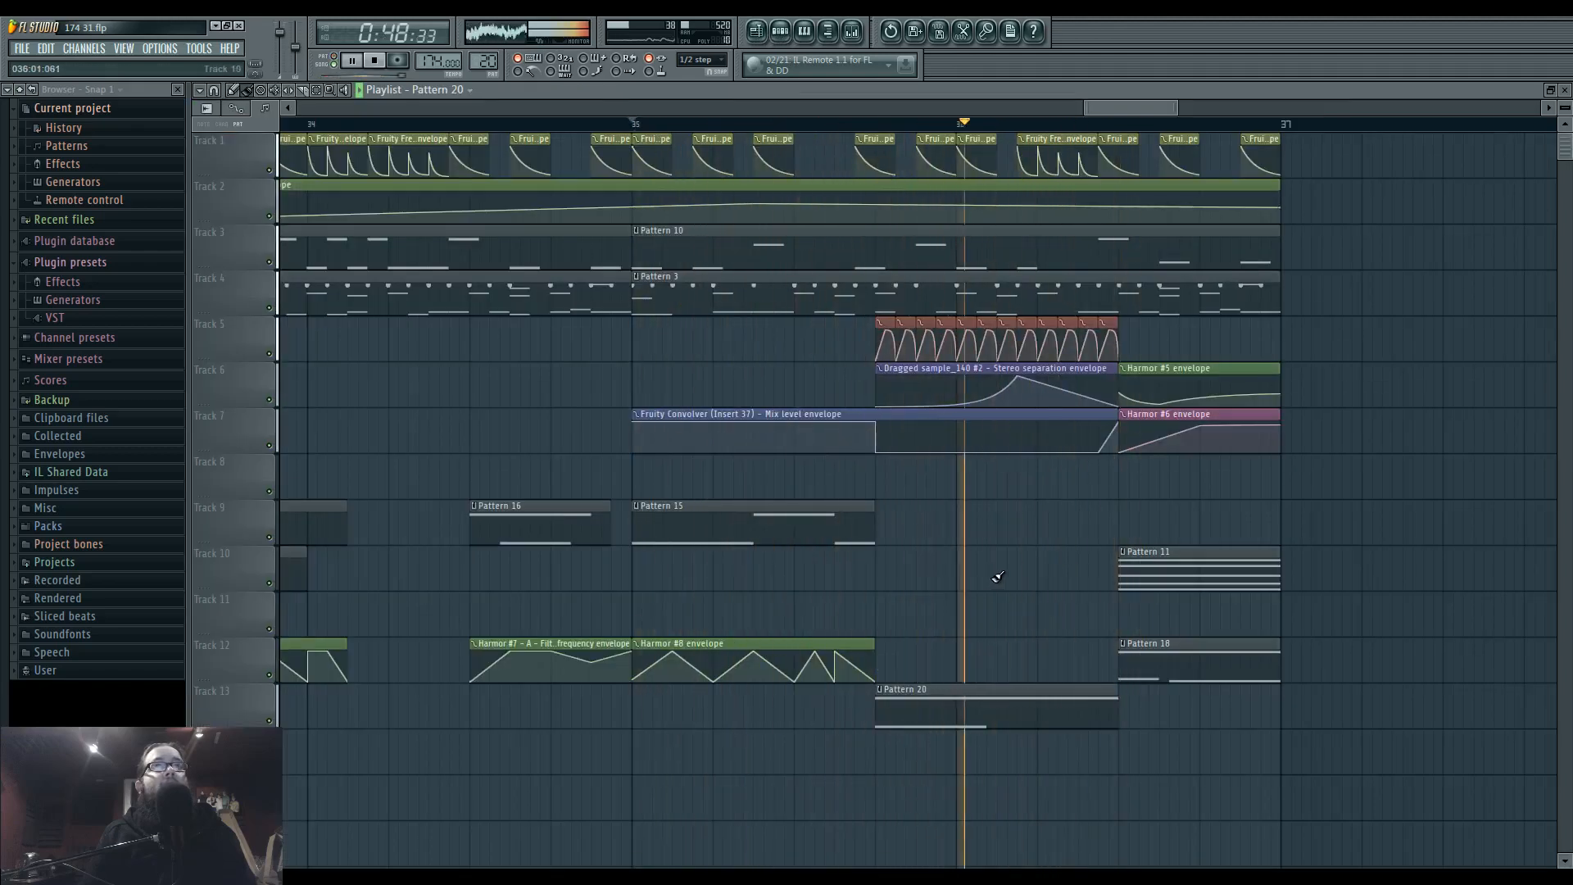
Remove the volume clips on Track 5 before bar 36, keeping only a half-step clip at the start of Pattern 20.
scroll(926, 560, "up", 4)
right_click(893, 328)
right_click(851, 336)
right_click(806, 336)
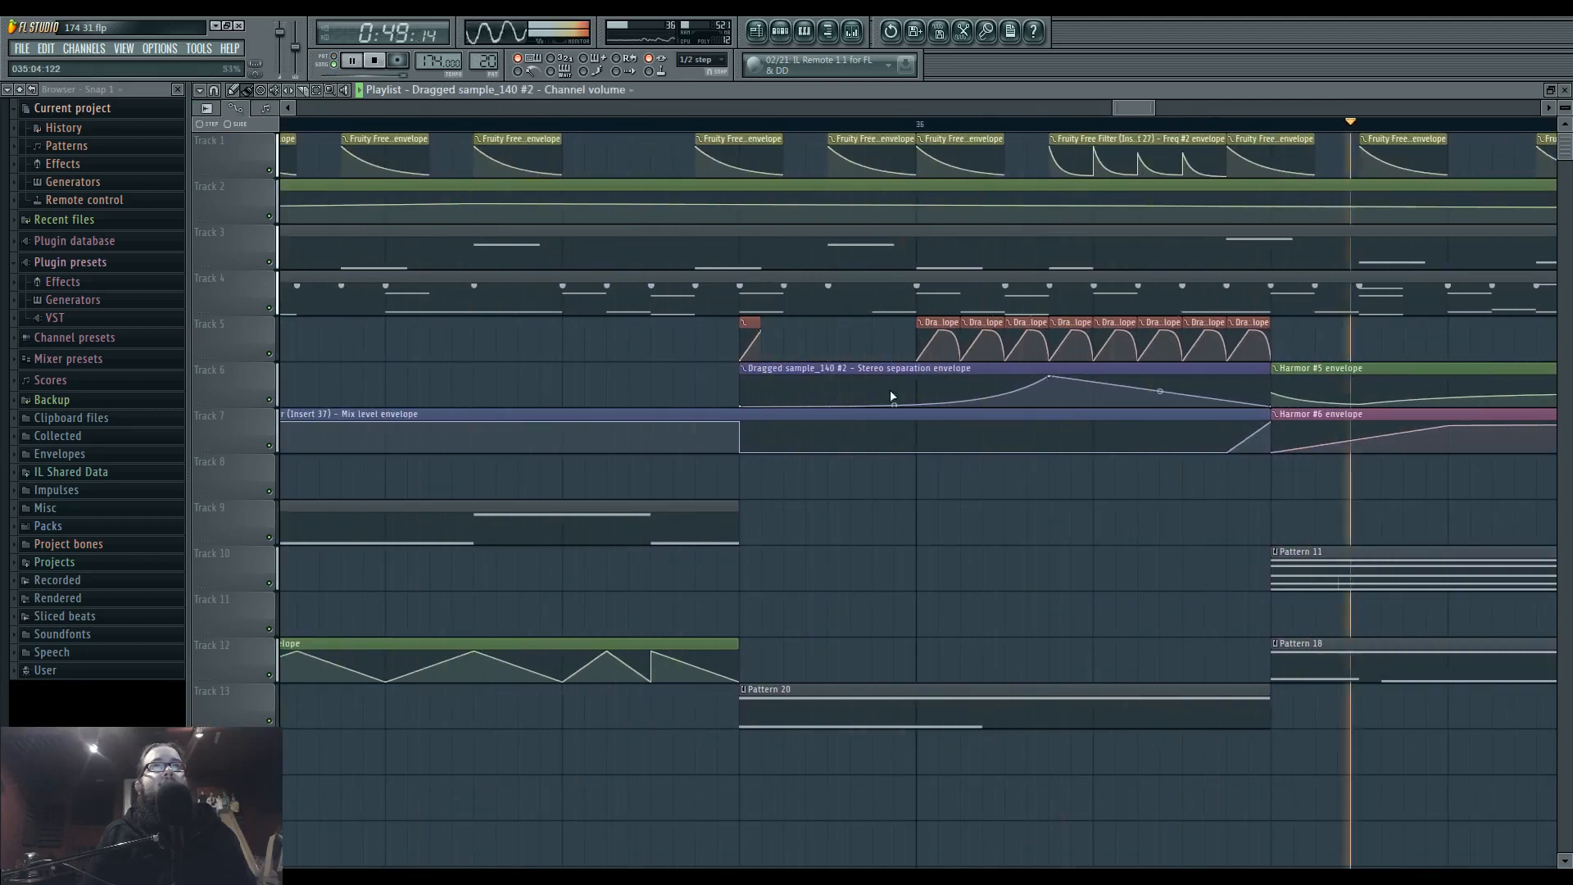
Reset the Track 5 volume envelope's tension, change its slopes to smooth S-shaped curves, and audition from the start of Pattern 20.
right_click(1081, 331)
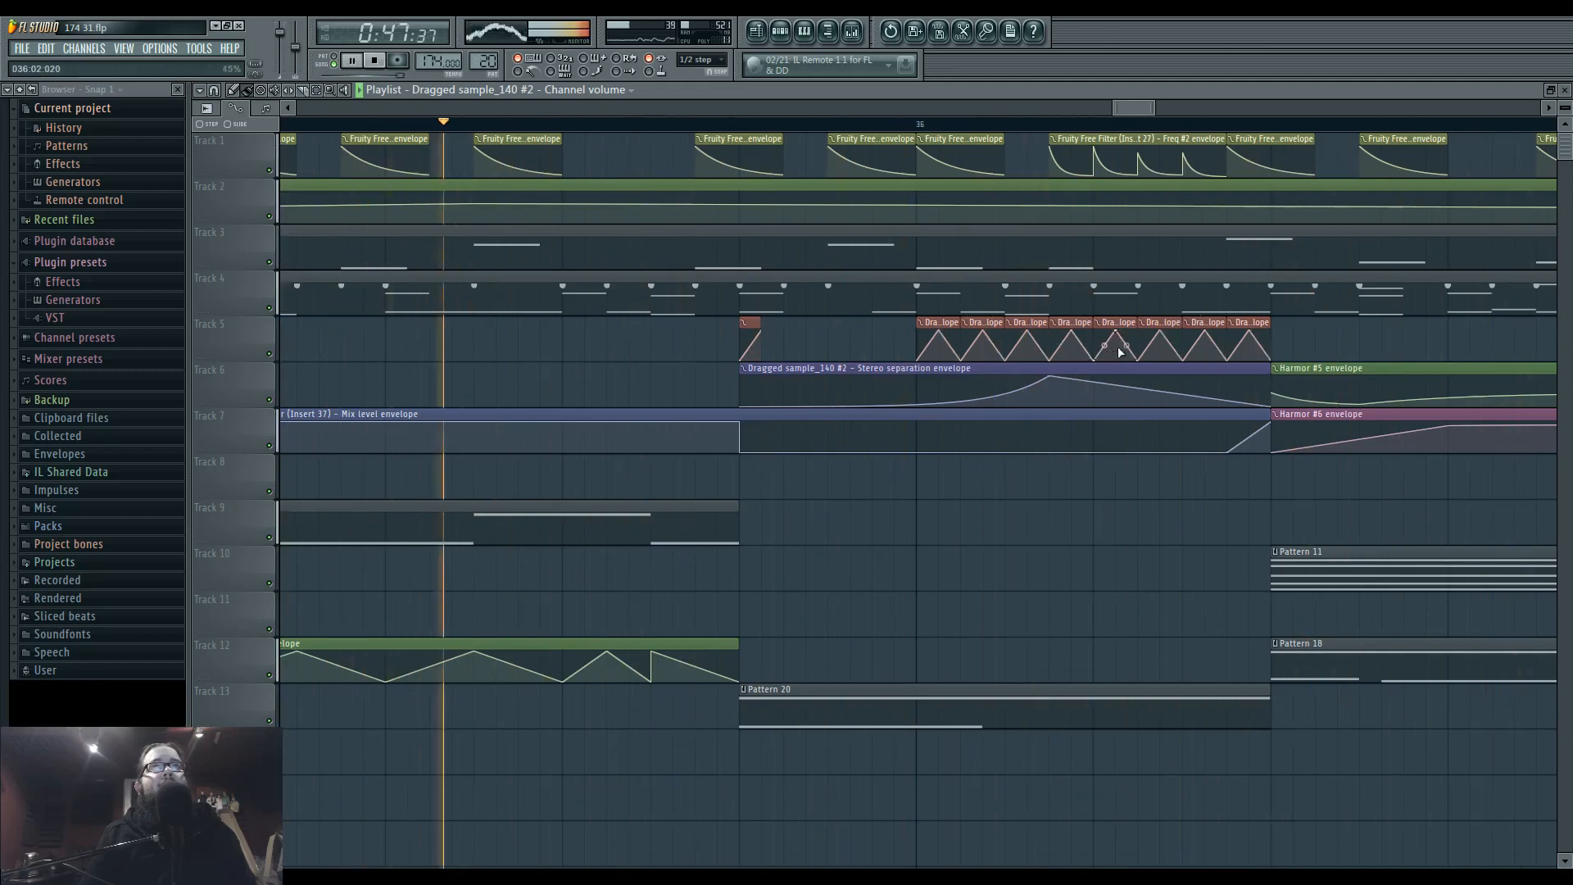
key("space")
right_click(988, 426)
left_click(998, 421)
right_click(917, 359)
left_click(949, 524)
right_click(944, 336)
left_click(983, 390)
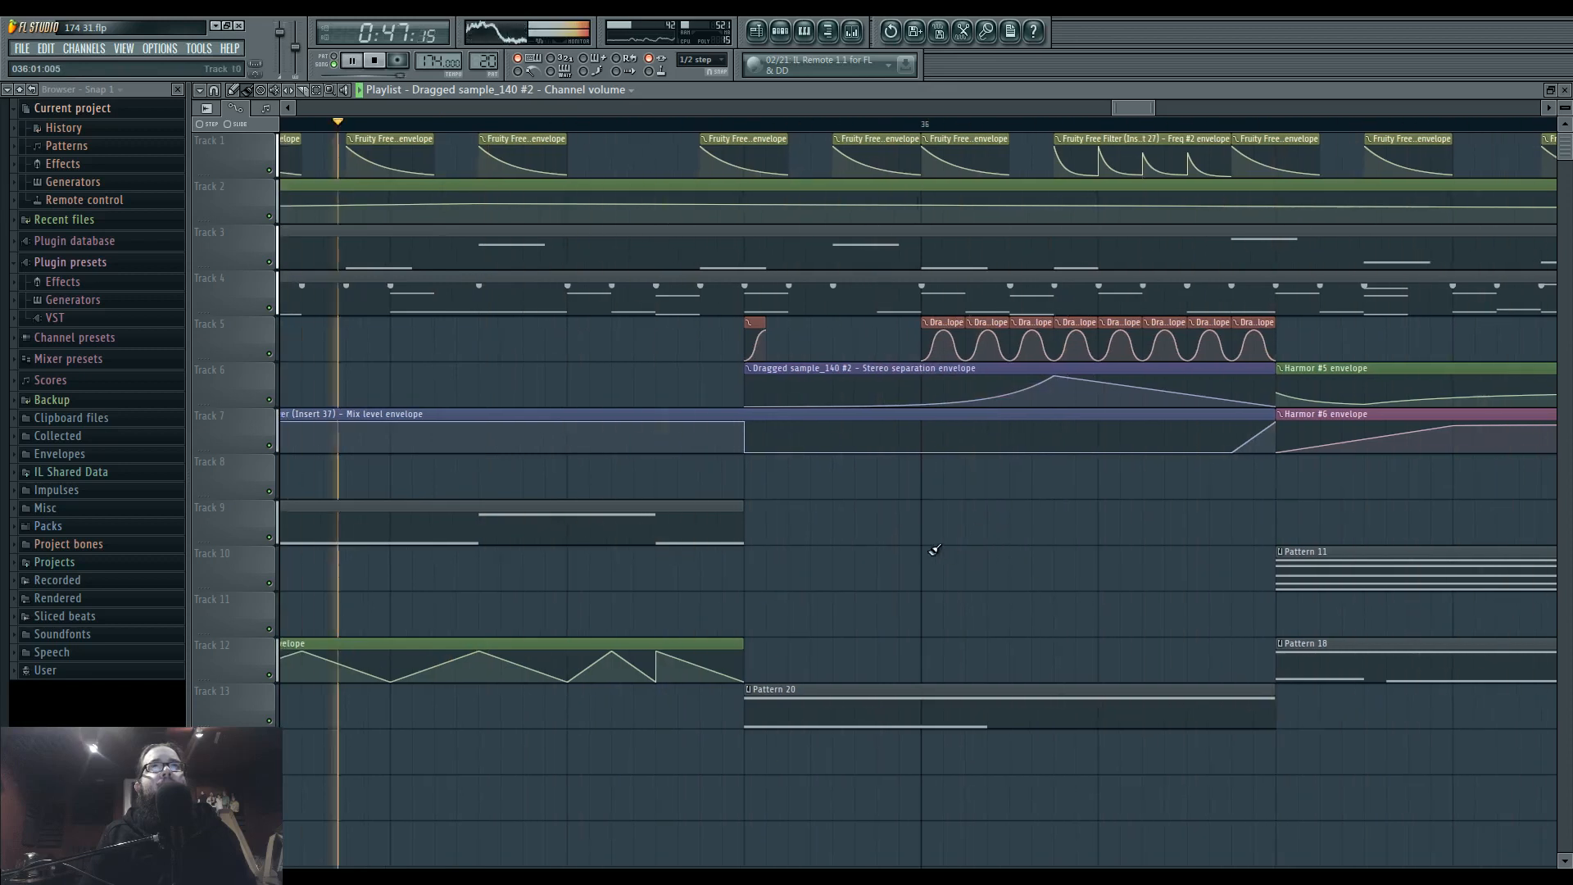
scroll(925, 546, "down", 3)
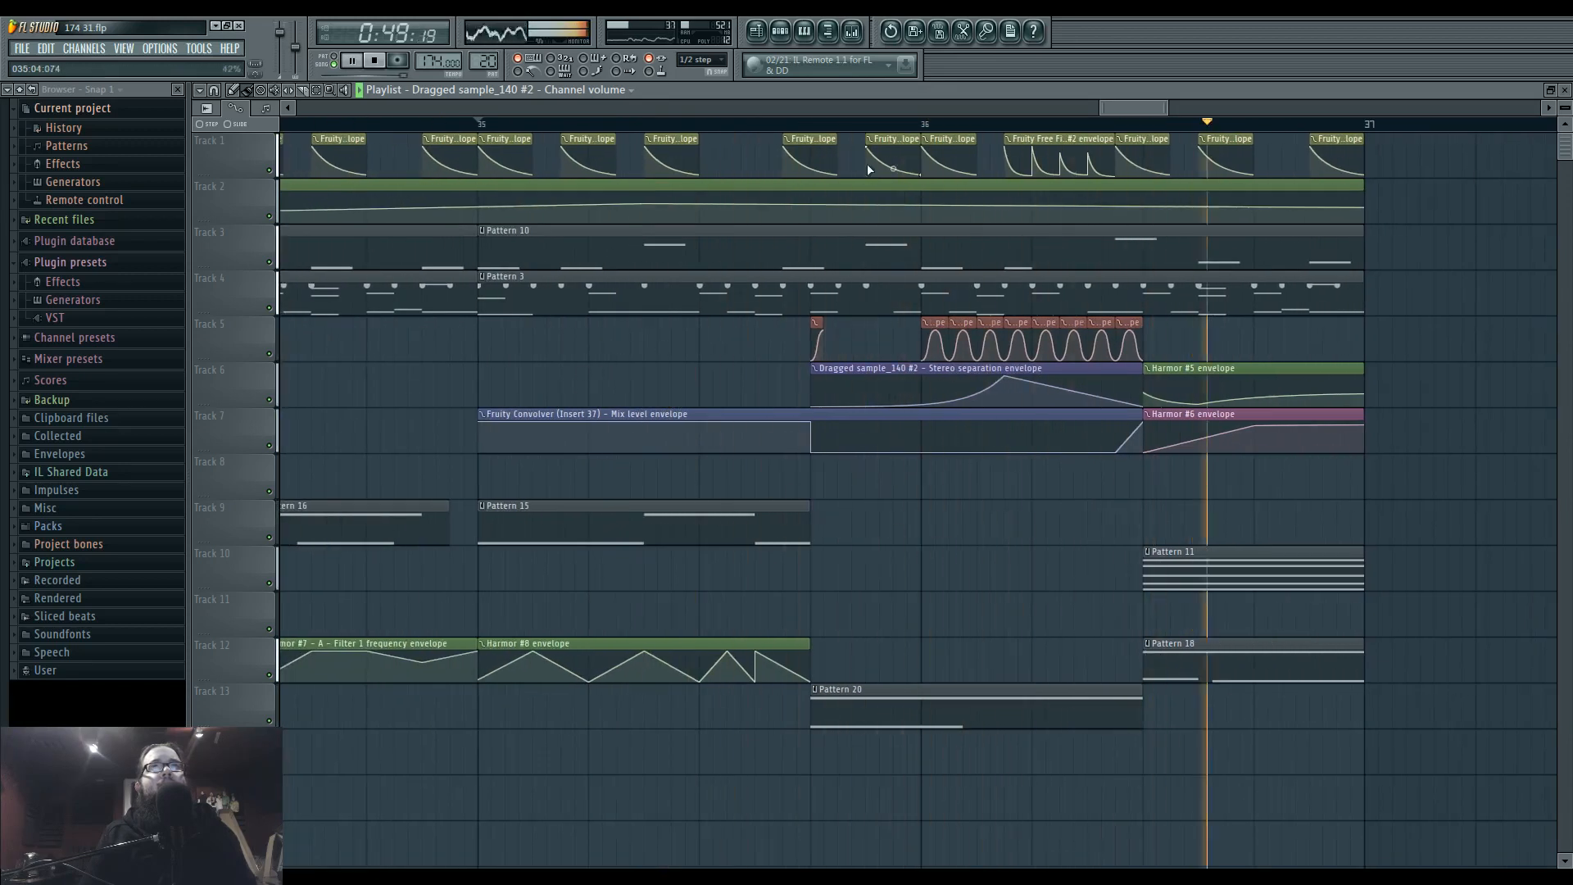
left_click(813, 126)
left_click(813, 126)
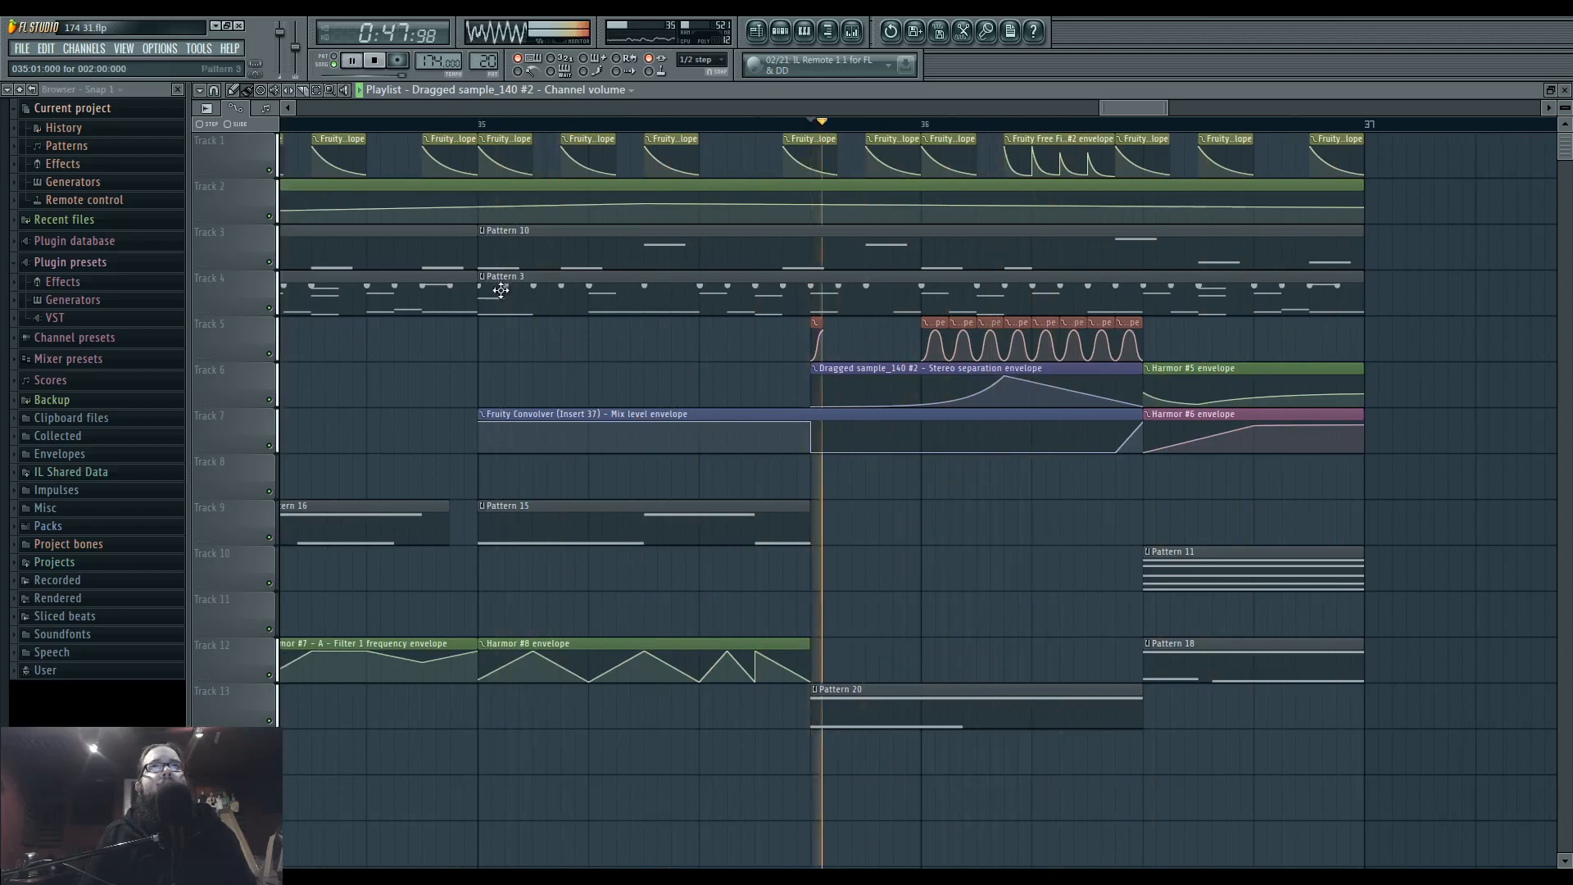
In Pattern 3's second bar, delete the first three F4 hits, add a C5 hit on the downbeat, and add three F#3 hits.
double_click(500, 289)
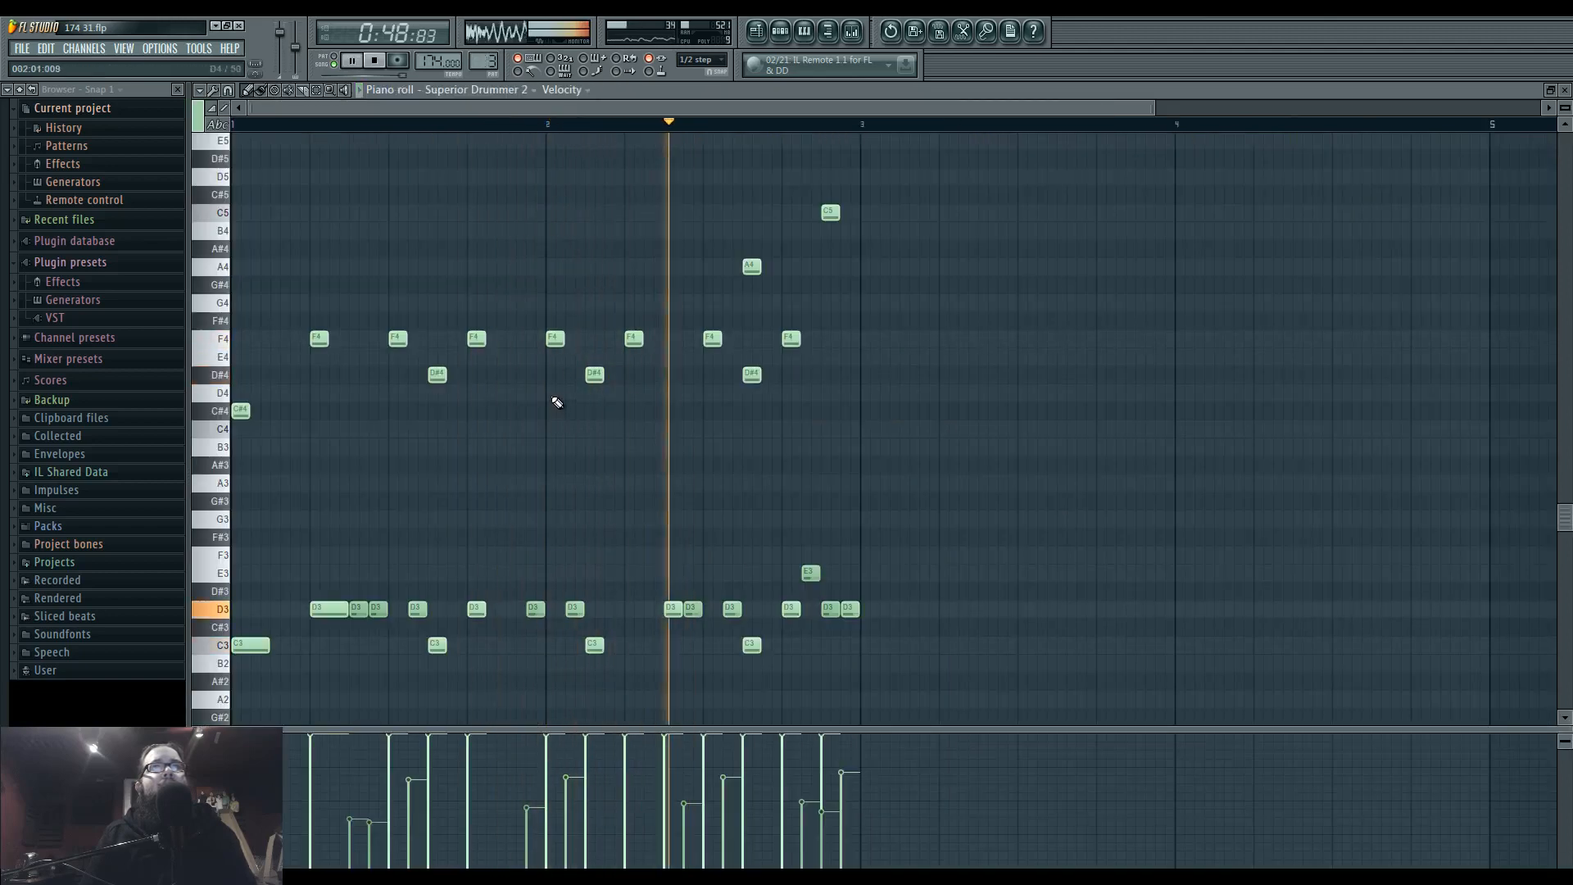
right_click(635, 338)
right_click(712, 338)
left_click(553, 537)
right_click(553, 537)
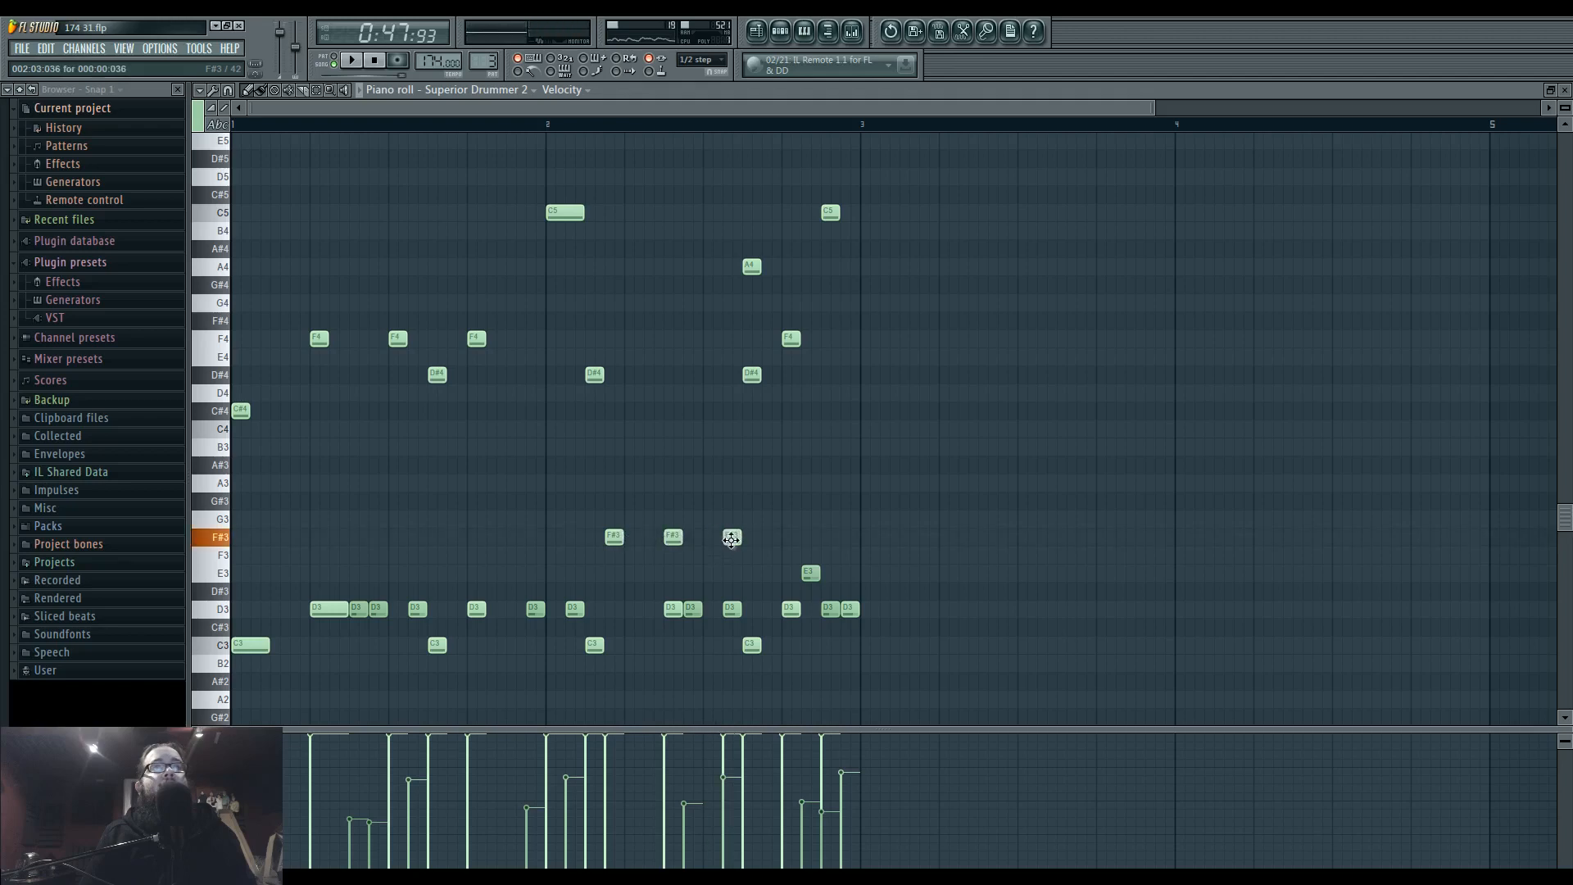
key("space")
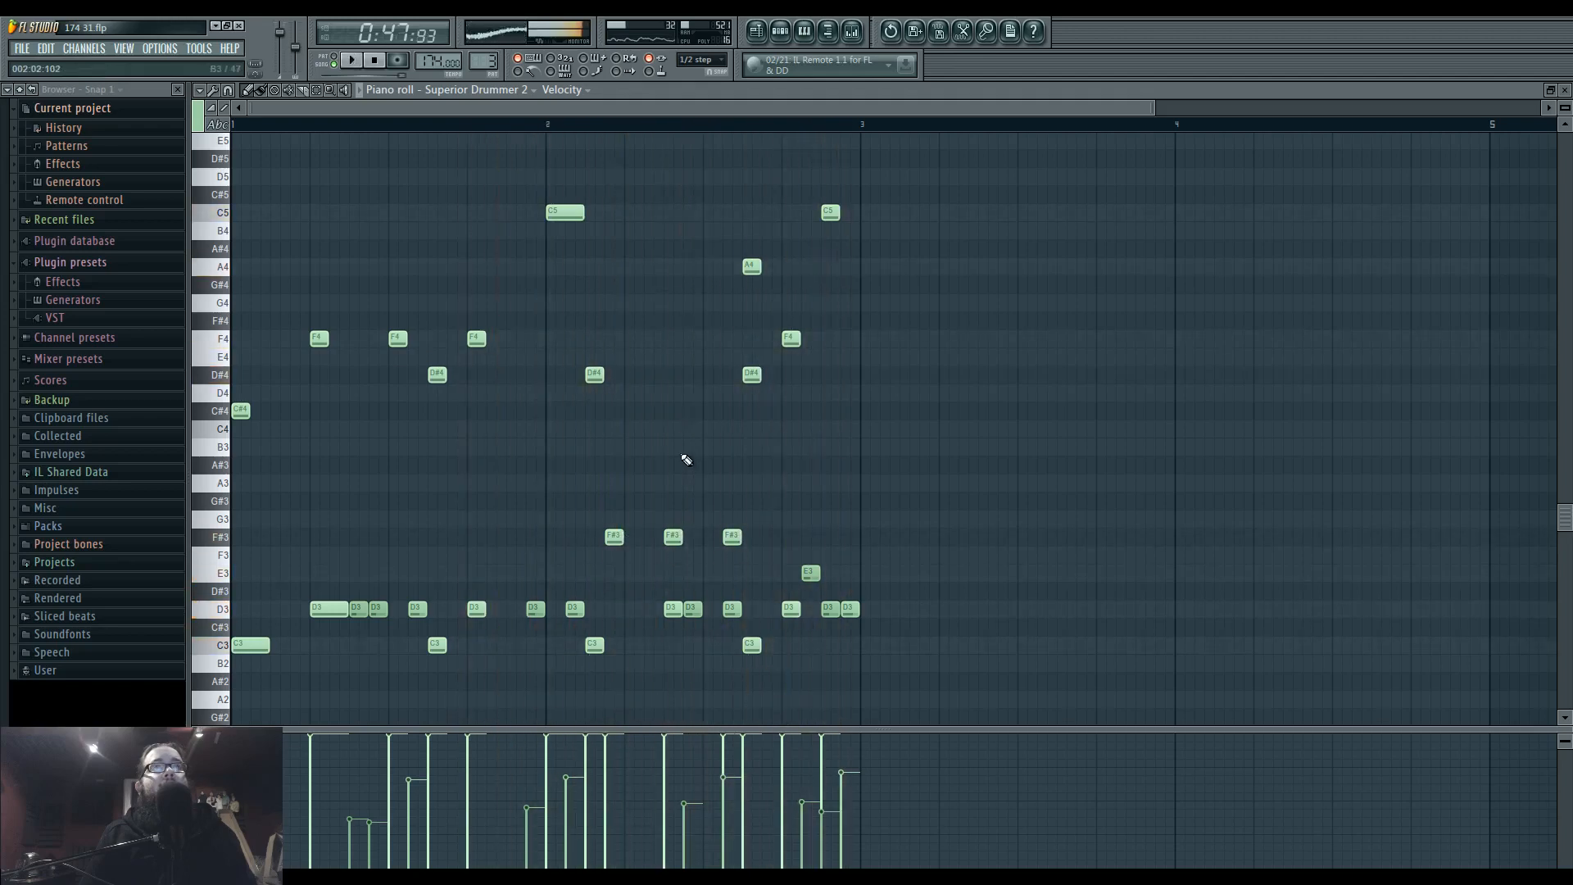
In bar 2, delete the D#4 hits and the first F#3, move the opening C5 half a beat later, and add a C#4 on the downbeat.
right_click(751, 375)
right_click(614, 537)
key("space")
key("space")
left_click_drag(568, 205, 607, 211)
left_click(551, 412)
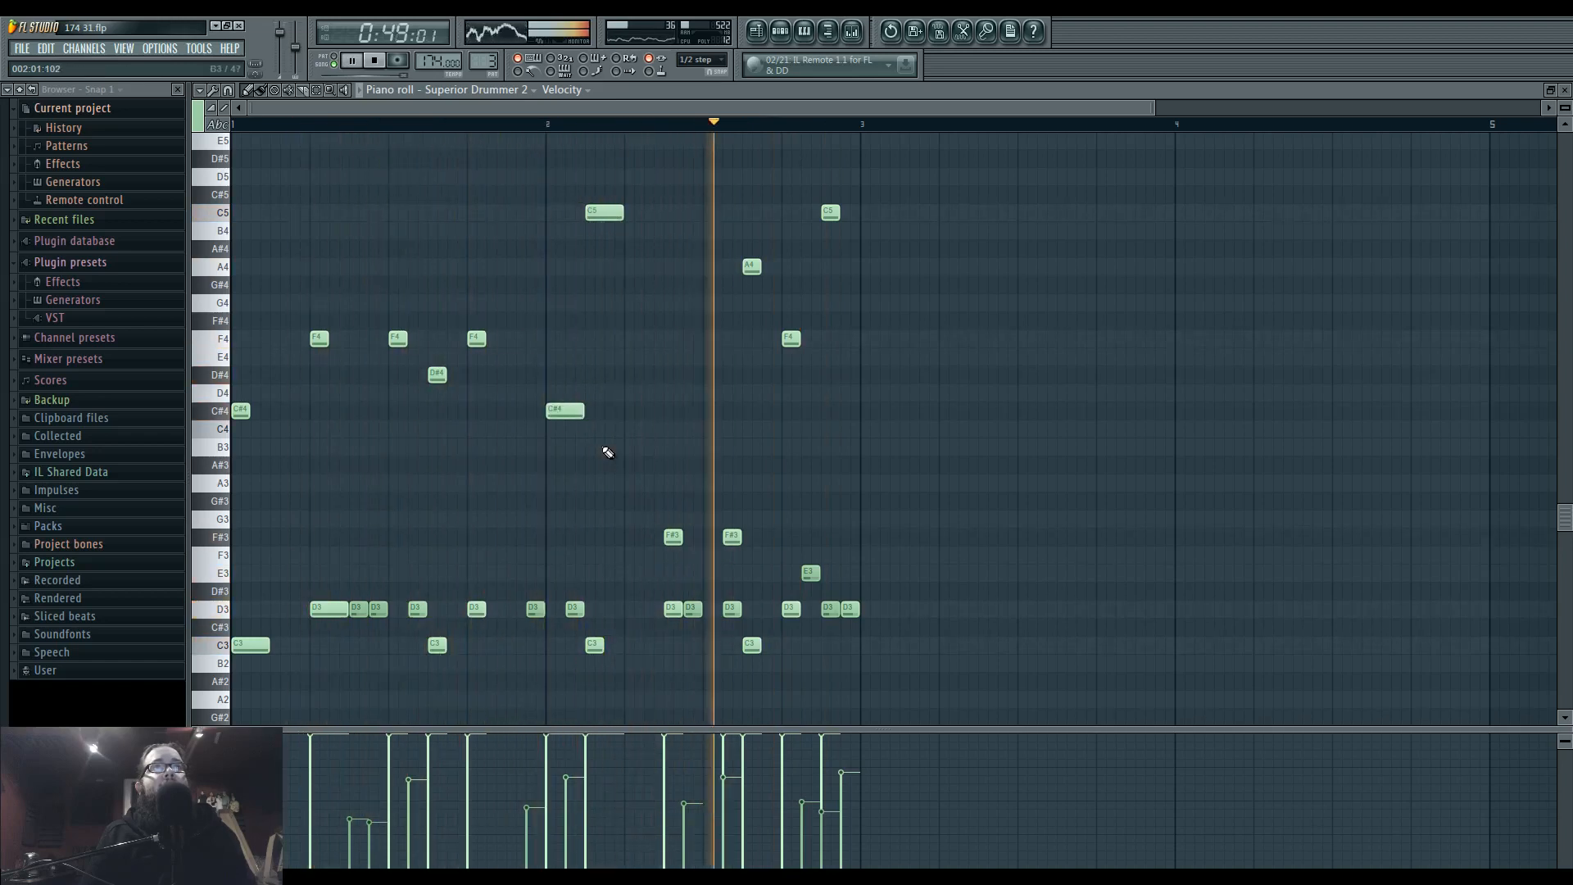
Replace the two F#3 hits in bar 2 with G#3 hits half a beat apart and play the result.
mouse_move(656, 519)
left_mouse_down()
mouse_move(762, 544)
mouse_move(675, 499)
left_mouse_up()
left_click(694, 498)
key("space")
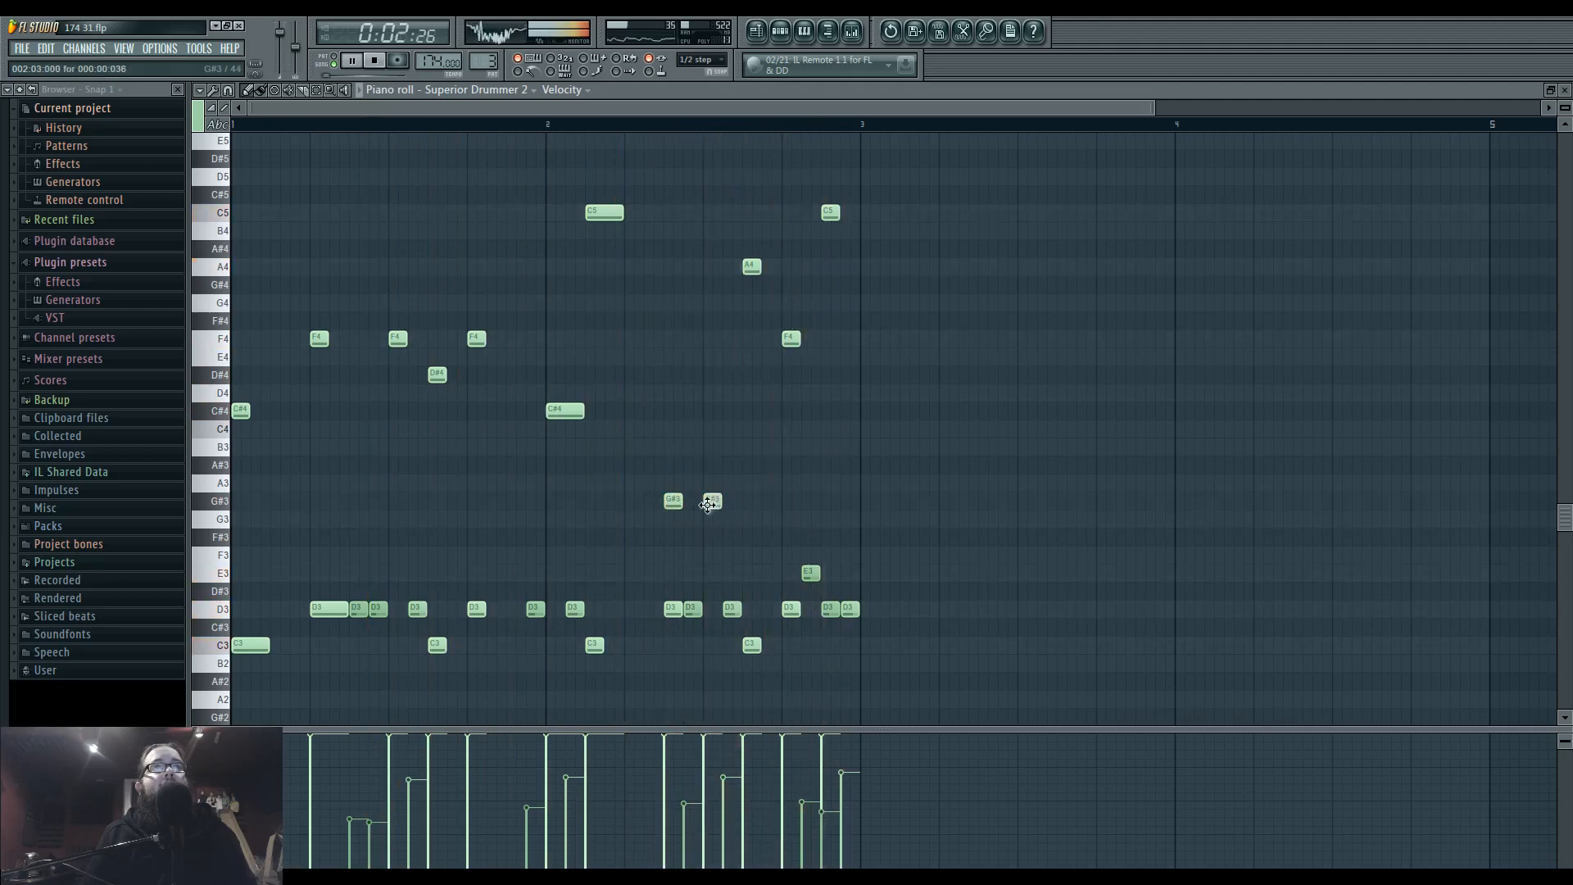
Return to the playlist and play the whole arrangement back from bar 29.
left_click(756, 32)
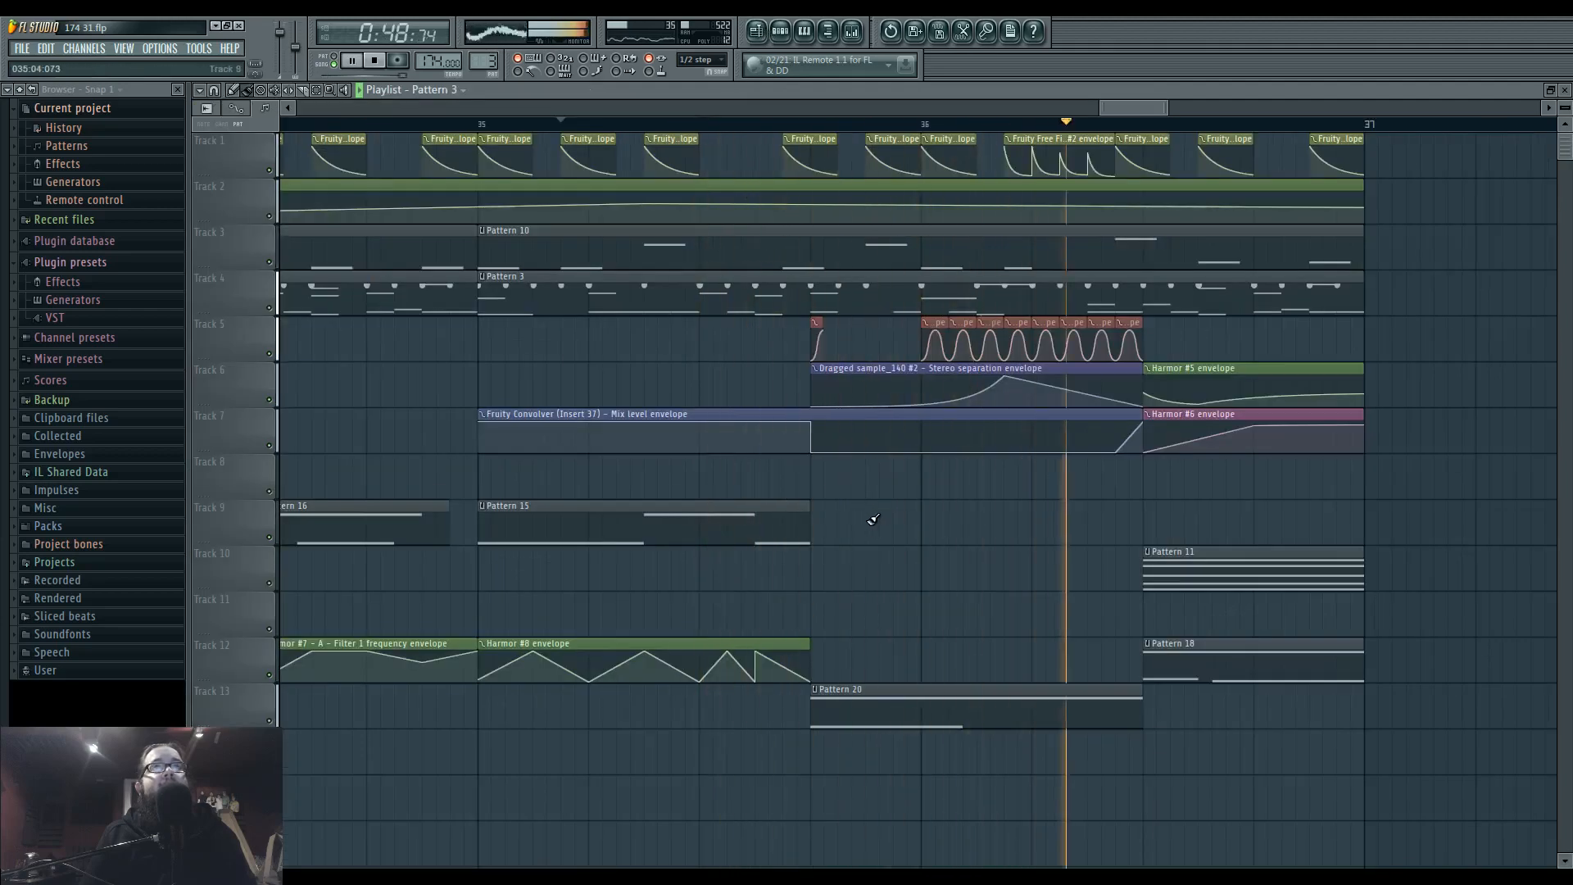
left_click_drag(867, 524, 972, 538)
scroll(972, 538, "down", 4)
left_click_drag(825, 484, 1306, 410)
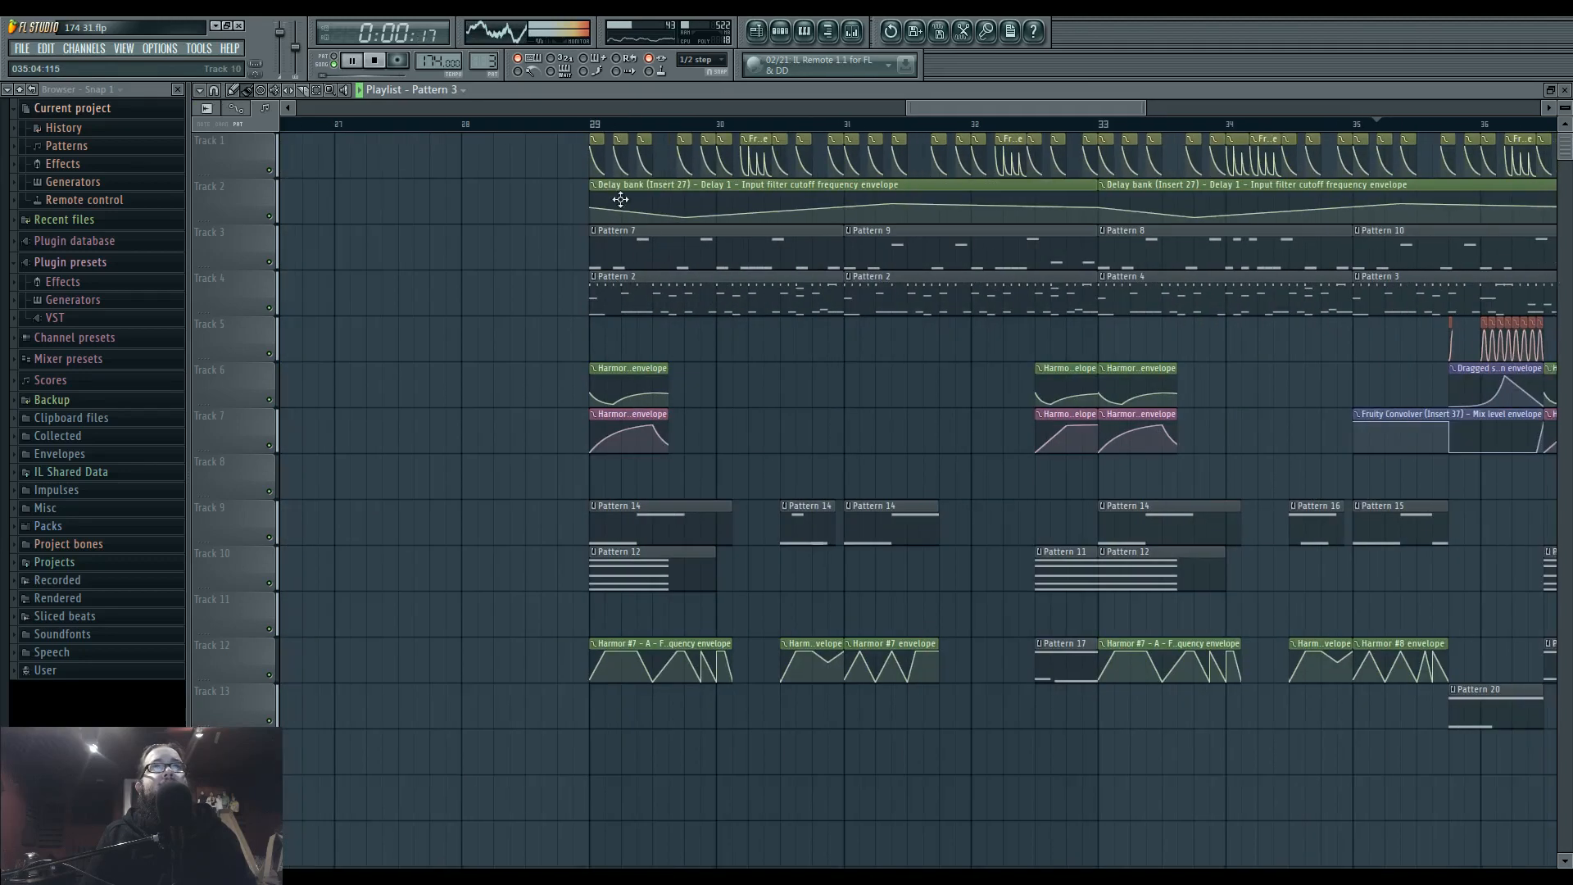
left_click_drag(1006, 494, 739, 493)
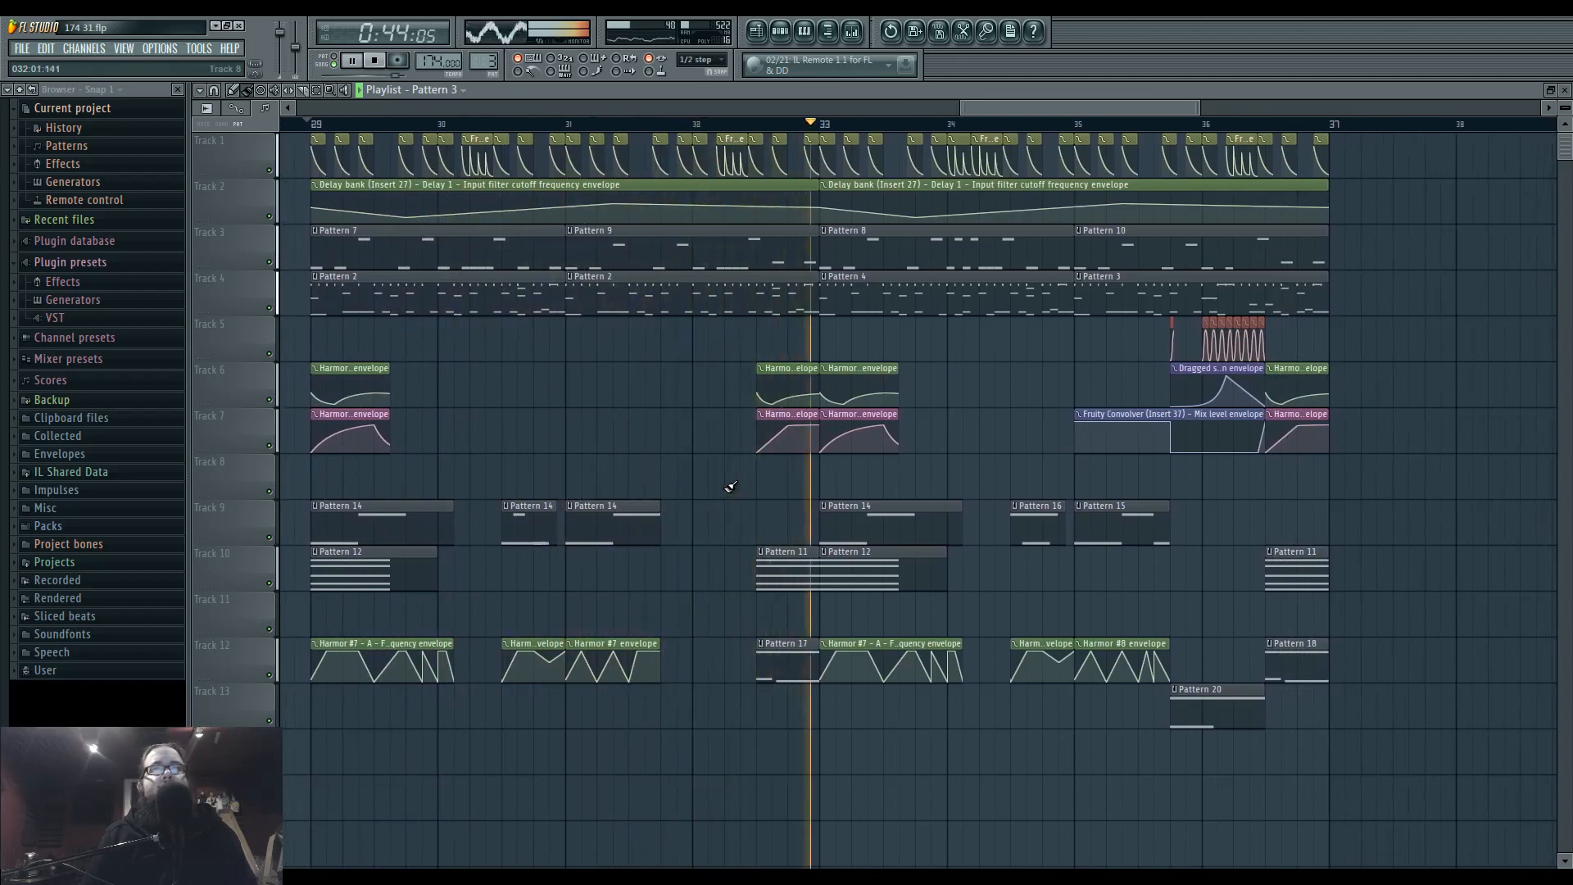
Play the arrangement again from the middle of bar 35 to hear the fill into bar 36.
left_click_drag(967, 457, 775, 455)
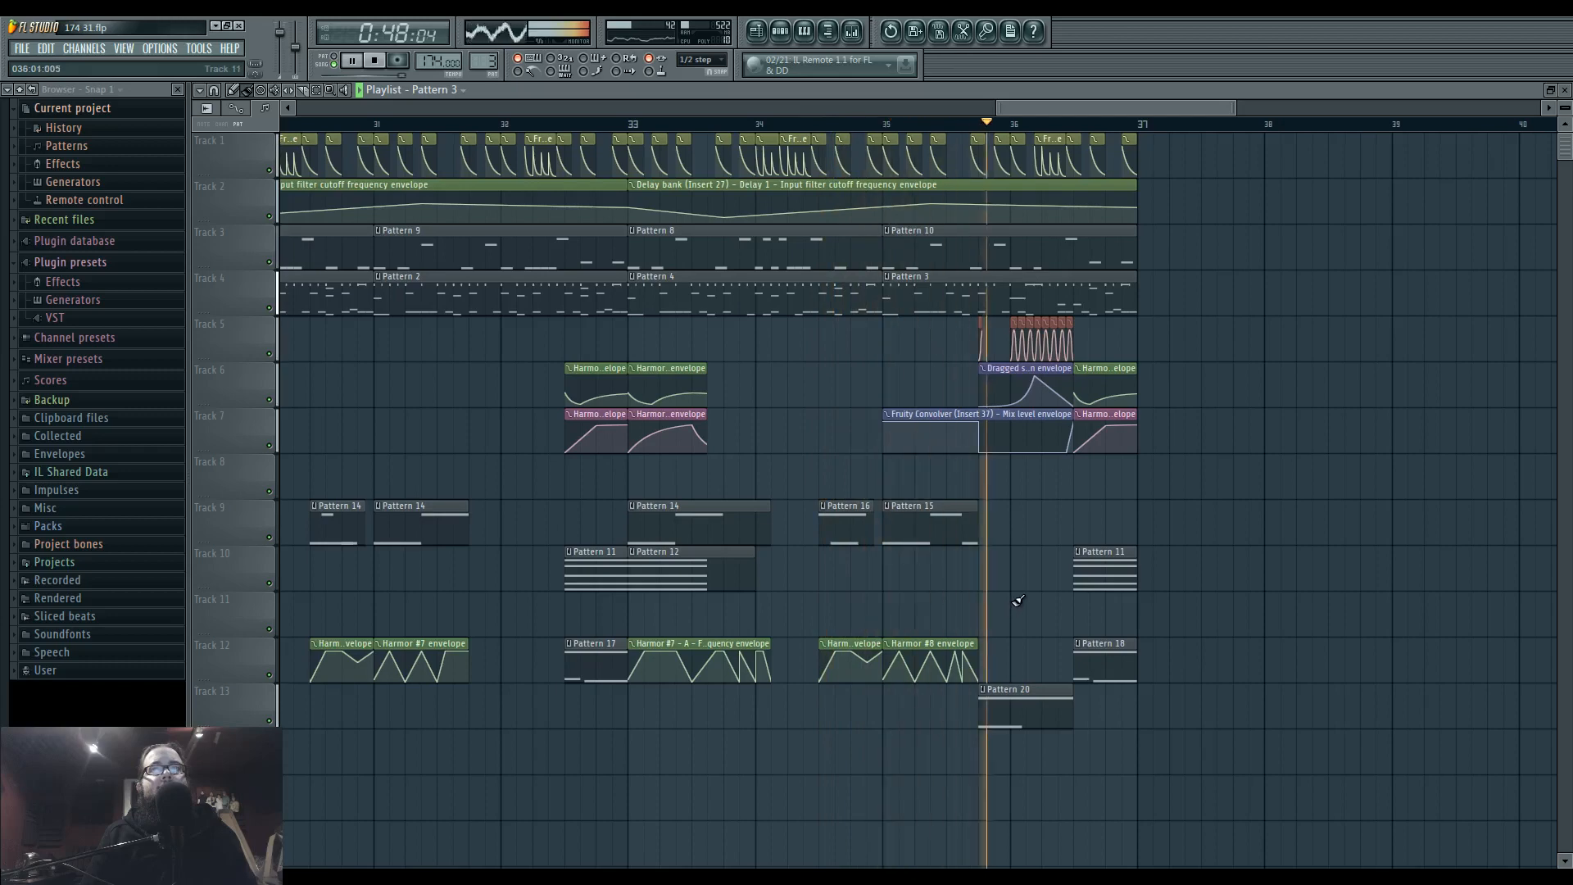
left_click_drag(968, 597, 868, 586)
left_click(857, 125)
scroll(939, 436, "up", 3, "ctrl")
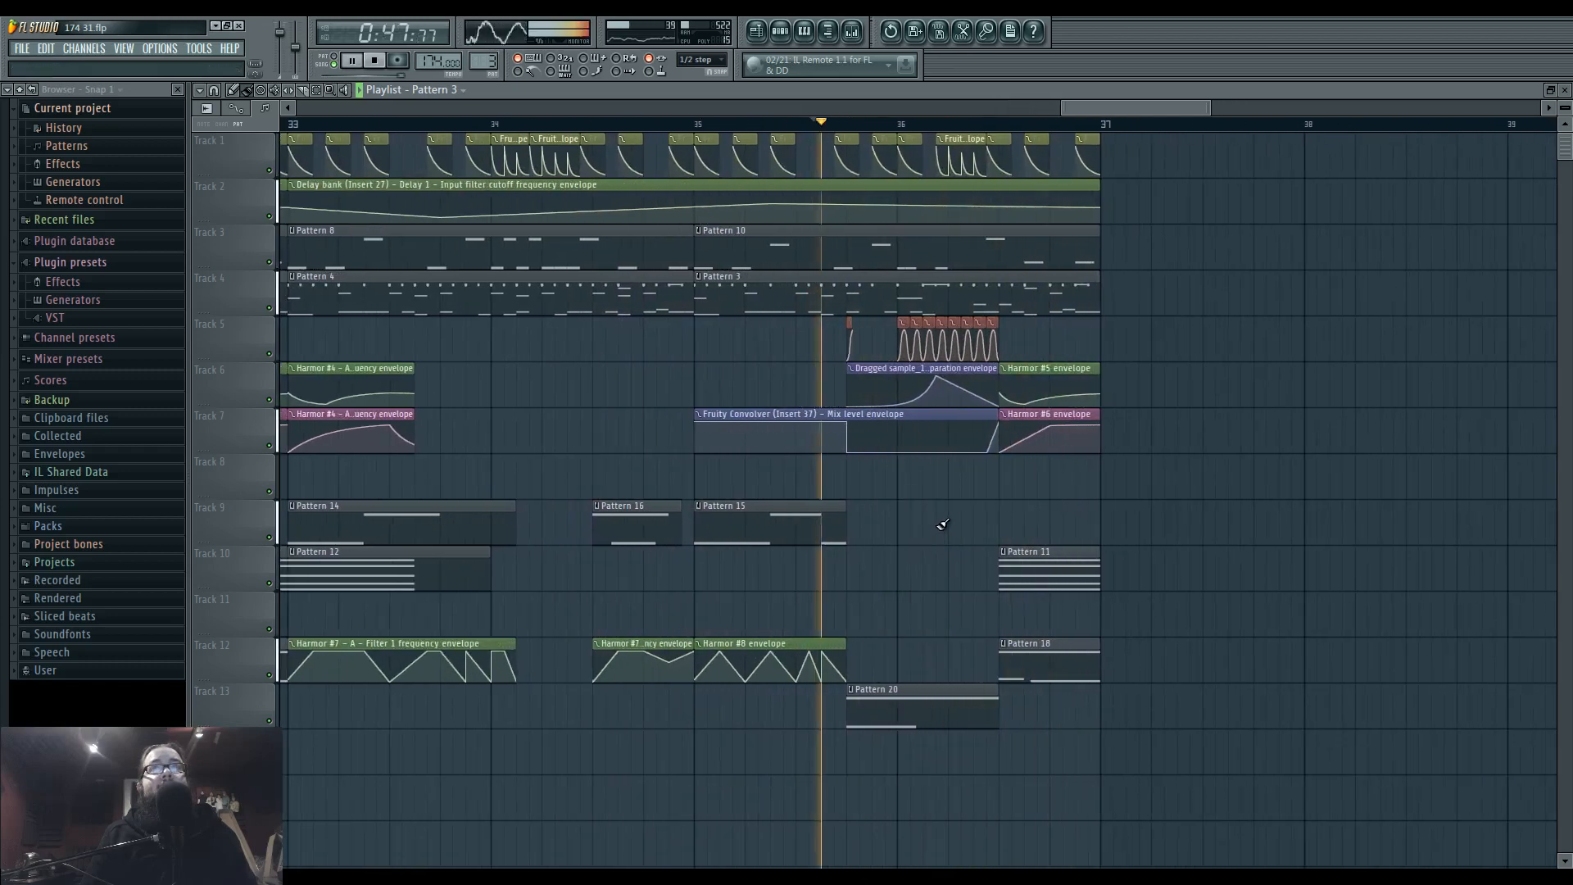
In Insert 38's Fruity Parametric EQ 2, move band 4 to a lower frequency with a stronger boost and audition it.
key("space")
key("F9")
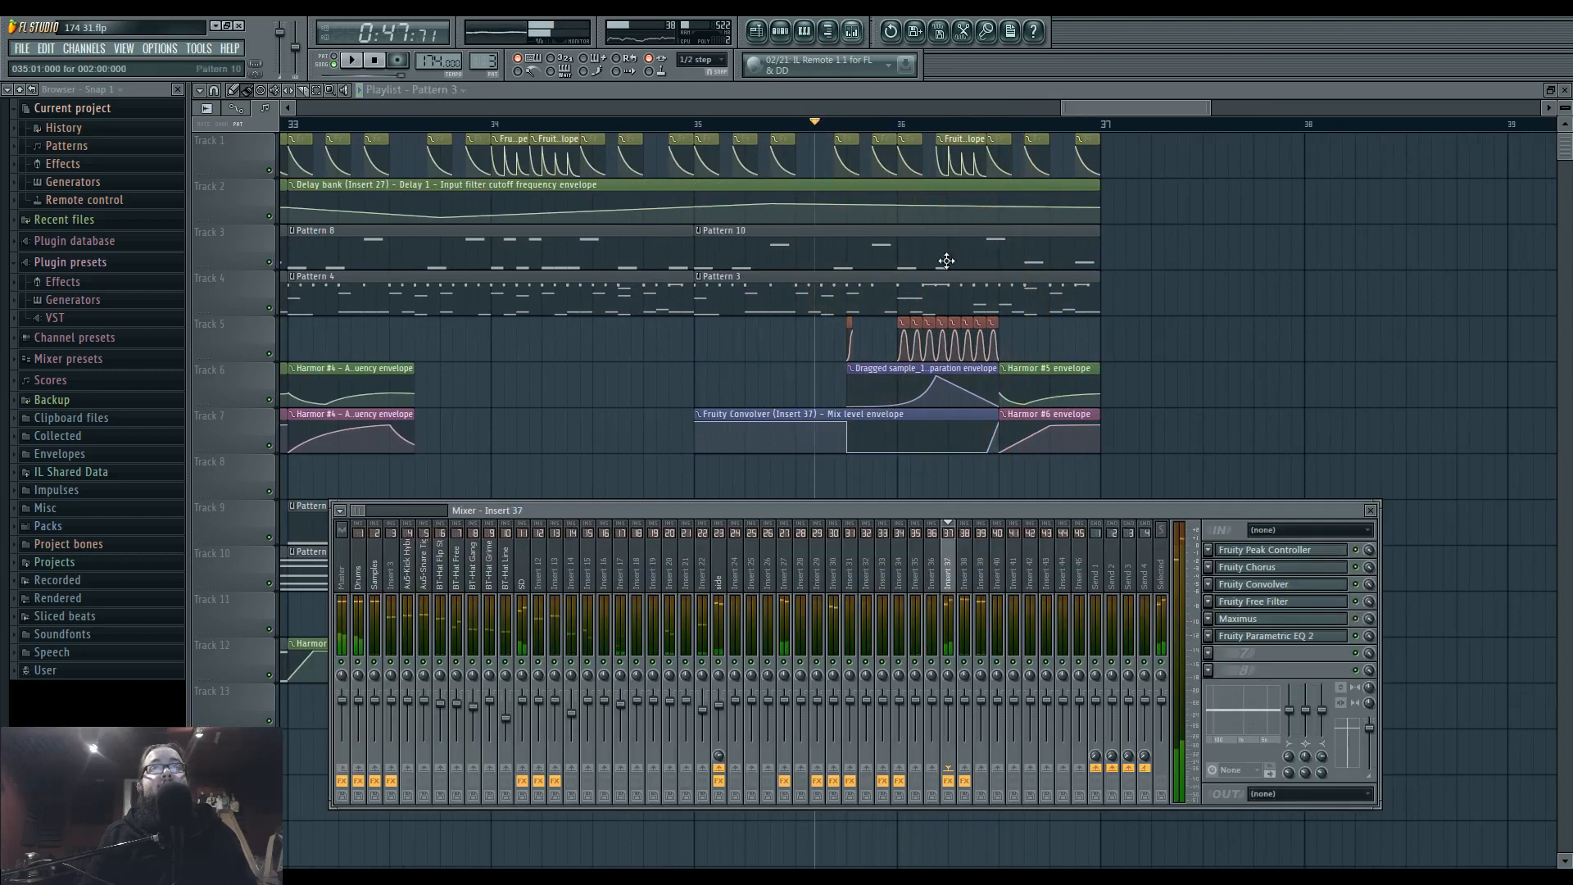
left_click(966, 580)
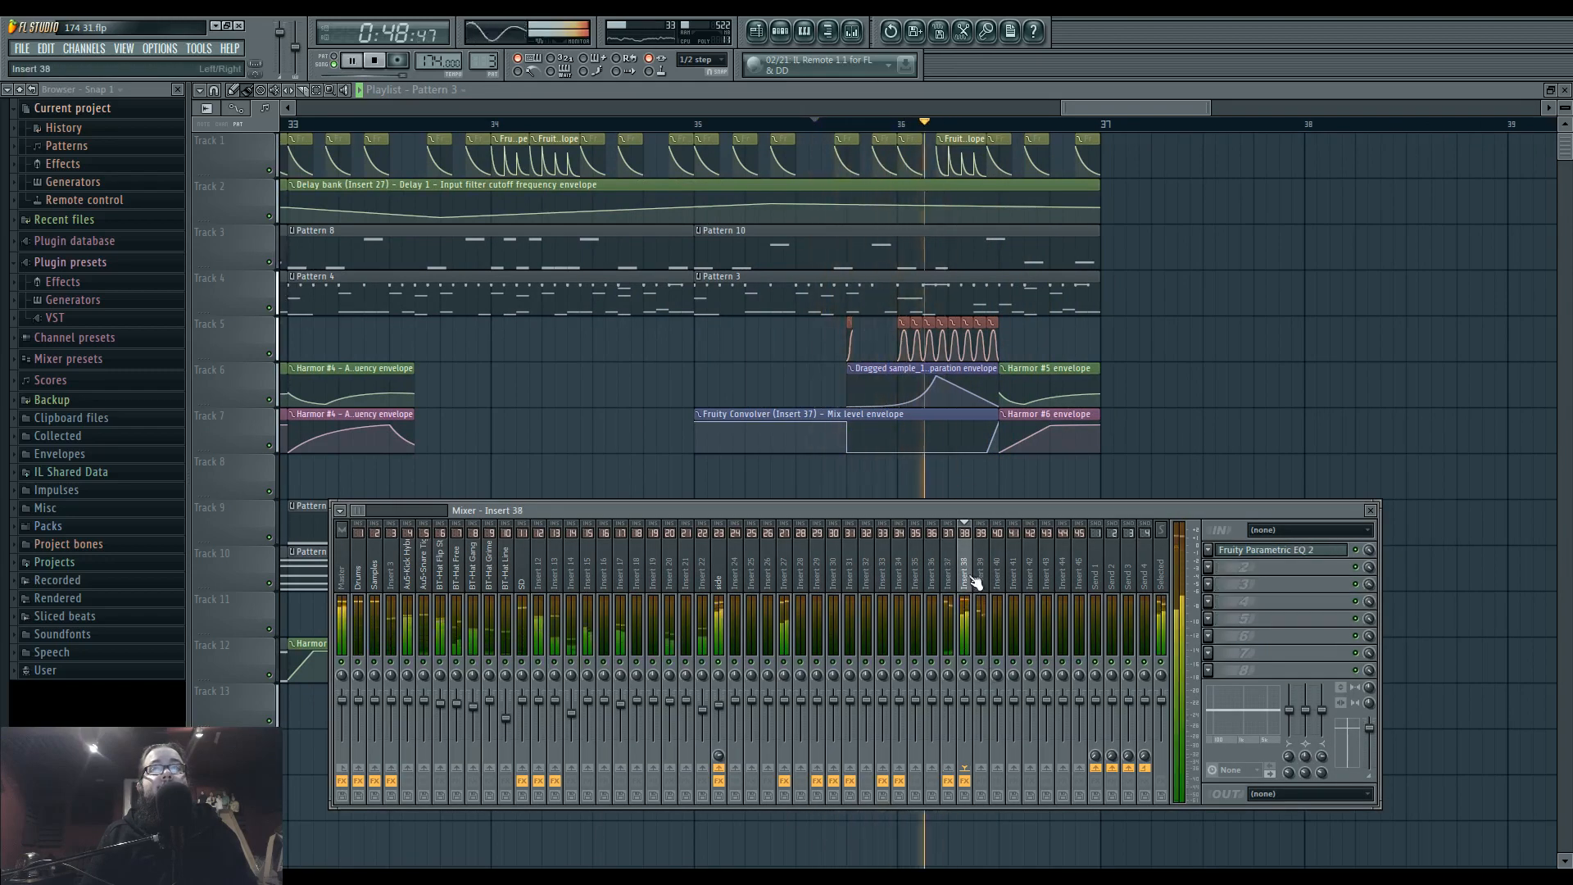
left_click(1252, 549)
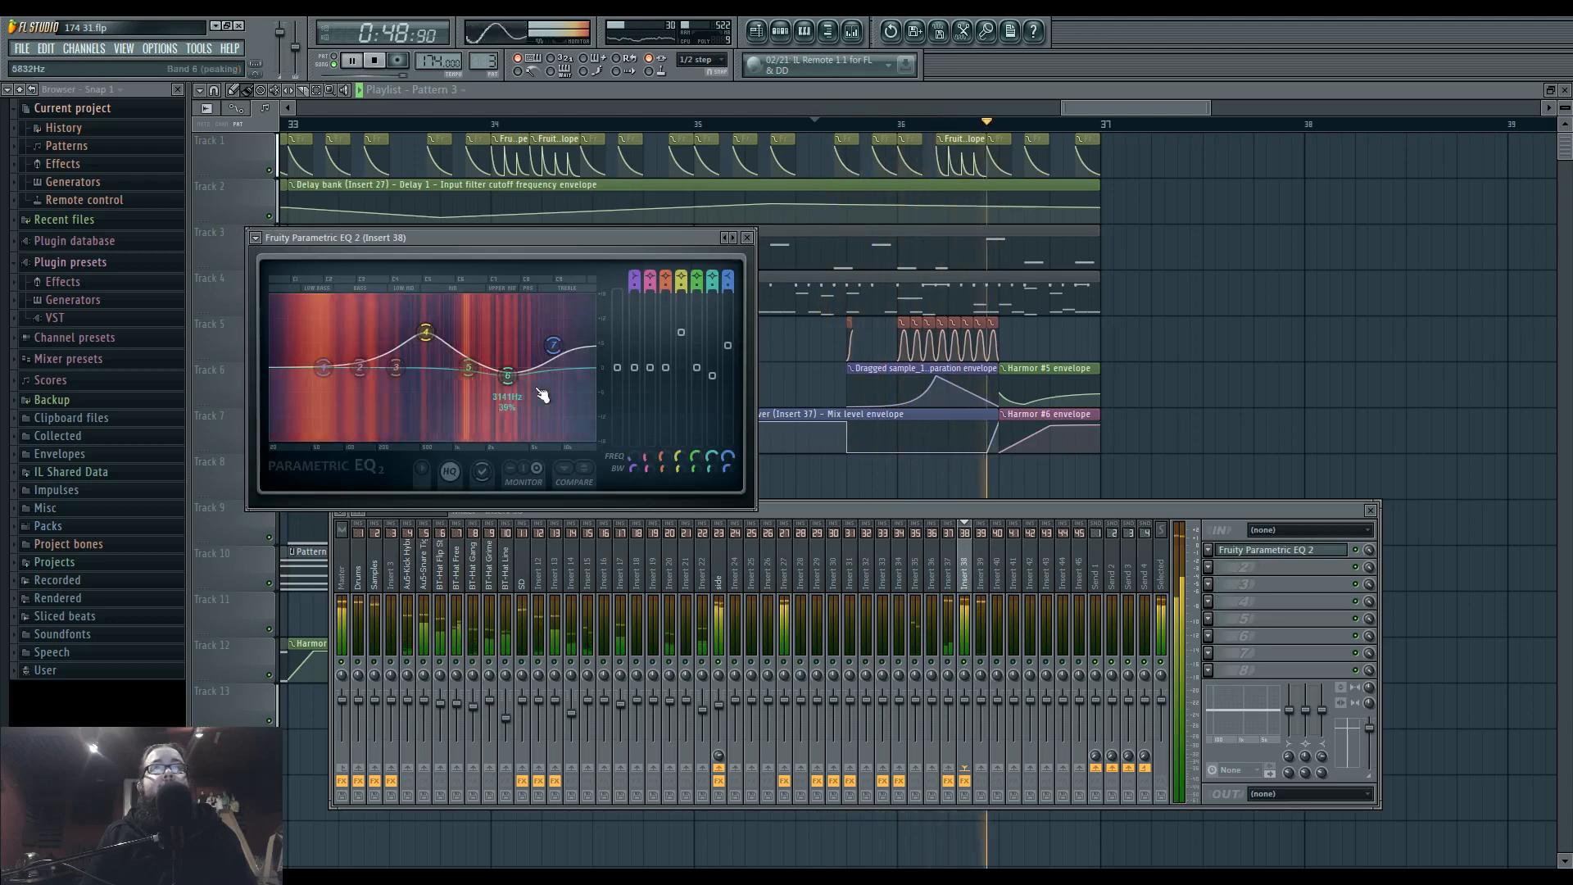
key("space")
mouse_move(512, 333)
left_mouse_down()
mouse_move(503, 369)
mouse_move(371, 320)
mouse_move(470, 319)
mouse_move(357, 308)
mouse_move(385, 309)
left_mouse_up()
key("space")
key("space")
key("space")
key("space")
key("space")
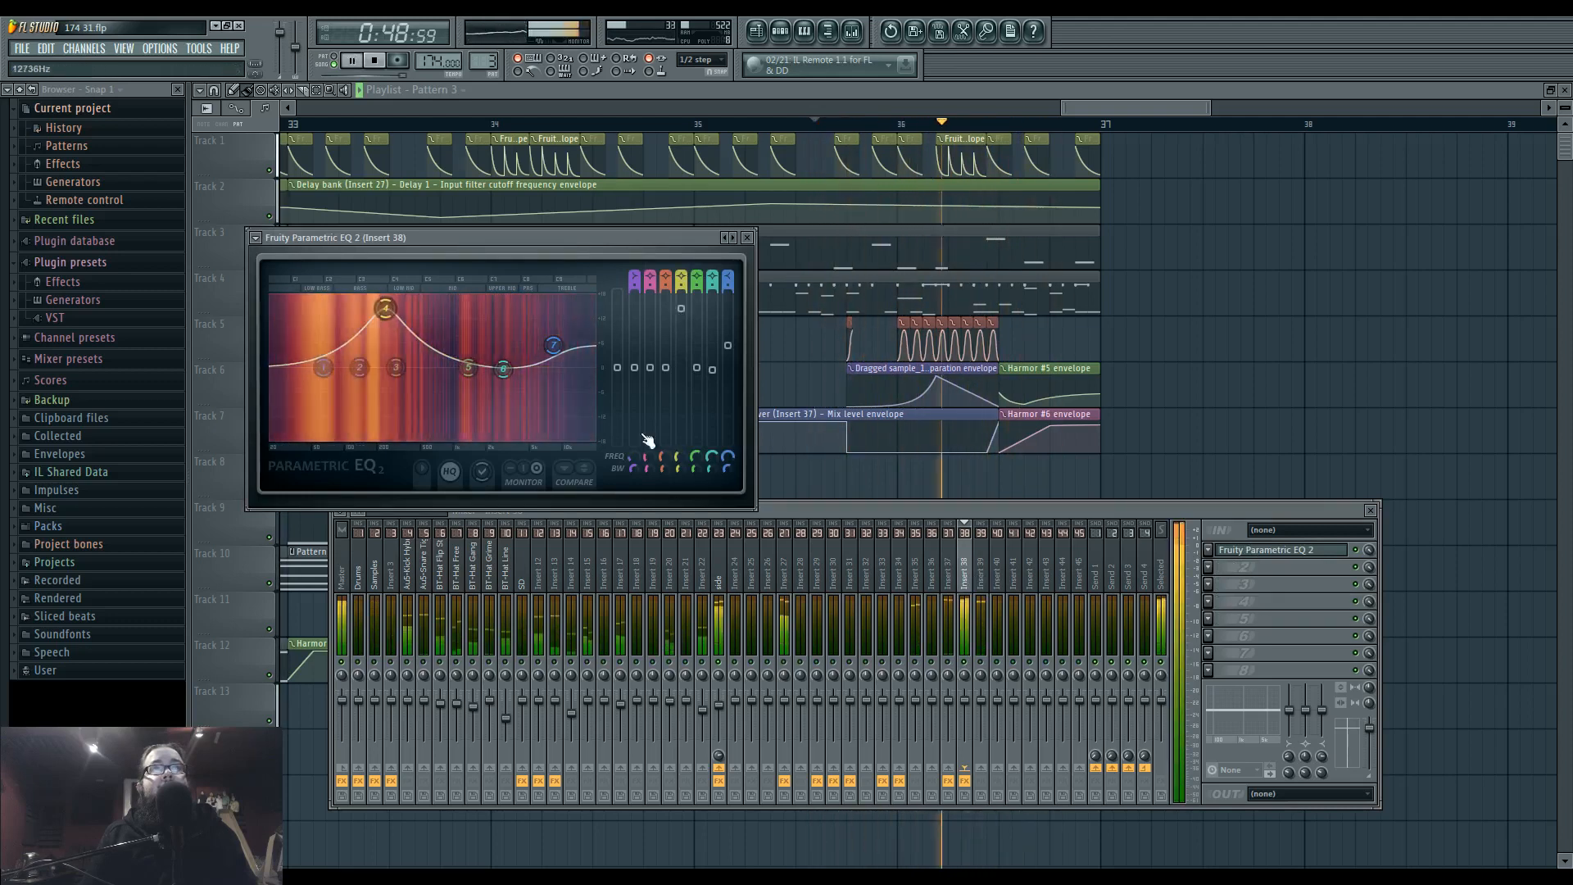
Create an automation clip for the EQ's band 4 frequency, move it to bar 35 on Track 8, and shorten it.
right_click(679, 457)
left_click(740, 554)
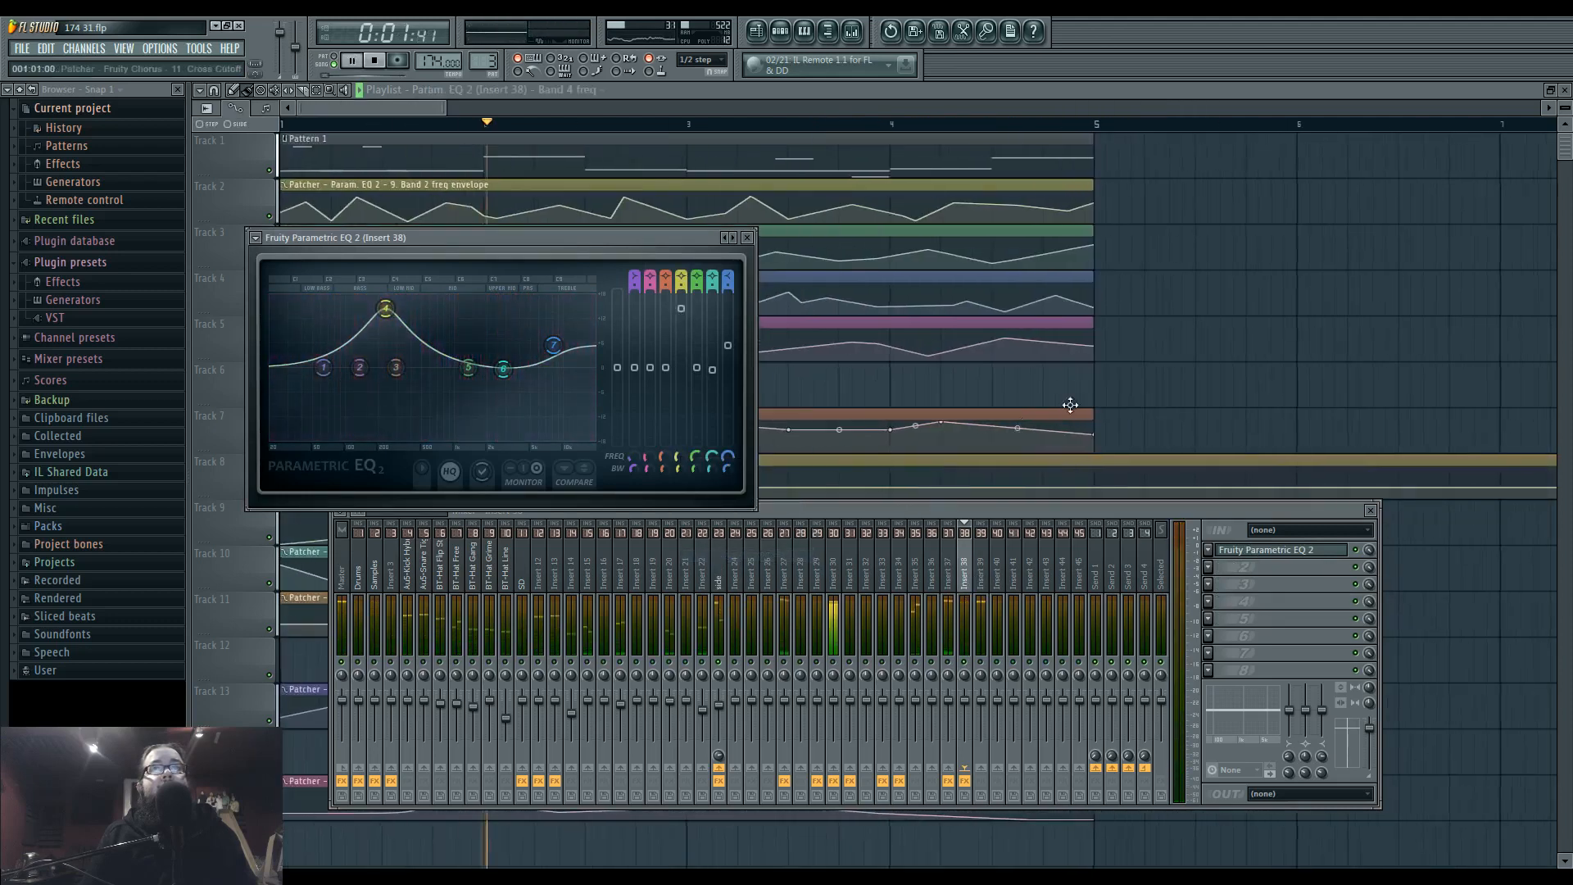
scroll(744, 527, "down", 5)
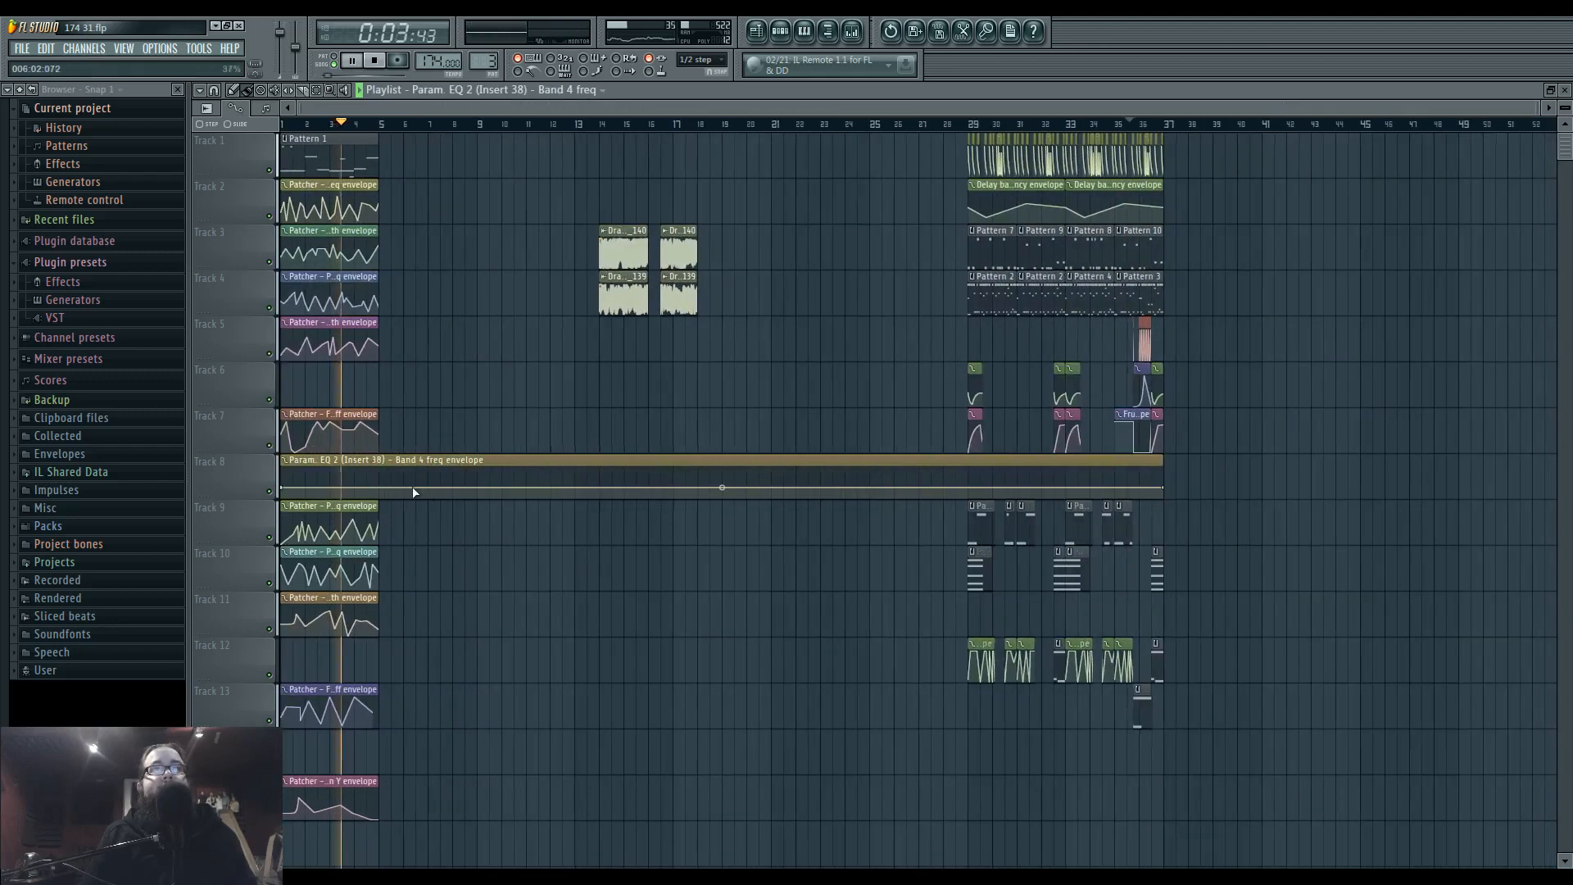
left_click_drag(427, 473, 1236, 467)
left_click_drag(889, 539, 809, 533)
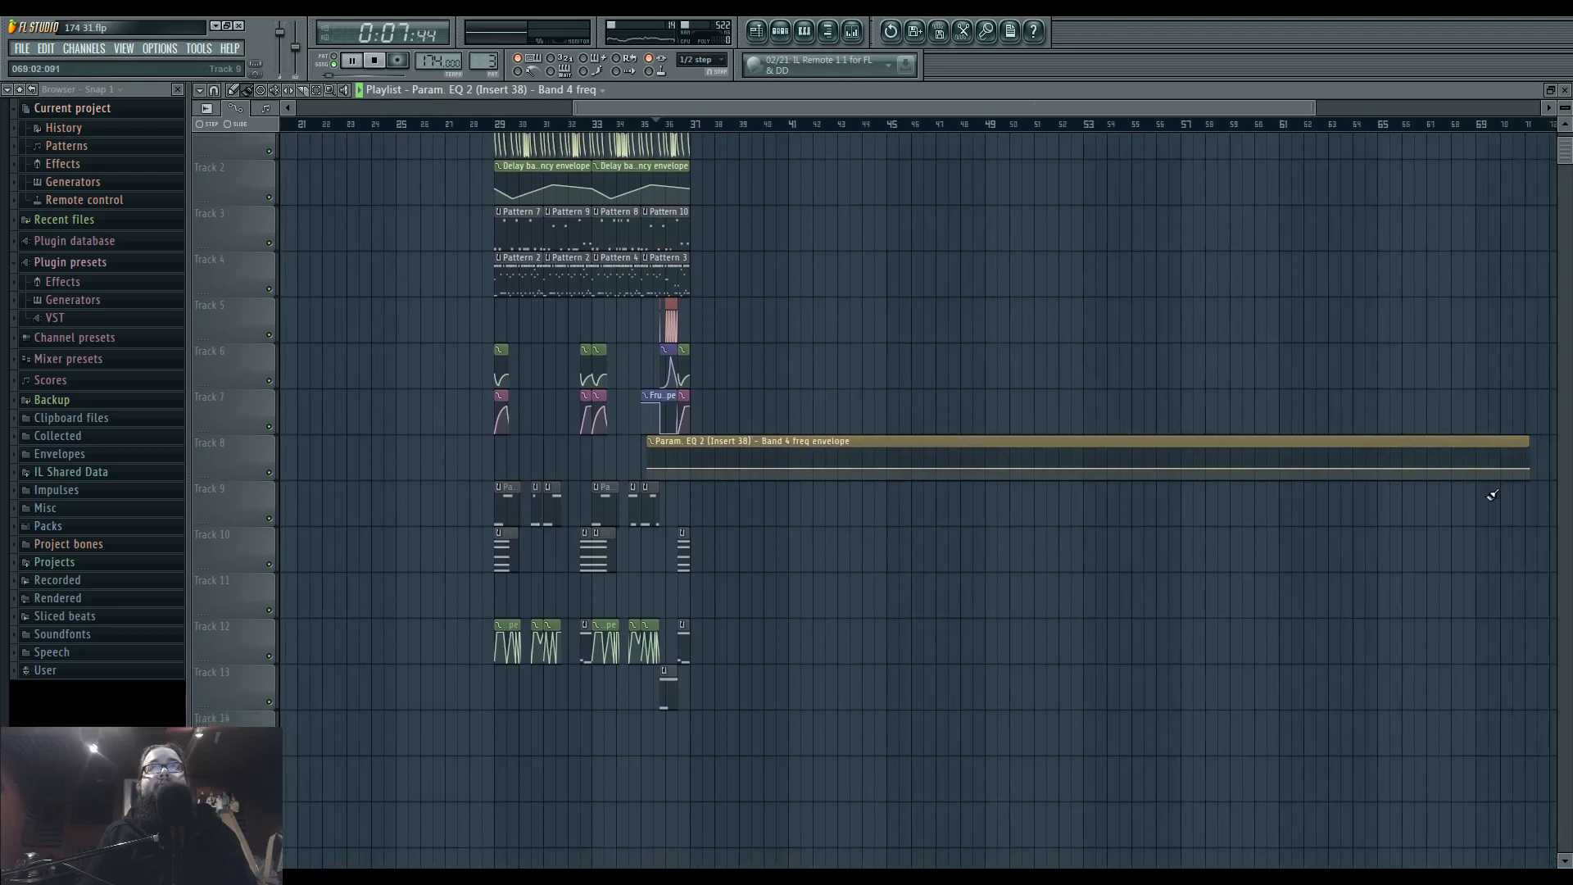
left_click_drag(1531, 472, 731, 471)
Align the band 4 frequency clip with Pattern 20, shape it into a smooth wave, and end it where Pattern 20 ends.
scroll(685, 466, "up", 8)
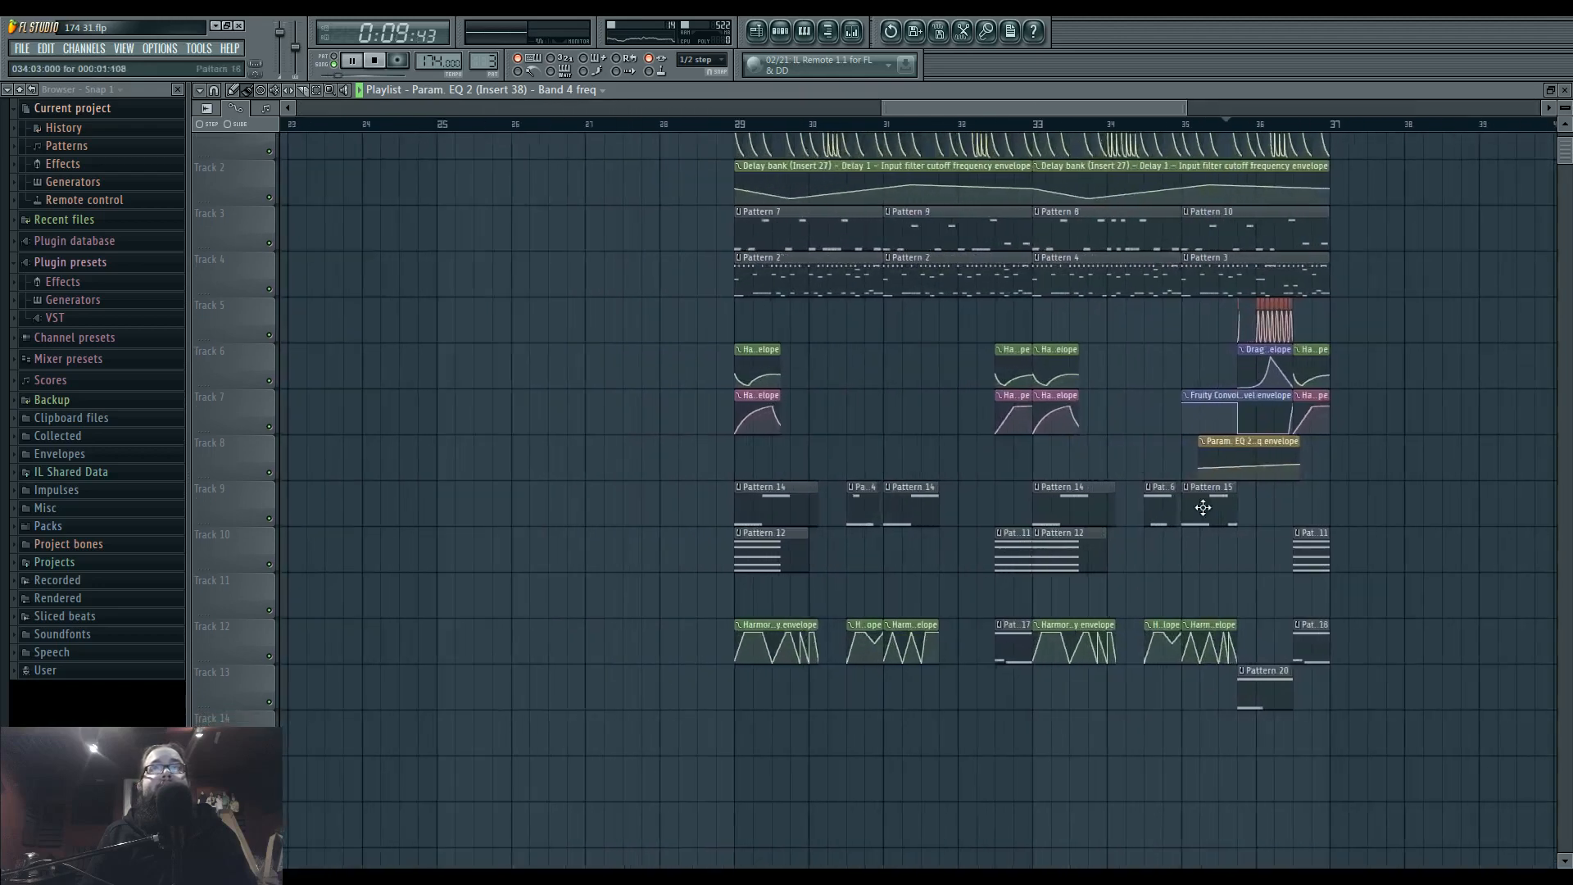
left_click_drag(860, 443, 1010, 440)
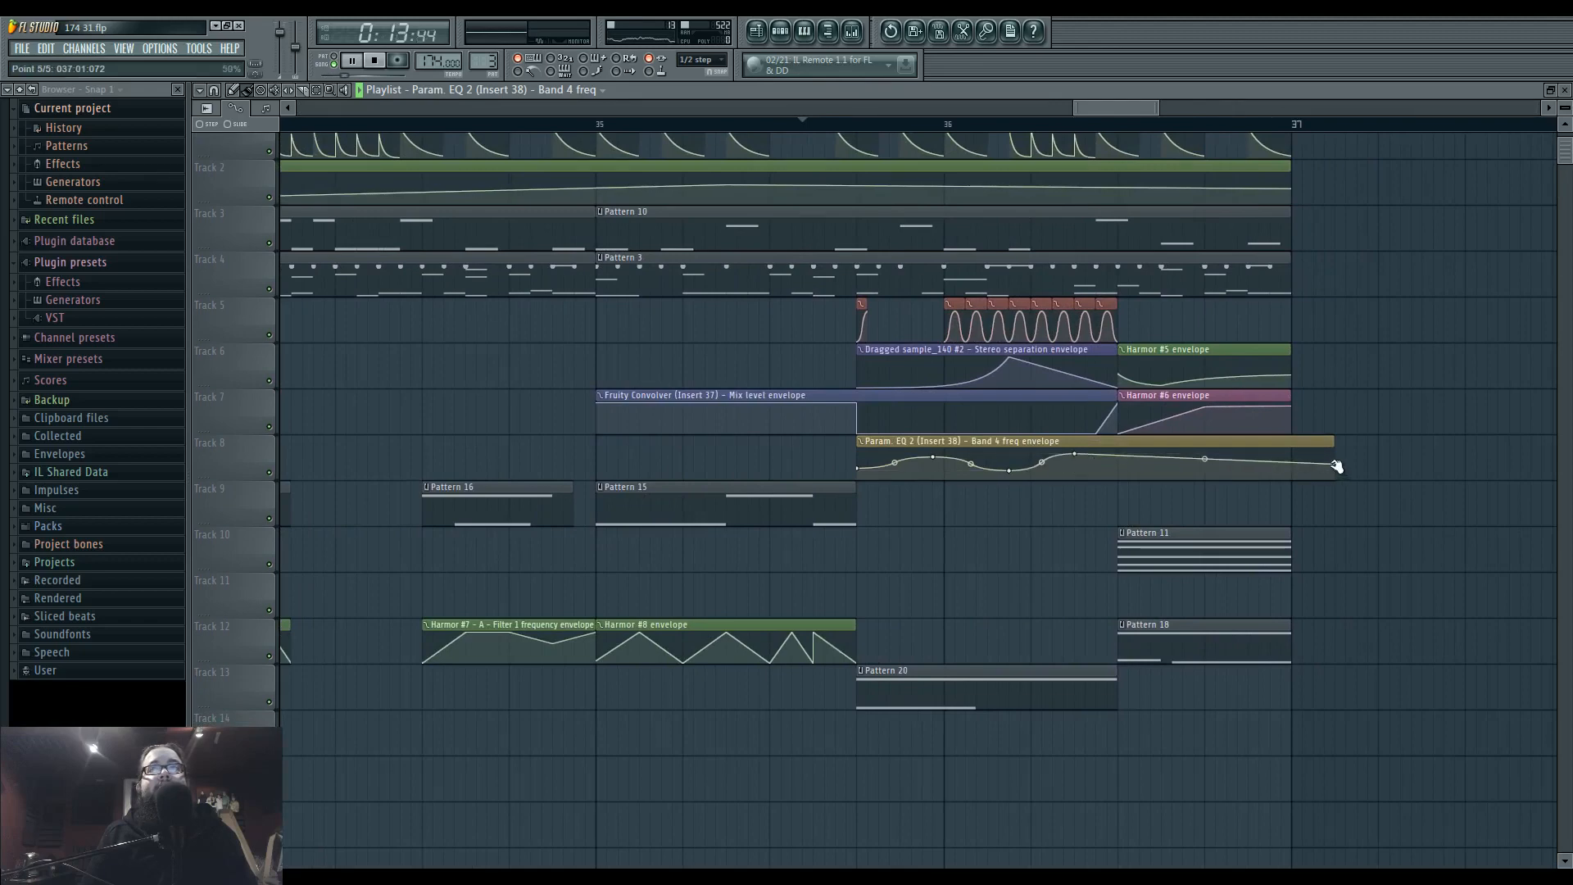
left_click_drag(1337, 467, 1113, 472)
key("space")
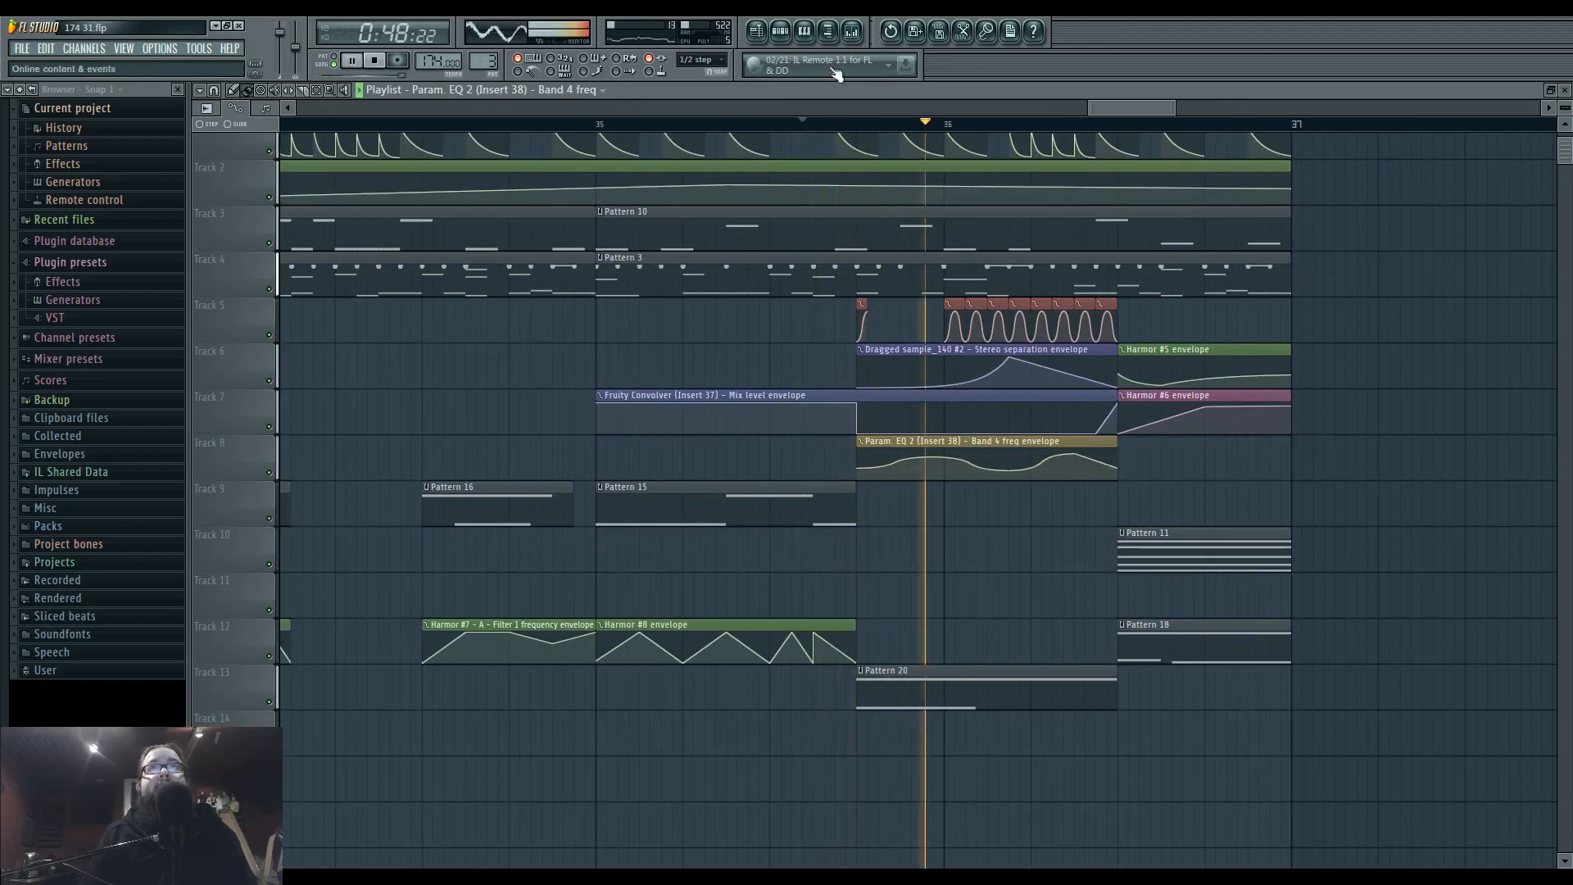
key("F9")
key("F9")
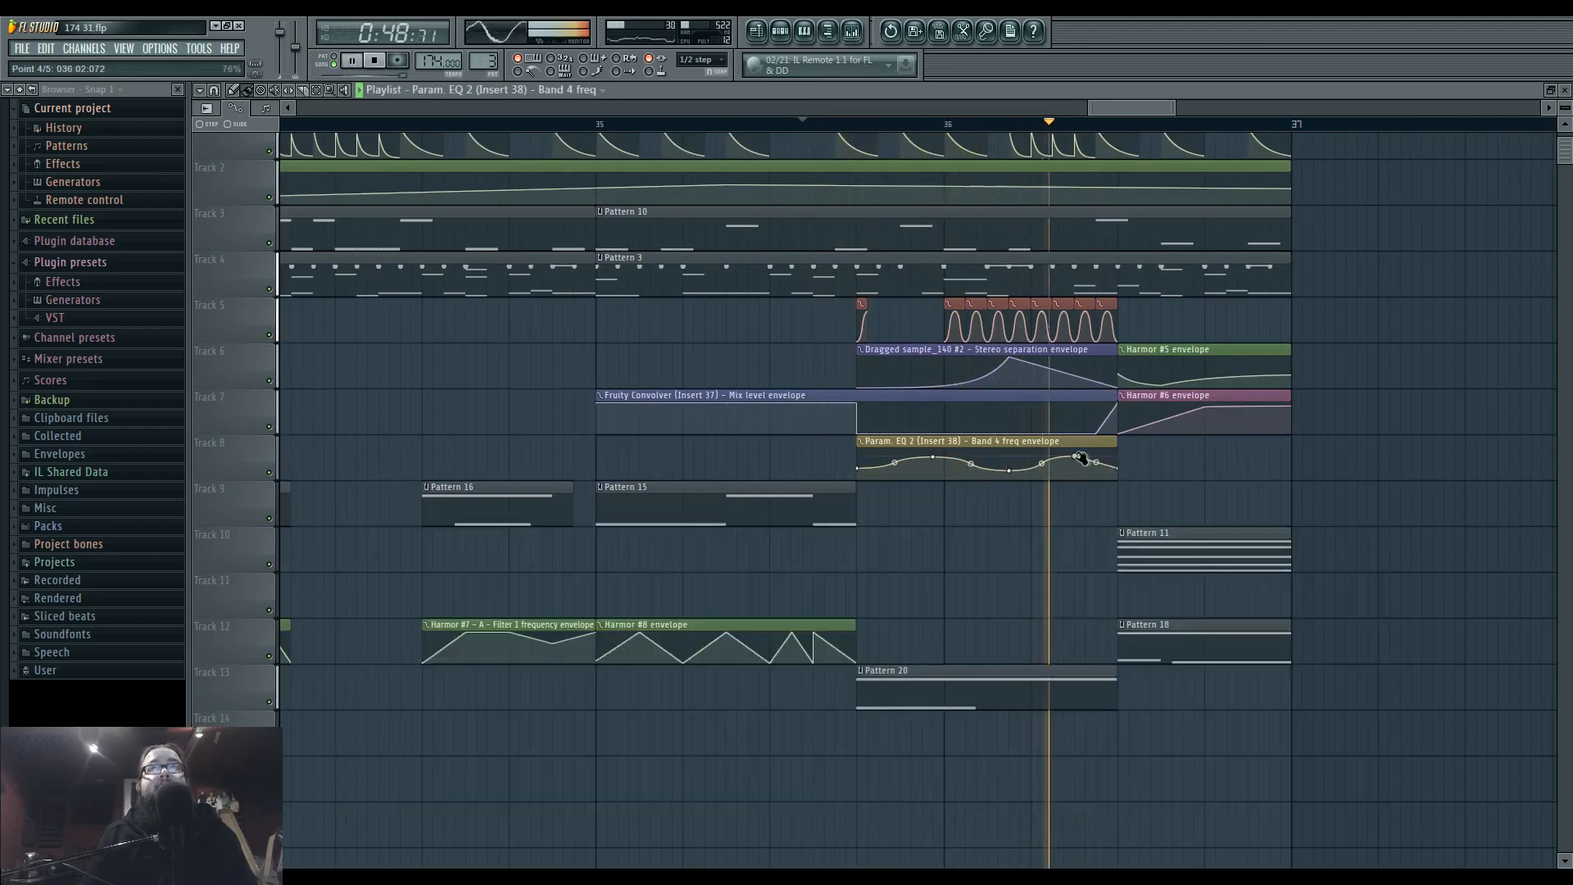
Reshape the band 4 frequency curve to start high, dip, rise, dip again, and finish at 84%, and audition it.
left_click_drag(934, 457, 862, 460)
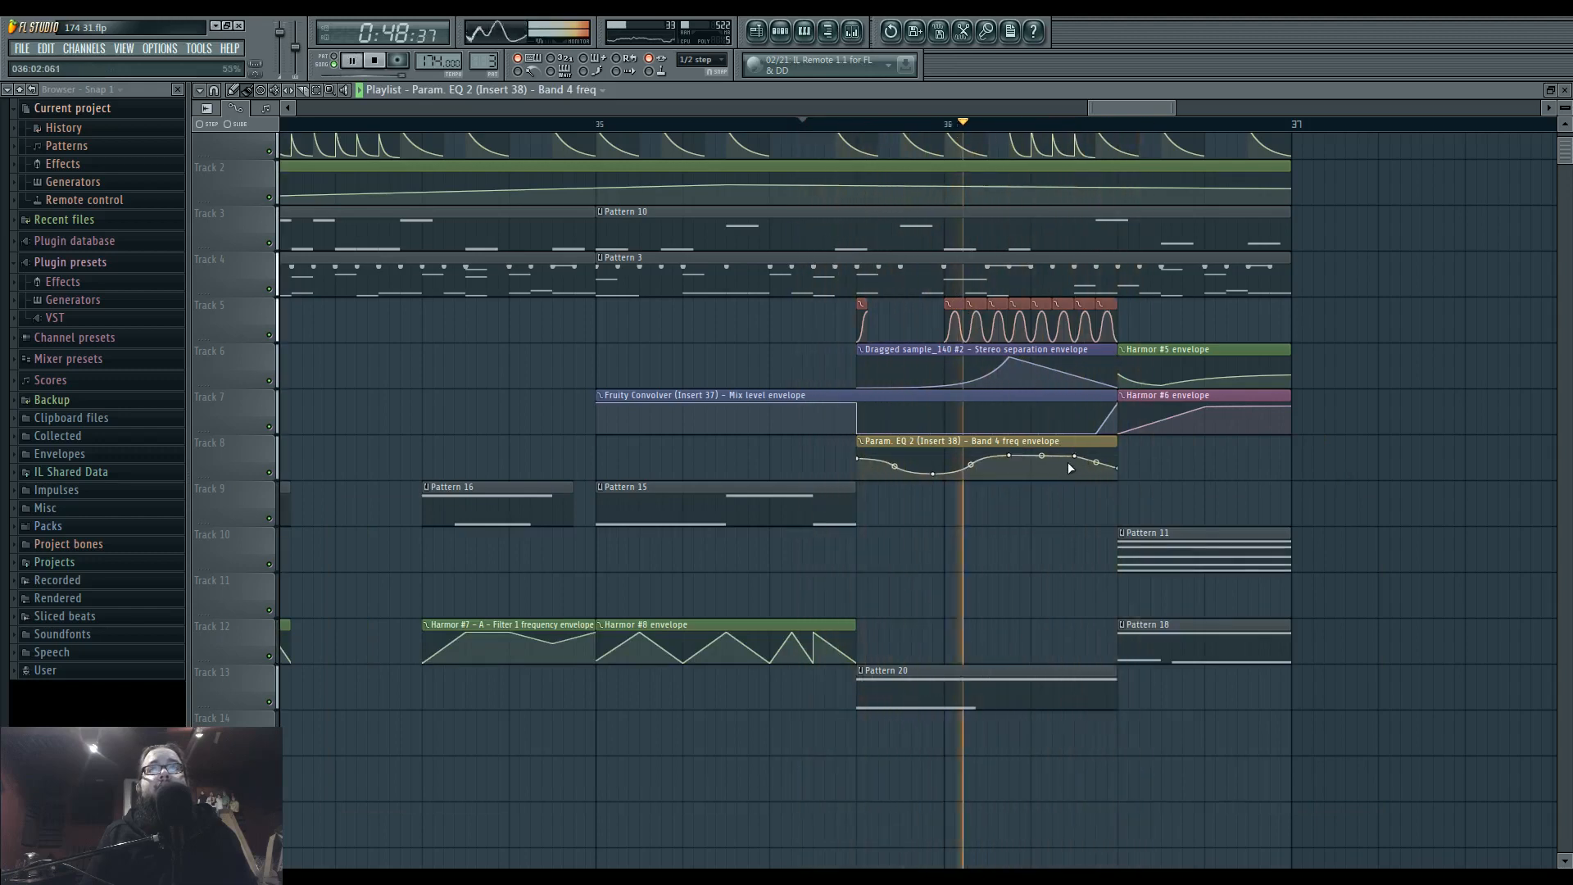
left_click_drag(1076, 456, 1117, 452)
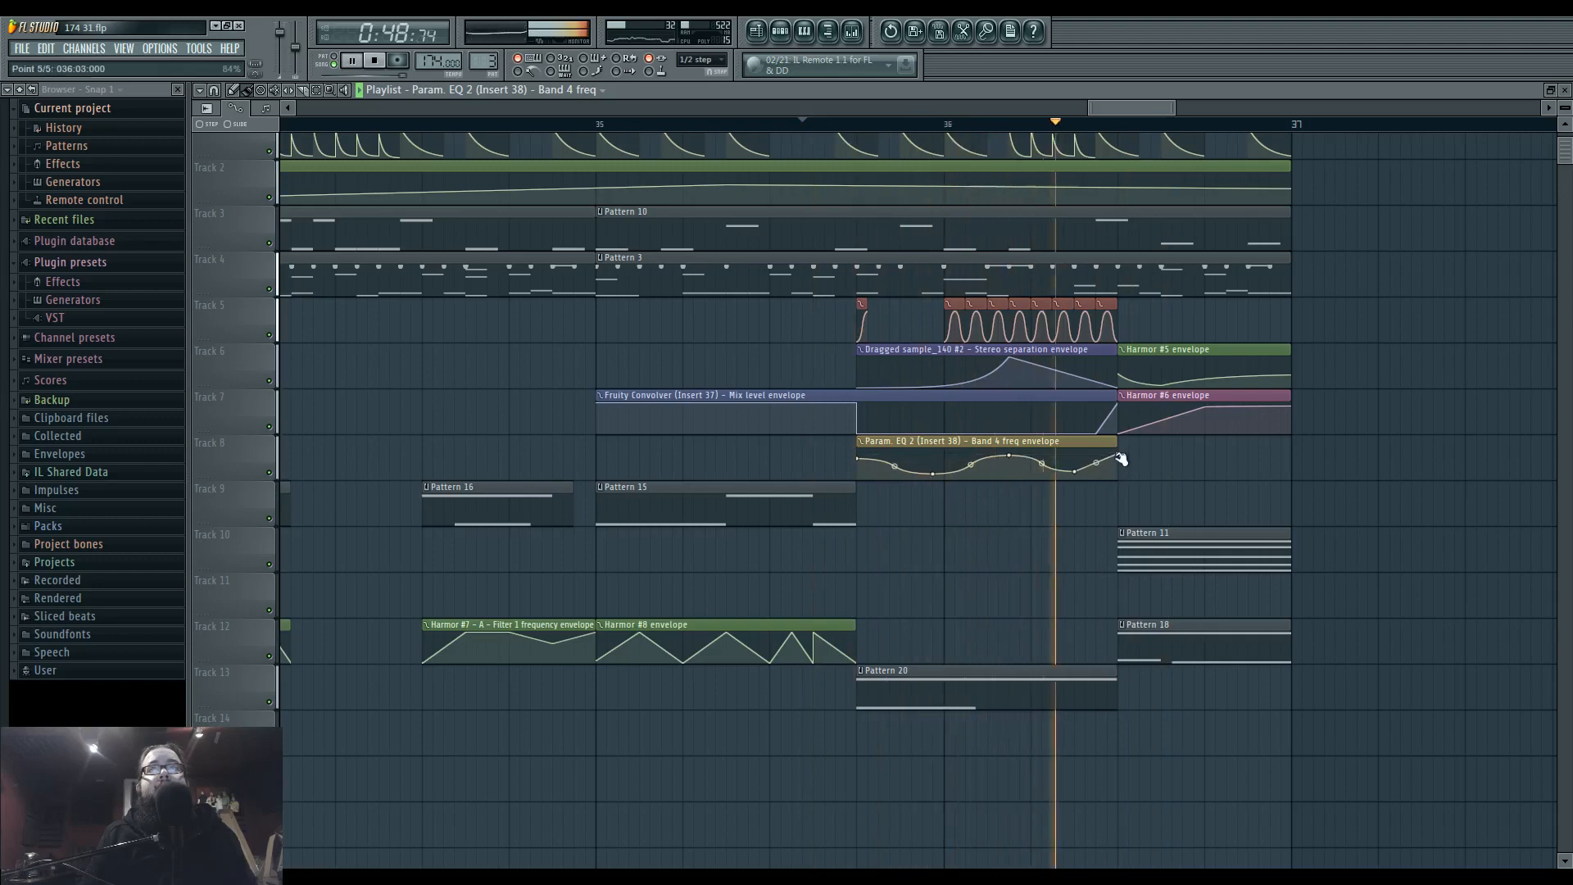
key("space")
key("space")
left_click(964, 305)
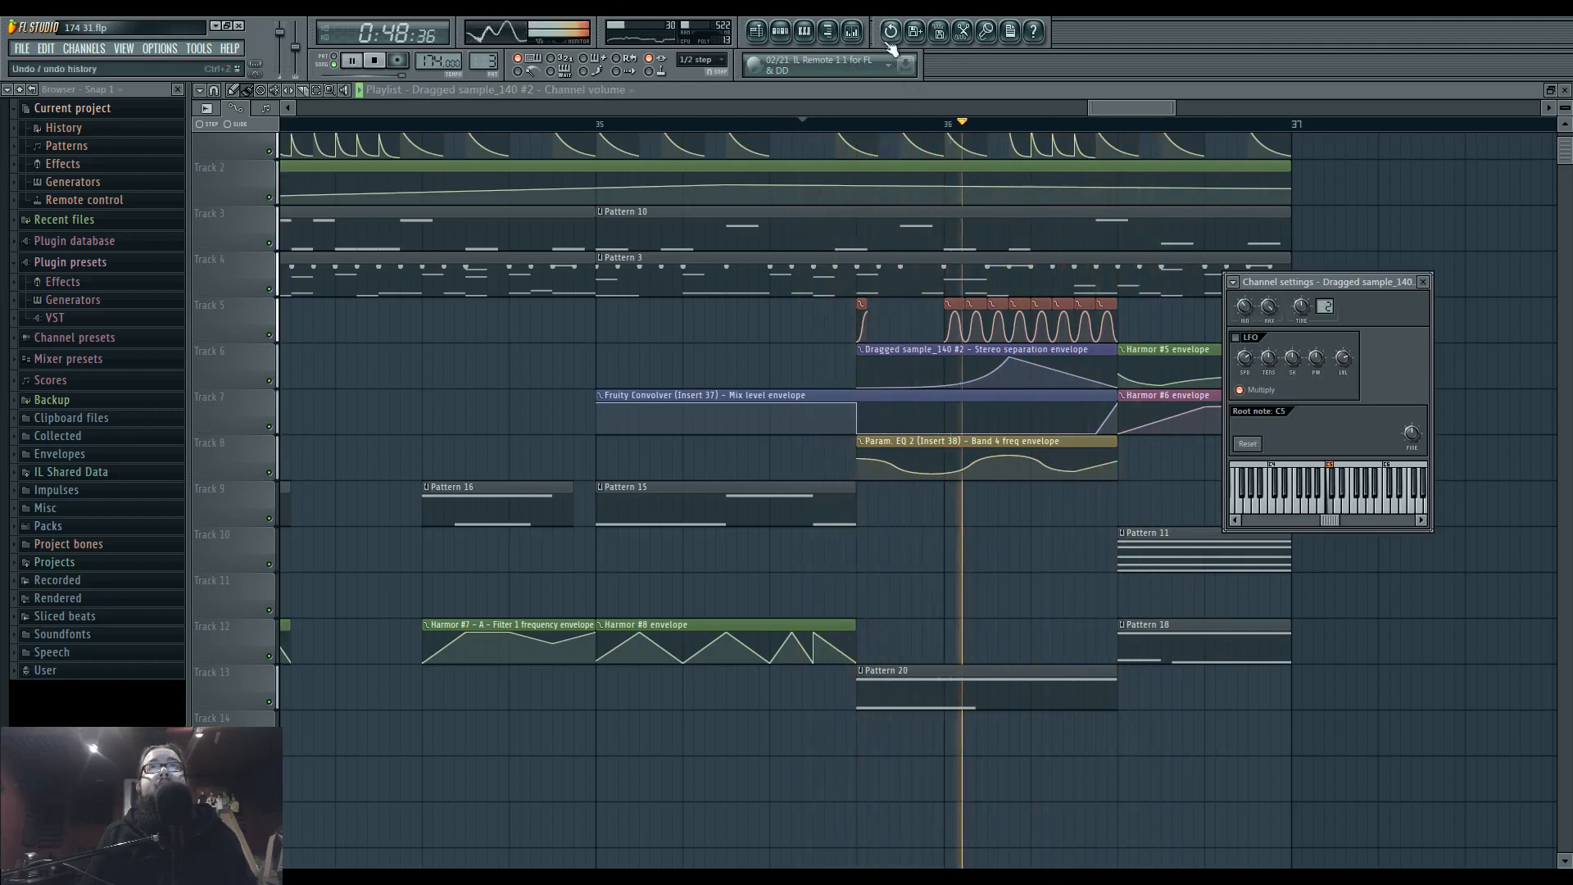
key("F9")
key("space")
key("space")
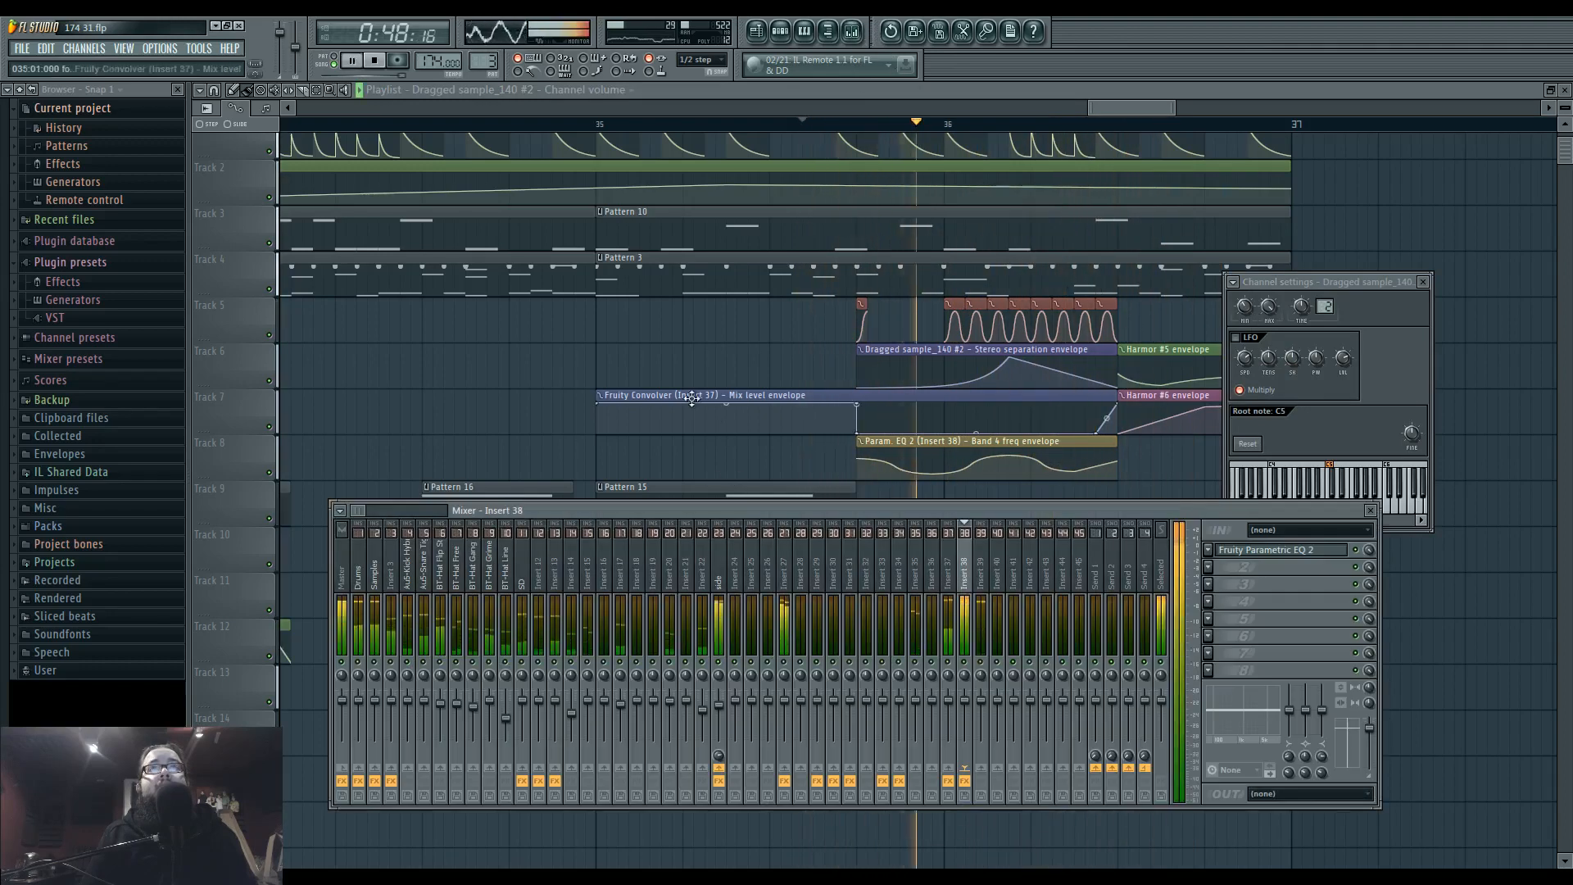
key("F12")
Raise the final point of the Dragged sample_140 #2 stereo separation envelope so it holds its peak, and replay bar 36.
scroll(700, 366, "down", 2)
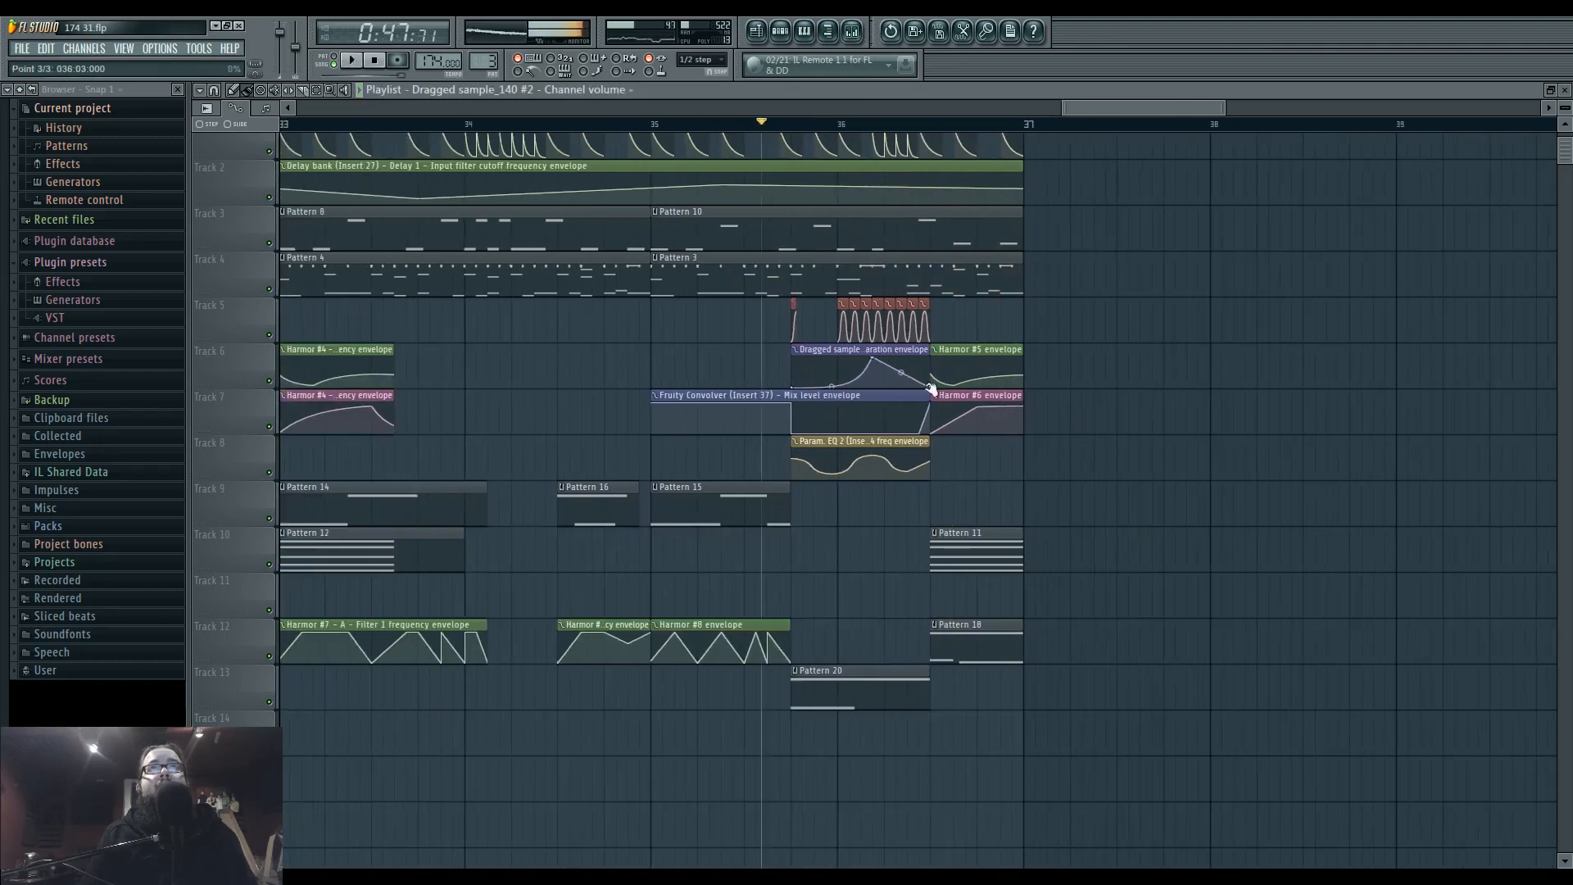
left_click_drag(932, 380, 932, 352)
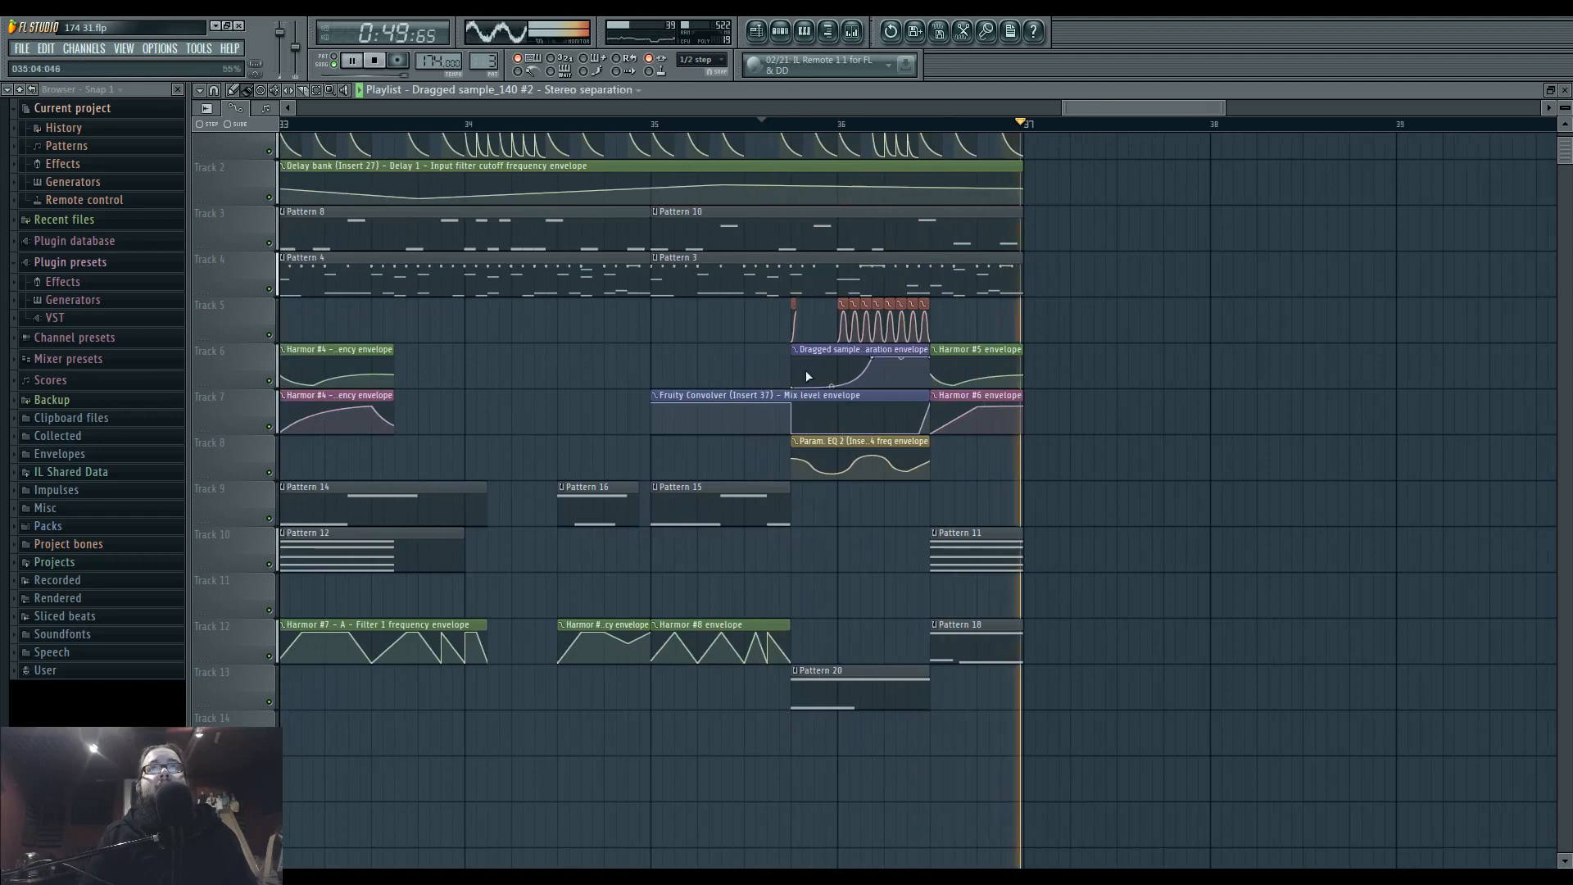
scroll(958, 570, "up", 2)
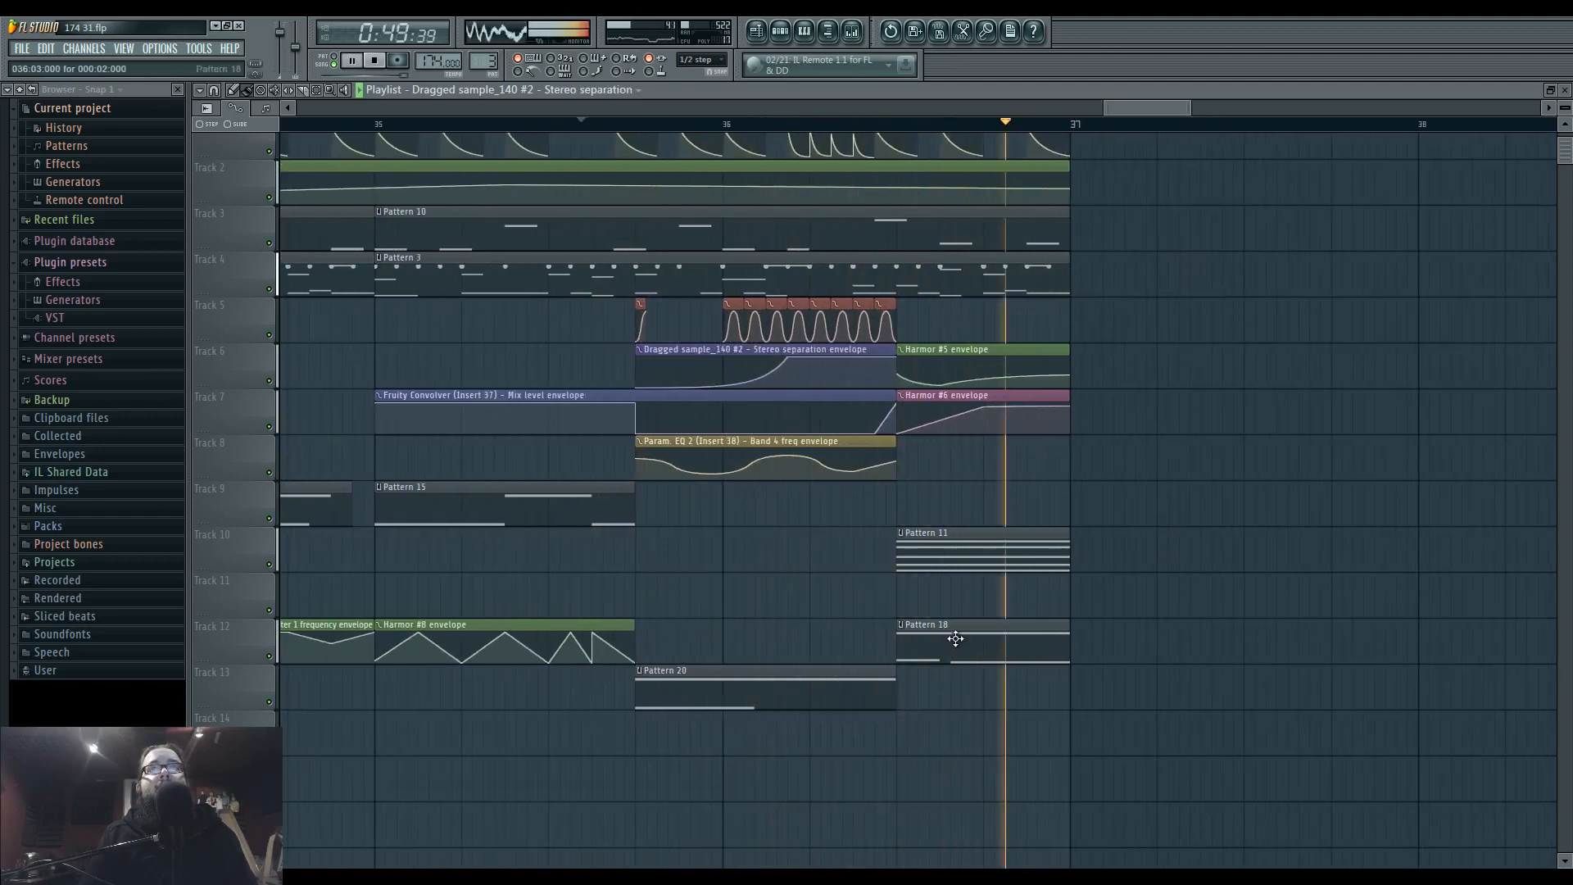
left_click_drag(918, 566, 790, 577)
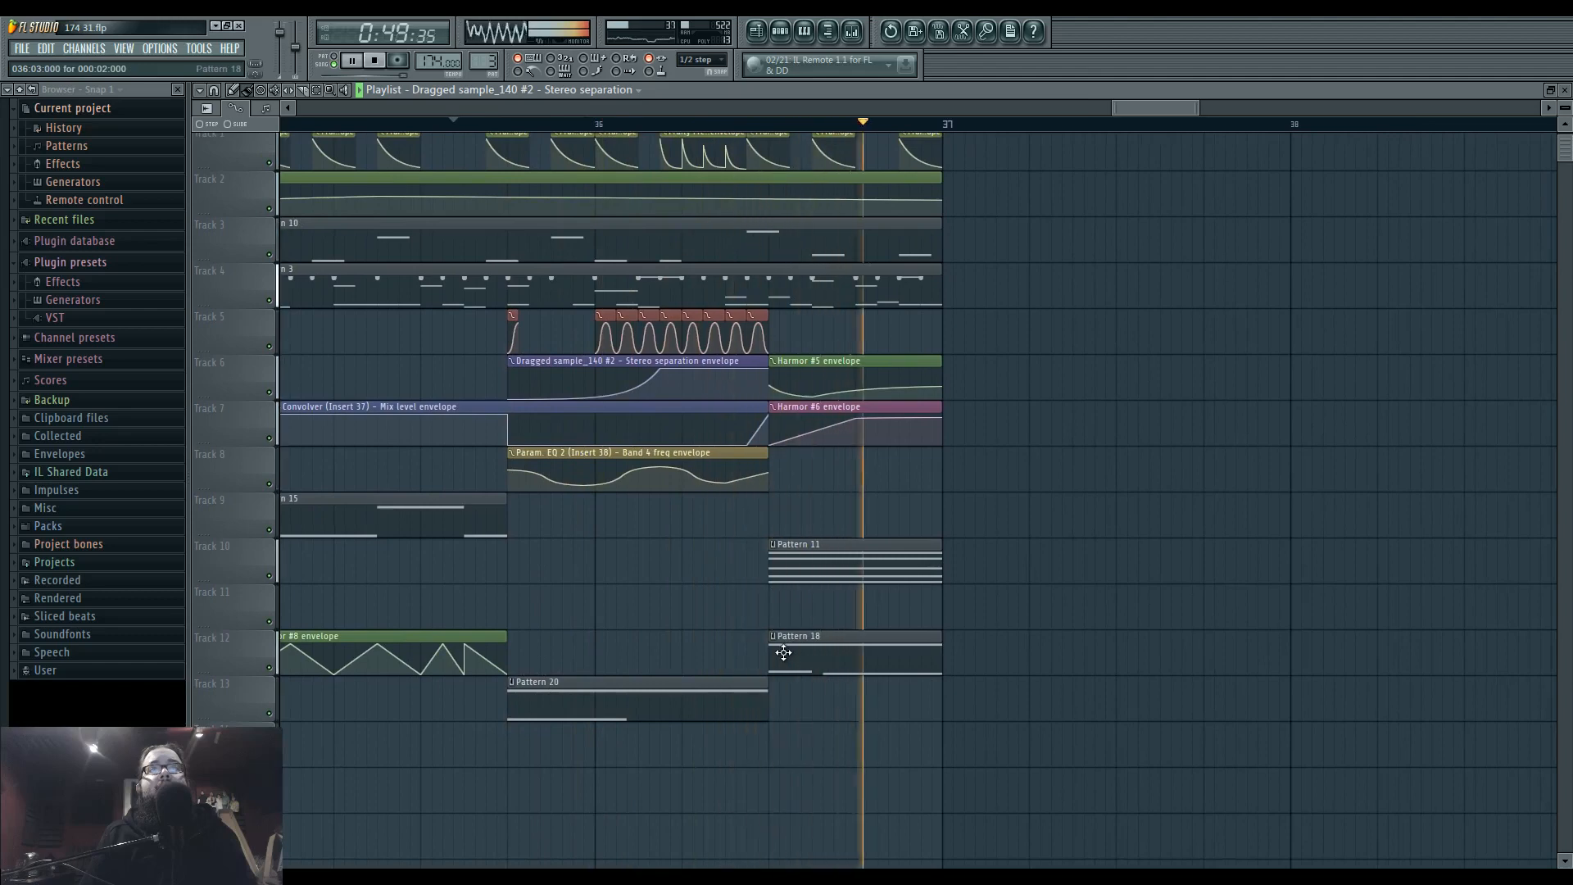
scroll(803, 543, "up", 3)
key("space")
key("space")
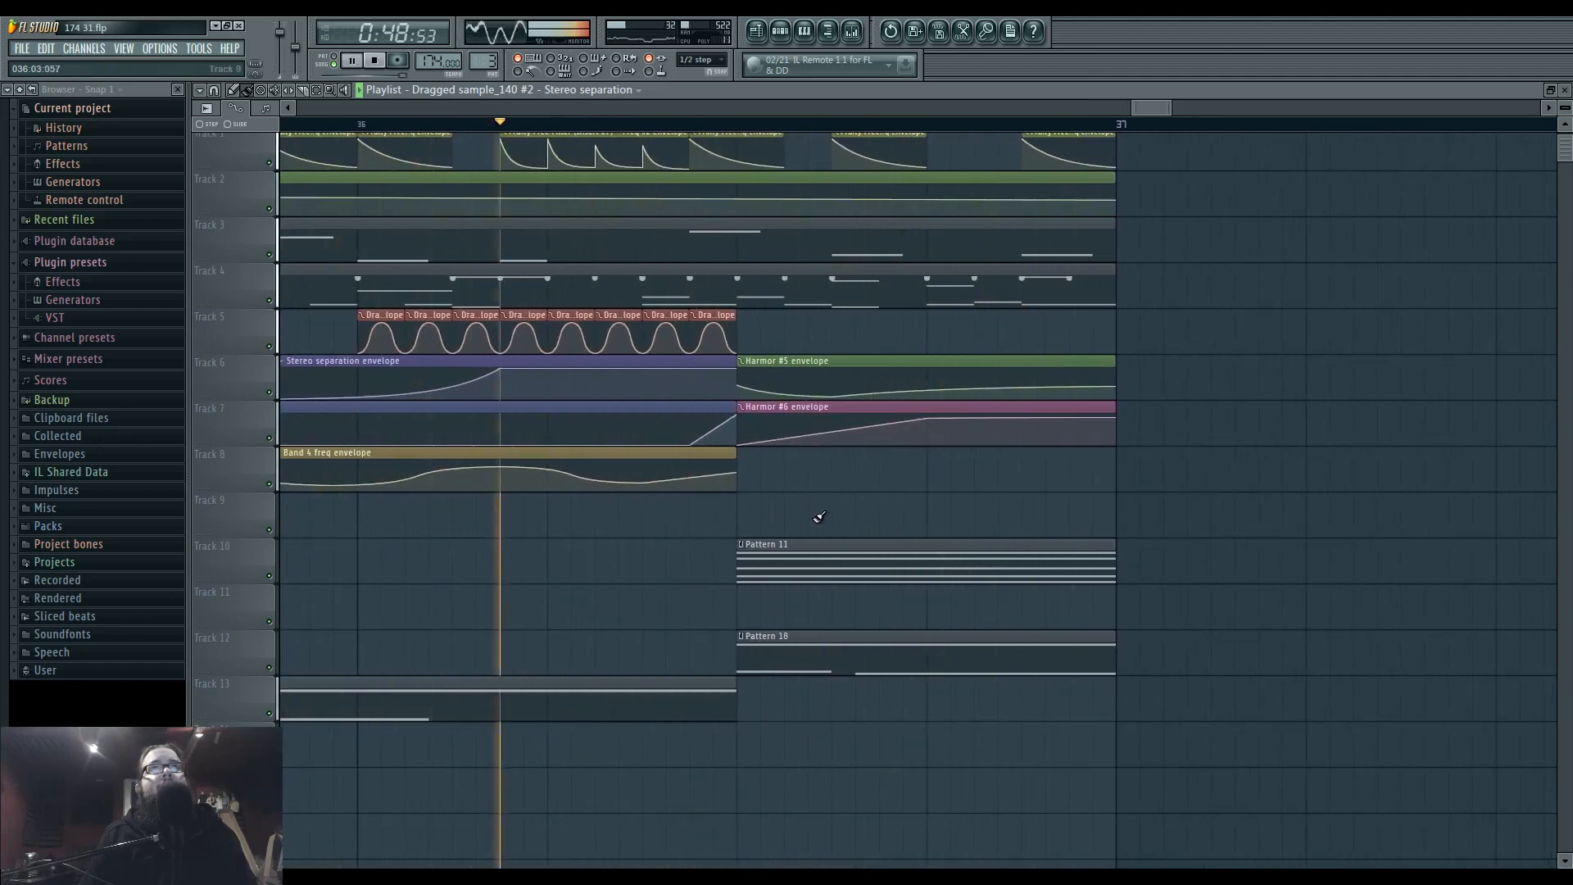
key("space")
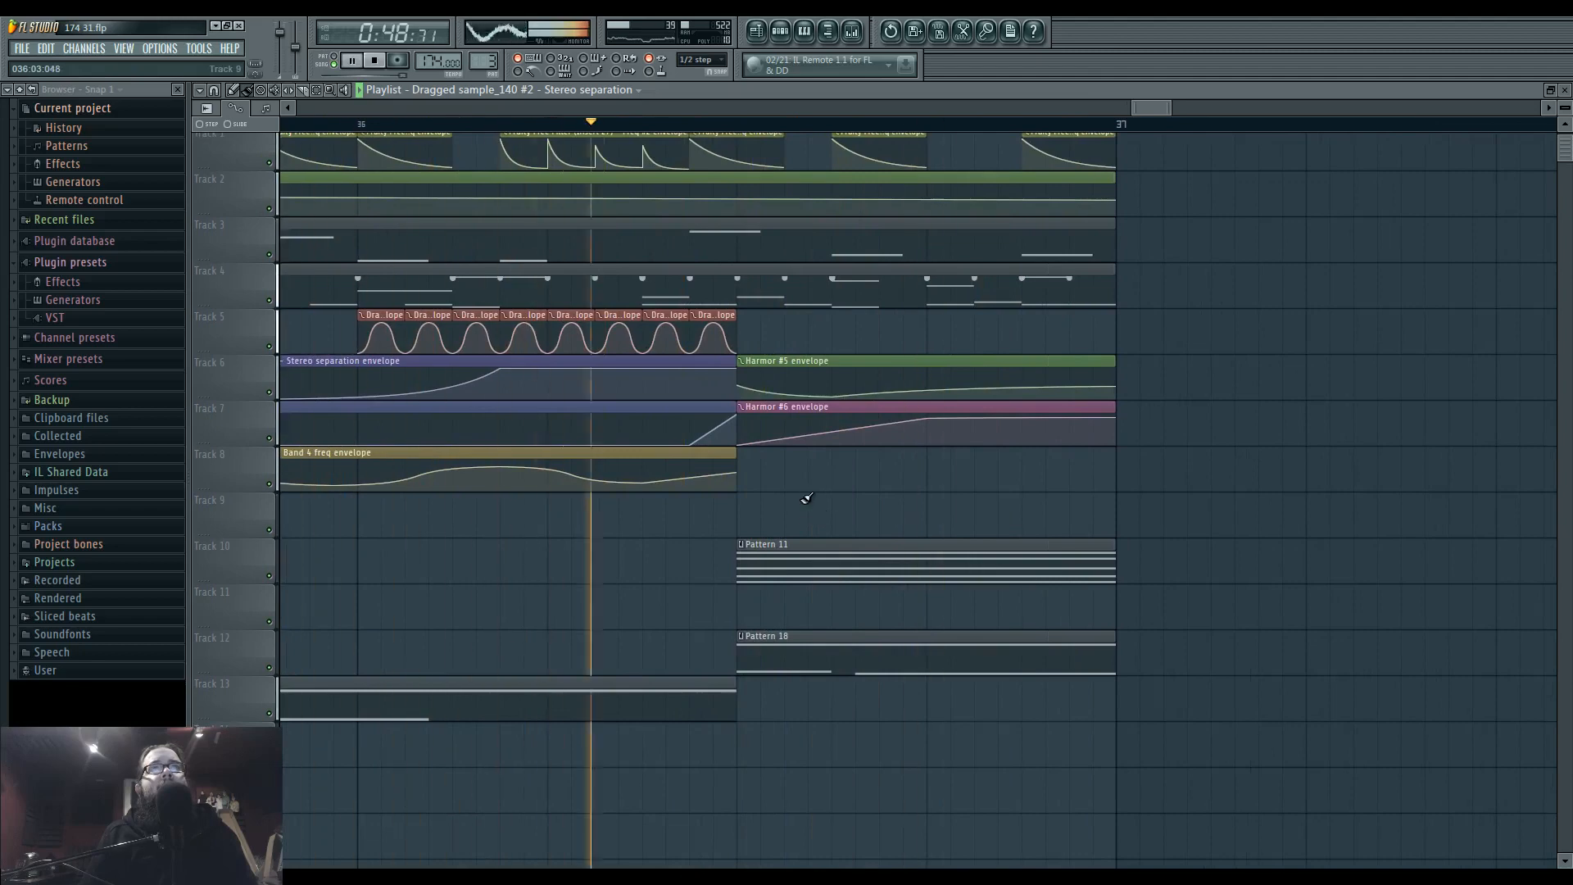
key("space")
Shorten Pattern 20's C6 note and the run of volume envelope clips by half a beat, and move Pattern 11 half a beat earlier.
left_click_drag(807, 498, 942, 513)
key("space")
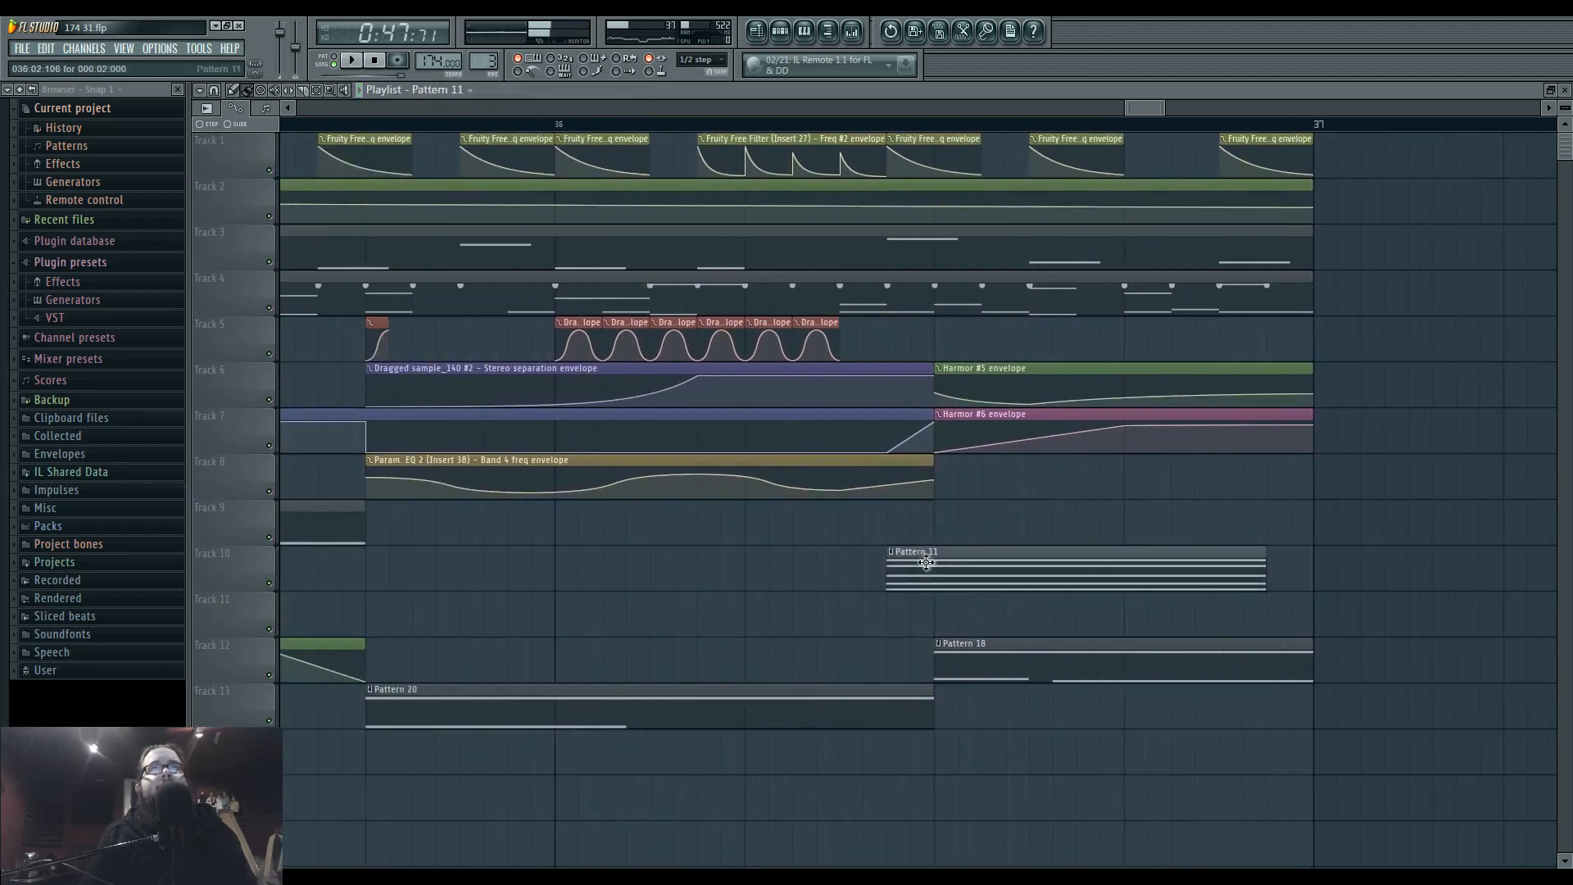
double_click(893, 703)
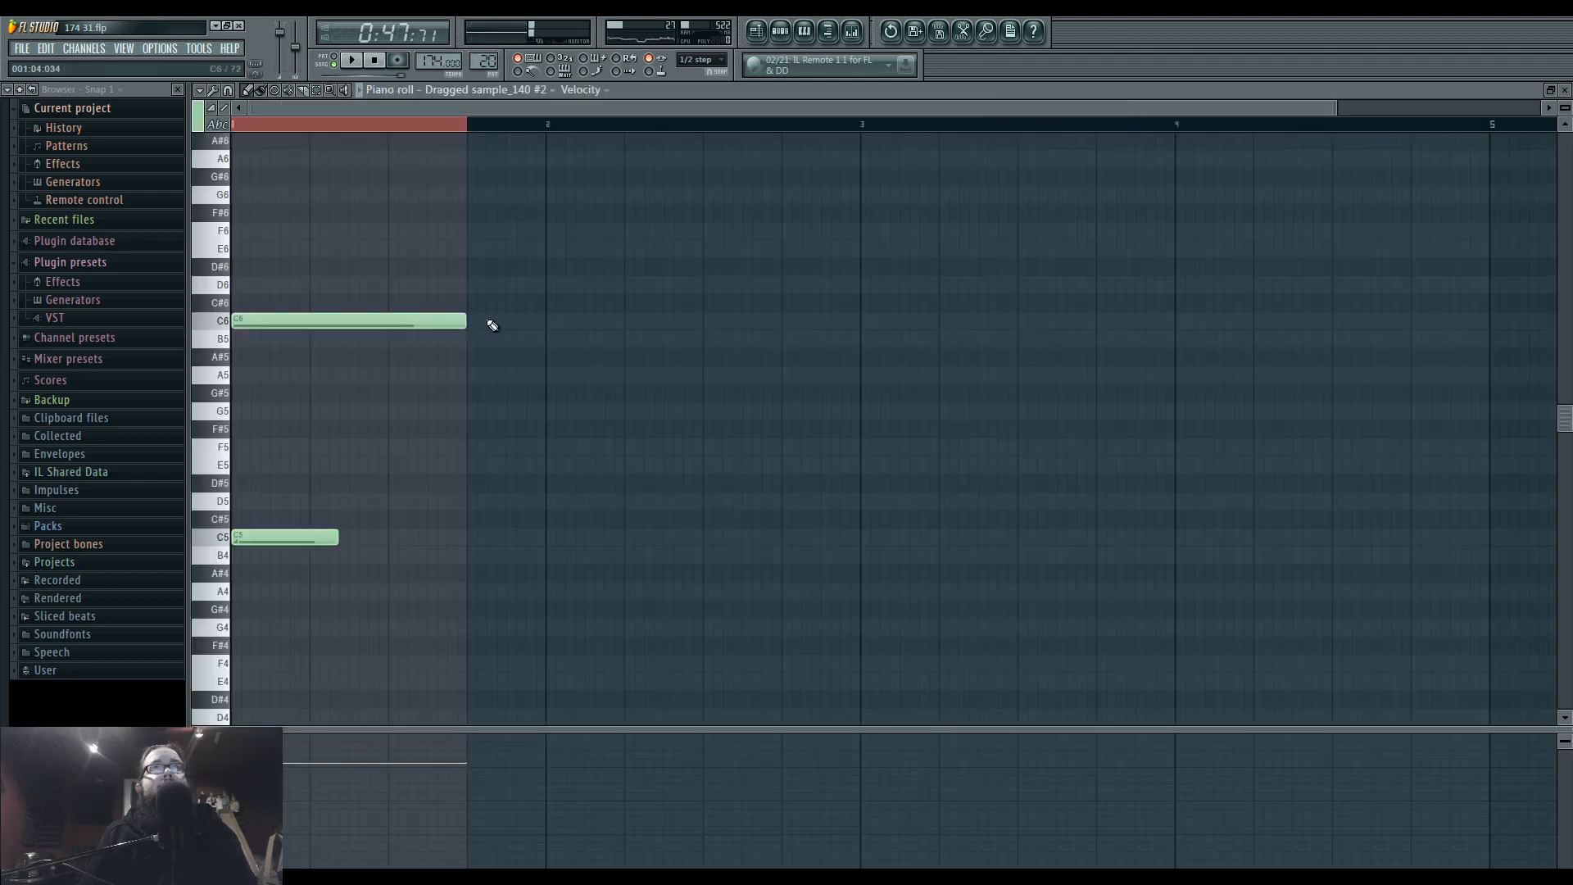
left_click(756, 34)
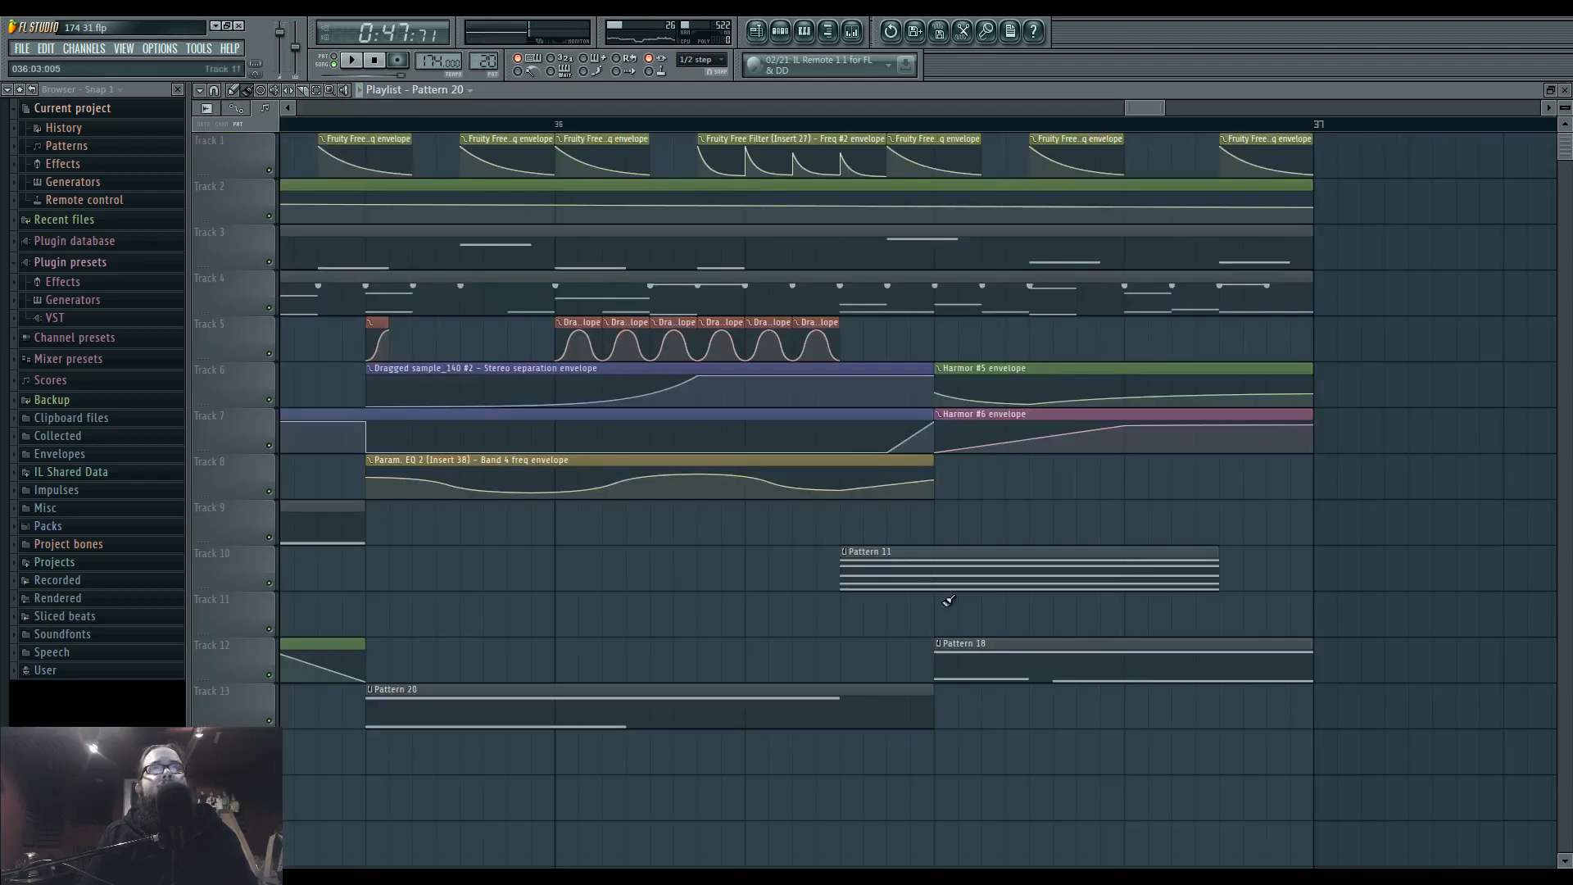
Move Pattern 18 half a beat earlier and trim the stereo separation, convolver mix and band 4 frequency envelopes to end at its start.
left_click(914, 370)
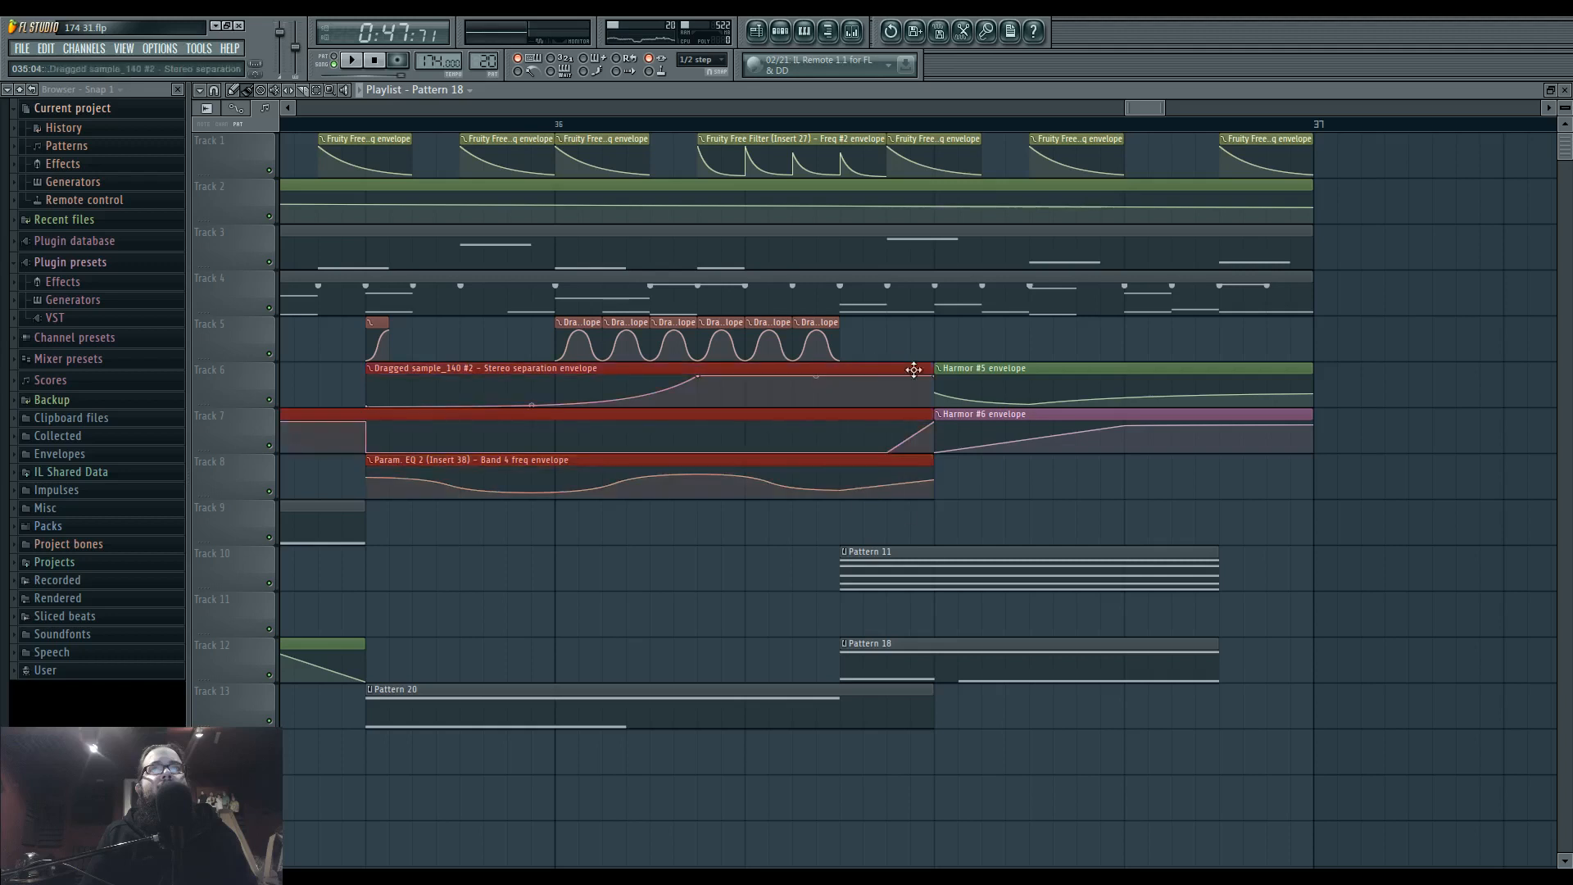
left_click(911, 357, "ctrl")
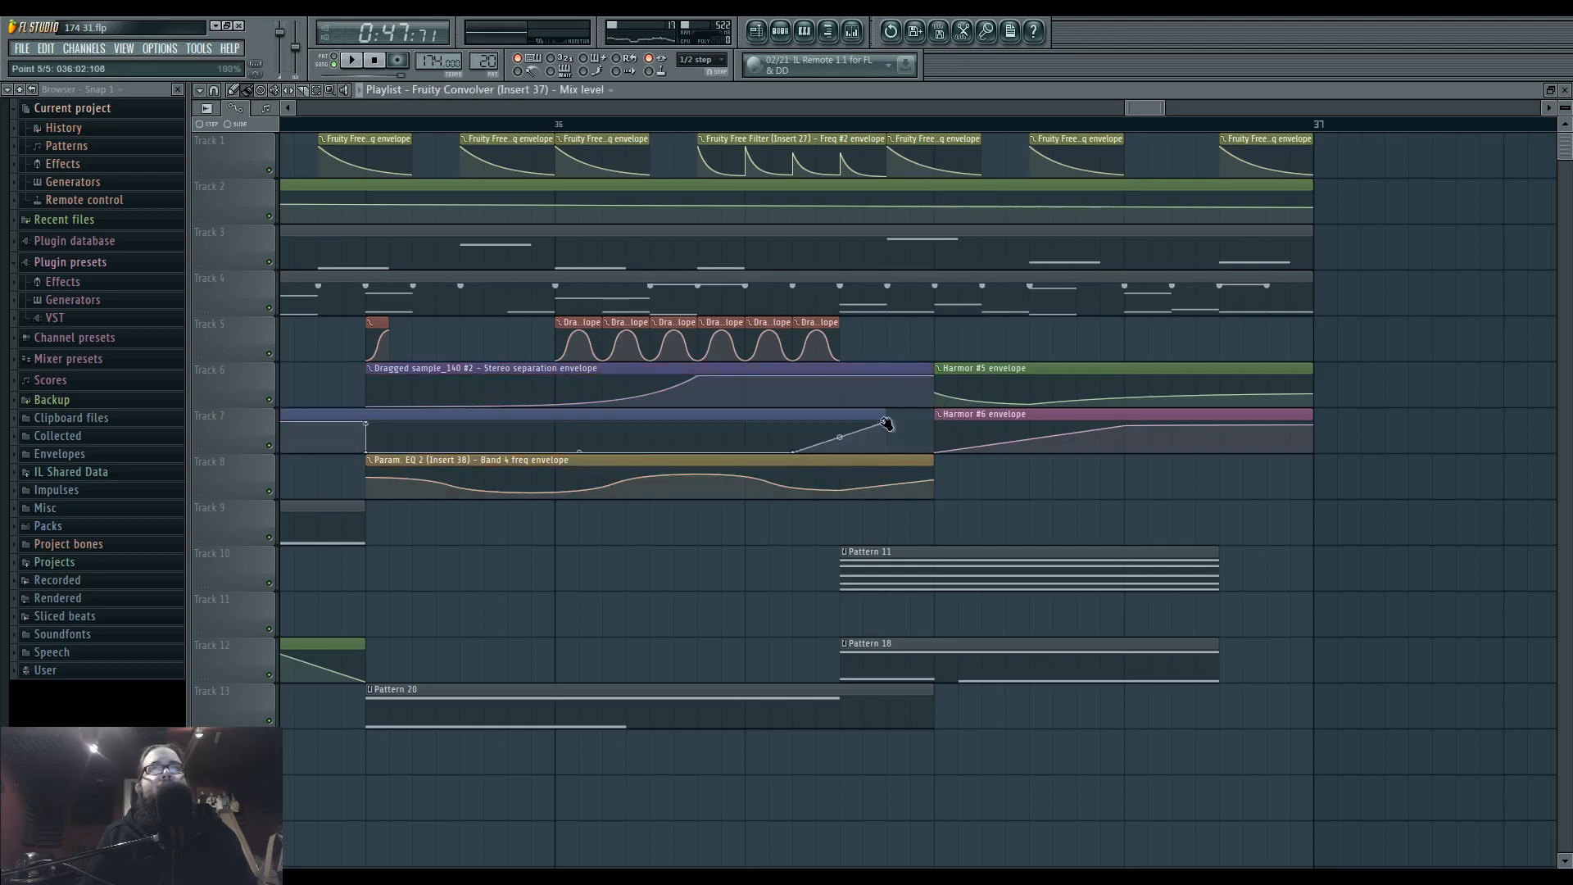
left_click_drag(932, 376, 840, 376)
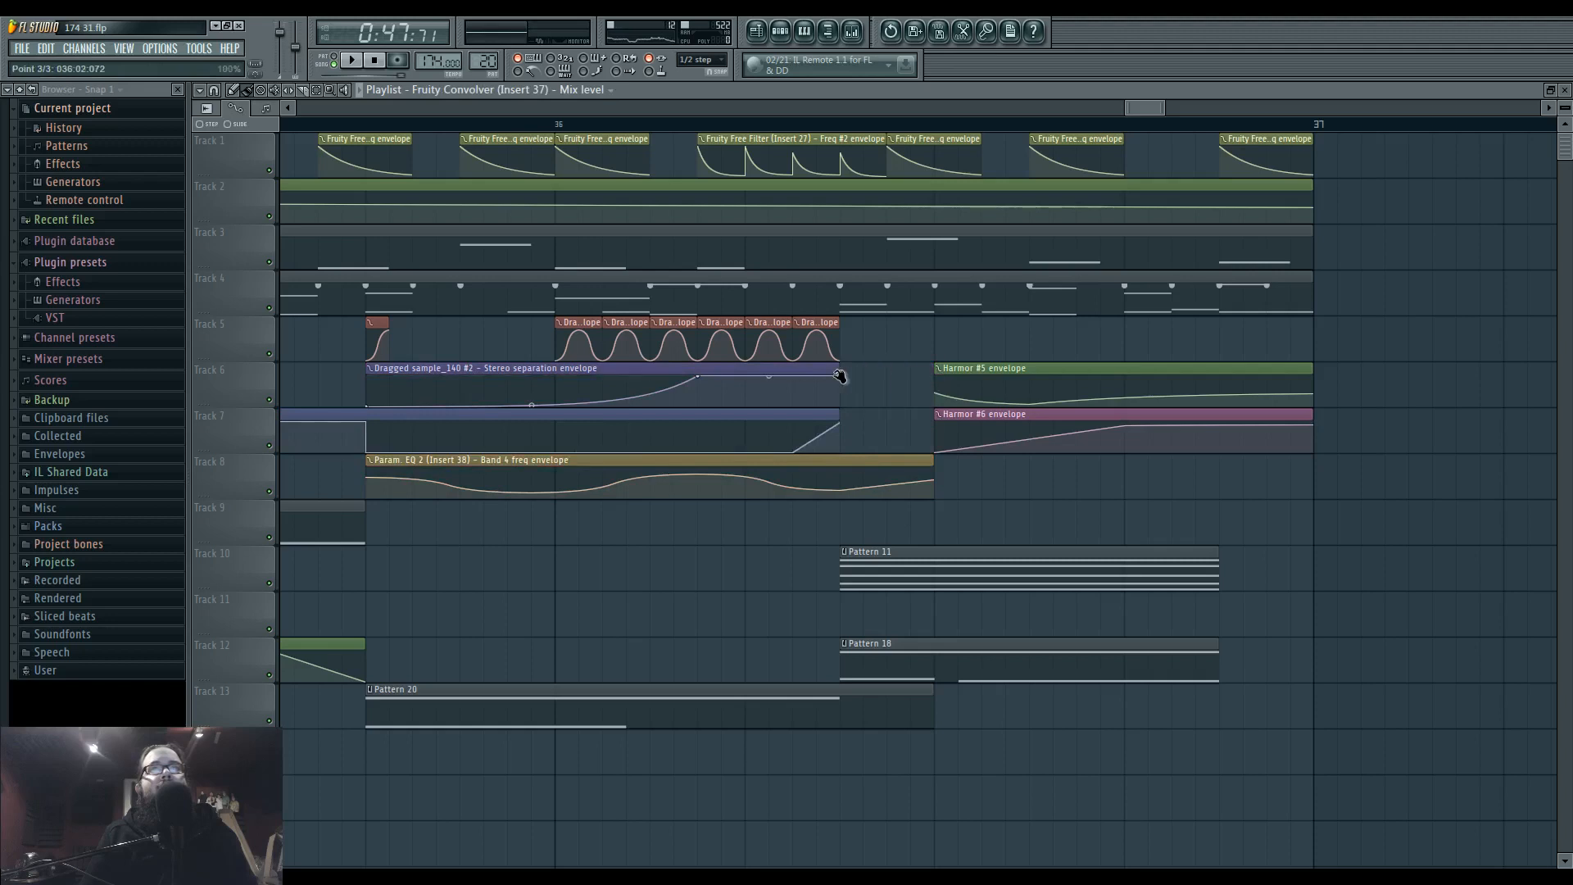
right_click(934, 480)
left_click(960, 503)
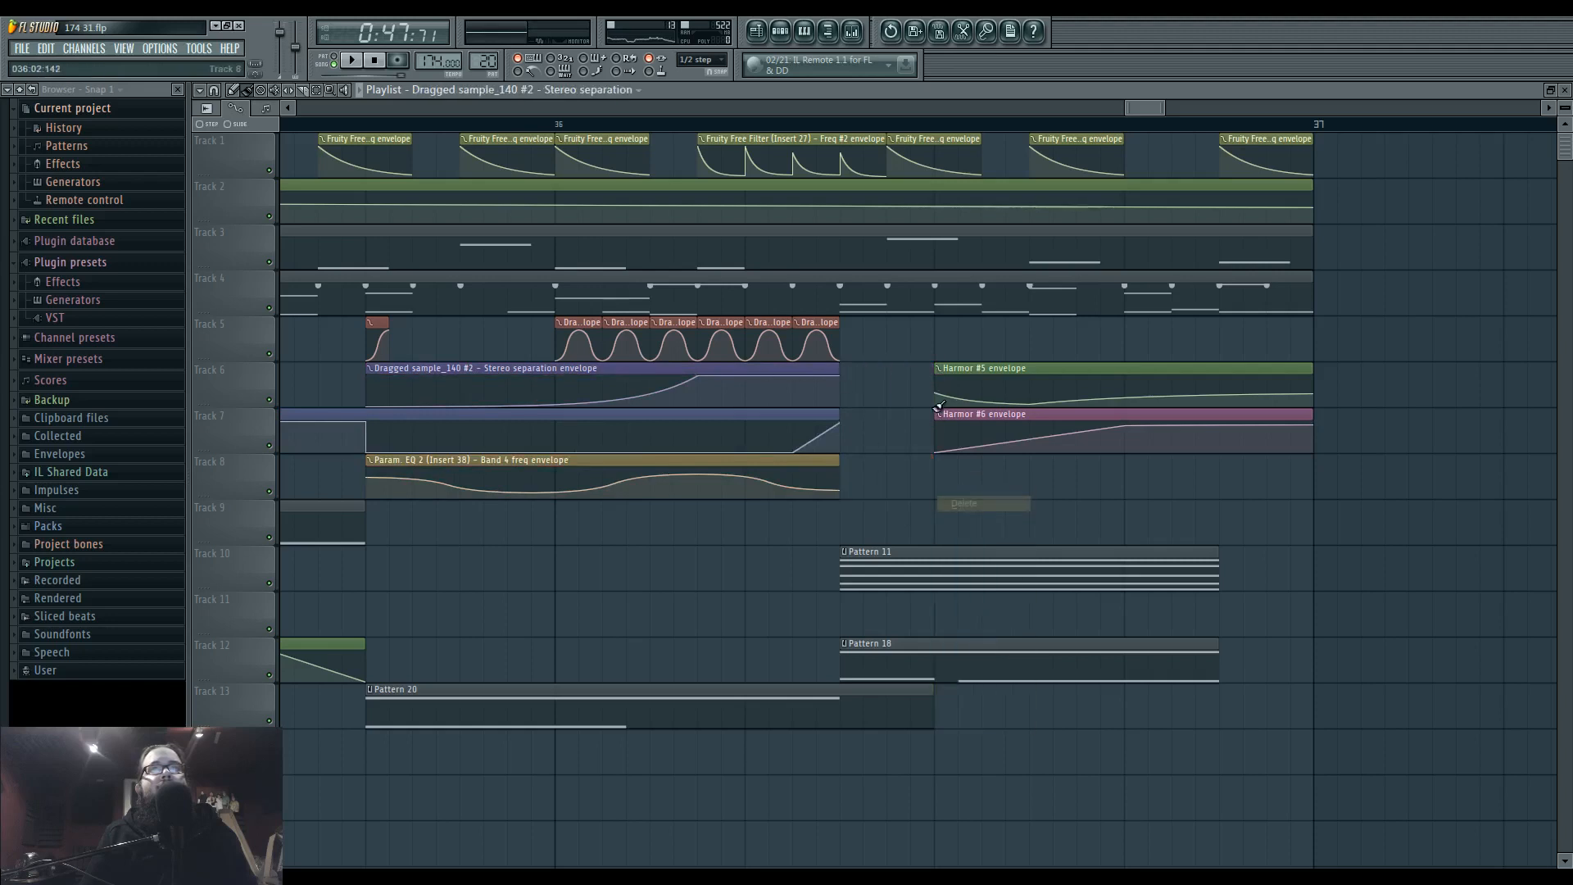
Move the Harmor #5 and Harmor #6 envelopes half a beat earlier to start with Pattern 11, and play the result.
left_click_drag(907, 362, 991, 471)
left_click_drag(965, 371, 876, 371)
key("space")
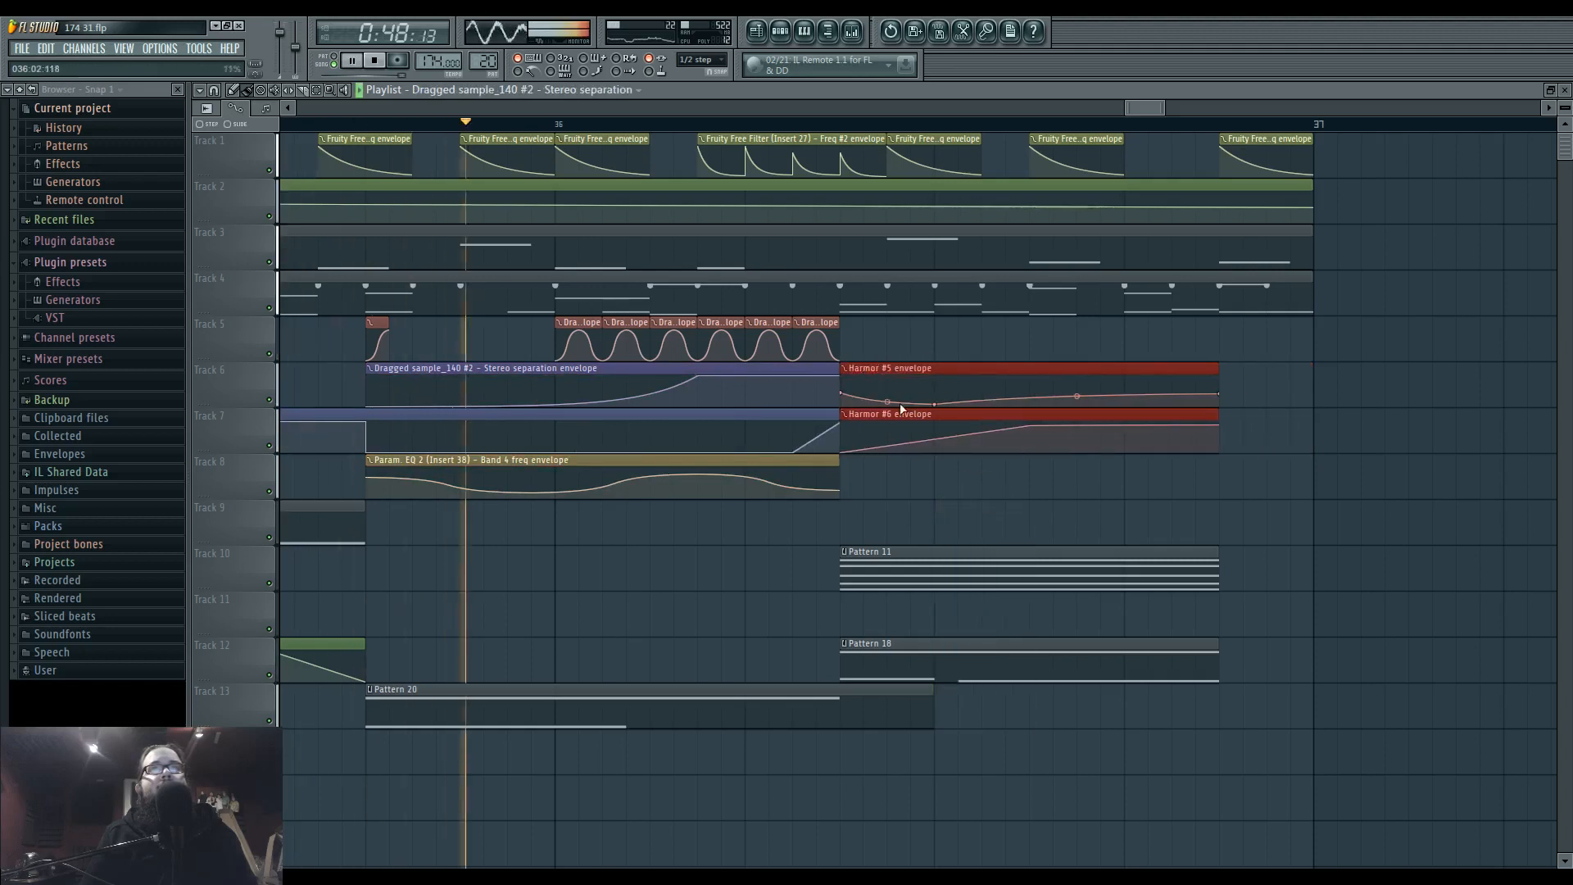
left_click(979, 481)
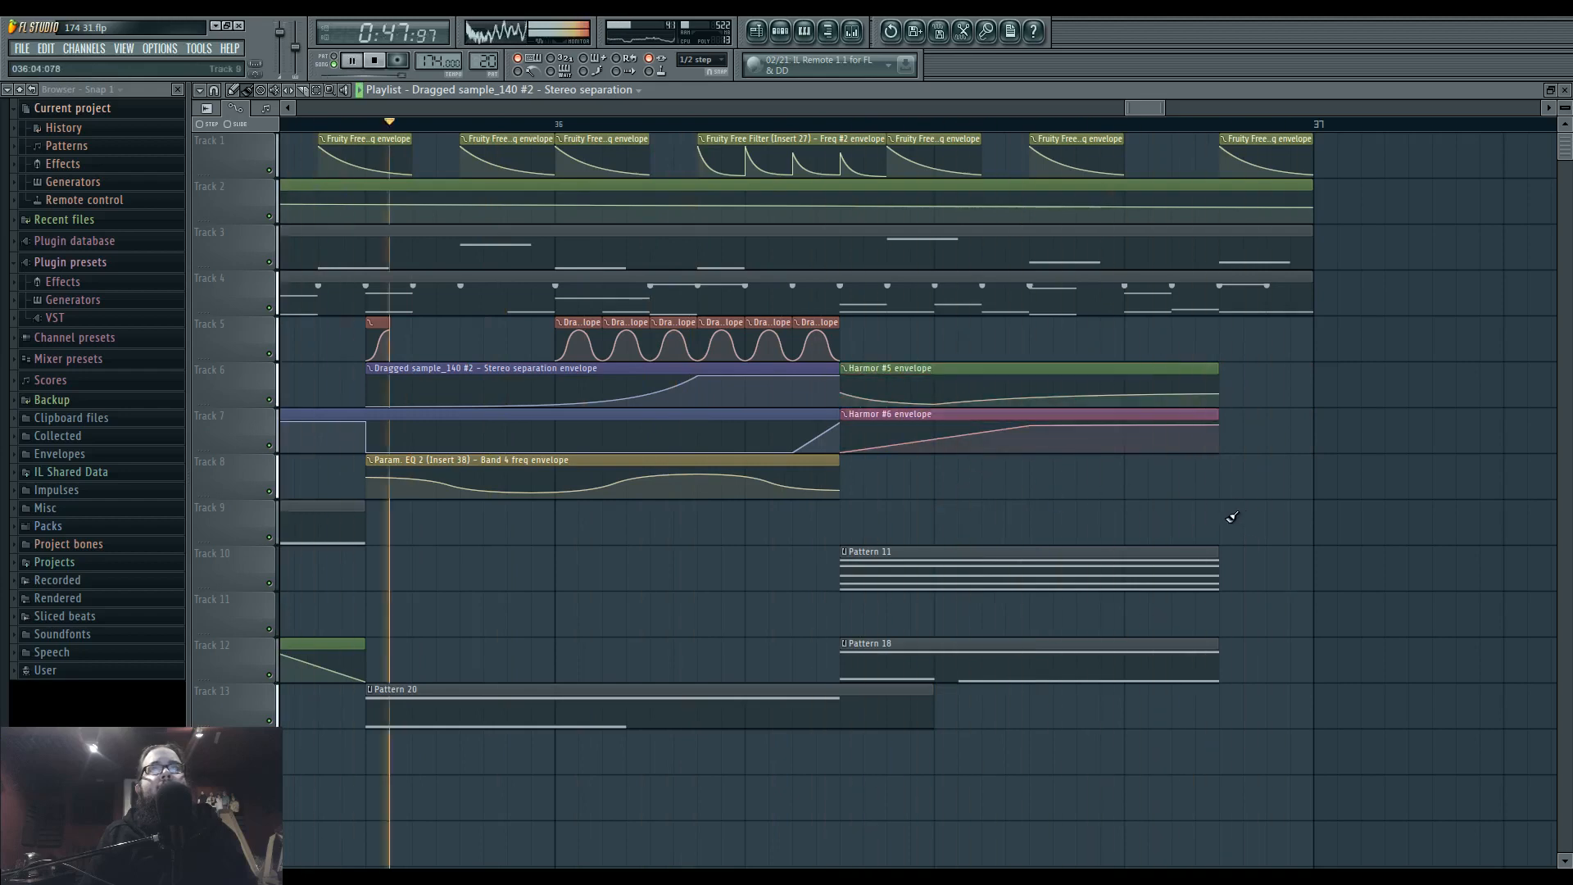
Replay the adjusted transition through bars 35 and 36 and bring up the mixer.
left_click_drag(992, 499, 1242, 504)
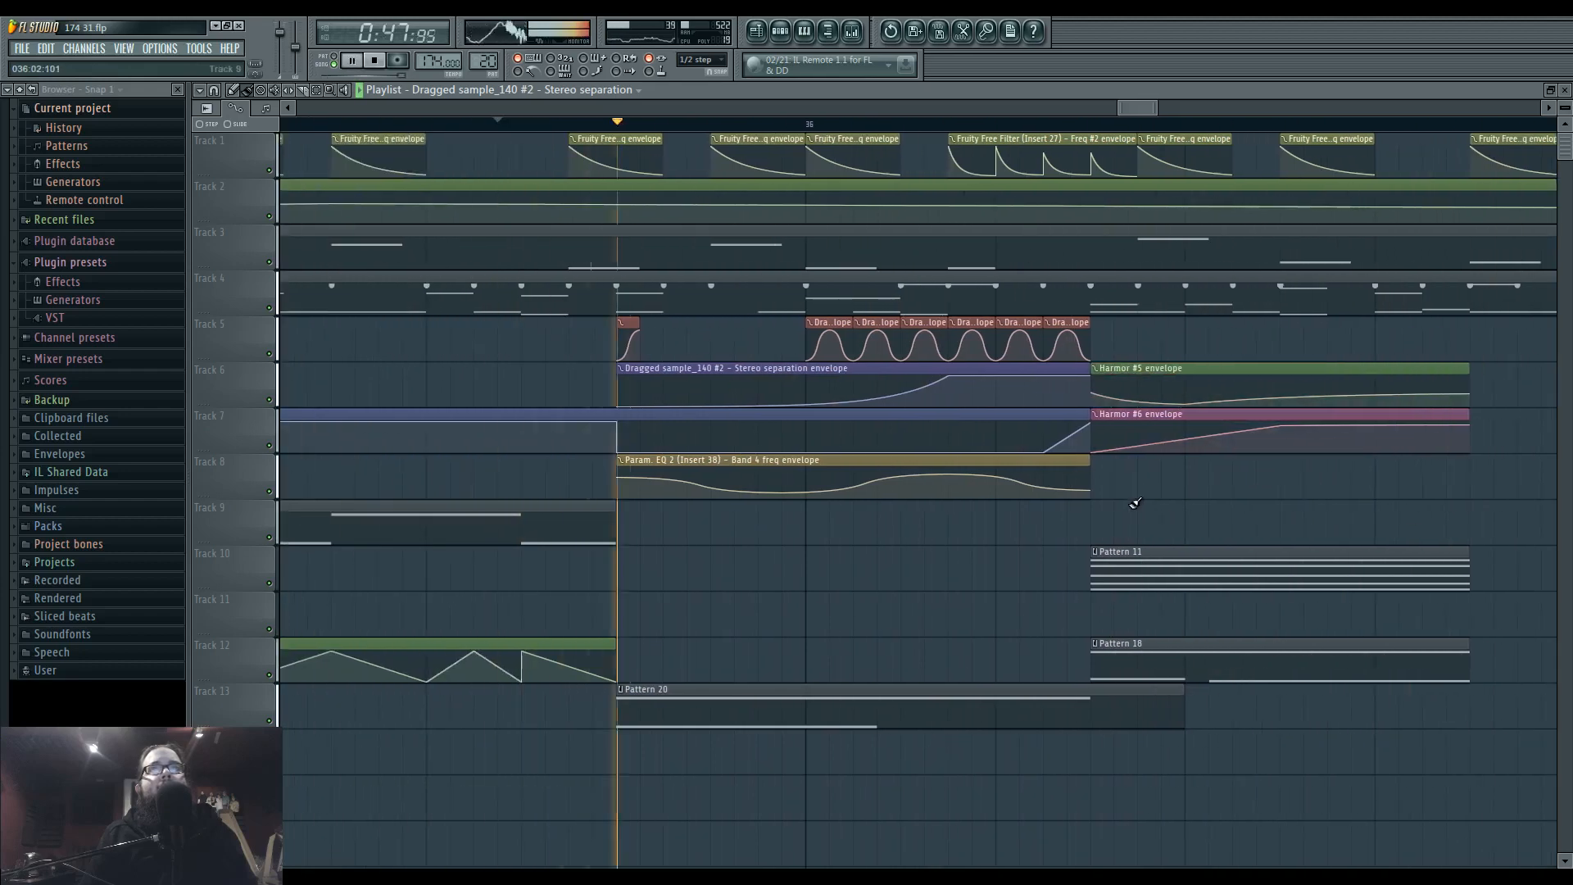
scroll(1134, 503, "down", 3)
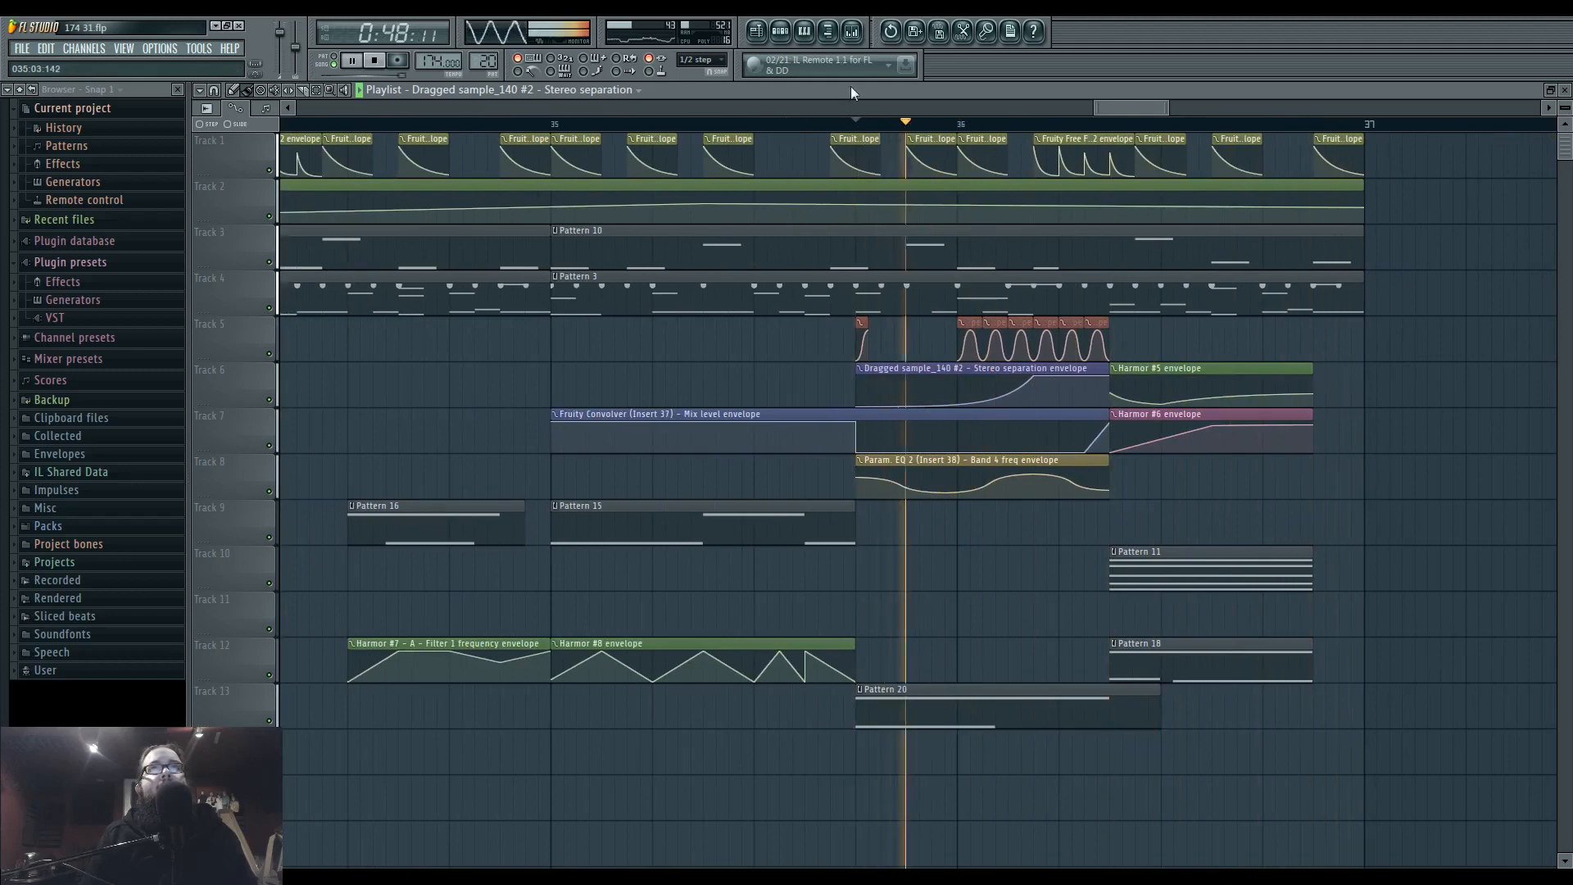
left_click(852, 31)
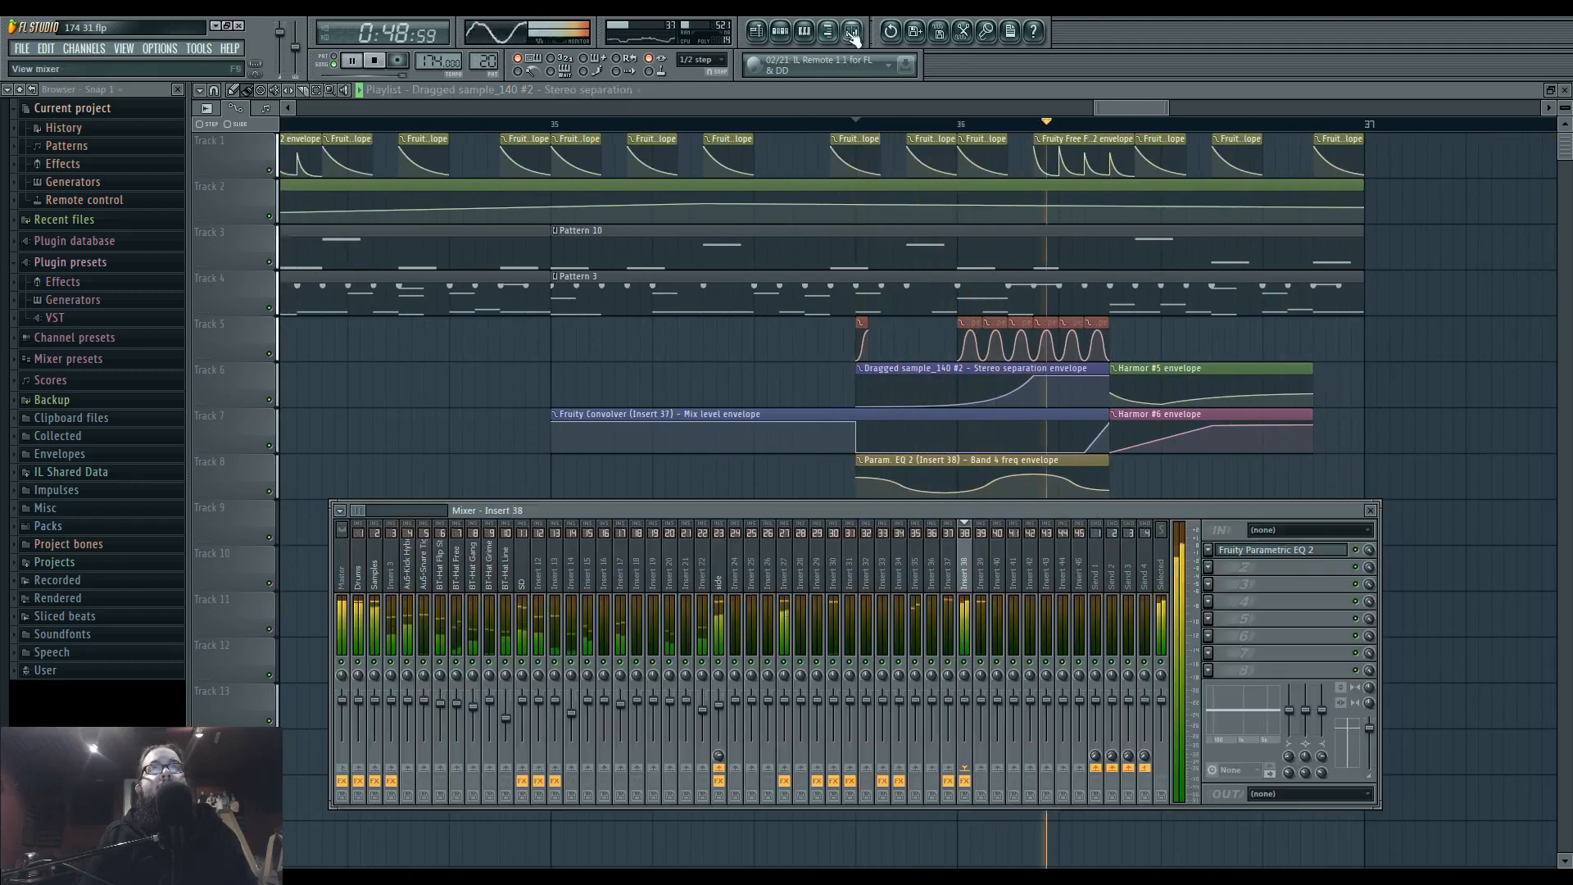
In Pattern 3's Superior Drummer part, shorten bar 2's long F4 note, delete the C5 hit above it and add F4 hits.
double_click(961, 275)
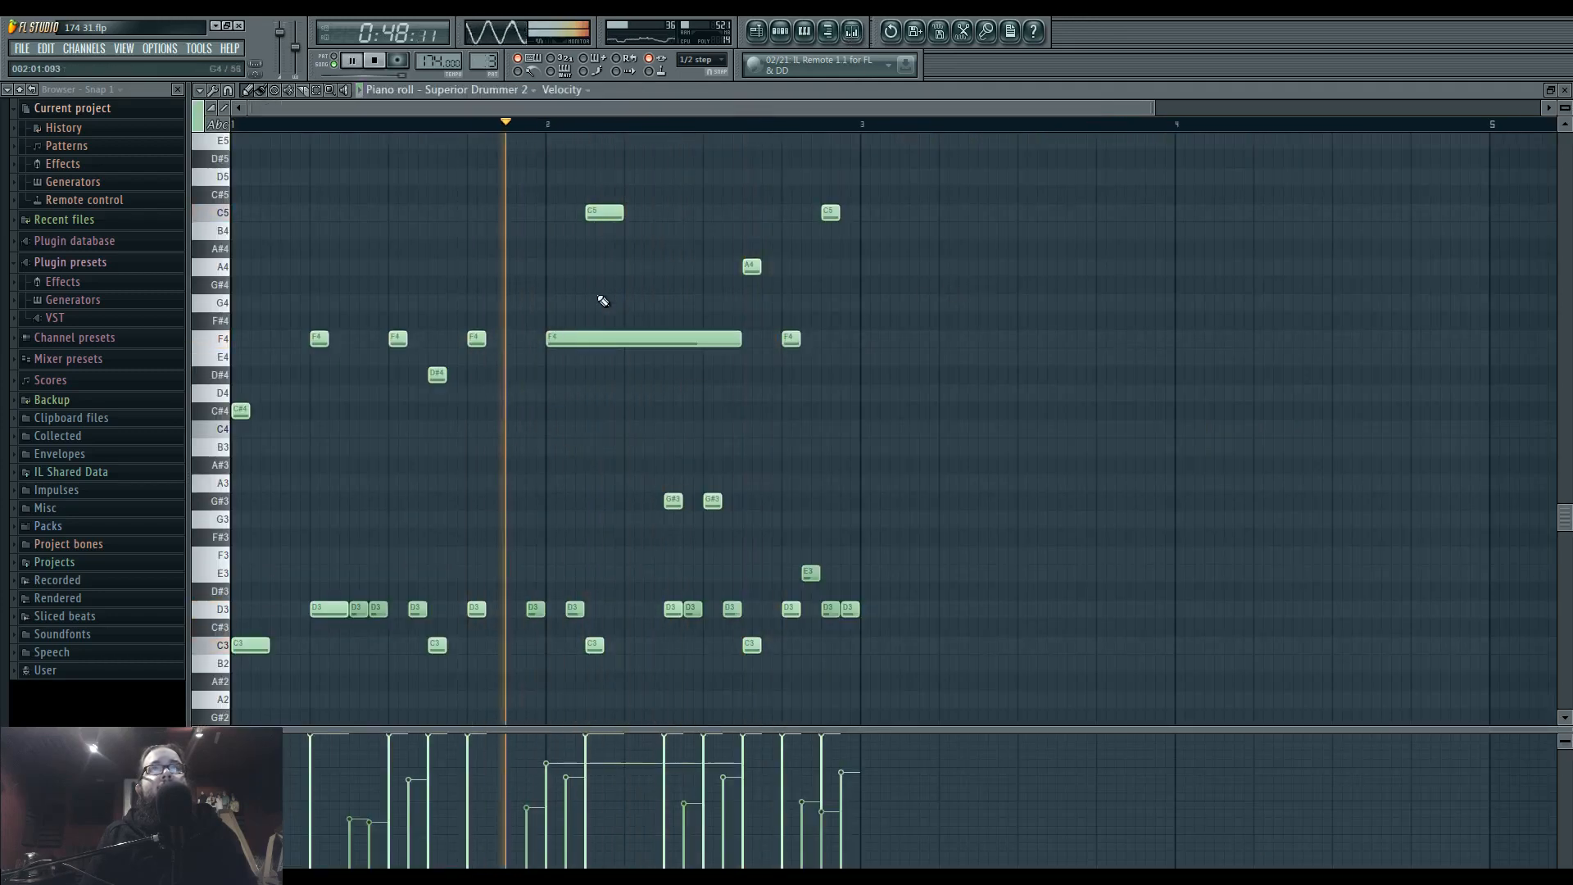
left_click_drag(741, 338, 575, 338)
right_click(606, 212)
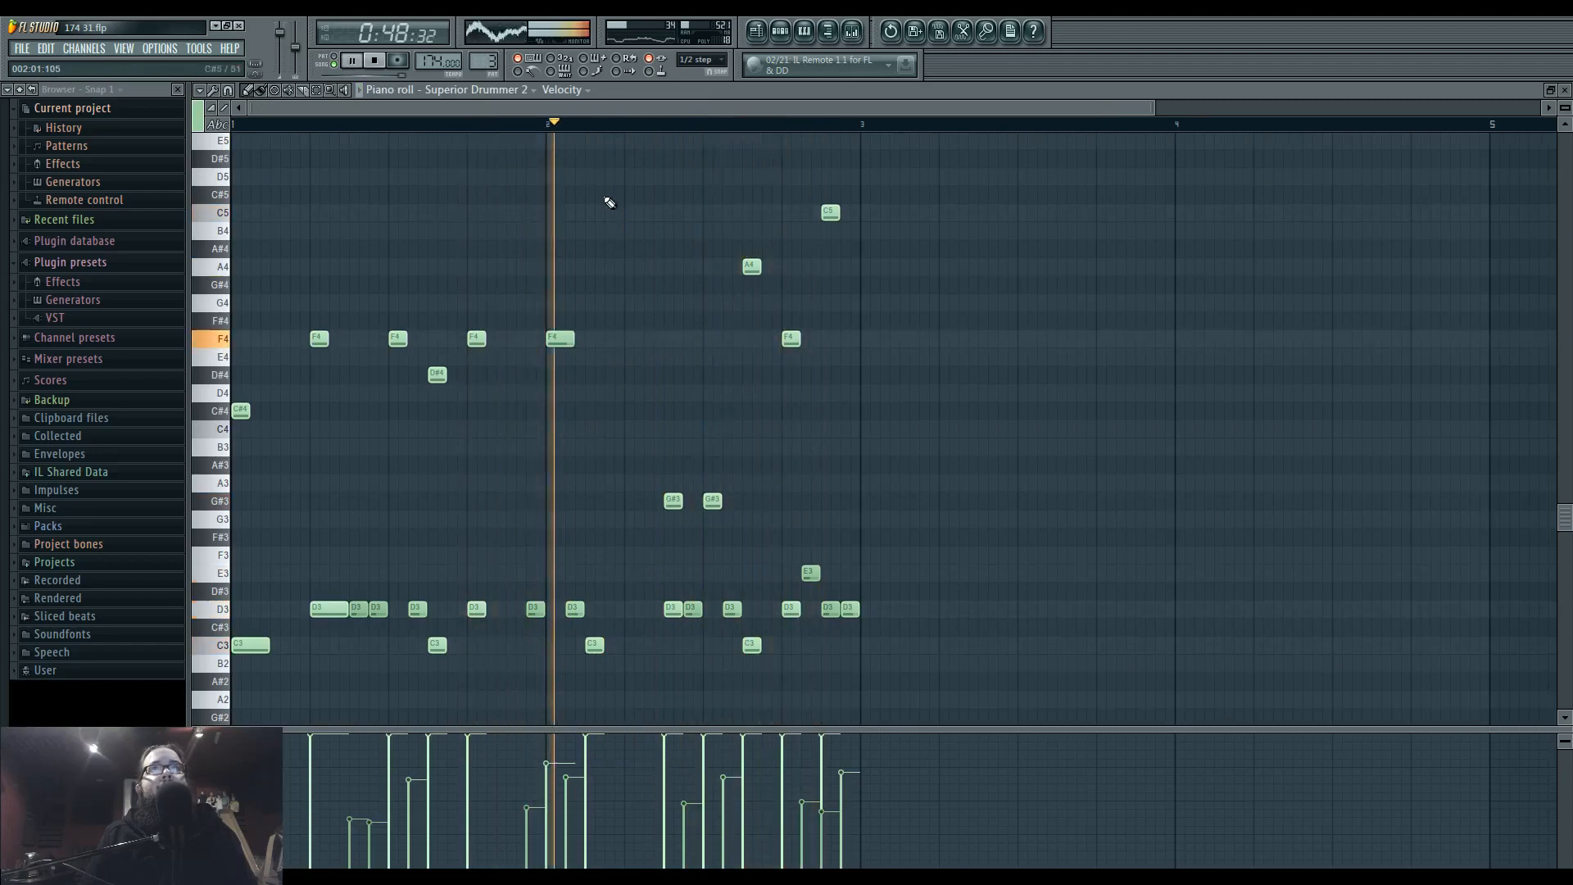
left_click(672, 338)
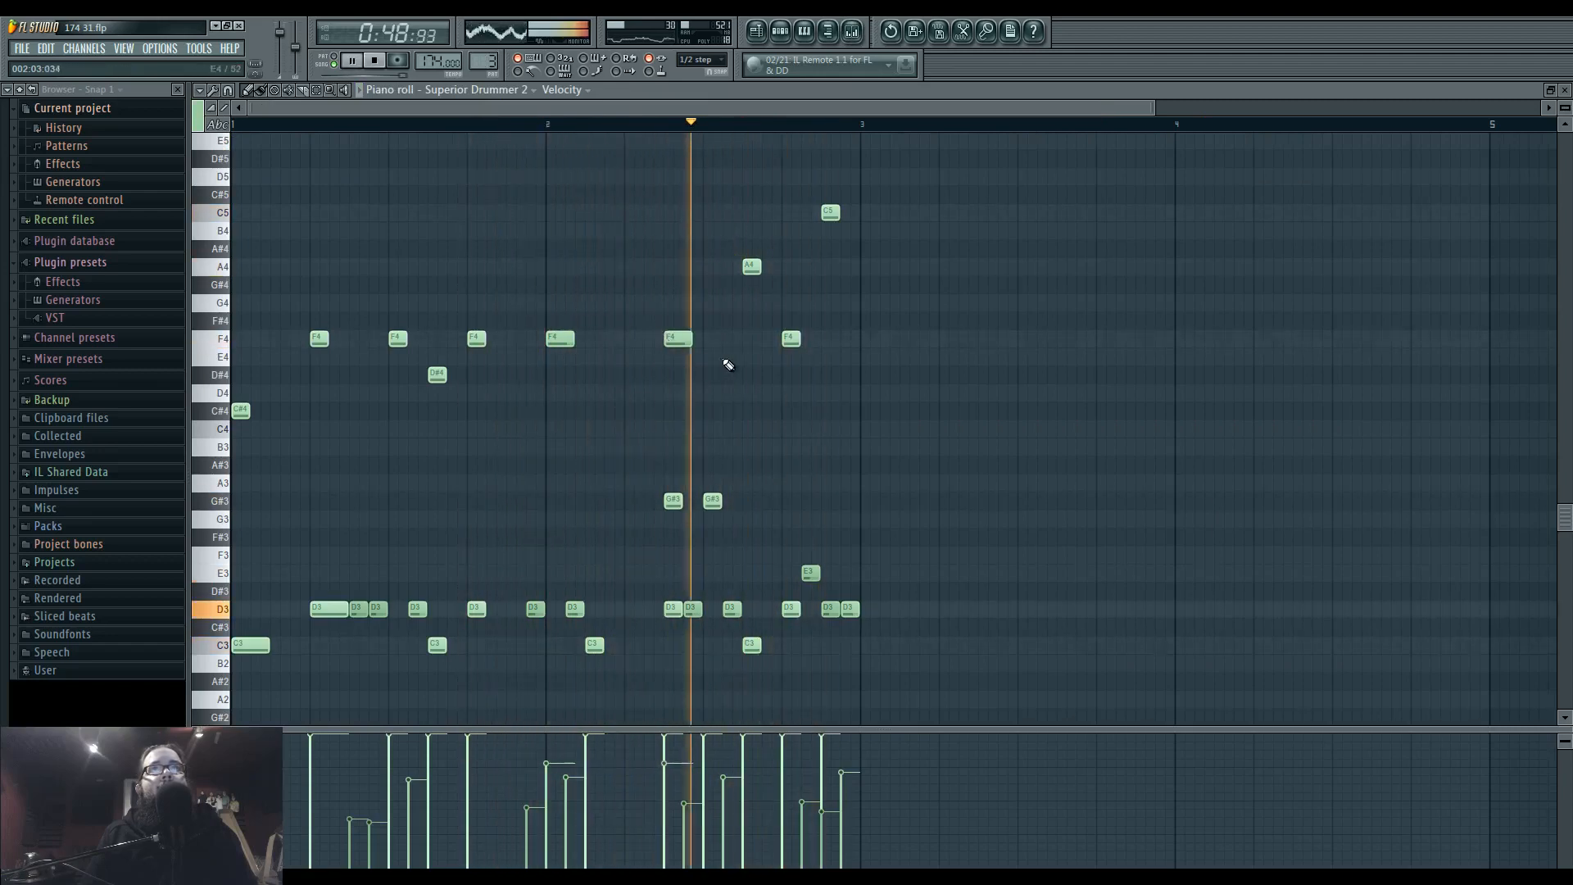
right_click(646, 340)
left_click(712, 340)
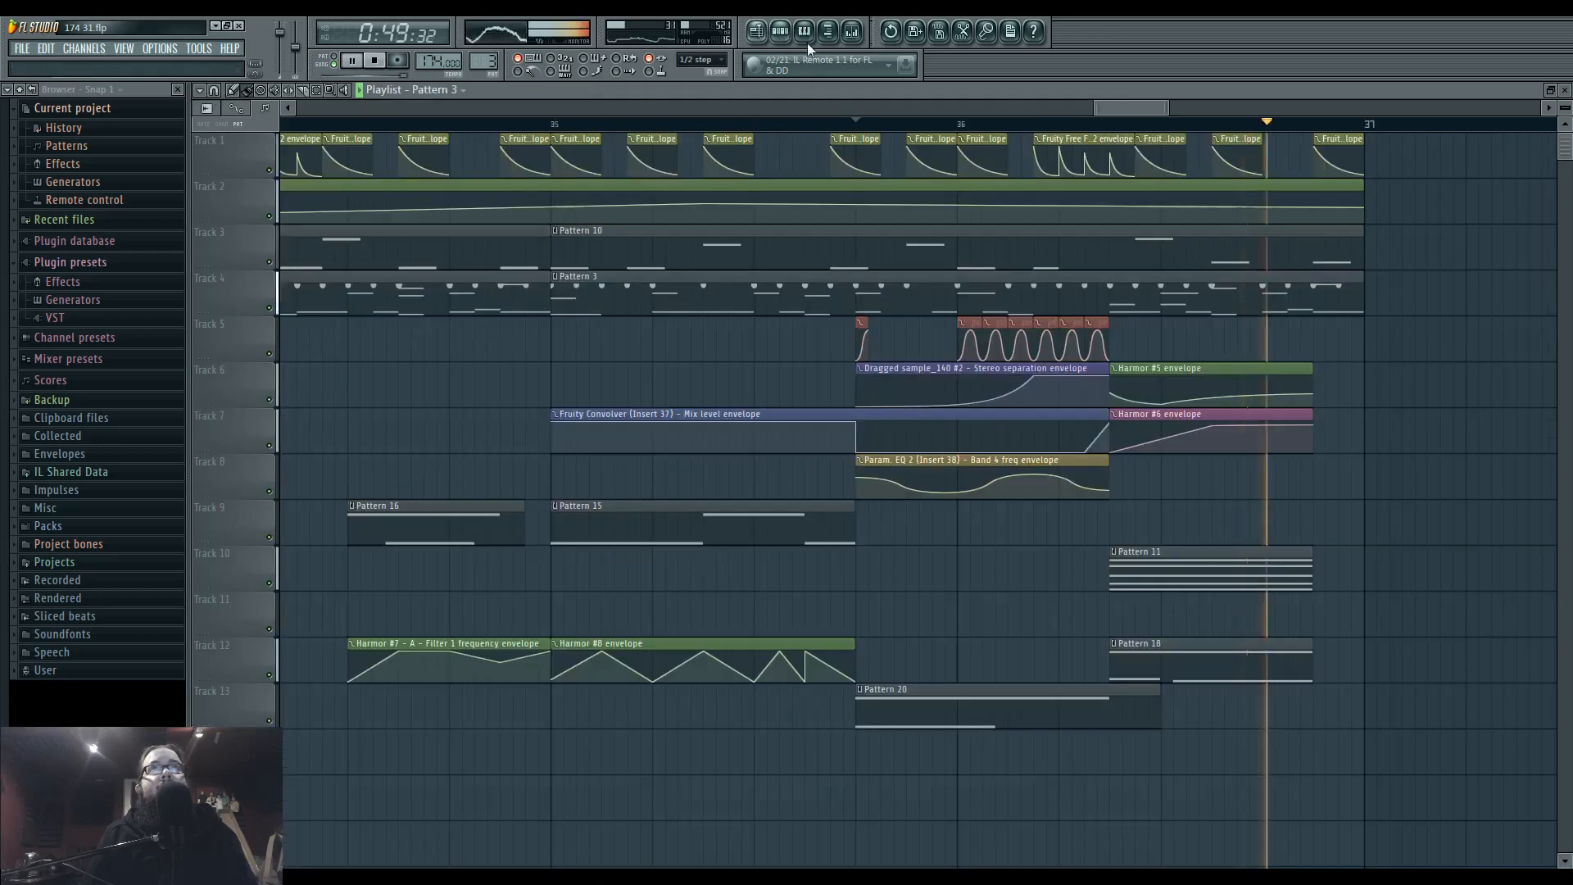
Play the arrangement and check the side track's level and effects in the mixer.
left_click(852, 31)
scroll(716, 450, "down", 3)
right_click(699, 376)
scroll(694, 389, "down", 8)
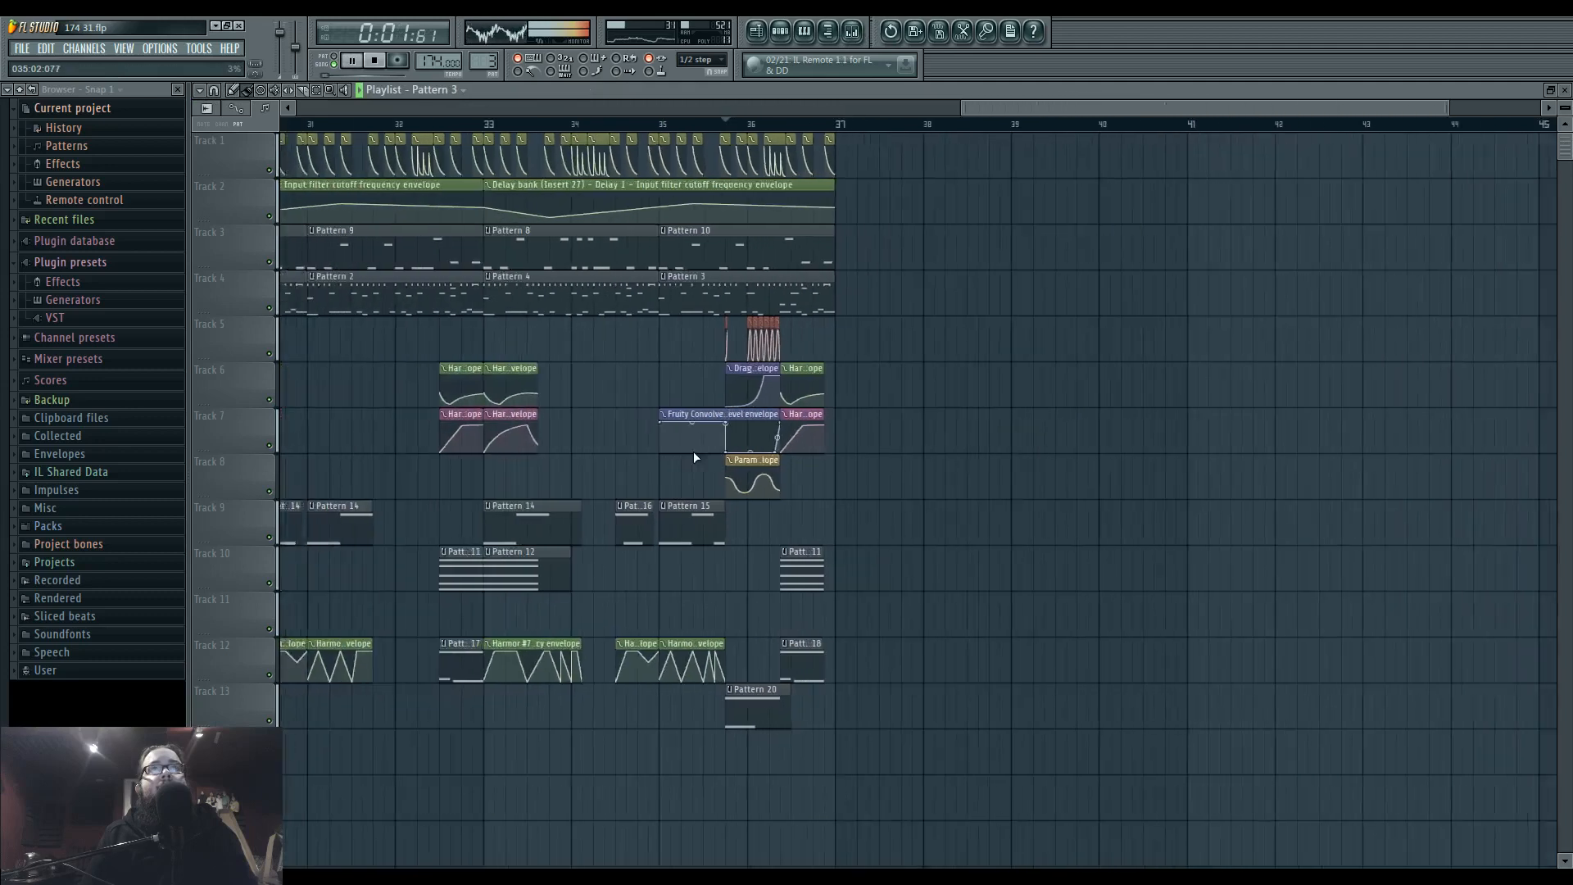
scroll(721, 286, "up", 3)
left_click(732, 124)
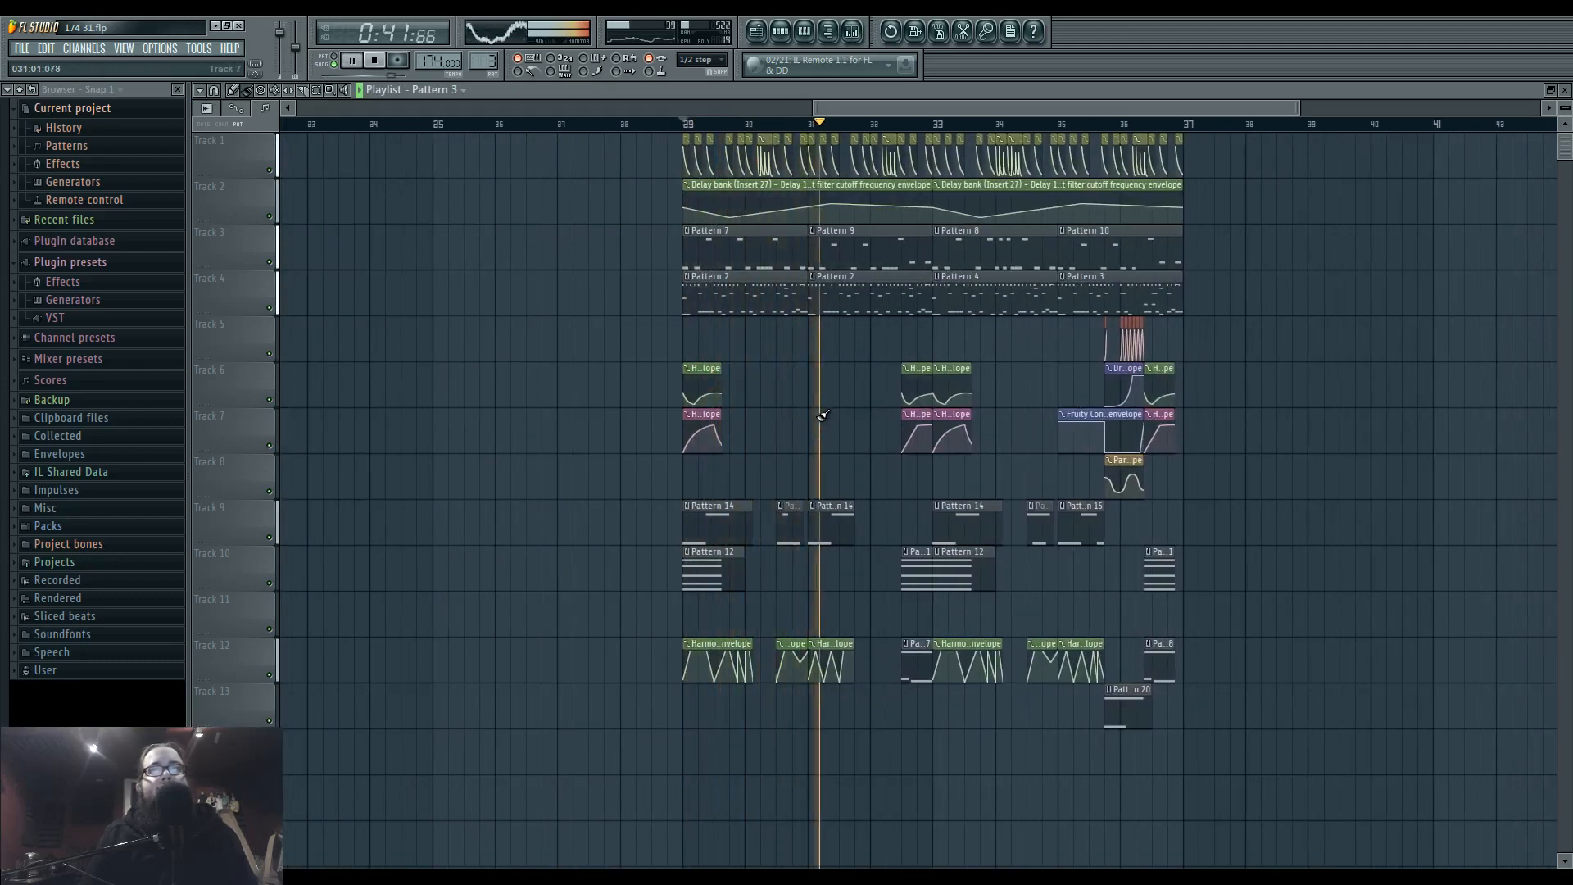
key("F9")
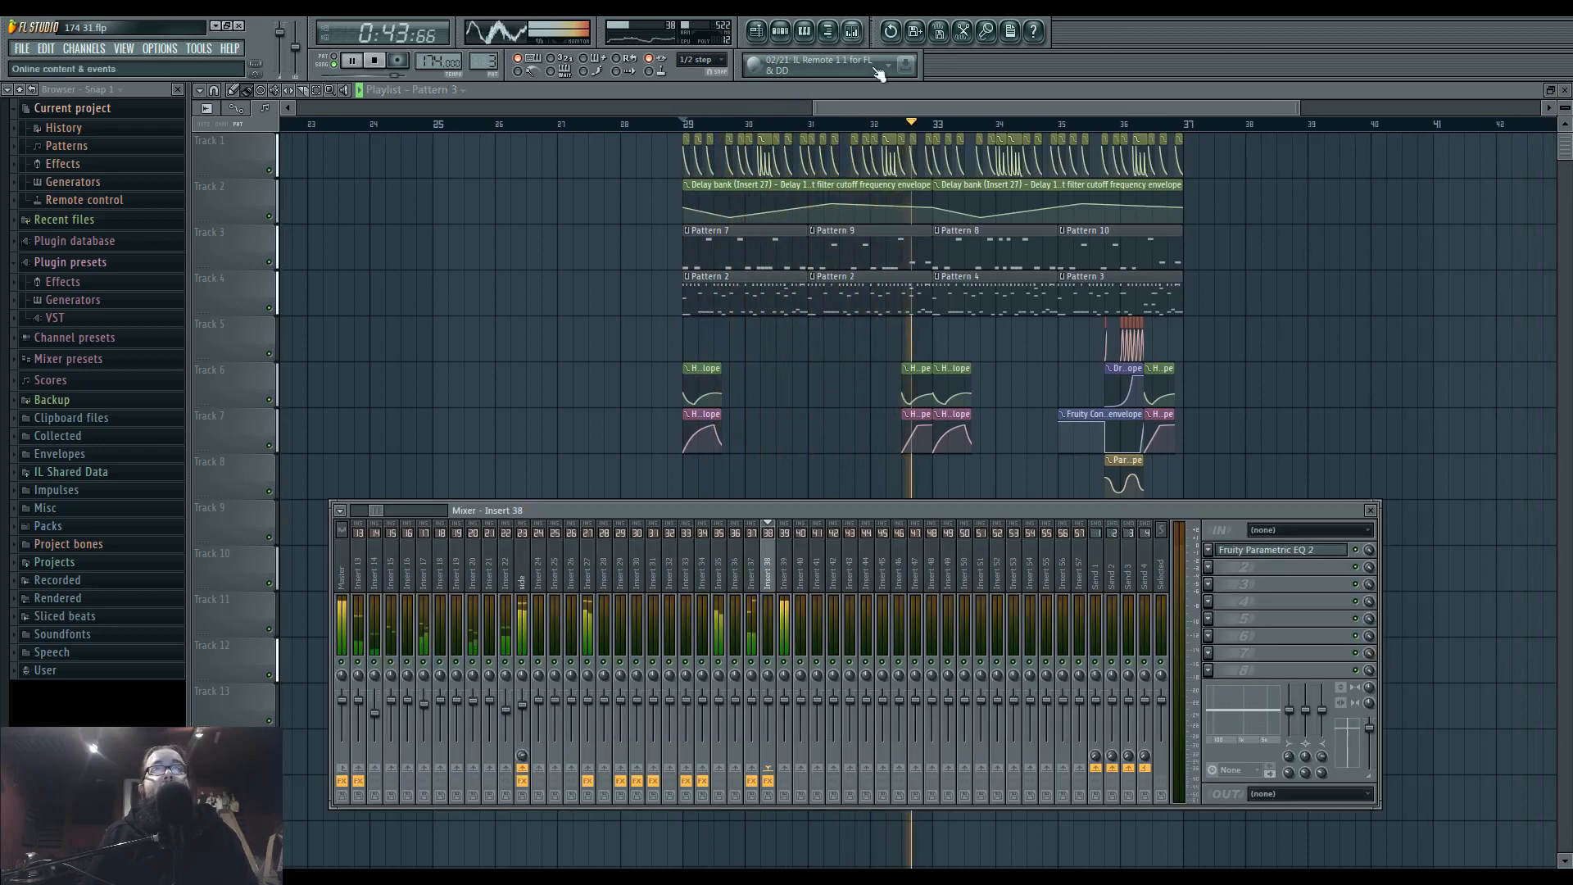
left_click(525, 709)
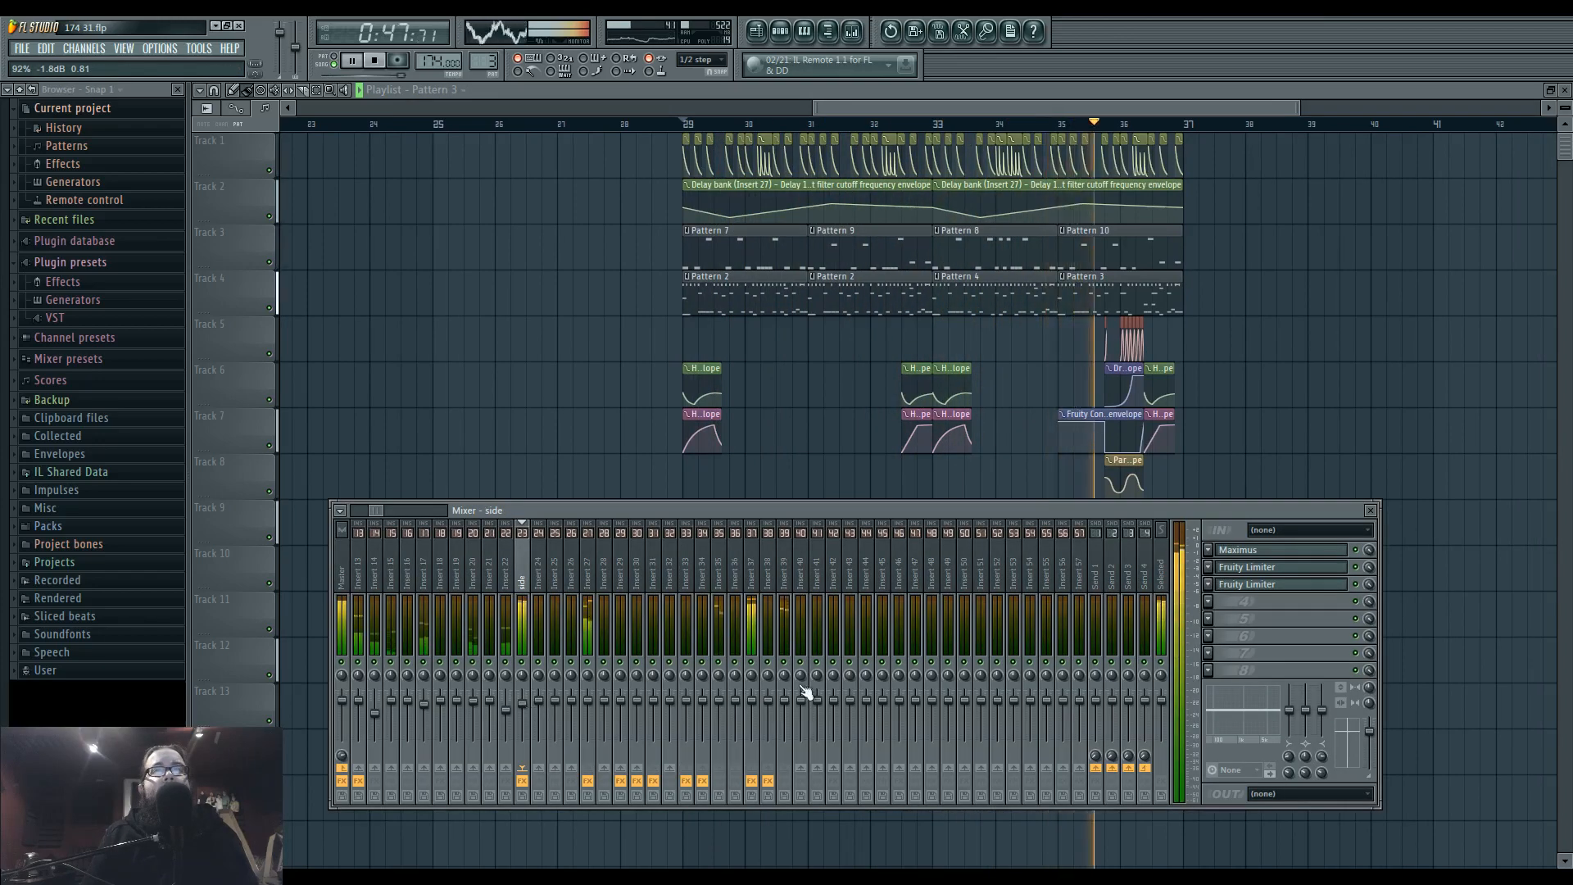
key("F9")
Select bars 29 through 36 as the playback loop and play it from bar 29.
left_click(690, 124)
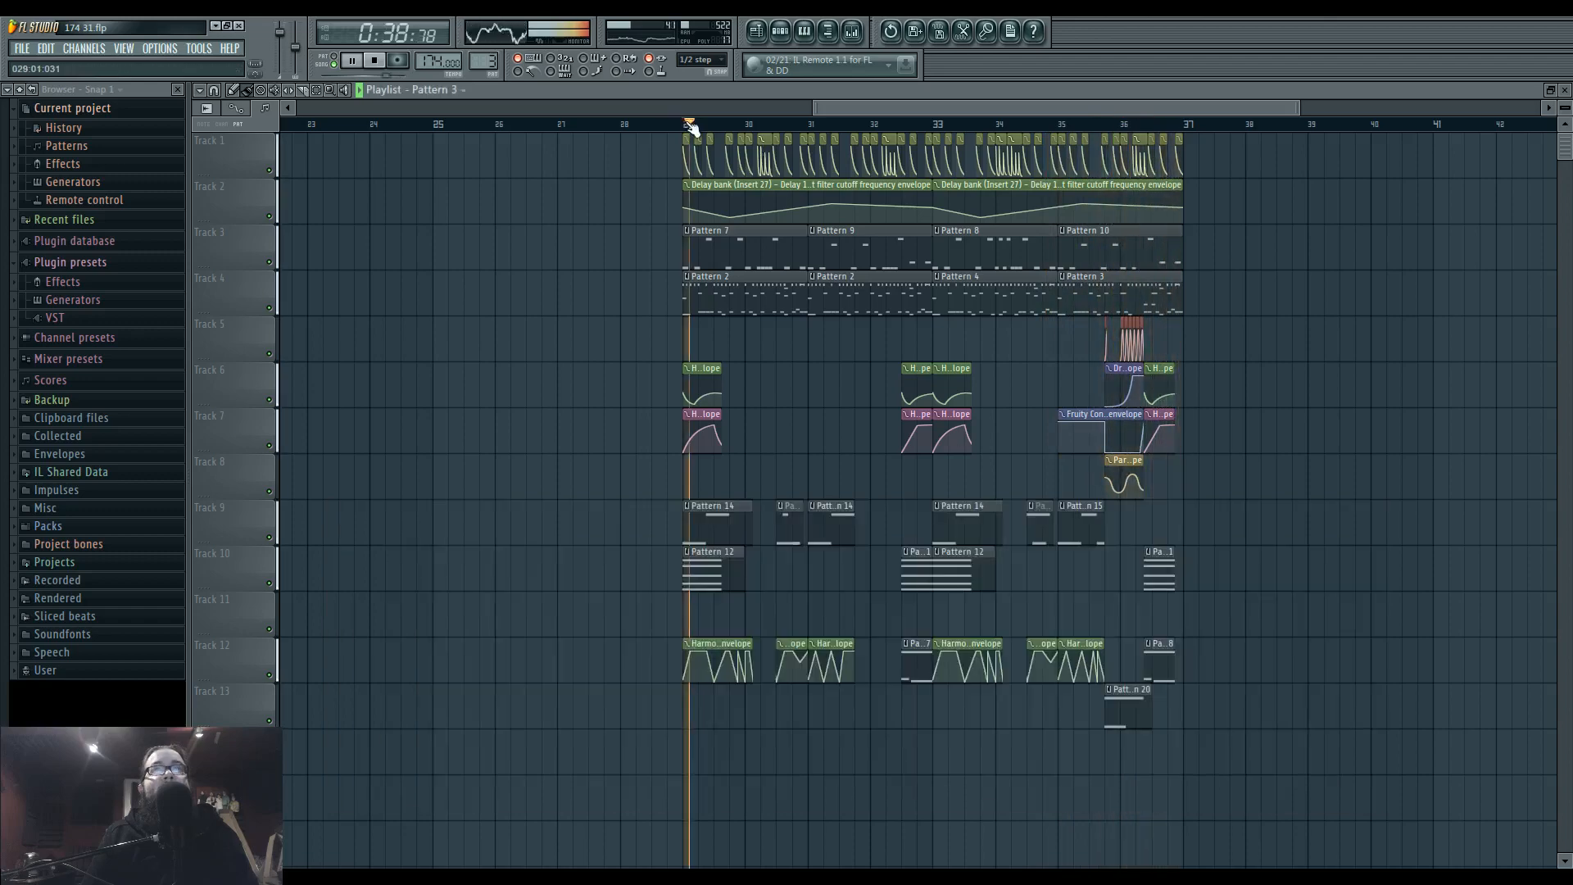
left_click_drag(686, 125, 1186, 145)
scroll(684, 396, "up", 10)
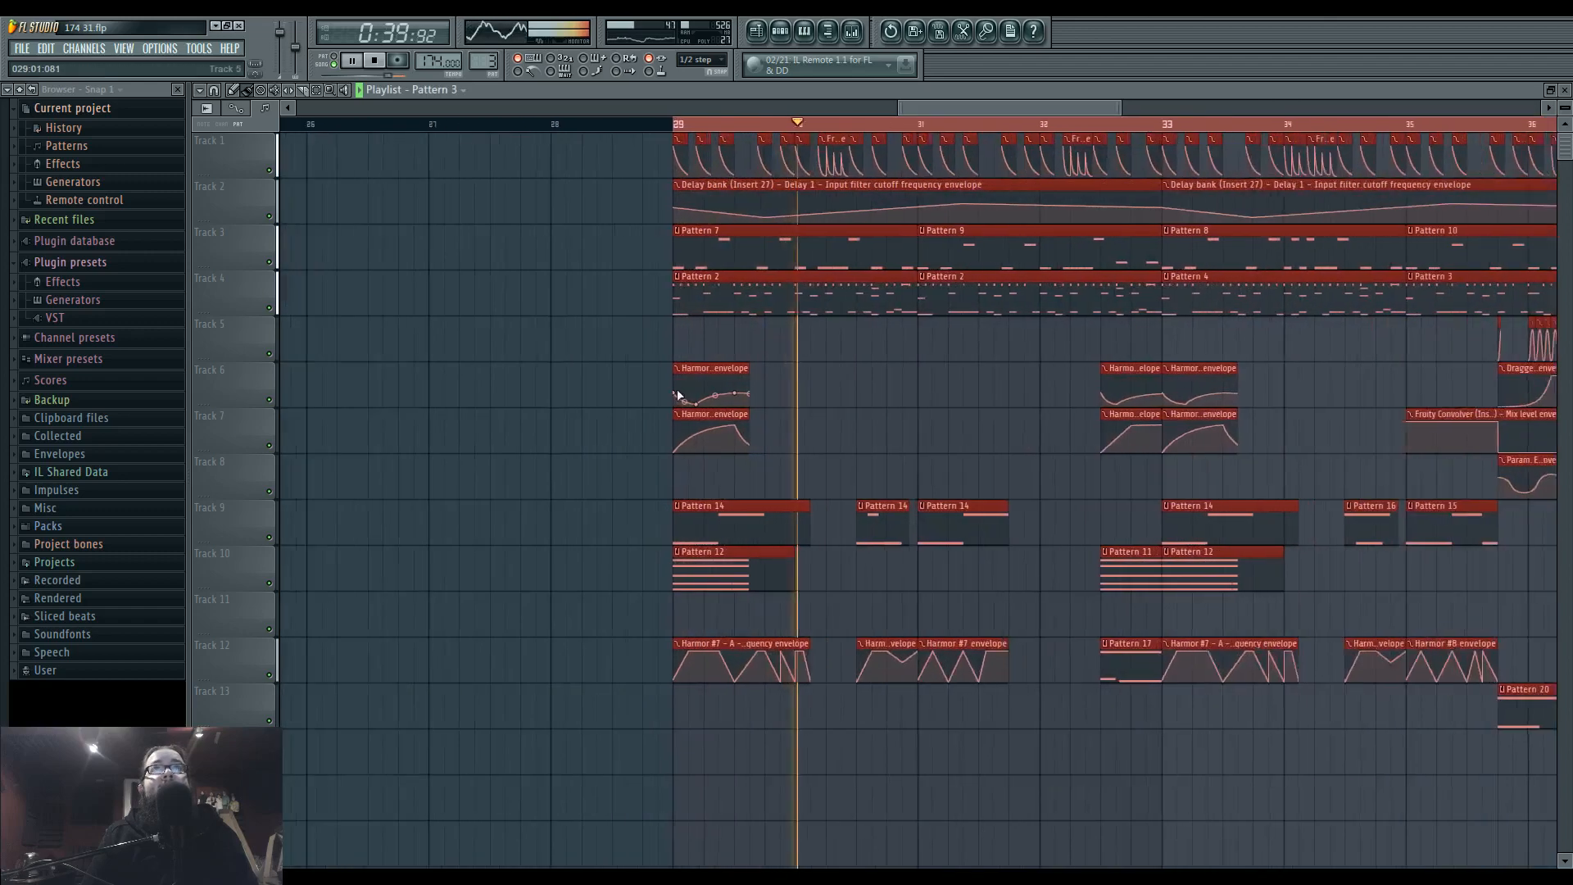
scroll(697, 395, "down", 9)
scroll(701, 394, "down", 3)
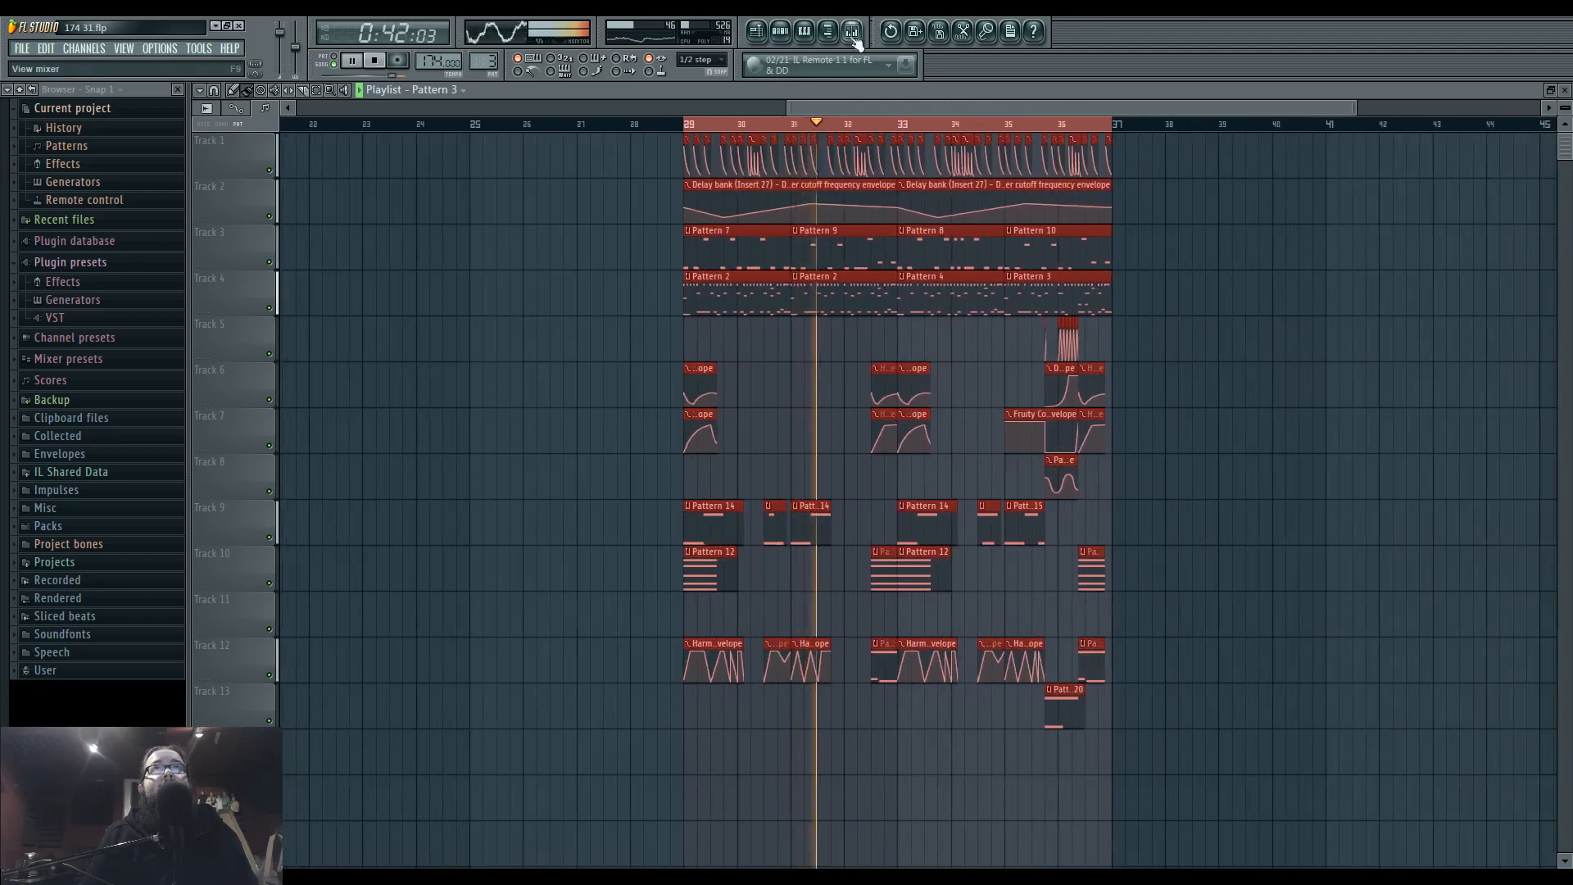
In Insert 37's Fruity Parametric EQ 2, shape a gentle upper-range boost with bands 4 and 6.
key("F9")
left_click(752, 573)
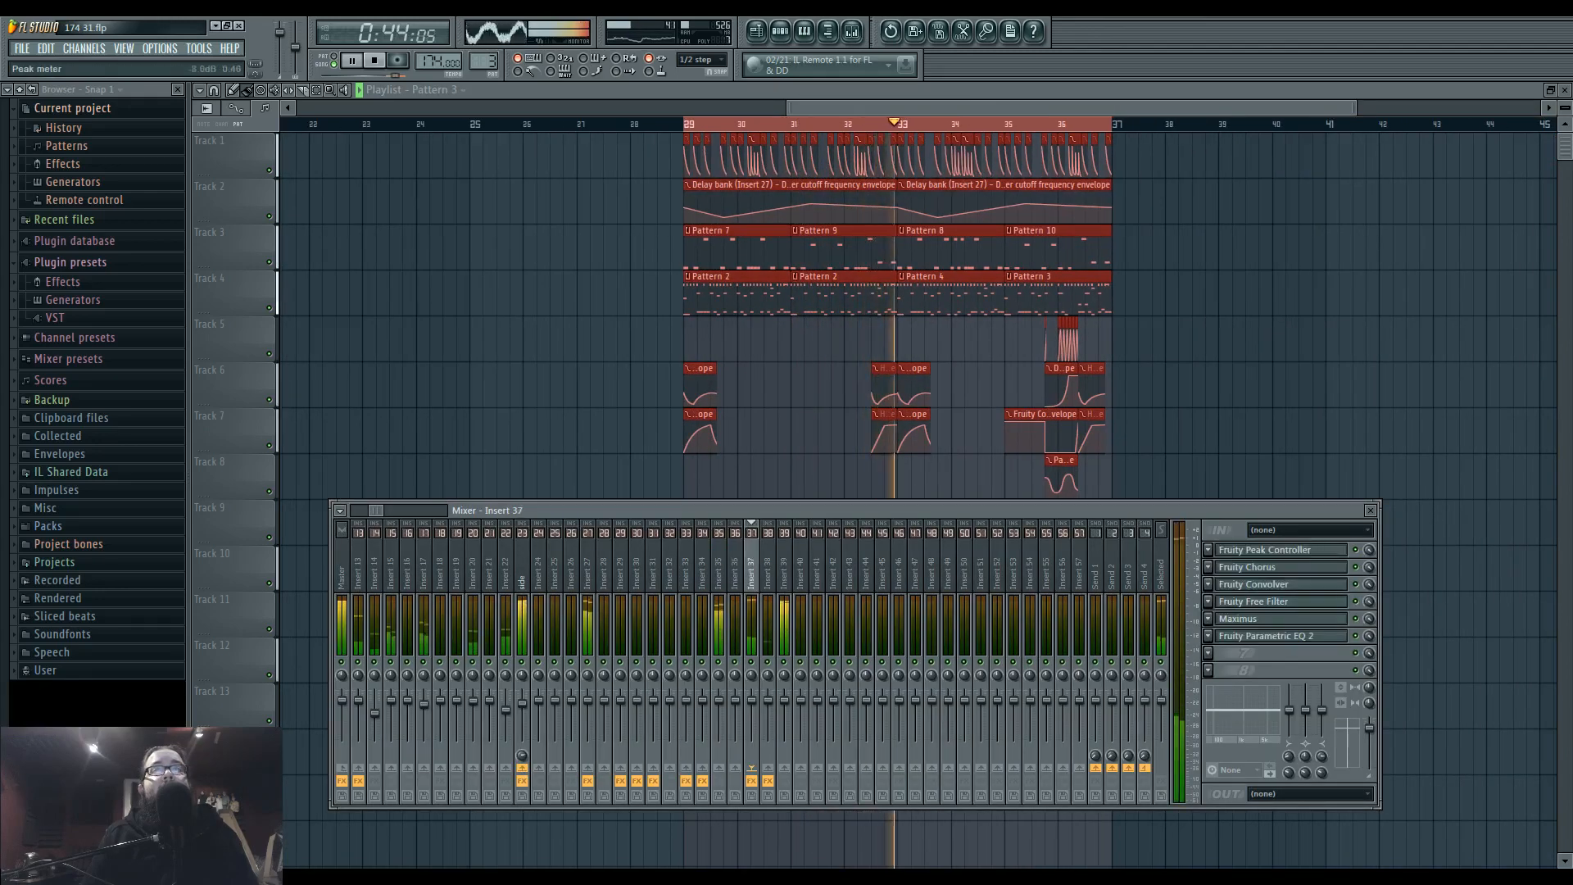
left_click(1260, 637)
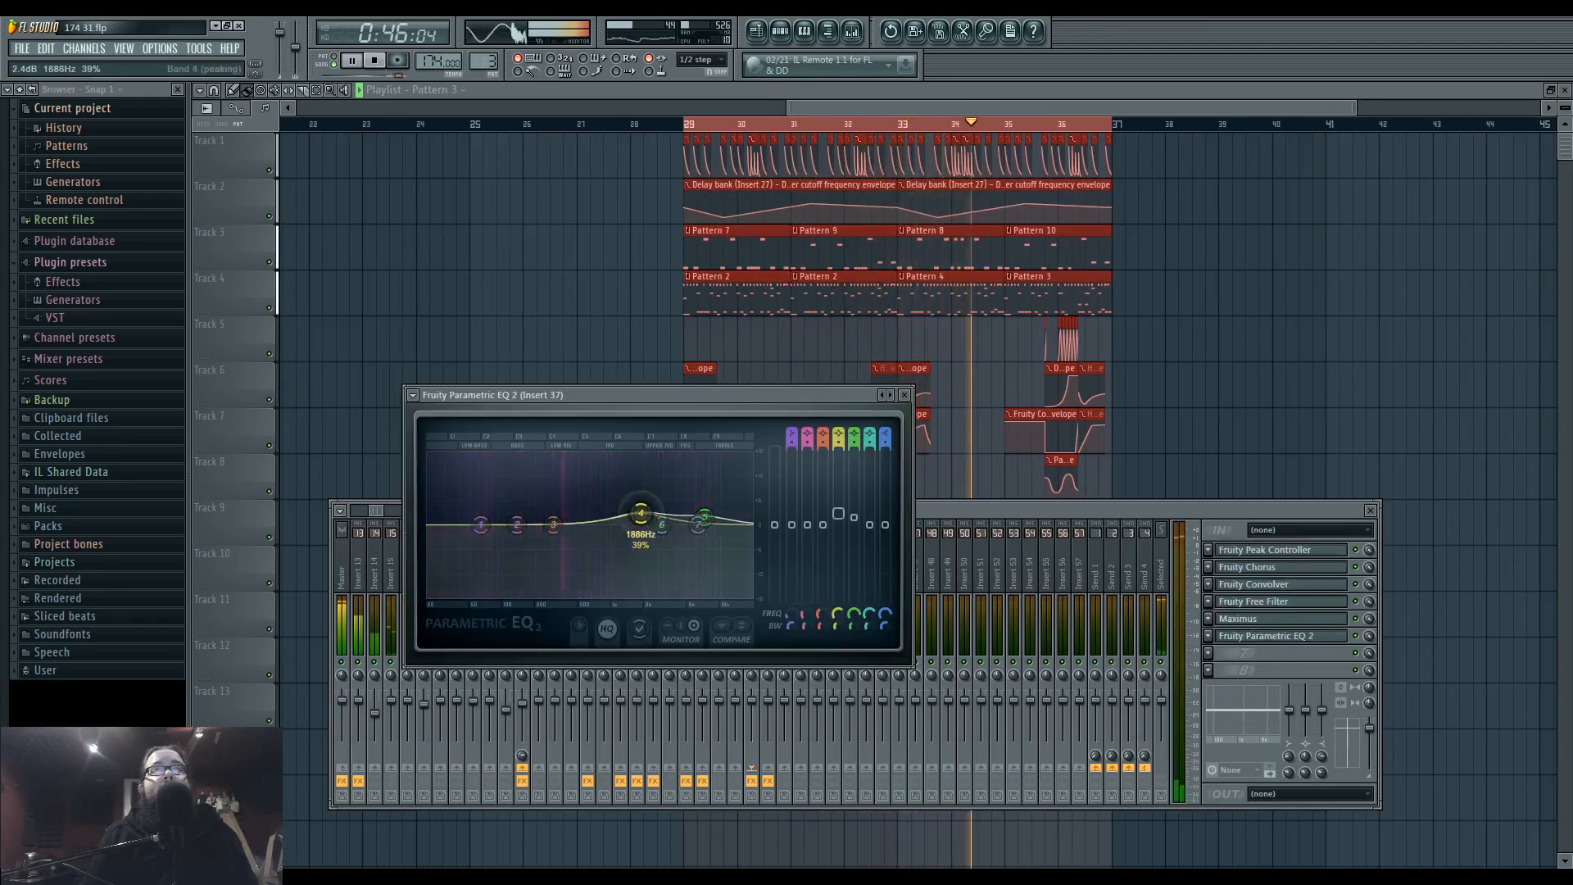
left_click_drag(678, 505, 635, 513)
left_click_drag(674, 518, 679, 516)
left_click_drag(635, 514, 637, 518)
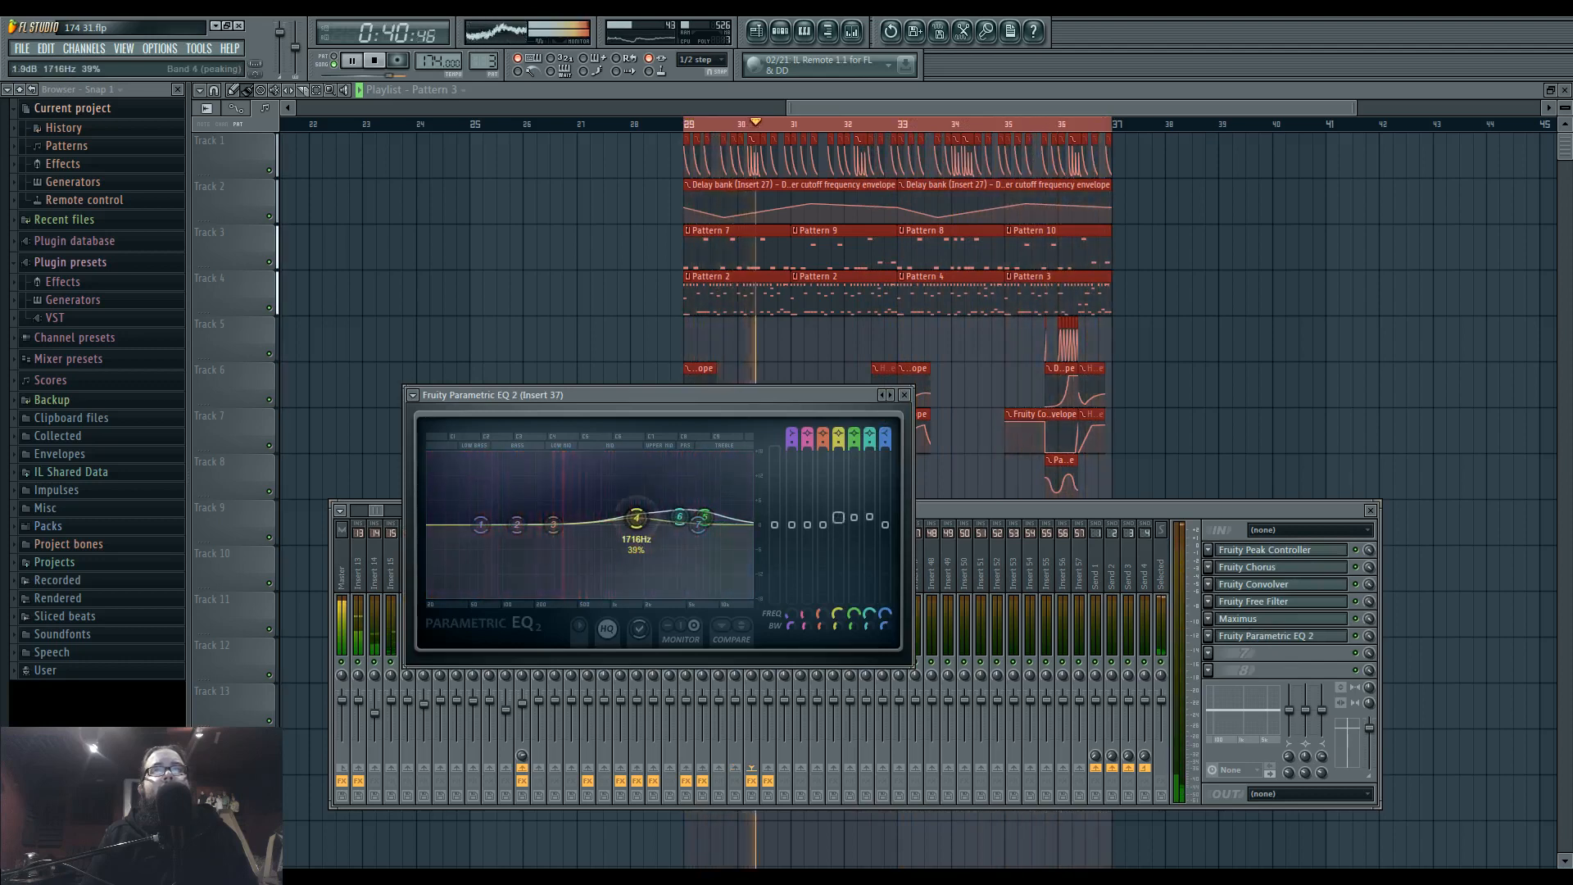
Check Insert 39 in the mixer, and review Pattern 17's notes by replaying the transition from its start.
left_click(929, 508)
left_click_drag(929, 507, 894, 508)
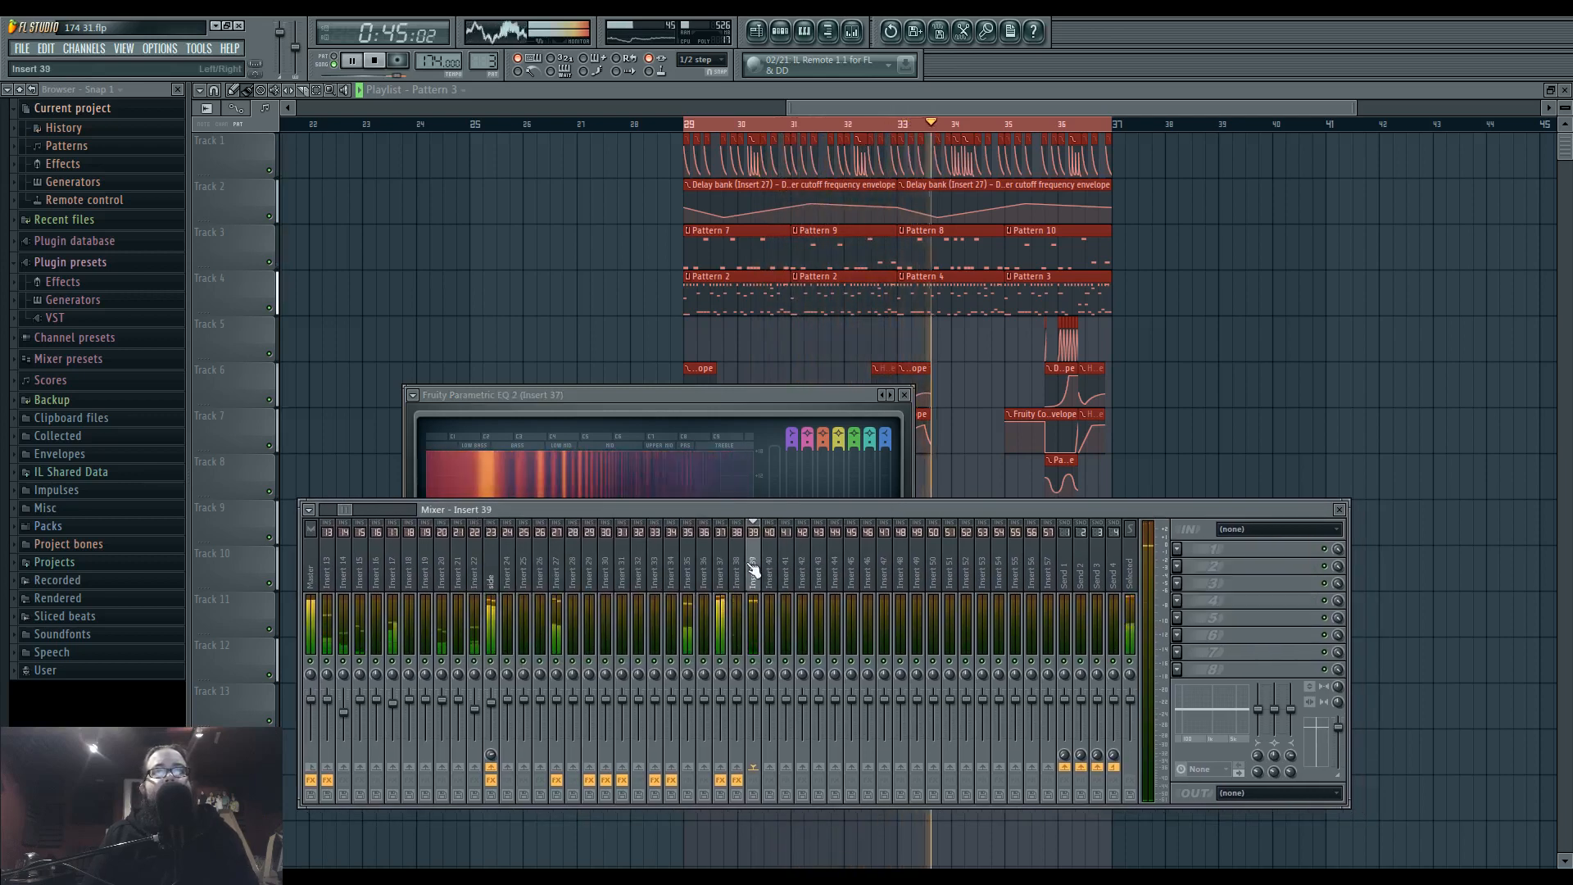
key("F12")
scroll(882, 620, "up", 4)
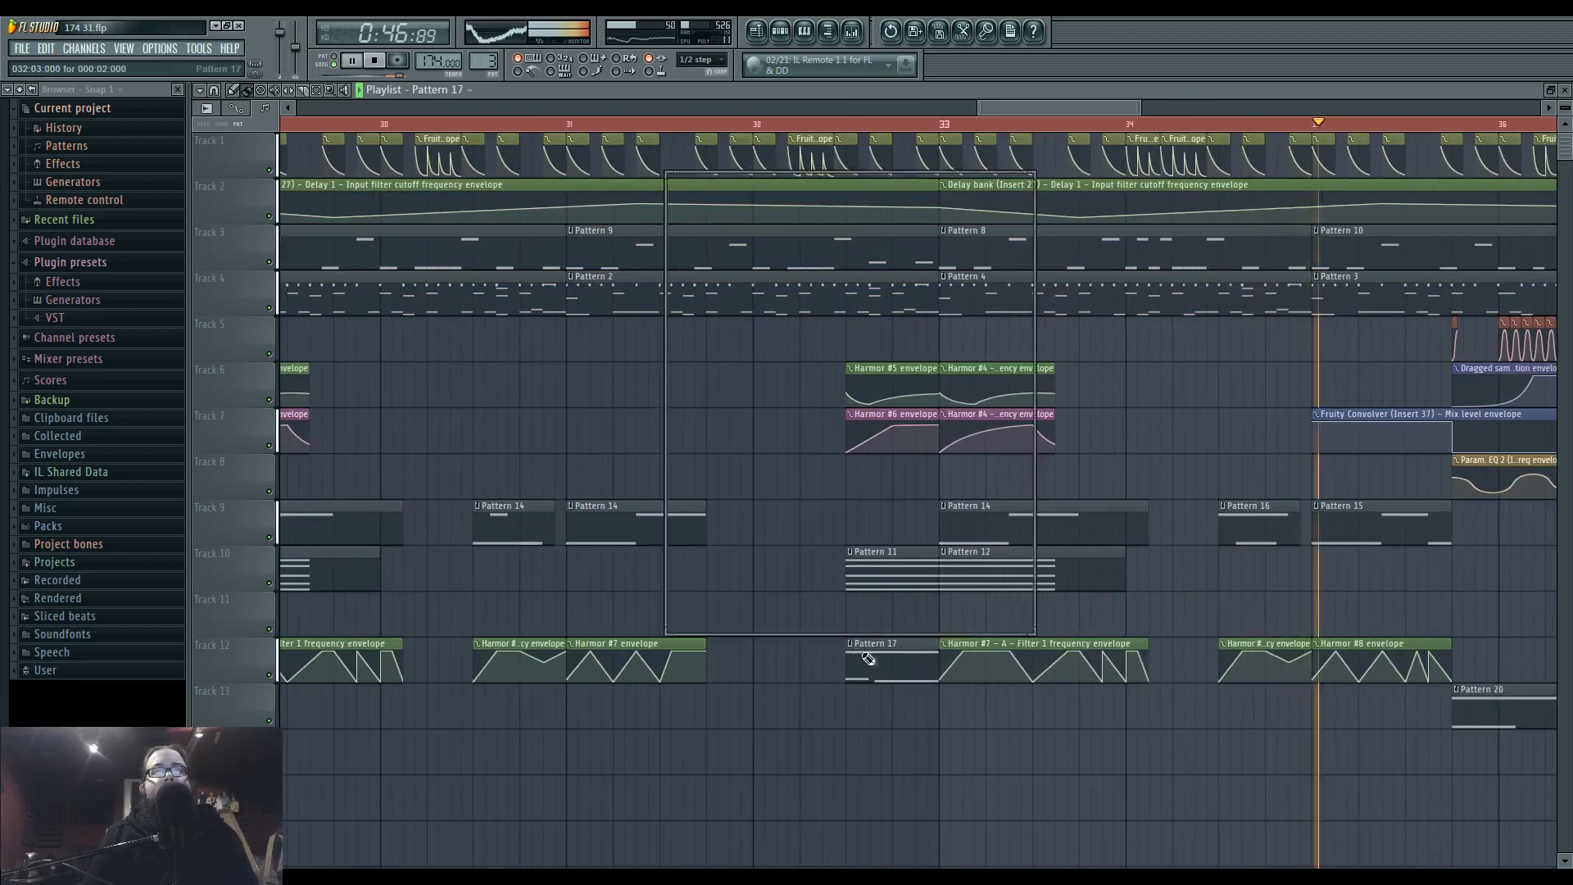
double_click(862, 652)
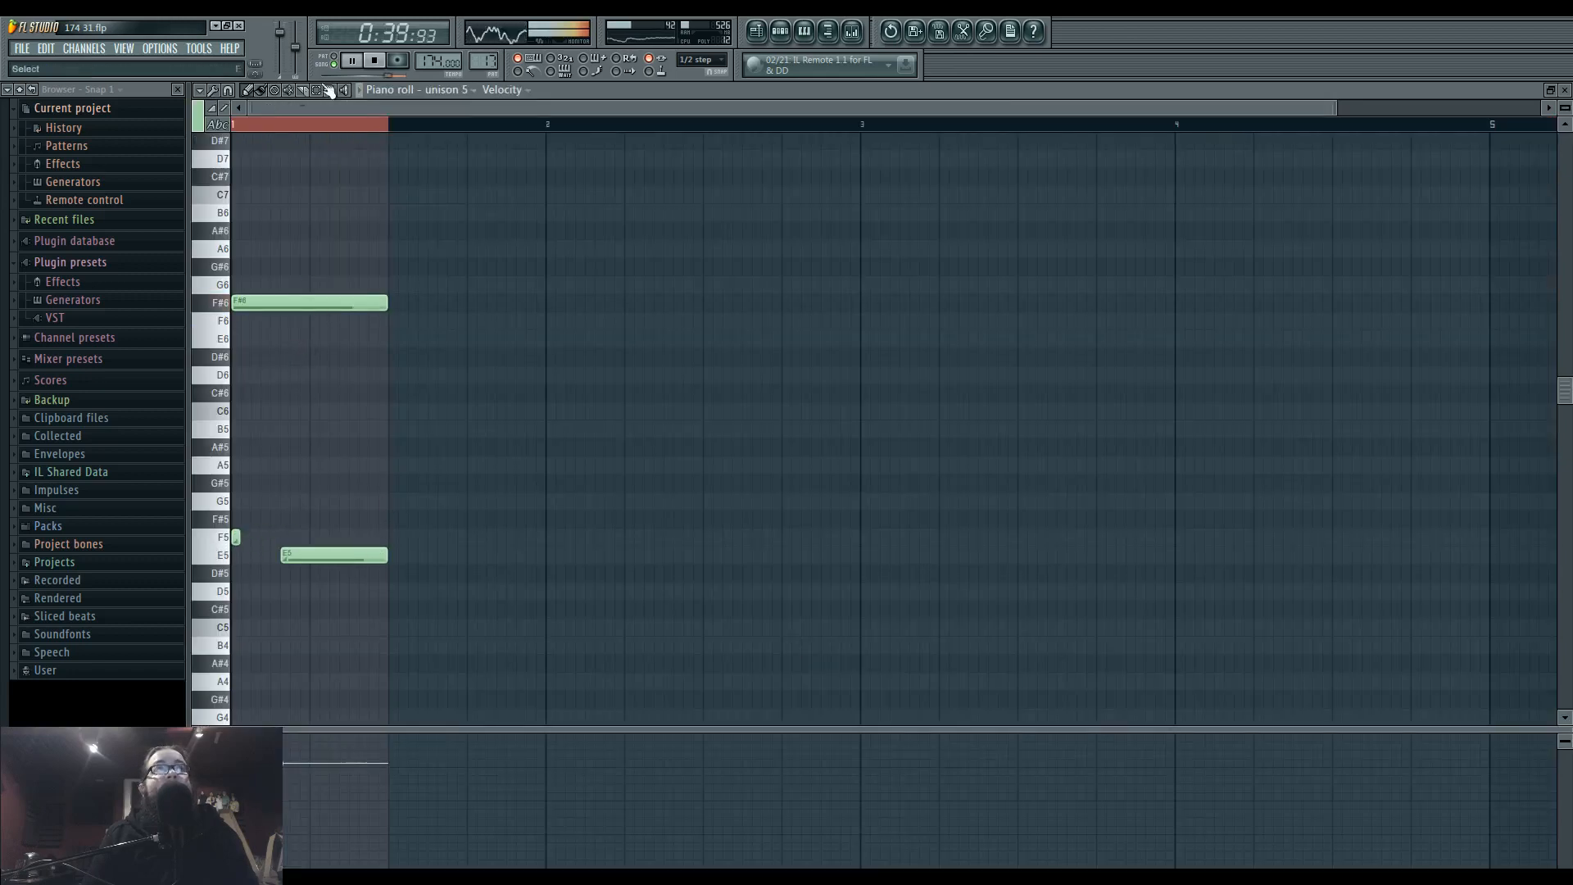
left_click(755, 35)
left_click(845, 123)
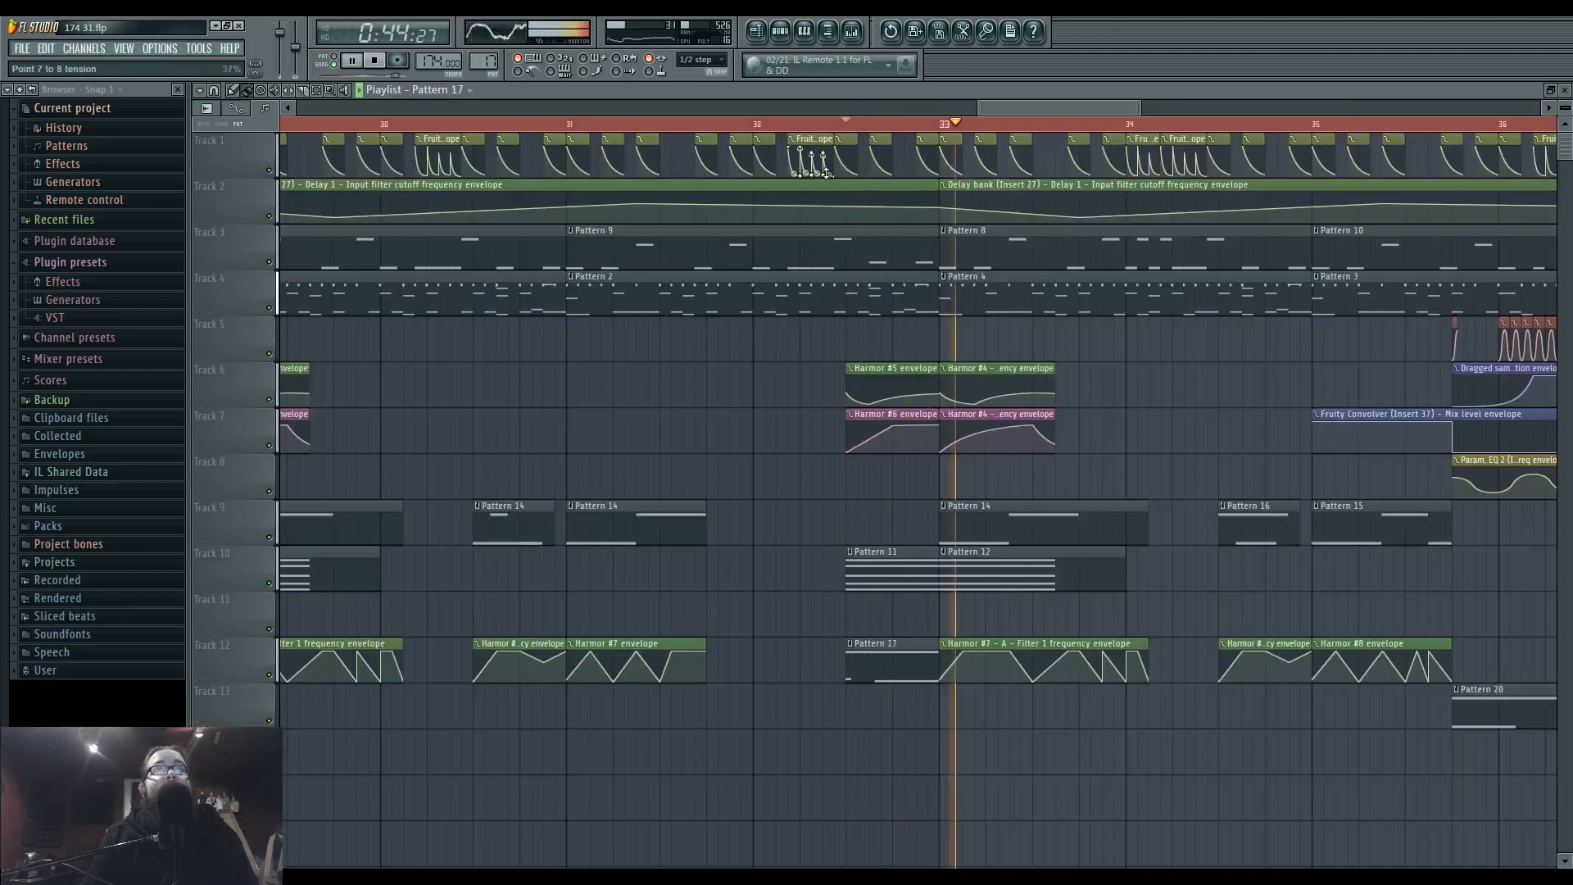
Remove the E5 slide note from Pattern 17 and transpose its F#6 and F5 notes down one octave.
double_click(886, 662)
scroll(325, 581, "down", 4)
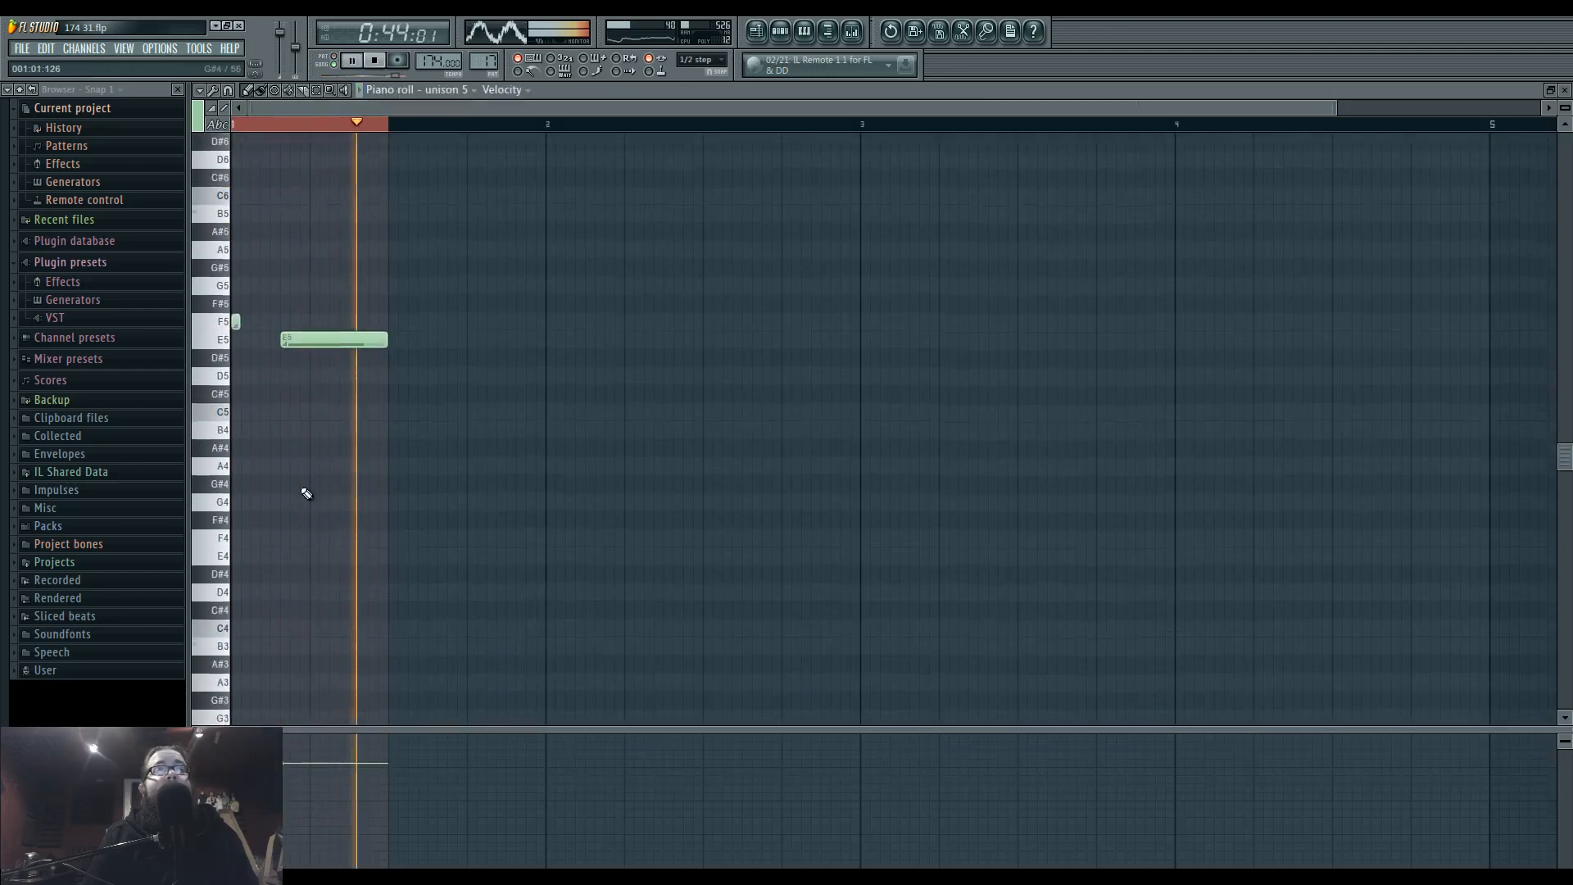
scroll(303, 492, "up", 3)
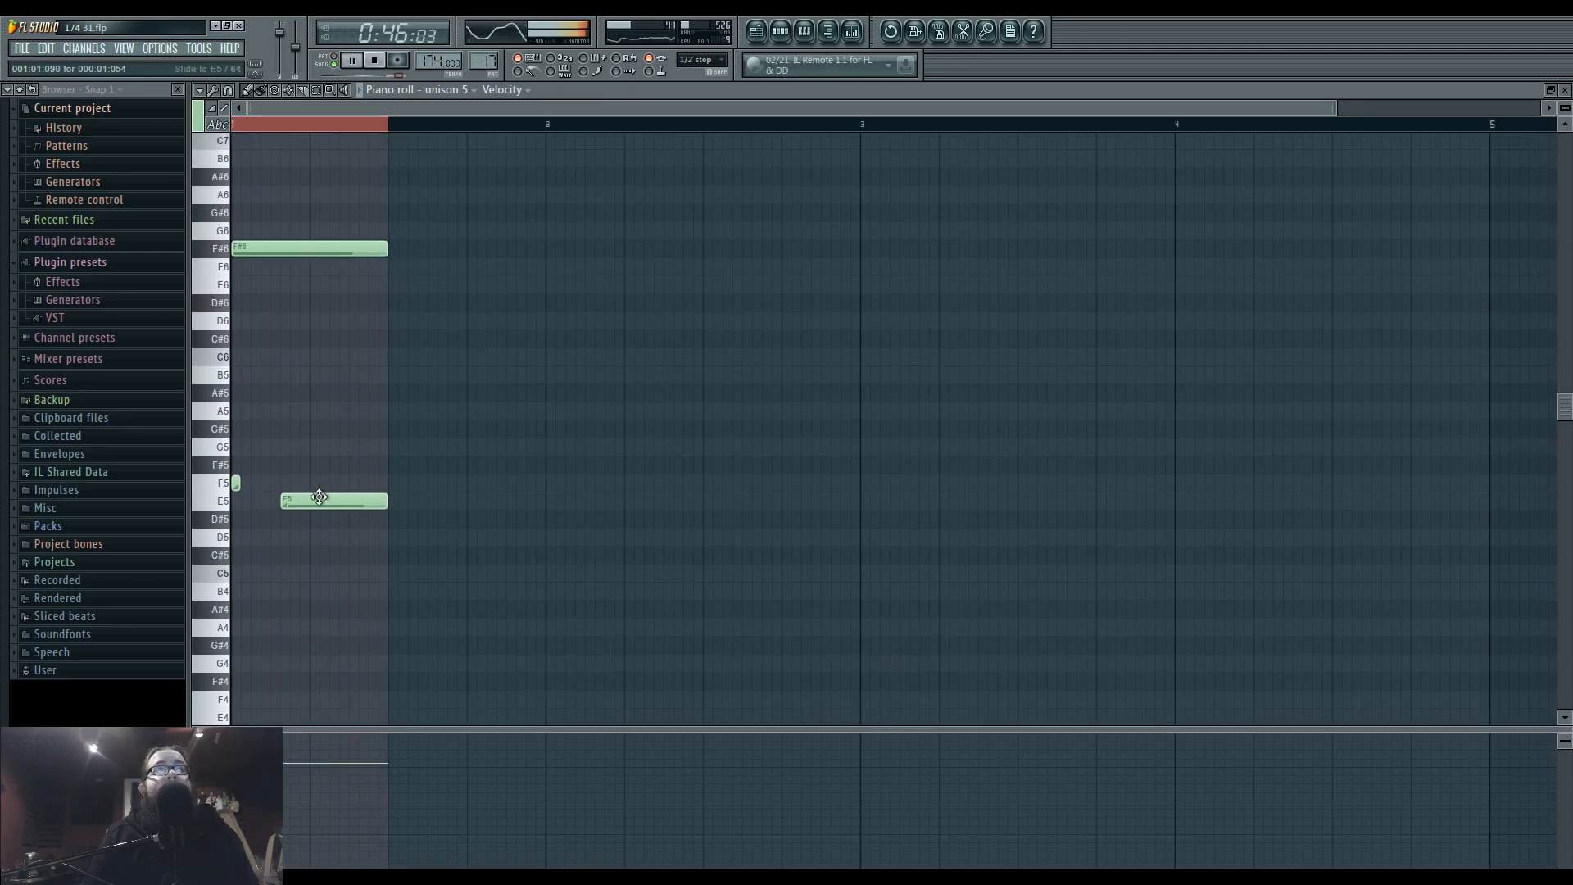
scroll(323, 508, "down", 1)
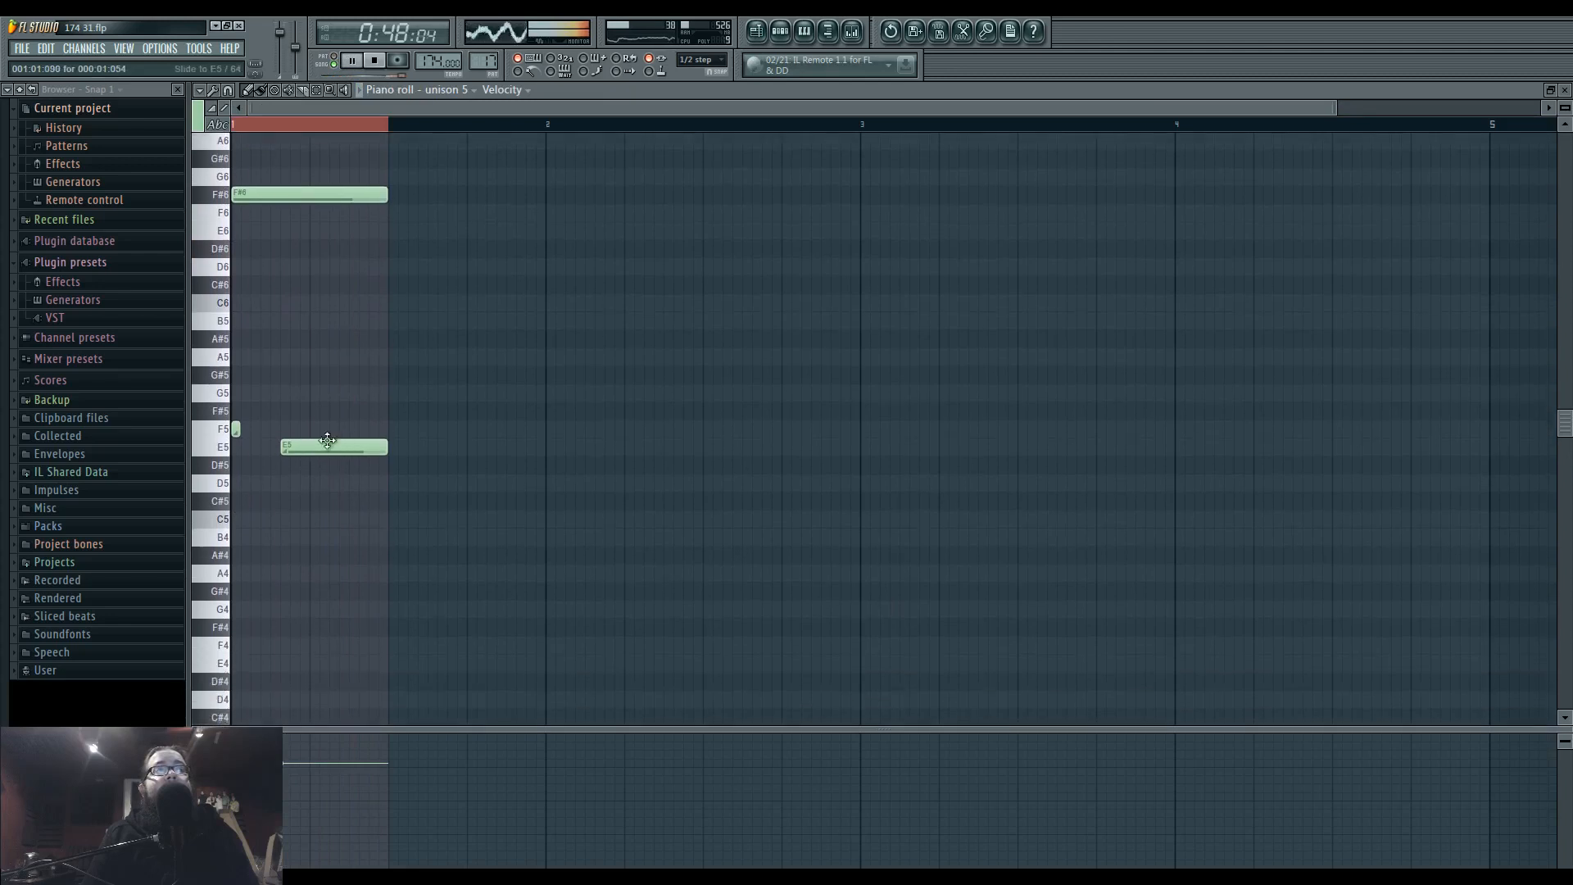
left_click_drag(324, 488, 327, 429)
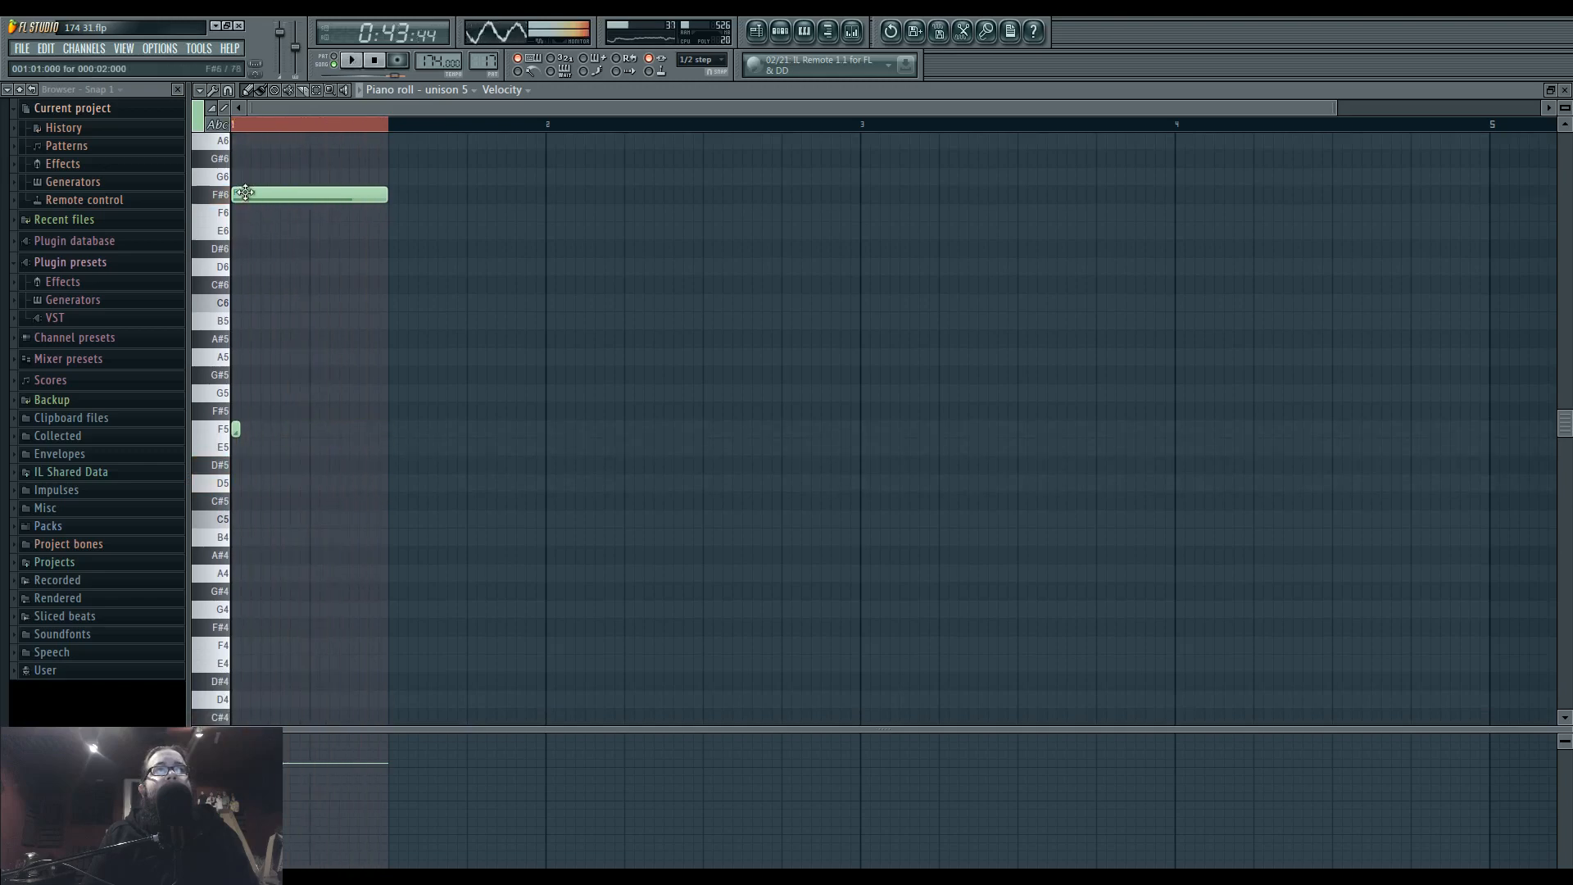
left_click_drag(509, 489, 233, 187)
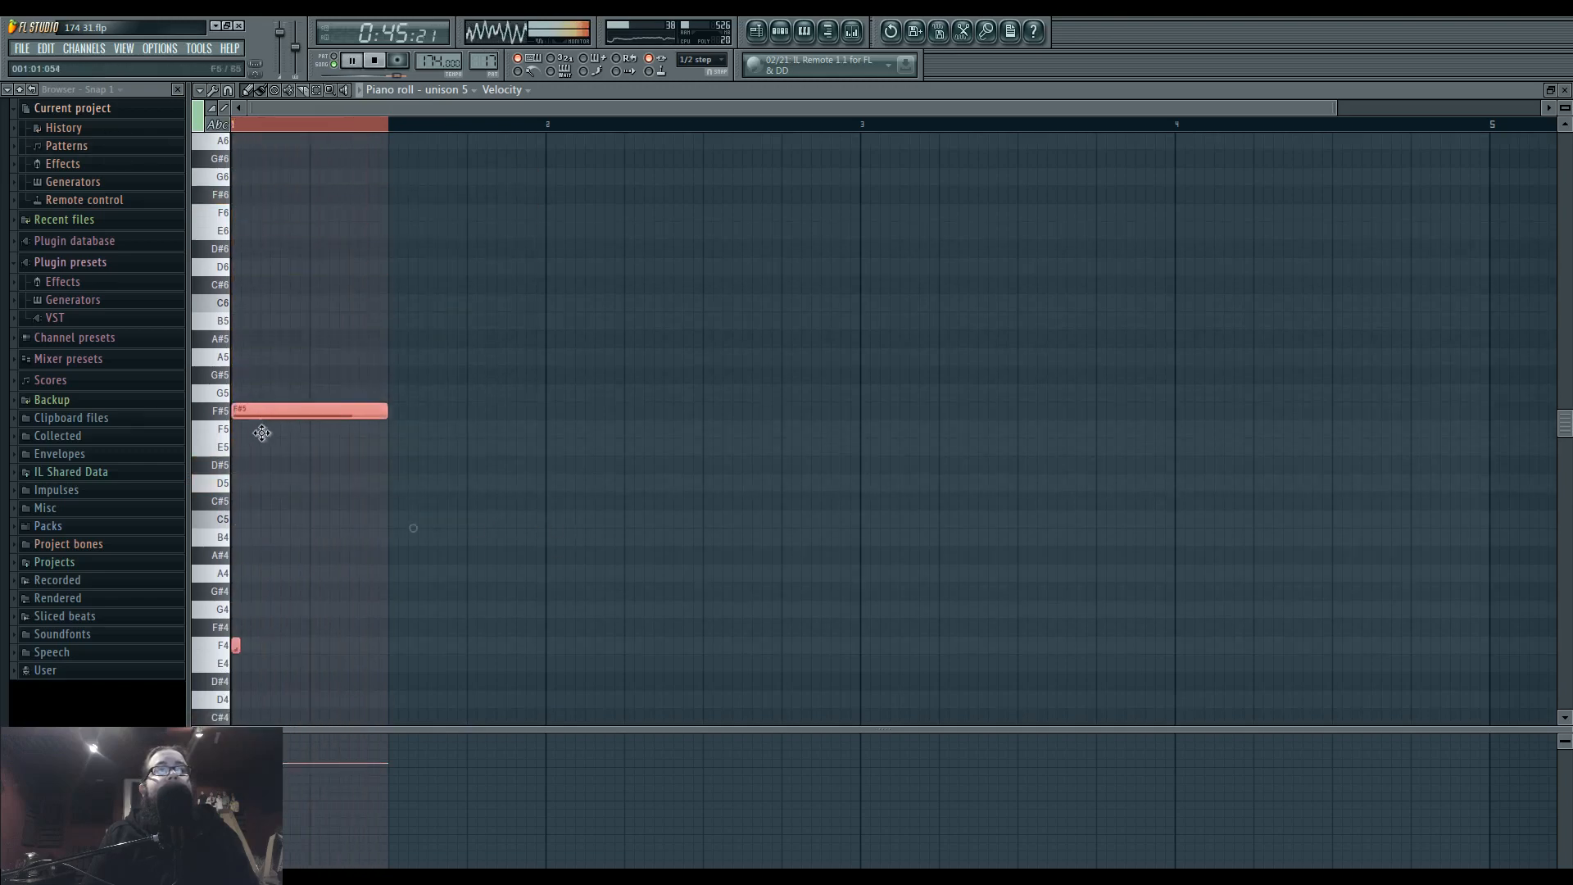
left_click(357, 471, "ctrl")
left_click(755, 31)
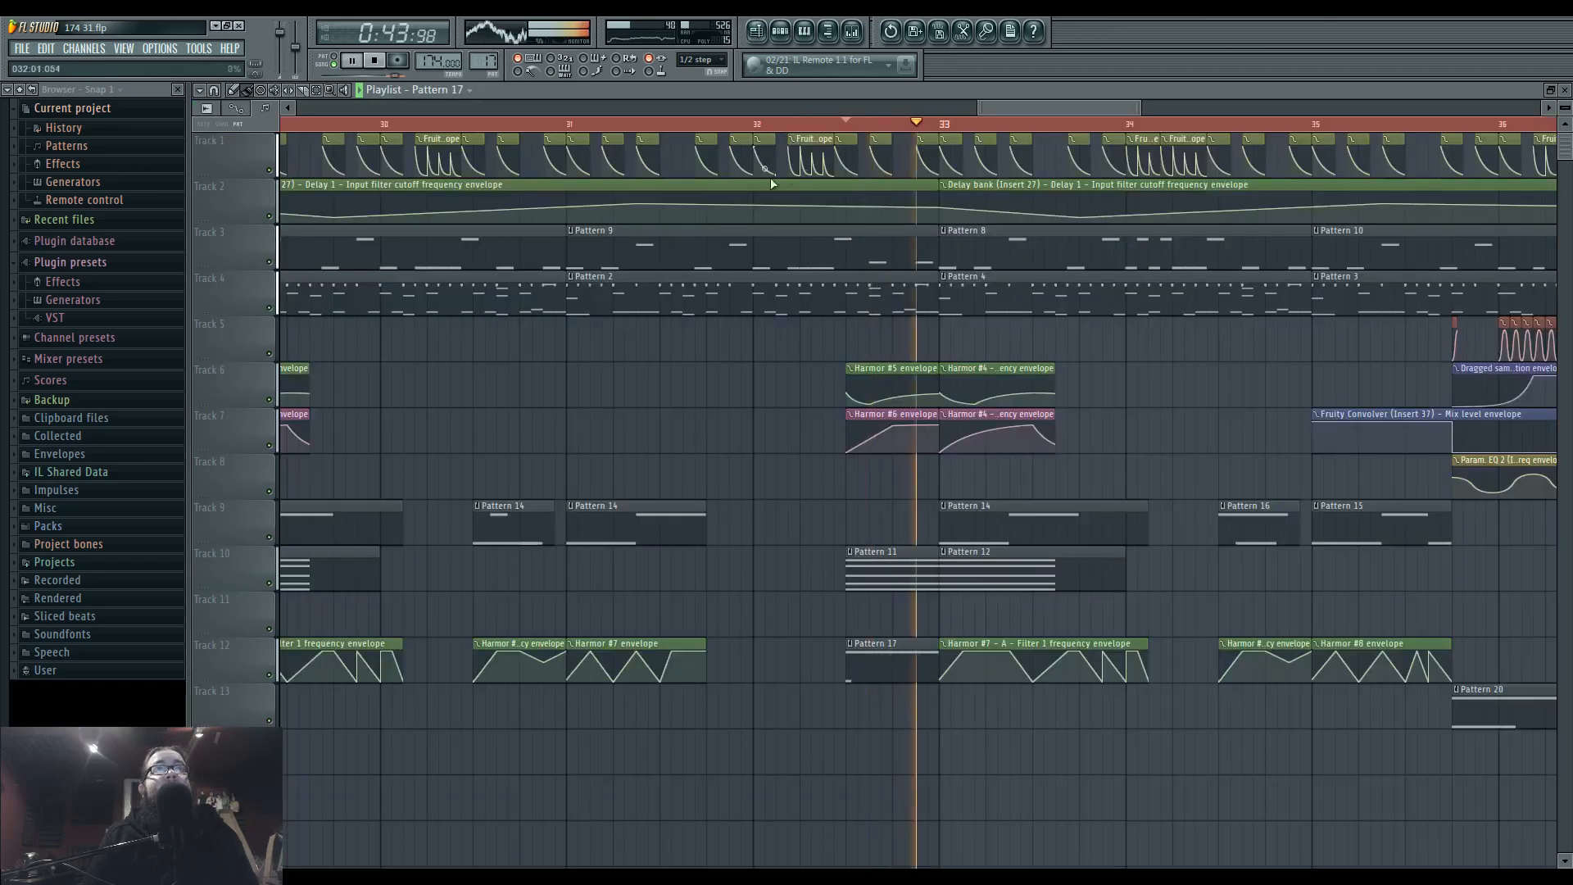
Transpose all of Pattern 18's notes down one octave and lower its short first note from F#4 to F4.
left_click_drag(867, 447, 721, 481)
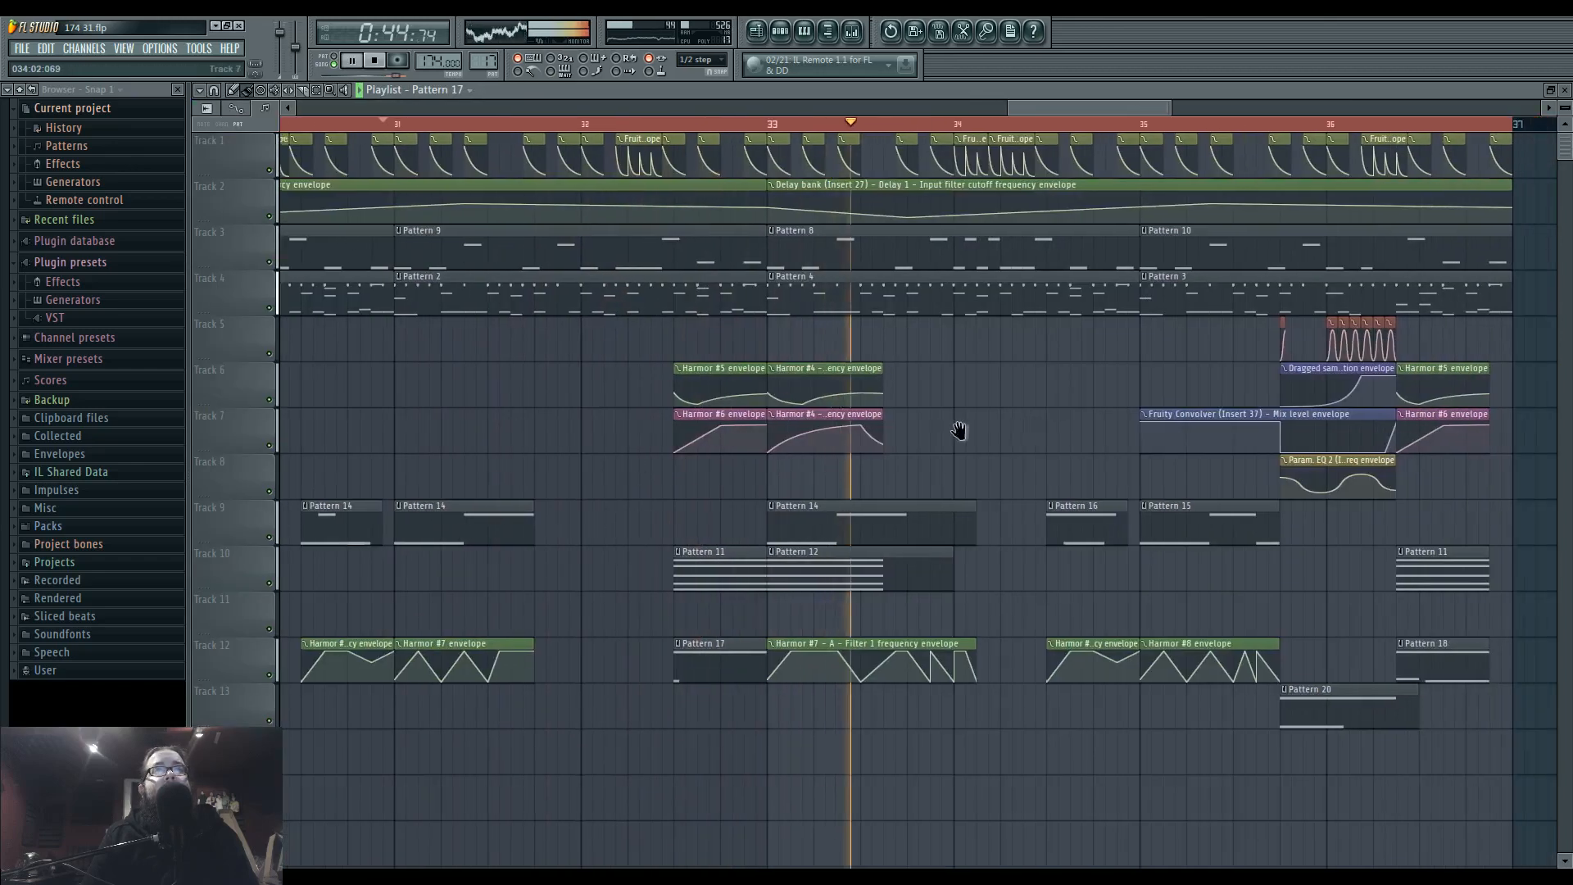
left_click_drag(1015, 424, 650, 440)
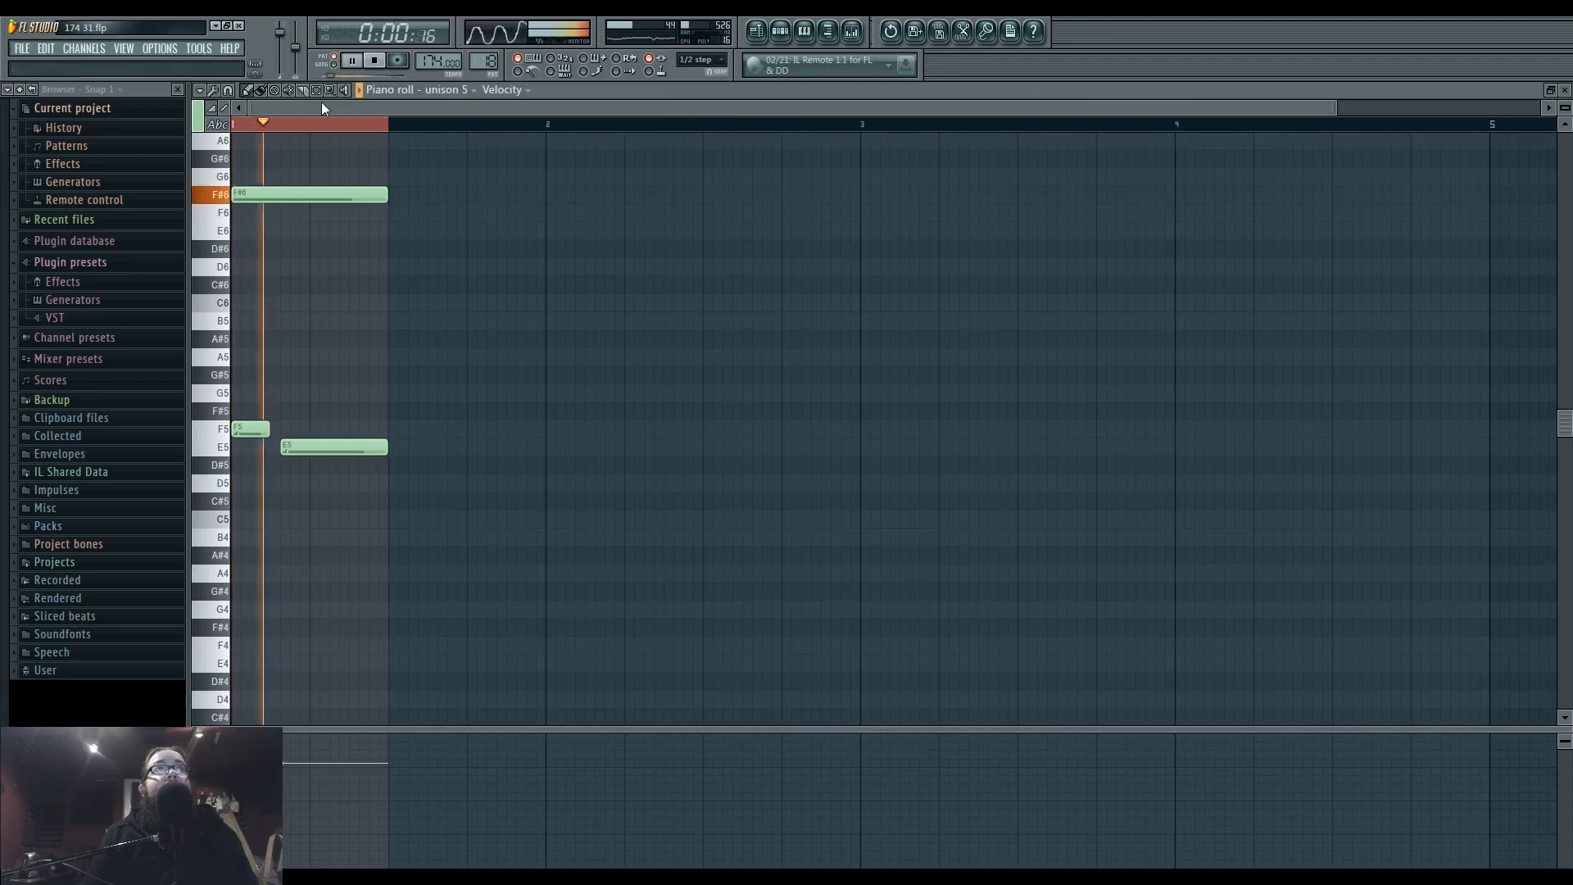
left_click_drag(239, 168, 501, 525)
left_click_drag(255, 428, 255, 629)
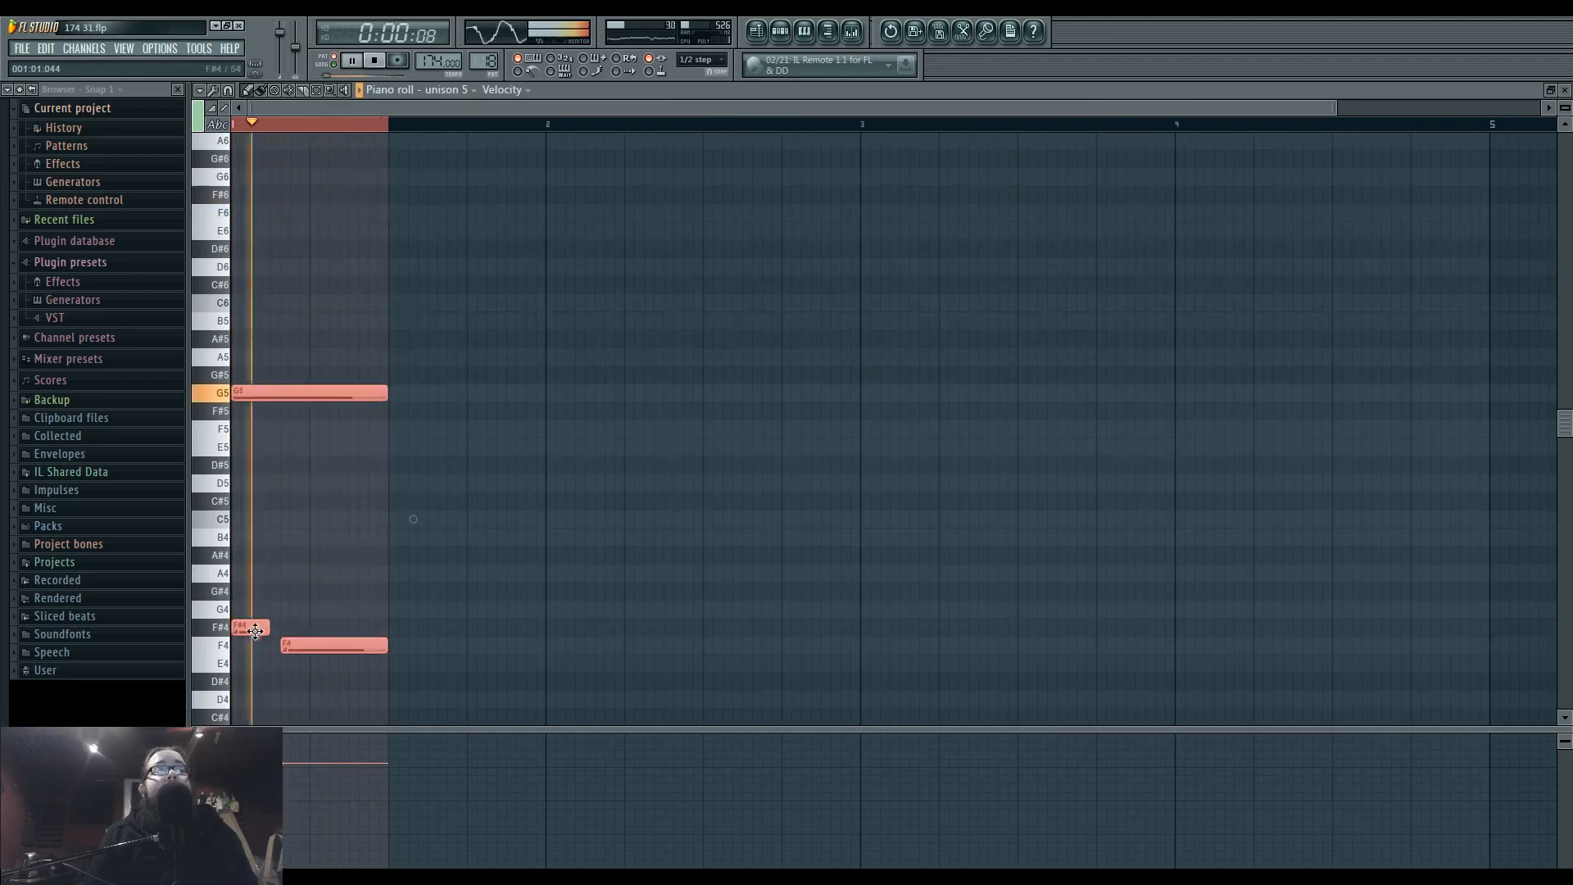
left_click(298, 587, "ctrl")
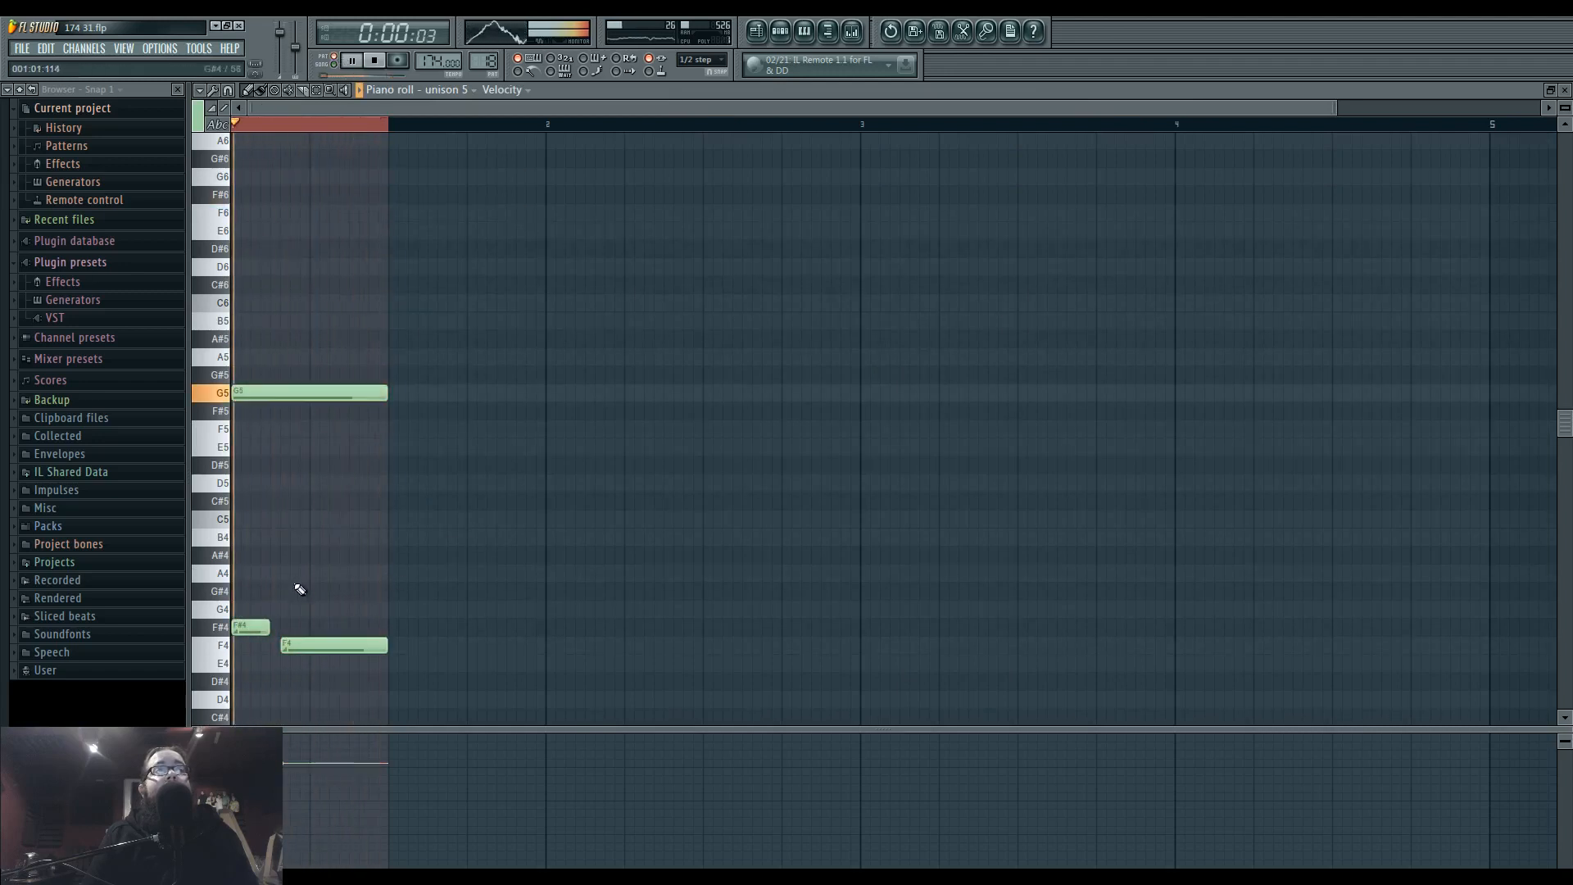
mouse_move(250, 626)
left_mouse_down()
mouse_move(250, 663)
mouse_move(250, 644)
left_mouse_up()
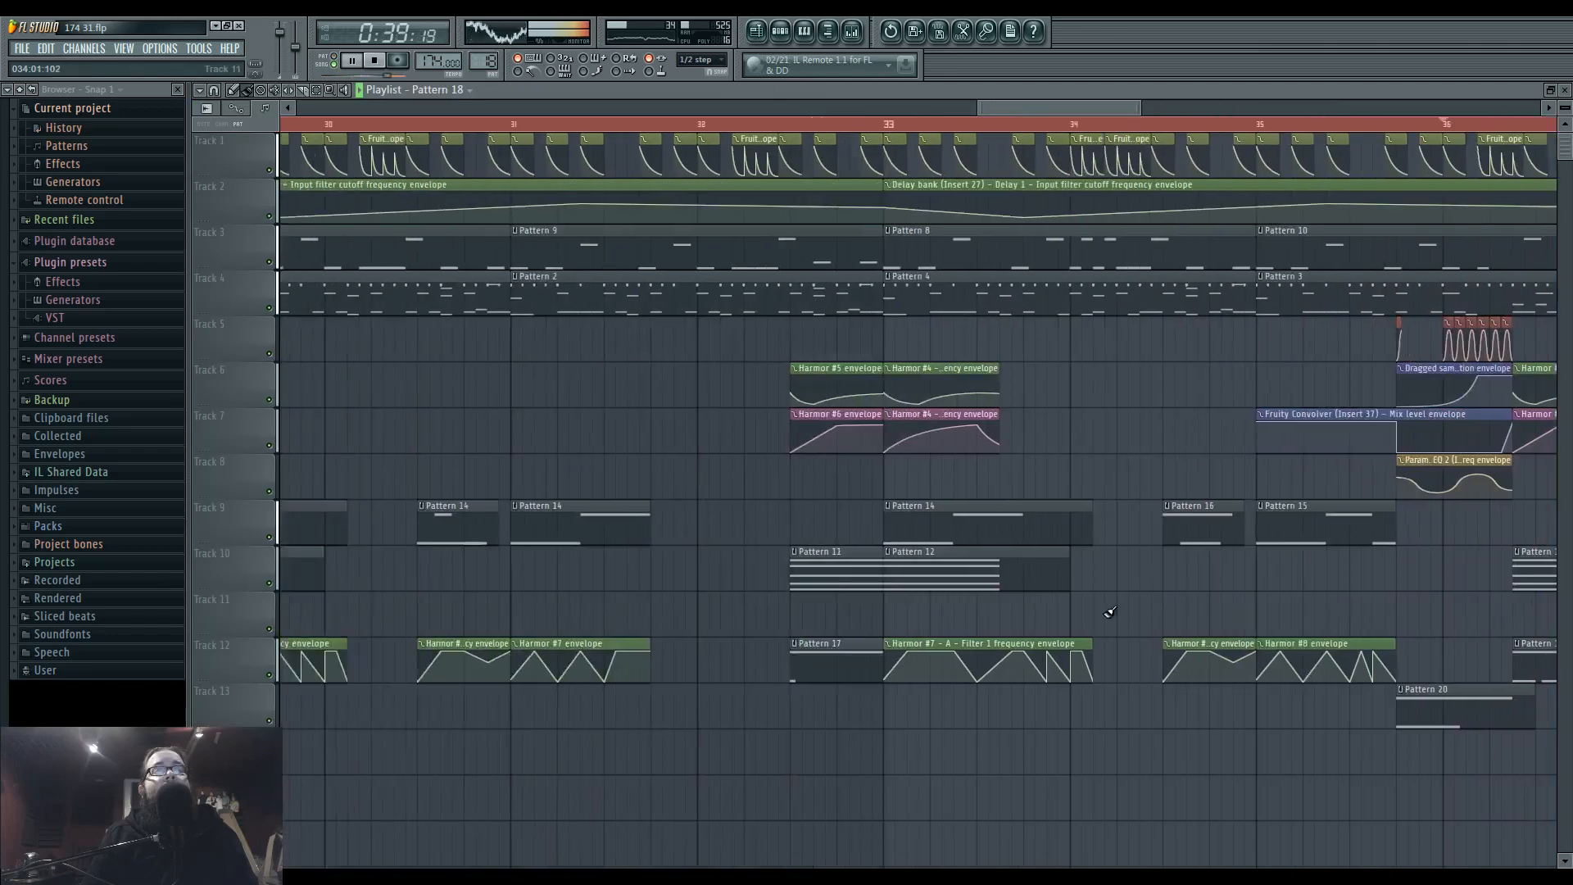
Play back the bar 29 to 36 loop and listen to the transition around bar 36.
left_click_drag(864, 484, 739, 501)
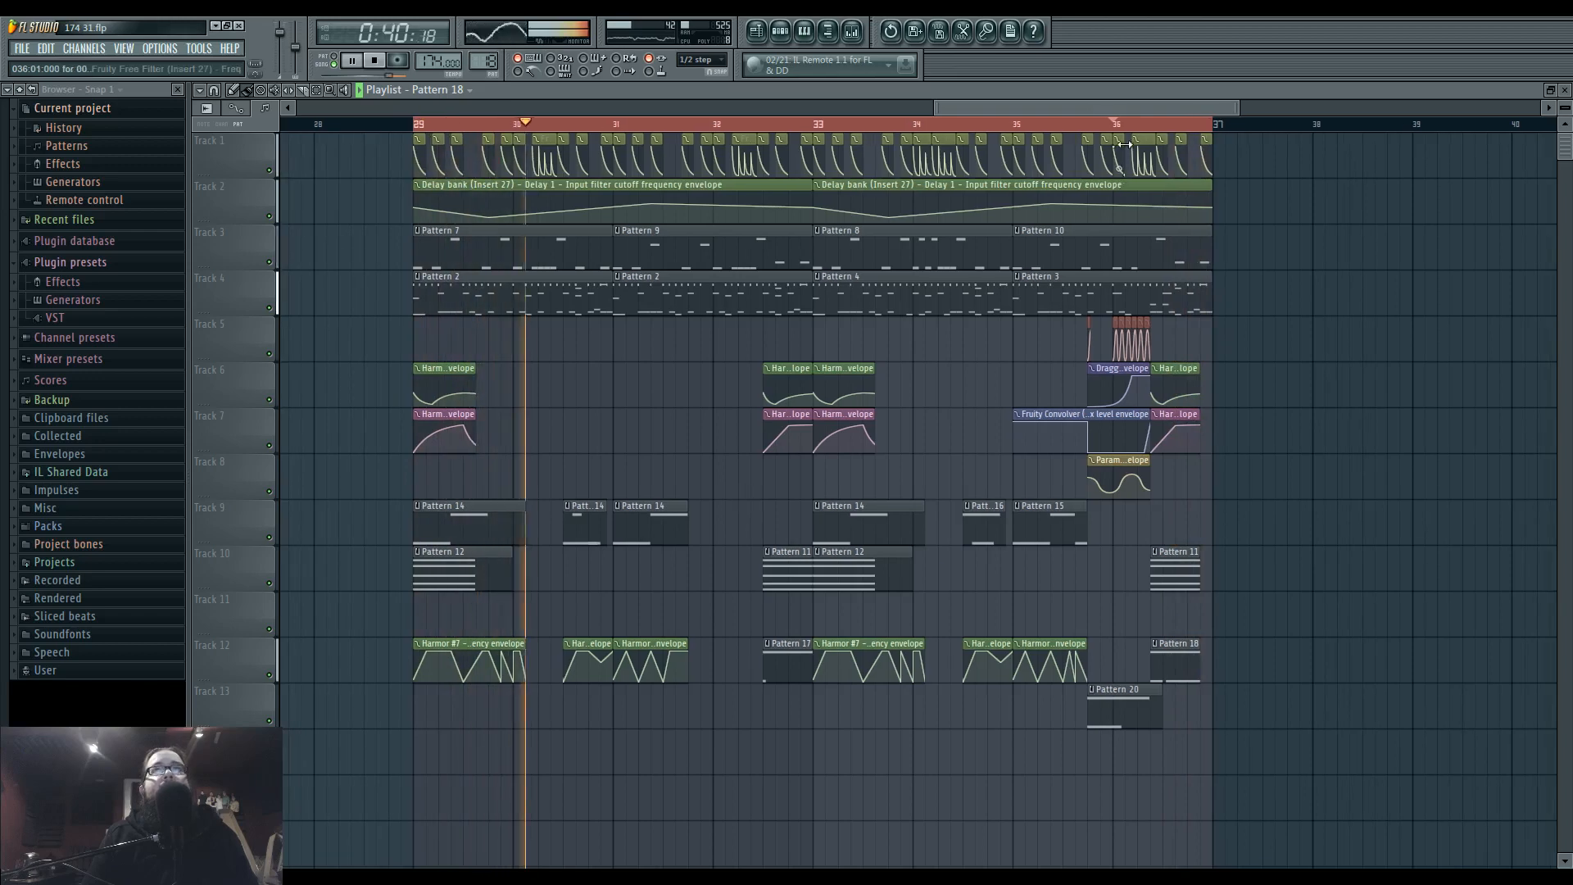
scroll(1175, 493, "up", 5)
left_click(1056, 124)
key("space")
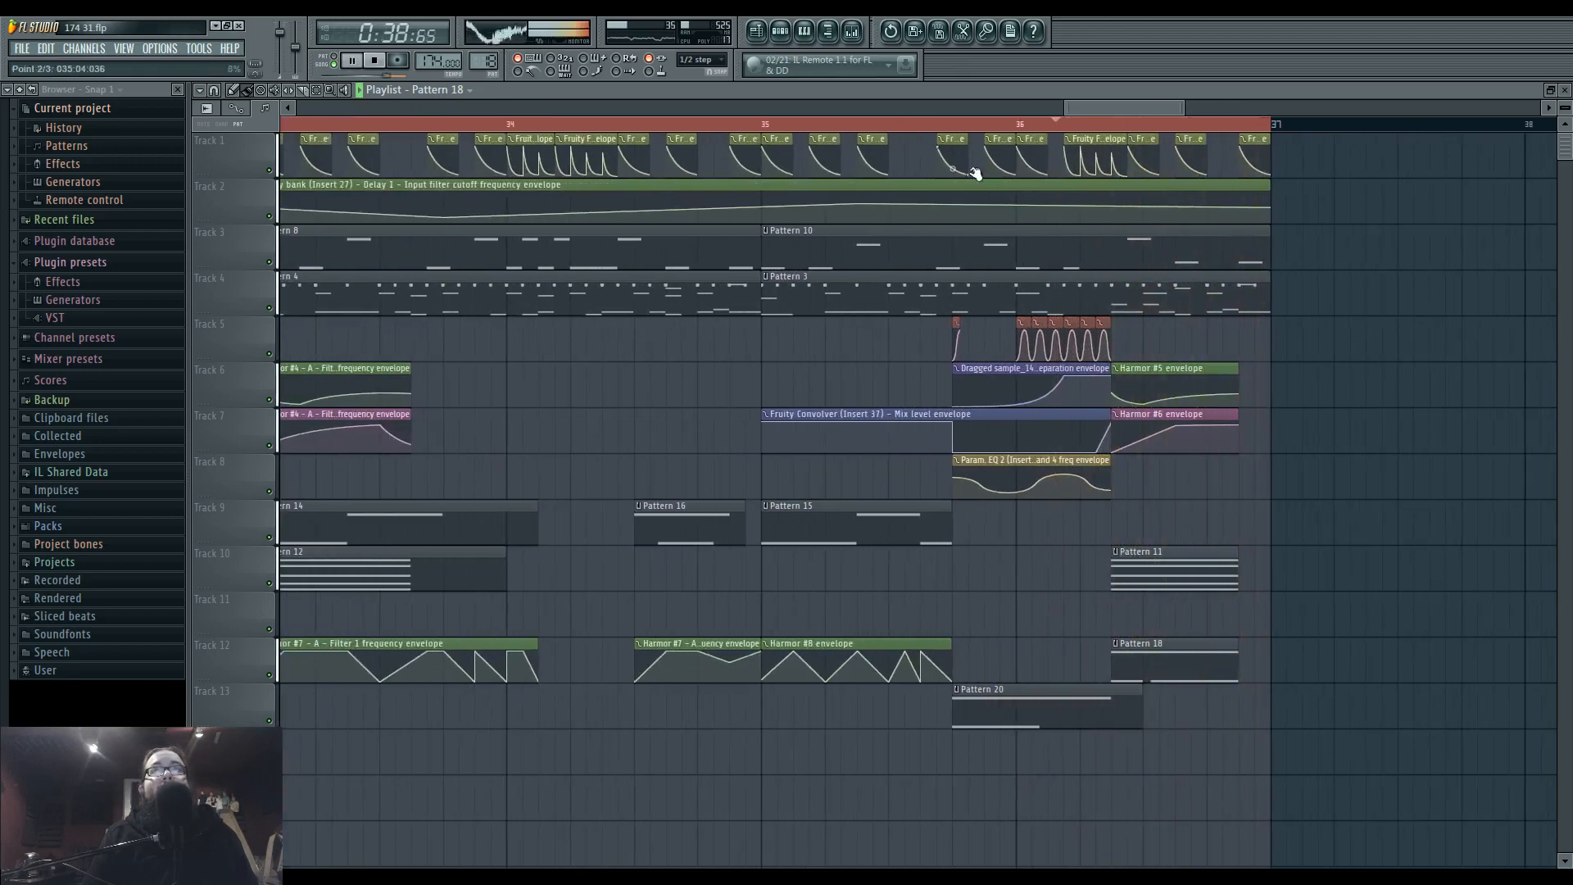
Replace Pattern 20's C5 slide note with a shorter G5 slide note and play the result in the arrangement.
double_click(1015, 696)
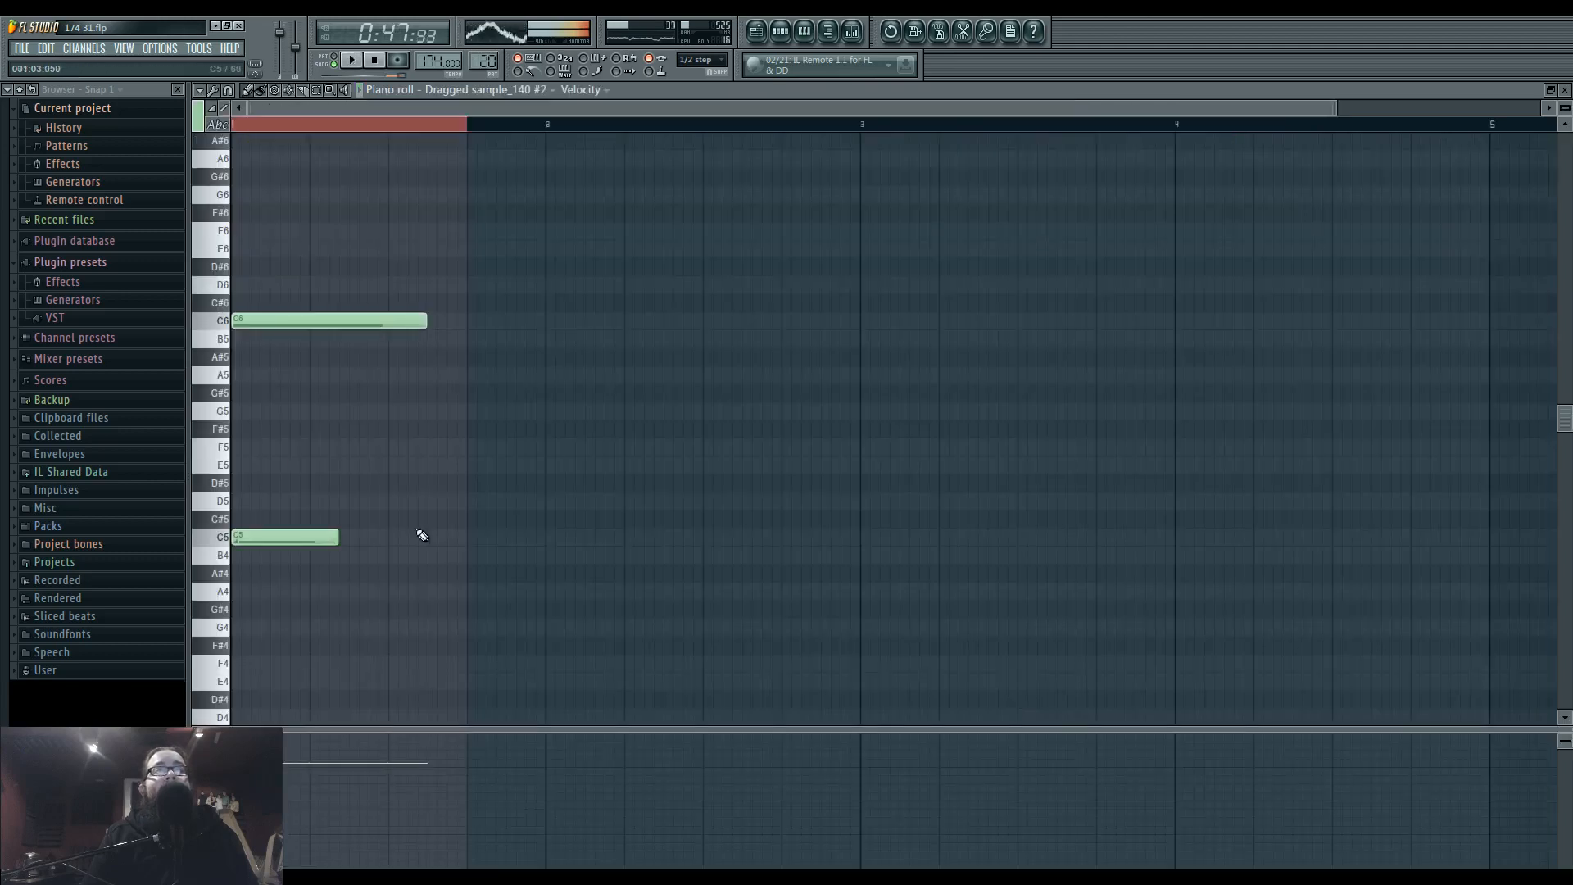
right_click(326, 535)
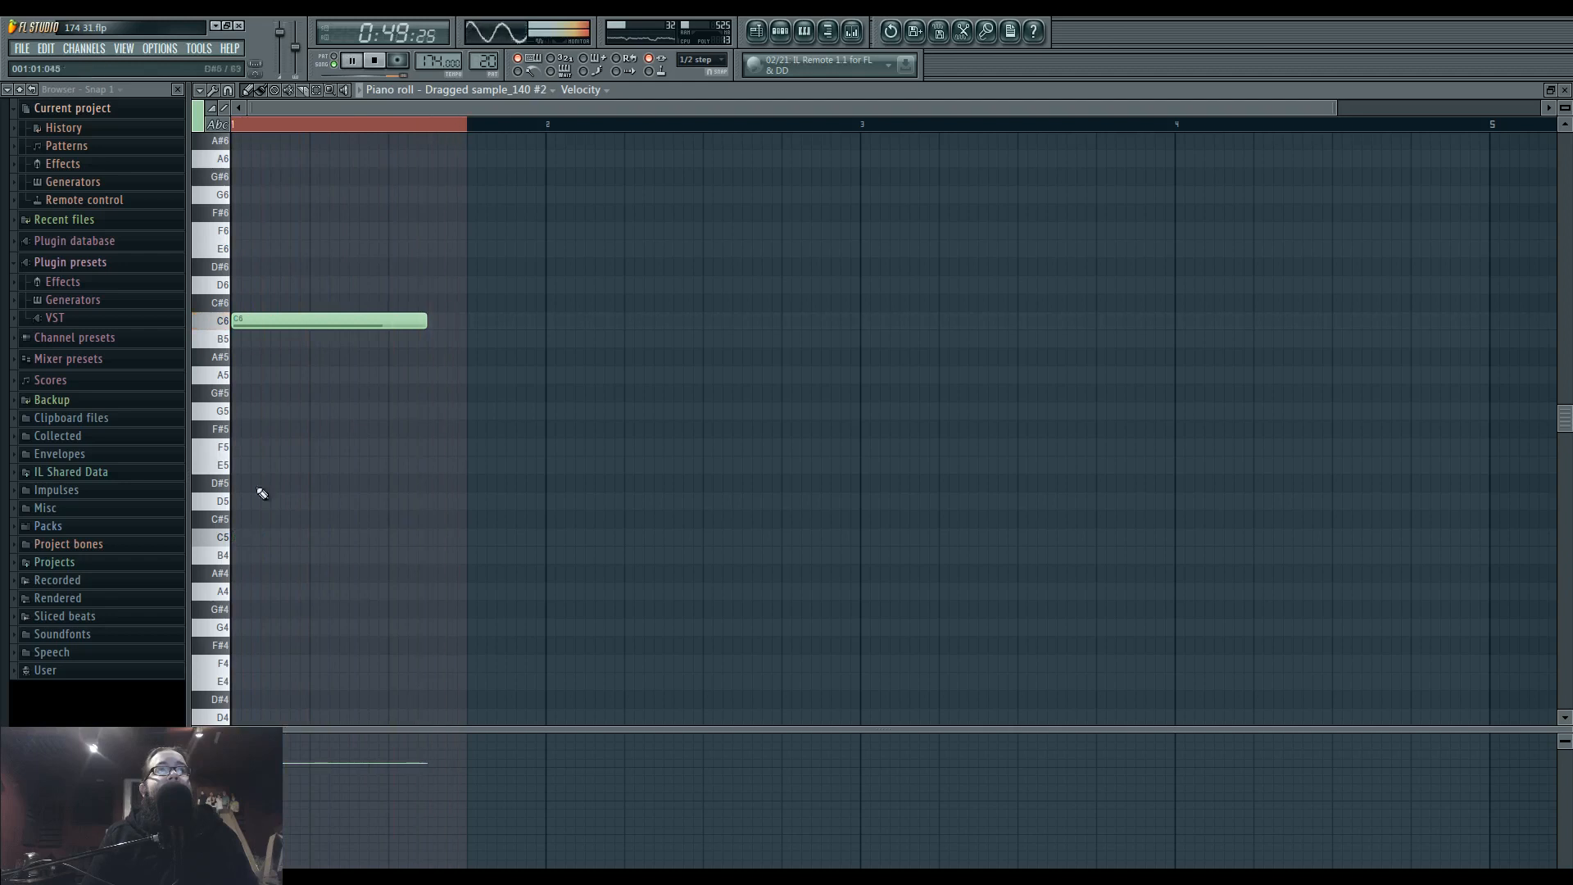
left_click(257, 418)
mouse_move(339, 413)
left_mouse_down()
mouse_move(327, 411)
mouse_move(416, 414)
left_mouse_up()
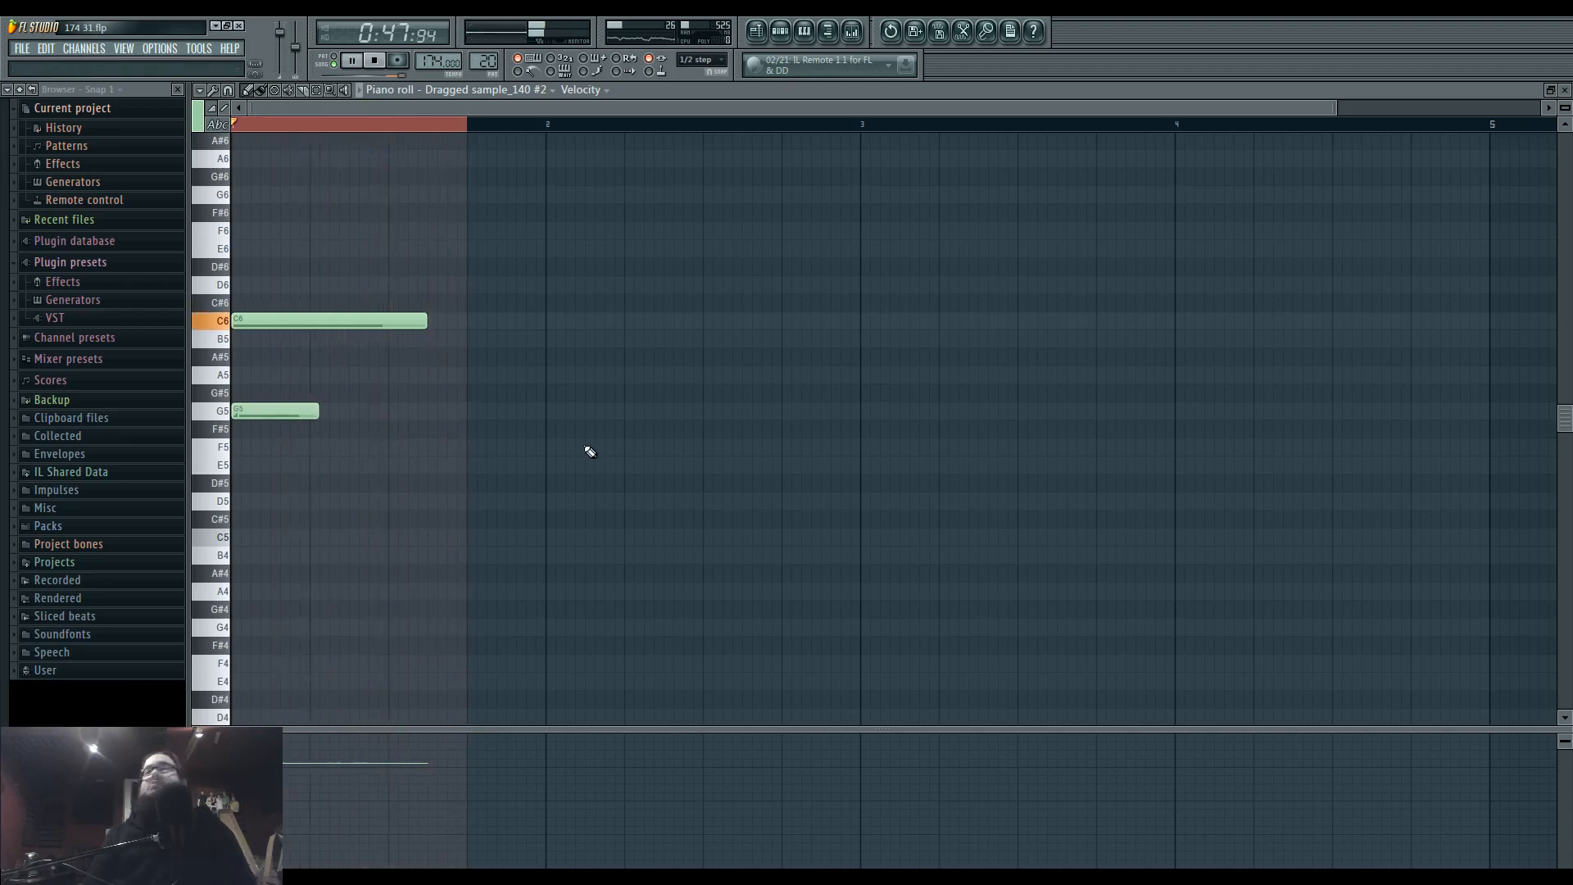
key("F5")
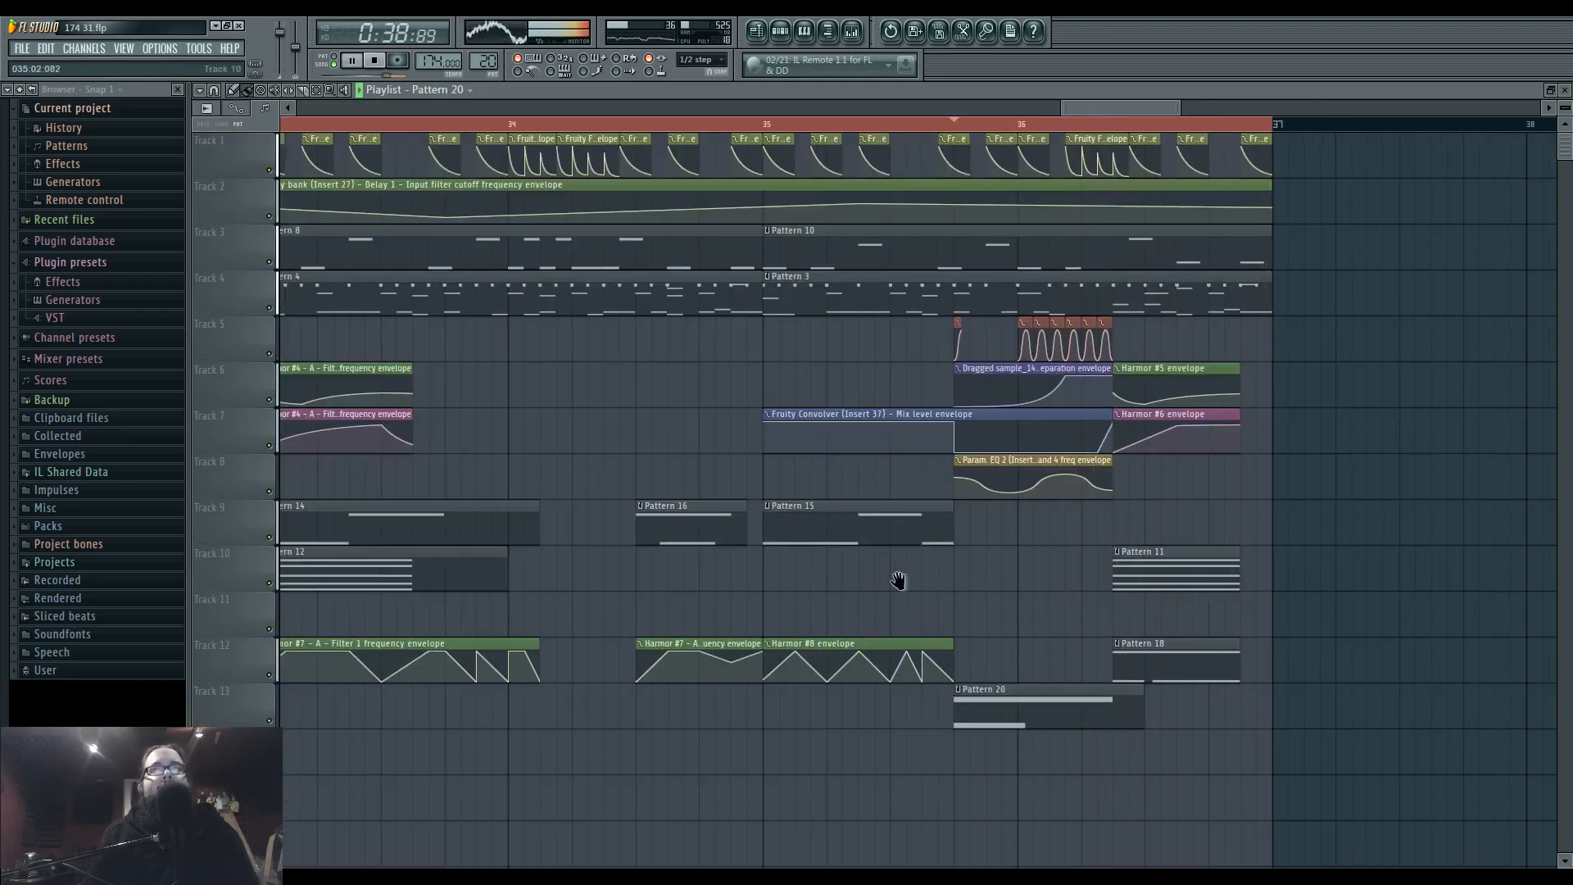
Open the channel settings of the Dragged sample's volume envelope clips on Track 5, just before bar 36.
scroll(899, 580, "down", 5)
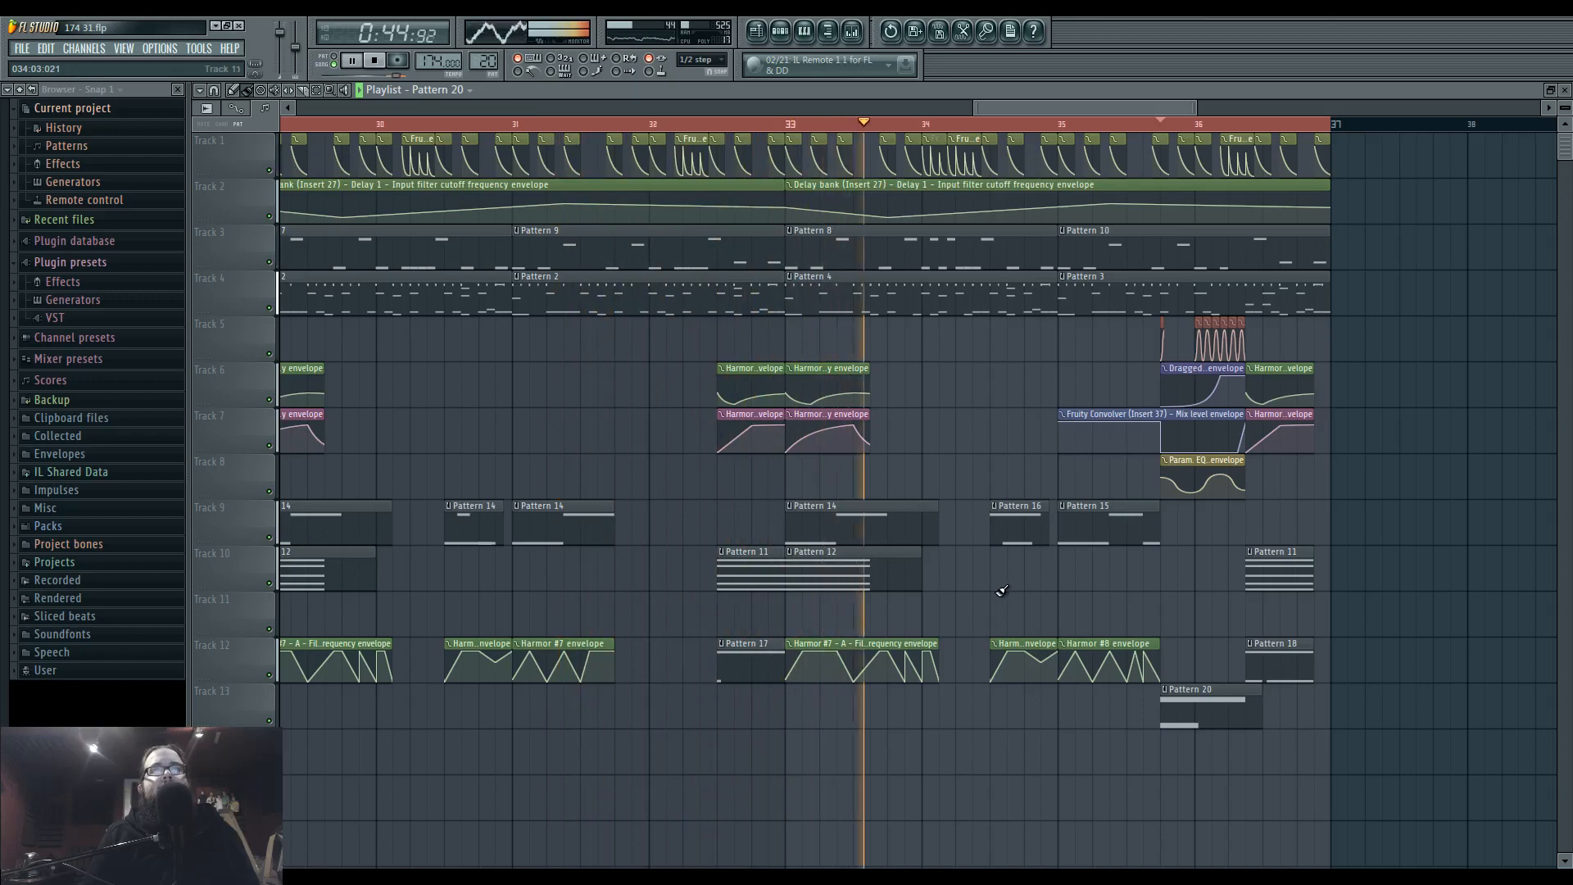
left_click_drag(1159, 590, 988, 588)
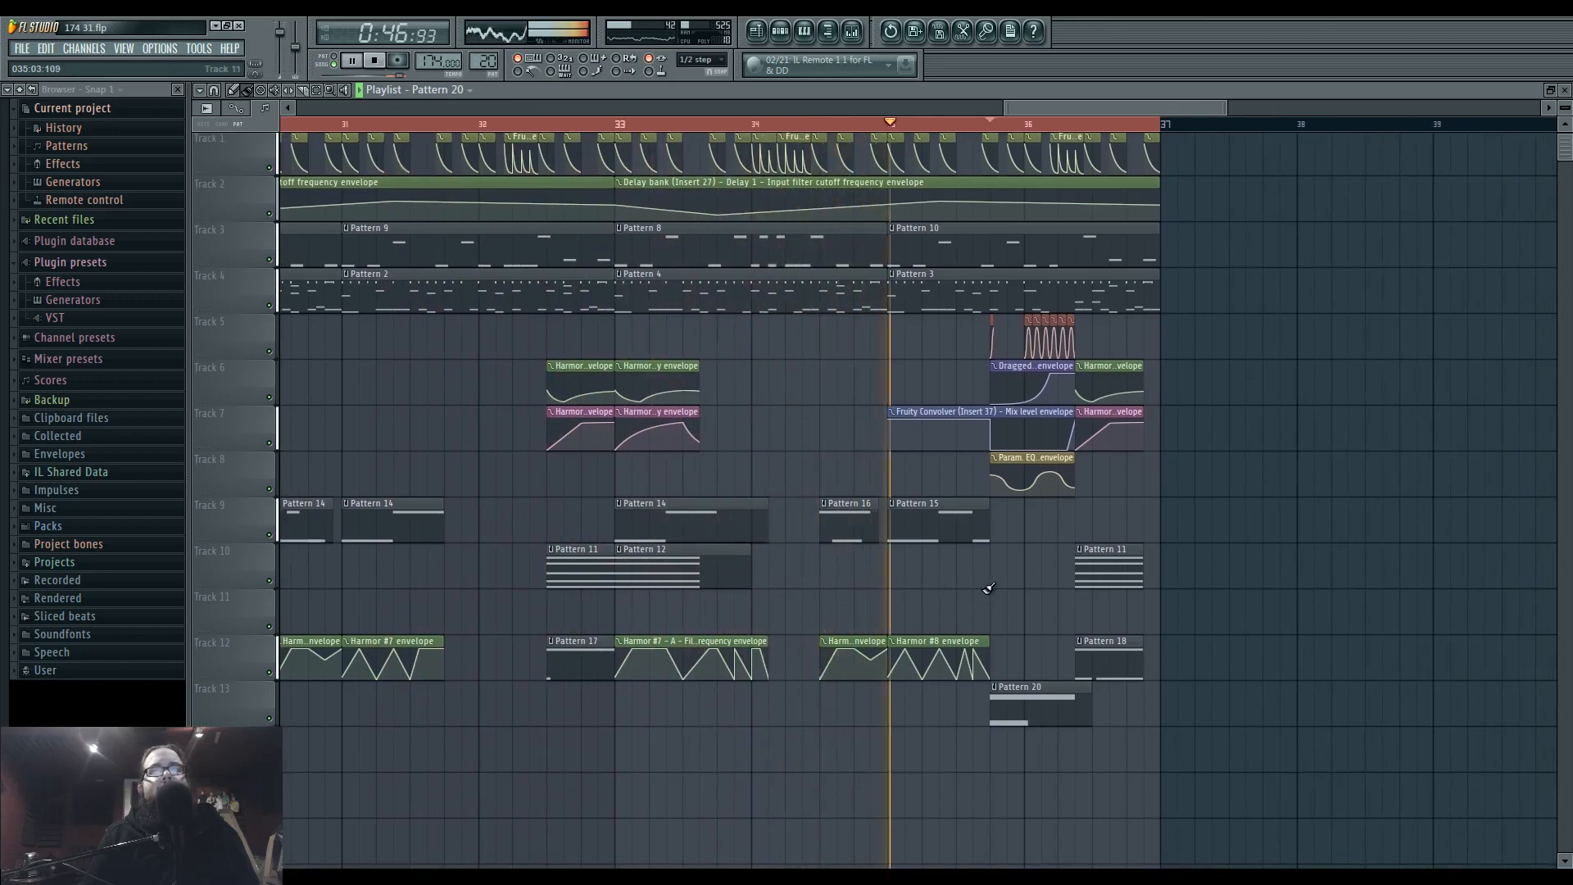
left_click_drag(937, 575, 762, 577)
left_click(897, 322)
left_click(898, 322)
double_click(894, 333)
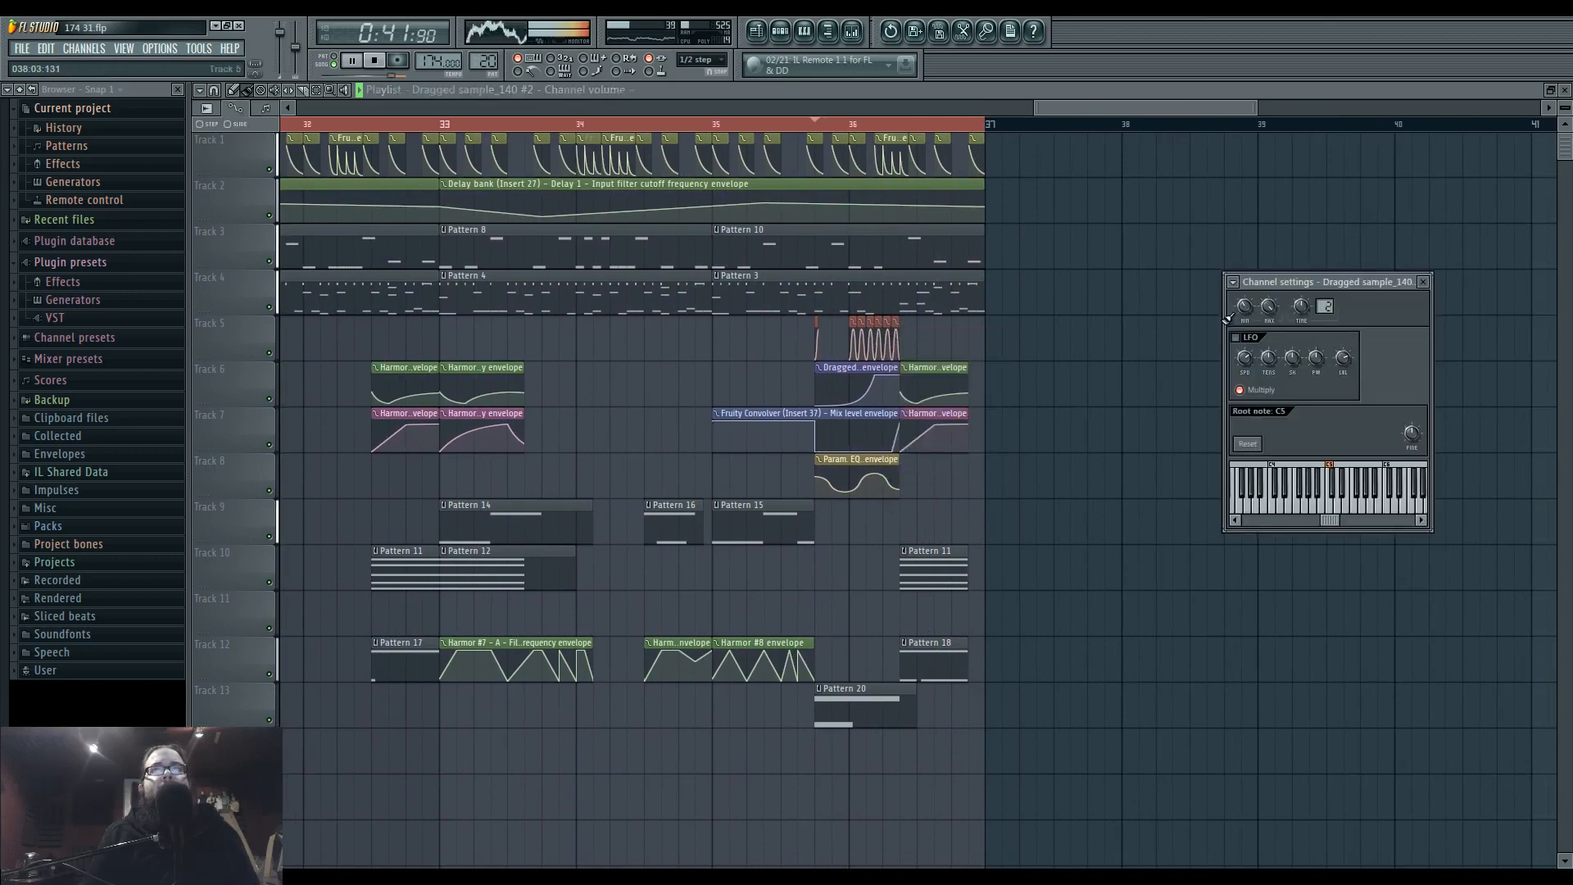
Replay the end of the loop from the Track 5 volume envelopes and from bar 35, listening to the transition.
left_click(819, 123)
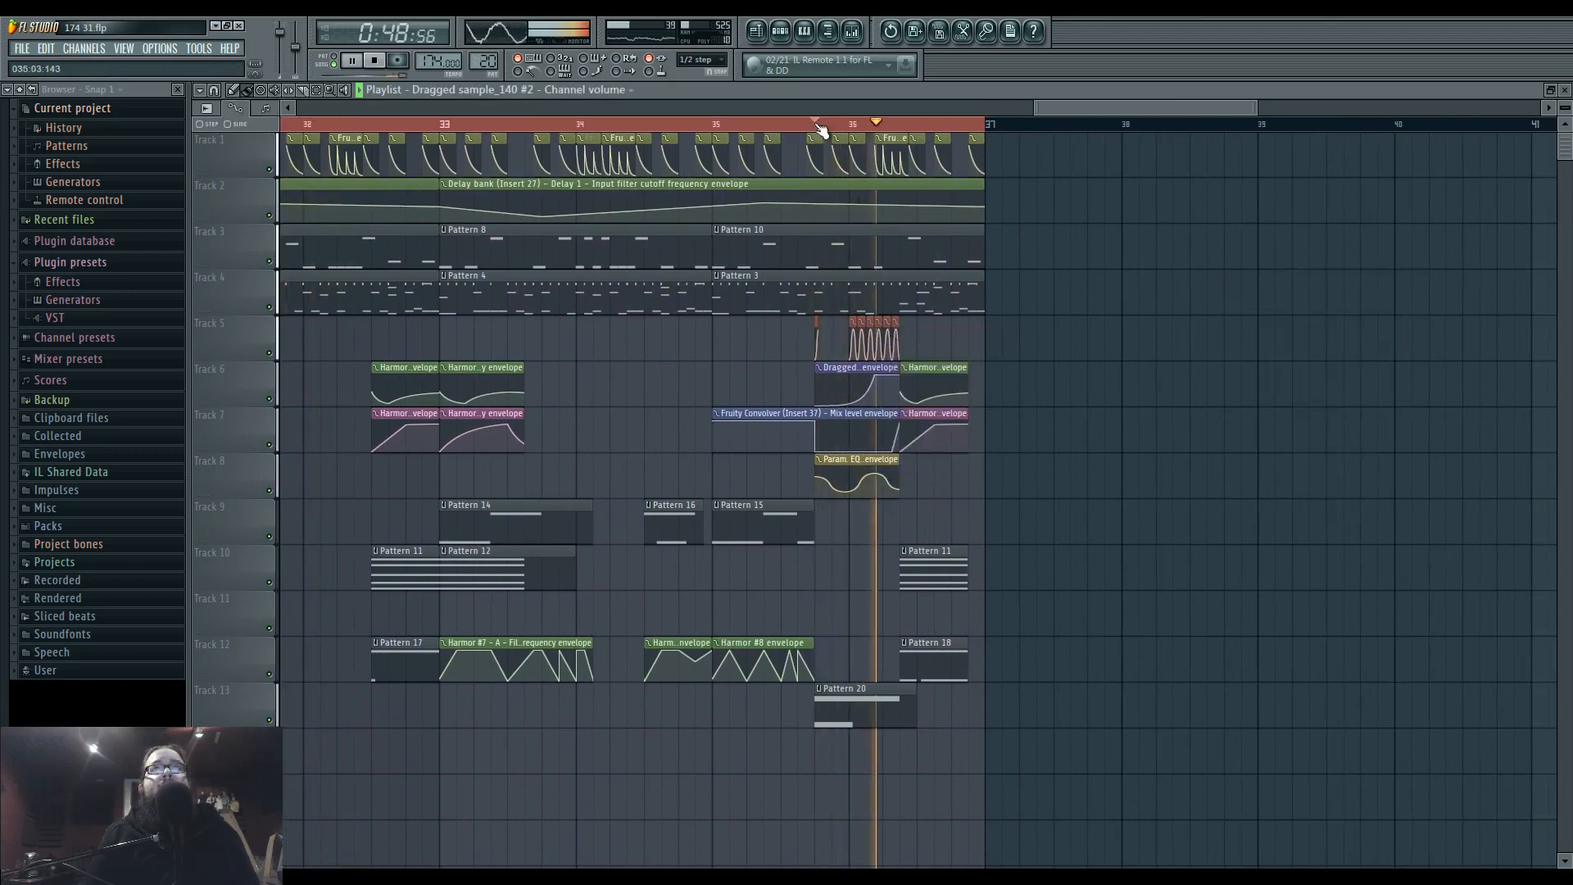
key("space")
key("space")
double_click(895, 334)
key("space")
key("space")
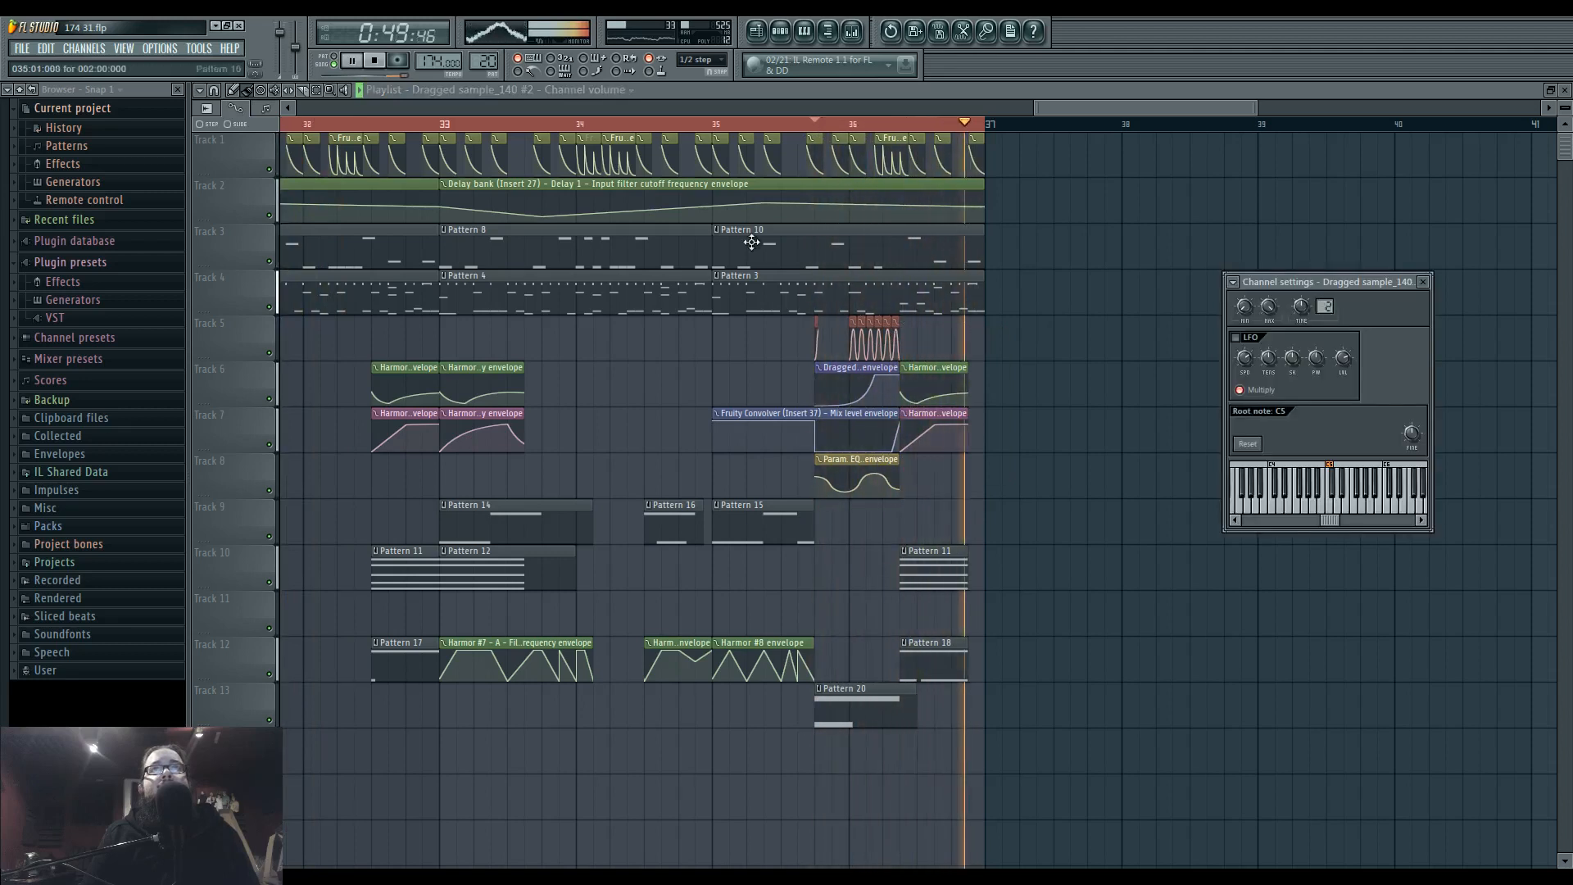
left_click(715, 125)
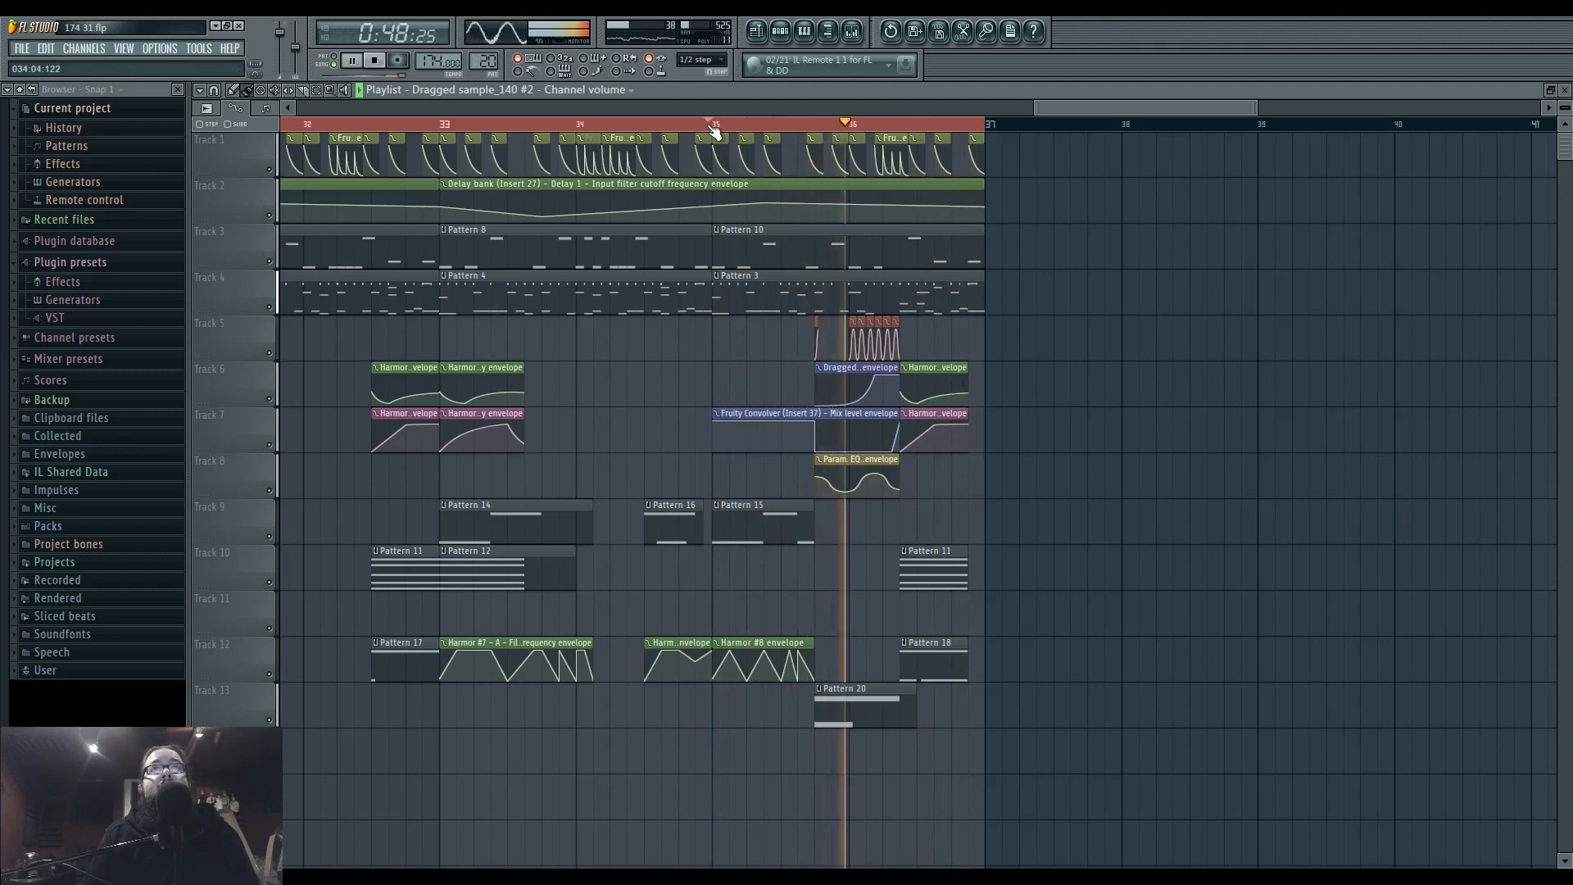
In Pattern 3, remove the long D3 drum note at bar 2 and add kick hits on steps 16 and 22 and a snare hit on step 17.
double_click(753, 293)
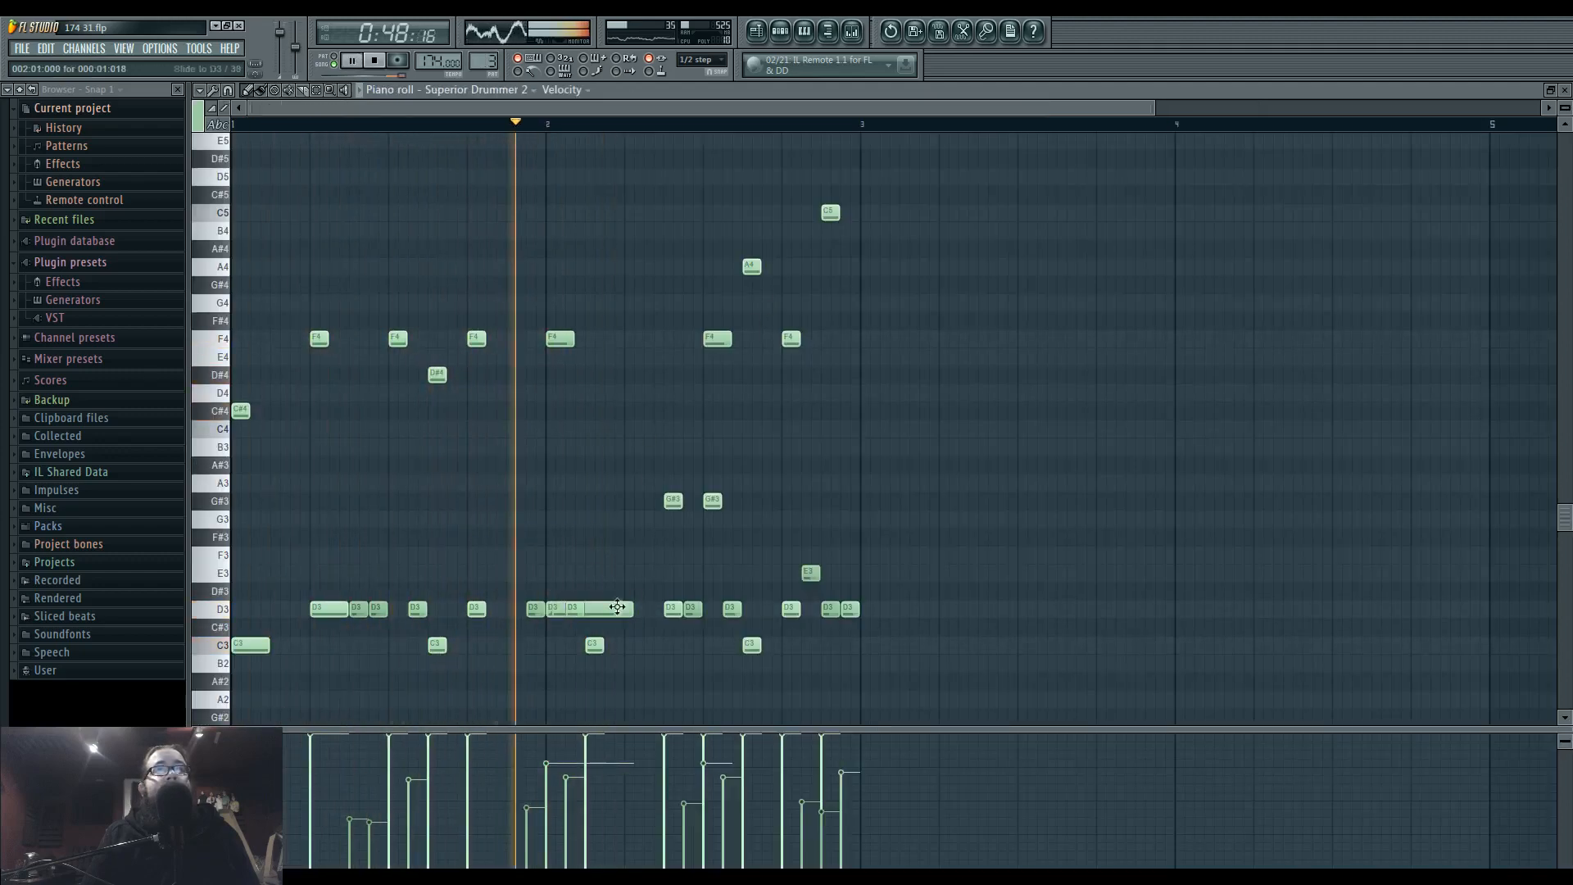
left_click(780, 33)
left_click(1017, 315)
left_click(1045, 293)
left_click(1006, 292)
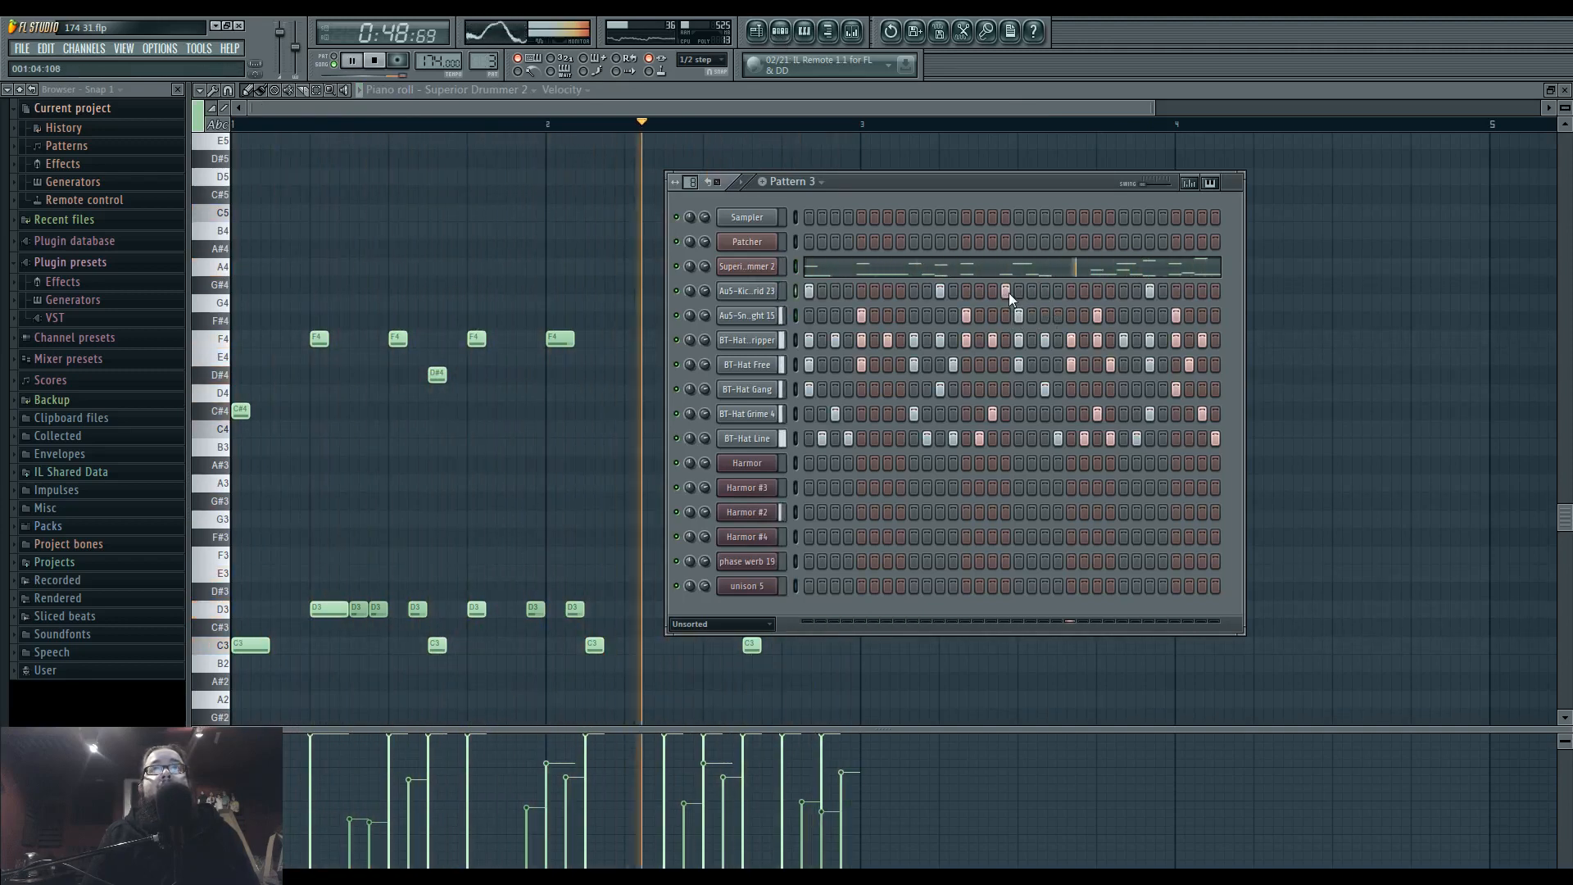
left_click(1084, 291)
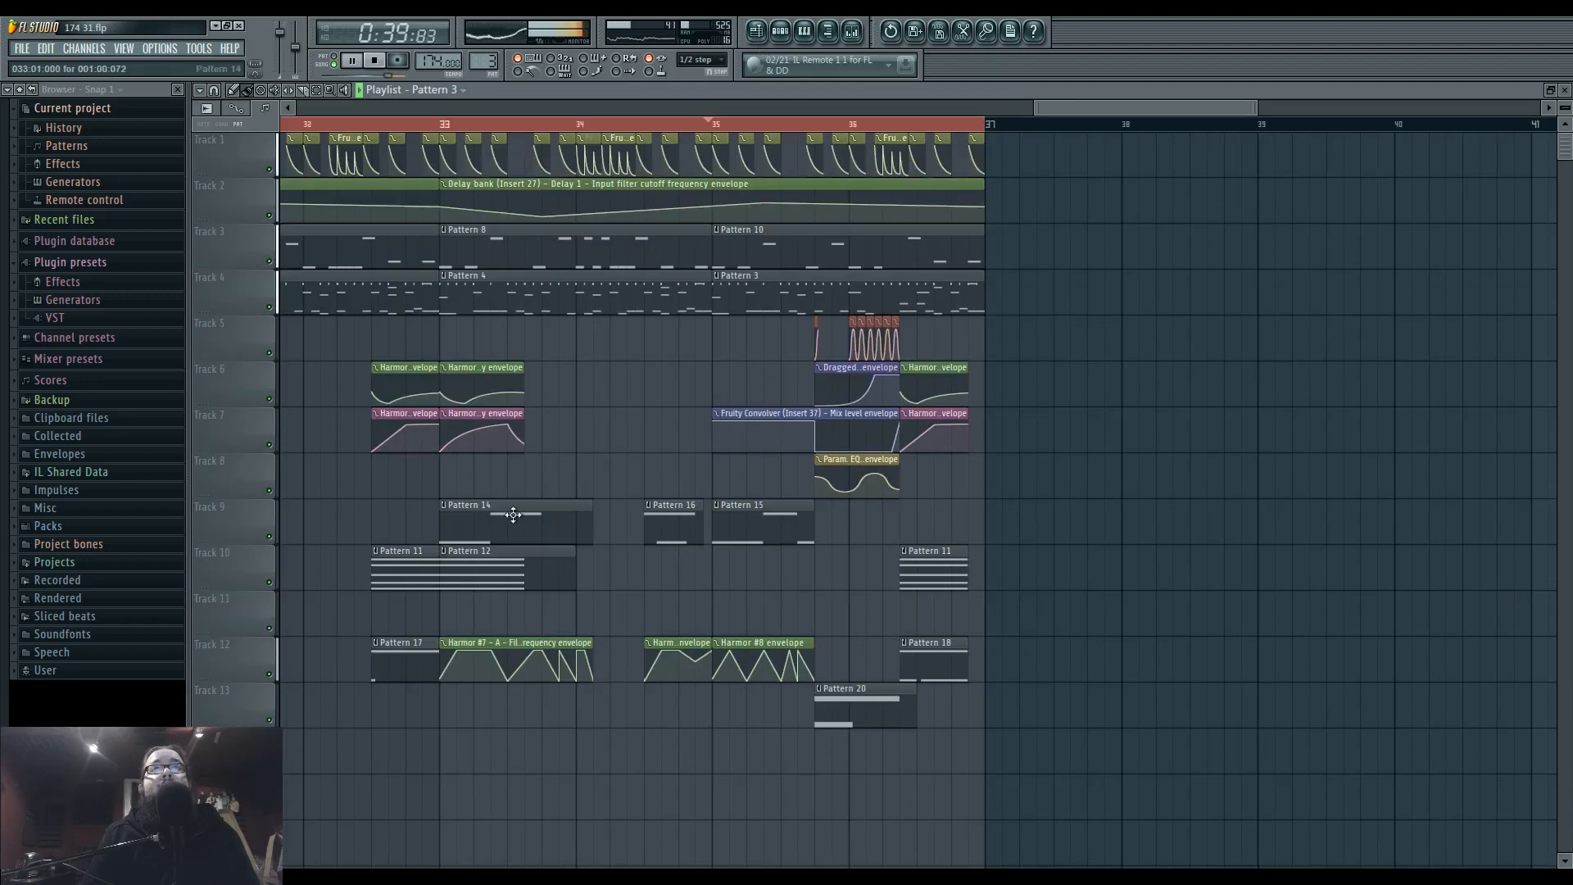
During loop playback, set the mixer level of Insert 22 to -8.6 dB and Insert 17 to -5.8 dB, then stop playback.
left_click_drag(631, 498, 954, 449)
scroll(936, 452, "down", 4)
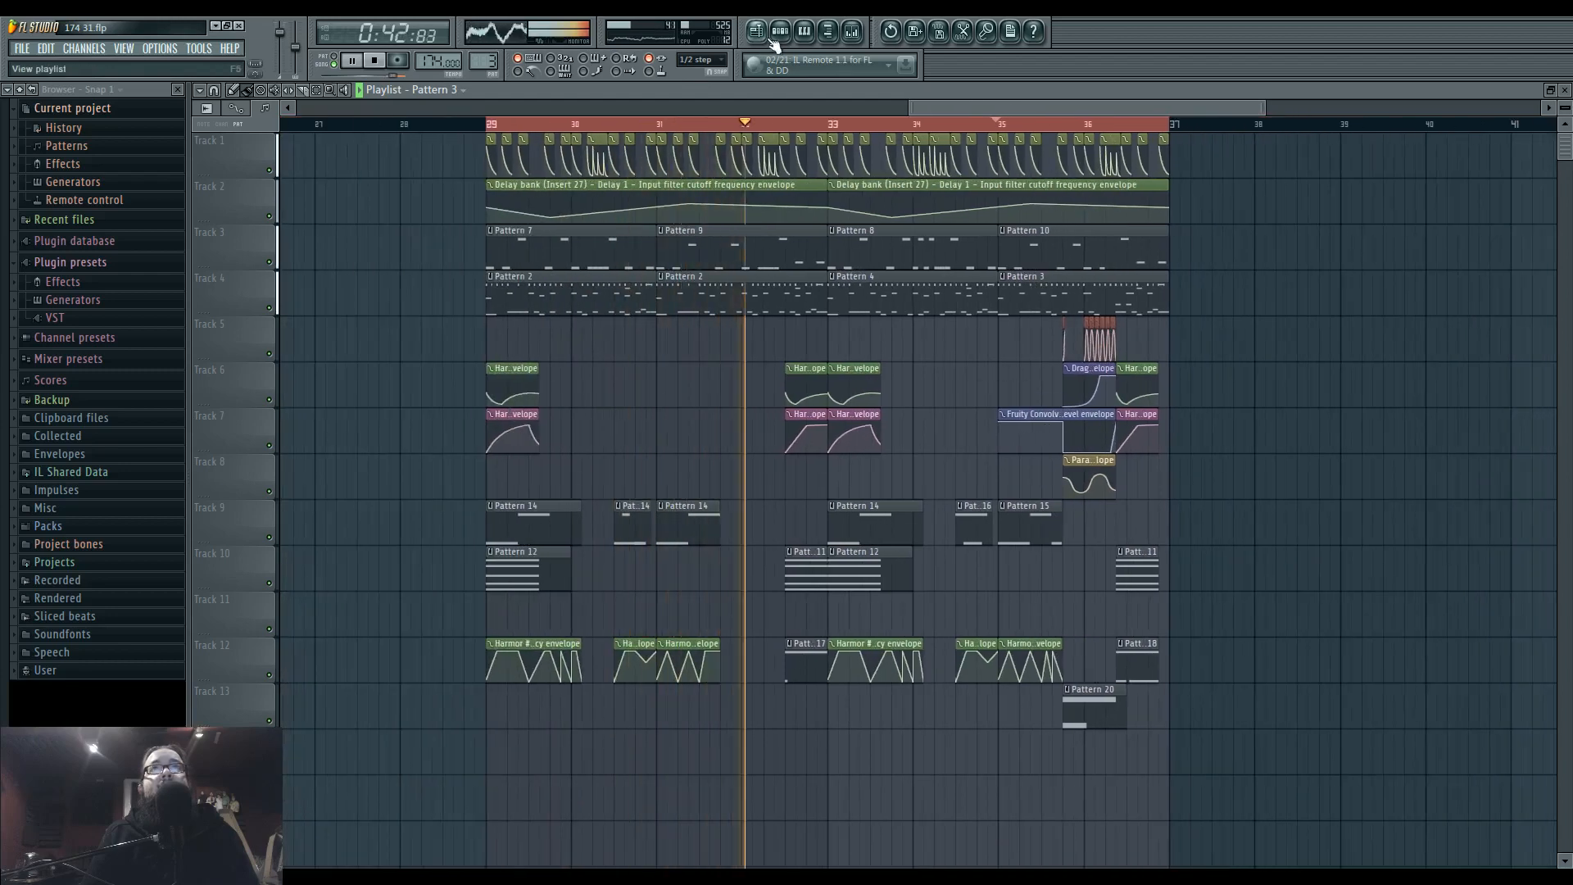
left_click(852, 31)
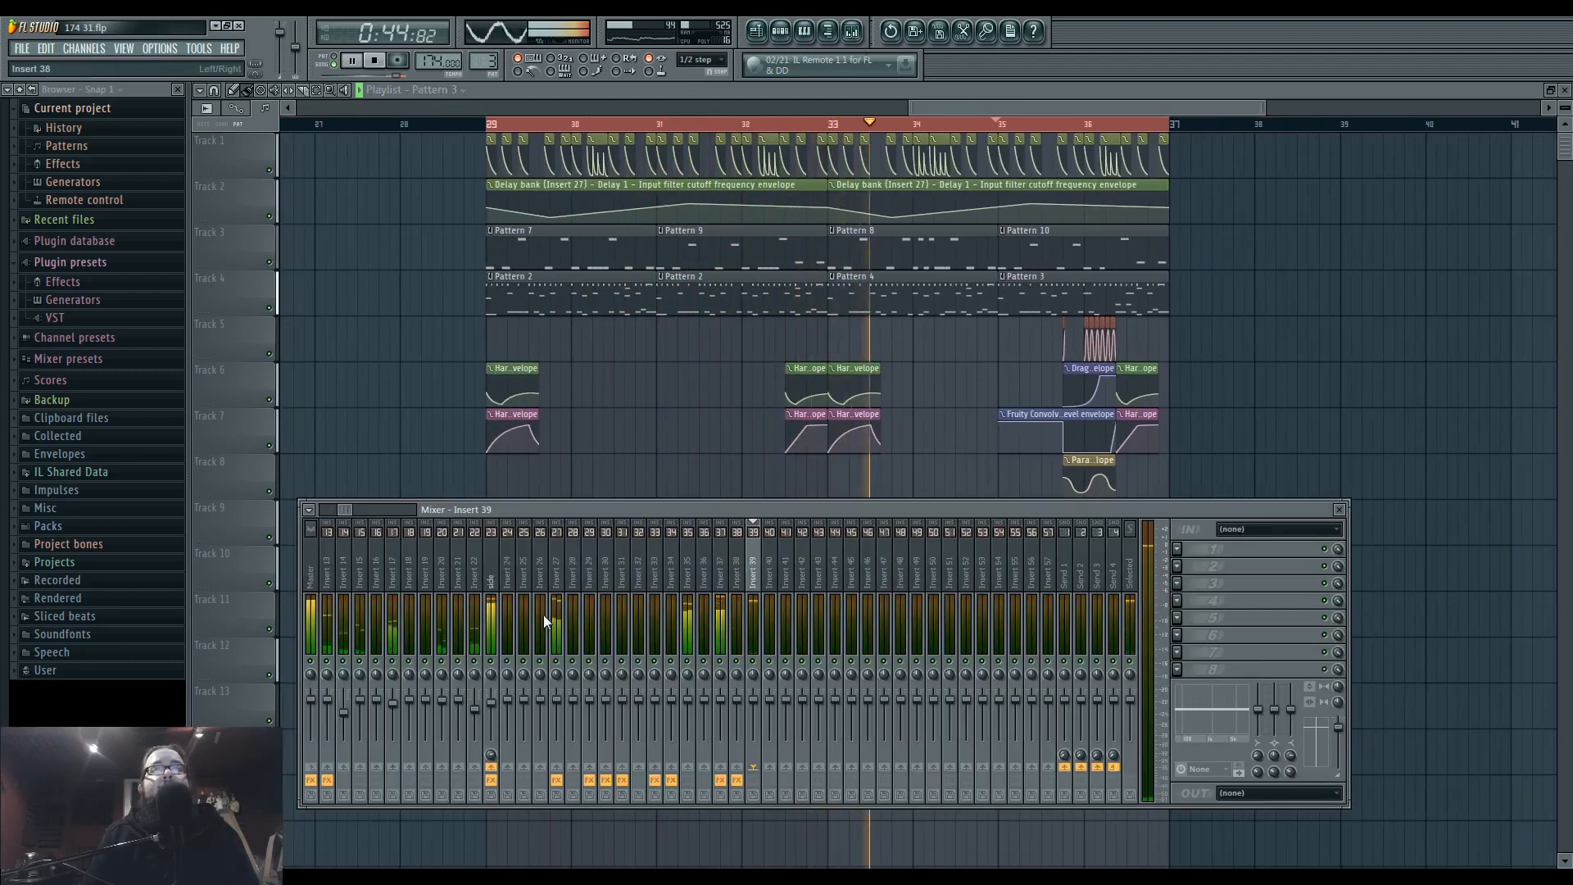
left_click_drag(393, 703, 477, 721)
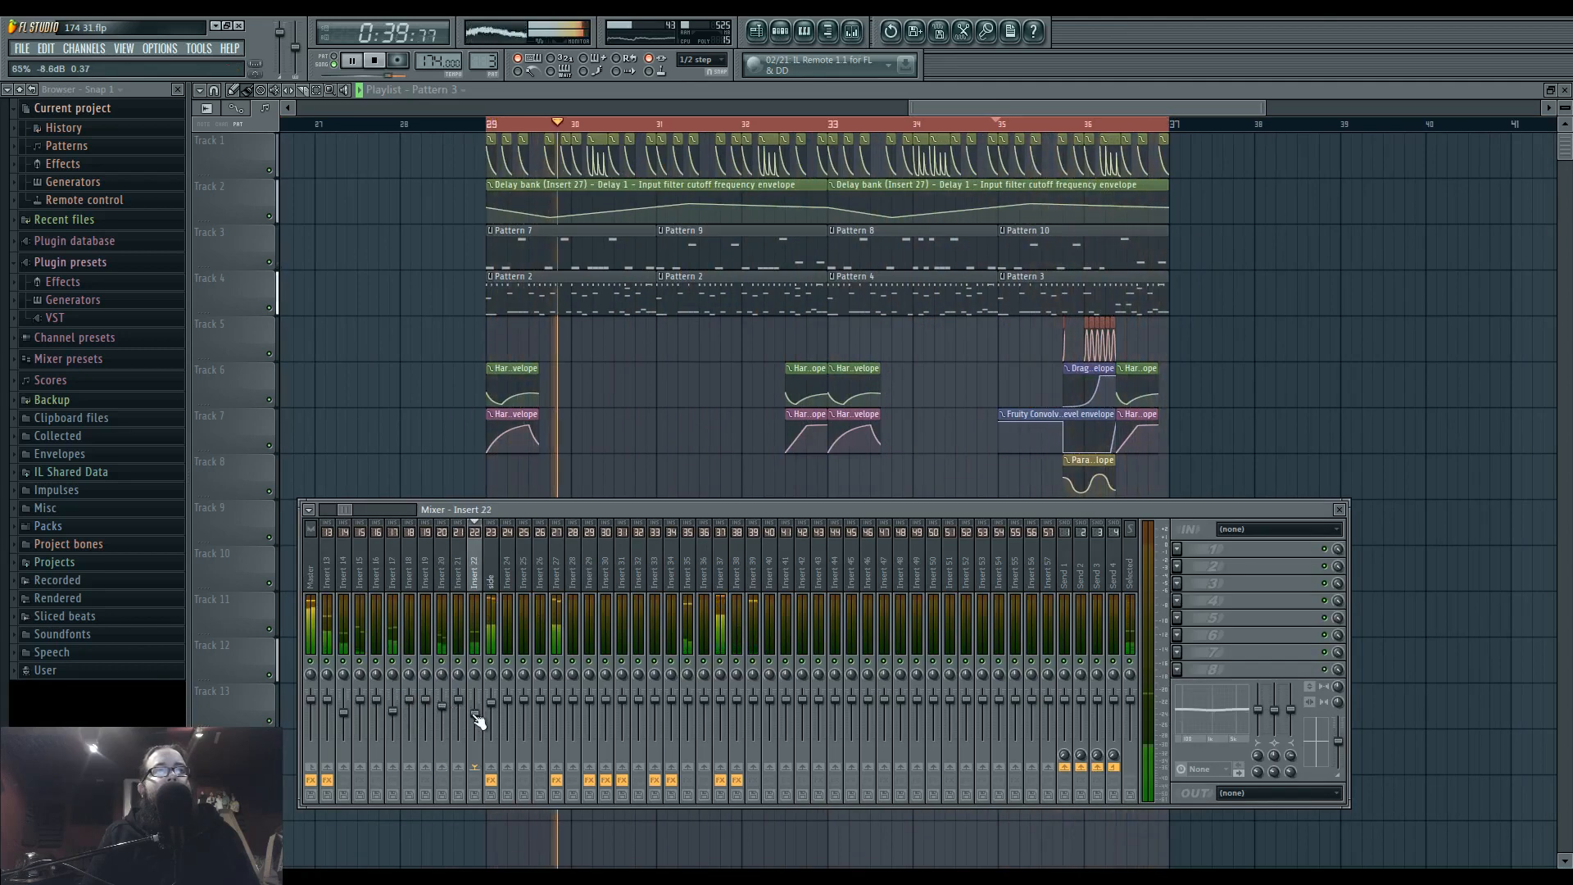
left_click_drag(394, 711, 401, 718)
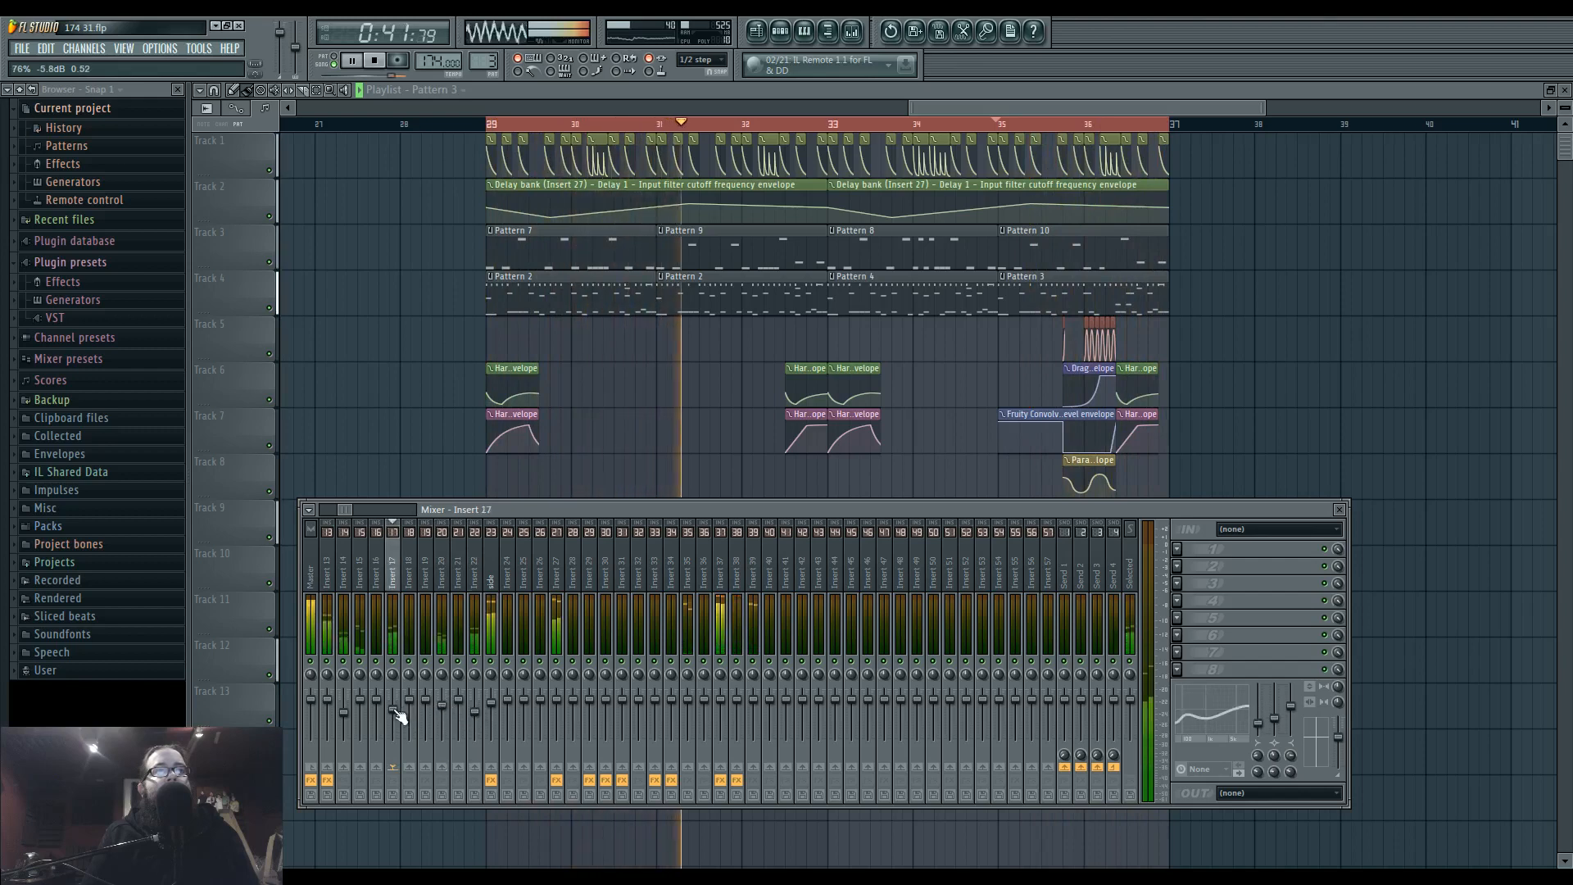
left_click_drag(343, 510, 319, 512)
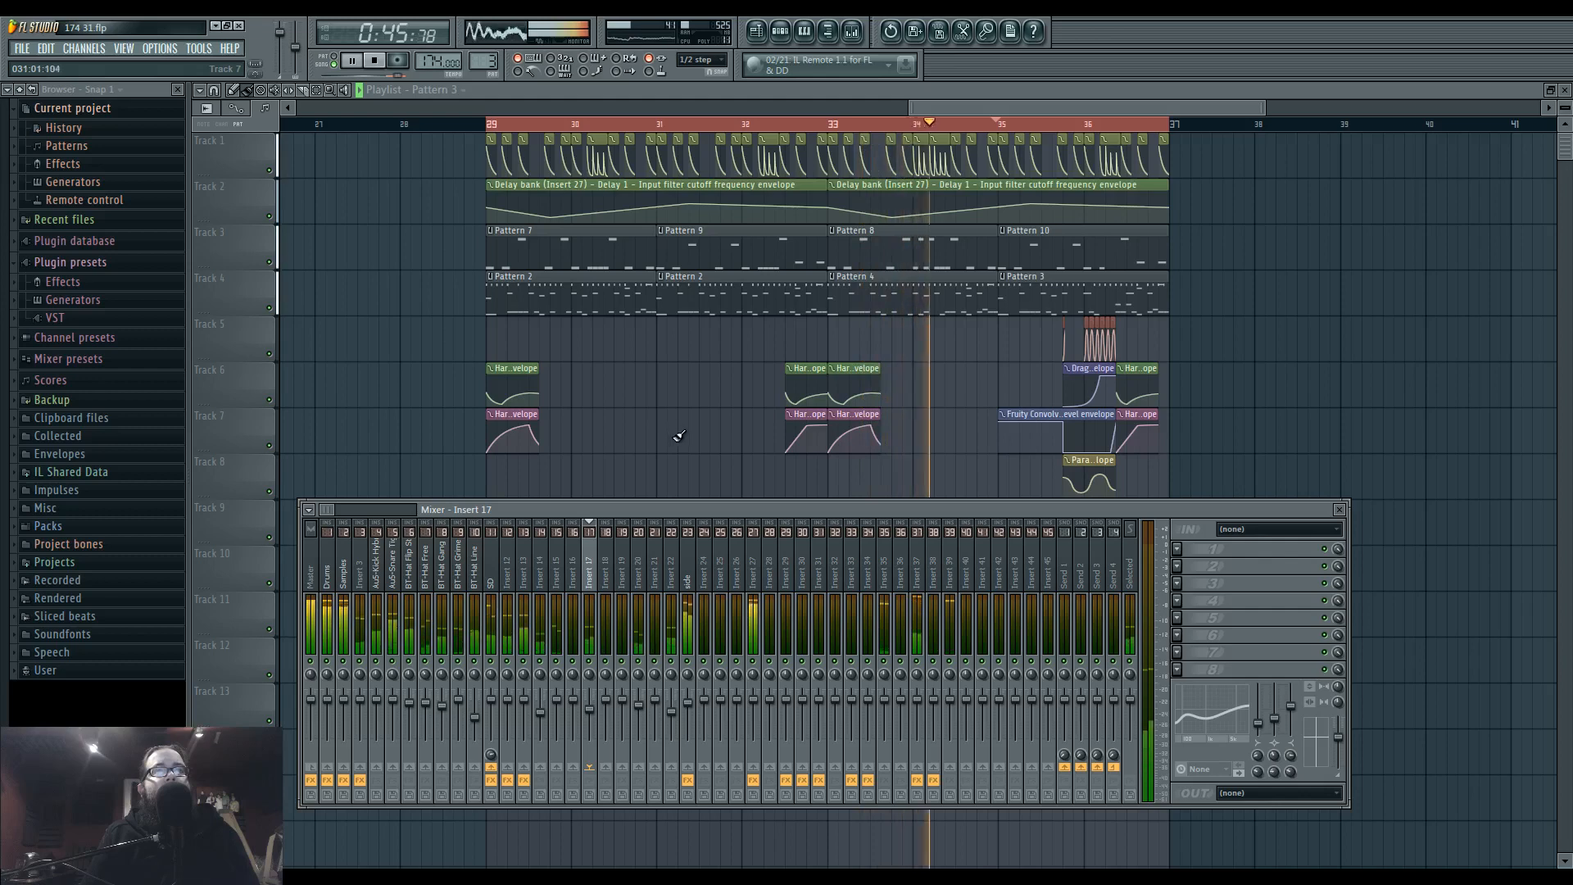
key("F9")
mouse_move(960, 475)
left_mouse_down()
mouse_move(794, 475)
mouse_move(945, 460)
left_mouse_up()
key("space")
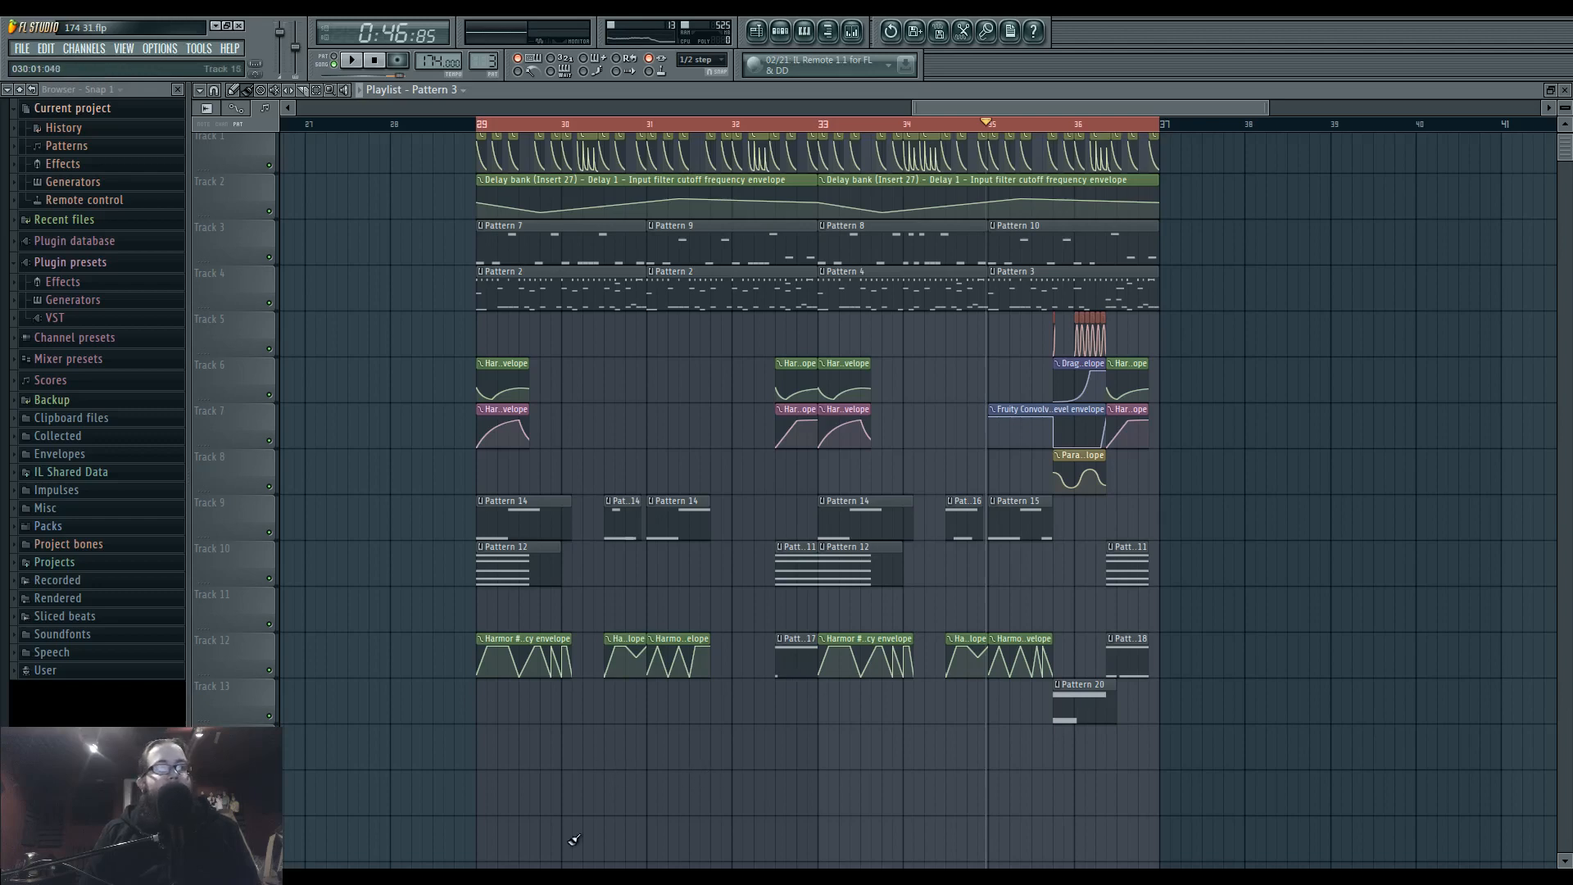
Switch to the Ustream chat window in Firefox and read through the viewers' recent messages.
key("alt+Tab")
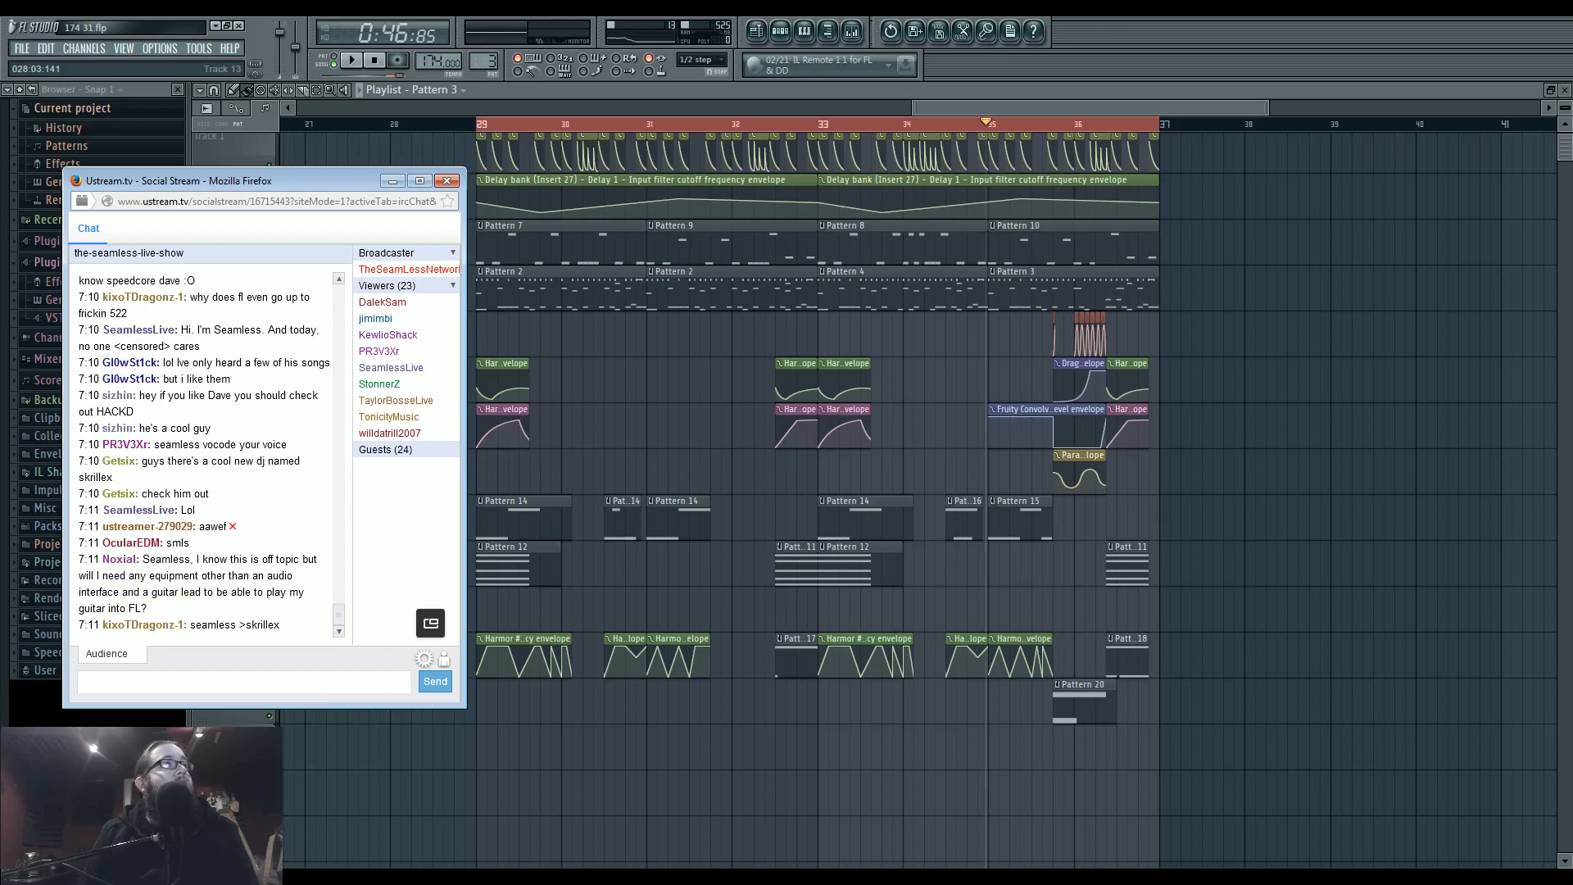
scroll(340, 611, "up", 3)
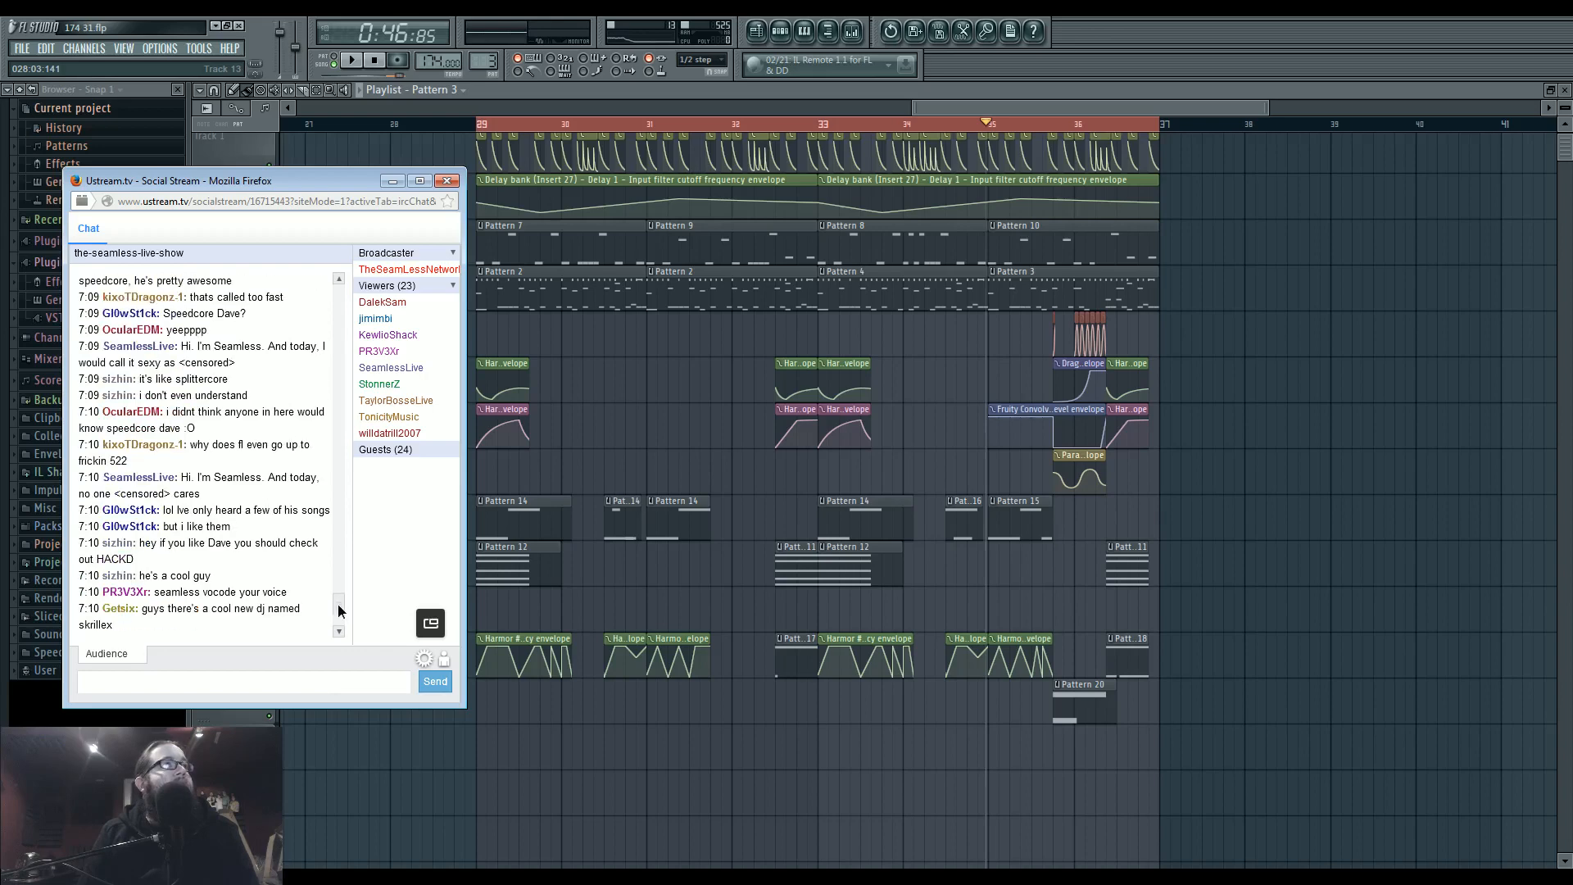
scroll(340, 610, "down", 4)
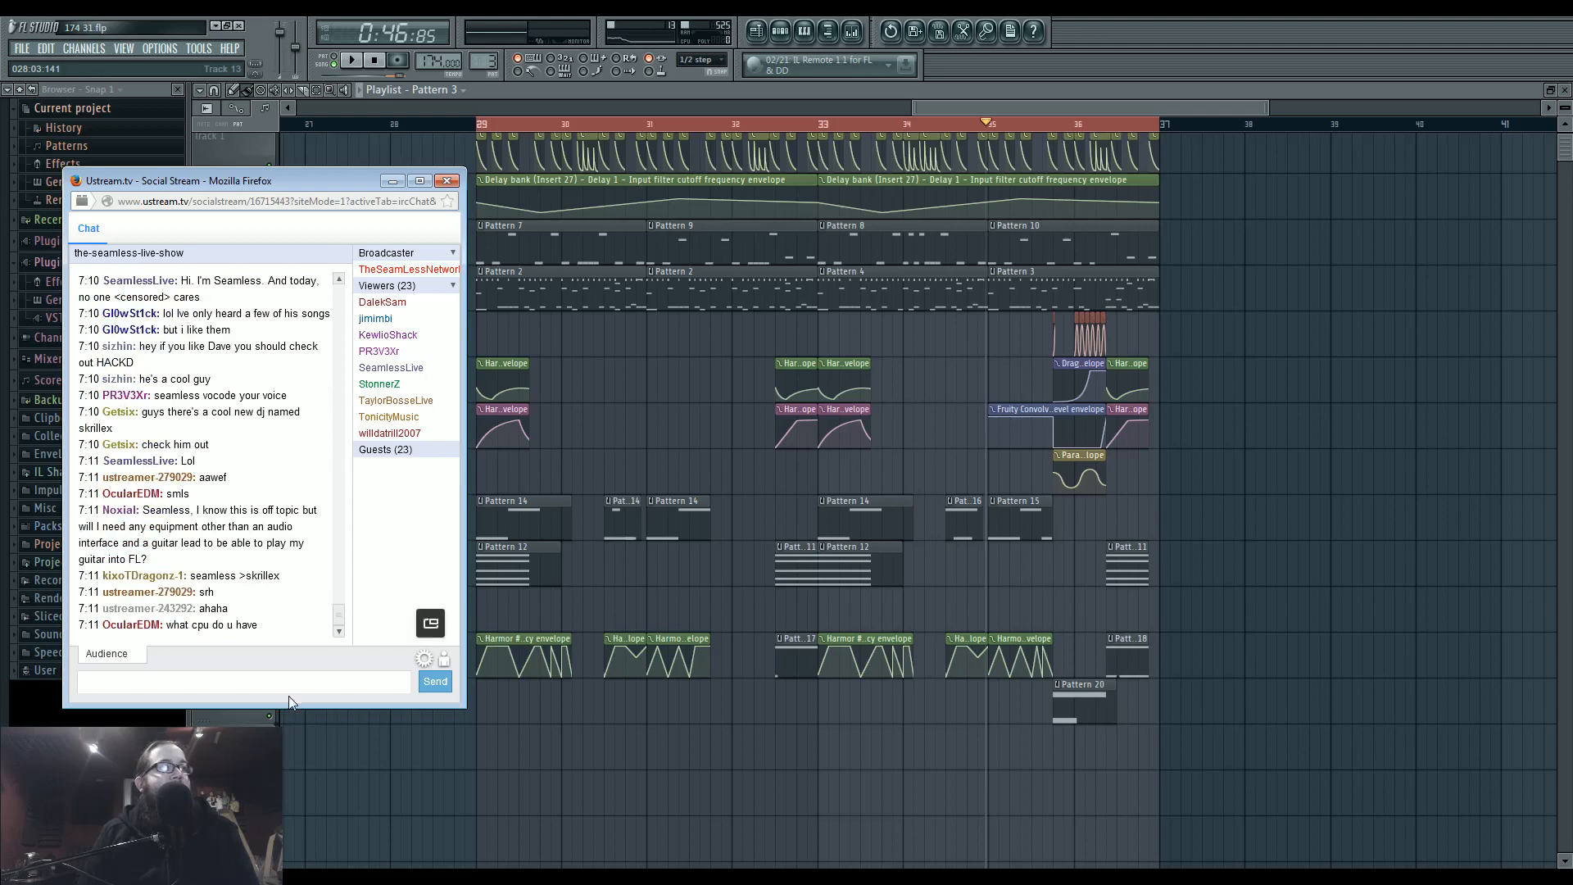
View the Windows system information to check the computer's processor and memory, then close it.
left_click(17, 873)
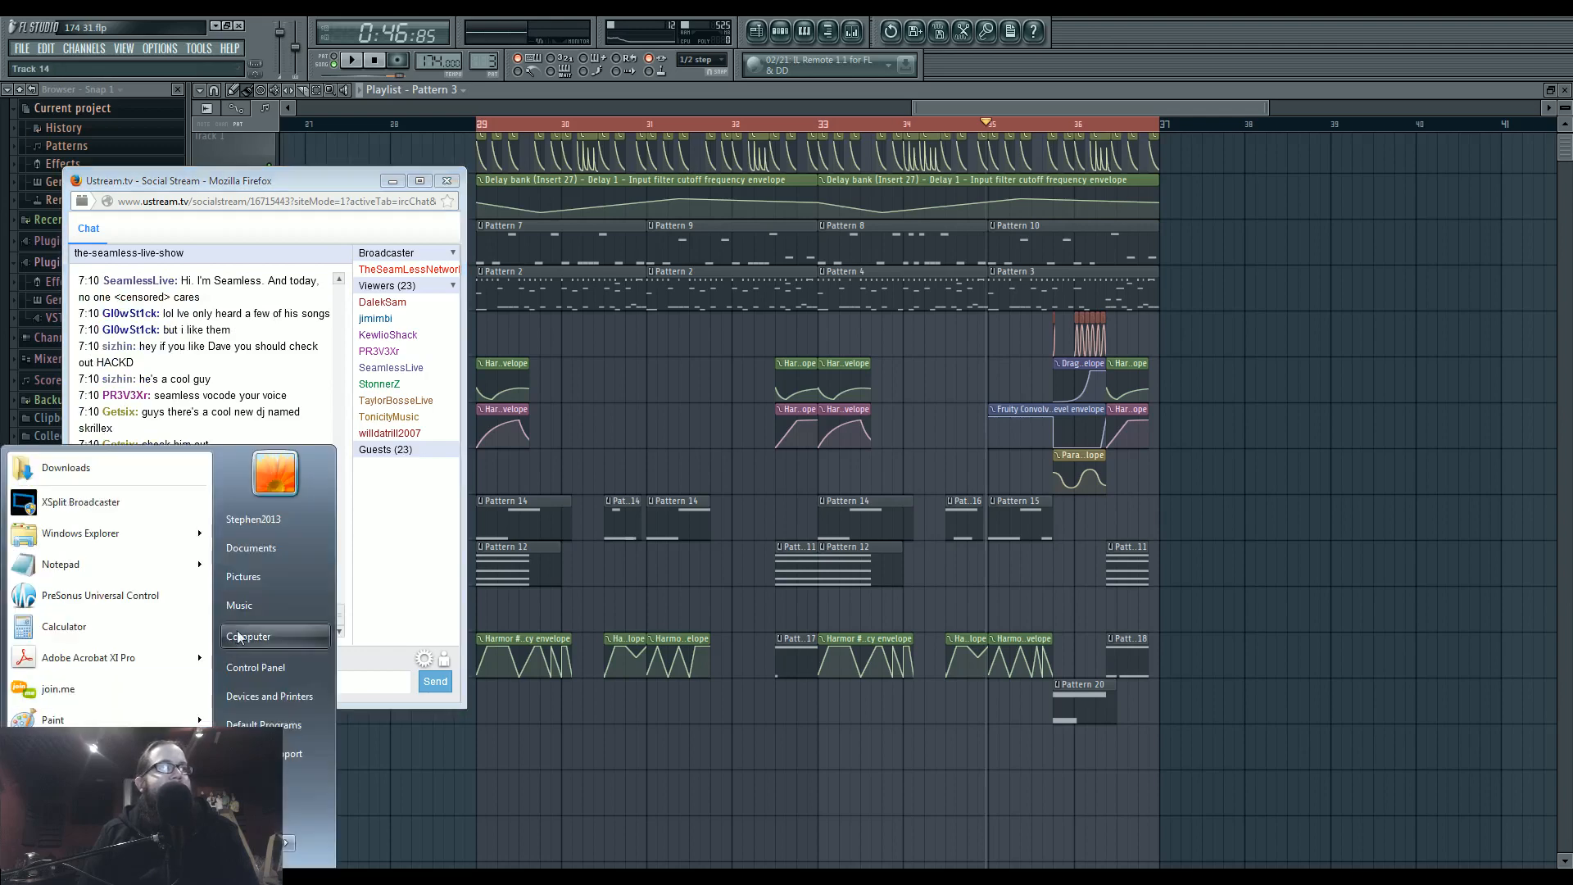
right_click(264, 641)
left_click(302, 770)
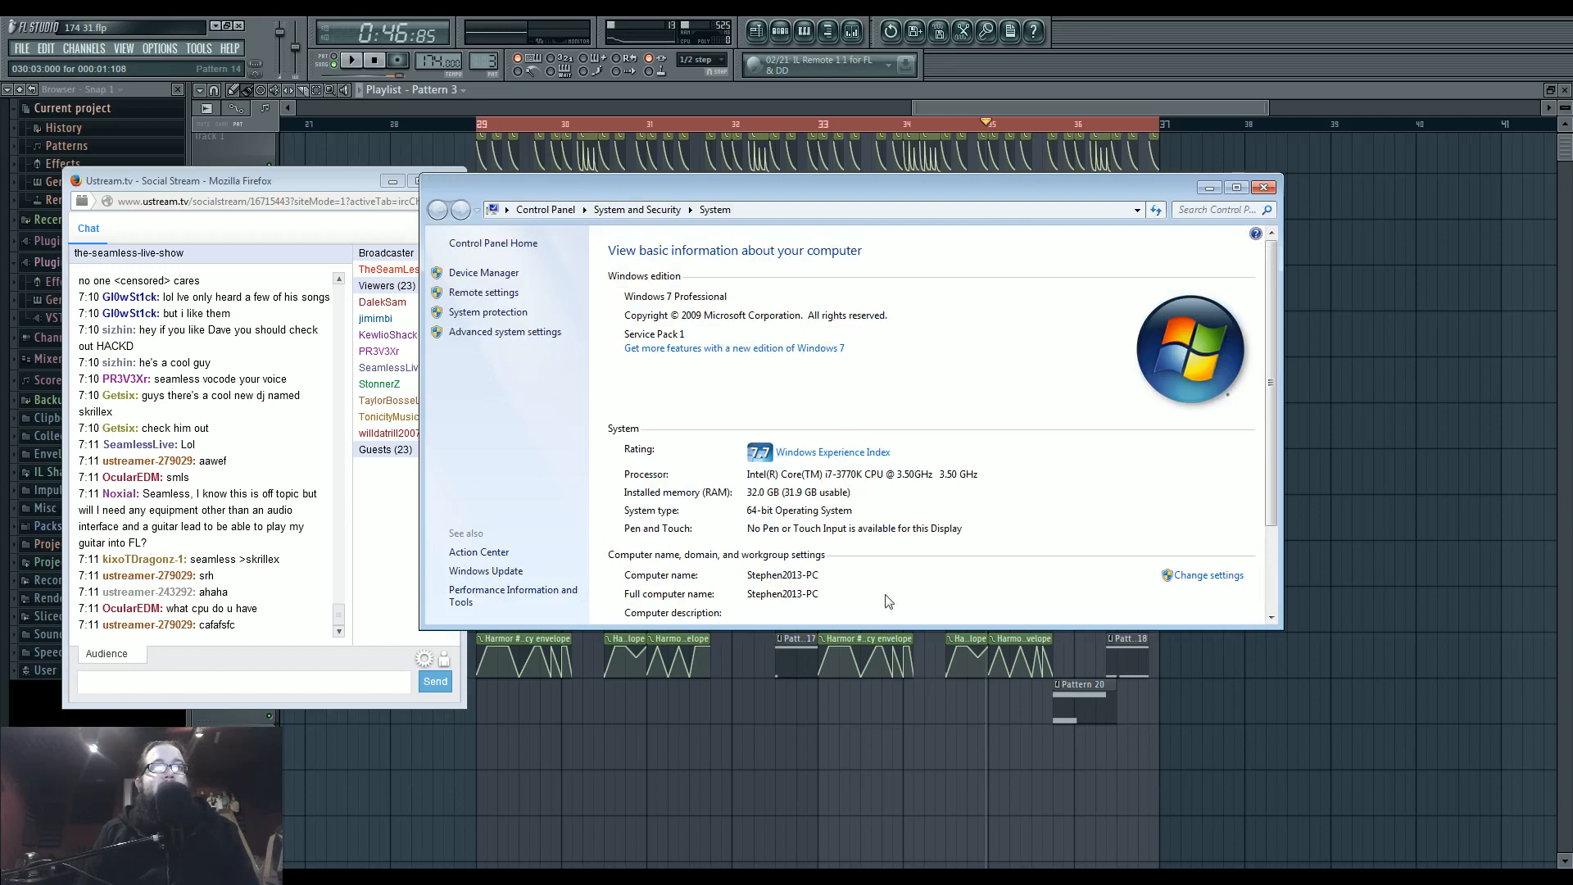
left_click(1264, 186)
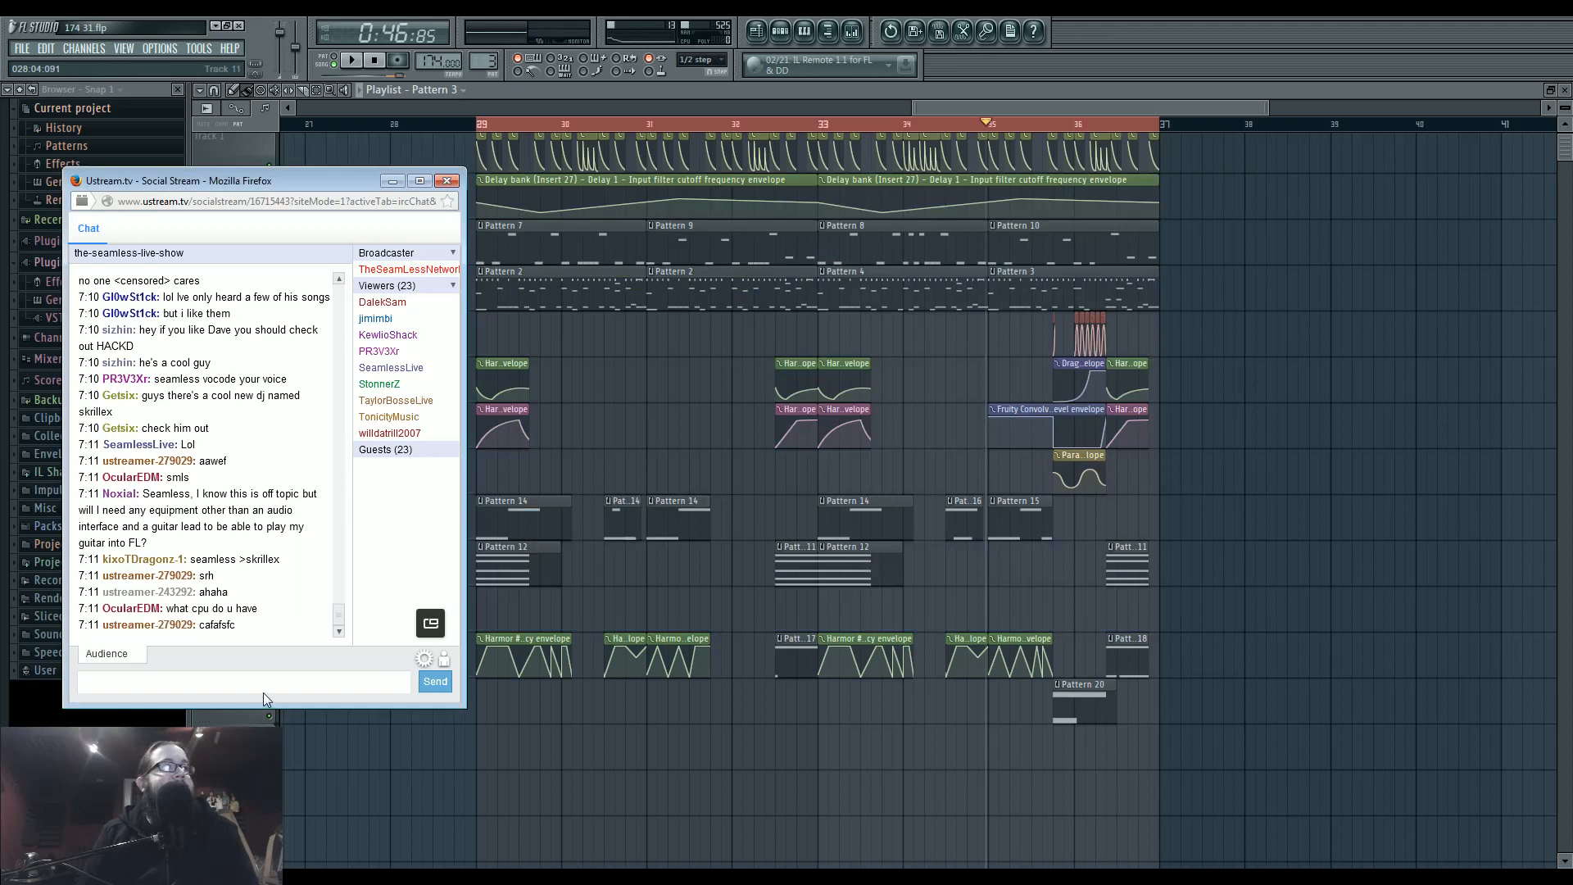
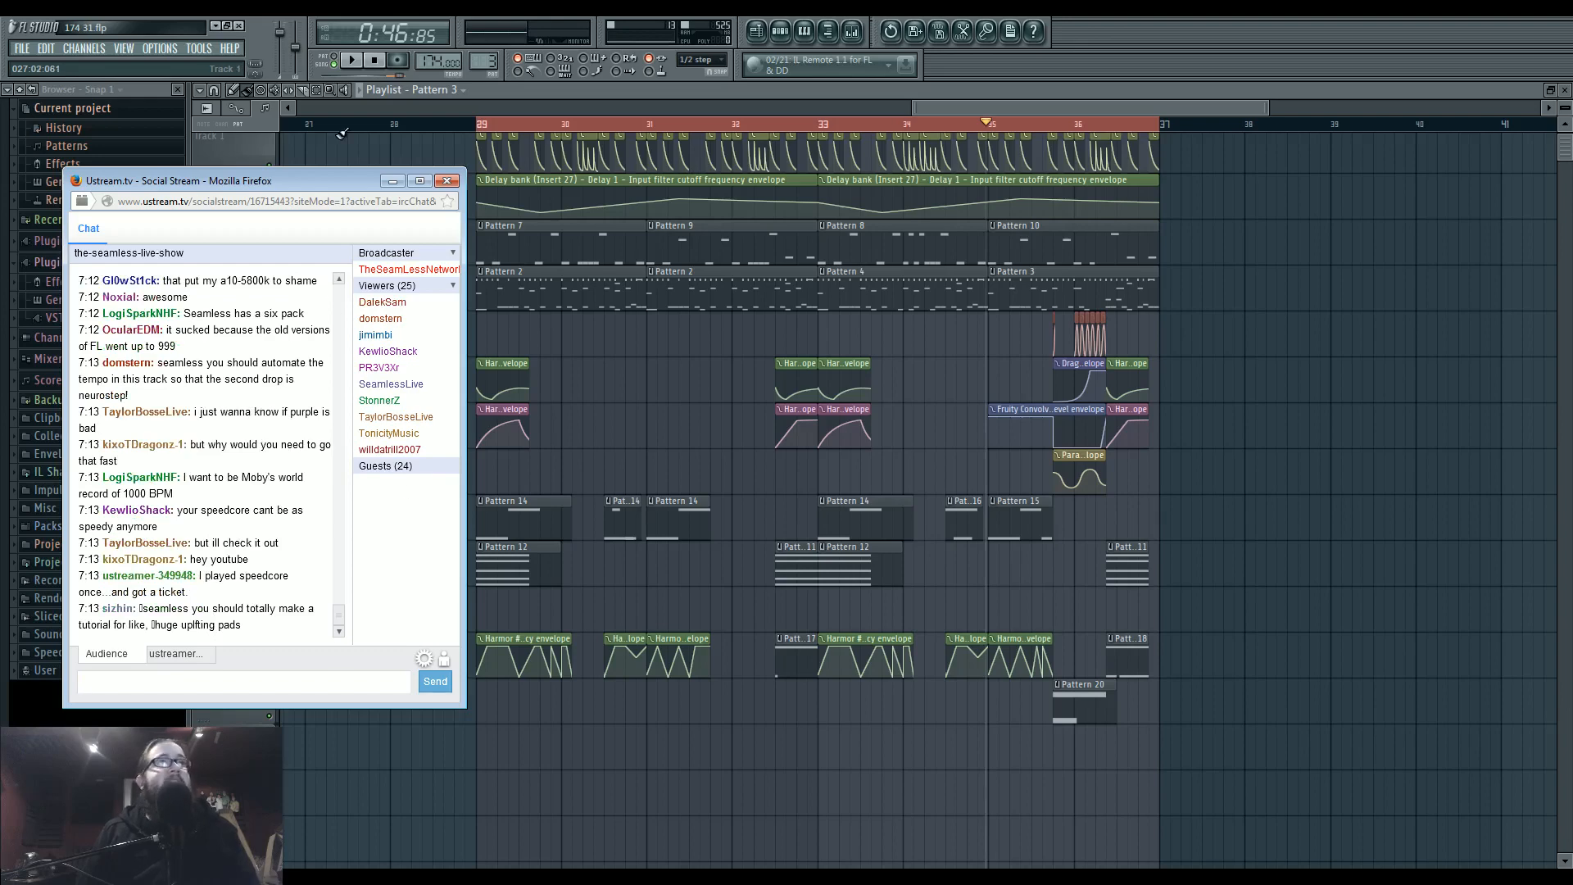
left_click_drag(700, 717, 793, 716)
scroll(794, 717, "down", 3)
left_click_drag(732, 579, 506, 590)
left_click_drag(483, 129, 1135, 775, "ctrl")
left_click_drag(583, 248, 909, 257)
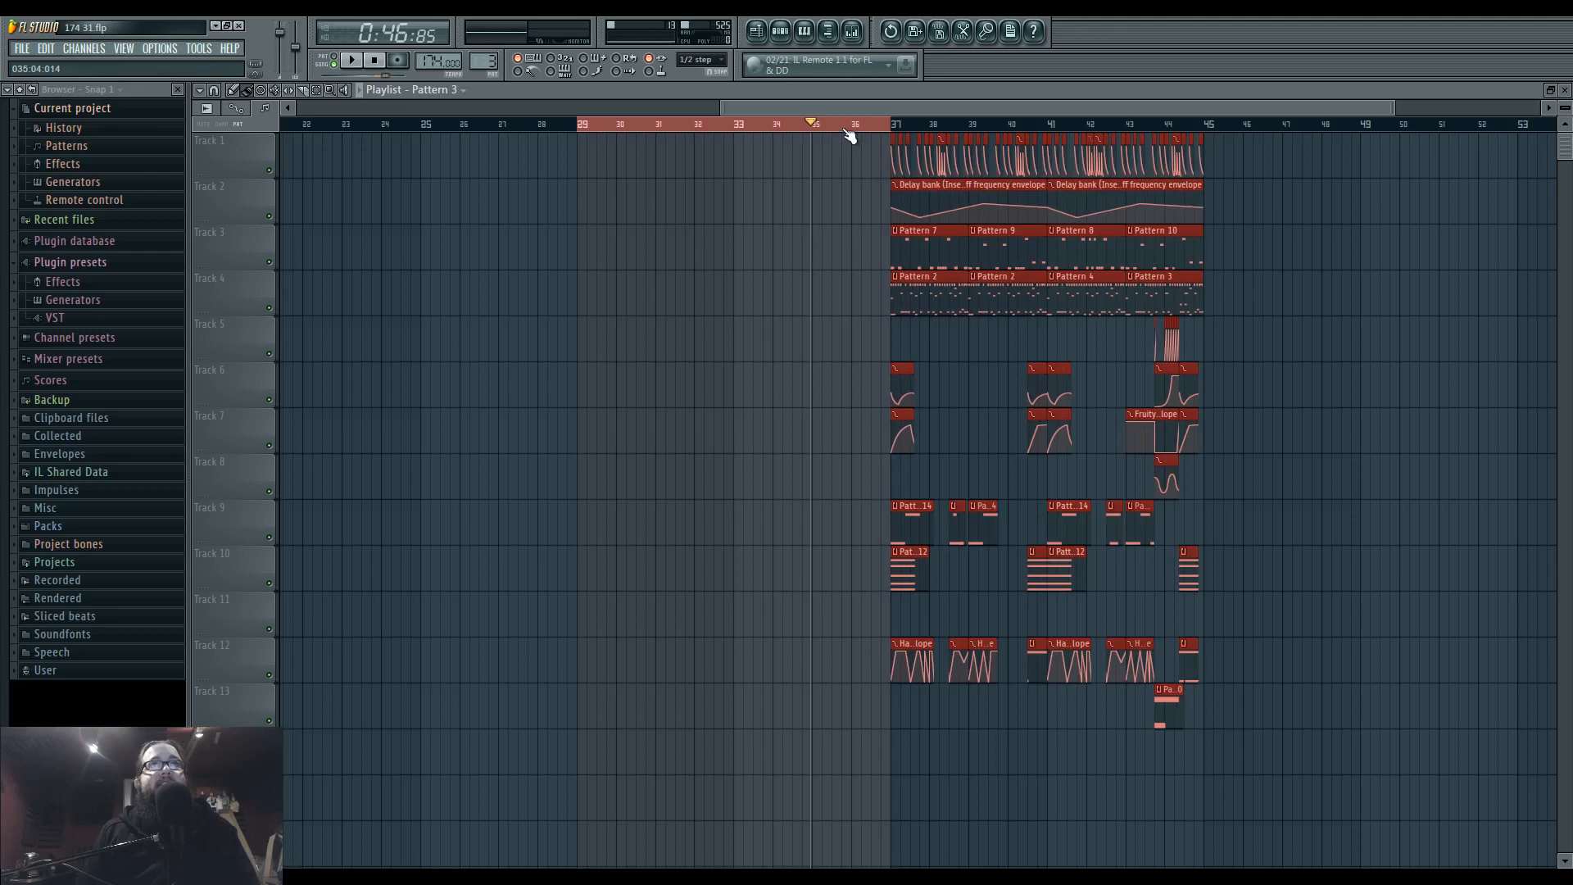
key("ctrl+z")
Move Pattern 1, the Patcher automation clips and the audio clips from the playlist's start so the group begins at bar 65.
left_click_drag(890, 423, 786, 467)
left_click_drag(972, 489, 831, 506)
left_click(819, 508, "ctrl")
scroll(573, 770, "down", 4)
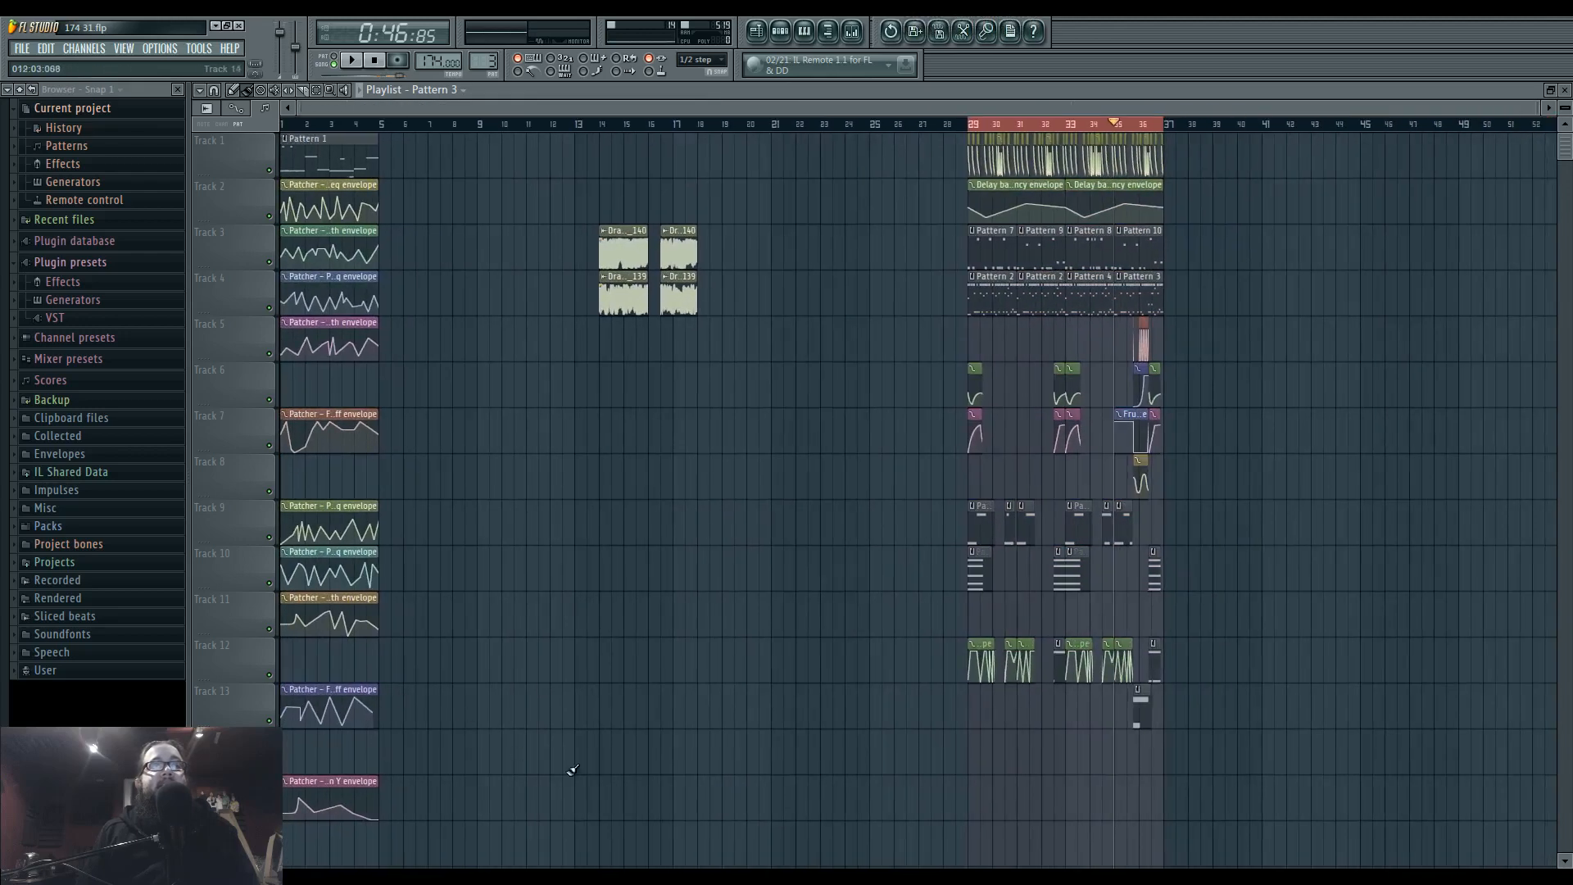
key("ctrl+a")
left_click_drag(310, 157, 1515, 281)
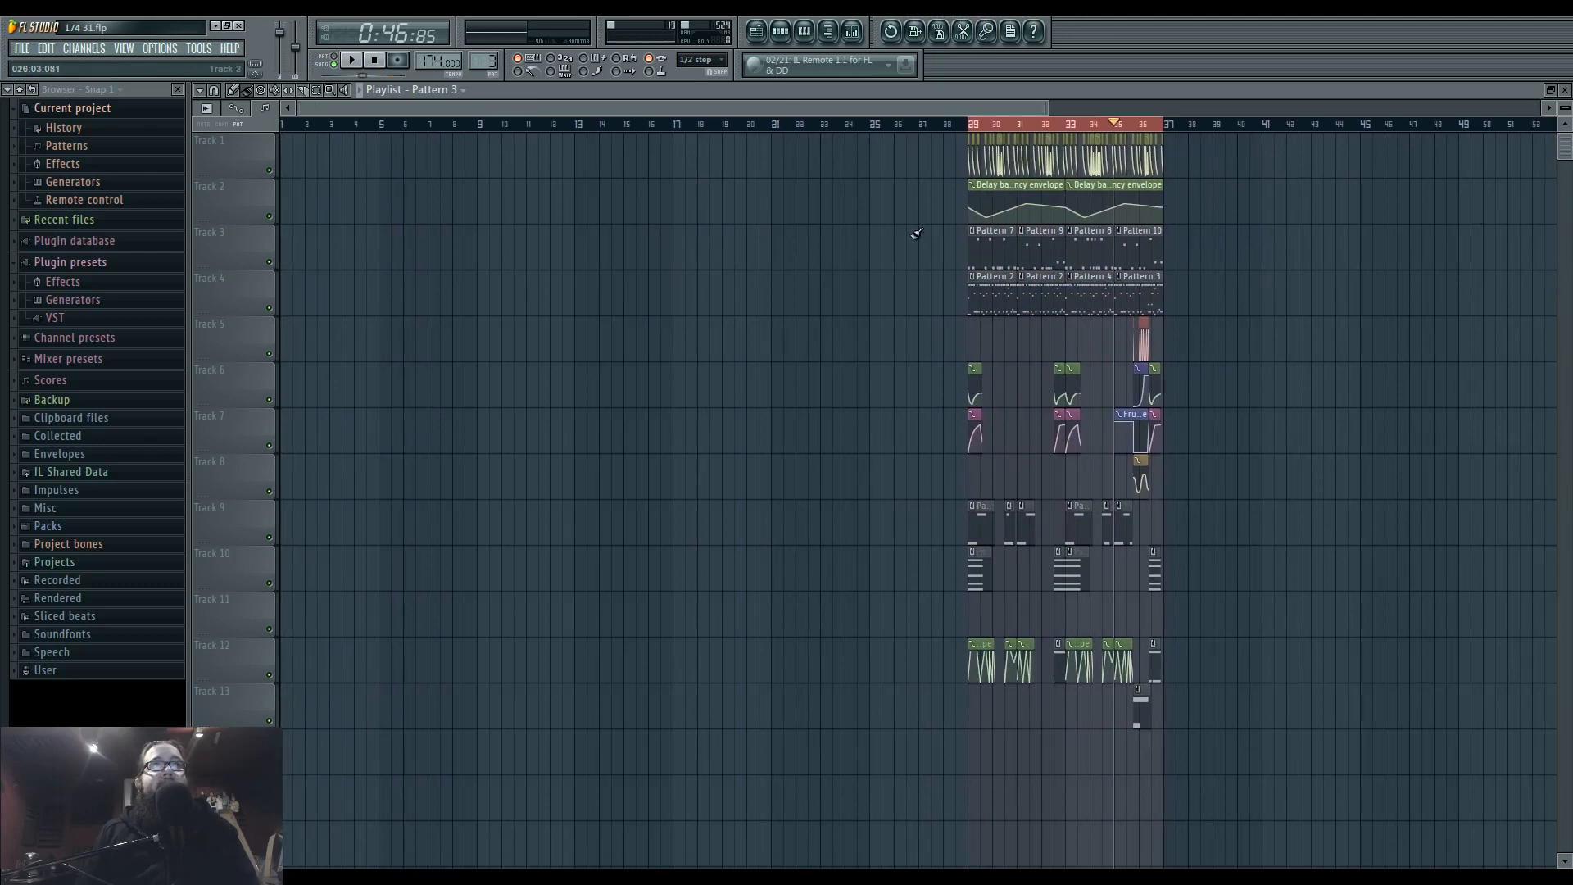
scroll(1200, 259, "down", 5)
scroll(1200, 259, "right", 6)
scroll(997, 204, "down", 3)
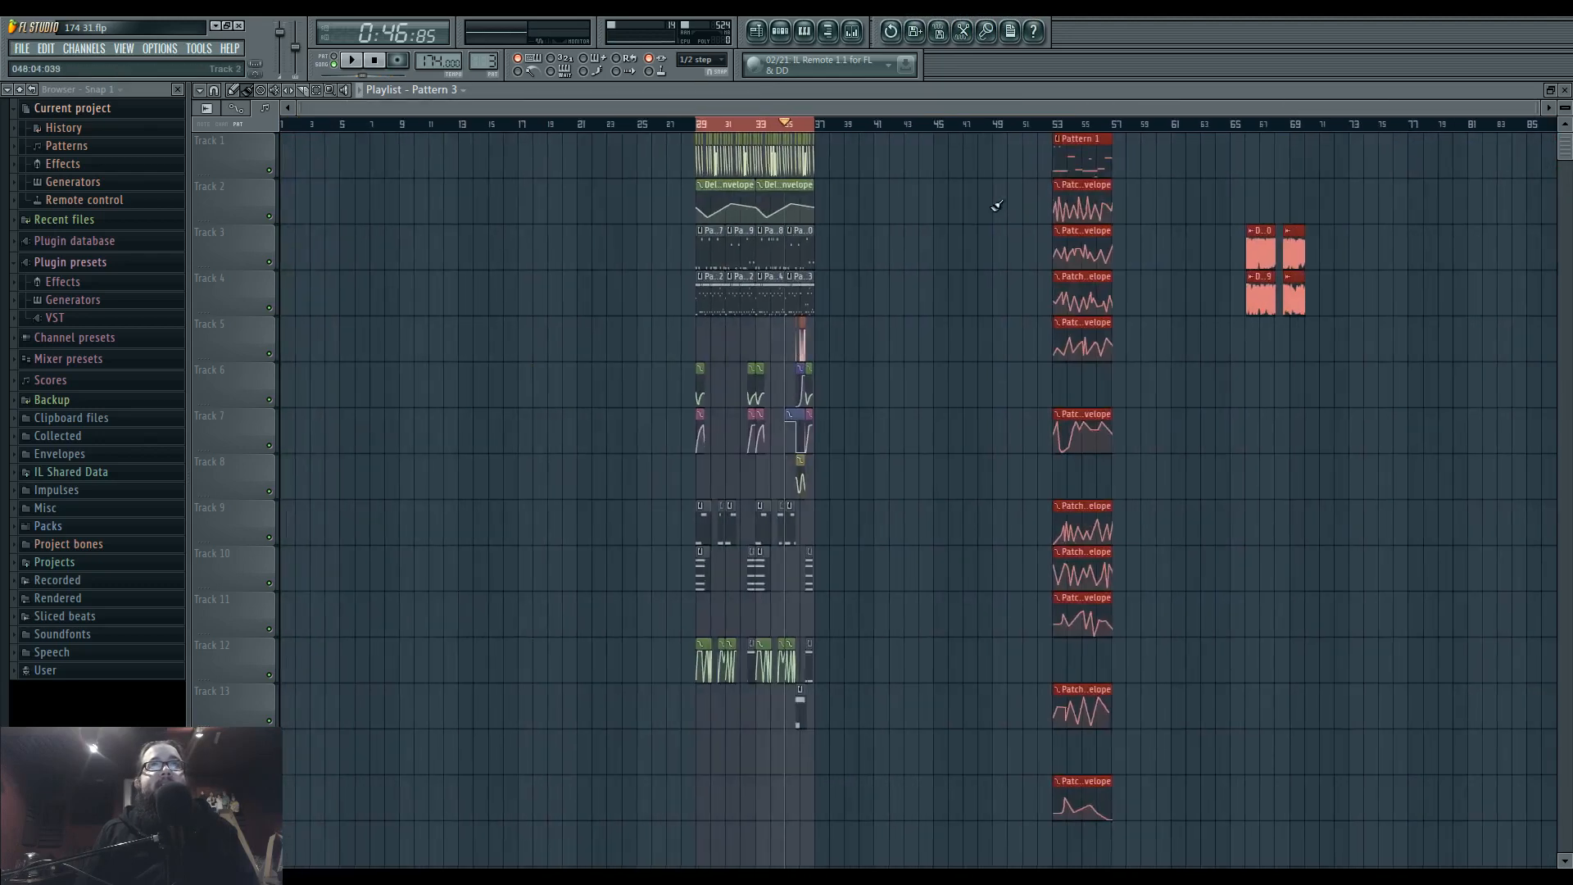
left_click_drag(1078, 153, 1252, 155)
left_click(927, 267, "ctrl")
Duplicate Patterns 7, 9, 8 and 10 on Track 3 and move the copies into the empty area before bar 29.
scroll(831, 451, "up", 5)
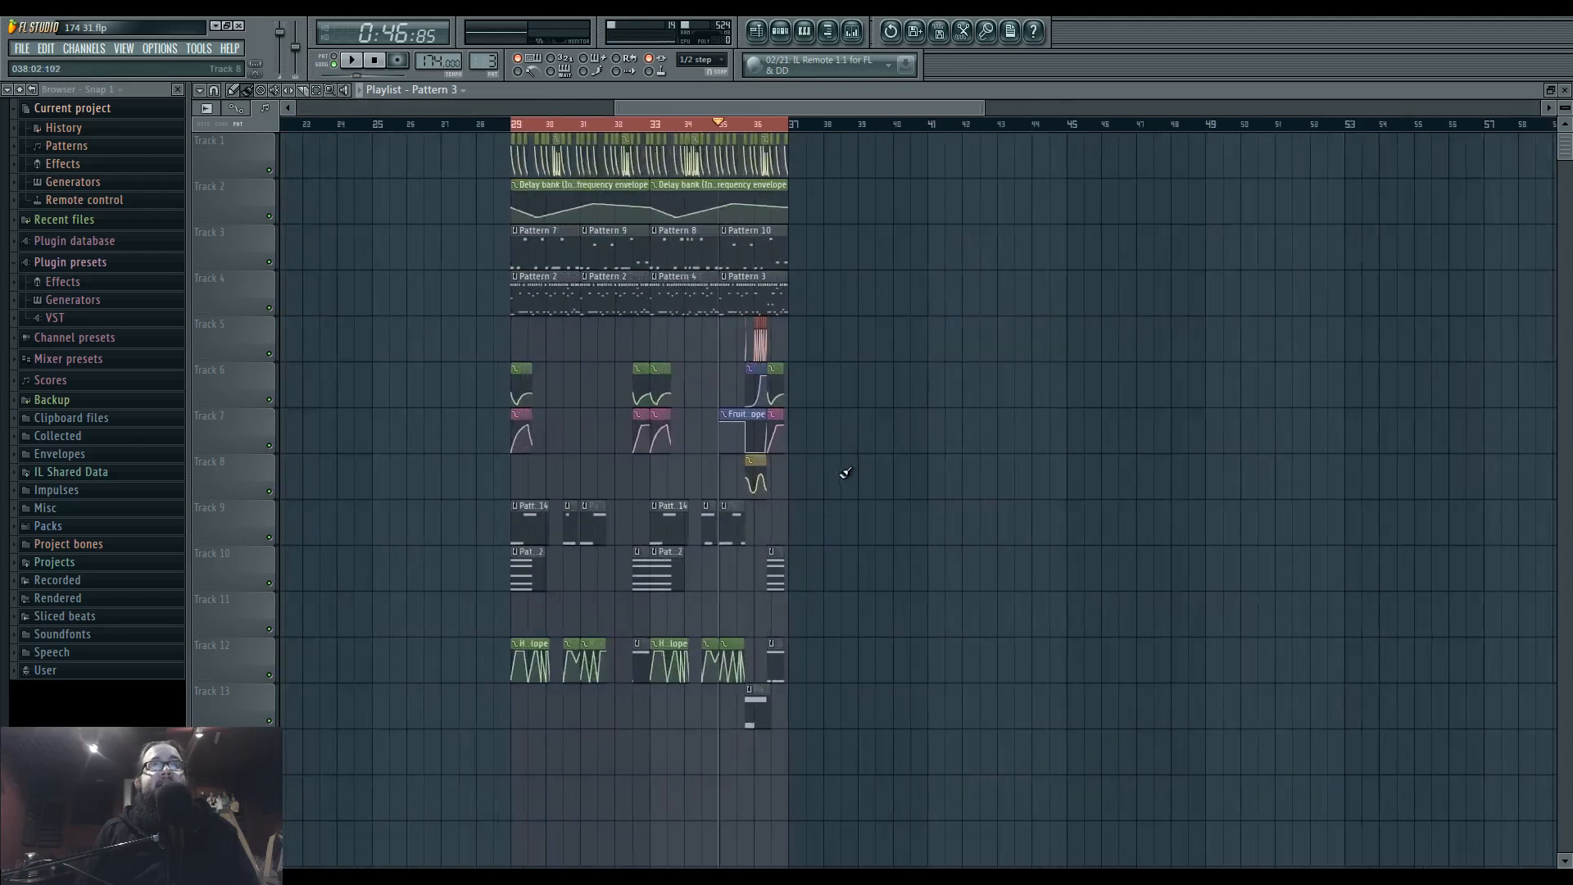
scroll(1204, 538, "left", 5)
scroll(646, 394, "left", 3)
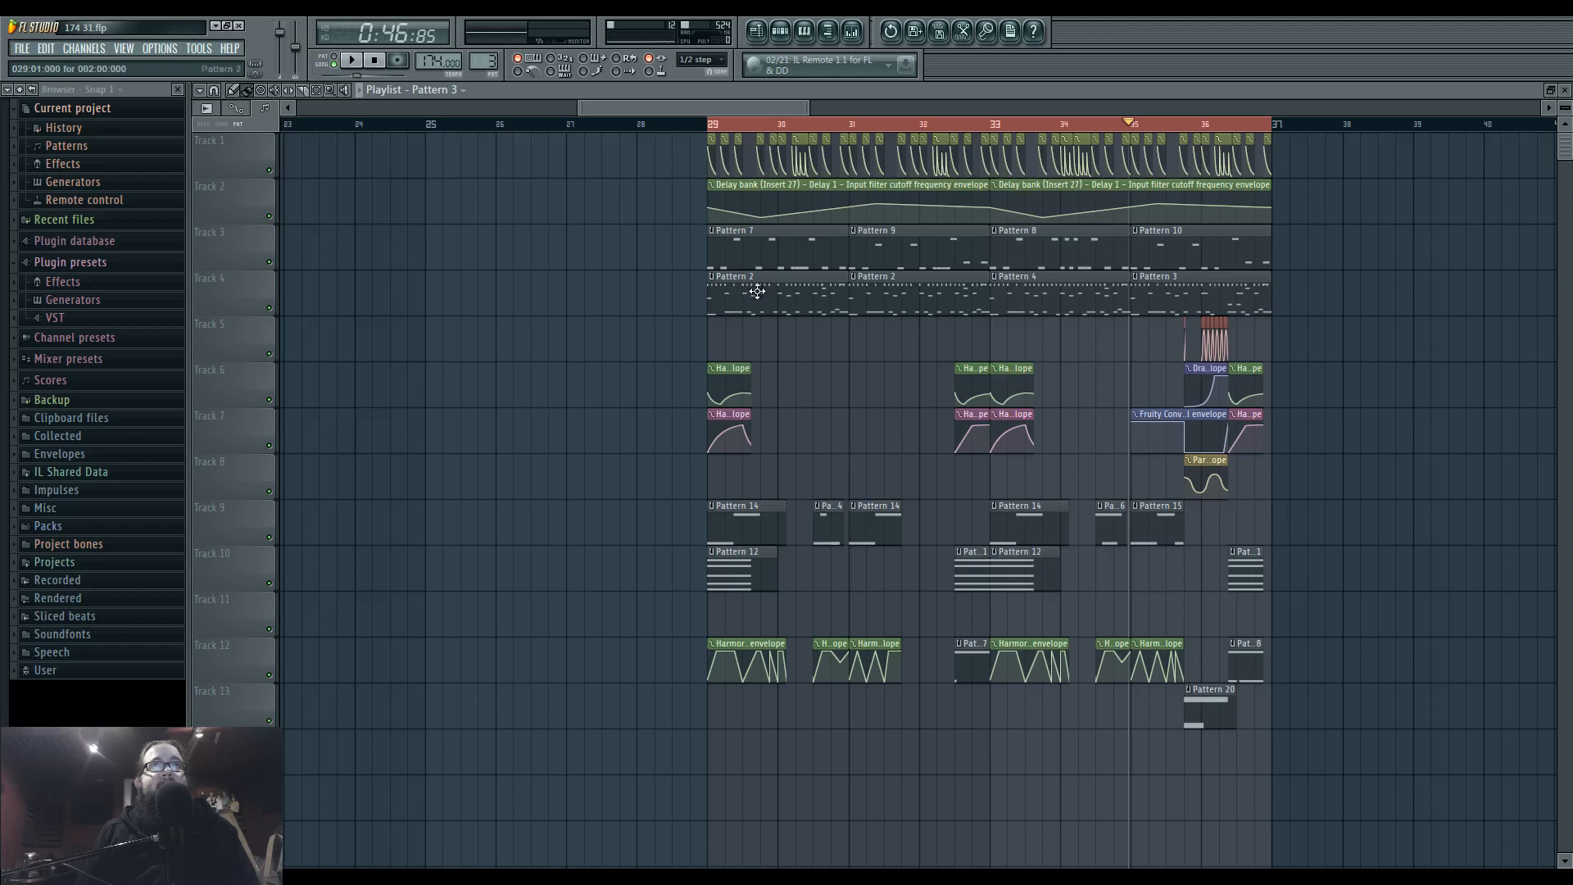
left_click_drag(809, 226, 1319, 244)
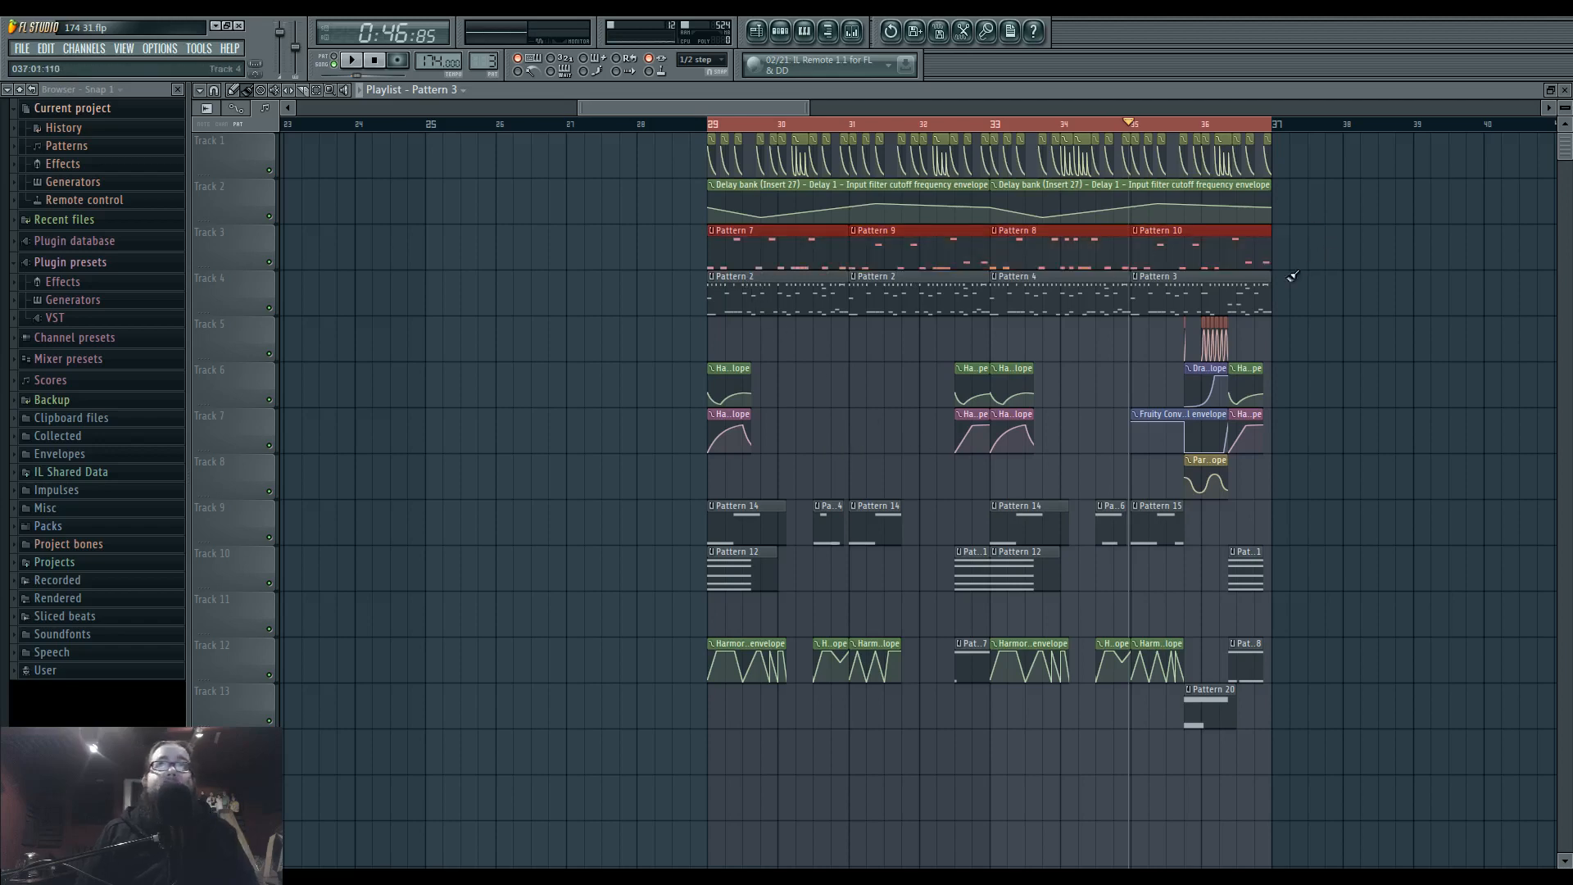
key("ctrl+b")
scroll(1305, 268, "down", 5)
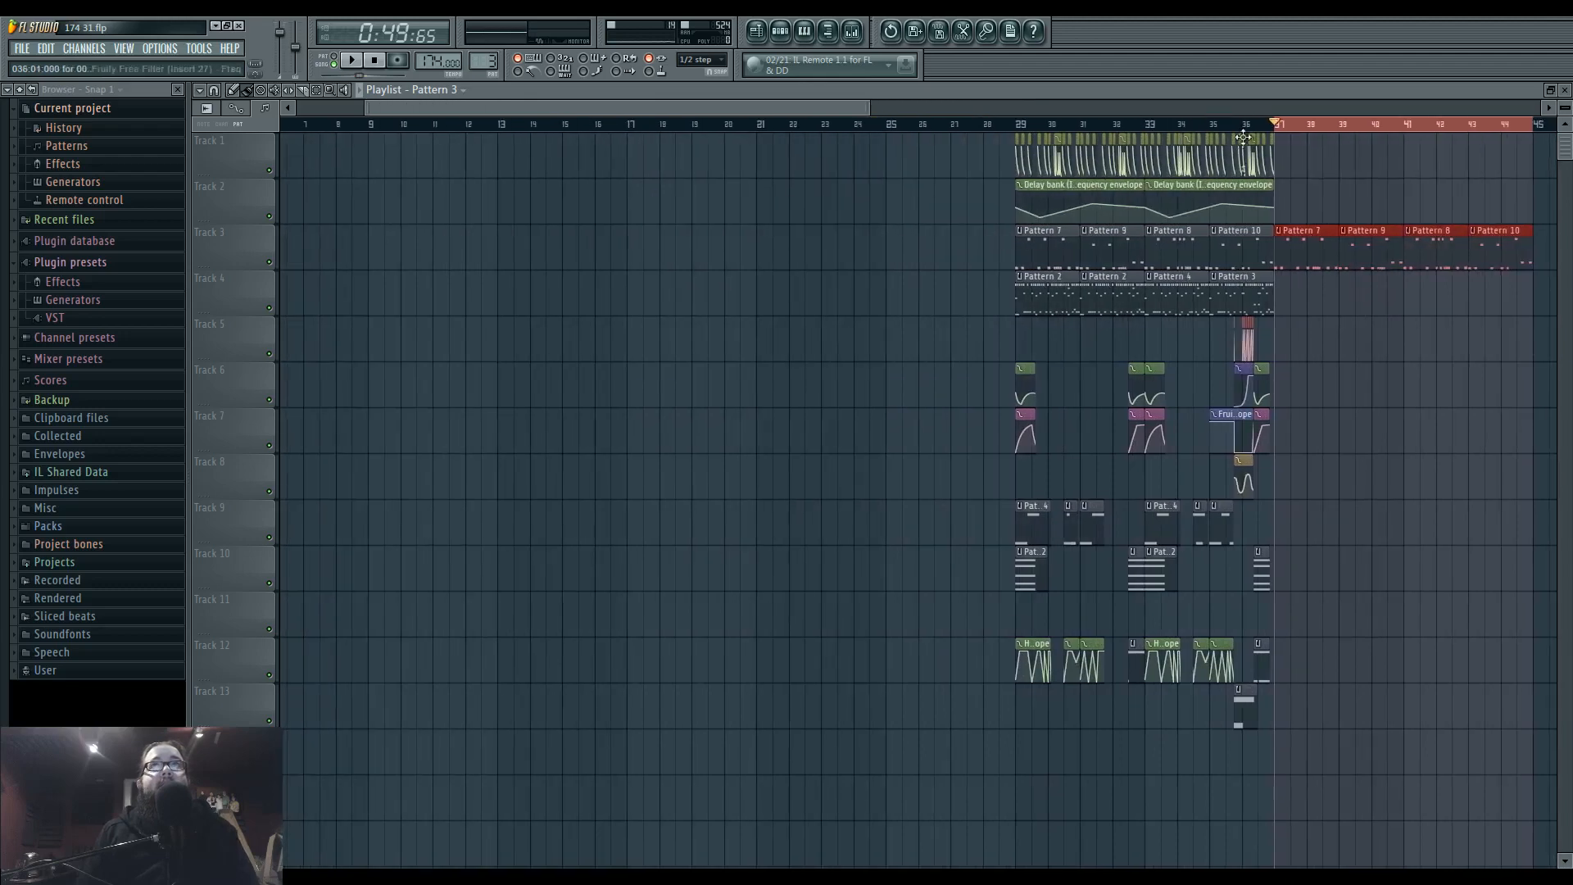
left_click_drag(1309, 241, 702, 242)
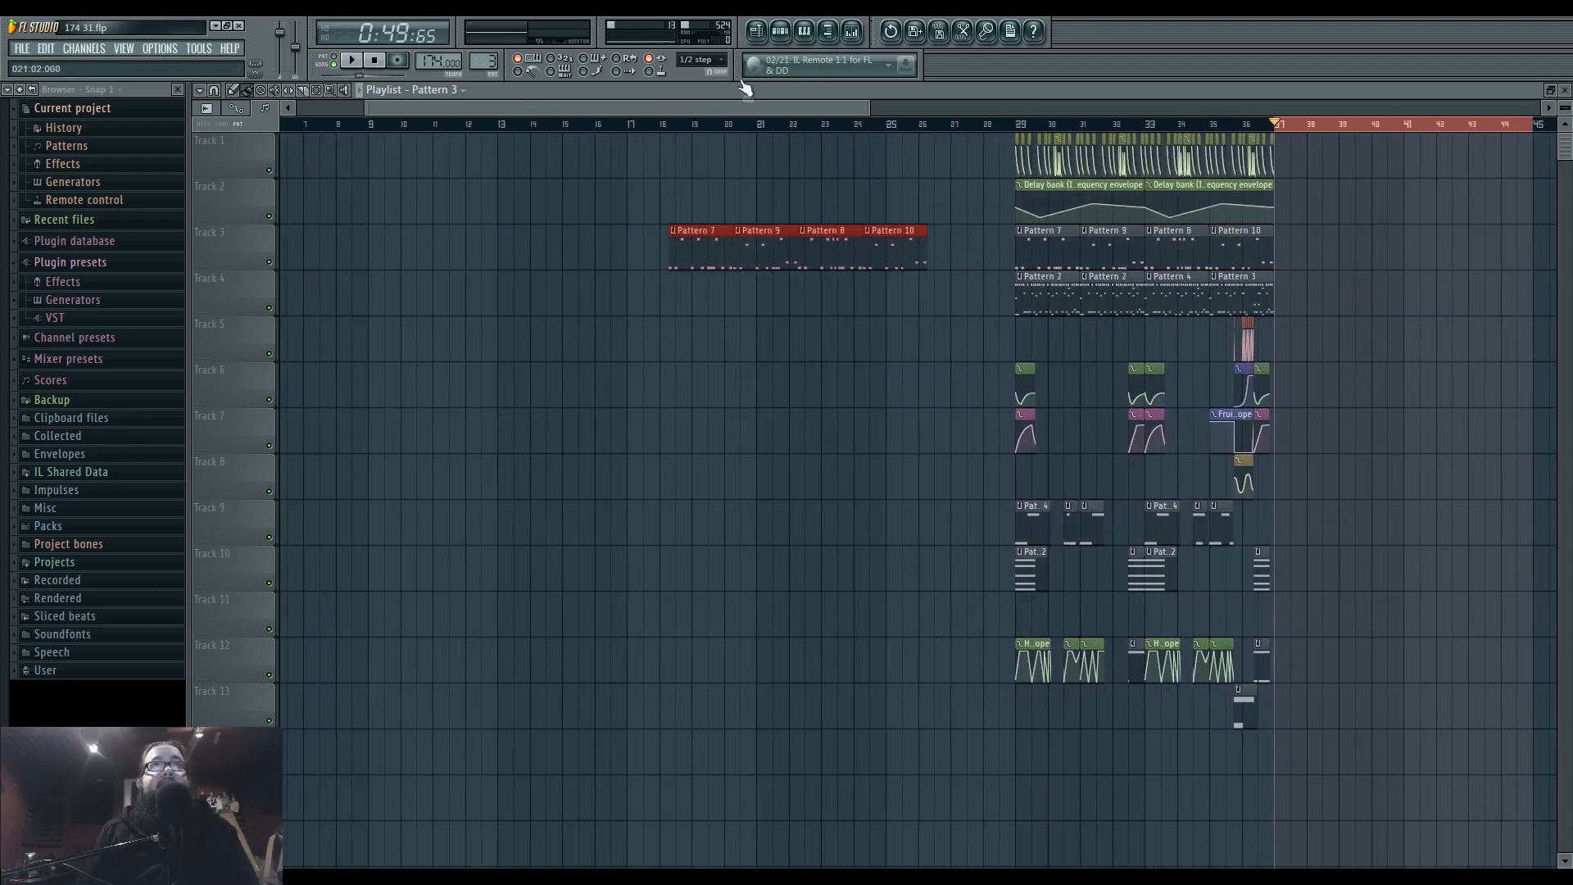
Set snapping to Line, align the copied Track 3 patterns so they start at bar 21, and deselect them.
left_click(709, 69)
left_click(710, 81)
scroll(949, 272, "left", 3)
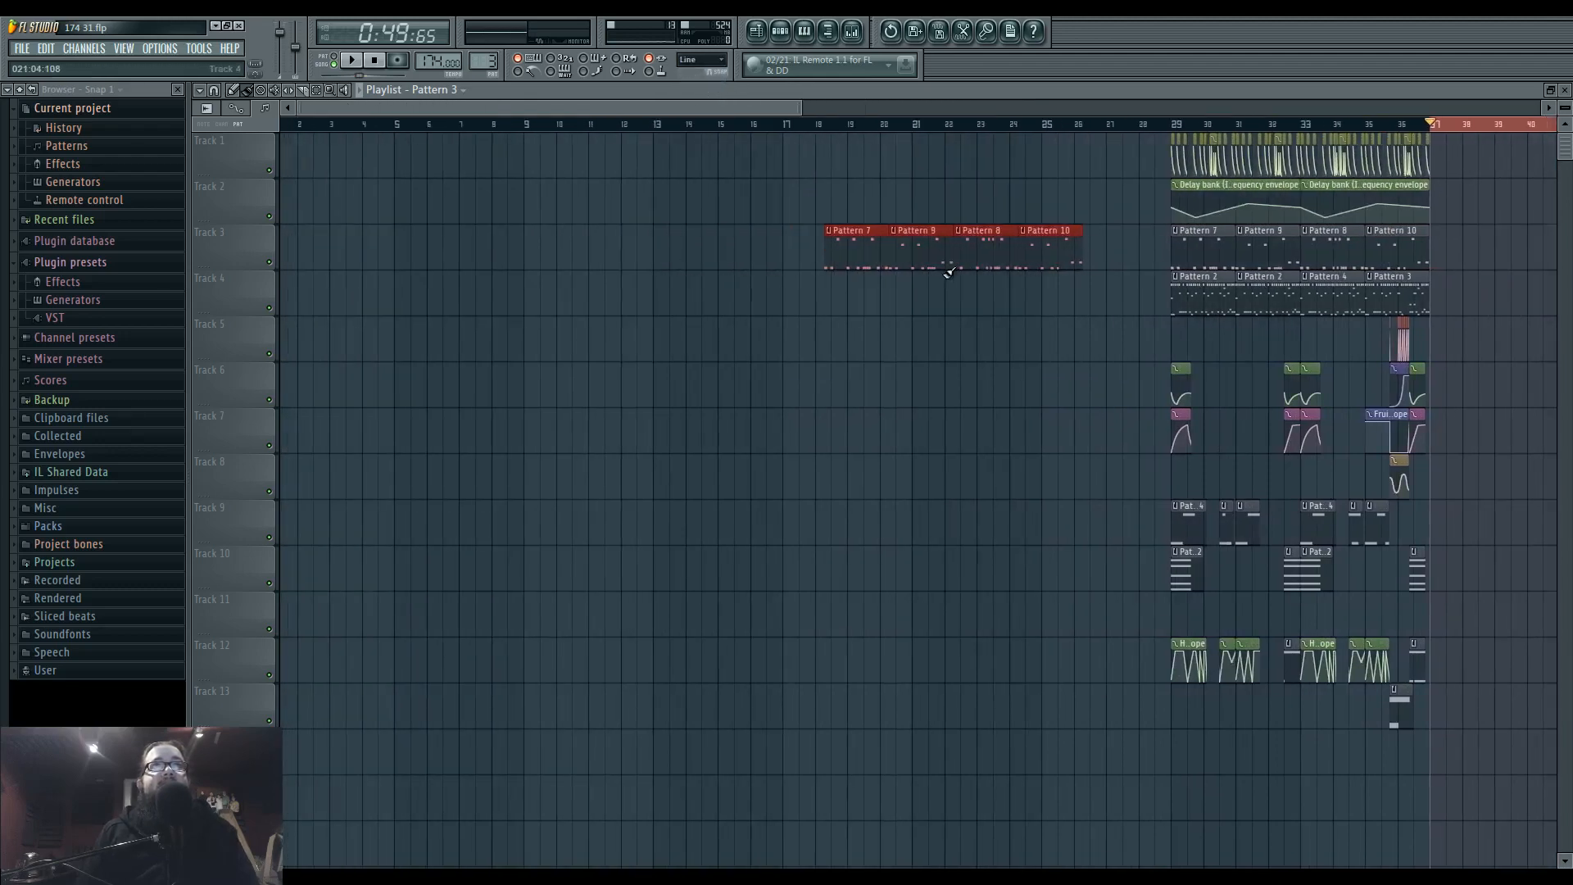
scroll(948, 272, "down", 3)
left_click_drag(780, 243, 834, 267)
key("ctrl+d")
Duplicate the filter and delay bank automation clips on Tracks 1 and 2 and place the copies at bar 21.
scroll(1046, 210, "up", 2)
left_click_drag(1188, 210, 766, 162)
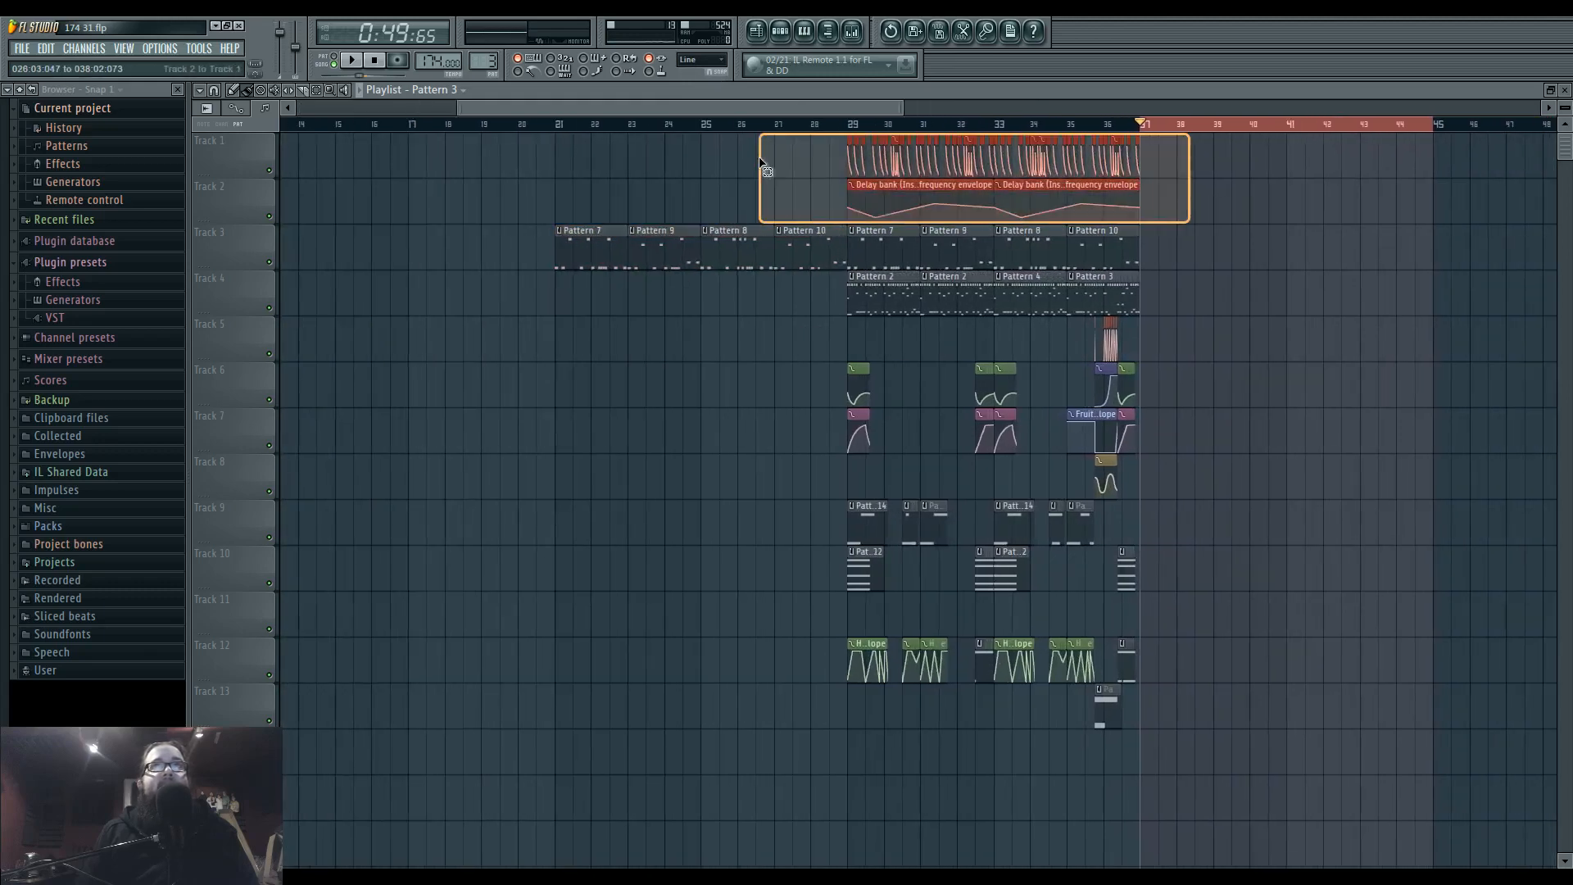
key("ctrl+b")
left_click_drag(1016, 172, 446, 177)
scroll(1008, 386, "left", 5)
key("ctrl+d")
scroll(909, 369, "right", 1)
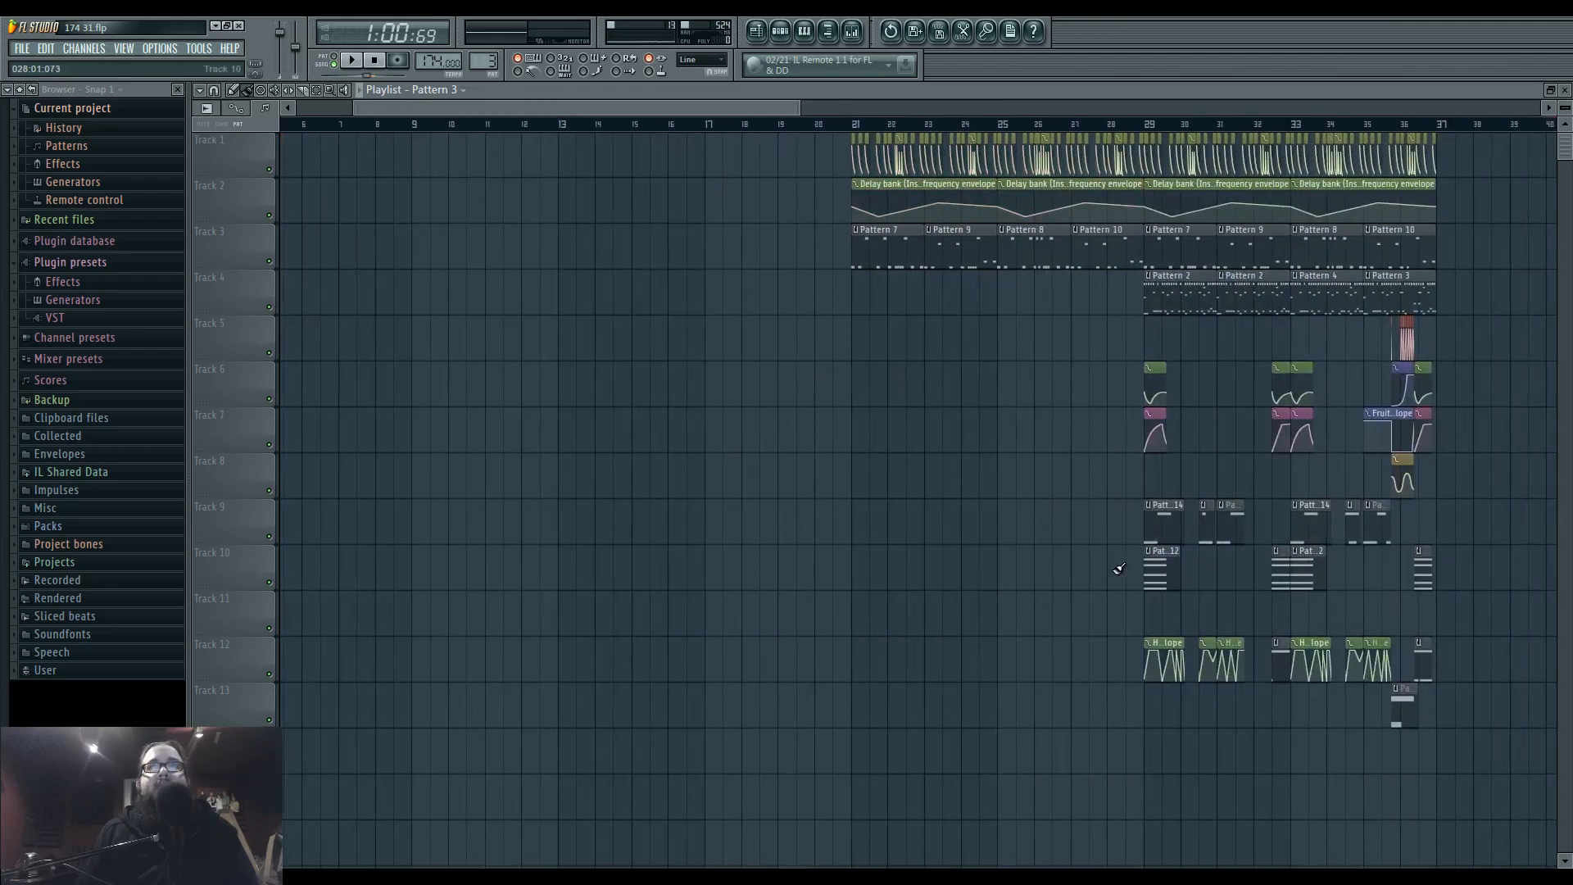
Move the stereo separation, Fruity Convolver mix, EQ and repeated automation clips on Tracks 5–8 down to start at Track 14.
scroll(1412, 508, "up", 3)
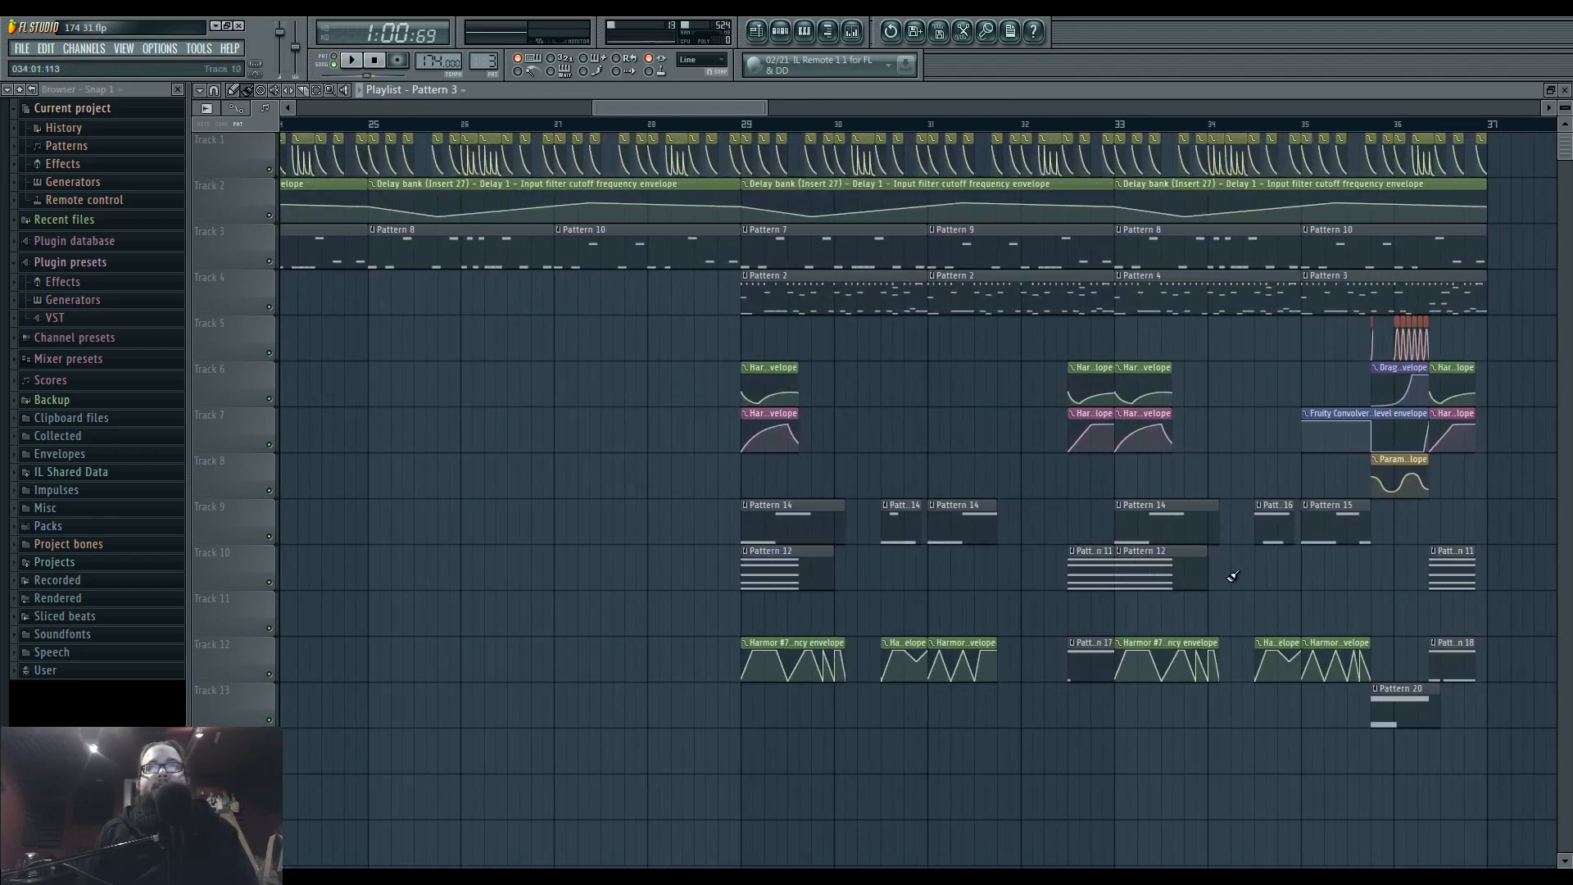
scroll(1233, 576, "up", 4)
left_click_drag(986, 345, 1127, 505)
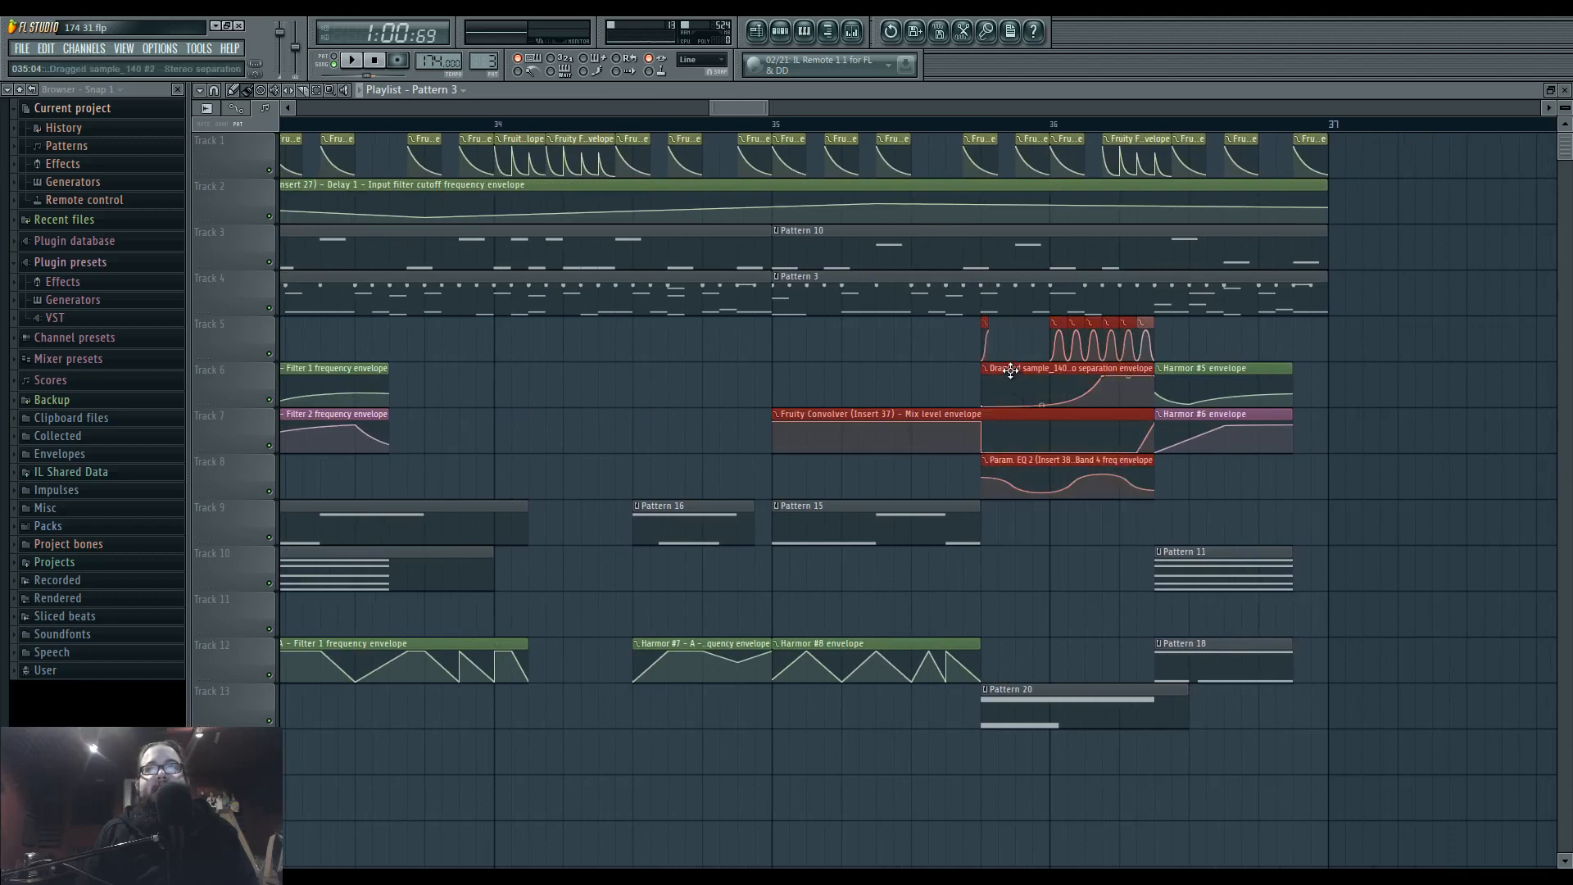
left_click(880, 375, "ctrl")
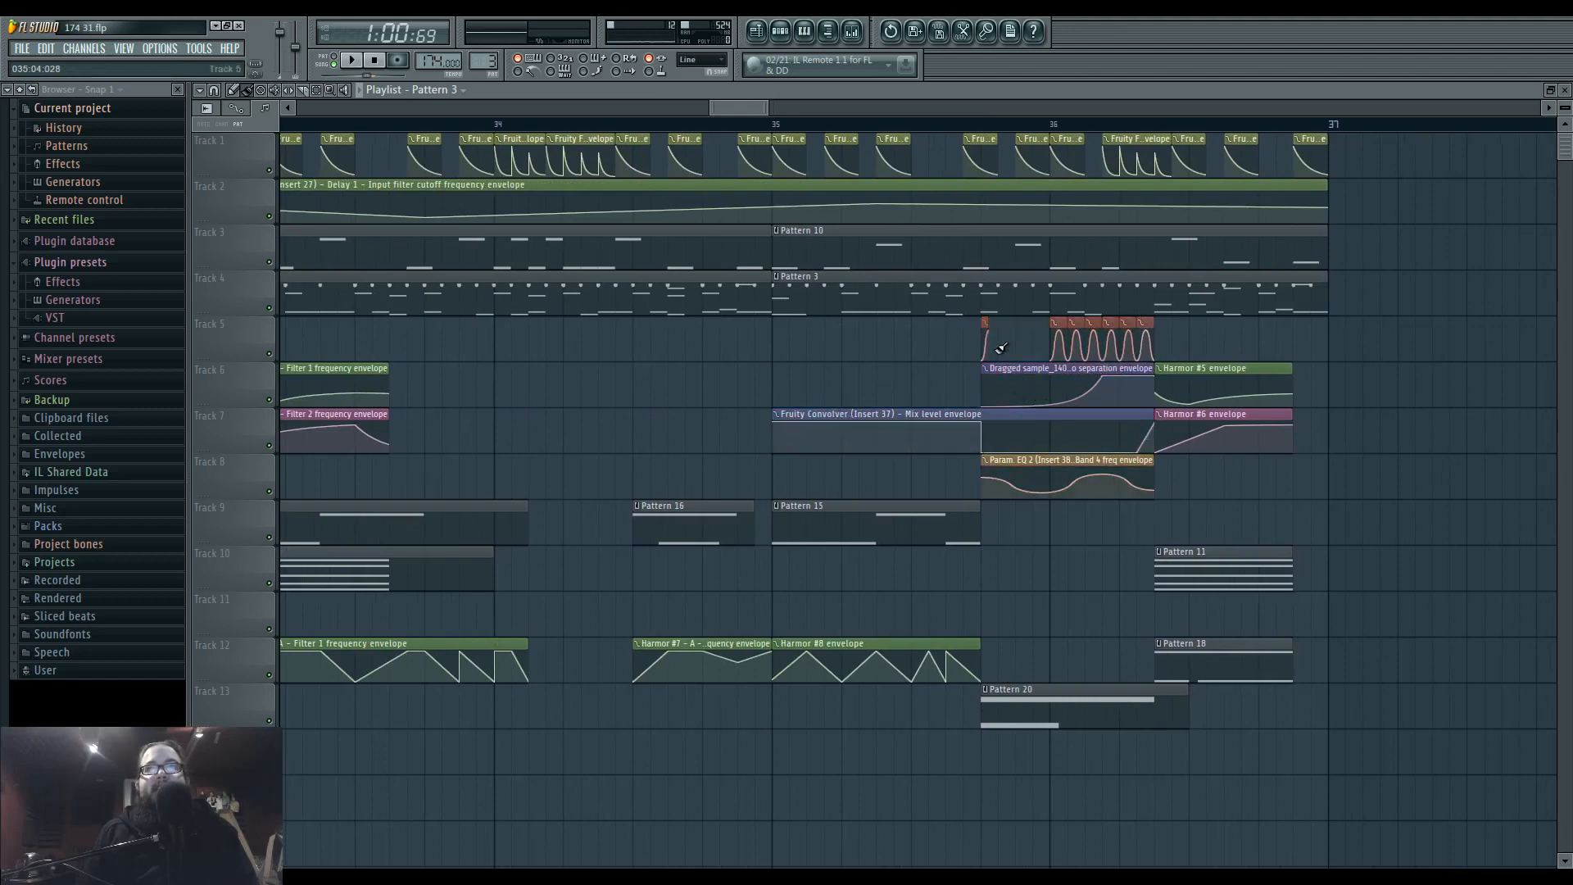
left_click_drag(985, 341, 1155, 533)
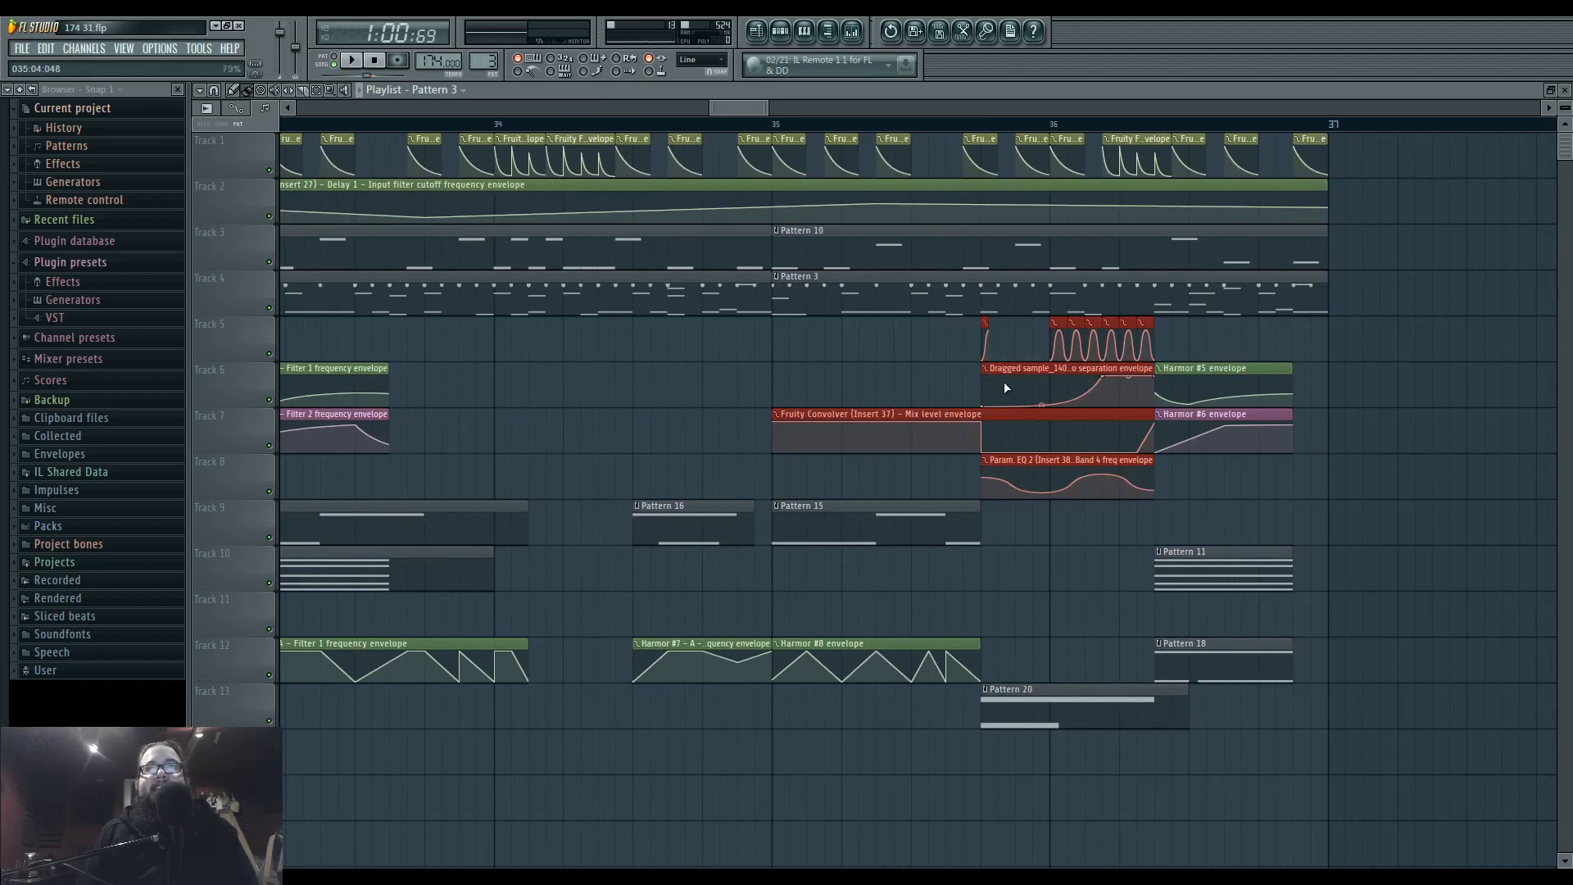
left_click_drag(1004, 373, 1004, 799)
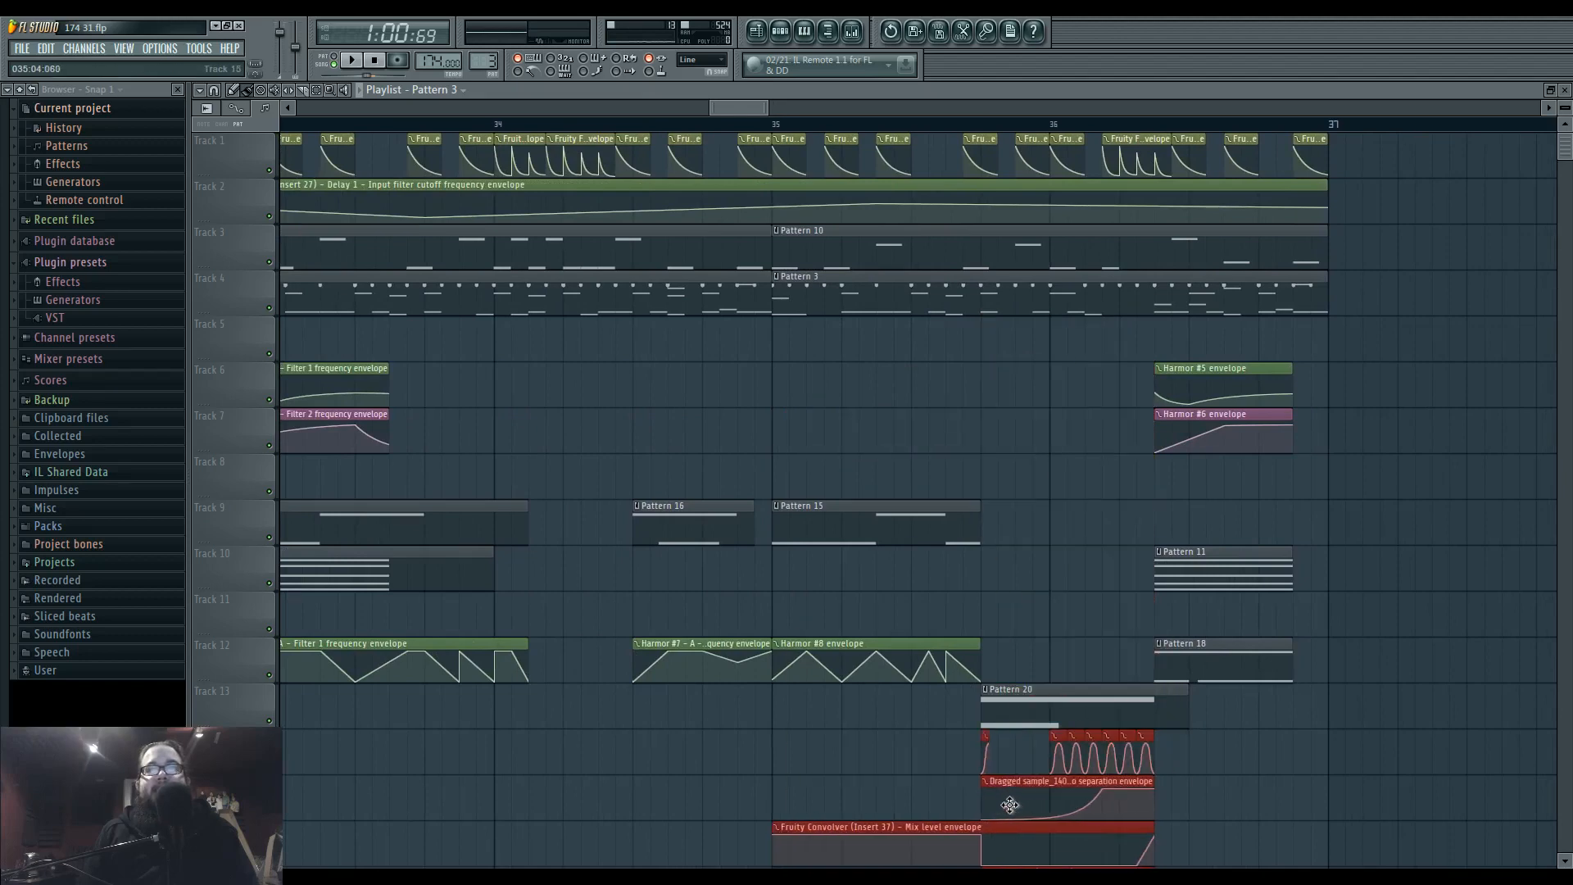
left_click(1024, 531)
left_click_drag(1051, 563, 1152, 608)
scroll(1155, 606, "down", 2)
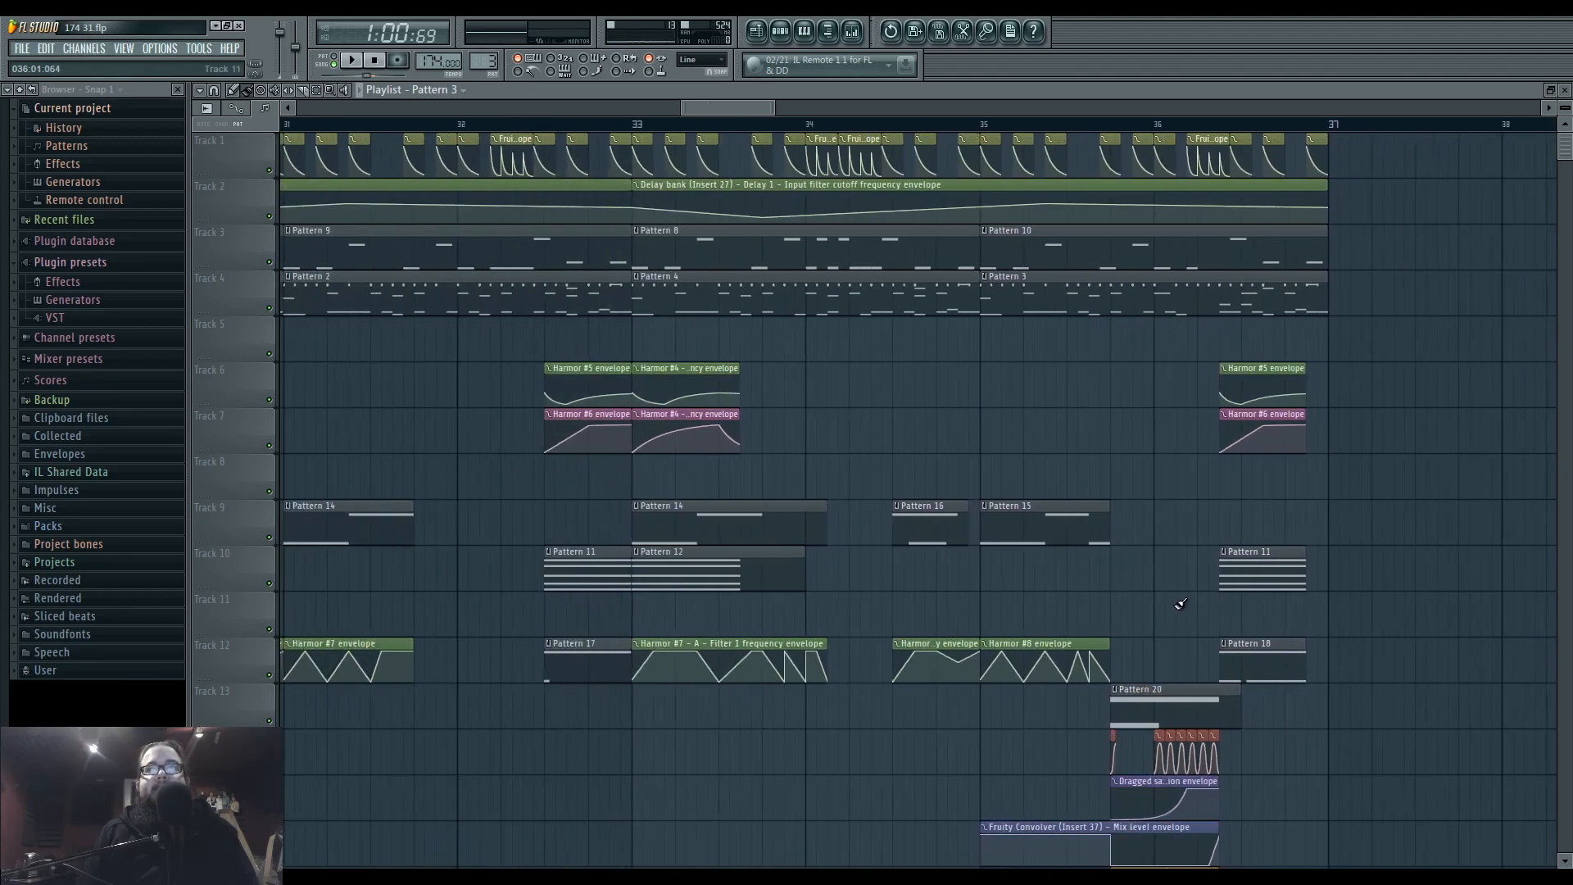
Move all Pattern 11 and Pattern 12 clips from Track 10 up to Track 5, above their Harmor envelopes.
left_click_drag(560, 593, 868, 597)
scroll(869, 598, "down", 2)
left_click_drag(447, 567, 1348, 582)
left_click_drag(873, 577, 871, 340)
left_click(805, 385, "ctrl")
scroll(807, 385, "left", 3)
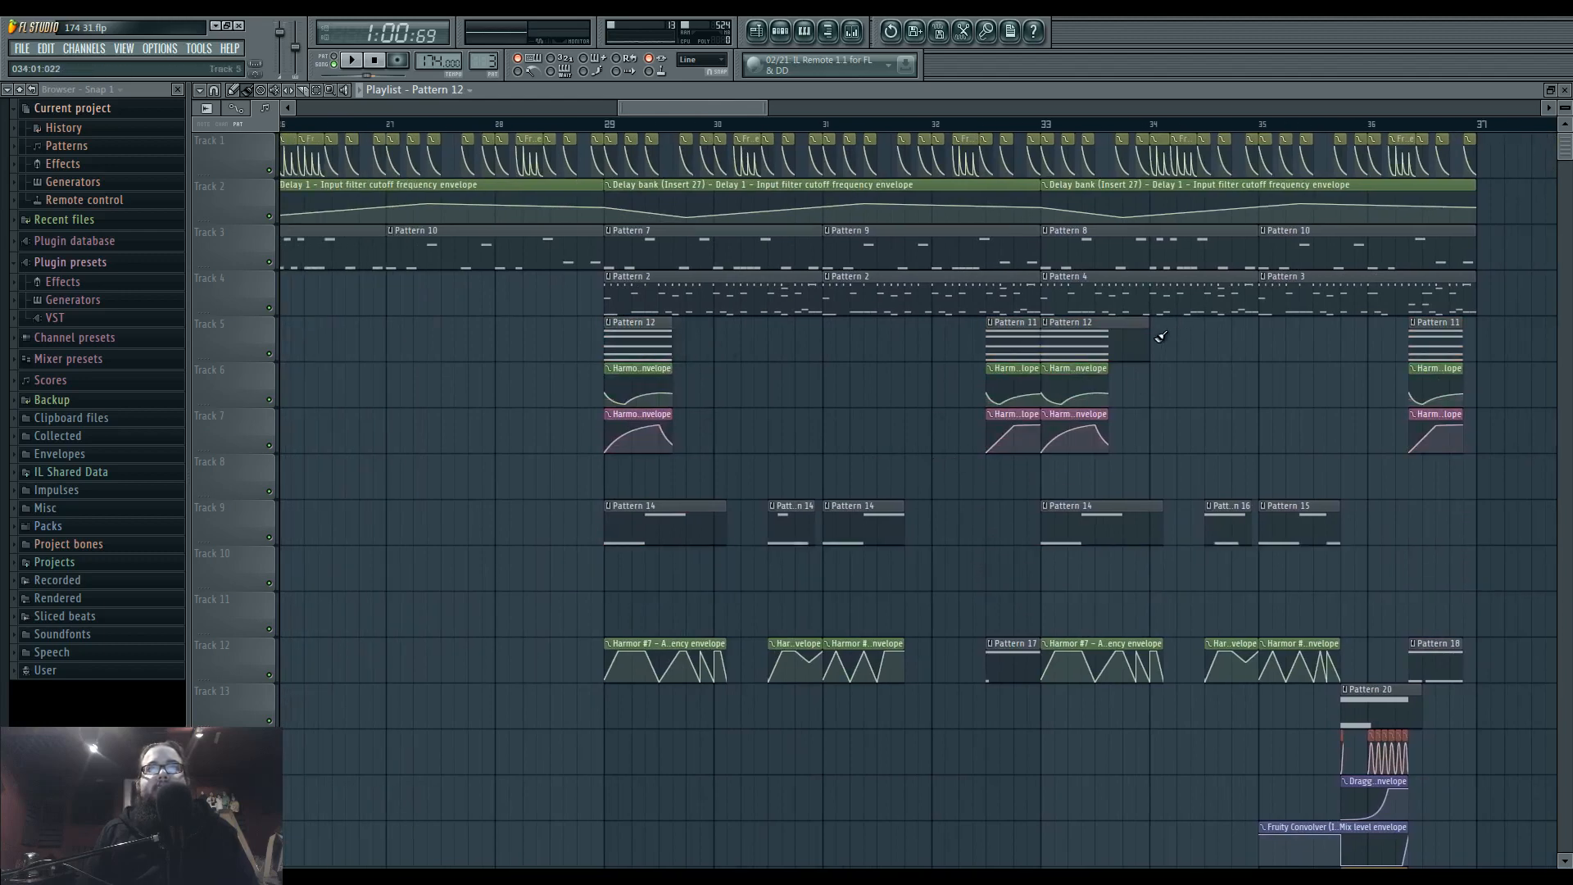
Duplicate the Pattern 11 and 12 clips and Harmor envelopes on Tracks 5–7 and place the copies at bar 21.
scroll(1127, 405, "down", 2)
left_click_drag(769, 316, 1361, 456)
key("ctrl+b")
left_click_drag(854, 440, 1492, 485)
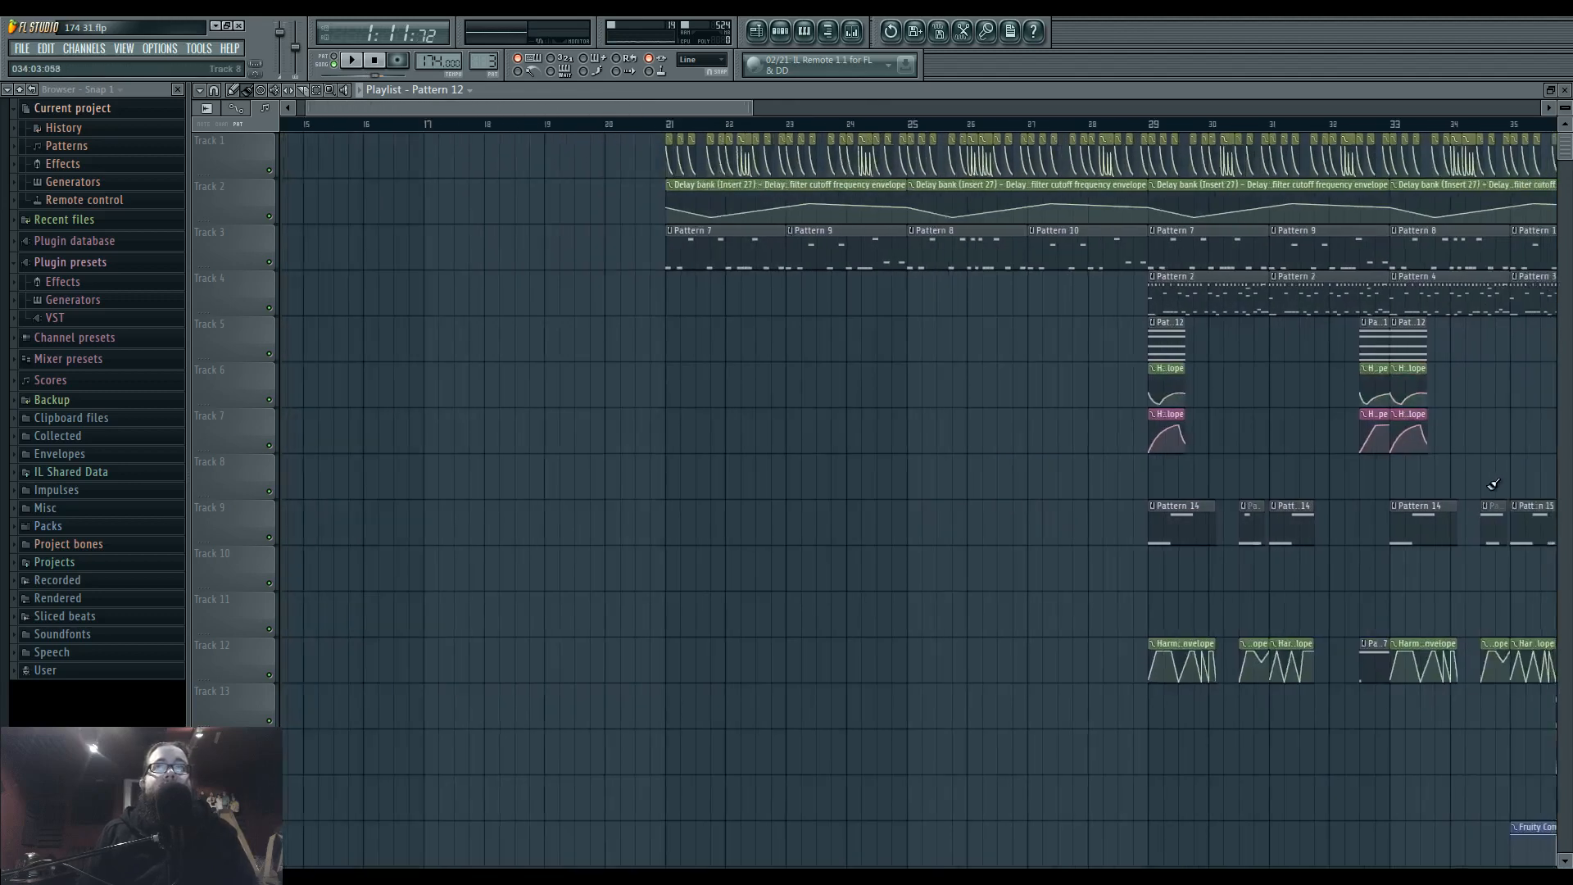
scroll(931, 456, "down", 2)
left_click_drag(931, 457, 727, 455)
left_click_drag(1279, 340, 699, 343)
scroll(616, 373, "up", 1)
scroll(627, 377, "up", 3)
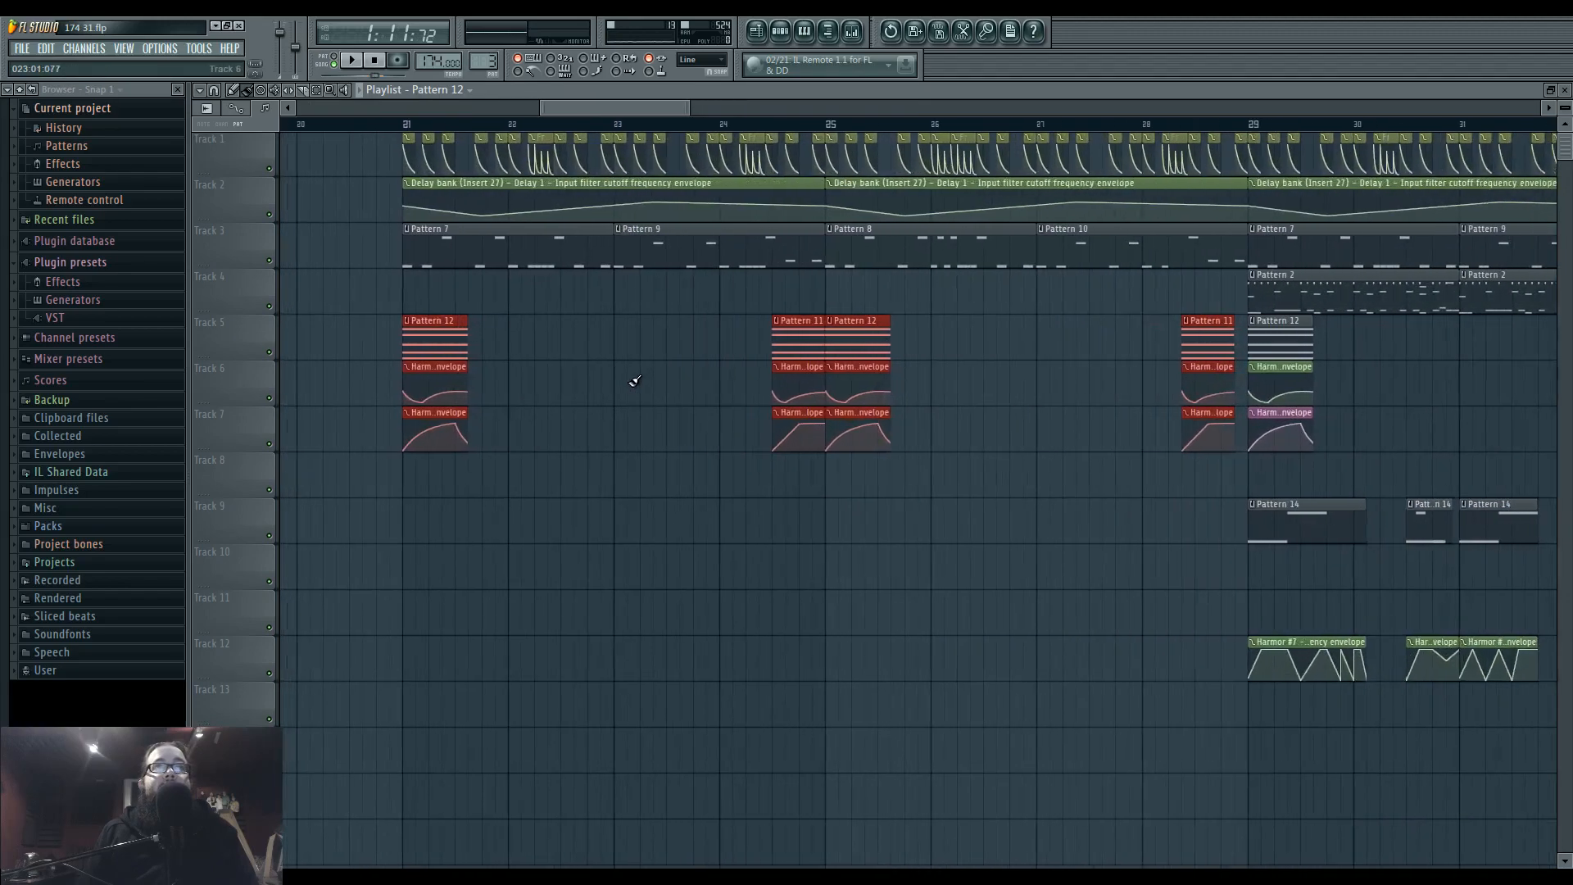
scroll(646, 404, "down", 4)
left_click(688, 551, "ctrl")
scroll(686, 546, "left", 3)
left_click_drag(770, 136, 1103, 465)
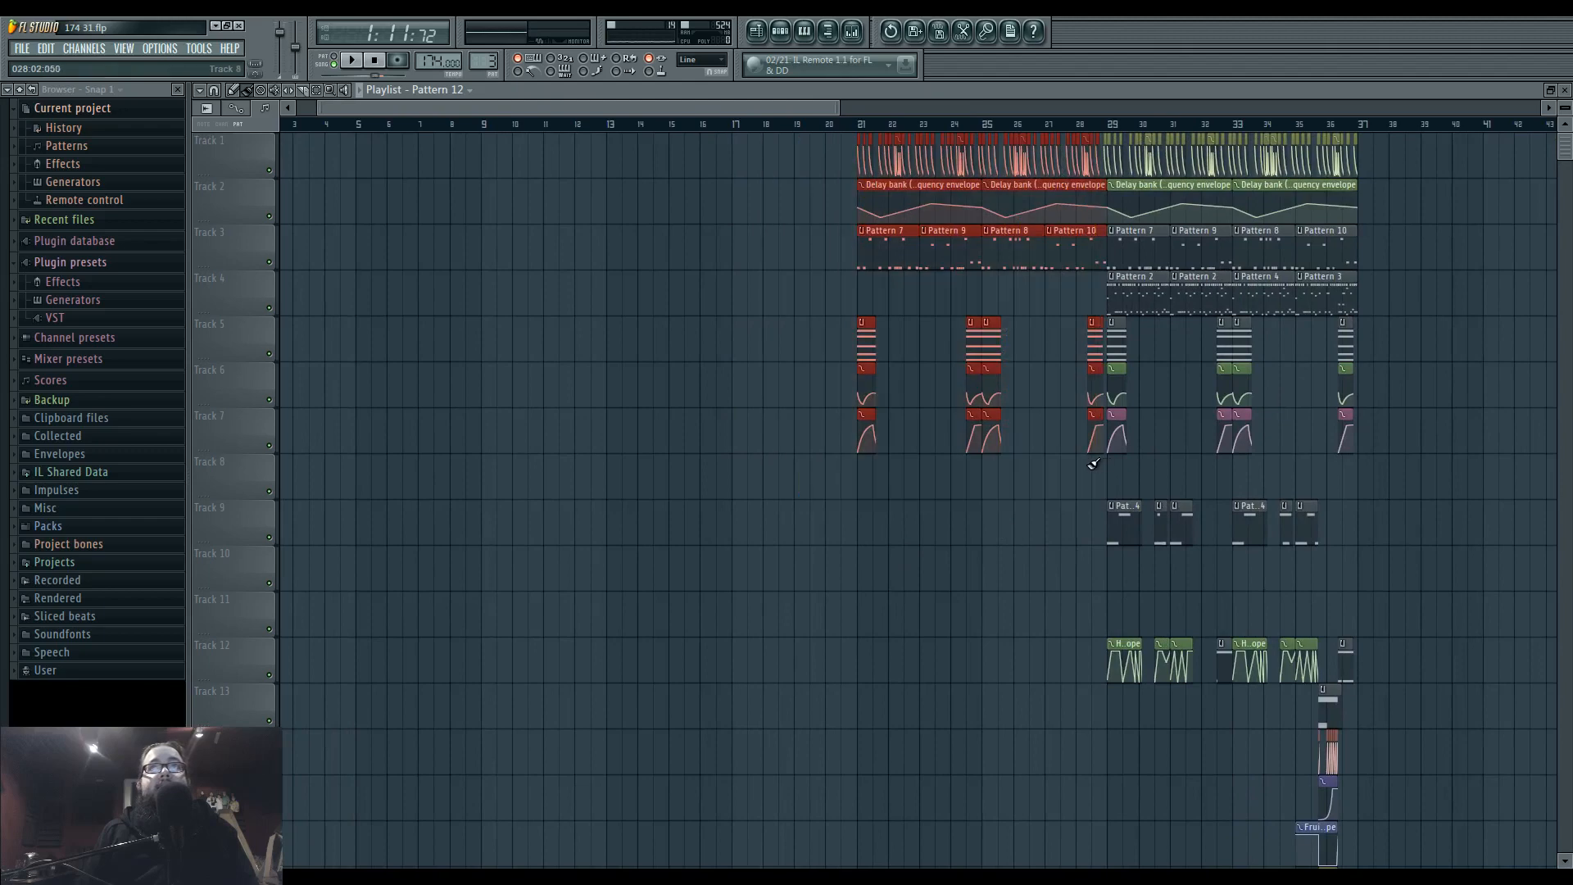
scroll(901, 319, "right", 5)
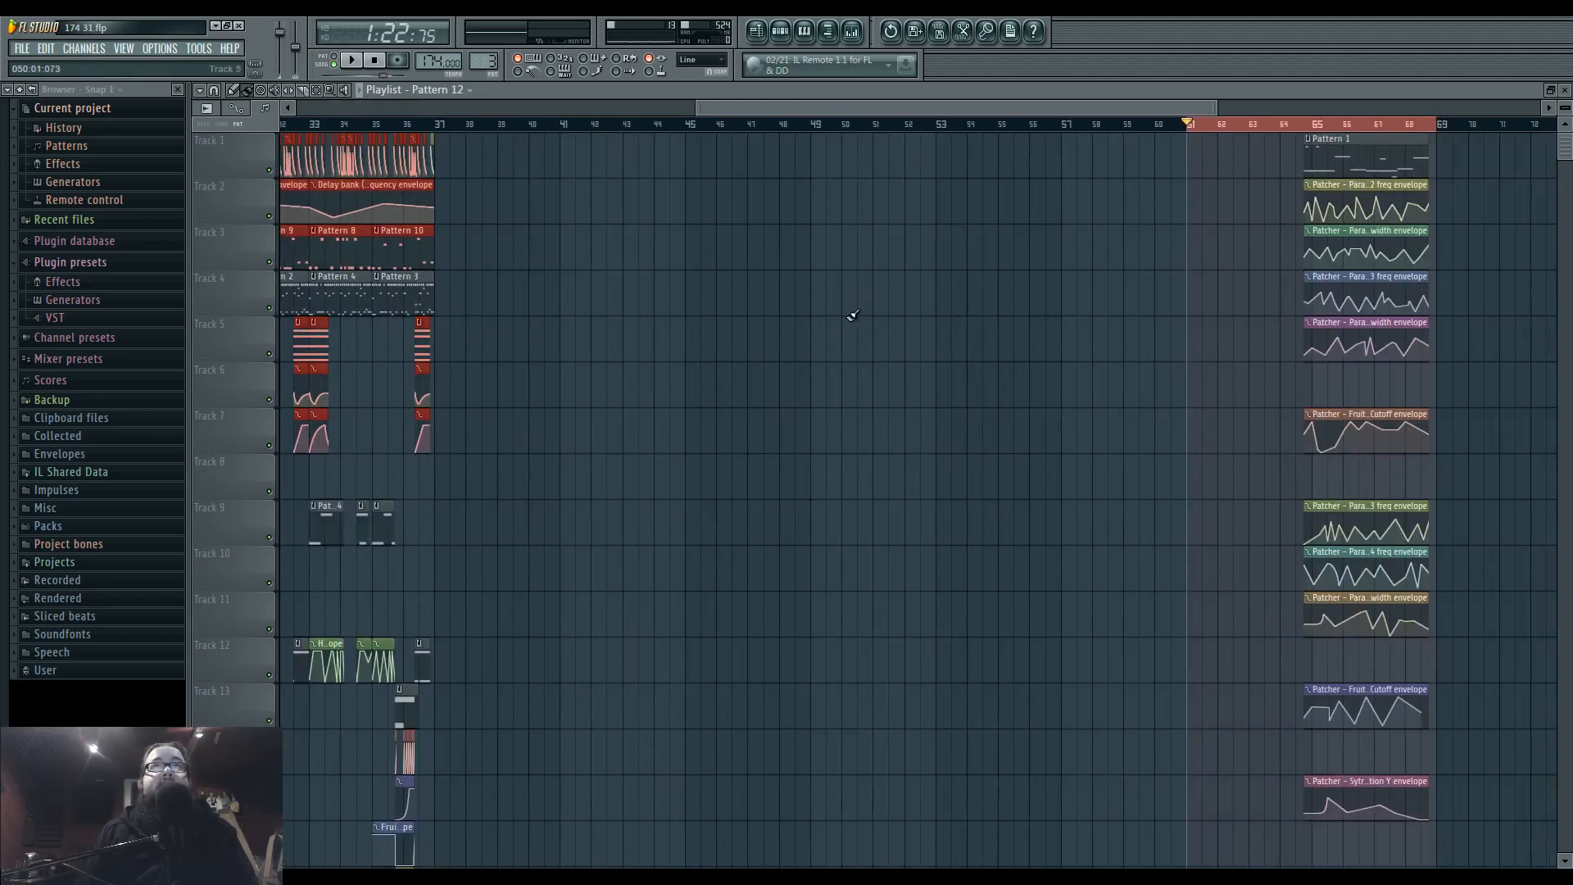
key("ctrl+z")
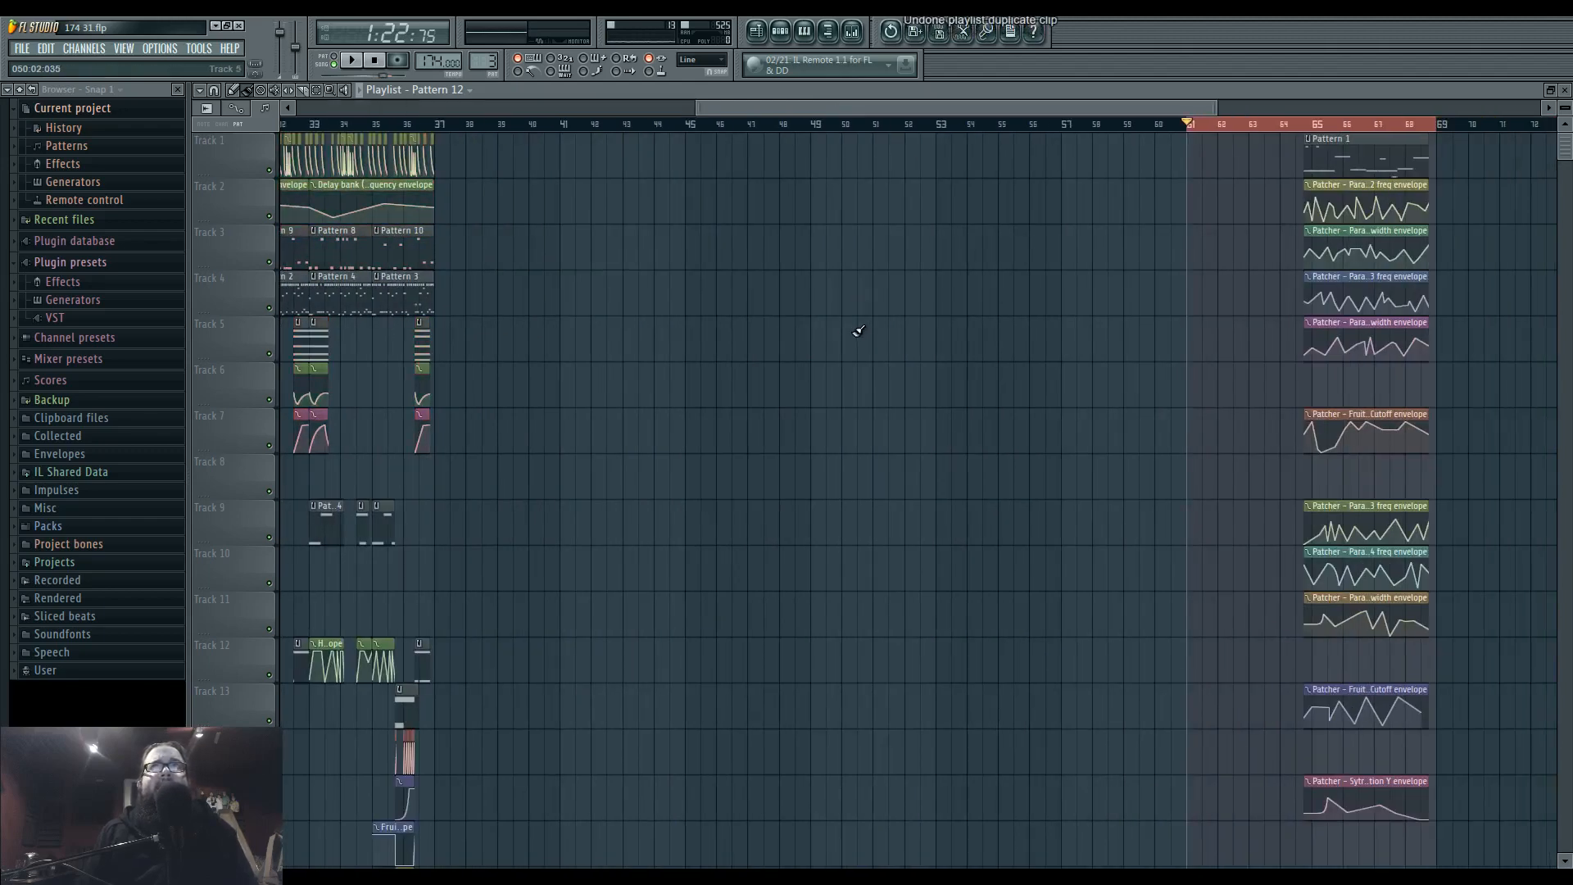
Undo the copying of the Tracks 5–7 clips step by step and collapse the project history.
key("ctrl+alt+z")
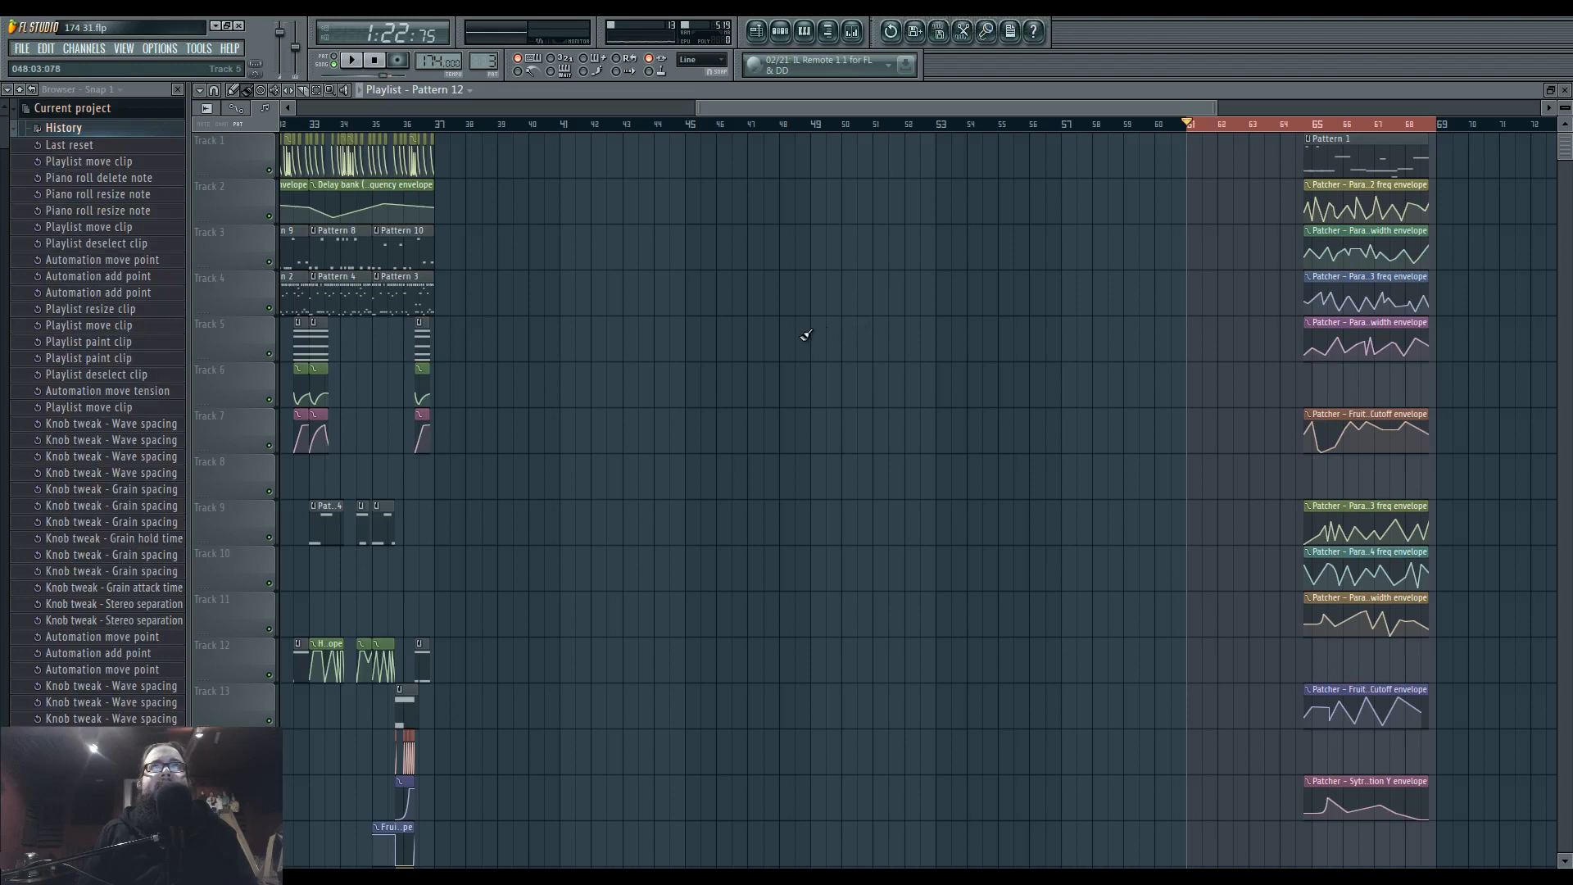
scroll(613, 343, "down", 1)
key("ctrl+alt+z")
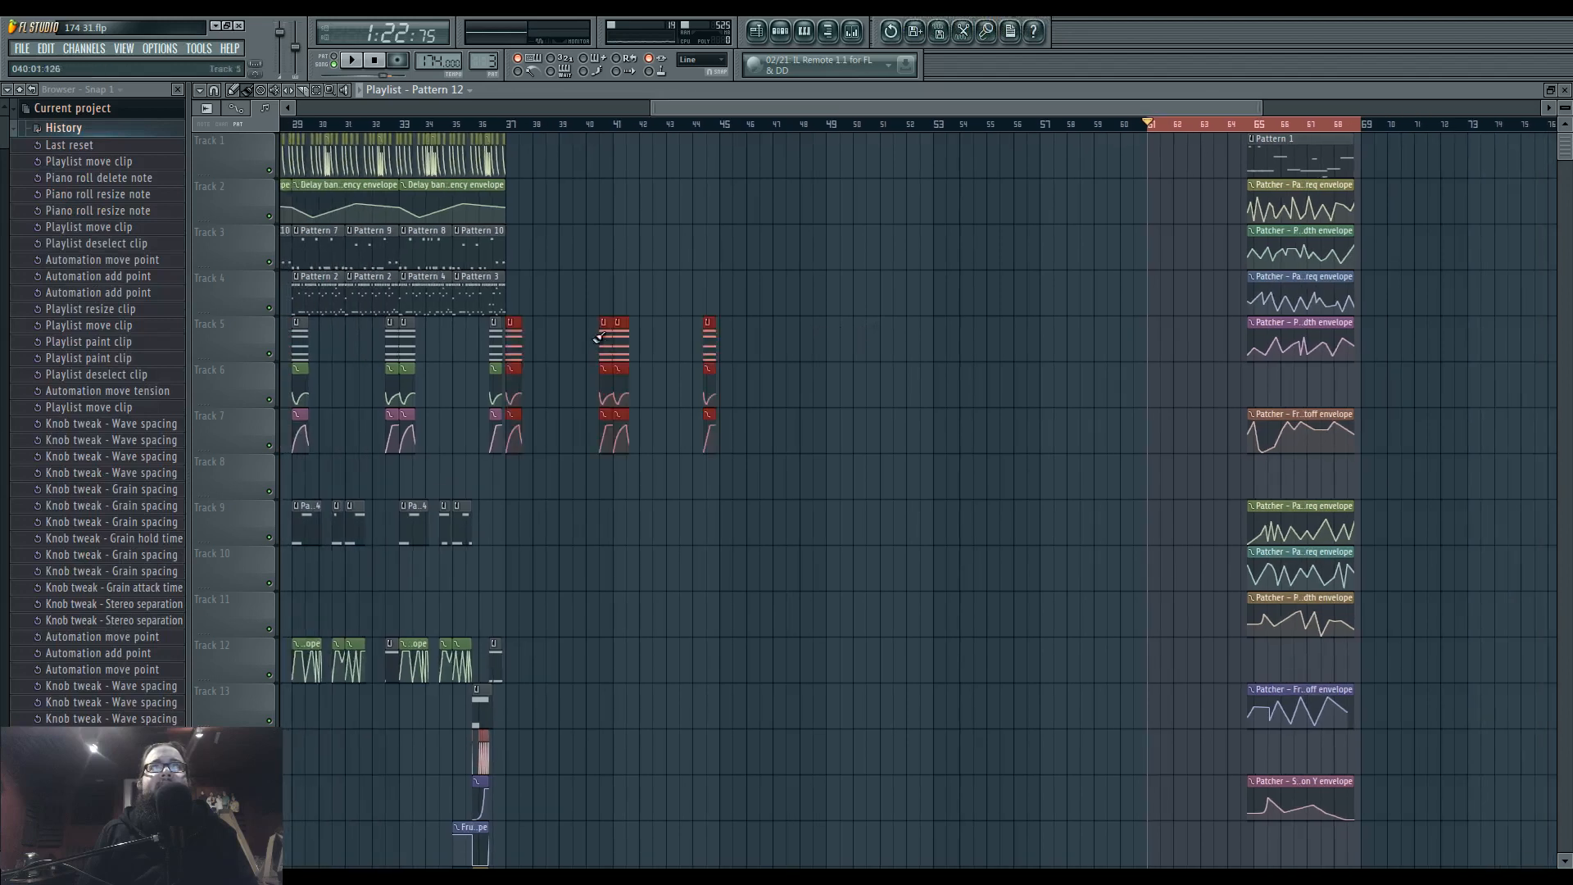
scroll(655, 320, "up", 4)
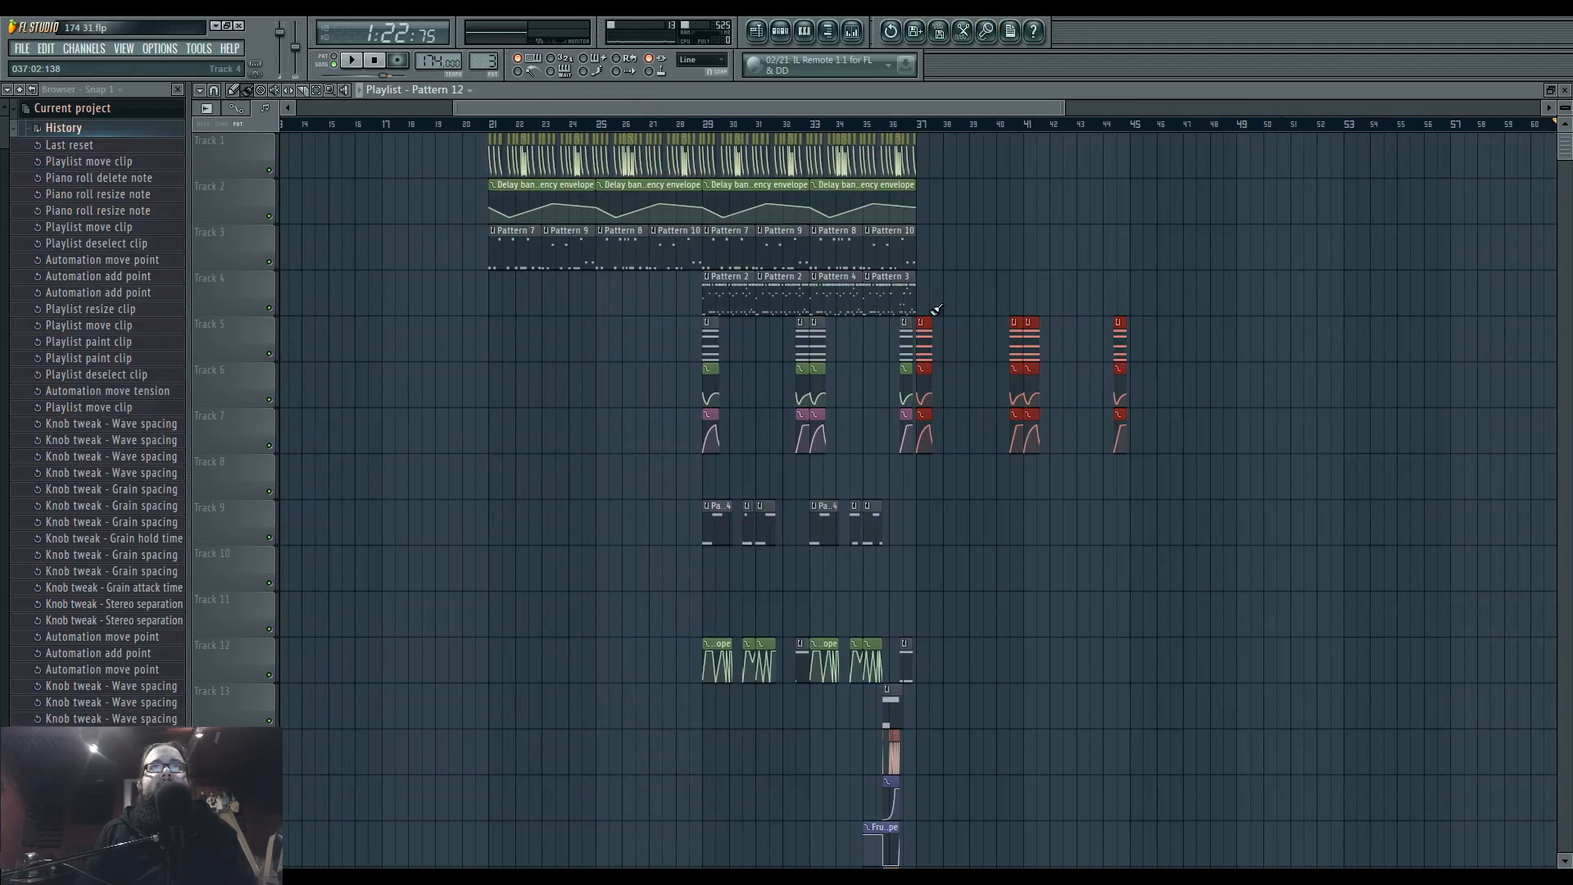
key("ctrl+alt+z")
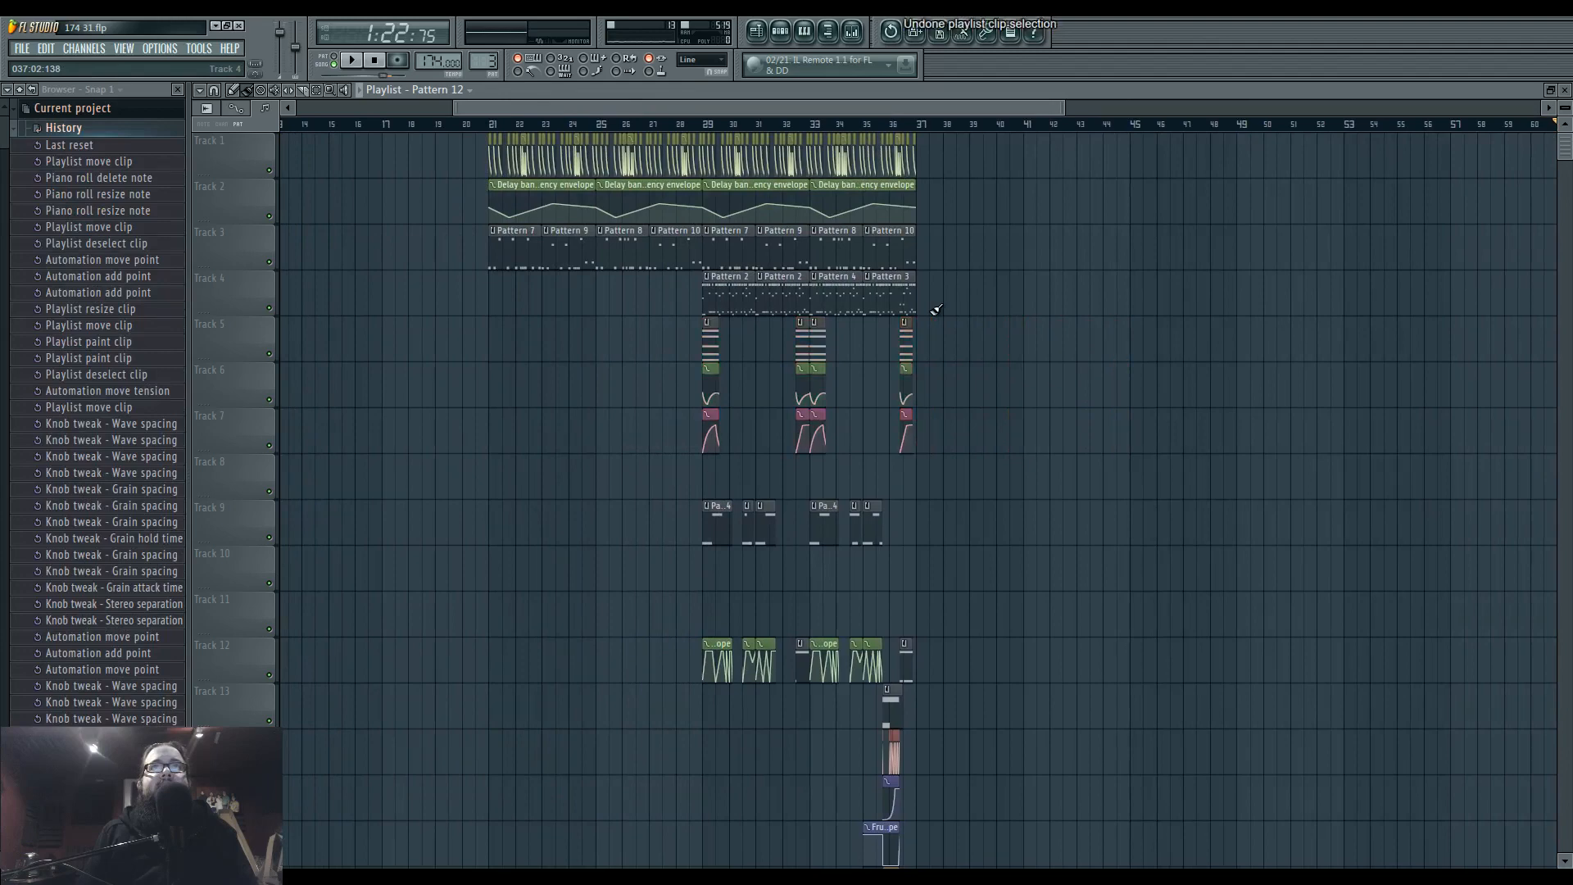
left_click(88, 113)
Play the arrangement briefly from bar 29 and stop it.
scroll(397, 390, "down", 3)
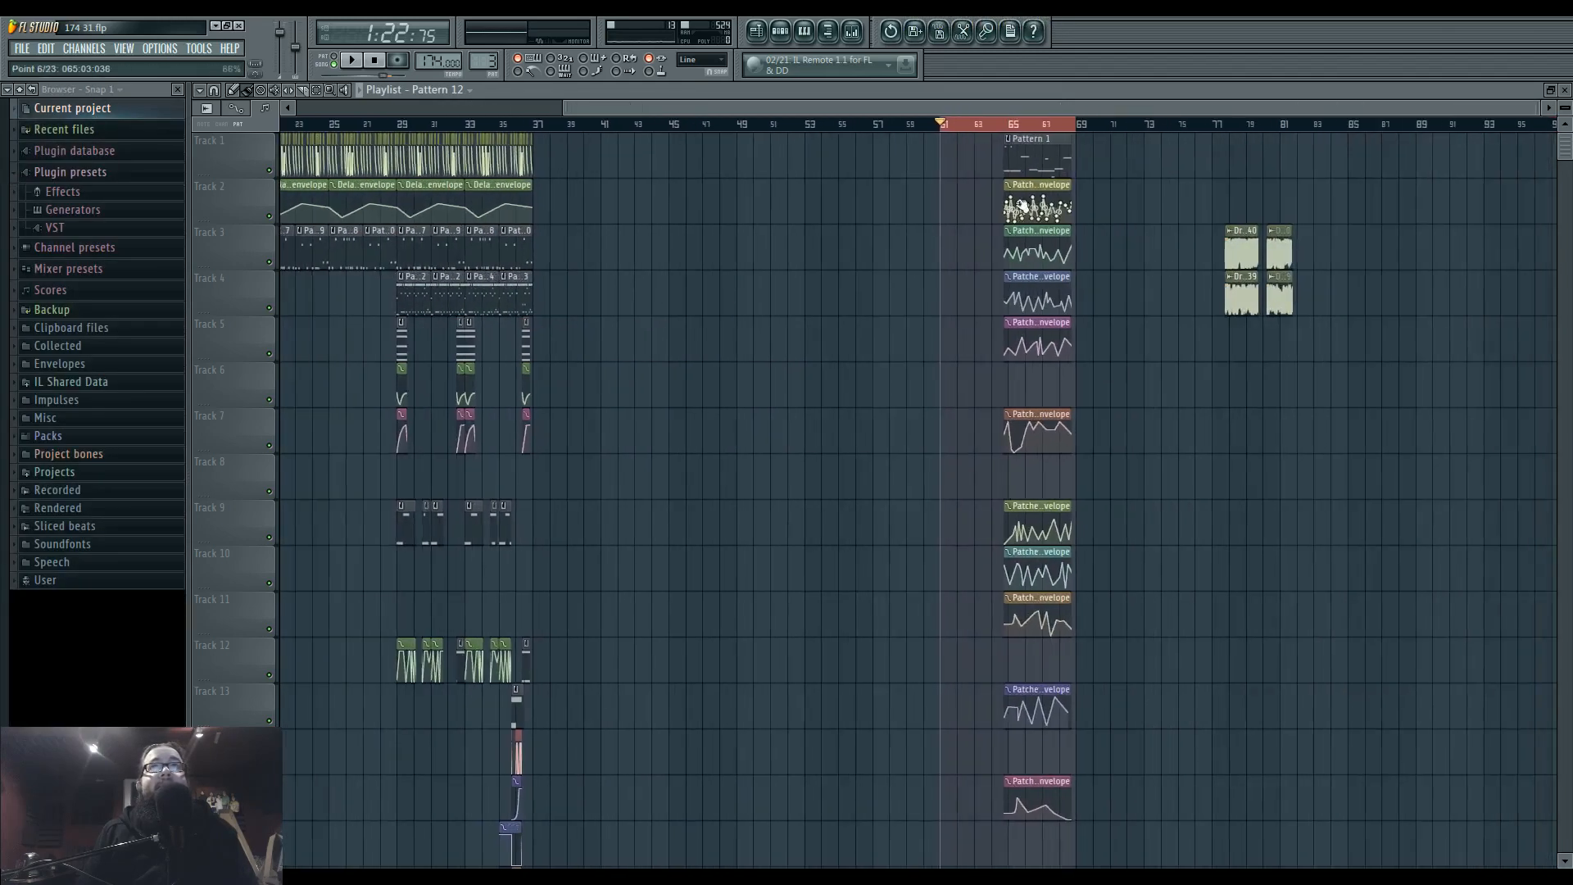
scroll(397, 390, "up", 4)
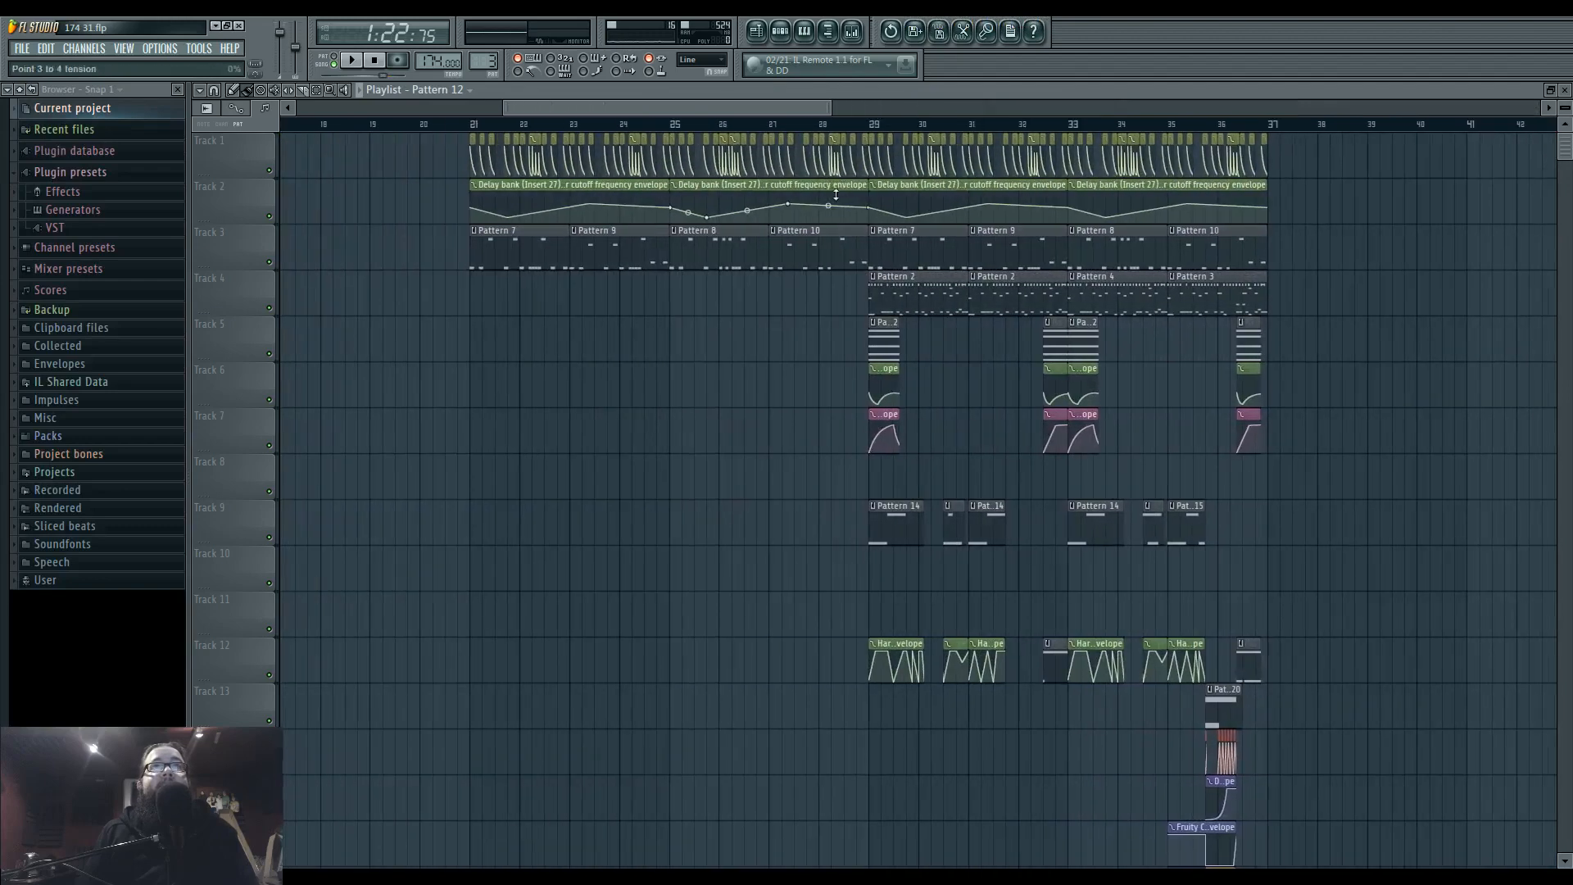
key("space")
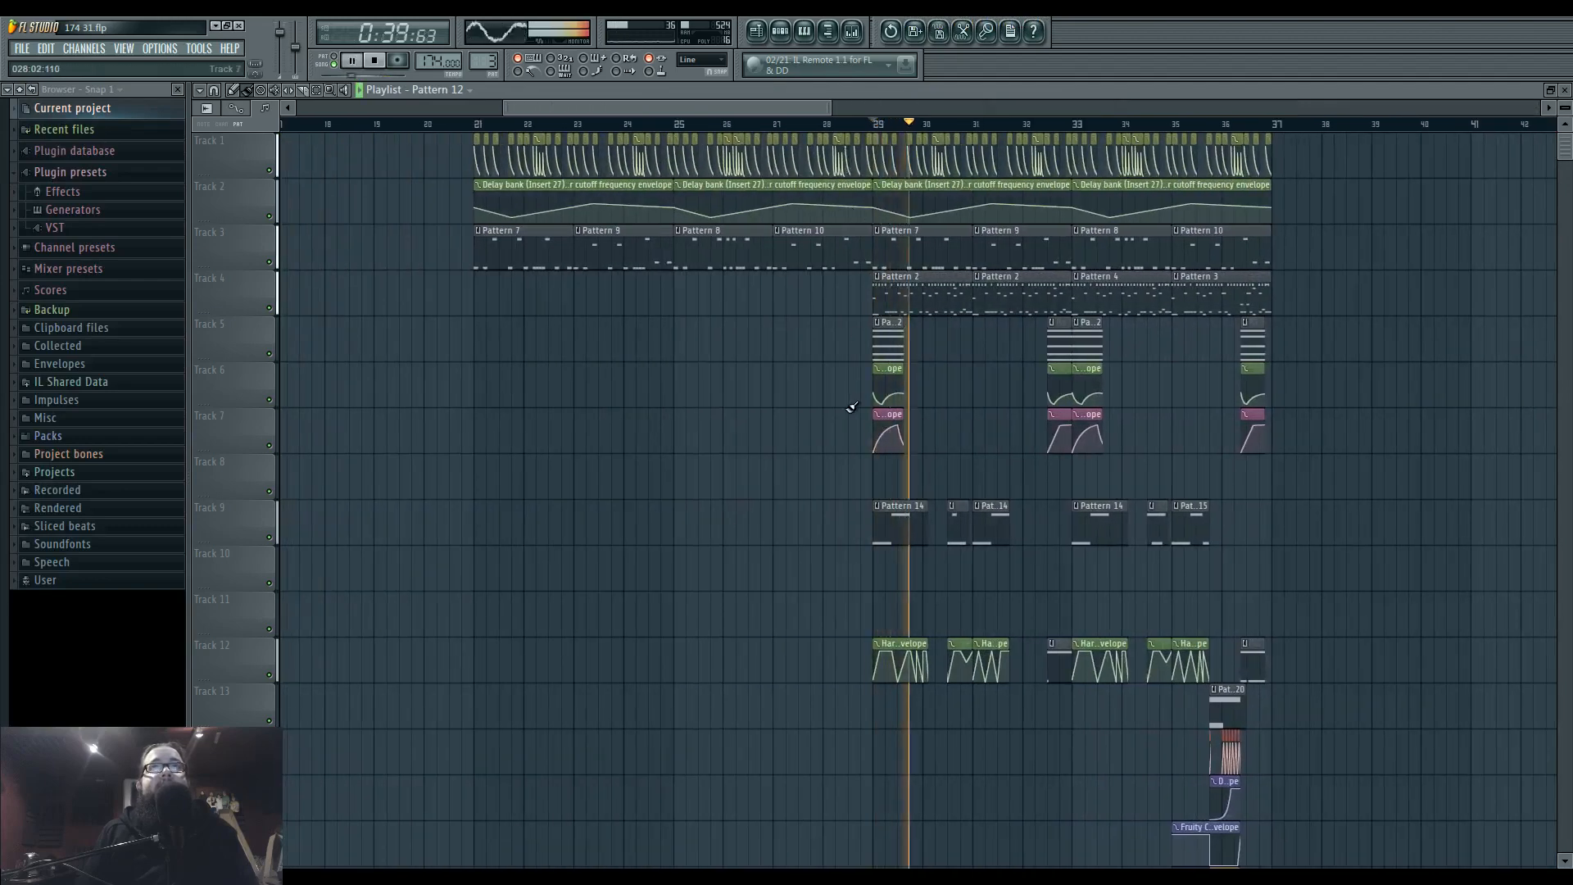
key("space")
Copy the Pattern 11 and 12 clips with their Harmor envelopes on Tracks 5–7 and place the pasted group at bar 21.
left_click_drag(849, 352, 1362, 415)
key("ctrl+c")
key("ctrl+v")
left_click_drag(521, 351, 662, 353)
key("ctrl+d")
left_click_drag(677, 556, 844, 557)
Play the arrangement from bar 21 and briefly check the channel rack during playback.
scroll(967, 550, "up", 6)
scroll(1046, 548, "down", 5)
left_click(566, 130)
key("space")
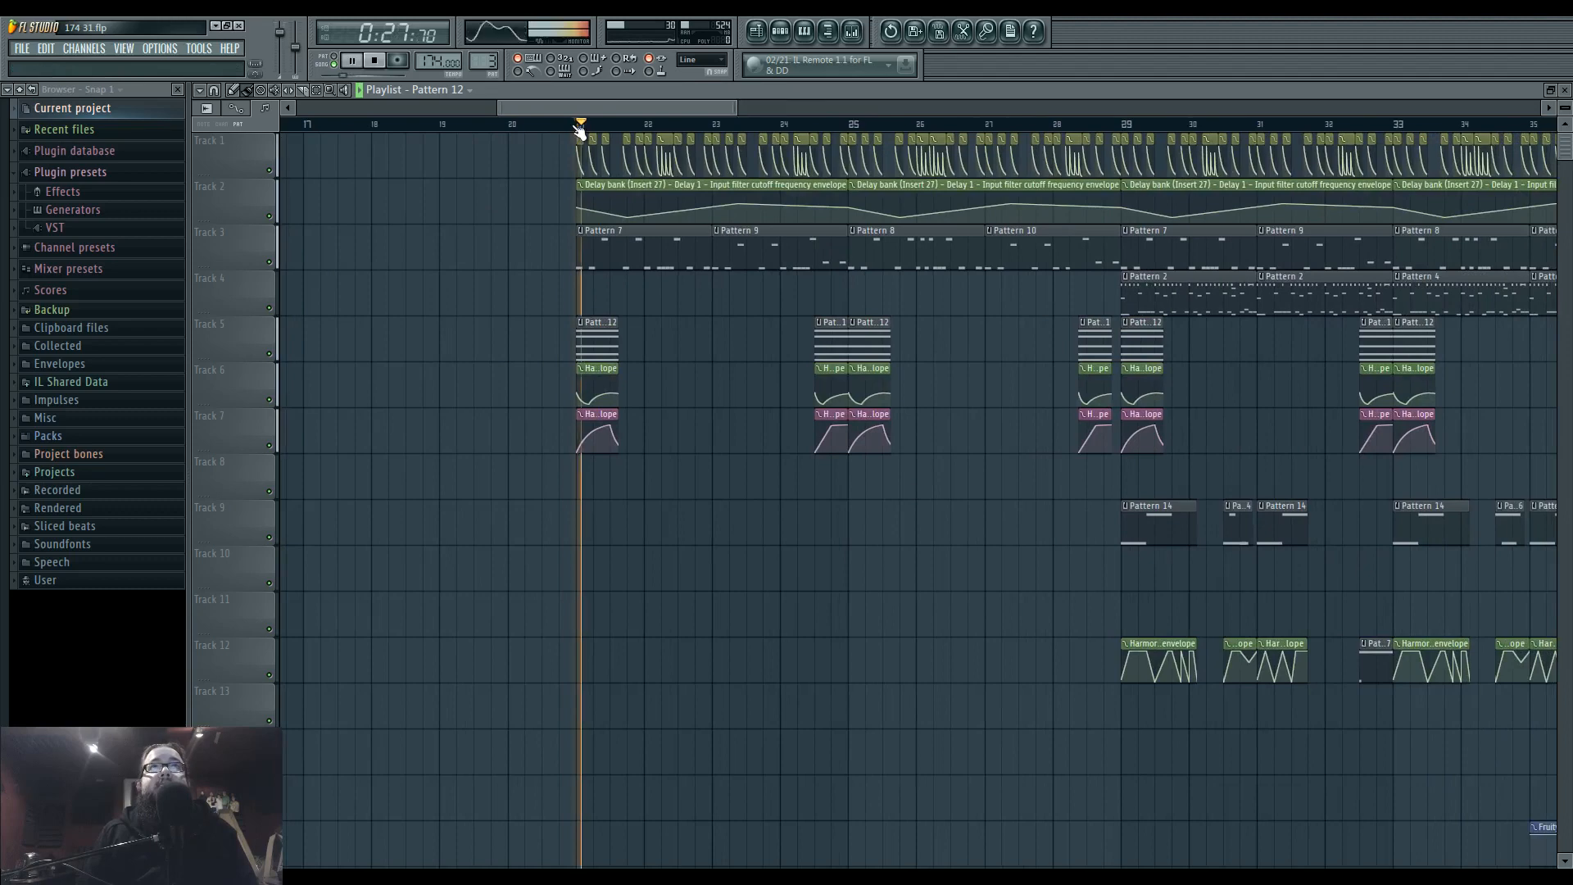
scroll(680, 385, "down", 2)
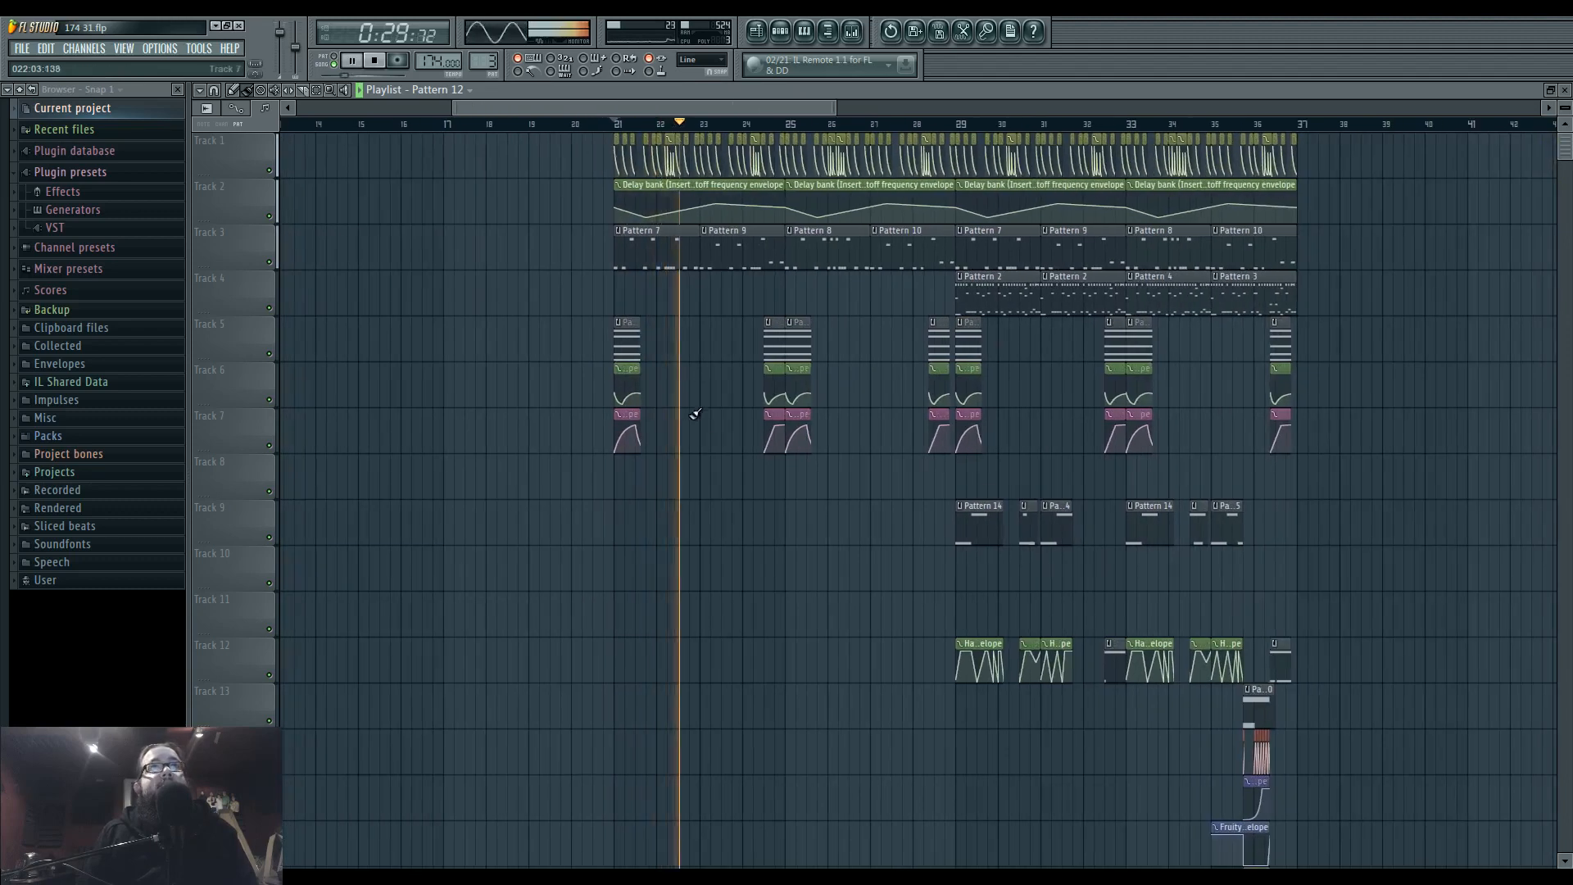
left_click(783, 34)
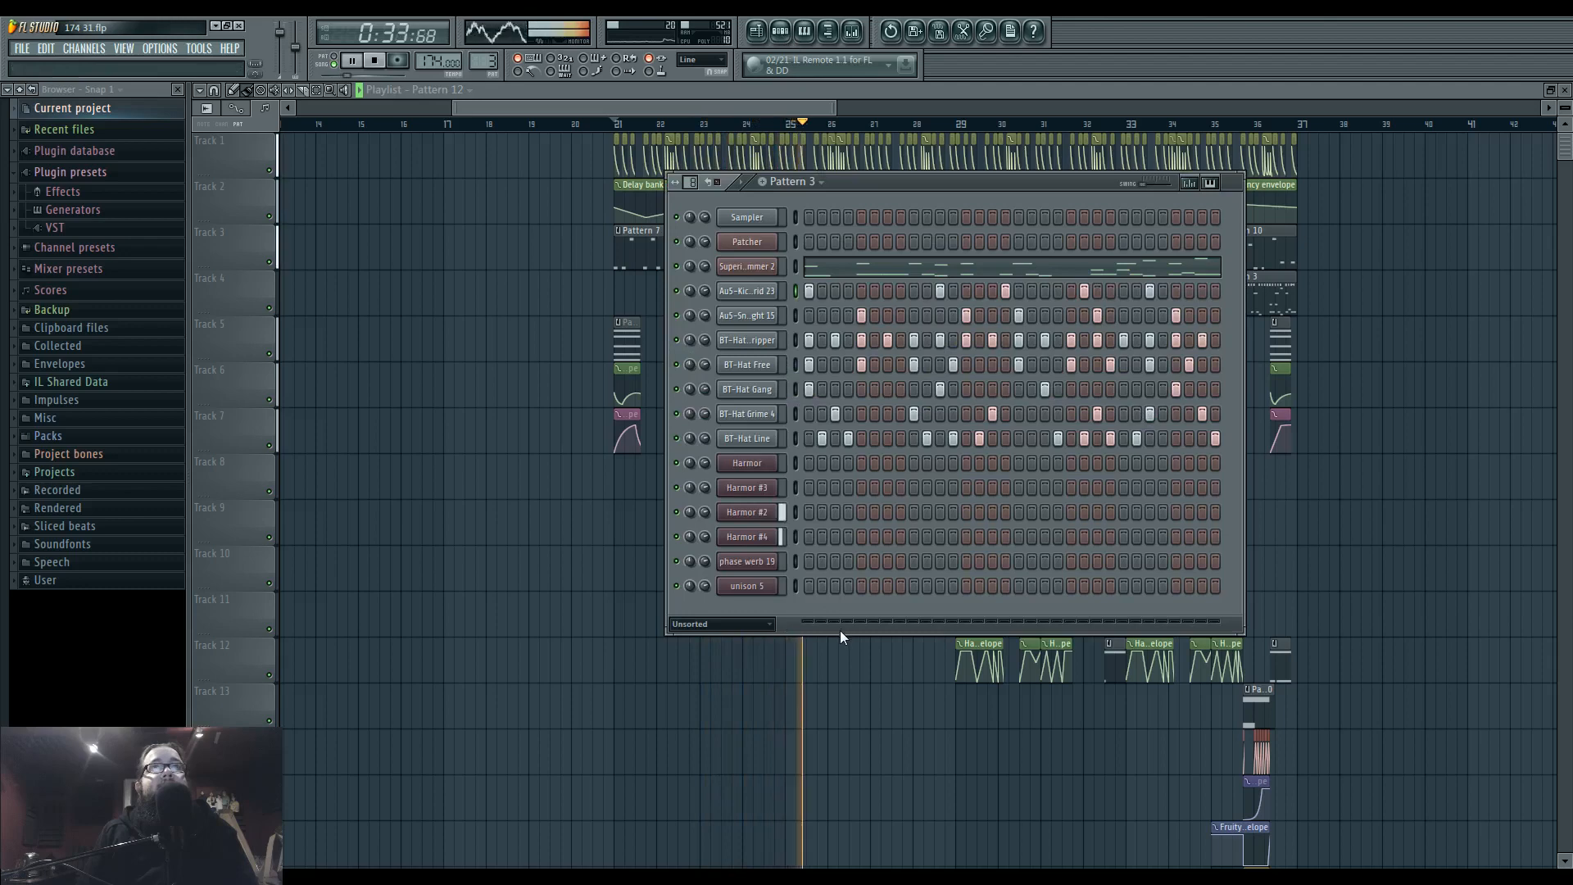
key("F6")
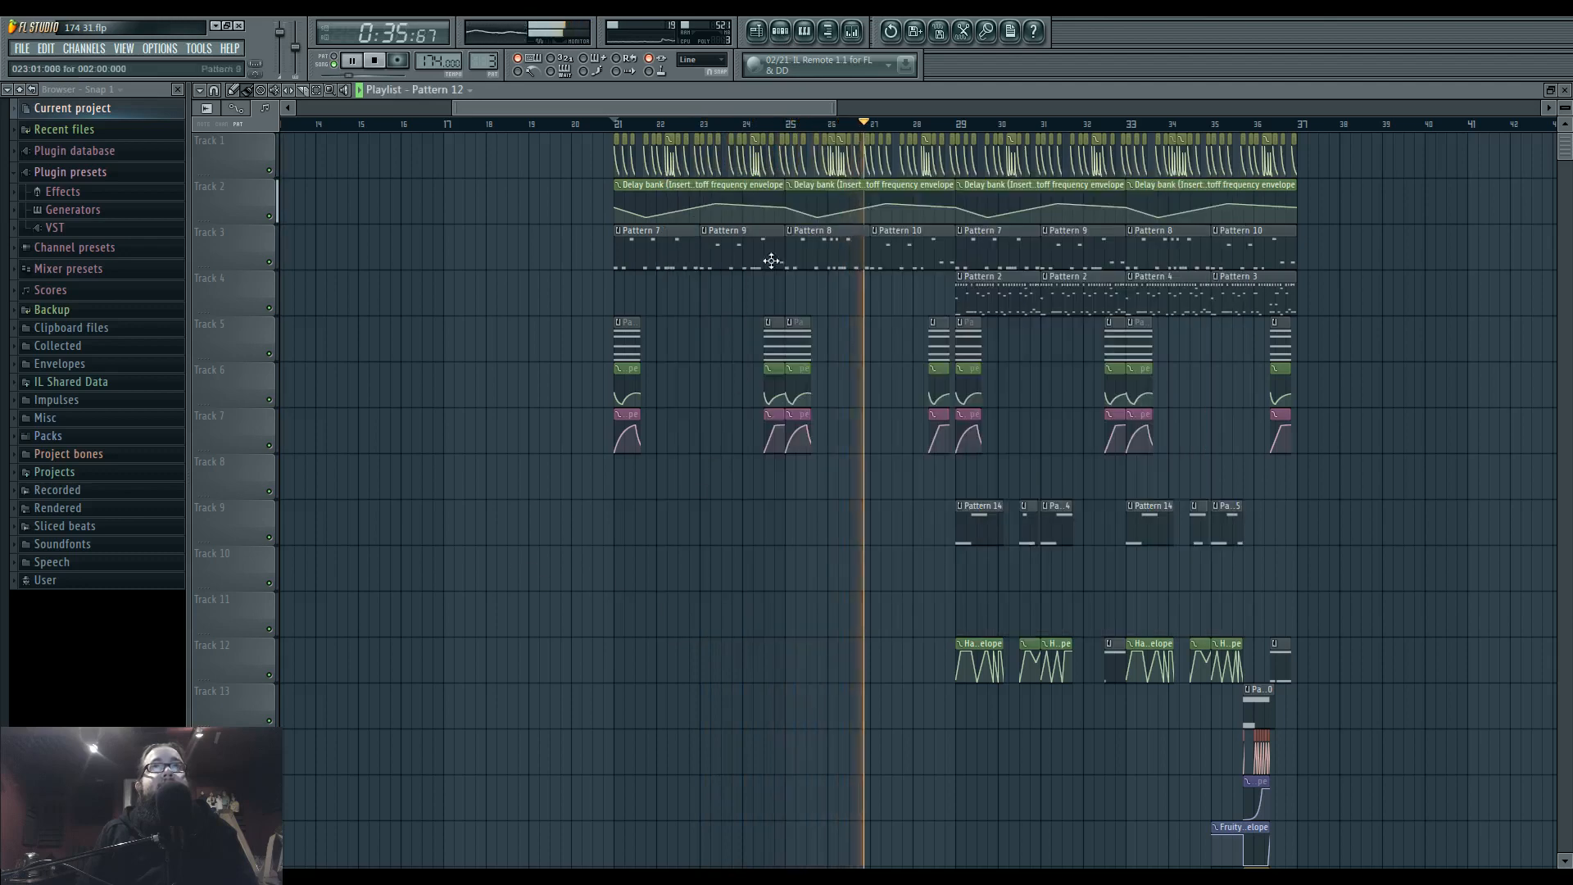
During playback, add a second Fruity Free Filter in effect slot 6 of mixer track Insert 27.
left_click(852, 31)
left_click(753, 574)
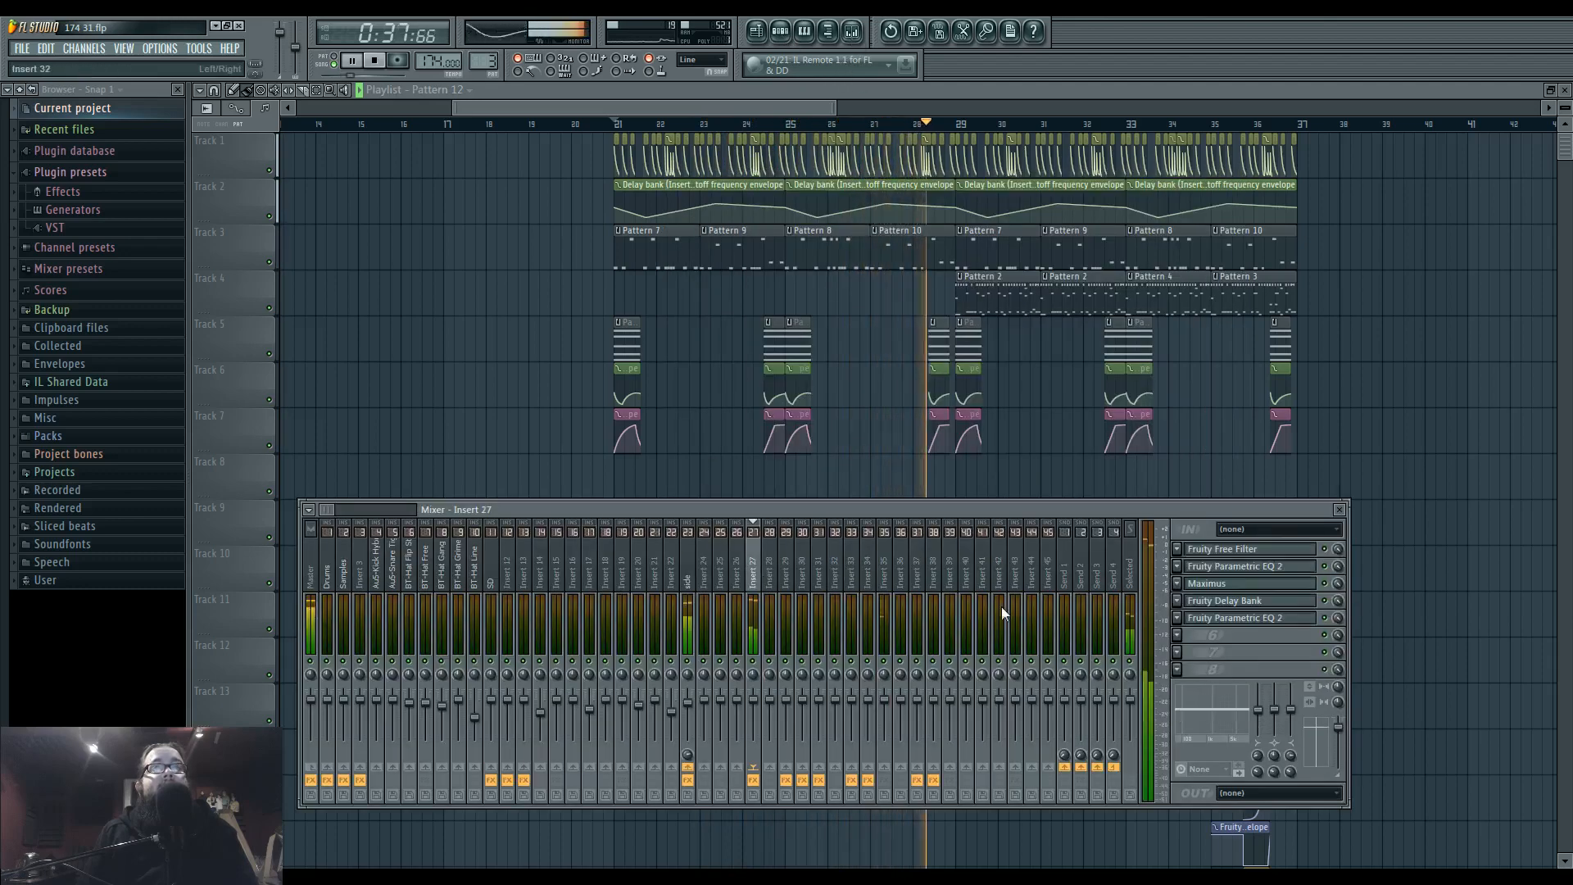
left_click(1177, 549)
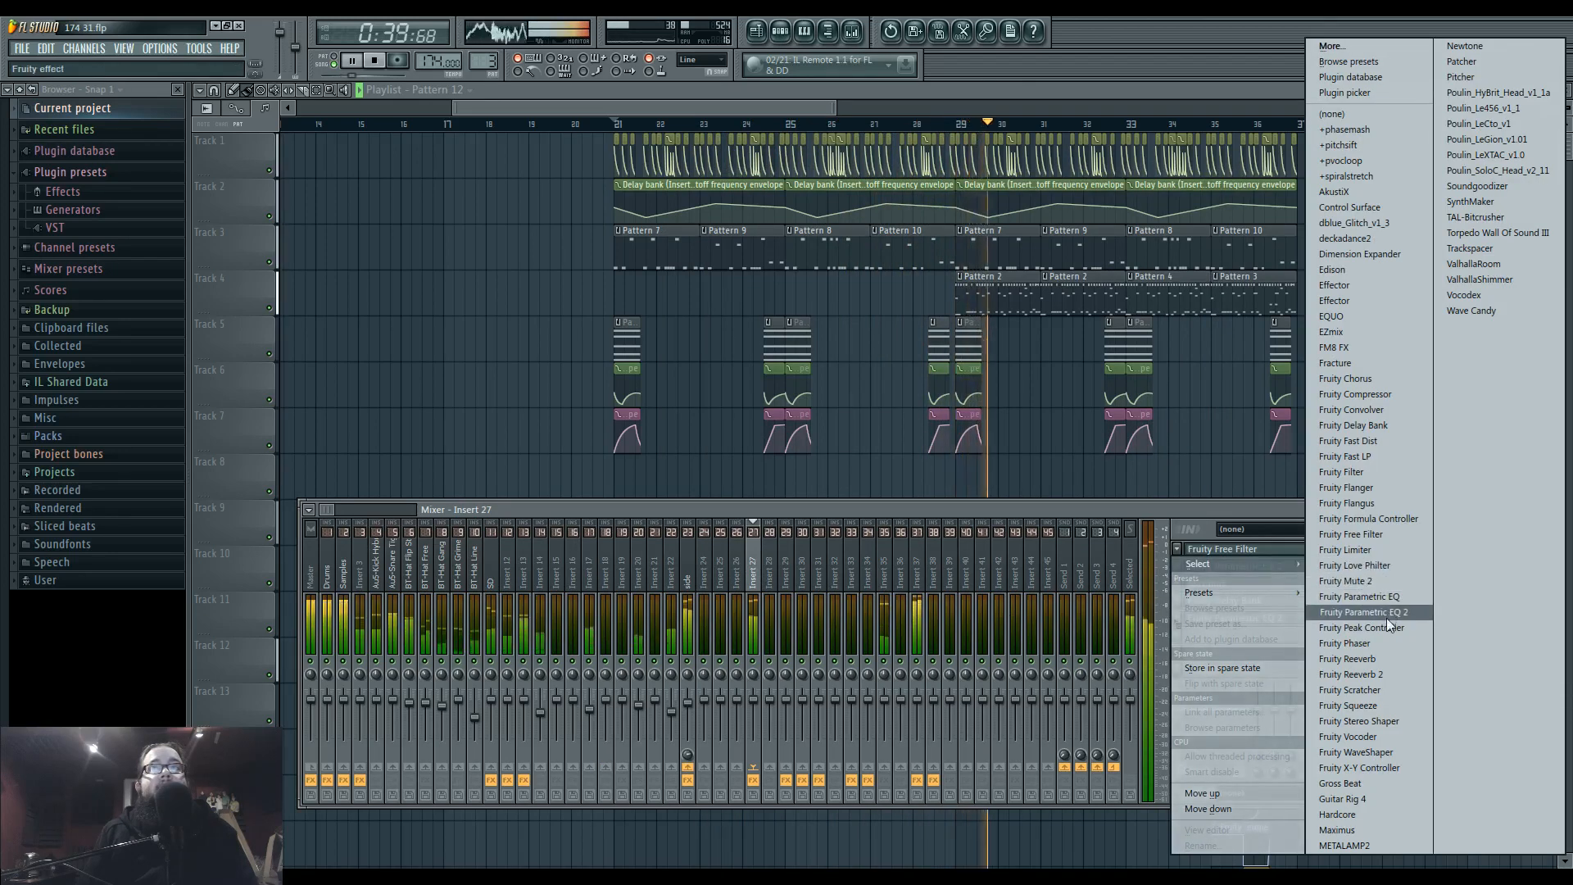
left_click(1403, 534)
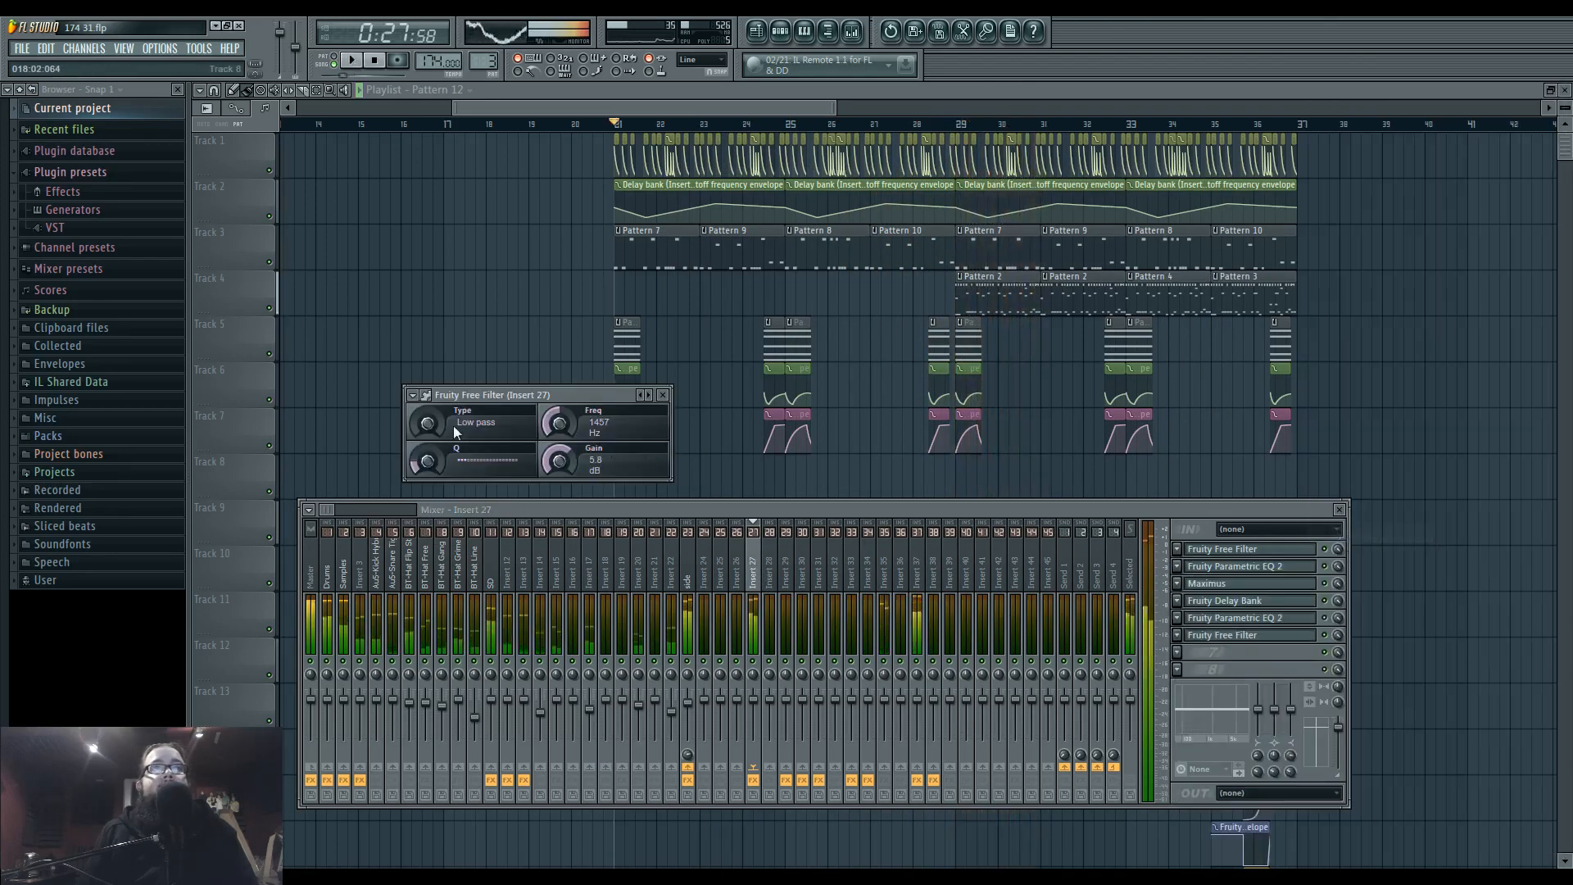
Set the new filter to Band pass with a frequency of about 4028 Hz, stop playback and close the mixer windows.
left_click_drag(427, 424, 427, 409)
mouse_move(559, 424)
left_mouse_down()
mouse_move(559, 451)
mouse_move(571, 374)
mouse_move(571, 426)
left_mouse_up()
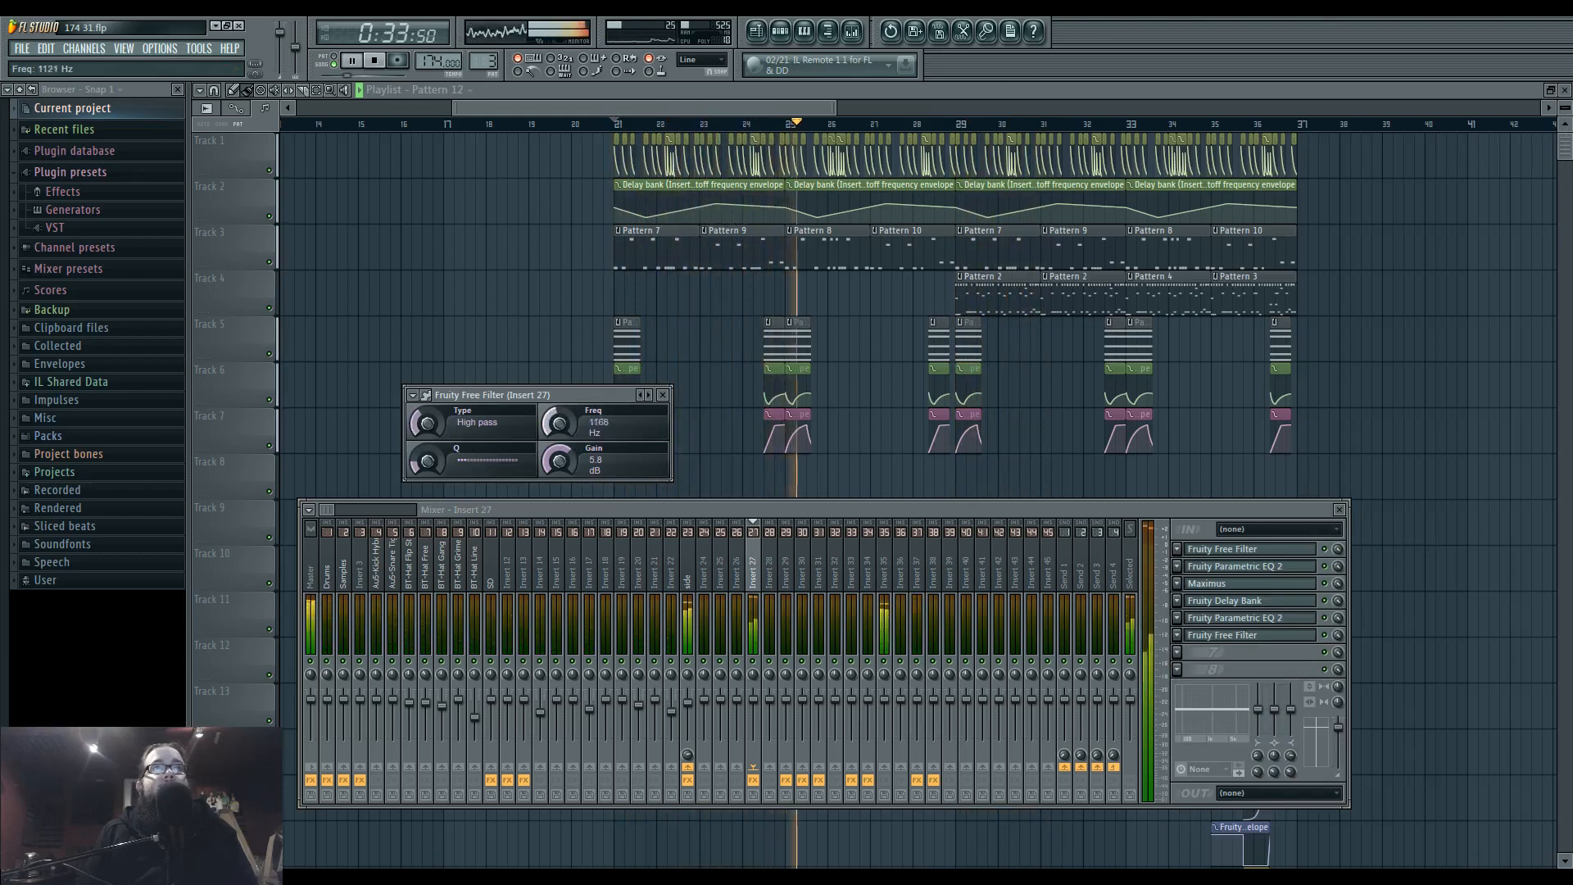
left_click_drag(423, 421, 423, 437)
left_click_drag(559, 424, 559, 425)
left_click_drag(427, 463, 427, 466)
mouse_move(559, 425)
left_mouse_down()
mouse_move(559, 401)
mouse_move(559, 439)
left_mouse_up()
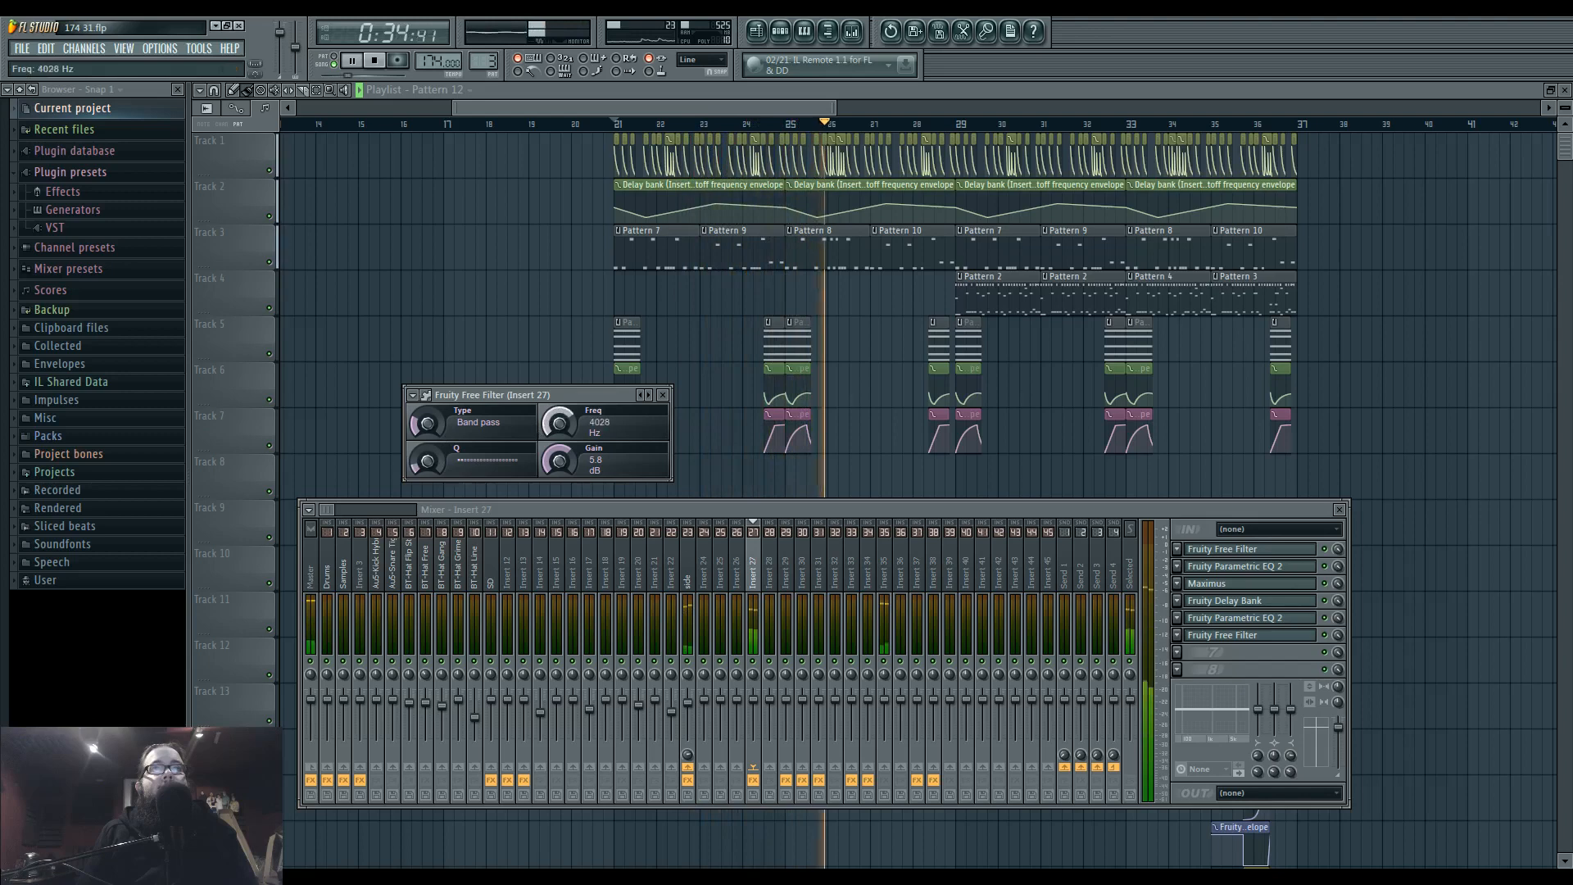
key("space")
key("F12")
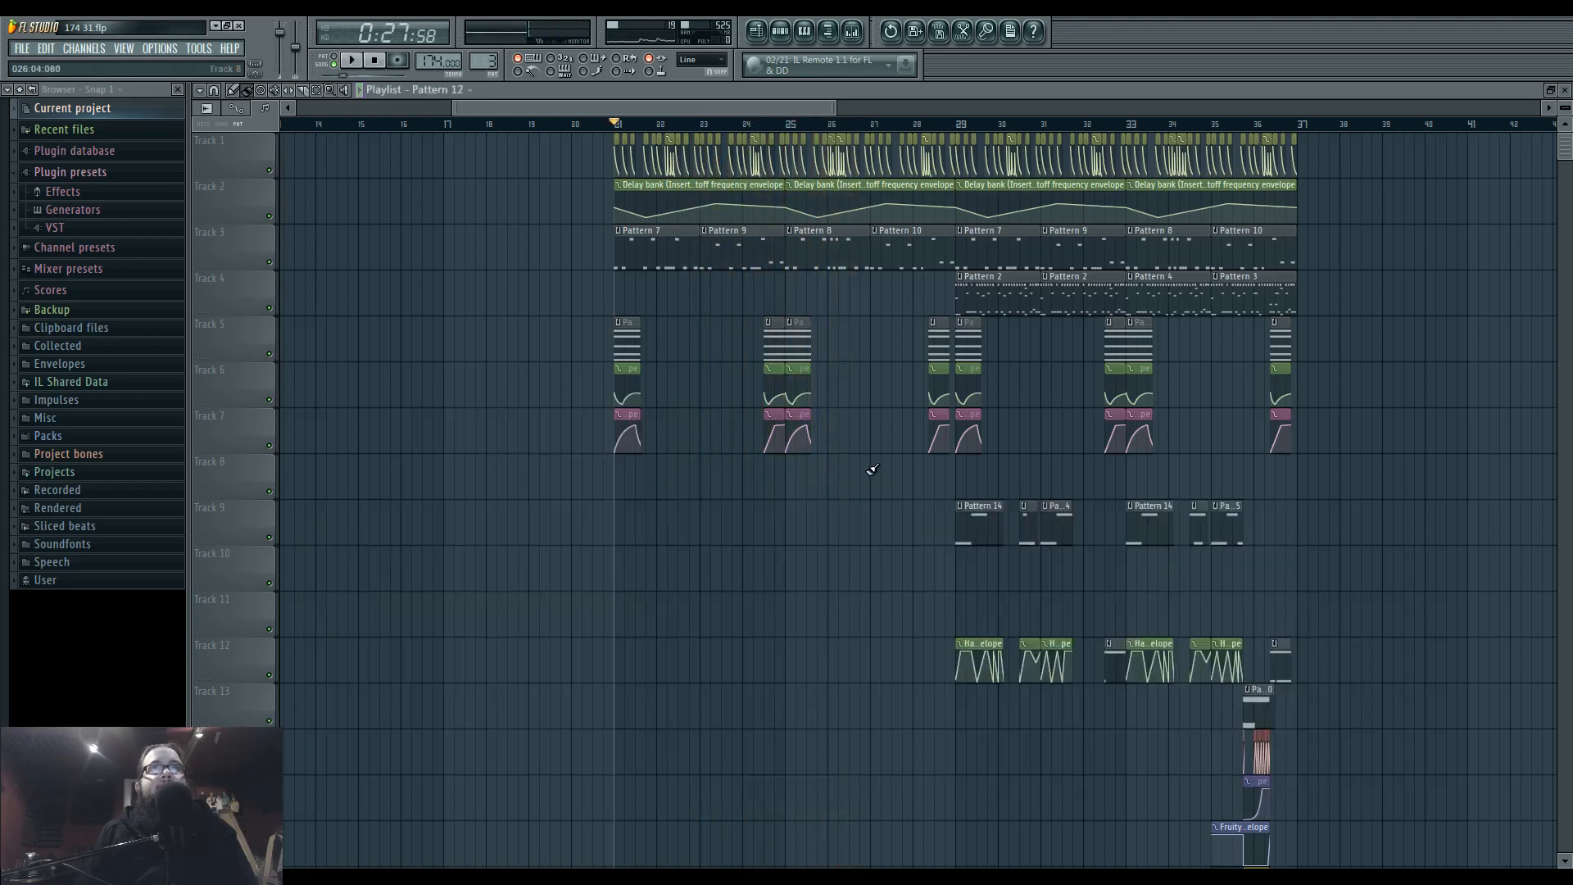
Check the channel groups in the channel rack and keep the Unsorted group displayed.
scroll(888, 551, "down", 5)
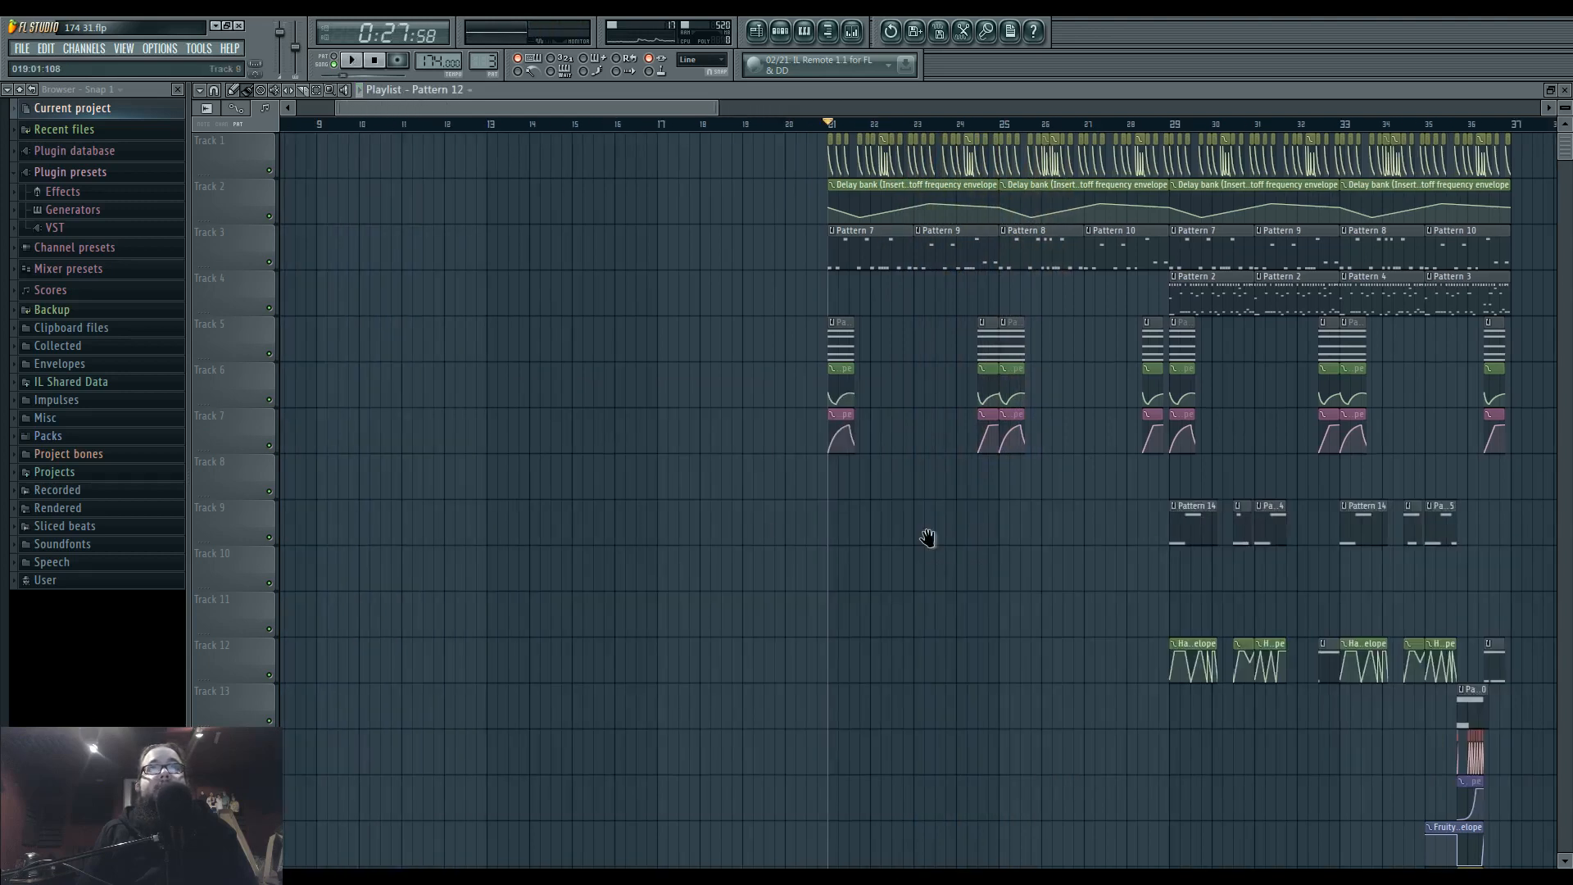
scroll(980, 551, "down", 1)
left_click(783, 31)
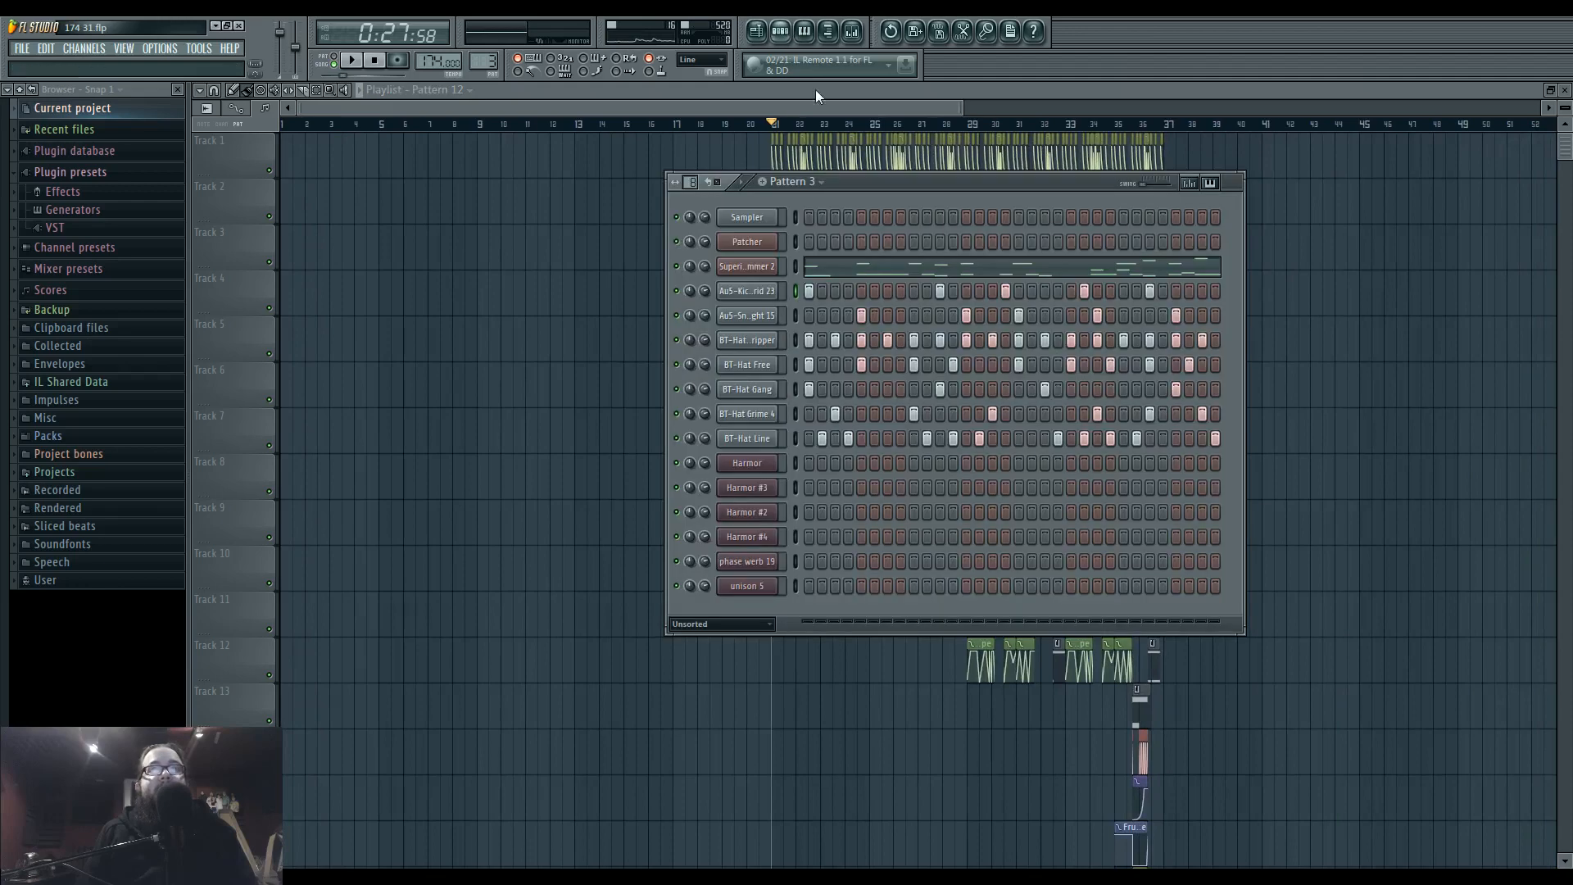
left_click(757, 623)
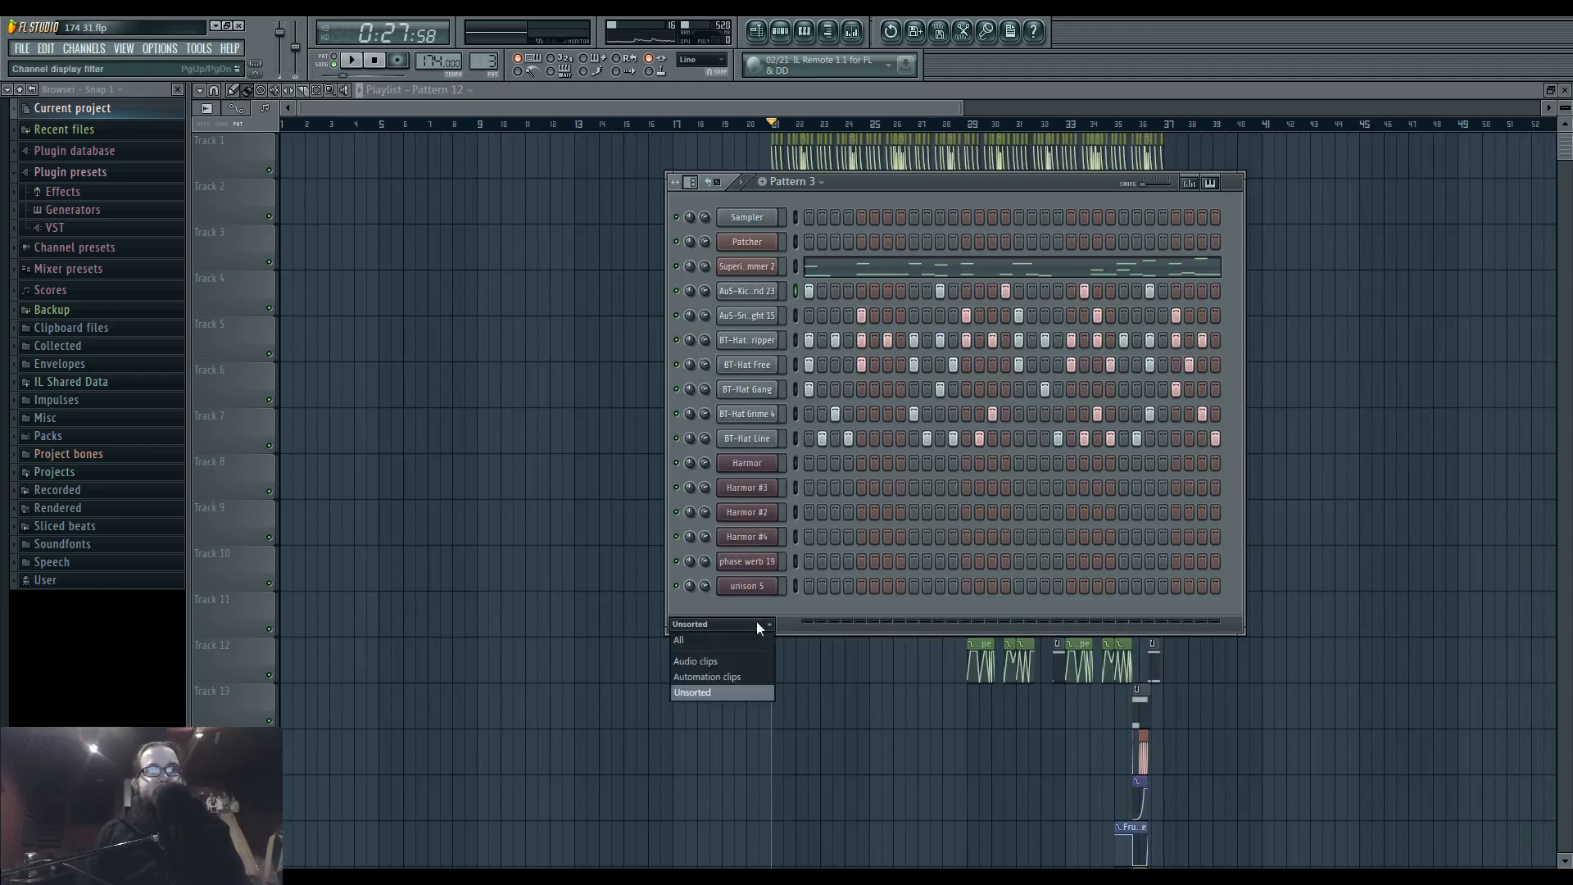
left_click(760, 692)
Browse Packs, extra, Celldweller - Sonix Vol. 01 down to its FX folder and preview samples such as FX-Spinout 04.
left_click(107, 435)
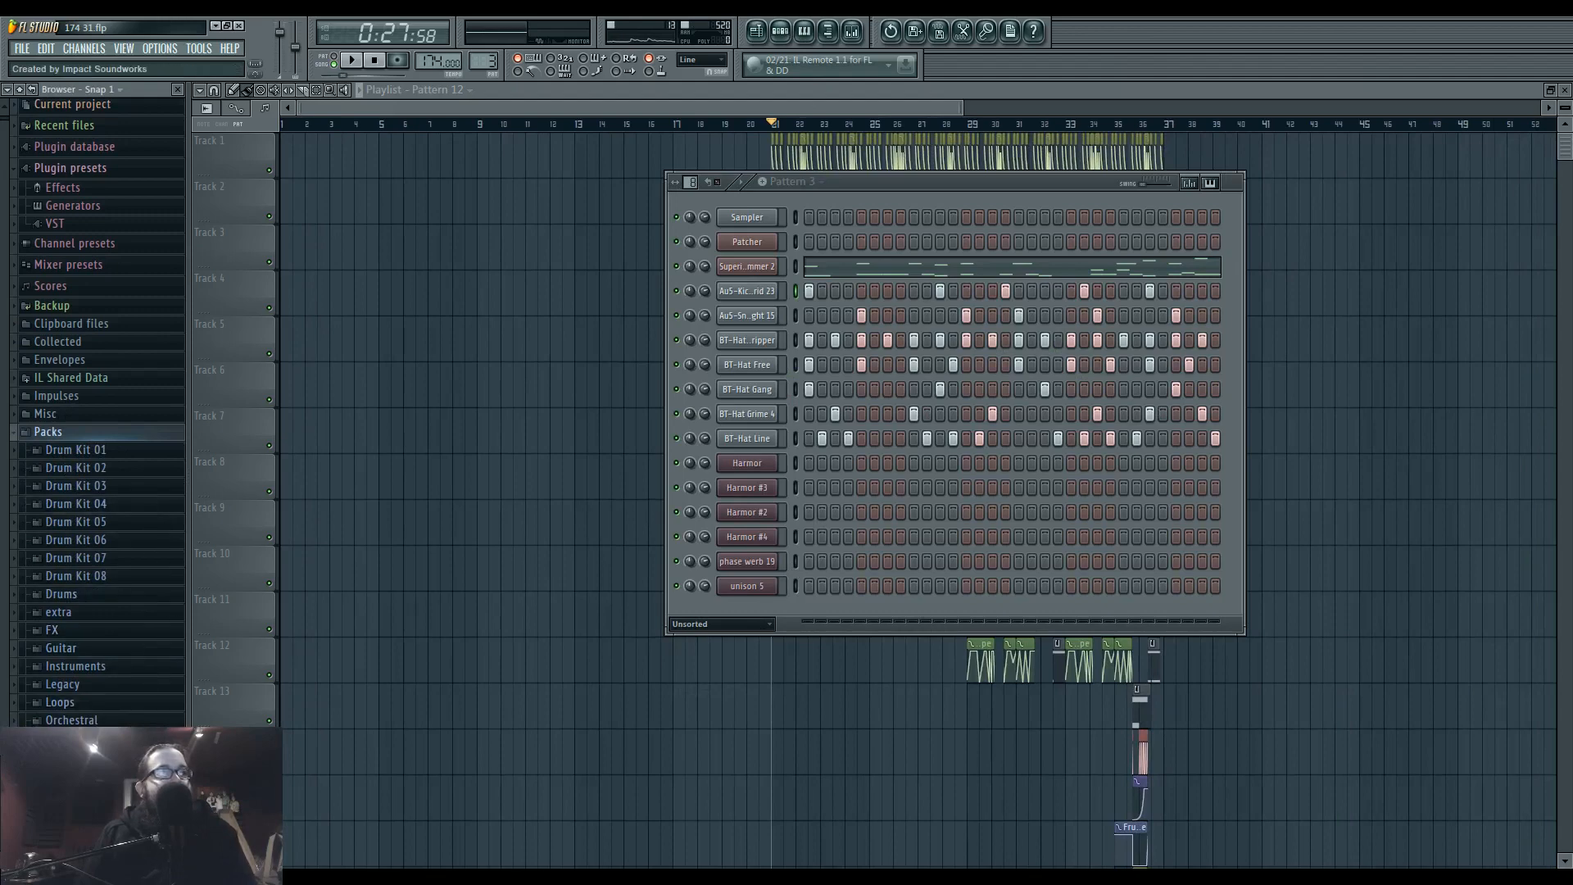
left_click(123, 612)
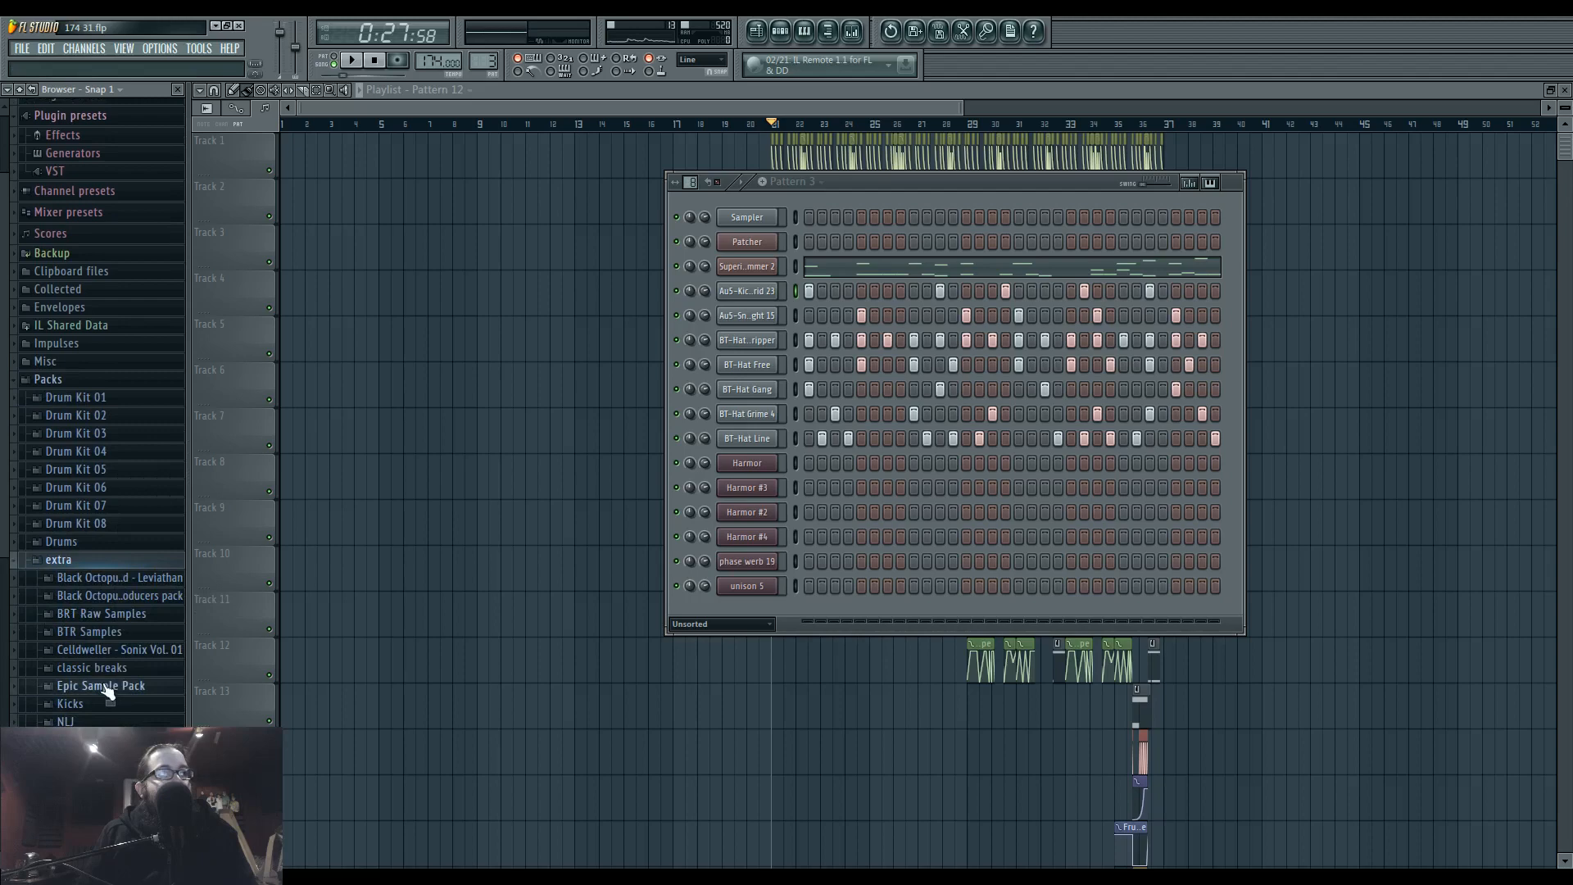
left_click(149, 652)
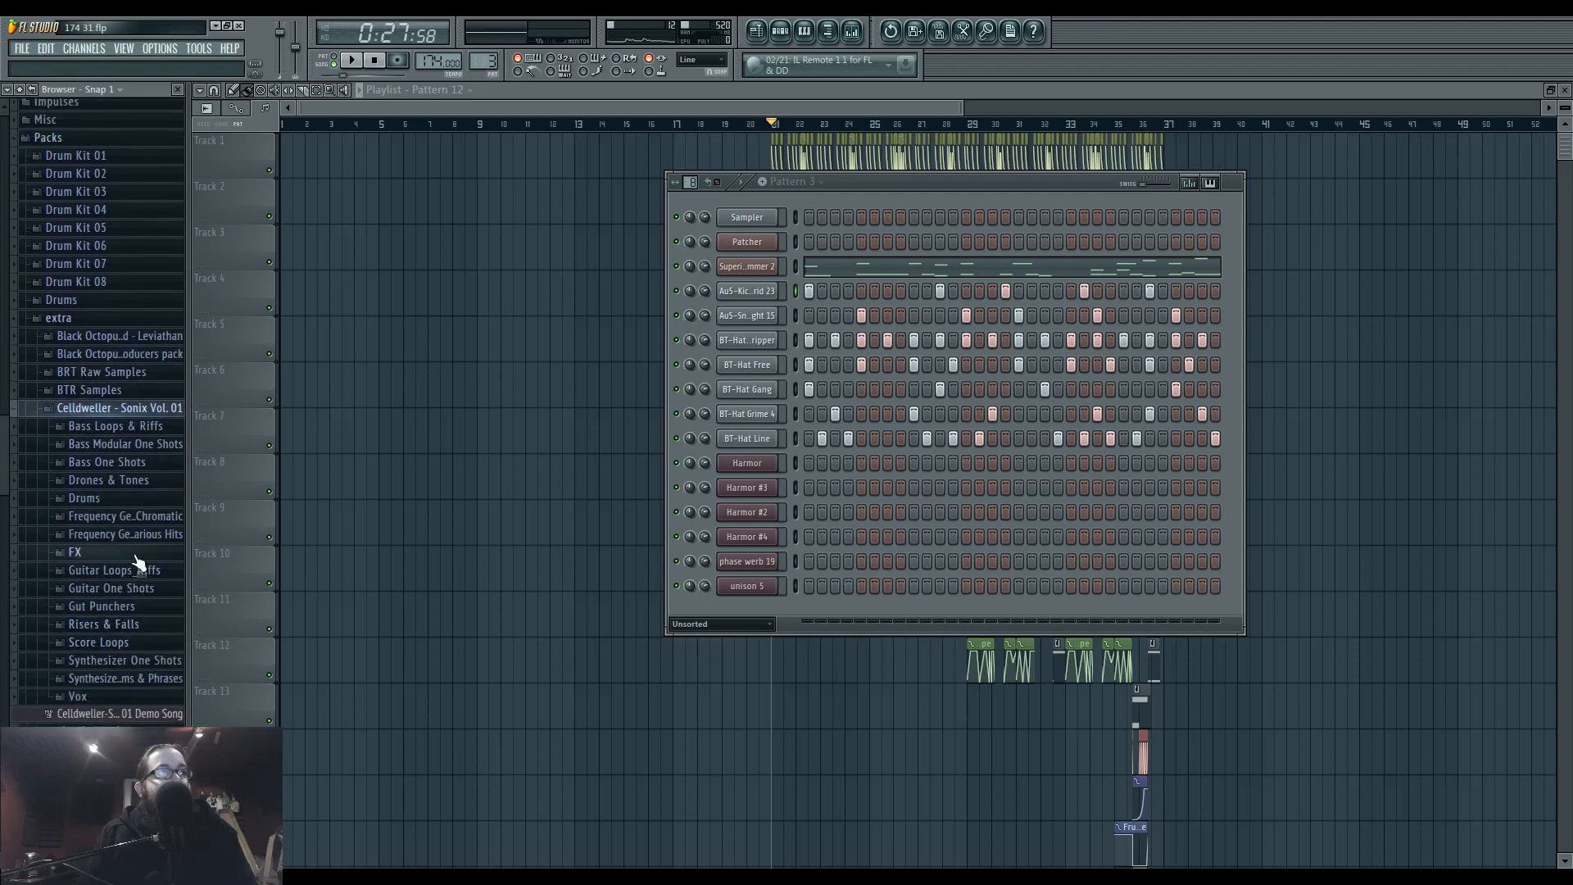
left_click(146, 553)
left_click(136, 515)
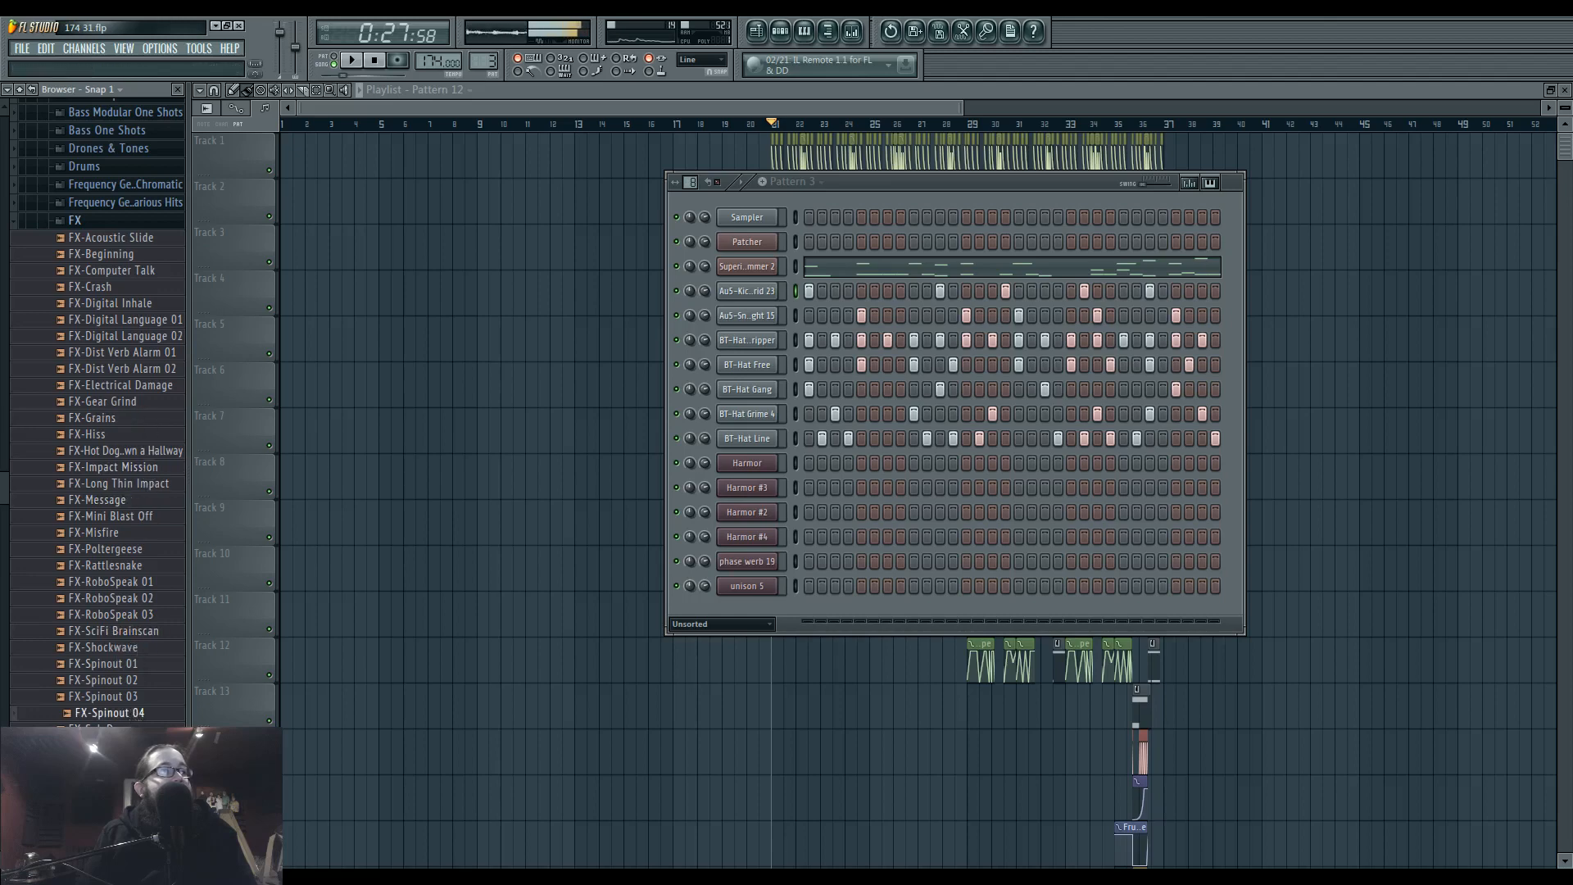
Look through the FX sample list once more and collapse the FX folder.
scroll(135, 524, "up", 3)
left_click(135, 366)
scroll(129, 395, "up", 2)
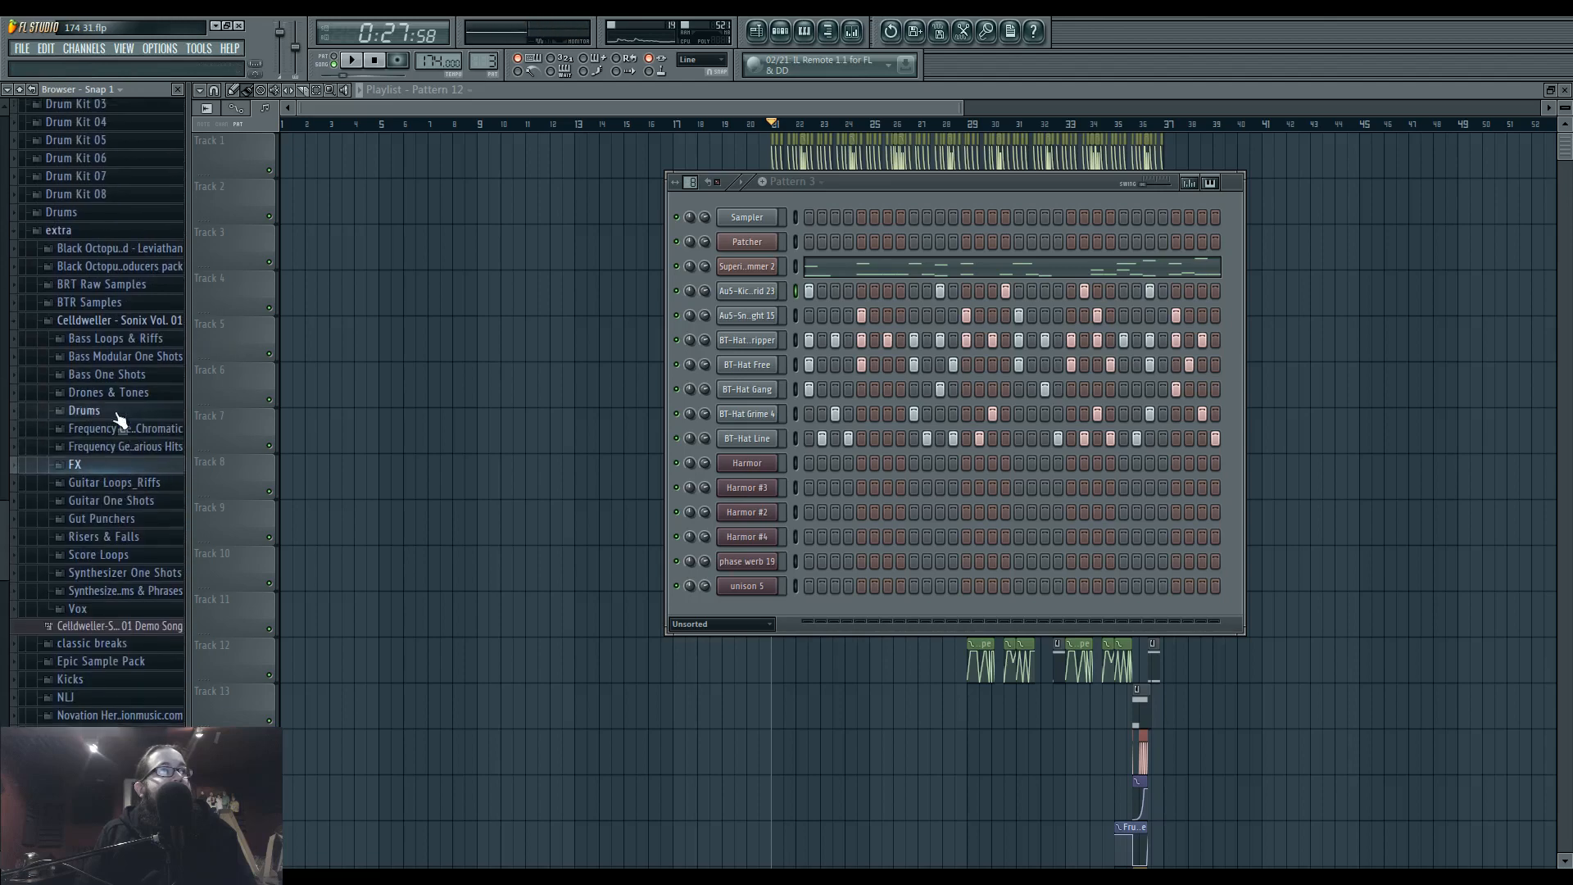
left_click(138, 471)
scroll(138, 474, "down", 4)
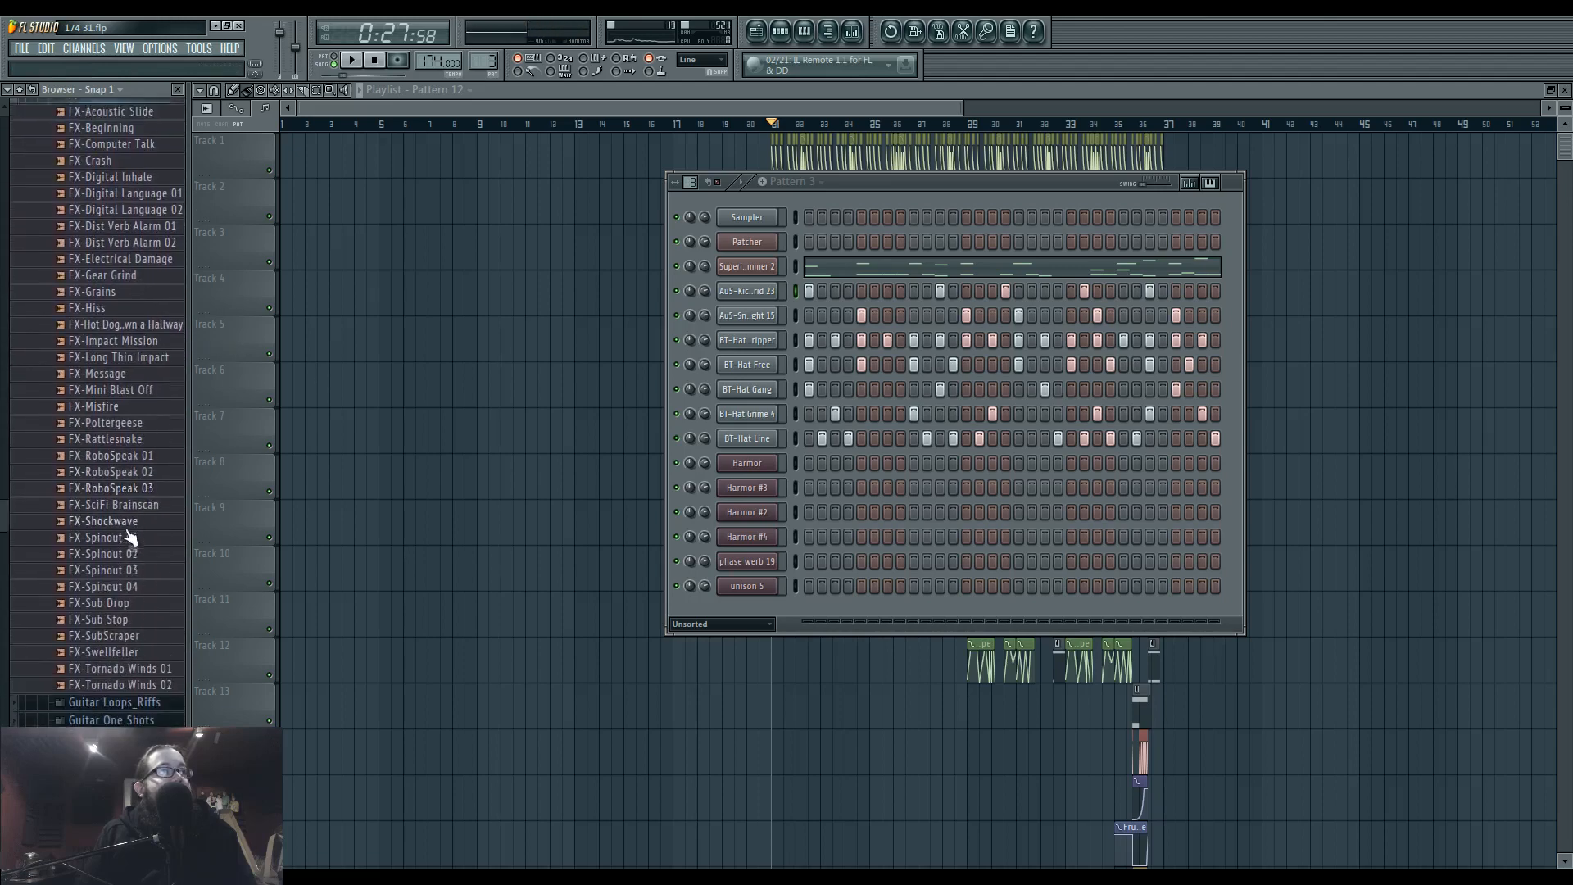
scroll(128, 531, "up", 3)
left_click(129, 371)
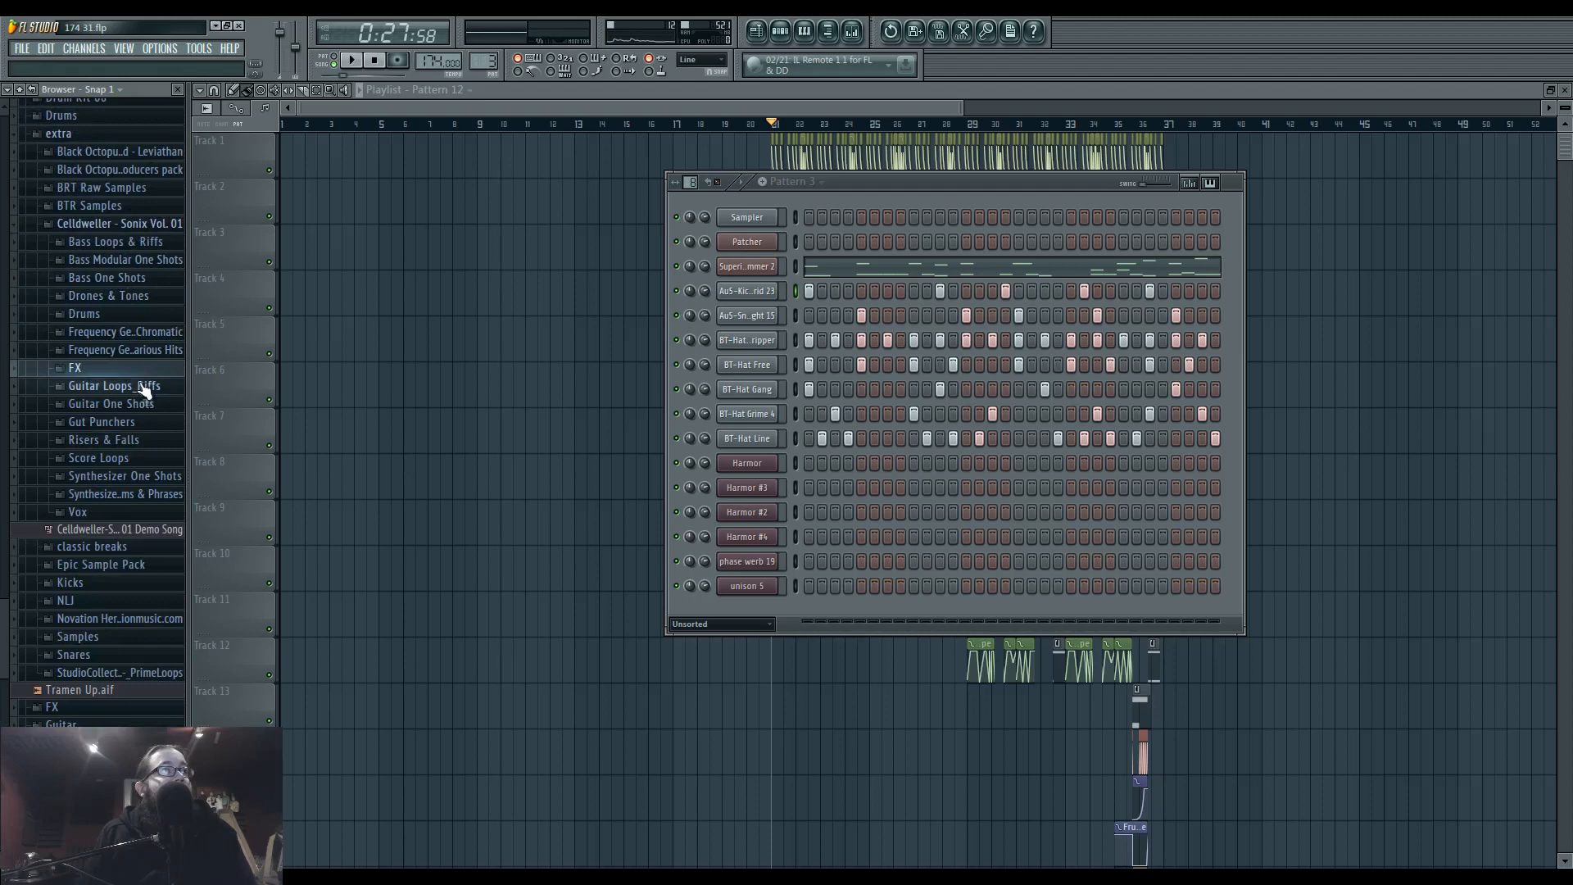
Open the Drones & Tones folder, preview D&T-Calm Before The Storm - C and widen the browser to read the sample names.
left_click(131, 296)
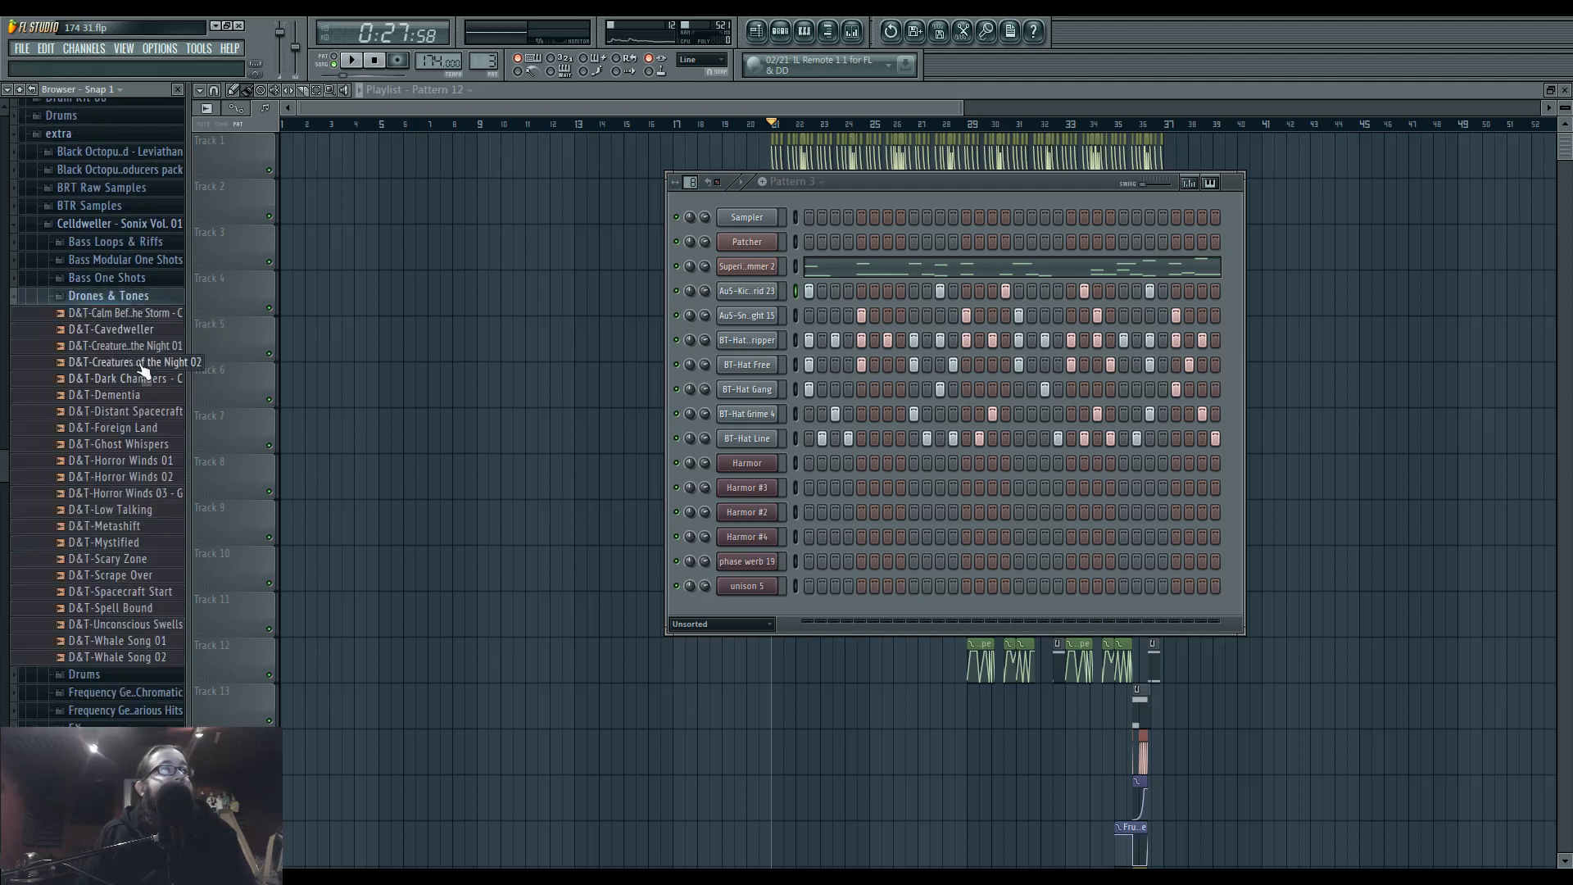
left_click(141, 310)
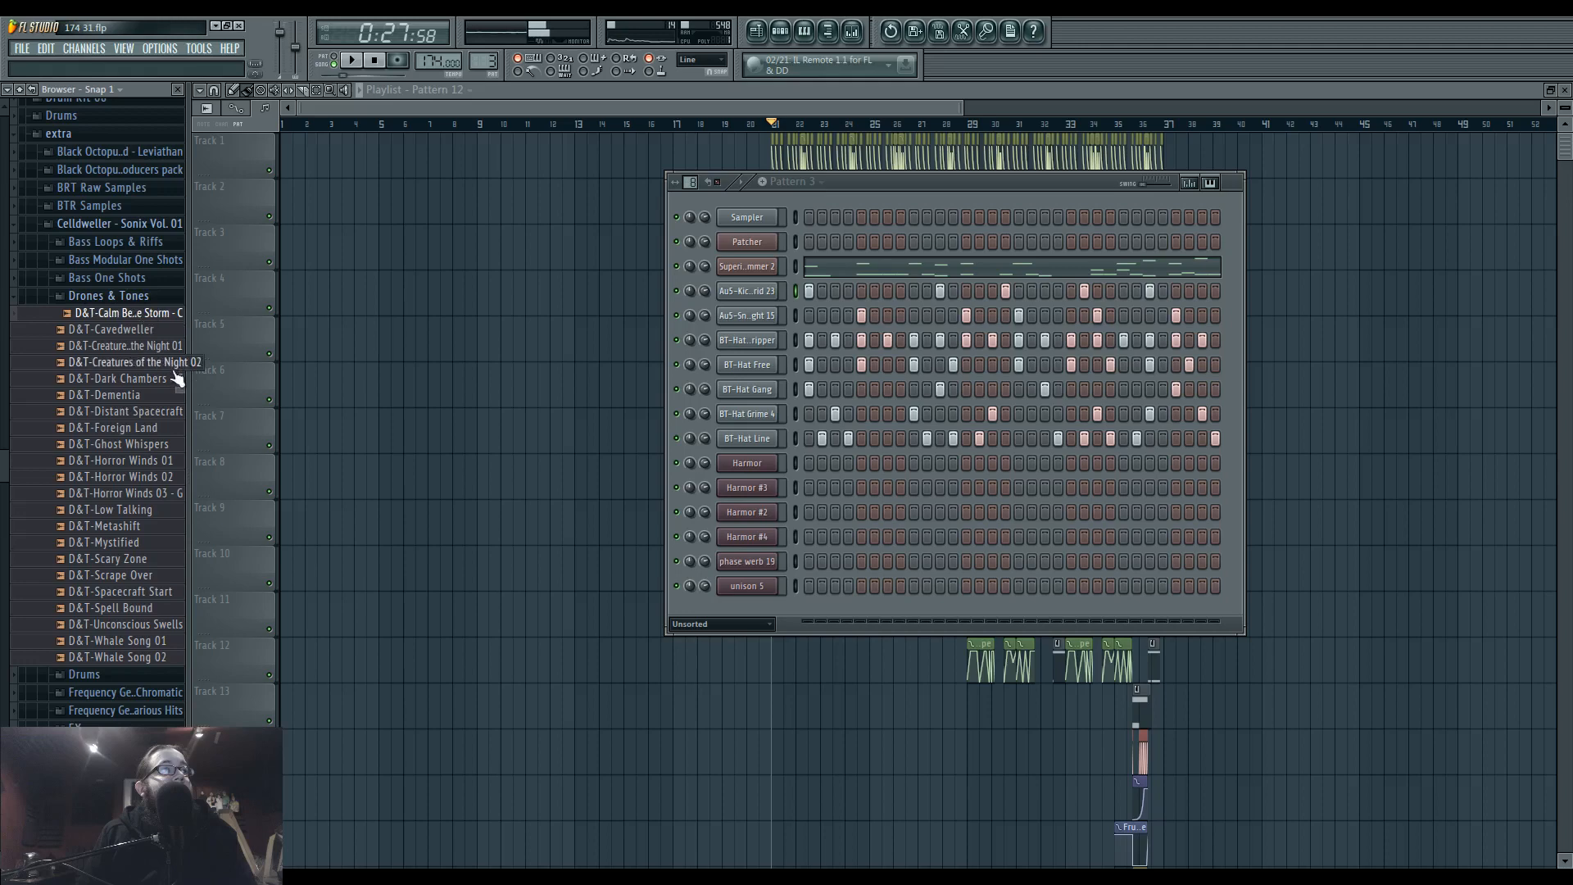
left_click_drag(189, 494, 205, 498)
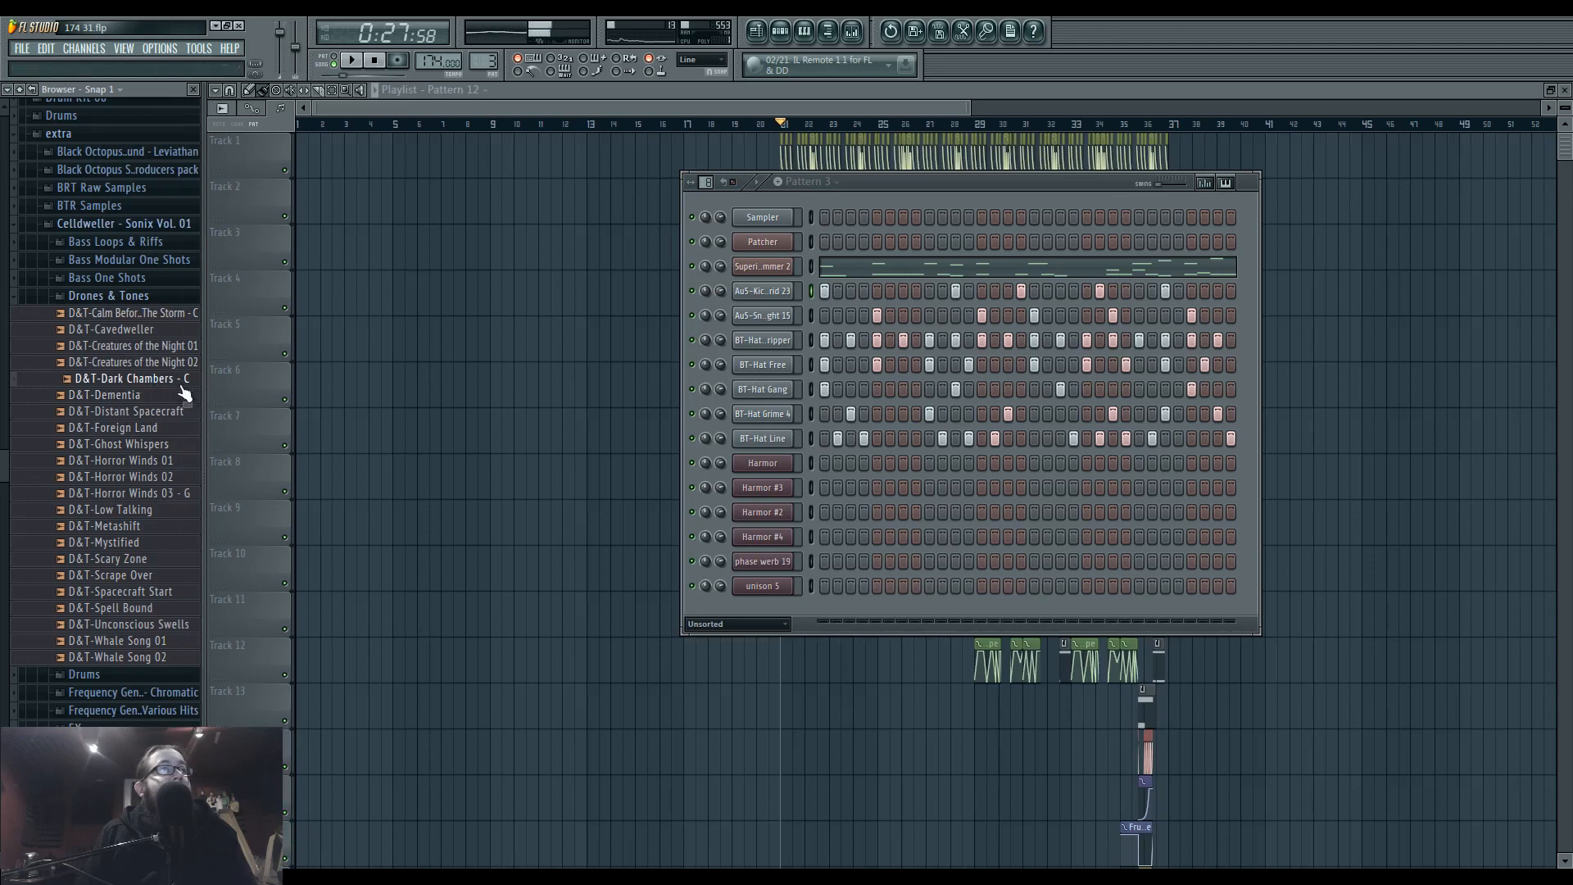
Place the D&T-Dark Chambers - C sample as an audio clip at the start of Track 19.
left_click_drag(489, 765, 490, 766)
scroll(631, 508, "down", 6)
left_click_drag(643, 492, 446, 714)
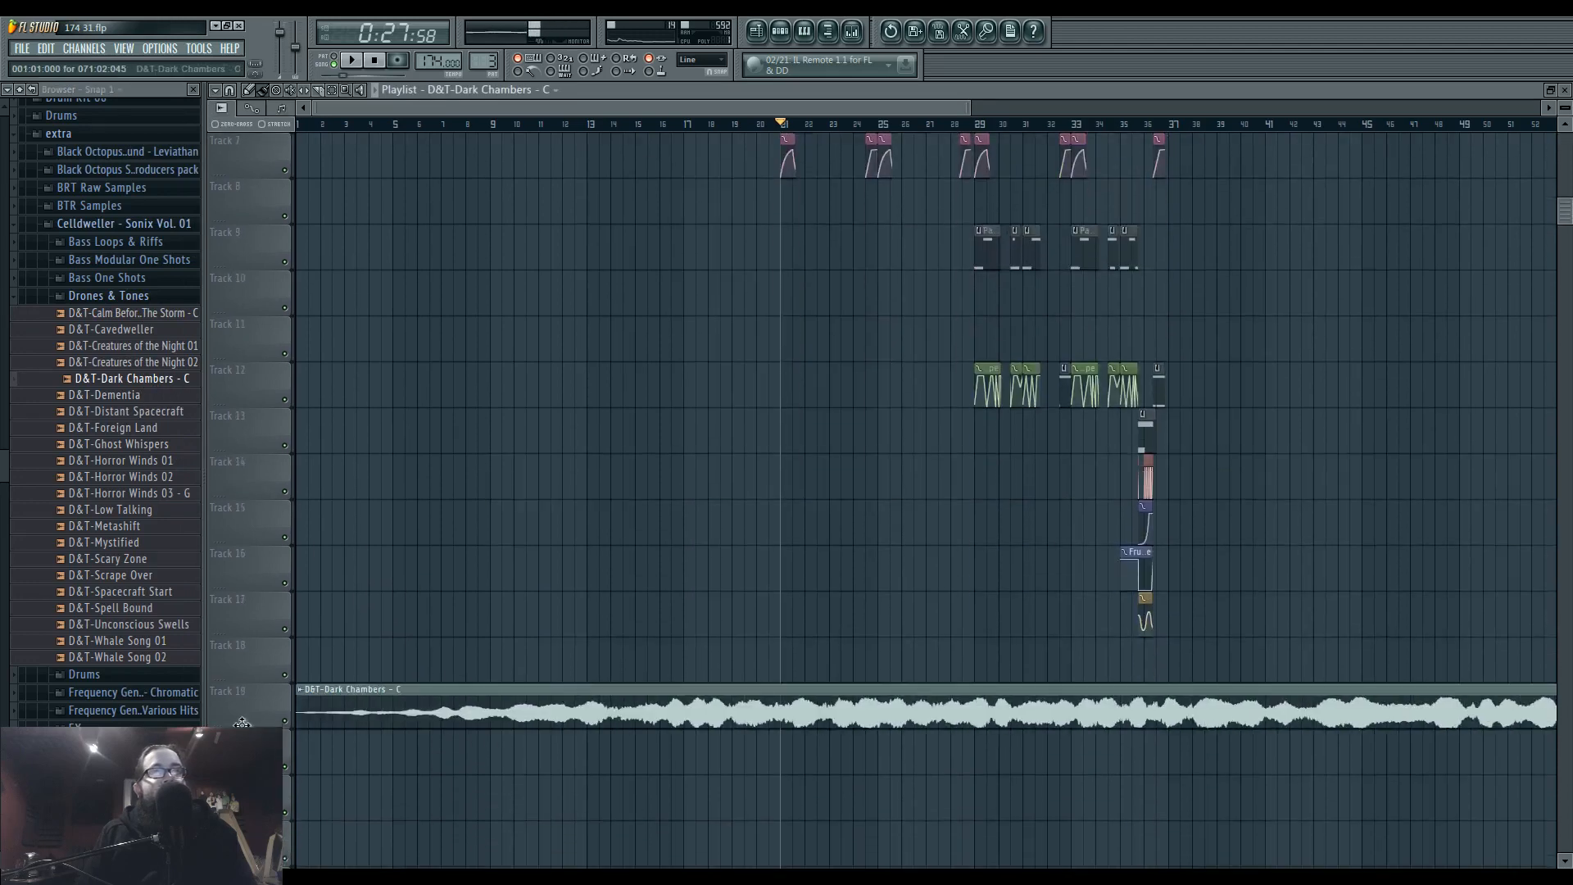
scroll(598, 598, "down", 5)
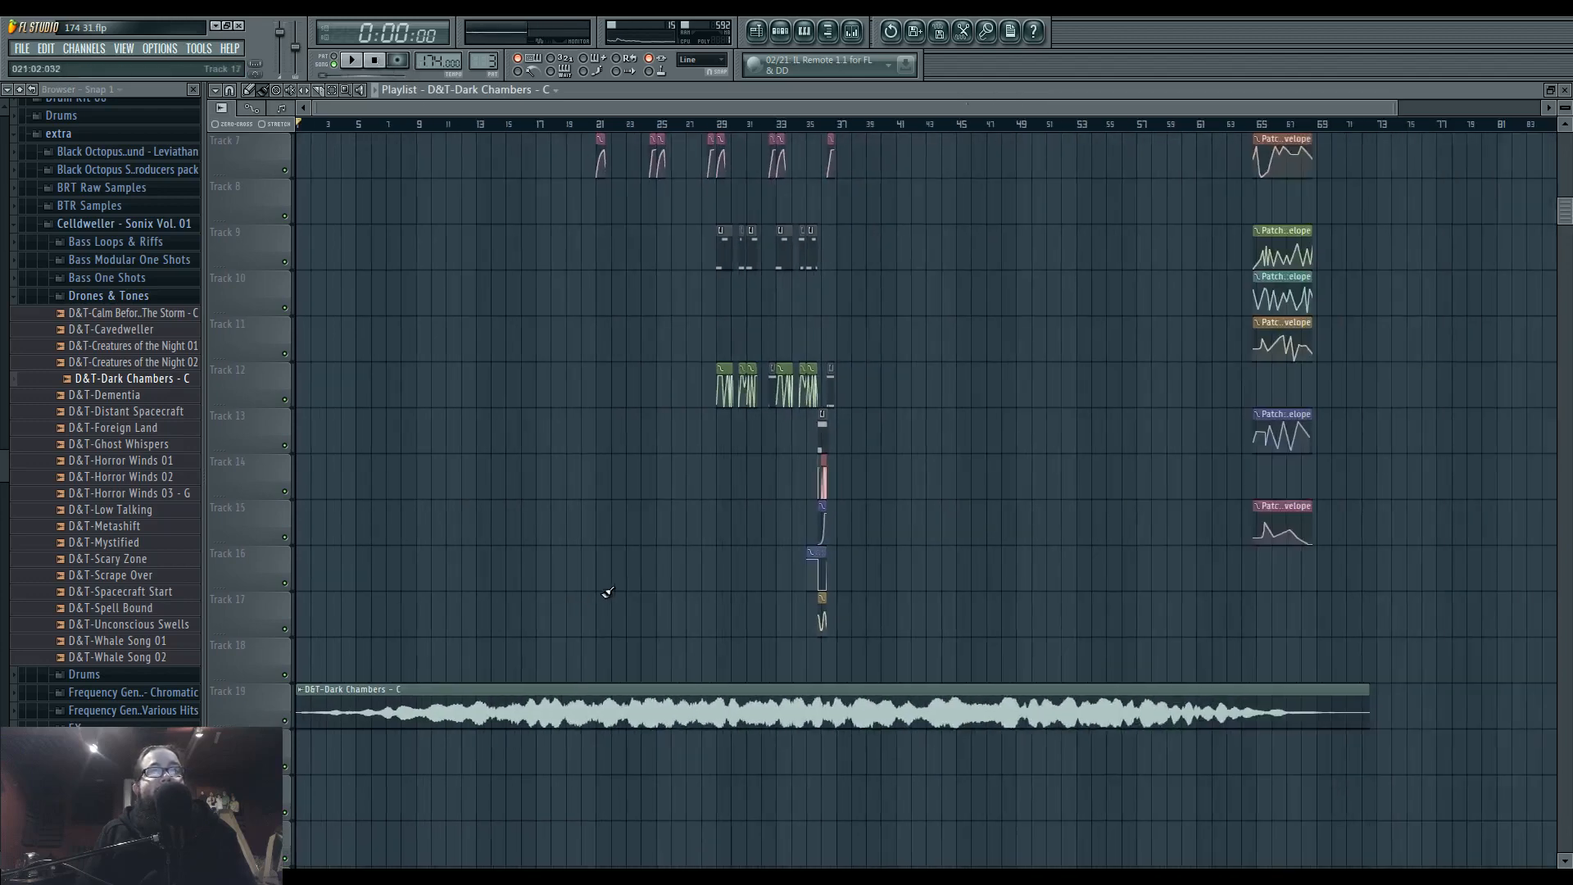
Solo Track 19 and audition the Dark Chambers drone at several points up to about bar 20.
right_click(284, 720)
key("space")
left_click(353, 125)
left_click(429, 125)
left_click(535, 125)
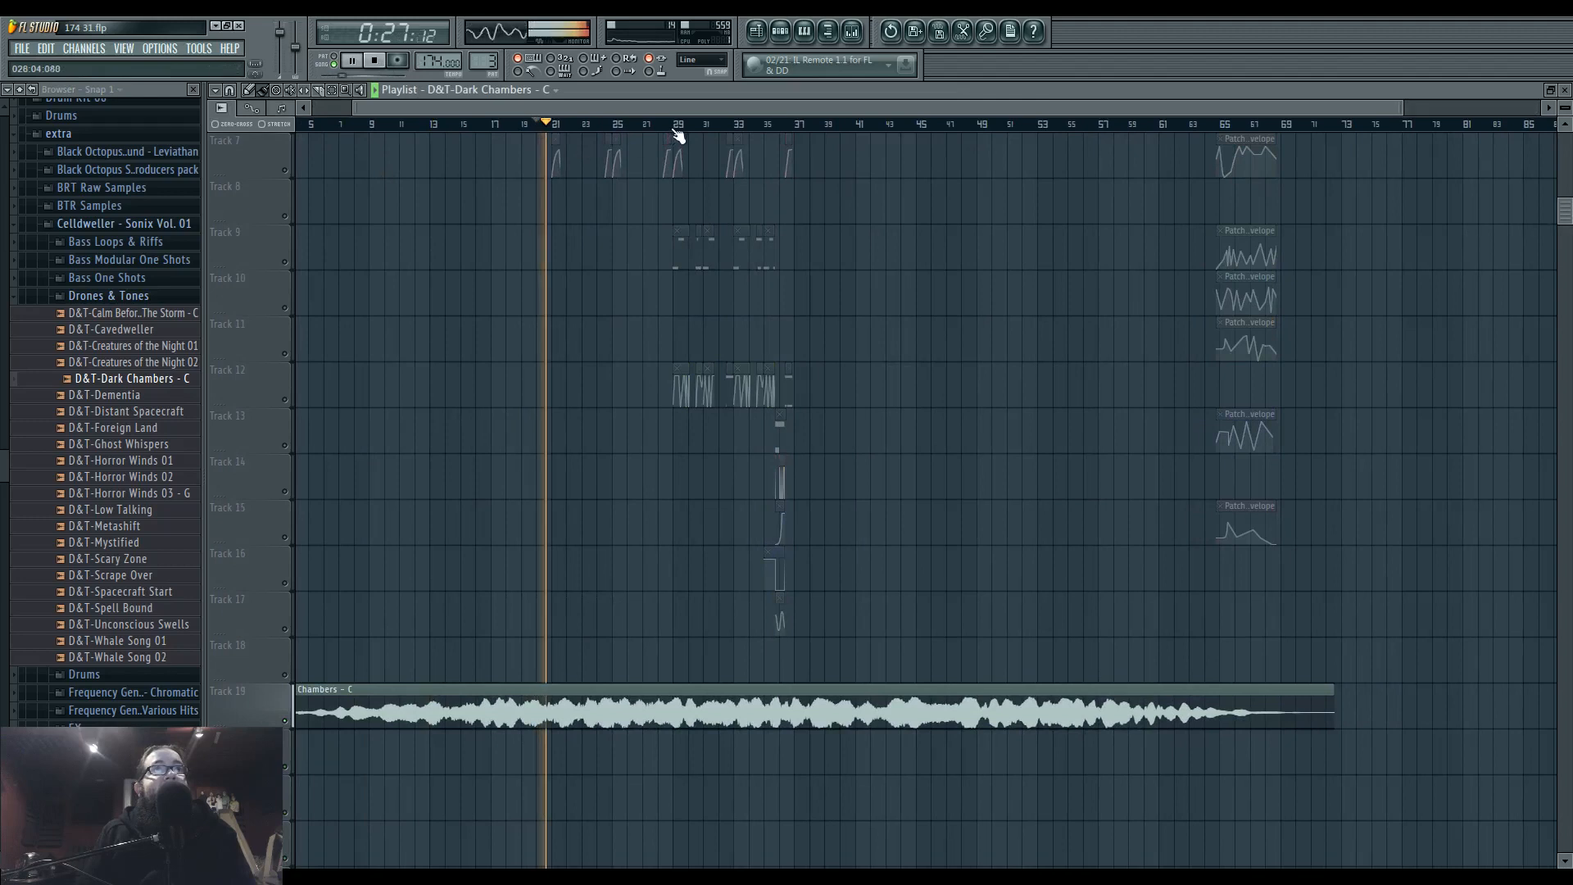
Check the channel settings of the Dark Chambers clip during playback and close them.
double_click(713, 694)
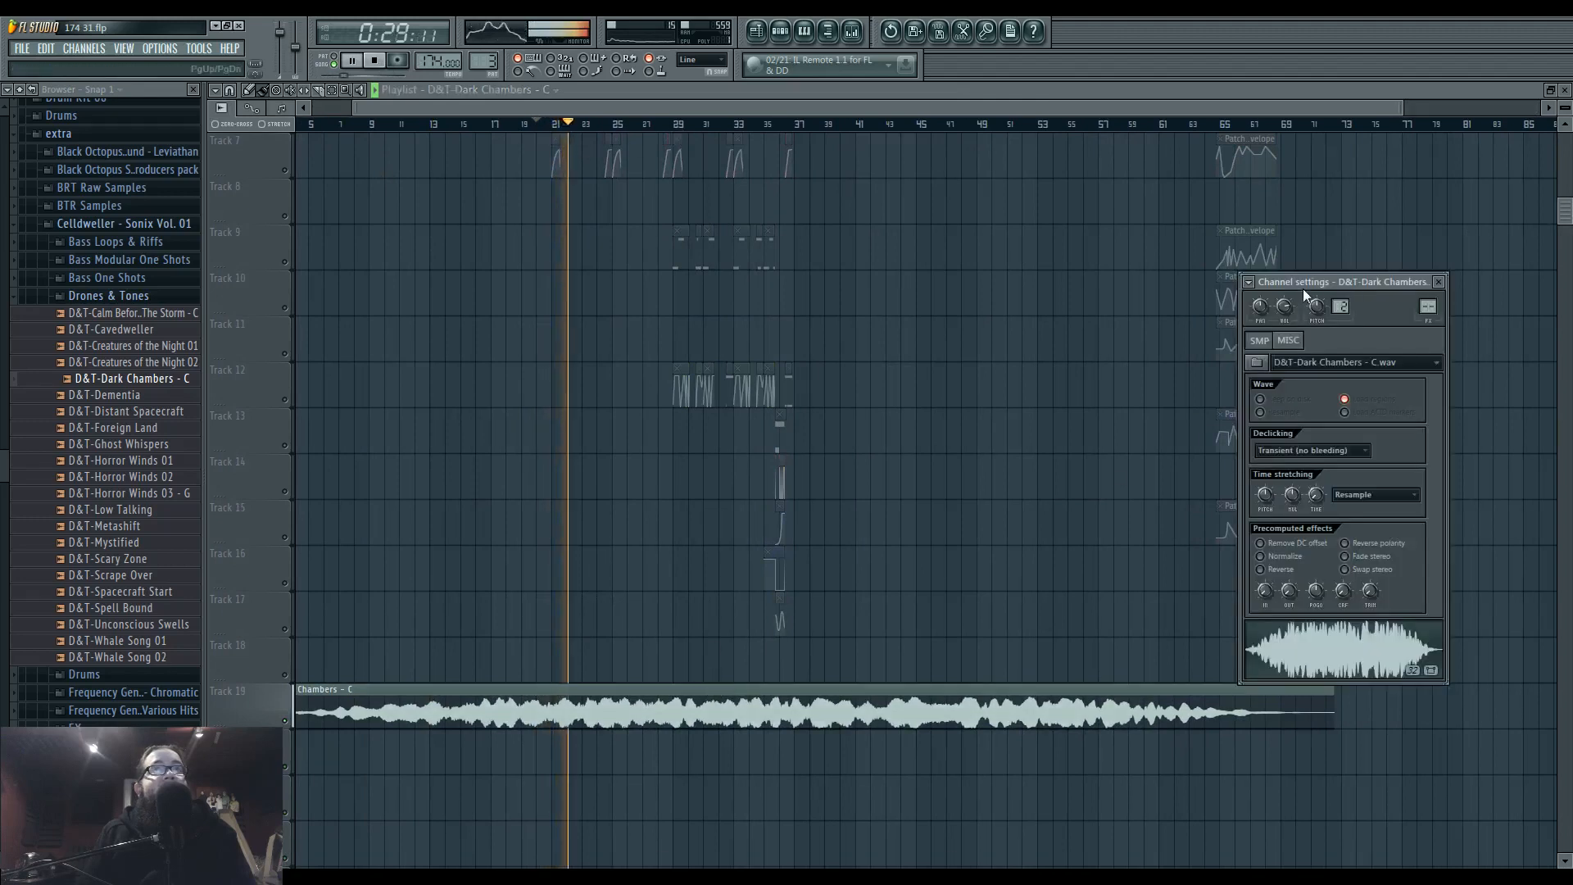
key("Escape")
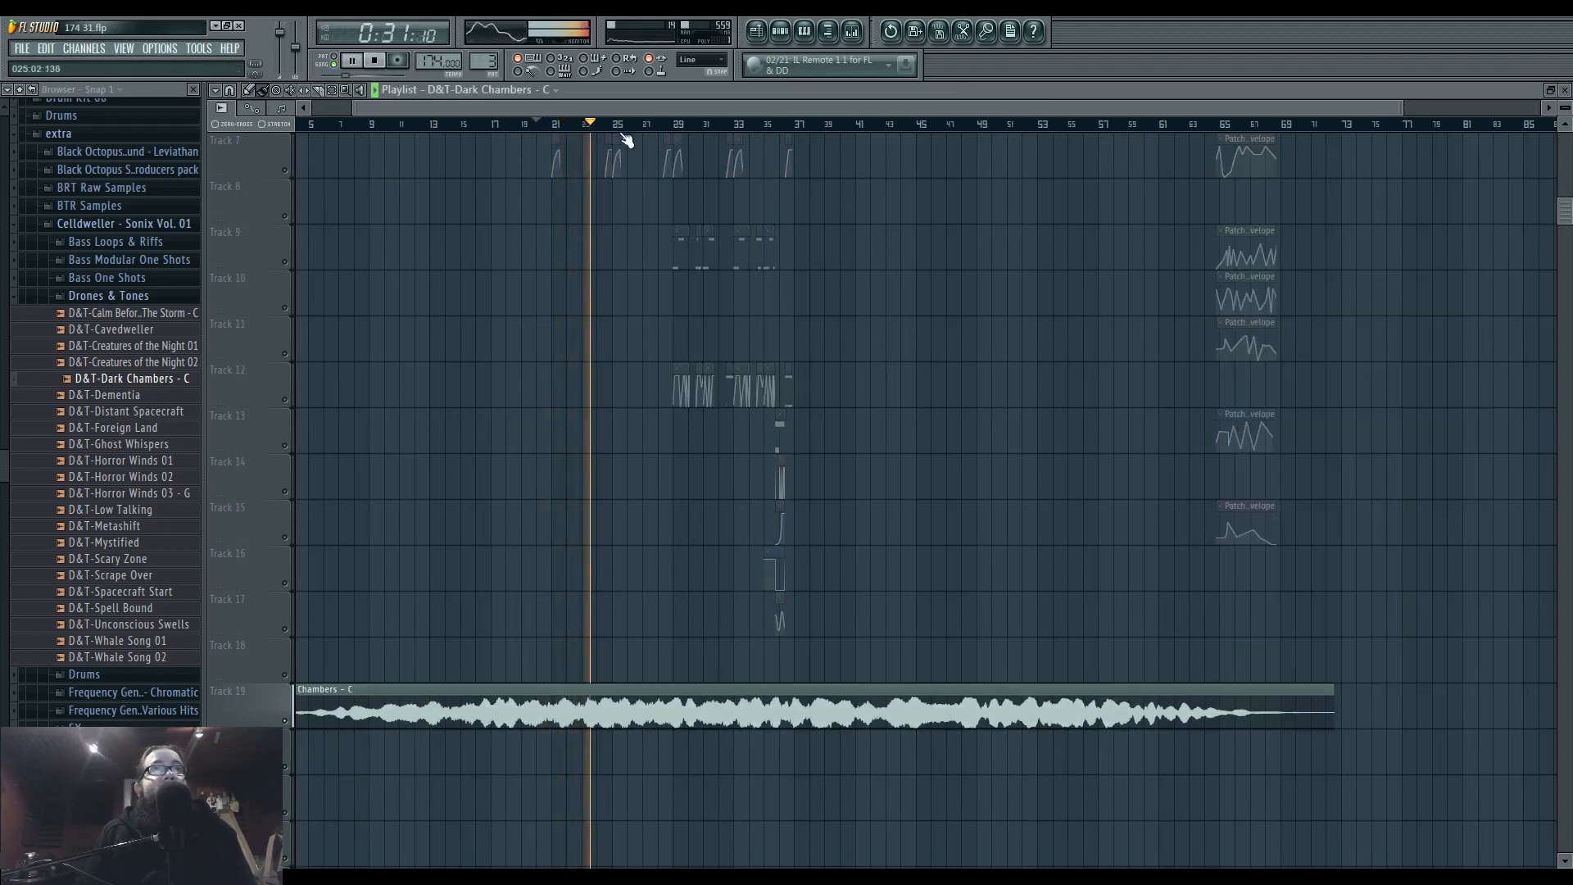
double_click(899, 691)
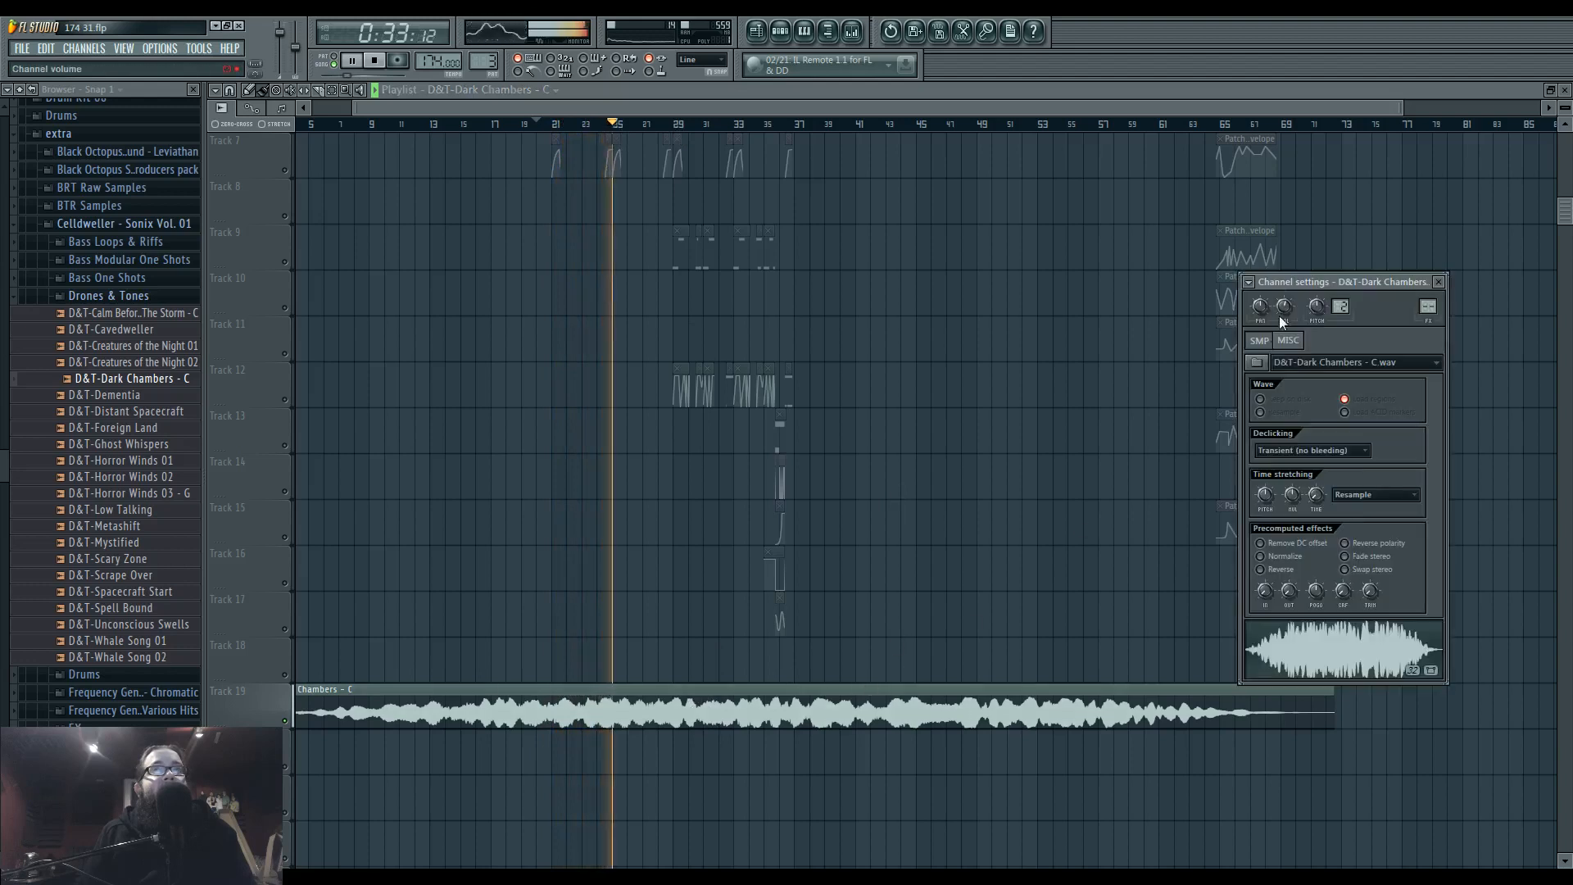
key("Escape")
Audition the rest of the Dark Chambers drone by skipping from about bar 28 to bar 52.
left_click(668, 124)
left_click(717, 124)
left_click(791, 124)
left_click(870, 123)
left_click(951, 123)
left_click(1025, 124)
Replace the Dark Chambers clip on Track 19 with D&T-Calm Before The Storm - C.
left_click(164, 314)
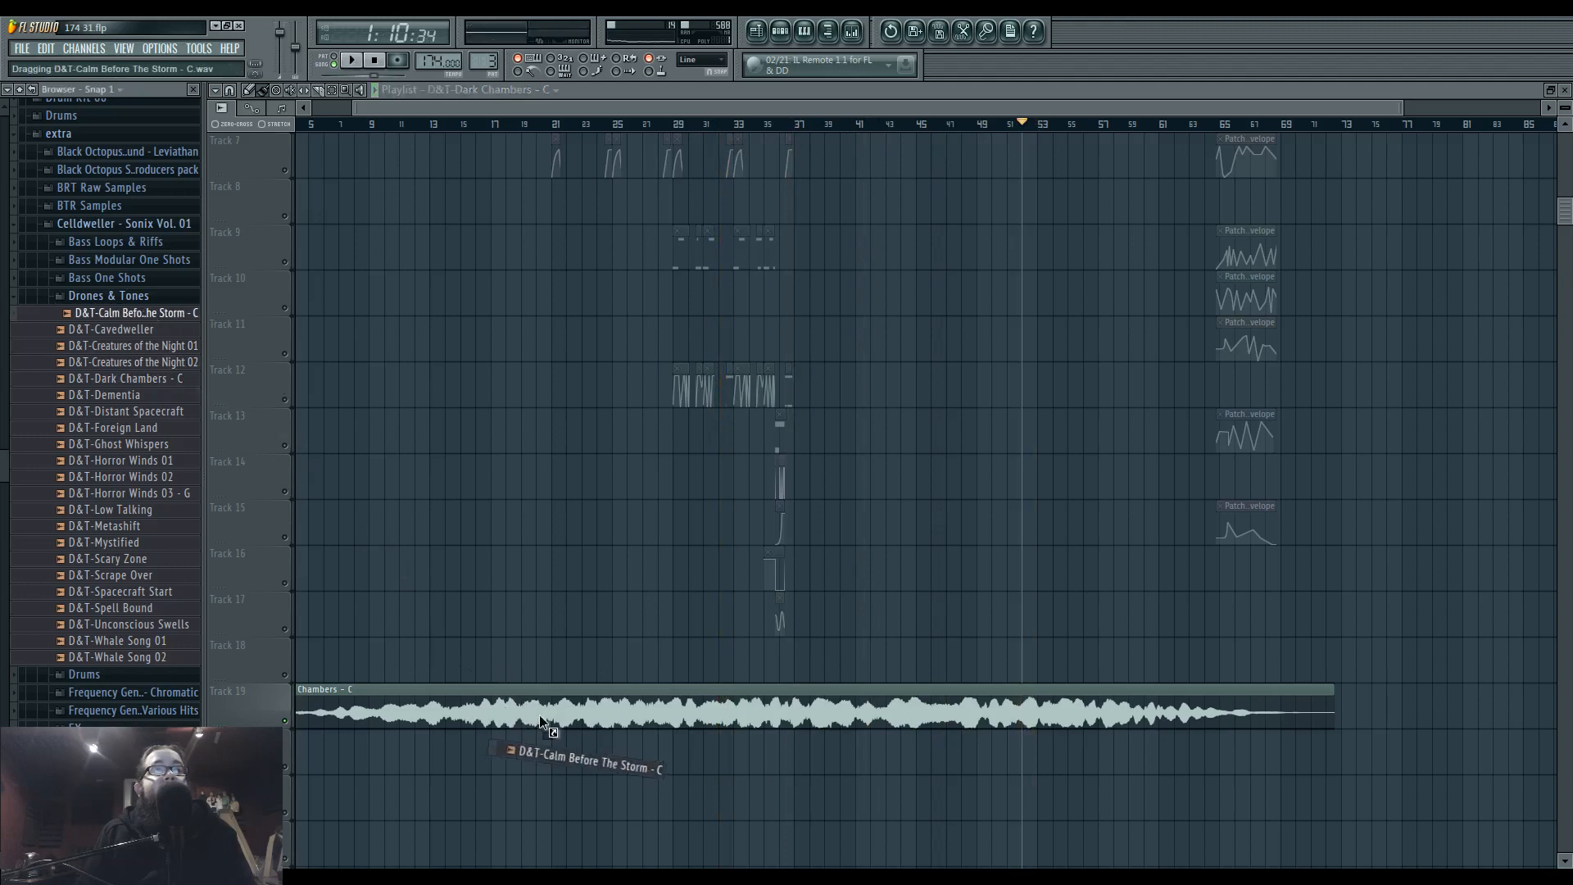
left_click_drag(539, 721, 565, 711)
key("Escape")
Audition the Calm Before The Storm drone at successive points up to about bar 55 and stop playback.
key("space")
left_click(384, 124)
left_click(474, 124)
left_click(538, 124)
left_click(628, 123)
left_click(719, 124)
left_click(791, 123)
left_click(861, 124)
left_click(929, 123)
left_click(977, 124)
left_click(1024, 123)
left_click(1066, 124)
key("space")
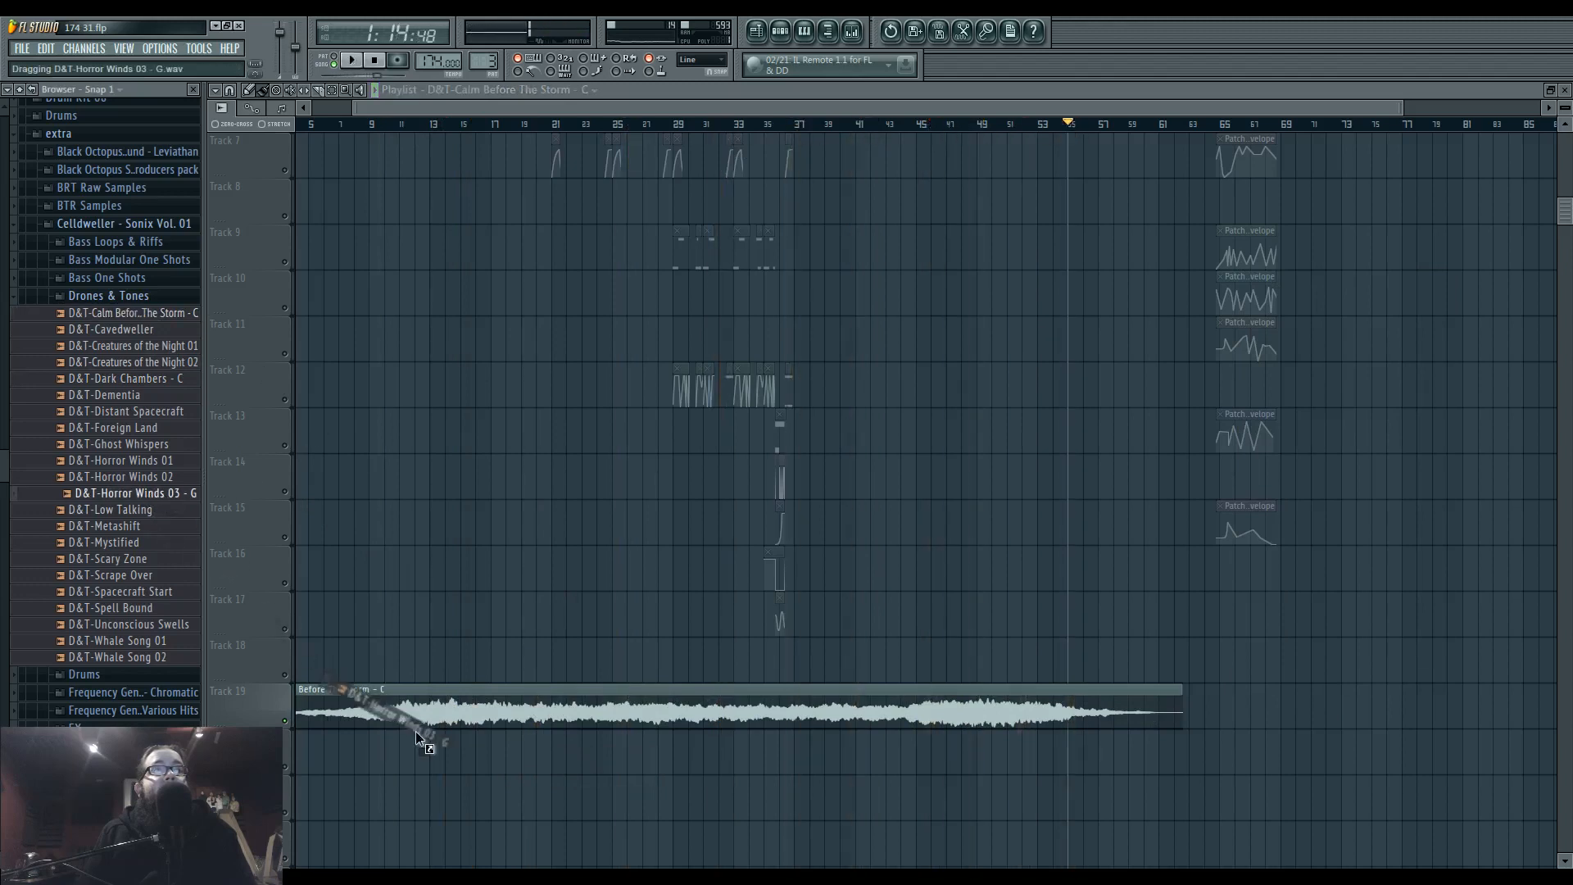
Swap the Track 19 clip for D&T-Horror Winds 03 - G and audition it at several points along its length.
left_click_drag(426, 706, 425, 706)
left_click(351, 123)
key("space")
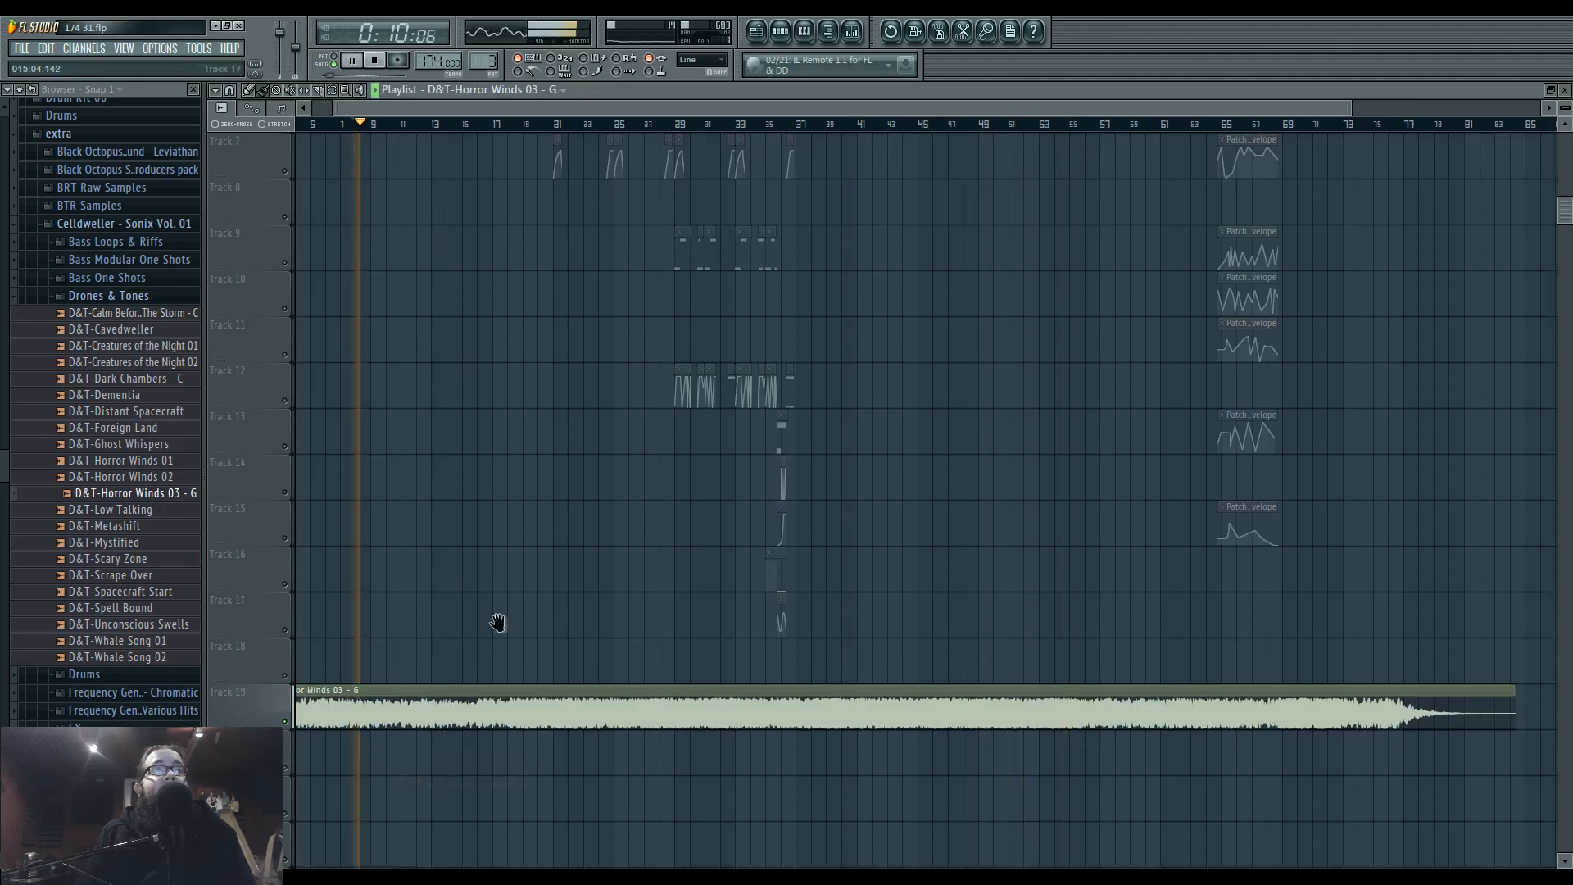
left_click(612, 123)
left_click(673, 124)
left_click(794, 124)
left_click(858, 123)
left_click_drag(928, 128, 1394, 126)
key("space")
Put D&T-Calm Before The Storm - C back on Track 19 in place of Horror Winds and audition it.
left_click_drag(156, 318, 409, 698)
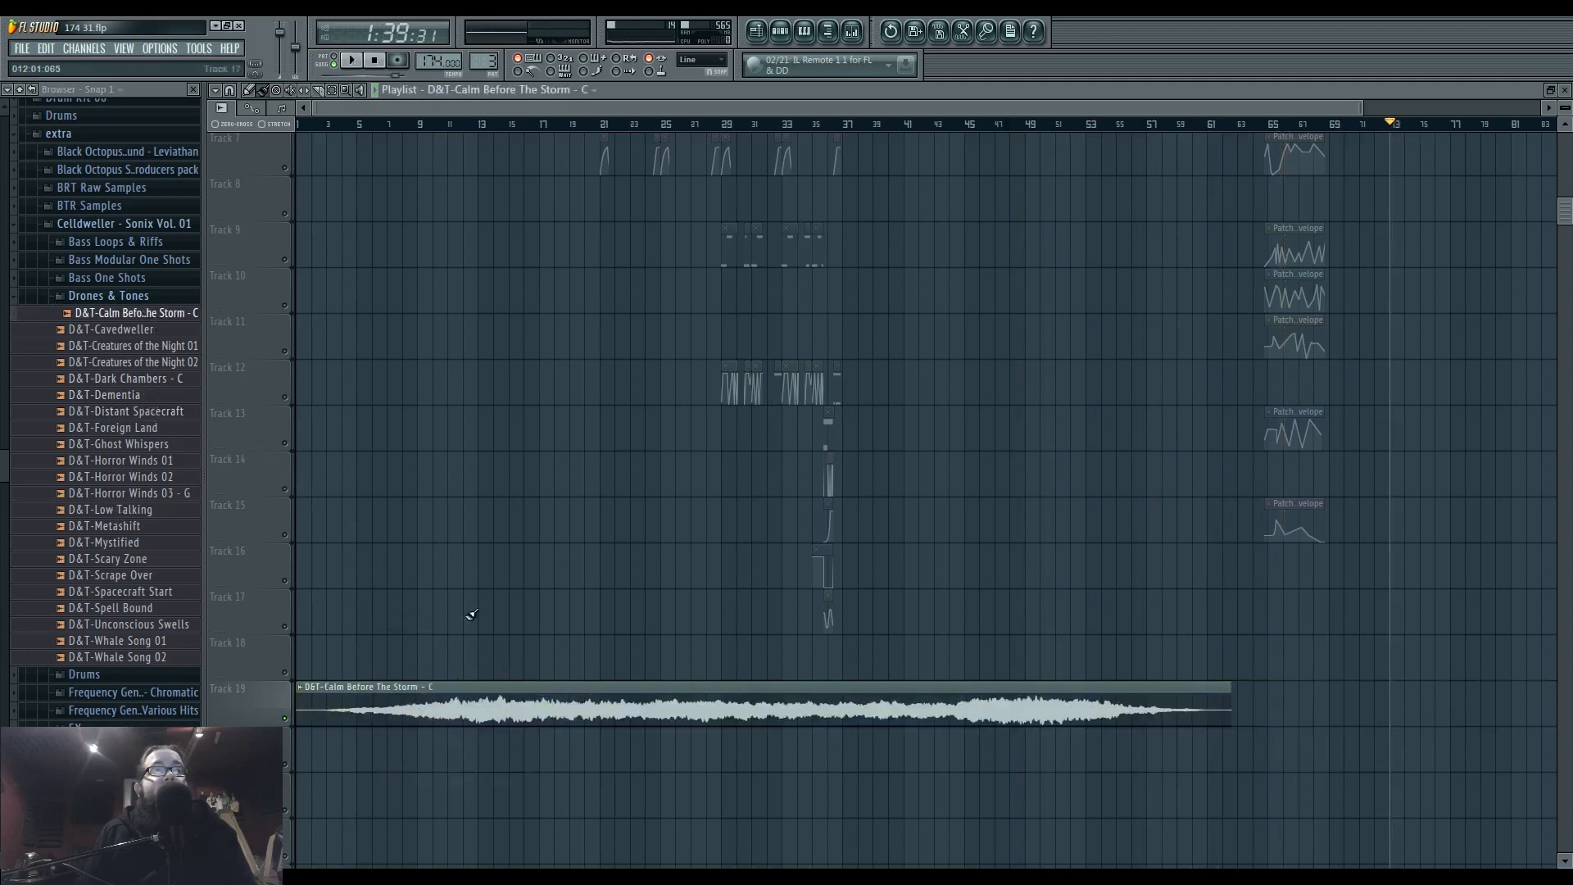
left_click_drag(415, 125, 1062, 133)
left_click(388, 125)
key("space")
Raise the channel pitch of the Calm Before The Storm sample and audition it up to about bar 29.
double_click(440, 698)
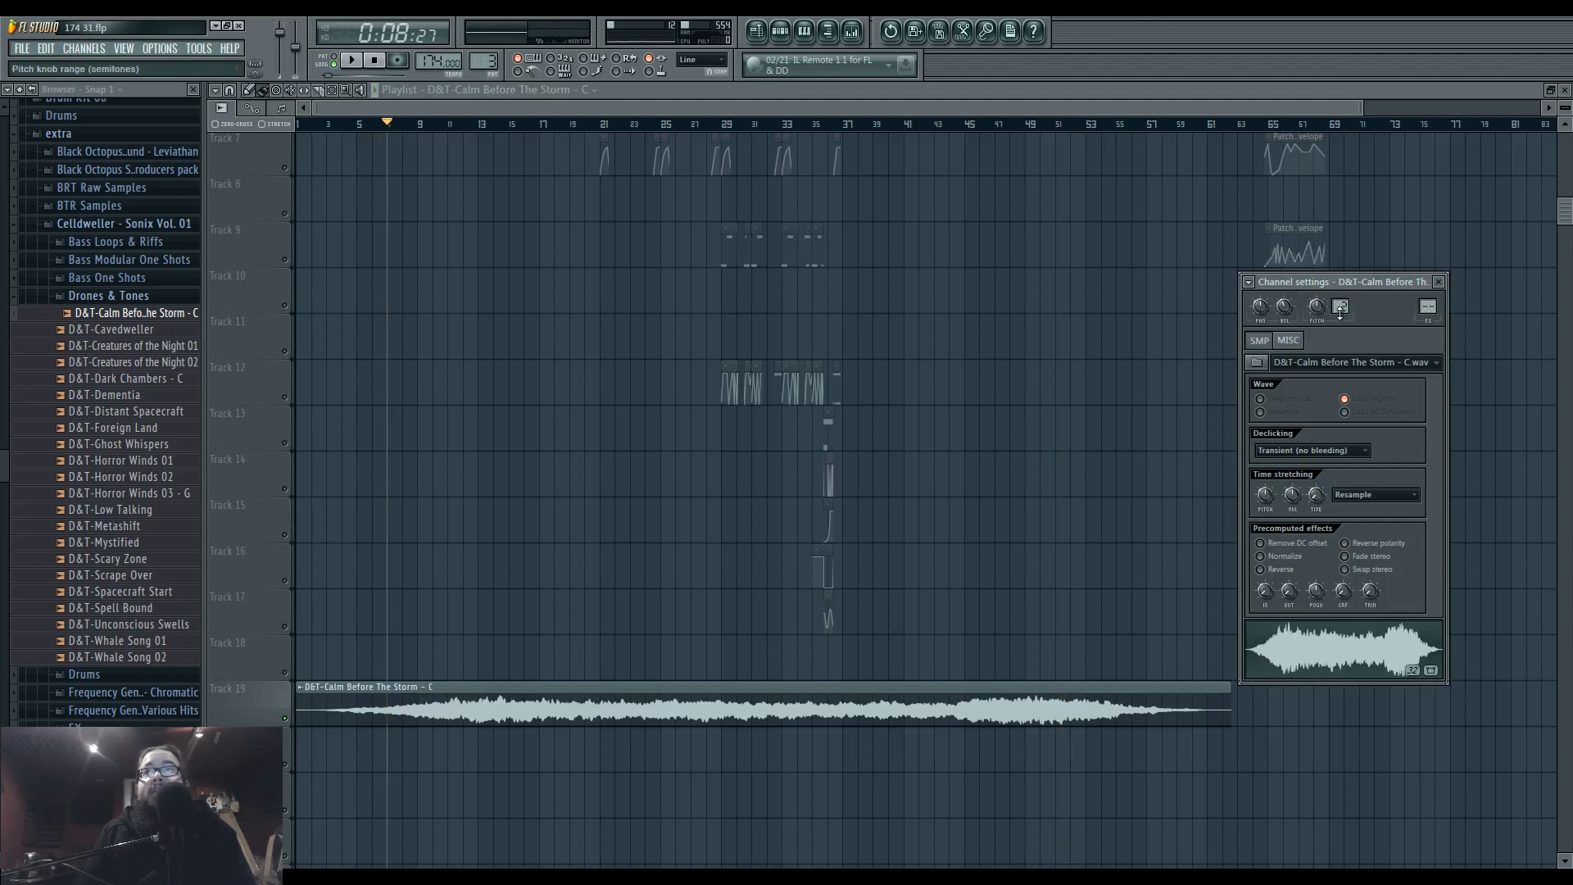
left_click_drag(1317, 306, 1316, 246)
key("space")
left_click(419, 127)
left_click(486, 129)
left_click(541, 126)
left_click(602, 126)
left_click(718, 126)
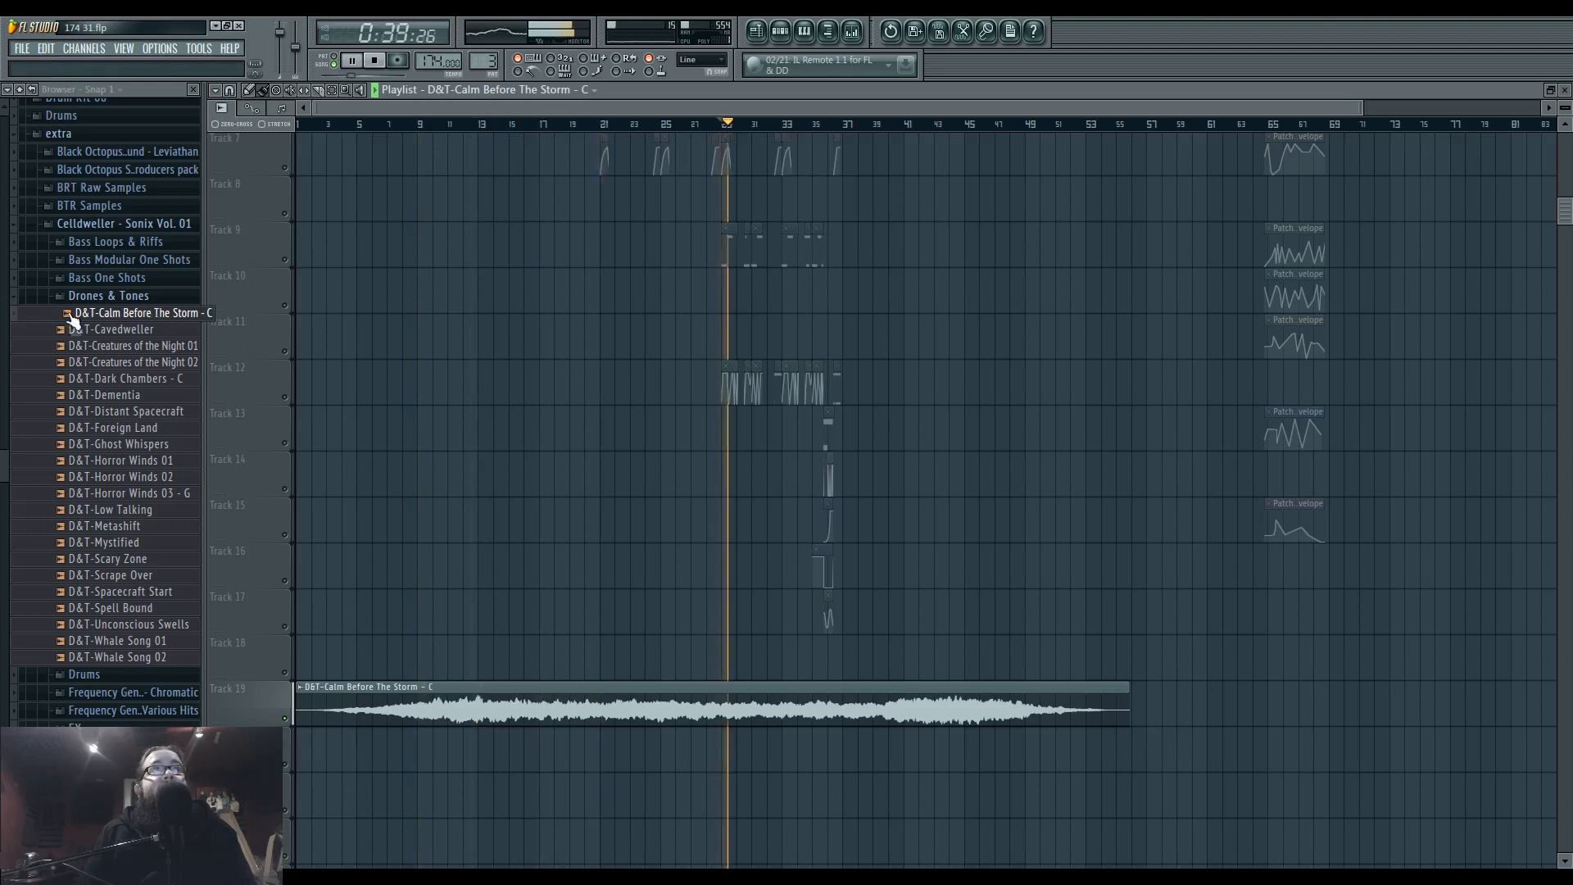
Turn off the solo on Track 19 and play the full arrangement from bar 21.
scroll(607, 610, "up", 5)
scroll(604, 601, "down", 4)
scroll(604, 601, "up", 5)
left_click(604, 126)
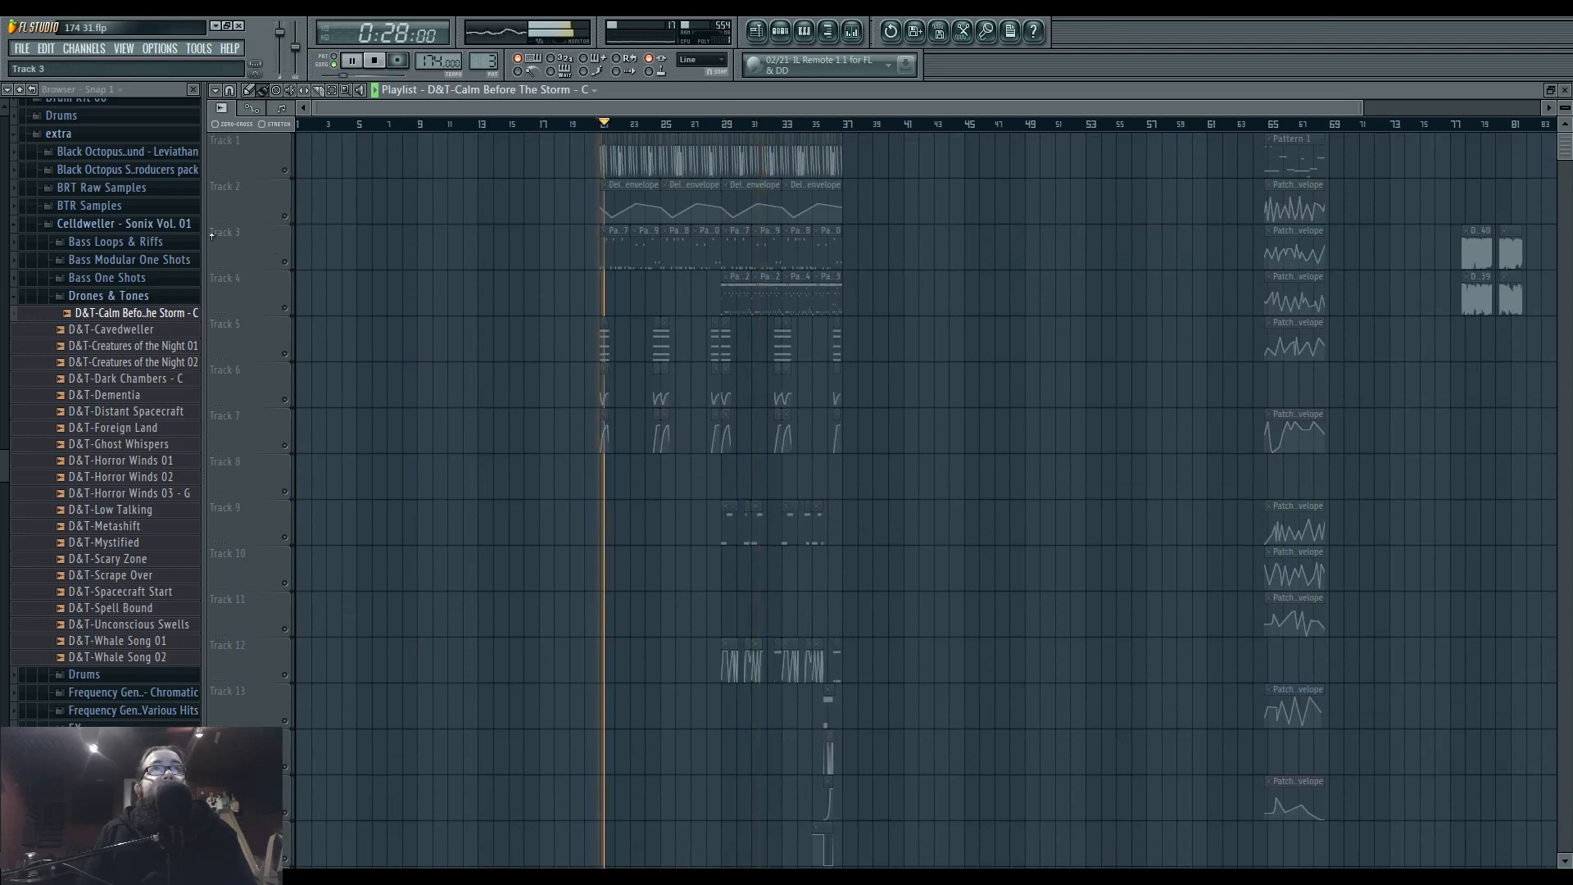
left_click(603, 126)
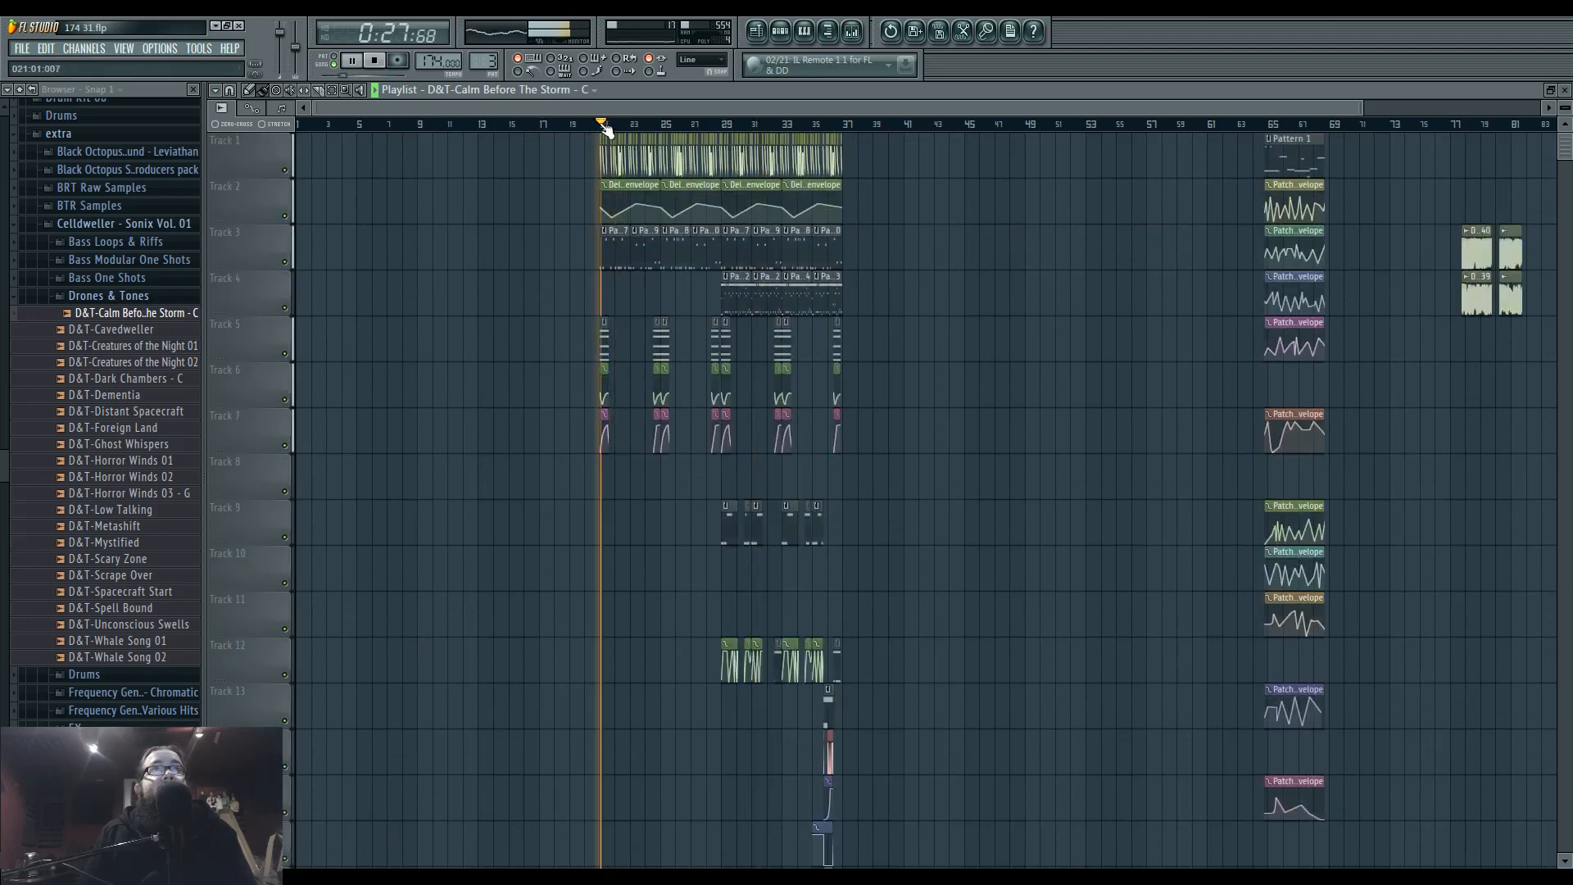
Check the second Fruity Free Filter on mixer Insert 27, set to band pass, while the arrangement plays from bar 21.
left_click(852, 31)
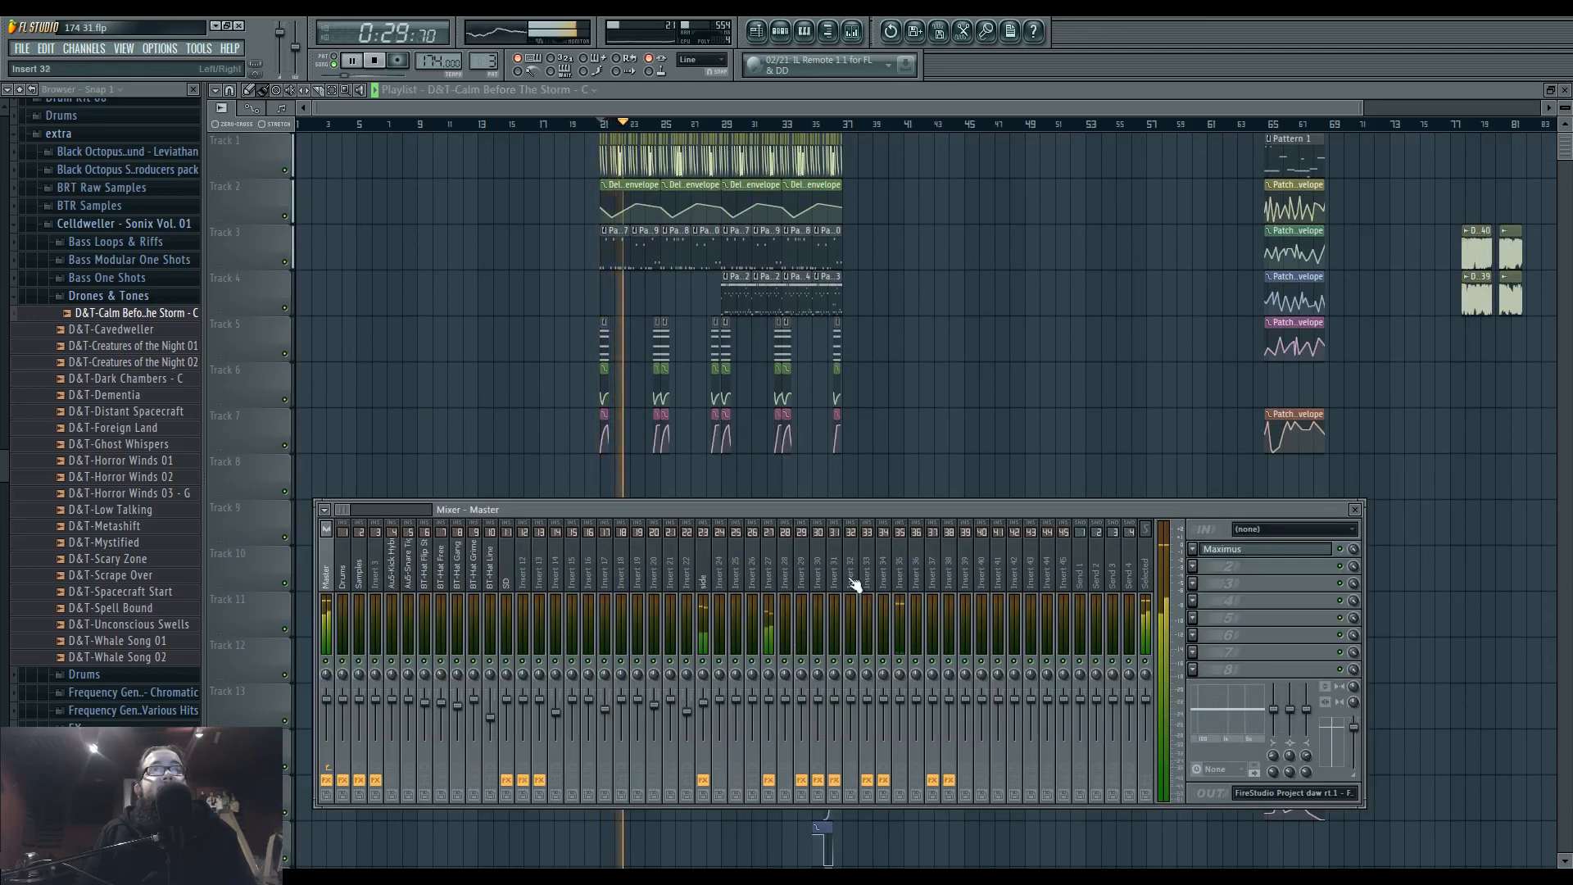
left_click(769, 578)
left_click(1223, 635)
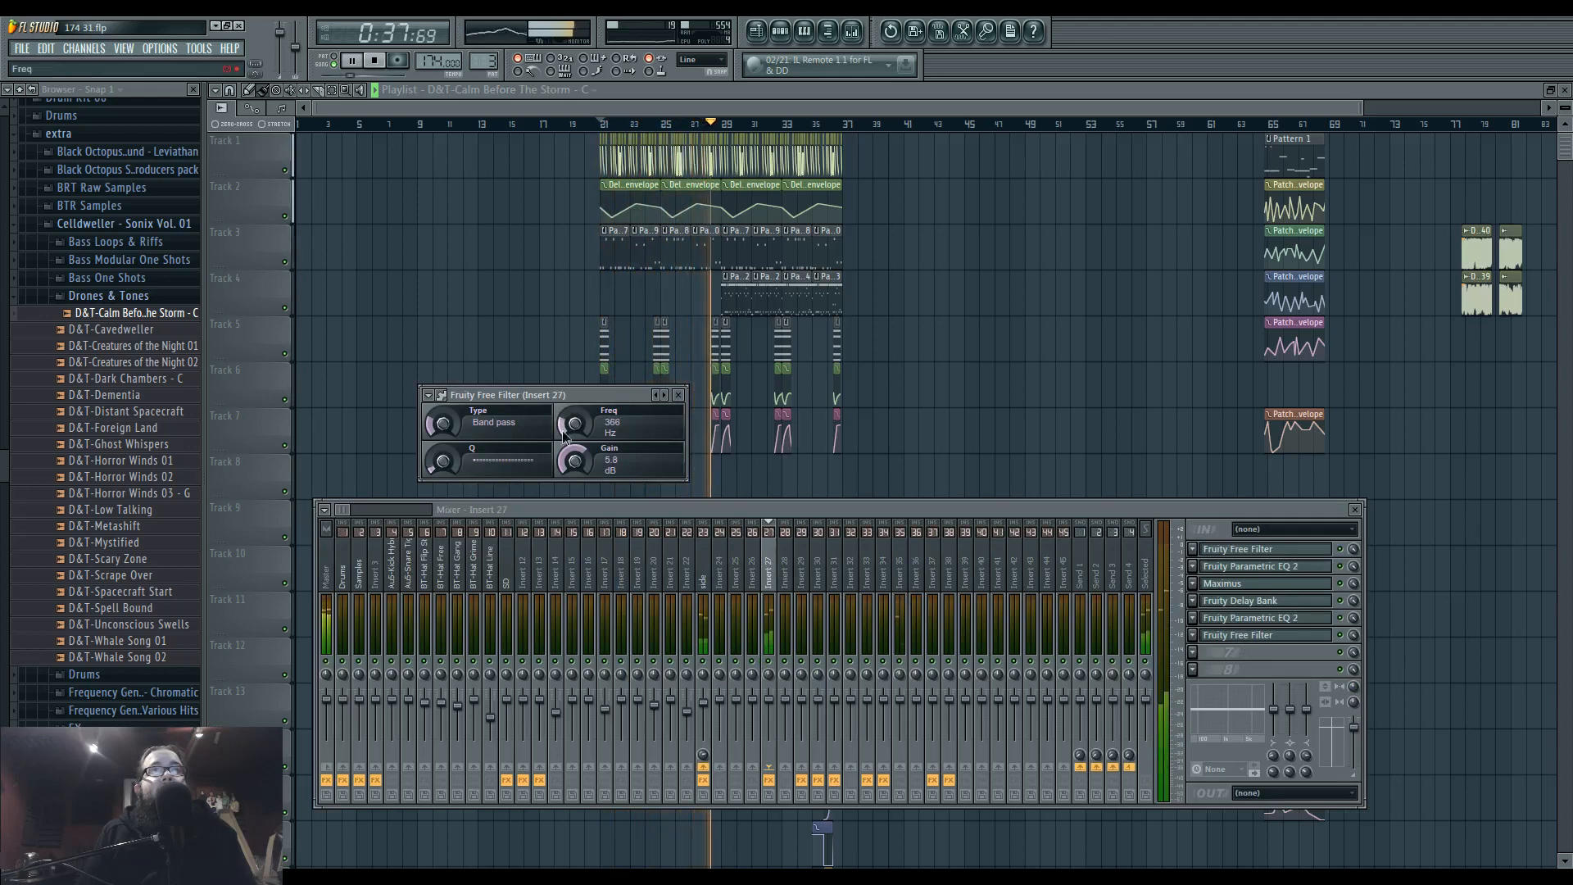
left_click(575, 90)
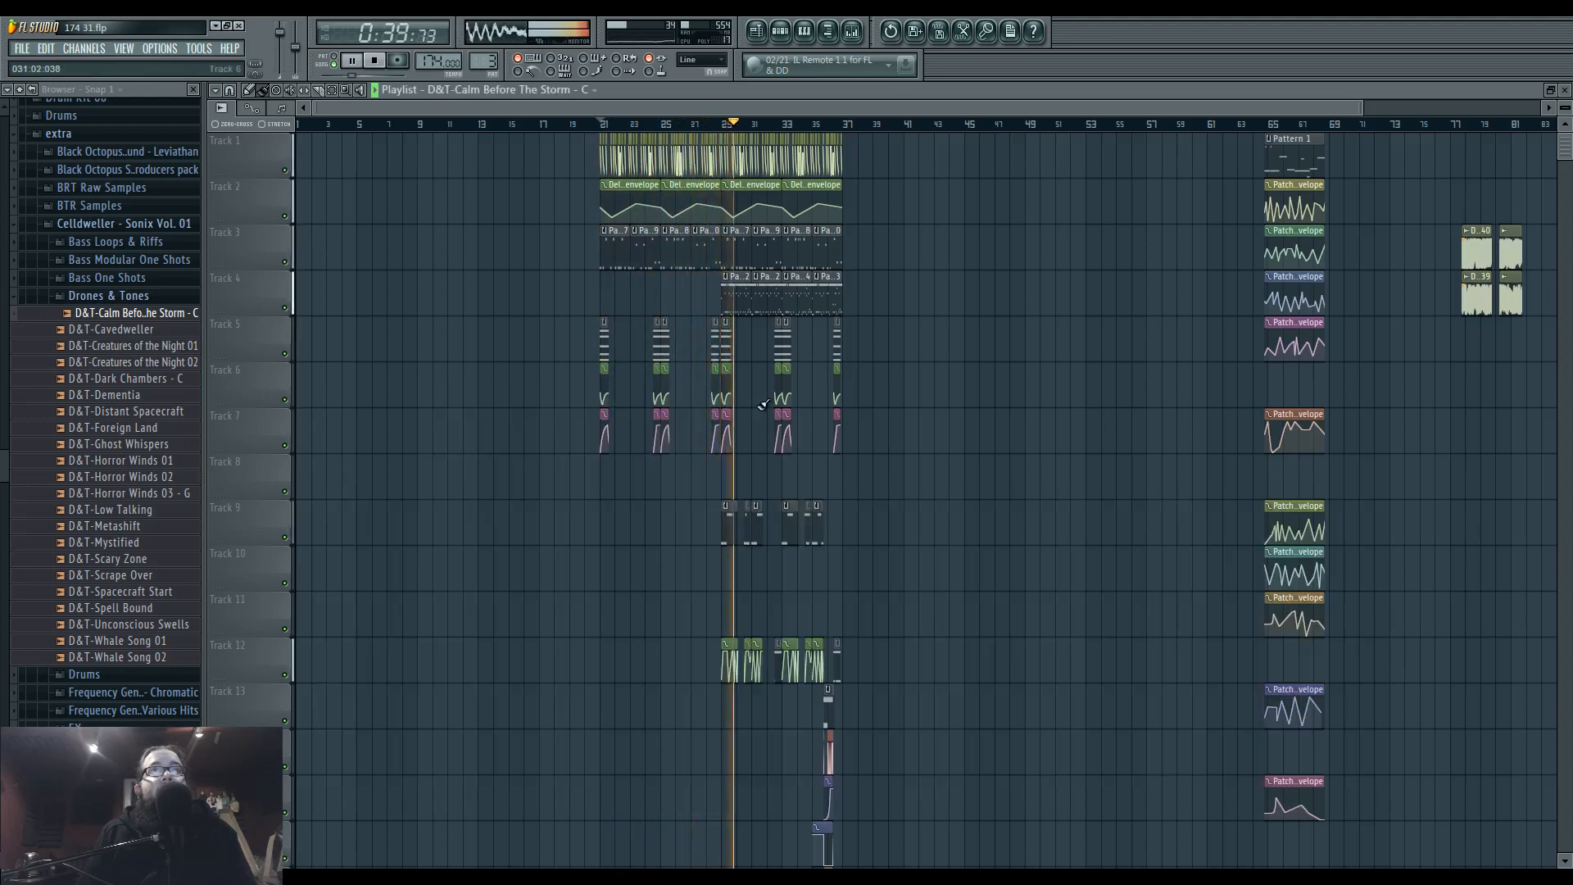
Replay the arrangement from bar 21 and audition the opening bars of the Calm Before The Storm clip on Track 19.
left_click(601, 125)
scroll(637, 408, "down", 5)
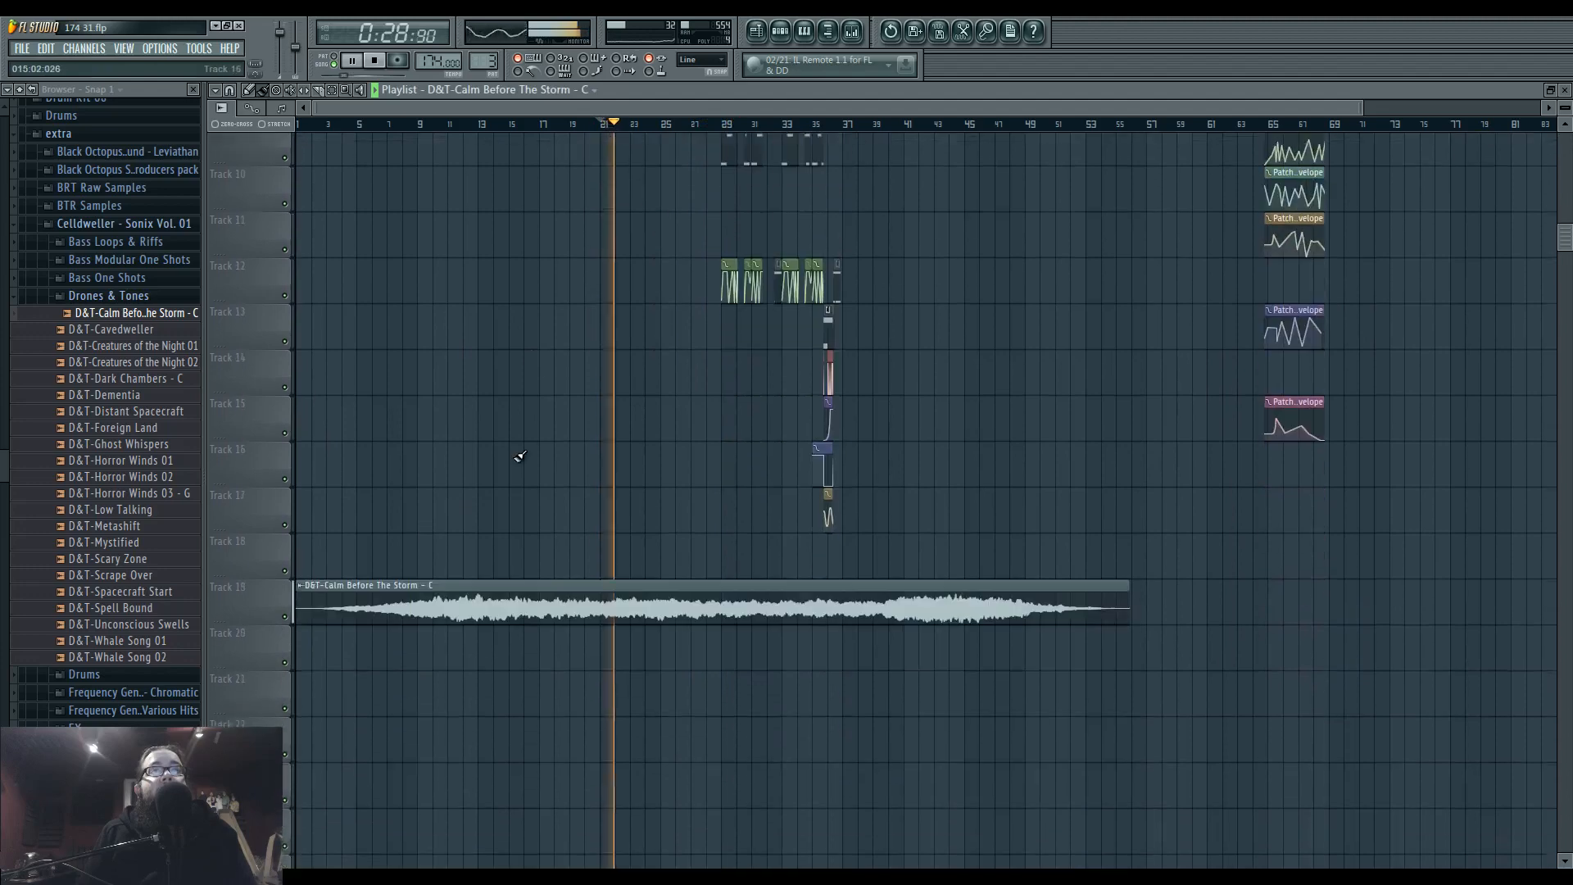
left_click_drag(351, 124, 316, 127)
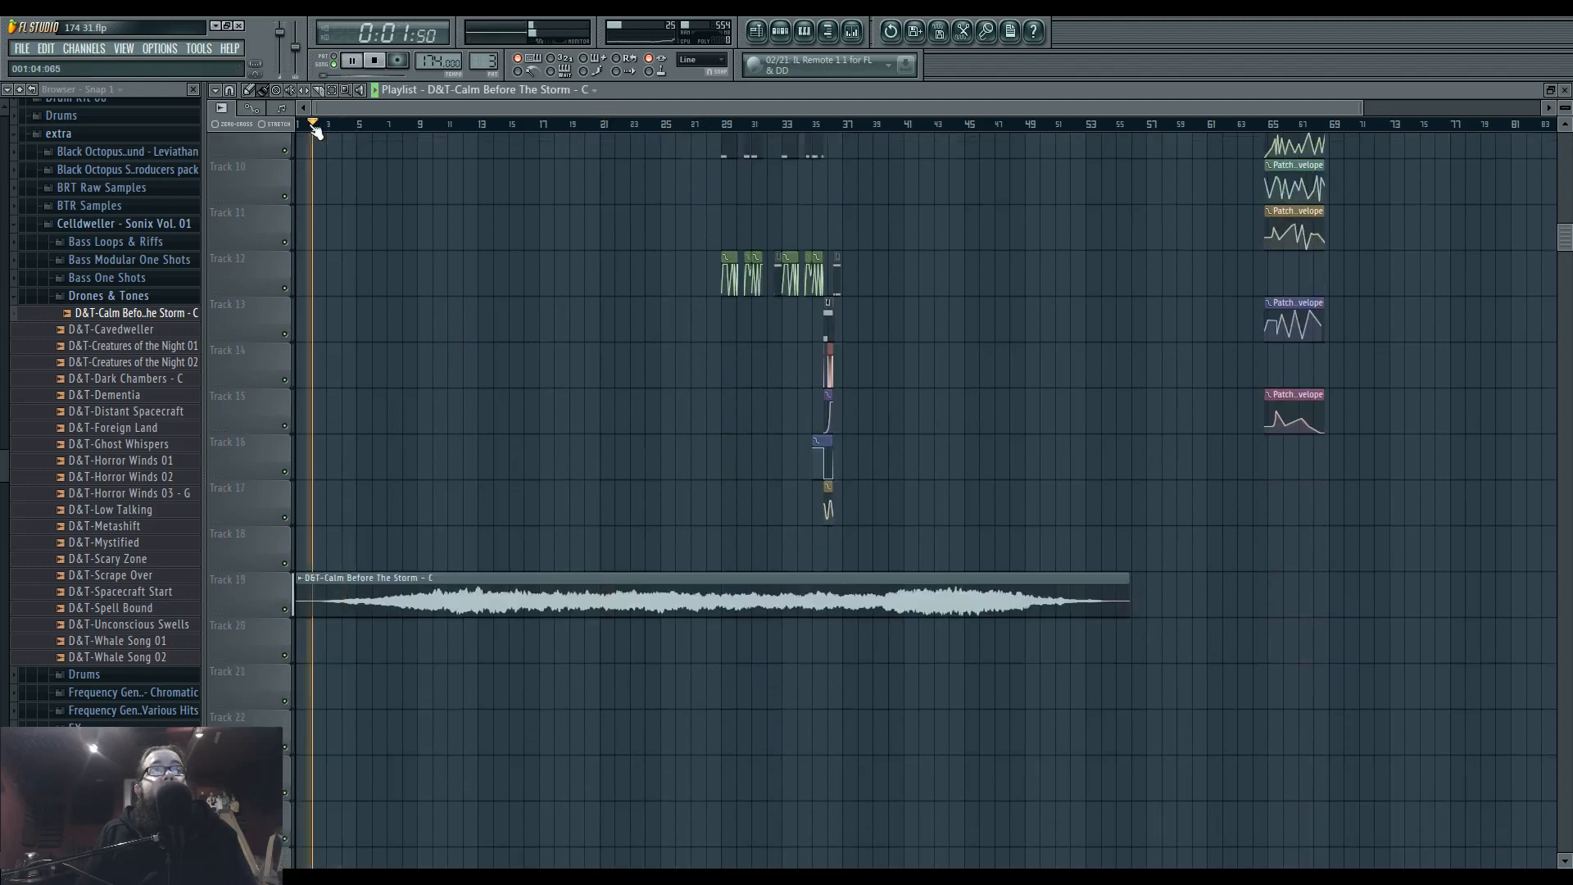
left_click(370, 125)
Stop playback, collapse the Celldweller sample folders and open FX - Impacts in the Black Octopus Sound - Leviathan pack.
left_click(155, 299)
key("space")
scroll(159, 314, "up", 2)
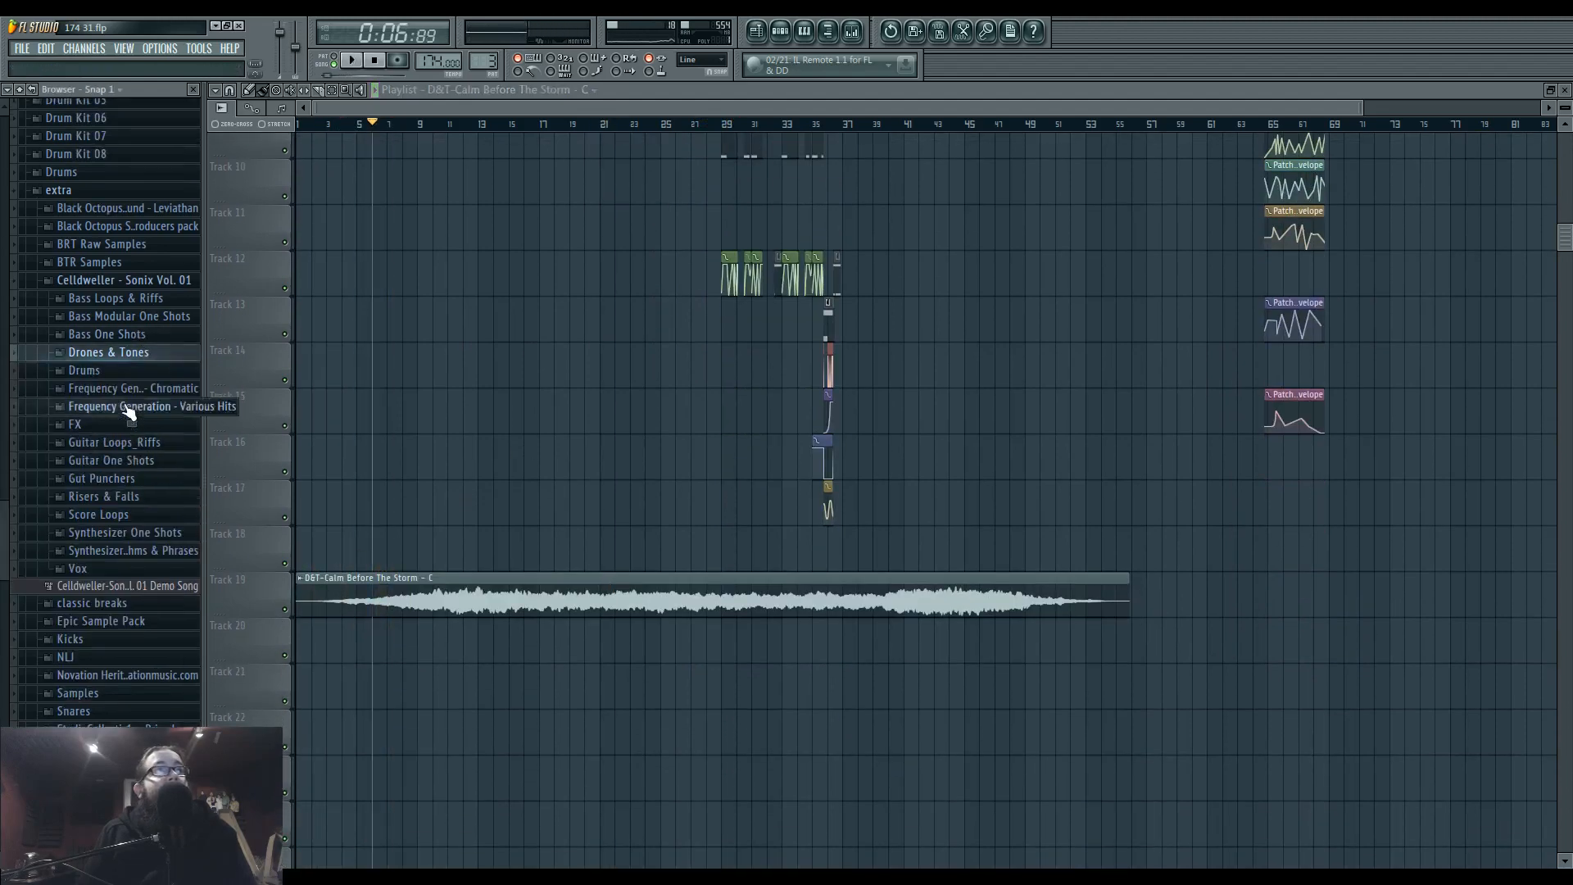
left_click(127, 330)
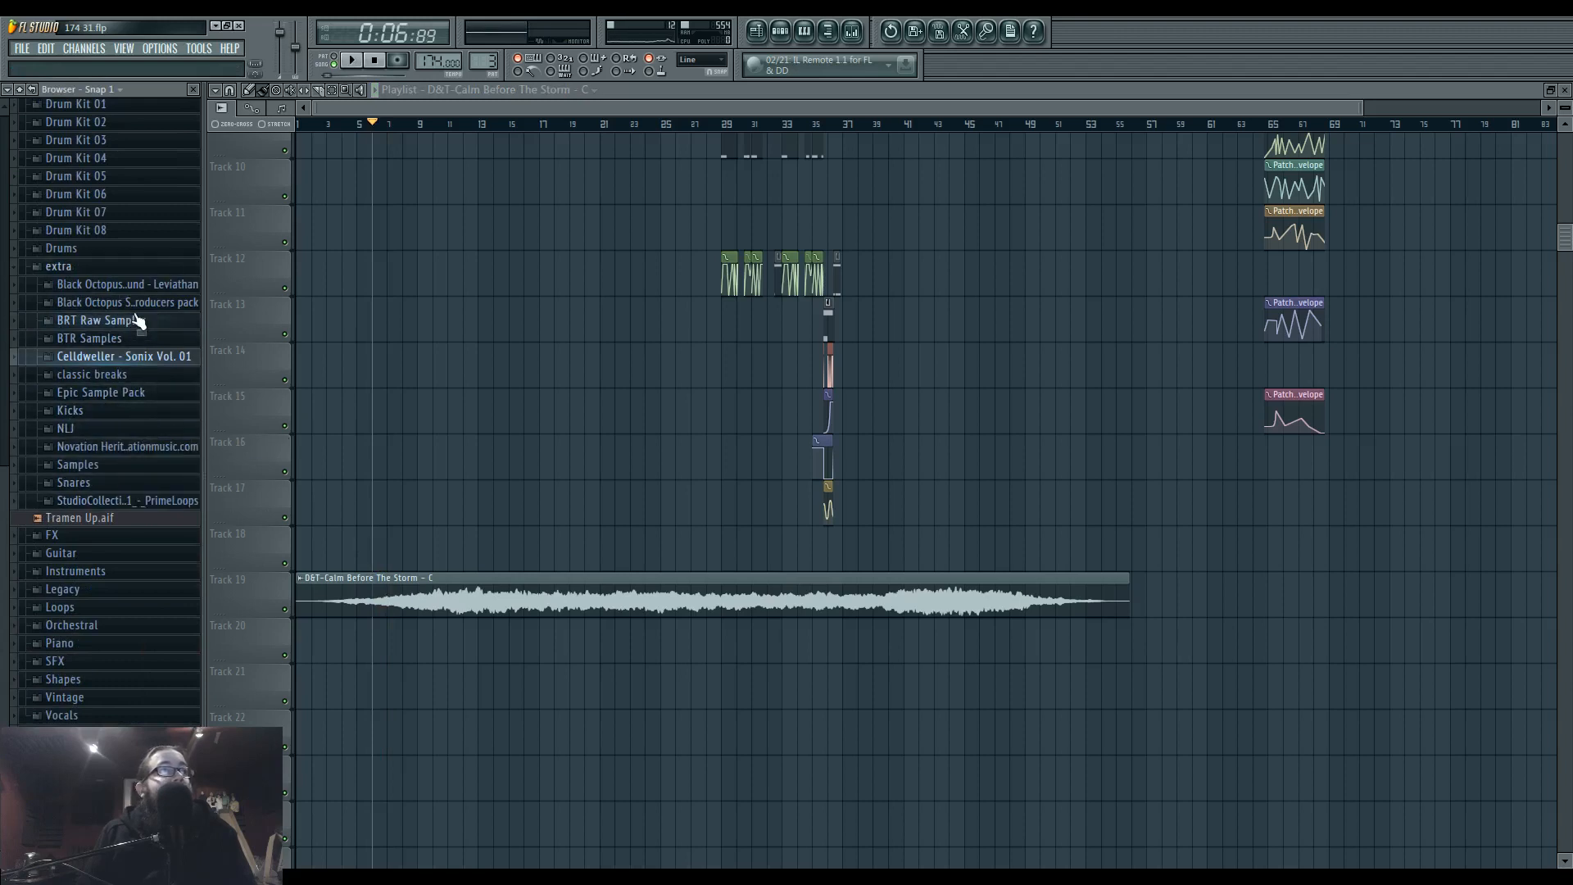
left_click(149, 290)
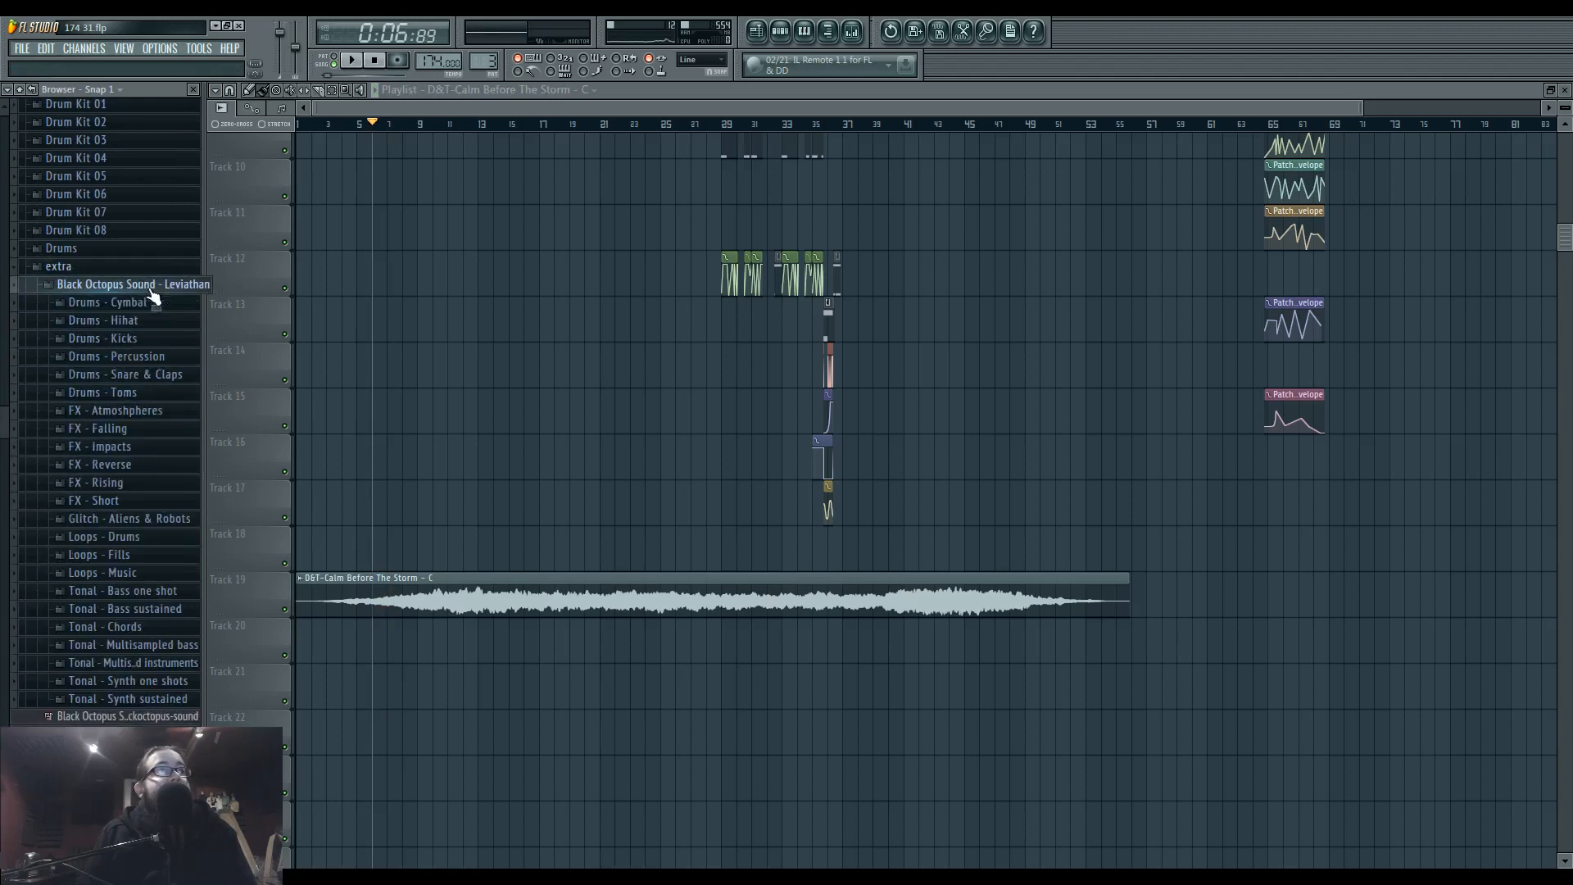
left_click(167, 446)
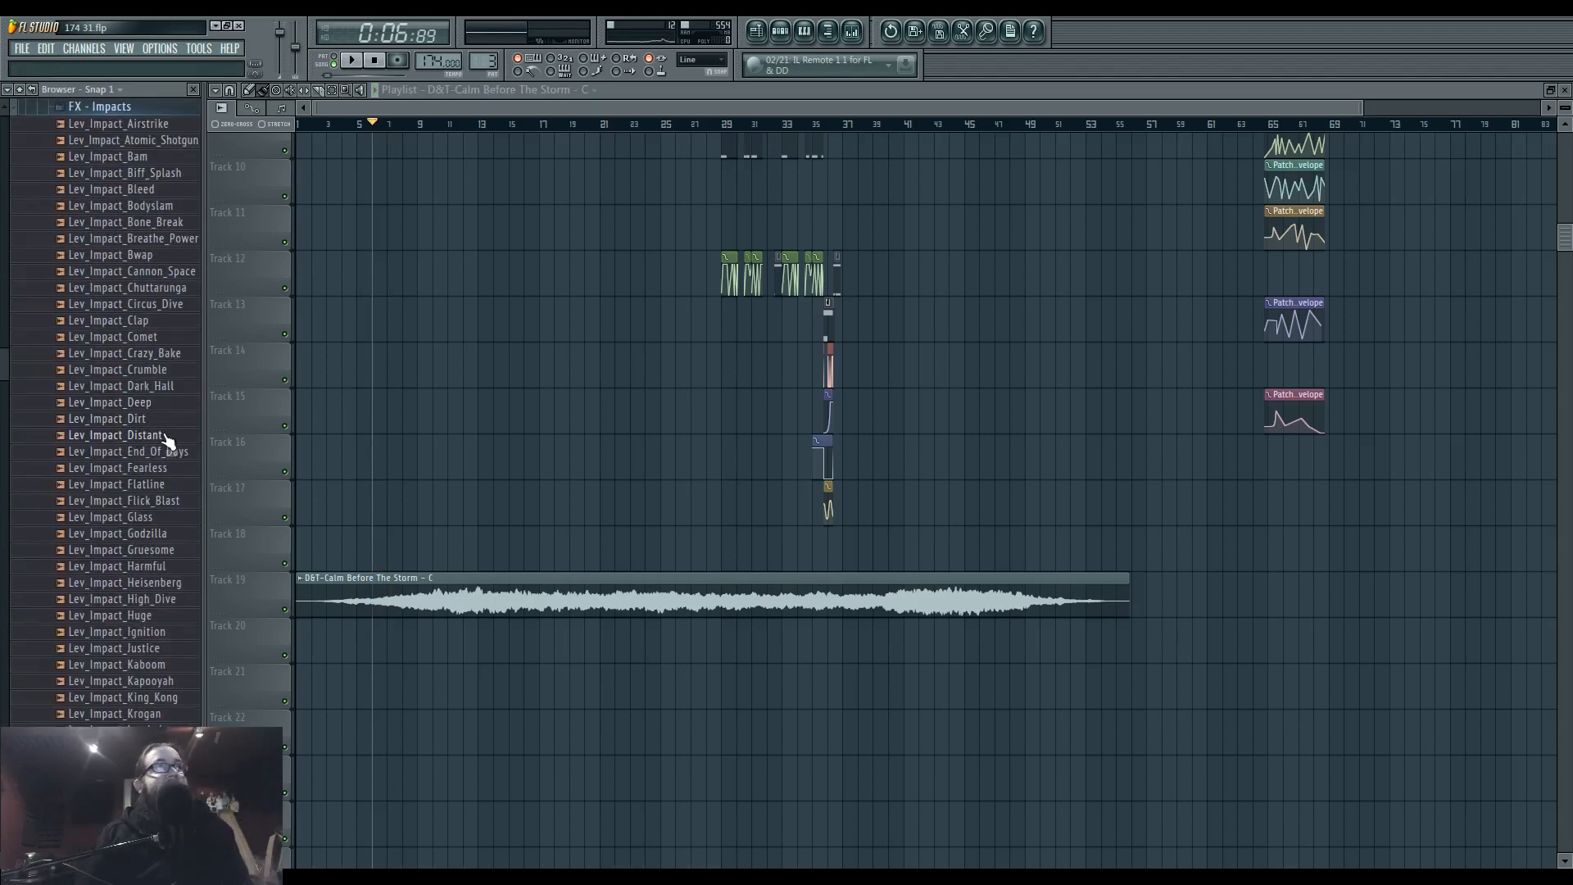
Audition the Lev_Impact samples throughout the FX - Impacts folder to find a hit for the intro.
left_click(150, 193)
left_click(138, 486)
left_click(123, 601)
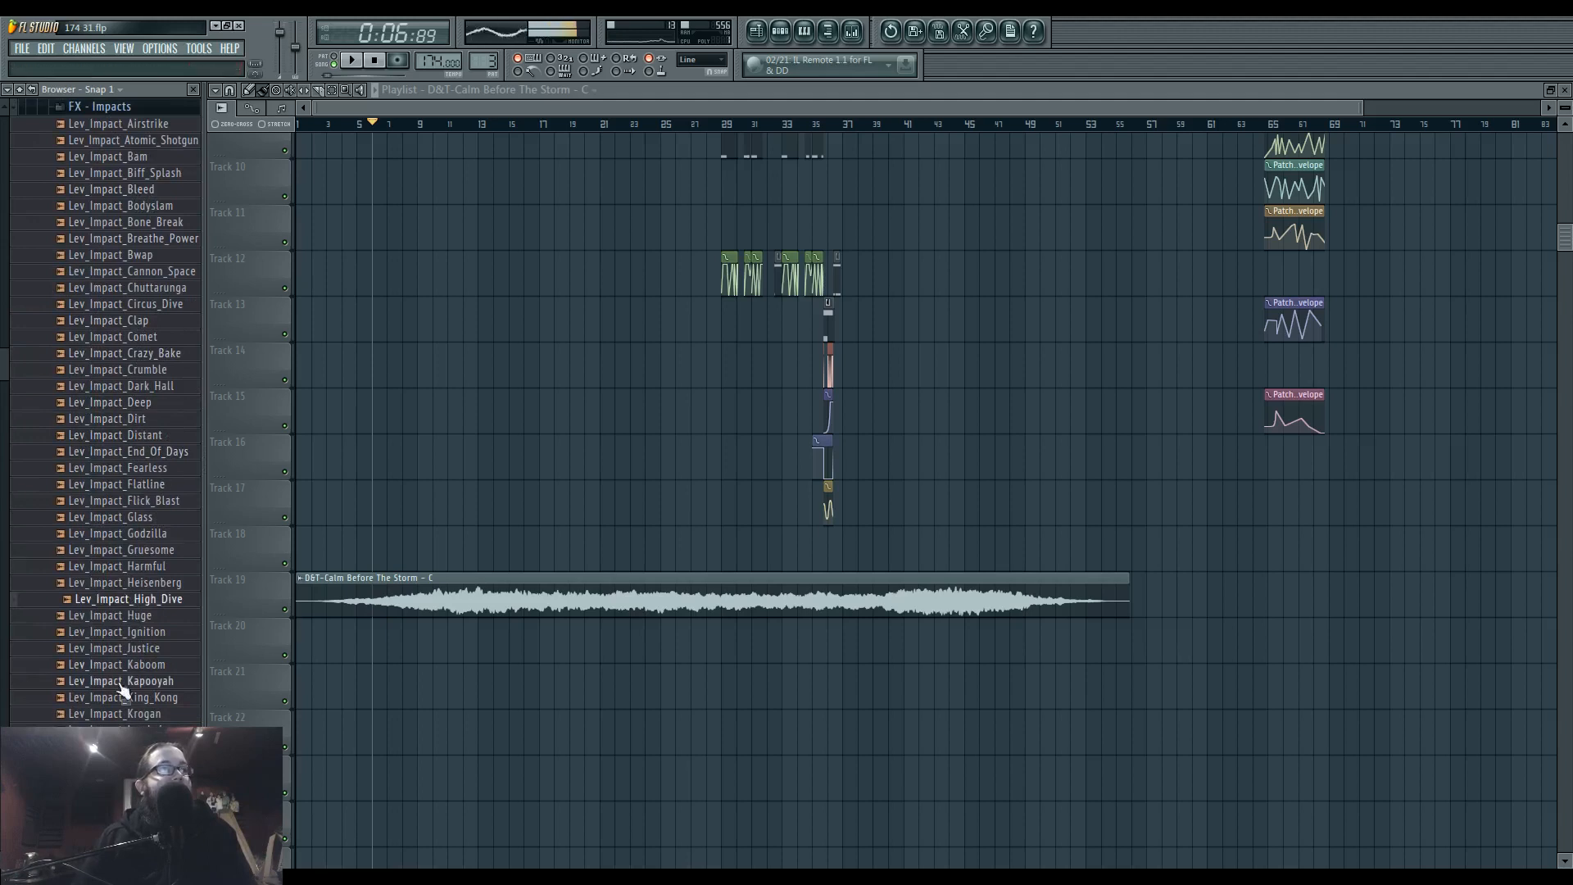
left_click(121, 680)
scroll(123, 668, "down", 3)
left_click(129, 634)
scroll(129, 633, "down", 2)
left_click(129, 629)
scroll(128, 625, "down", 2)
scroll(129, 626, "down", 2)
left_click(129, 626)
scroll(129, 626, "down", 2)
left_click(128, 626)
scroll(129, 626, "down", 2)
left_click(128, 626)
scroll(131, 656, "down", 2)
left_click(132, 653)
left_click(137, 688)
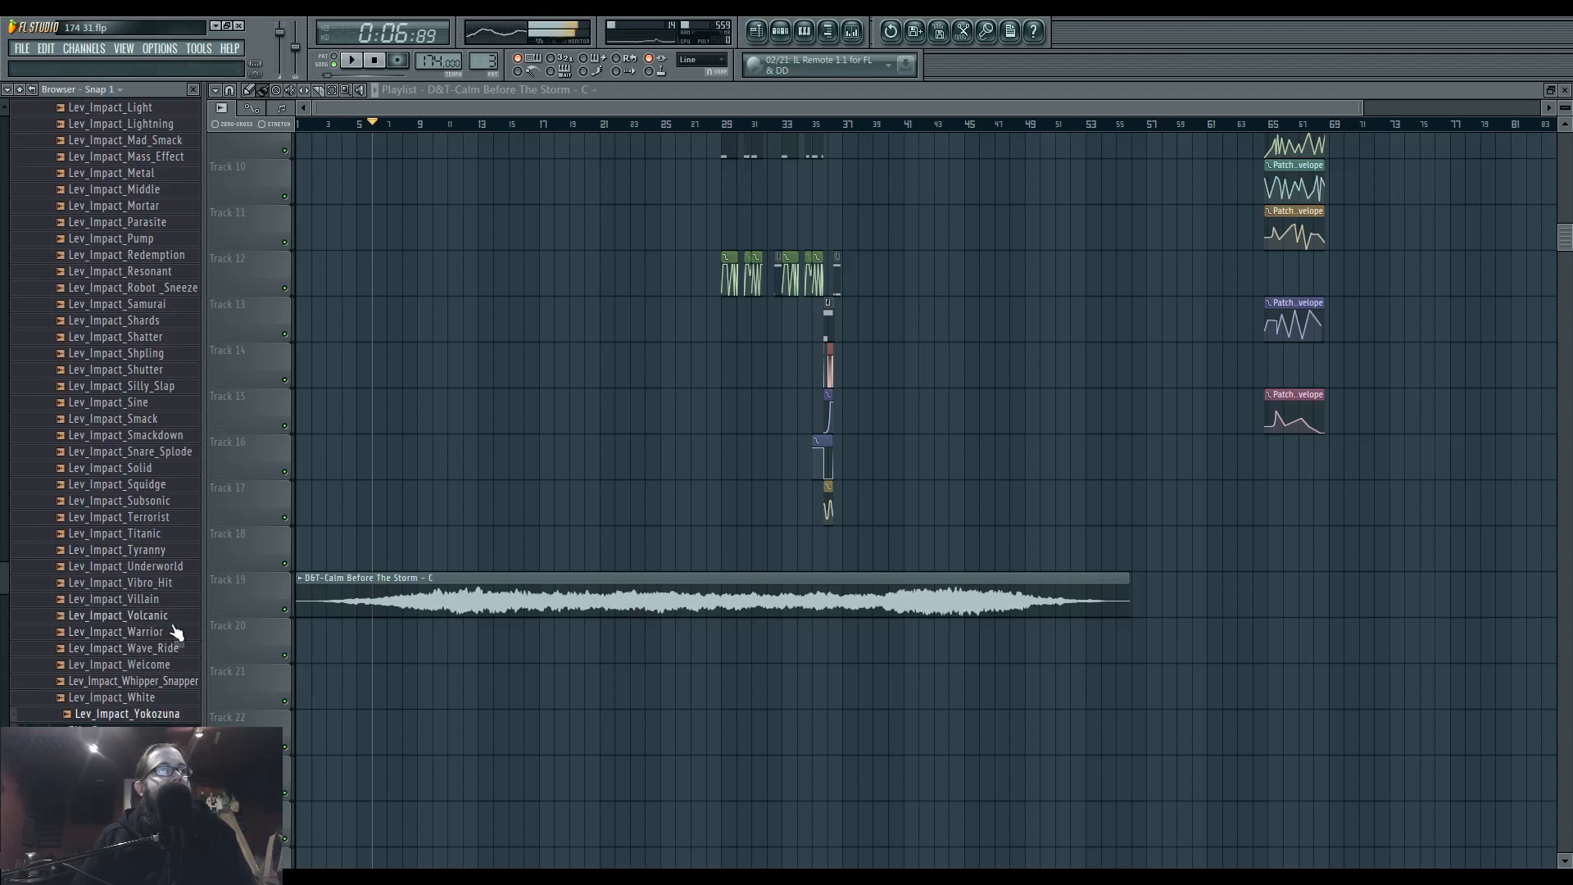
left_click(162, 600)
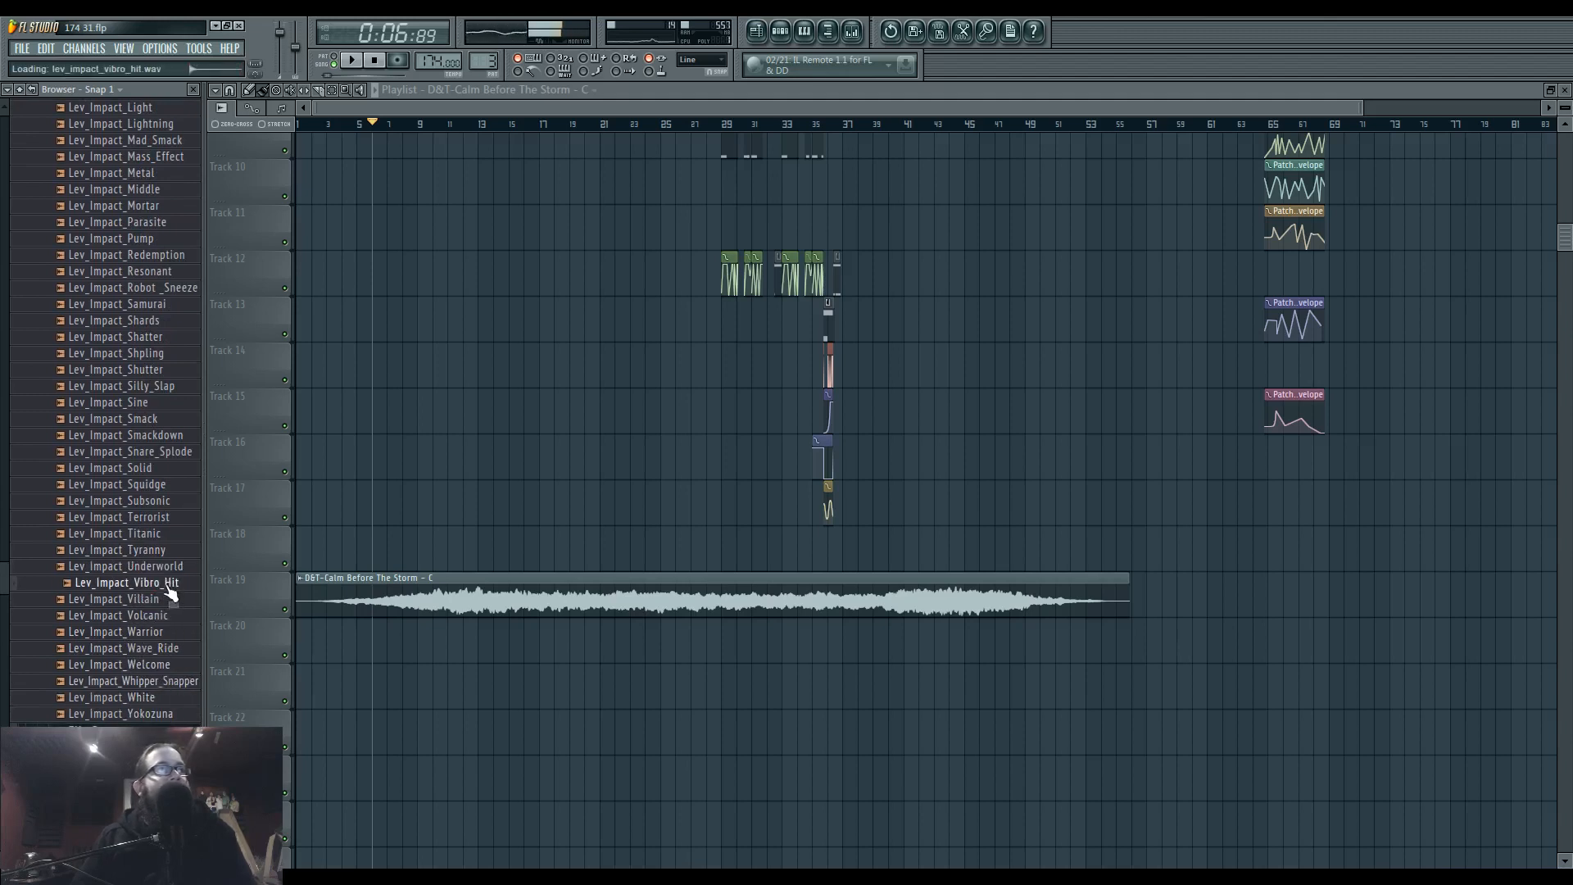
scroll(178, 555, "up", 3)
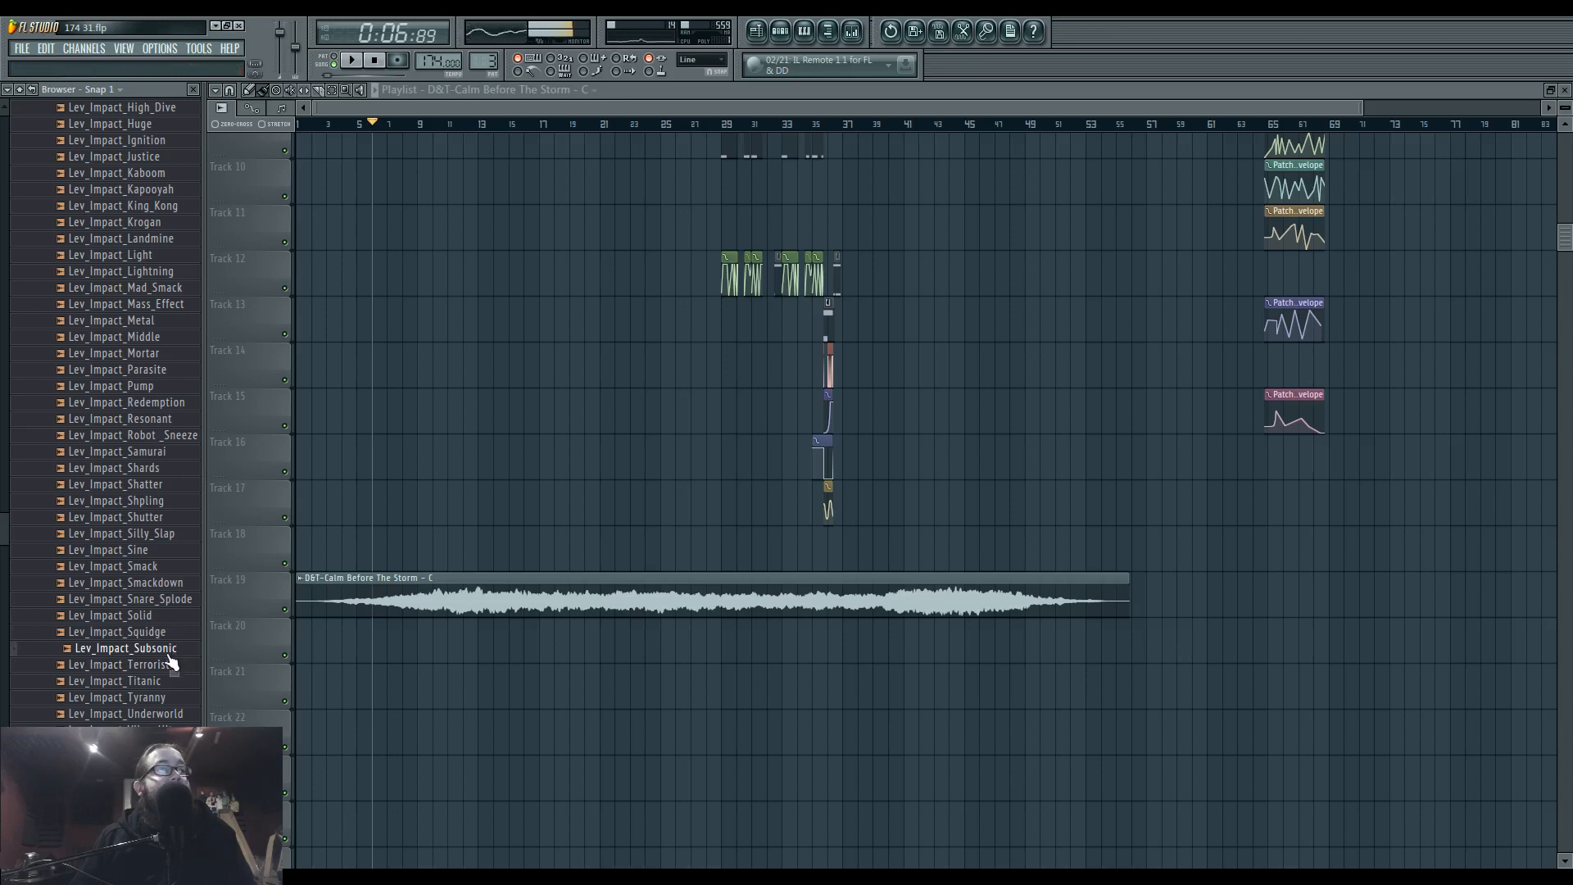
Place Lev_Impact_Subsonic at bar 1 on Track 18 and play it together with the drone.
left_click_drag(364, 556, 337, 548)
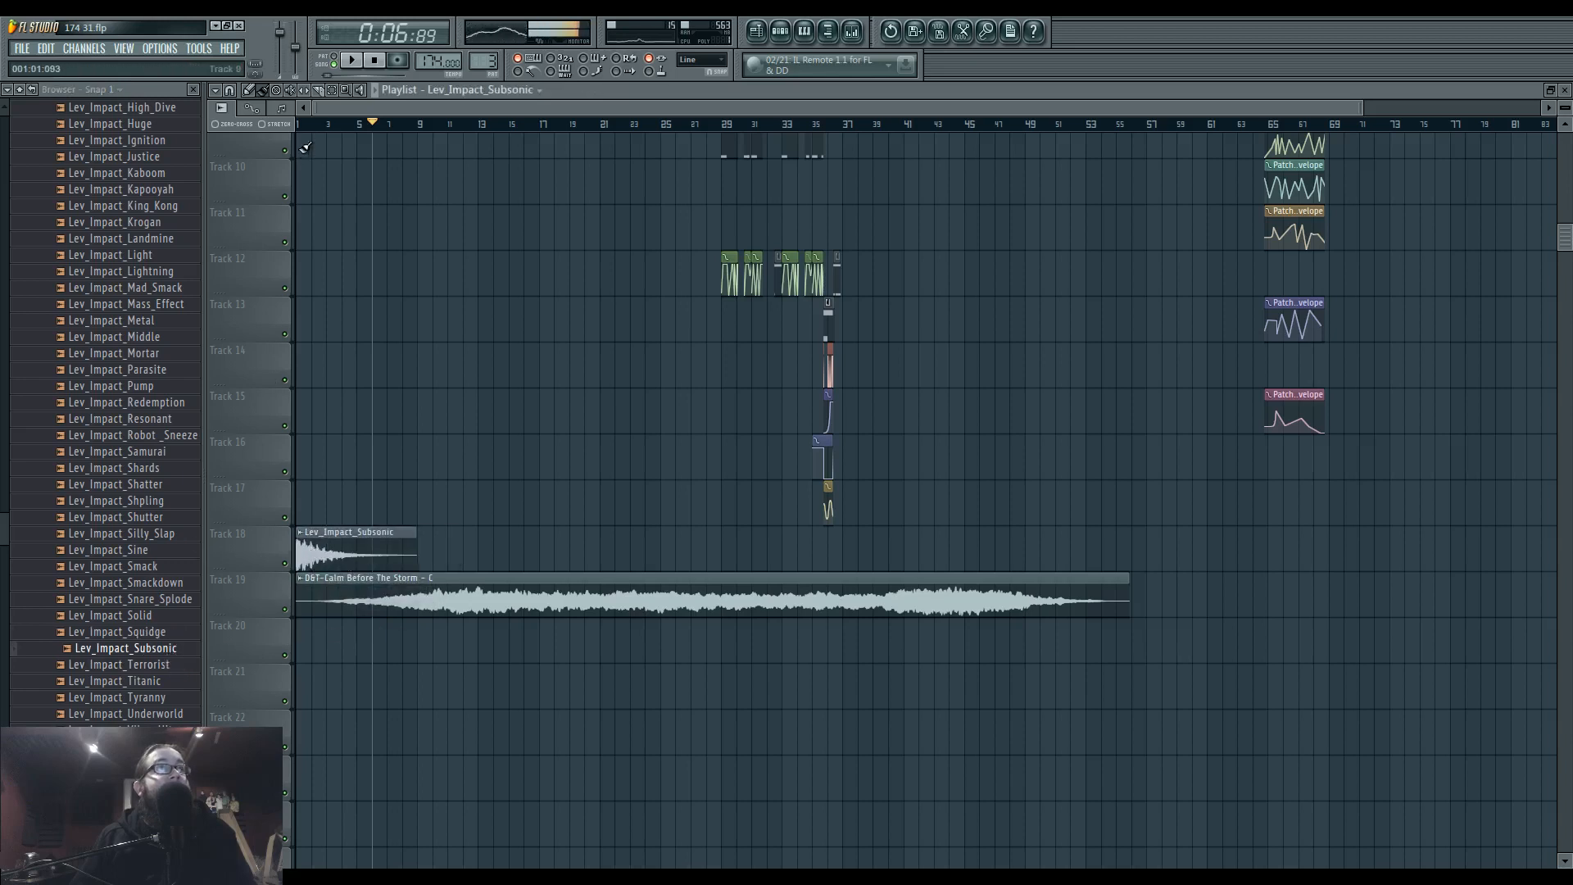
key("space")
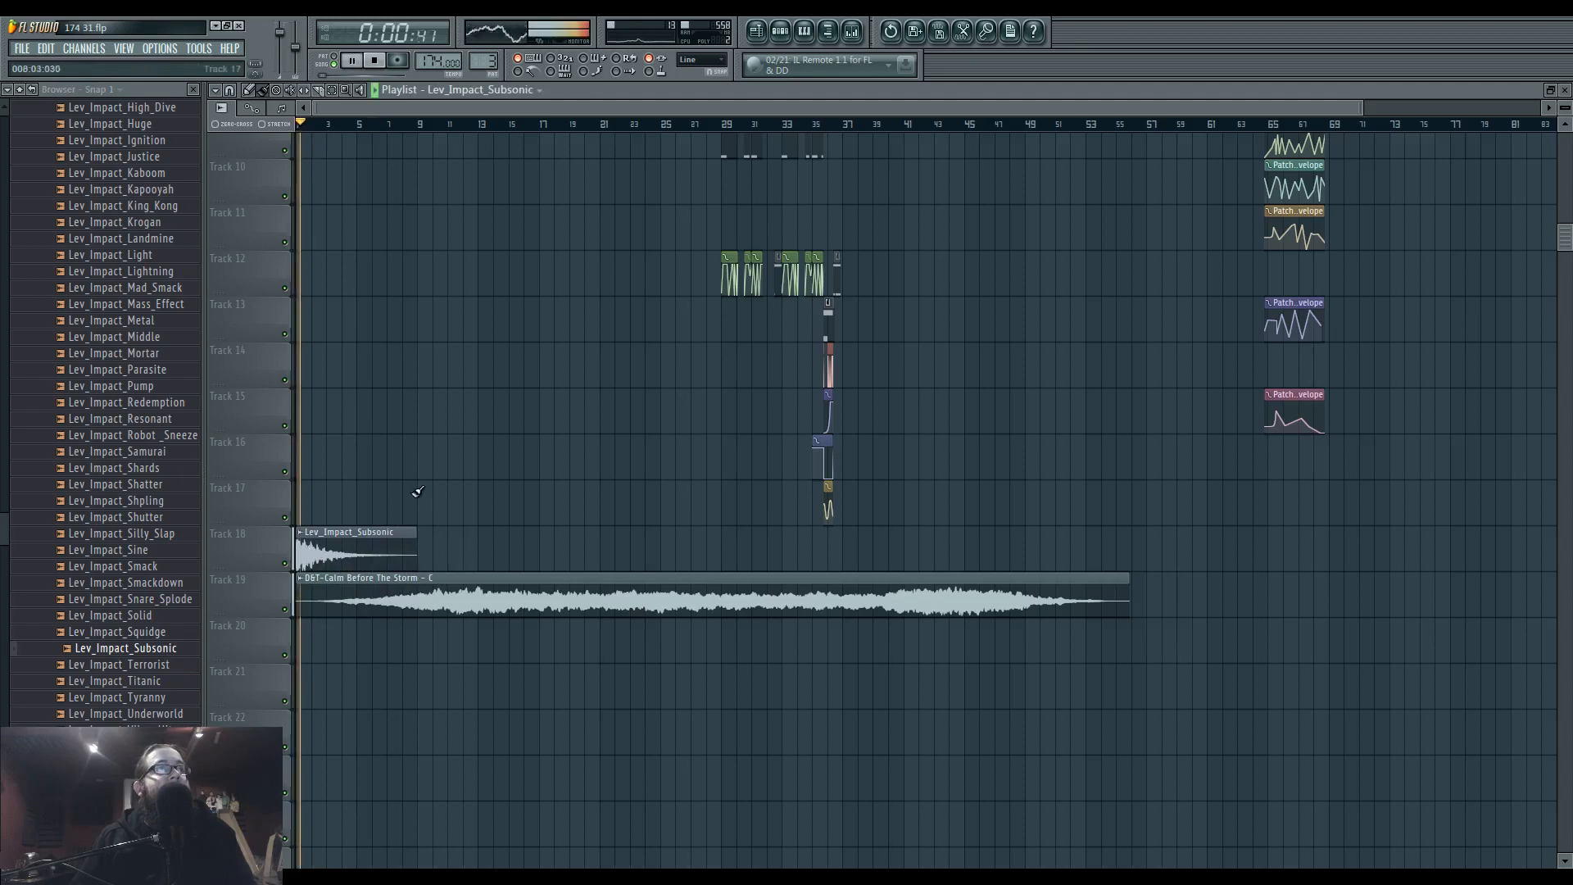
double_click(363, 551)
key("Escape")
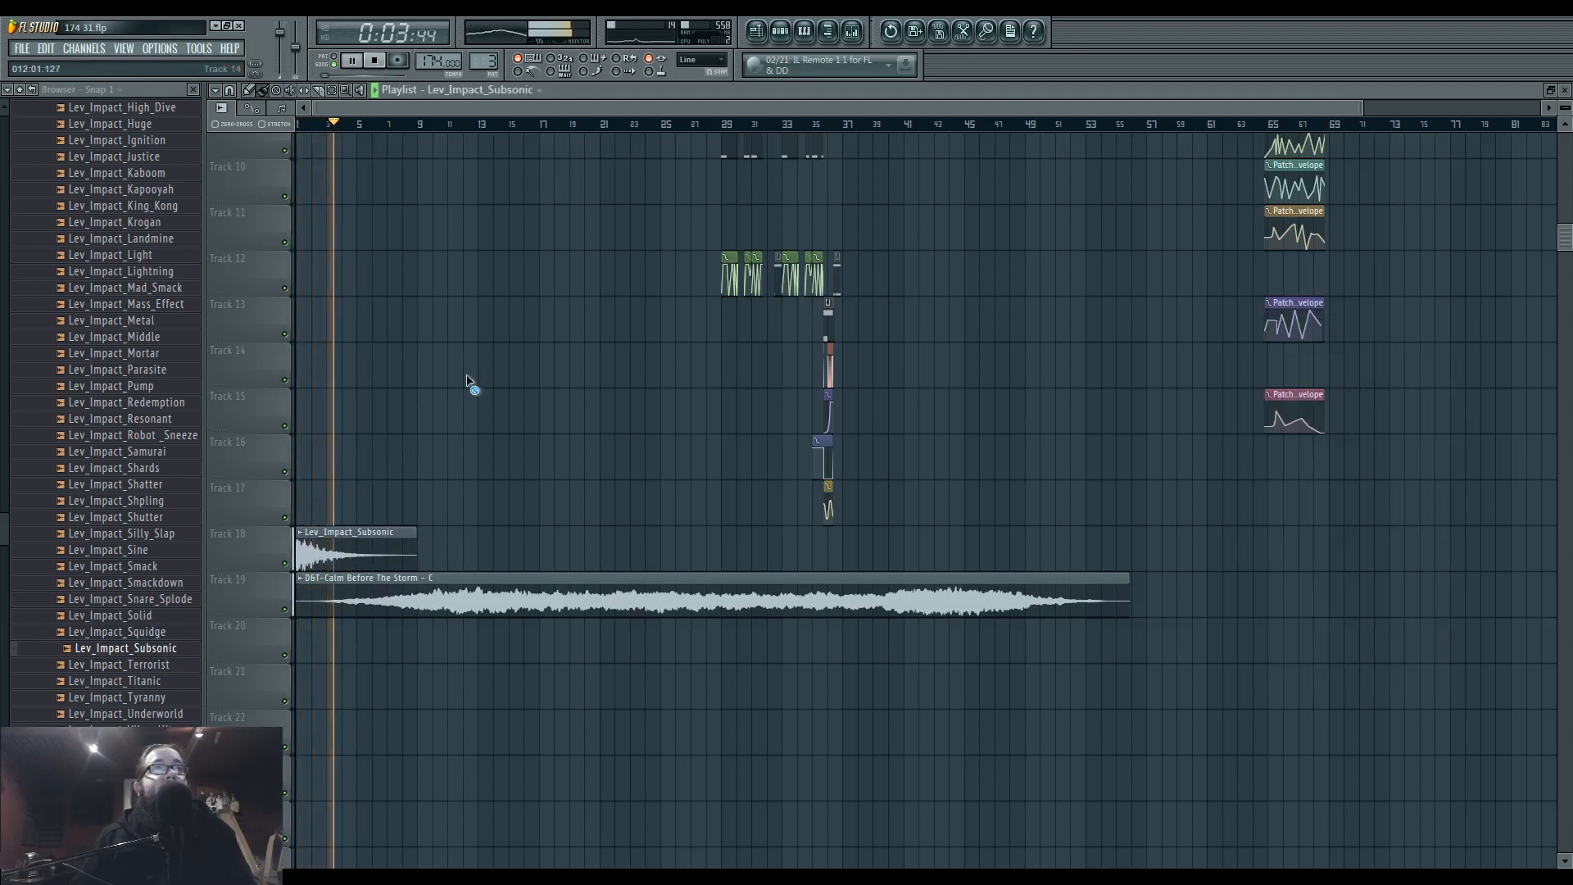
Slip the audio inside the Calm Before The Storm clip earlier so its swell starts sooner, and replay it with the impact.
left_click(518, 603)
key("space")
key("space")
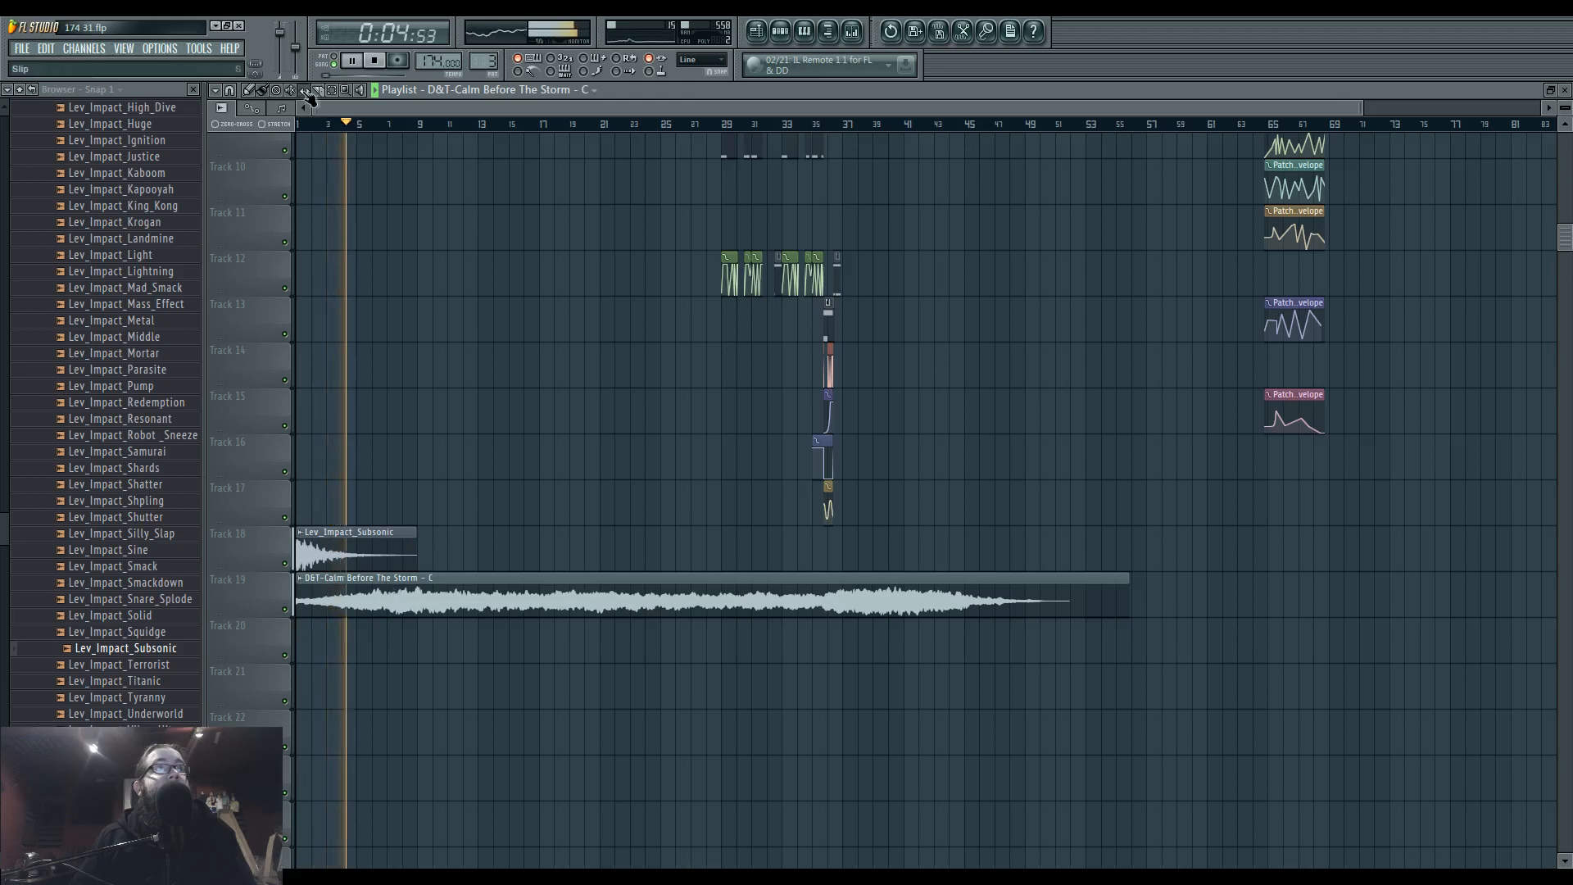
scroll(386, 503, "up", 3)
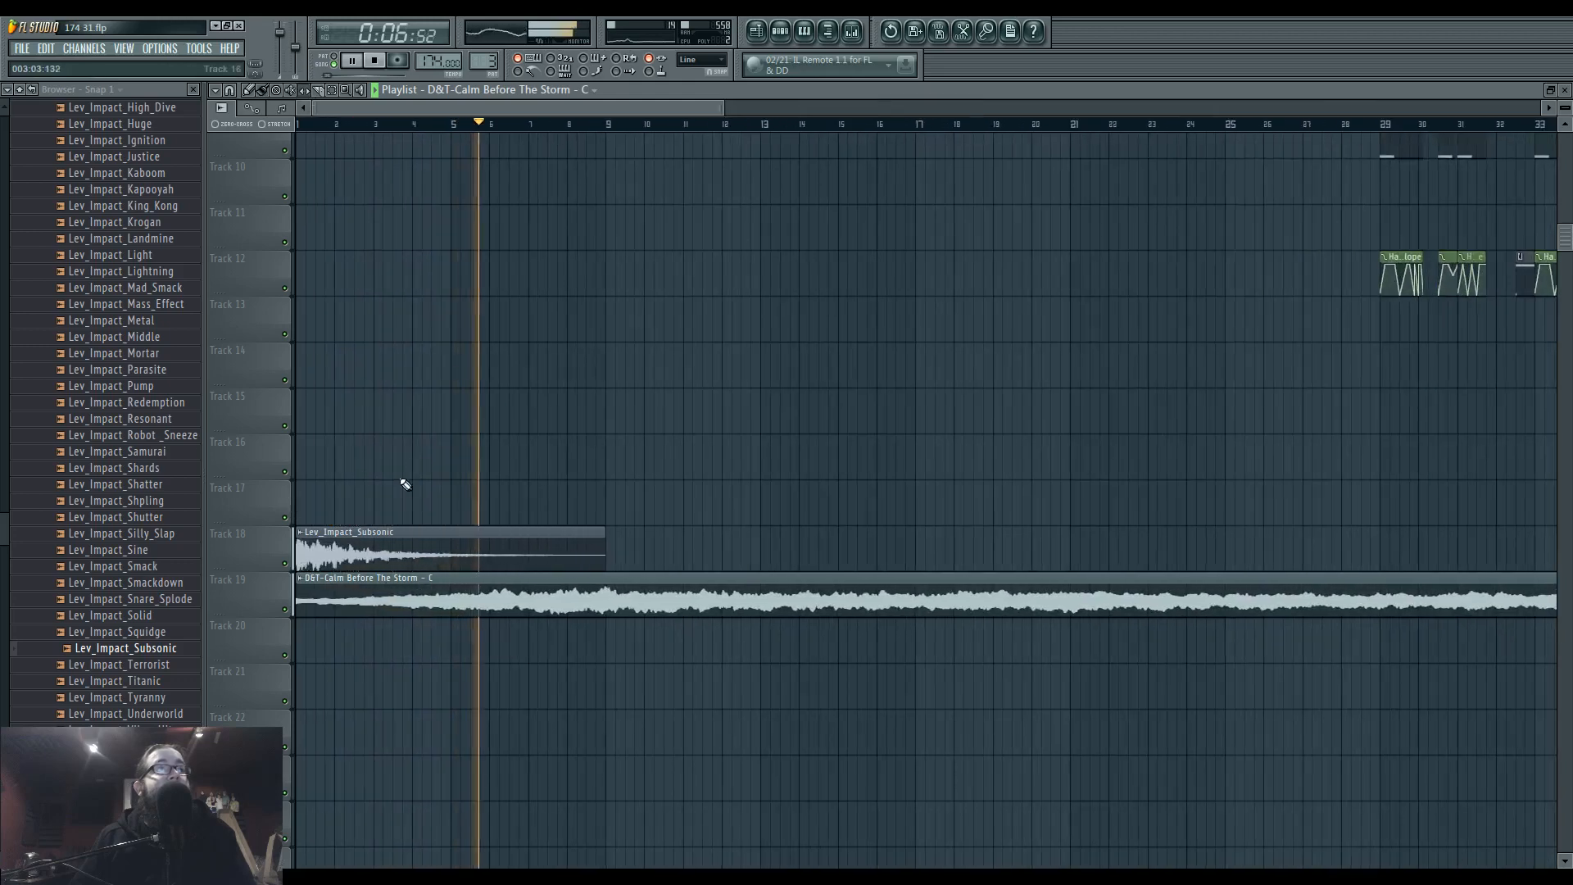
Leave the FX - Impacts folder, stop playback and audition samples from the Leviathan FX - Short folder.
scroll(3, 238, "up", 10)
left_click(98, 305)
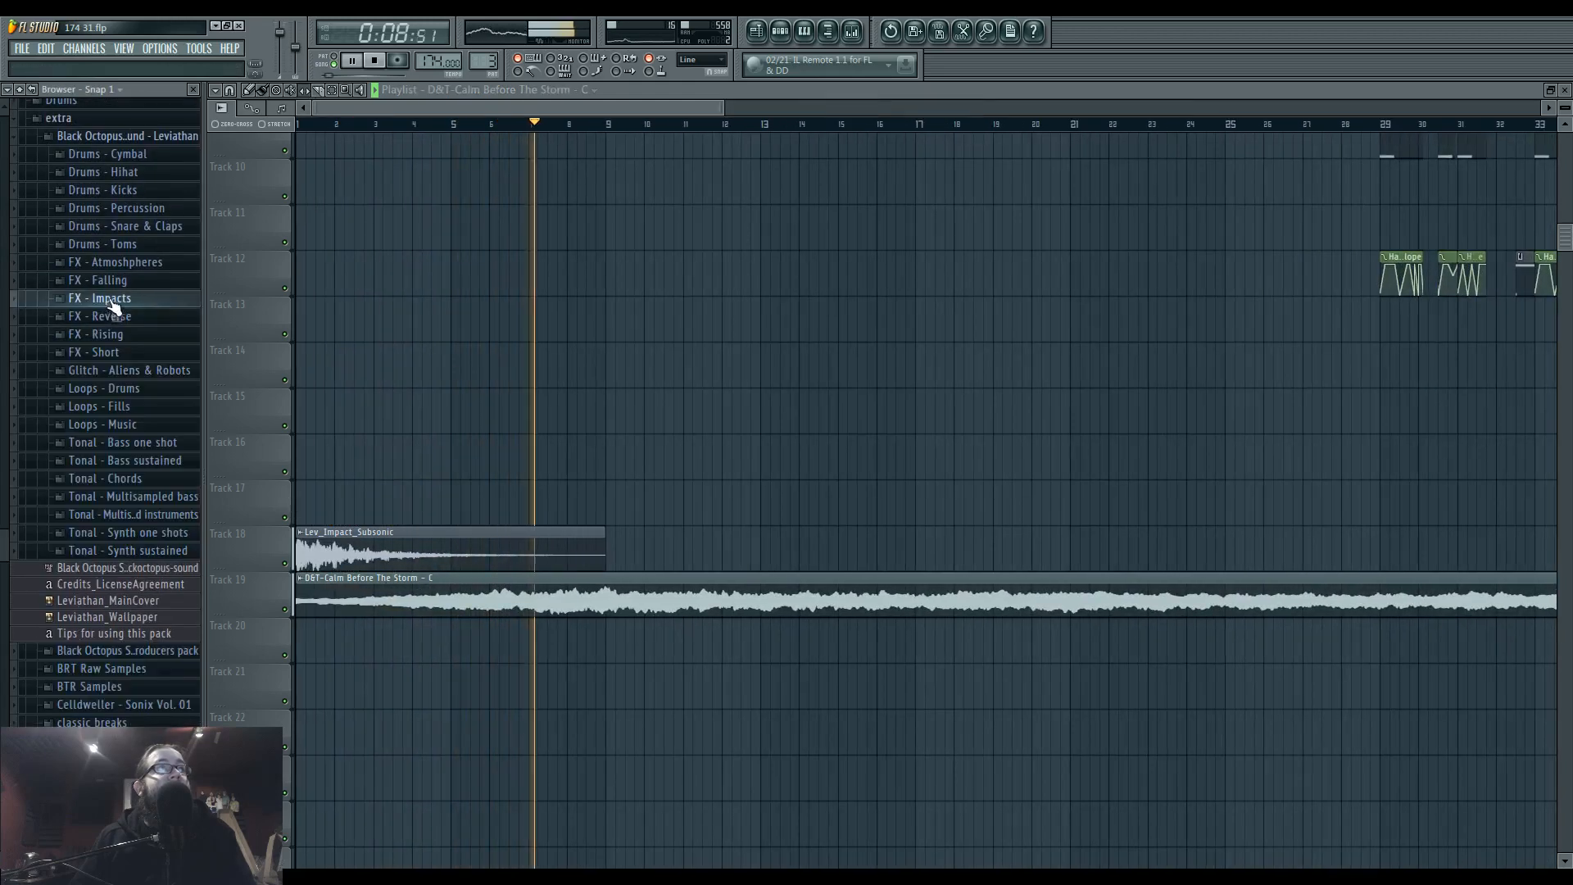
scroll(148, 340, "up", 1)
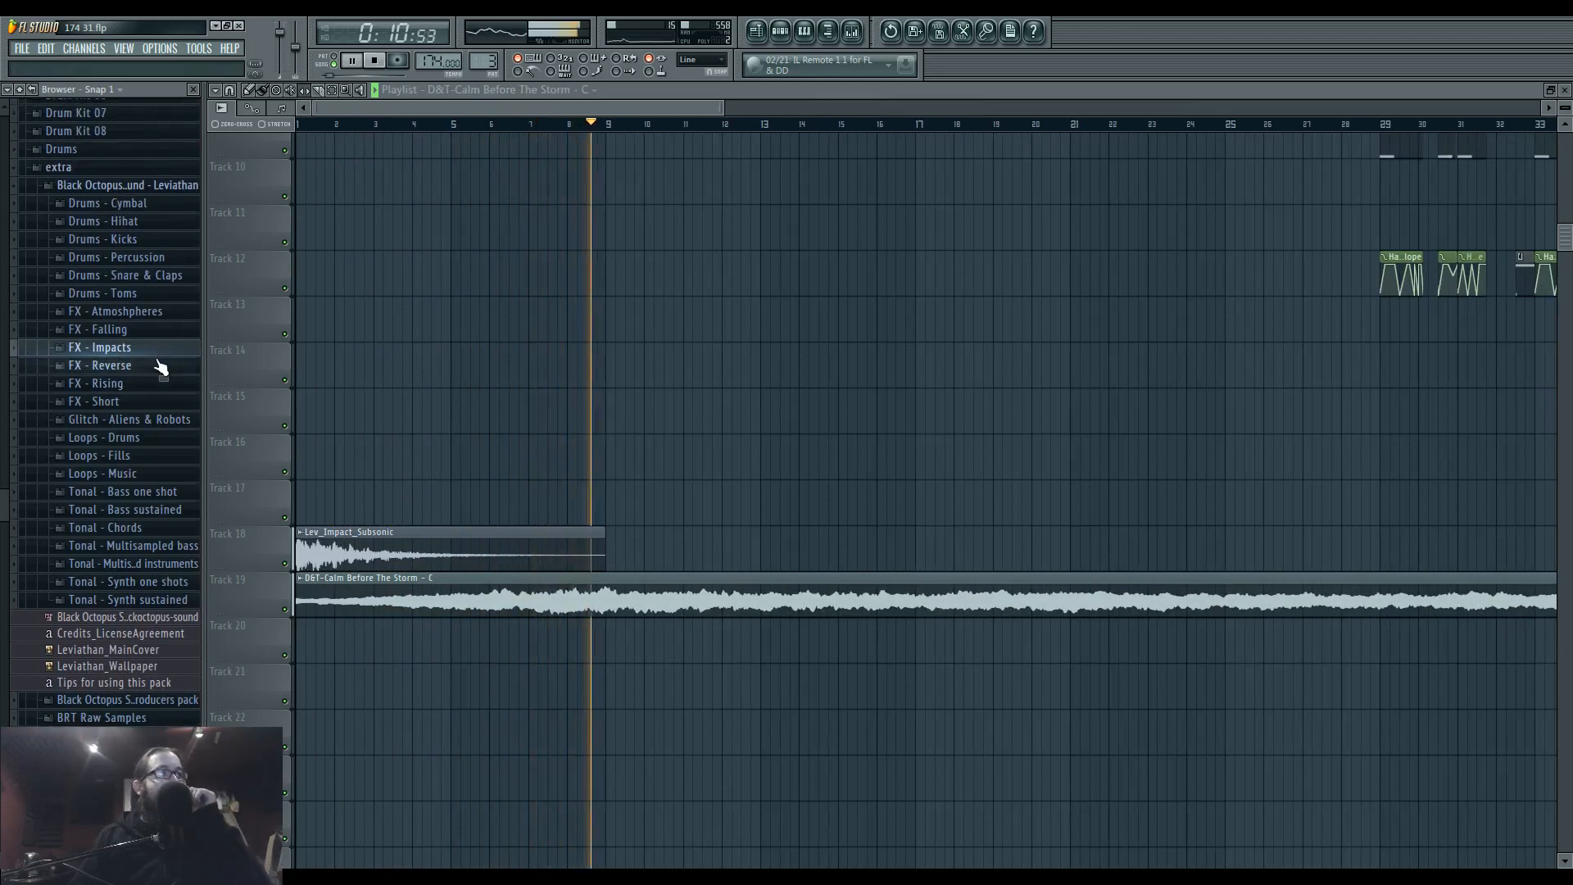
key("space")
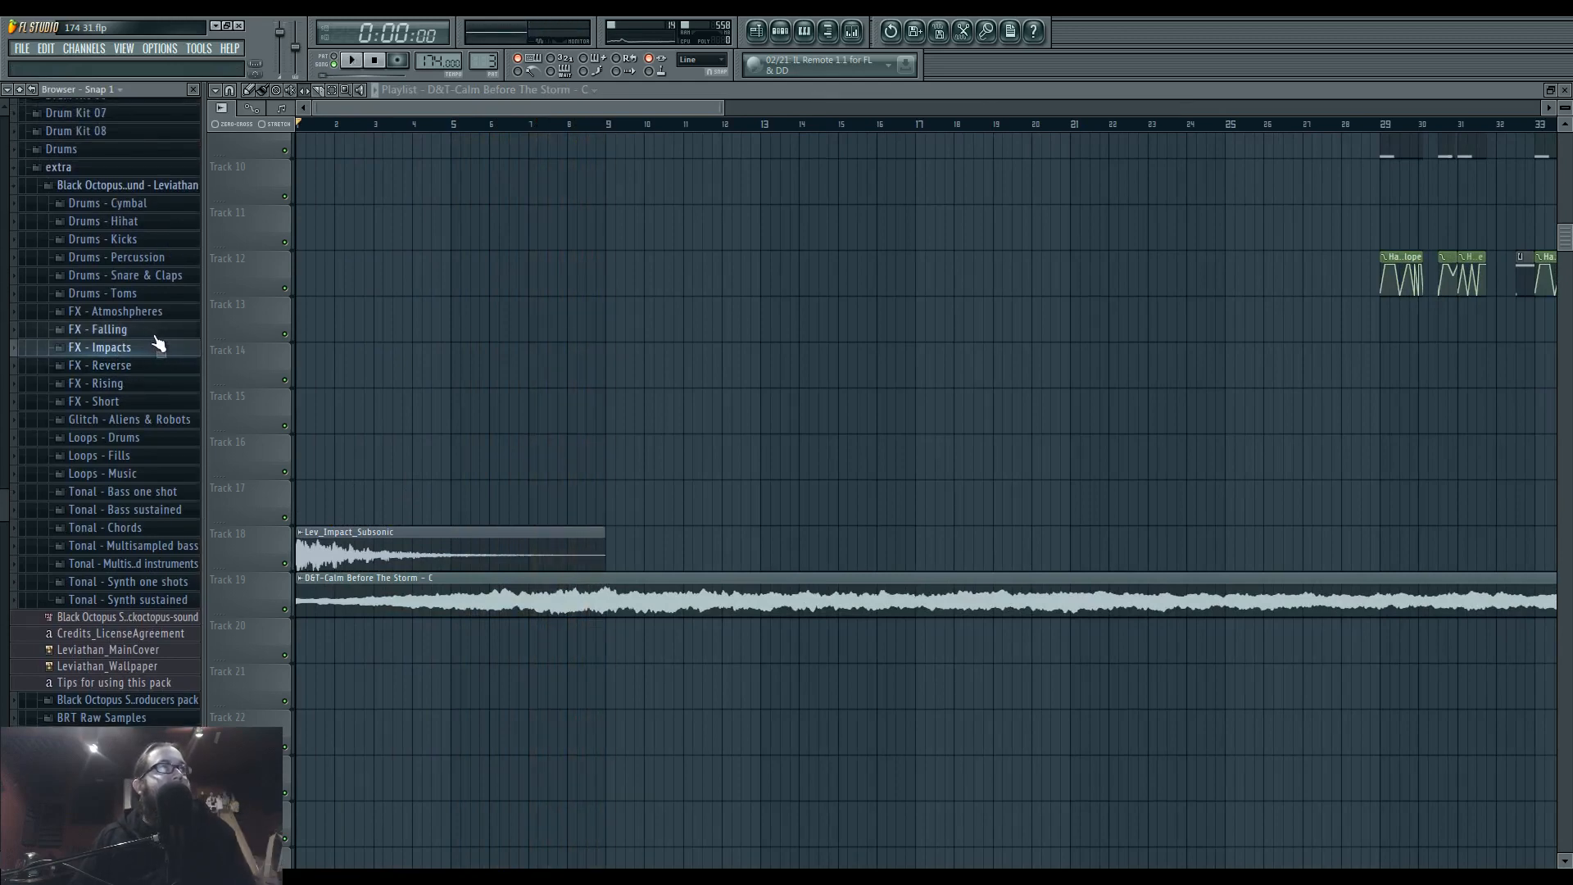
left_click(154, 401)
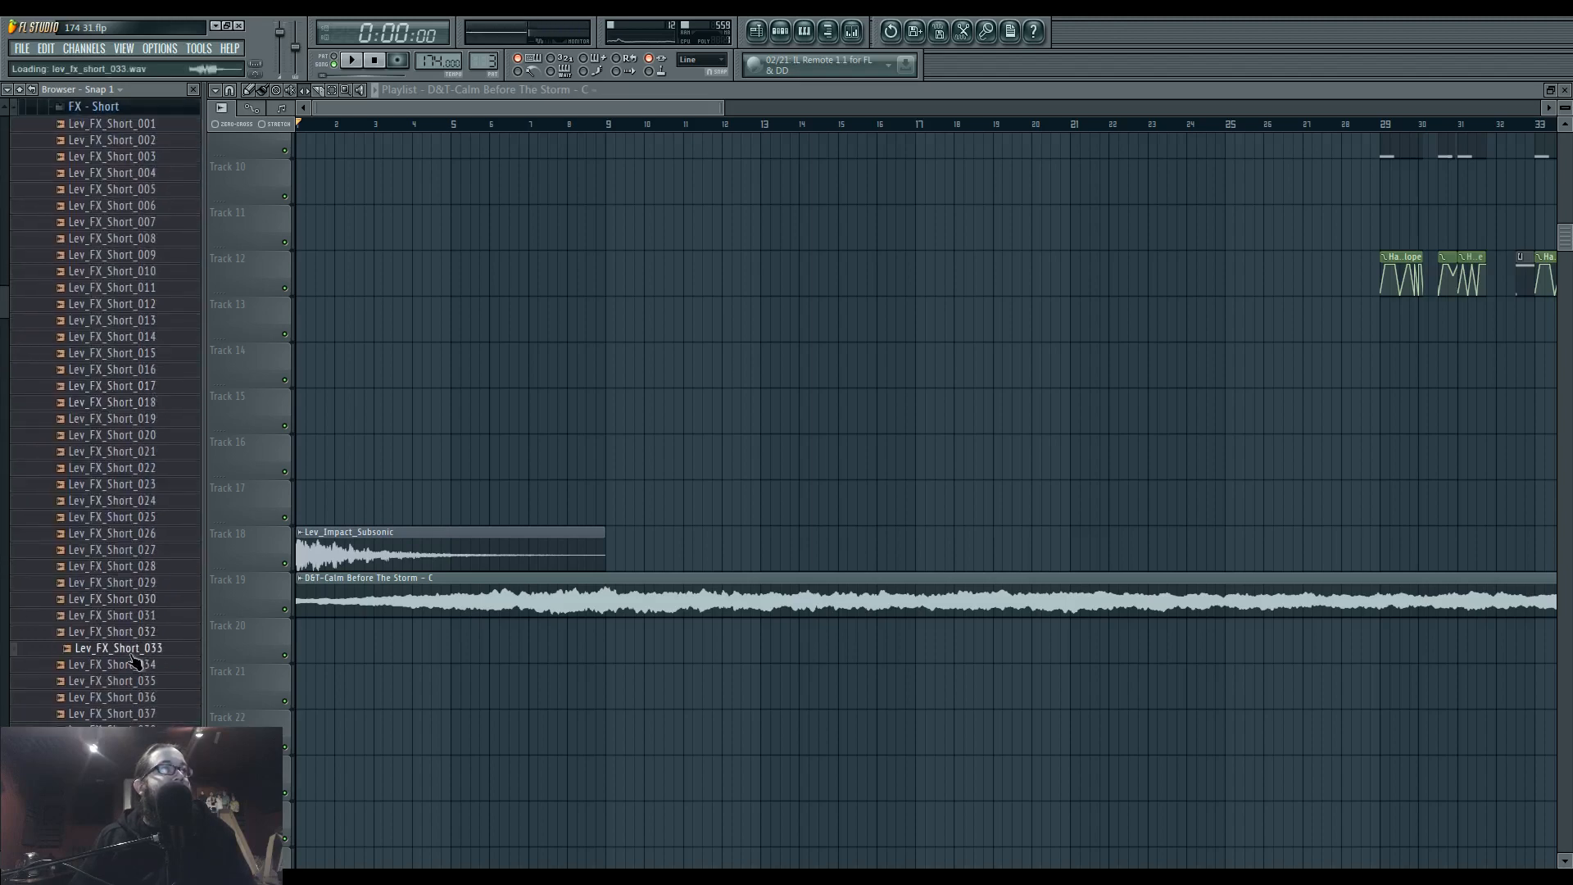
left_click(123, 338)
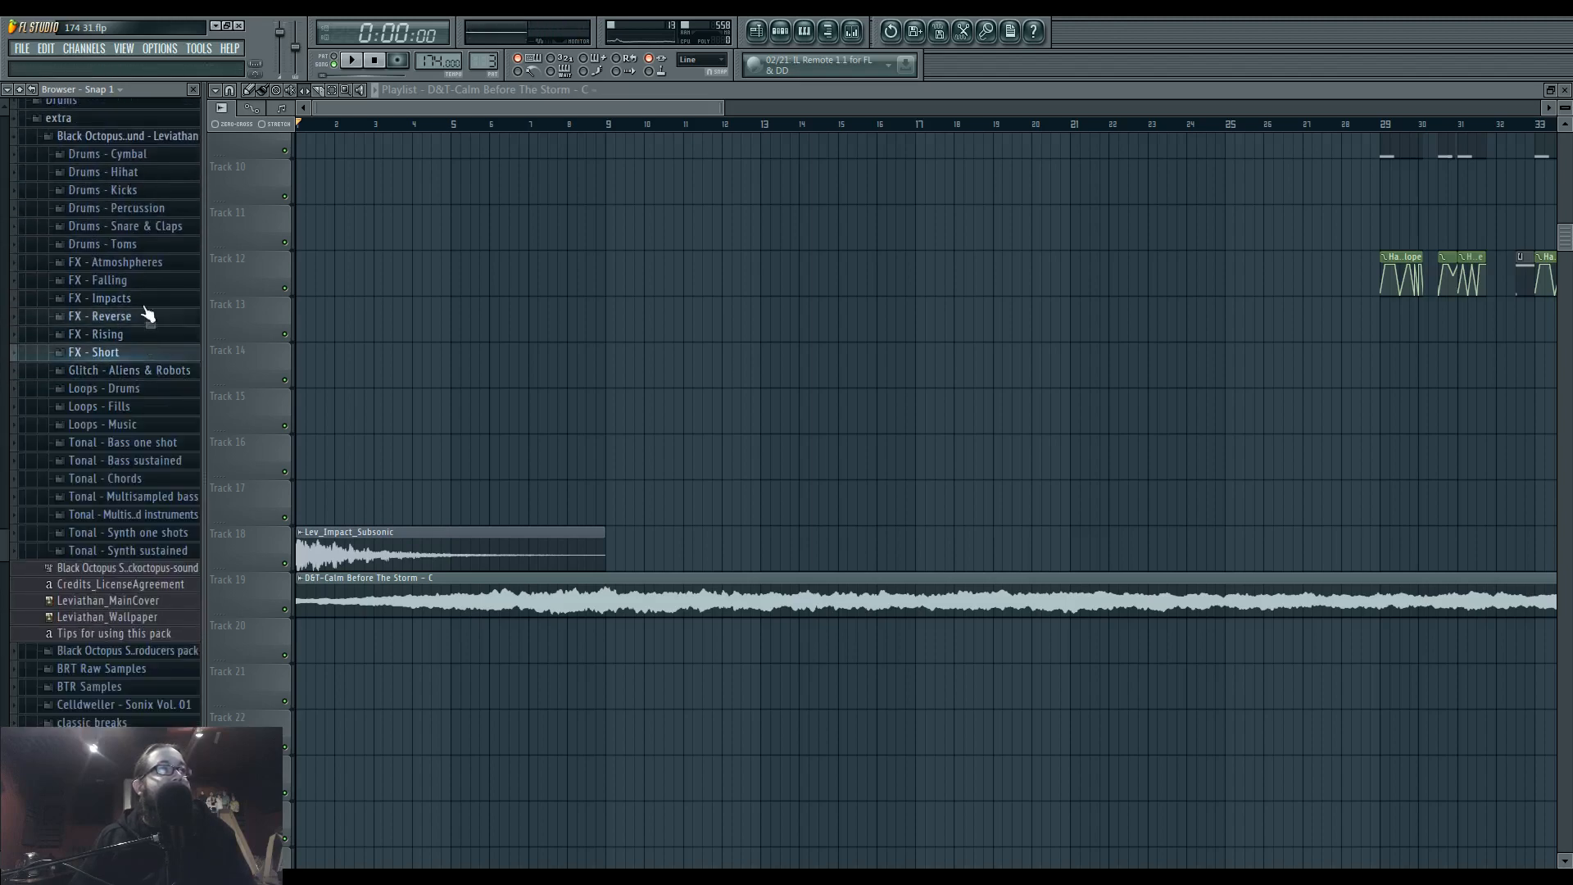
Audition samples from the Leviathan FX - Falling folder and collapse it again.
left_click(149, 285)
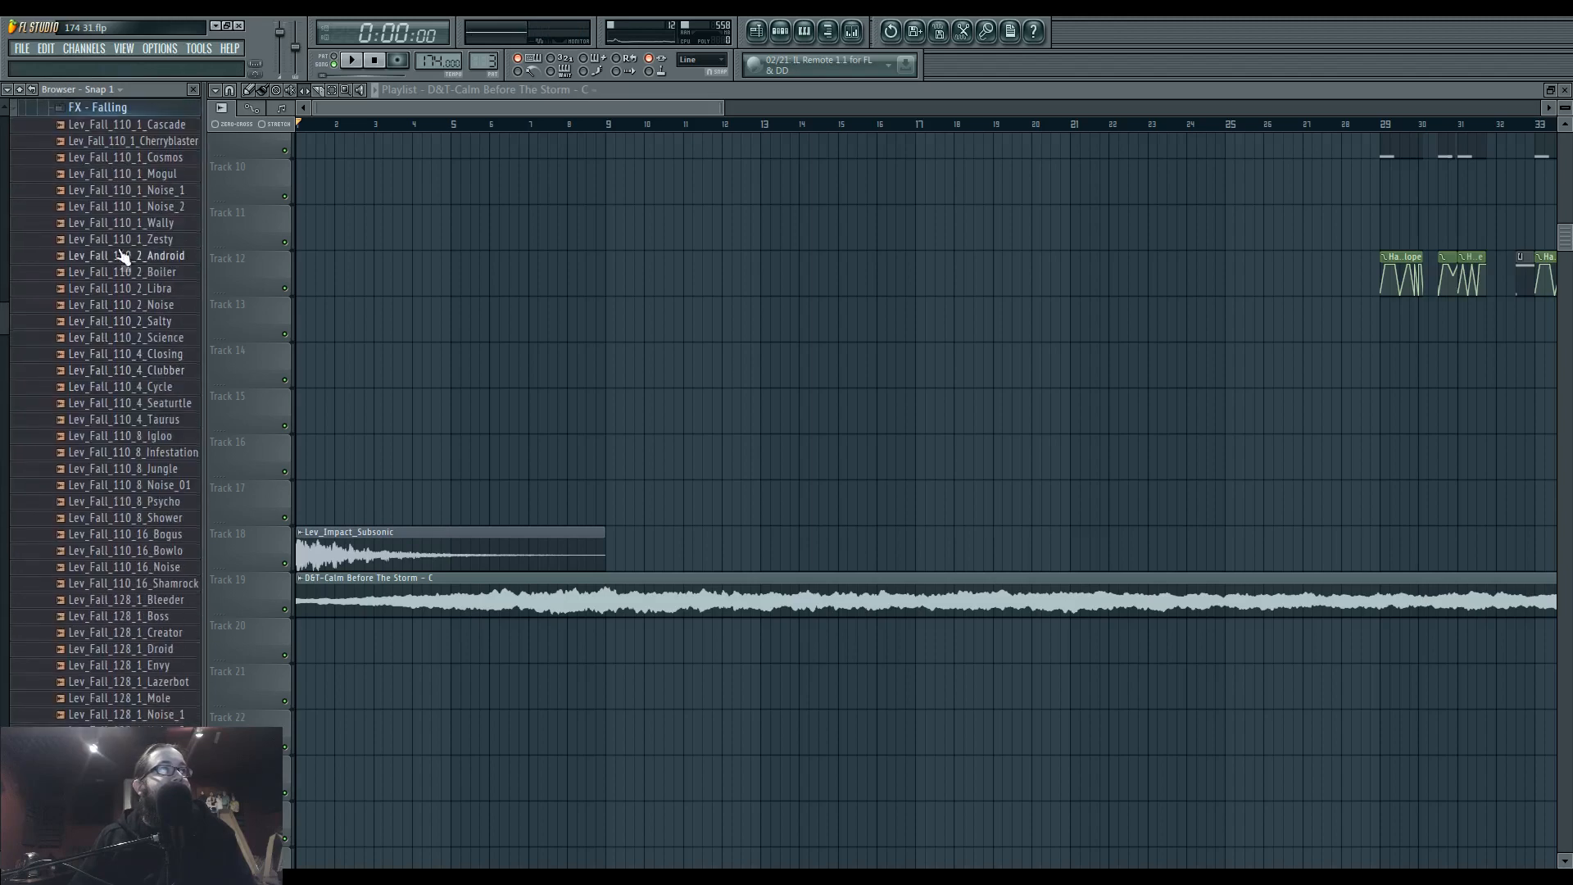
left_click(136, 160)
left_click(118, 625)
scroll(119, 625, "down", 6)
left_click(119, 620)
scroll(118, 625, "up", 8)
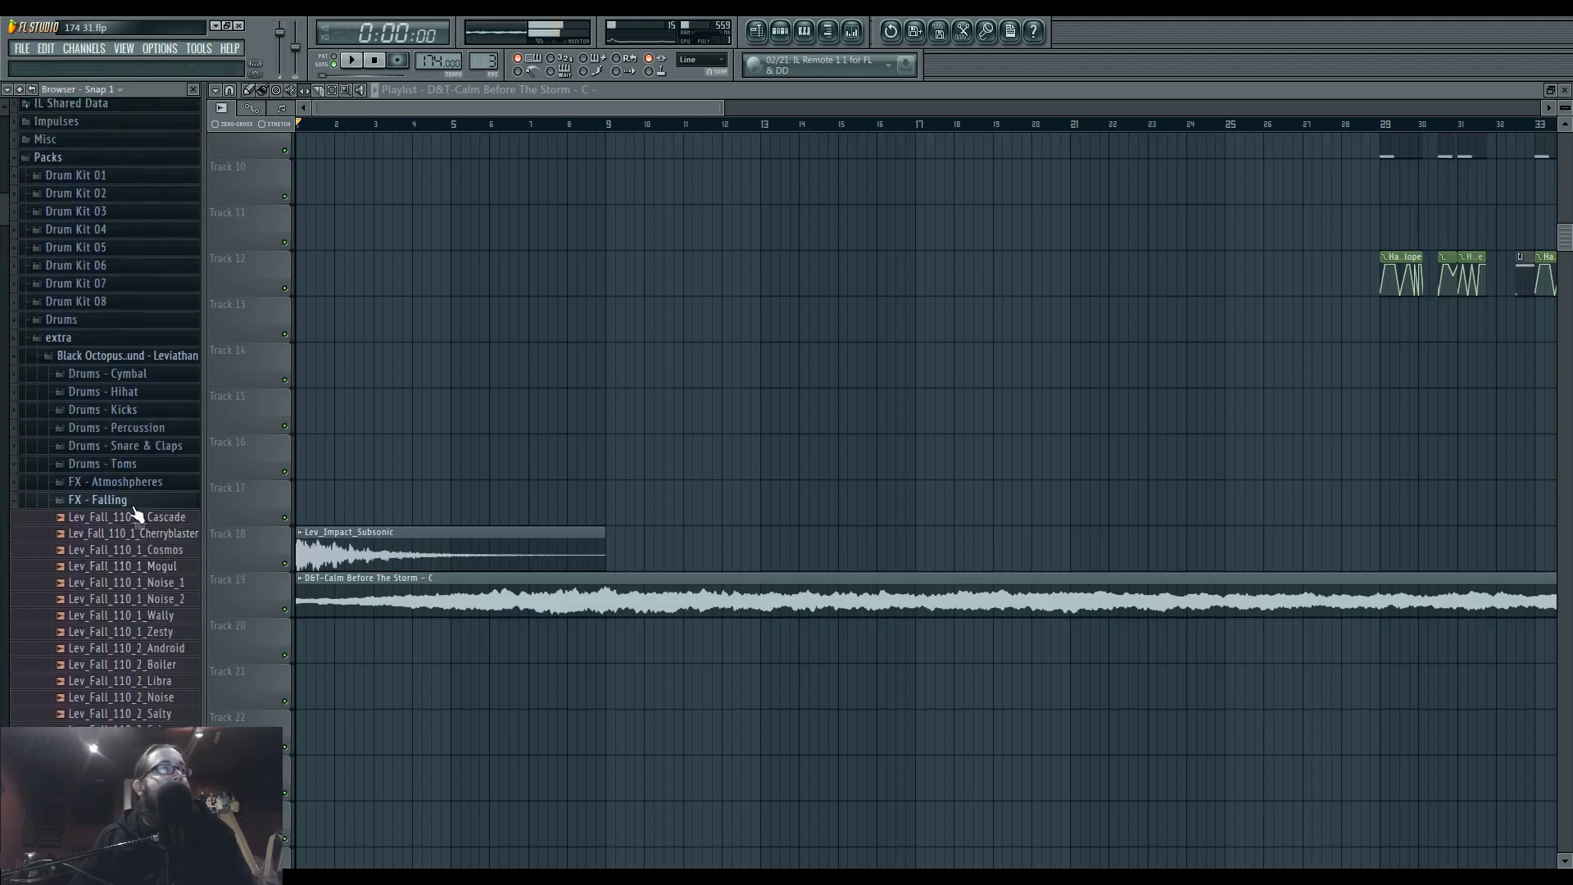
left_click(141, 502)
Audition the Leviathan FX - Reverse samples and place Lev_FX_Reverse_E_01 on Track 16 near the start of the playlist.
left_click(145, 536)
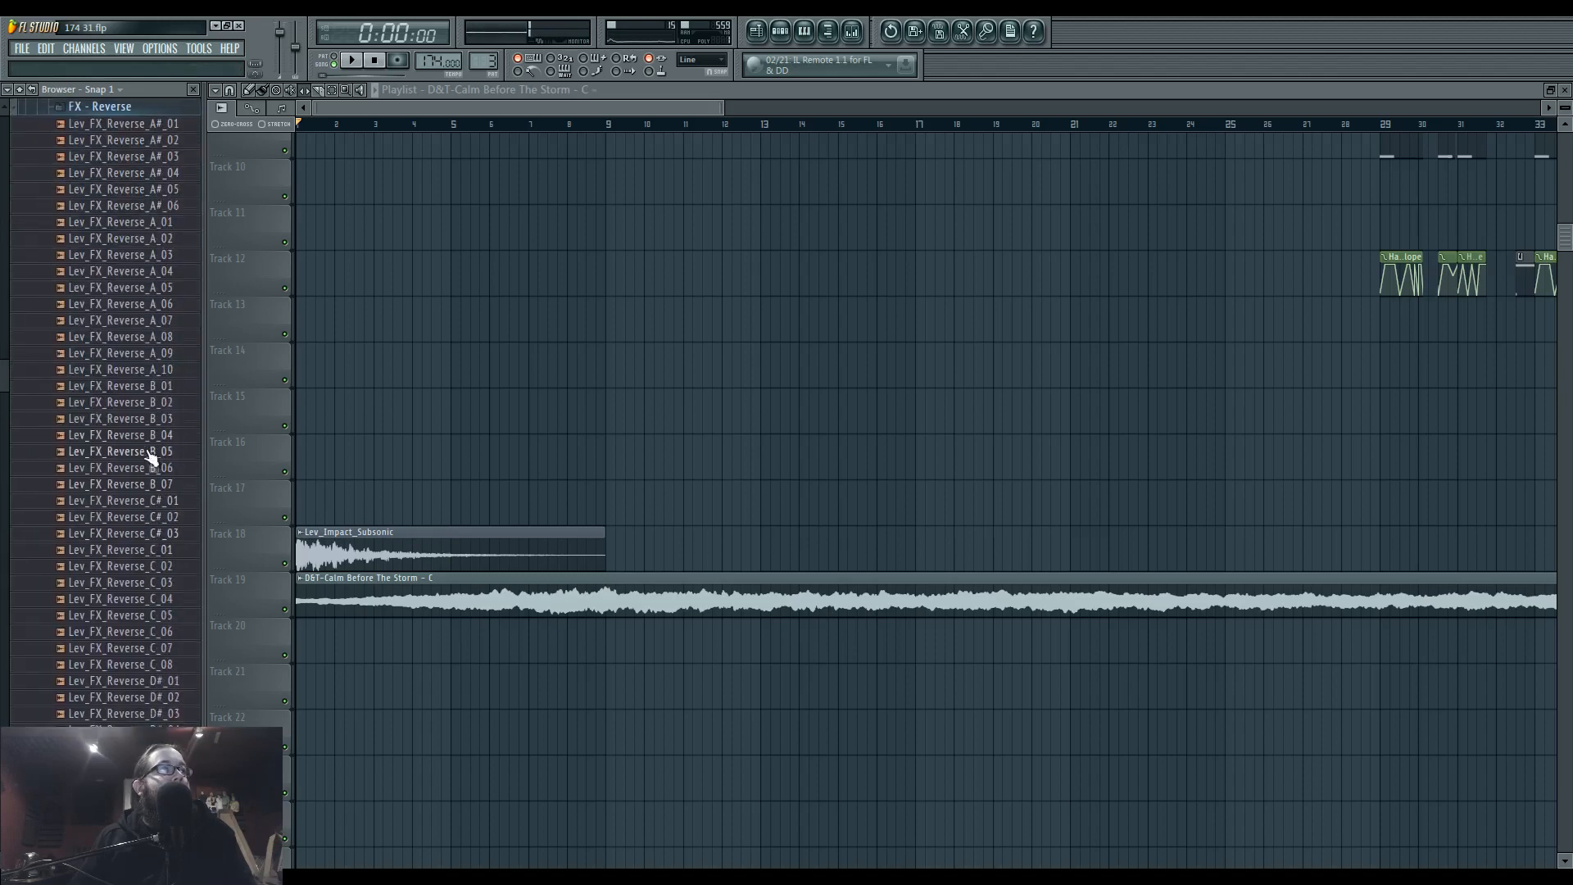
scroll(148, 446, "up", 4)
left_click(145, 385)
left_click(140, 305)
scroll(160, 442, "up", 3)
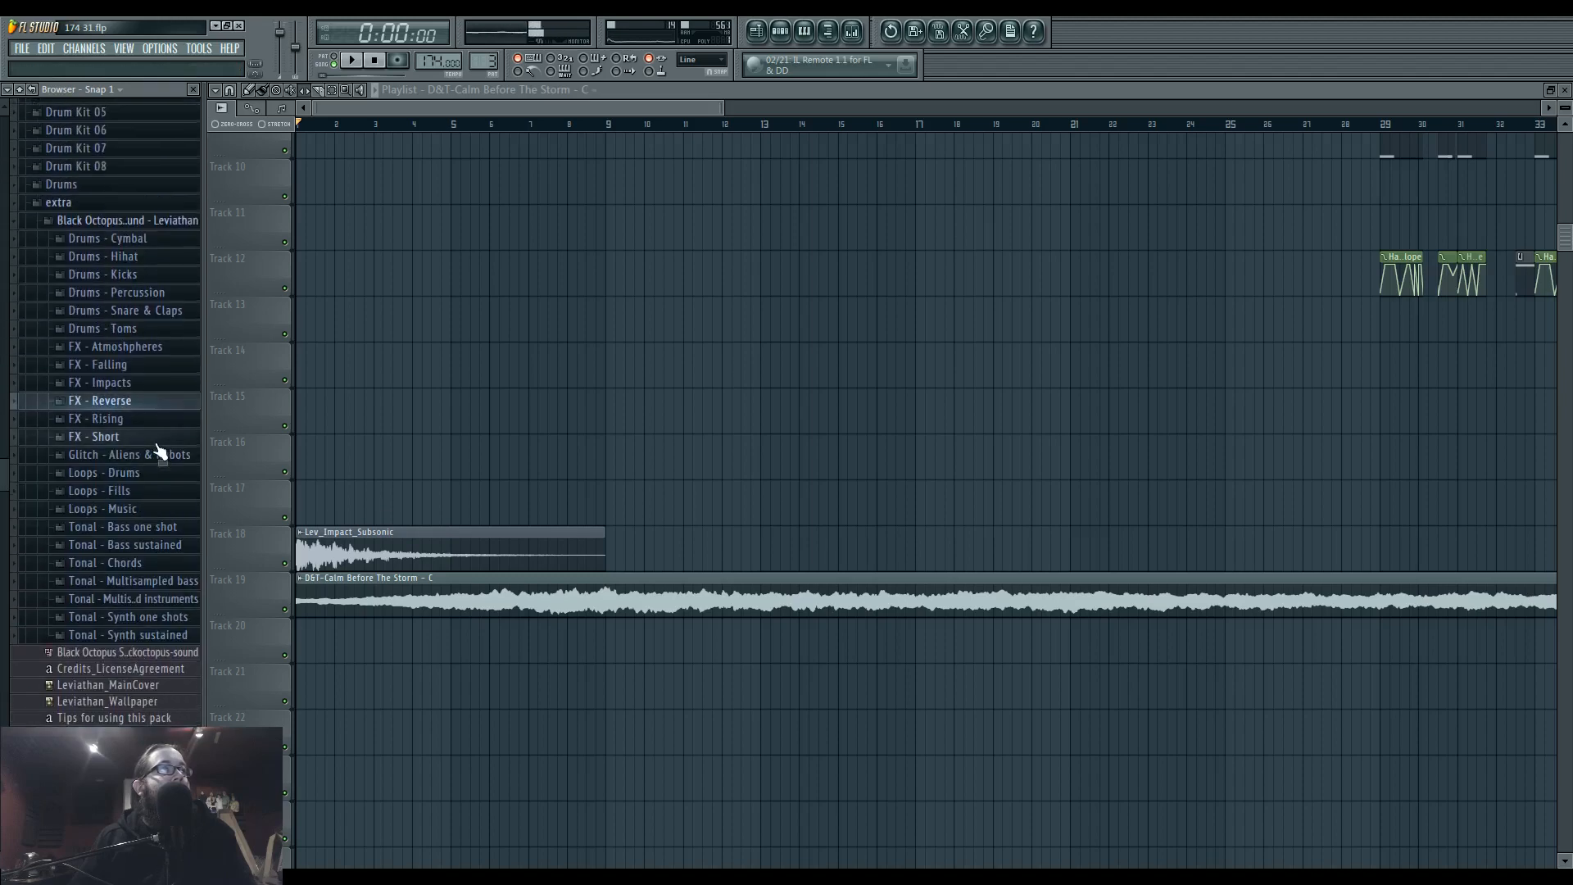
left_click(151, 403)
scroll(147, 442, "down", 4)
scroll(153, 551, "down", 2)
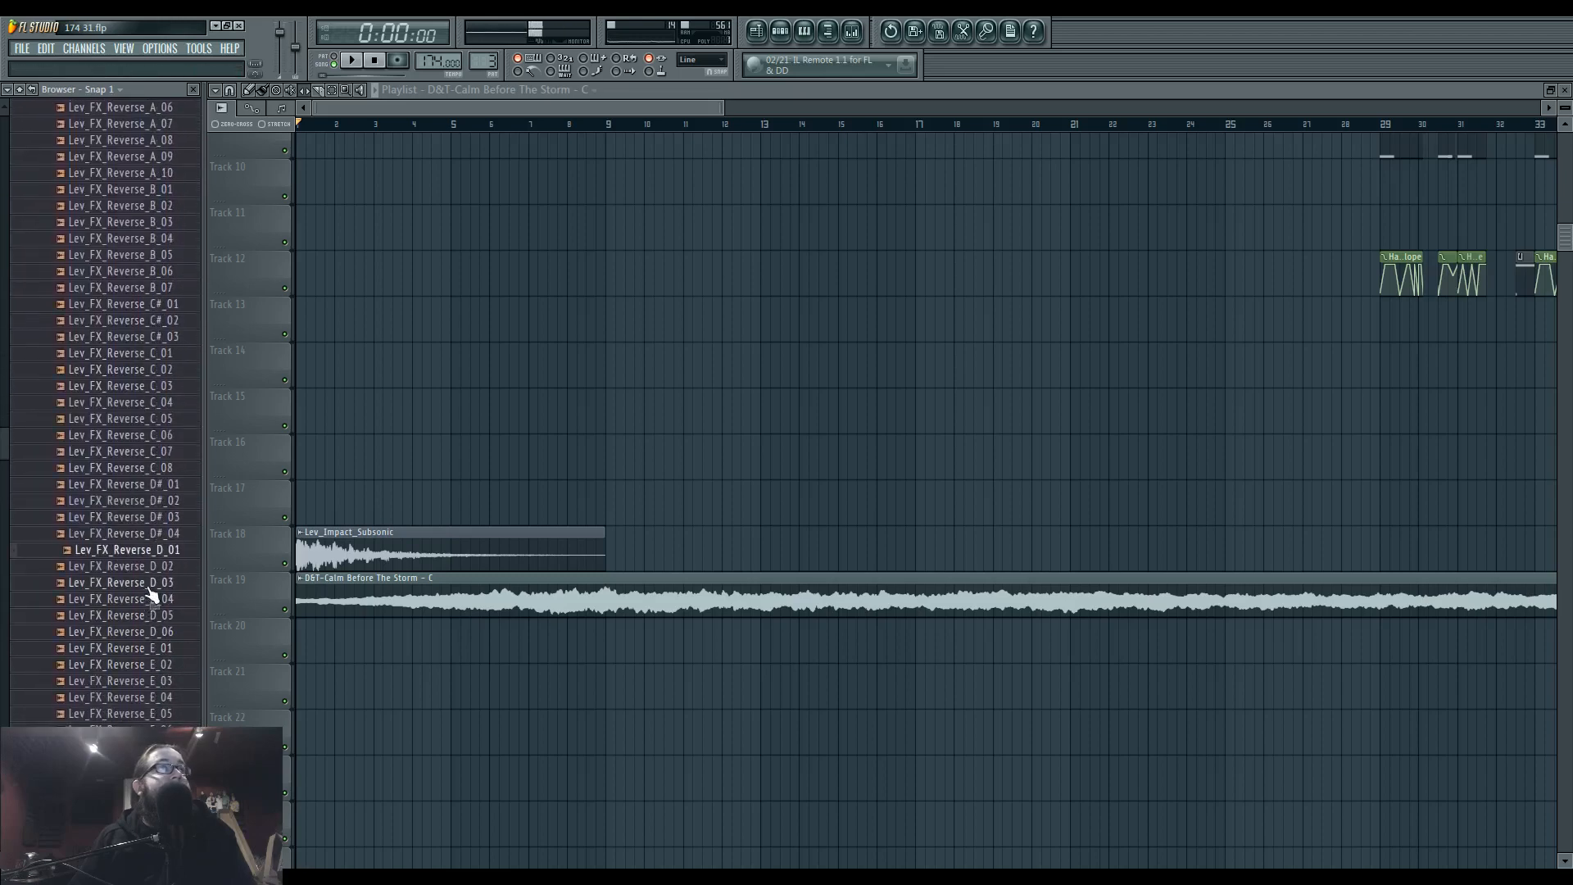
left_click(159, 649)
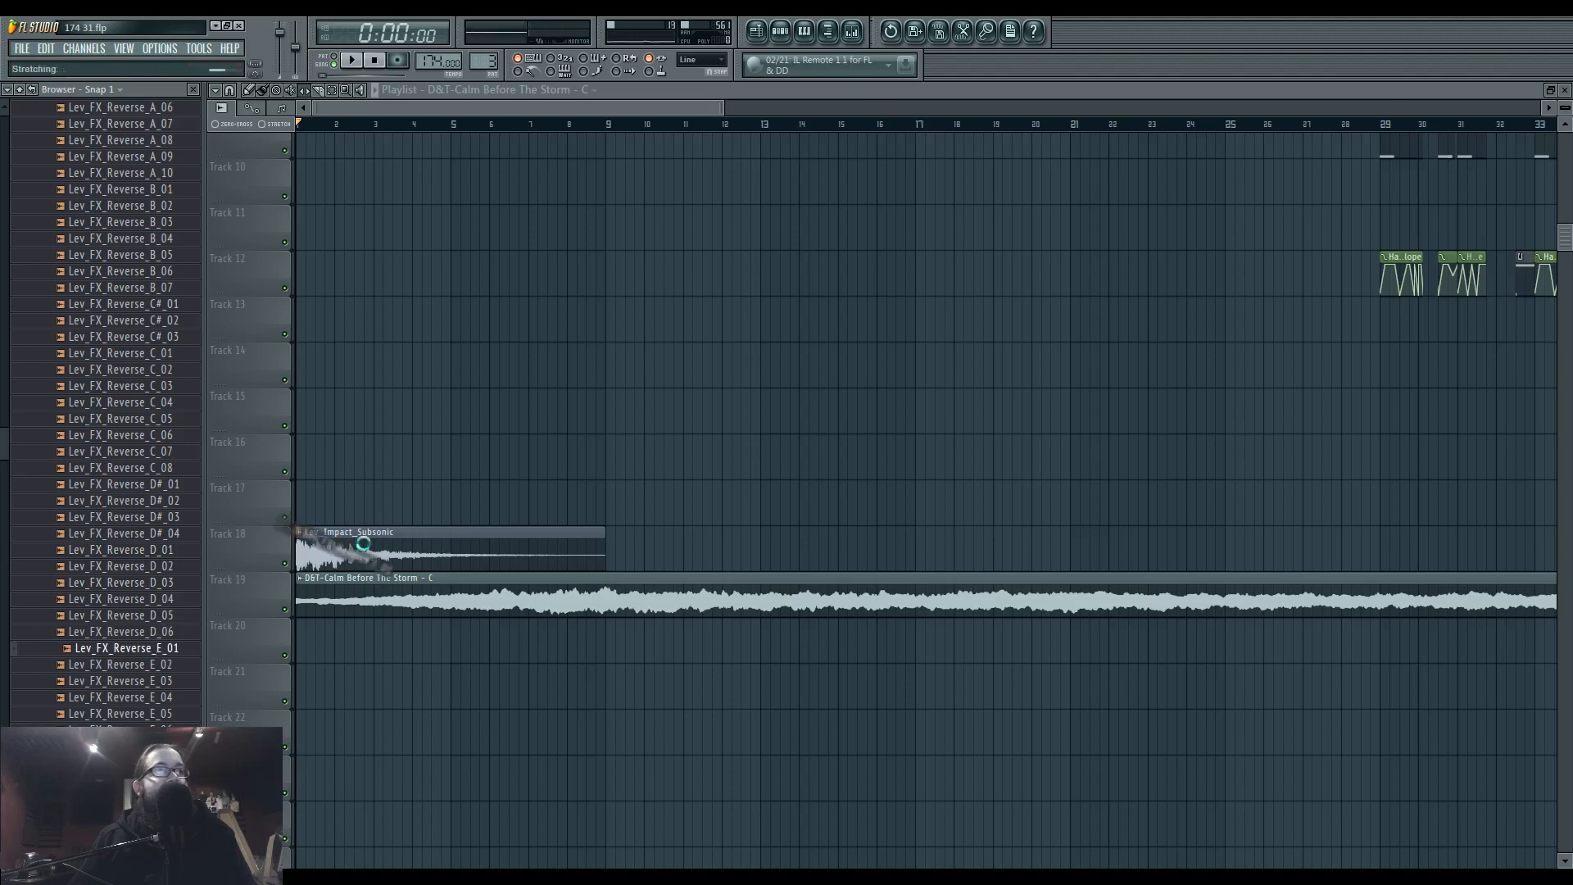
left_click_drag(363, 543, 359, 456)
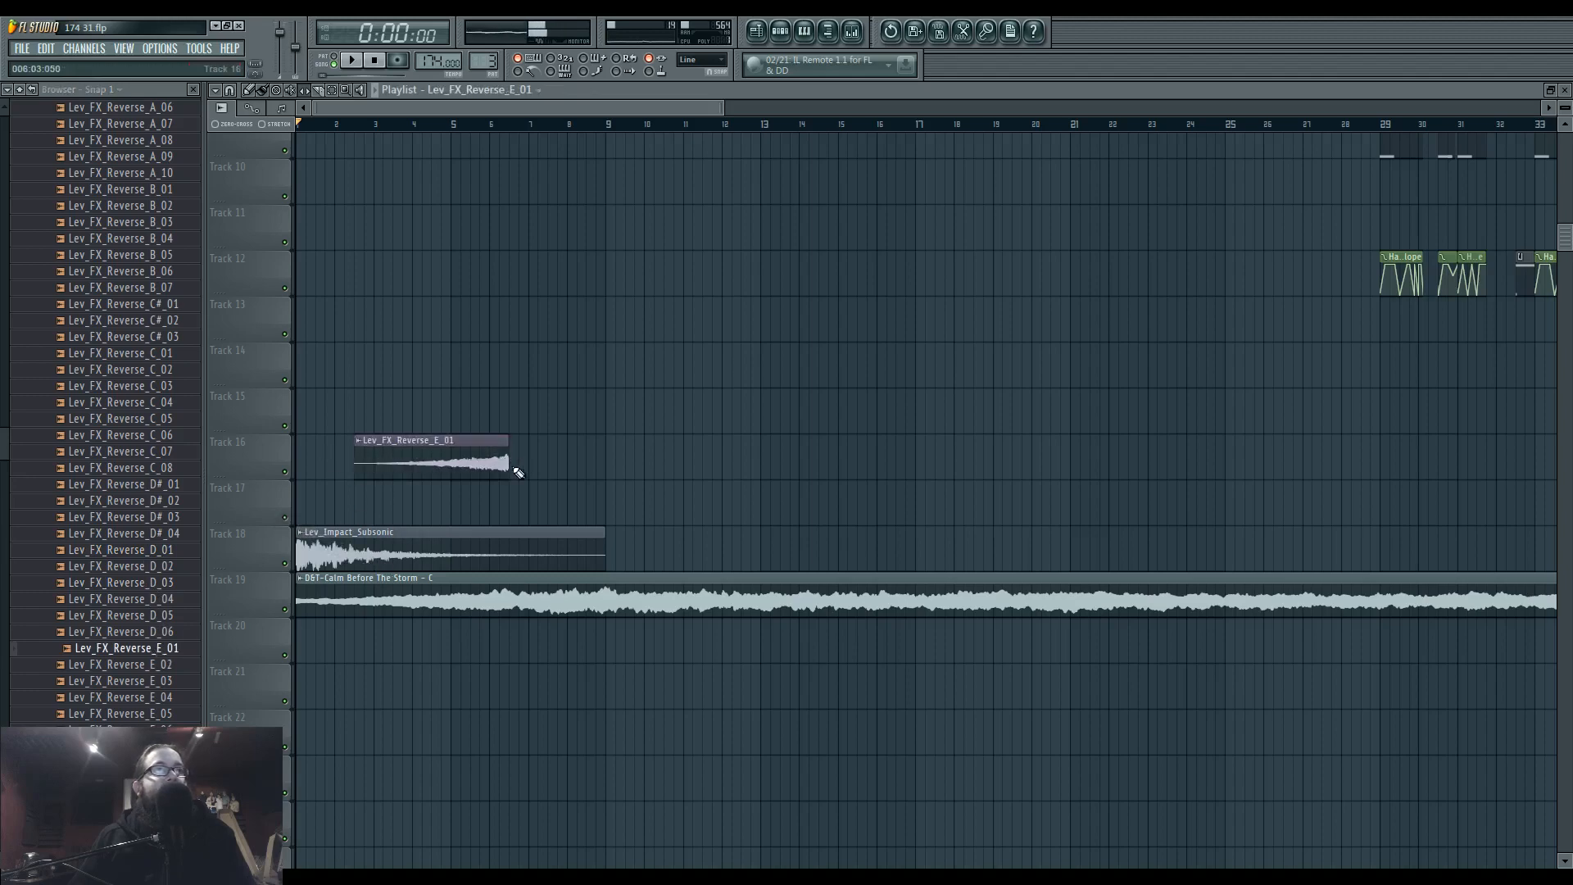
Move the Lev_Impact_Subsonic and Calm Before The Storm clips four bars later so both start at bar 5.
scroll(481, 513, "down", 5)
scroll(492, 528, "down", 3)
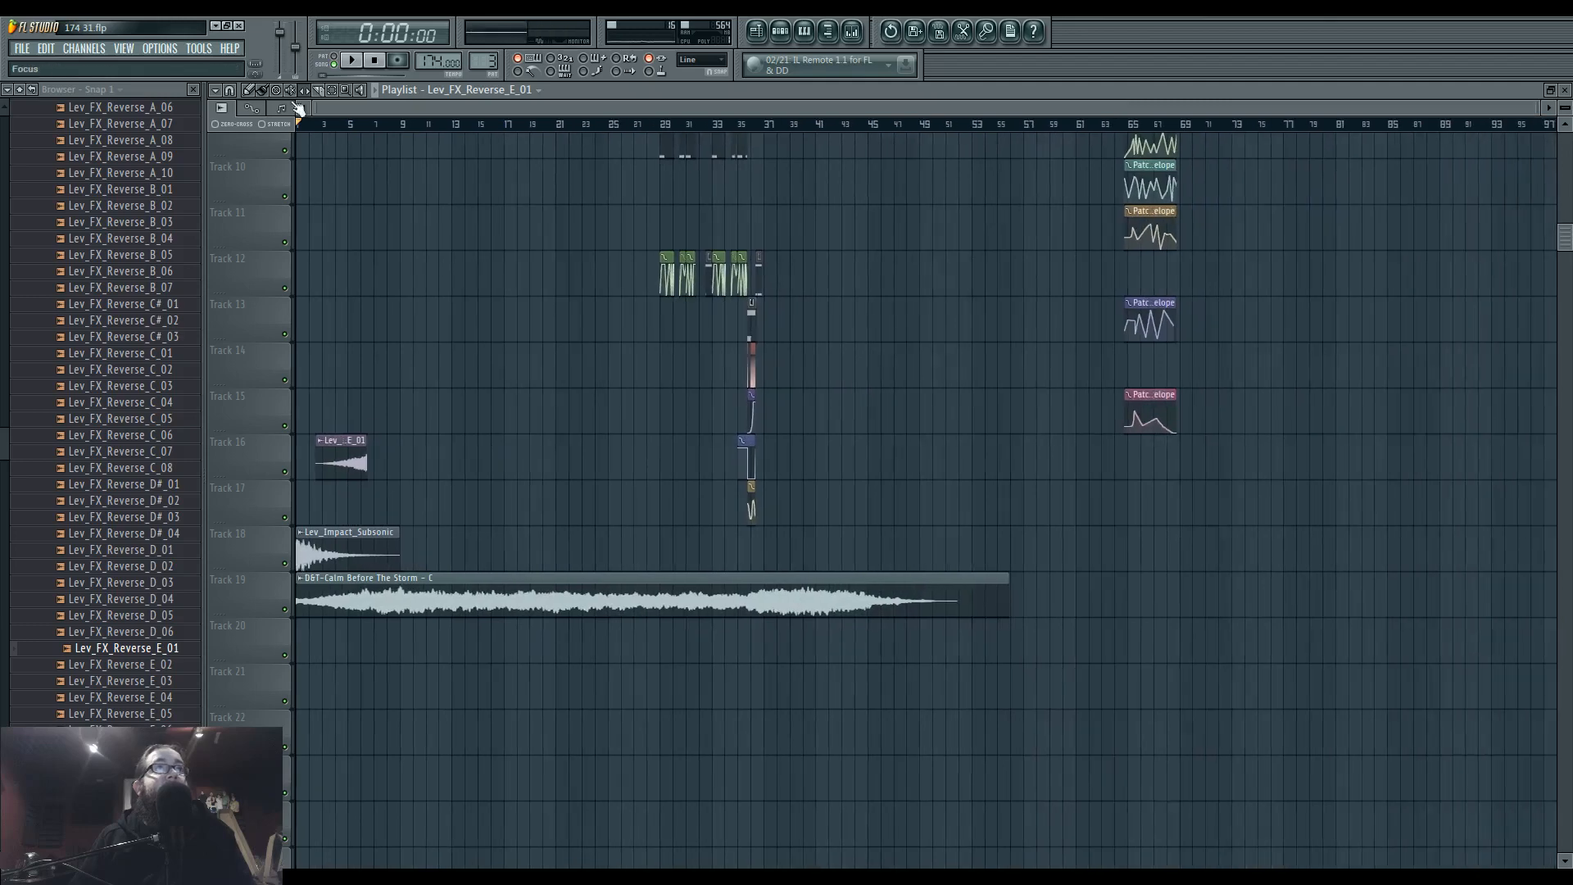
left_click_drag(333, 547, 482, 562)
scroll(324, 604, "up", 4)
left_click(337, 634, "ctrl")
scroll(337, 634, "up", 2)
Move Lev_FX_Reverse_E_01 to bar 1 on Track 18, leading into the impact, play the intro and collapse the FX - Reverse folder.
left_click_drag(435, 461, 338, 573)
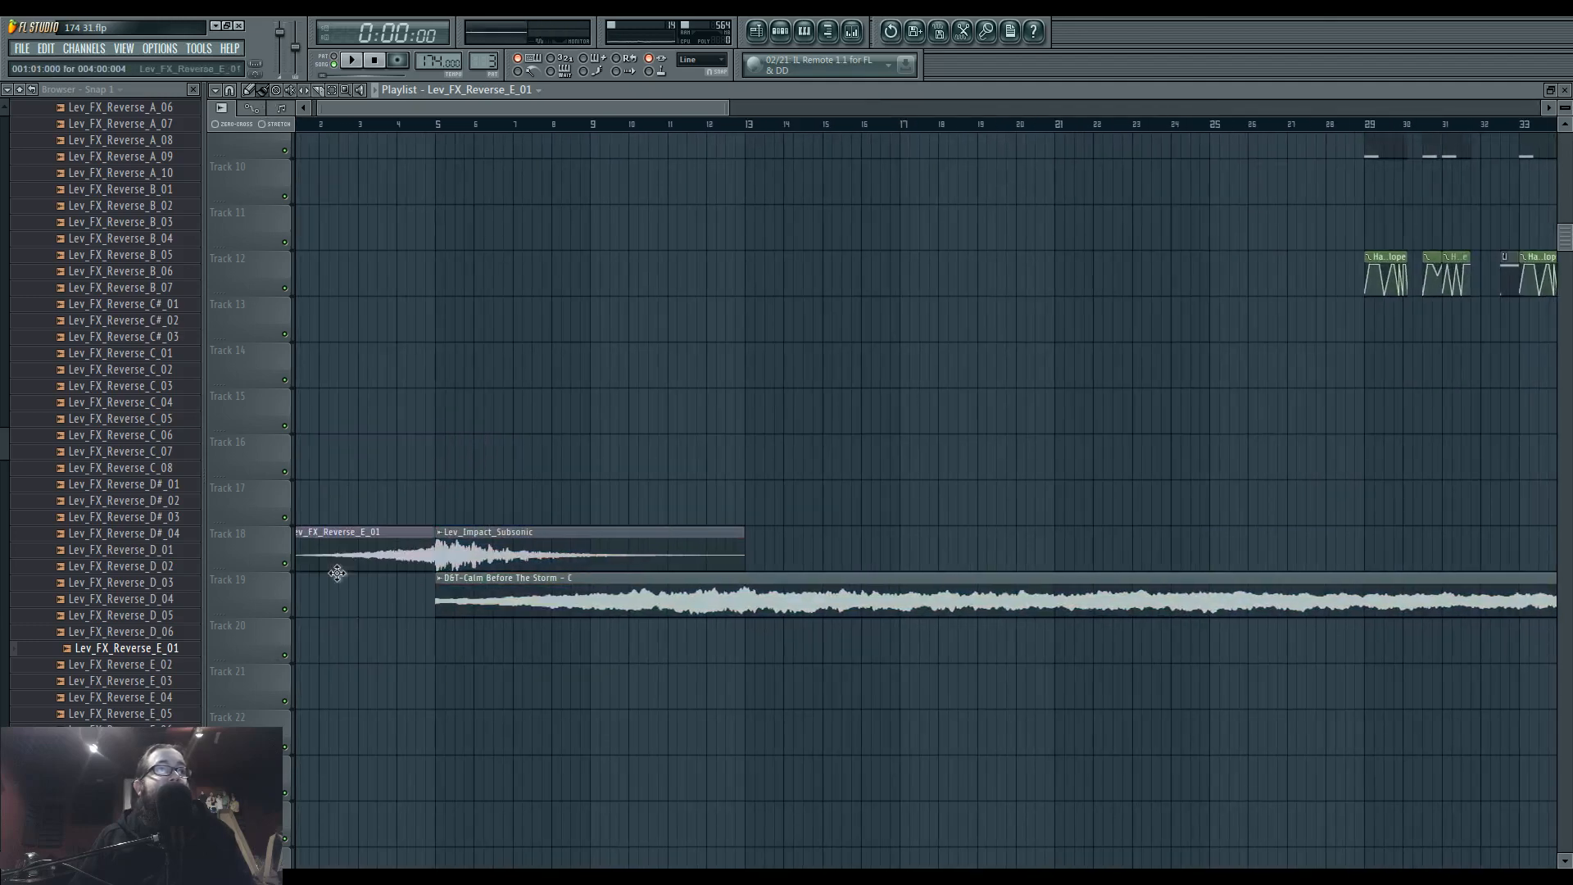
key("space")
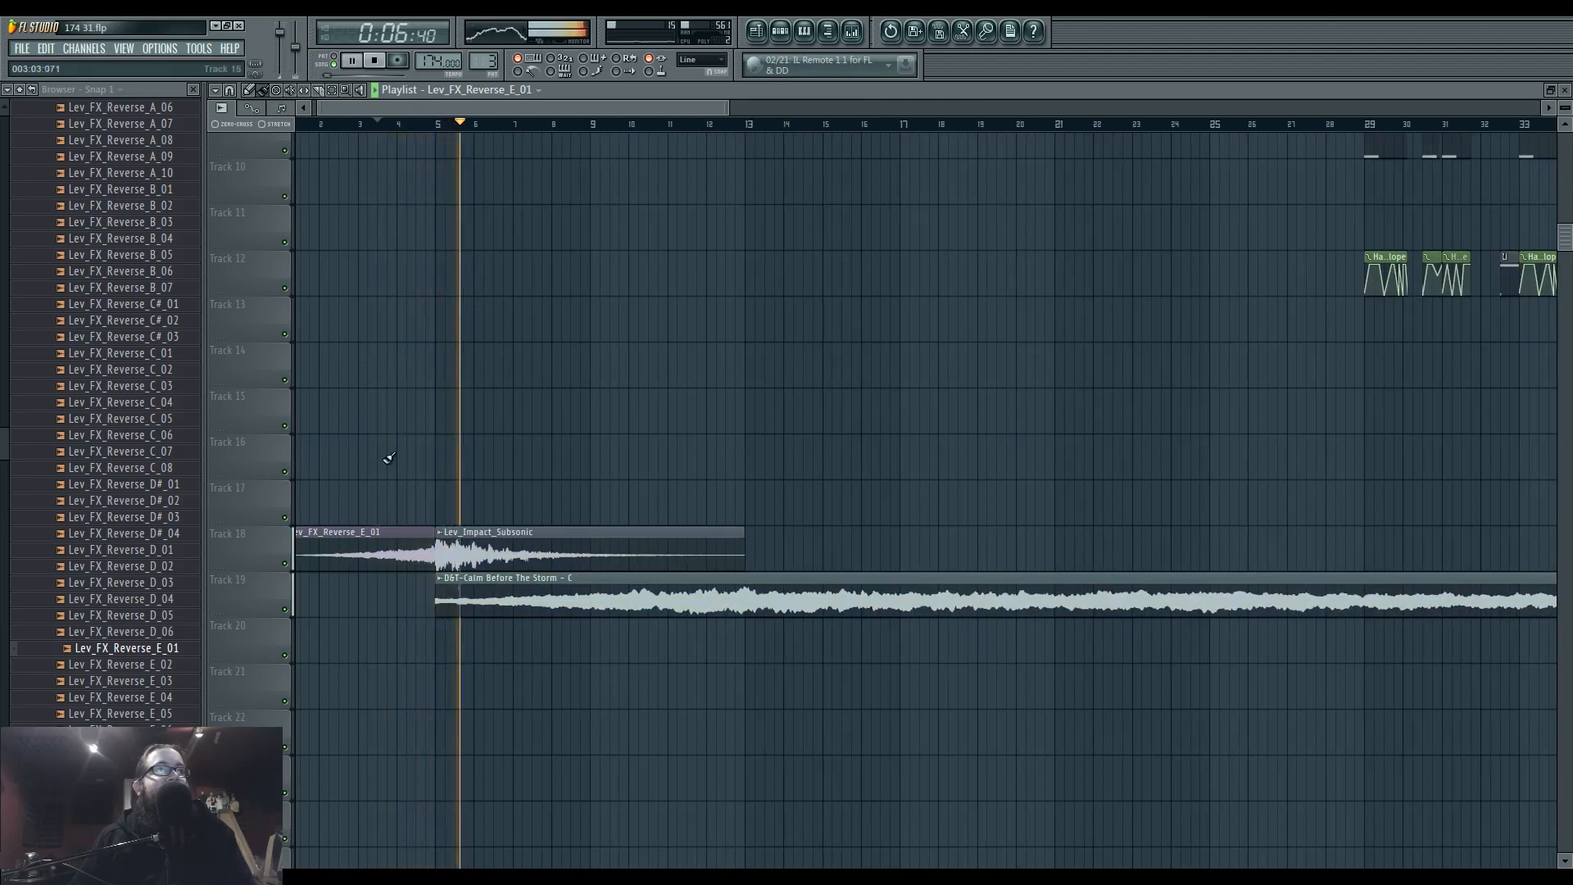
scroll(407, 436, "up", 3)
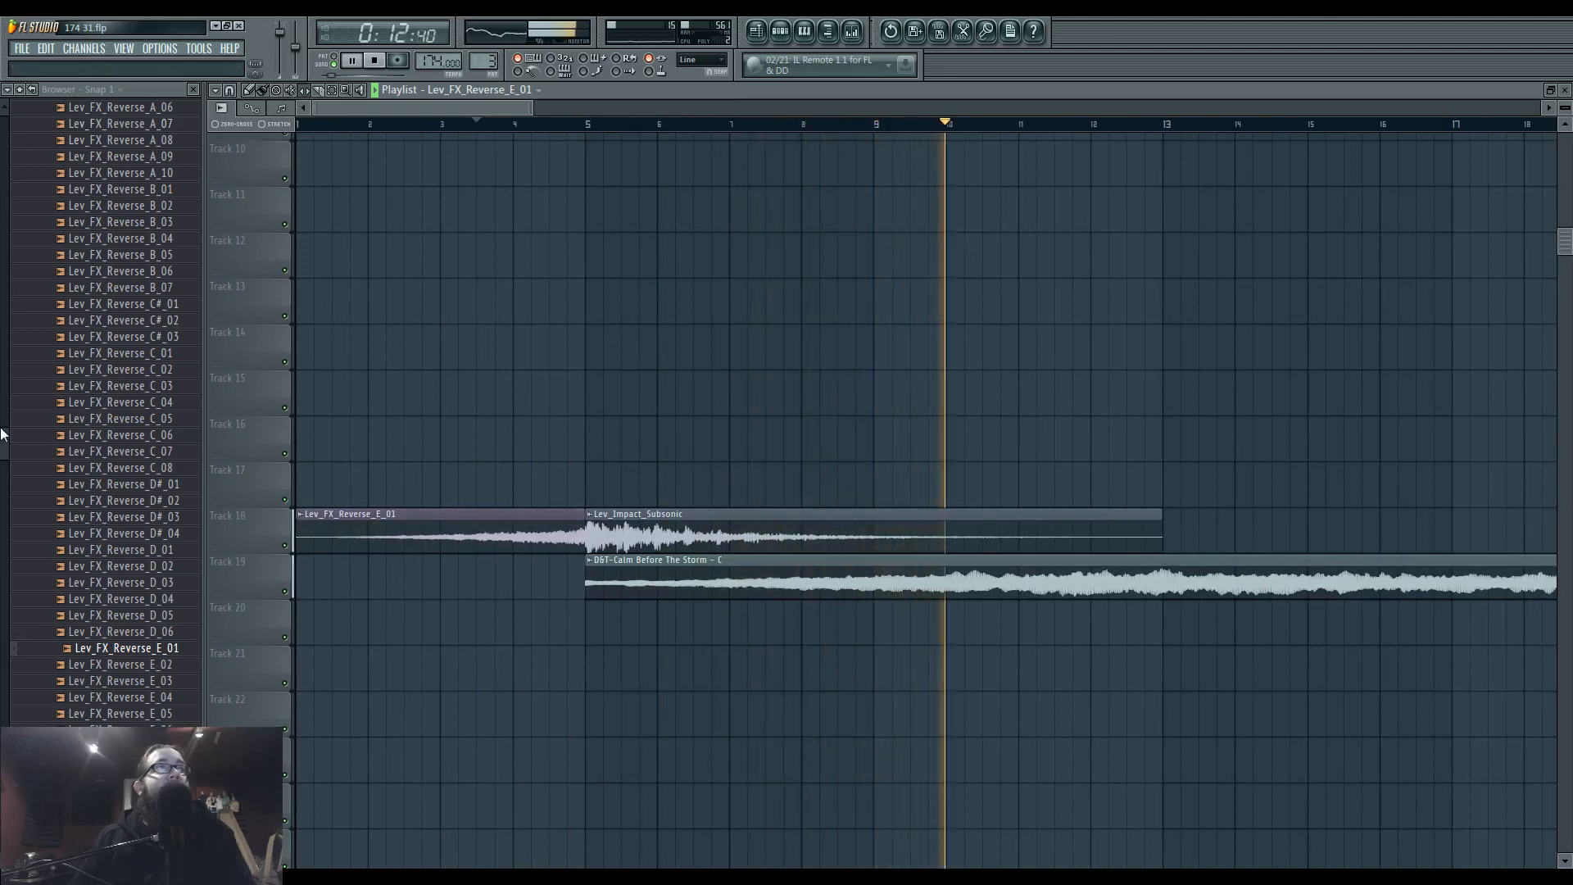
scroll(162, 424, "up", 6)
left_click(151, 408)
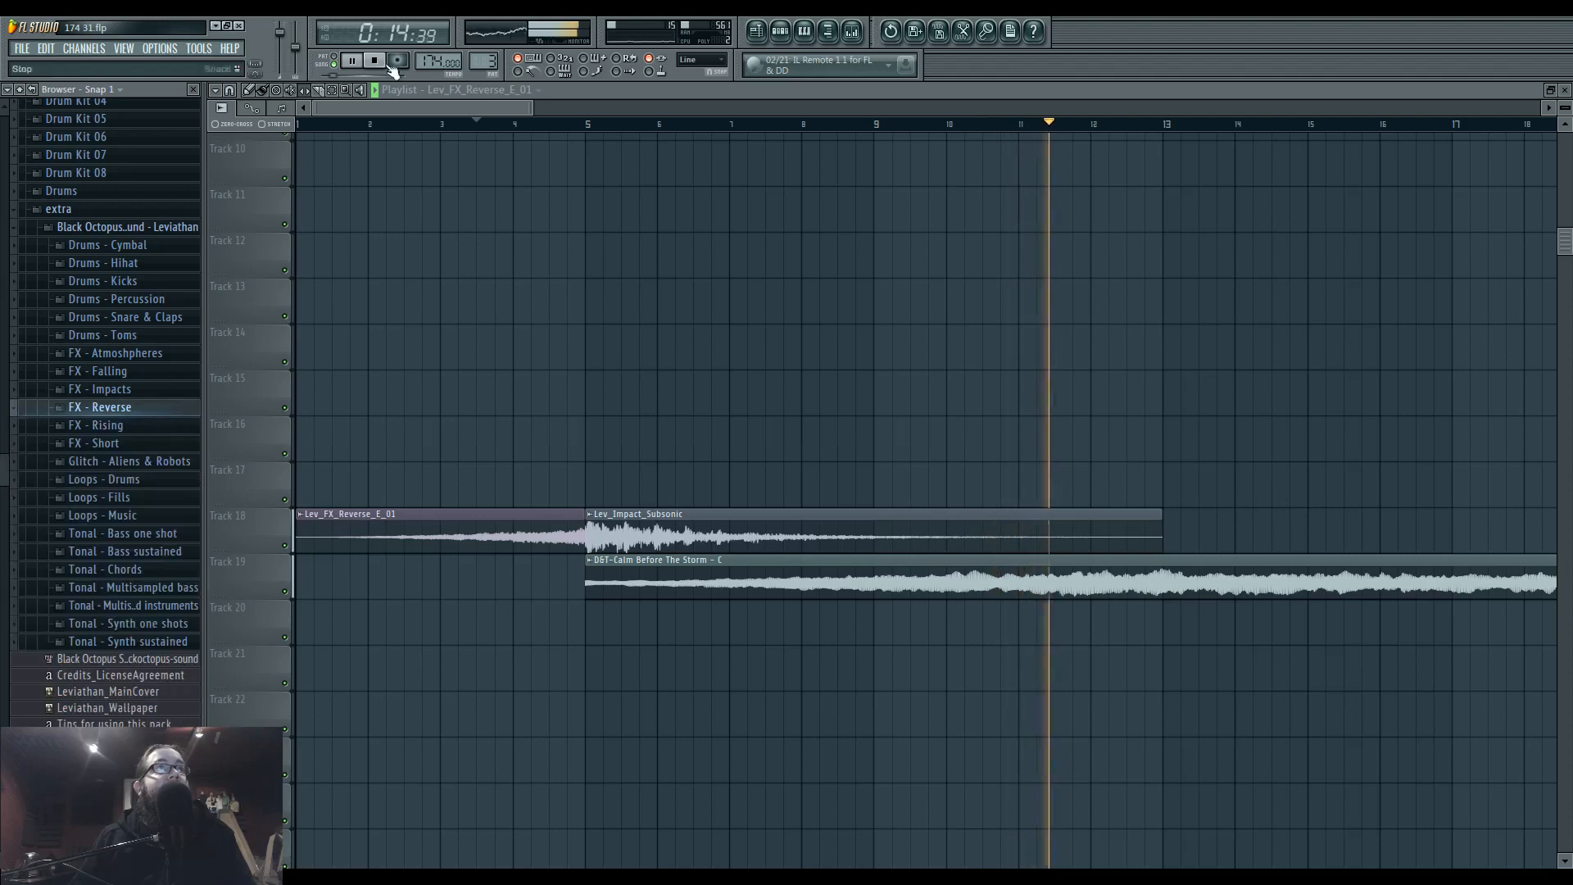
Place Lev_FX_Reverse_A#_01 from the FX - Reverse folder on Track 17 so its swell peaks at bar 5, and play the intro.
left_click(149, 407)
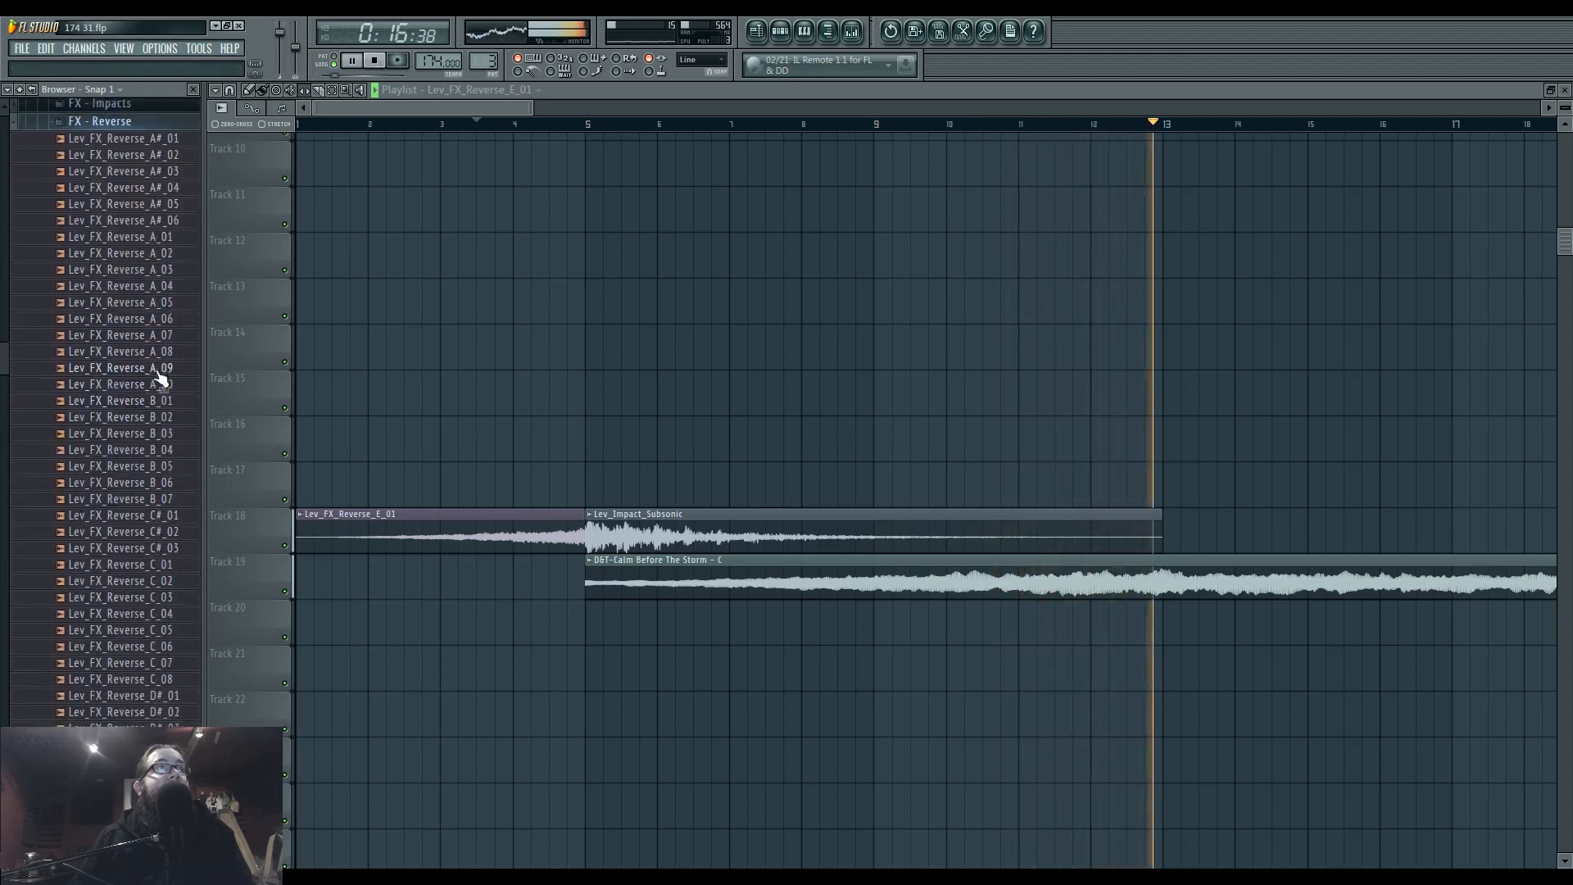
key("space")
left_click(154, 174)
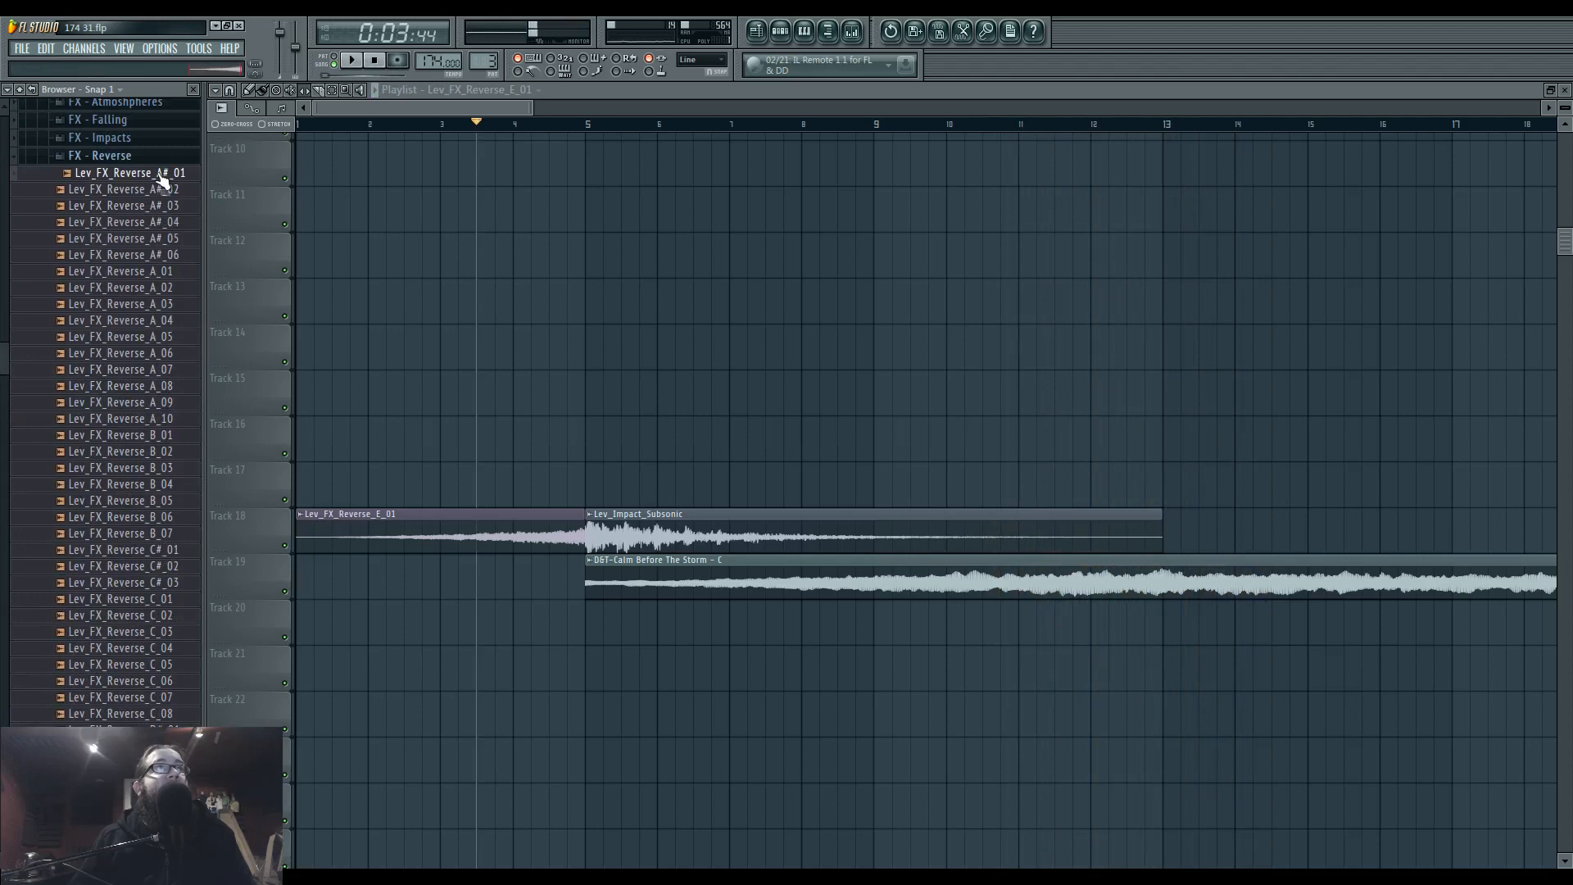
left_click_drag(358, 481, 361, 479)
key("space")
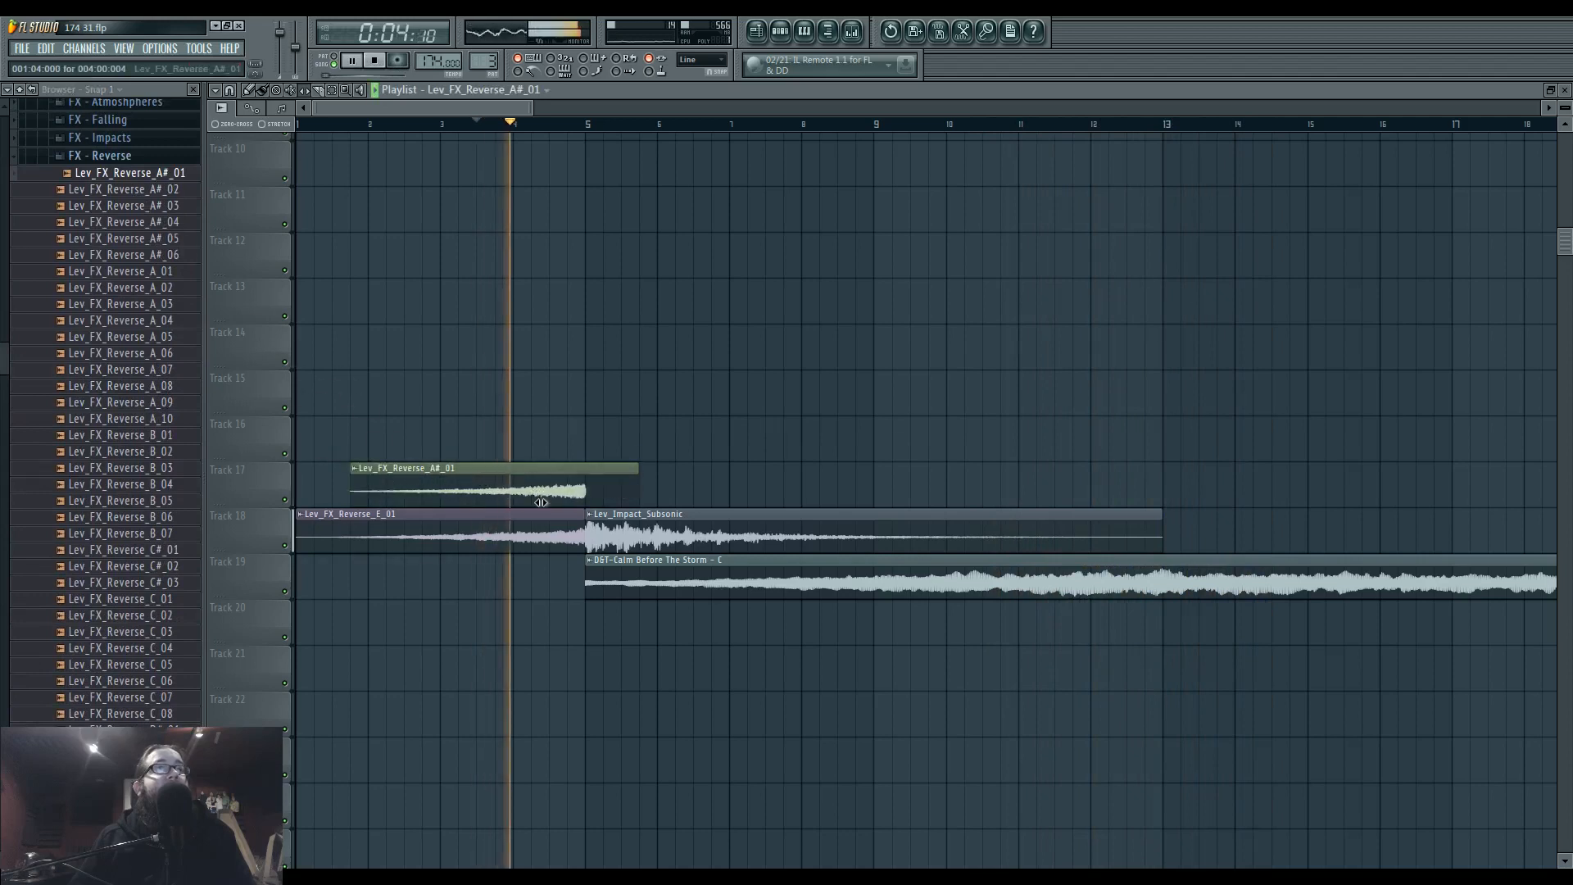
Lower the channel volume of Lev_FX_Reverse_A#_01 while replaying the intro, then close its channel settings.
double_click(489, 467)
key("space")
key("space")
left_click_drag(1283, 308, 1283, 338)
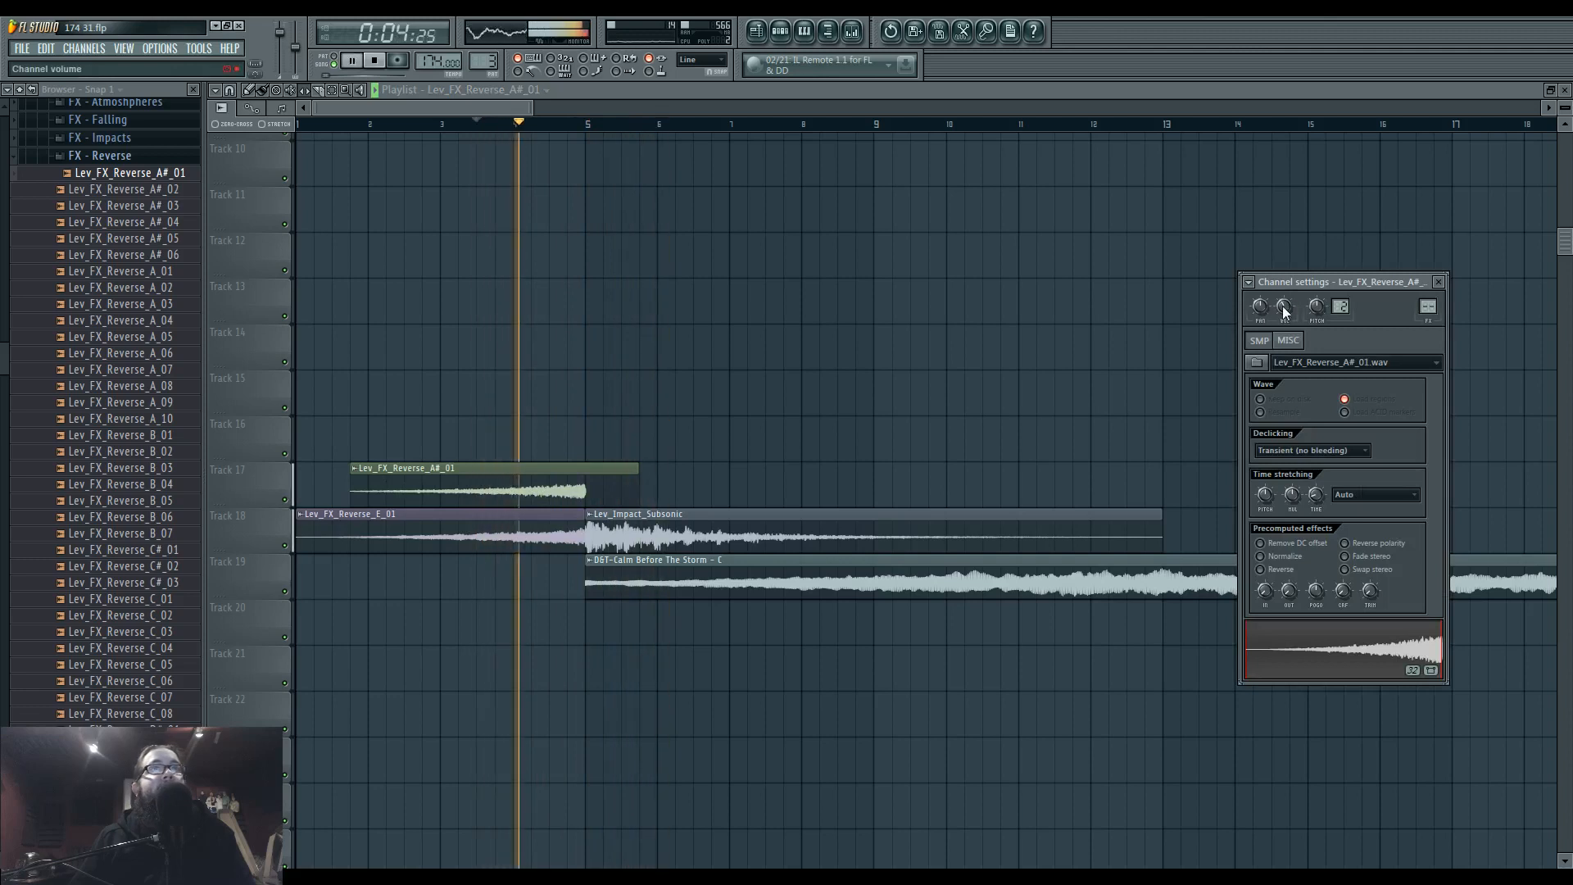
right_click(762, 350)
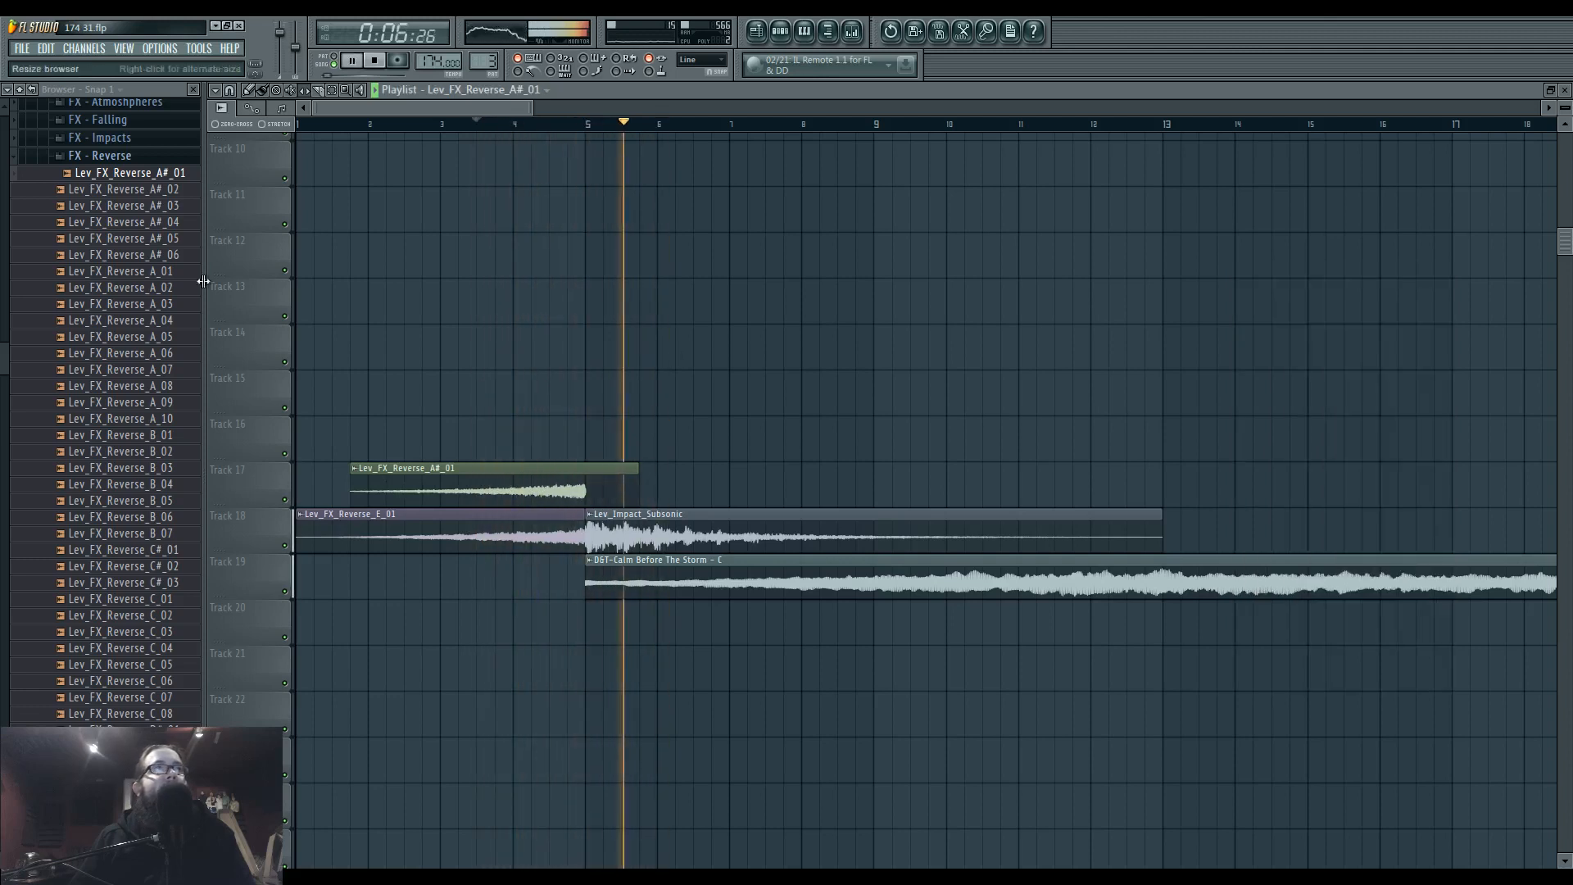
Collapse FX - Reverse, look through the FX - Rising samples and switch to the FX - Falling folder.
left_click(120, 158)
left_click(148, 325)
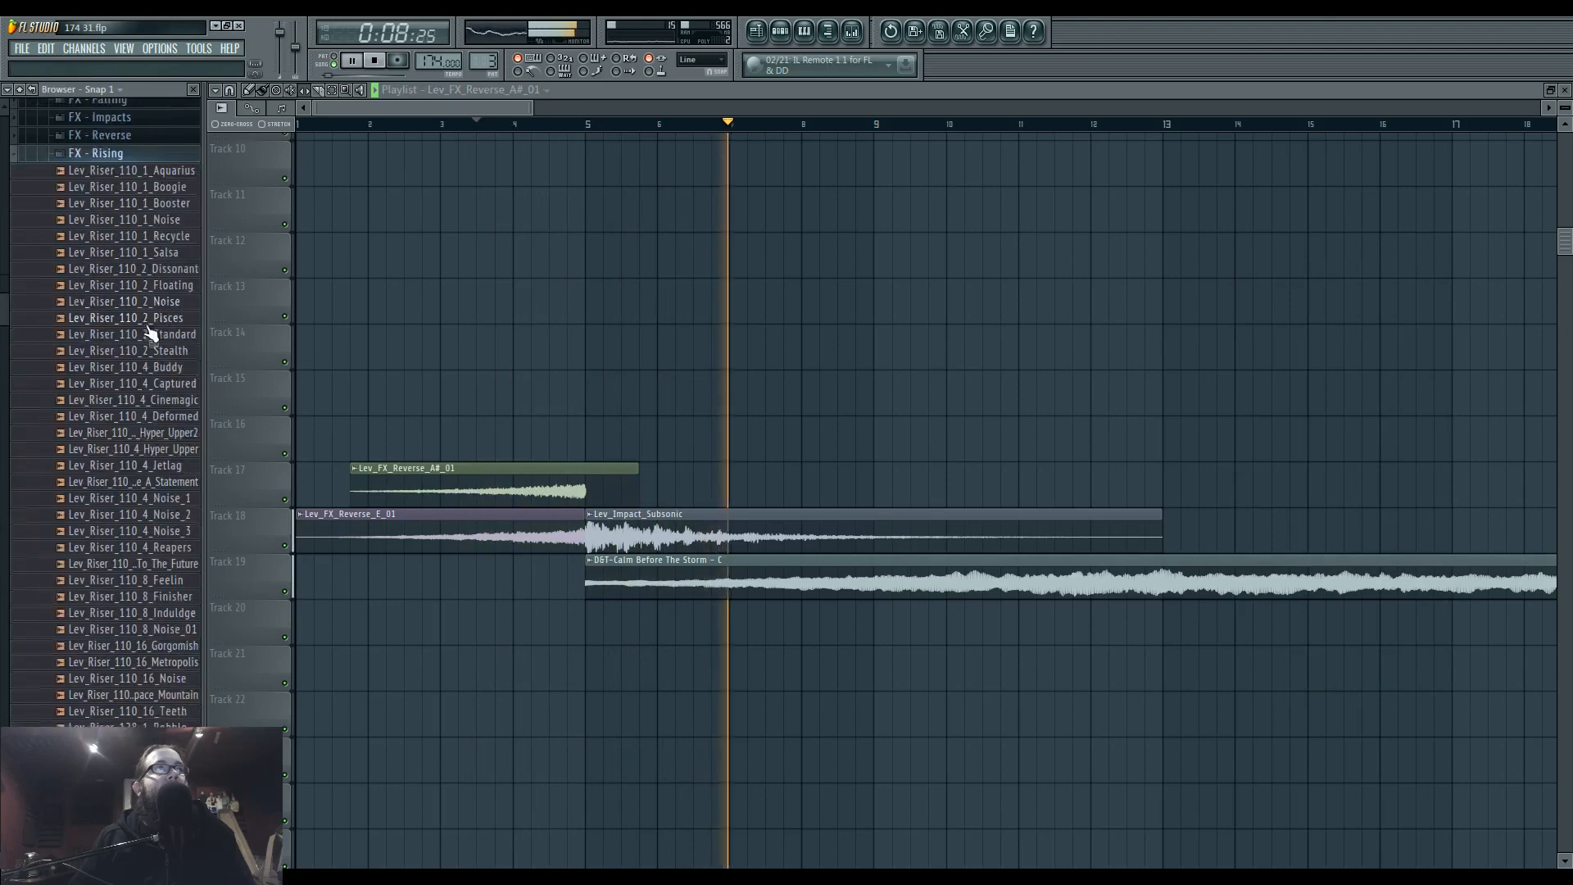
left_click(131, 196)
left_click(132, 246)
left_click(160, 681)
Audition the Lev_Fall_110_16 samples Bogus, Bowlo, Noise and Shamrock, stopping song playback along the way.
left_click(146, 534)
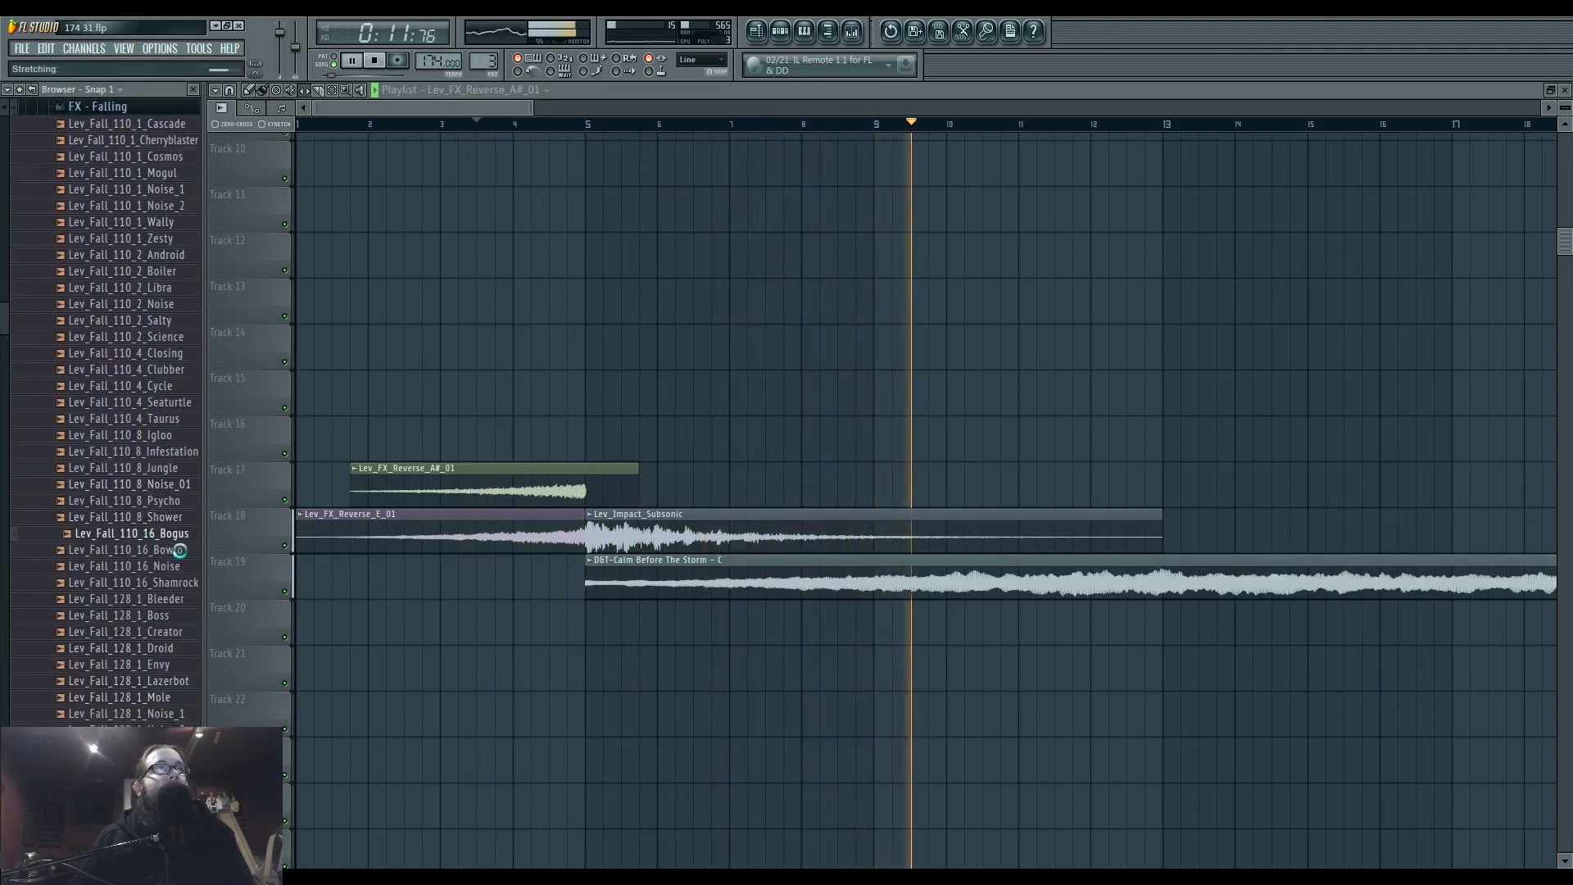
left_click(176, 550)
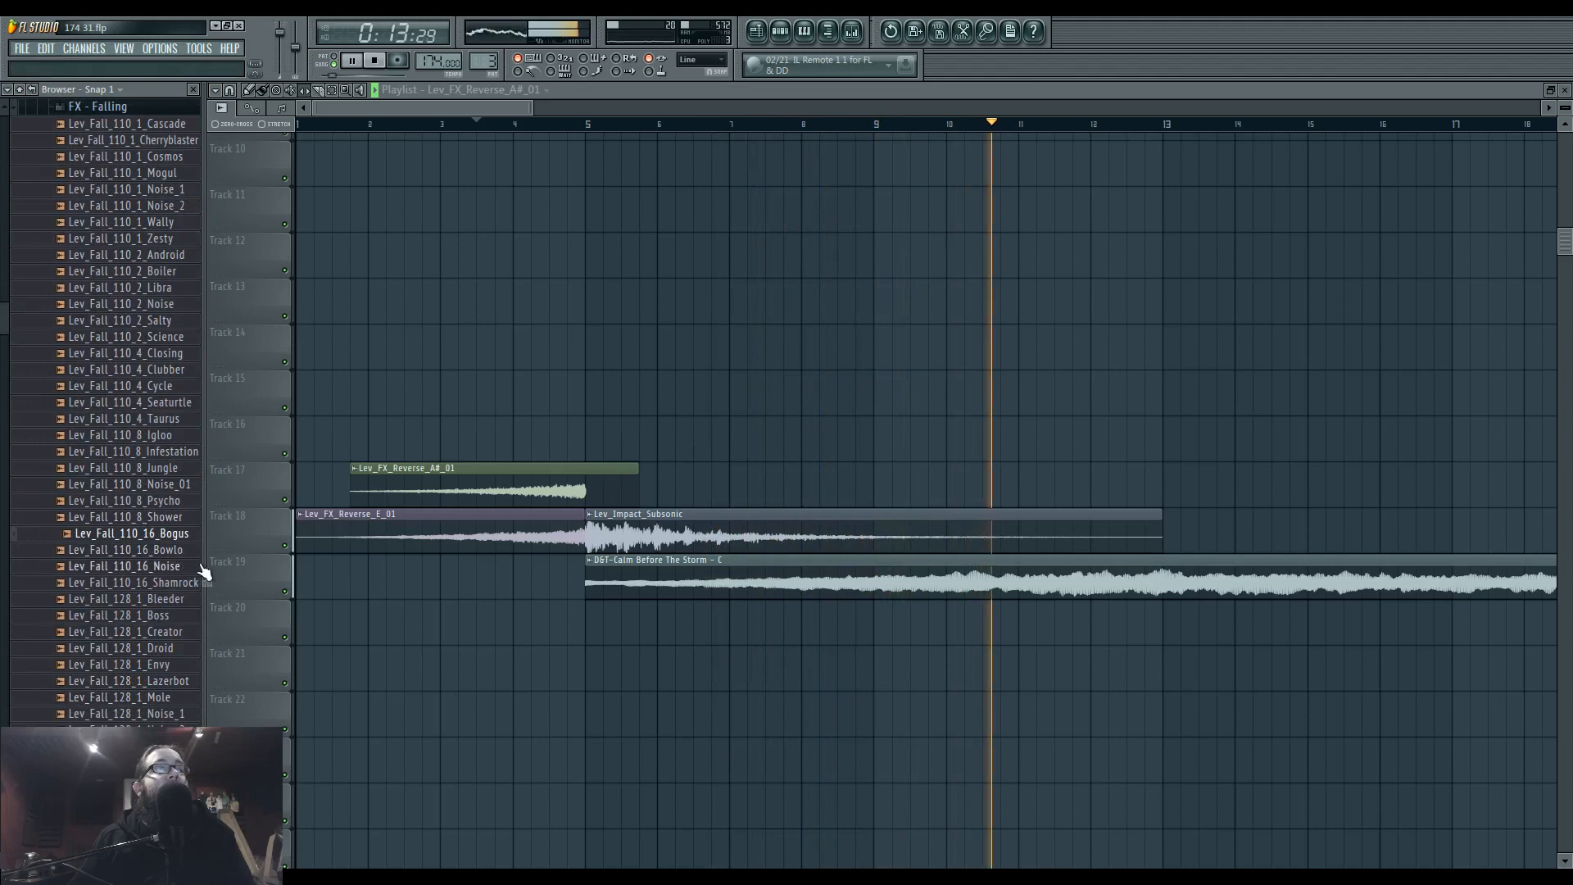
left_click(164, 566)
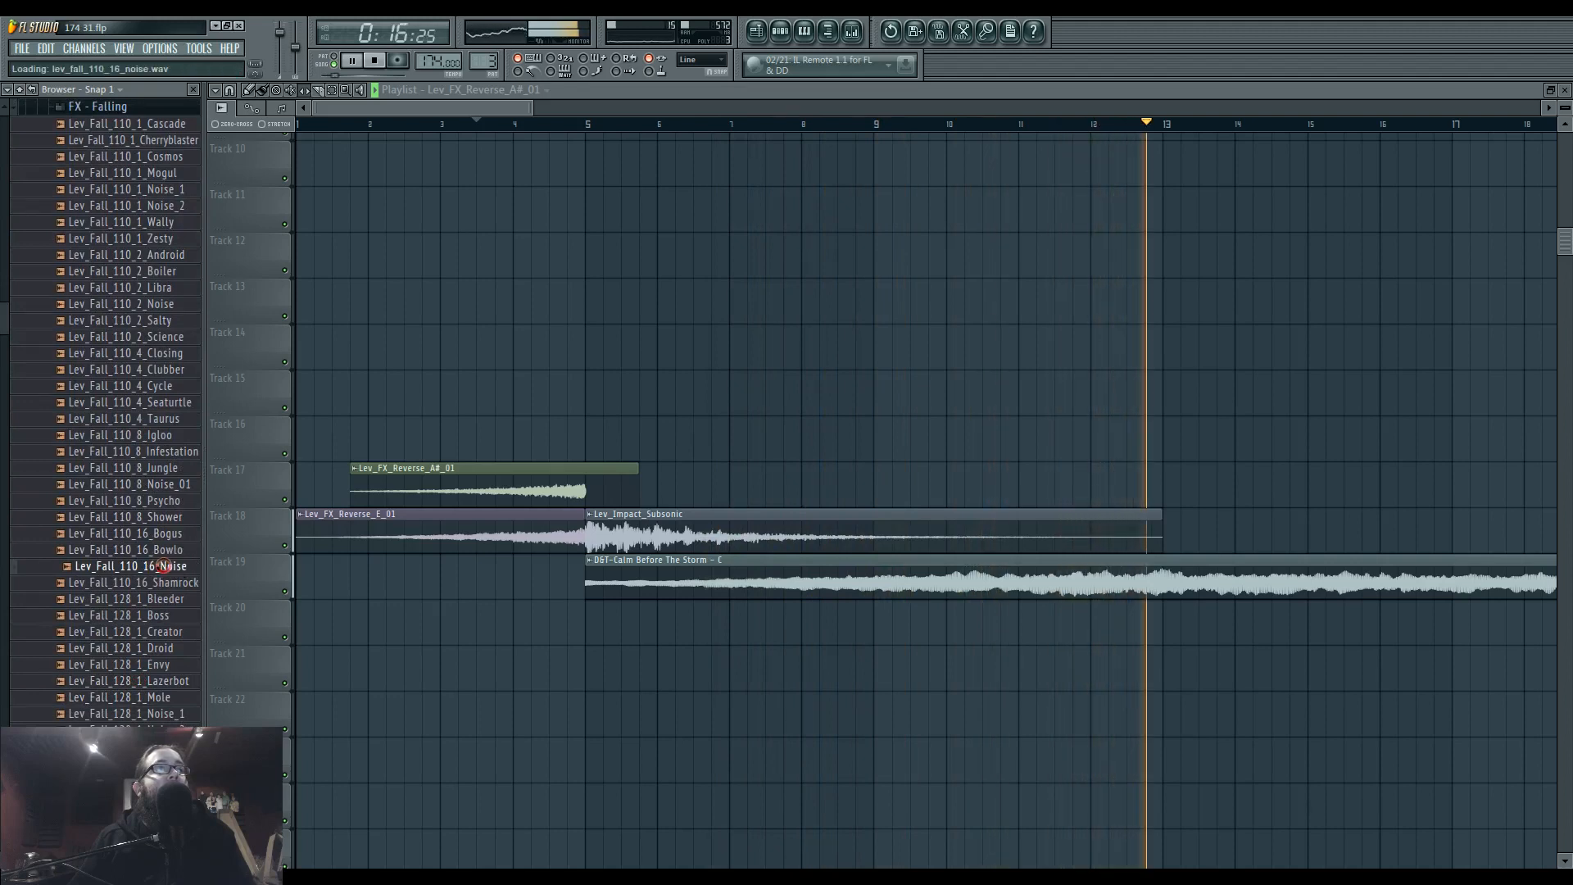
key("space")
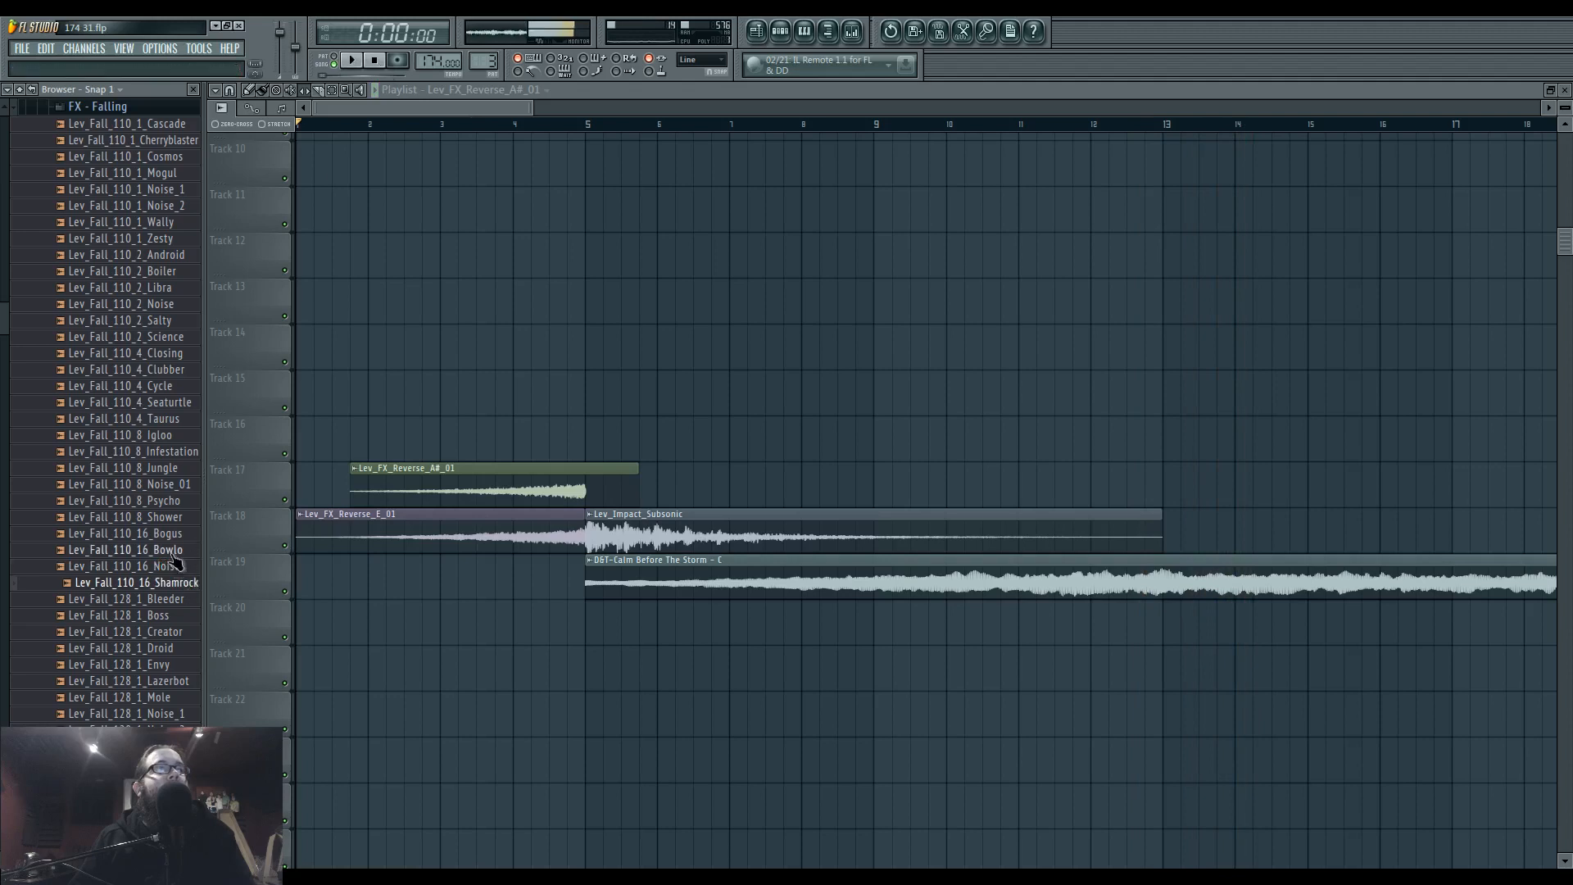
left_click(182, 585)
scroll(176, 594, "down", 8)
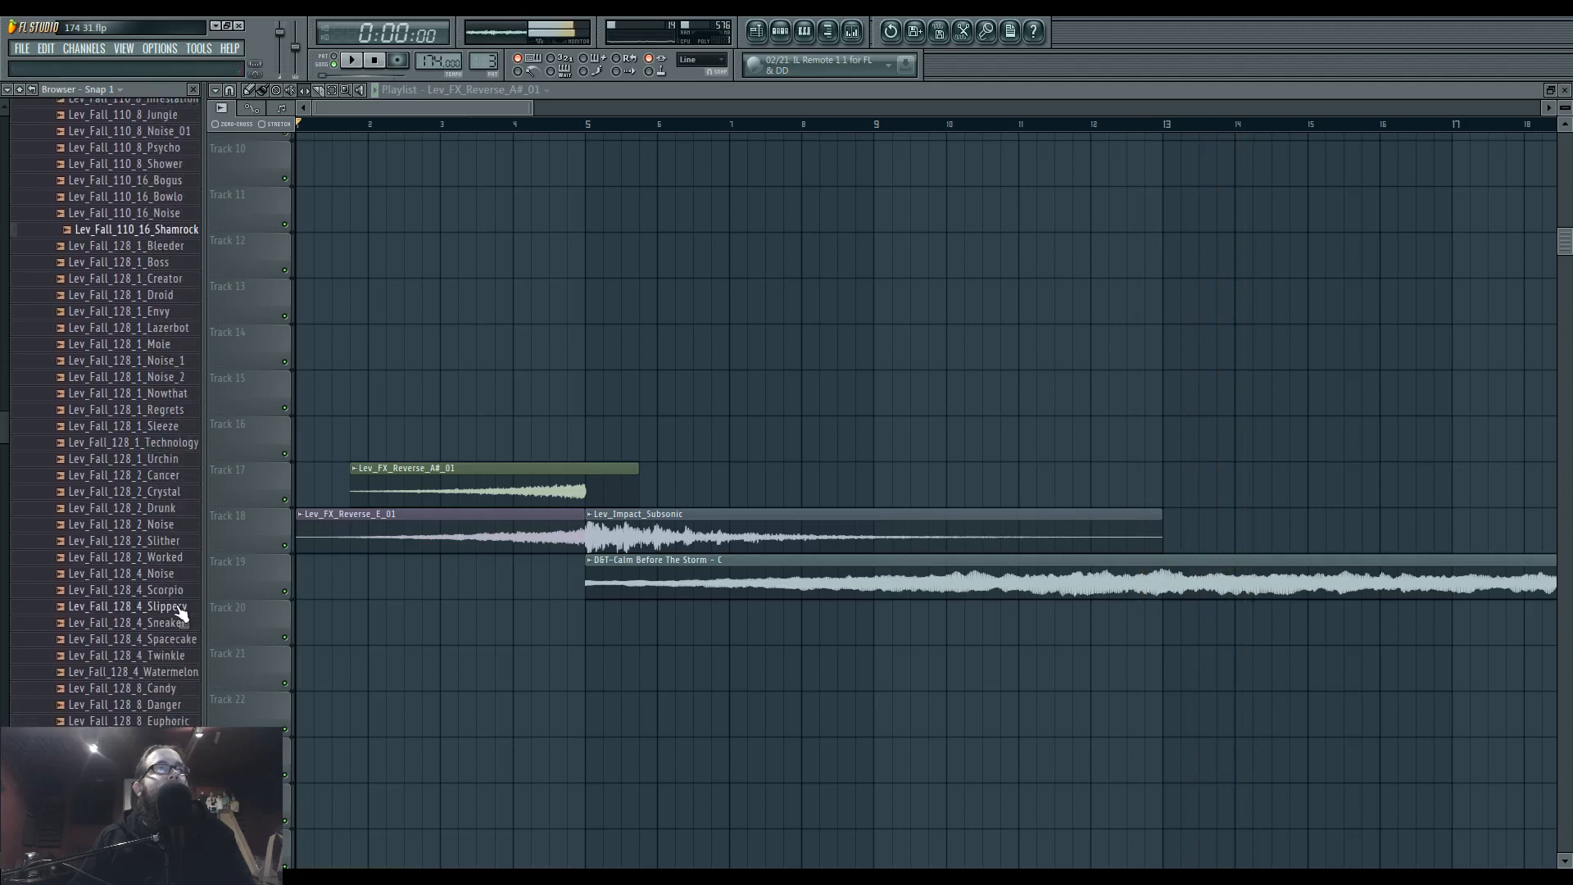
Audition several Lev_Fall_128 samples, including 4_Spacecake, 16_Noise, 16_Frosty and 16_Patron.
left_click(171, 602)
scroll(172, 605, "down", 15)
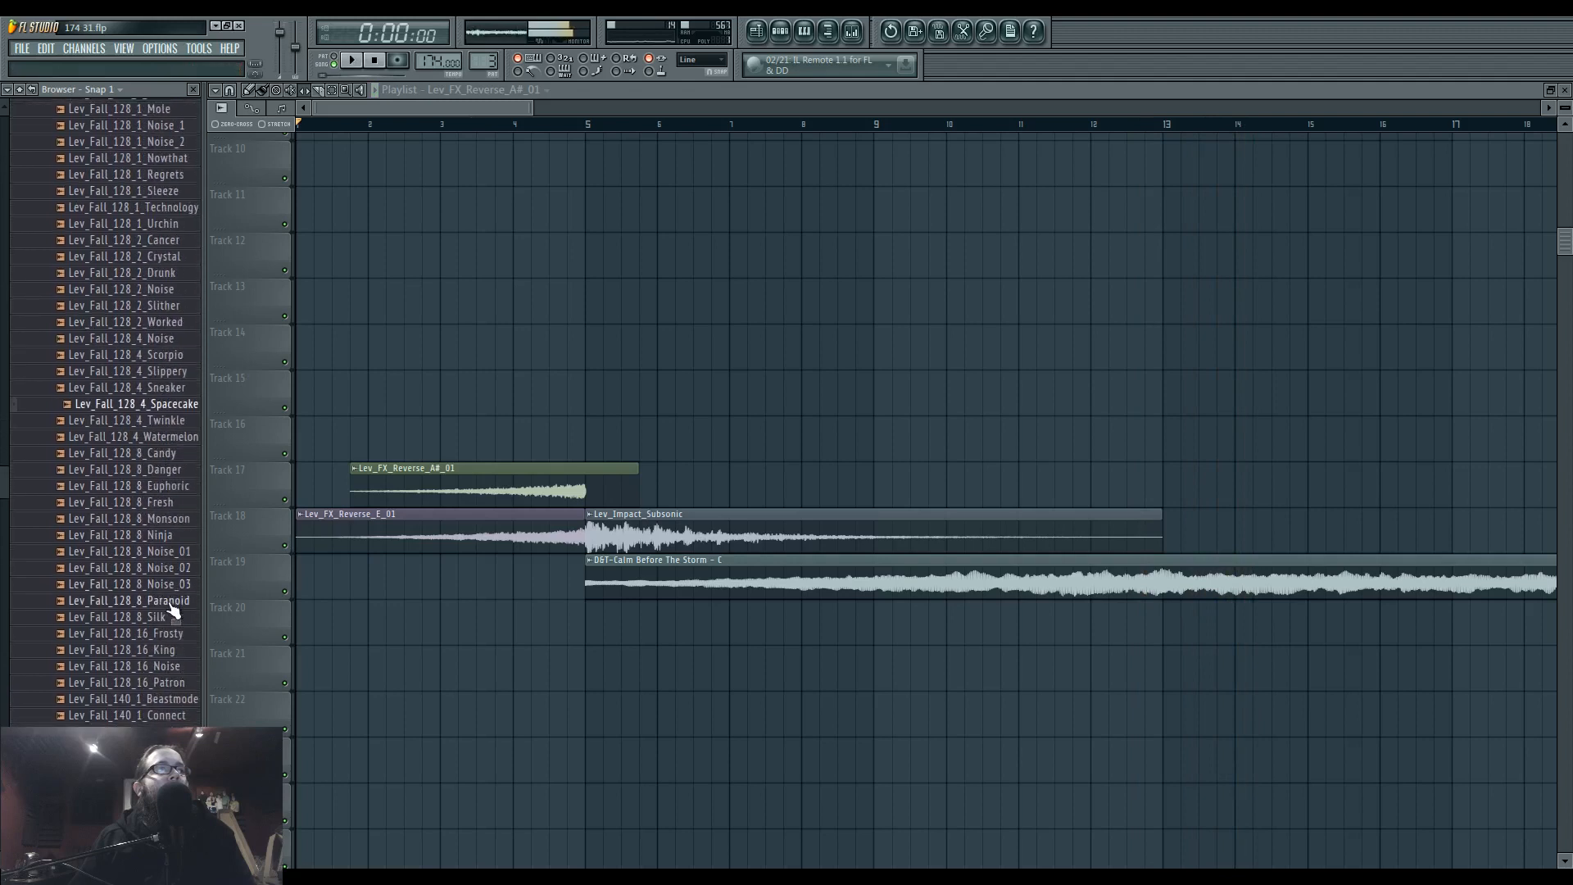
scroll(171, 573, "up", 9)
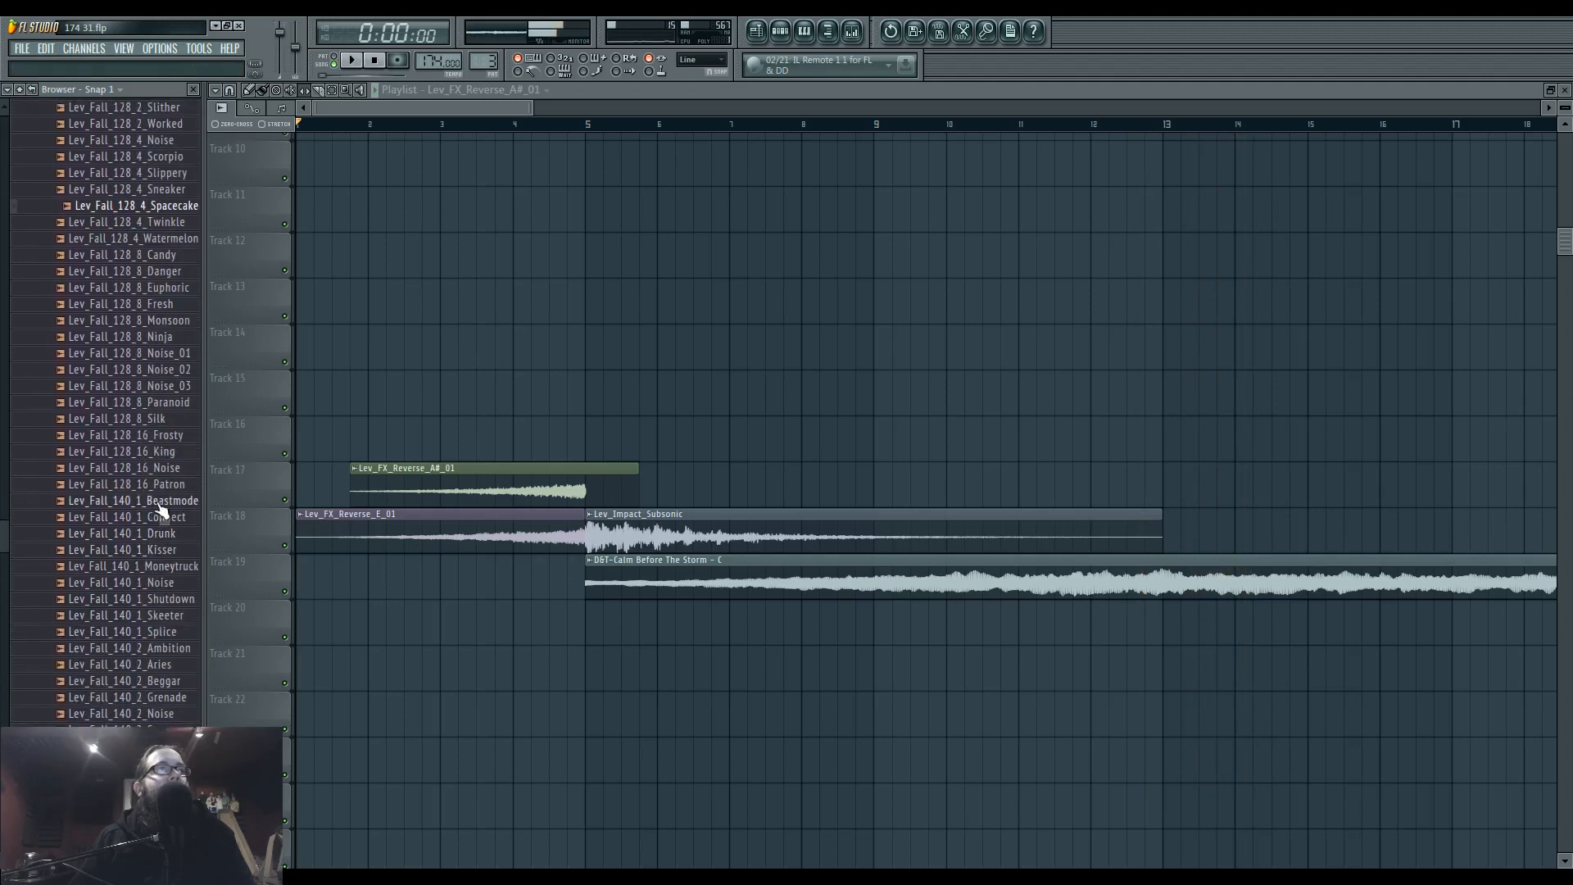
left_click(161, 469)
left_click(173, 433)
left_click(176, 485)
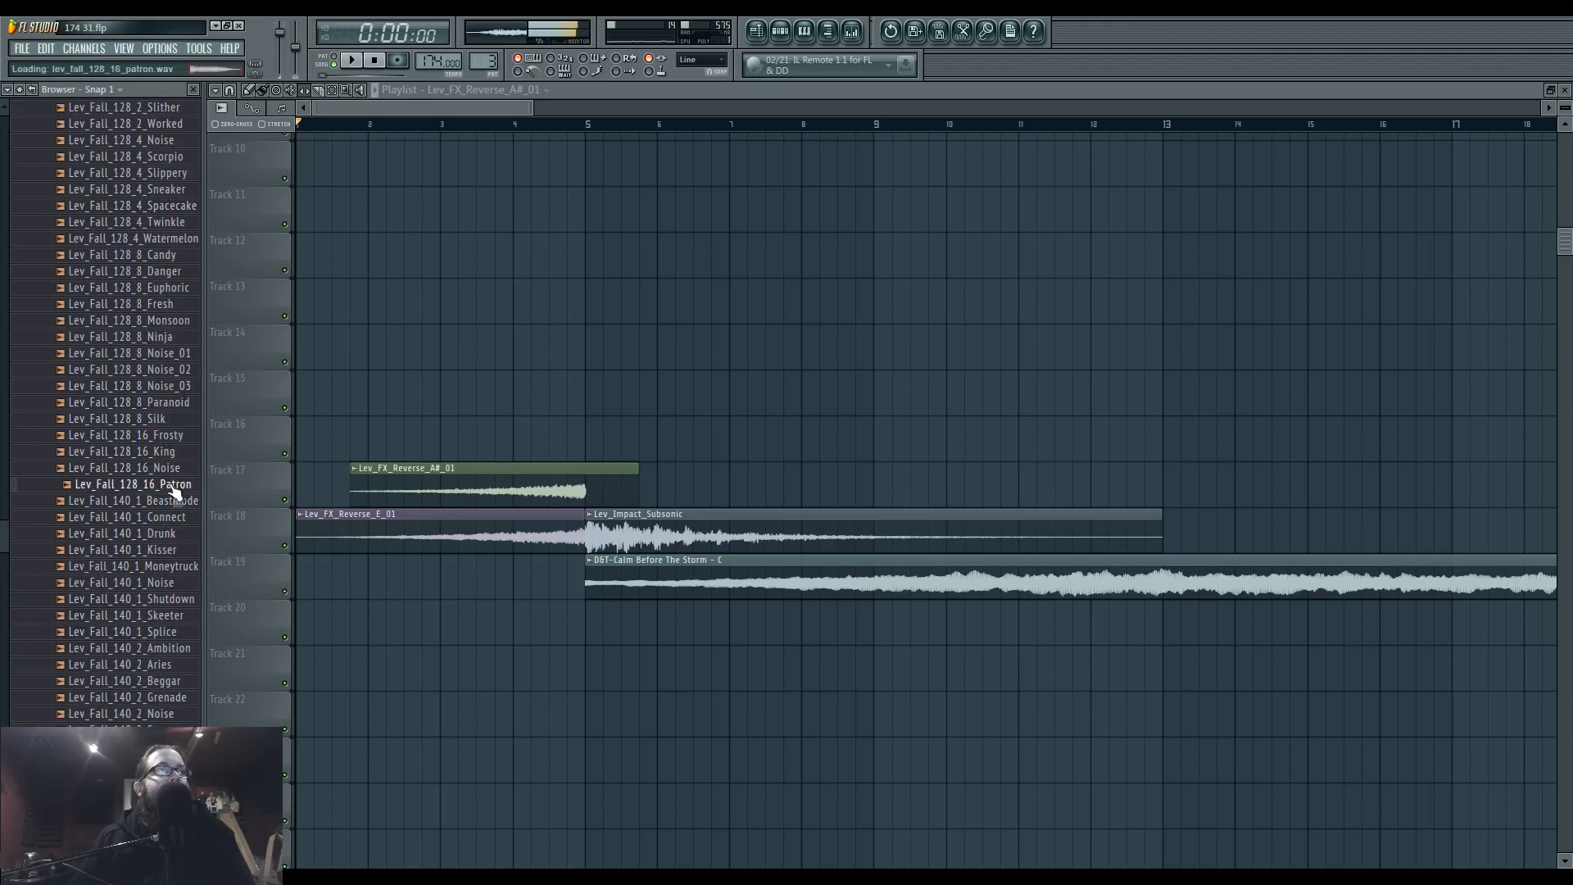
Audition Lev_Fall_140 samples such as 16_Lawlz and collapse the FX - Falling folder.
left_click(180, 598)
scroll(164, 655, "down", 2)
left_click(174, 681)
left_click(180, 714)
scroll(168, 689, "up", 11)
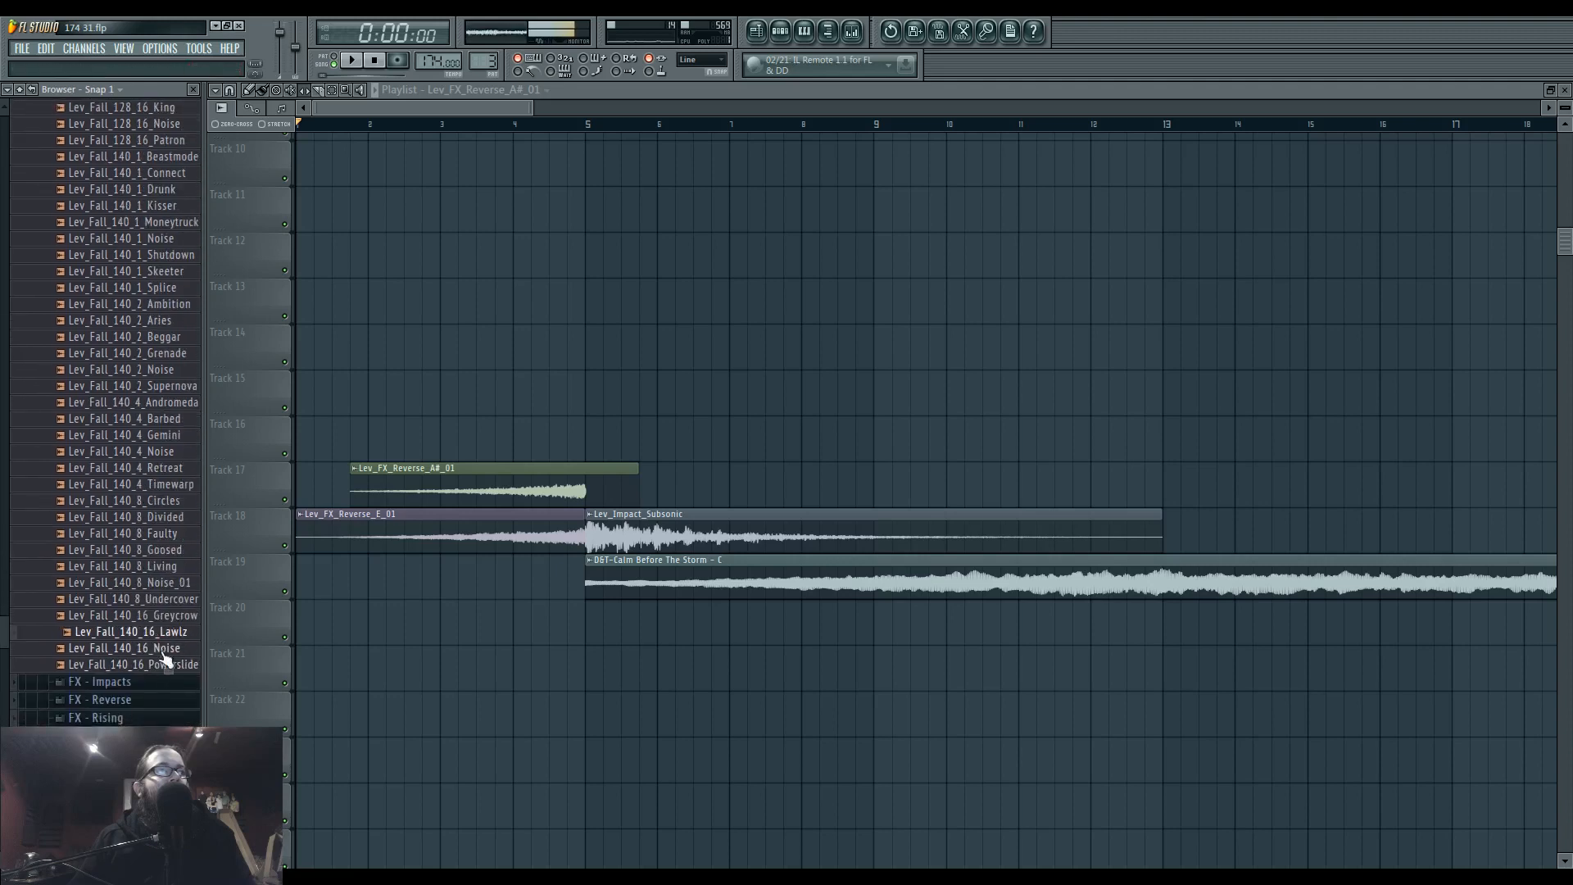
scroll(168, 688, "up", 10)
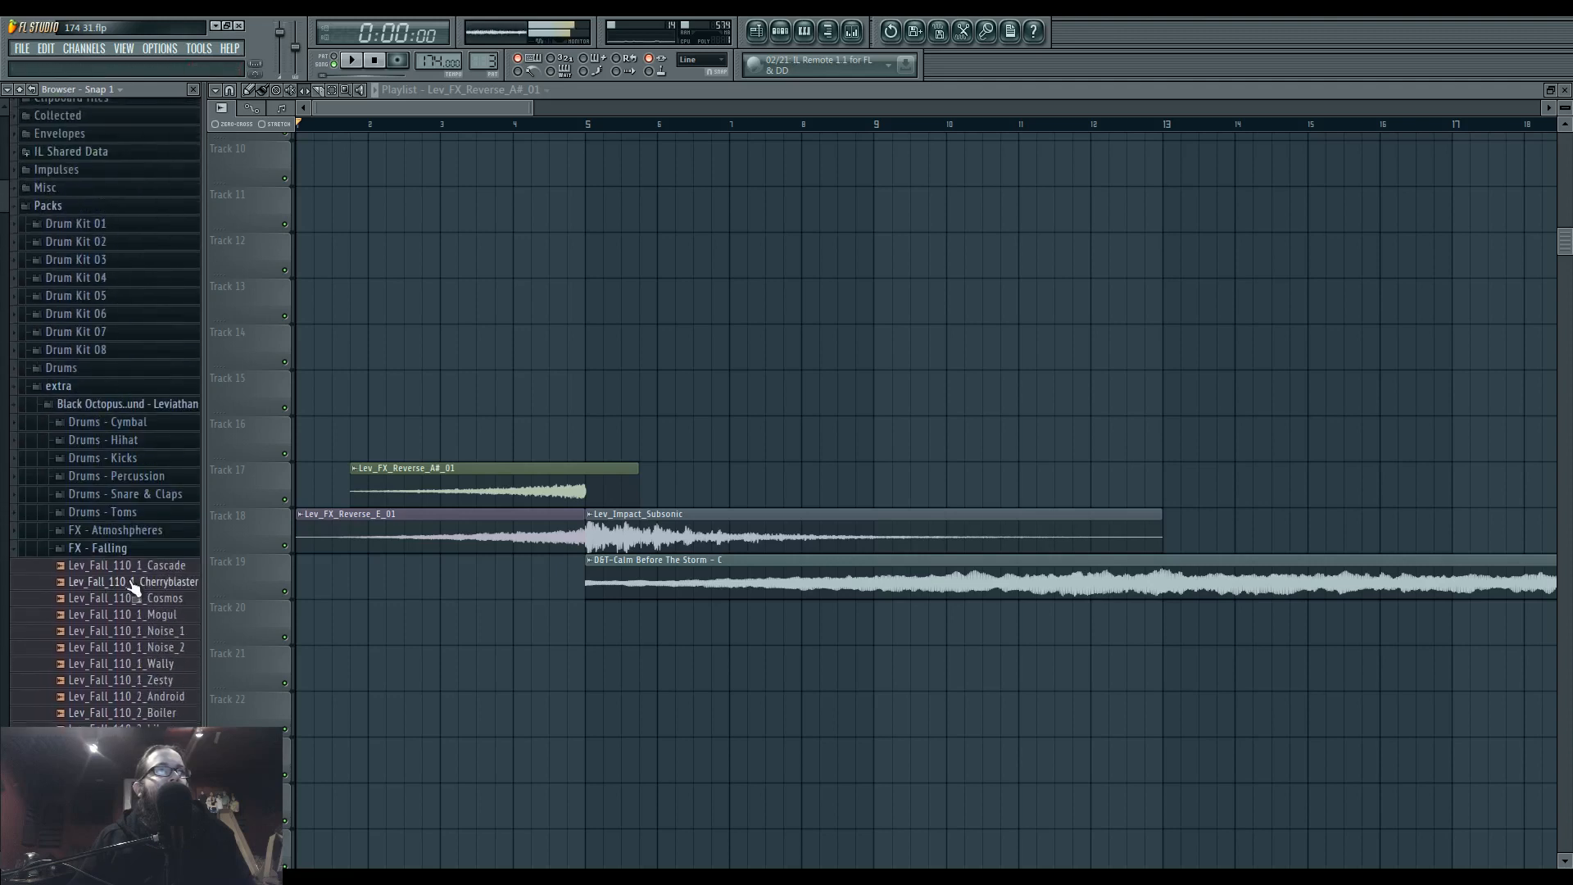
left_click(145, 552)
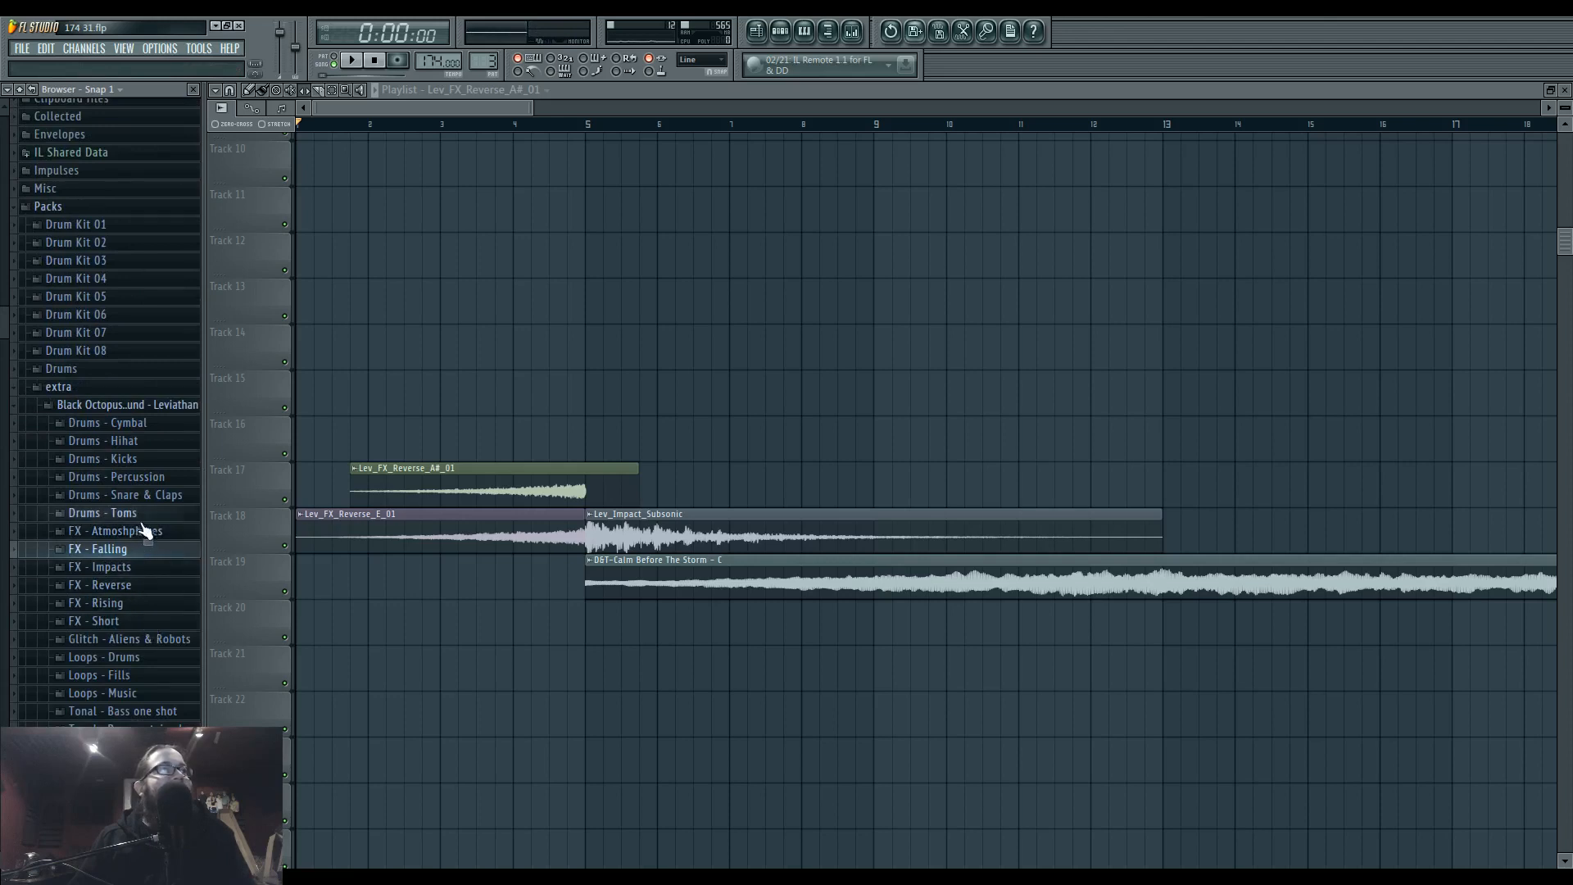
Audition the Shifted samples under Drums - Snare & Claps and place Lev_Shifted_007 on Track 15 with its hit around bar 5.
left_click(160, 658)
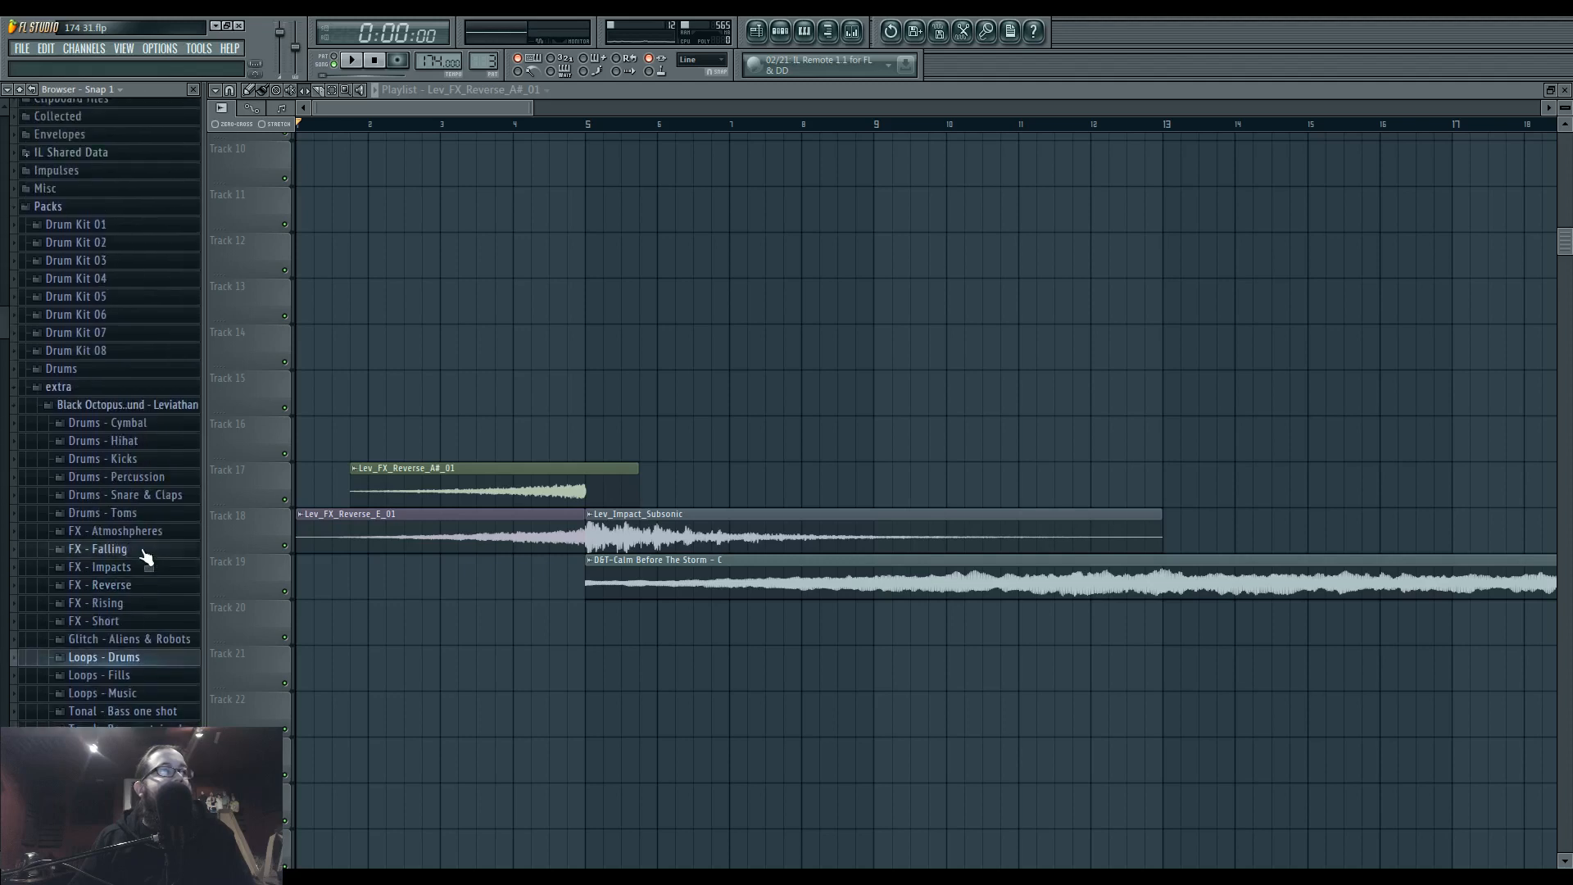
left_click(165, 495)
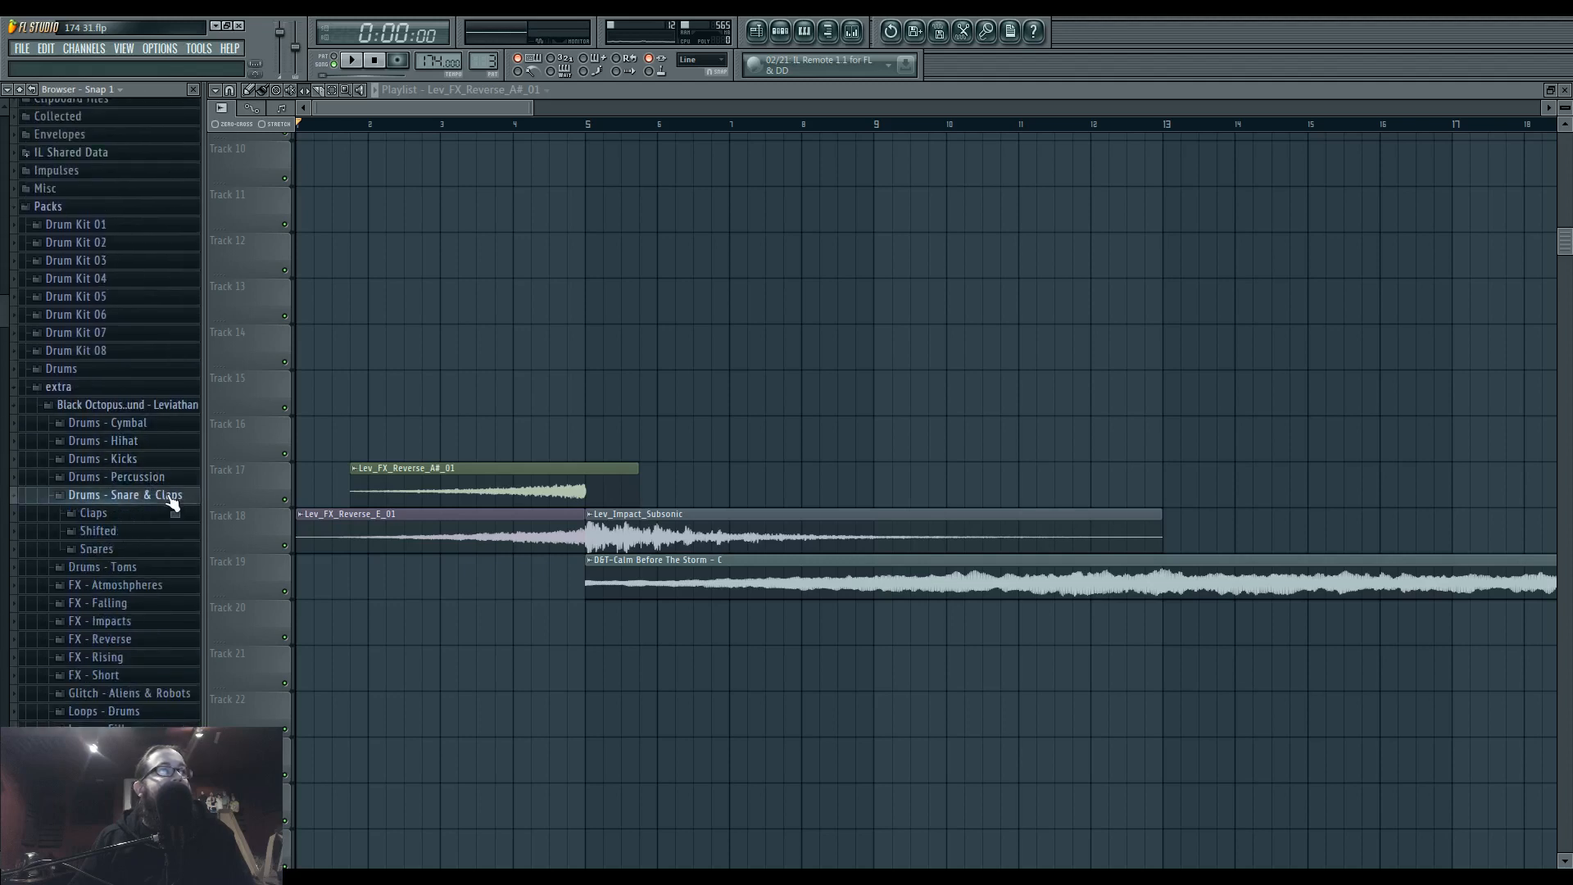
left_click(162, 514)
left_click(136, 425)
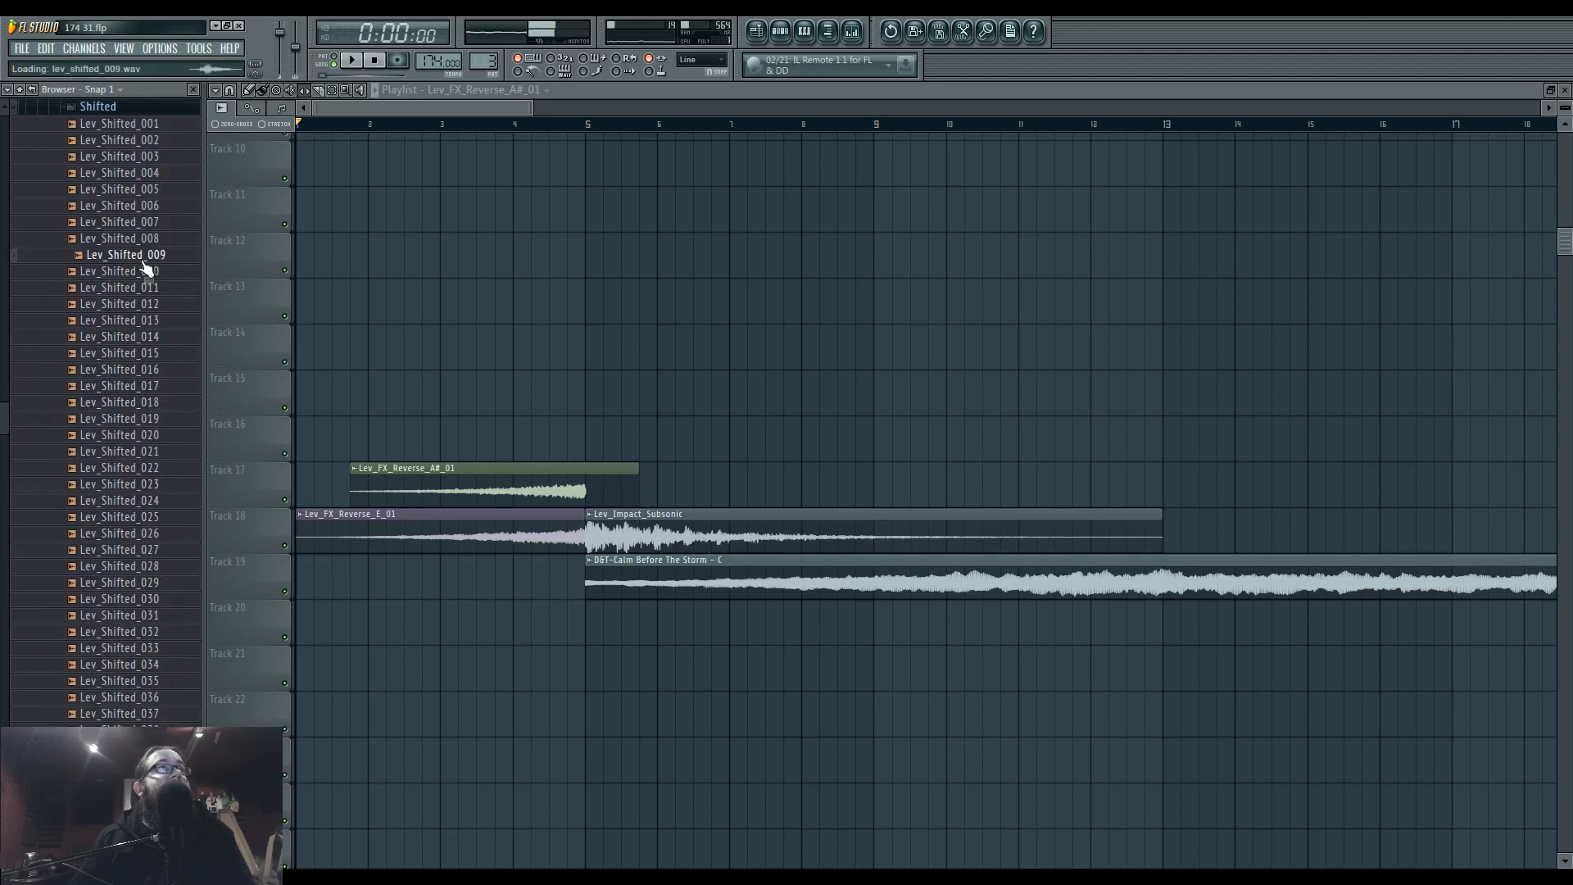
left_click(163, 192)
left_click_drag(548, 413, 753, 376)
scroll(565, 397, "up", 4)
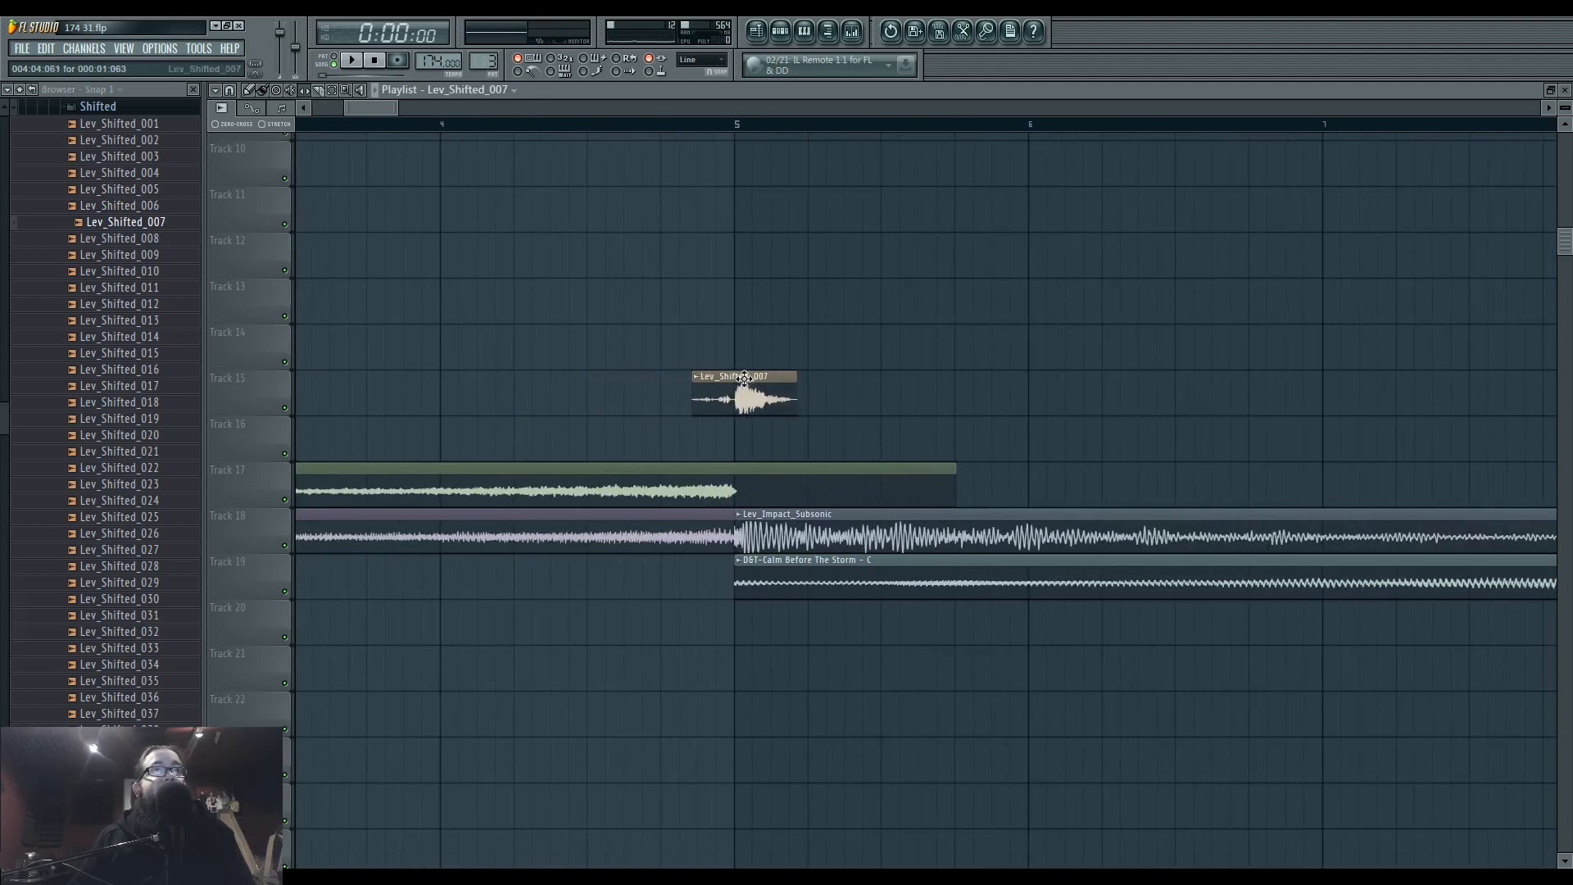
Audition more Shifted samples and place Lev_Shifted_042 on Track 13 around bar 5, above Lev_Shifted_007.
left_click(131, 421)
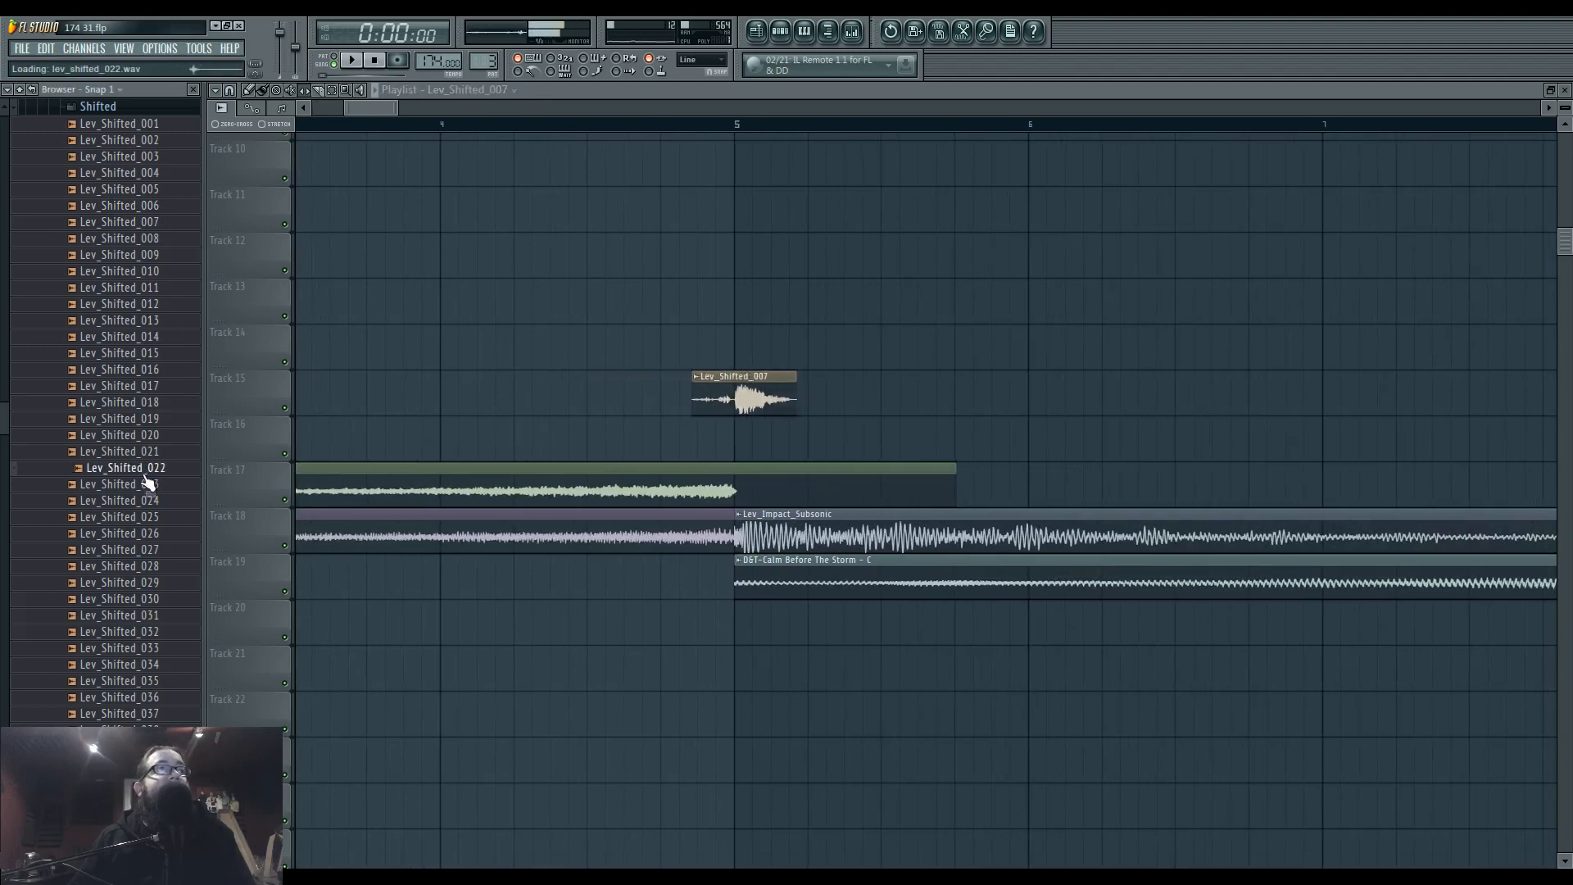
left_click(153, 747)
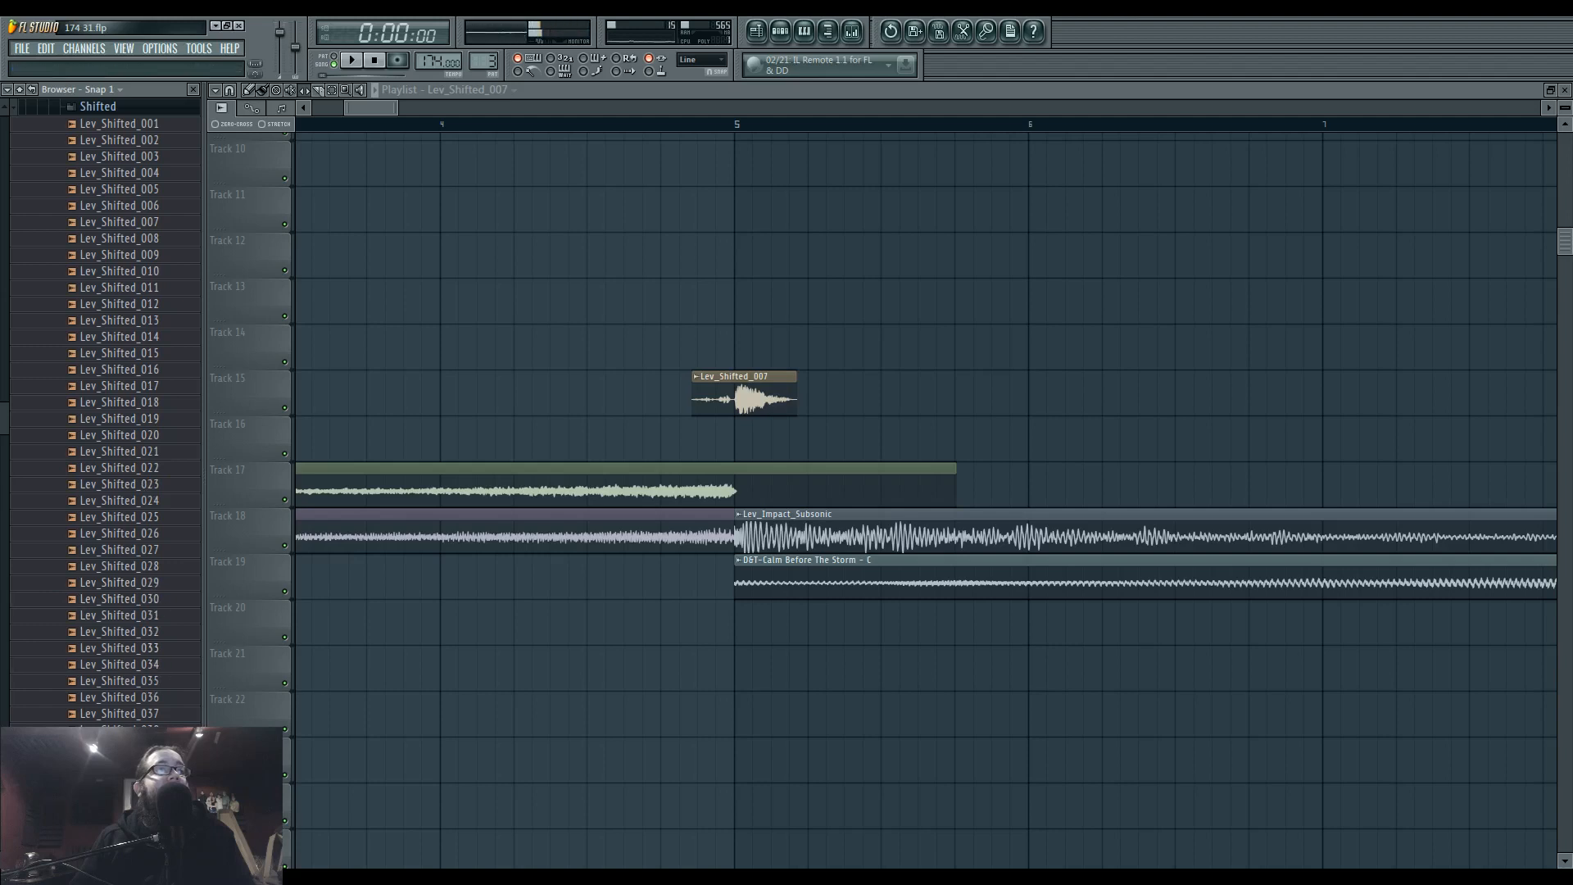
left_click_drag(577, 376, 706, 321)
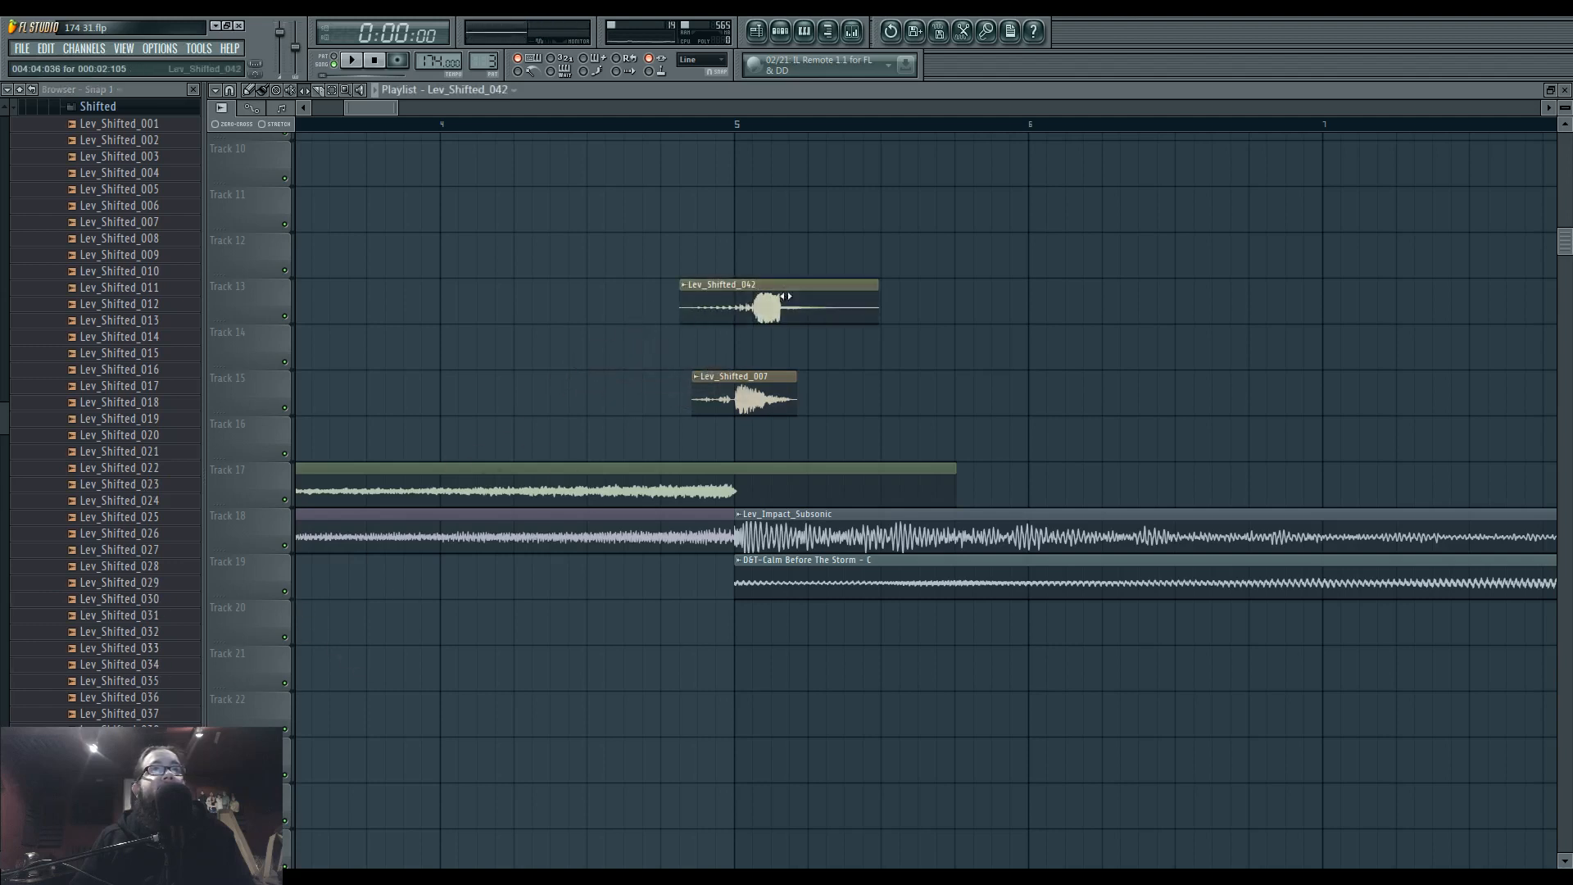
scroll(717, 316, "up", 5)
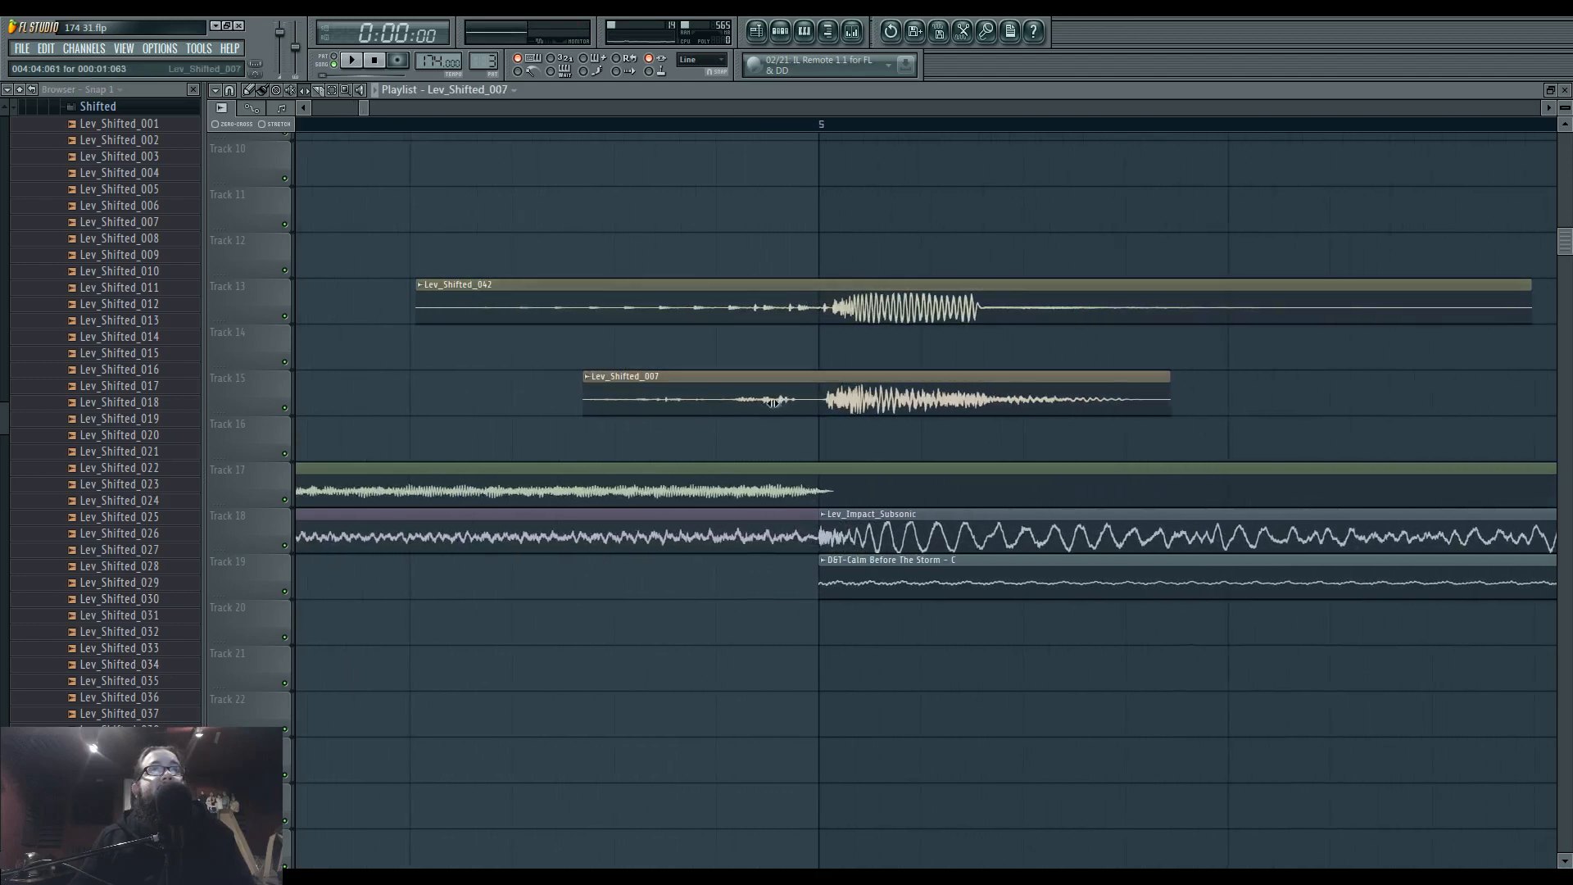
Align the hits of Lev_Shifted_042 and Lev_Shifted_007 with bar 5 and trim both clips to their lead-ins ending there, then play the intro.
left_click(924, 317)
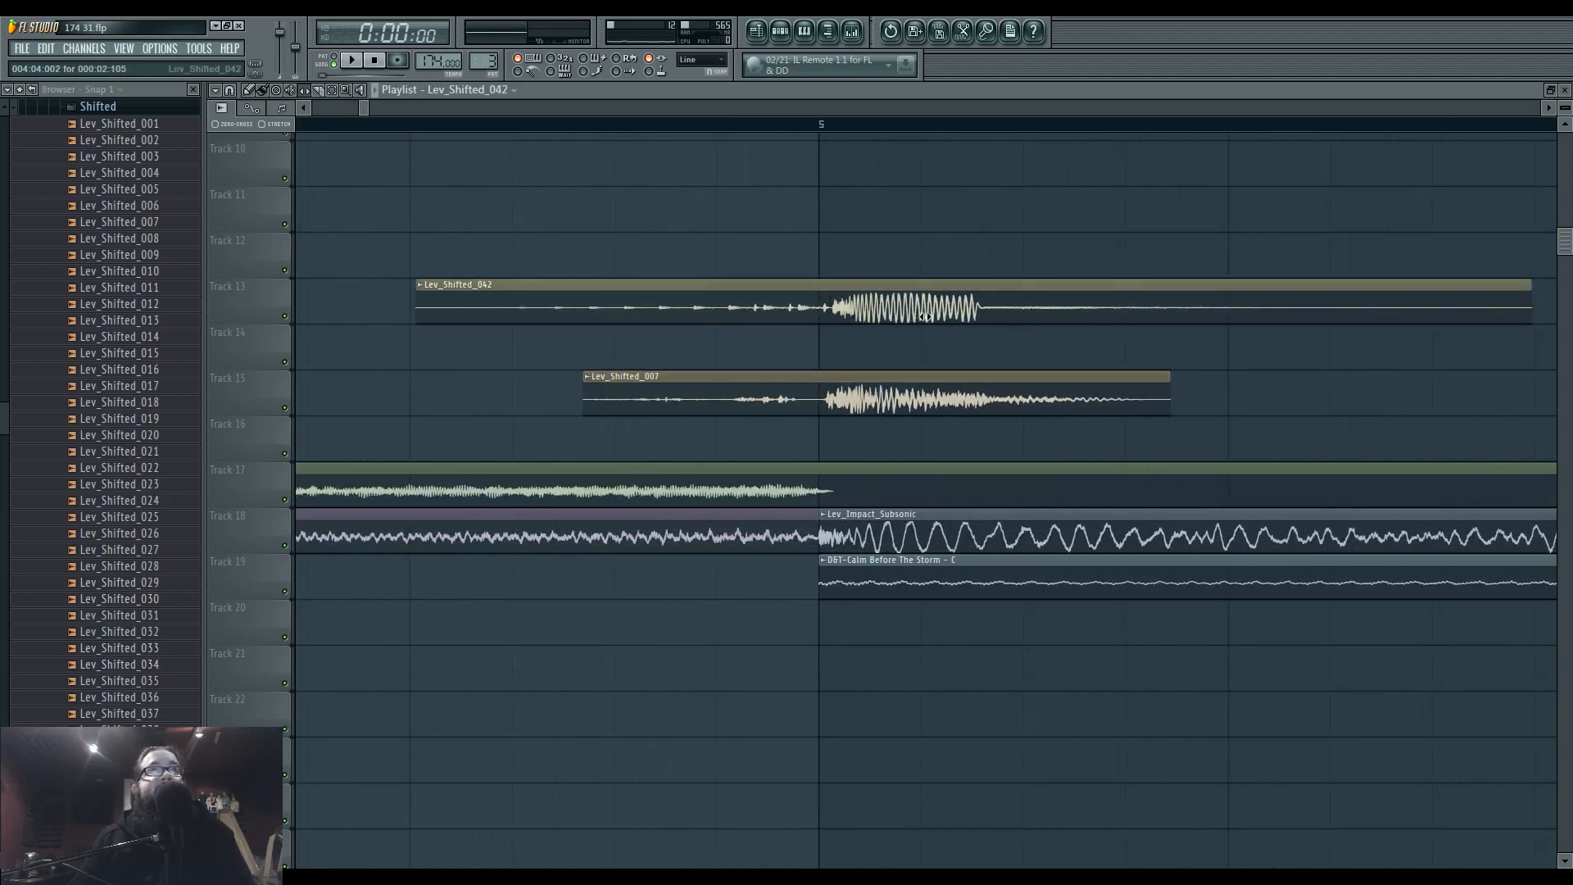
left_click_drag(846, 284, 830, 284)
left_click_drag(847, 378, 839, 378)
scroll(835, 379, "down", 1)
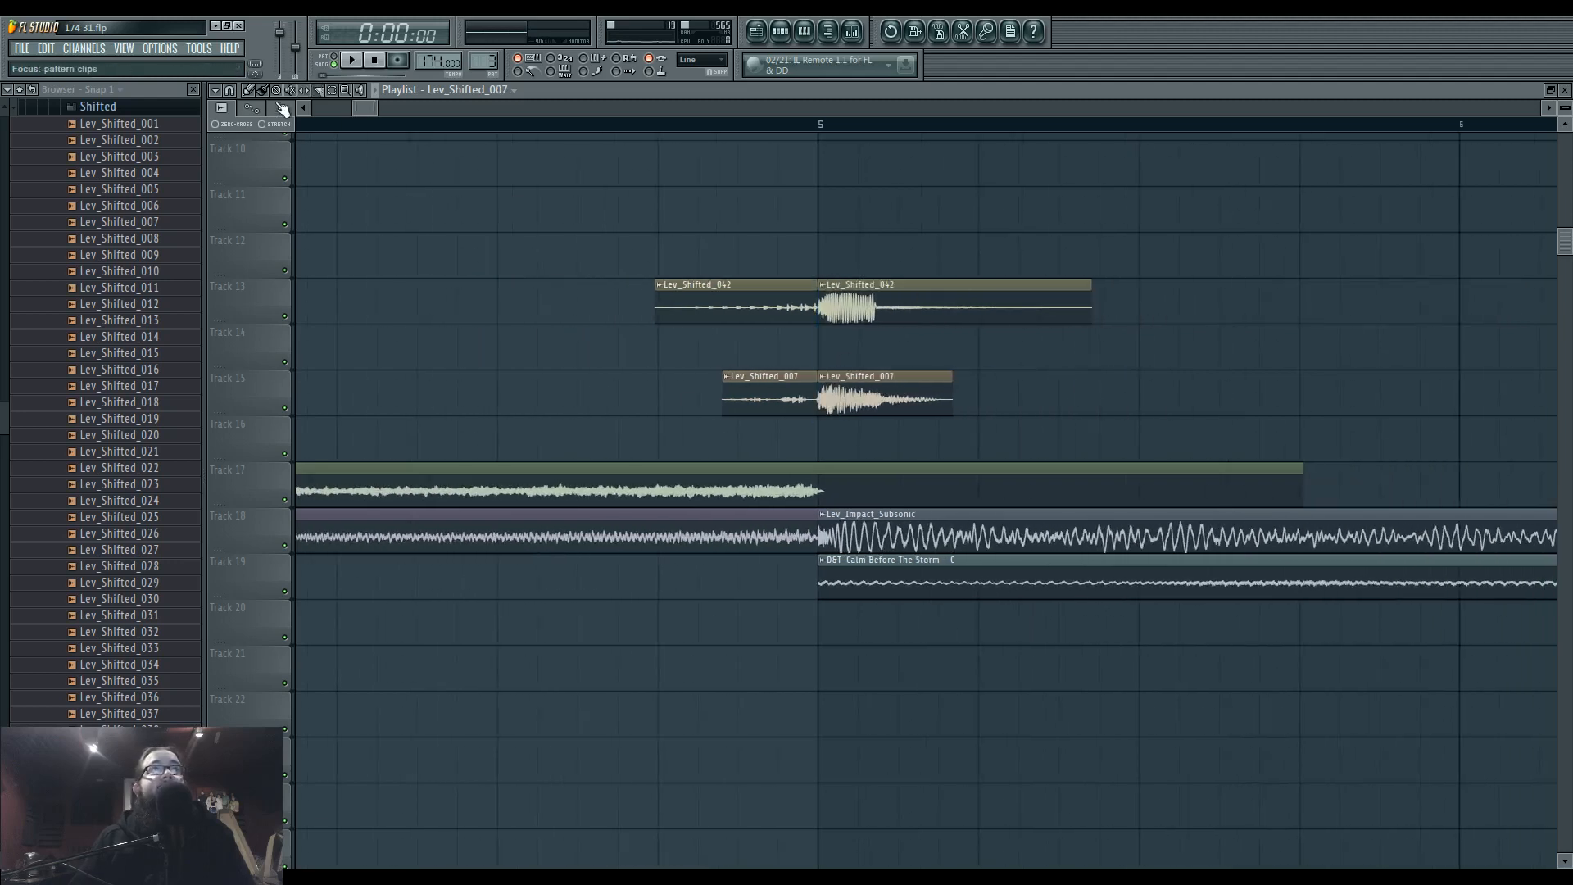
scroll(948, 403, "down", 8)
key("space")
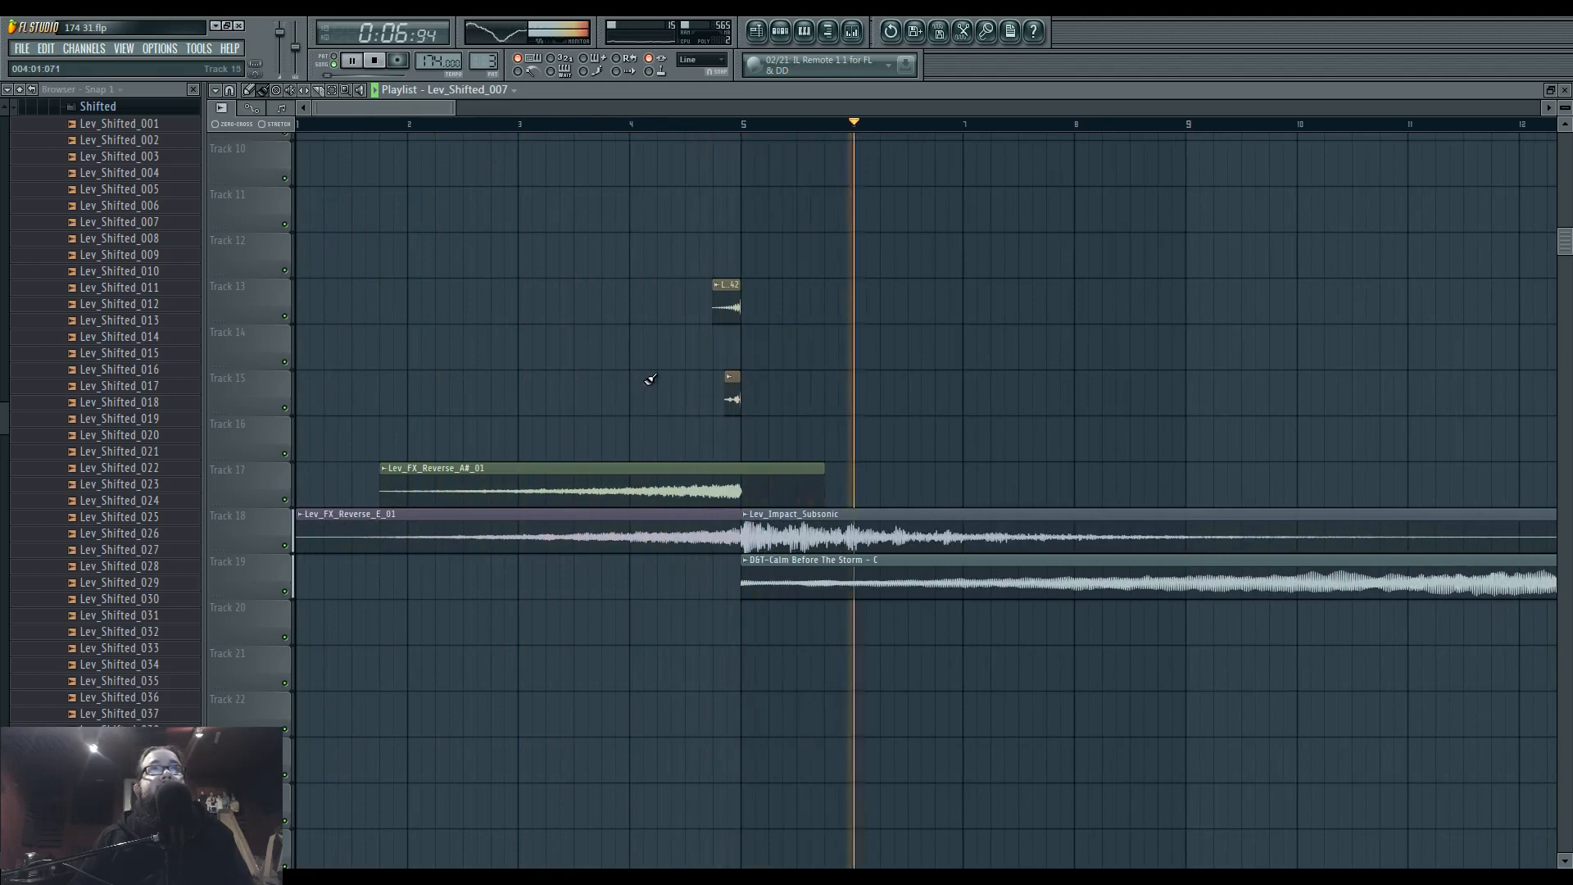
Collapse the Shifted, Drums - Snare & Claps, Leviathan and extra folders in the browser and stop playback.
scroll(647, 385, "down", 2)
scroll(814, 460, "up", 3)
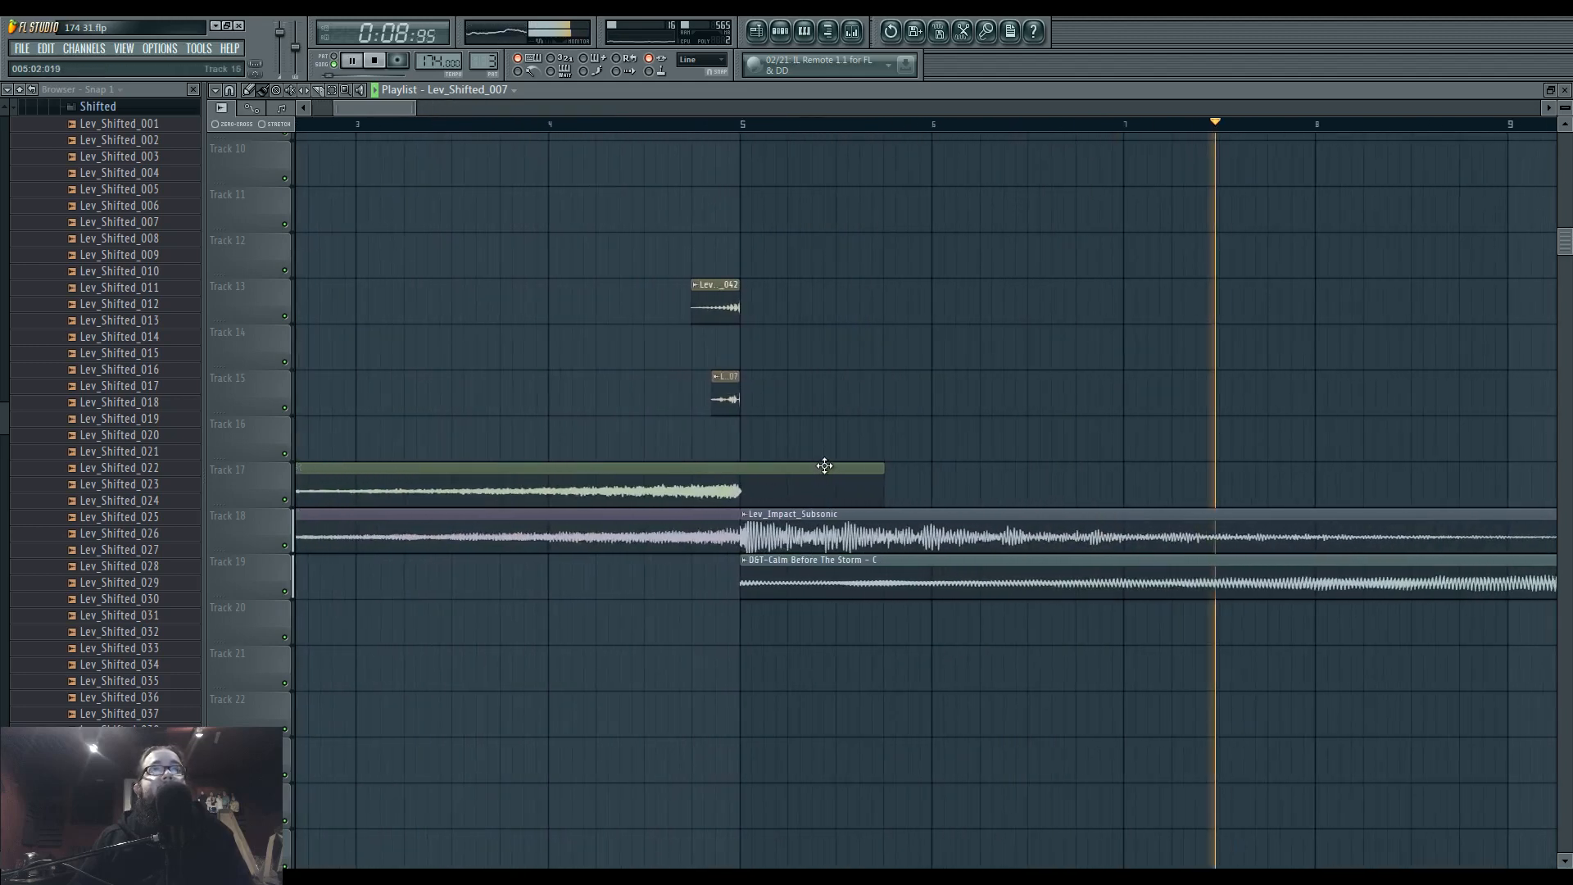
left_click_drag(3, 416, 3, 168)
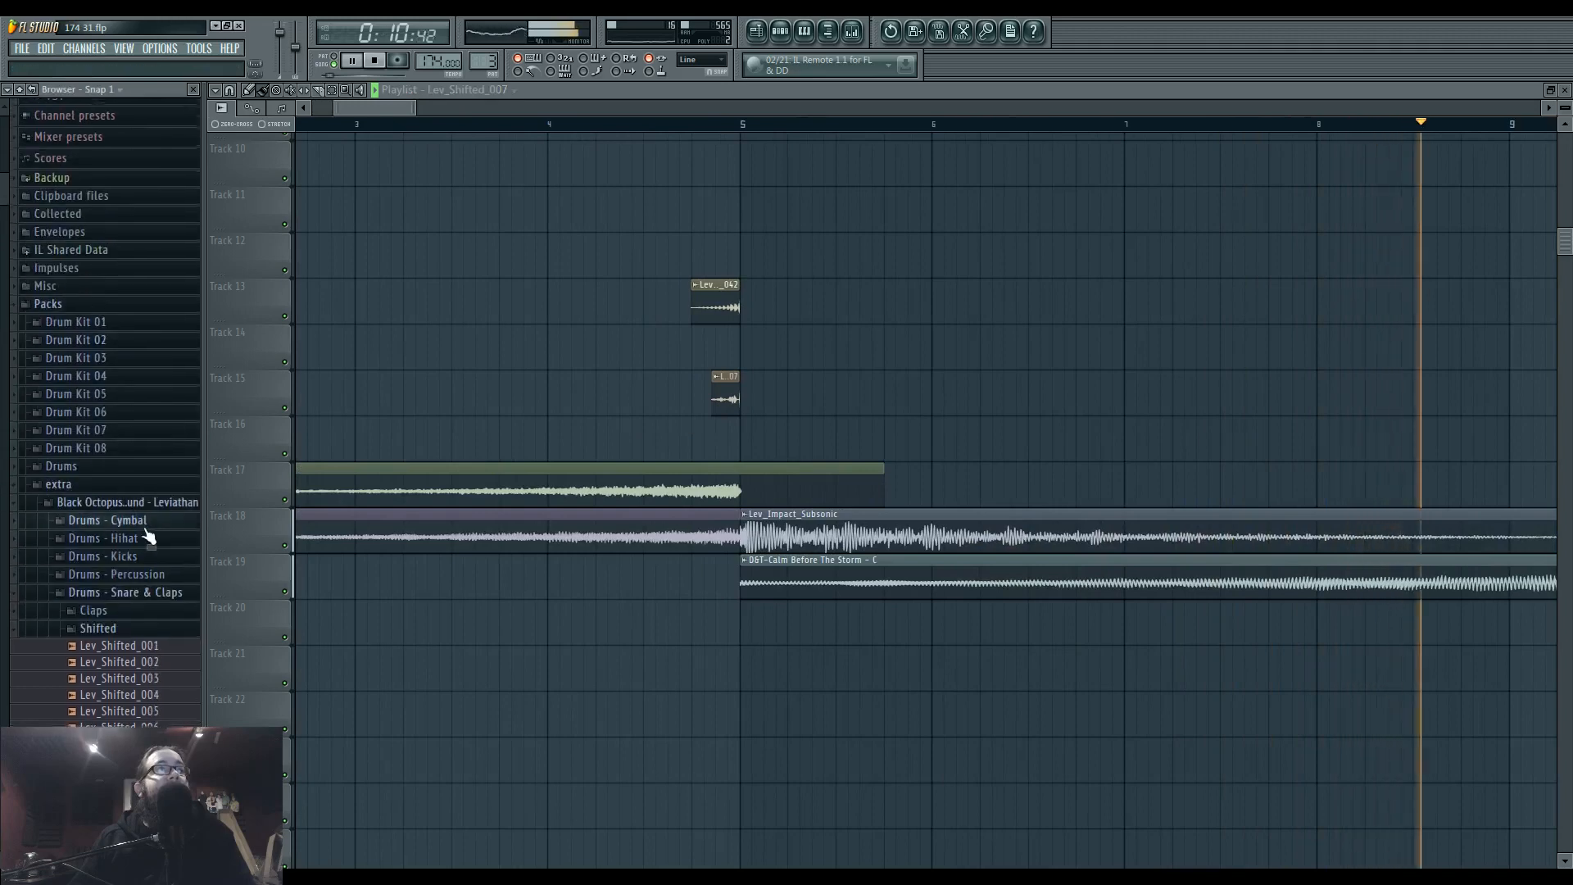
left_click(114, 632)
left_click(136, 597)
left_click(123, 504)
left_click(122, 488)
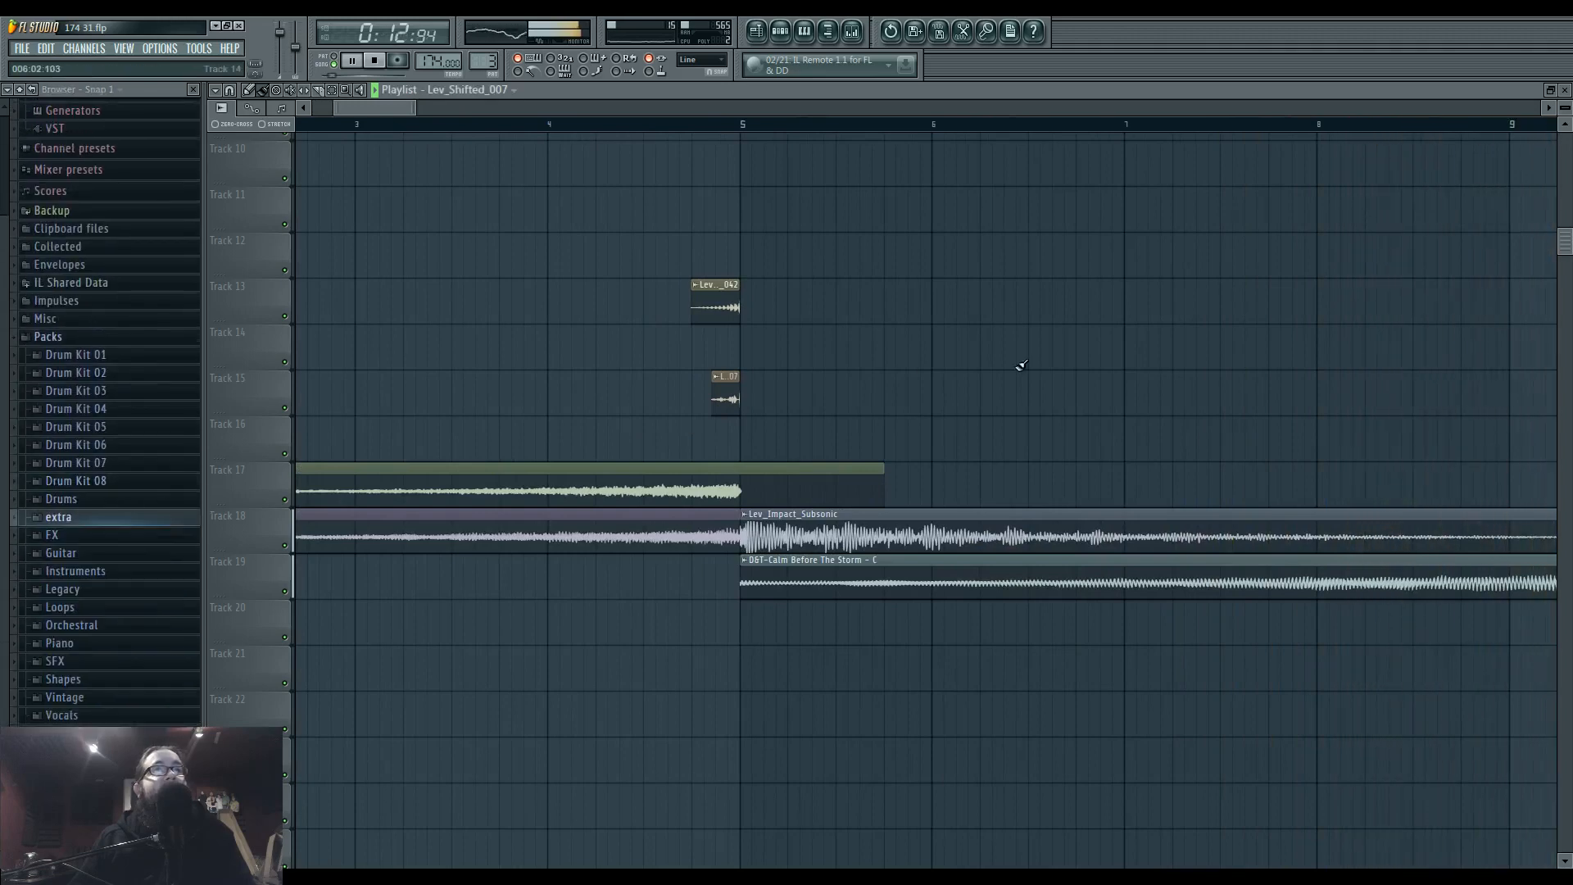
key("space")
Route Lev_Impact_Subsonic to mixer Insert 40 and the Calm Before The Storm channel to Insert 39.
scroll(1006, 395, "down", 2)
scroll(720, 466, "down", 2)
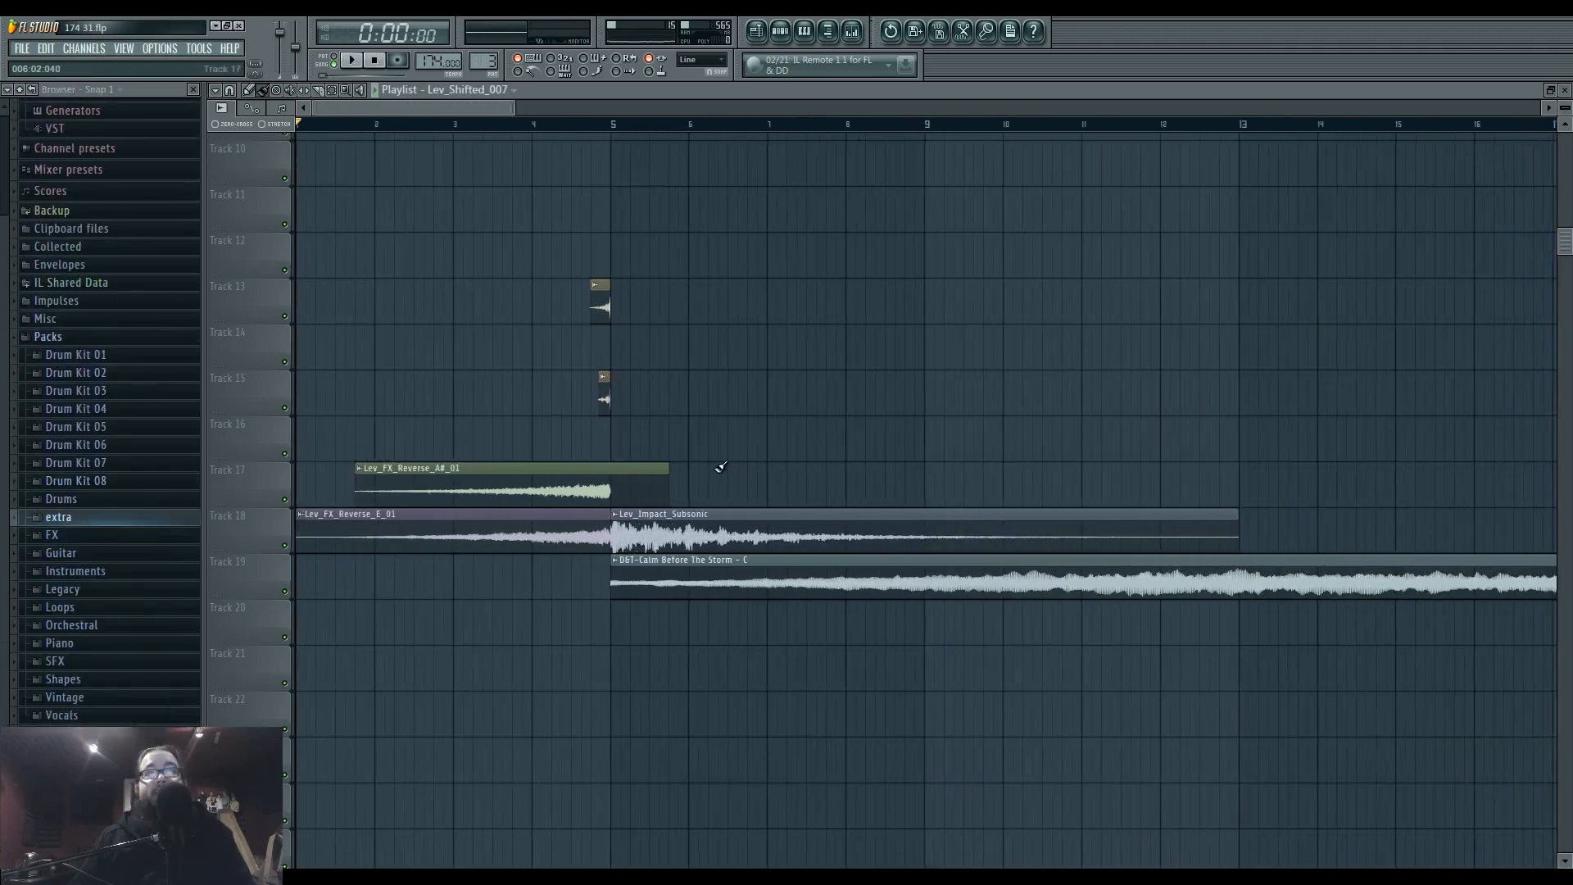
double_click(684, 534)
left_click(1420, 309)
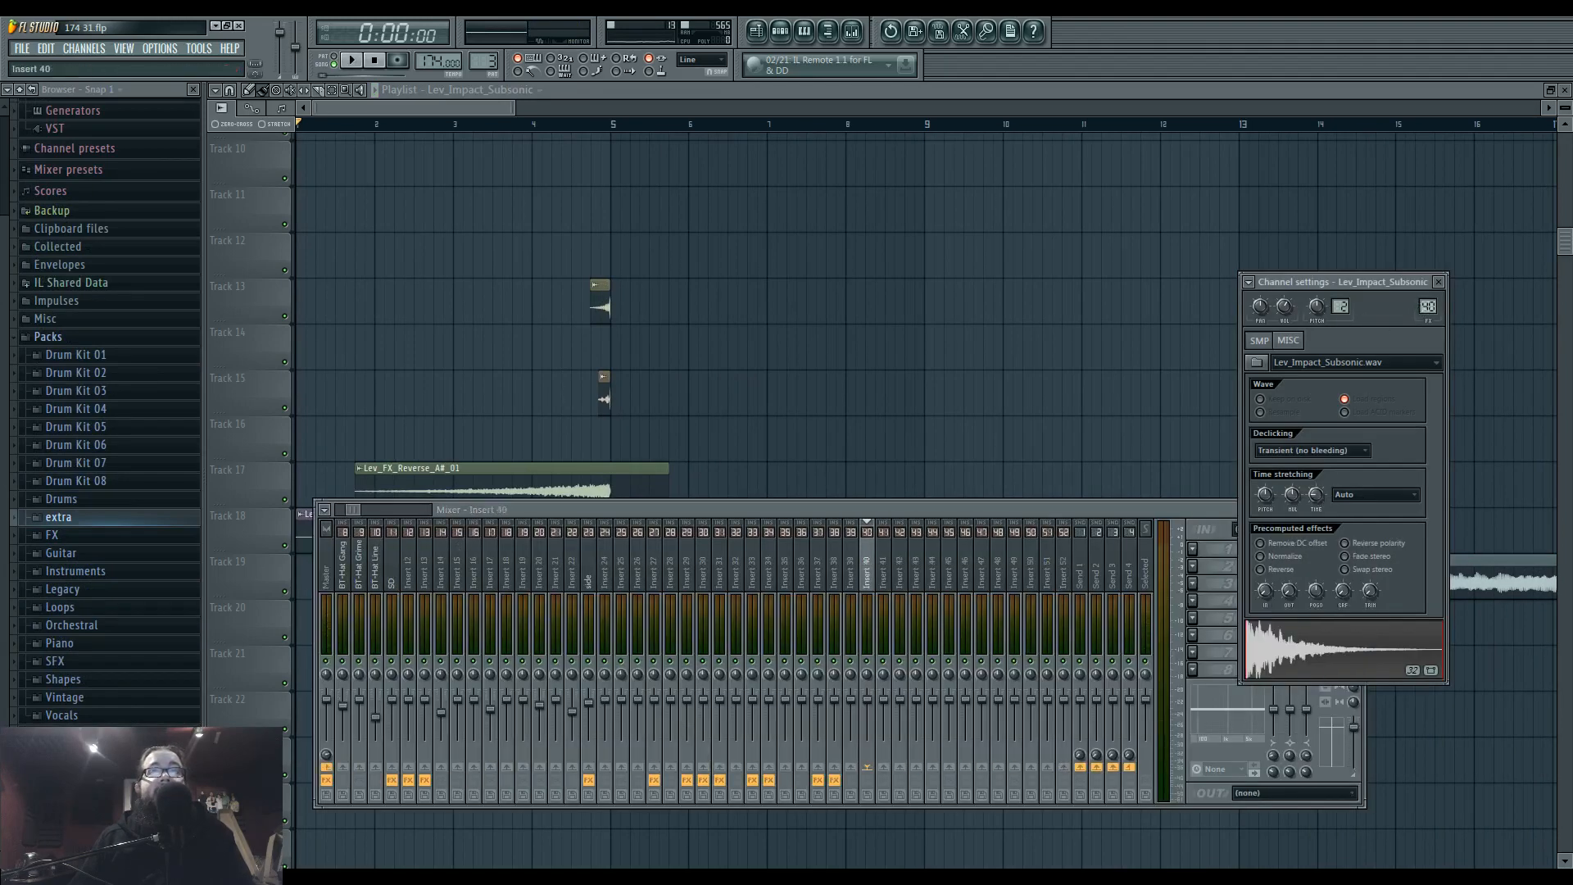
double_click(759, 568)
left_click(1422, 309)
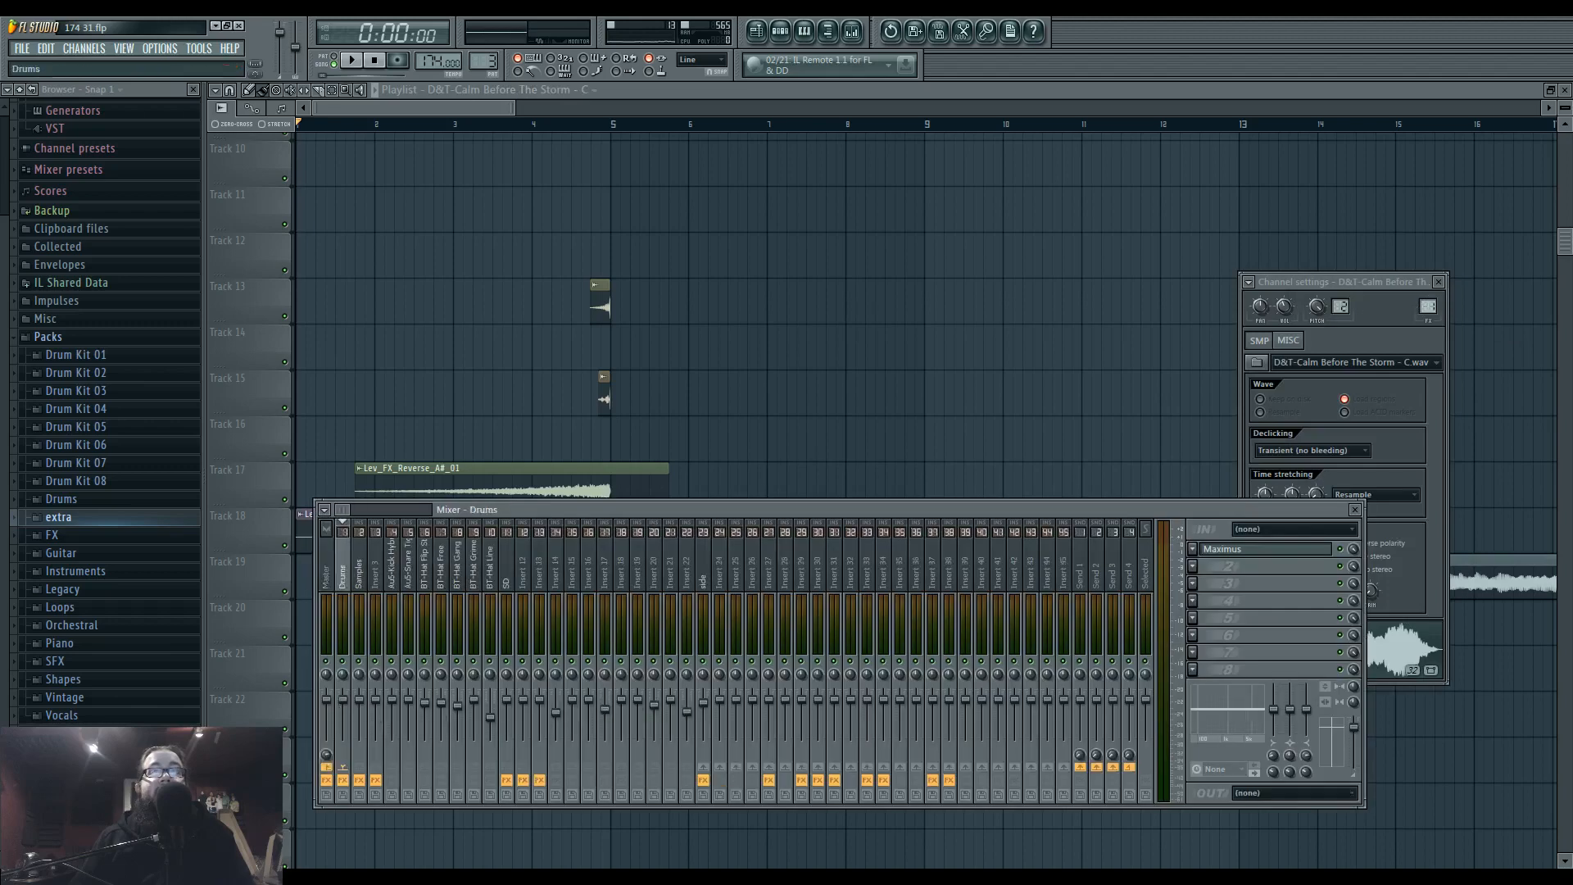
left_click_drag(1423, 309, 1423, 312)
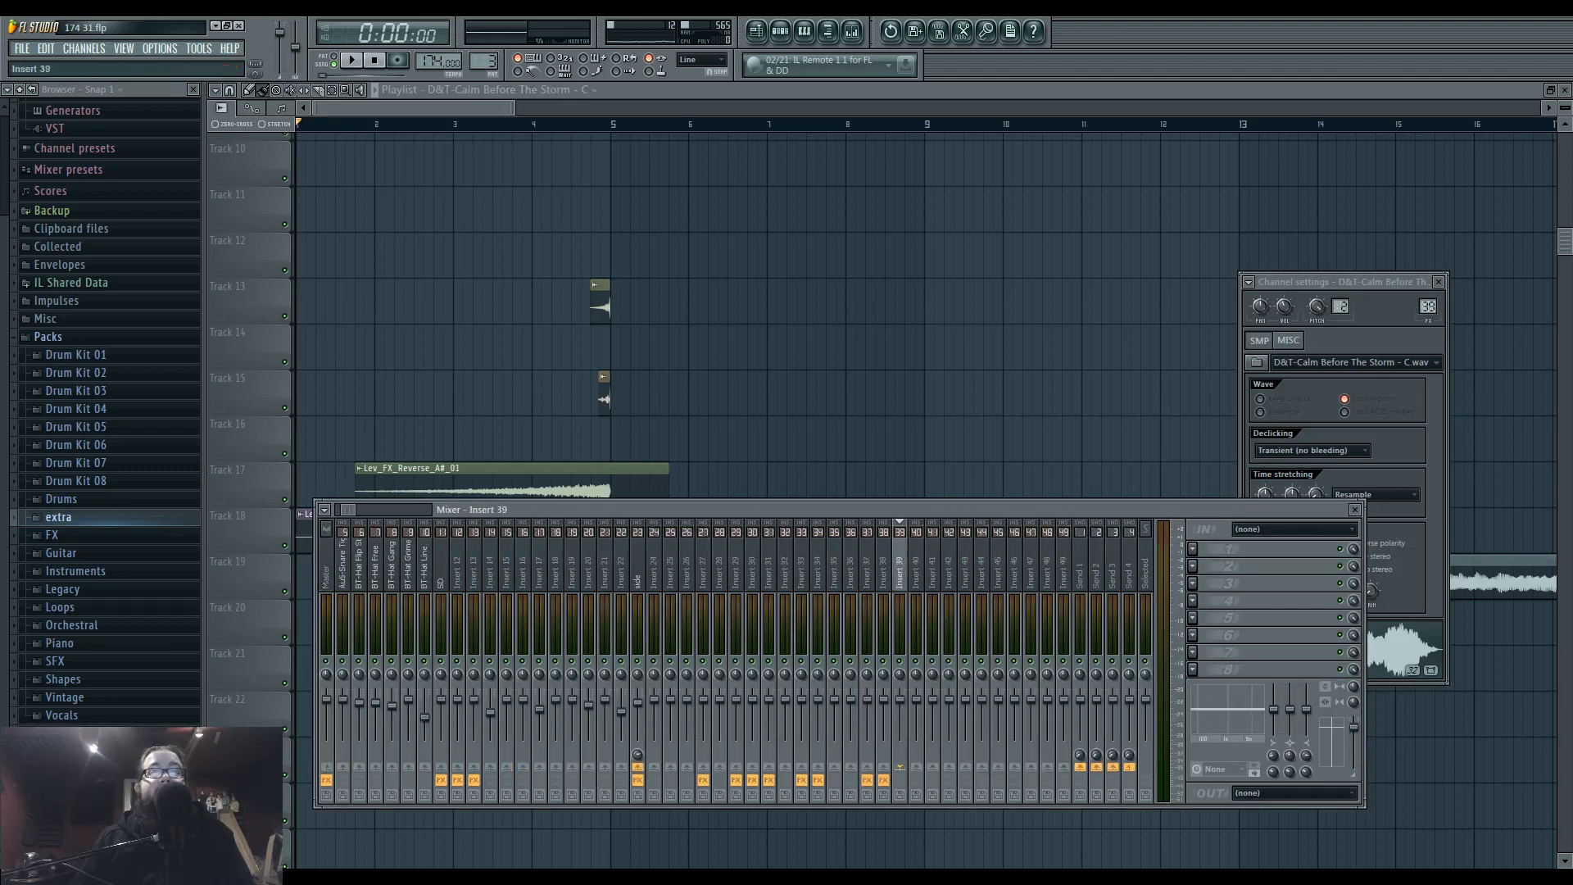
Route the Lev_Impact_Subsonic channel to mixer Insert 41 and check the insert in the mixer.
double_click(940, 544)
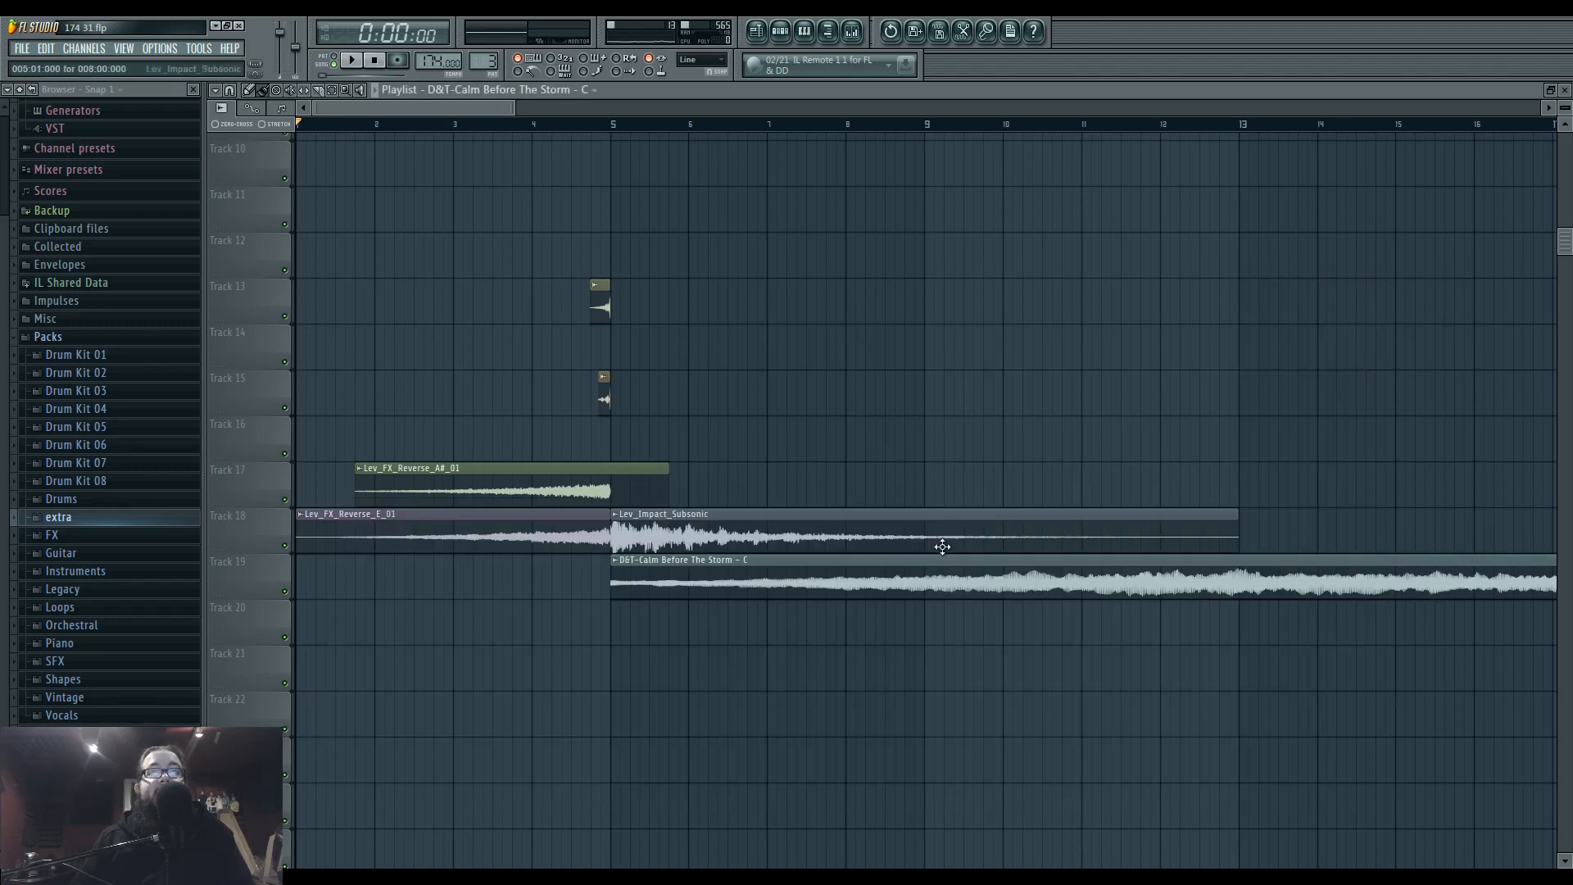
left_click(1427, 305)
left_click(852, 393)
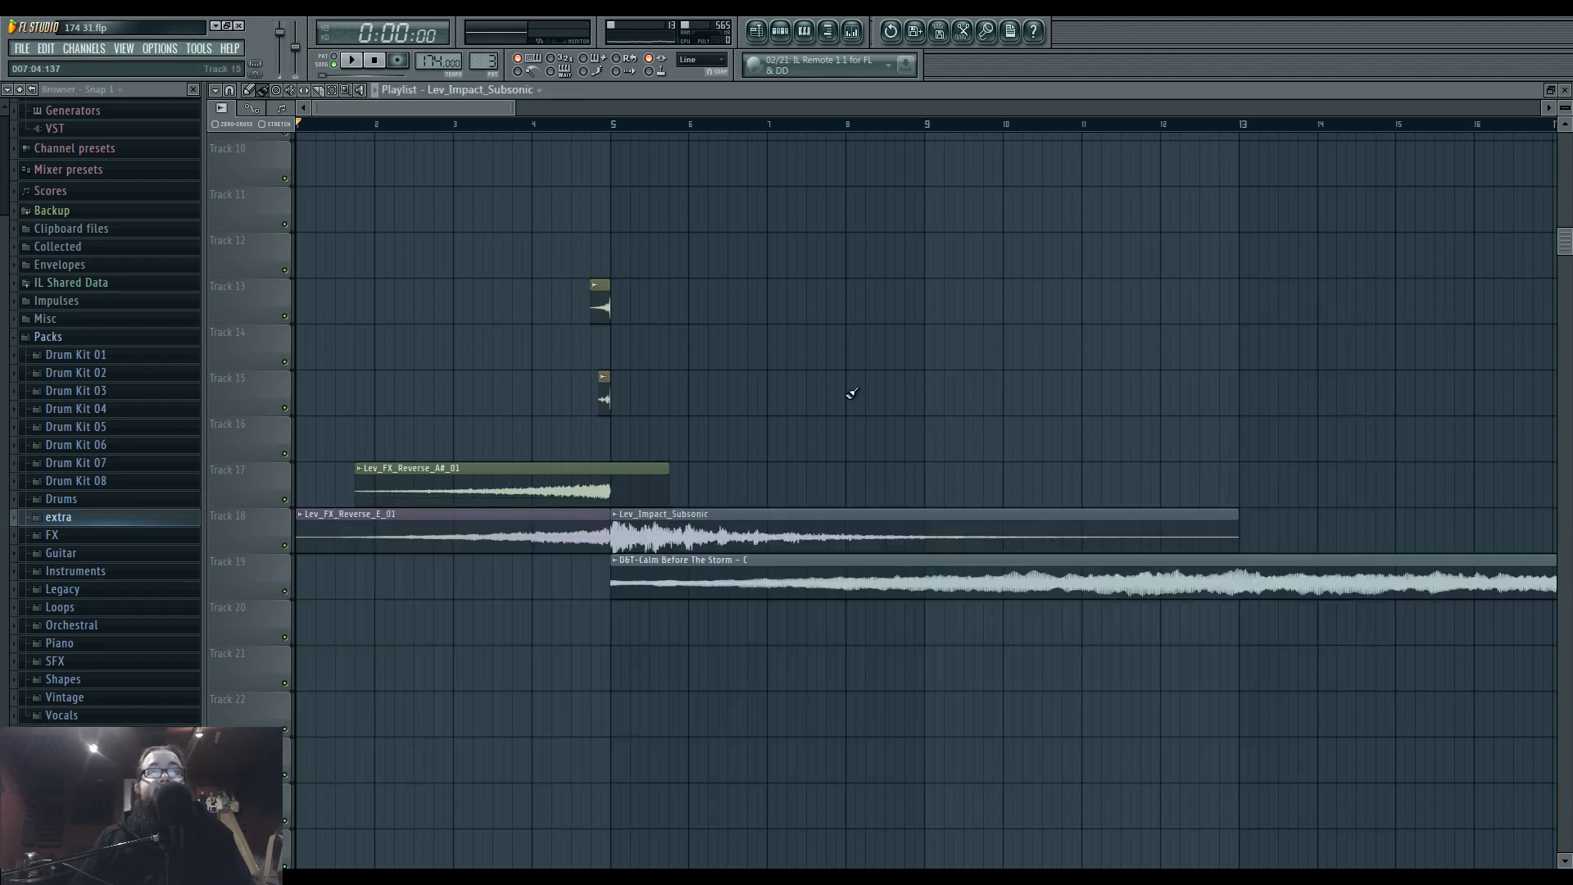
scroll(845, 423, "down", 2)
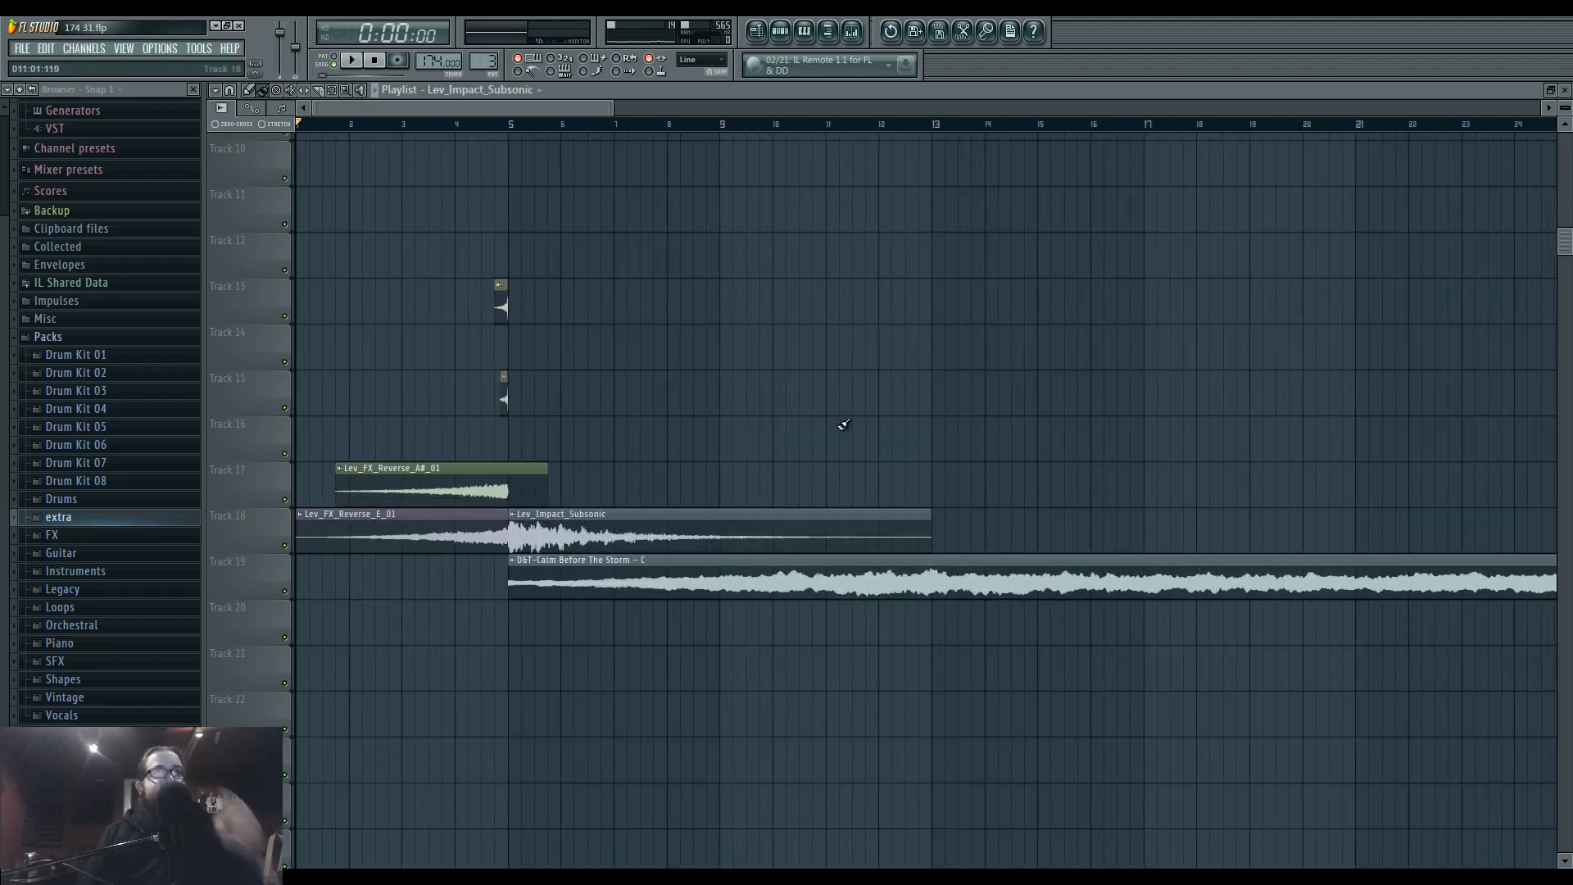
left_click(852, 31)
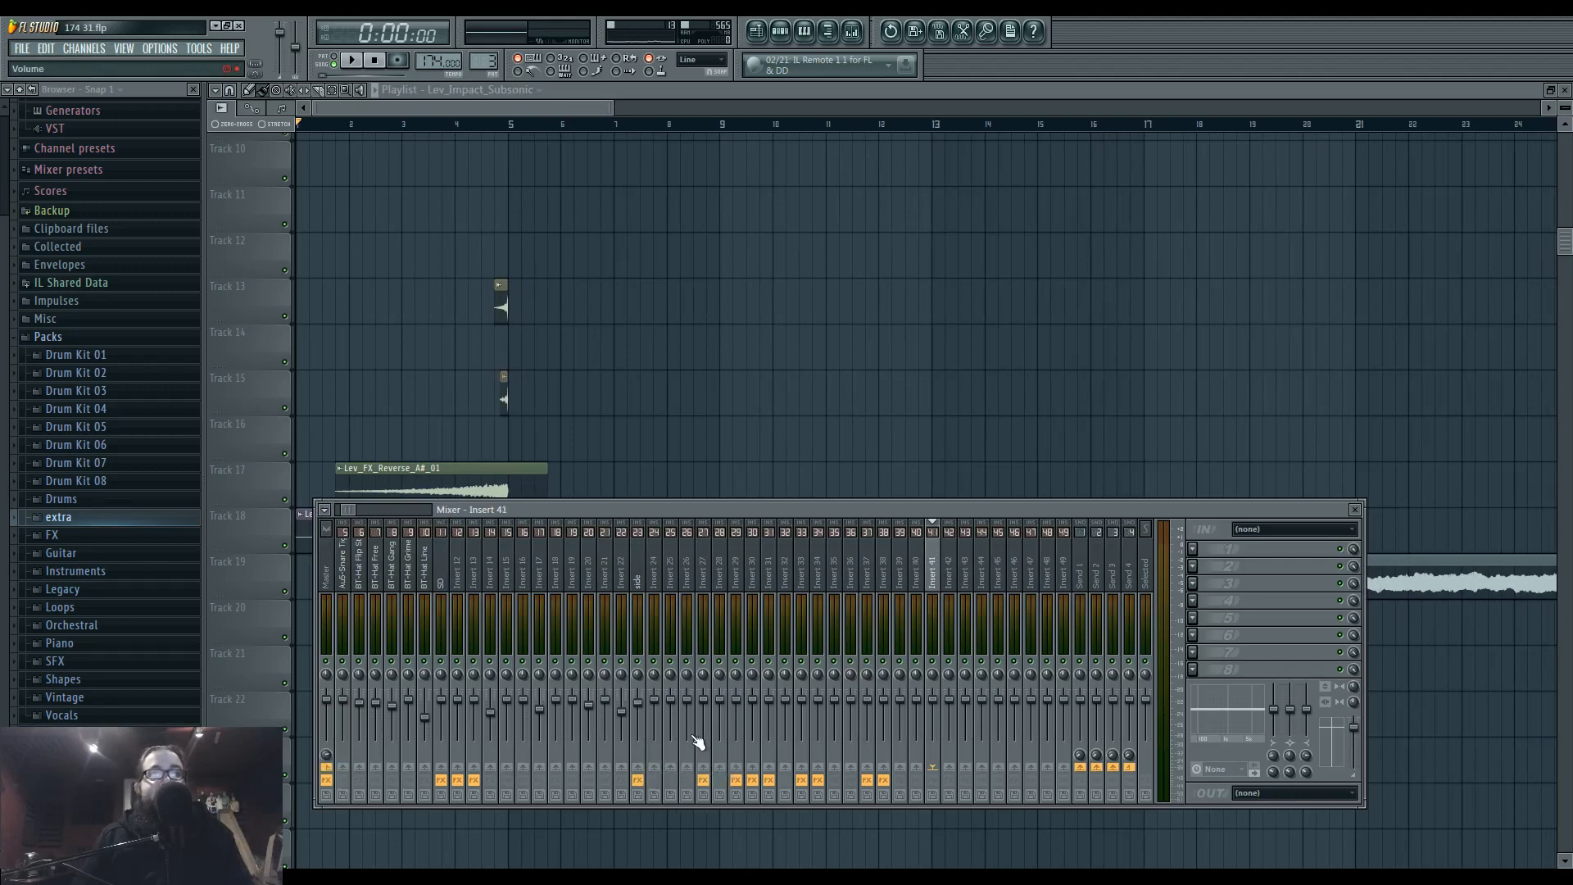
left_click(829, 435)
Try Pattern 7 on Track 12 at bar 5, shortened to its first note.
scroll(829, 435, "down", 4)
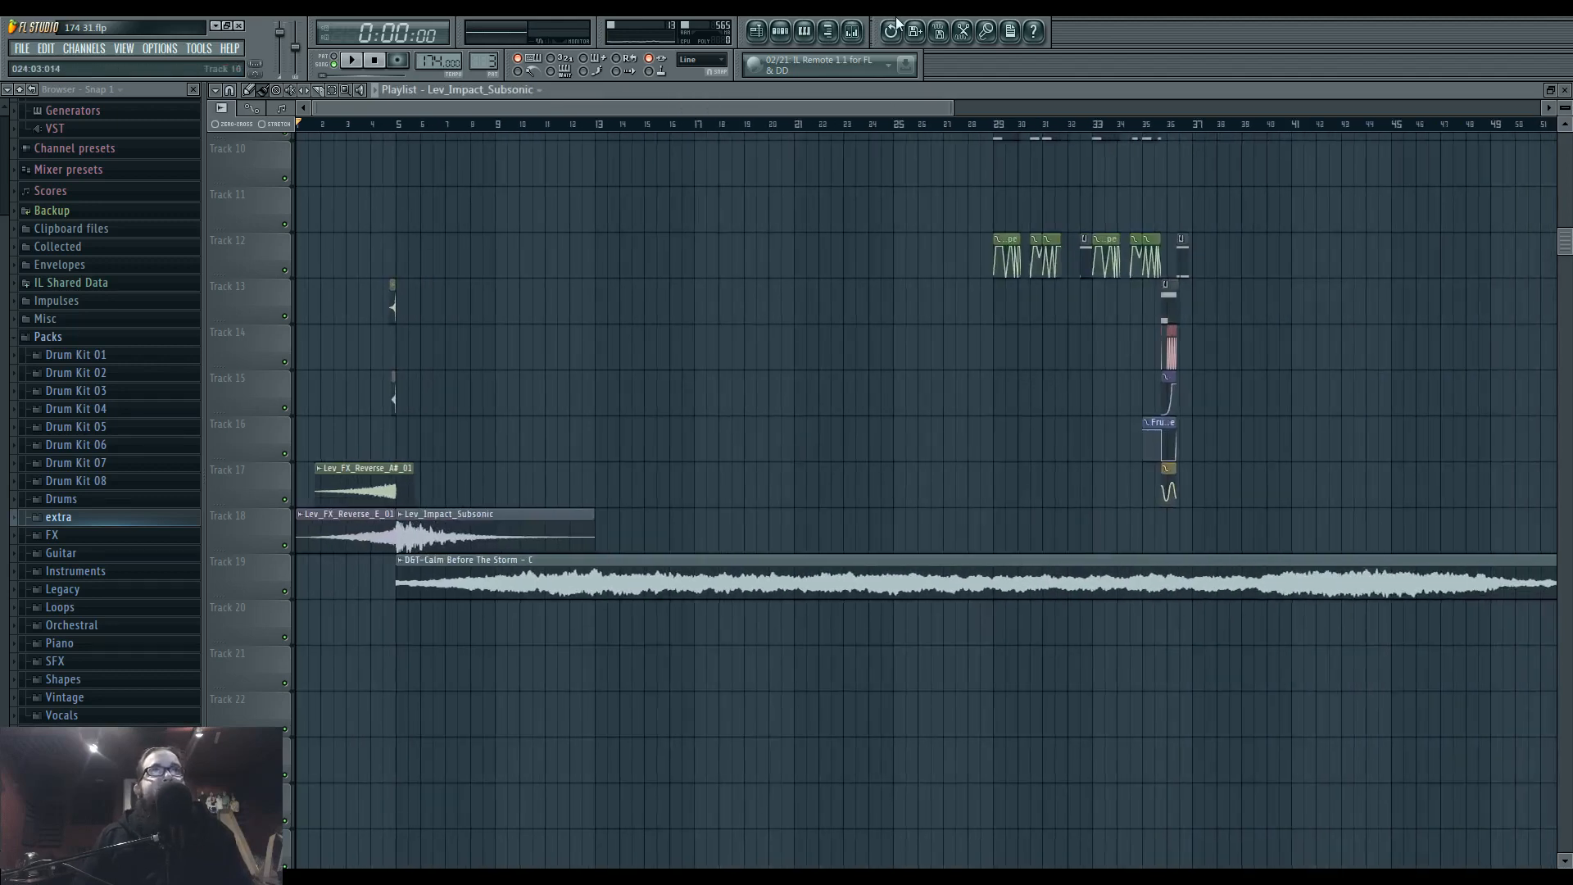
left_click(852, 32)
left_click(786, 246)
scroll(847, 485, "up", 5)
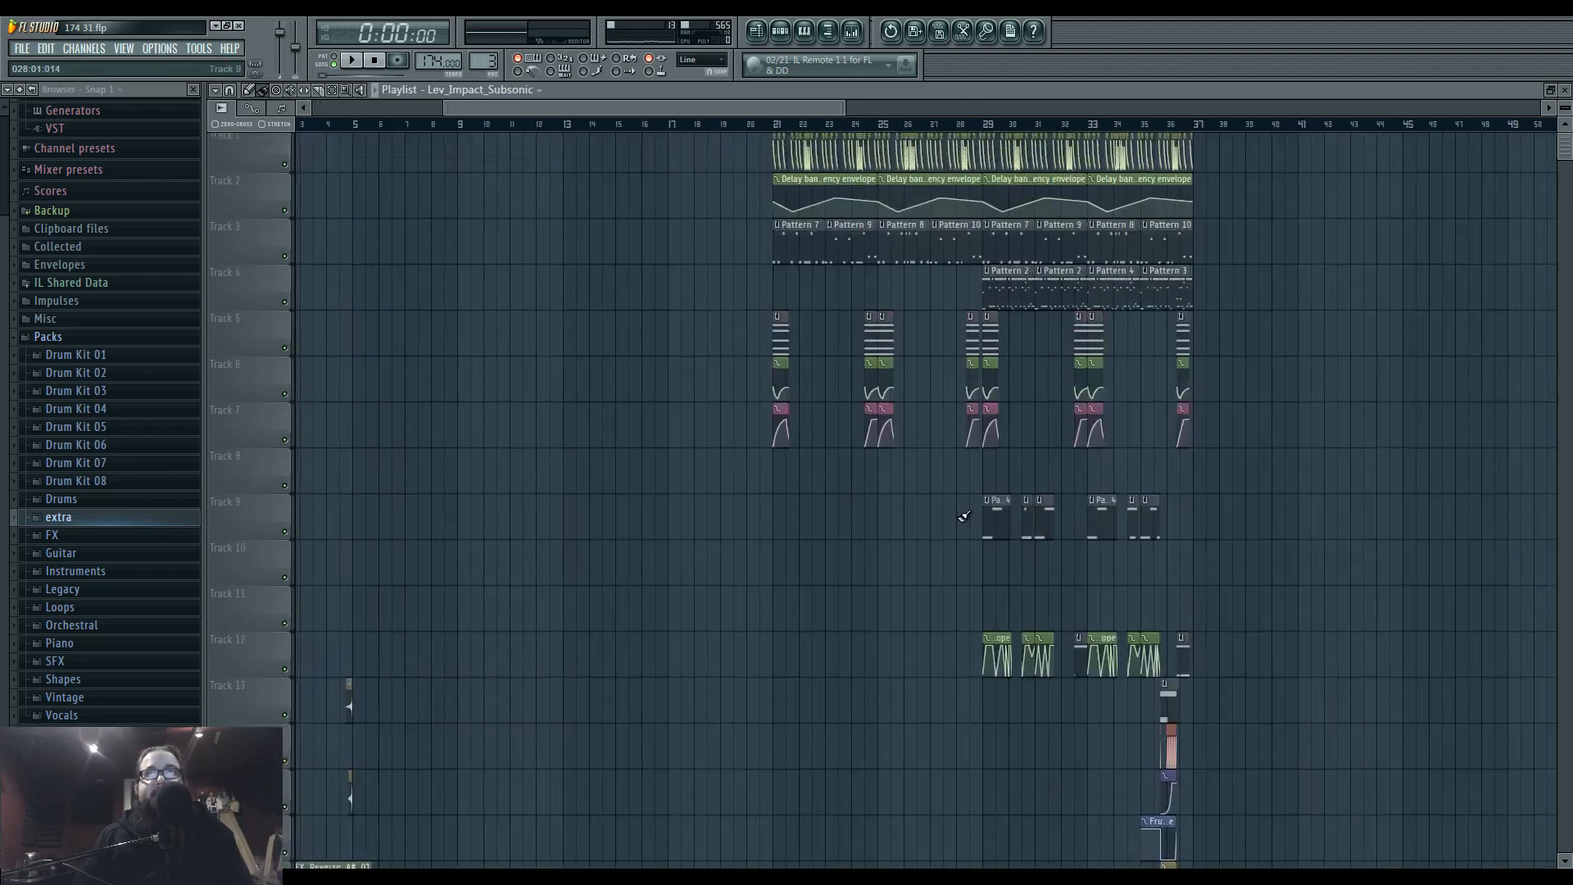
scroll(971, 517, "up", 4)
left_click(551, 252)
left_click_drag(433, 419, 1385, 49)
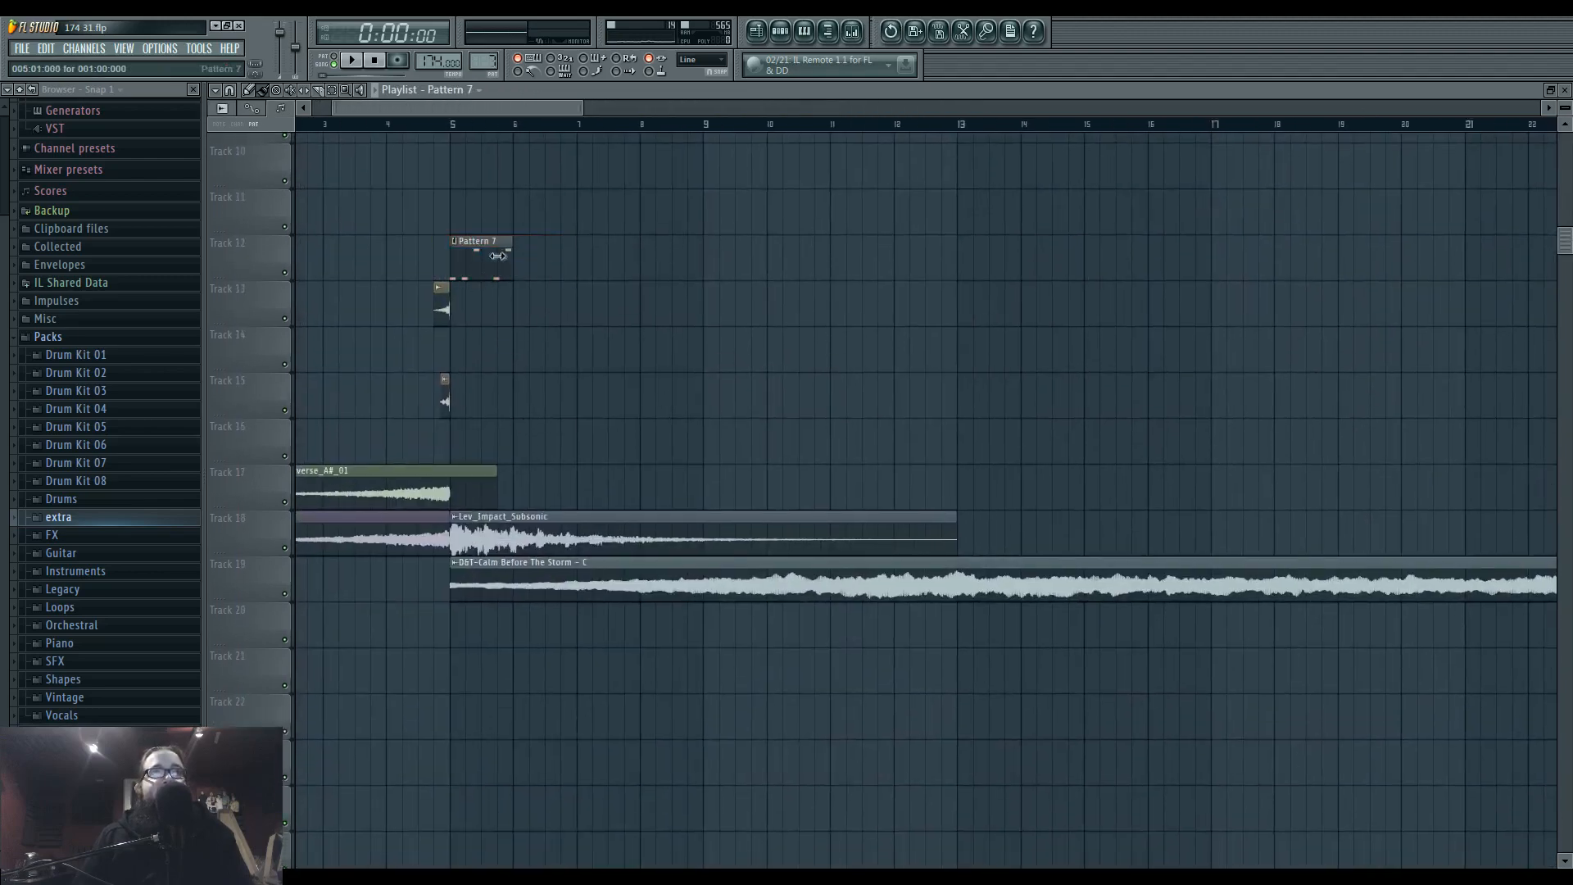
scroll(449, 252, "up", 3)
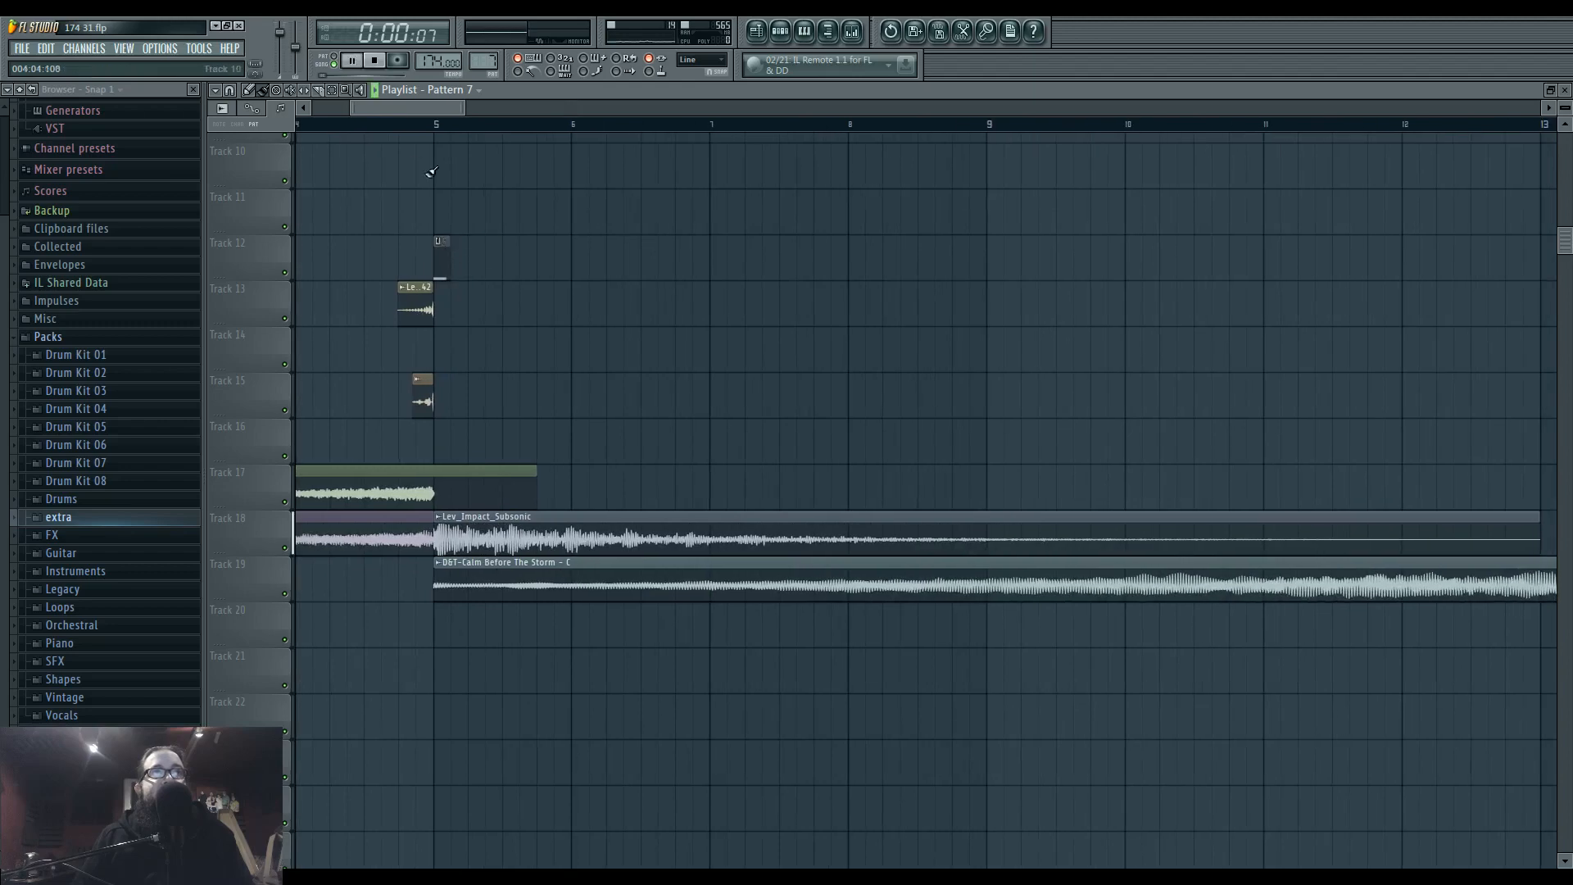
left_click_drag(453, 210, 716, 333)
Play Pattern 7's Harmor #2 notes in the piano roll and discard the Pattern 7 slice from Track 12.
key("space")
double_click(645, 432)
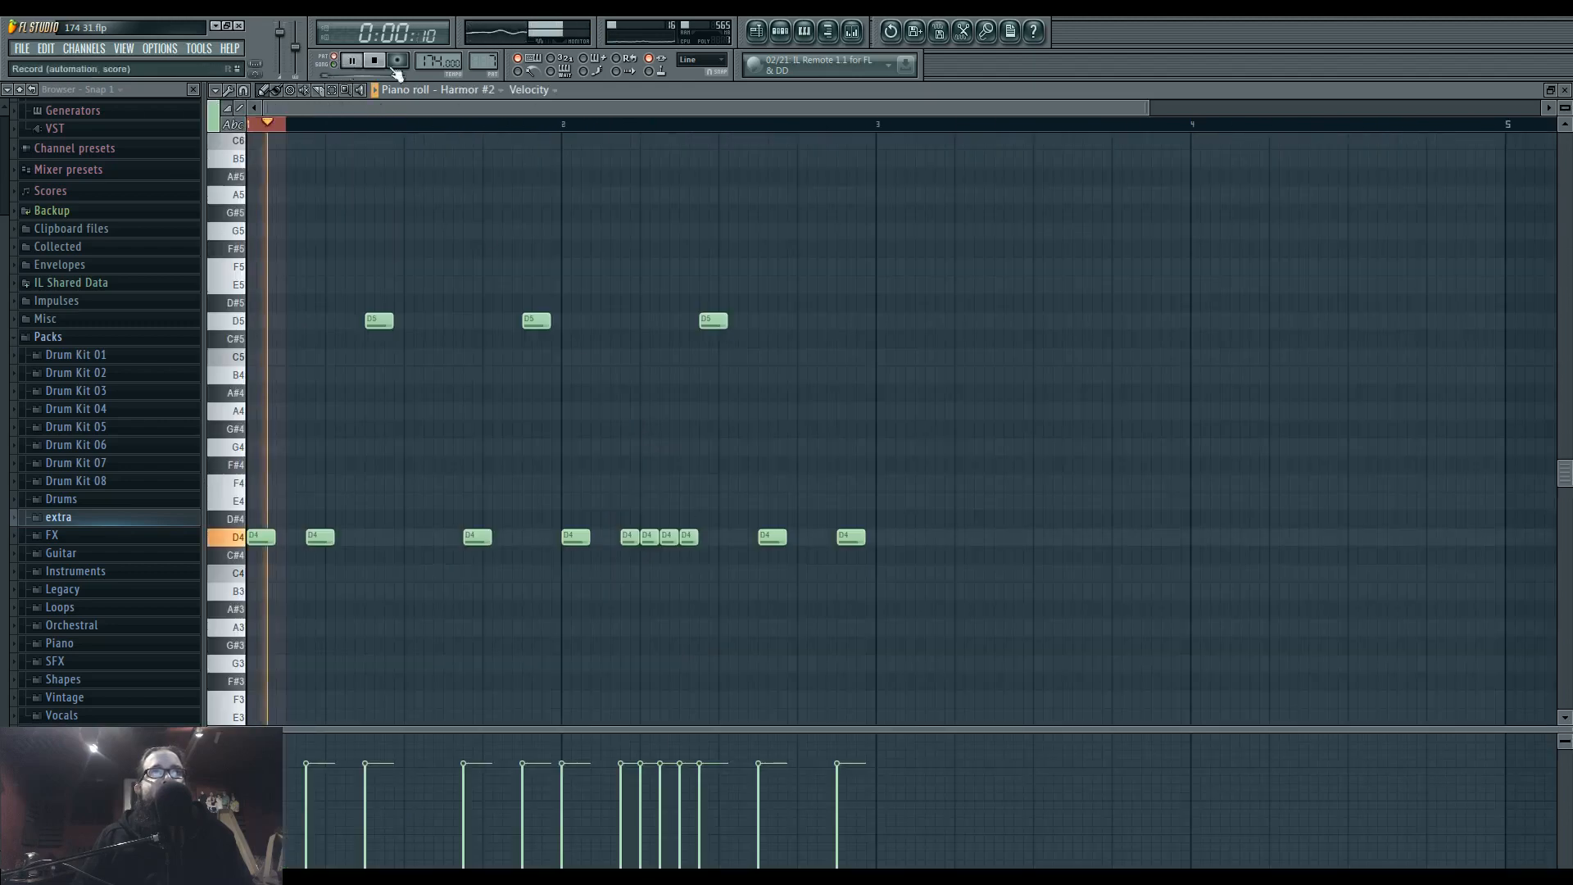
key("space")
left_click(758, 31)
Pick Pattern 2 from the drop on Track 4 and place it on Track 11 at bar 5.
scroll(685, 505, "down", 8)
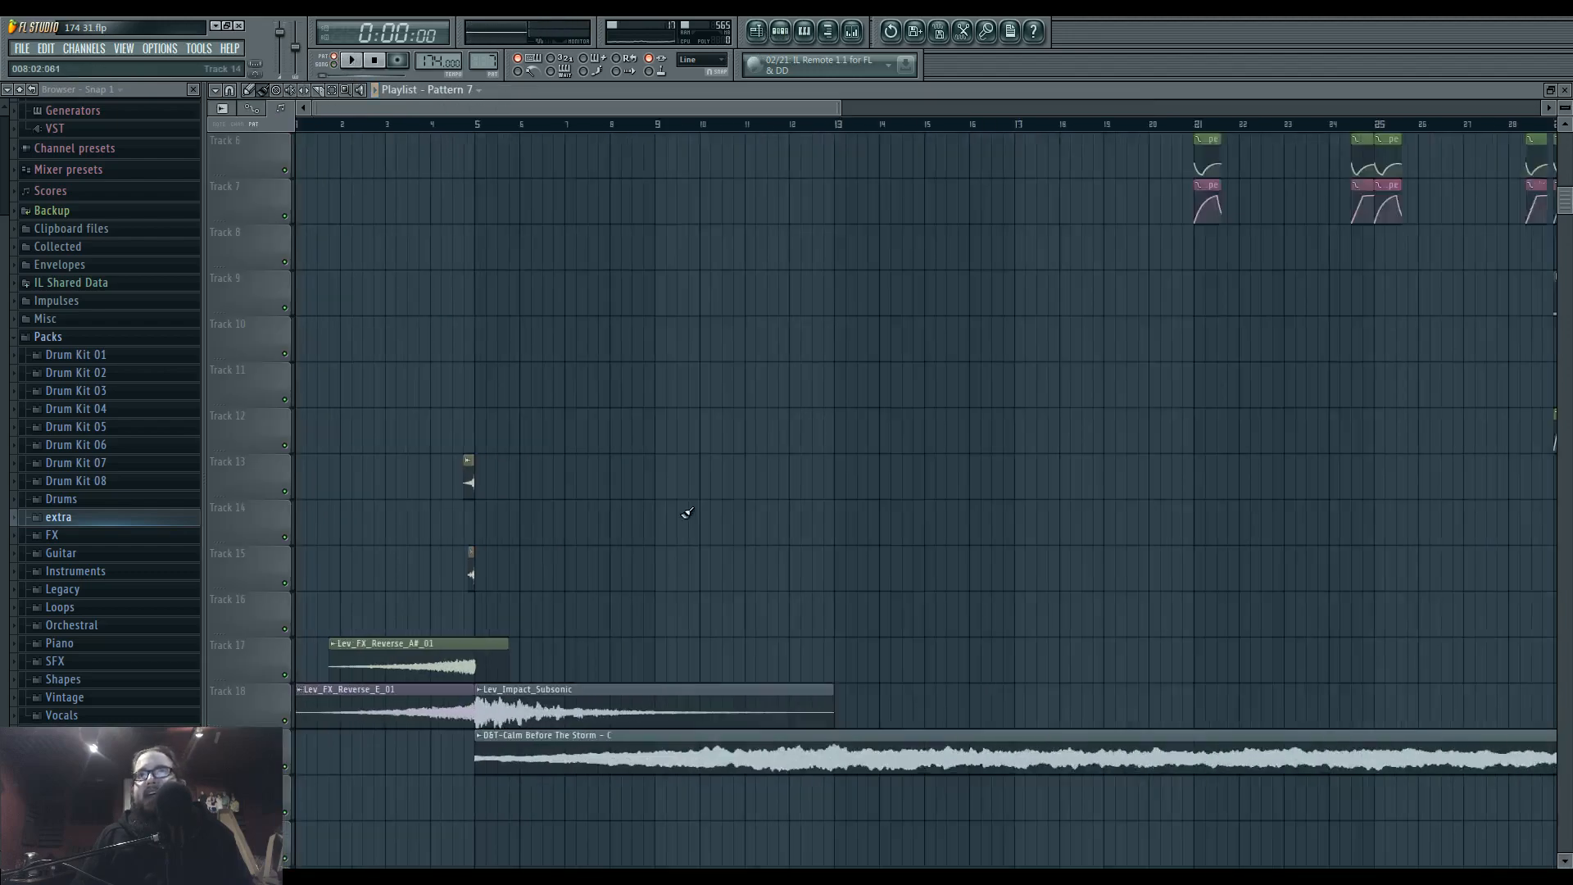
scroll(1034, 395, "up", 5)
scroll(852, 378, "up", 5)
scroll(852, 377, "up", 2)
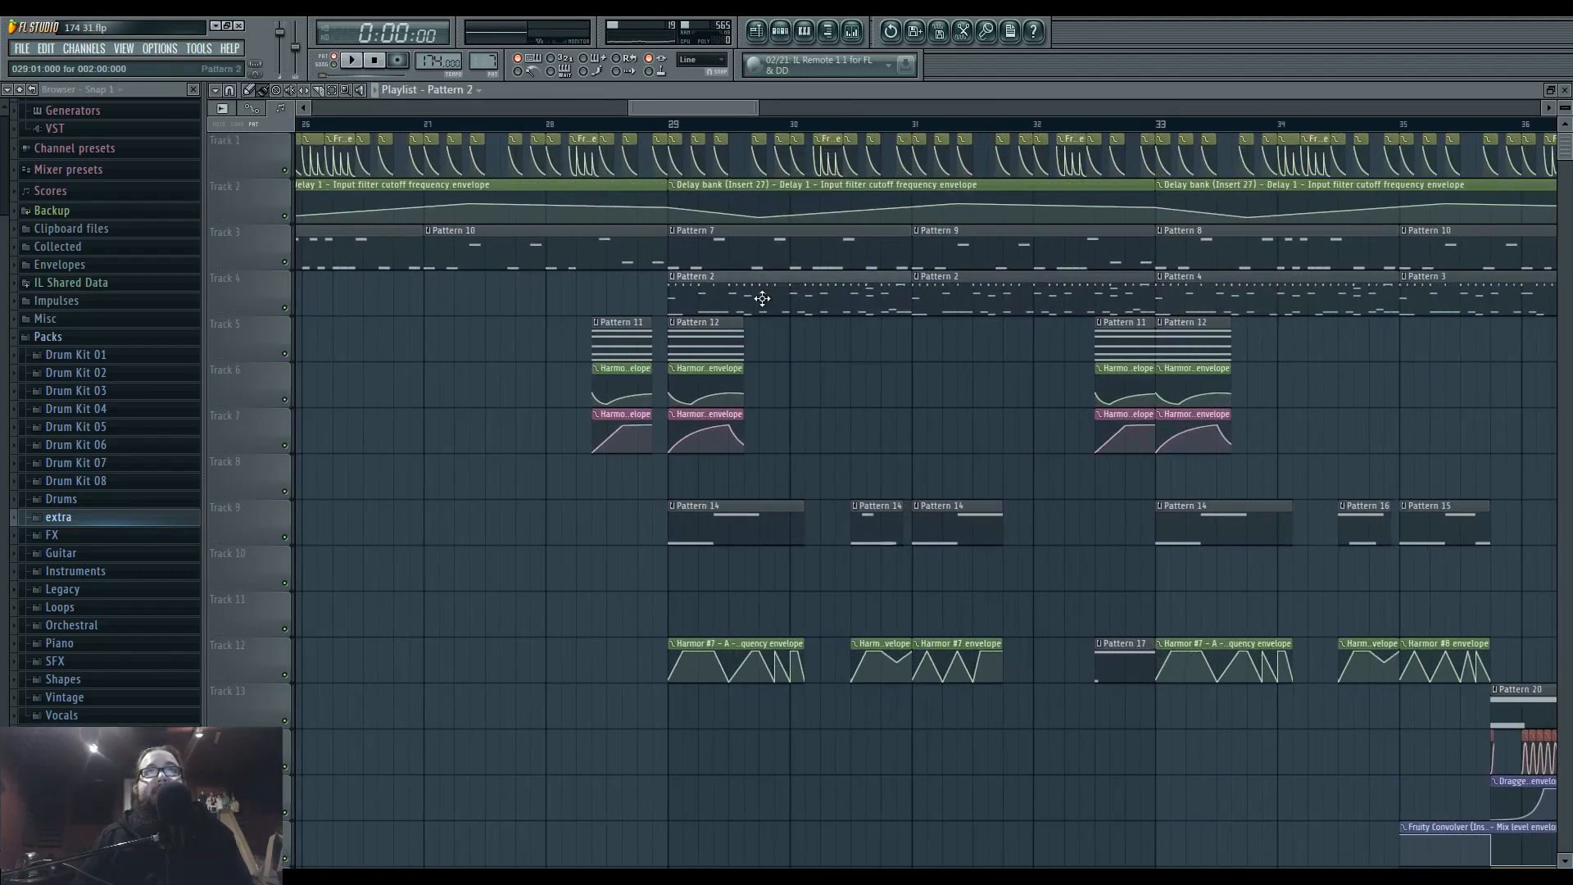
left_click_drag(762, 298, 1450, 439)
left_click_drag(508, 500, 1467, 485)
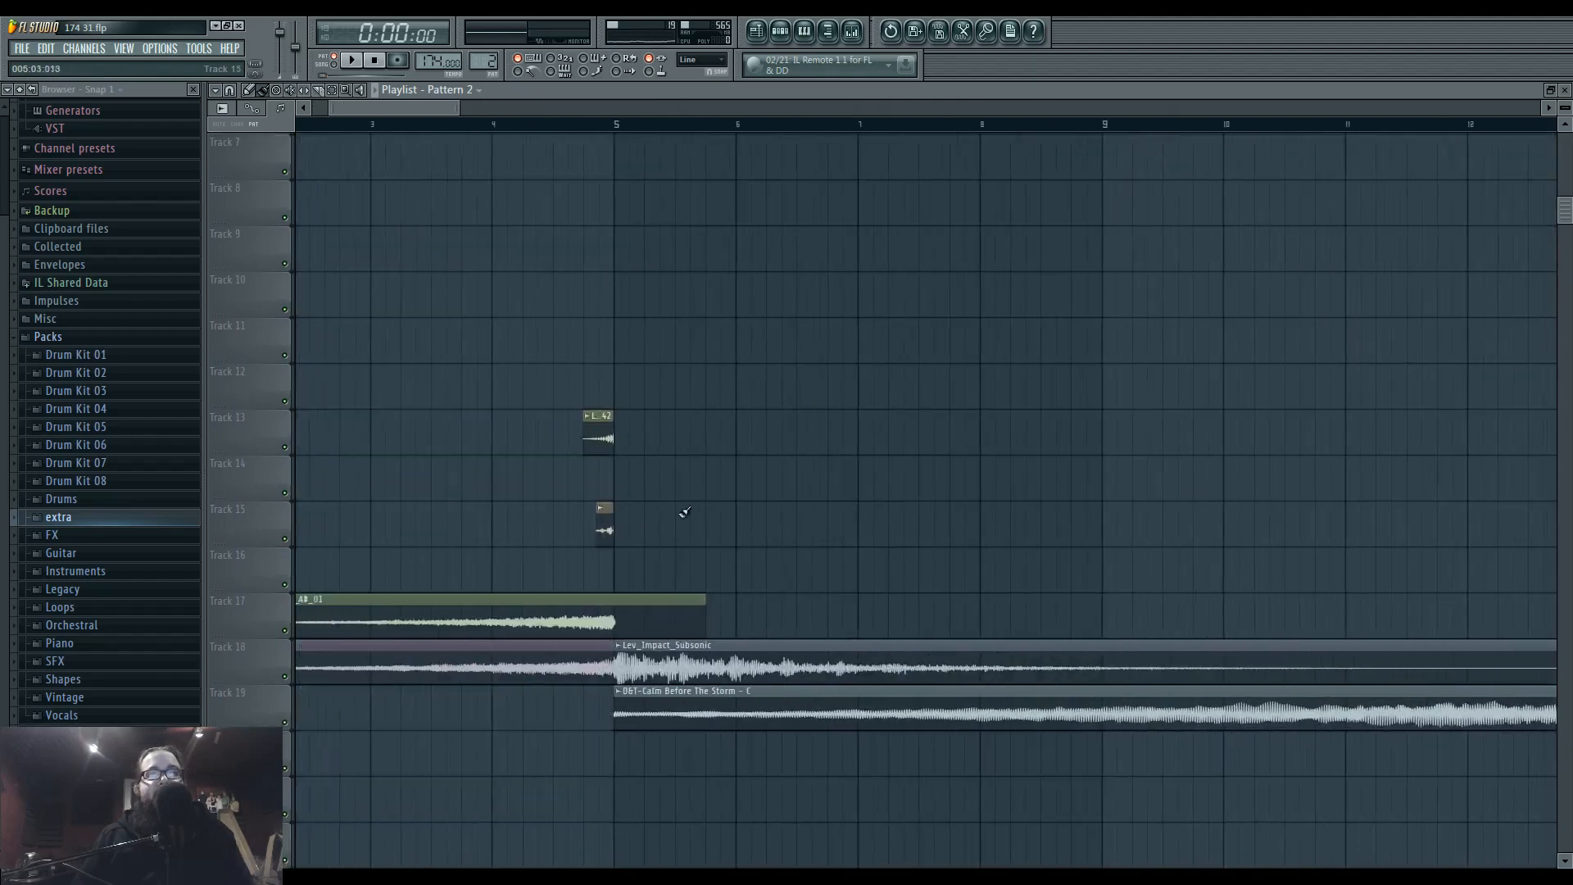
scroll(843, 421, "up", 2)
scroll(878, 415, "up", 3)
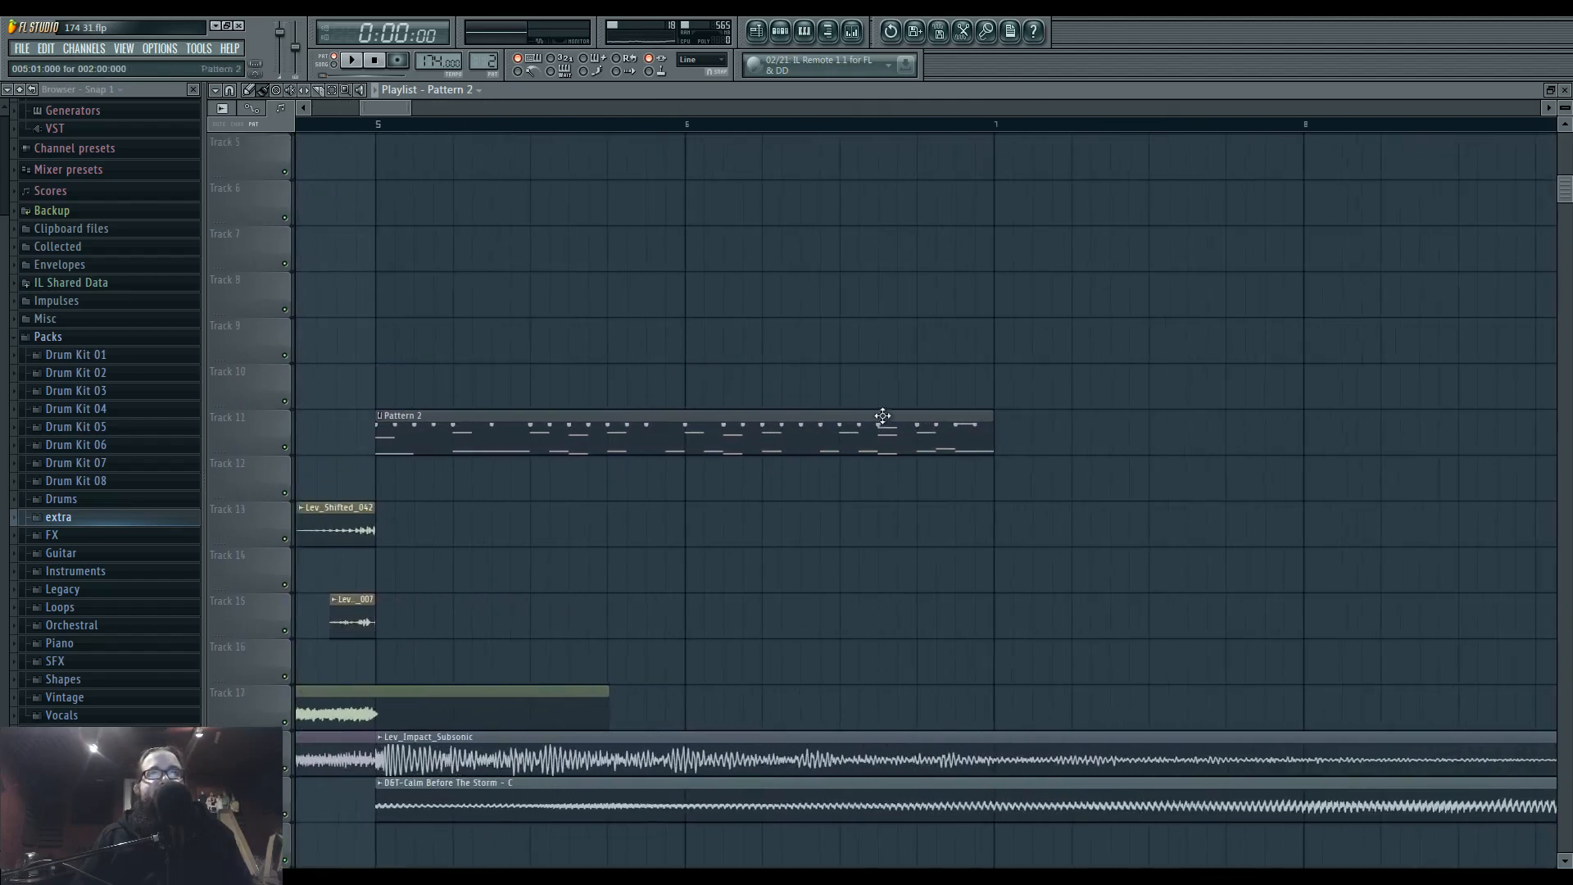
Shorten the Pattern 2 clip on Track 11 to a quarter of a beat so only its first hit plays.
left_click_drag(993, 426, 385, 428)
scroll(434, 433, "up", 2)
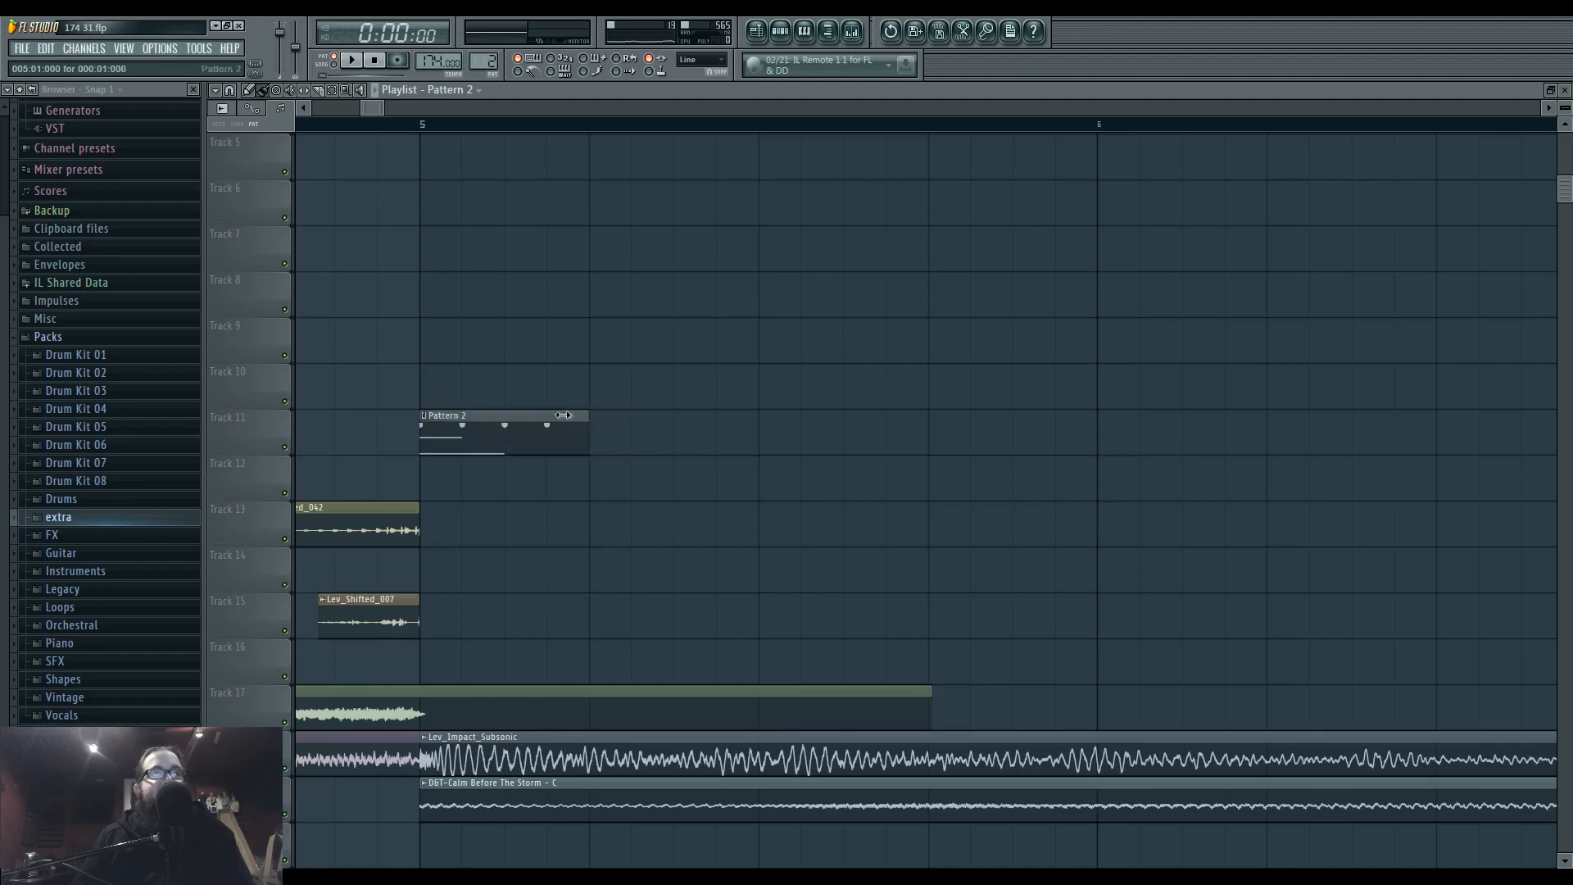
scroll(459, 421, "down", 3)
left_click_drag(432, 453, 797, 487)
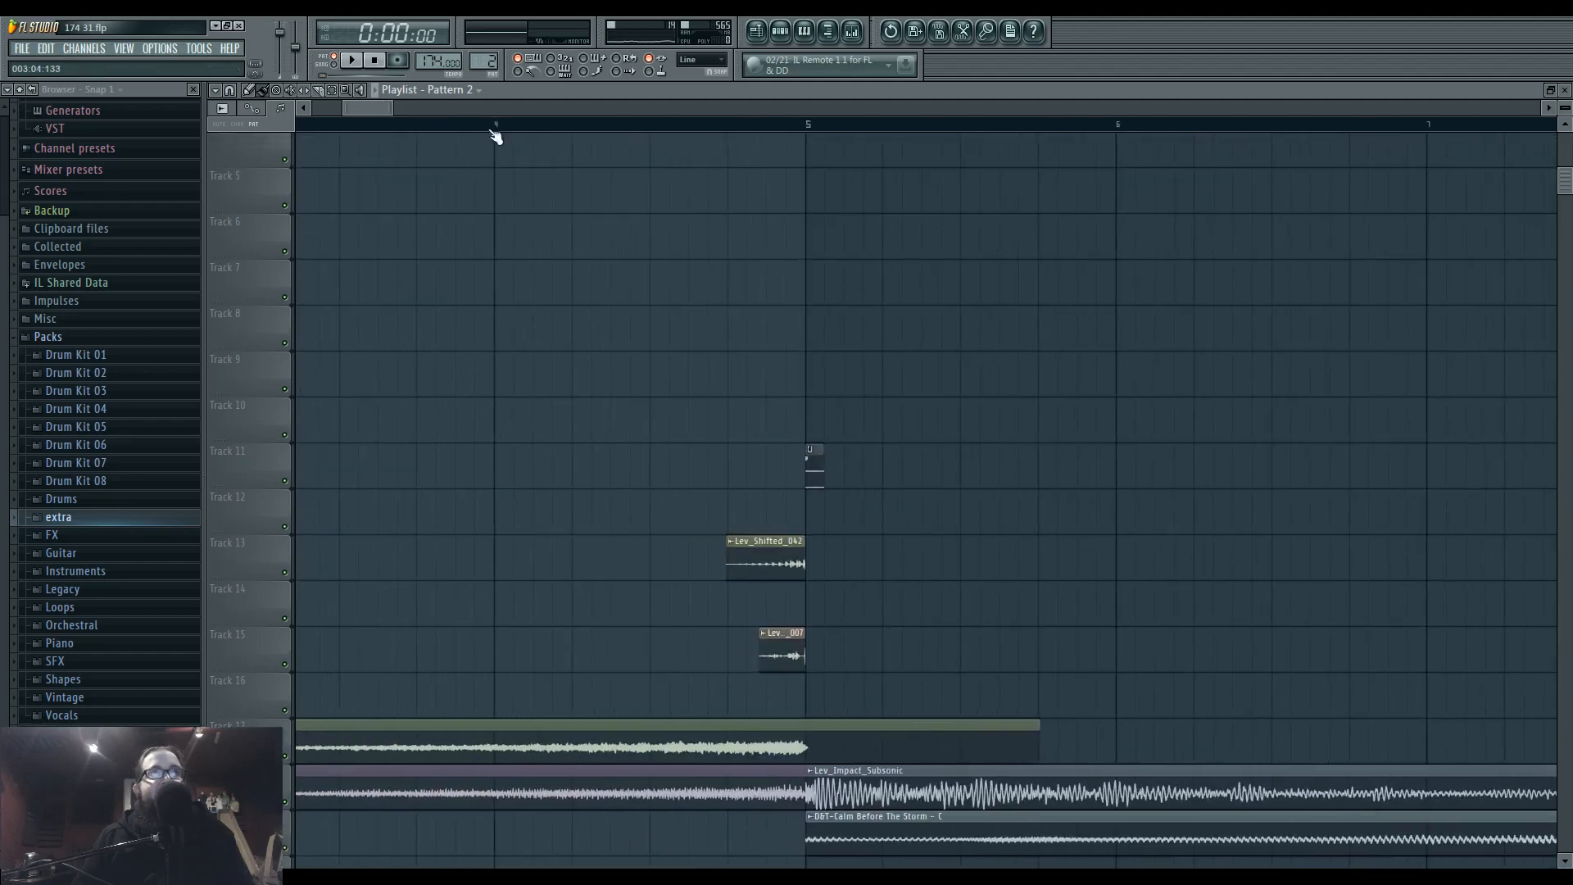
Play the intro from bar 4 and look at the Maximus settings on the side mixer track.
key("space")
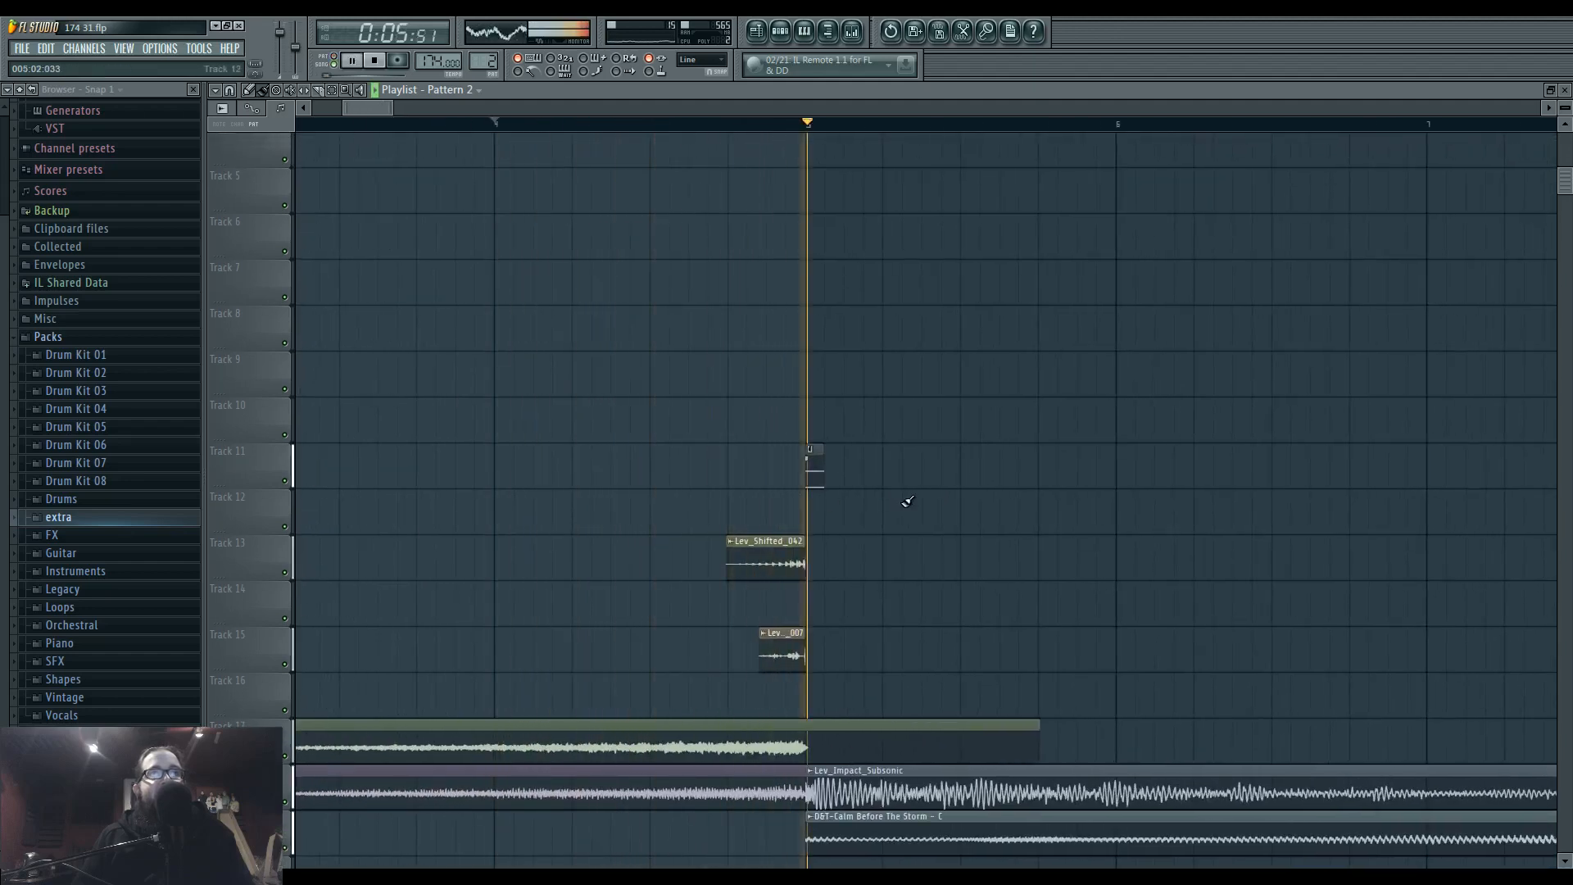
left_click_drag(1049, 547, 698, 516)
scroll(680, 516, "down", 4)
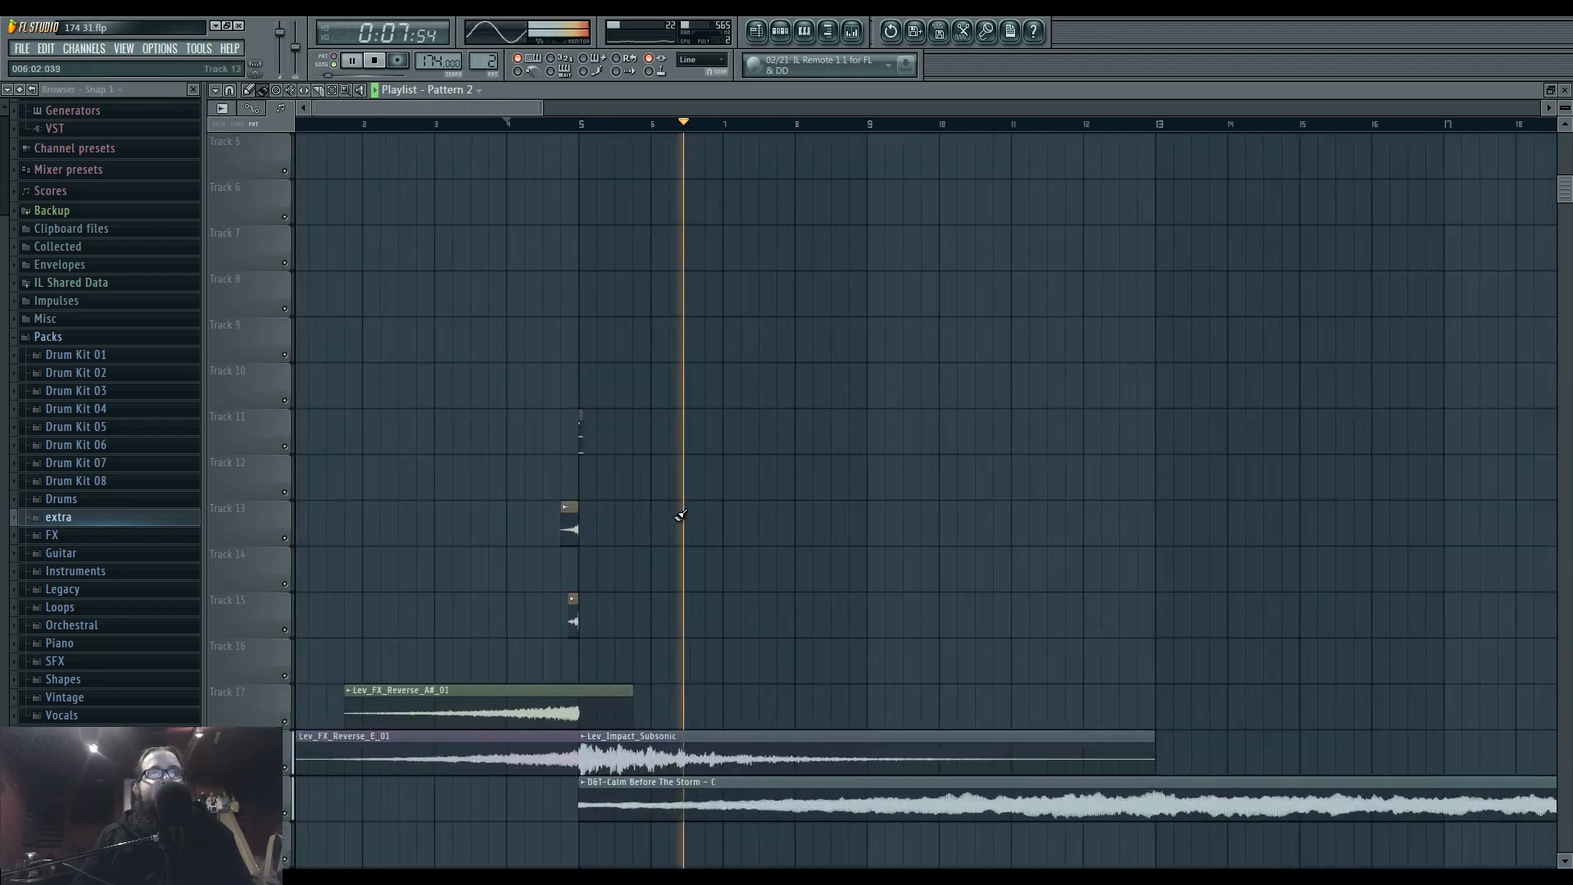
left_click(852, 32)
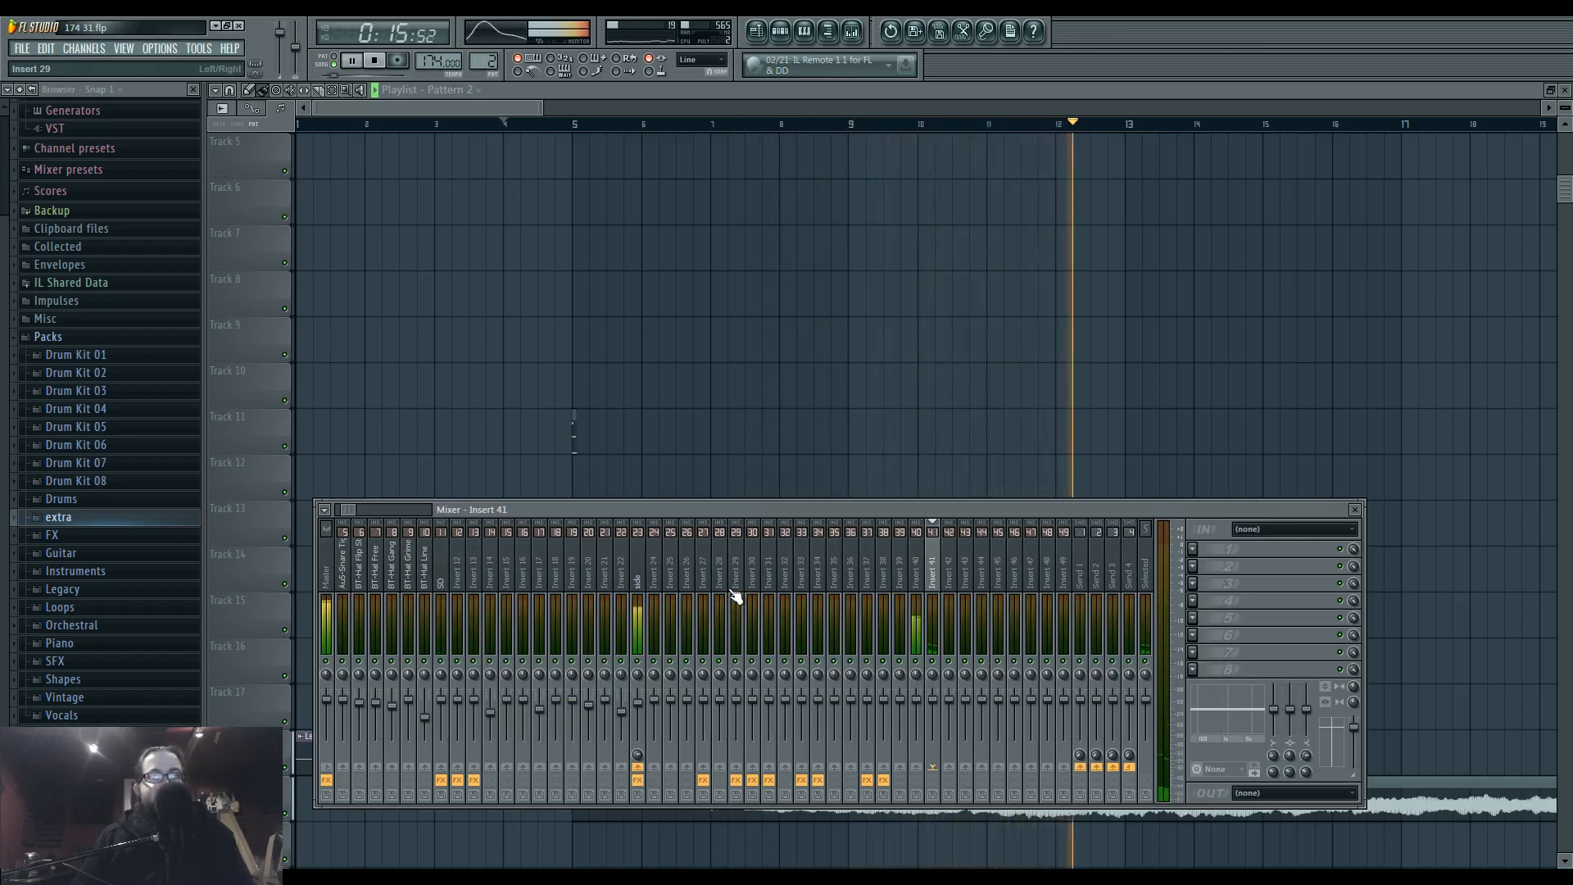
left_click(639, 586)
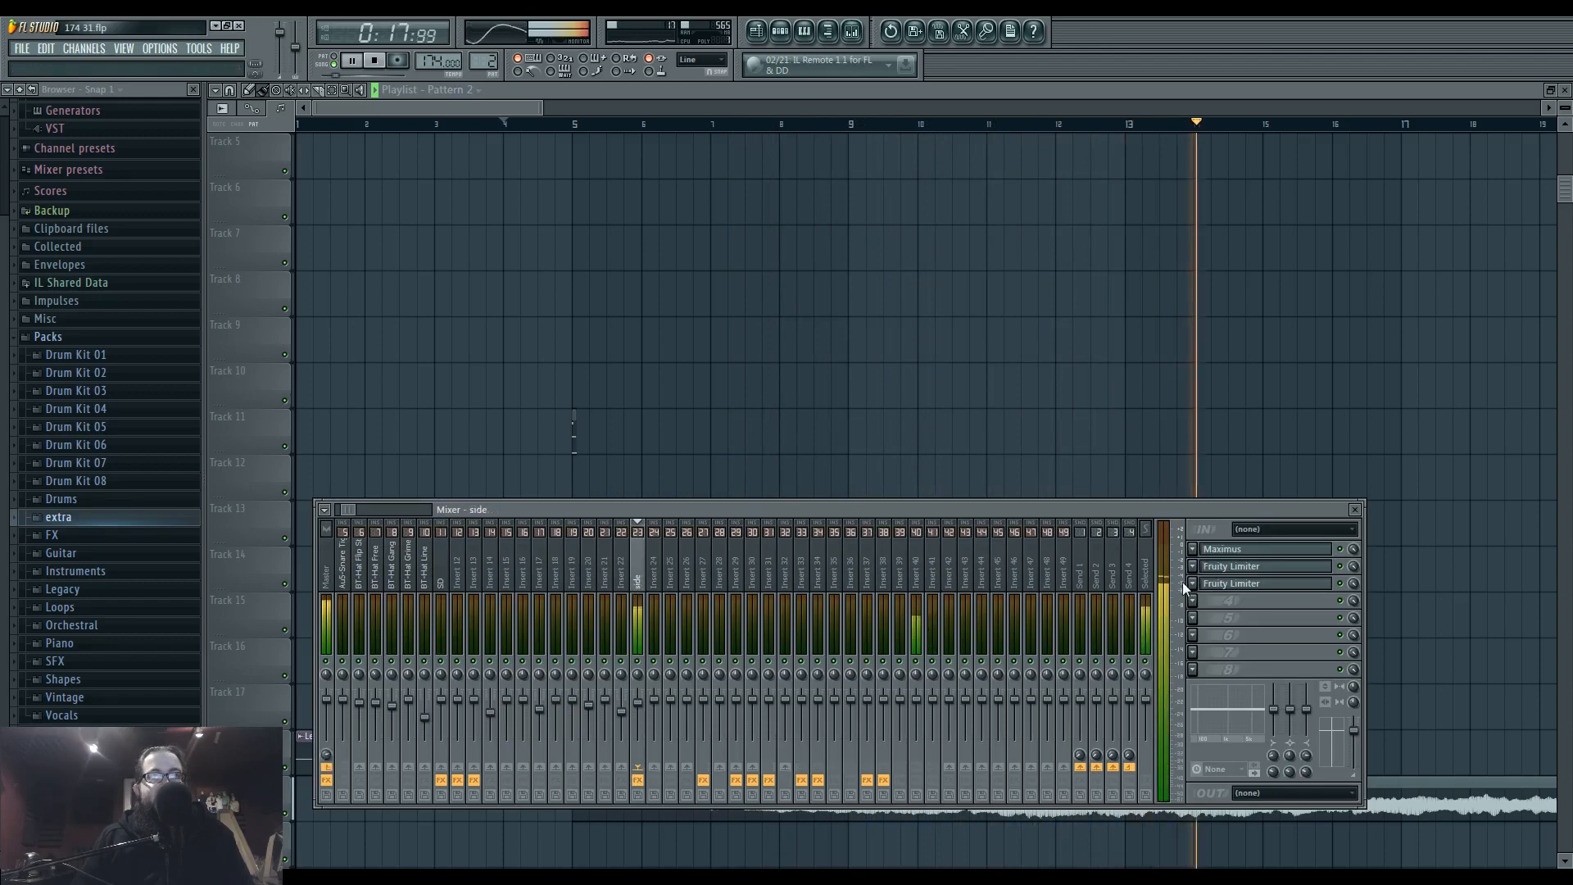
left_click(1262, 549)
left_click(1264, 549)
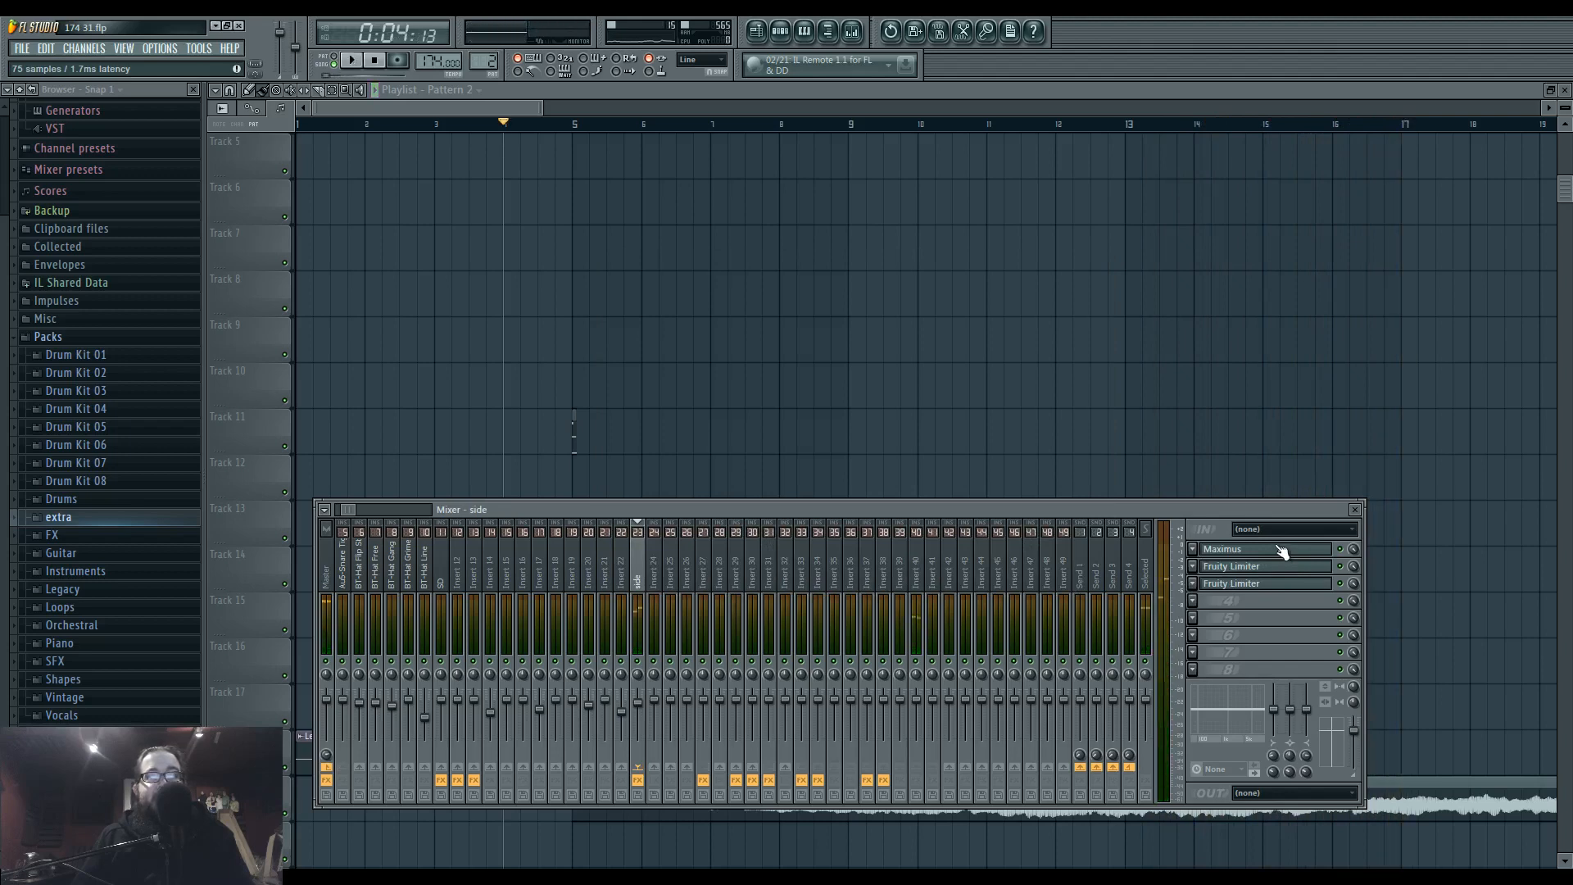
Route mixer Insert 40 to Insert 42 instead of the master.
left_click(899, 578)
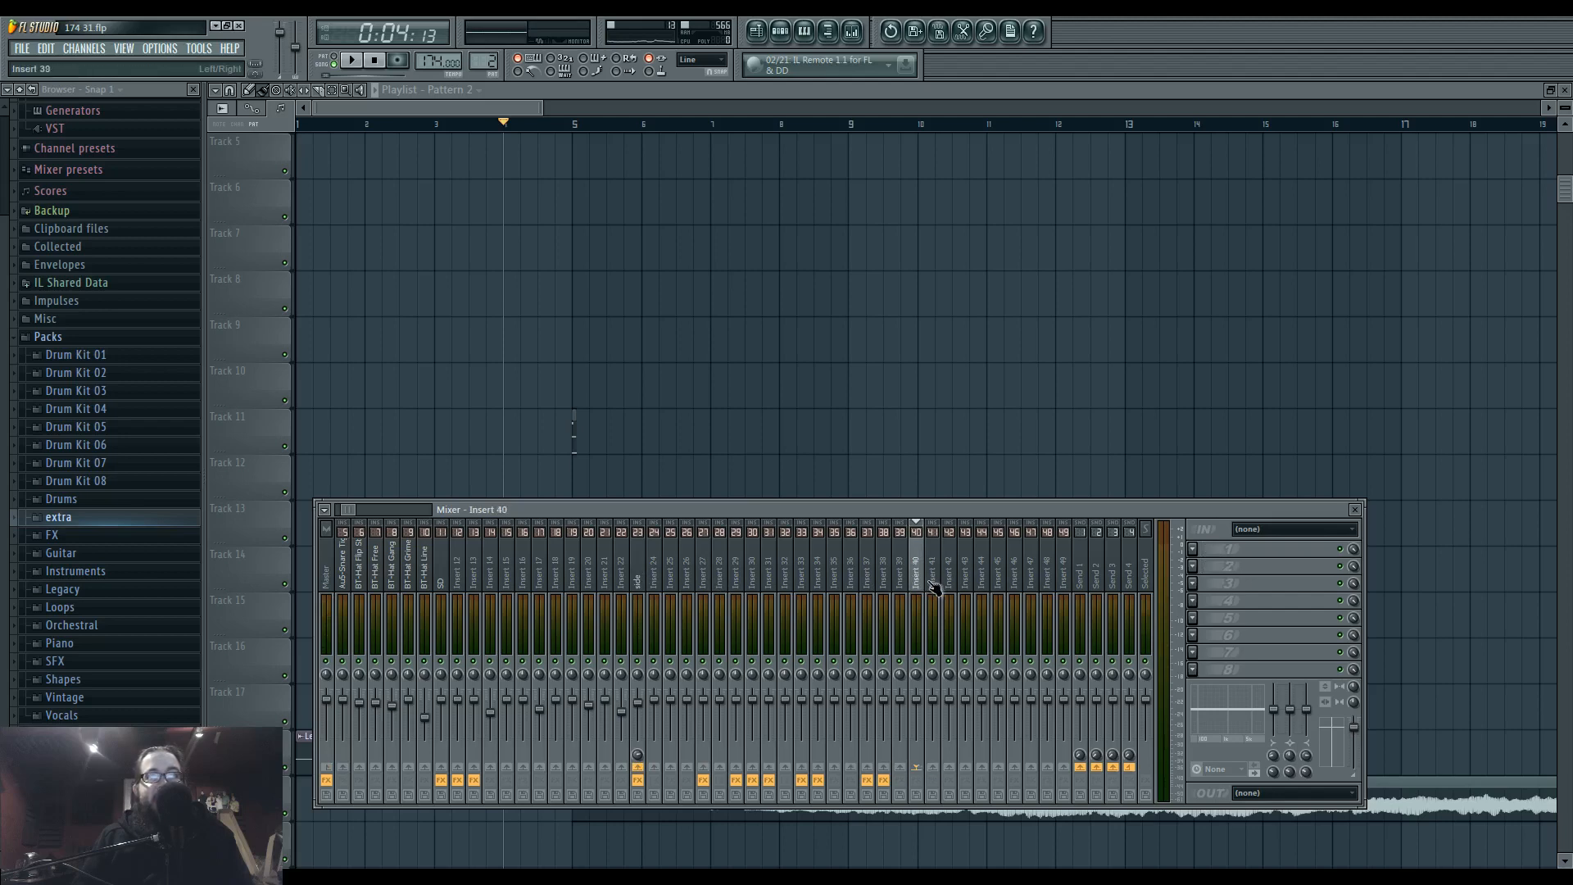
left_click(954, 772)
right_click(949, 766)
left_click(960, 773)
Send the AuS-Kick Hybrid 23 mixer track to Insert 42 as a sidechain source.
scroll(413, 567, "up", 4)
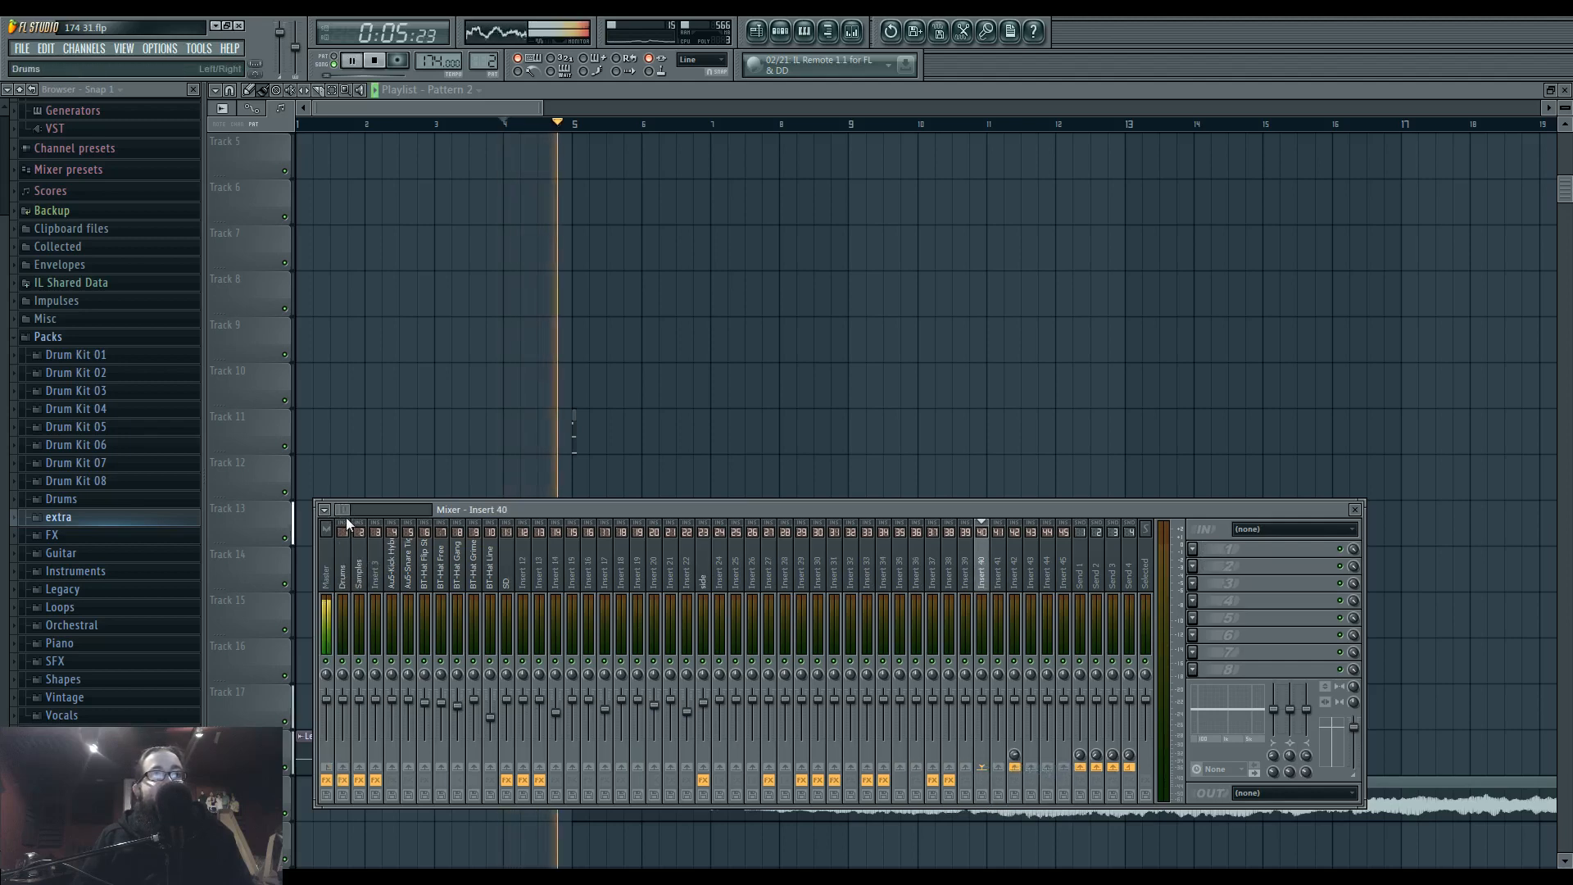
left_click(394, 590)
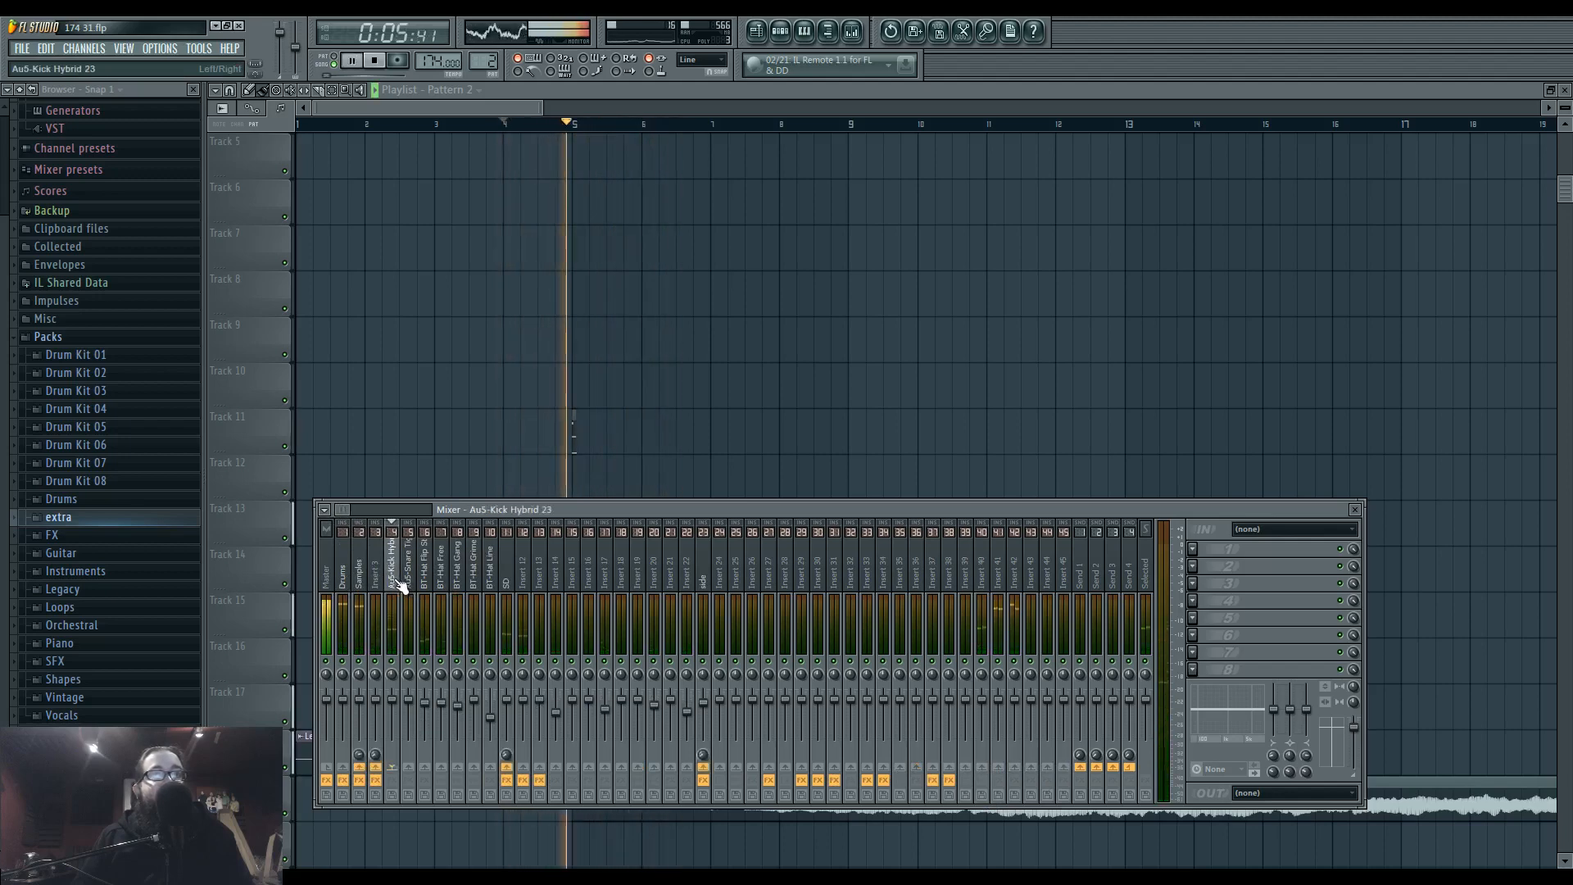
left_click(1015, 762)
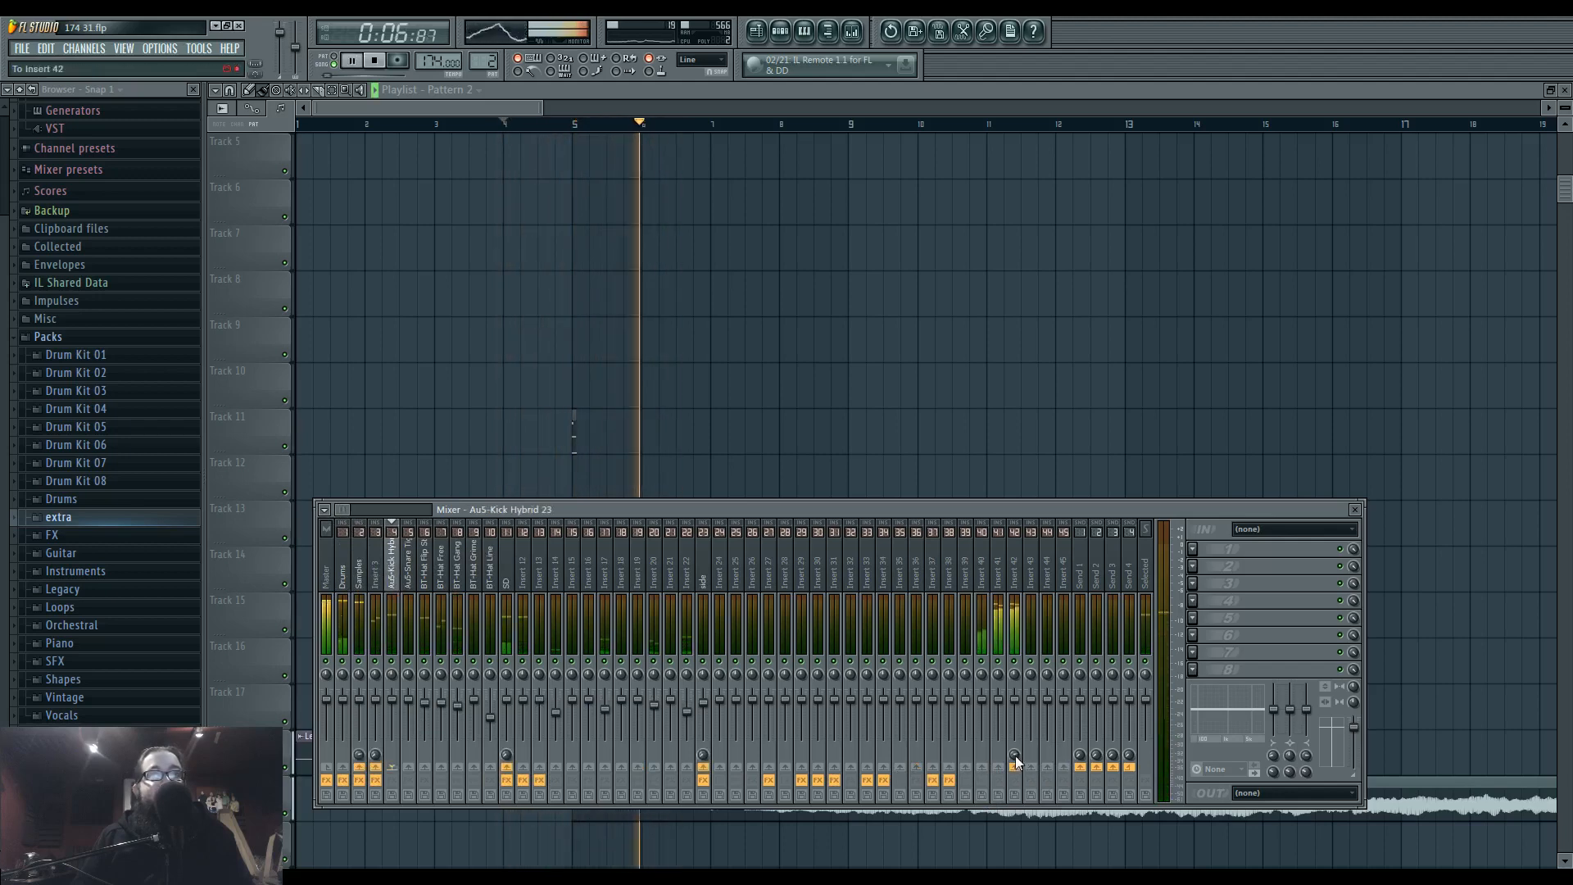
Load Fruity Limiter in the first effect slot of Insert 42 and switch it to compressor mode.
left_click(1019, 576)
left_click(1193, 550)
mouse_move(1215, 563)
left_click(1388, 551)
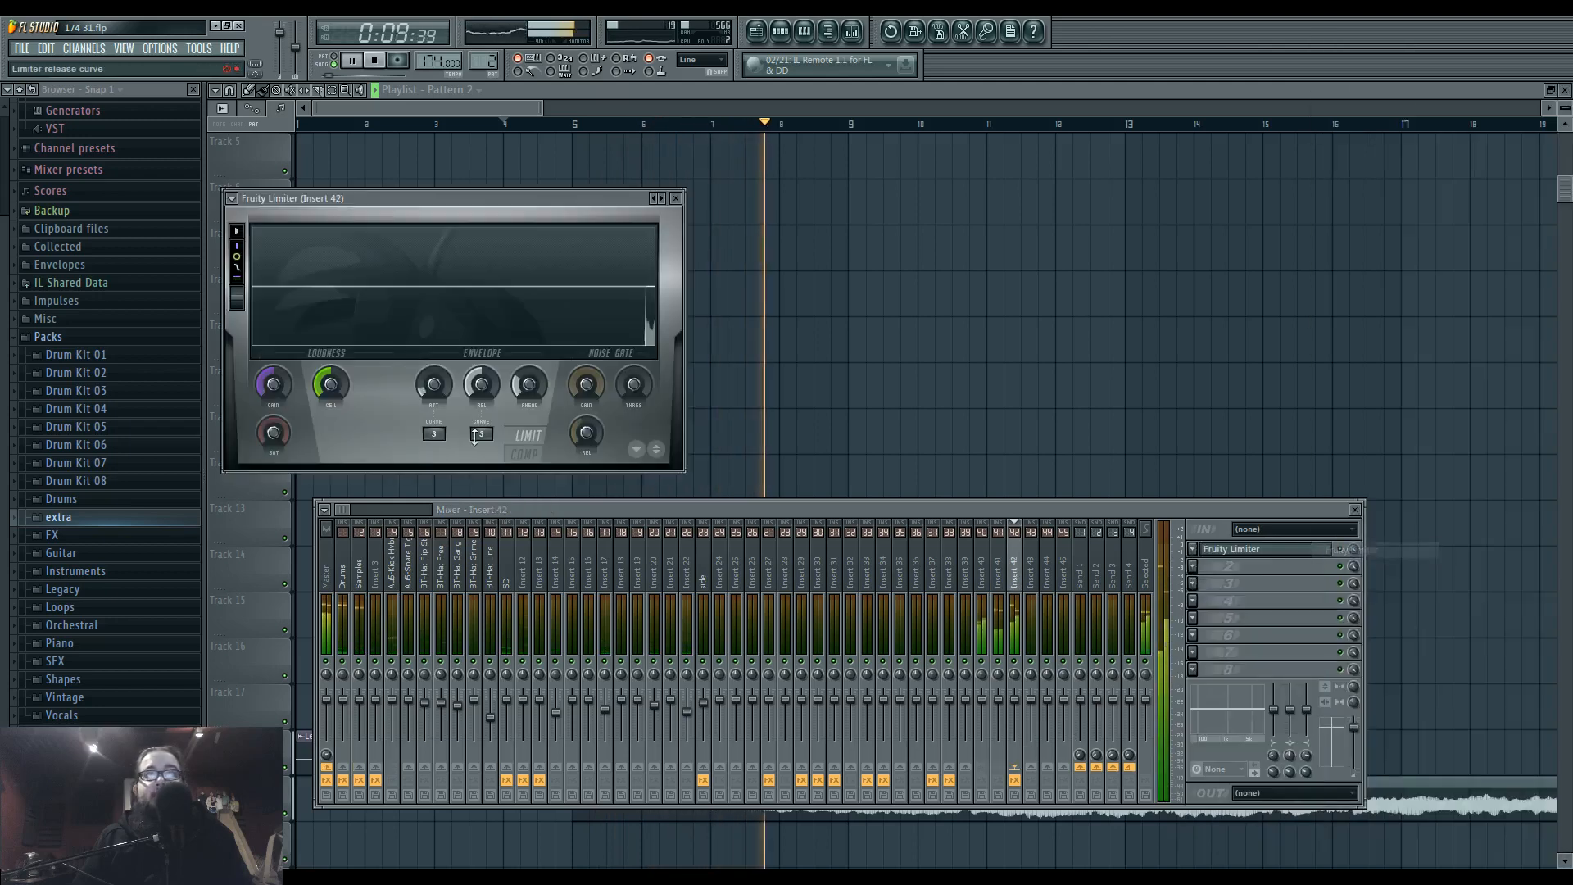
left_click(526, 453)
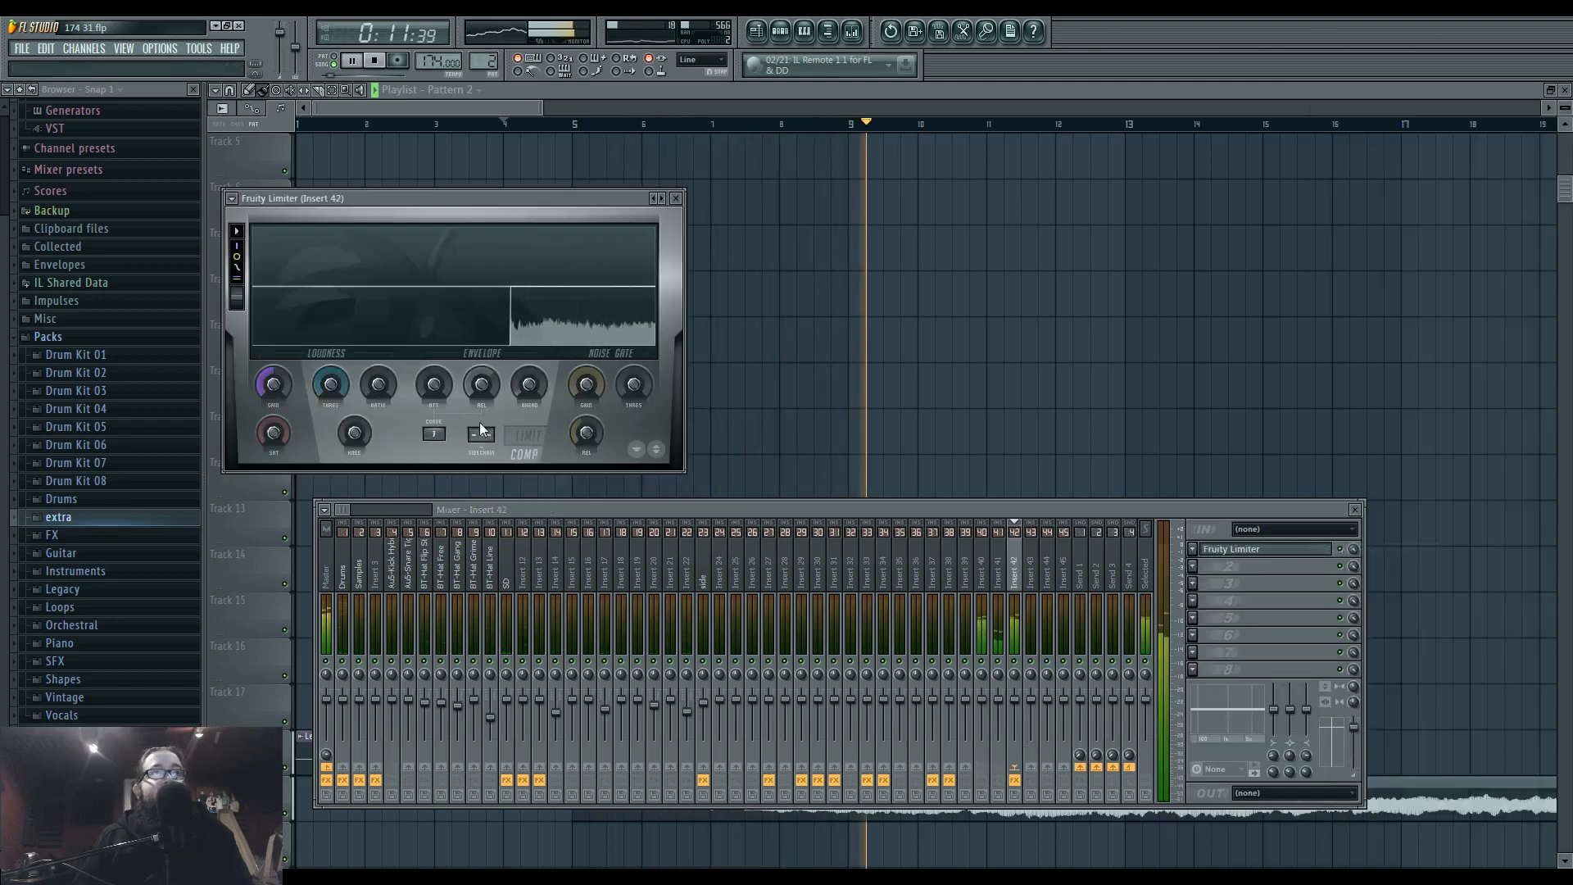
Set the limiter's sidechain input to 1, then lower the threshold and raise the ratio so the kick ducks Insert 42.
left_click(482, 432)
left_click(516, 464)
left_click_drag(385, 385, 339, 410)
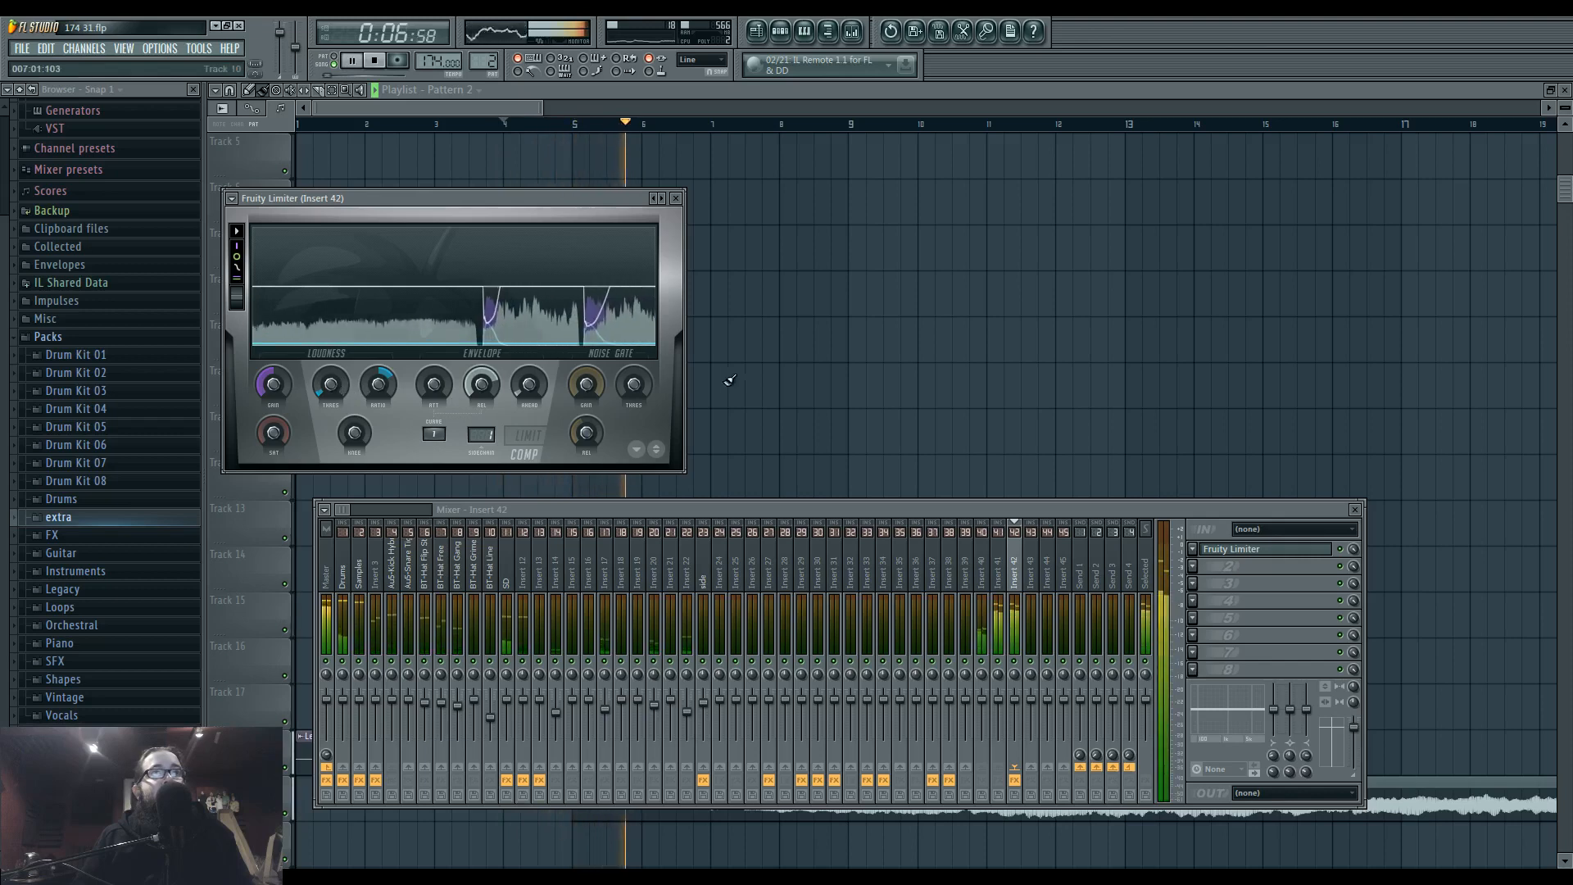
left_click(771, 386)
Collapse the Packs folder and copy the Tracks 1–3 clips of bars 21 to 29, including Patterns 7 to 10, to bar 5.
left_click_drag(755, 531, 695, 428)
scroll(695, 429, "down", 3)
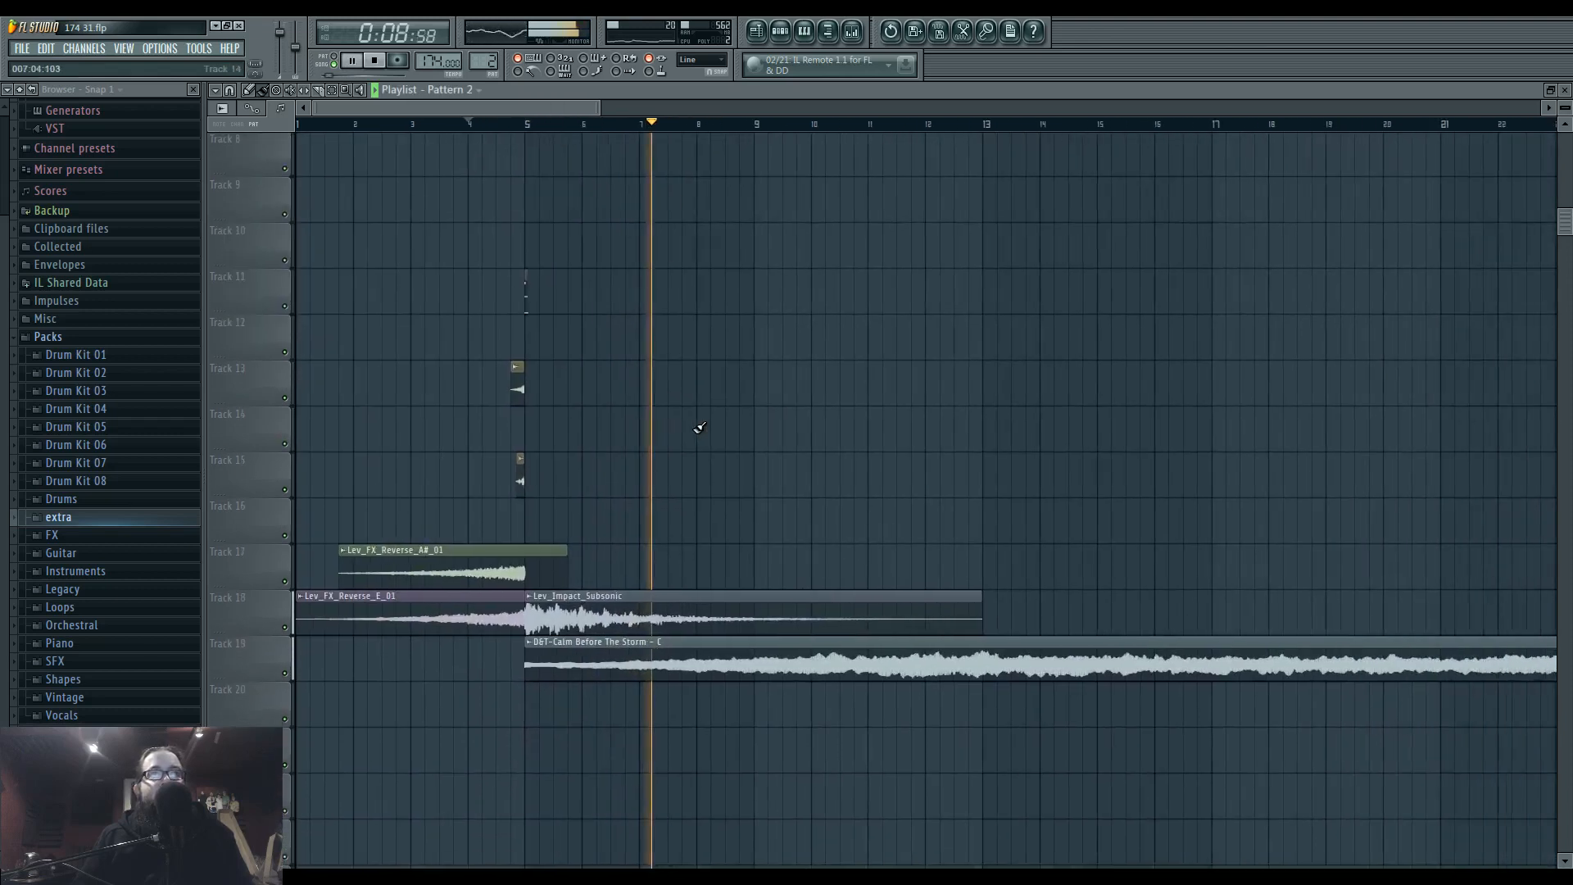
scroll(668, 428, "down", 2)
left_click_drag(554, 432, 633, 660)
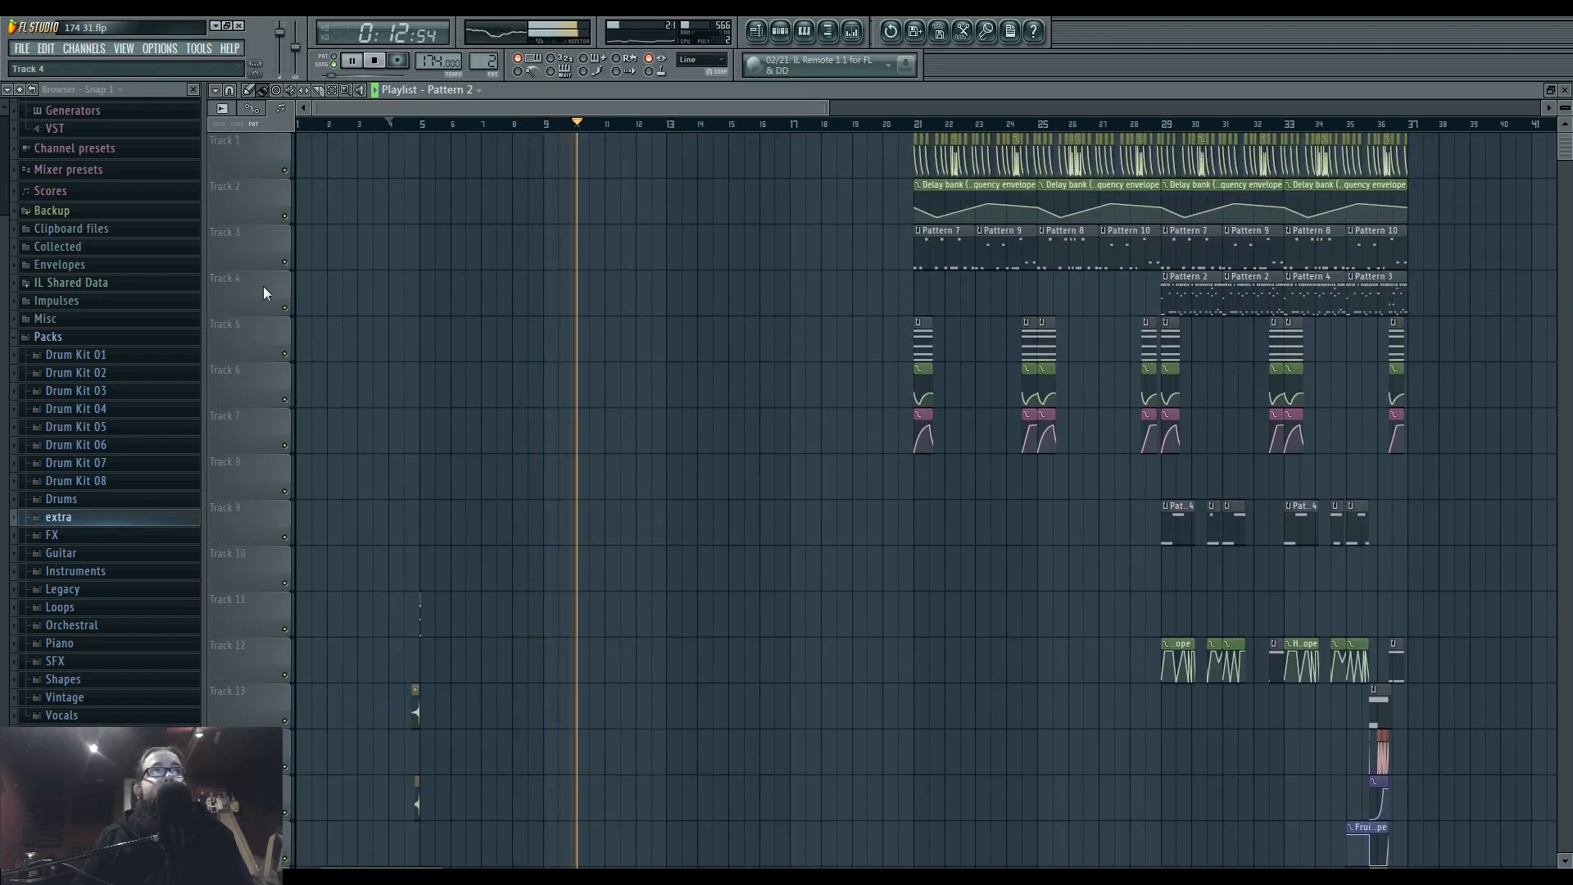
left_click(100, 337)
scroll(860, 489, "up", 2)
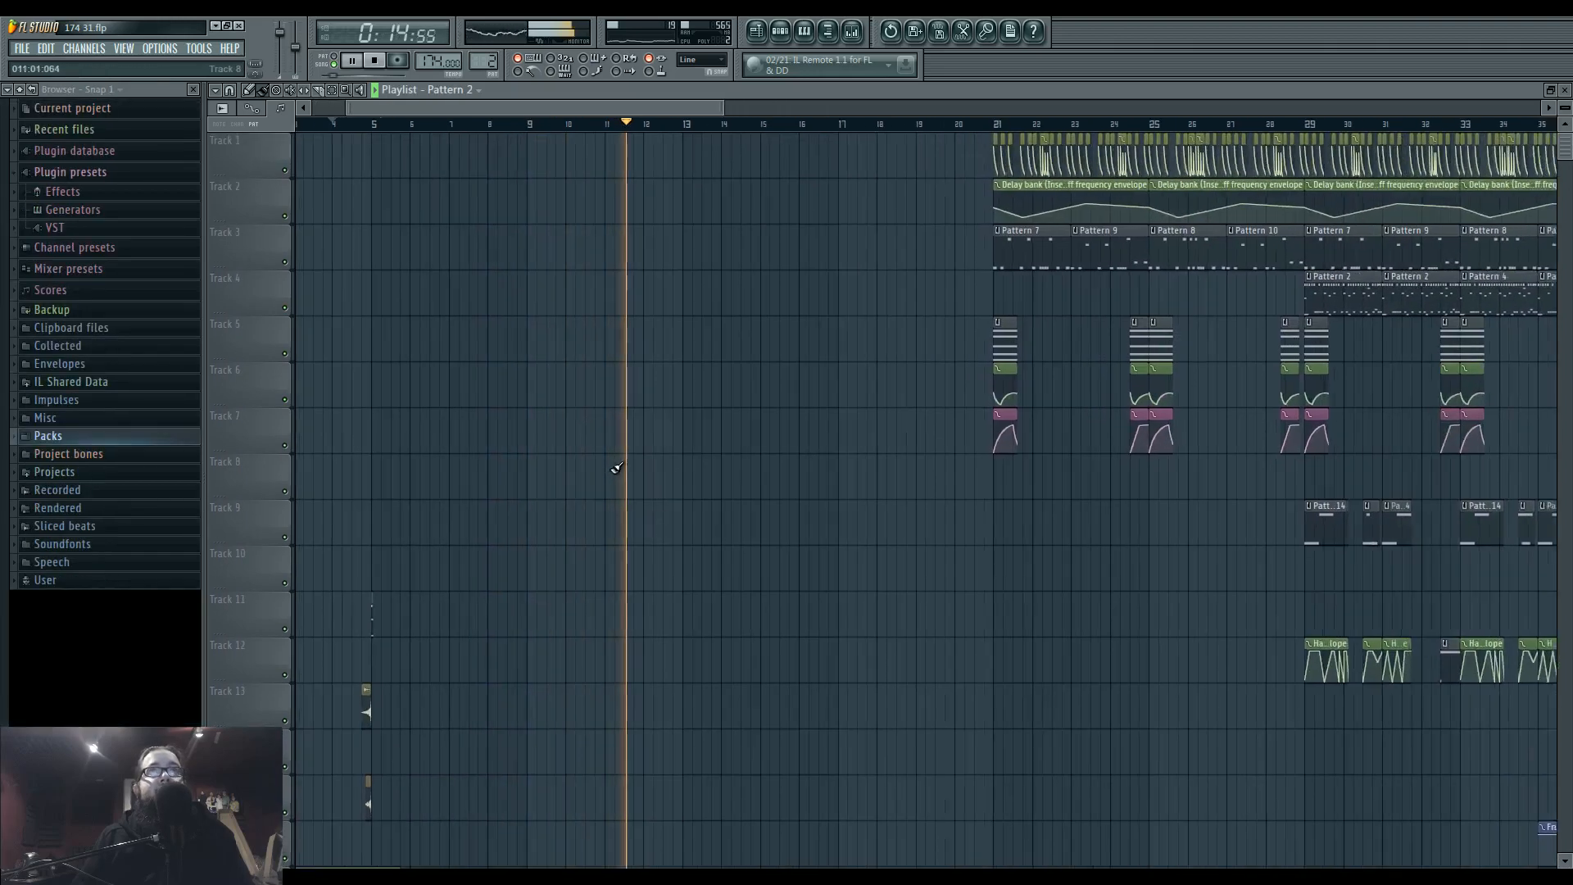
scroll(861, 489, "down", 2)
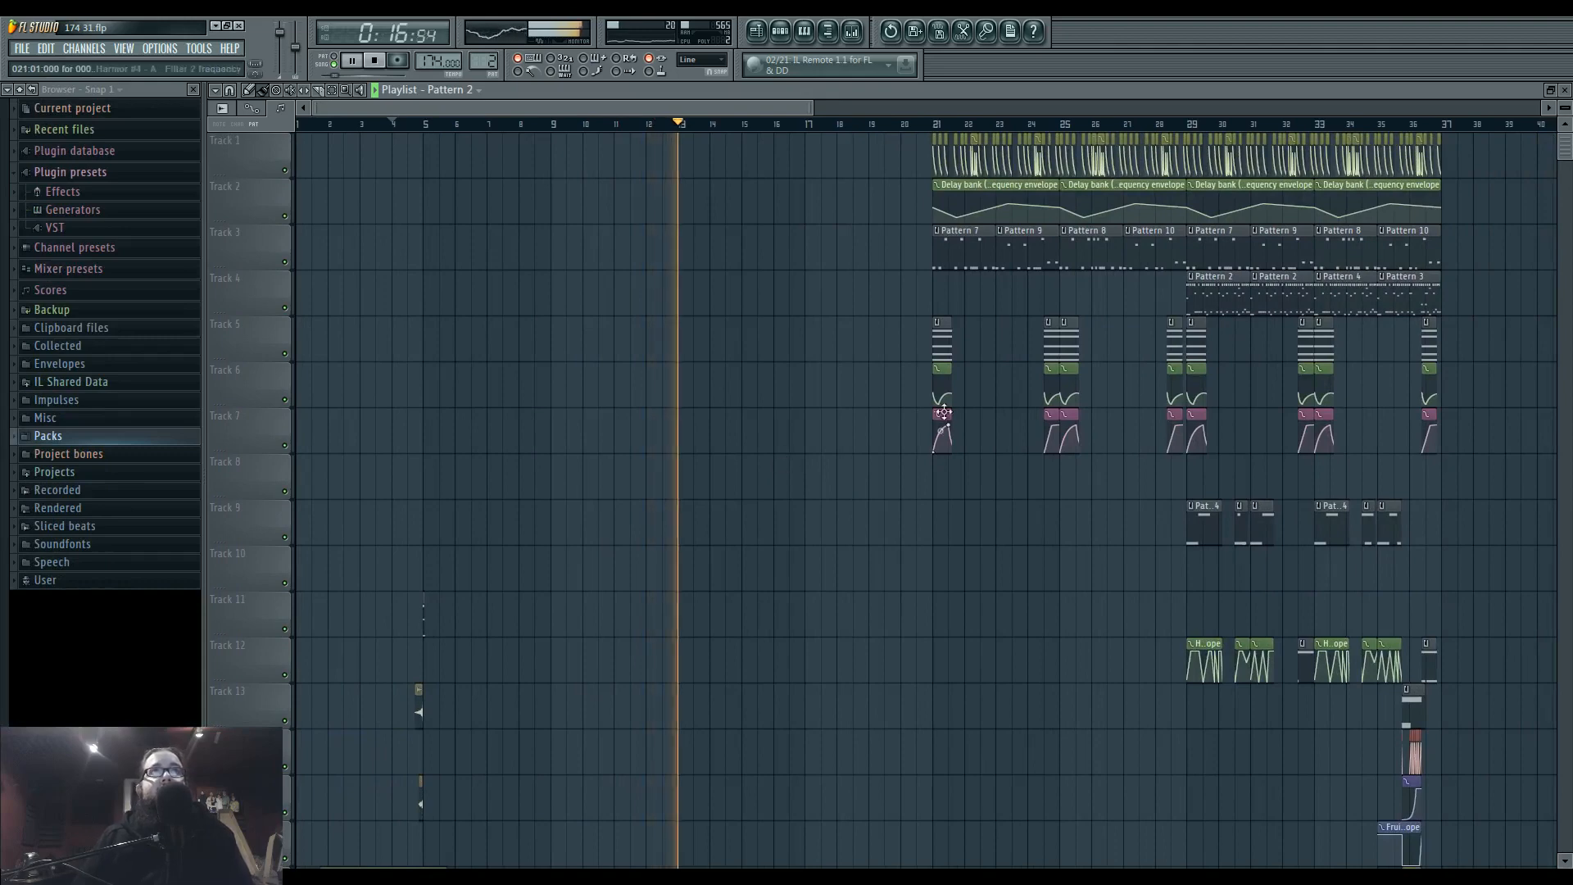
mouse_move(888, 135)
left_mouse_down()
mouse_move(1183, 269)
mouse_move(525, 250)
mouse_move(646, 253)
mouse_move(591, 253)
left_mouse_up()
key("space")
Play the intro from bar 5 and inspect the band-pass Fruity Free Filter in the sixth effect slot of Insert 27.
left_click(852, 34)
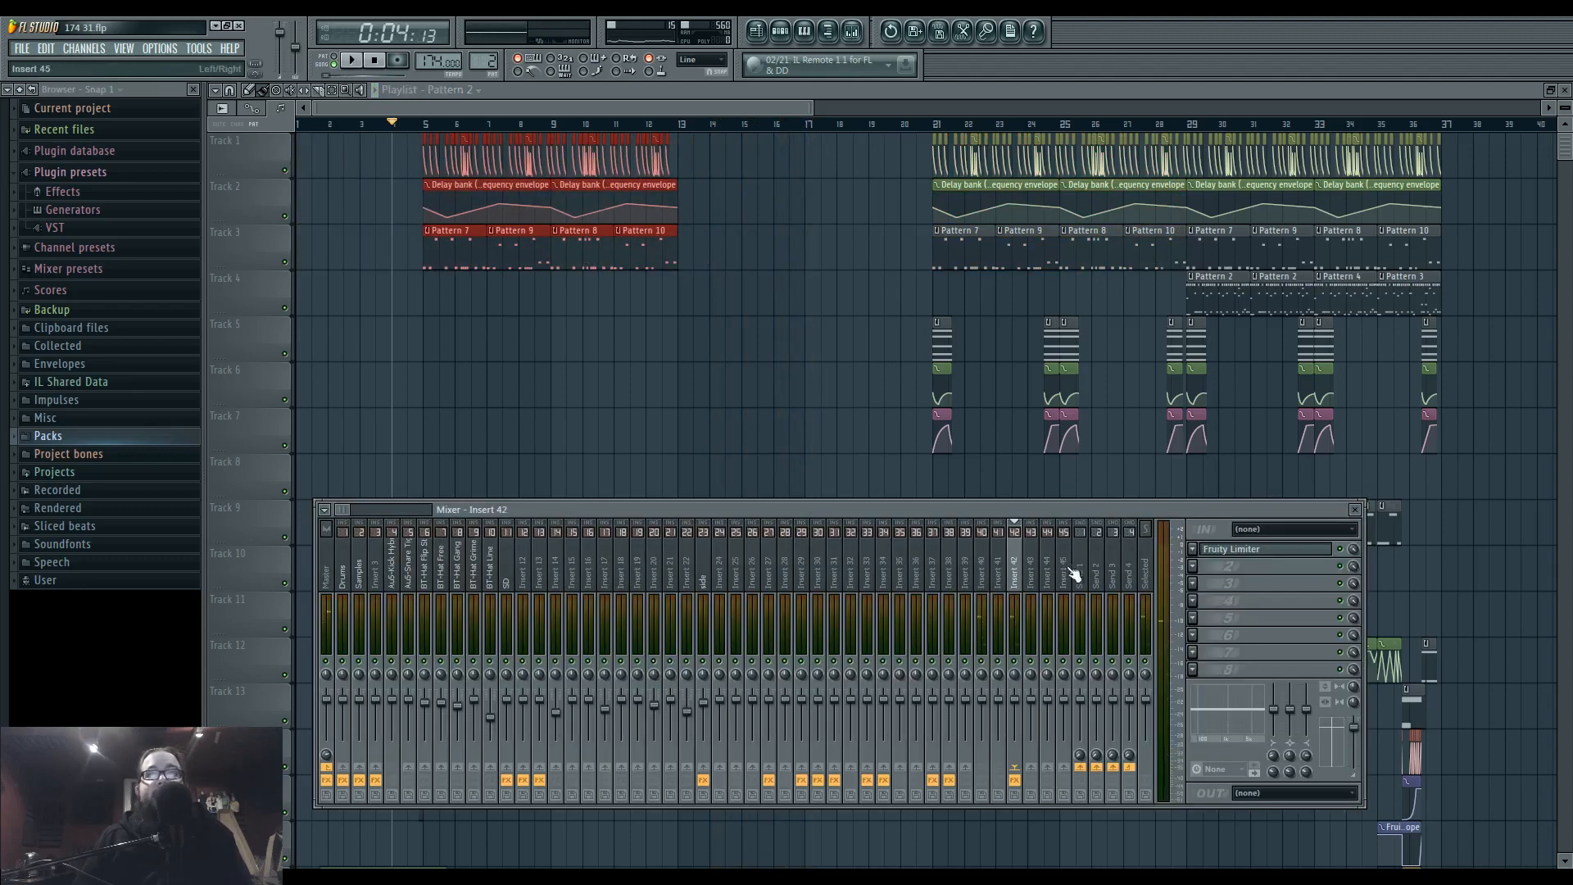
left_click(771, 577)
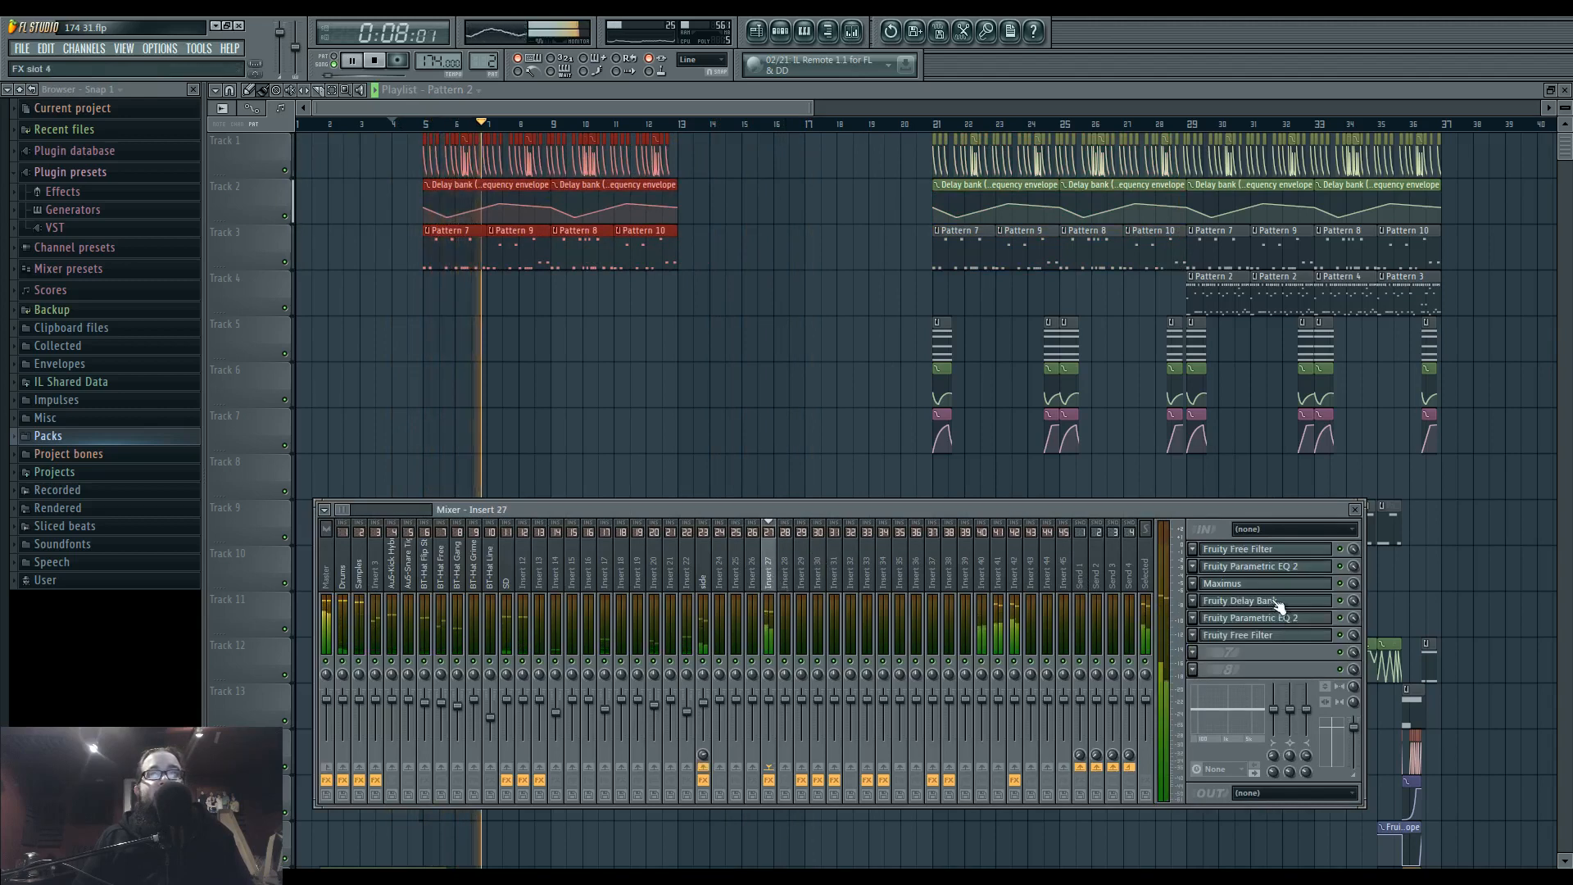
left_click(1268, 636)
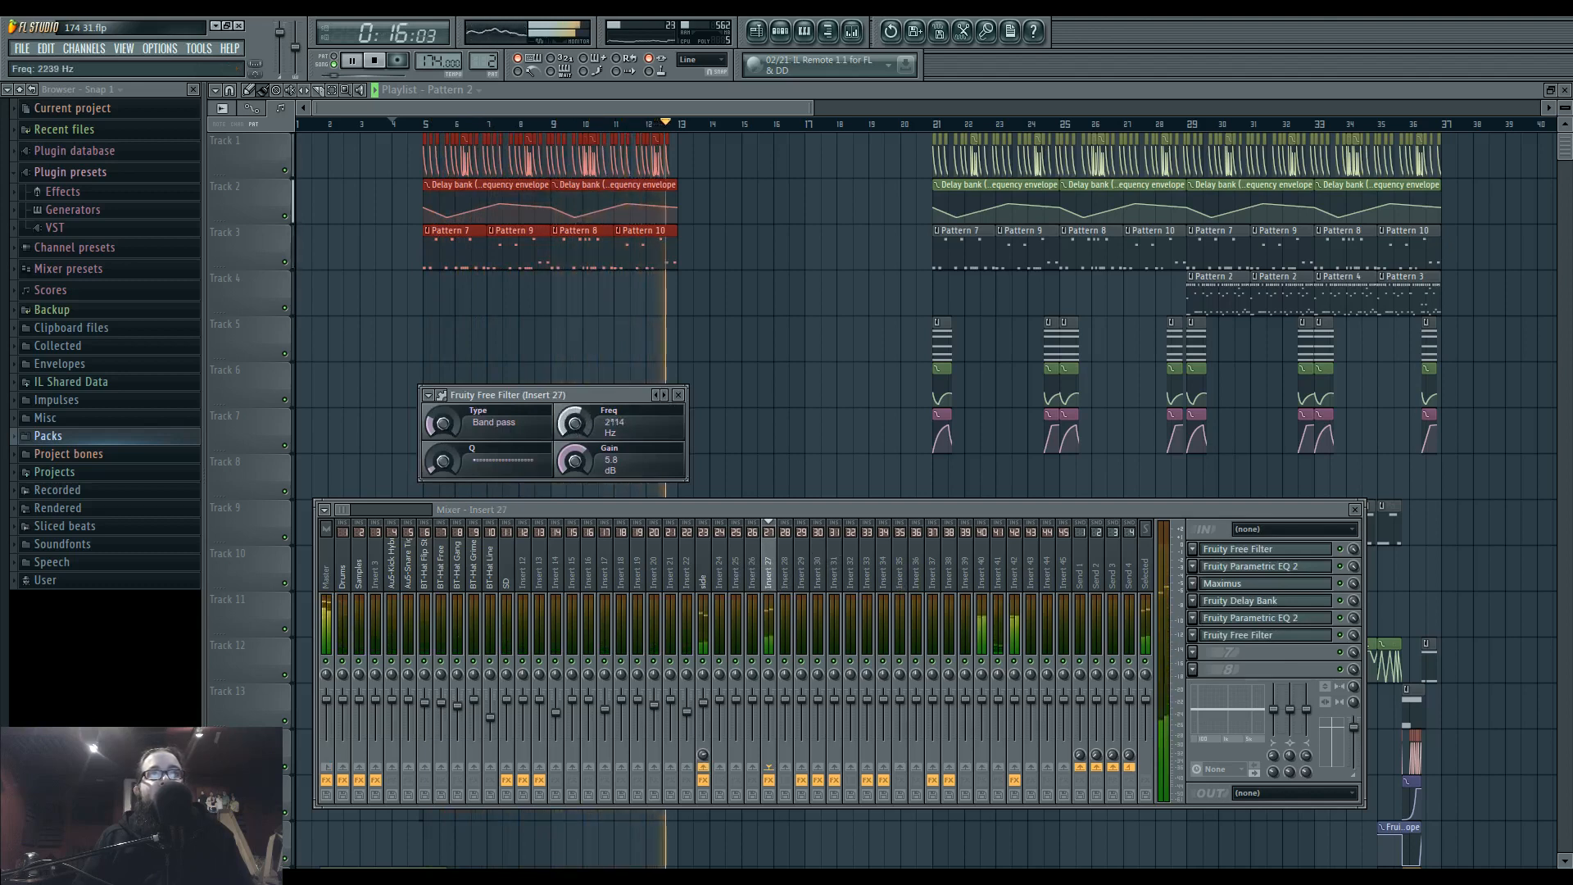
Create an automation clip across bars 5 to 13 for the frequency of Insert 27's first Fruity Free Filter.
left_click_drag(432, 149, 686, 143)
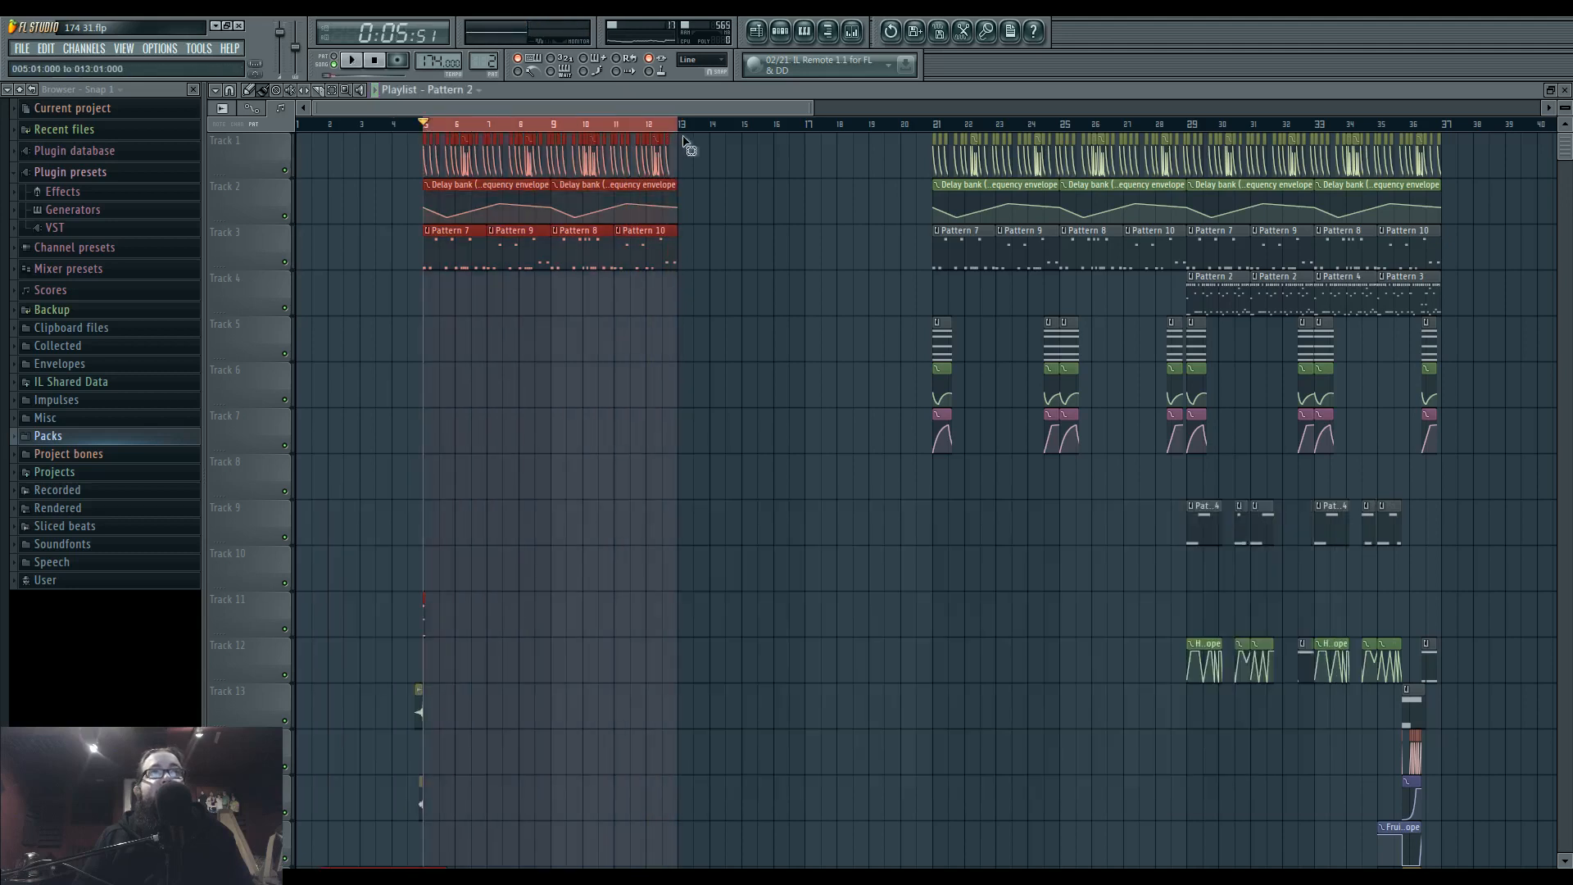
left_click(853, 33)
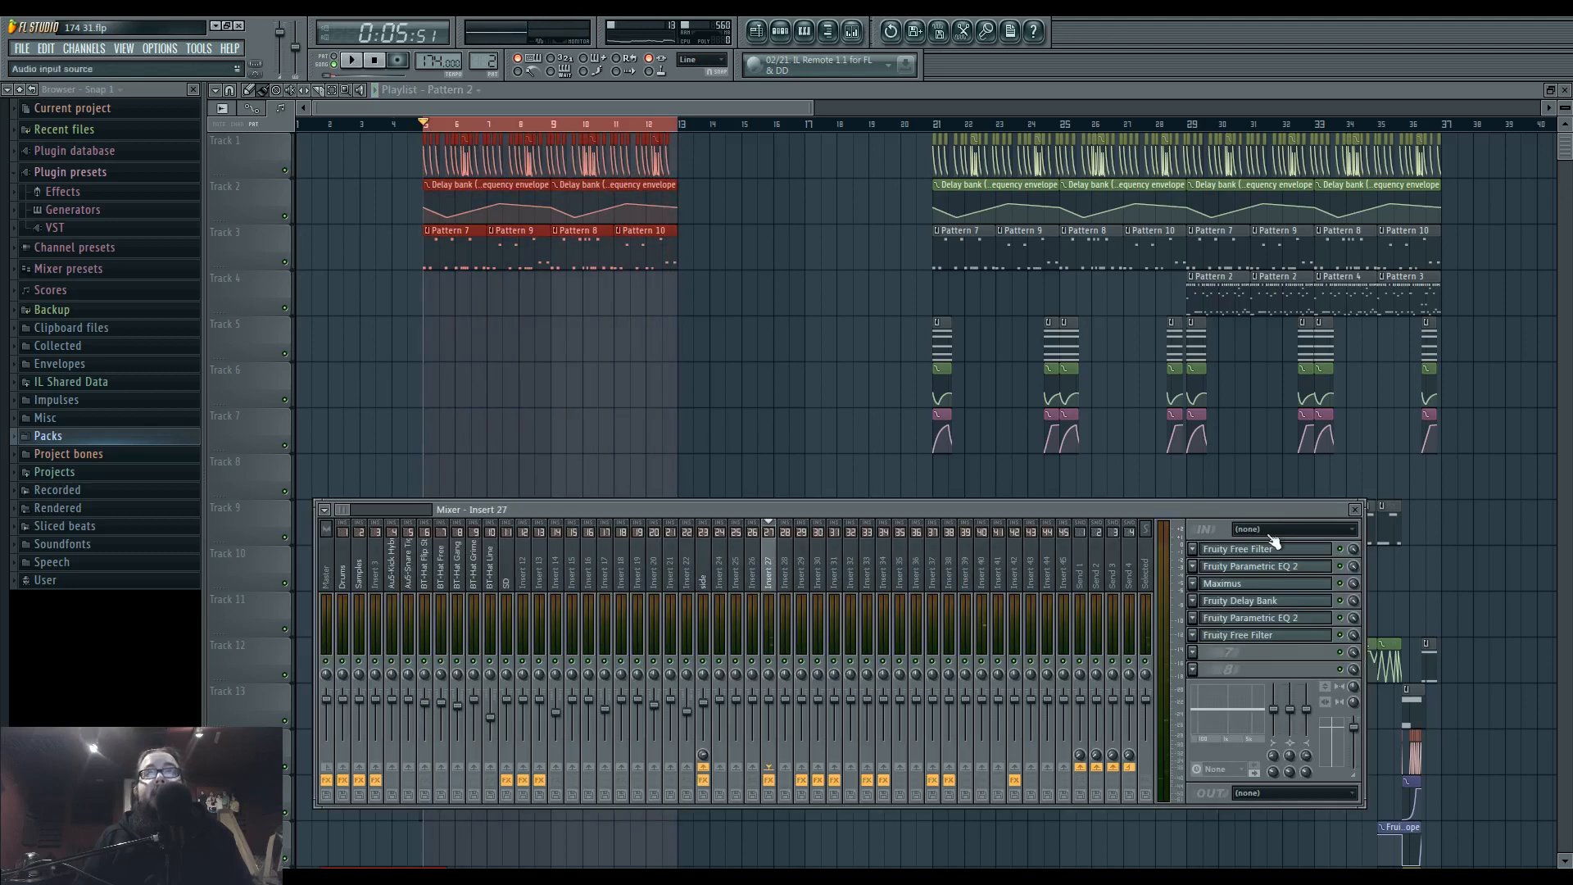
left_click(1272, 551)
right_click(390, 223)
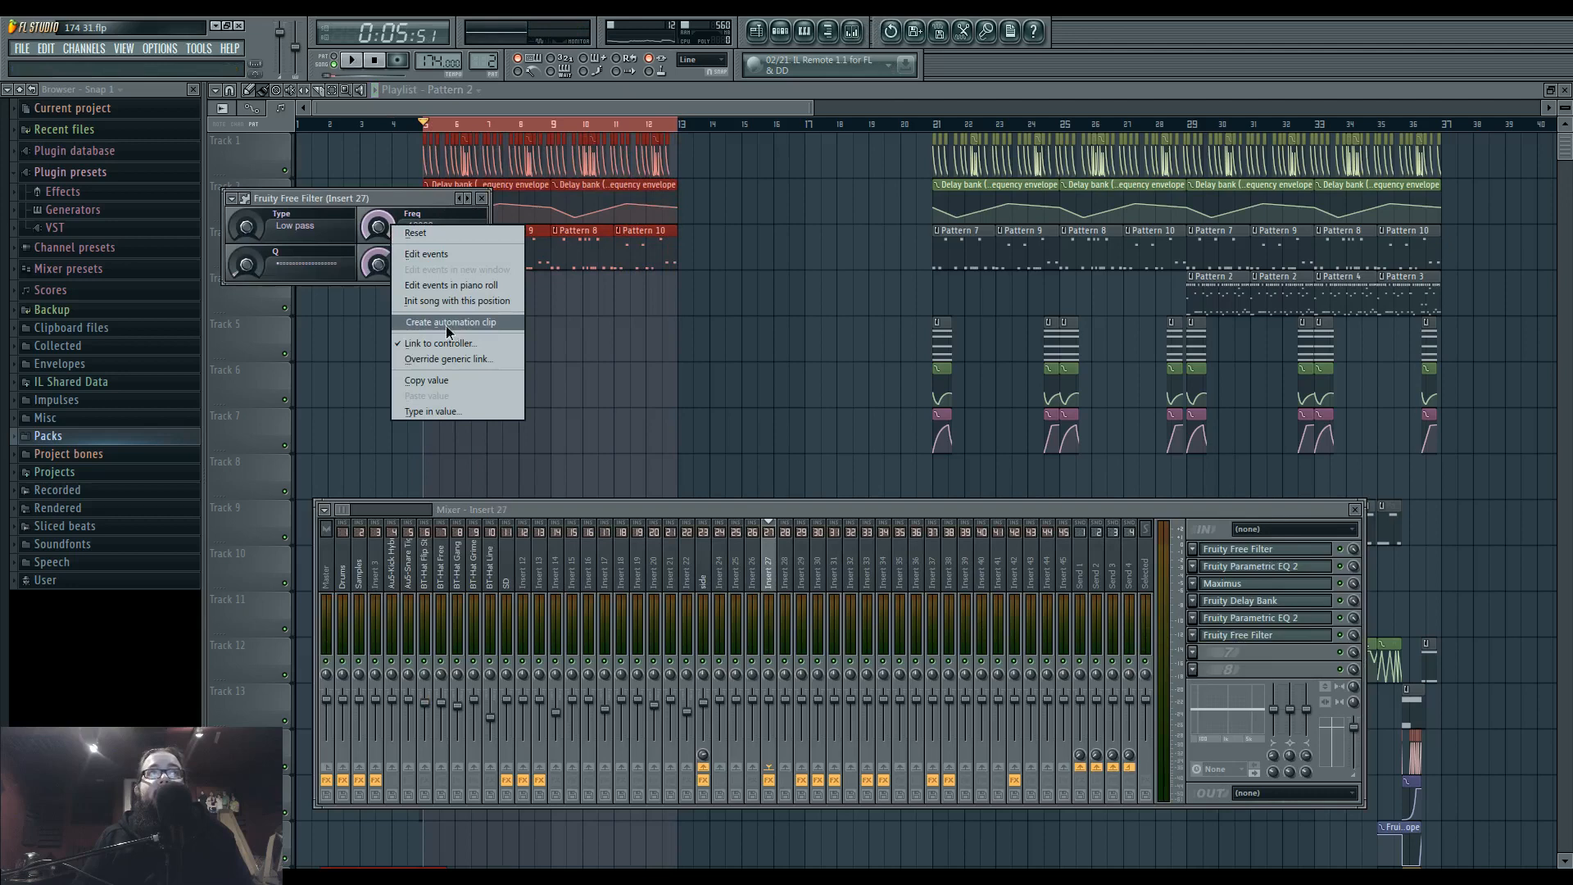
left_click(445, 326)
Shape the Free Filter frequency envelope with points at bars 8, 10 and 12, dipping lowest at bar 10, and audition it.
scroll(400, 311, "up", 3)
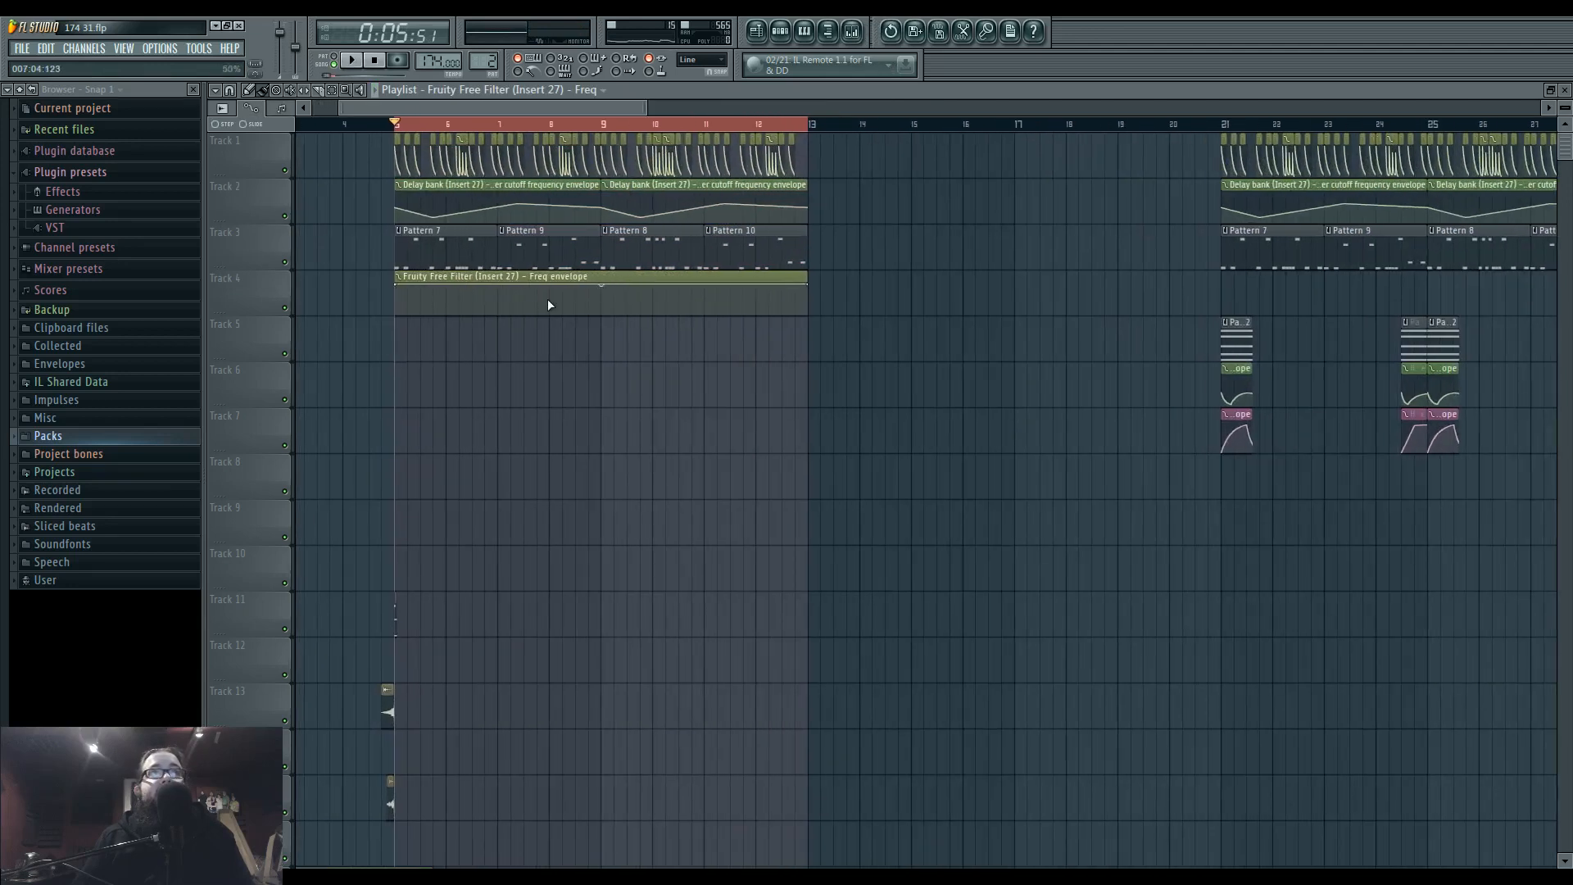
right_click(549, 303)
key("space")
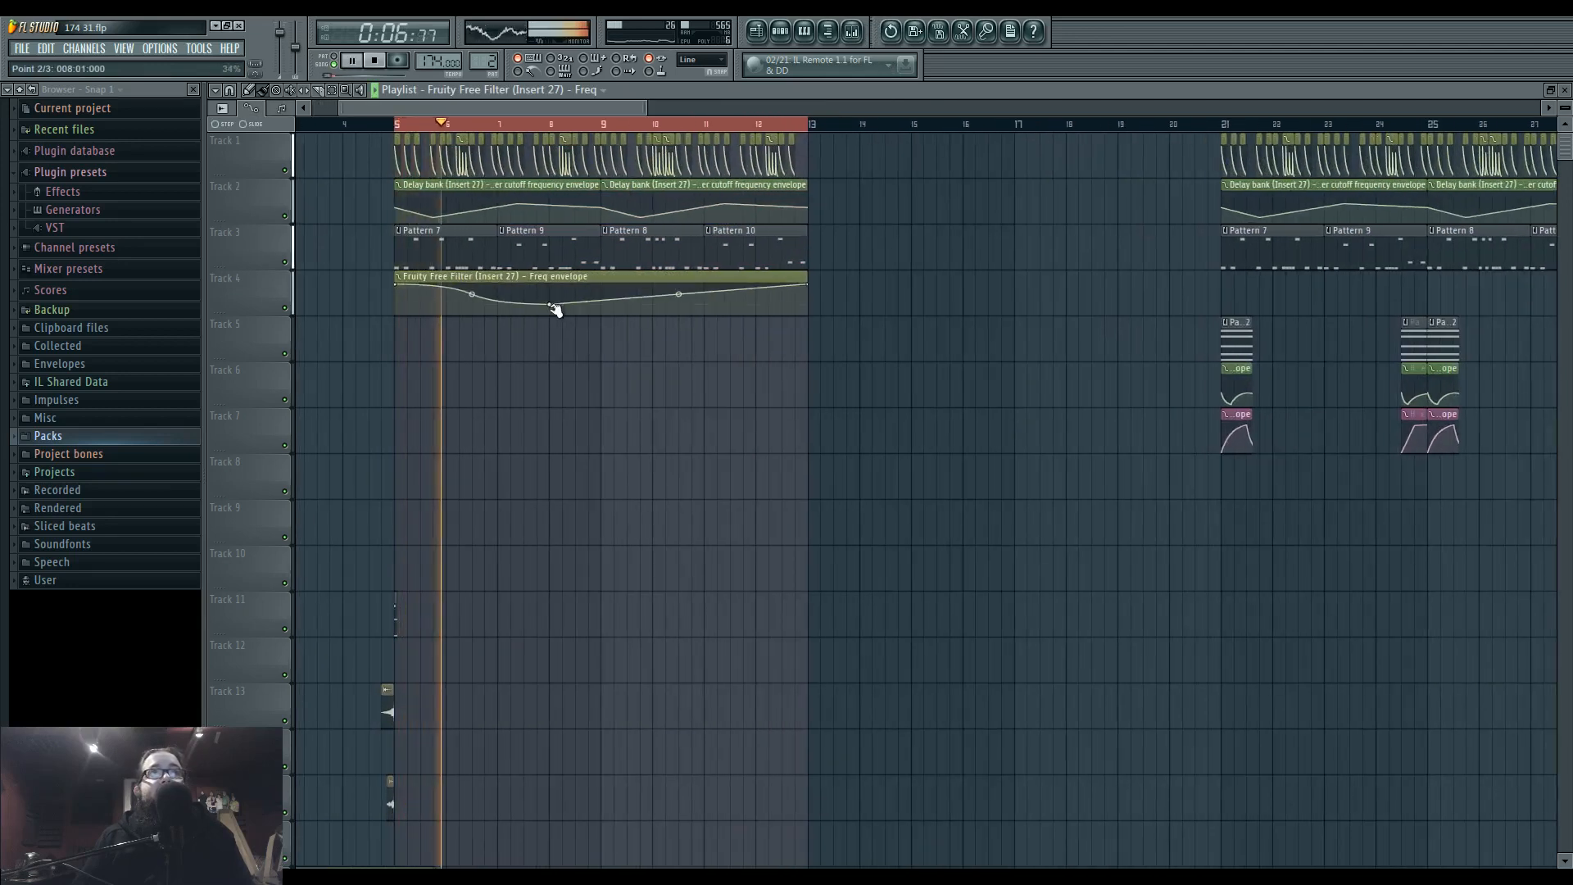
right_click(652, 305)
right_click(756, 292)
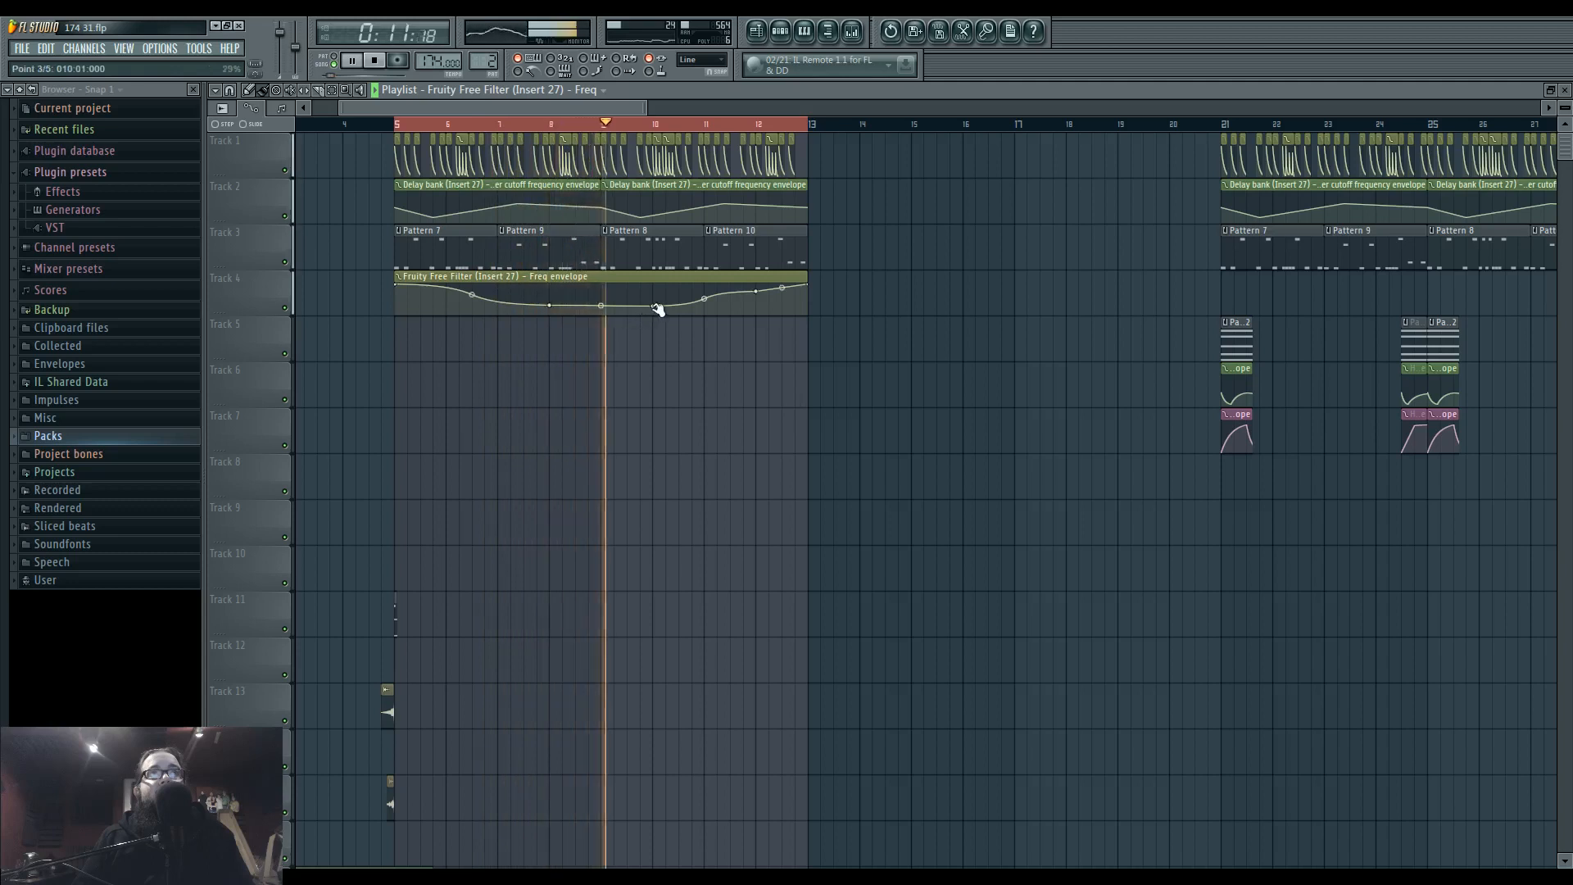
left_click_drag(654, 310, 654, 314)
left_click(550, 124)
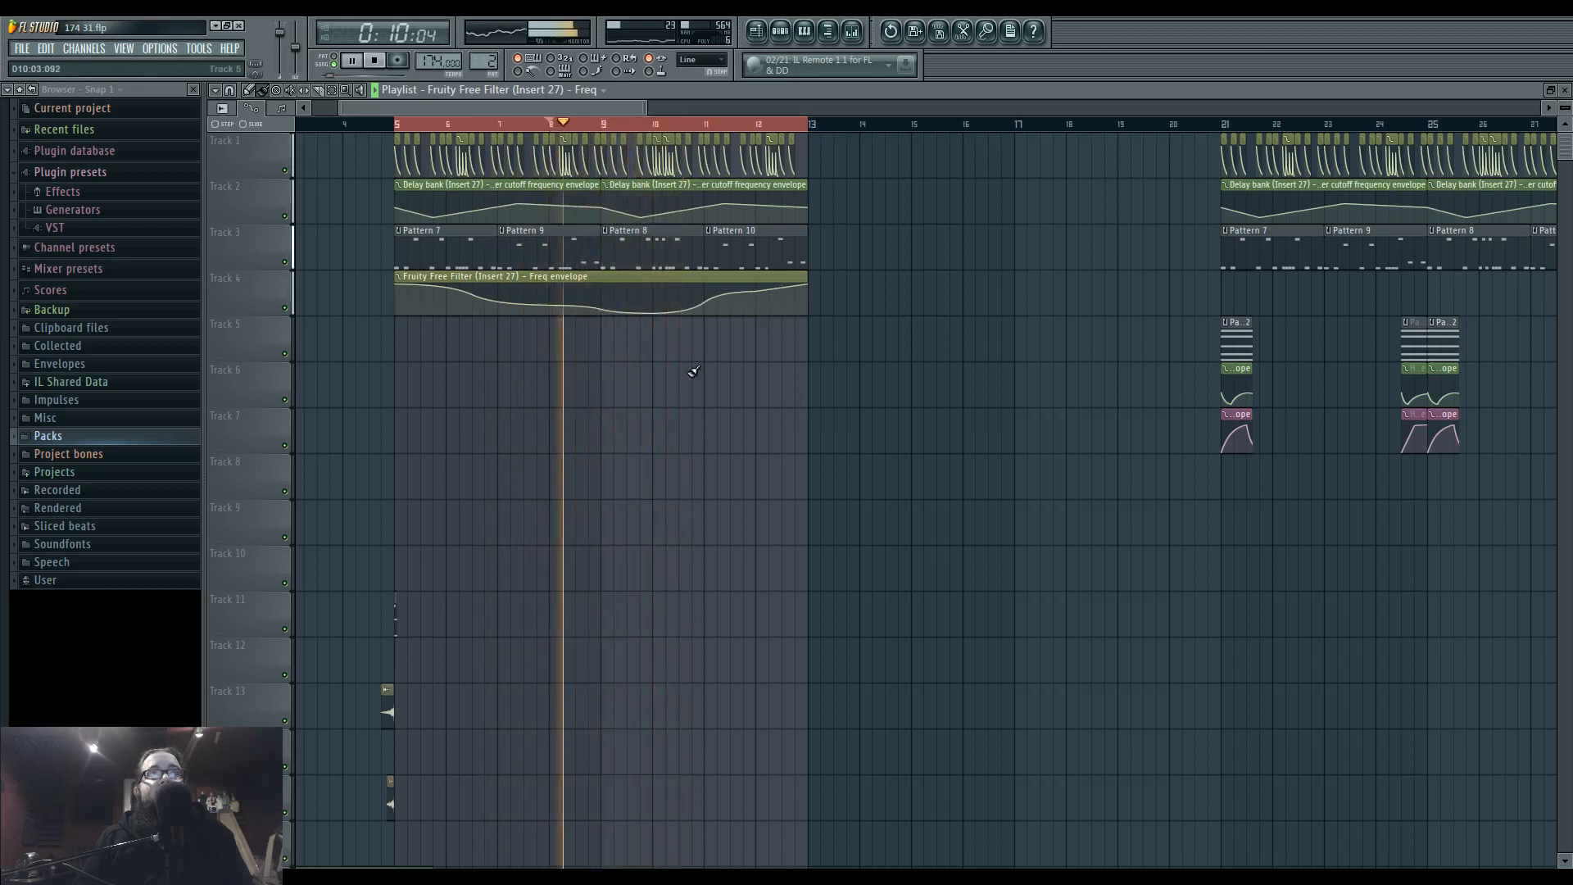
left_click(853, 32)
key("F9")
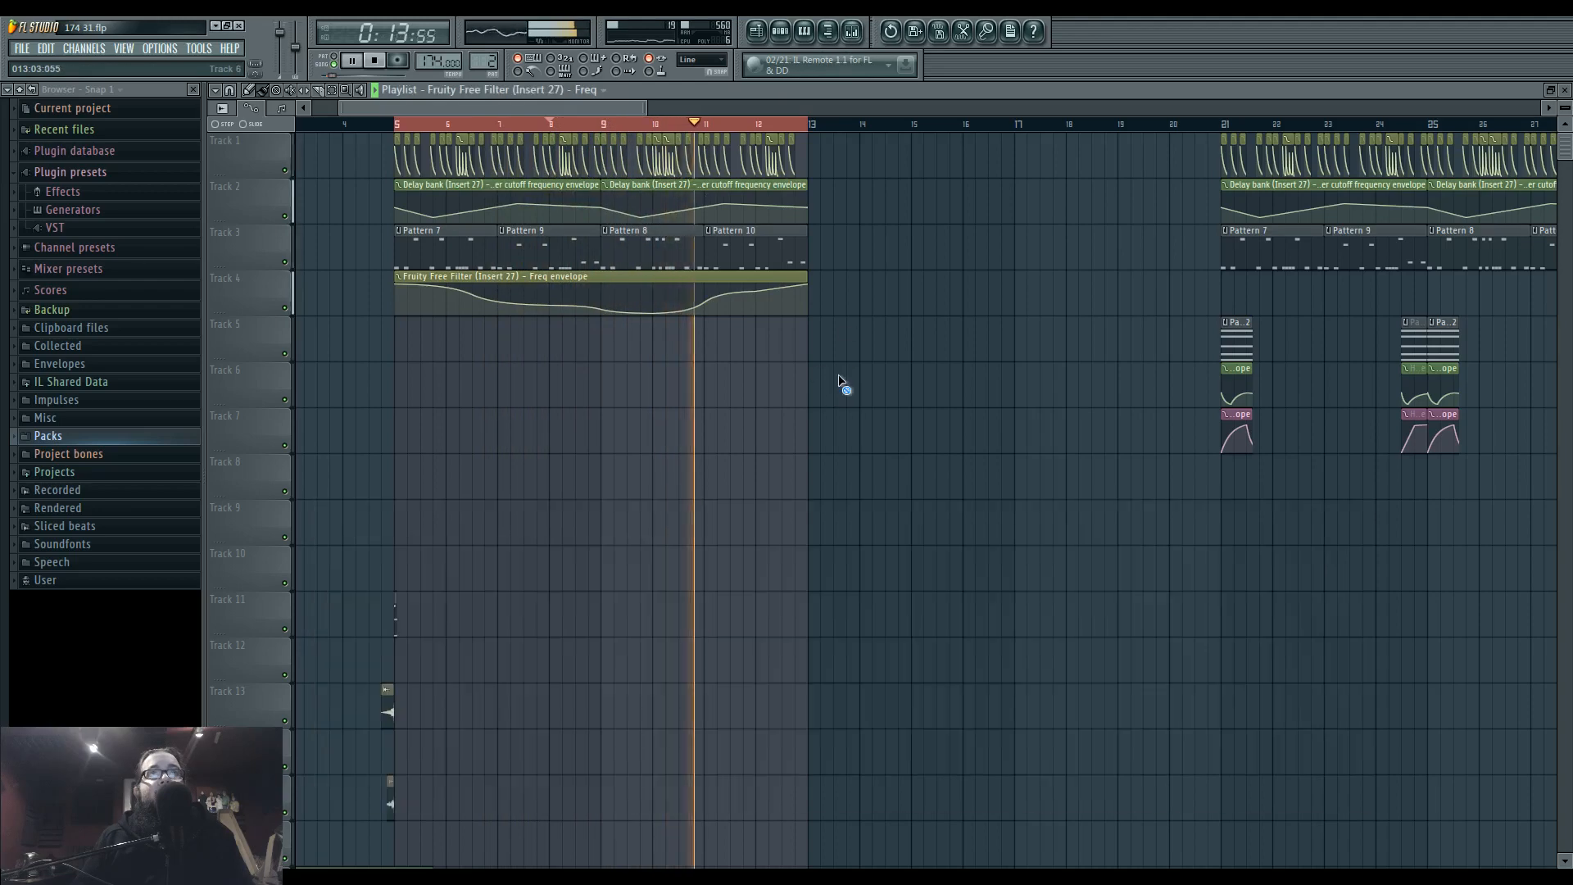
Duplicate all clips on Tracks 1–4 from bars 5–13 so the copies start at bar 13.
left_click_drag(857, 358, 366, 134)
key("ctrl+b")
key("ctrl+d")
Stop playback and move all the drop clips from bar 21 to start at bar 29.
scroll(841, 452, "down", 3)
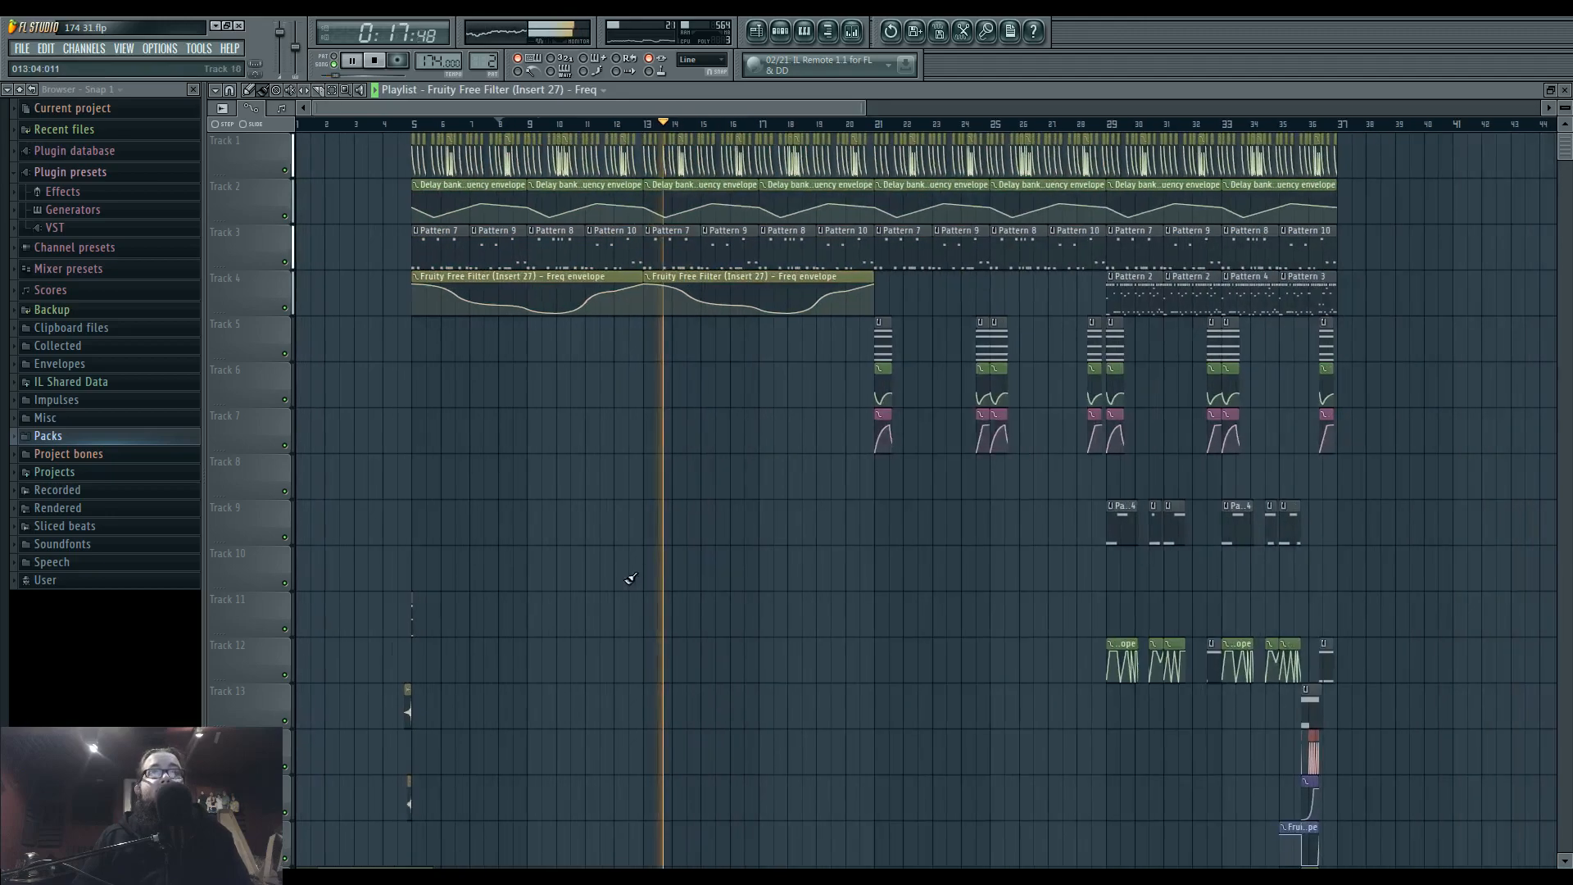
scroll(636, 580, "down", 6)
scroll(502, 450, "up", 2)
scroll(748, 410, "down", 5)
scroll(647, 357, "up", 5)
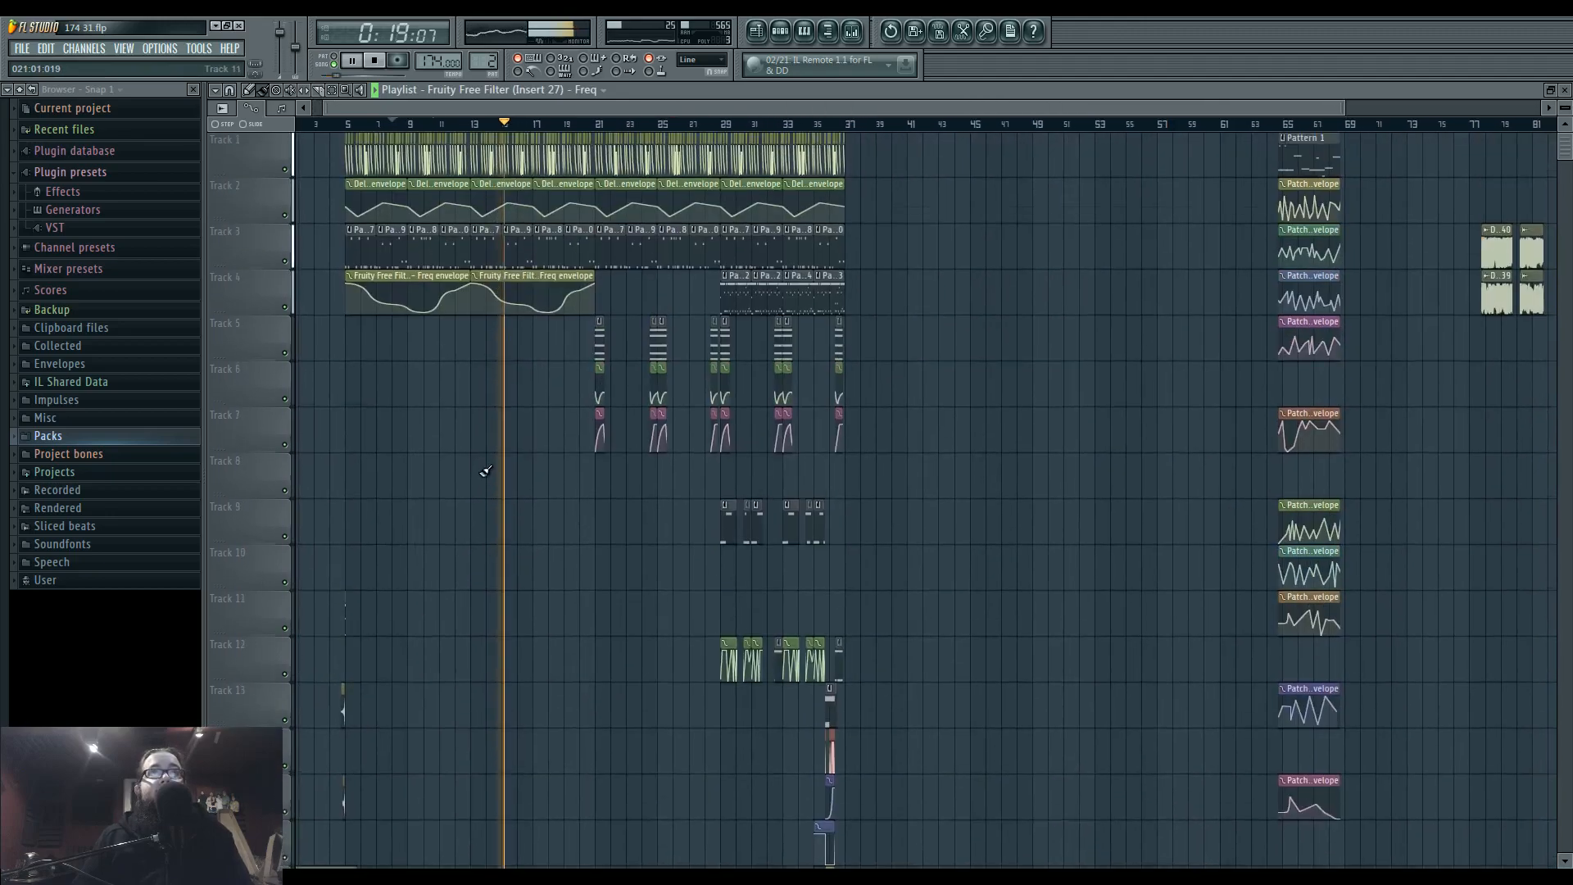
scroll(470, 573, "up", 2)
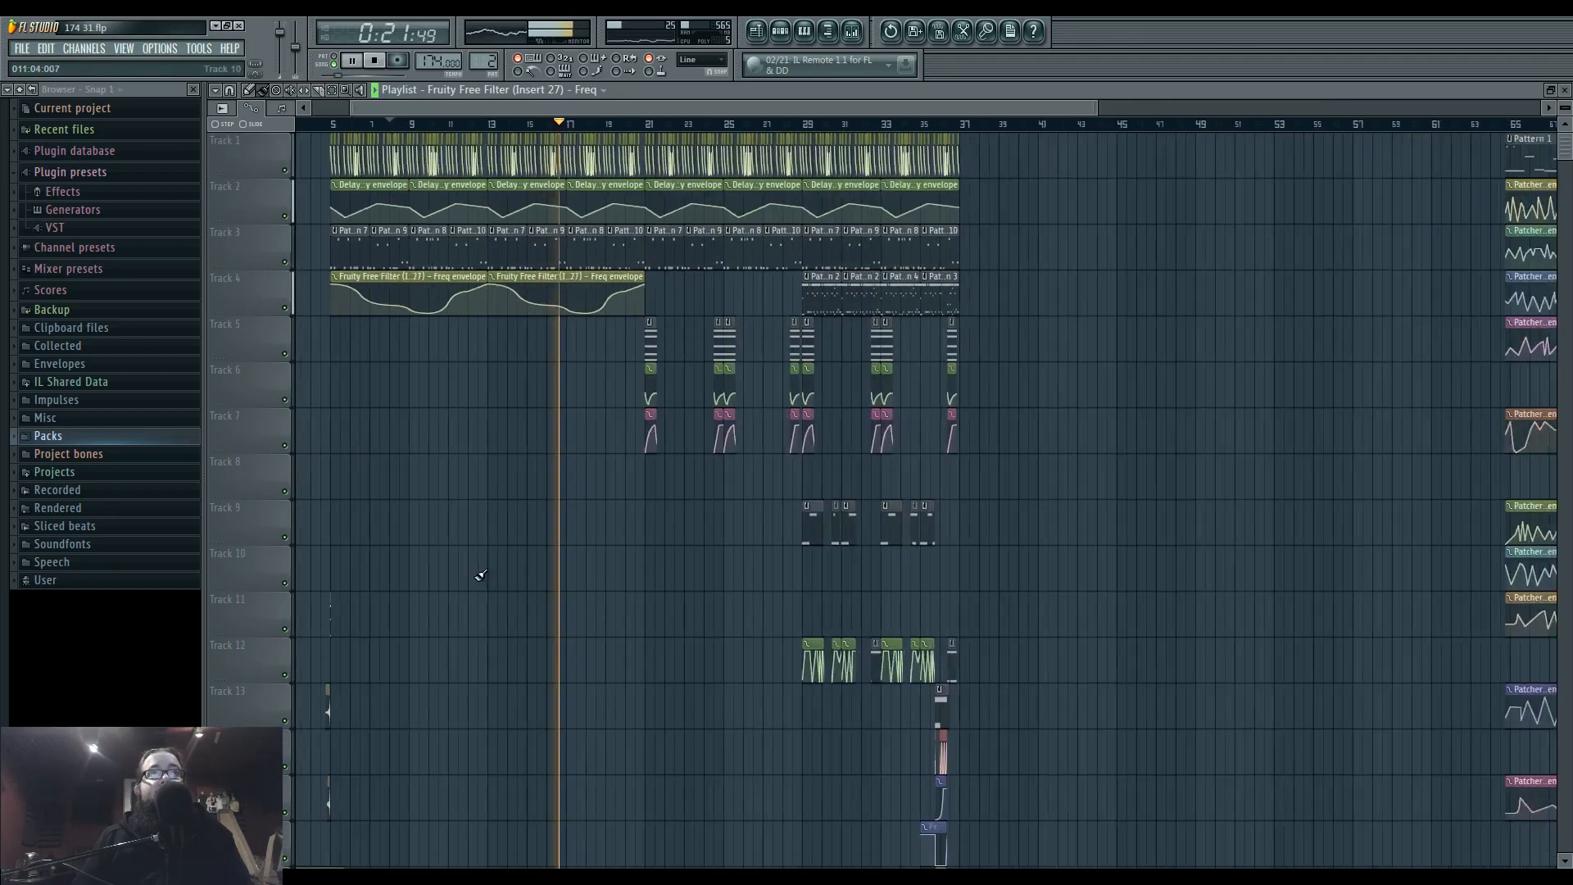
left_click_drag(675, 593, 544, 597)
key("space")
left_click_drag(517, 155, 854, 556)
scroll(727, 523, "up", 7)
left_click_drag(390, 341, 611, 352)
left_click_drag(925, 279, 1093, 284)
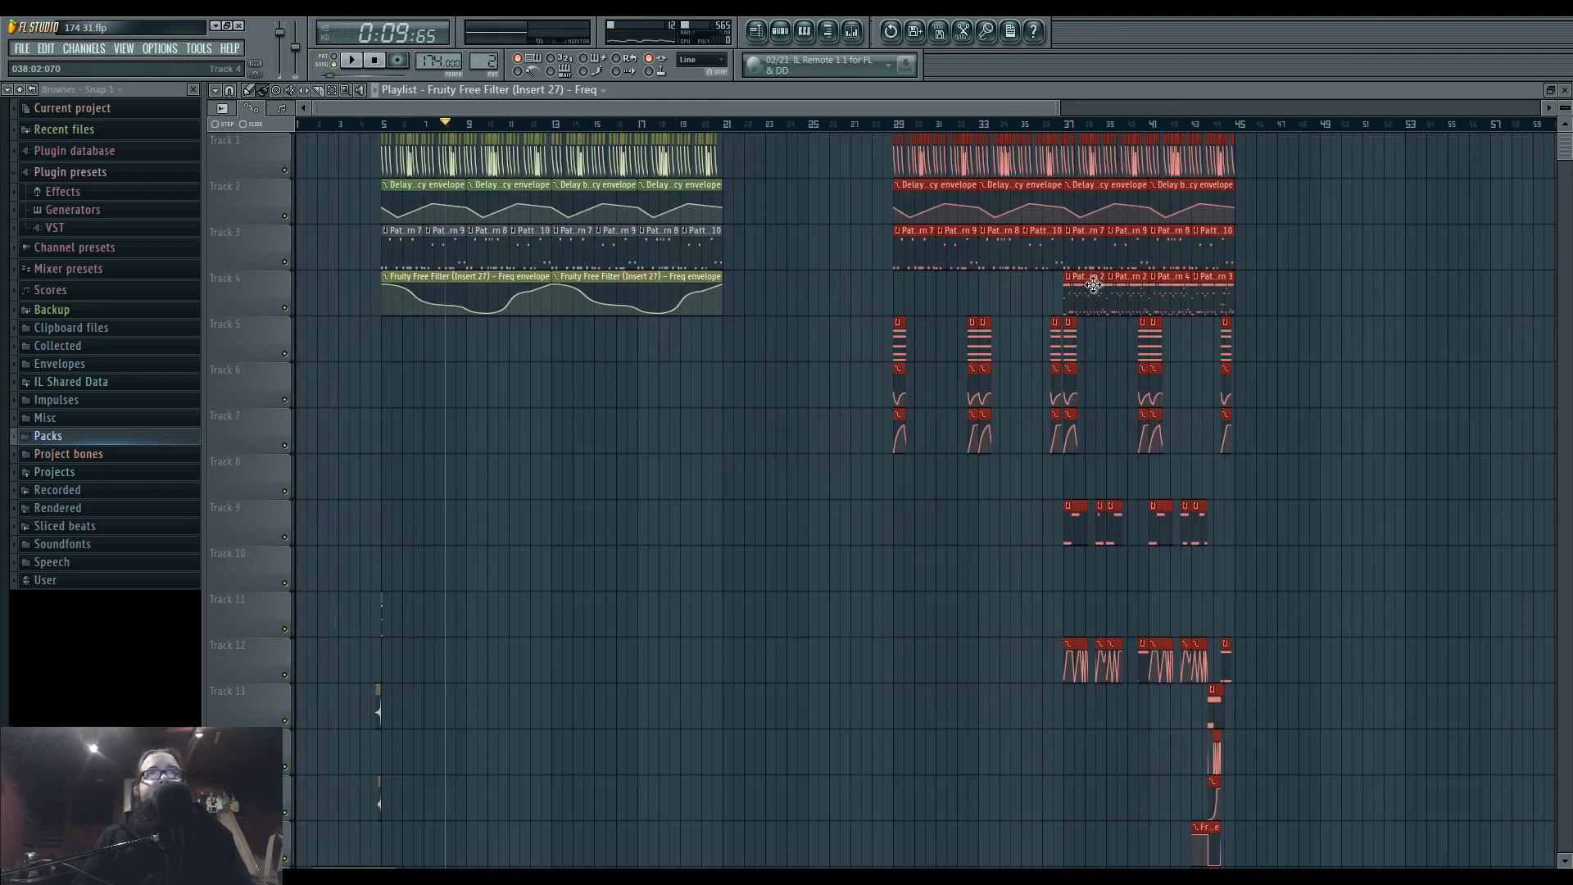
Duplicate the Tracks 1–4 clips of bars 13–21 into the gap at bars 21–29.
left_click_drag(765, 358, 556, 163)
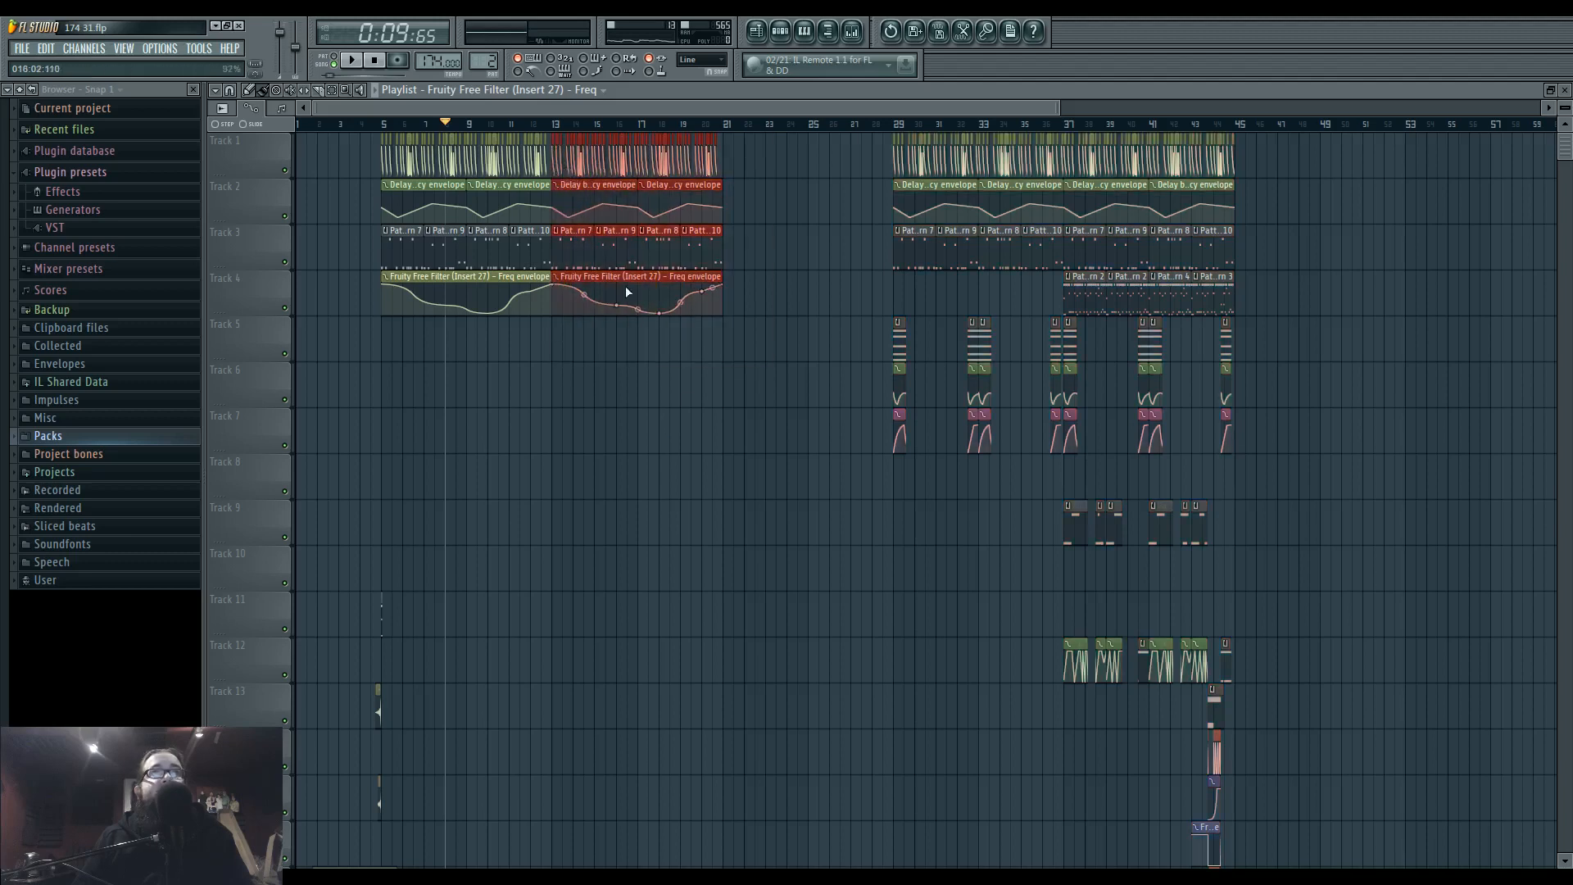
key("ctrl+b")
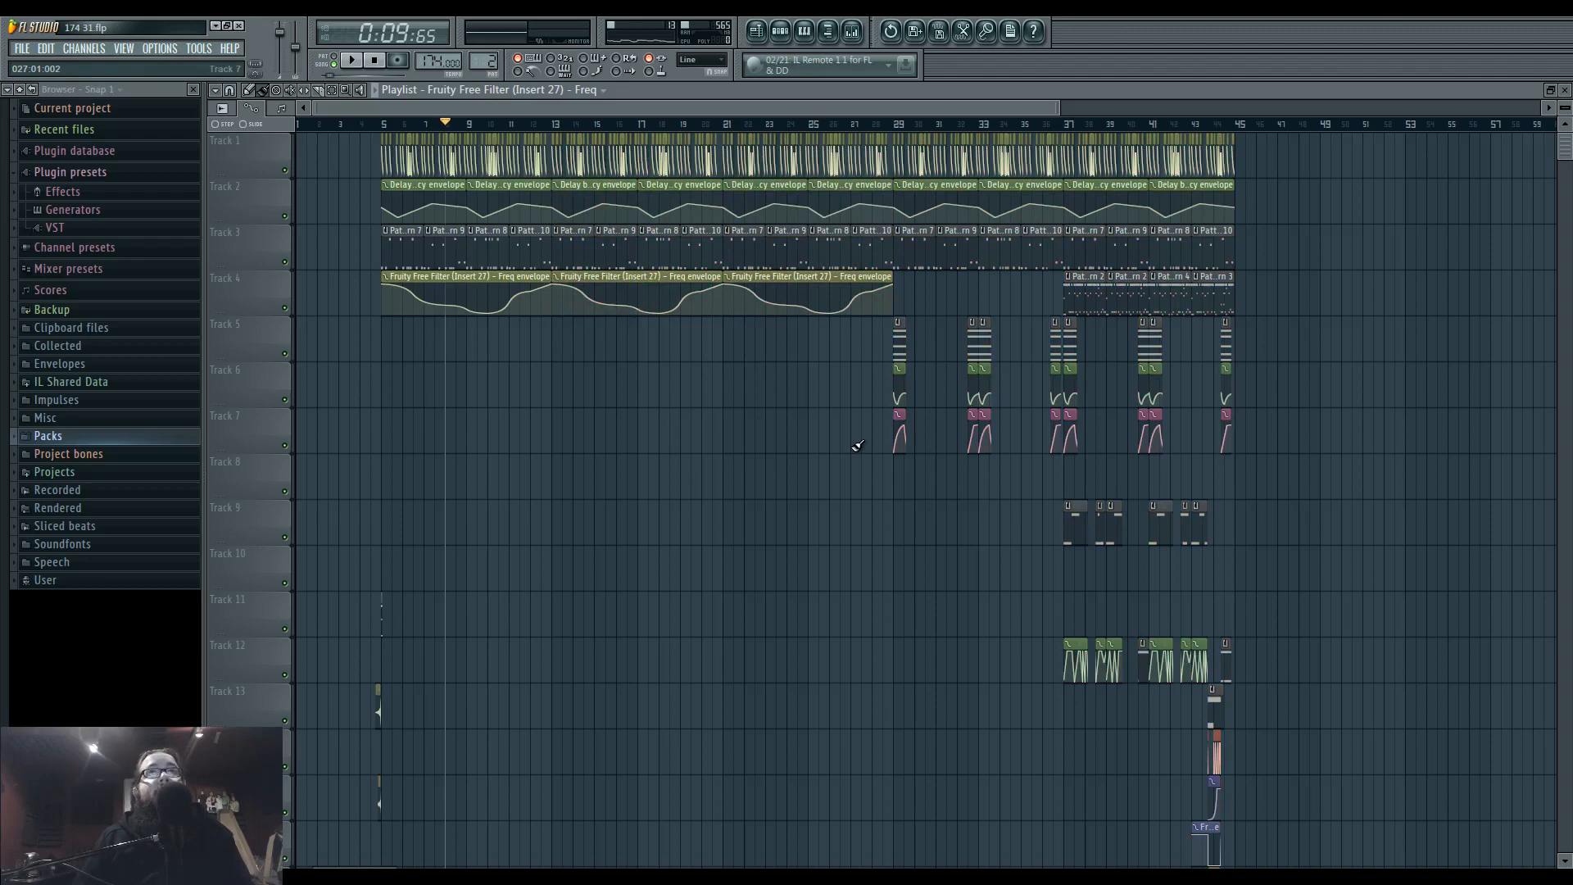
scroll(857, 444, "up", 5)
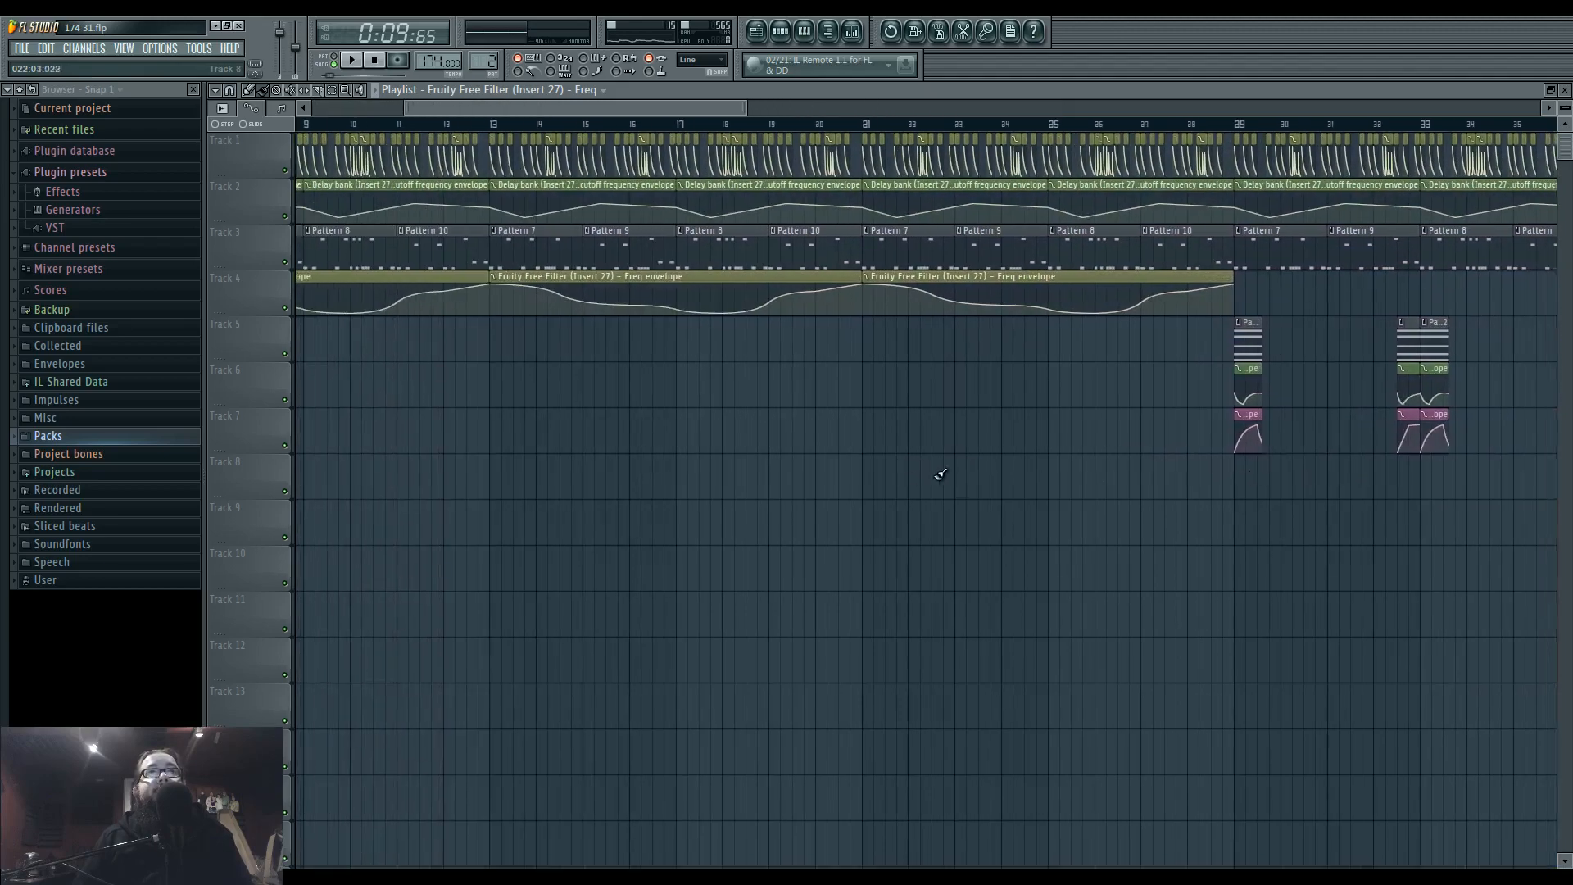
scroll(940, 474, "down", 5)
Delete the three Free Filter frequency envelope clips from Track 4.
left_click(852, 33)
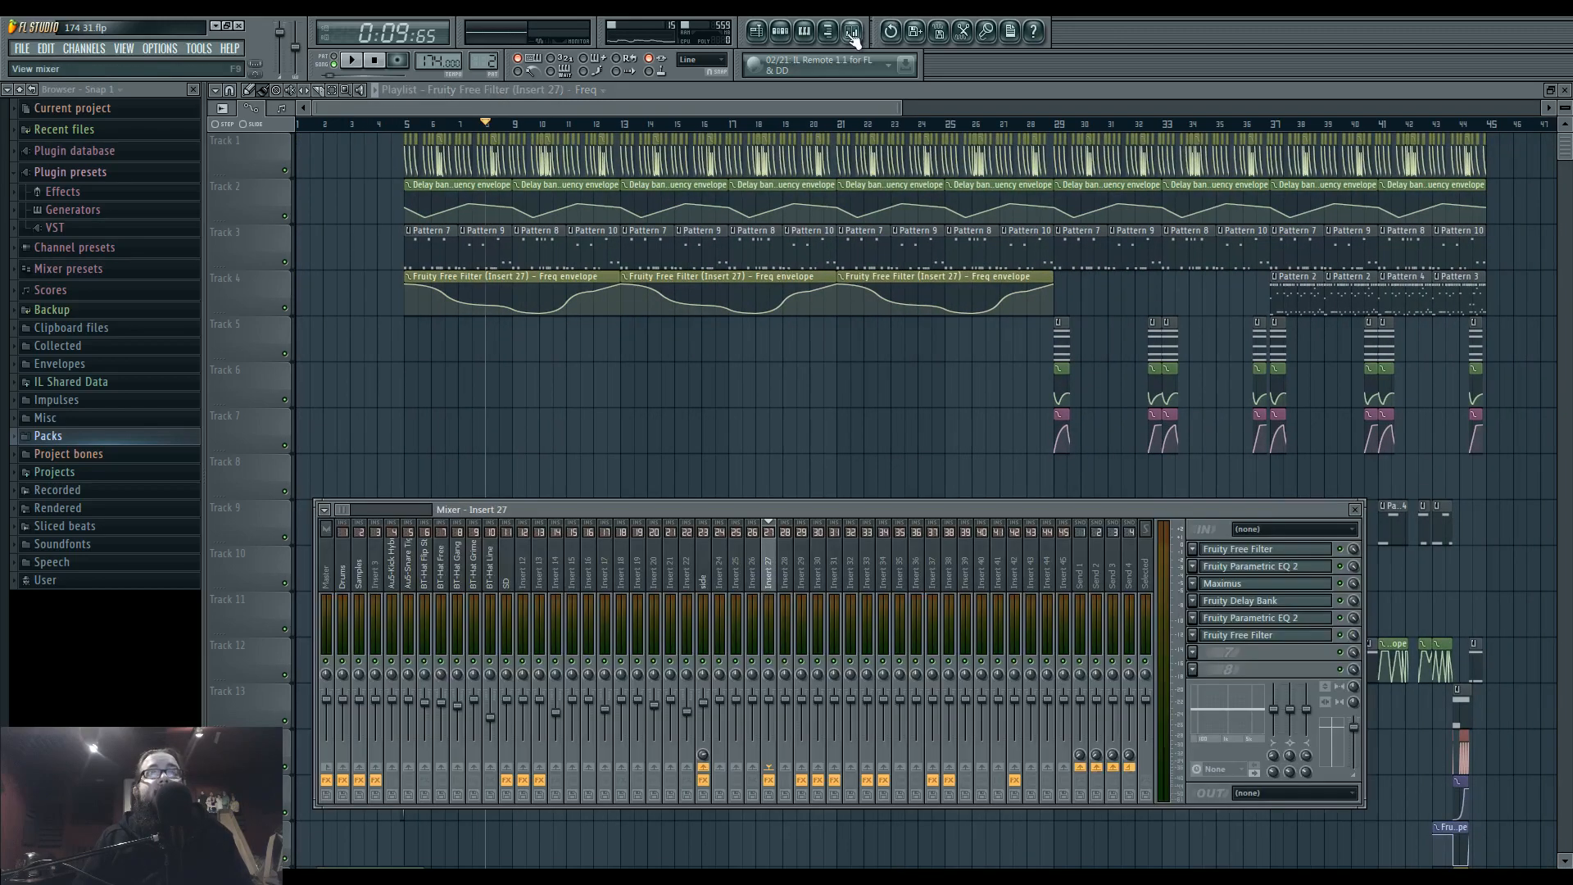
left_click(1193, 636)
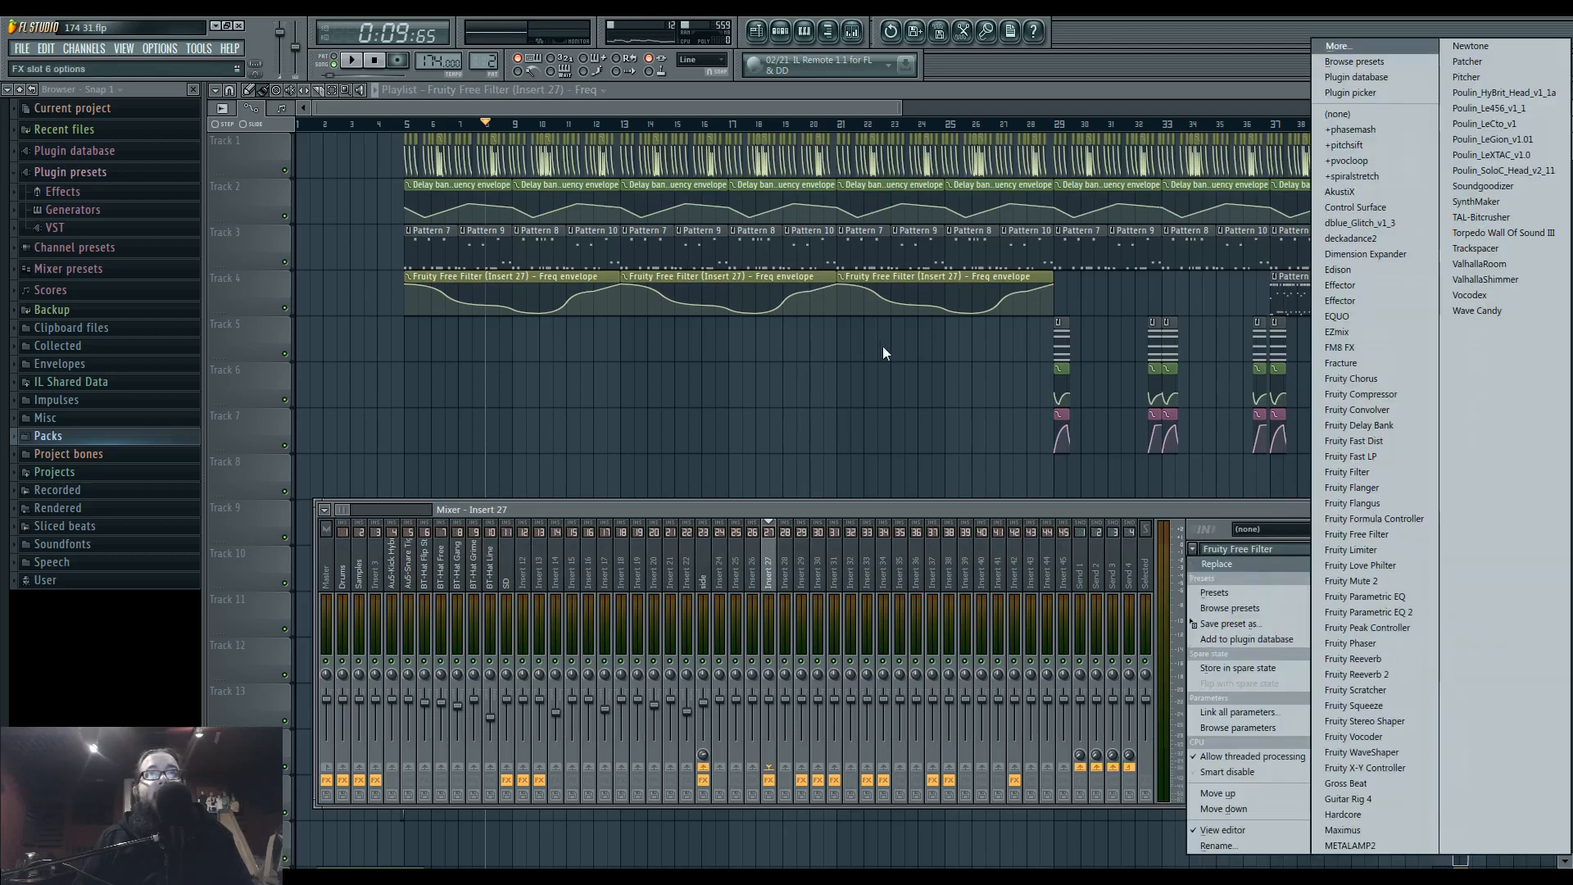
left_click(885, 343)
left_click_drag(1064, 295, 390, 288)
Replace the Fruity Free Filter in the sixth effect slot of Insert 27 with Fruity Parametric EQ 2.
left_click(852, 32)
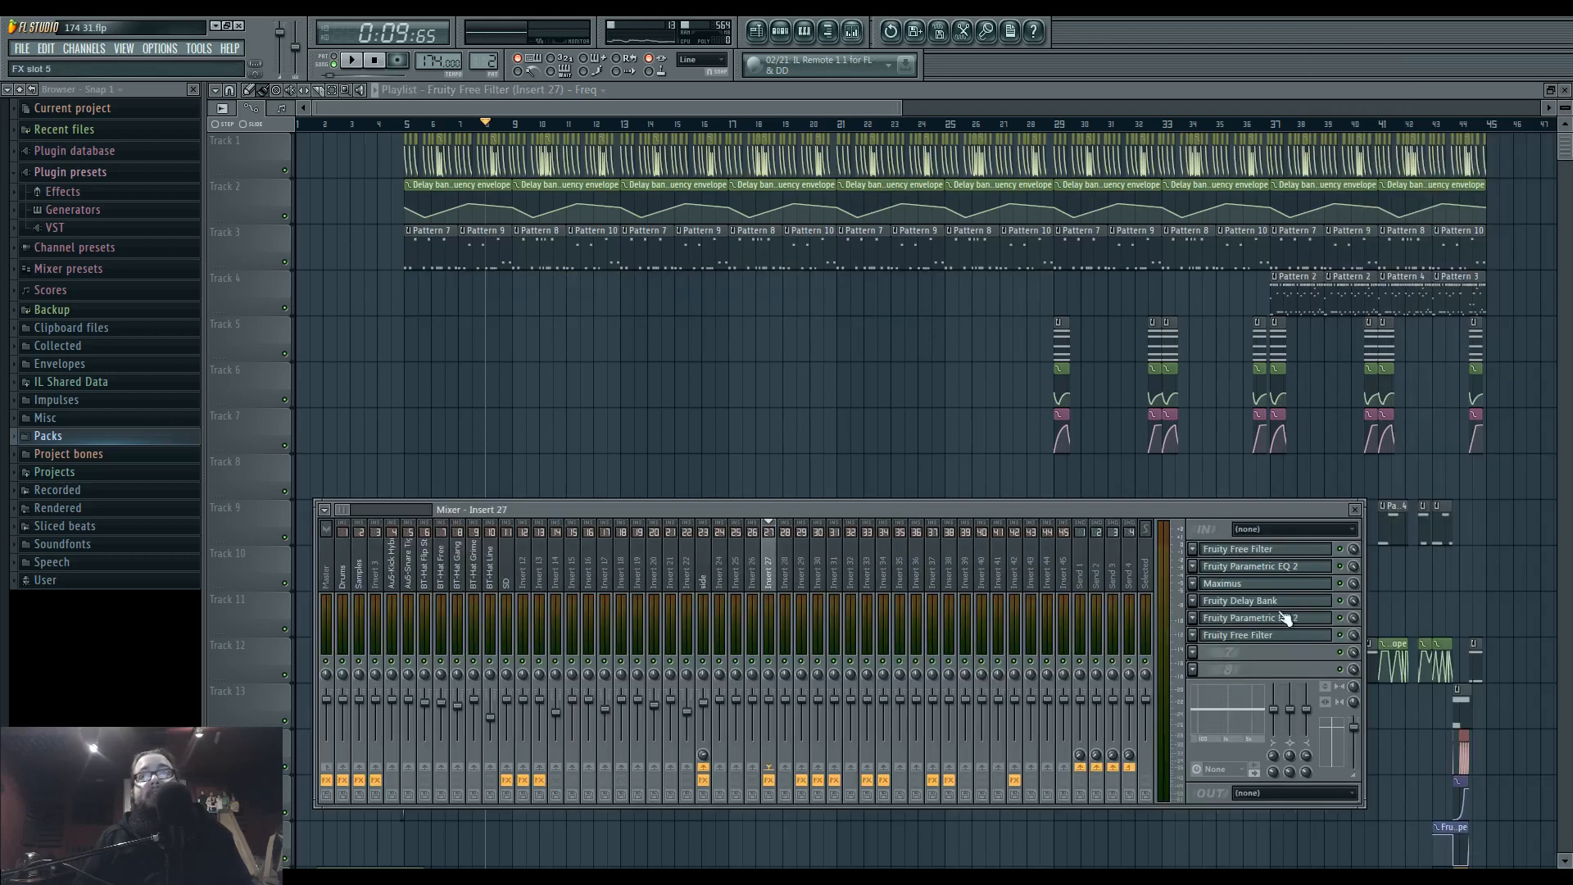
left_click(1198, 648)
left_click(1195, 513)
left_click(1193, 636)
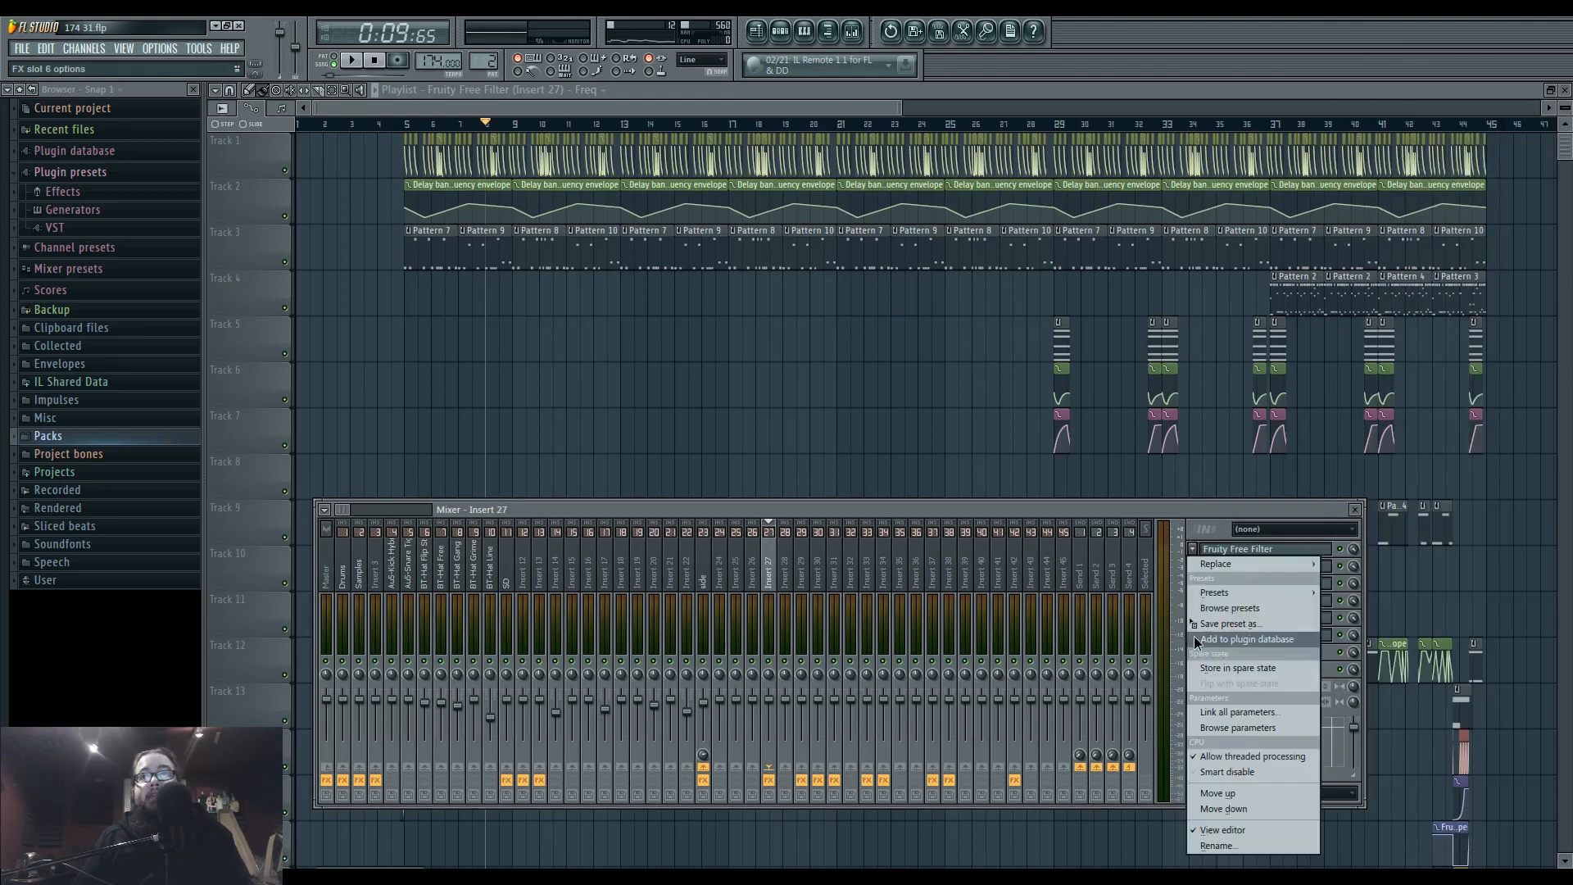
mouse_move(1231, 564)
left_click(1417, 624)
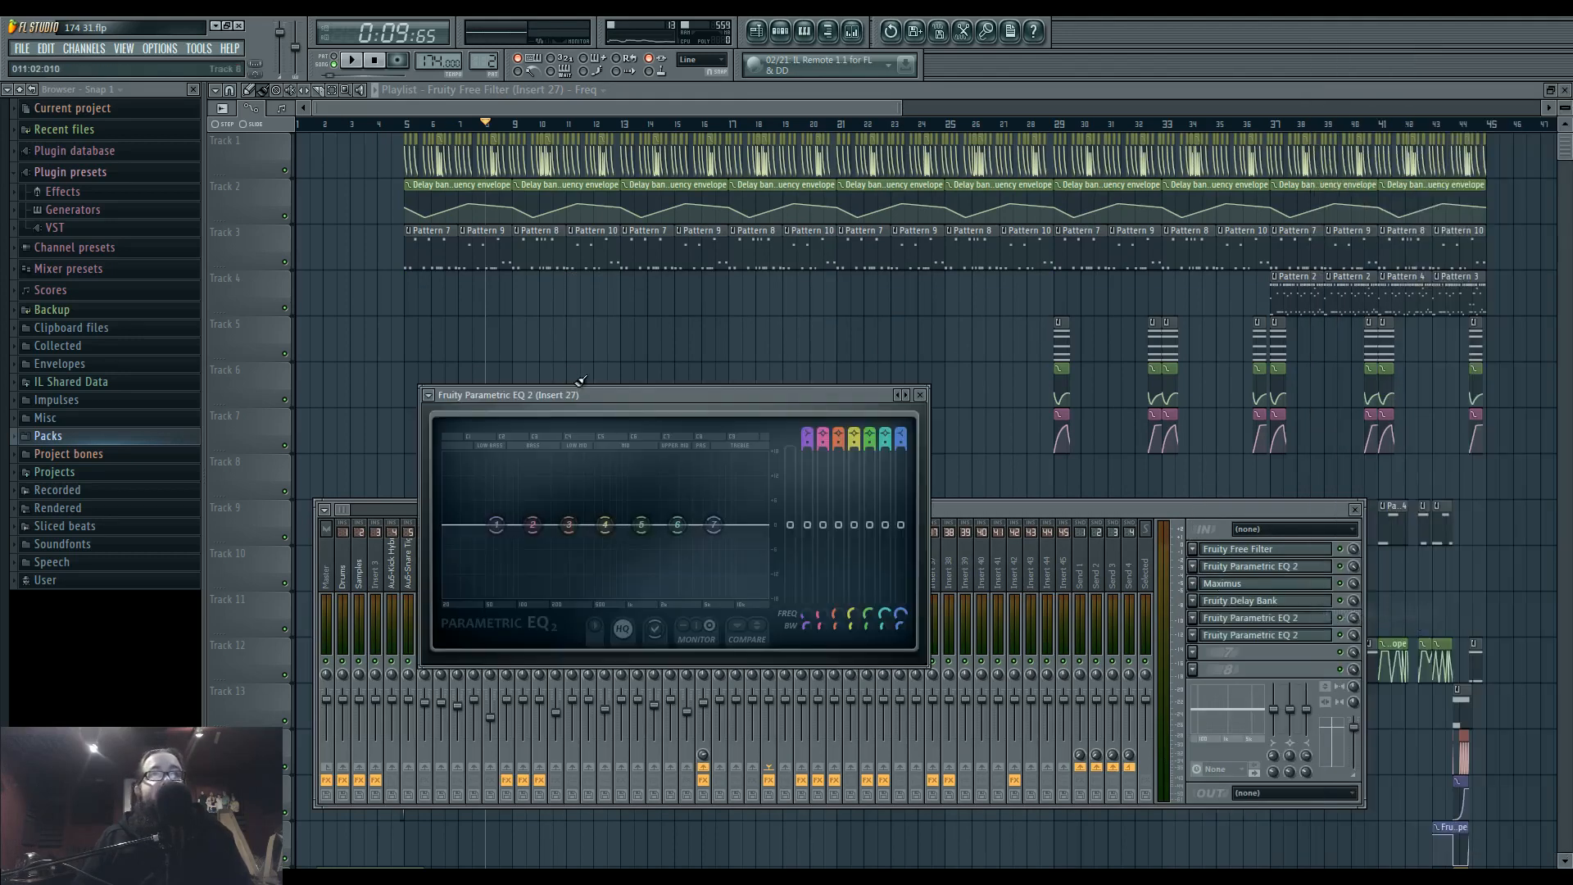
Set band 1 of the new Parametric EQ 2 to a high-pass filter with a Steep 8 order.
left_click_drag(612, 394, 647, 404)
right_click(640, 536)
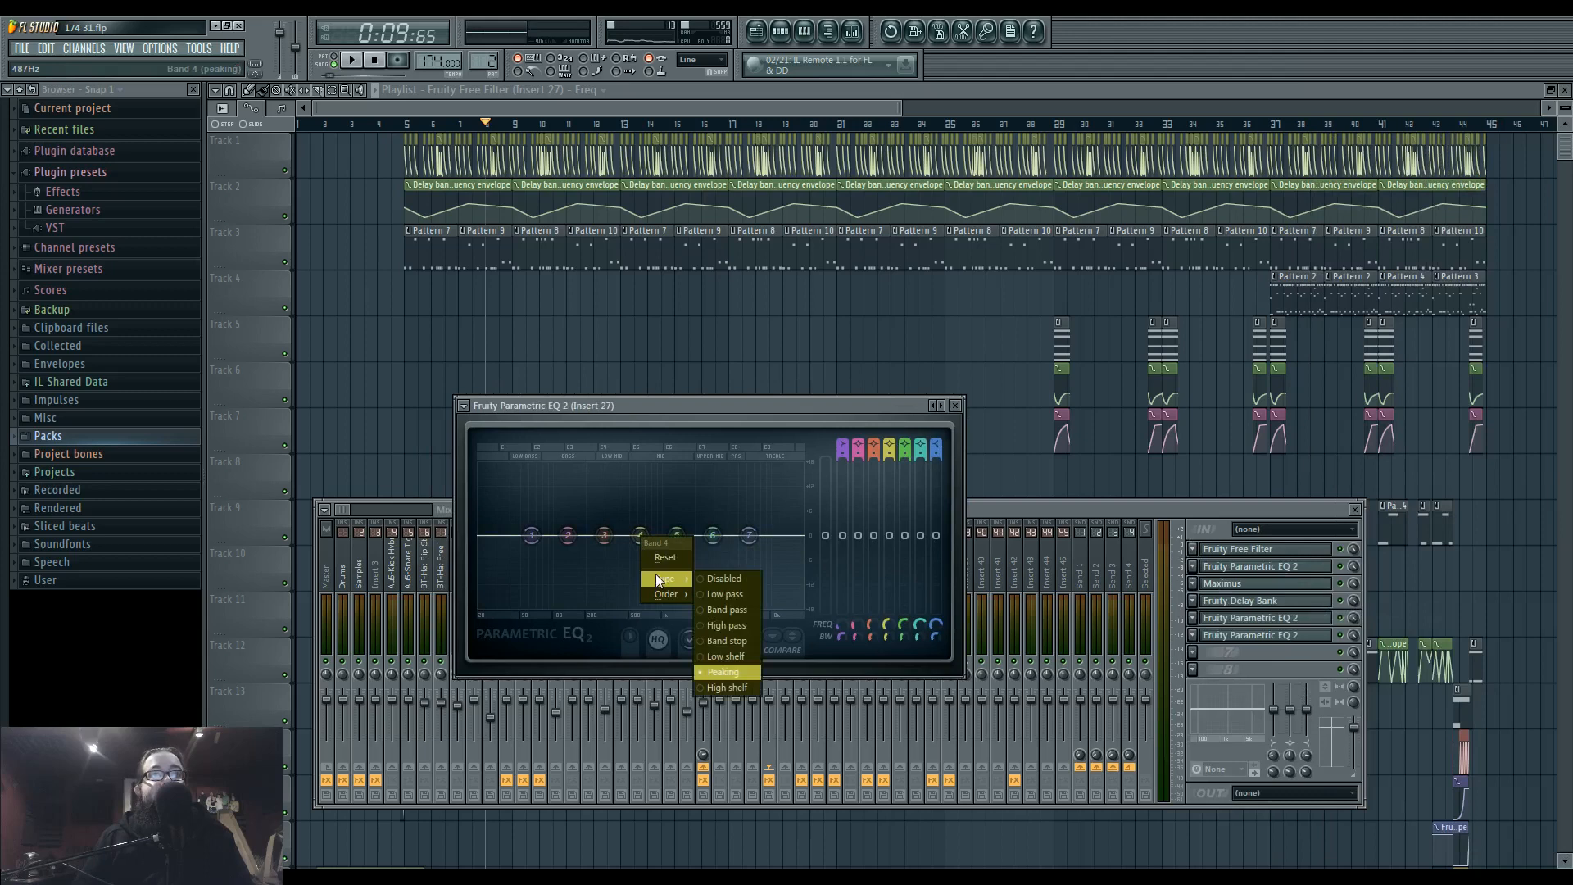
left_click(633, 564)
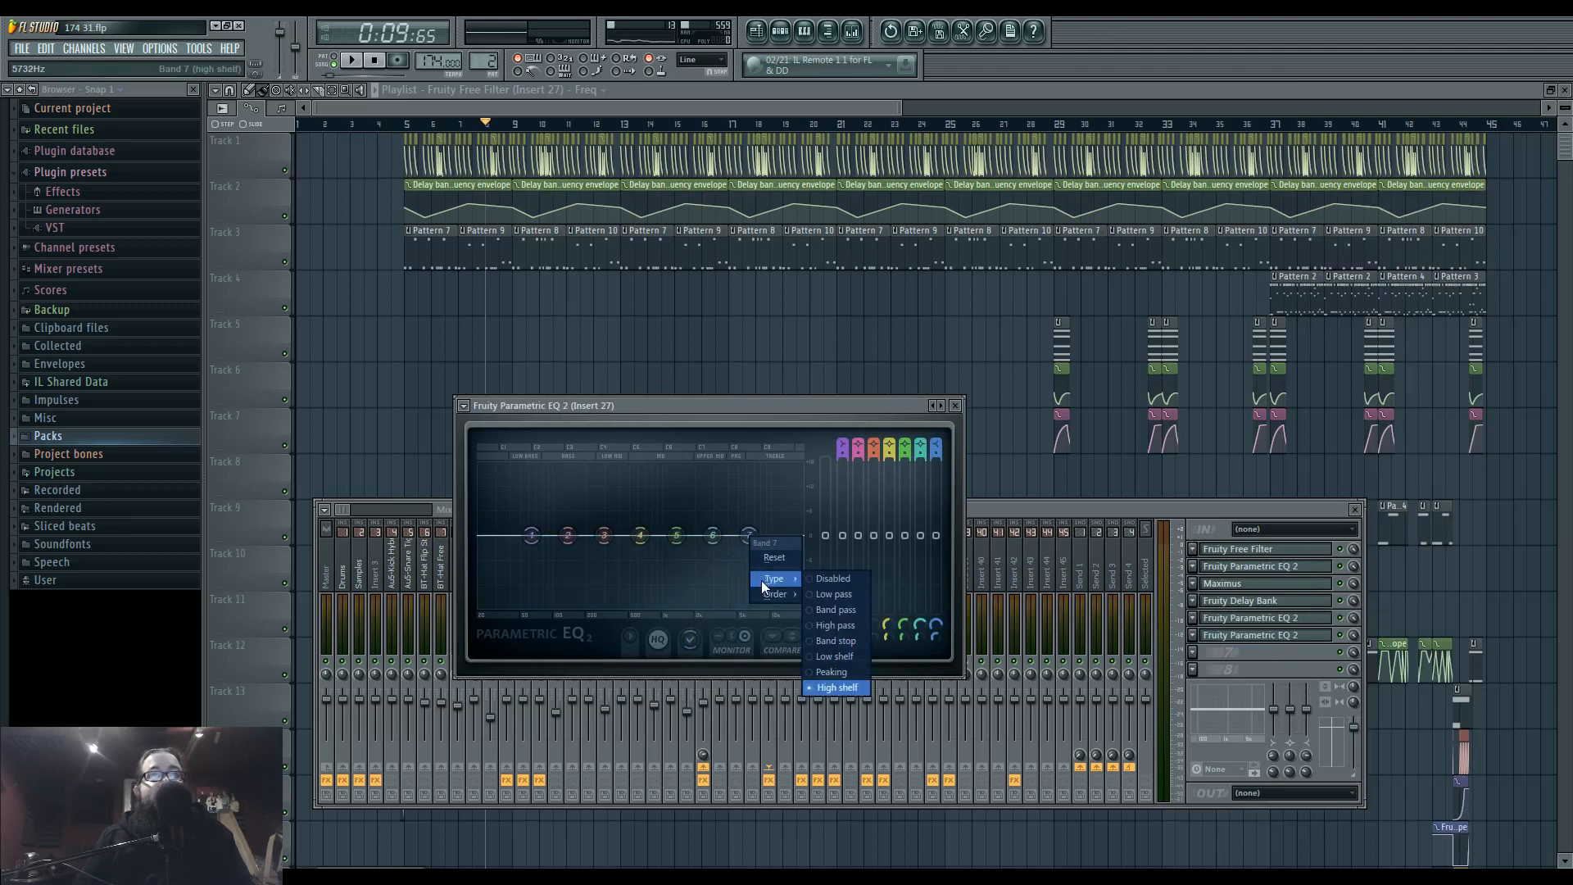
right_click(532, 536)
mouse_move(562, 587)
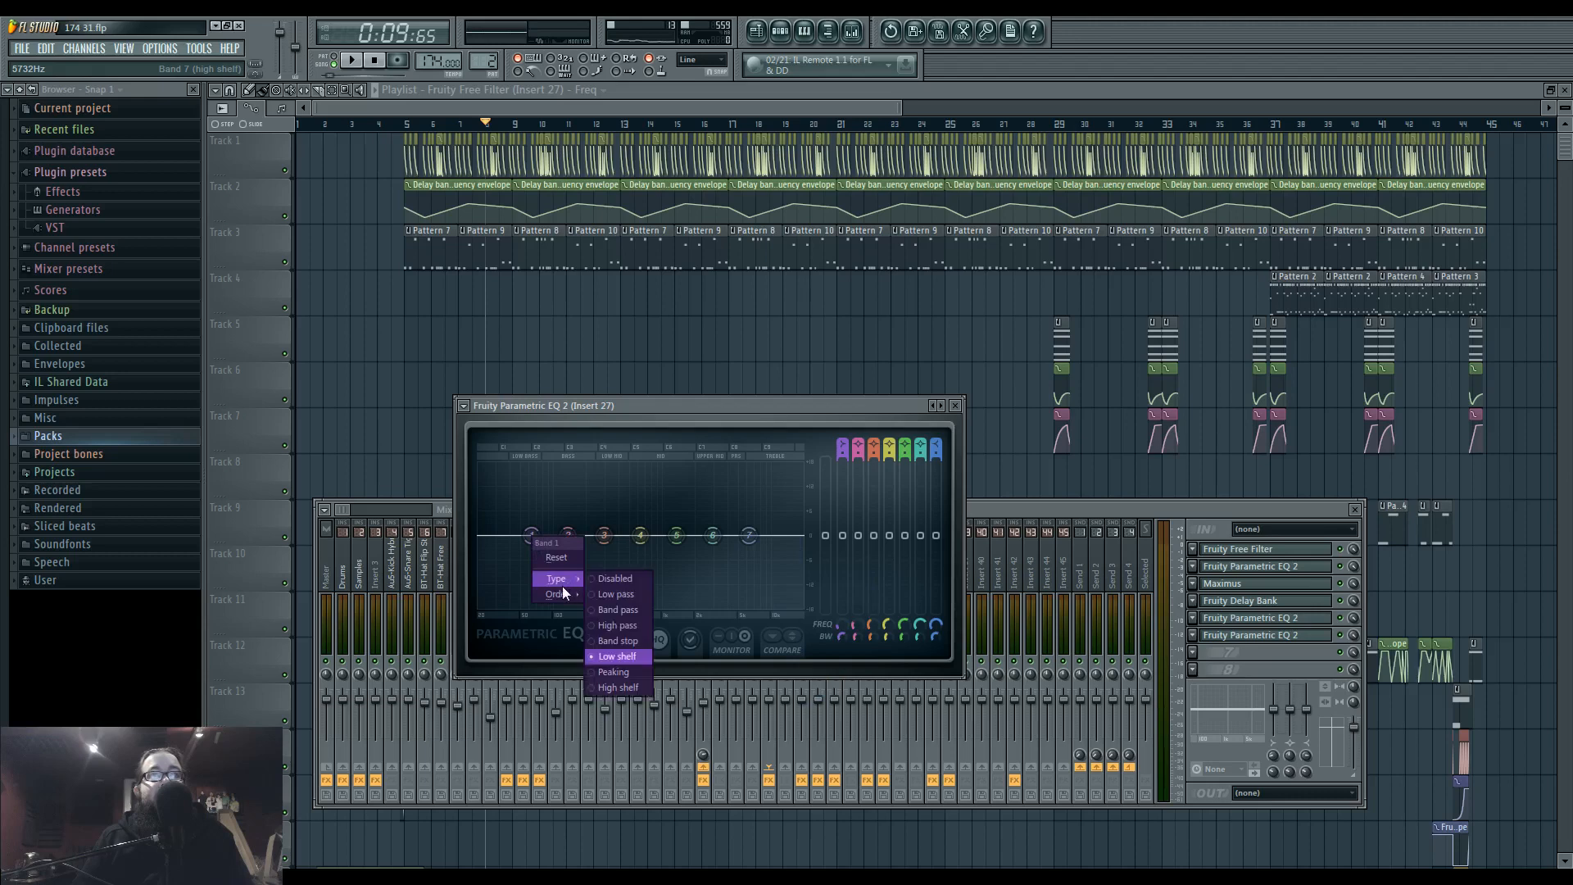
left_click(623, 613)
right_click(532, 536)
mouse_move(565, 580)
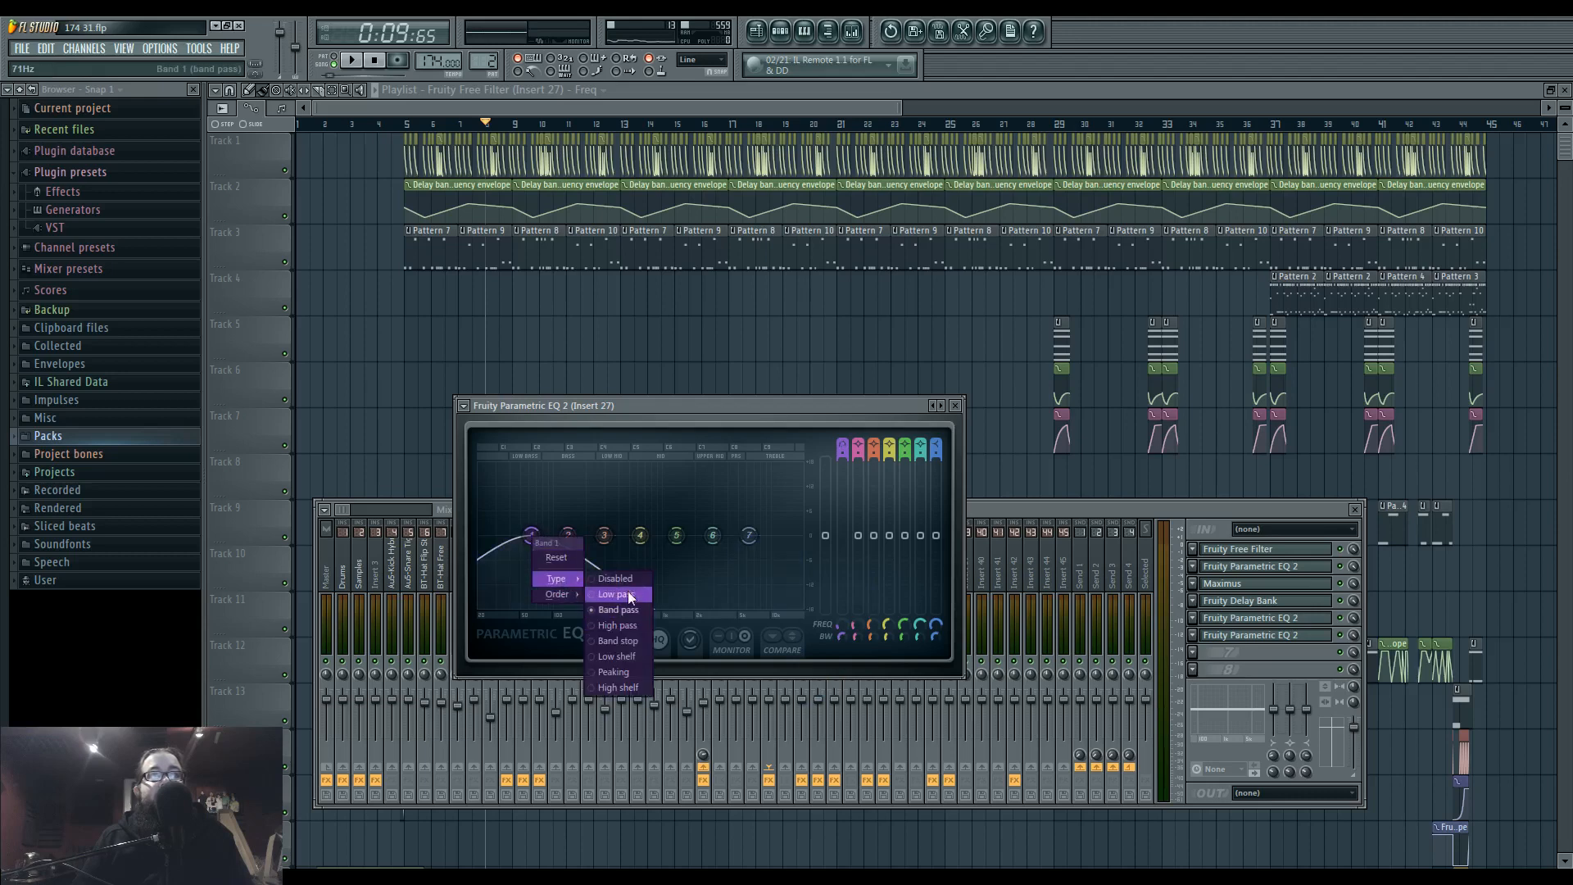
left_click(622, 626)
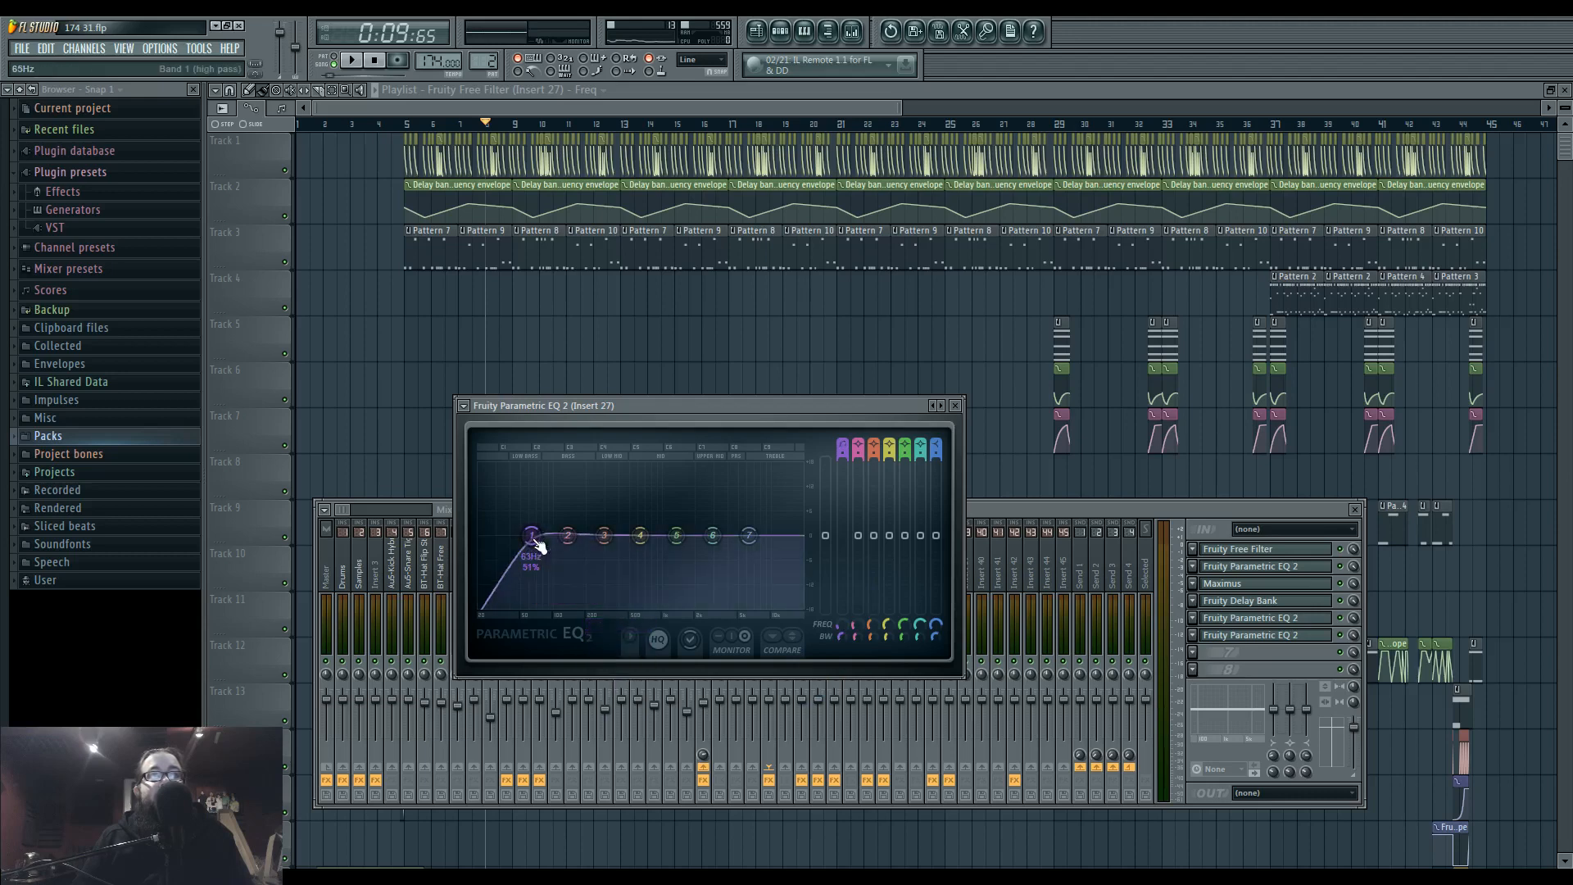
mouse_move(559, 597)
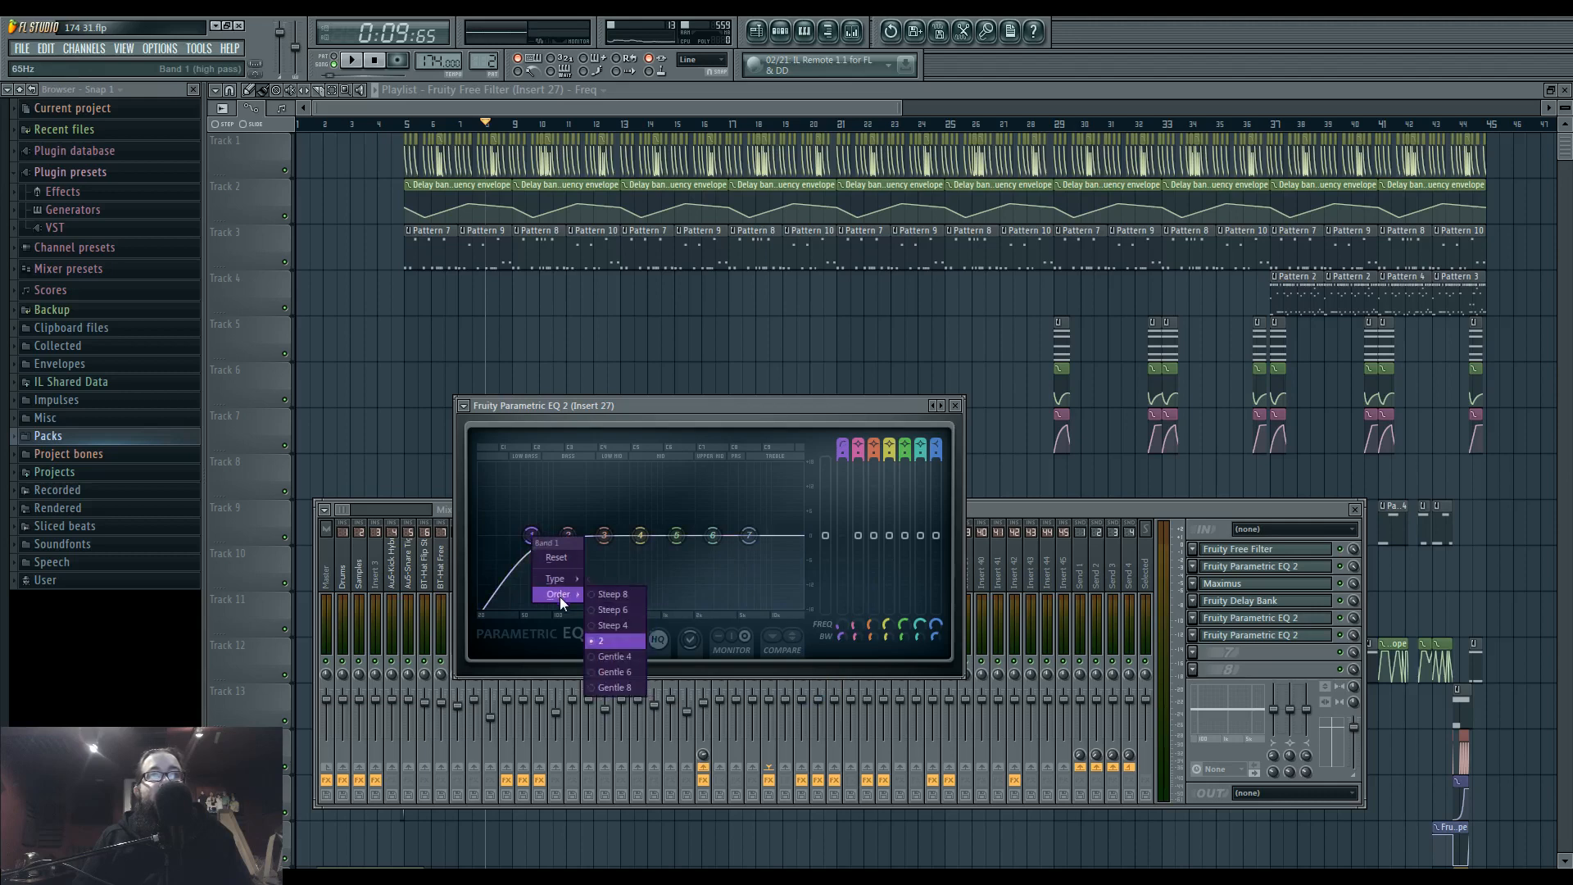
left_click(610, 594)
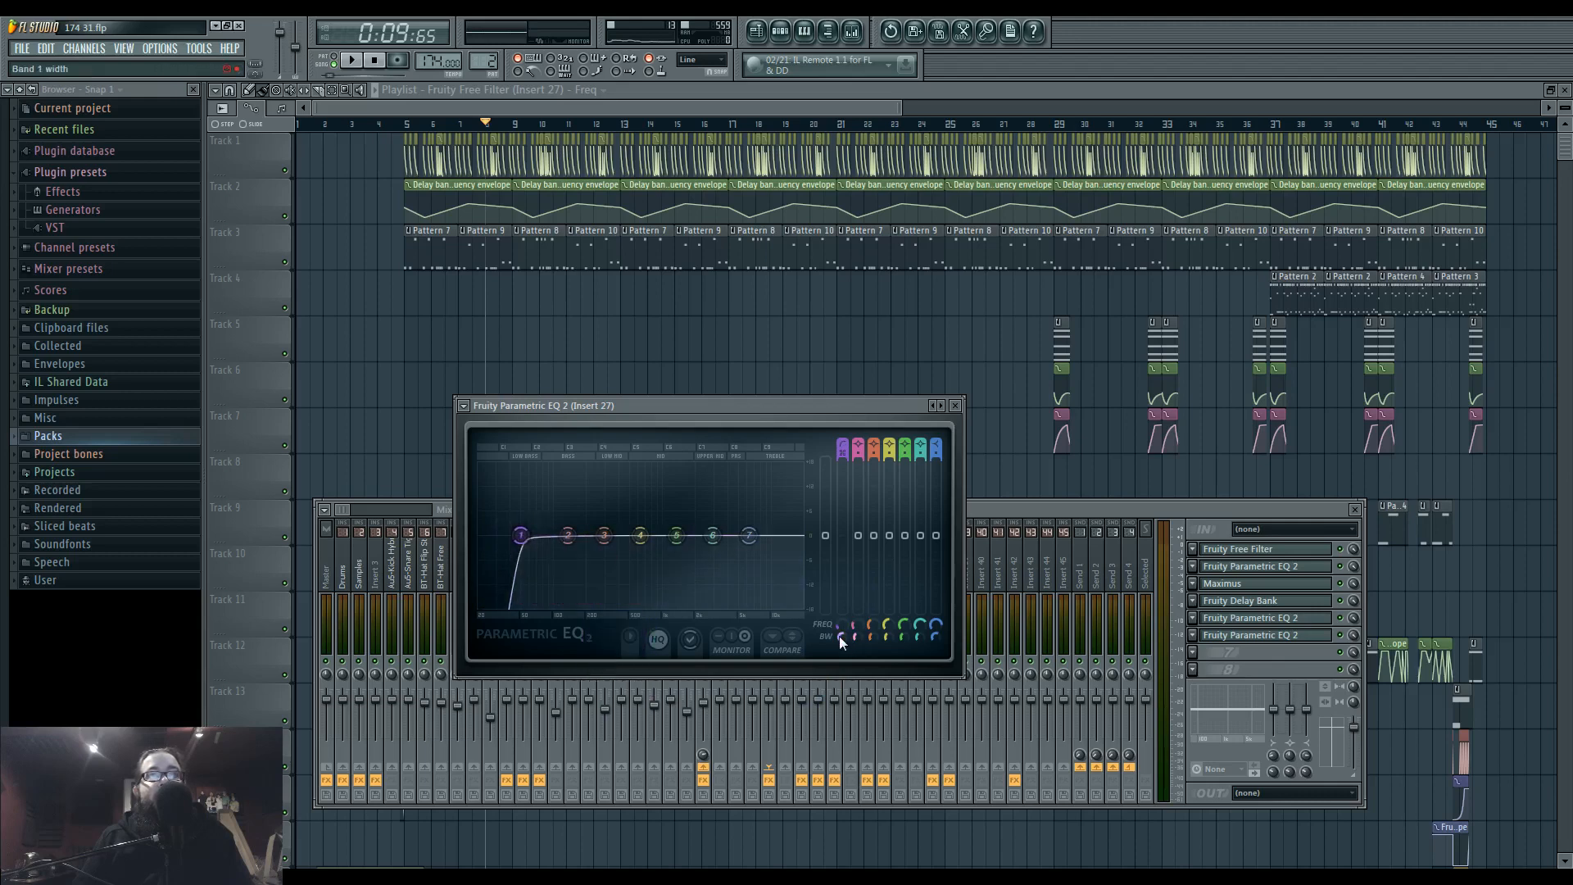
Create an automation clip across bars 5 to 29 for the band 1 frequency of Insert 27's new Parametric EQ 2.
left_click_drag(412, 125, 1053, 148)
left_click(851, 31)
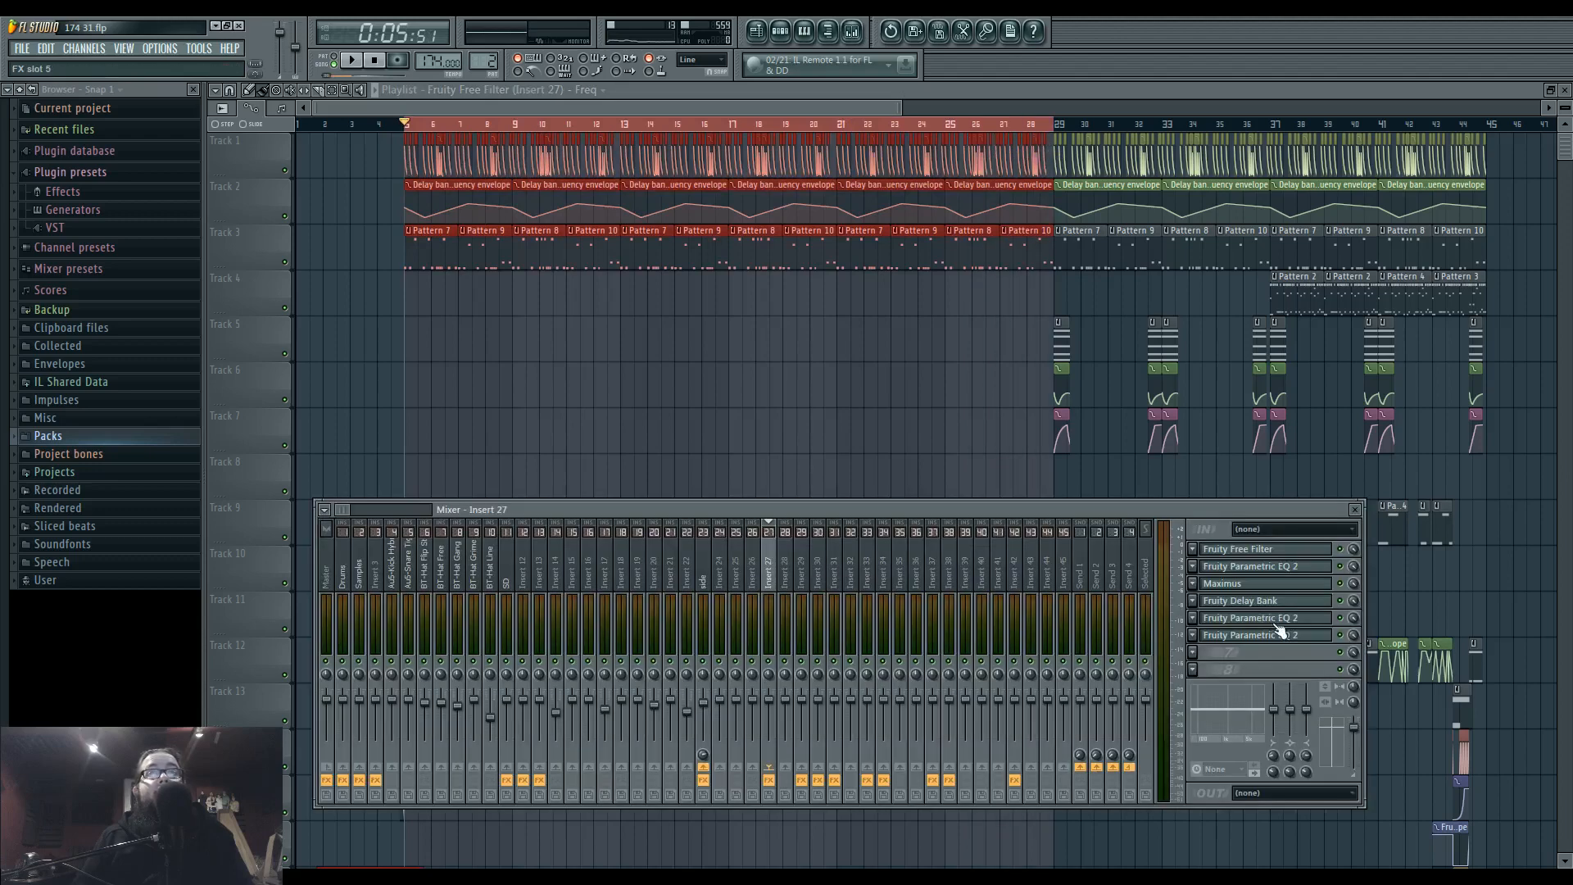
left_click(1278, 635)
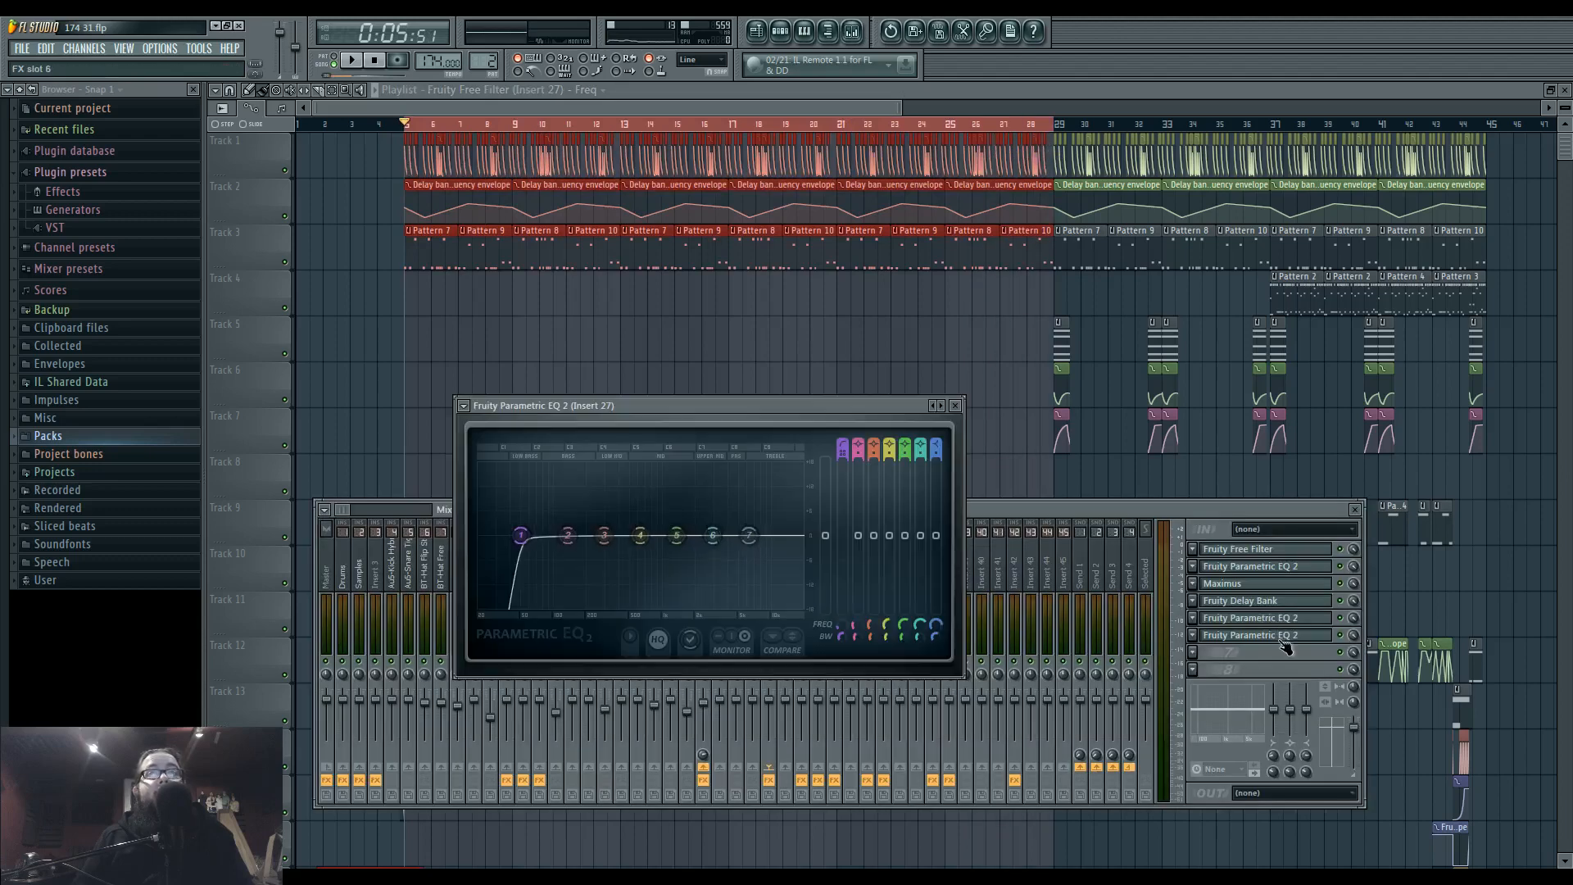
right_click(842, 625)
left_click(928, 718)
left_click(516, 313)
Raise the start of the band 1 frequency envelope on Track 4 and add a dip at bar 9 and a rise at bar 13.
key("space")
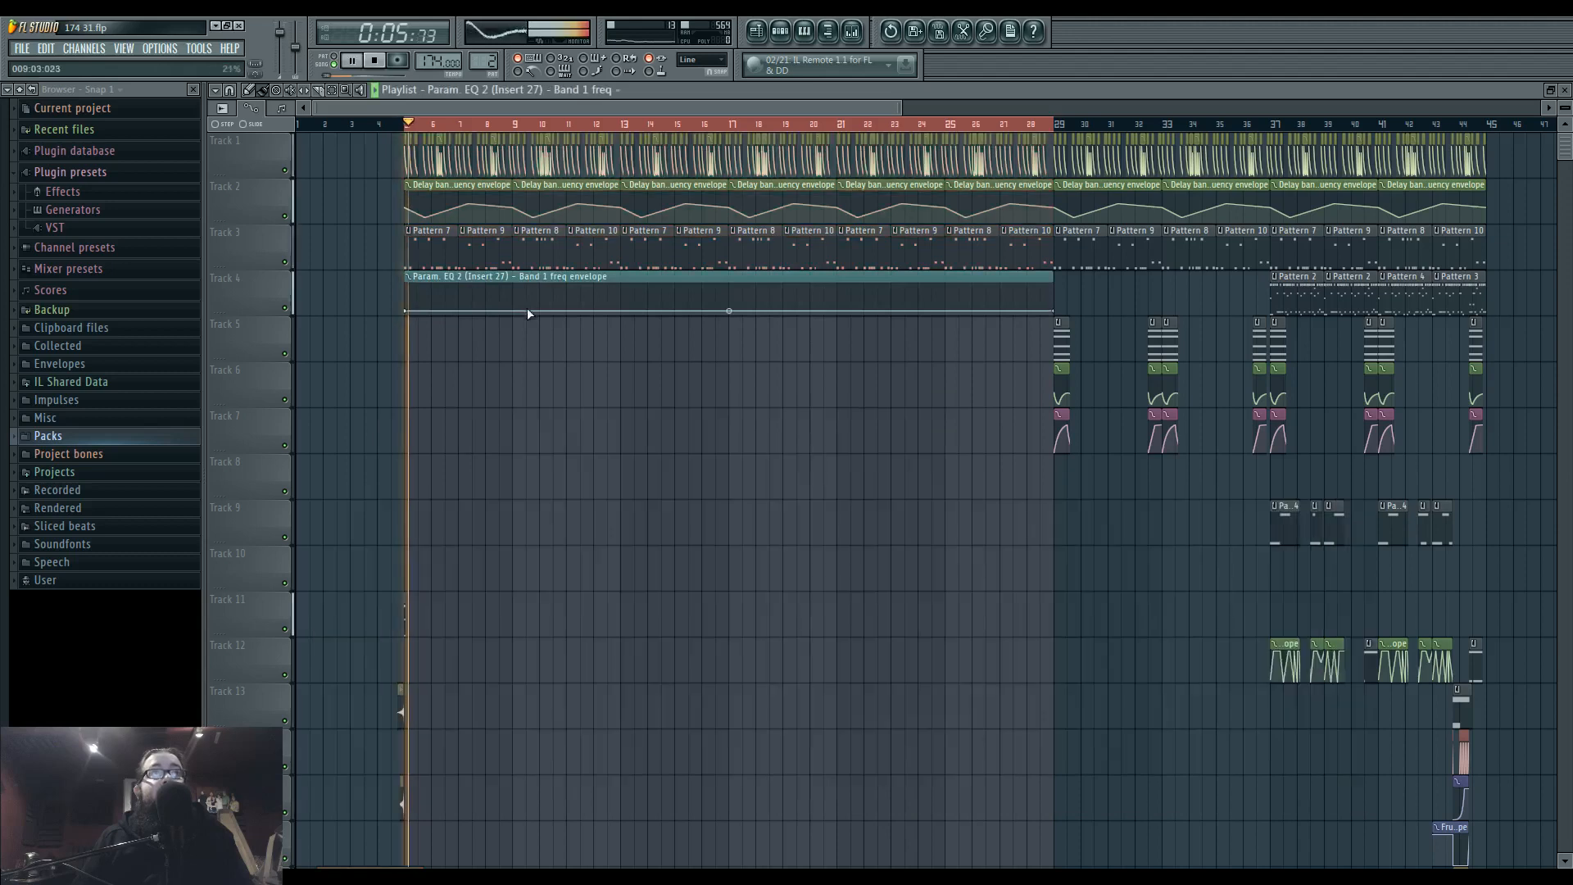
left_click_drag(406, 312, 410, 297)
right_click(517, 297)
left_click_drag(517, 297, 517, 303)
key("space")
key("space")
left_click_drag(410, 297, 411, 292)
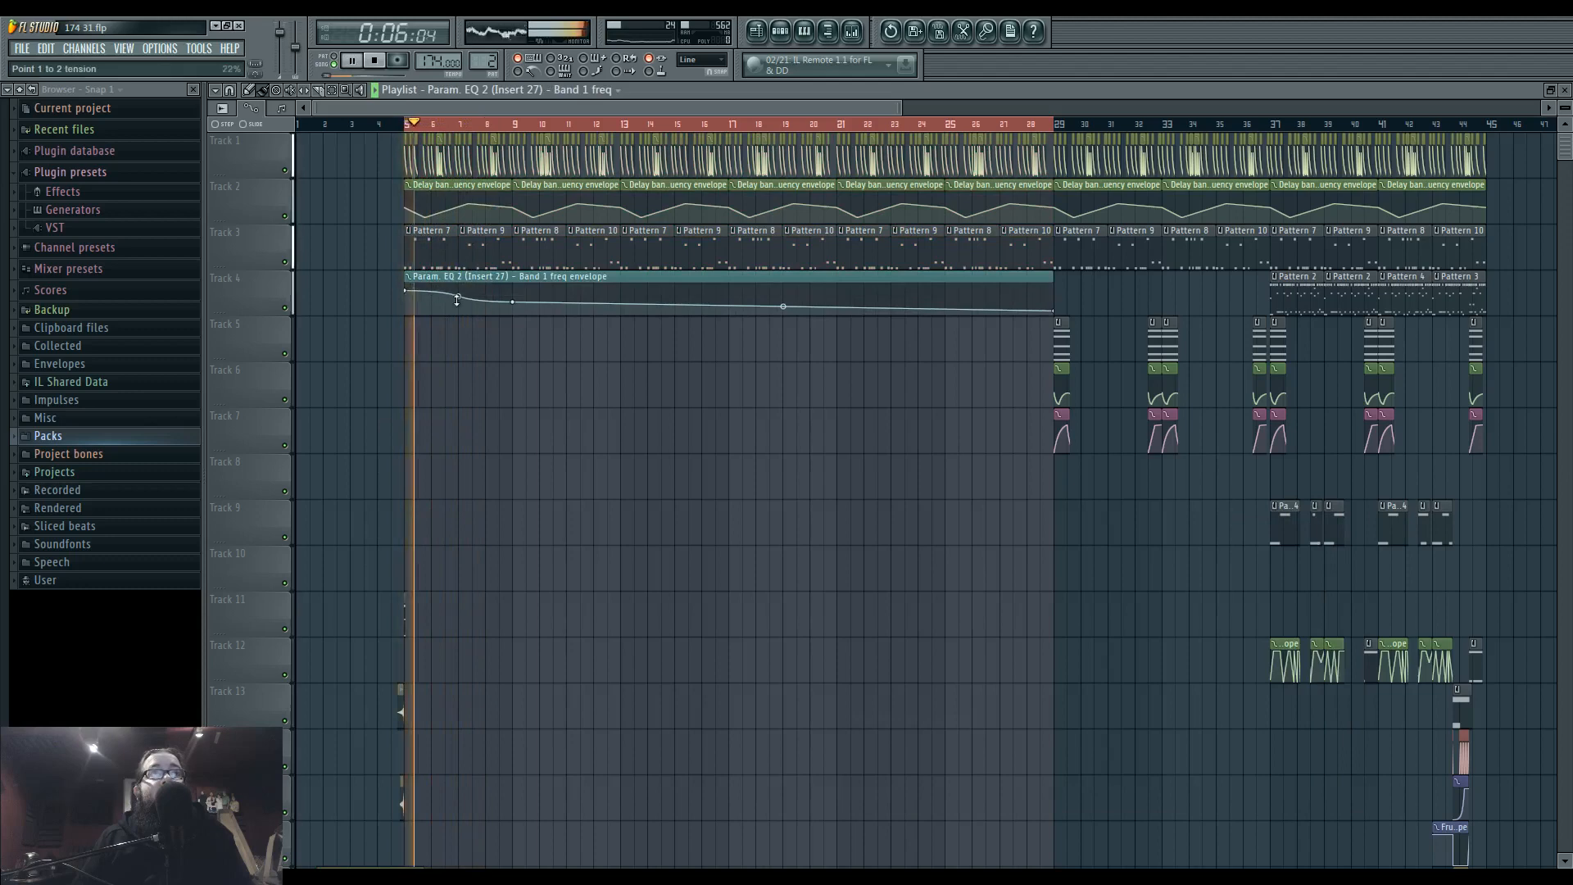
right_click(620, 294)
left_click_drag(513, 301, 514, 306)
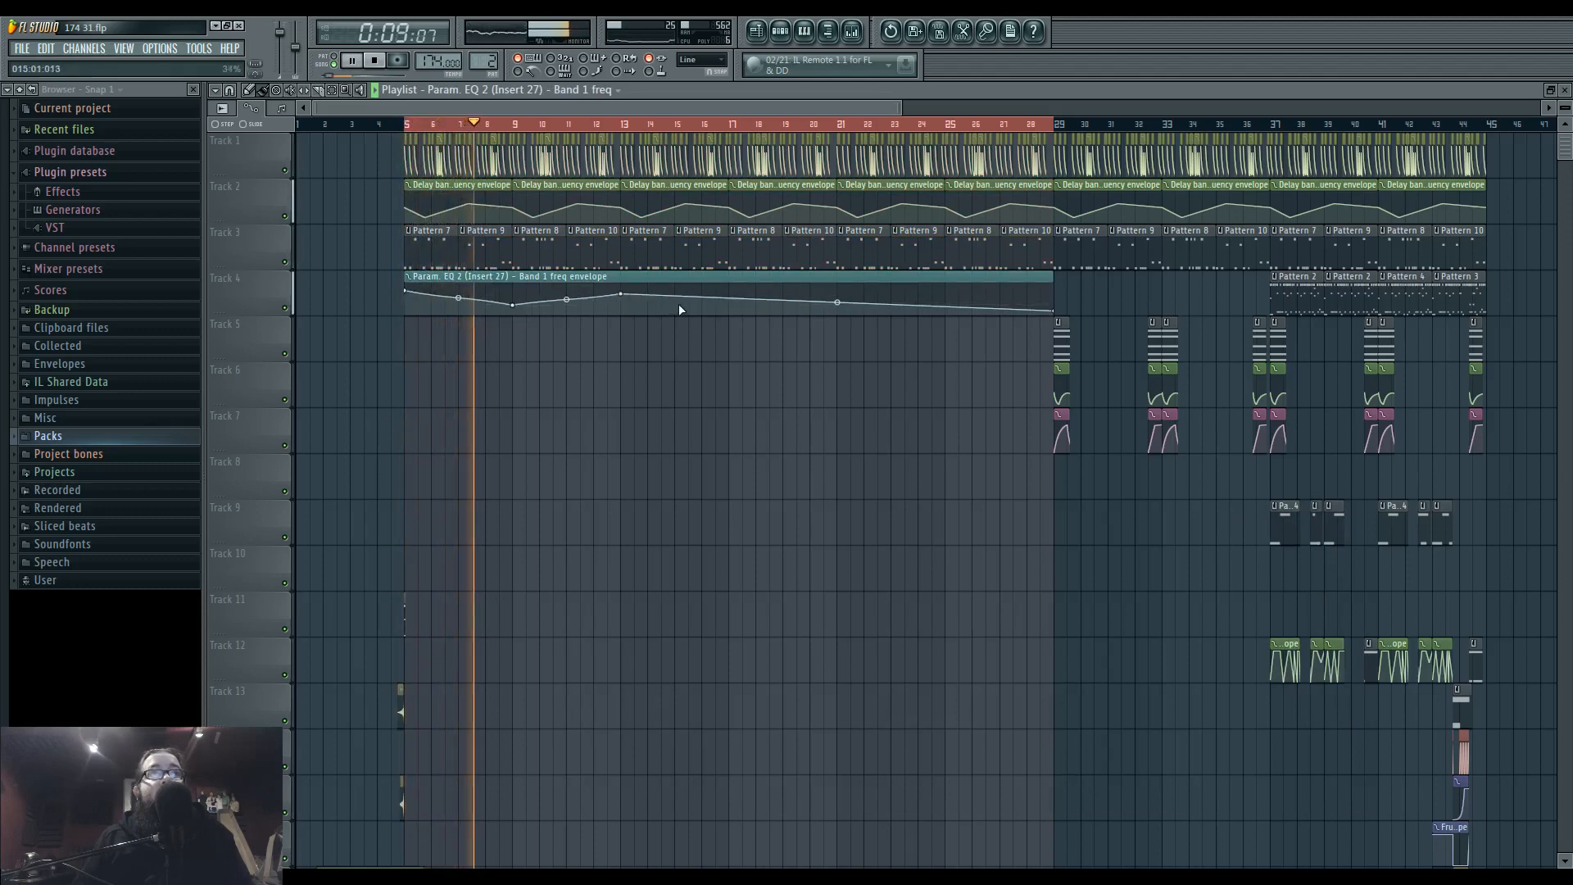
Add points to the band 1 frequency envelope, with dips at bars 17 and 22 and peaks at bars 20 and 27.
right_click(727, 304)
right_click(728, 305)
left_click(770, 350)
right_click(810, 291)
right_click(865, 305)
right_click(1000, 287)
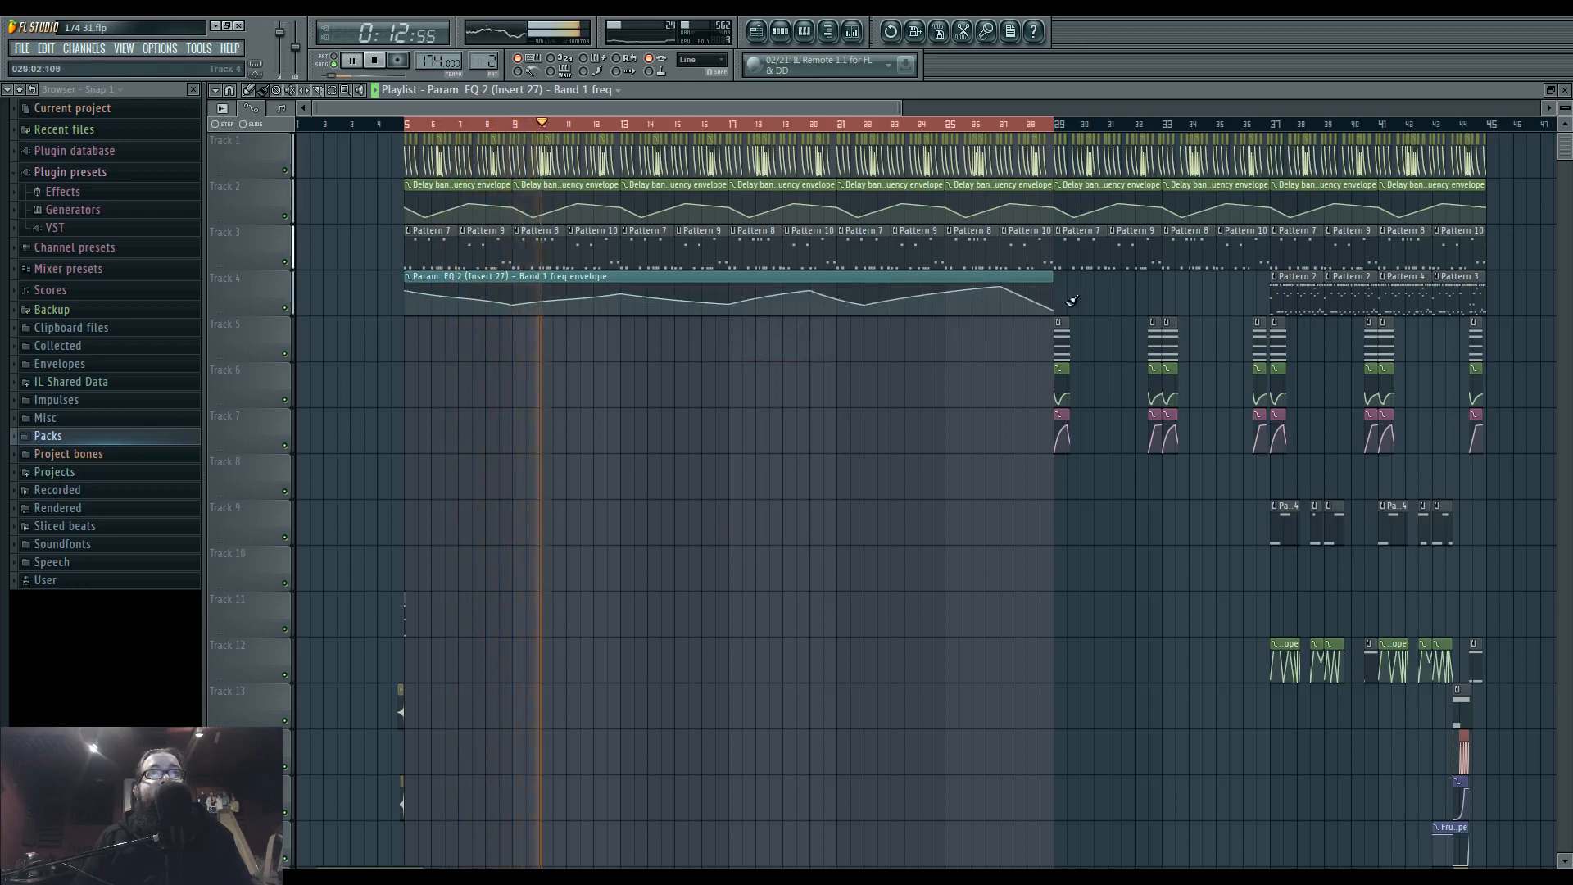
Change band 7 of Insert 27's automated Parametric EQ 2 to a low-pass filter, adjust its order and bandwidth, and move its frequency to the upper limit.
left_click(853, 31)
left_click(1250, 566)
right_click(749, 537)
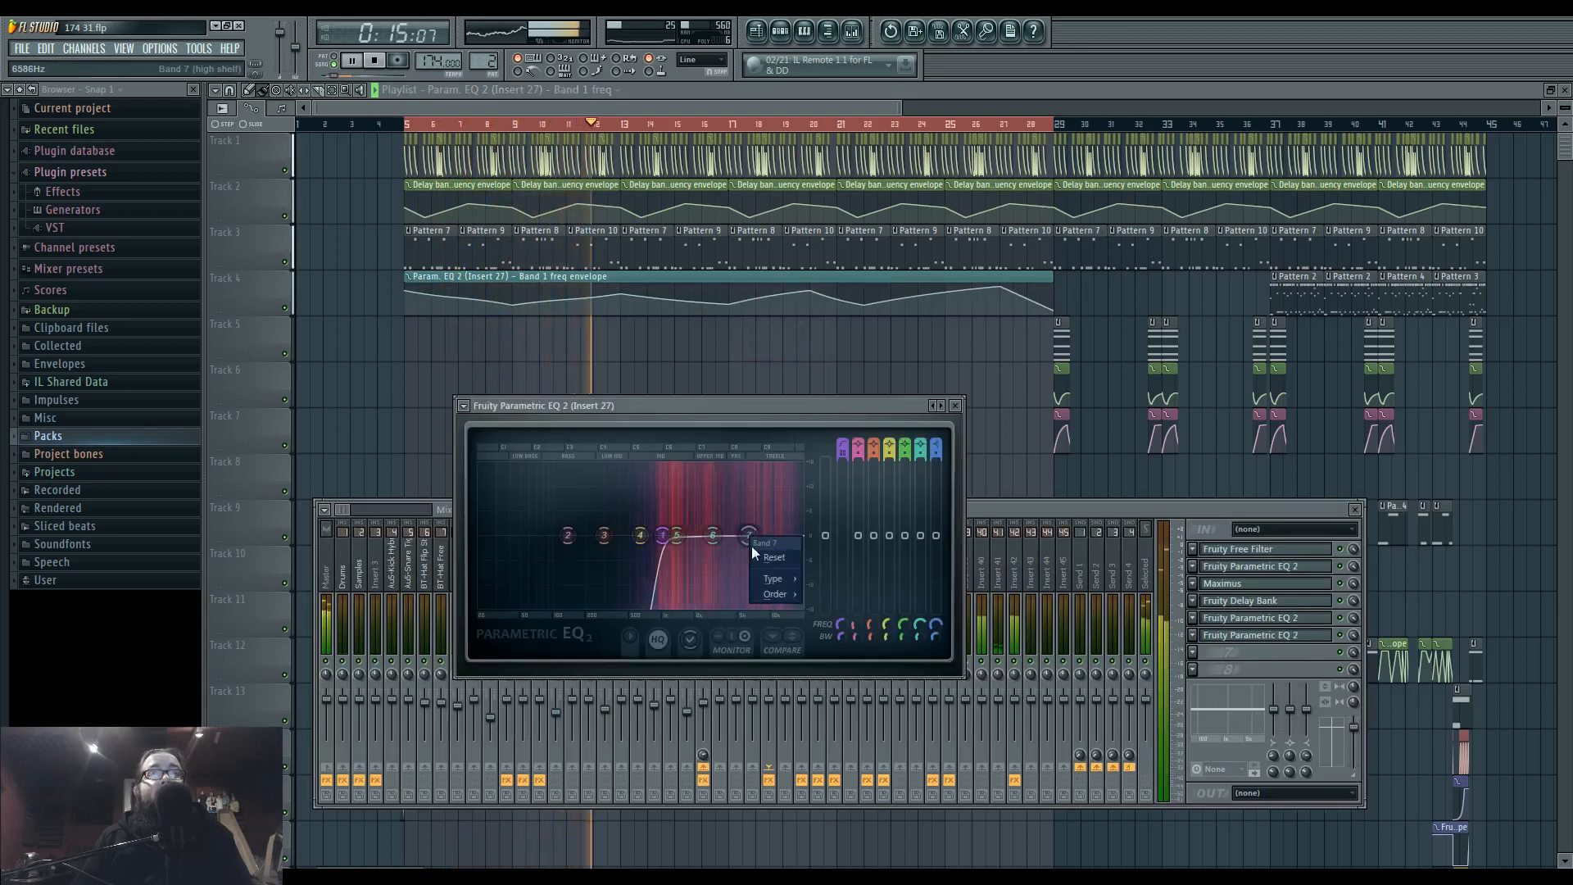
left_click(814, 591)
right_click(748, 536)
left_click(826, 599)
scroll(760, 547, "down", 4)
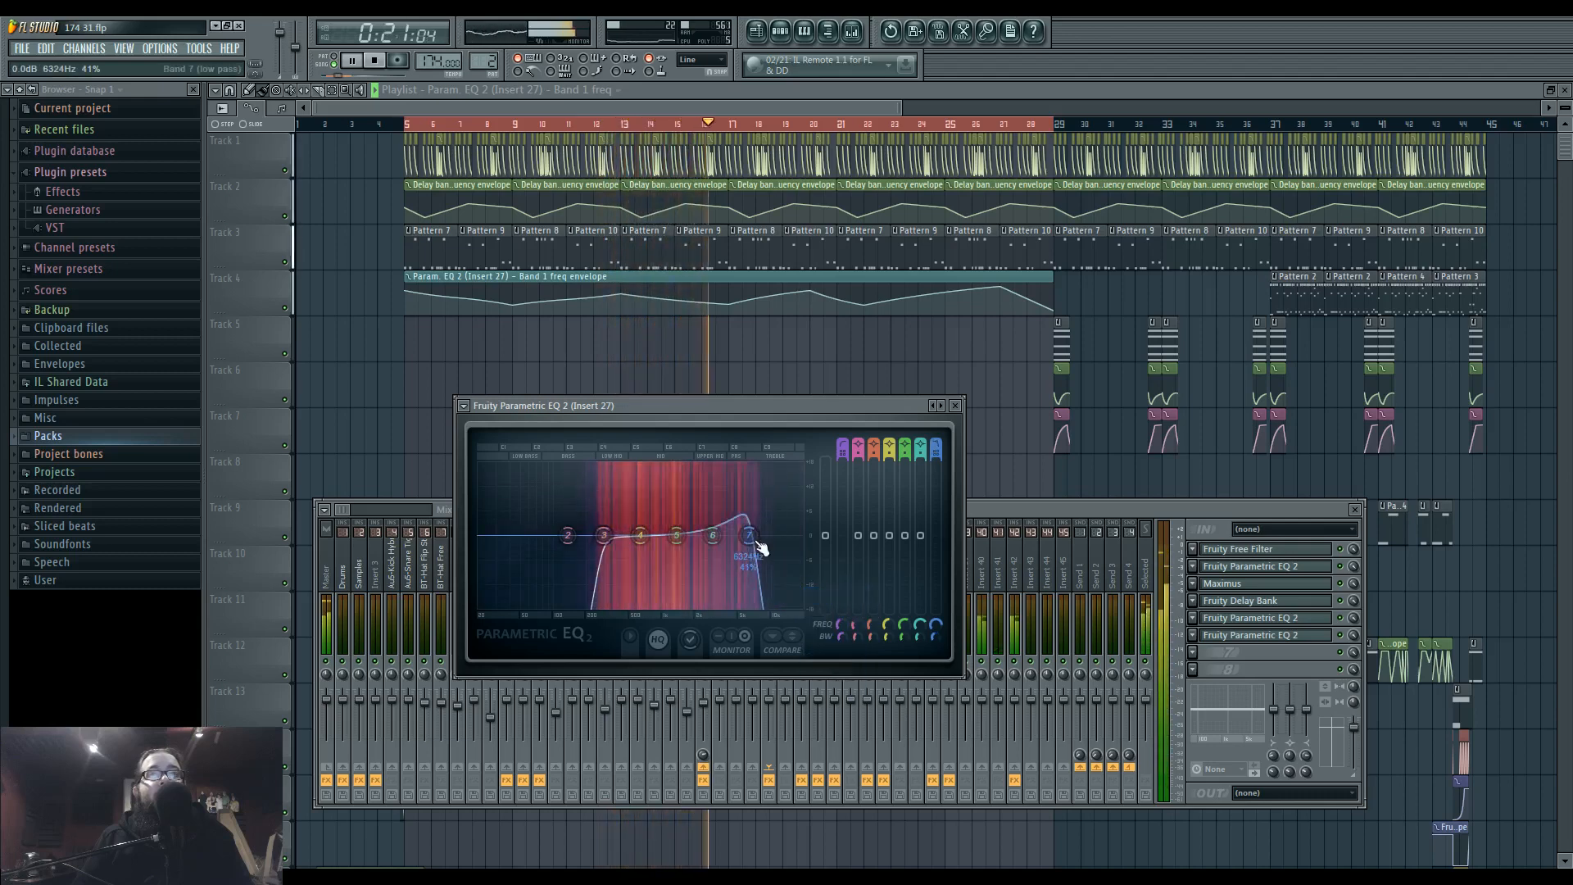
left_click_drag(758, 548, 803, 537)
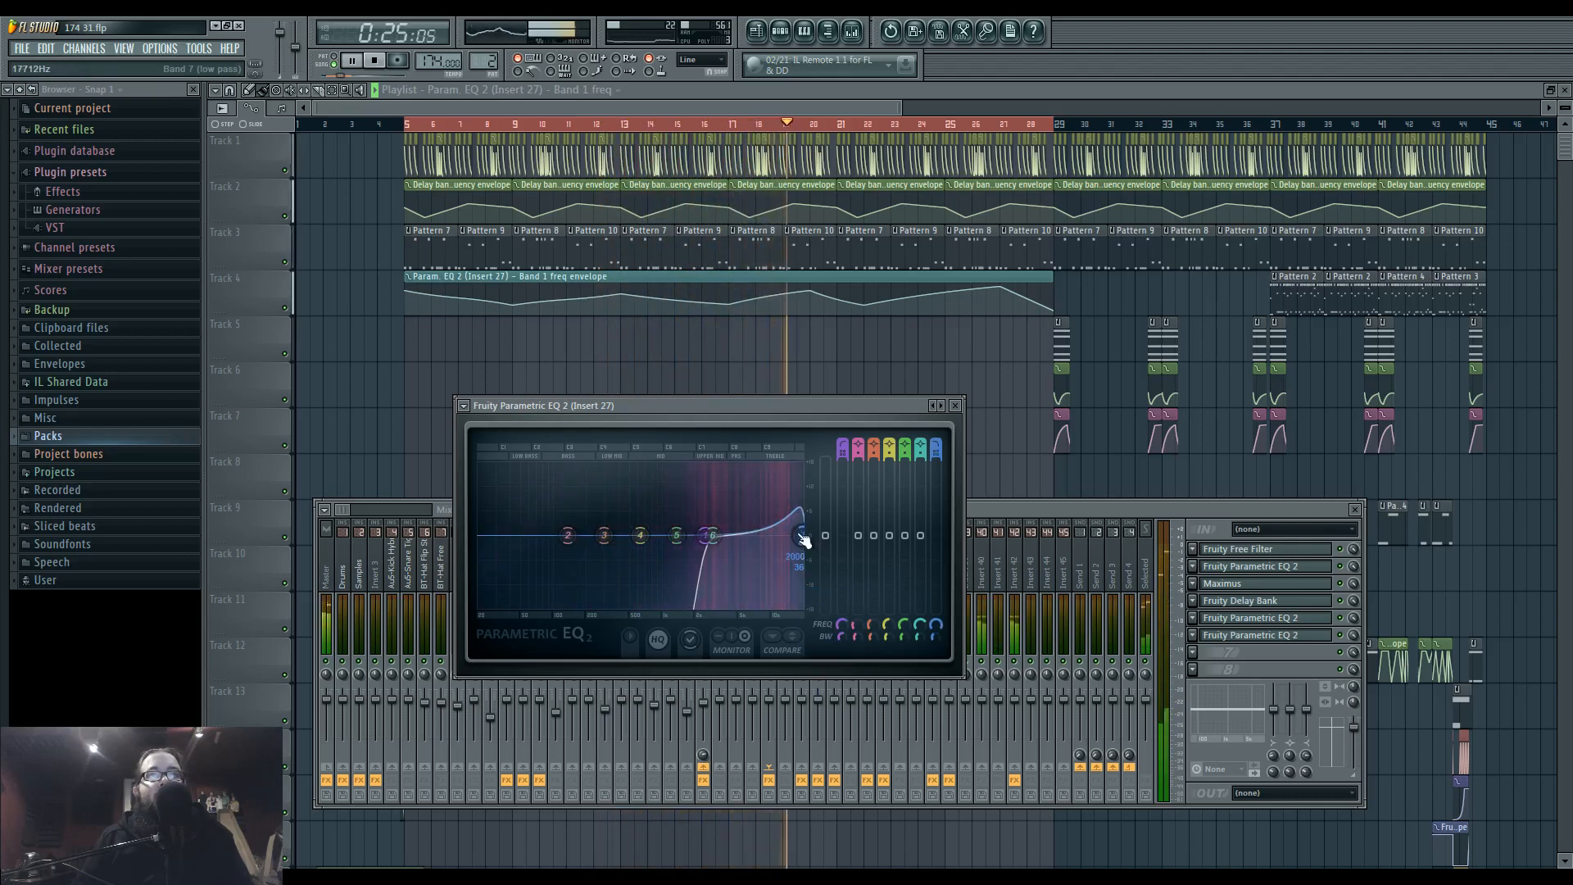
Create an automation clip across bars 5 to 29 for the band 7 frequency and restart playback.
right_click(936, 625)
left_click(1010, 721)
key("space")
key("space")
Shape the band 7 frequency envelope with a lowered start, peaks at bars 8.5 and 13, and dips at bars 10.5 and 15.5.
left_click_drag(407, 332, 407, 347)
right_click(620, 333)
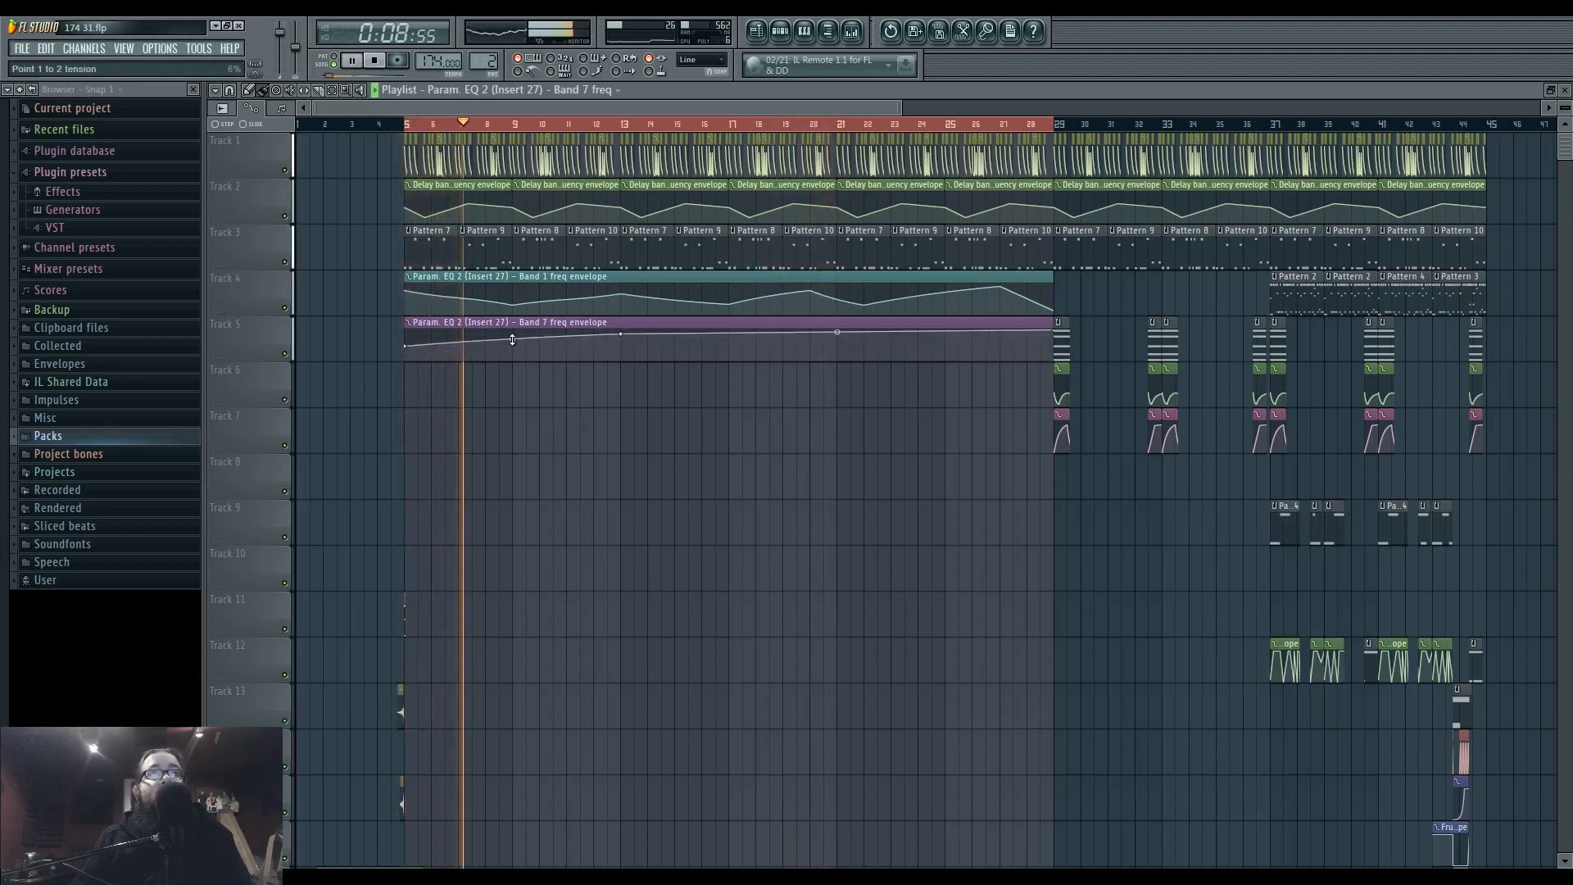
right_click(554, 352)
right_click(499, 331)
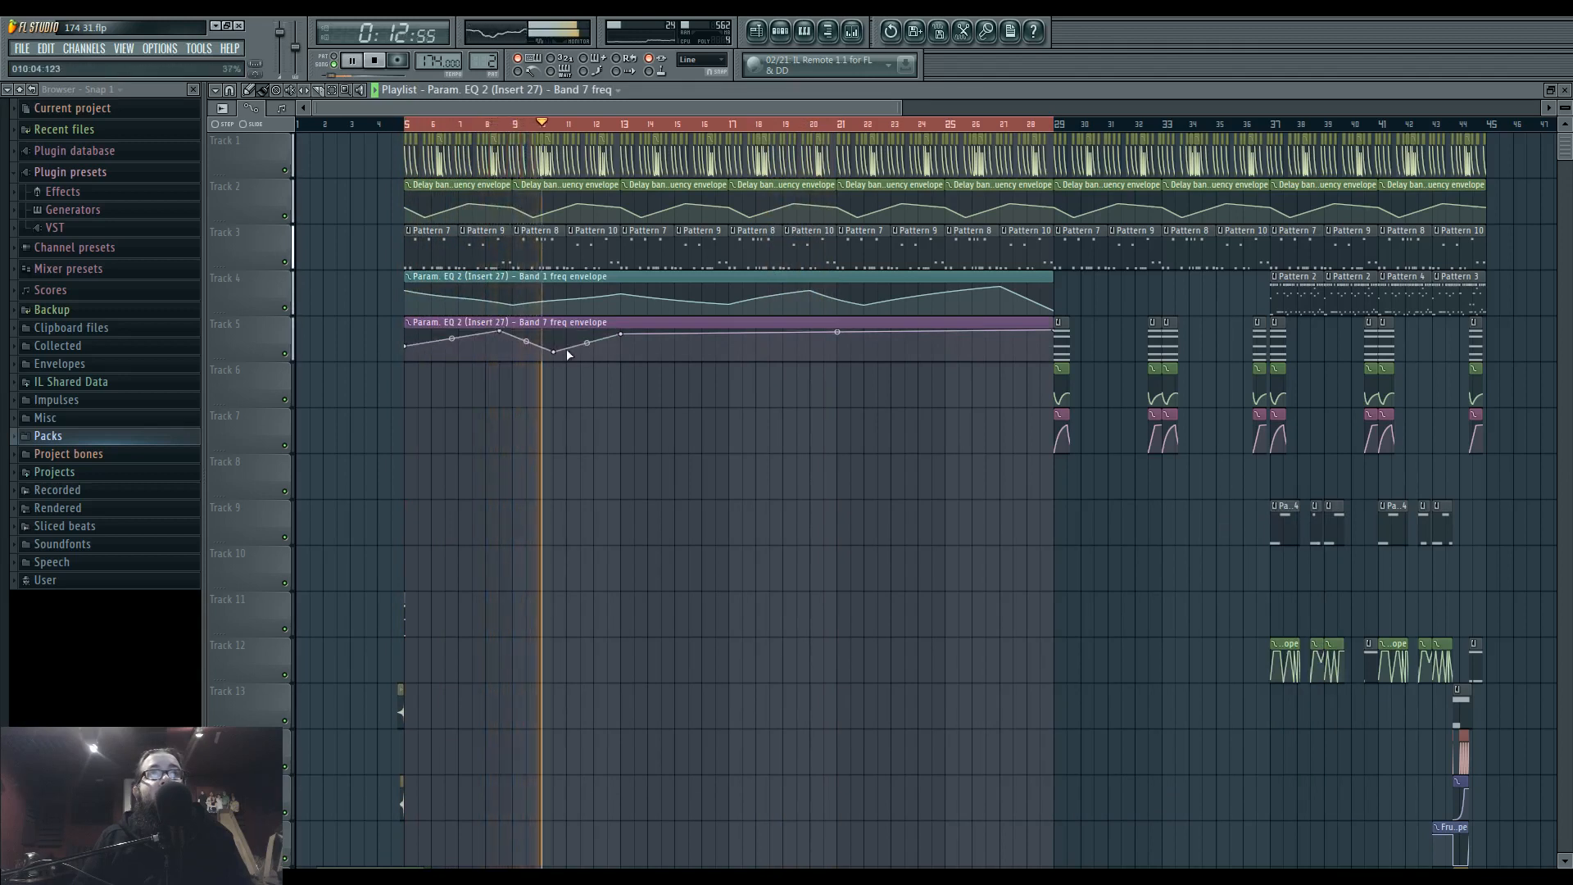
right_click(620, 334)
right_click(688, 351)
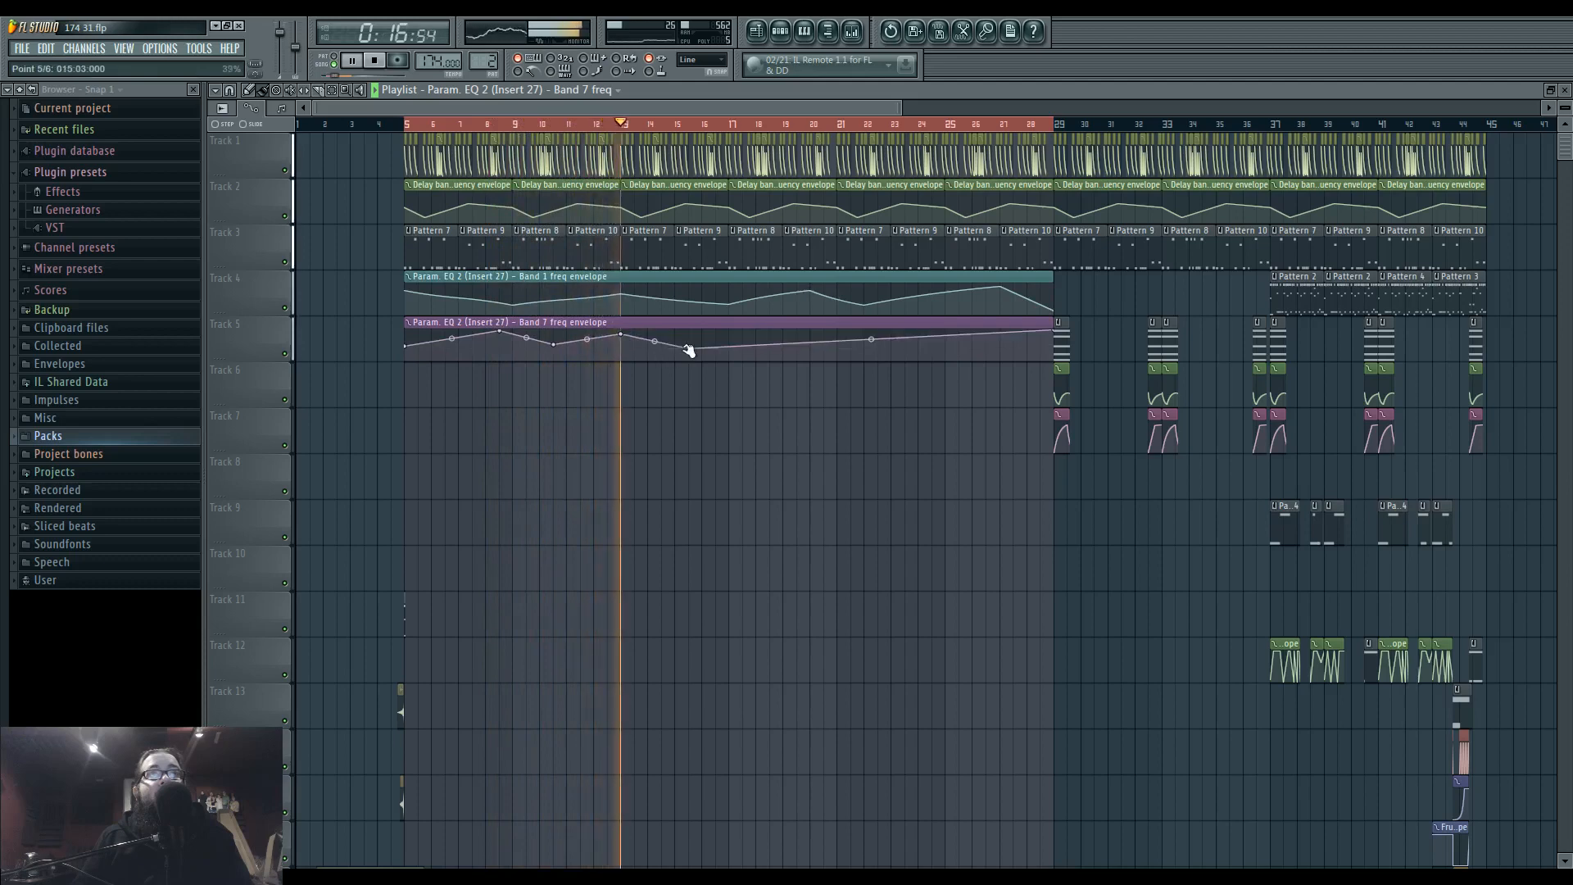
left_click_drag(689, 350, 694, 355)
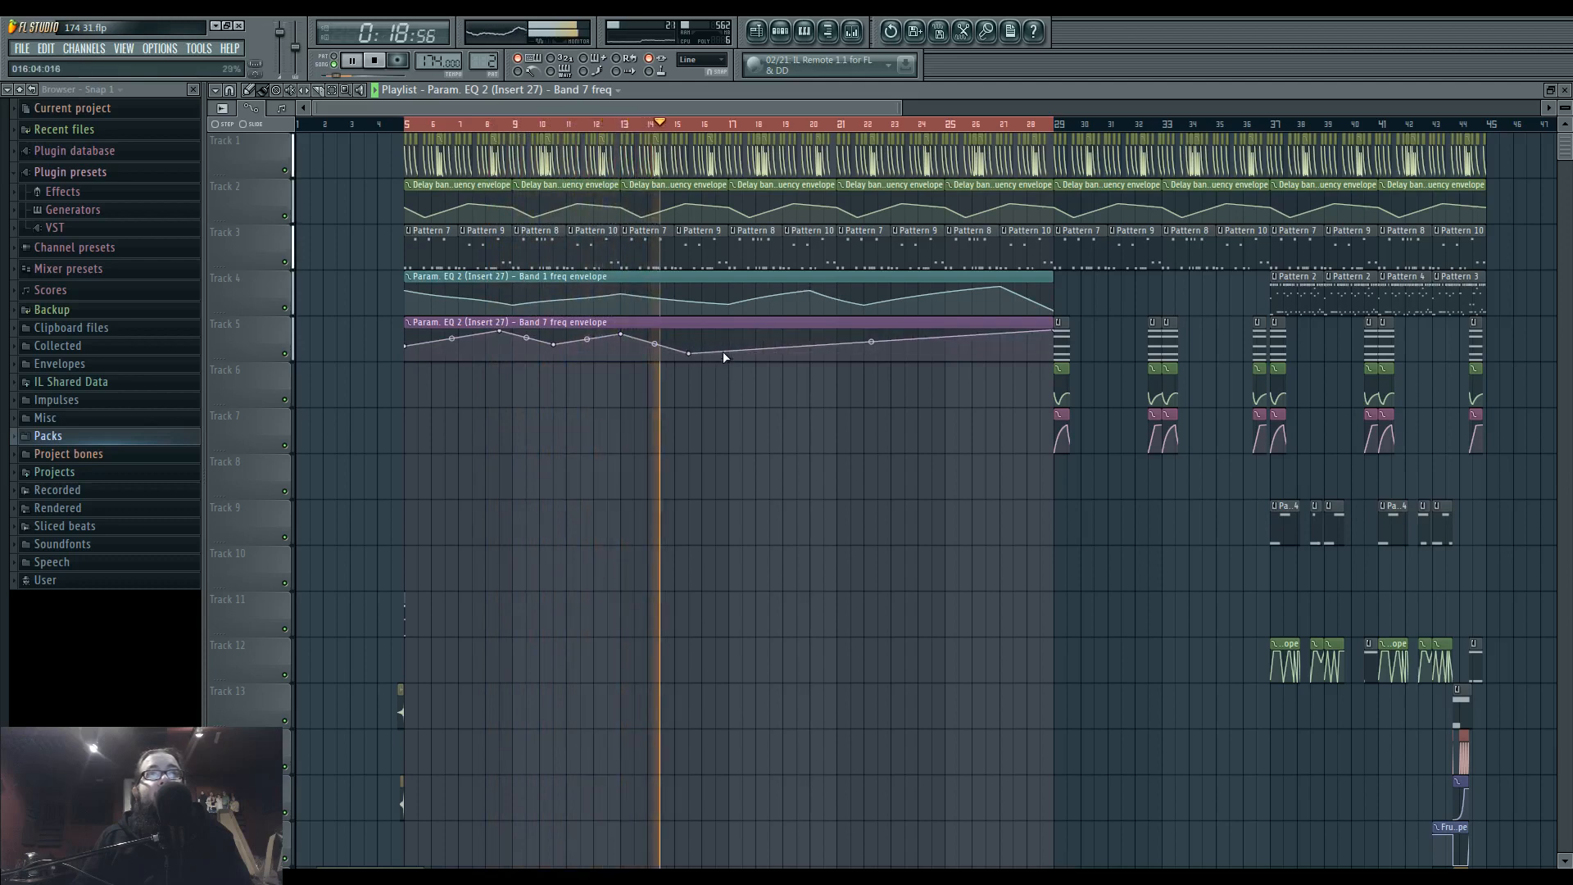
Move the band 7 envelope's last inner point to bar 15 and raise the bar 13 and 15 points to 100%, checking the filter in the EQ.
left_click_drag(688, 354, 625, 354)
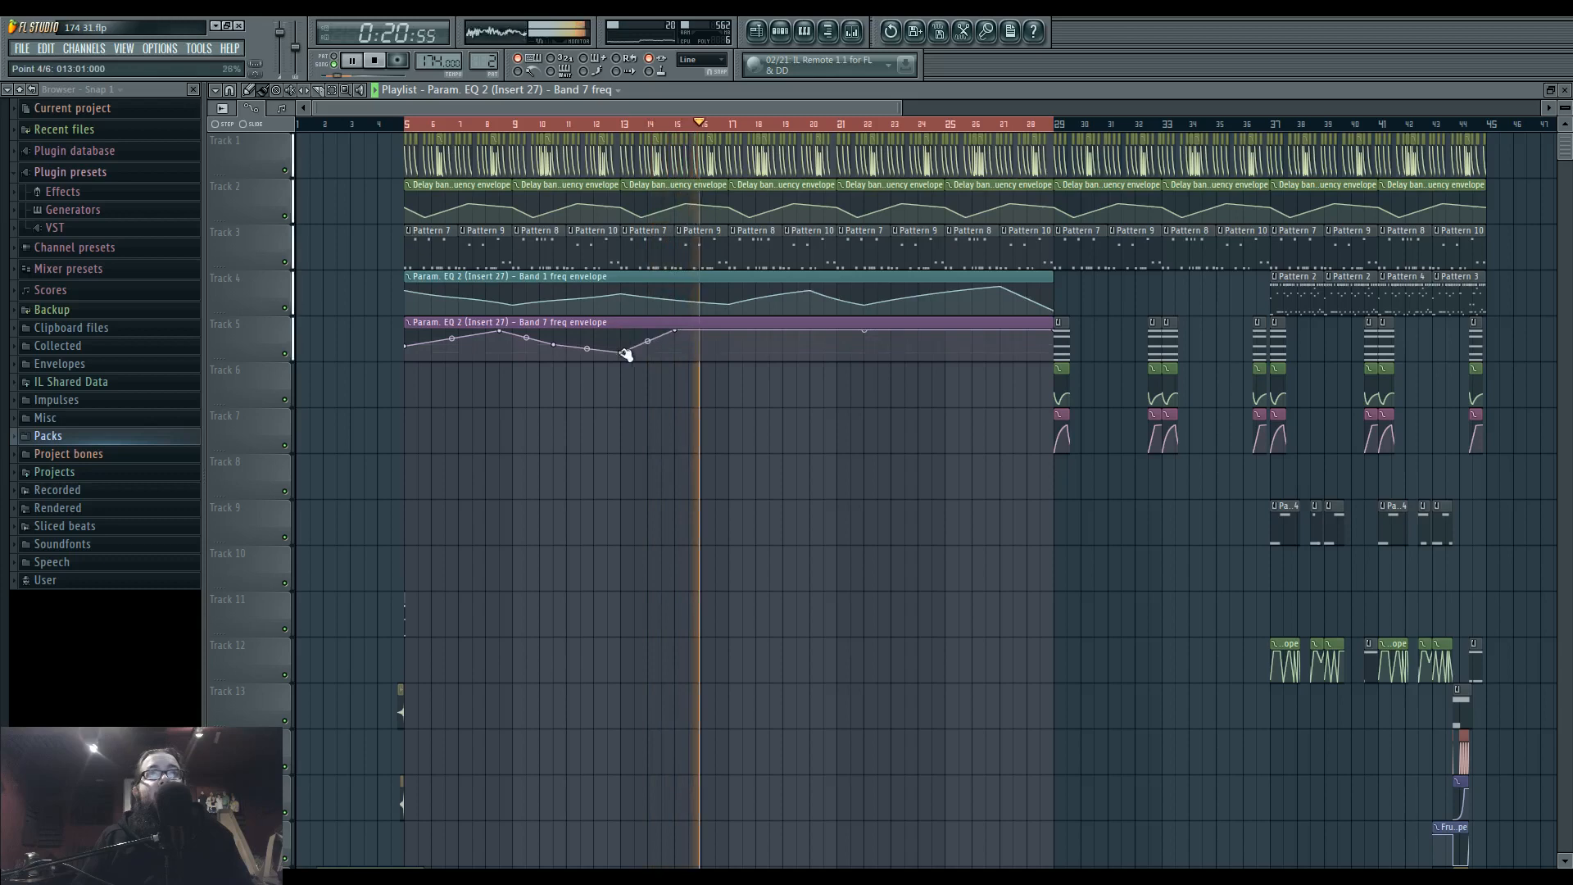
left_click(581, 124)
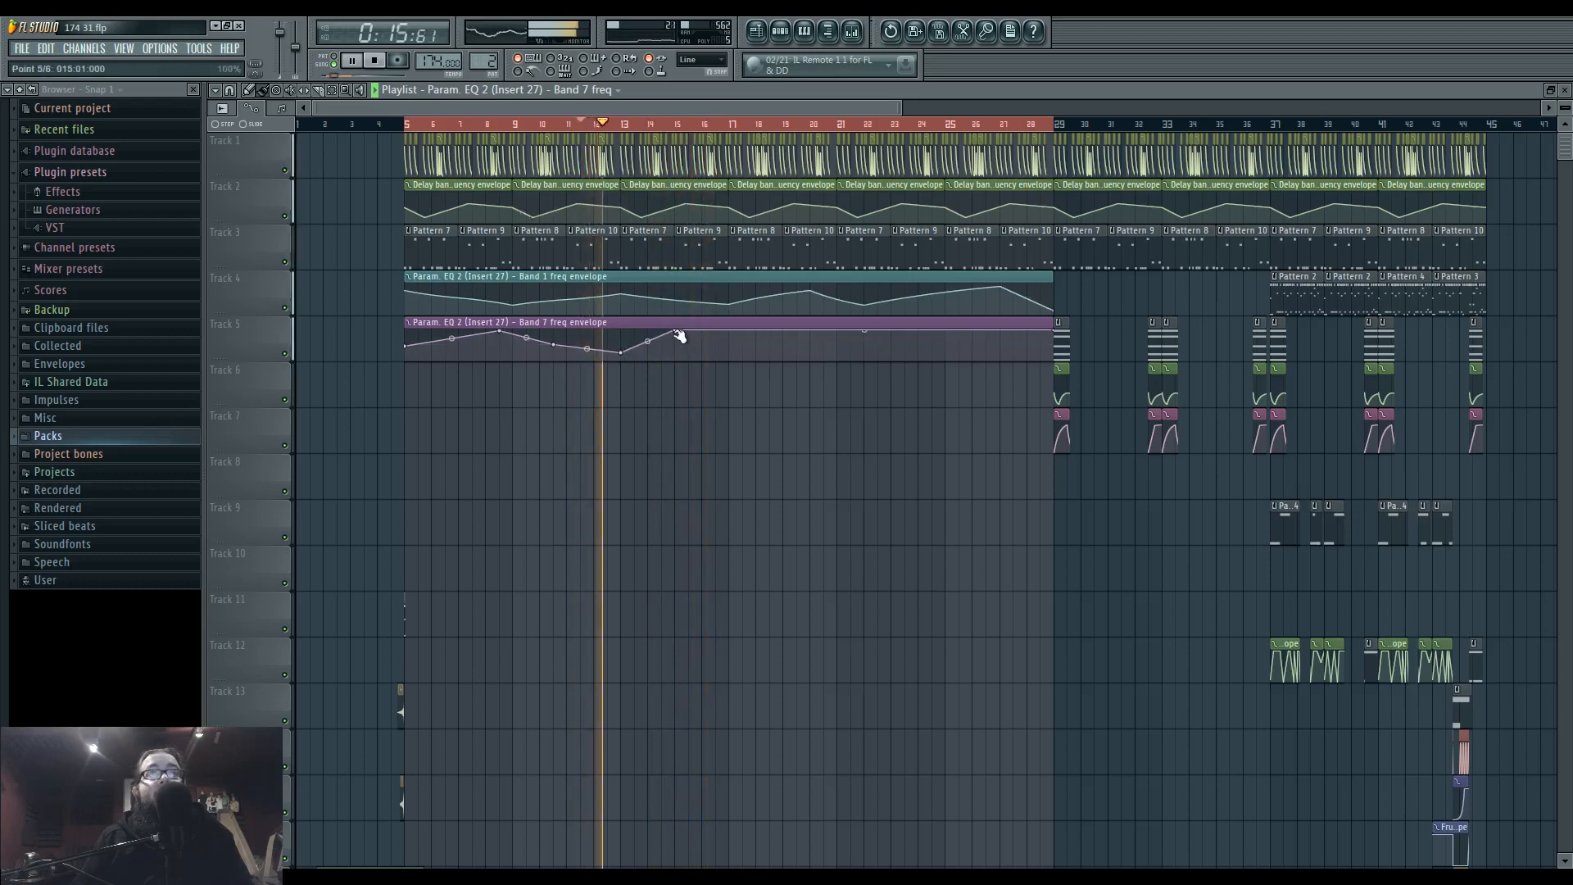
left_click(852, 31)
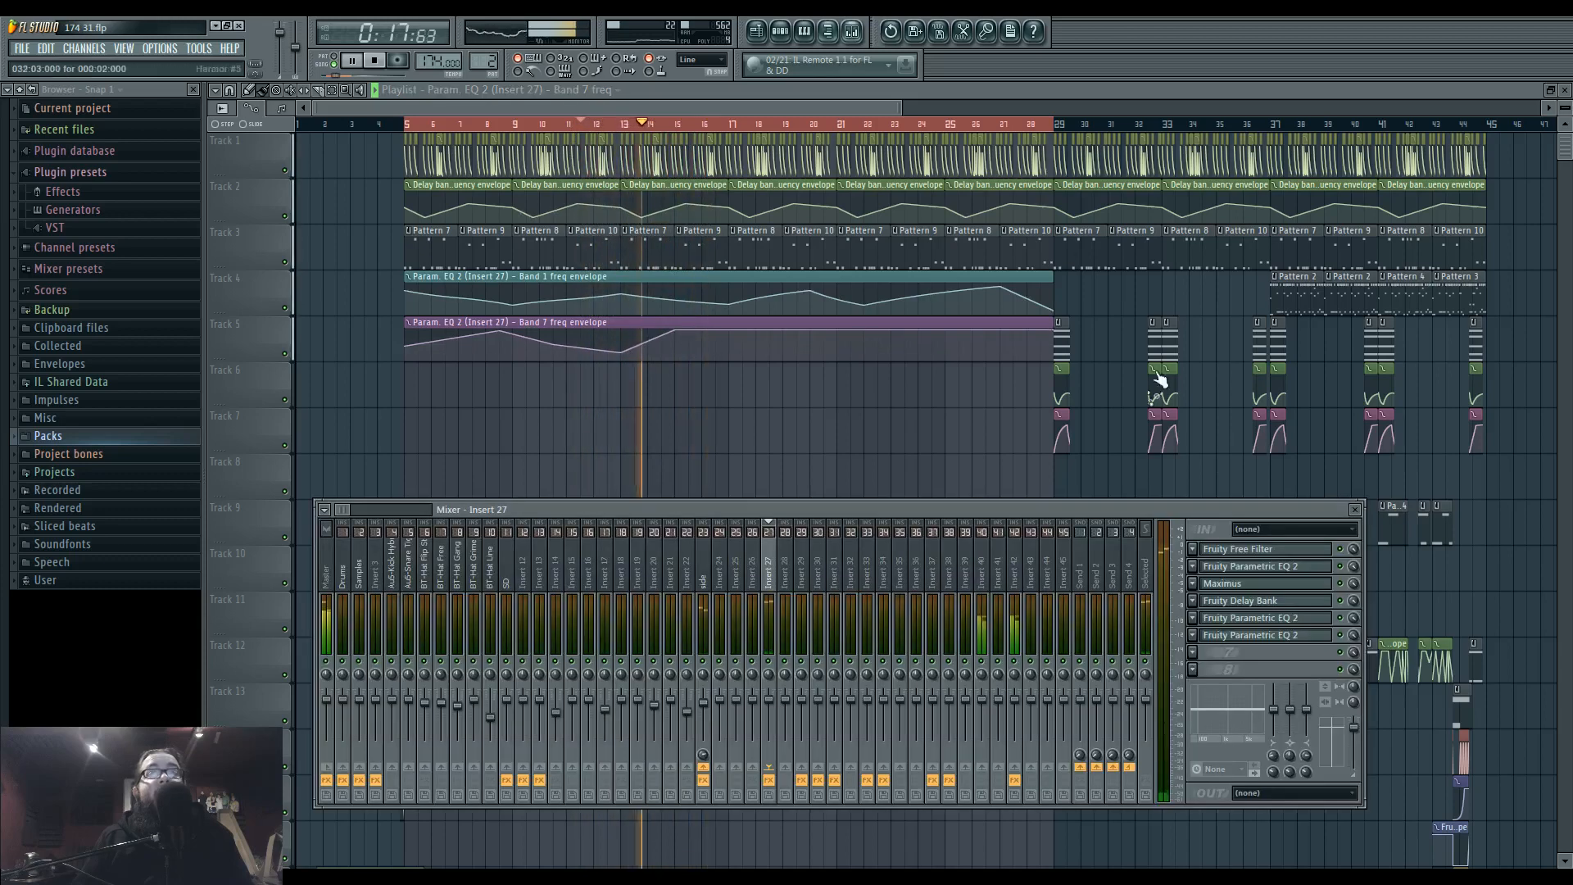
left_click(1261, 637)
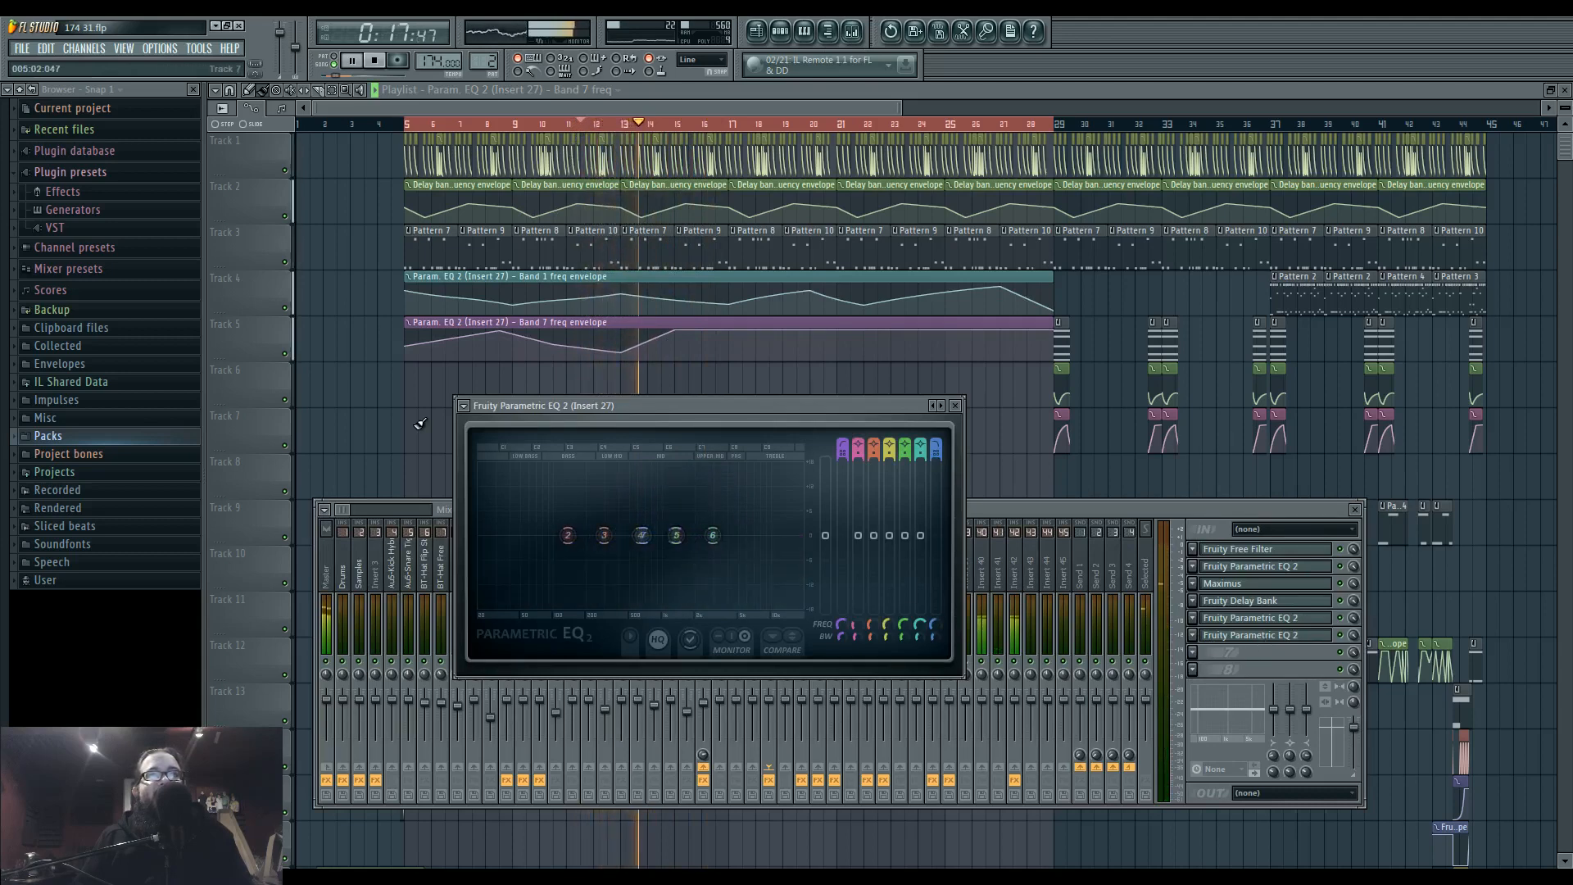
left_click(580, 124)
left_click_drag(622, 352, 628, 331)
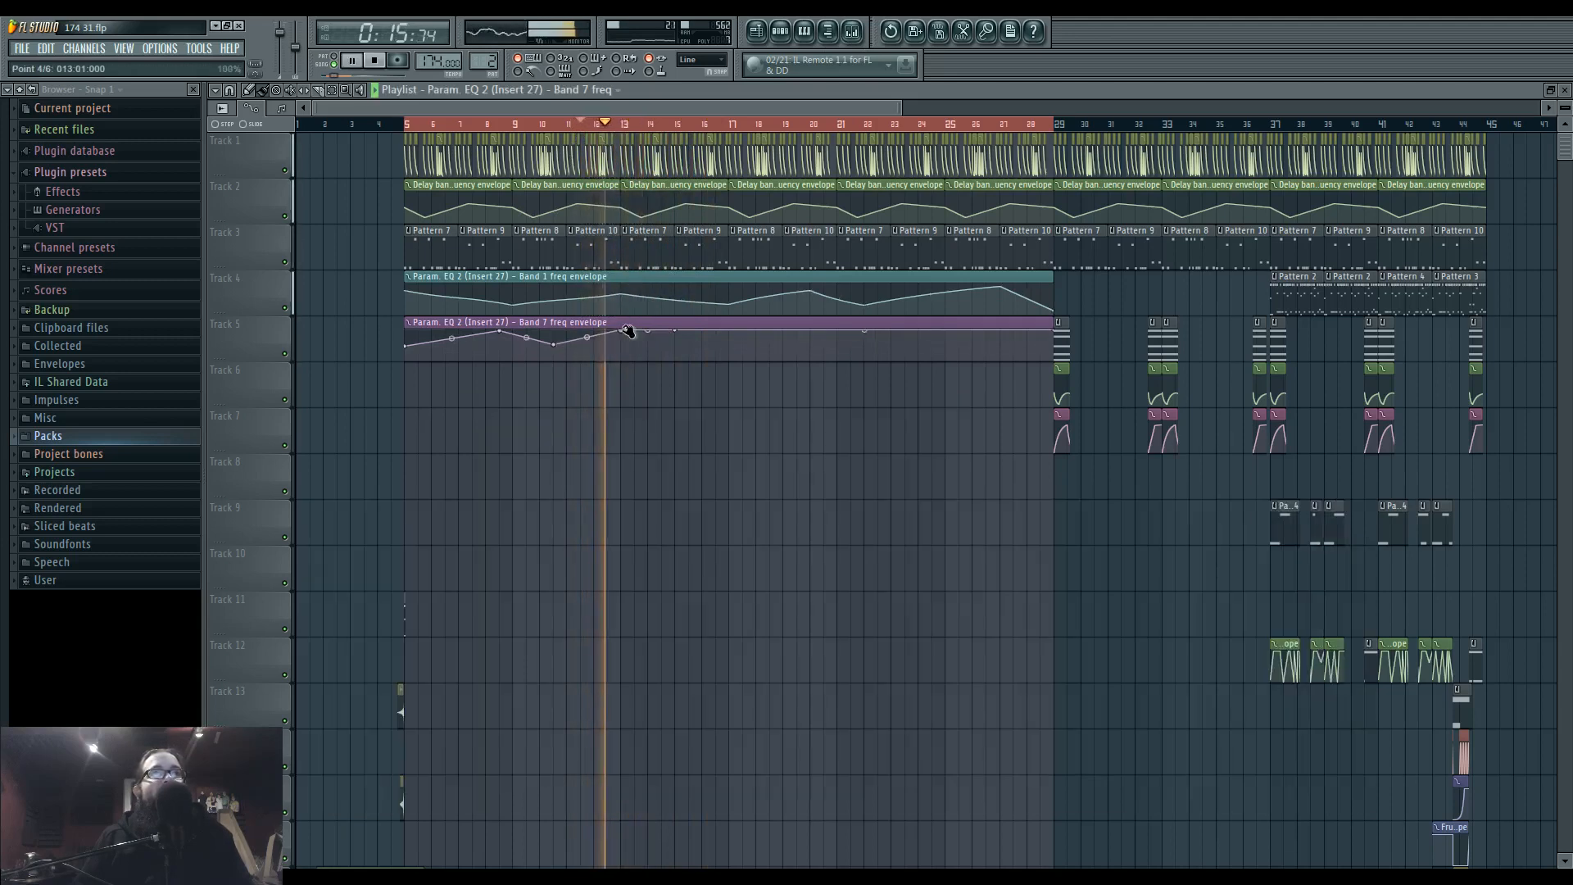
Rework the start of the band 1 envelope with a dip at bar 7, a peak at bar 9 and a low at bar 13, and replay from bar 5.
right_click(457, 304)
key("space")
left_click(407, 124)
key("space")
Raise the band 7 envelope's points between bars 8 and 11 close to the maximum and add a dip at bar 18.
left_click_drag(499, 332, 500, 341)
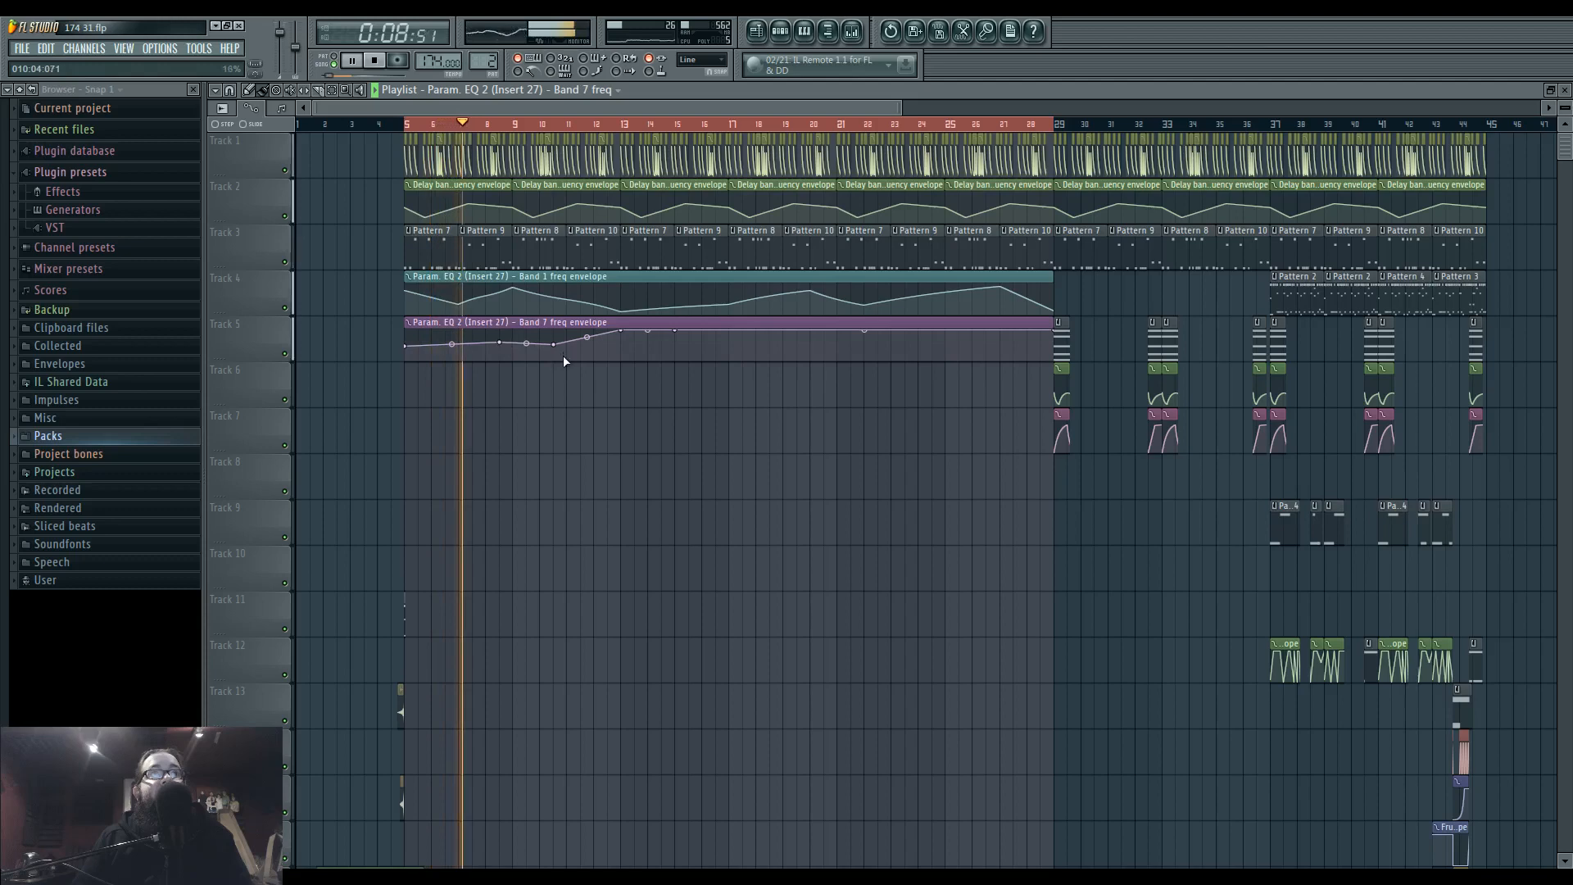
left_click_drag(499, 342, 562, 332)
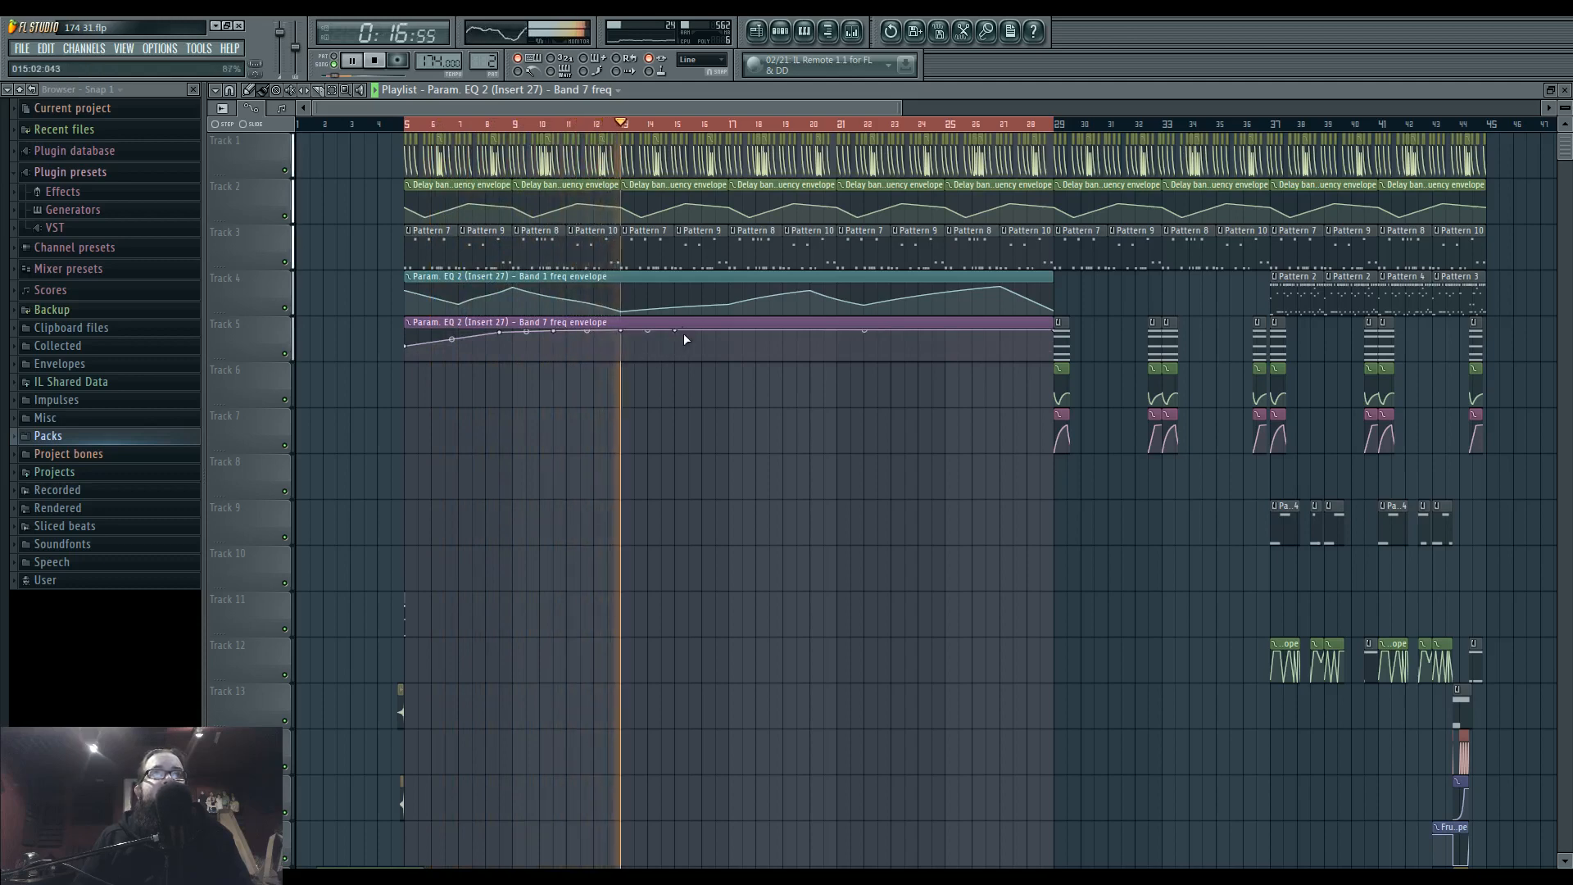
right_click(756, 342)
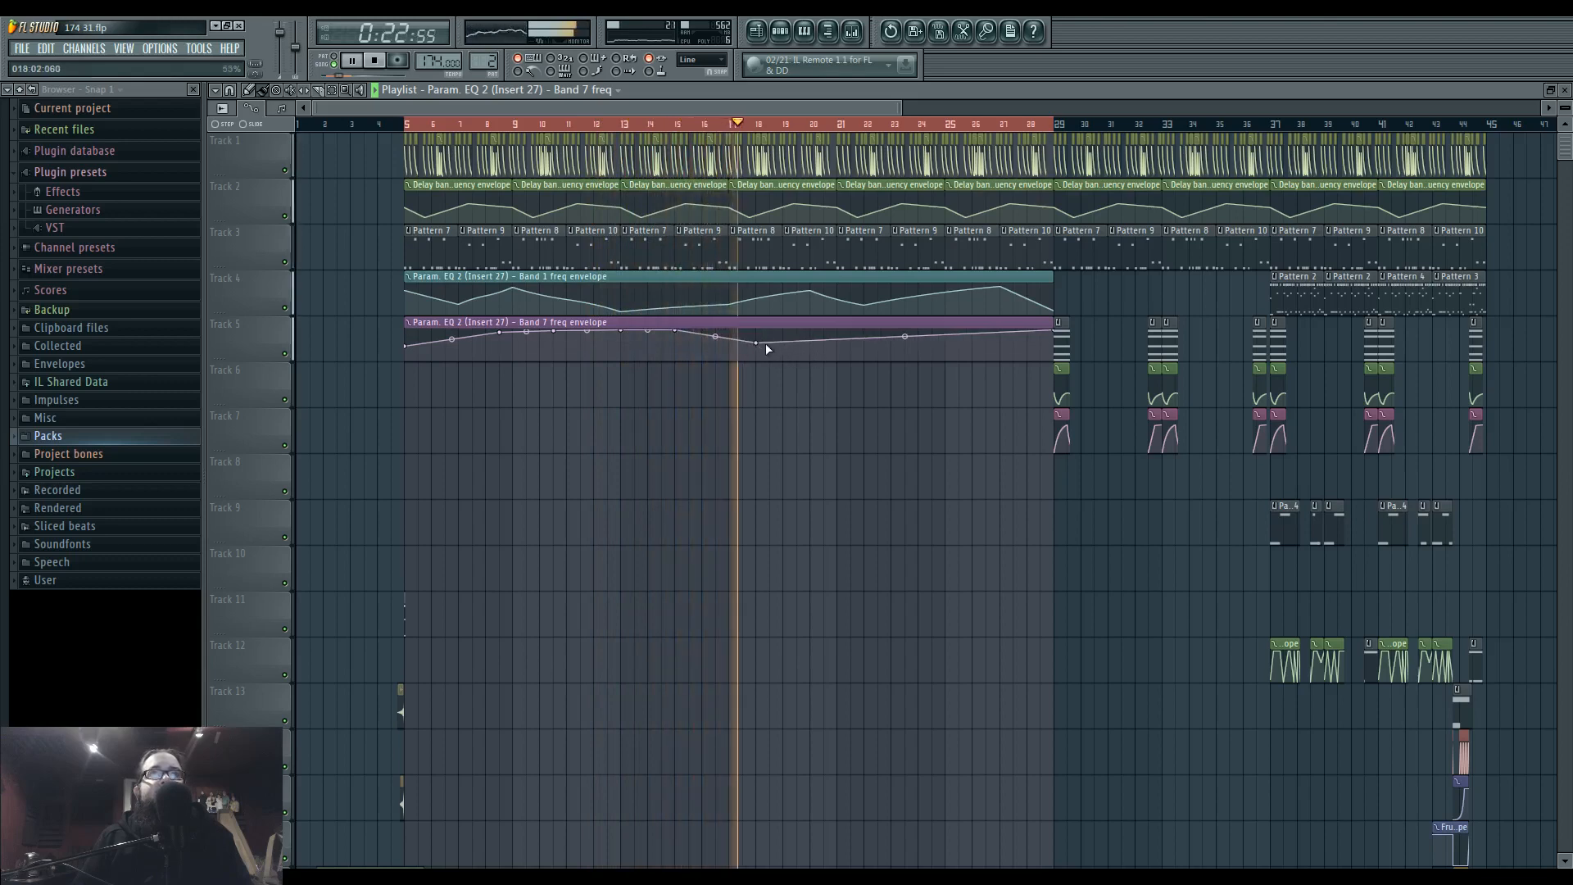
Lower the band 1 envelope's peaks at bars 20 and 27, and make the band 7 envelope fall from bar 24.5 to its end at bar 29.
right_click(815, 288)
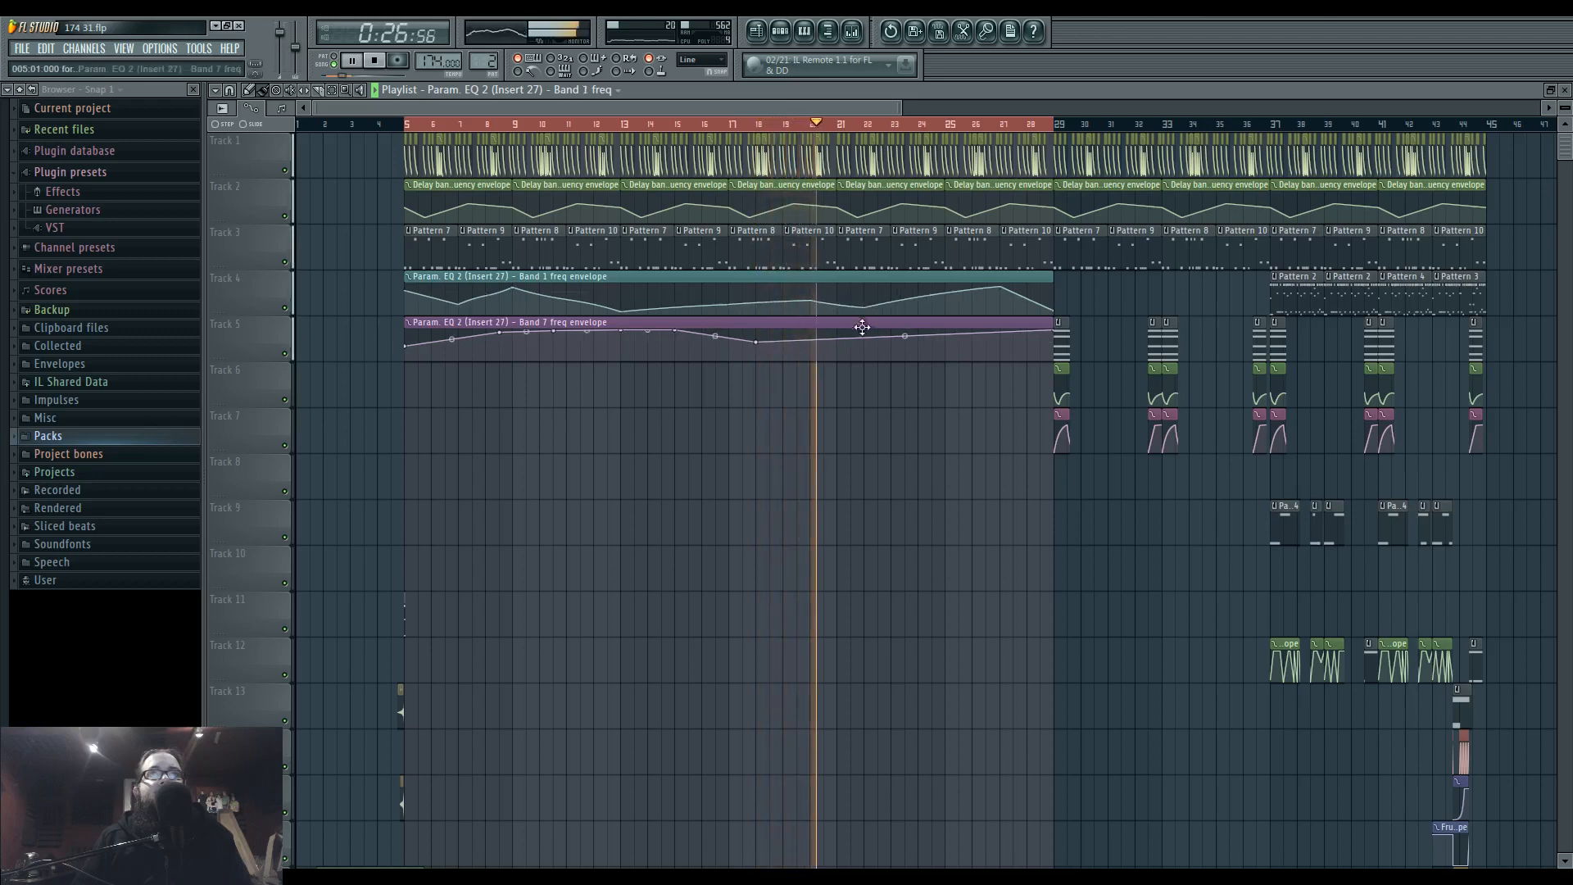
right_click(933, 333)
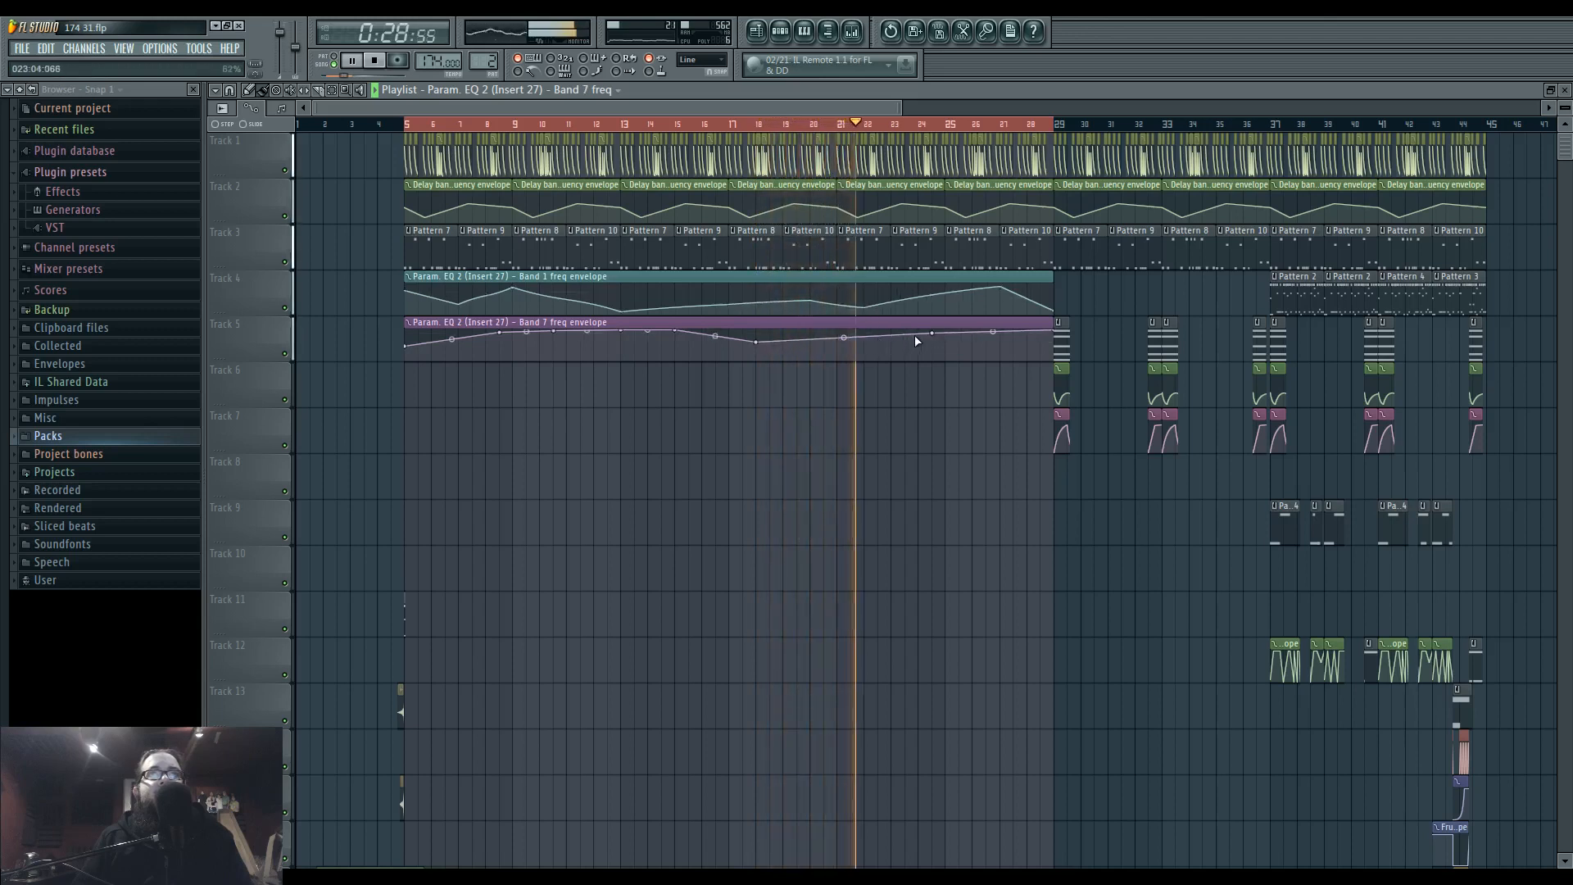
left_click_drag(999, 286, 1002, 304)
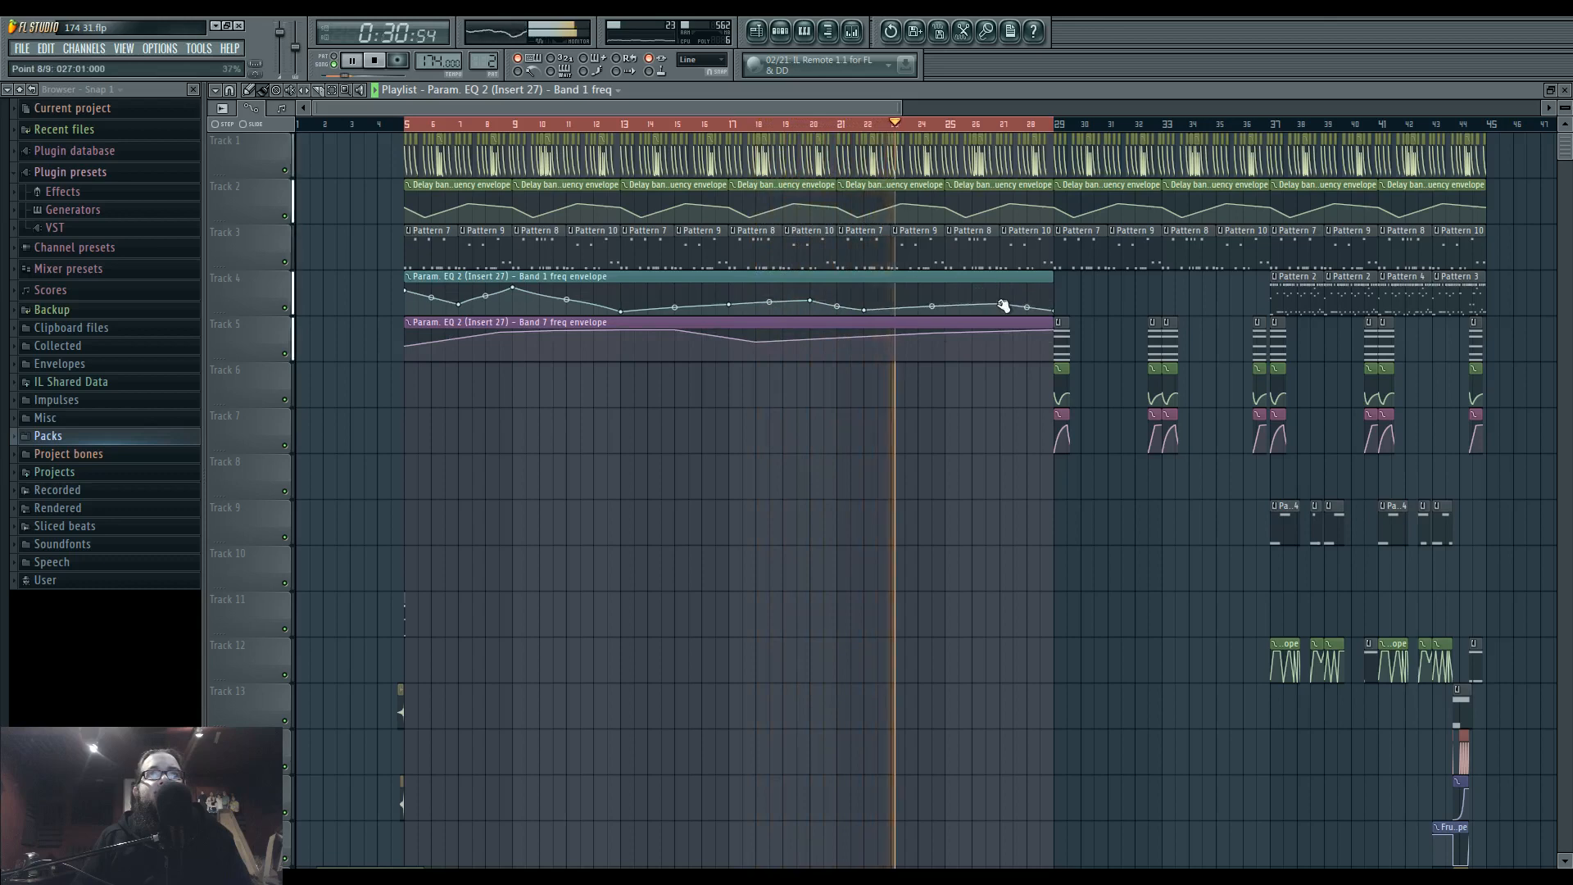
right_click(1013, 343)
left_click_drag(1000, 295, 1054, 357)
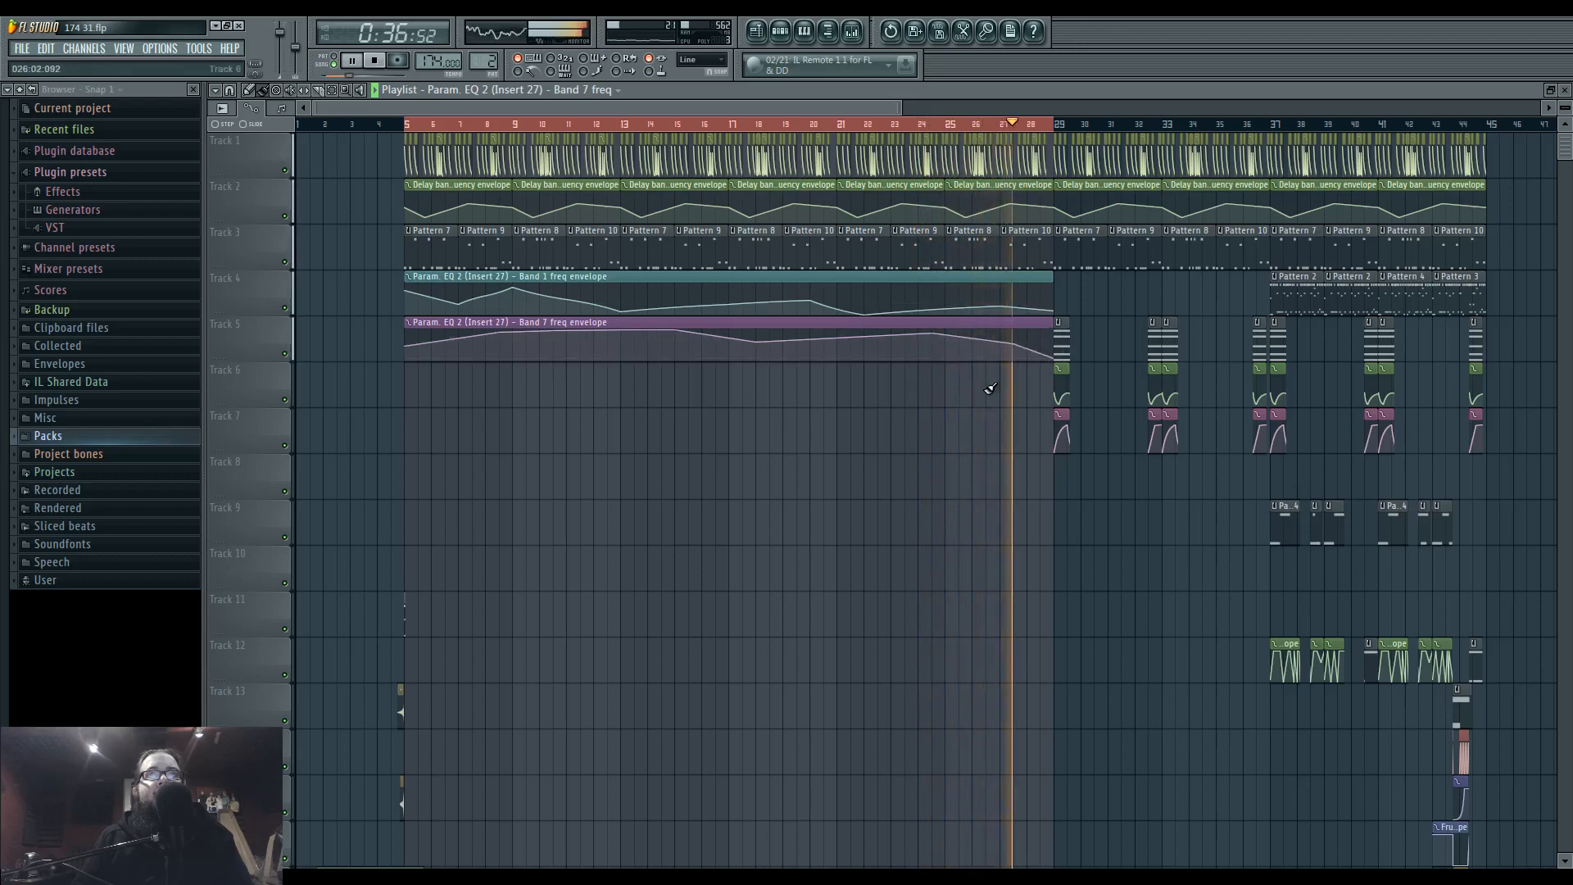
Clear the bar 5 to 29 time selection and stop playback.
right_click(740, 125)
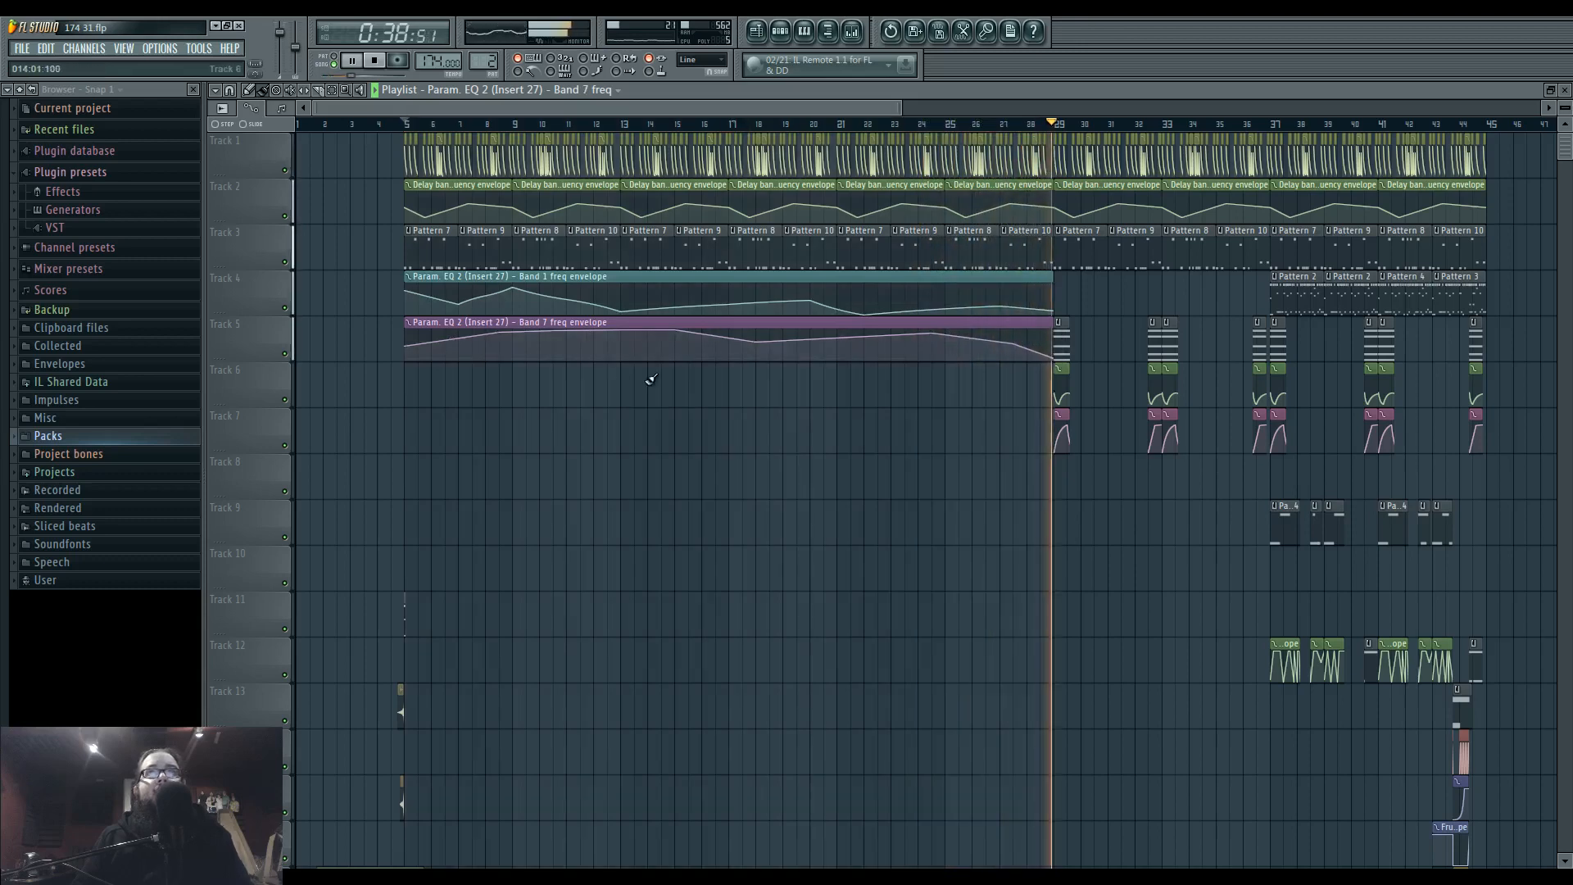
scroll(568, 380, "down", 6)
key("space")
Copy the Lev_Impact_Subsonic clip and the short Track 11 clip from bar 5 to bar 13.
scroll(521, 327, "up", 4)
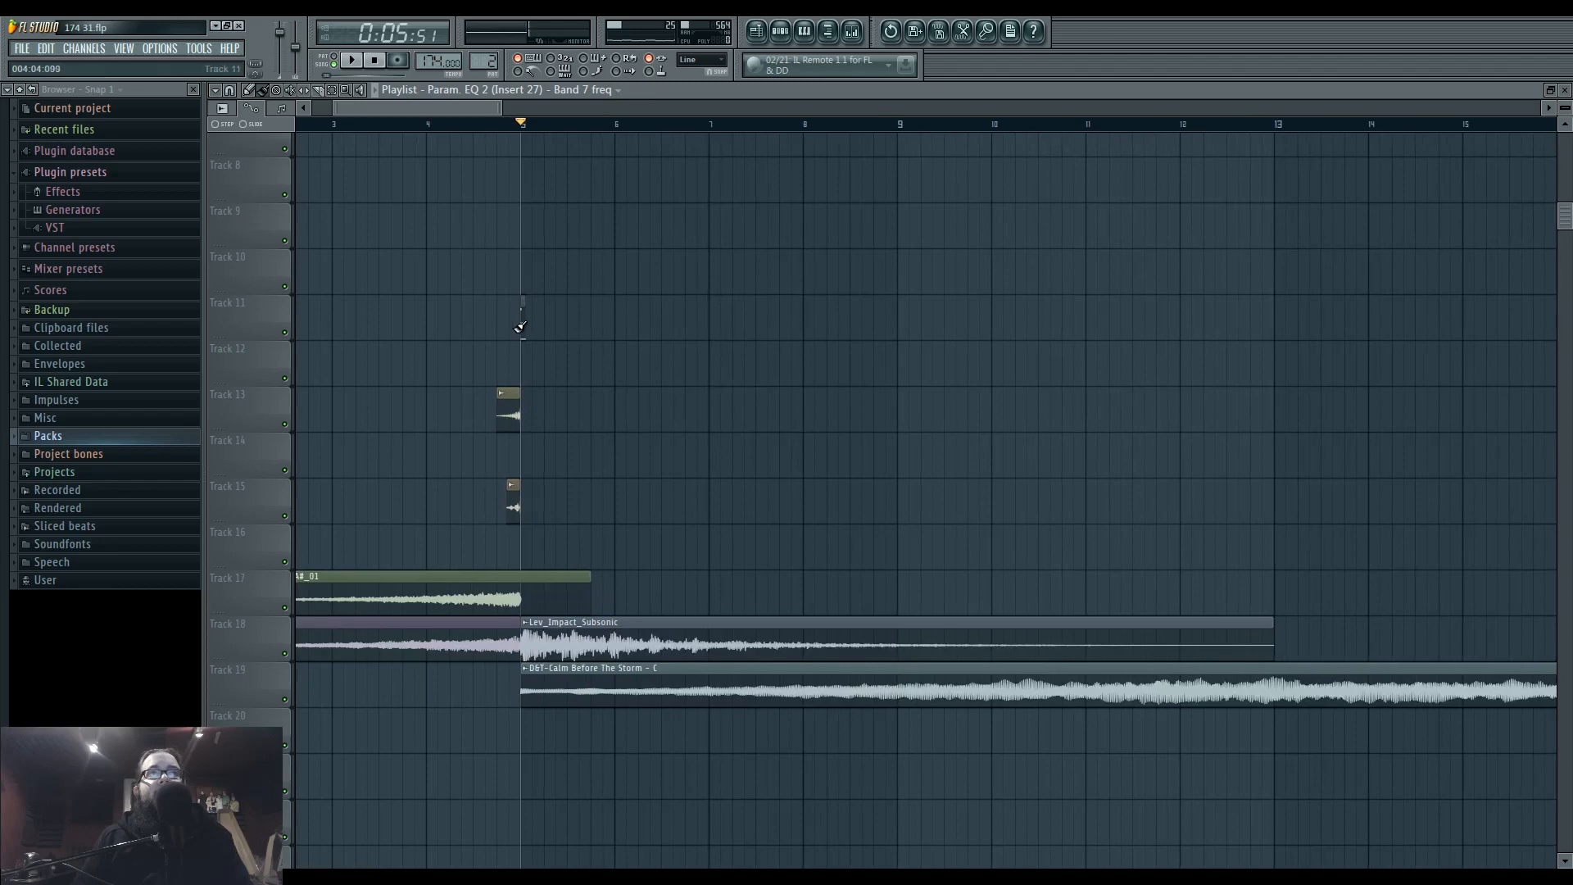
scroll(946, 485, "down", 3)
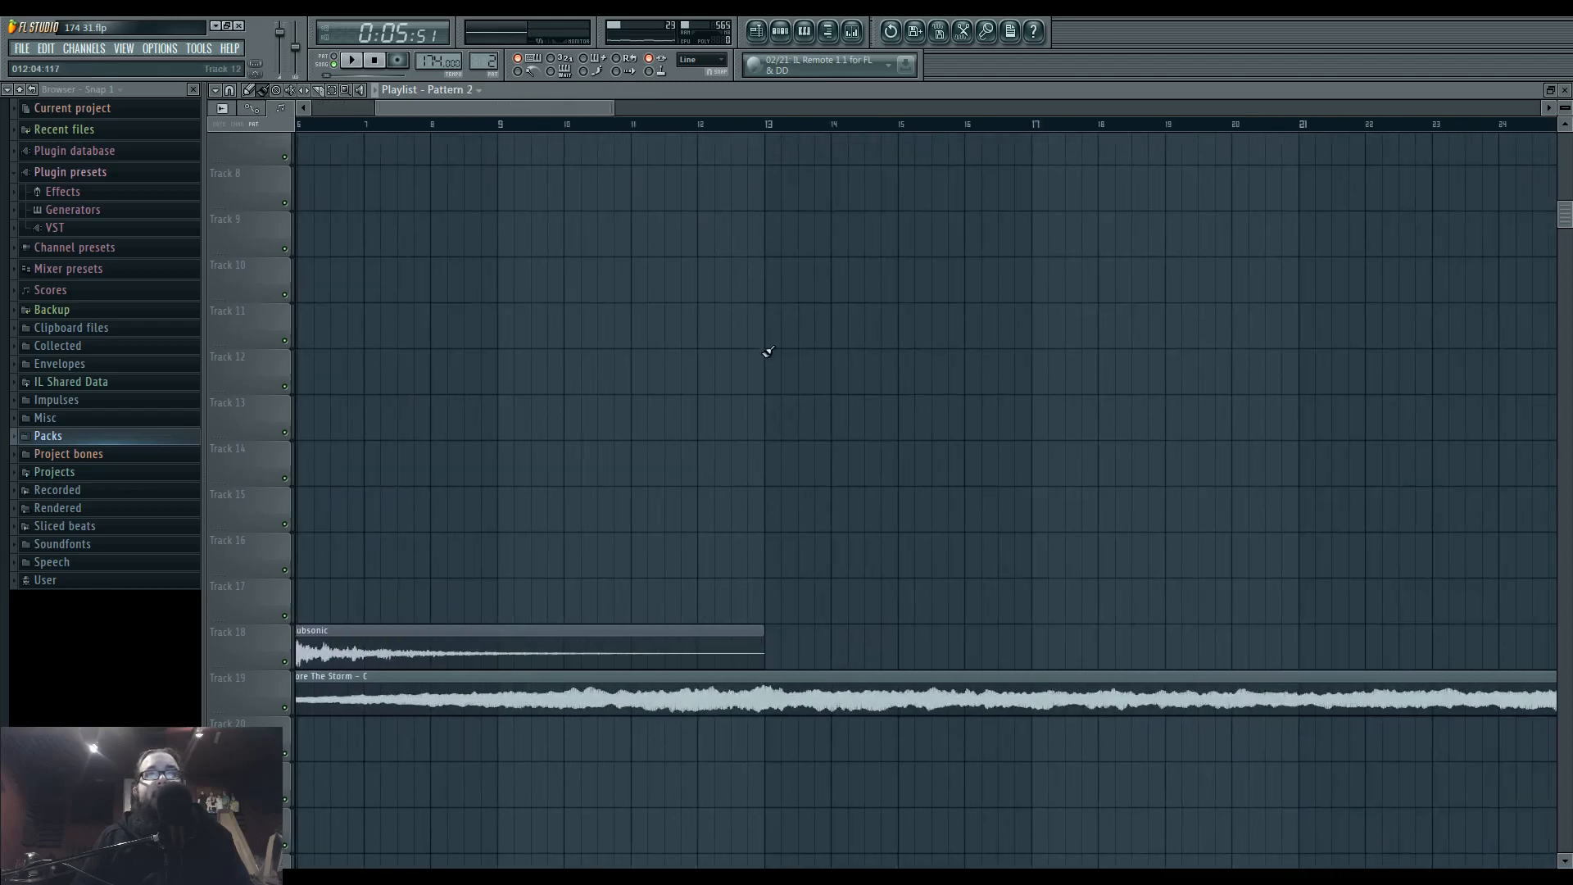
left_click_drag(900, 493, 851, 469)
left_click_drag(926, 632, 1458, 596)
Copy the Lev_FX_Reverse_A#_01, Lev_FX_Reverse_E_01 and two short Track 13 and 15 clips so their build-ups lead into bar 13.
left_click_drag(1034, 436, 937, 438)
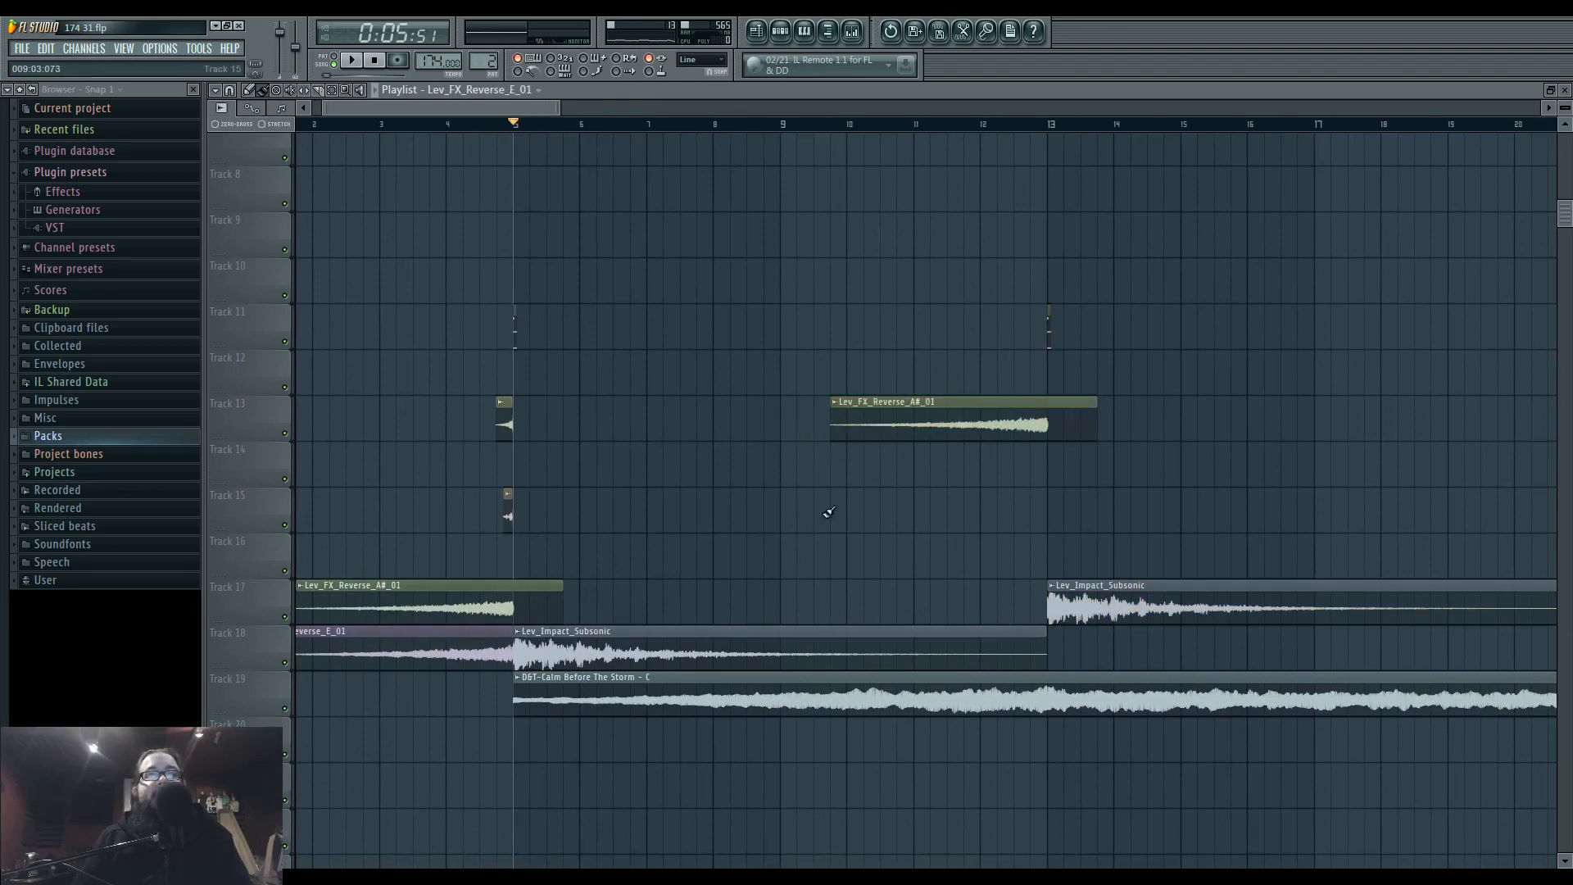
mouse_move(828, 512)
left_mouse_down()
mouse_move(930, 491)
mouse_move(905, 456)
left_mouse_up()
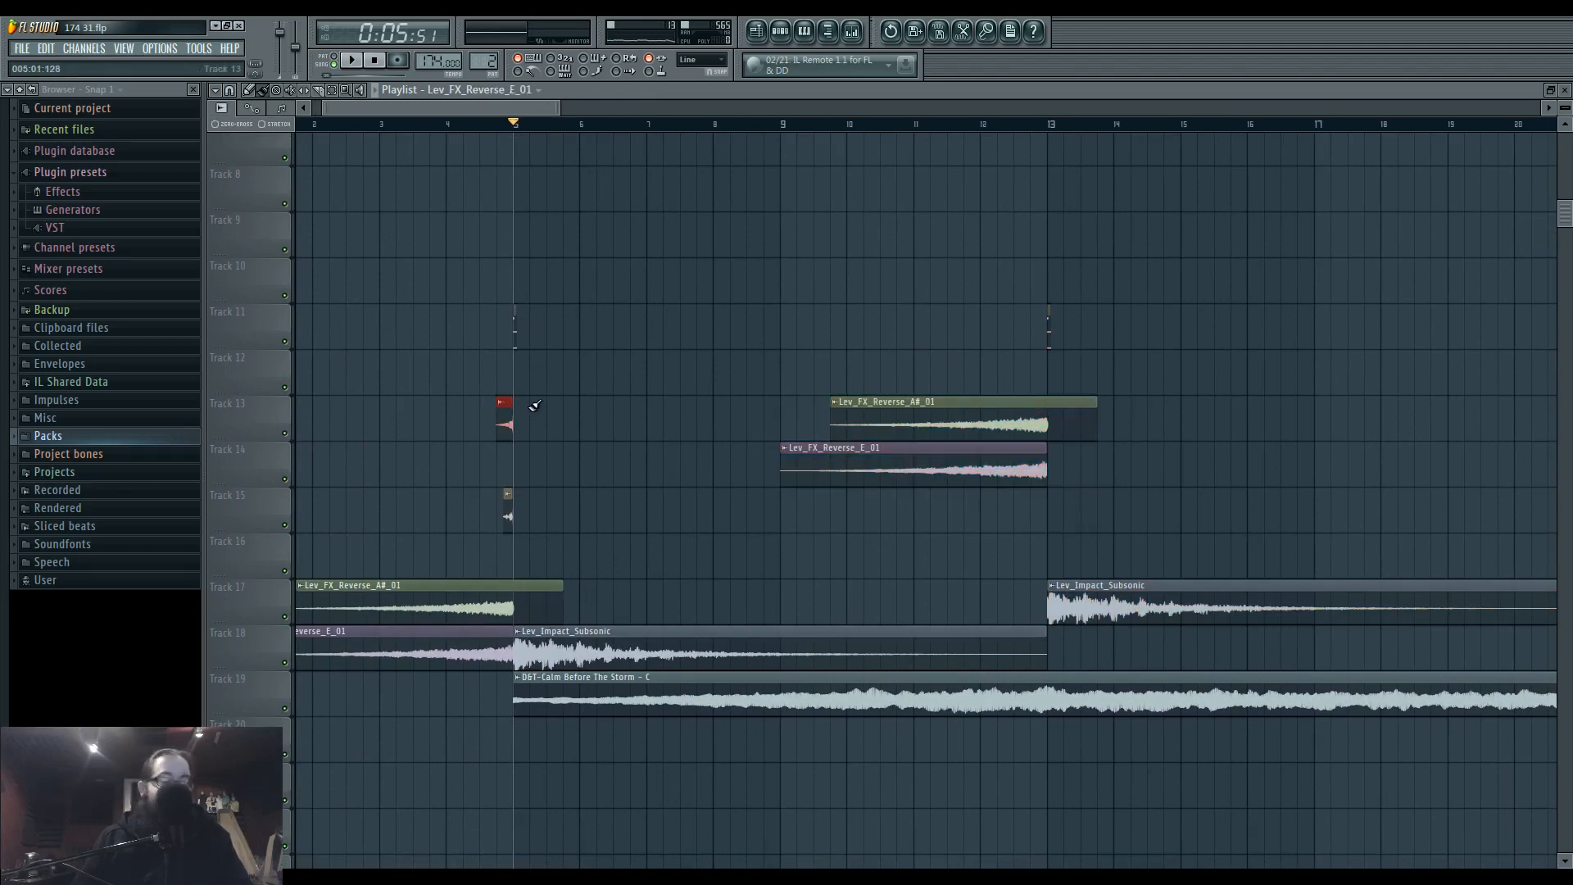
left_click_drag(474, 405, 572, 526)
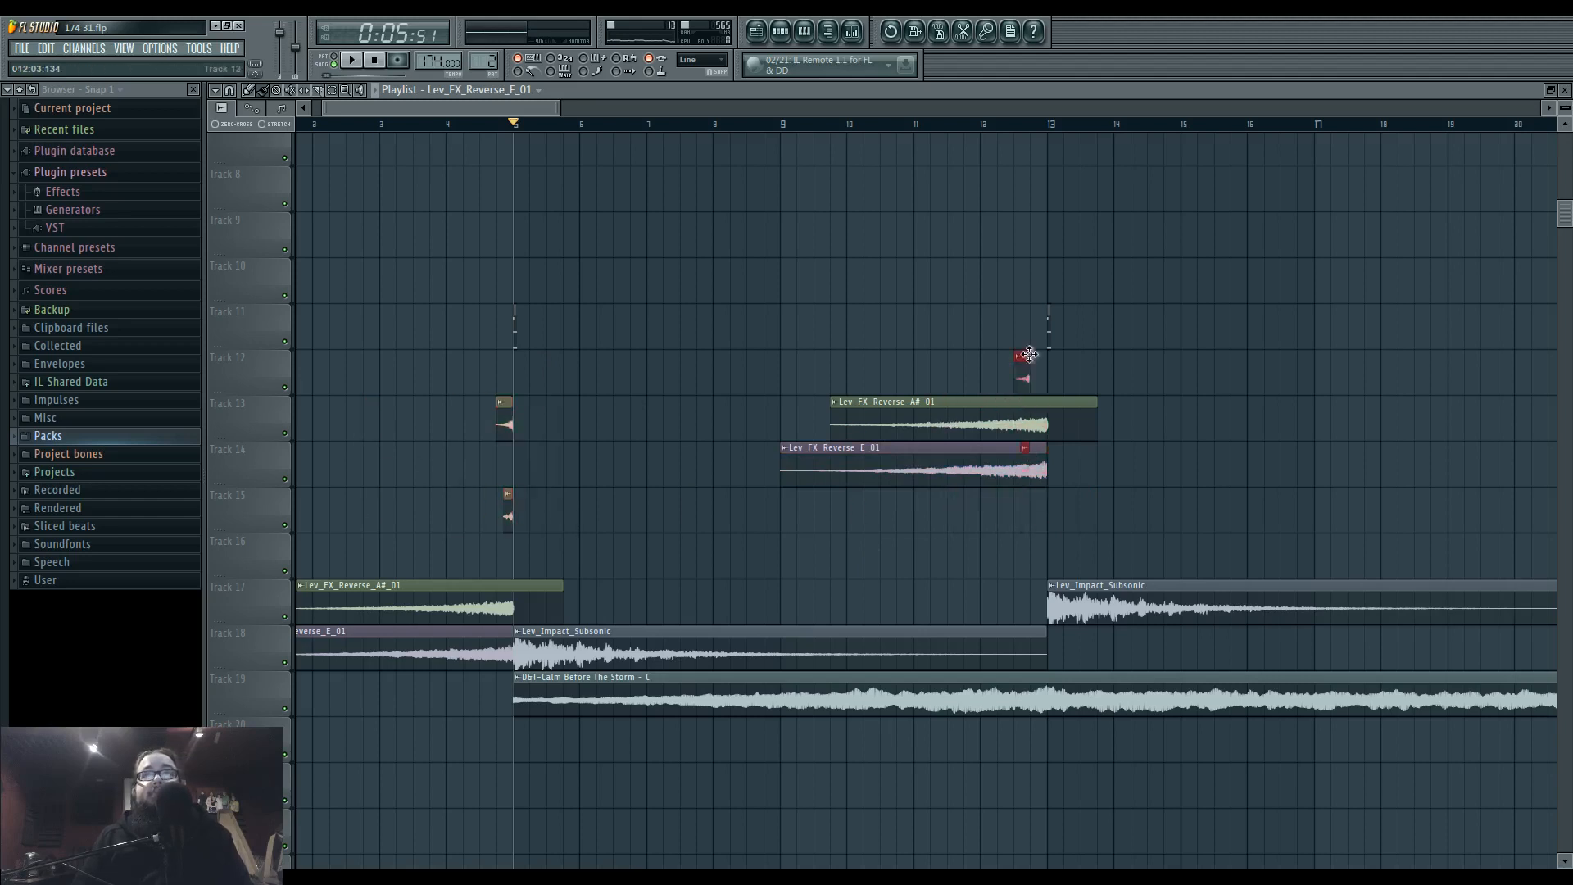
Browse the reverse effects in the FX - Reverse folder of the Black Octopus Leviathan pack under extra.
left_click(82, 443)
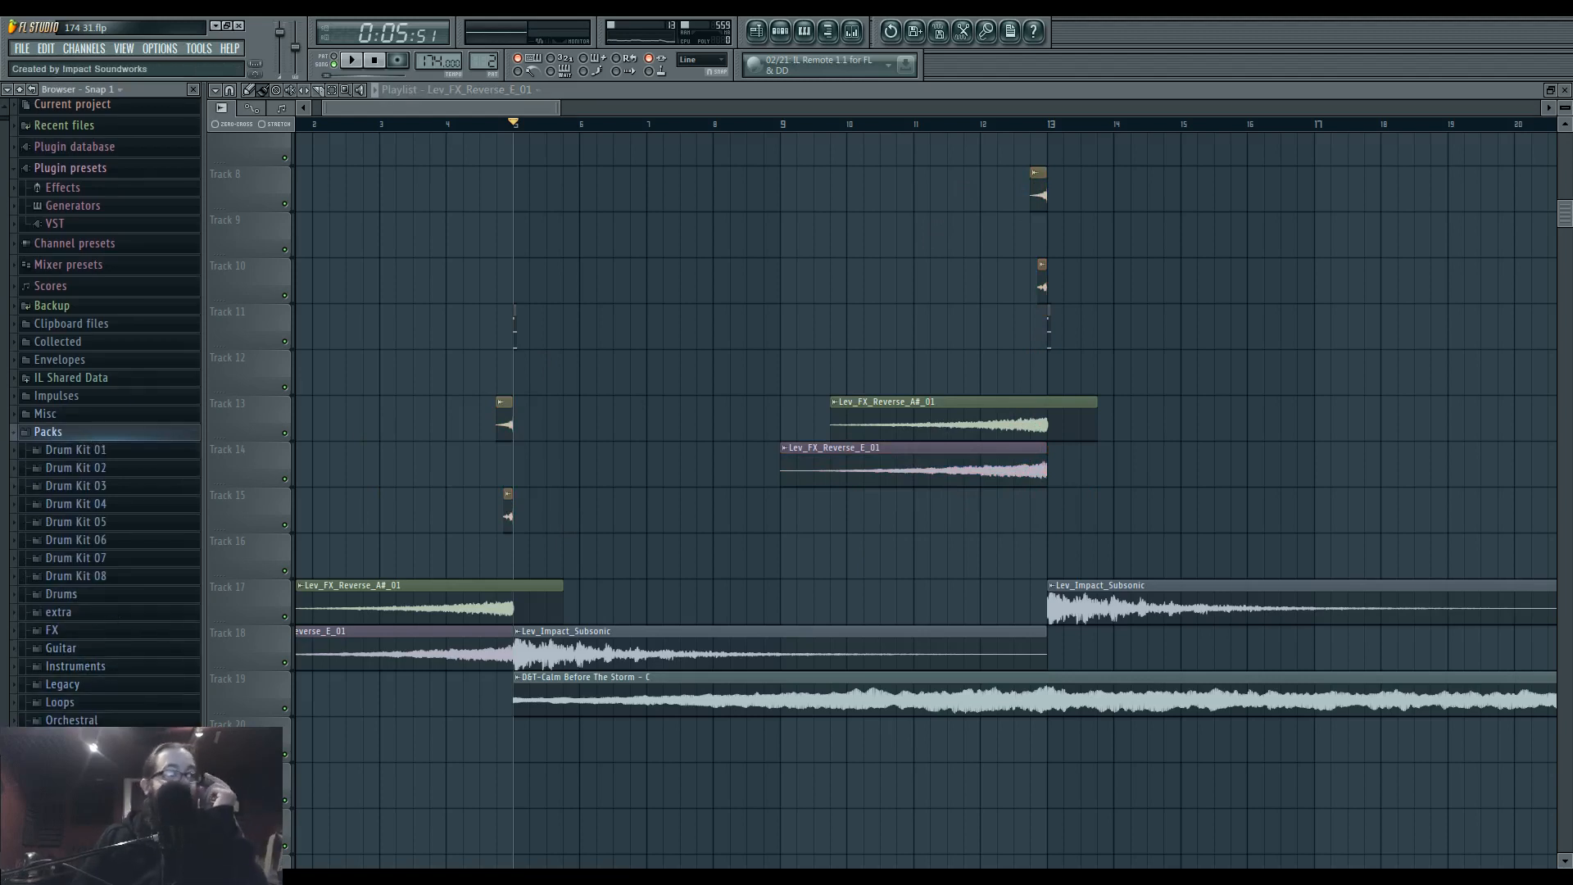
left_click(90, 612)
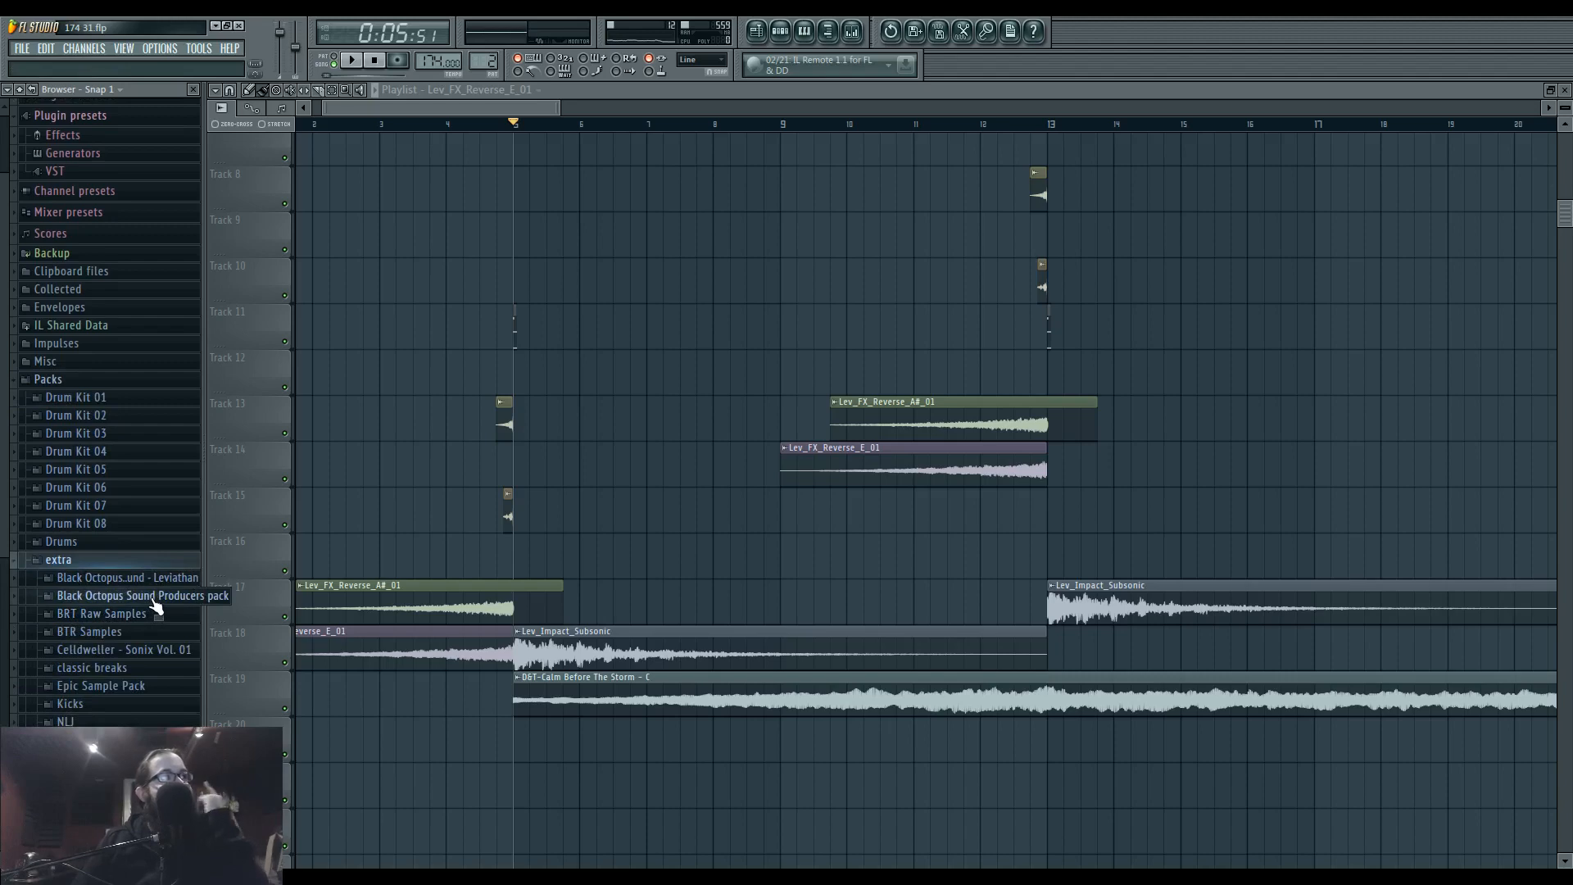
left_click(151, 580)
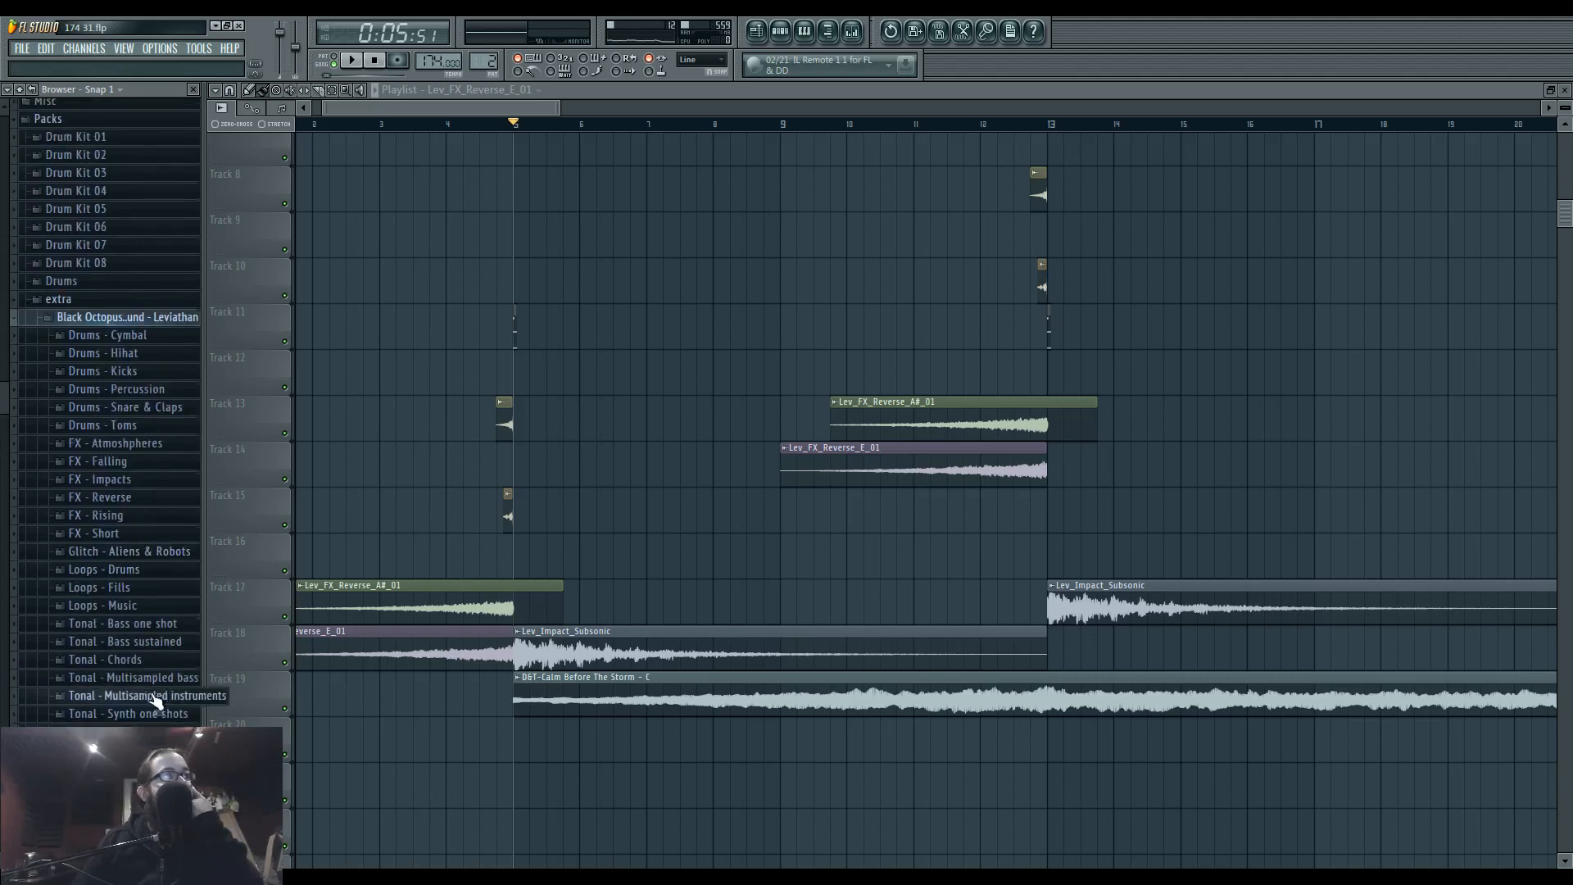
left_click(154, 492)
scroll(144, 524, "down", 5)
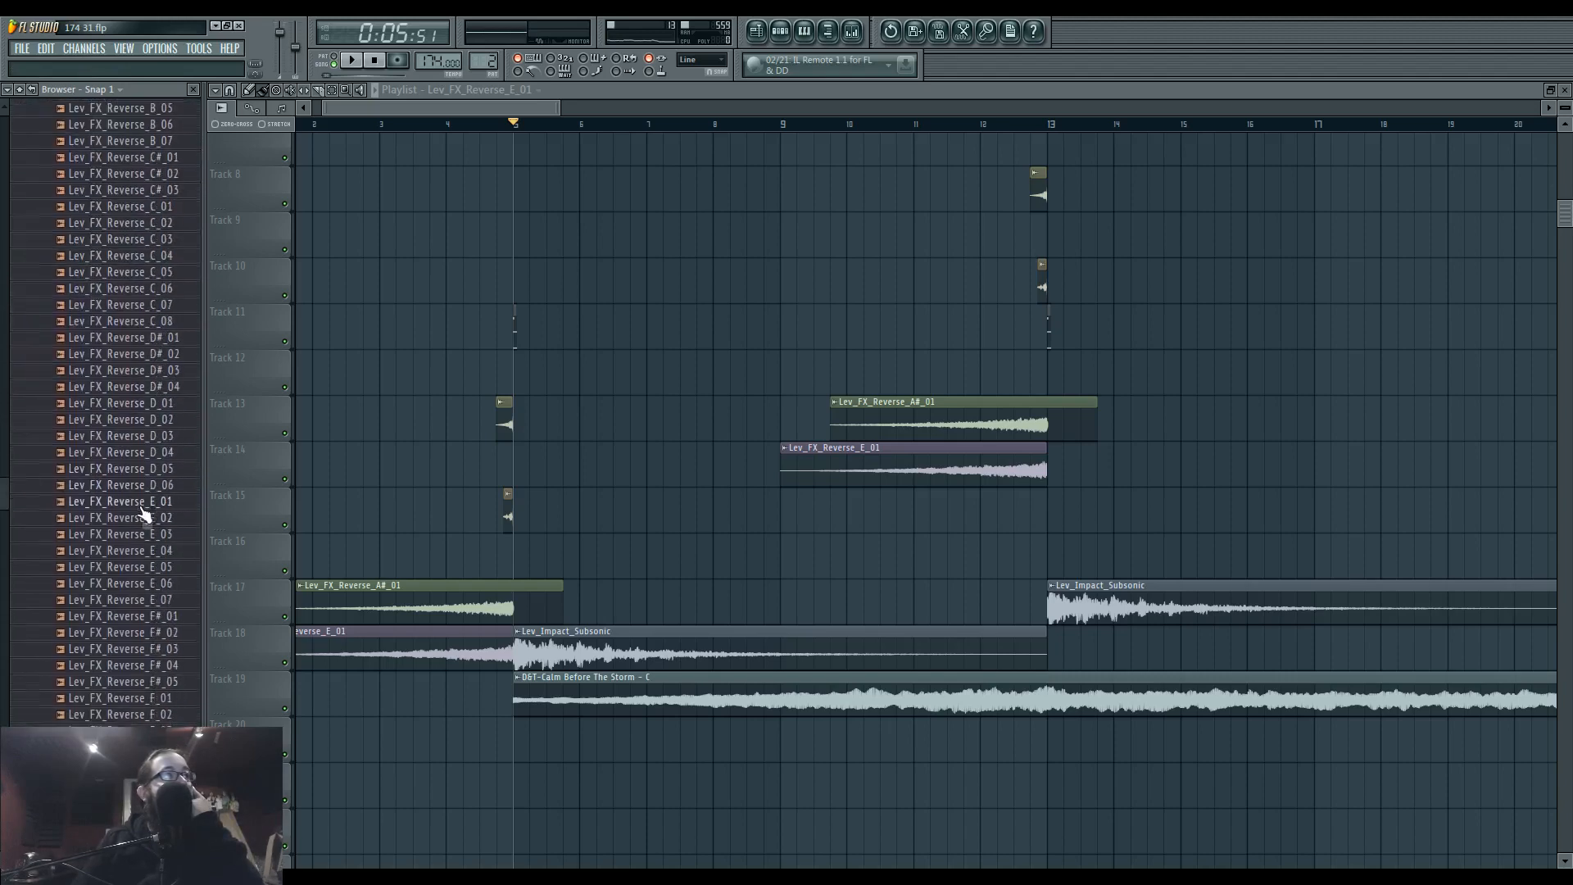
scroll(135, 574, "up", 15)
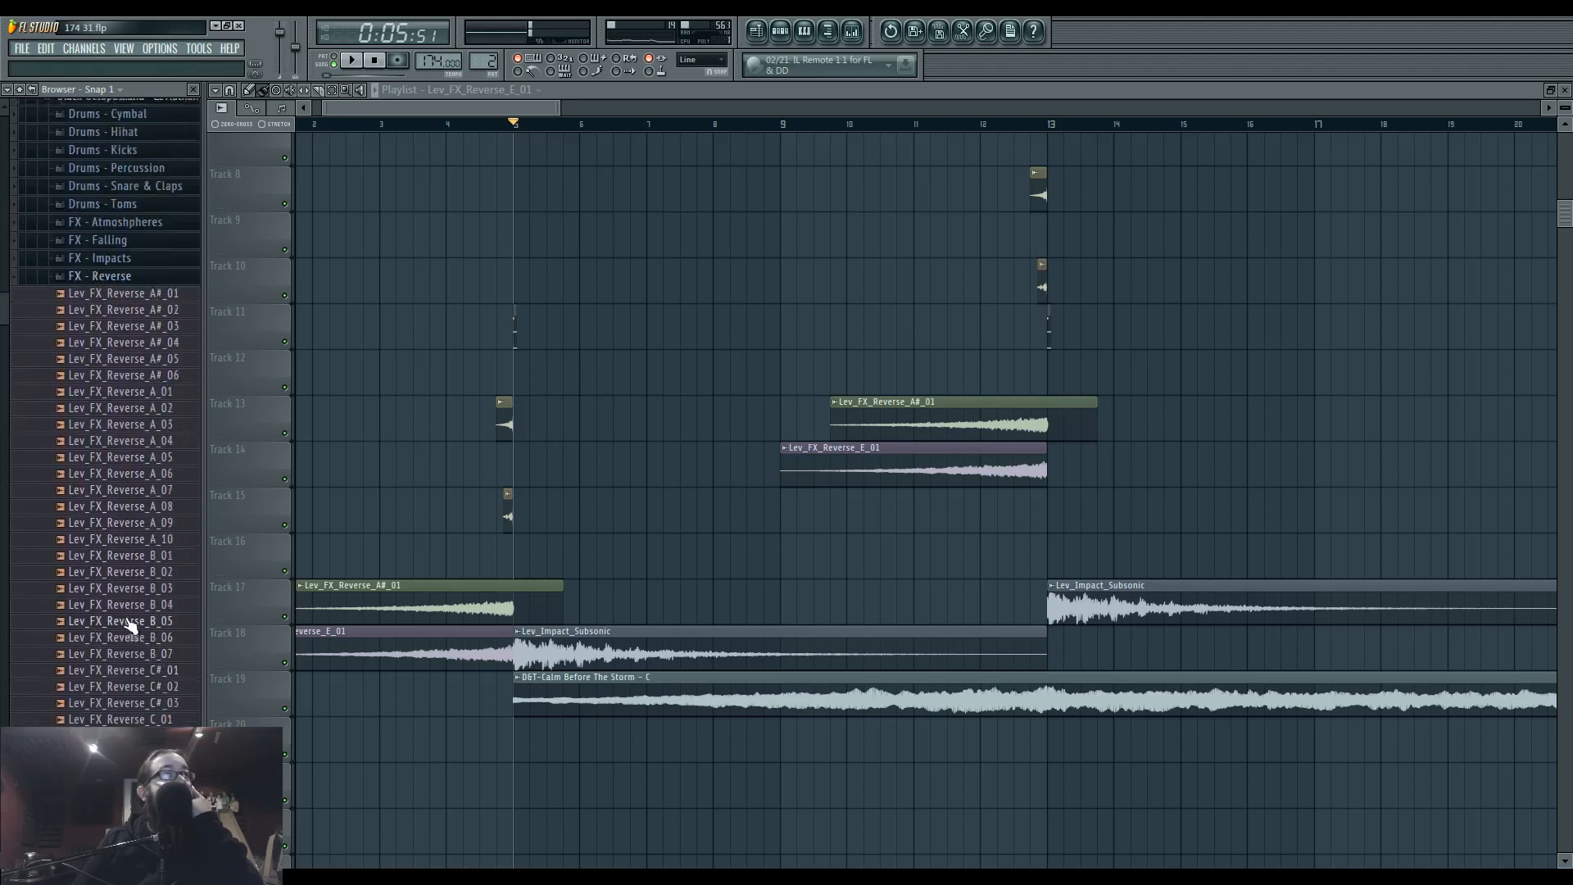
left_click(148, 550)
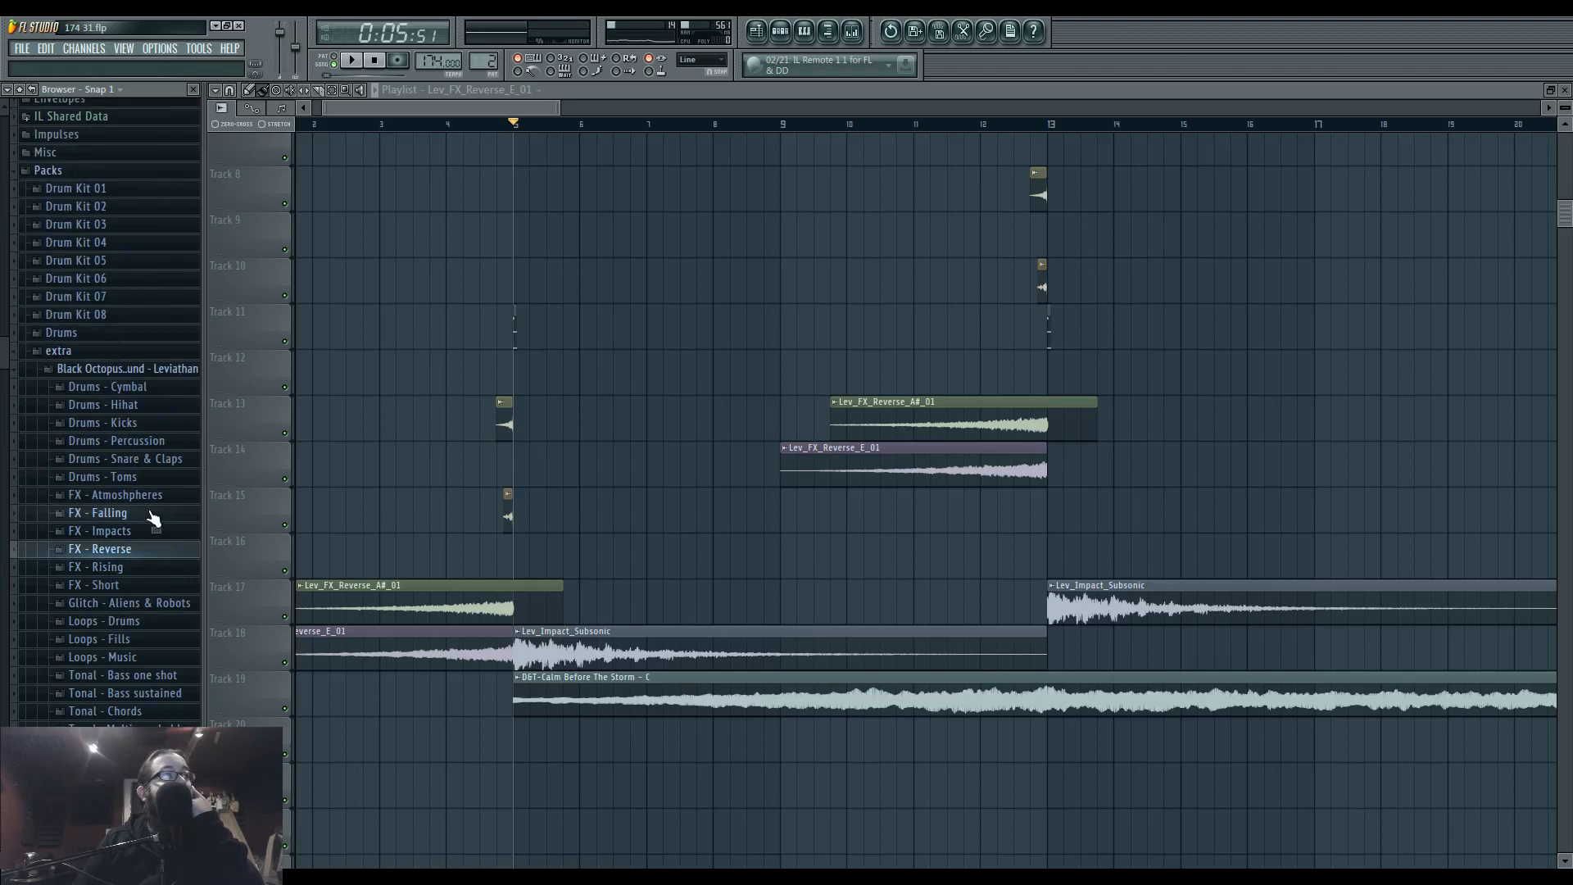
Look through the Leviathan pack's FX - Rising and FX - Atmoshpheres folders for a transition sound.
left_click(155, 567)
left_click(156, 566)
scroll(150, 625, "up", 12)
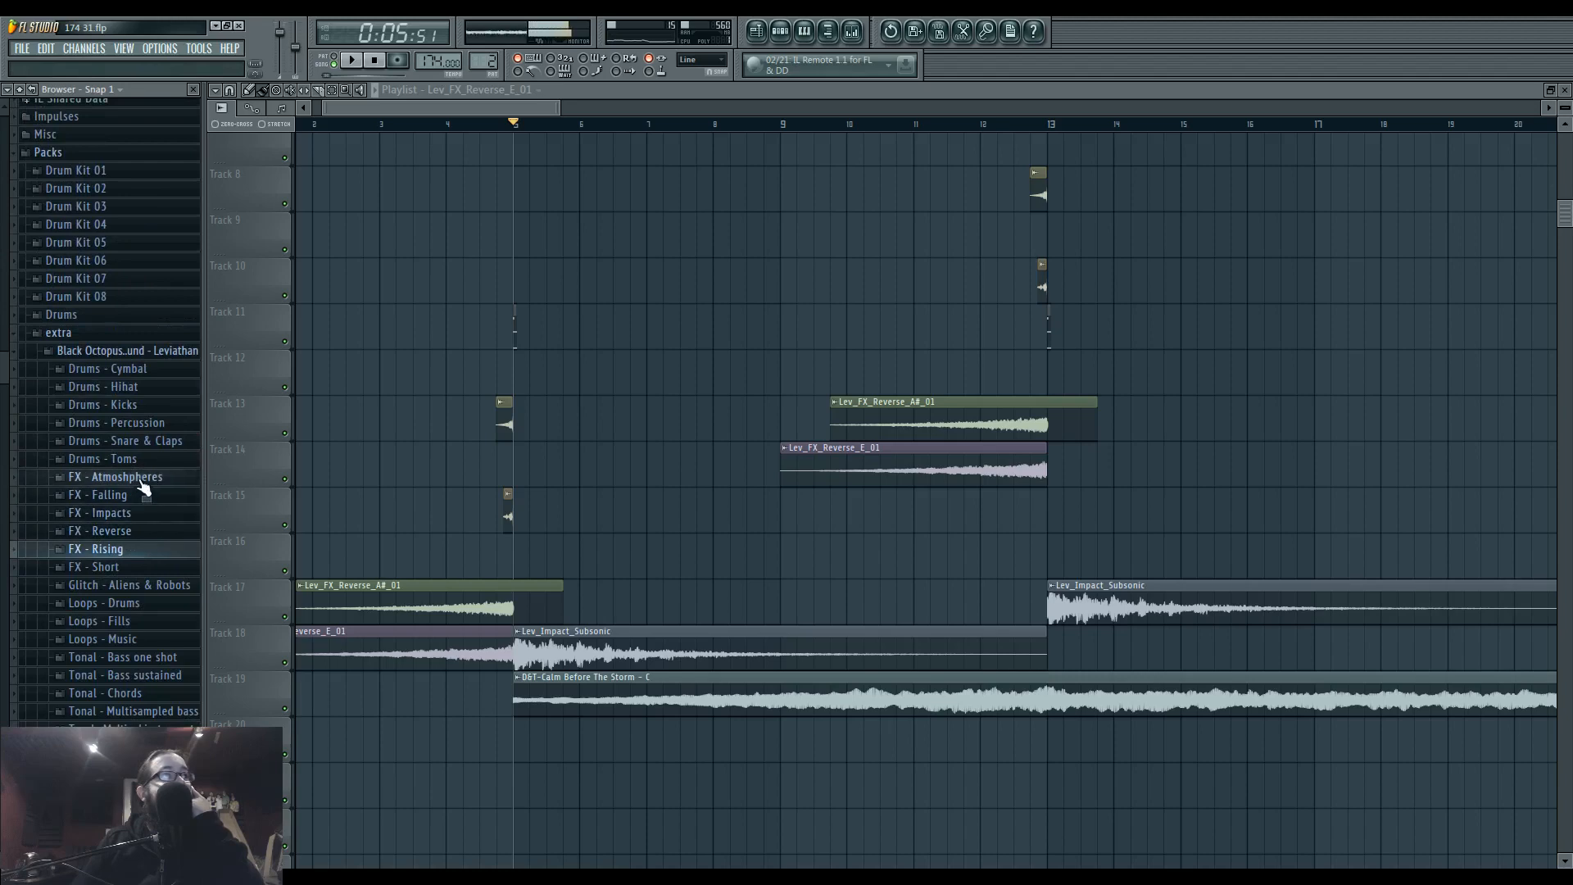
left_click(141, 482)
scroll(146, 503, "up", 5)
left_click(121, 372)
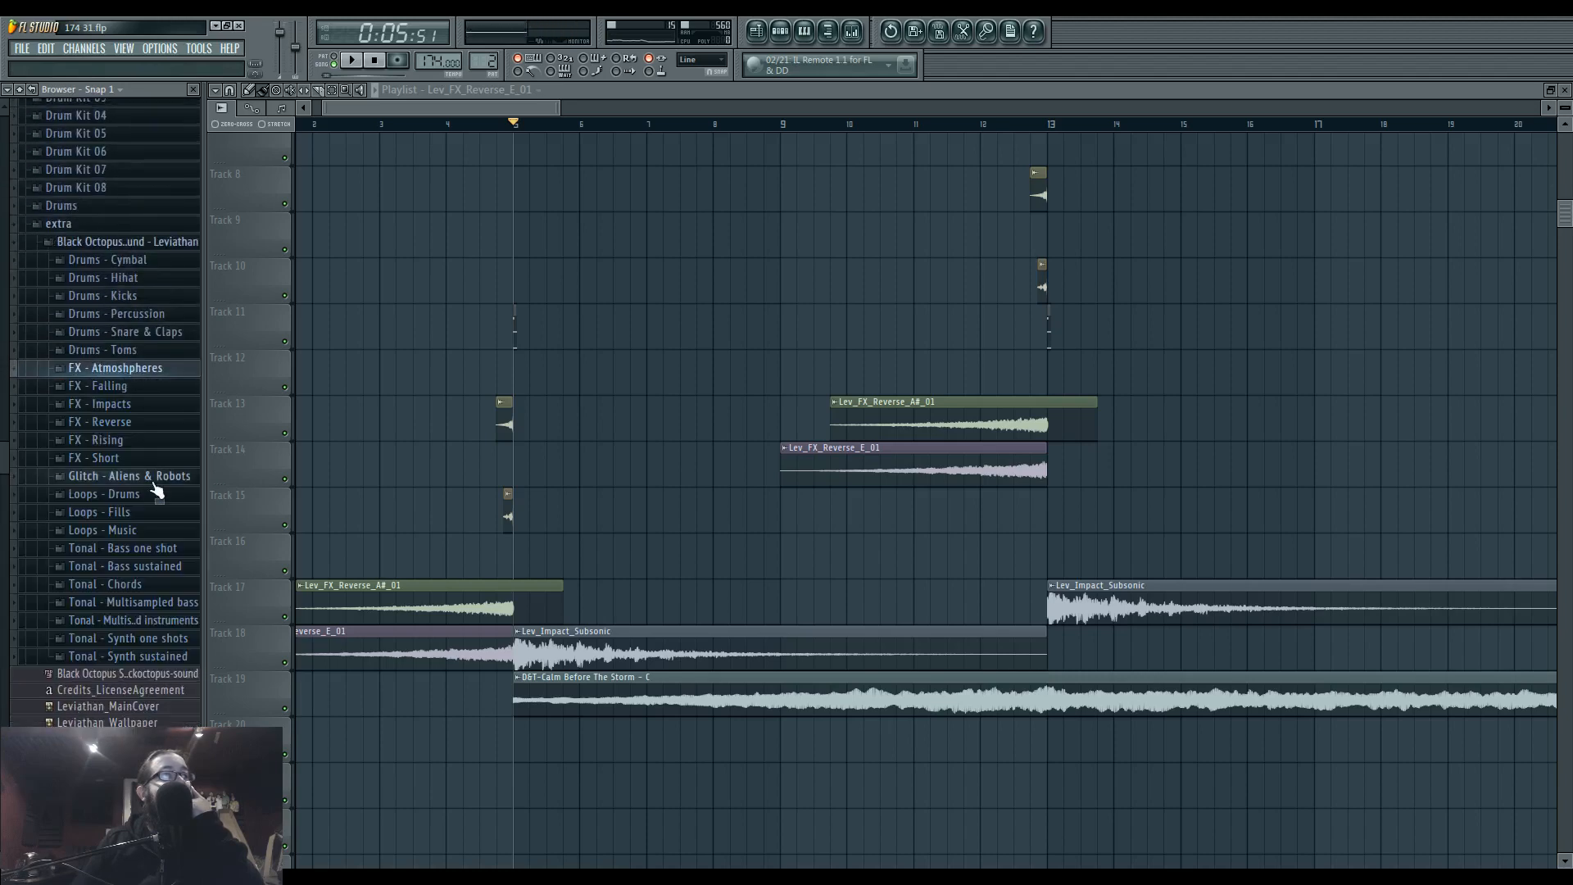
Audition impacts in the Leviathan pack's FX - Impacts folder, including Lev_Impact_Harmful and Lev_Impact_Wave_Ride.
left_click(148, 410)
left_click(134, 484)
scroll(148, 571, "down", 11)
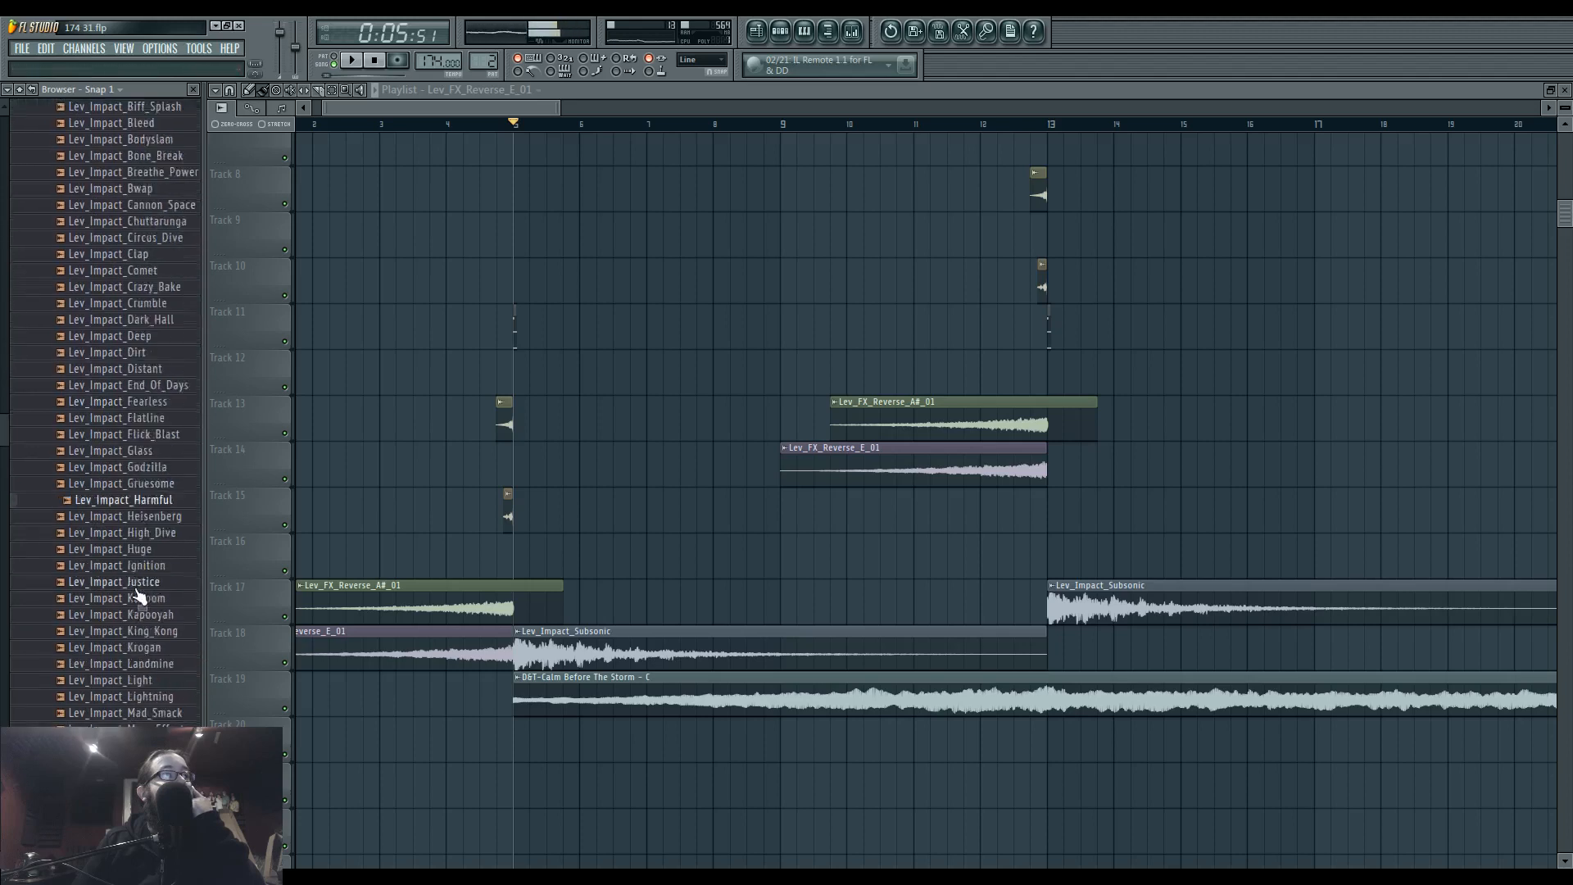
scroll(143, 578, "down", 5)
left_click(150, 568)
scroll(150, 516, "up", 20)
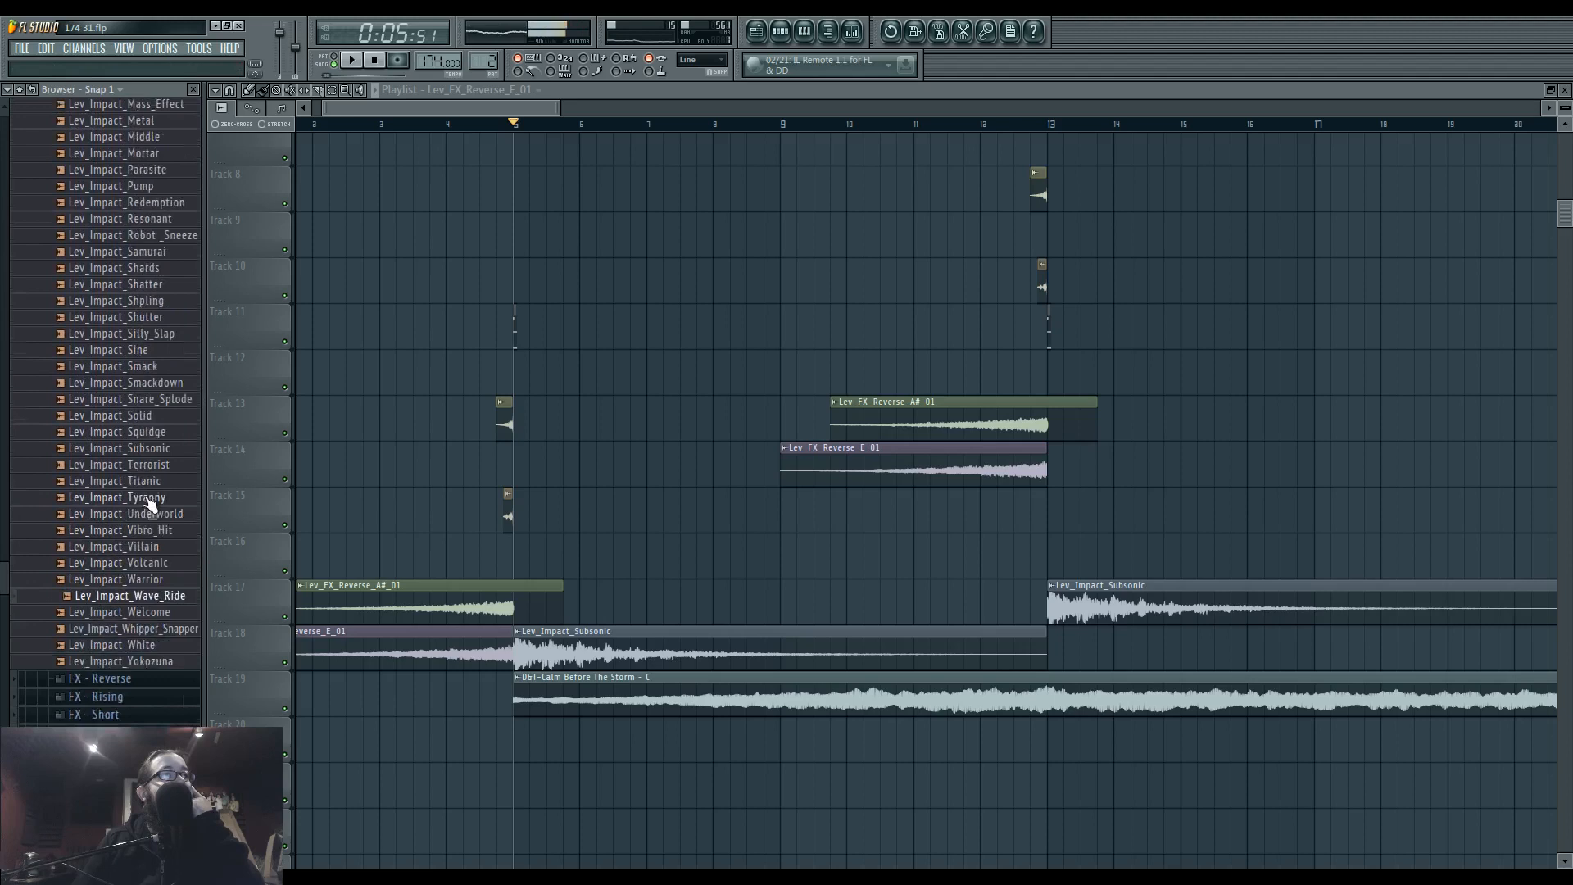
scroll(144, 590, "up", 7)
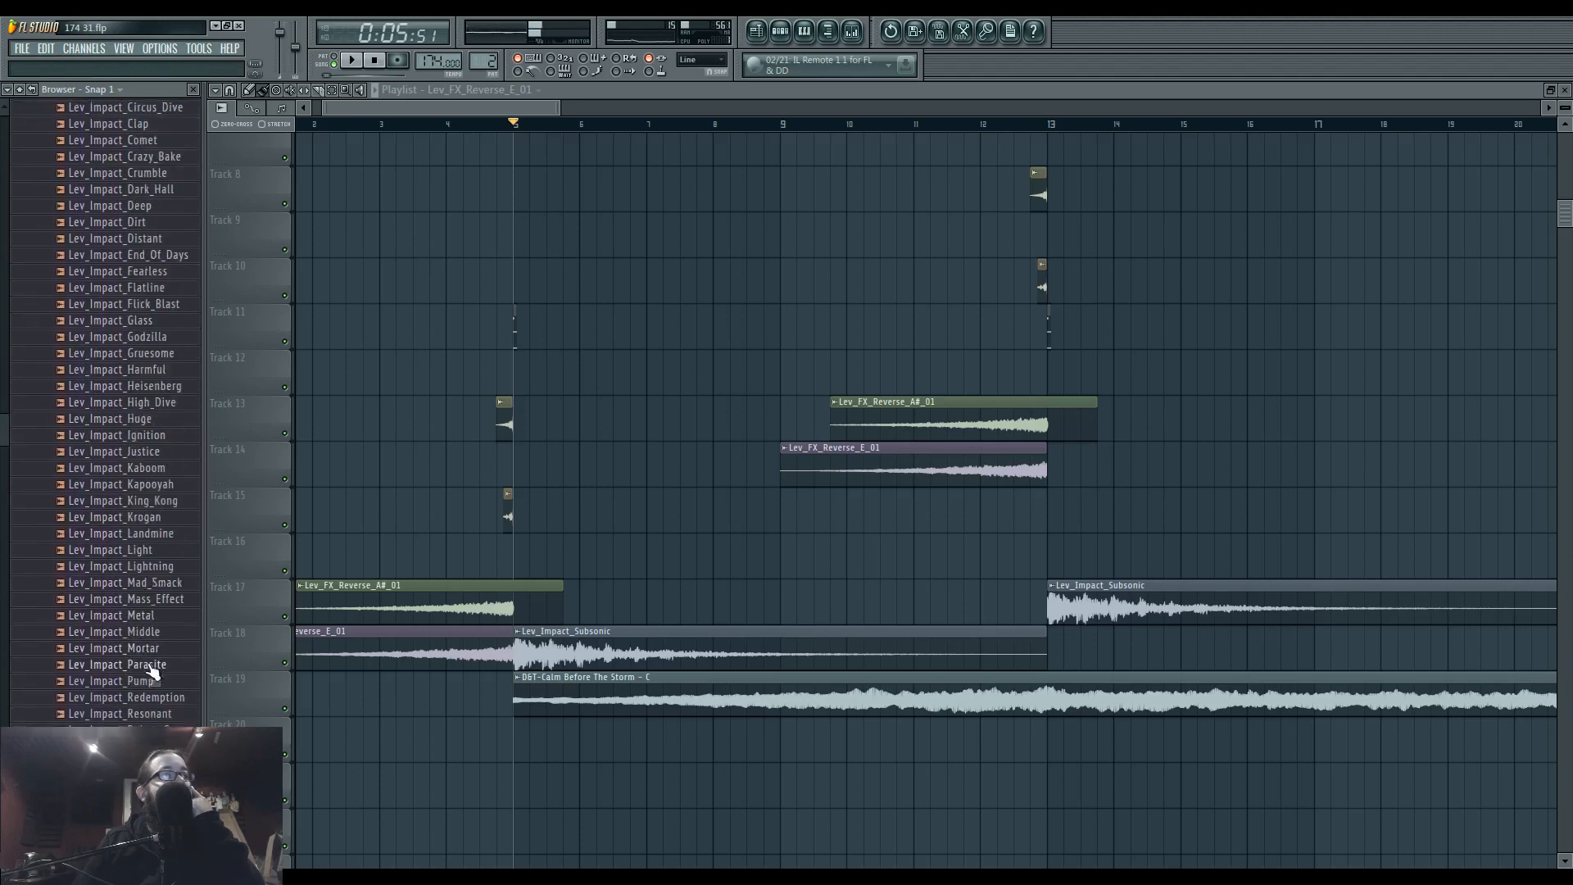
left_click(115, 450)
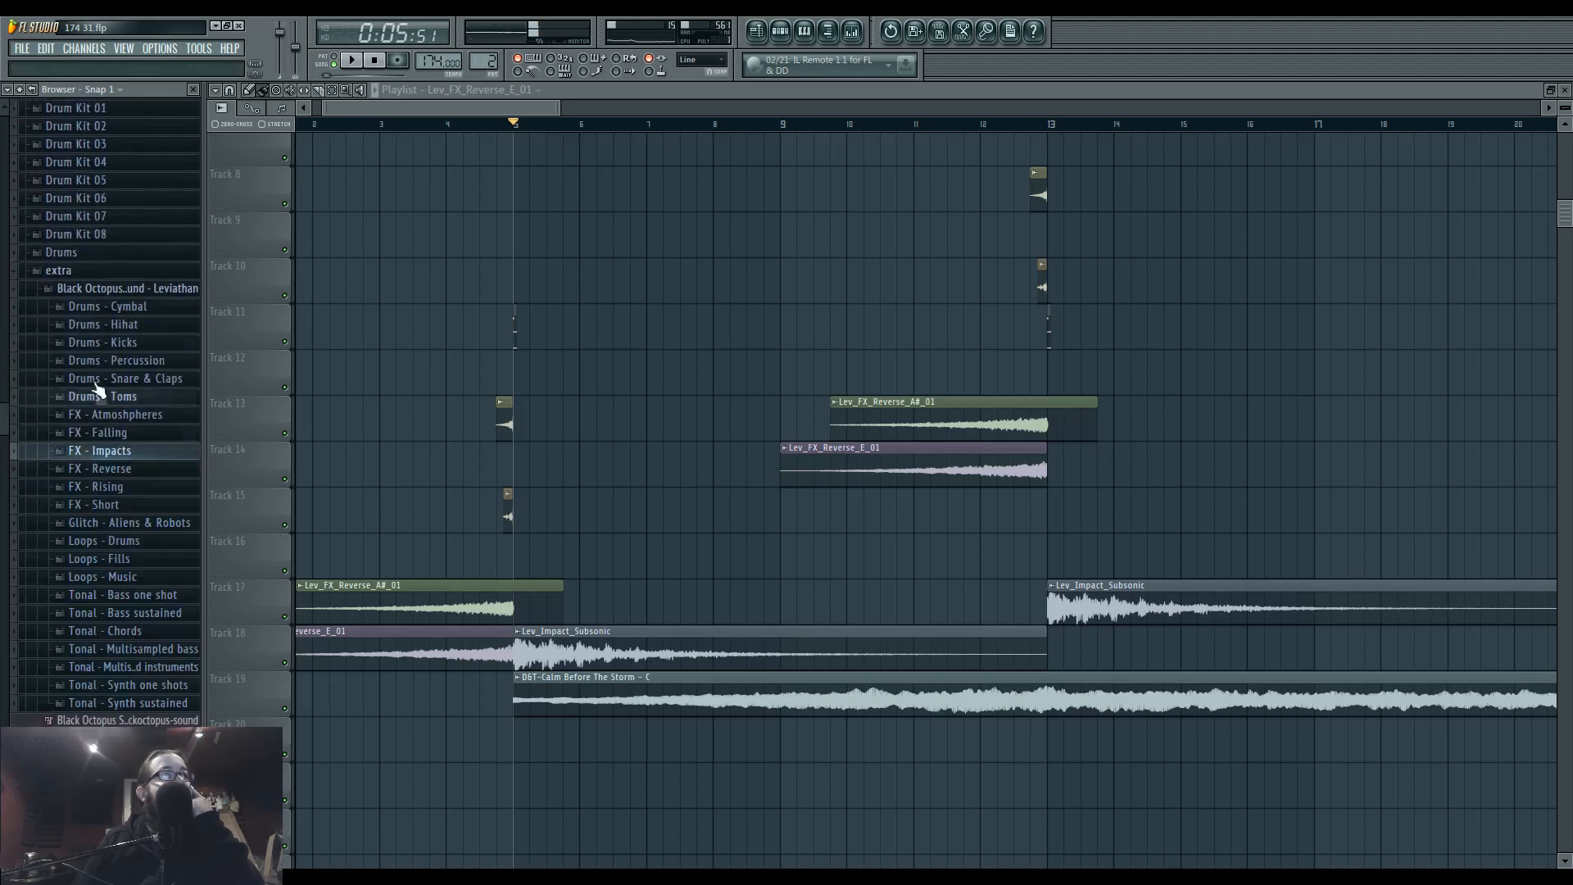
Browse and audition samples in the FX folder of the Celldweller - Sonix Vol. 01 pack.
left_click(129, 291)
left_click(144, 365)
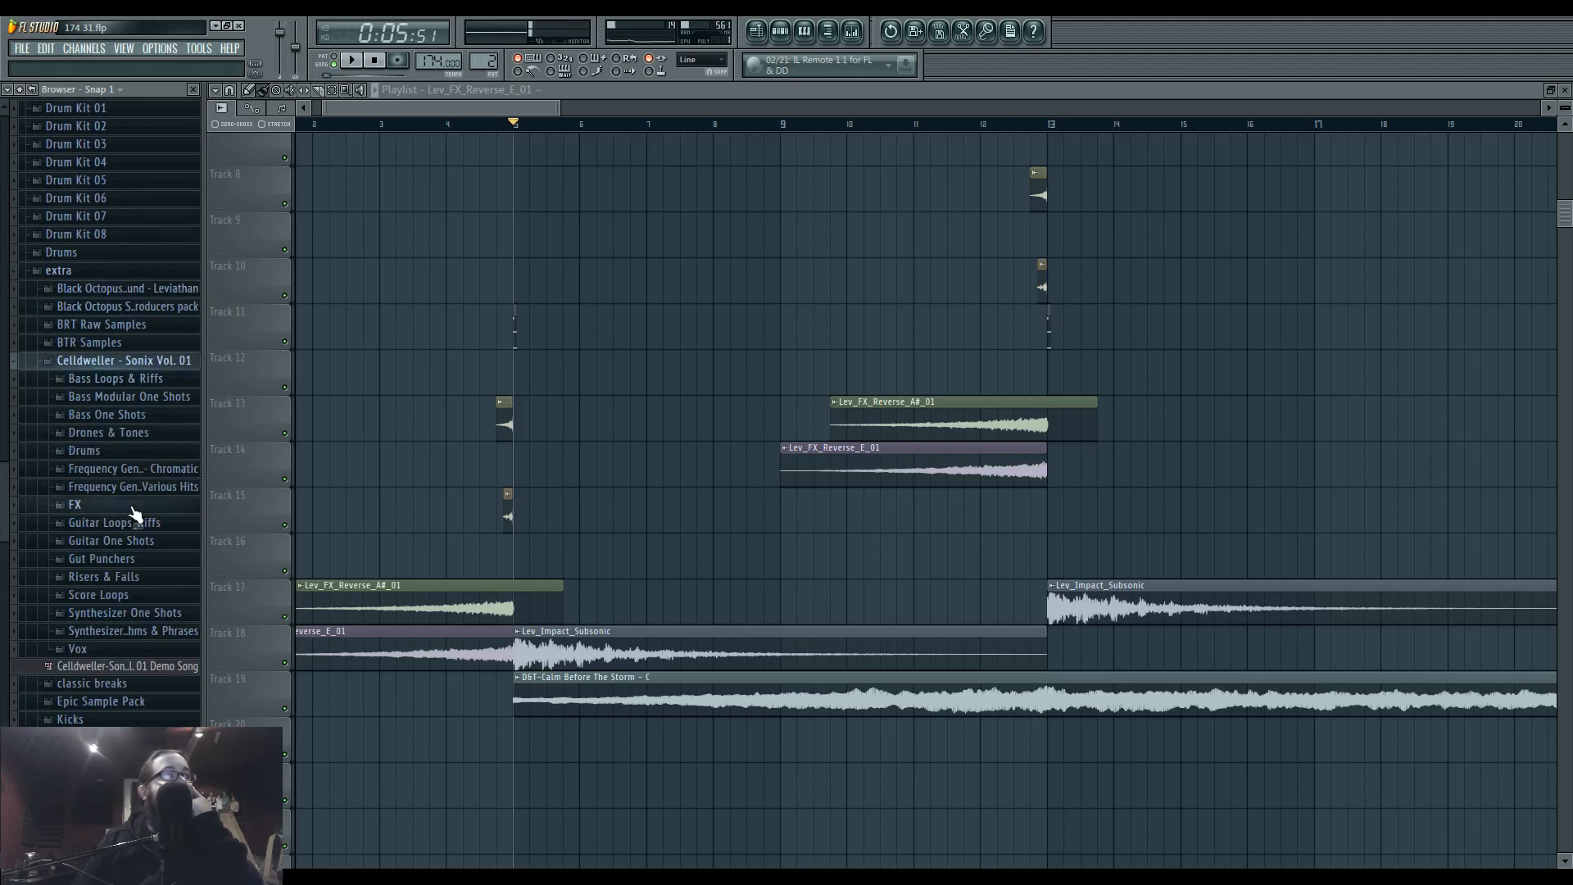
left_click(164, 506)
left_click(136, 422)
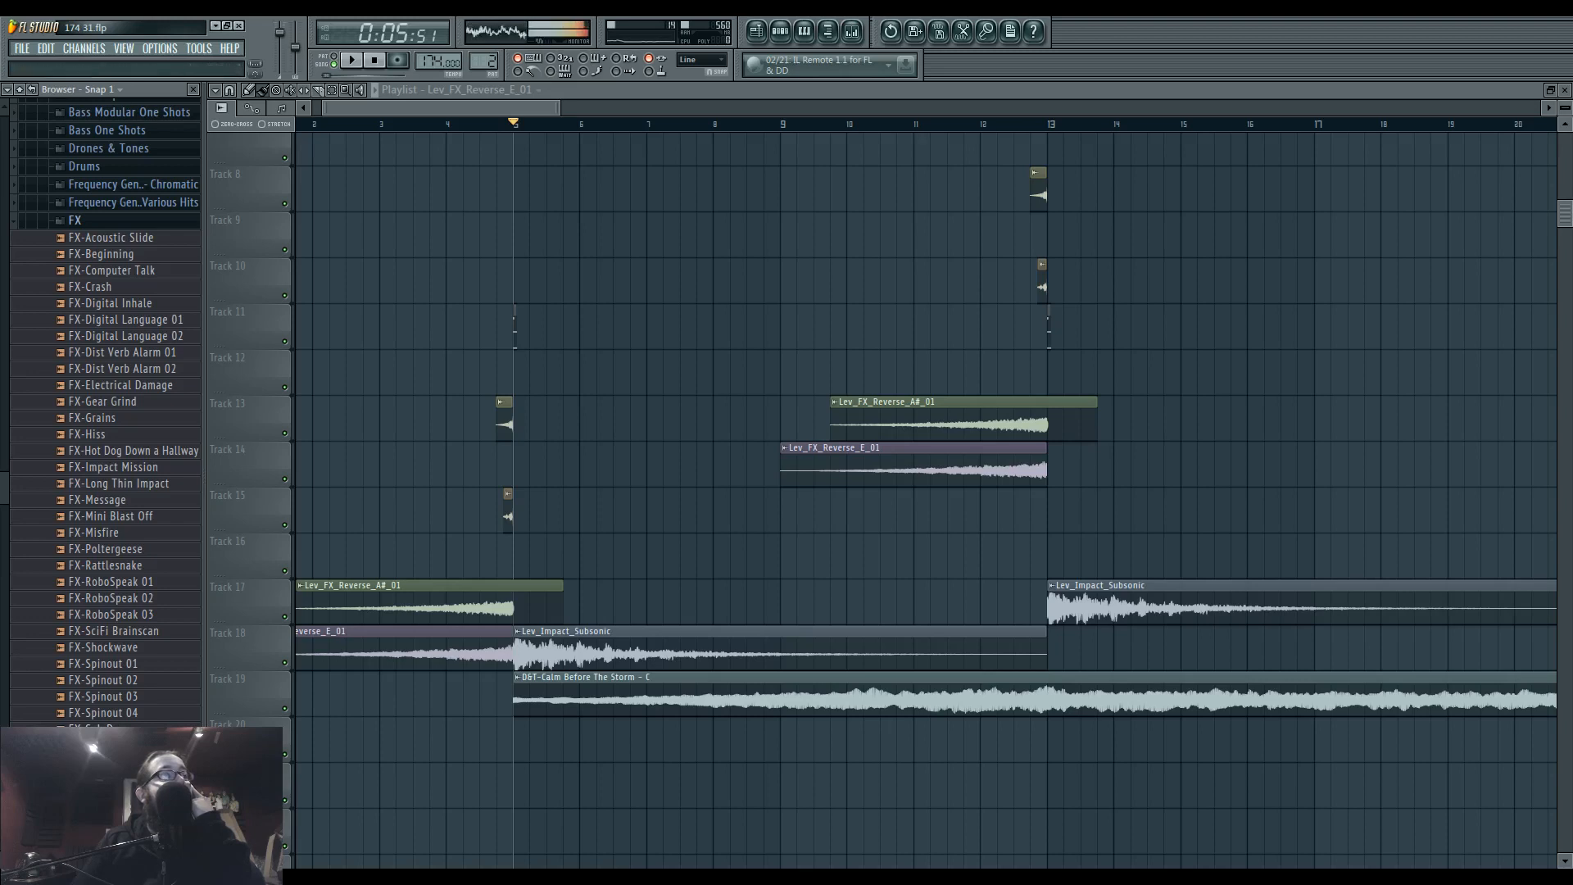
scroll(153, 501, "up", 5)
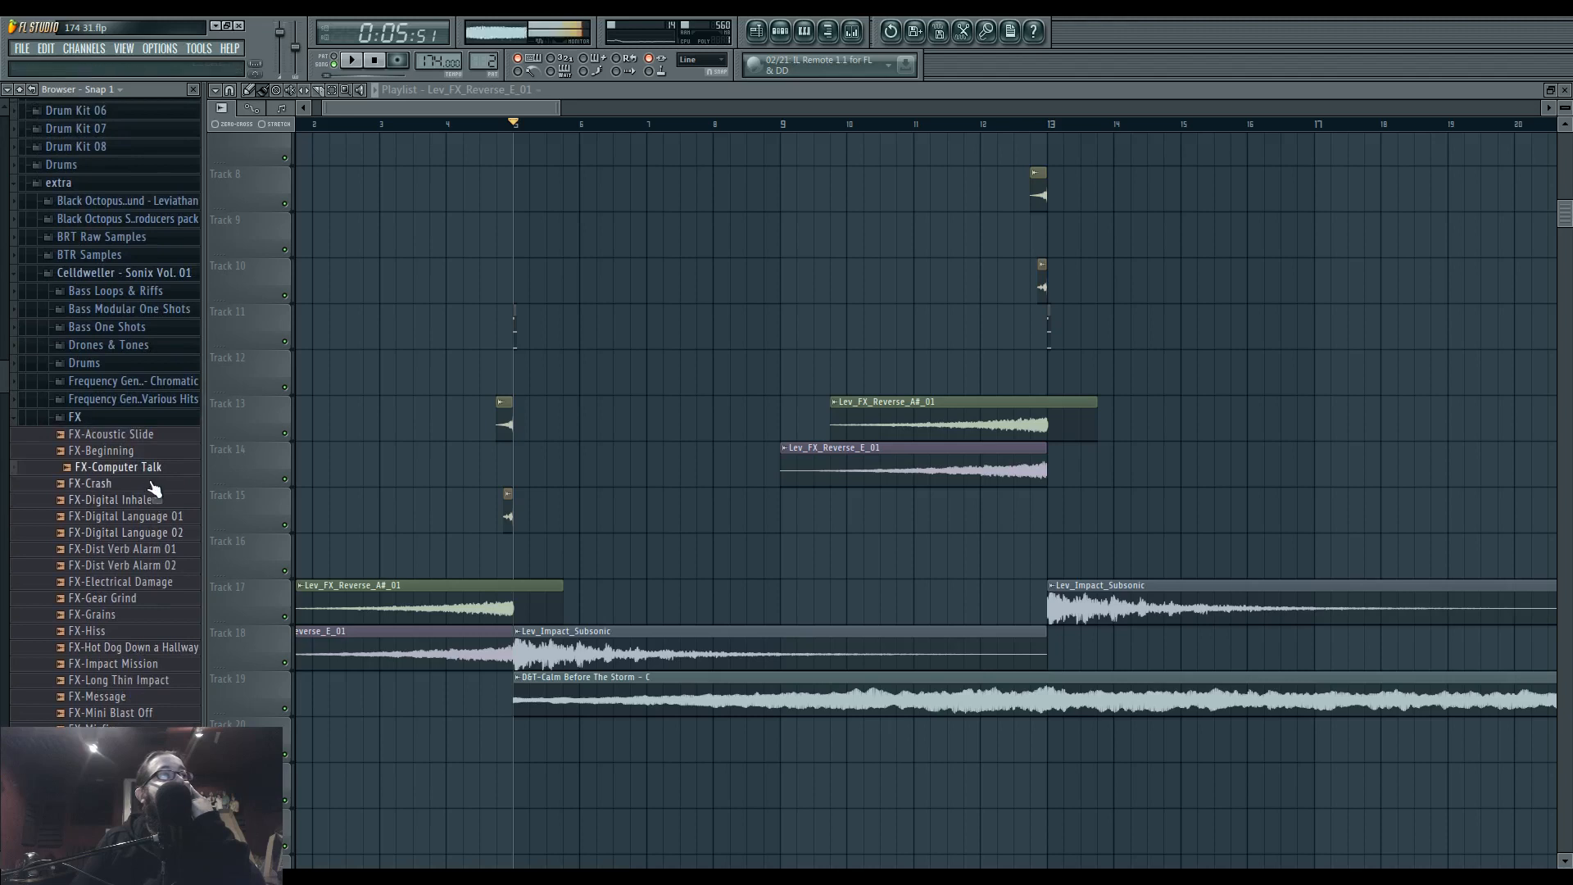
left_click(164, 418)
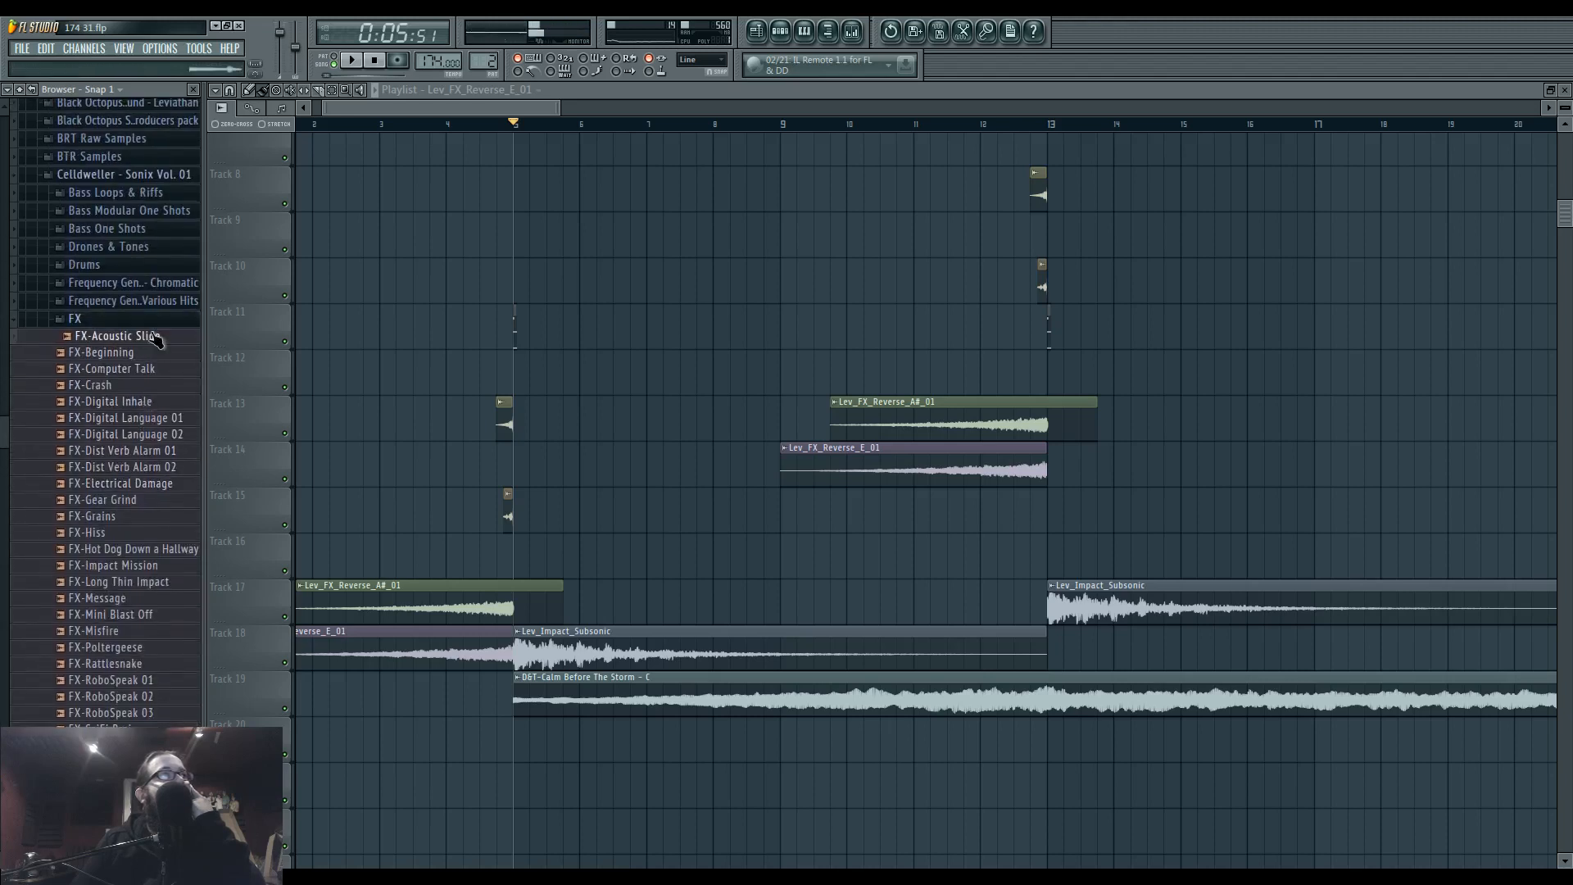
left_click(156, 321)
scroll(159, 393, "up", 3)
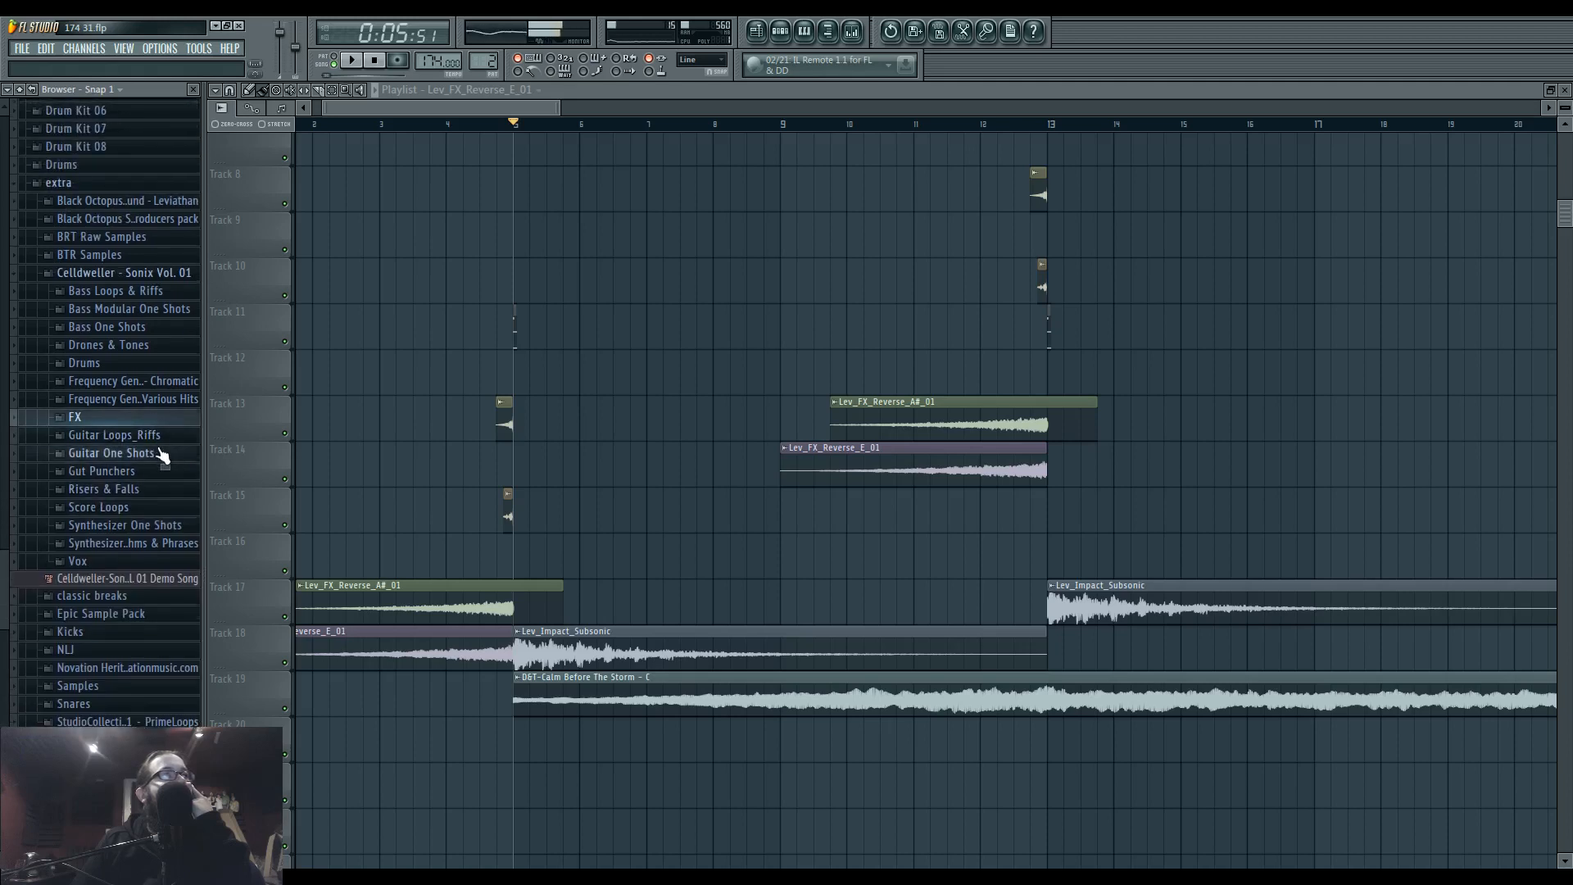
Audition several fall and riser samples in the Celldweller pack's Risers & Falls folder.
left_click(167, 490)
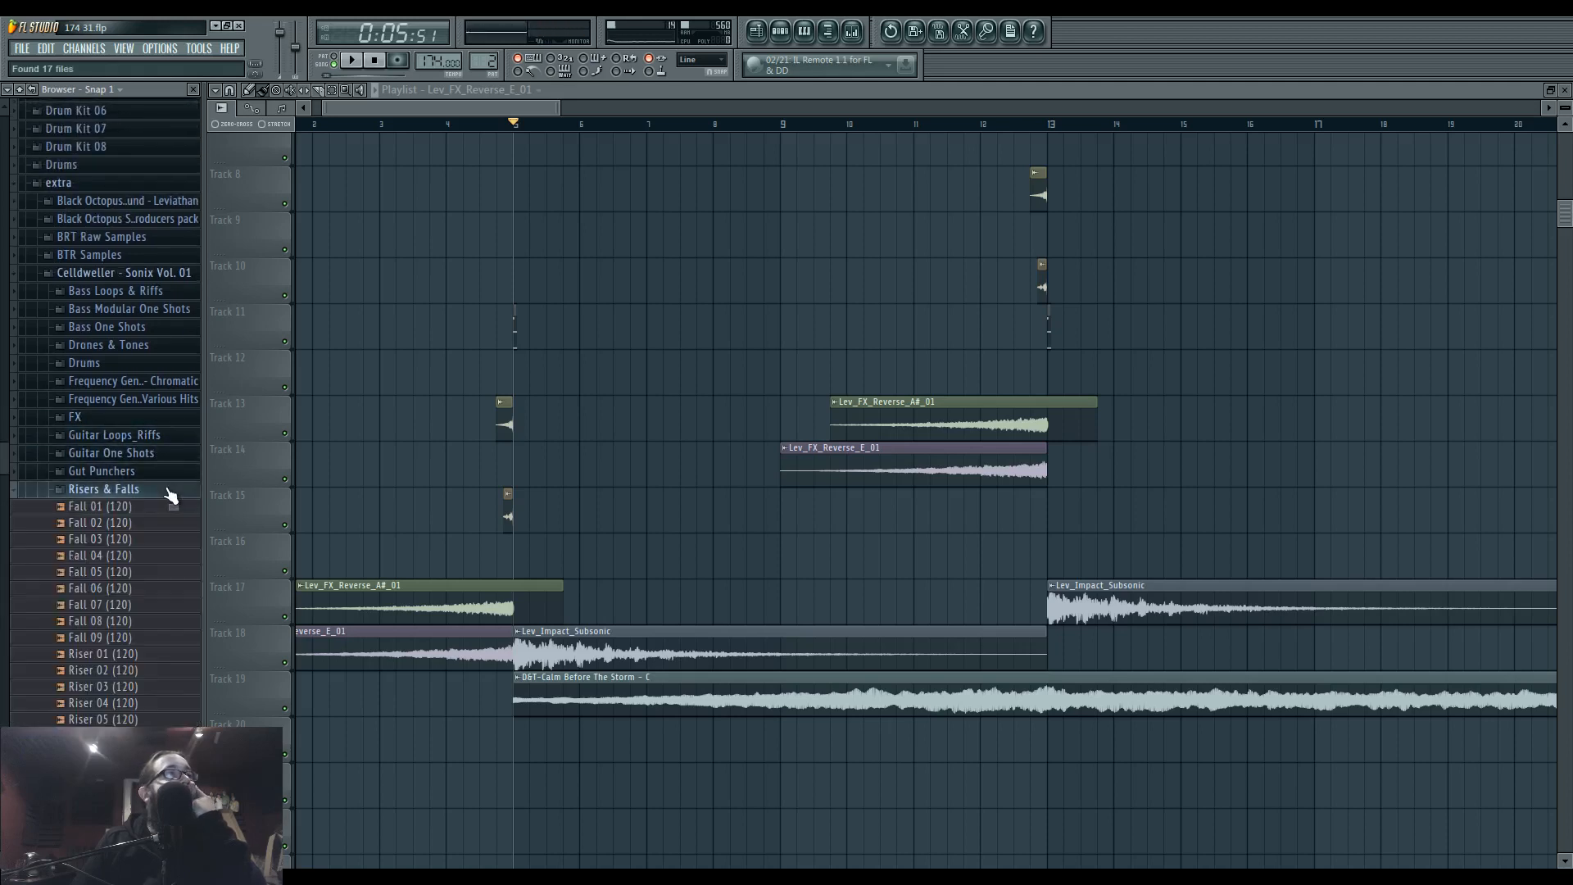
left_click(141, 624)
left_click(139, 590)
left_click(135, 557)
left_click(131, 525)
left_click(124, 734)
left_click(136, 705)
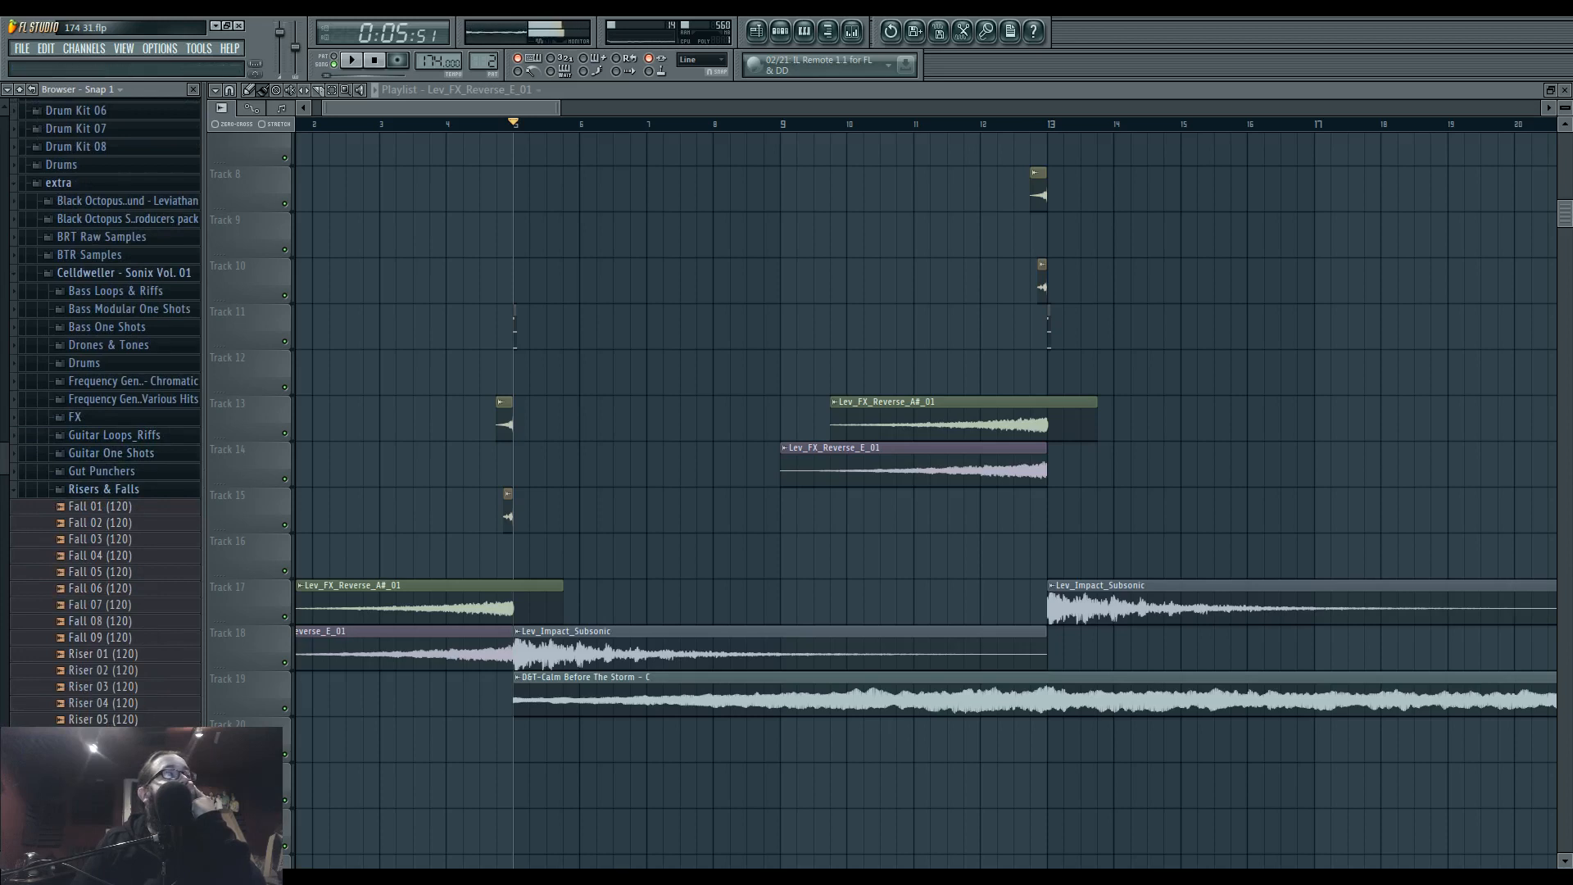
Sample the Celldweller pack's Gut Punchers folder by auditioning hits from across Gut_Punchers_100bpm_01 to 46.
left_click(123, 472)
left_click(135, 289)
left_click(135, 208)
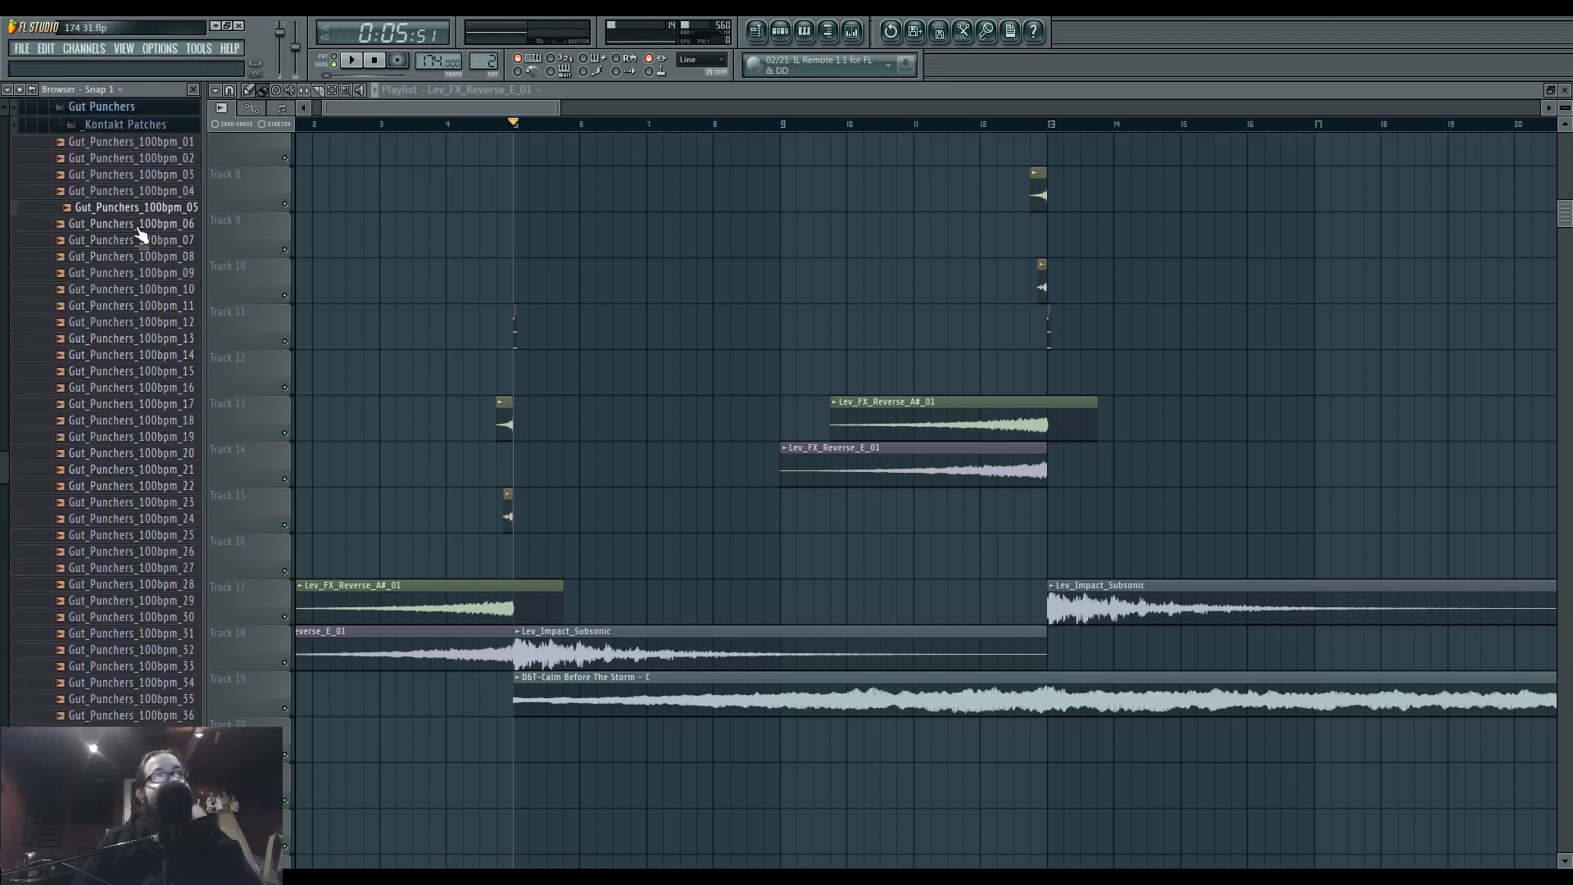
left_click(147, 193)
left_click(127, 159)
left_click(124, 144)
left_click(131, 455)
scroll(131, 553, "down", 4)
left_click(131, 241)
left_click(125, 405)
scroll(125, 479, "down", 4)
left_click(148, 376)
left_click(148, 490)
Audition the Gut Punchers hits one after another from Gut_Punchers_100bpm_47 through 60.
left_click(148, 503)
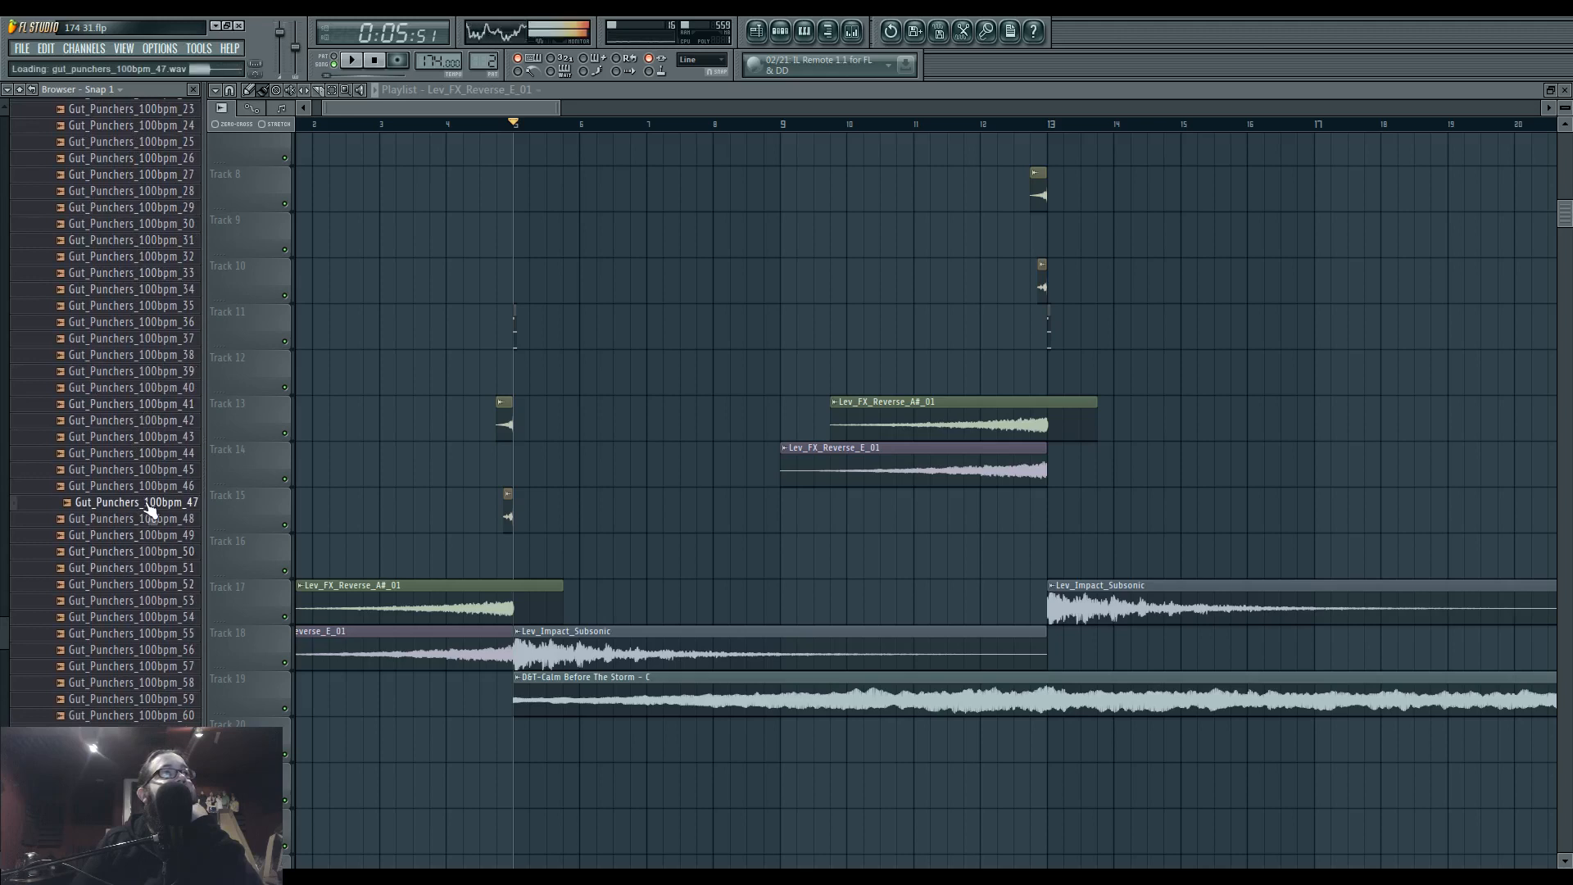
left_click(146, 520)
left_click(145, 535)
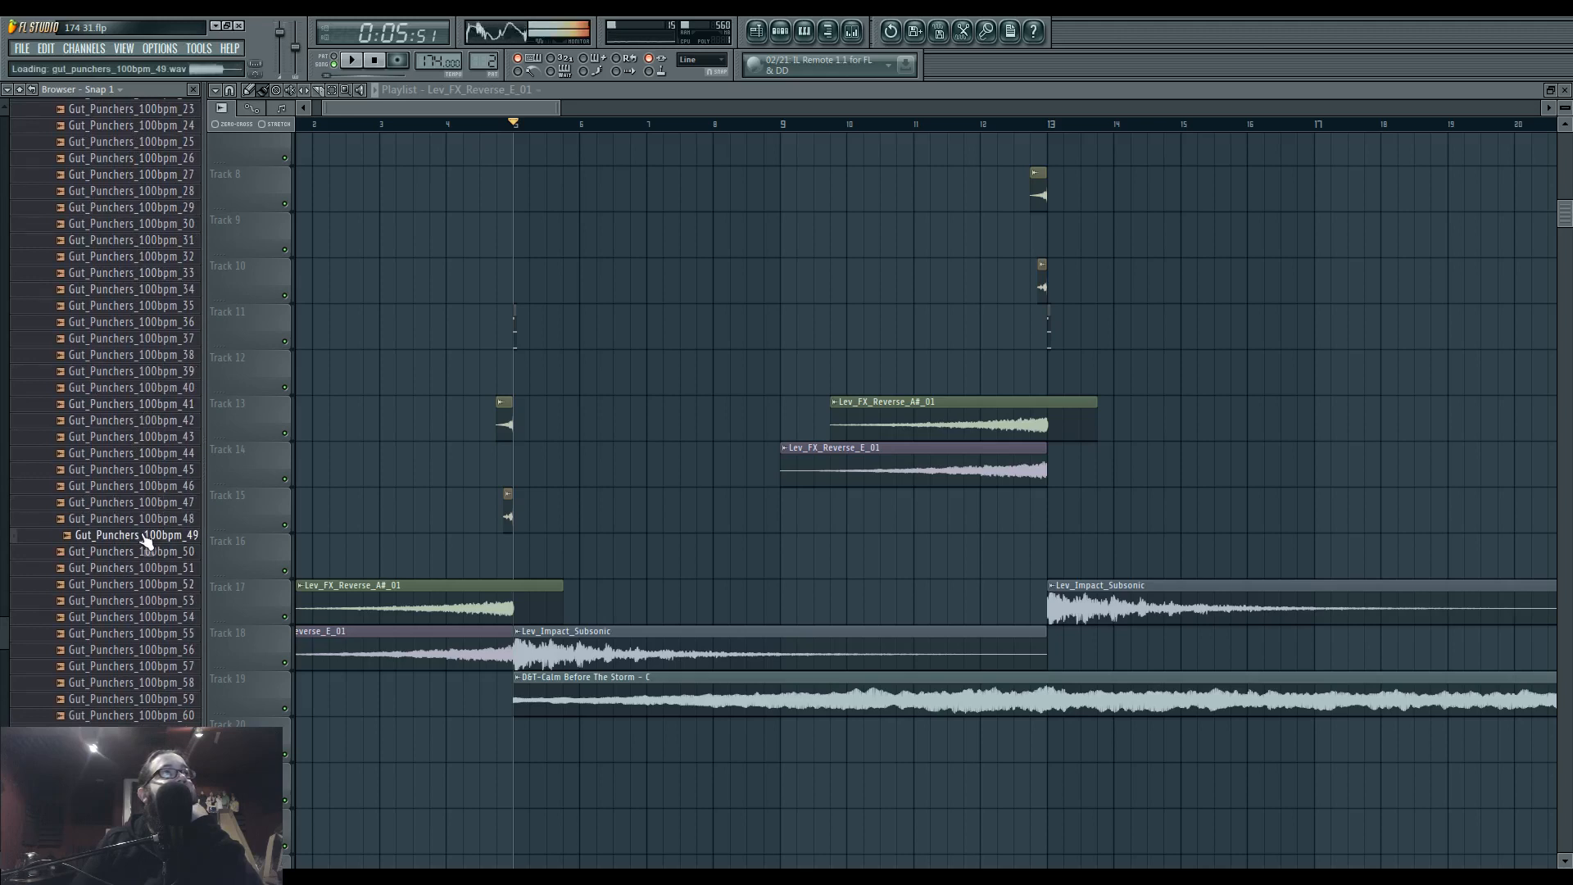
left_click(162, 553)
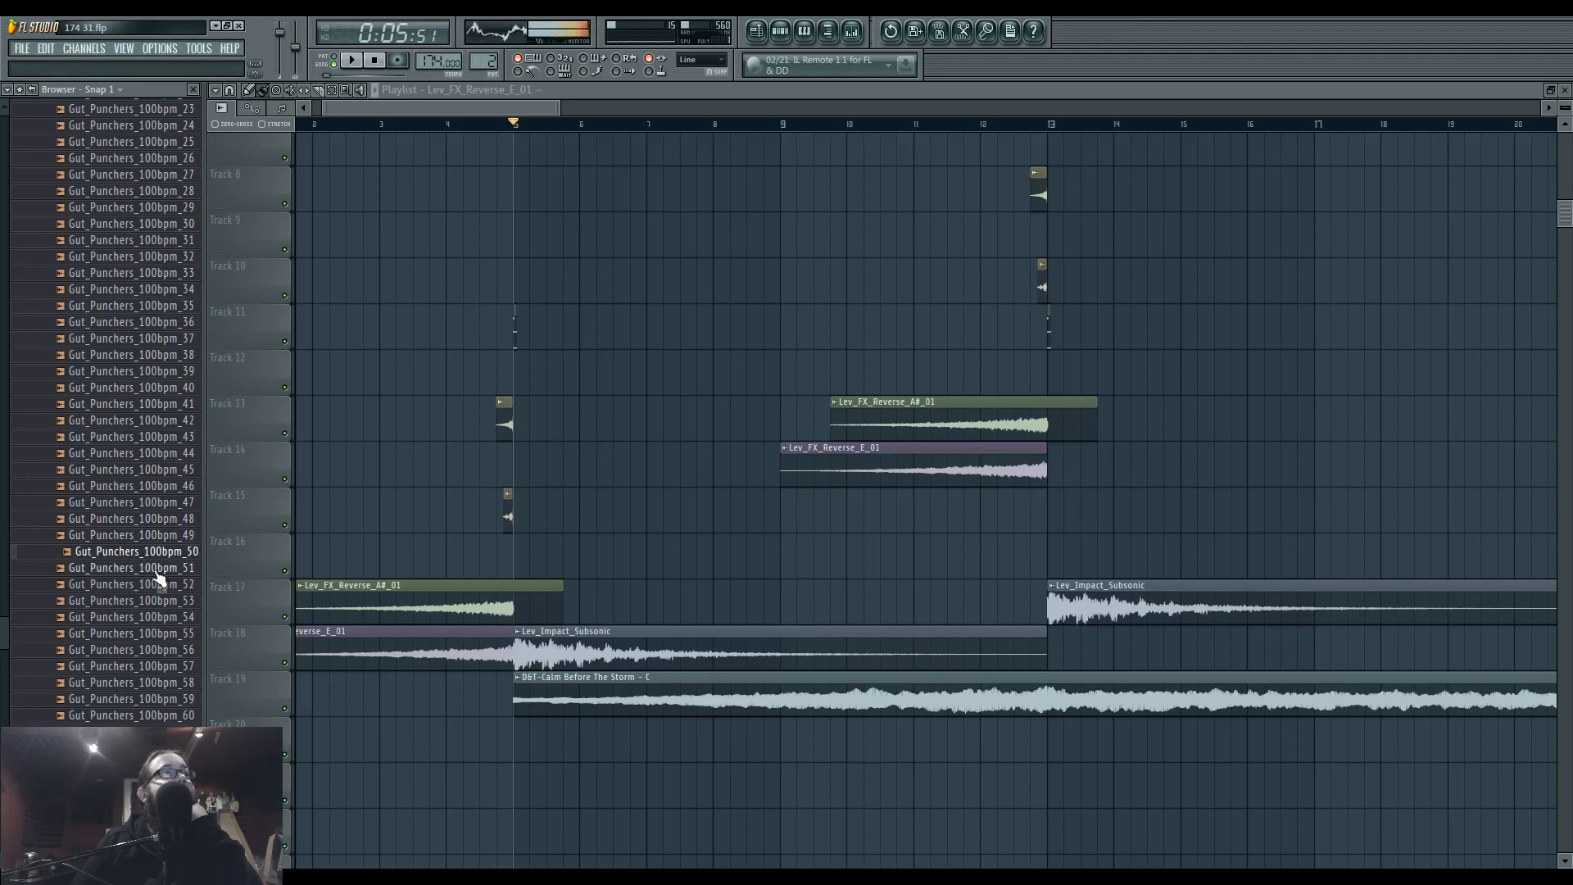
left_click(156, 571)
left_click(162, 585)
left_click(157, 603)
left_click(159, 618)
left_click(160, 634)
left_click(162, 651)
left_click(163, 667)
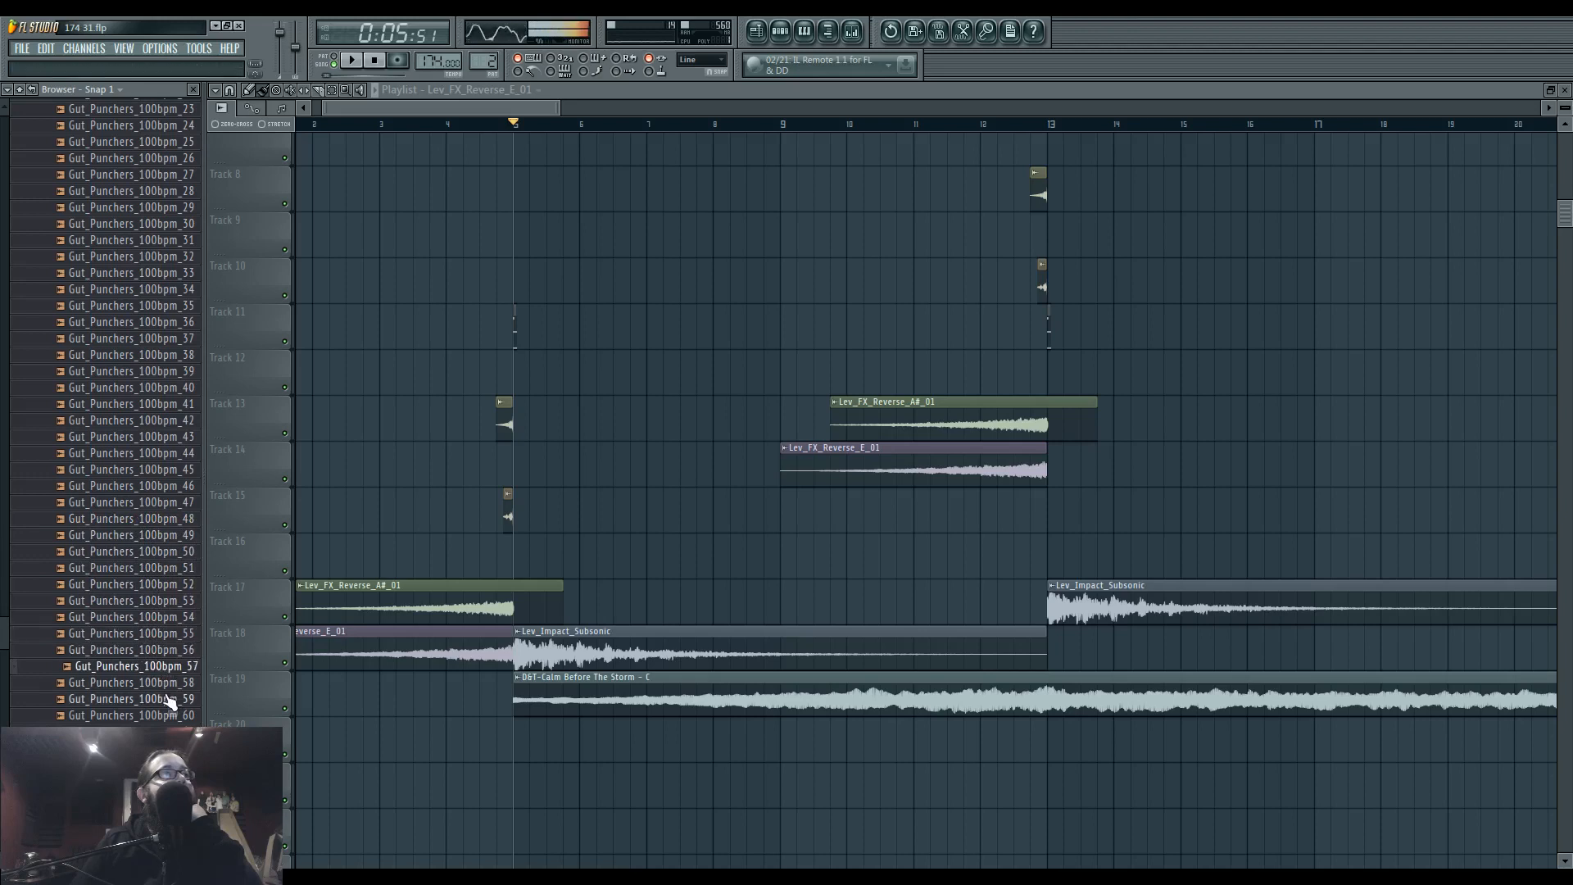
left_click(165, 684)
left_click(167, 699)
left_click(171, 716)
left_click(172, 732)
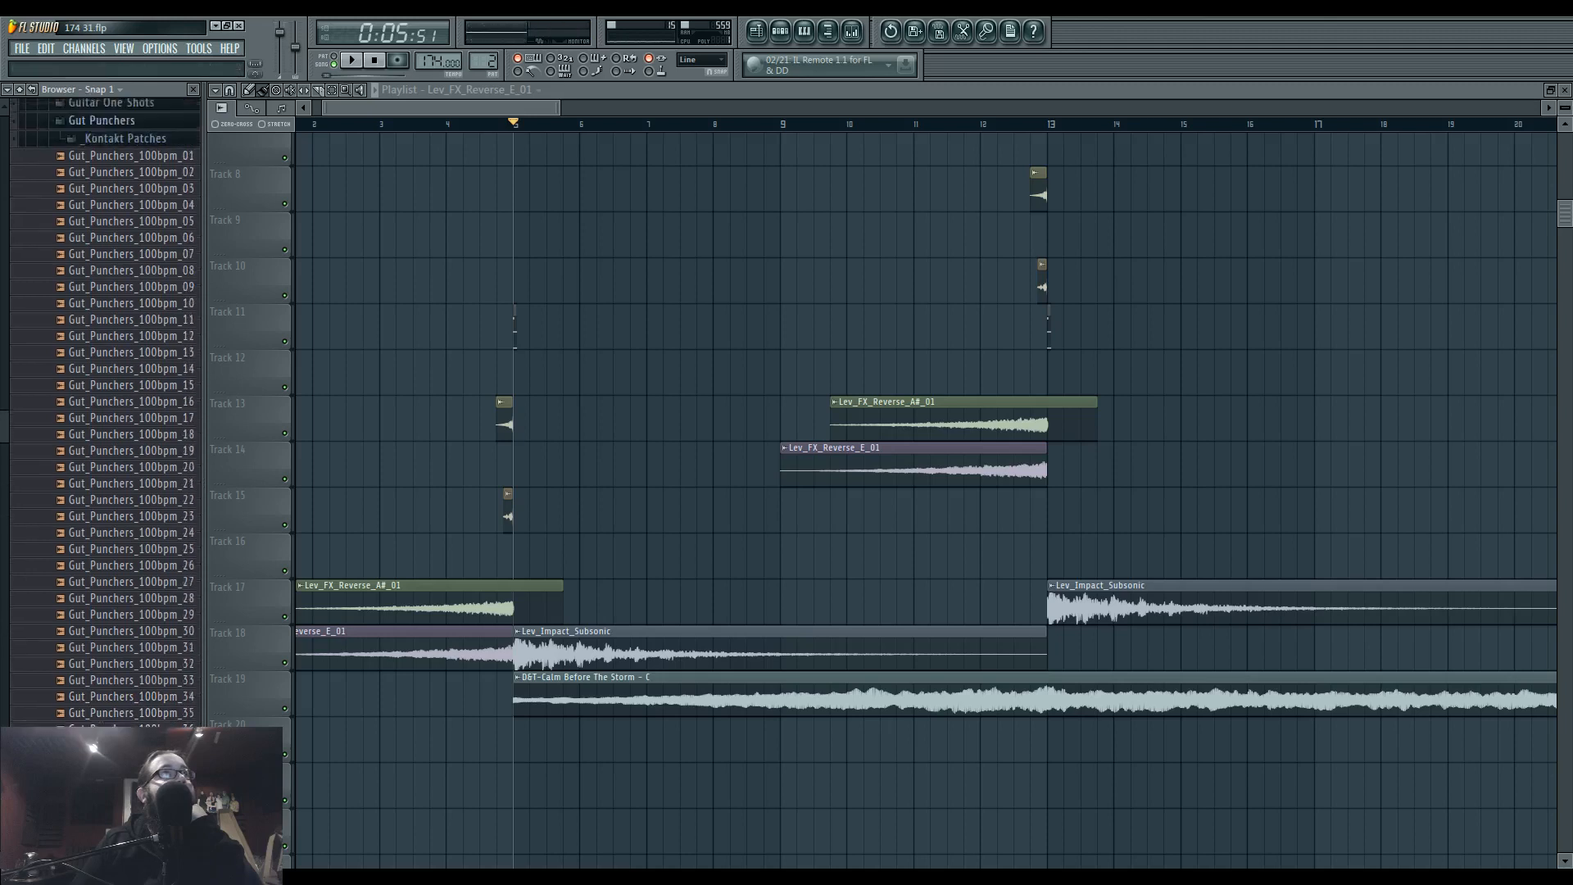
Compare the first hits of the Gut Punchers folder, Gut_Punchers_100bpm_01 to 07.
scroll(148, 516, "up", 12)
left_click(148, 486)
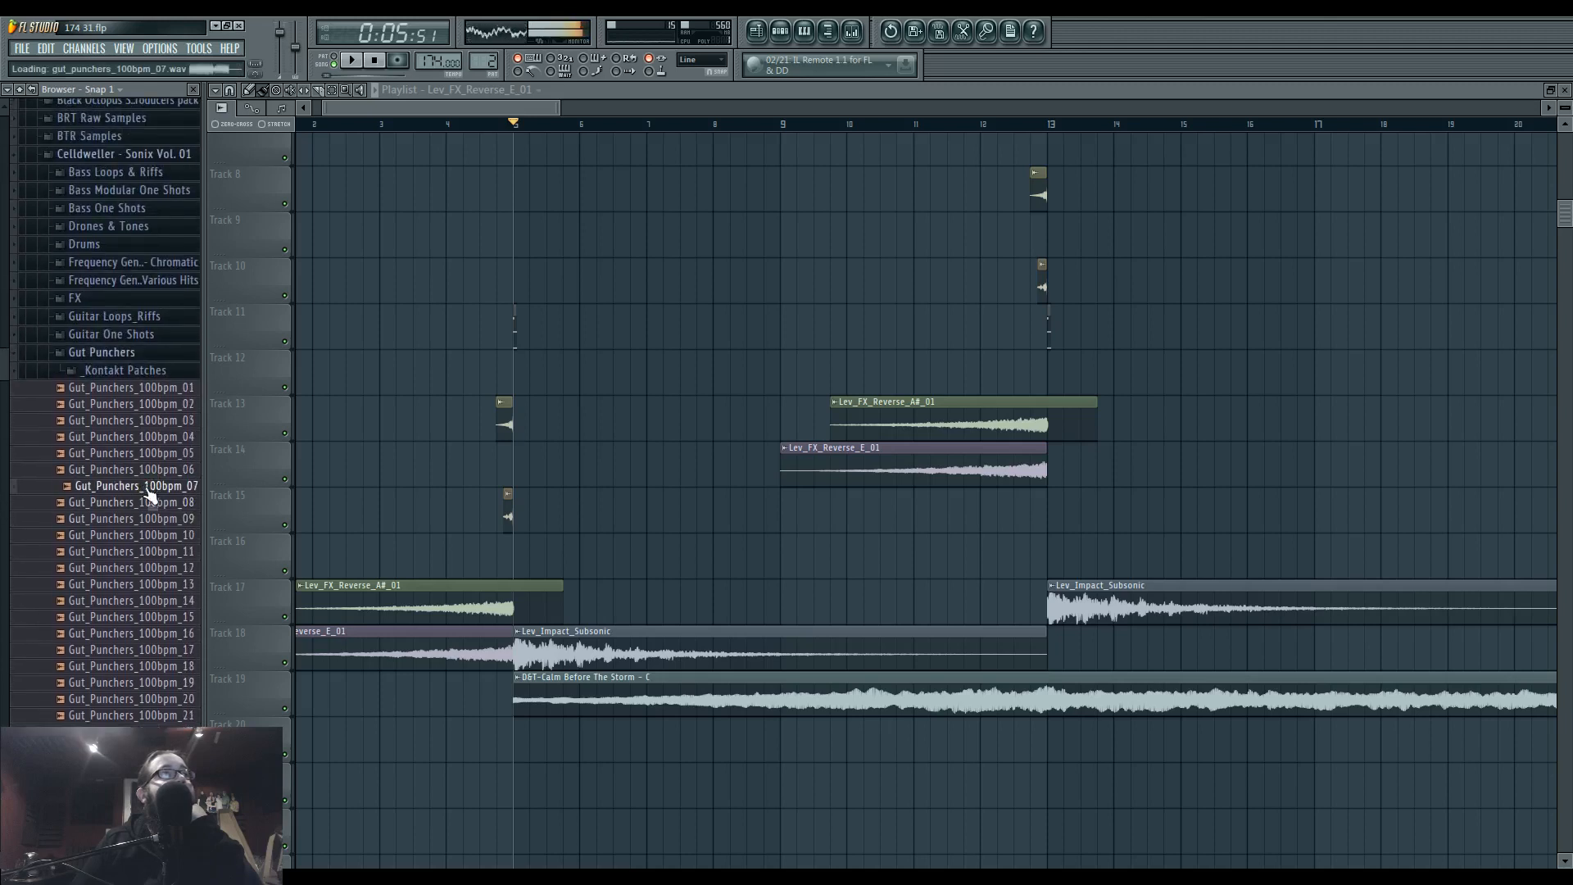
left_click(152, 438)
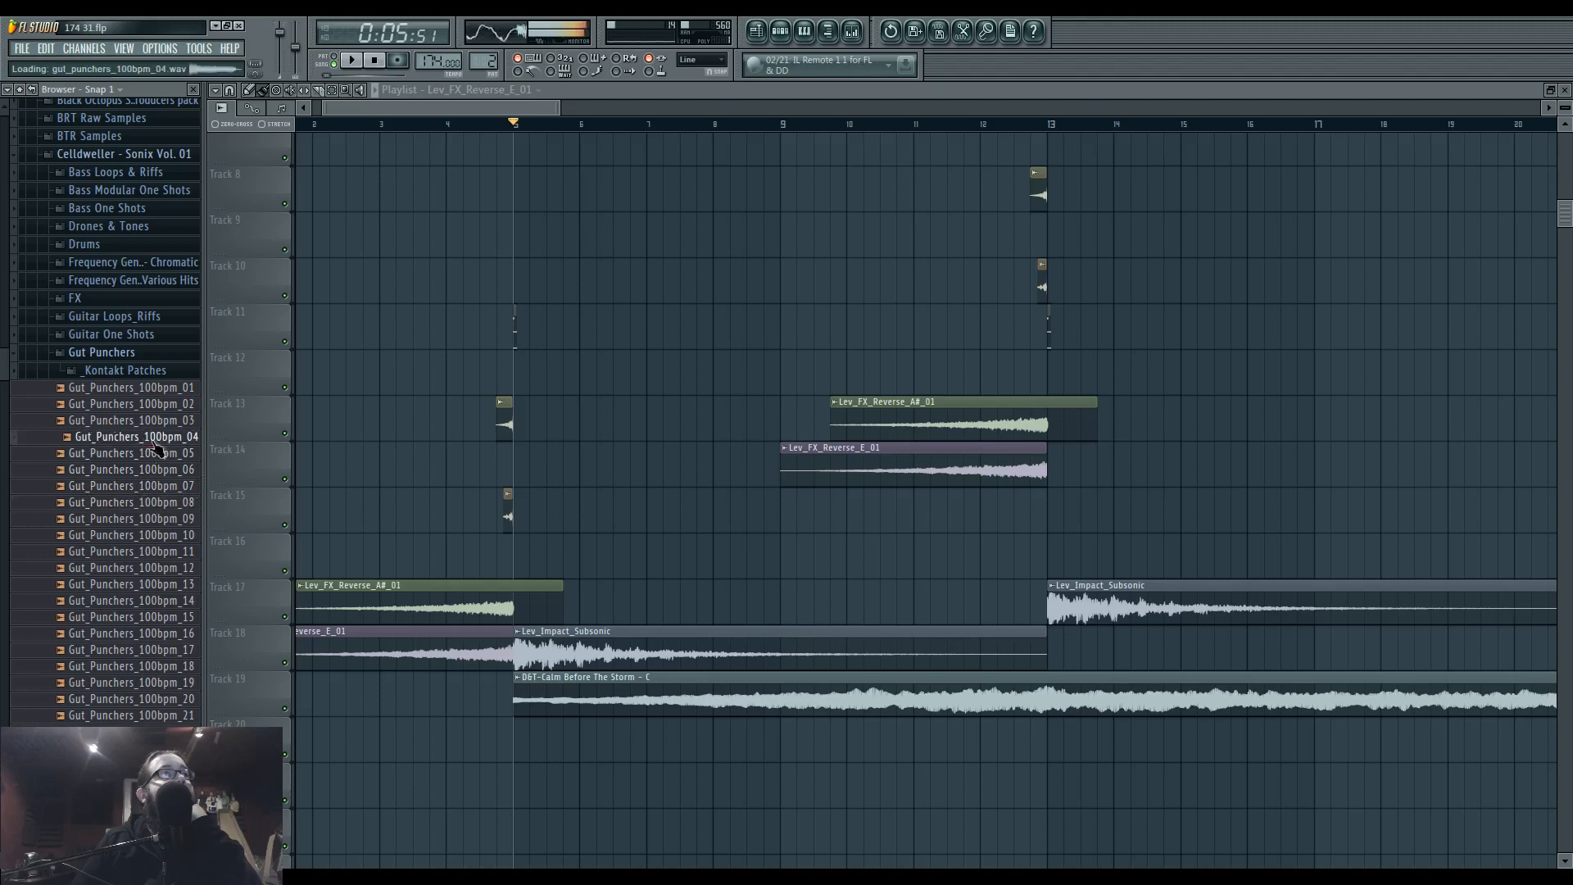
left_click(154, 405)
left_click(153, 391)
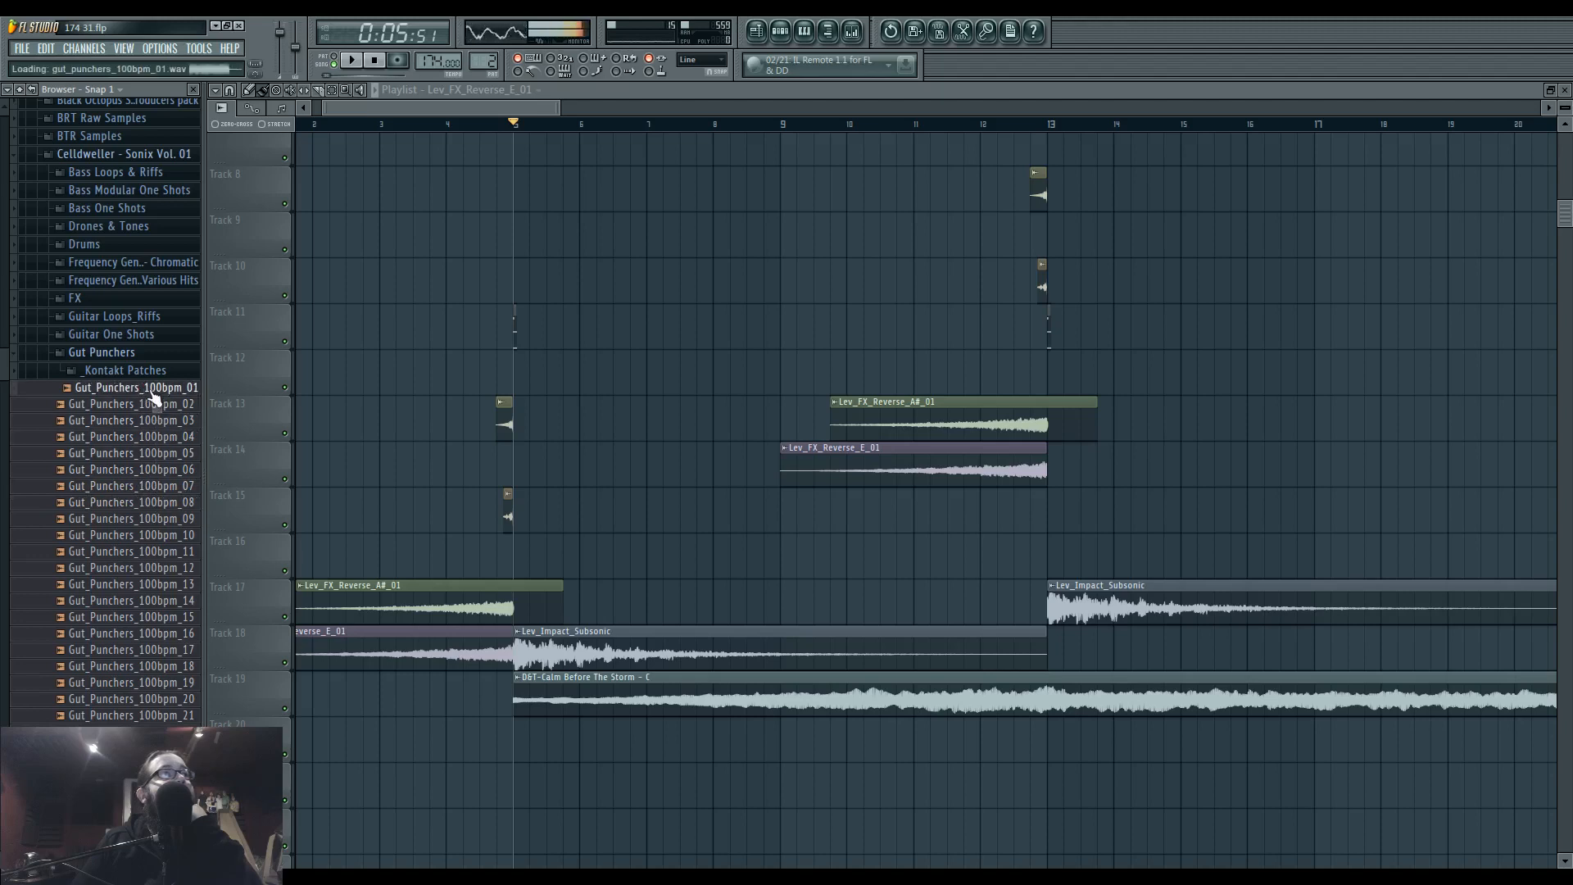
left_click(152, 423)
left_click(151, 441)
left_click(154, 454)
left_click(148, 470)
left_click(148, 487)
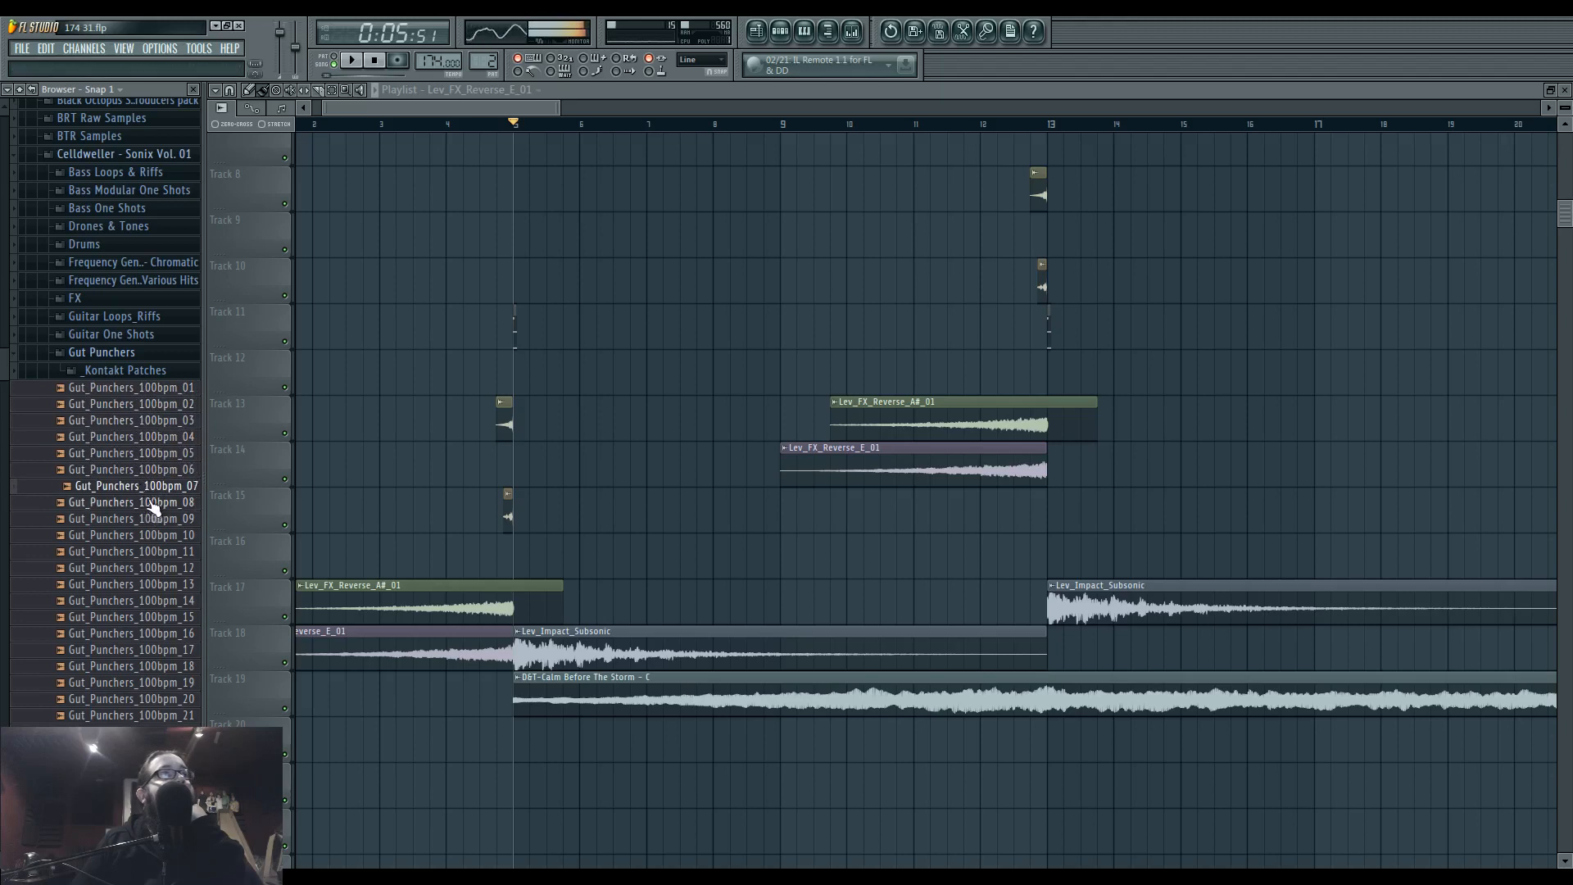
Add Gut_Punchers_100bpm_07 reversed on Track 15 so it ends at bar 13, and play the transition from the clip's start.
left_click_drag(156, 494, 700, 278)
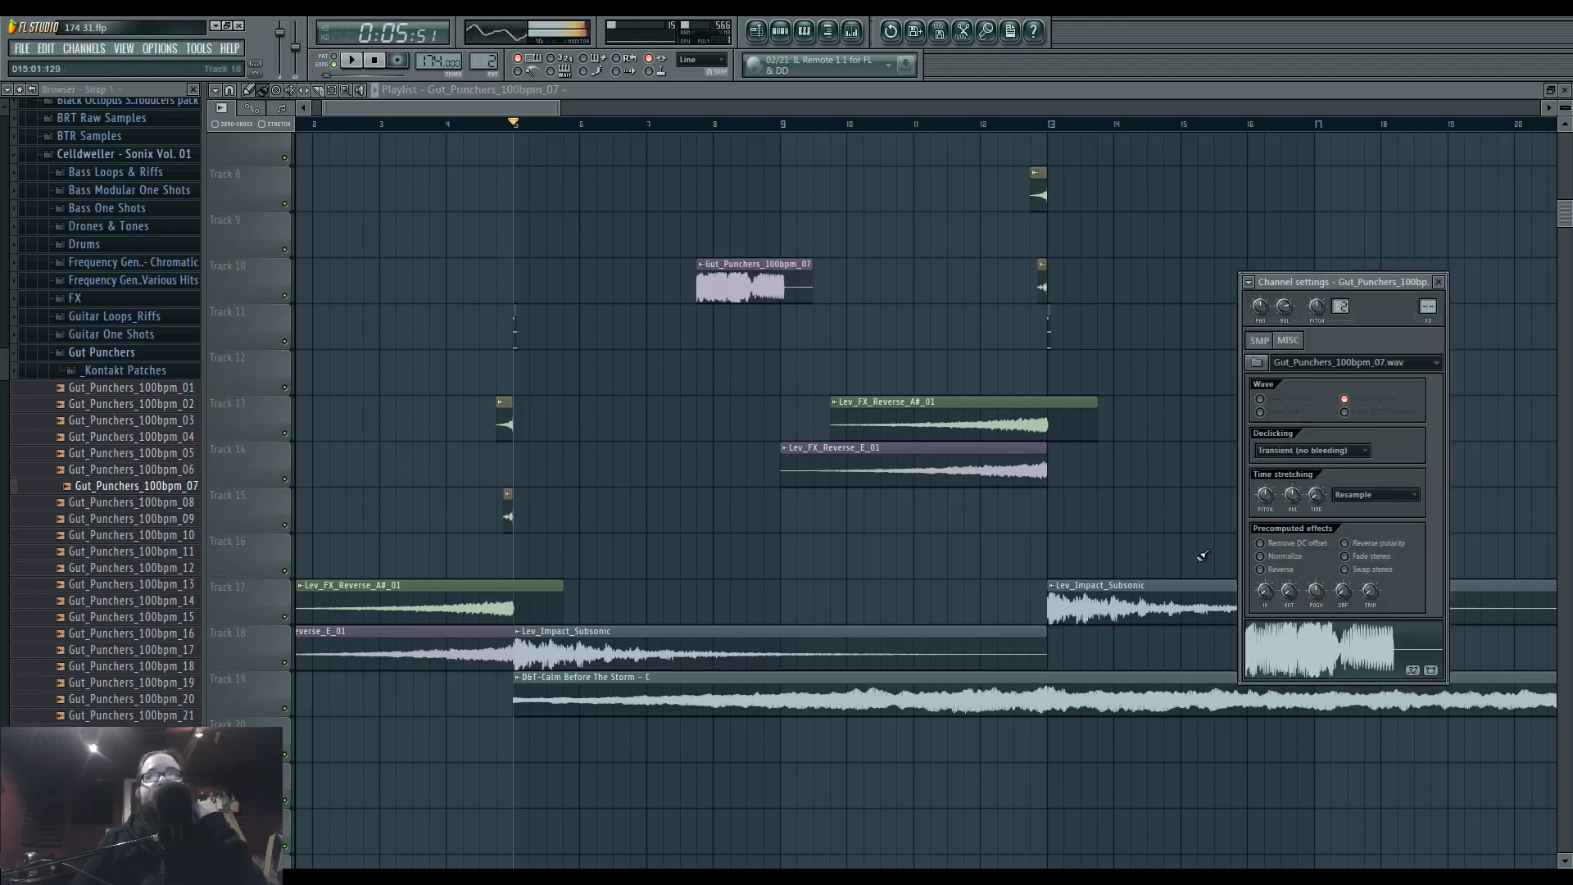
left_click_drag(787, 283, 1033, 515)
left_click(932, 125)
key("space")
scroll(1048, 518, "up", 3)
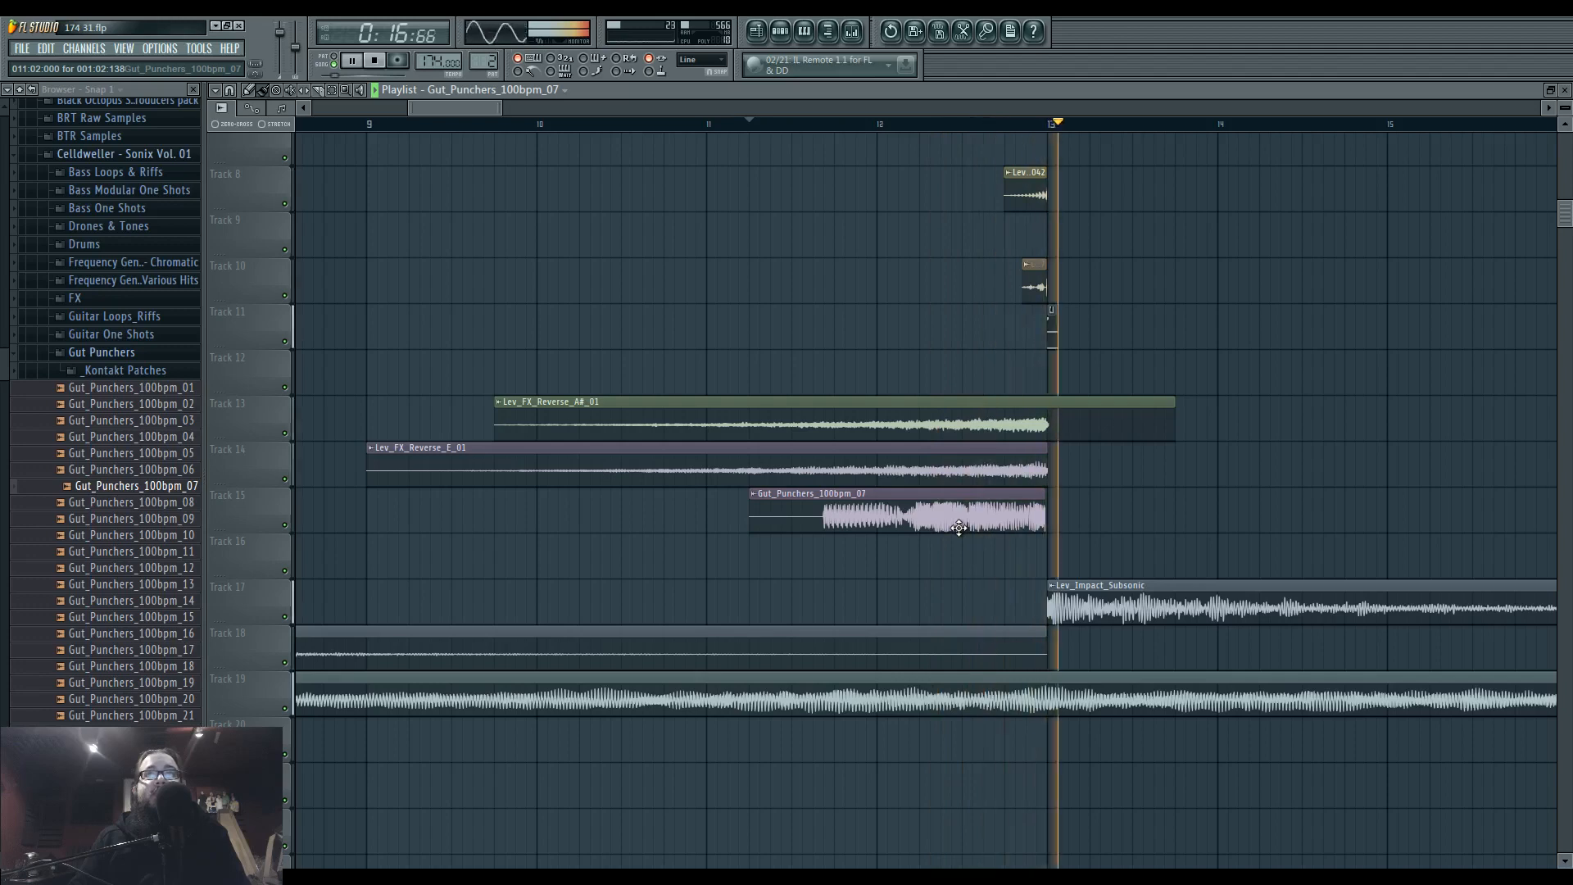
key("space")
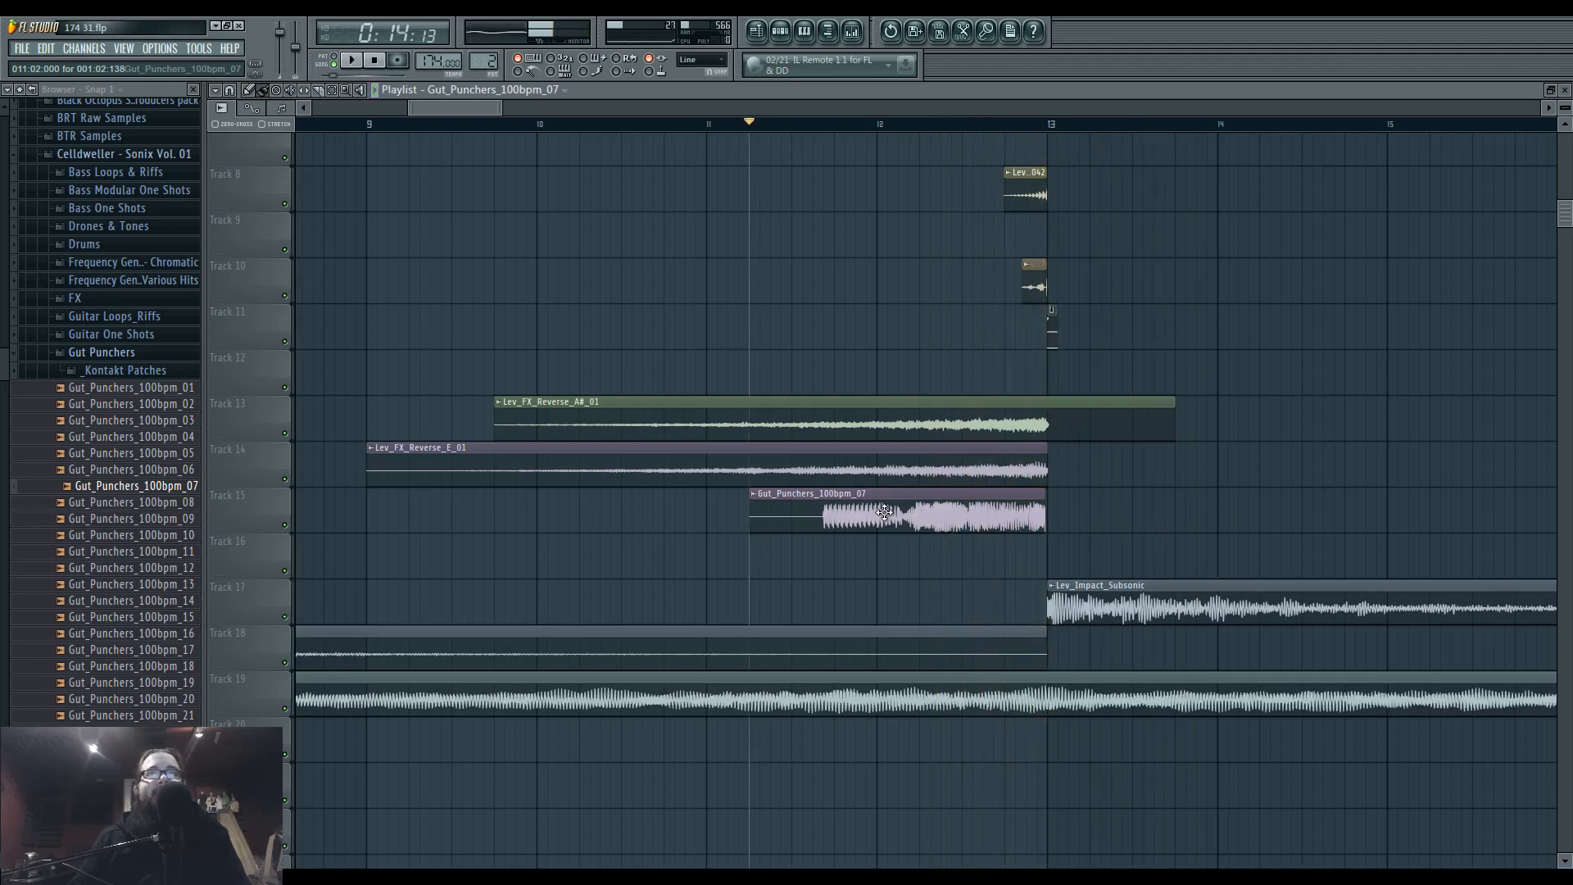
Assign the Gut_Punchers_100bpm_07 channel to Insert 43 and route that mixer track only to Insert 42.
double_click(884, 512)
key("ctrl+l")
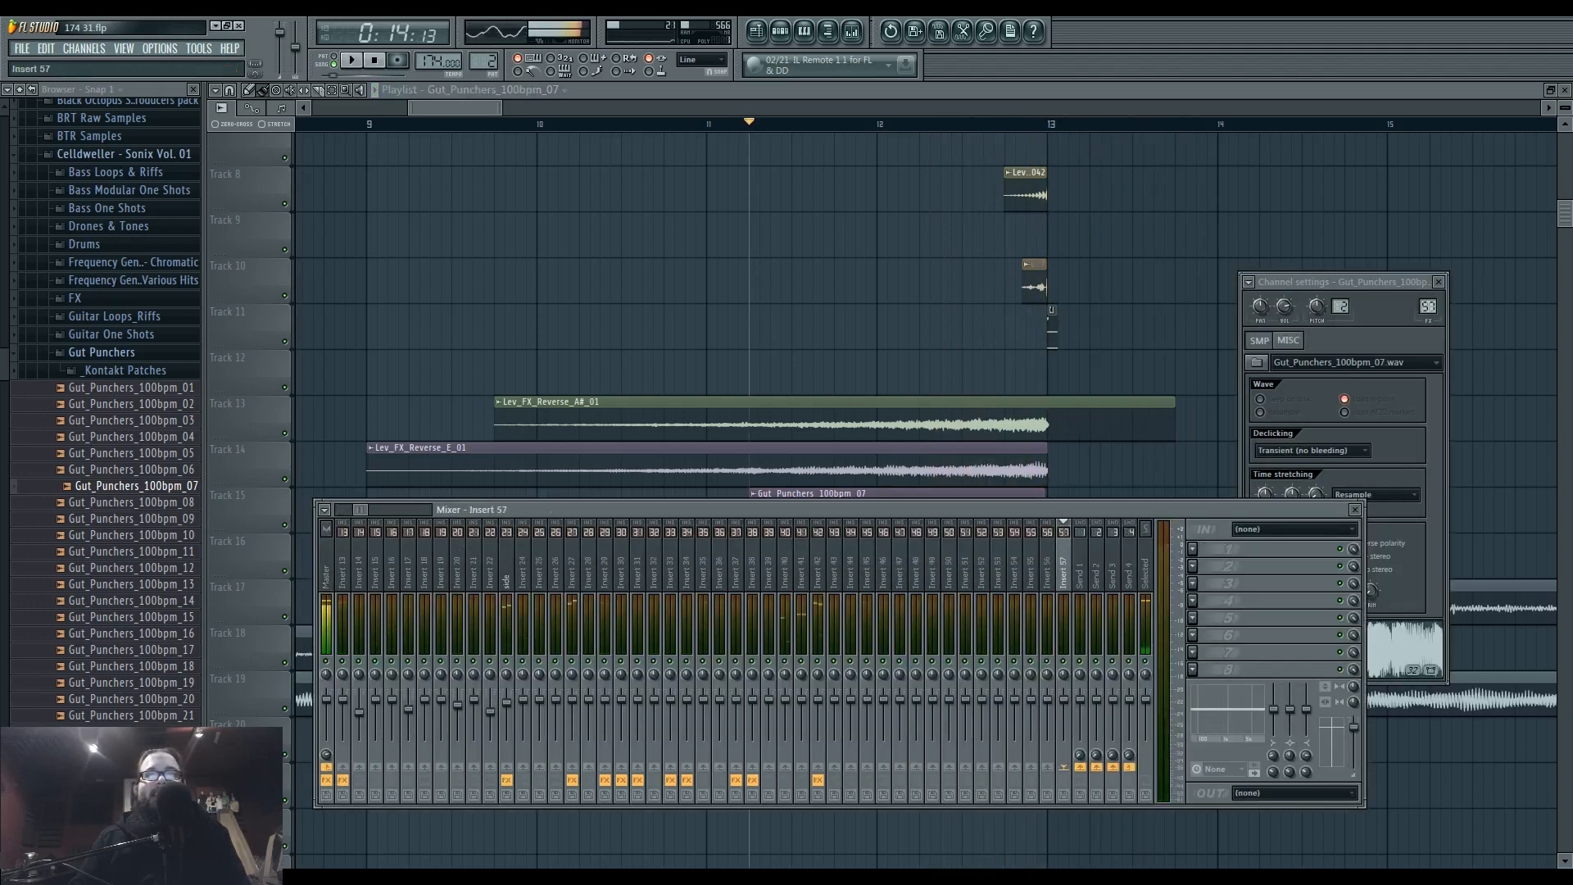
left_click(817, 766)
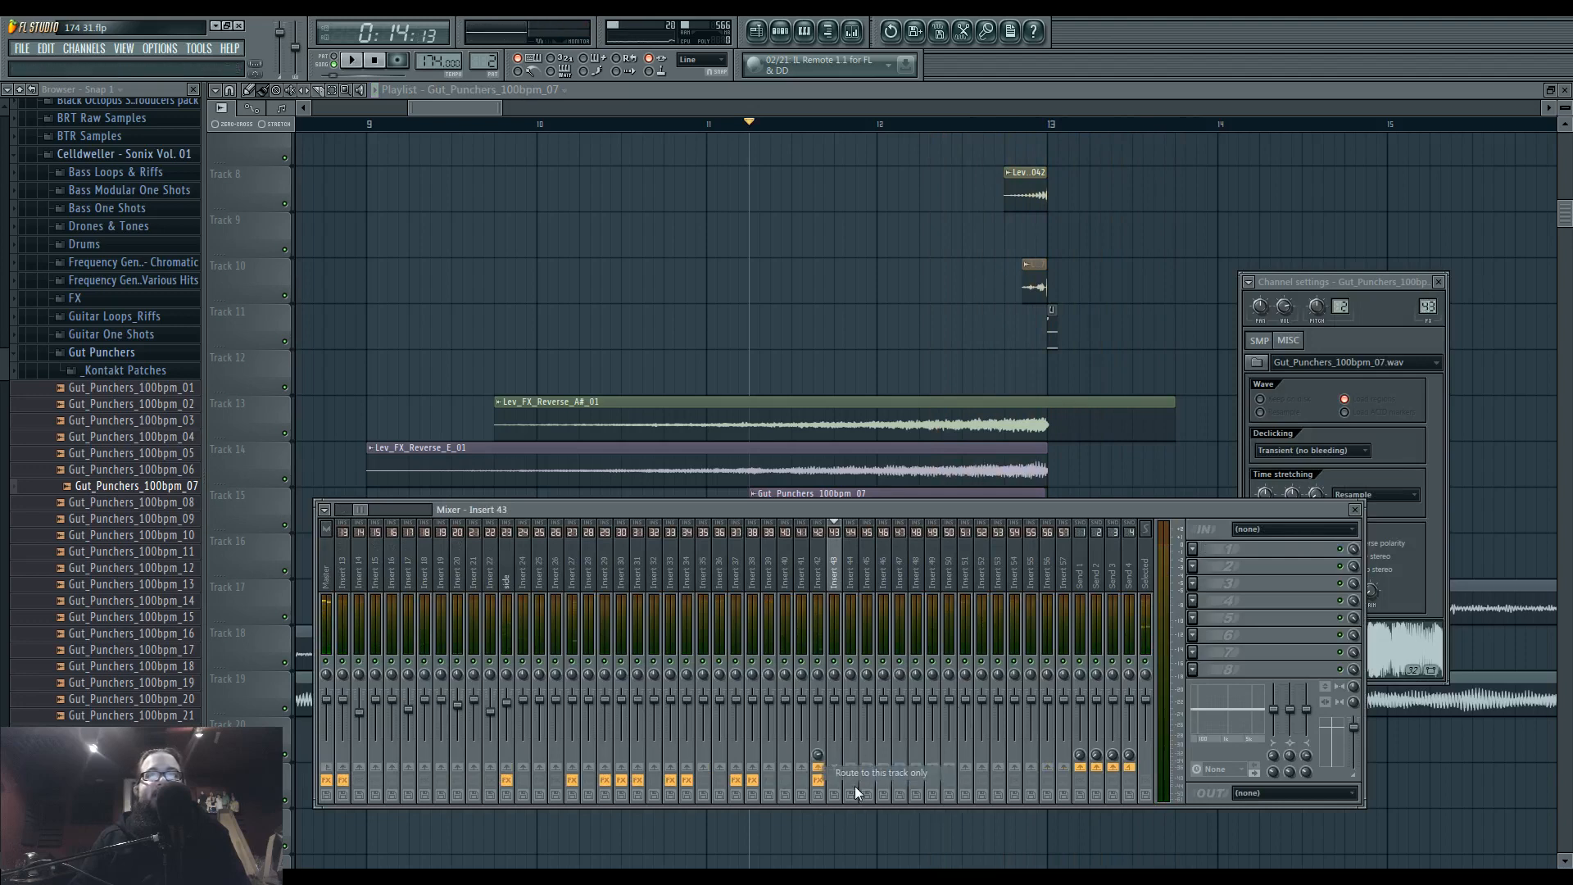
Lower Insert 43's low EQ band while playing the transition into bar 13.
key("space")
mouse_move(1274, 707)
left_mouse_down()
mouse_move(1289, 752)
mouse_move(1289, 727)
left_mouse_up()
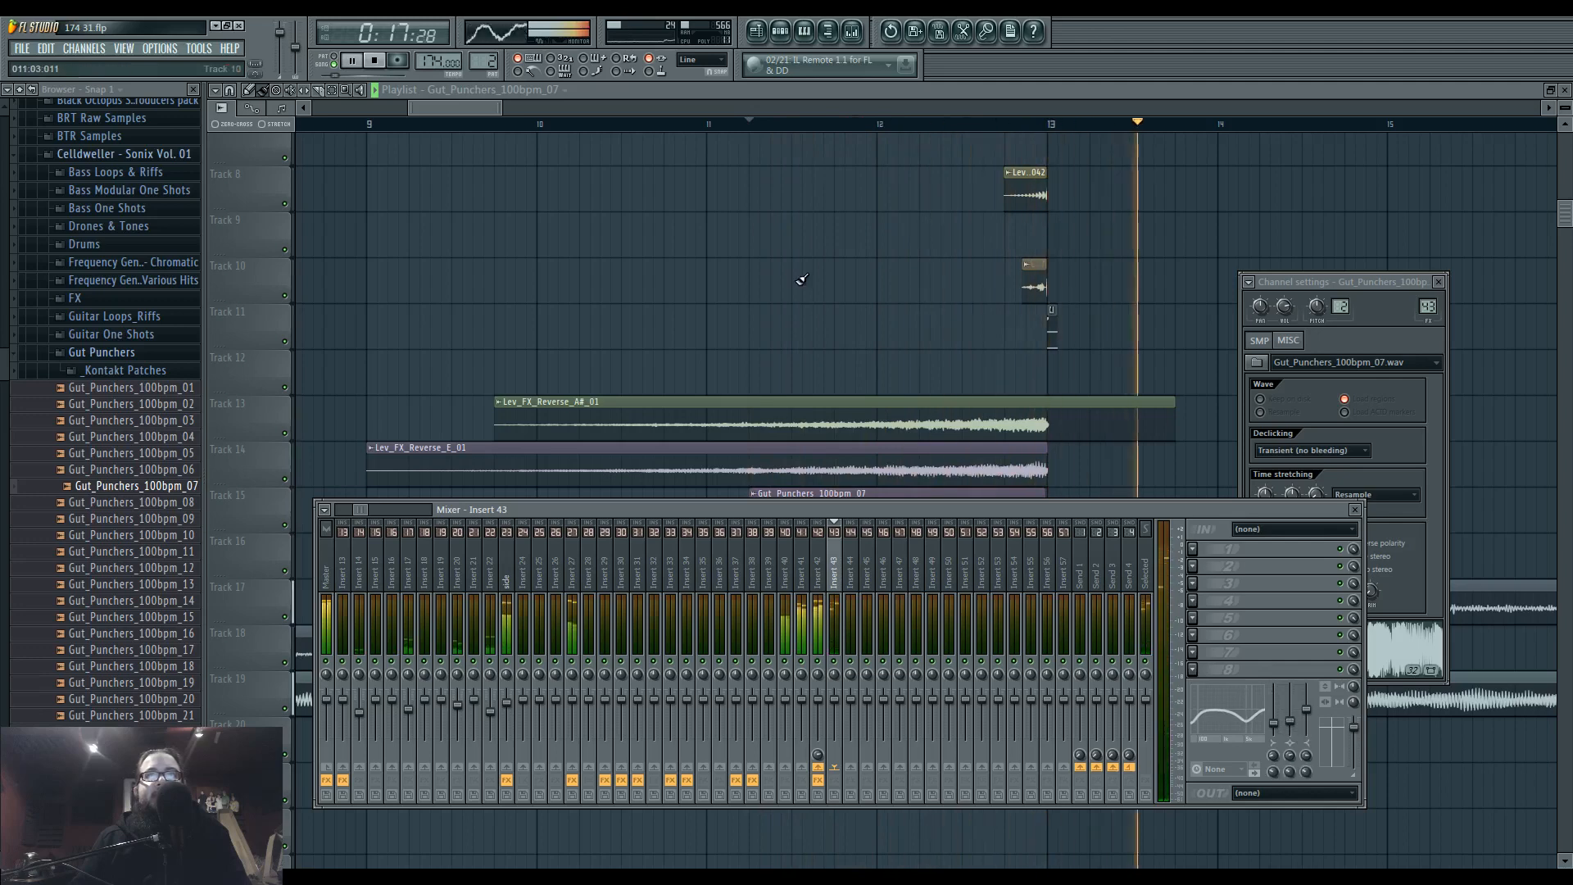
Set the reversed Gut_Punchers_100bpm_07 channel's stretch method to Pro default and increase its time multiplier to lengthen the sound.
right_click(799, 305)
double_click(922, 521)
key("space")
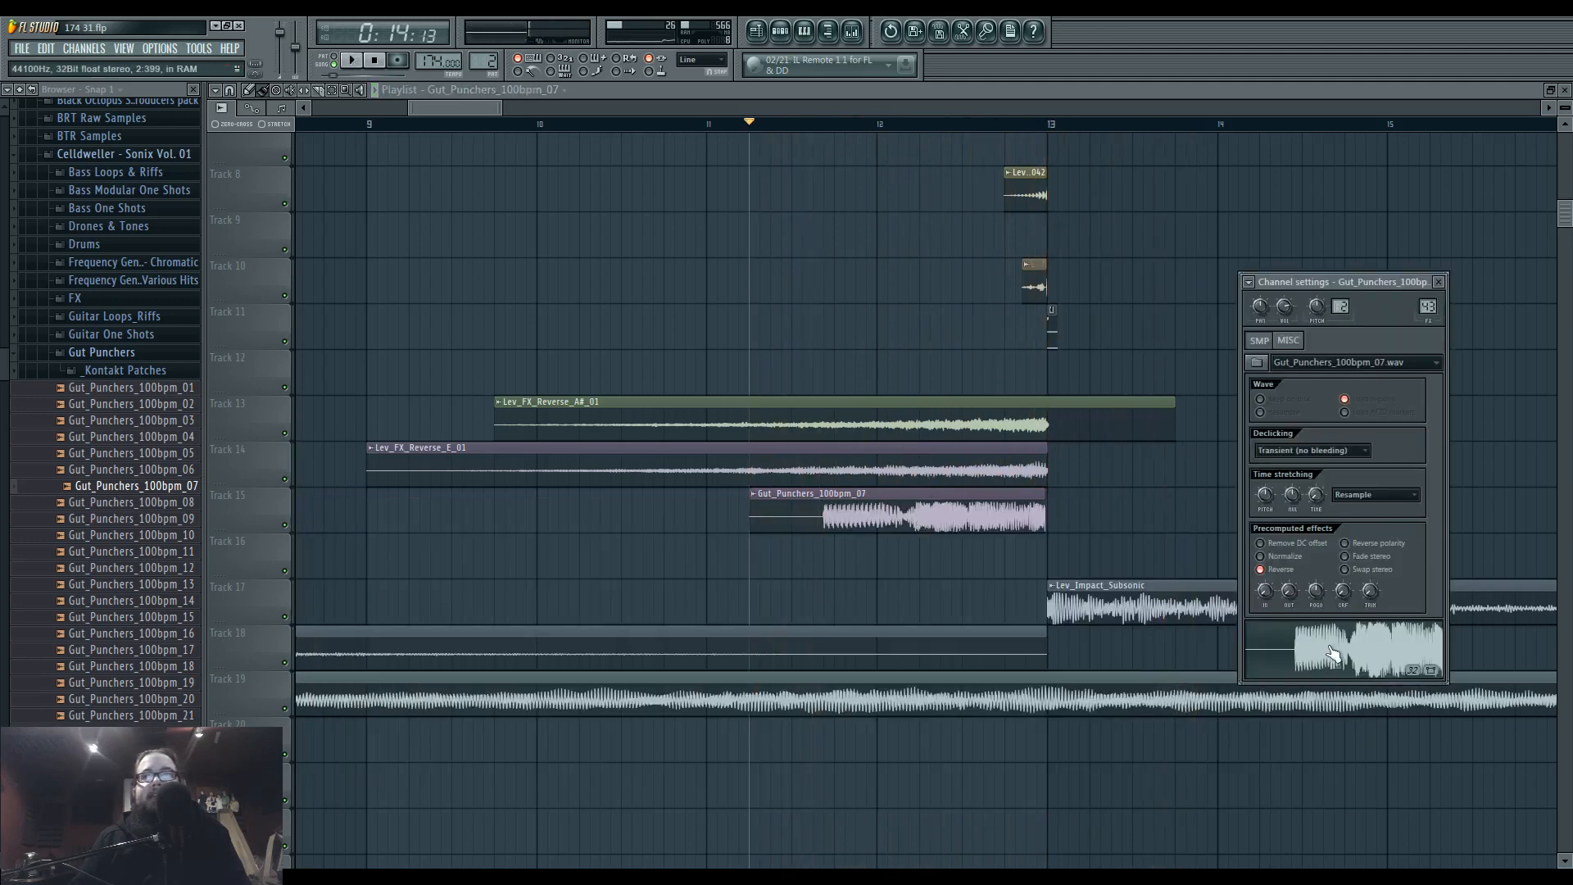
left_click(1350, 493)
left_click(1361, 530)
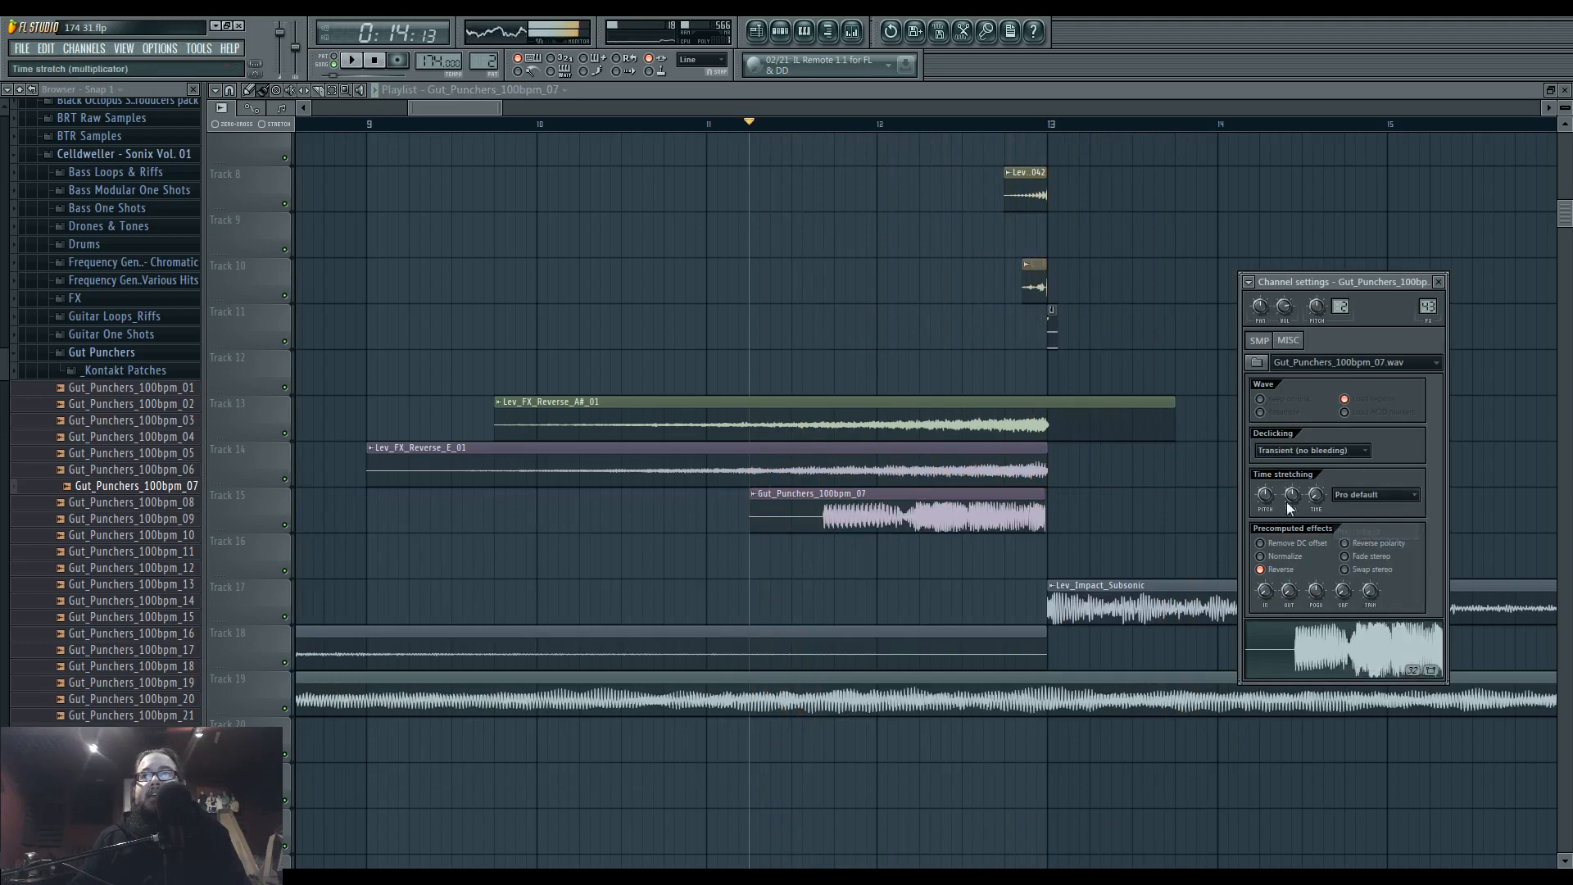
left_click_drag(1292, 495, 1292, 485)
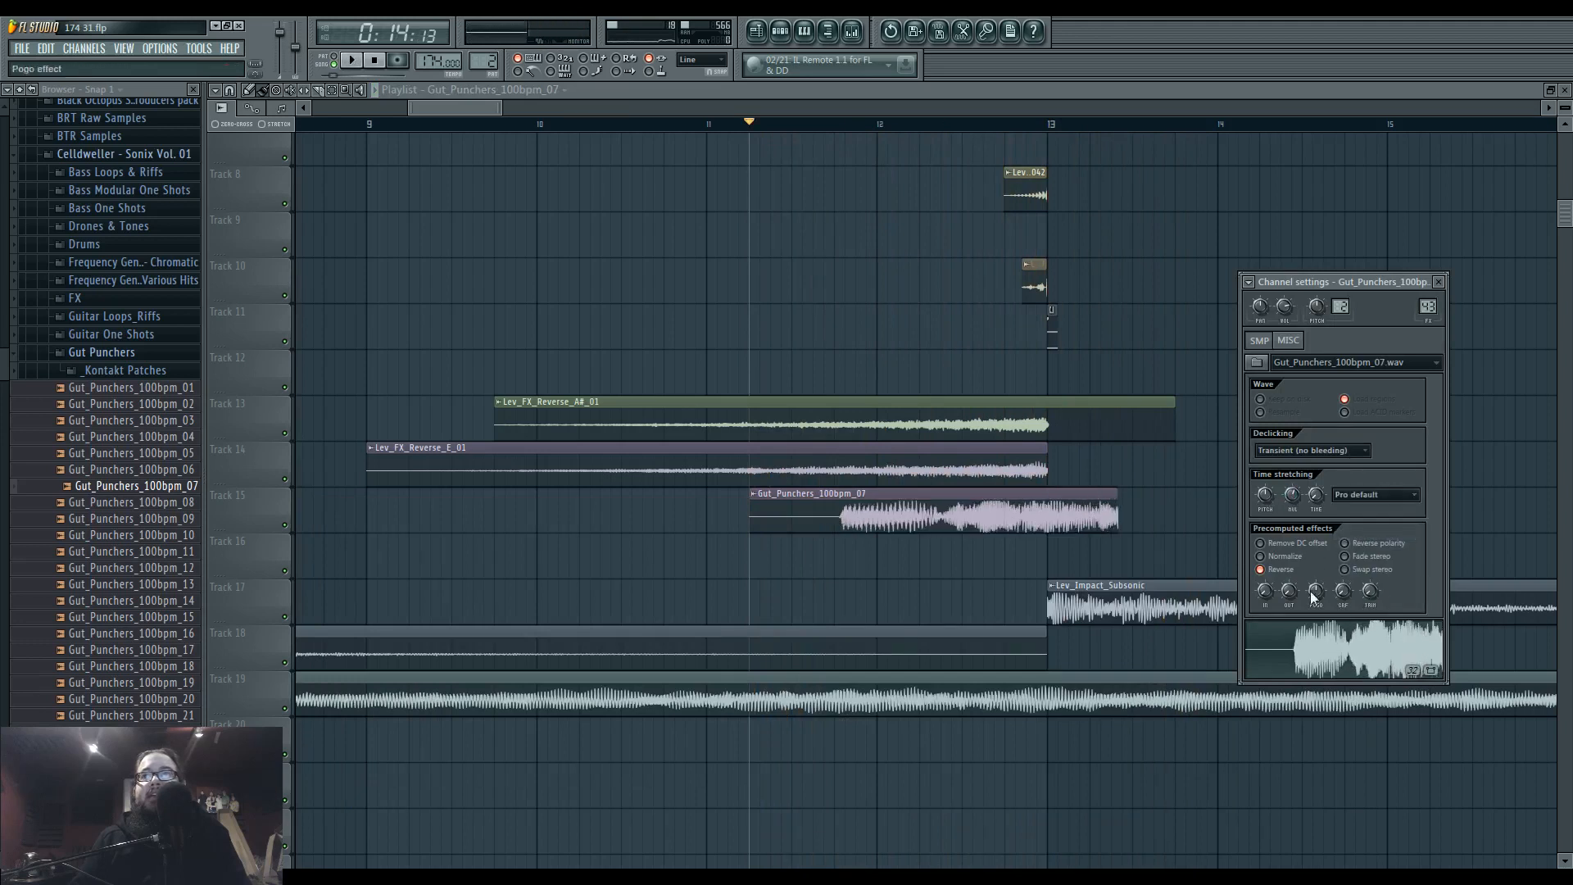
Move the lengthened Gut_Punchers_100bpm_07 clip earlier on Track 15 so it ends exactly at bar 13.
left_click(1091, 508)
scroll(1025, 521, "up", 5, "ctrl")
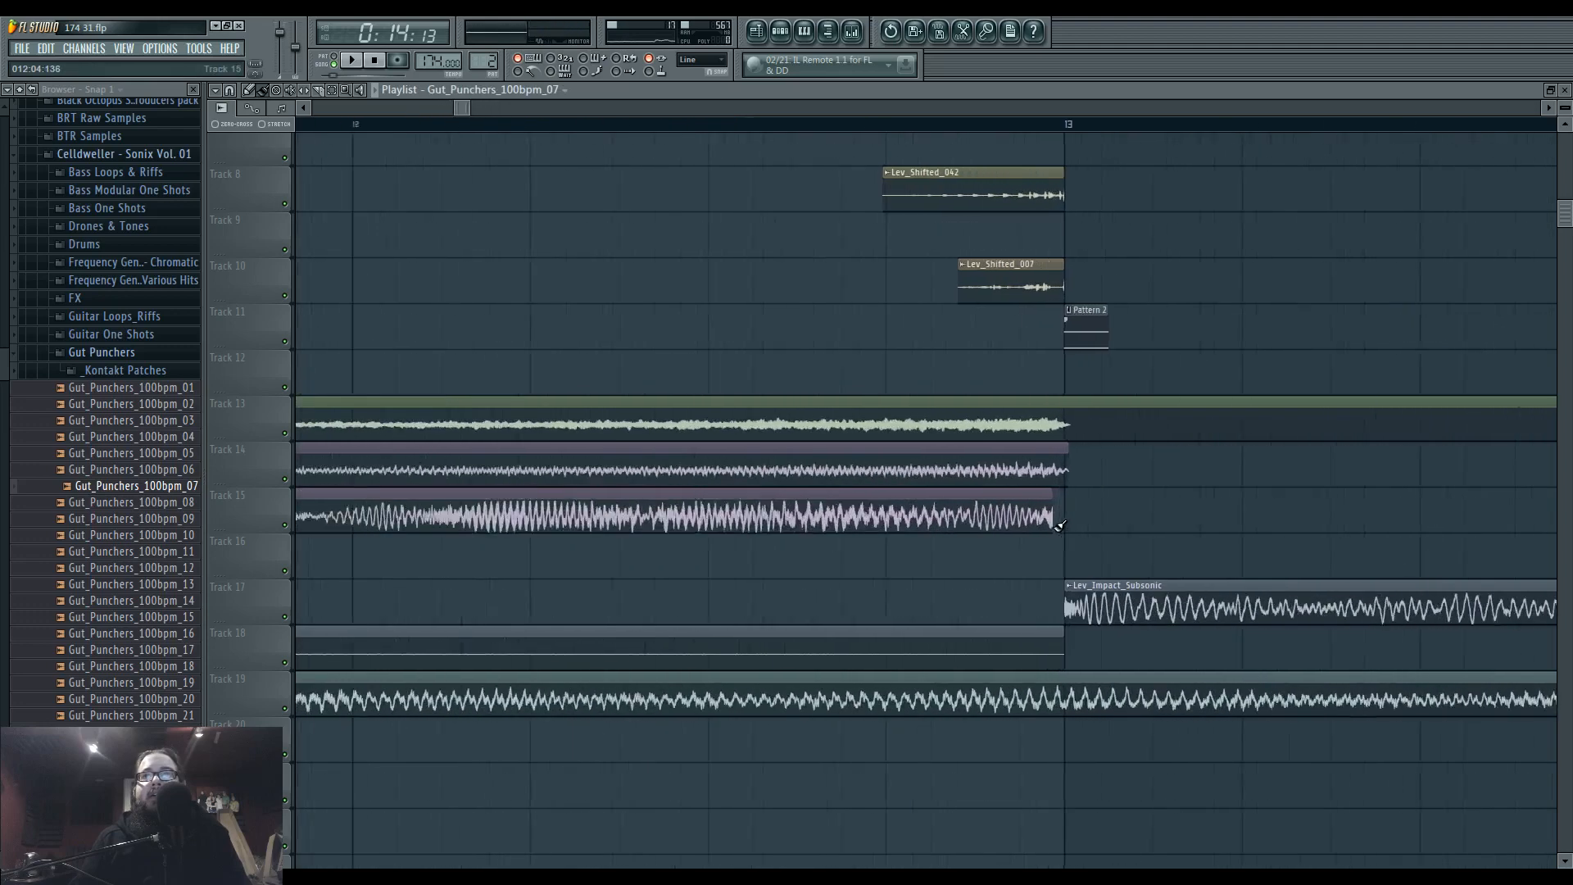
left_click_drag(1025, 521, 1031, 521)
scroll(1015, 530, "down", 3, "ctrl")
Audition more hits in the Gut Punchers folder, from Gut_Punchers_100bpm_11 onward.
left_click(100, 554)
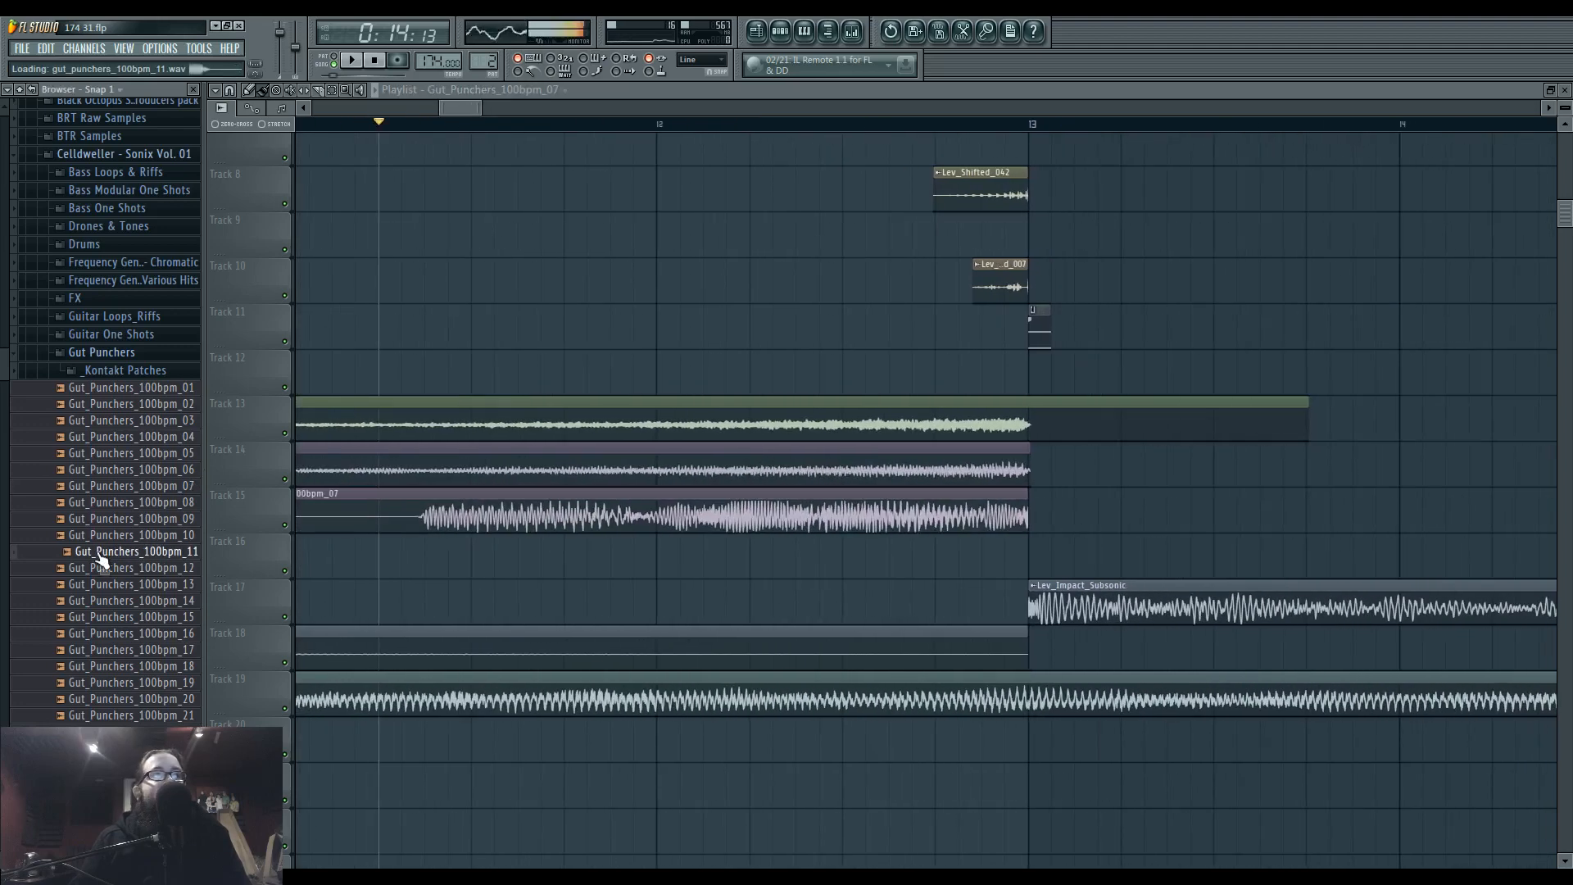
left_click(172, 636)
left_click(169, 619)
left_click(169, 602)
left_click(174, 586)
left_click(162, 682)
left_click(156, 587)
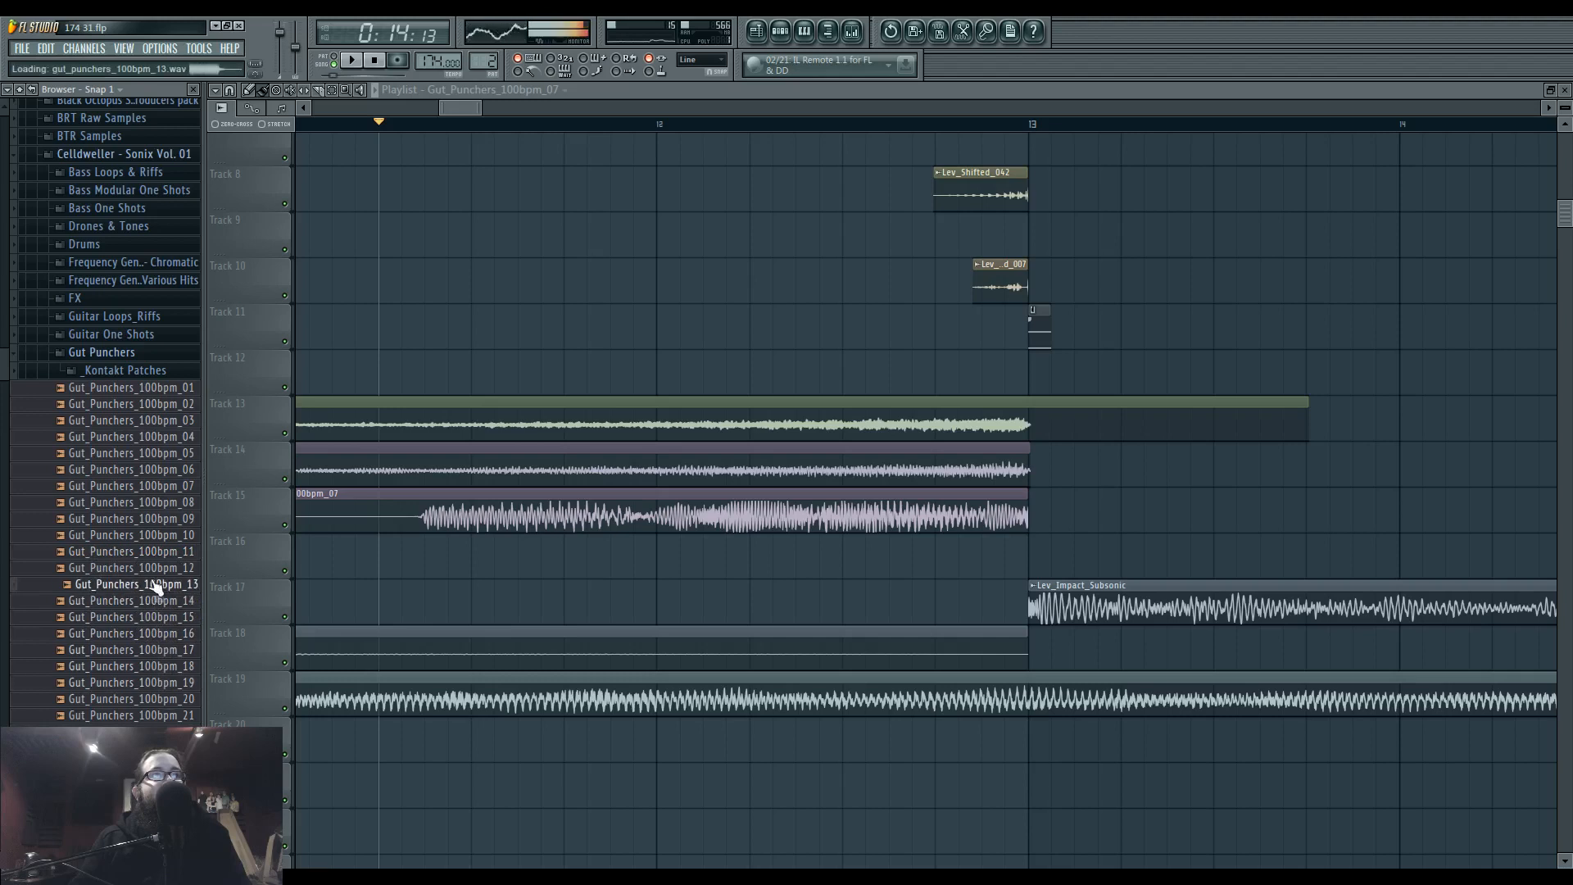
left_click(155, 748)
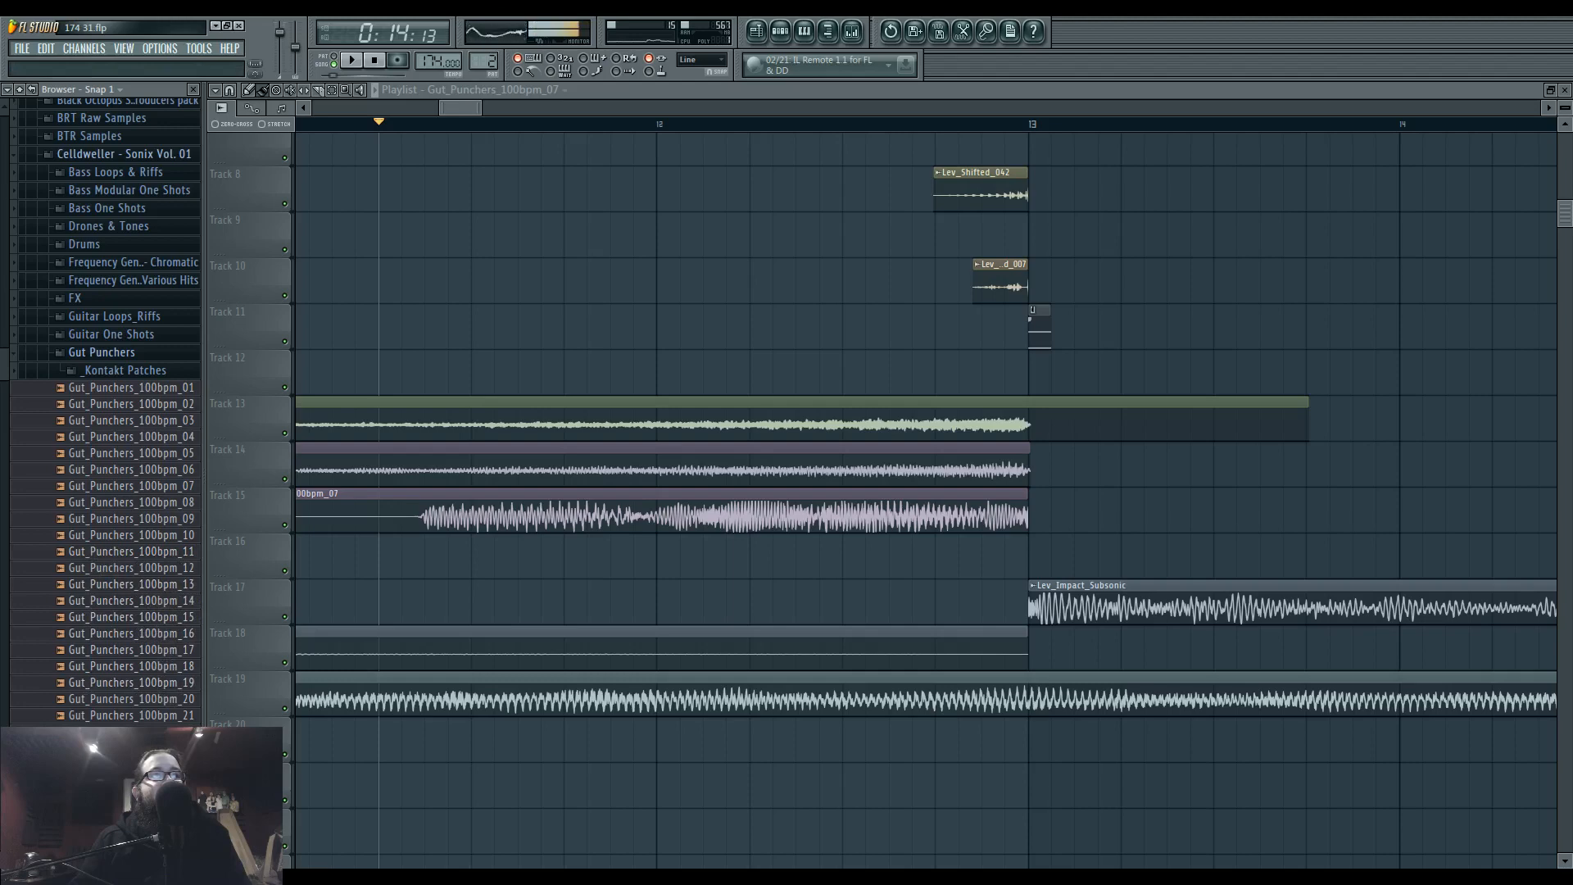
Place Gut_Punchers_100bpm_24 on Track 12 at bar 13 and assign it to Insert 44, routed only to Insert 42.
left_click_drag(151, 766, 1031, 373)
left_click_drag(1428, 307, 1428, 204)
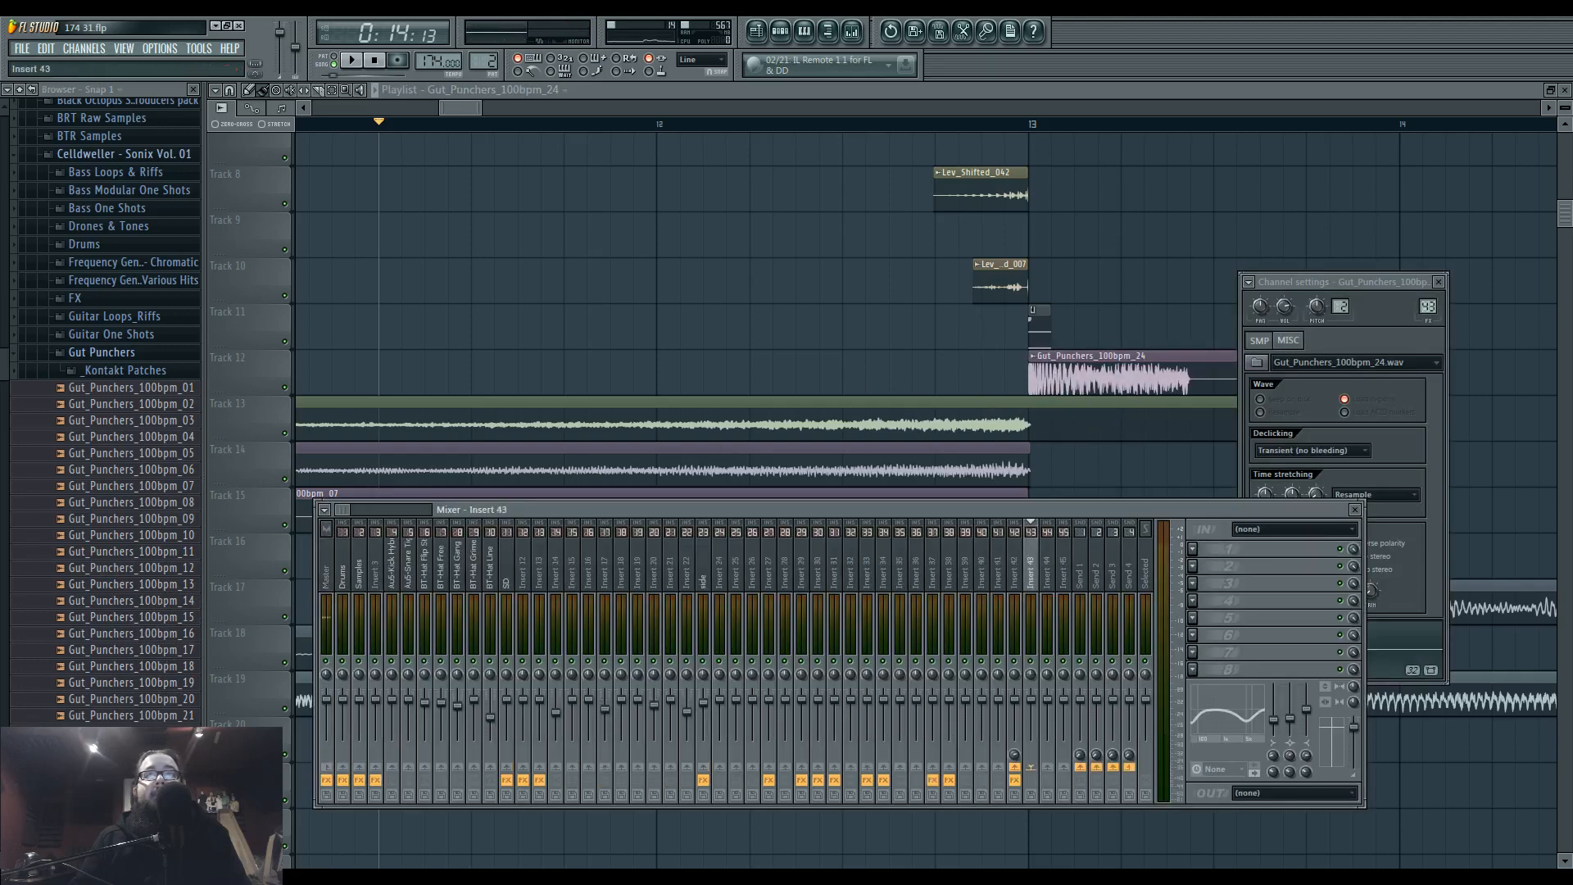
left_click_drag(1430, 311, 1430, 308)
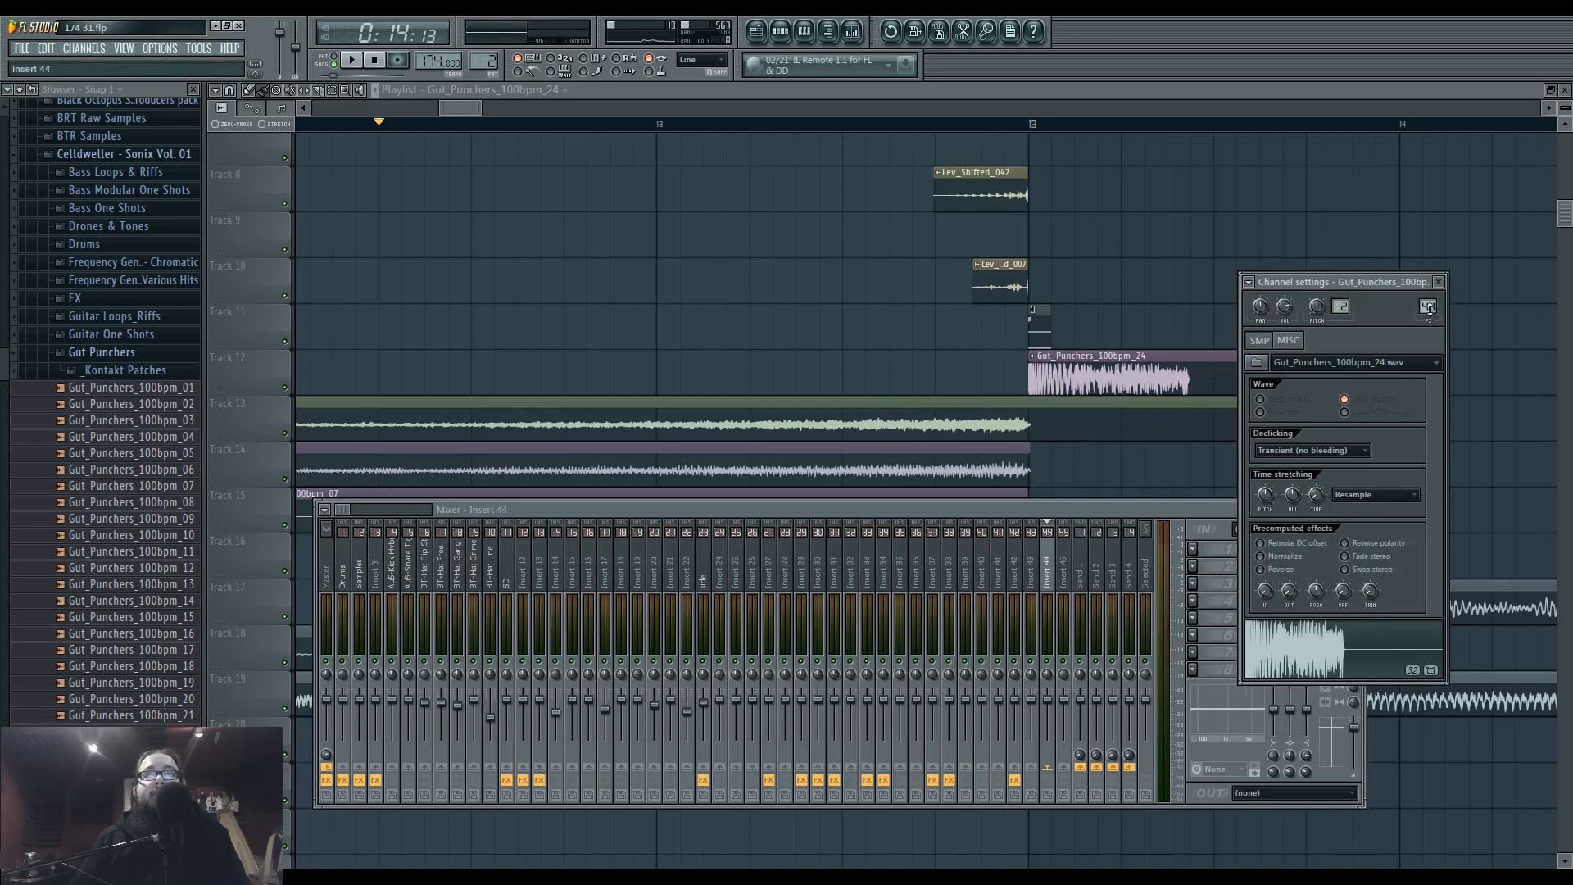
left_click(1016, 777)
Load ValhallaShimmer in Insert 44's first effect slot and audition Gut_Punchers_100bpm_24 through it.
left_click(1193, 549)
mouse_move(1213, 564)
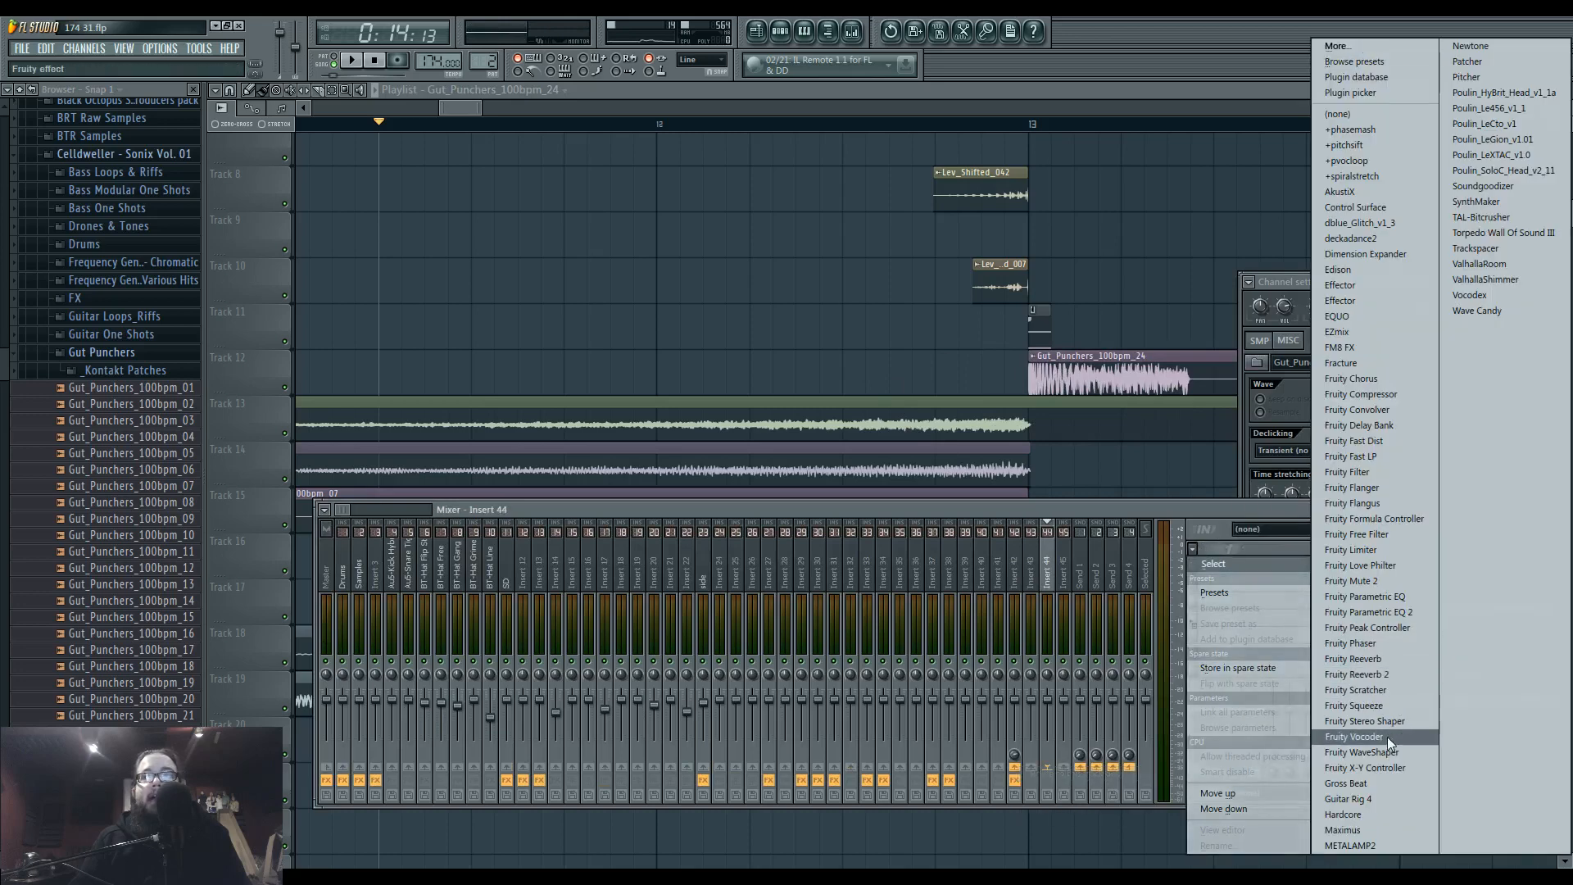
left_click(1483, 280)
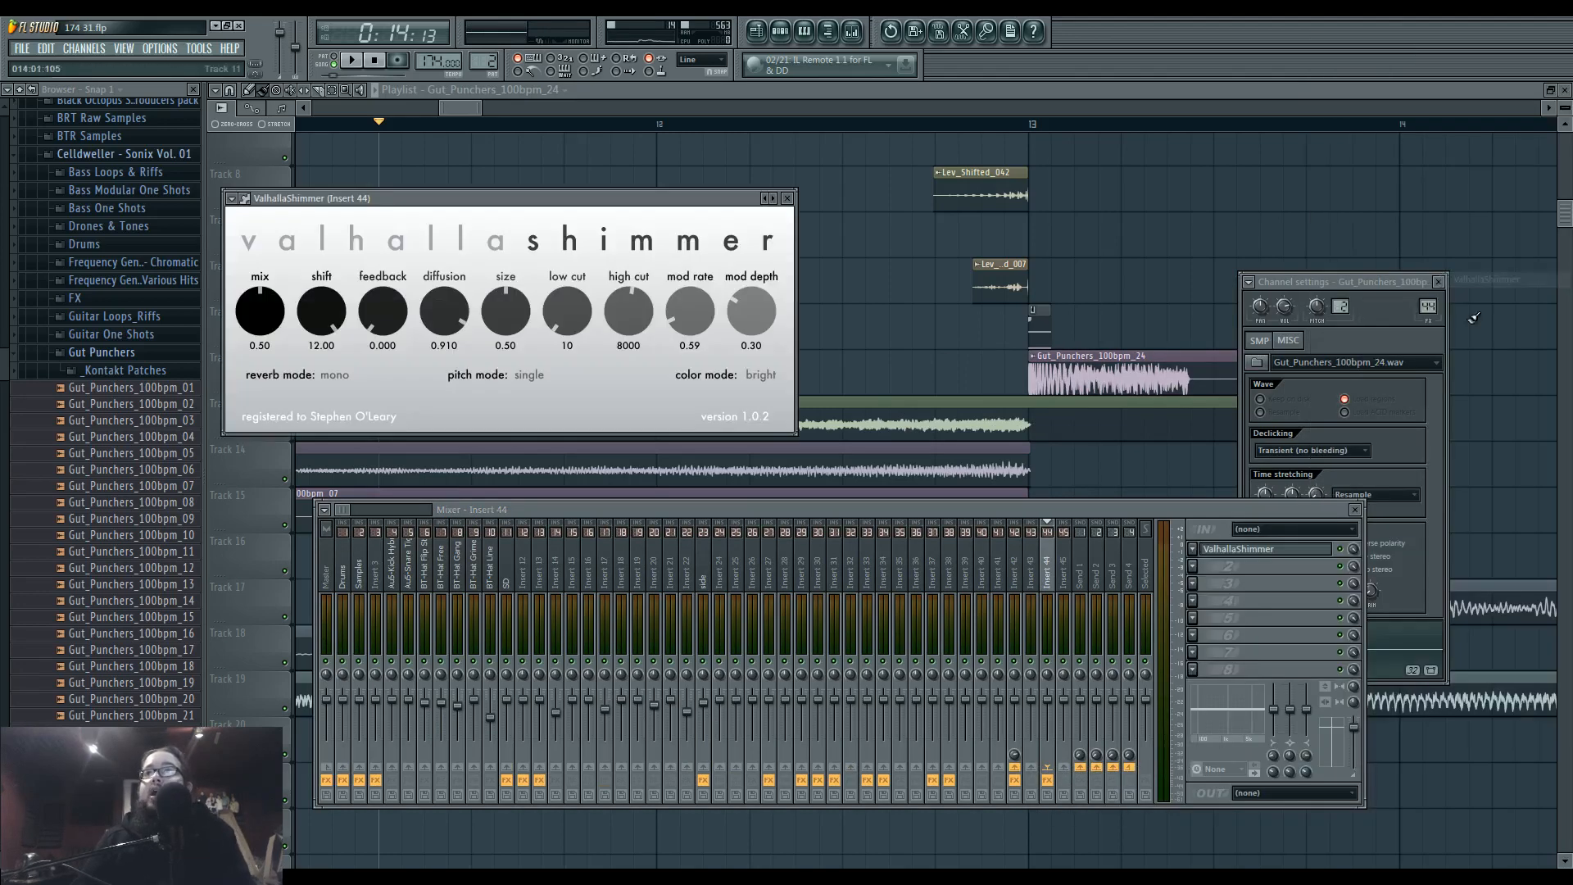
left_click(1384, 646)
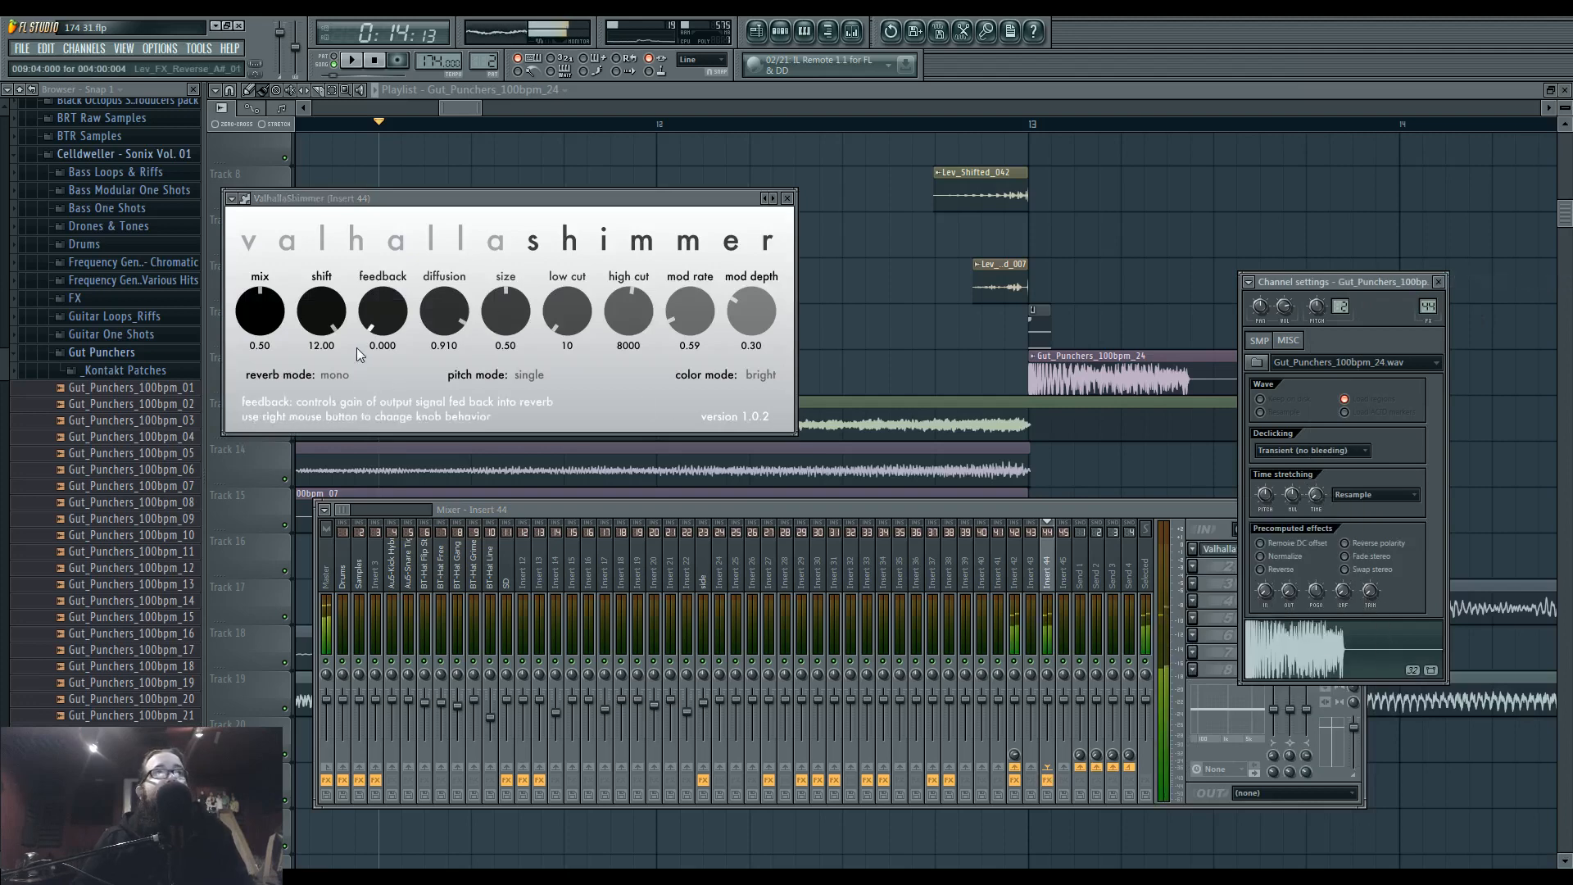
Try ValhallaShimmer with shift at -12.00 and feedback at 0.400 while auditioning the hit.
left_click_drag(319, 312, 395, 489)
left_click_drag(385, 312, 397, 245)
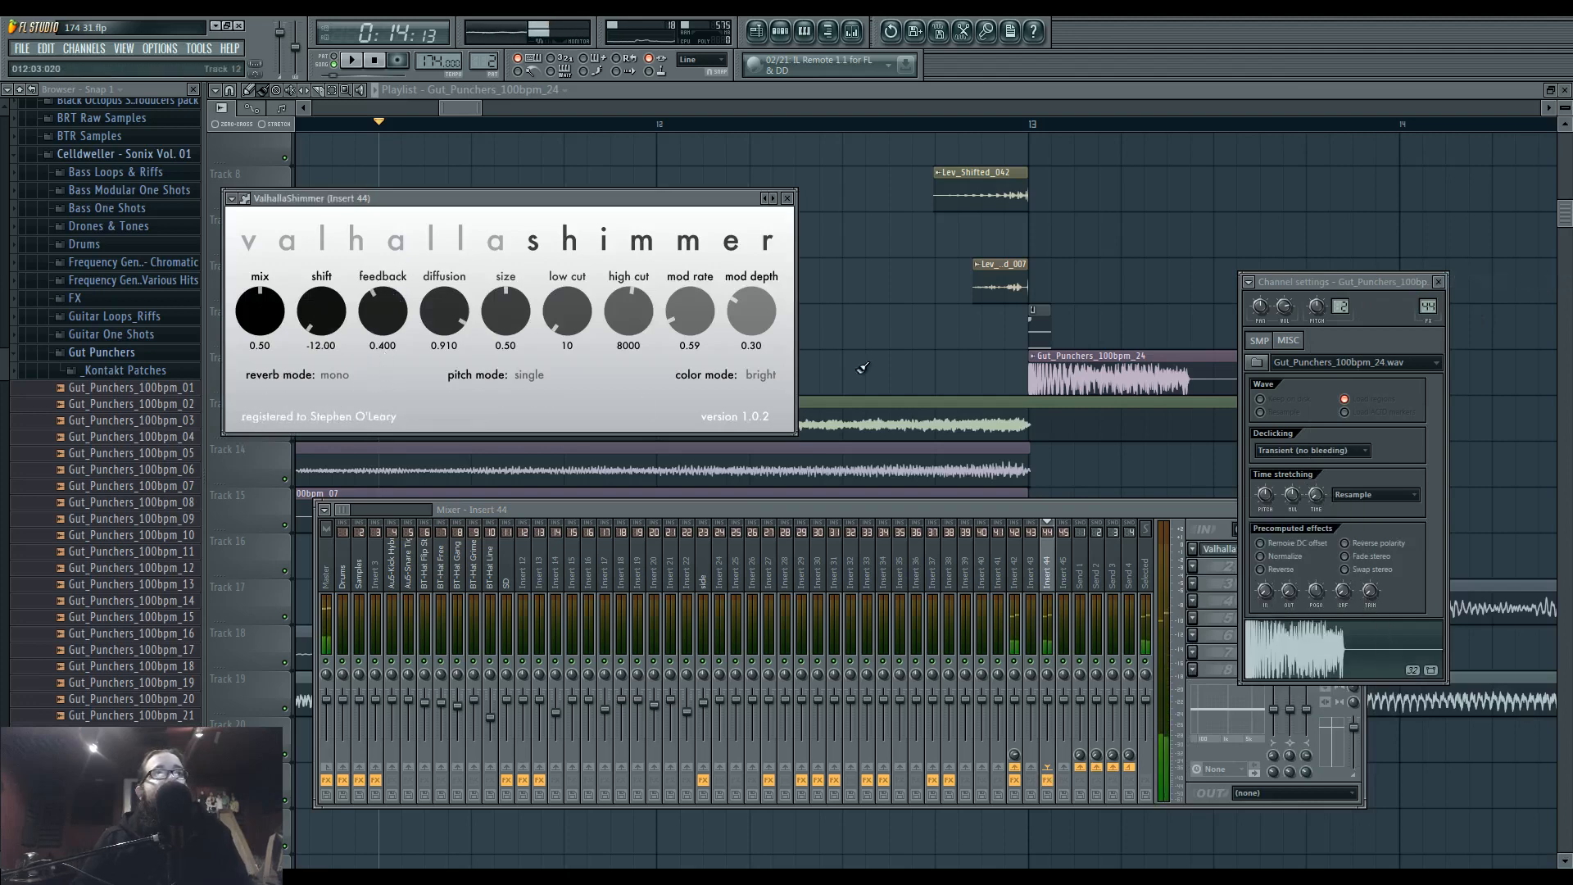
left_click(1335, 659)
Set ValhallaShimmer's reverb mode to bigStereo, its size to 0.34 and its mix to 0.64.
left_click(344, 381)
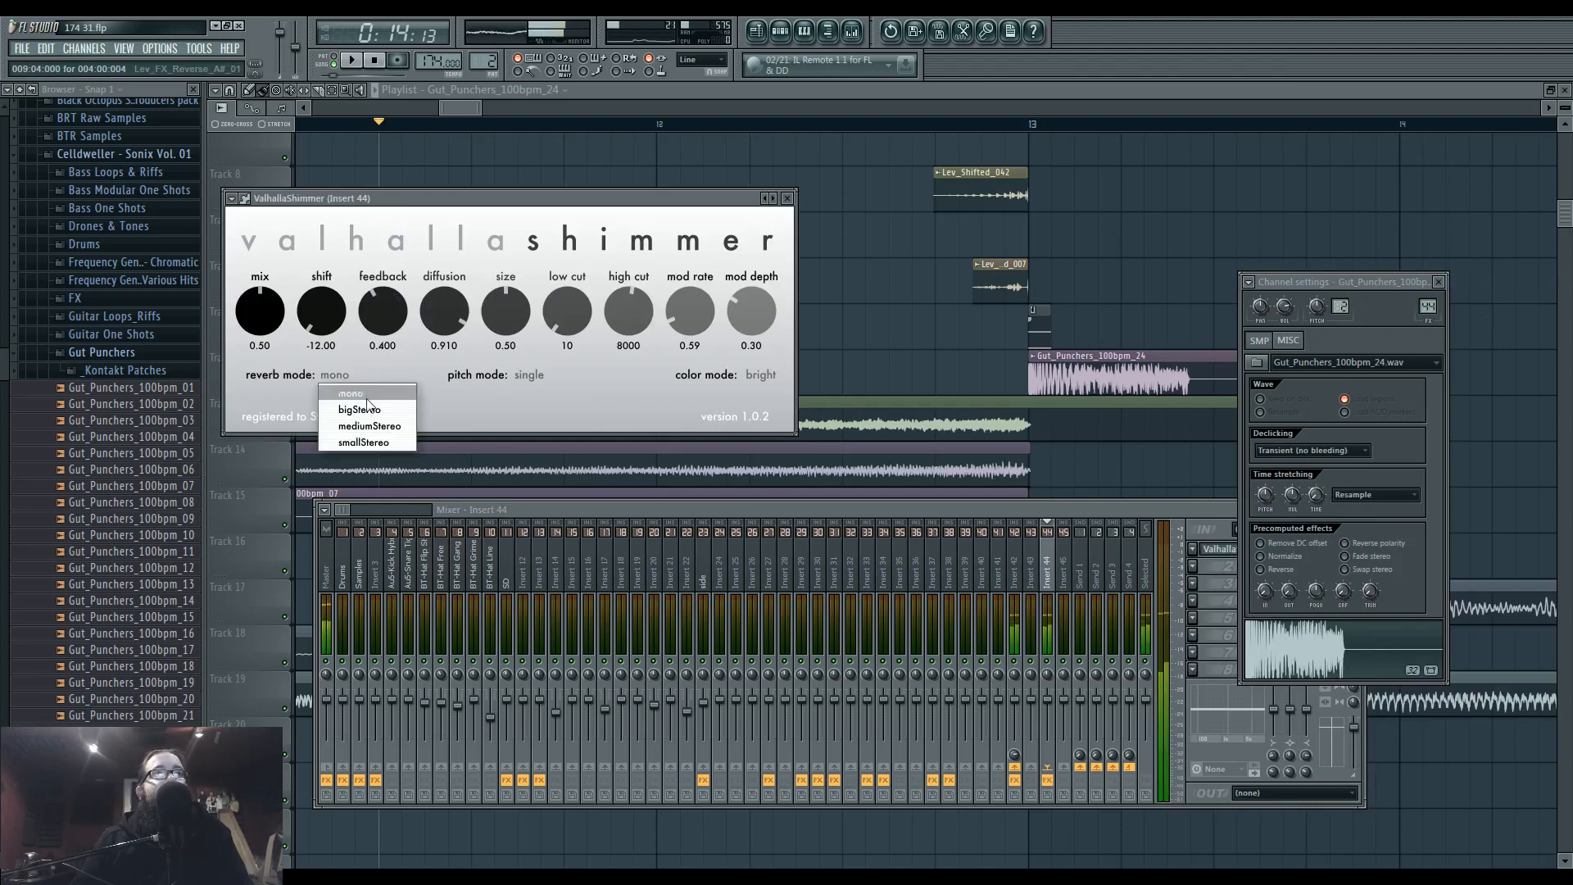
left_click(366, 395)
left_click_drag(505, 311, 506, 328)
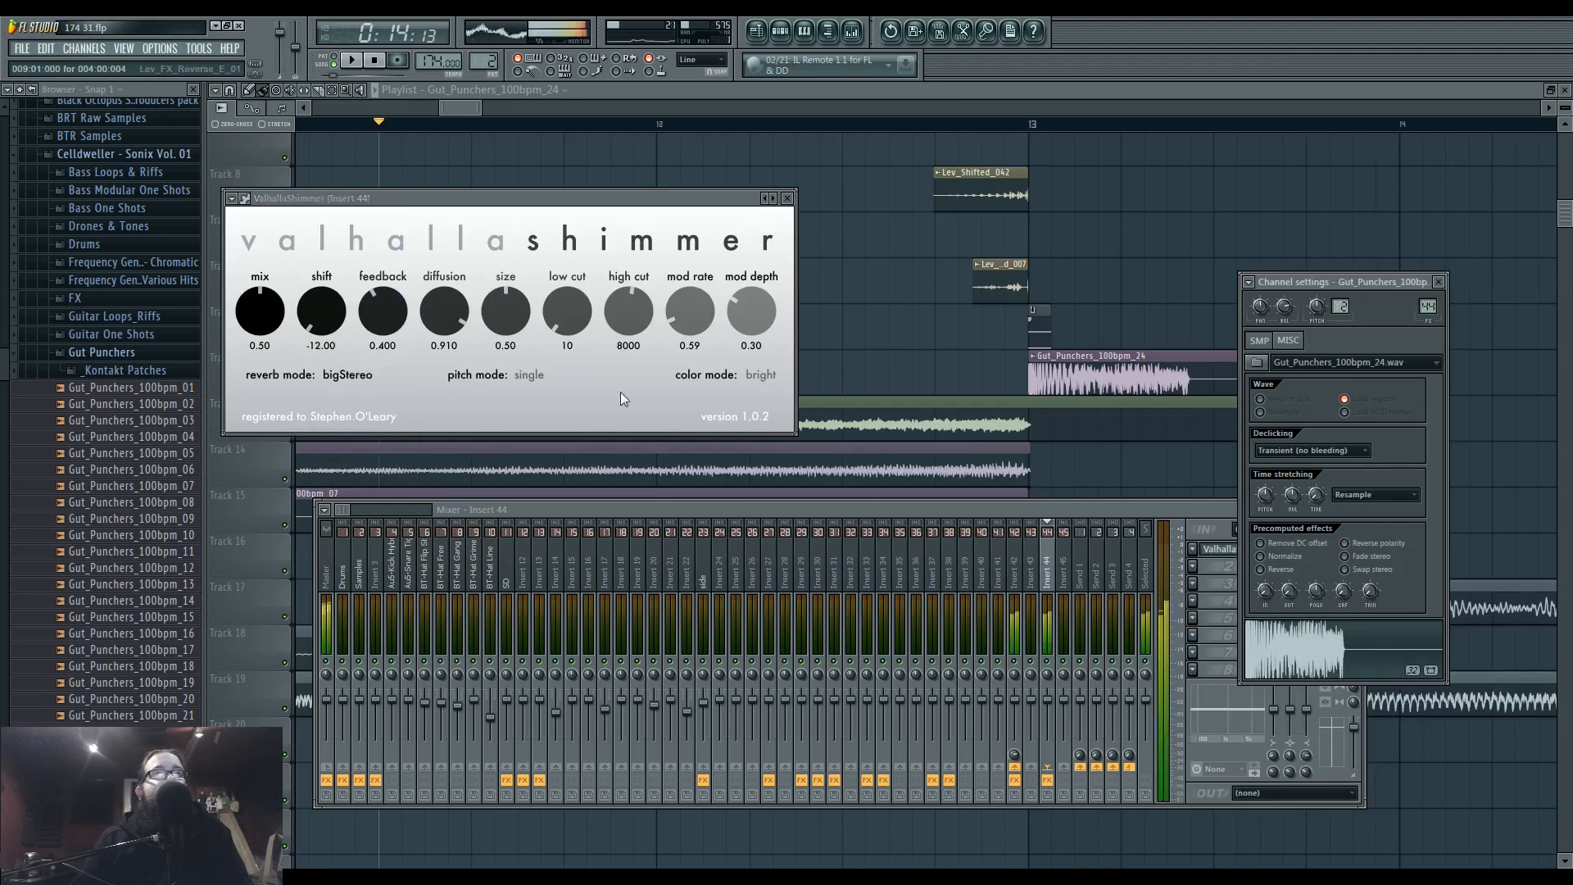
left_click_drag(250, 336, 250, 309)
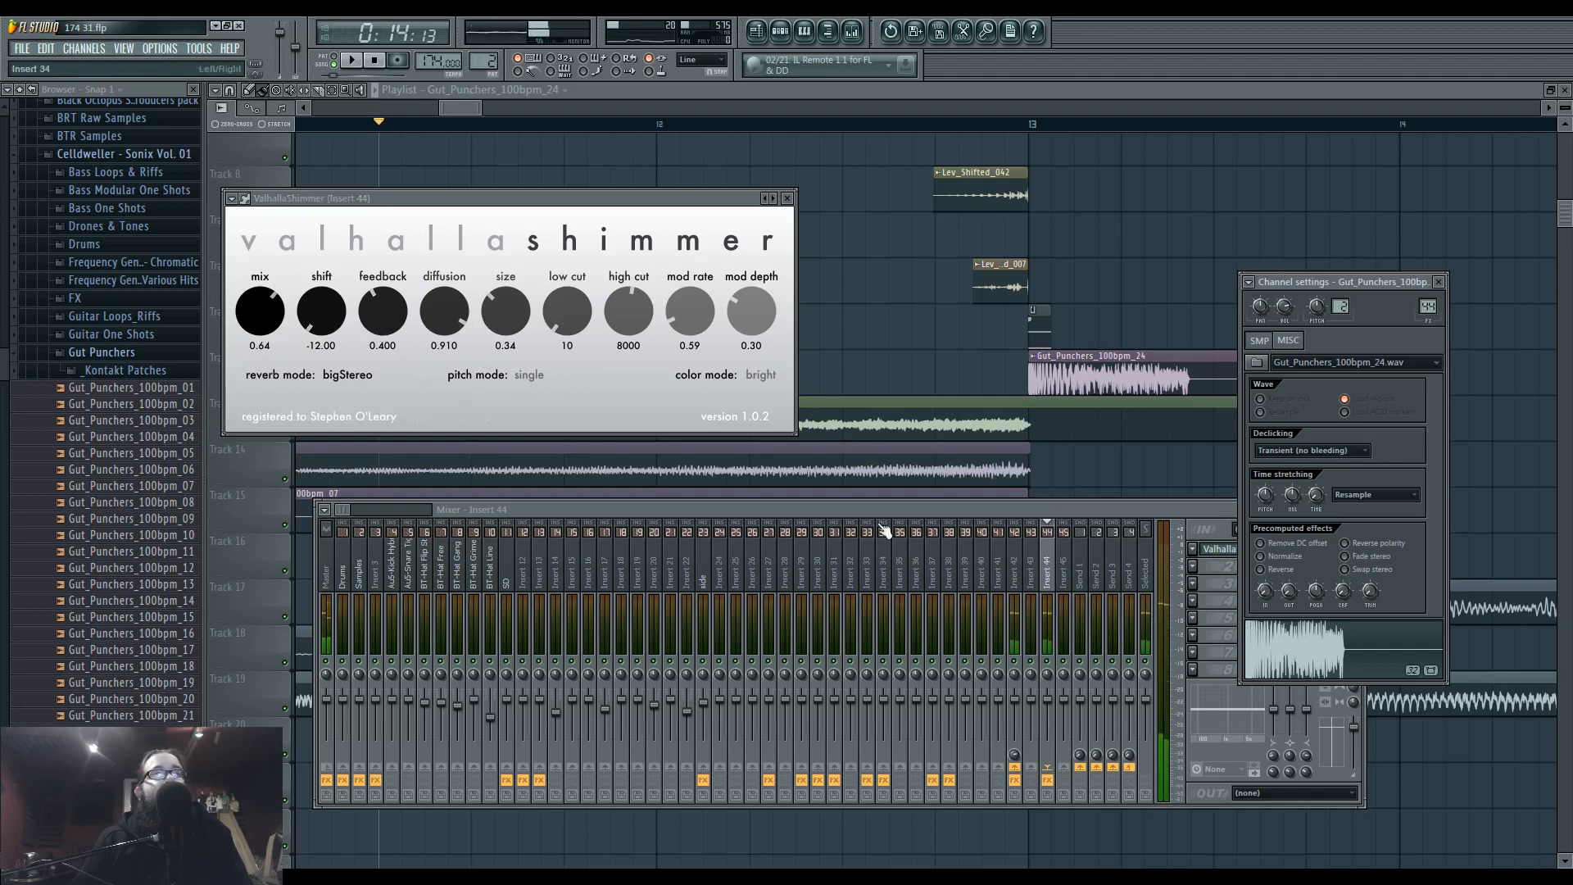
Set ValhallaShimmer's shift to 12.00 and feedback to 0.540, auditioning the hit through the reverb.
left_click_drag(321, 311, 314, 200)
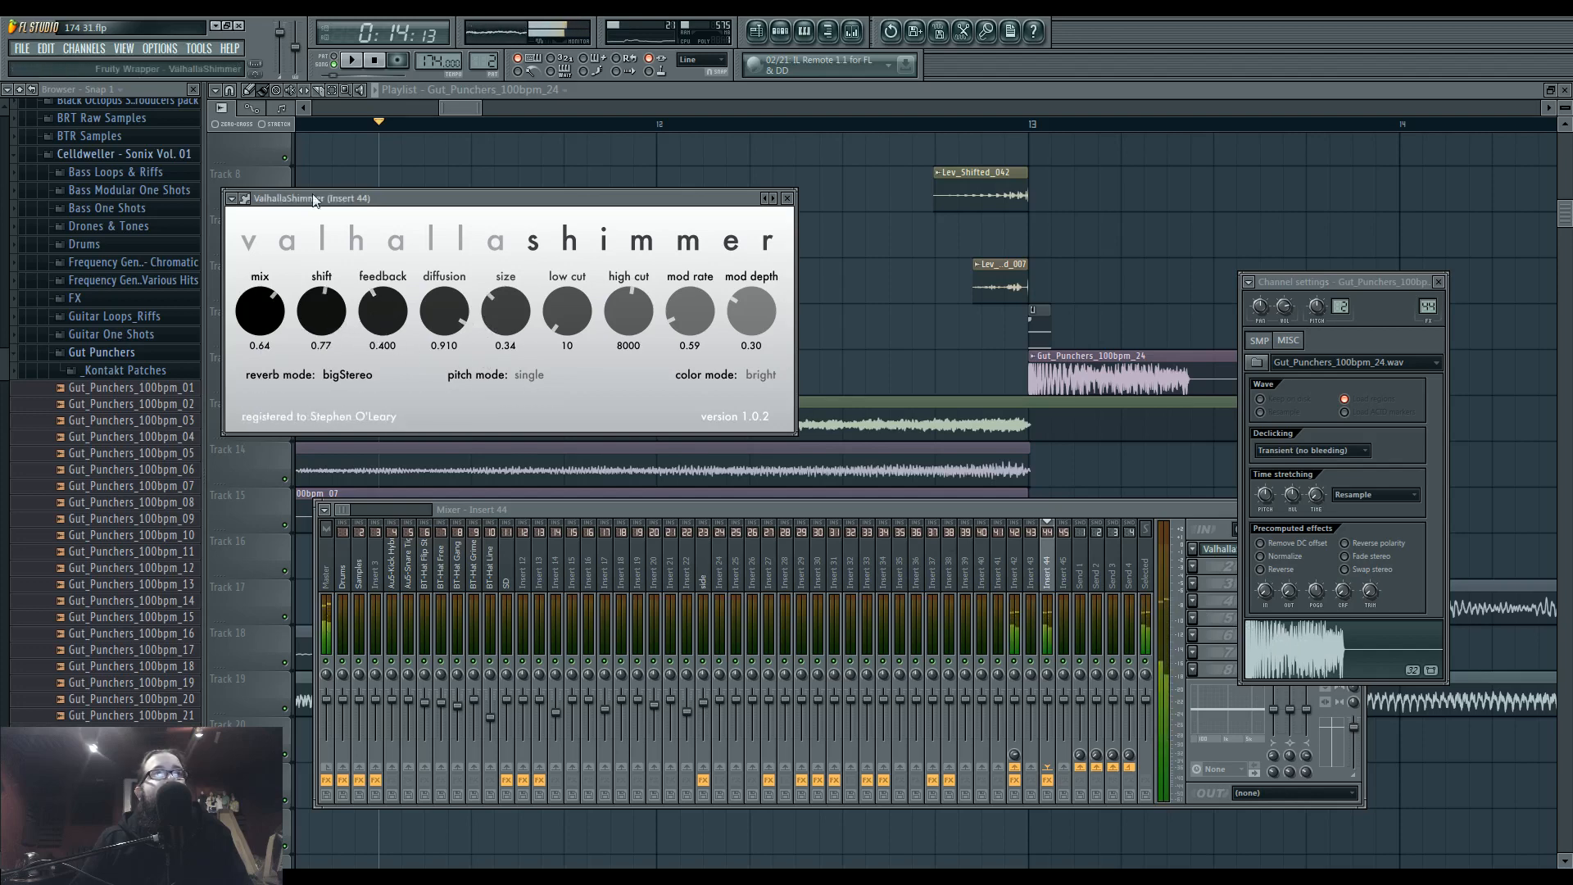
left_click_drag(345, 317, 332, 283)
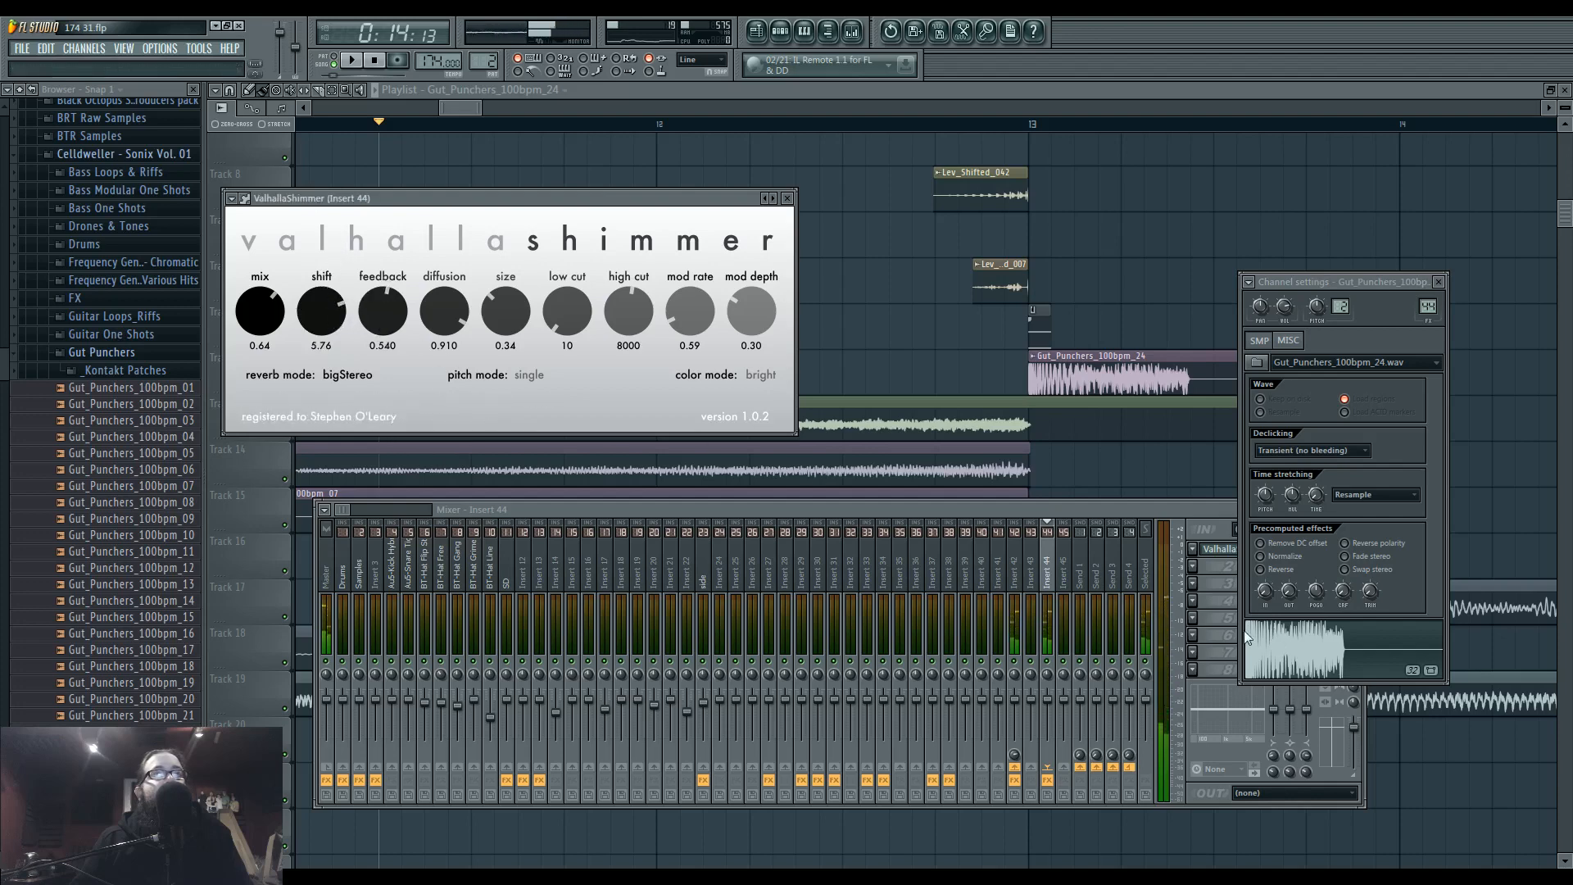
left_click_drag(342, 315, 337, 277)
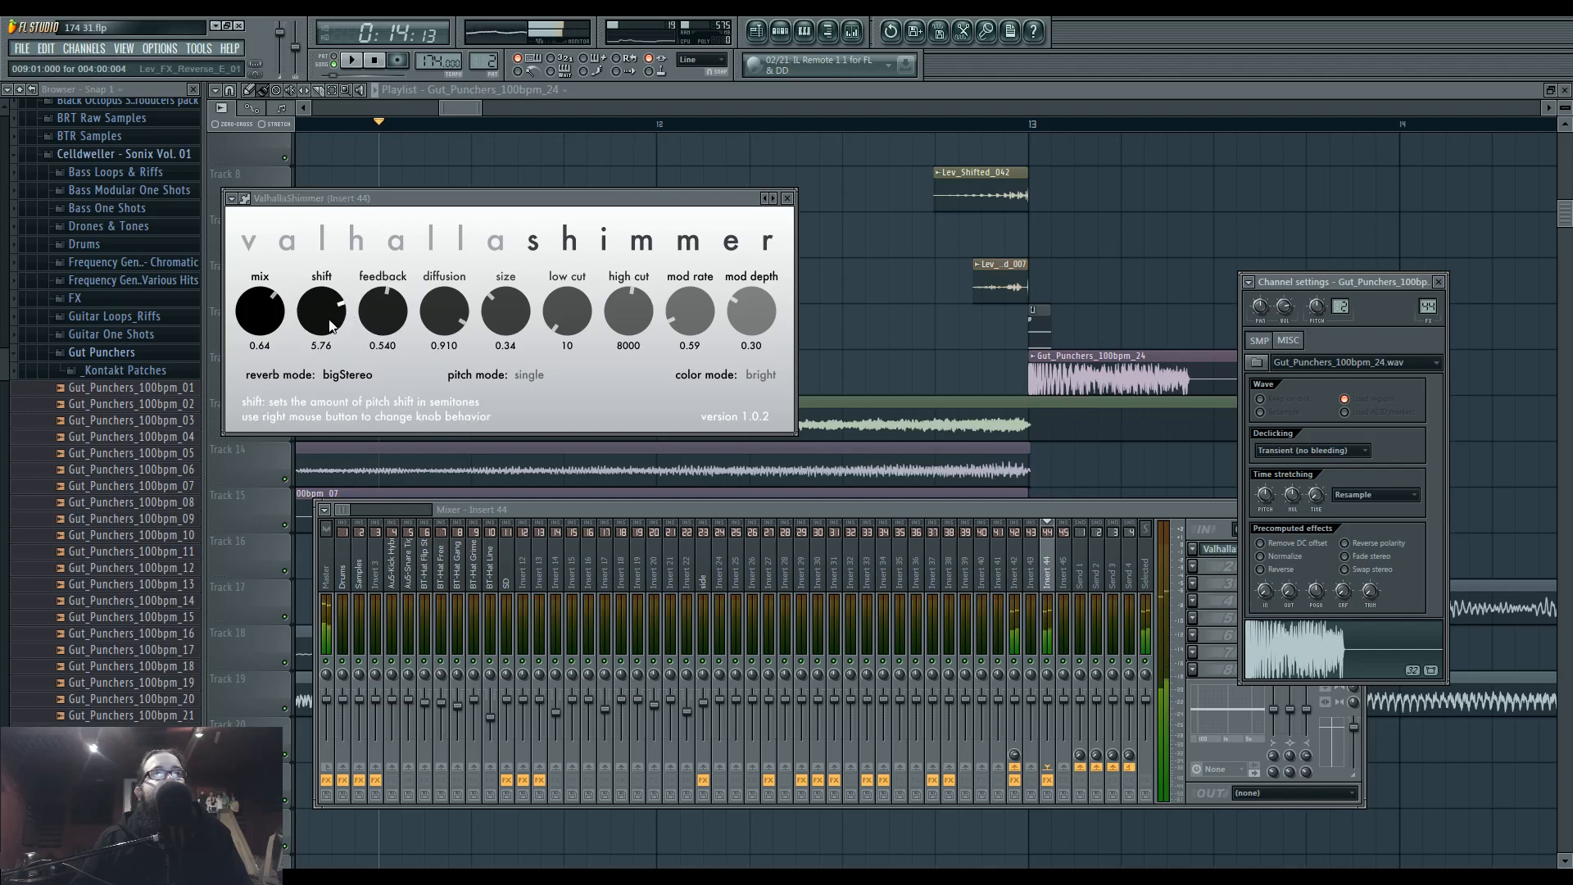
left_click(1307, 657)
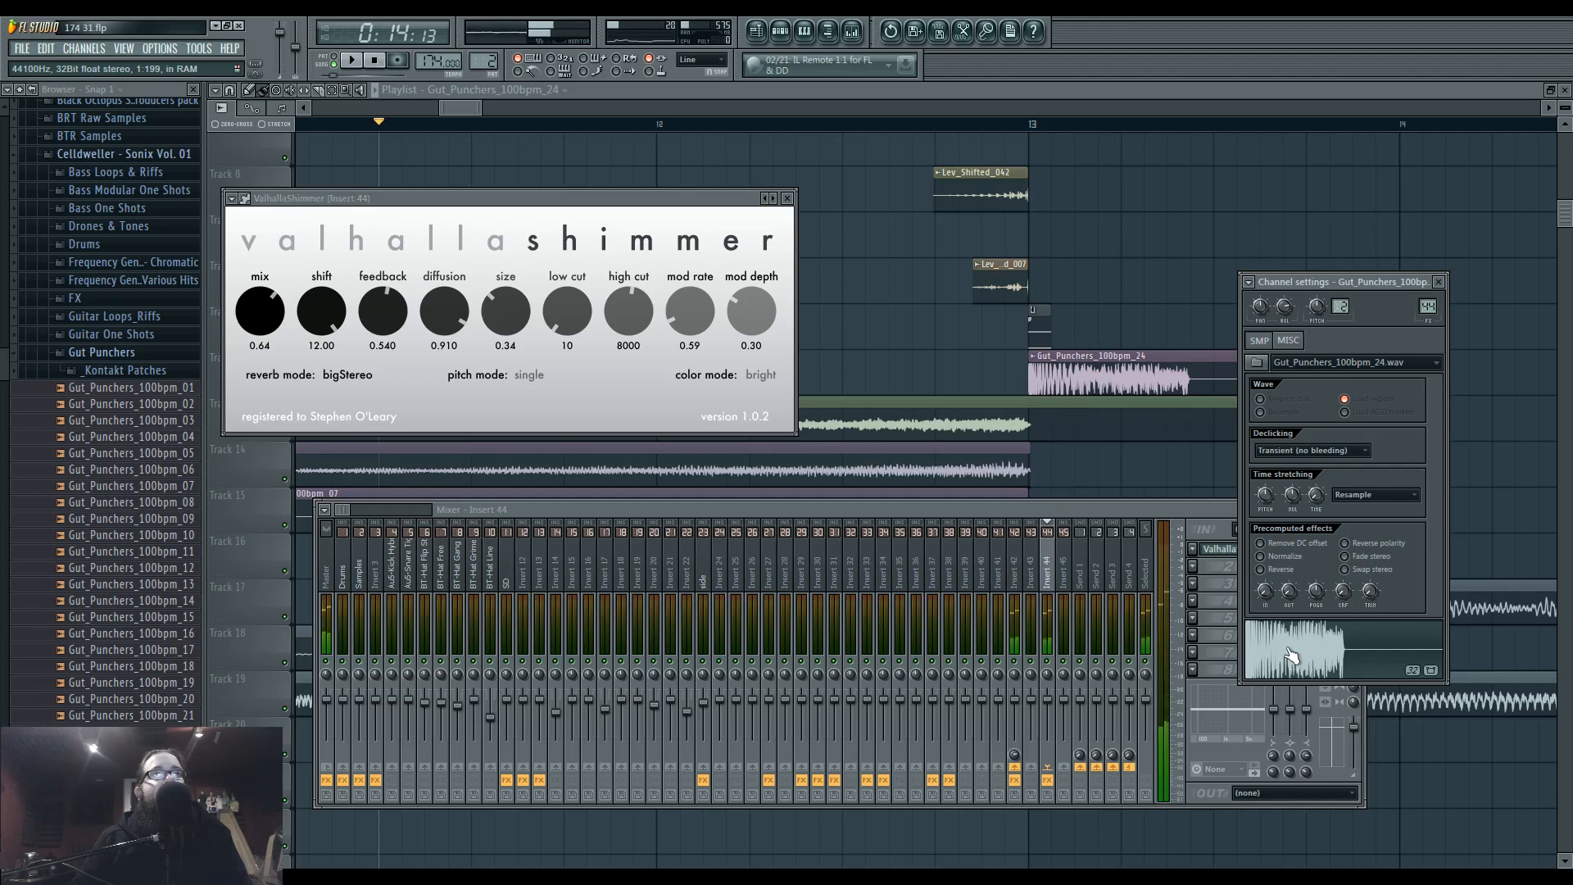
Play the transition through bar 13 to hear the reverberated hit together with the other layers.
right_click(971, 383)
key("space")
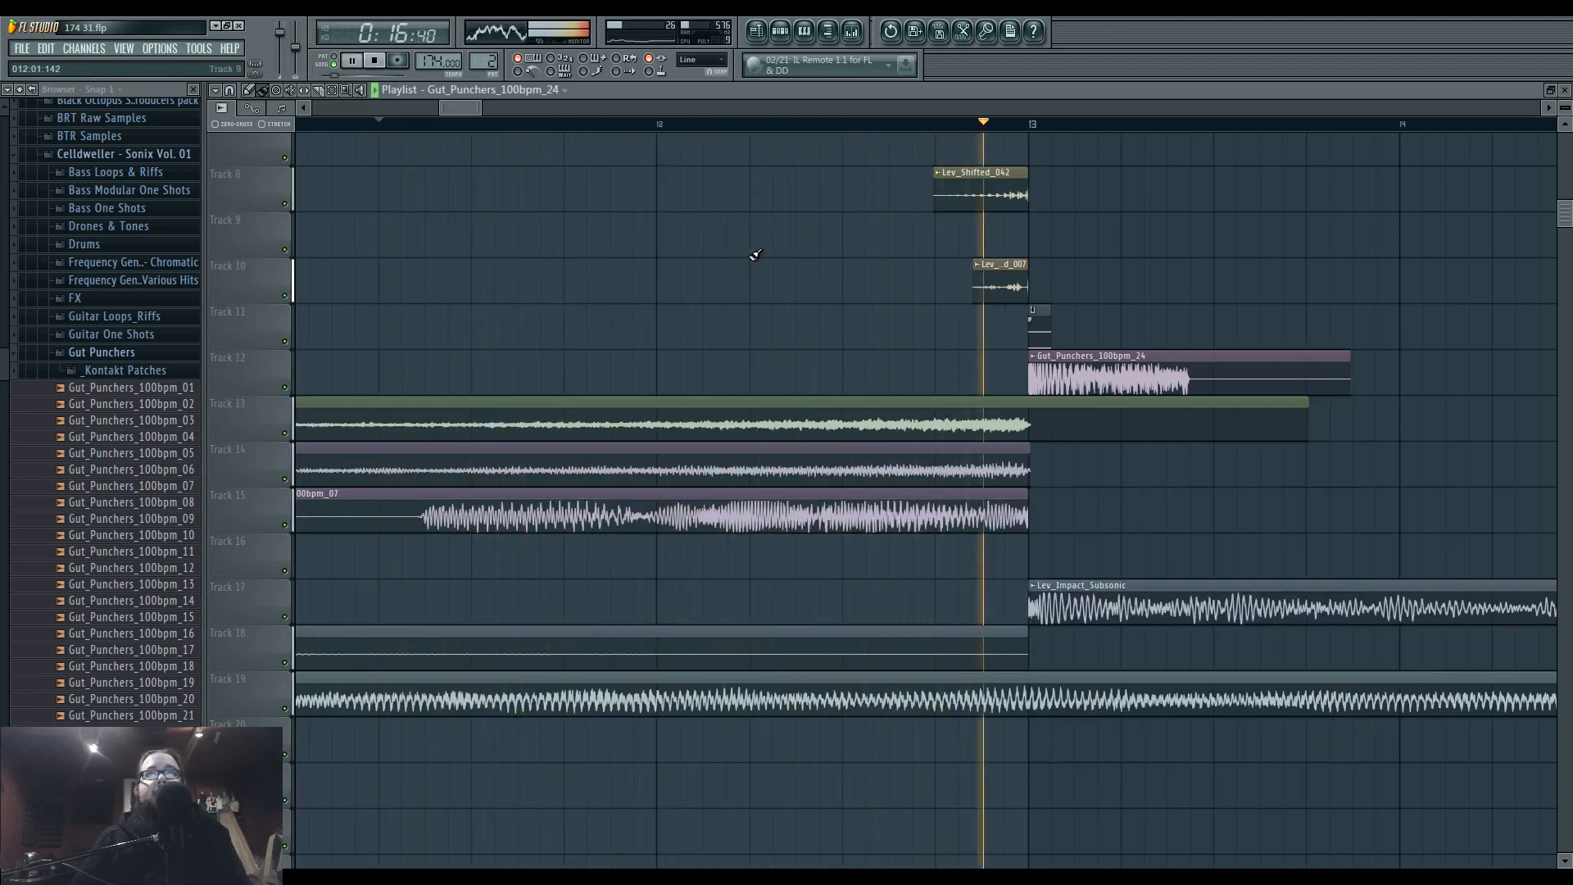
scroll(841, 316, "down", 2)
scroll(841, 317, "down", 5)
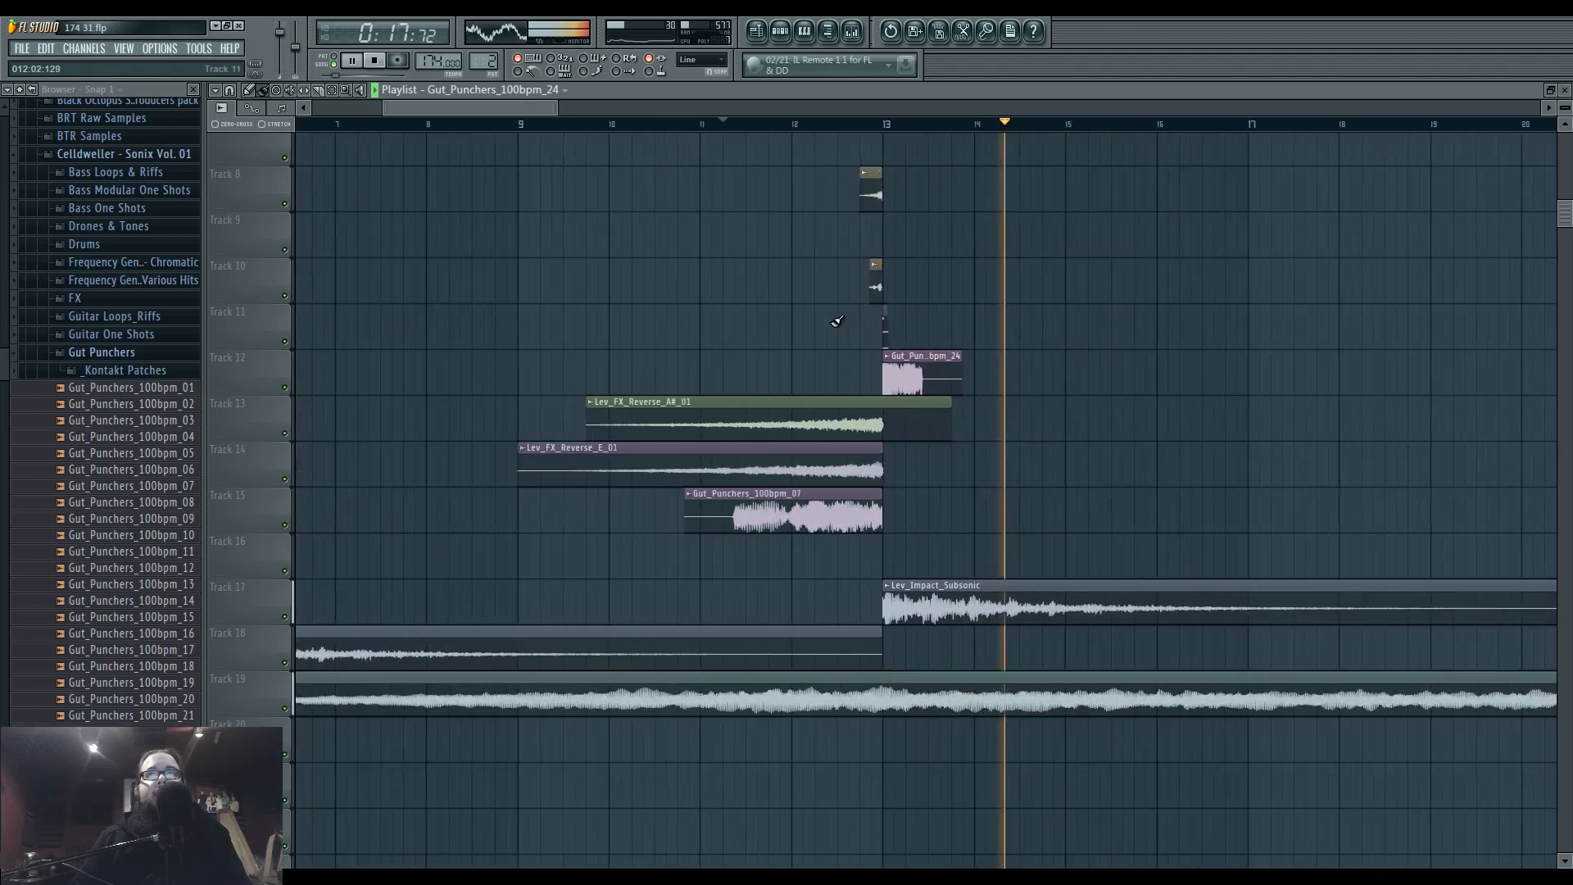
scroll(494, 454, "up", 1)
left_click_drag(643, 449, 650, 564)
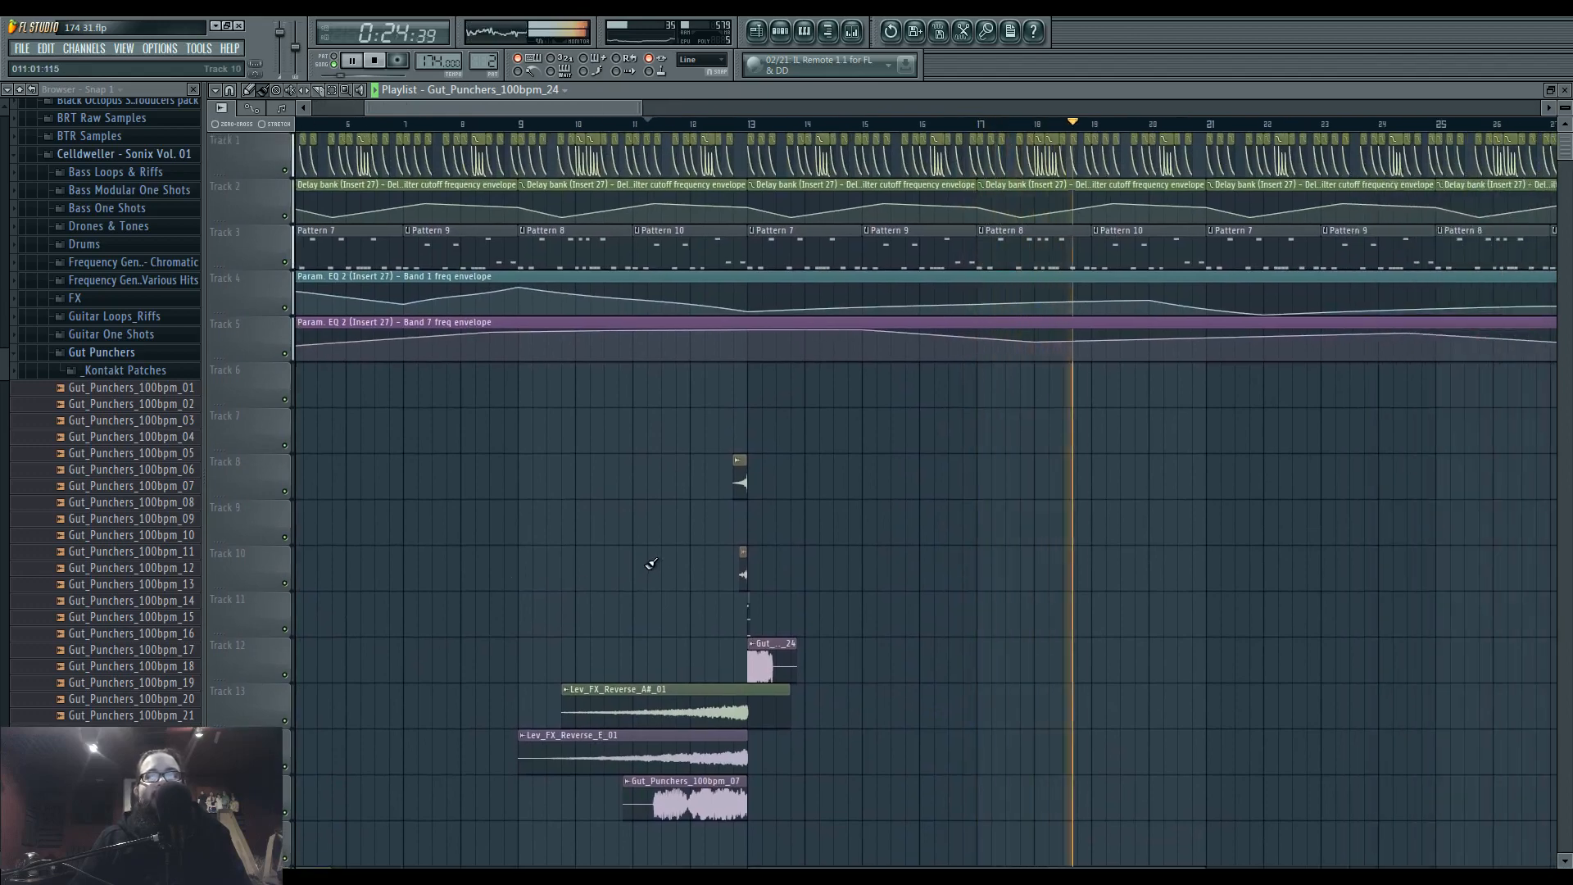
key("space")
Look over the whole arrangement and play the section leading into bar 37 from bar 36.
scroll(662, 554, "down", 6)
left_click_drag(656, 555, 646, 655)
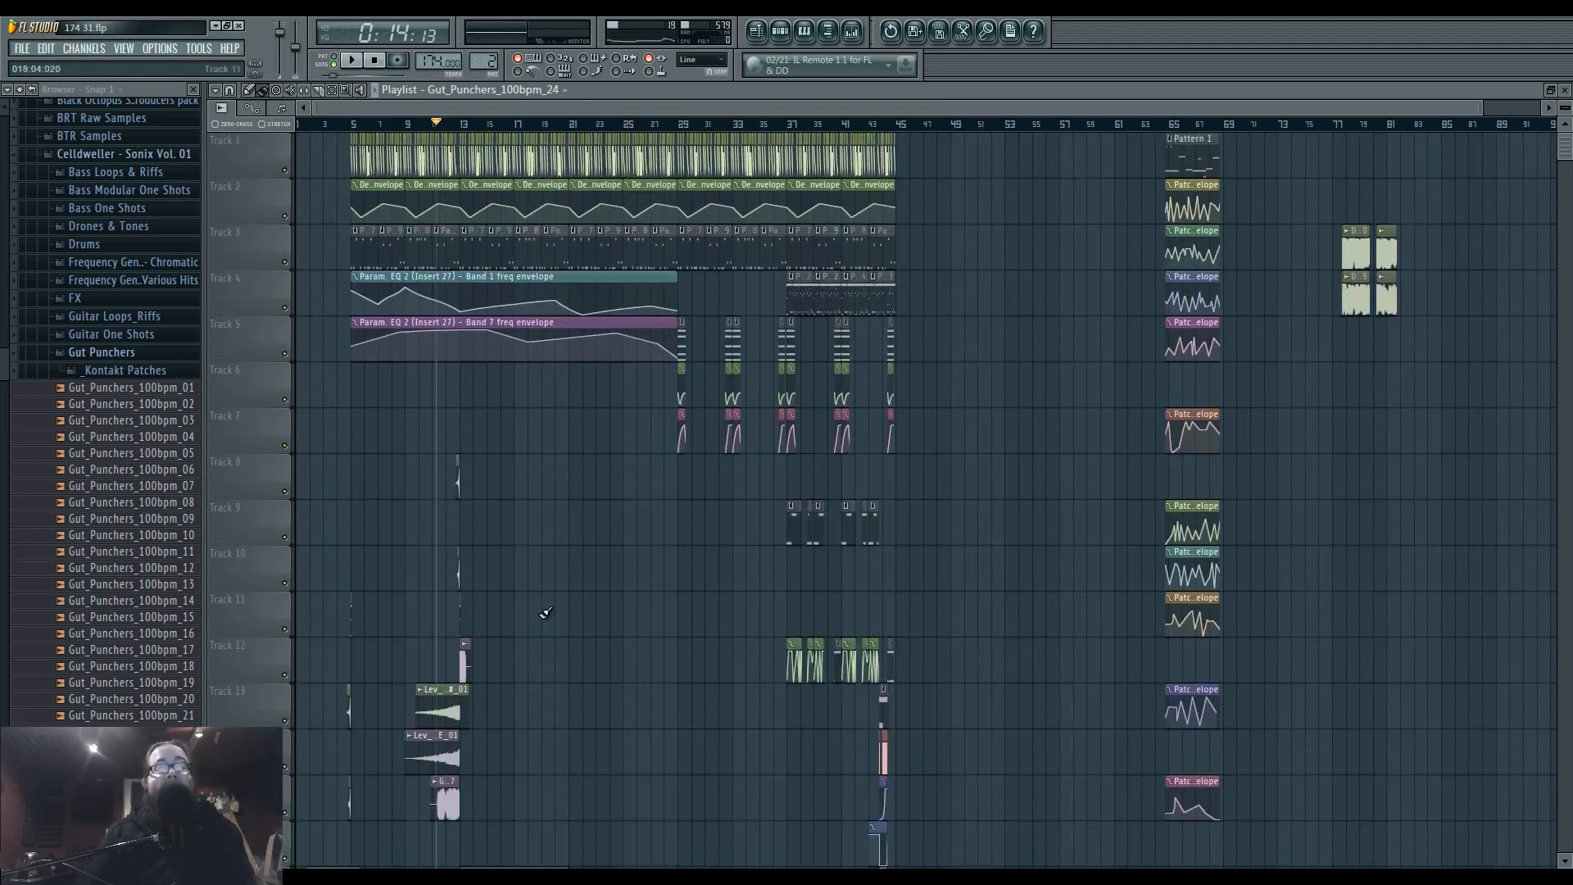
scroll(558, 616, "up", 2)
left_click_drag(776, 573, 551, 637)
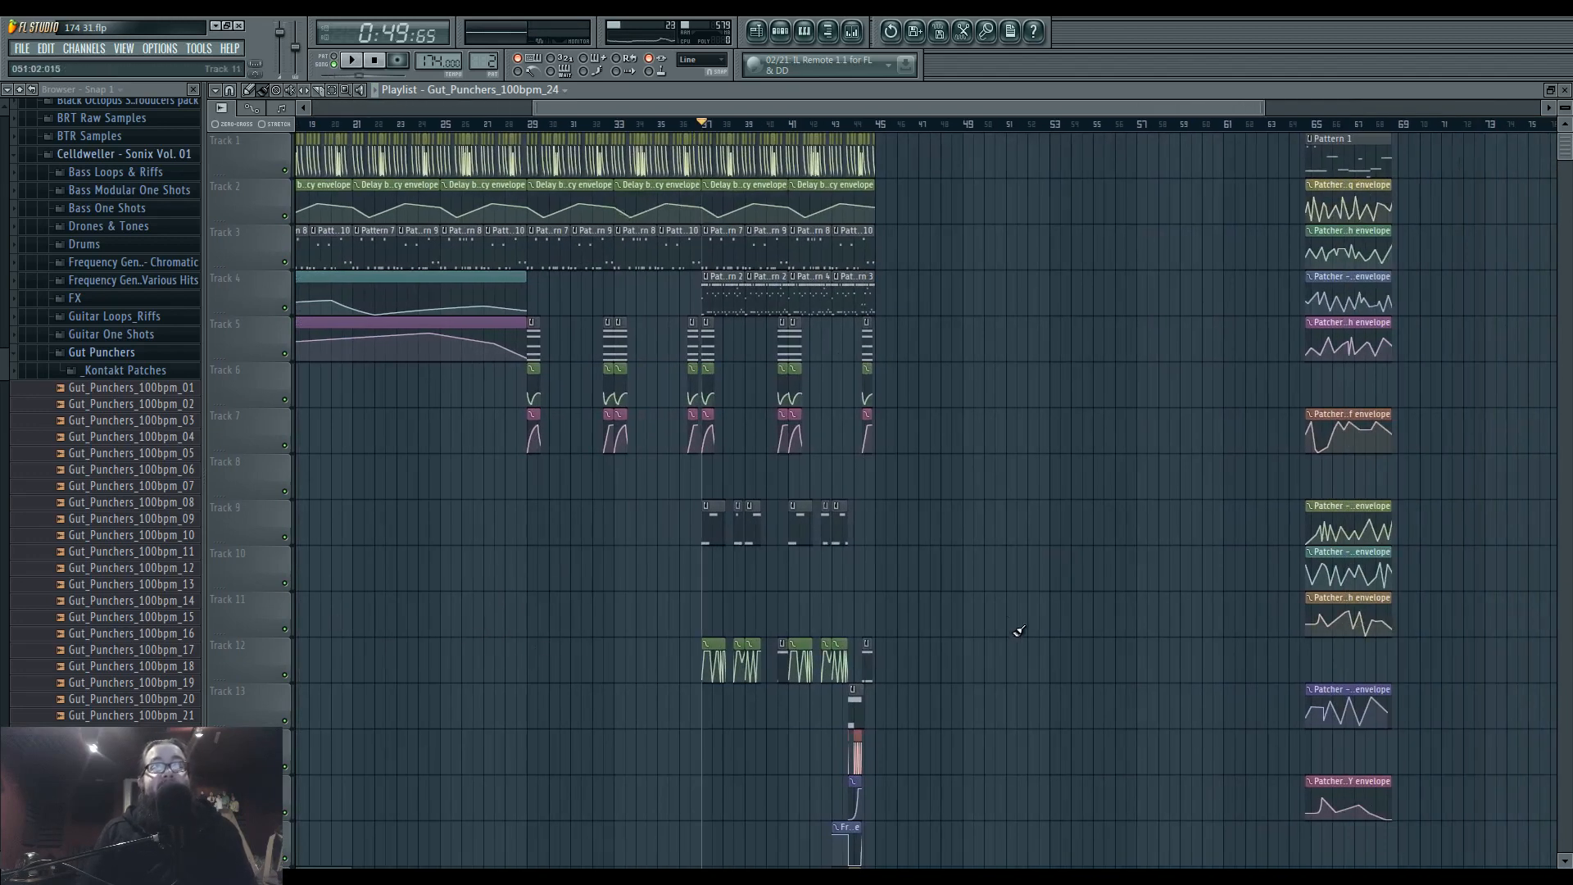
scroll(942, 635, "up", 5)
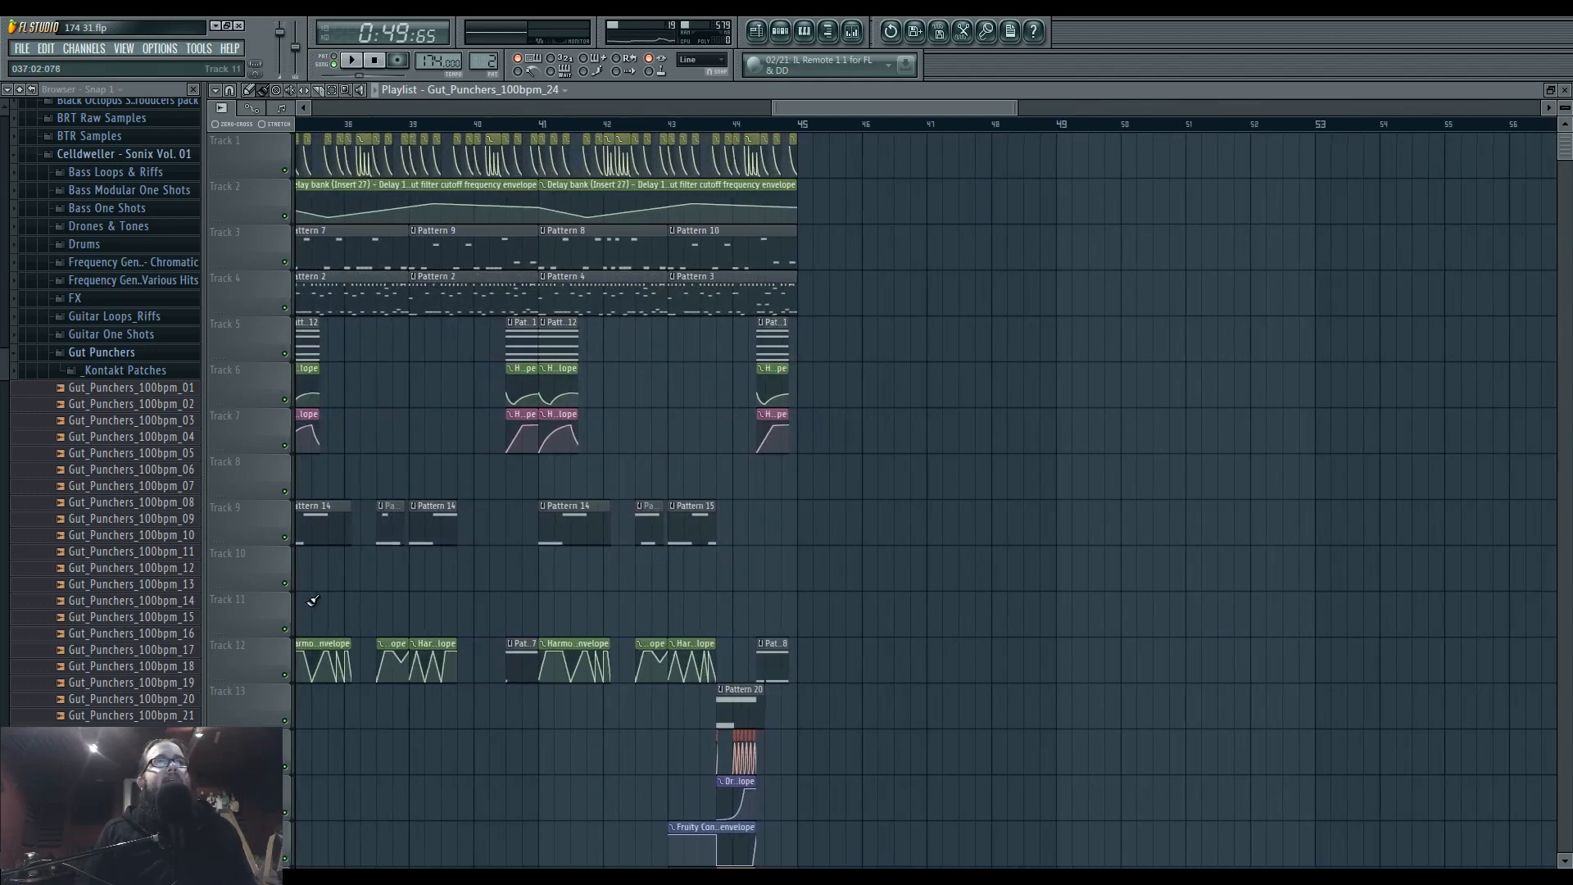
left_click(610, 124)
key("space")
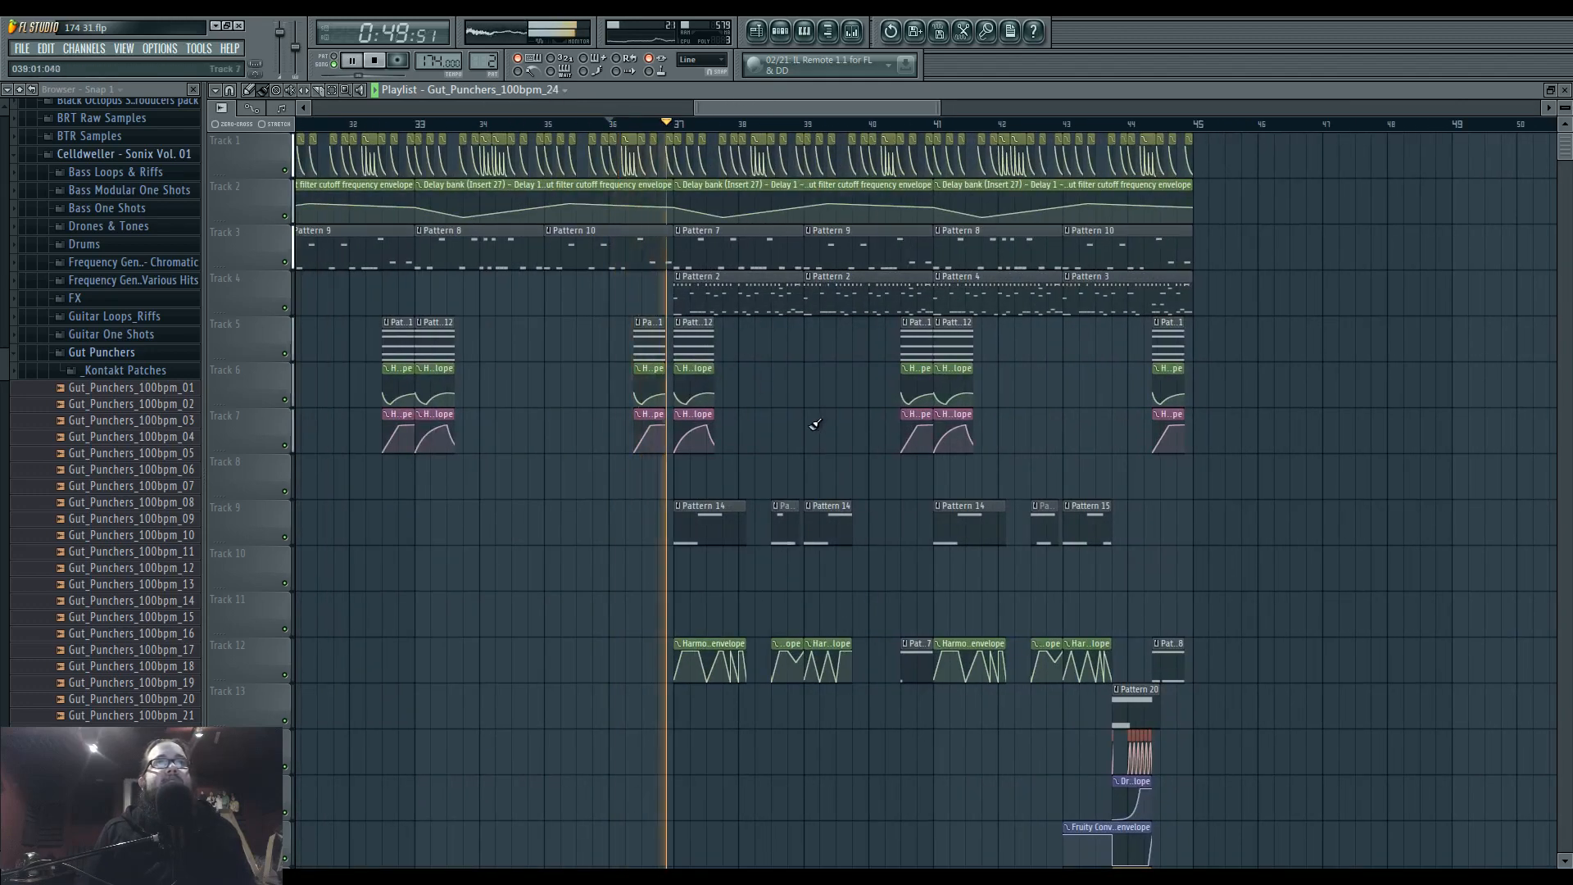
left_click_drag(1067, 456, 1011, 463)
scroll(746, 541, "down", 4)
key("space")
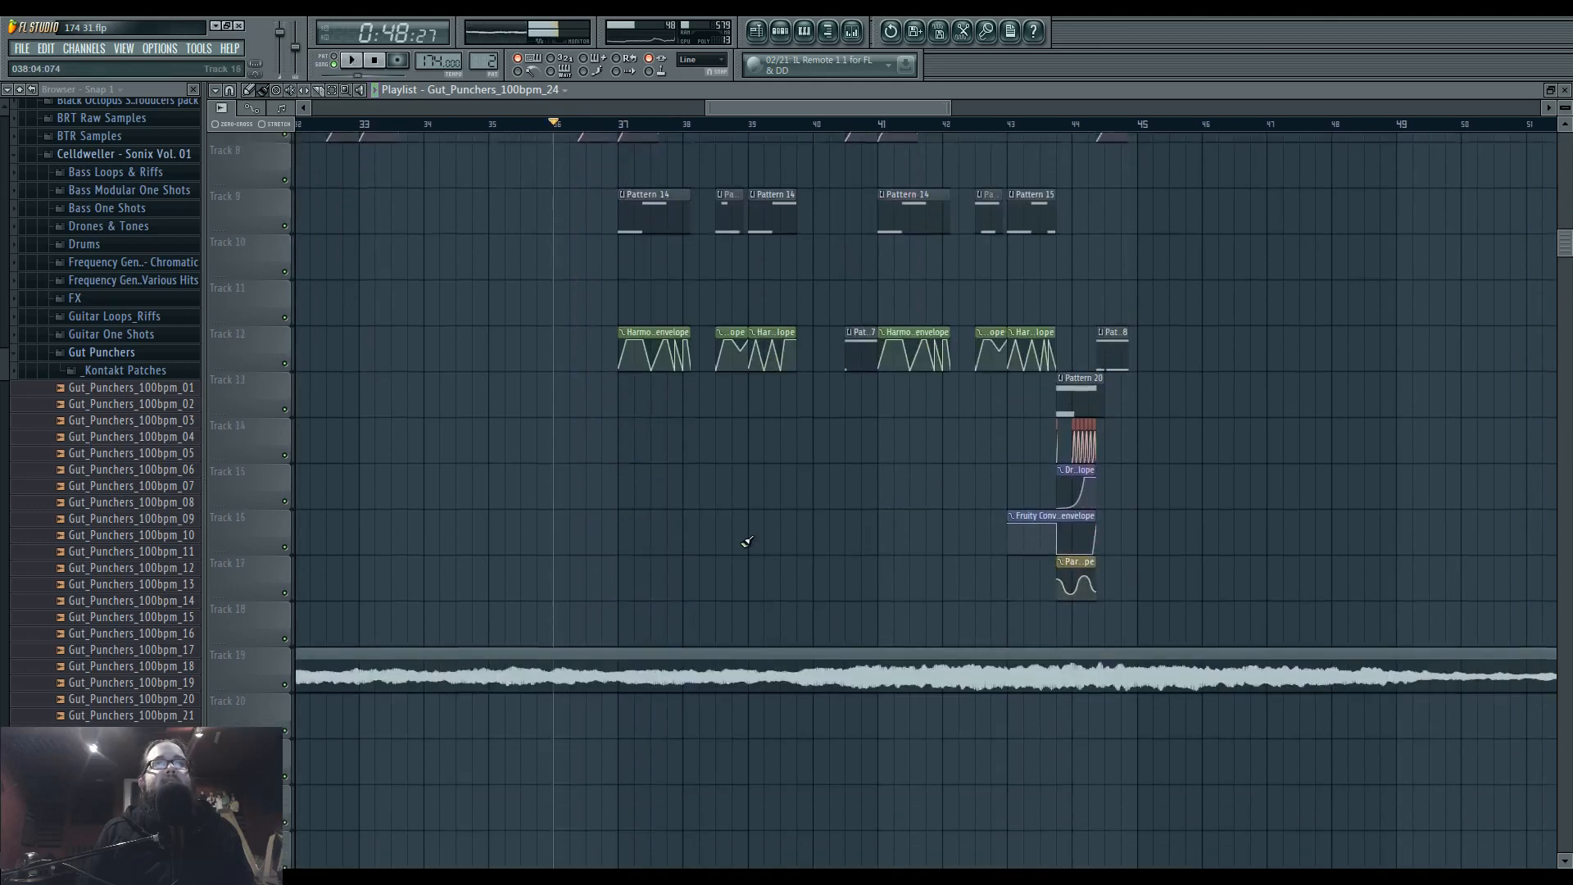
Check the lower tracks around bar 37 and replay the passage from bar 36.
scroll(746, 541, "down", 3)
scroll(1229, 544, "up", 6)
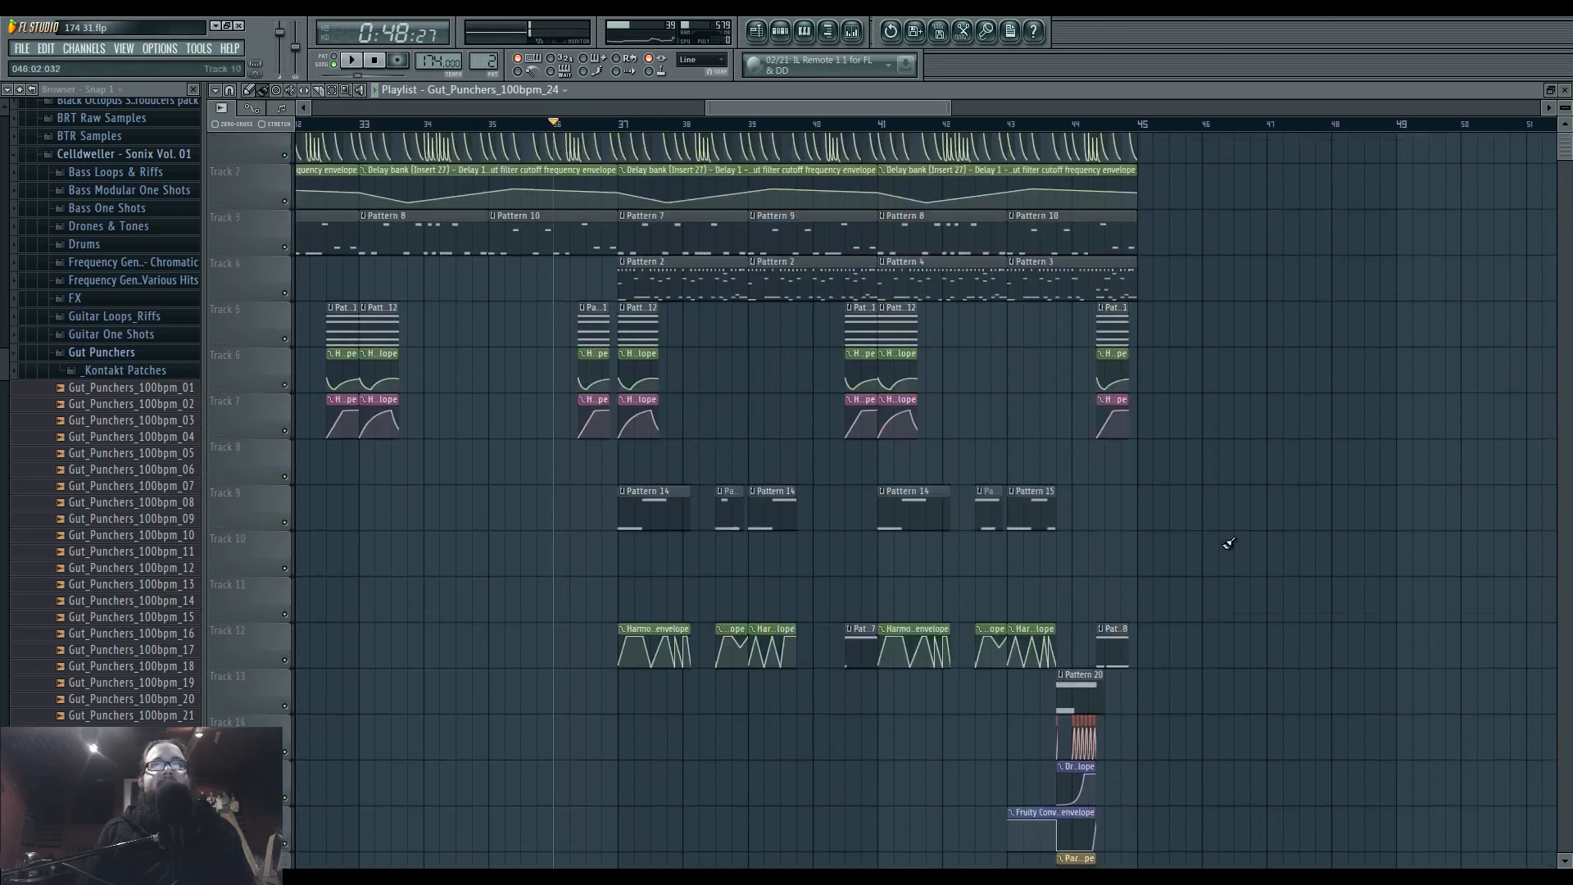
scroll(1229, 543, "up", 1)
key("space")
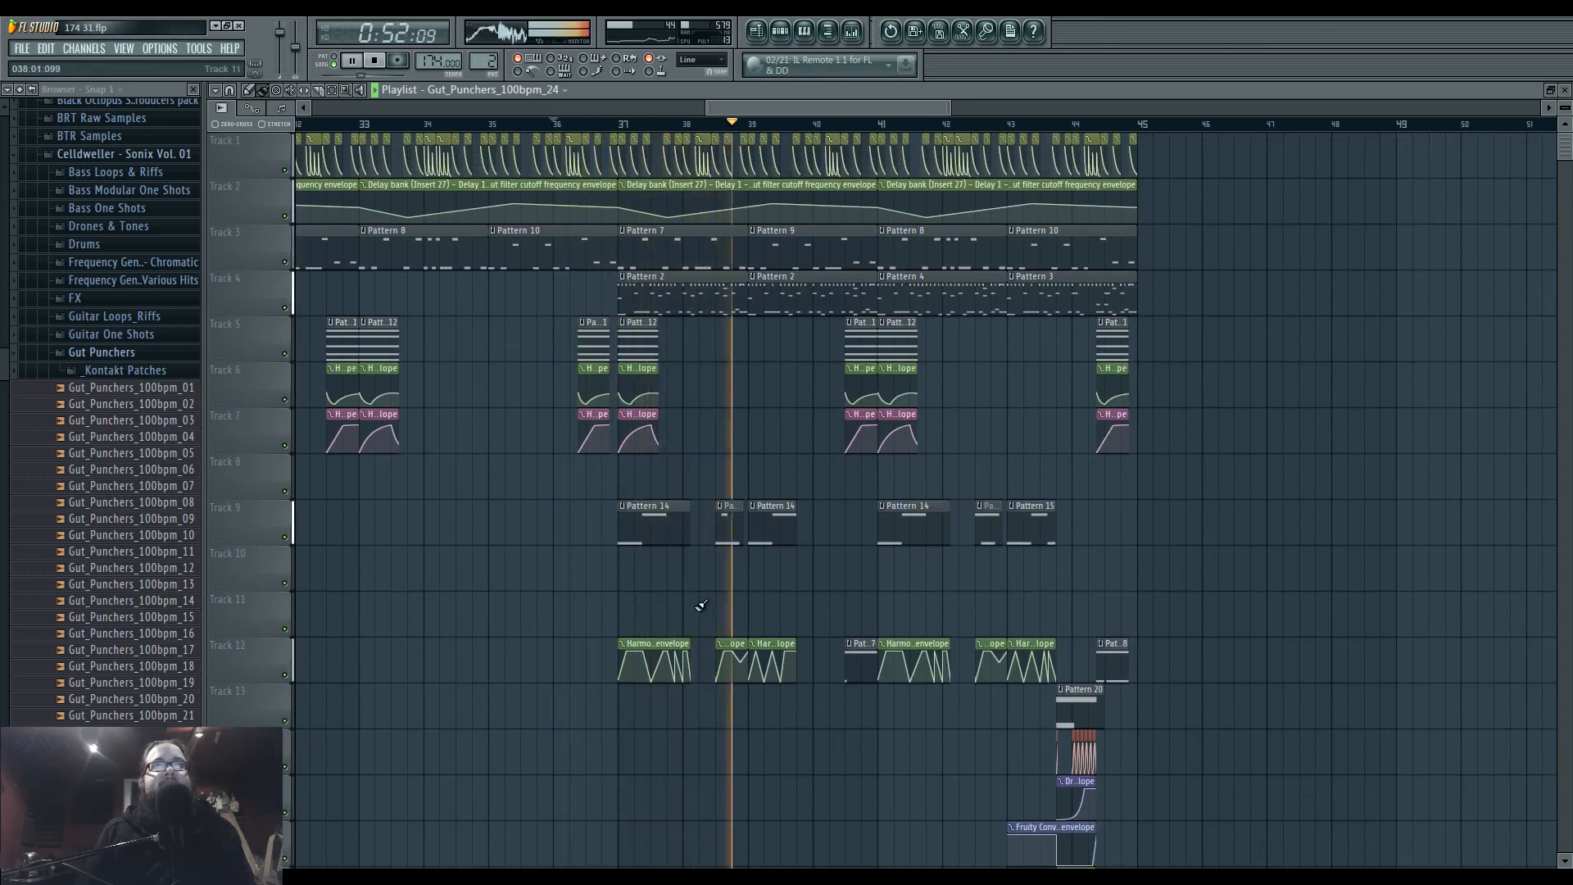
key("space")
Play from bar 36 into bar 44 with the mixer open and examine Insert 27's effect chain.
left_click(861, 33)
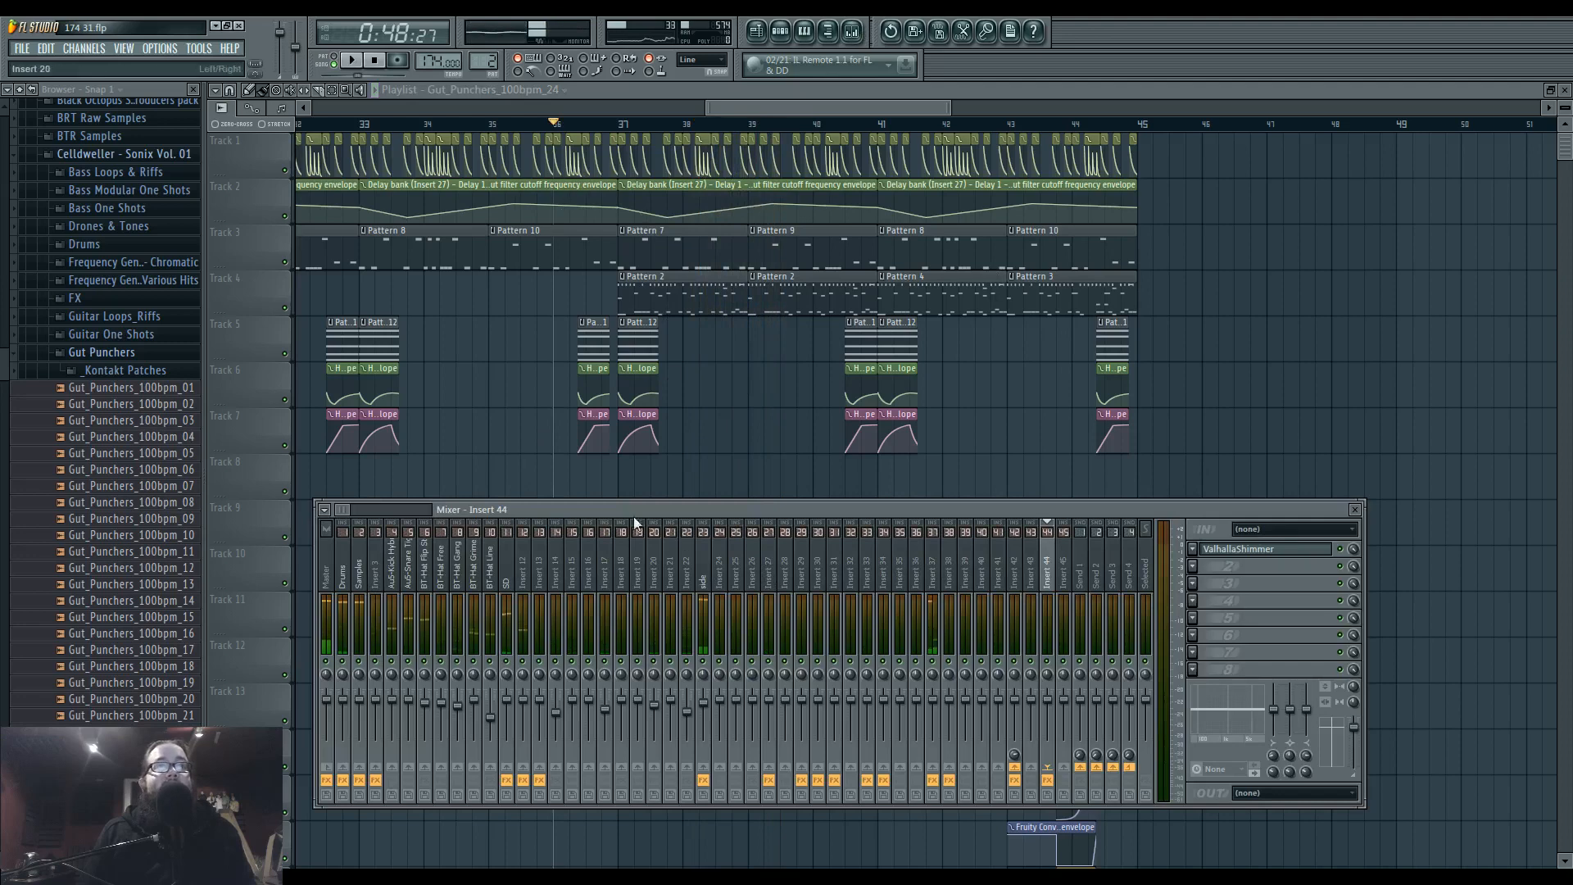
key("space")
left_click(768, 574)
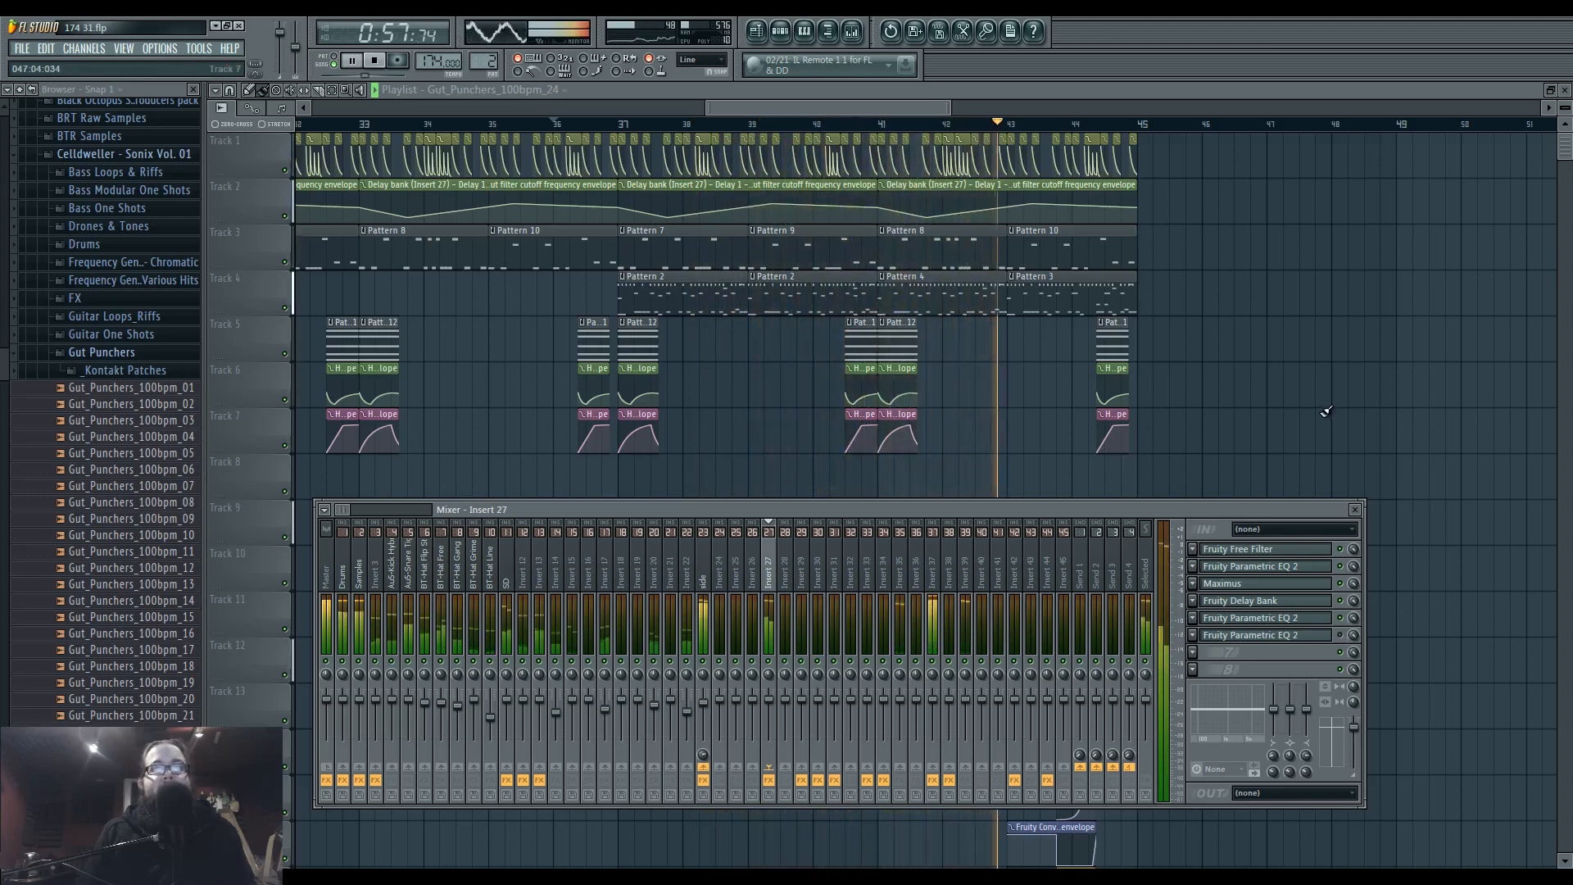
key("F9")
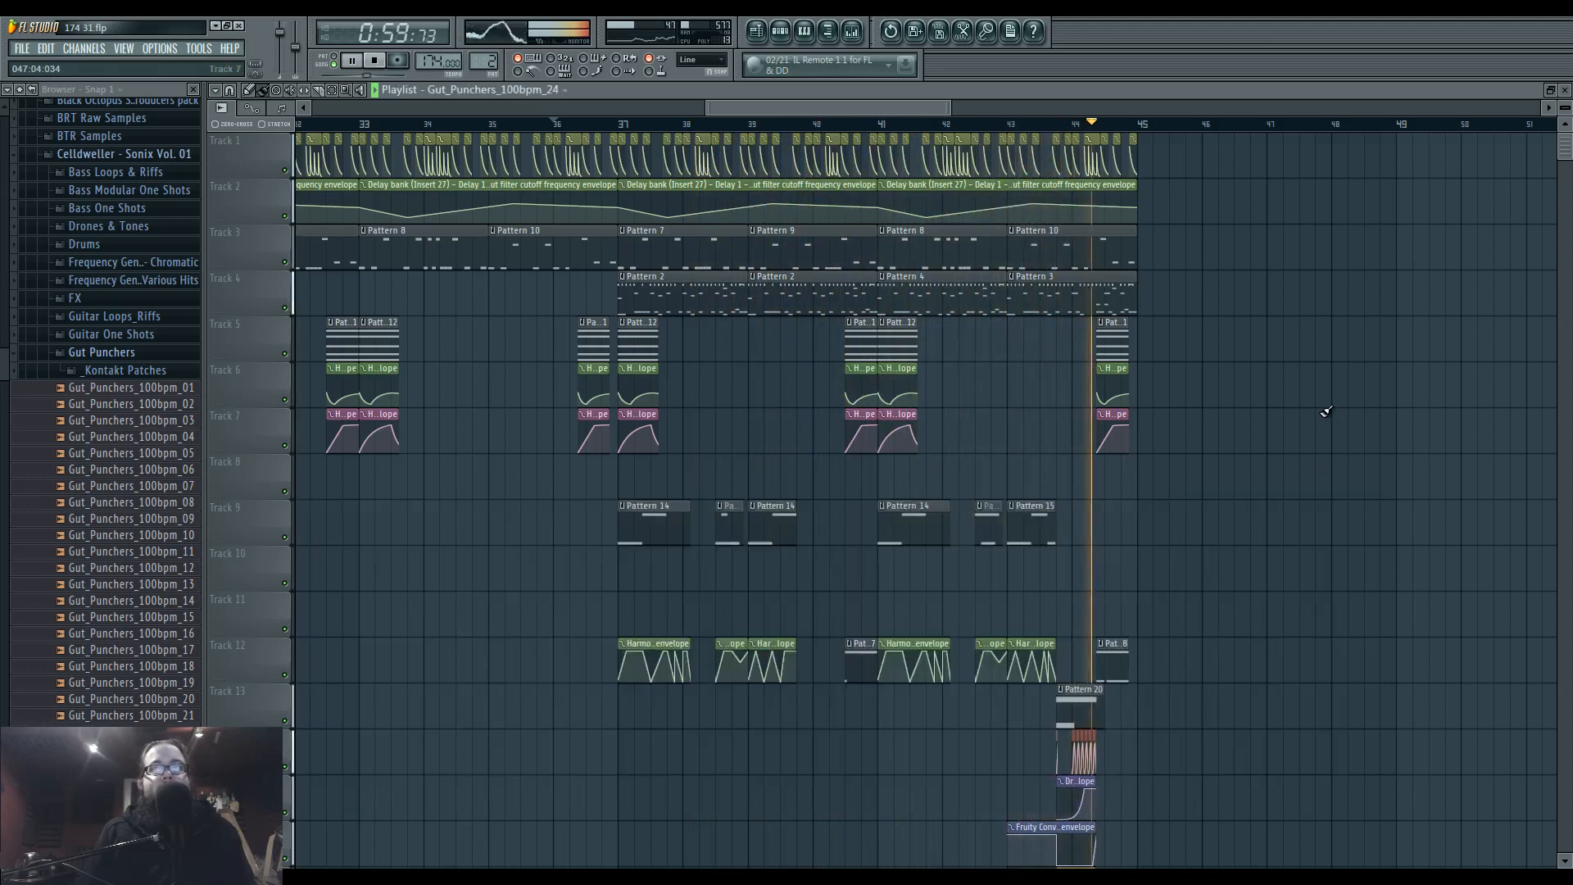
key("space")
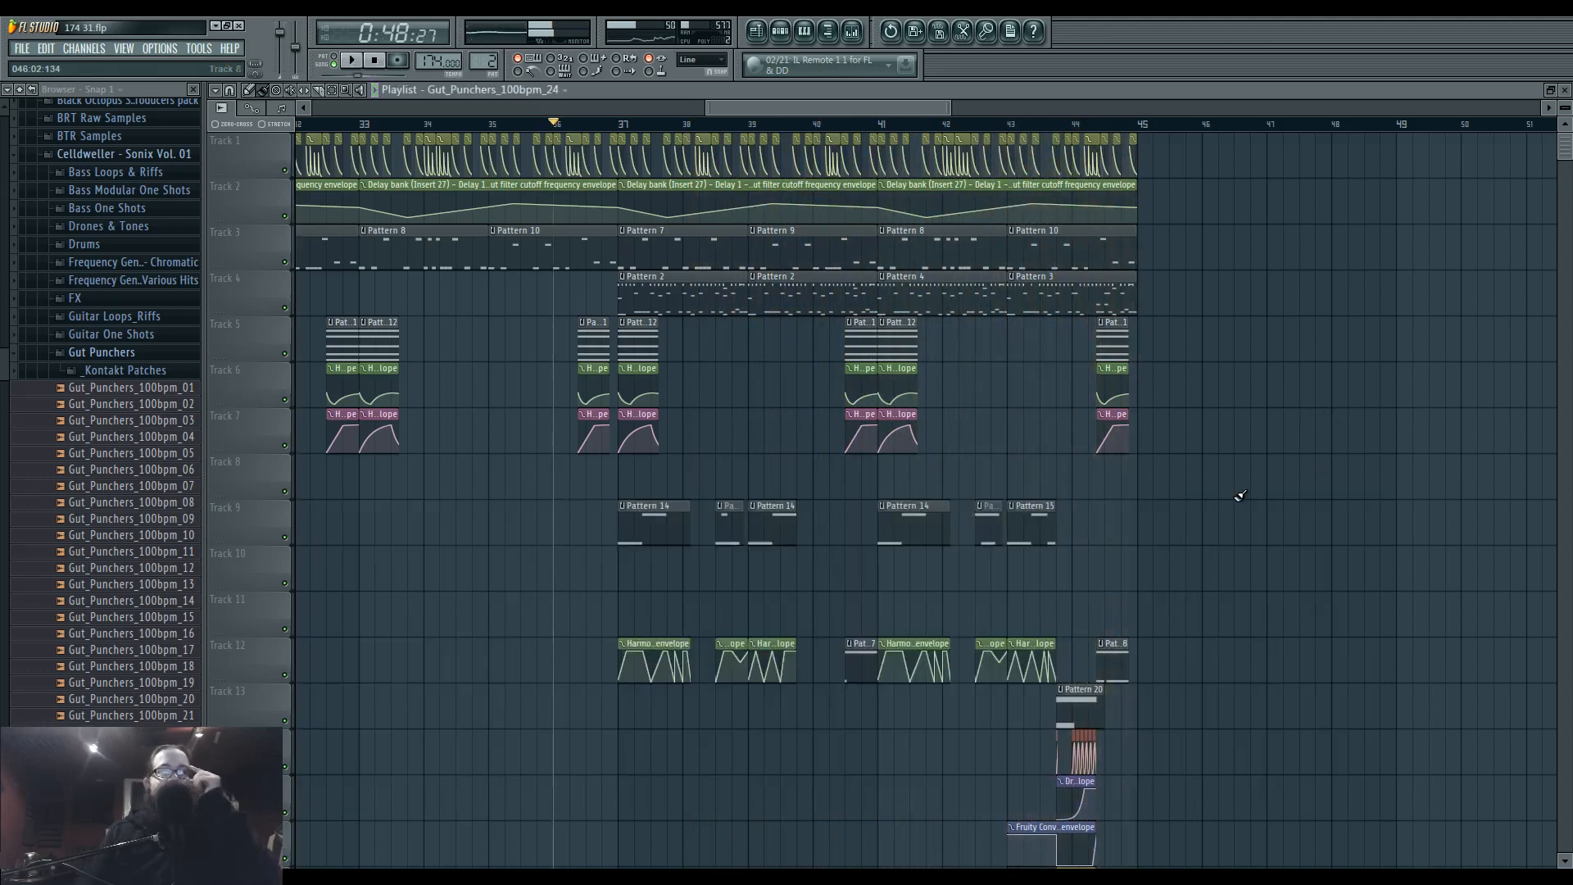
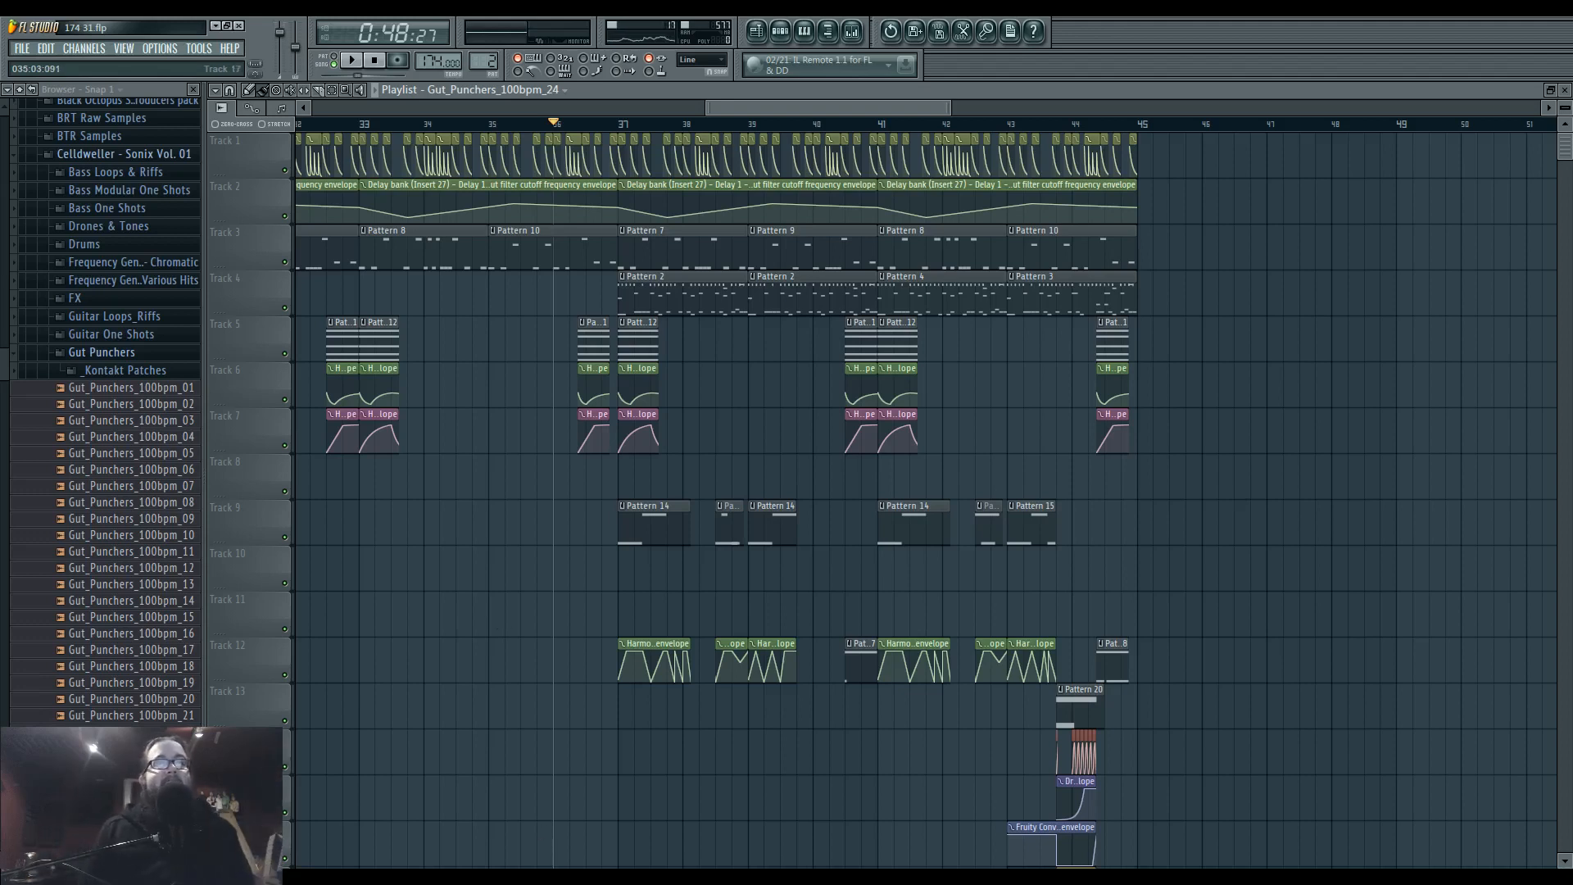
Switch to the Ustream live chat to check the viewers' messages, and bring up the Ustream broadcasting window.
key("alt+Tab")
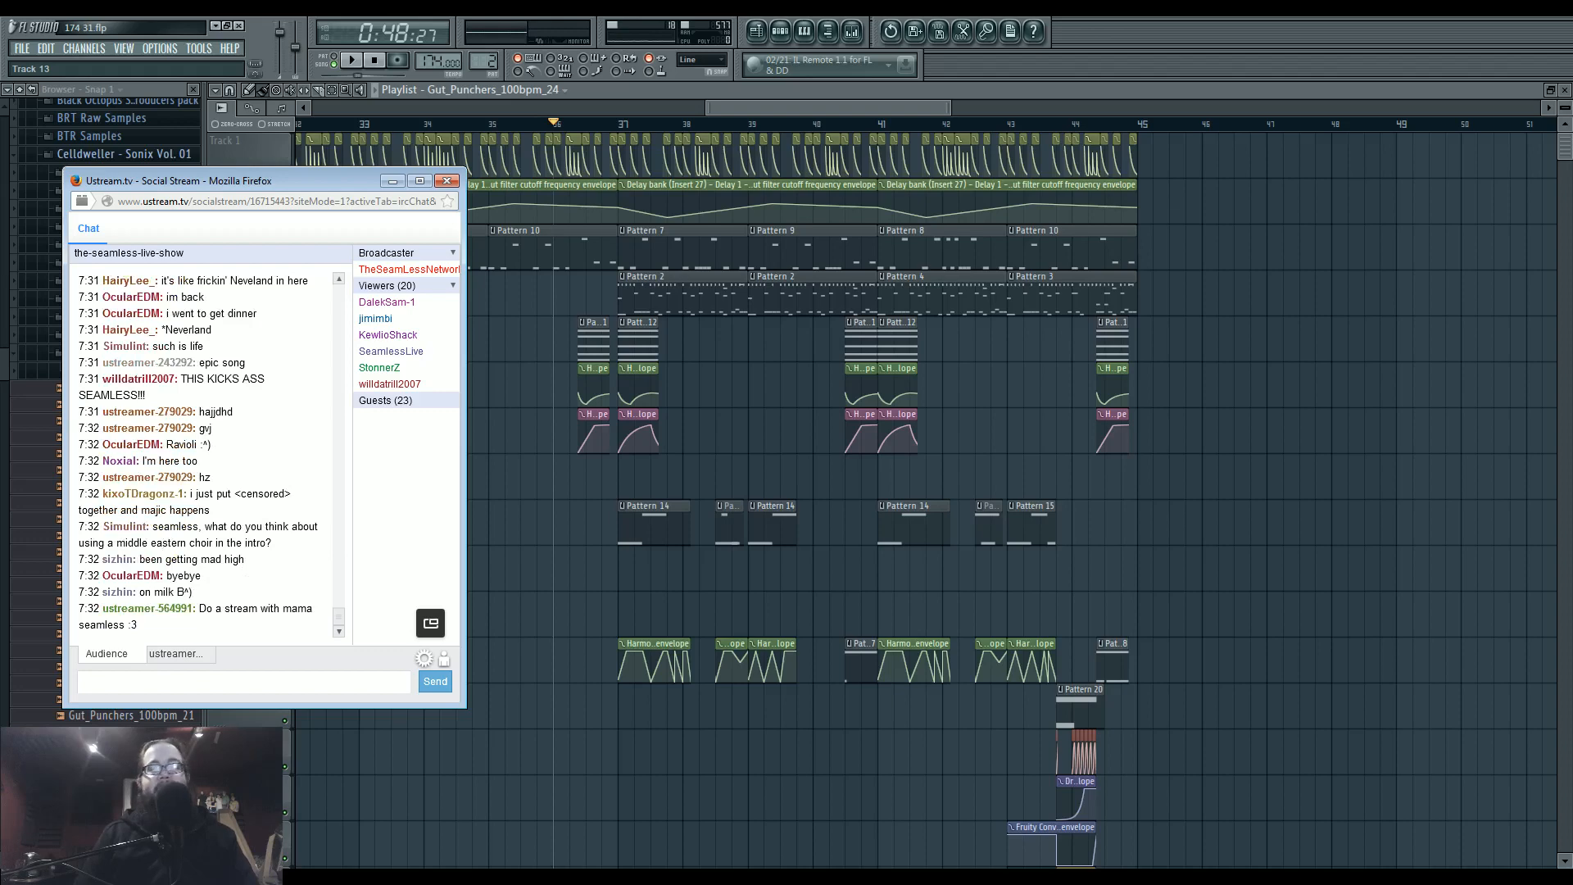
left_click(1073, 860)
key("alt+Tab")
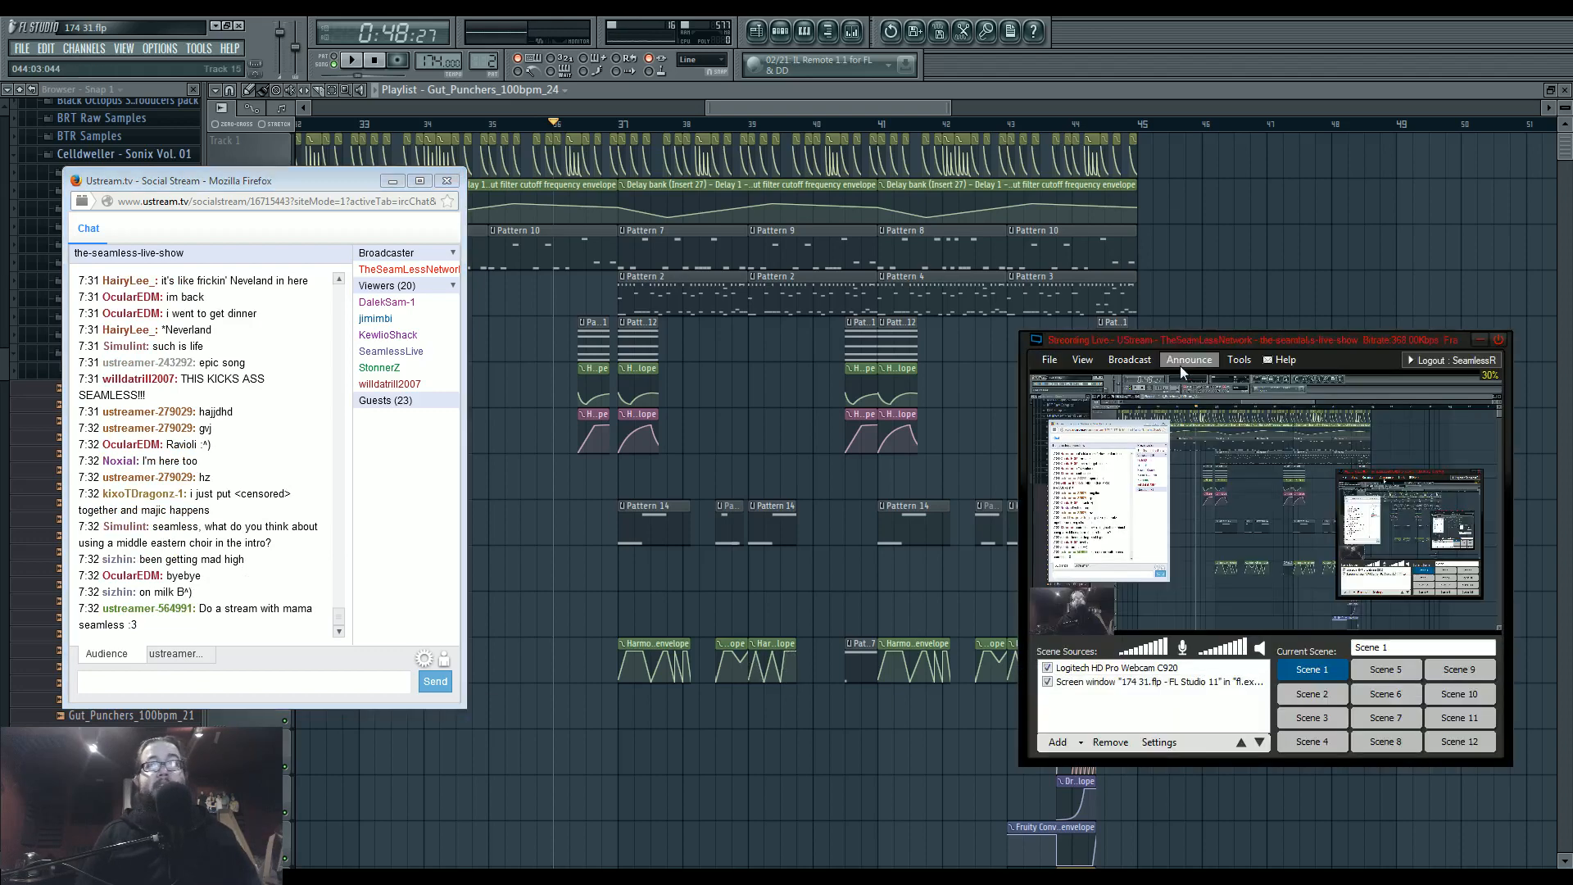